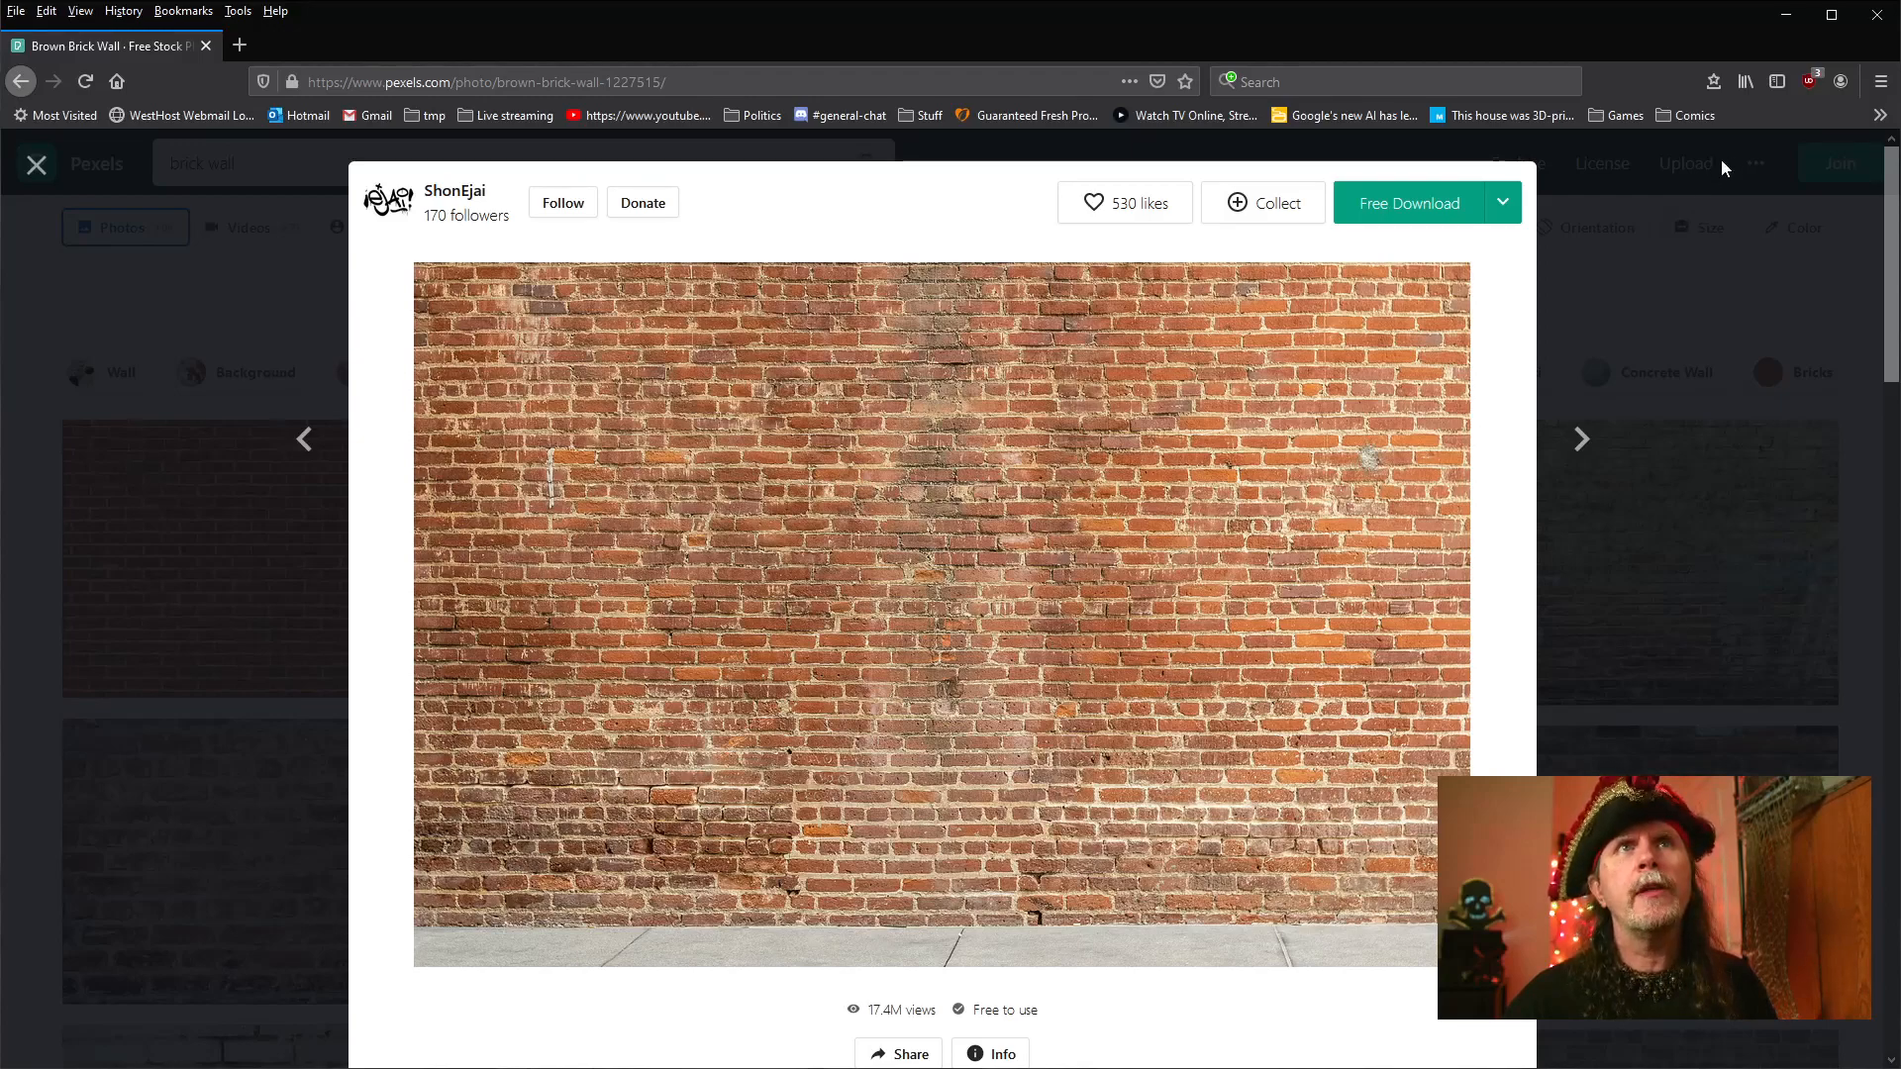
Step: Close the brick wall photo preview and switch from the browser to Natron's node graph
left_click(1773, 1026)
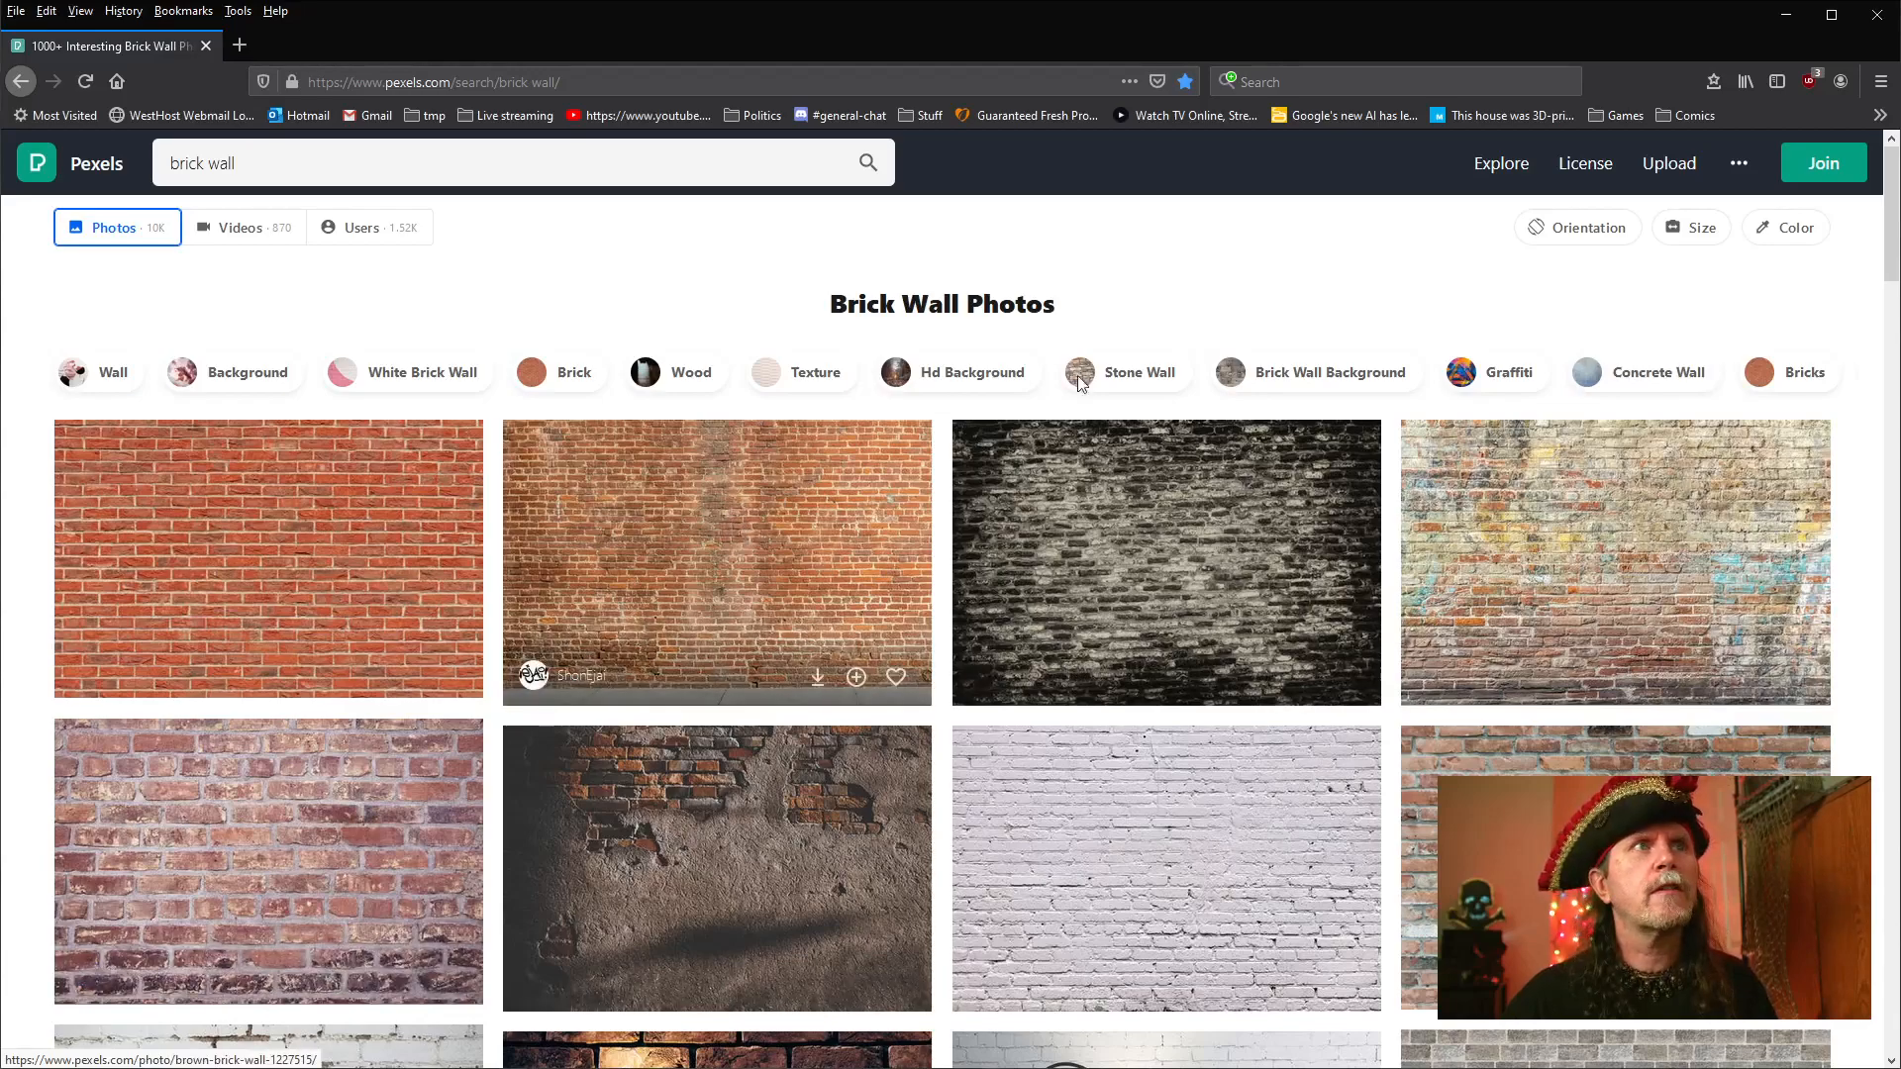
left_click(1786, 13)
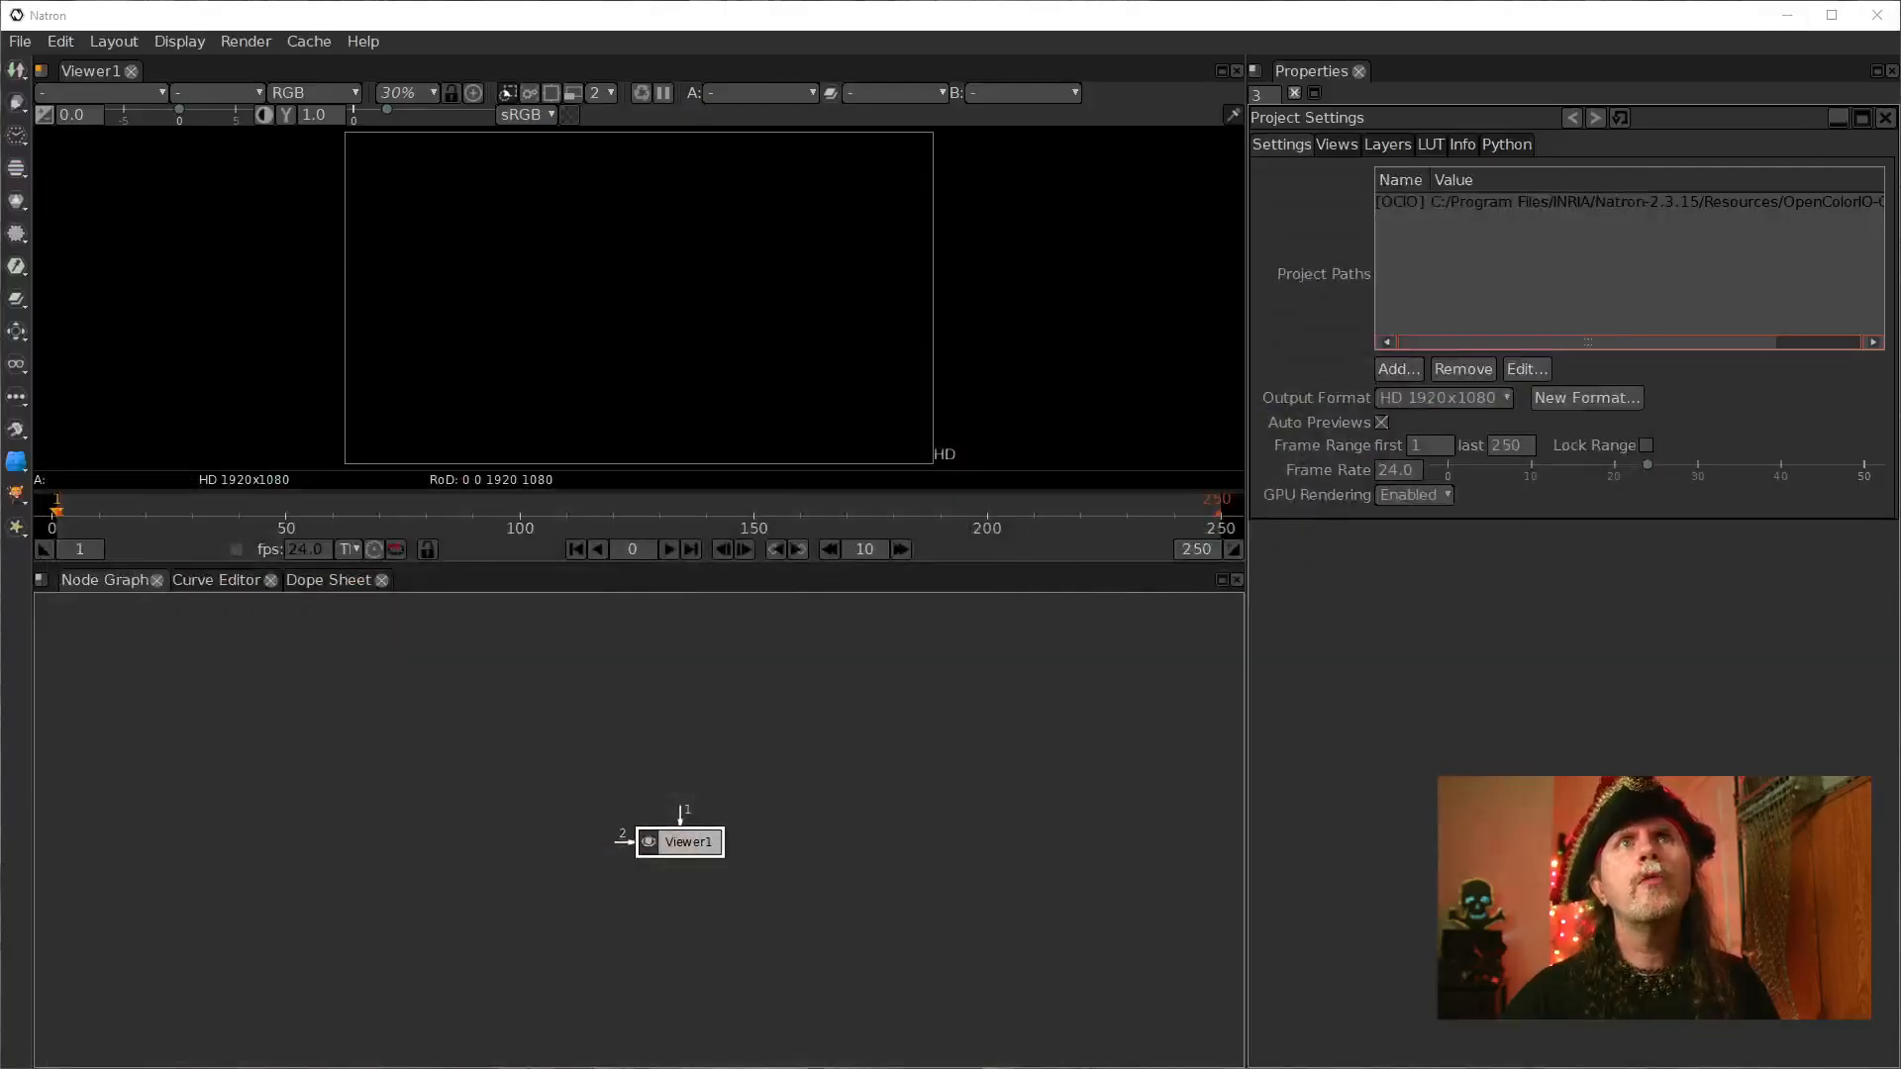
left_click(1039, 793)
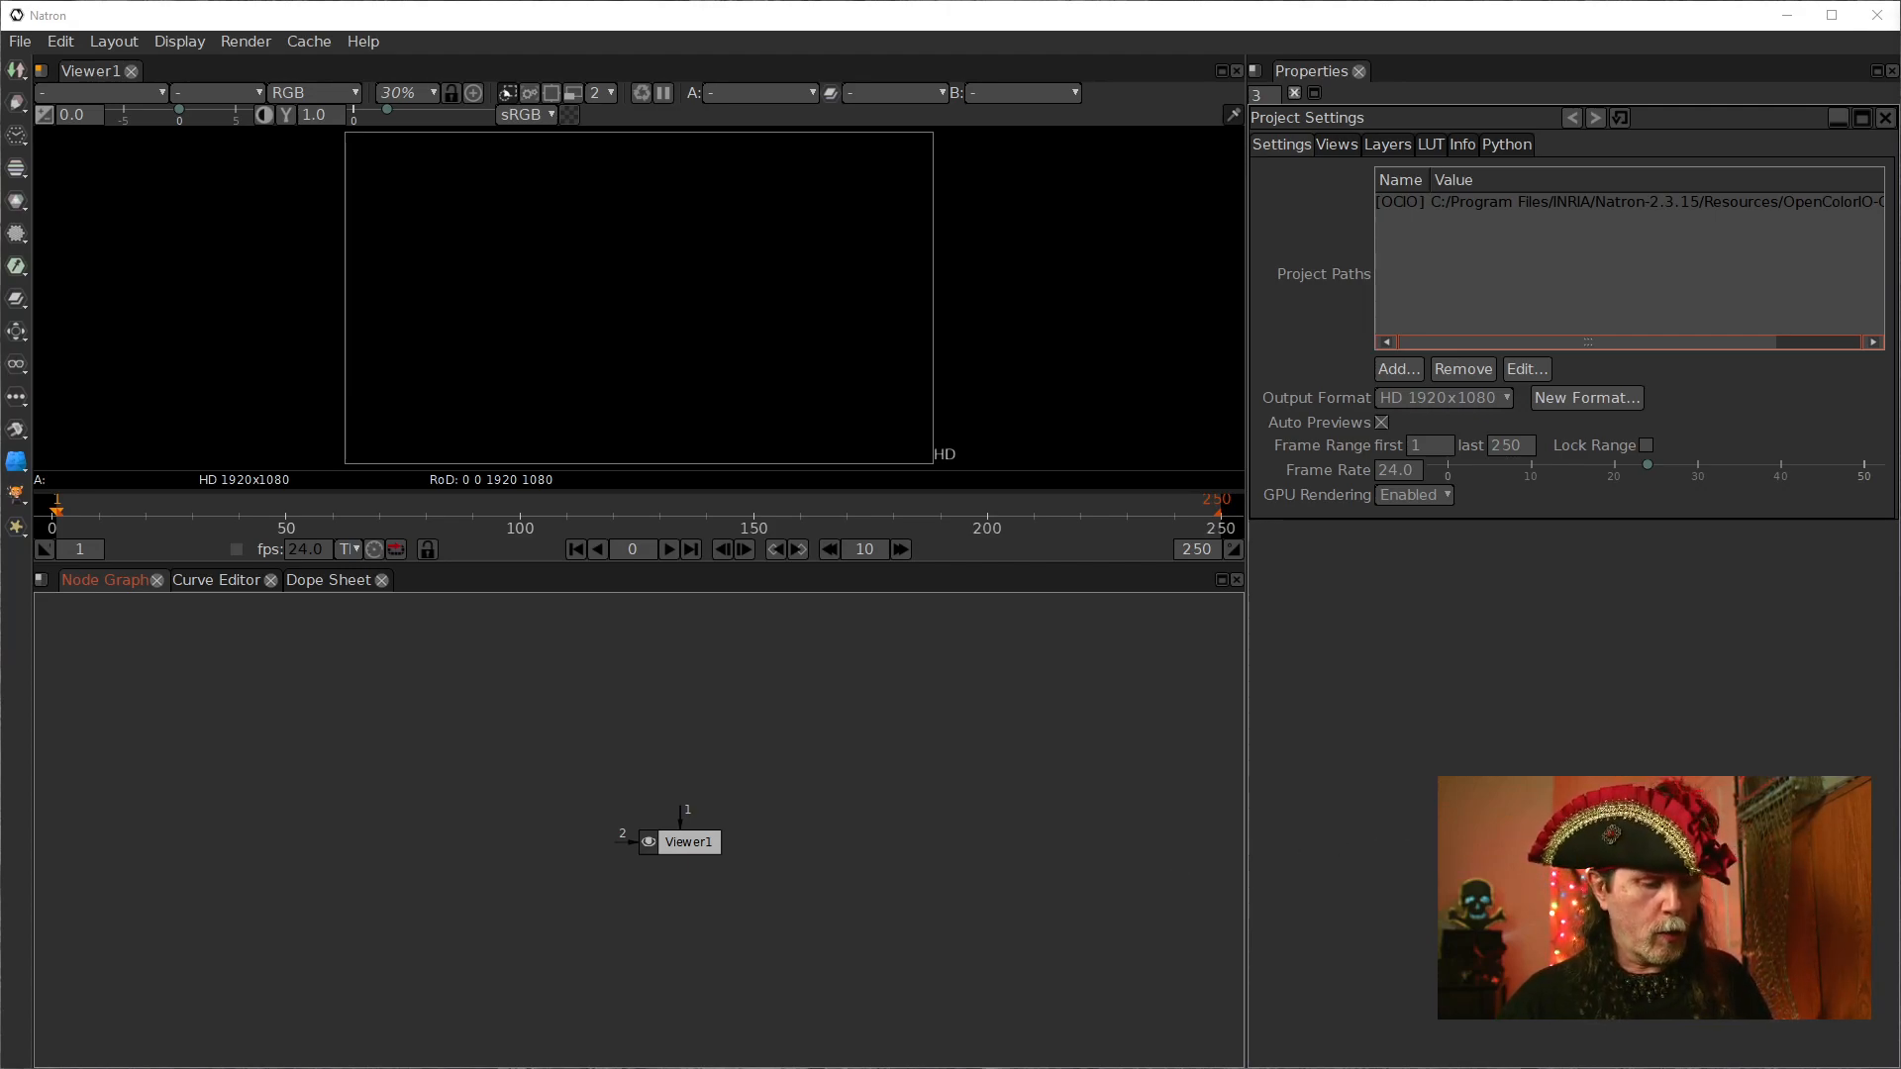
Step: Paste the copied Read node of the brick wall image above Viewer1 and connect it to the viewer
key("ctrl+c")
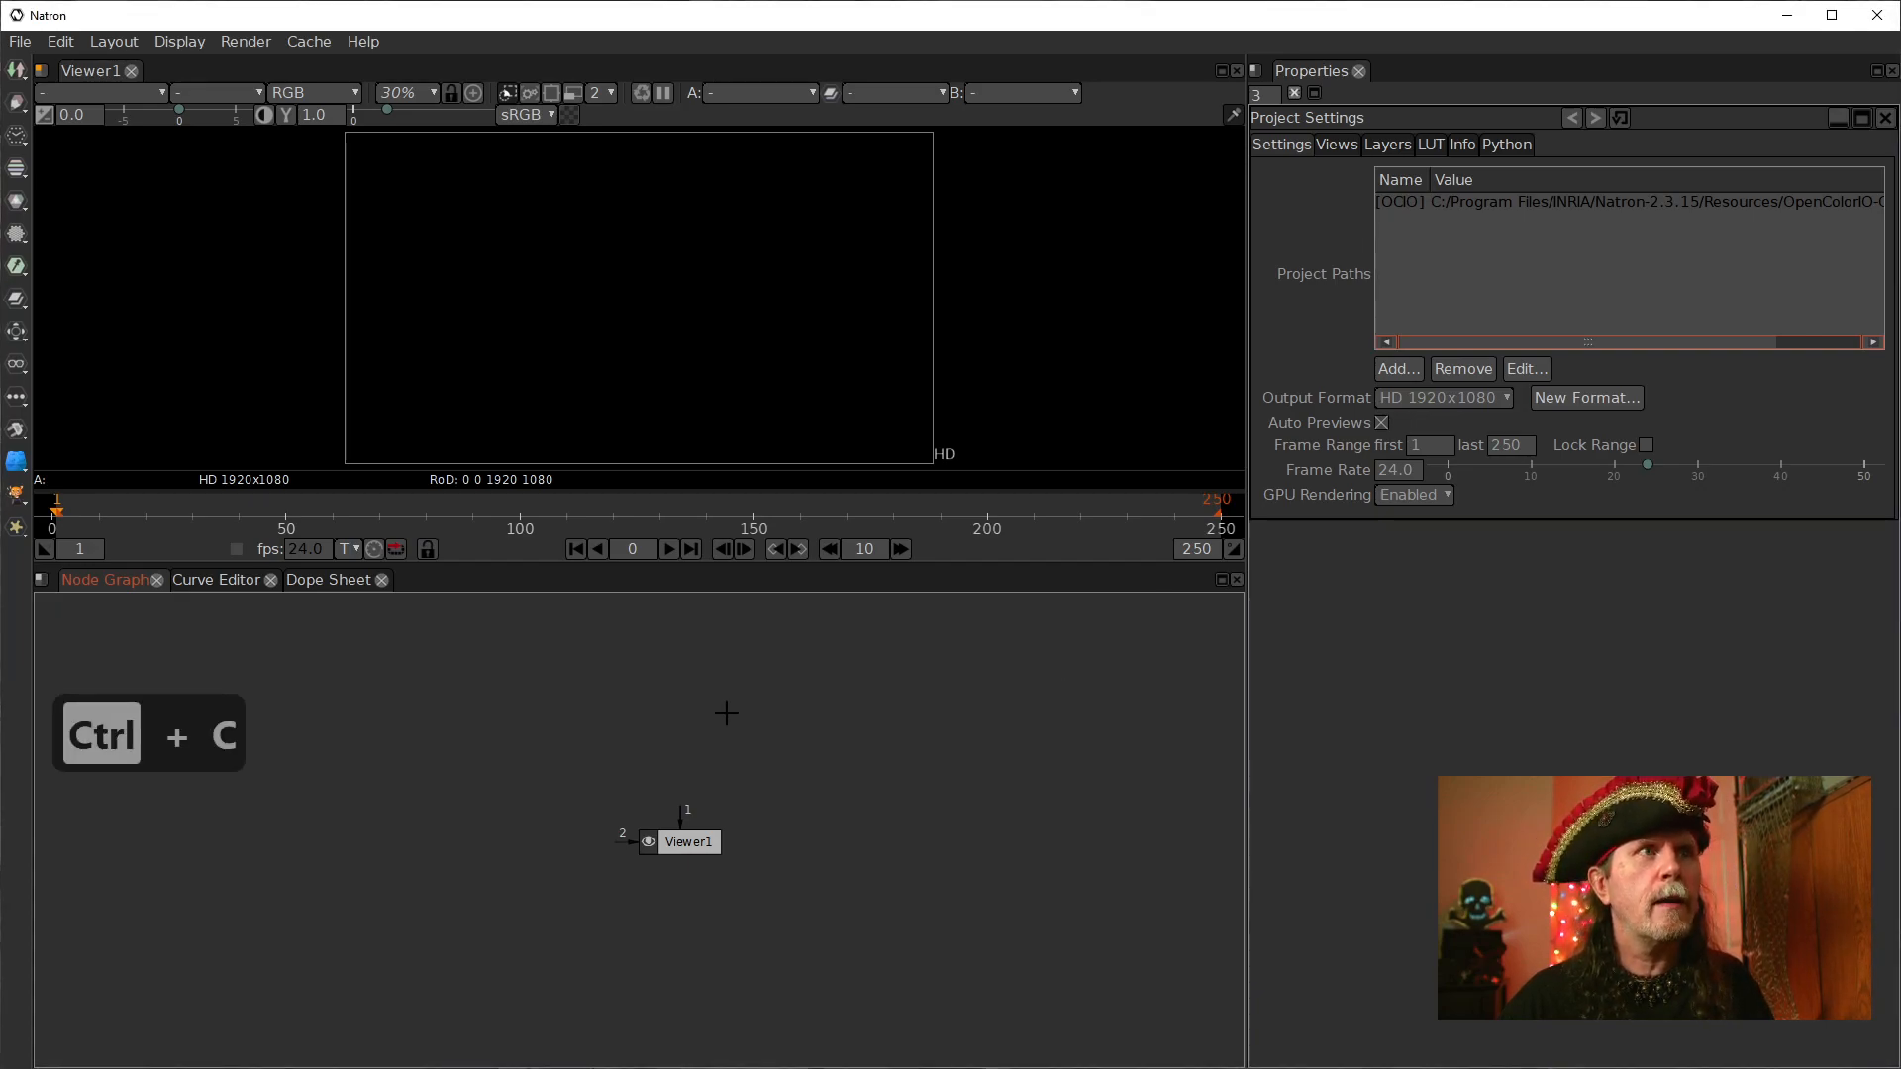
key("ctrl+v")
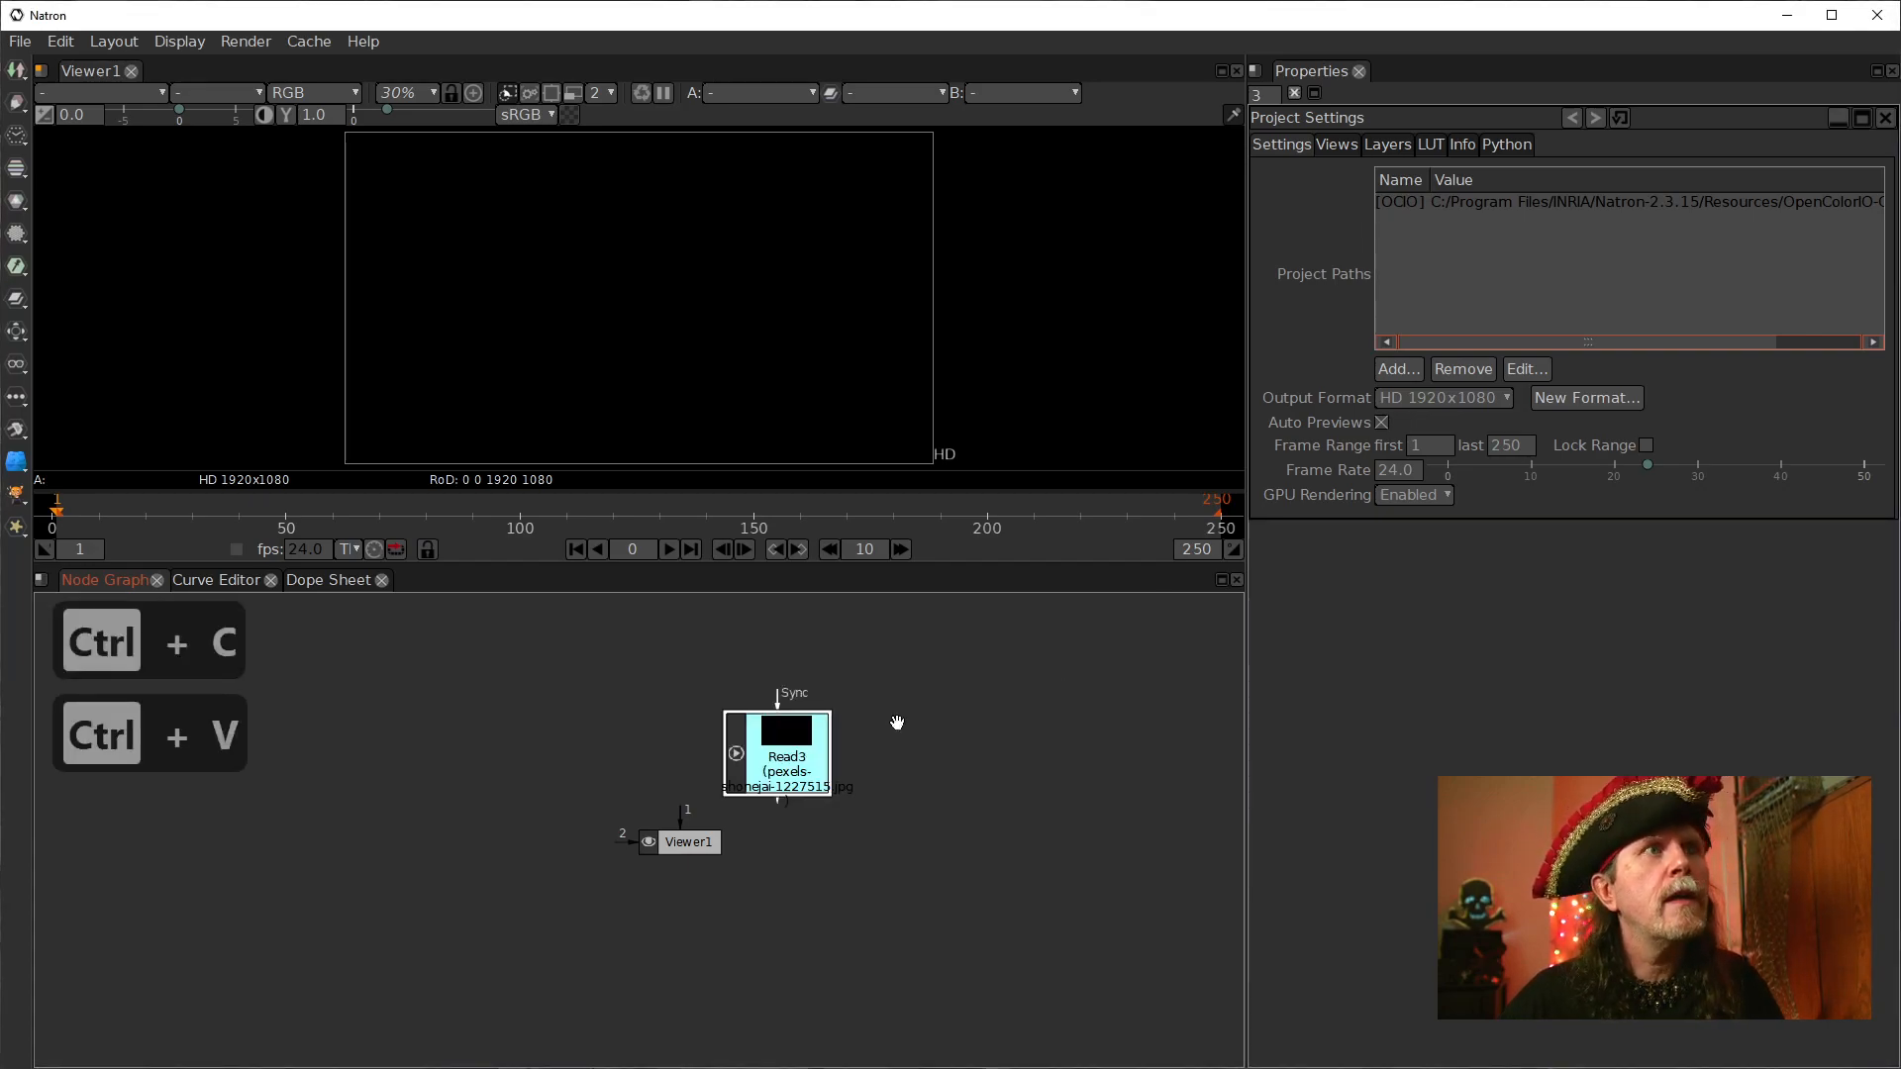
left_click_drag(777, 774, 713, 747)
key("1")
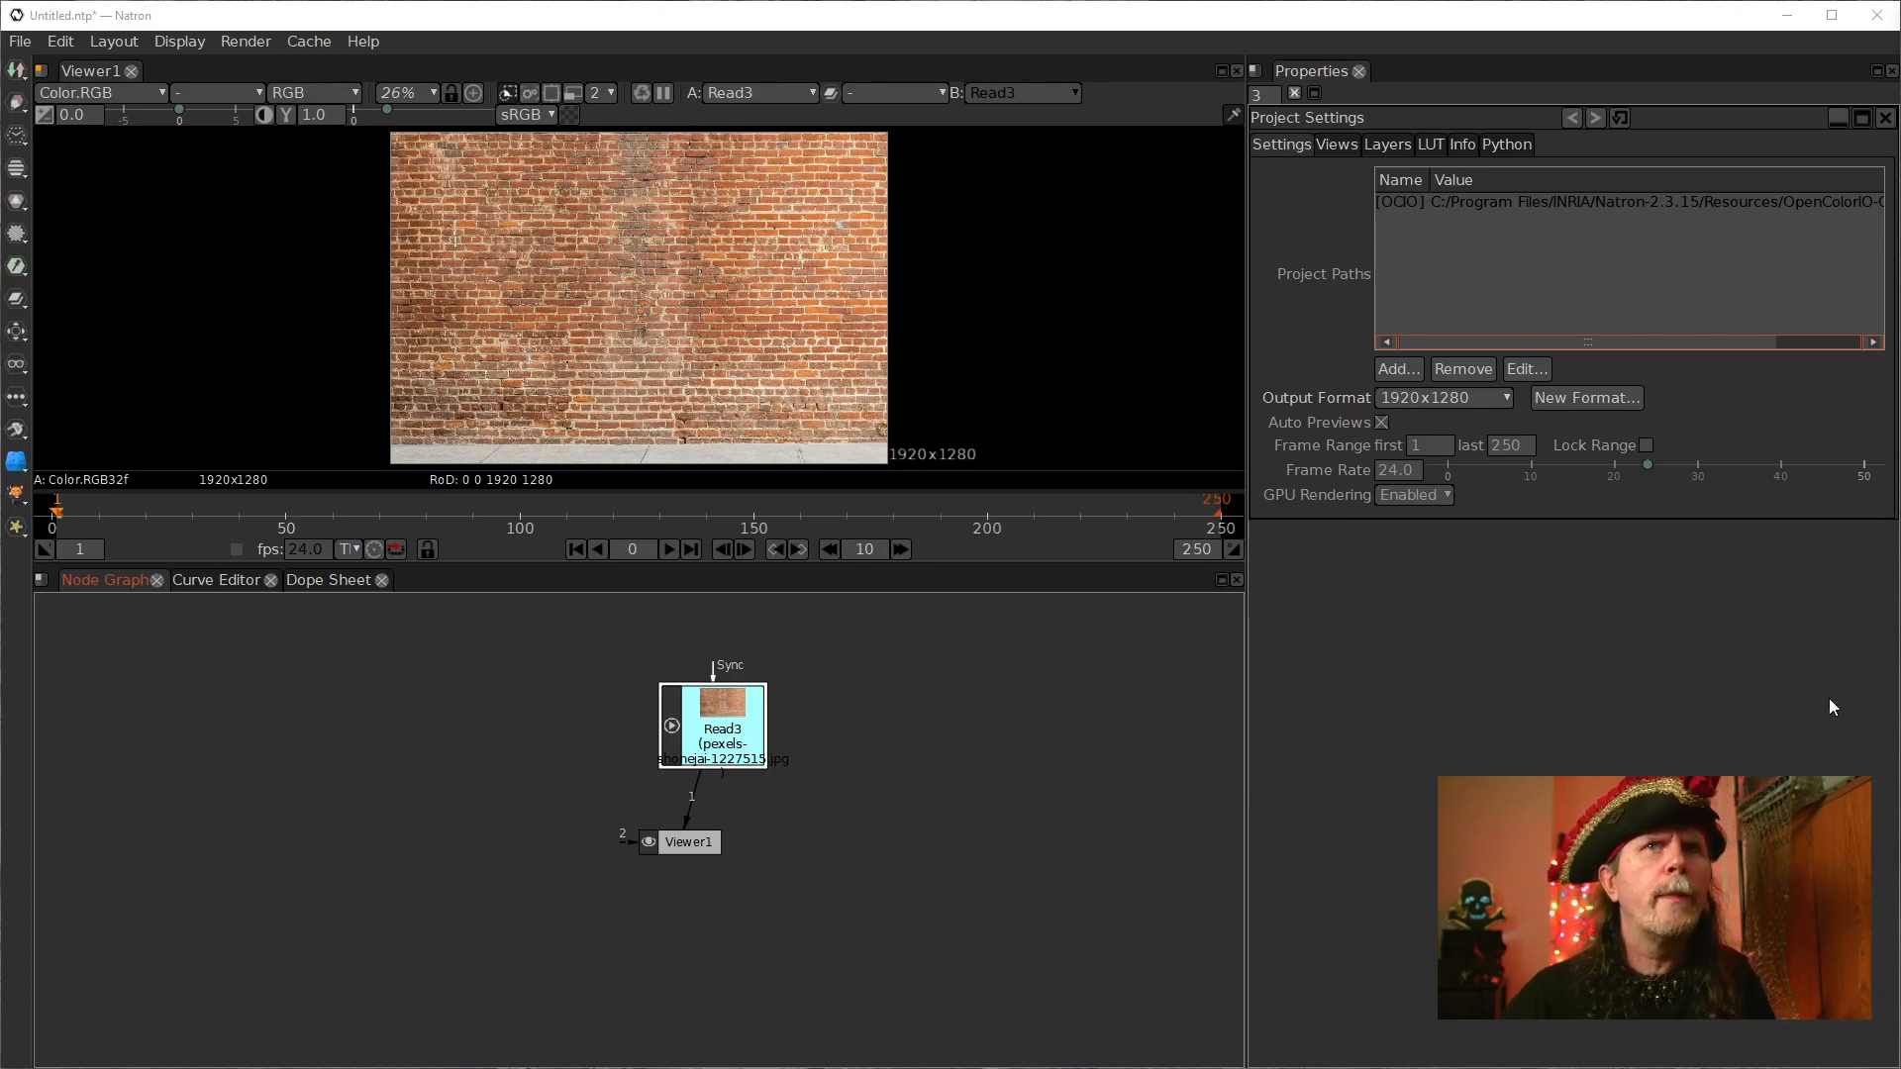
Step: Limit the open property panels to 1, showing the Read node's settings, and align that node directly above Viewer1
double_click(743, 738)
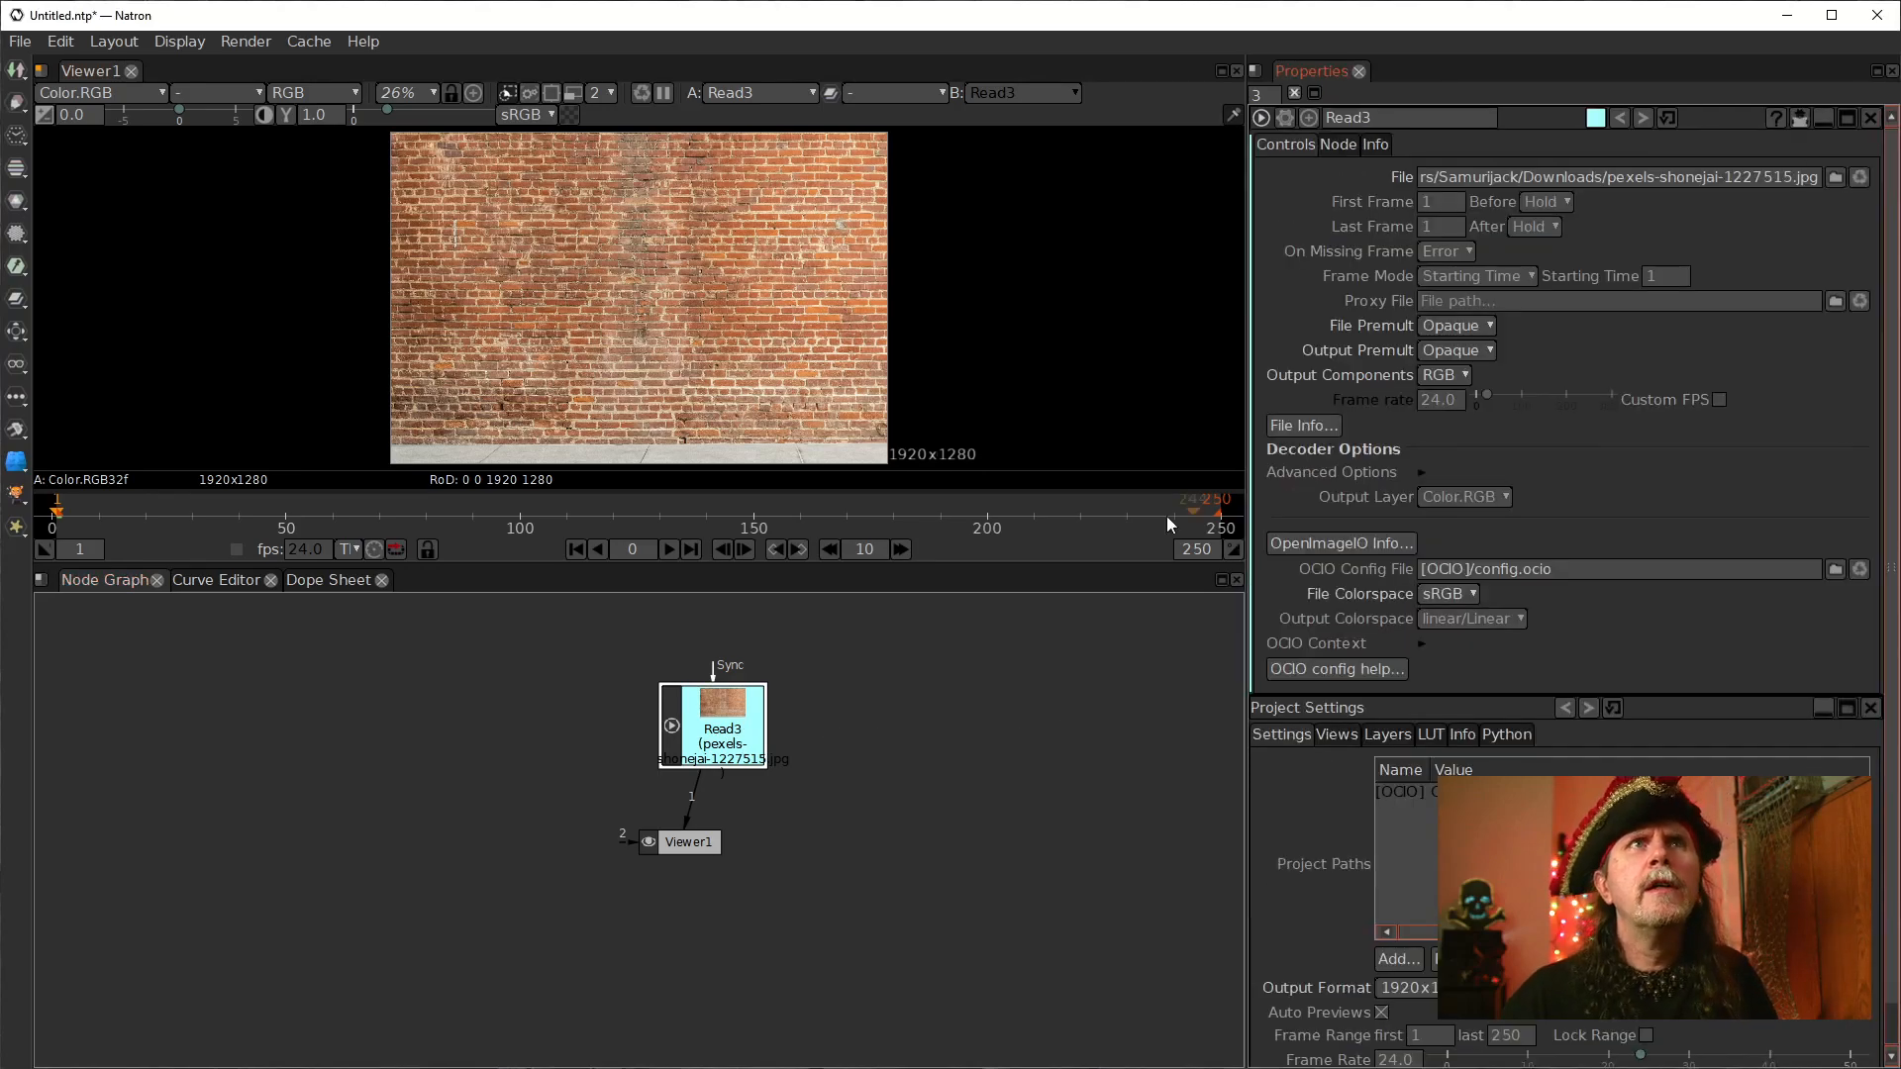
left_click(1252, 95)
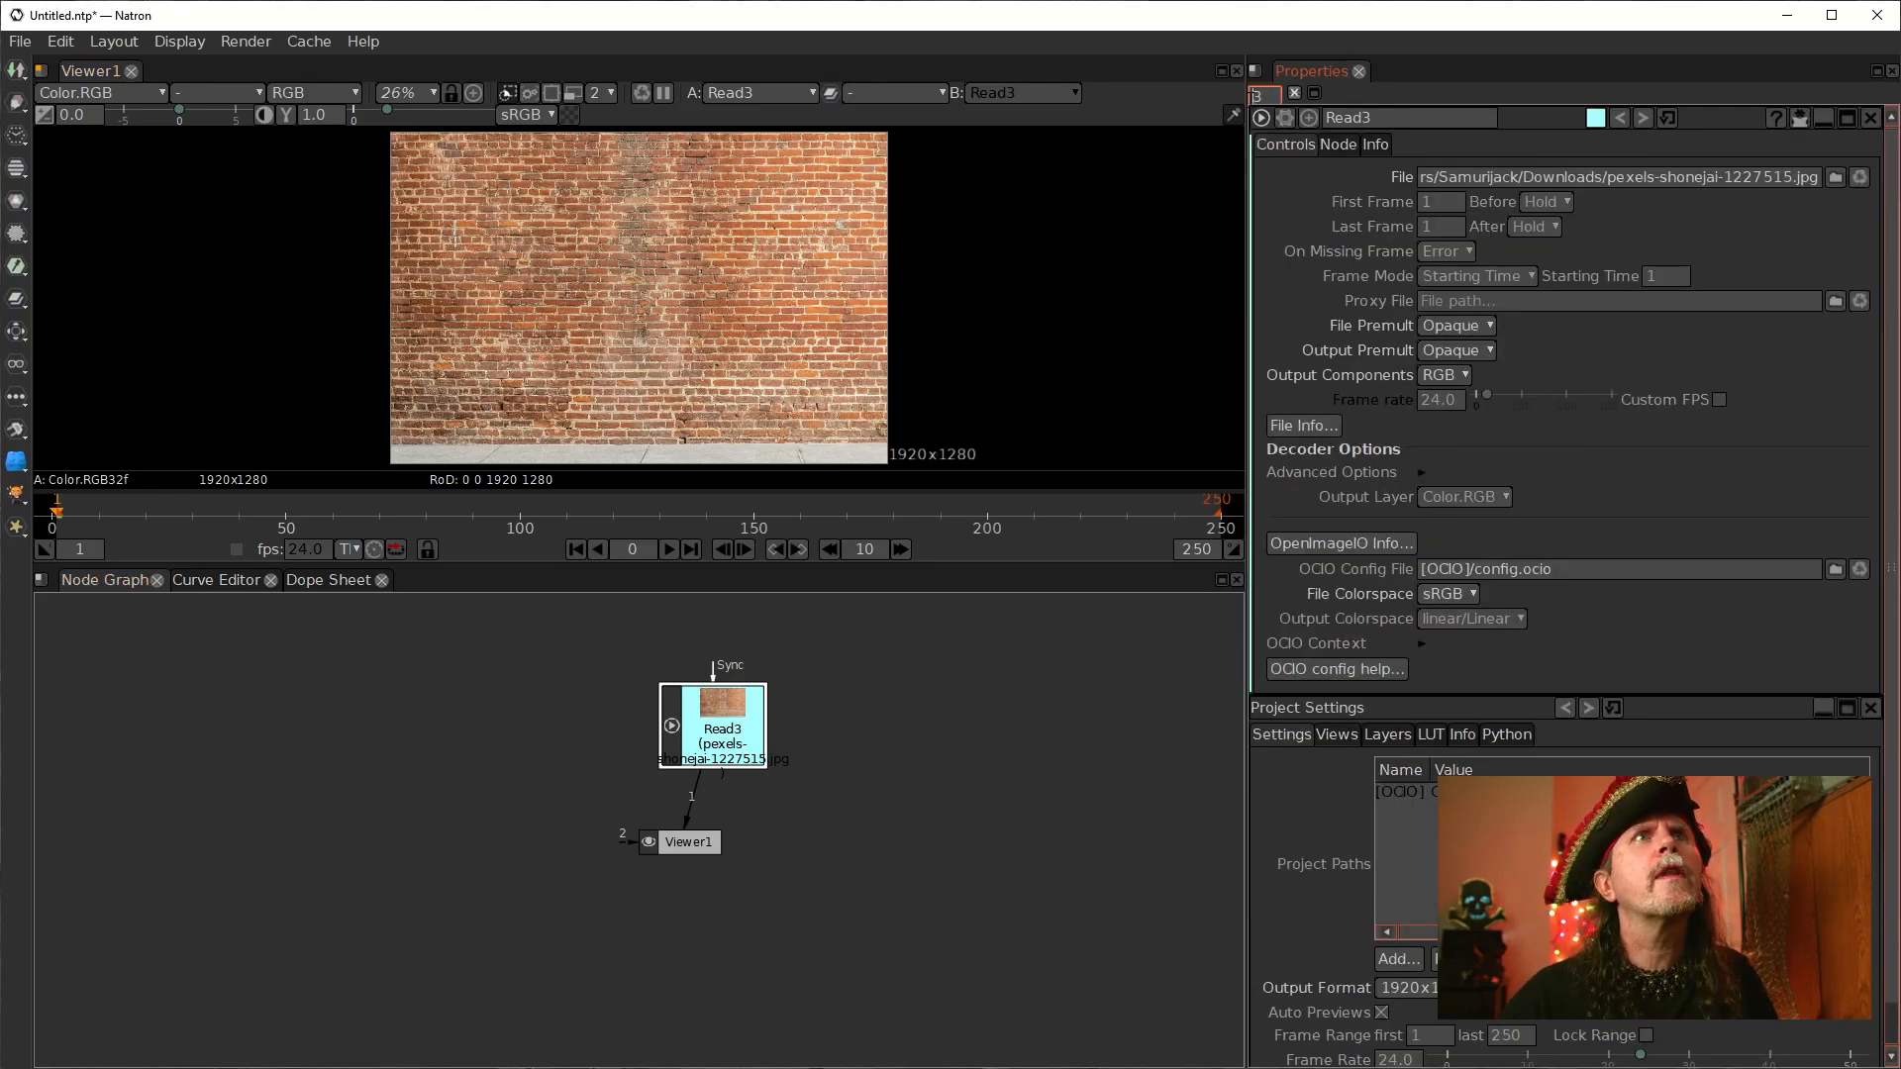
type("1")
key("Return")
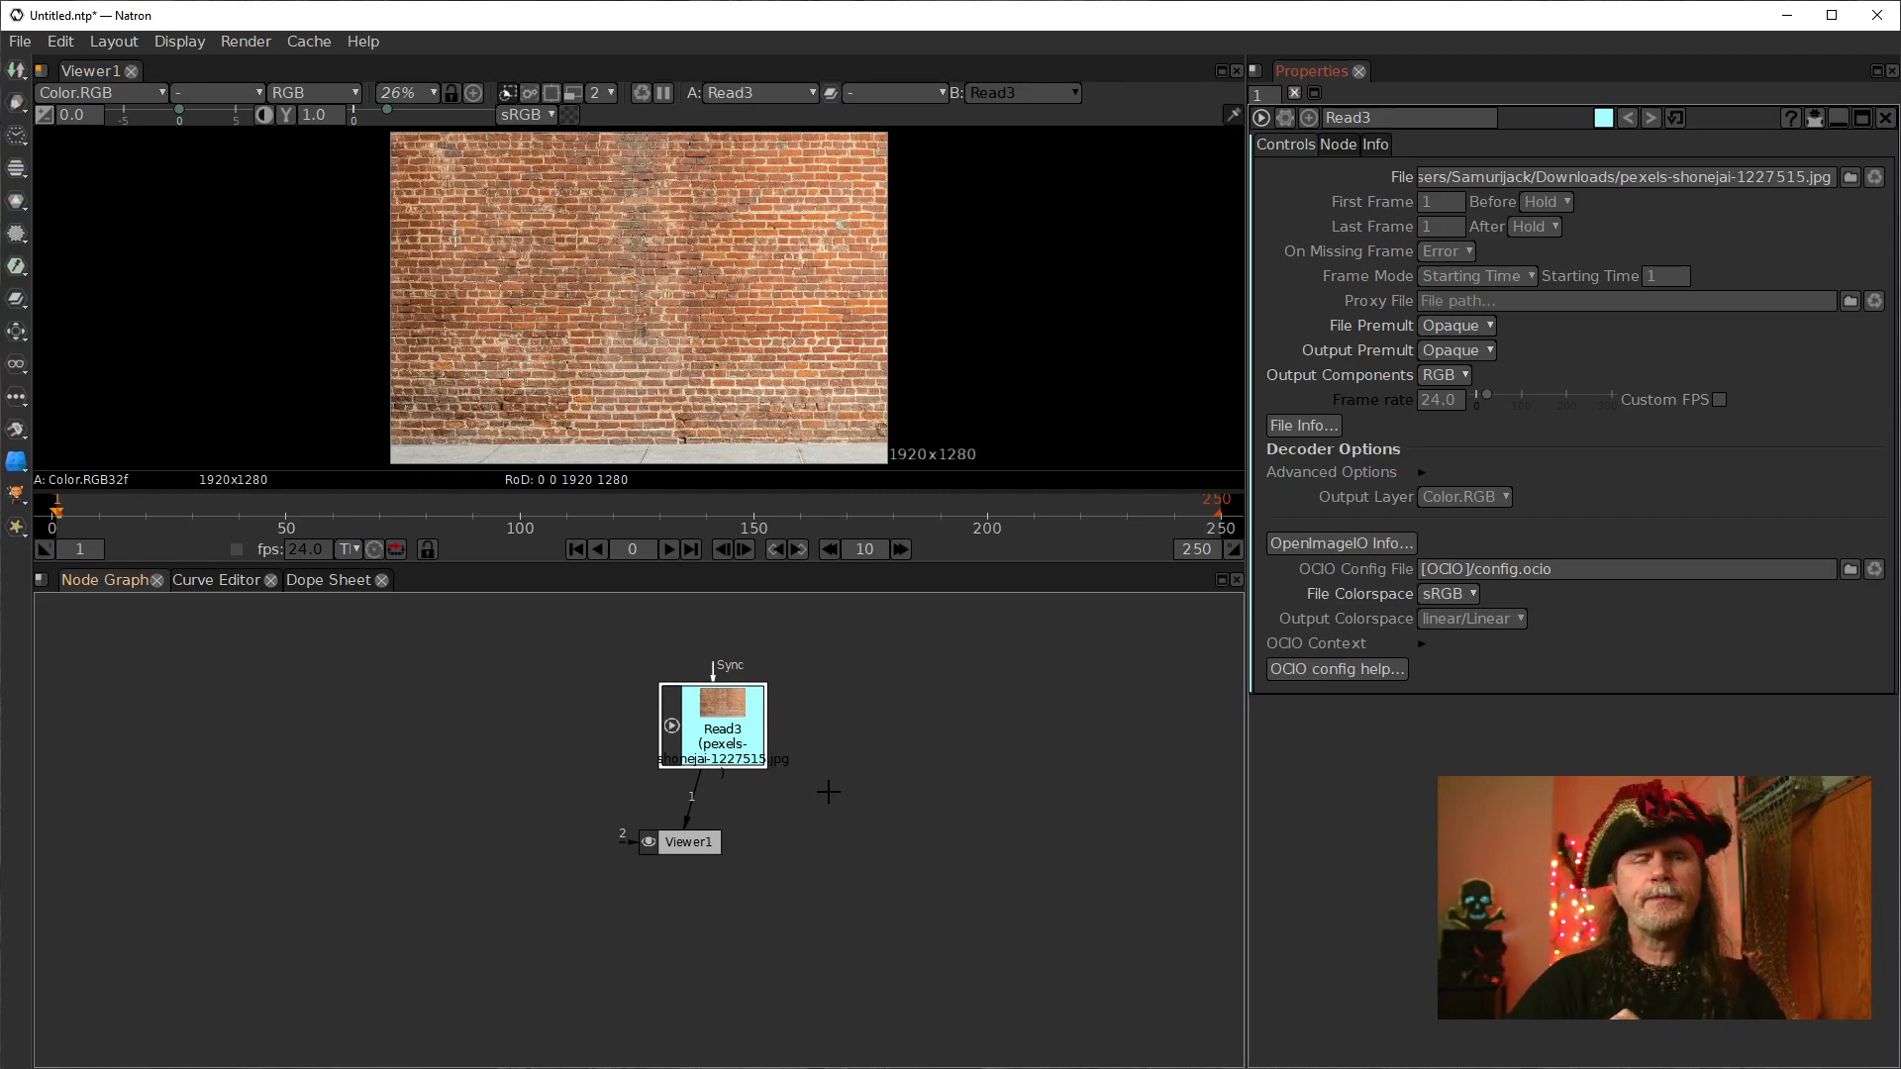
left_click_drag(732, 732, 699, 734)
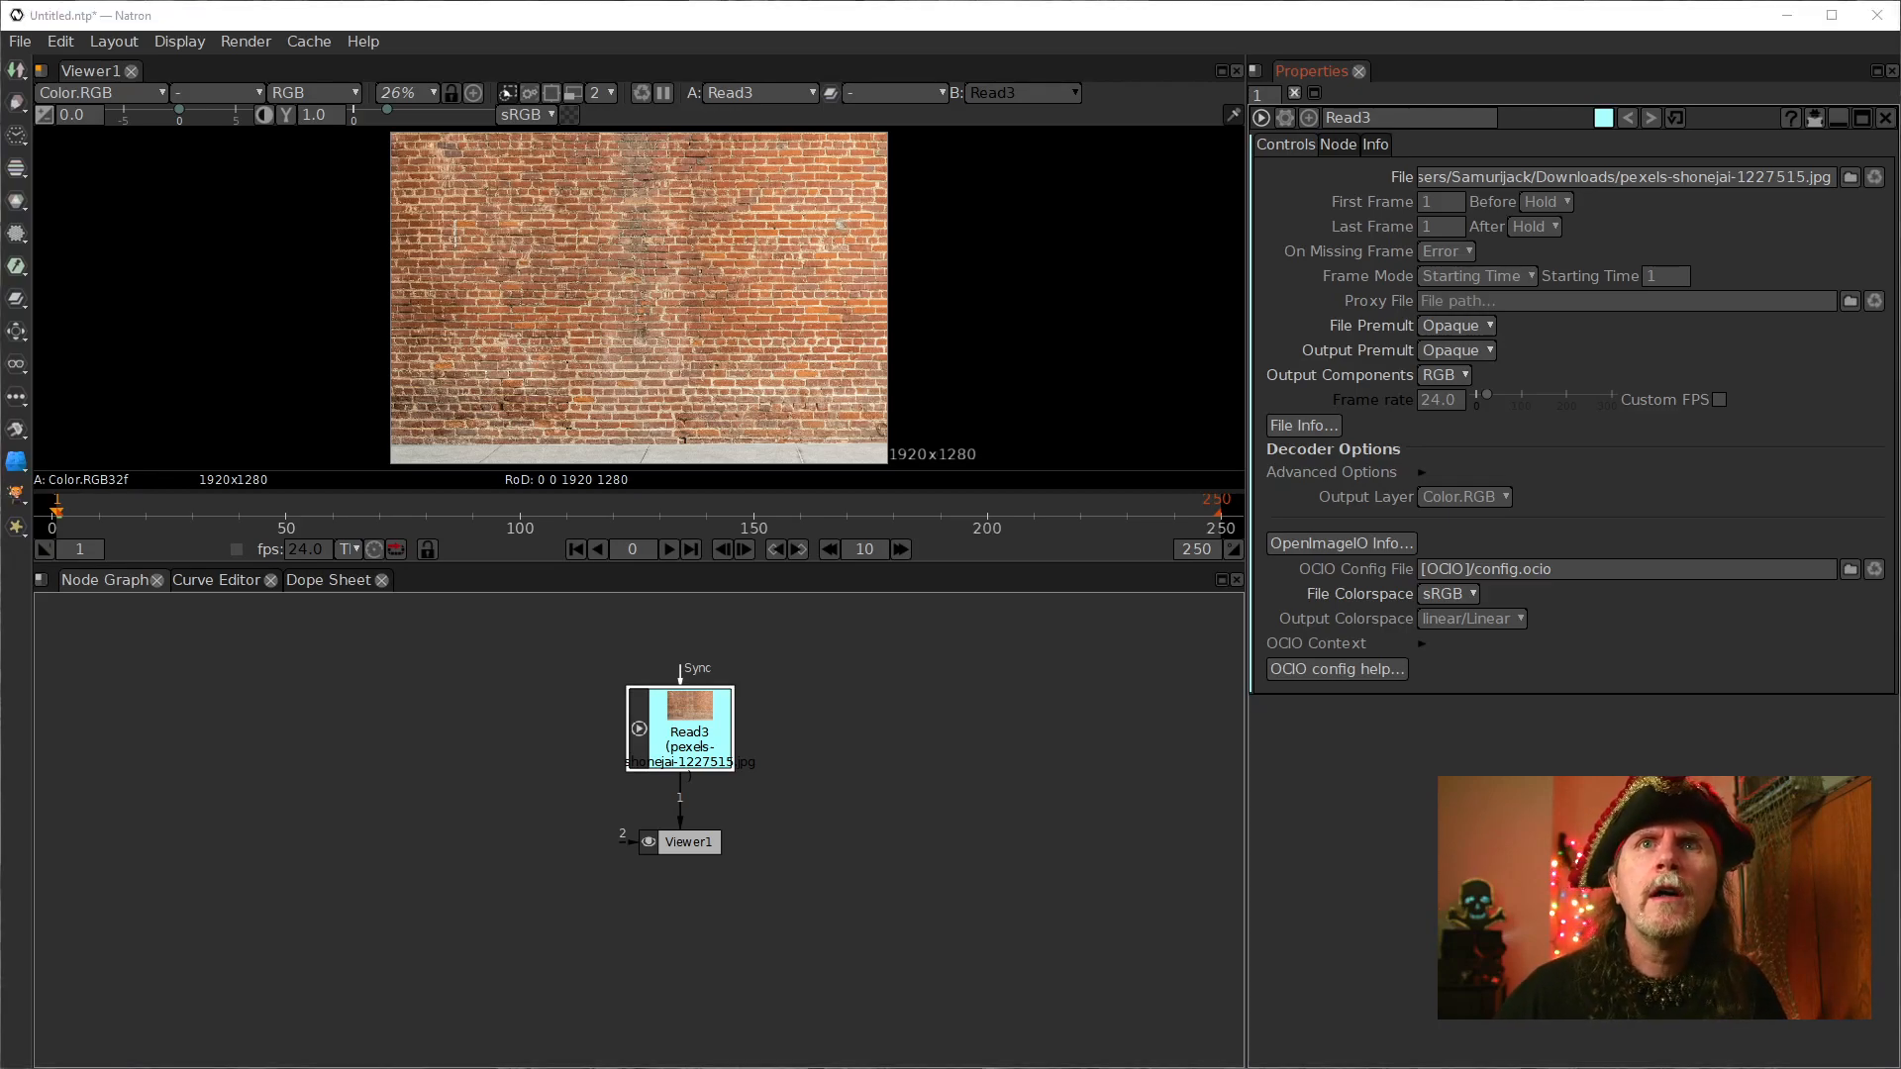
Step: Spread Read3 and Viewer1 apart, paste the copied Reformat node below the Read node, and open its properties
key("ctrl+c")
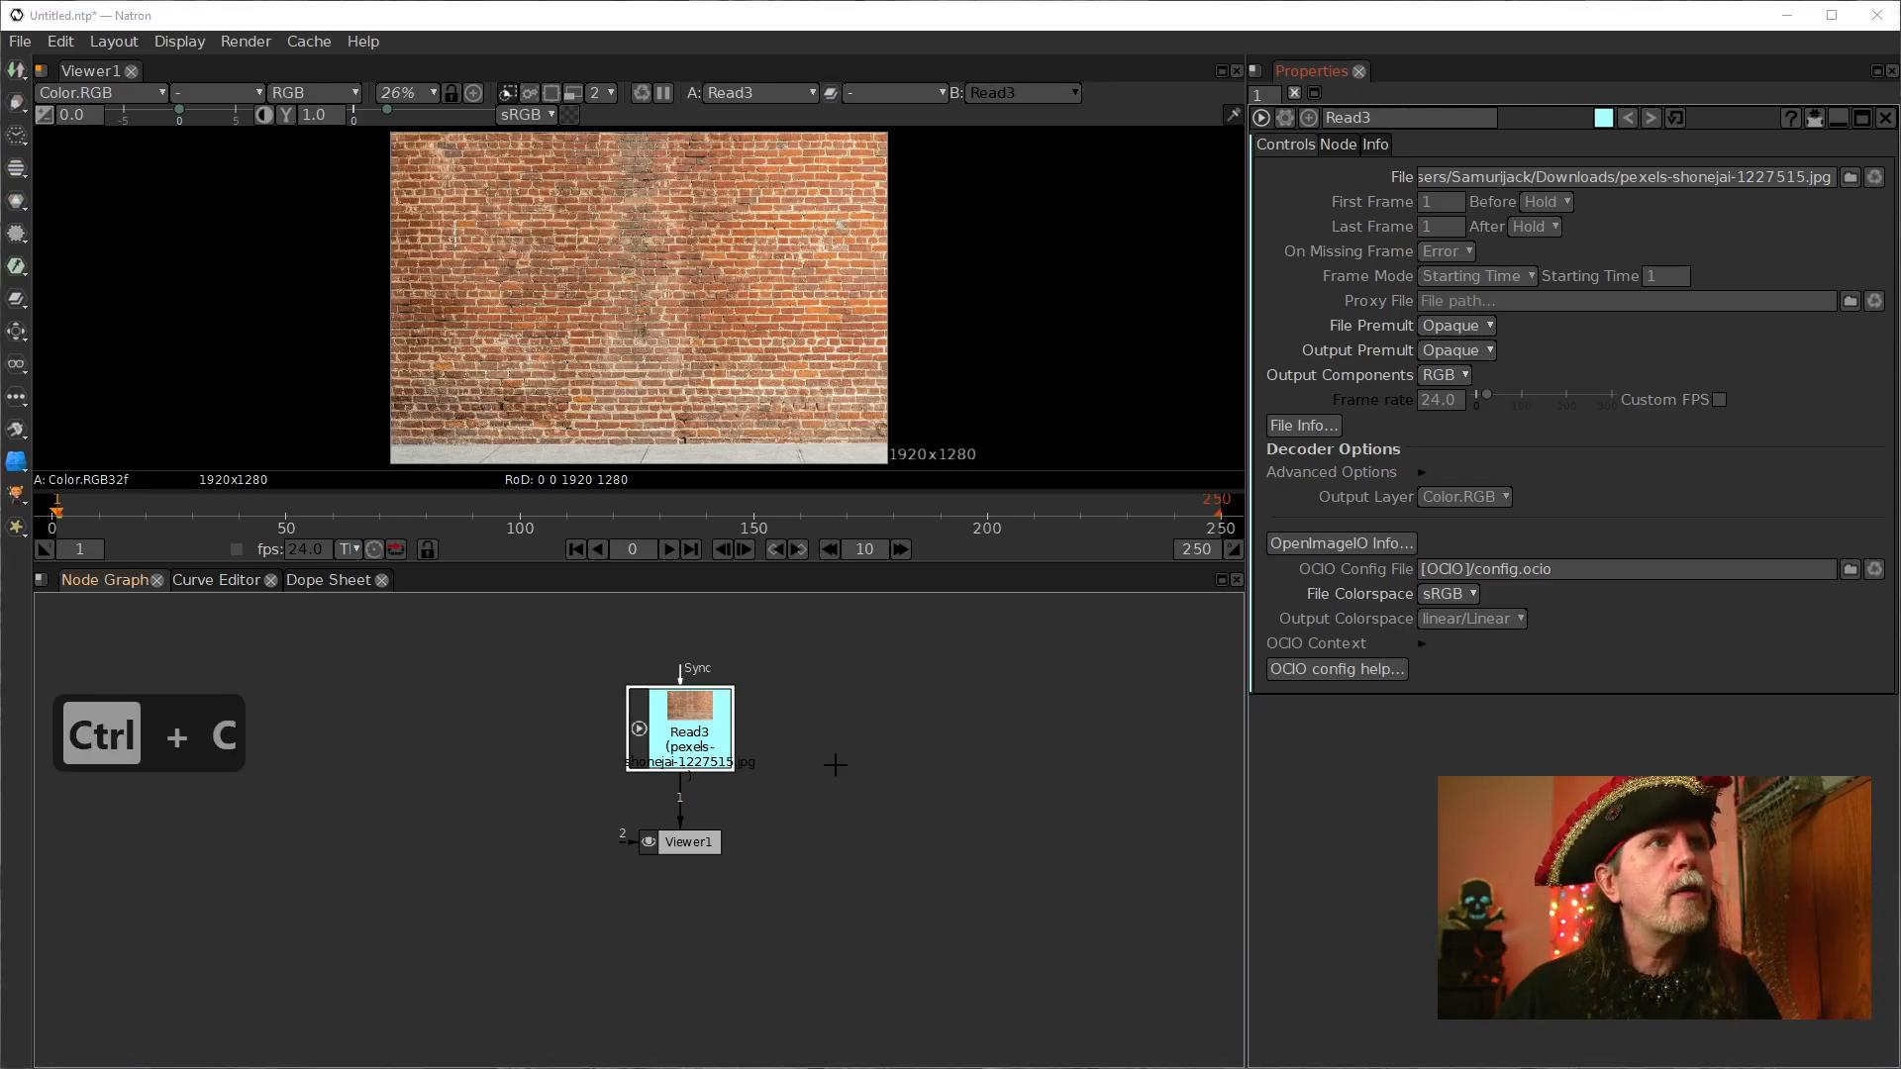
left_click_drag(677, 848, 675, 916)
left_click_drag(677, 763, 675, 686)
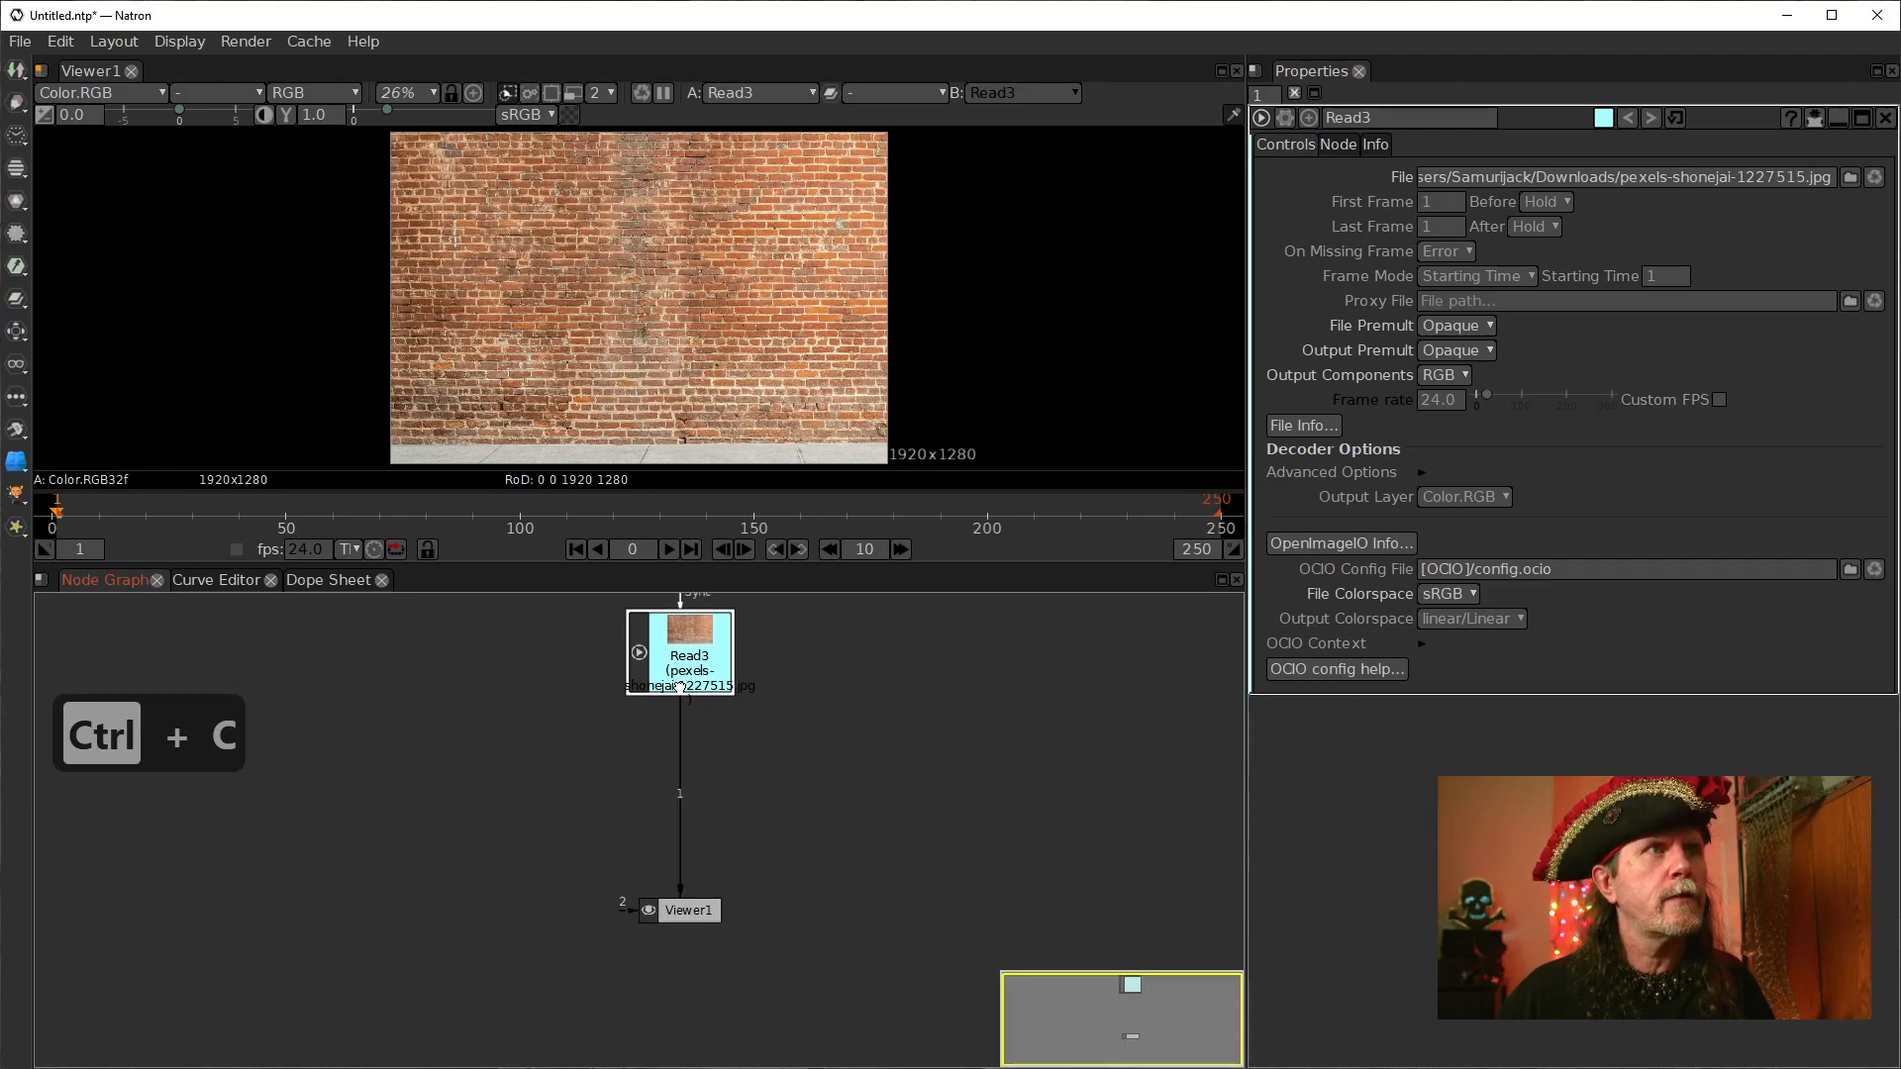
key("ctrl+v")
left_click_drag(830, 772, 731, 761)
double_click(720, 767)
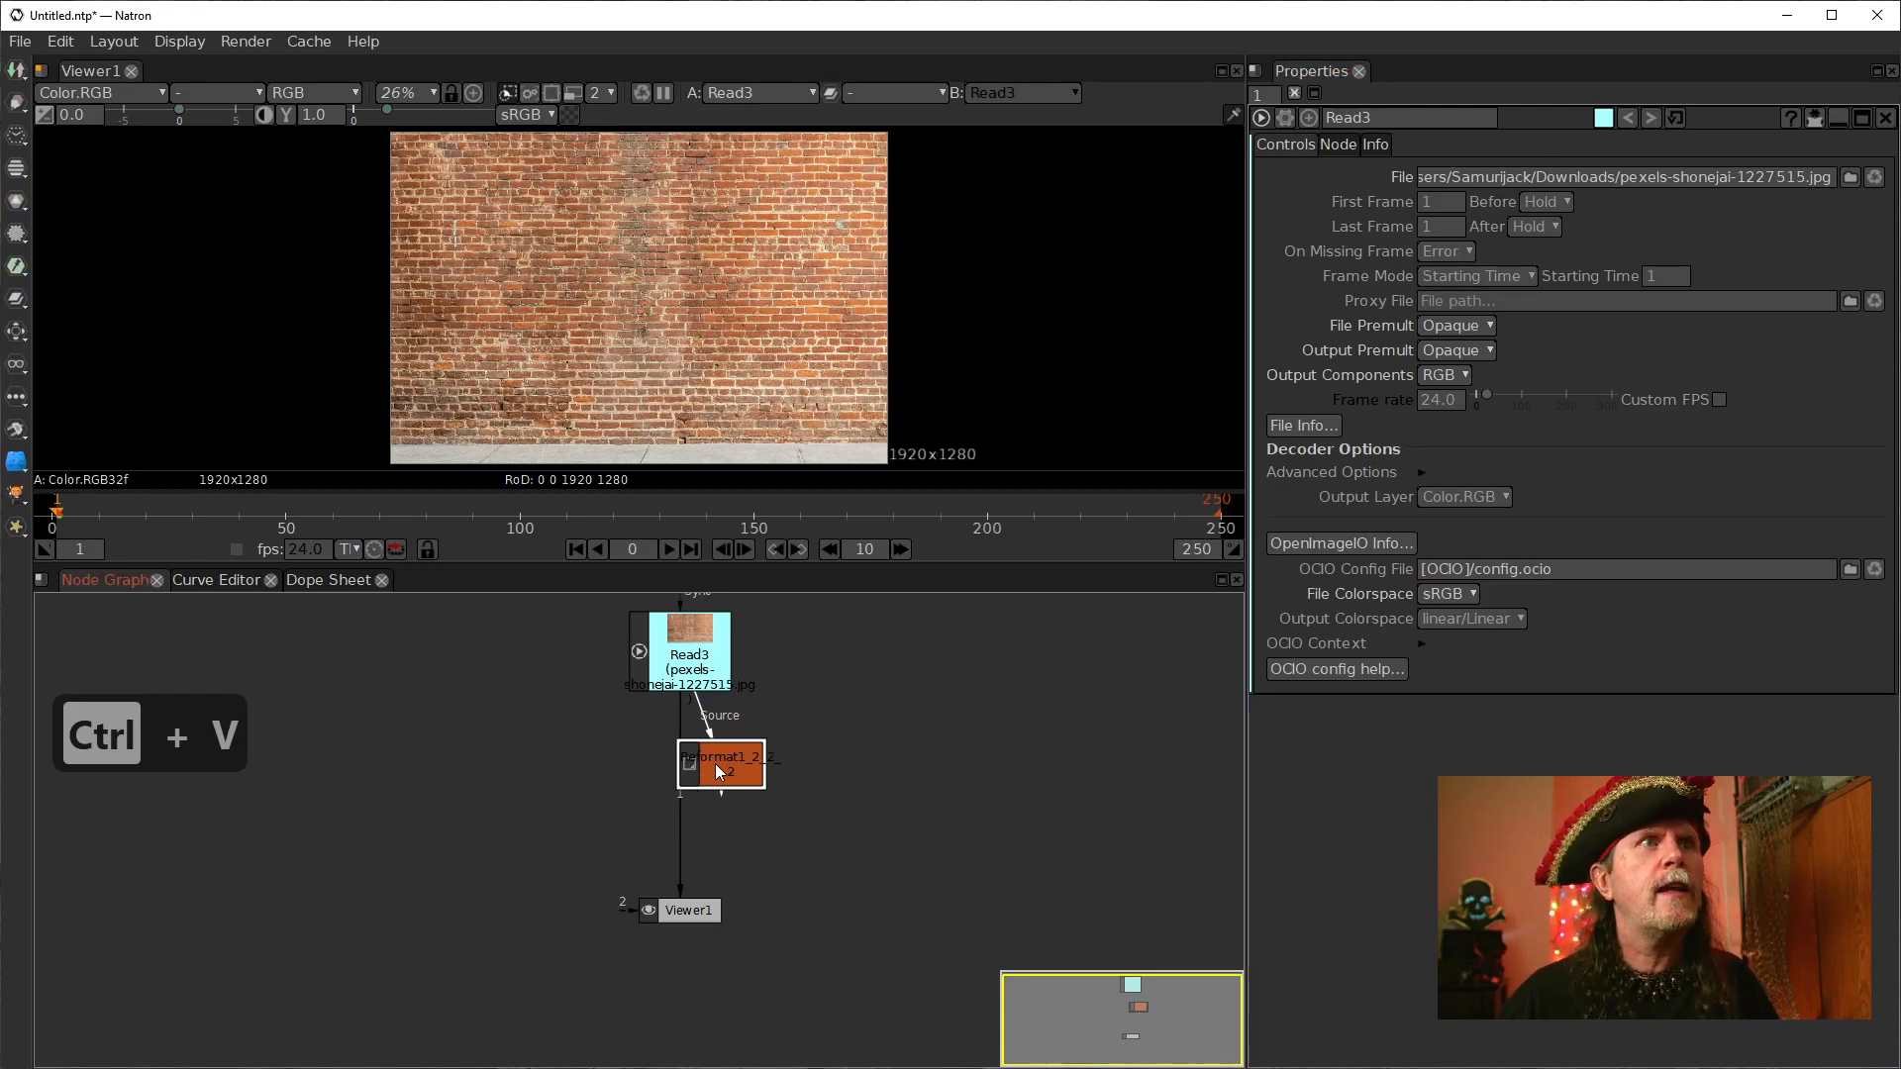
Step: Connect Viewer1 to the Reformat node instead of Read3 and line the Reformat node up between them
left_click_drag(679, 804, 717, 739)
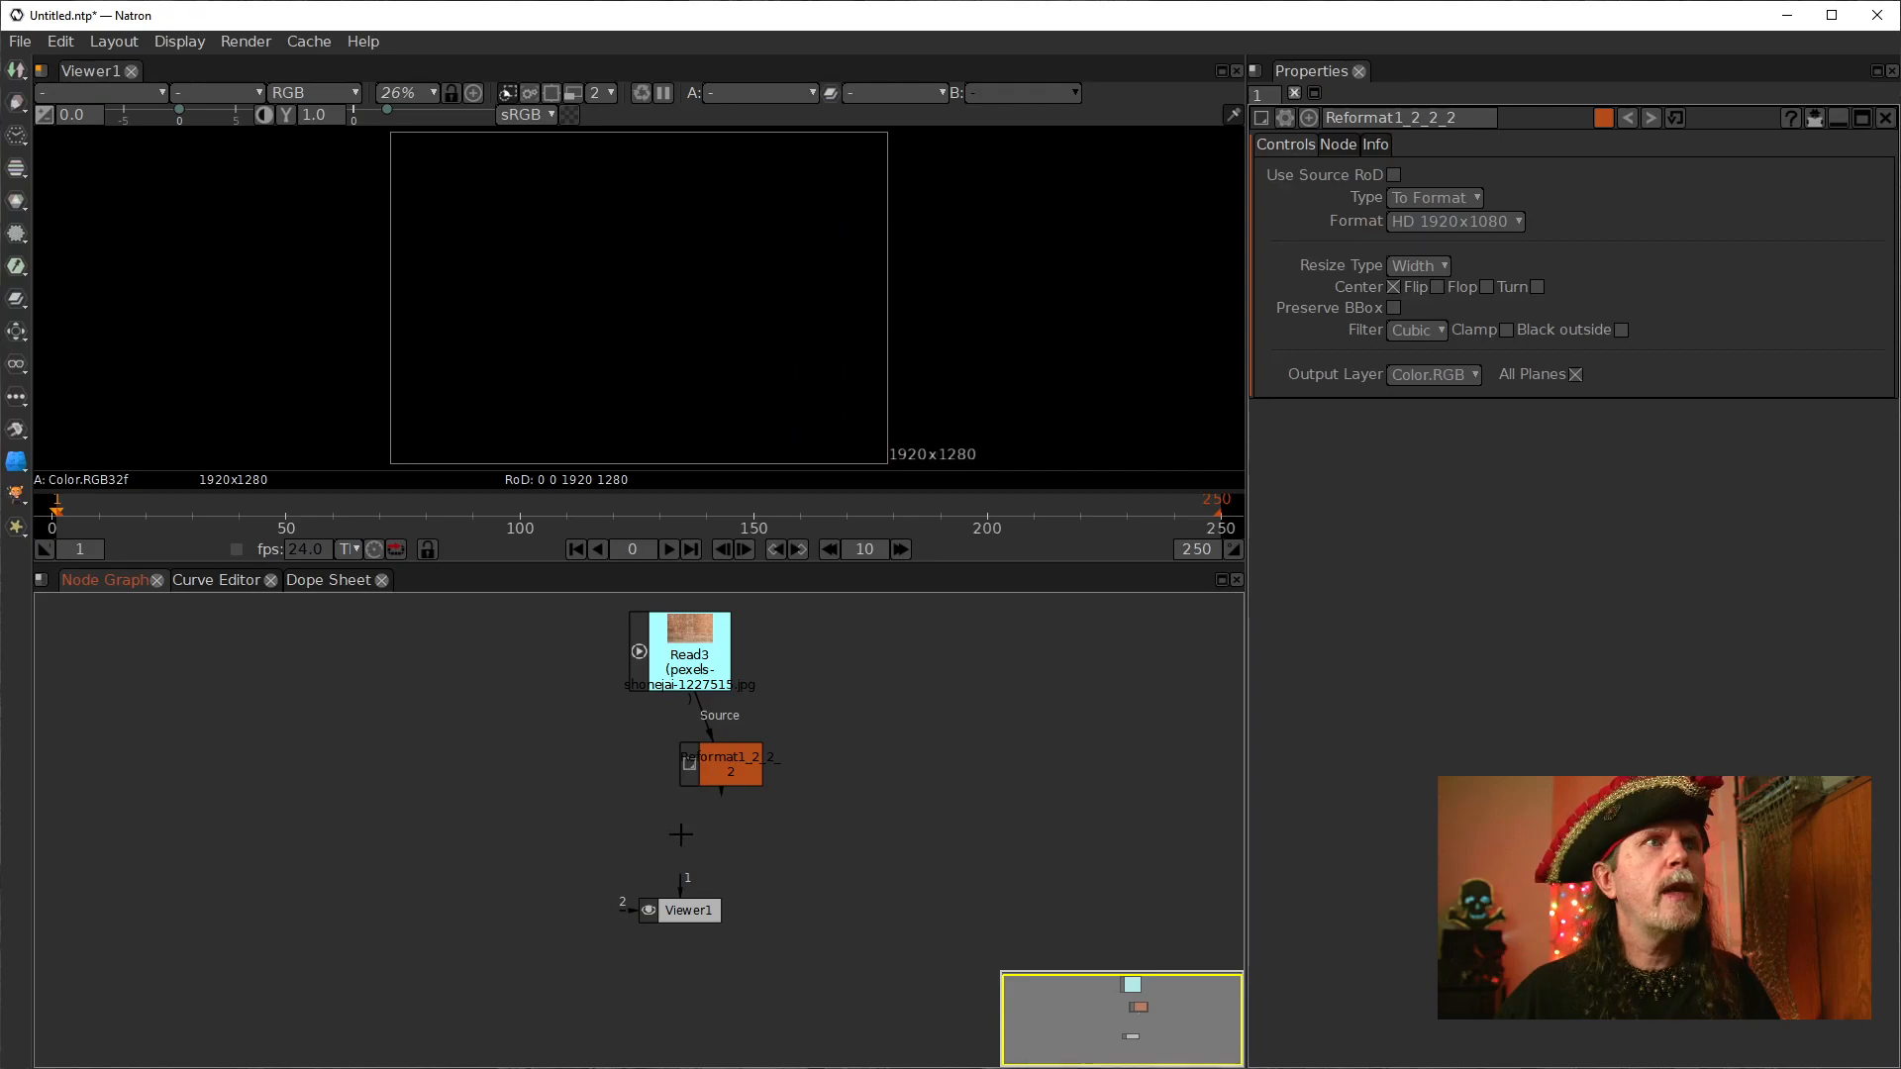
key("1")
left_click(715, 758)
key("1")
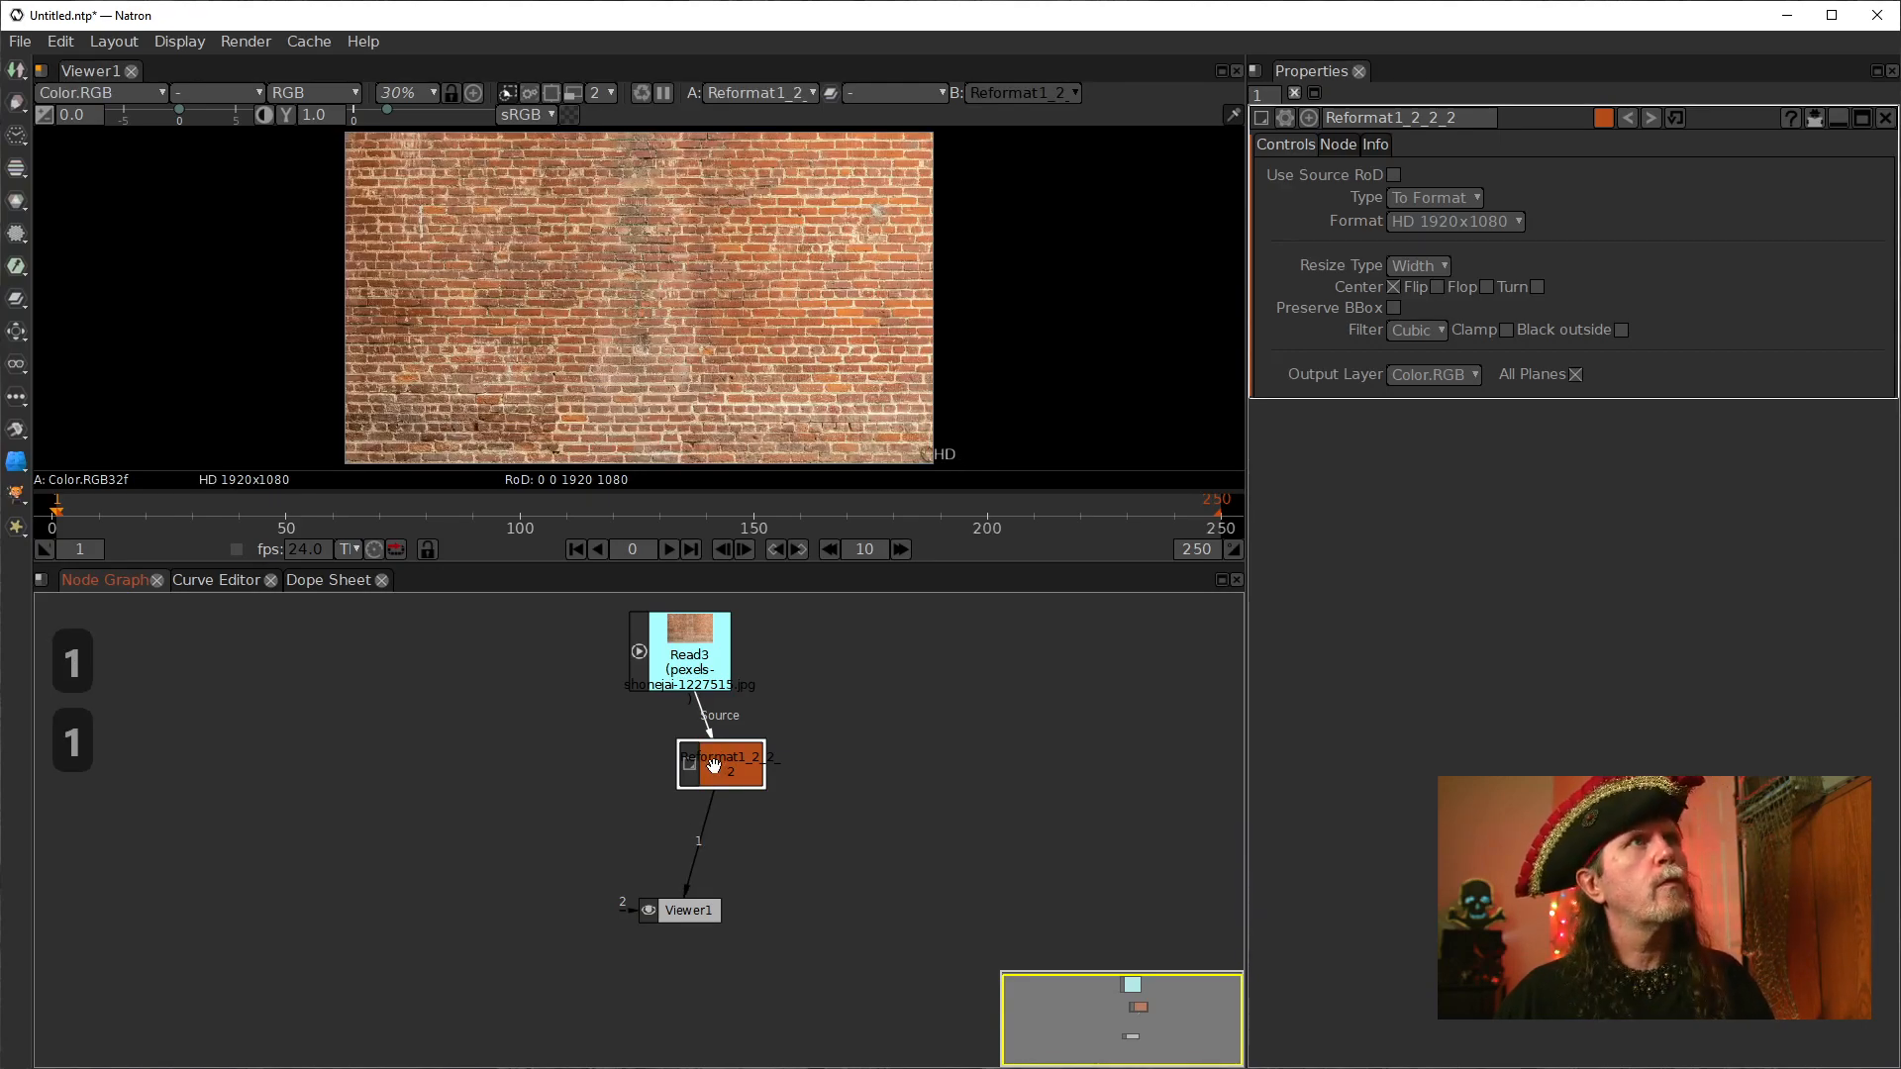
left_click_drag(714, 759, 674, 748)
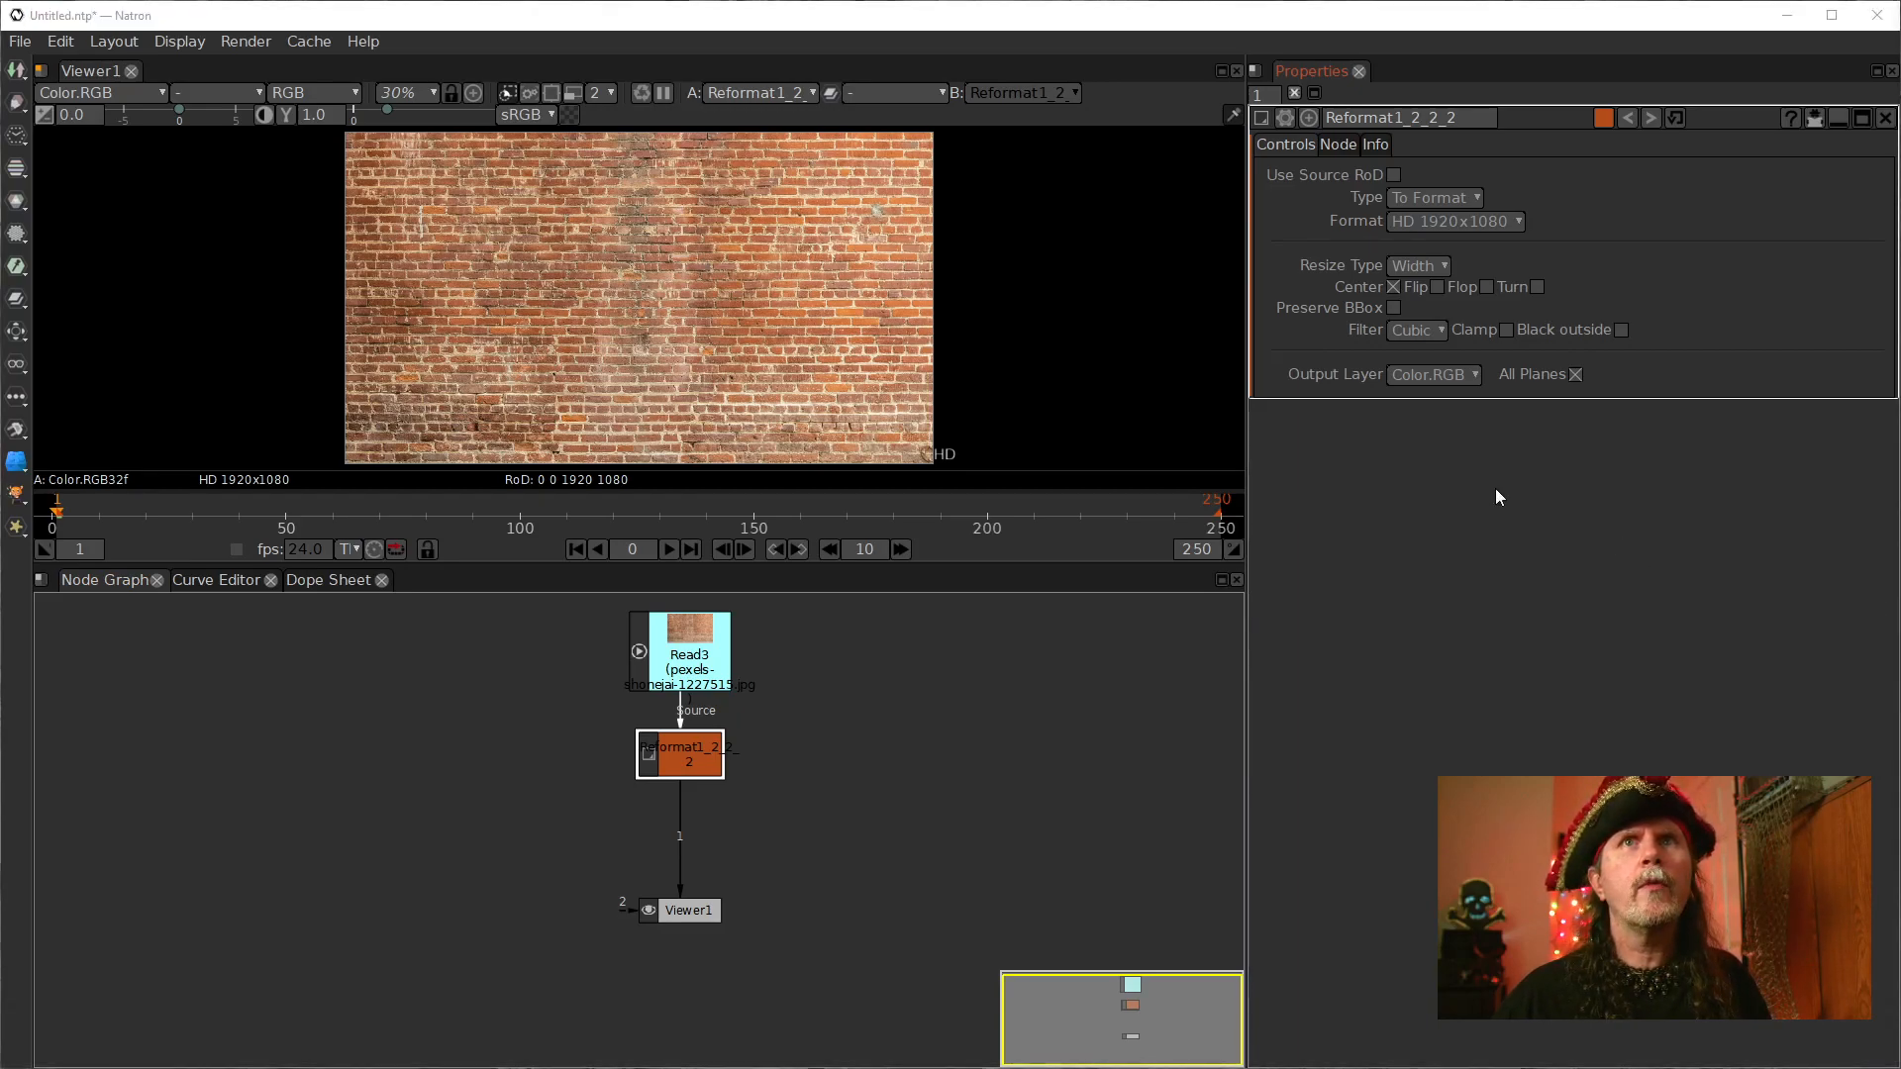
Step: Add a Grade node after the Reformat node and set its Gain to .1 to darken the wall
left_click(677, 742)
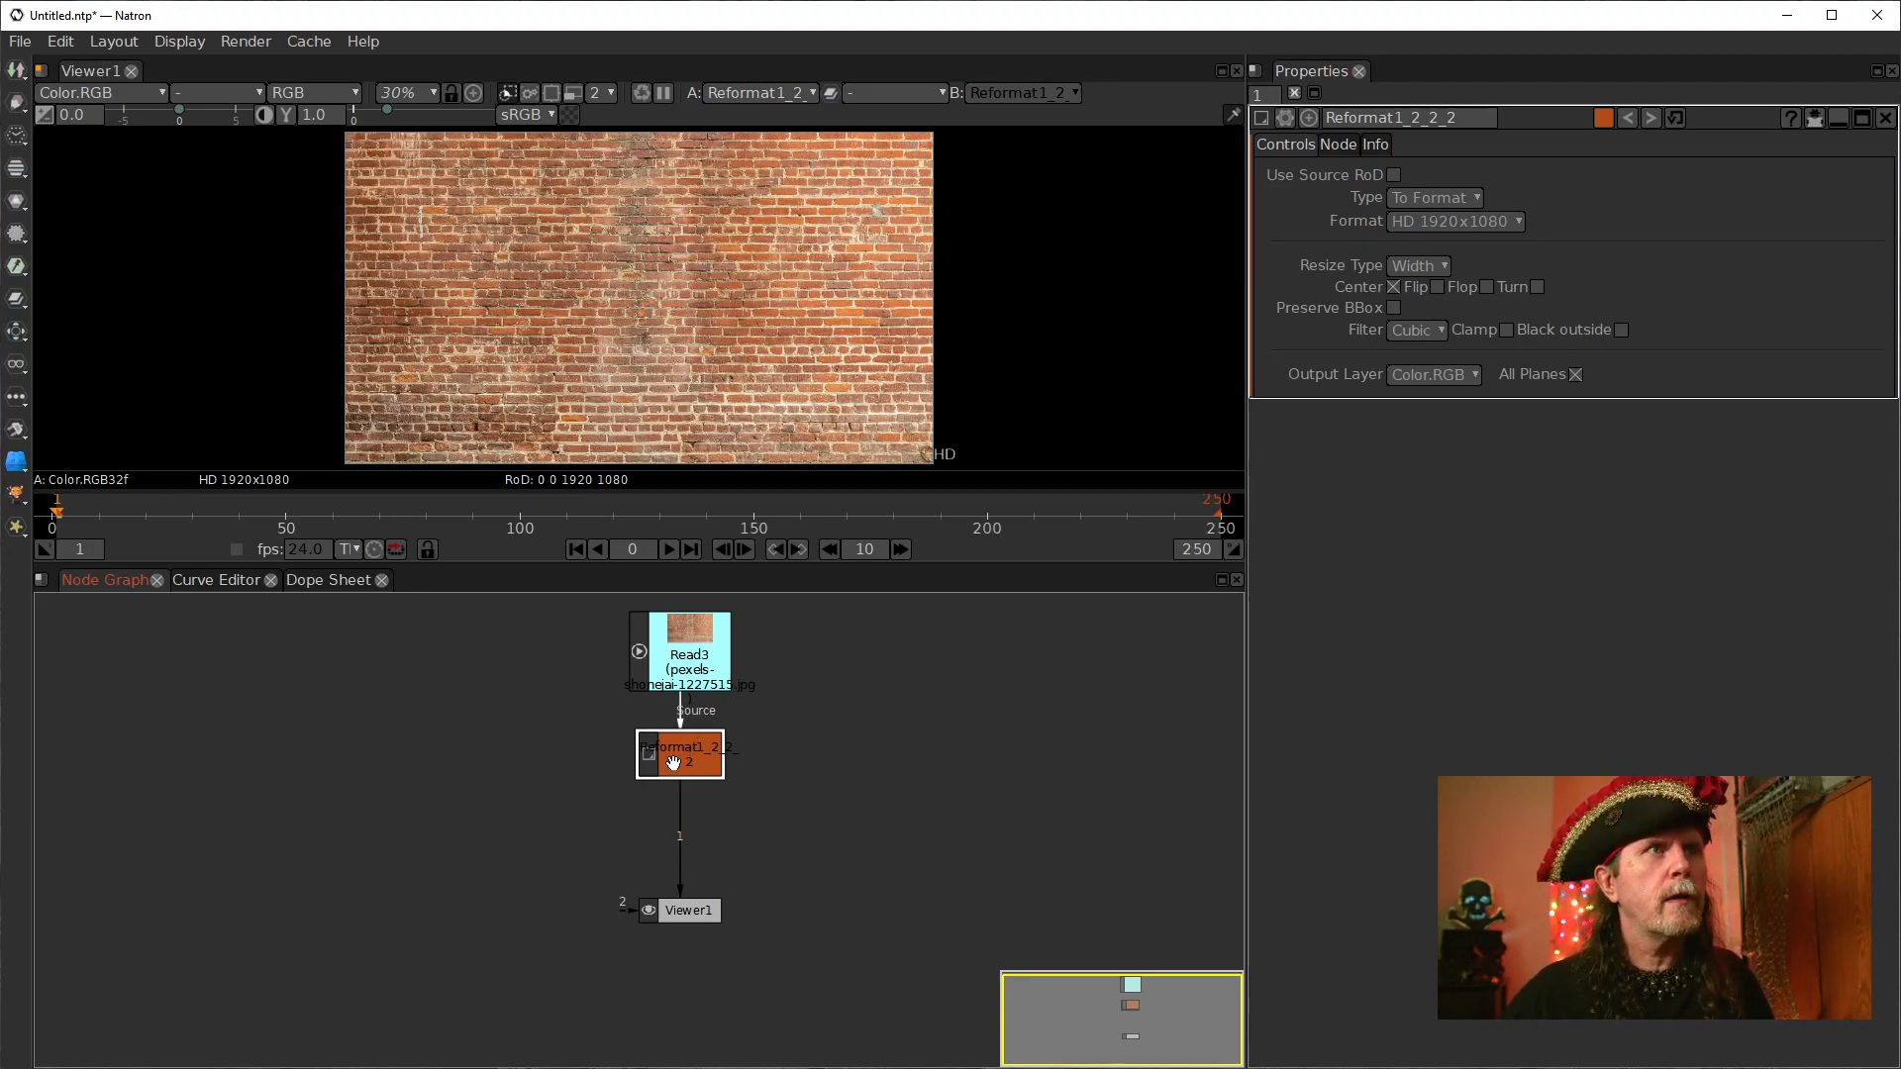
key("g")
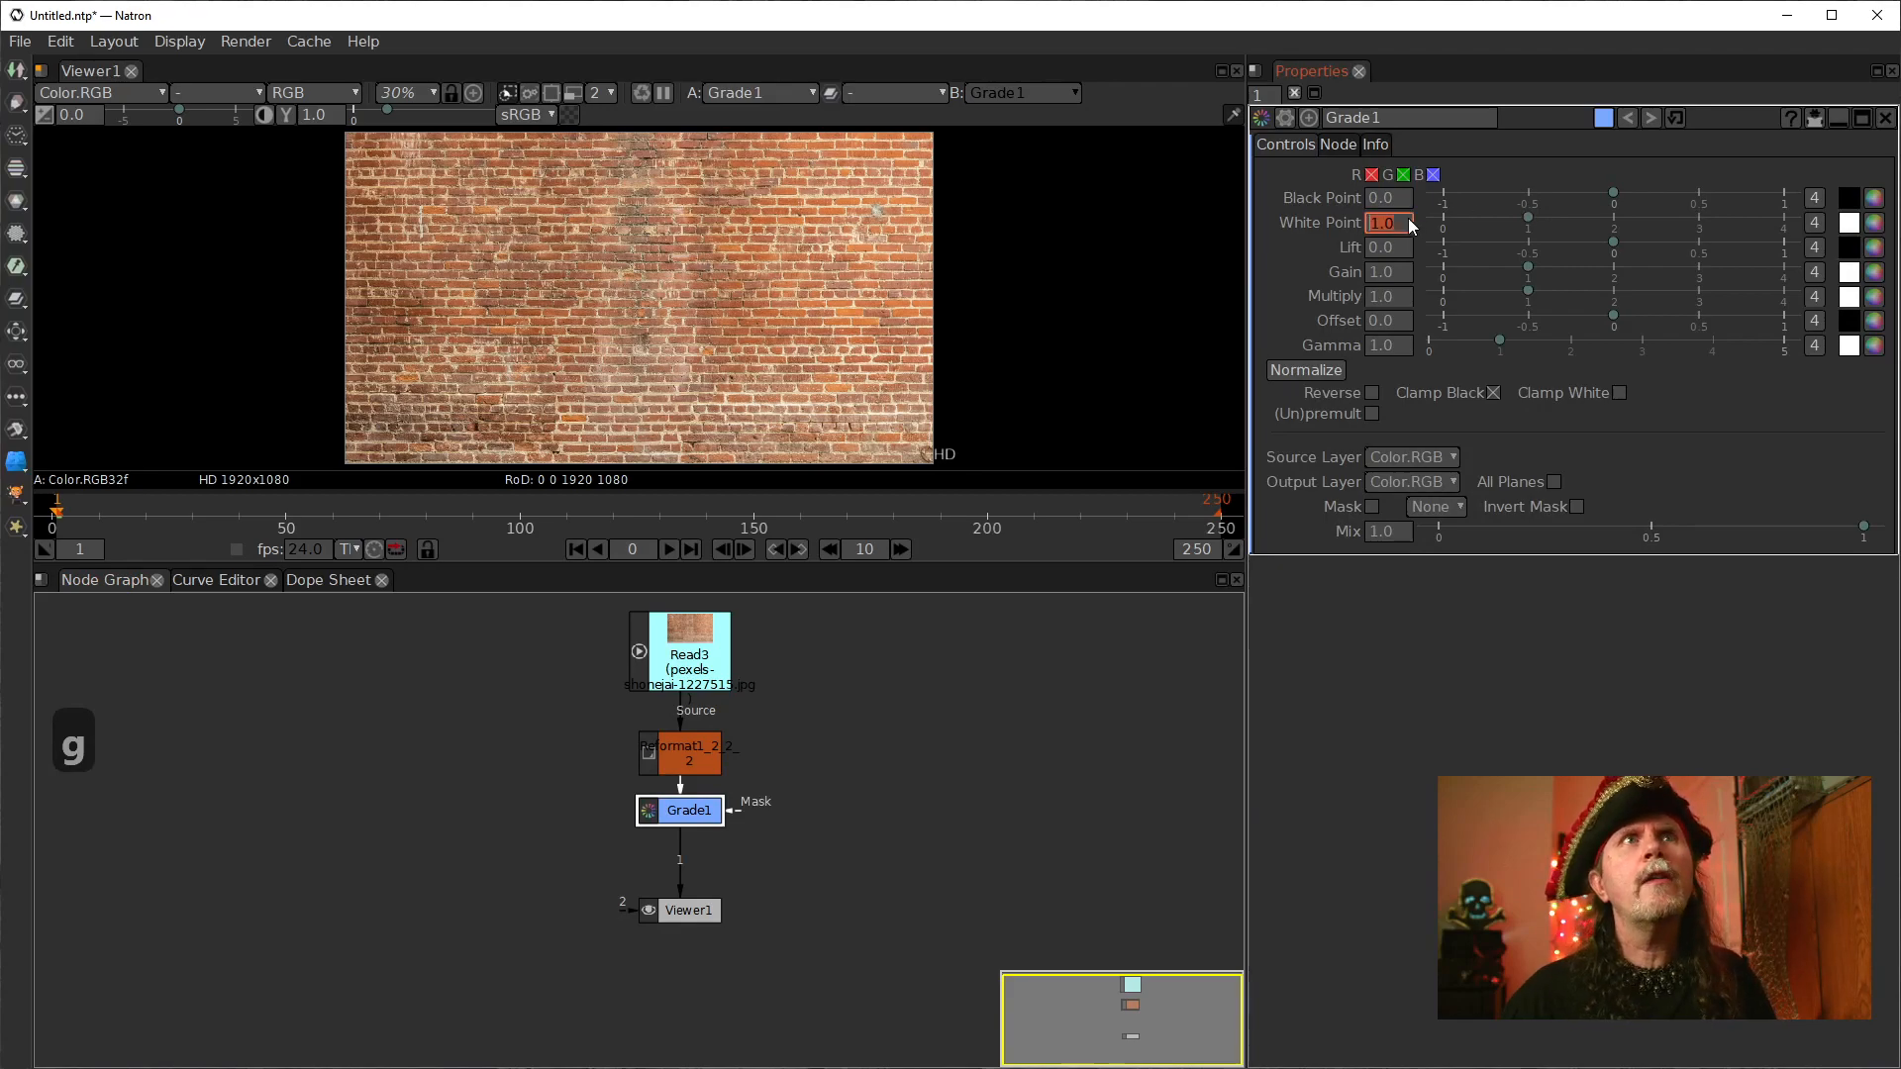
left_click(1399, 272)
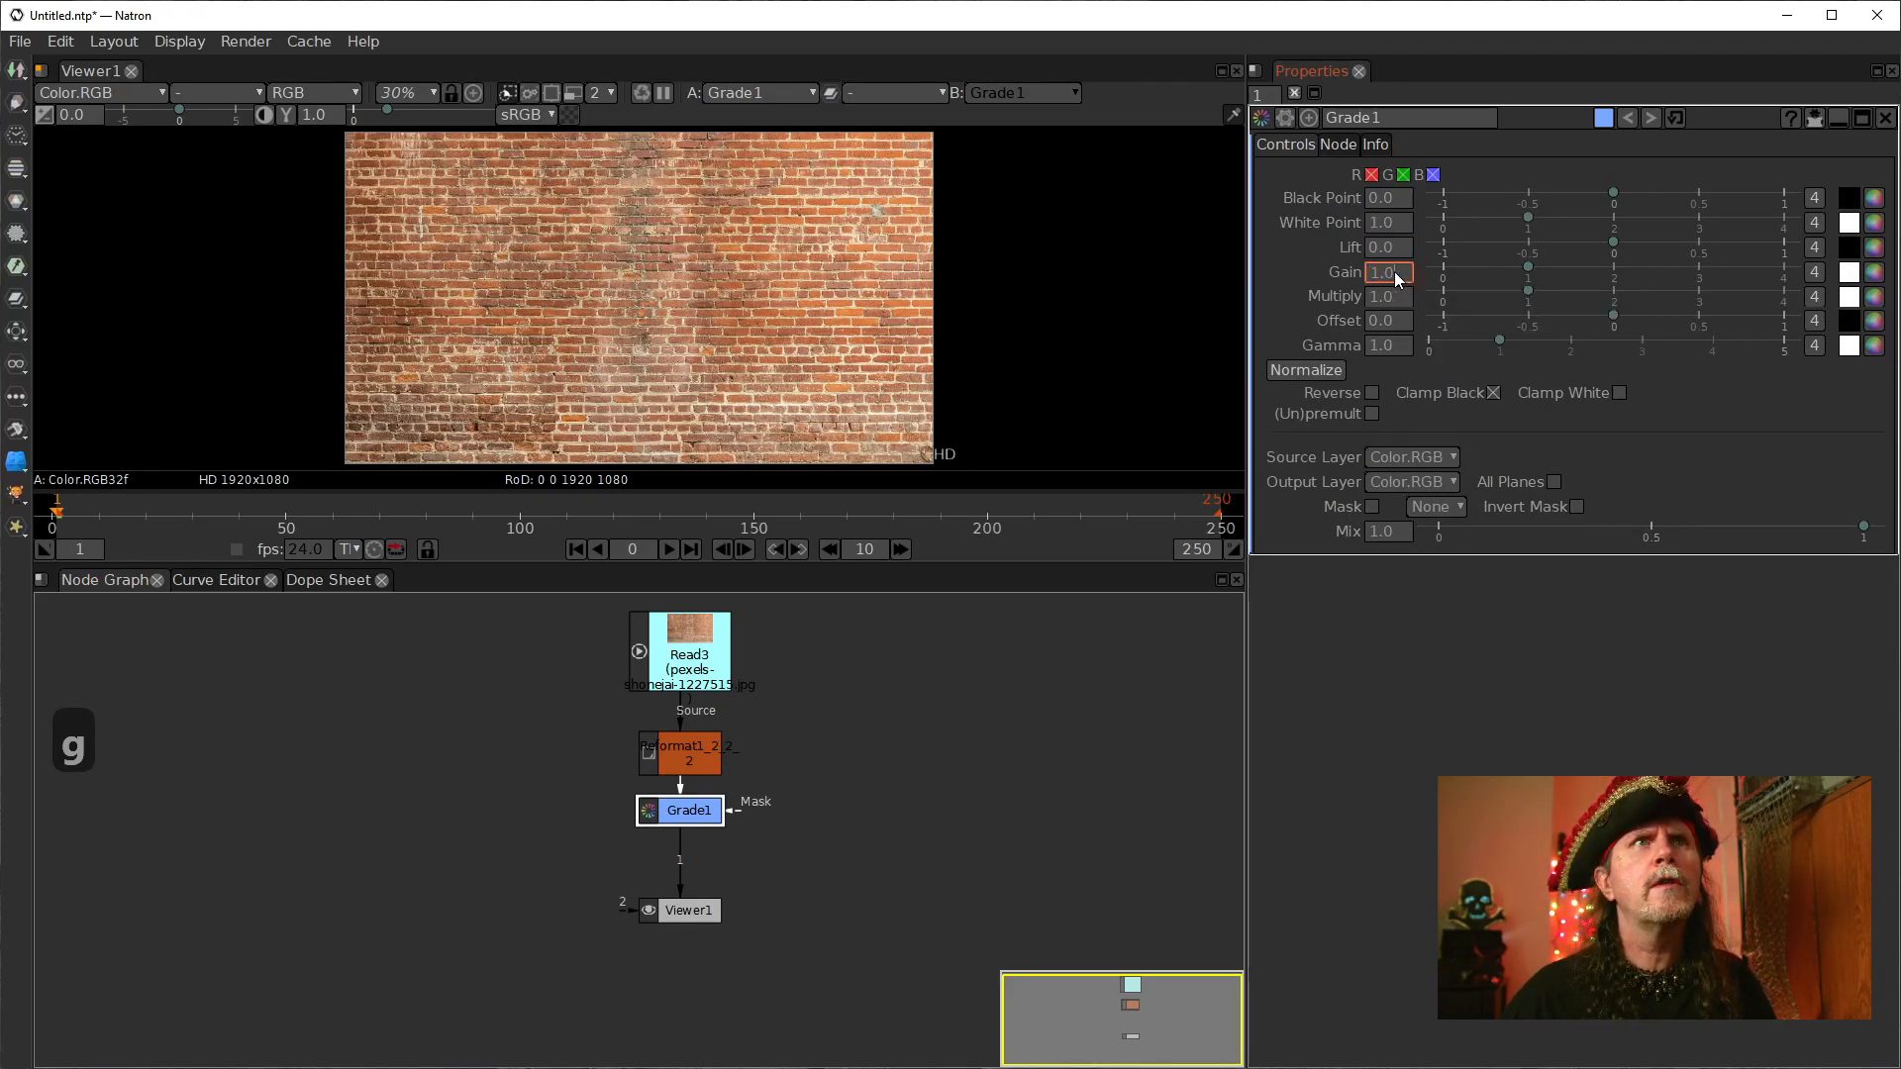
type(".1")
key("Return")
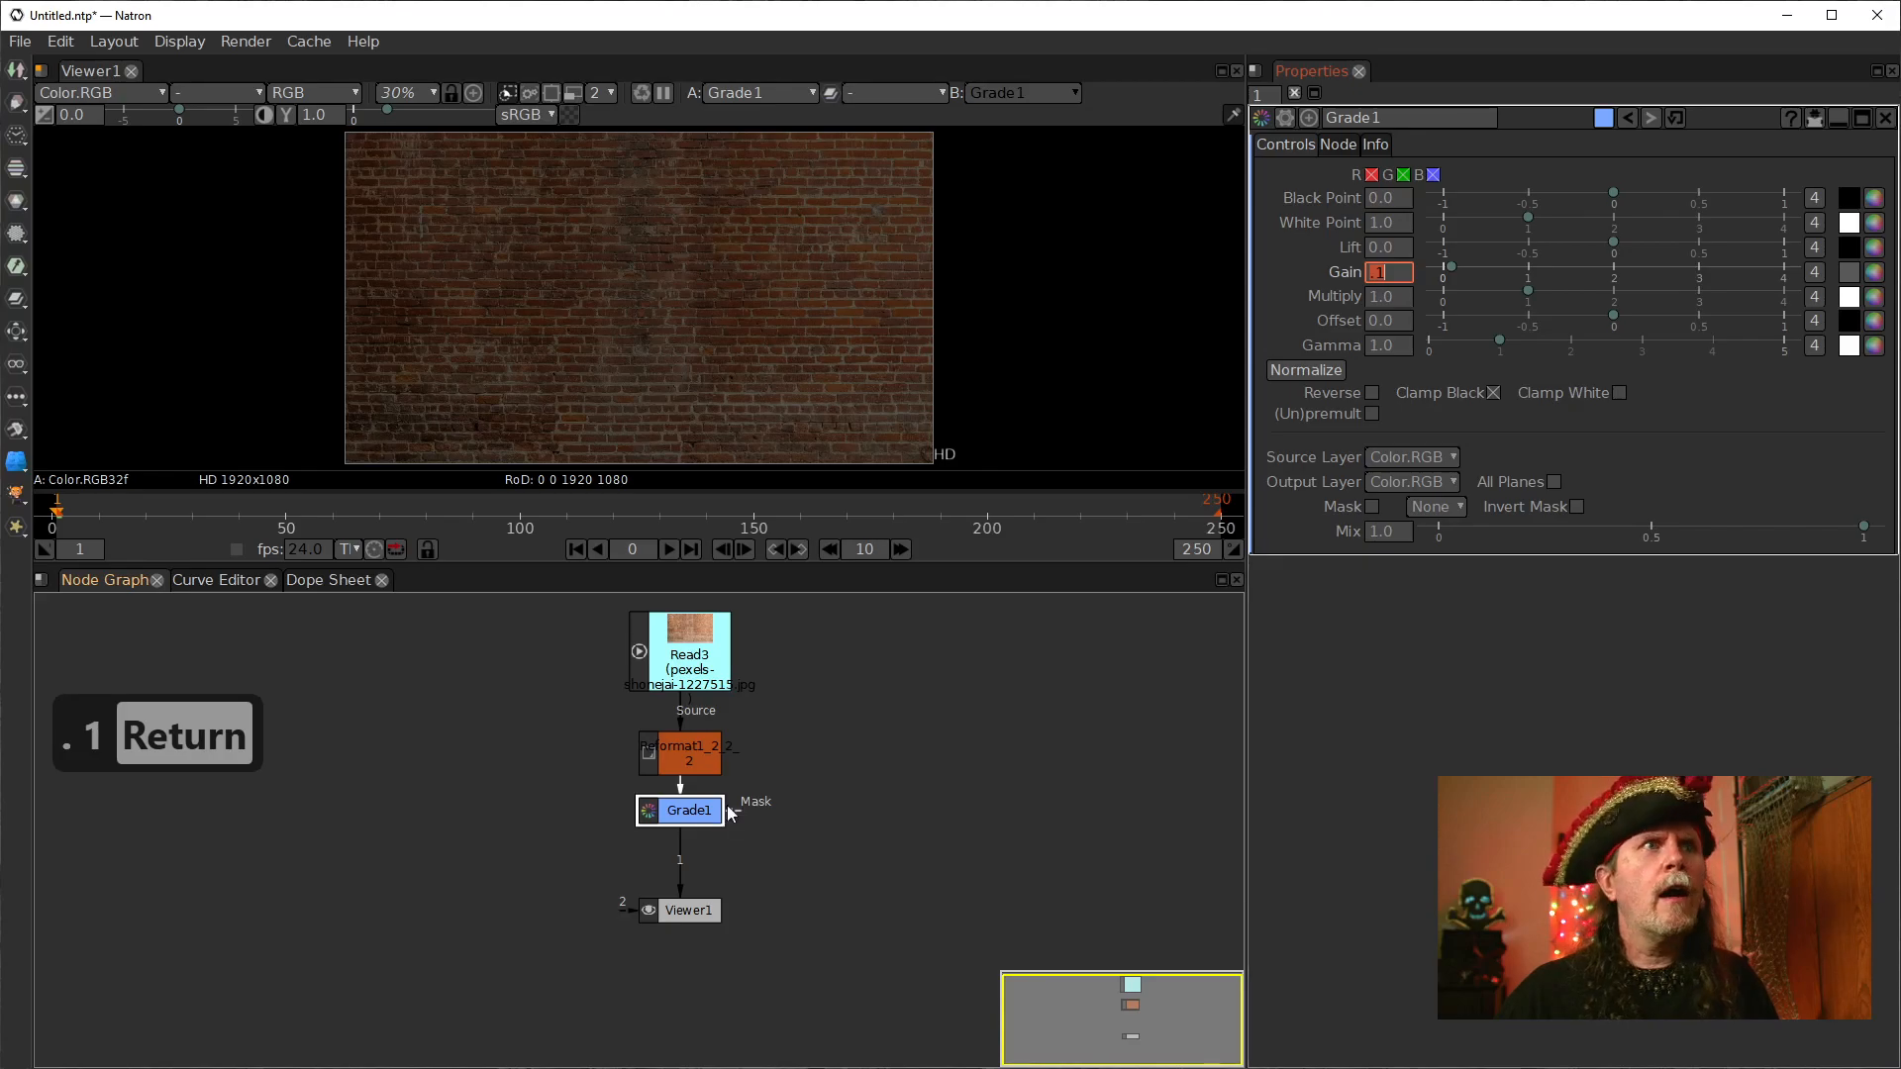
Step: Move Viewer1 farther down, insert a Merge node after Grade1, and leave all nodes deselected
left_click_drag(681, 903, 681, 951)
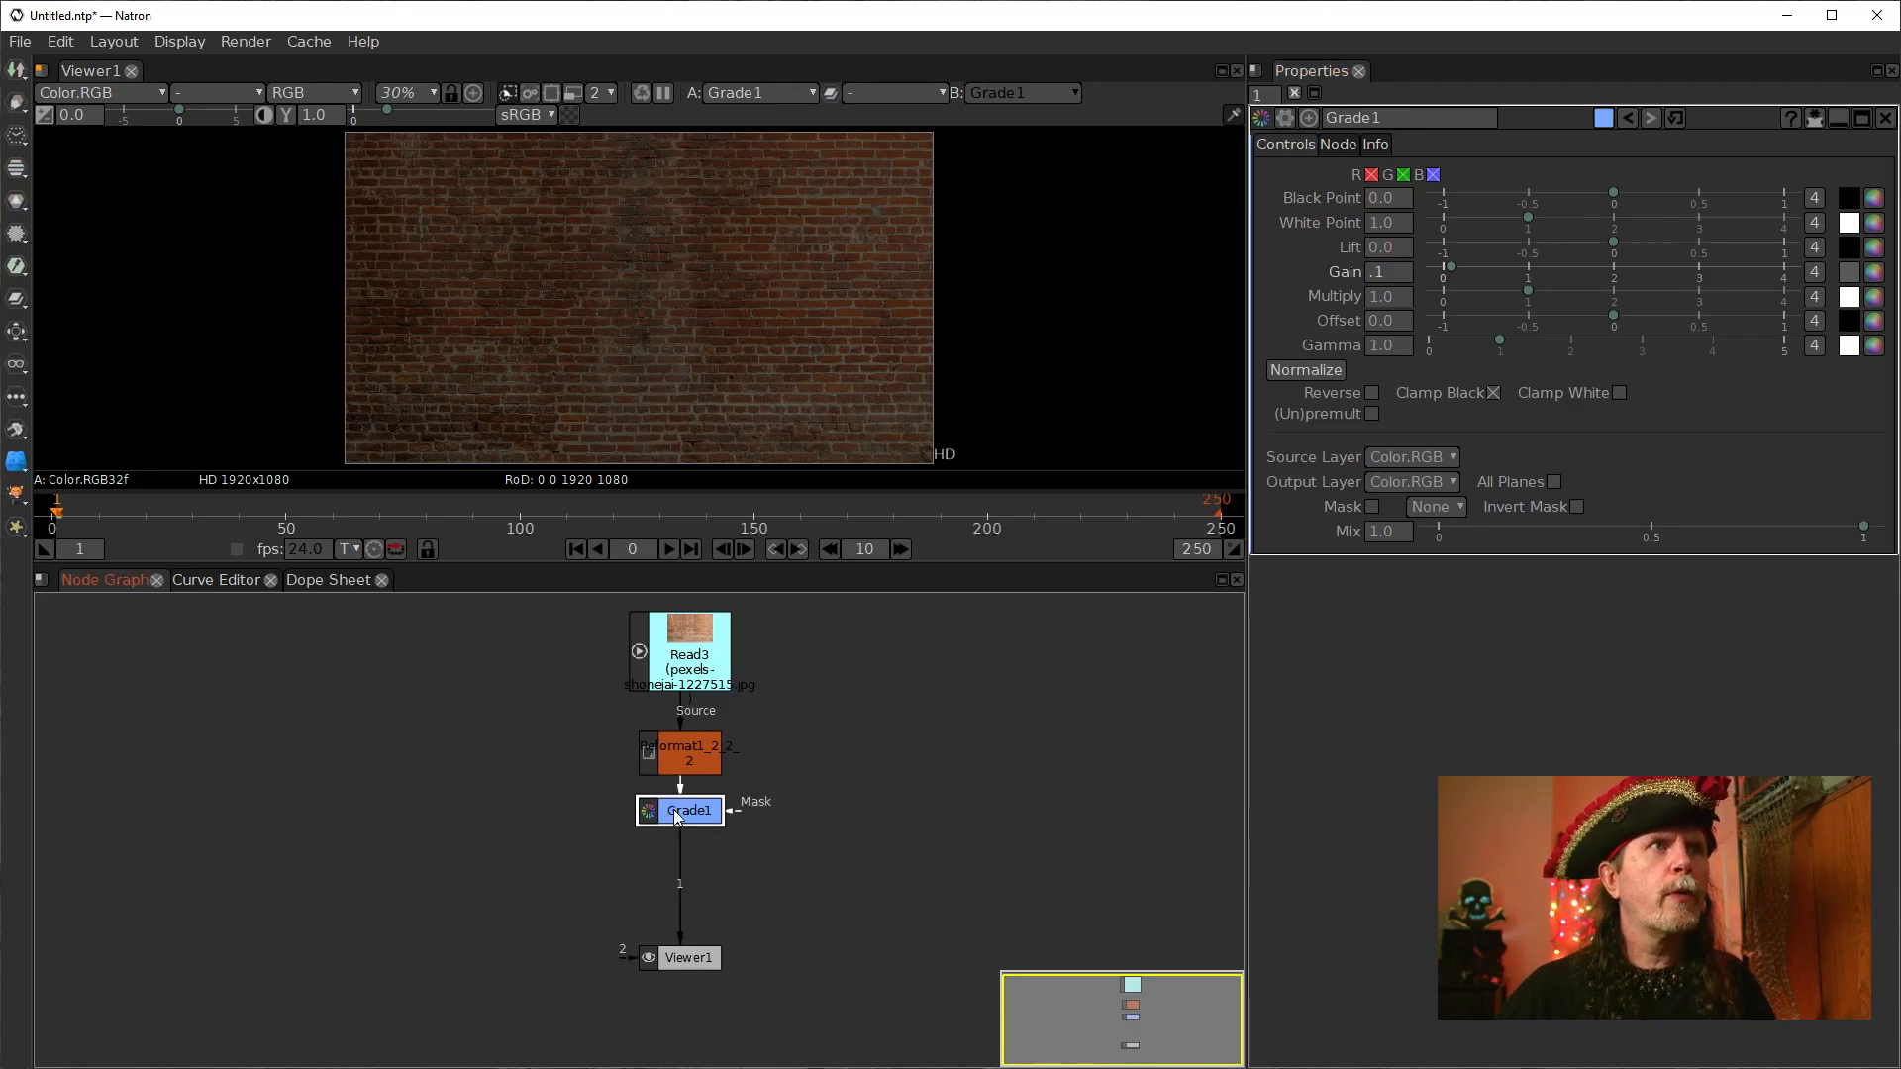
key("m")
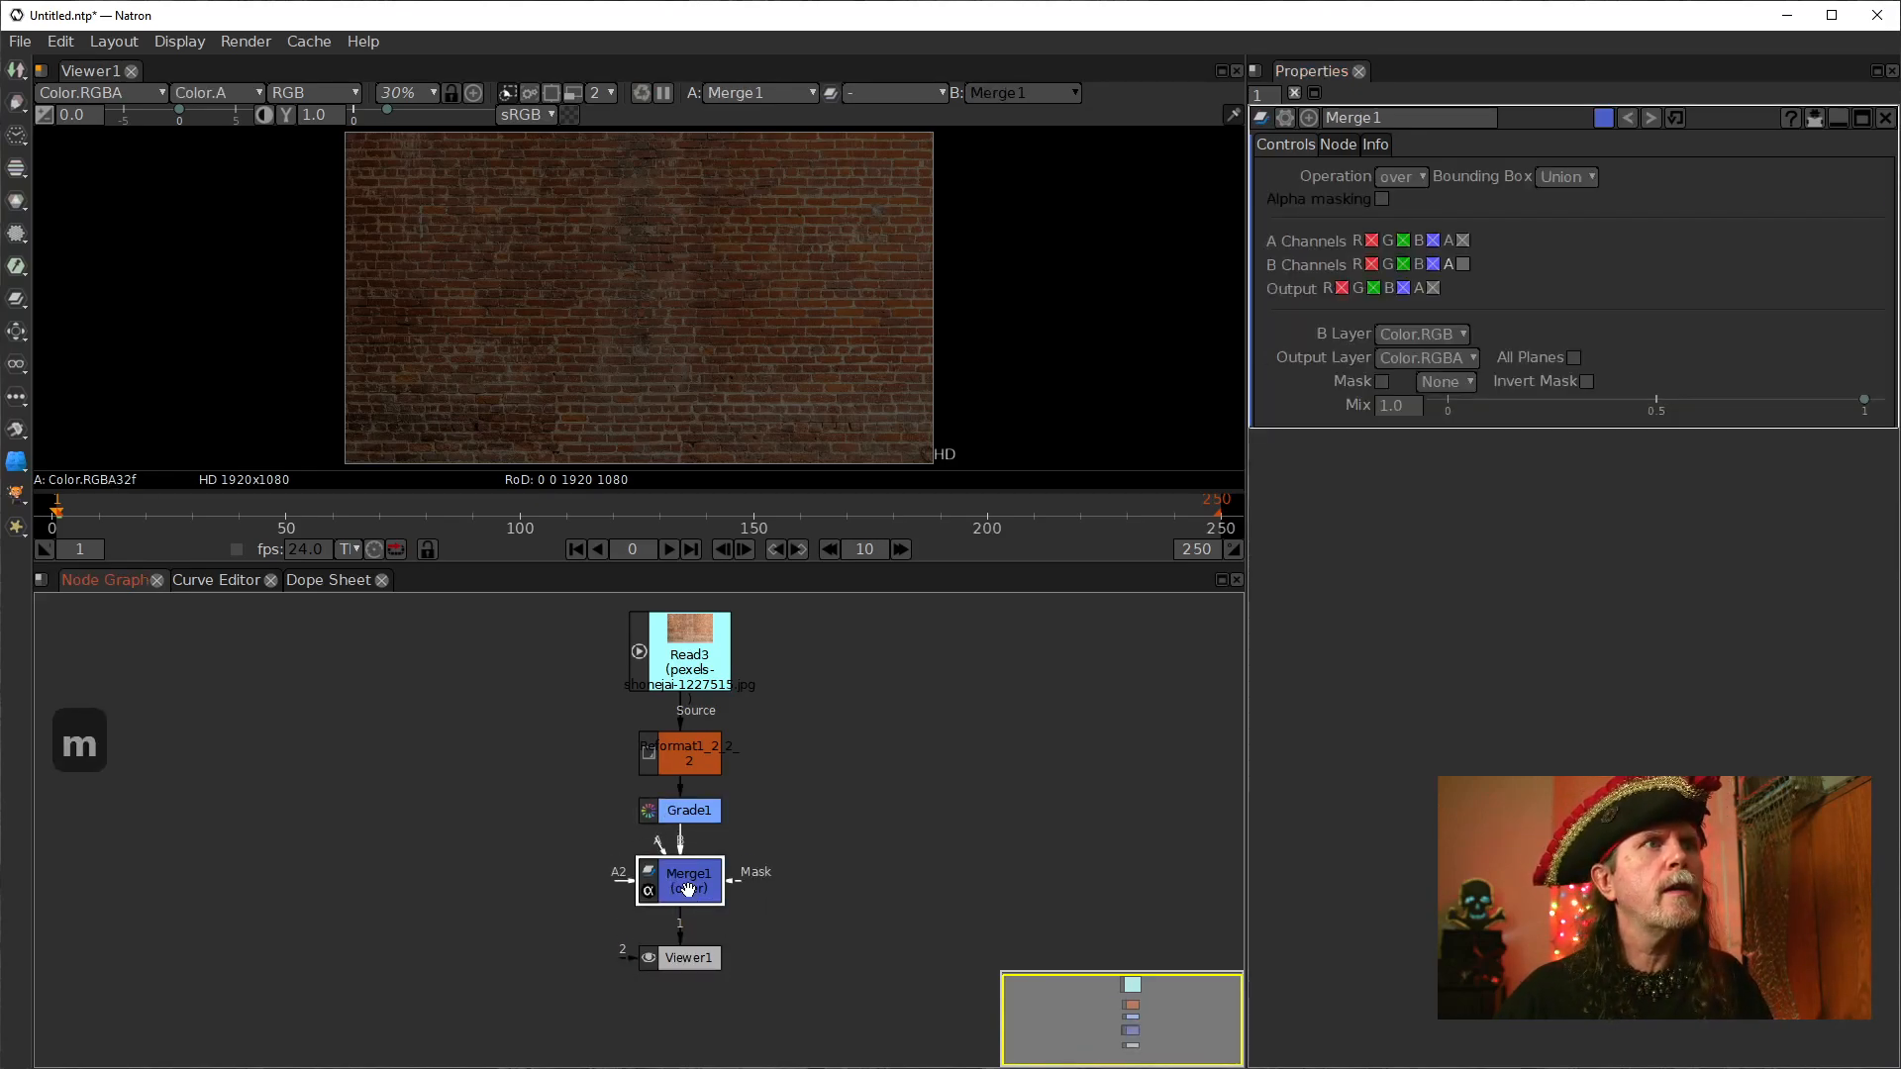
left_click(915, 858)
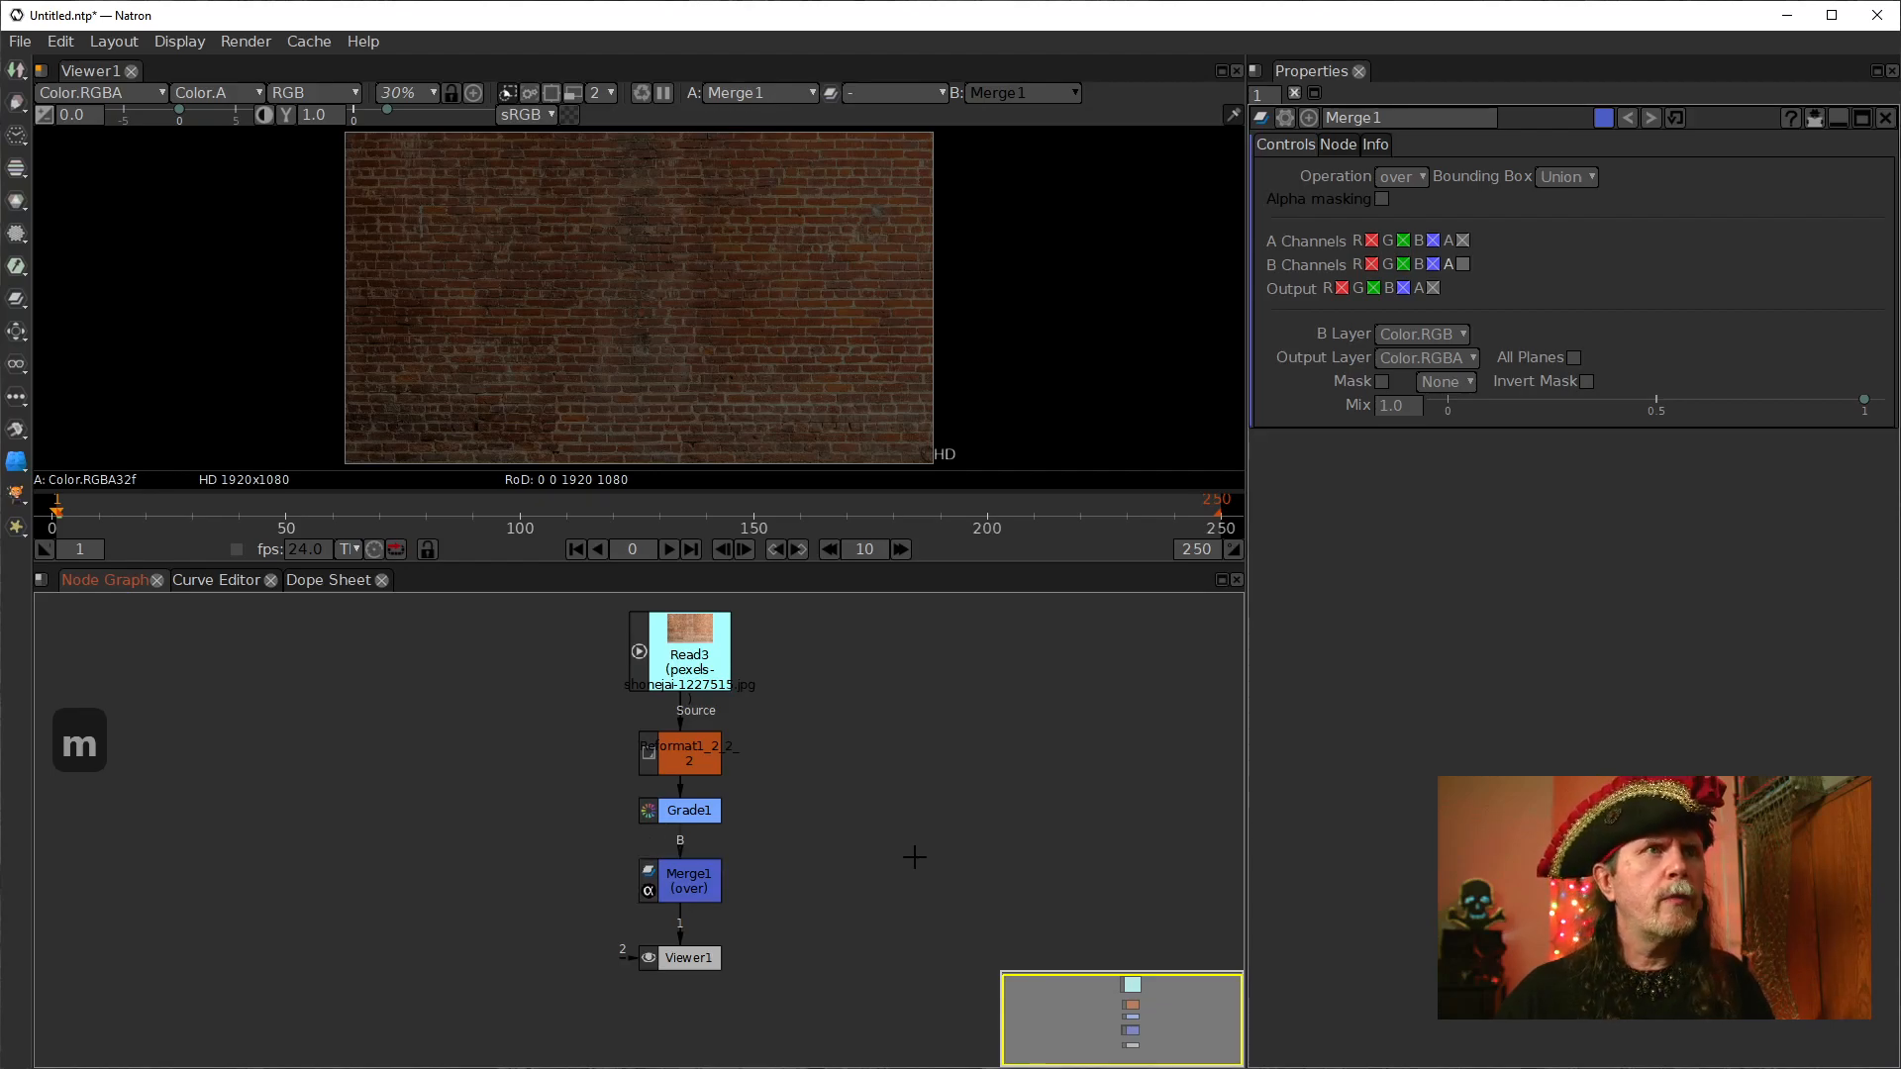
Step: Add a separate Radial node by searching for "rad" and connect it to the Merge node's A input
key("Tab")
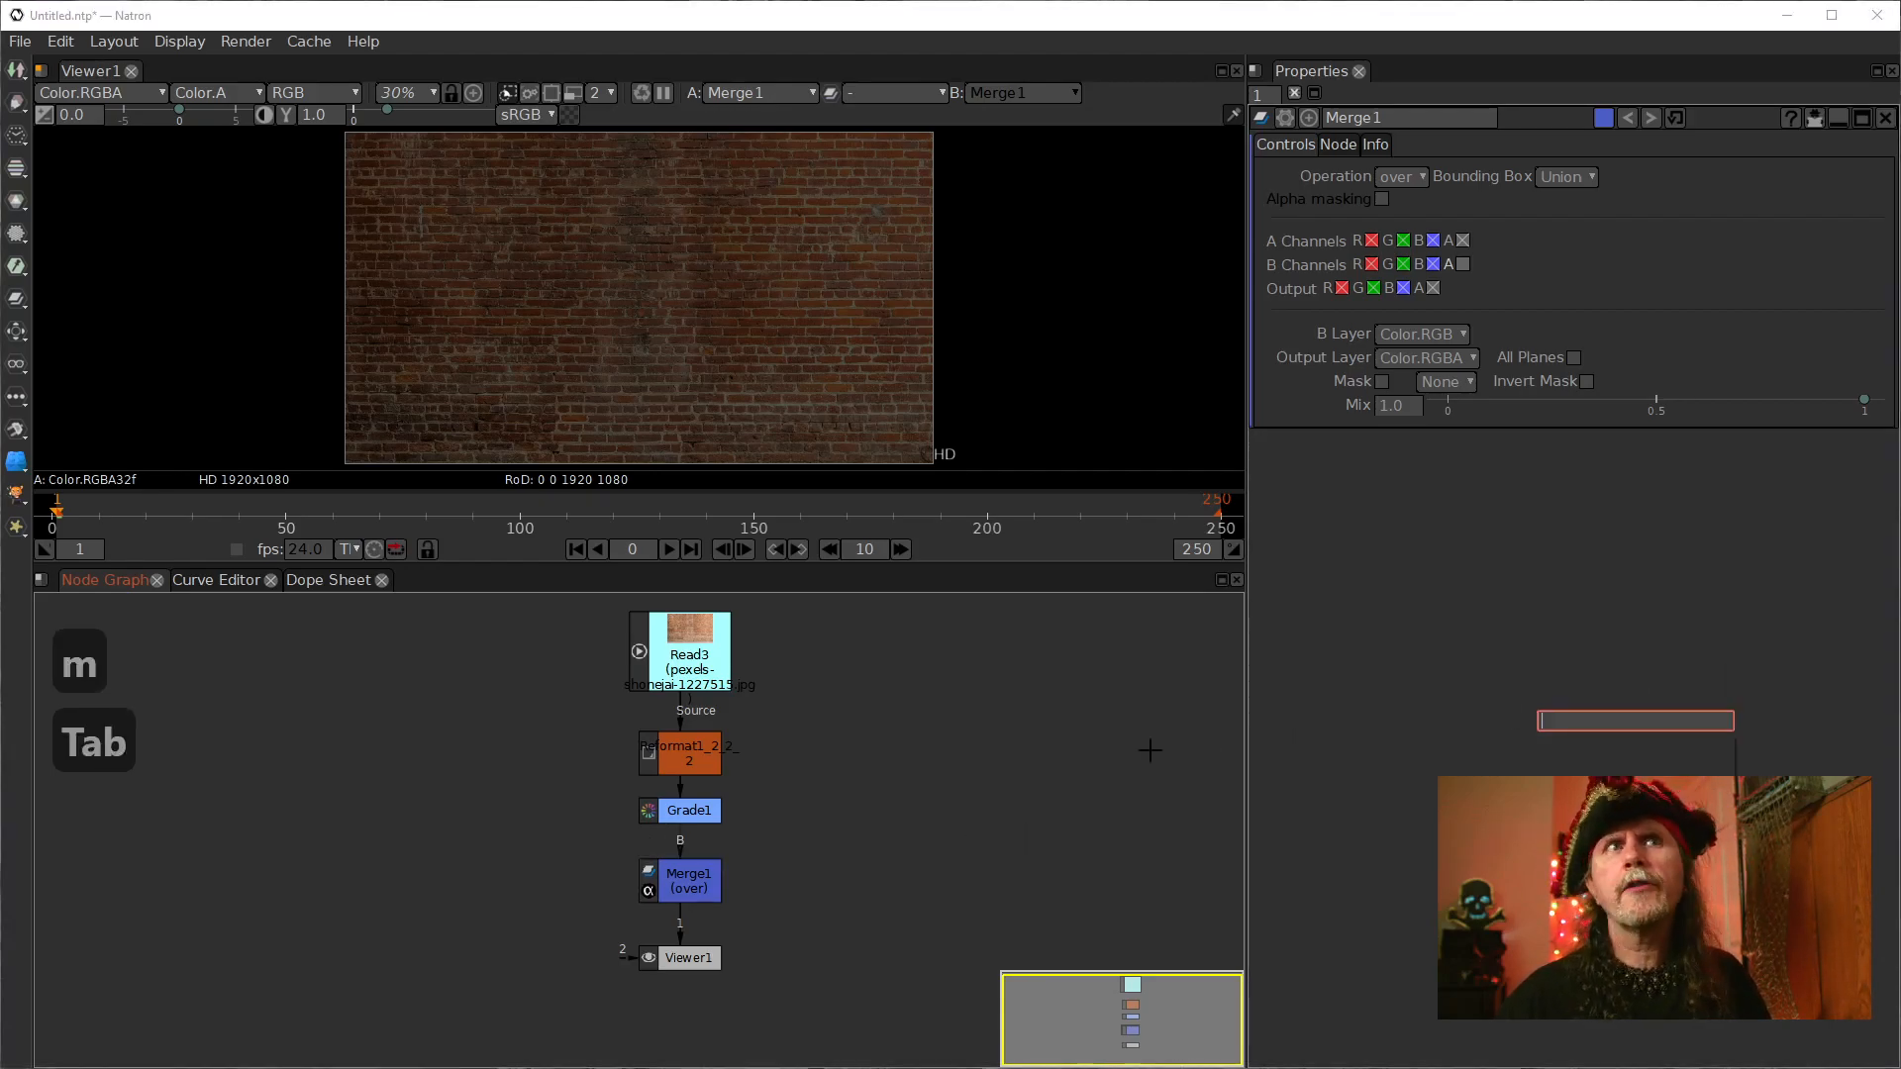
left_click(978, 787)
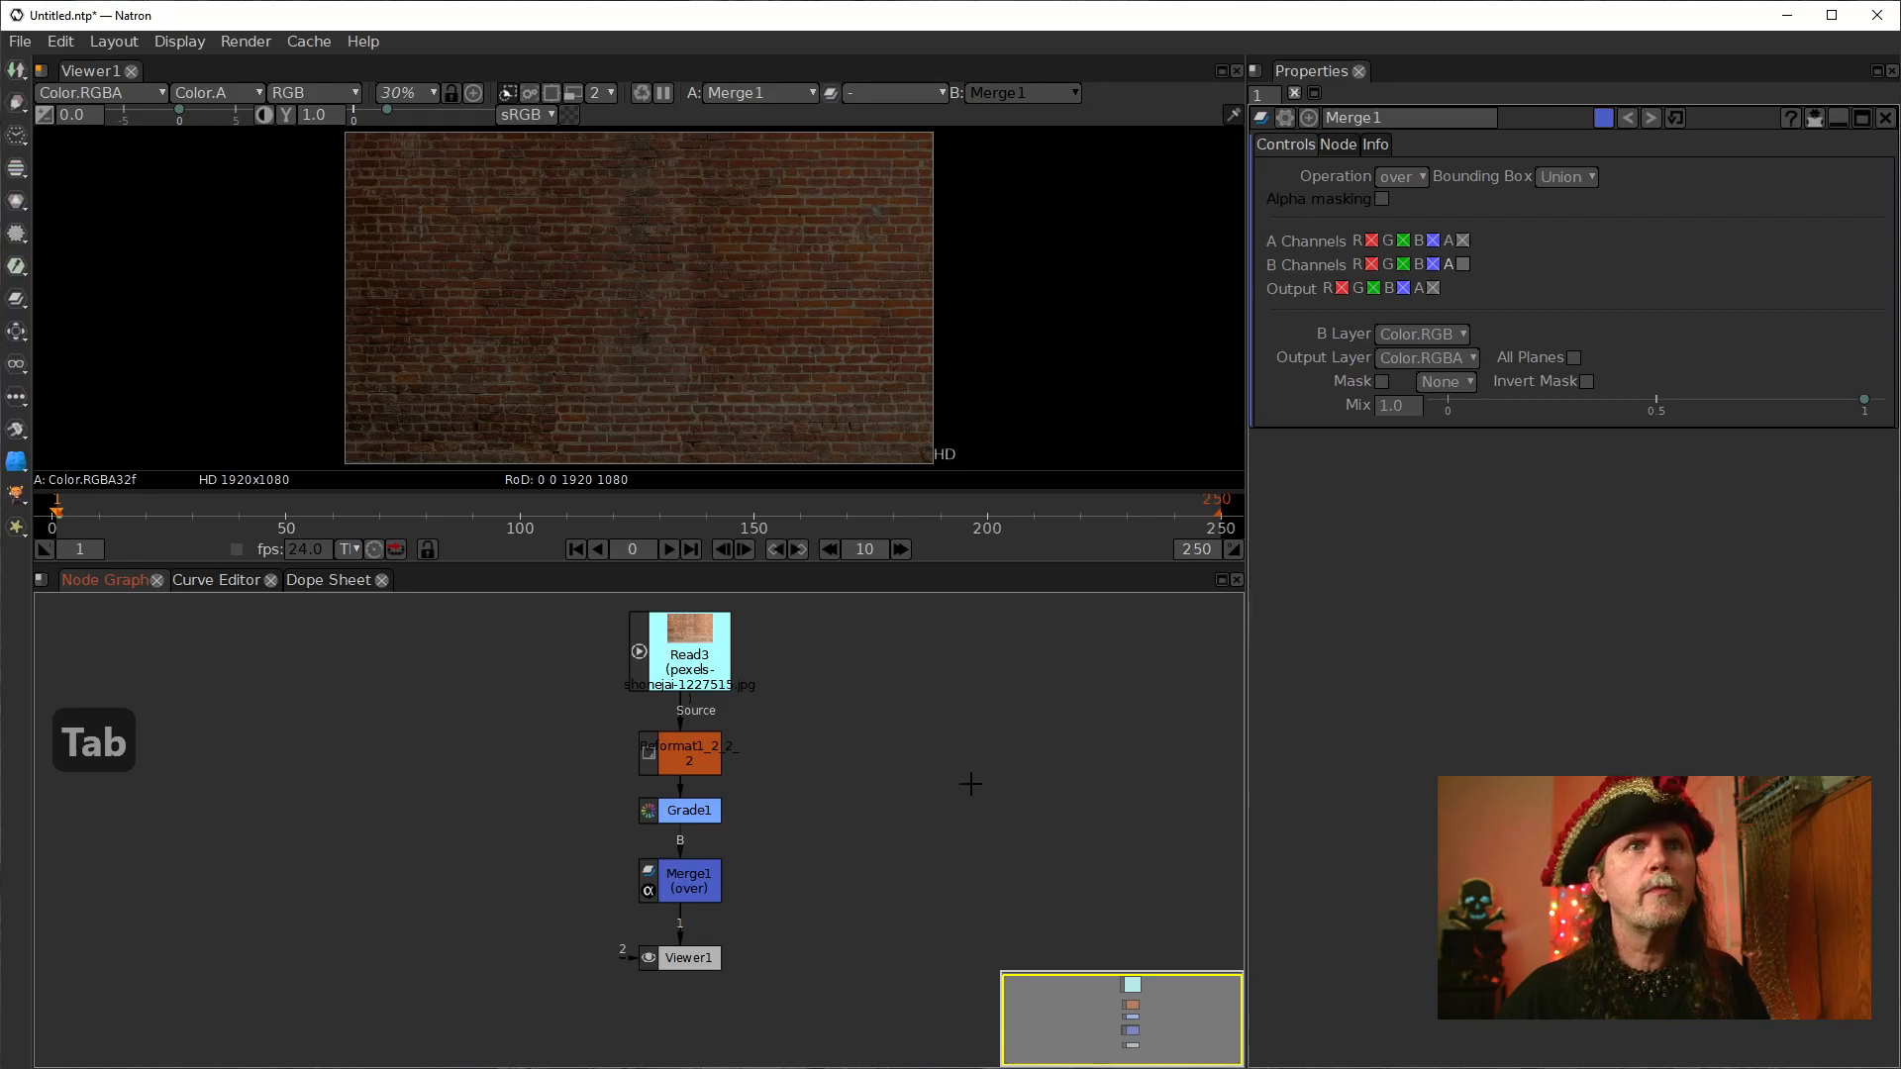
key("Tab")
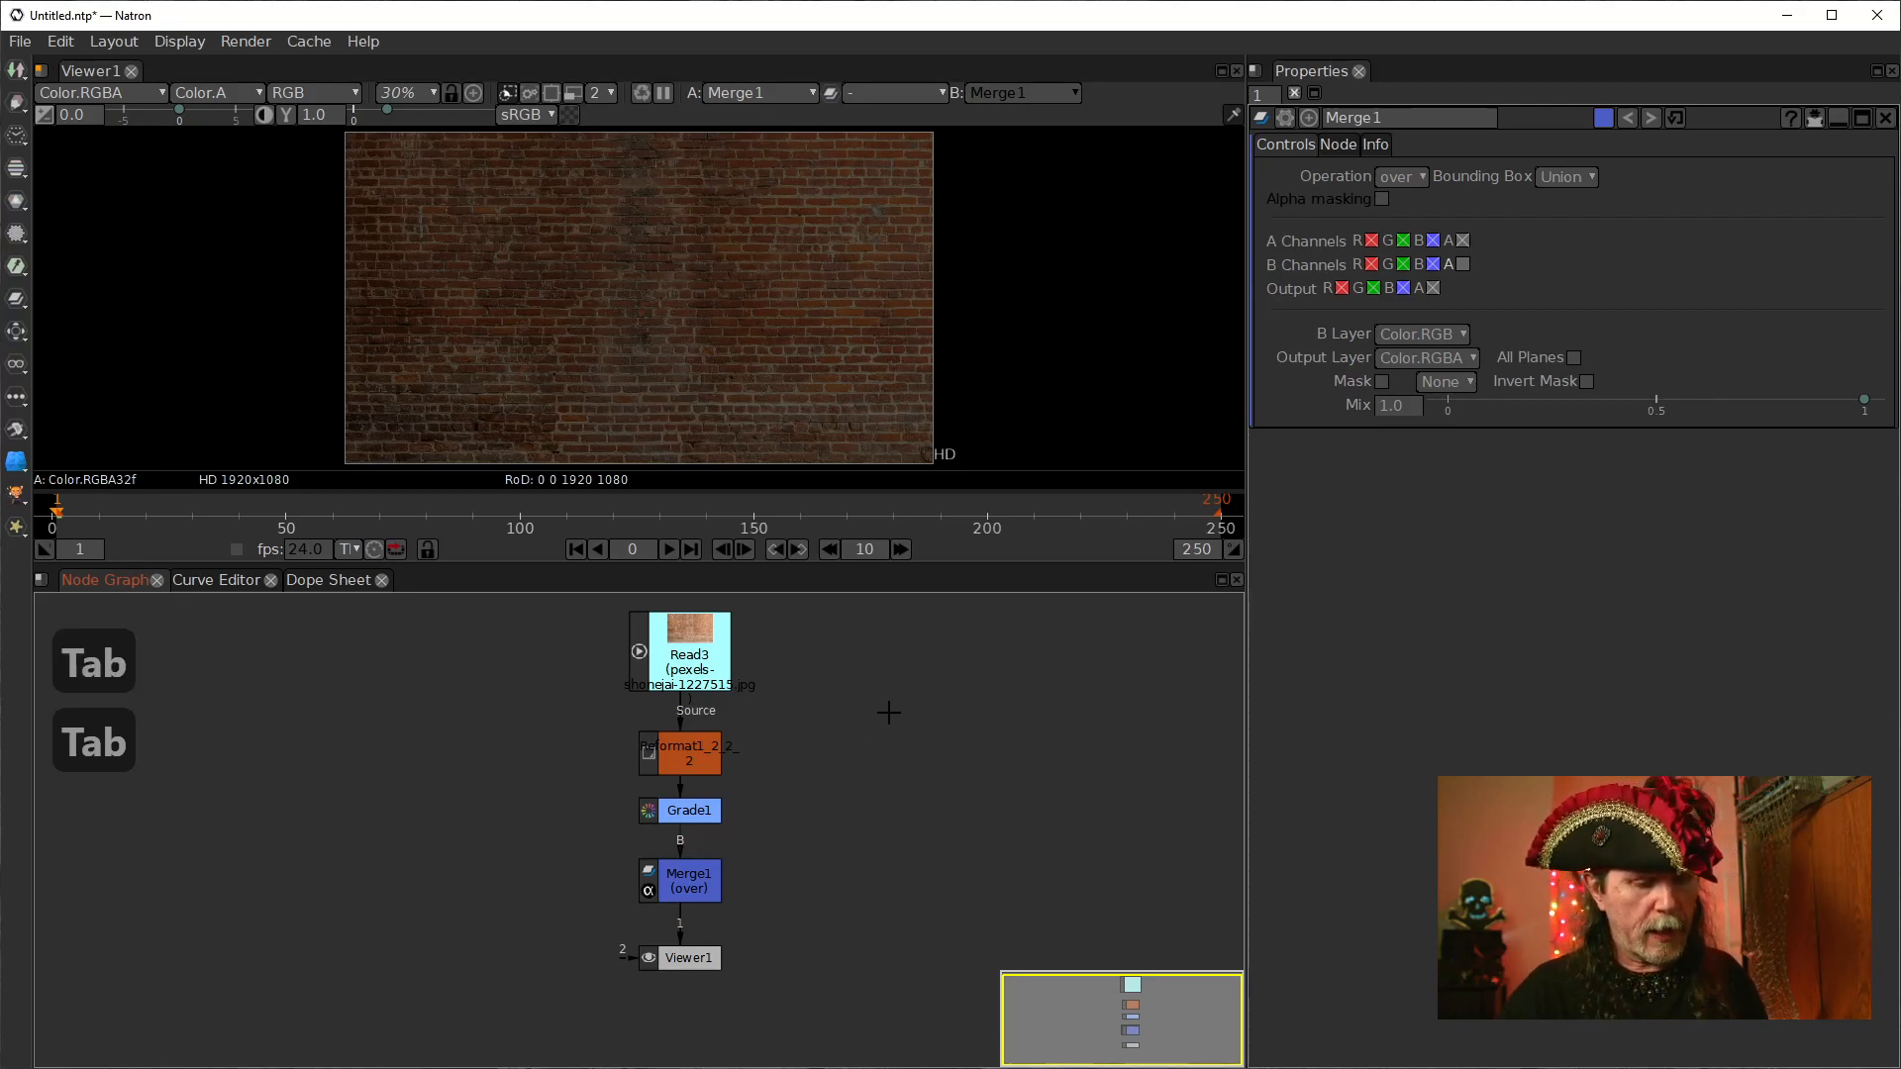
type("rad")
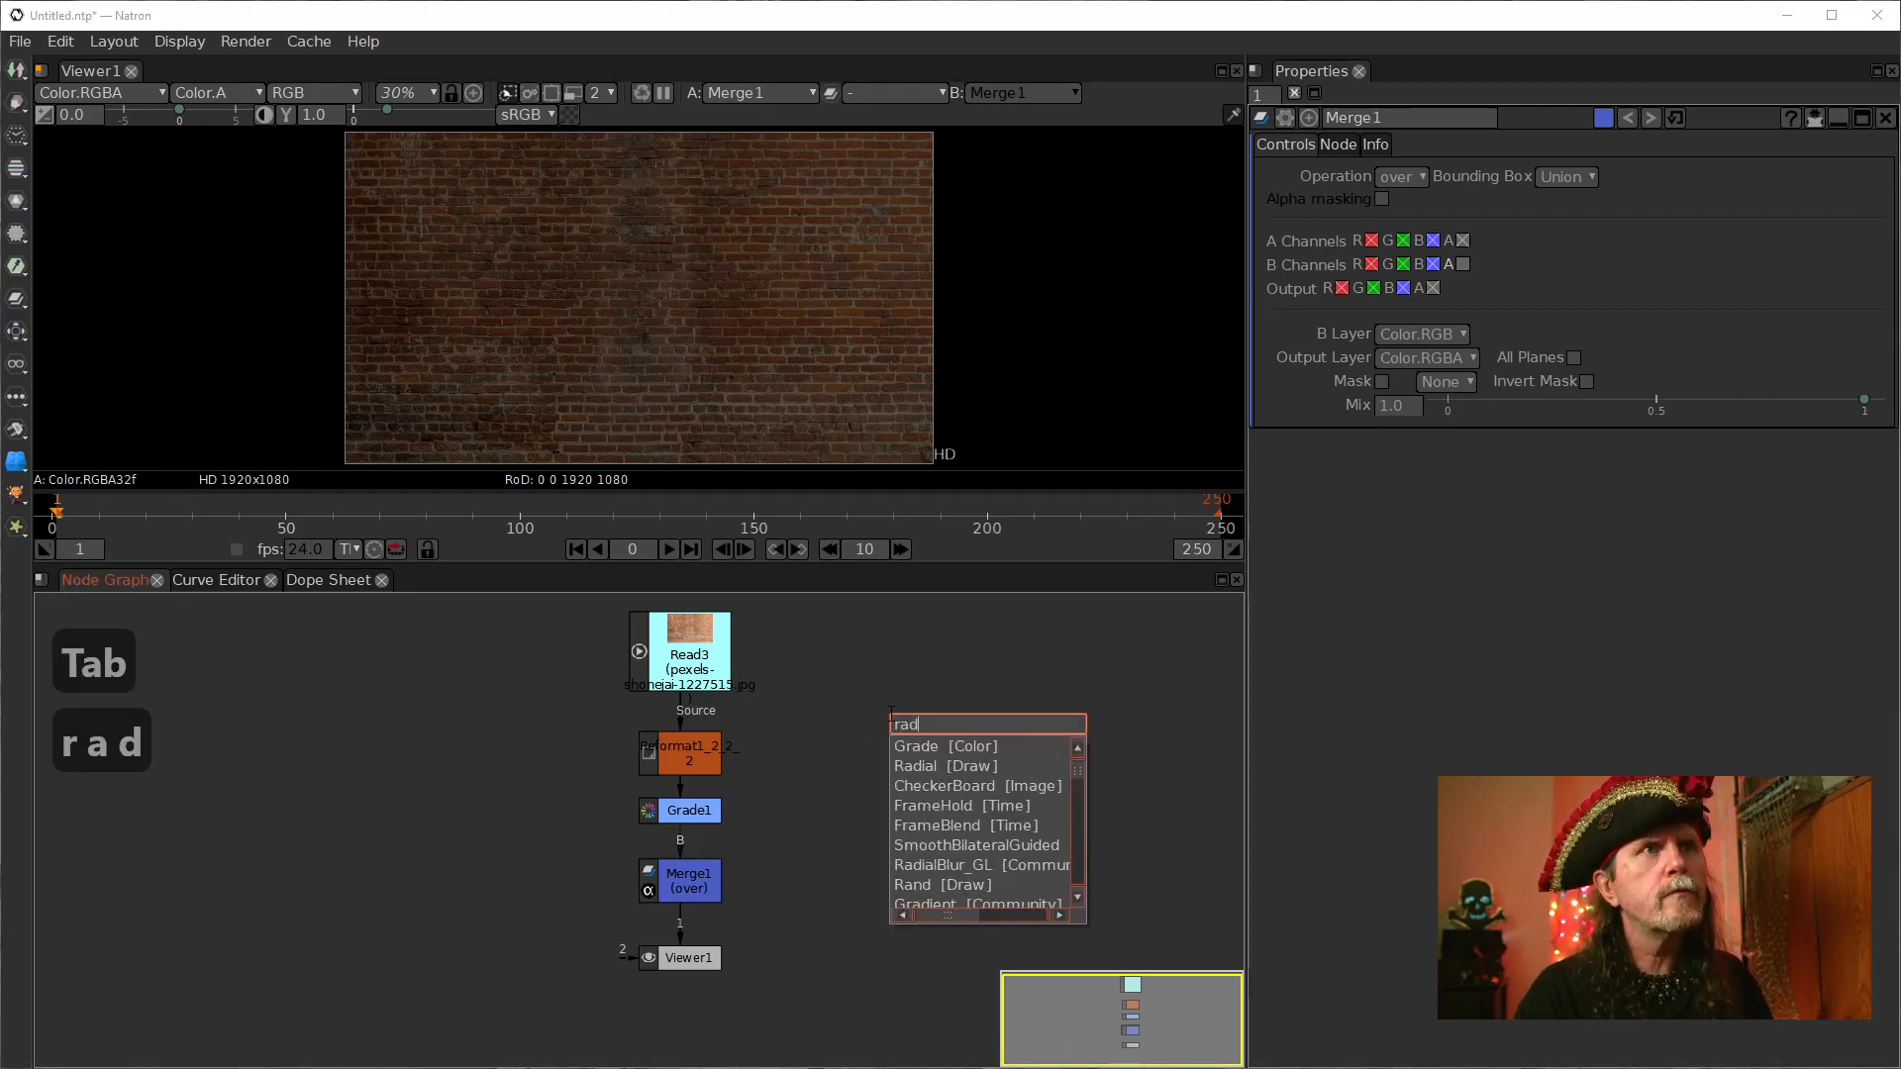
key("Down")
key("Down")
key("Return")
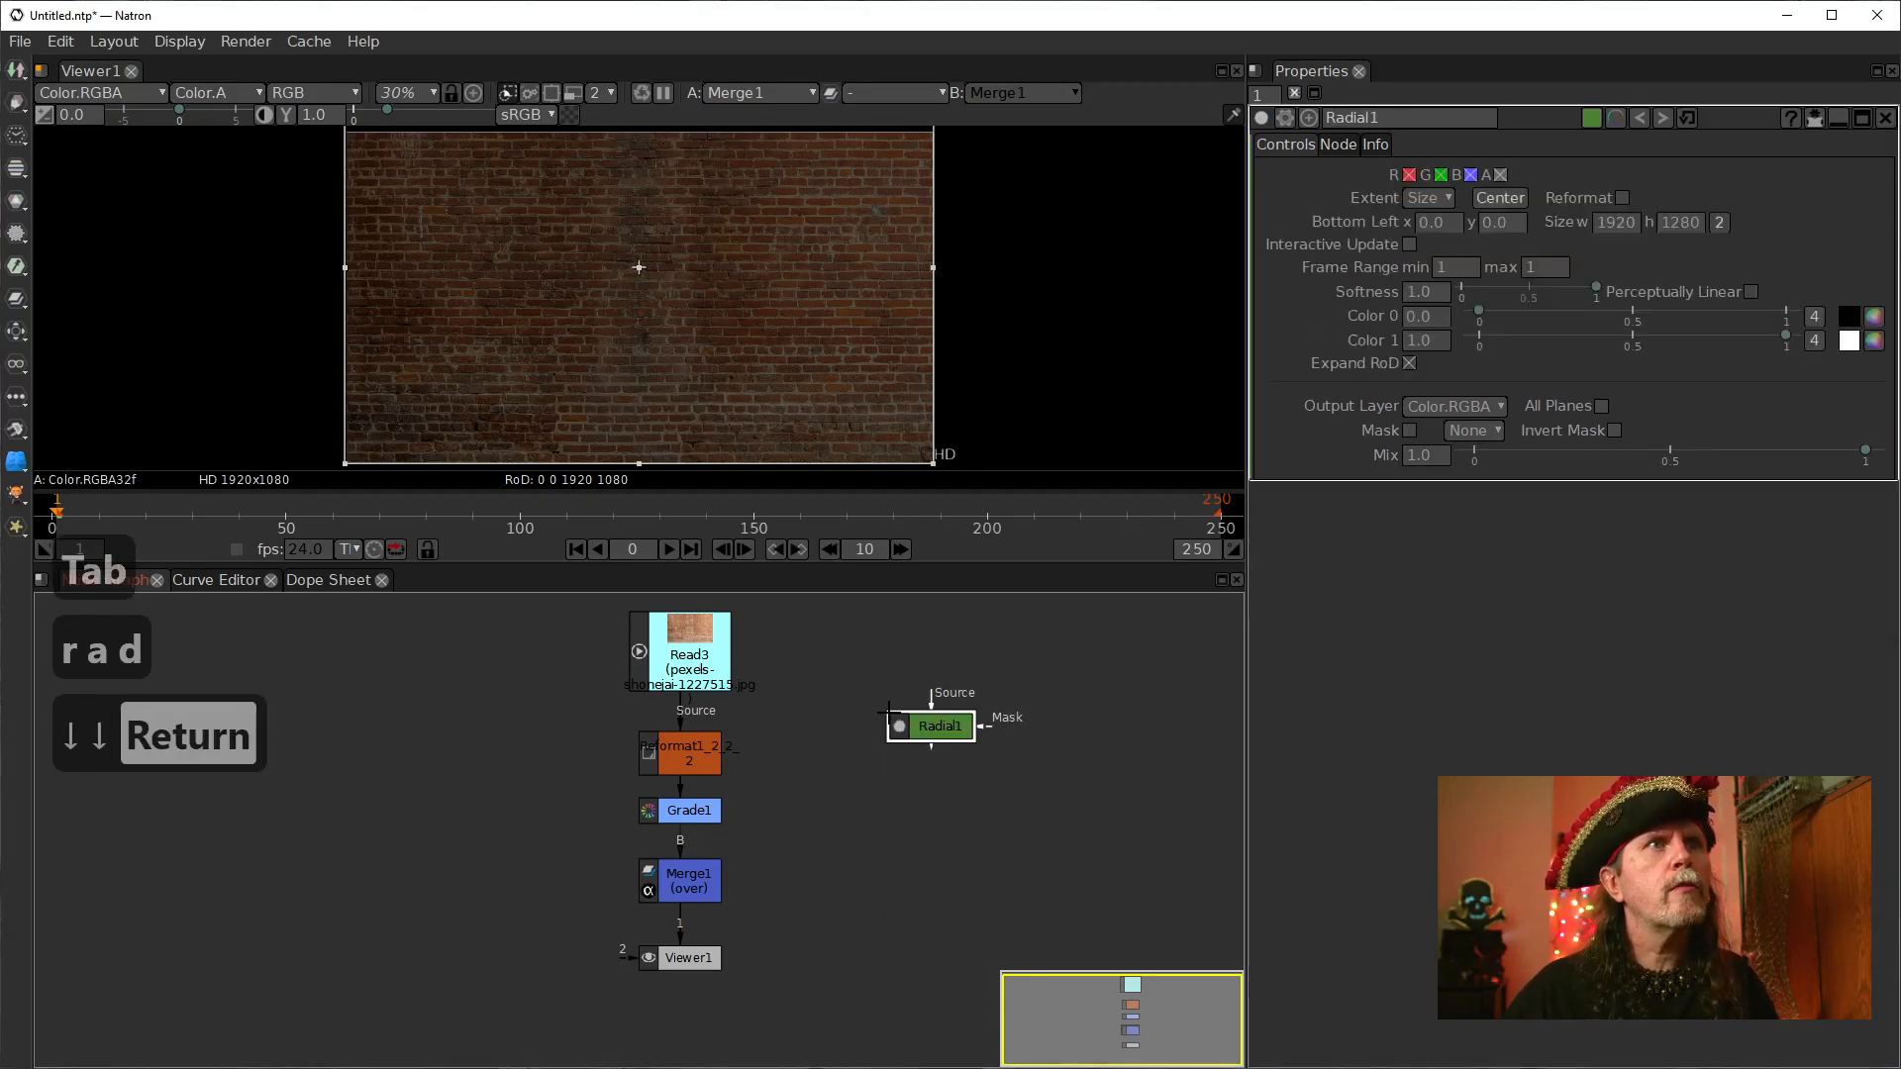
left_click_drag(936, 719, 838, 859)
Step: Set the Radial node's size width to 3020 and centre the shape in the project frame
left_click(1540, 282)
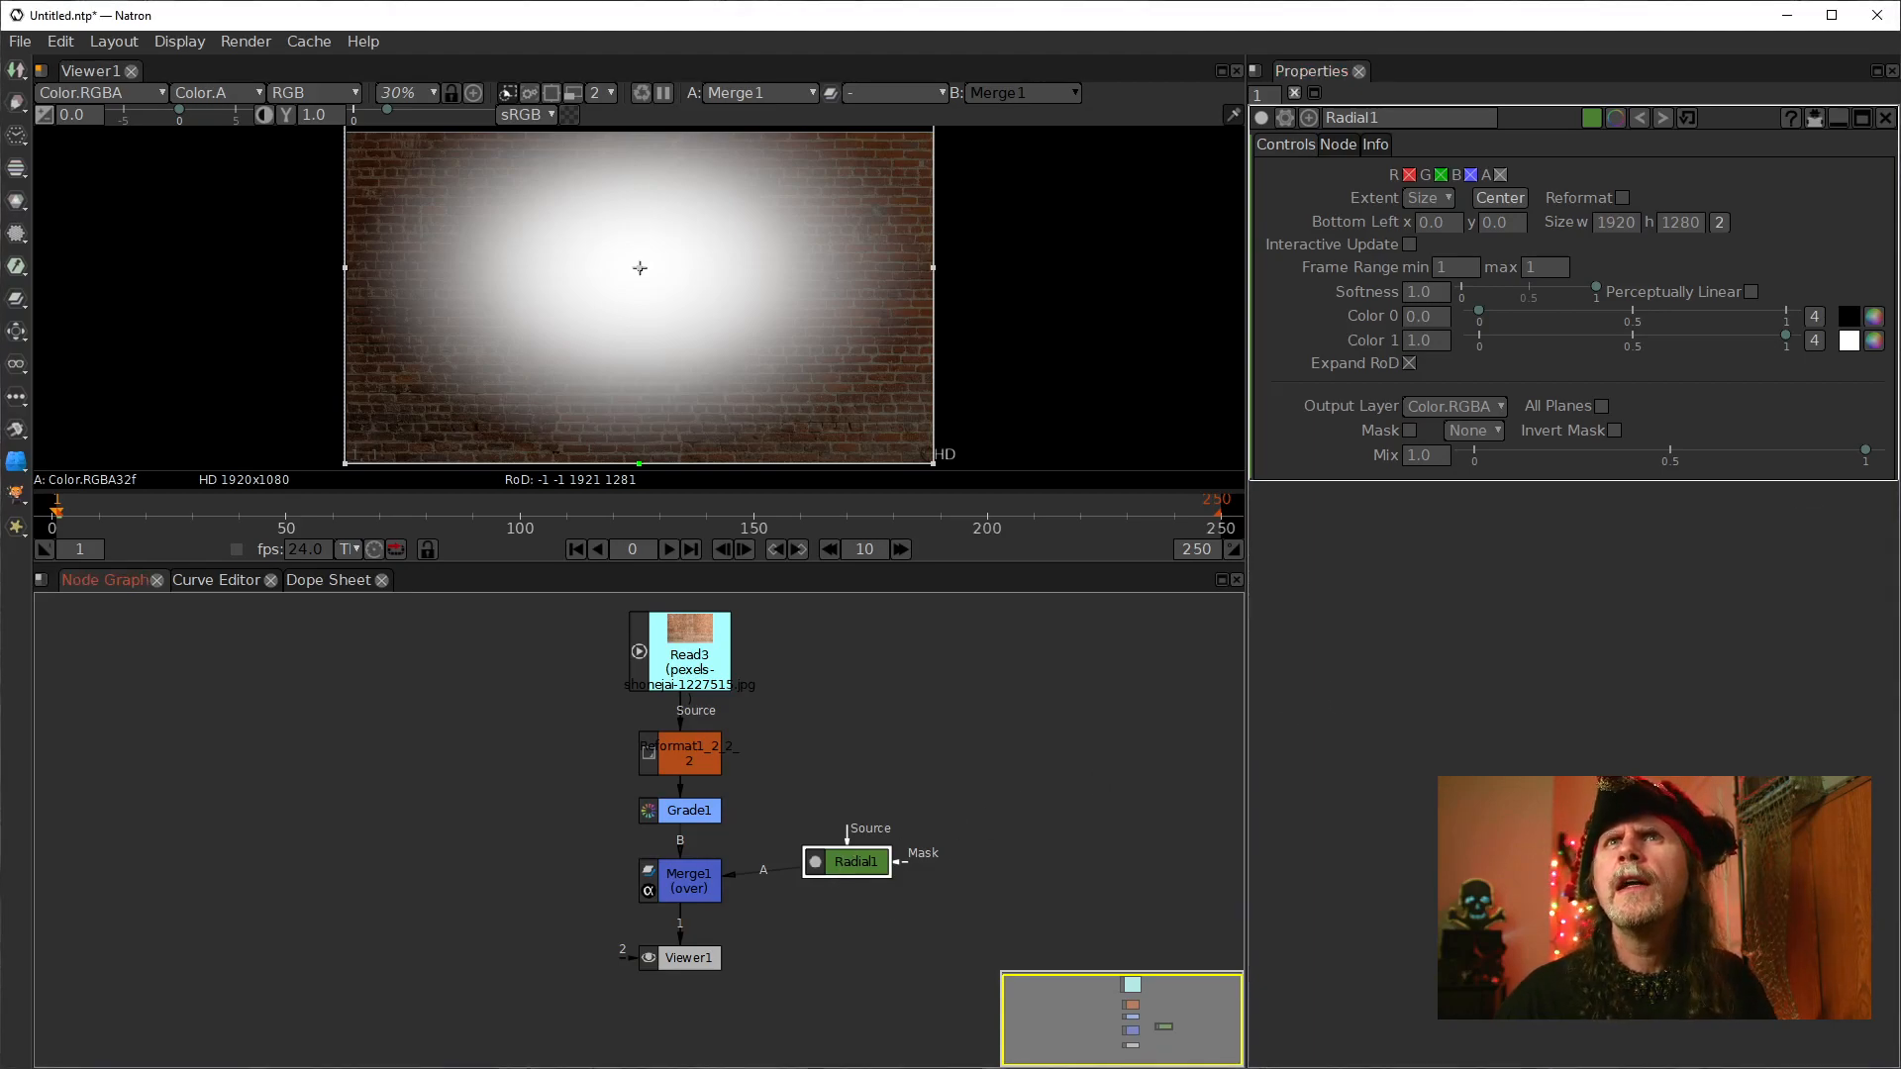
double_click(1610, 224)
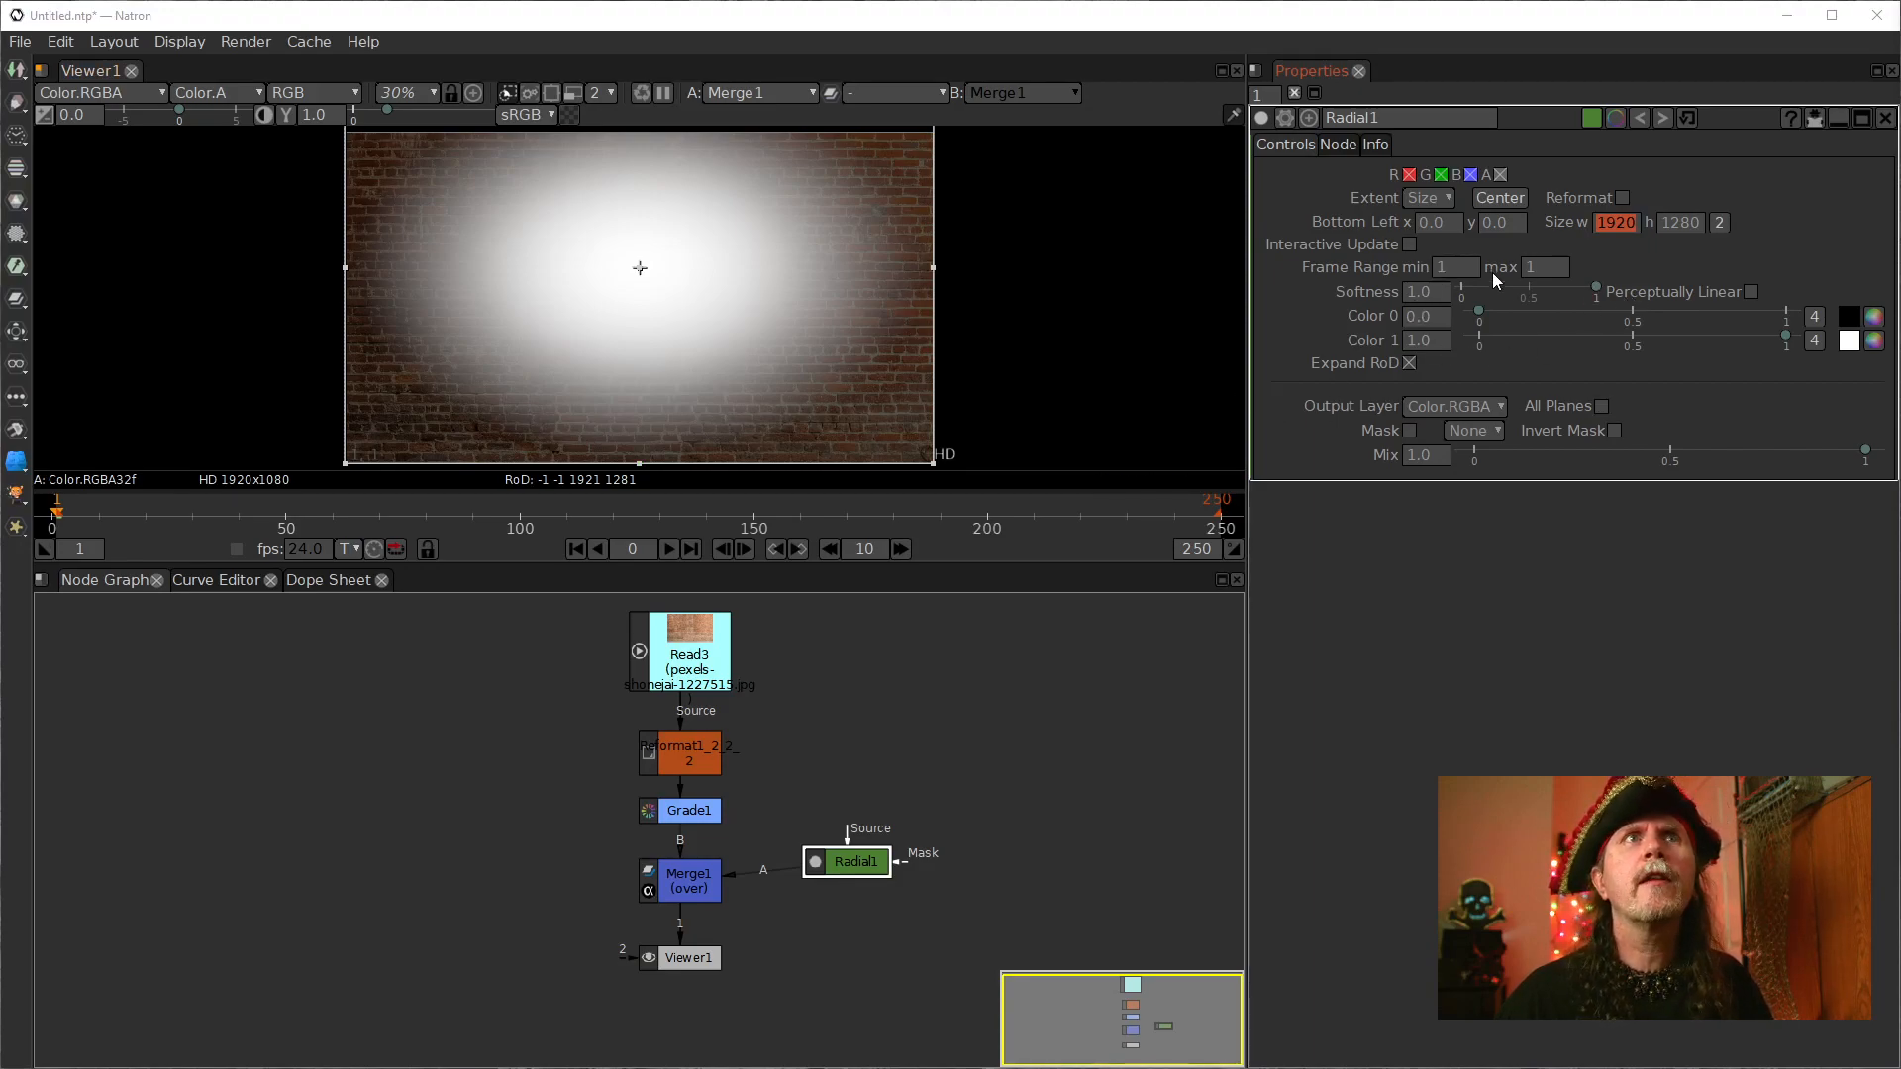
left_click(1610, 218)
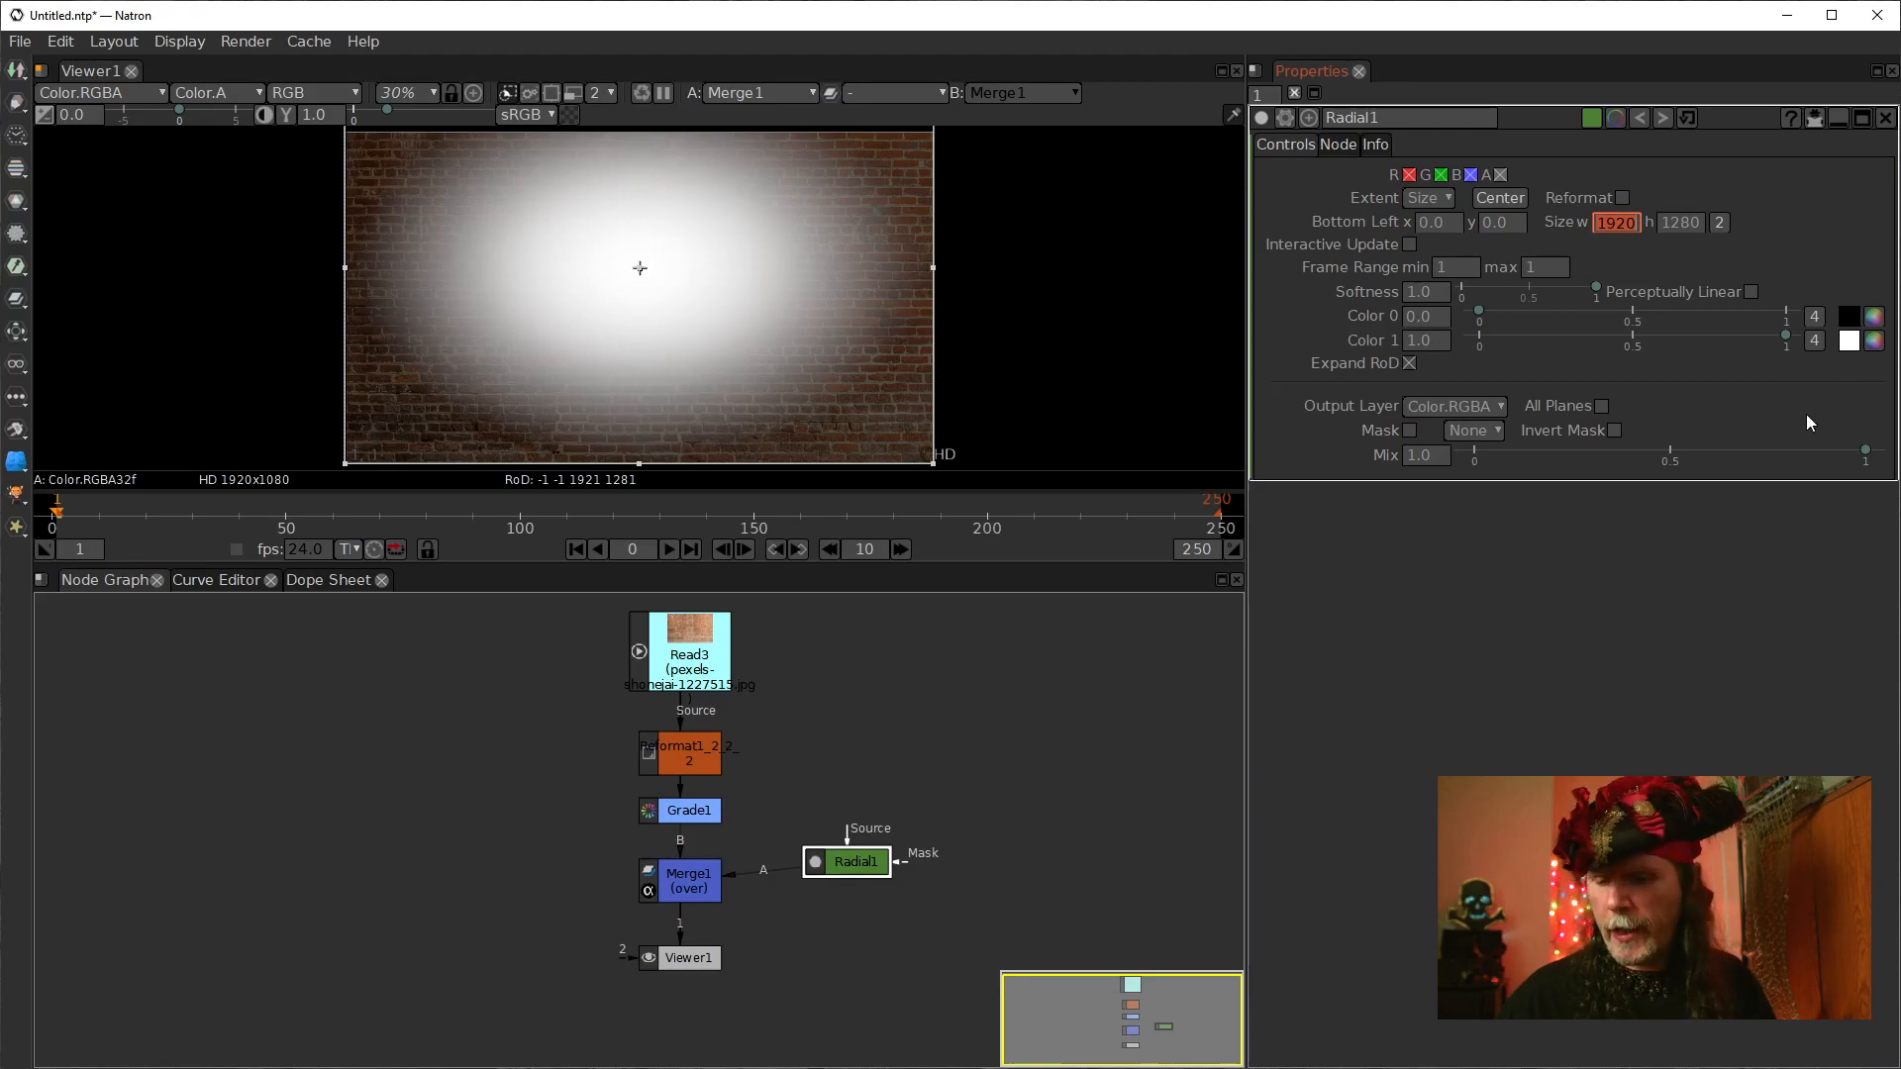
type("30")
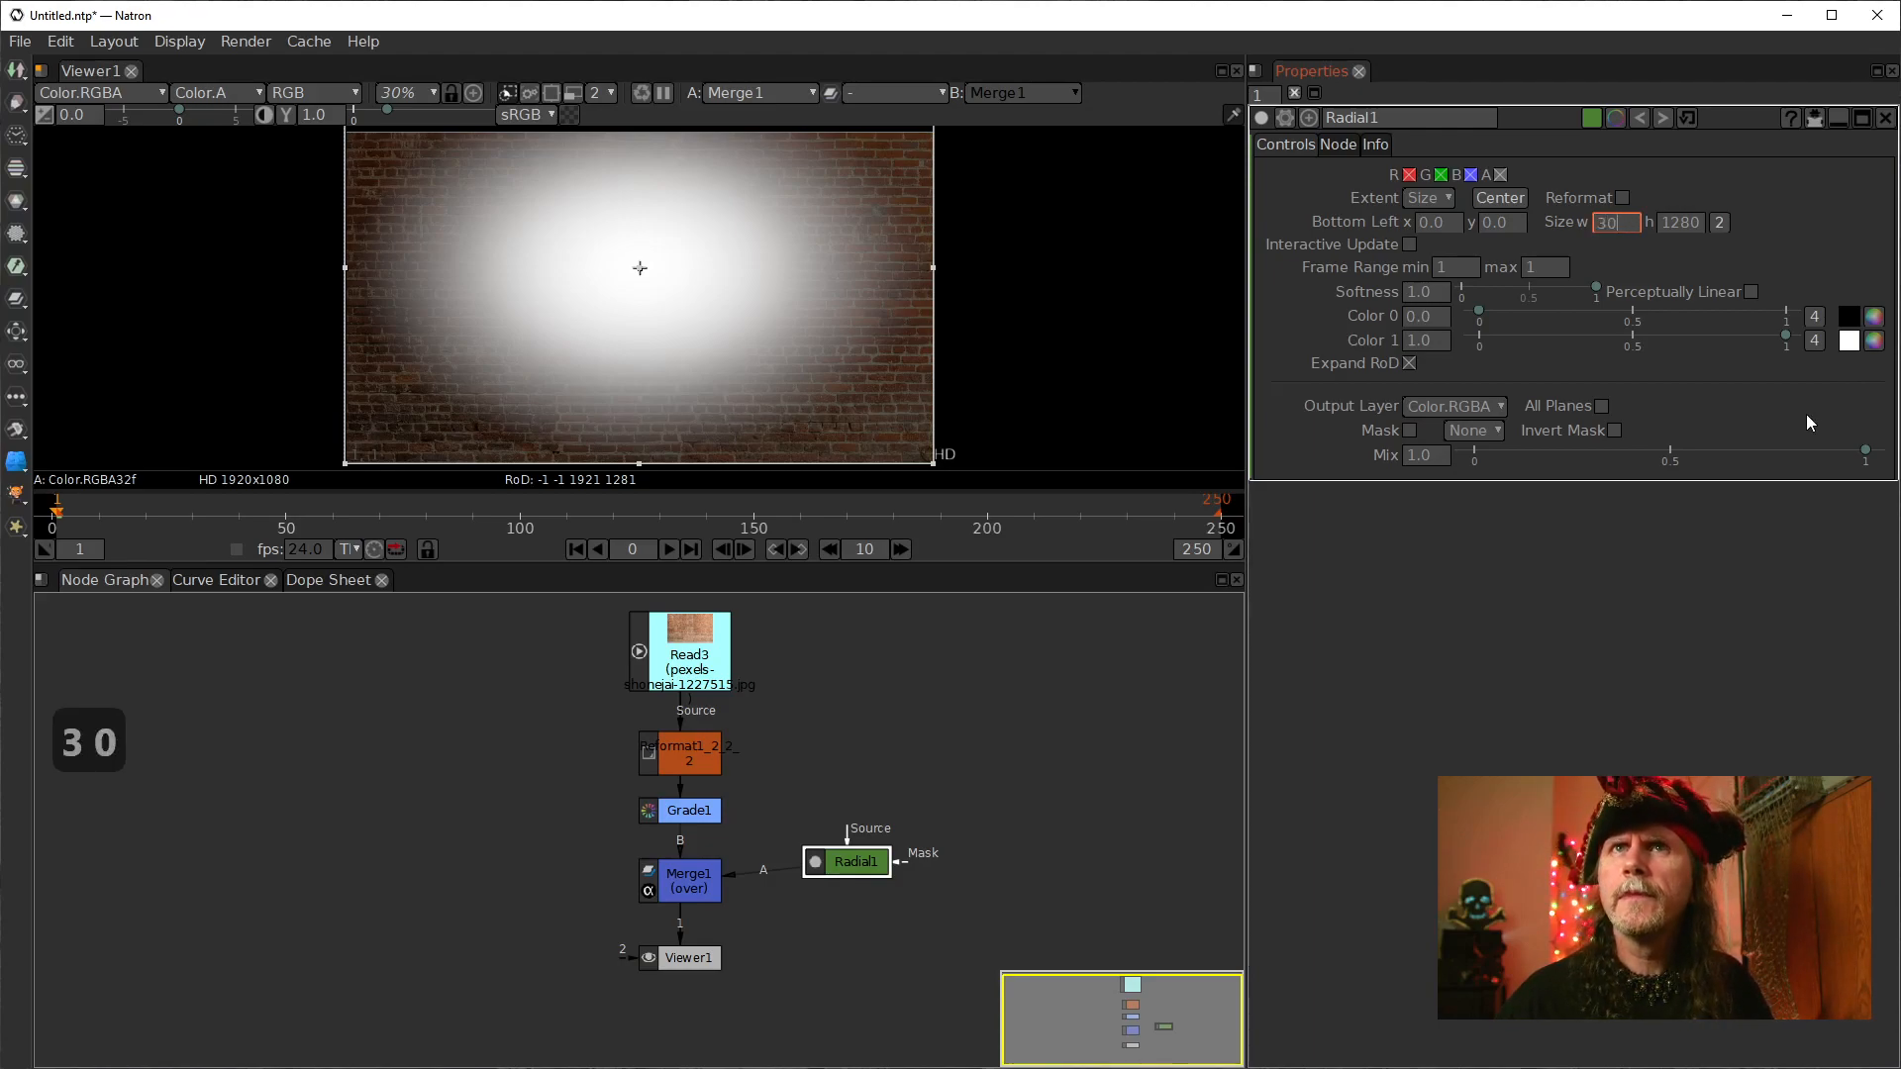
type("02")
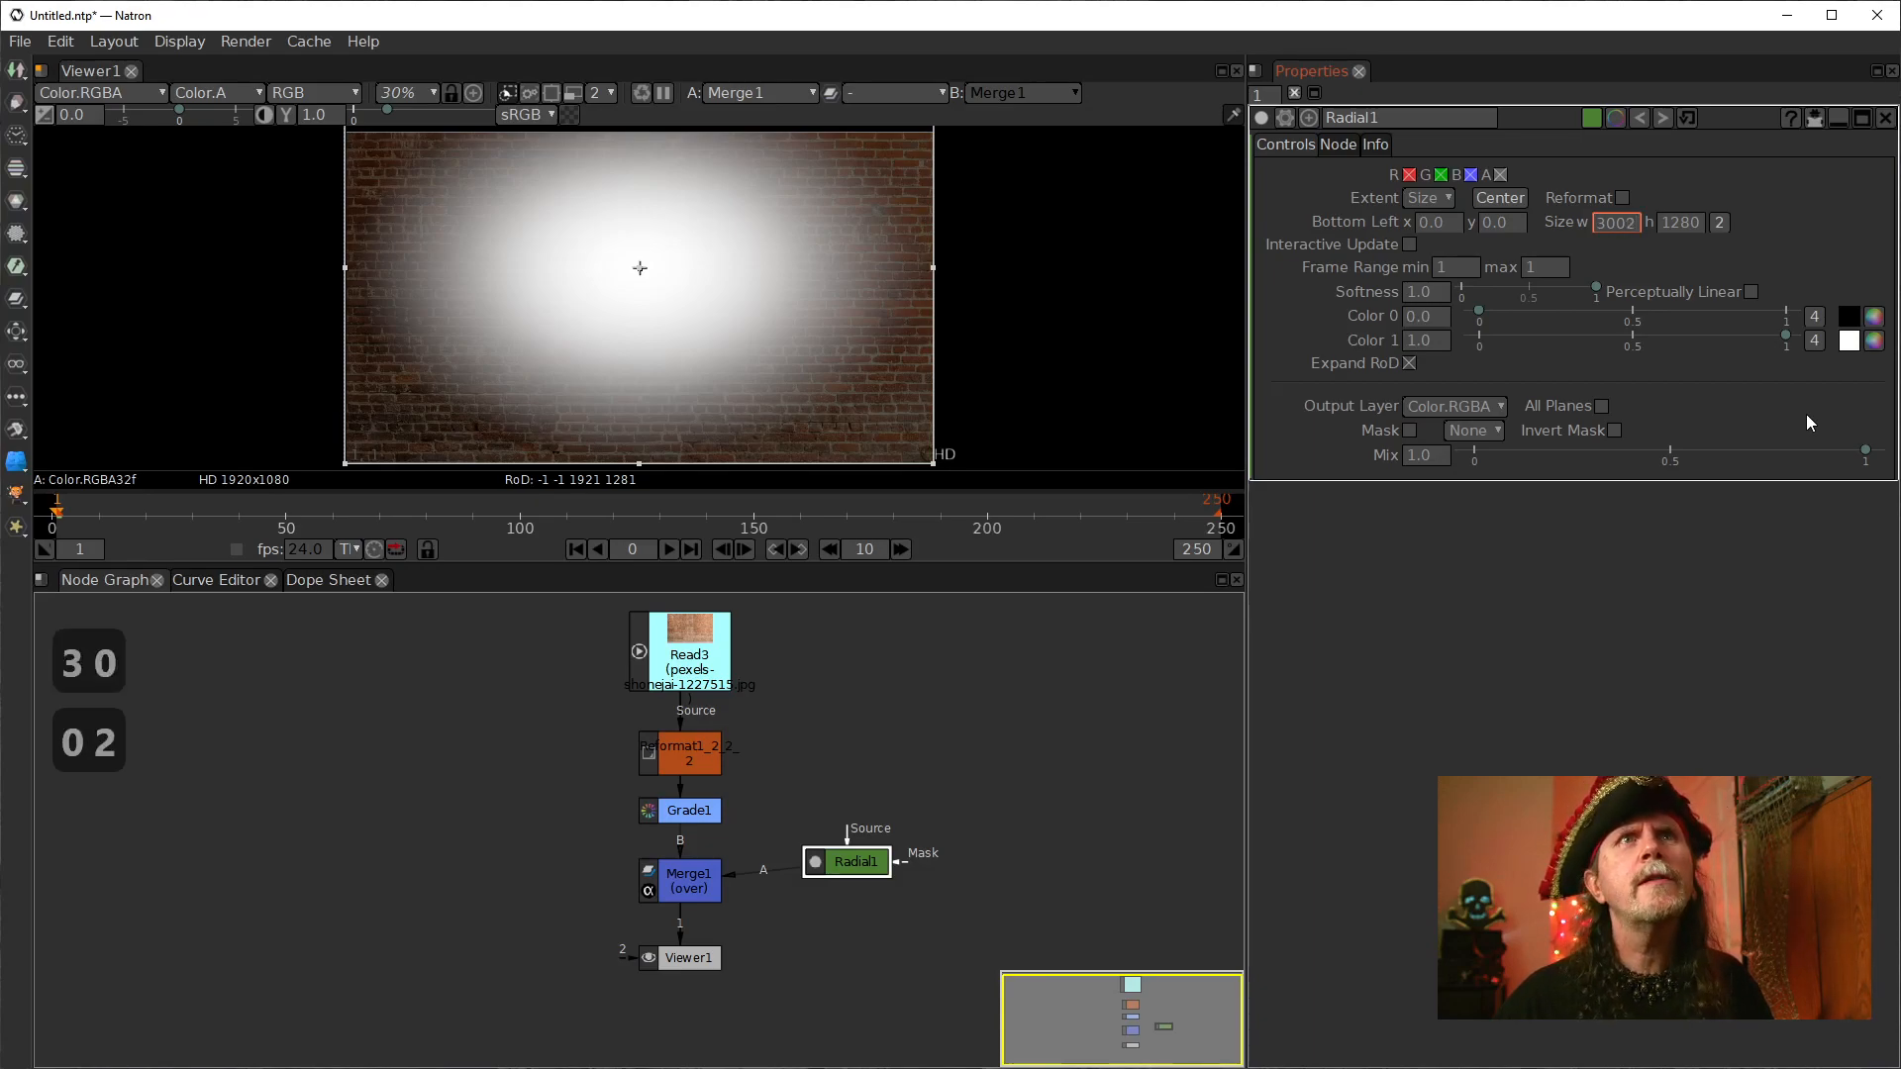
key("BackSpace")
key("BackSpace")
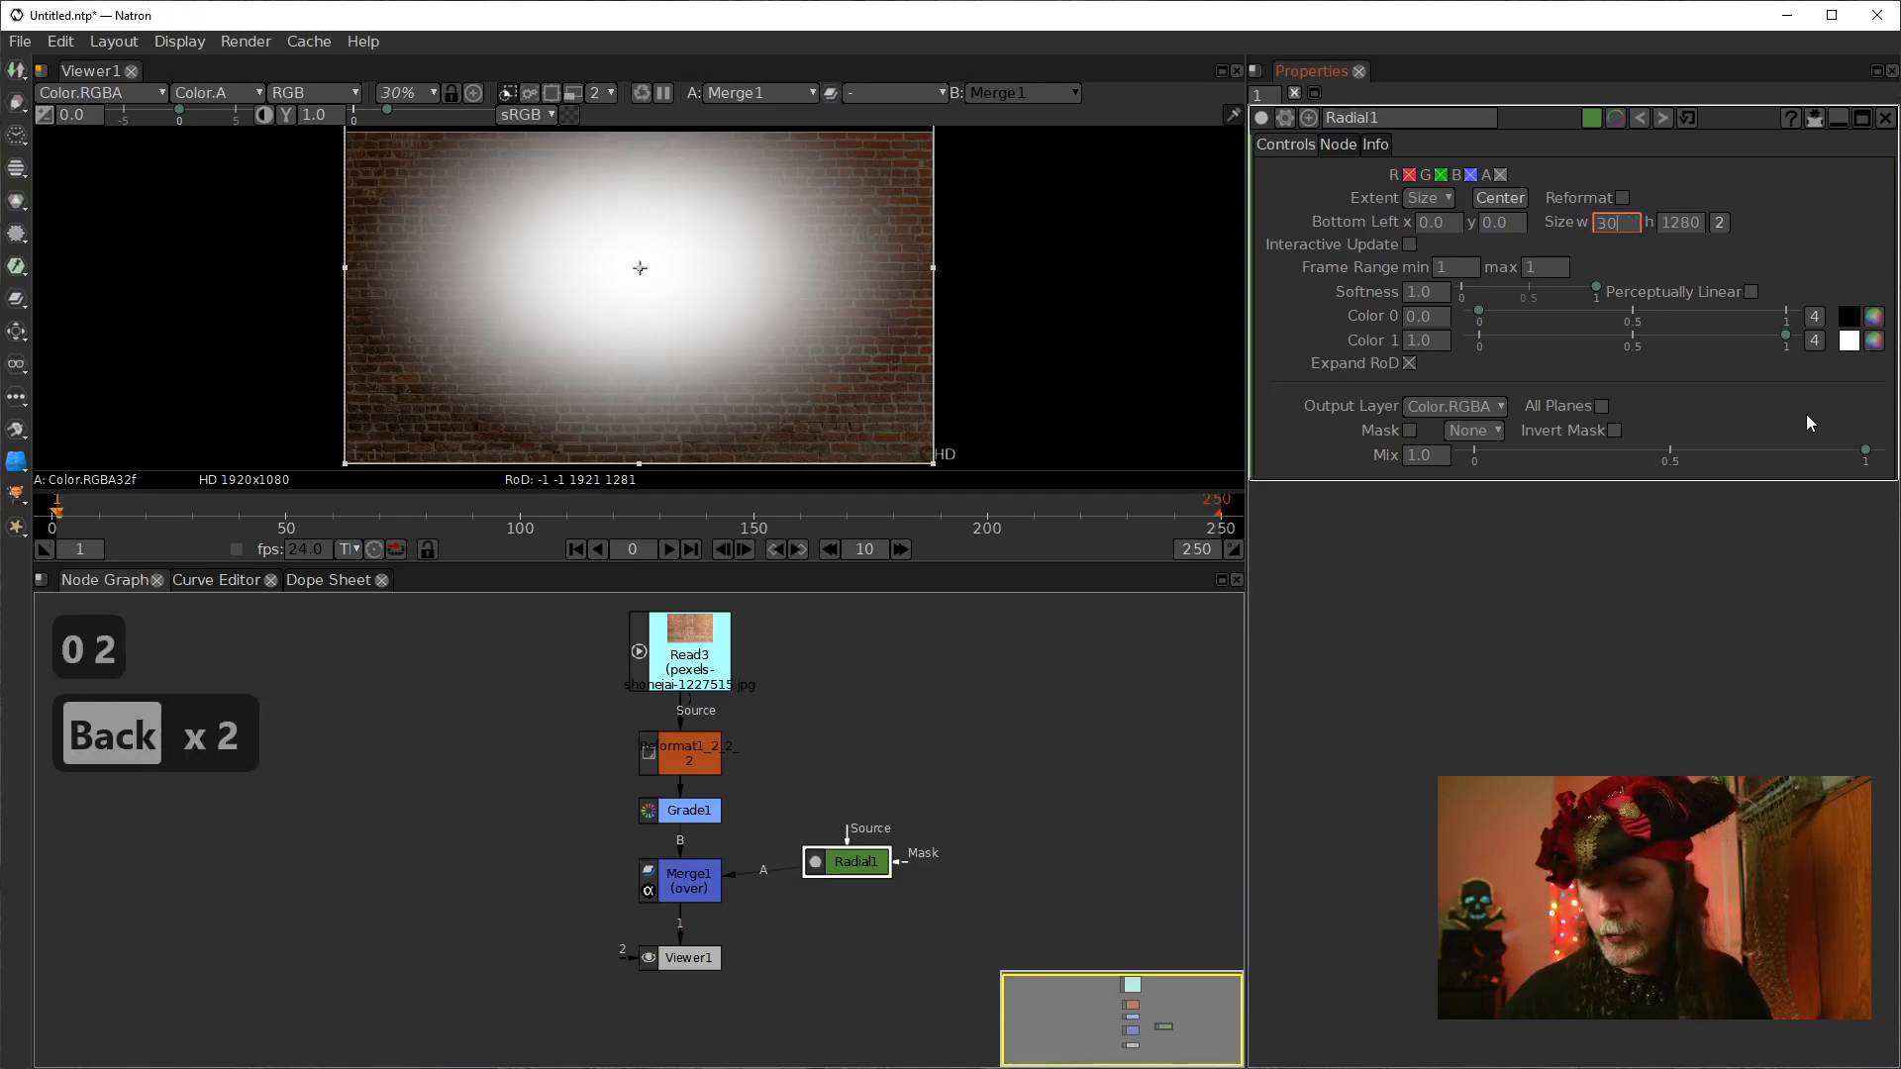
type("20")
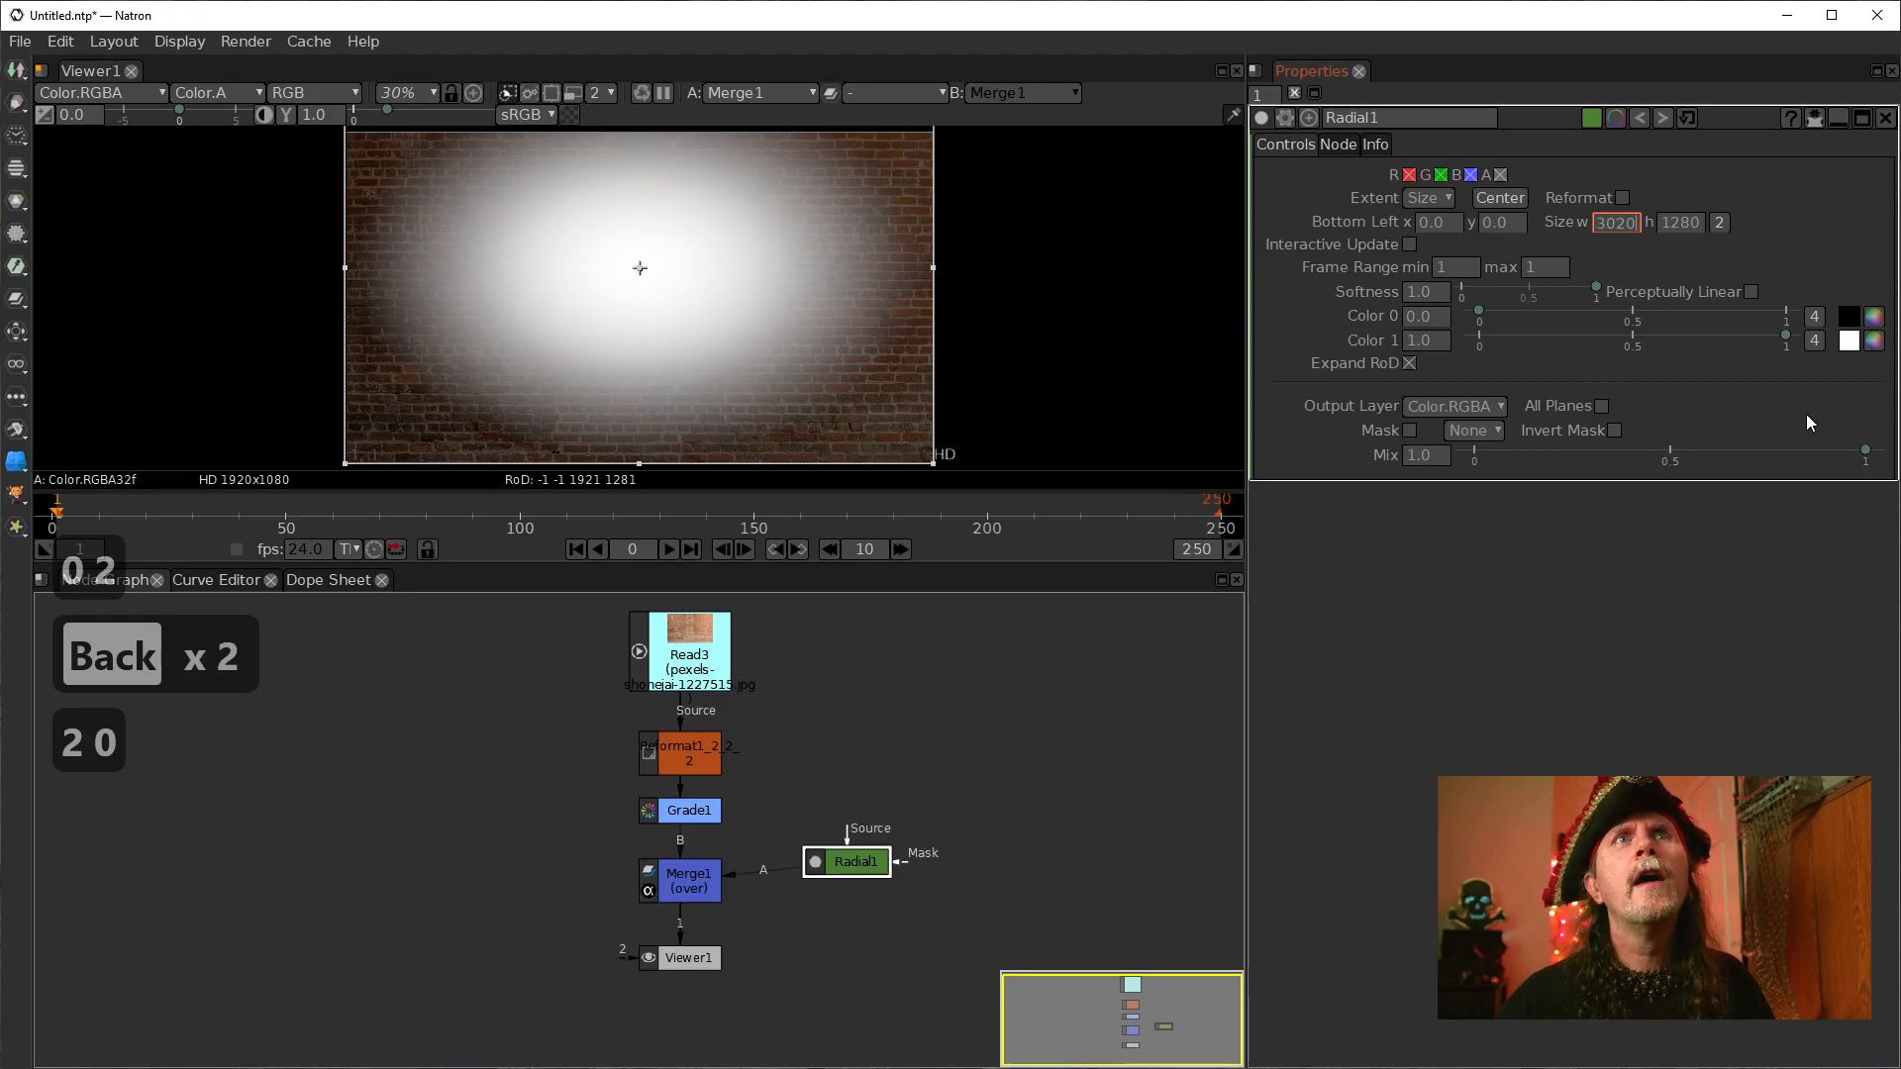
double_click(1679, 224)
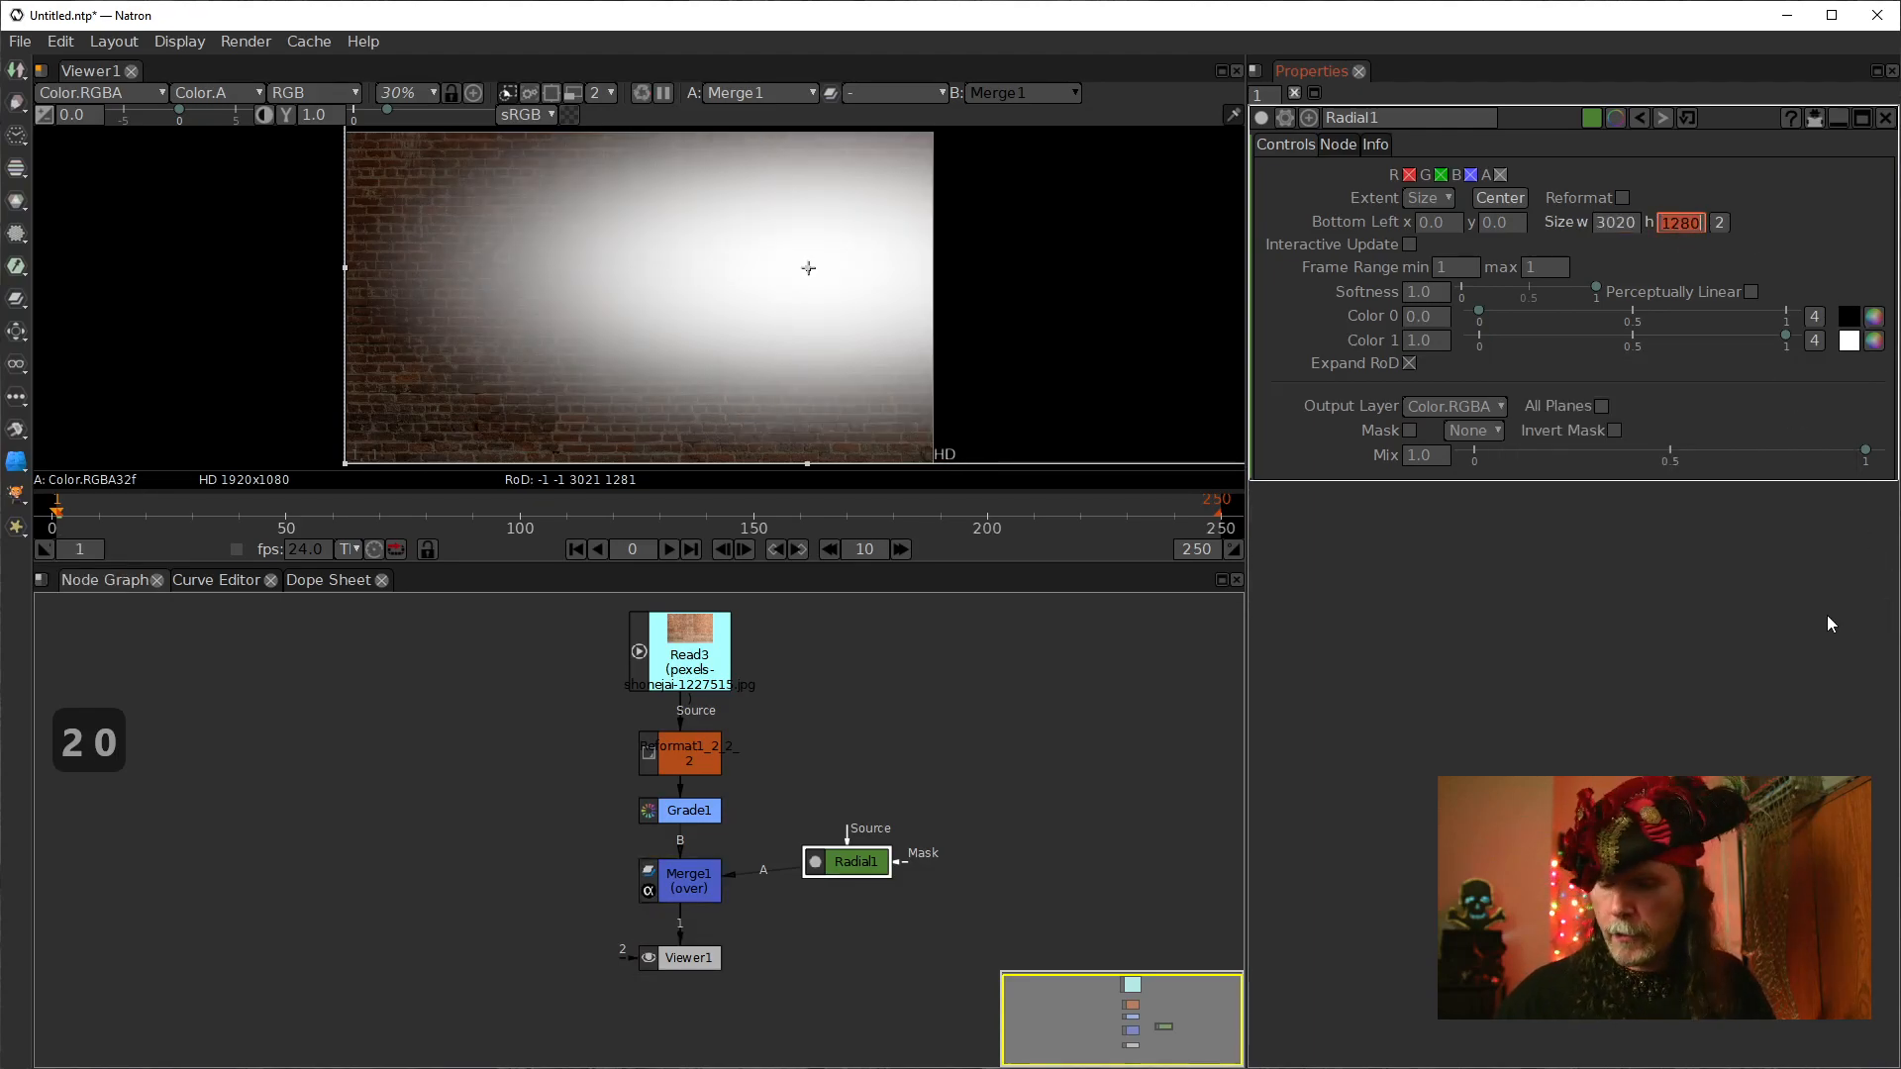
left_click(1125, 819)
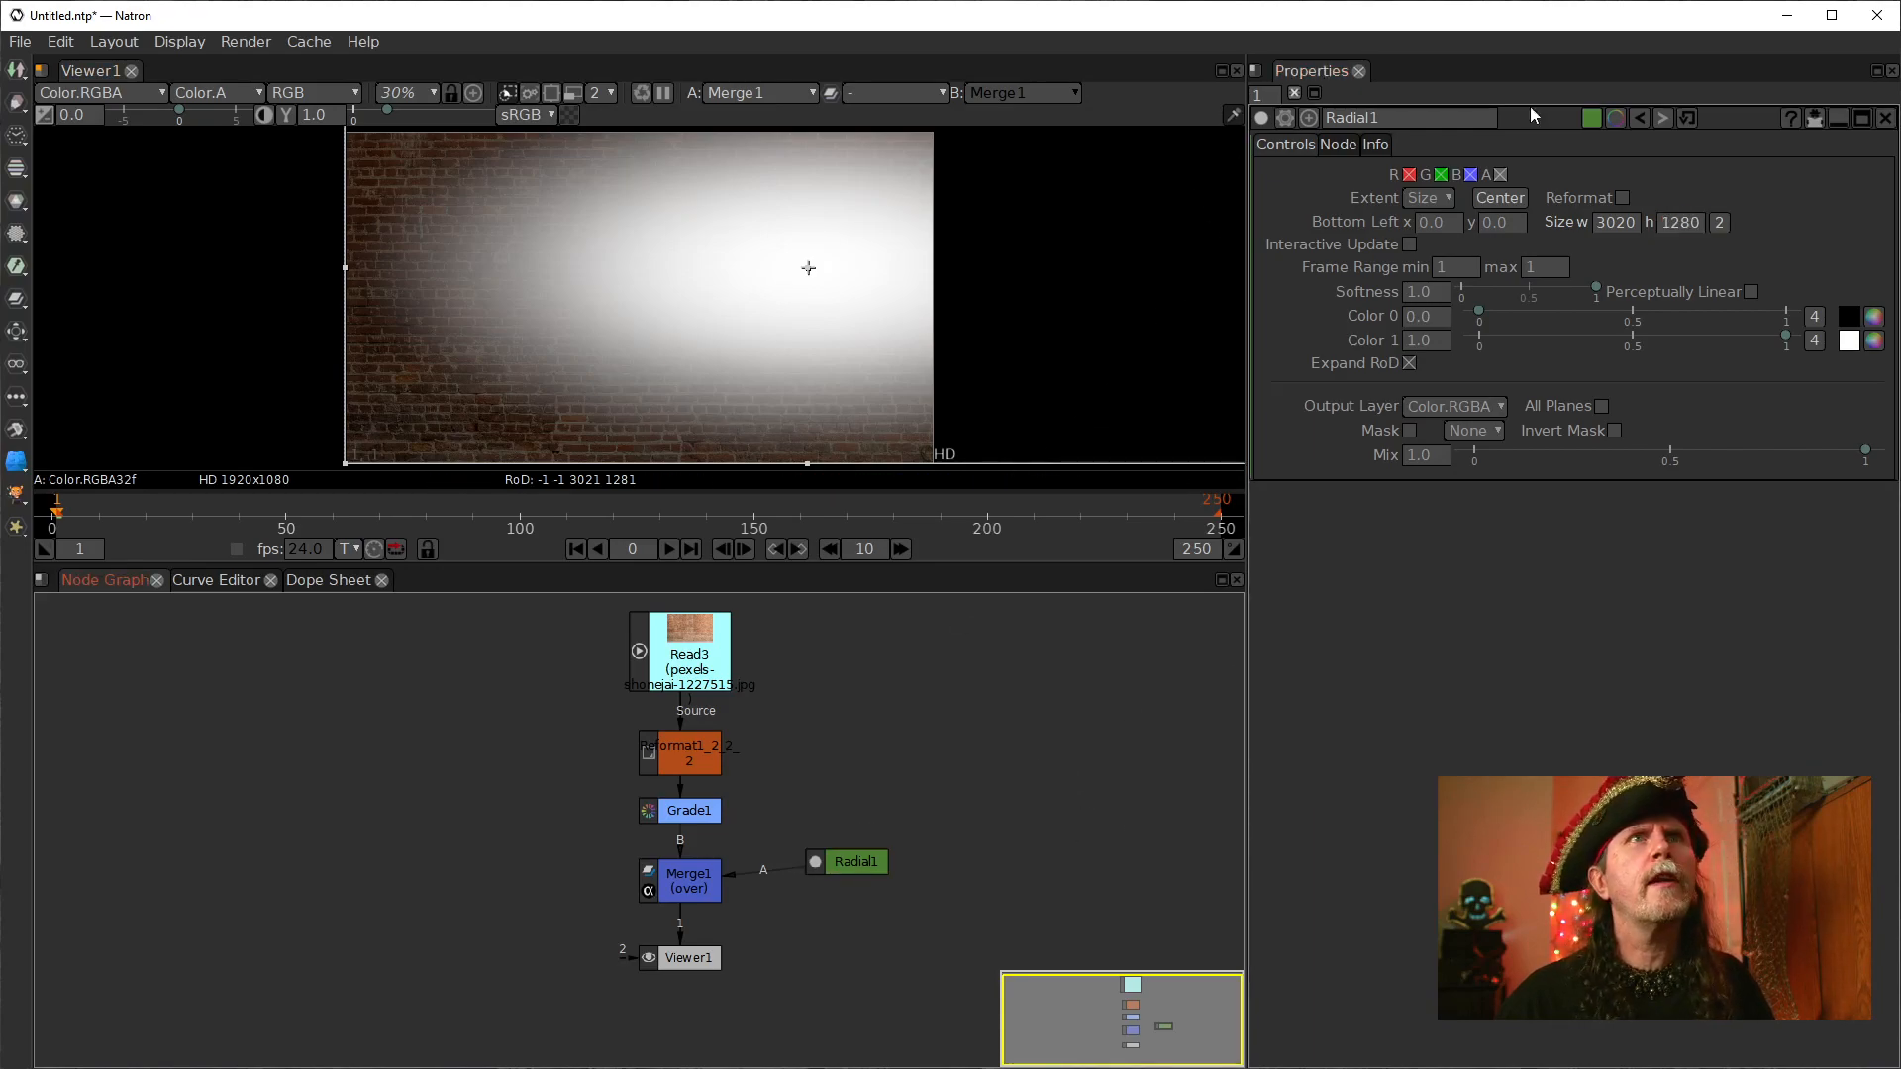
left_click(1498, 197)
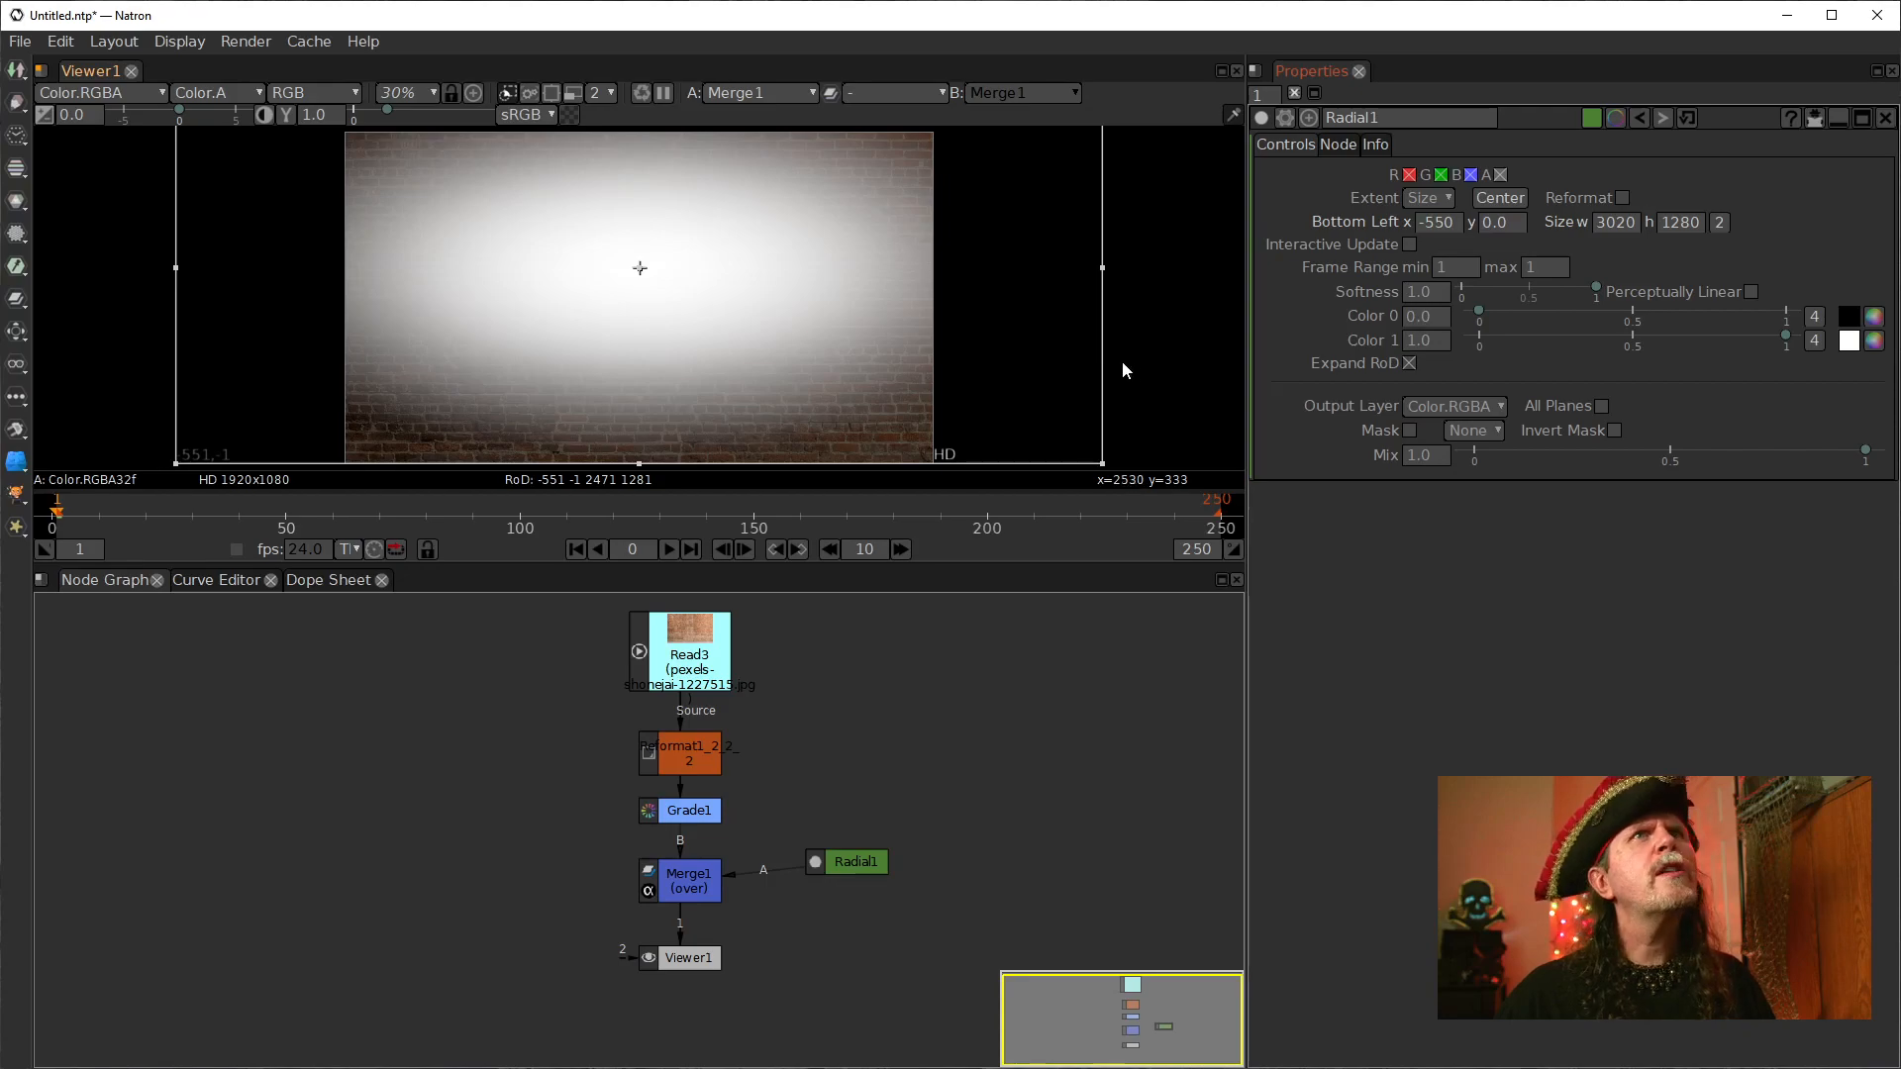
Step: Check the Read3 and Reformat node settings, and set the project's output format to HD 1920x1080
left_click(719, 665)
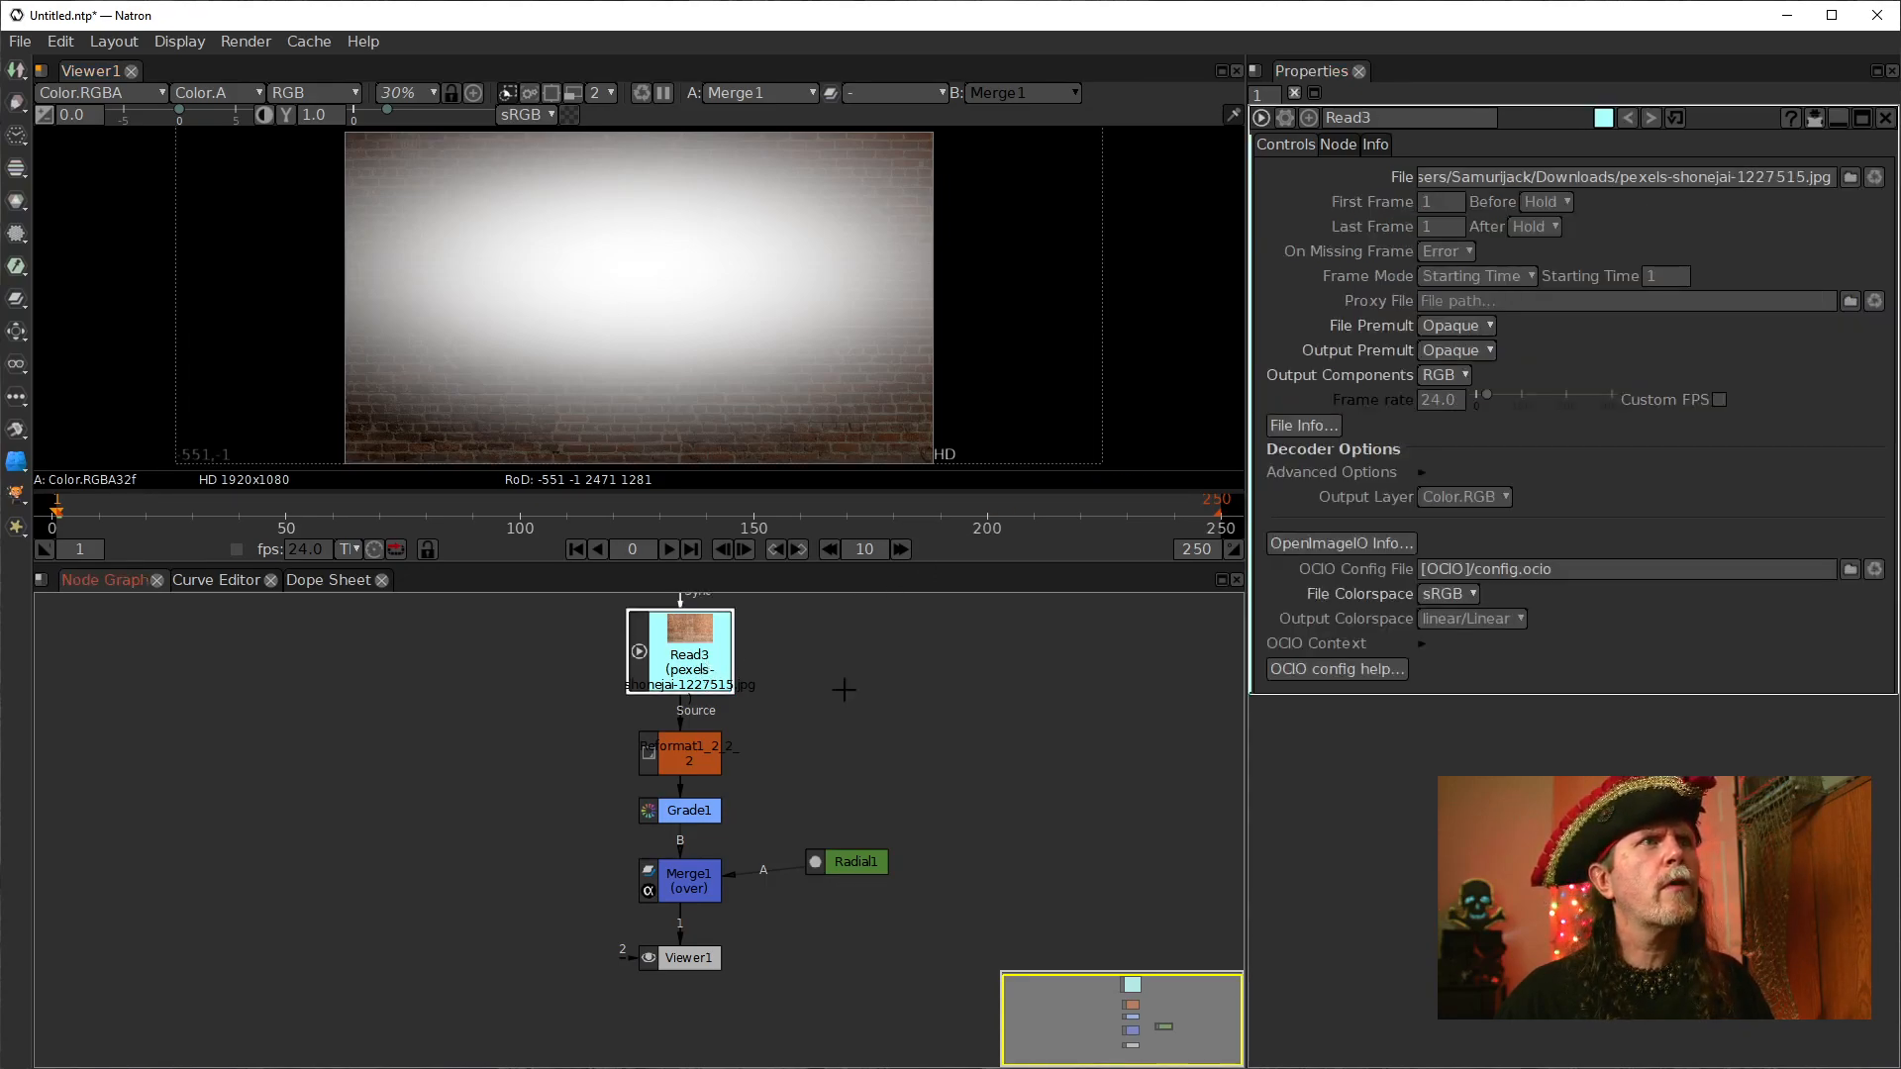
left_click(707, 765)
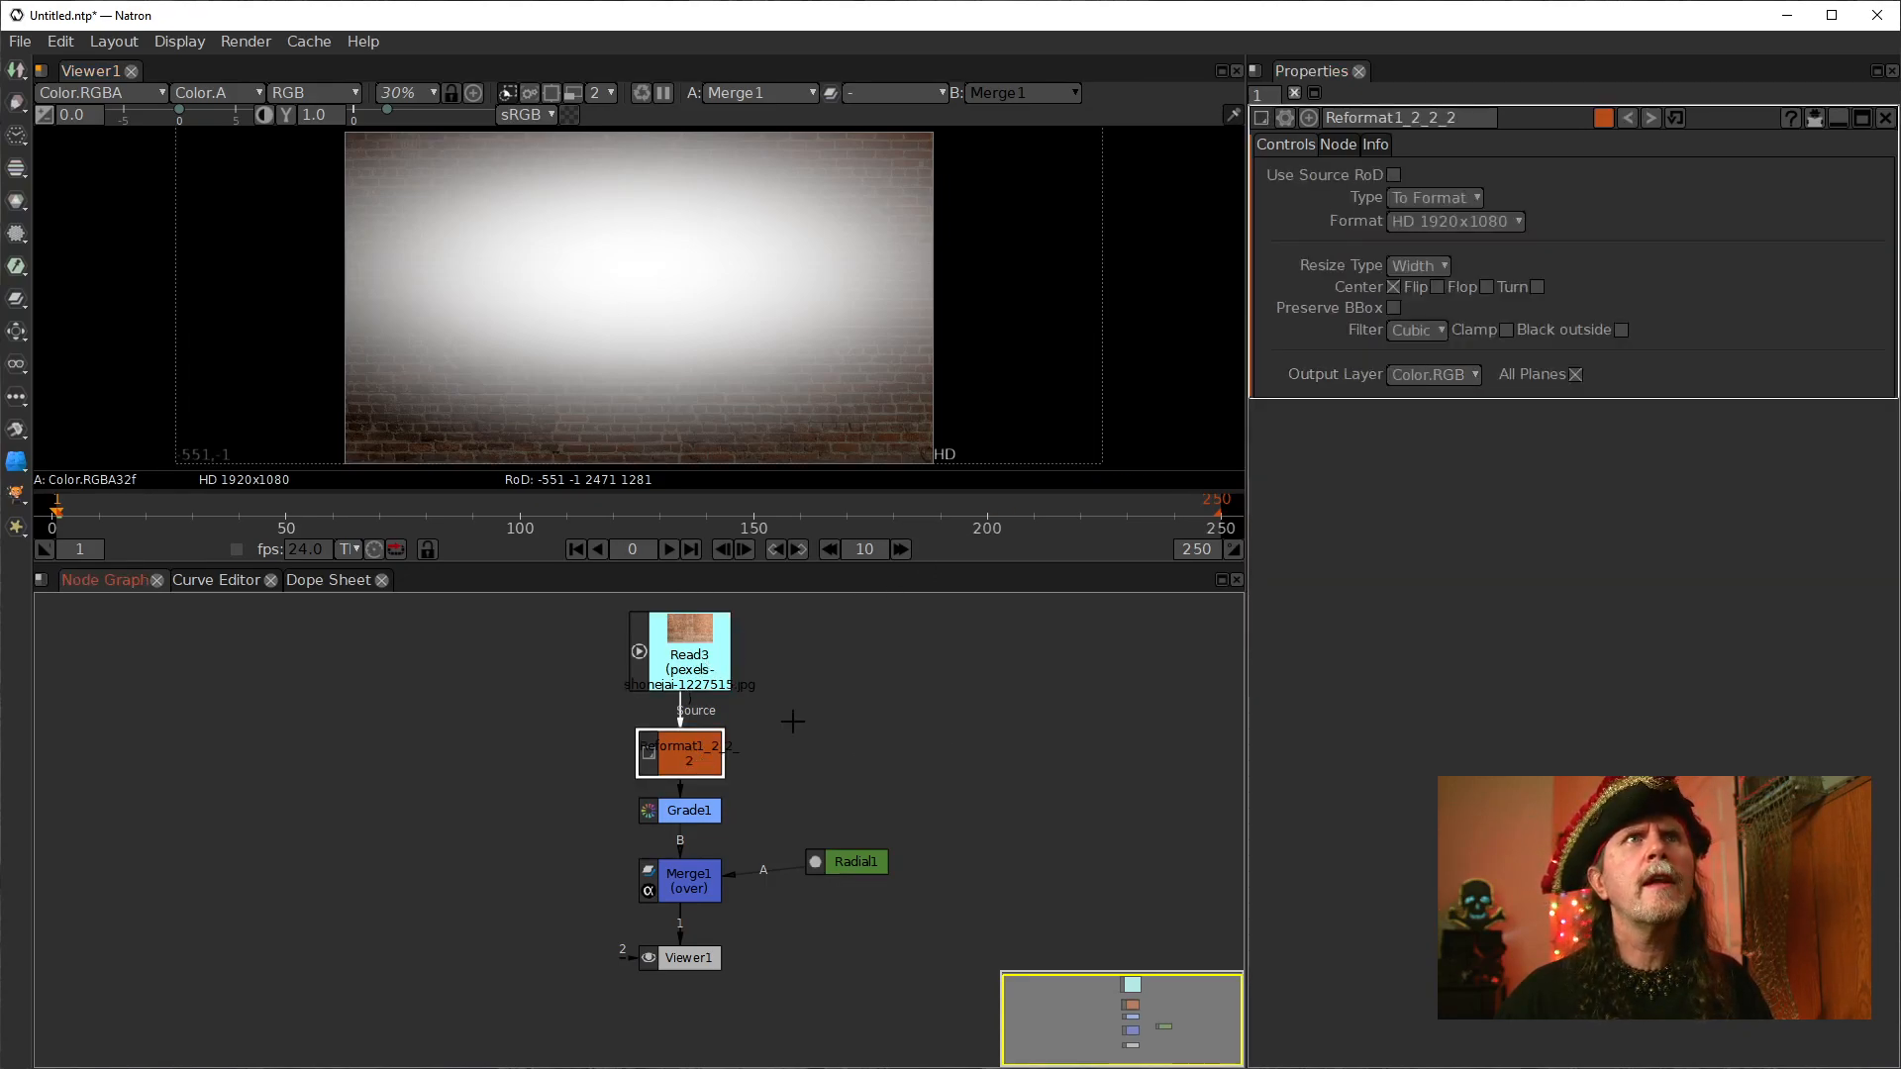
left_click(880, 752)
key("s")
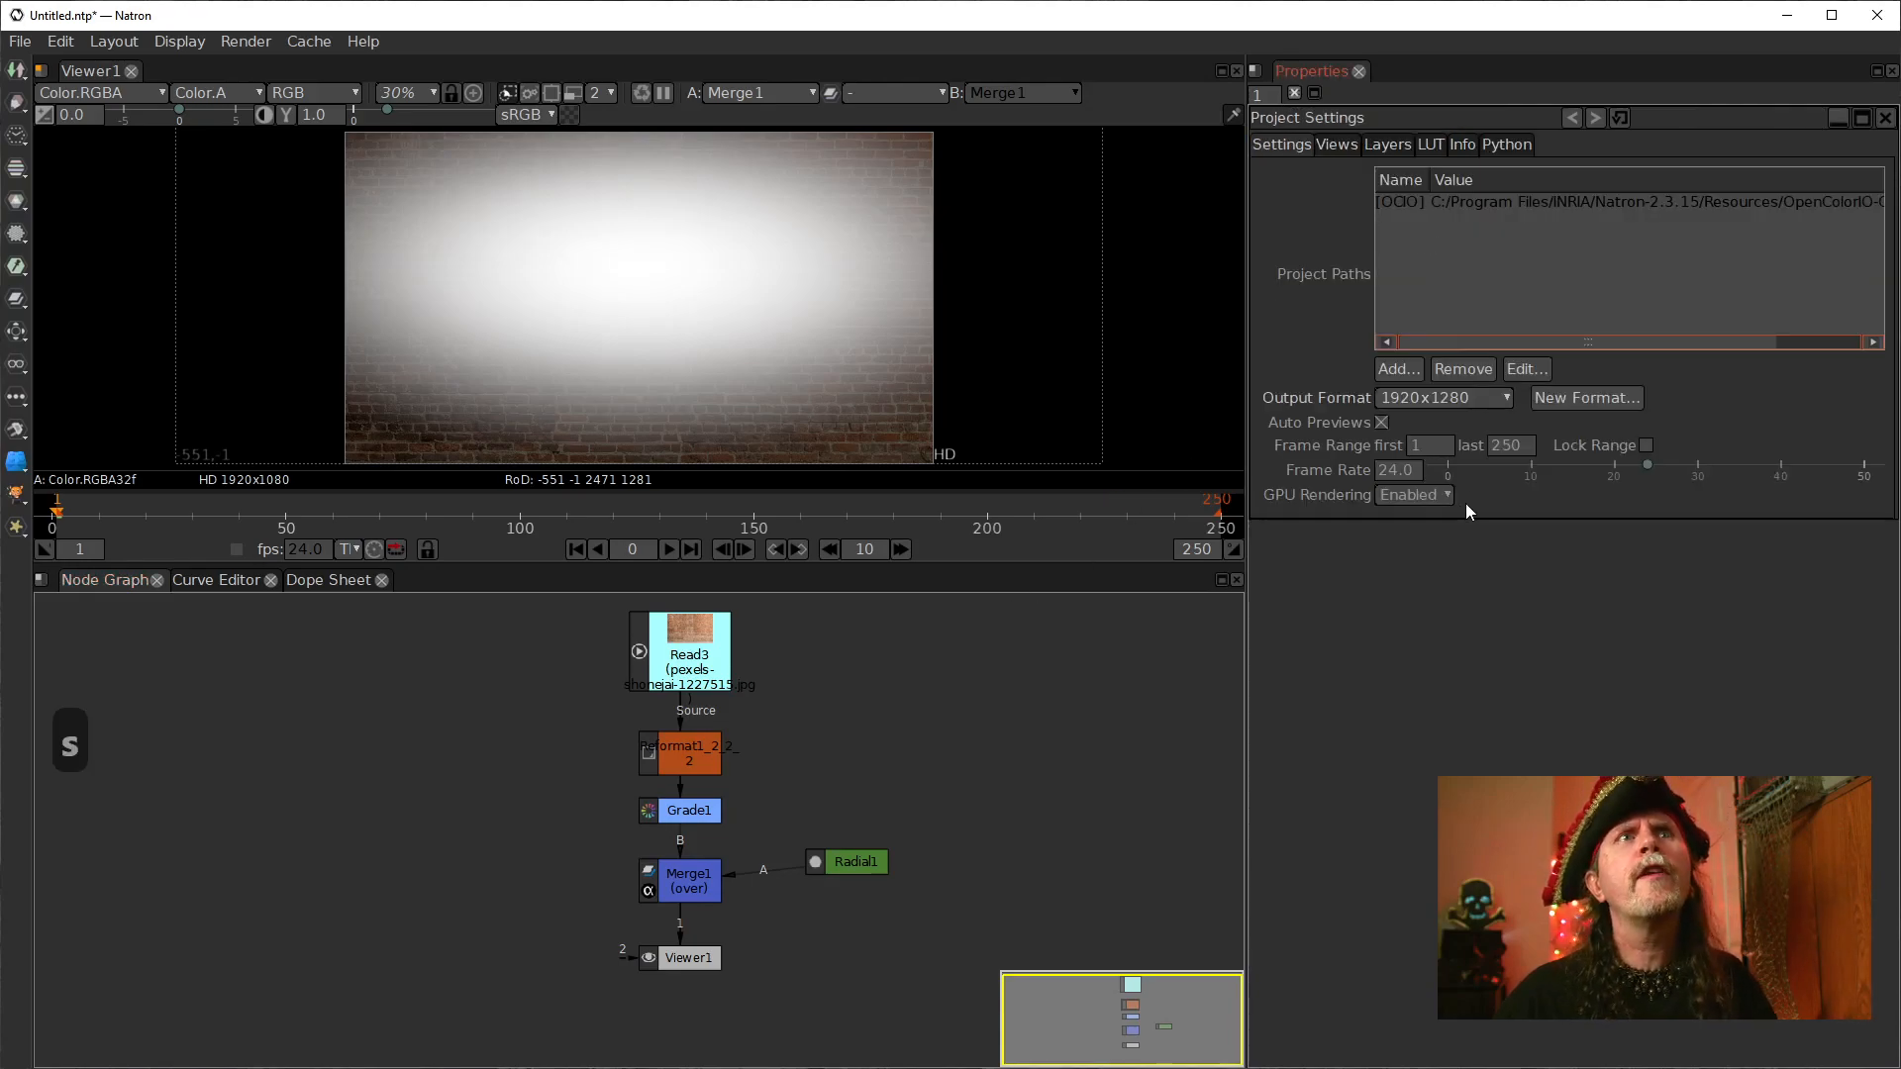
left_click(1481, 399)
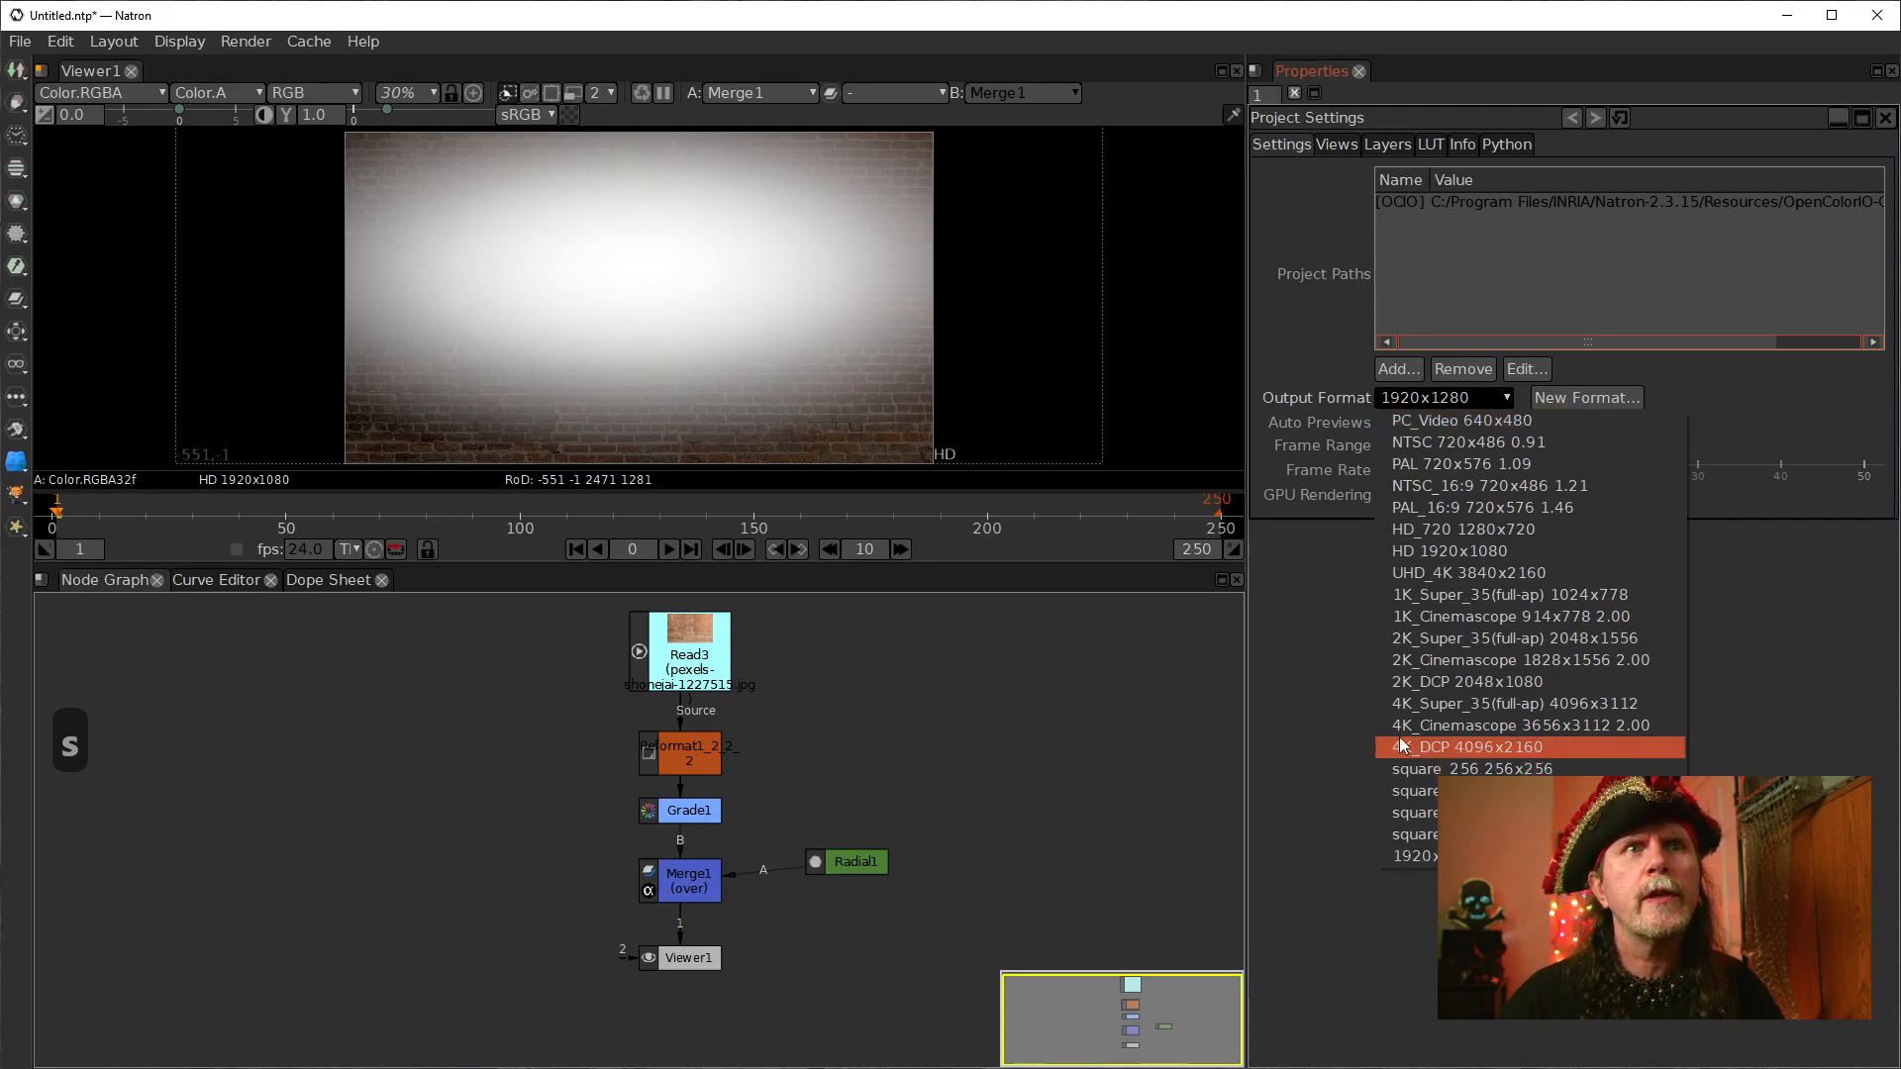
left_click(1435, 550)
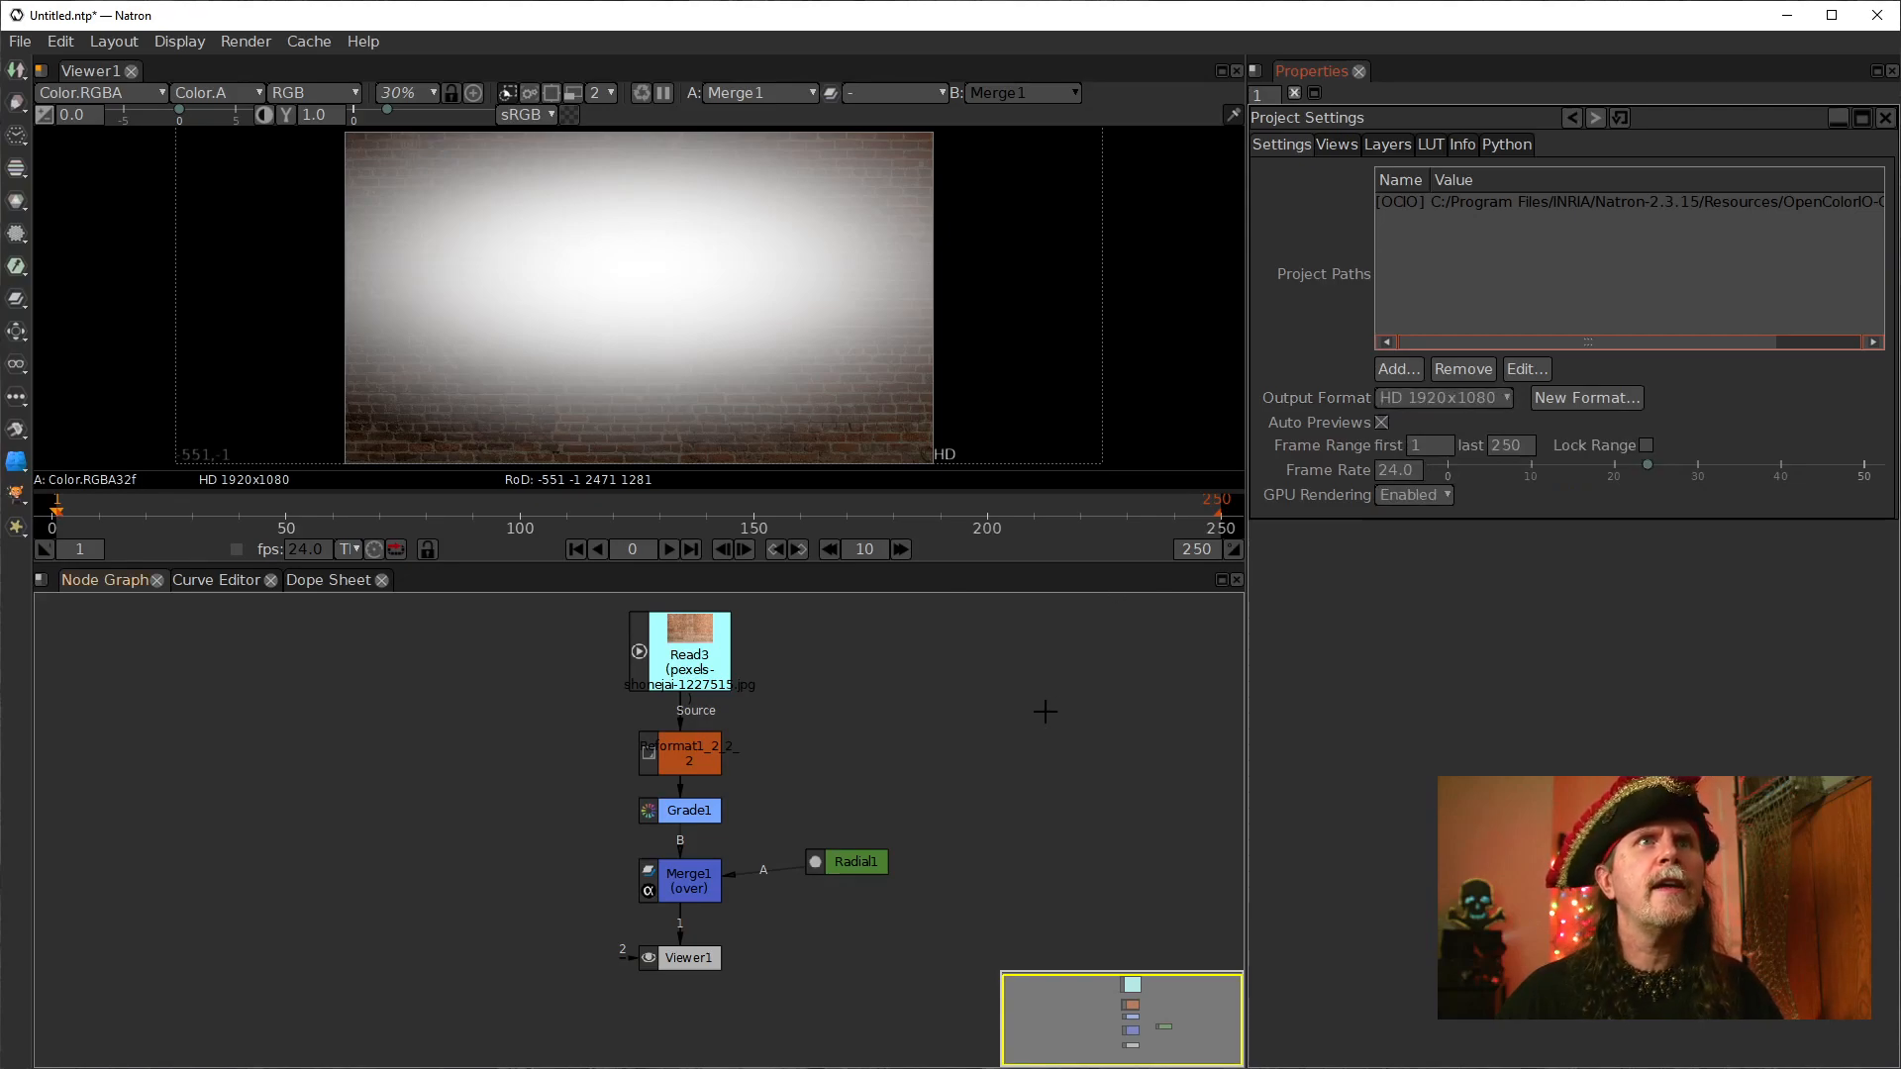
Step: Reopen the Radial node's properties and re-centre its shape on the HD project frame
left_click(676, 634)
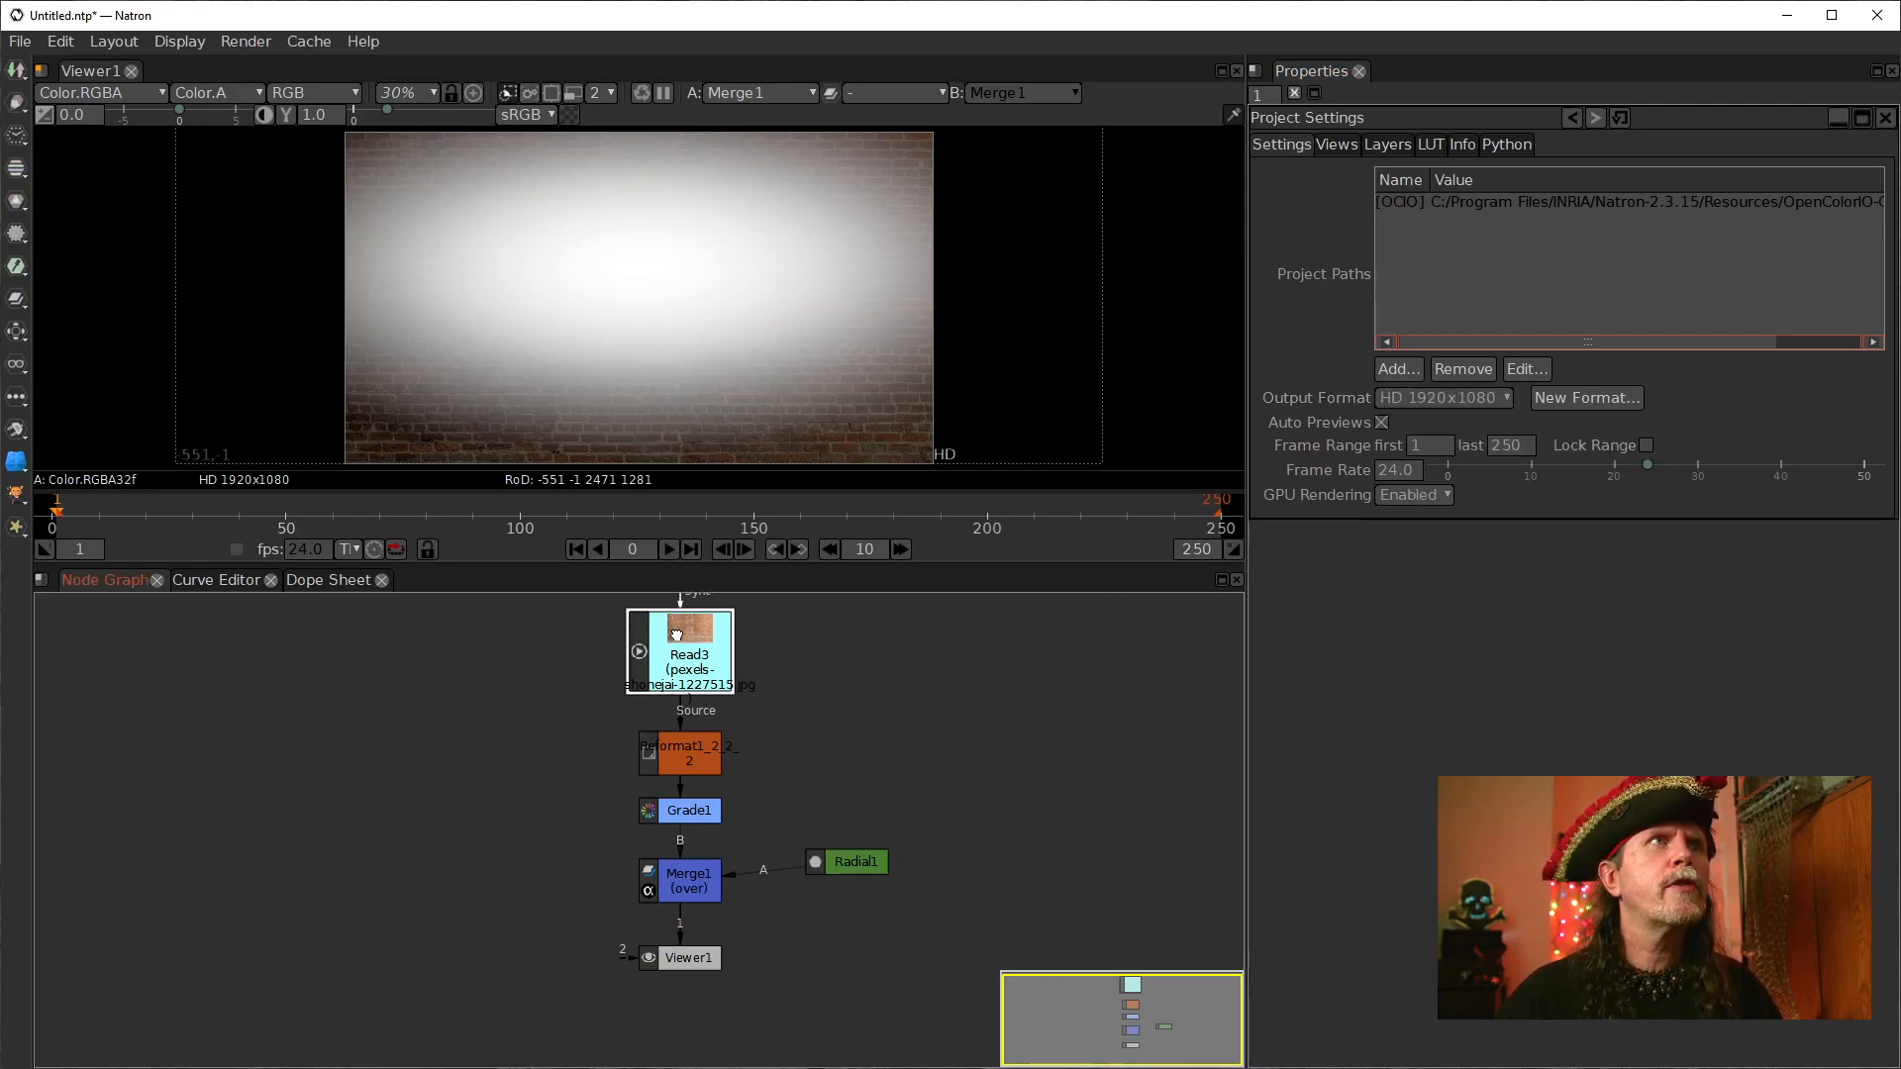
left_click(879, 665)
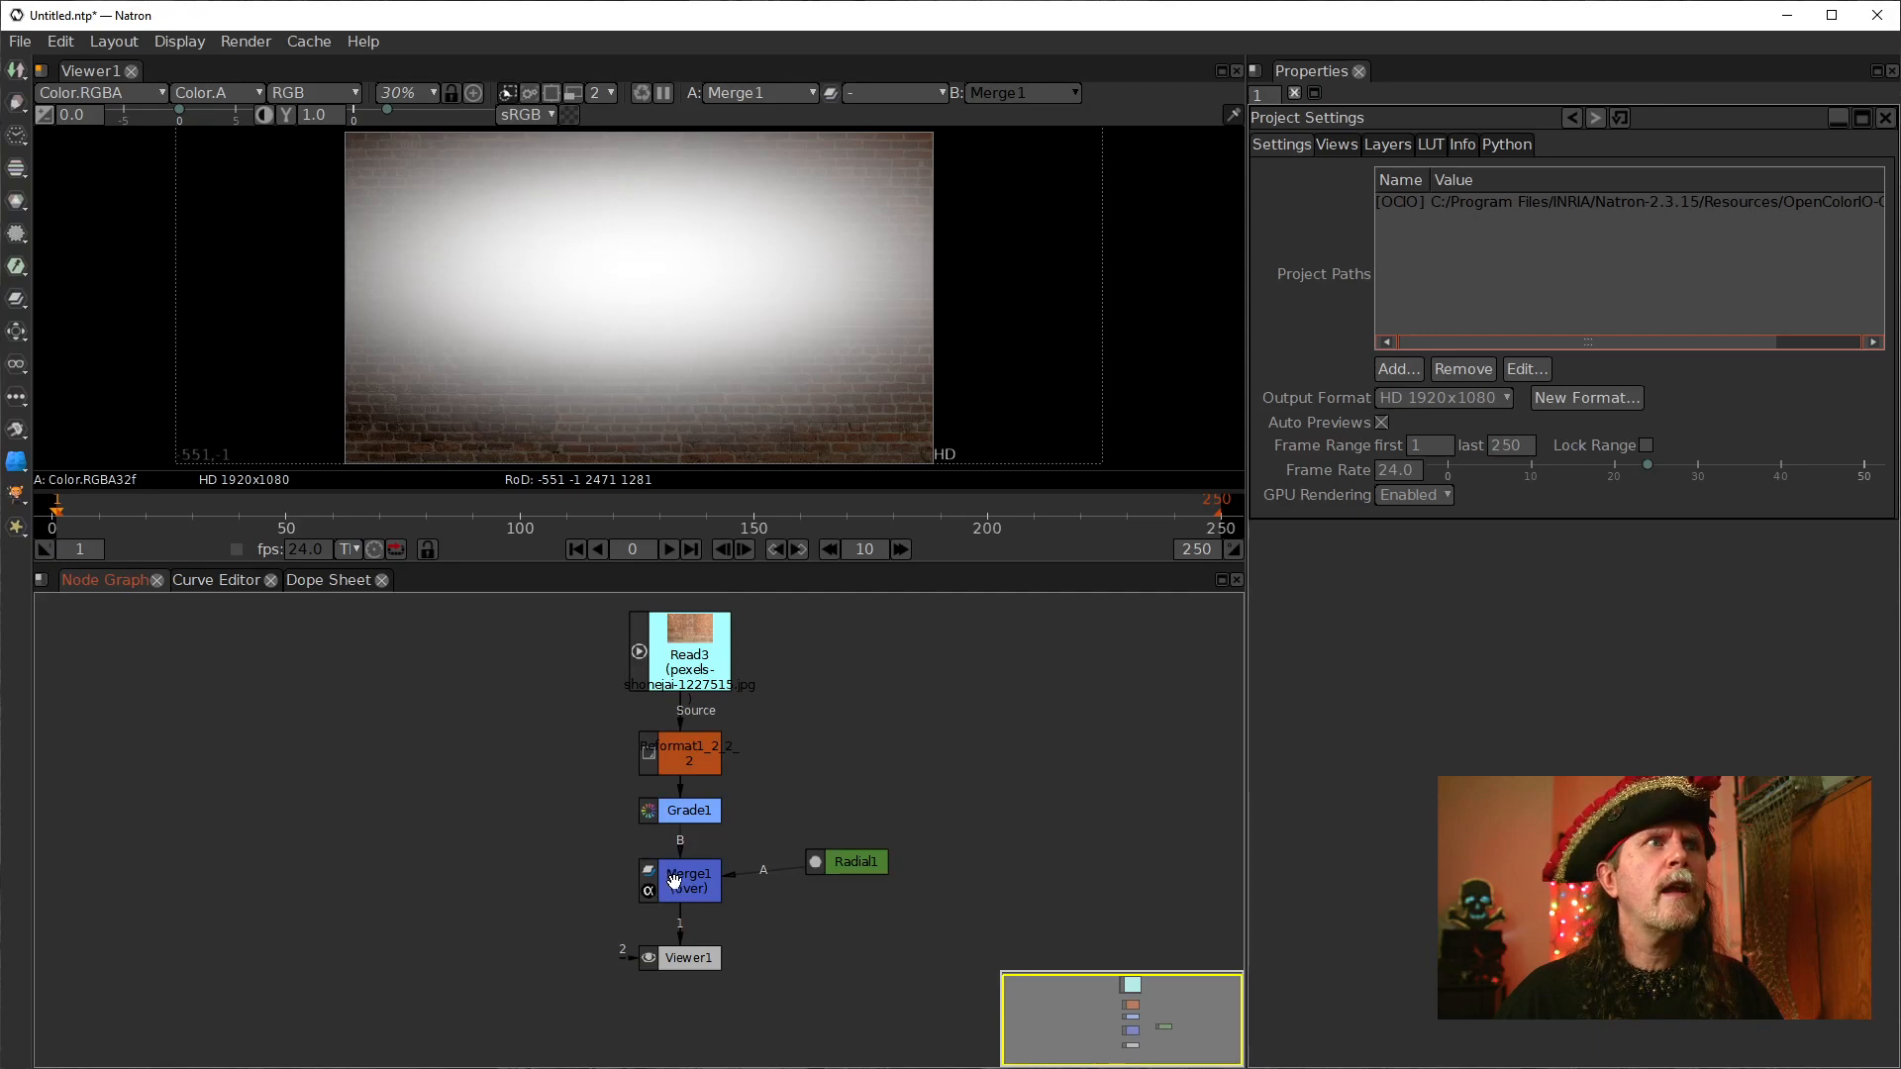
double_click(847, 862)
left_click(1500, 199)
left_click(1000, 714)
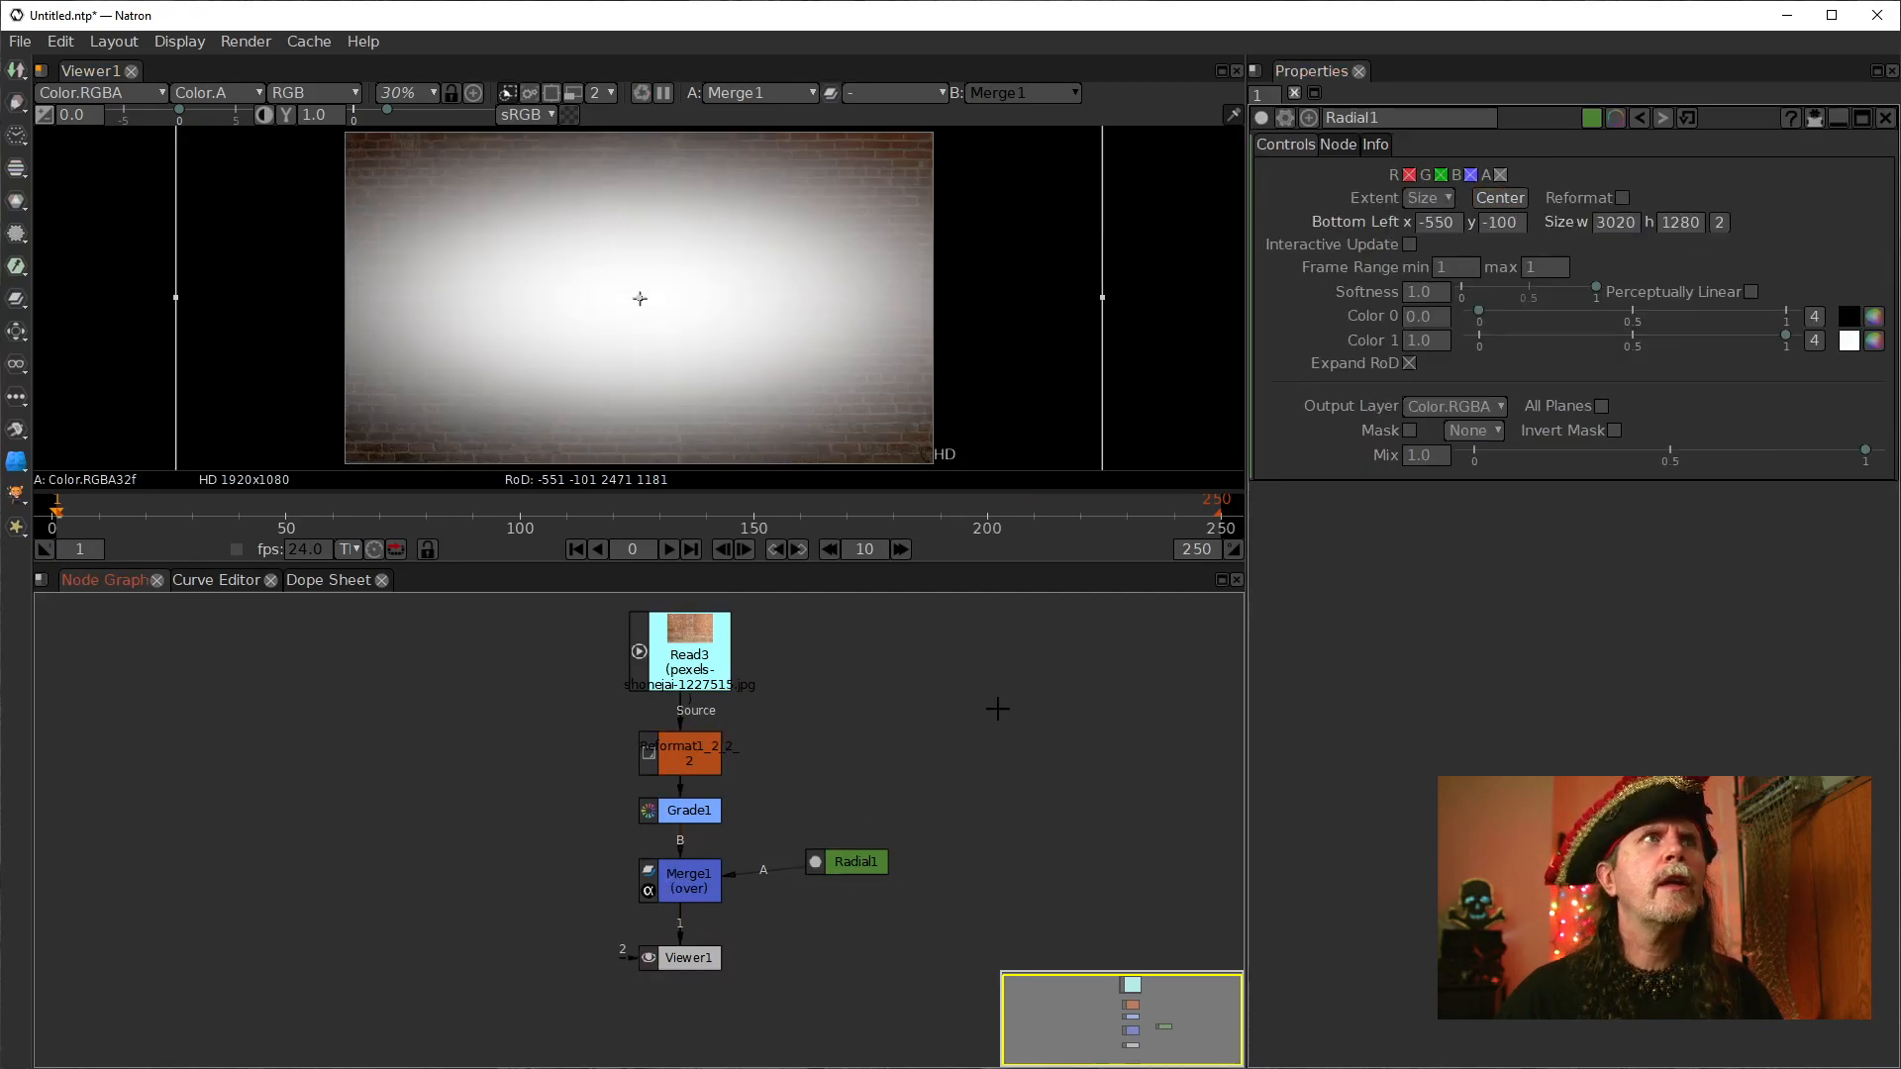
Step: Move the Radial node level with the Merge node so their connection runs straight
double_click(711, 877)
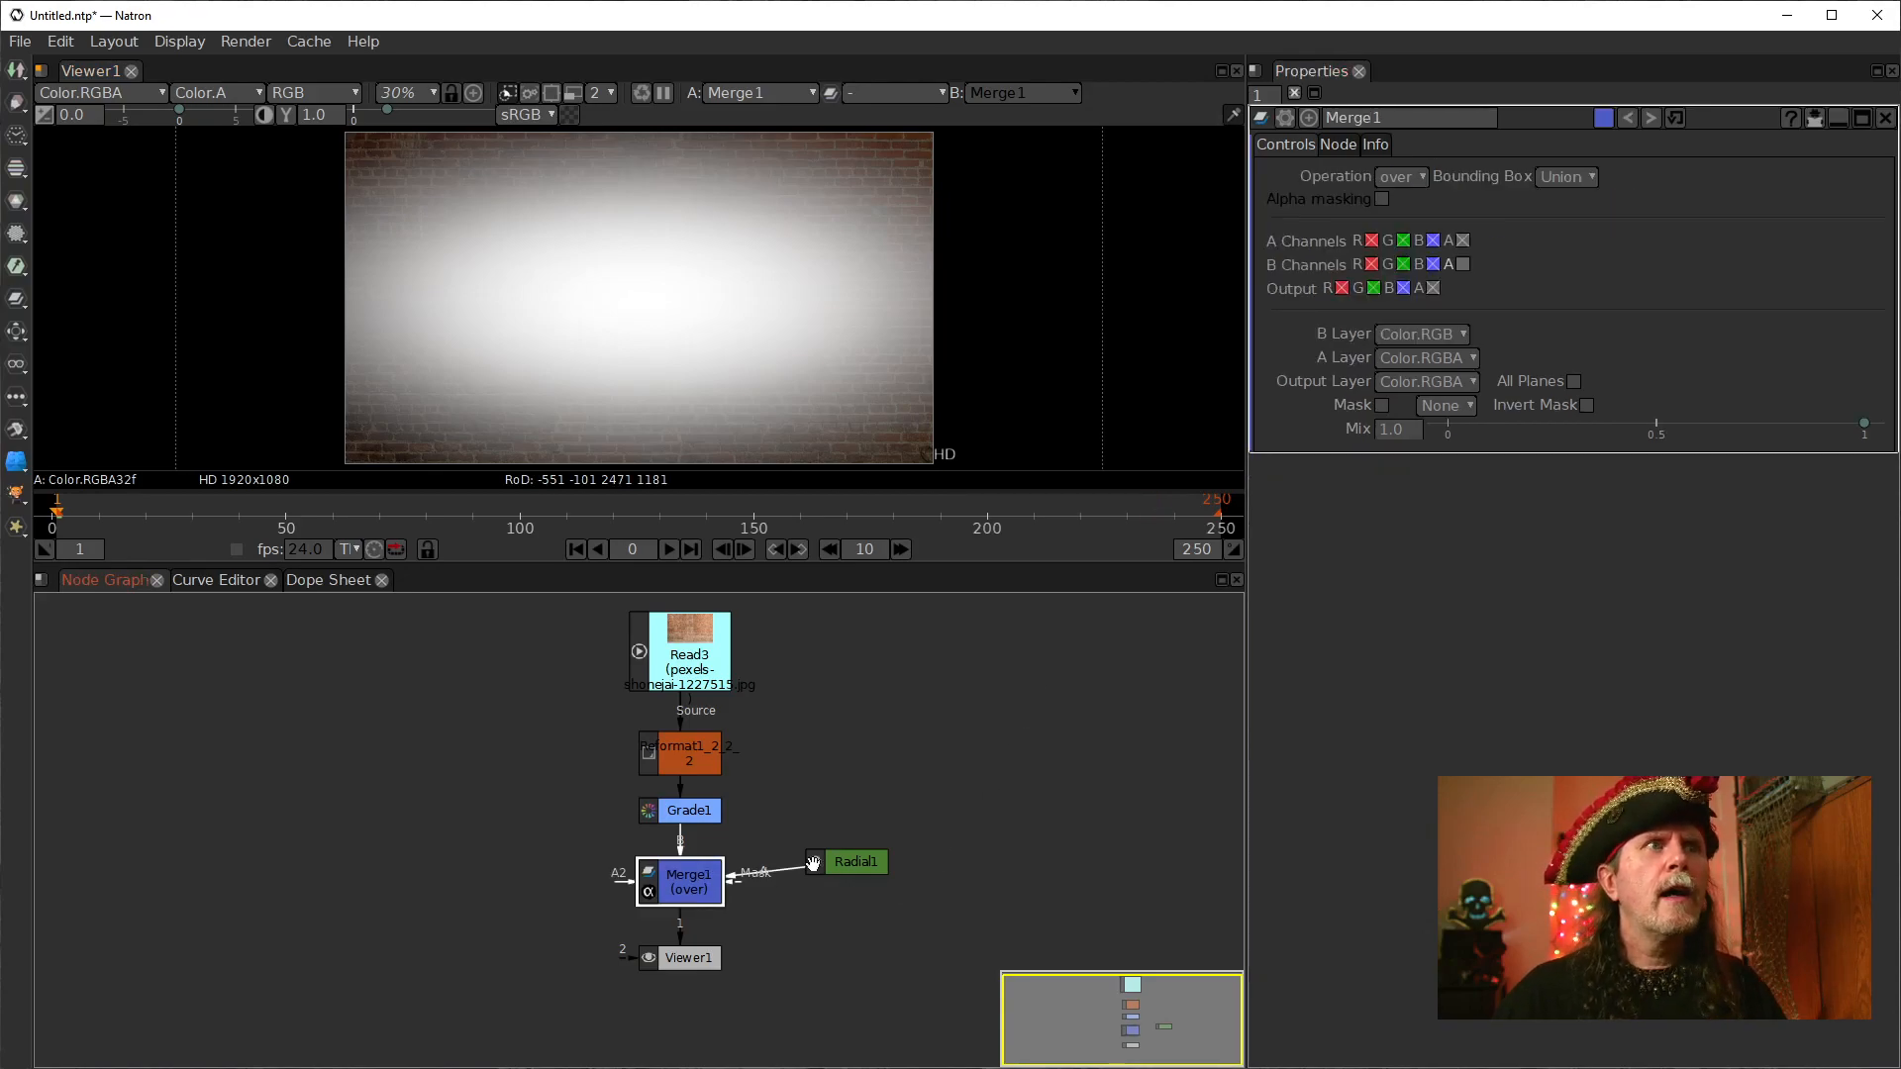
left_click_drag(859, 877, 844, 891)
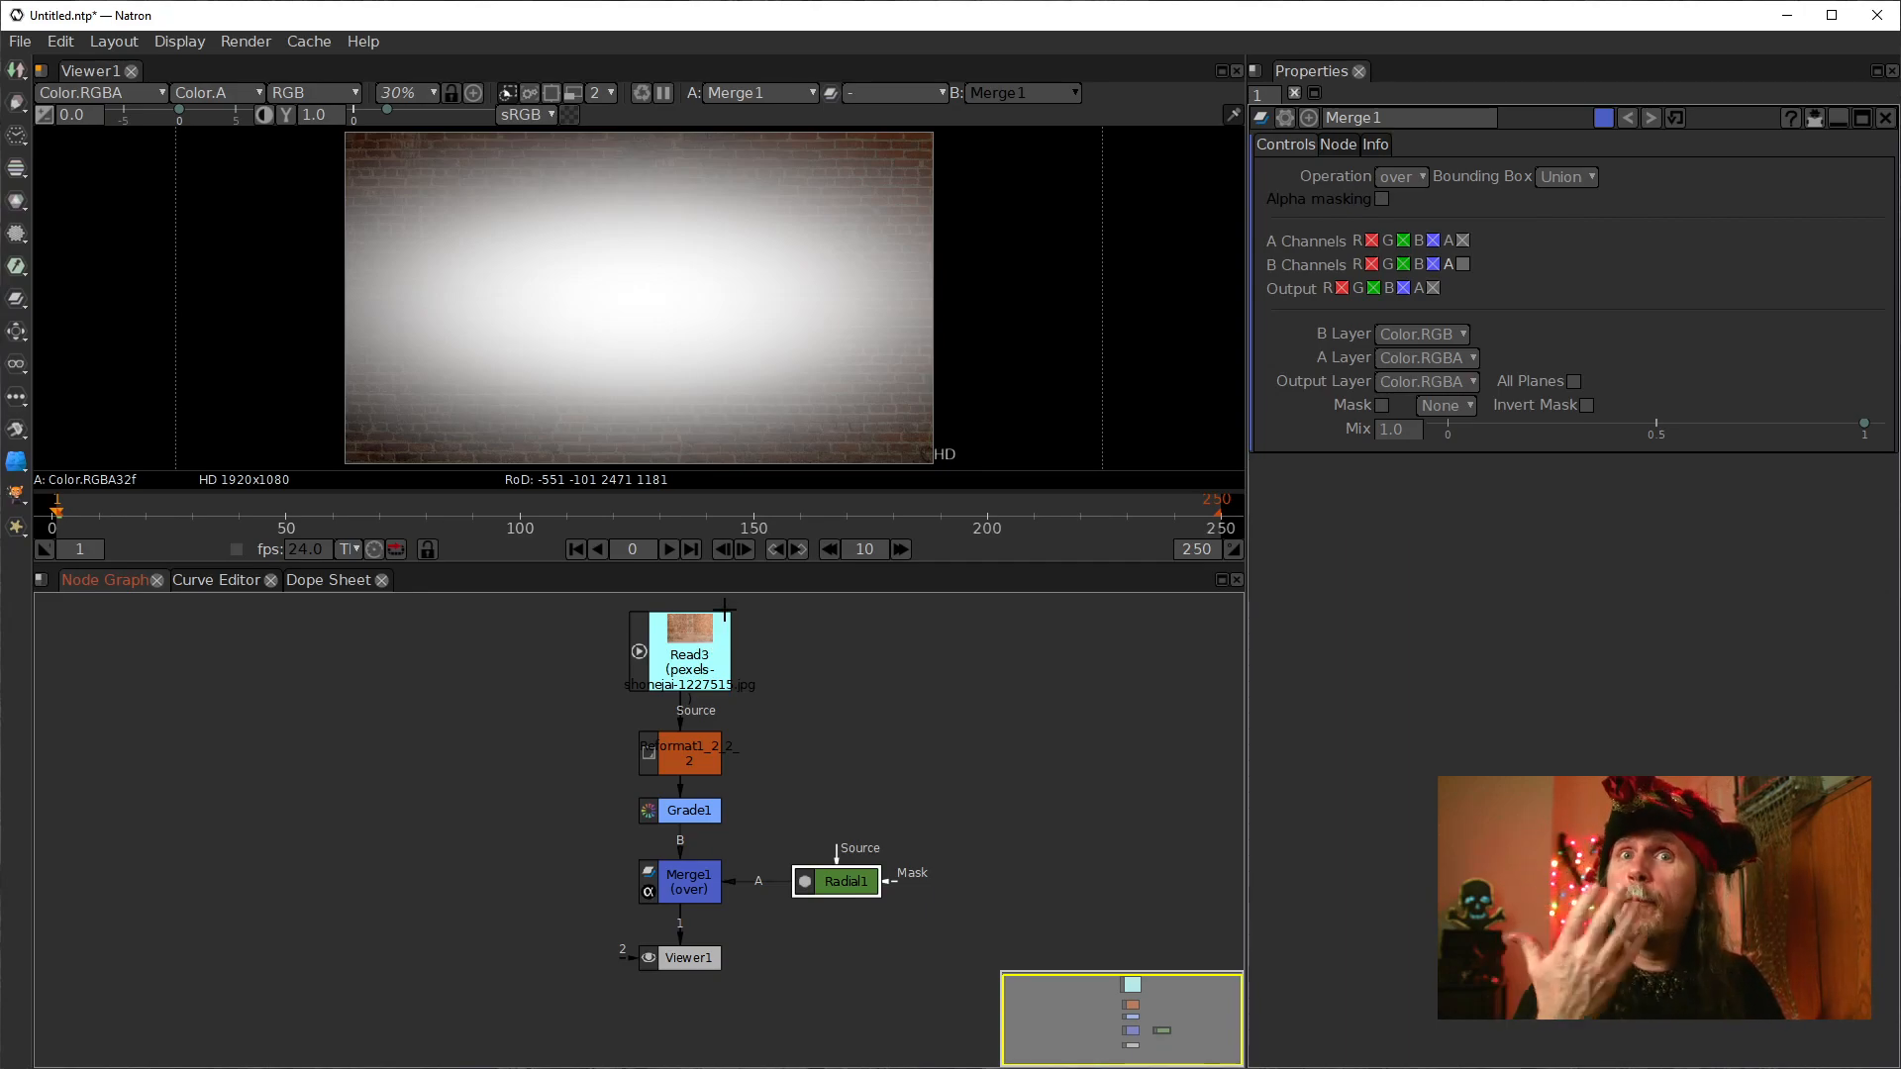
left_click(691, 666)
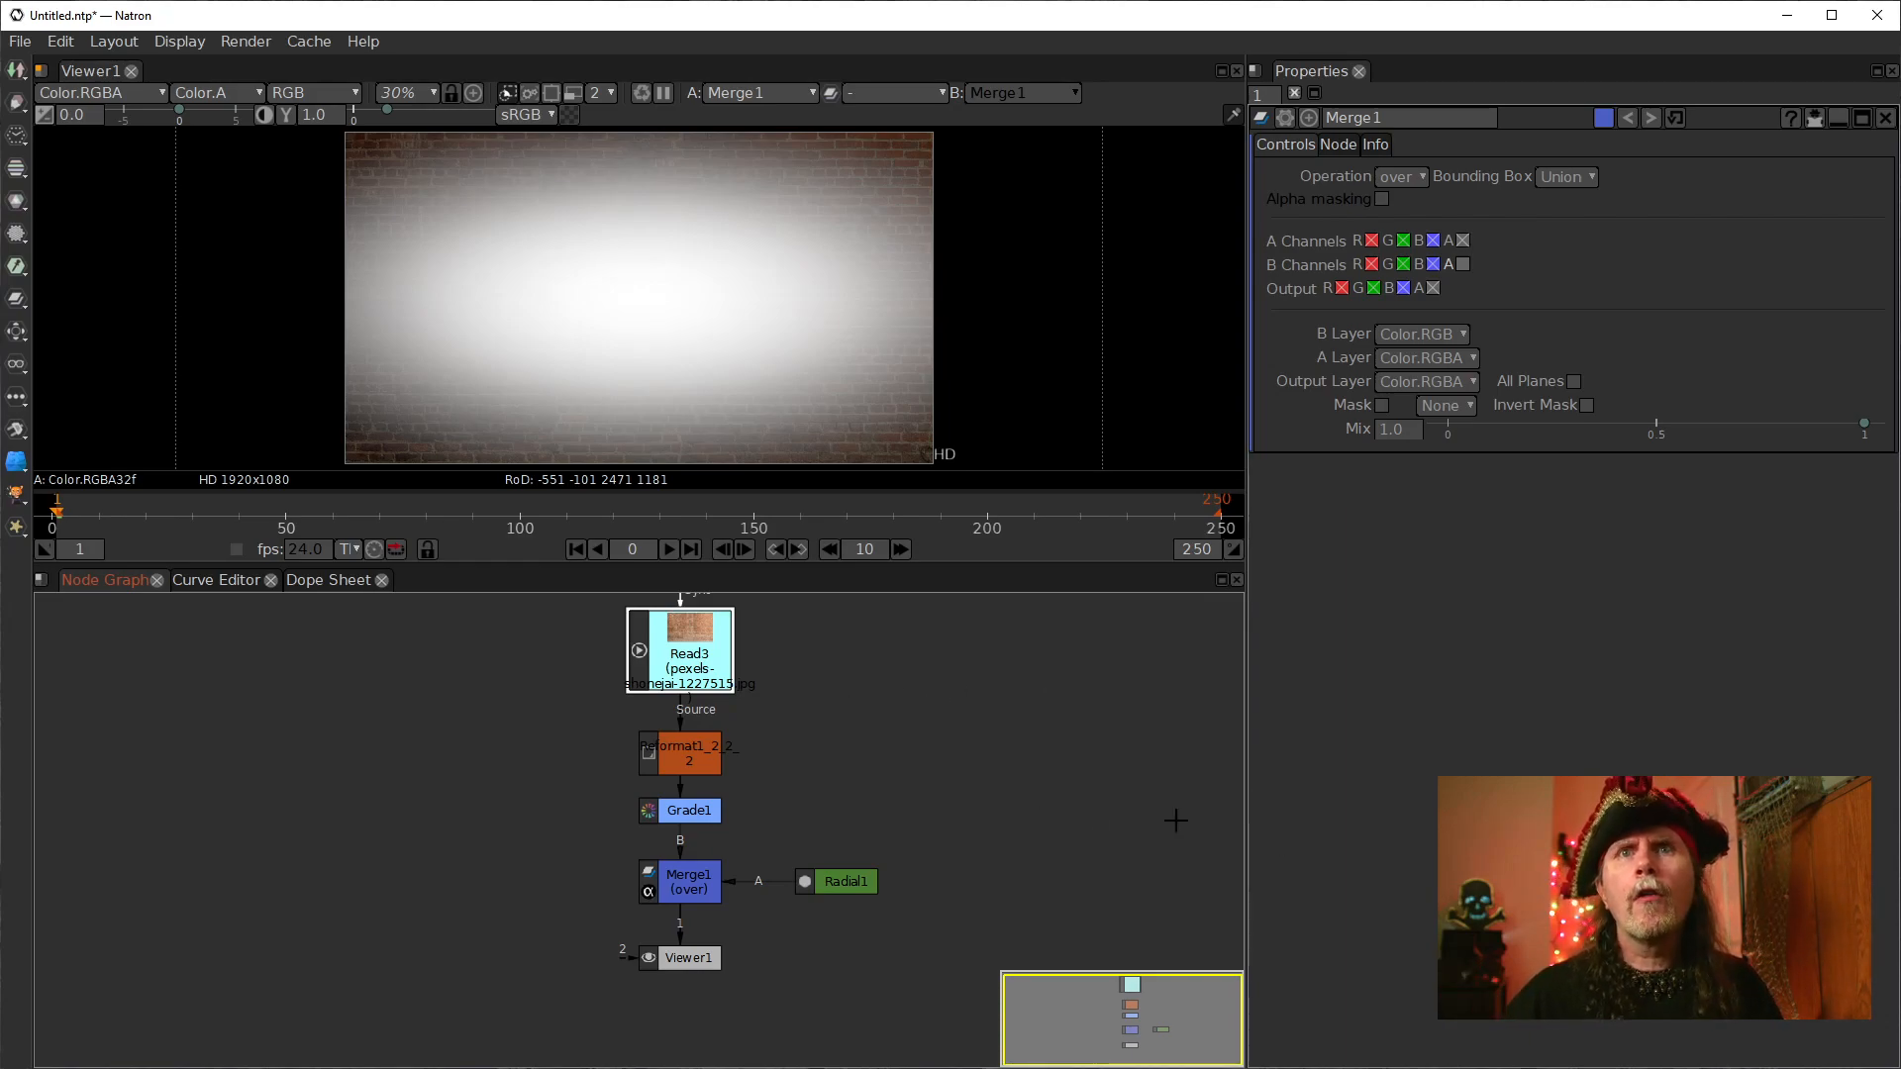
Step: Change the Merge node's operation to multiply
left_click(690, 874)
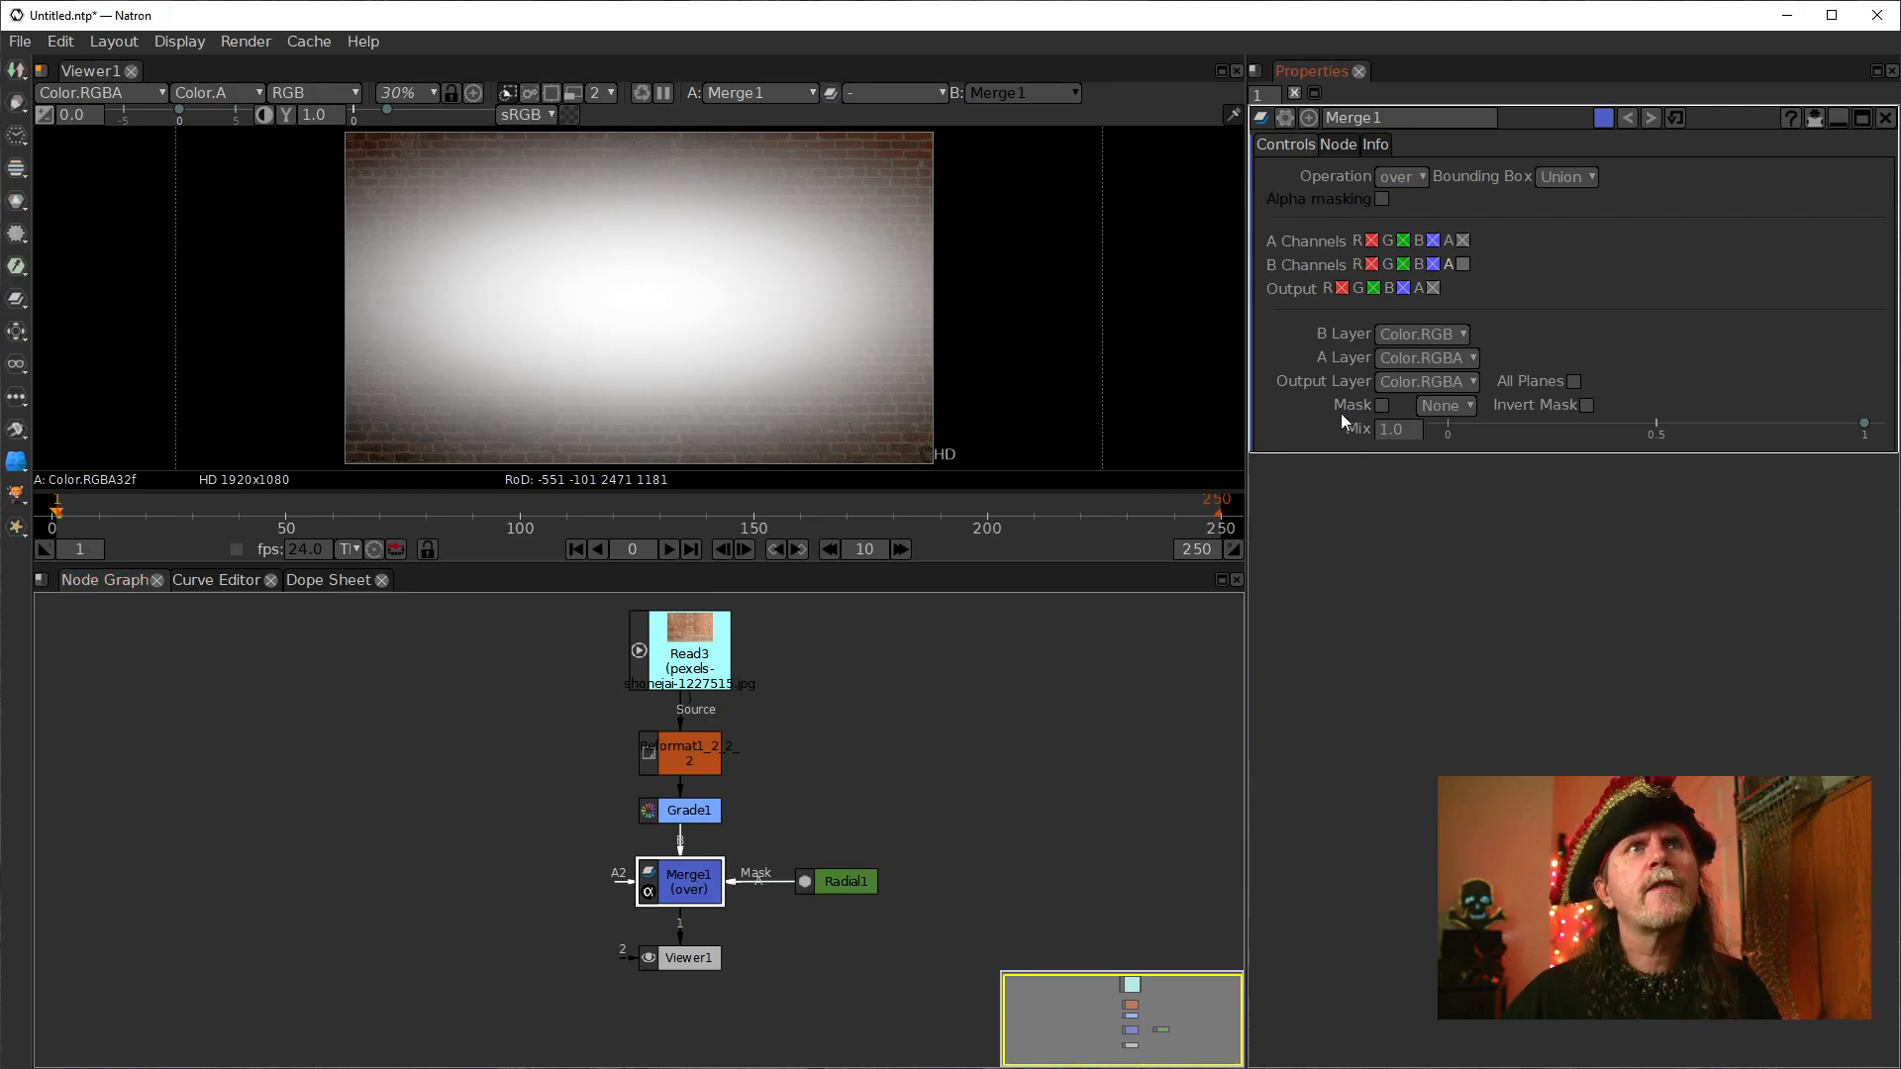
left_click(1401, 176)
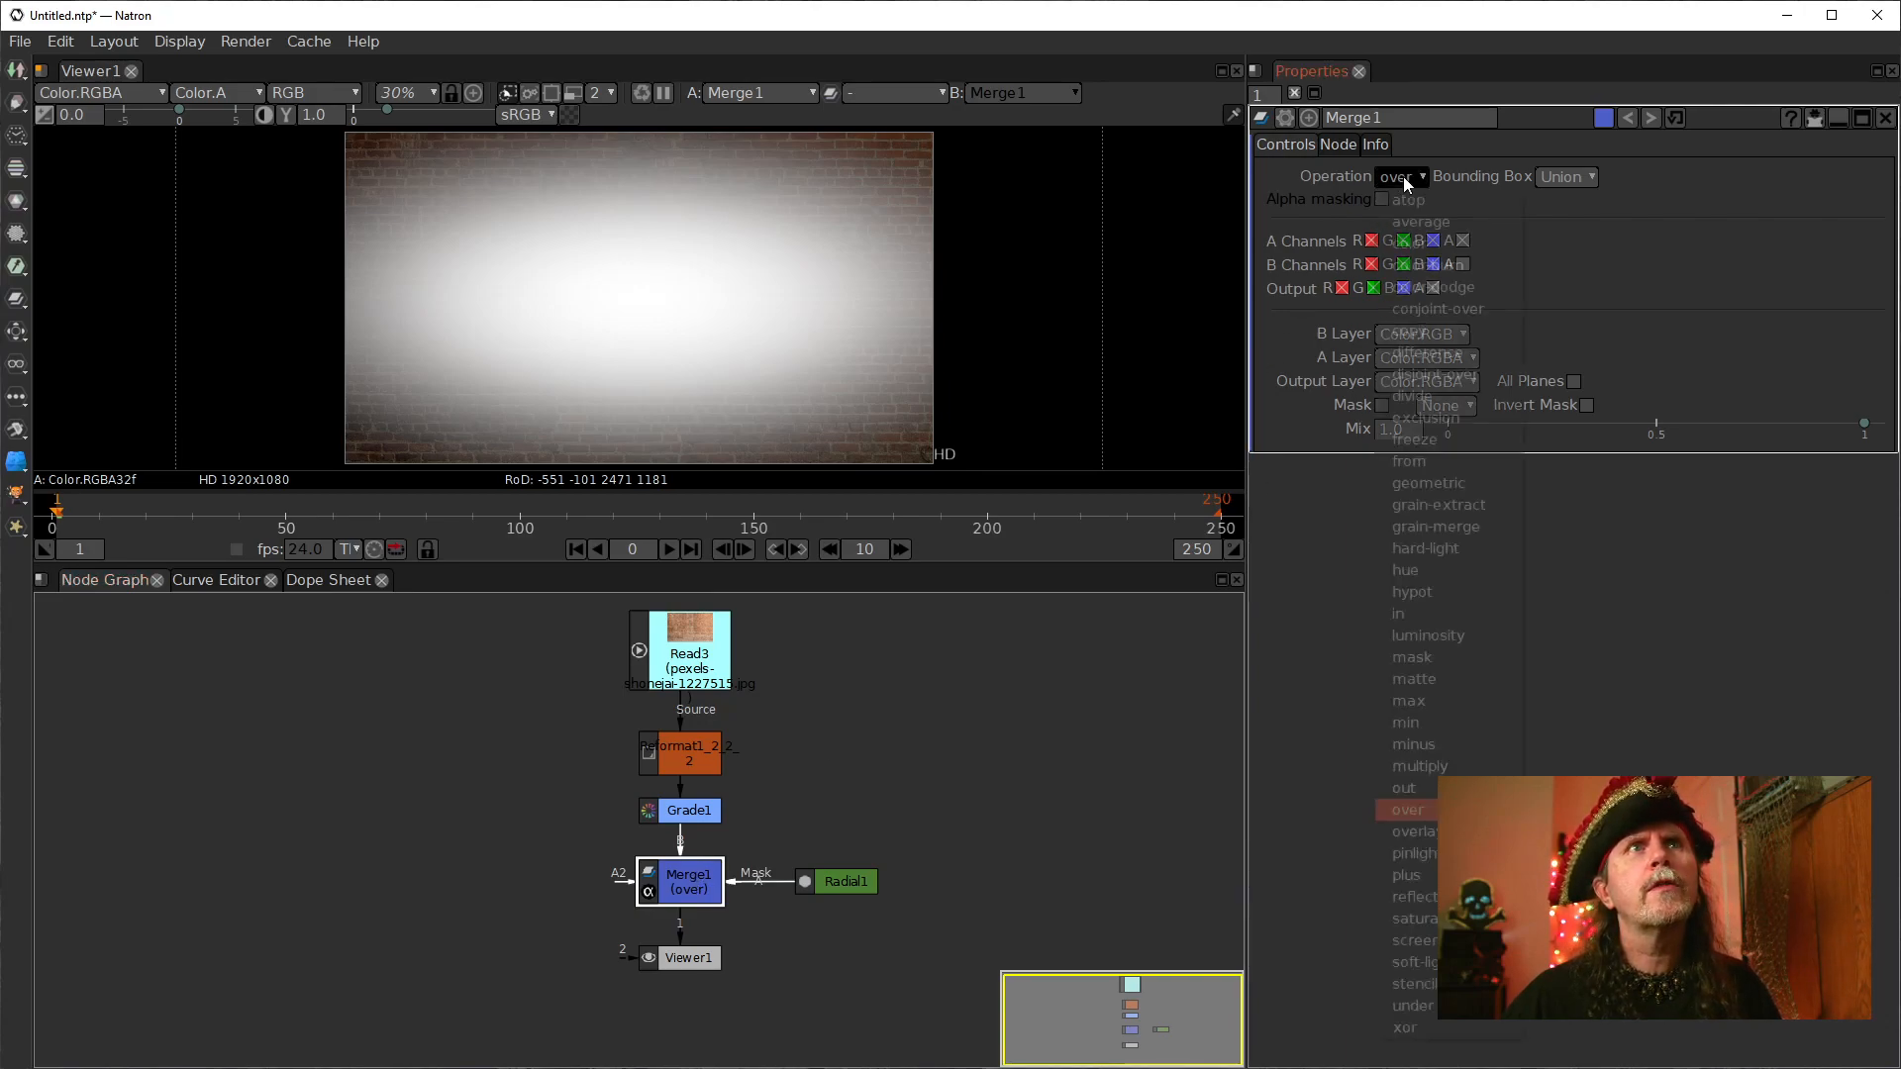
left_click(1419, 767)
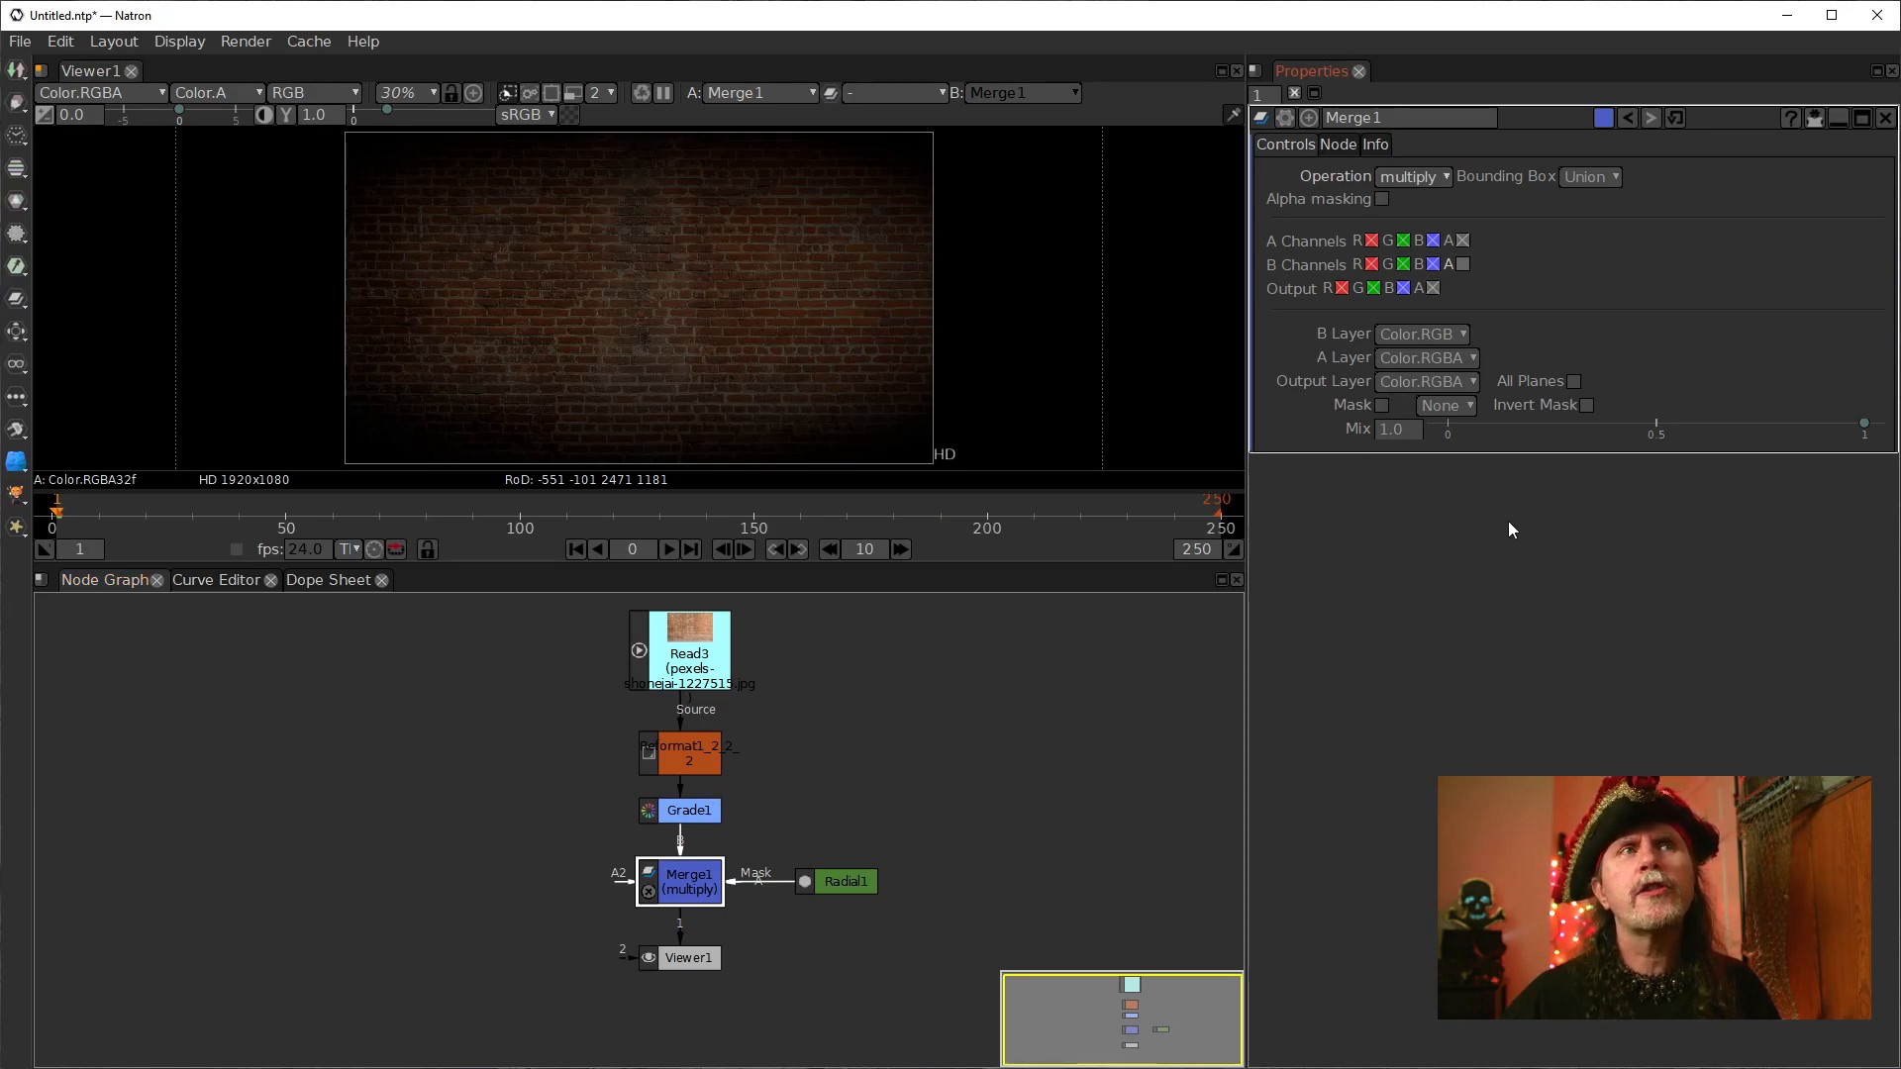
Step: Set the Radial node's Softness to .825
left_click(856, 884)
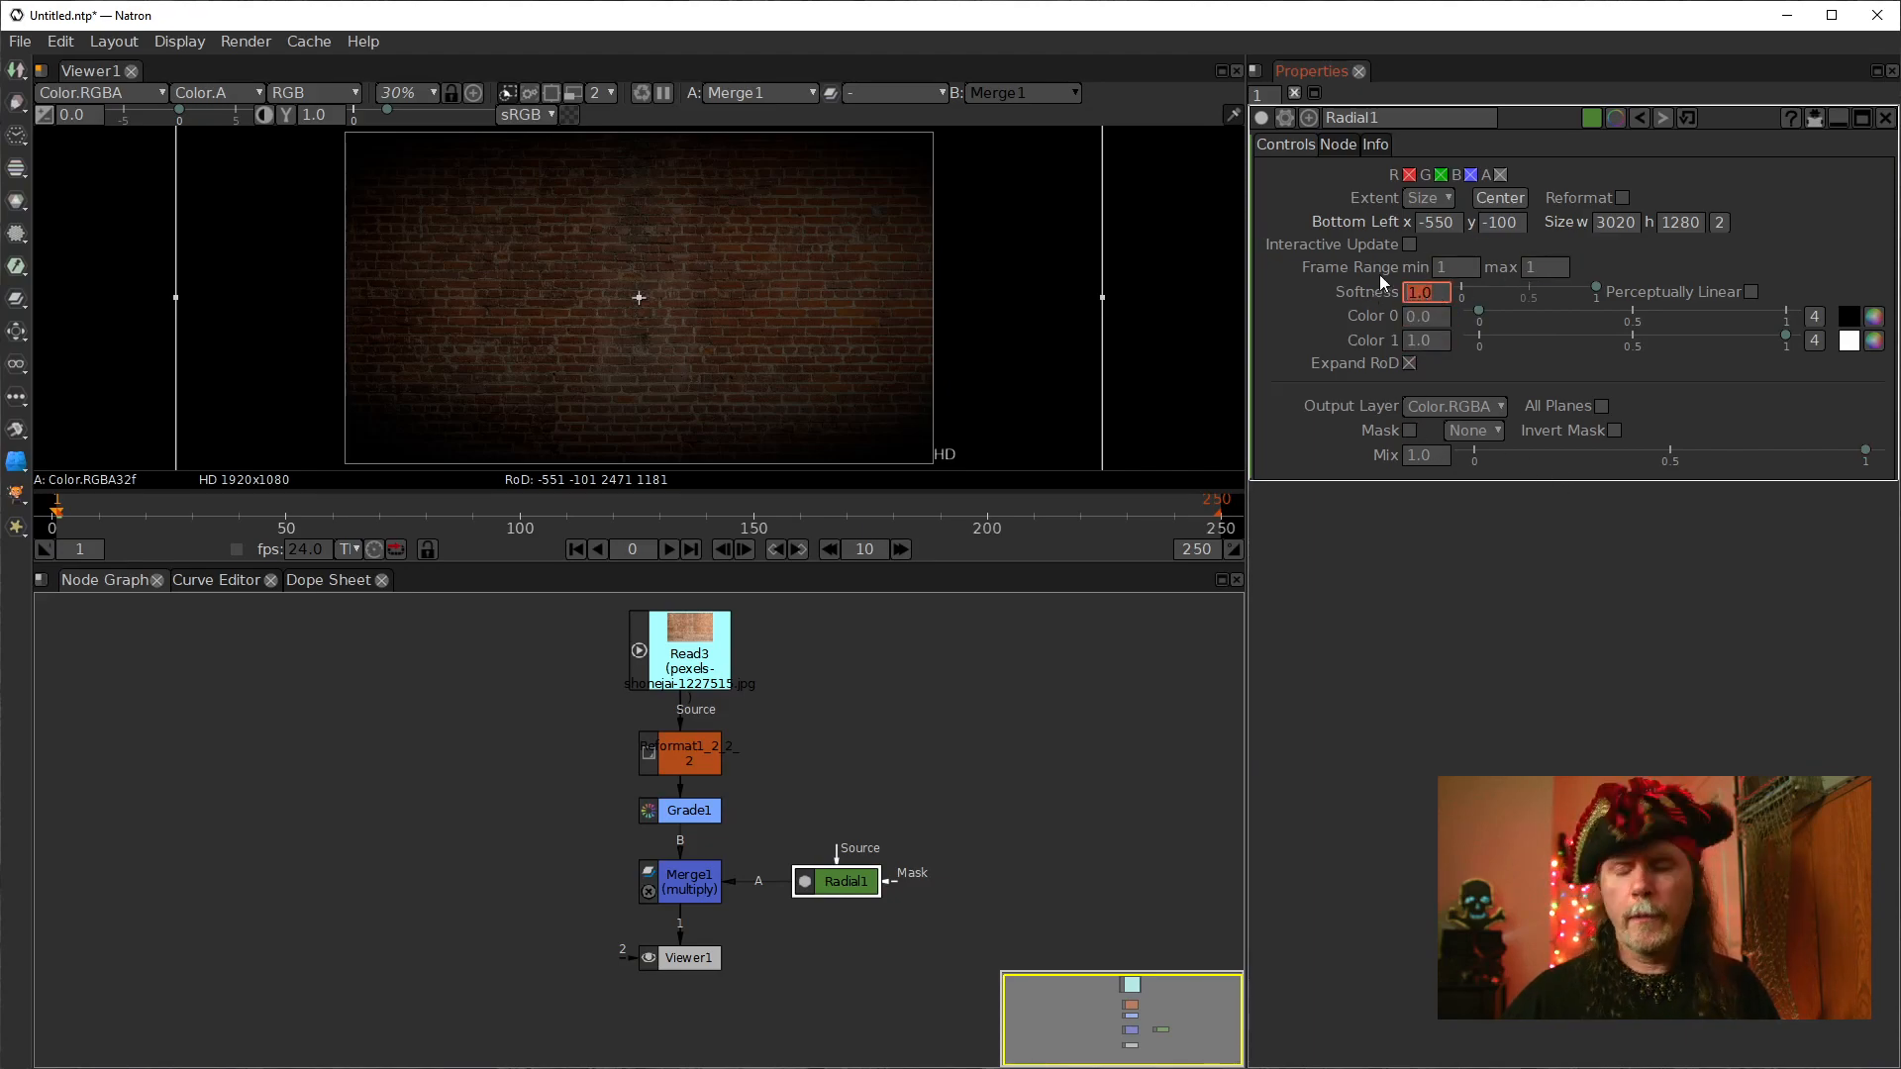
type(".825")
key("Return")
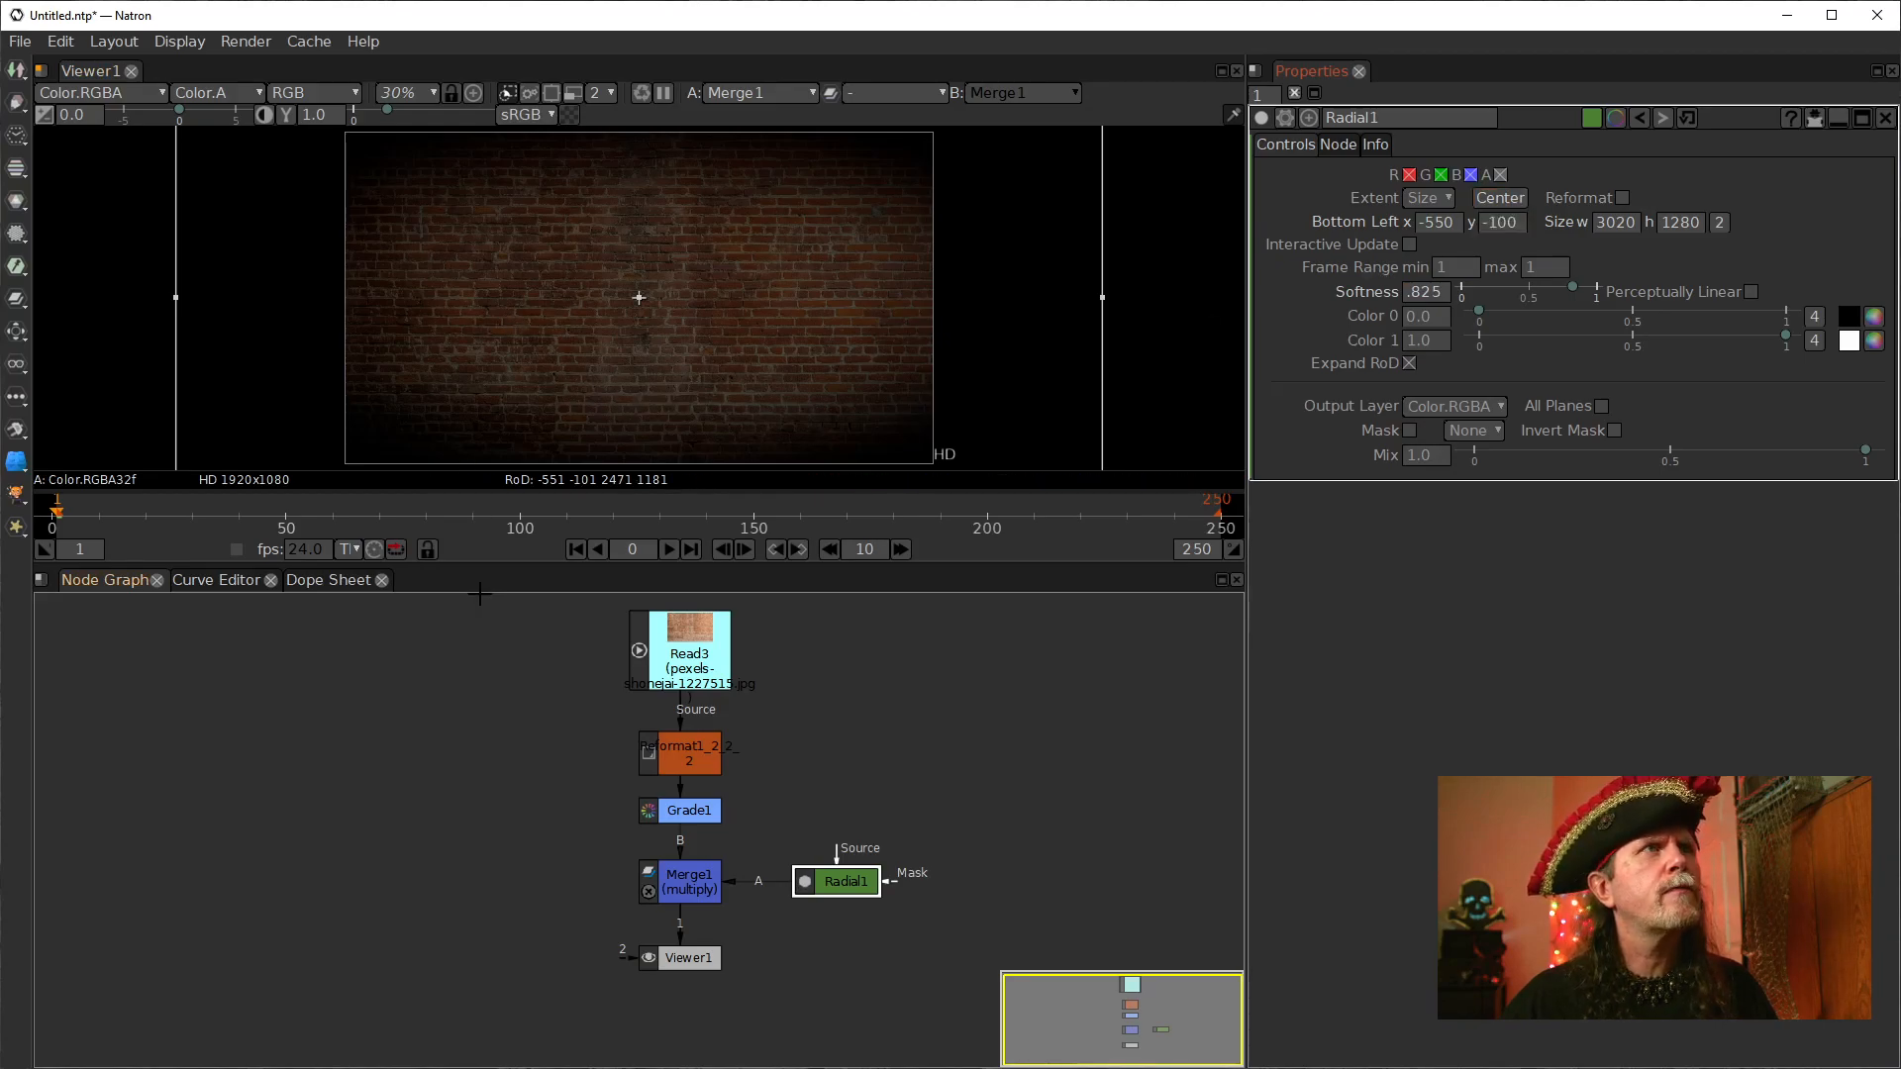
Step: Set the Merge node's Mix to .625 to weaken the vignette
left_click(688, 891)
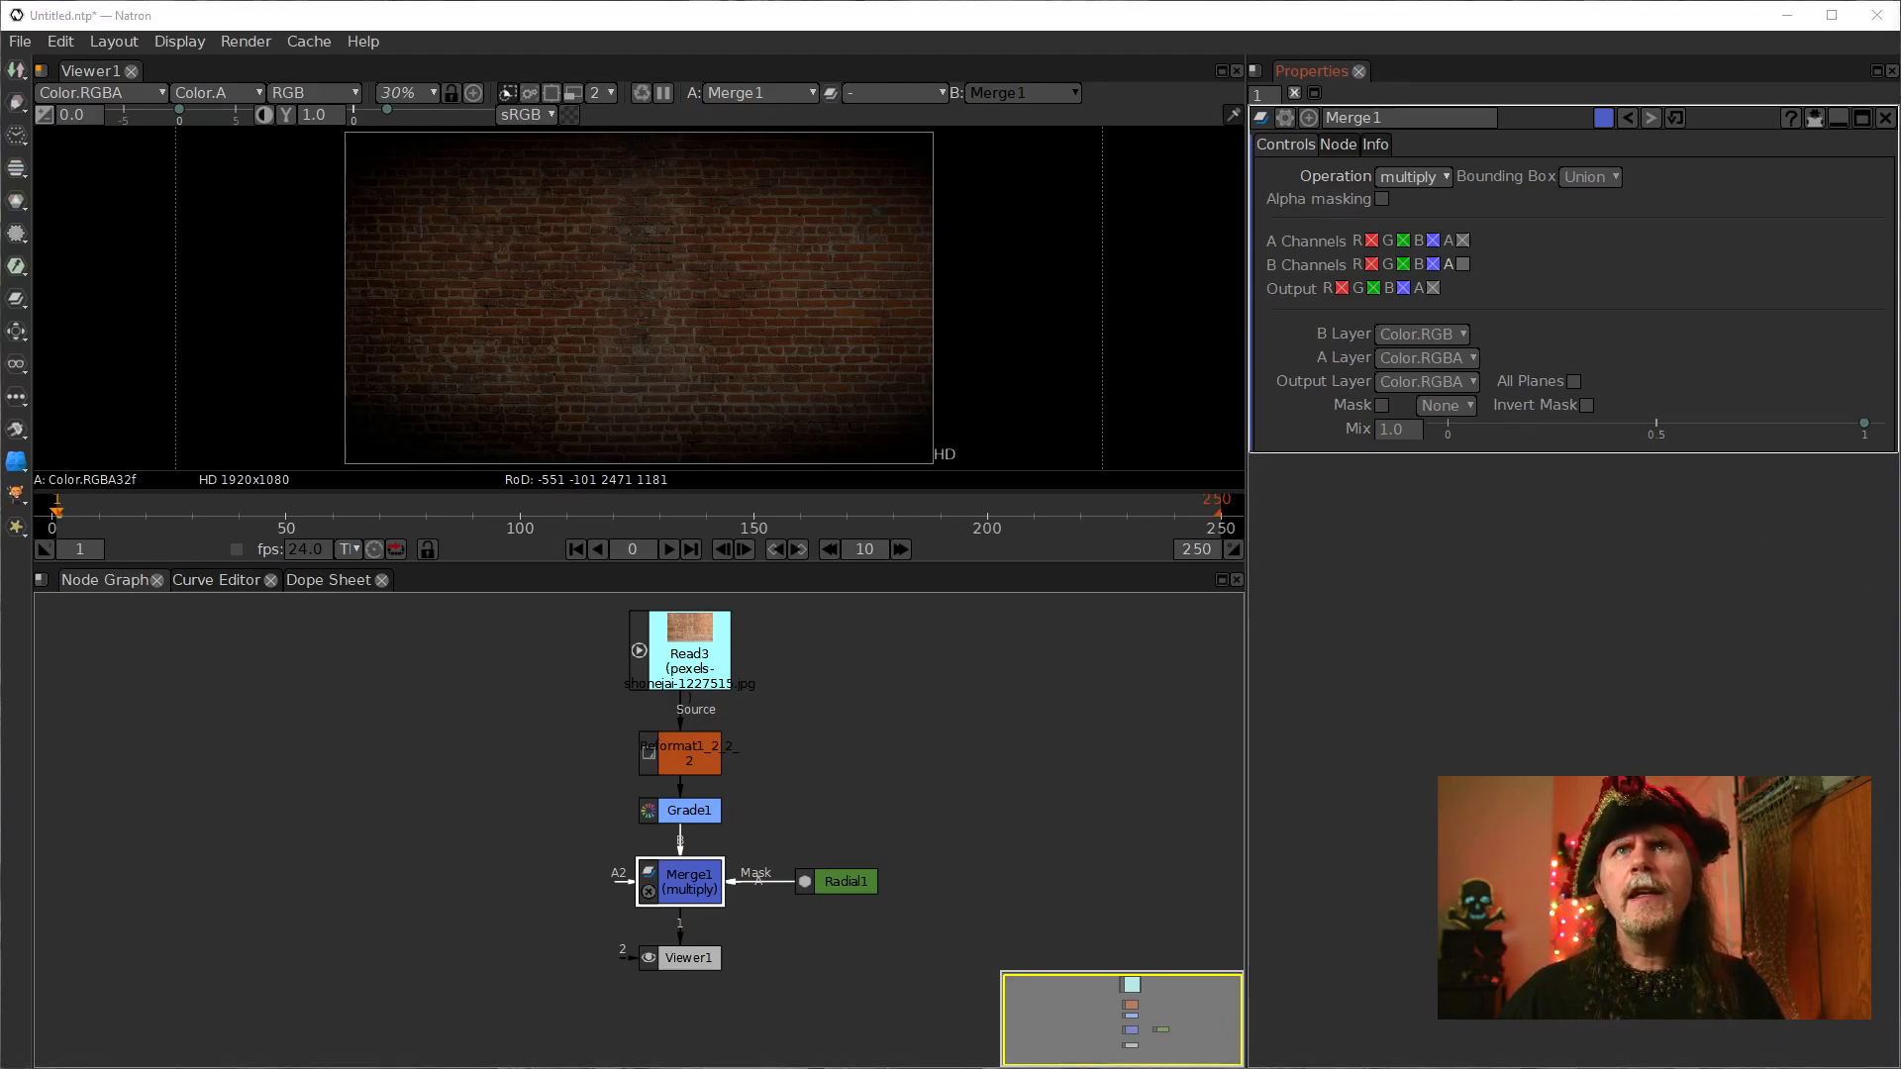
left_click_drag(1416, 428, 1263, 419)
type(".625")
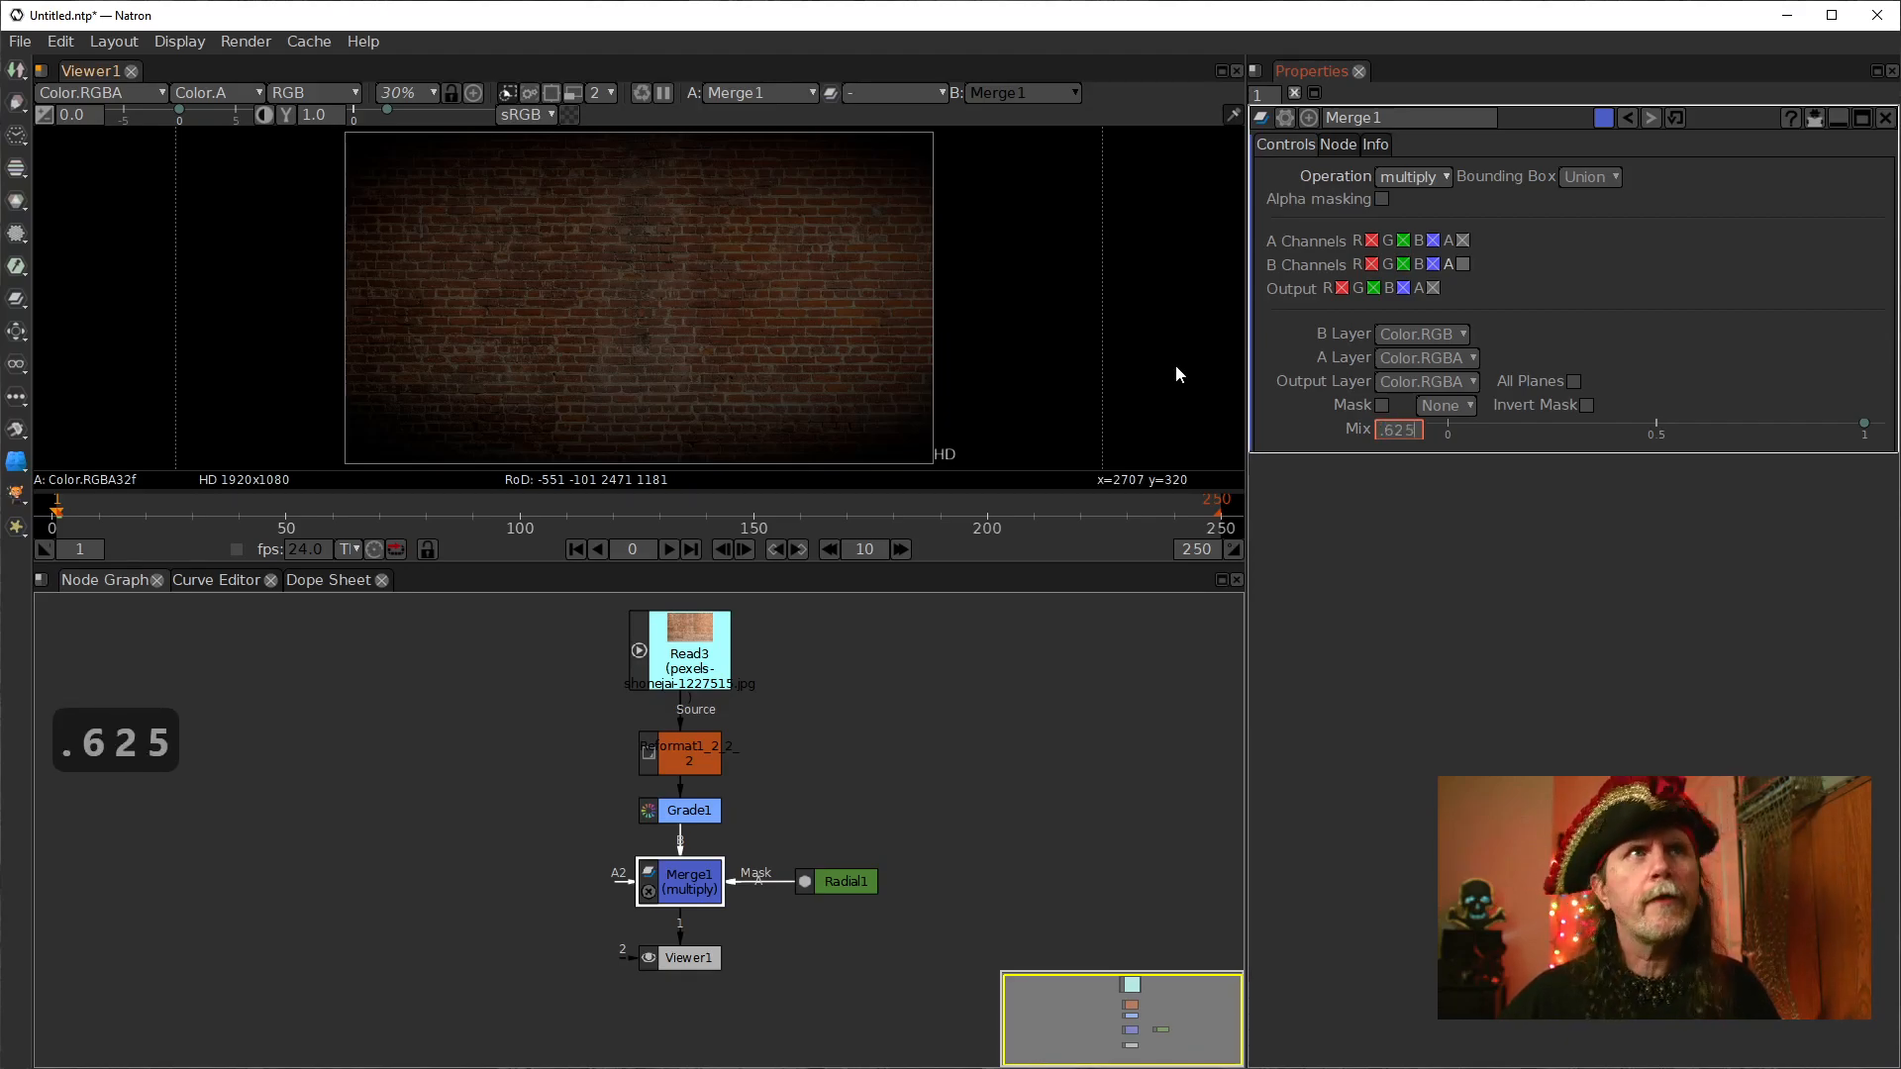
key("Return")
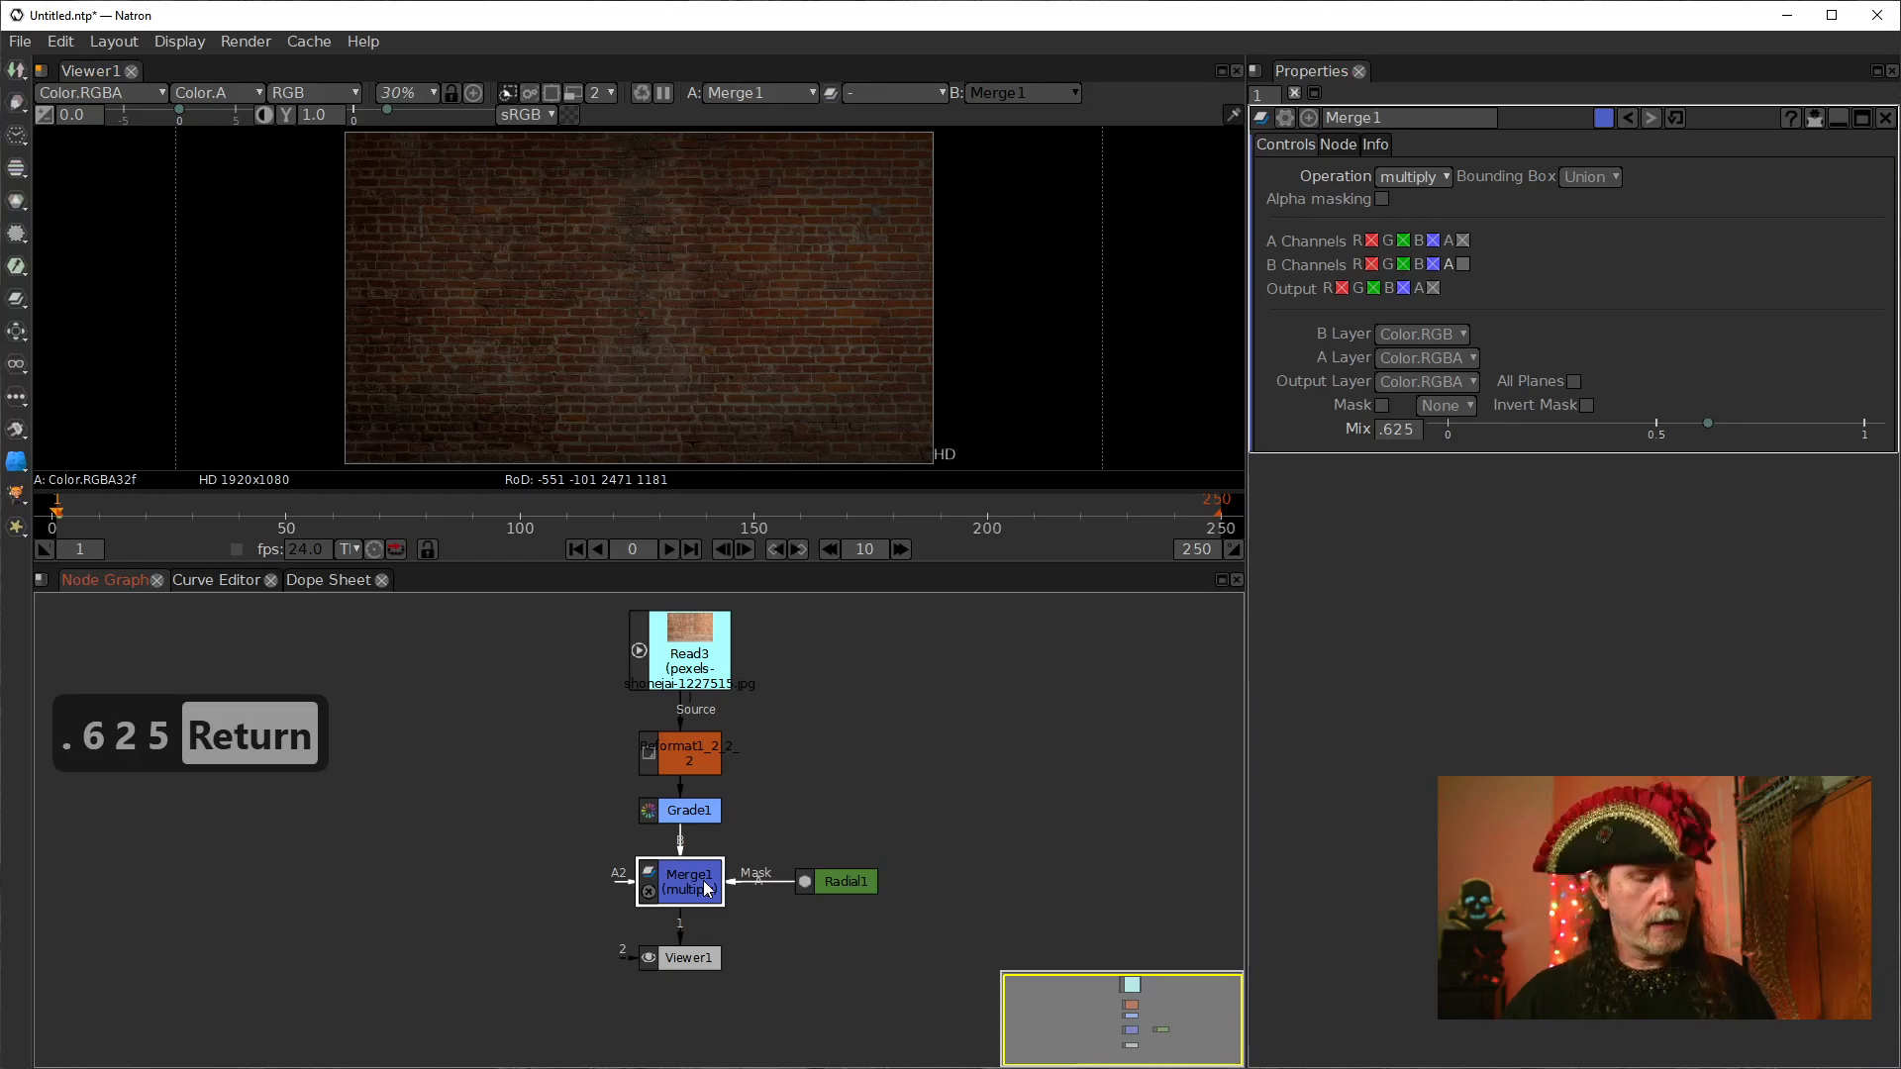
Step: Disable and re-enable the Merge node twice to compare the wall with and without the vignette
key("d")
key("d")
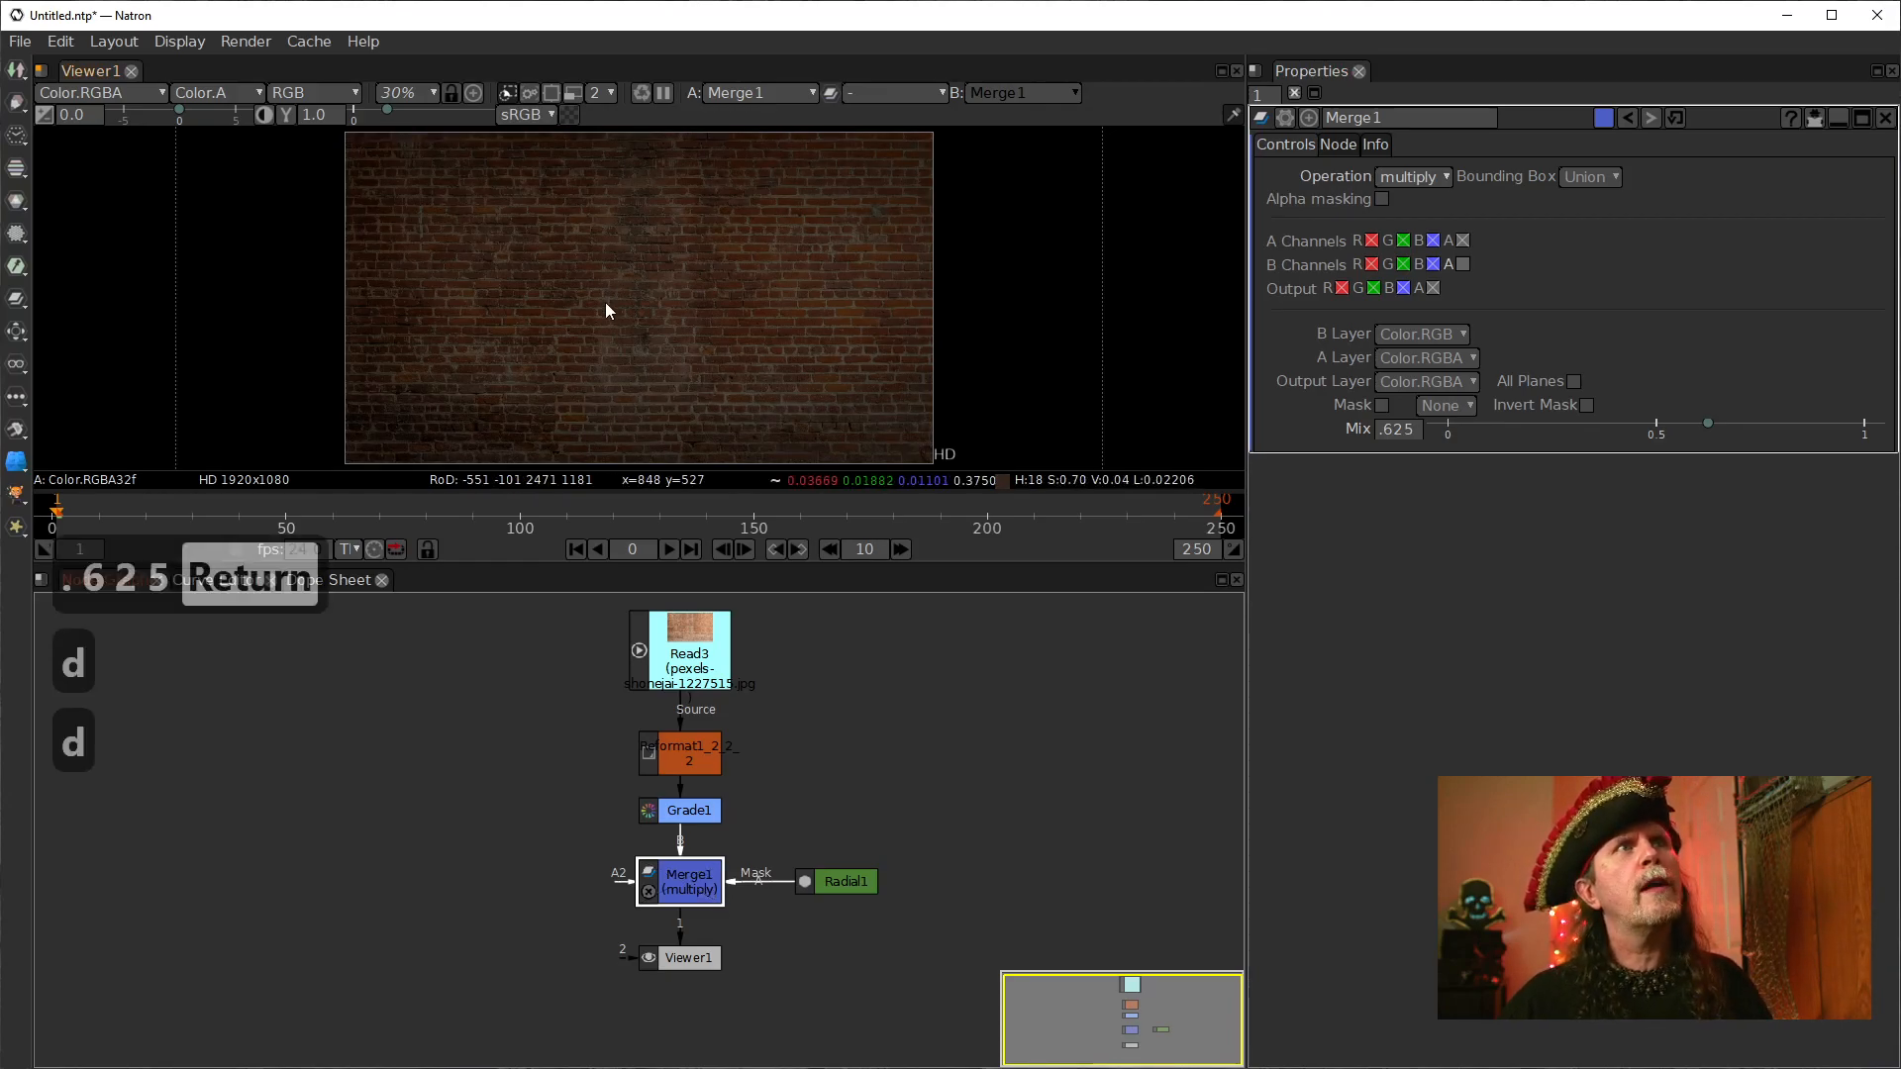
key("d")
key("d")
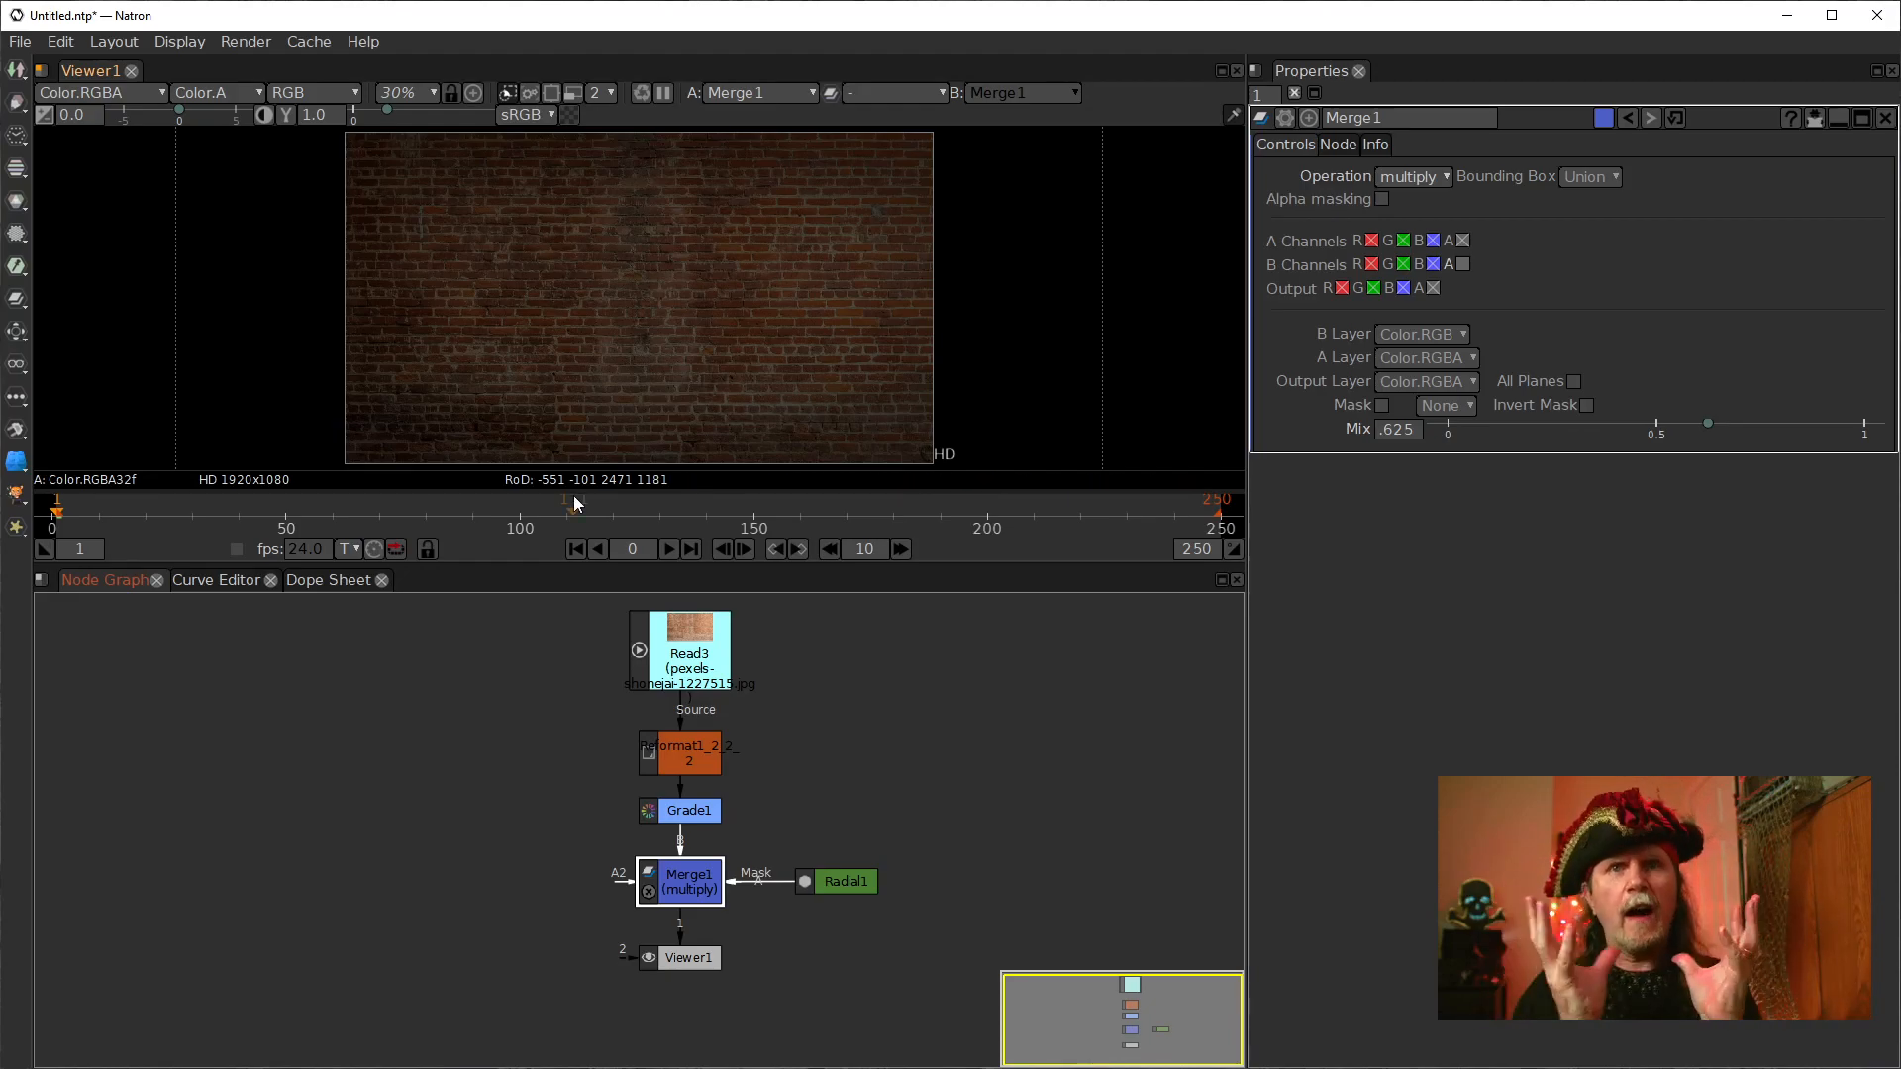
Step: Add an unconnected Text node in empty graph space to the left of the brick wall node tree
left_click_drag(474, 684, 716, 702)
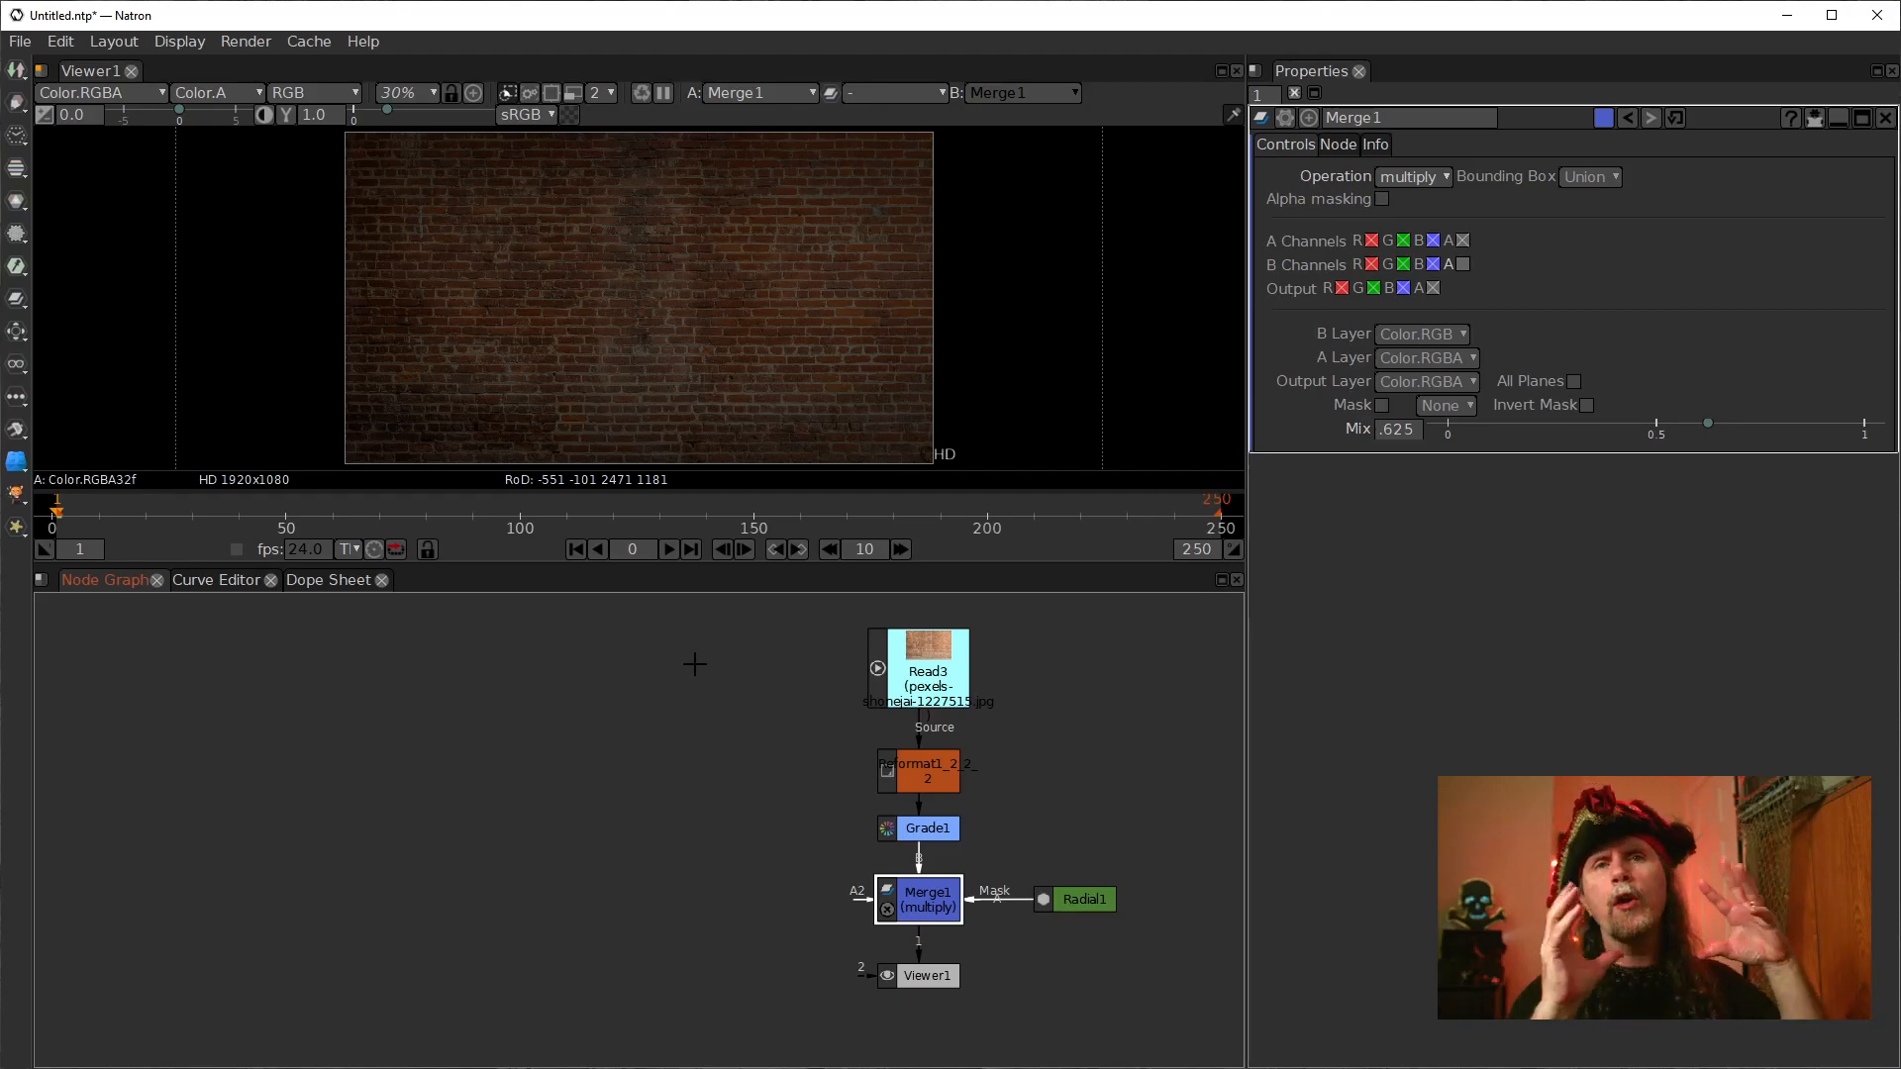
left_click_drag(570, 704, 608, 712)
left_click(577, 709)
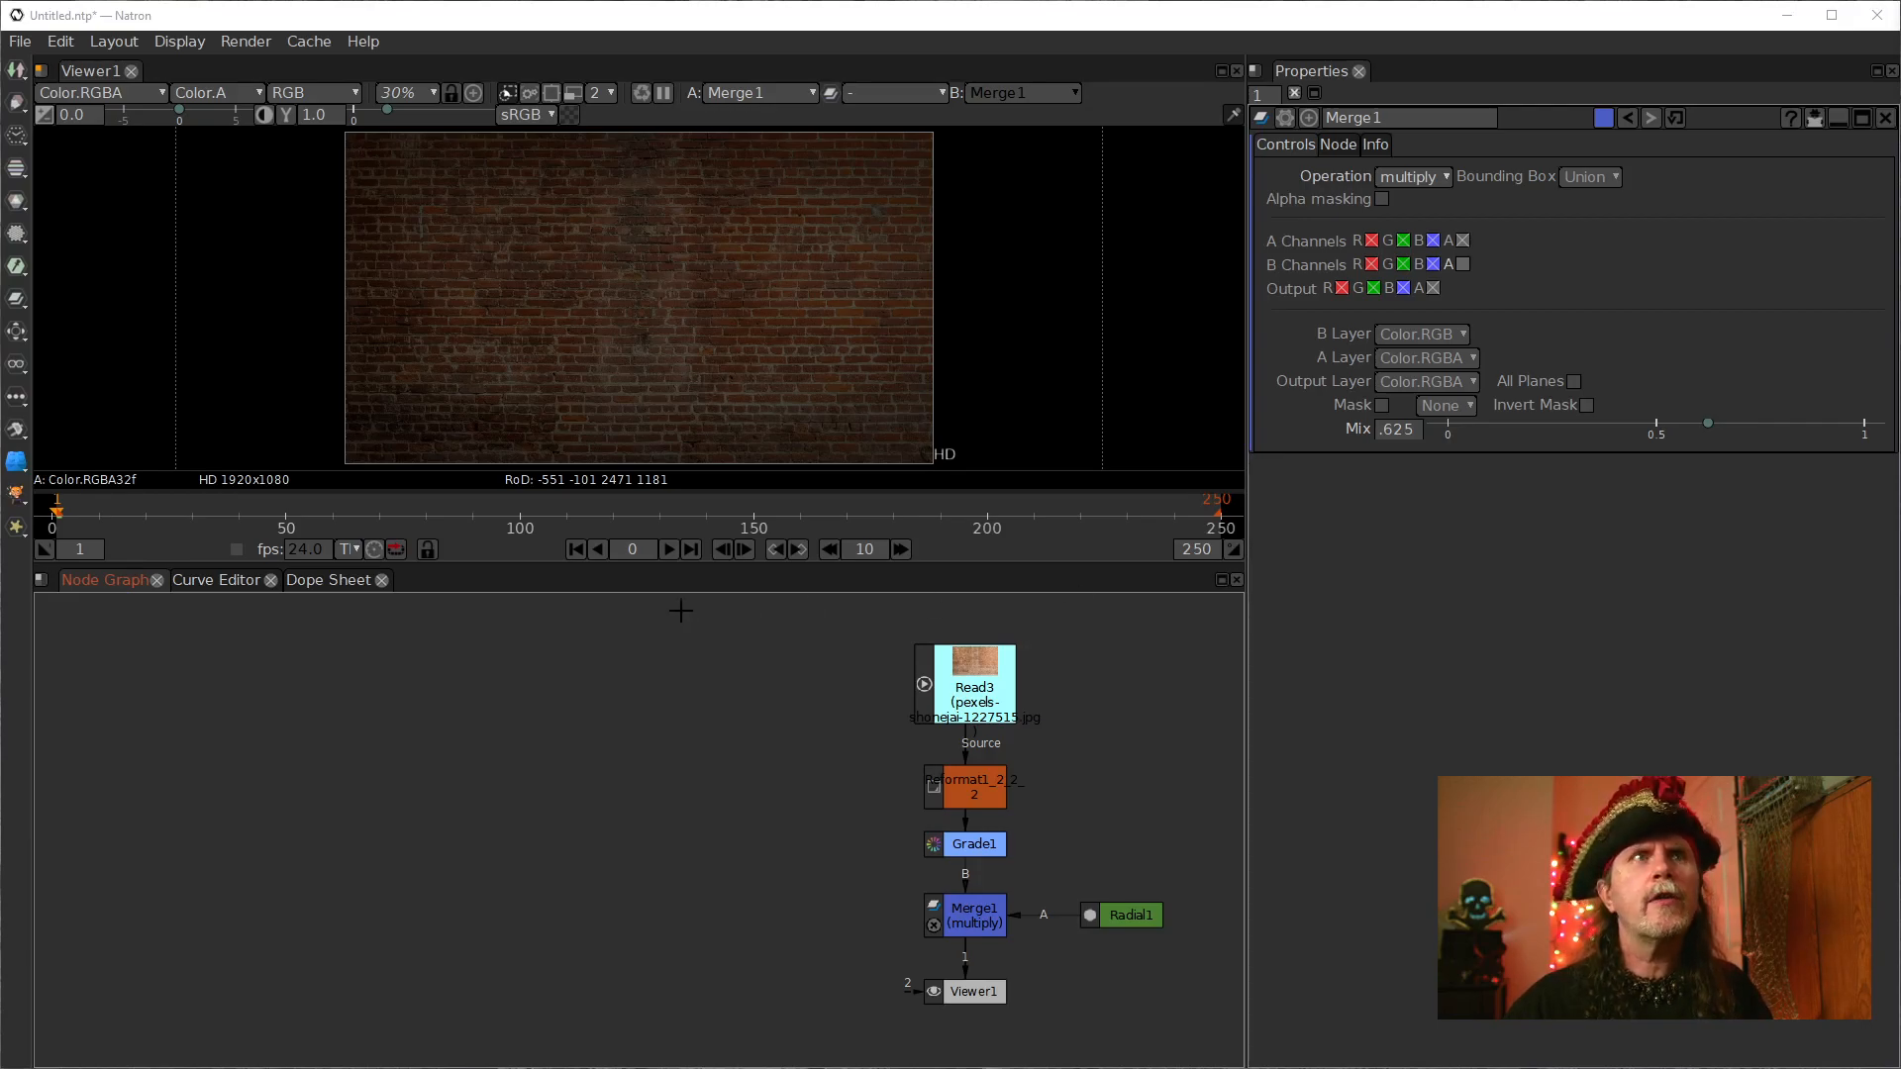
left_click(535, 684)
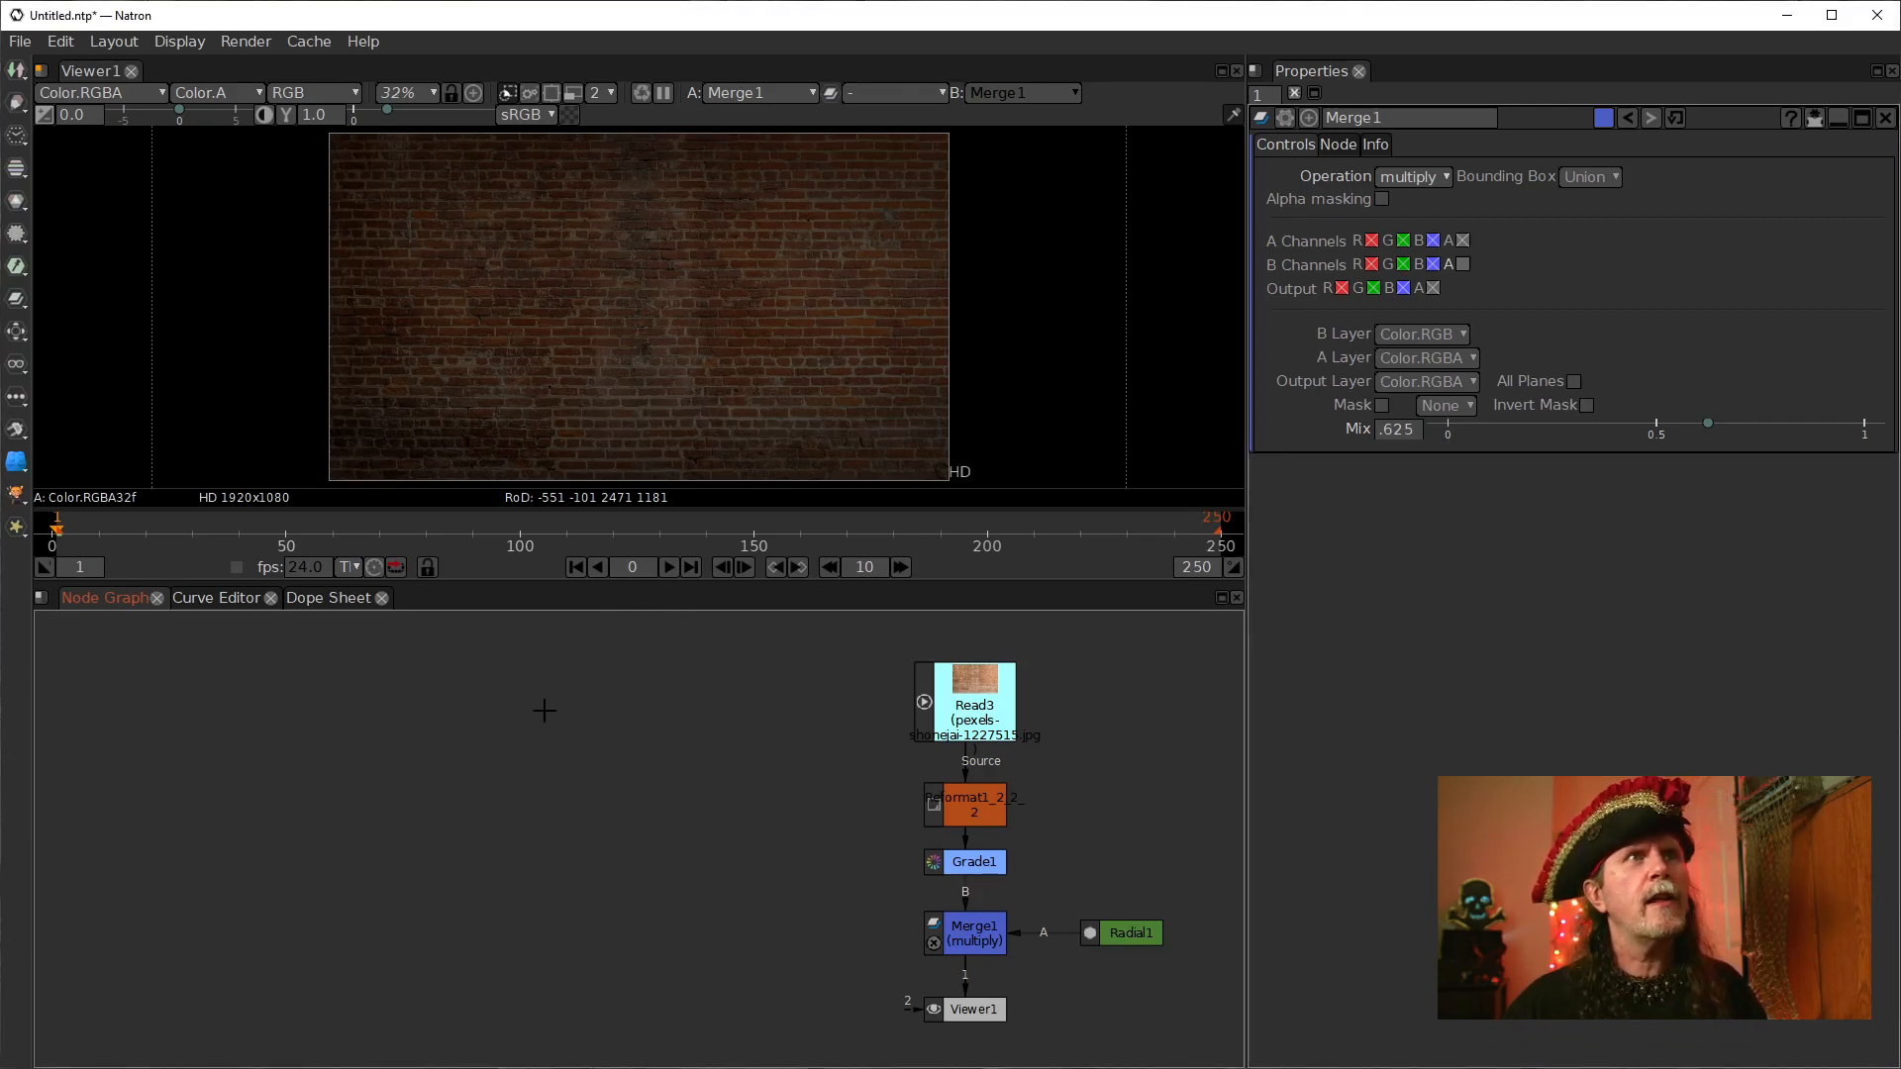
key("Tab")
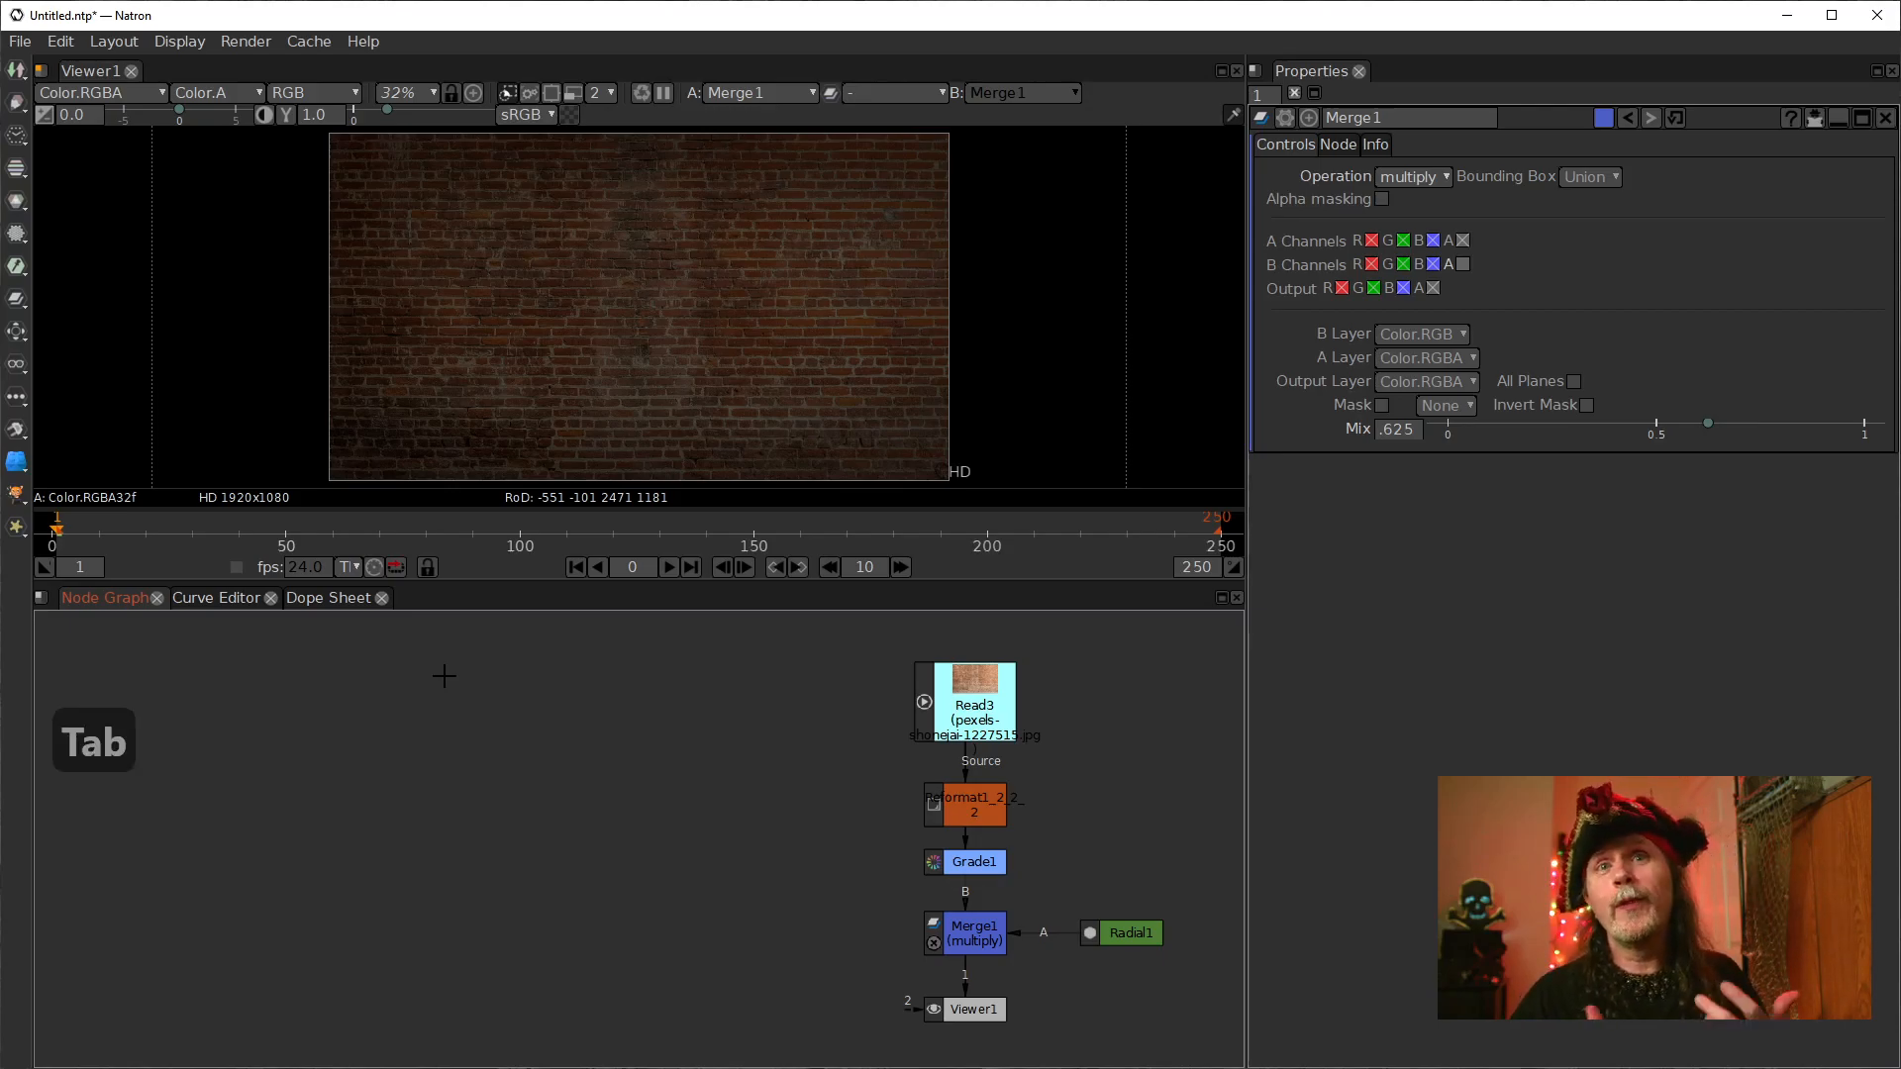
type("y")
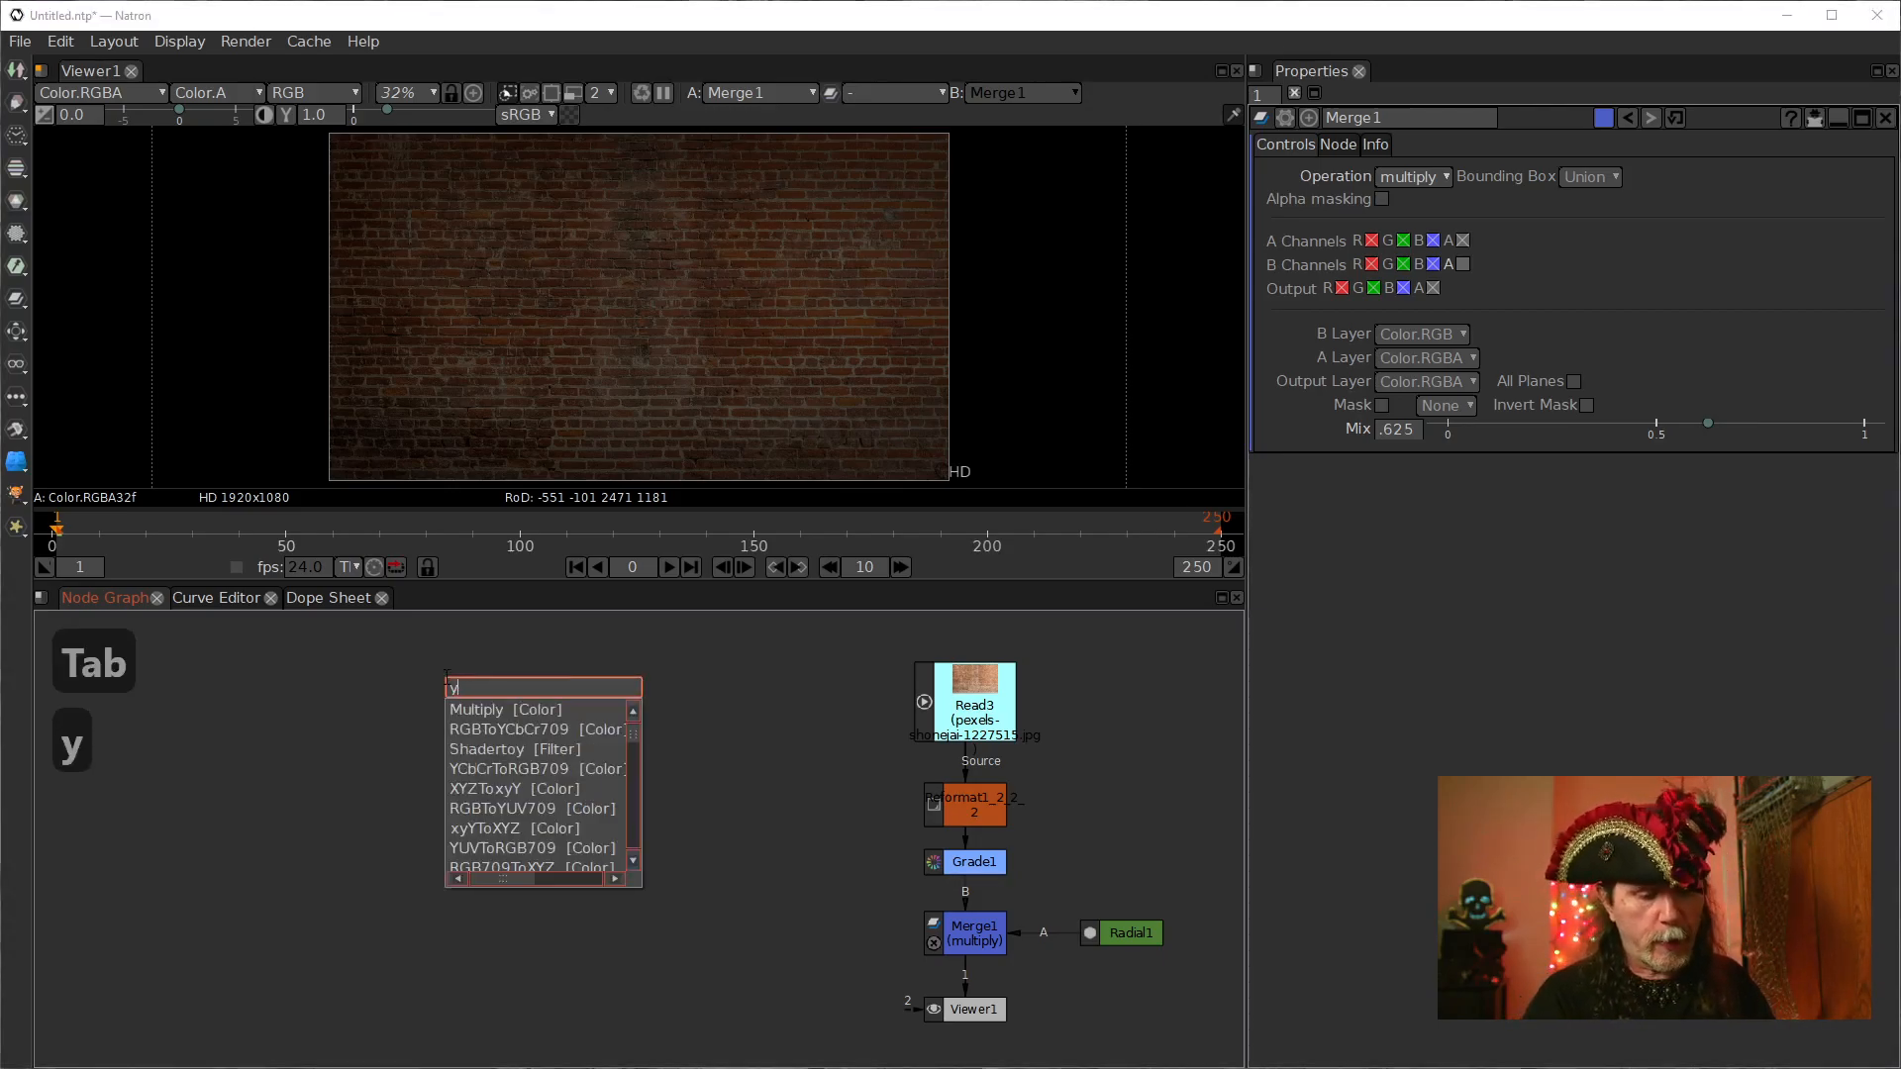
key("BackSpace")
type("text")
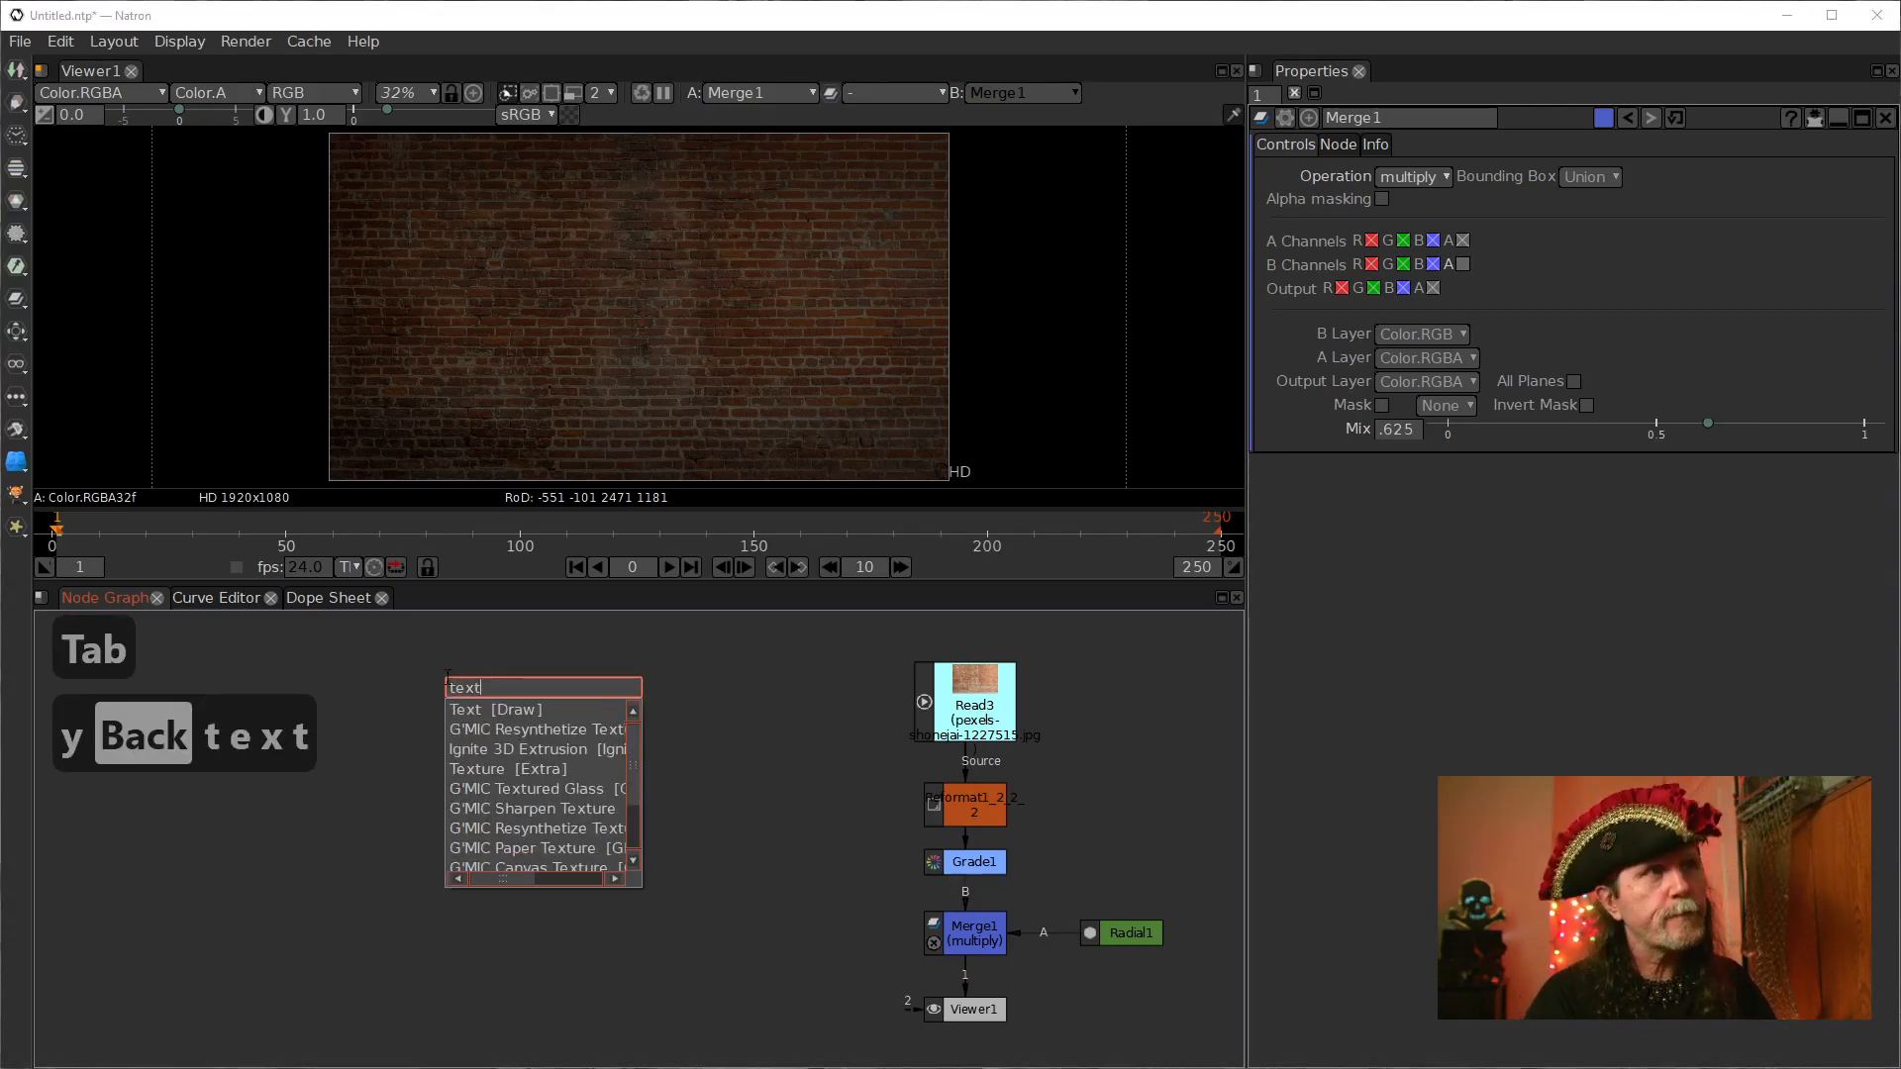
left_click(485, 710)
left_click_drag(507, 721, 471, 716)
Step: Replace the Text node's default text with "NEON NATRON"
left_click(1500, 559)
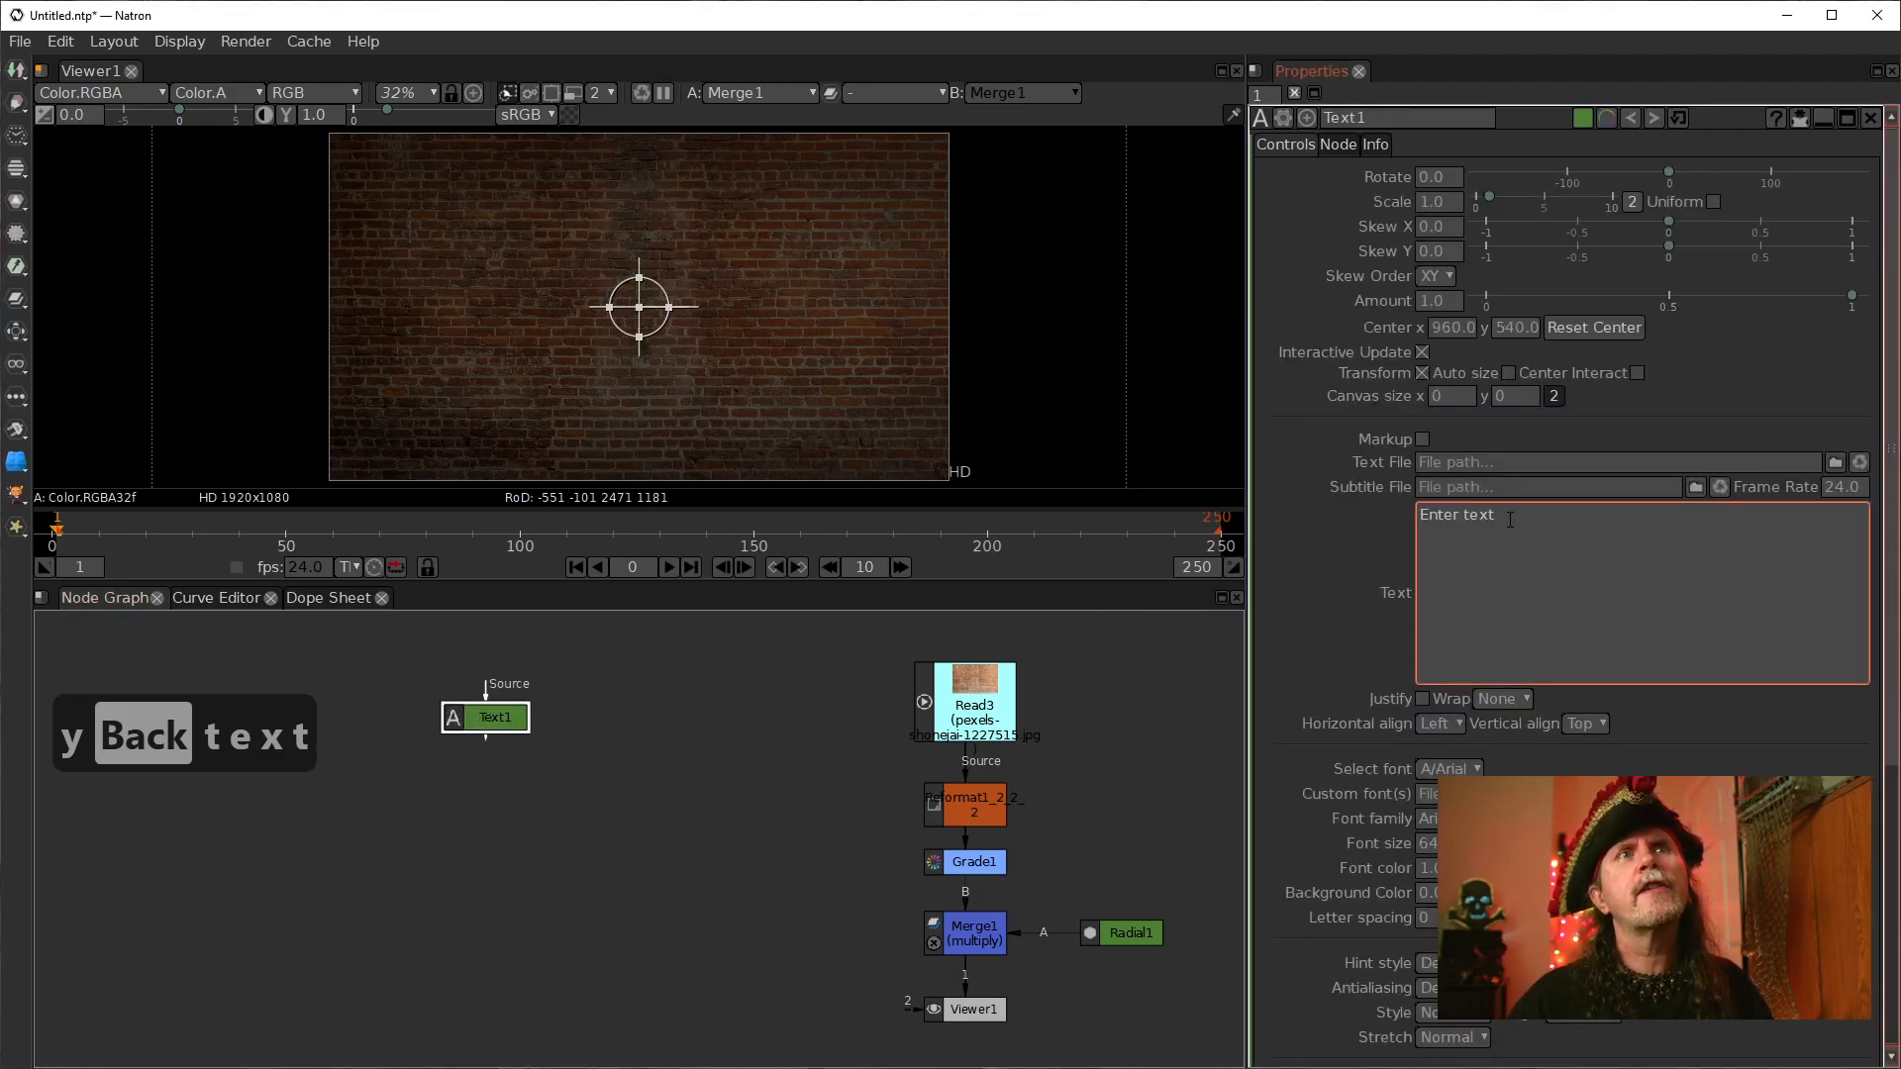
triple_click(1511, 519)
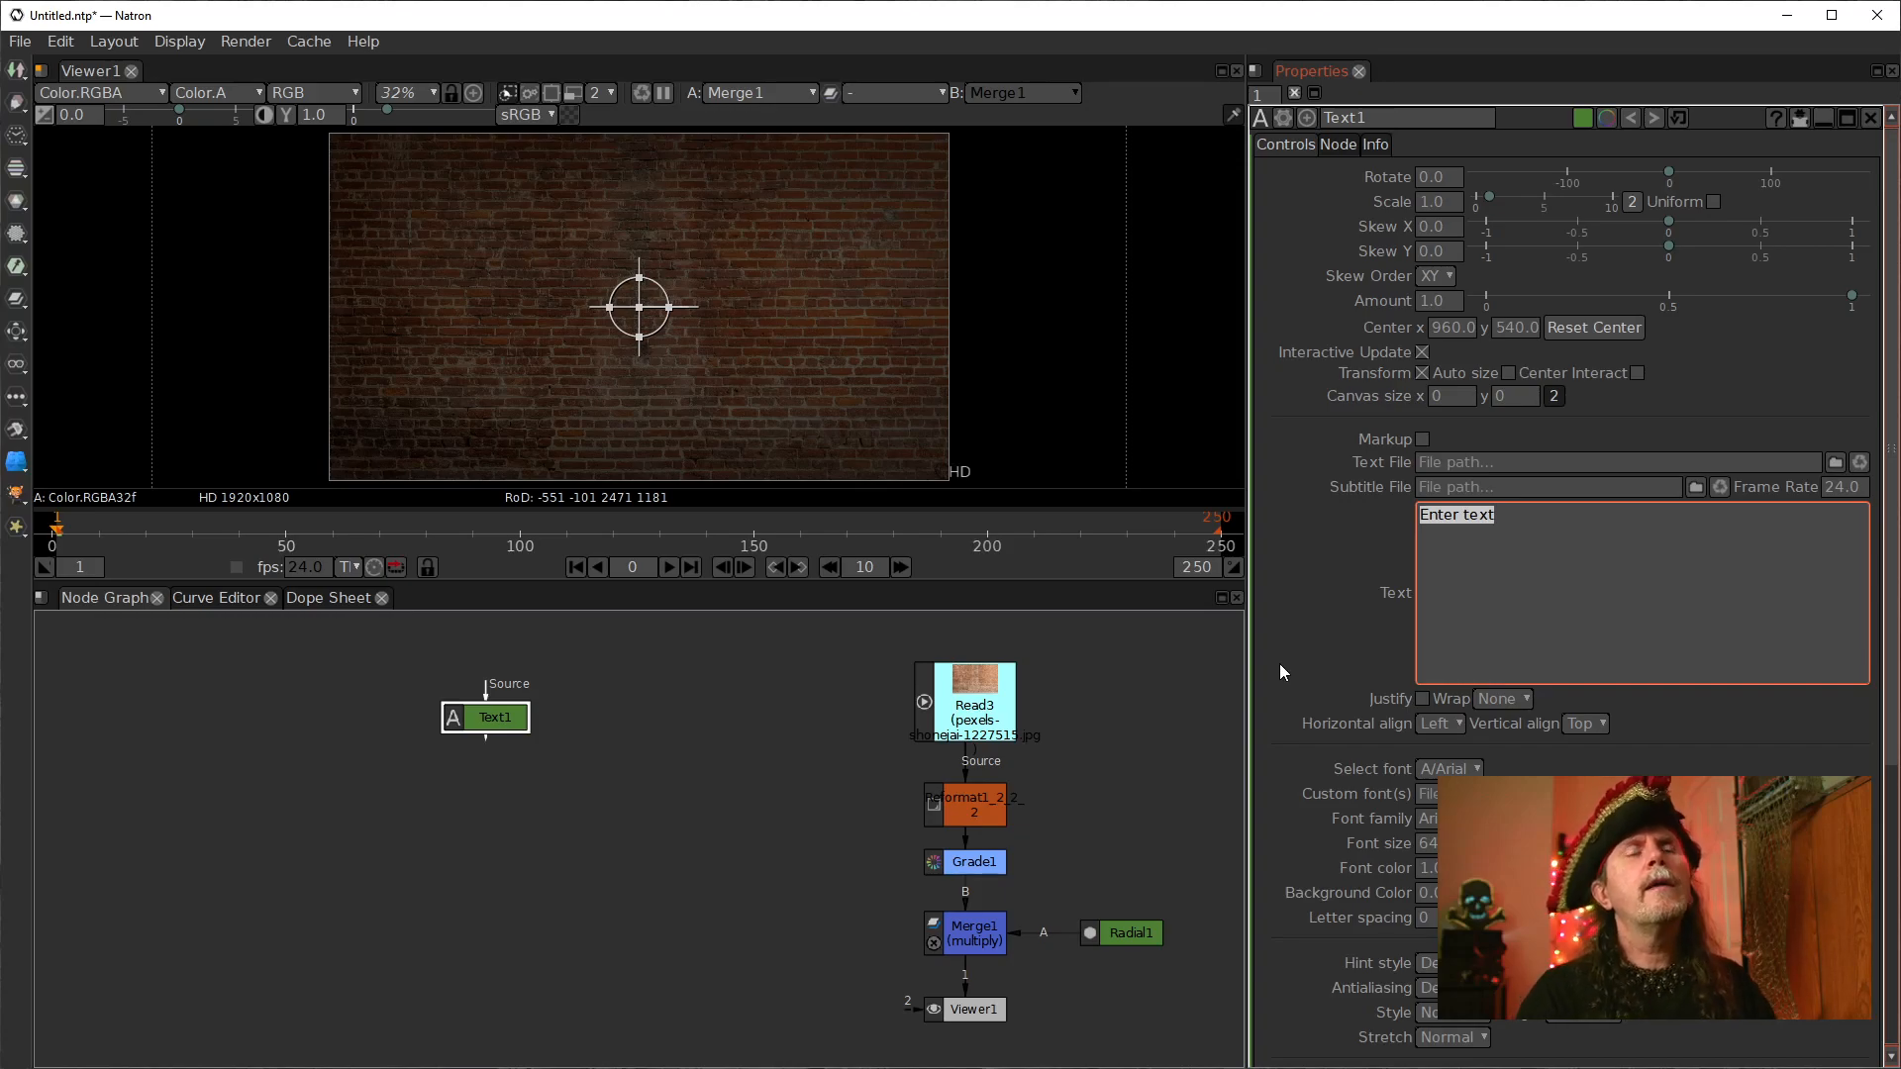
type("NE")
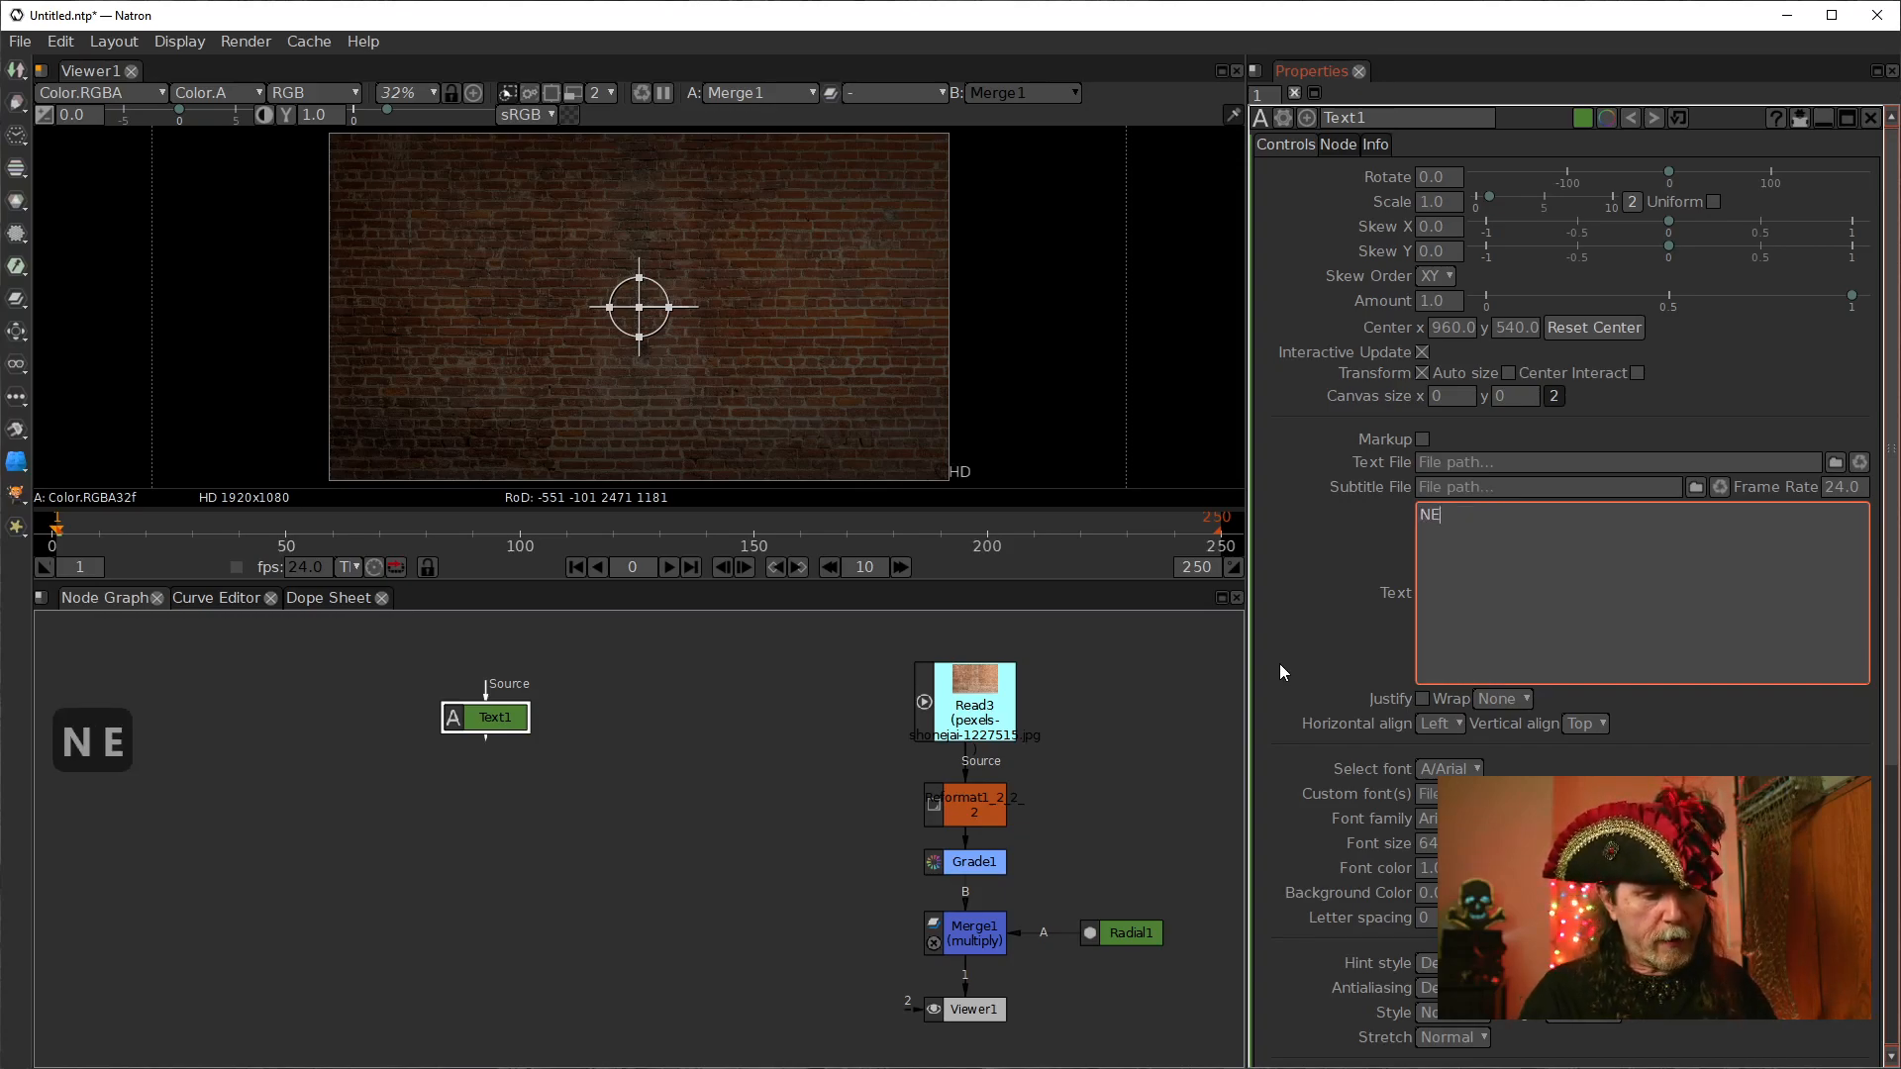
type("ON")
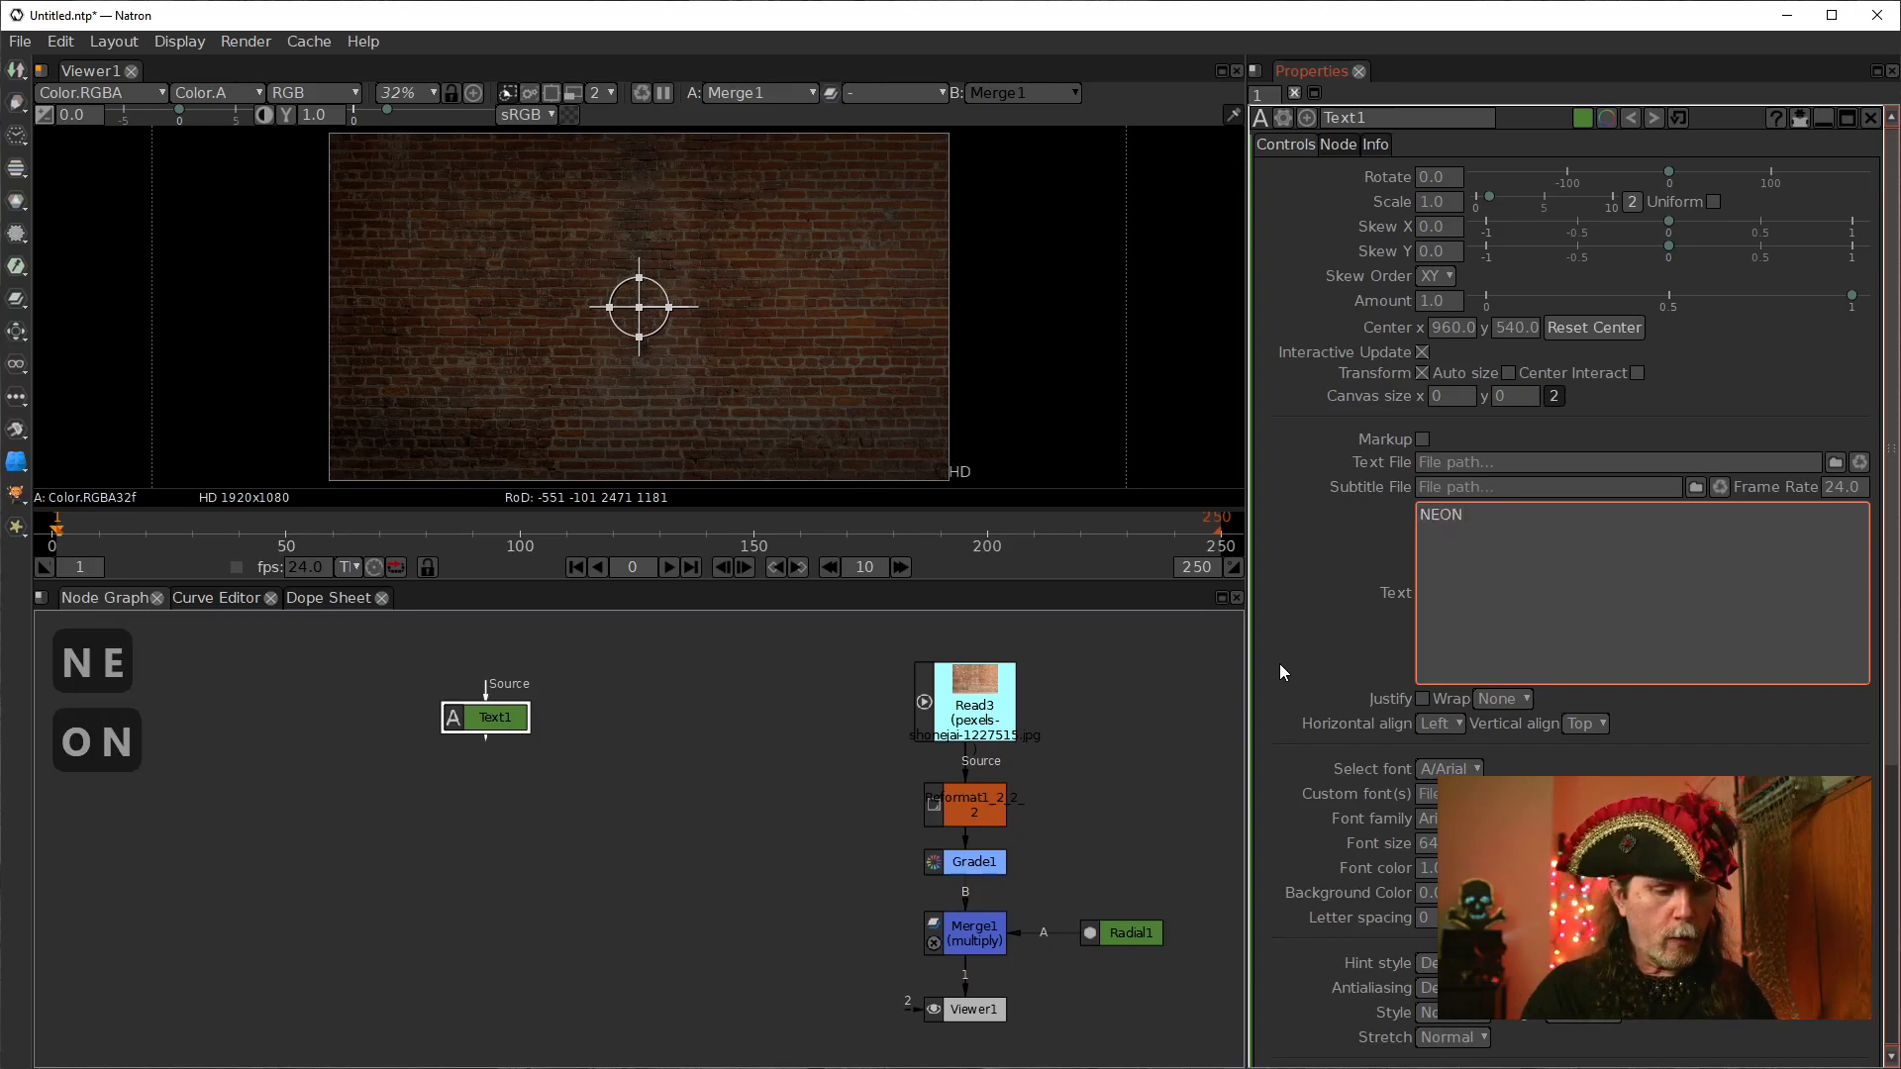
type(" NATRON")
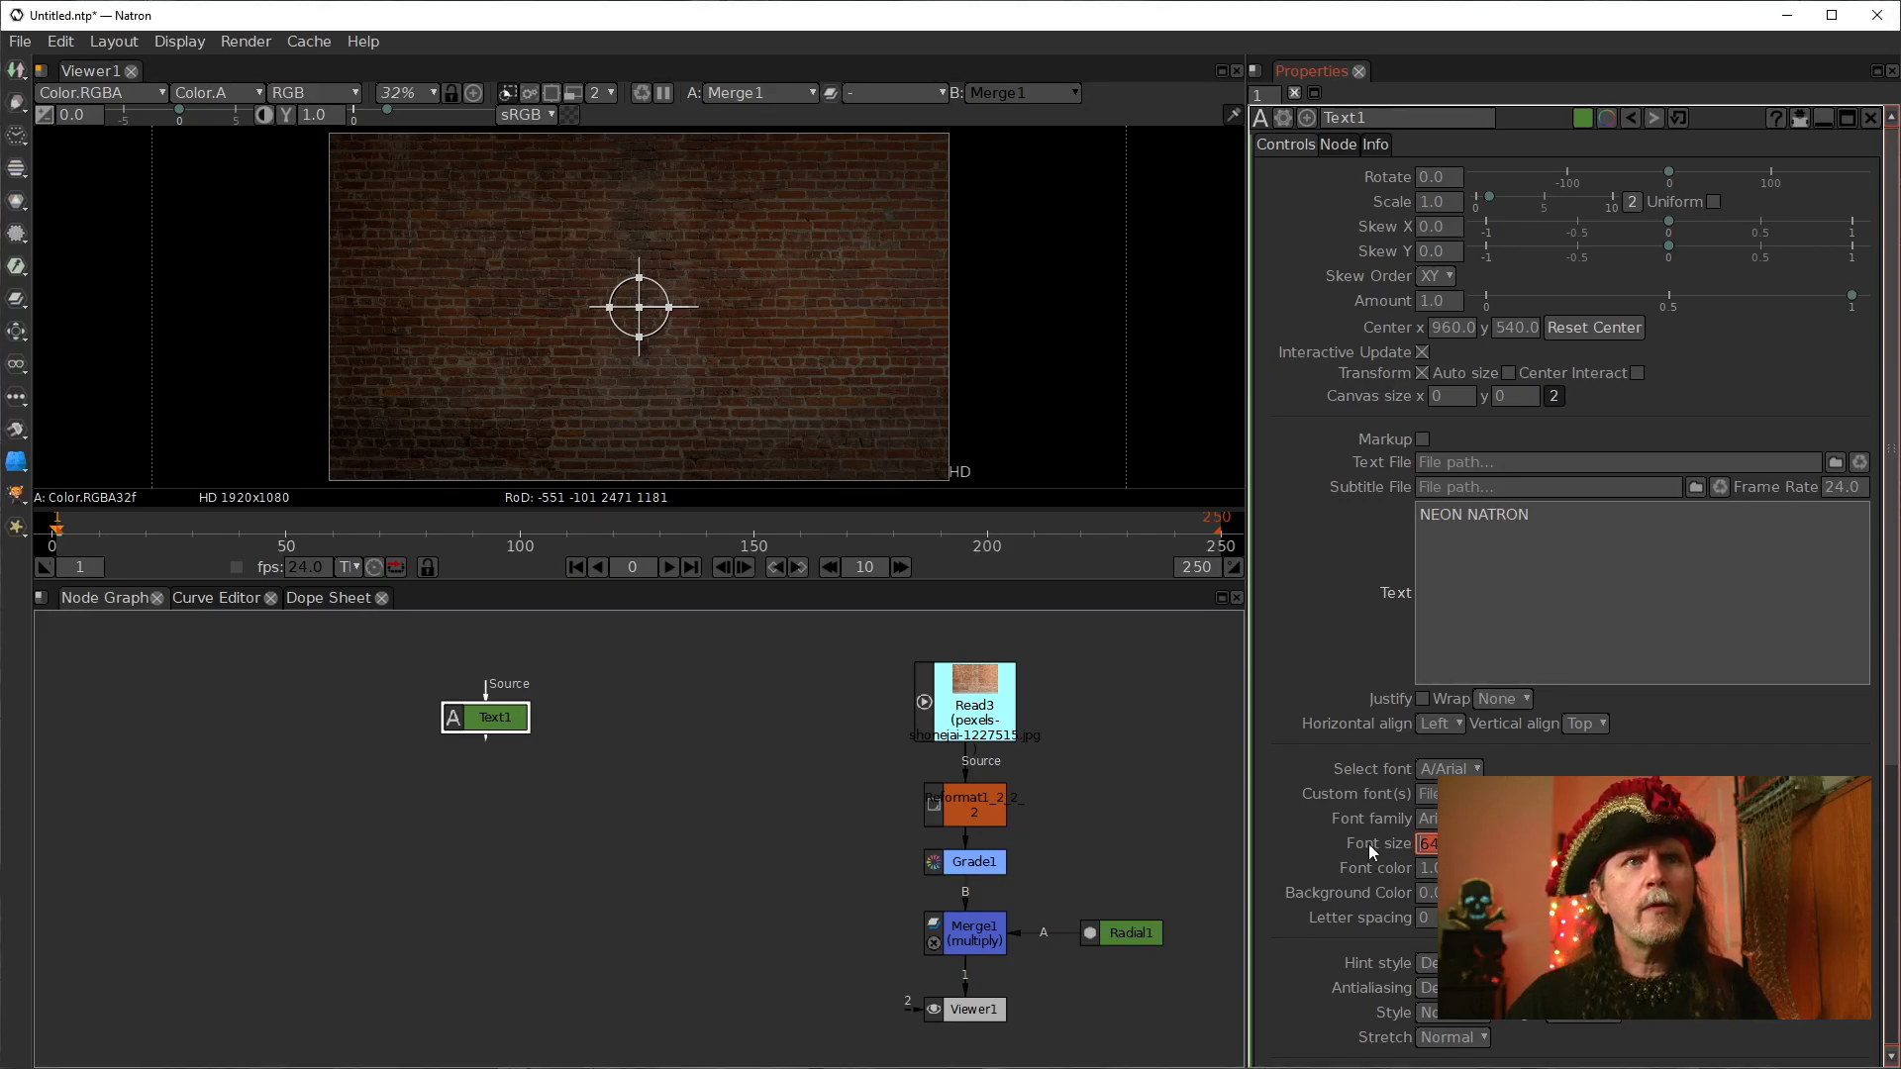
Step: Set the Text node's font size to 180
scroll(1537, 763, "down", 1)
scroll(1536, 762, "down", 6)
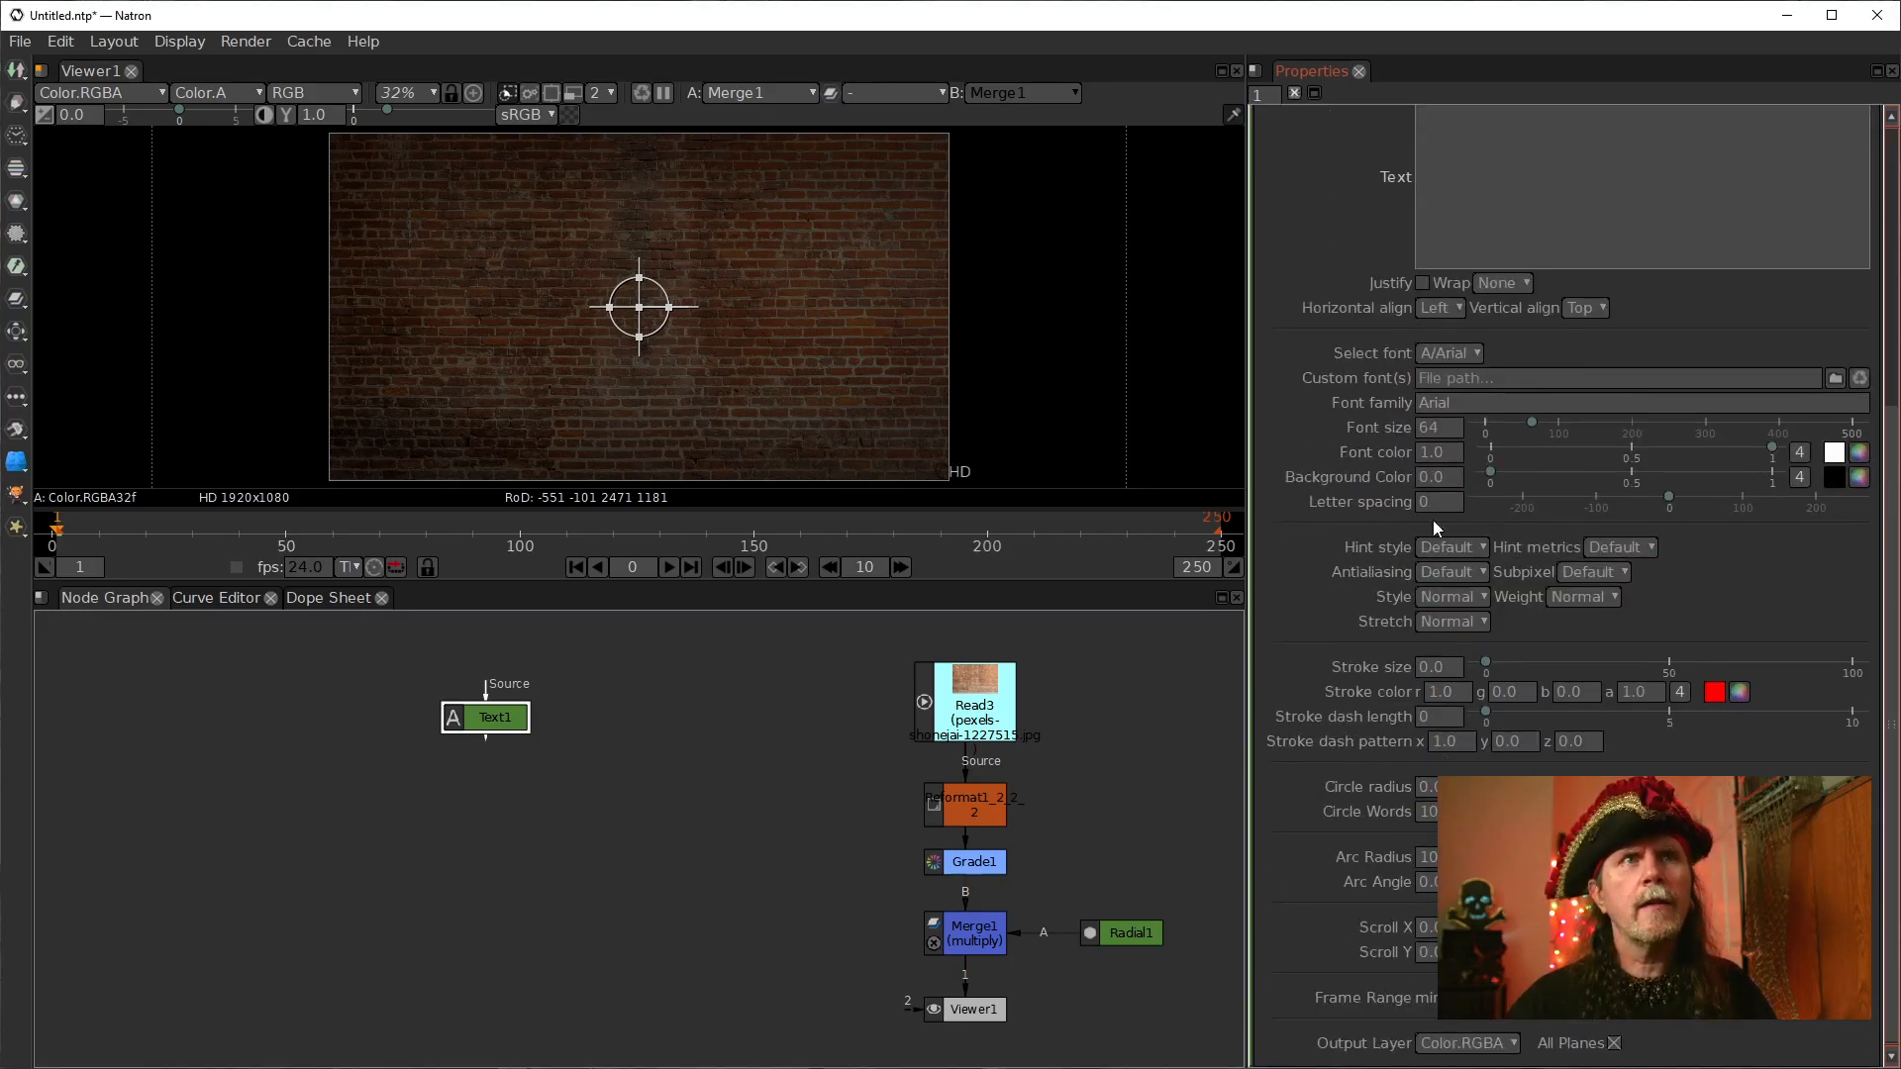
type("180")
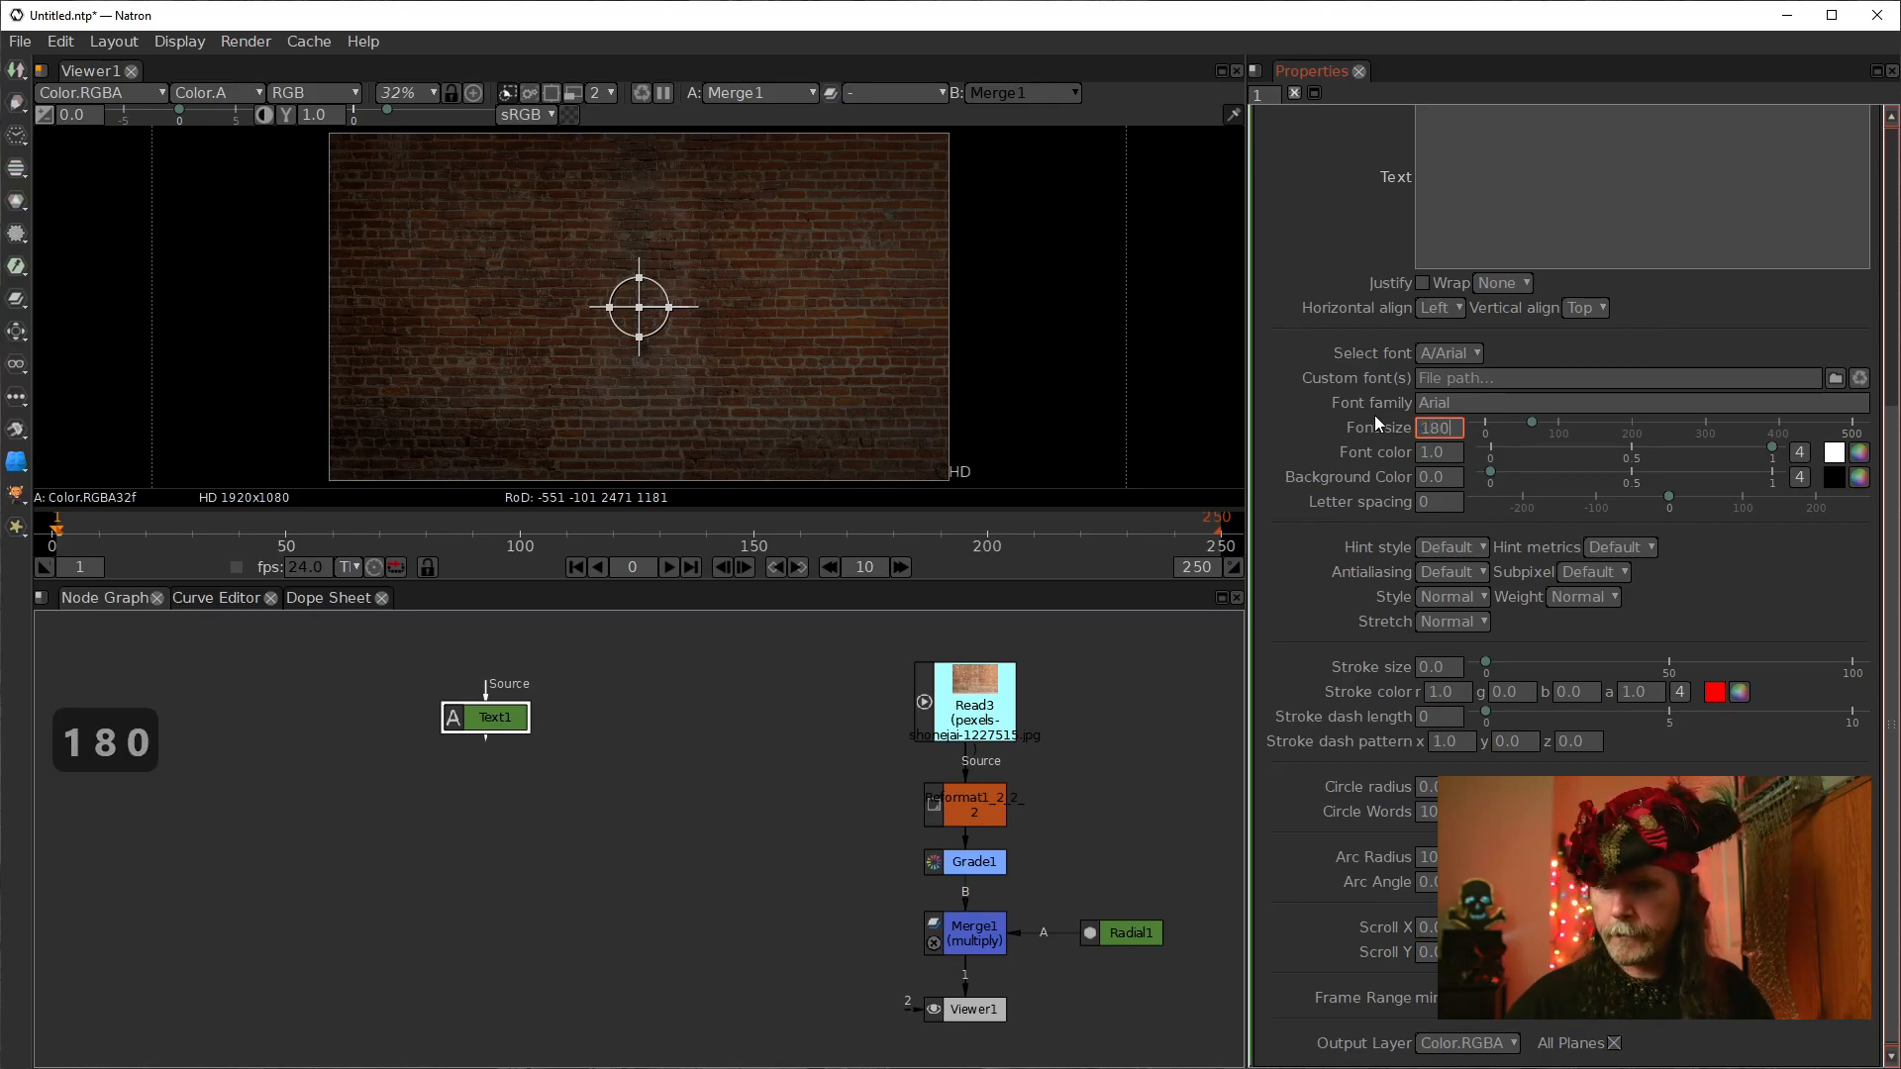
key("Return")
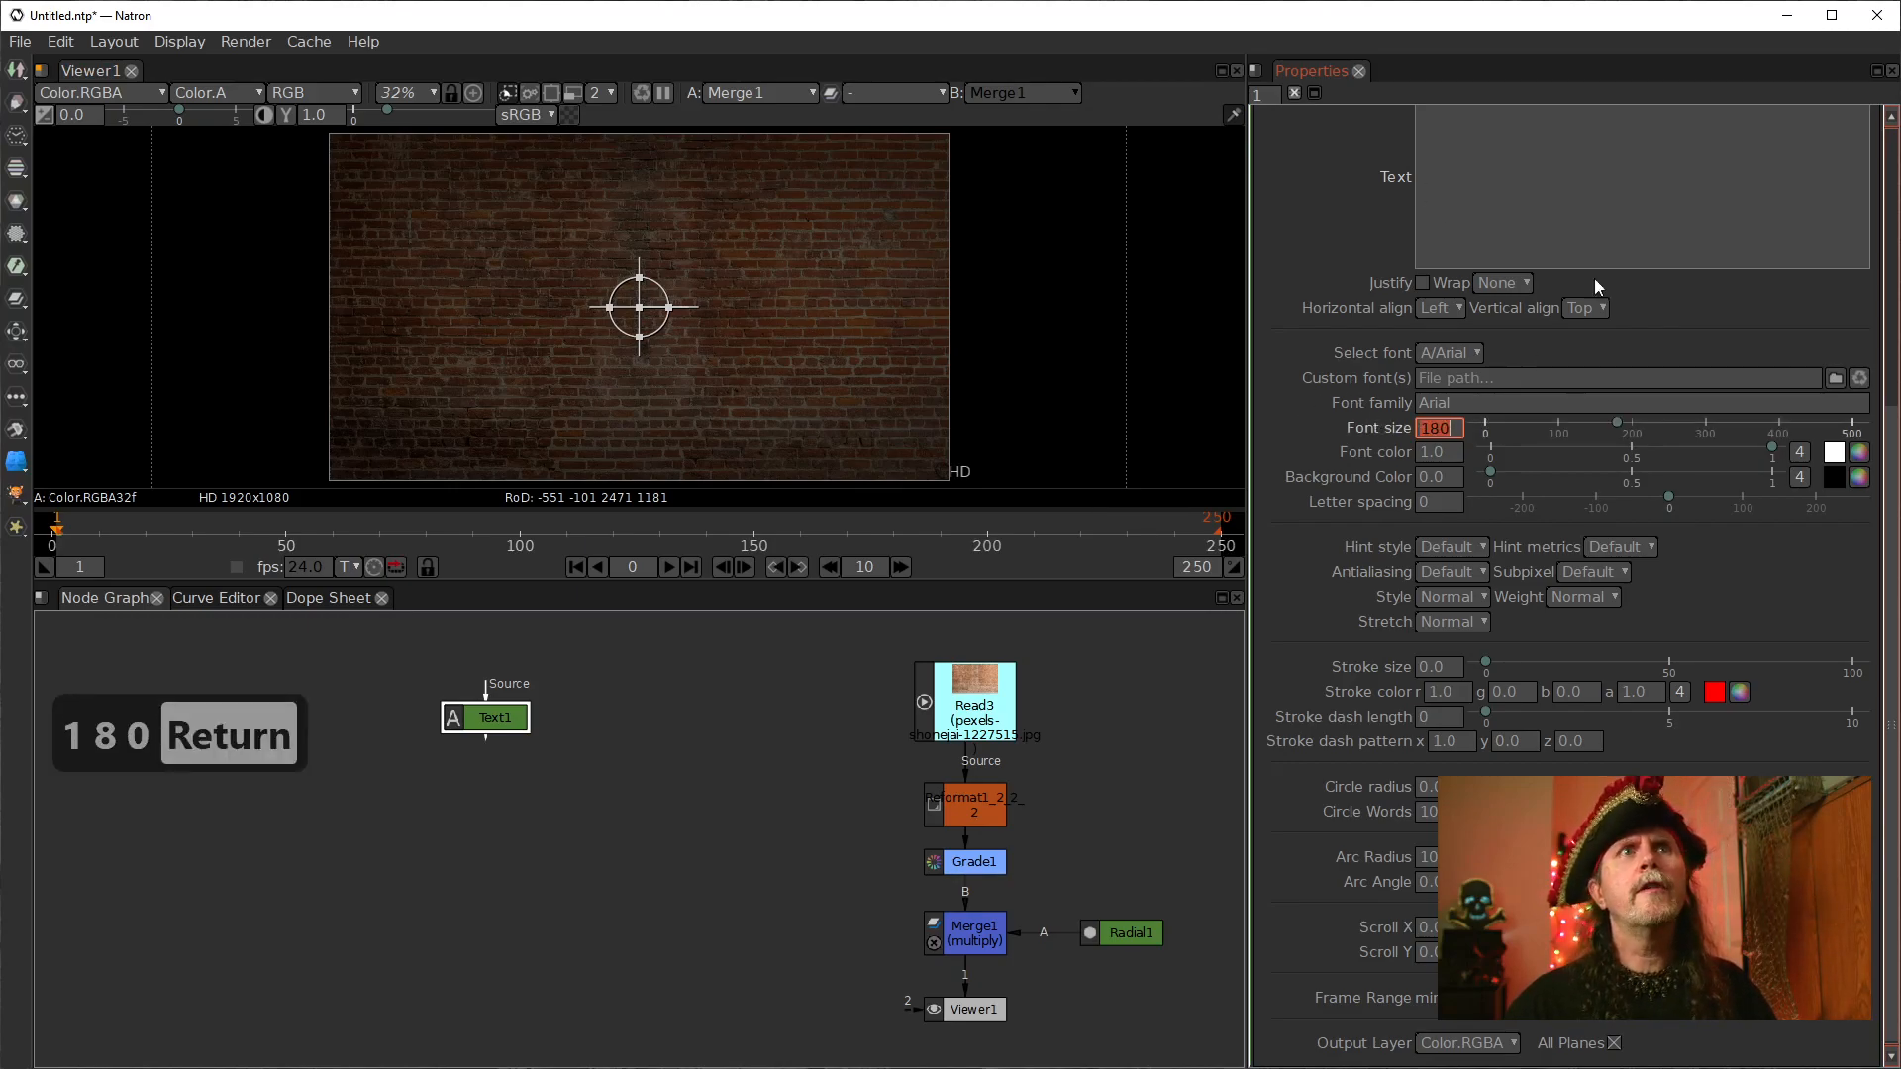
Step: Show the Text node in the Viewer and enable Center Interact to centre the text in the frame
scroll(1606, 504, "up", 7)
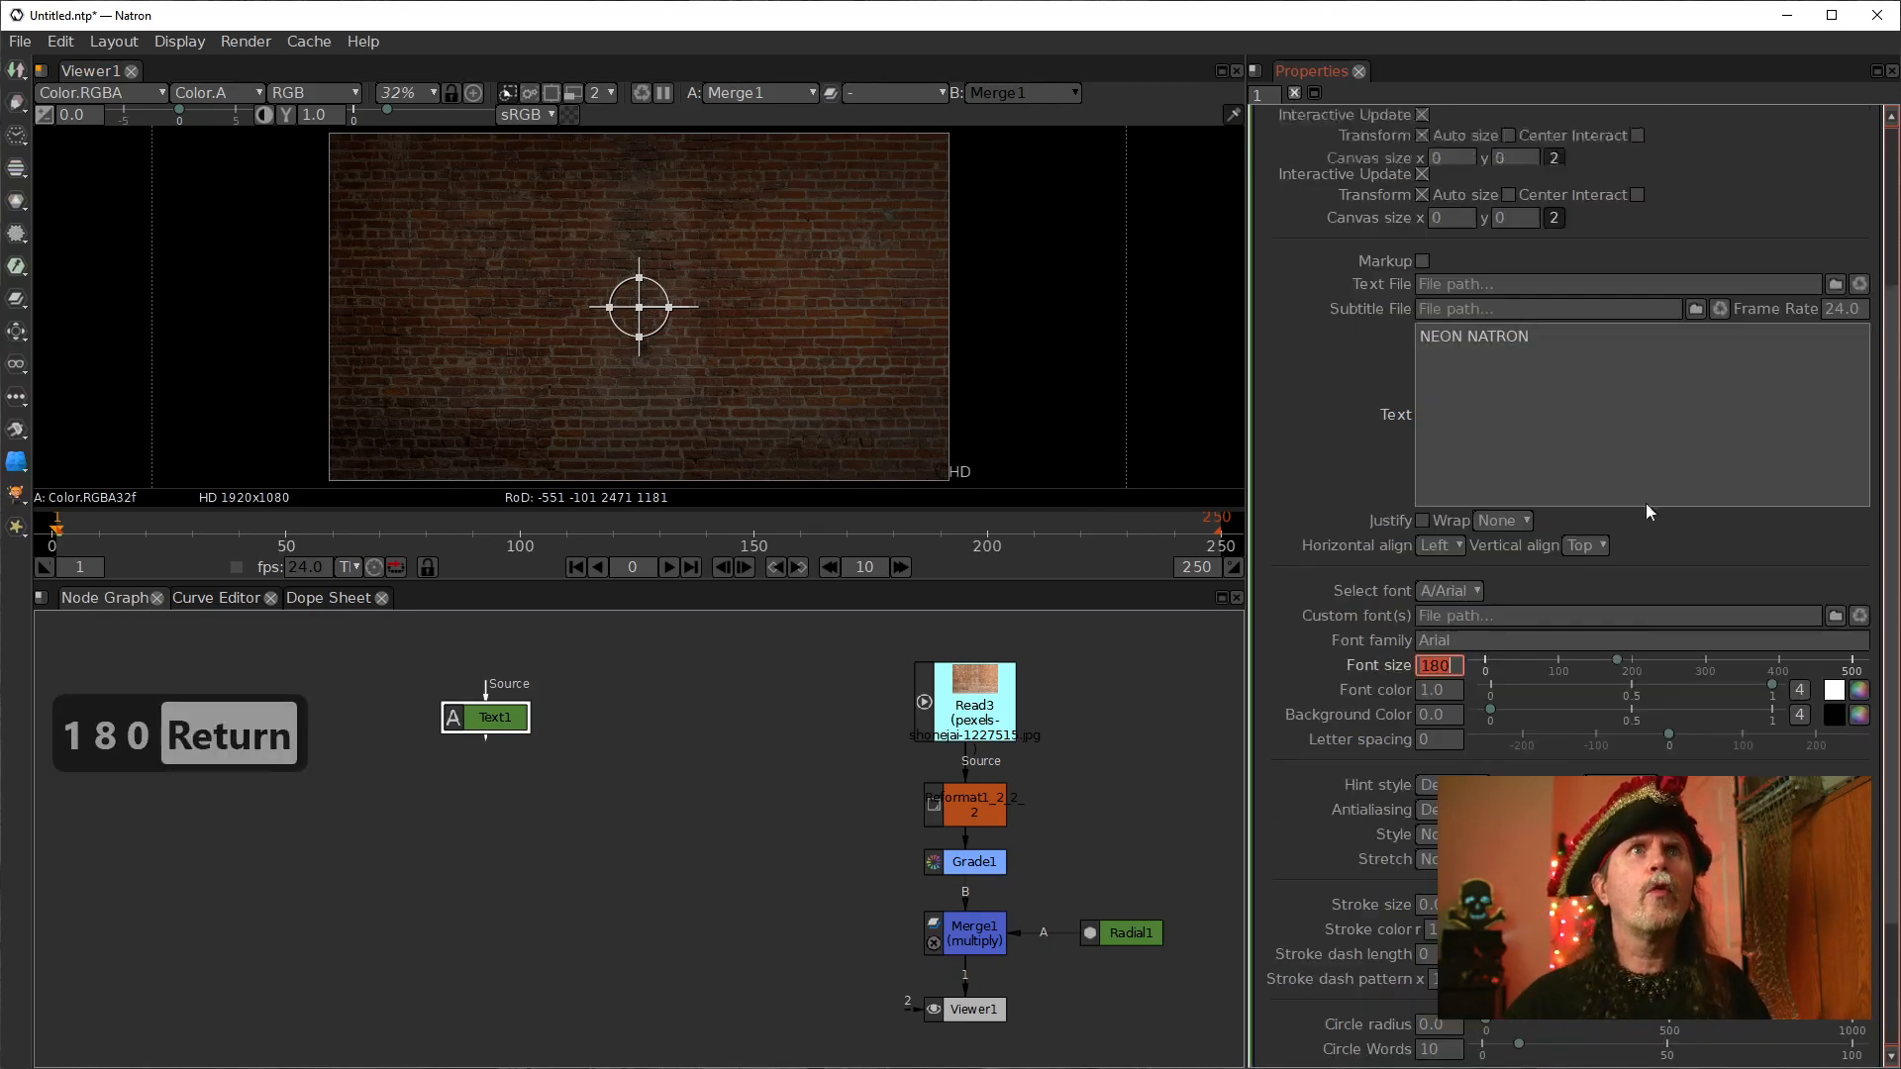
scroll(1516, 510, "down", 2)
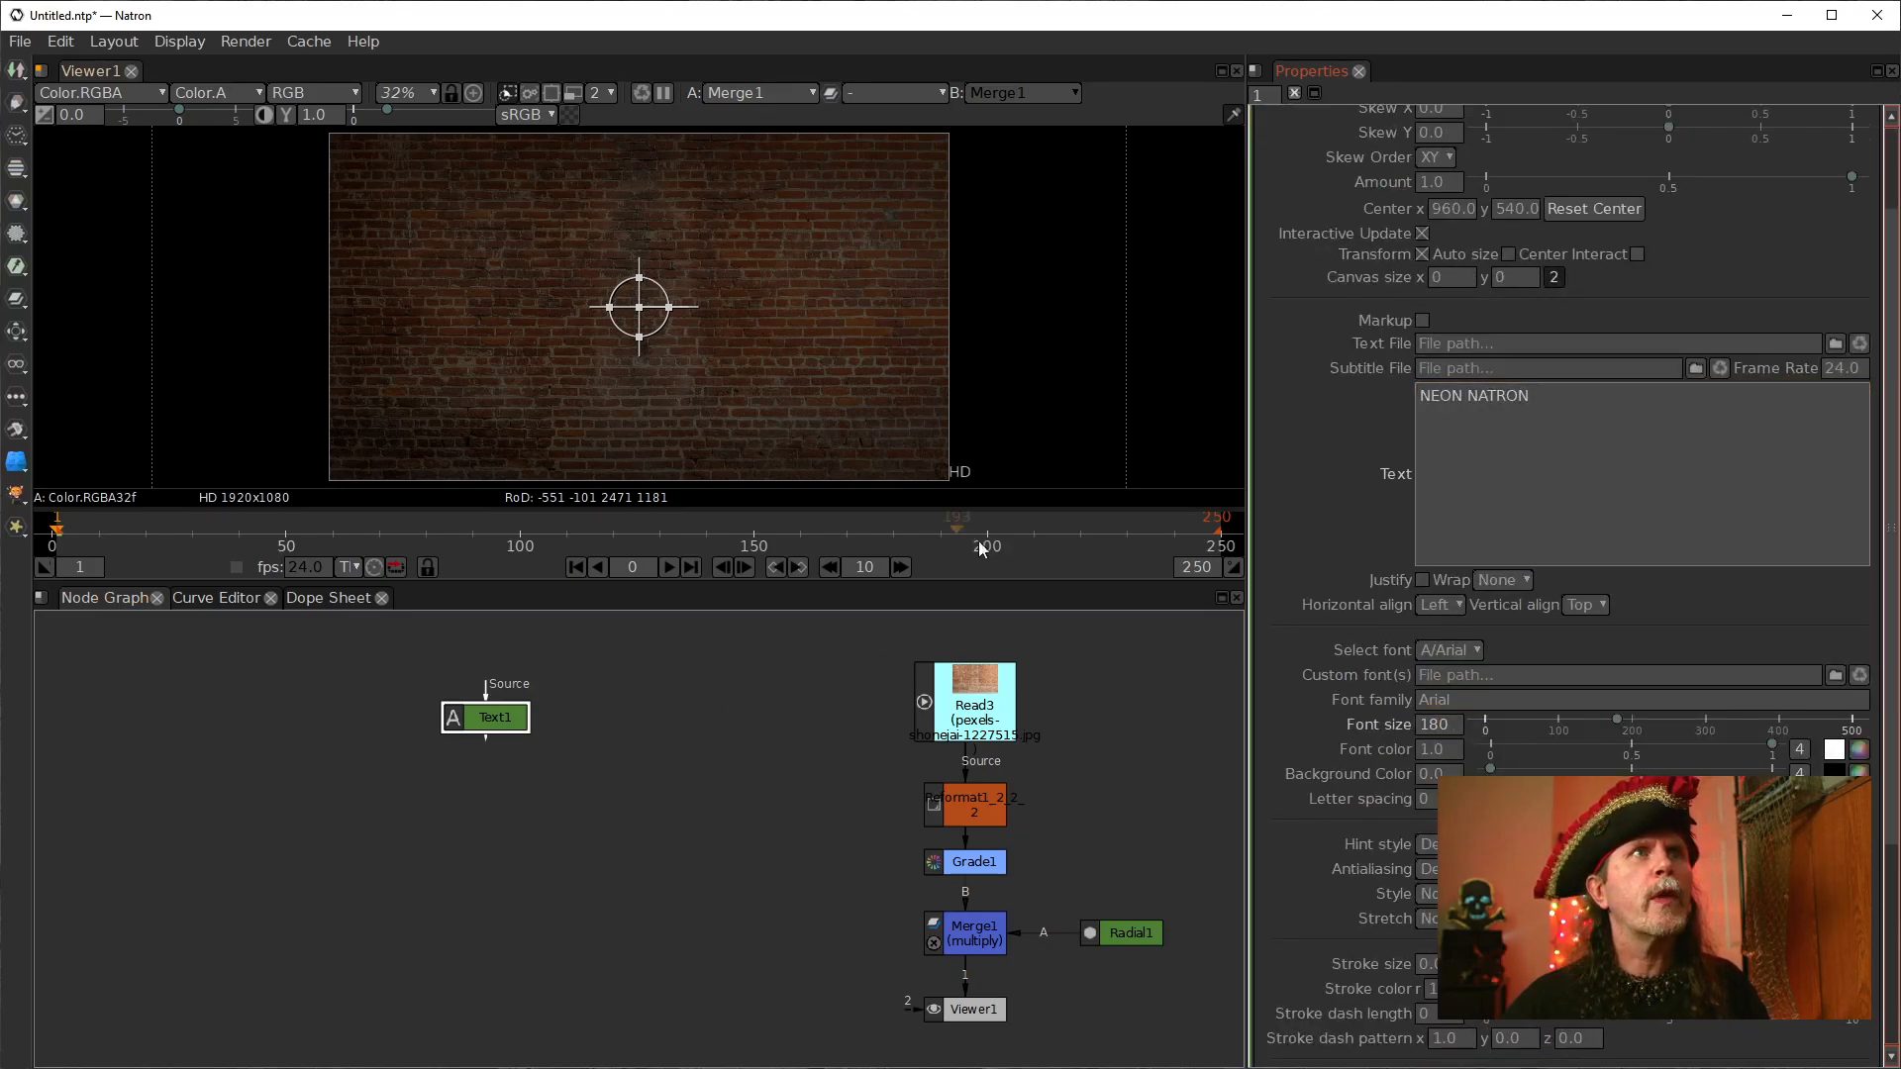
key("1")
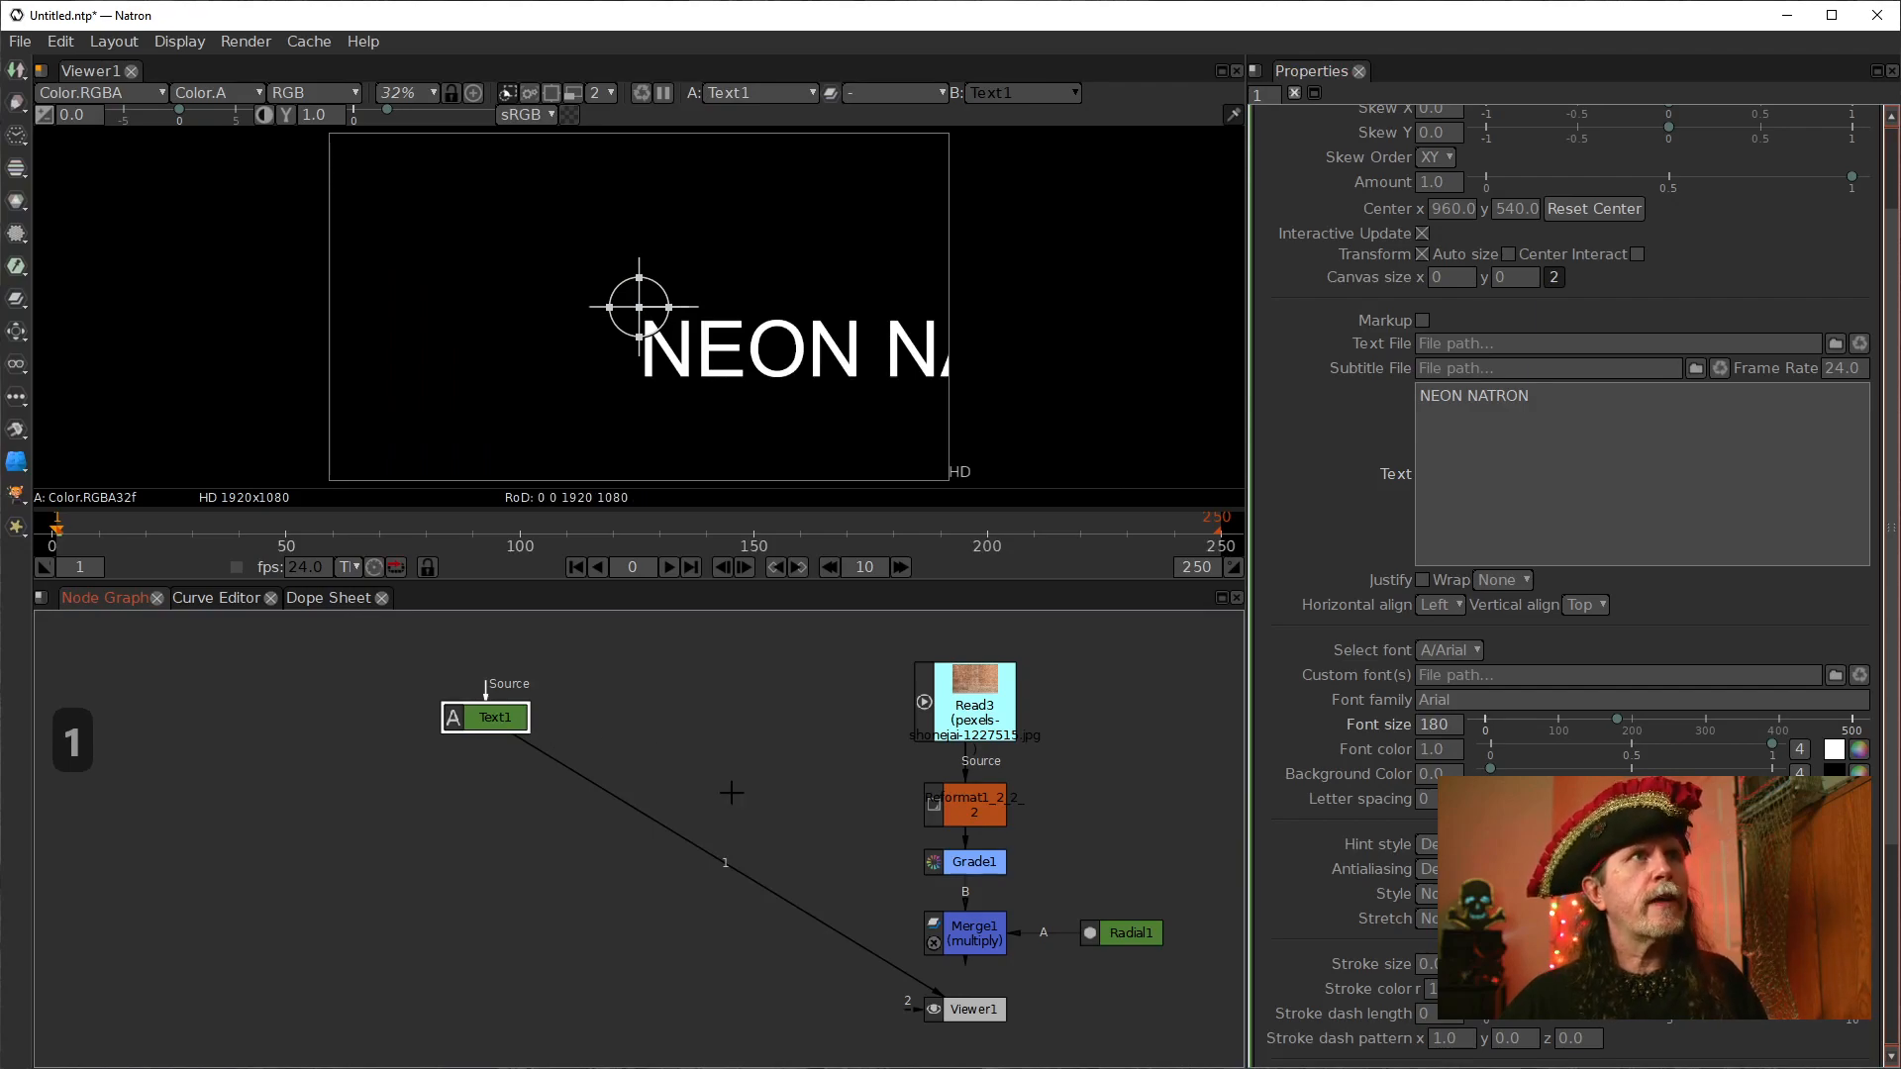
left_click(1637, 253)
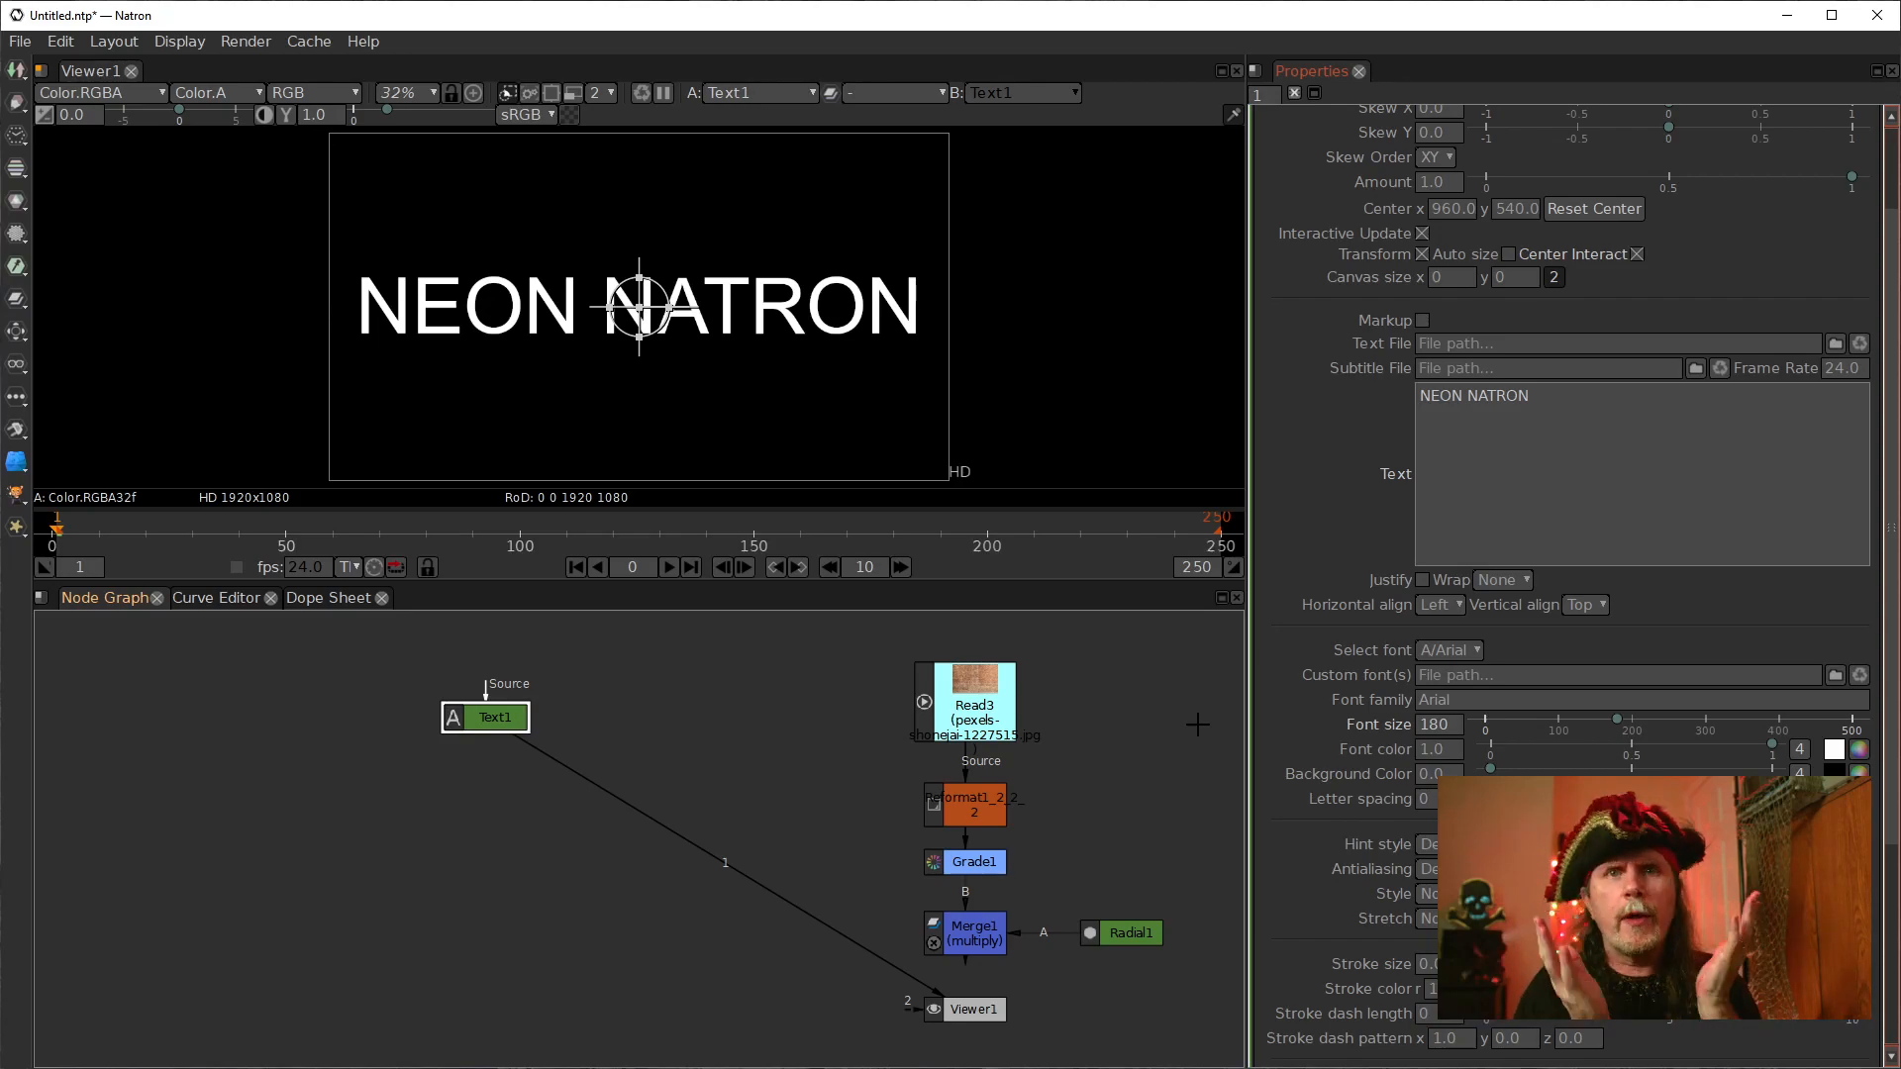
Step: Change the Text node's font to Candara
left_click(1459, 655)
left_click(1523, 645)
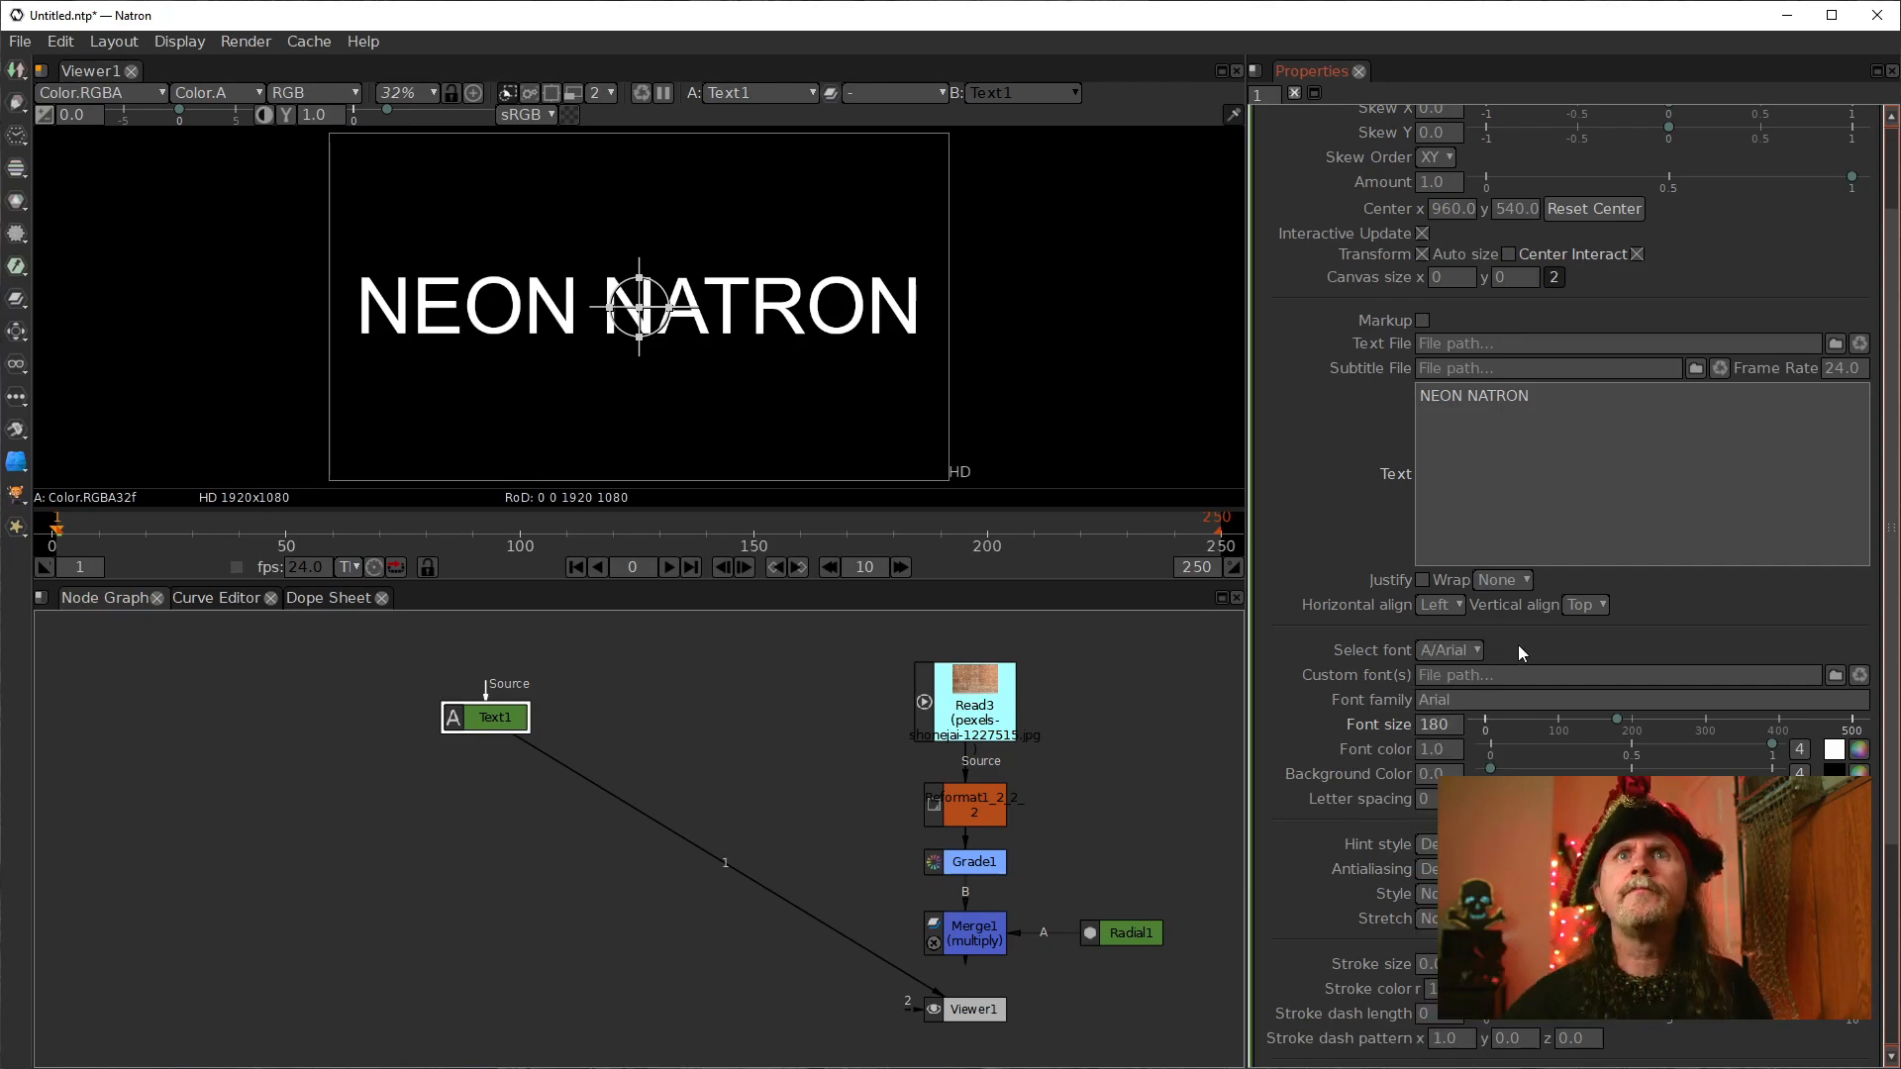
left_click(1443, 650)
mouse_move(1439, 711)
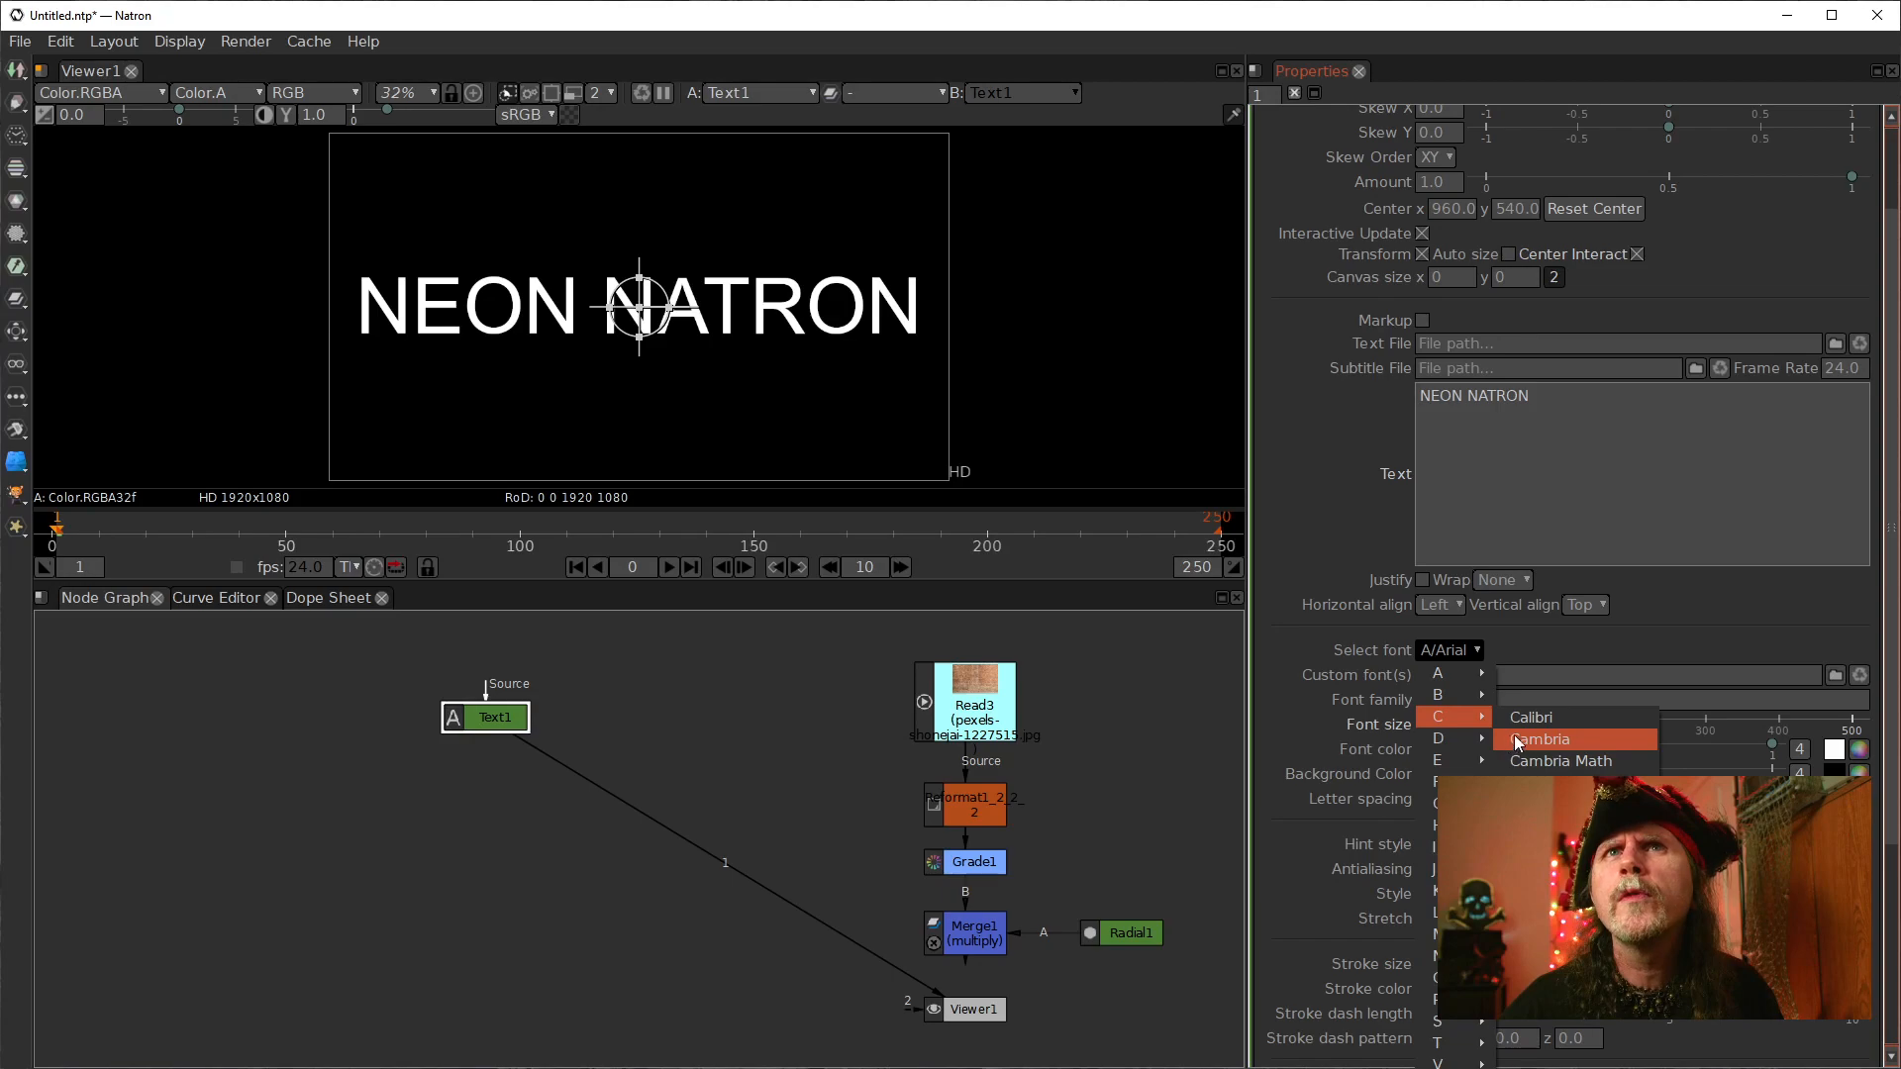
left_click(1534, 783)
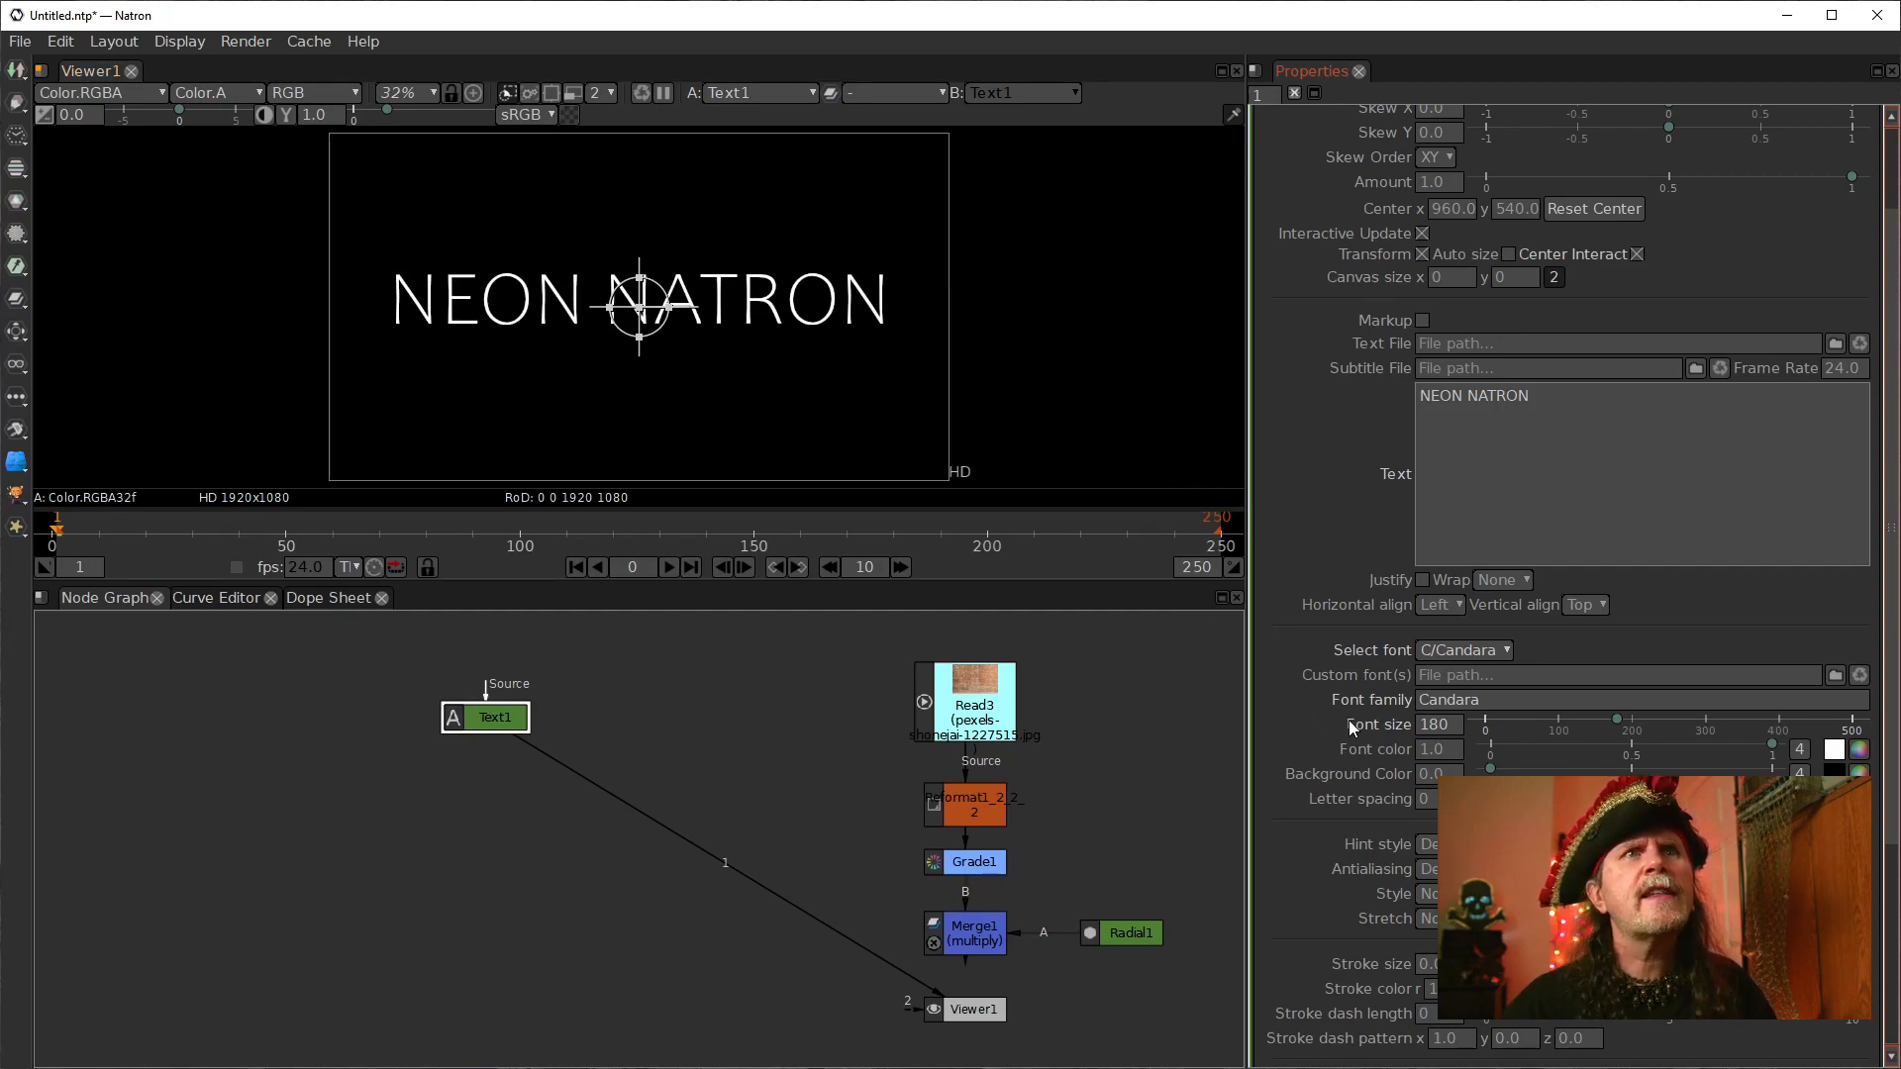
Step: Set the Text node's letter spacing to 7, then deselect the node
scroll(1362, 619, "down", 1)
scroll(1362, 626, "down", 2)
left_click(1422, 624)
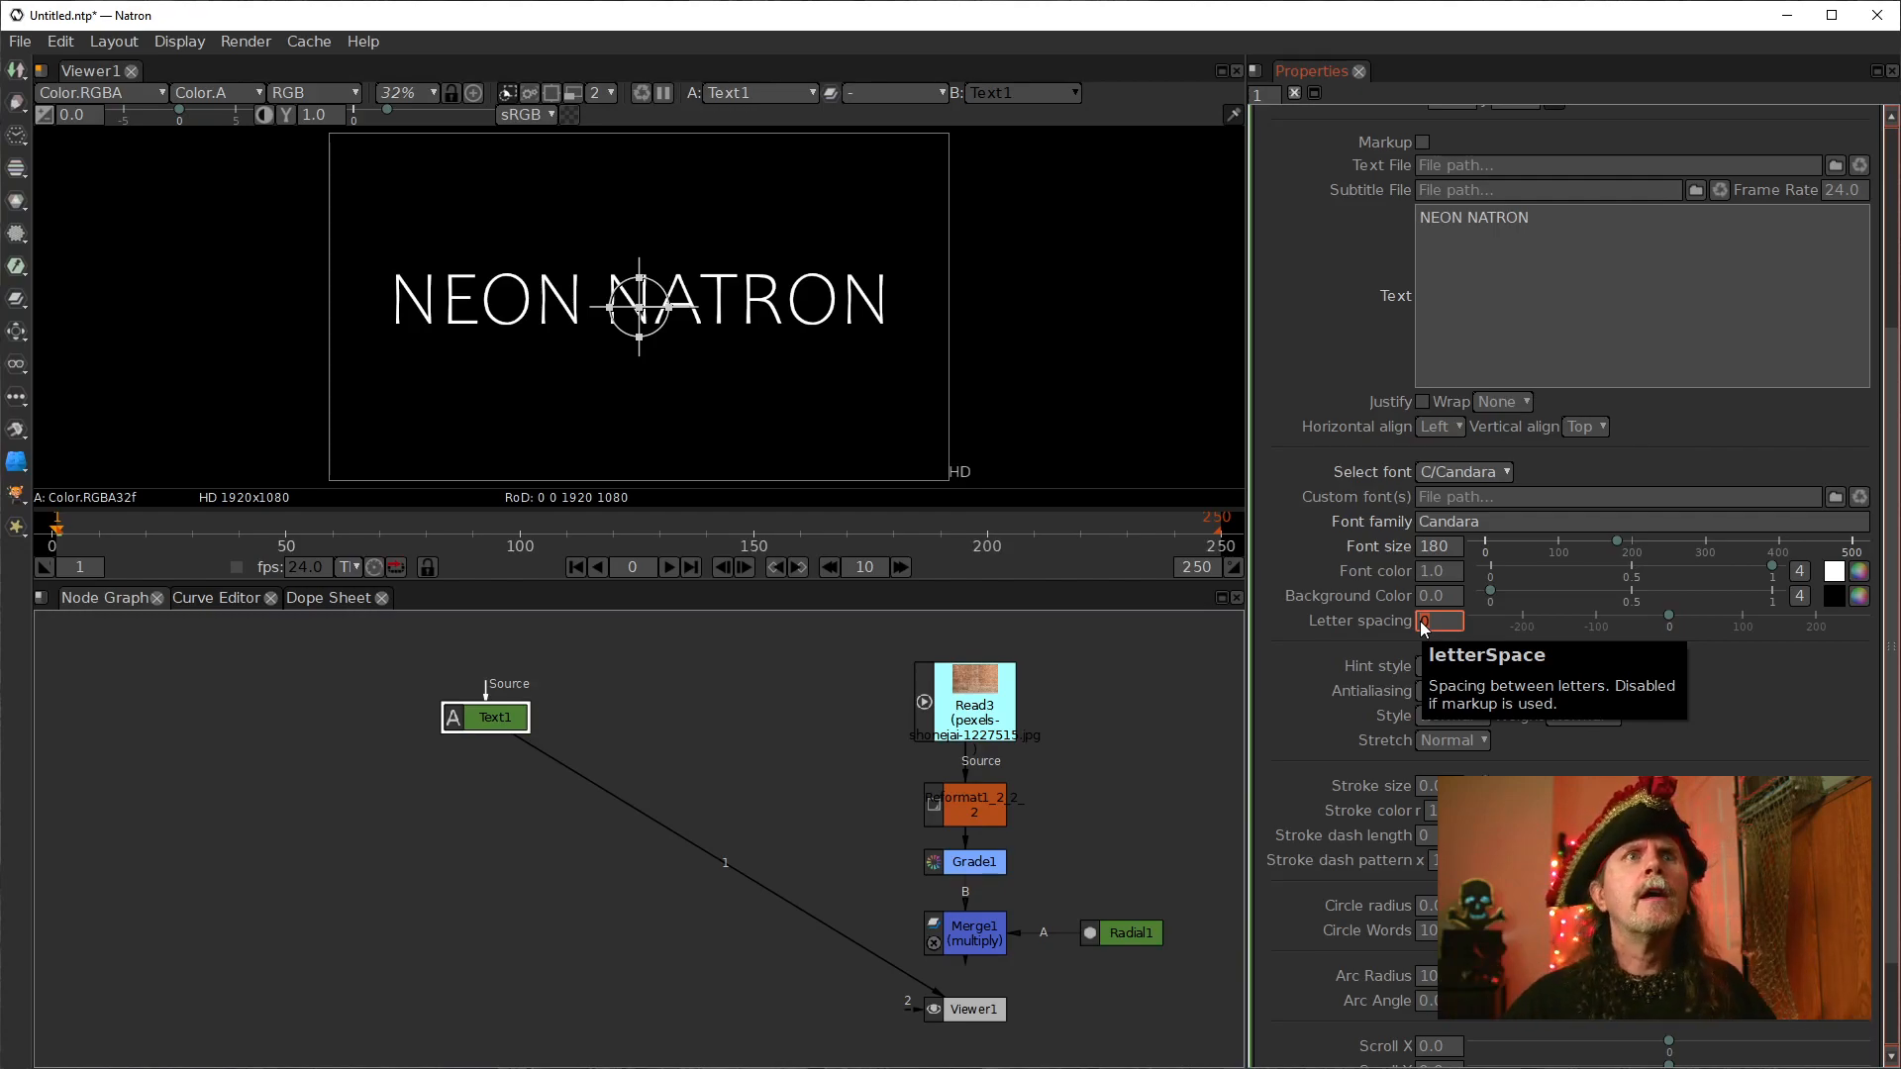
scroll(1422, 624, "up", 6)
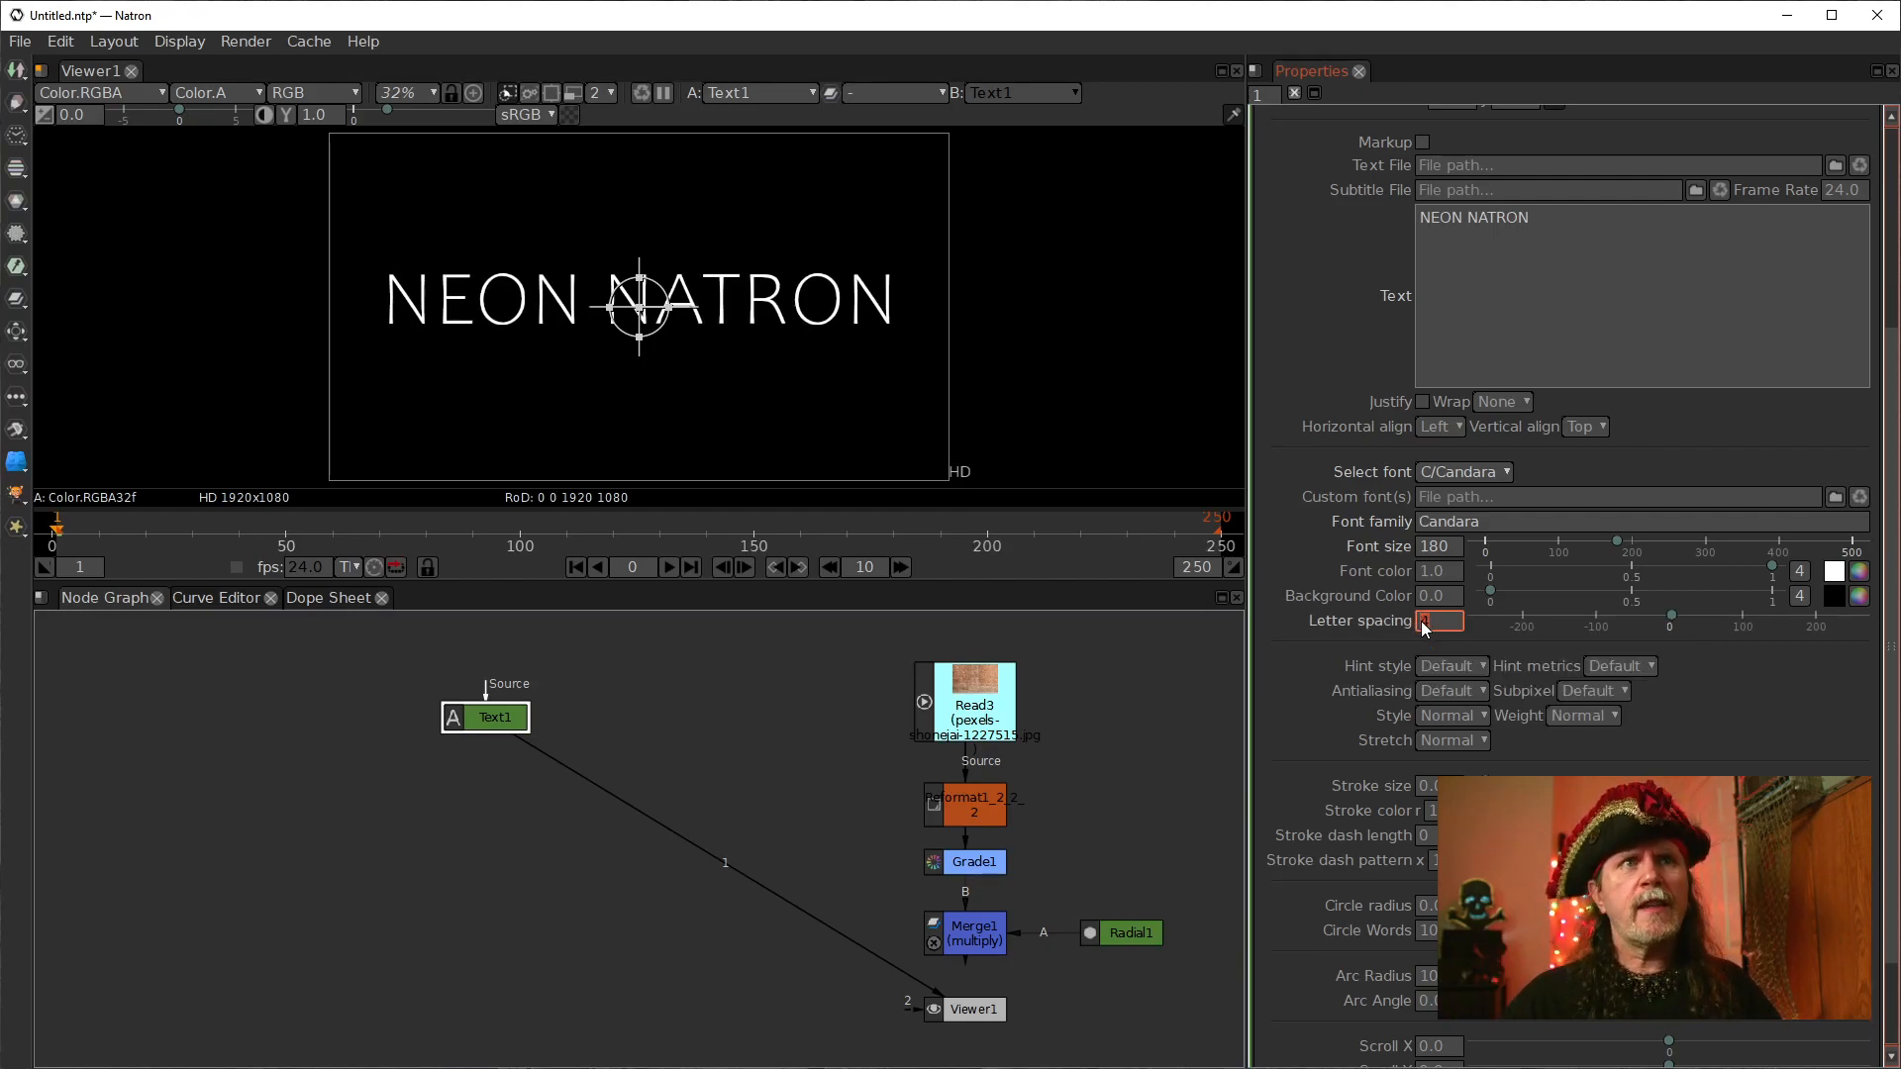
scroll(1425, 628, "up", 2)
scroll(1425, 627, "down", 1)
left_click(648, 669)
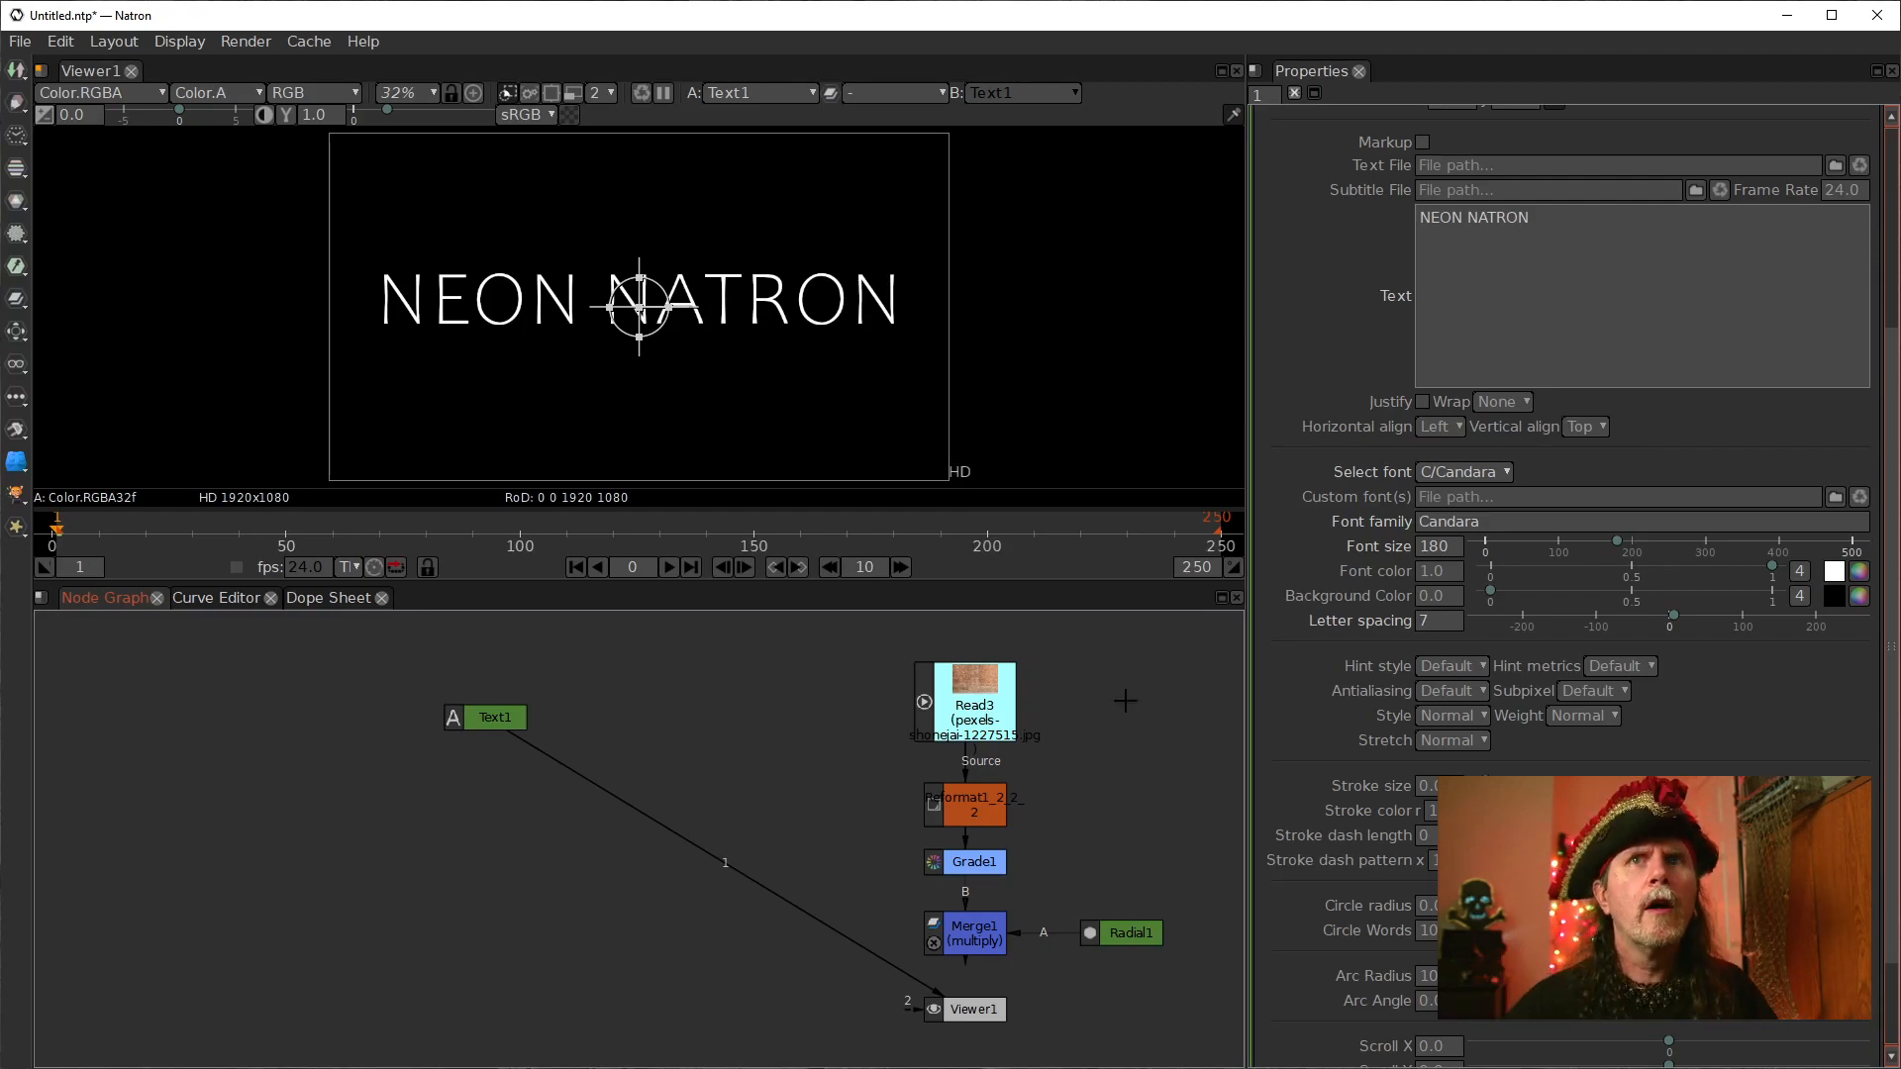
Step: Insert a Dot below the Text node on its connection to the Viewer
left_click_drag(487, 716, 479, 769)
key("period")
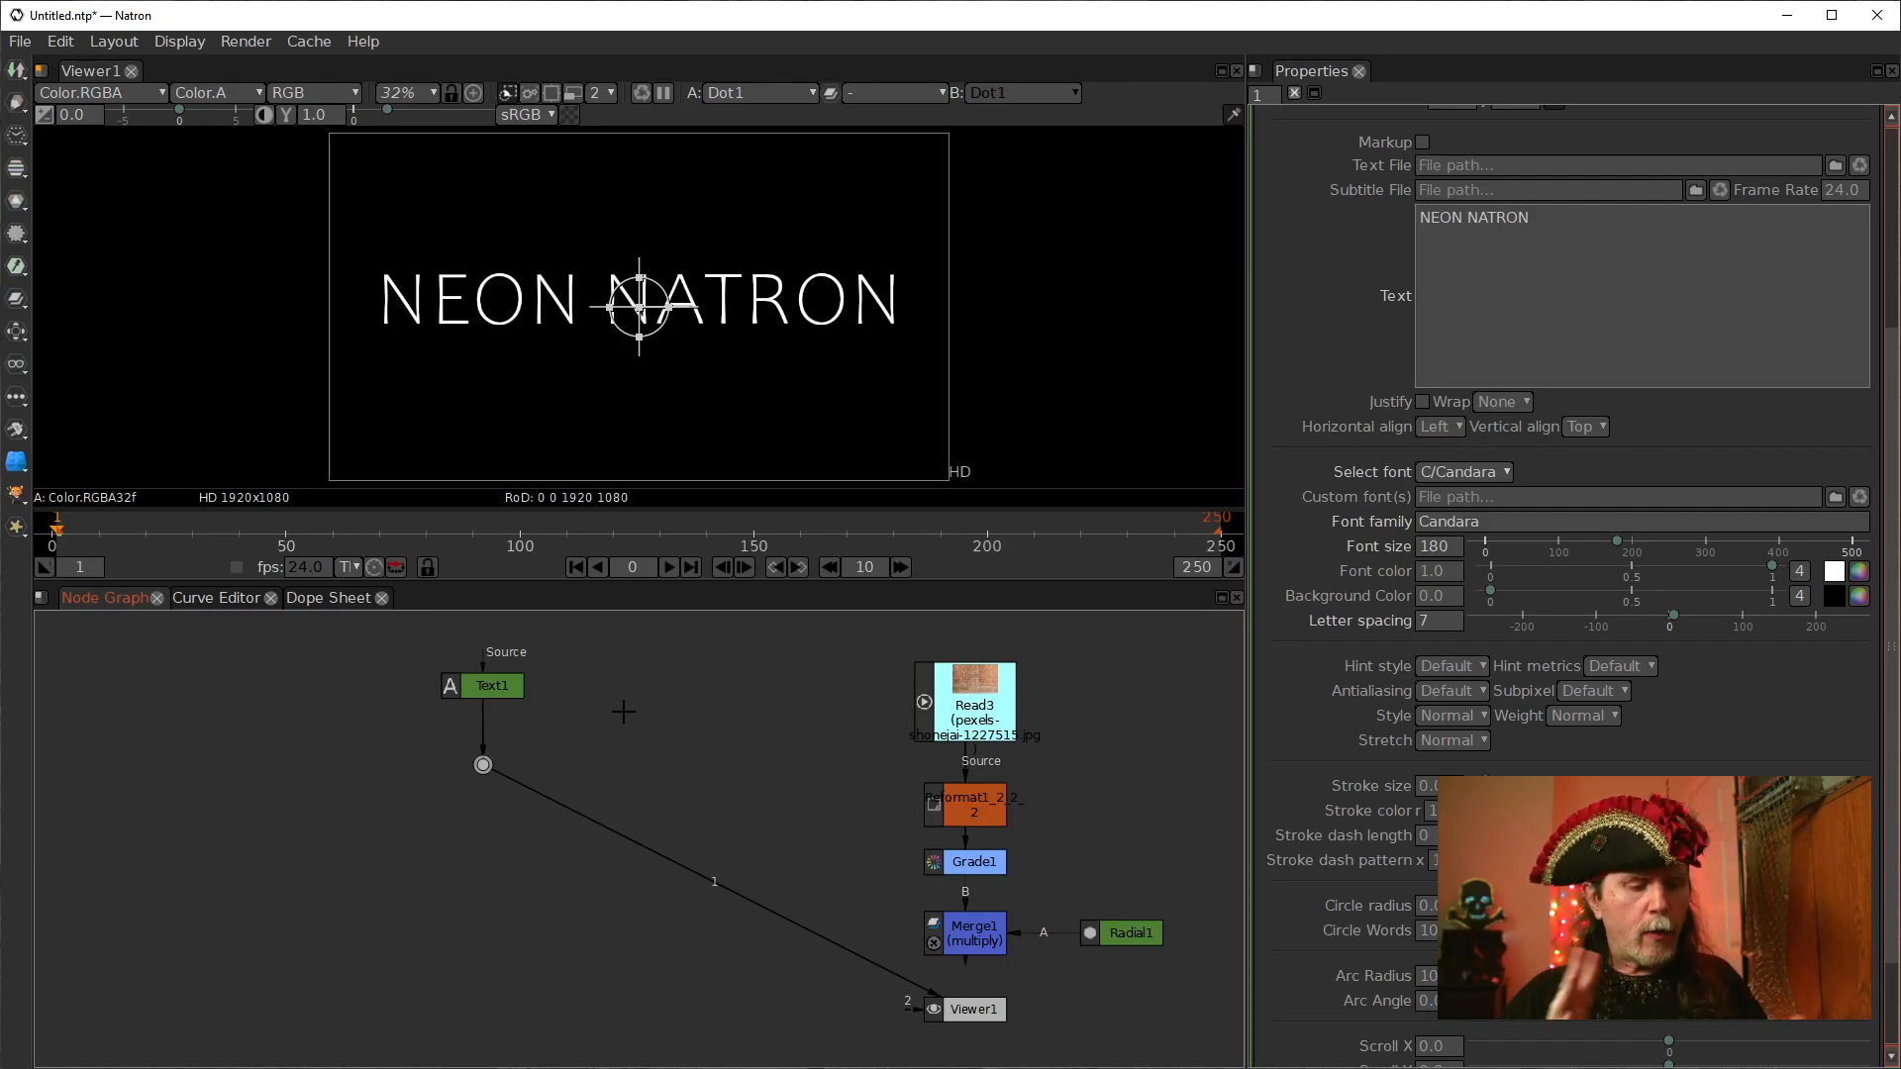
key("Tab")
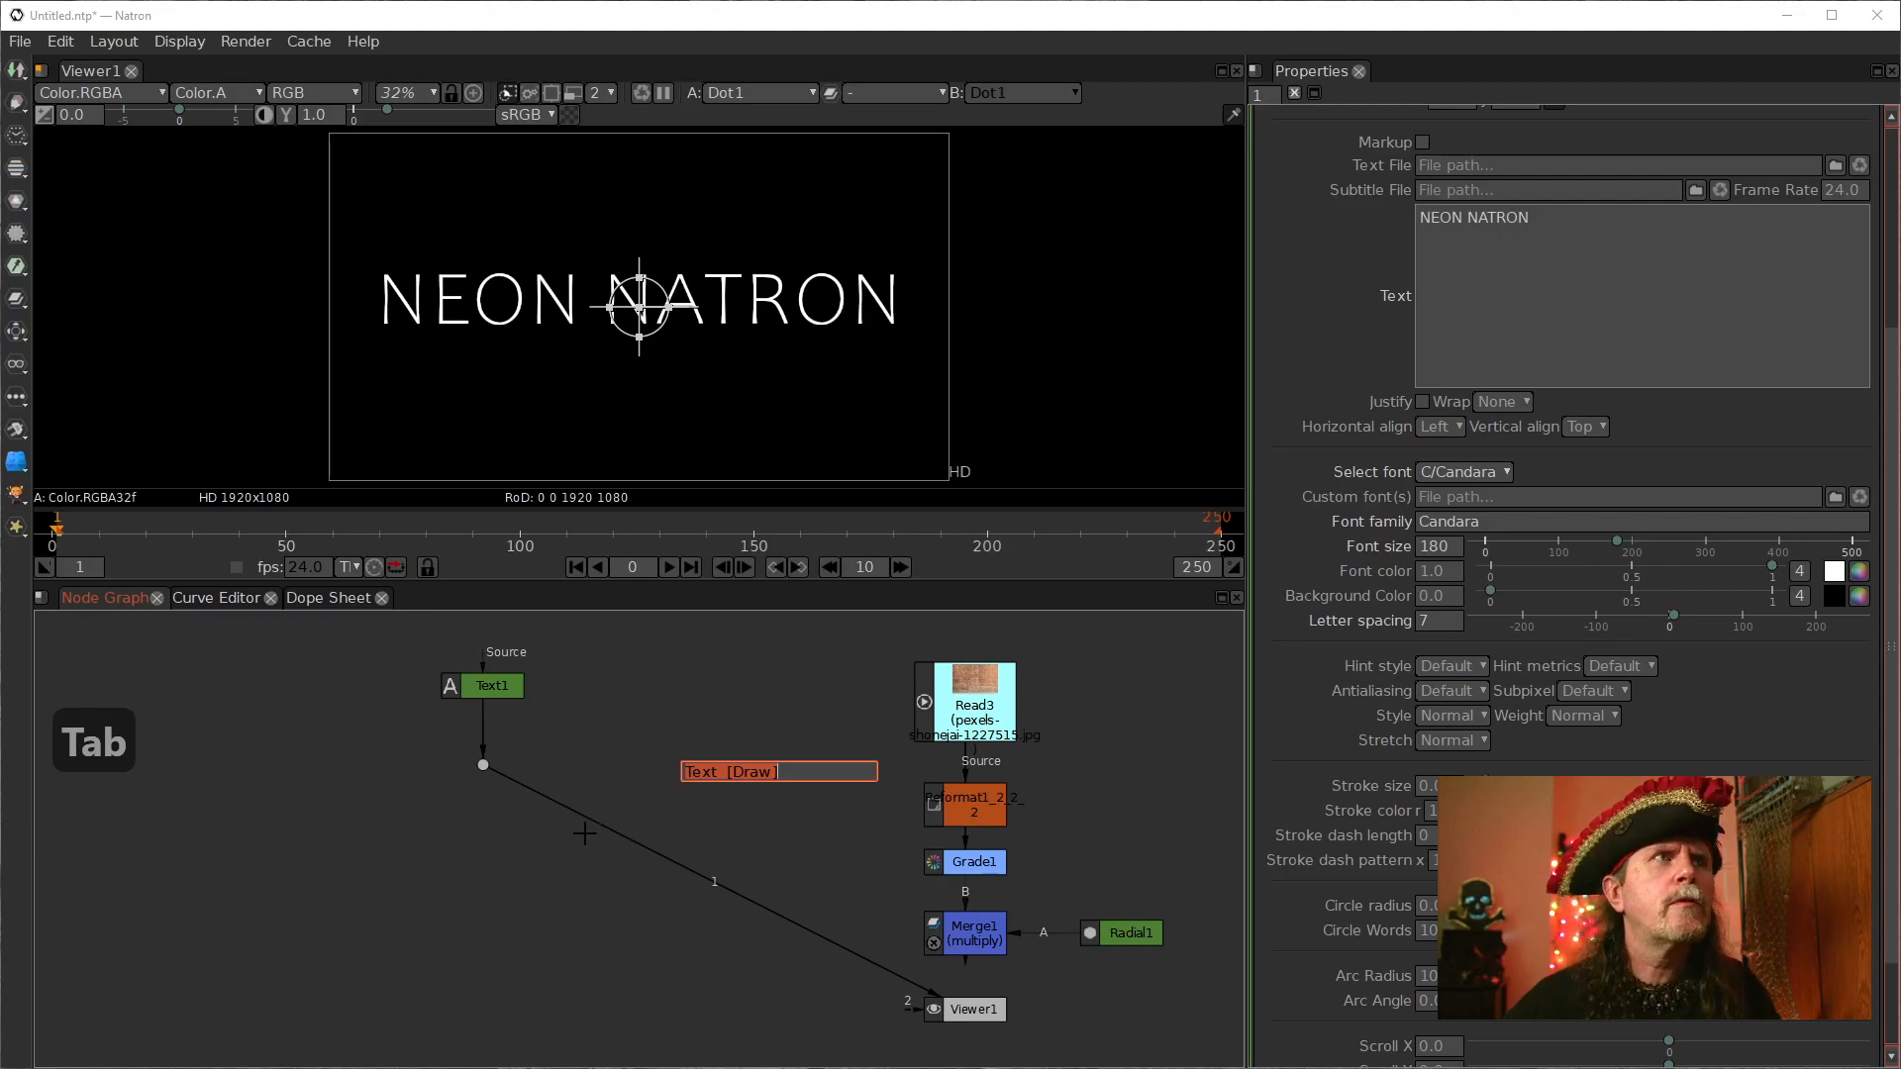
key("Escape")
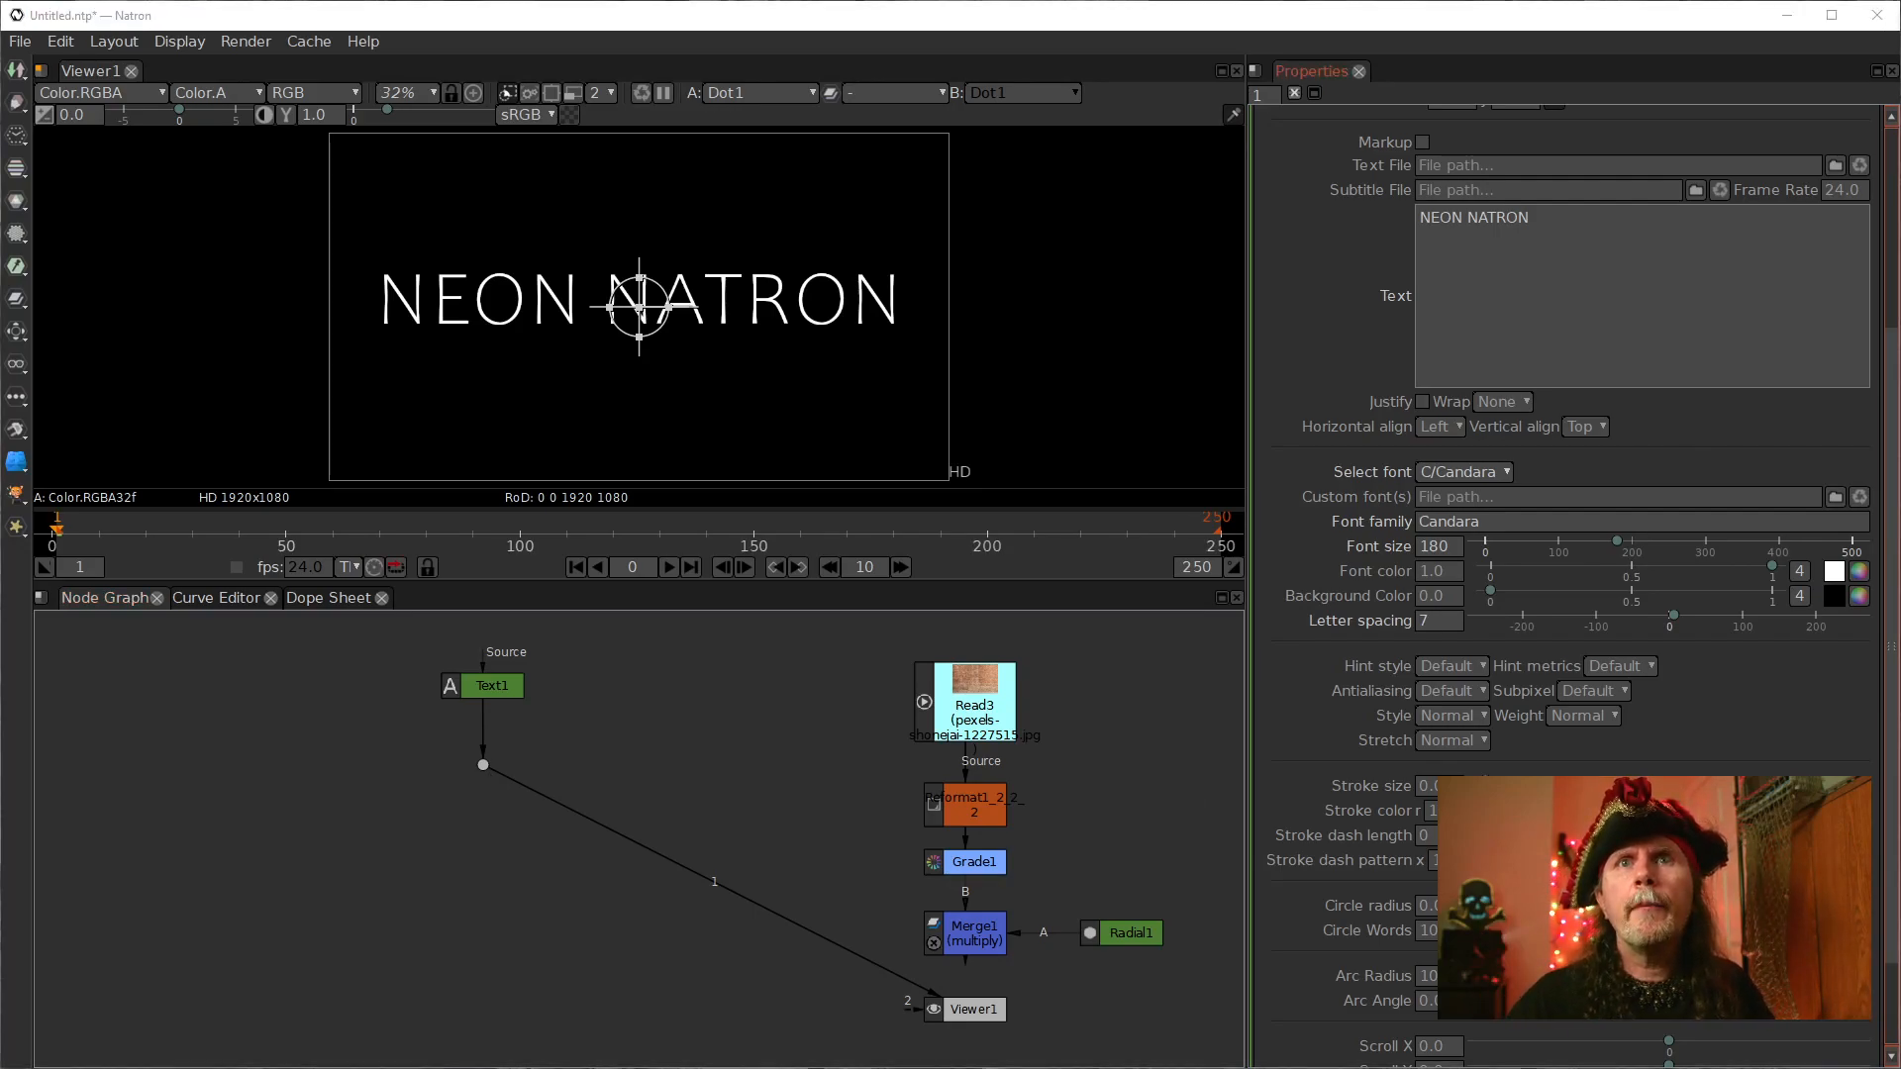
Step: Create an unconnected Add node and place it to the right of the Text node's Dot
left_click(648, 721)
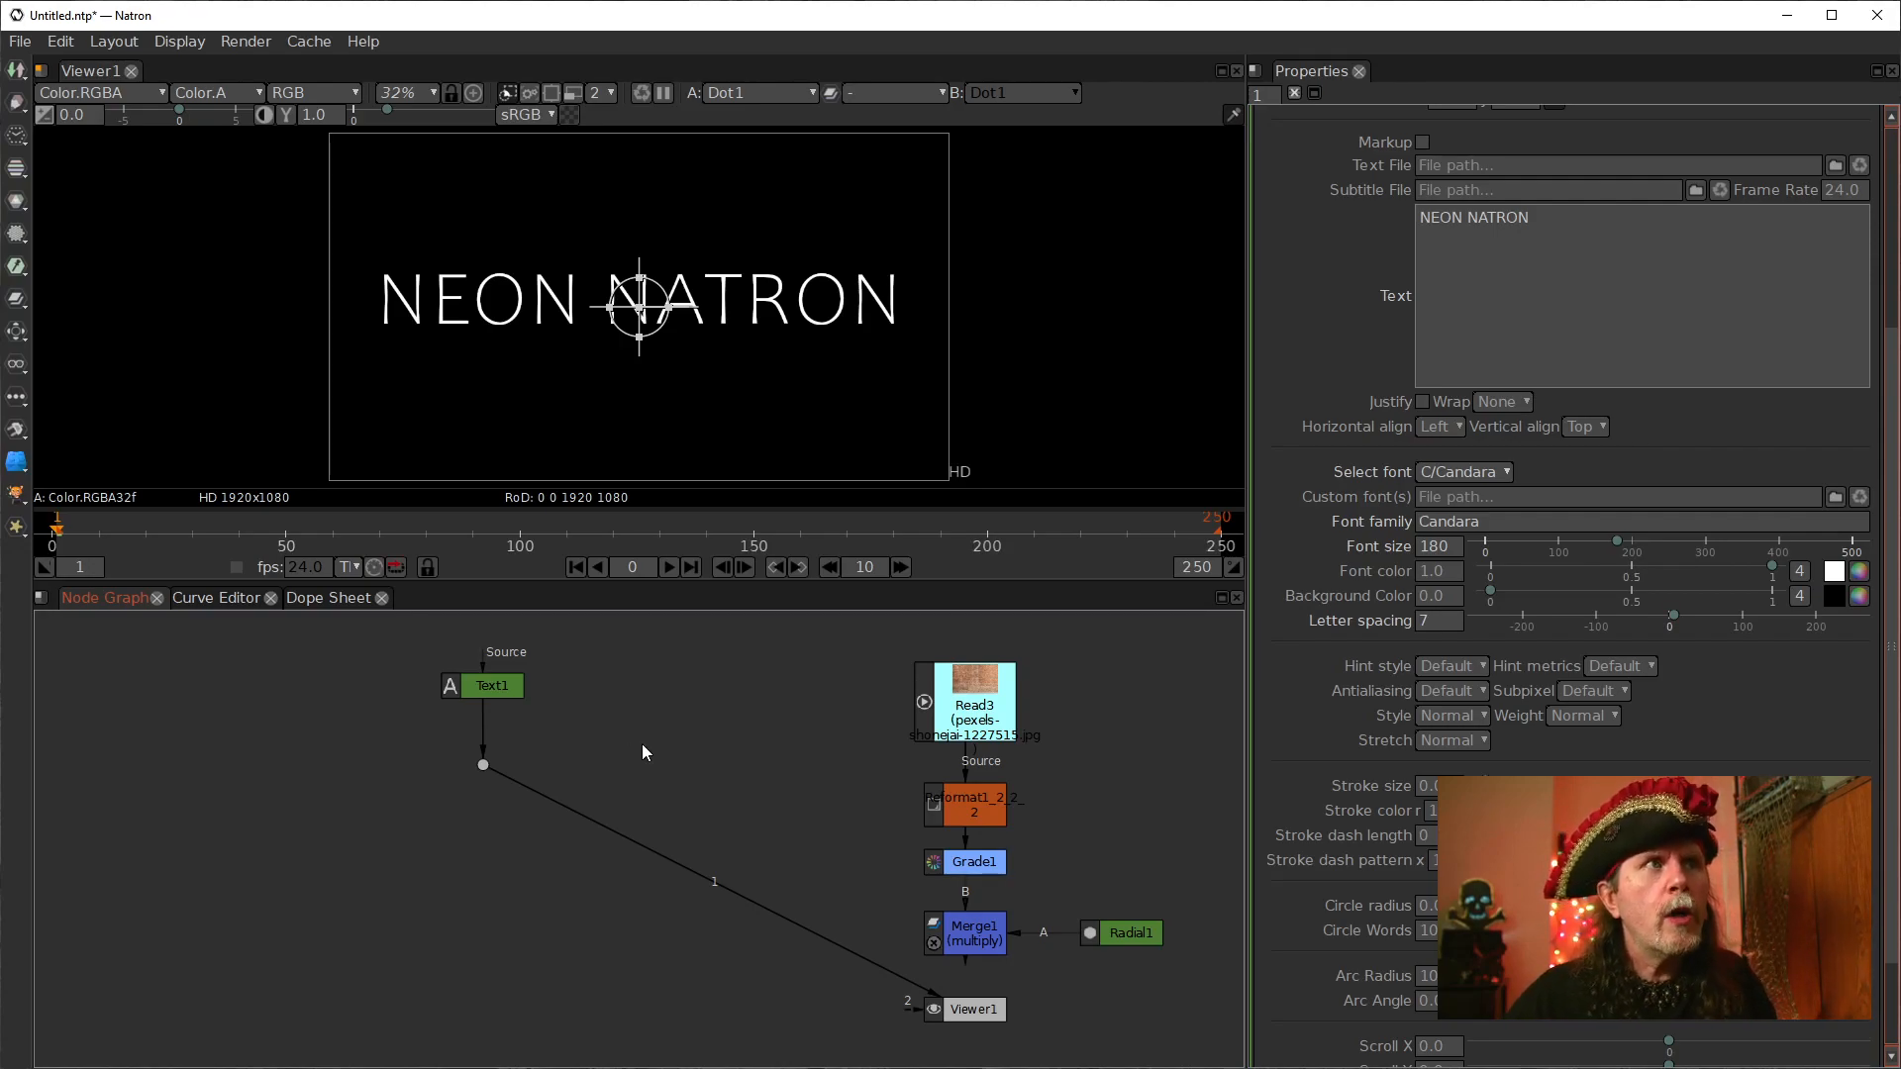
key("Tab")
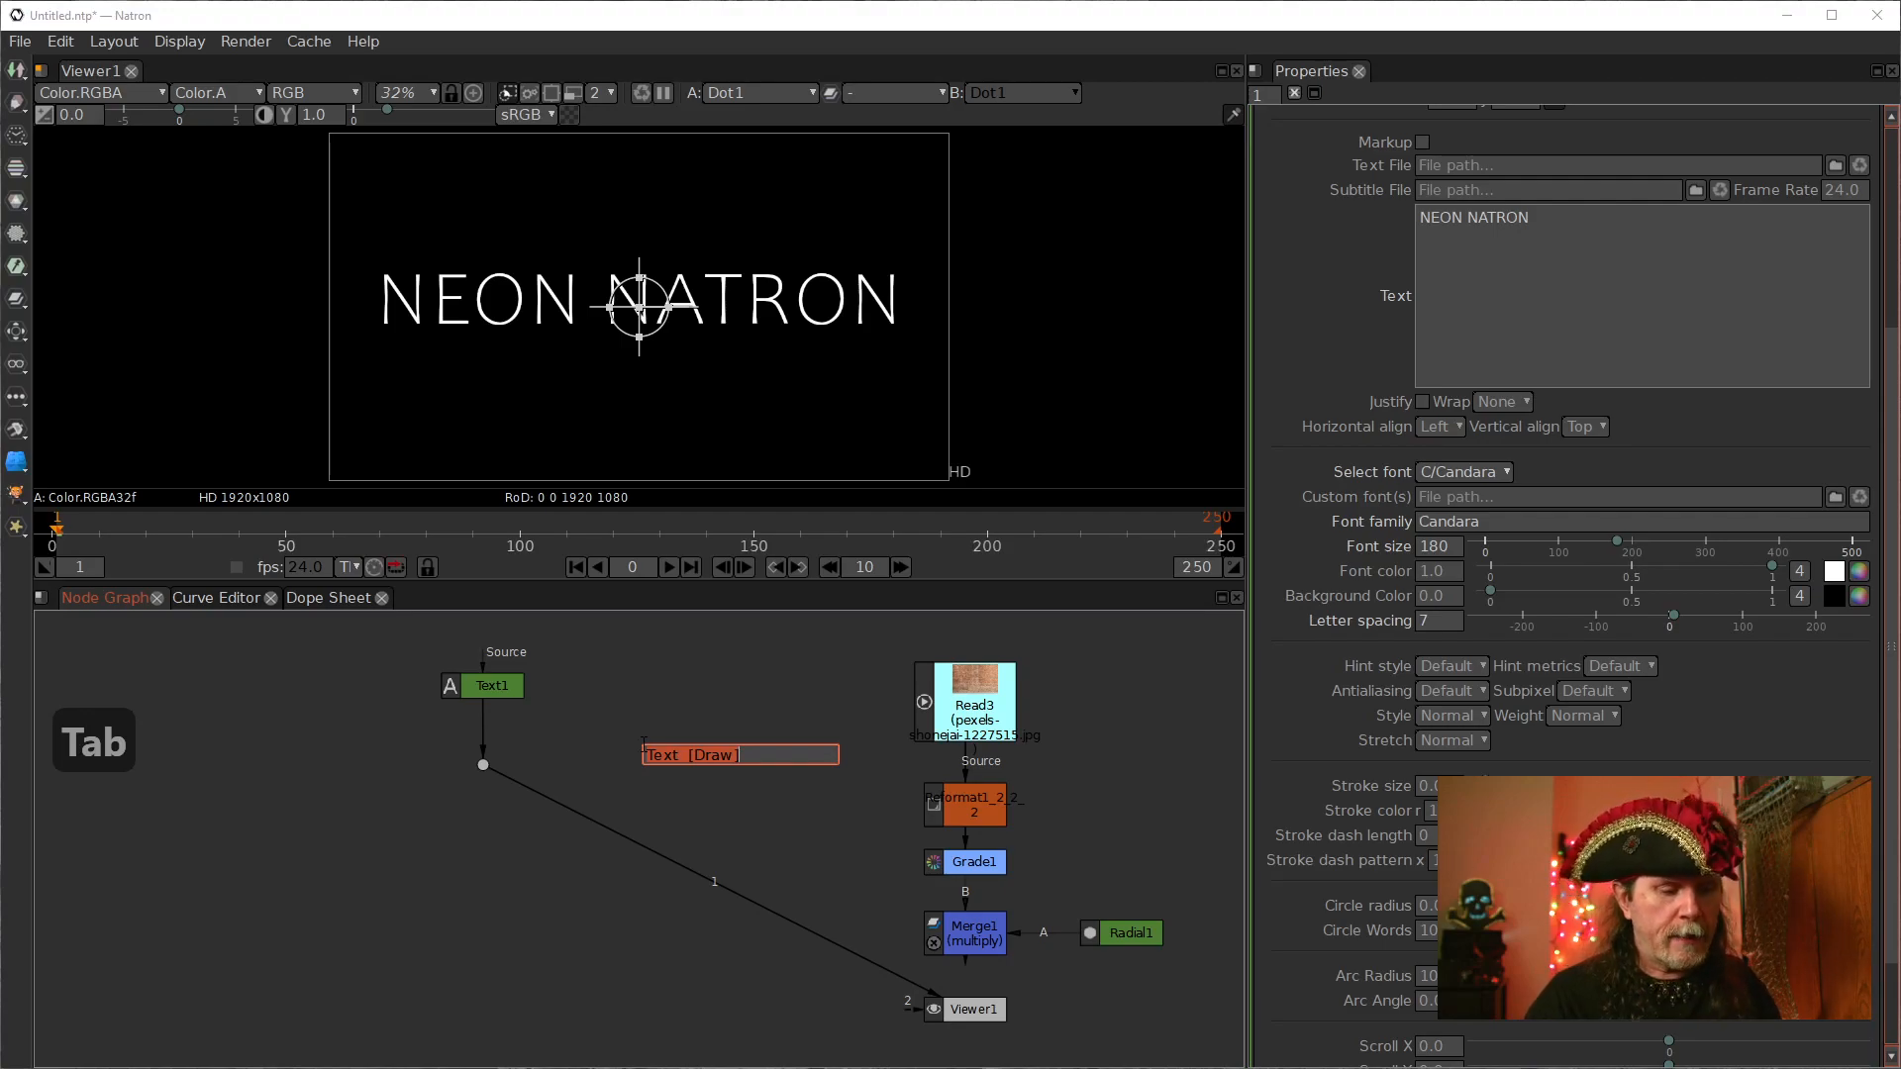
type("add")
key("Down")
key("Down")
key("Return")
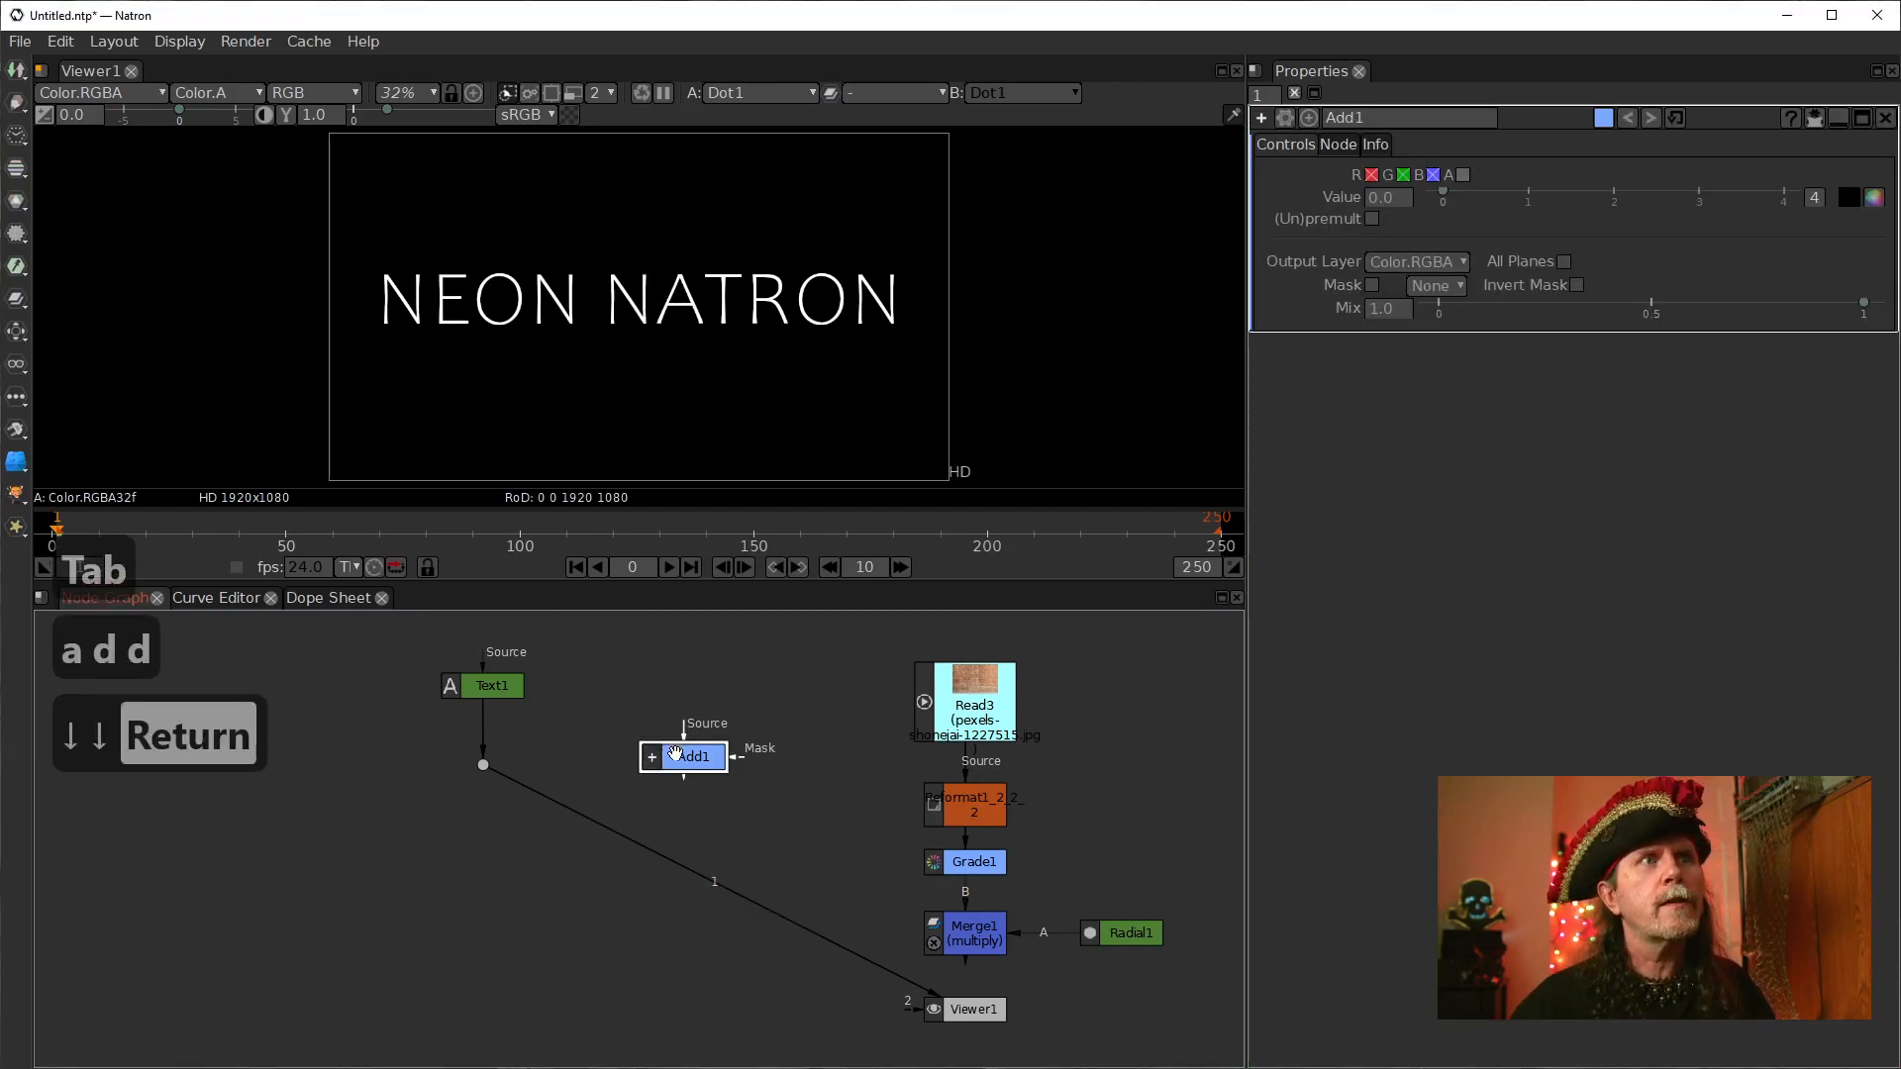
left_click_drag(660, 758, 647, 748)
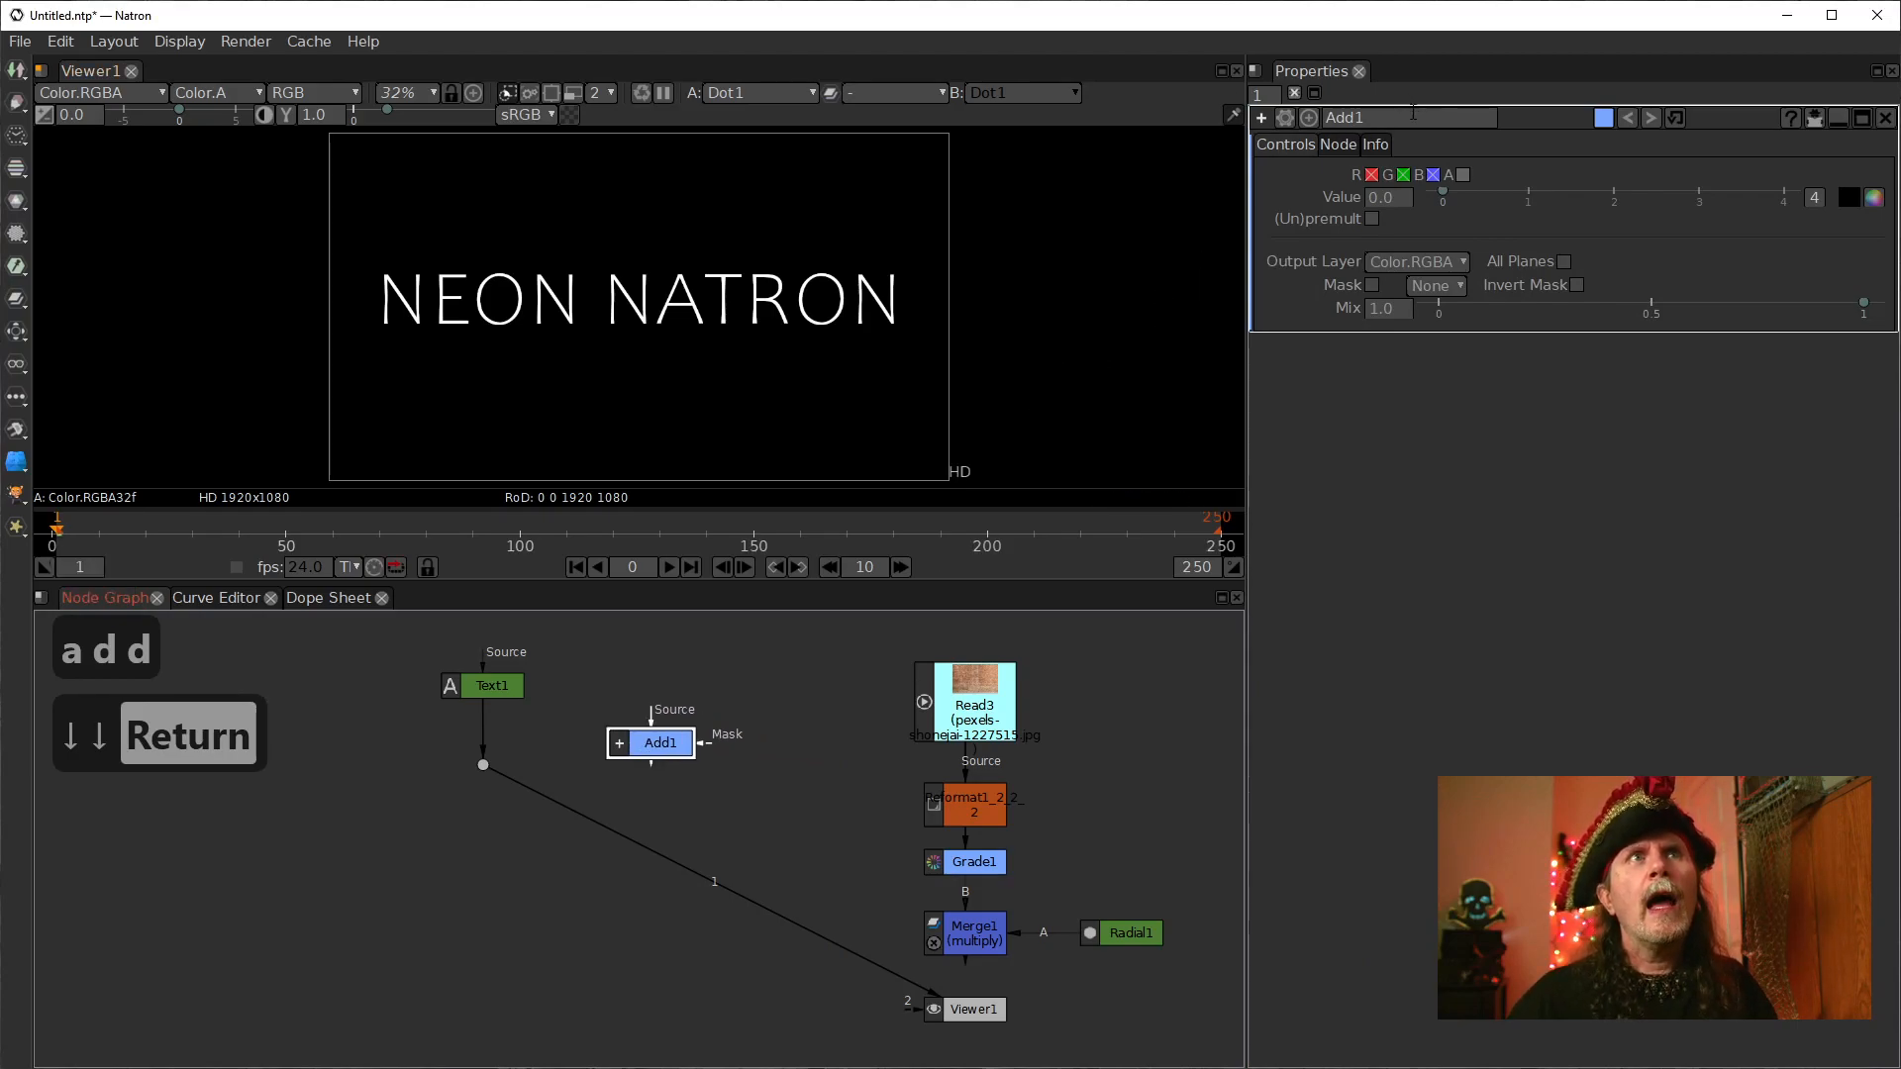
Step: Rename the Add node as TubeWidth1 and nudge it slightly closer to the Text node's Dot
double_click(1357, 118)
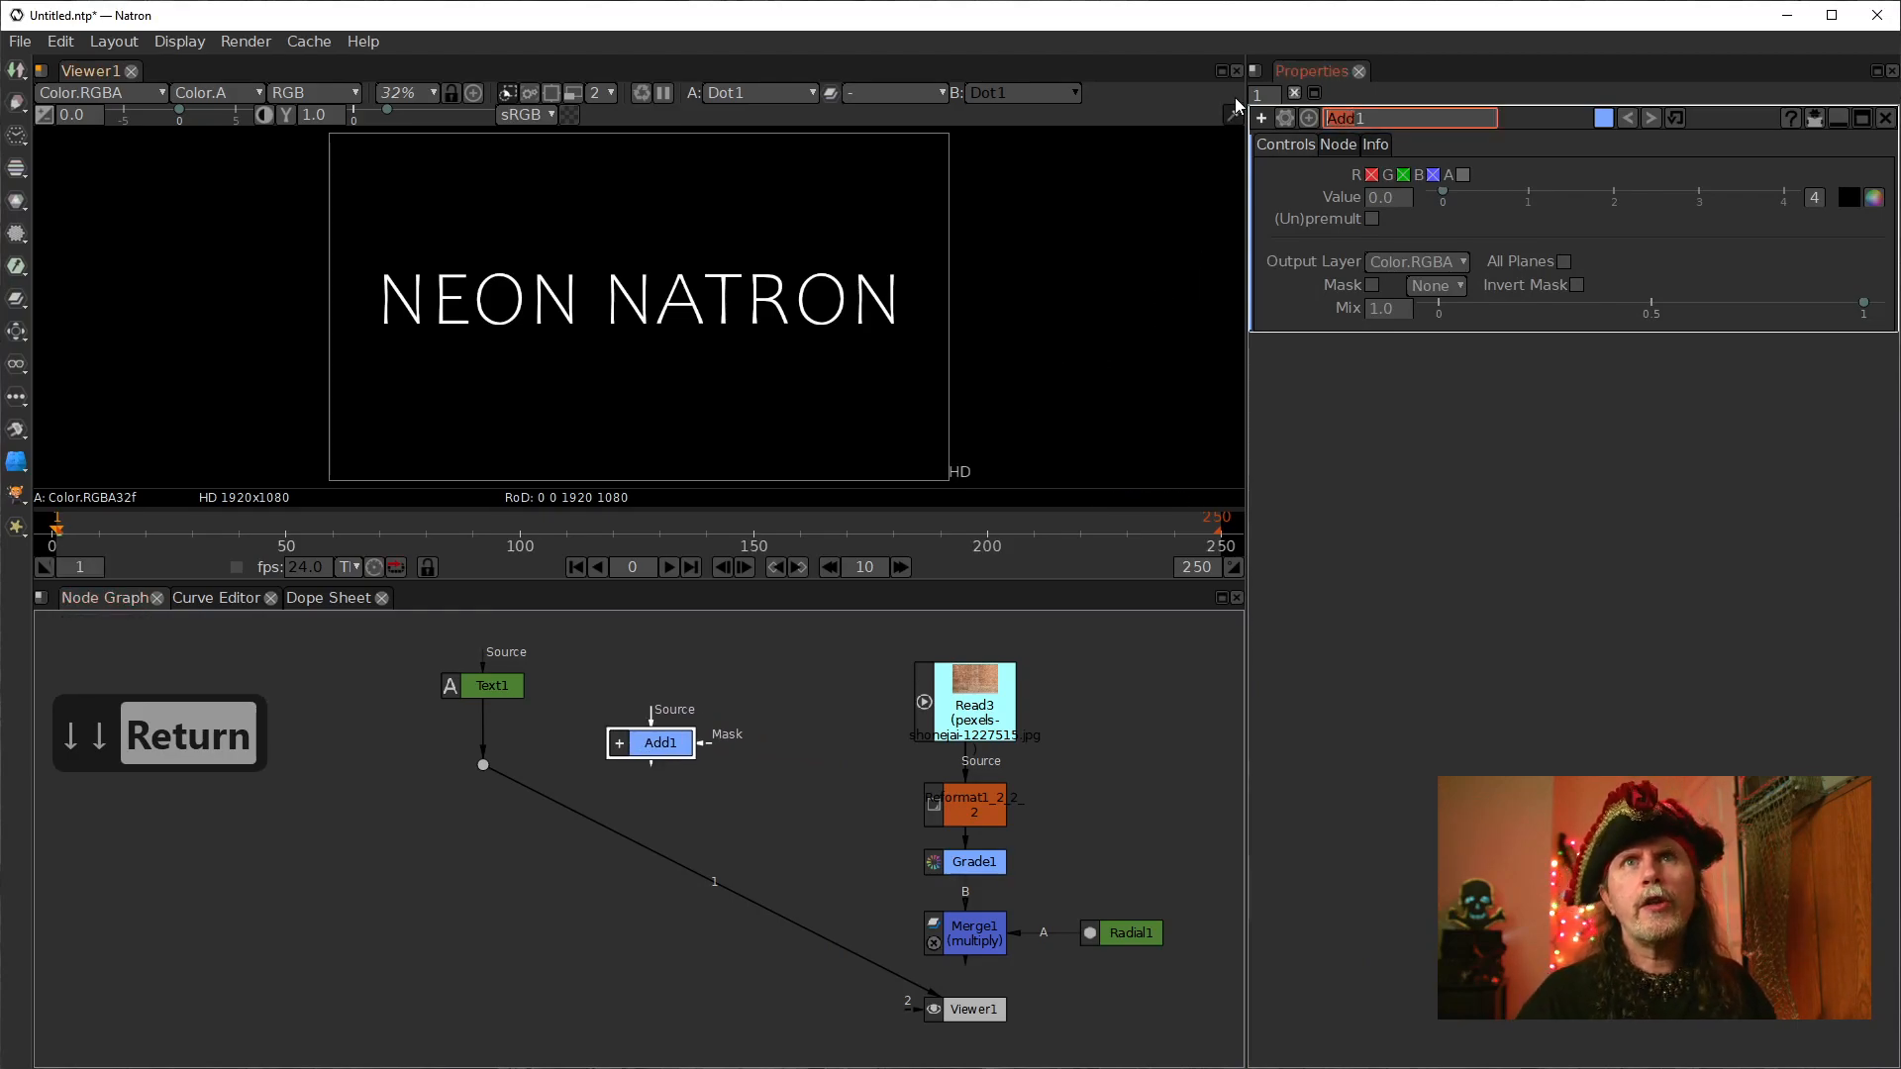
type("T")
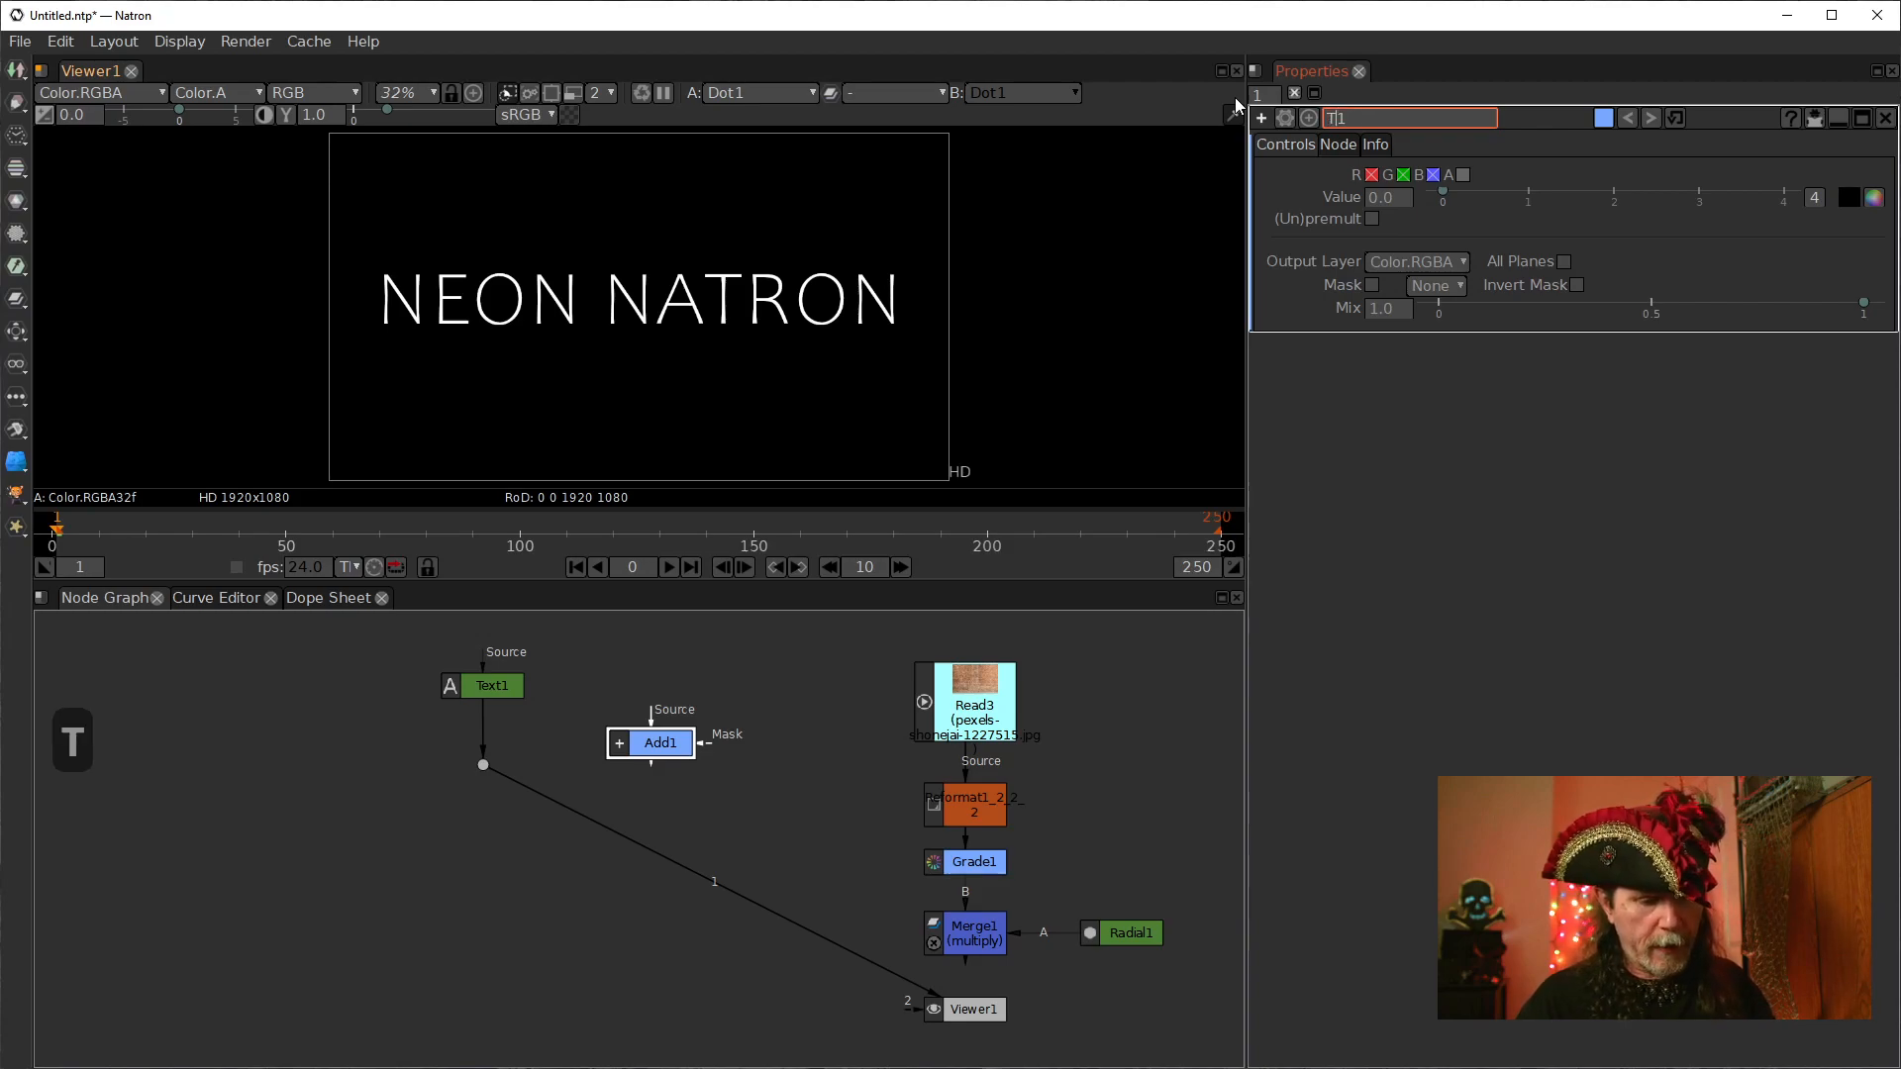
type("ubeWid")
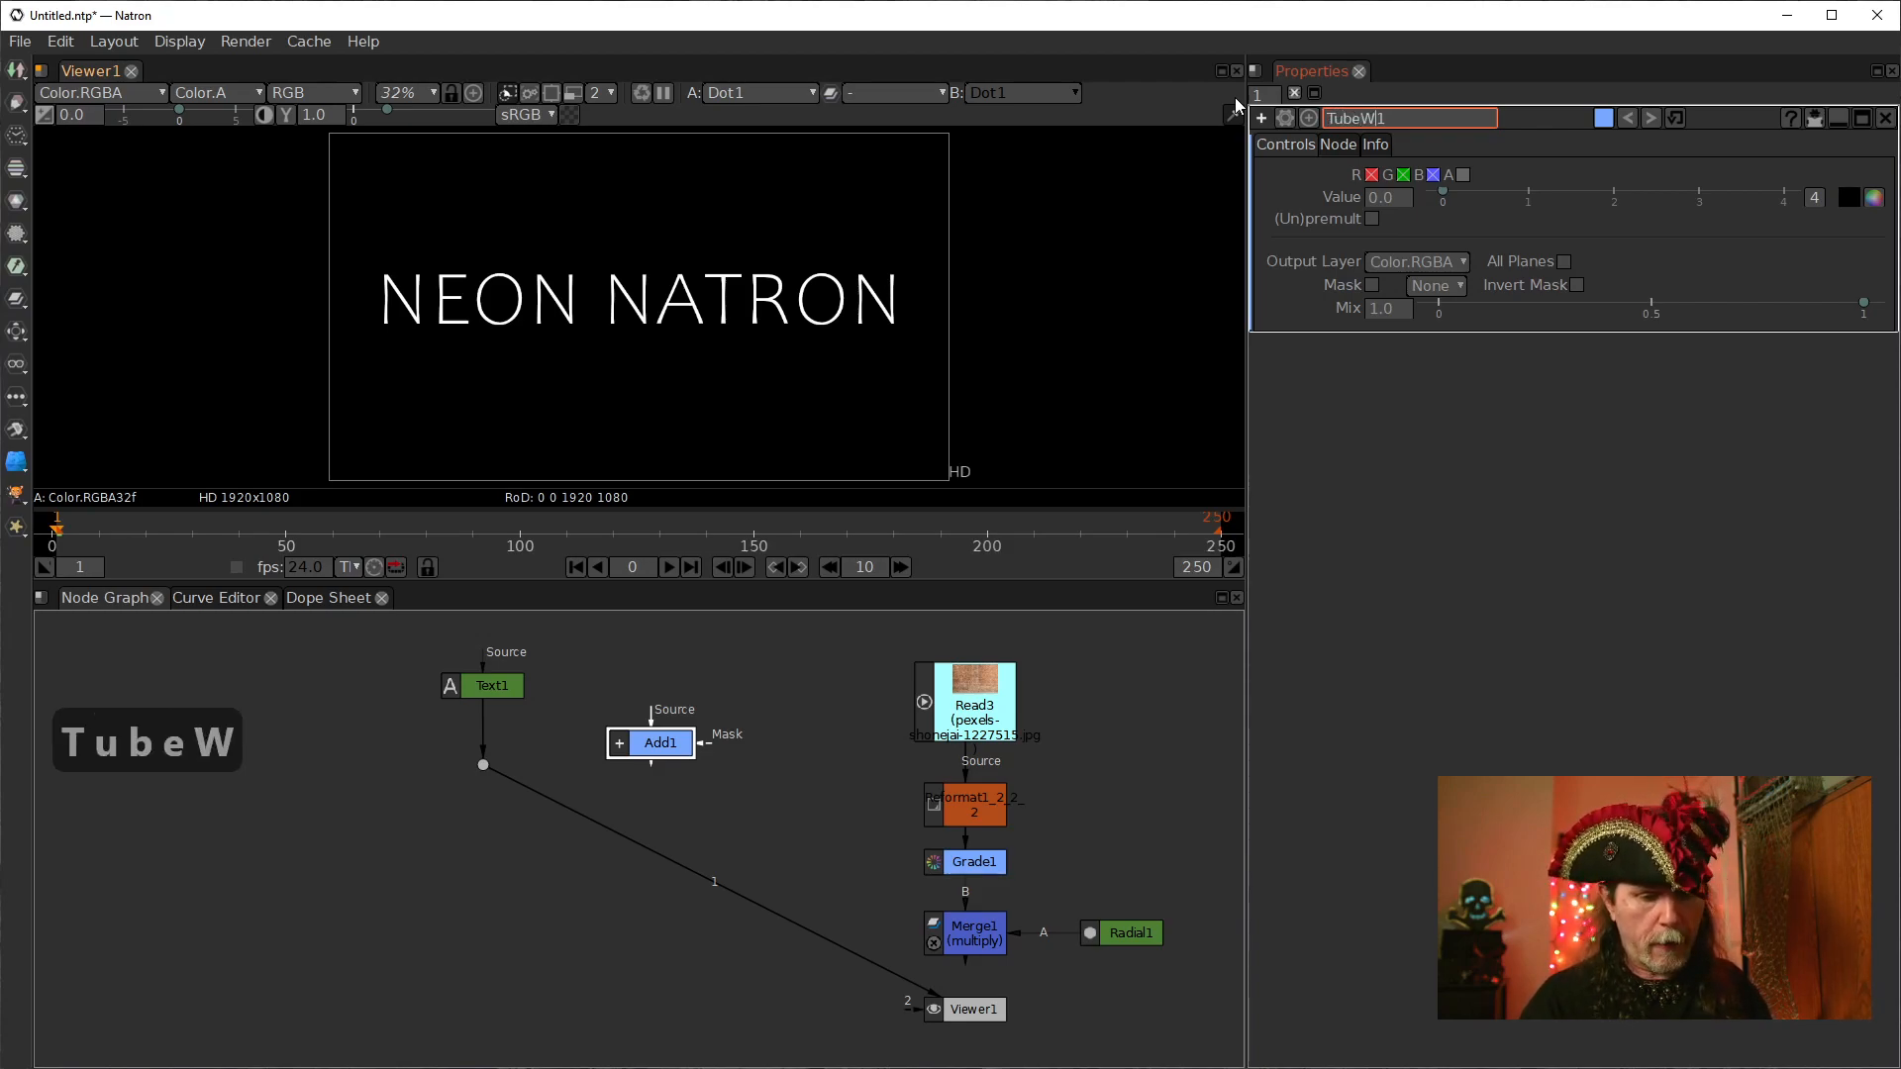
type("th")
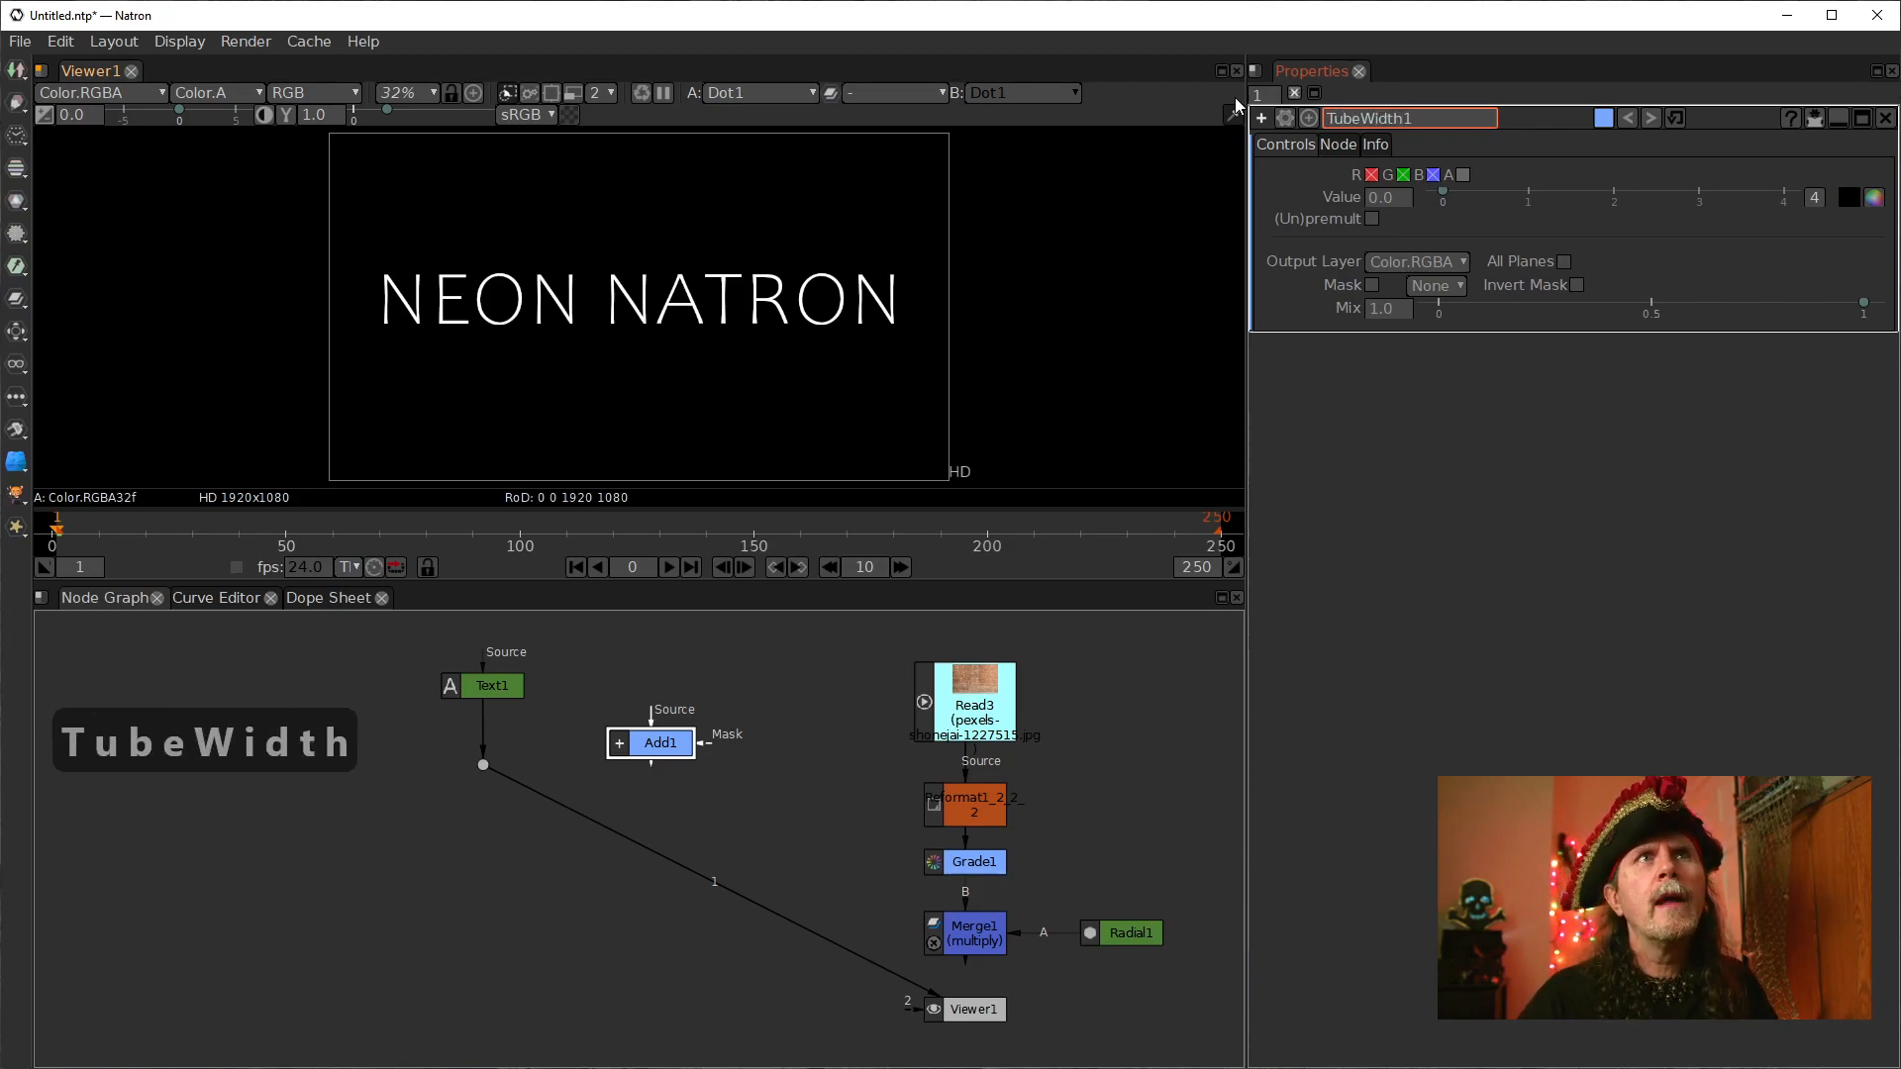
left_click(810, 820)
left_click_drag(628, 743, 618, 741)
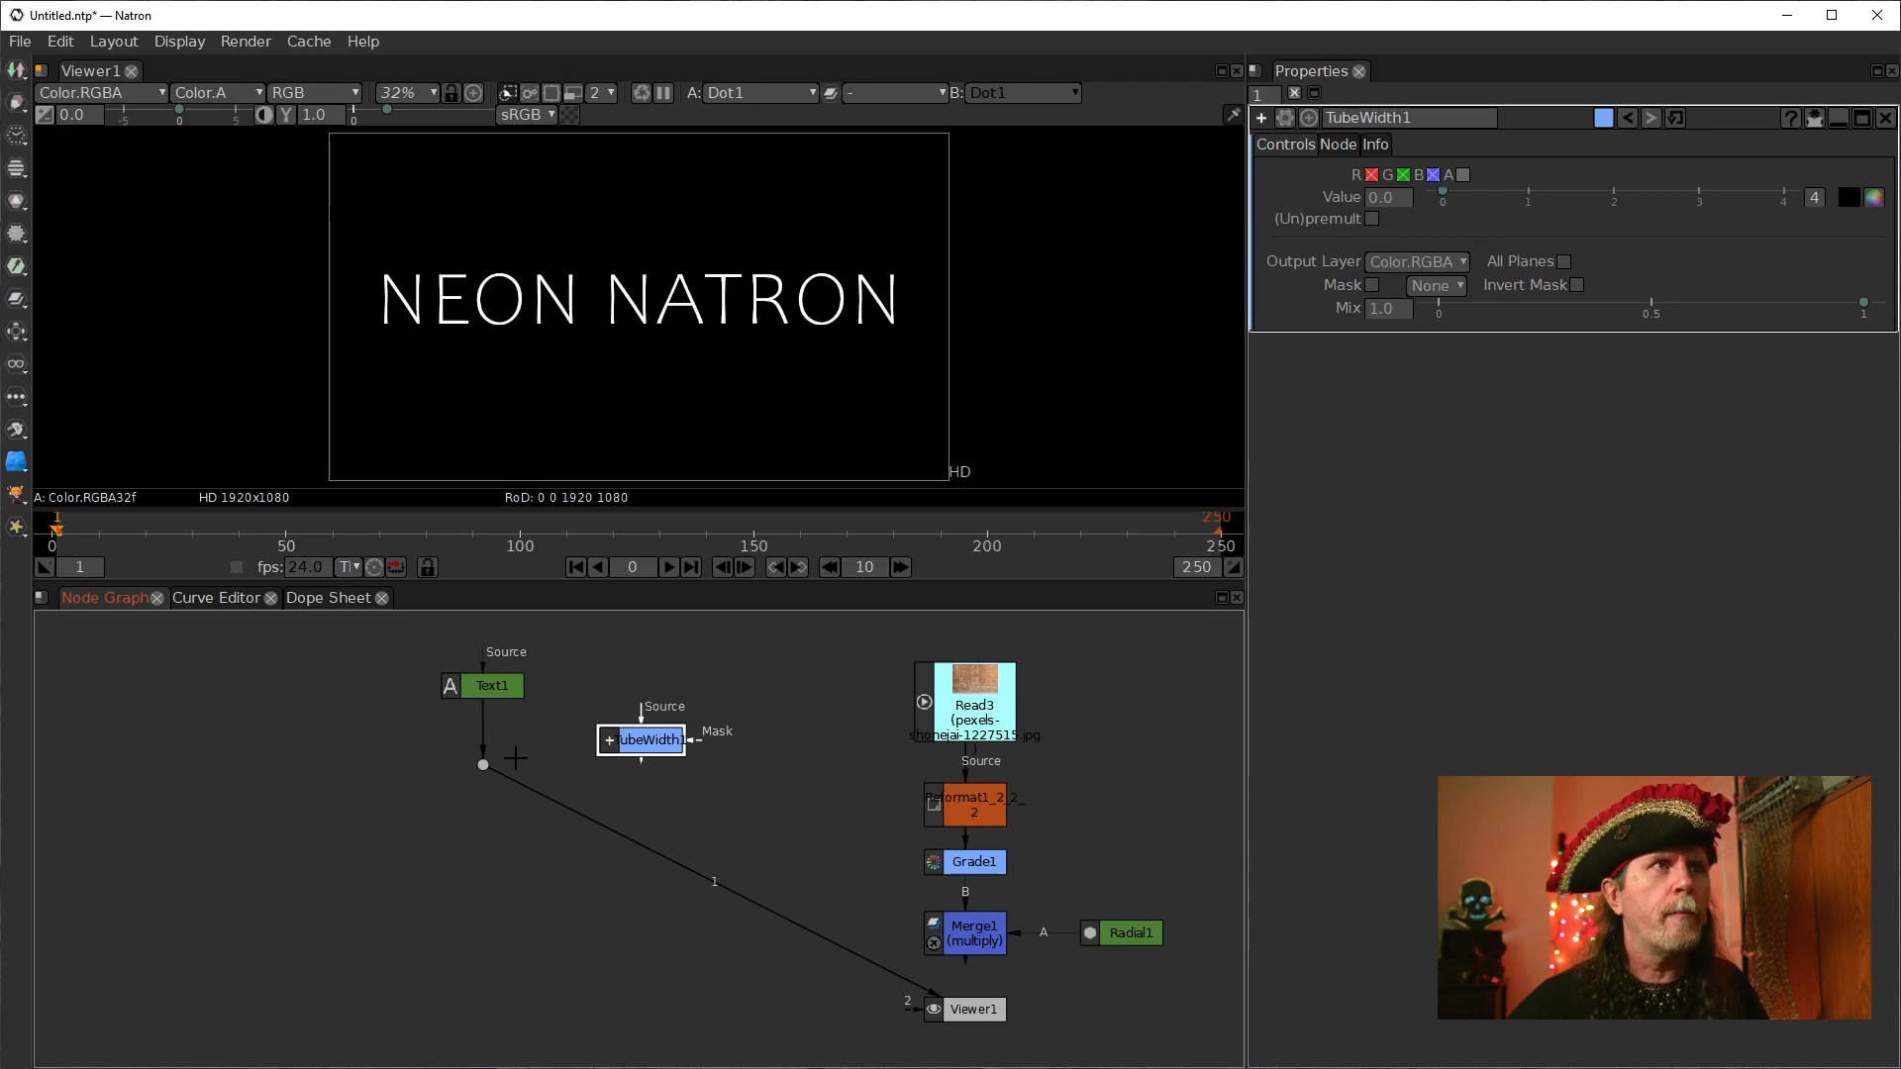
Step: Insert an ErodeSmooth node directly below the Text node's Dot, ahead of the Viewer
left_click(483, 761)
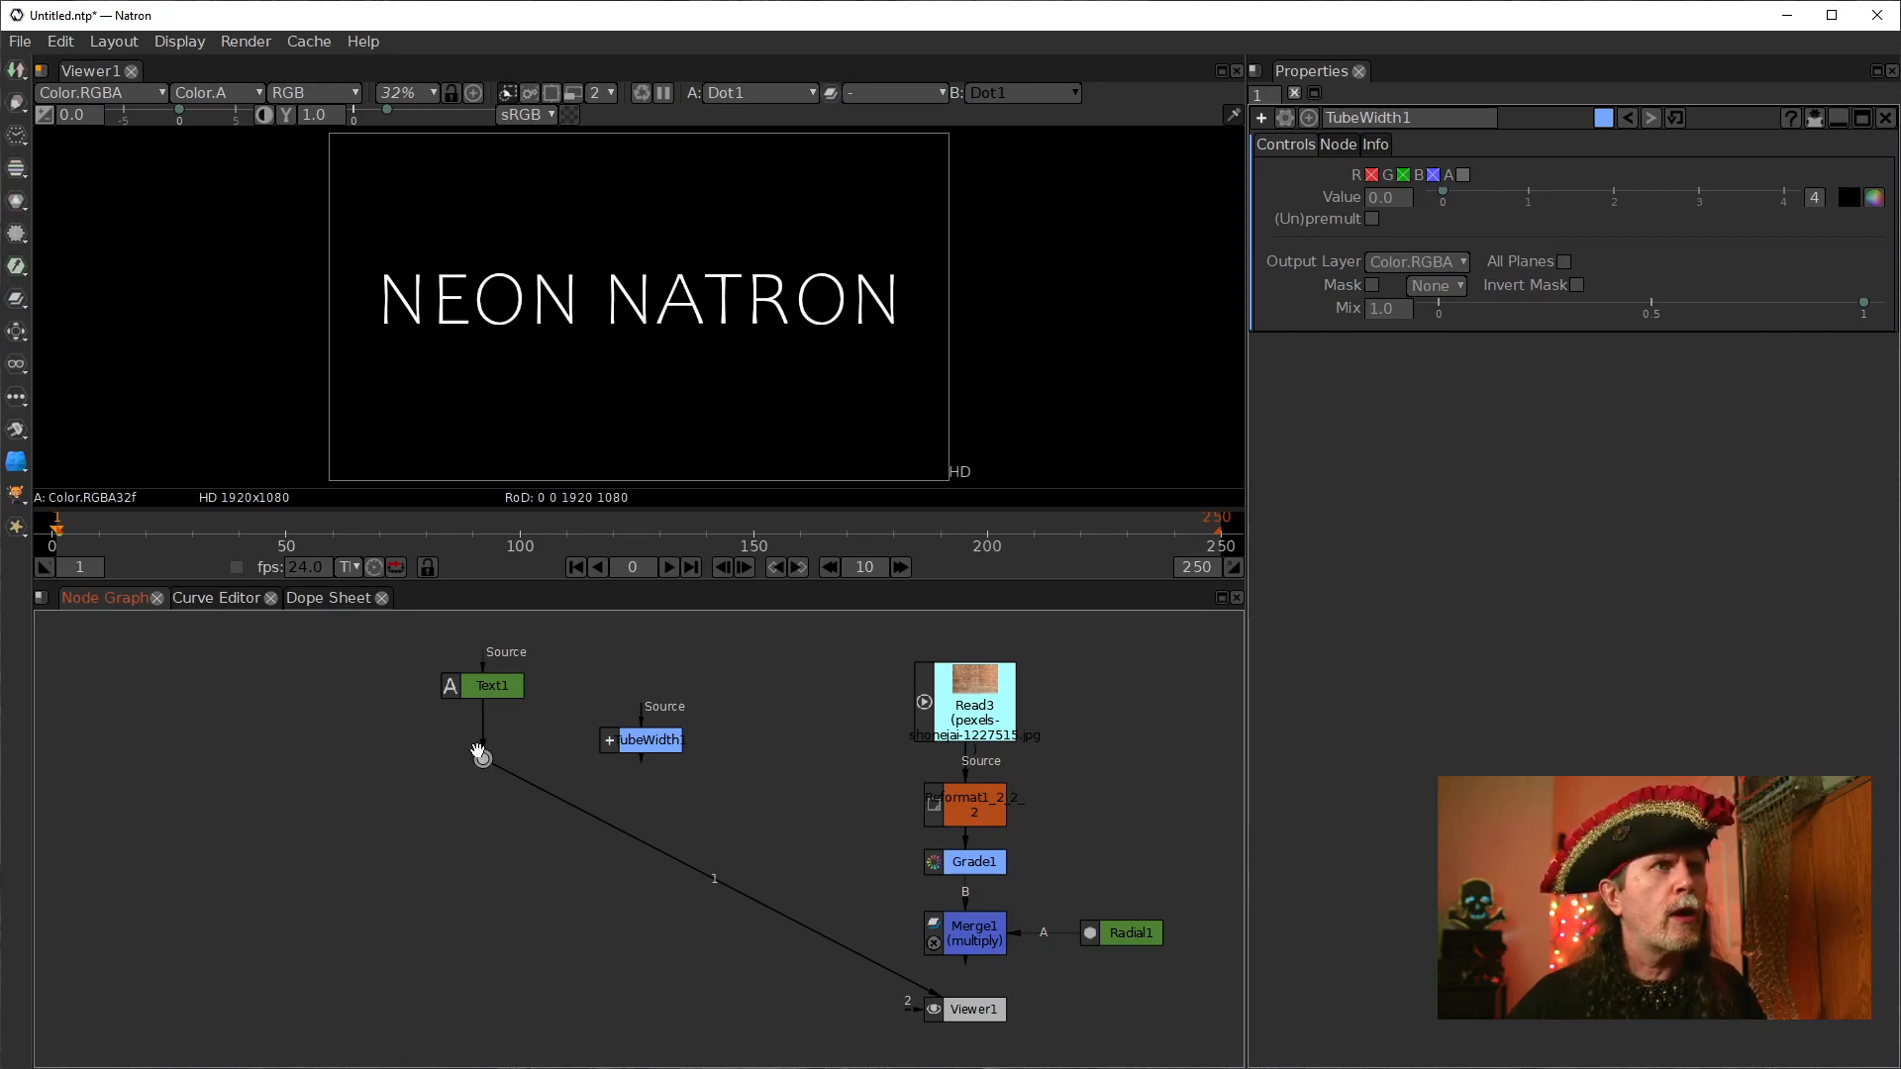
key("Tab")
type("er")
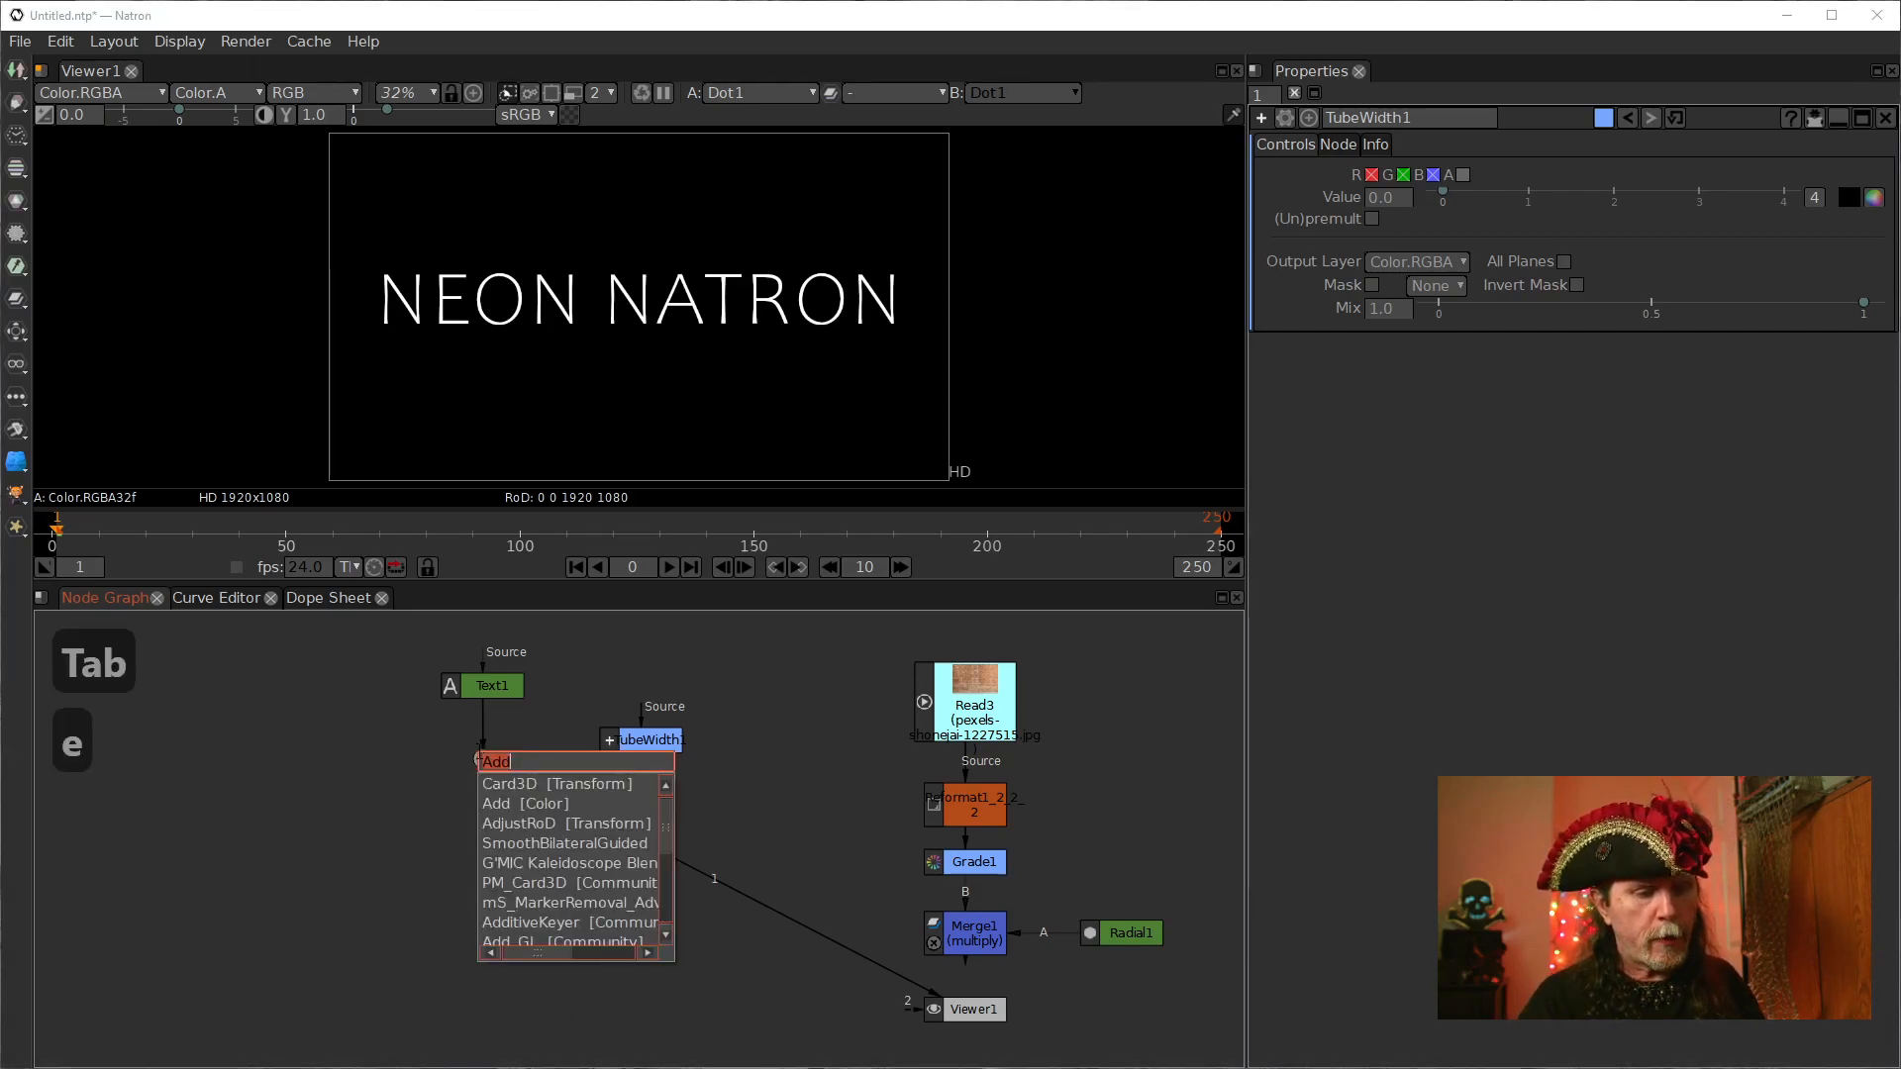
type("d")
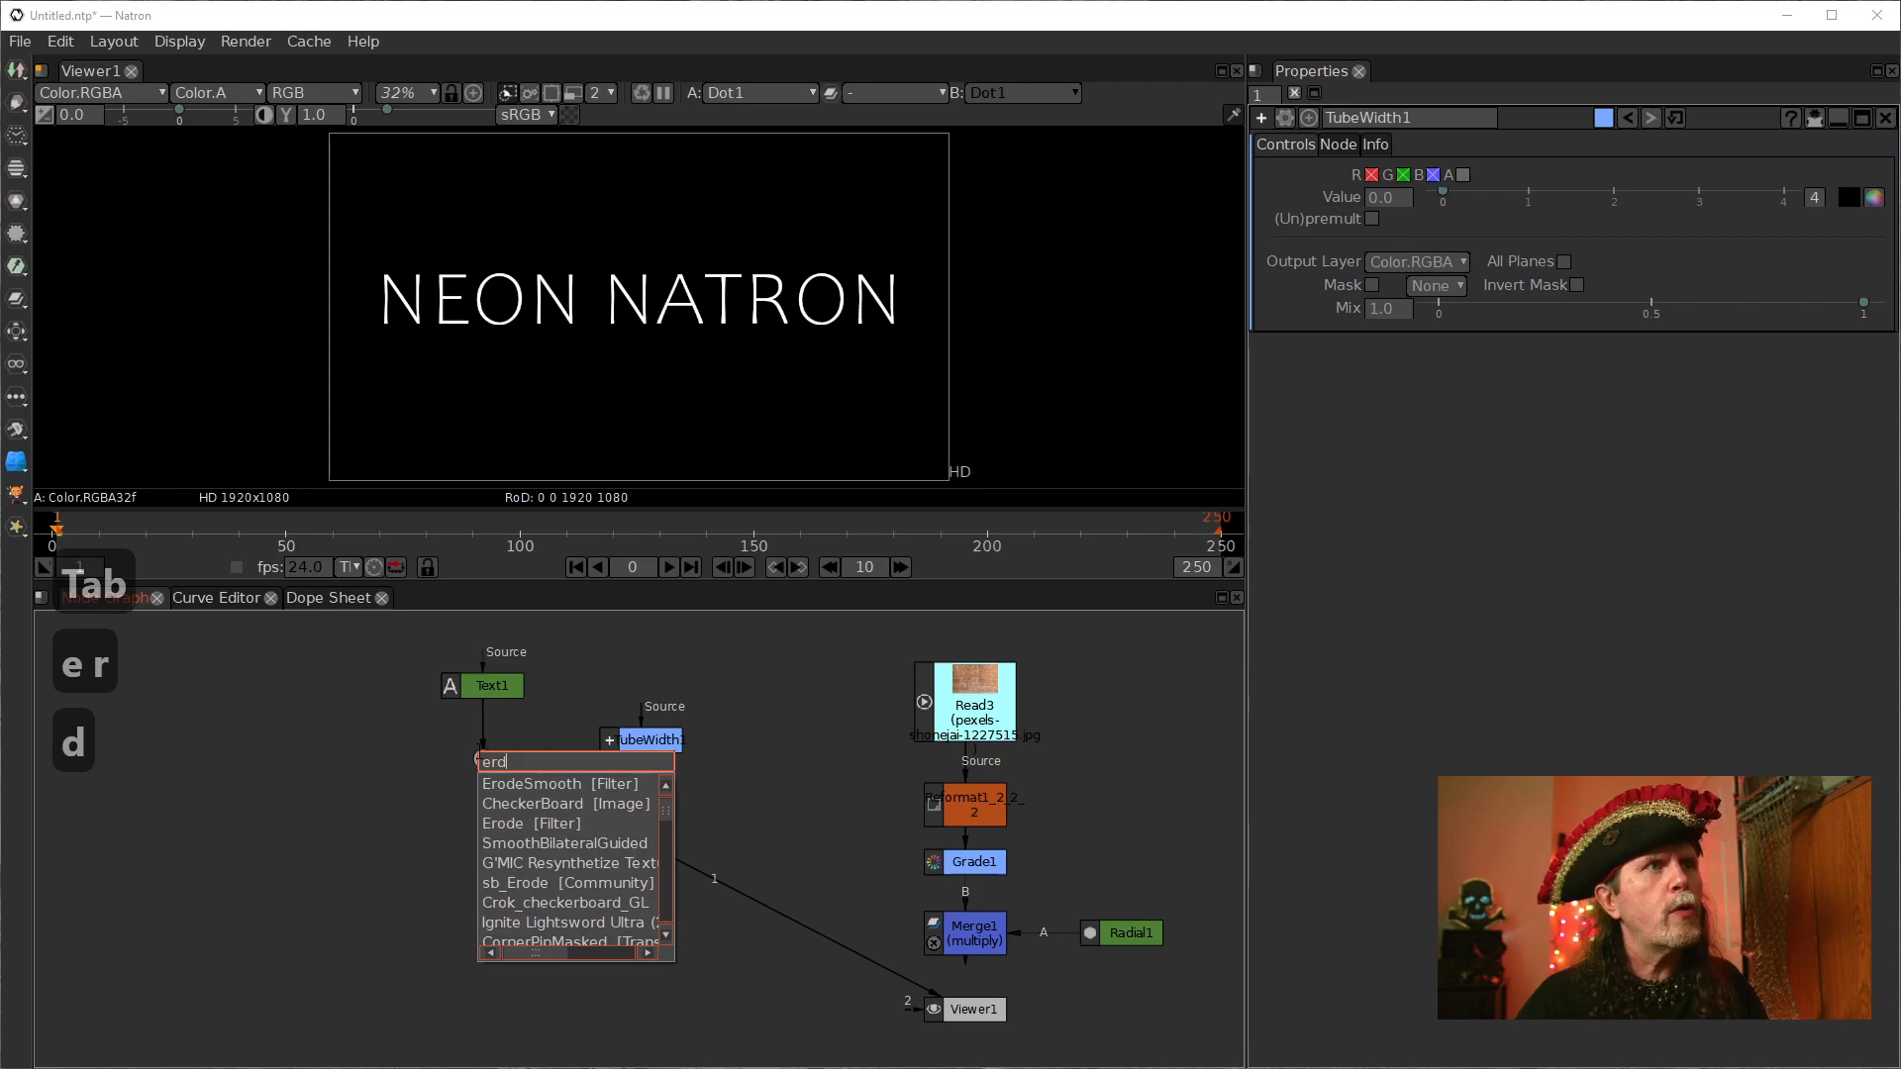
key("Down")
key("Return")
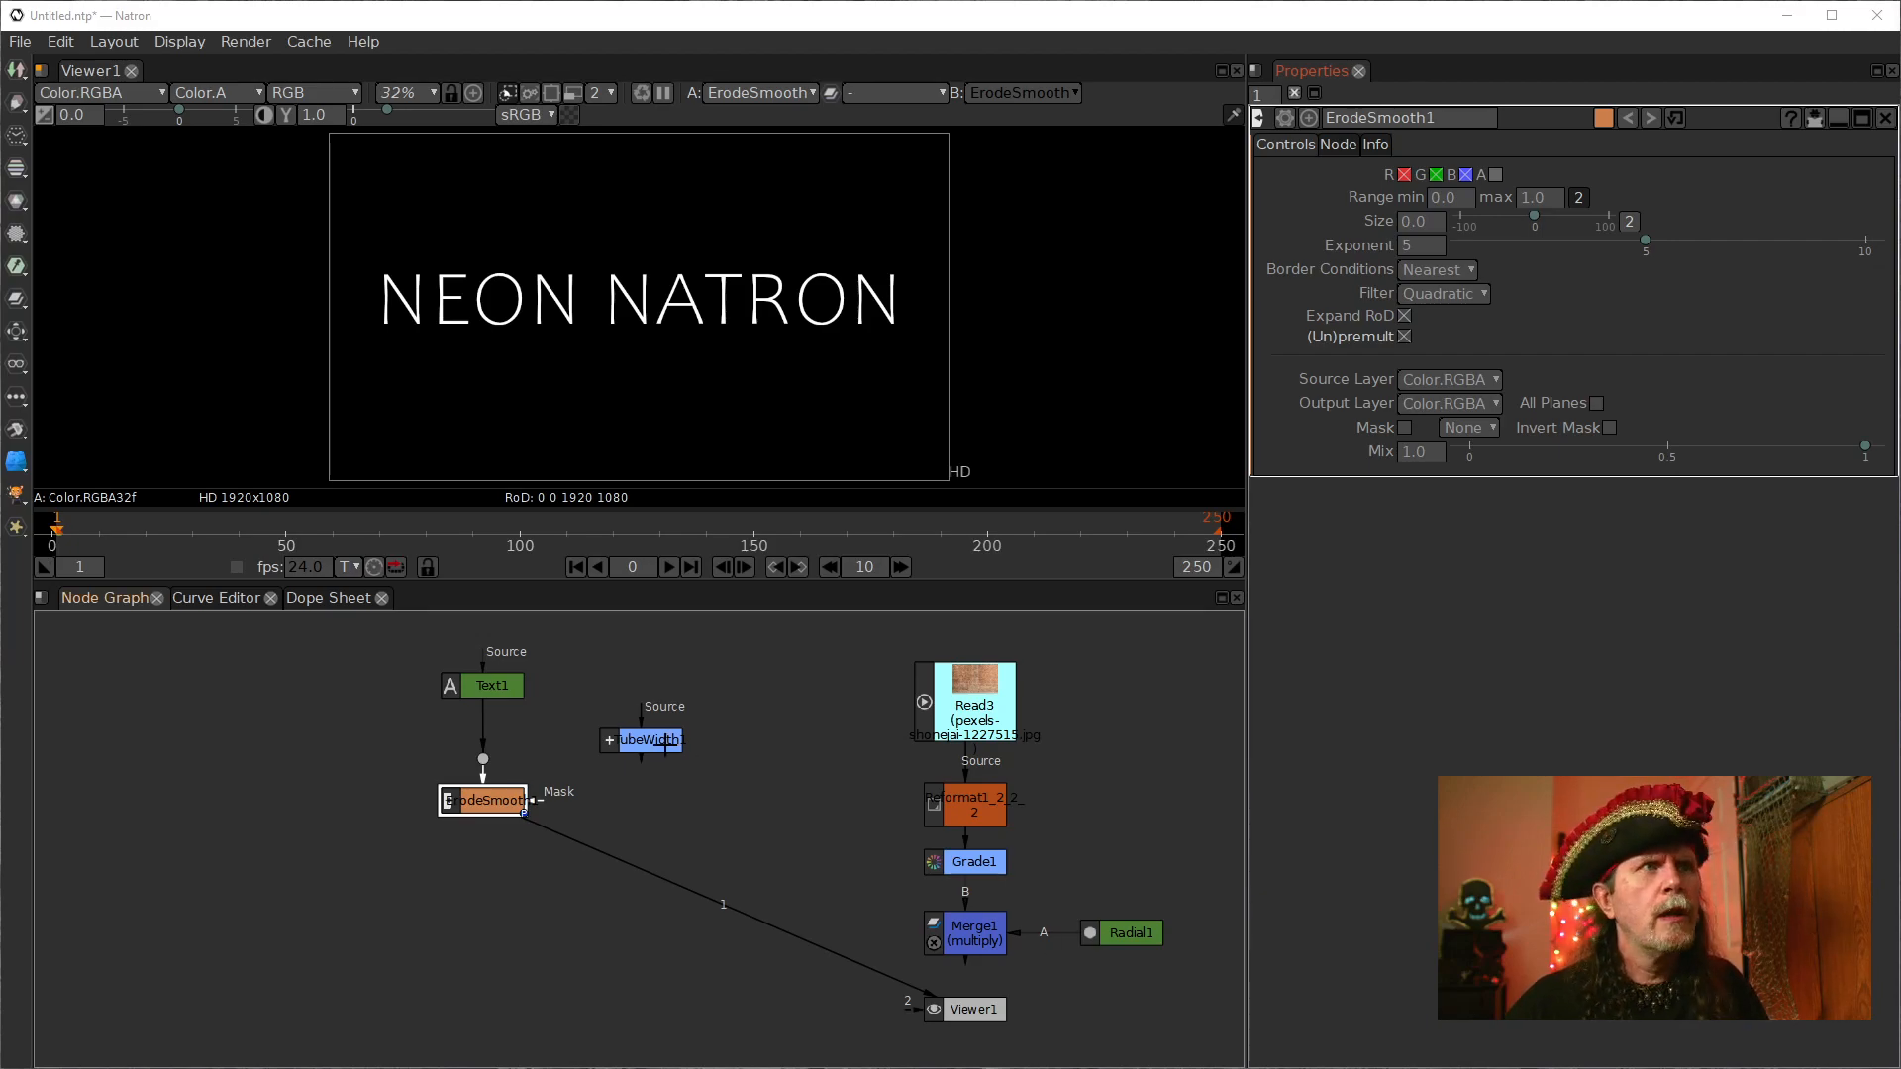
Step: Show TubeWidth1's settings alongside ErodeSmooth1's, then dilate the text with an ErodeSmooth size of -16 and enable its alpha channel
left_click(656, 742)
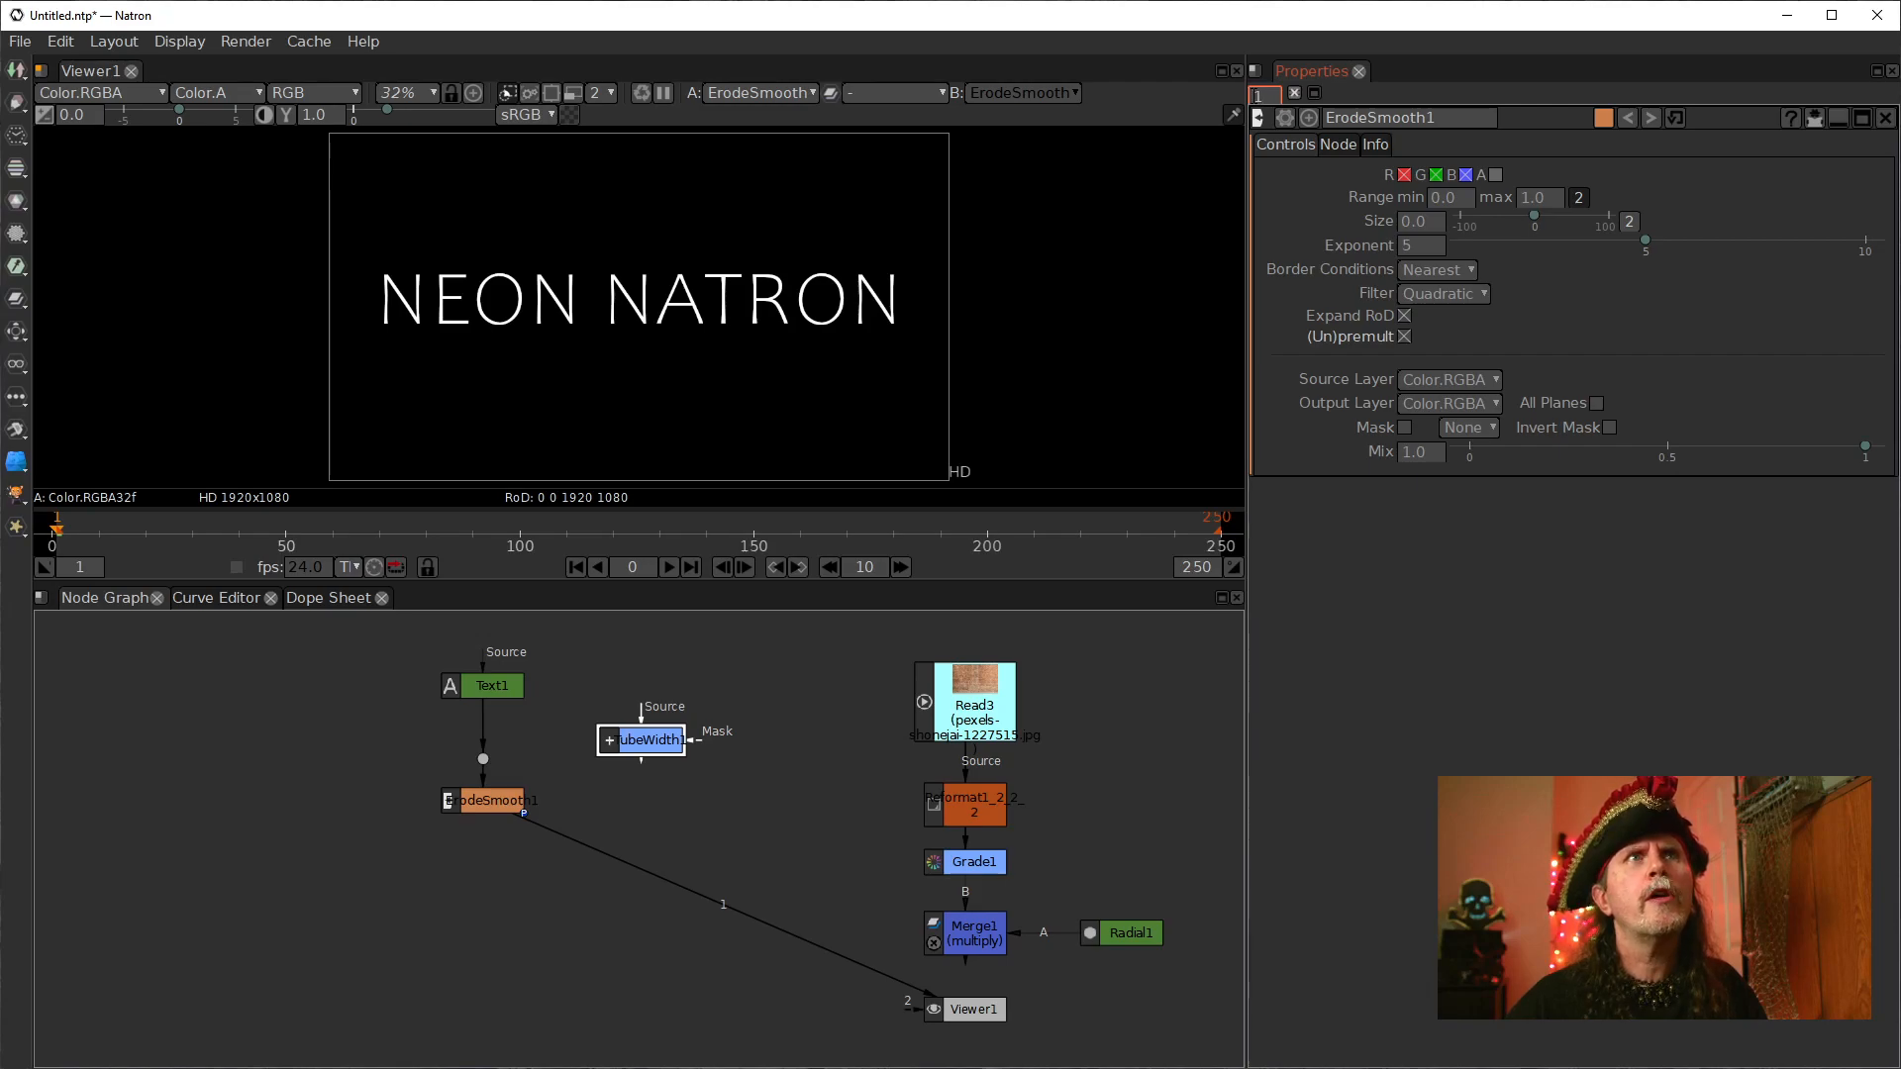
double_click(653, 739)
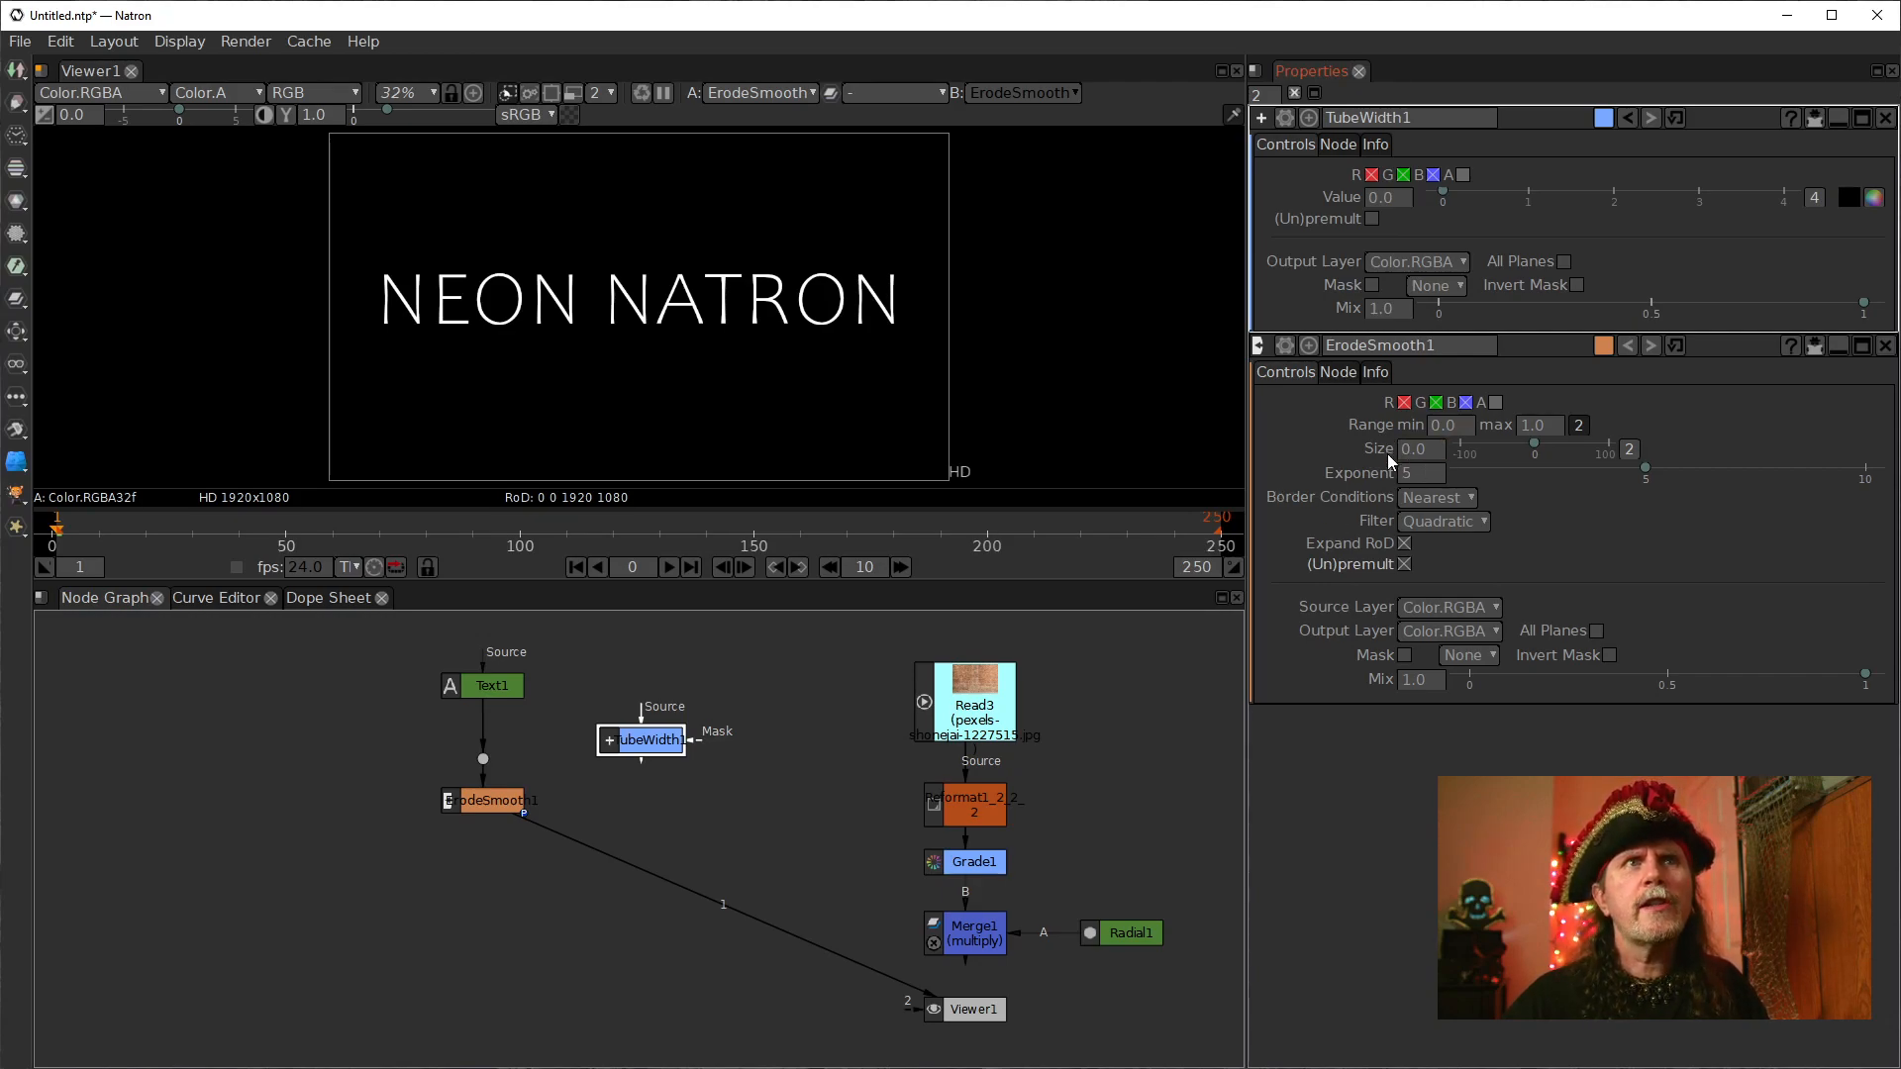
double_click(1411, 450)
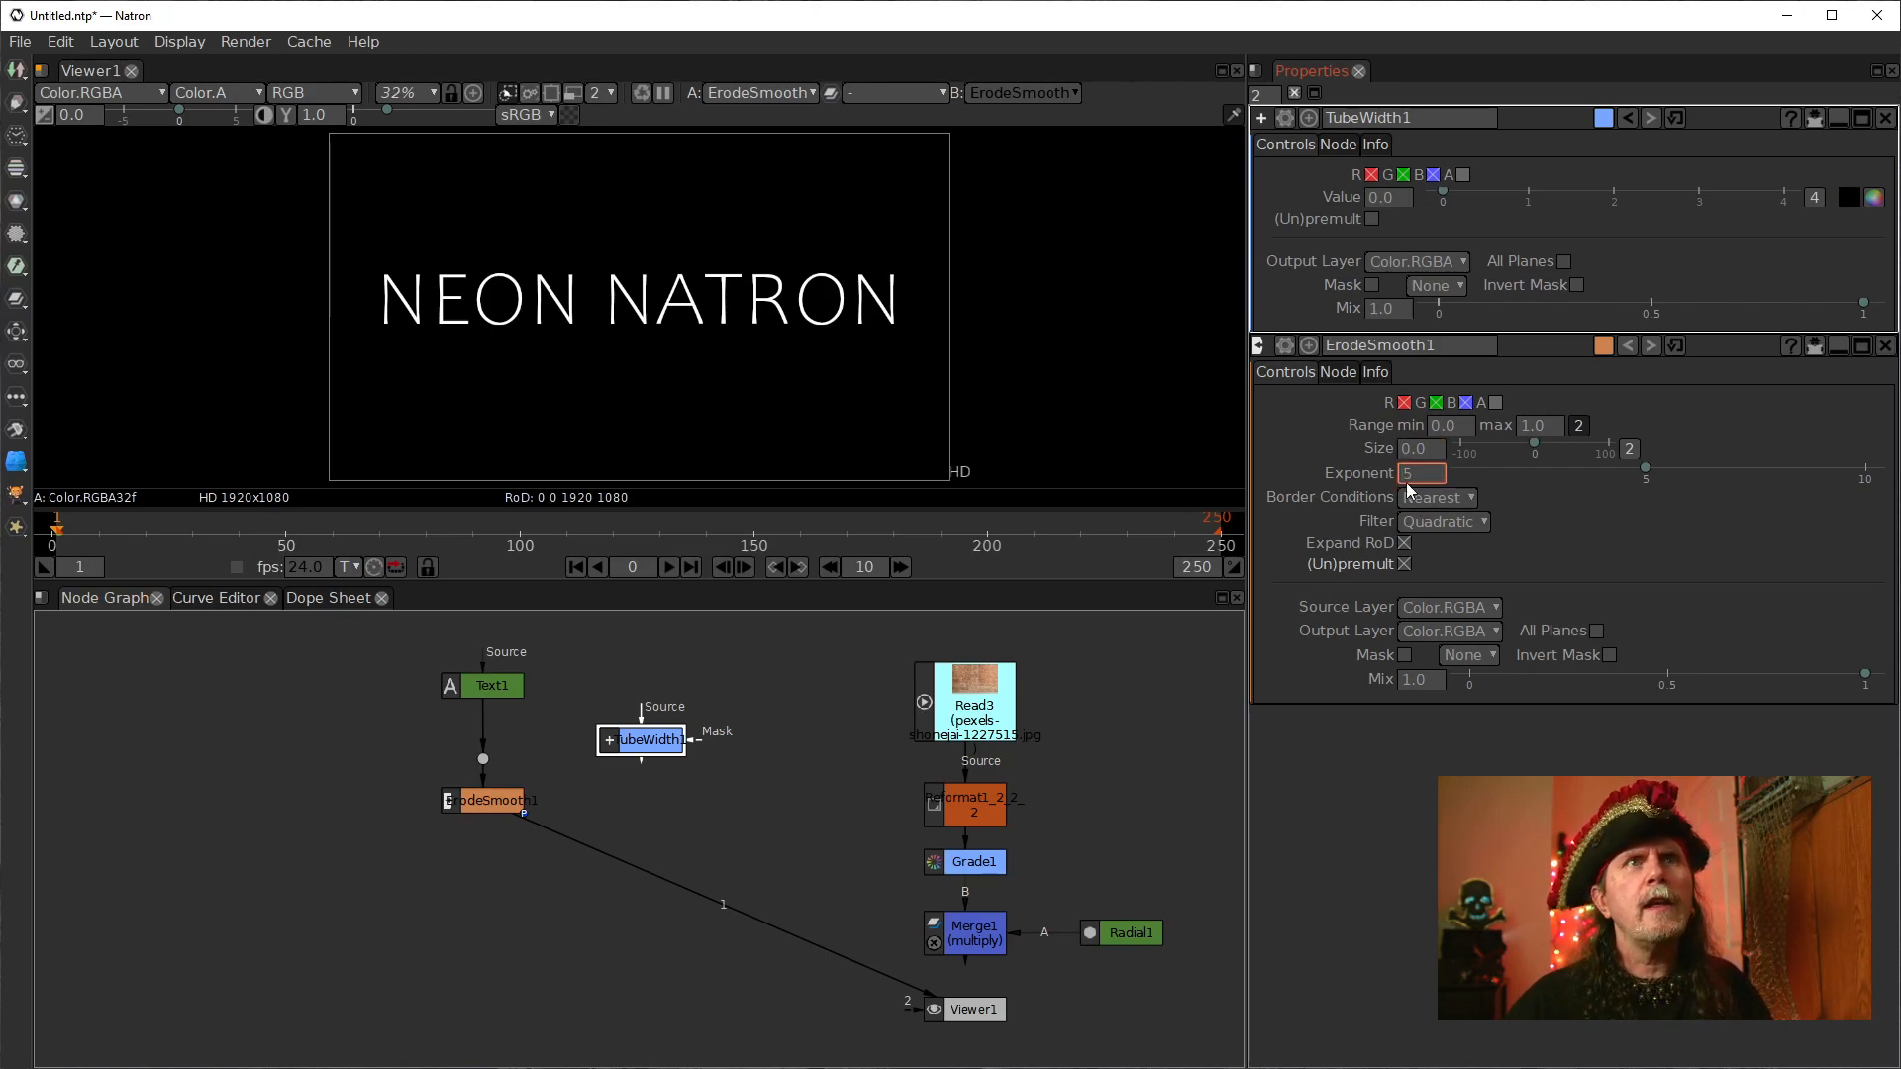
mouse_move(1401, 472)
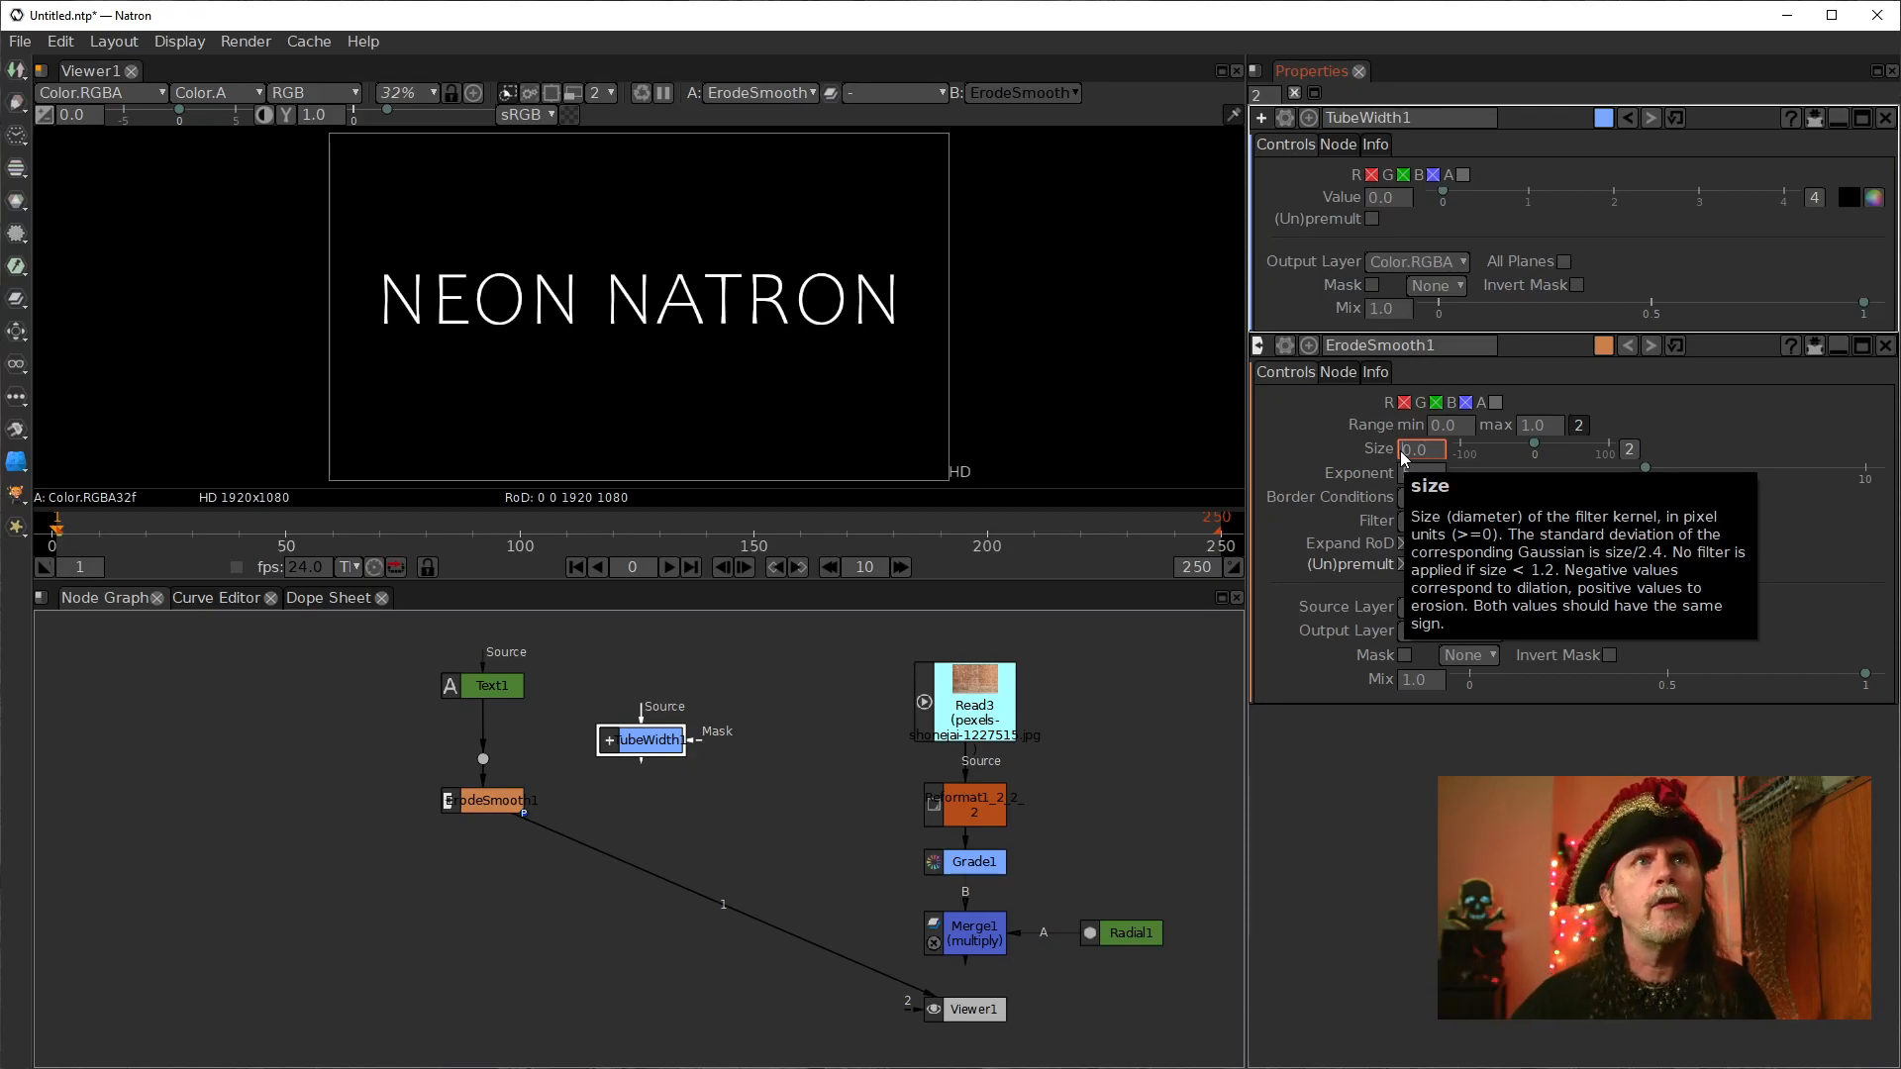
scroll(1404, 451, "down", 3)
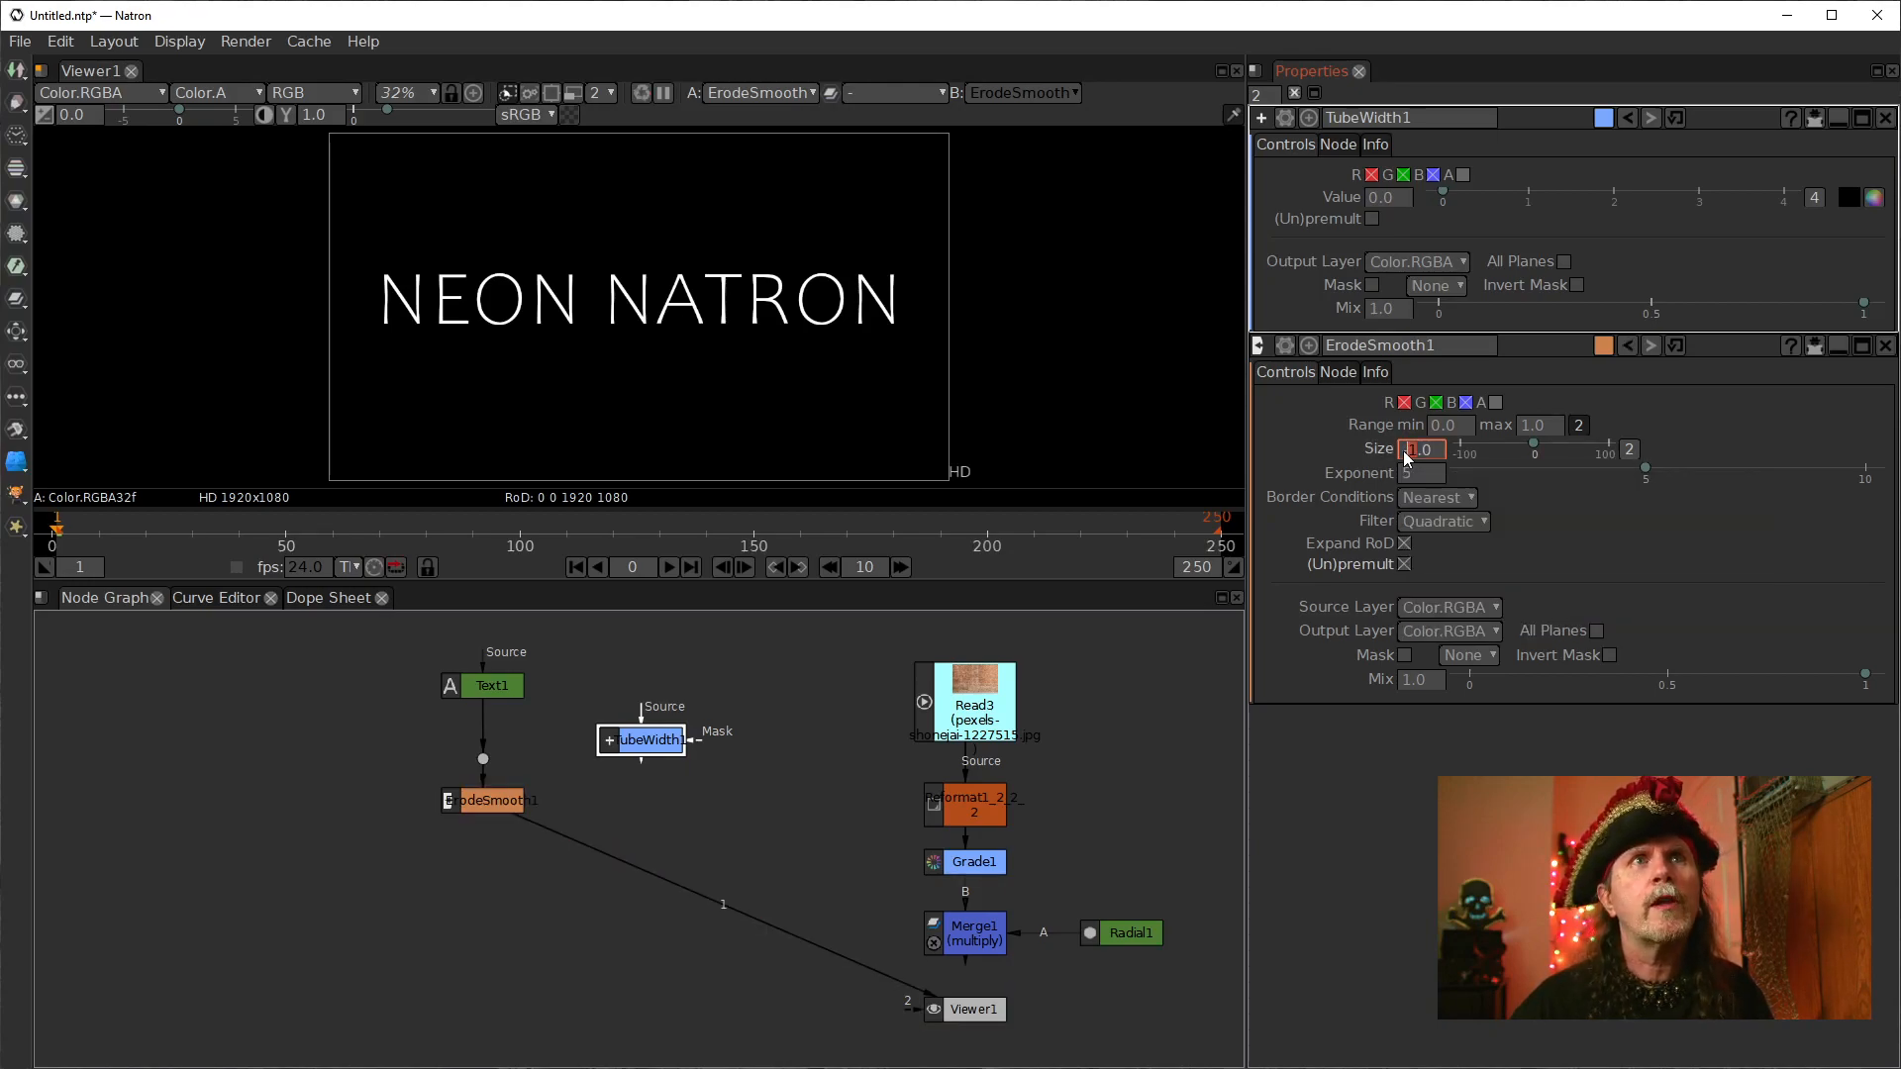
scroll(1410, 451, "down", 11)
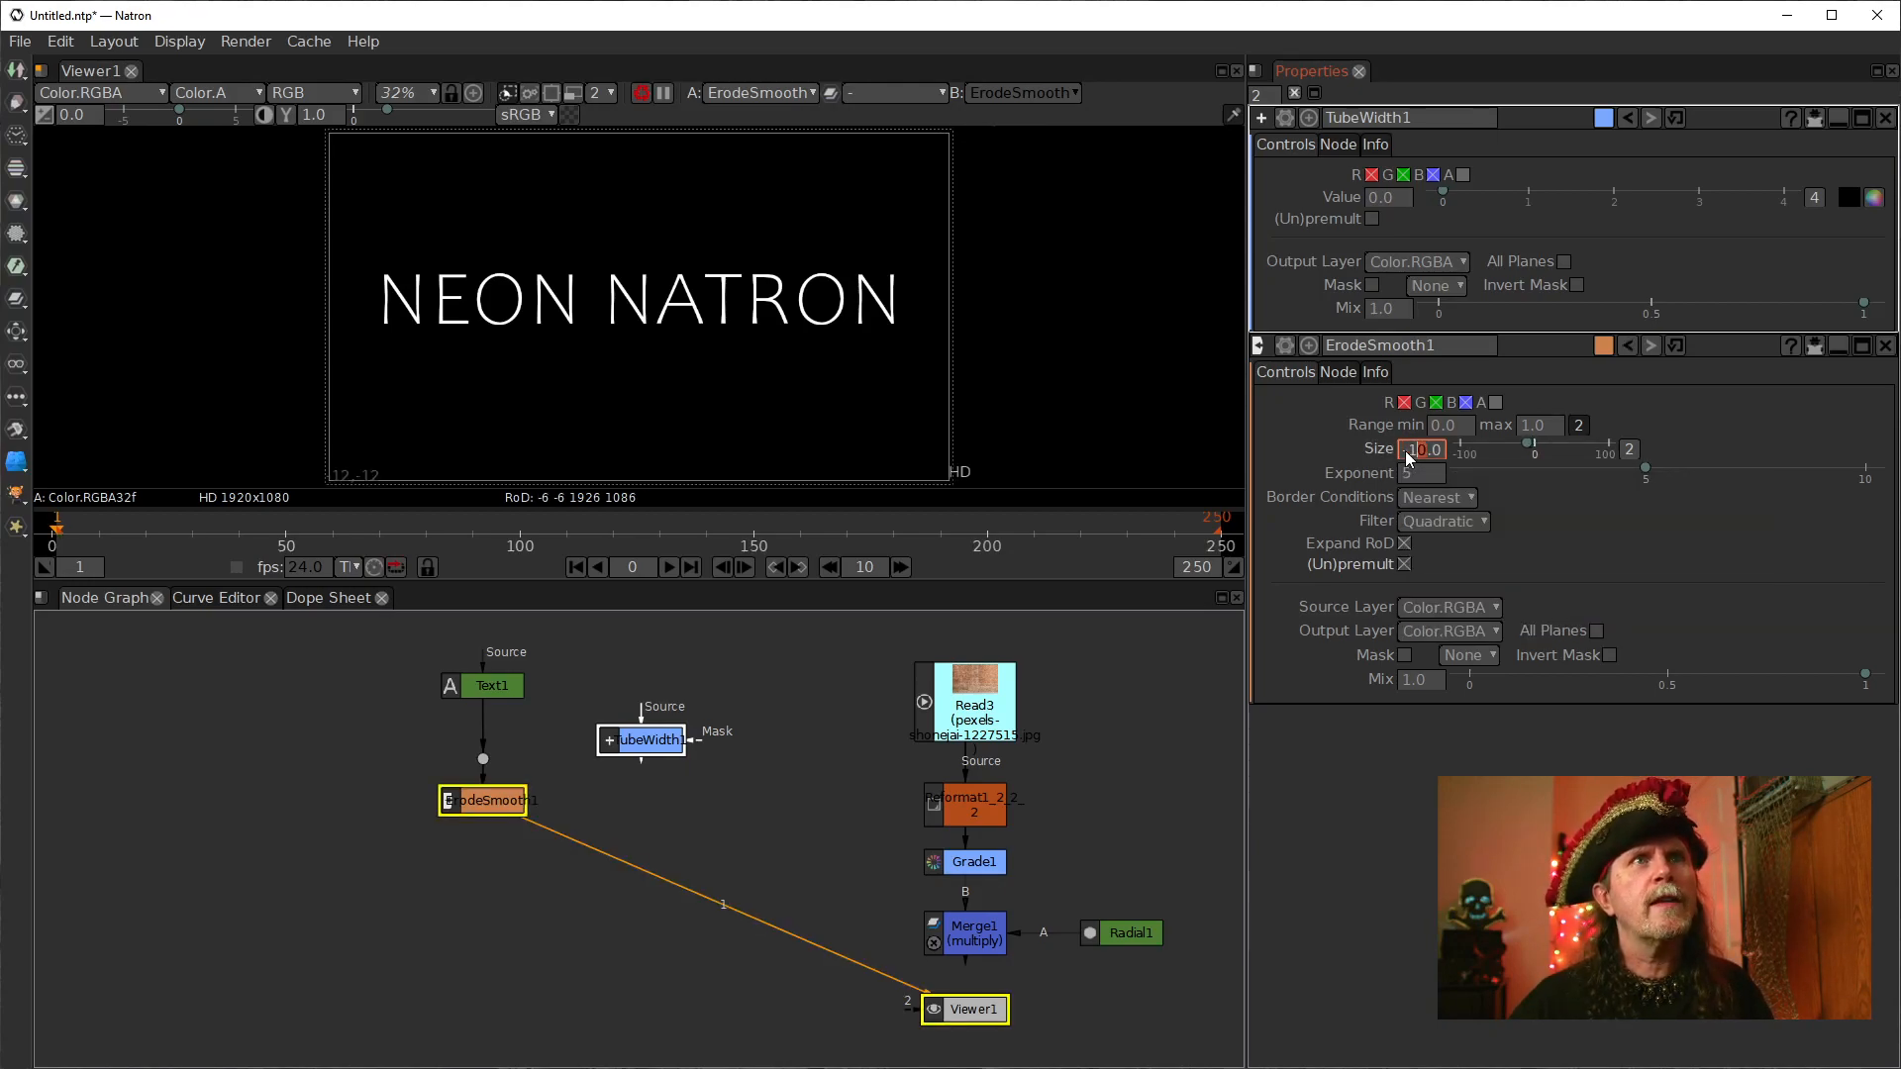
scroll(1409, 454, "down", 2)
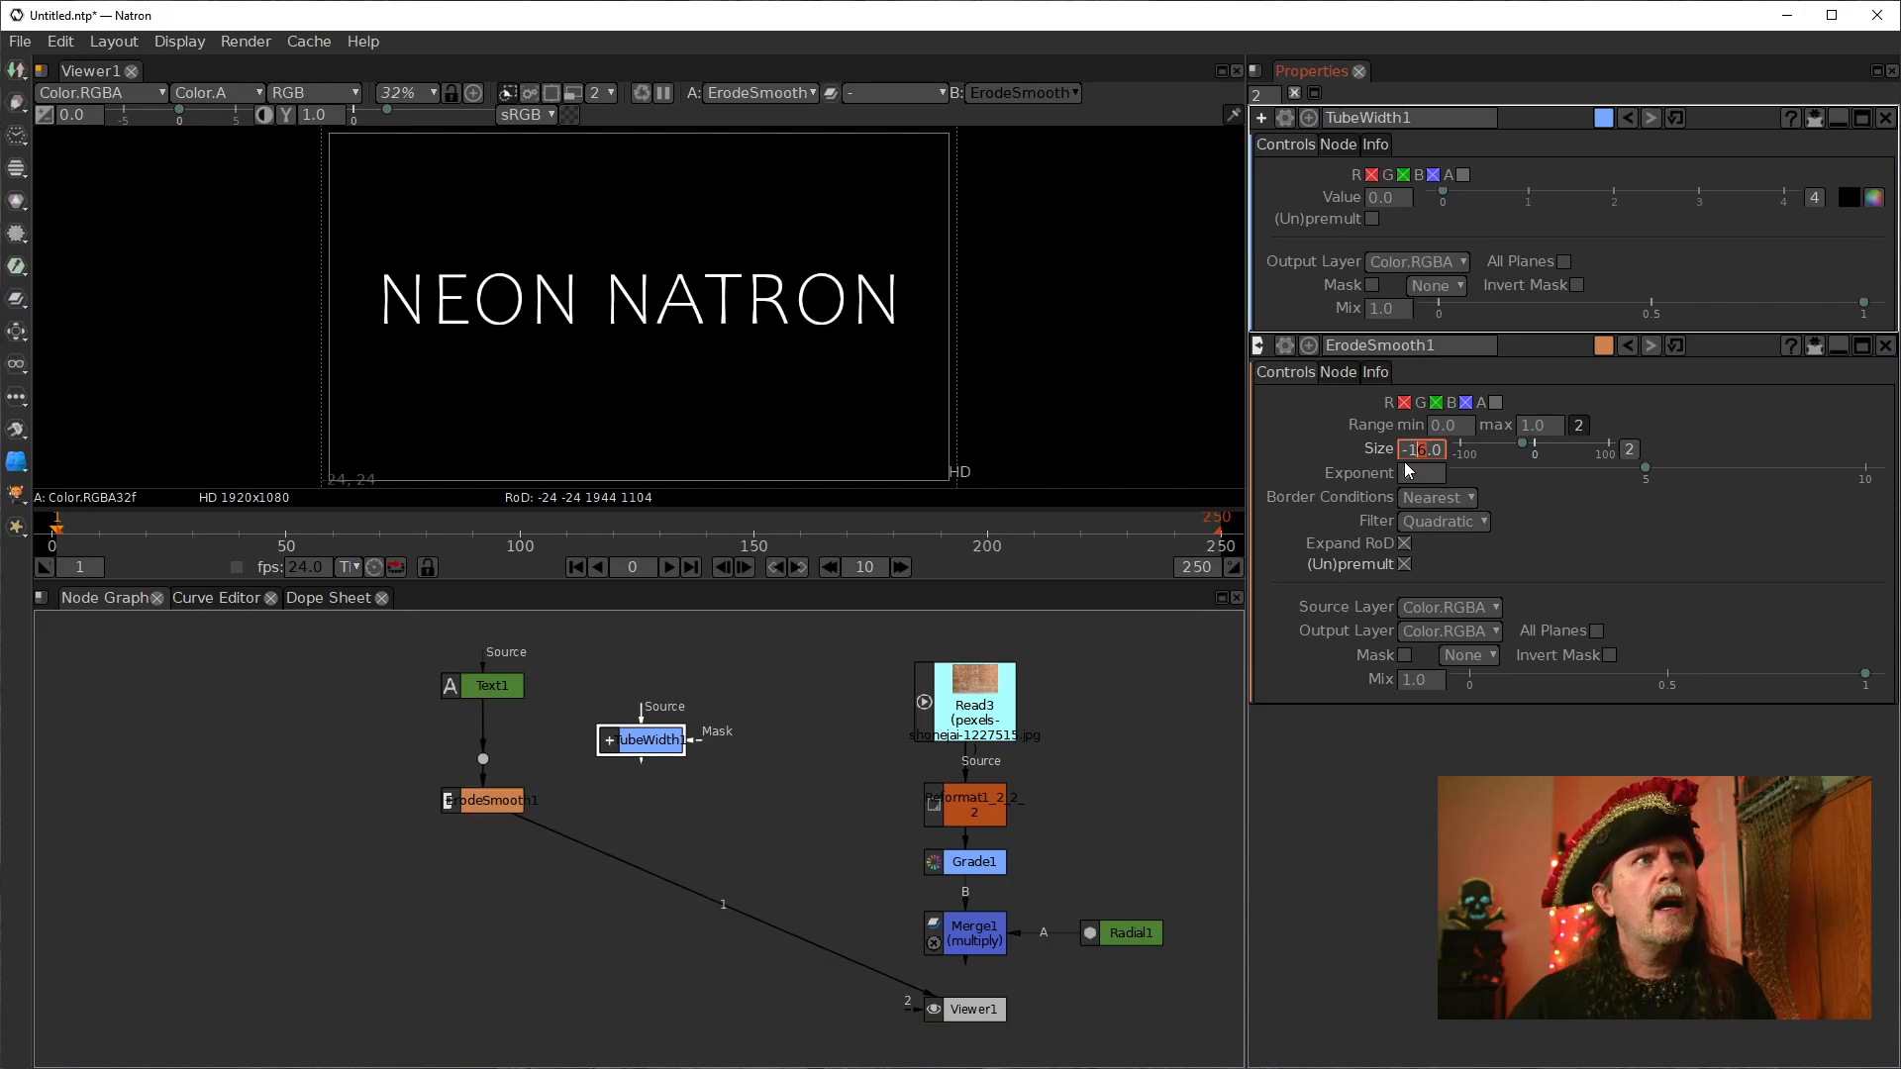
left_click(1496, 404)
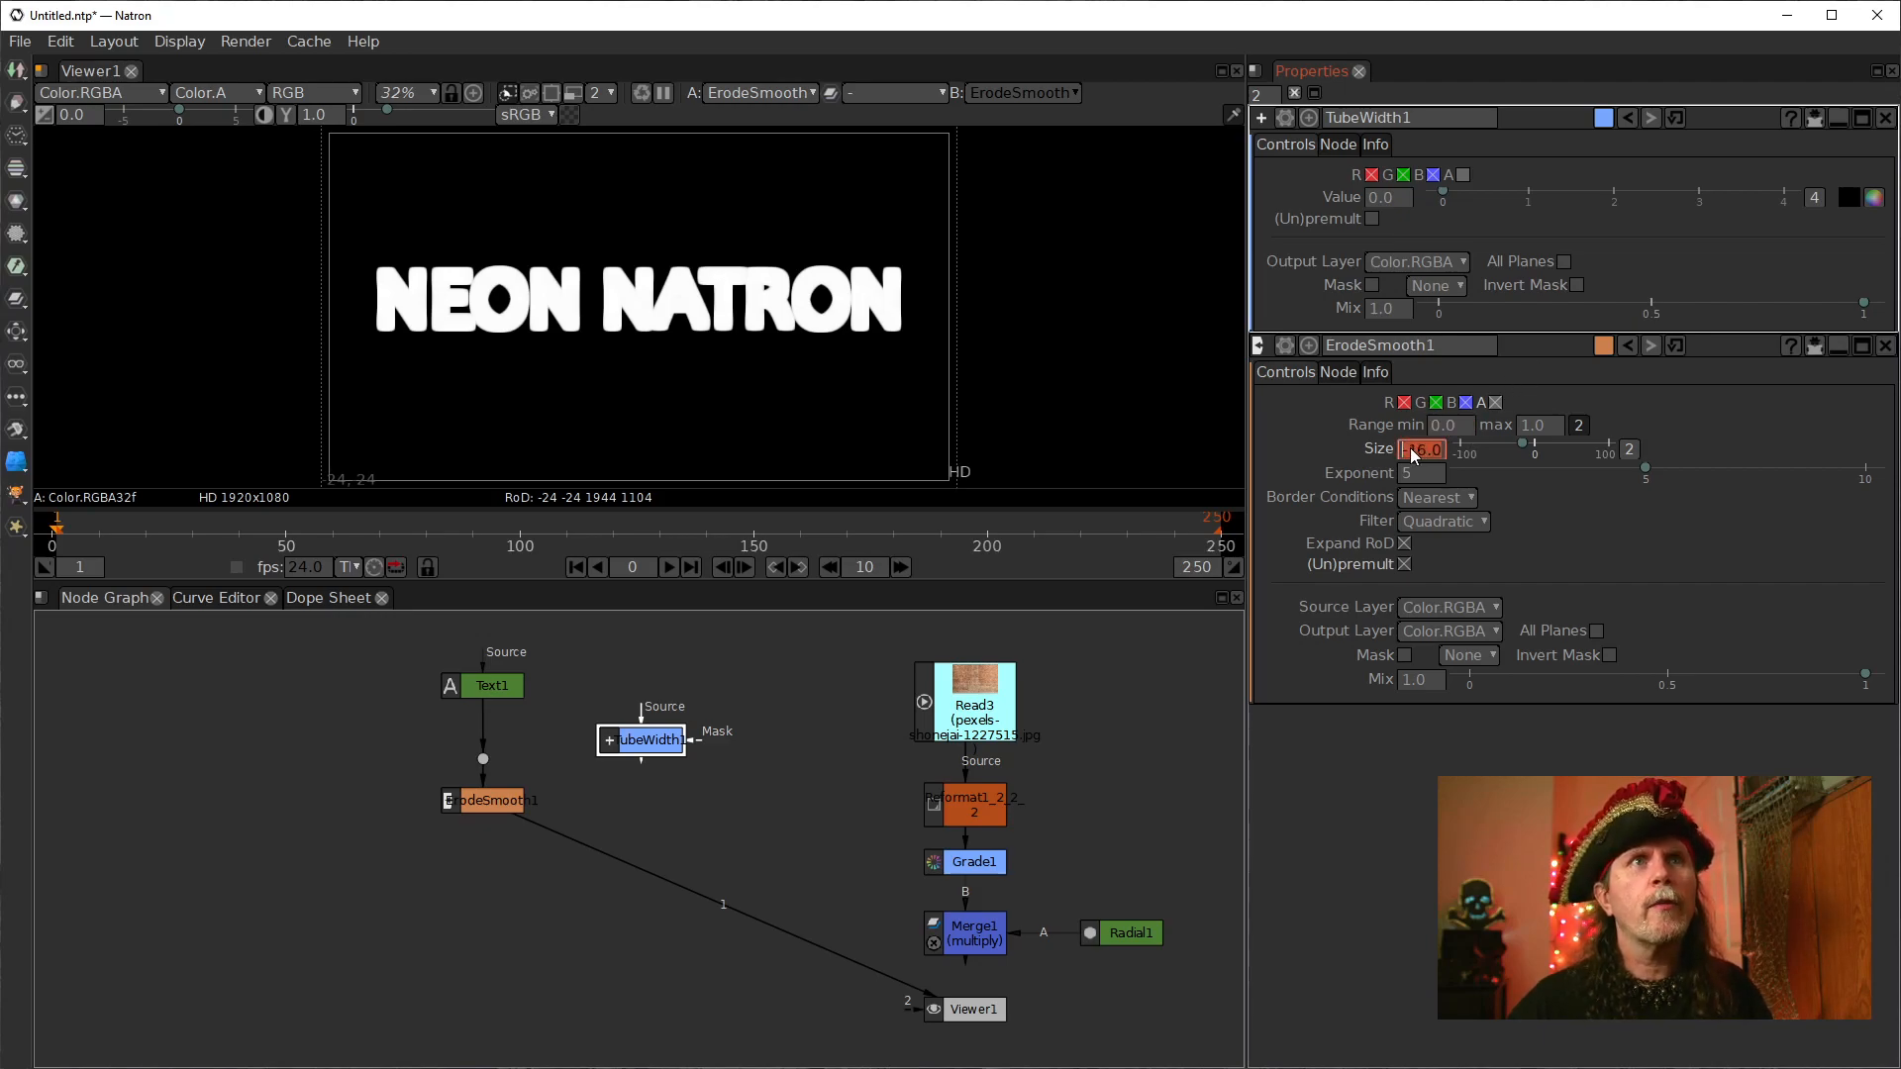
Step: Set the ErodeSmooth node's size to -11 and its exponent to 1
scroll(1417, 451, "up", 8)
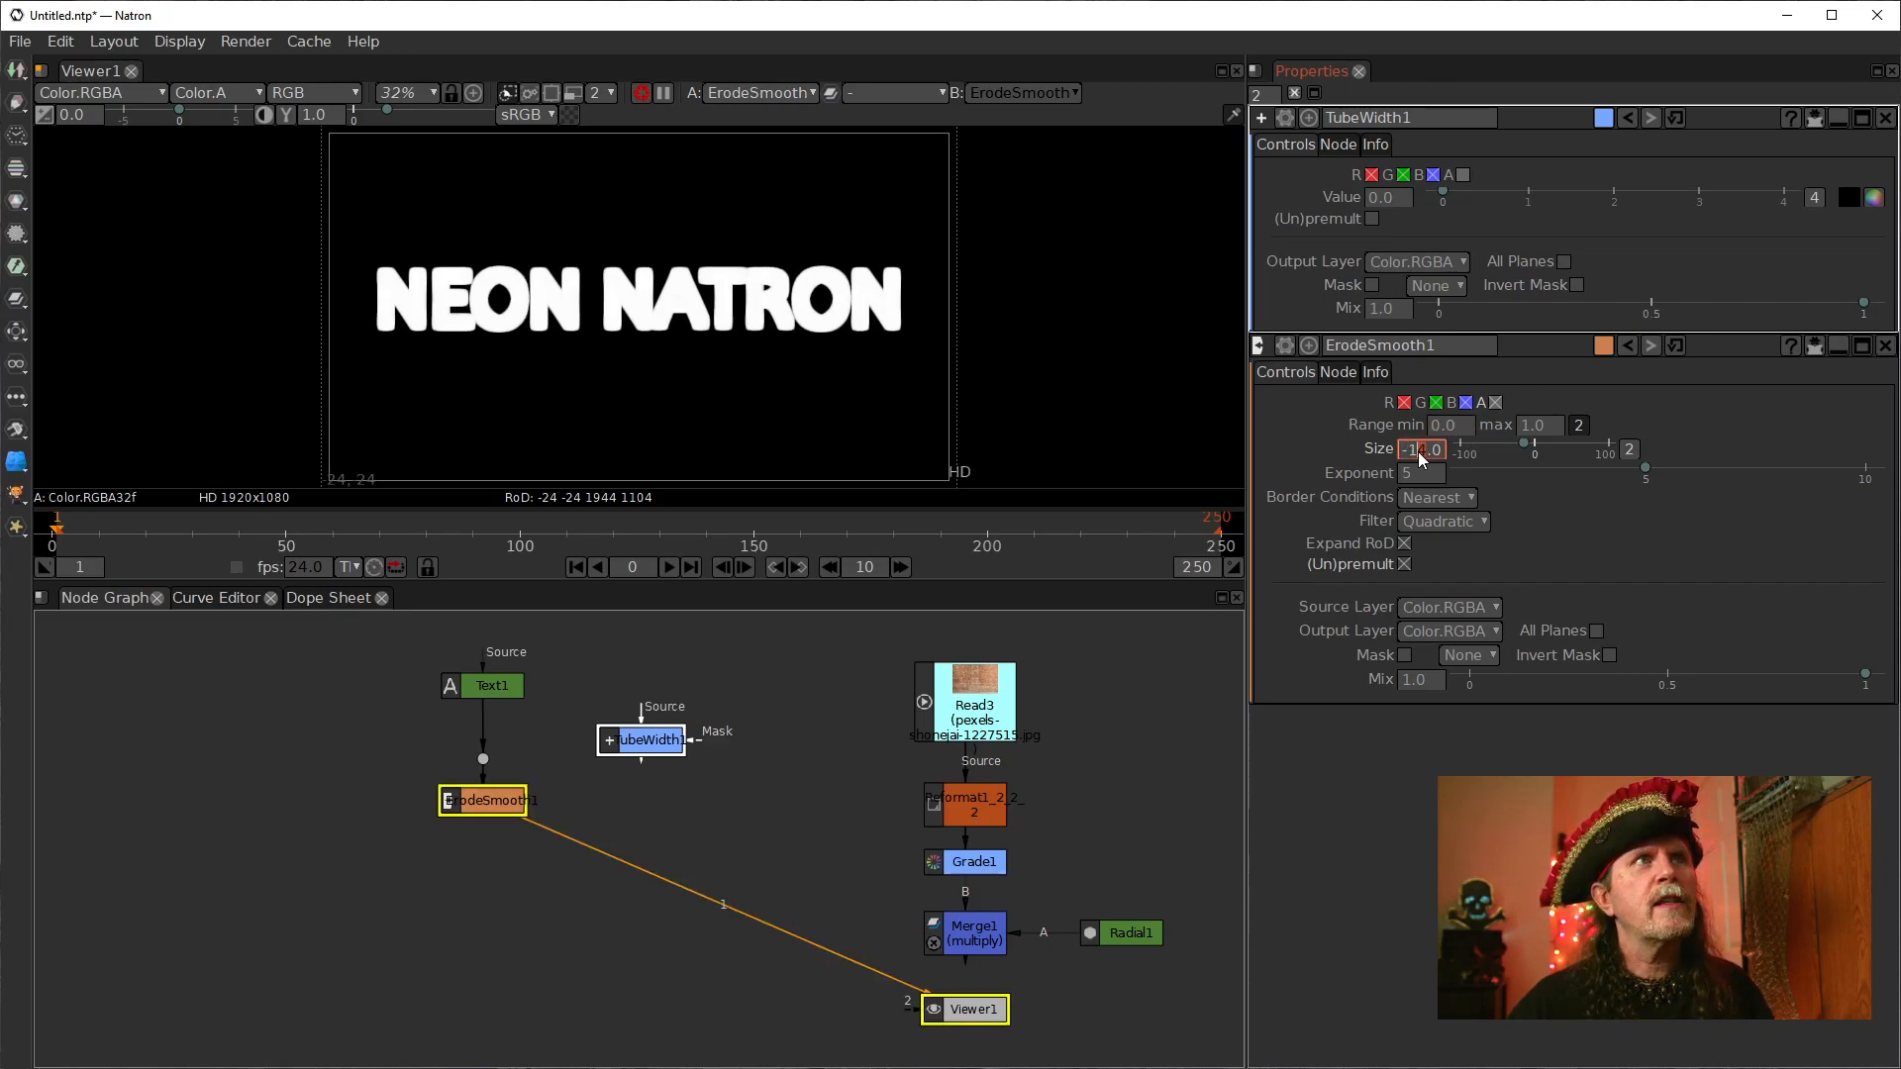
scroll(1418, 452, "down", 3)
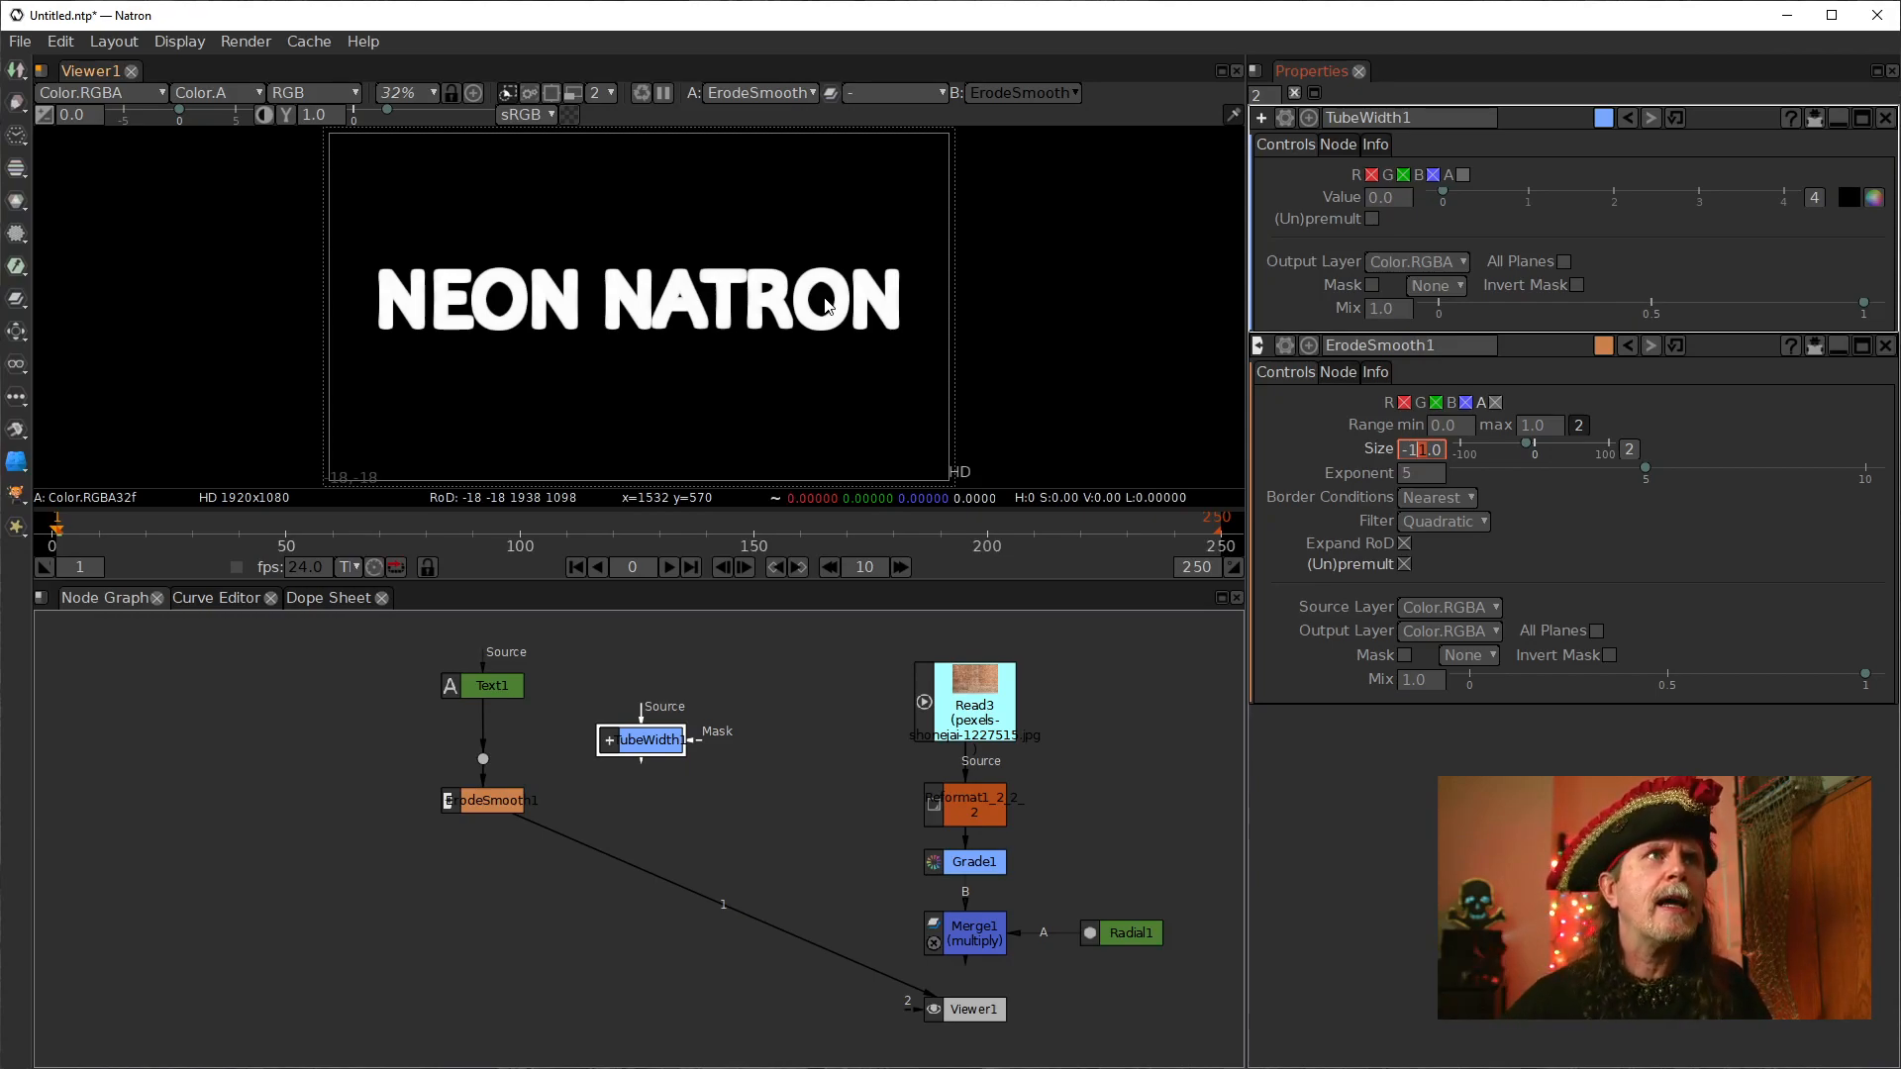
scroll(837, 316, "up", 5)
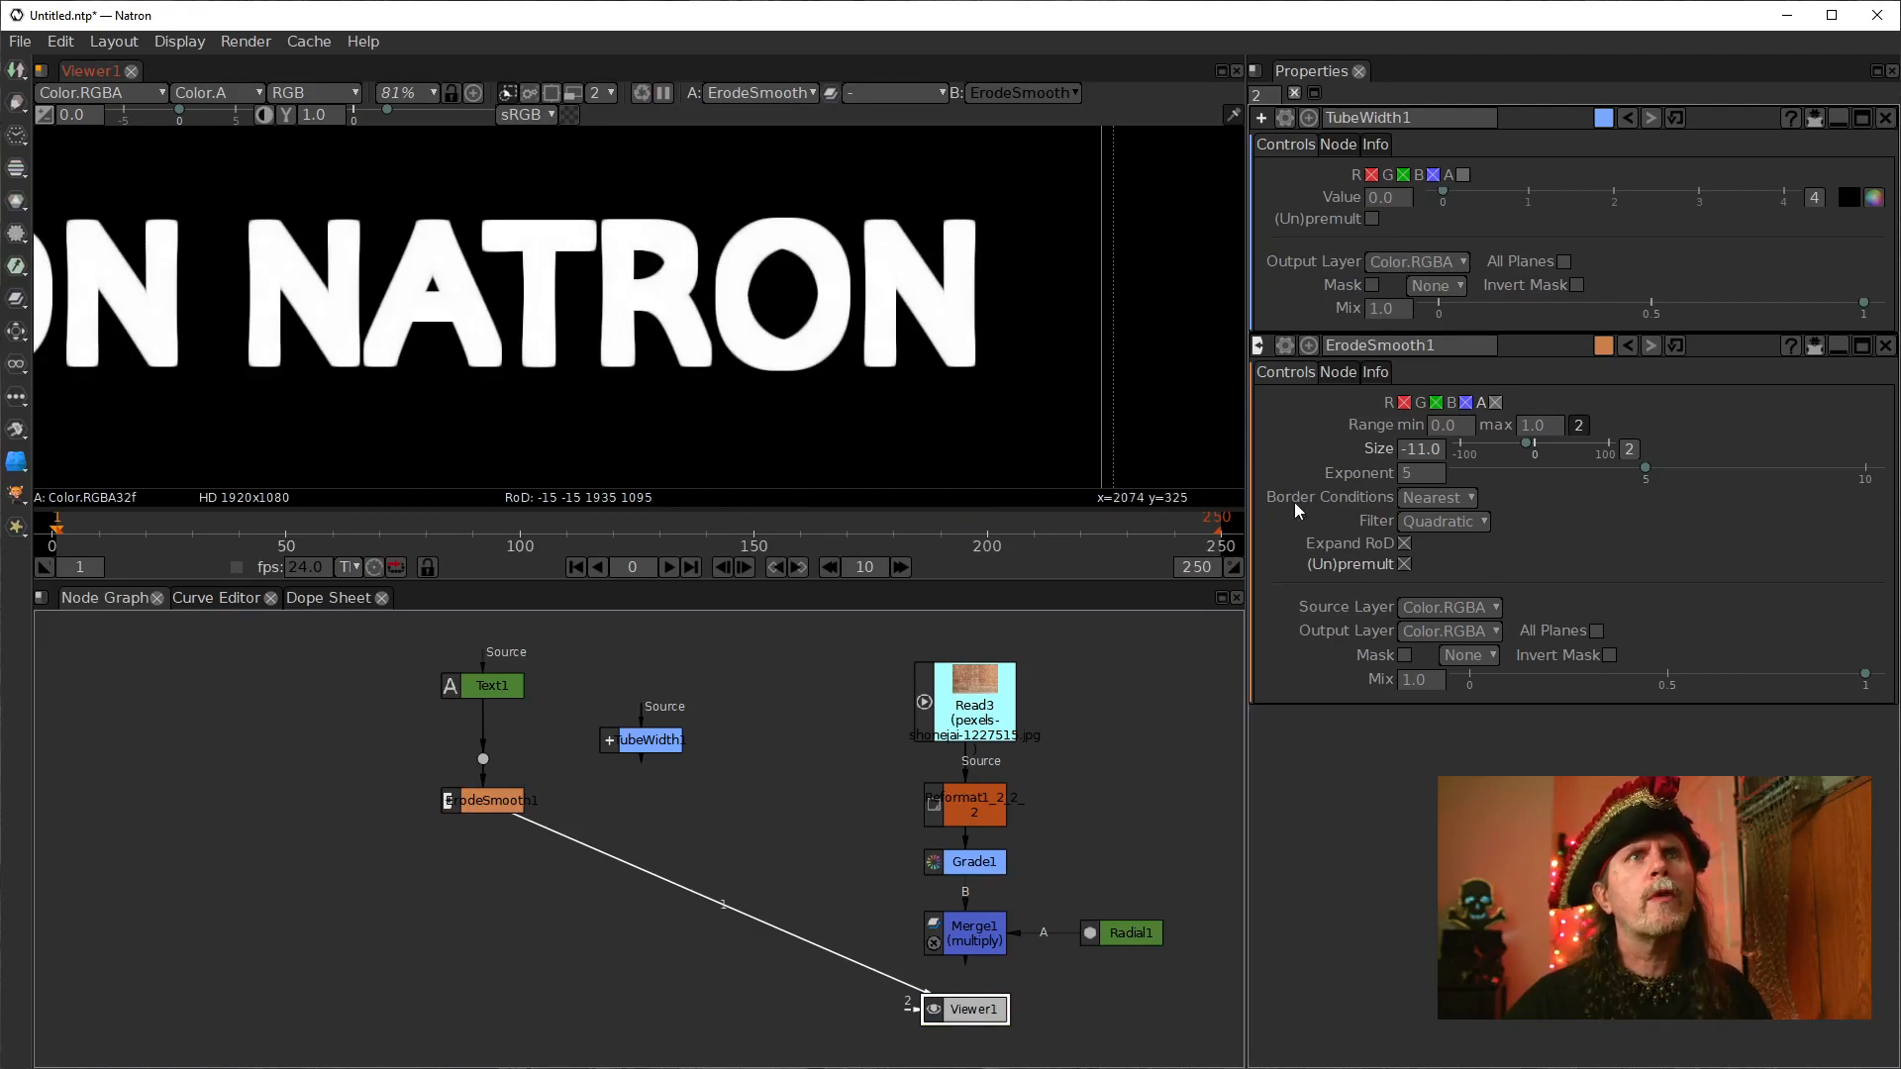
double_click(1409, 476)
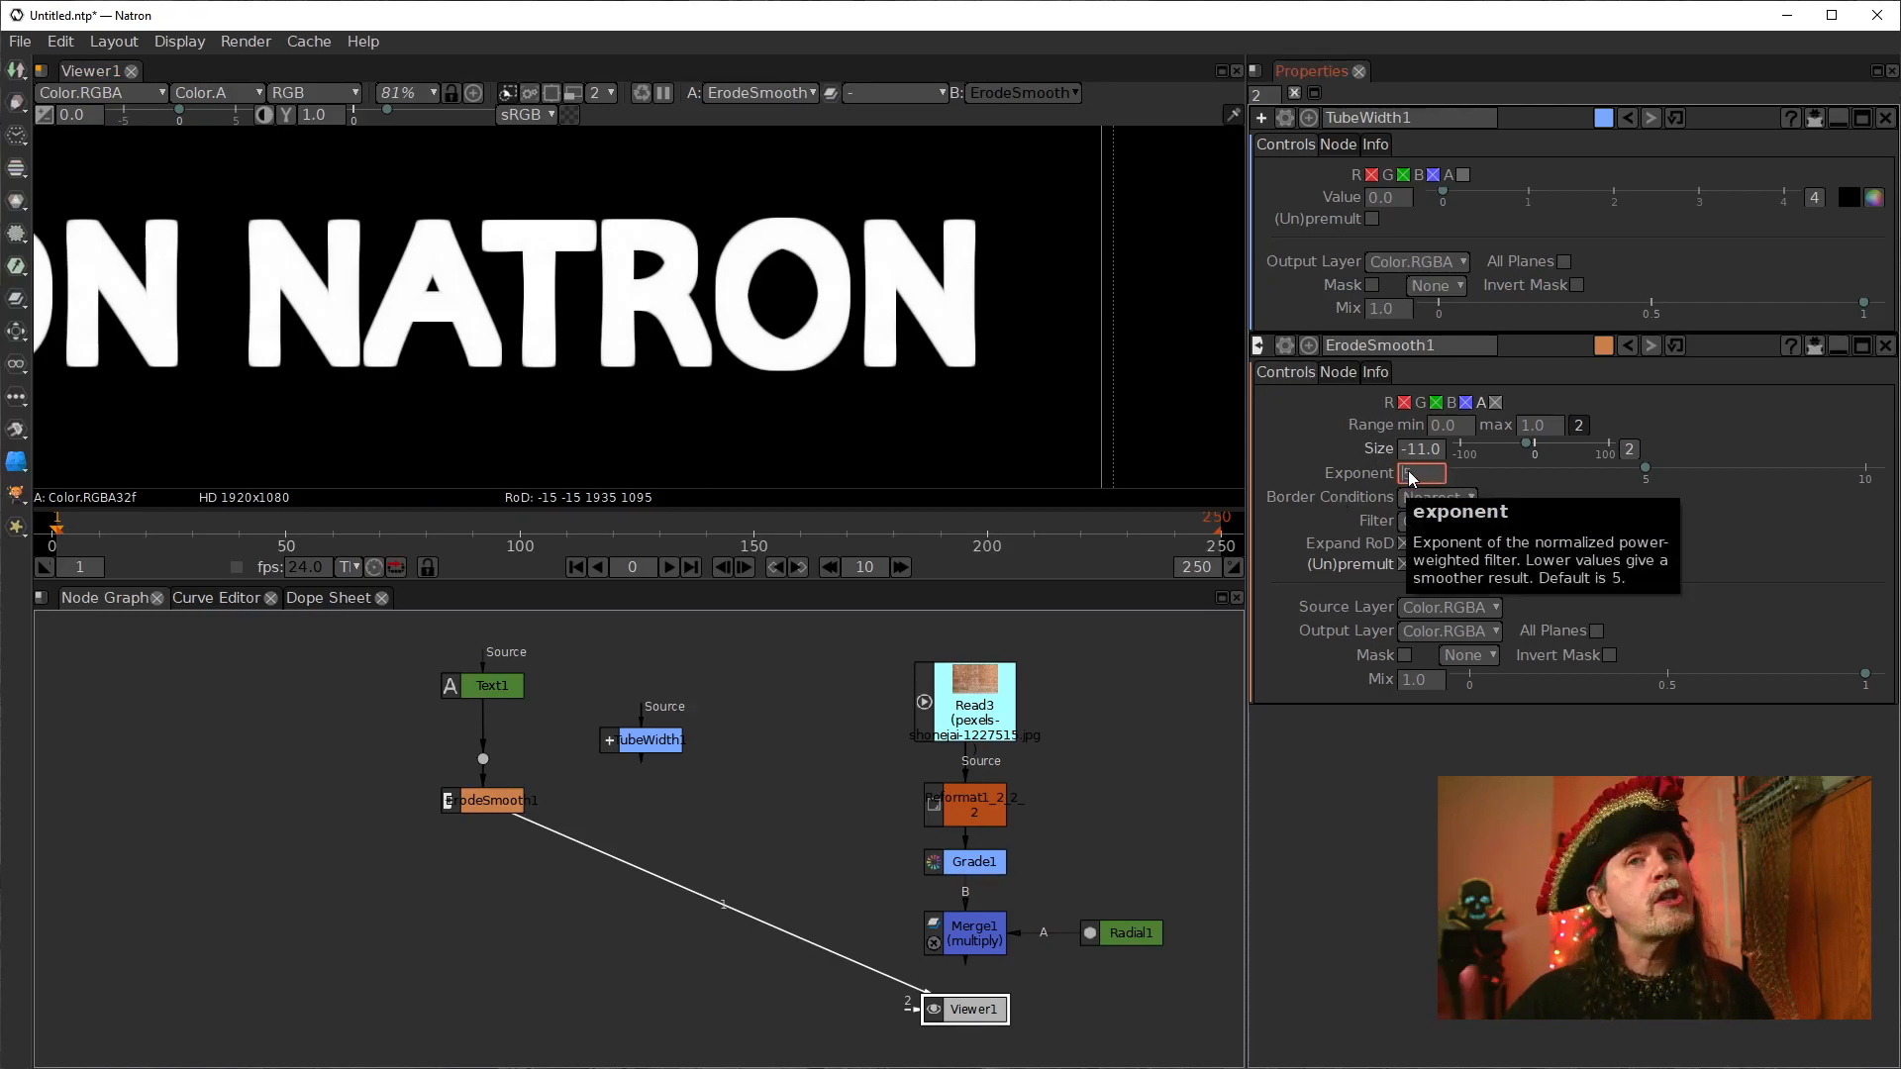
type("2")
key("Return")
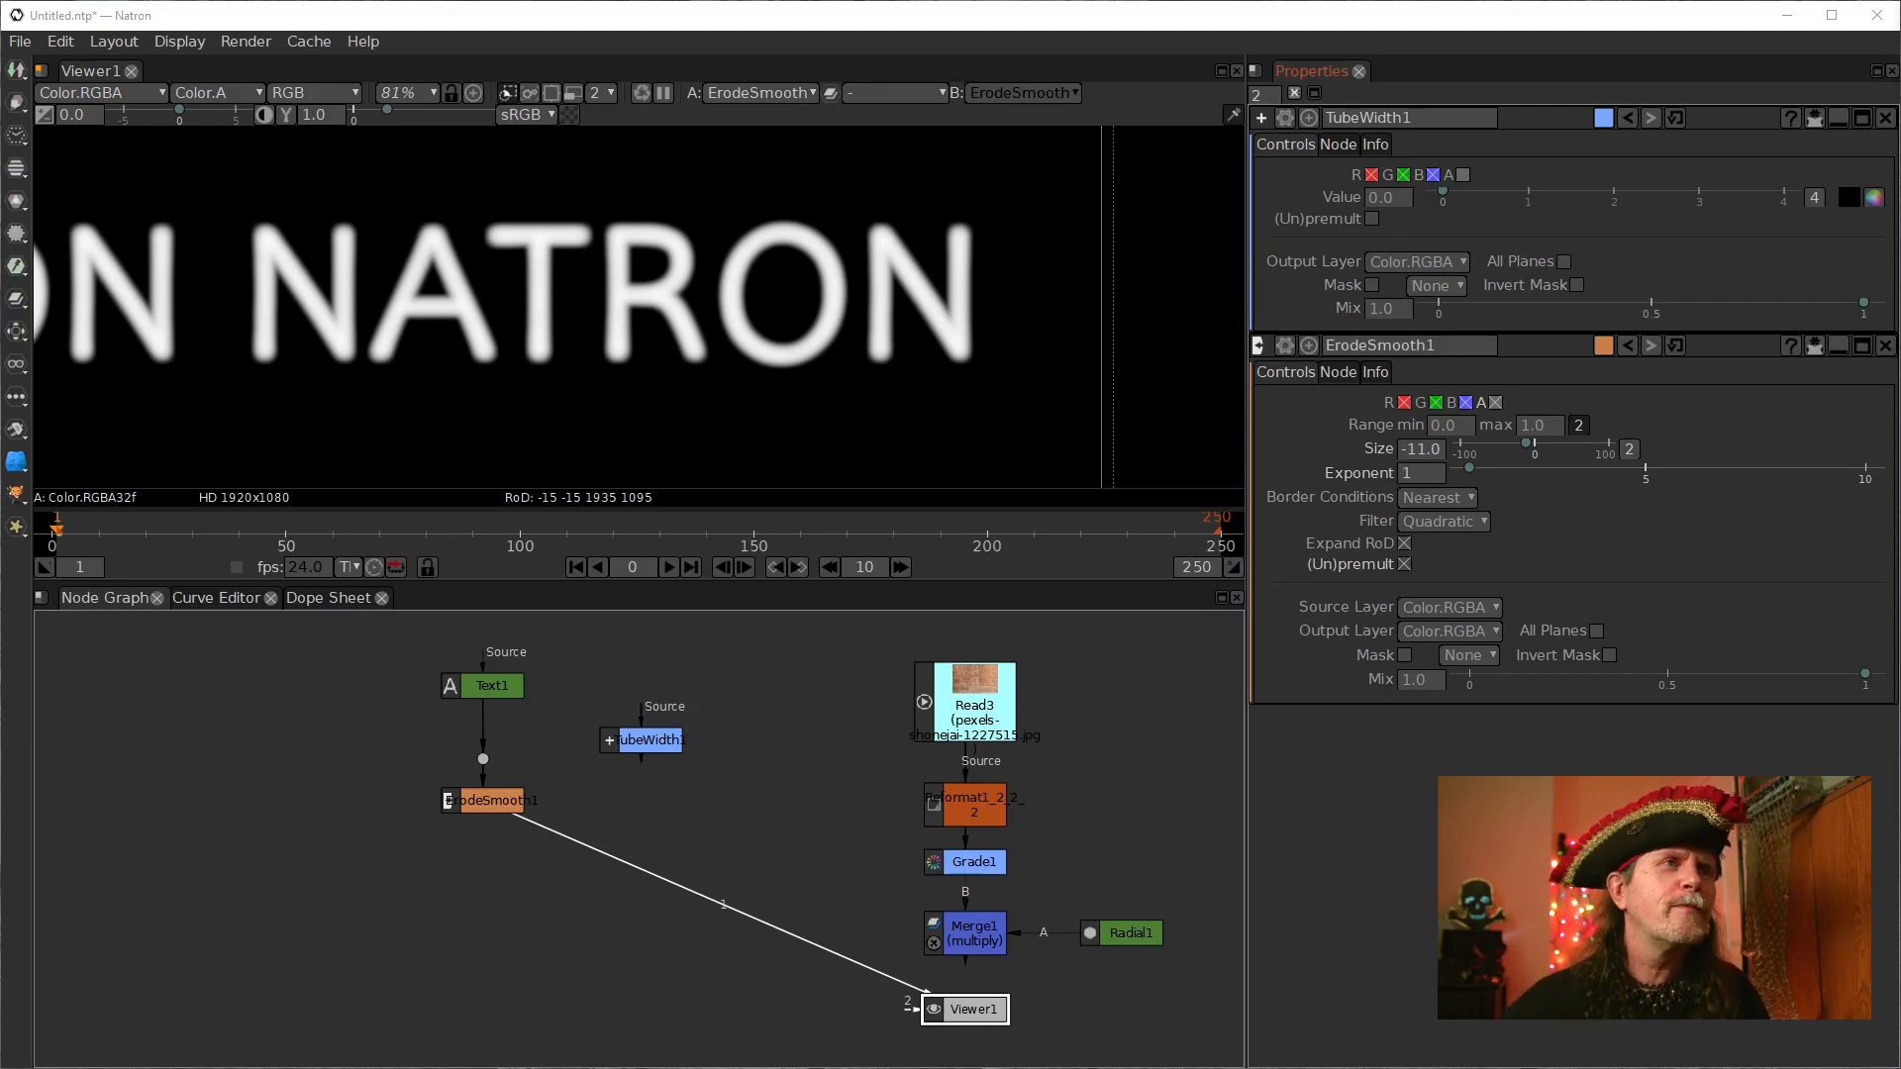
Step: Insert a Grade node below ErodeSmooth1, display both nodes' settings, and move the Grade slightly down
left_click(490, 806)
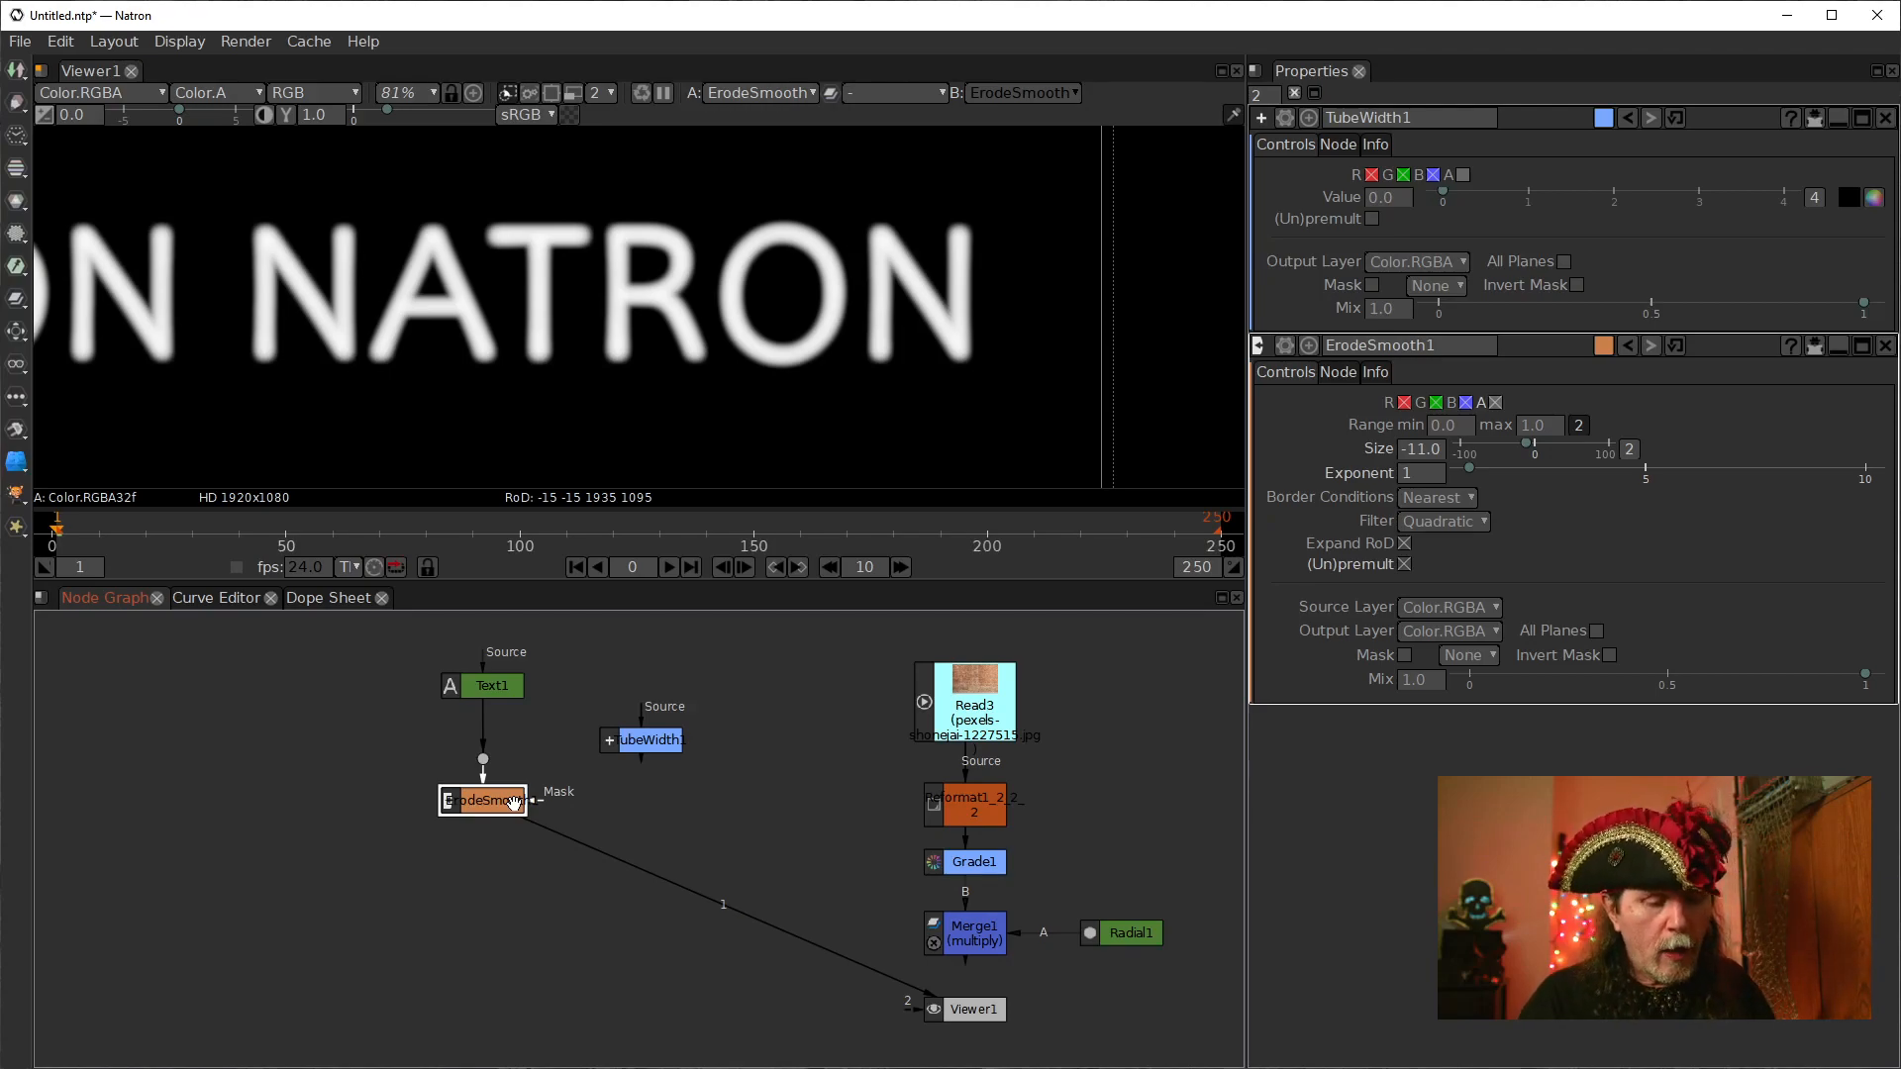
key("Tab")
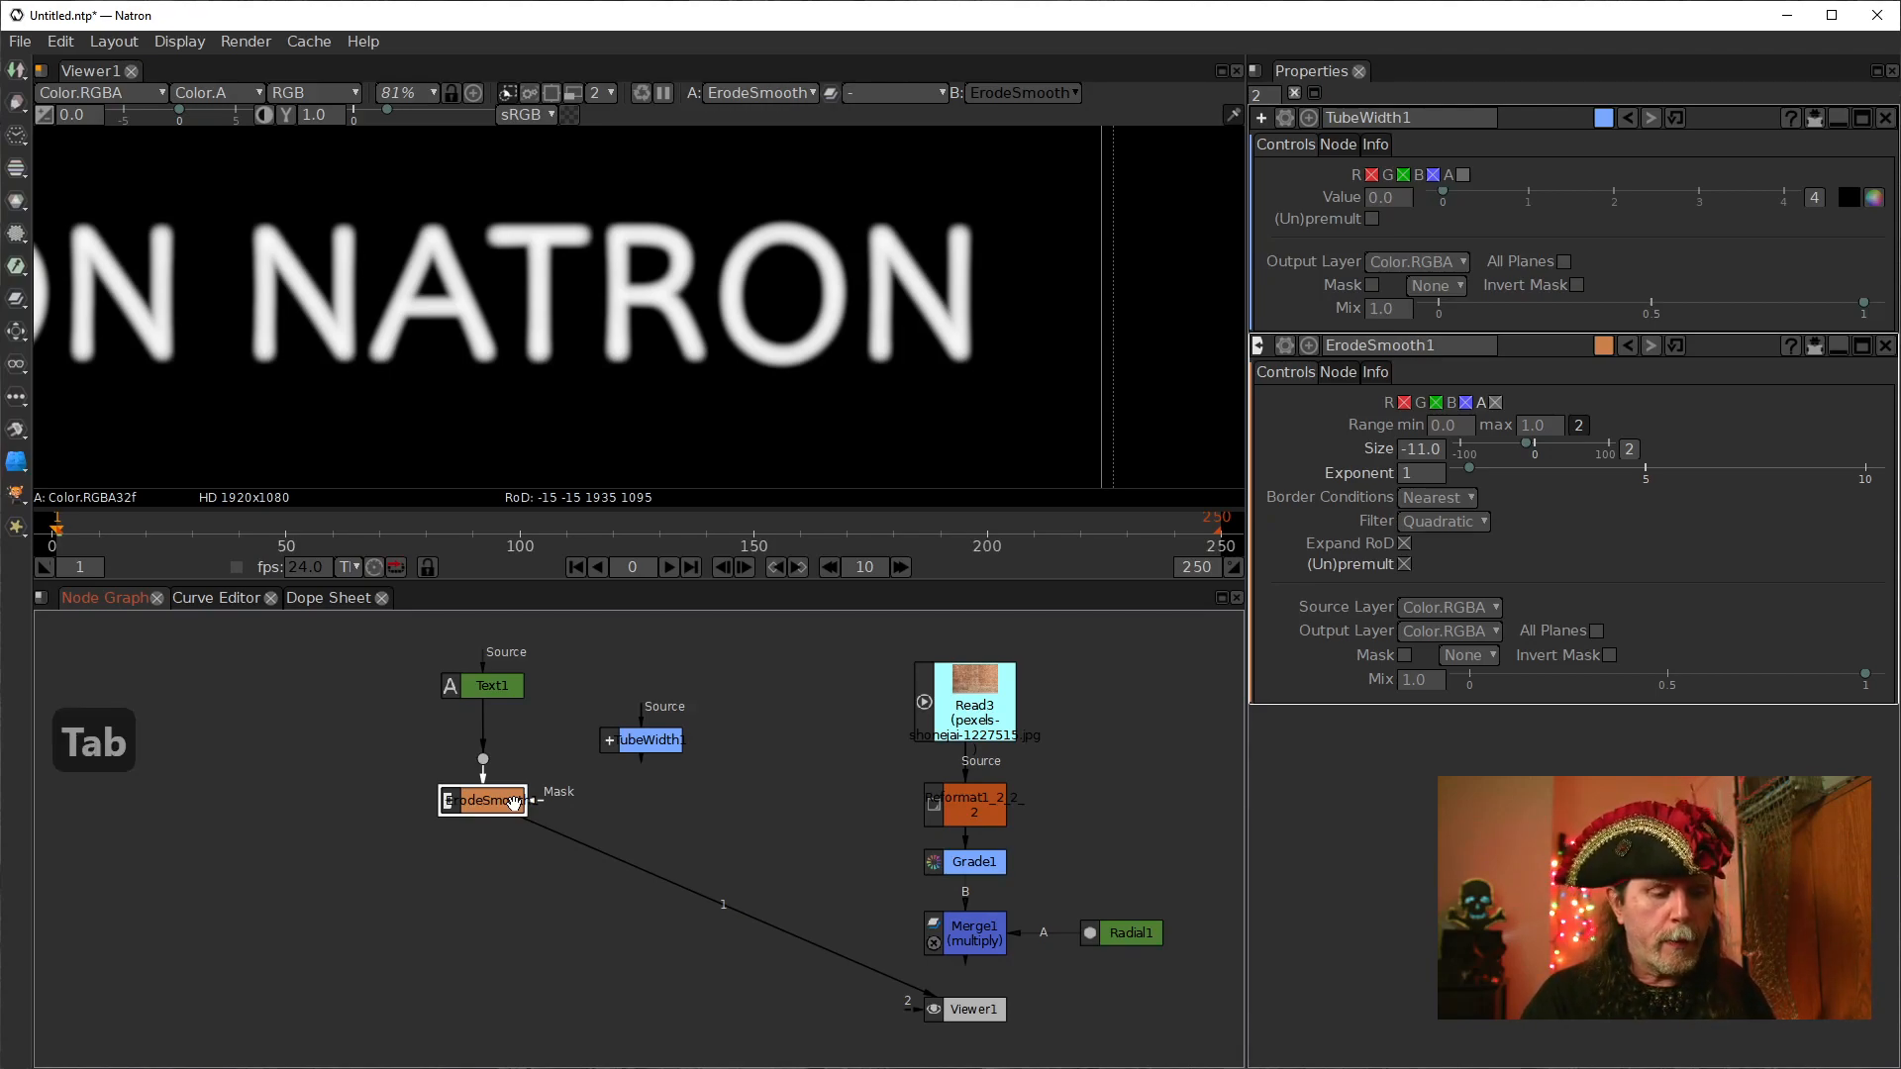
key("Escape")
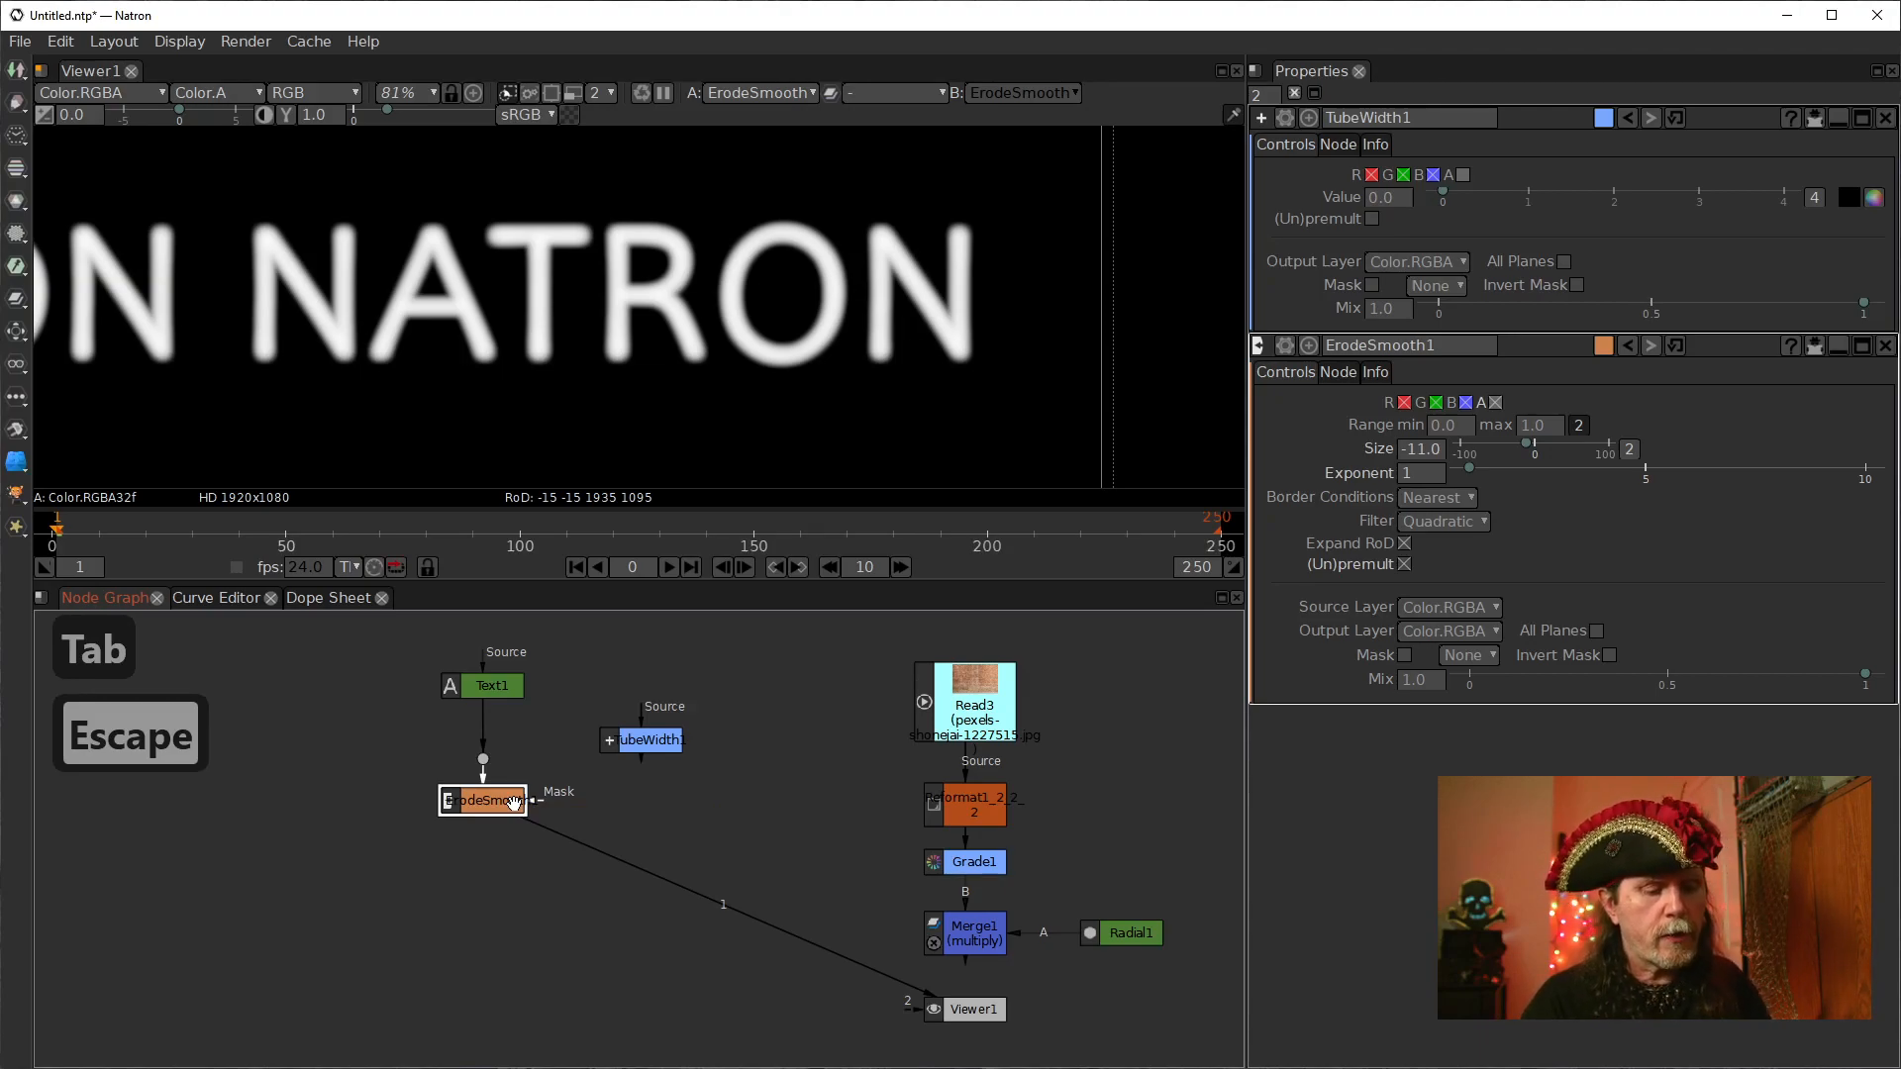
key("g")
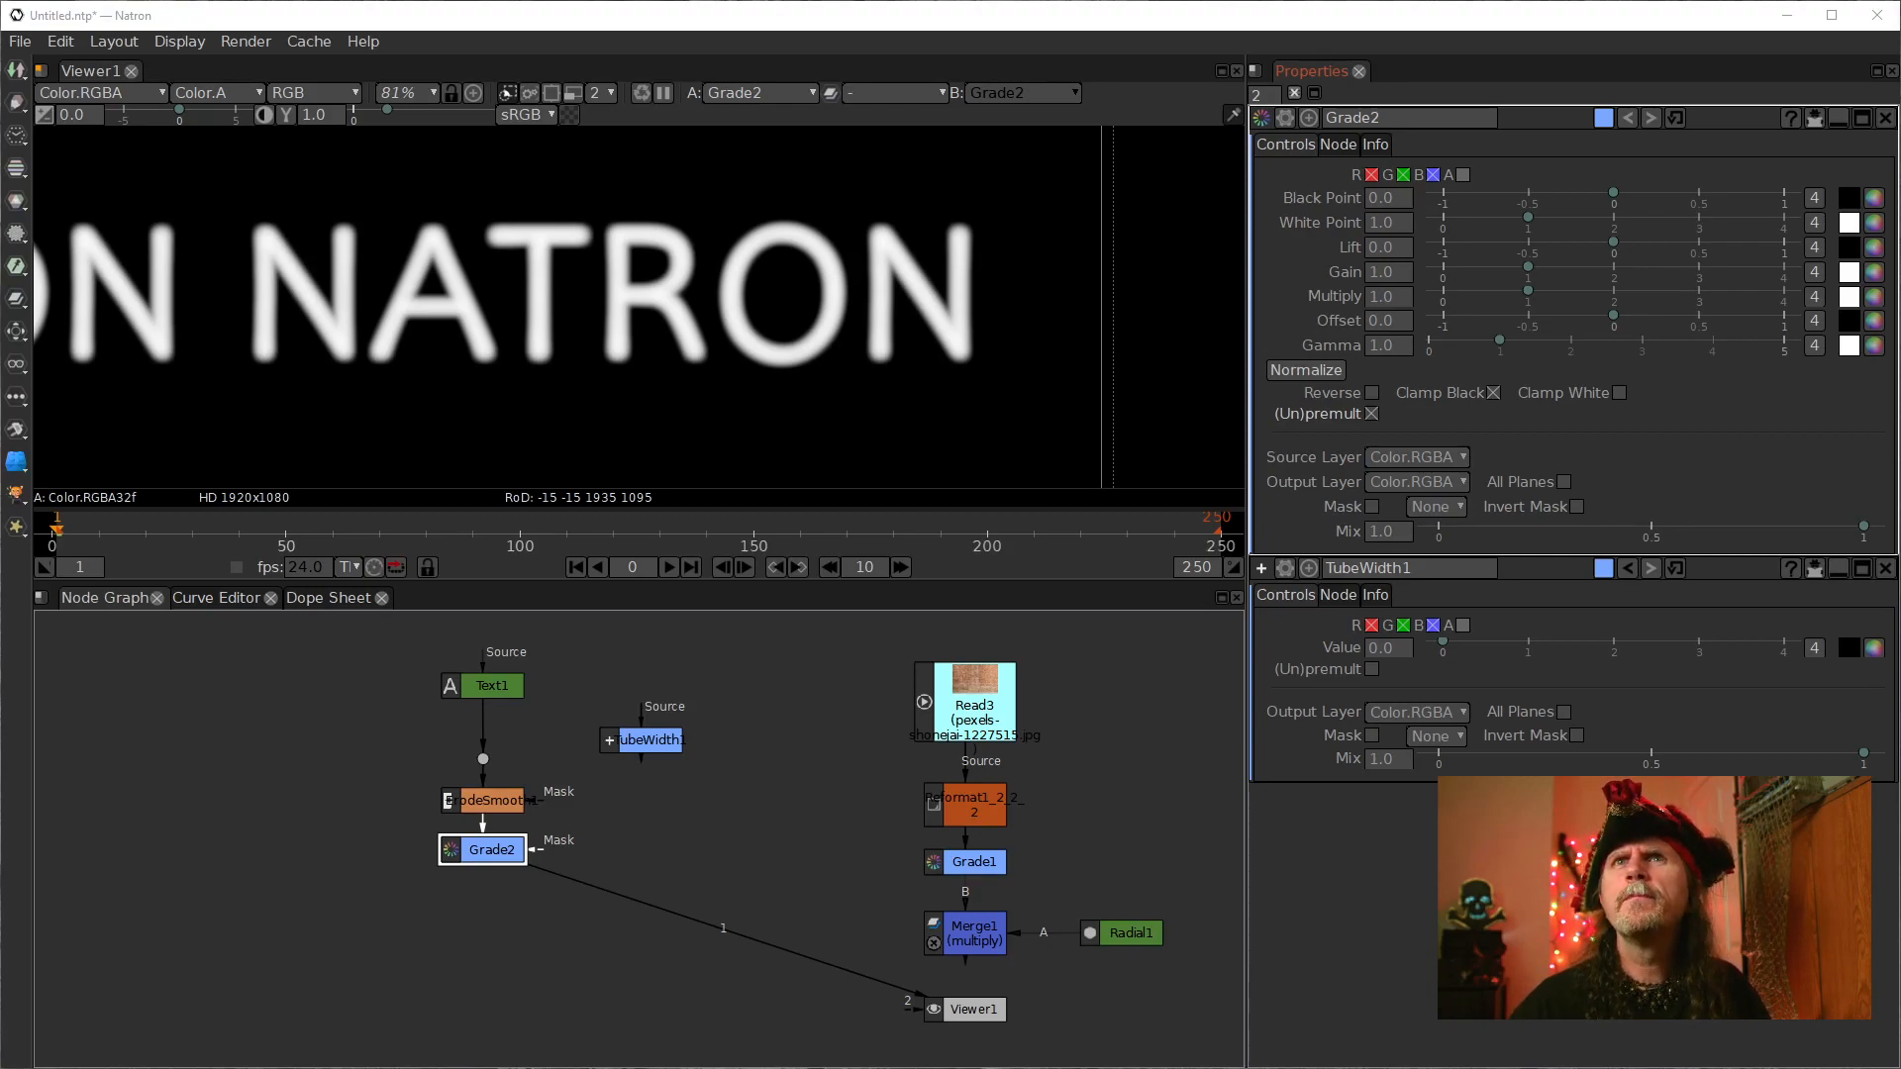
left_click(473, 802)
left_click(454, 856)
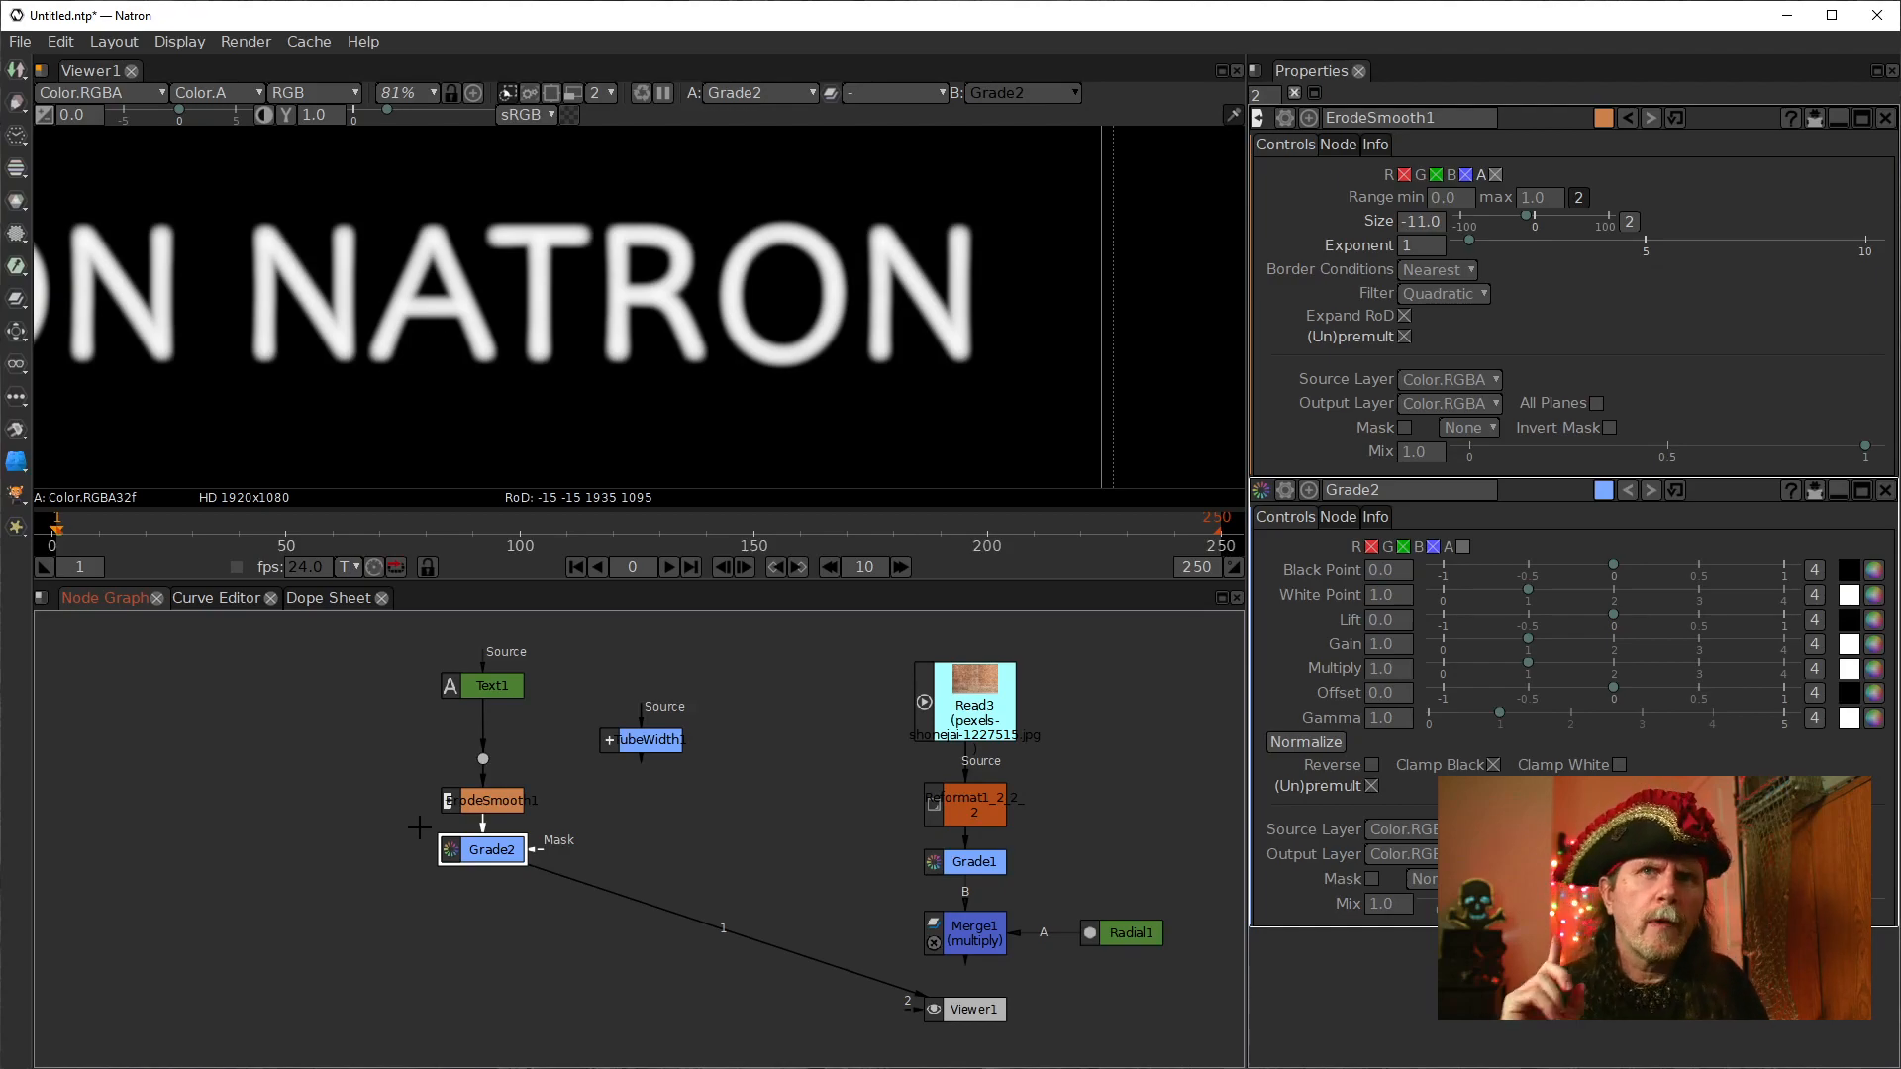
mouse_move(486, 857)
left_mouse_down()
mouse_move(507, 866)
mouse_move(458, 843)
left_mouse_up()
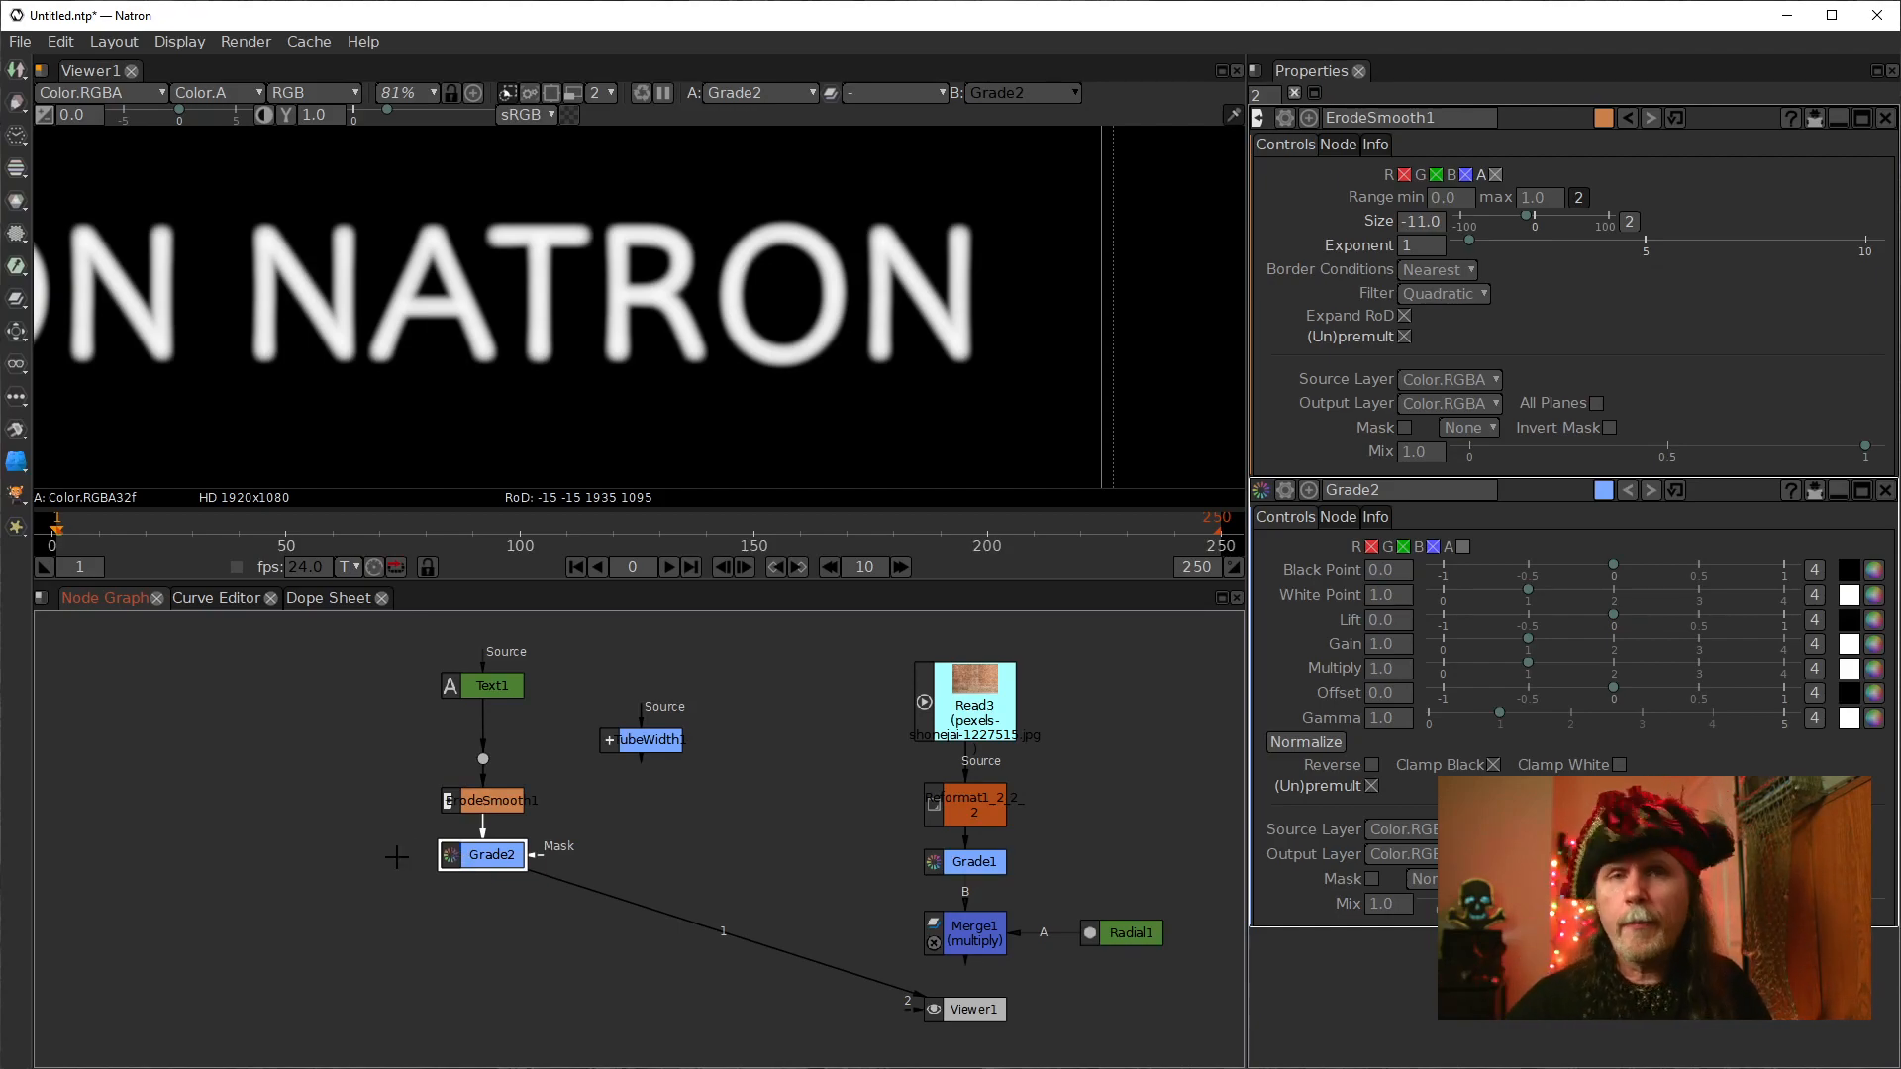
Step: Create a second ErodeSmooth node beside Grade2 and connect its Source input to Grade2
left_click(315, 841)
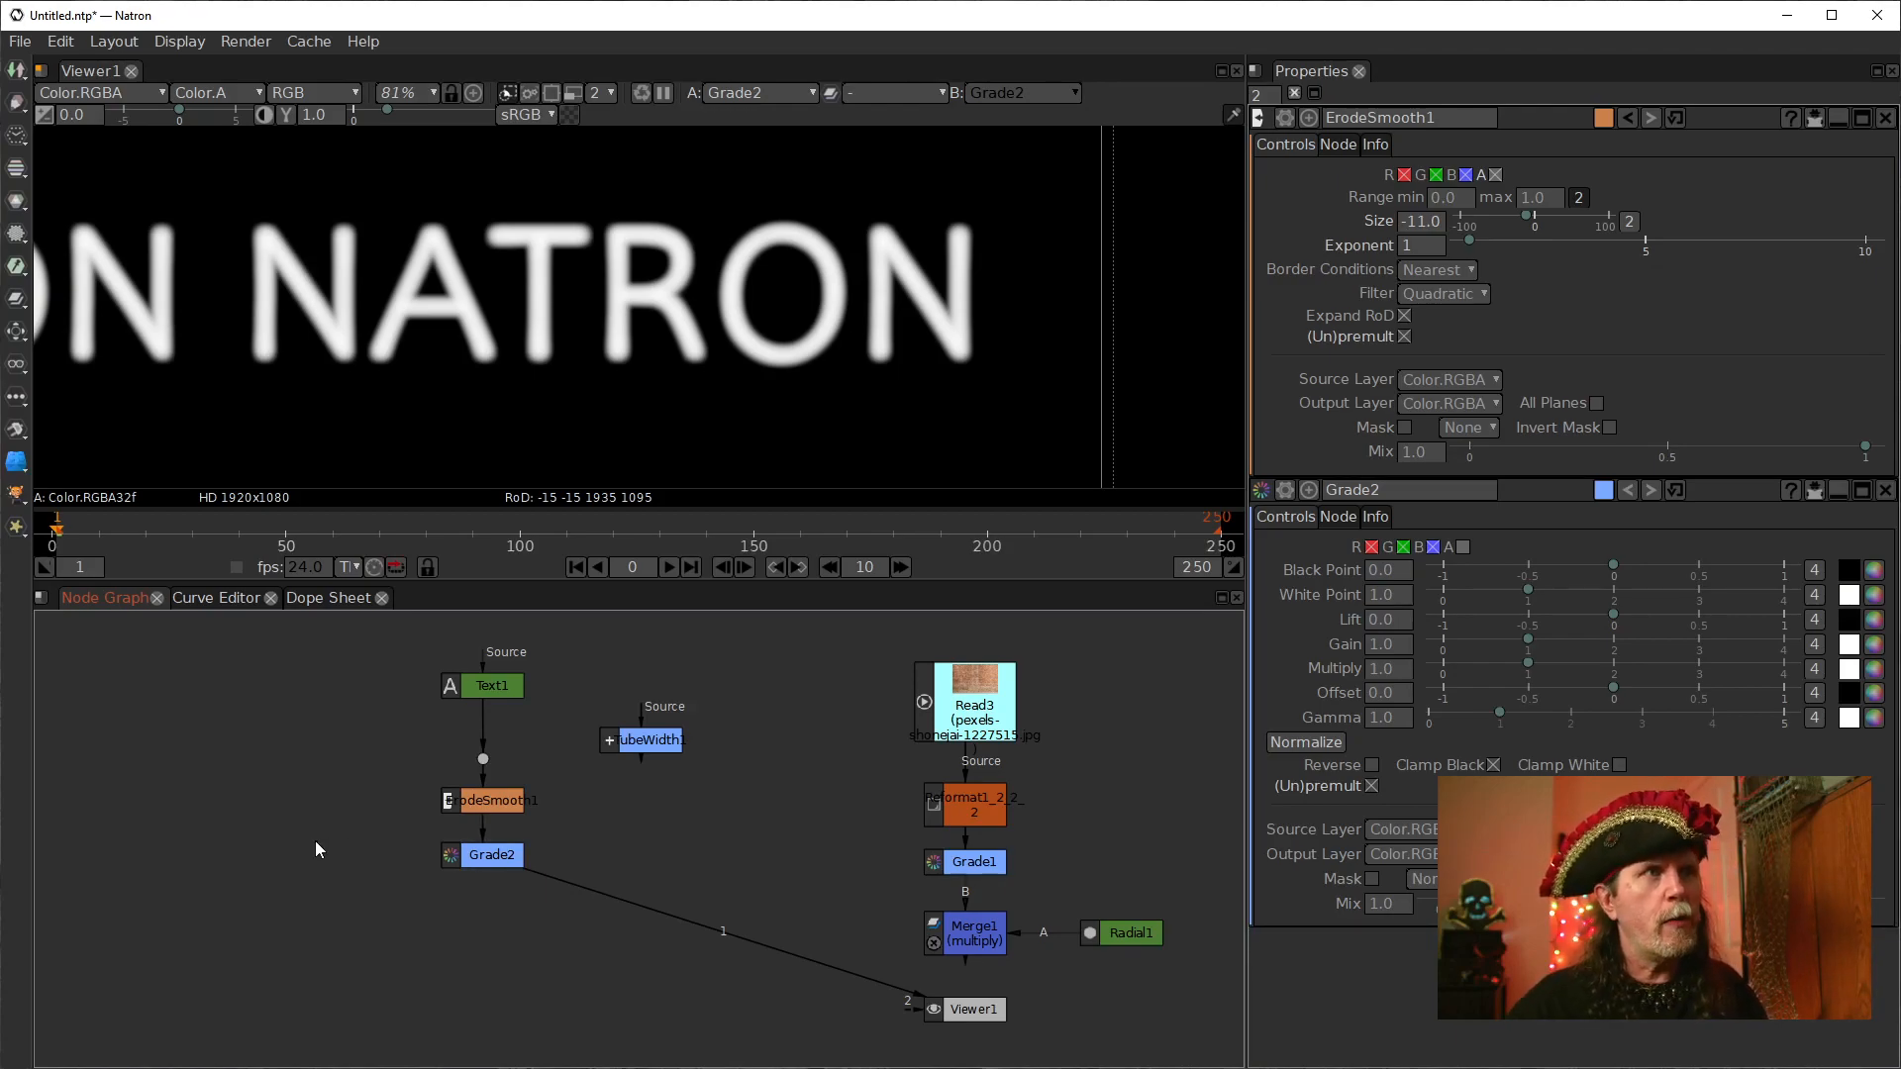
key("Tab")
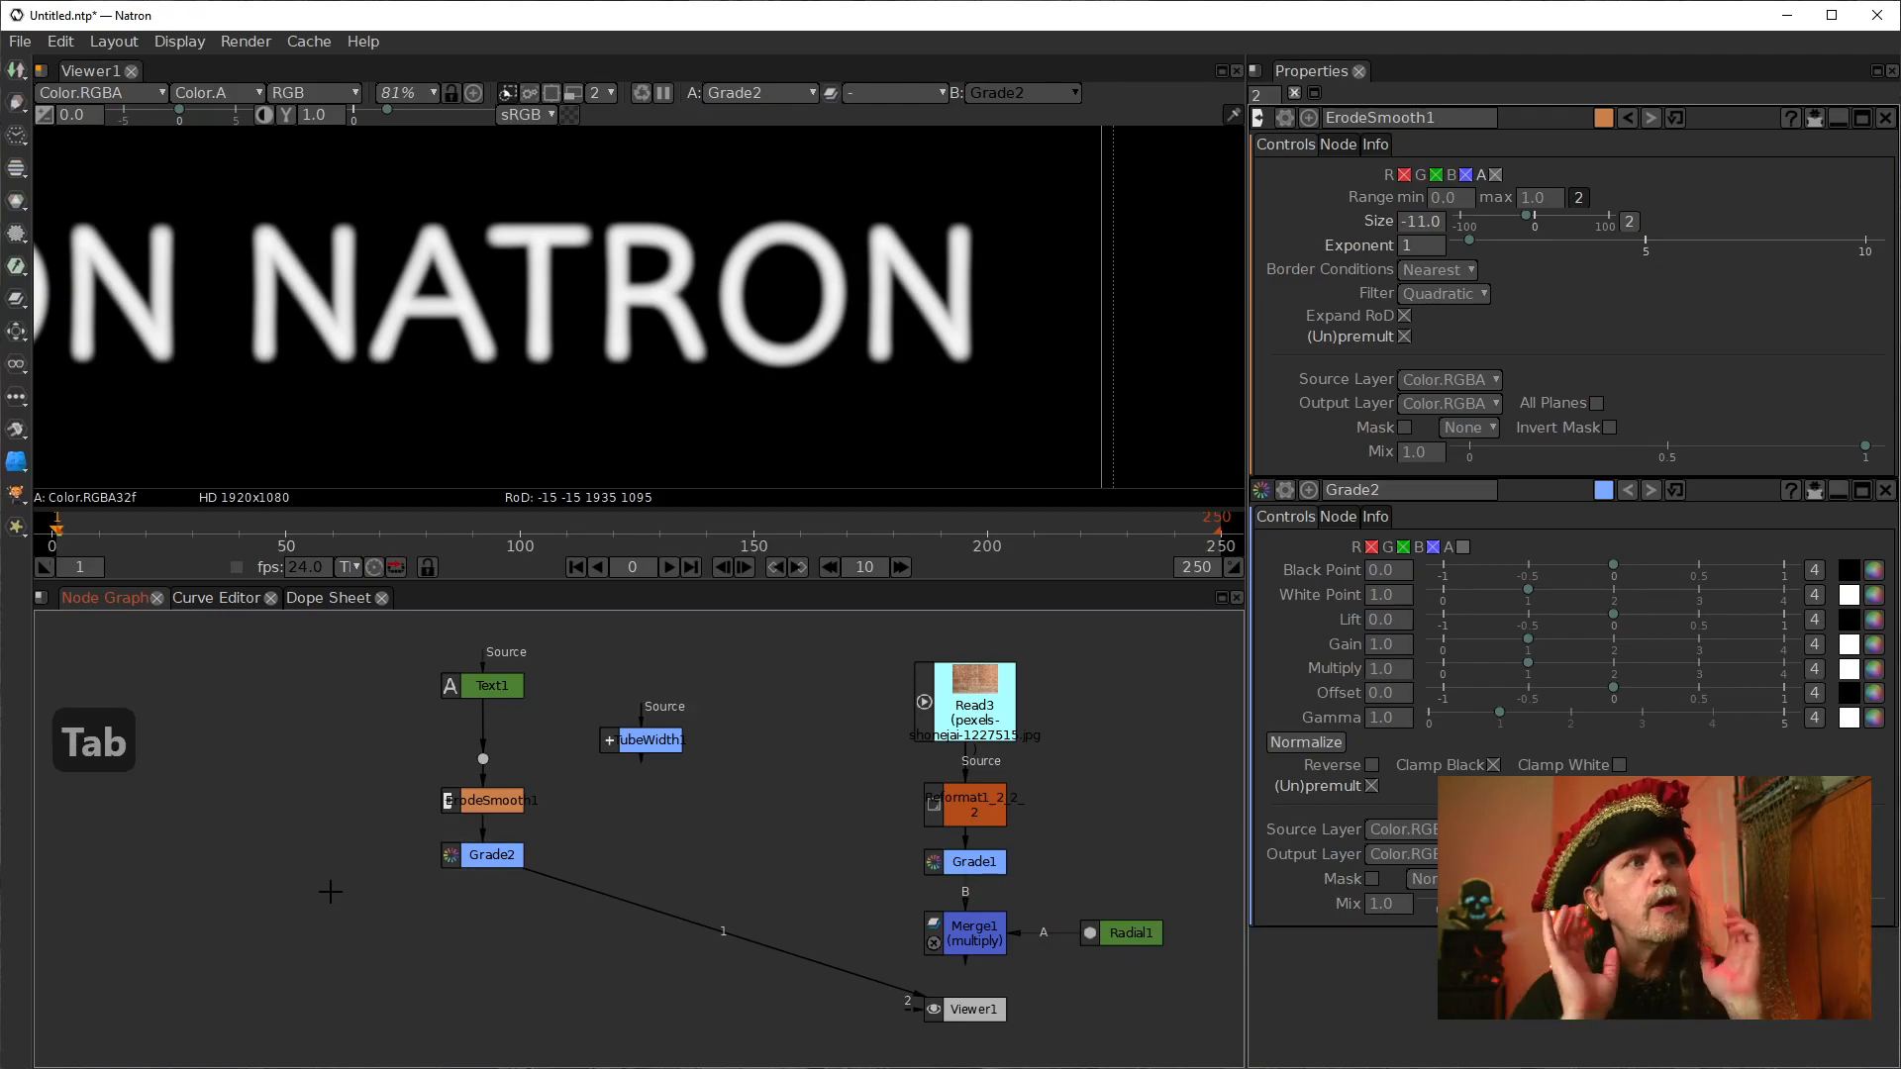
key("Return")
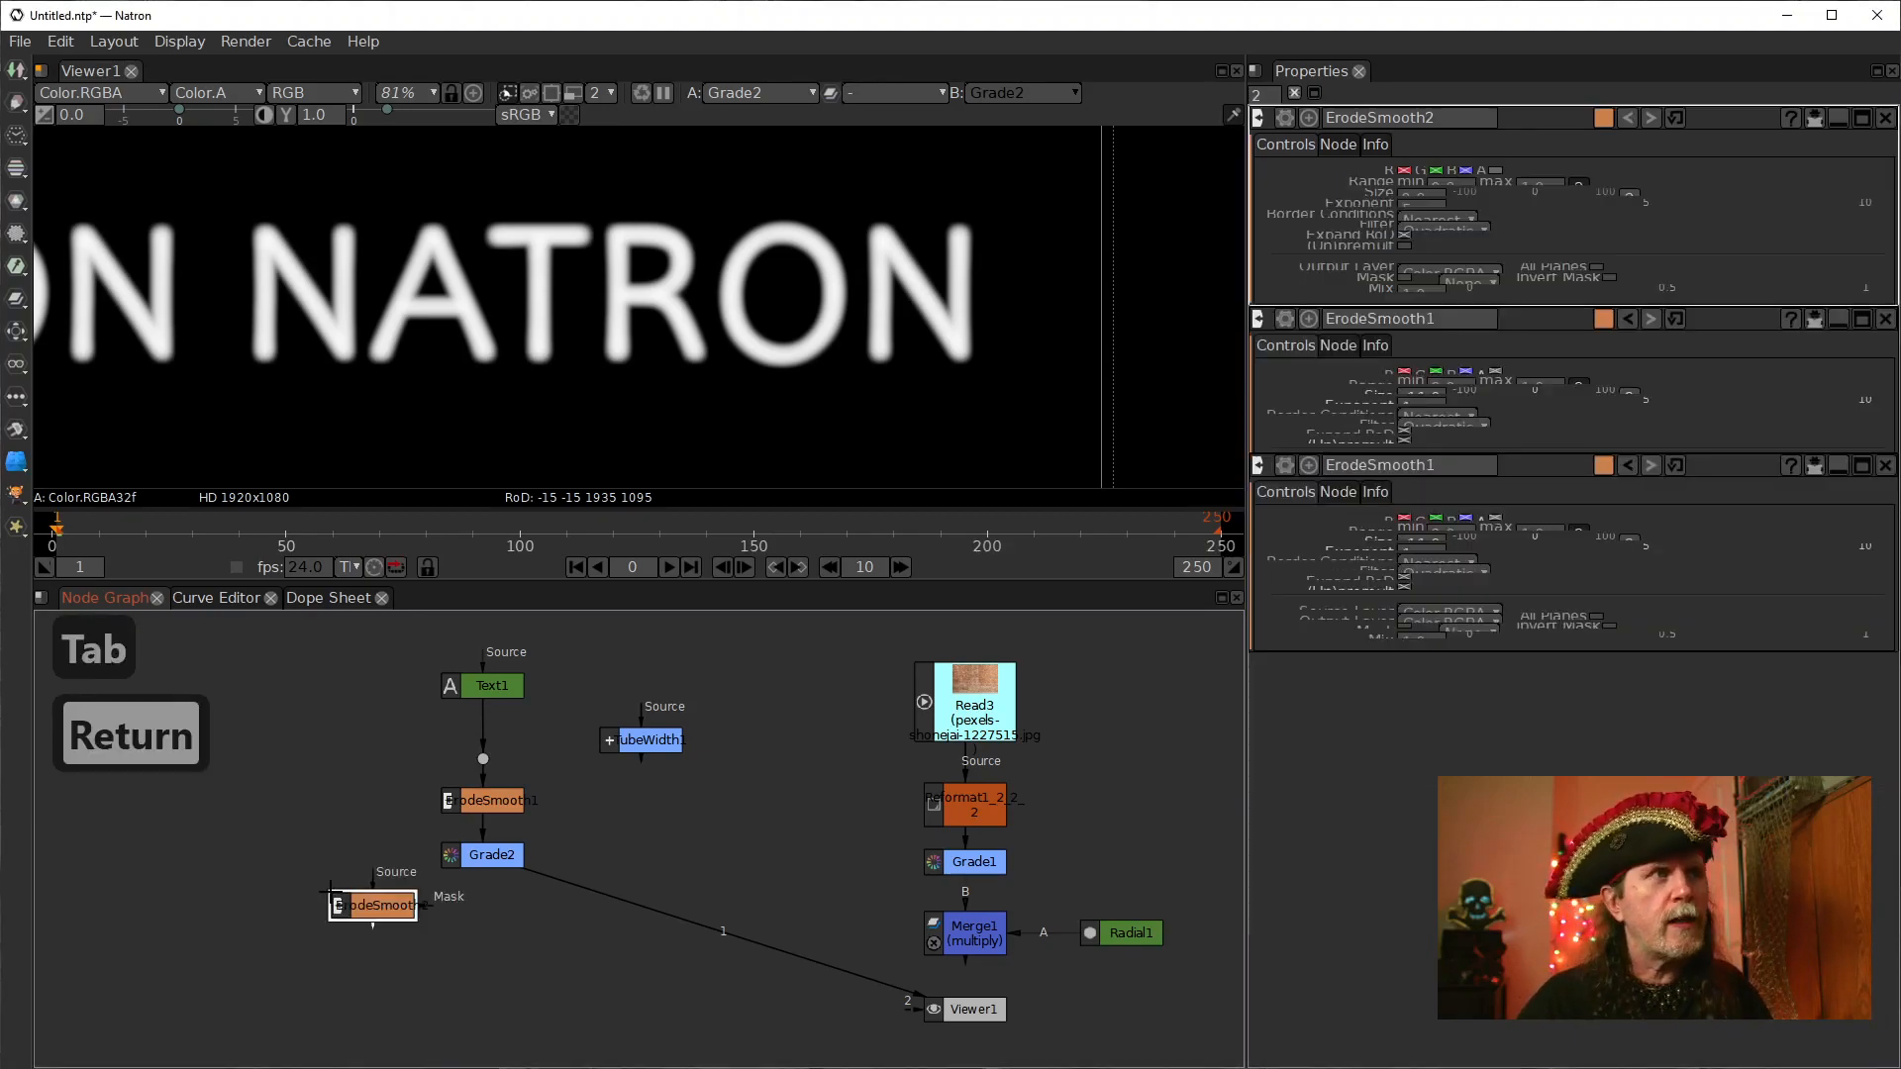
left_click_drag(397, 920, 339, 868)
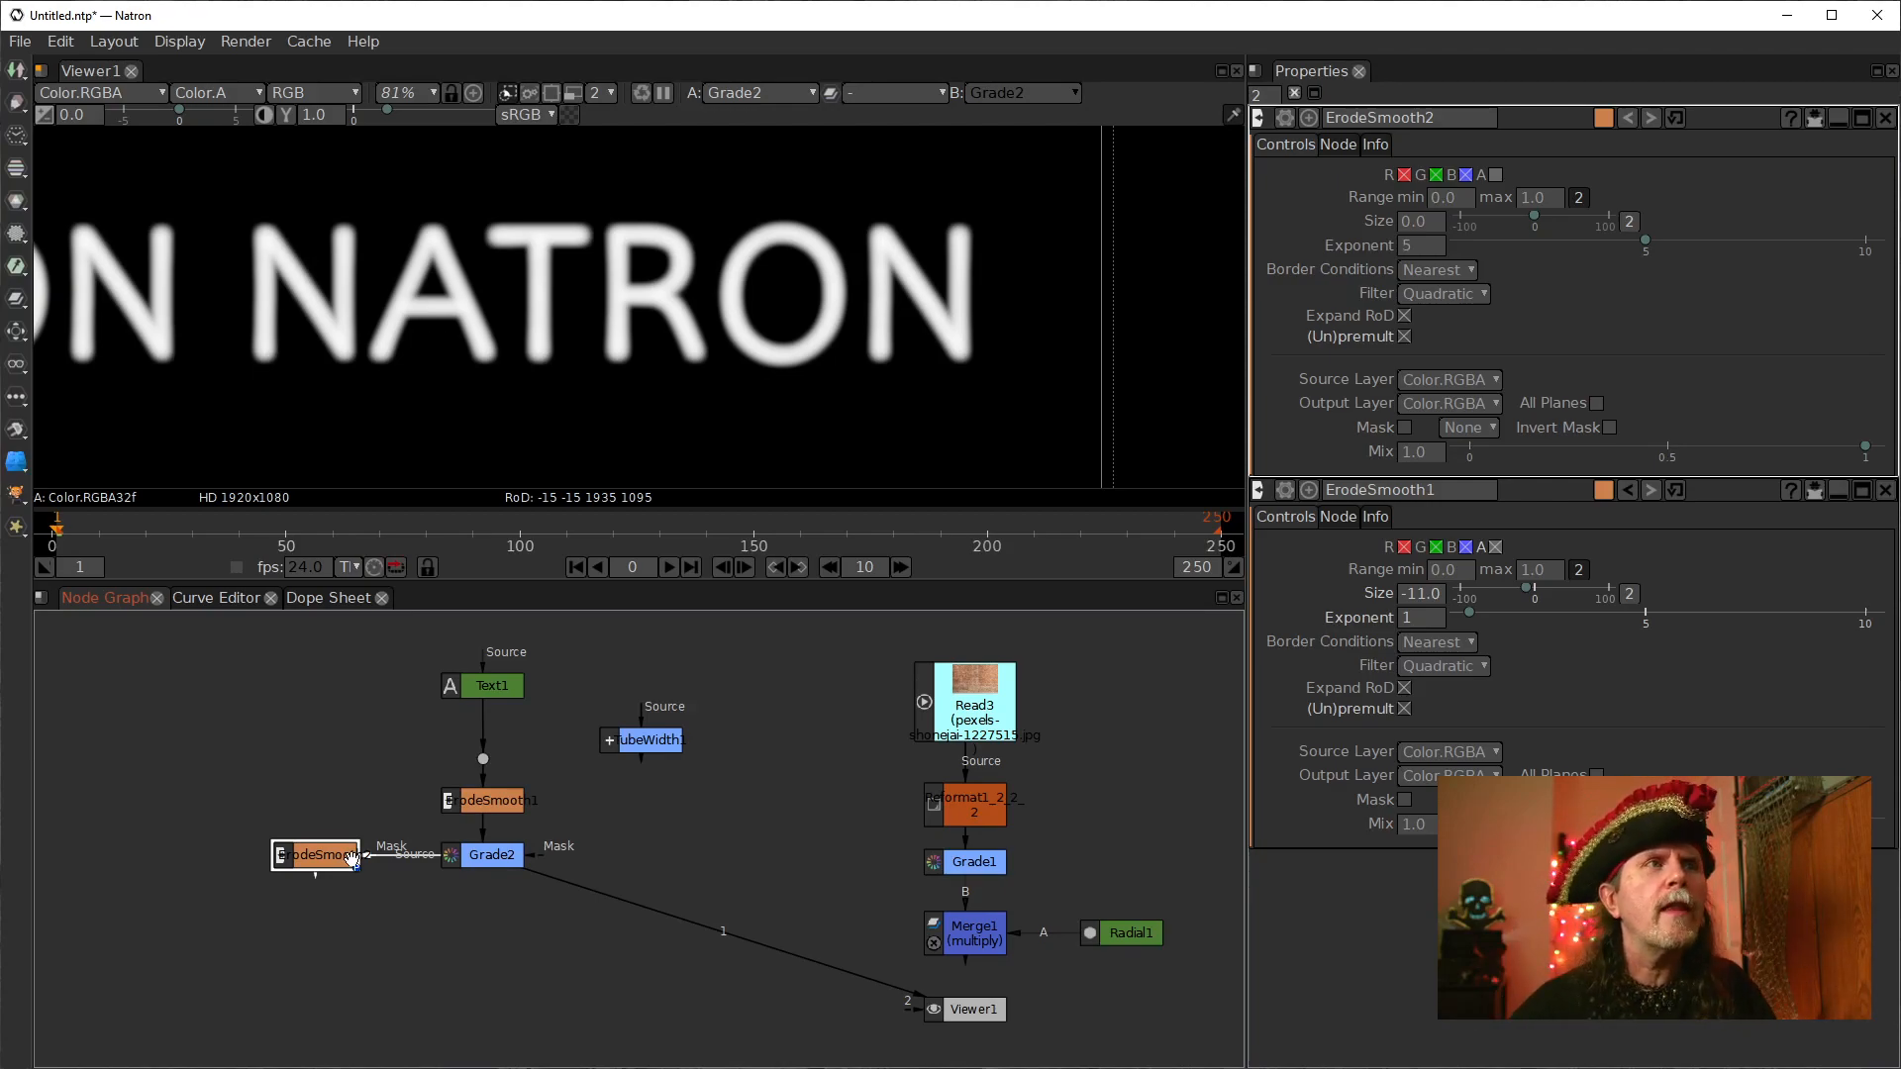
Step: Connect the second ErodeSmooth node's output to the Viewer's first input
left_click(485, 800)
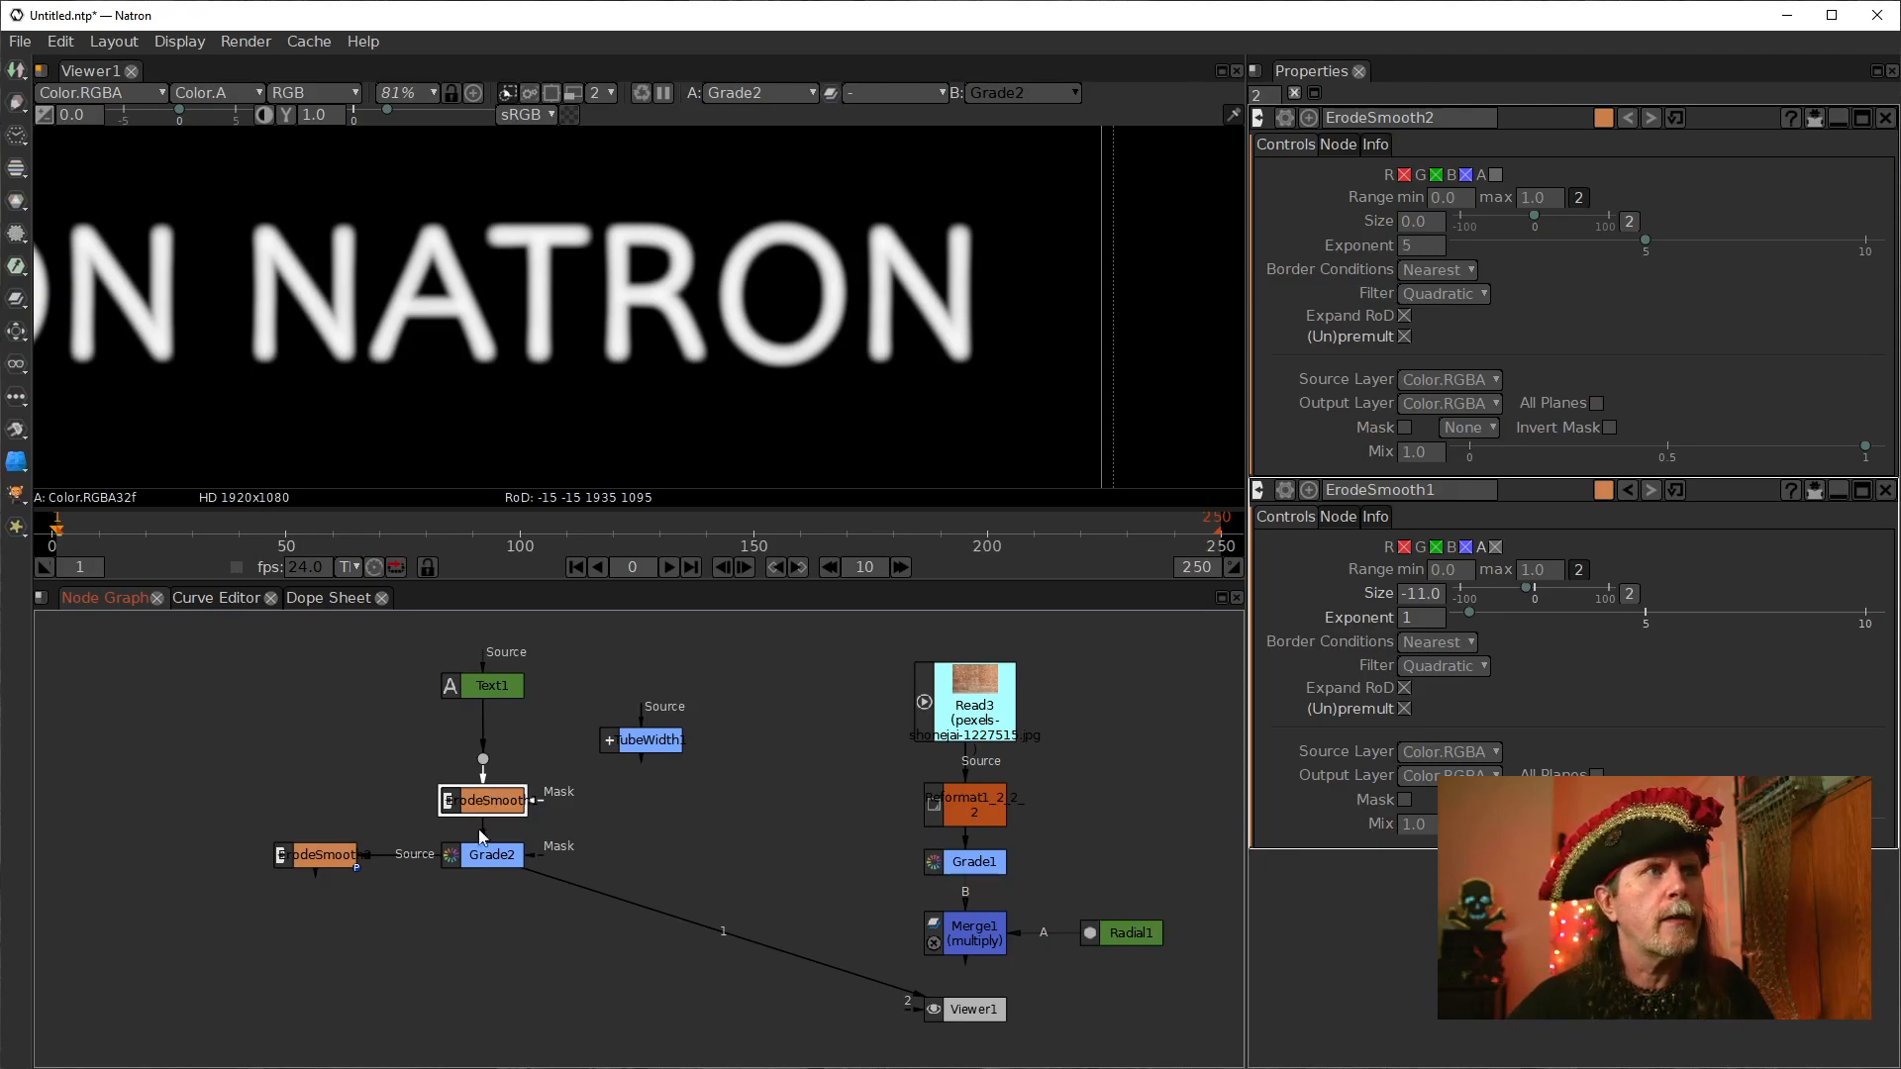
left_click(342, 861)
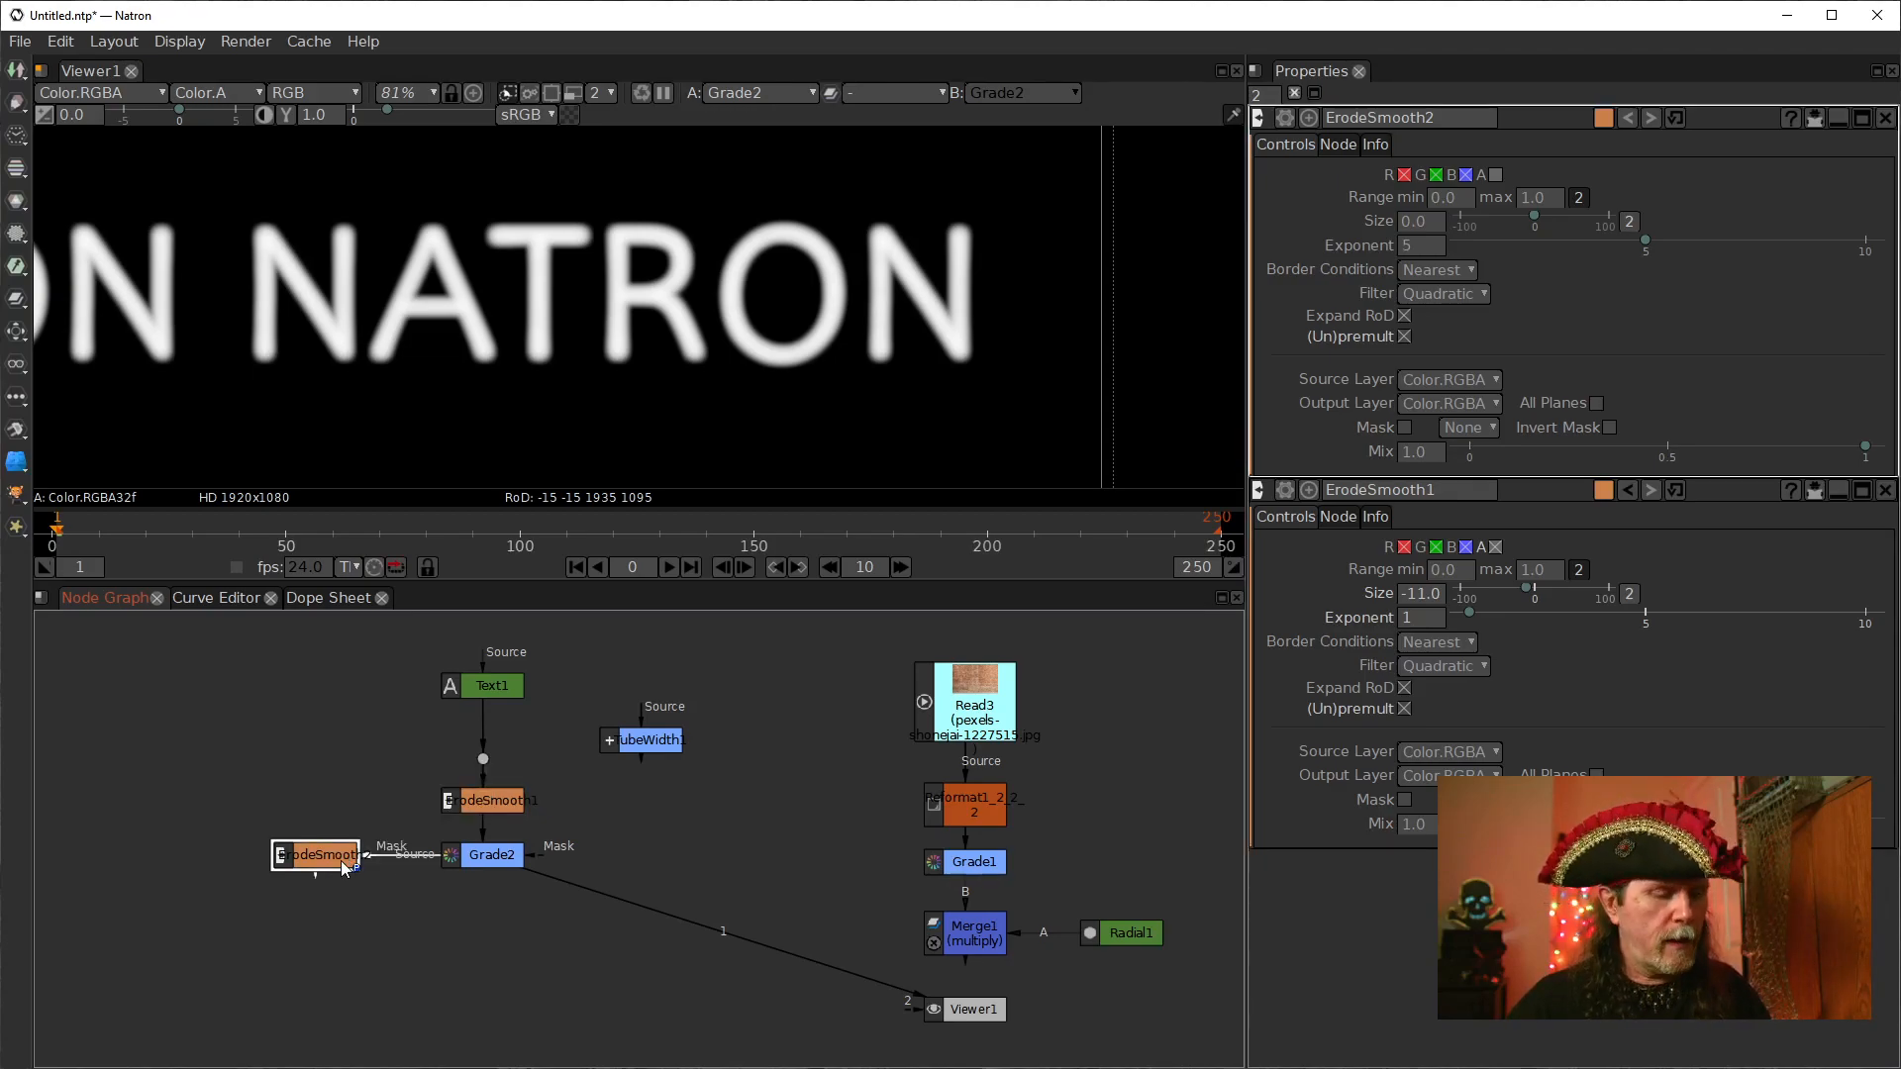
key("1")
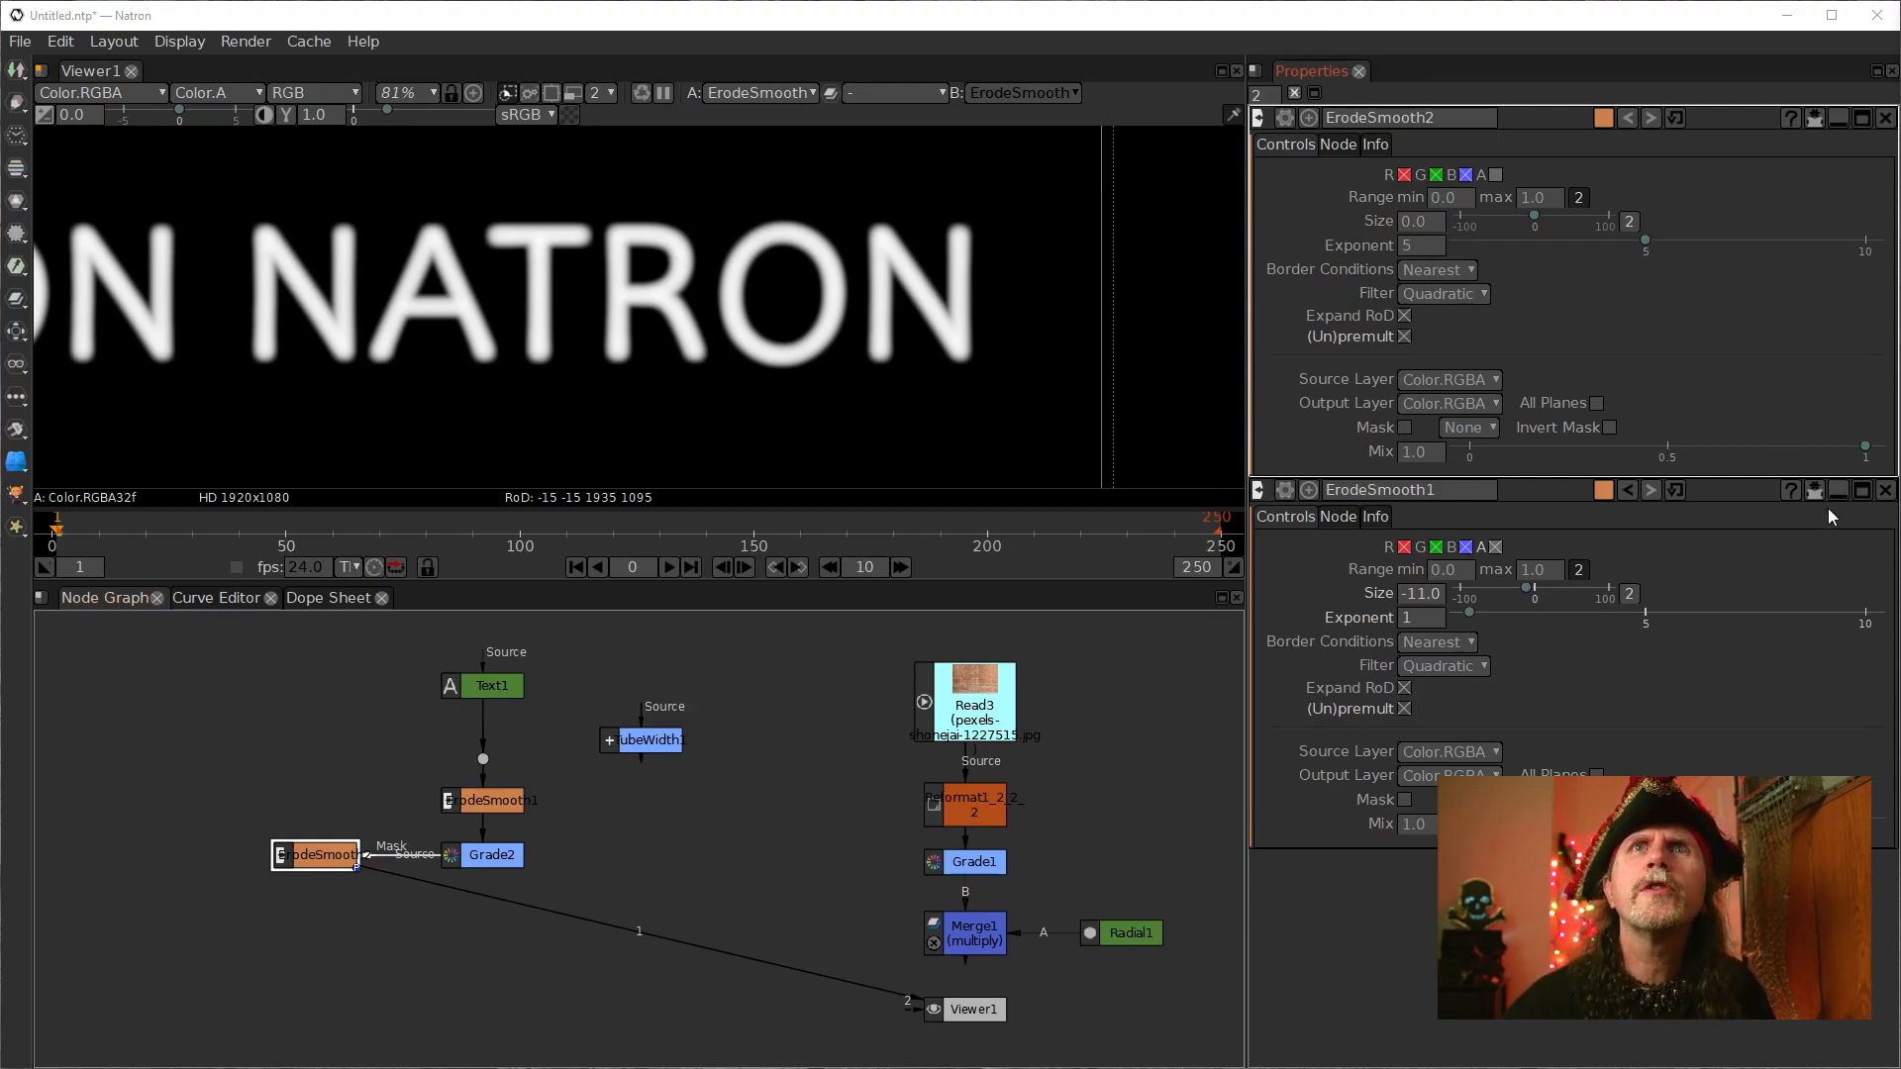
Step: Enable alpha channel processing on the ErodeSmooth2 node
left_click(1496, 175)
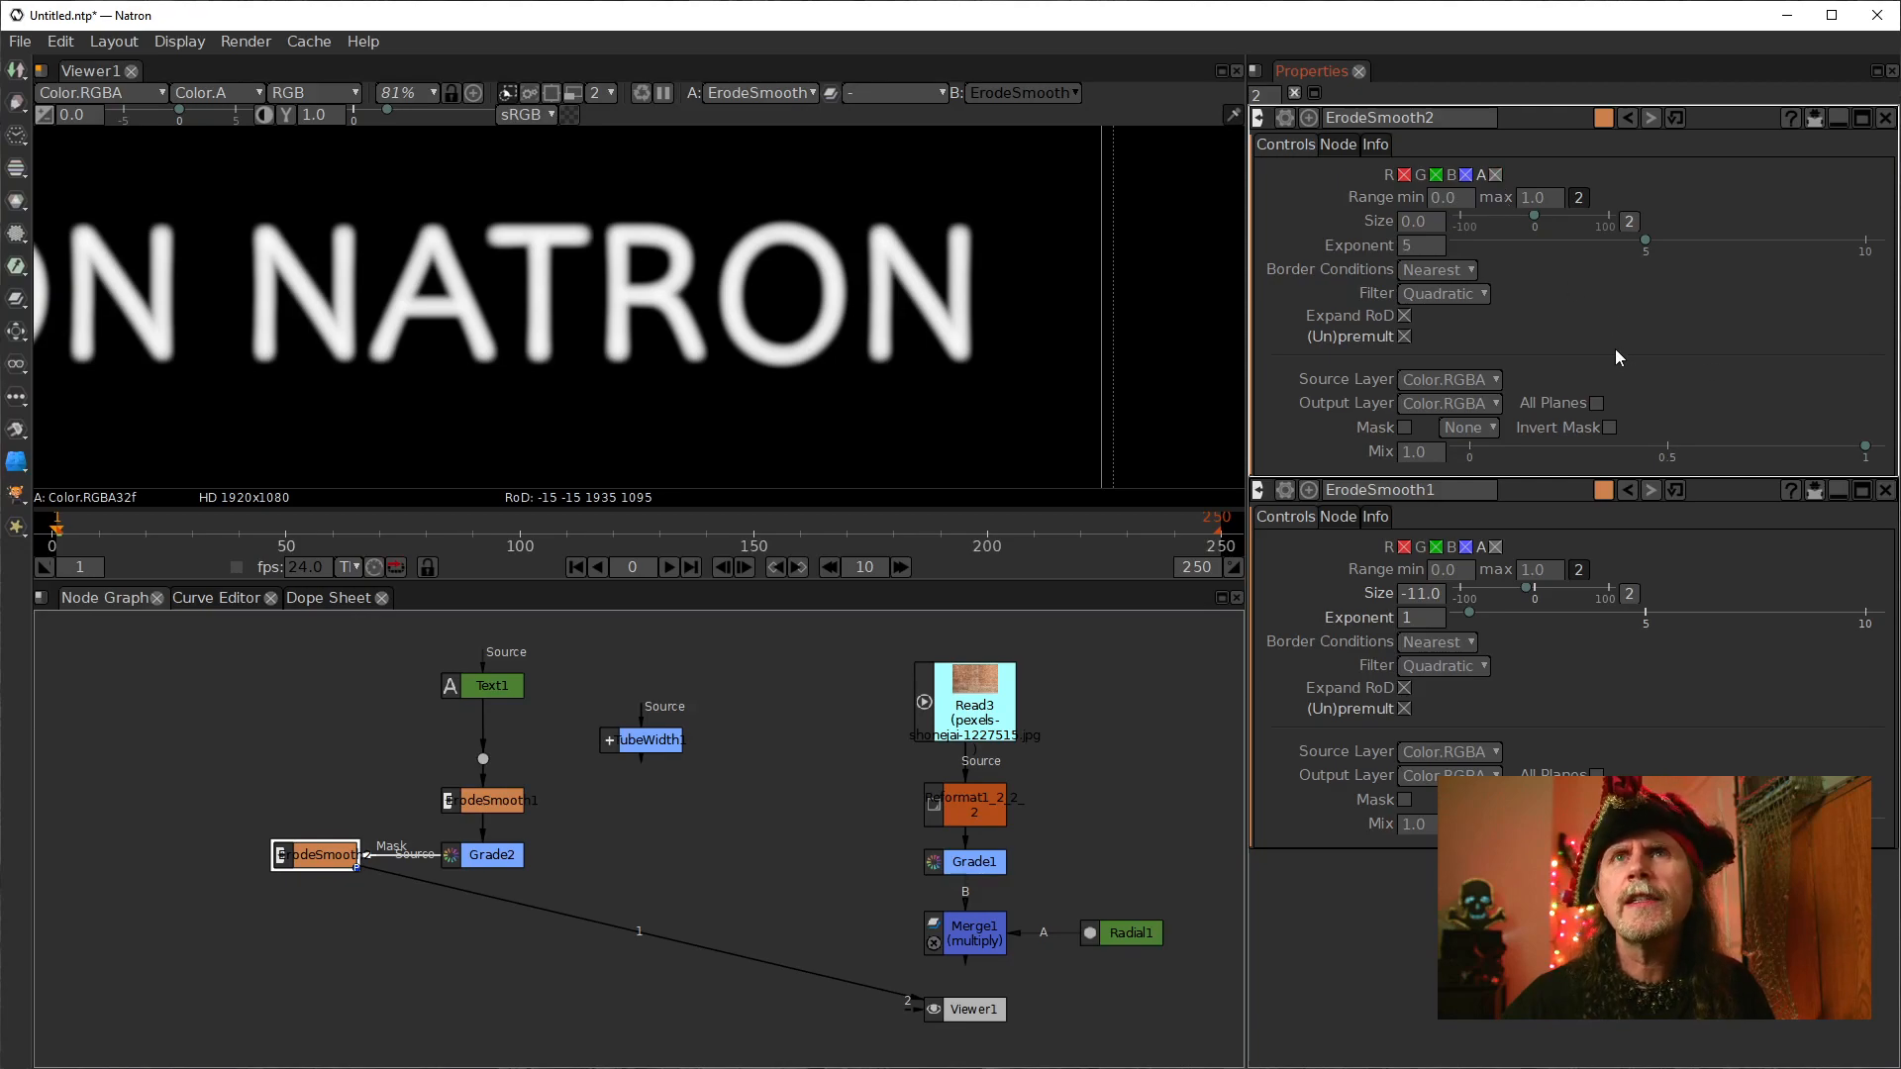
left_click(482, 901)
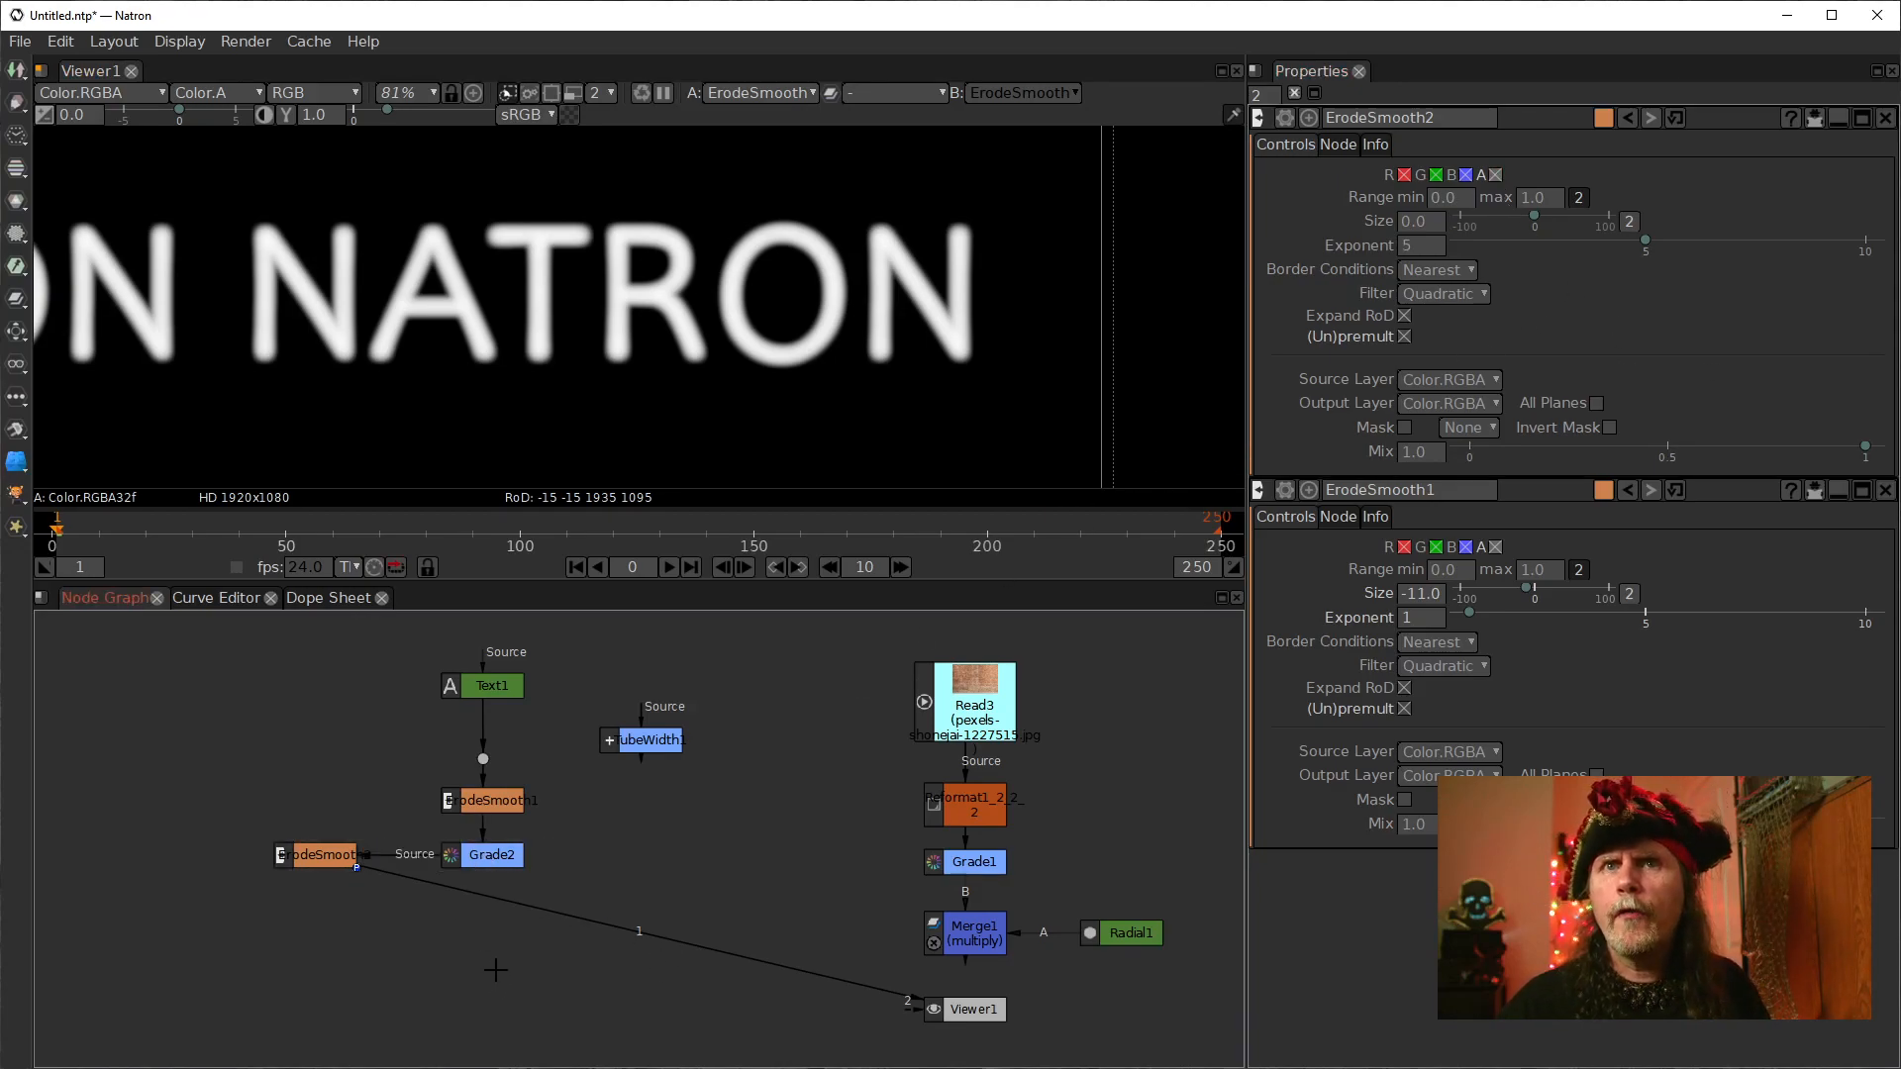
Step: Add a Merge node below Grade2, with input A from Grade2 and input B from ErodeSmooth2 routed through a corner dot
left_click(298, 857)
key("m")
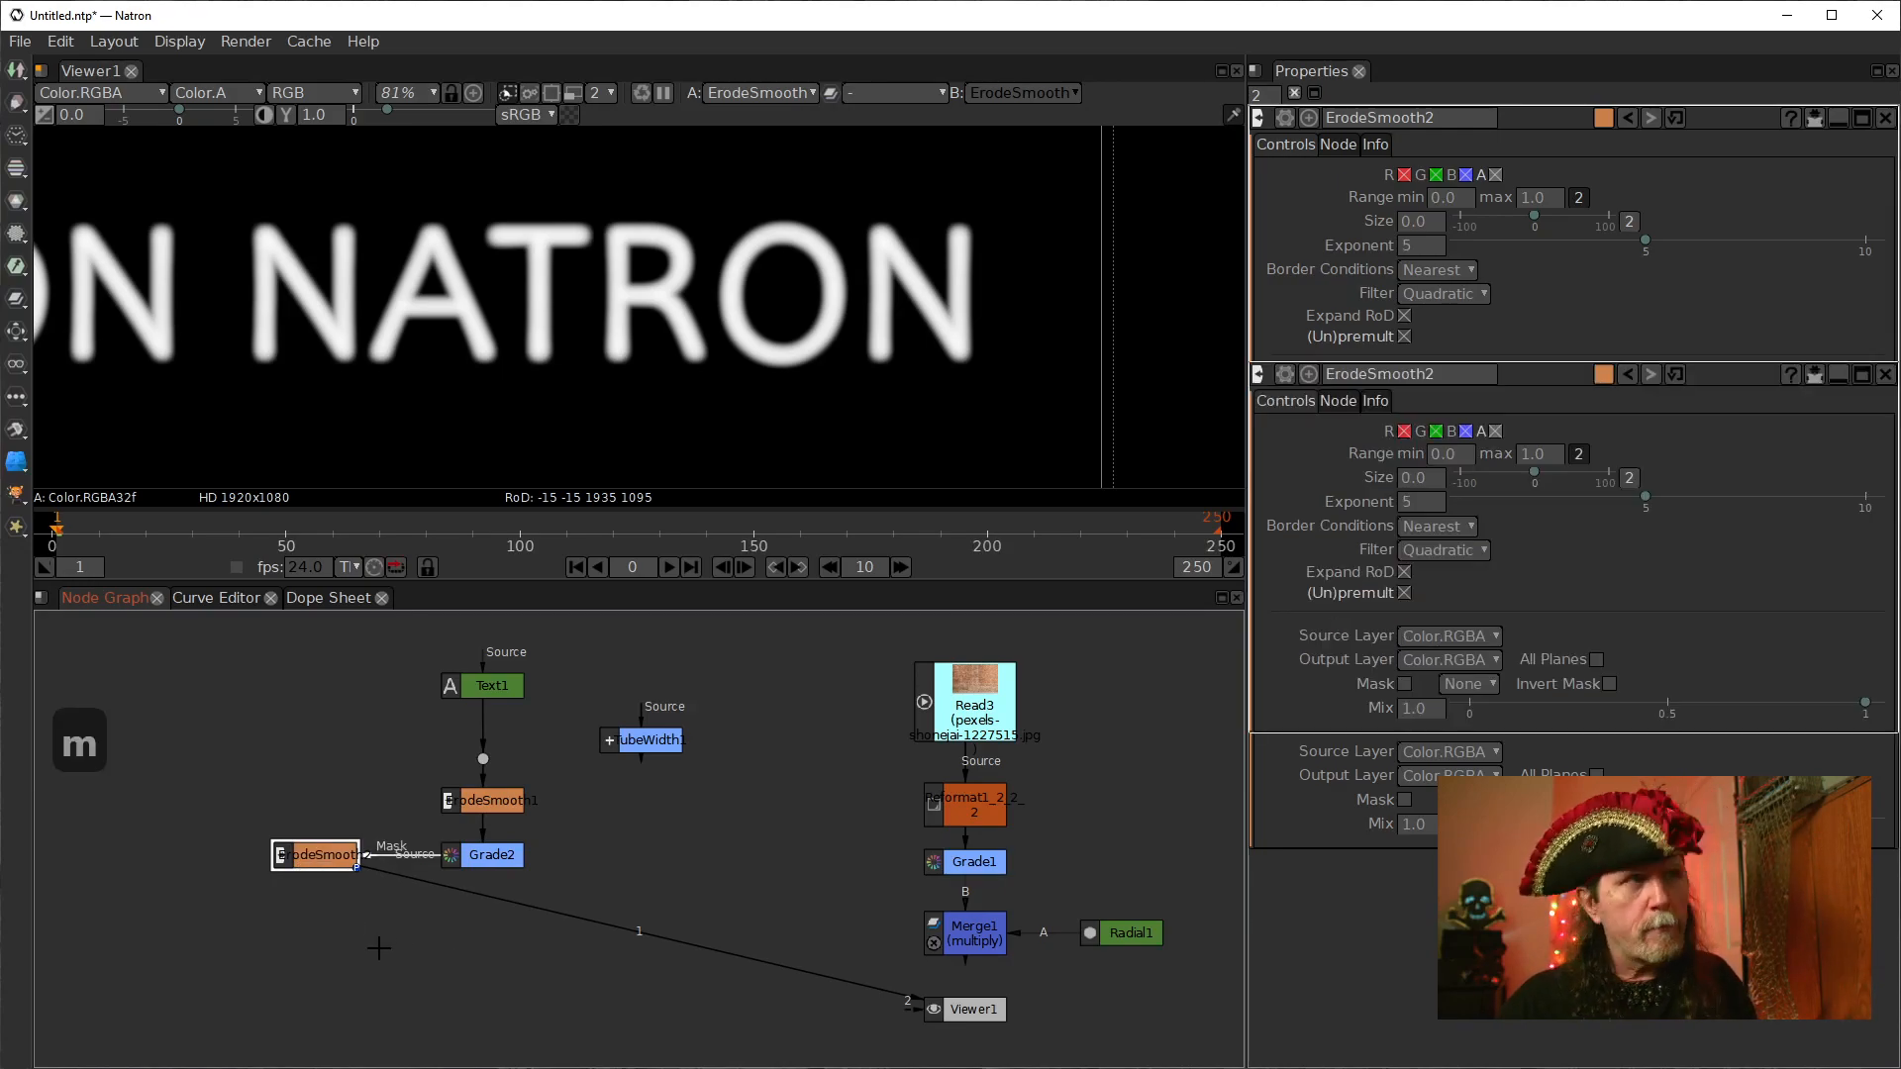
left_click_drag(318, 906, 503, 957)
mouse_move(492, 928)
left_mouse_down()
mouse_move(477, 870)
mouse_move(317, 896)
mouse_move(307, 950)
mouse_move(505, 950)
mouse_move(487, 931)
left_mouse_up()
left_click_drag(314, 958, 347, 902)
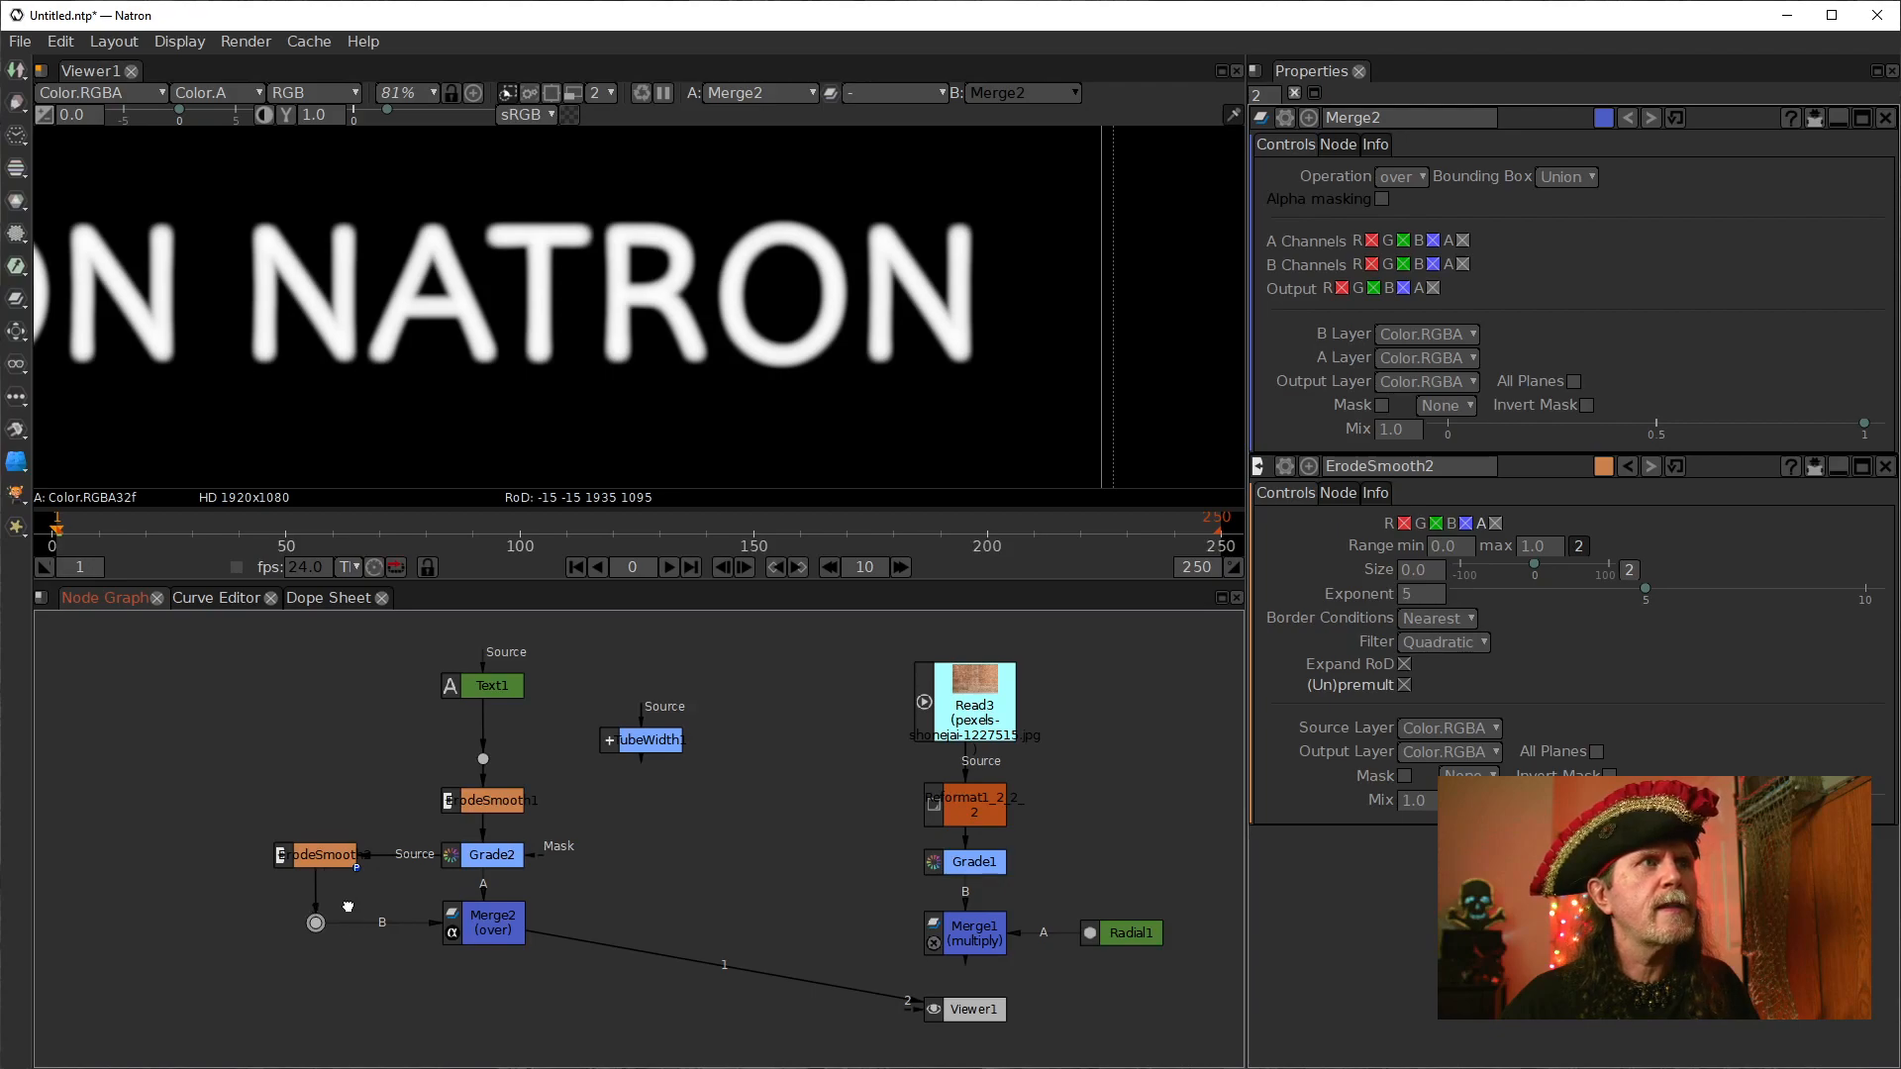
mouse_move(500, 925)
left_mouse_down()
mouse_move(475, 922)
mouse_move(498, 925)
left_mouse_up()
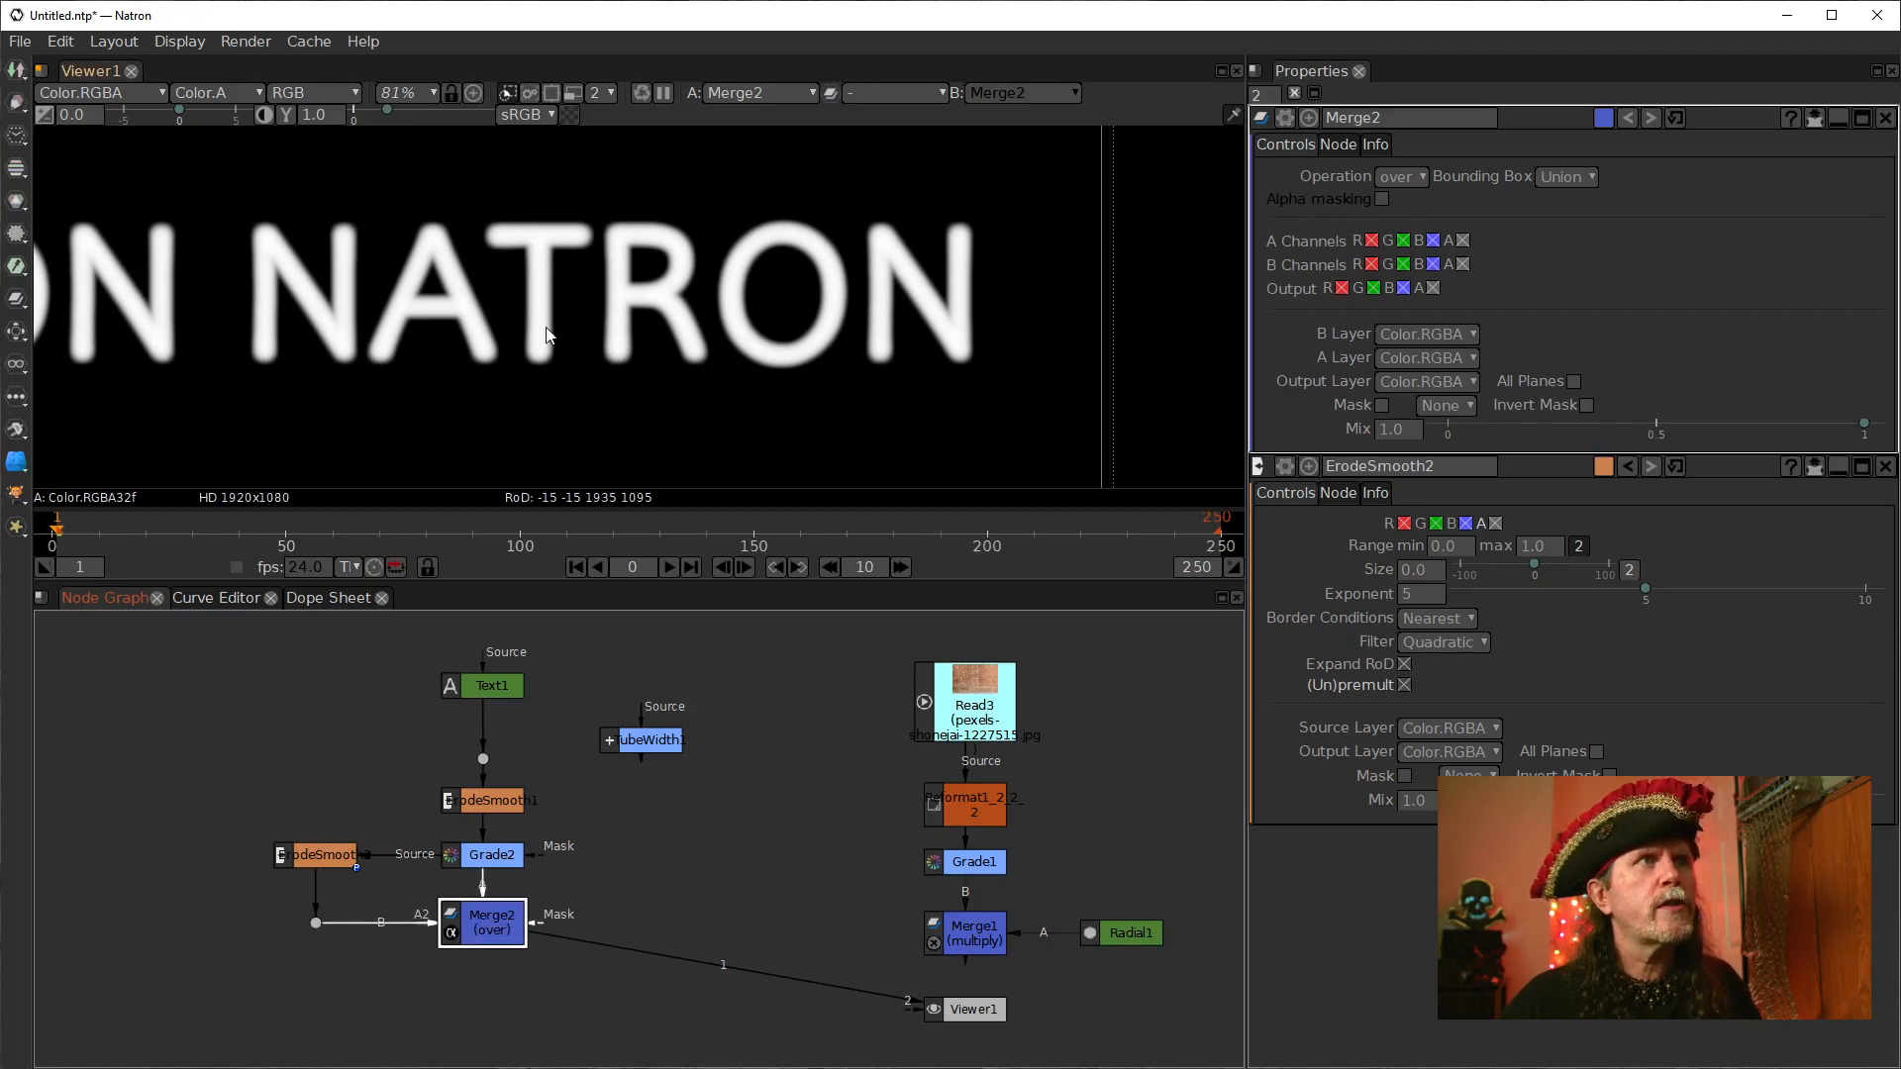
Step: Display the settings of ErodeSmooth1 and ErodeSmooth2 together and compare their size and exponent values
left_click(492, 797)
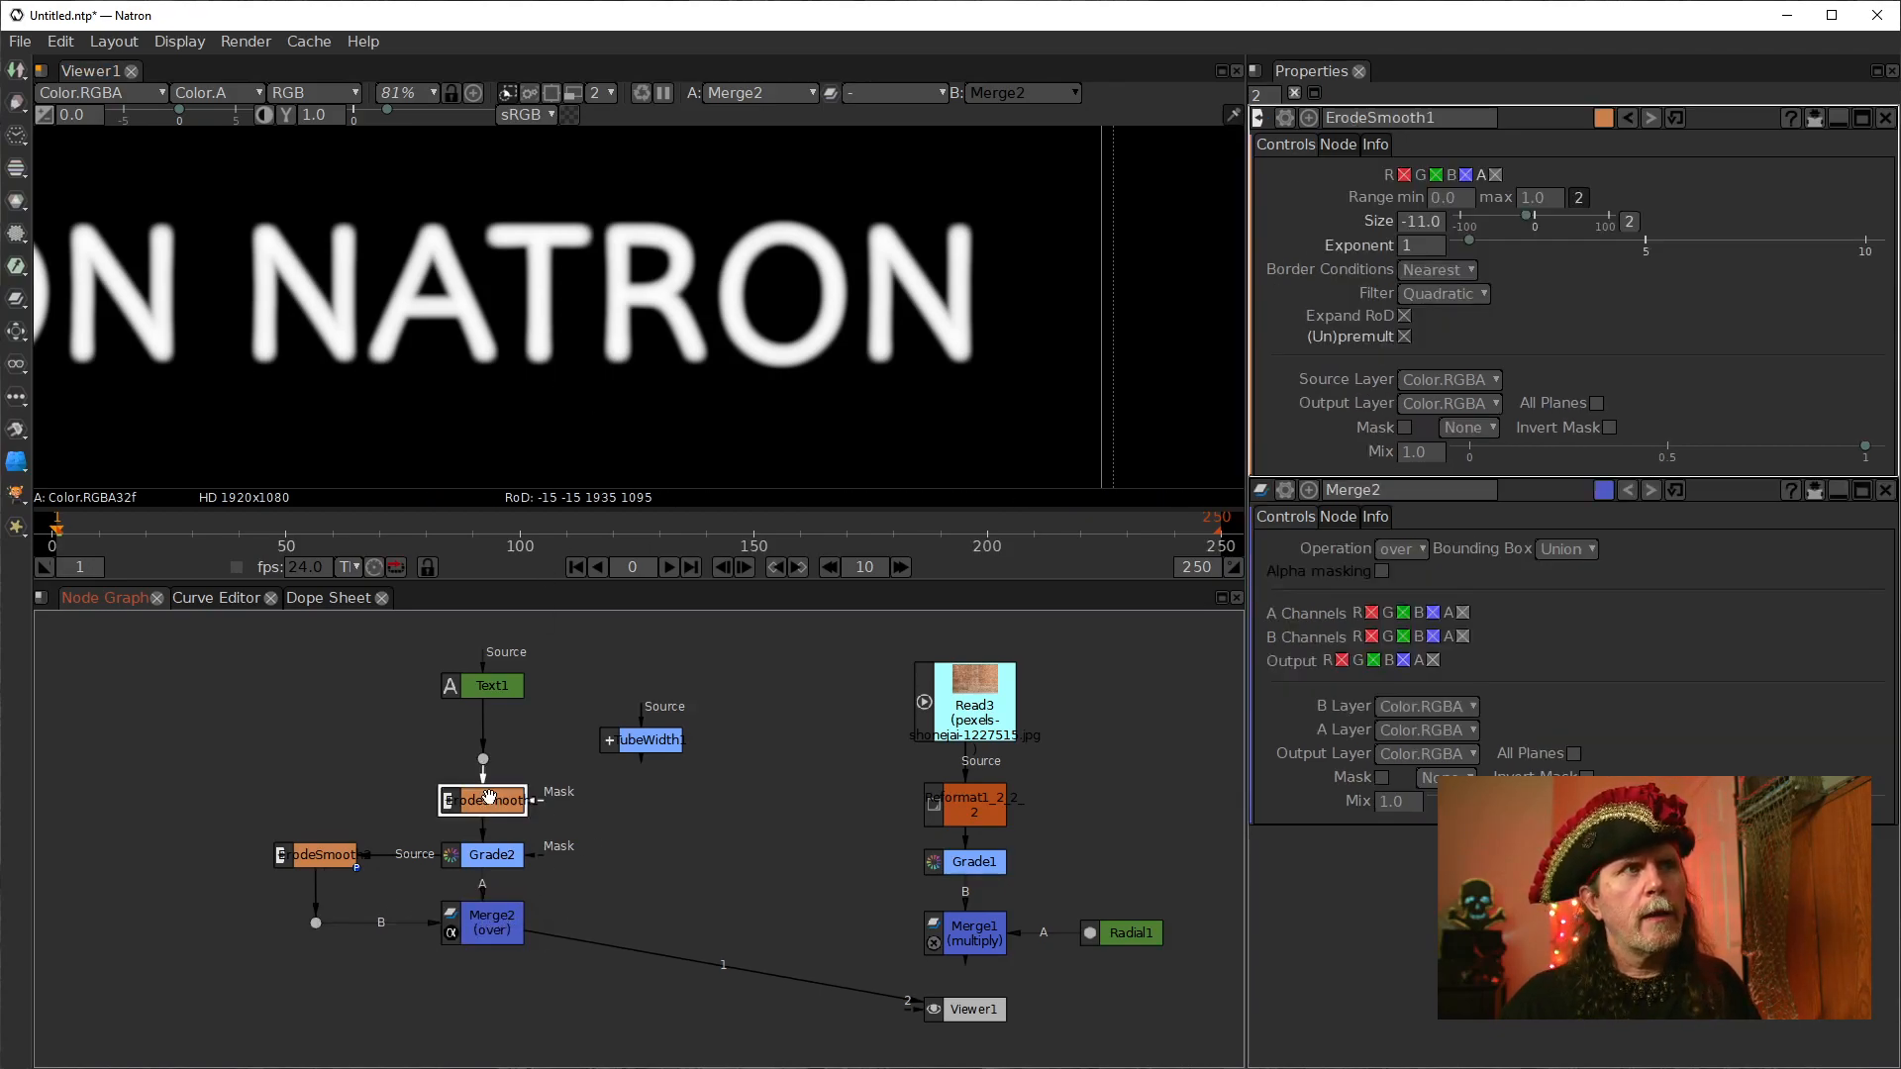
double_click(332, 853)
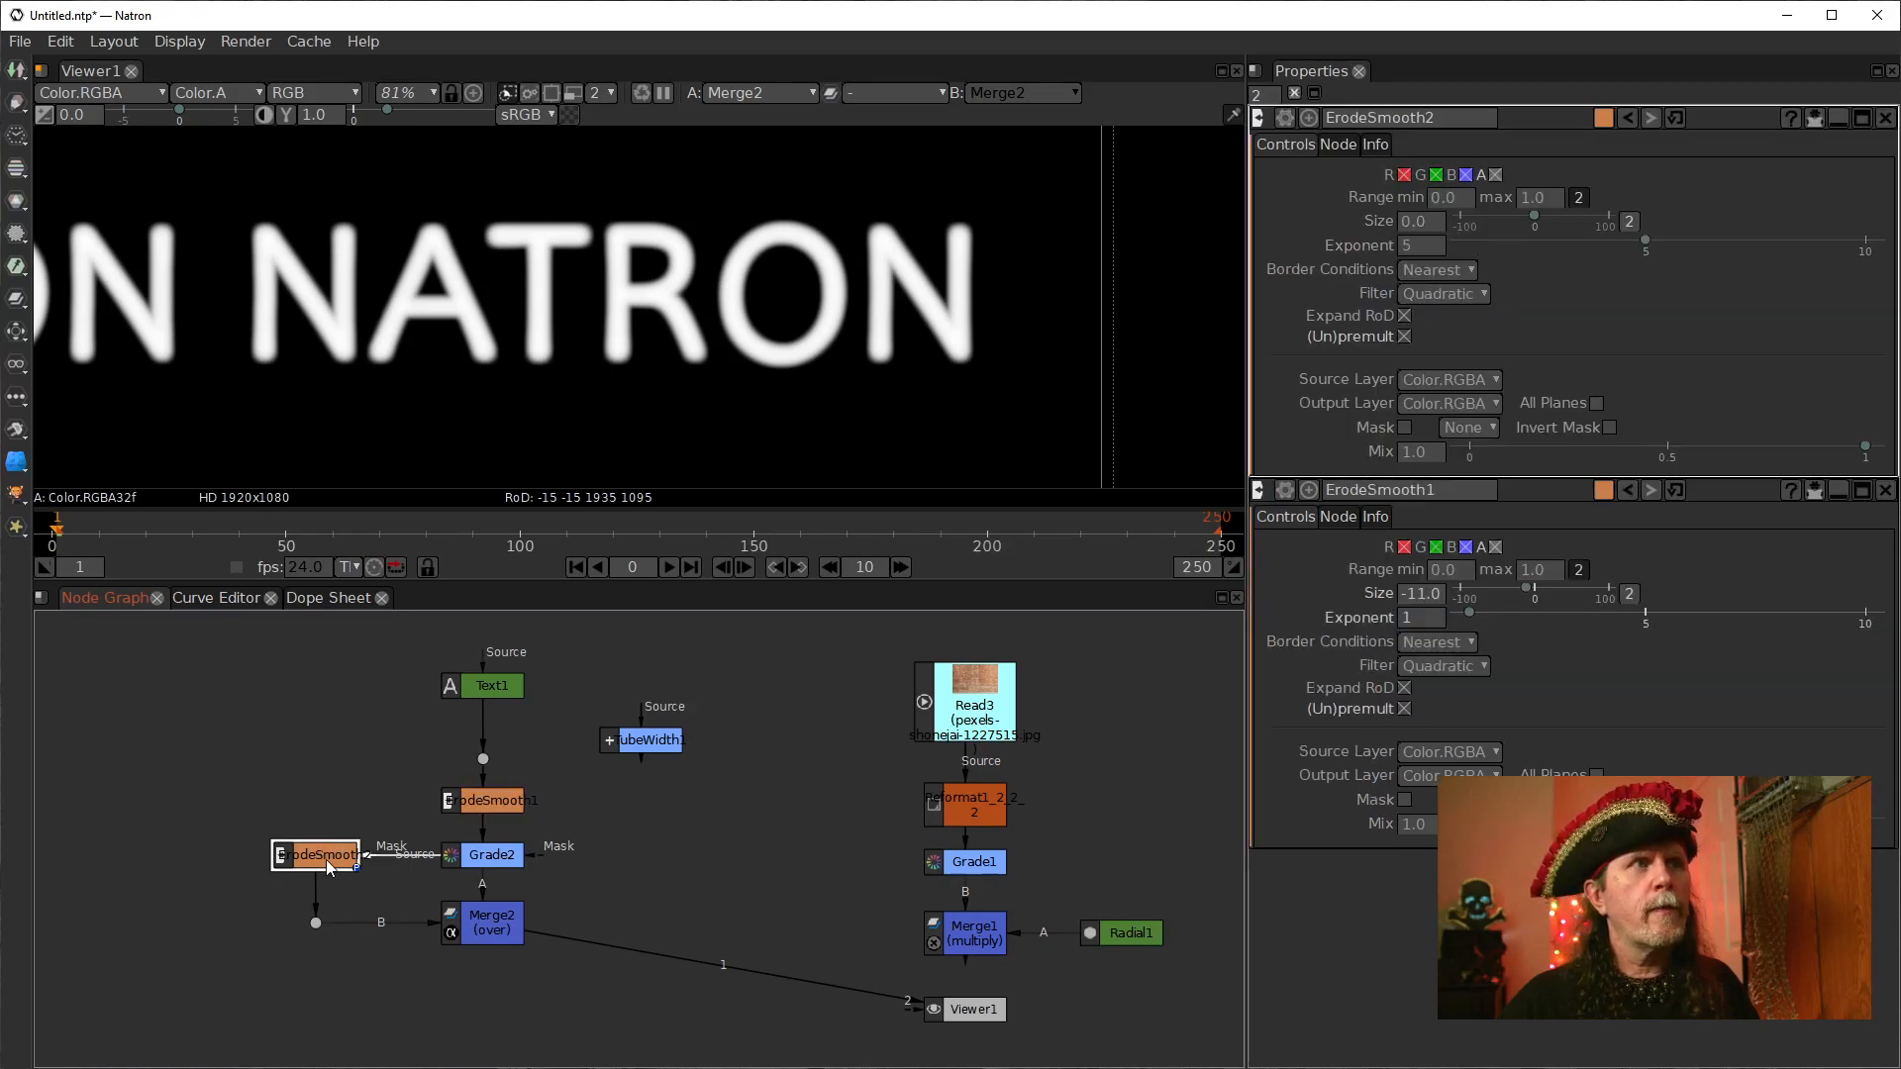
left_click(517, 926)
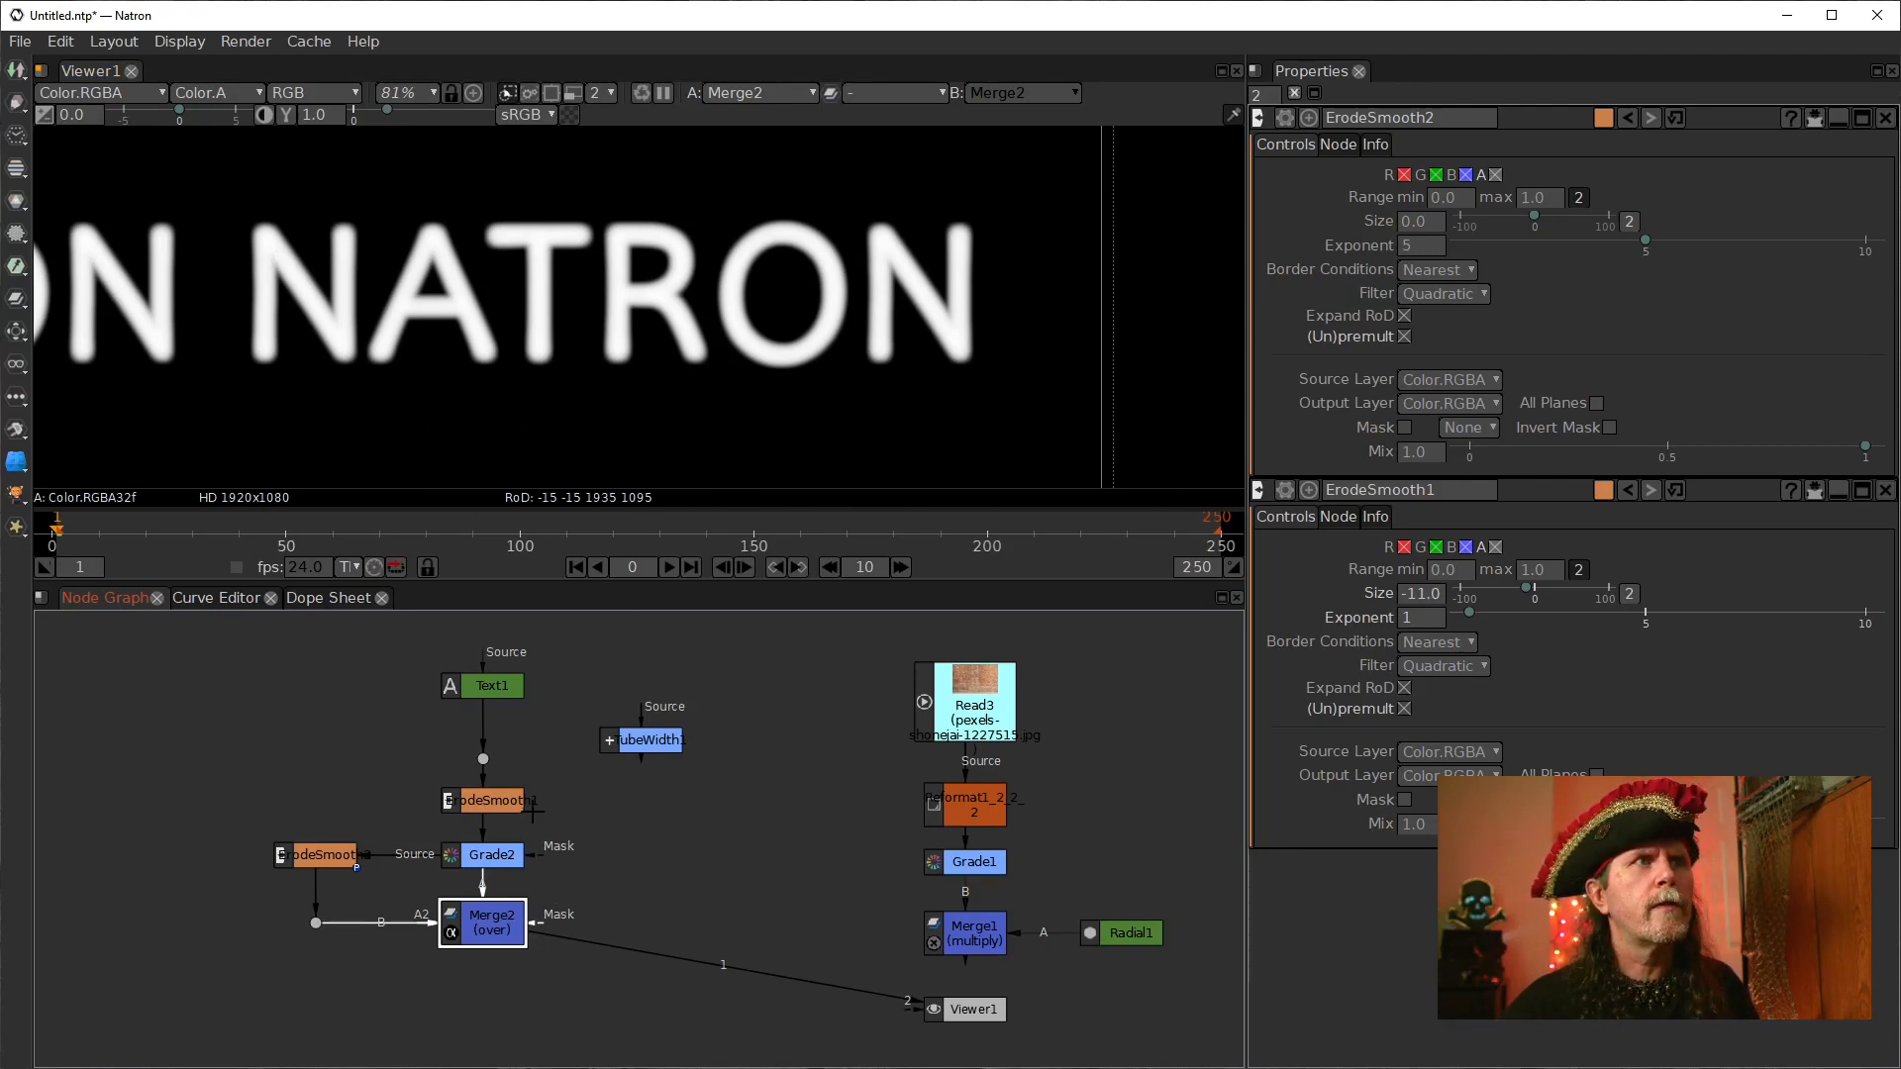
left_click(330, 858)
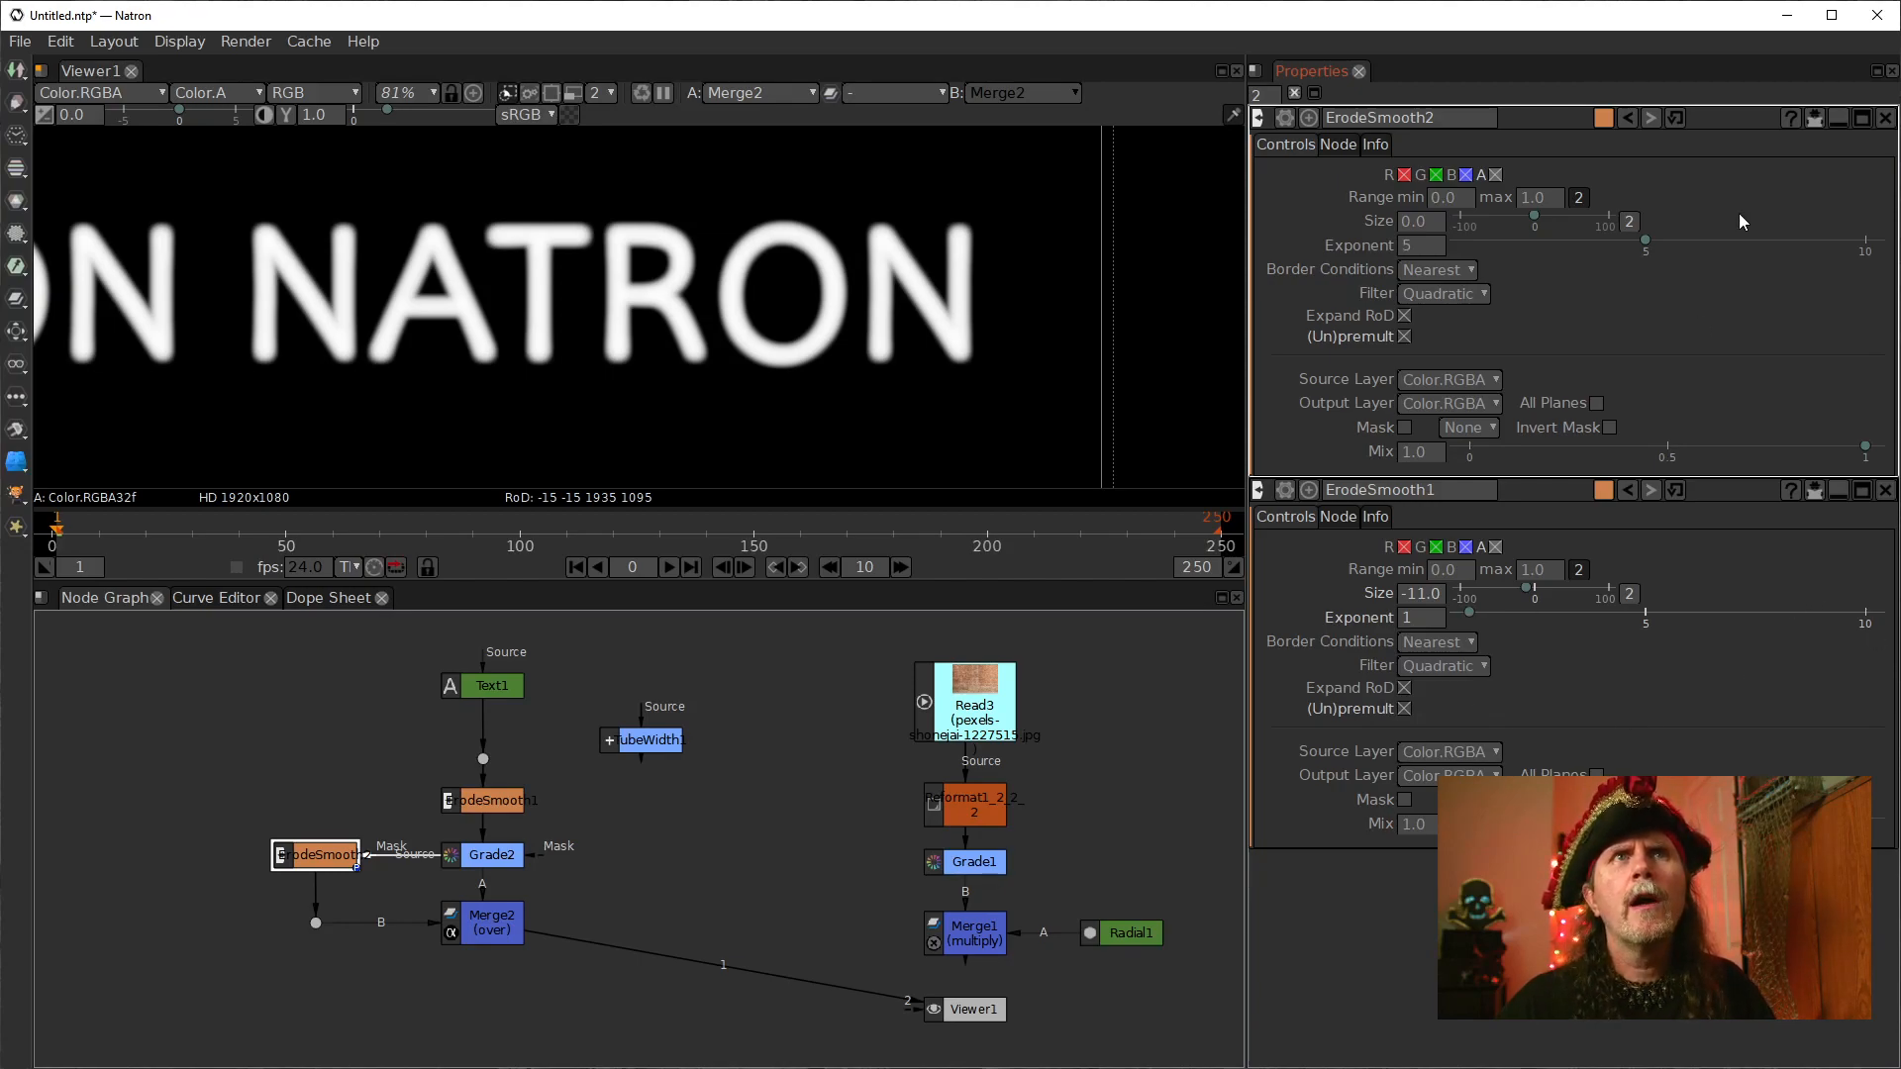
left_click_drag(1441, 594, 1374, 584)
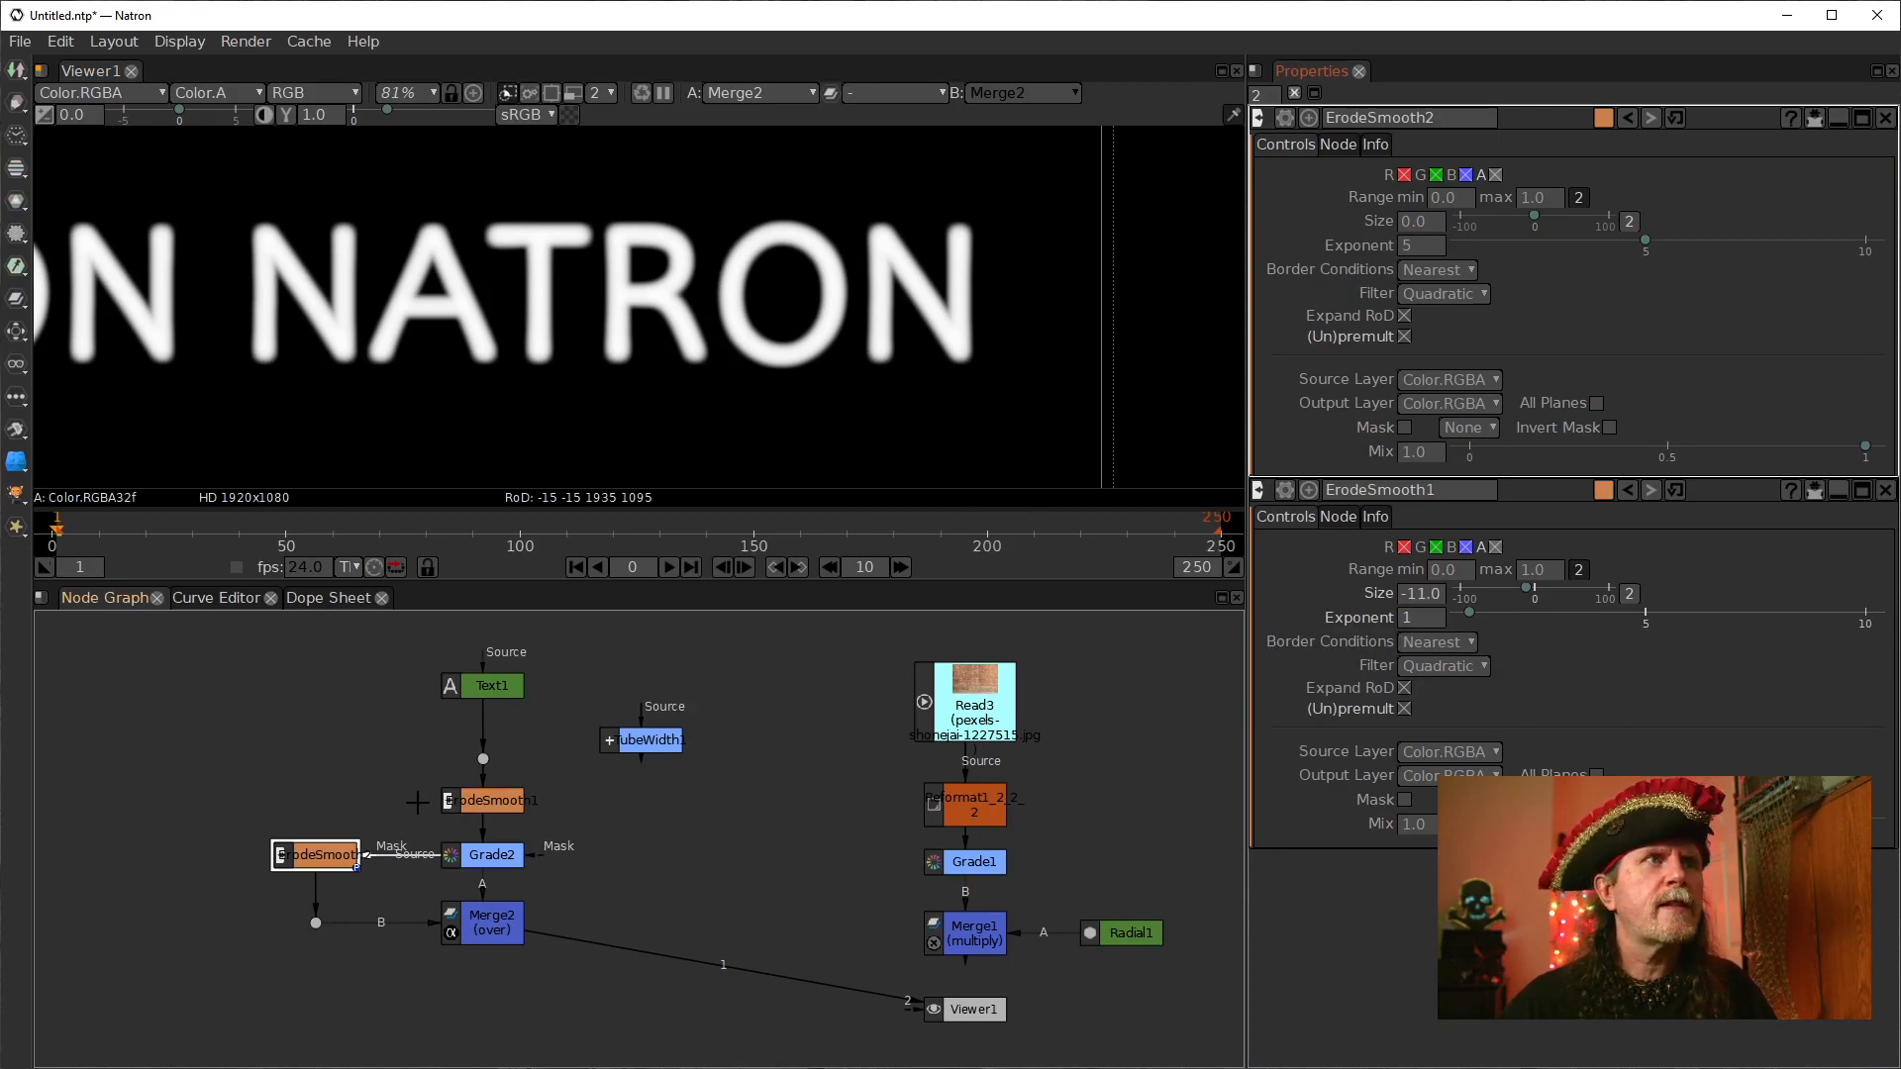
left_click(485, 926)
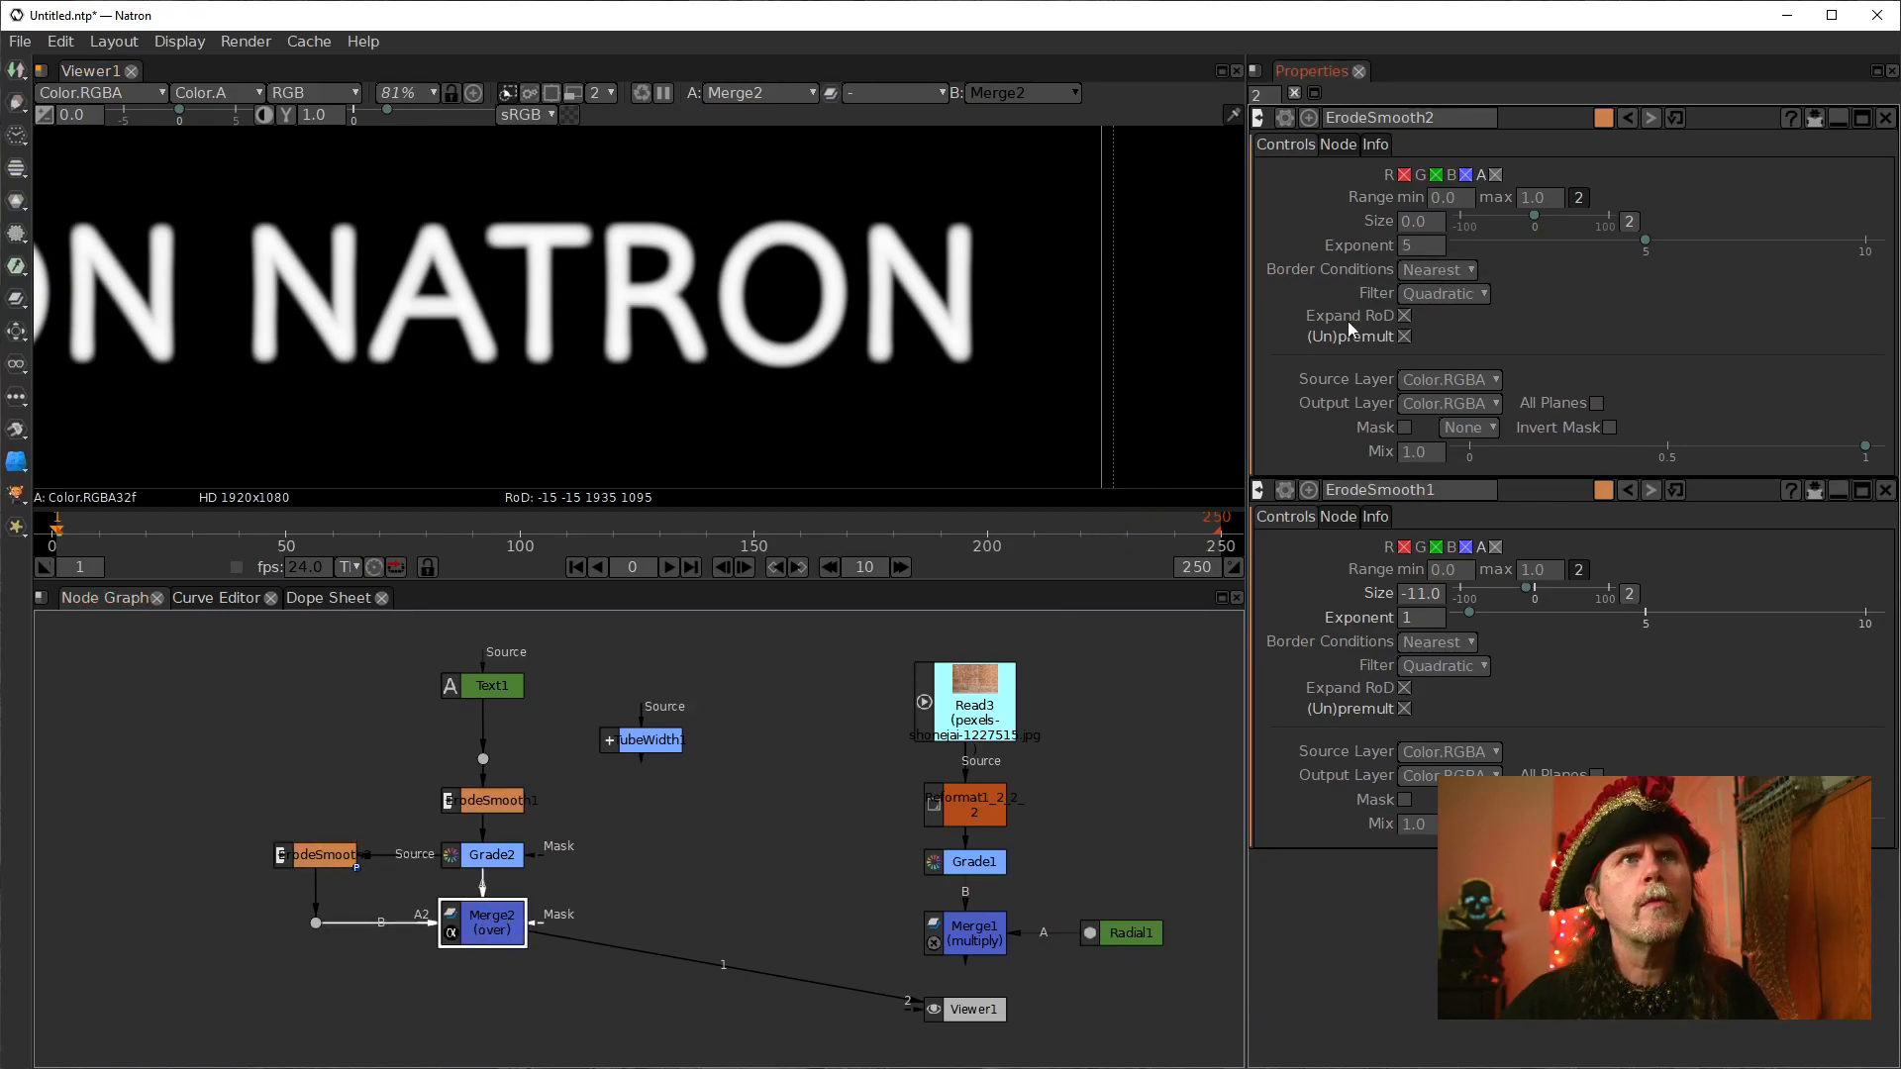
Step: Set the Merge2 node's operation to from
double_click(486, 926)
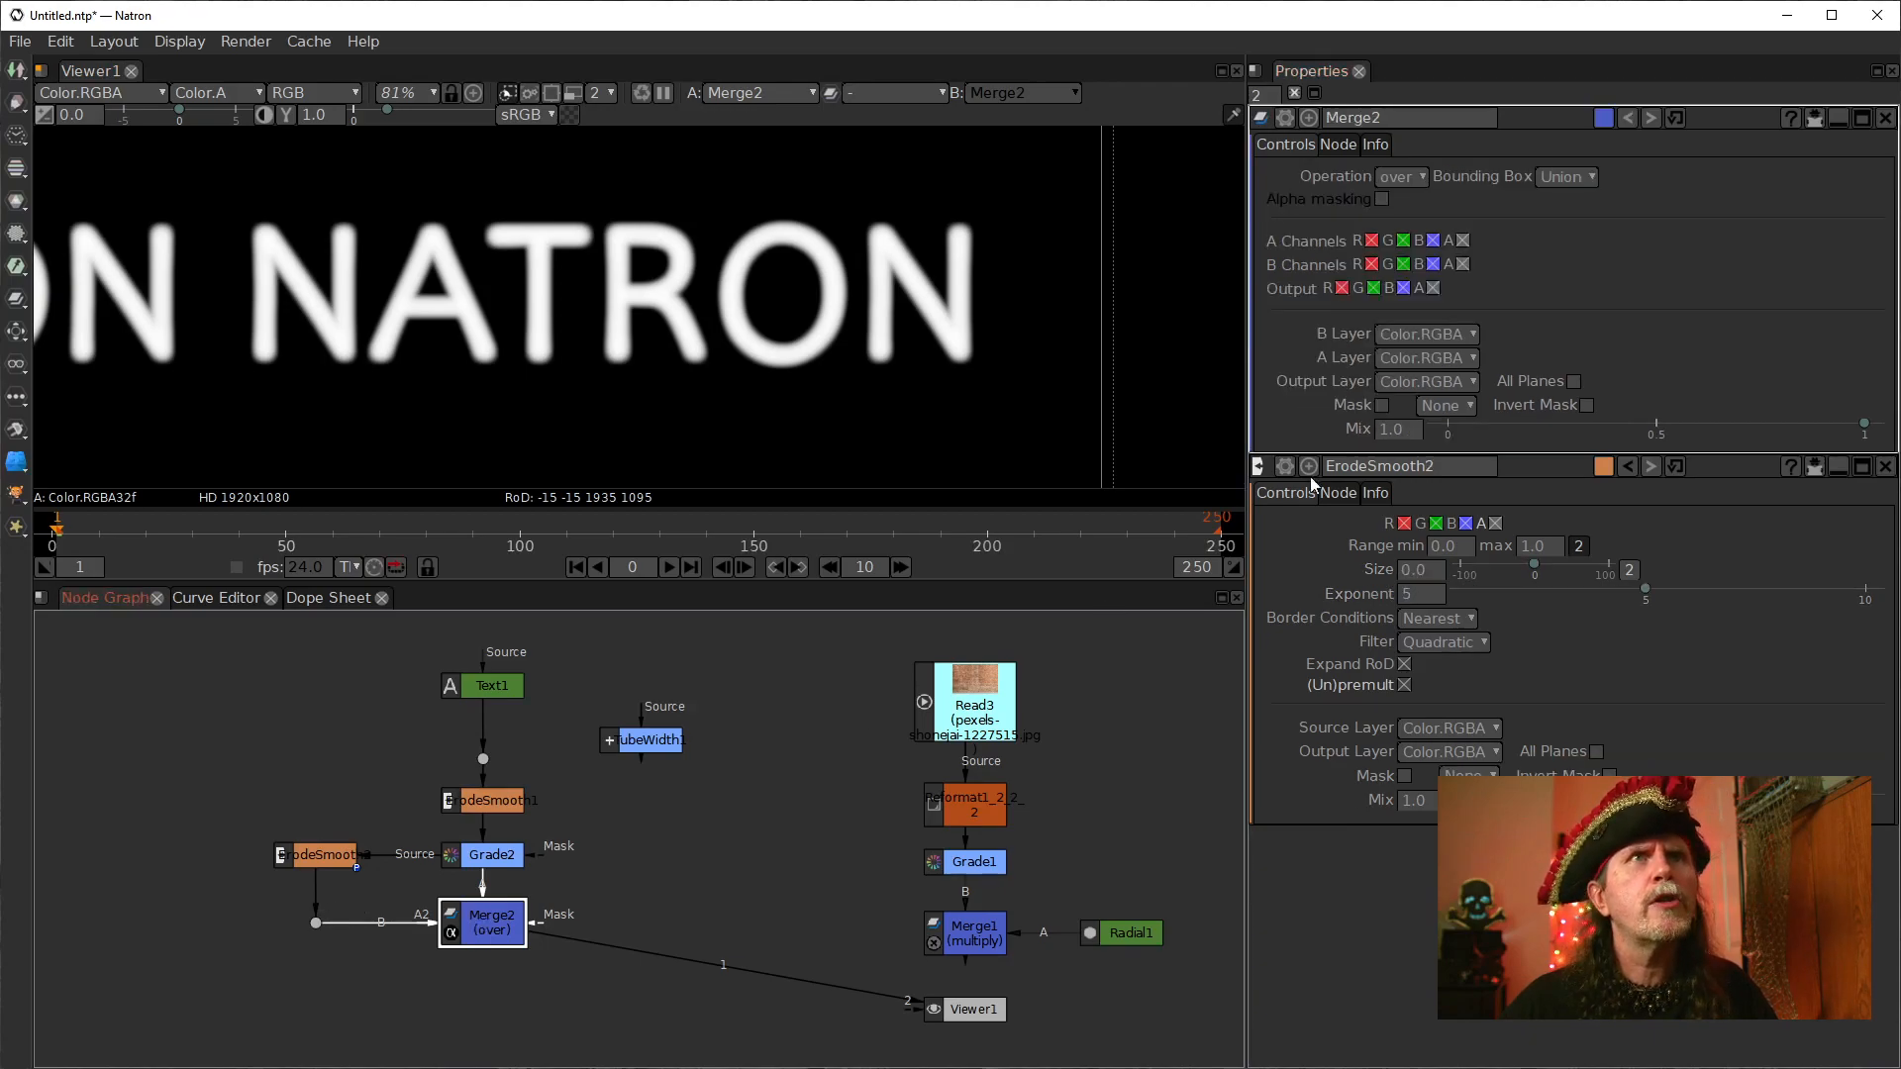
left_click(1400, 176)
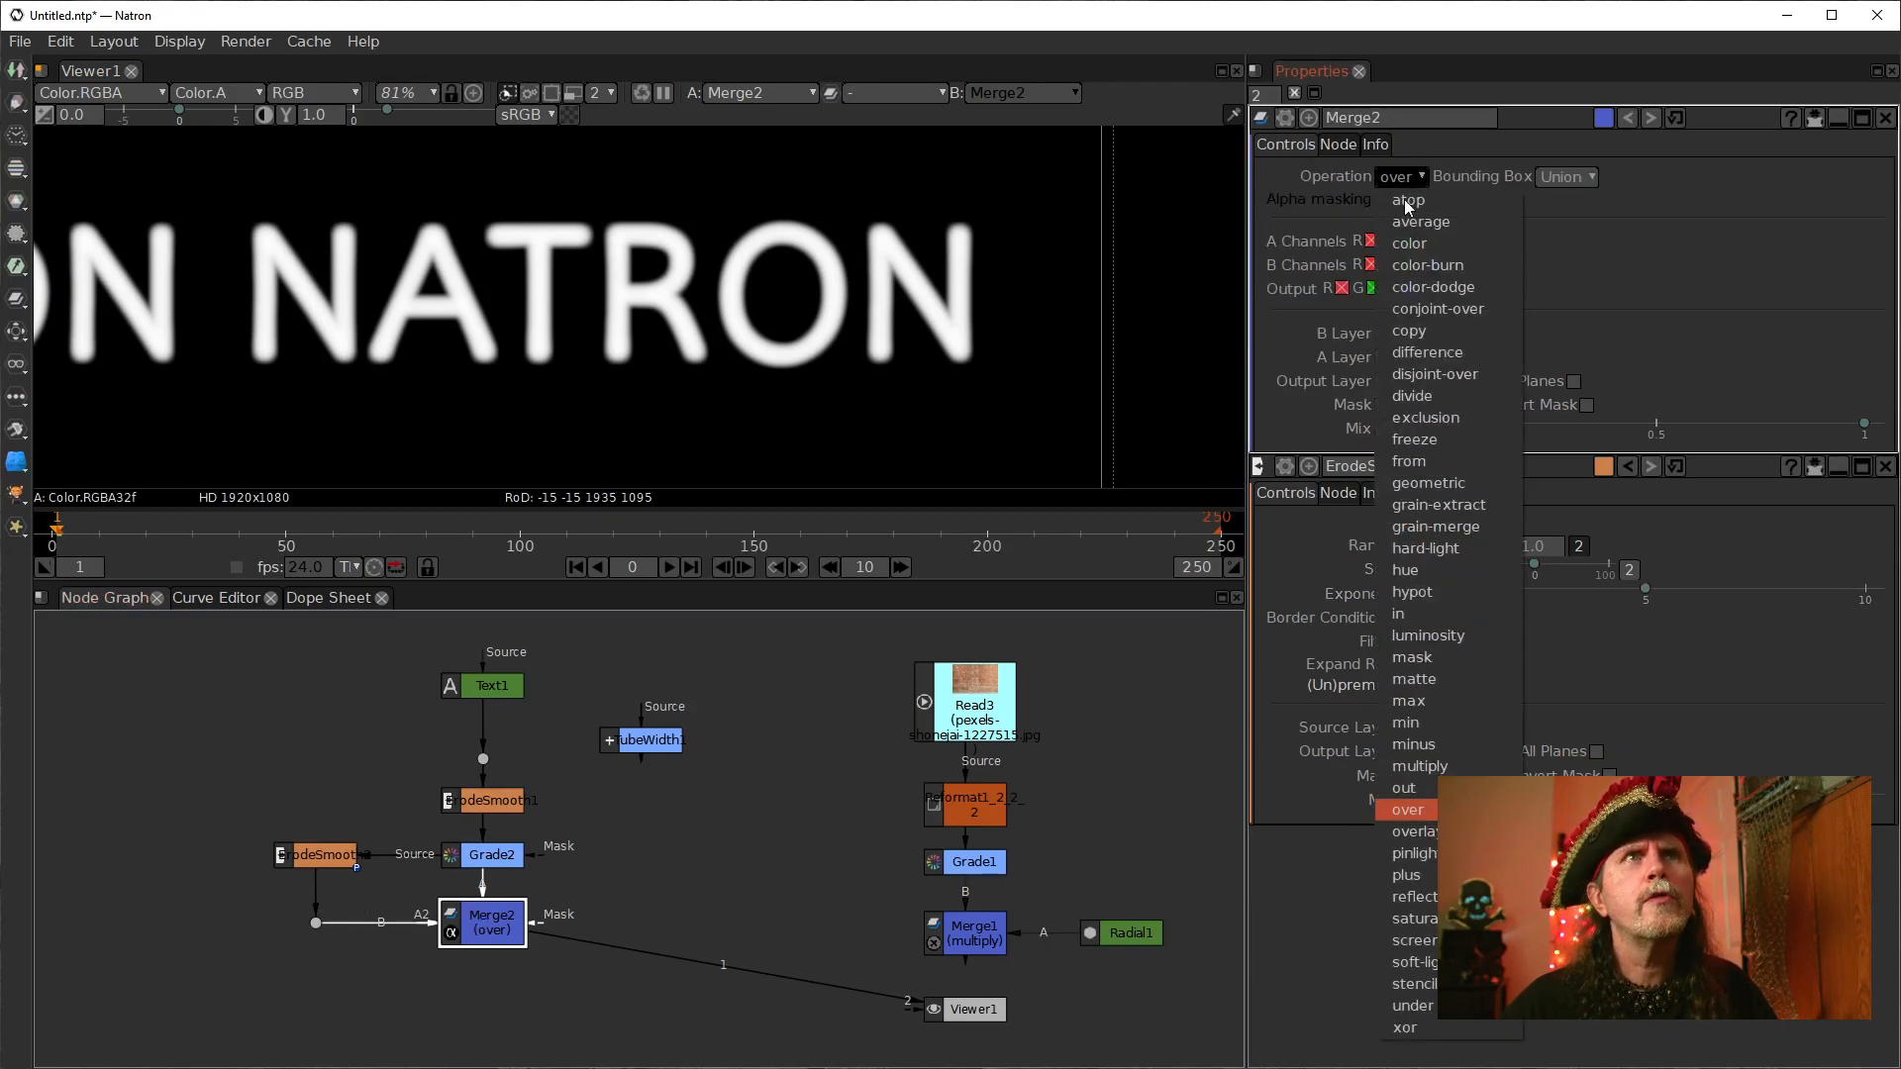
left_click(1414, 461)
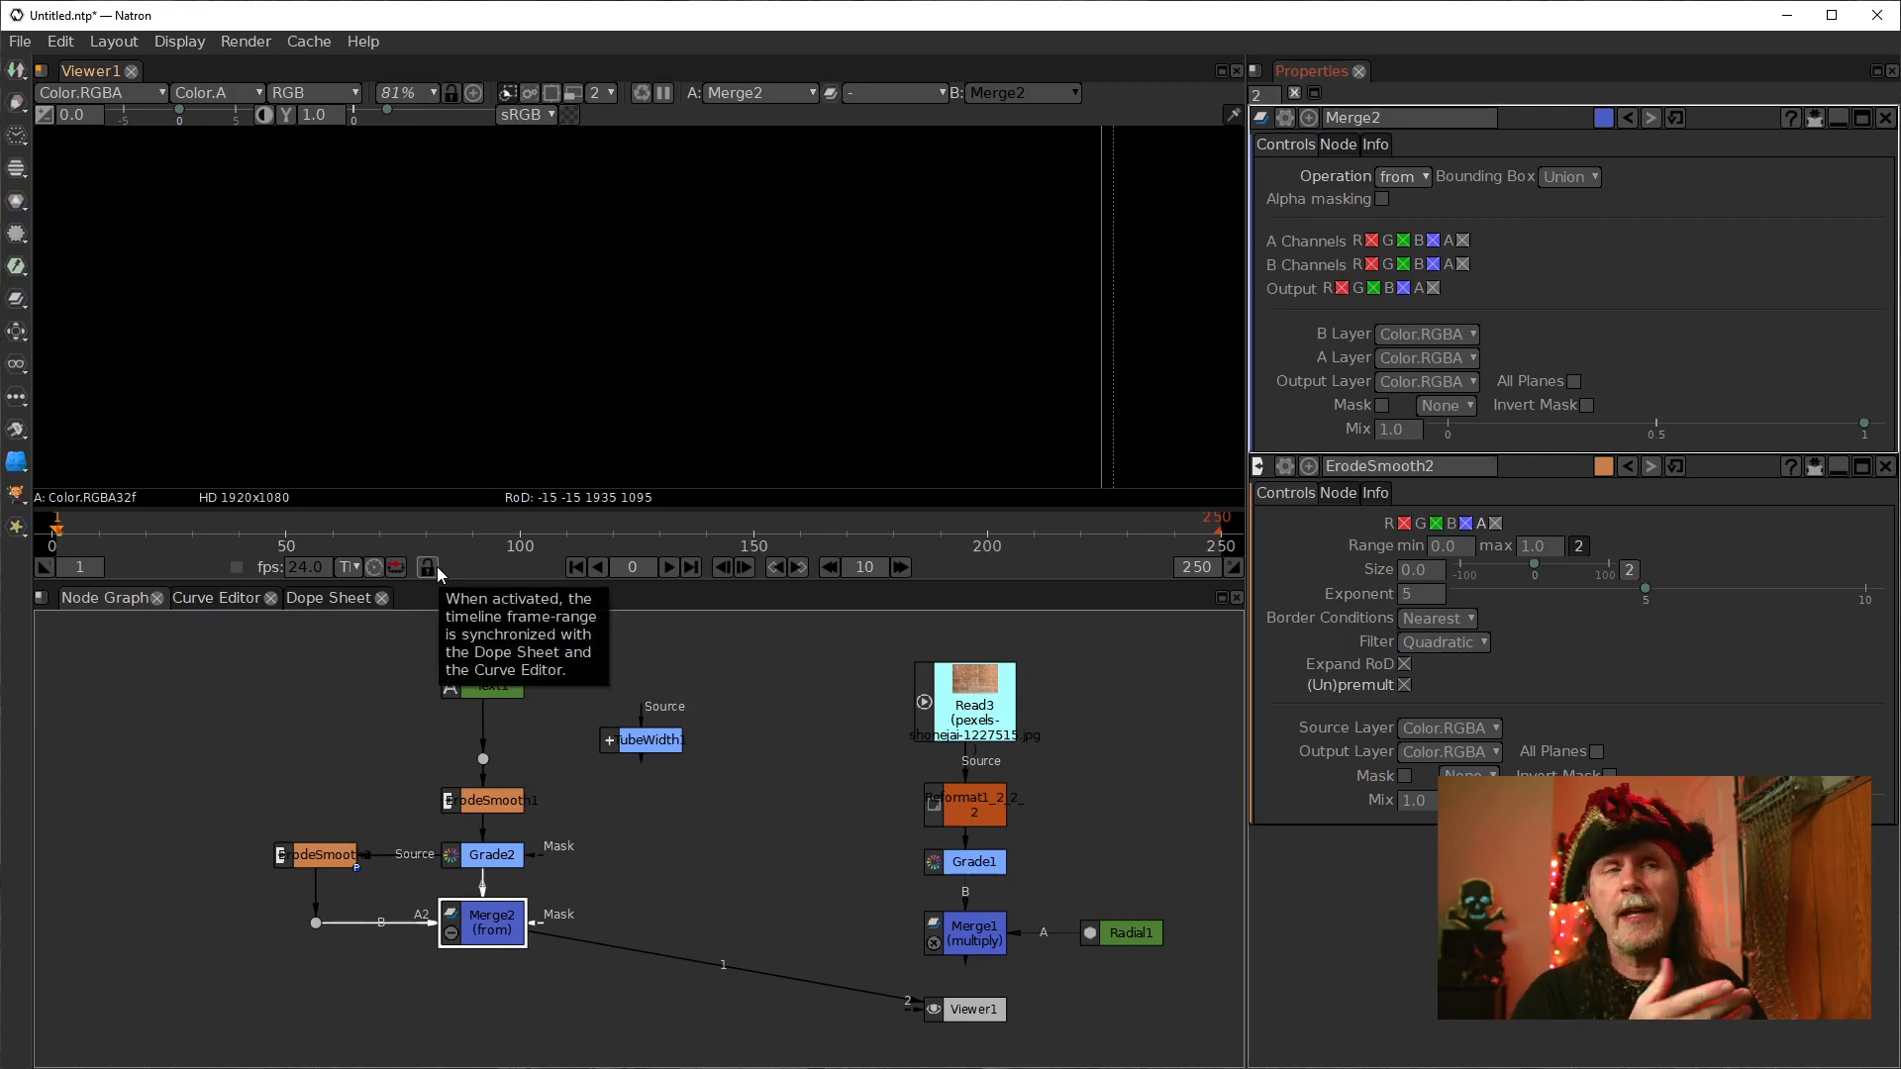
Step: Set the ErodeSmooth2 node's size to -5, with ErodeSmooth1's settings displayed for reference
left_click(295, 861)
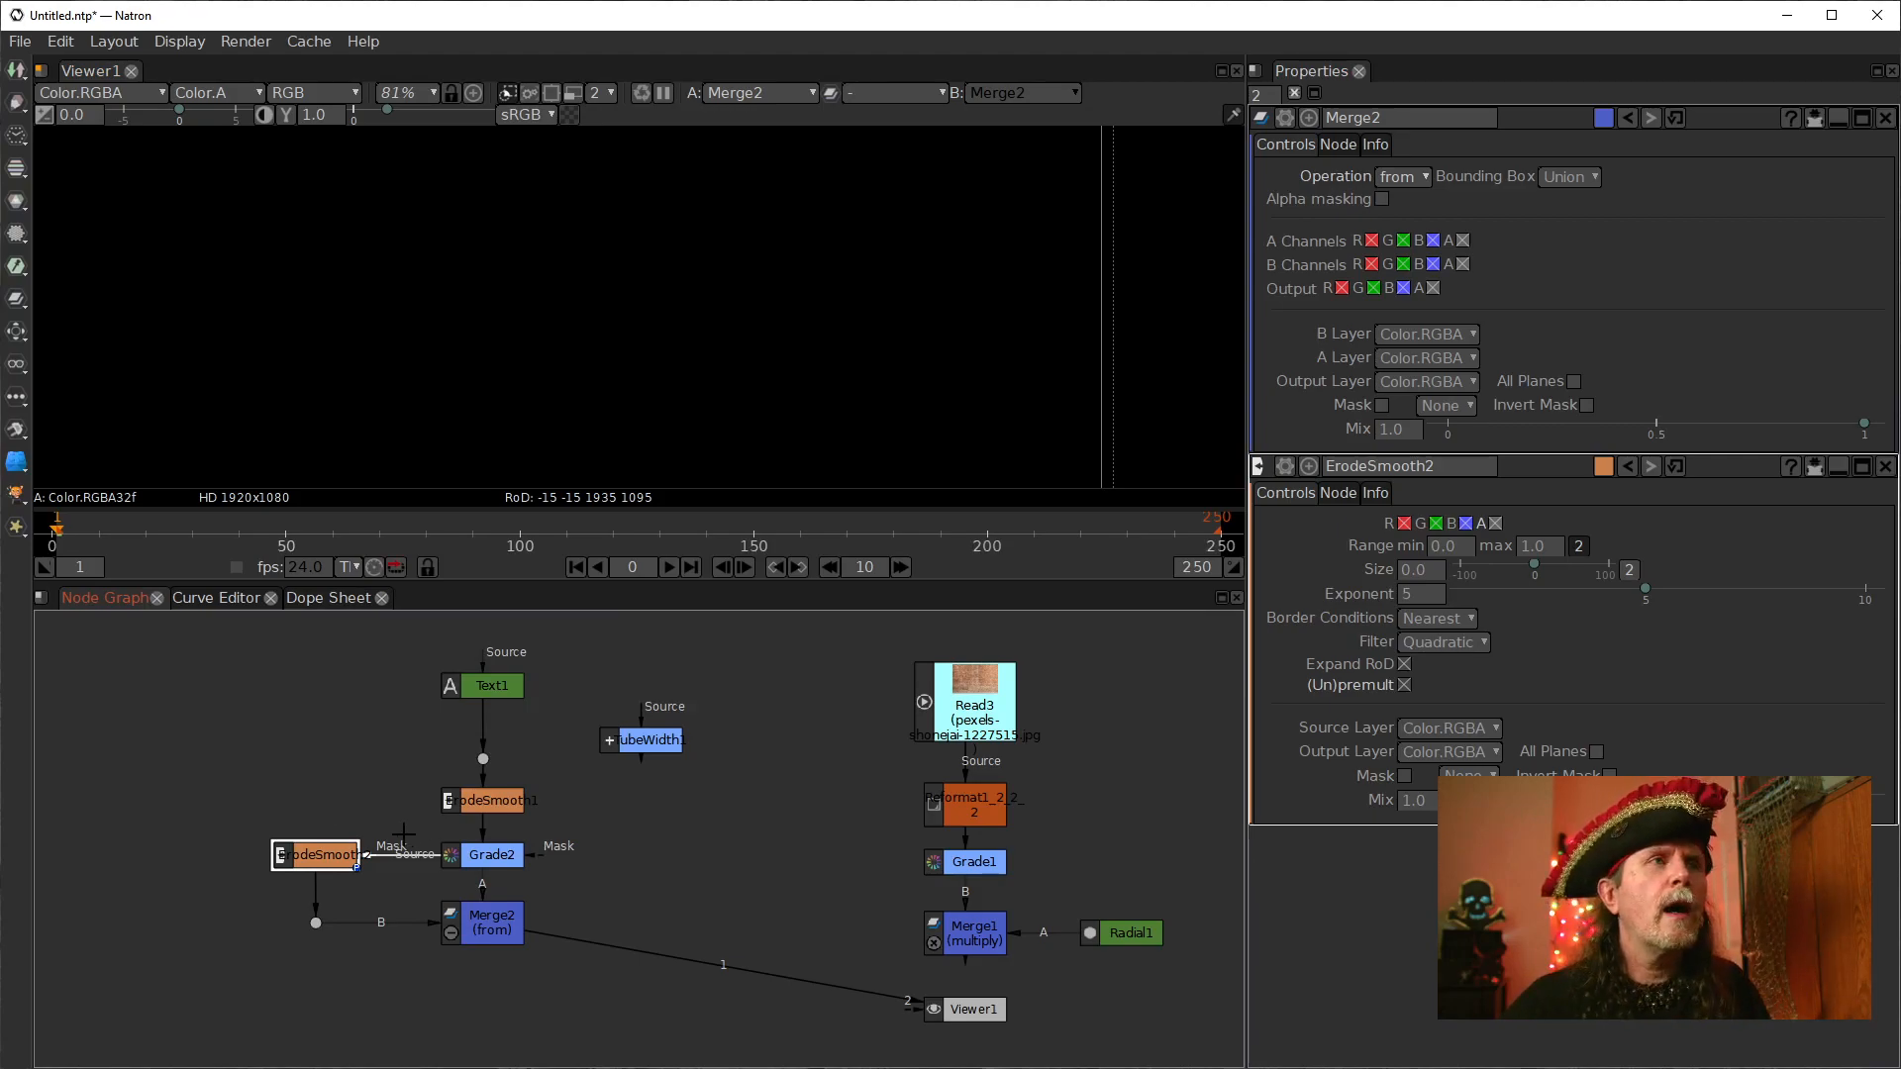
left_click(502, 857)
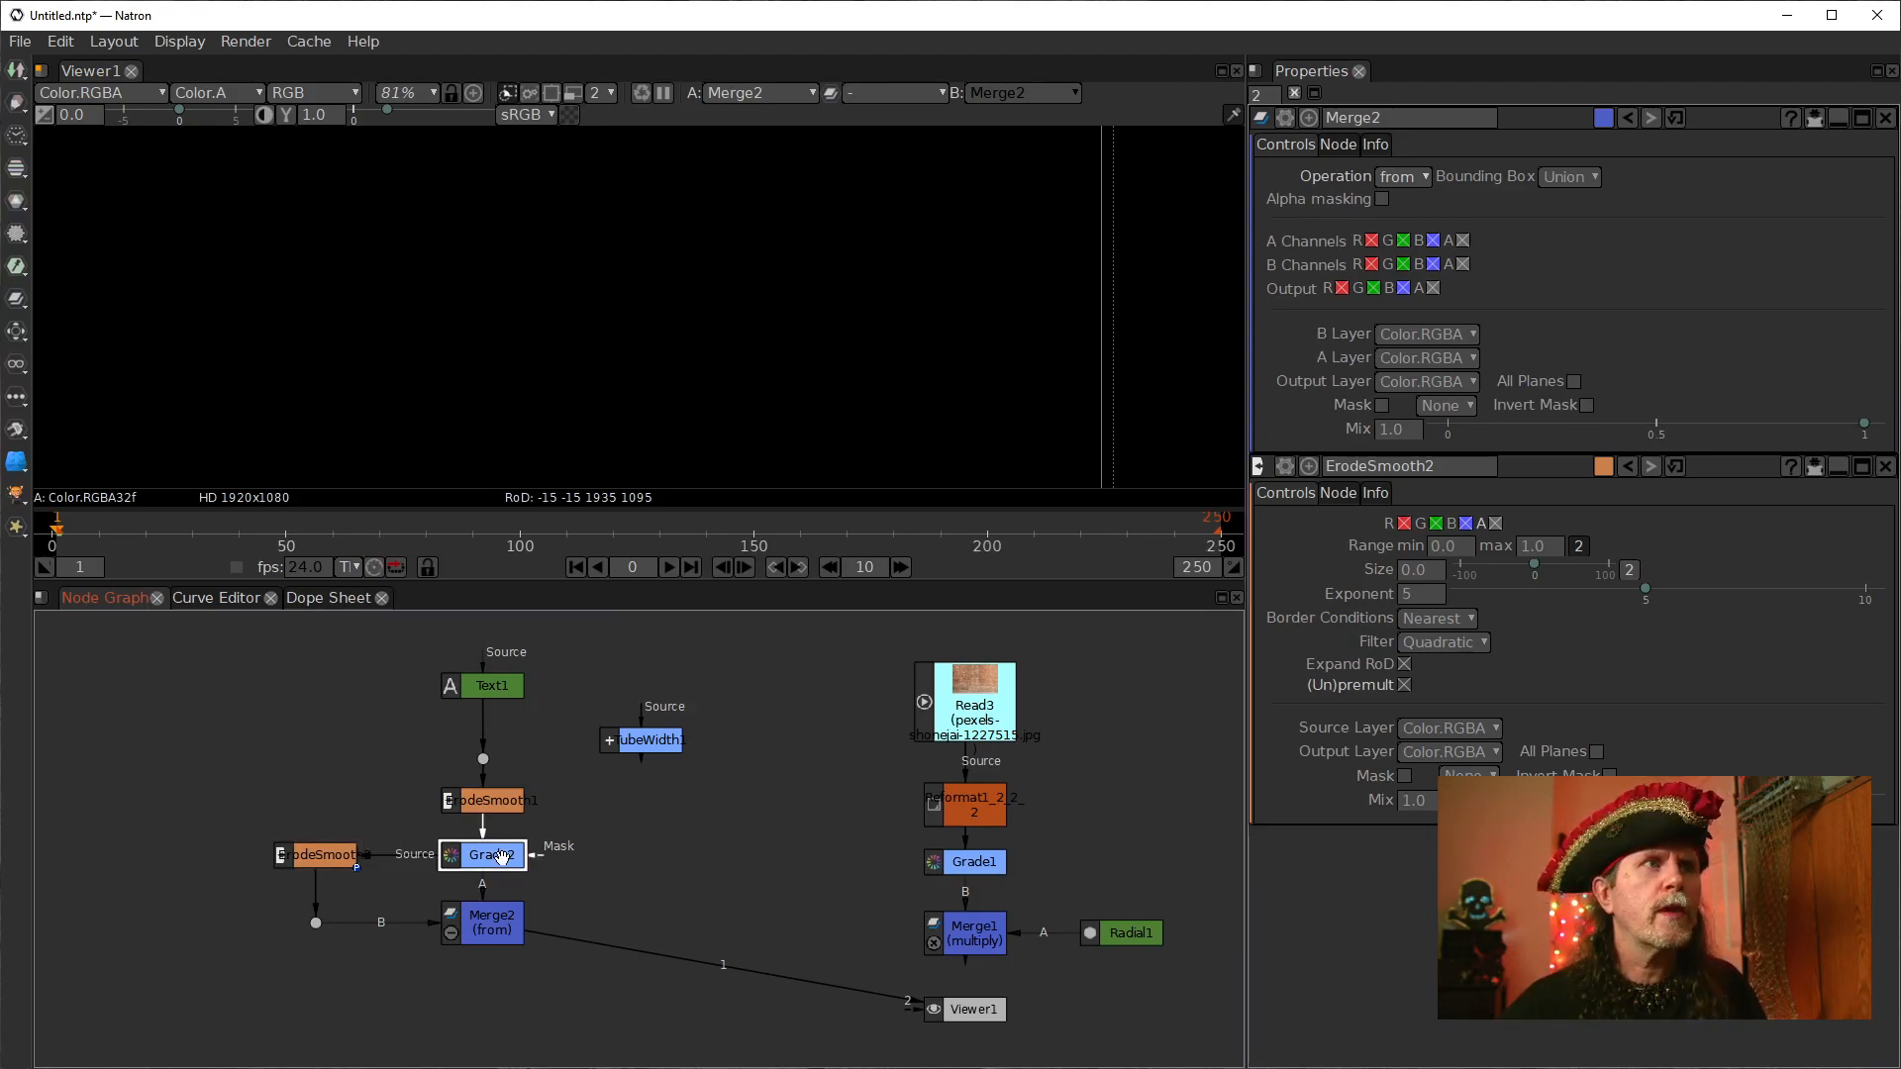
left_click(485, 810)
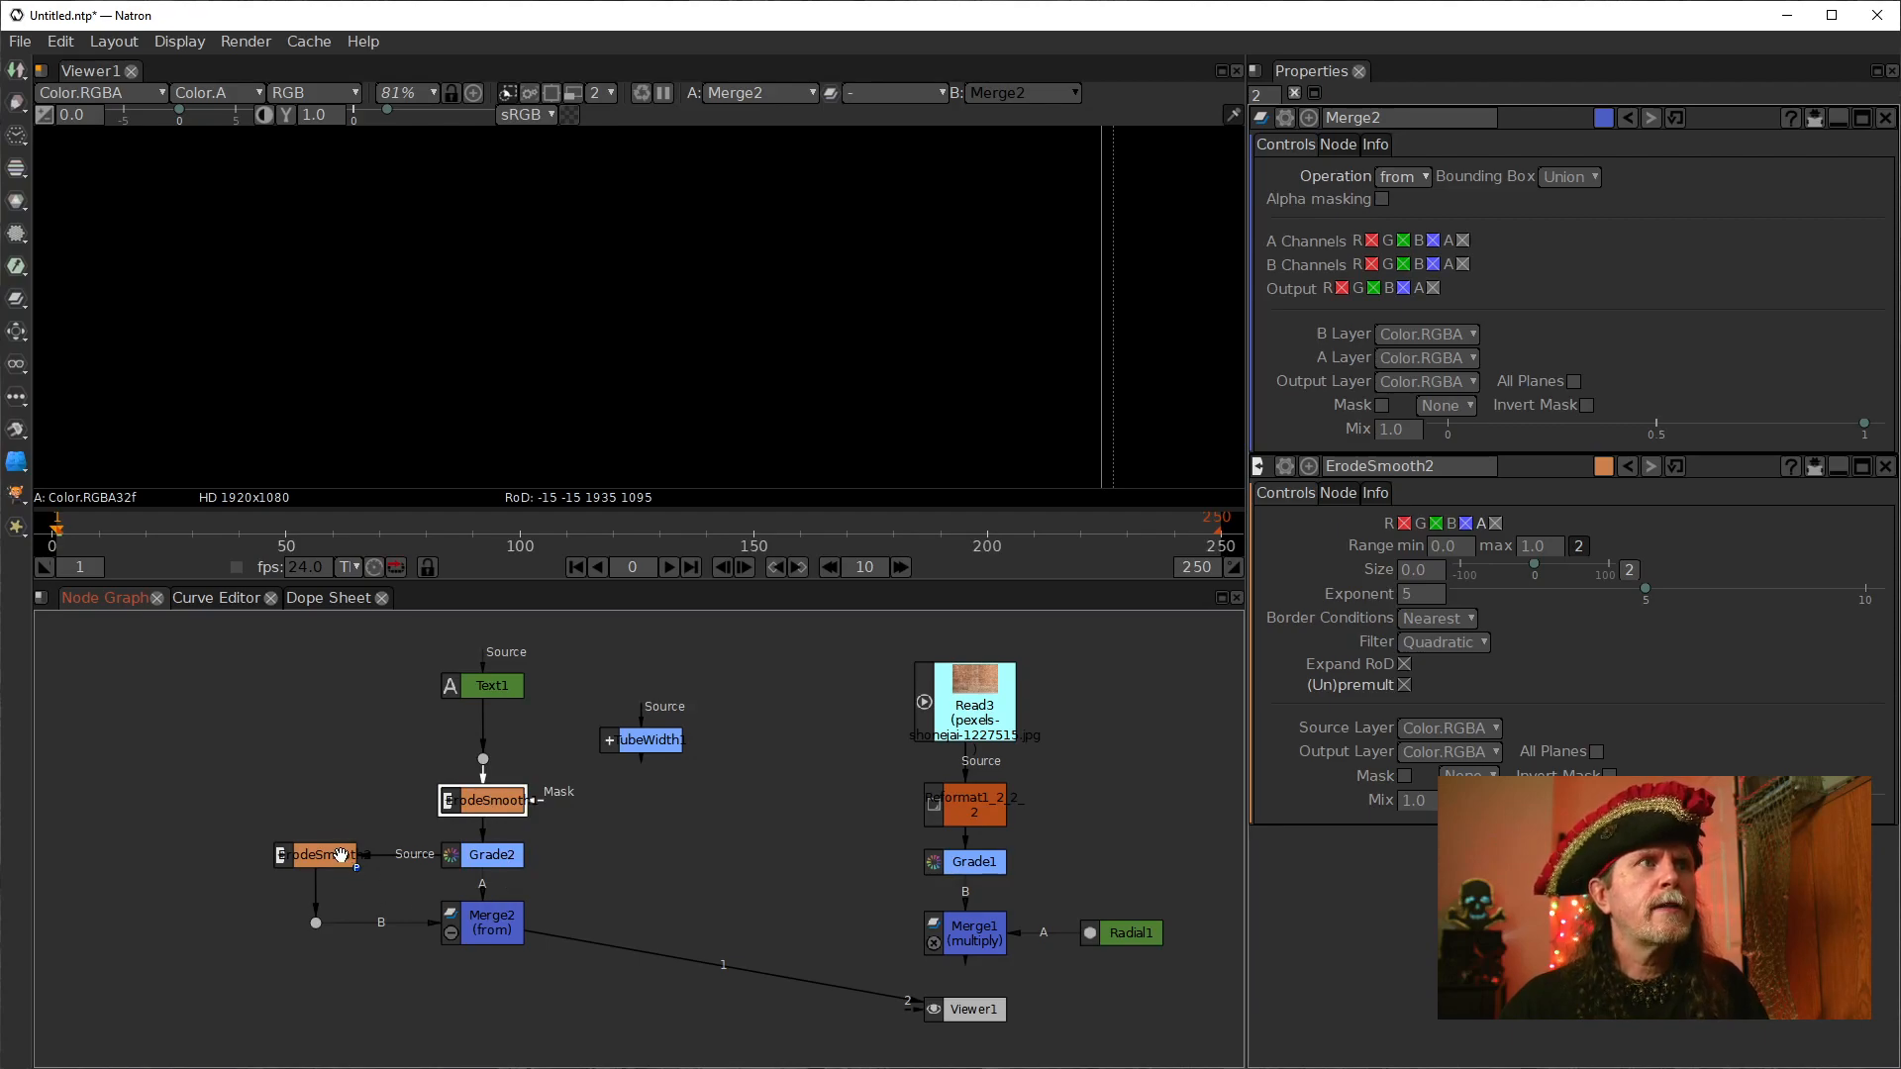
double_click(509, 807)
left_click(1418, 245)
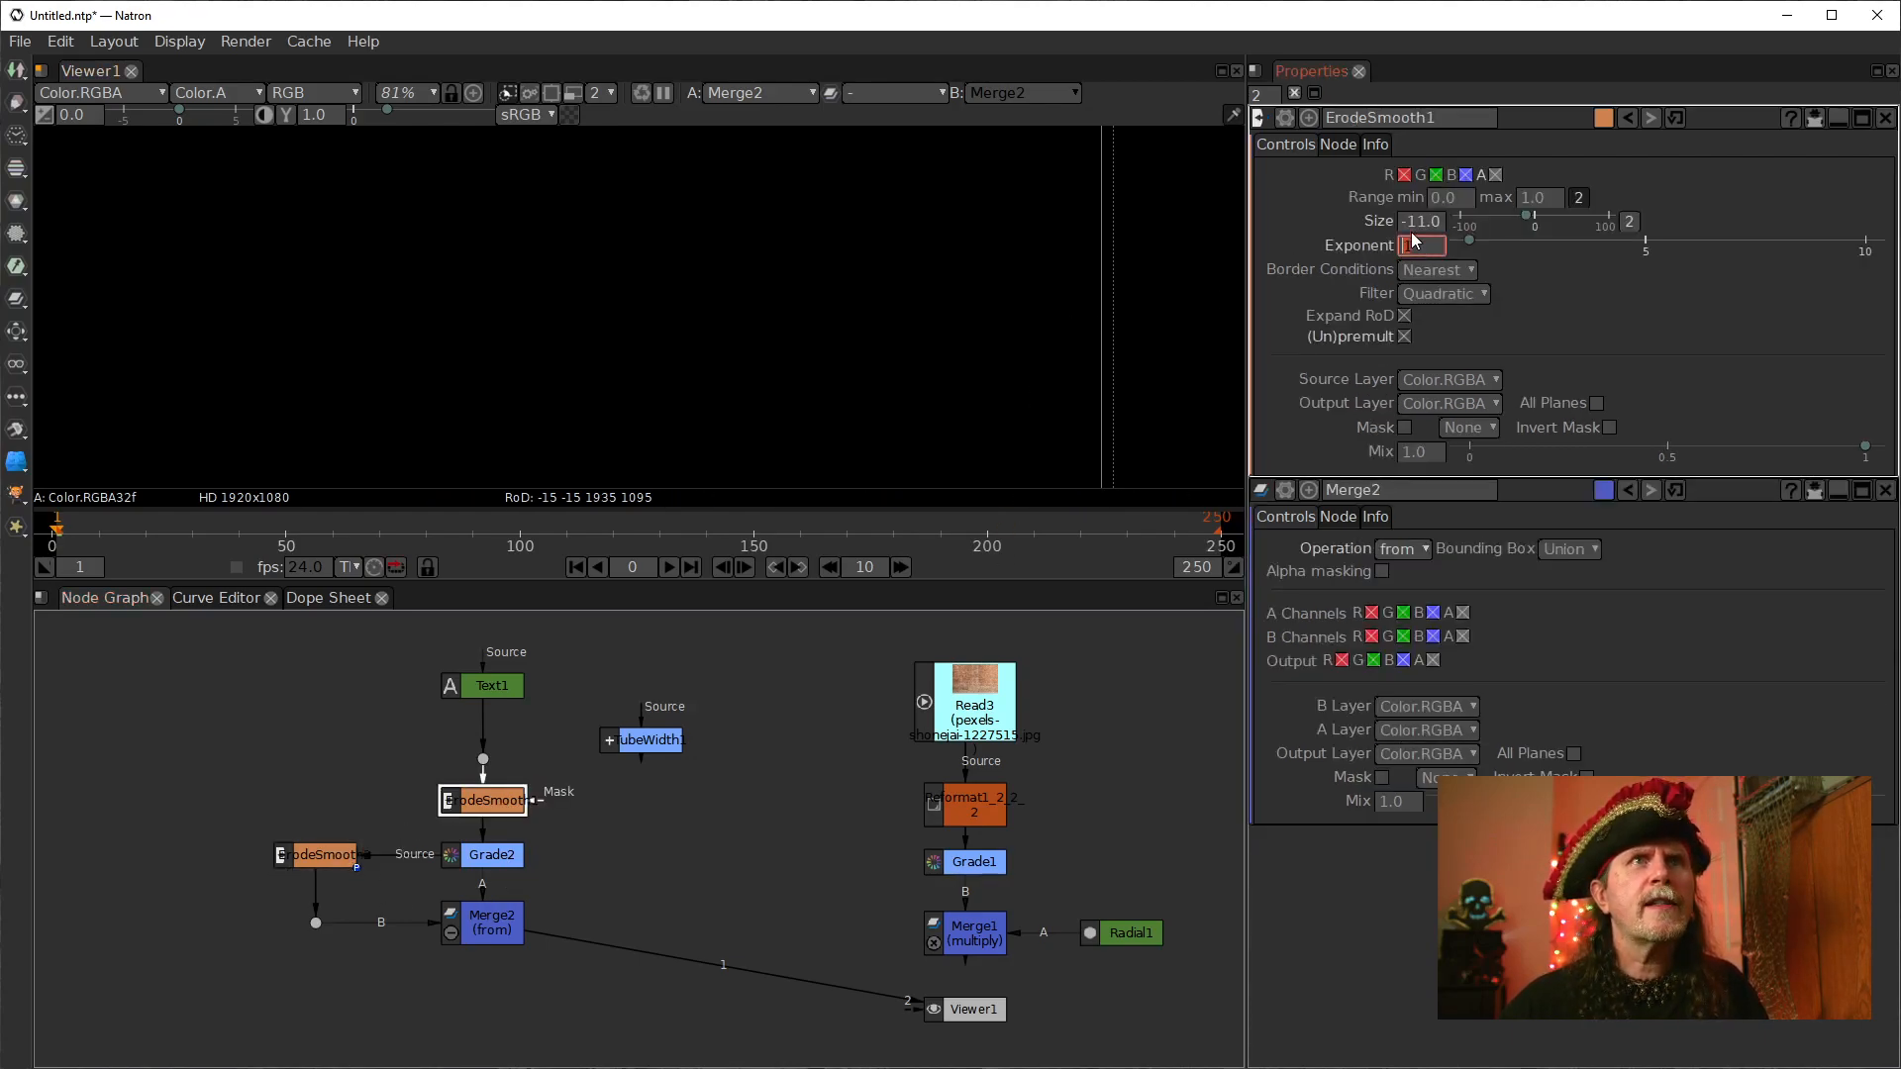
double_click(315, 855)
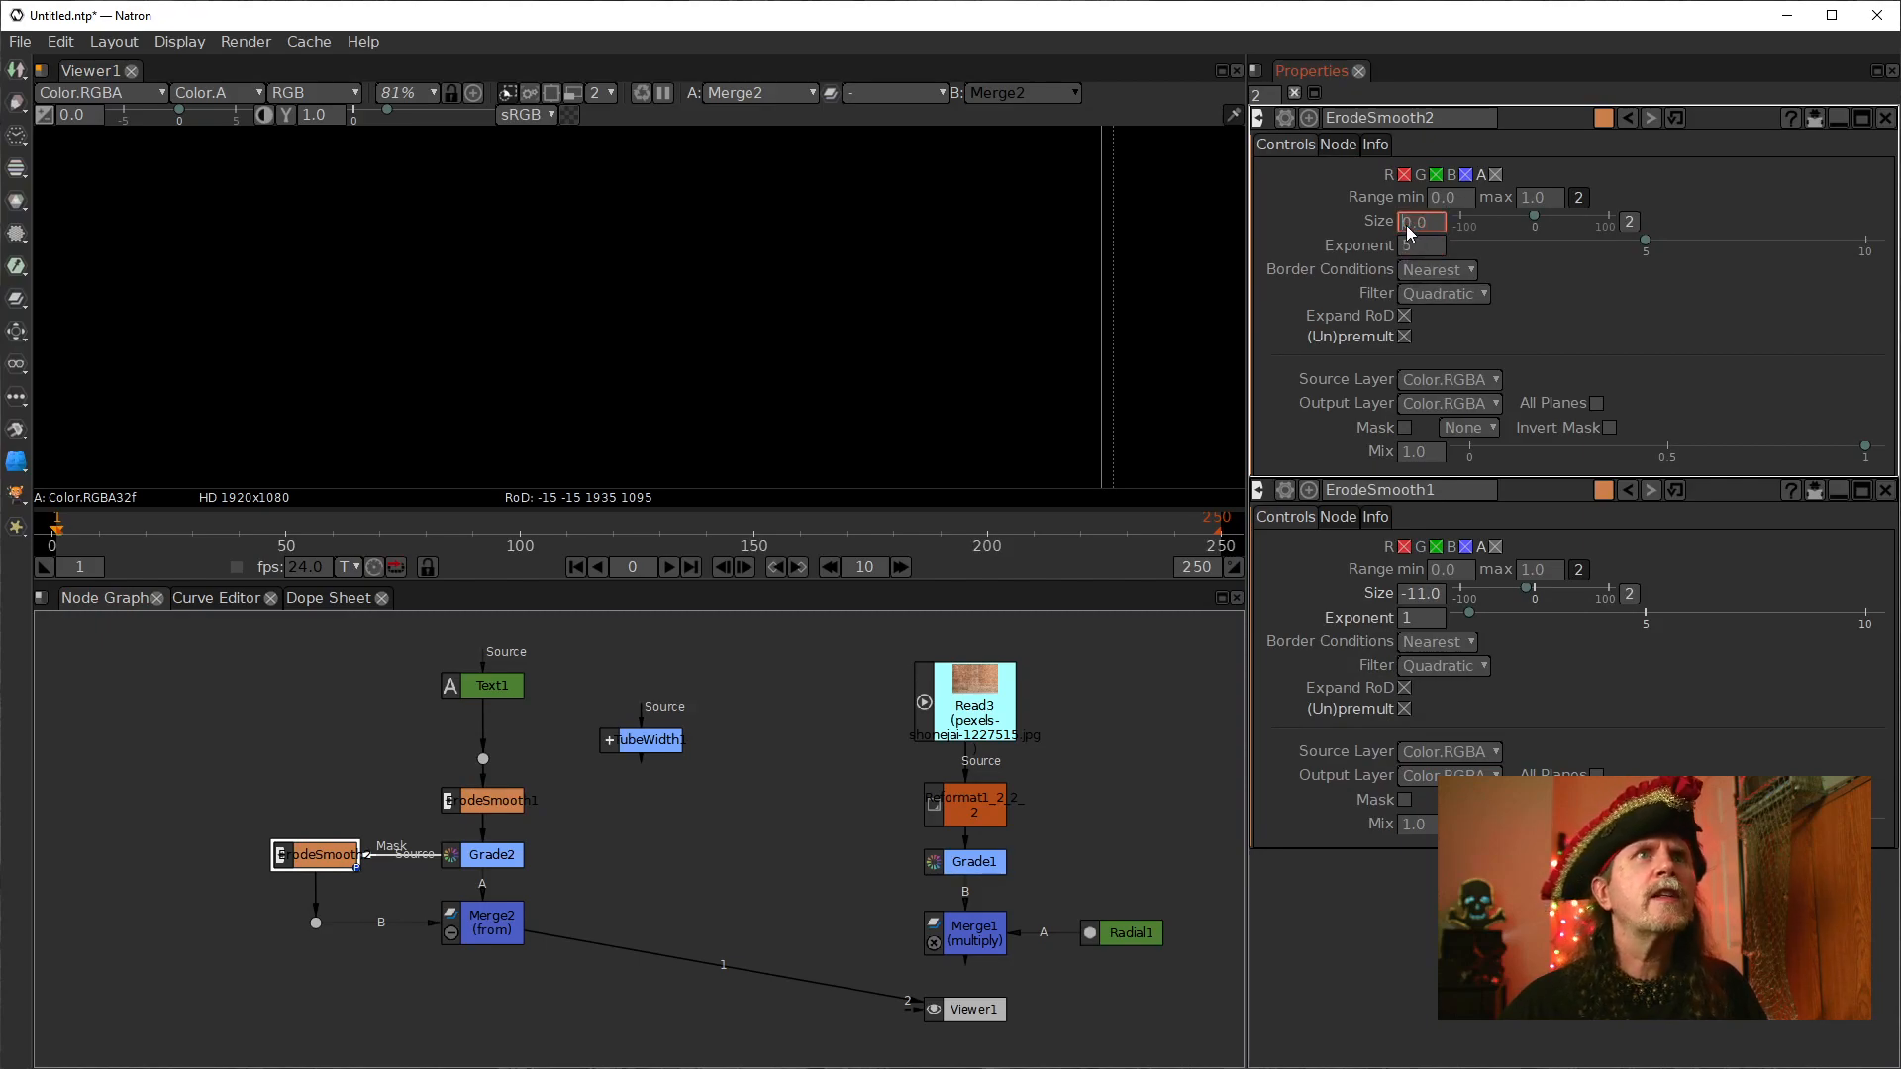
scroll(1406, 224, "down", 2)
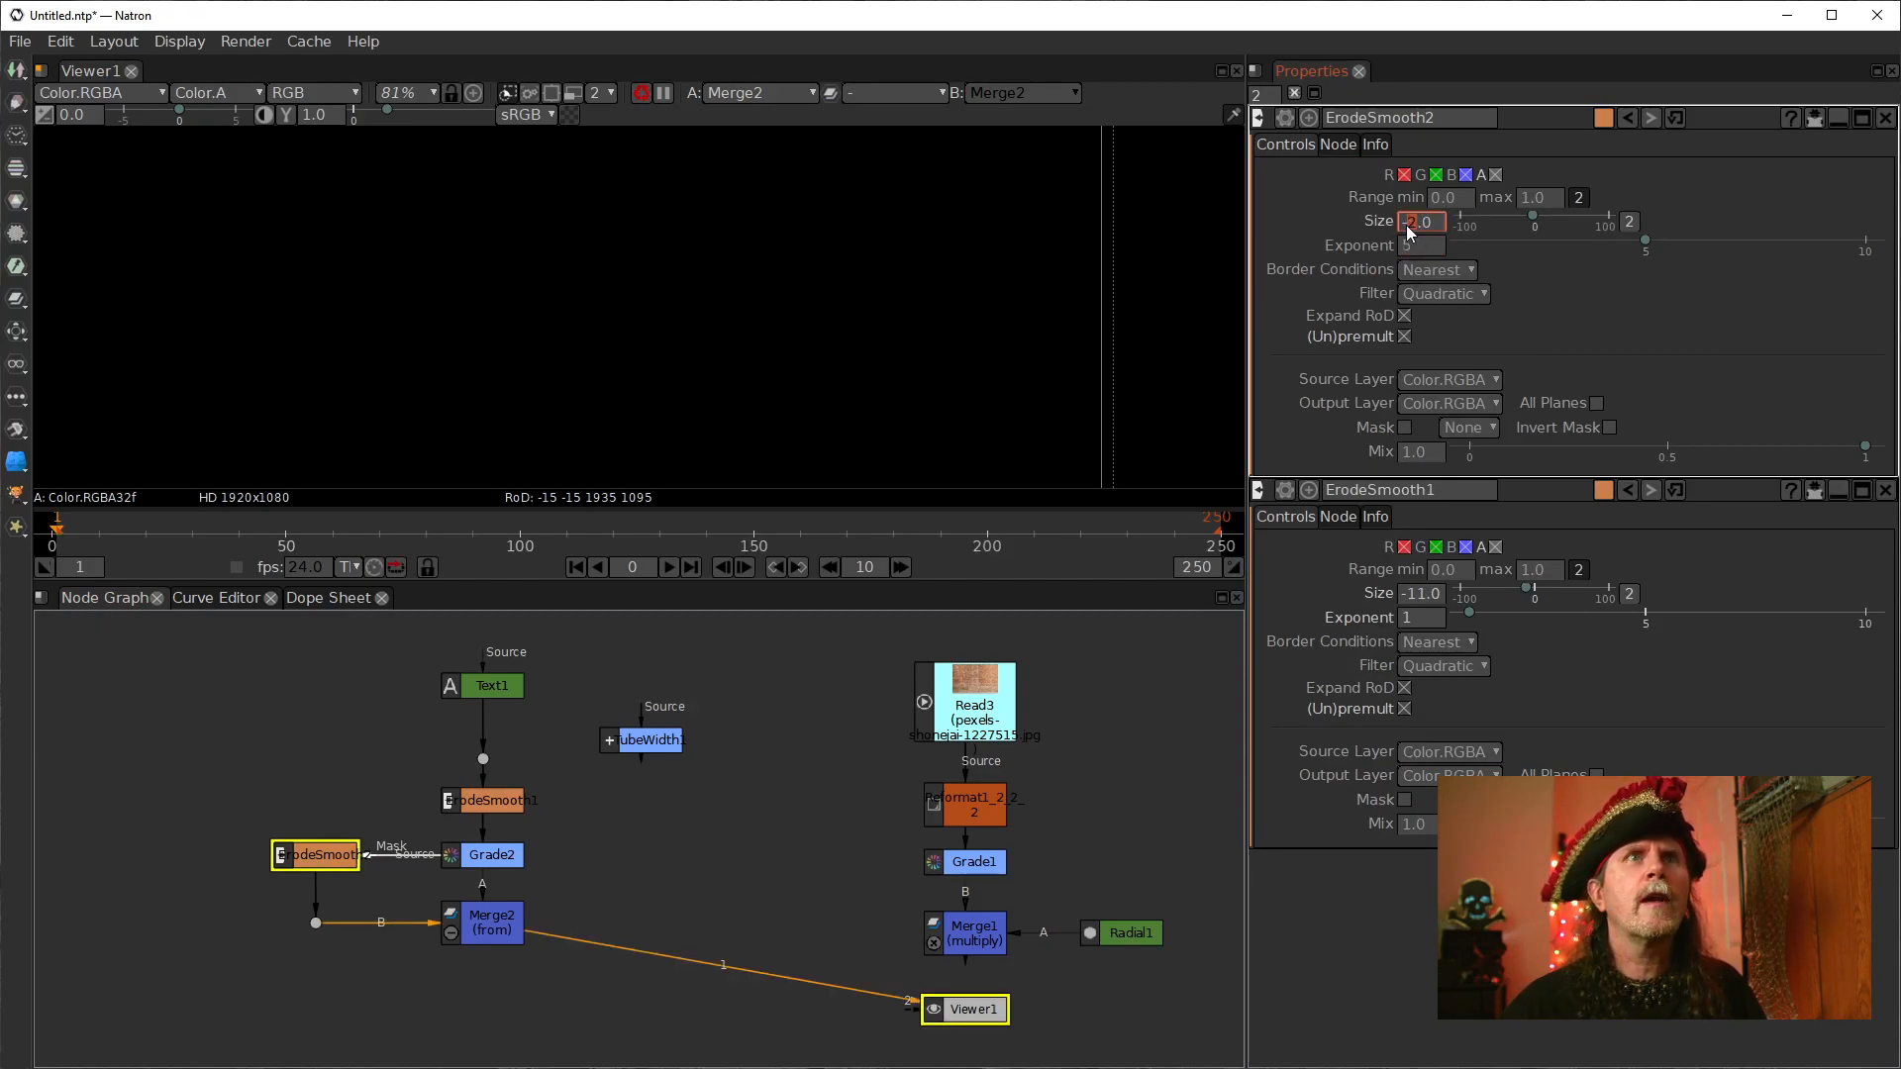
scroll(1406, 223, "down", 2)
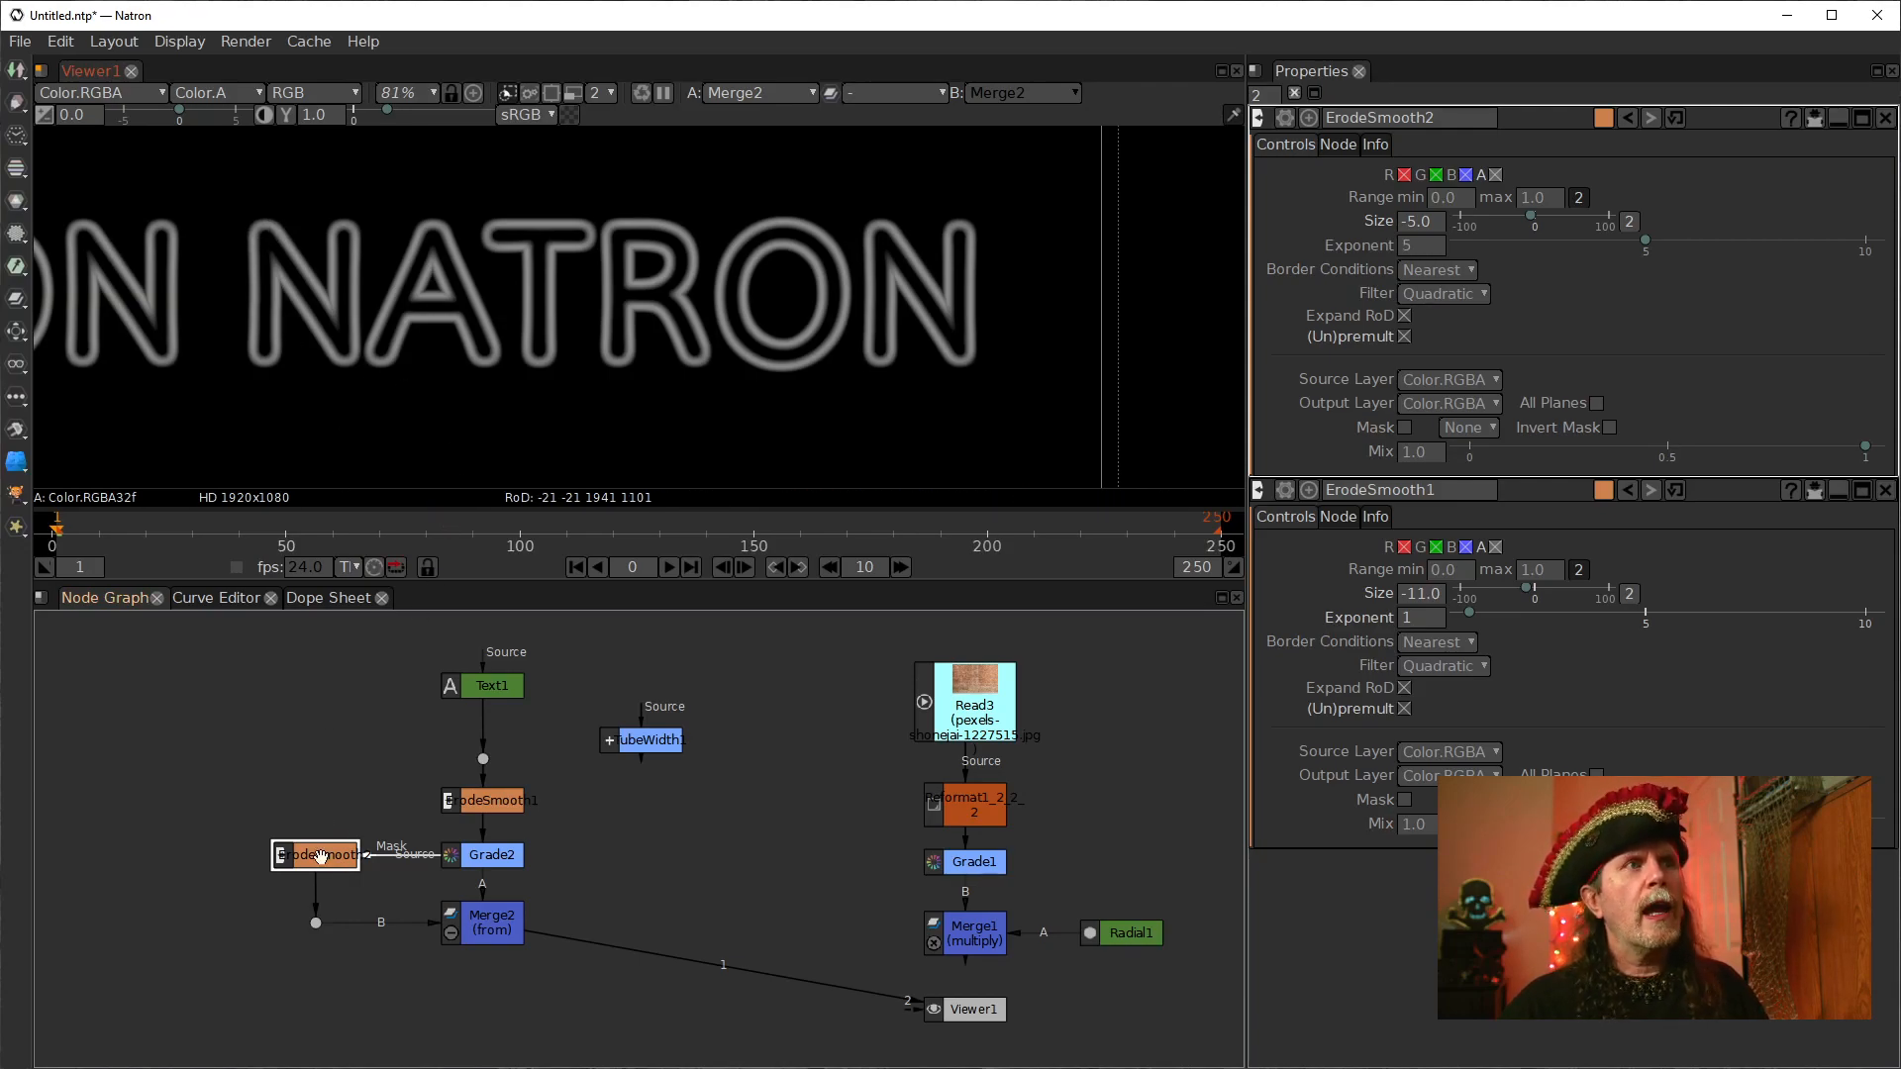
Step: View the outputs of ErodeSmooth1 and ErodeSmooth2 alternately in the Viewer to compare their letter thickness
left_click(495, 807)
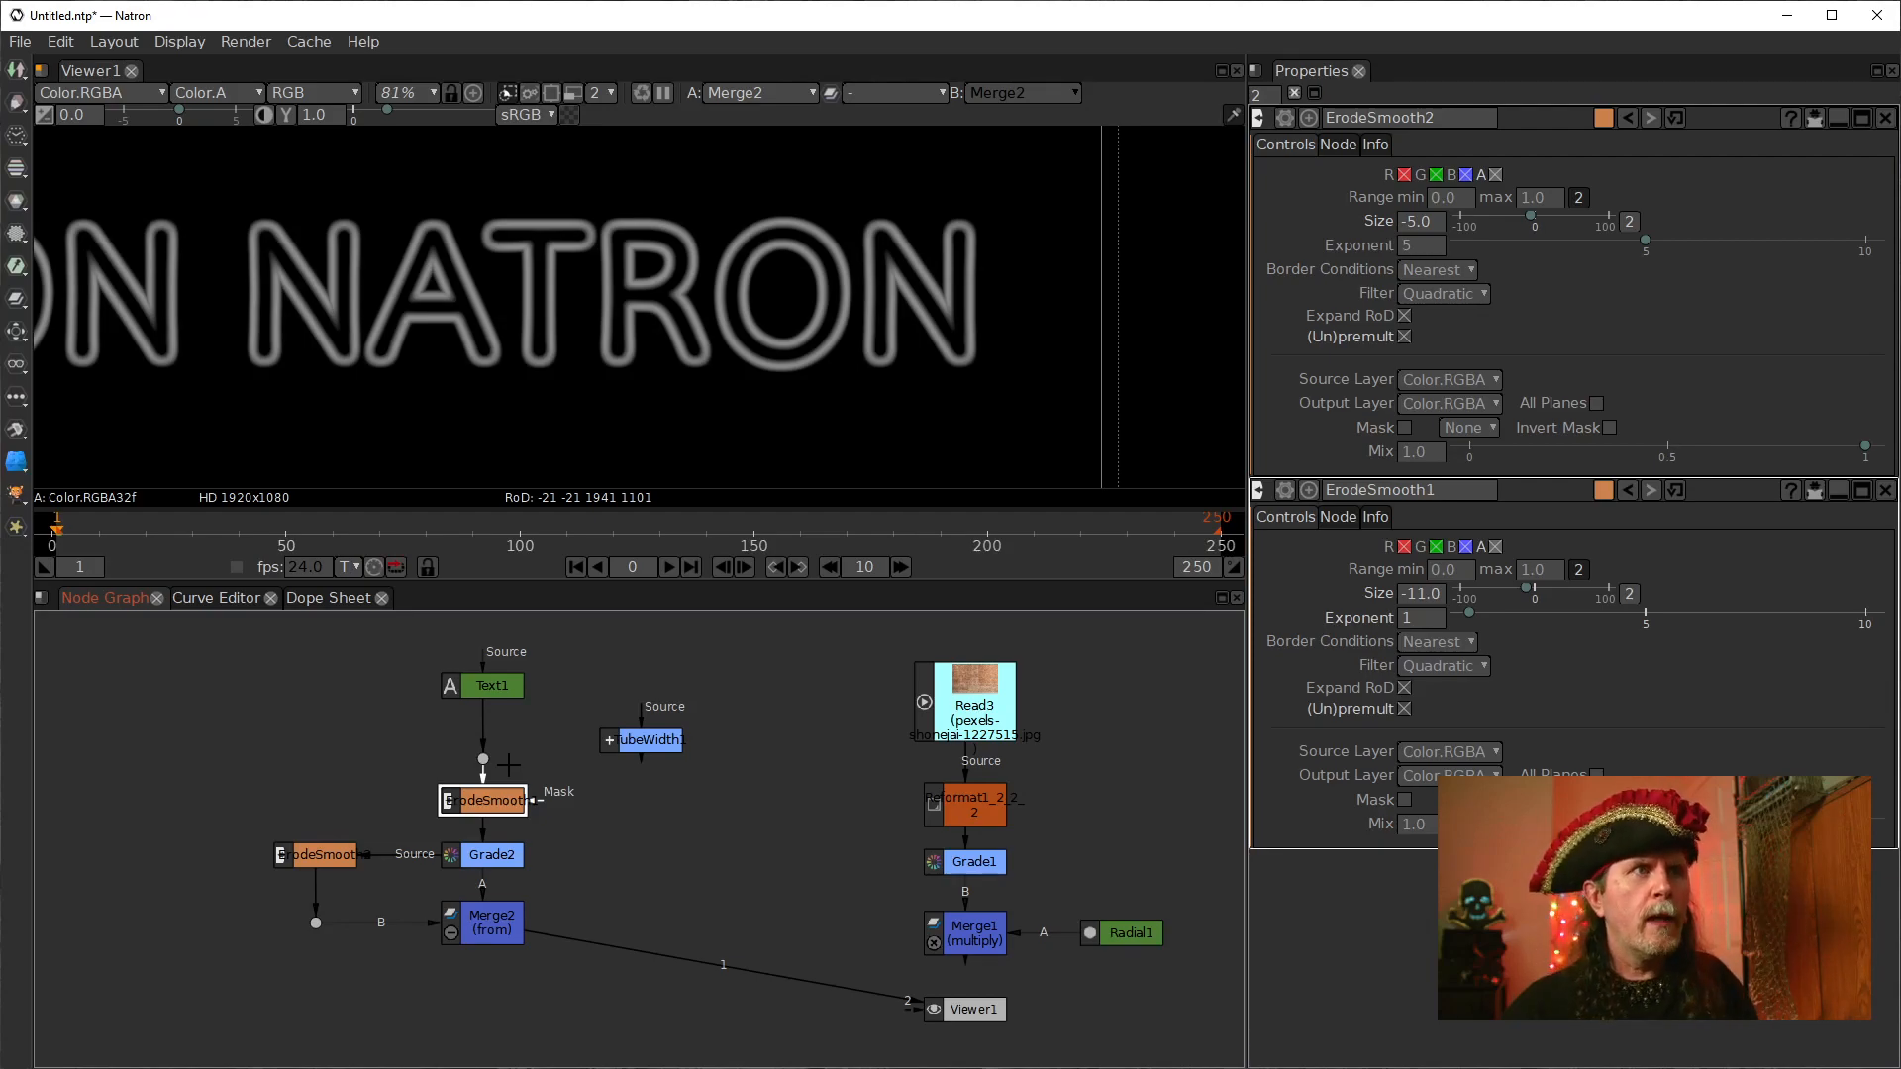
left_click(504, 782)
left_click(495, 800)
key("1")
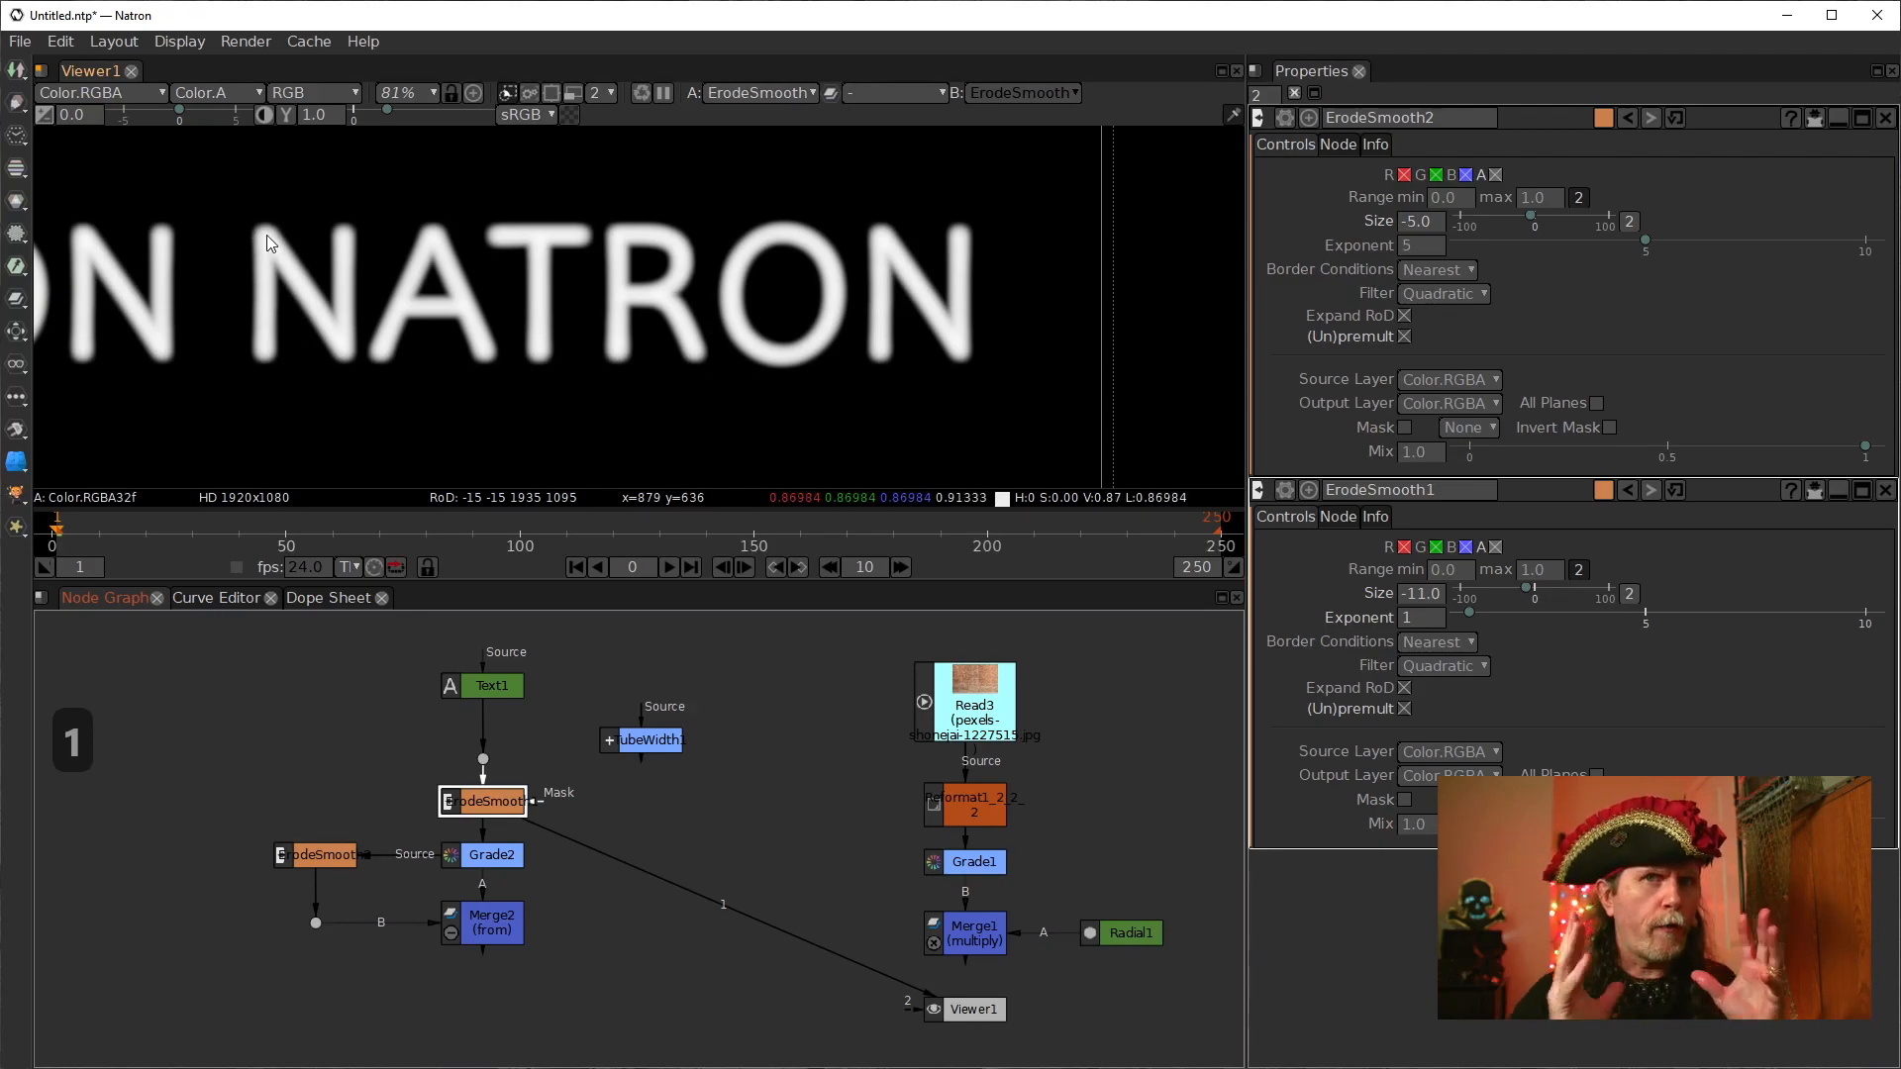
left_click(331, 862)
key("1")
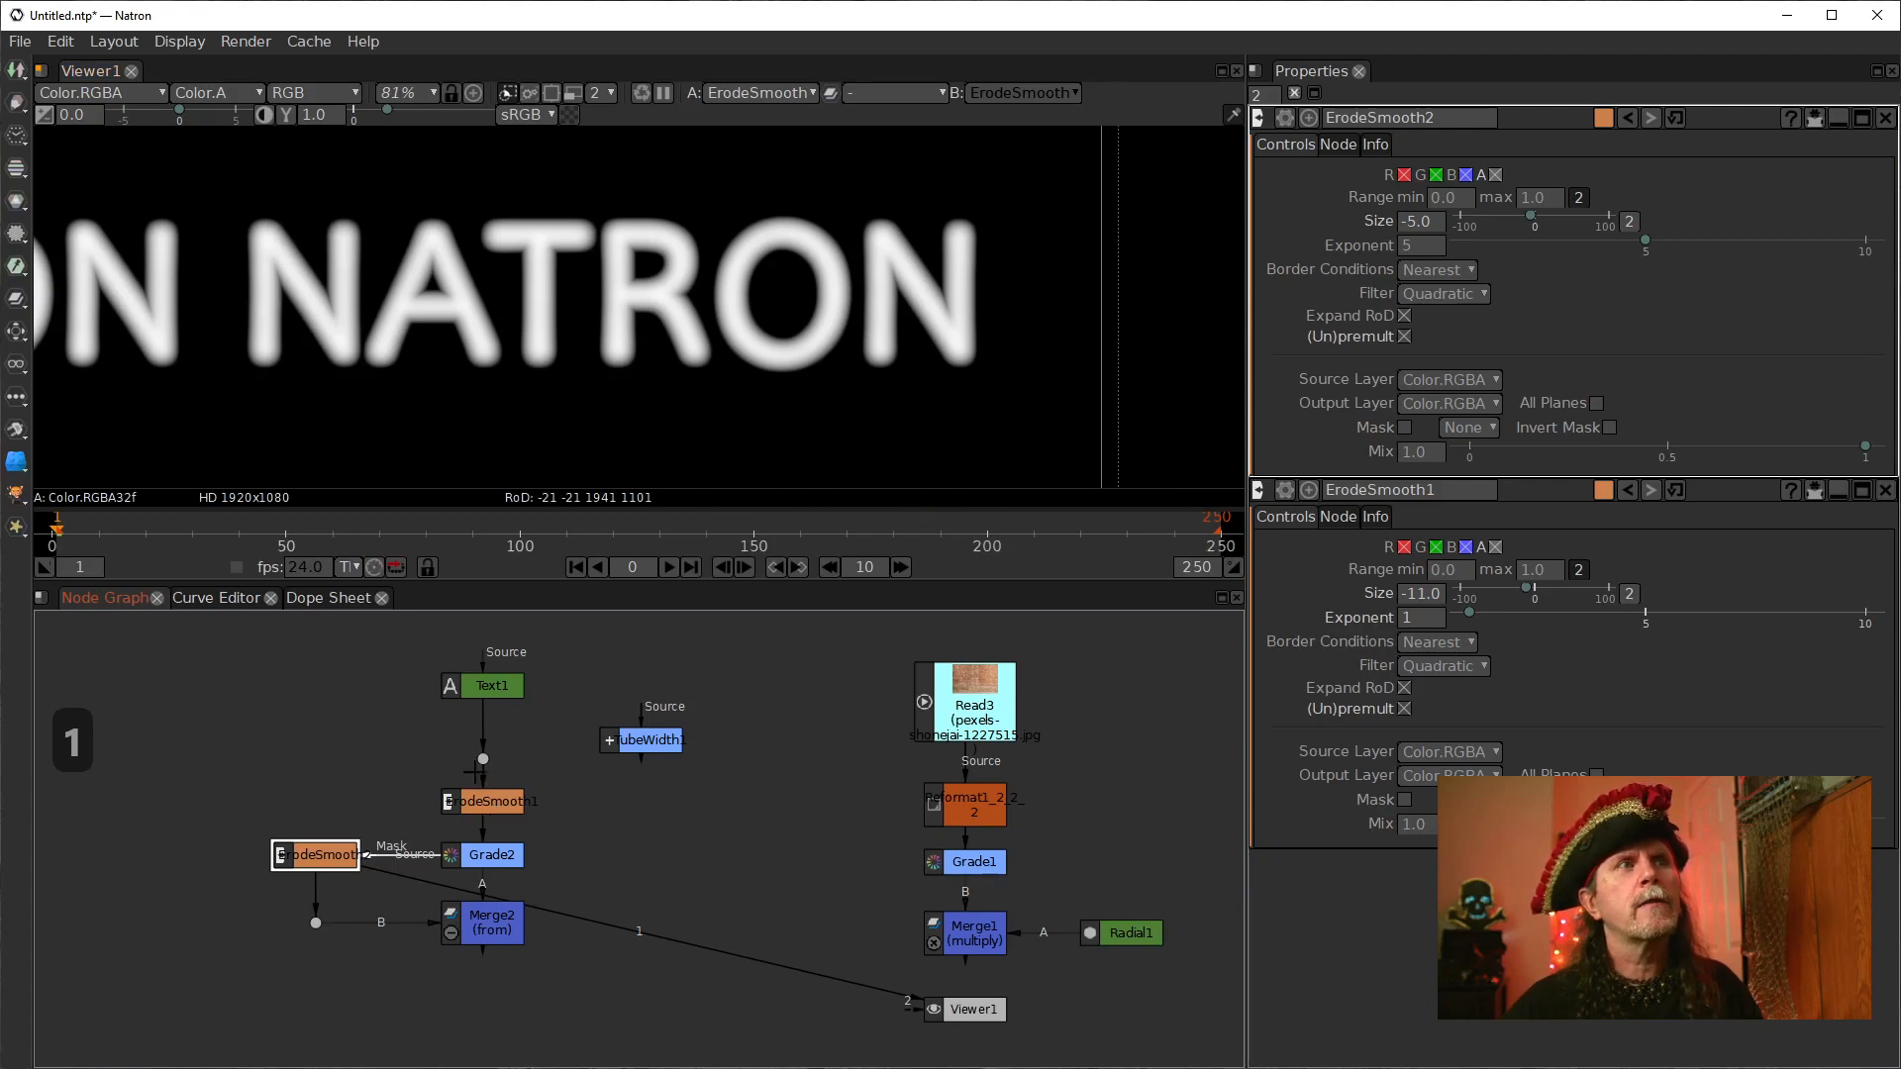
left_click(485, 810)
key("1")
left_click(335, 857)
key("1")
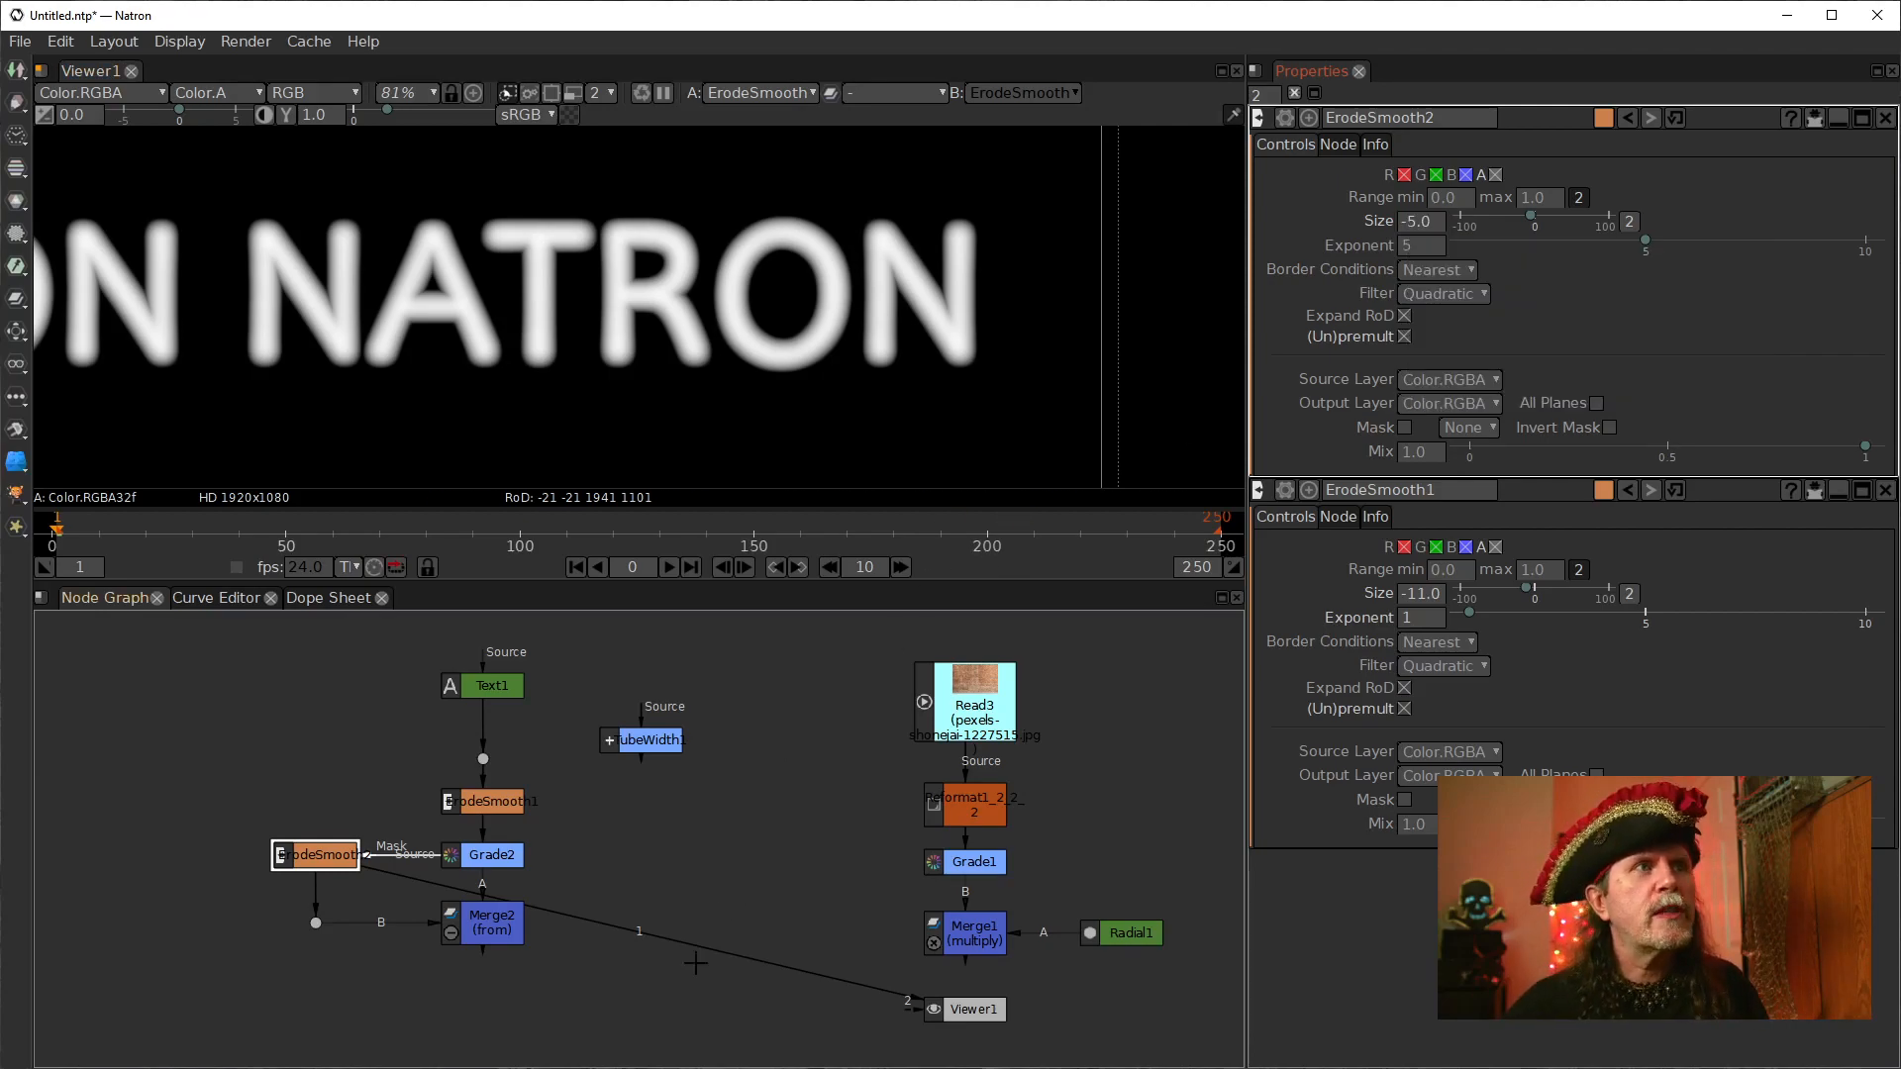
Step: Compare Merge2's output with ErodeSmooth1's in the Viewer, ending with Merge2 connected to the Viewer's first input
left_click(503, 923)
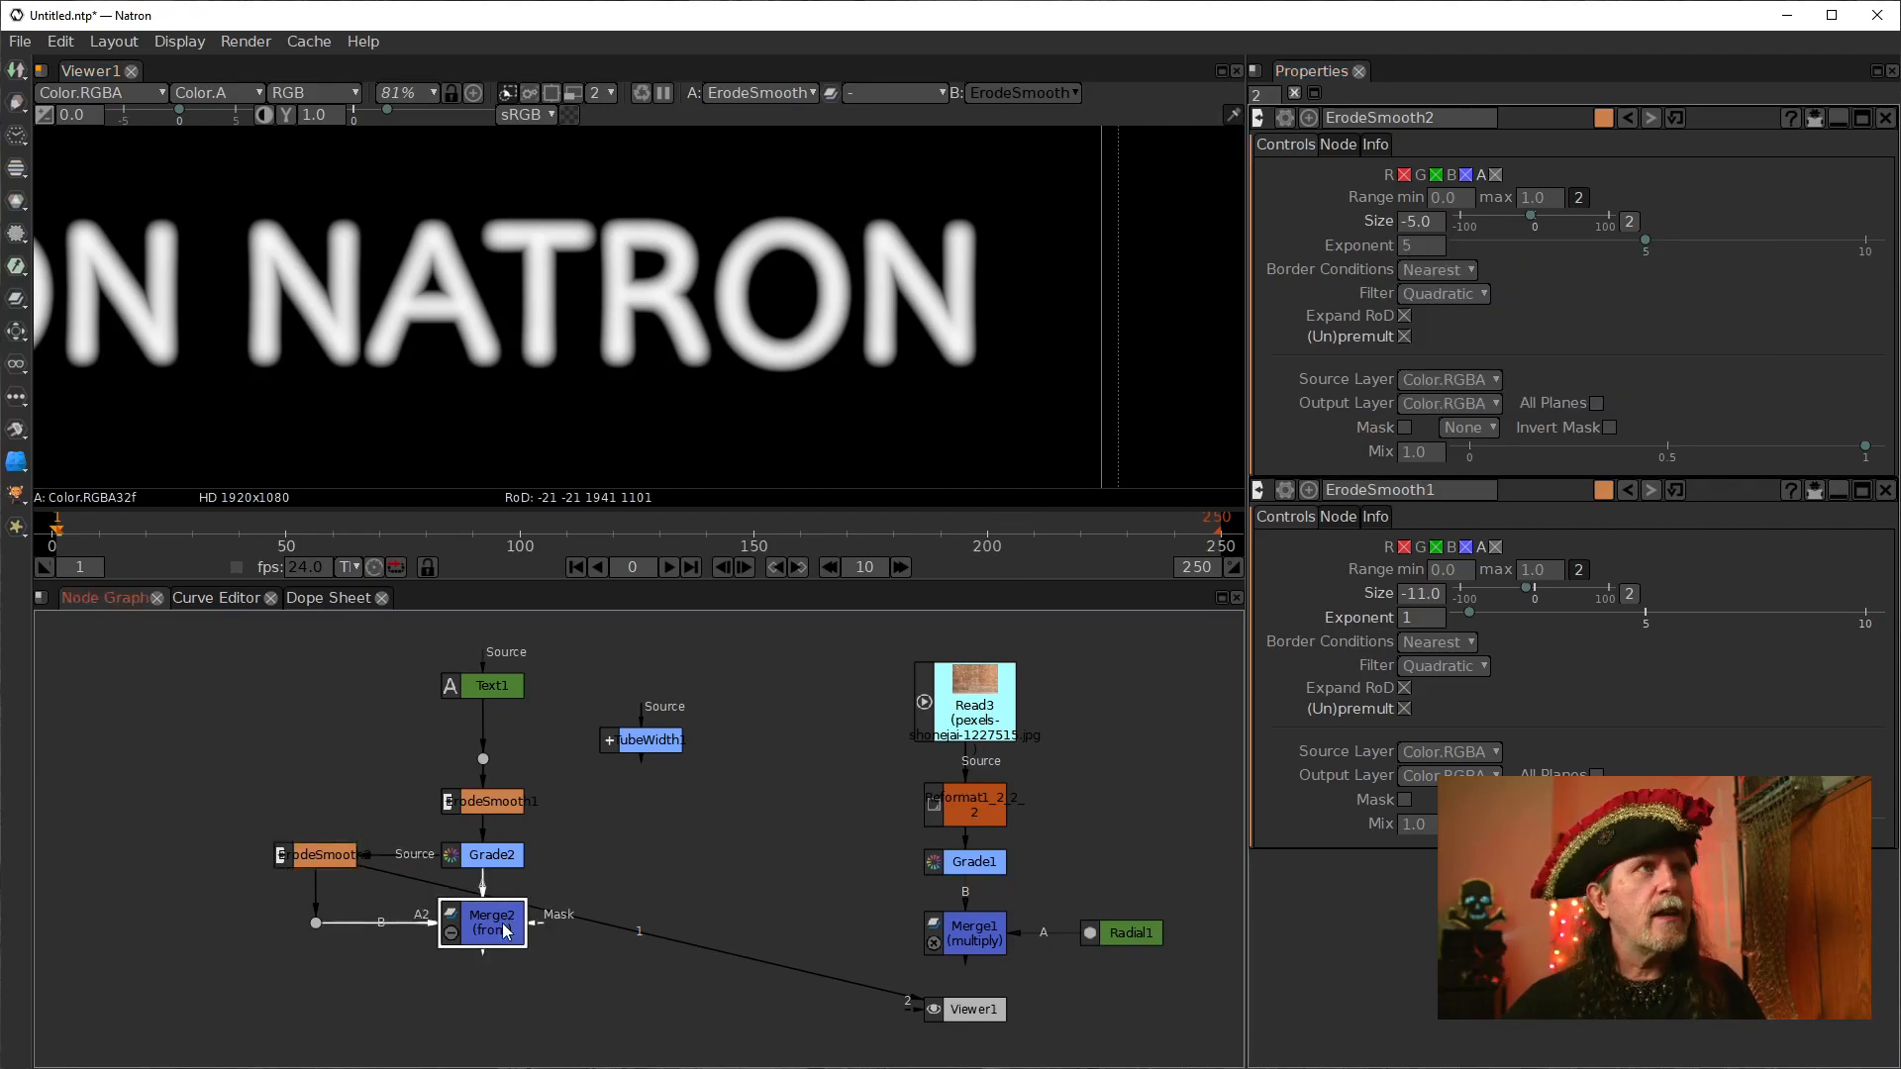
key("1")
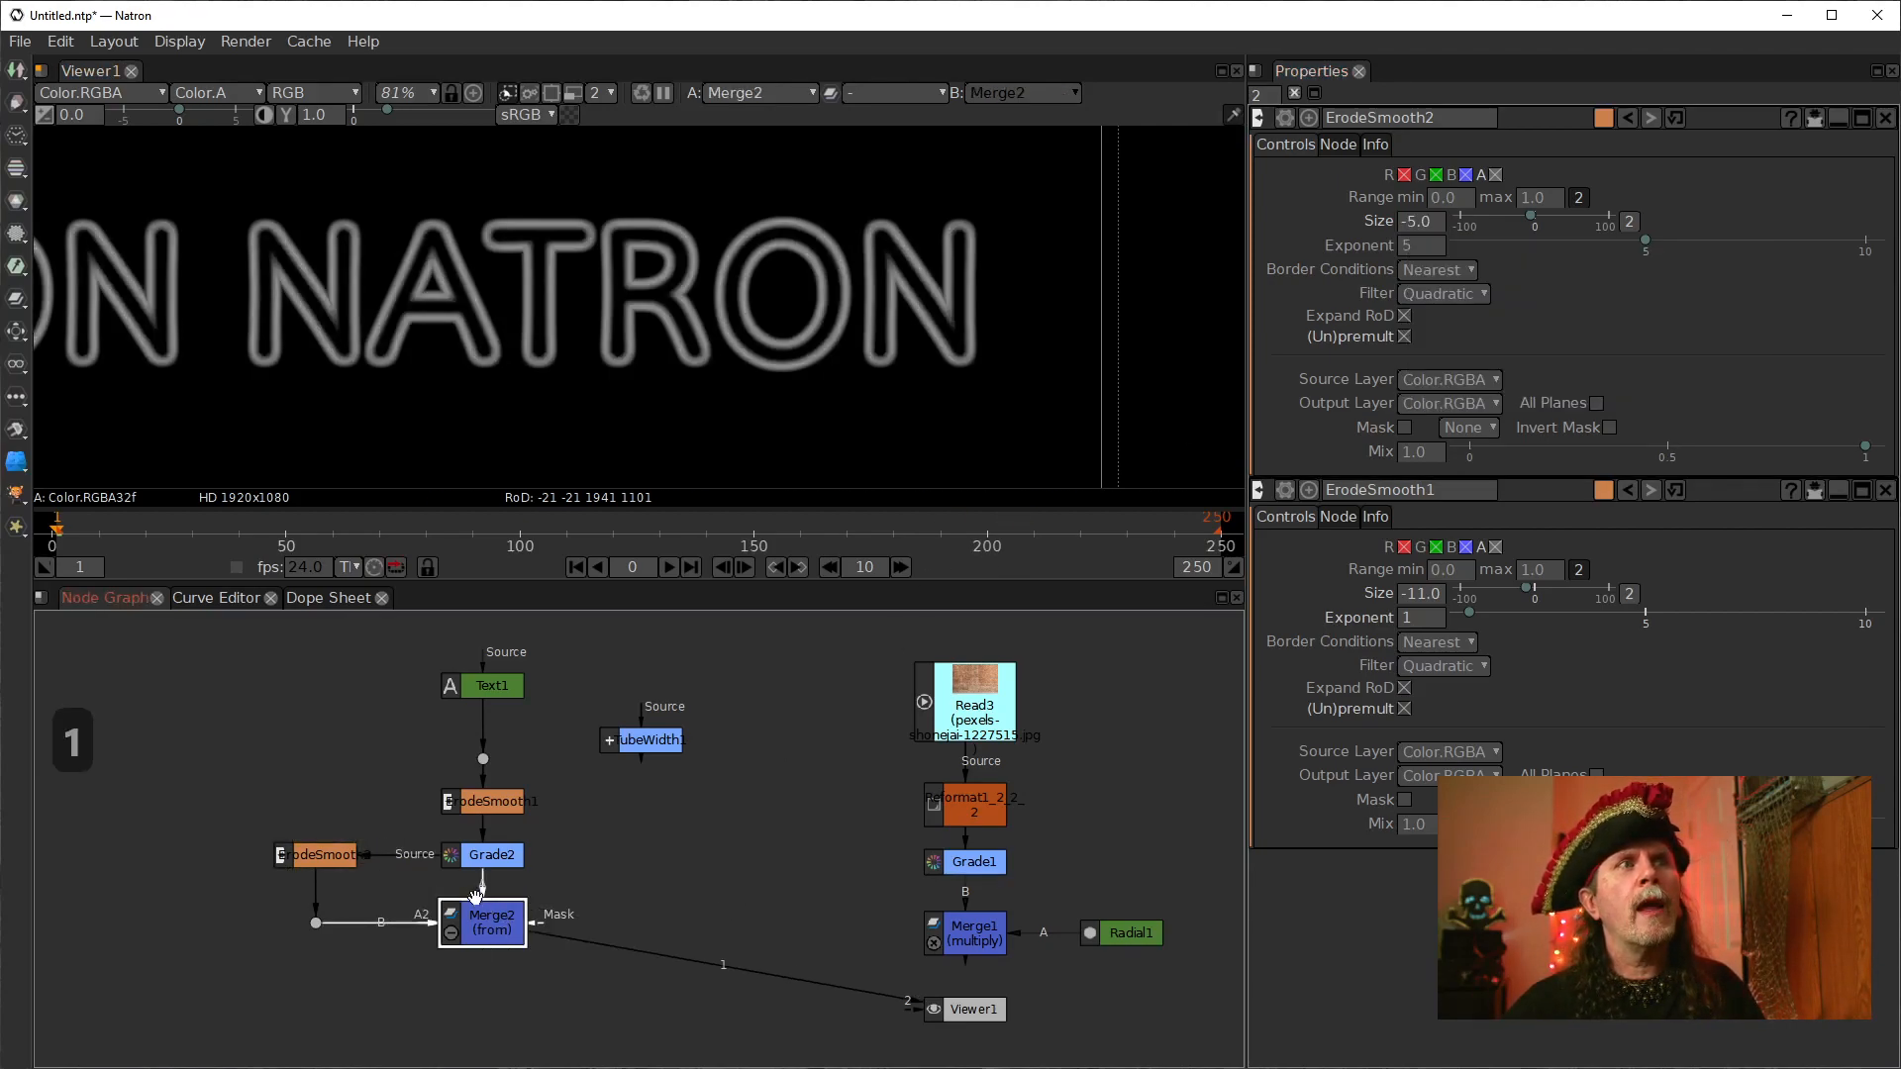
left_click(492, 801)
key("1")
left_click(498, 922)
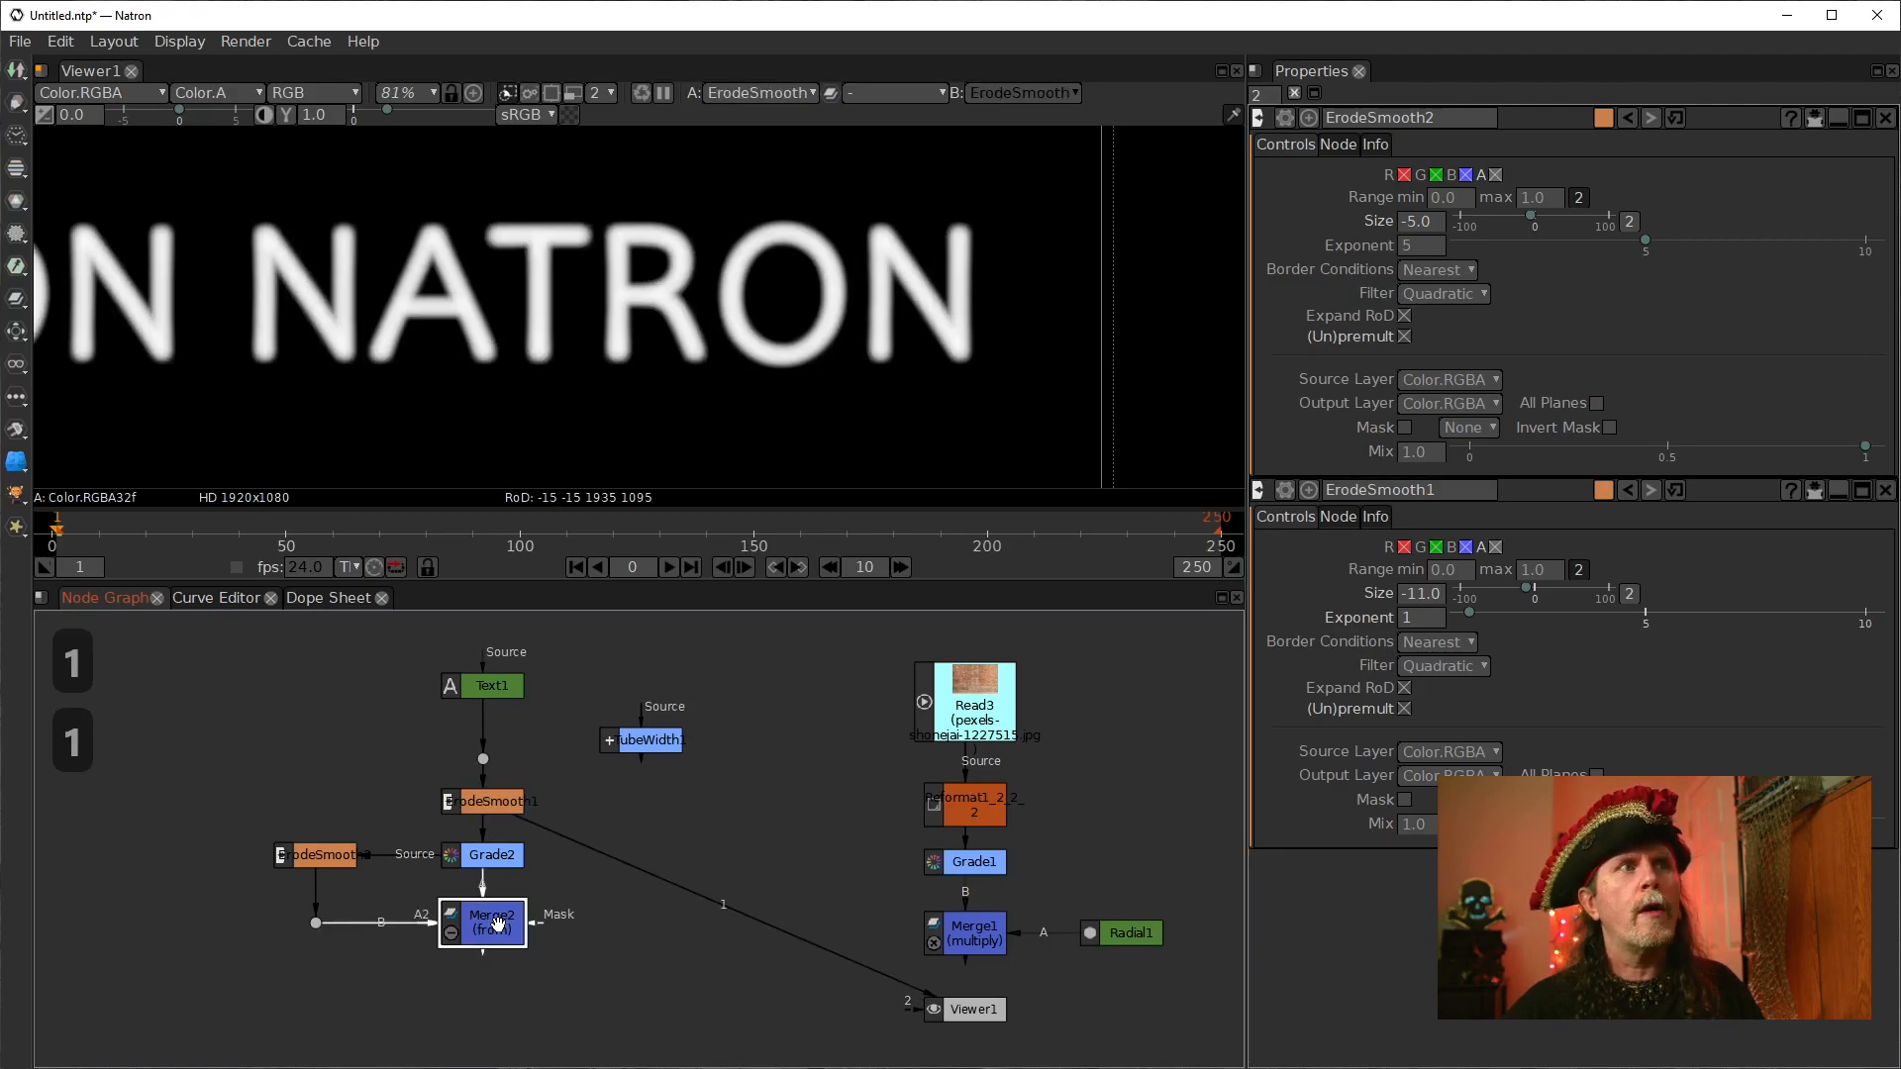
key("1")
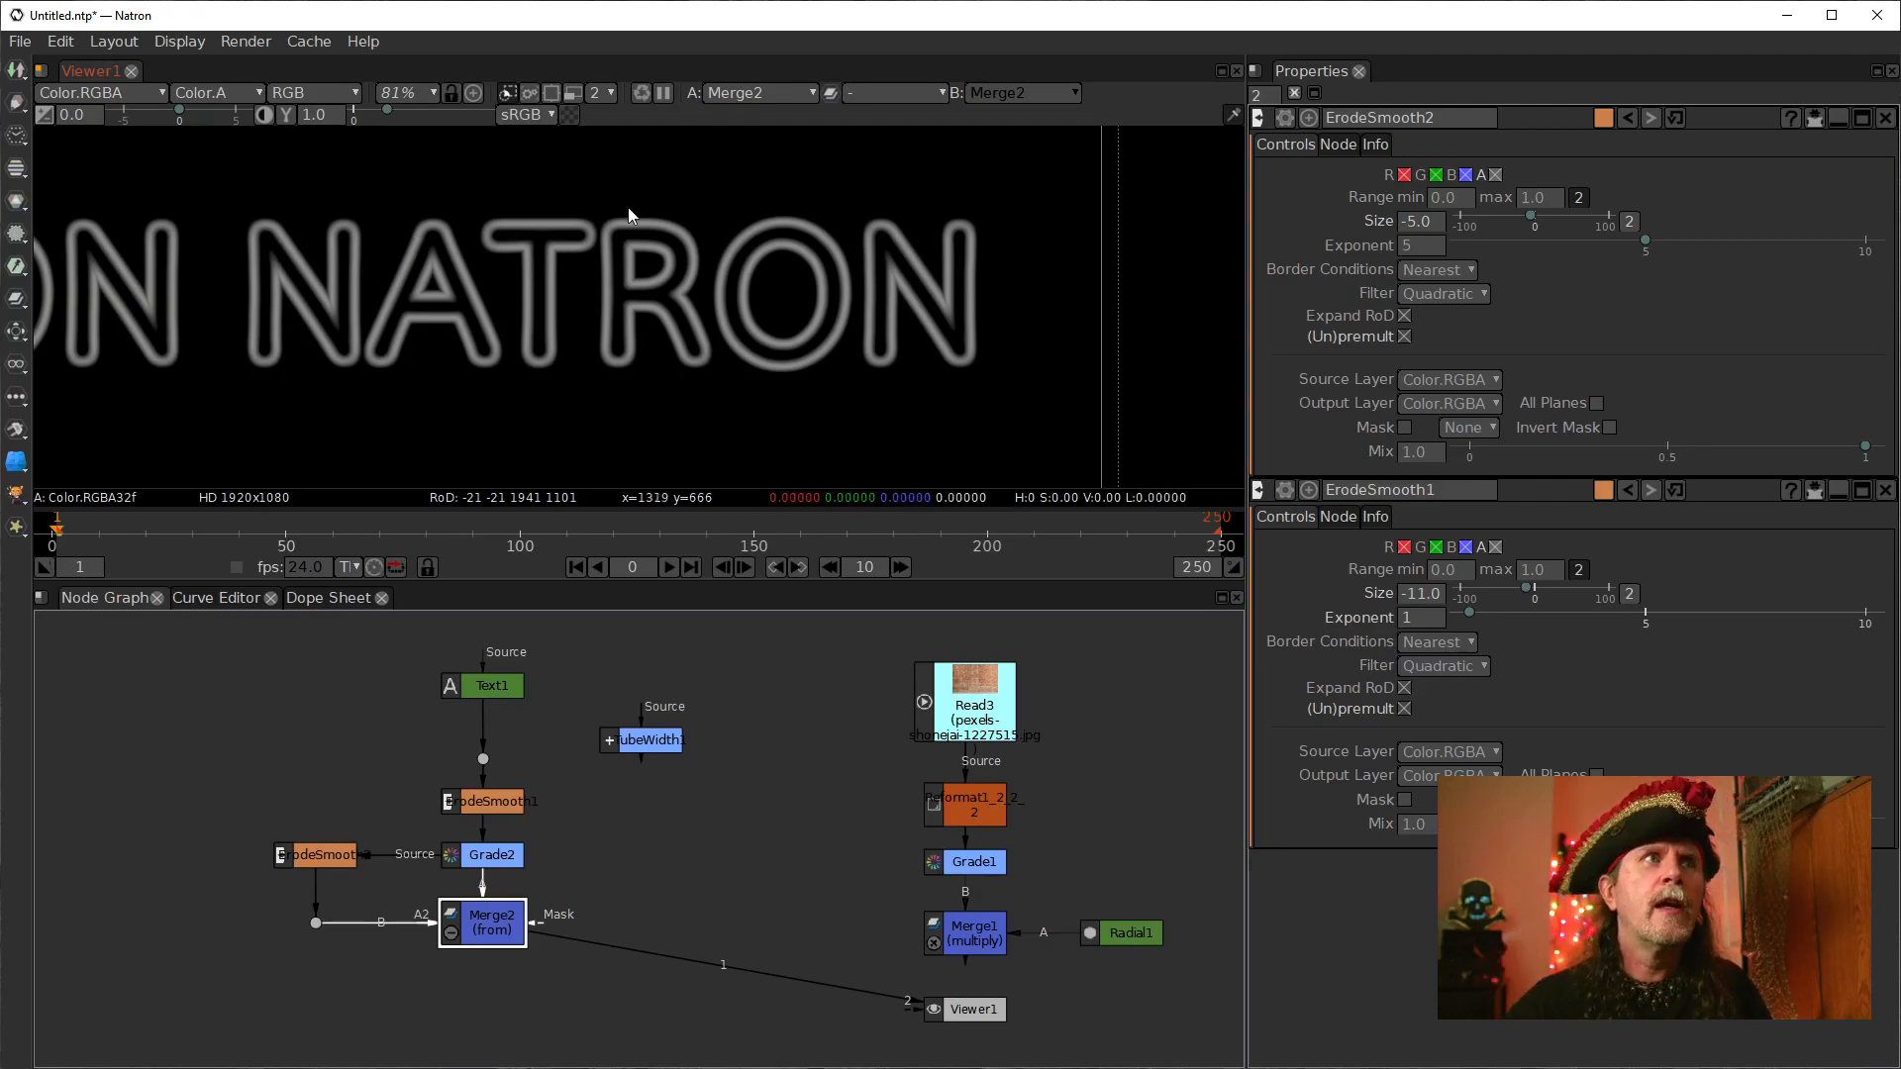
Step: Display the TubeWidth1 node's settings and examine its value control
left_click(641, 740)
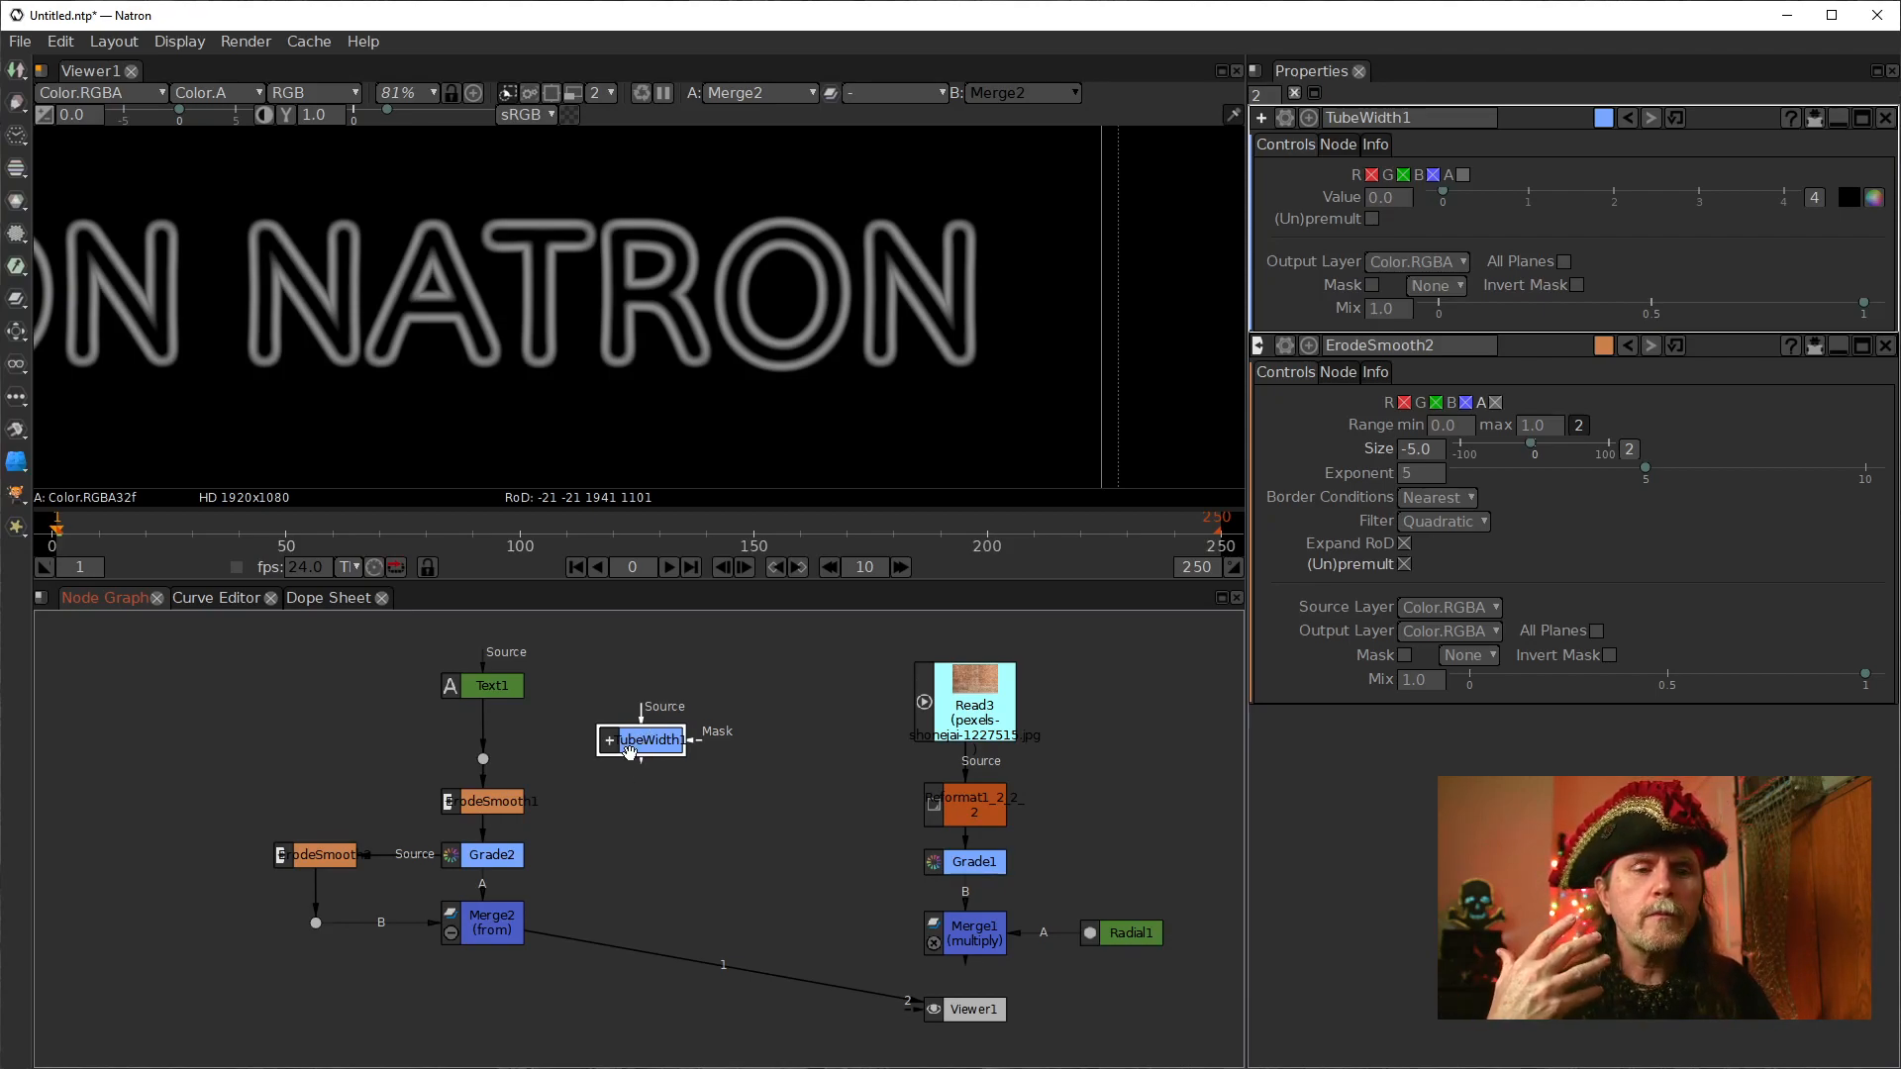
left_click(484, 799)
left_click(483, 758)
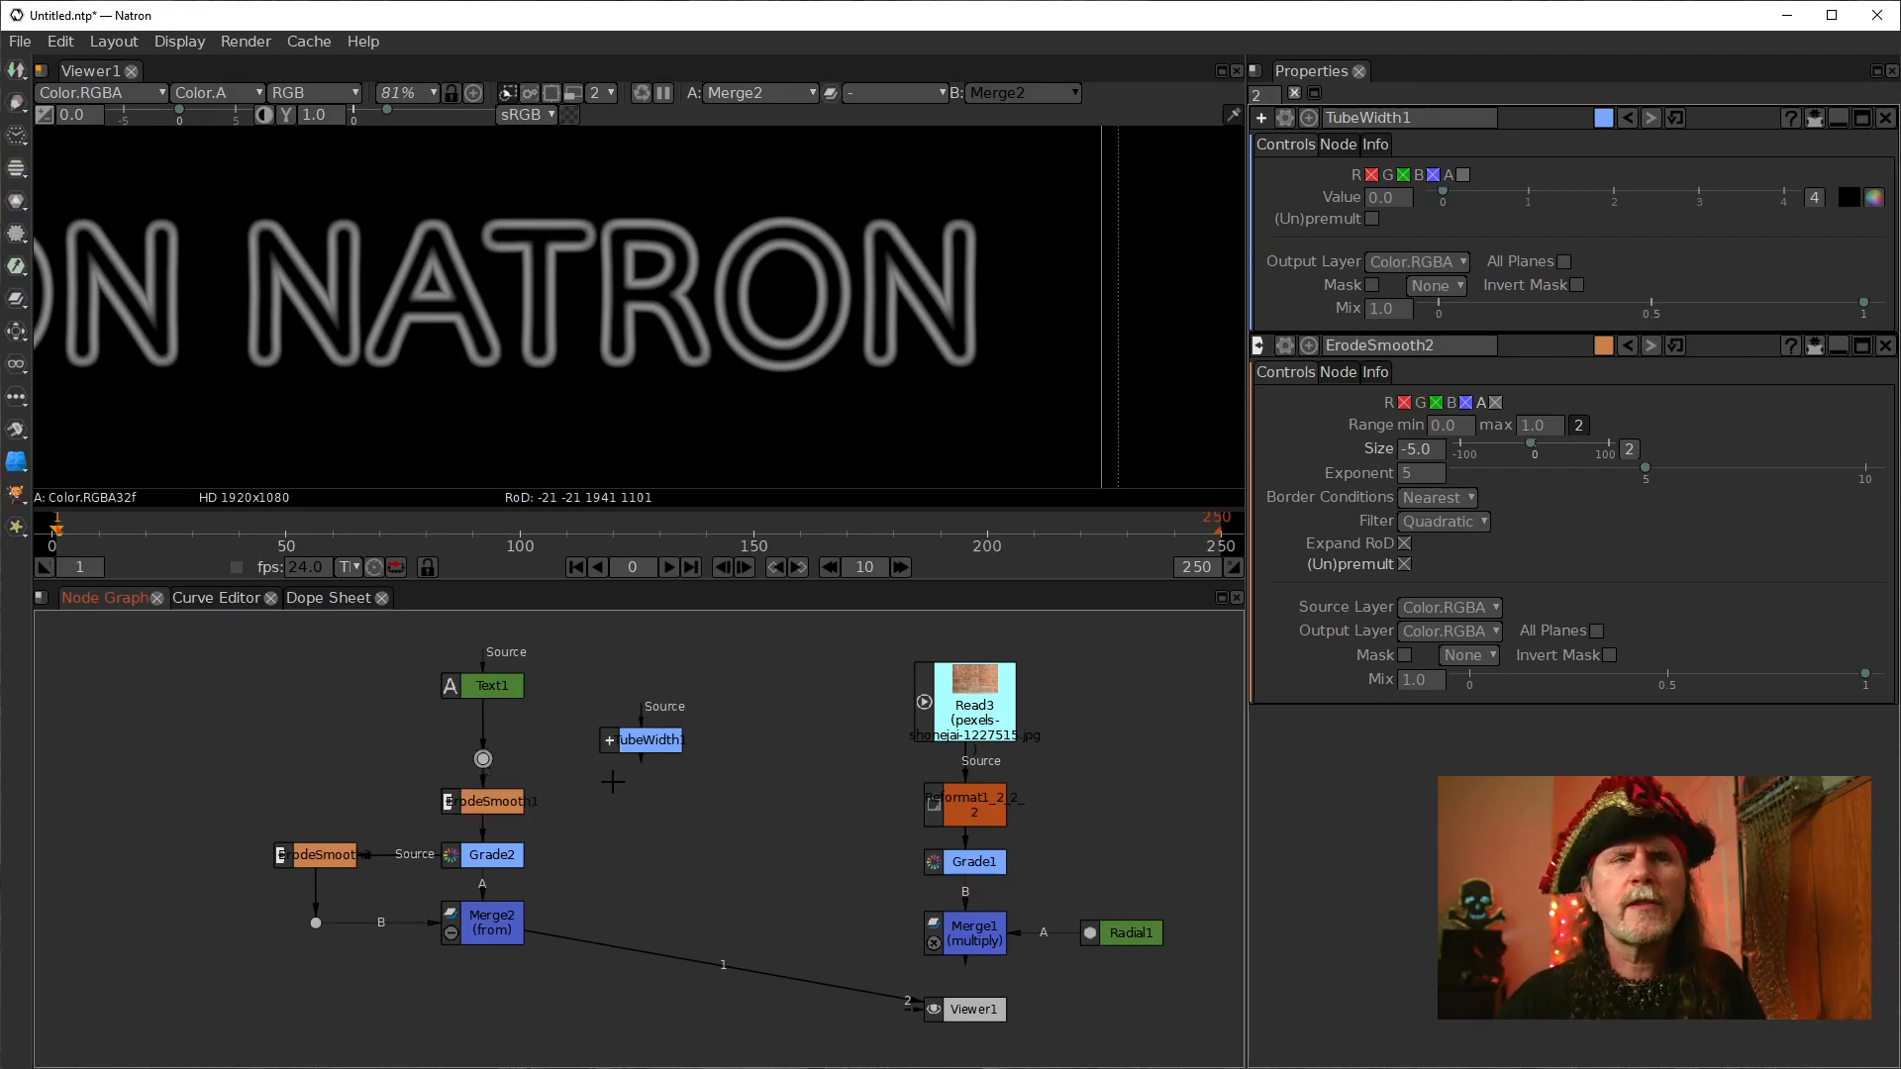
Step: Vary ErodeSmooth2's size up and down to test its effect on the letter outlines, ending at -5
left_click(476, 802)
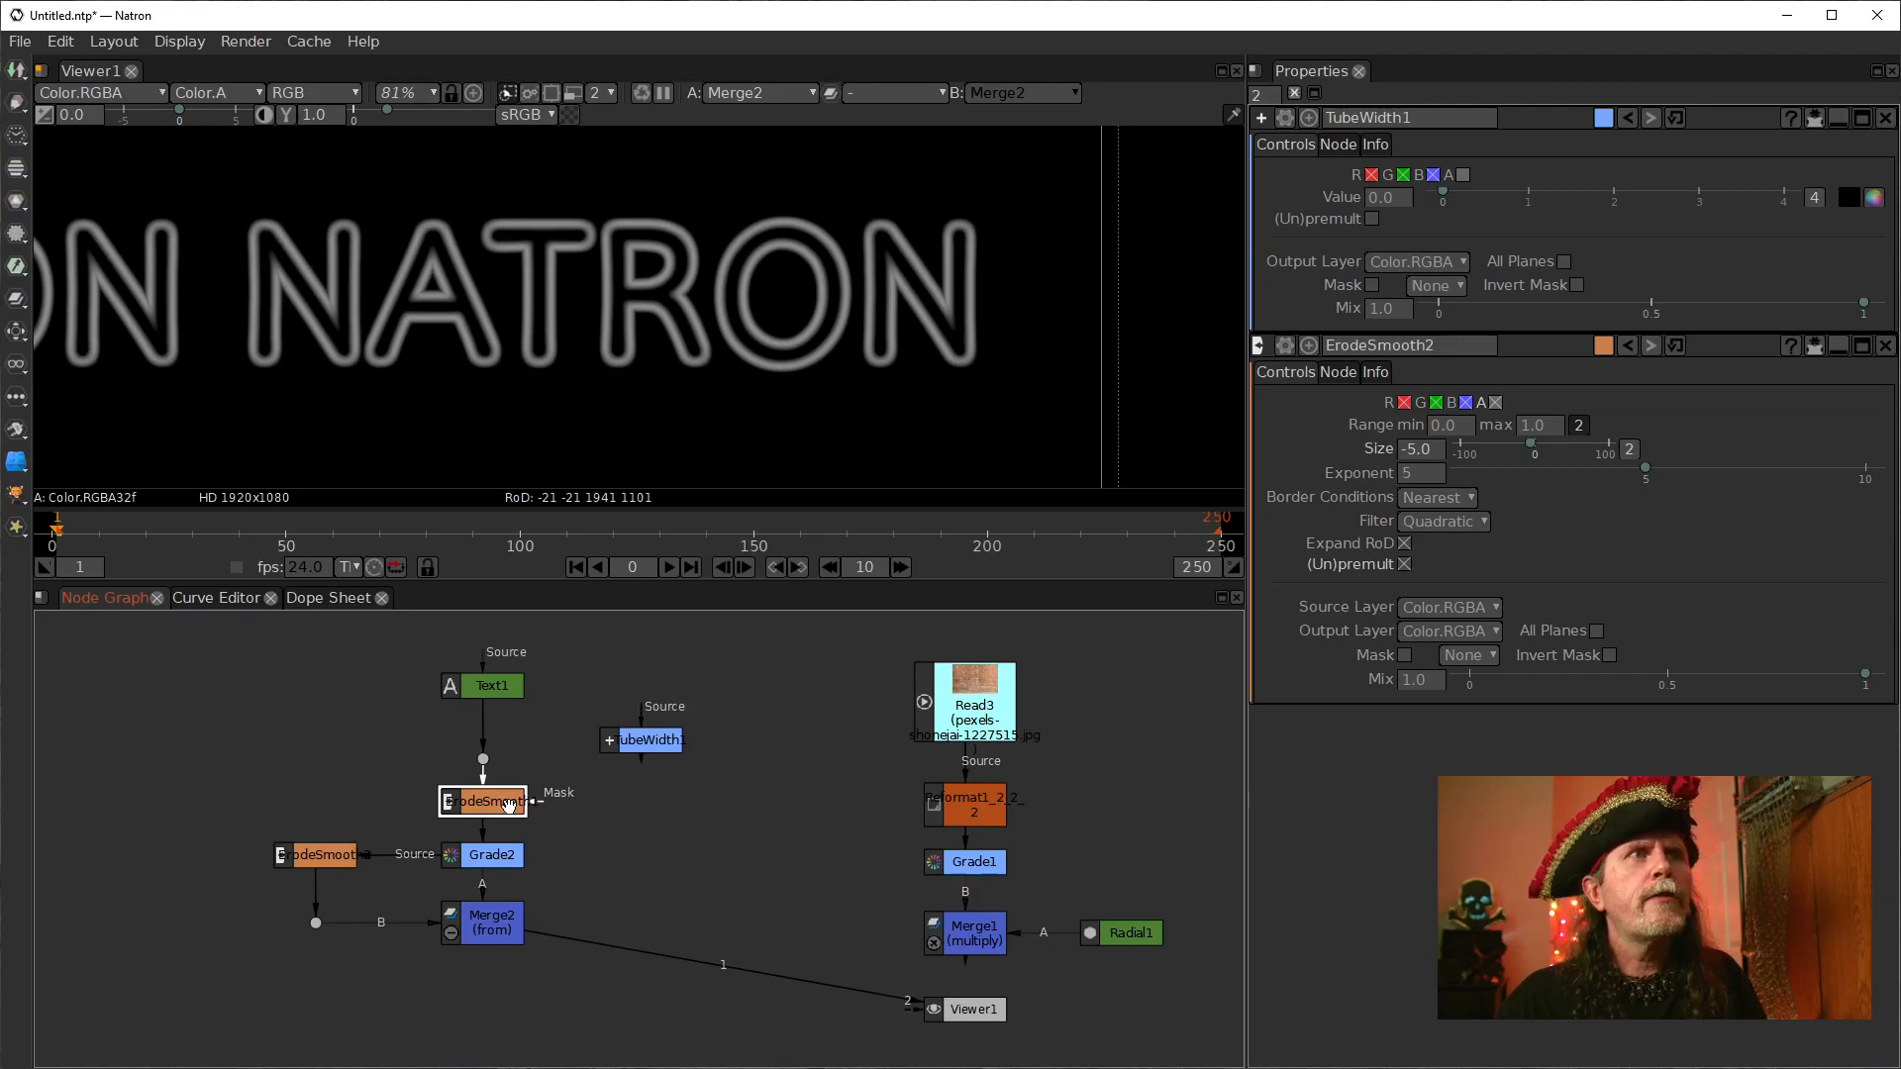
double_click(512, 804)
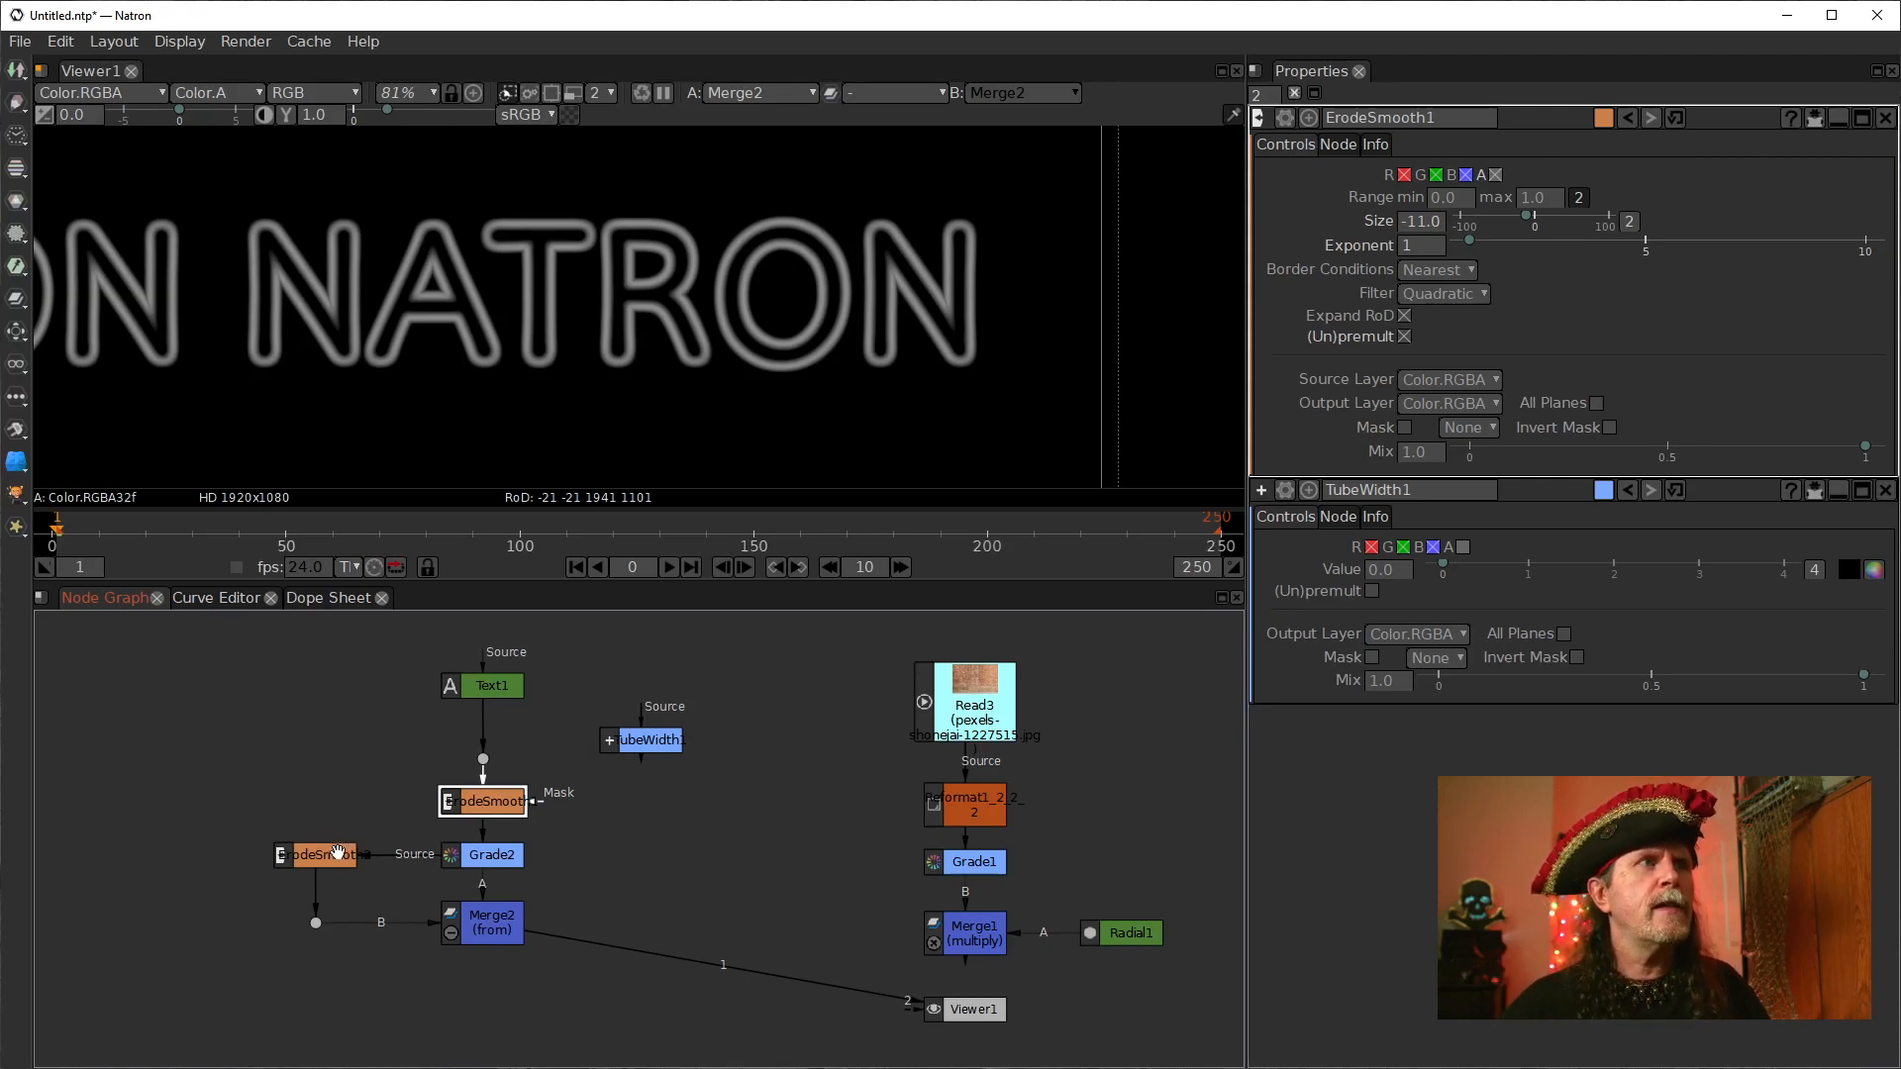
double_click(331, 854)
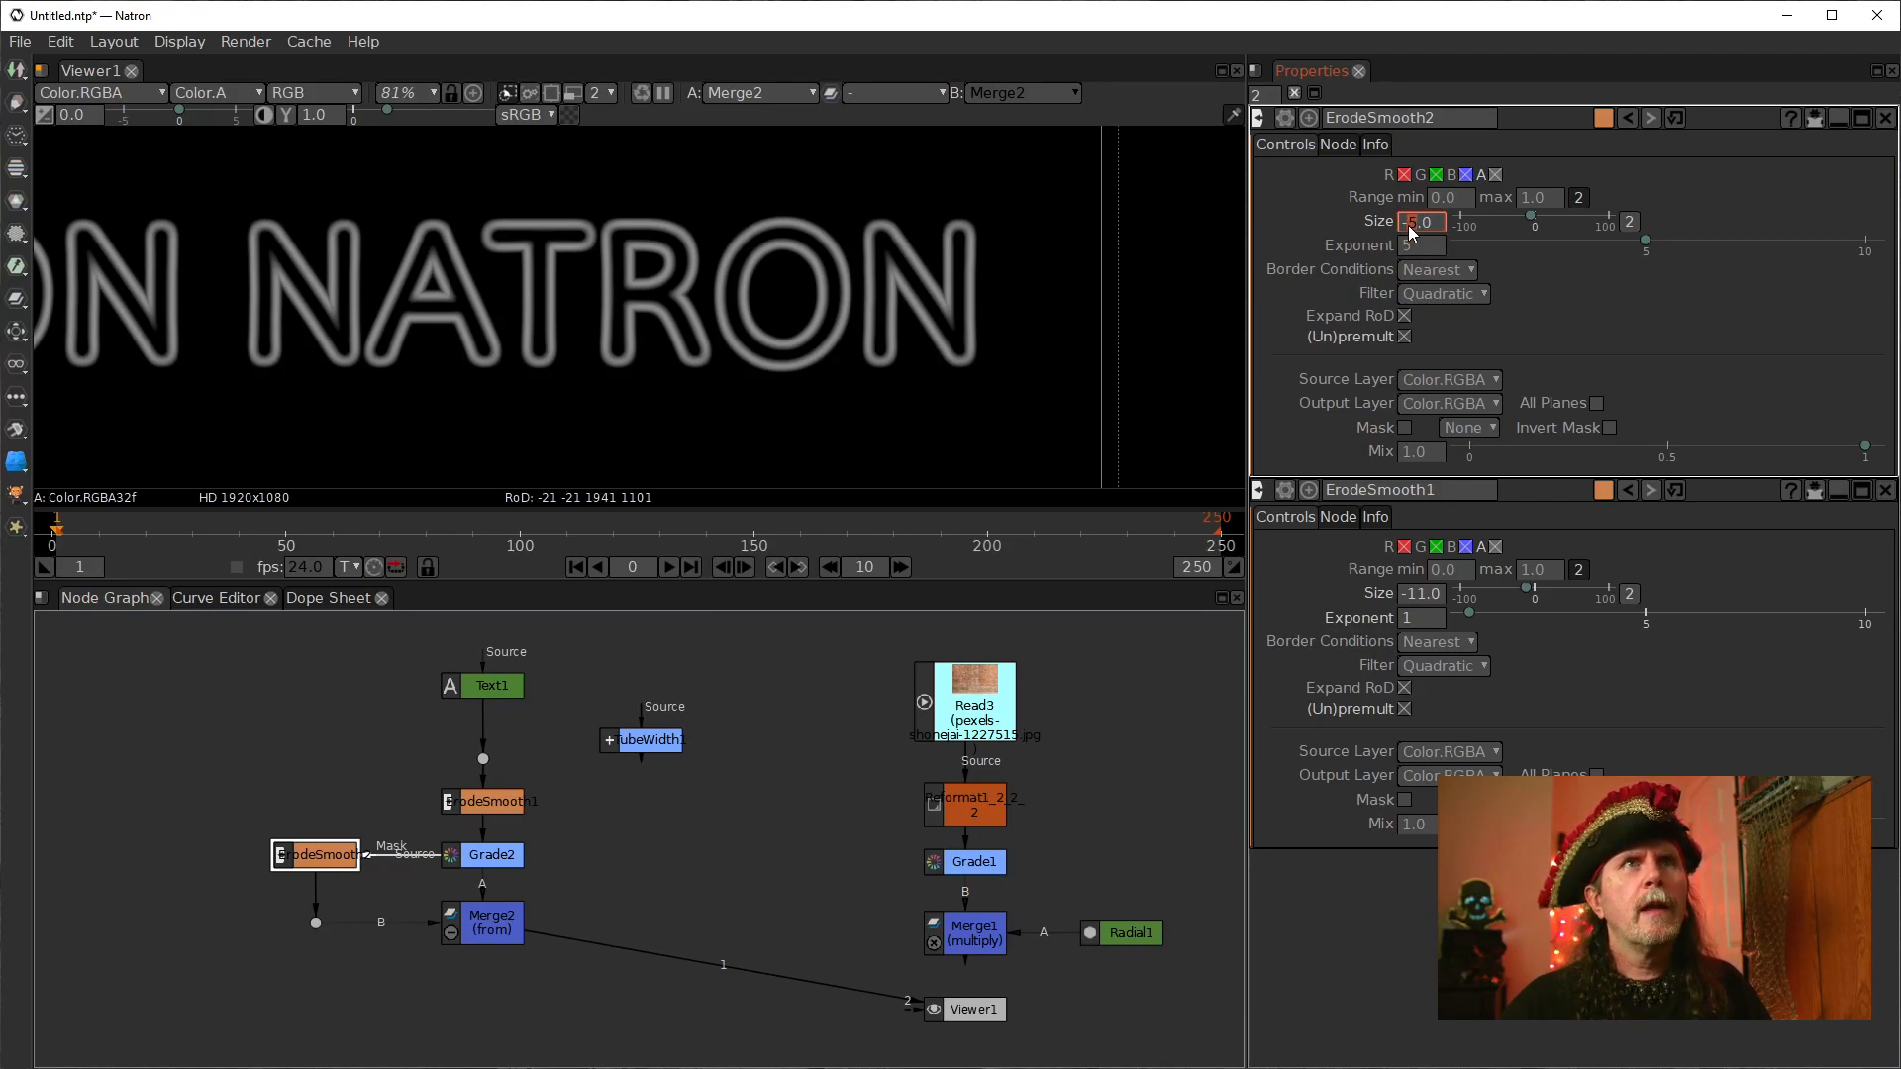
key("Down")
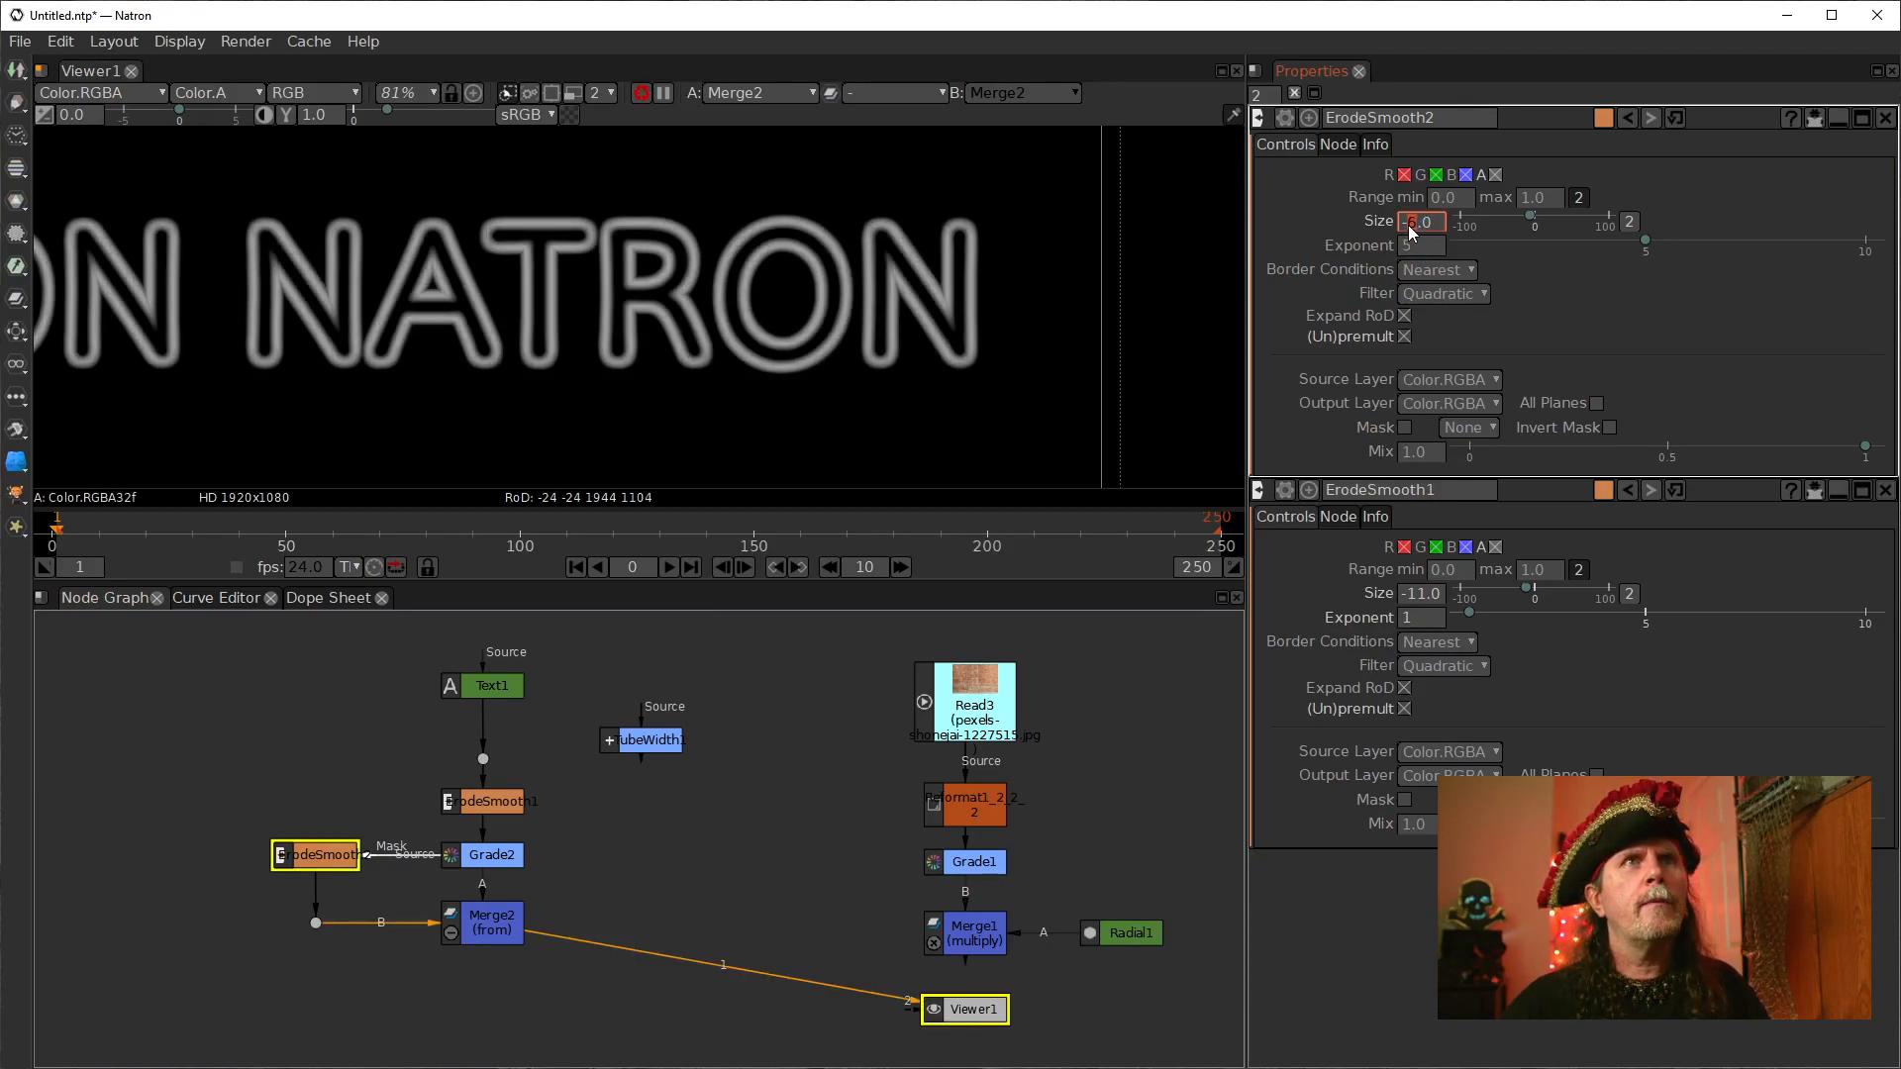
key("Down")
key("Down")
key("Up")
key("Up")
key("Up")
key("Up")
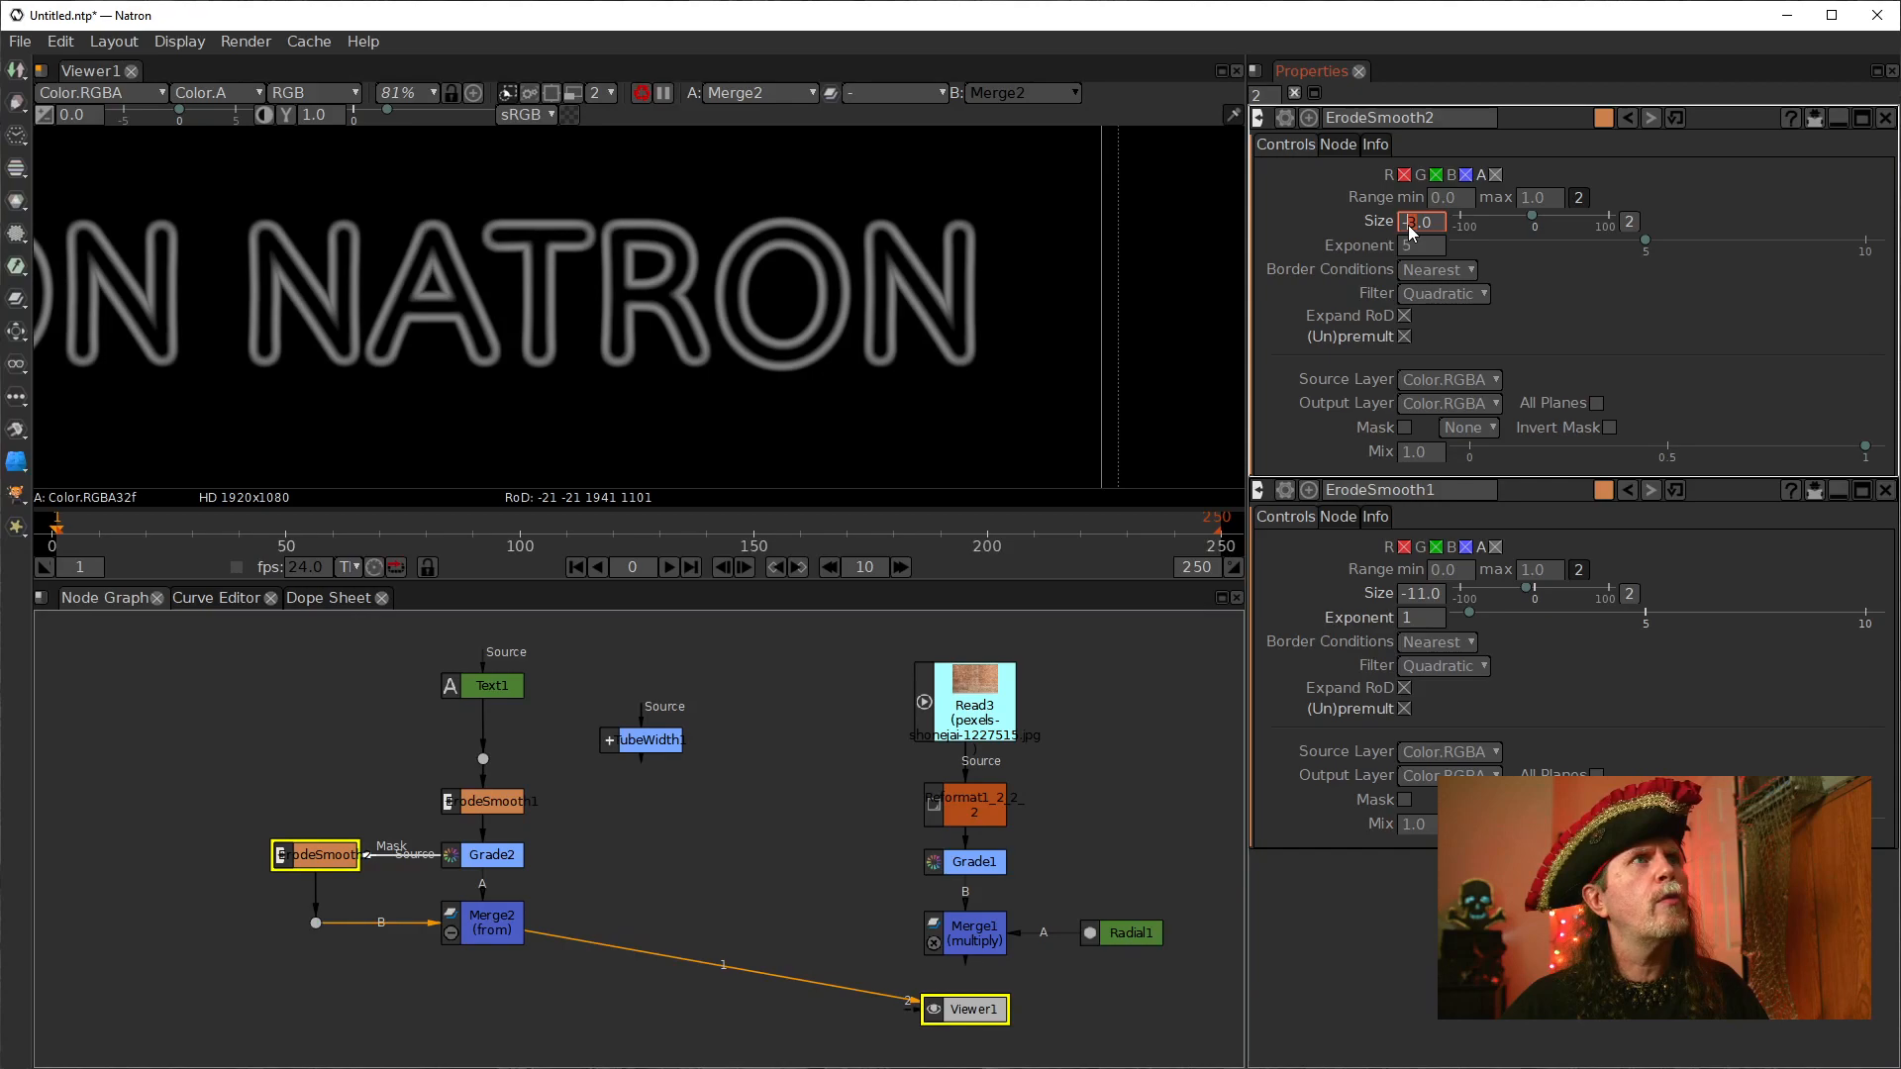
key("Up")
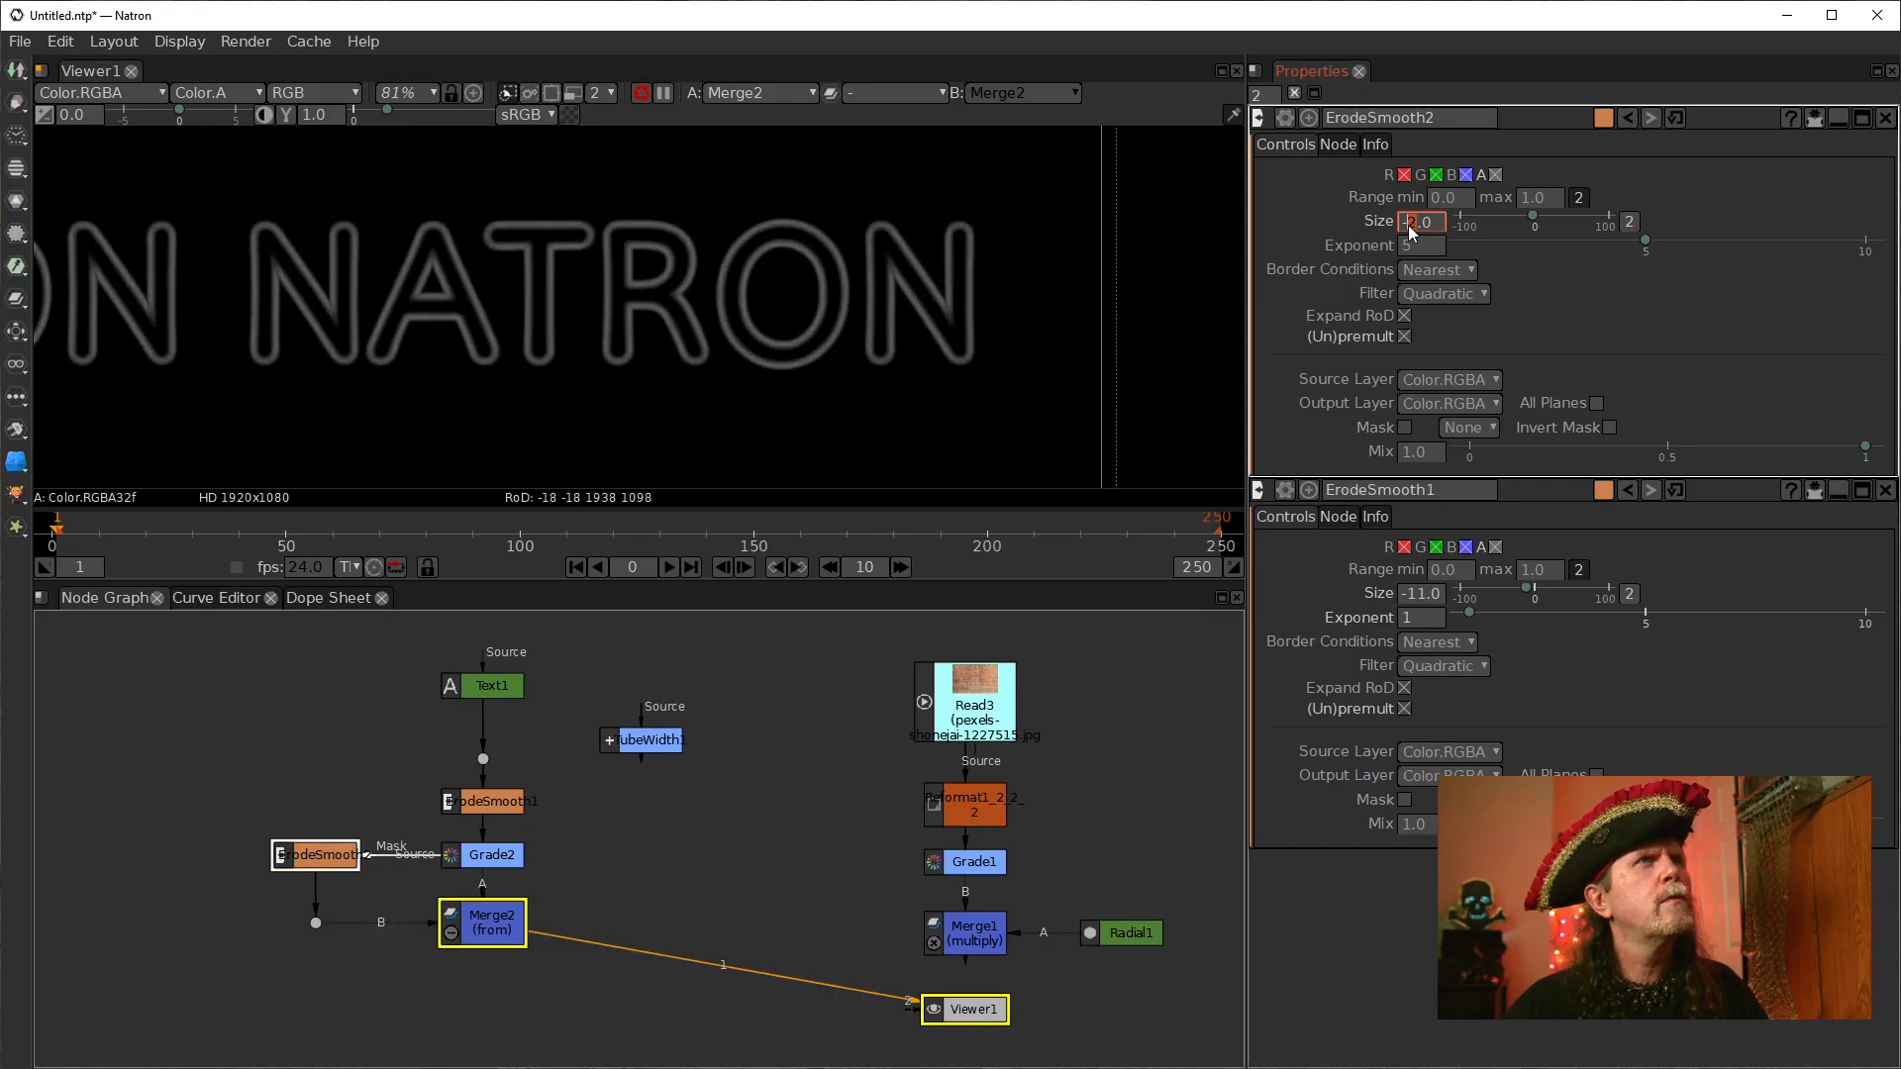
key("Up")
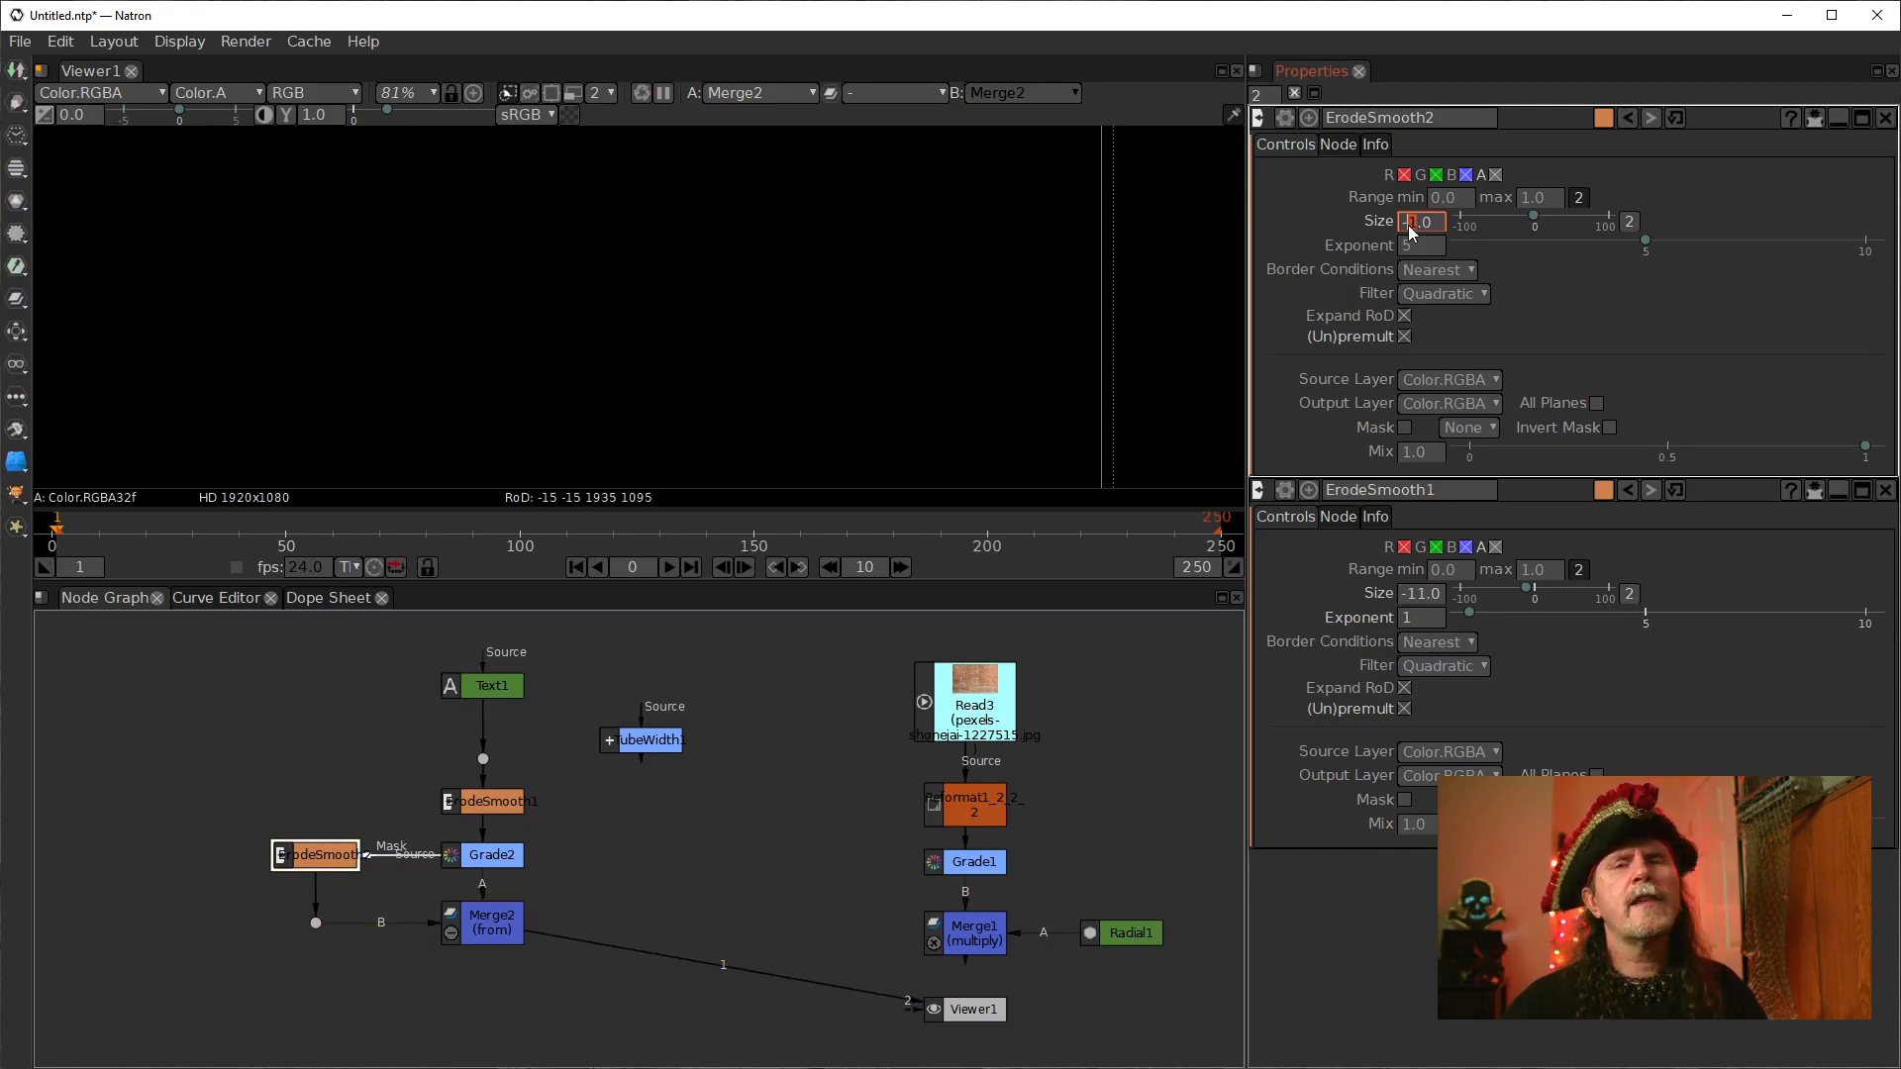
key("Down")
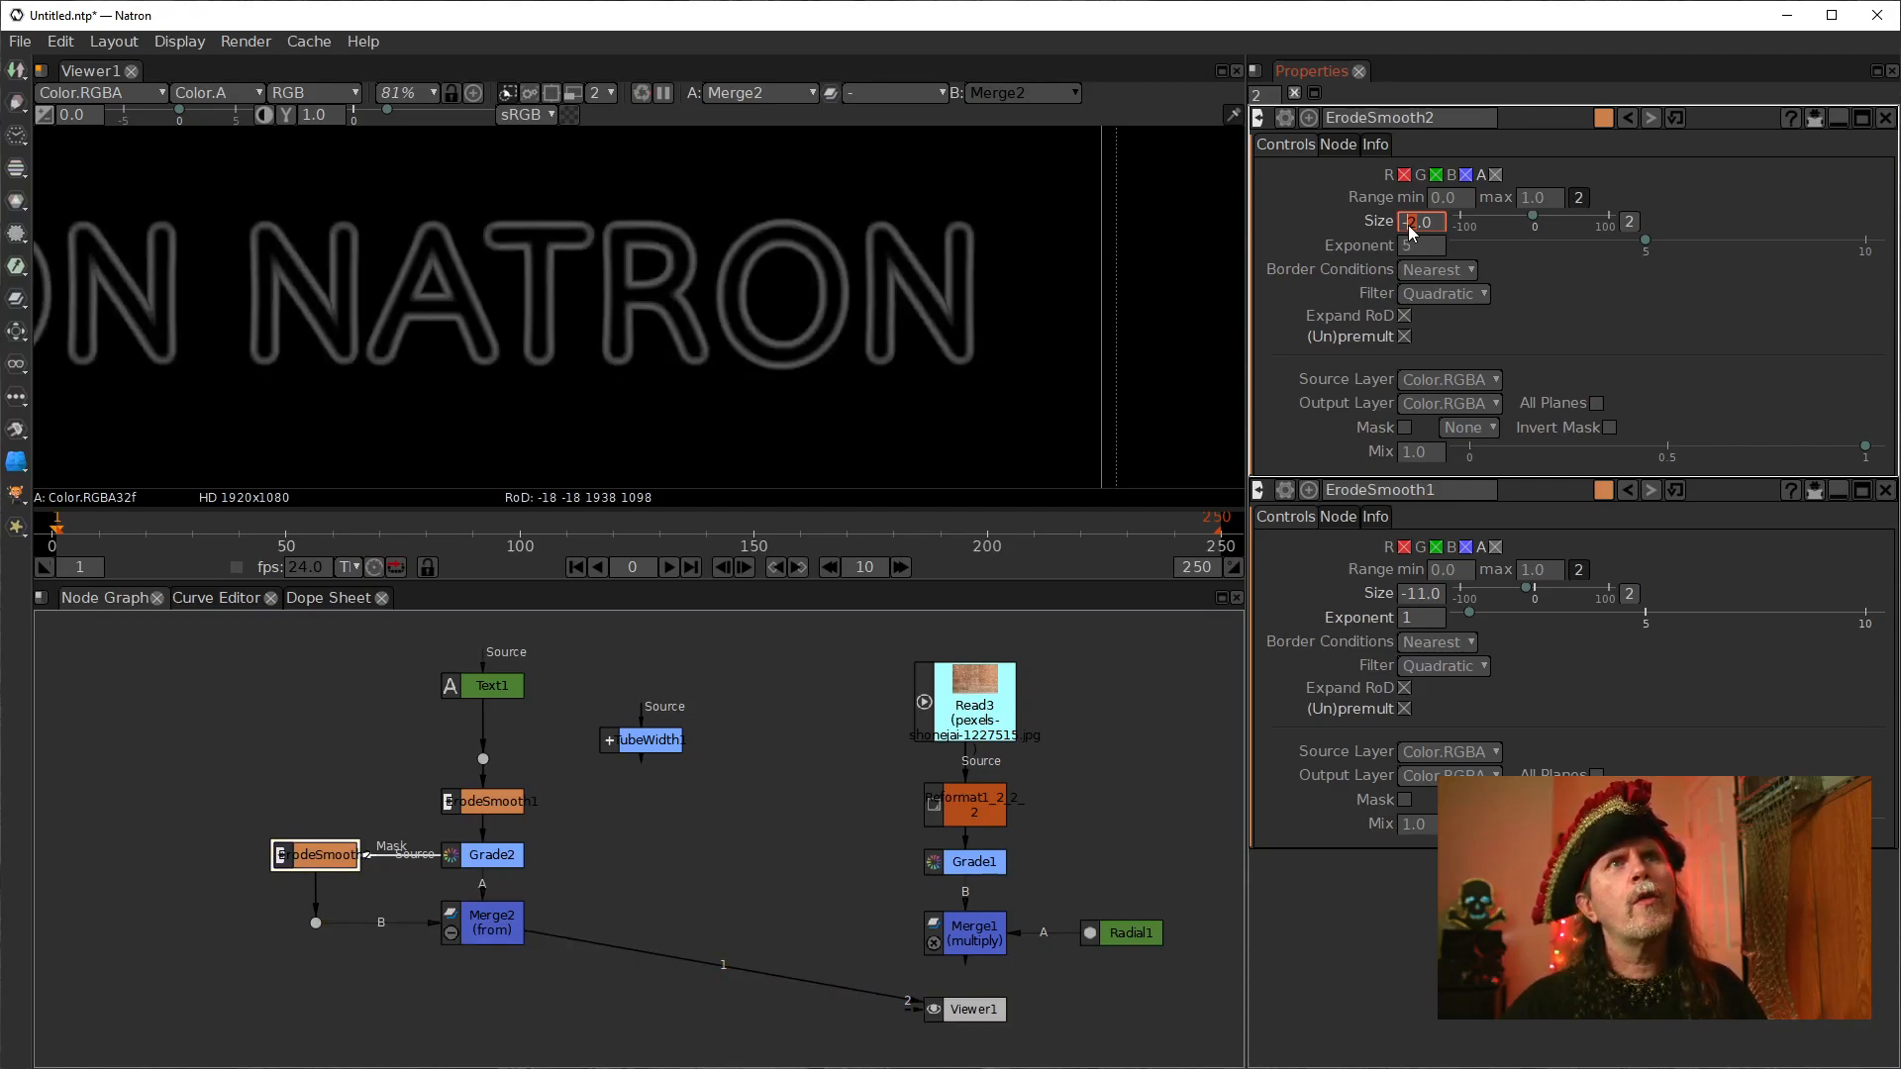
key("Down")
key("Down")
key("Down")
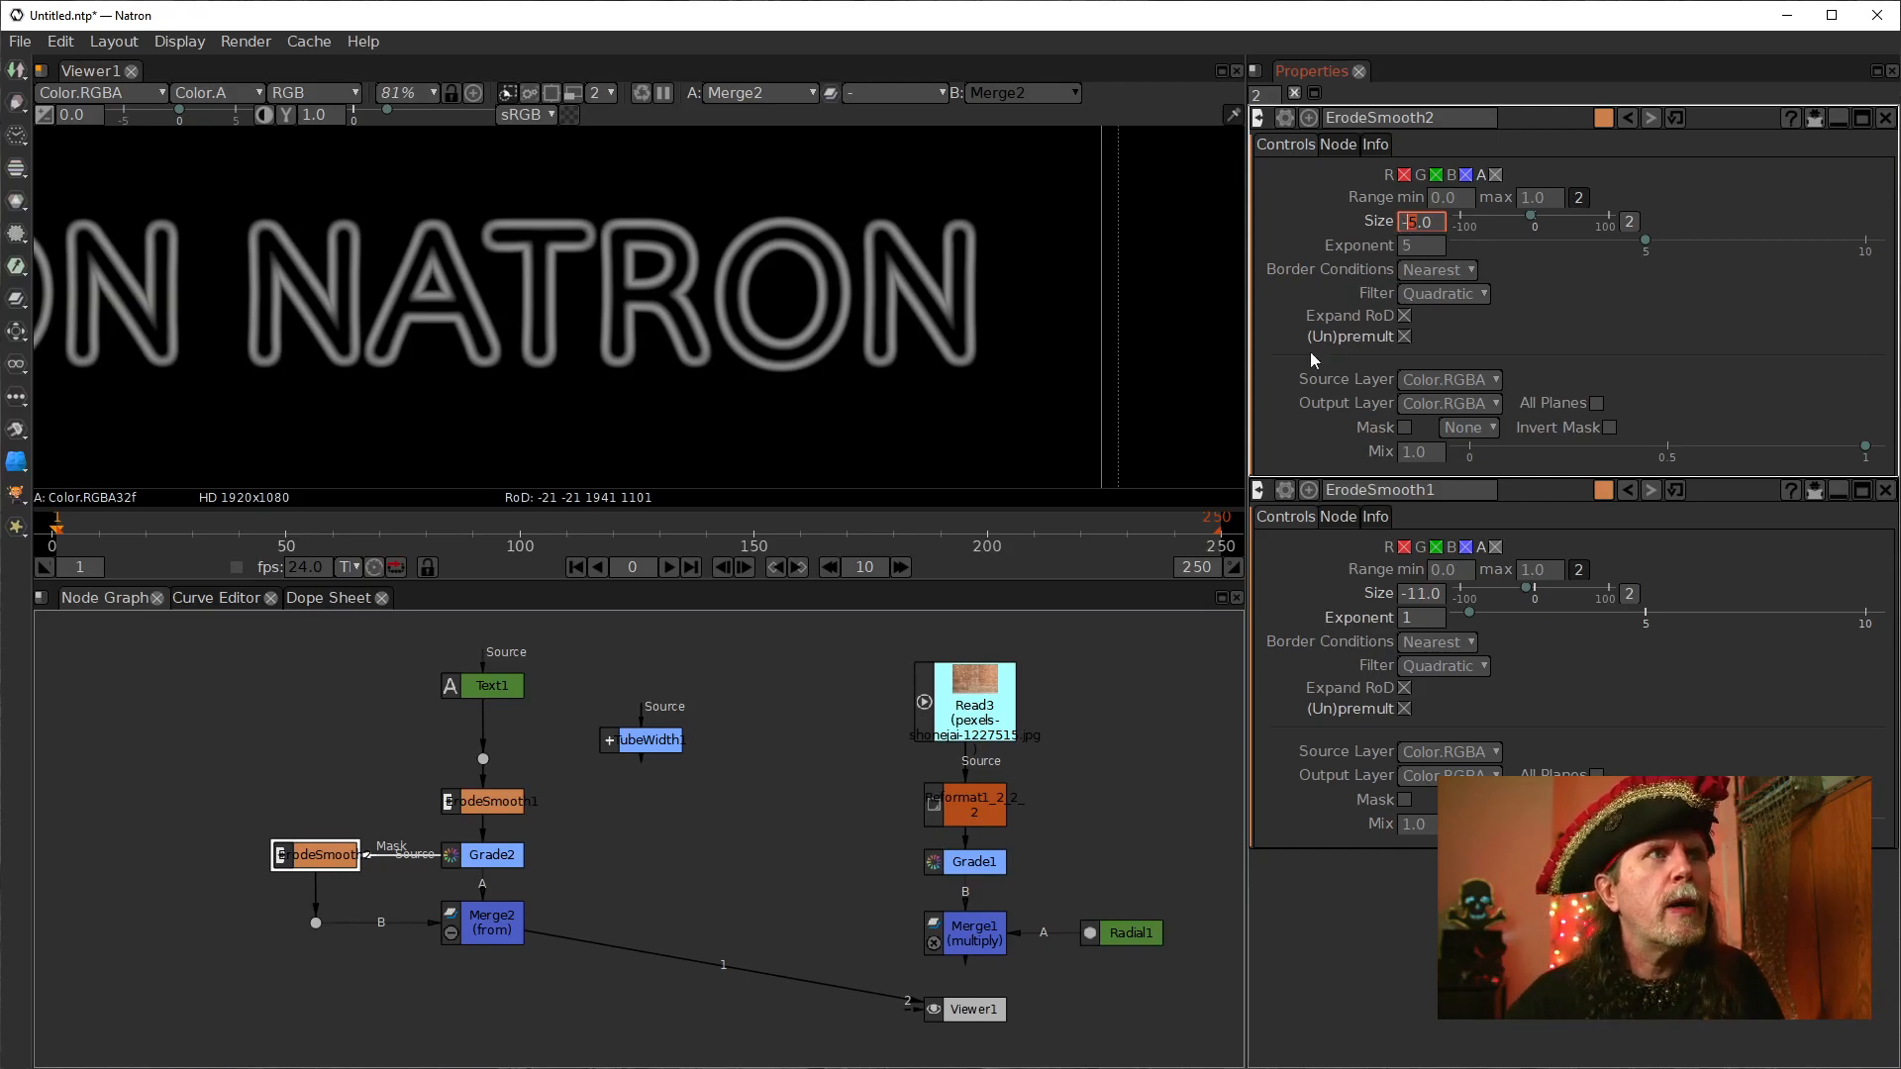
Step: Give ErodeSmooth1's size an expression that references TubeWidth1's value, TubeWidth1.value.get()[dimension]
left_click(485, 802)
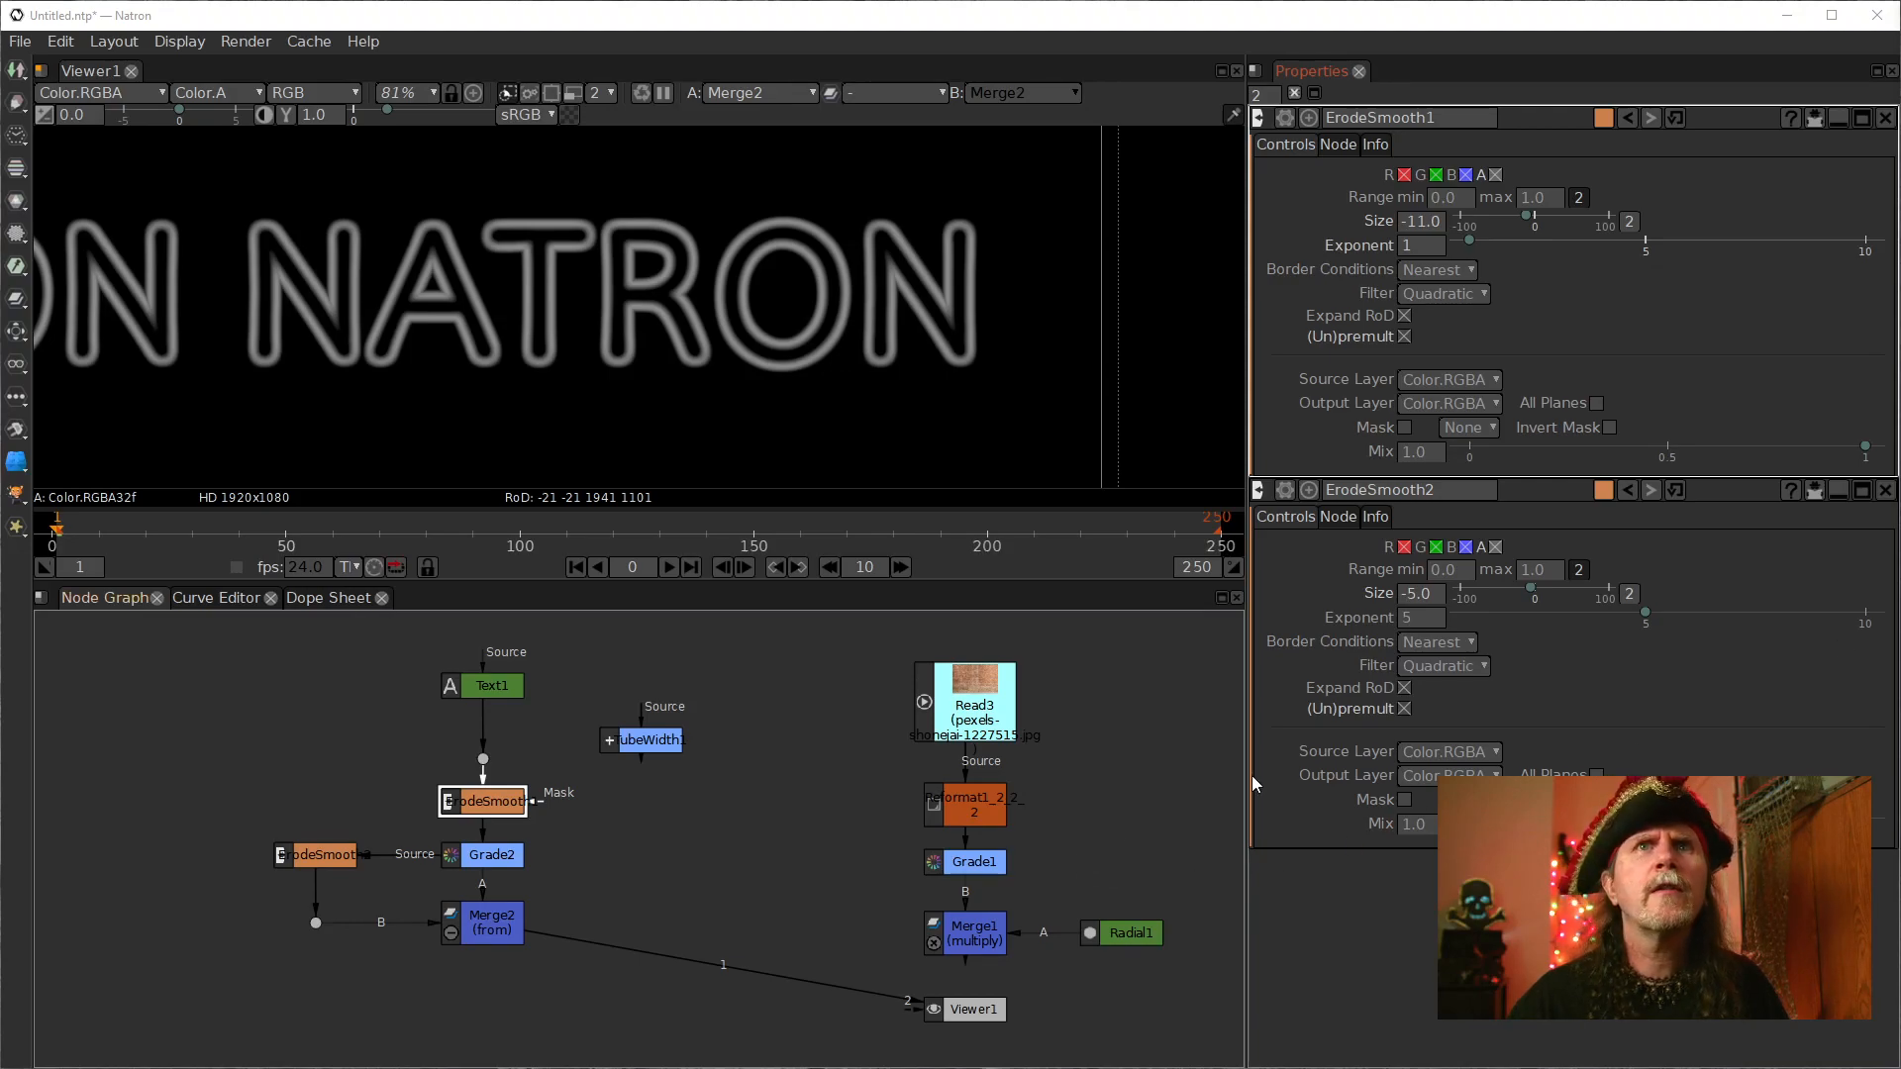
double_click(626, 741)
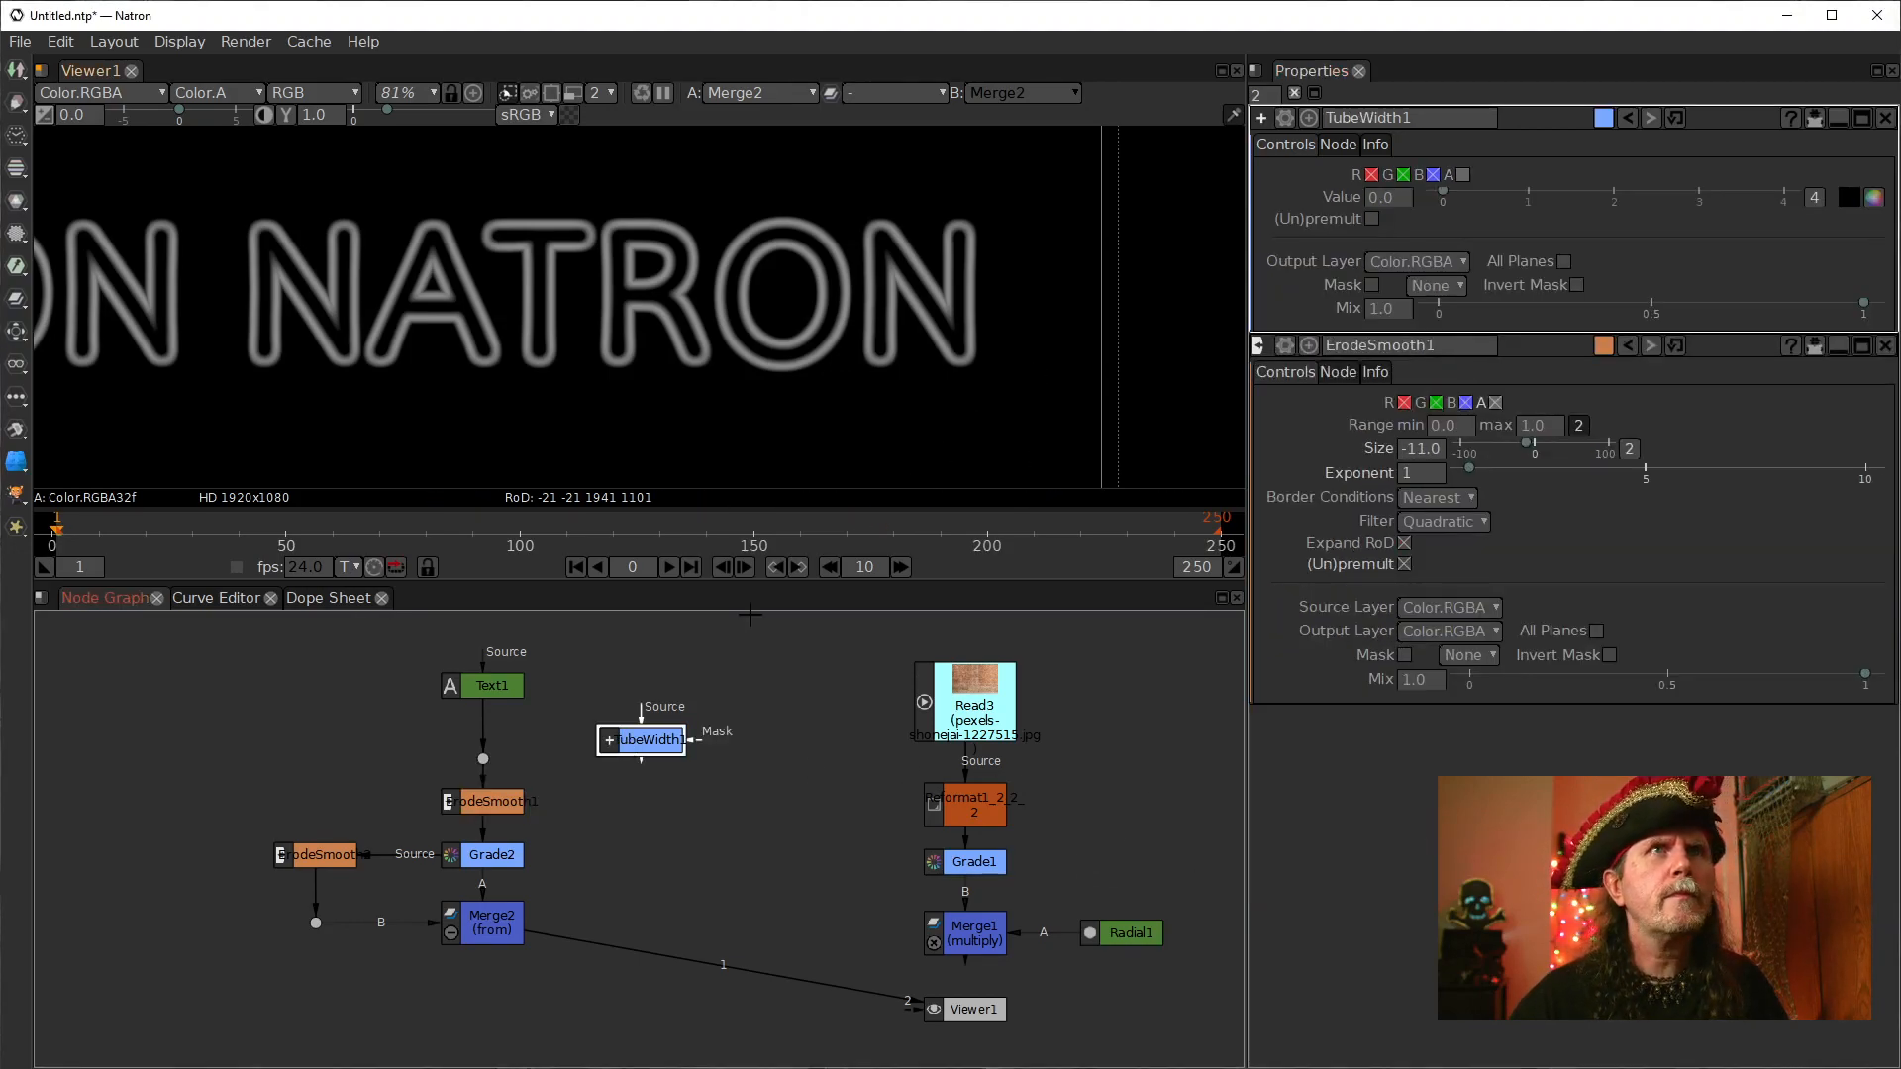
left_click(1398, 448)
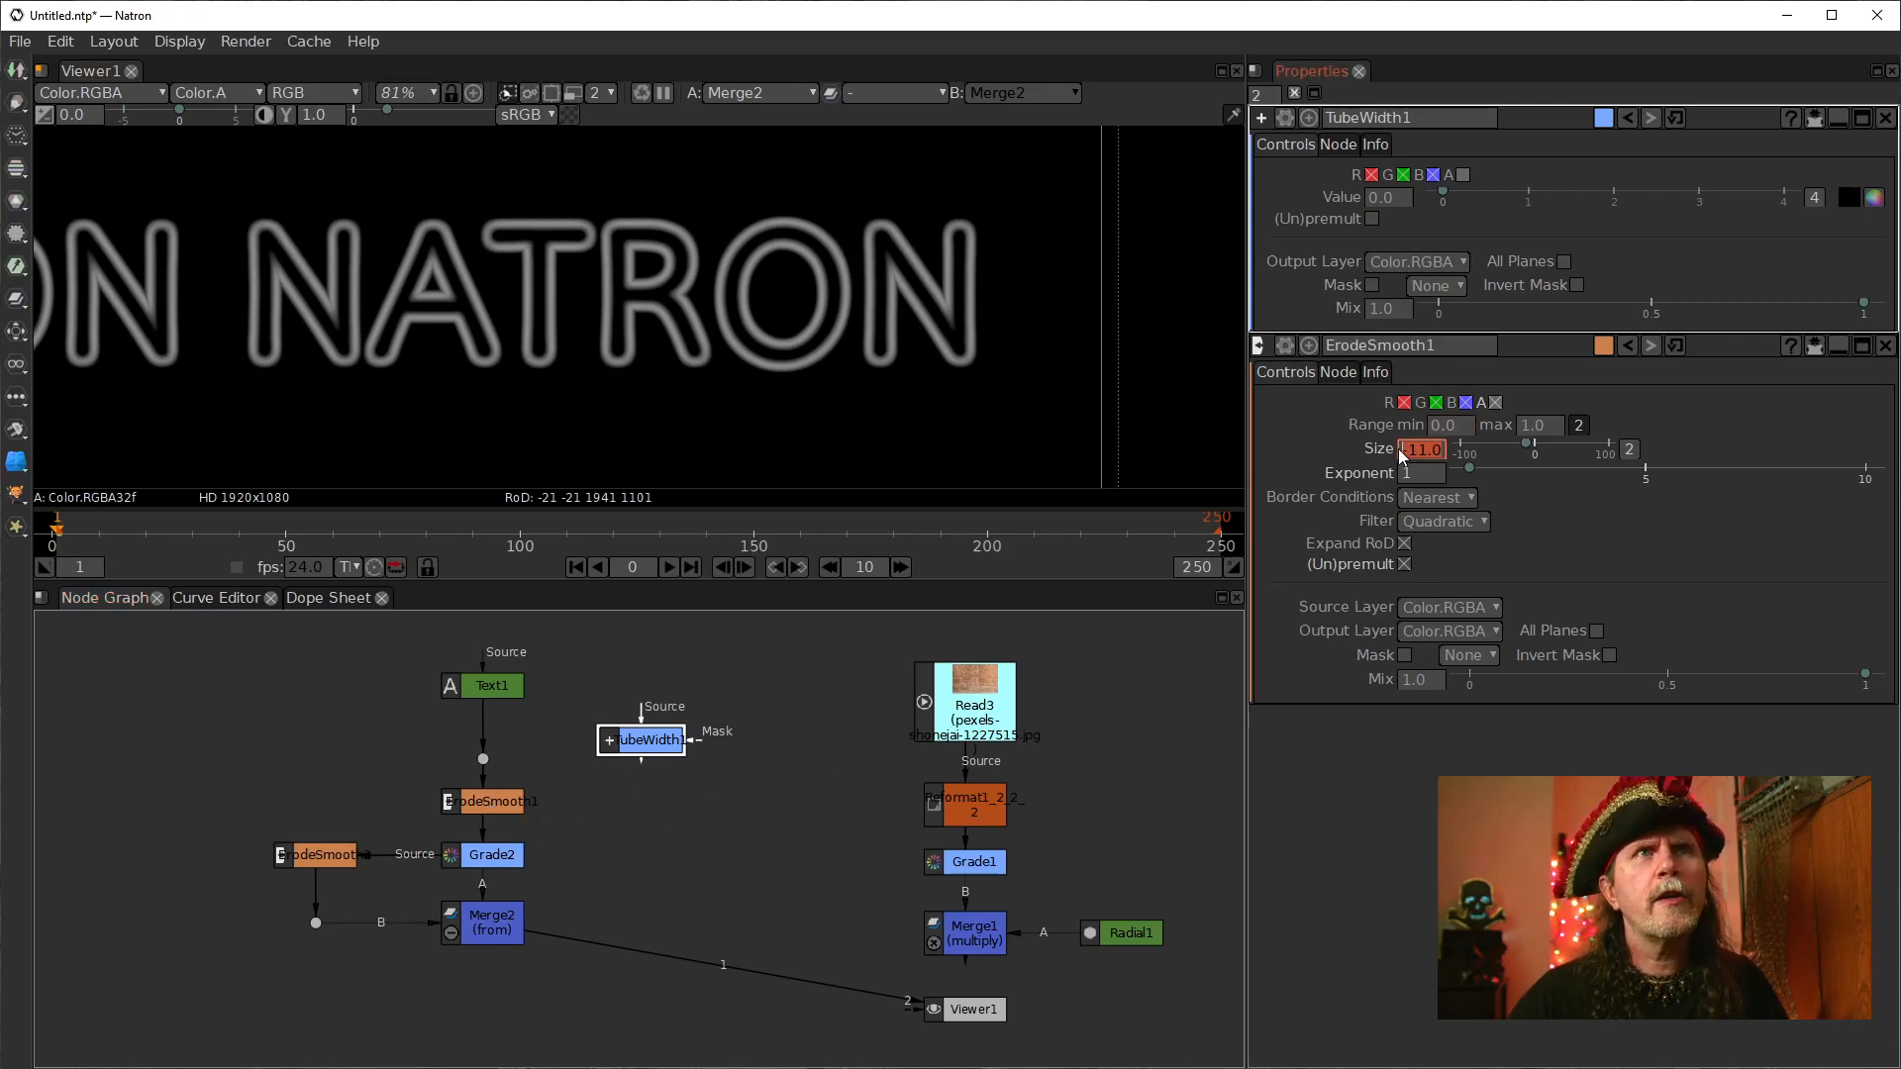
left_click(1382, 198)
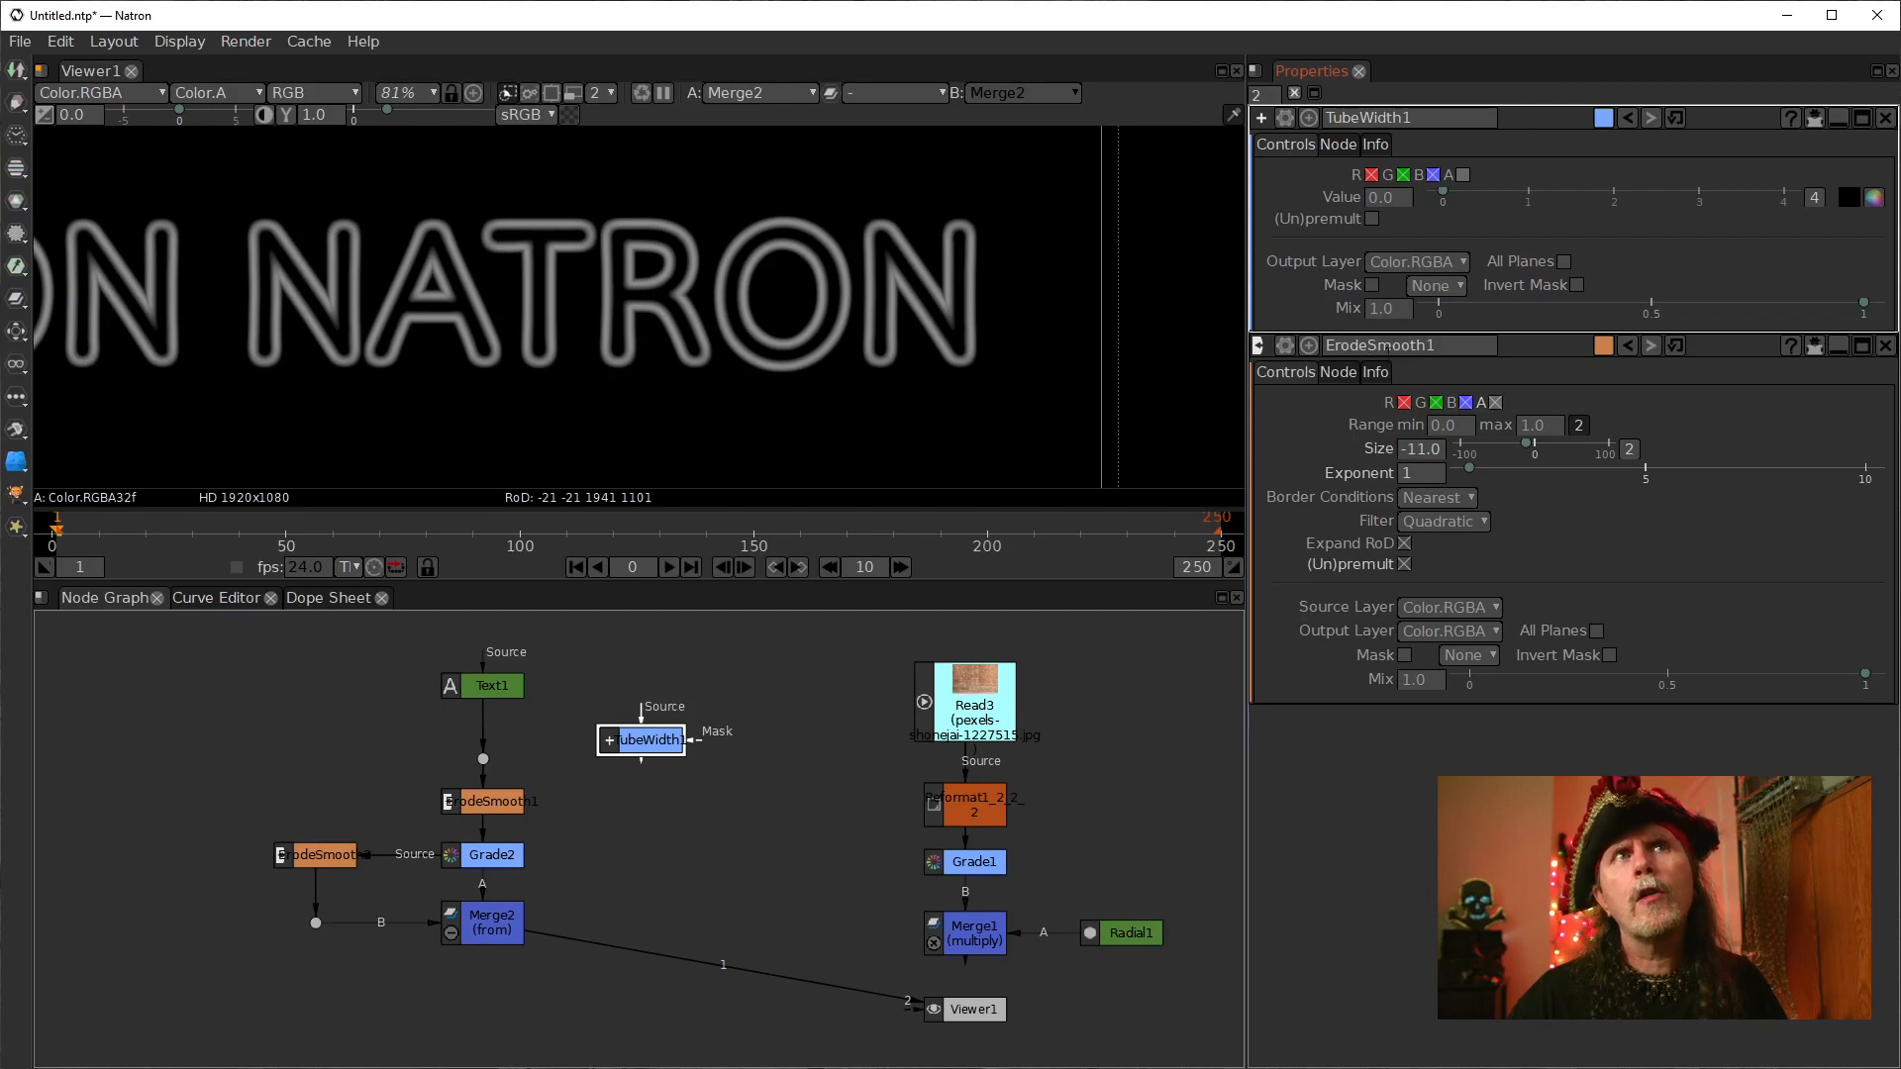
right_click(1418, 449)
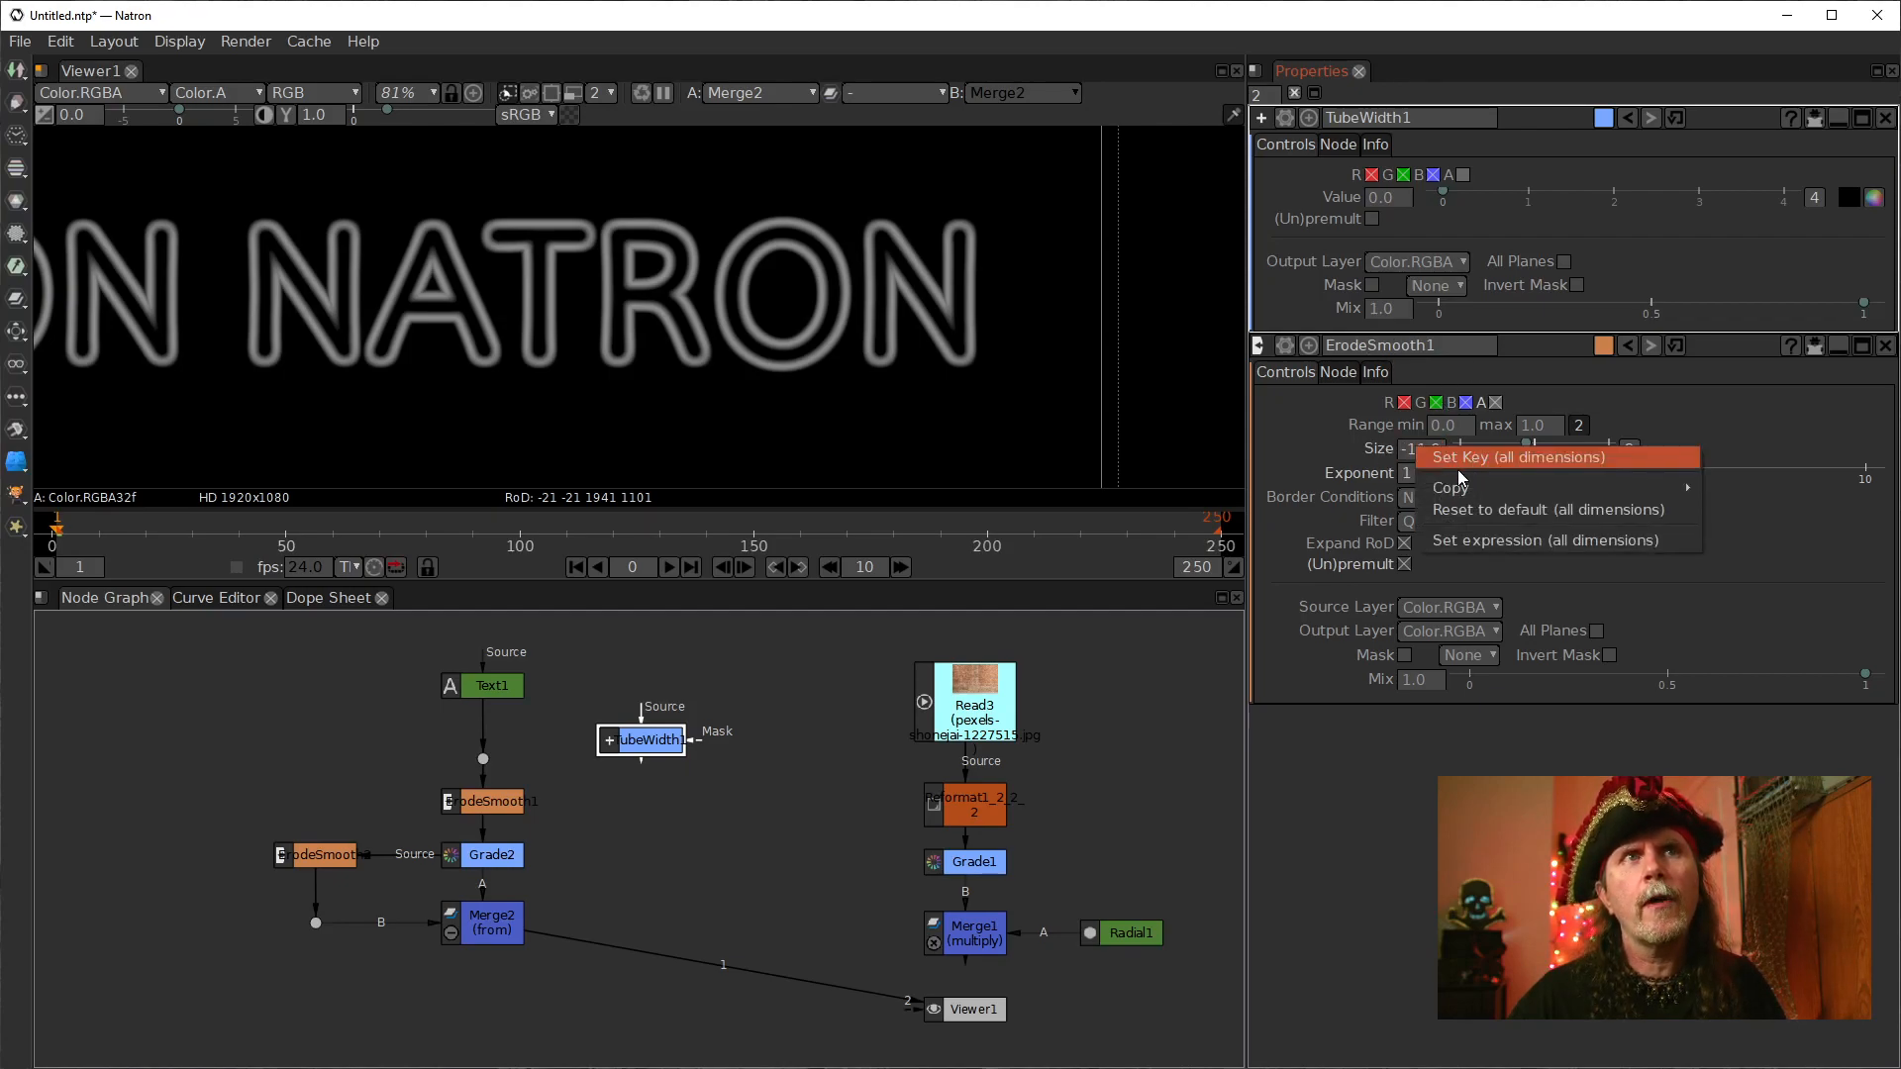
left_click(1458, 536)
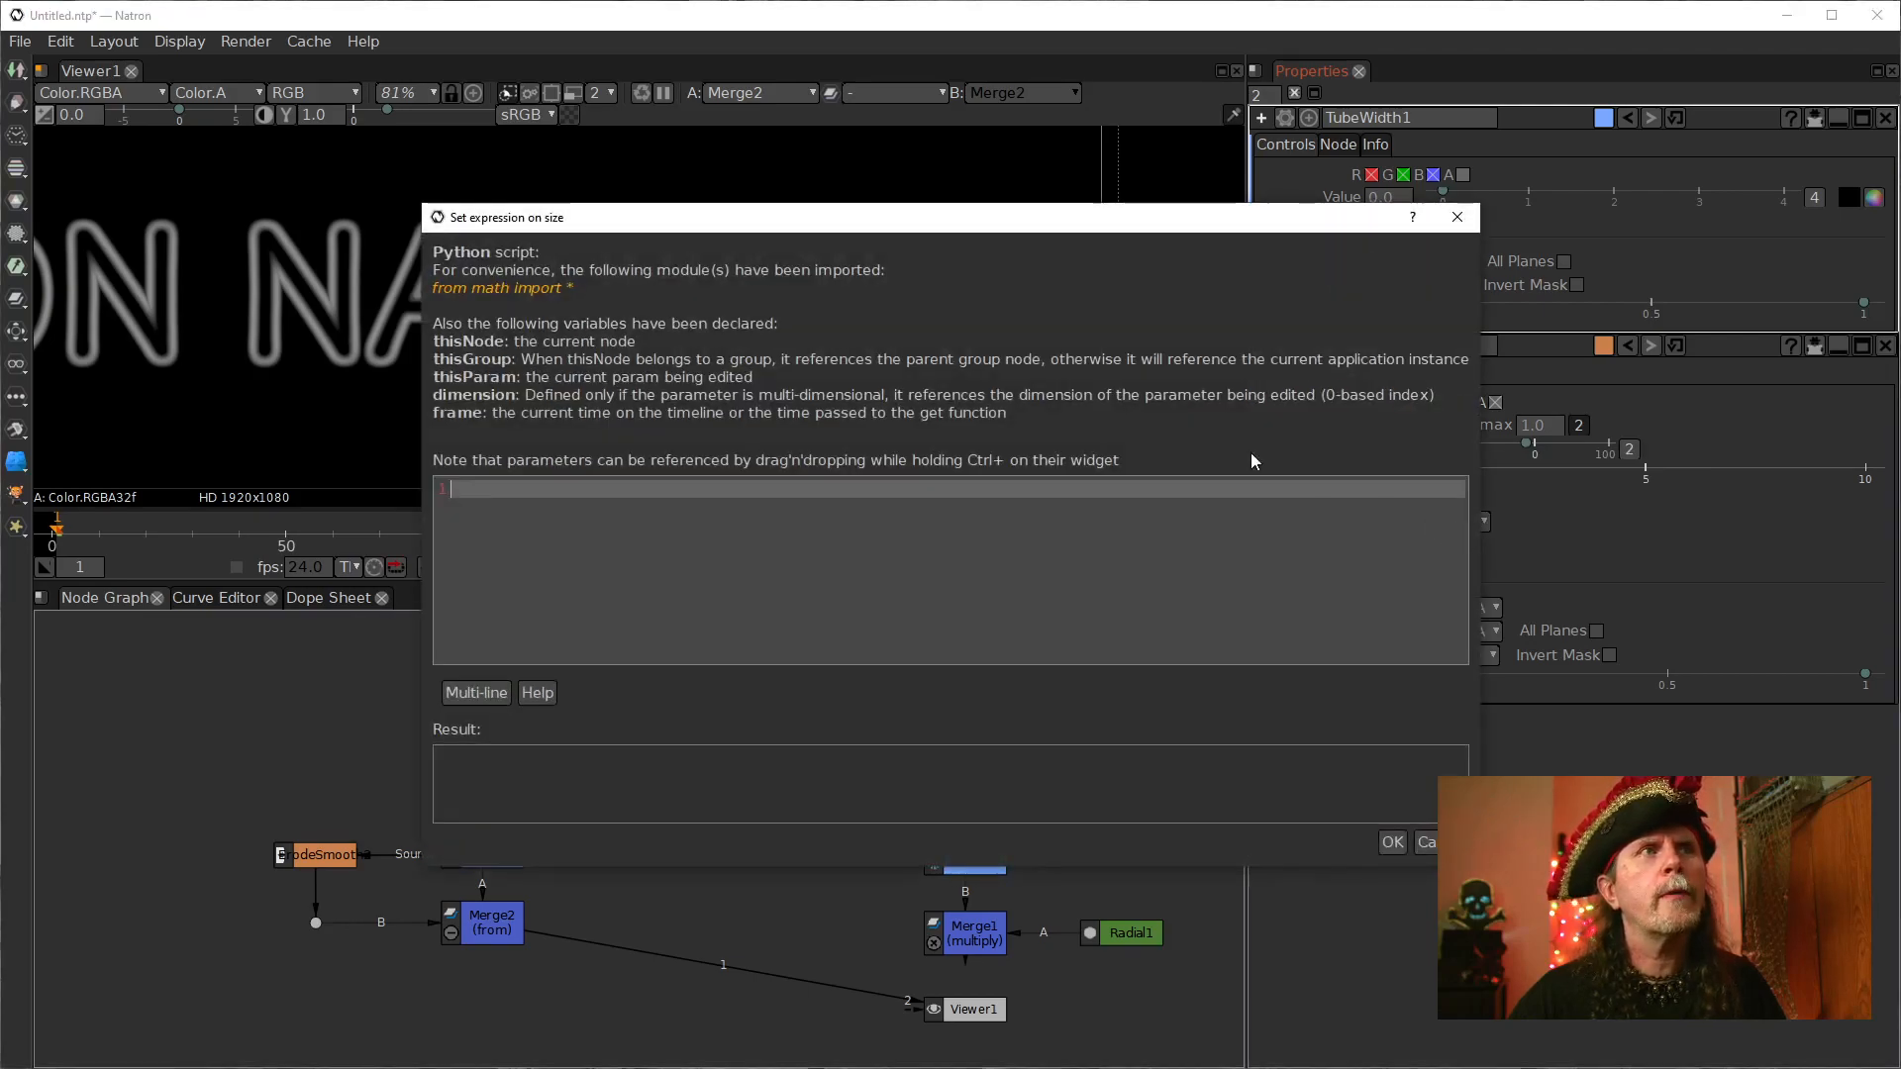
left_click_drag(979, 211, 633, 164)
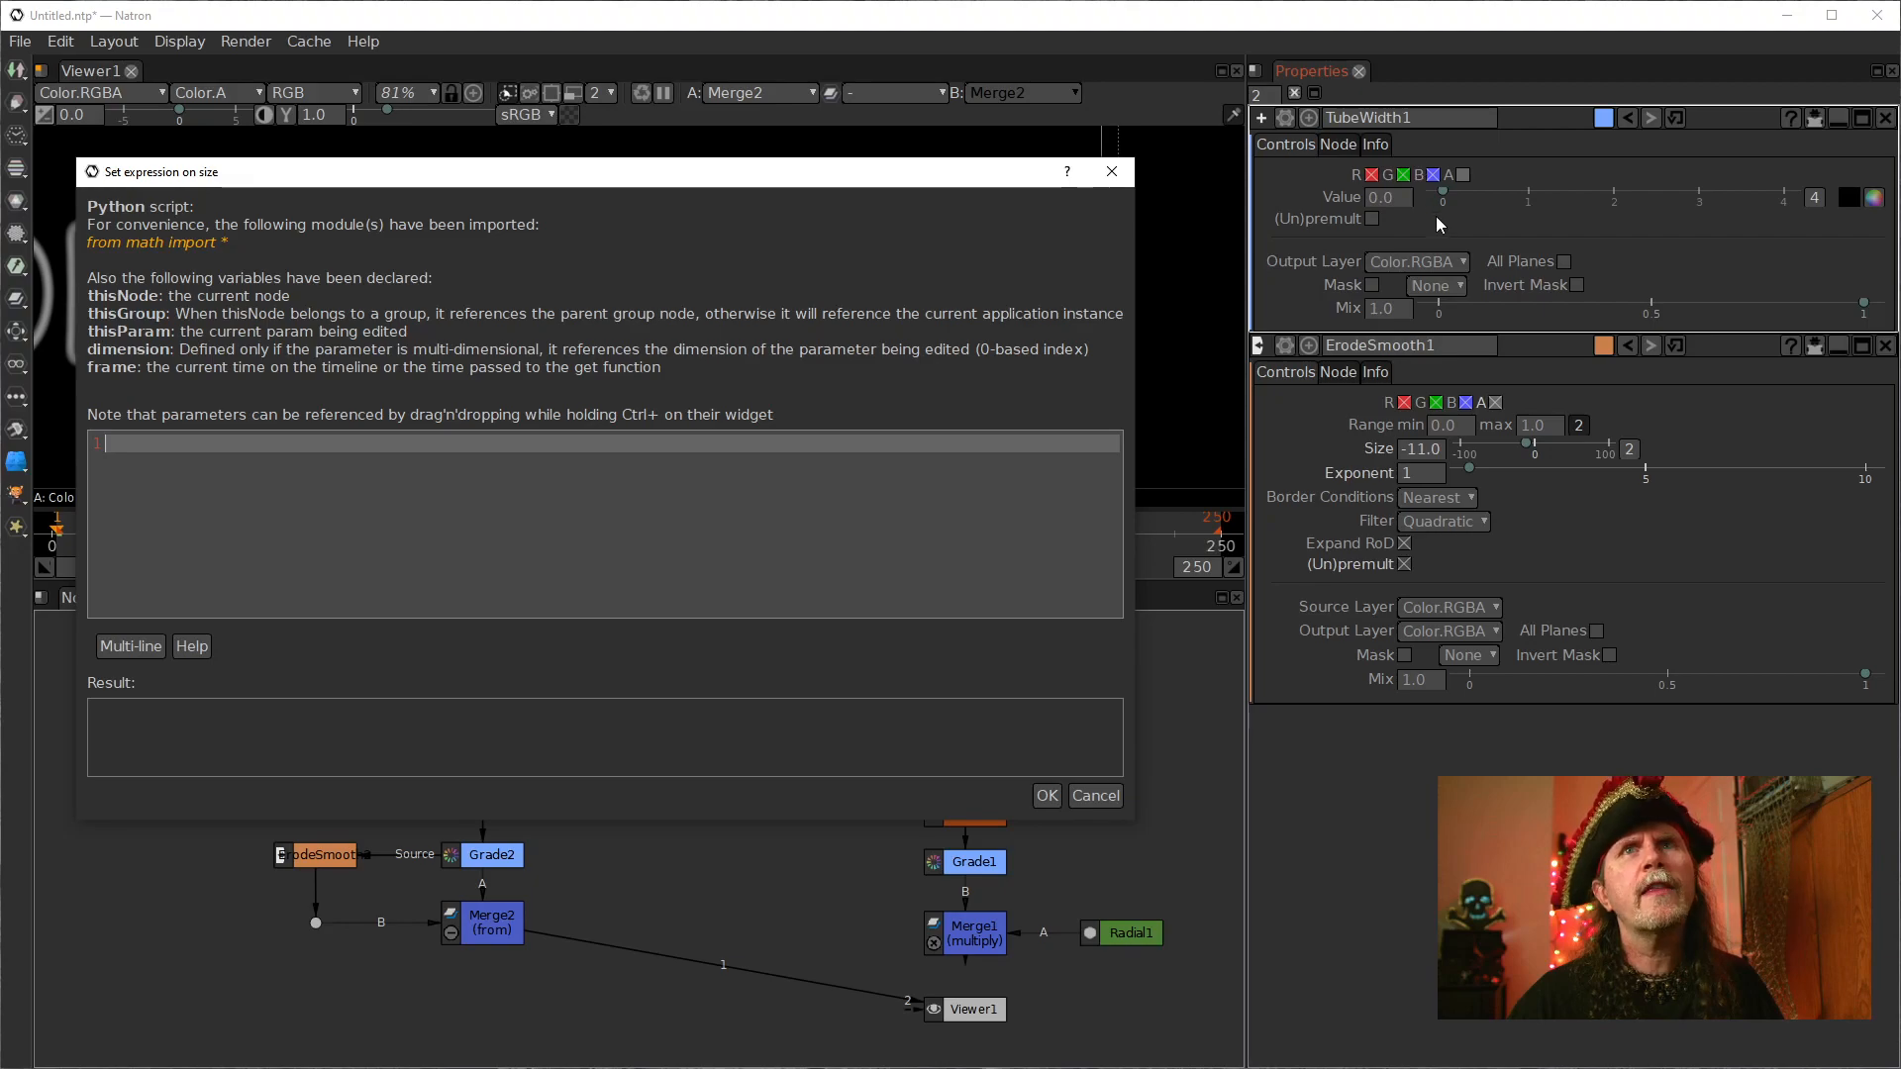
left_click_drag(1386, 197, 151, 440)
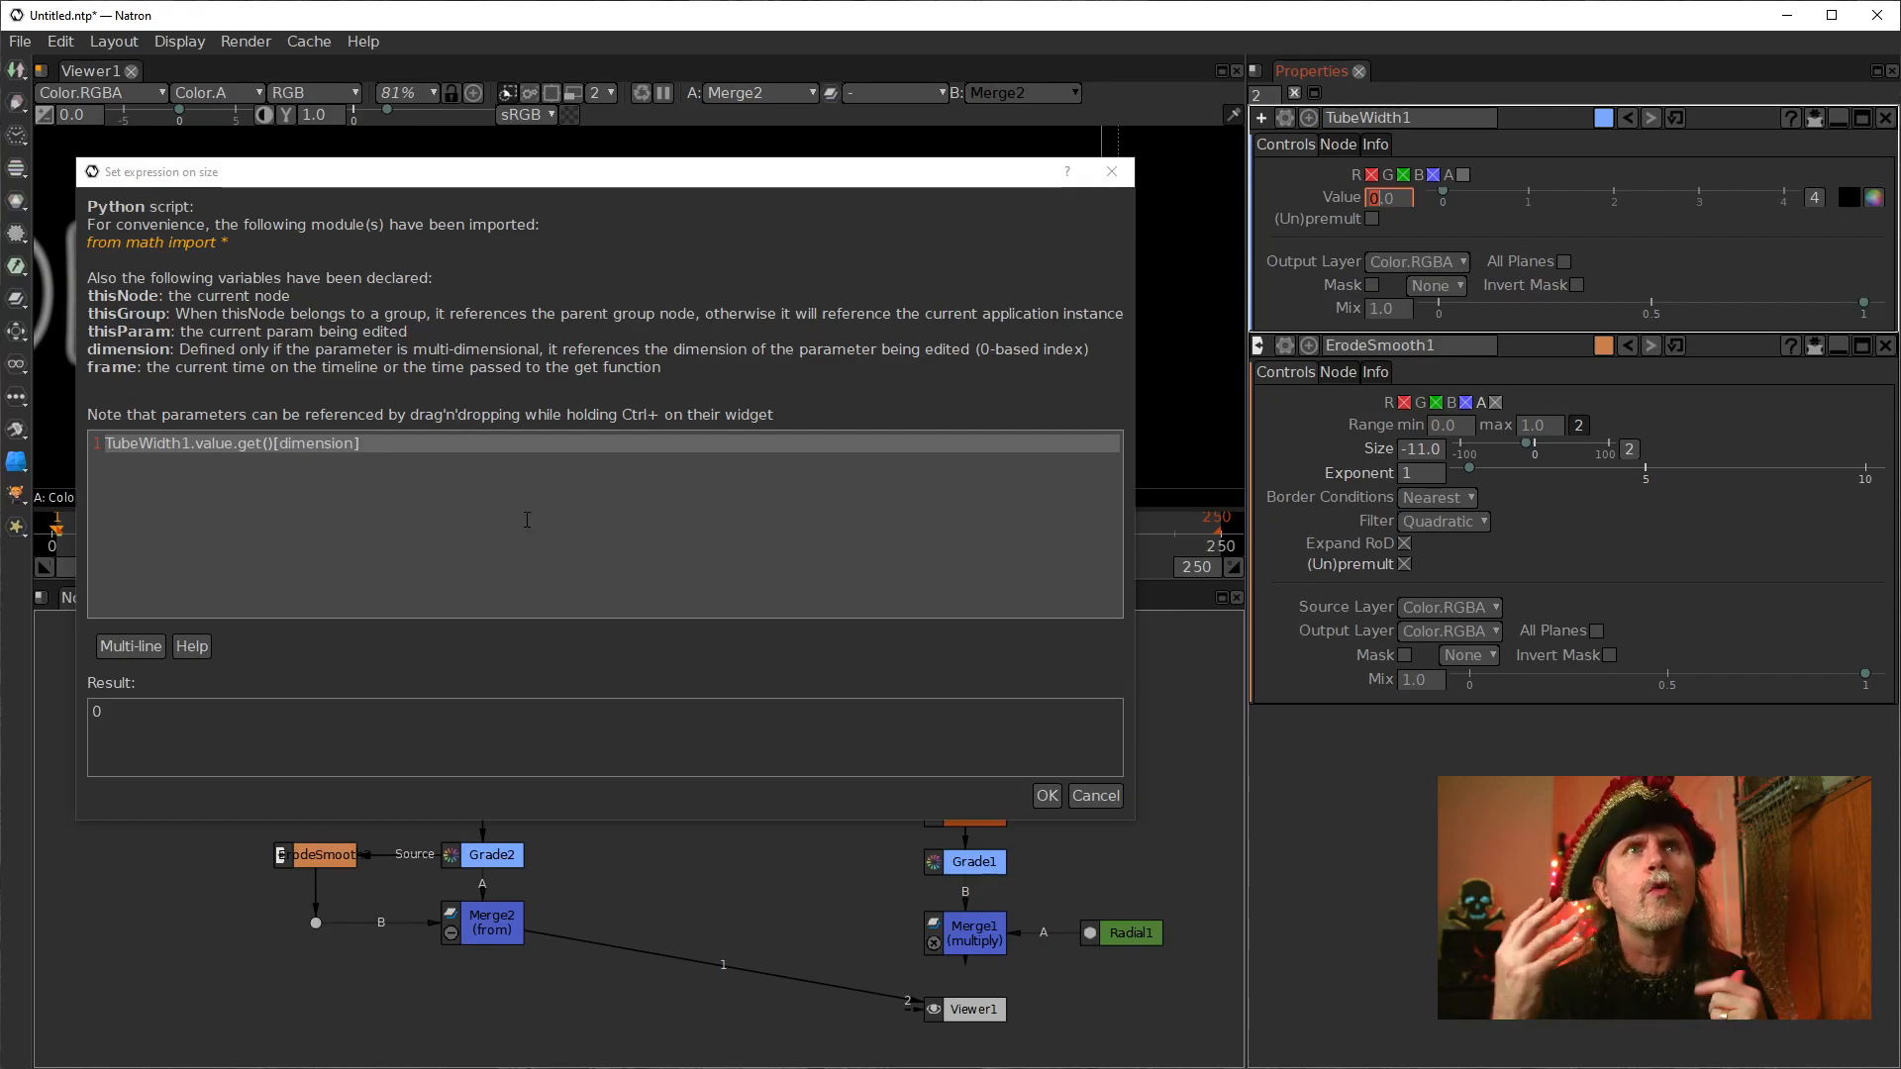
Step: Multiply the TubeWidth1 reference in the size expression by -1 and apply the expression
left_click(462, 469)
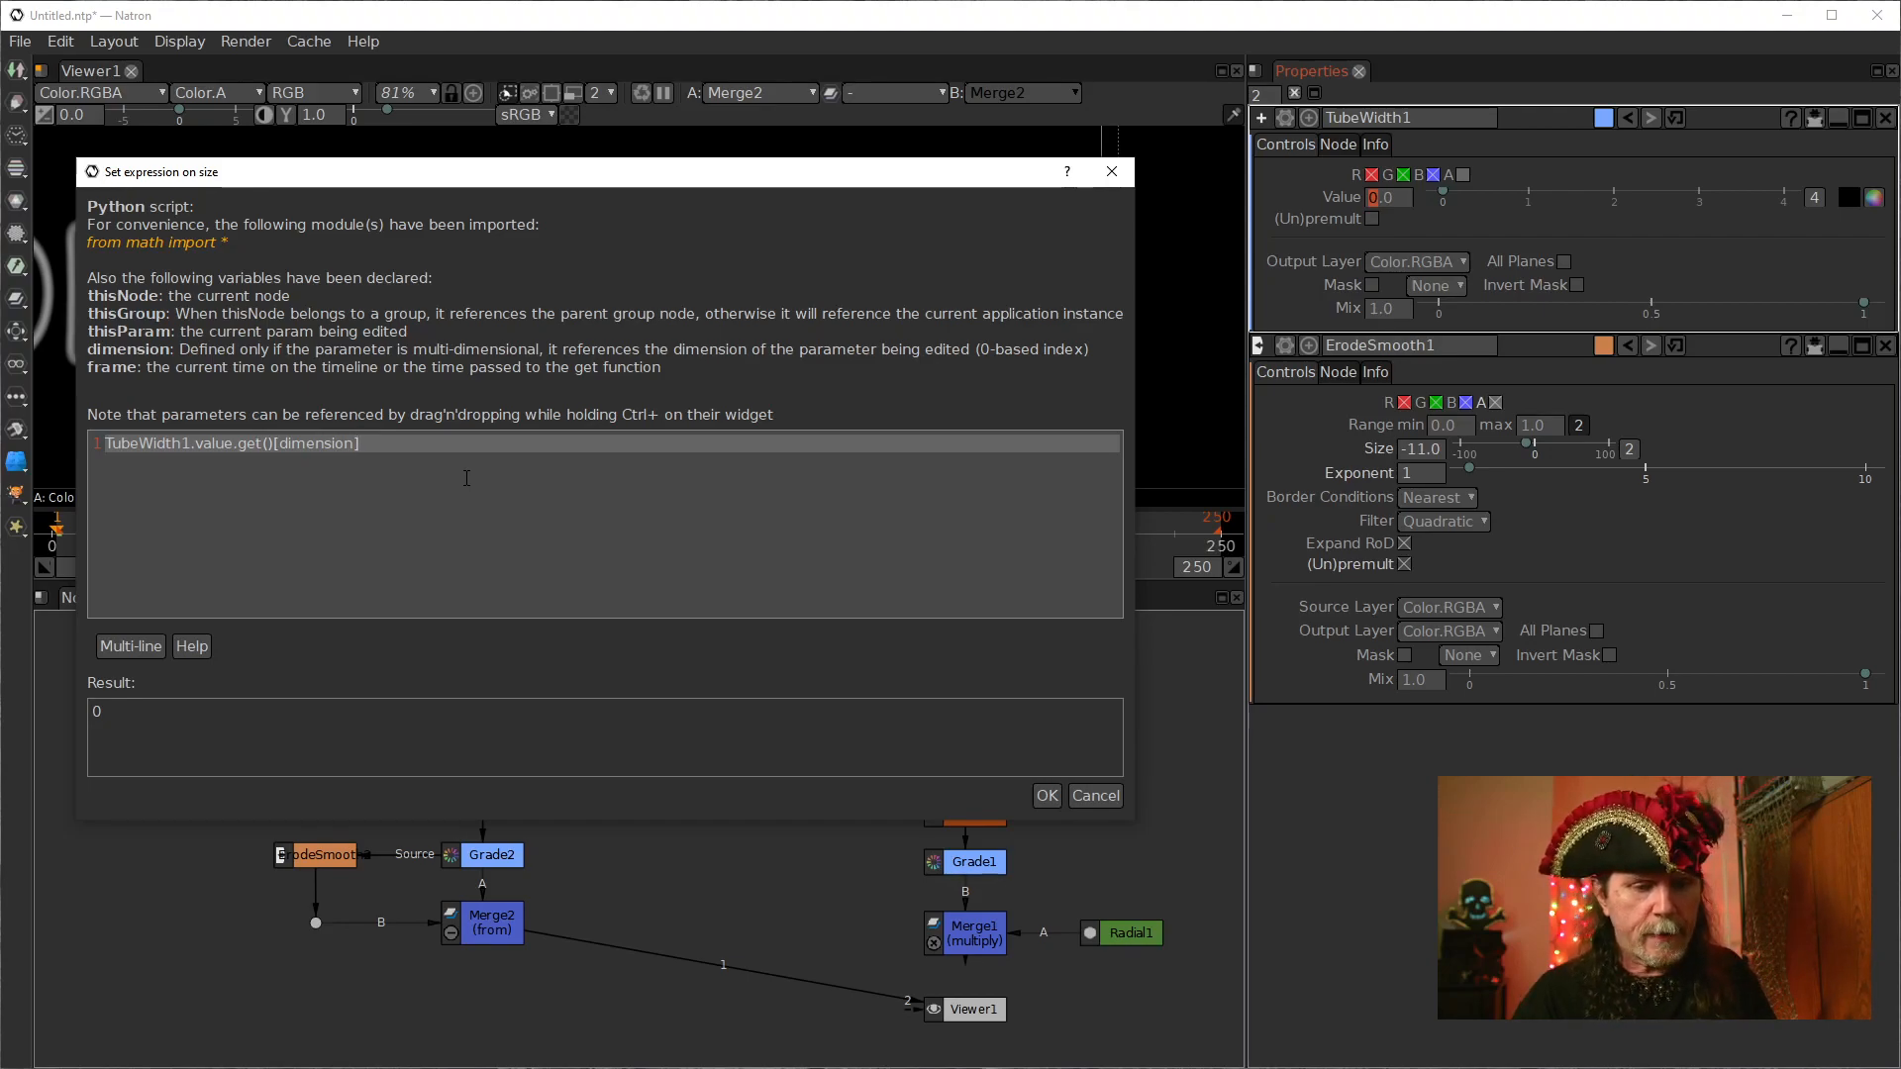
type("*")
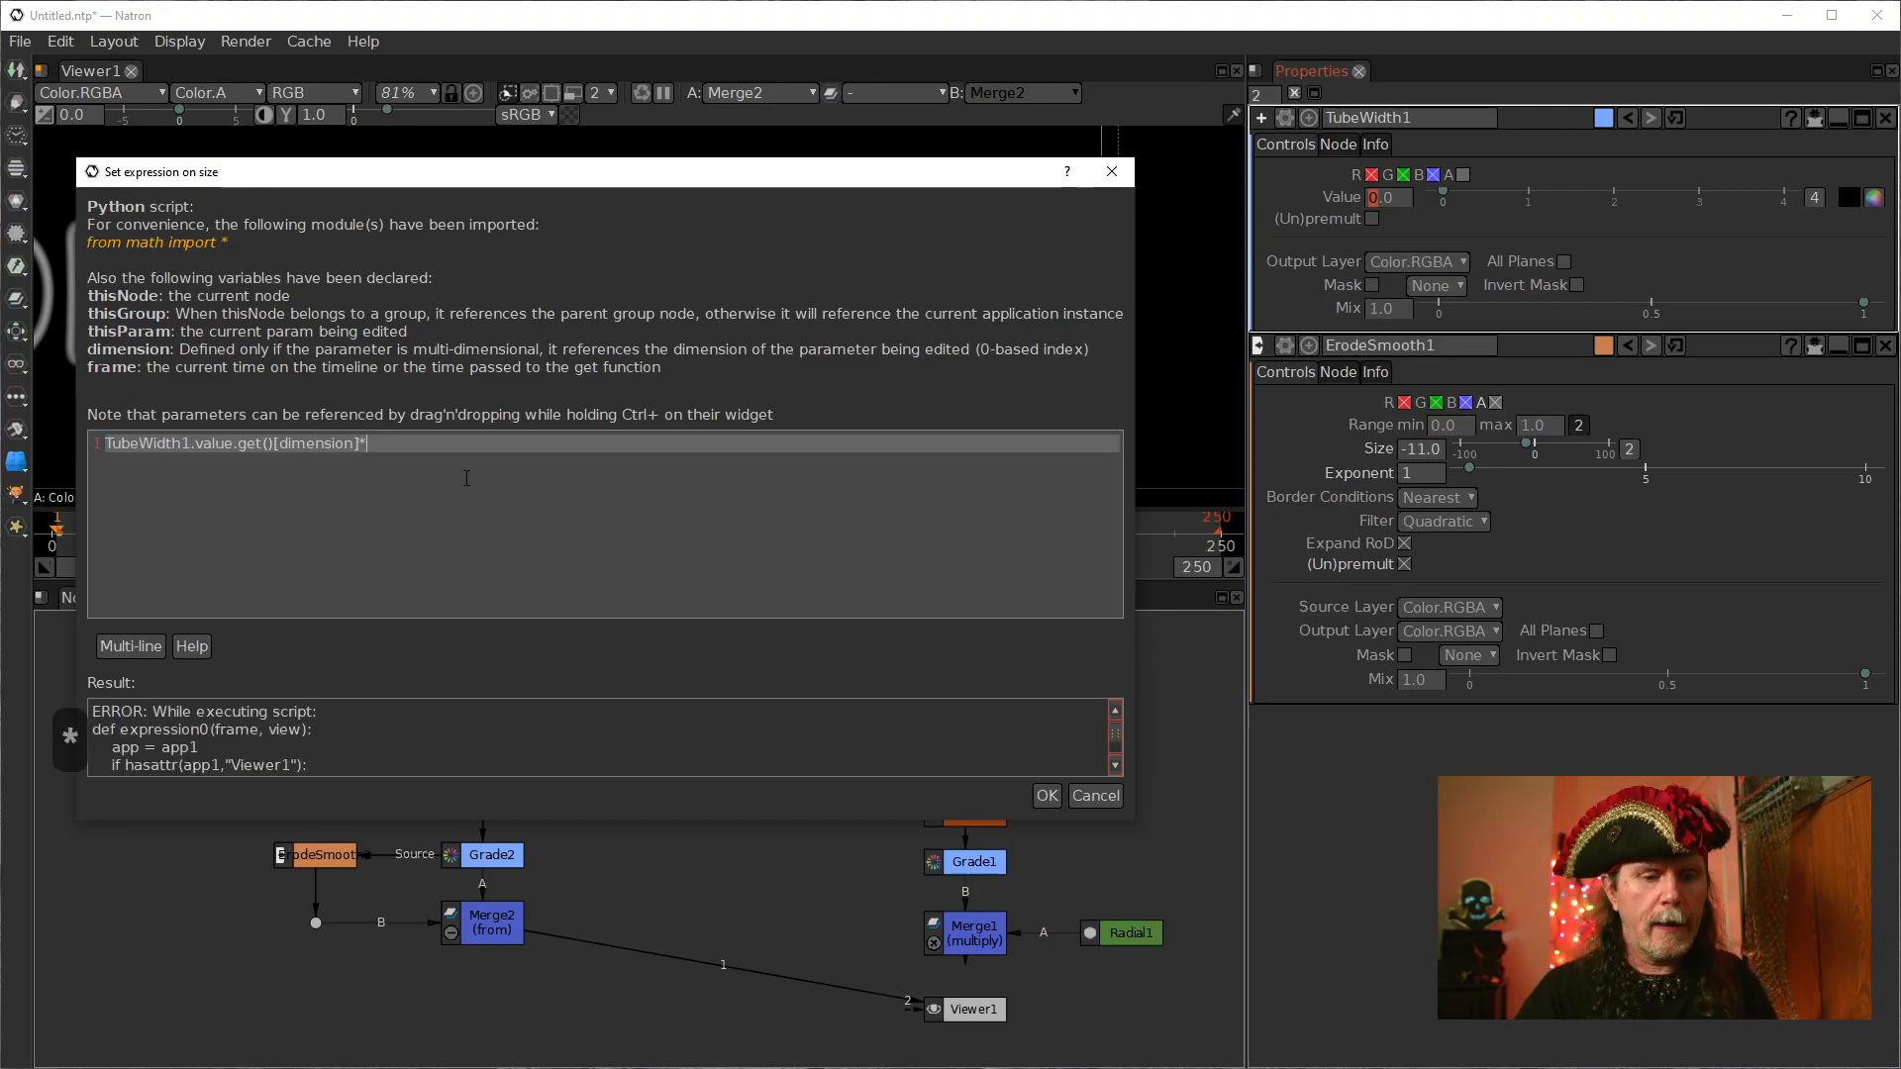
type("-1")
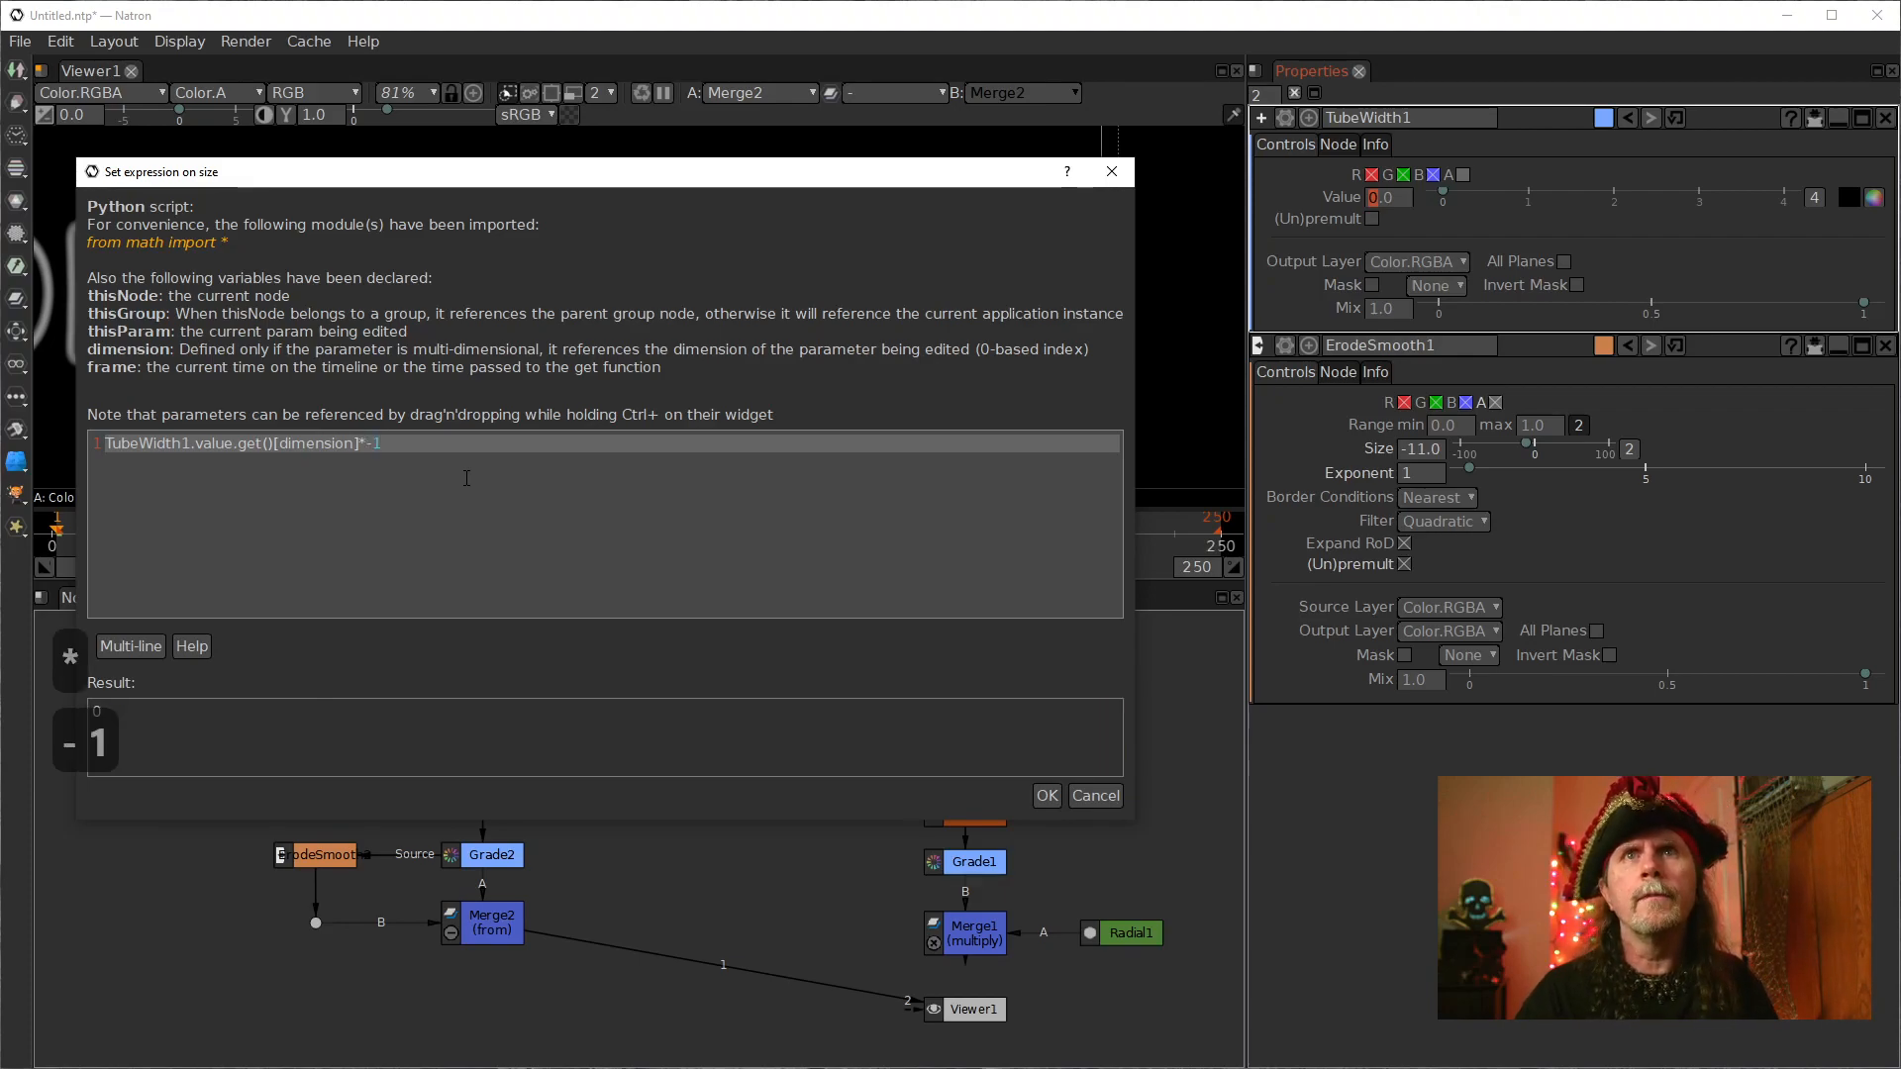
left_click(1056, 804)
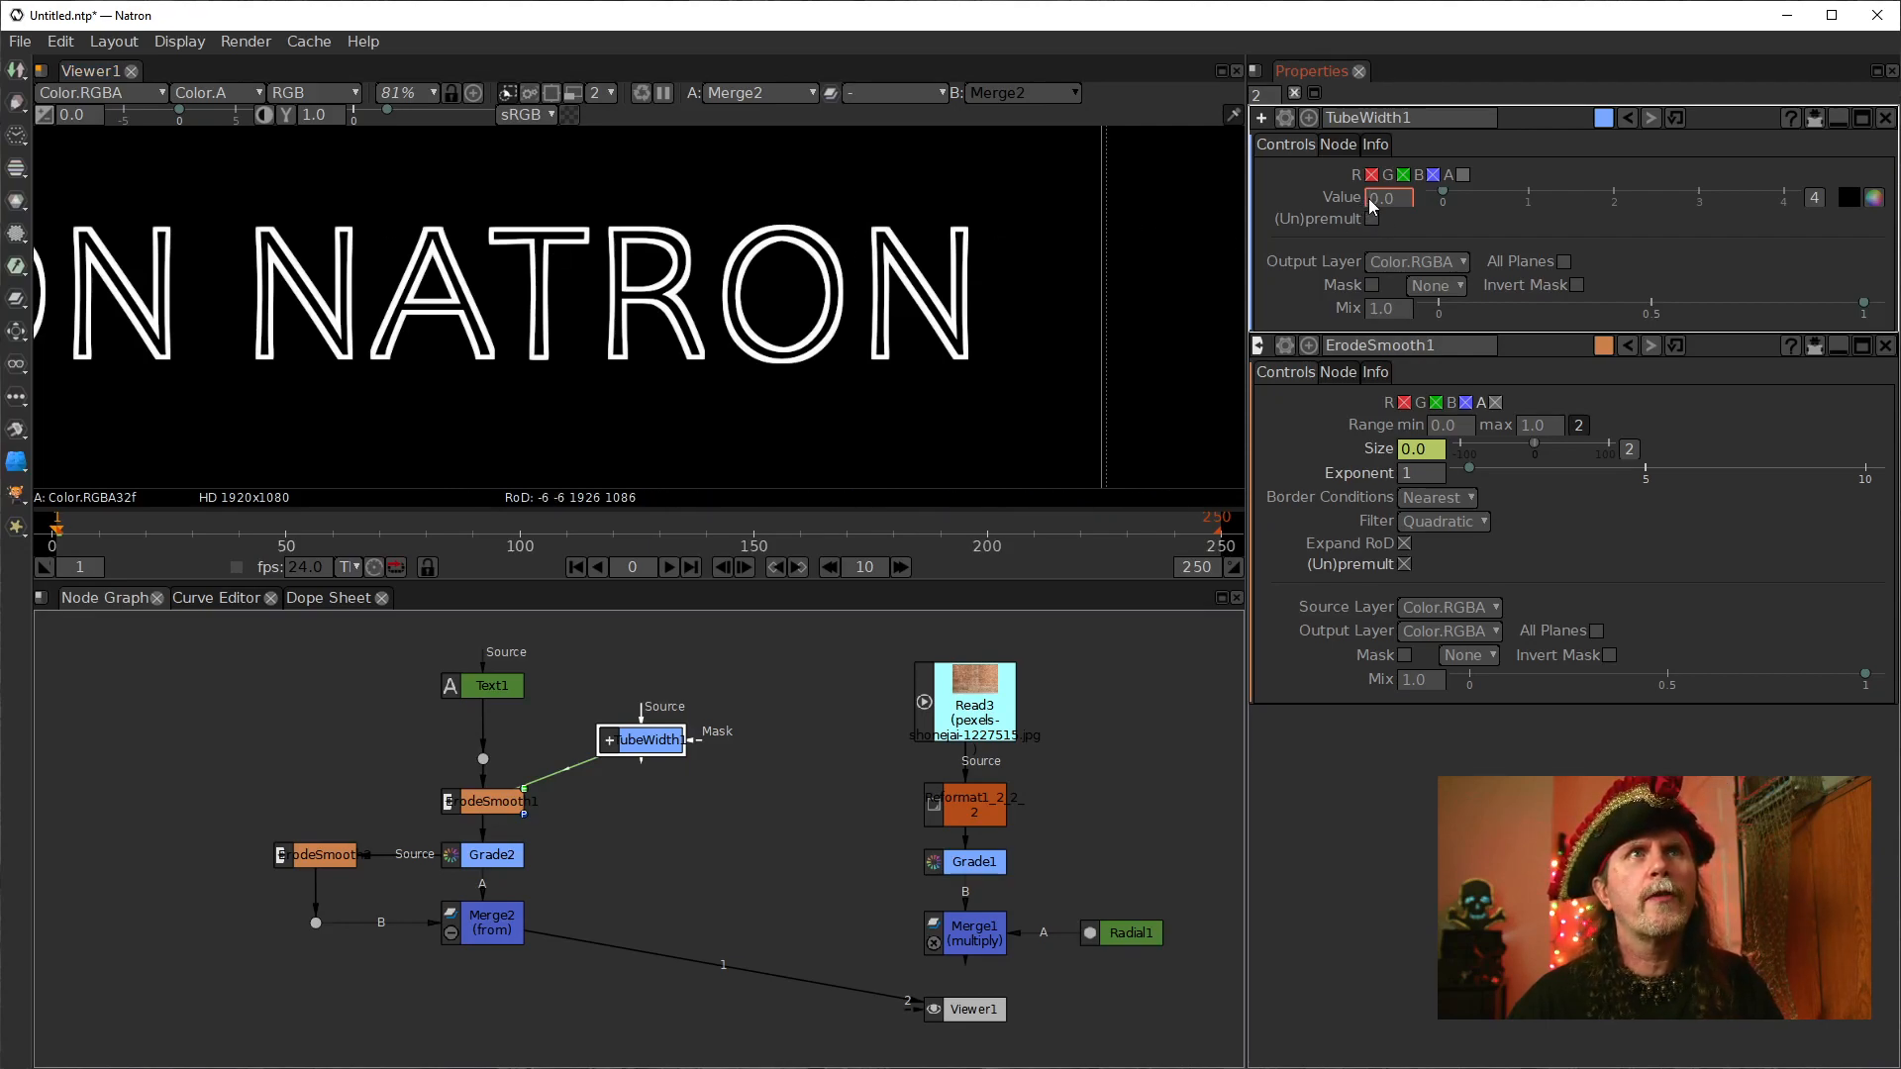
Step: Raise TubeWidth1's value to 14 to drive the linked ErodeSmooth1 size
scroll(1368, 198, "up", 1)
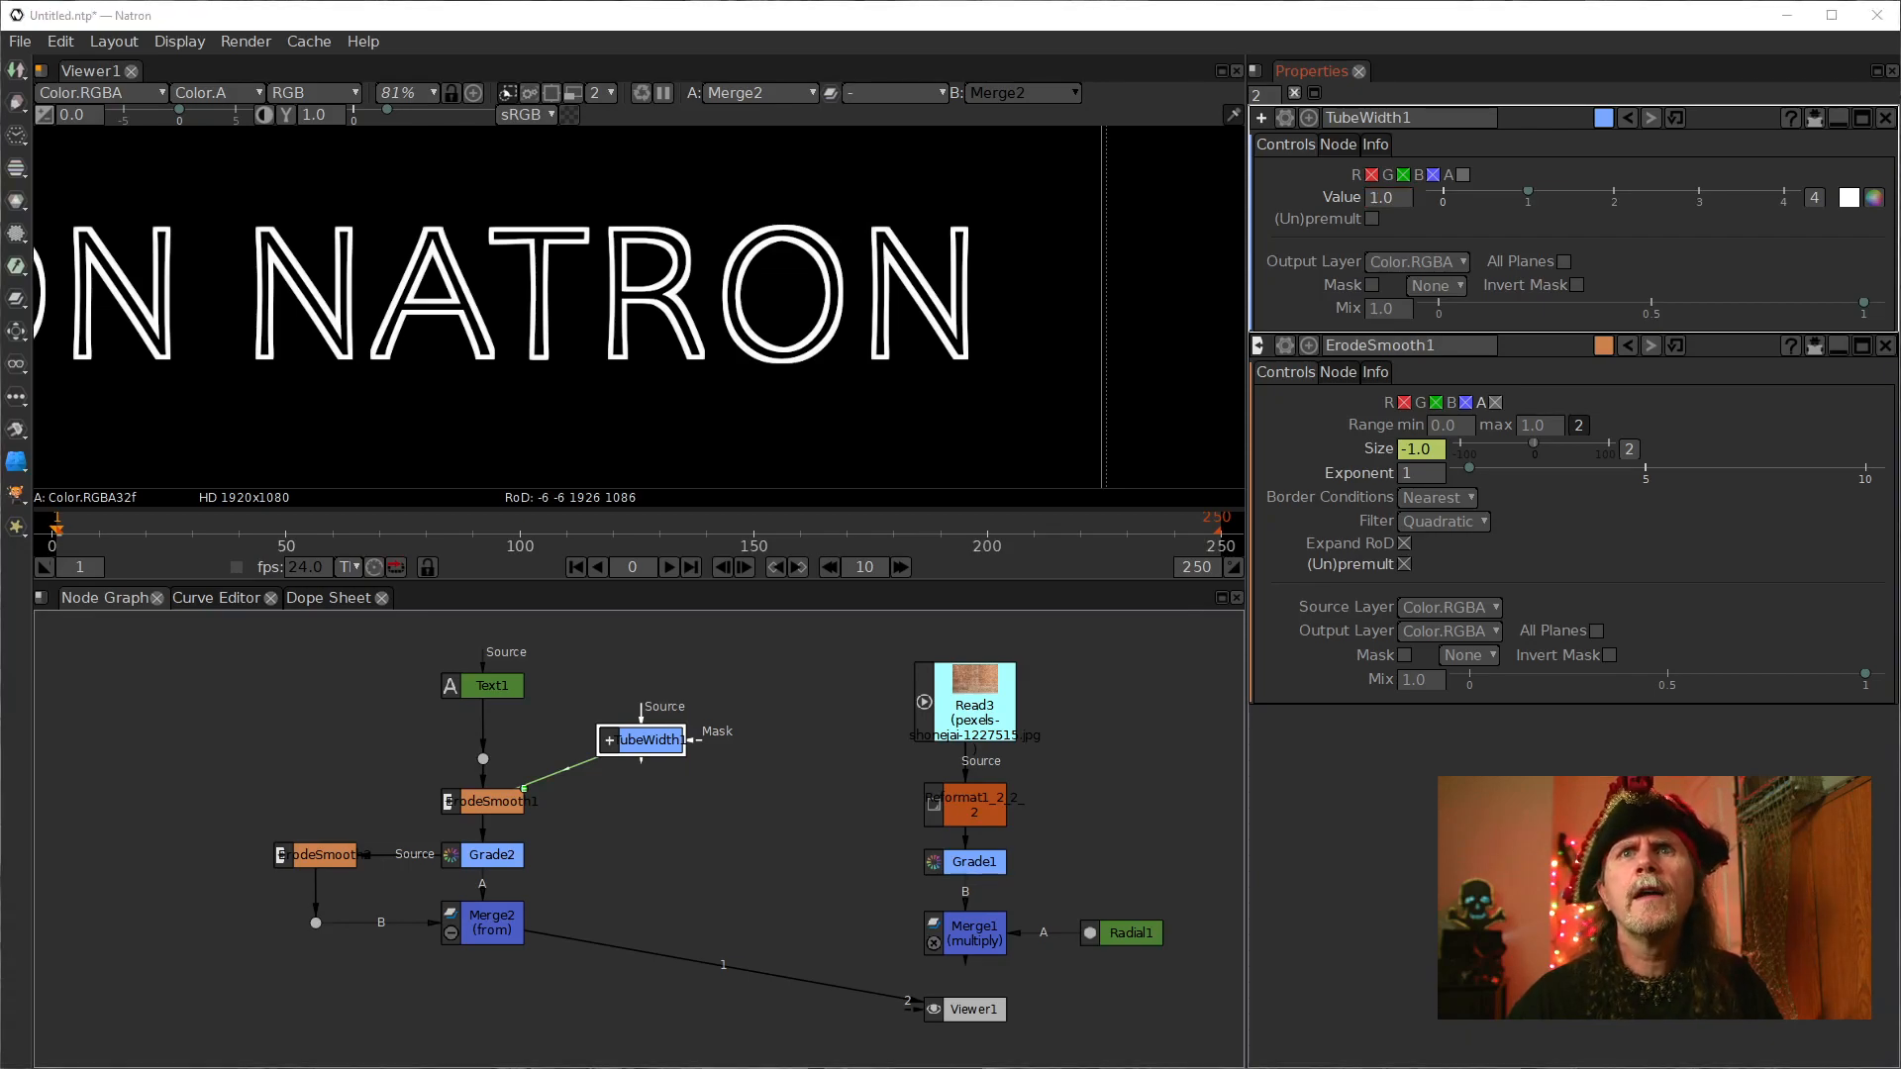
left_click(1369, 196)
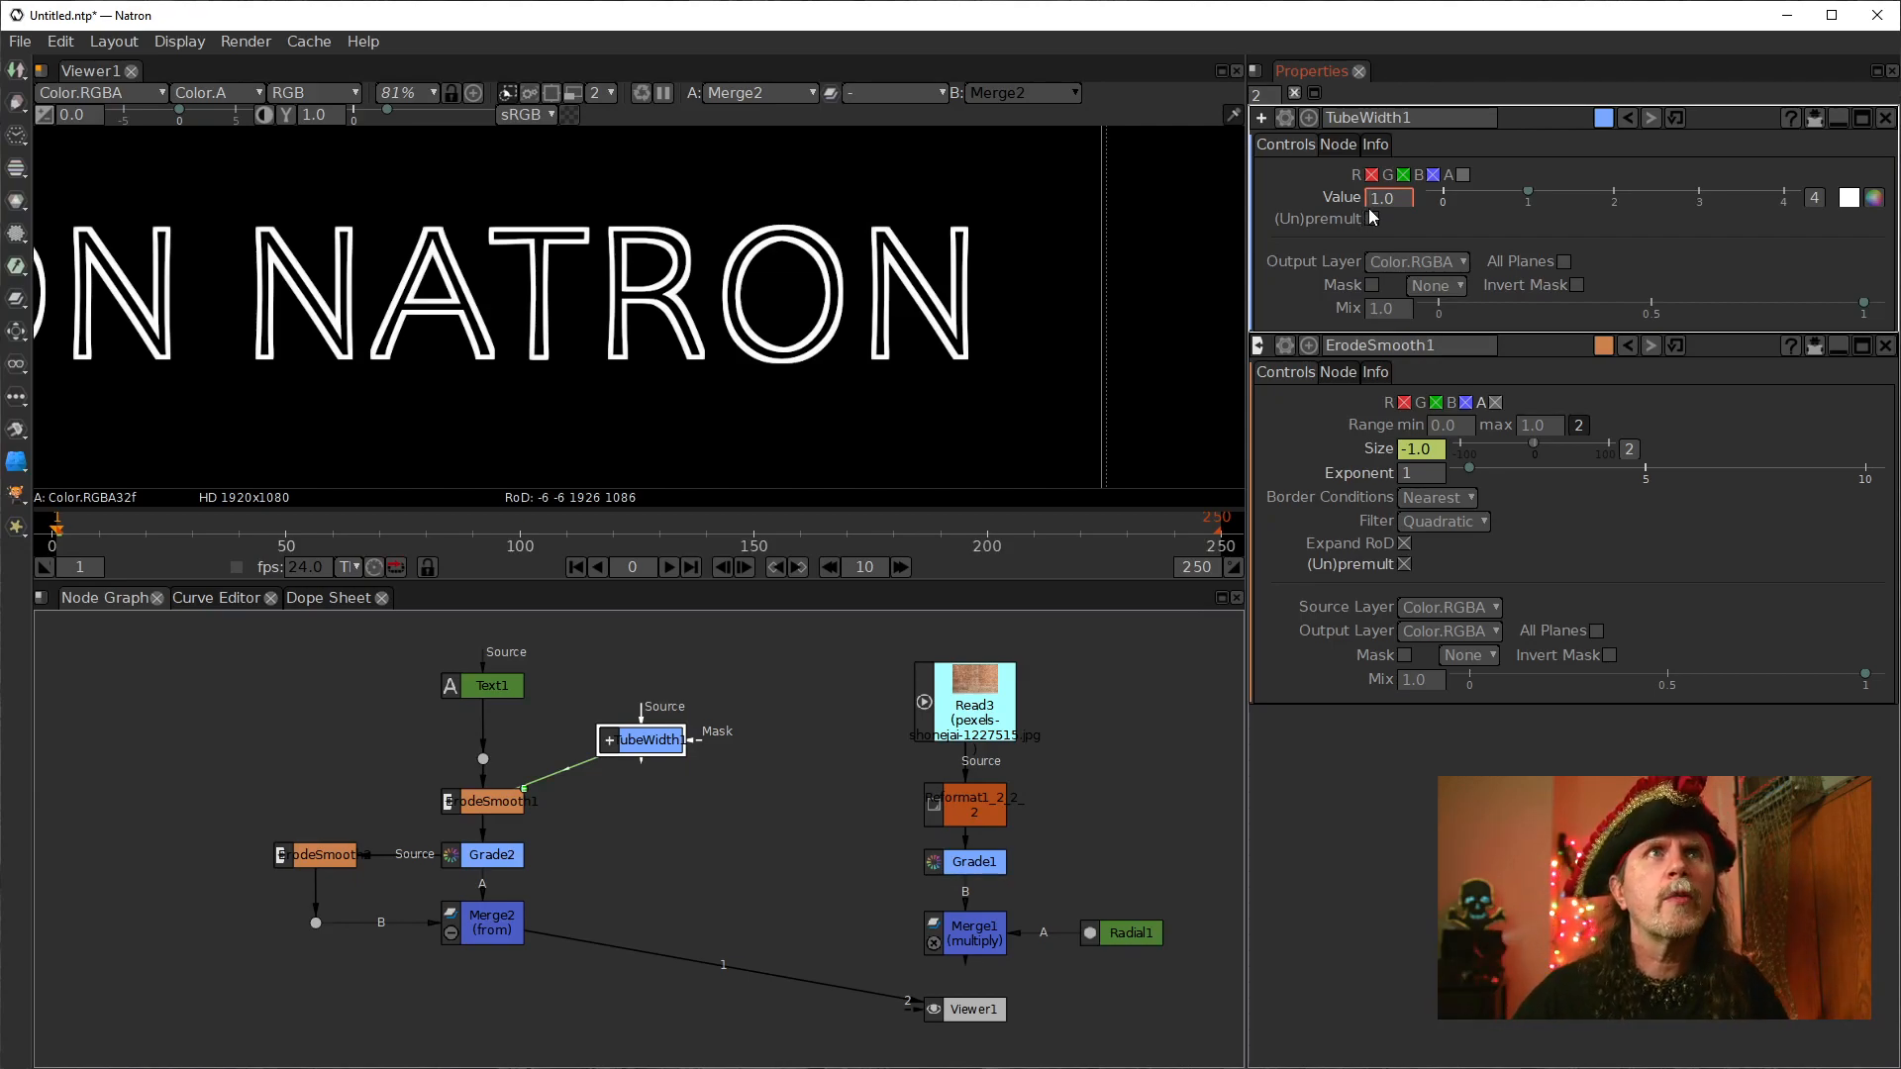
scroll(1373, 198, "up", 4)
scroll(1373, 203, "up", 2)
scroll(1375, 202, "up", 2)
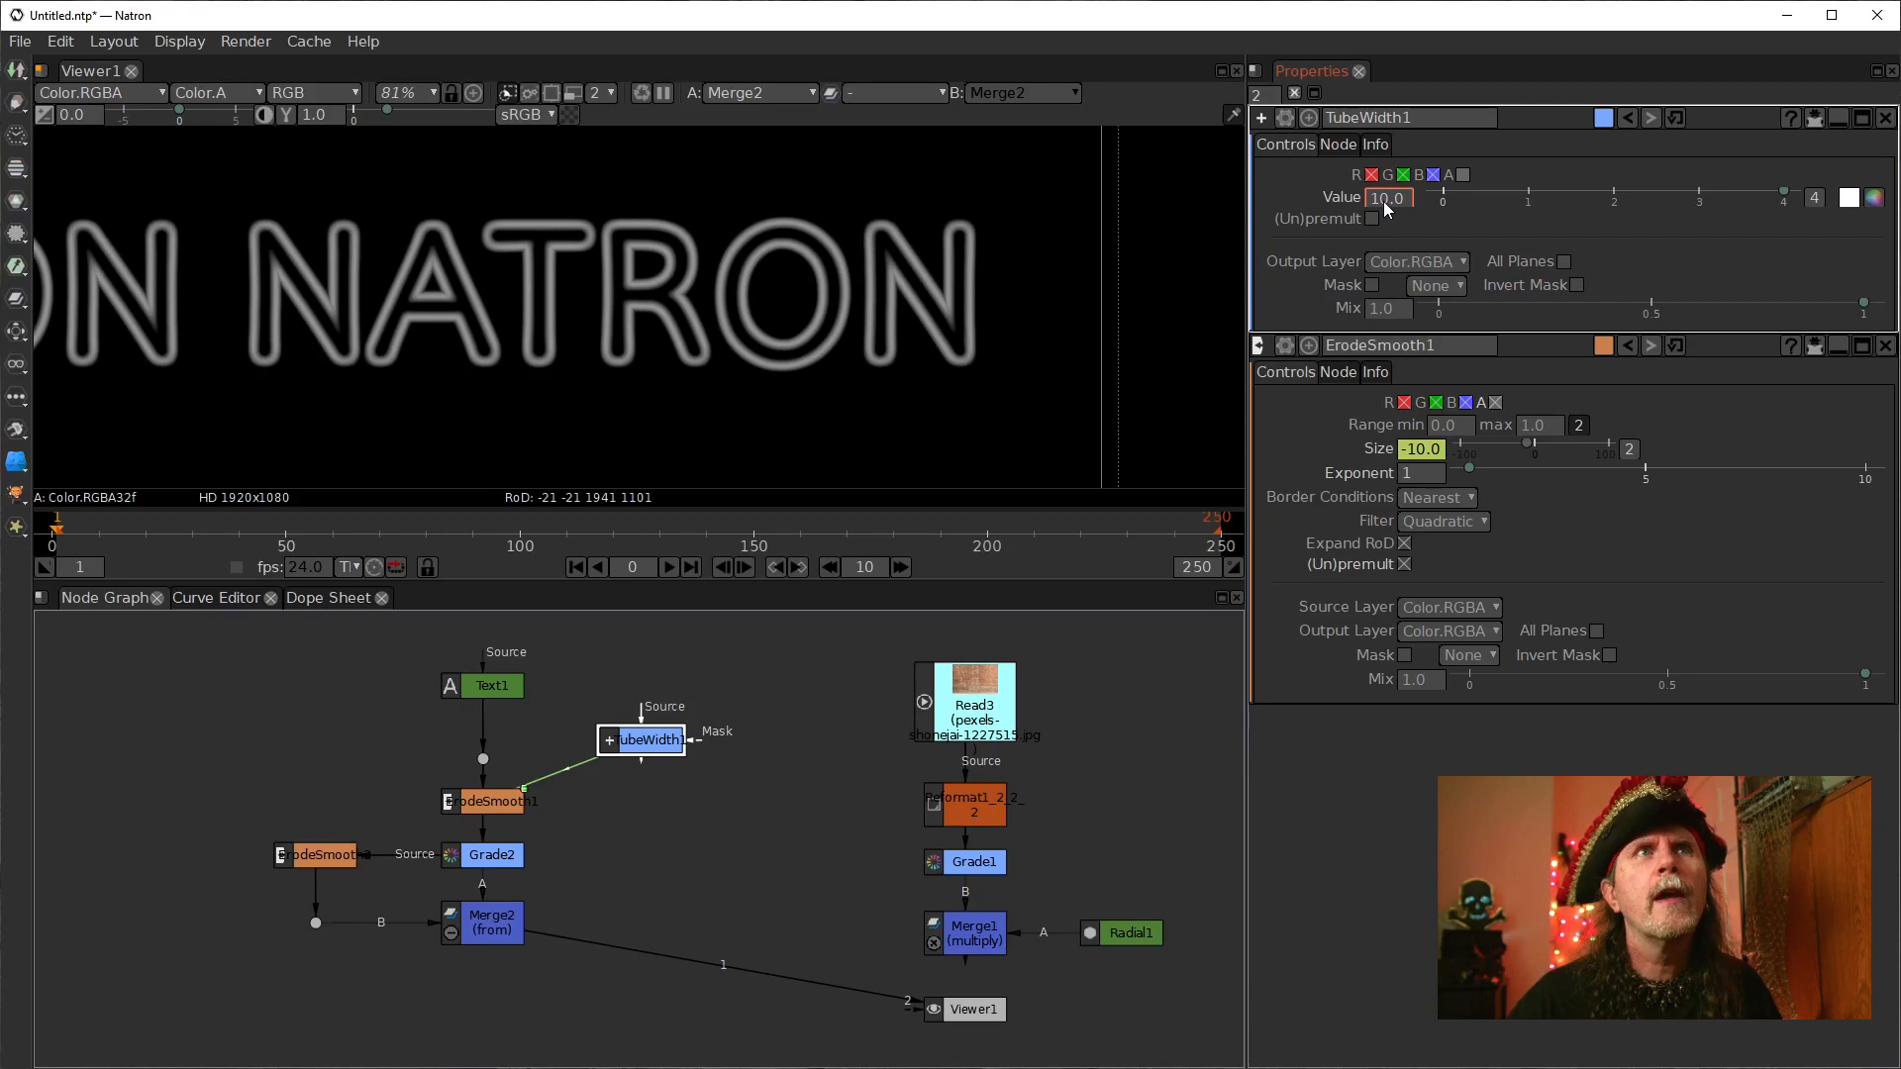
scroll(1380, 198, "up", 2)
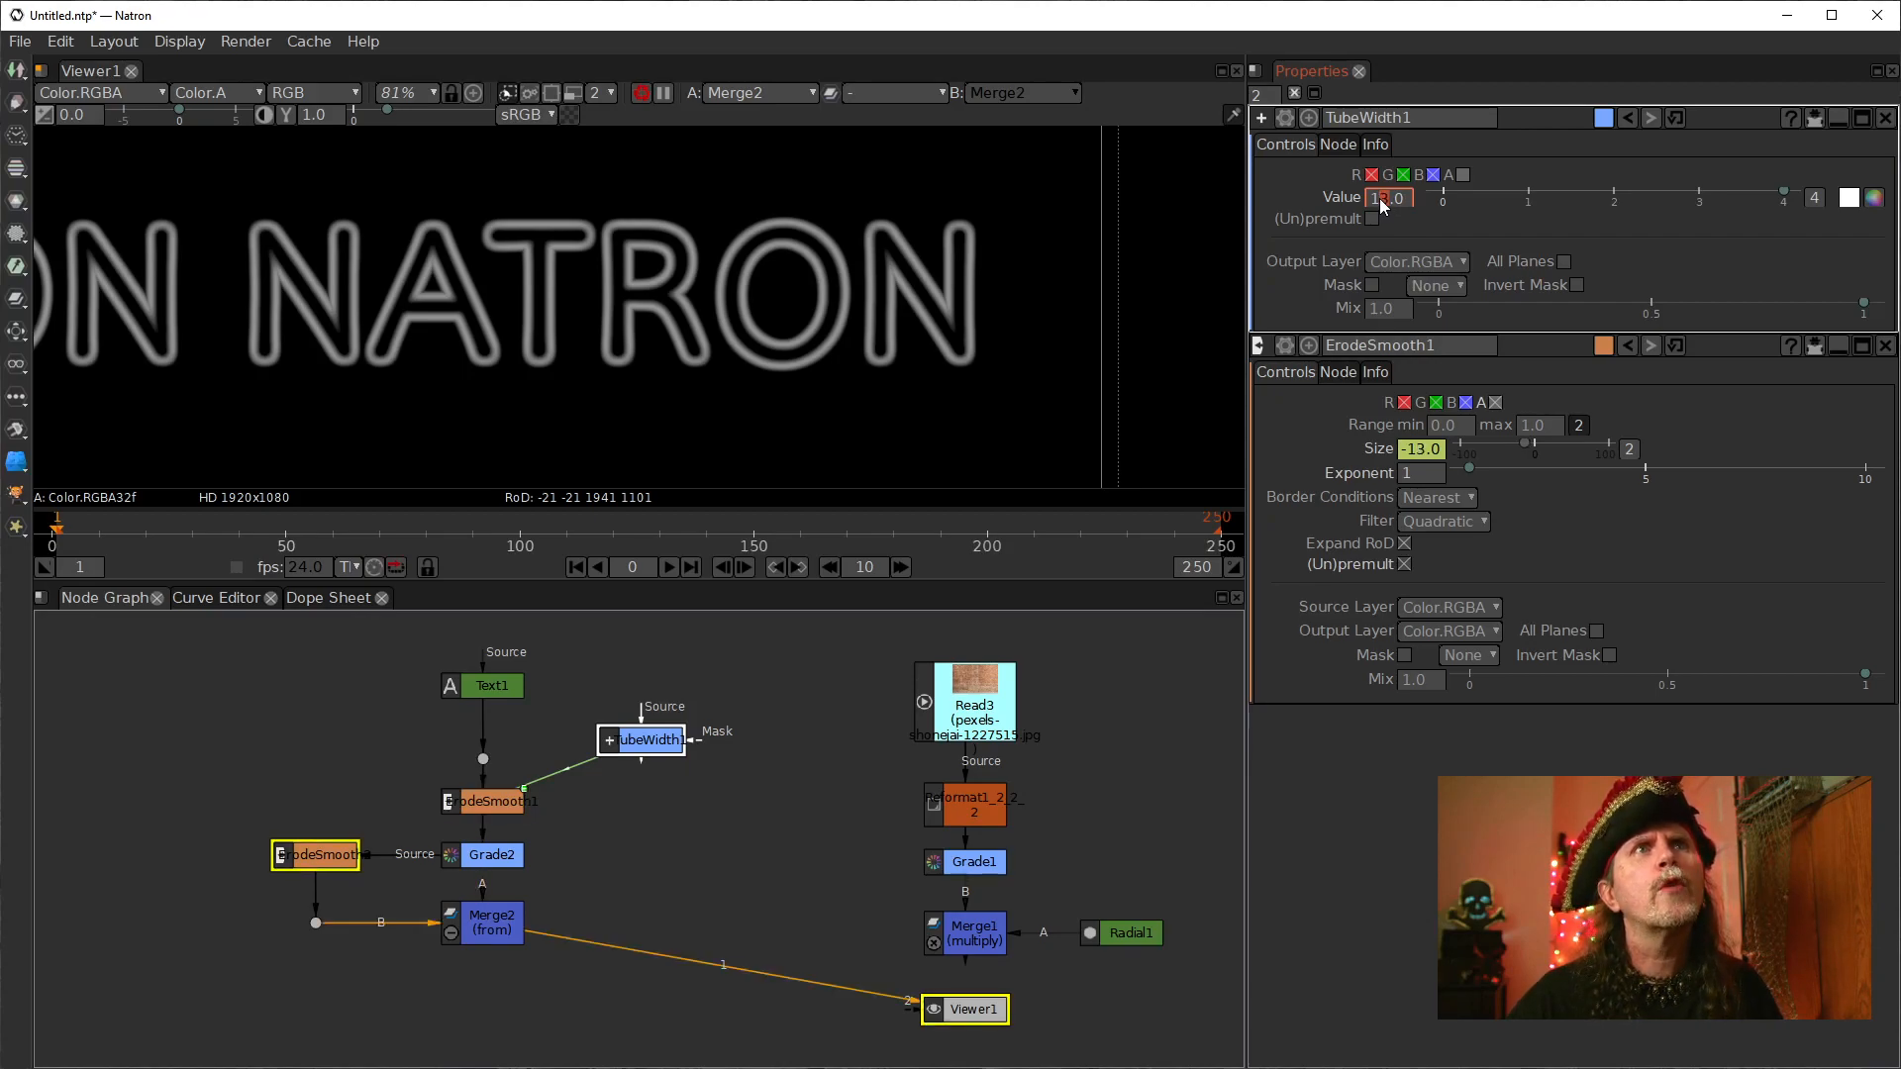
left_click(669, 772)
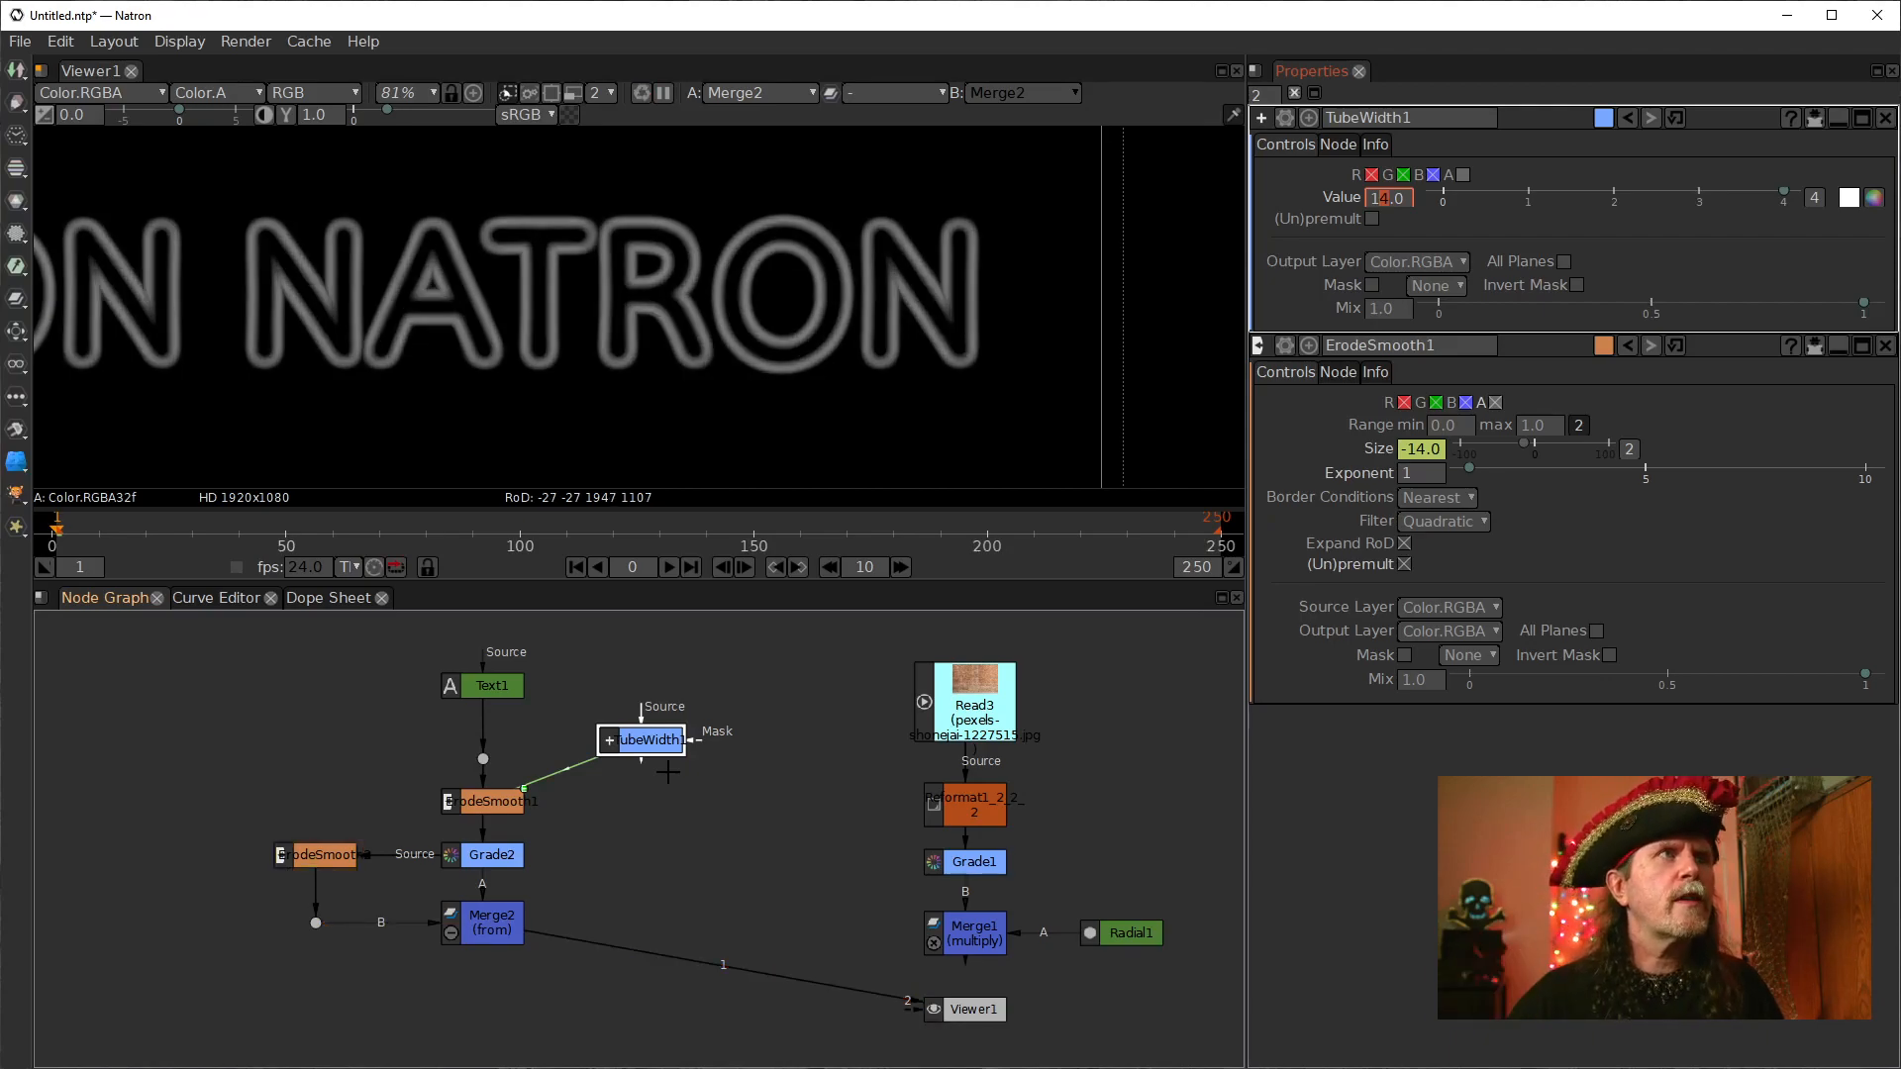
Step: Show the controls of ErodeSmooth2 and ErodeSmooth1 together and open an expression editor for ErodeSmooth2's size
double_click(313, 857)
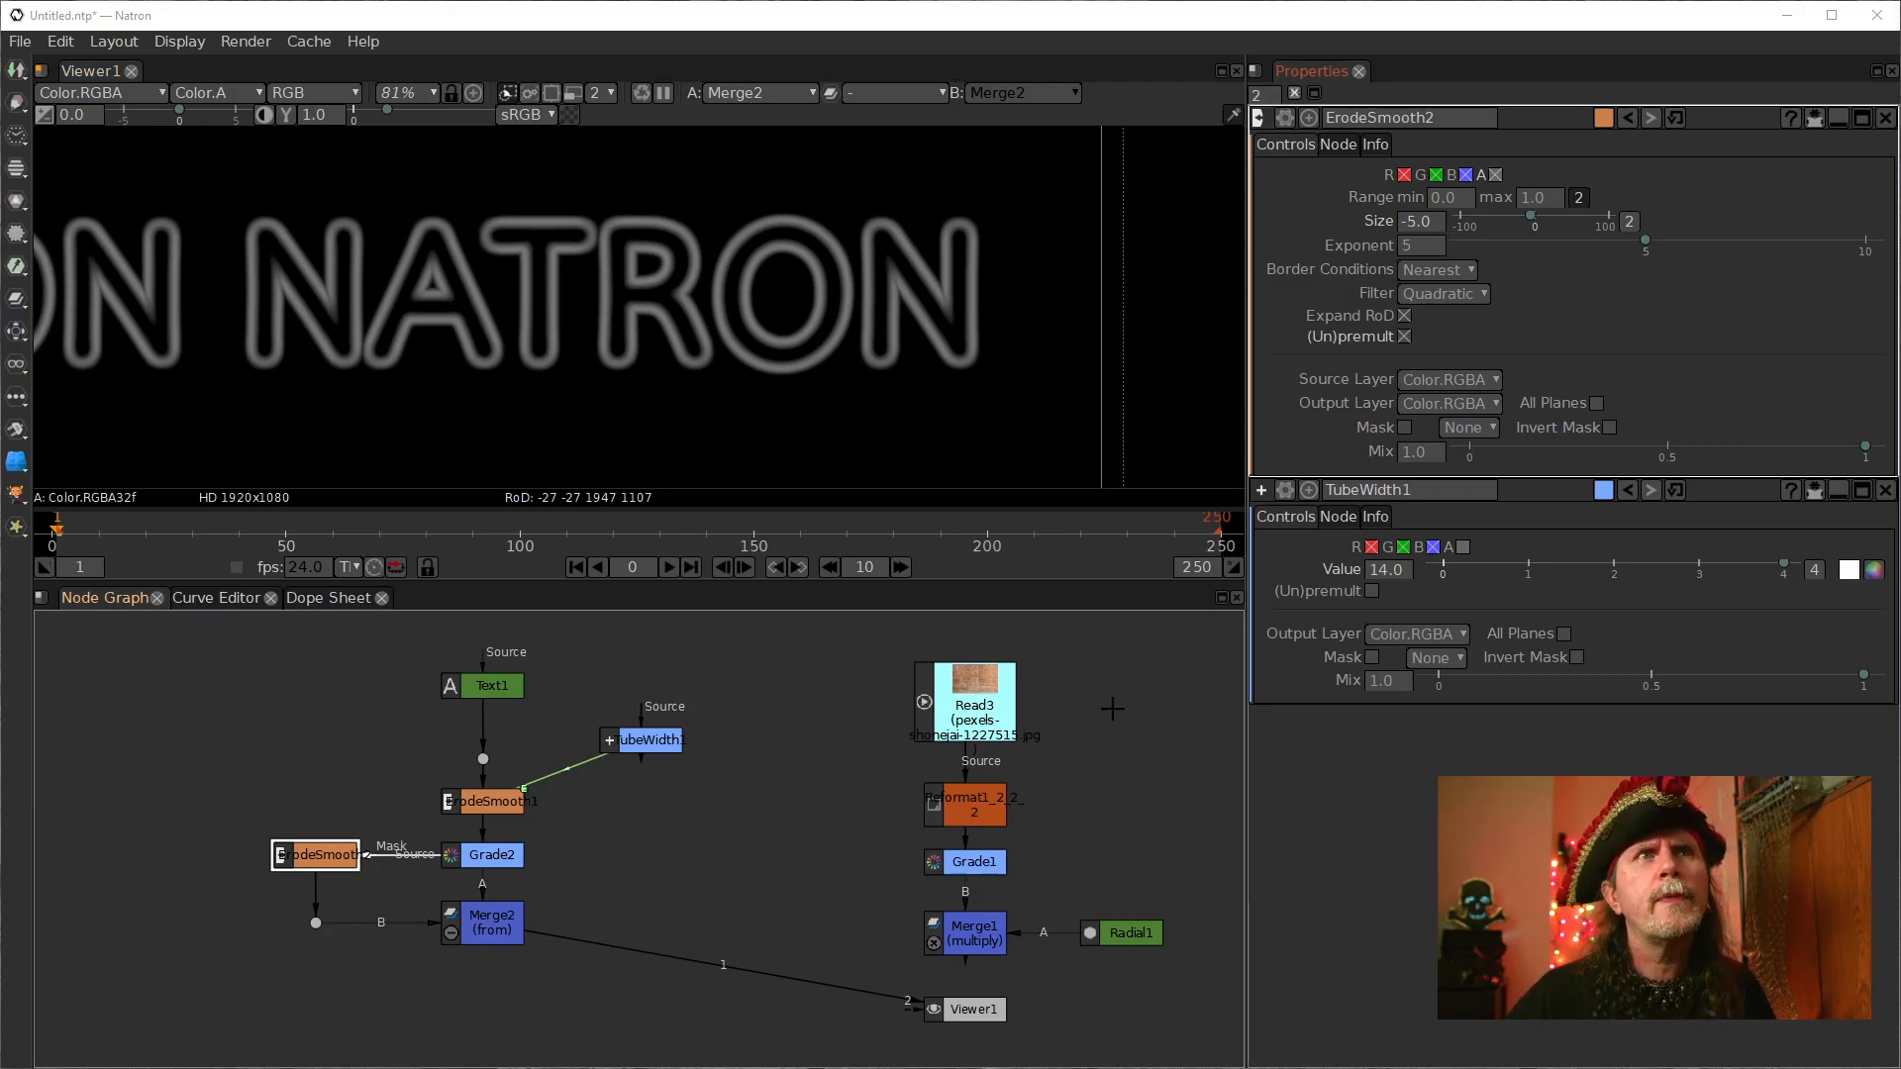
left_click(507, 809)
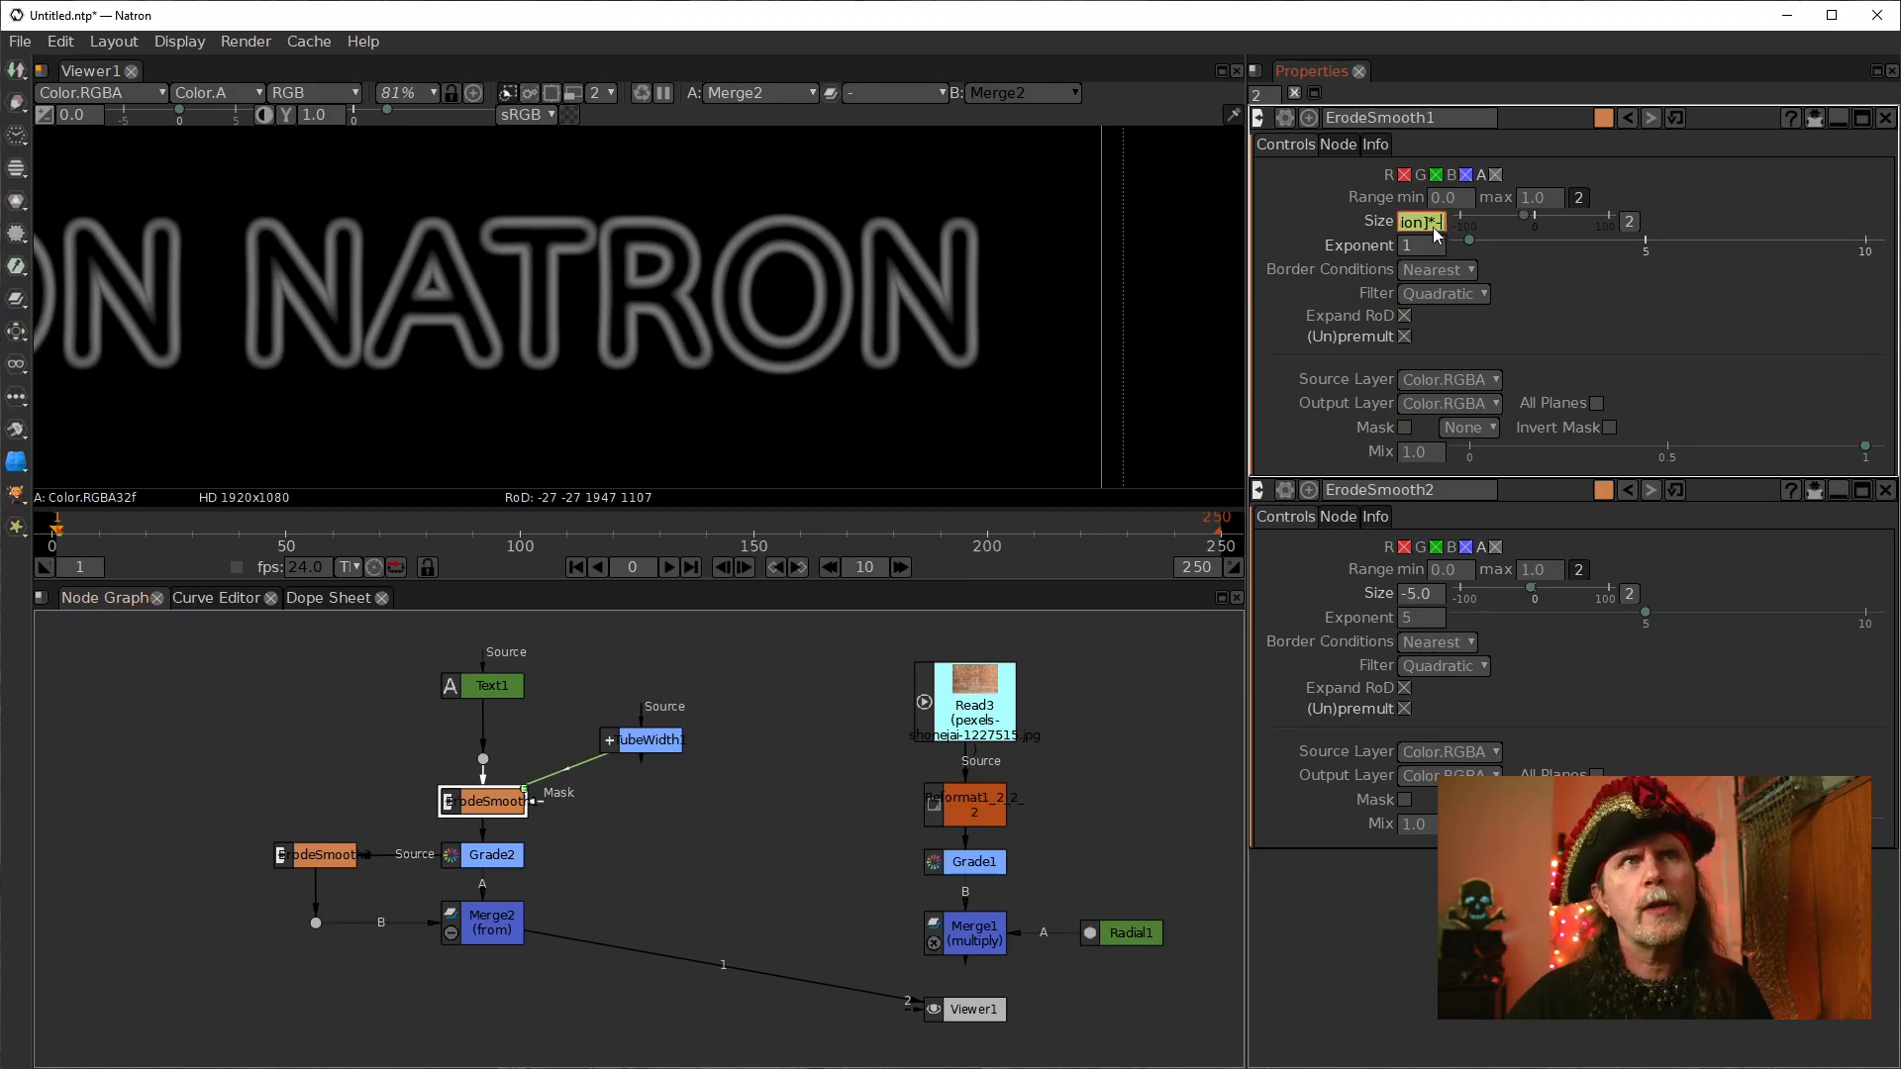
left_click(1437, 619)
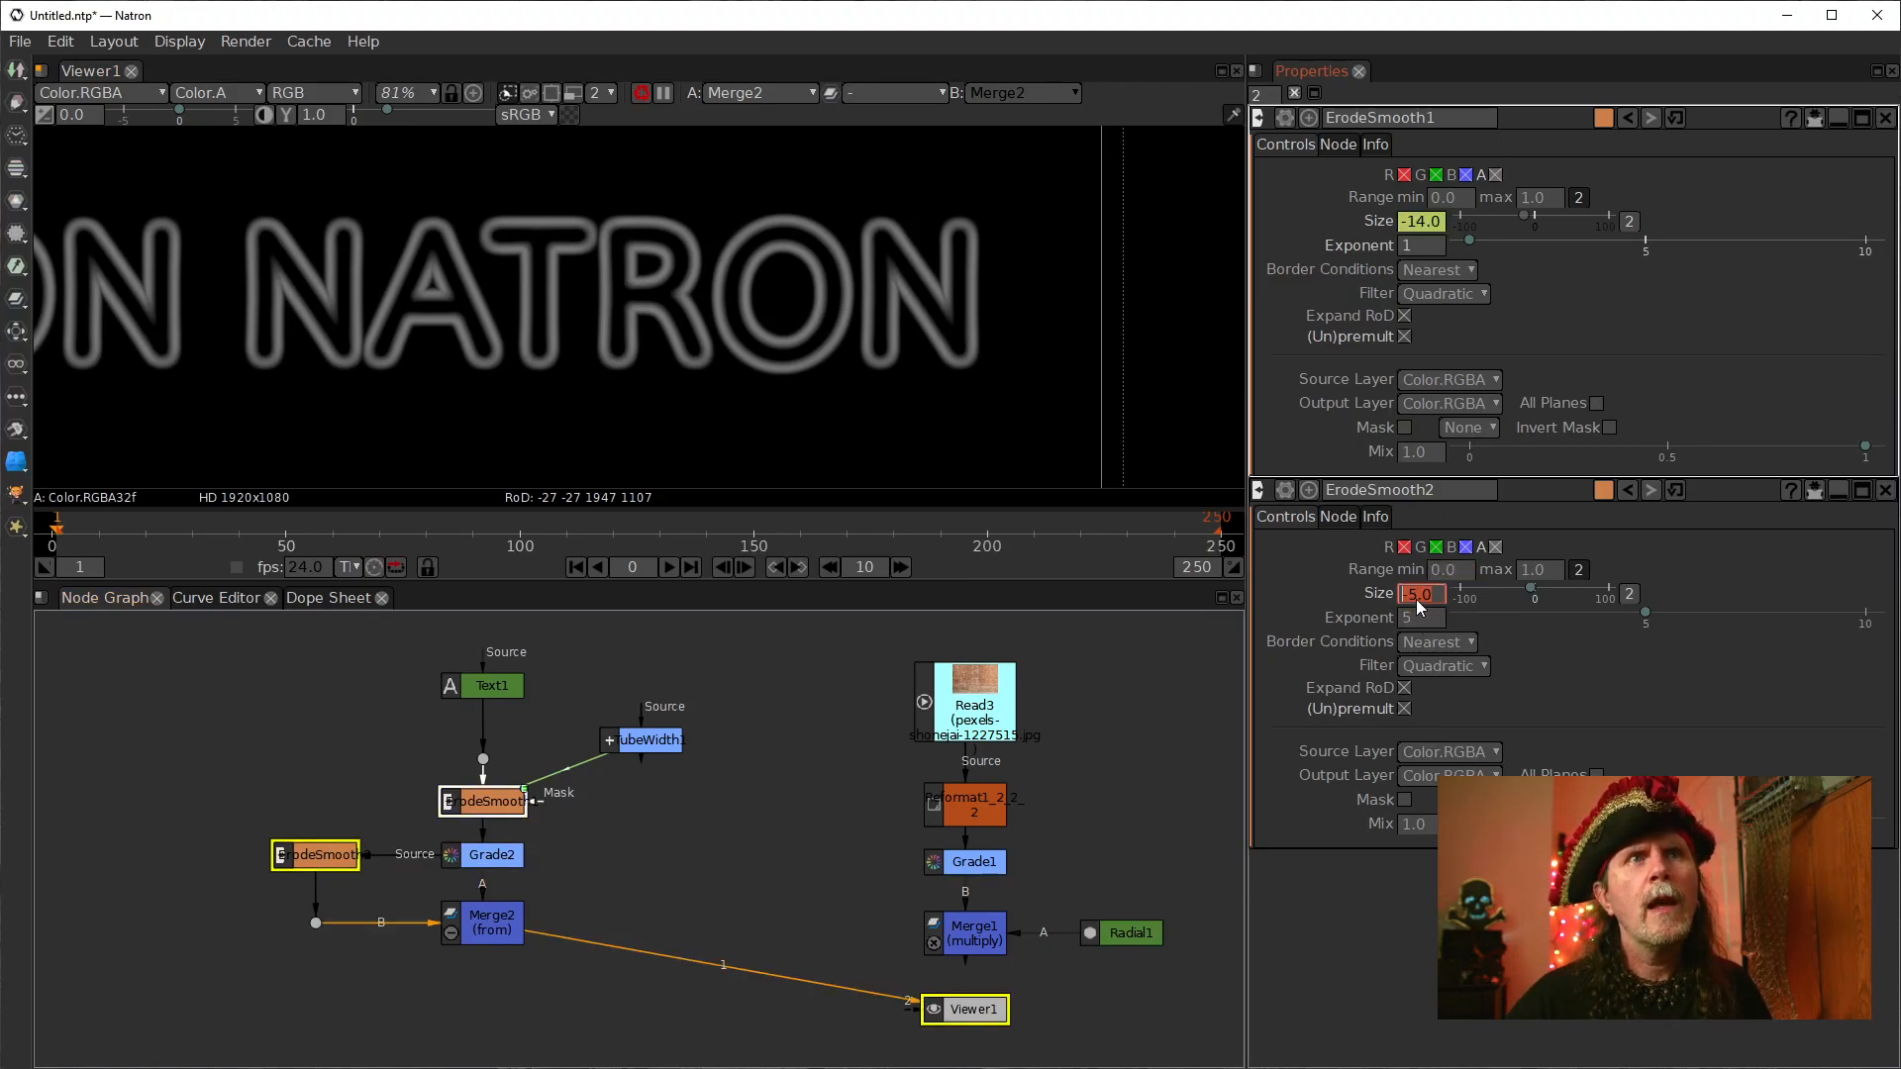
right_click(1419, 601)
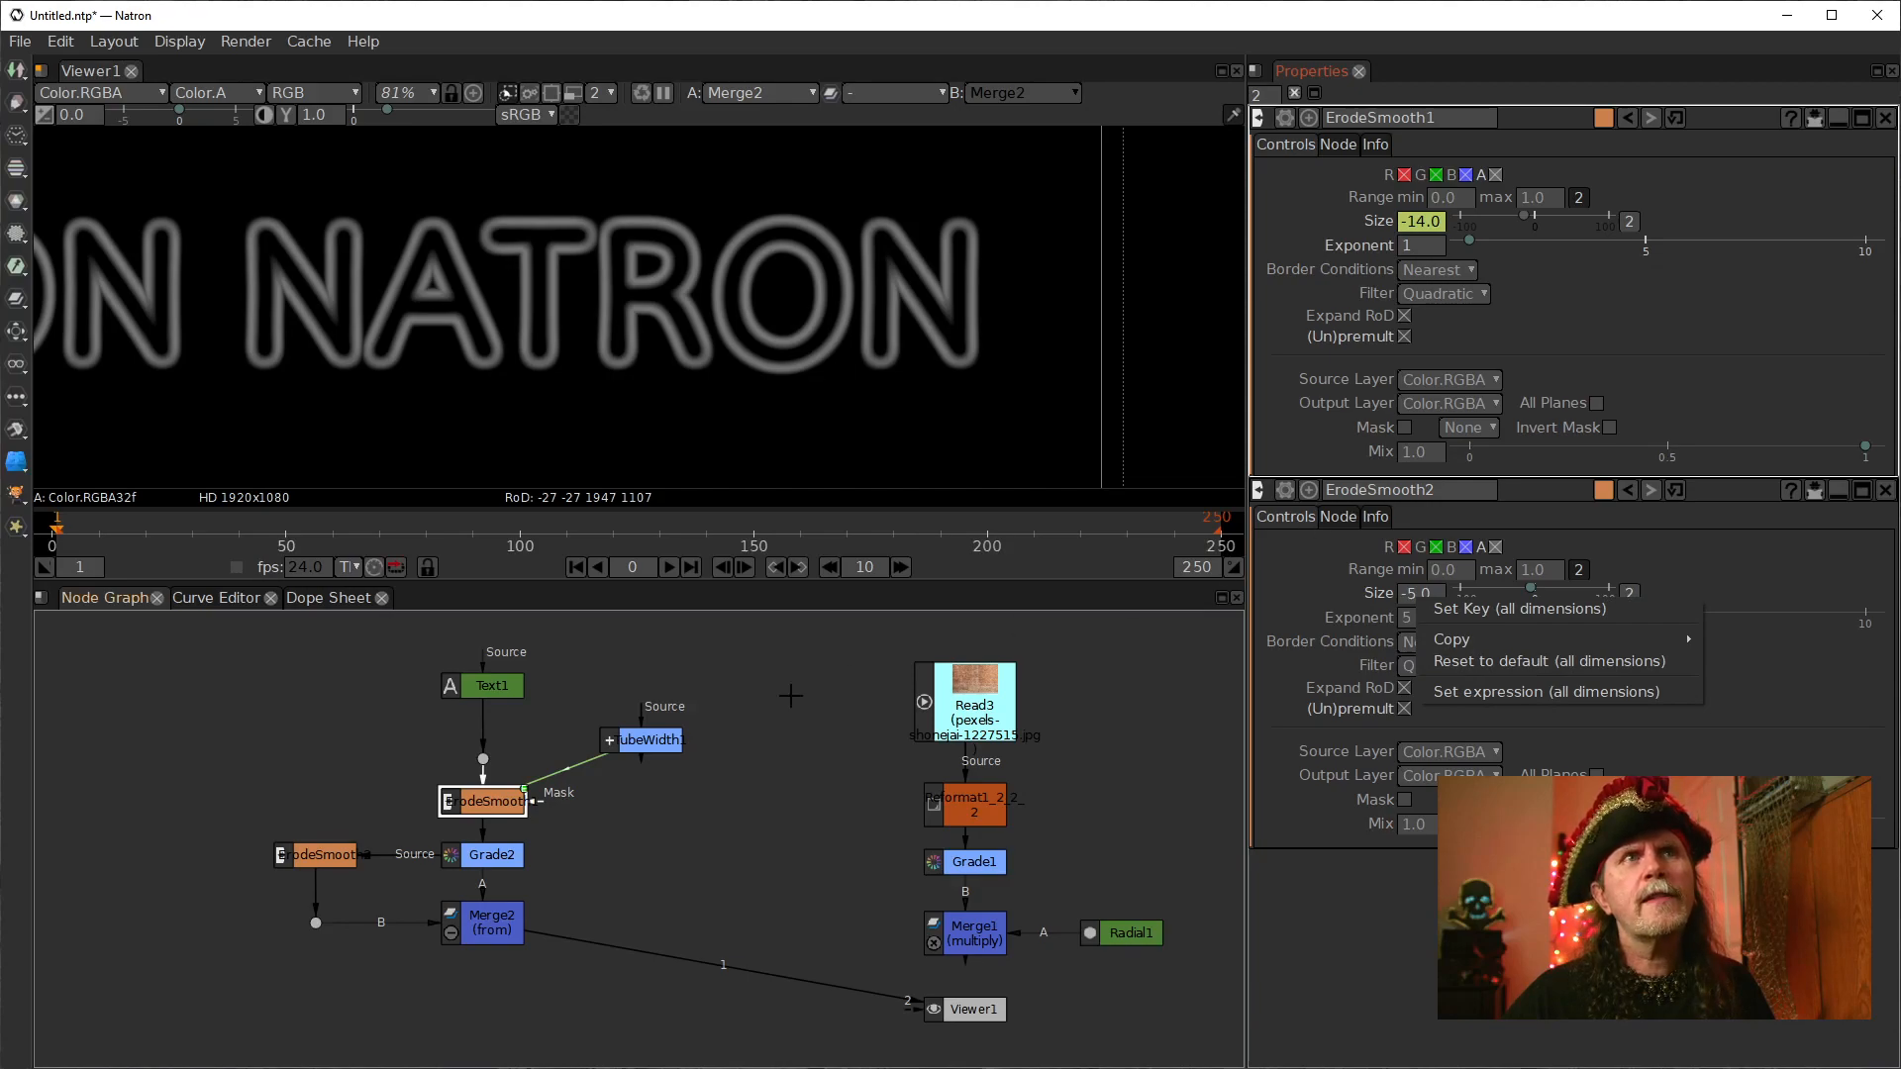
left_click(312, 864)
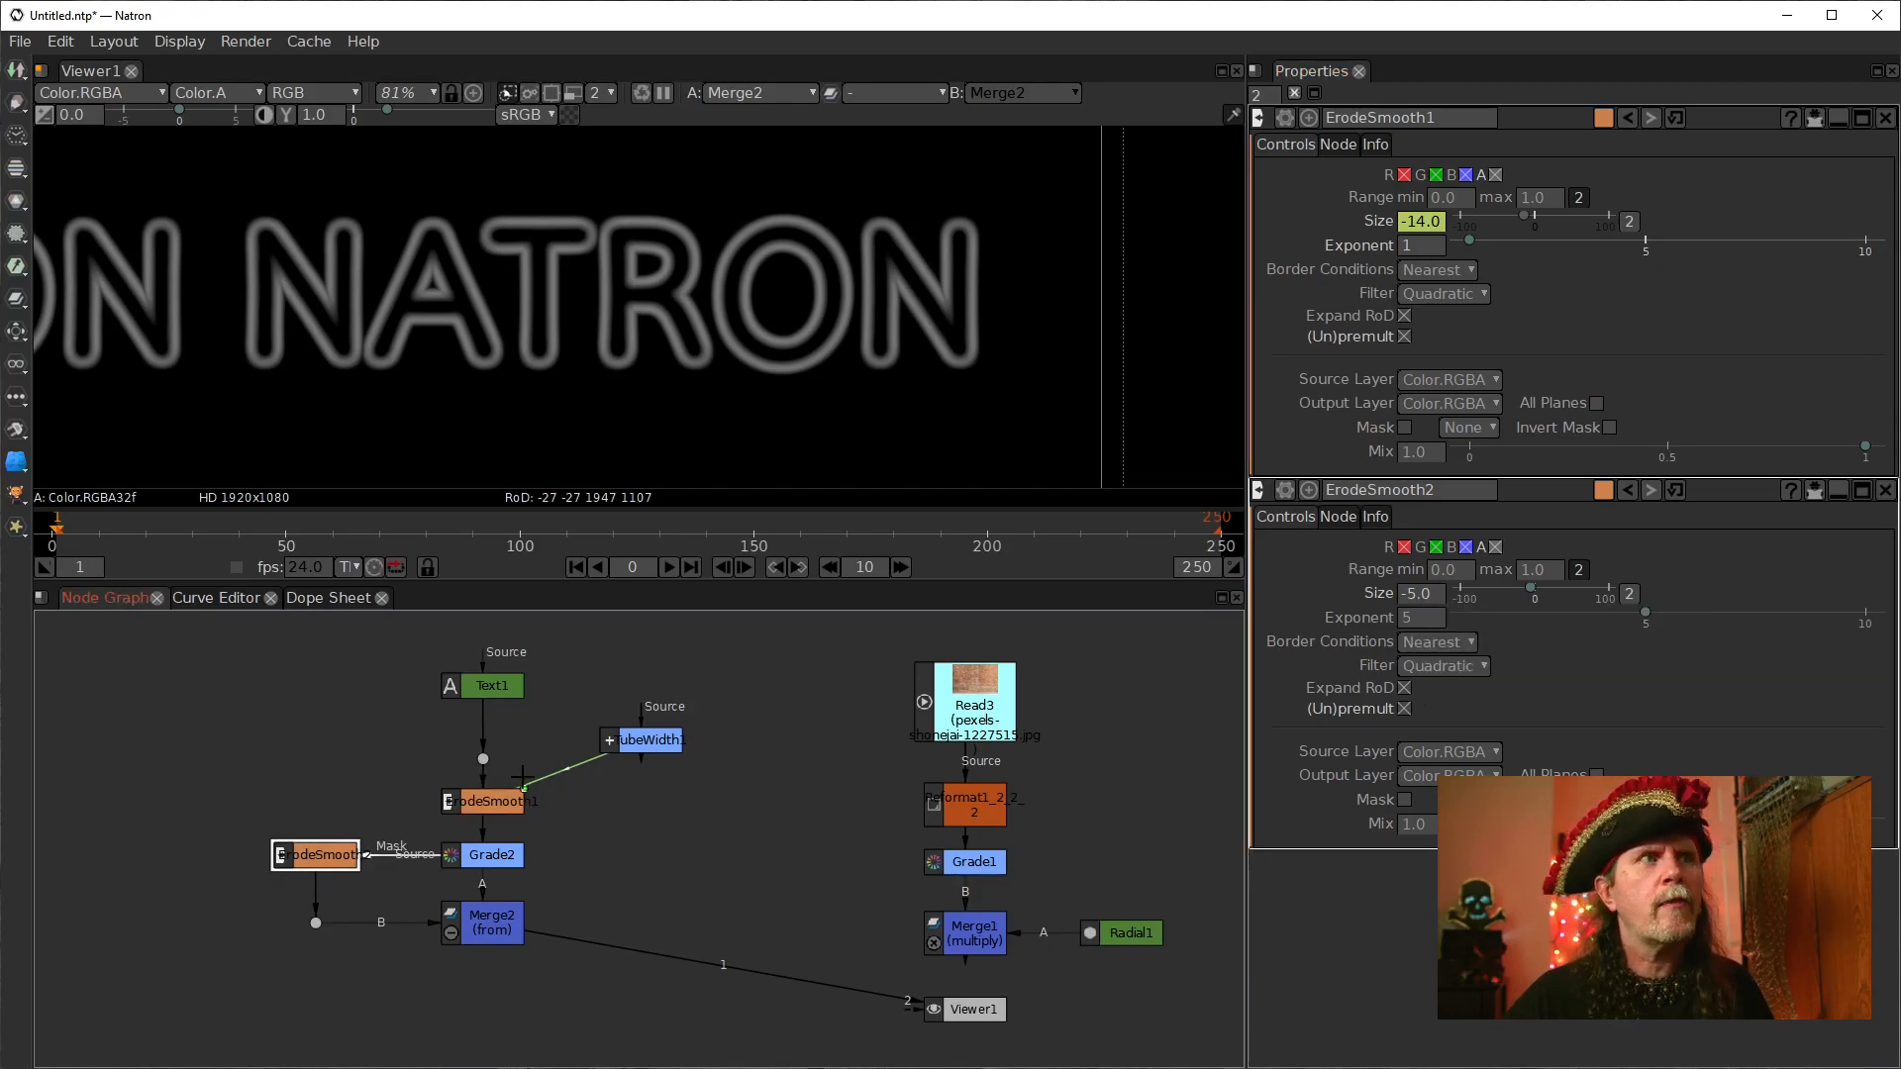
left_click(1432, 592)
right_click(1432, 592)
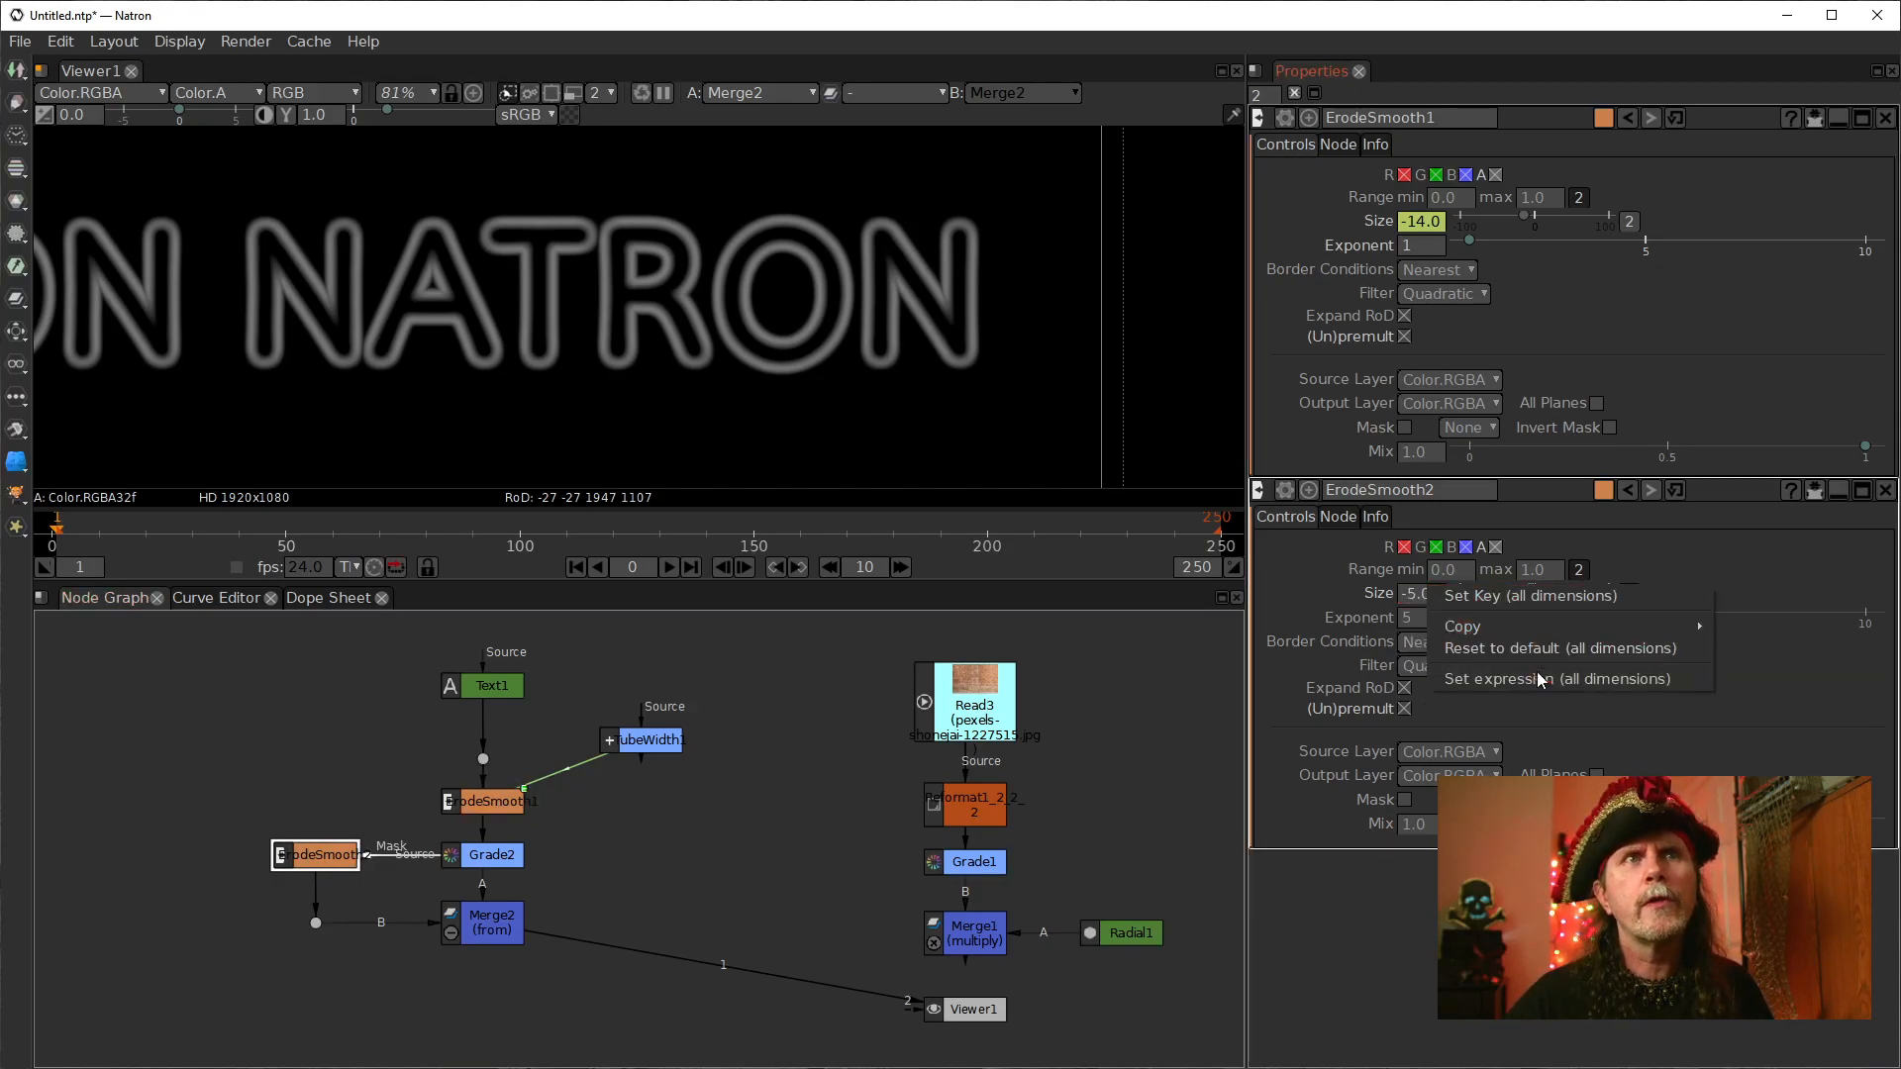
left_click(1530, 679)
Step: Reference ErodeSmooth1's size in the expression, multiply it by .5, and apply ErodeSmooth1.size.get()[dimension]*.5 to ErodeSmooth2's size
left_click_drag(1025, 217, 777, 187)
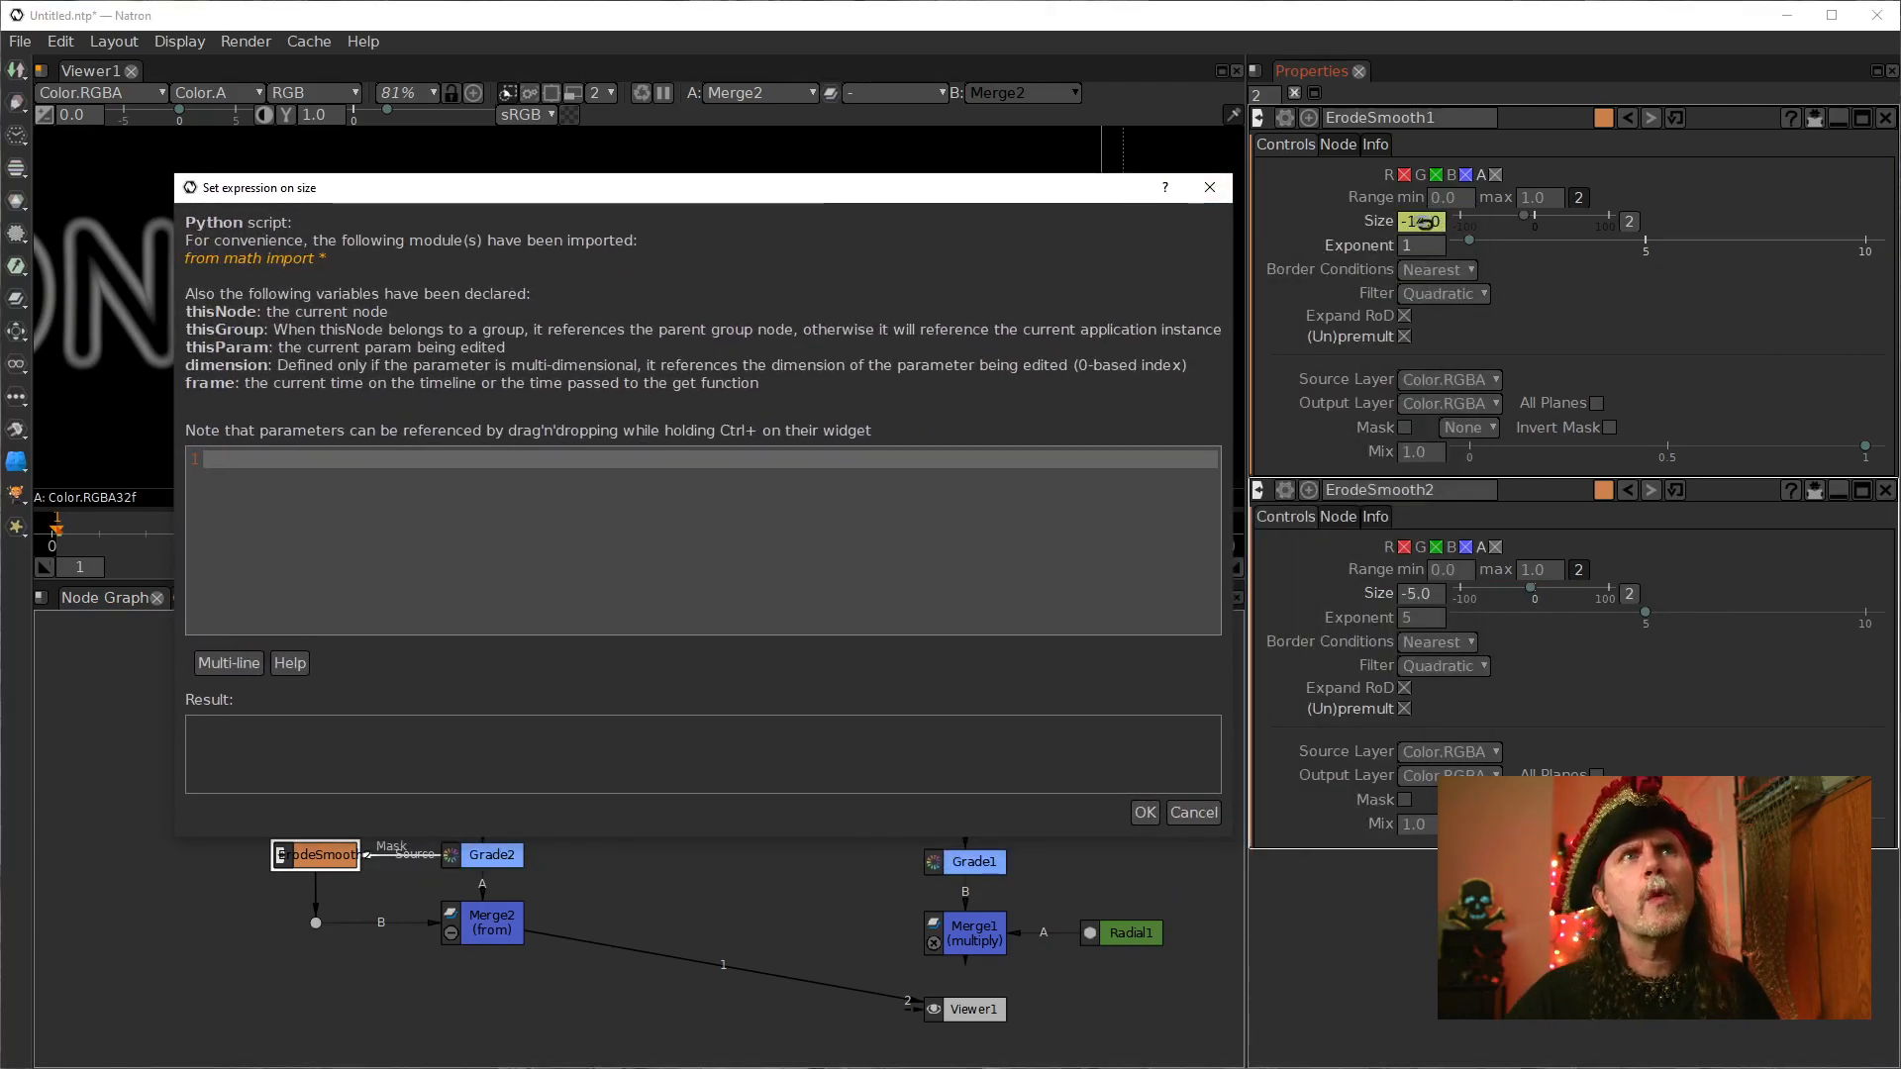
left_click_drag(1433, 228, 329, 461)
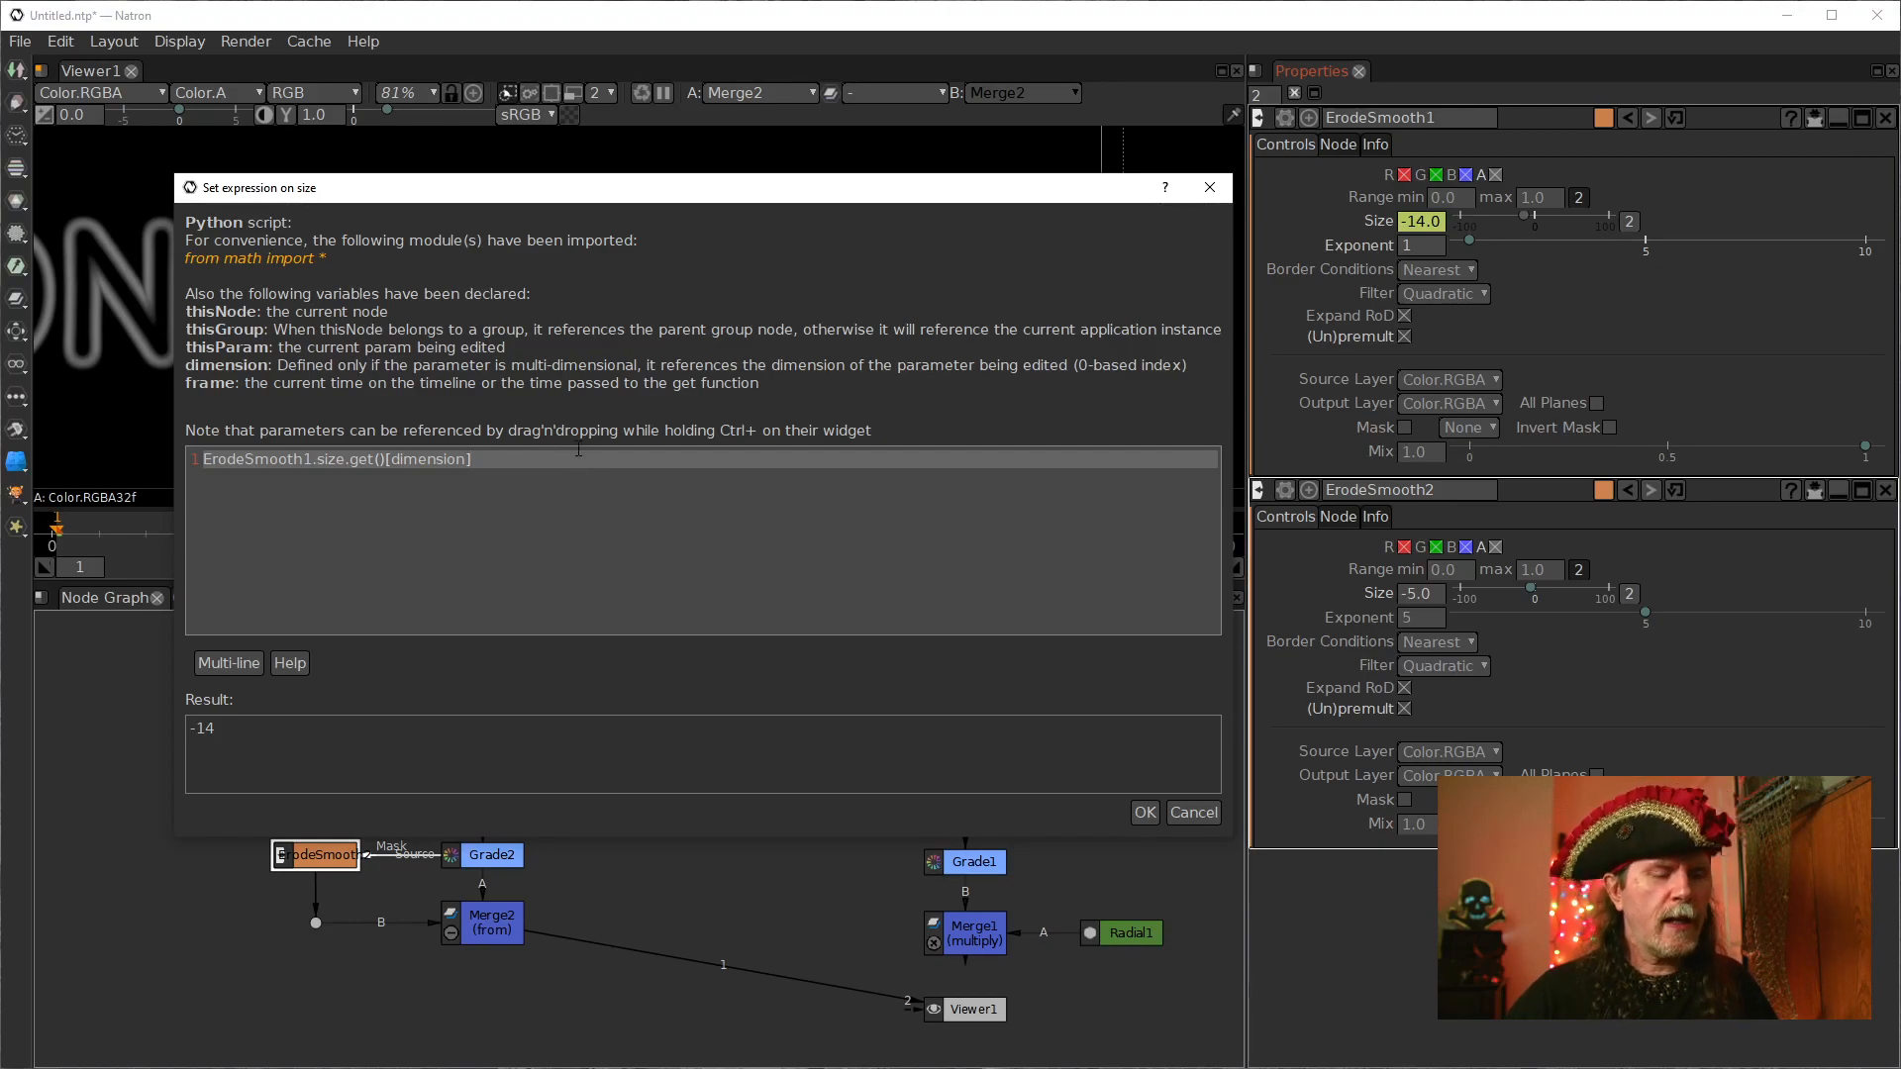
type("*")
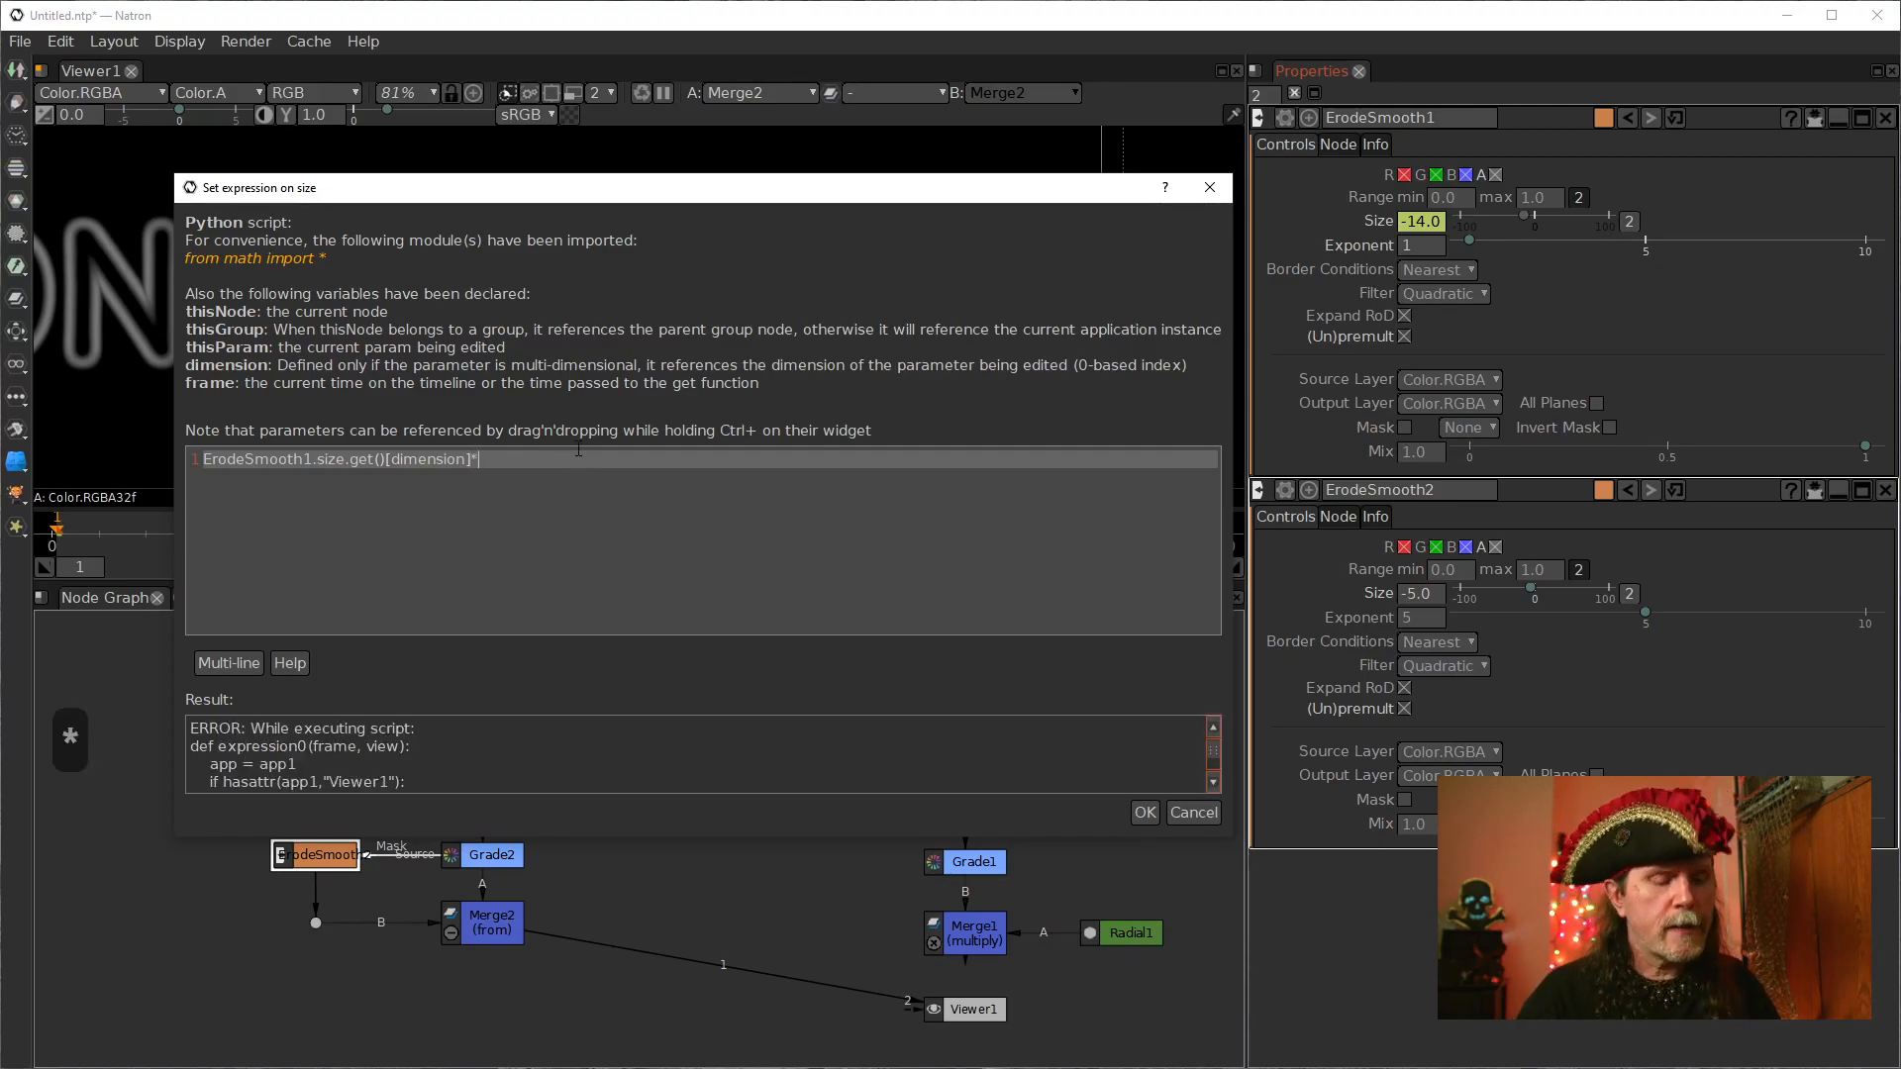
type(".5")
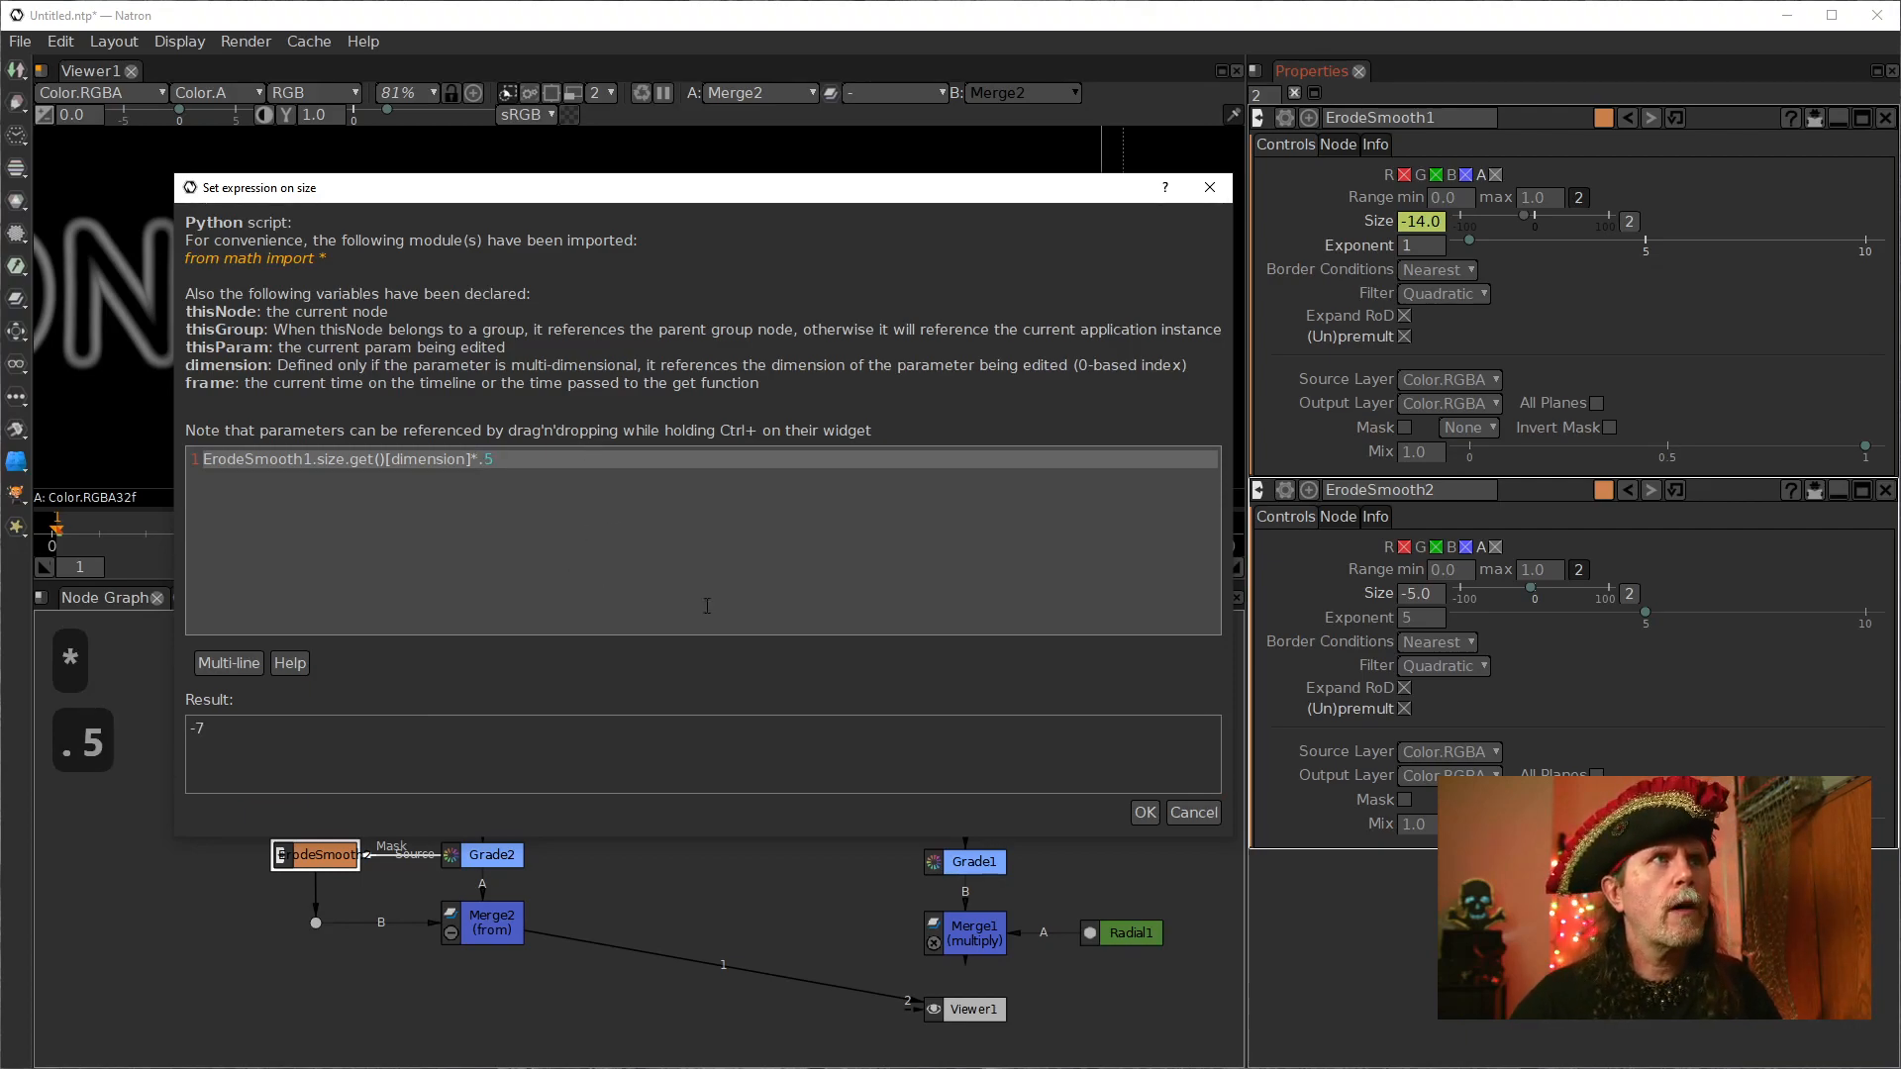
left_click(1141, 814)
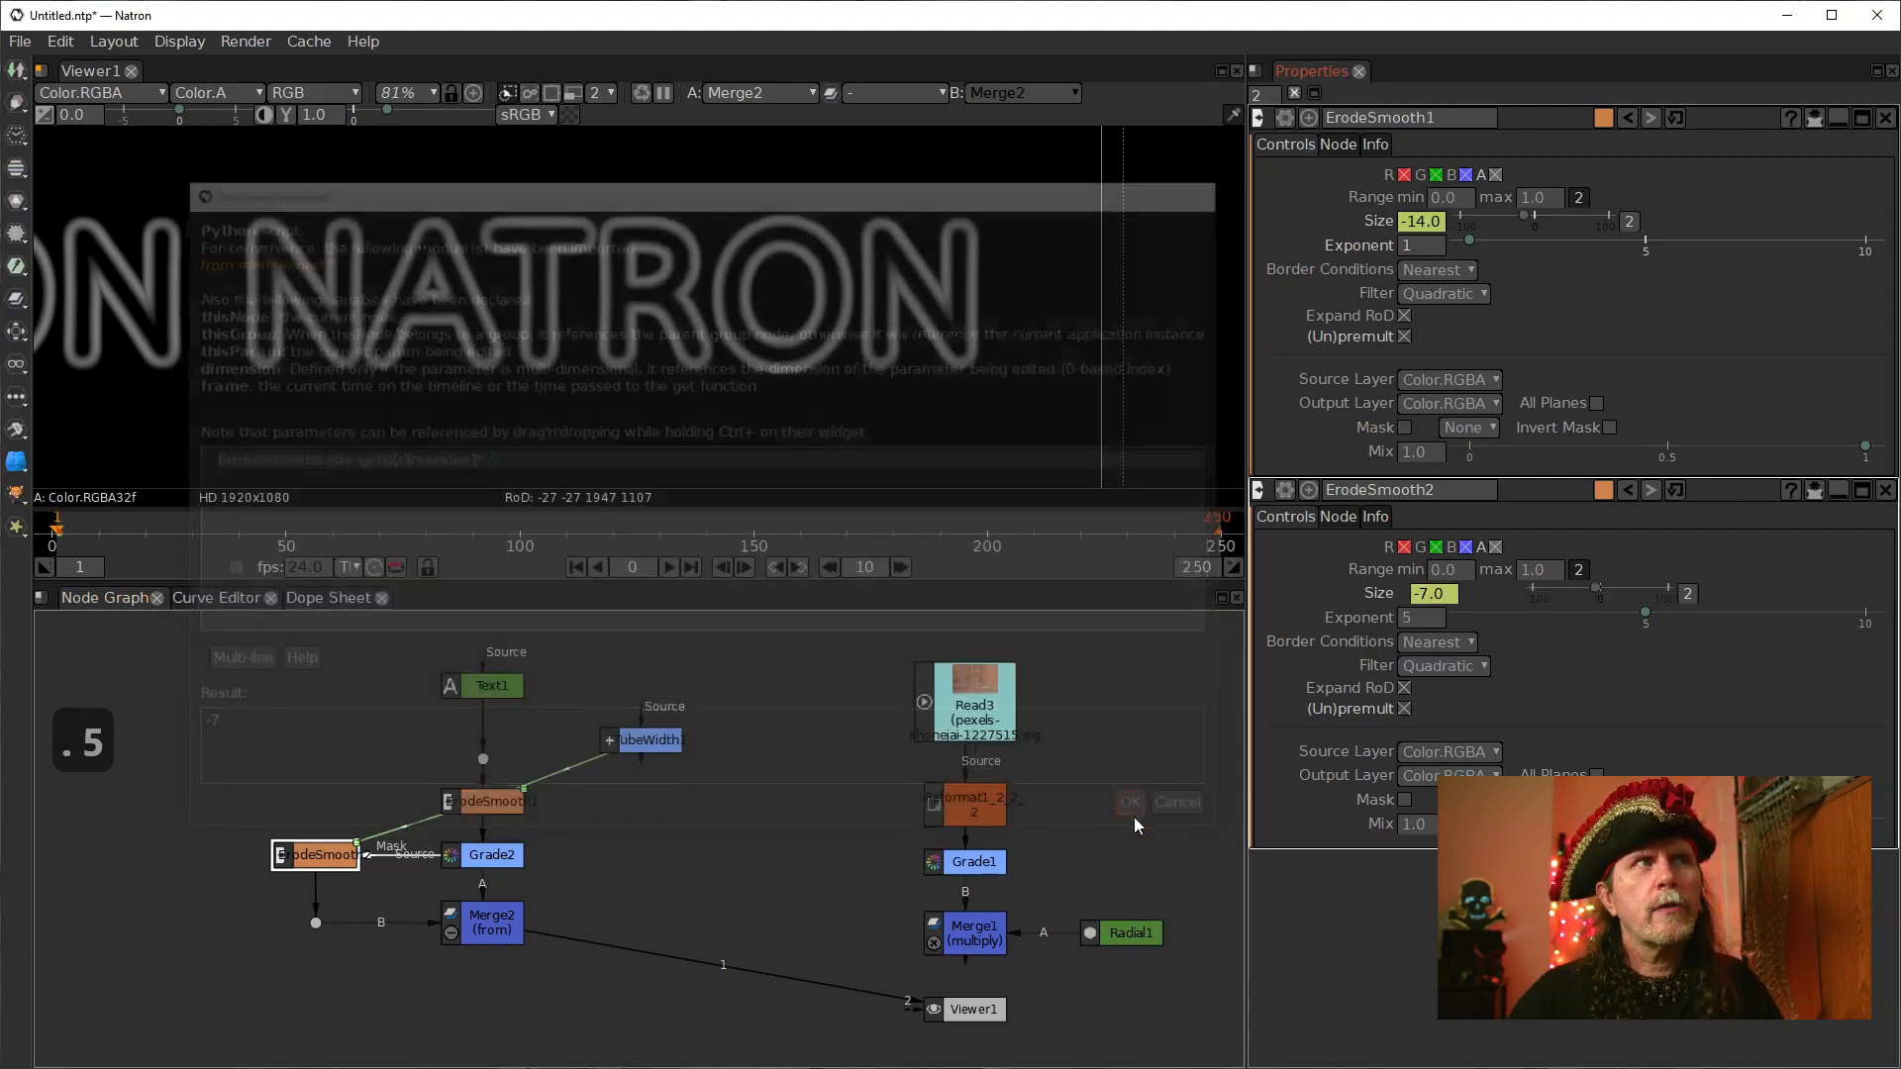
Step: Vary TubeWidth1's value down to about 3 and up to 18 to test both linked ErodeSmooth sizes
double_click(658, 743)
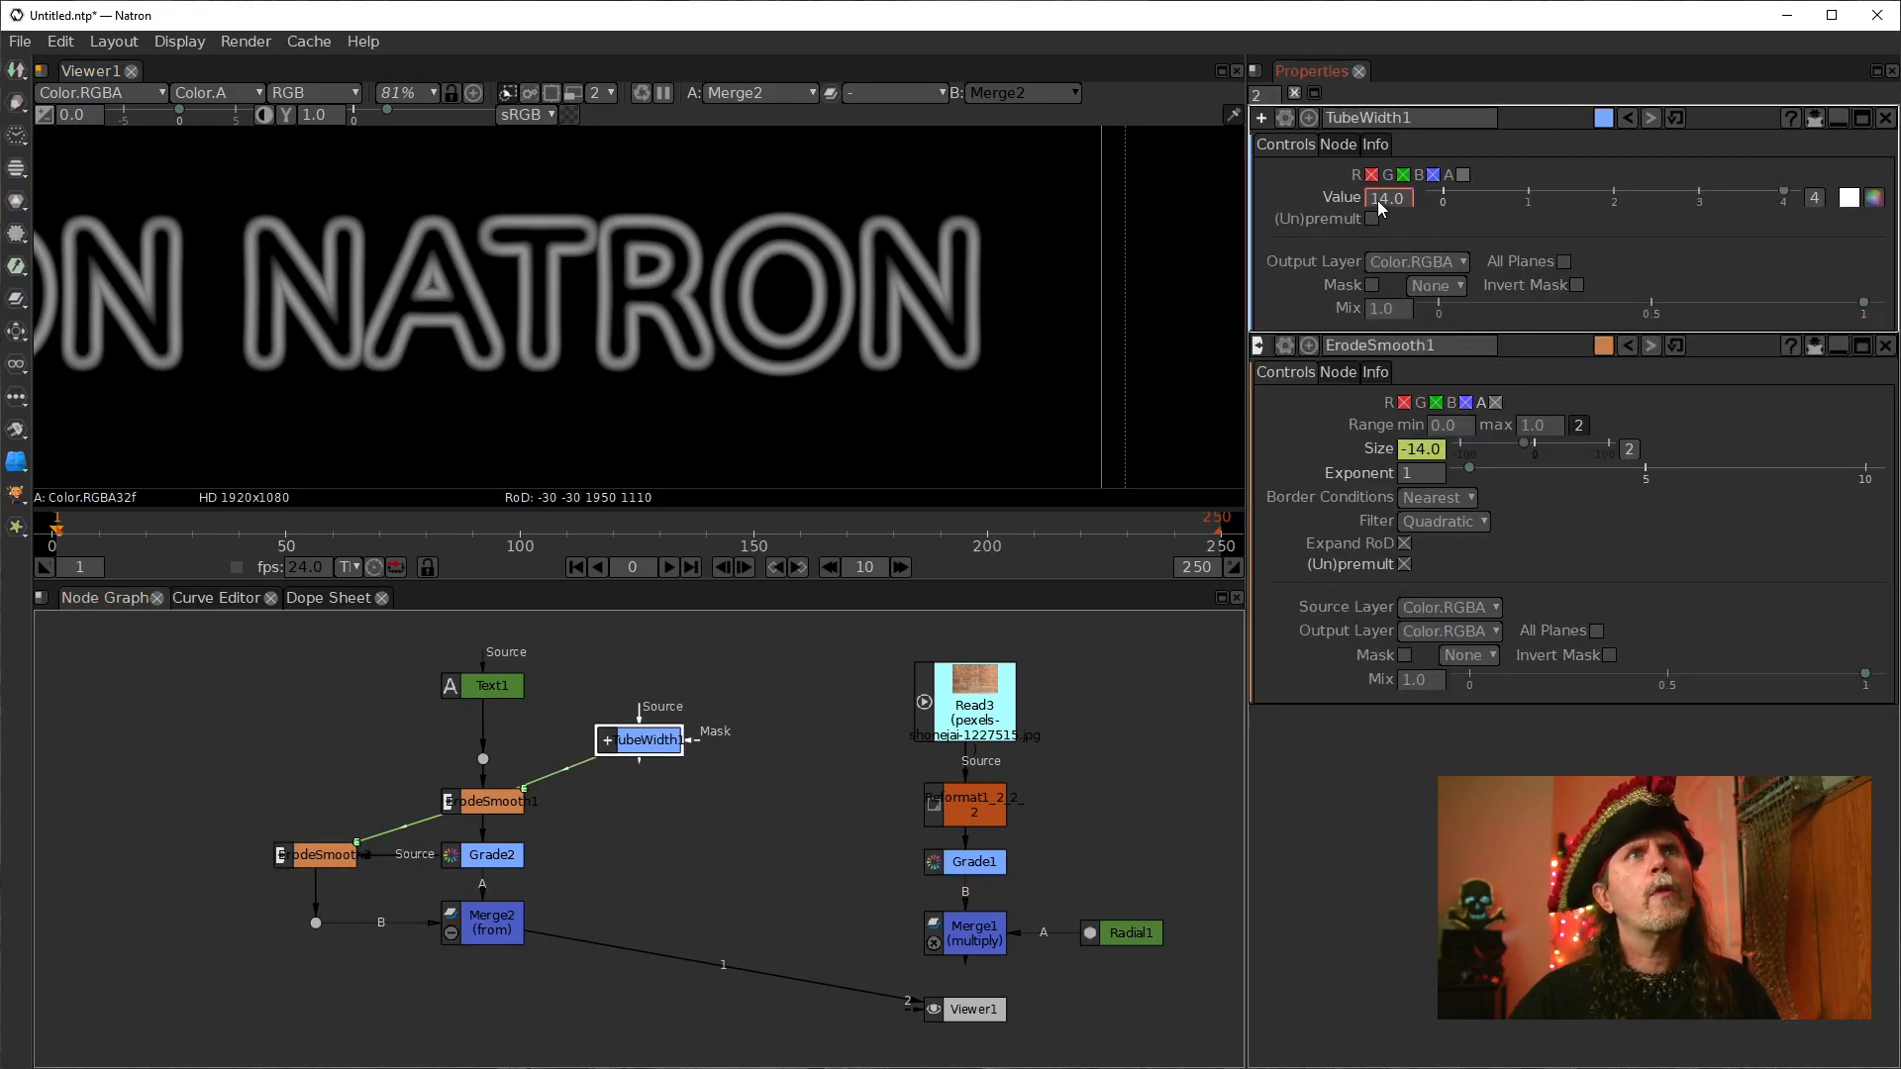
scroll(1376, 200, "down", 1)
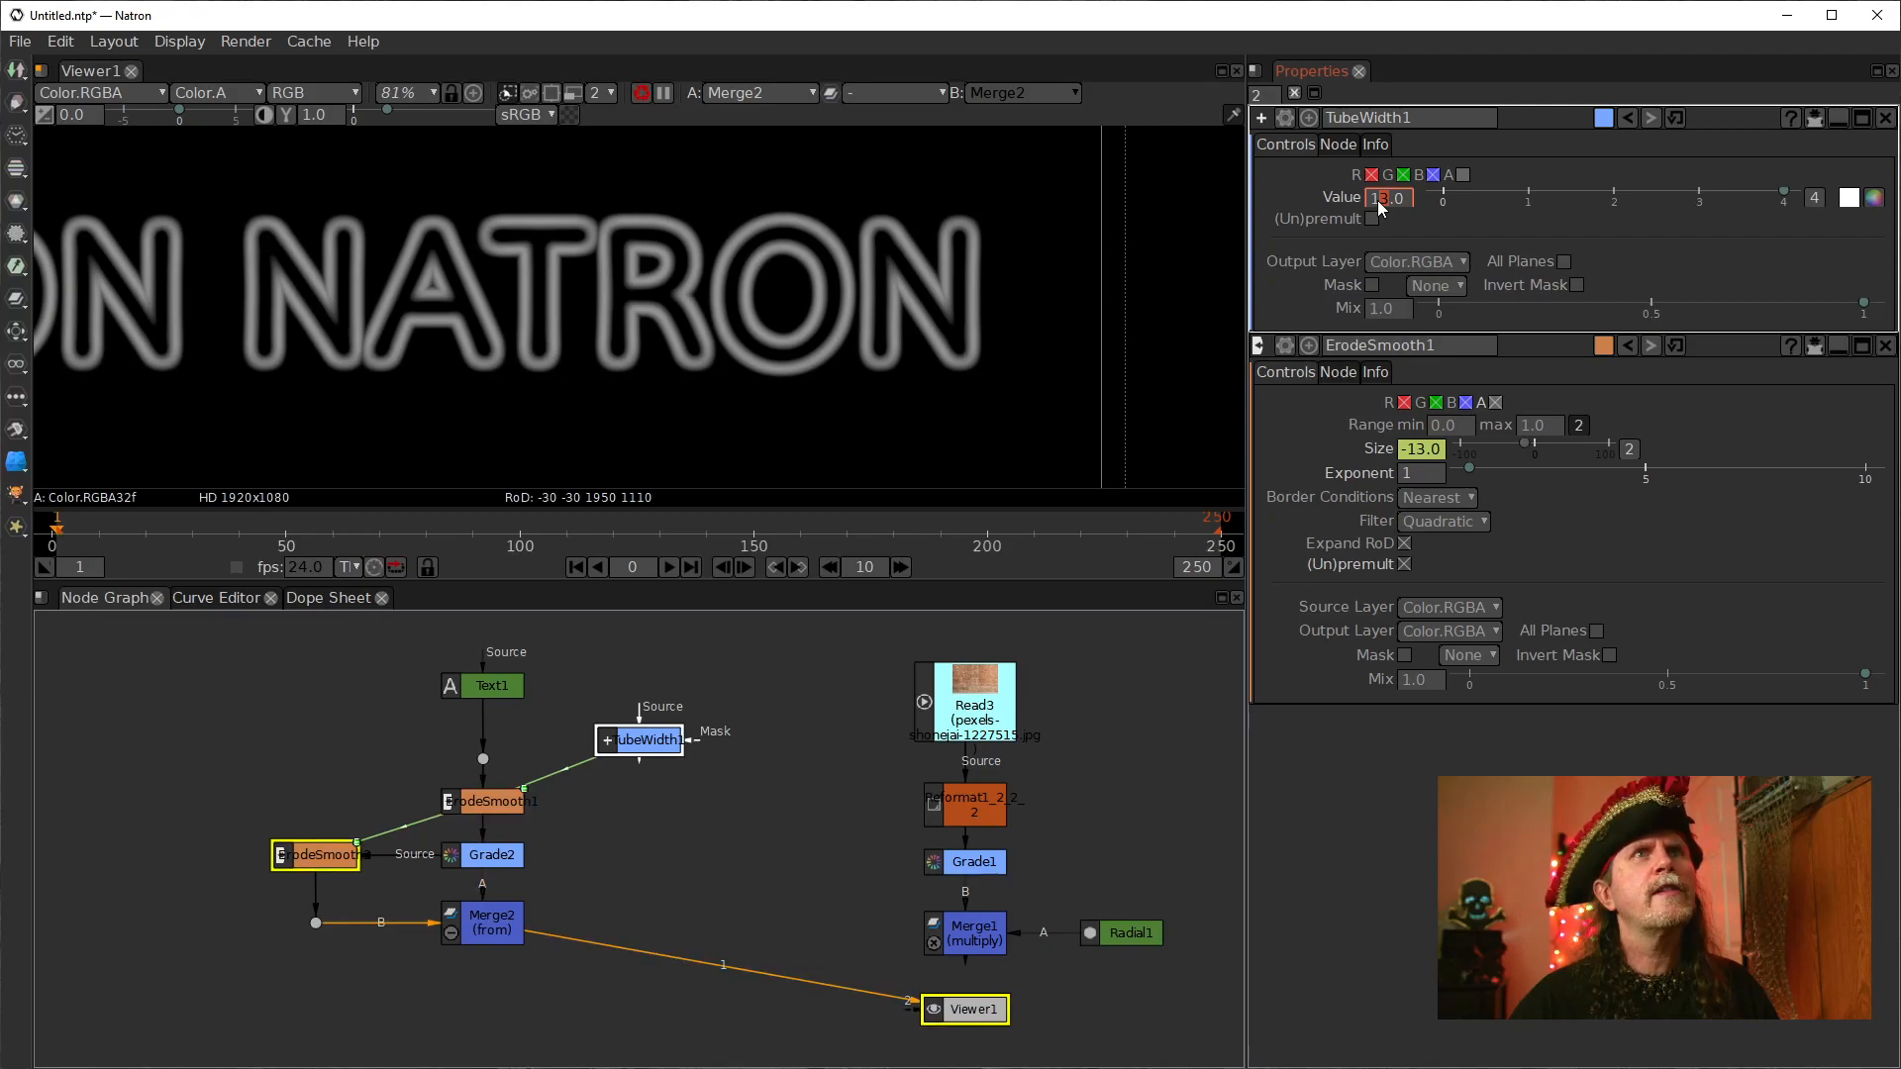
scroll(1376, 200, "down", 4)
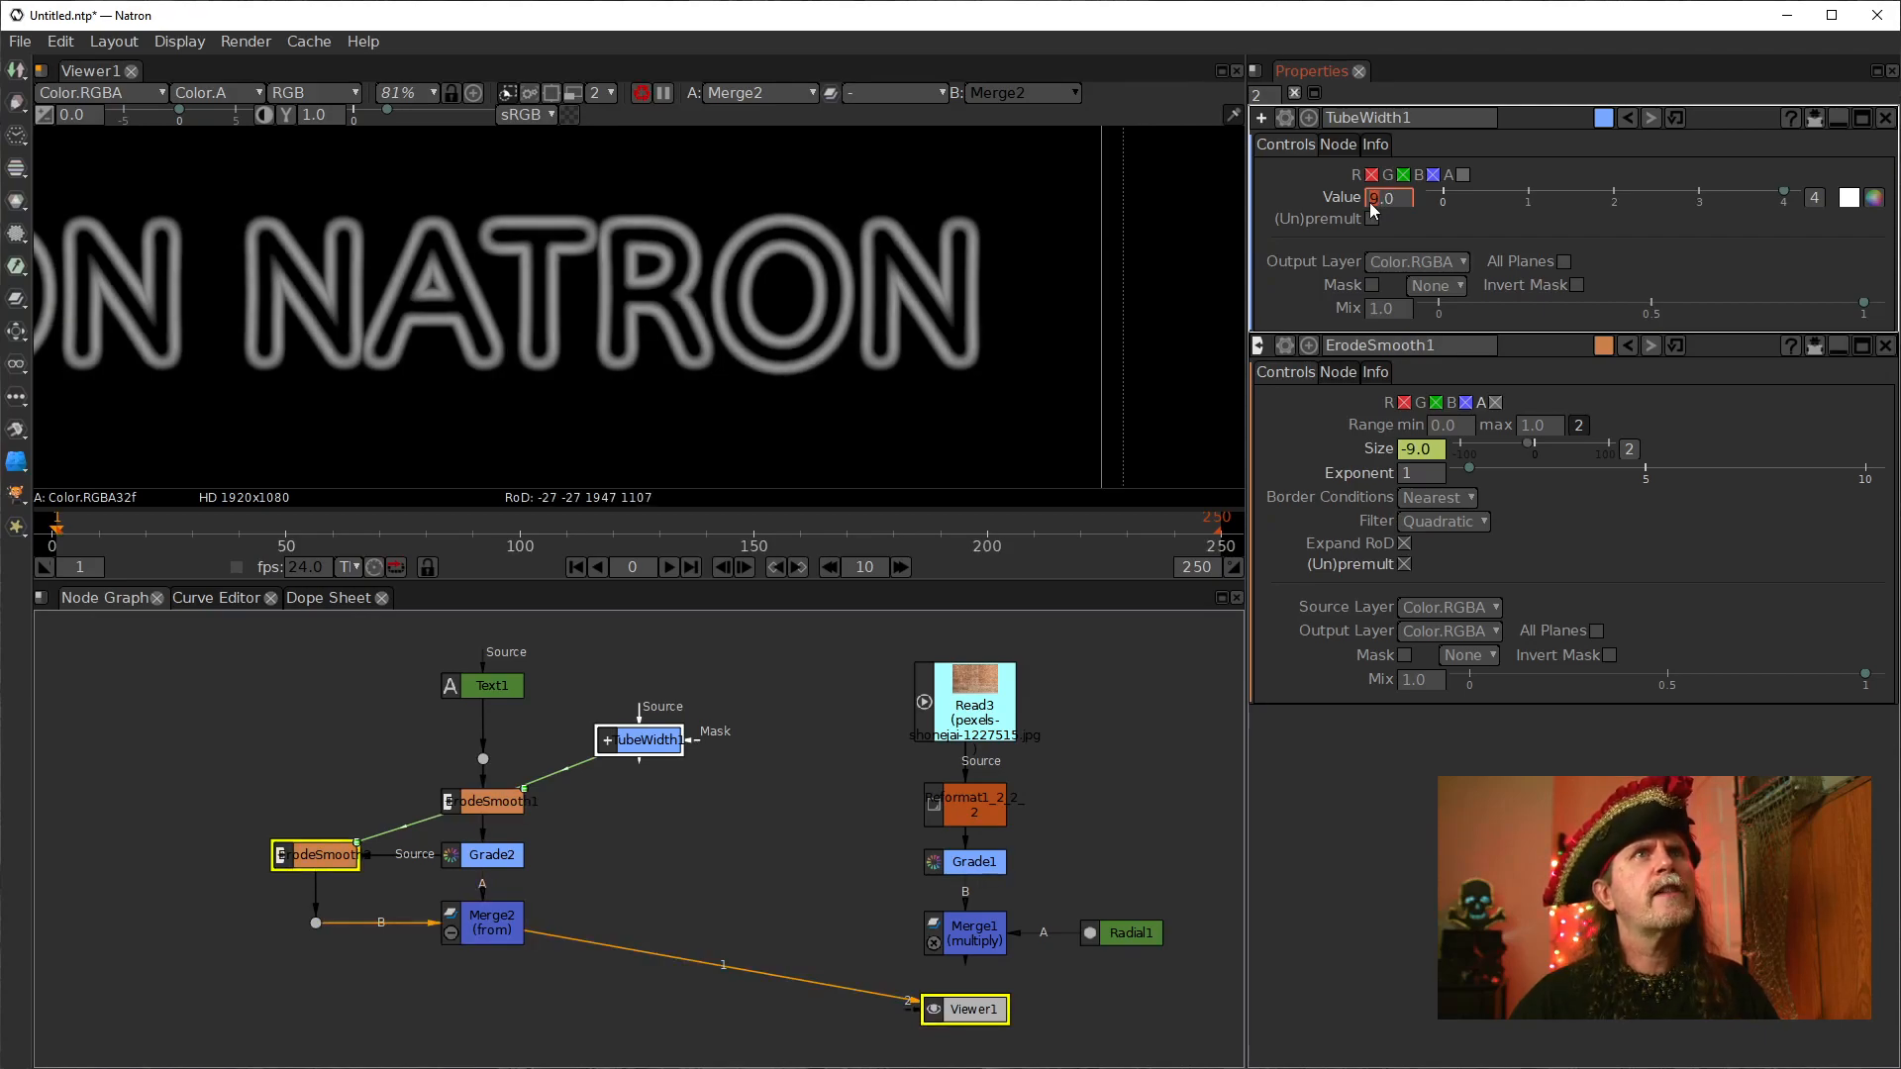
scroll(1369, 202, "down", 2)
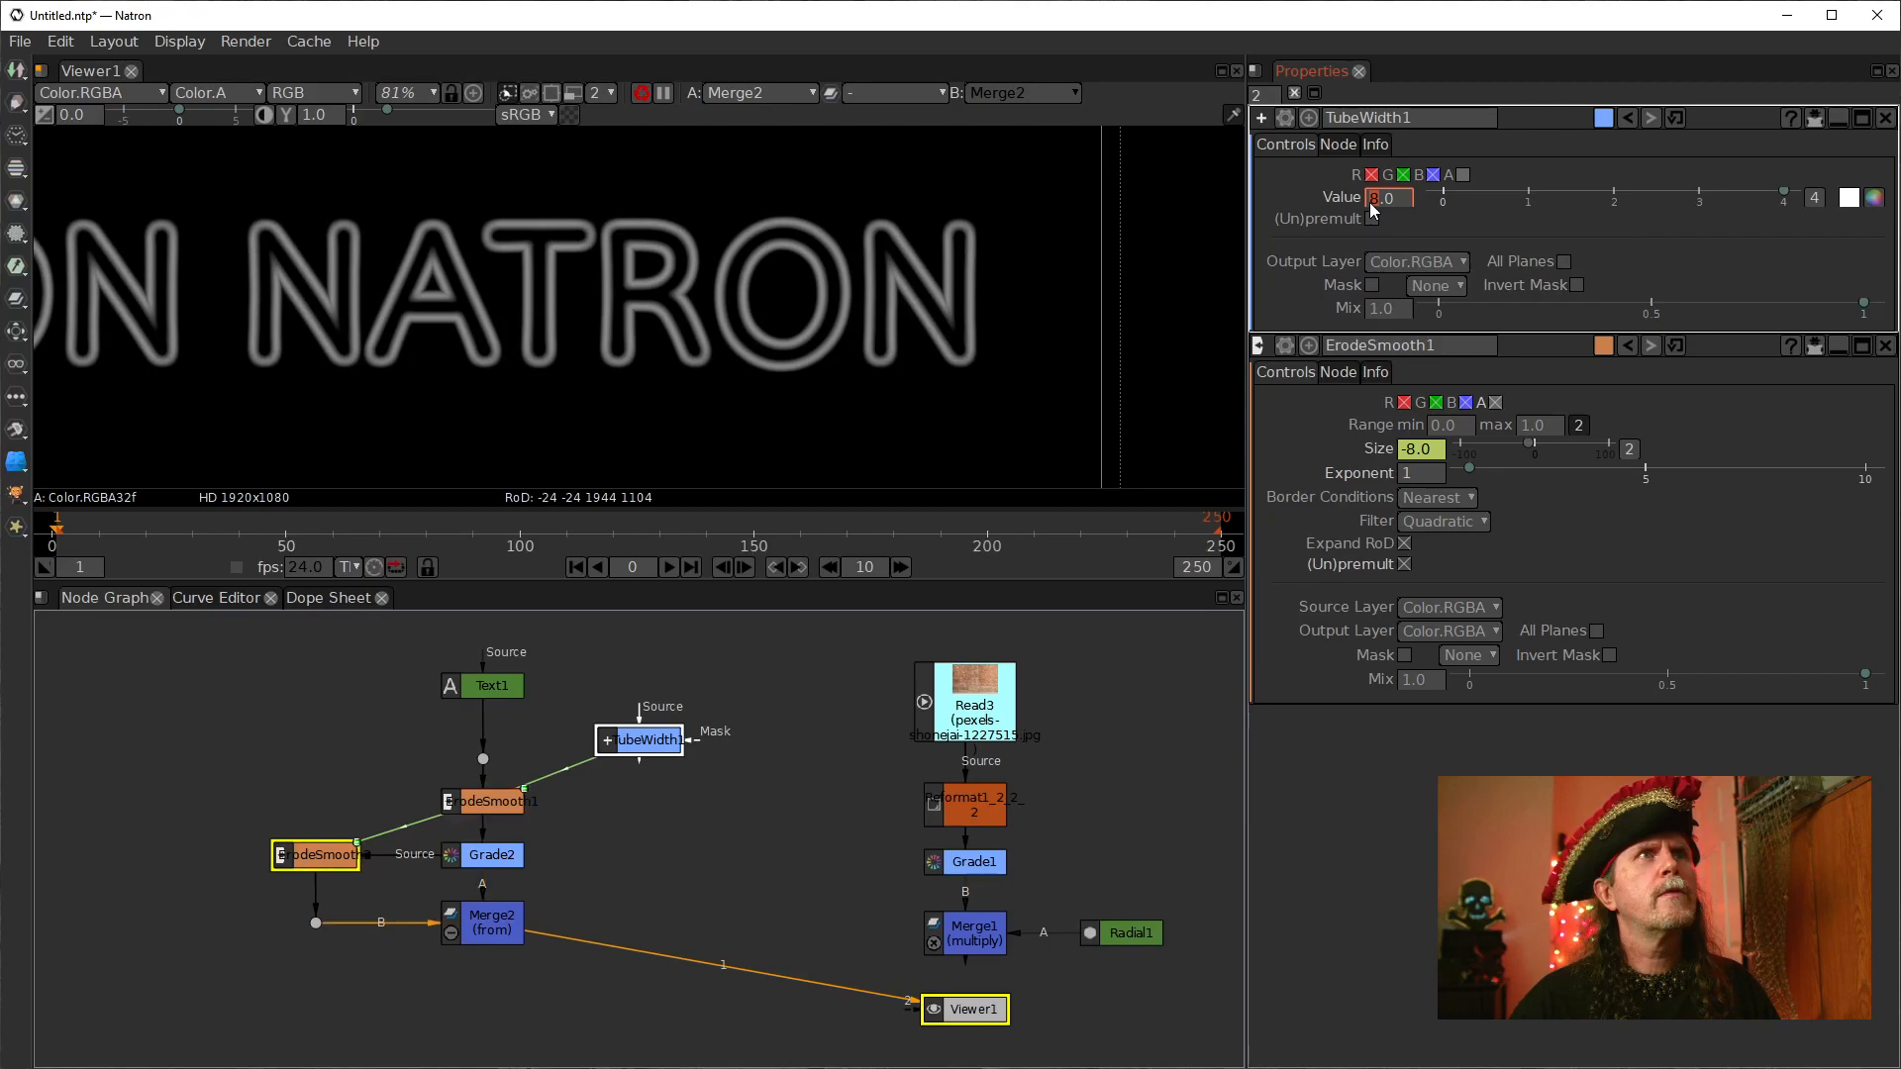
scroll(1369, 202, "down", 3)
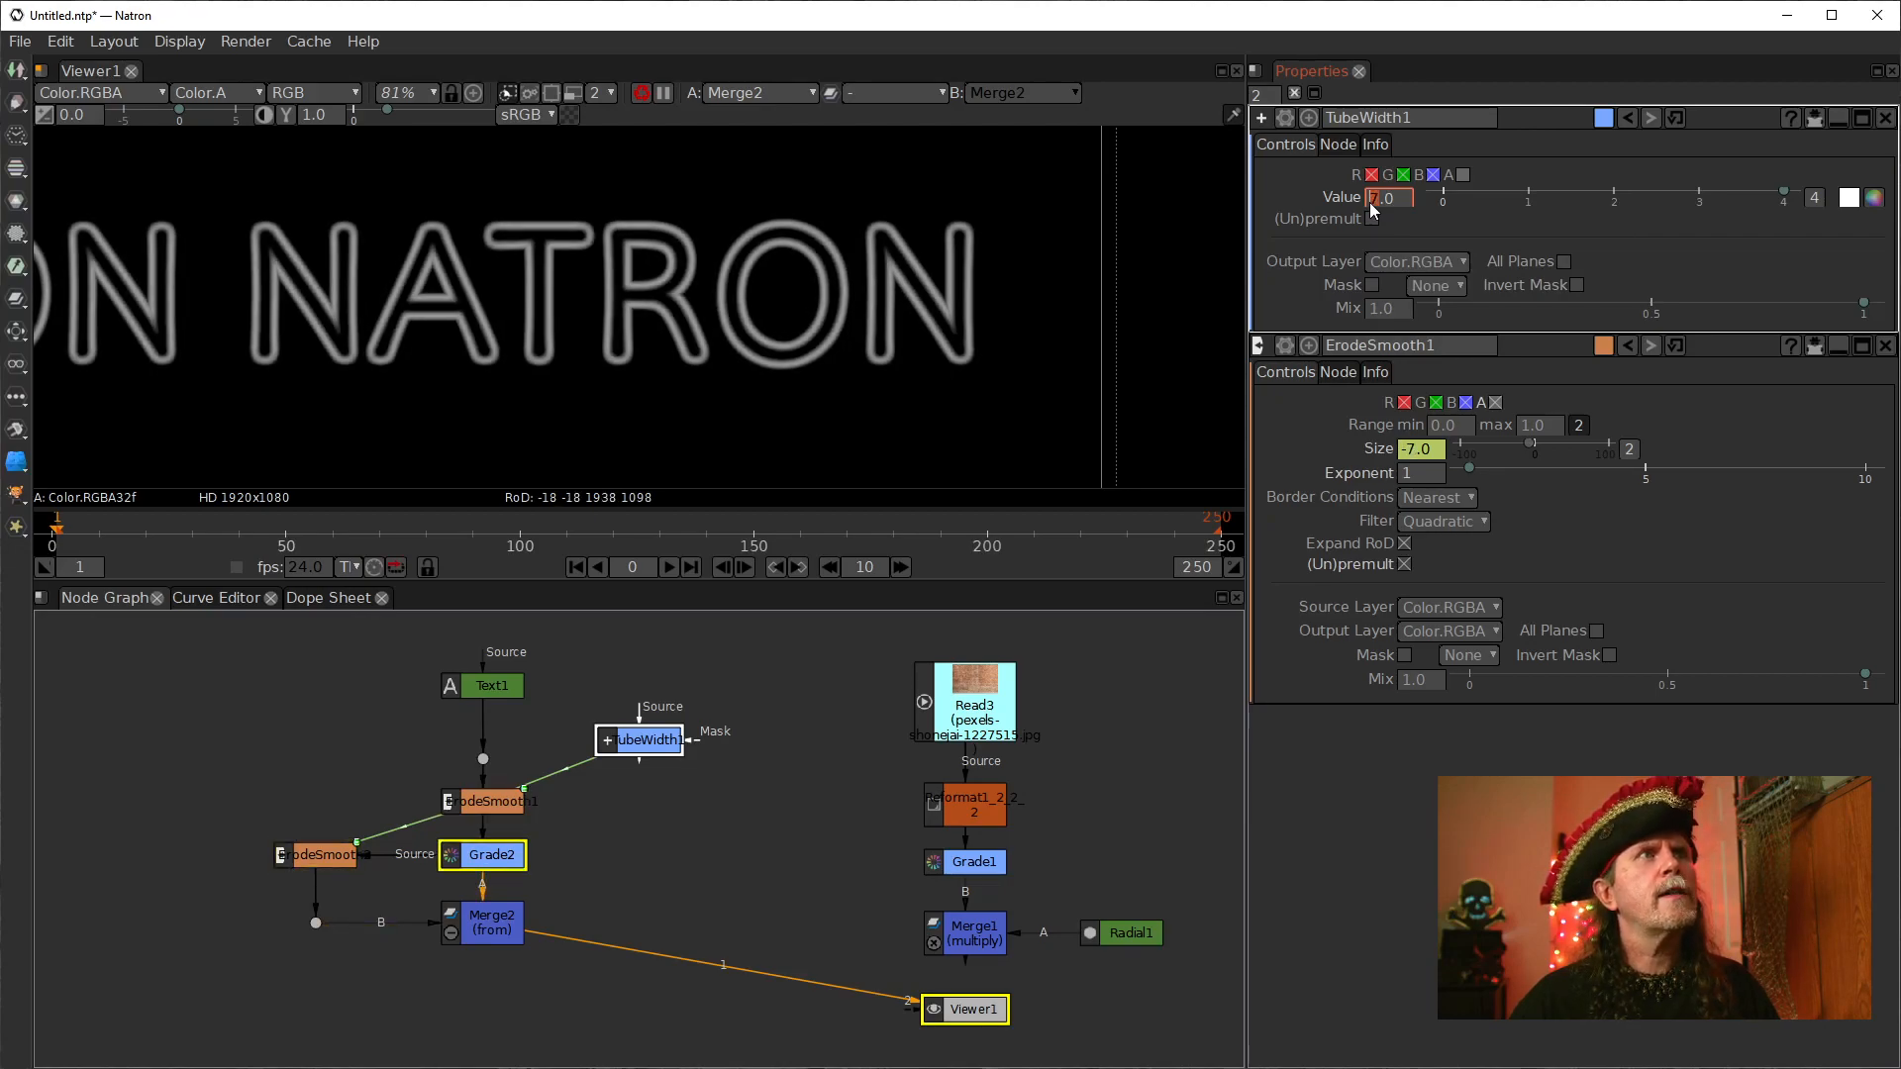
scroll(1369, 202, "down", 1)
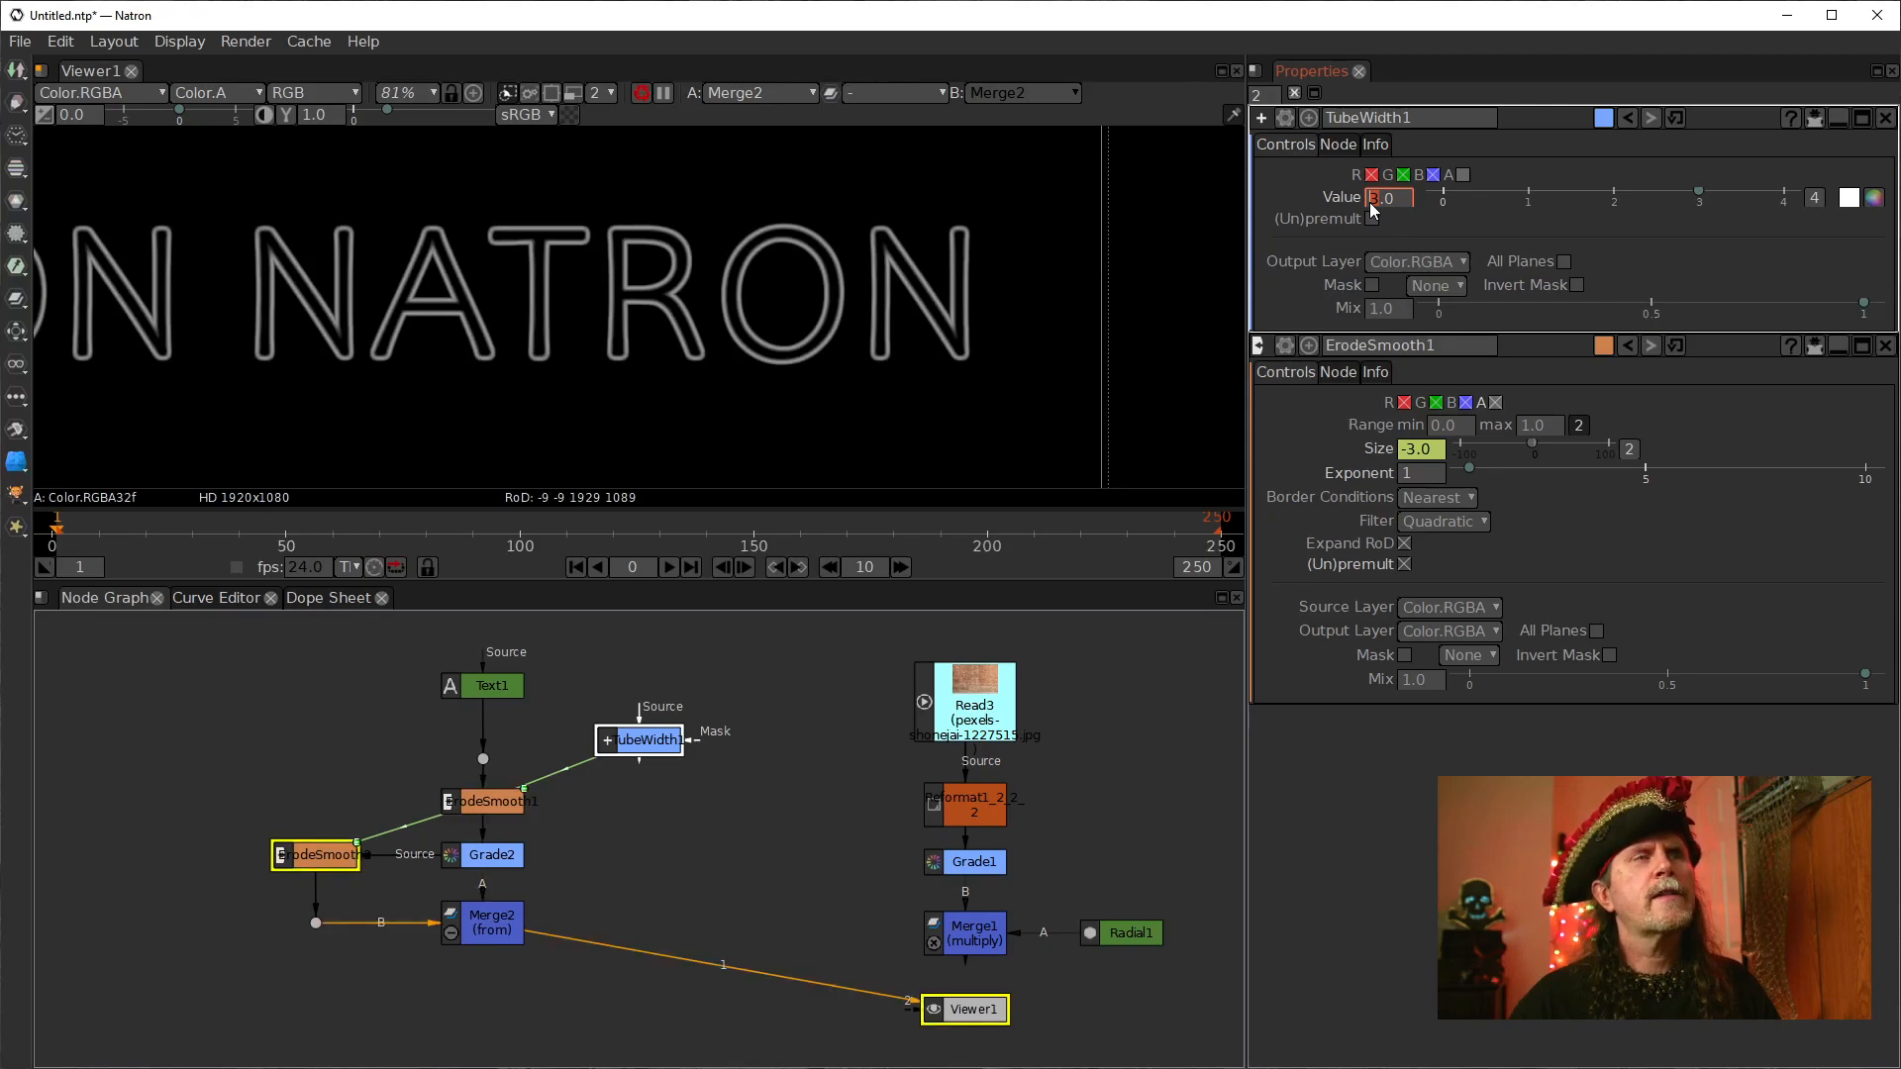
type("15")
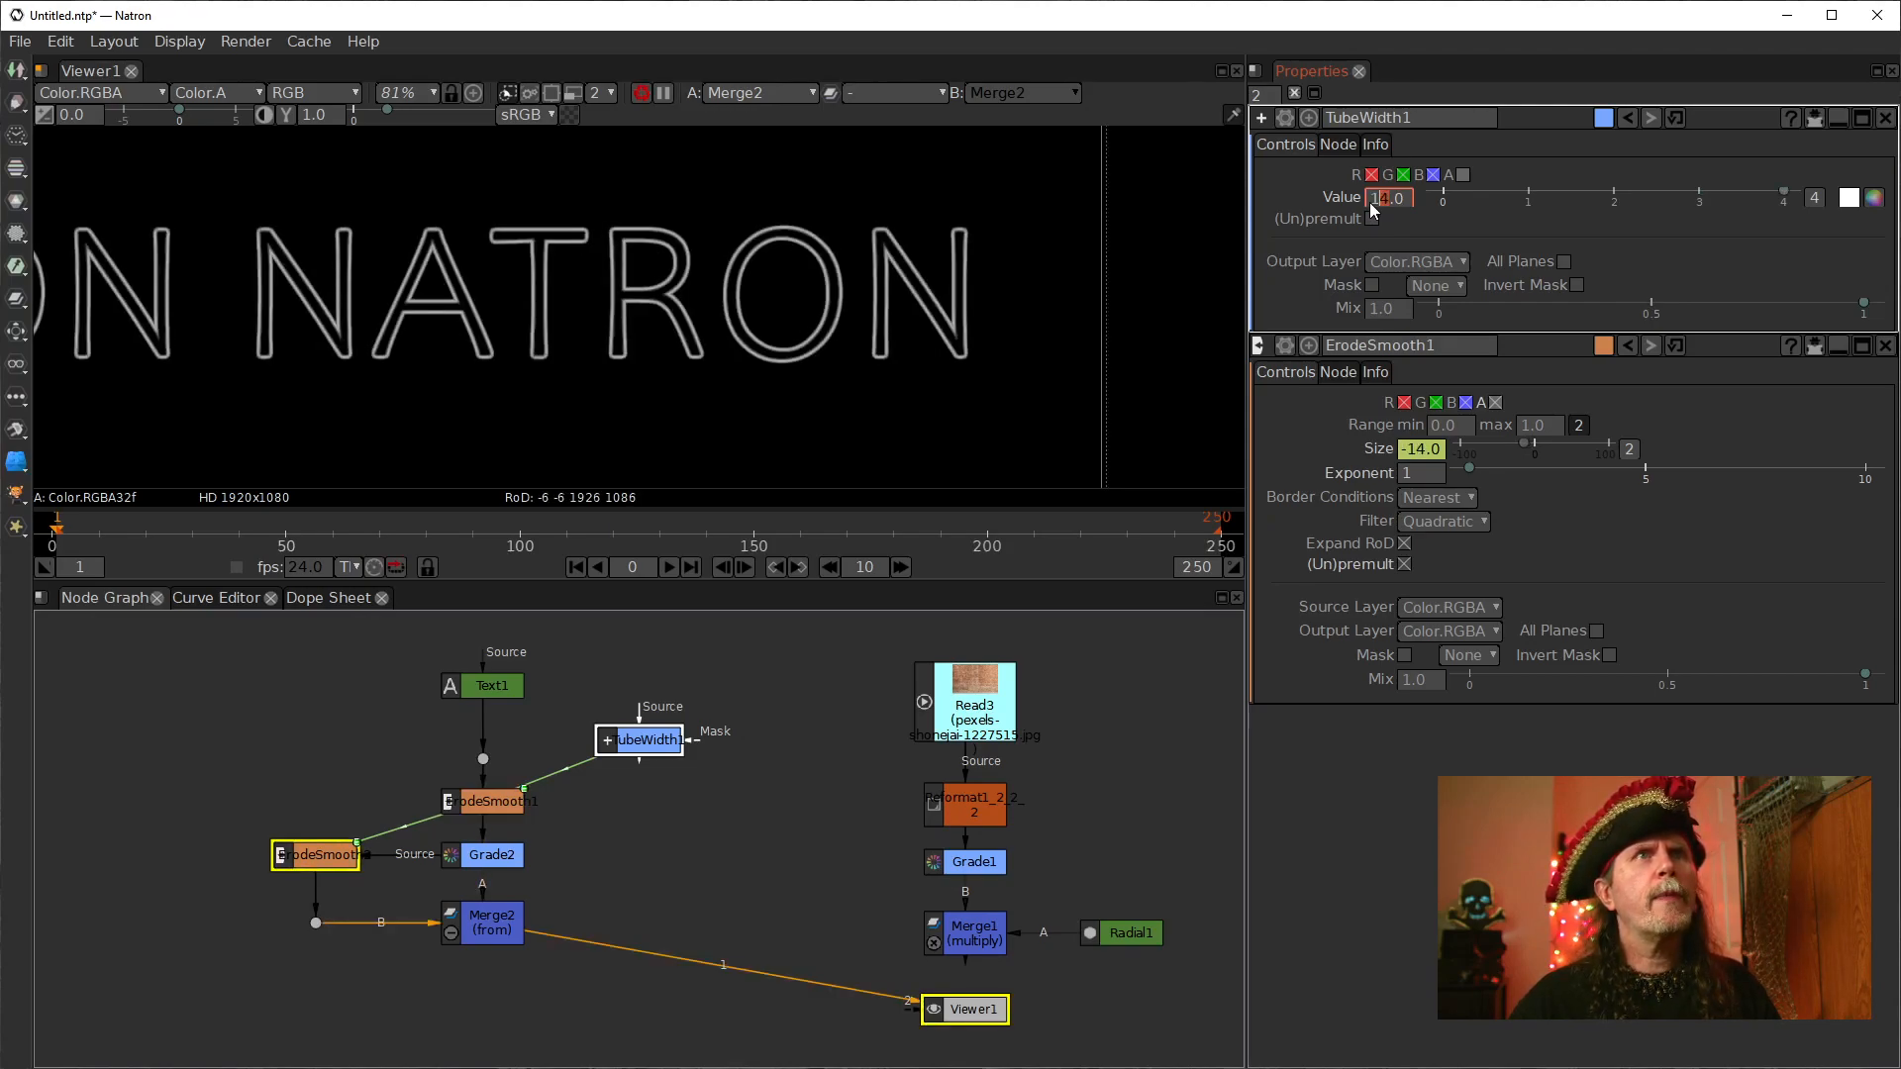
scroll(1370, 202, "up", 1)
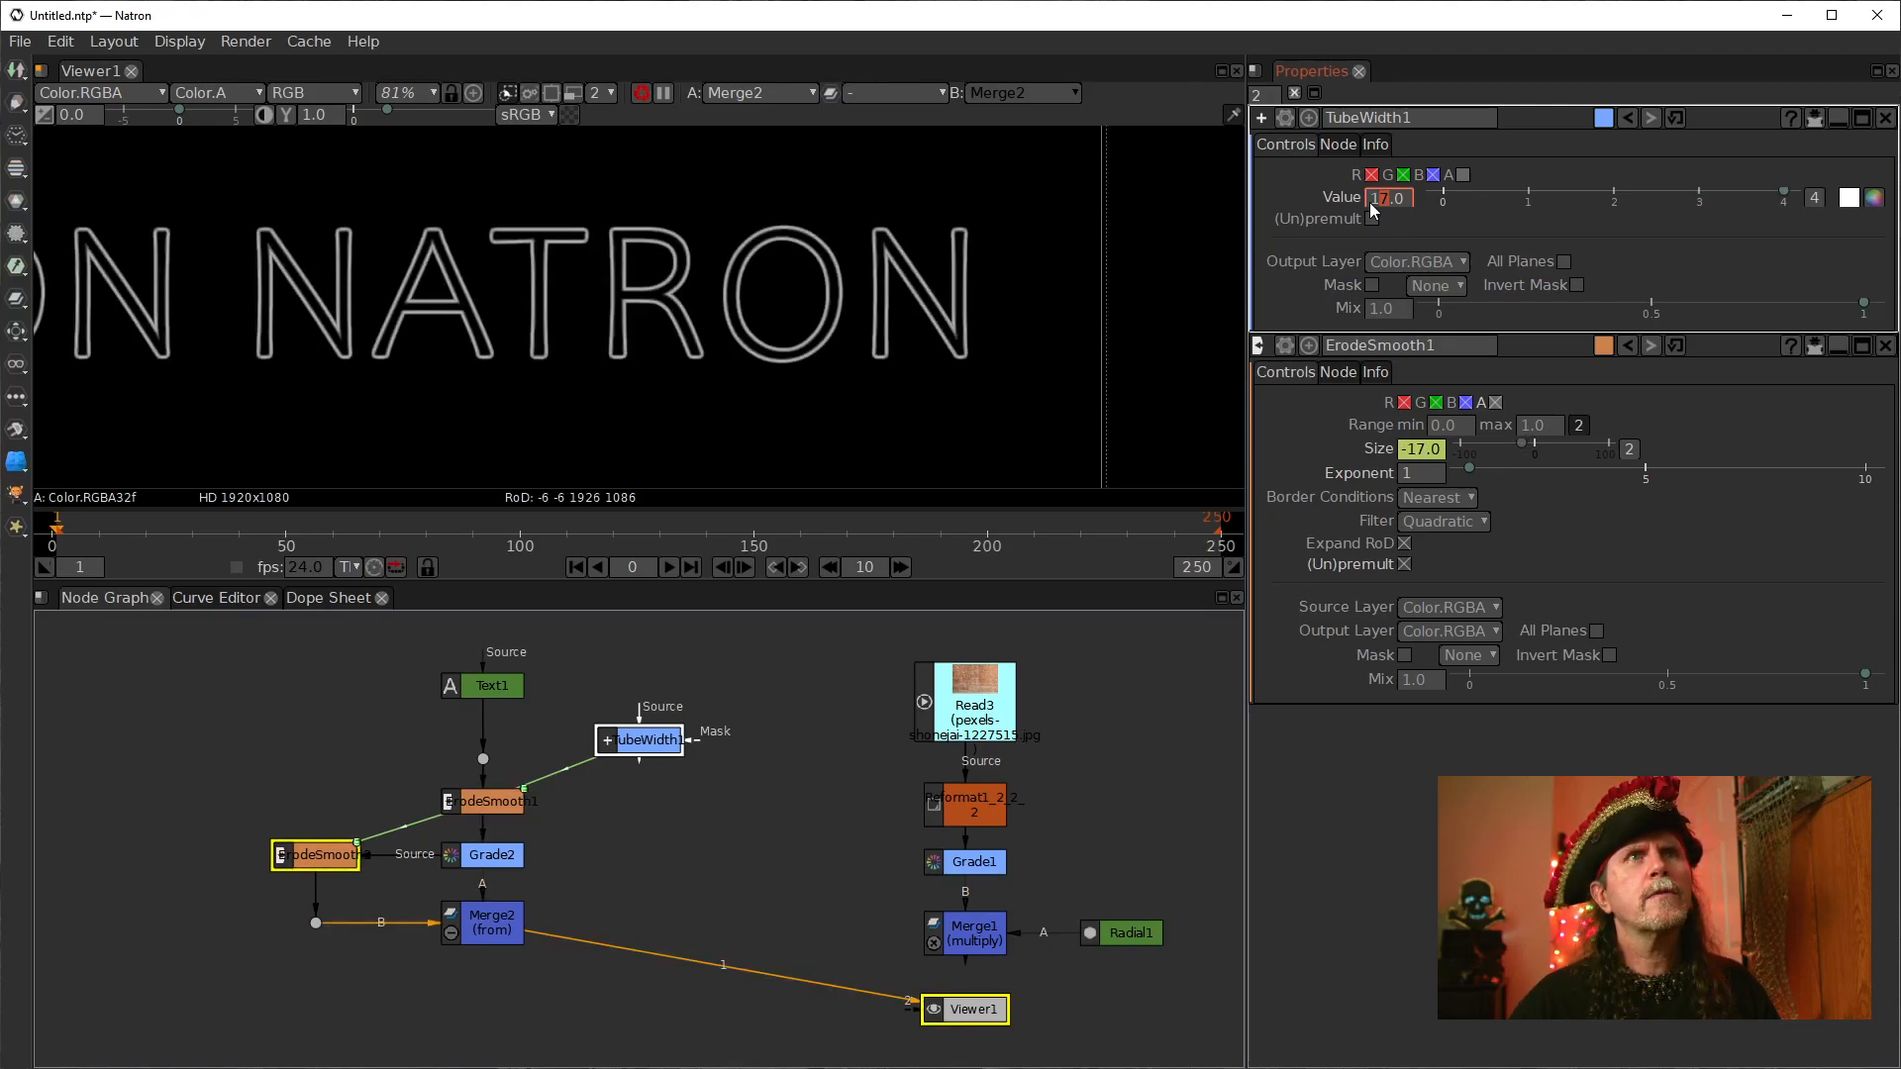
scroll(1369, 202, "up", 1)
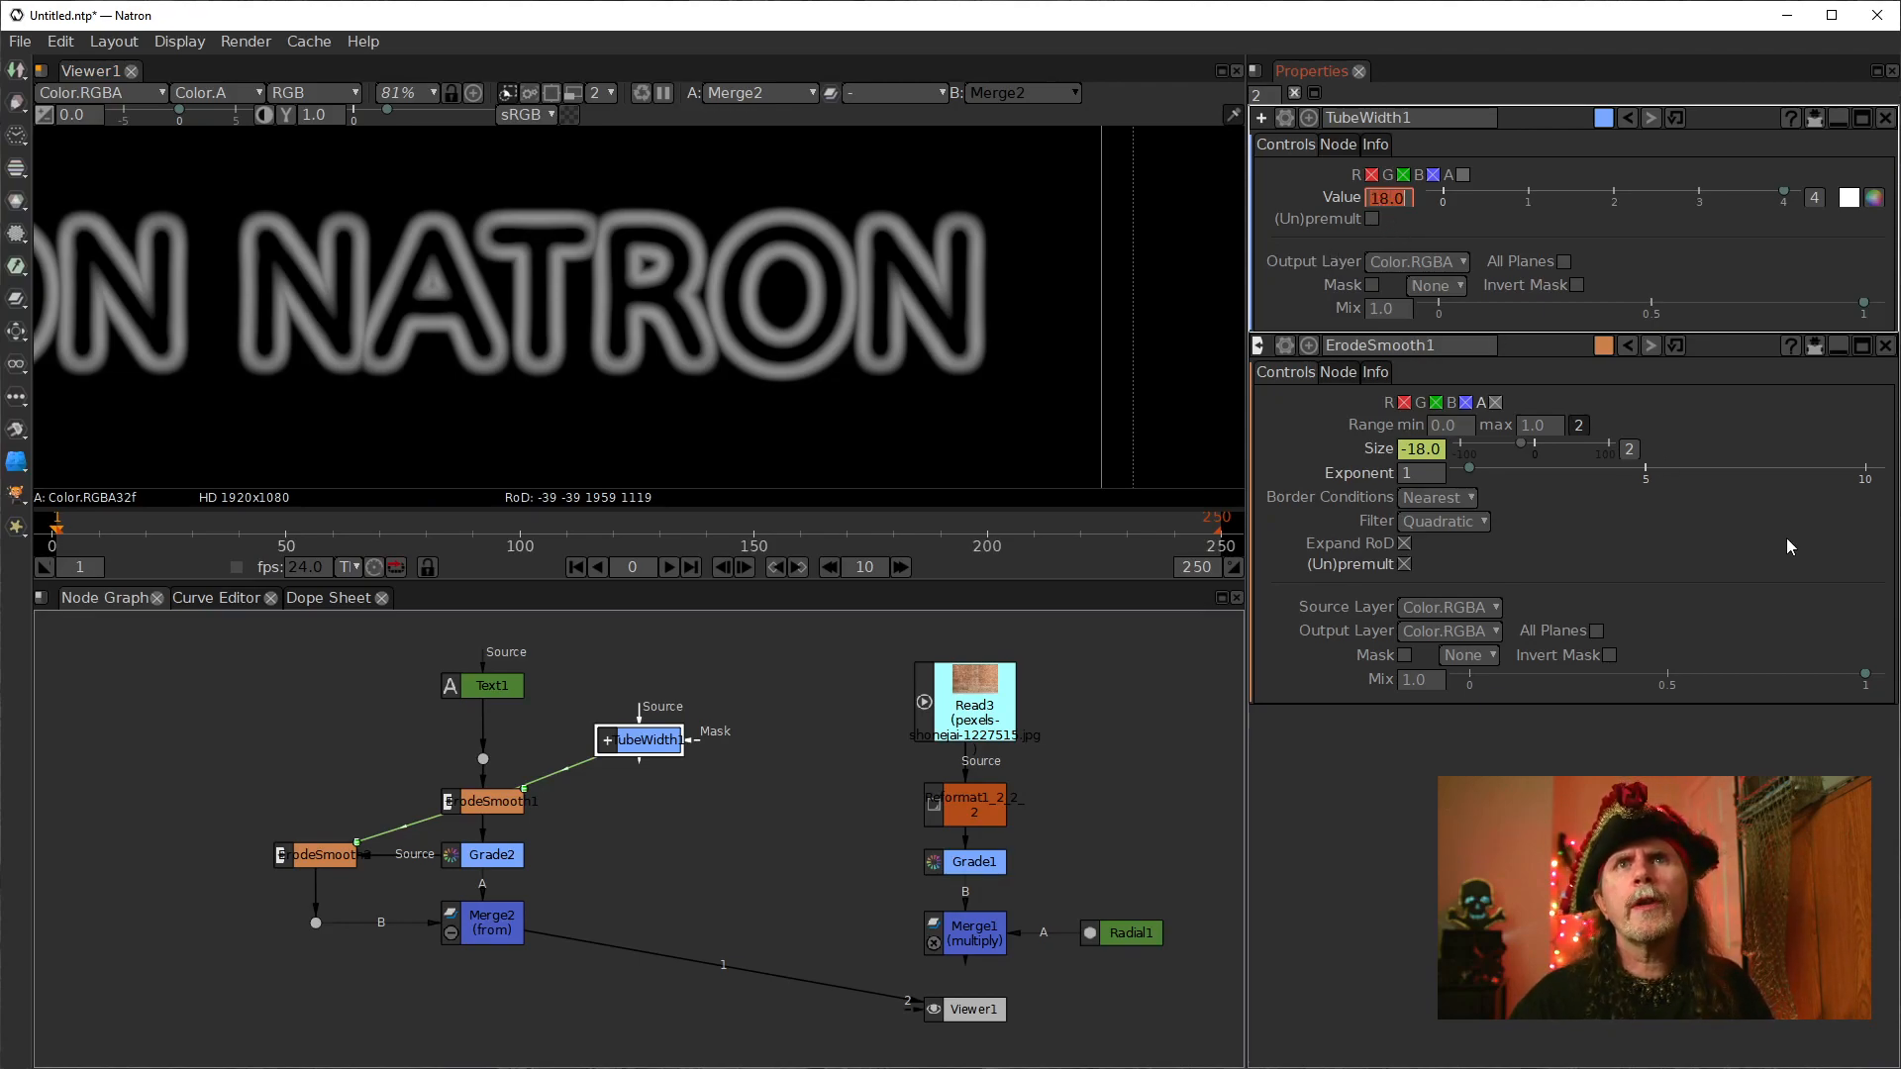
Step: Set TubeWidth1's value to 14
type("14")
key("Return")
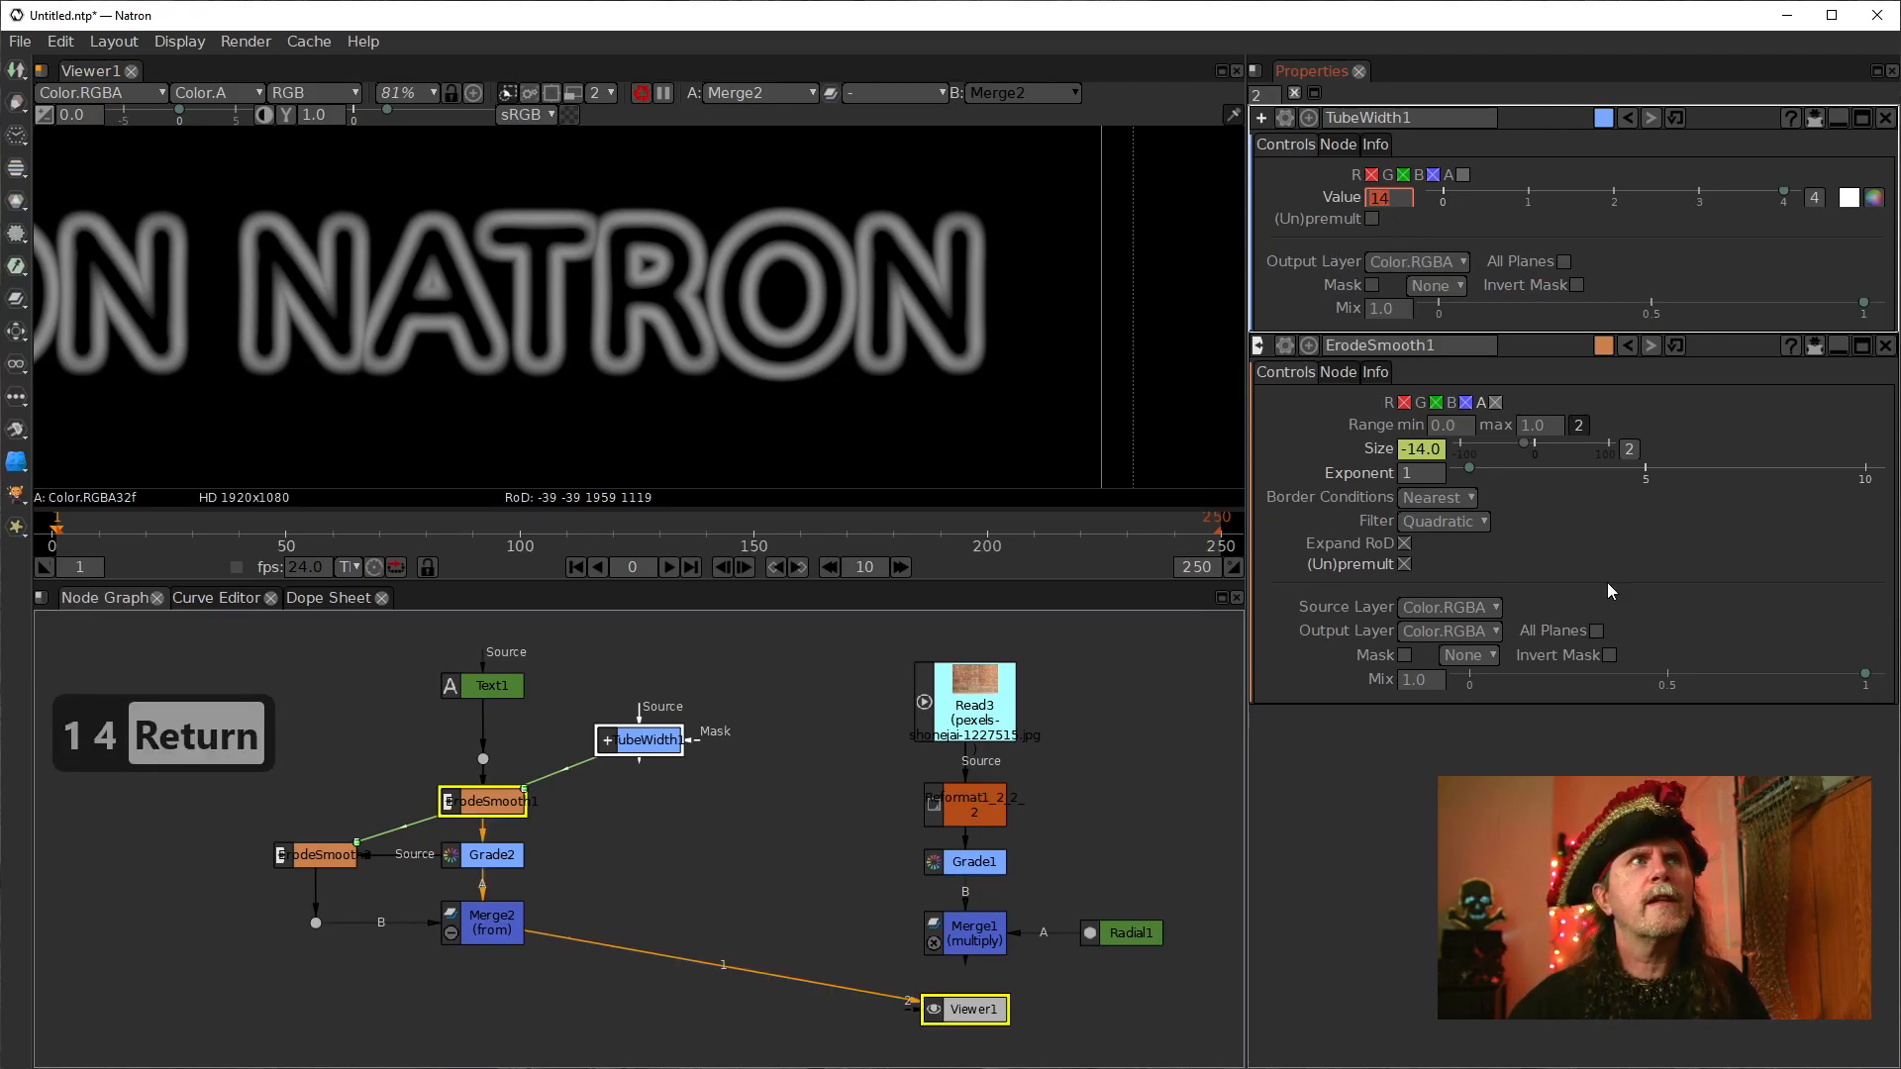
left_click(598, 984)
Step: Add a Clamp node directly after the Merge2 (from) node, feeding the viewer
left_click_drag(741, 886, 764, 792)
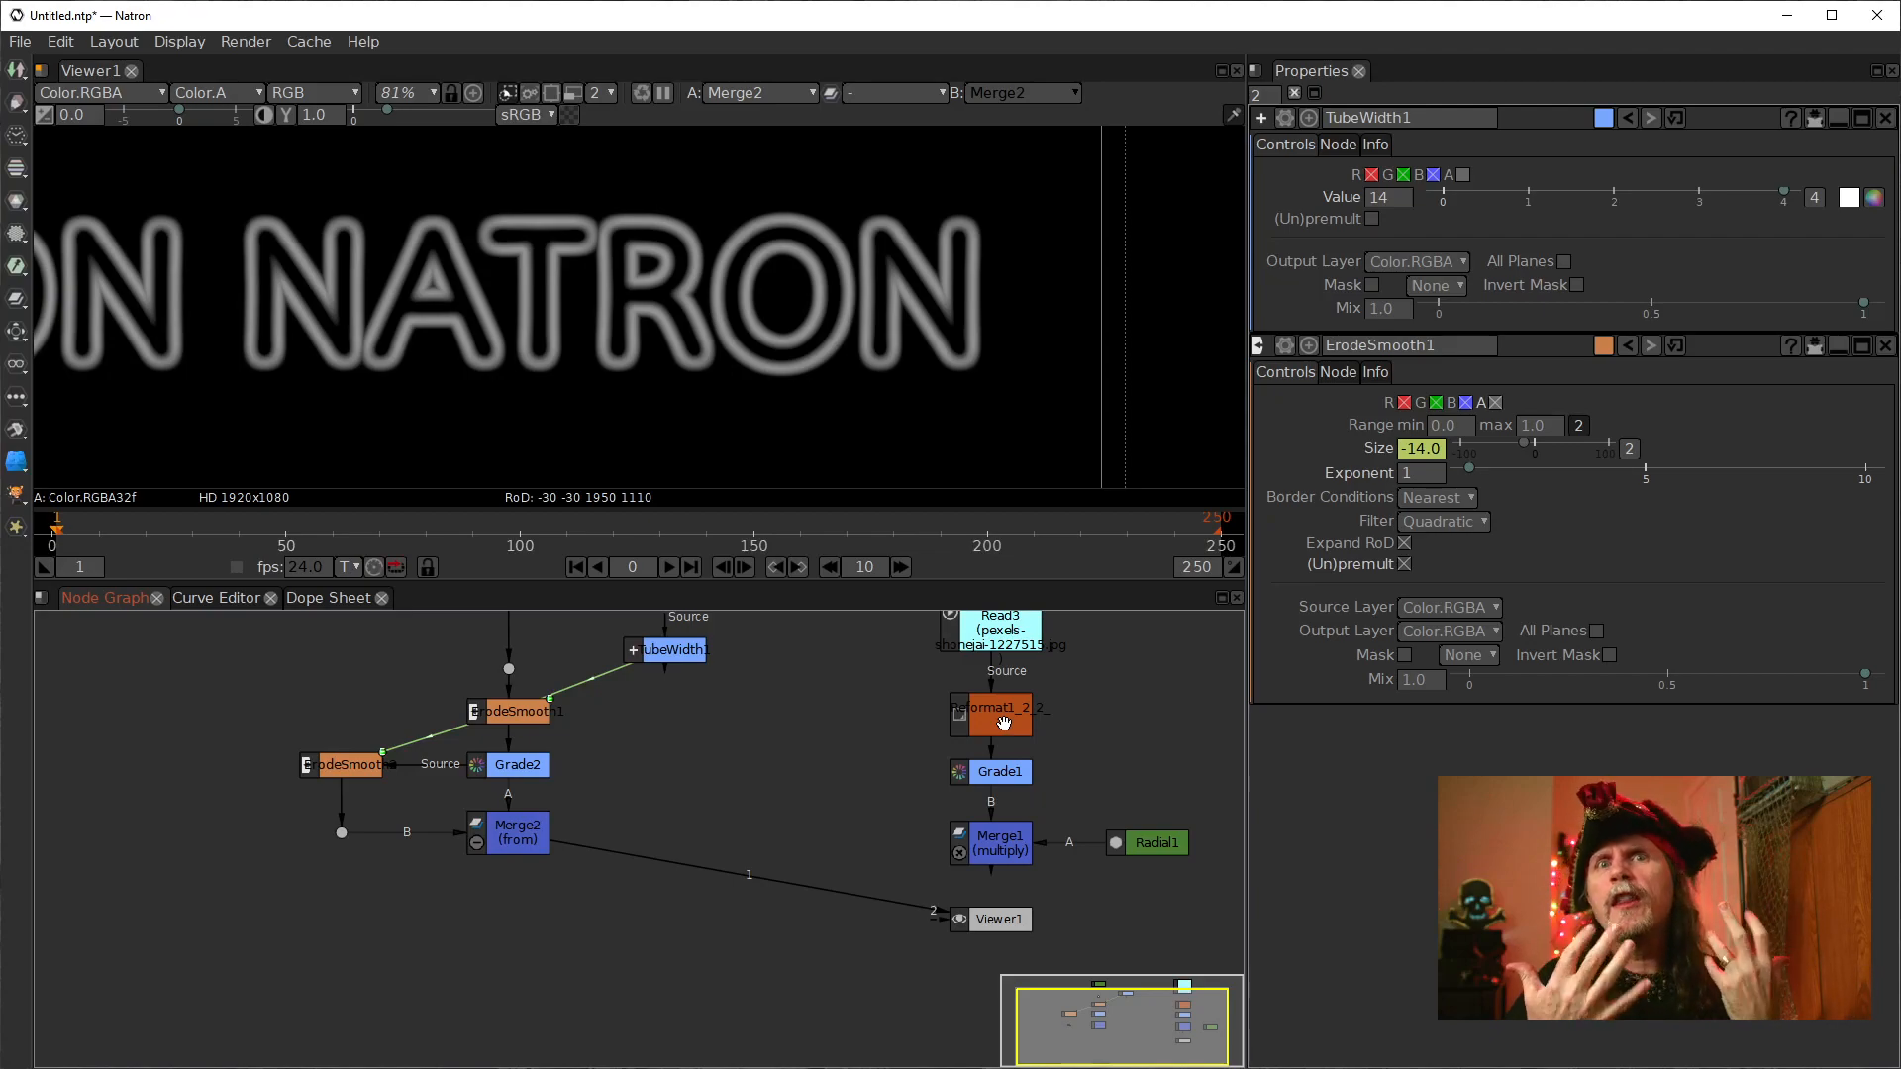
left_click(518, 843)
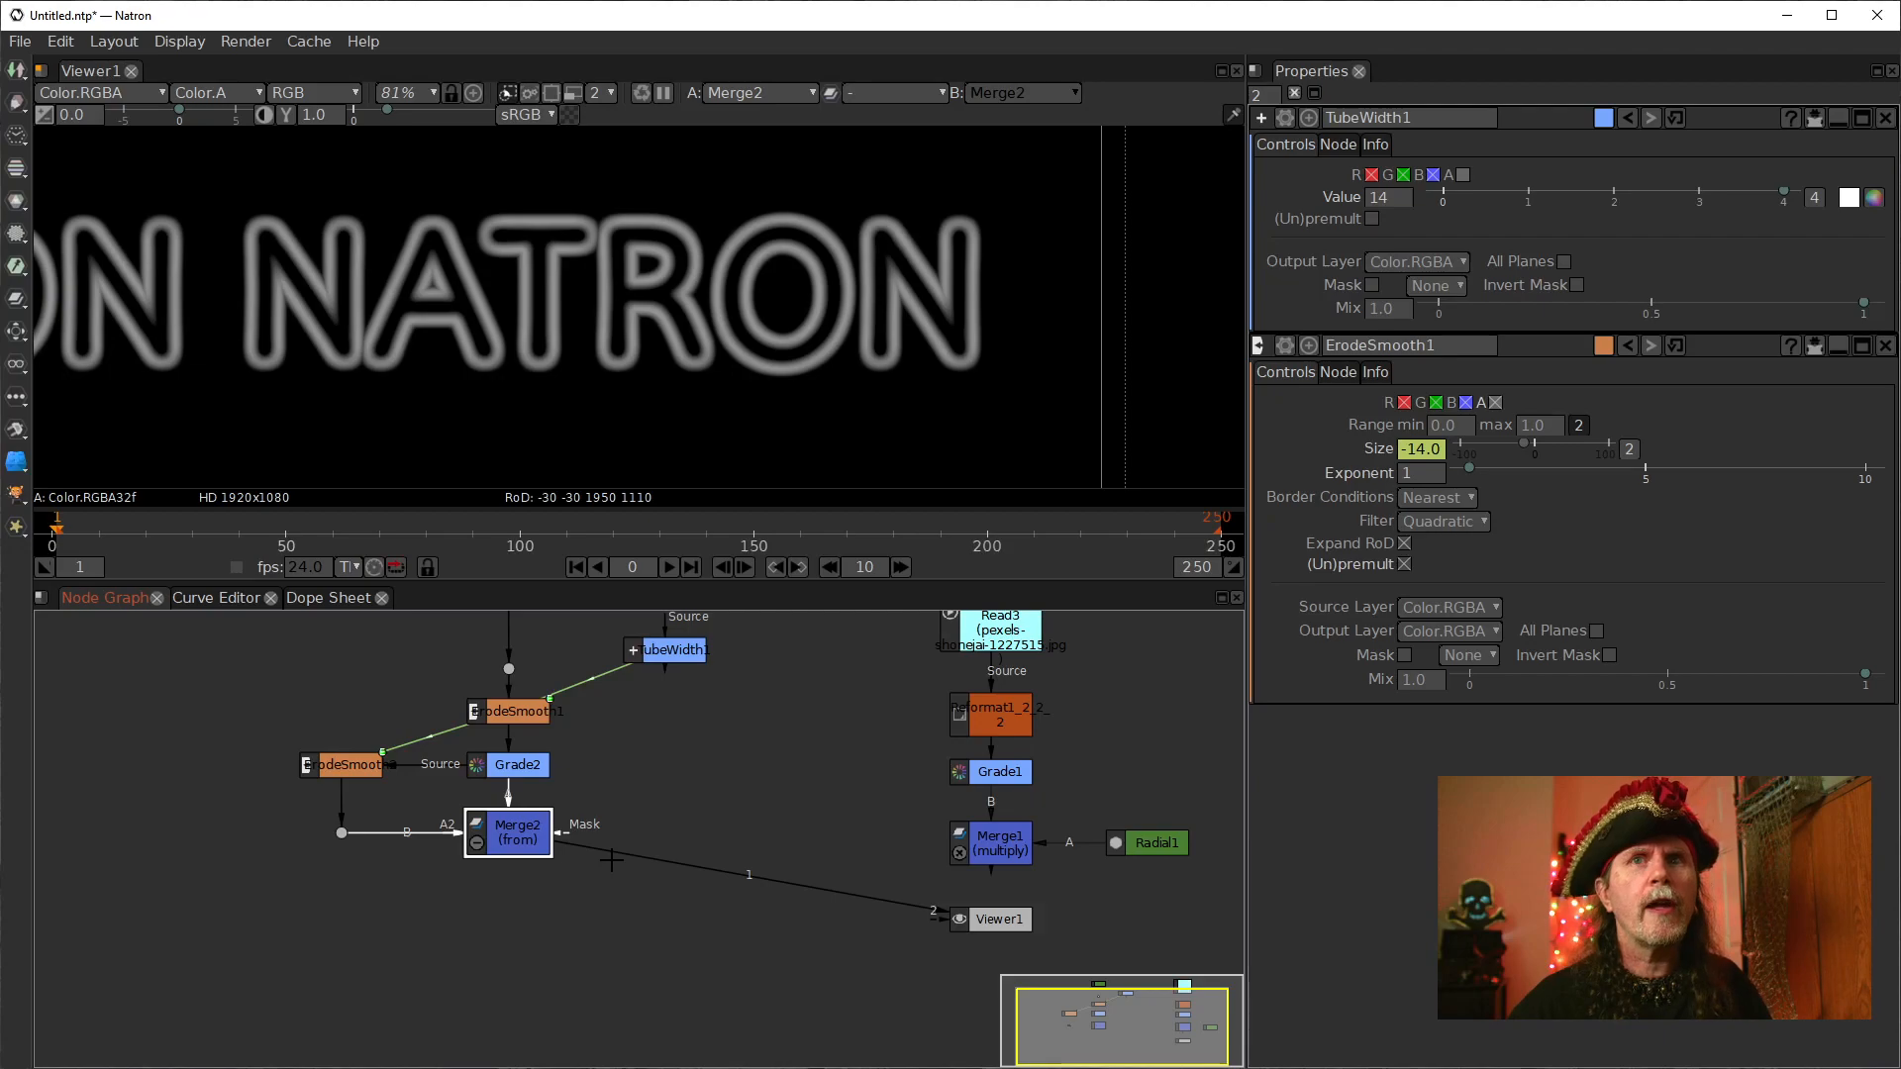
key("Tab")
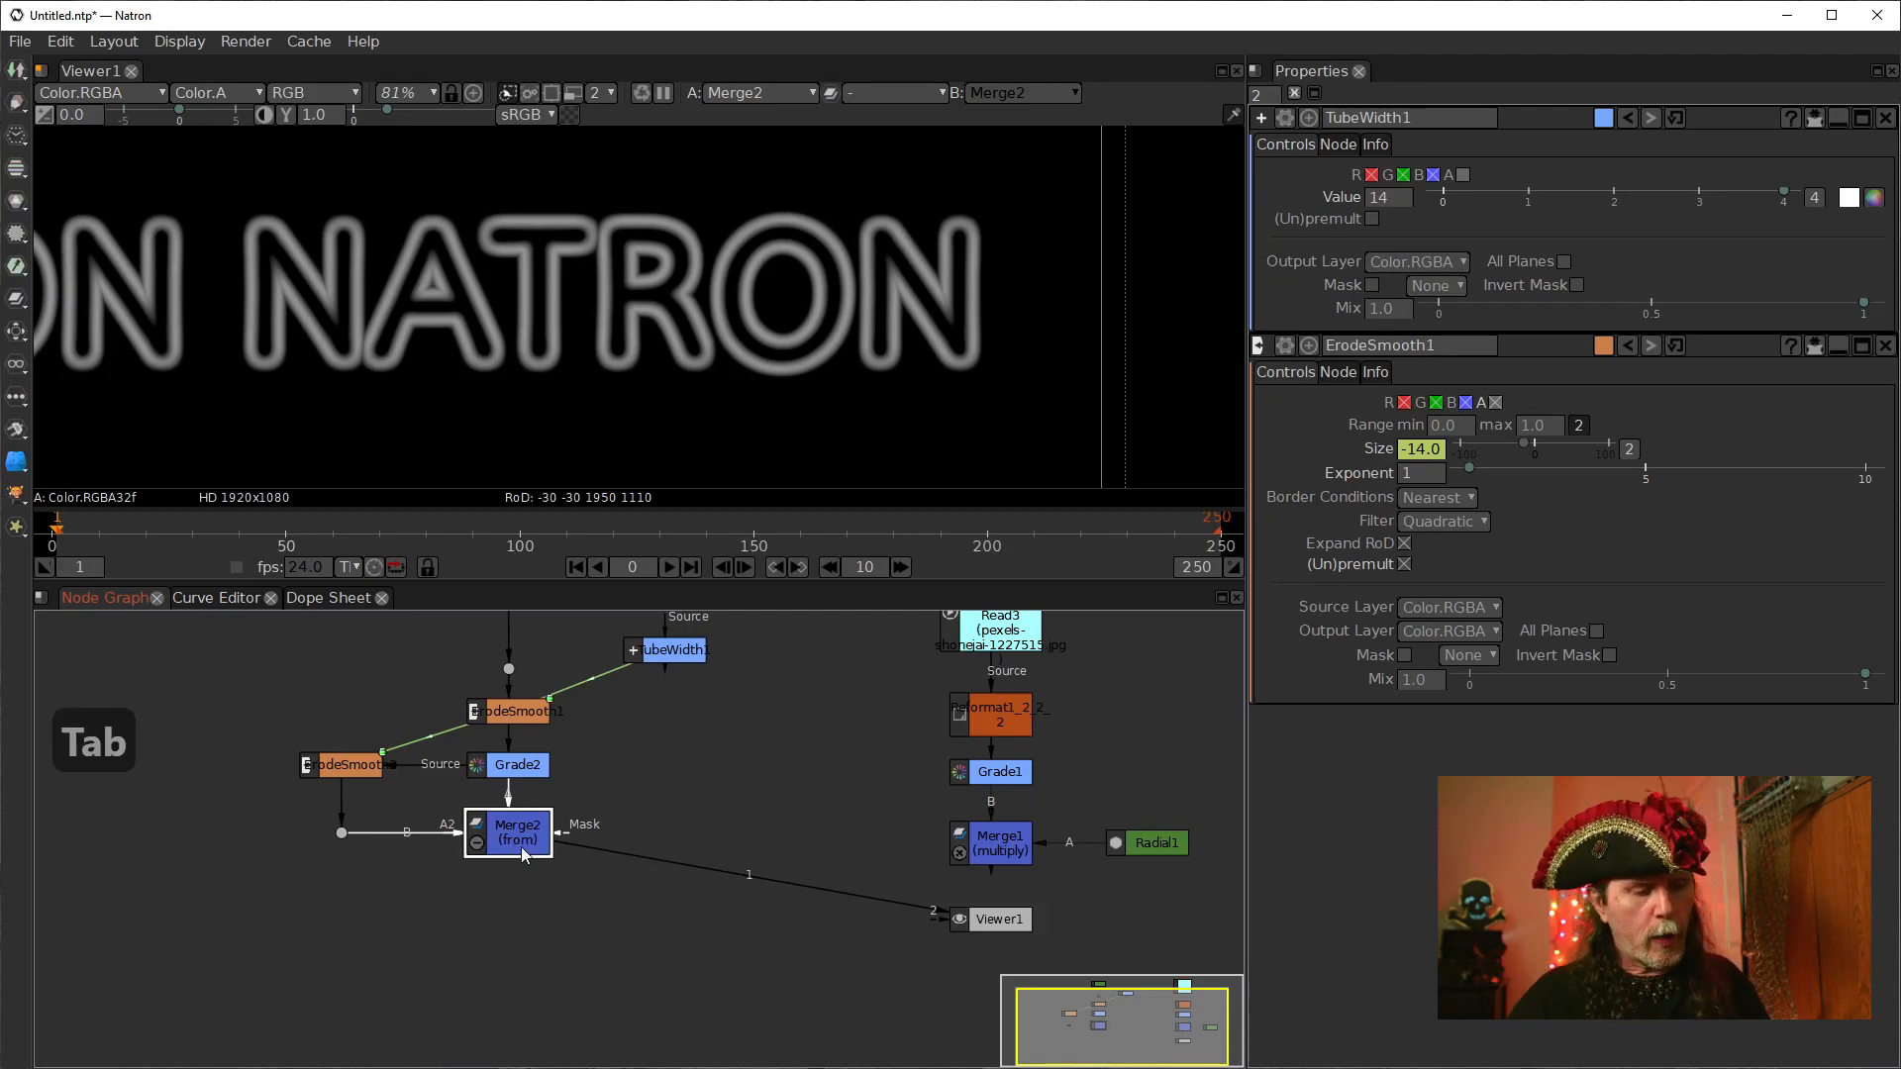
type("clamp")
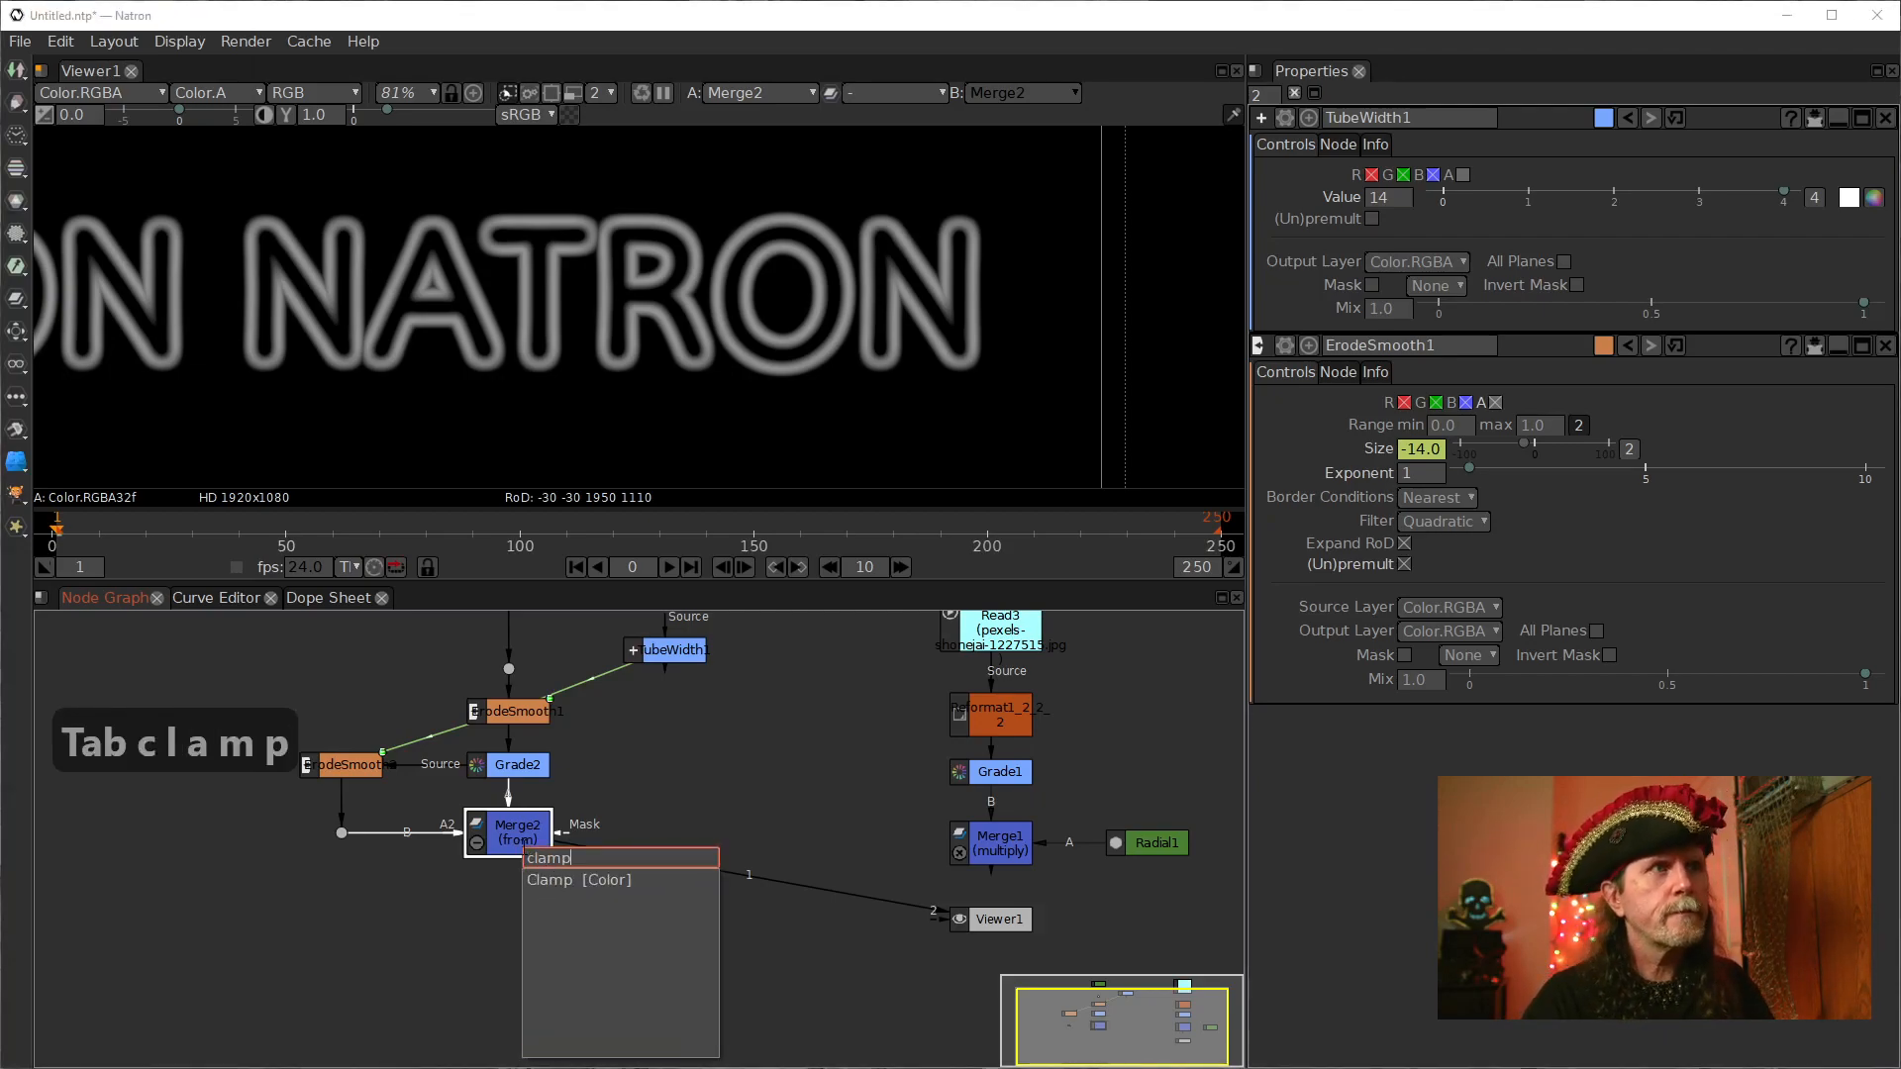
key("Down")
key("Return")
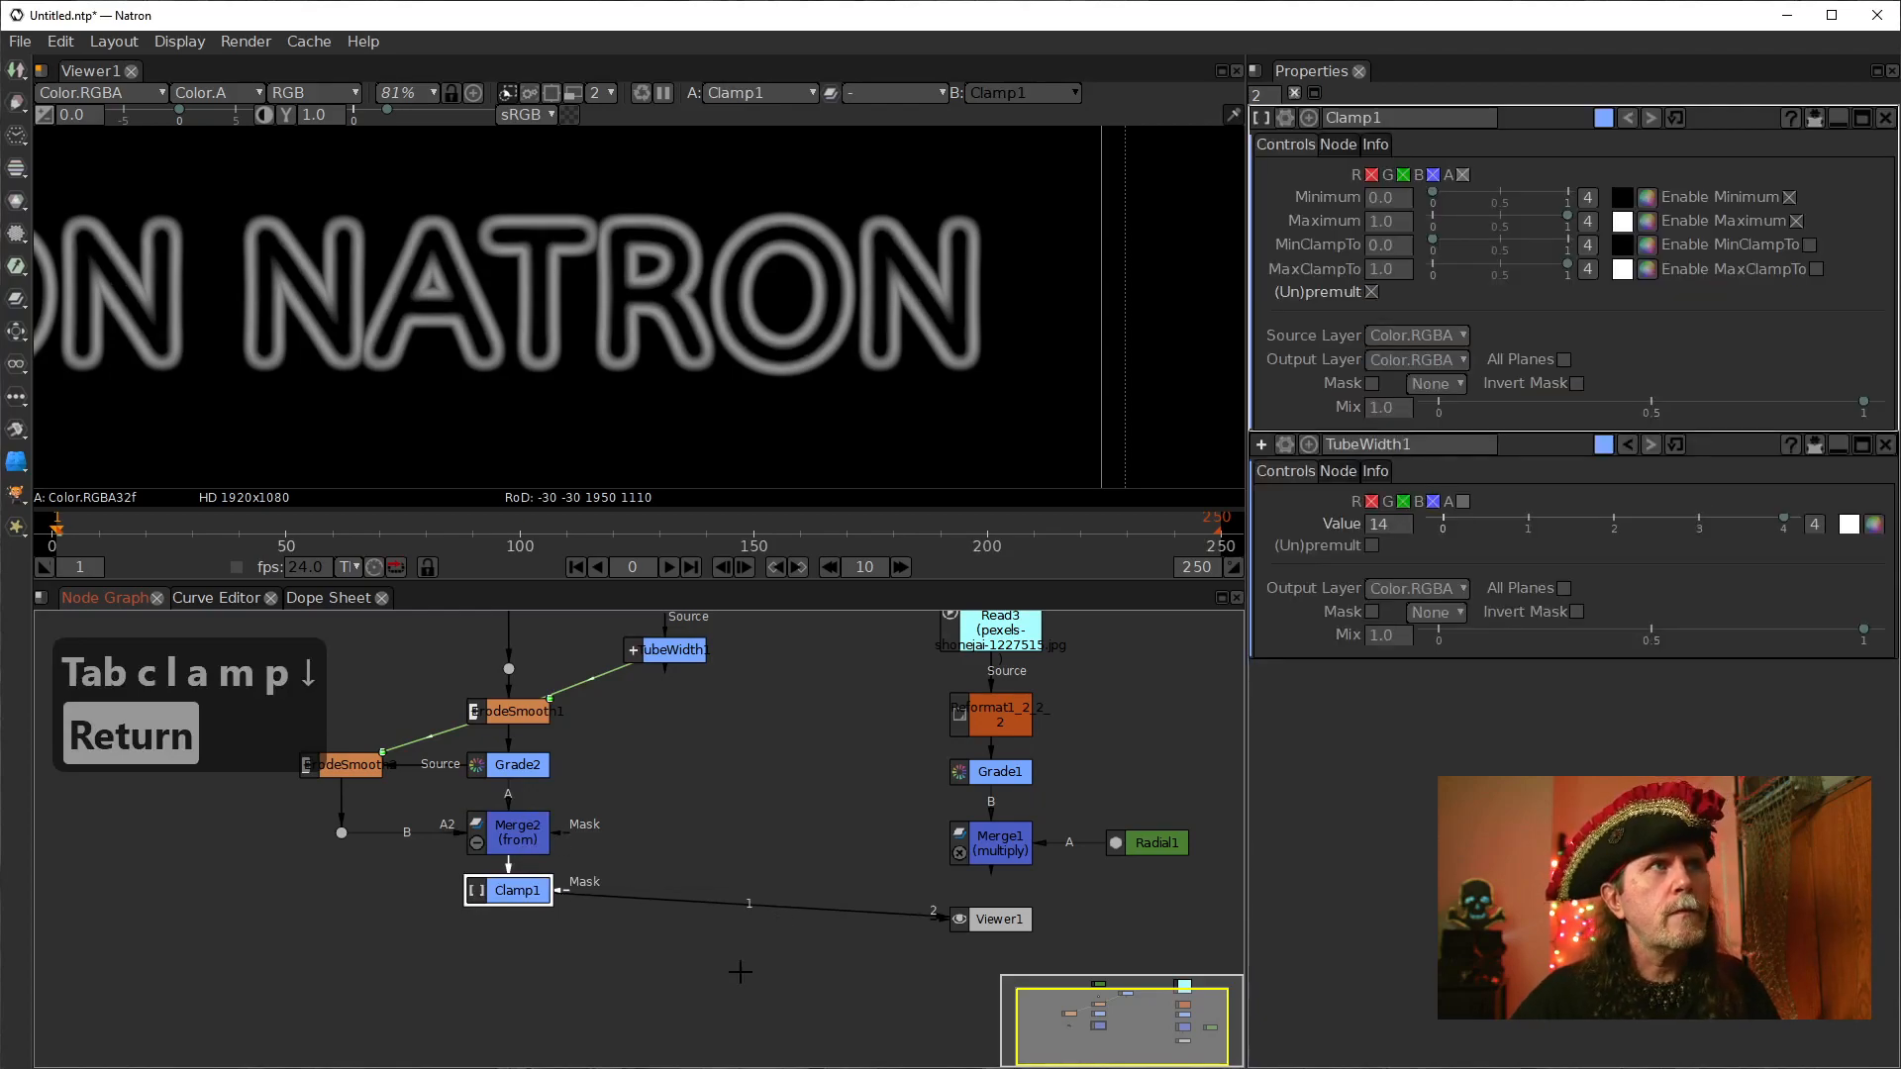
Step: Add an Equalize node after Clamp1 and inspect the letter outlines up close in the viewer
left_click_drag(740, 972, 775, 895)
scroll(775, 895, "up", 2)
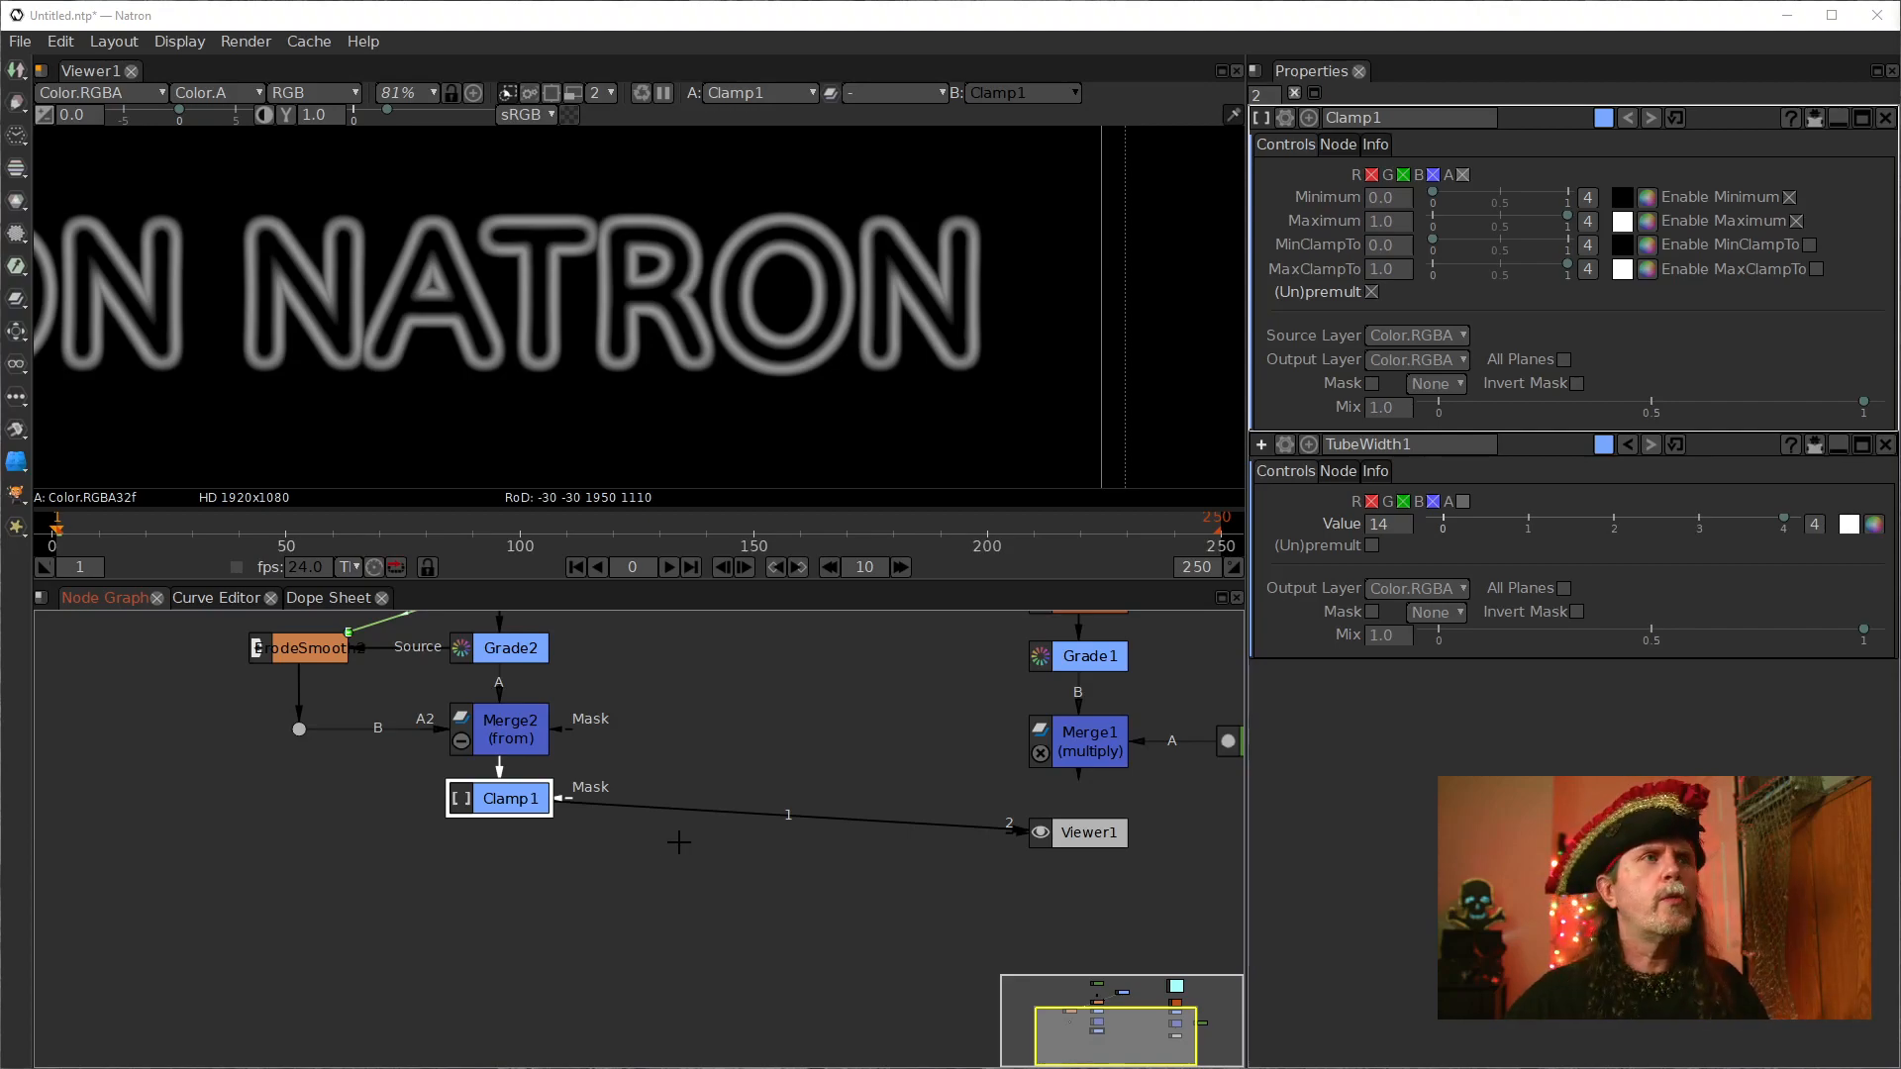
key("Tab")
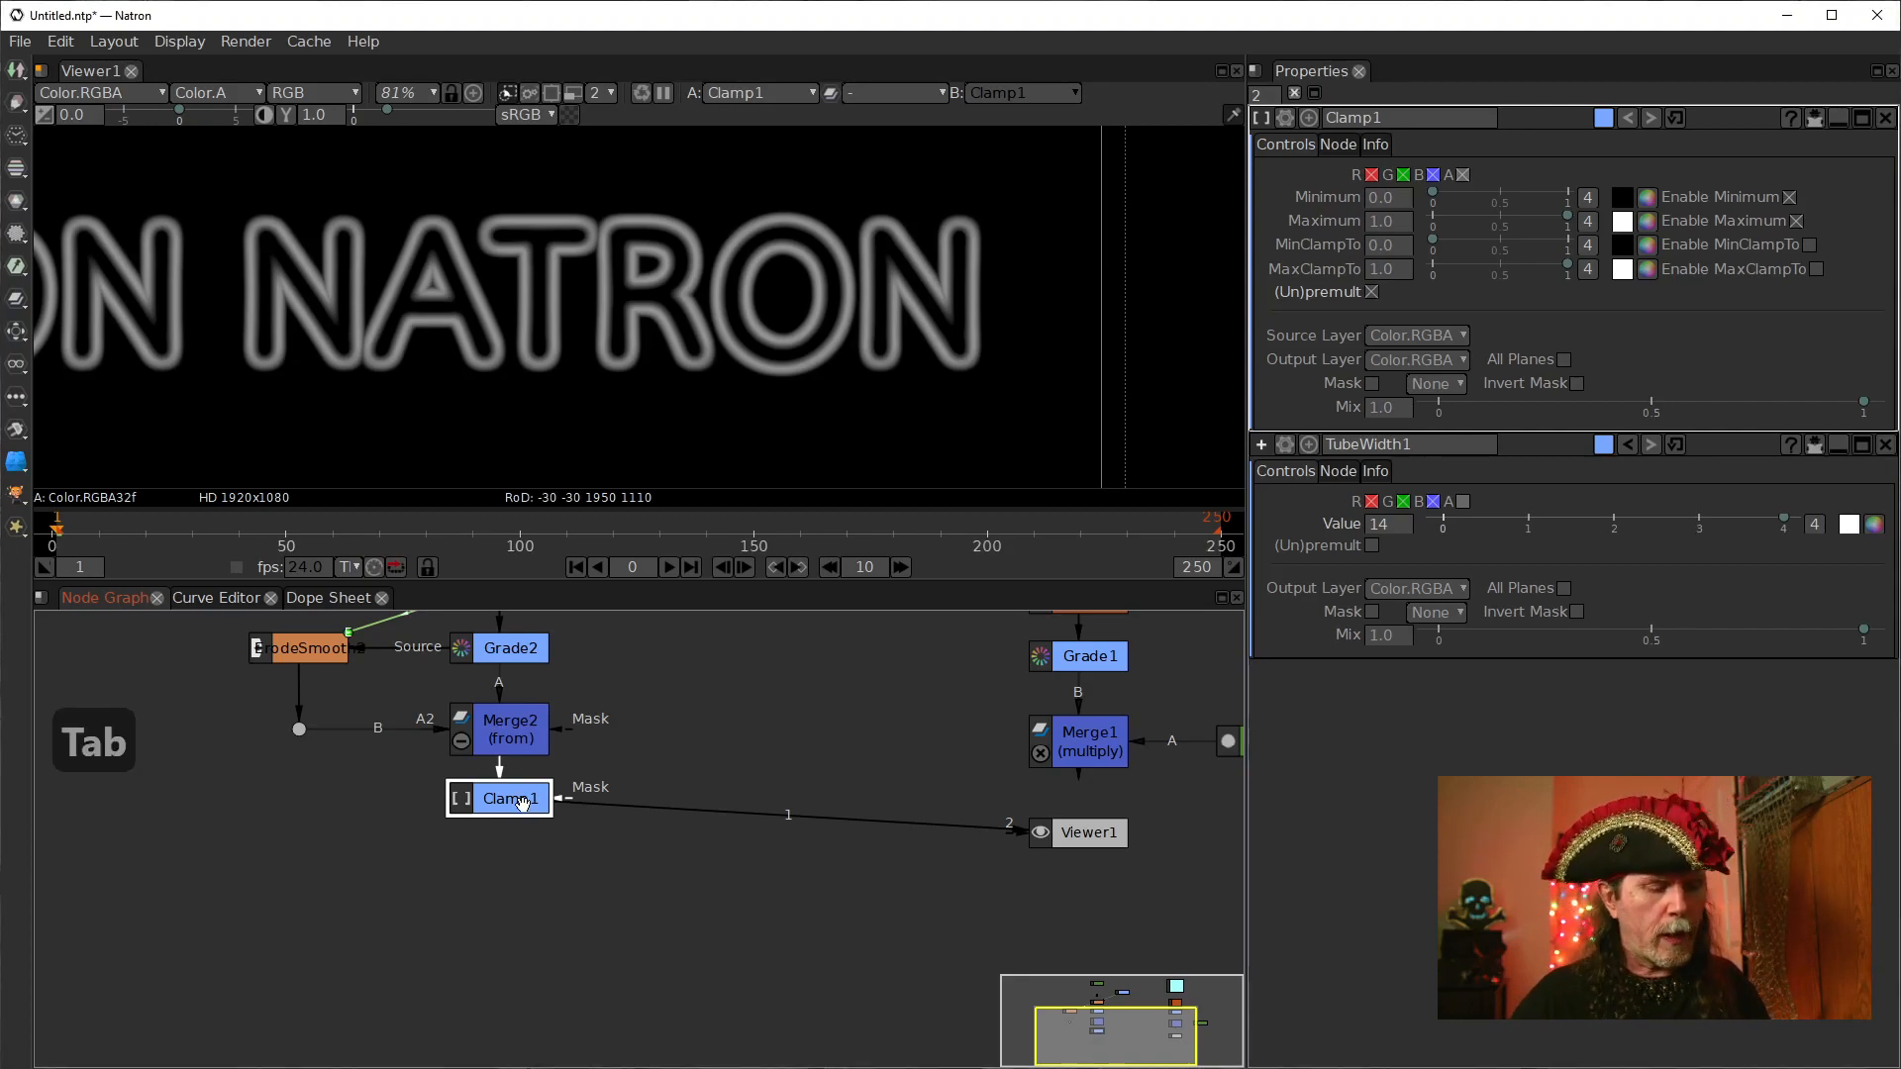
type("e")
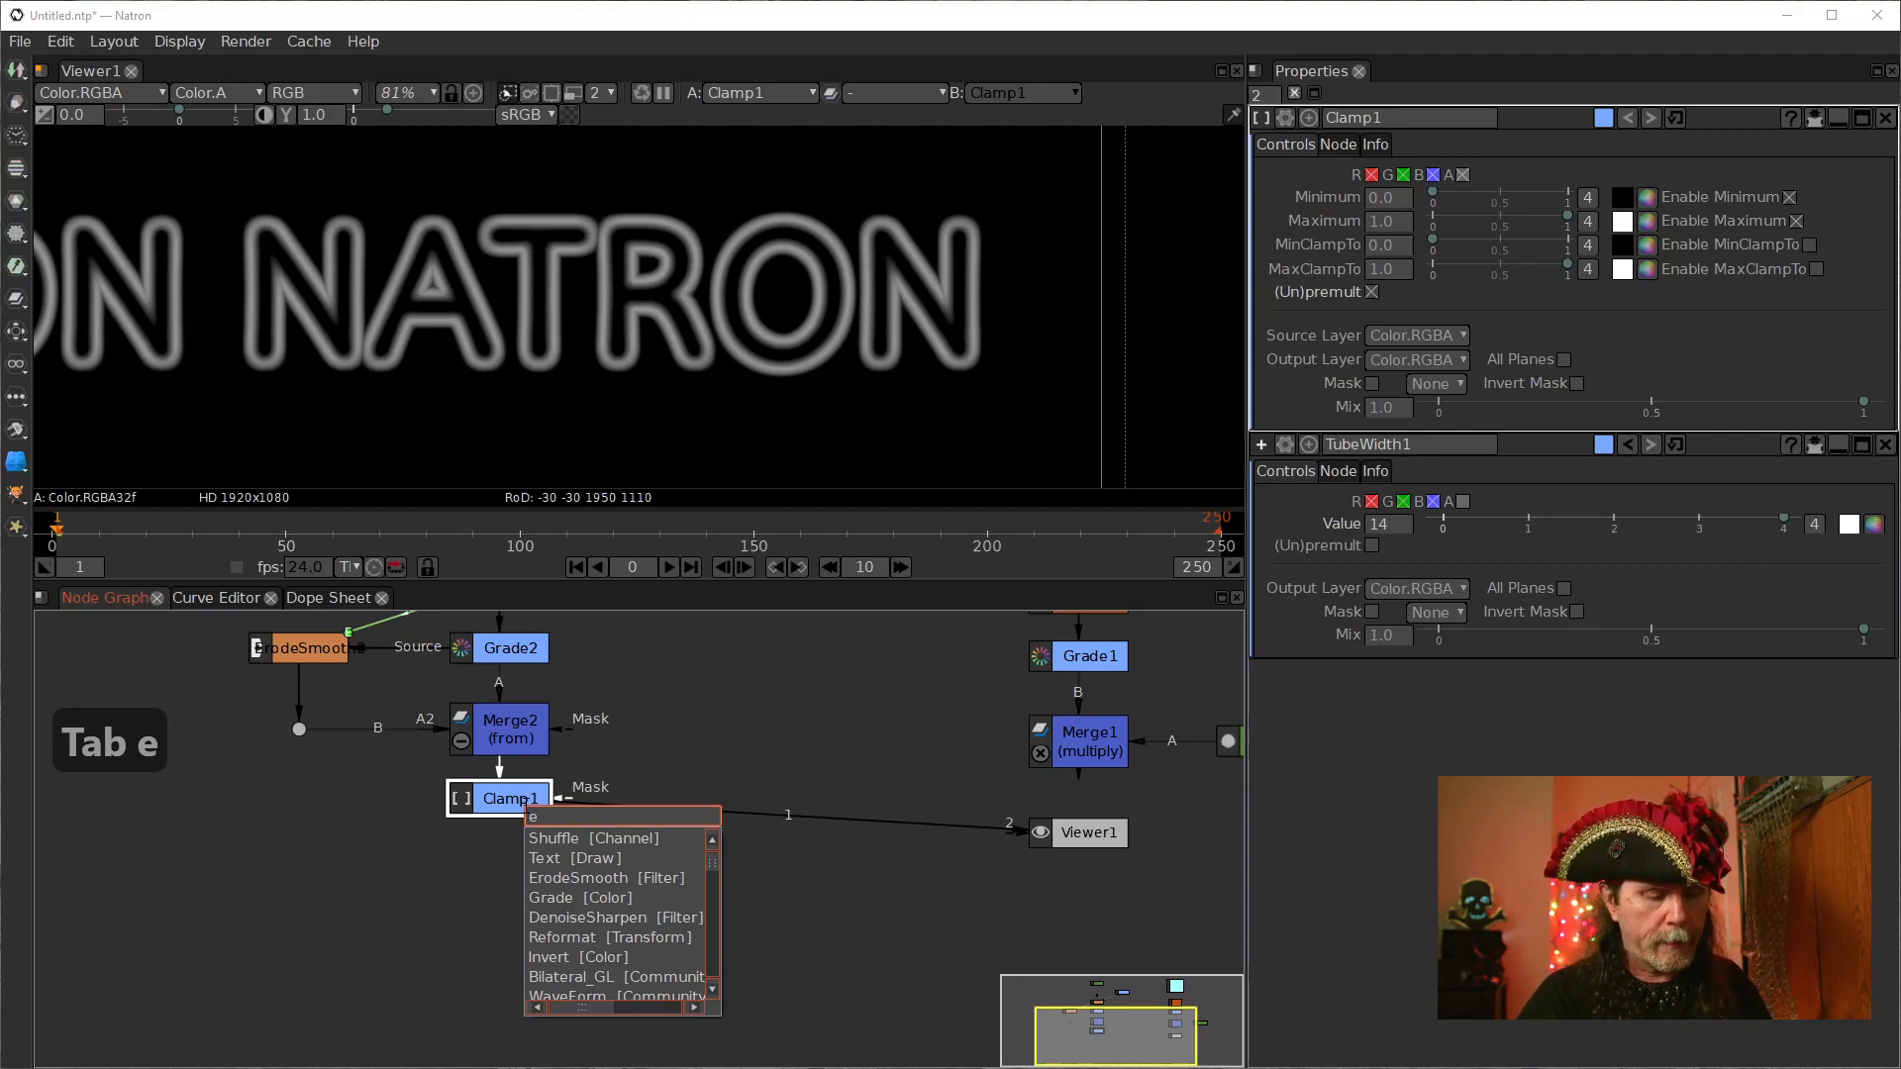
type("qu")
key("Down")
key("Return")
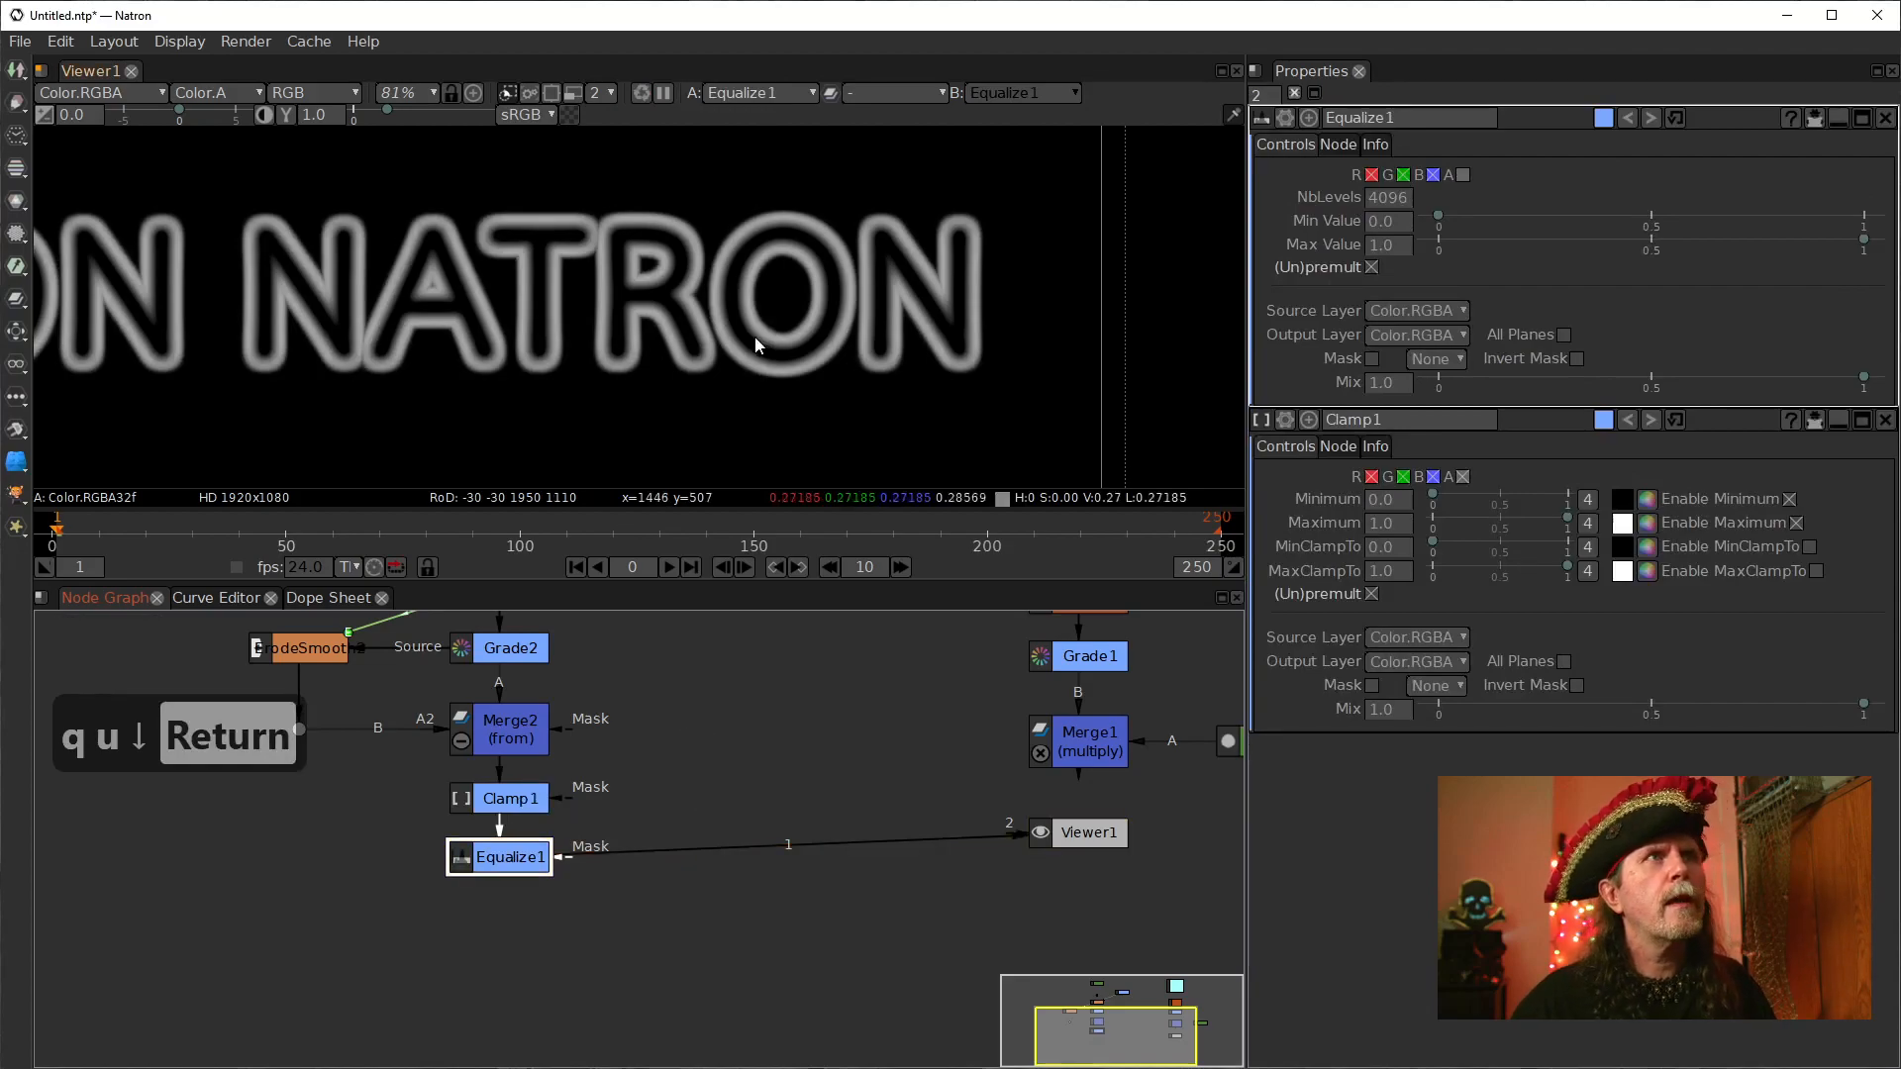
scroll(674, 273, "up", 7)
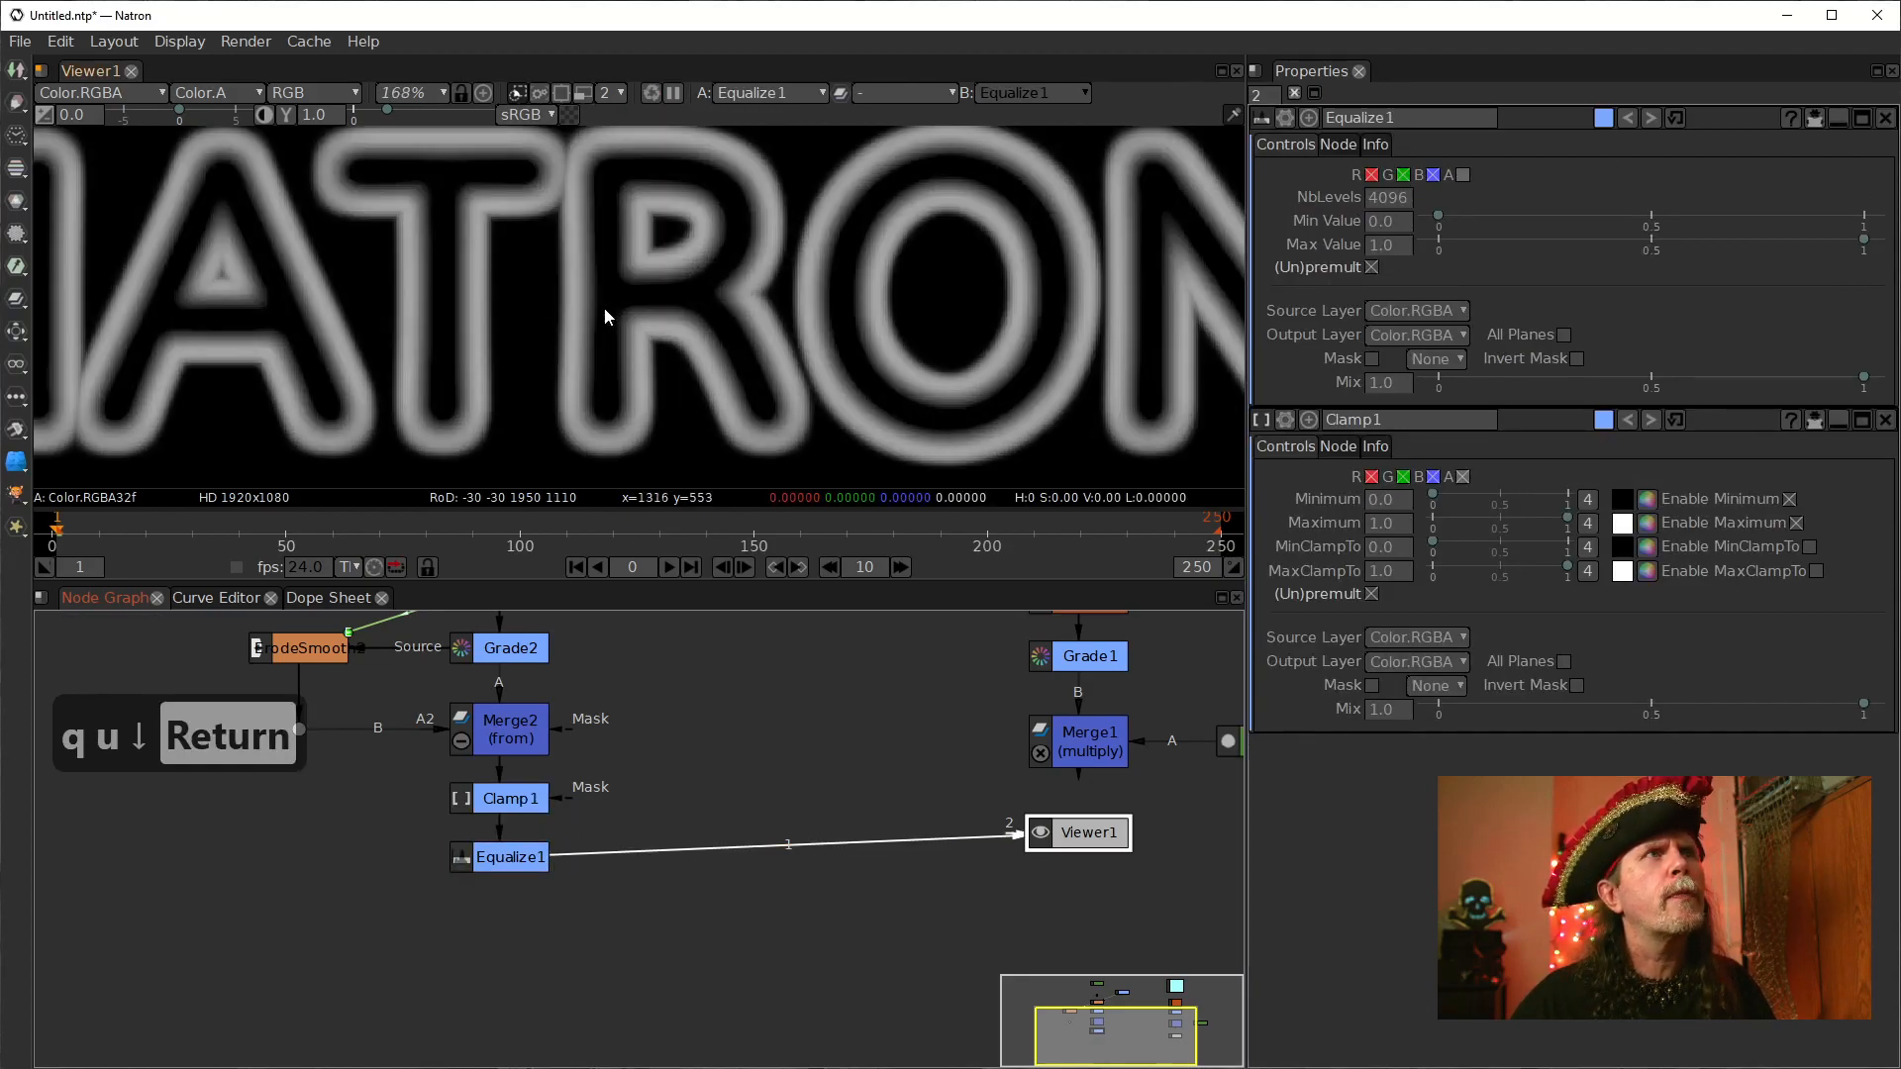
Step: Add a Shuffle node after Equalize1, feeding the viewer, and place it beside Equalize1 in the node graph
left_click(523, 861)
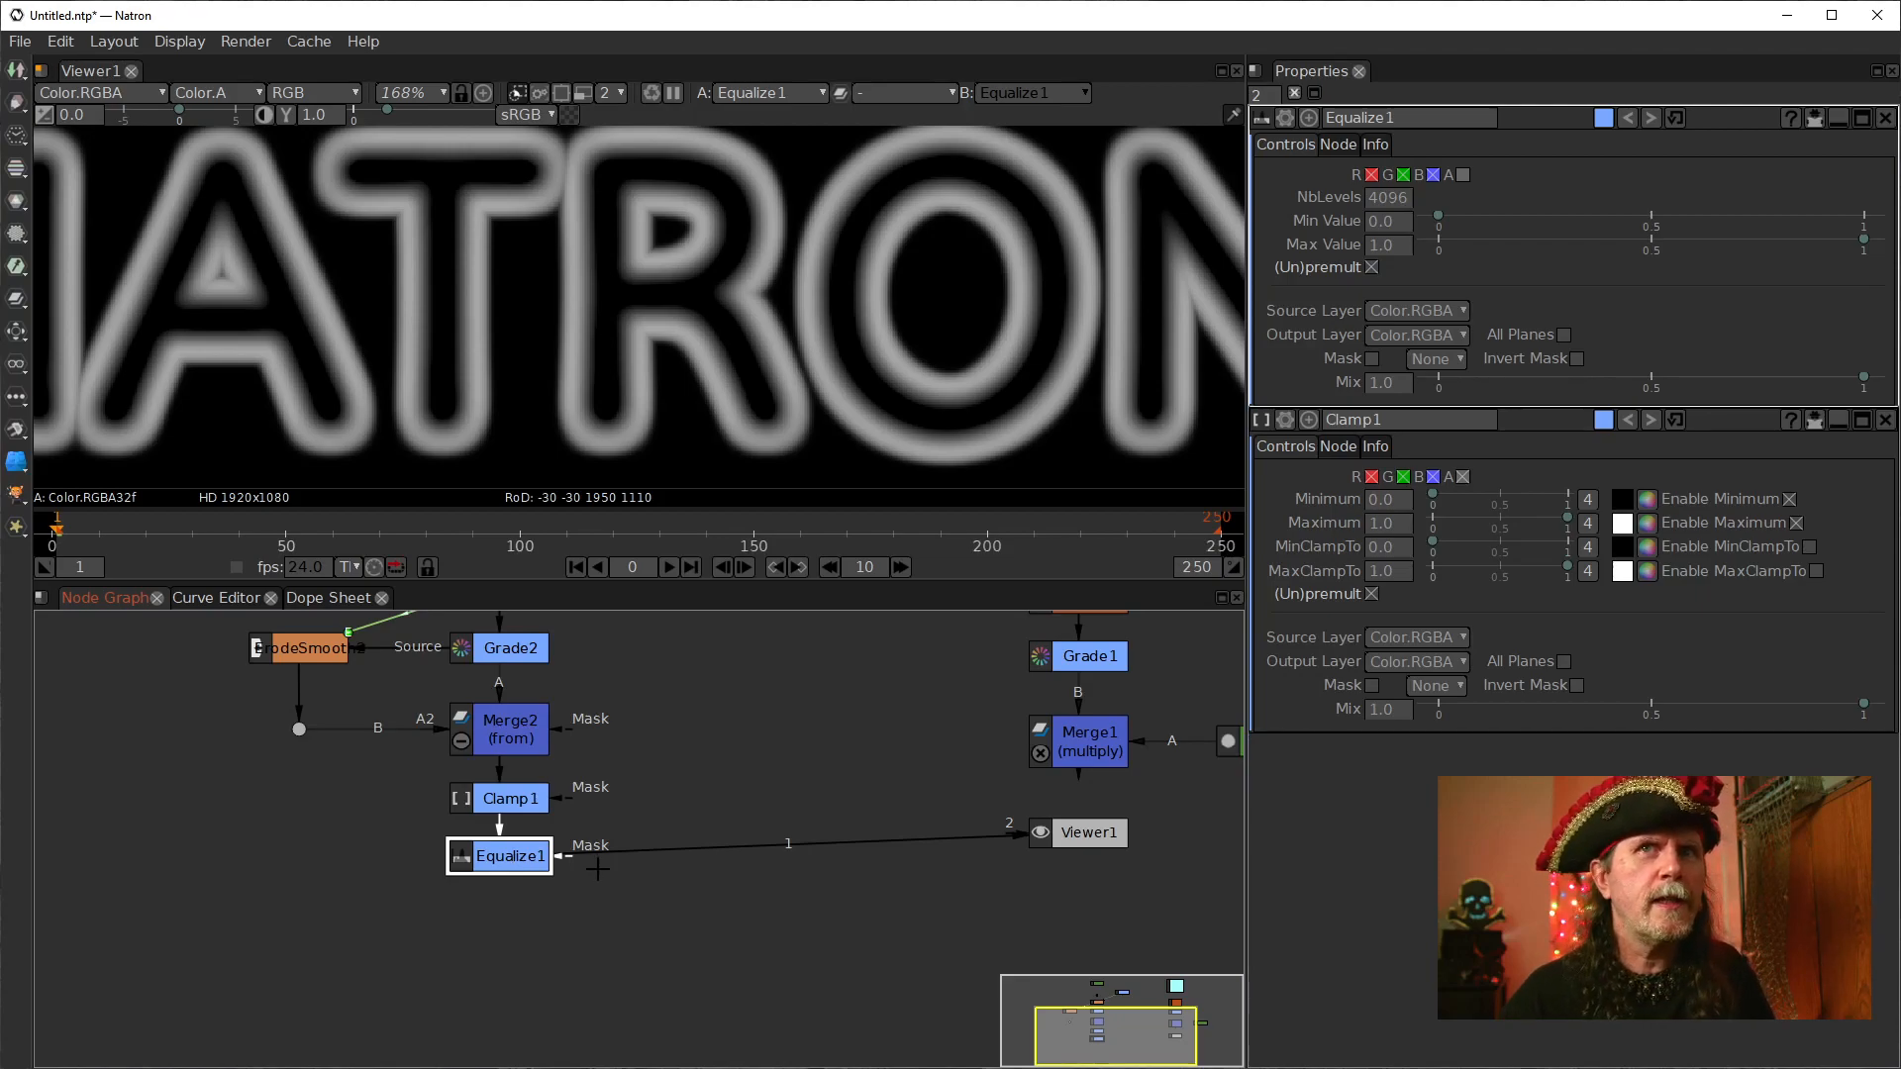
key("Tab")
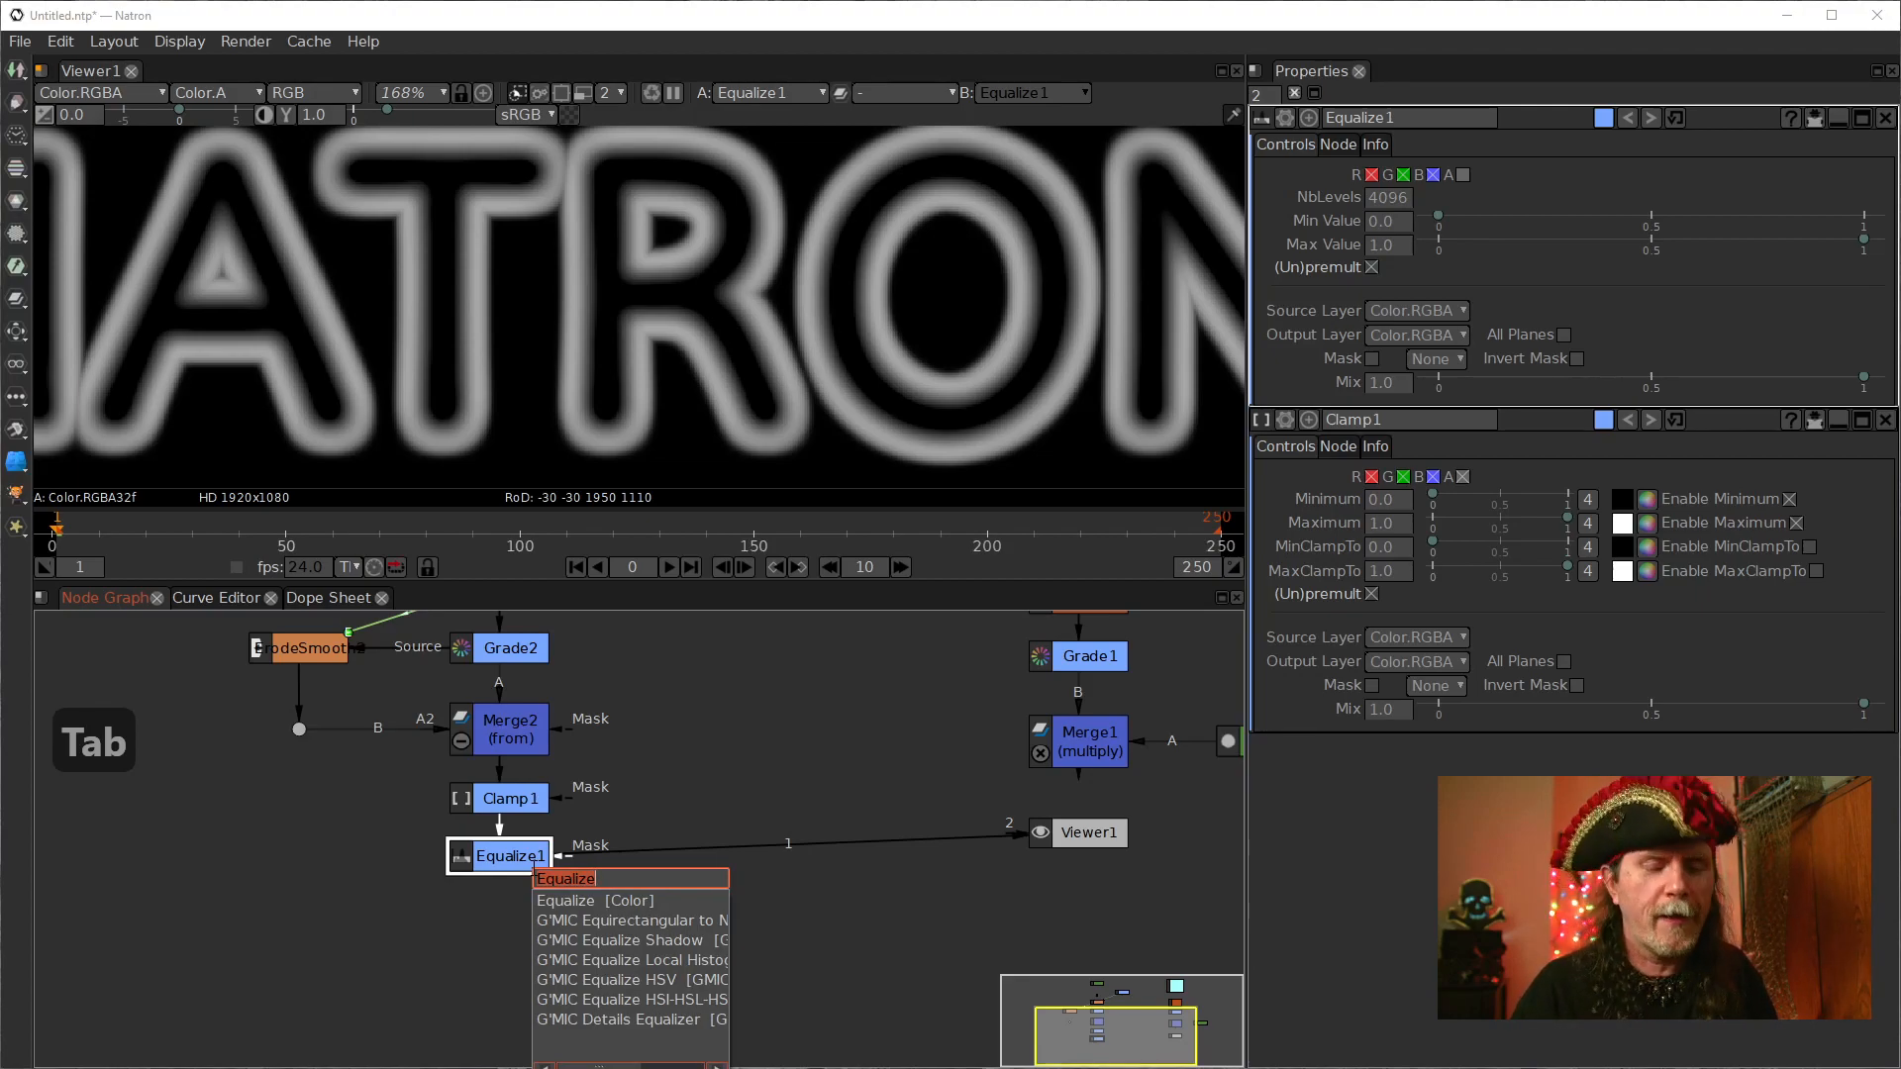
type("s")
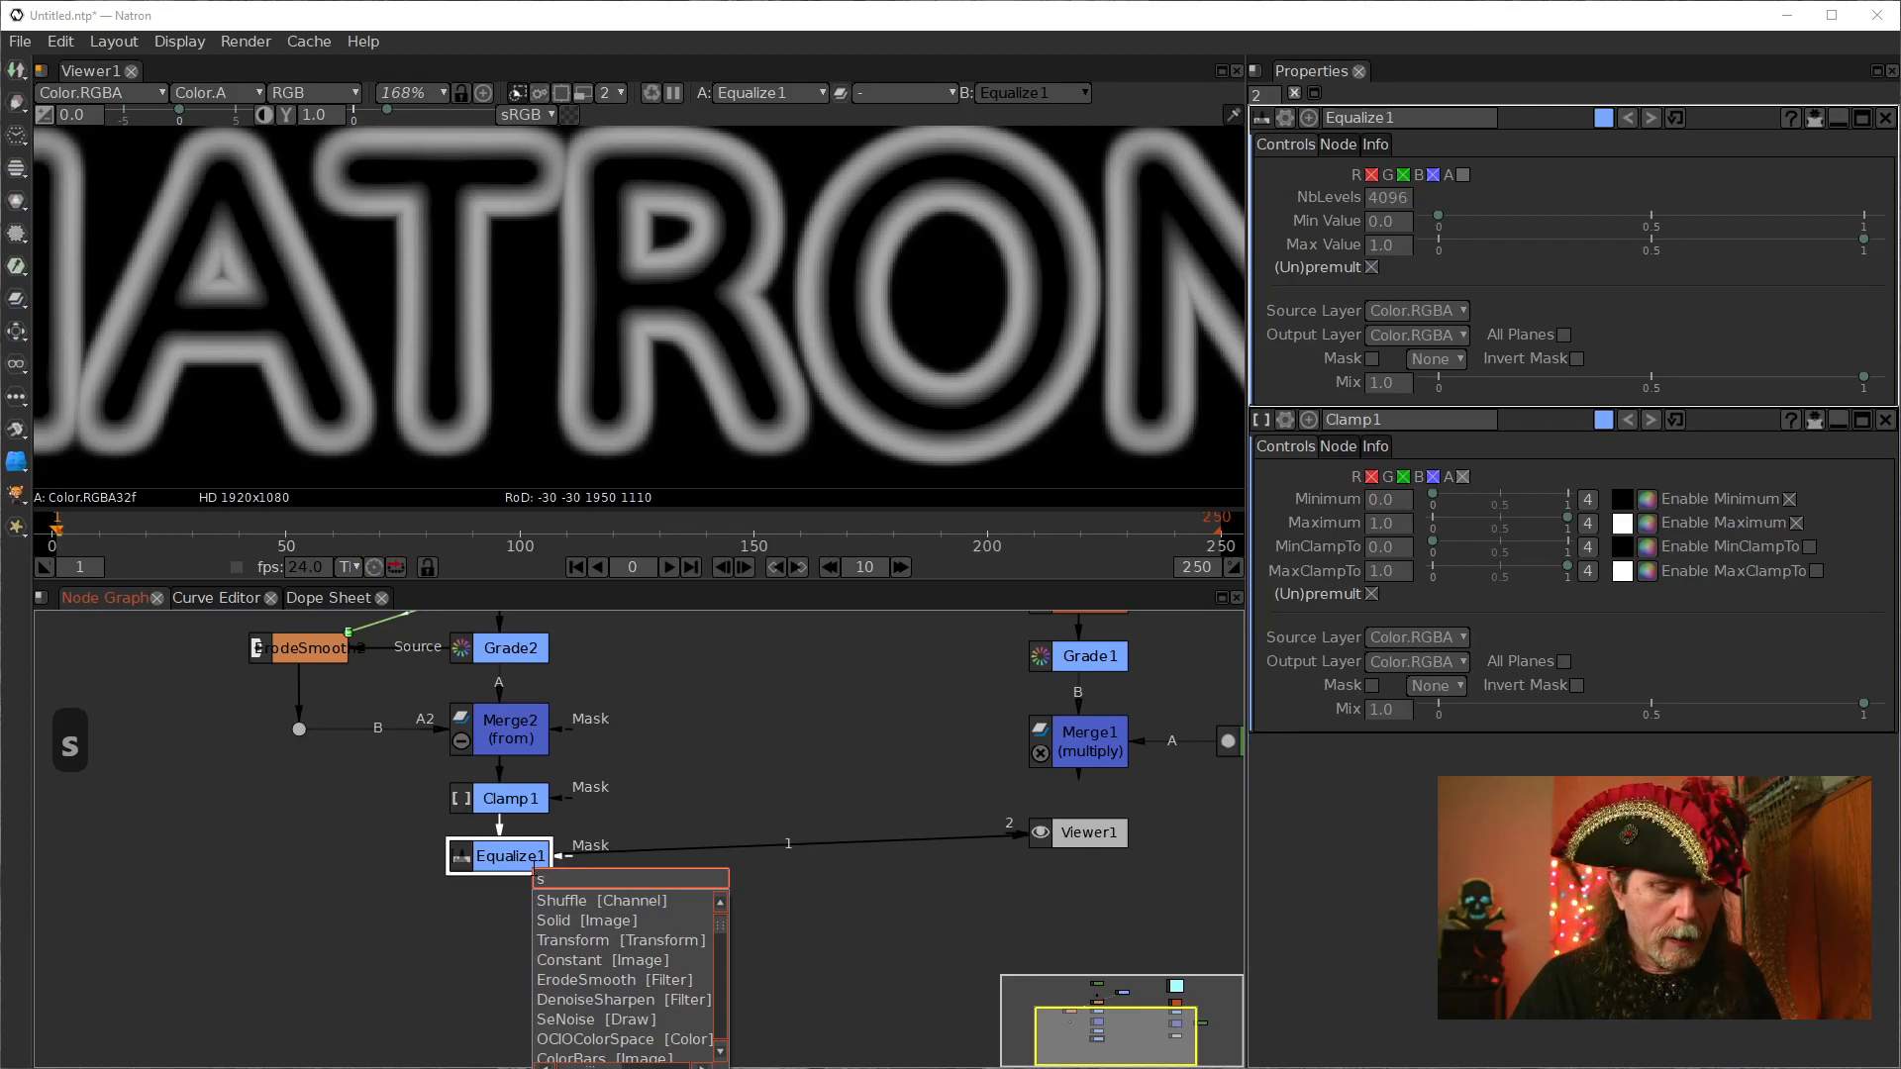
type("hu")
key("Down")
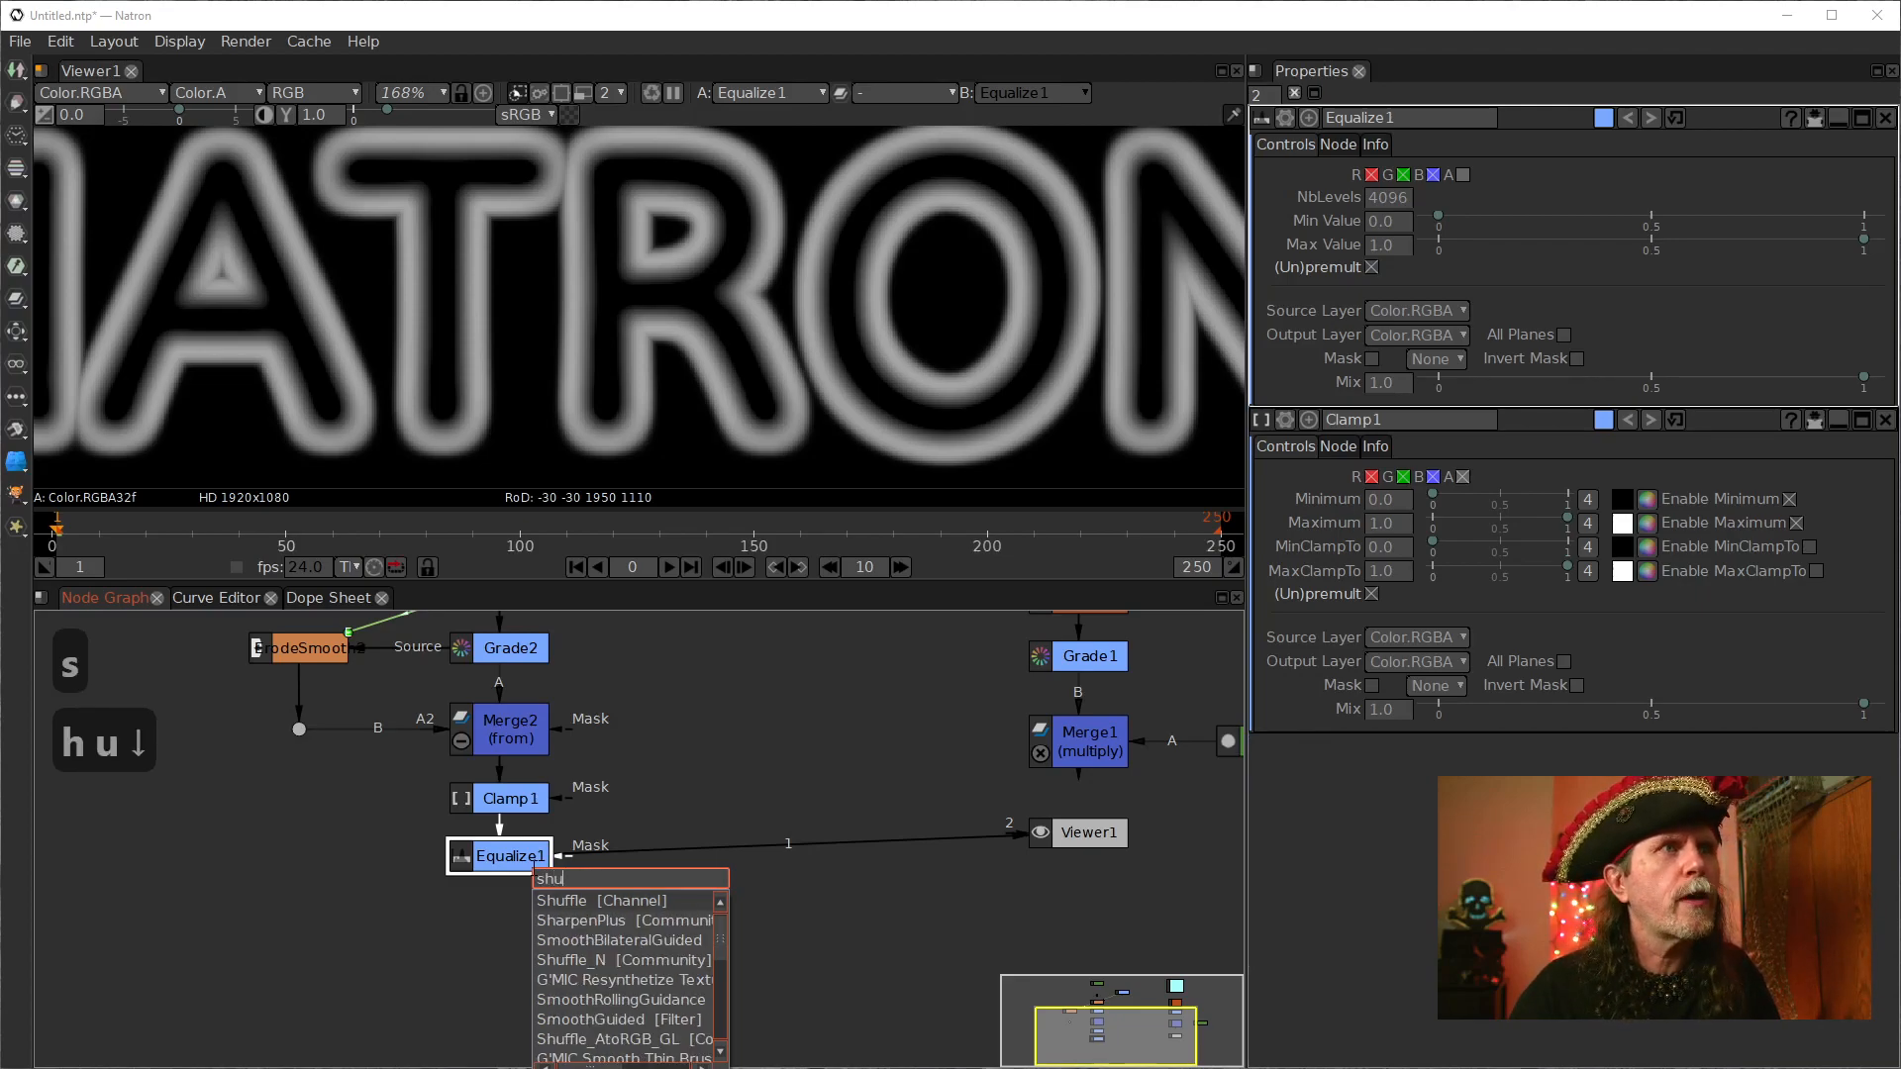
key("Return")
left_click_drag(505, 916, 670, 869)
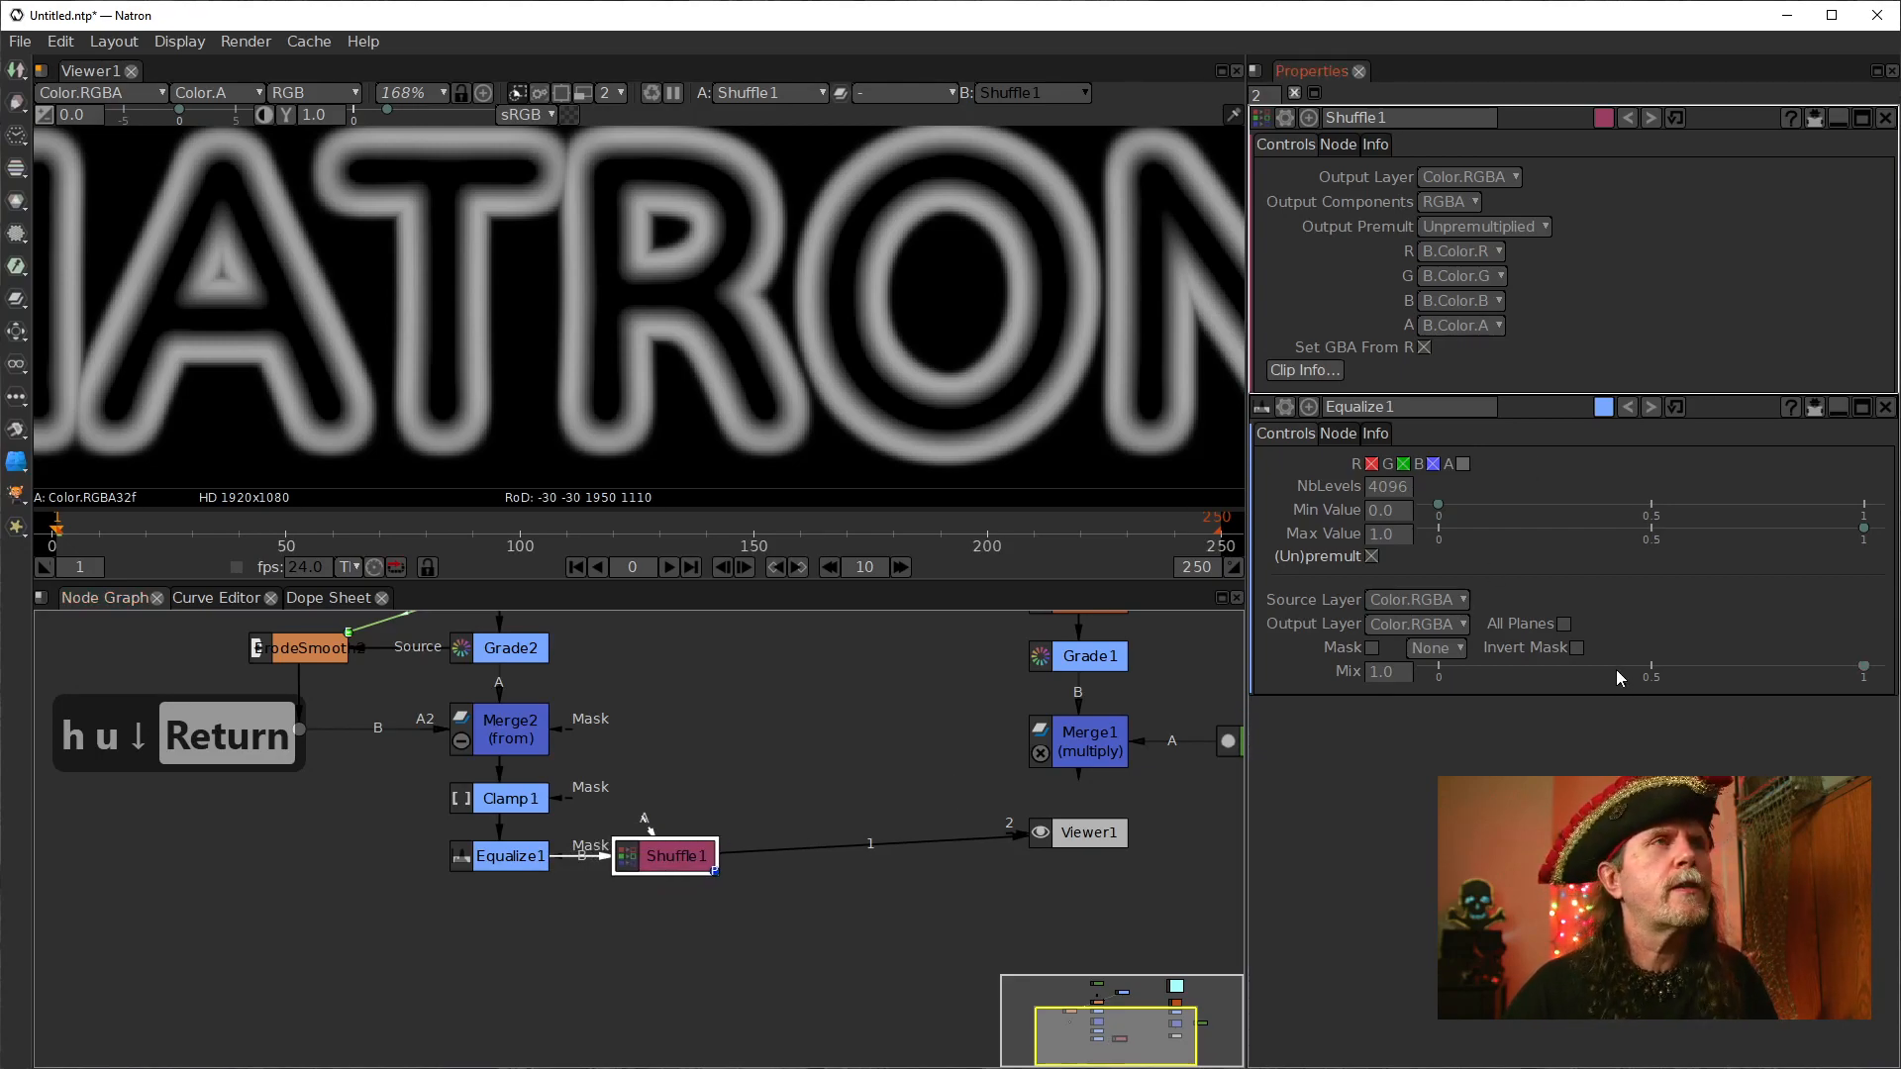
Step: Show the alpha channel of Shuffle1 in the viewer and compare it with the RGB display
left_click(529, 374)
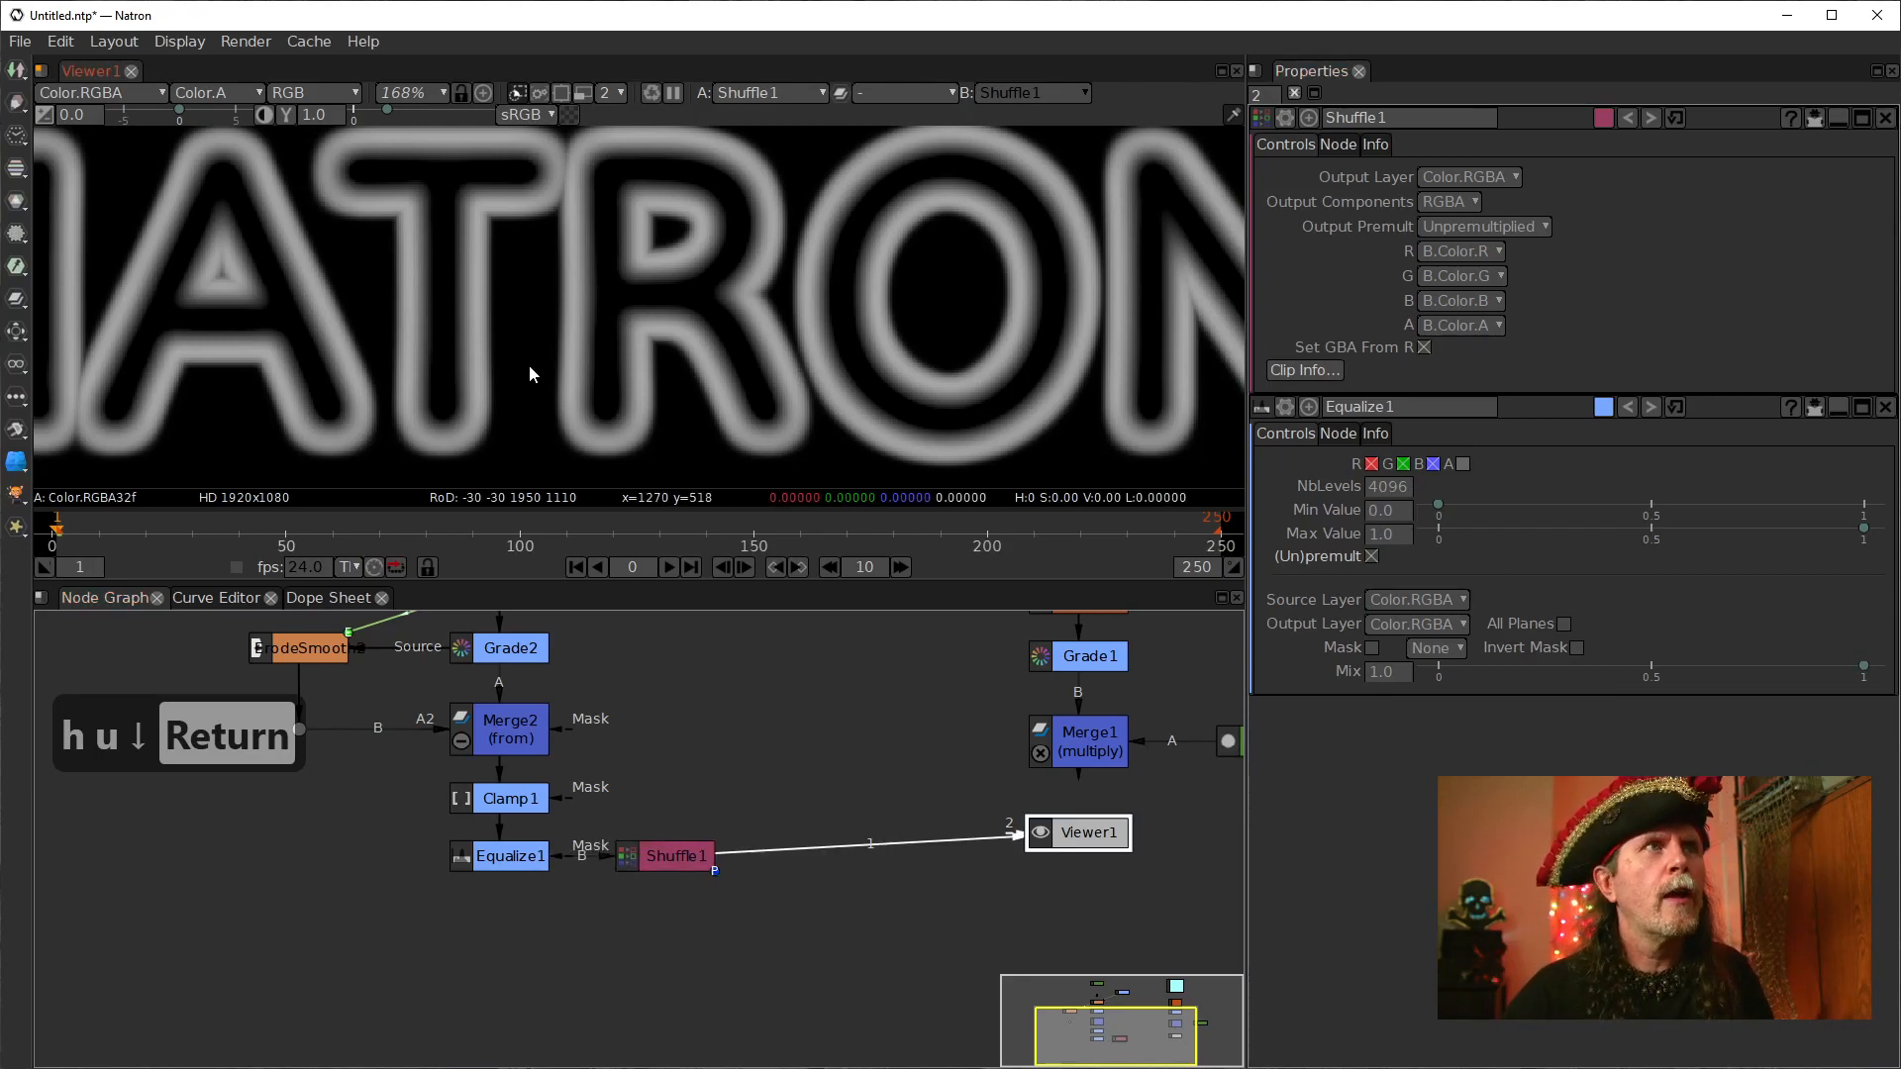
key("a")
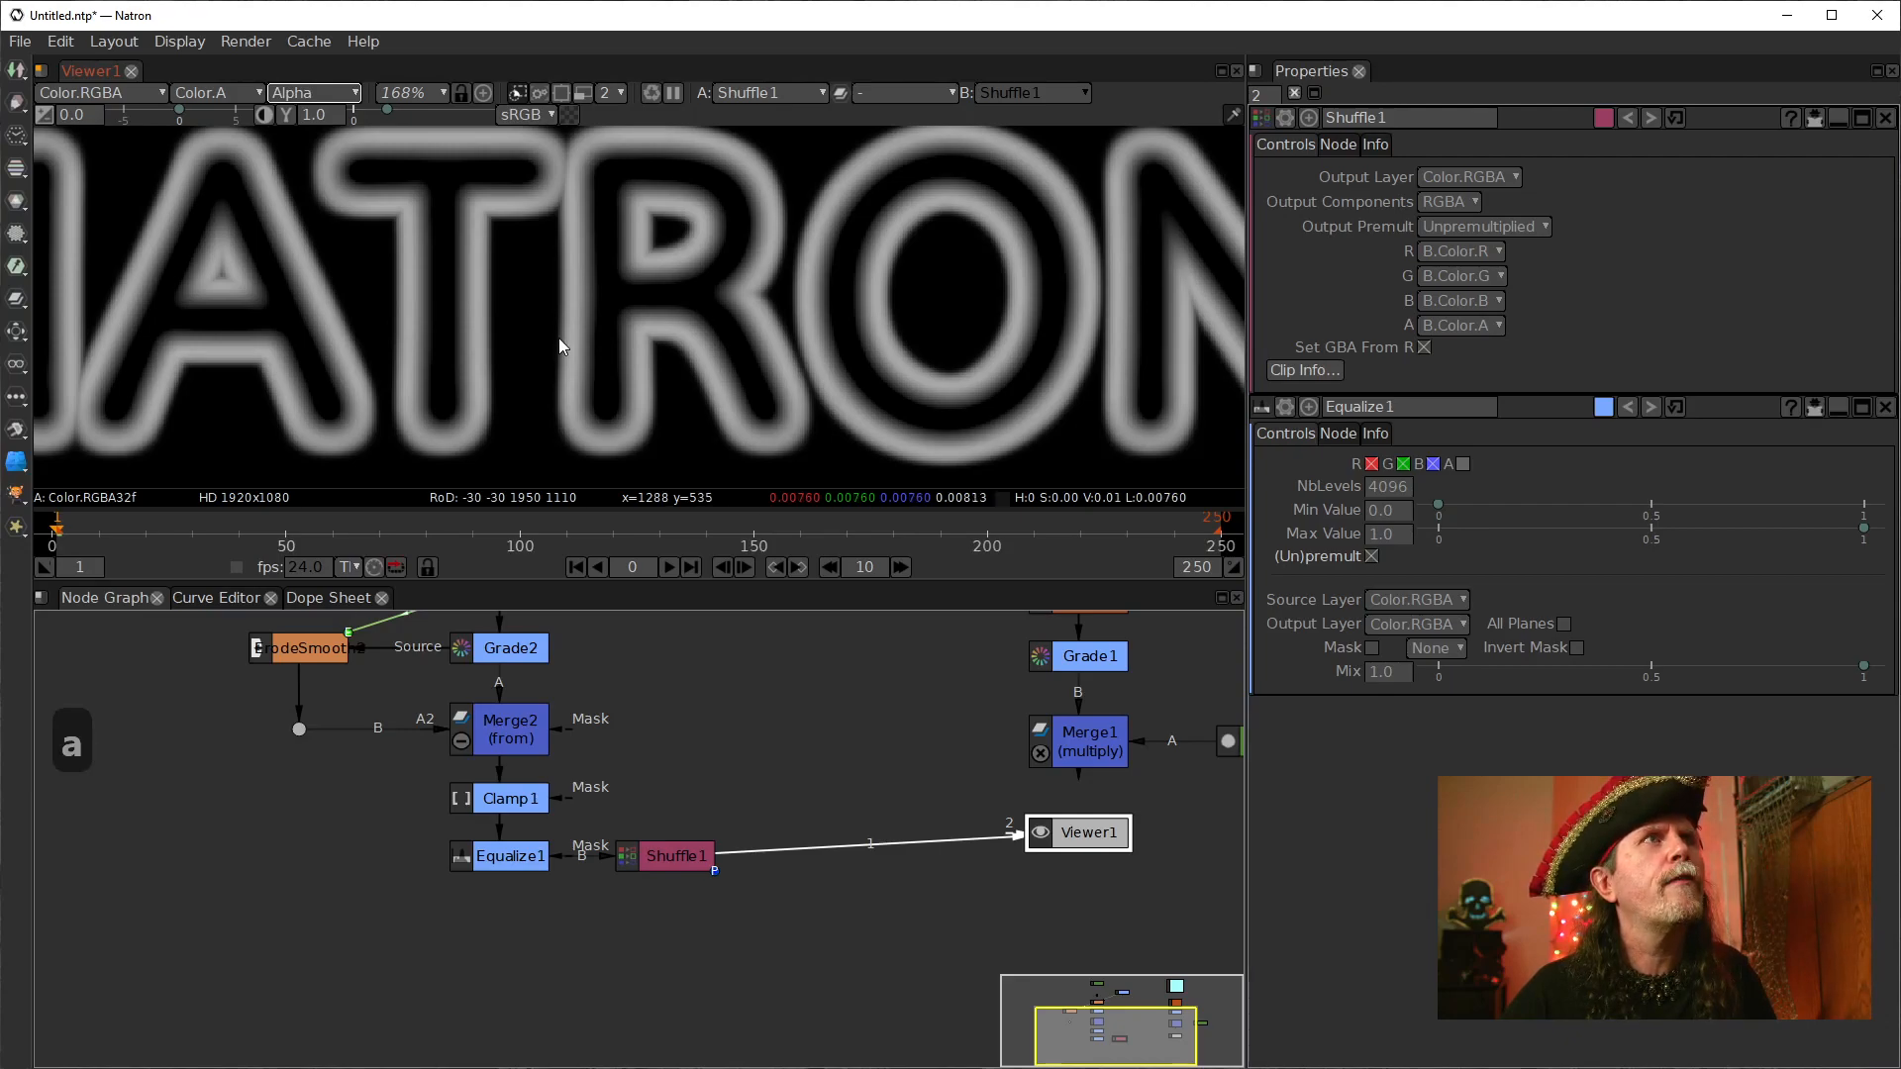
key("a")
key("a")
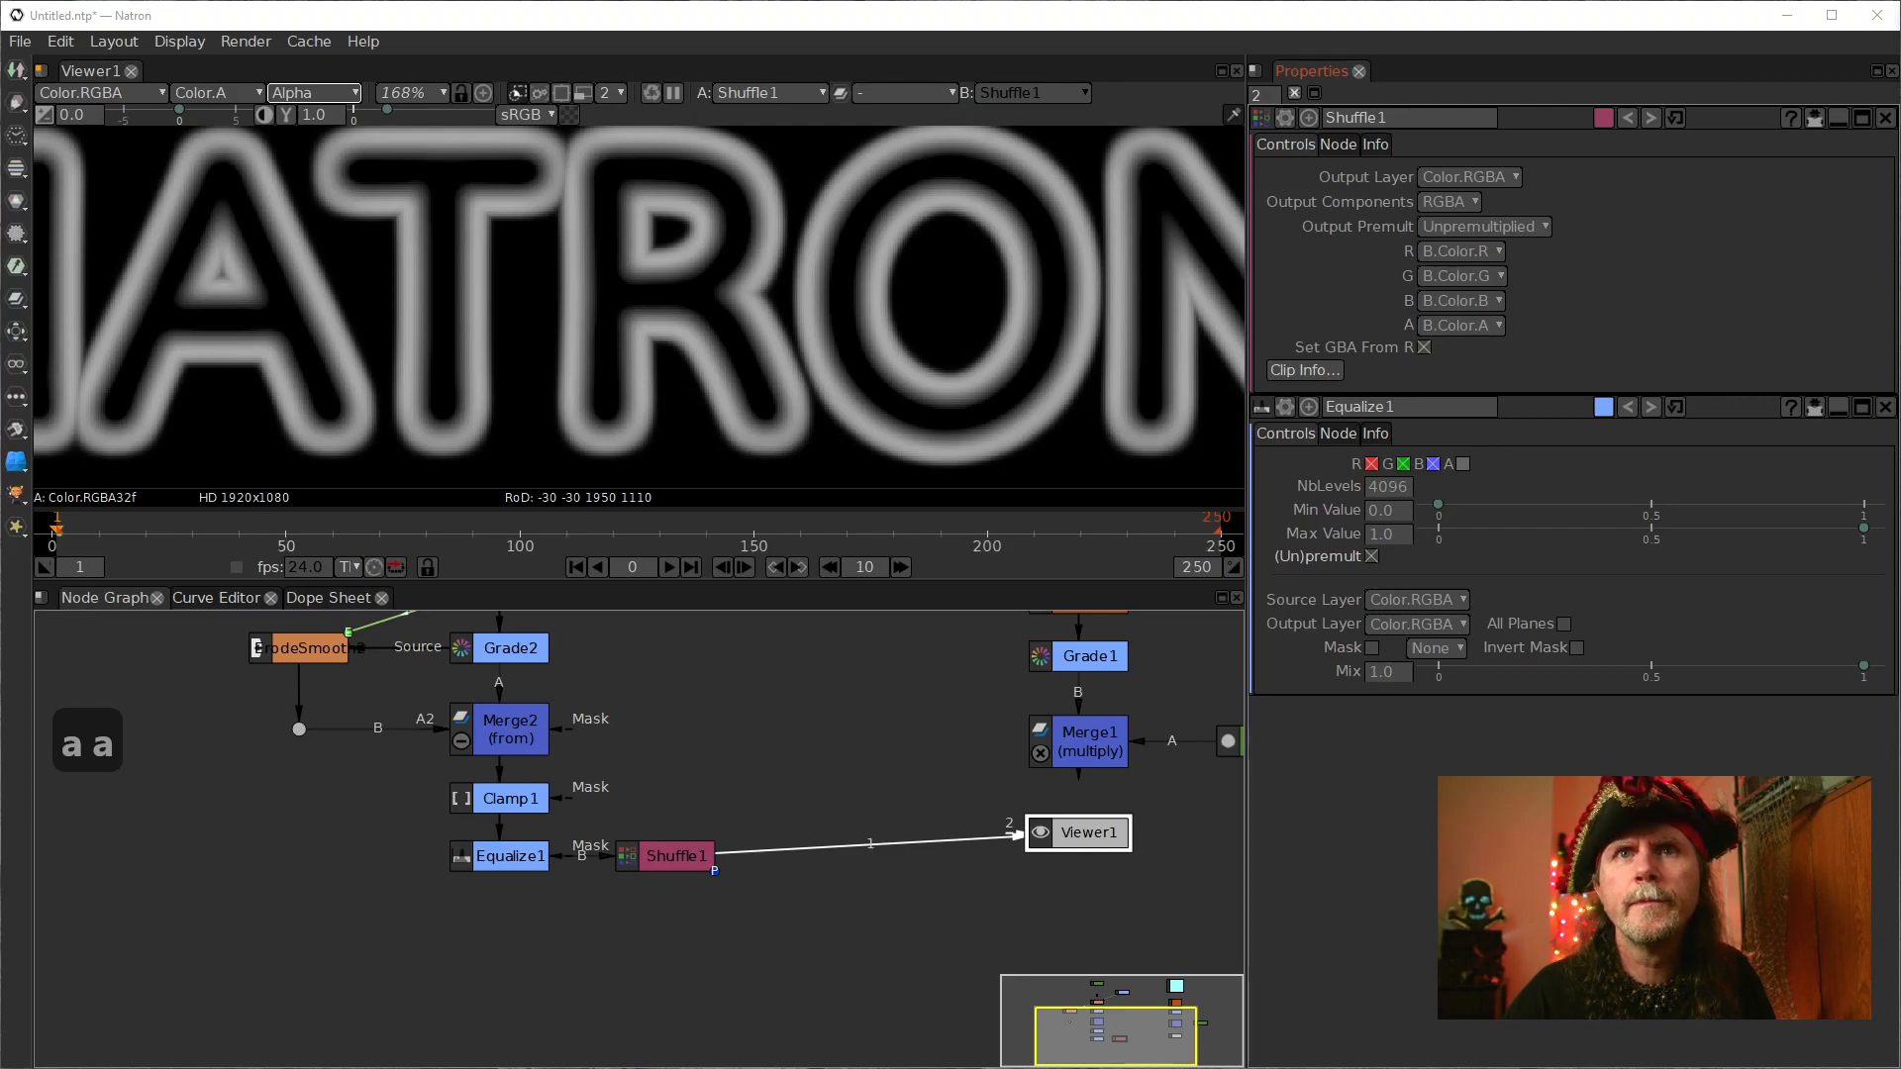
Step: Set Shuffle1's alpha output channel to B.Color.R
left_click(660, 864)
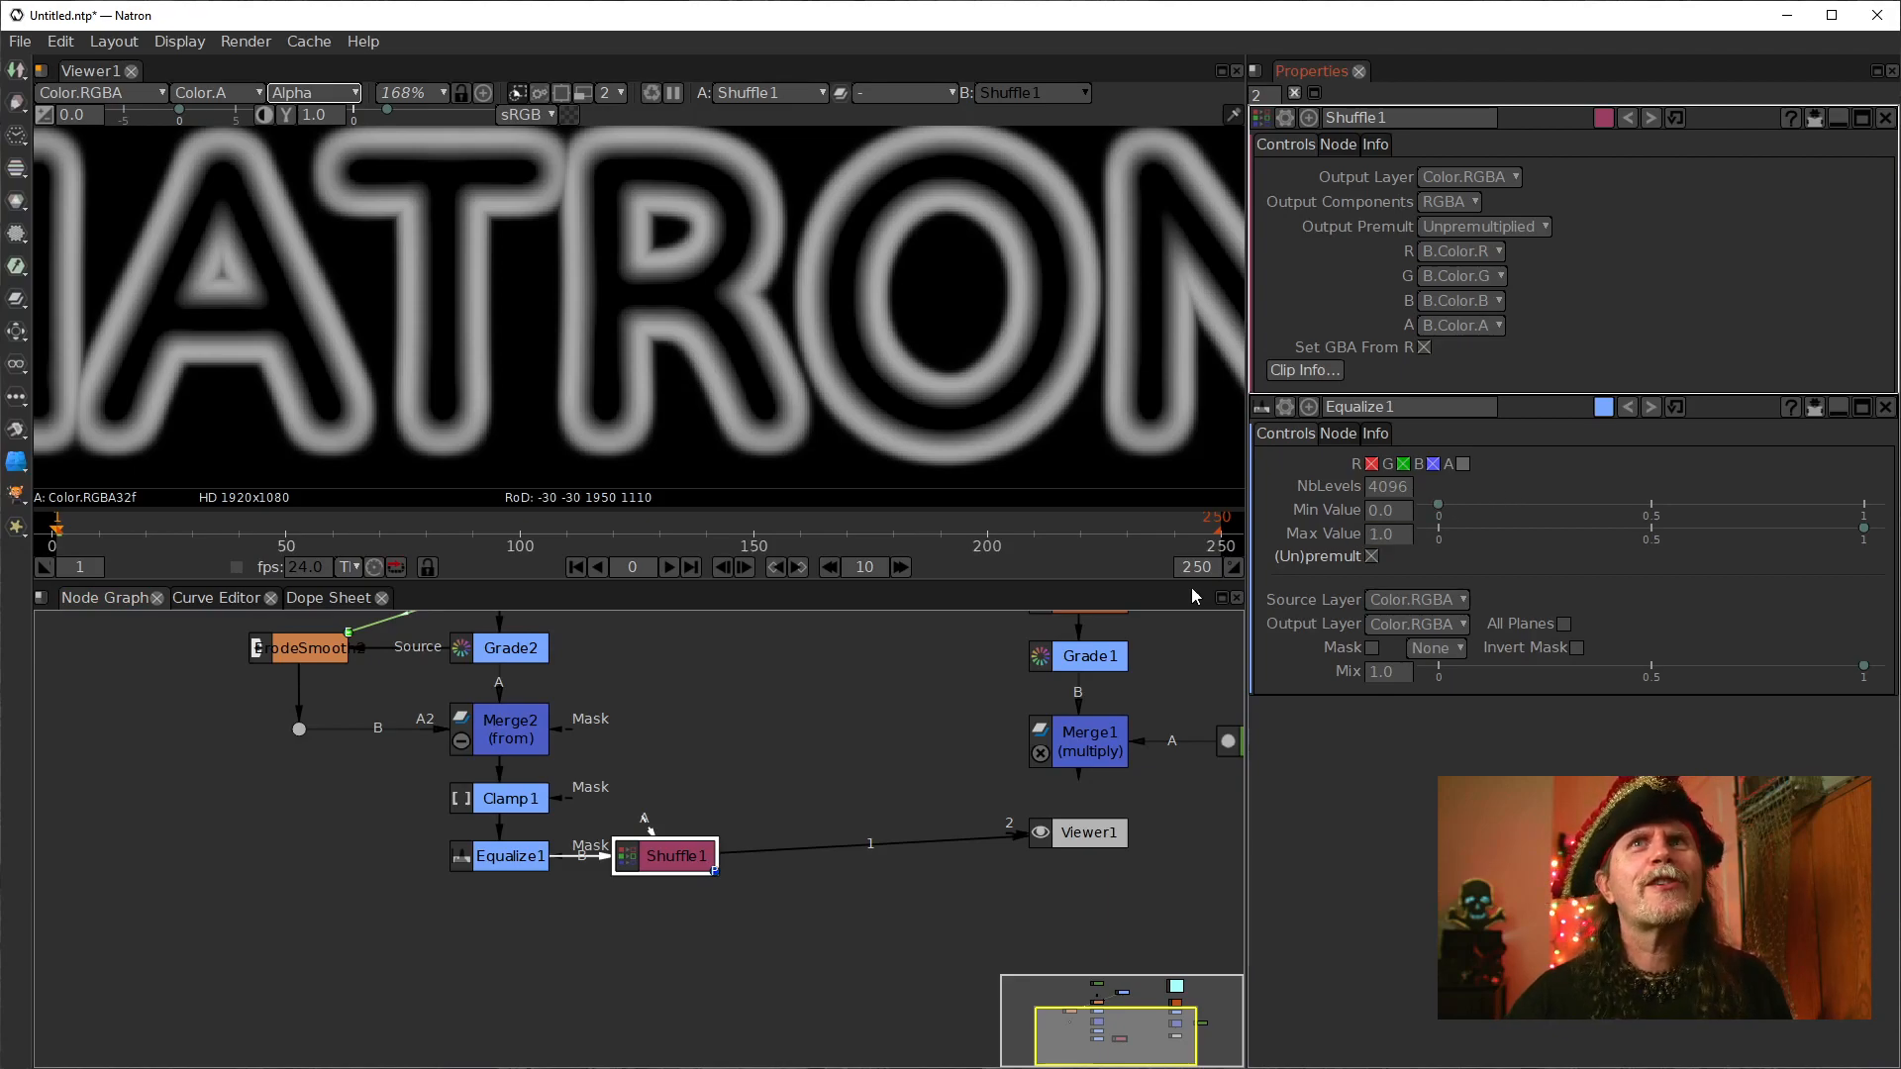
left_click(1456, 326)
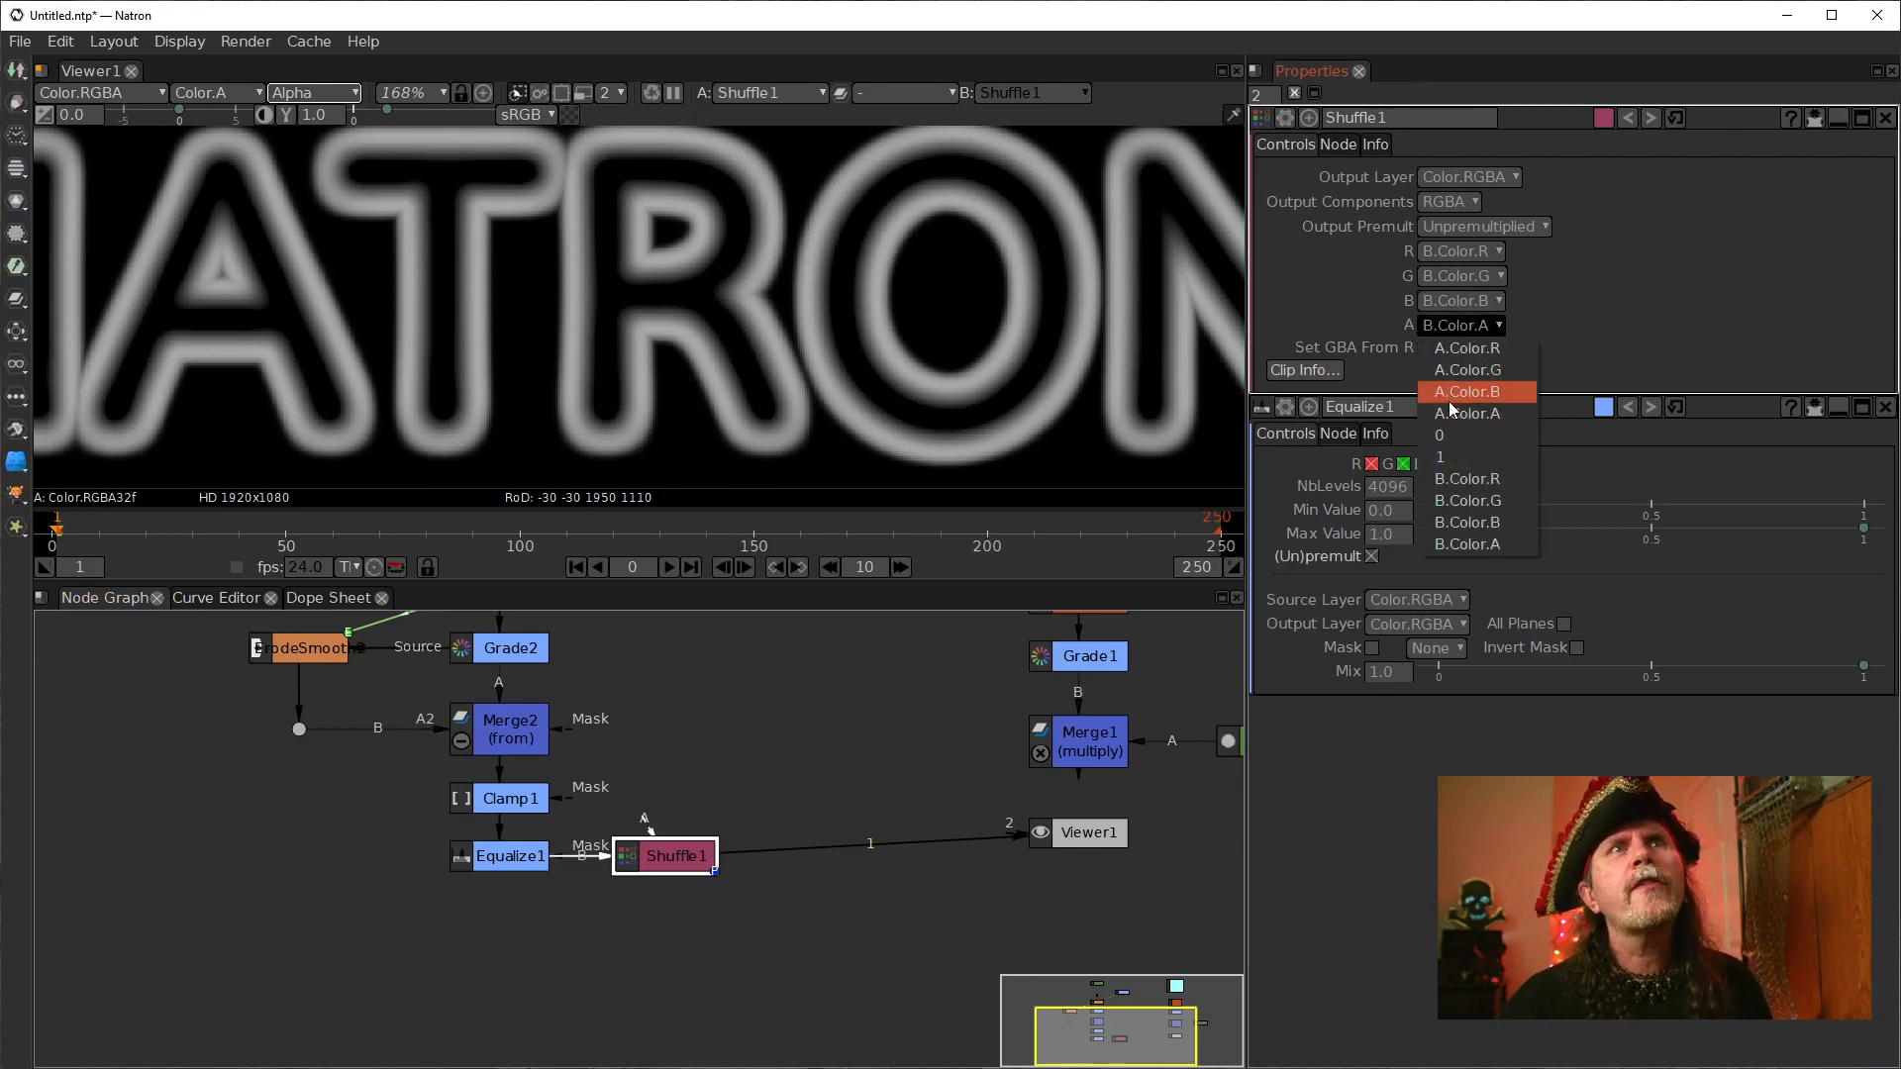
left_click(1468, 479)
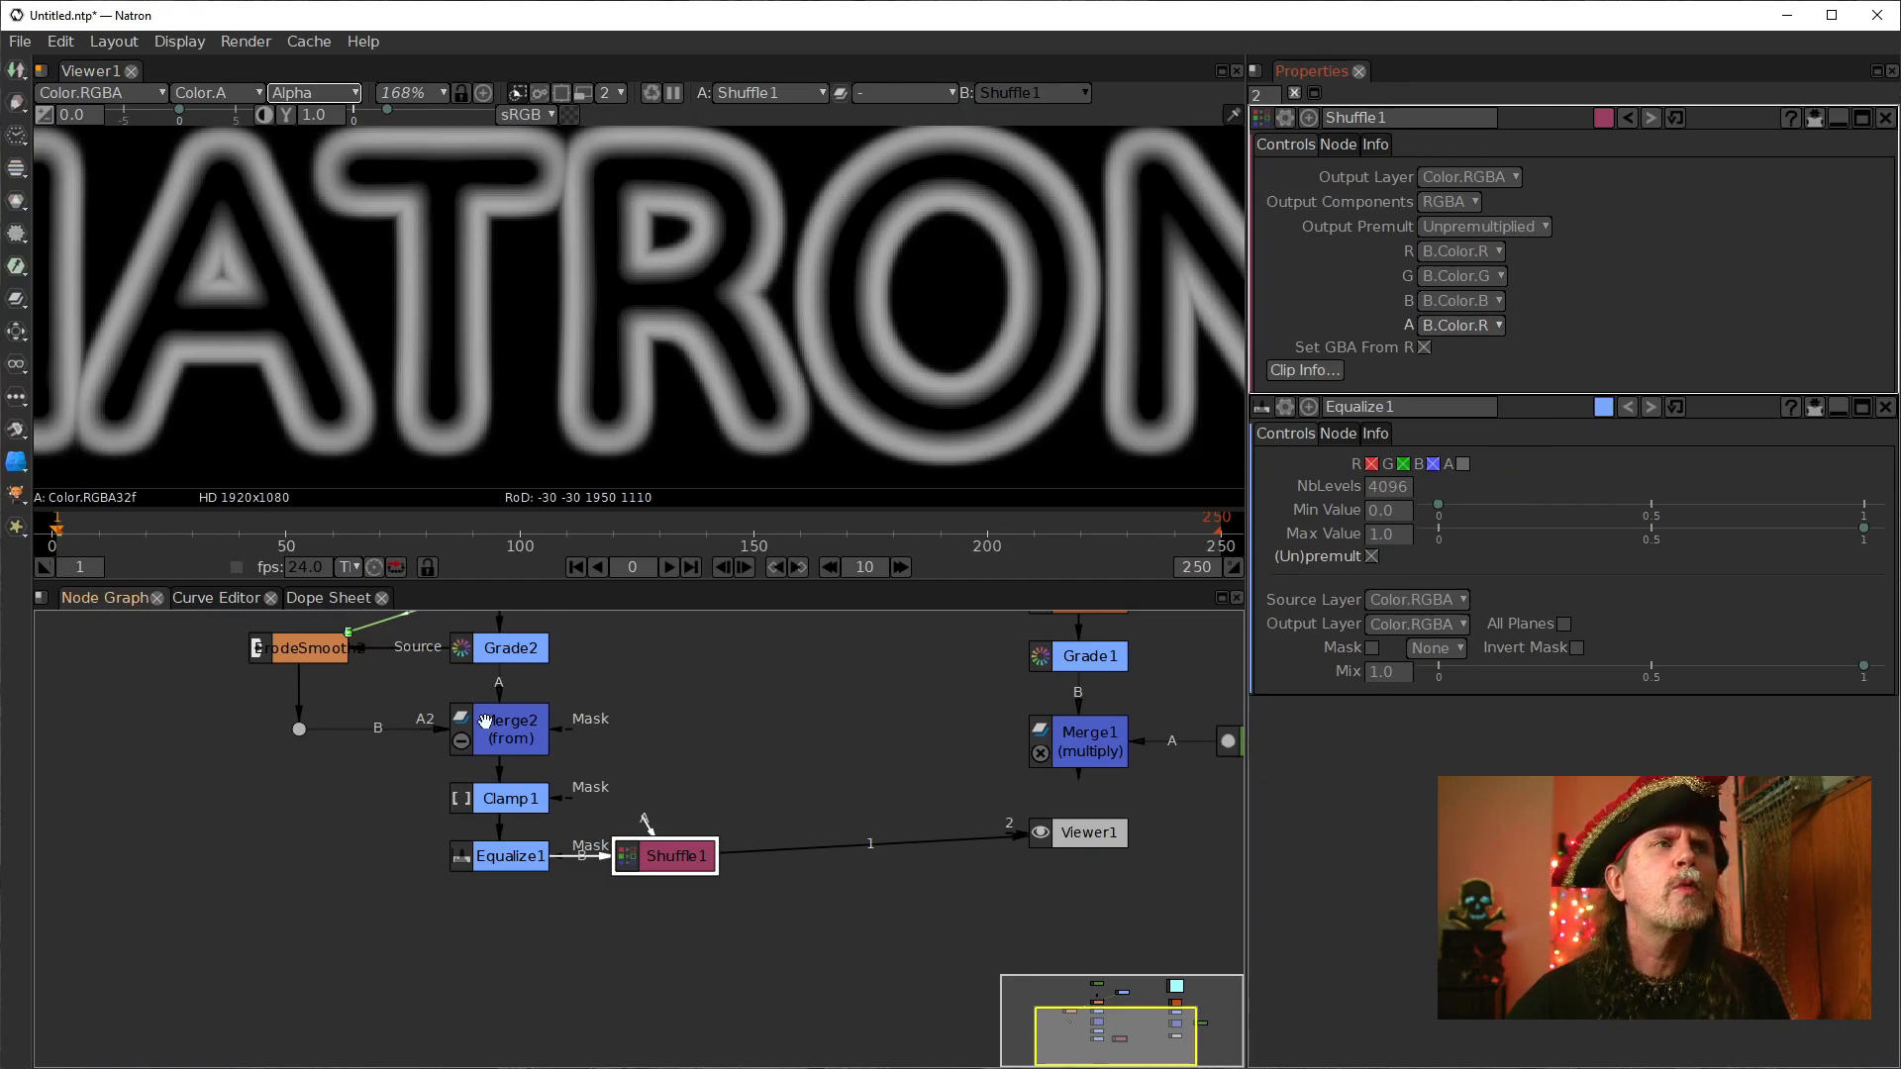
Step: Move the Viewer1 node away from Merge1 to sit close beside and slightly below Shuffle1
scroll(772, 753, "up", 1)
left_click_drag(771, 752, 595, 821)
scroll(564, 848, "down", 2)
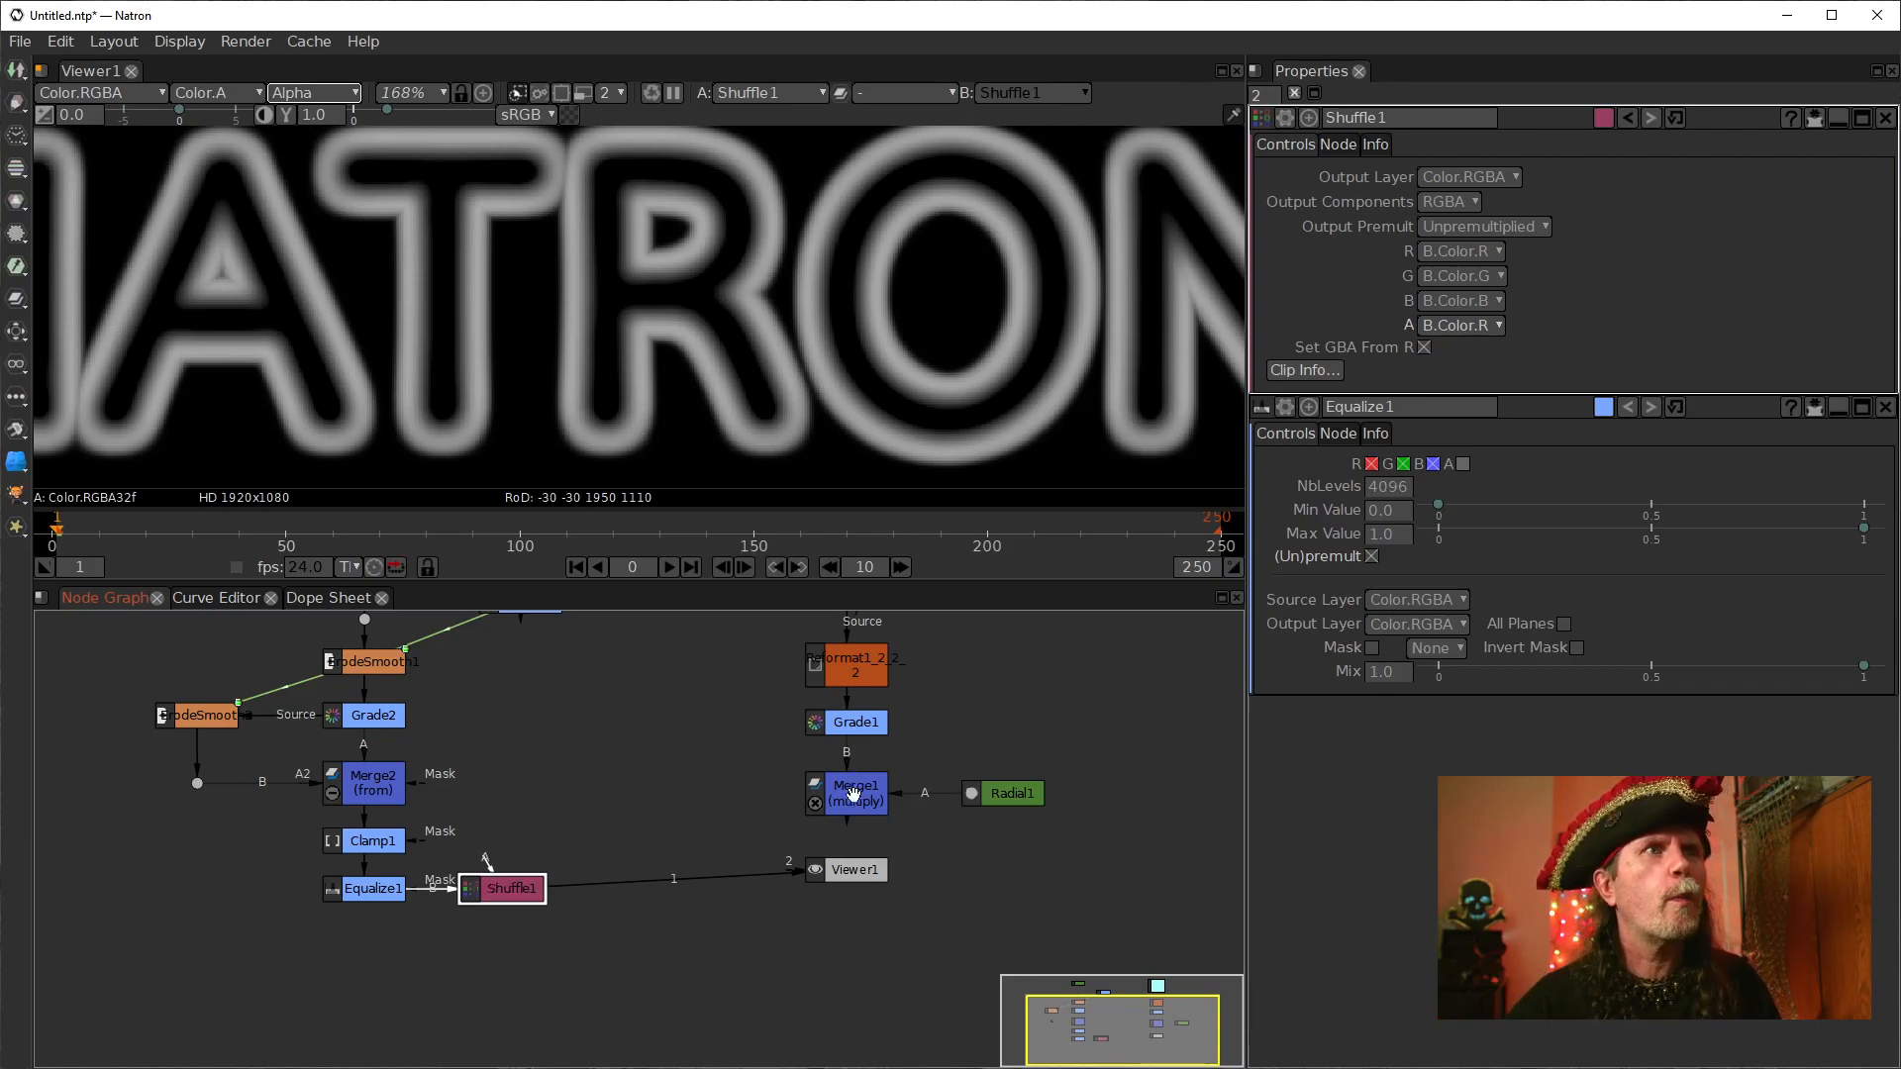
left_click_drag(840, 869, 693, 942)
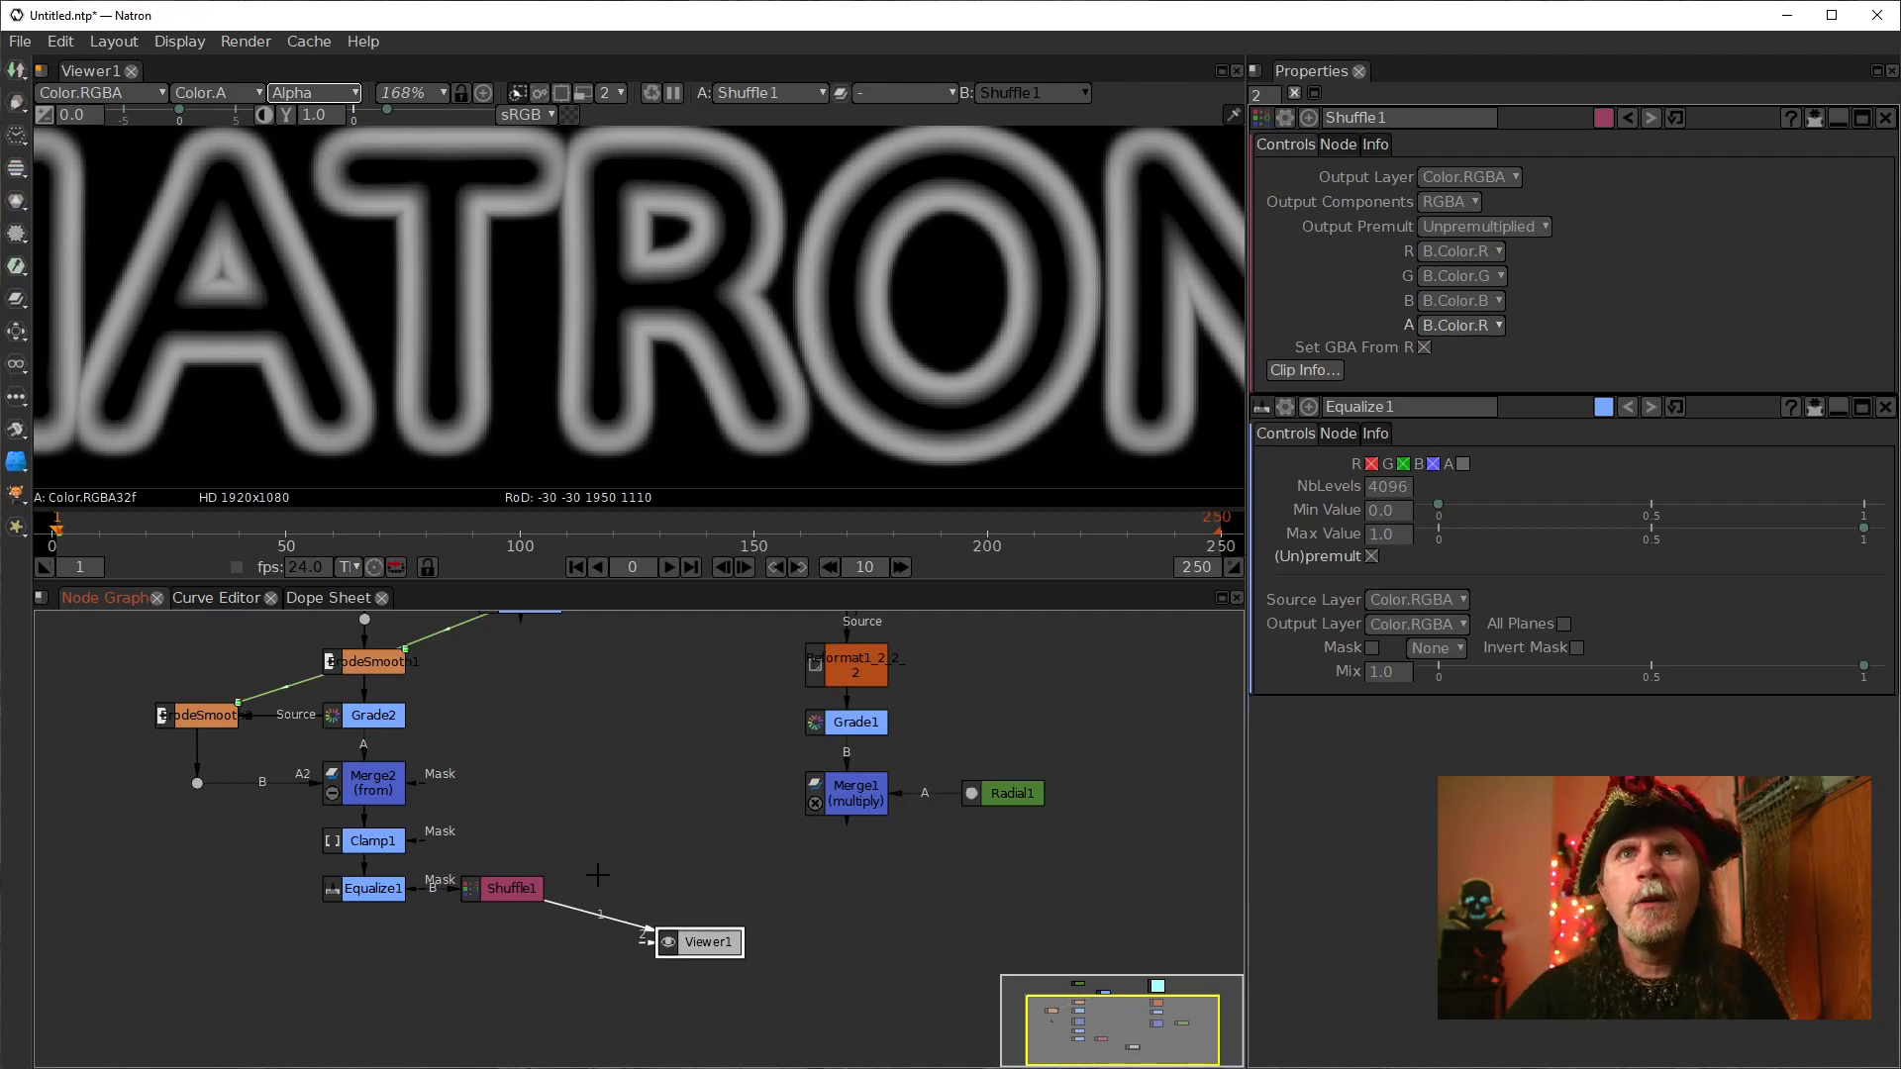
left_click(531, 889)
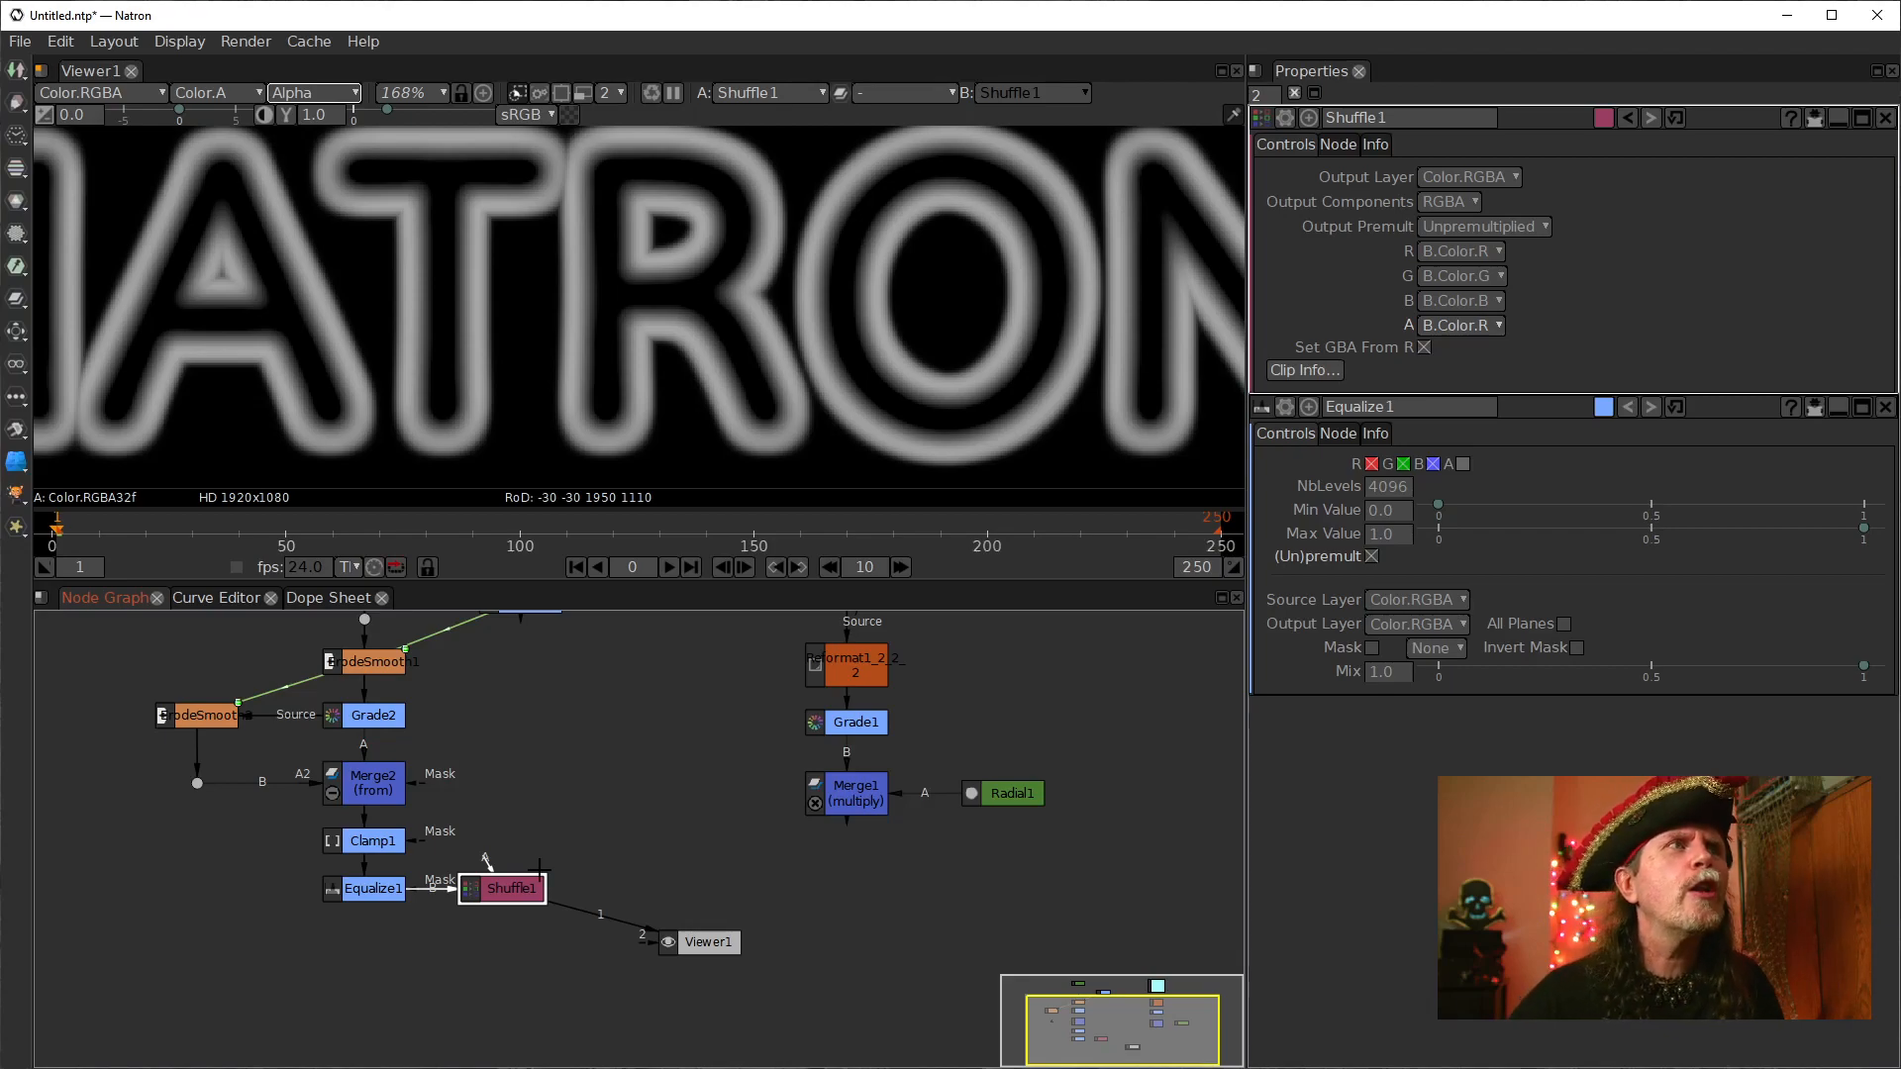
left_click(704, 944)
left_click_drag(704, 944, 714, 917)
left_click(480, 894)
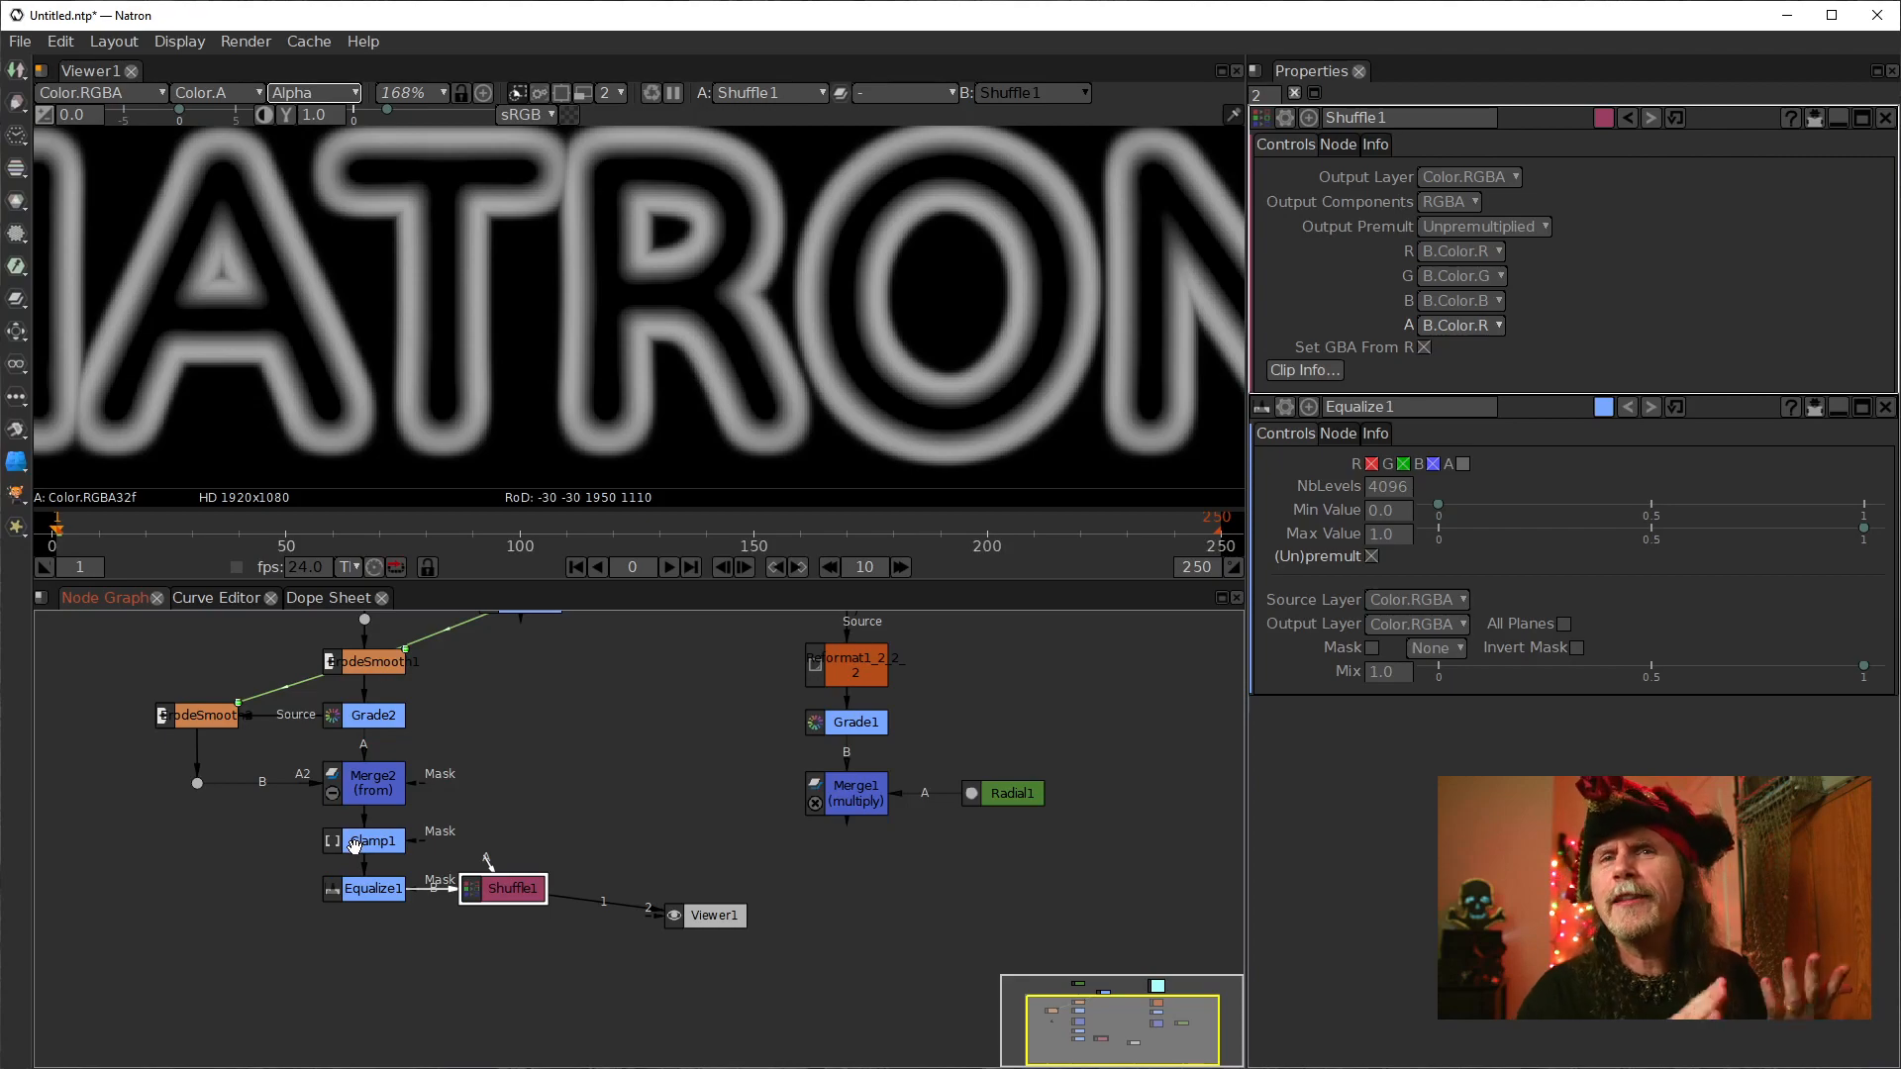
left_click(582, 739)
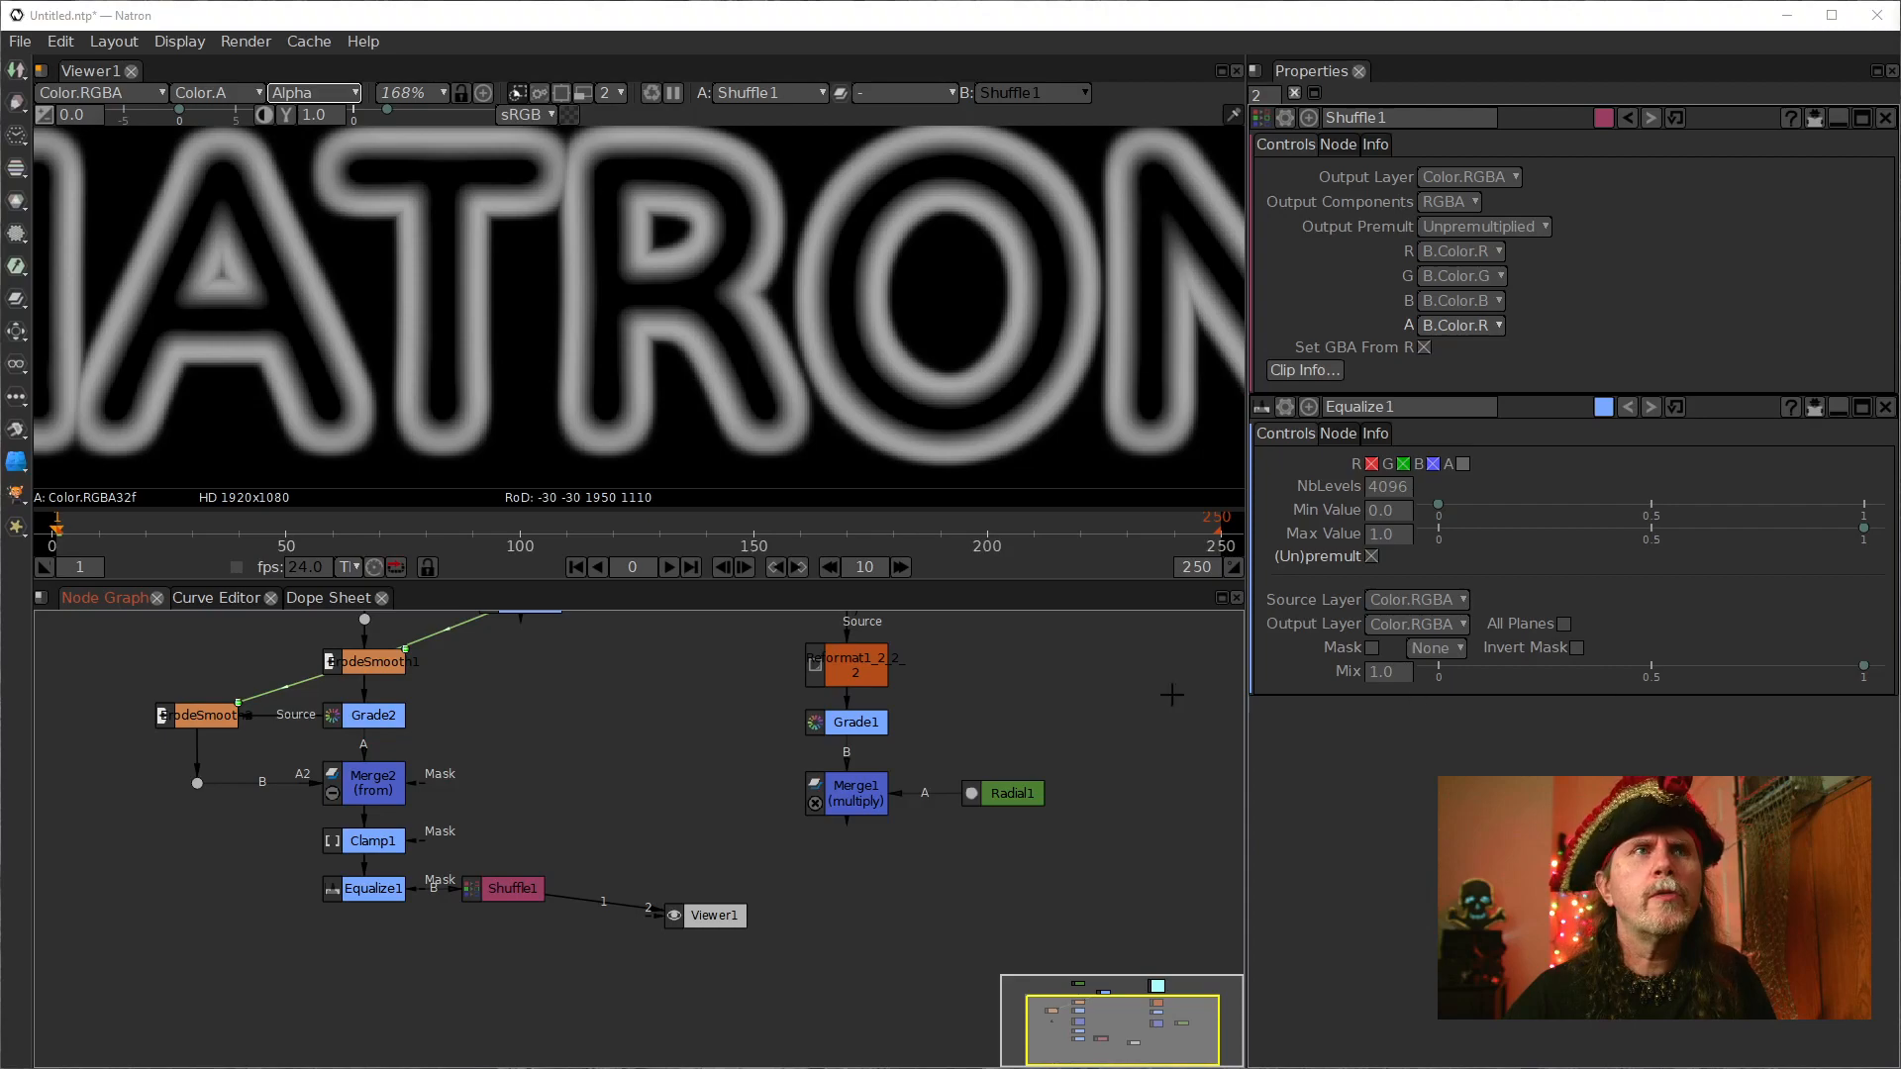
Step: Move the TubeWidth1 node up beside Text1 to clear space in the node graph
left_click_drag(734, 716, 734, 819)
left_click_drag(545, 707, 519, 722)
left_click(525, 849)
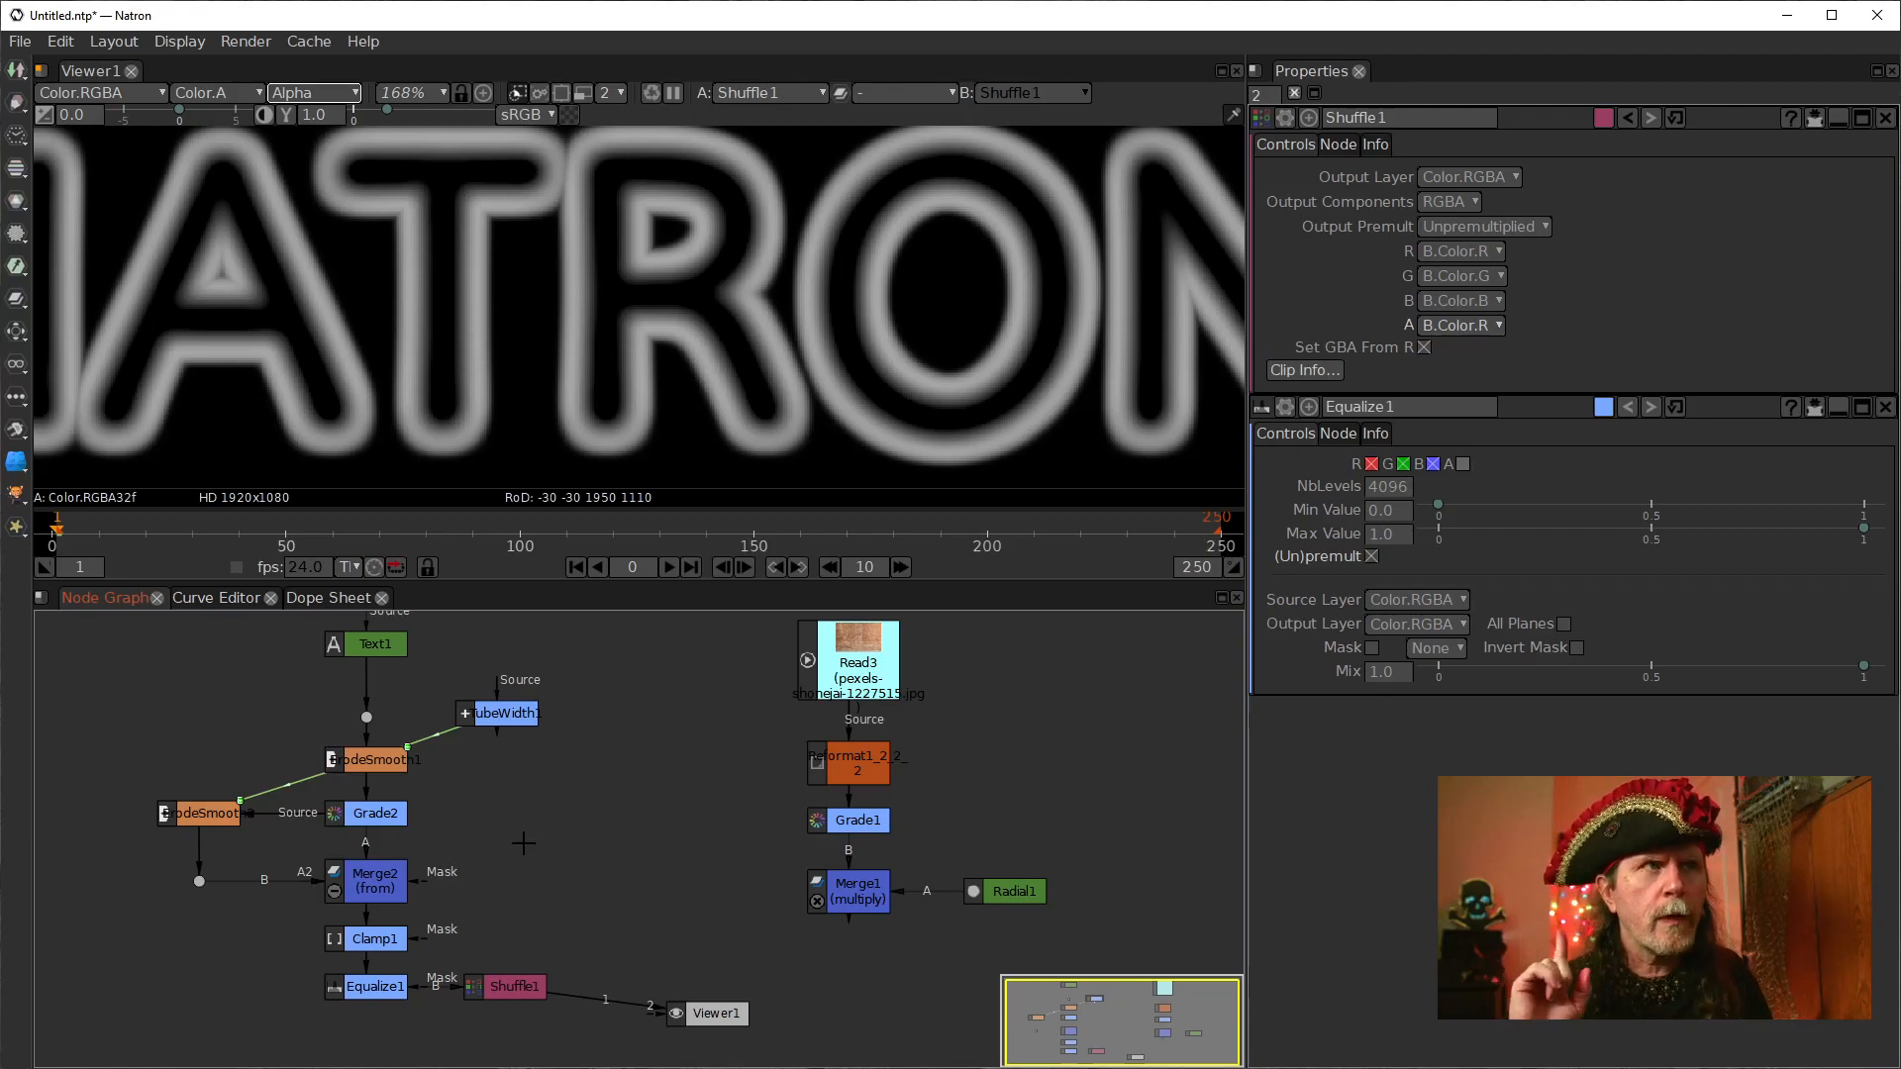
left_click_drag(499, 719, 492, 662)
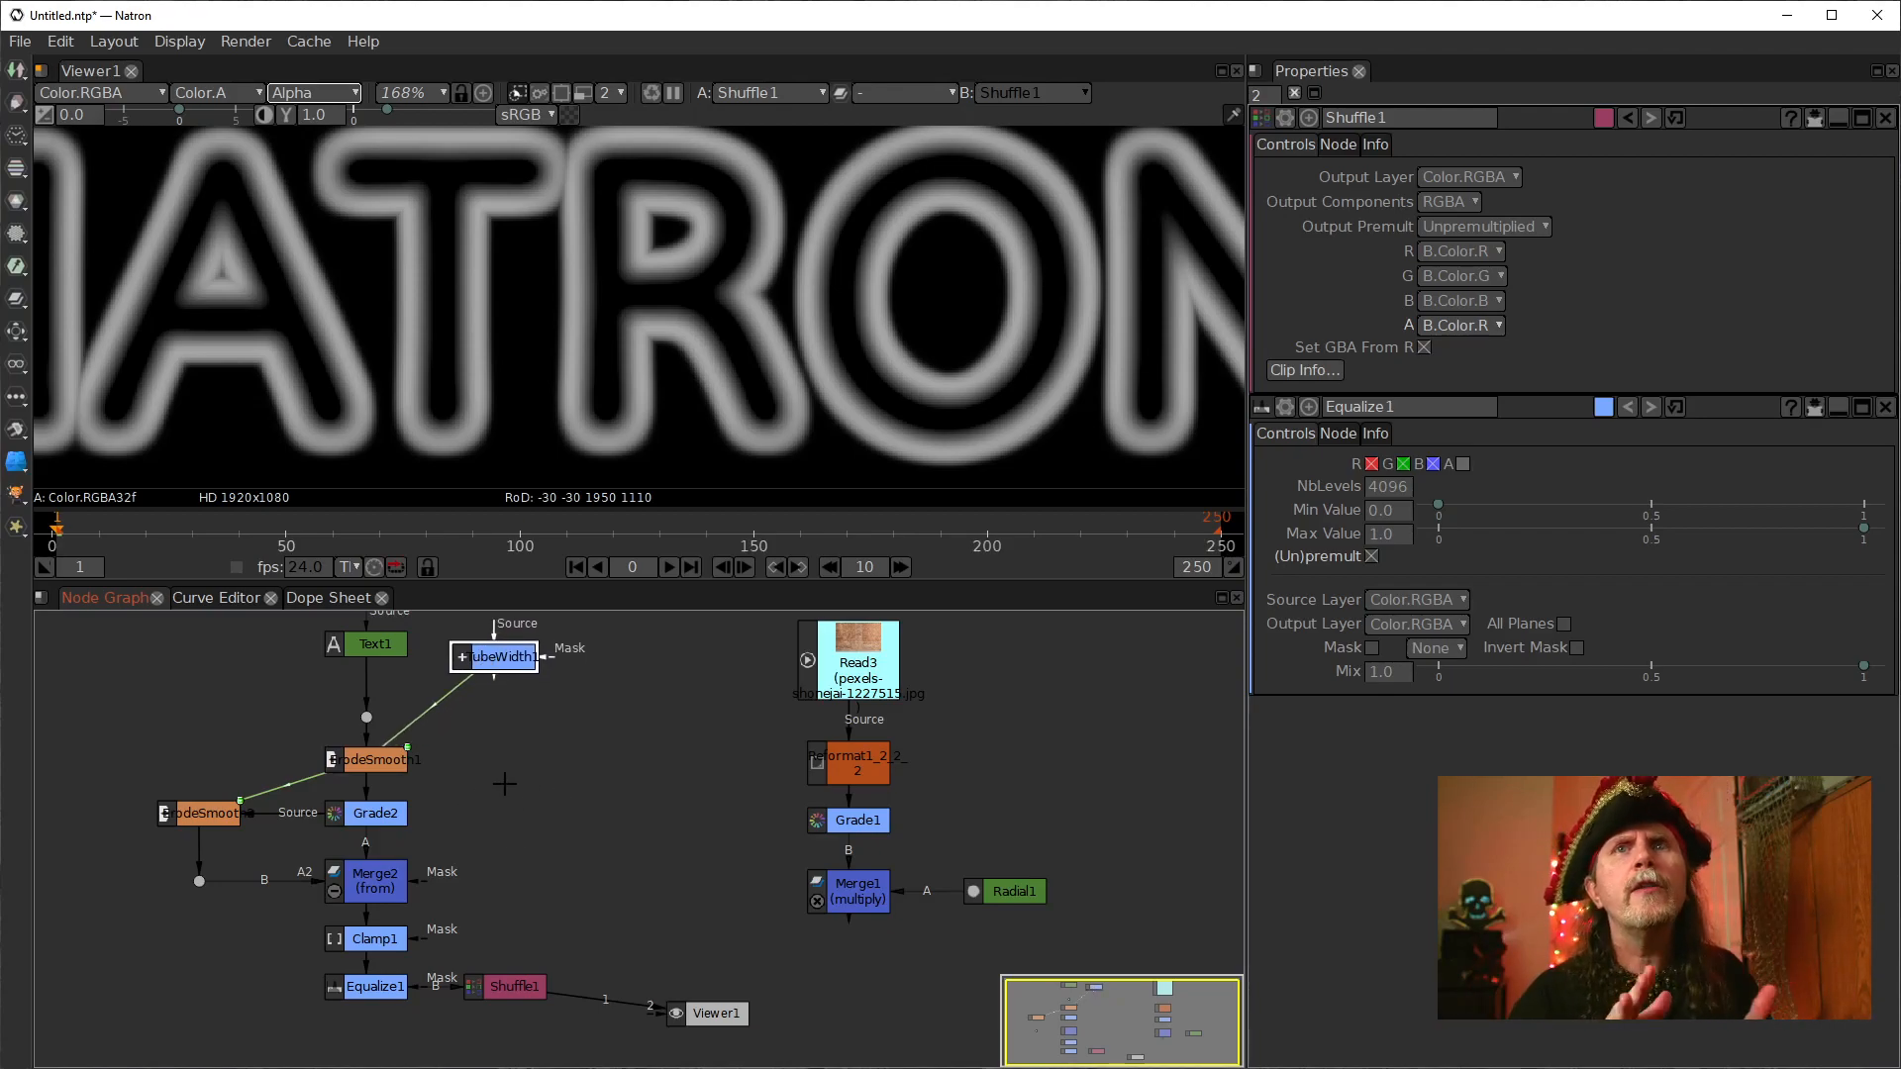
left_click(573, 750)
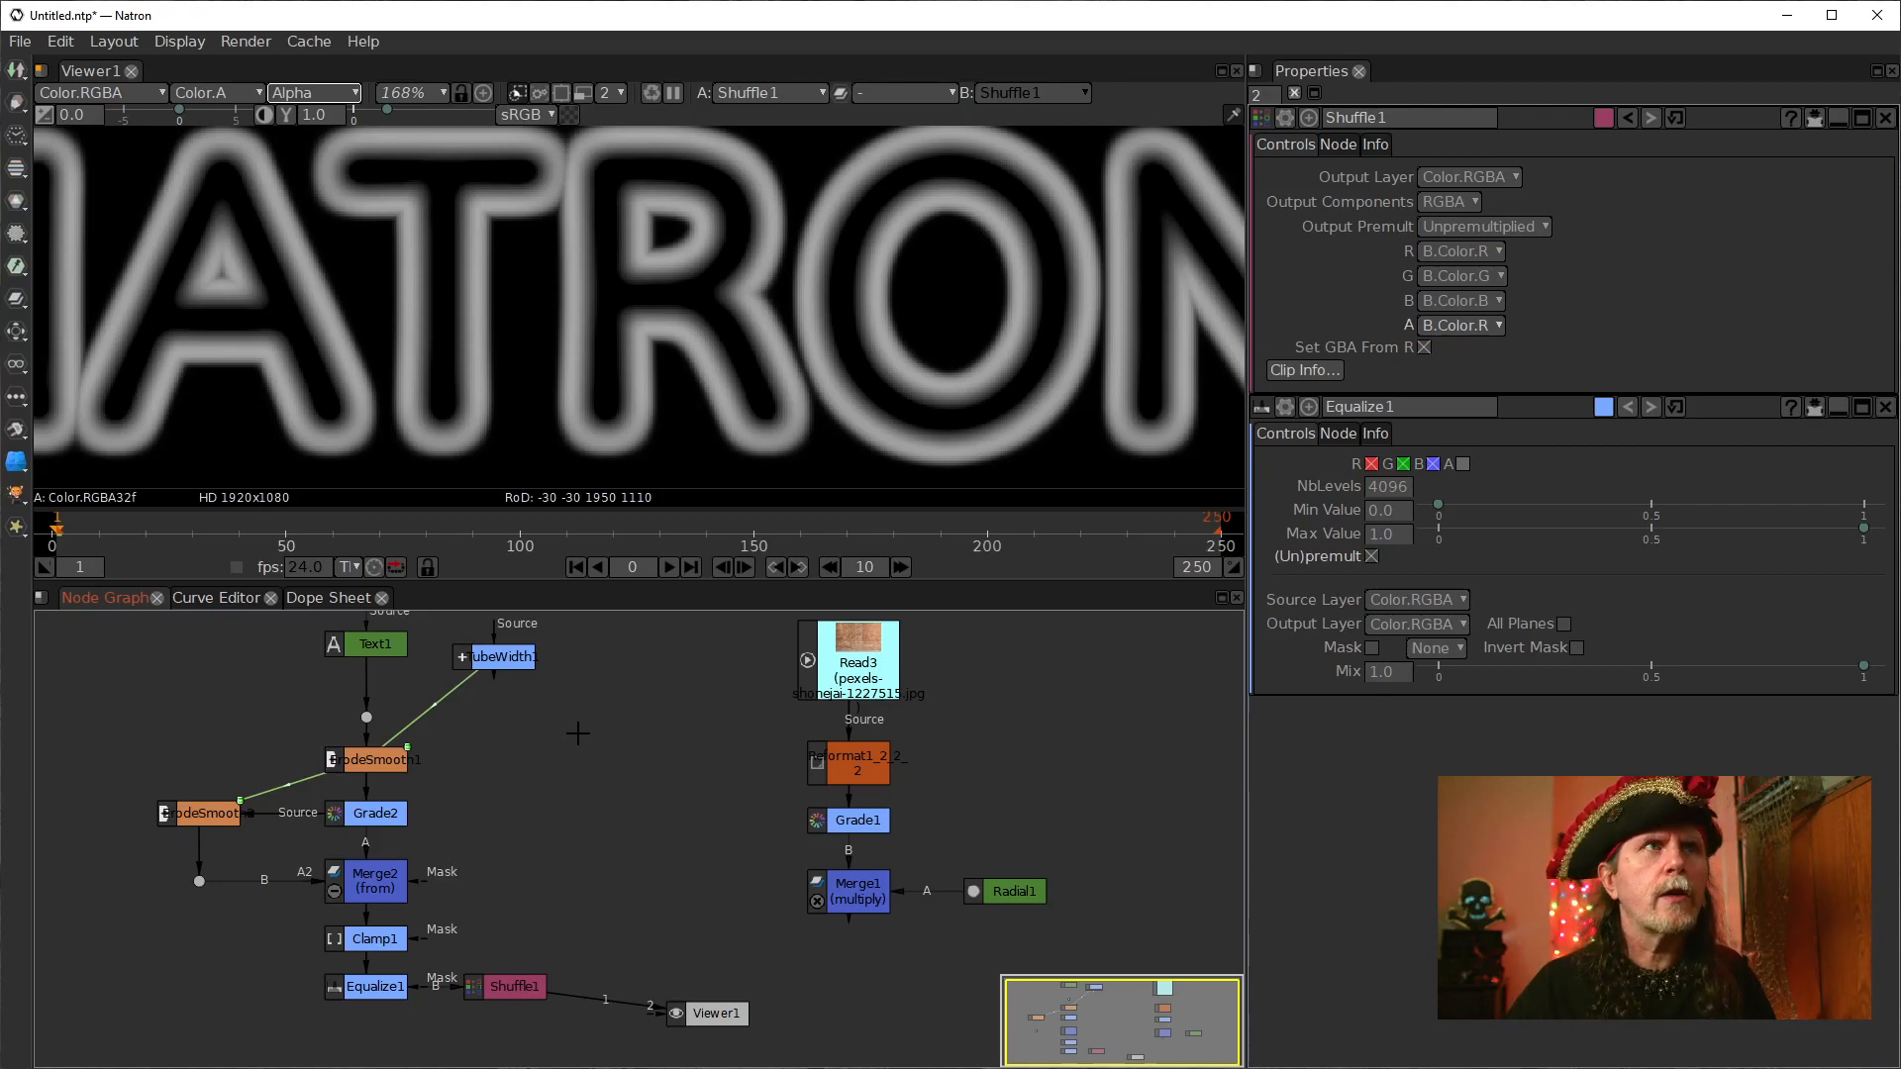
Step: Add a Solid node and connect its Source input to the dot between Text1 and ErodeSmooth1
scroll(578, 733, "up", 2)
key("Tab")
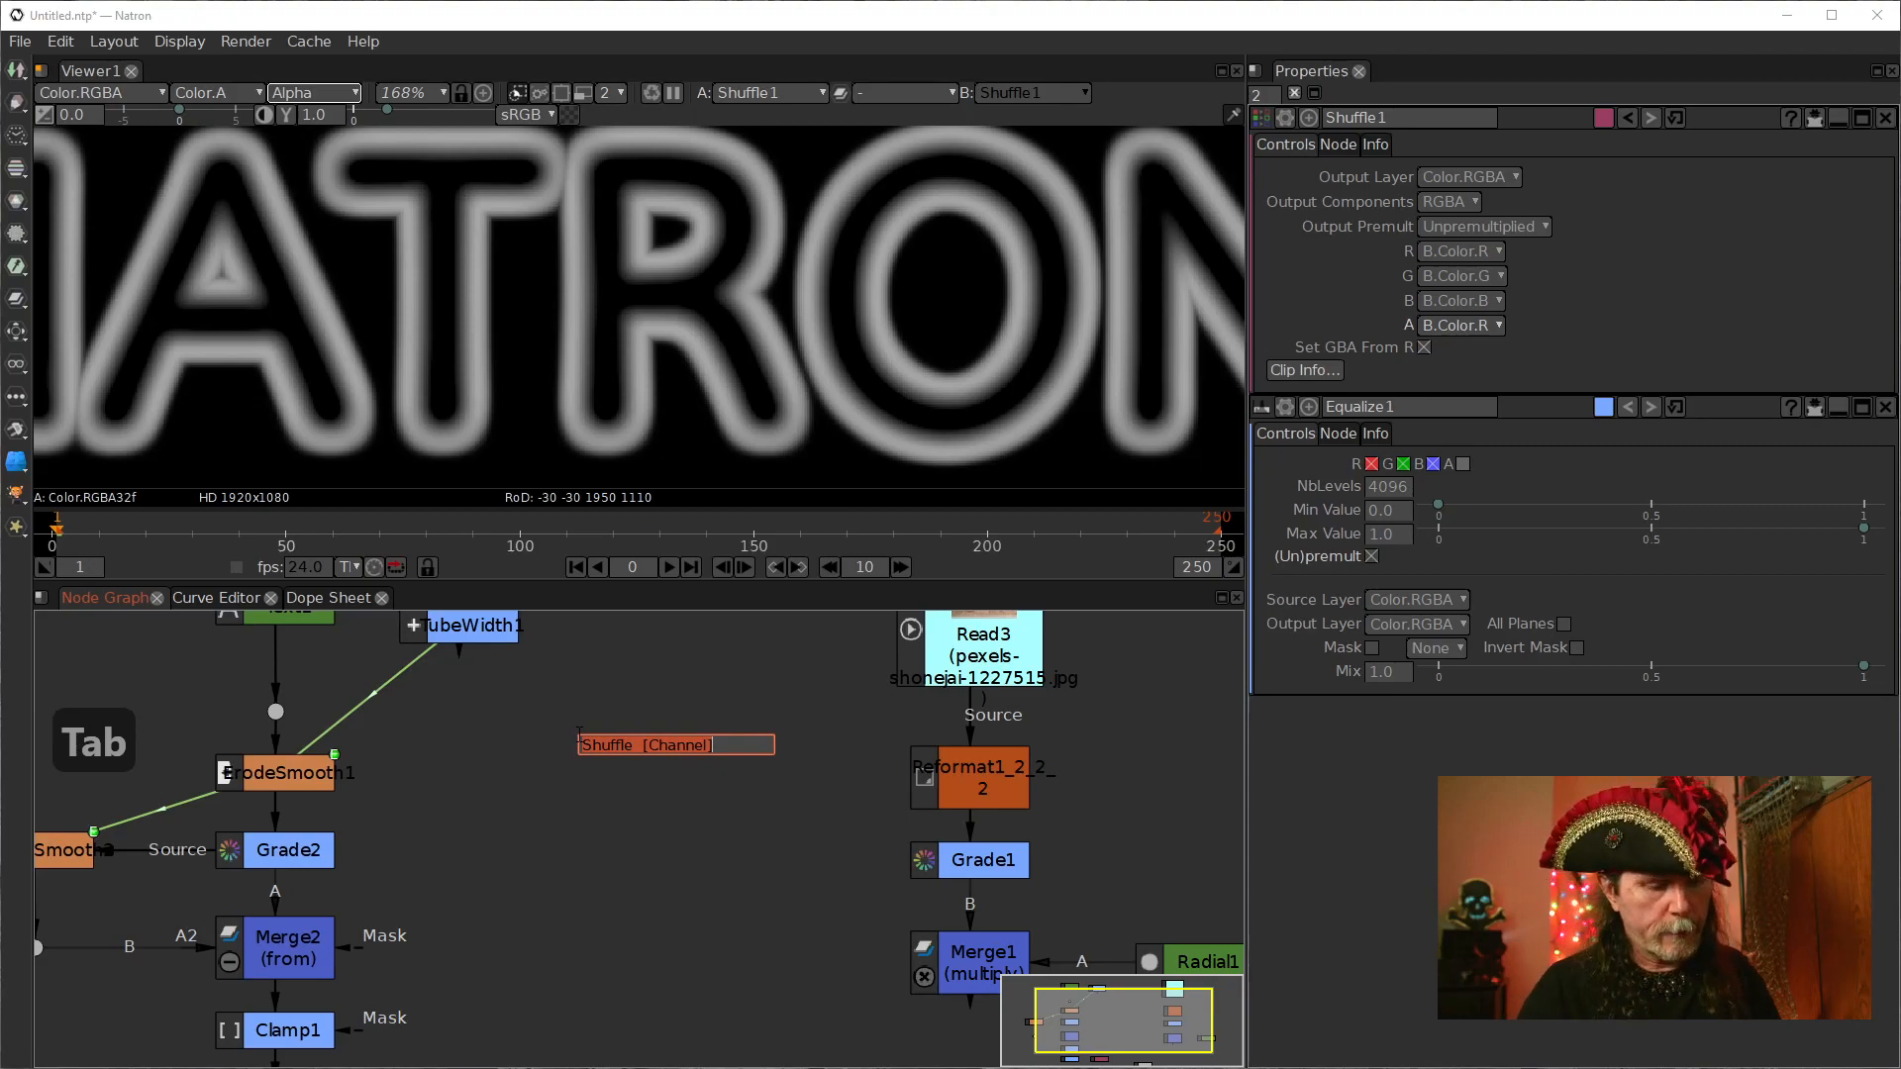
type("soli")
key("Return")
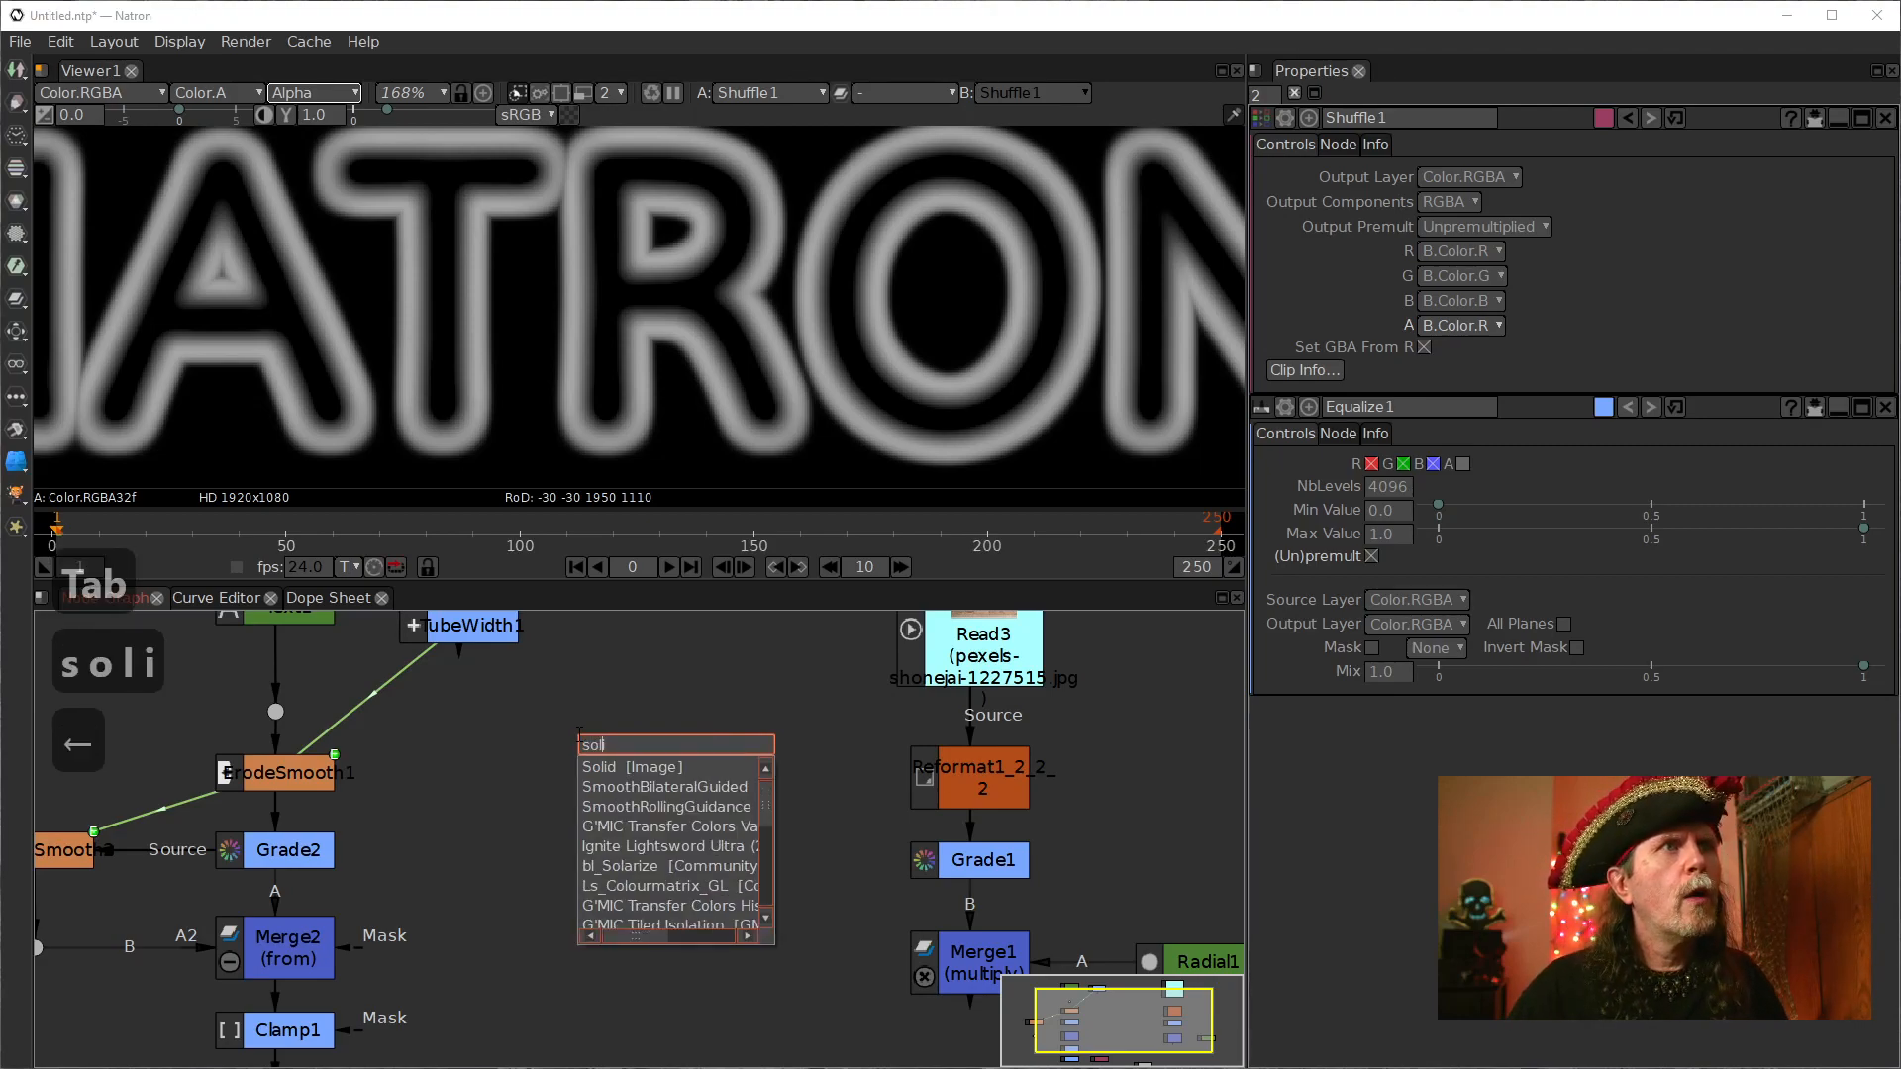
left_click_drag(579, 740, 373, 737)
scroll(460, 700, "down", 2)
scroll(606, 792, "up", 2)
left_click_drag(666, 819, 721, 800)
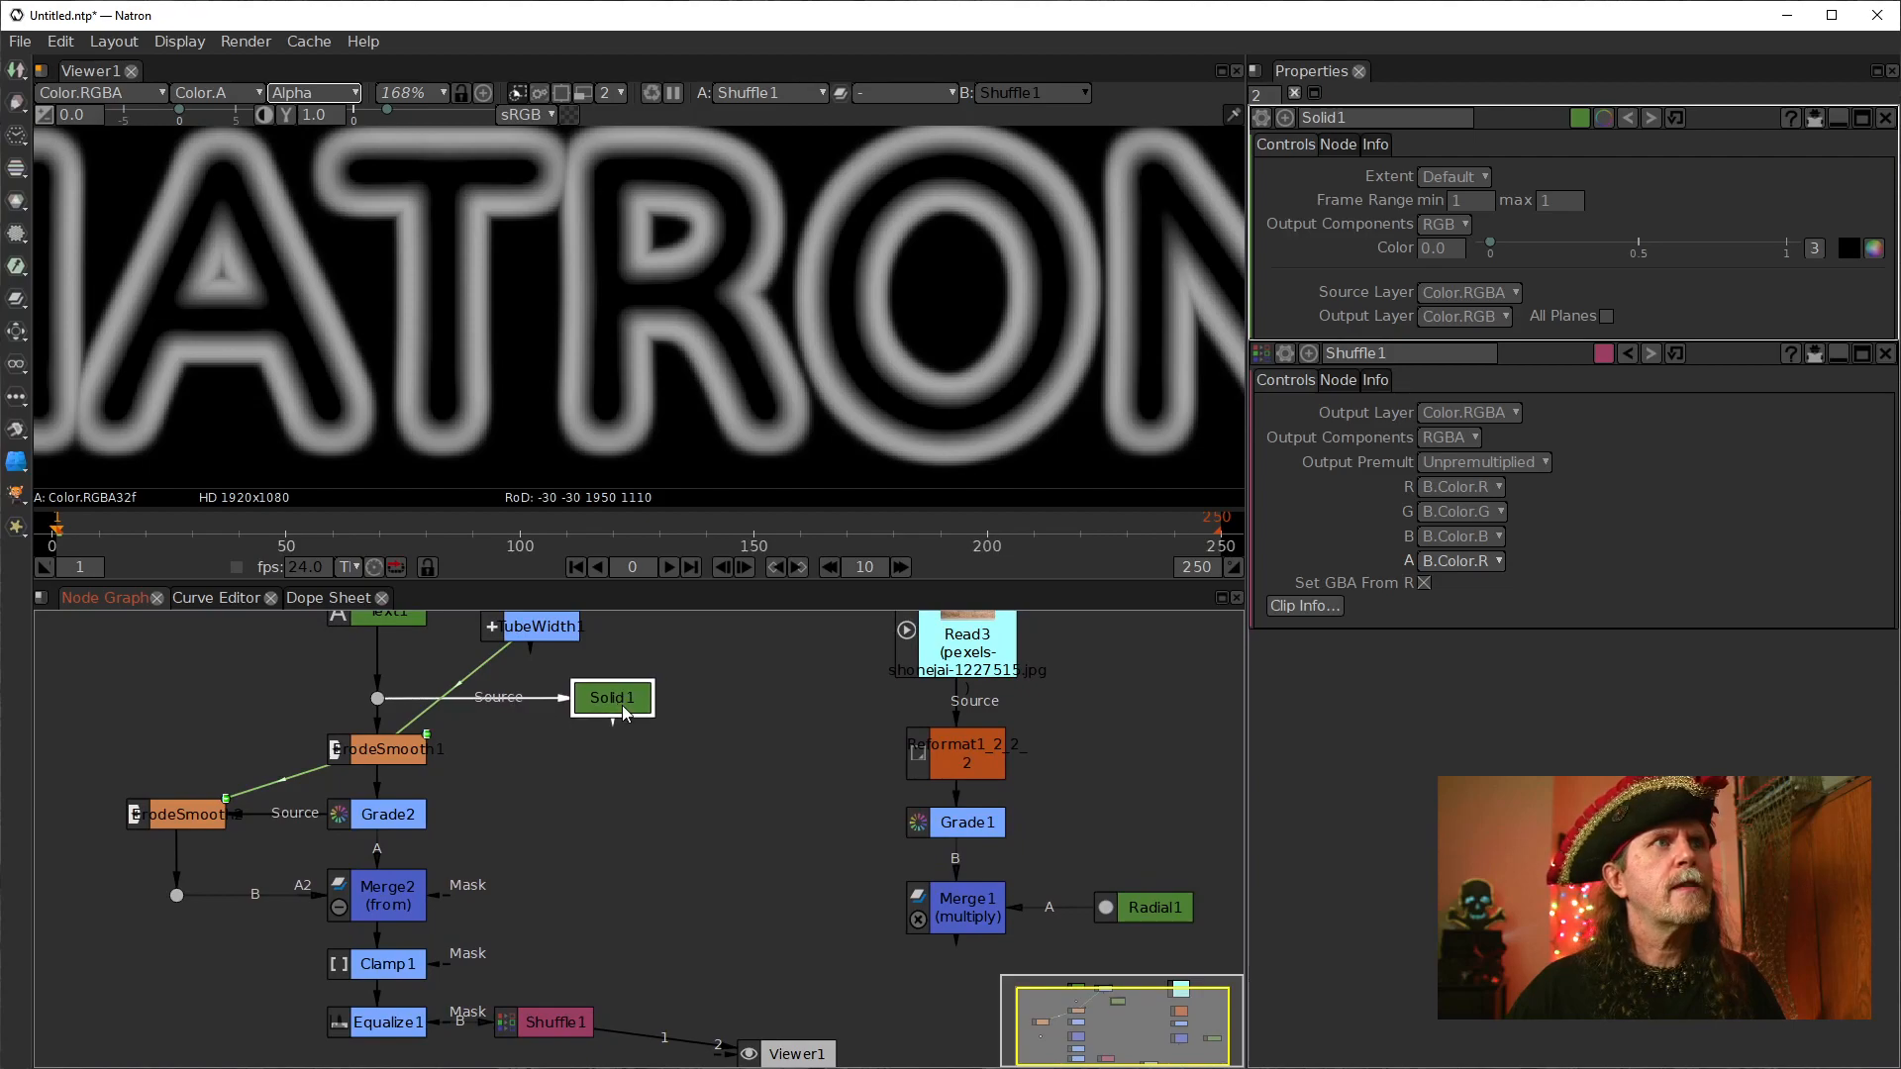
Step: Pick the first custom swatch, a warm yellow with hue 43, saturation 153 and value 255, as Solid1's color
left_click(1874, 249)
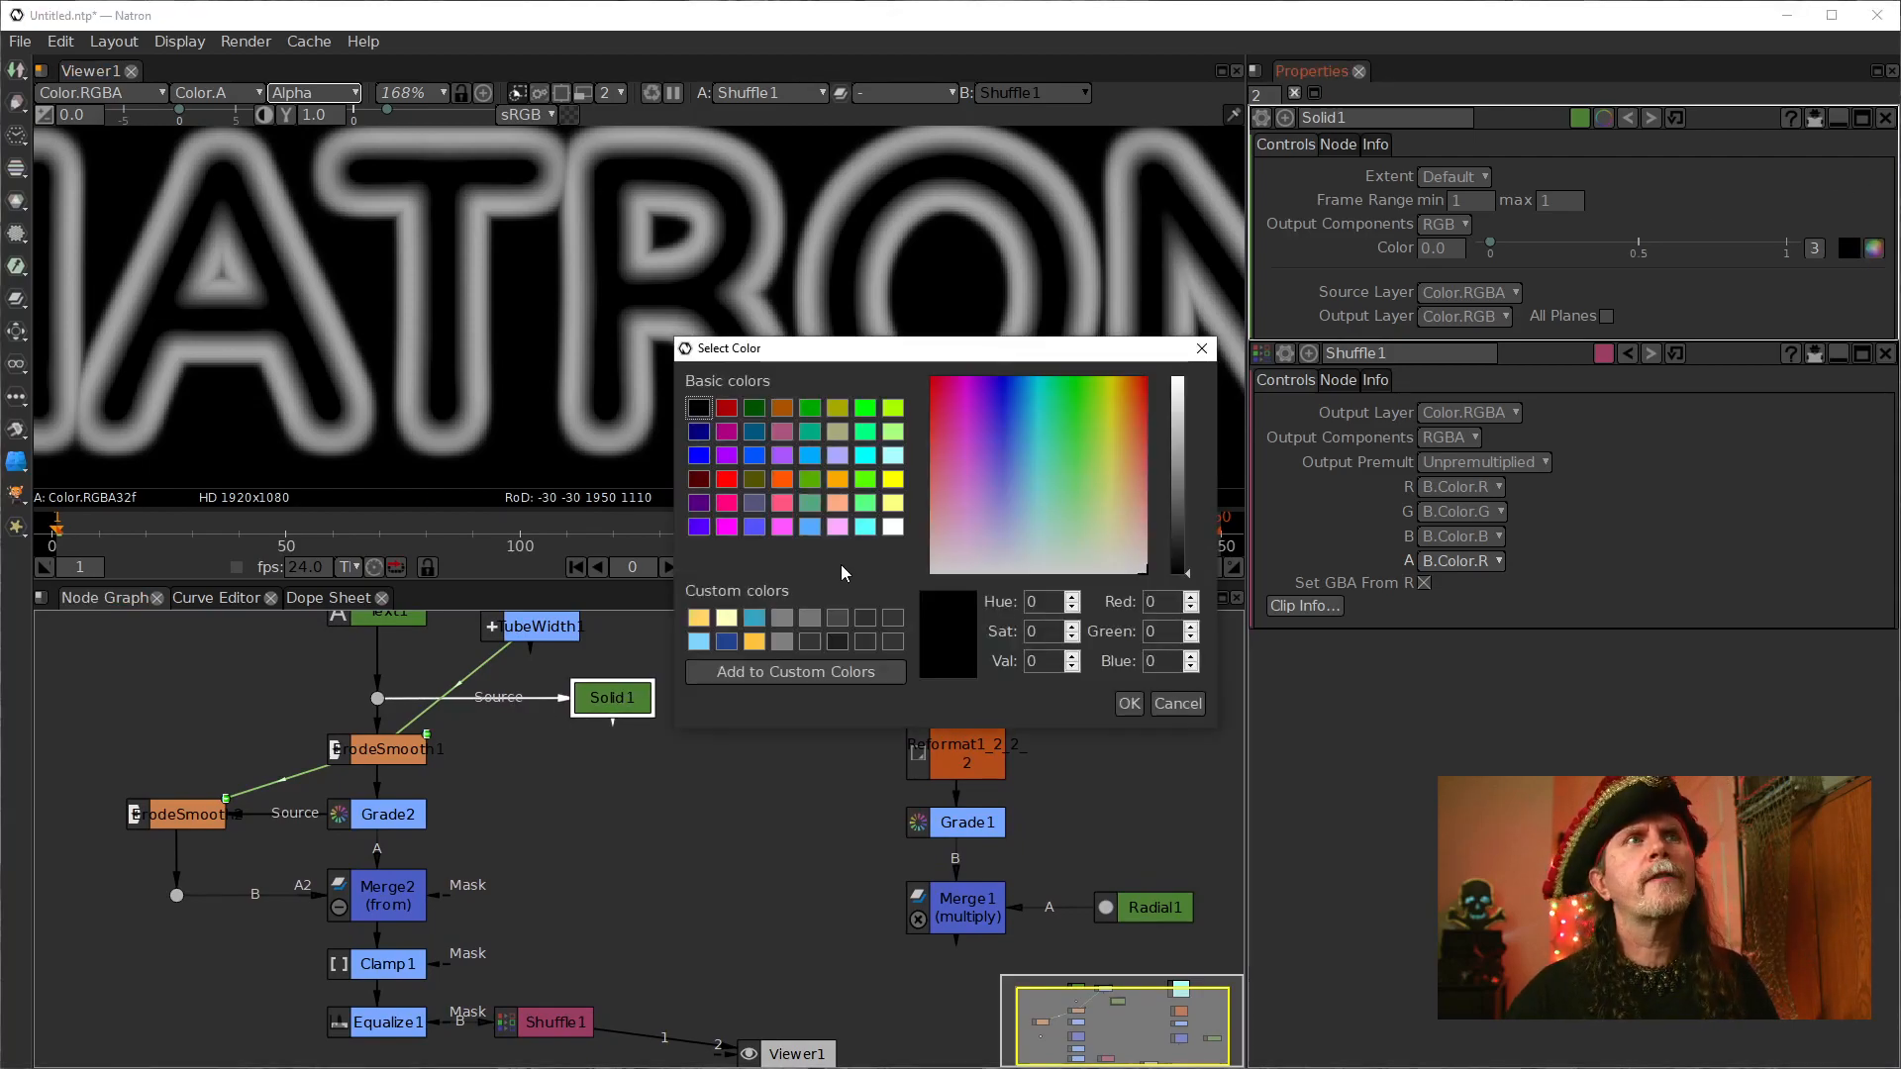
left_click(699, 622)
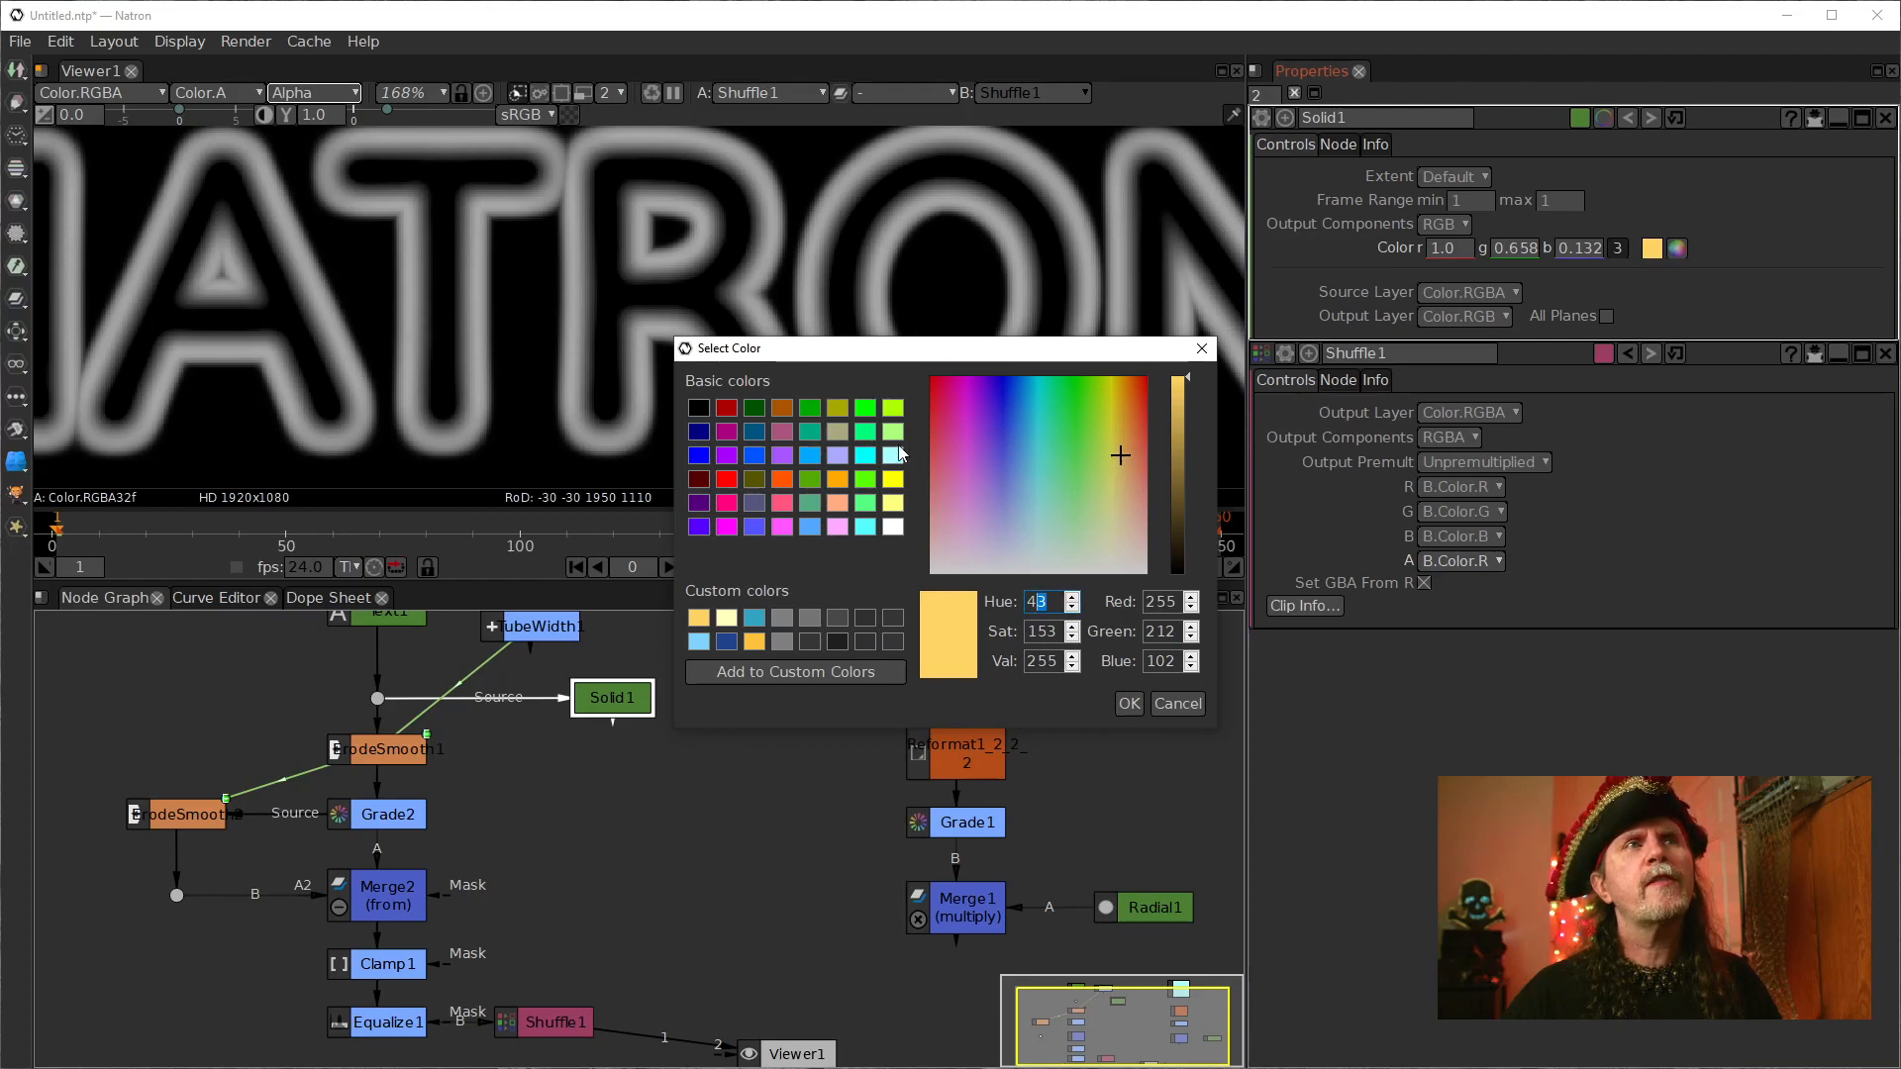
Step: Try other hues for Solid1's color, from yellow at 57 down to red at 1 and back to 13
left_click(1036, 602)
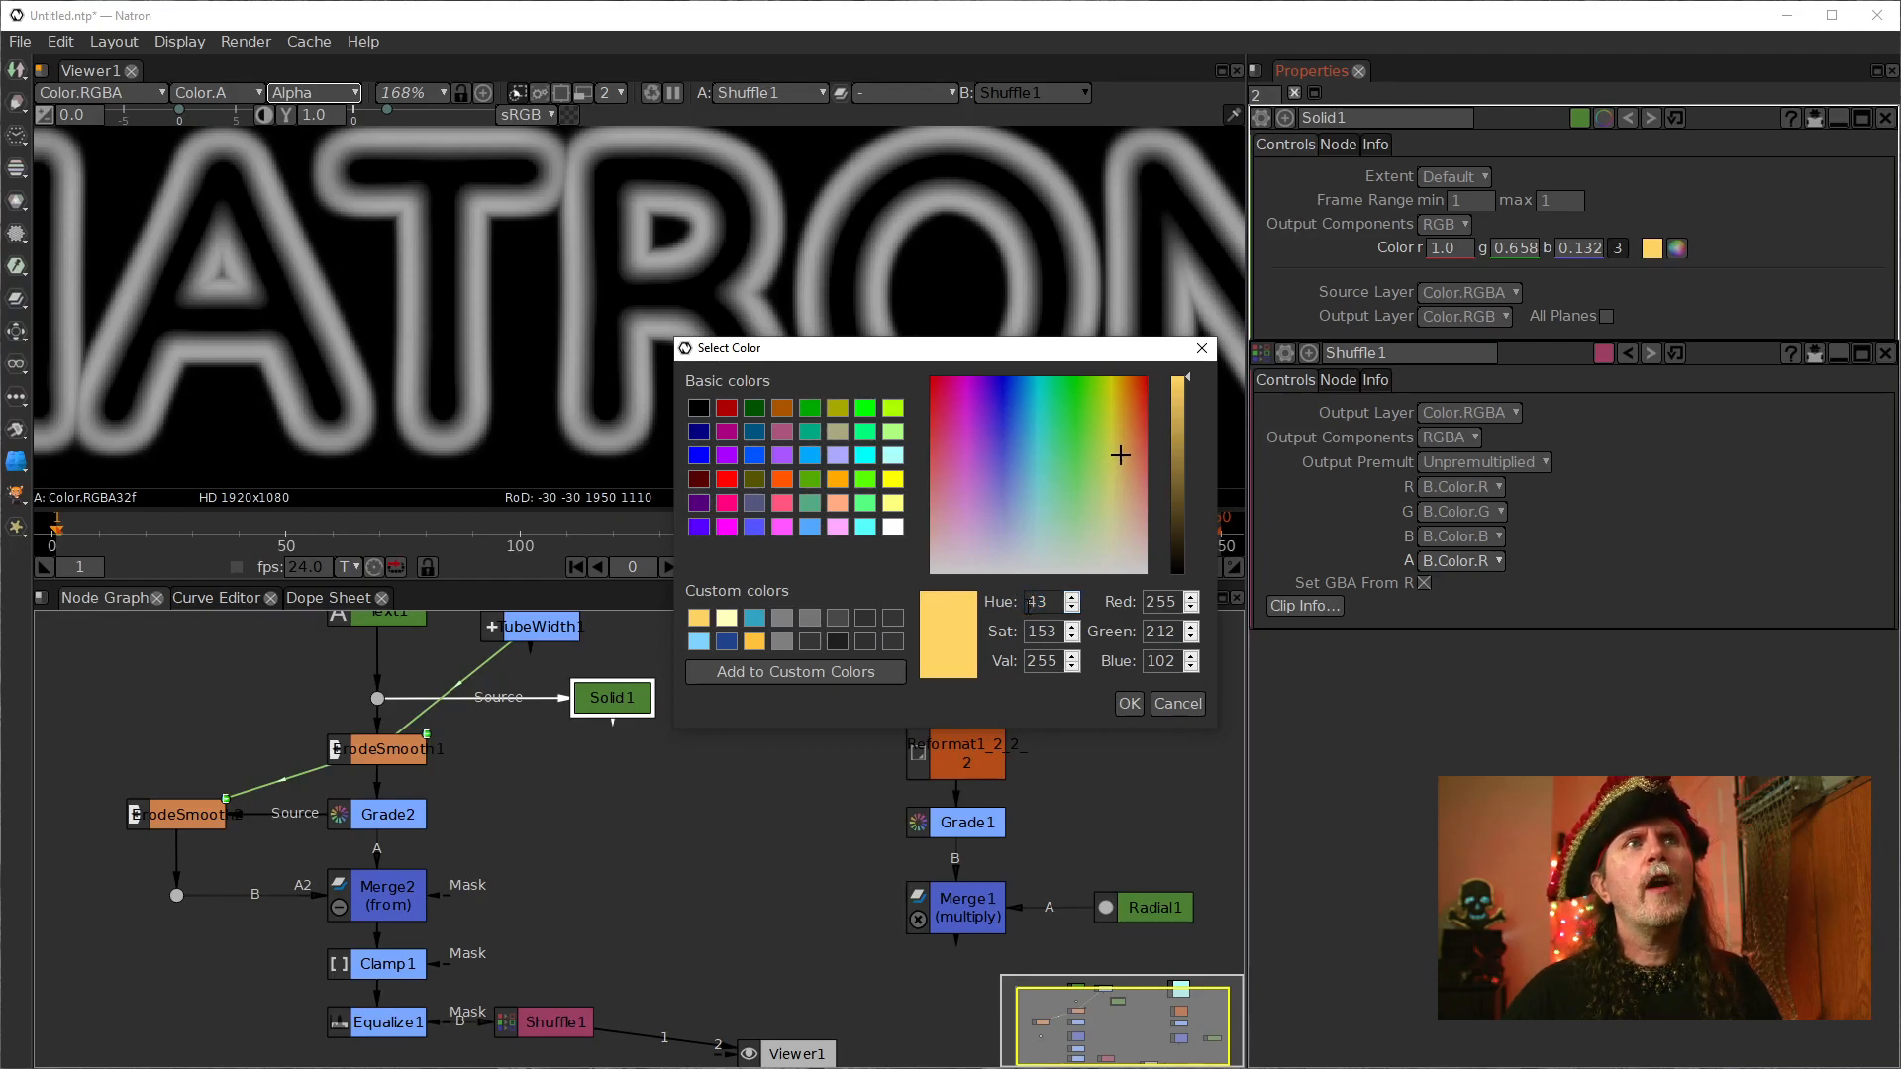
scroll(1028, 602, "up", 2)
scroll(1027, 602, "up", 6)
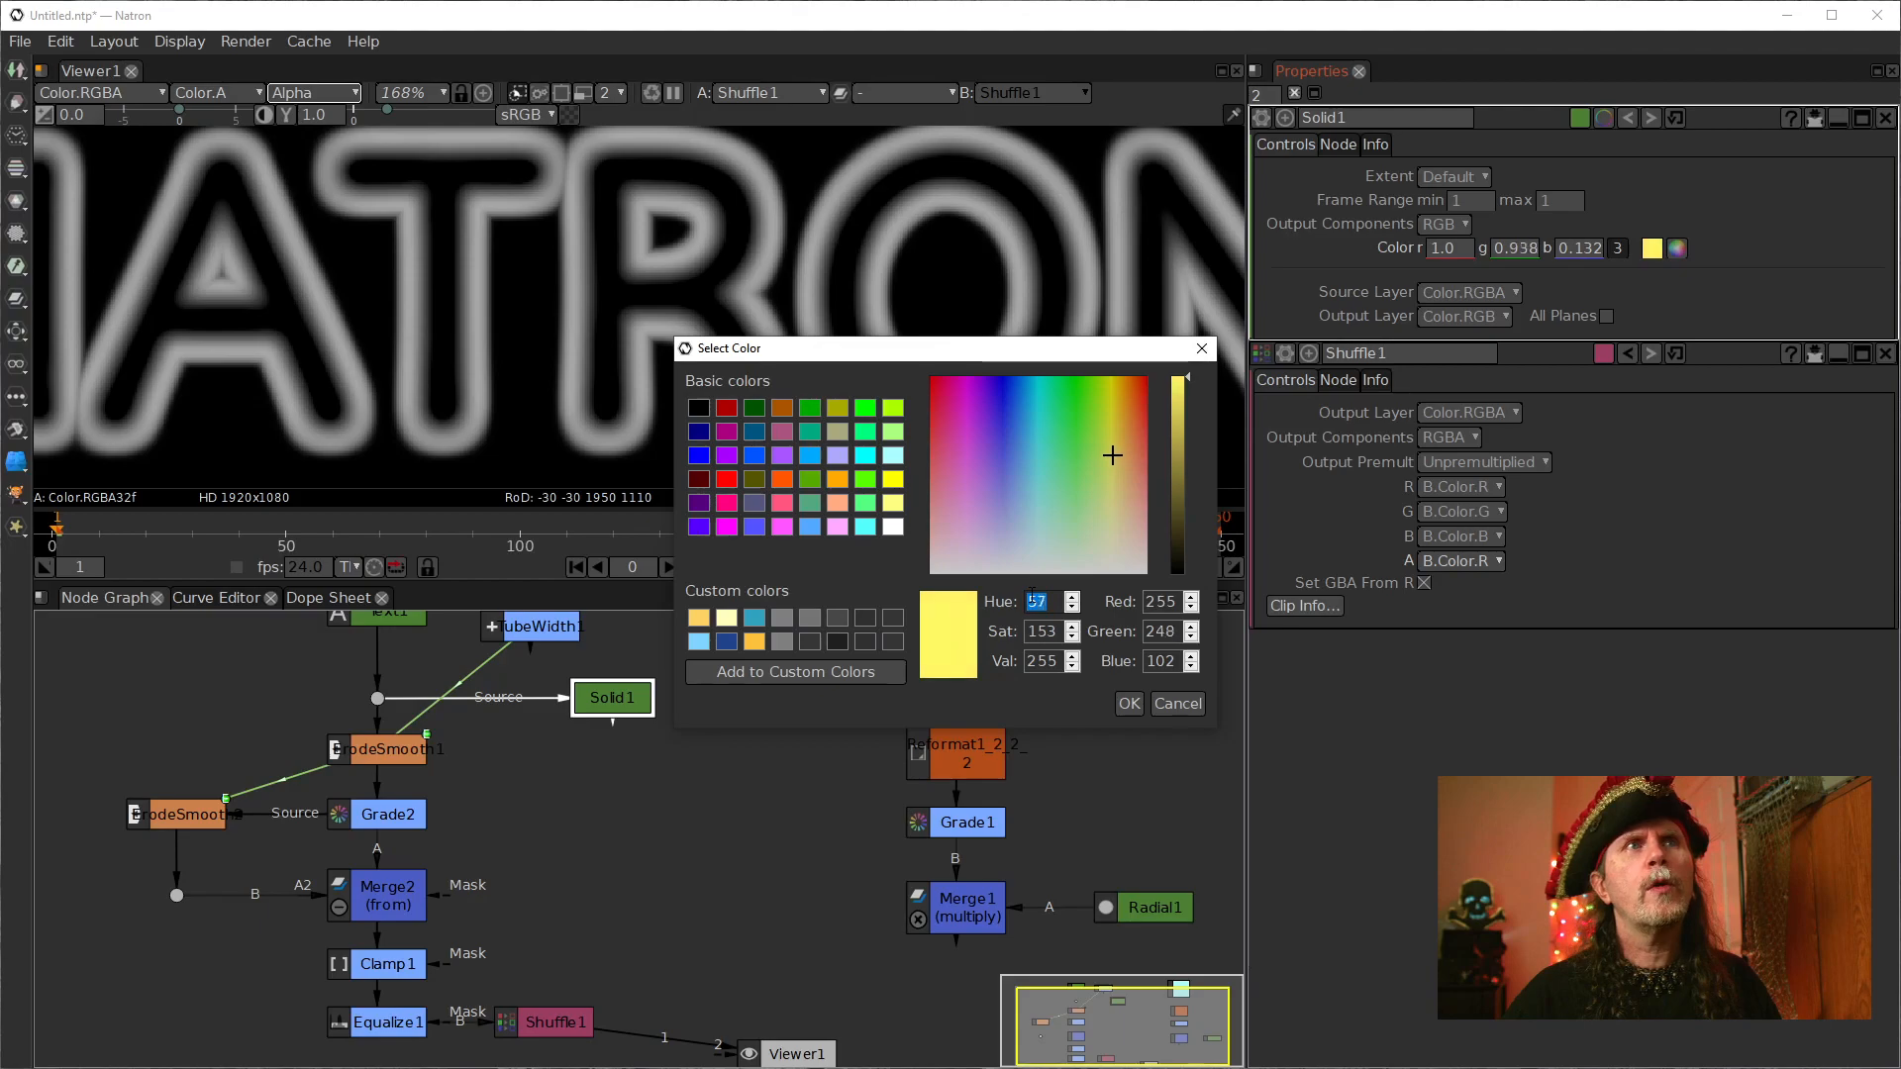
scroll(1028, 602, "down", 20)
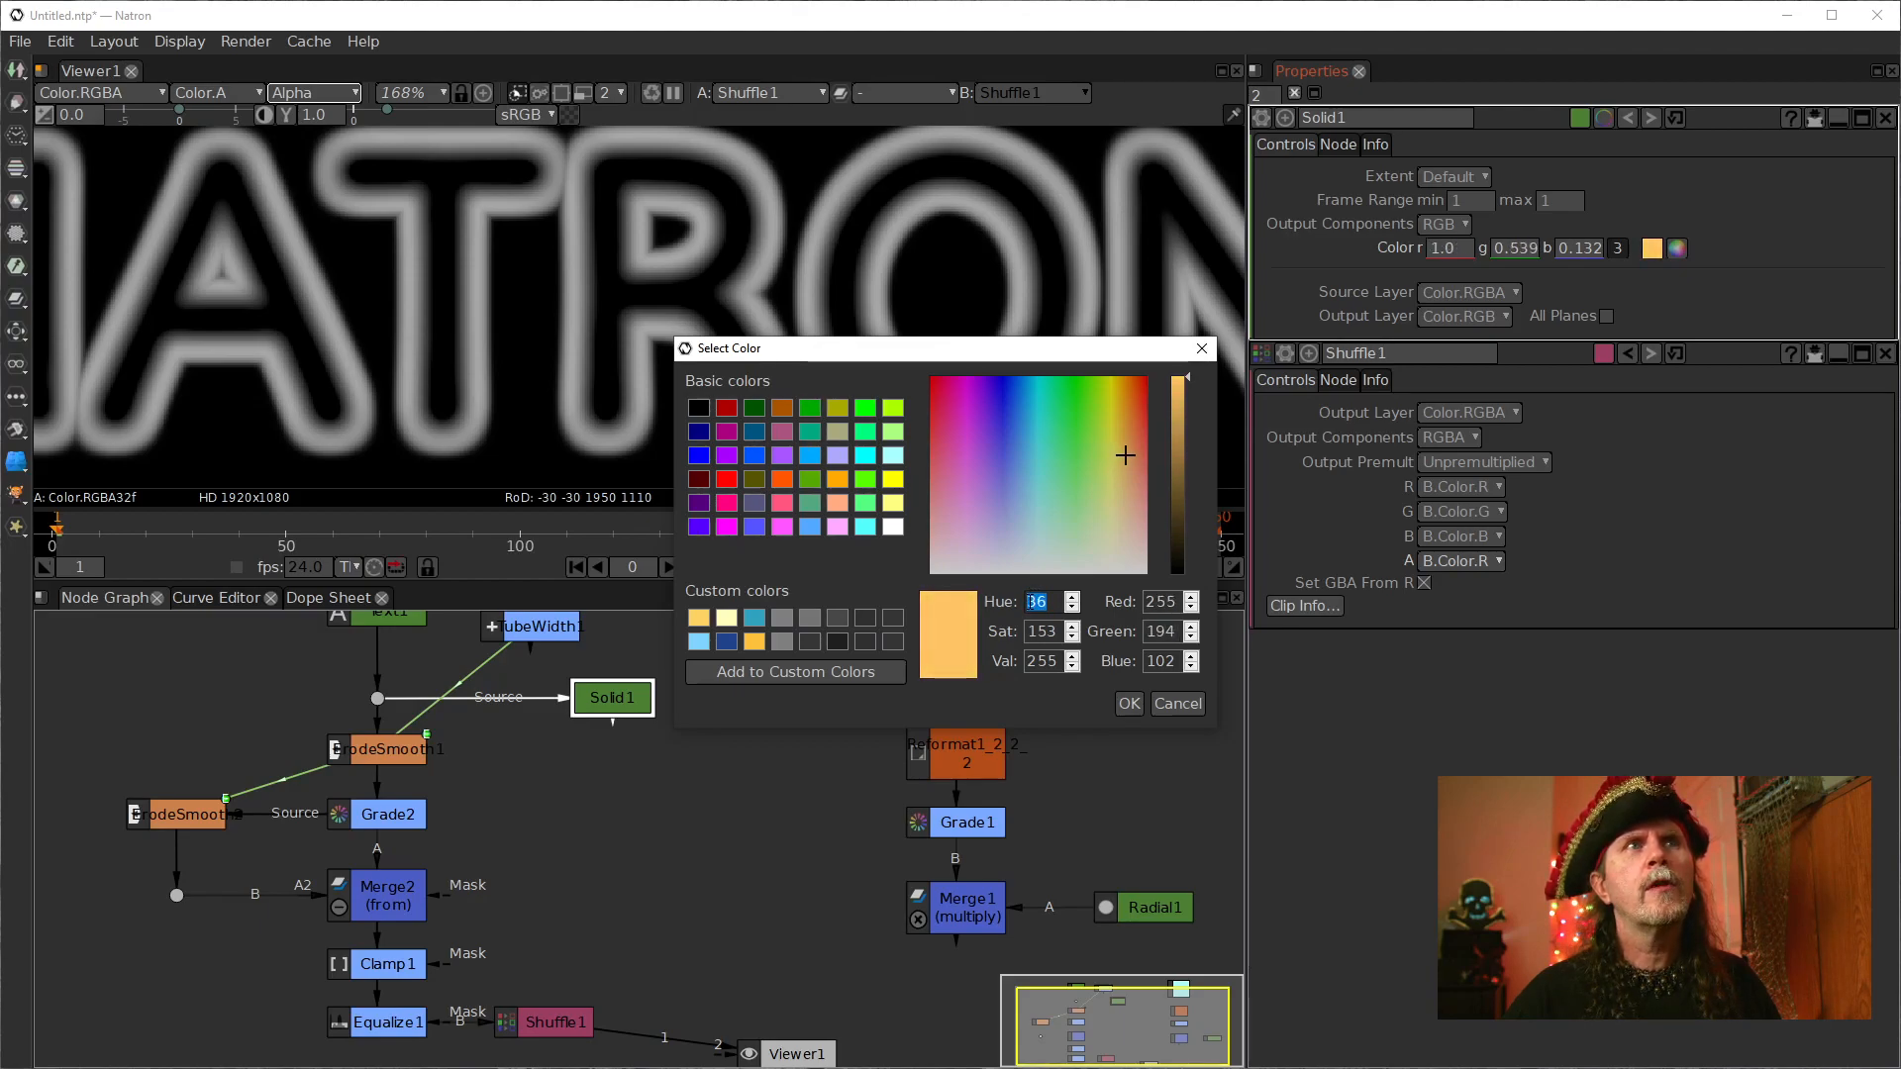
scroll(1027, 602, "up", 20)
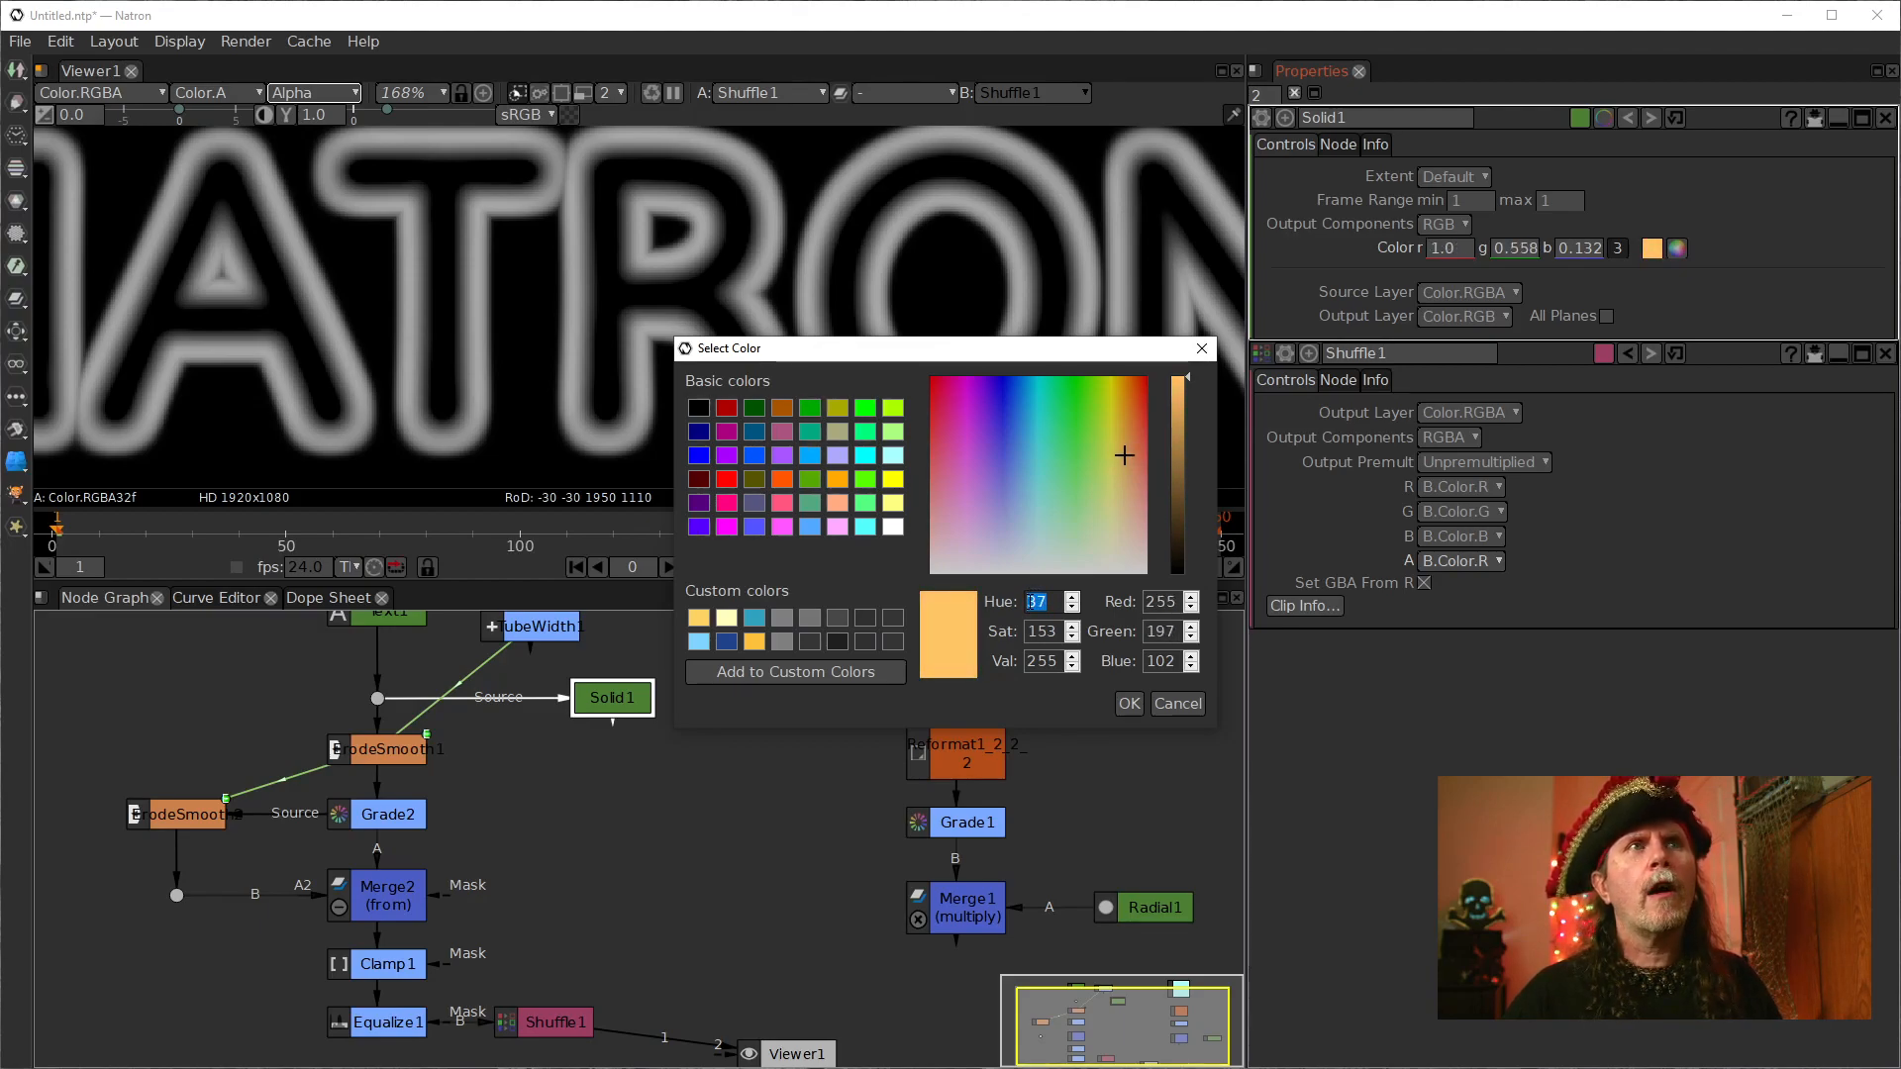
scroll(1028, 602, "down", 20)
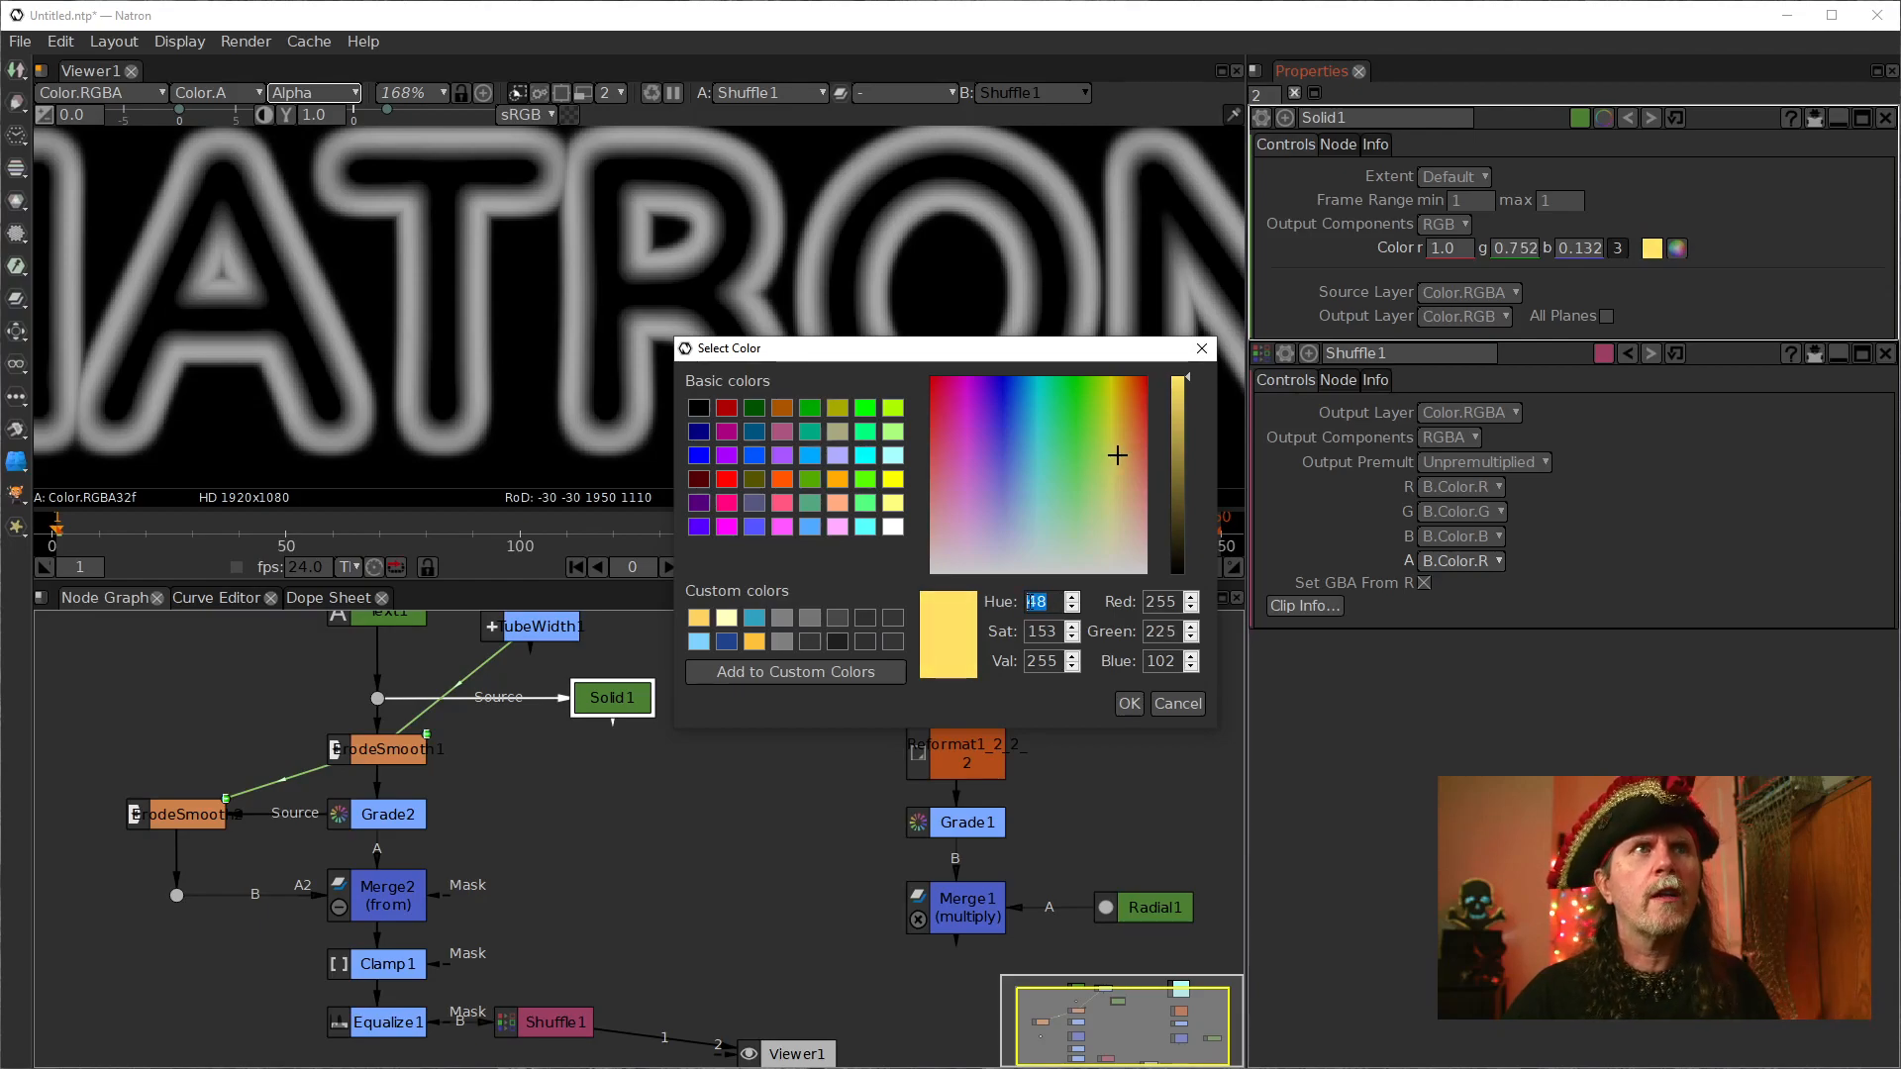
scroll(1028, 602, "down", 16)
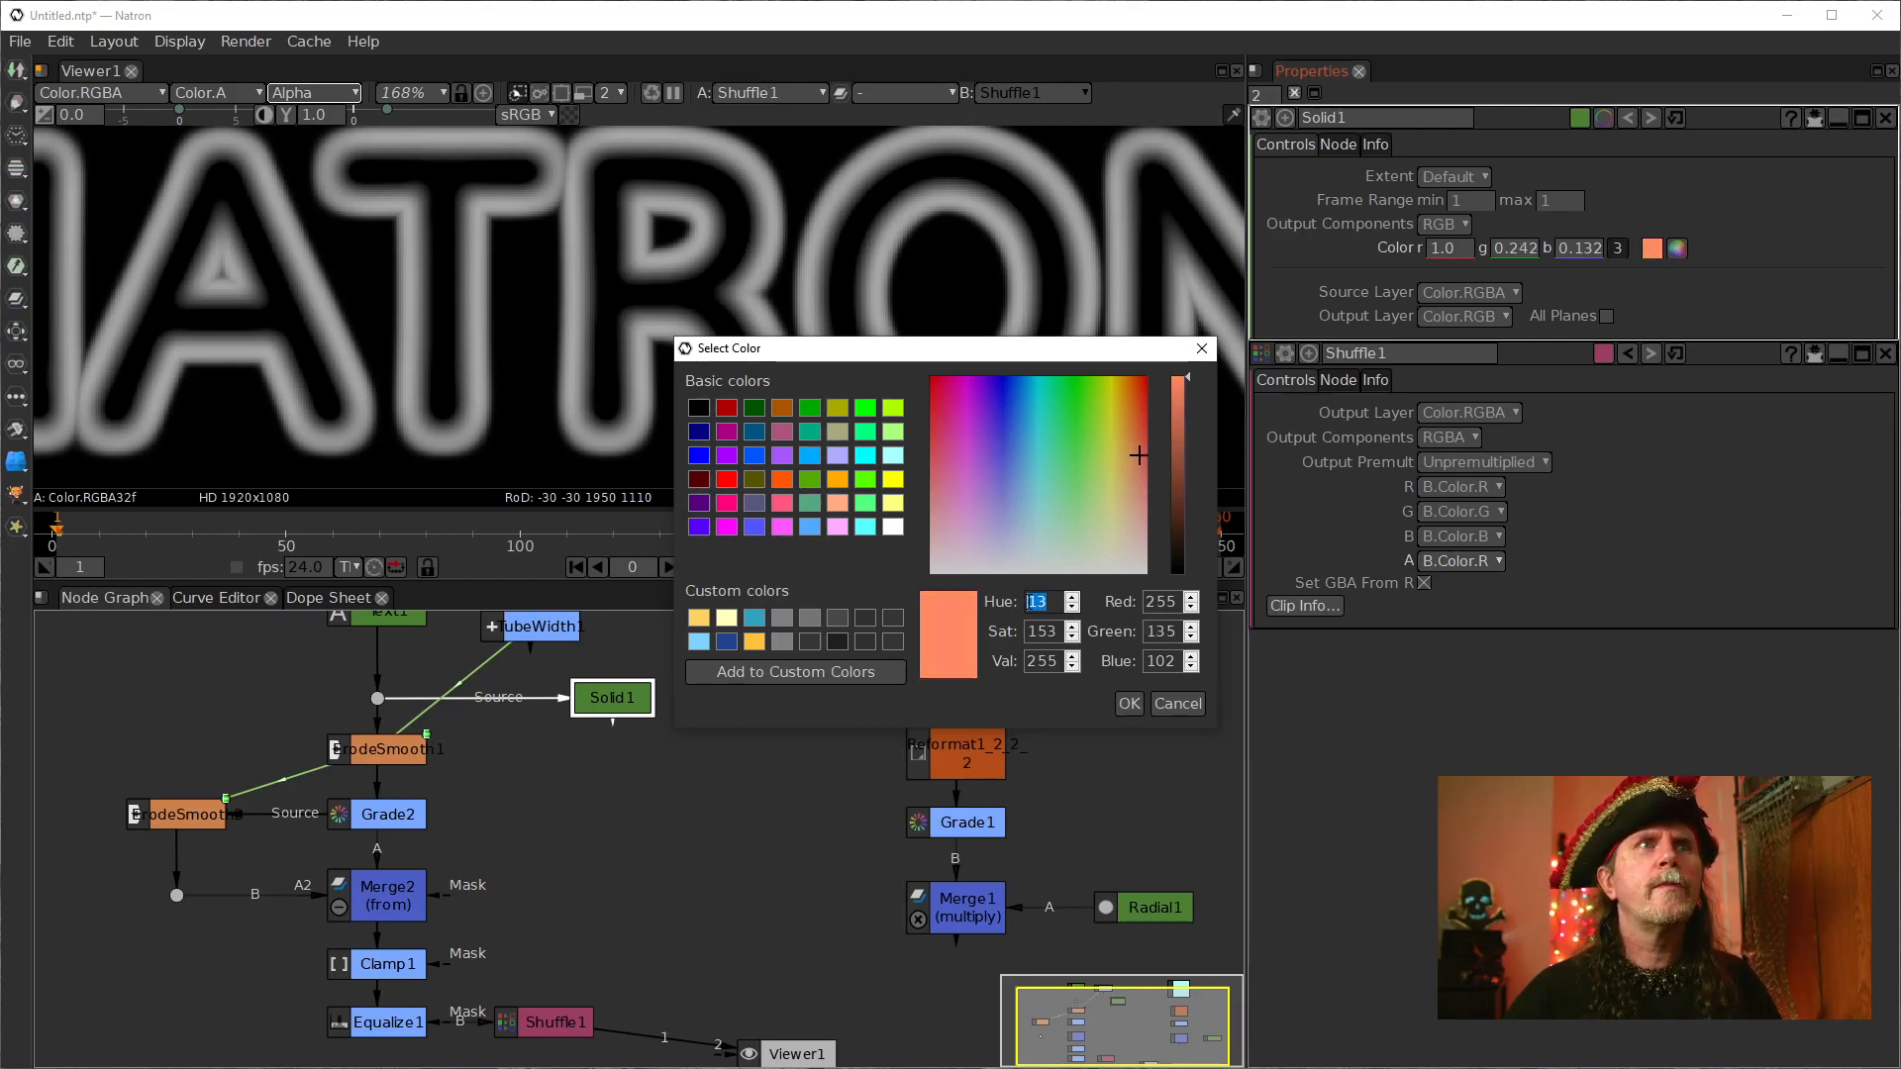
scroll(1030, 602, "down", 3)
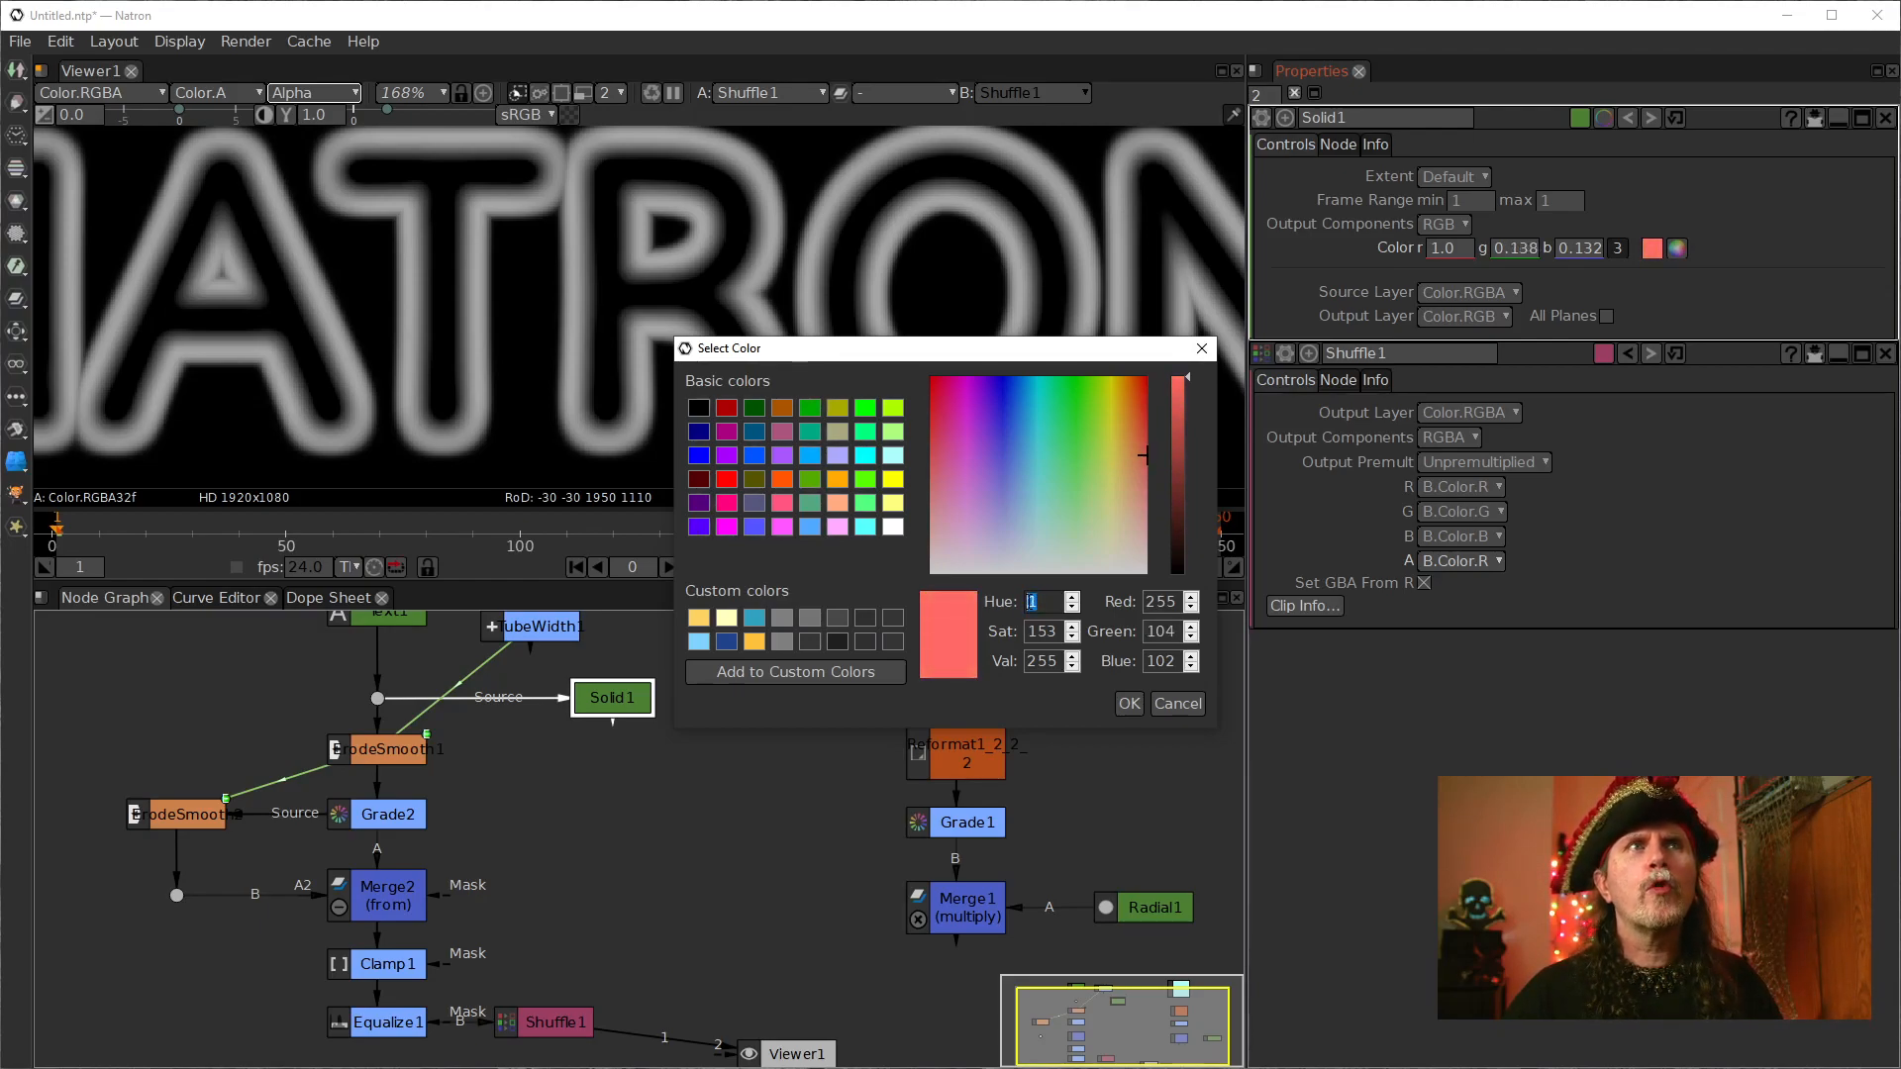
scroll(1036, 602, "up", 2)
scroll(1036, 602, "up", 10)
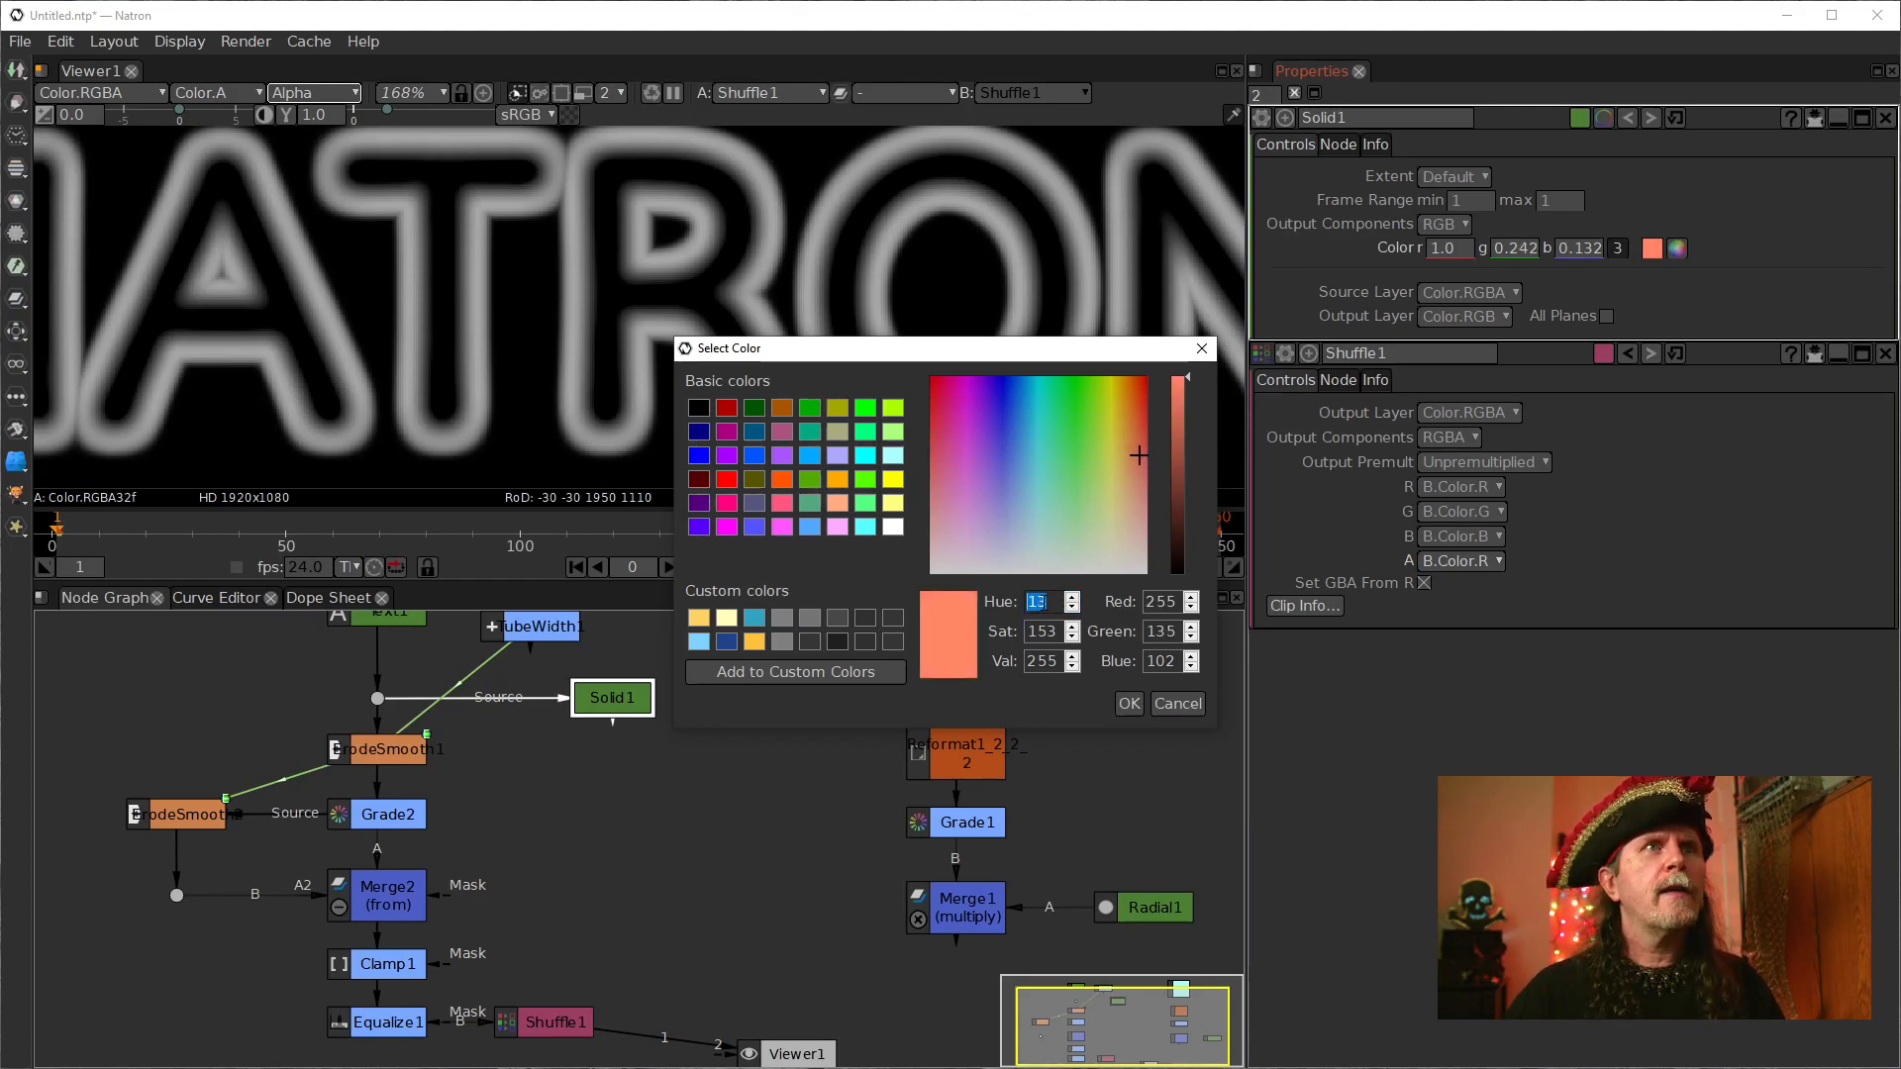
Step: Return Solid1's color to the first custom swatch (red 255, green 212, blue 102) and accept it
left_click(698, 617)
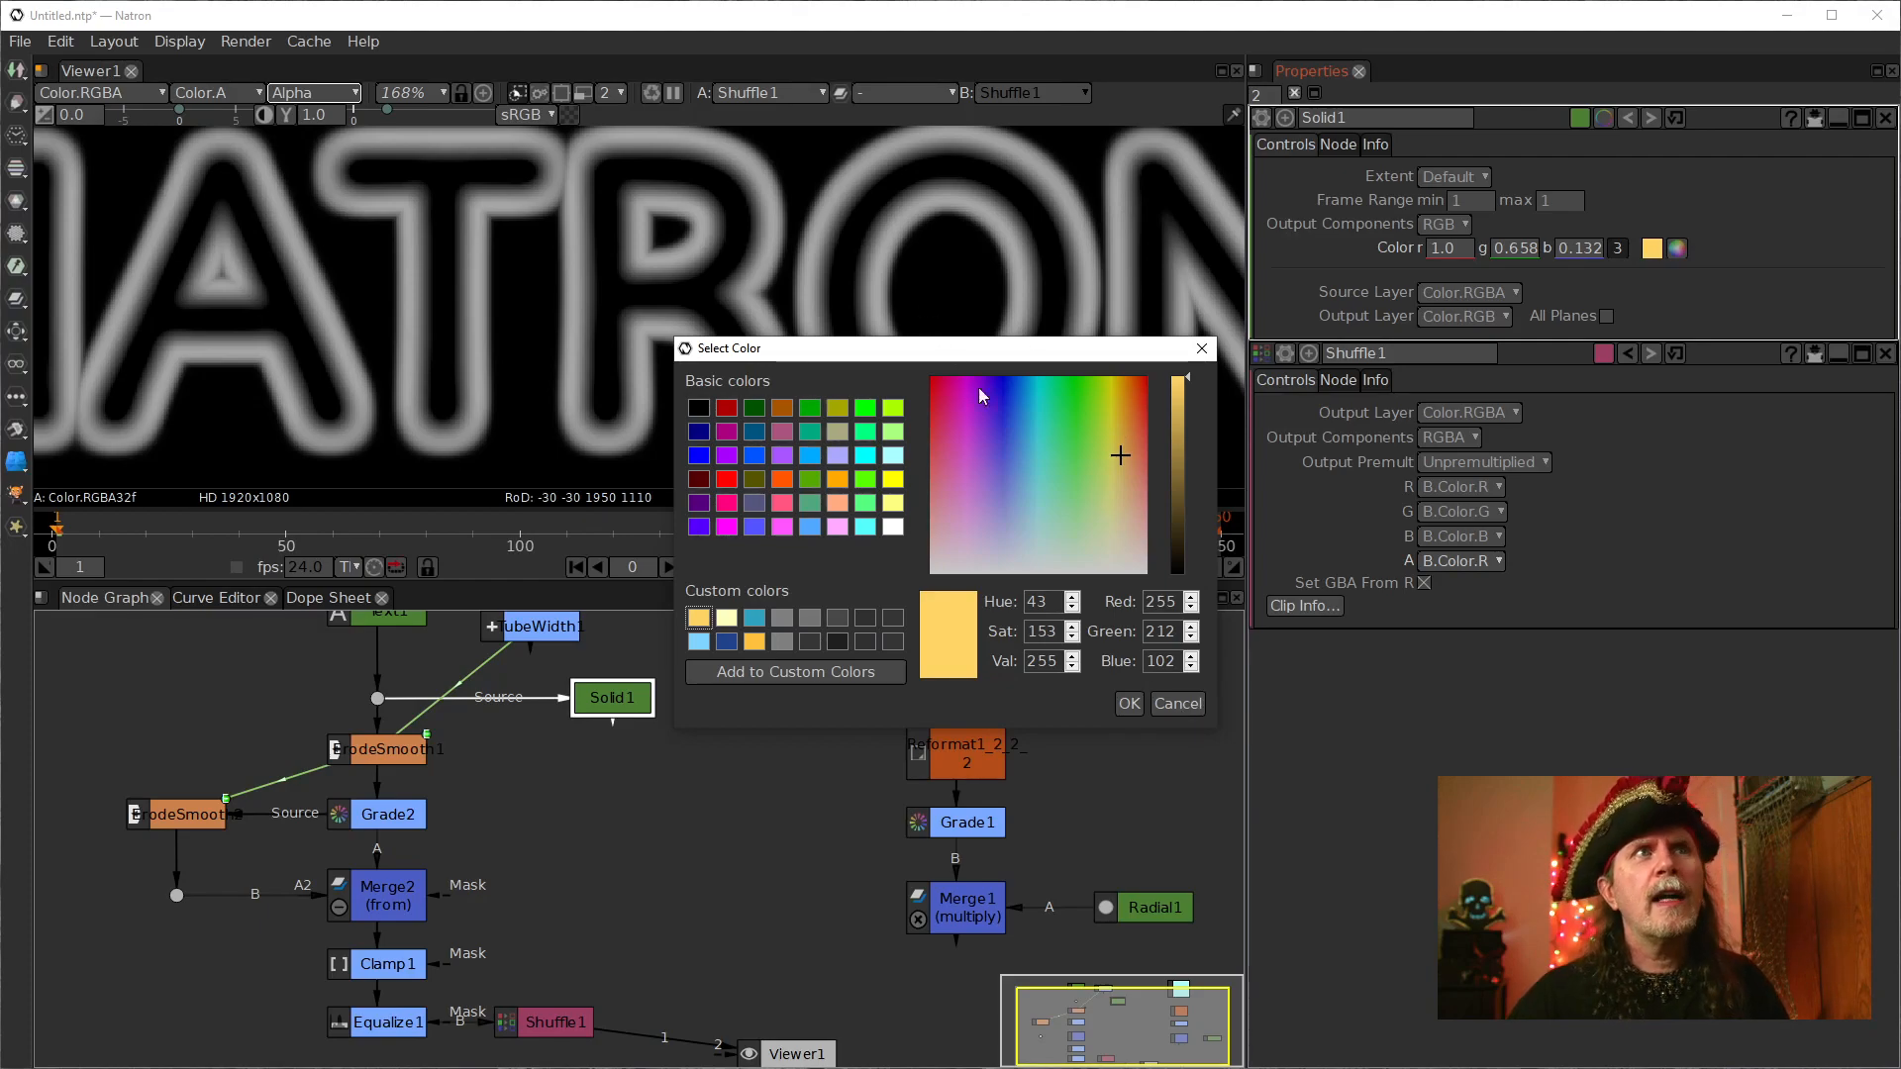
left_click(1128, 704)
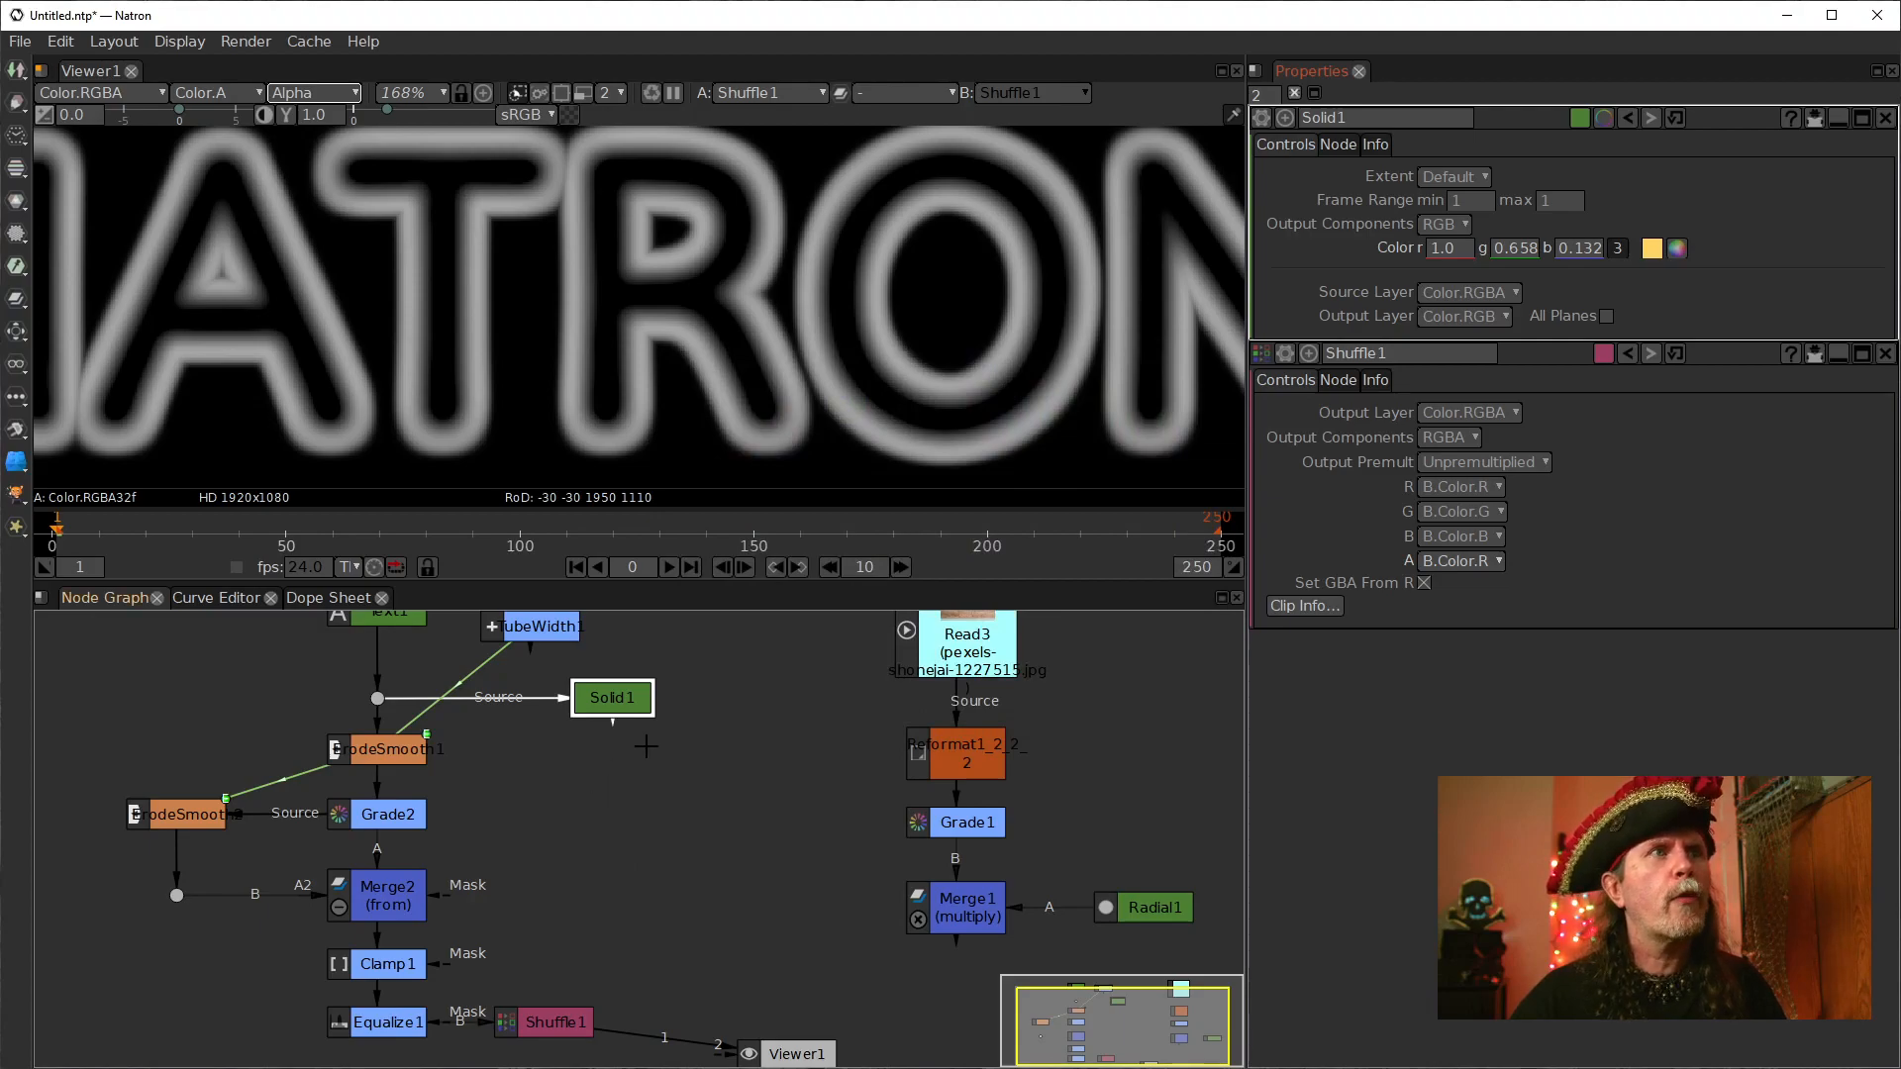
left_click(616, 700)
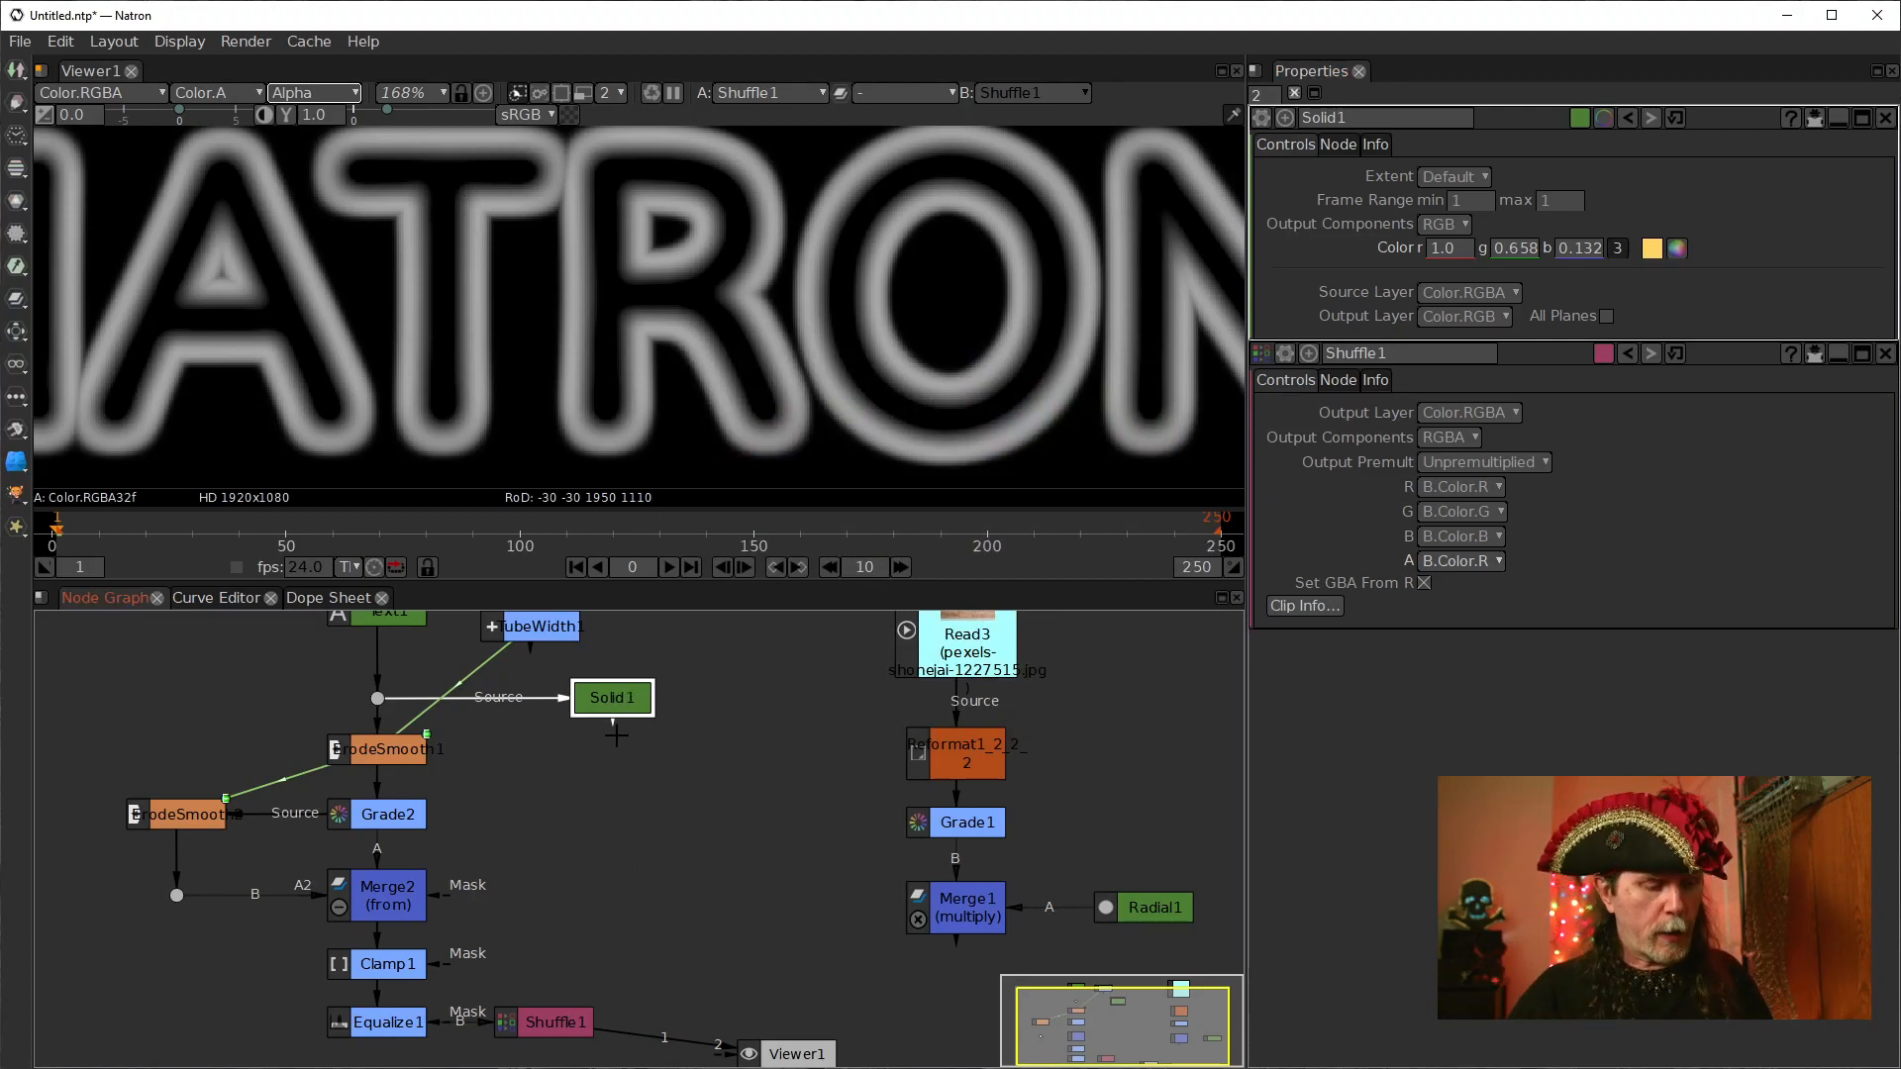
Step: Add a Saturation node fed by Solid1
key("Tab")
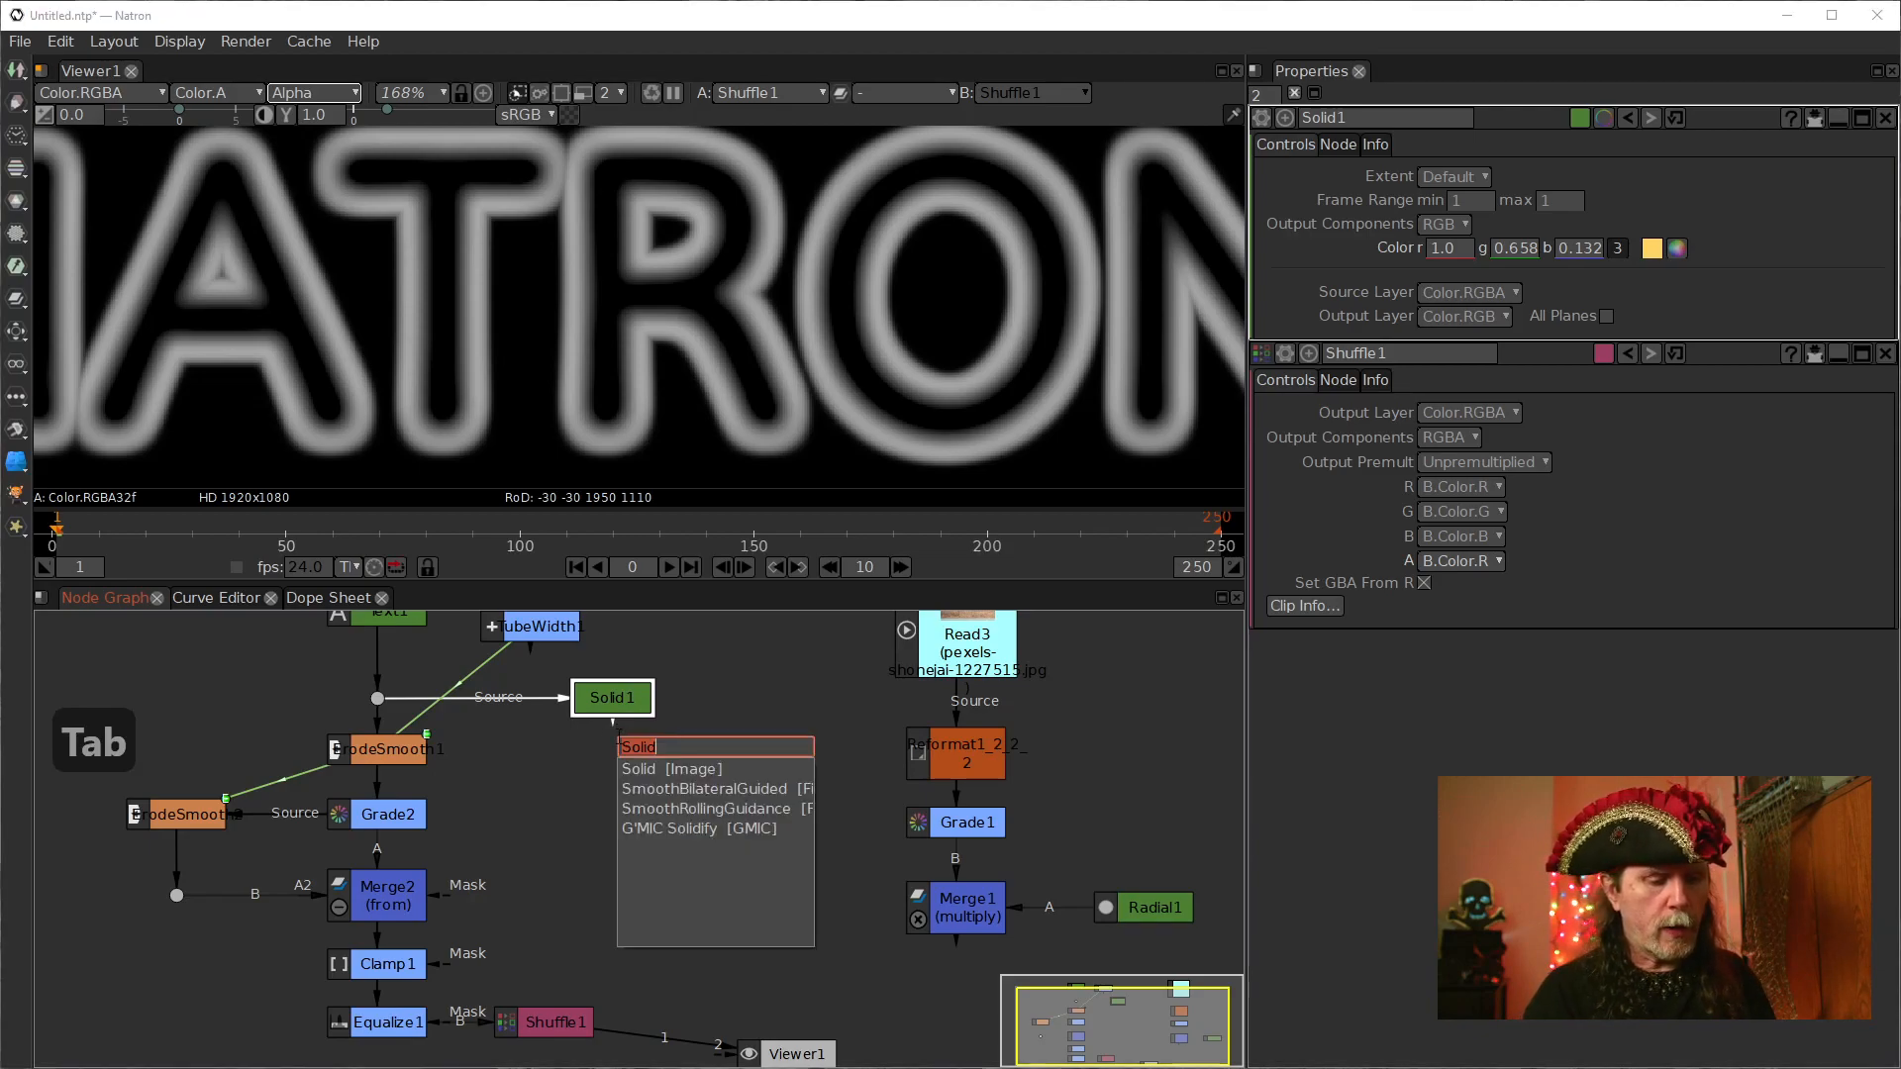
type("sa")
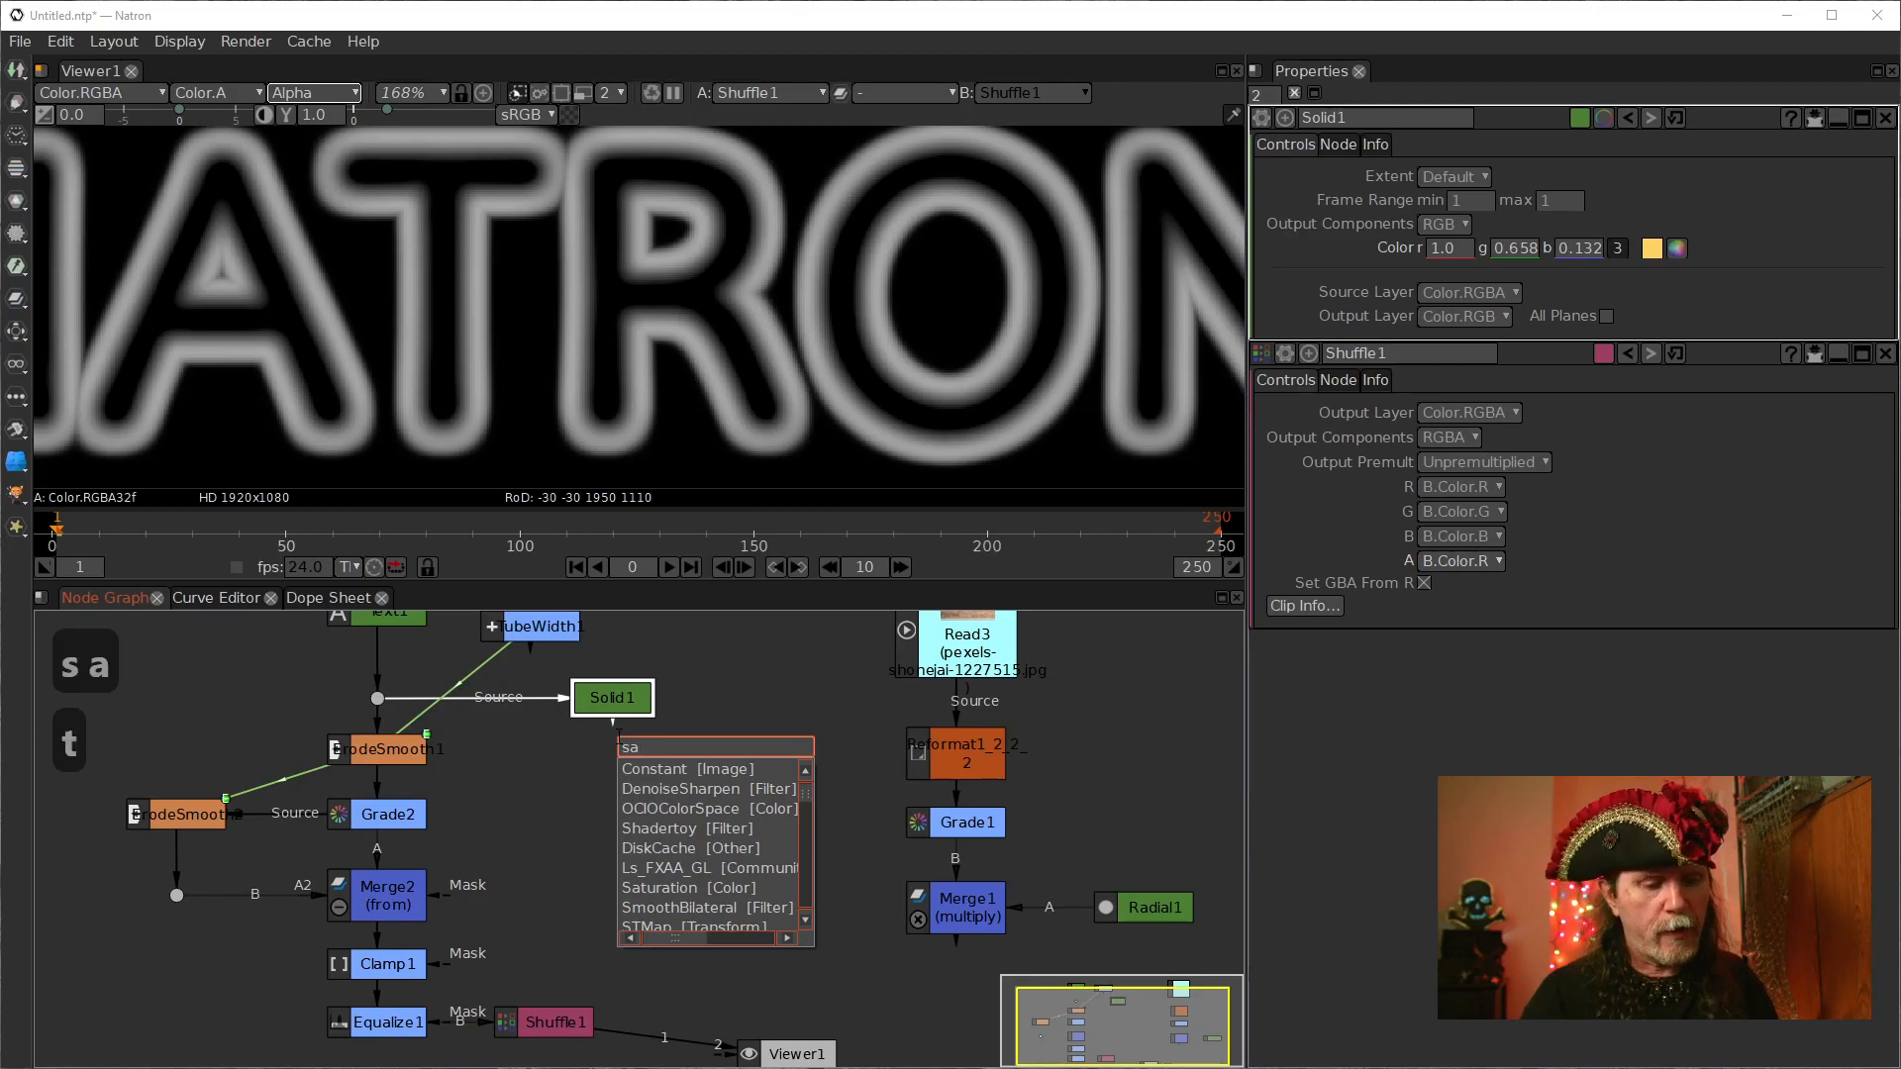
type("tu")
key("BackSpace")
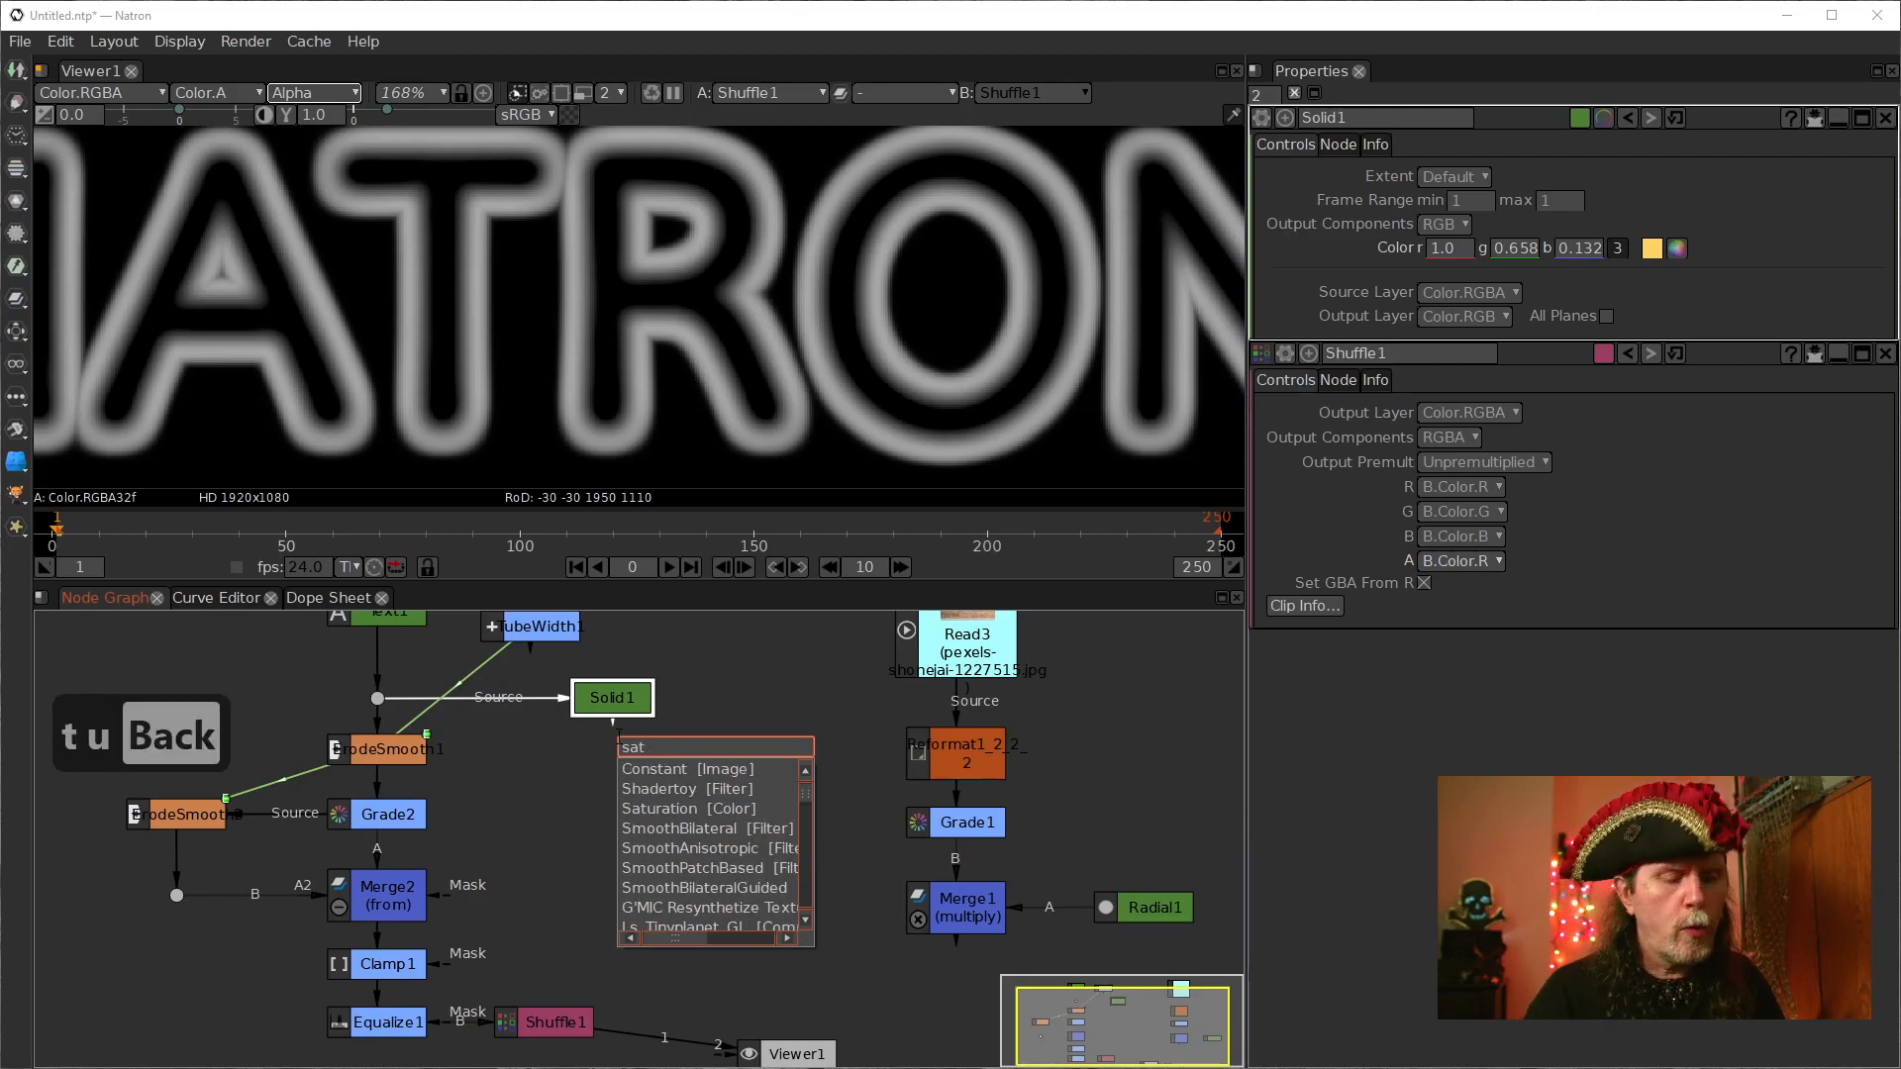
type("ur")
key("Down")
key("Return")
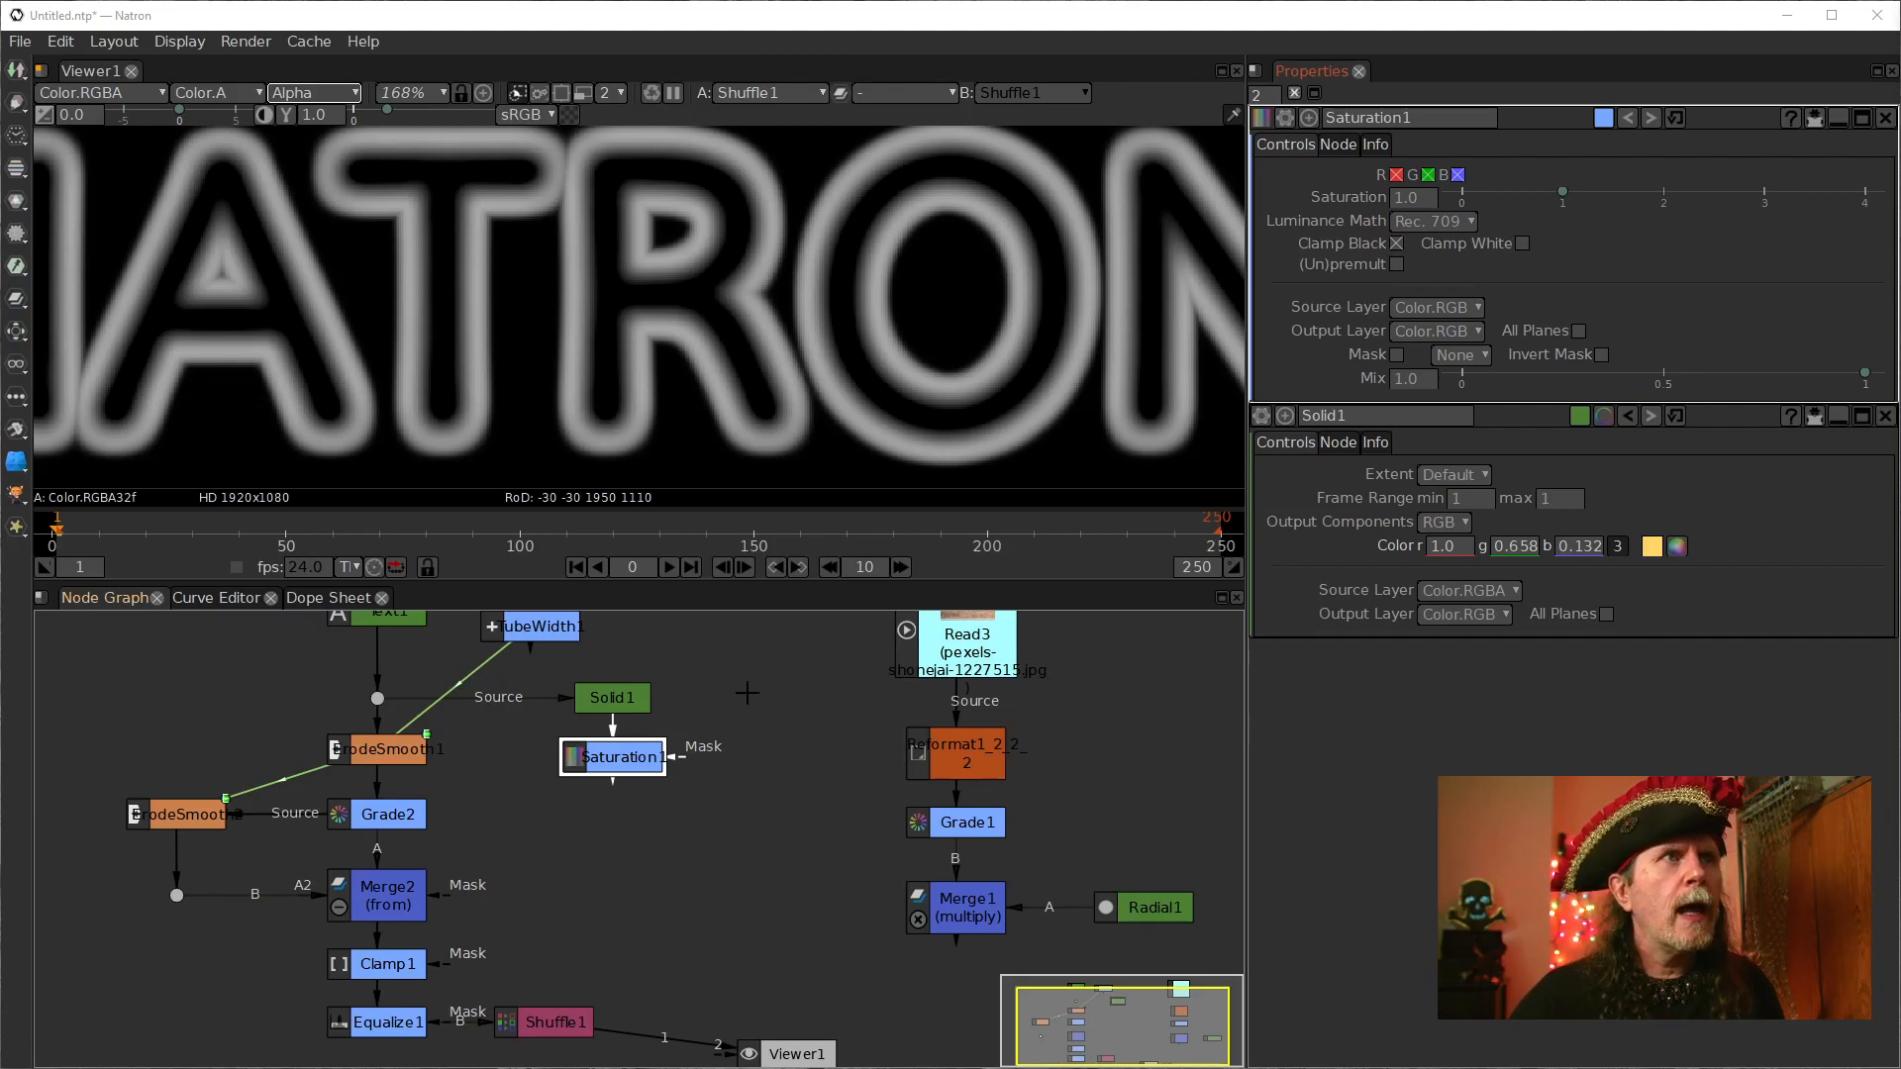
Step: Move Solid1 and Saturation1 farther away from the ErodeSmooth and Grade2 branch in the node graph
left_click(629, 693)
mouse_move(629, 693)
left_mouse_down()
mouse_move(653, 695)
mouse_move(685, 755)
mouse_move(660, 704)
left_mouse_up()
left_click(622, 703)
left_click(539, 797)
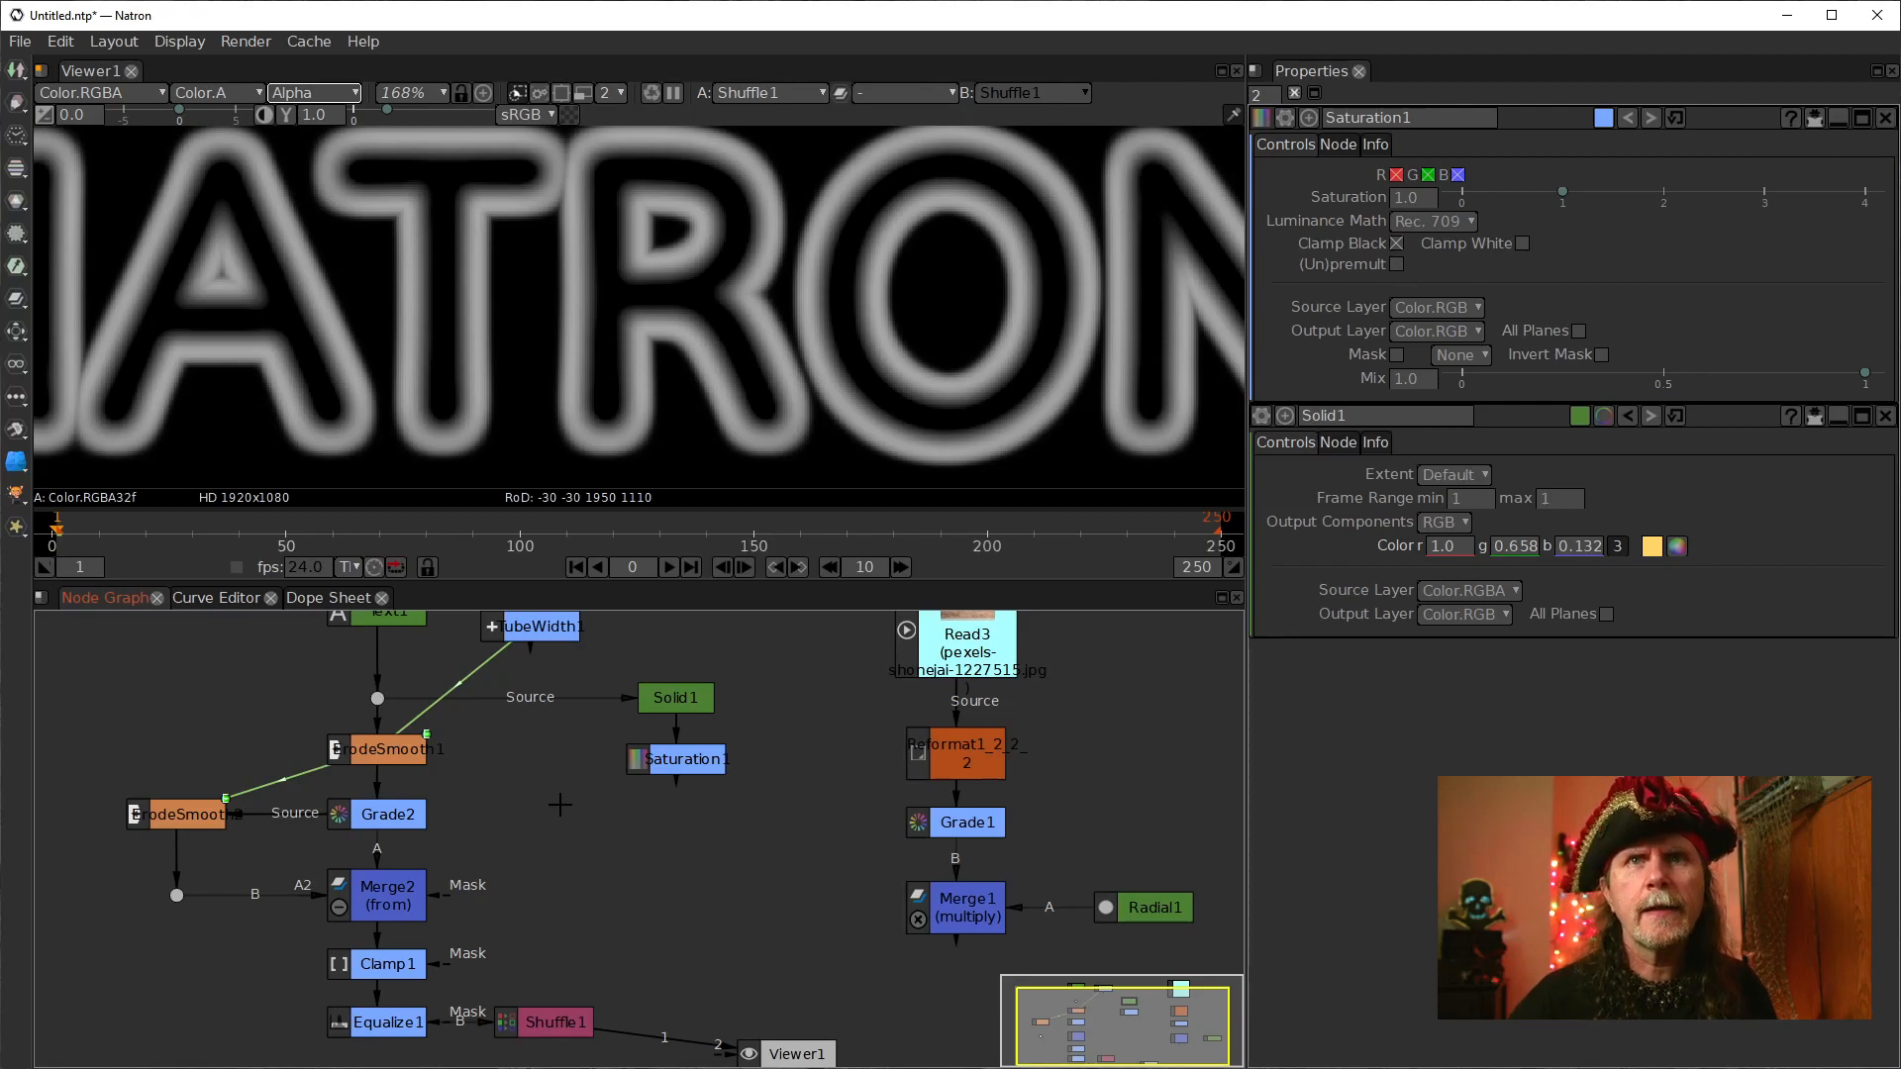
left_click(534, 1037)
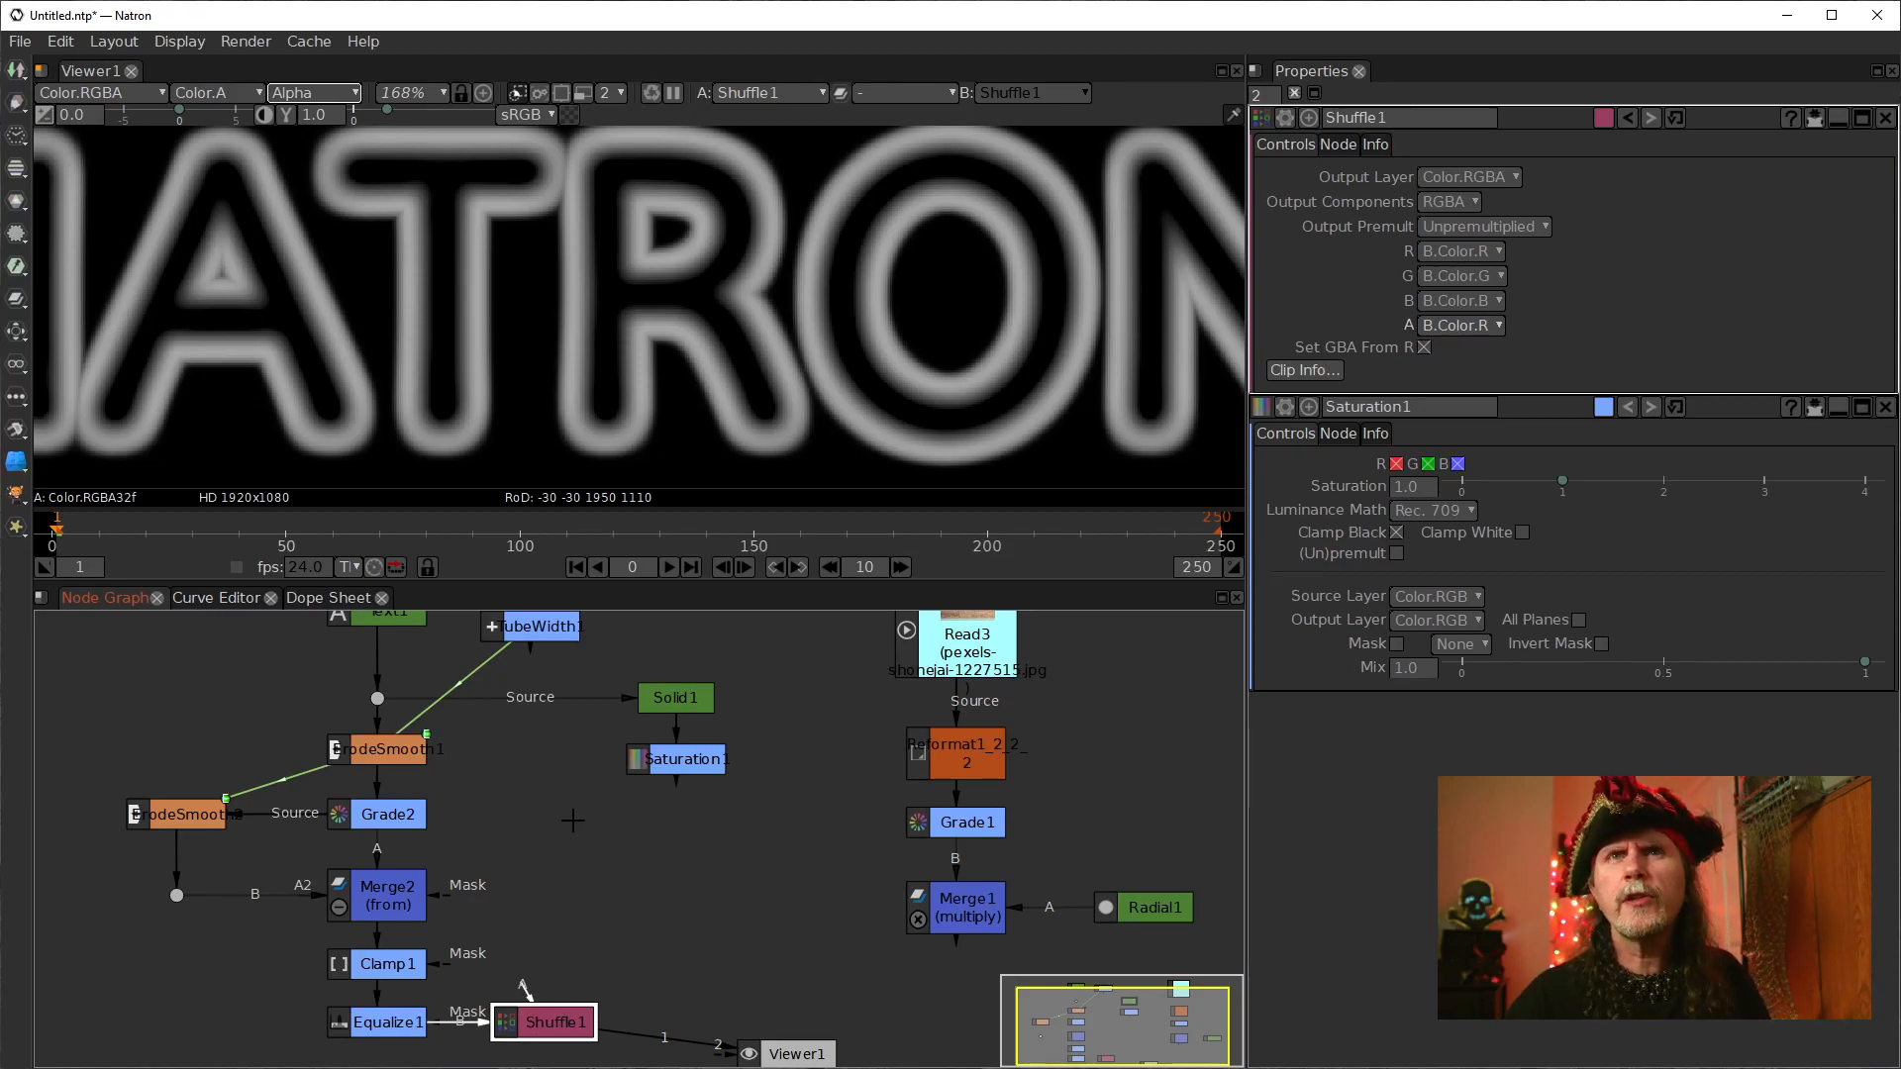
left_click(547, 854)
left_click(547, 1018)
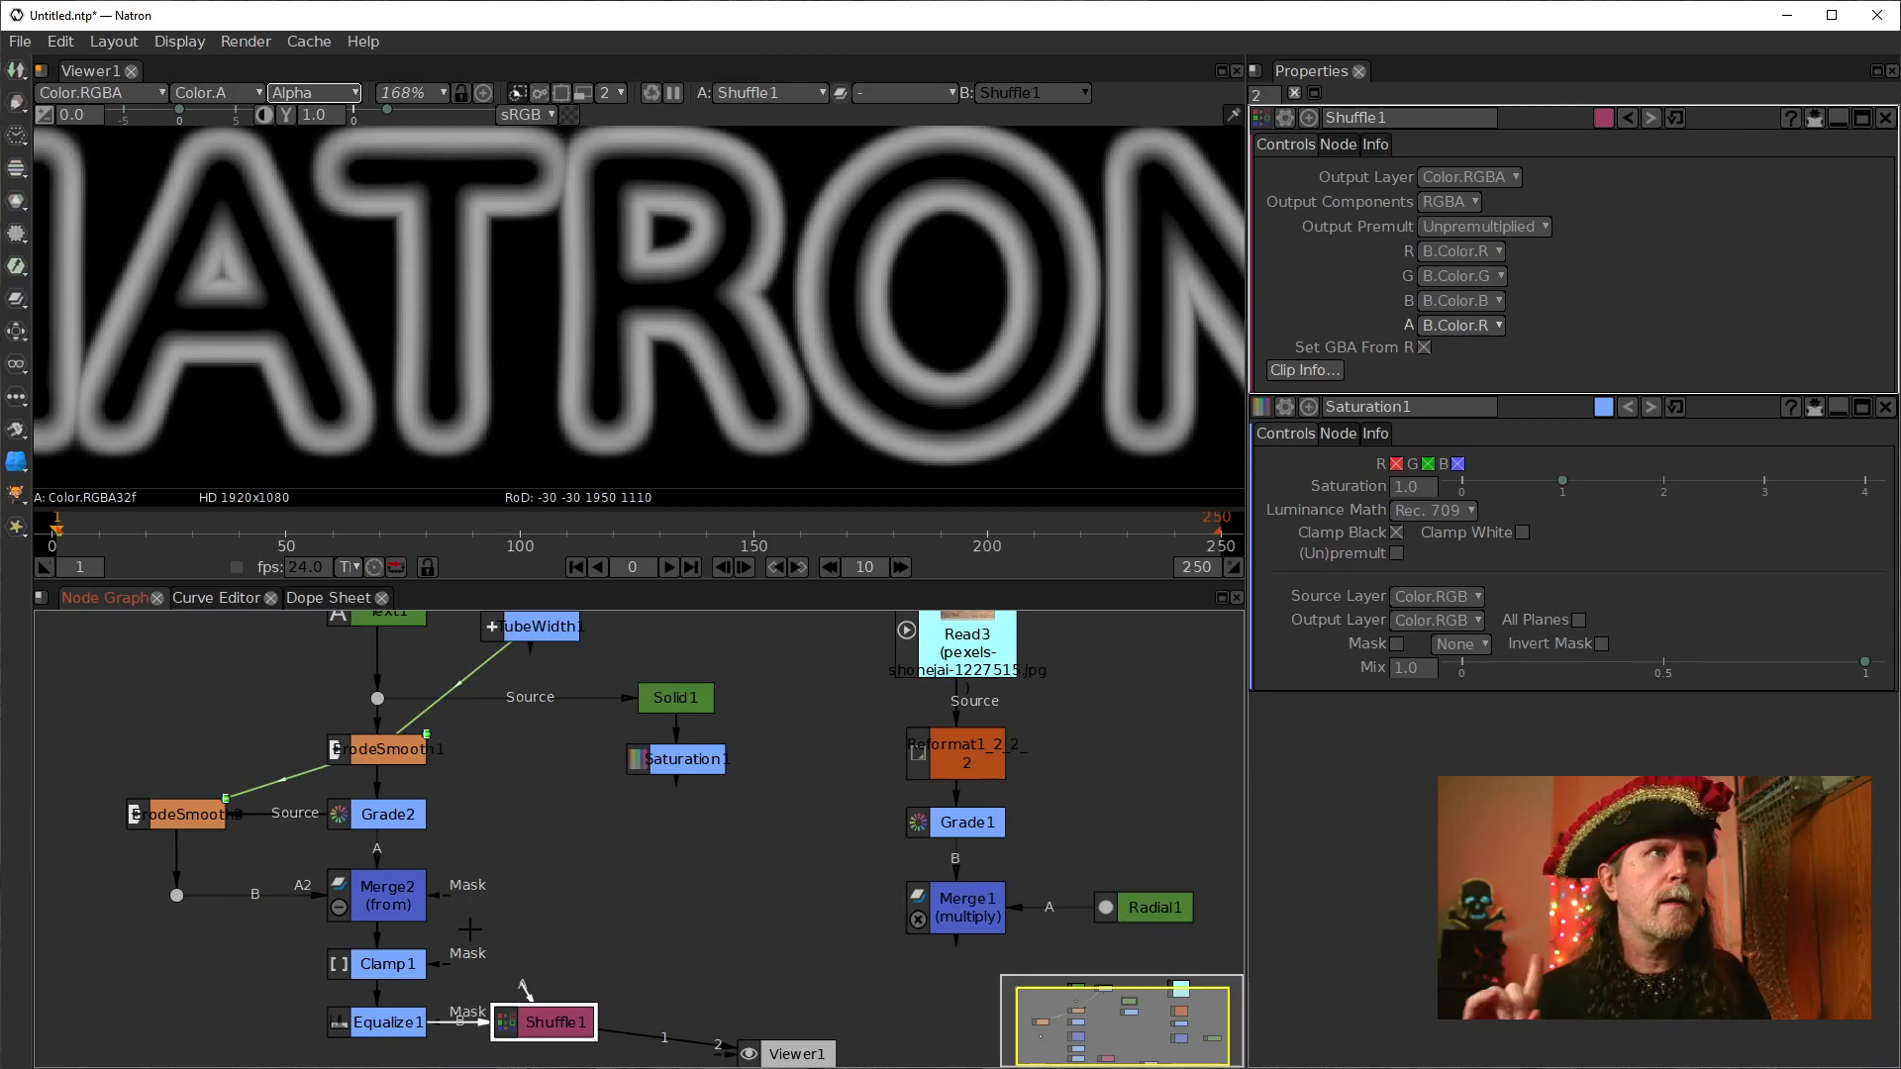
left_click(542, 915)
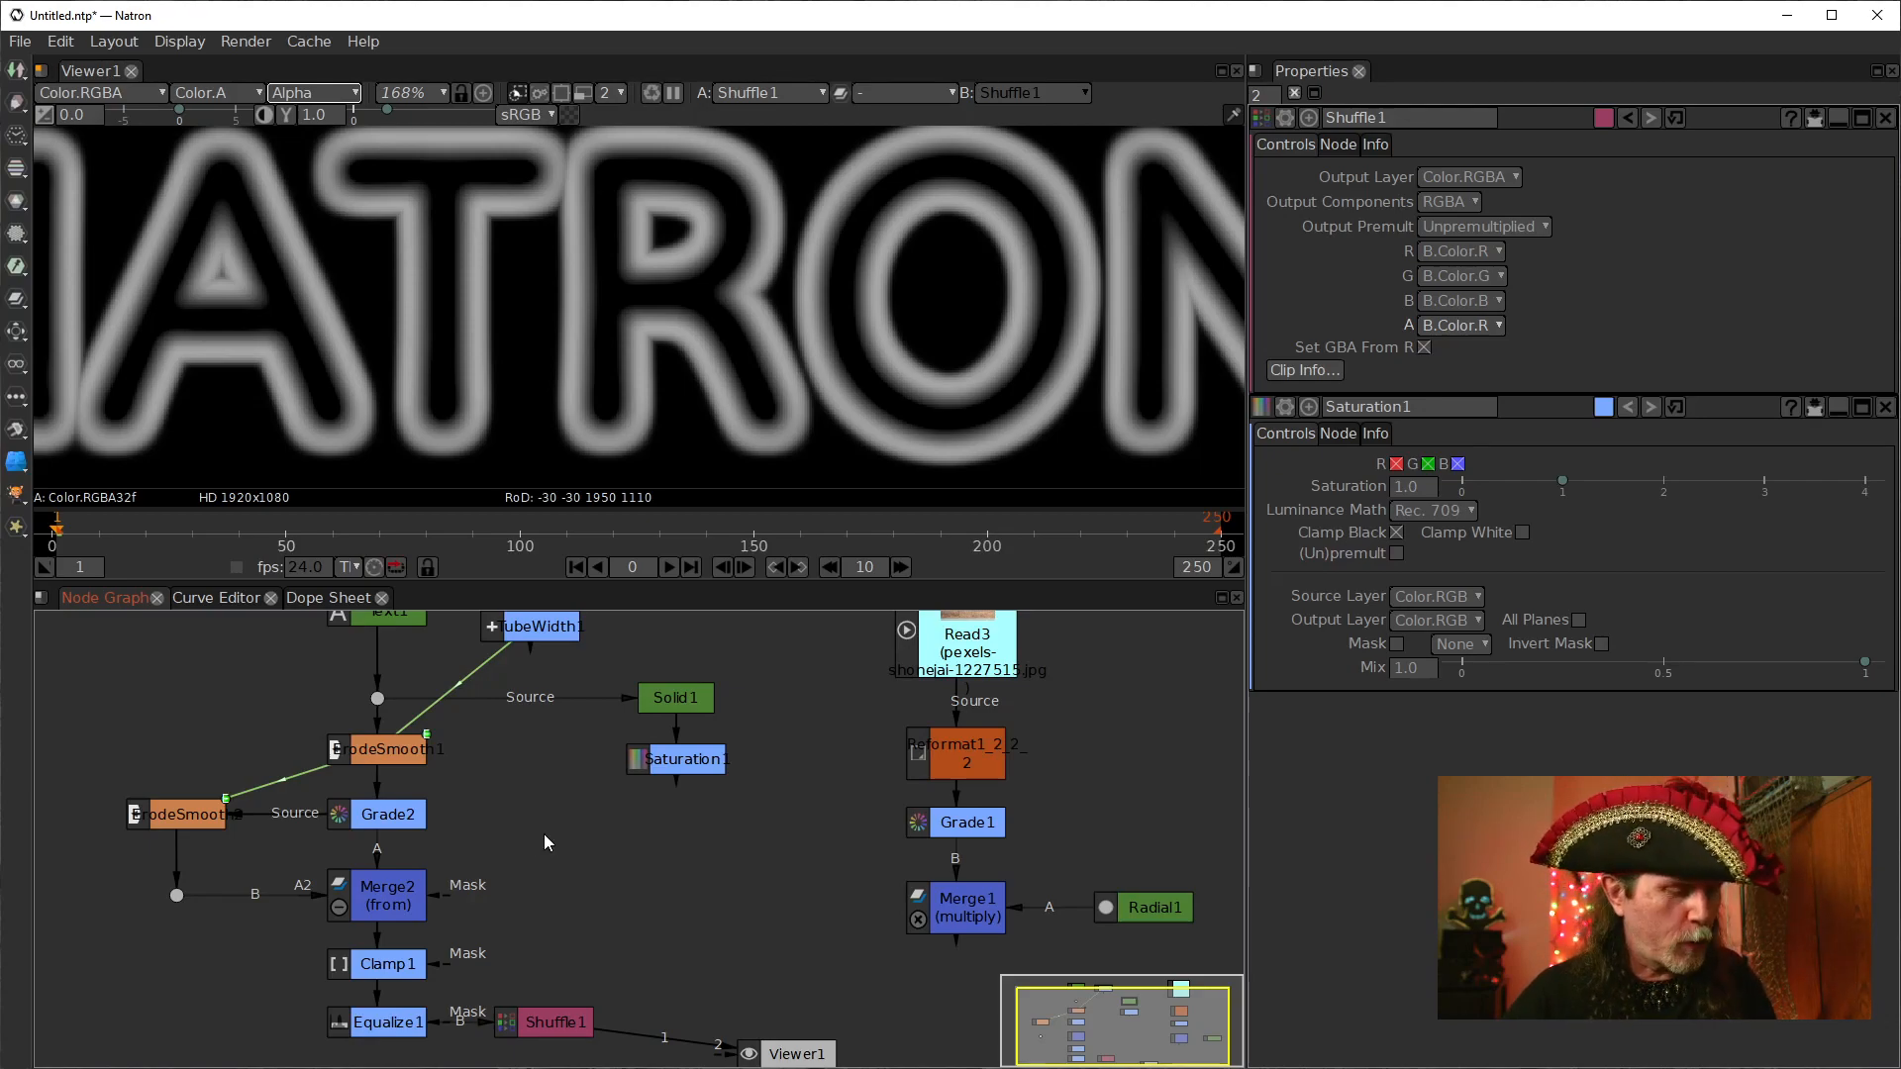
key("Tab")
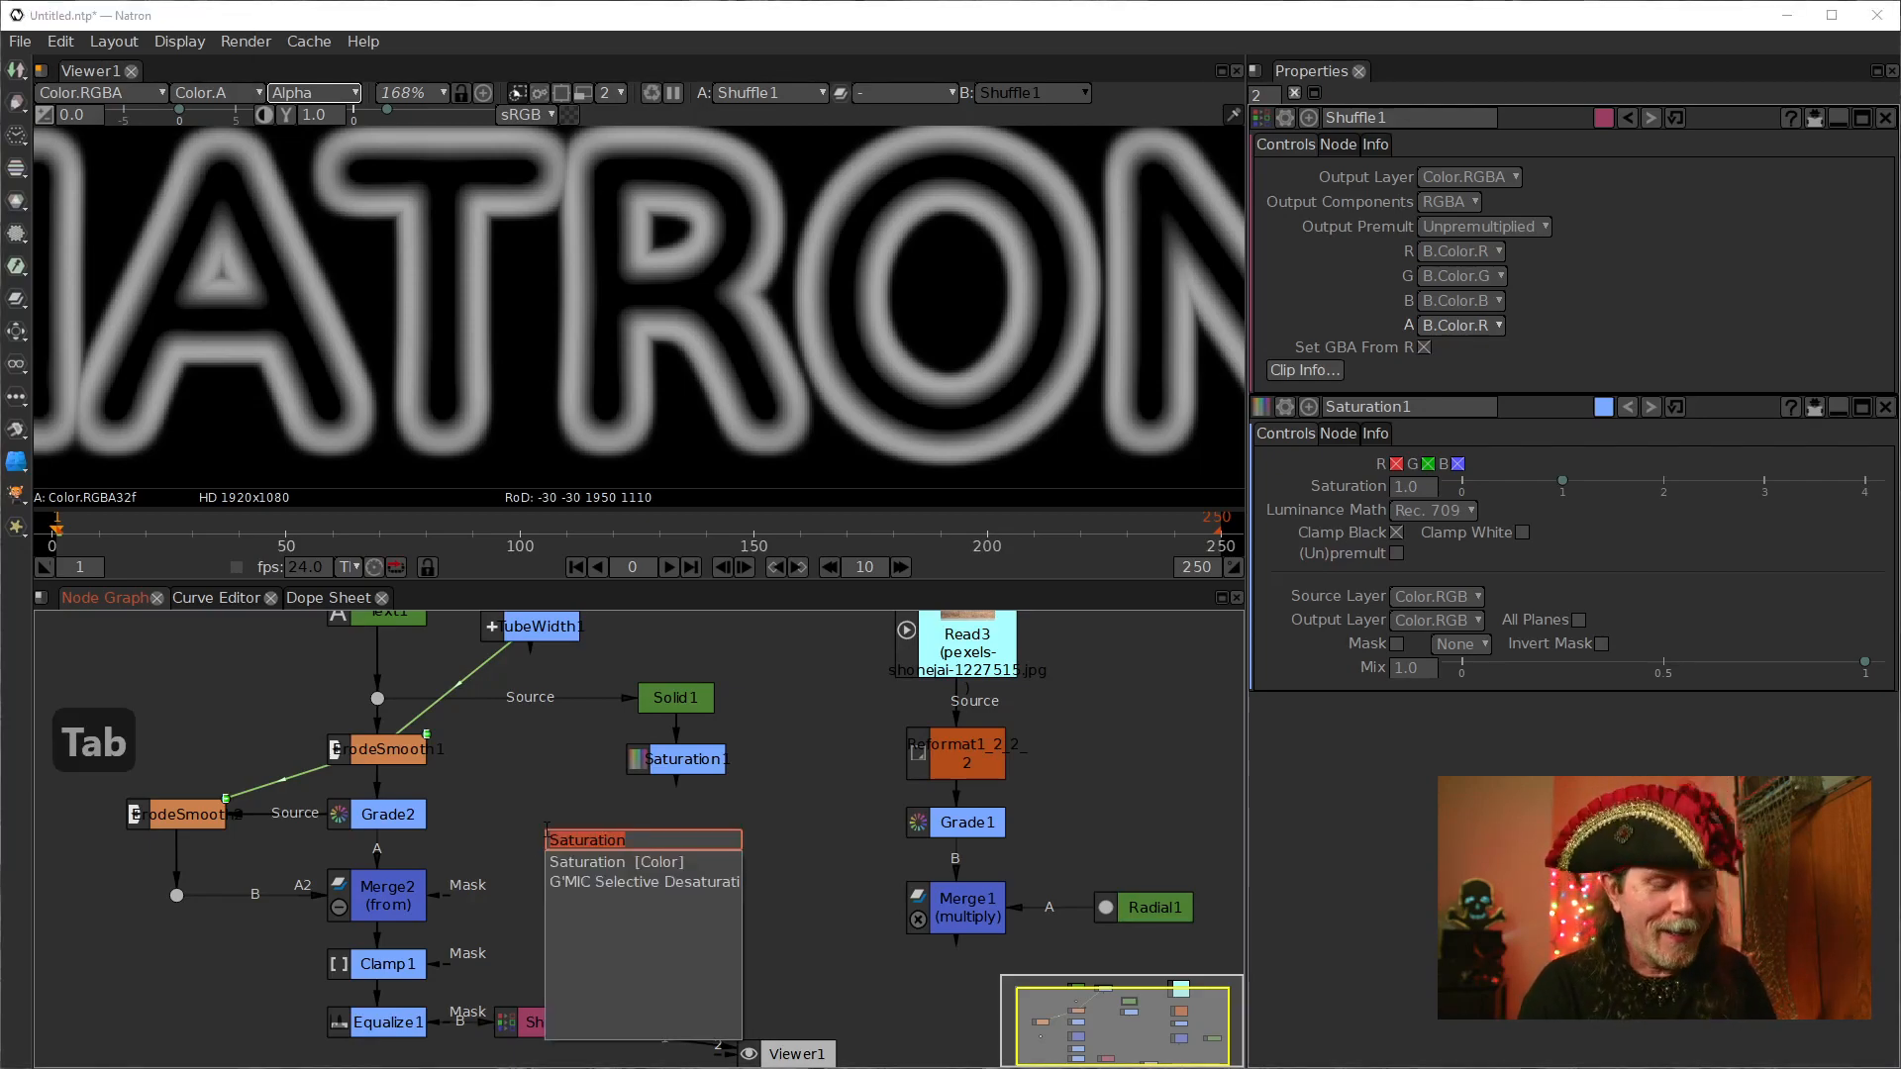
type("m")
key("Escape")
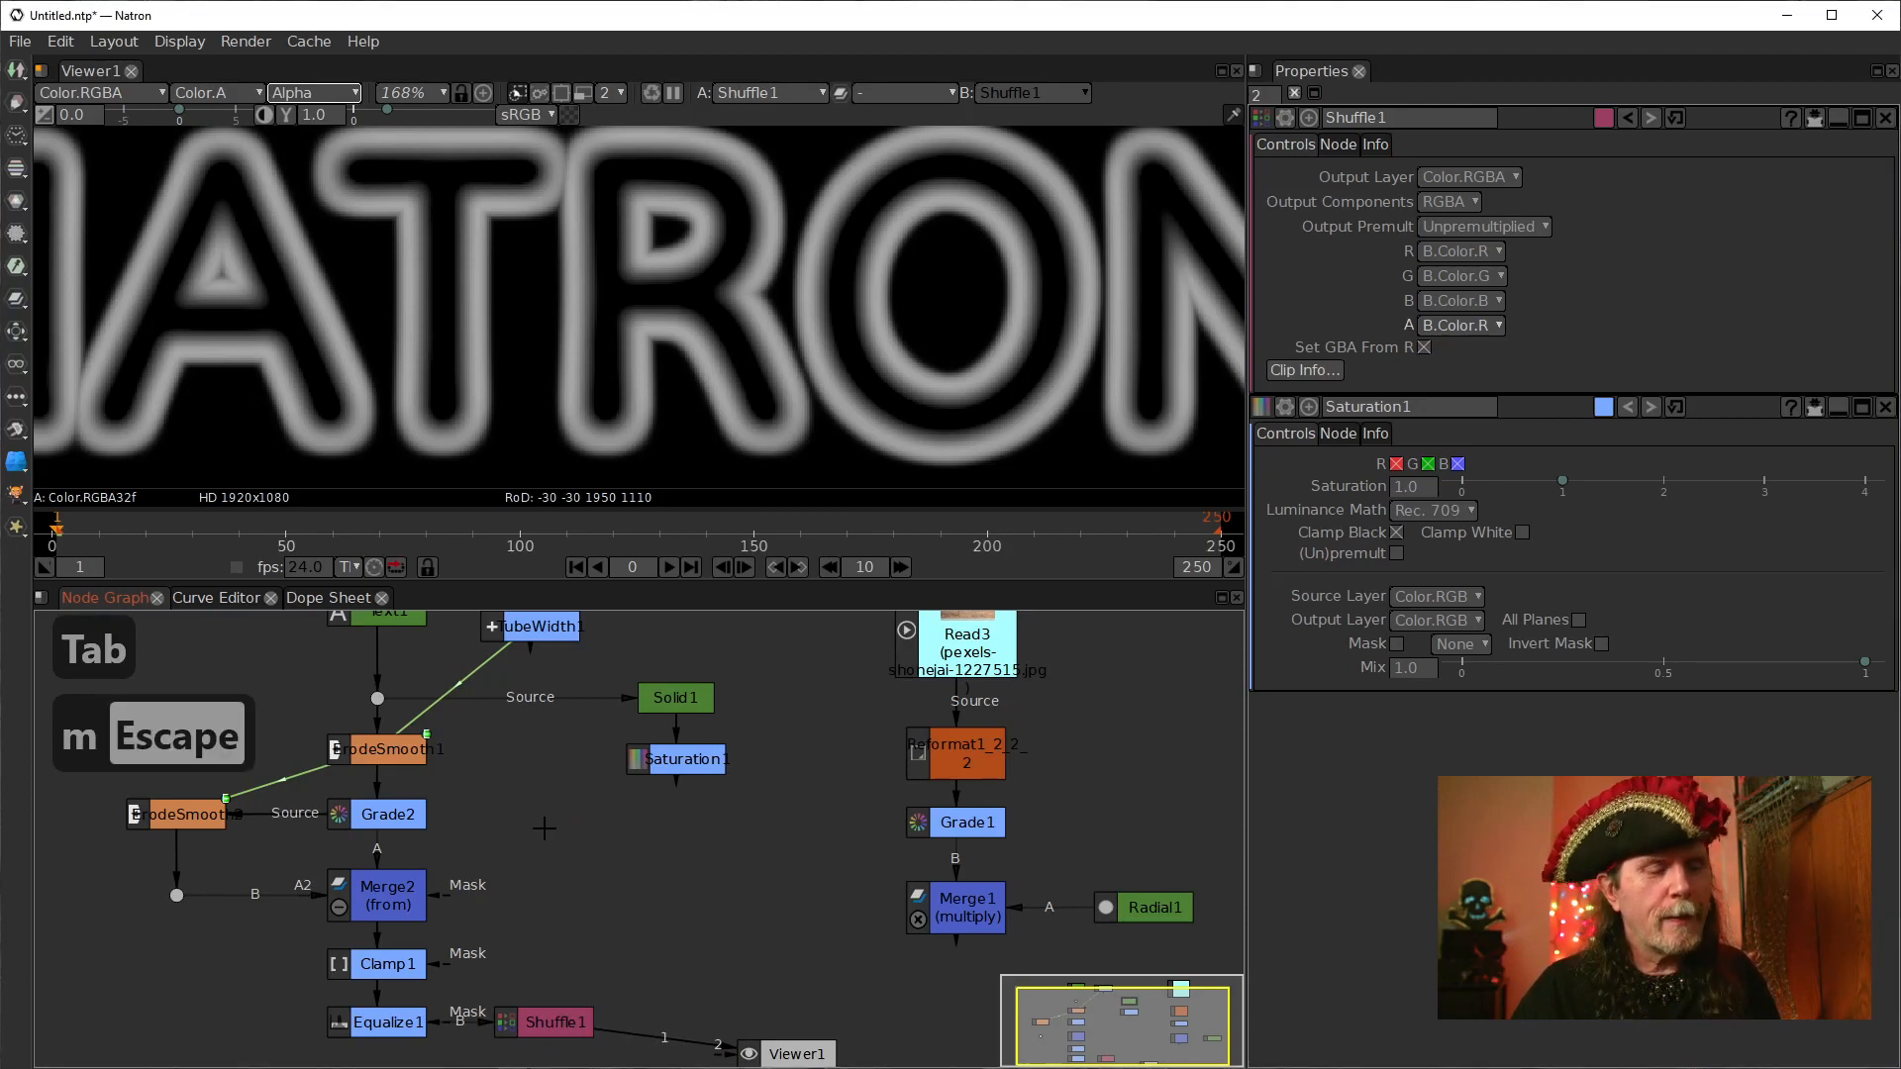
Step: Add a Merge node with A connected to Saturation1 and B to Shuffle1, place it beside Saturation1, and view its output
key("m")
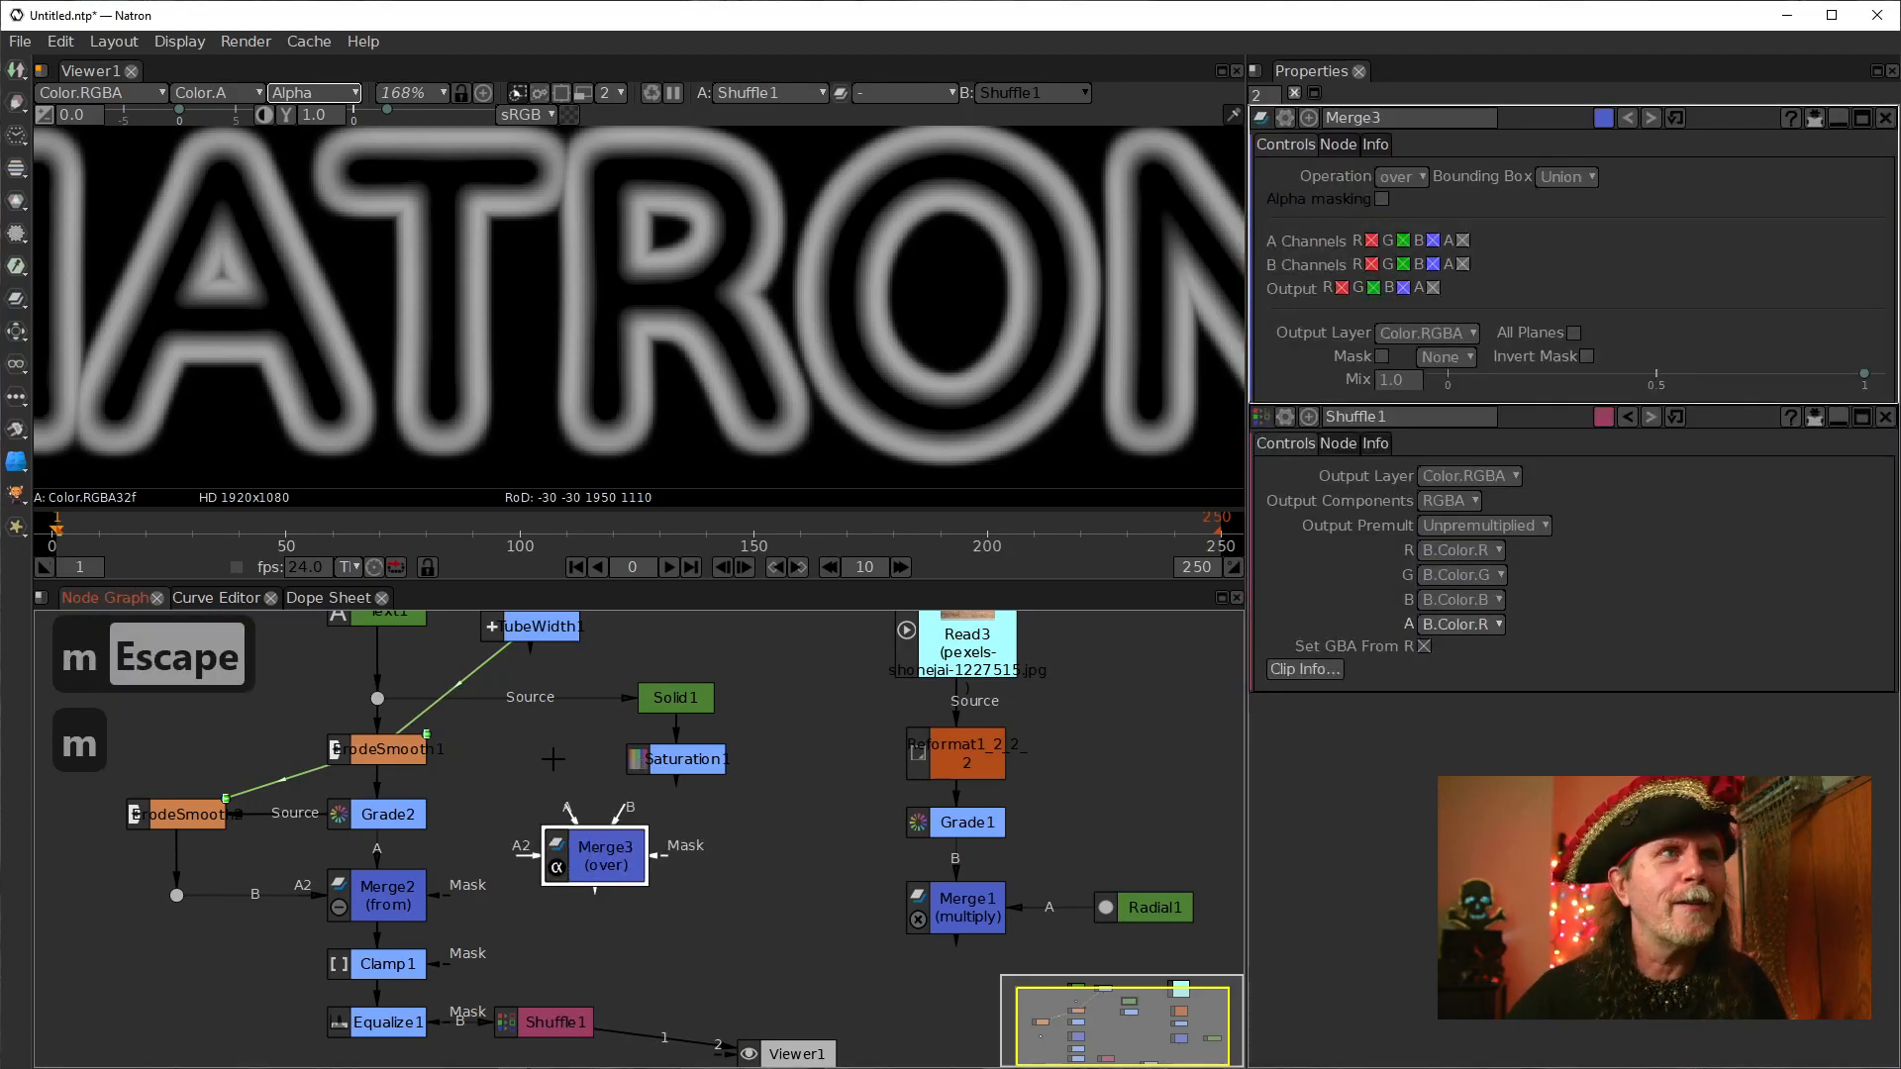
left_click_drag(569, 810, 653, 764)
left_click_drag(604, 855, 550, 1024)
left_click_drag(543, 842, 534, 774)
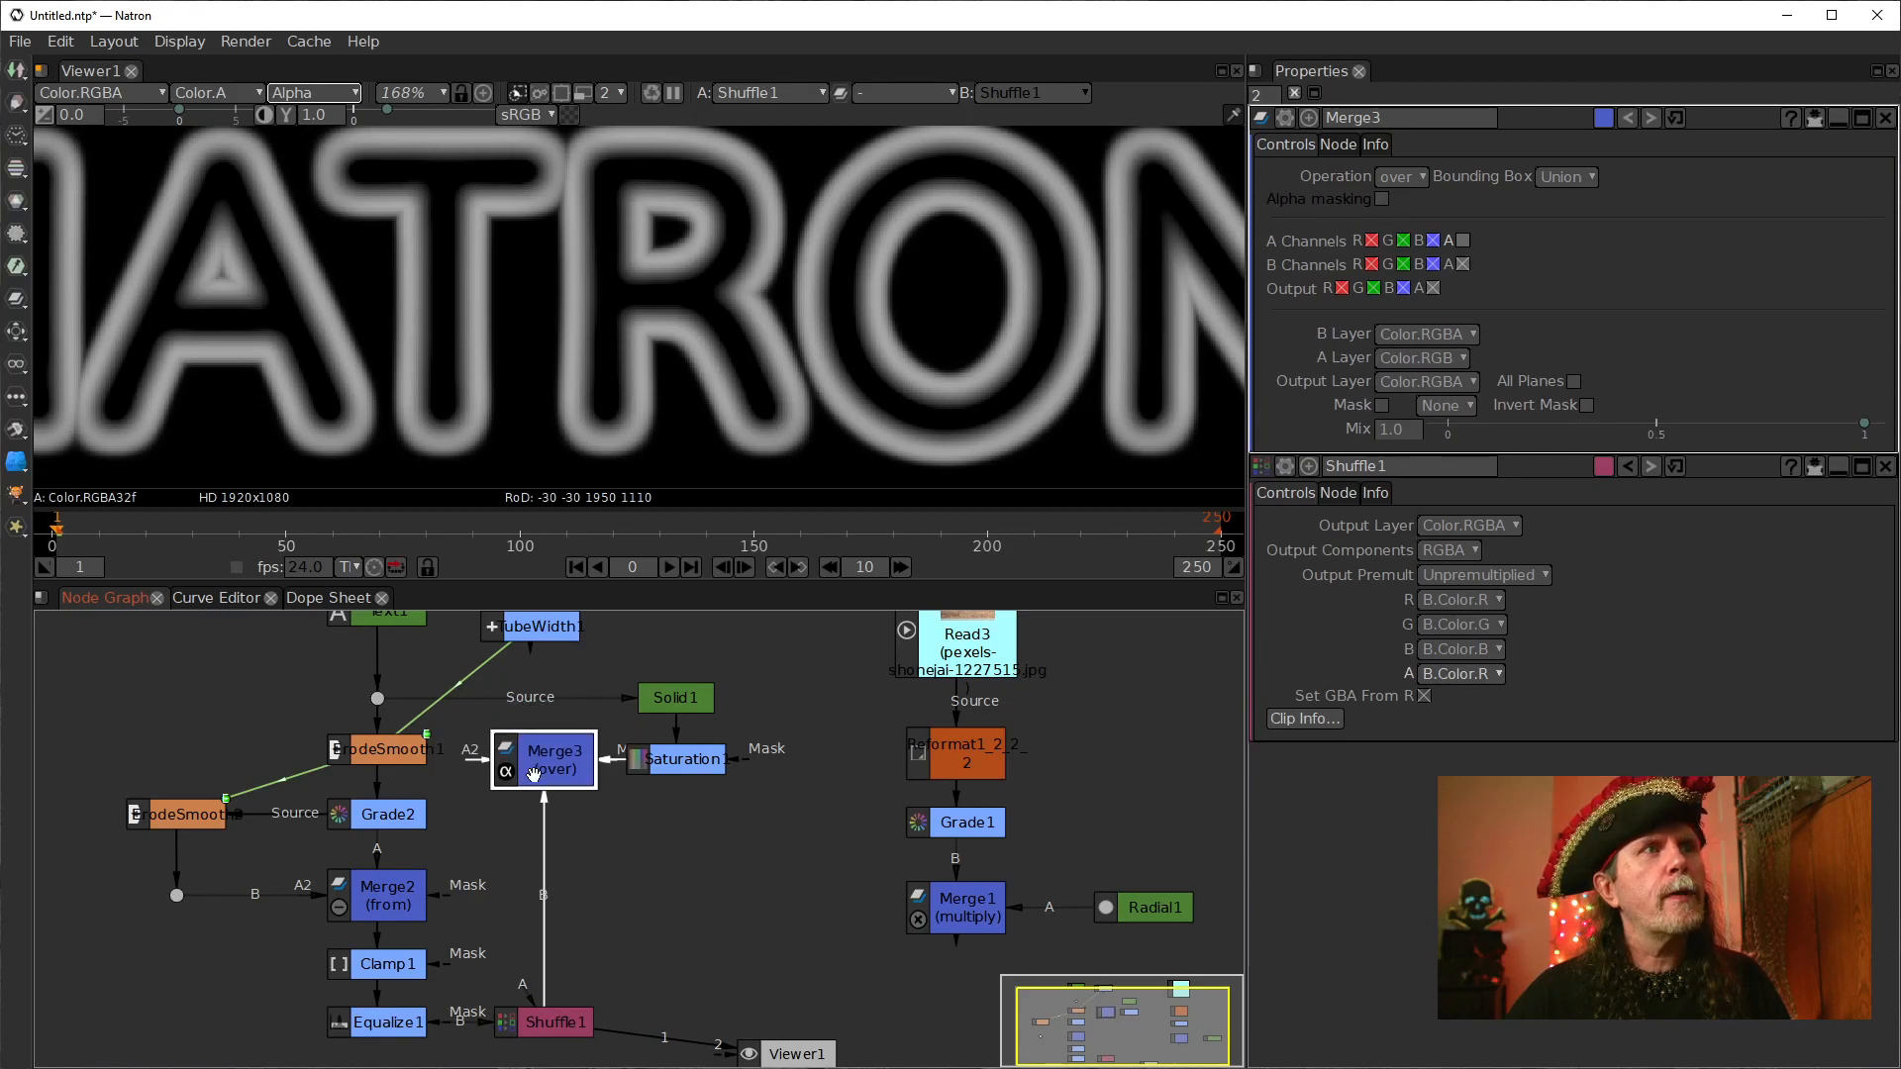
key("1")
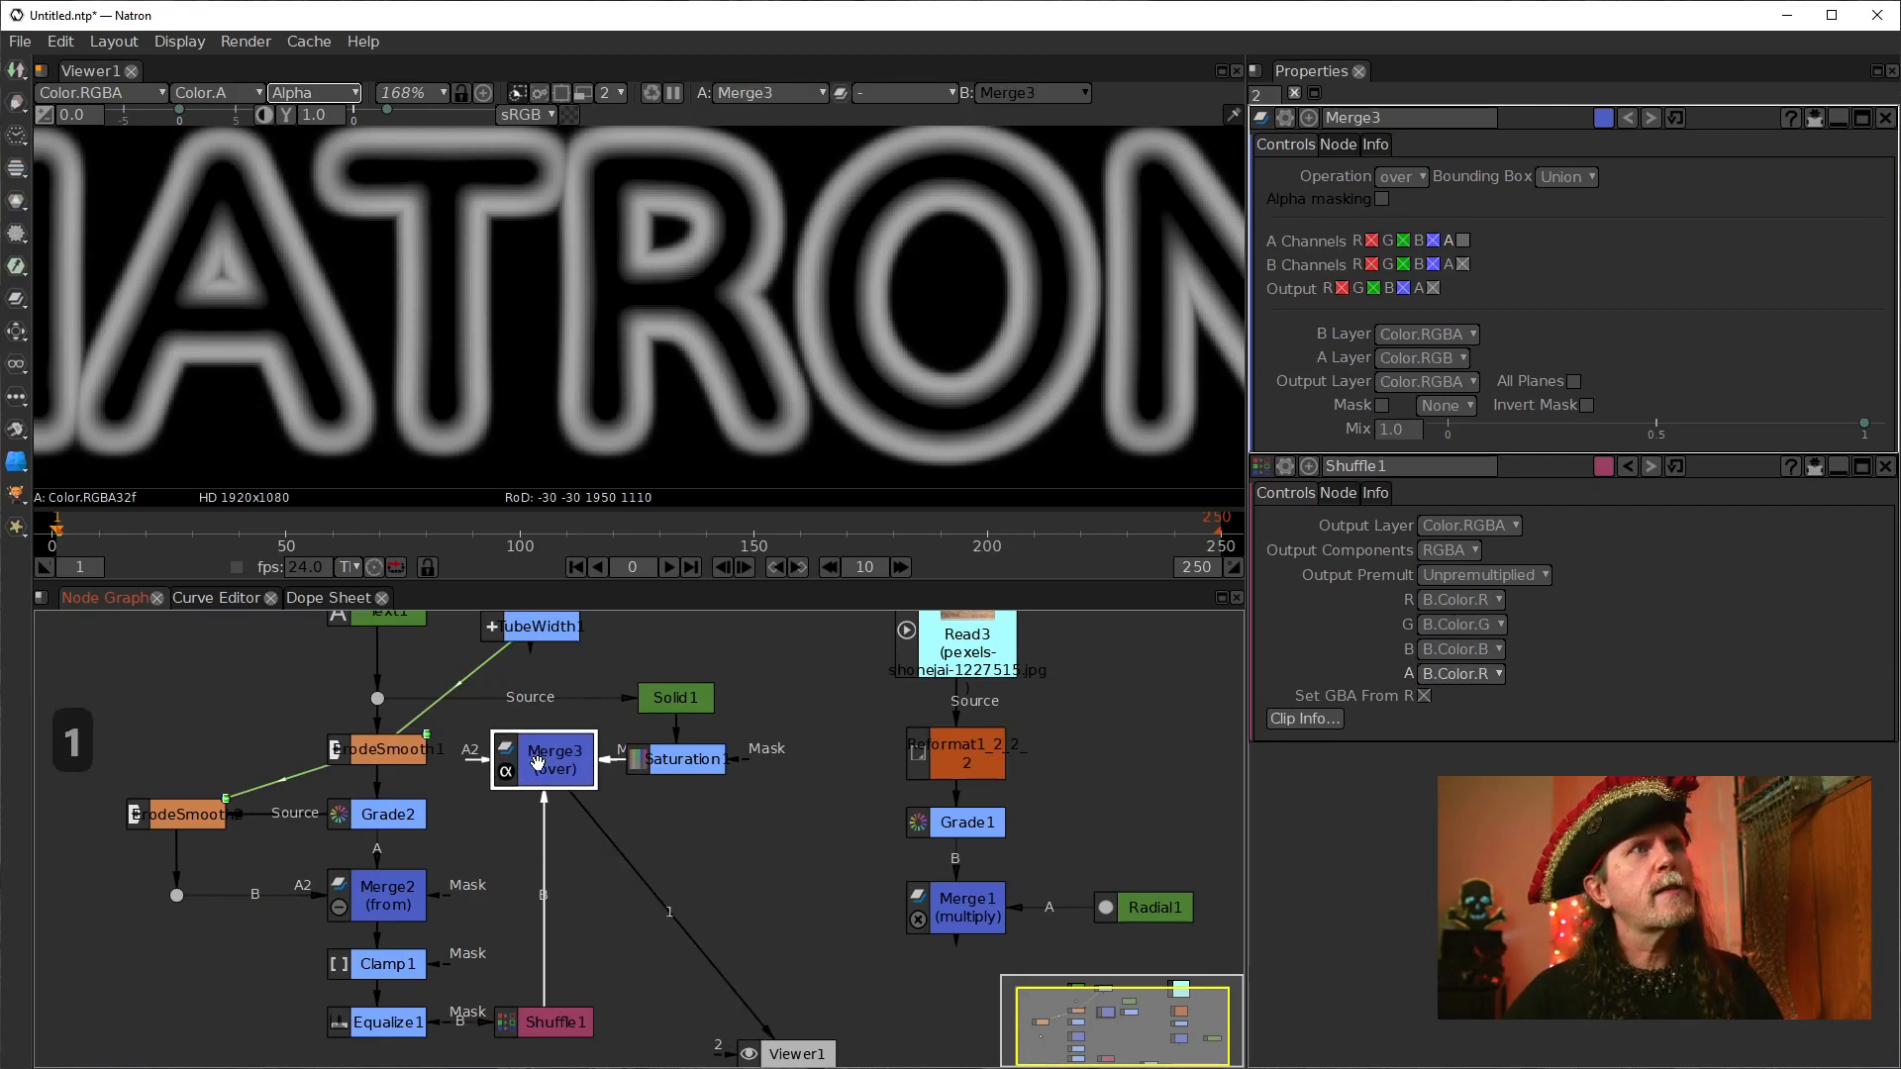
Step: Set Merge3's operation to multiply and enable the alpha channel for its A input
left_click(1406, 176)
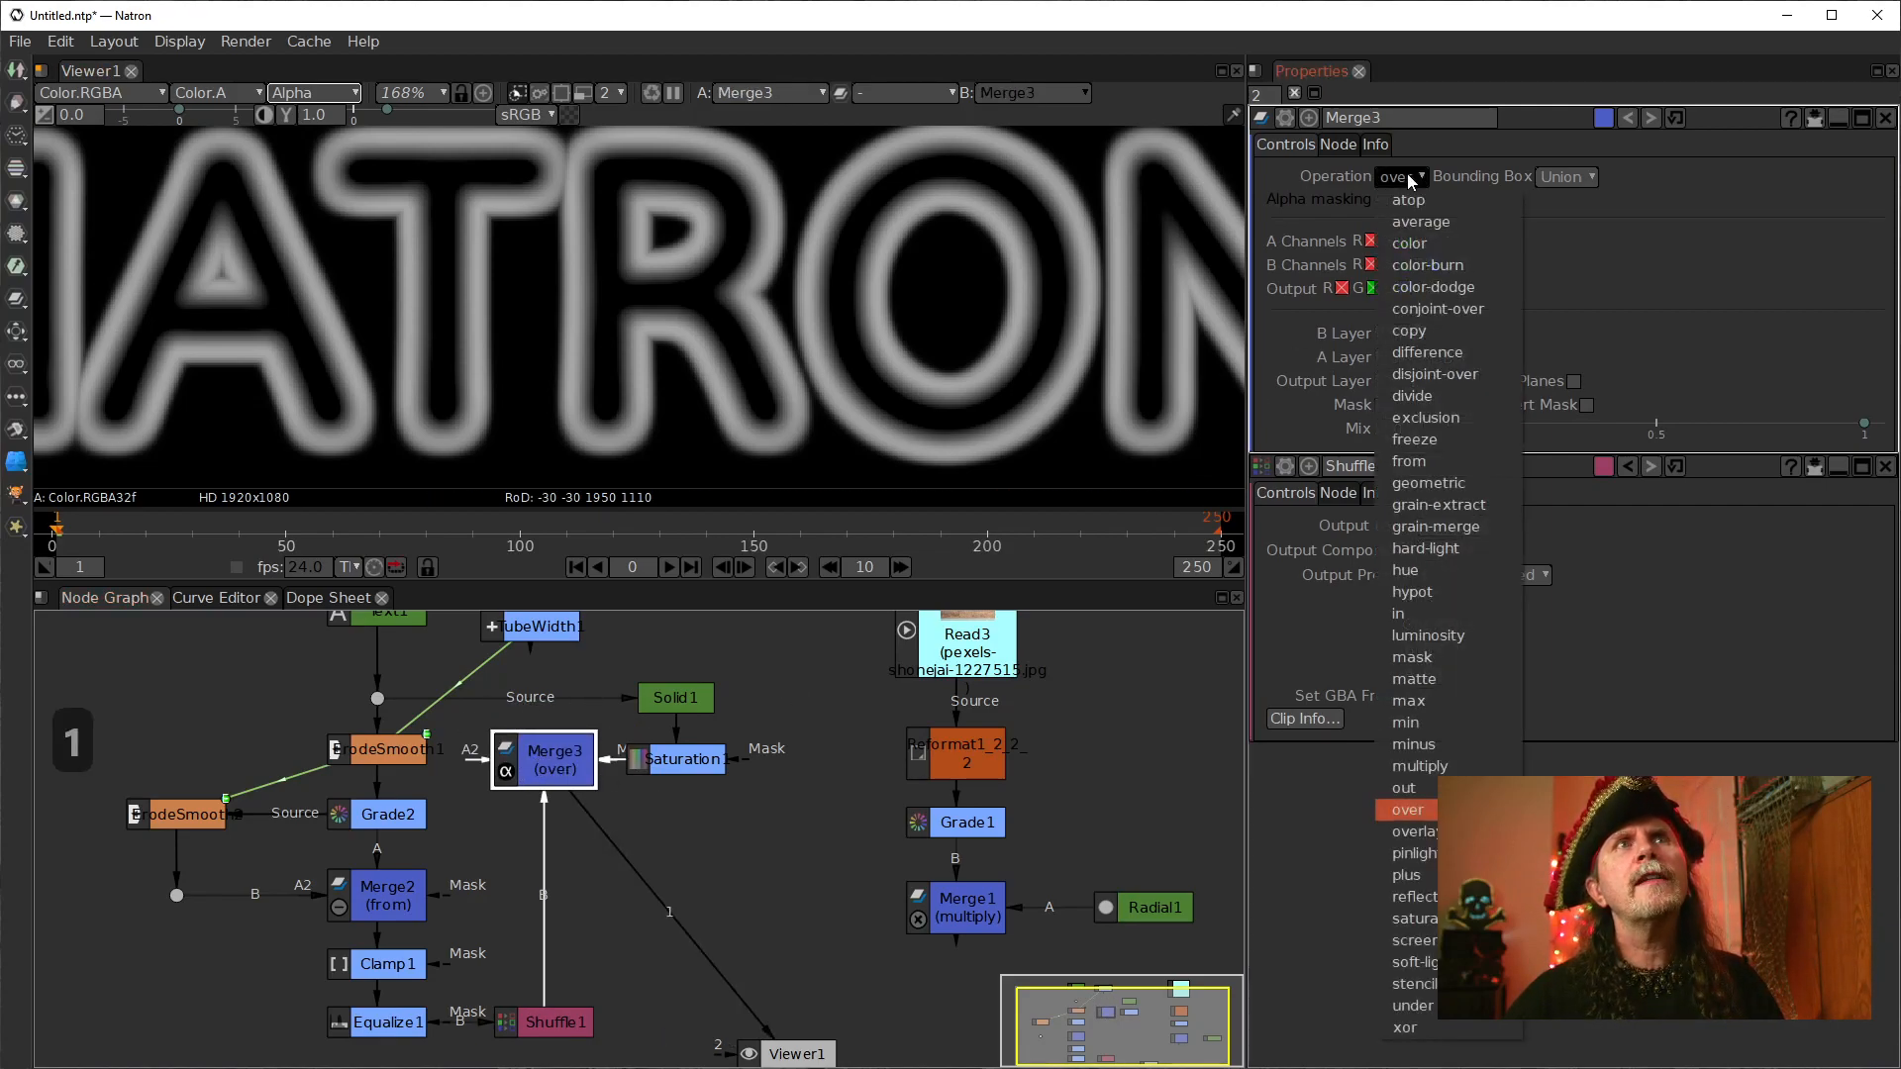
left_click(1389, 768)
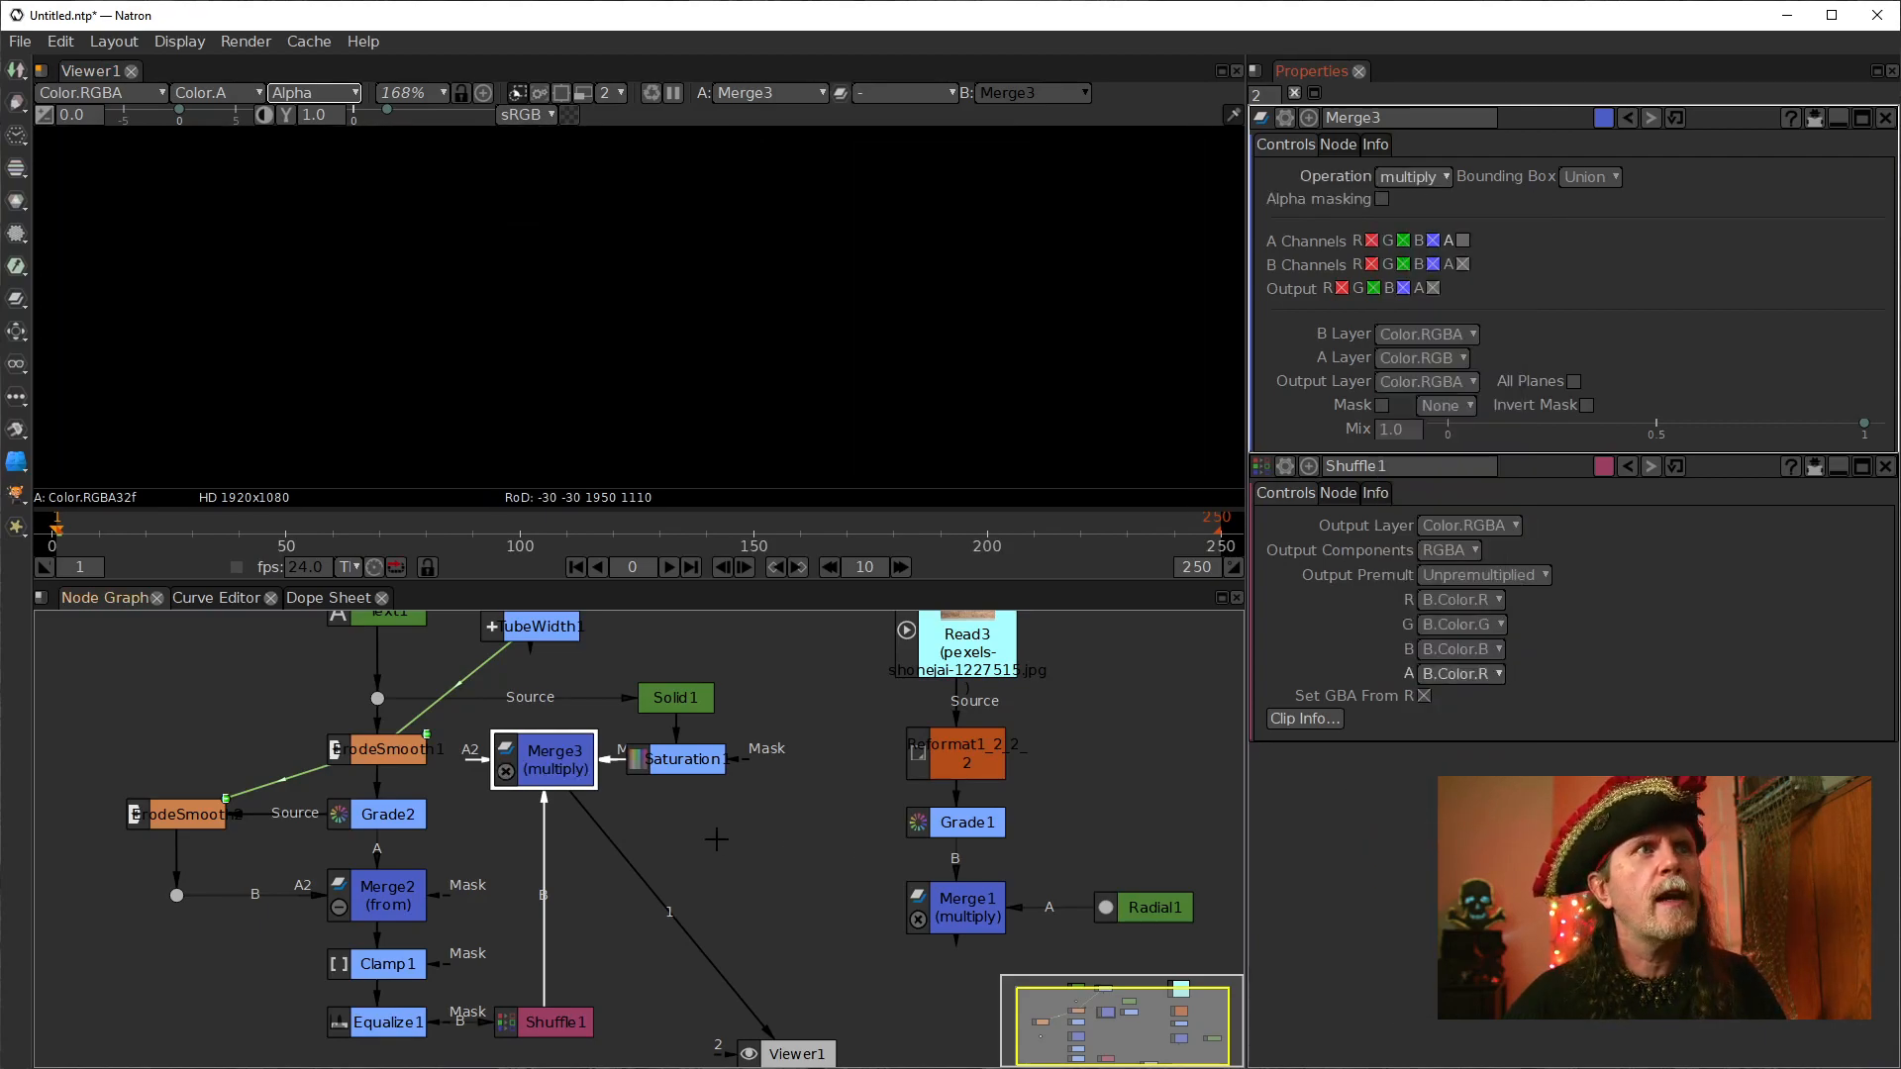
left_click(563, 771)
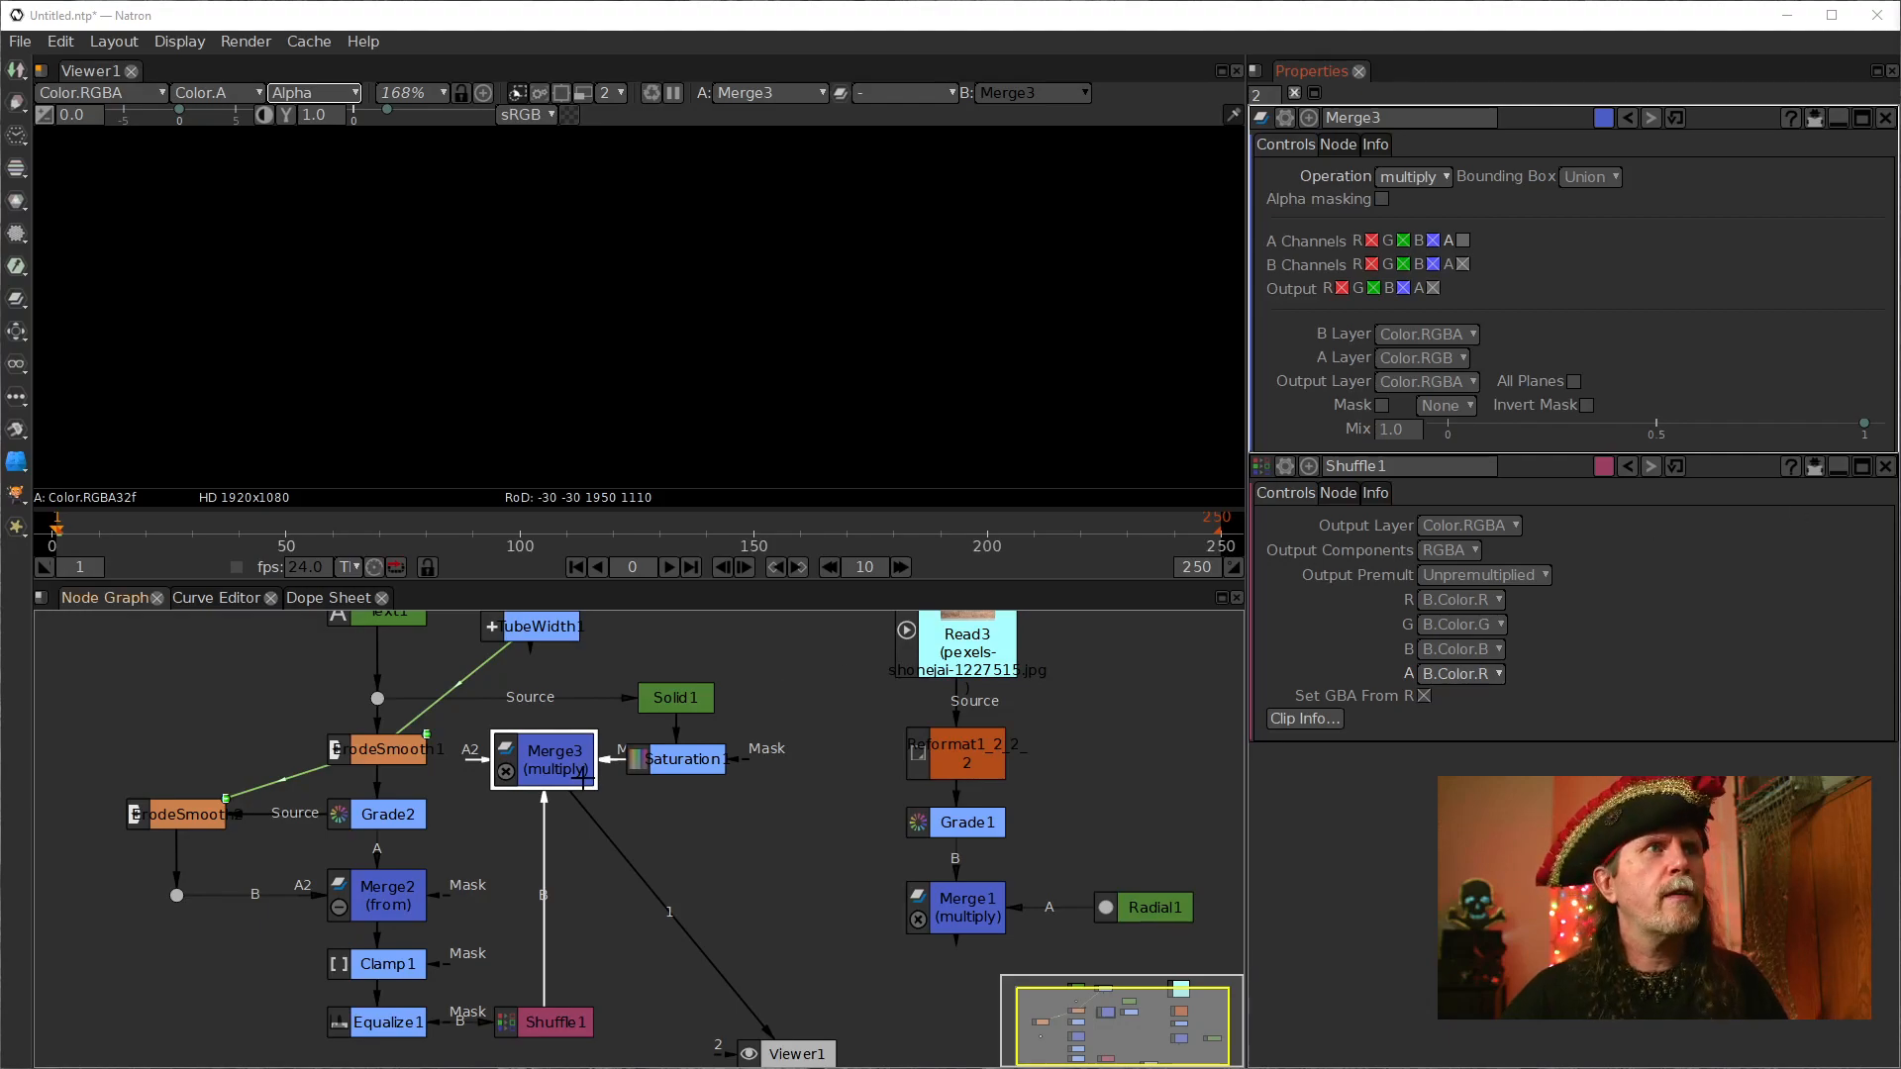
left_click(1463, 241)
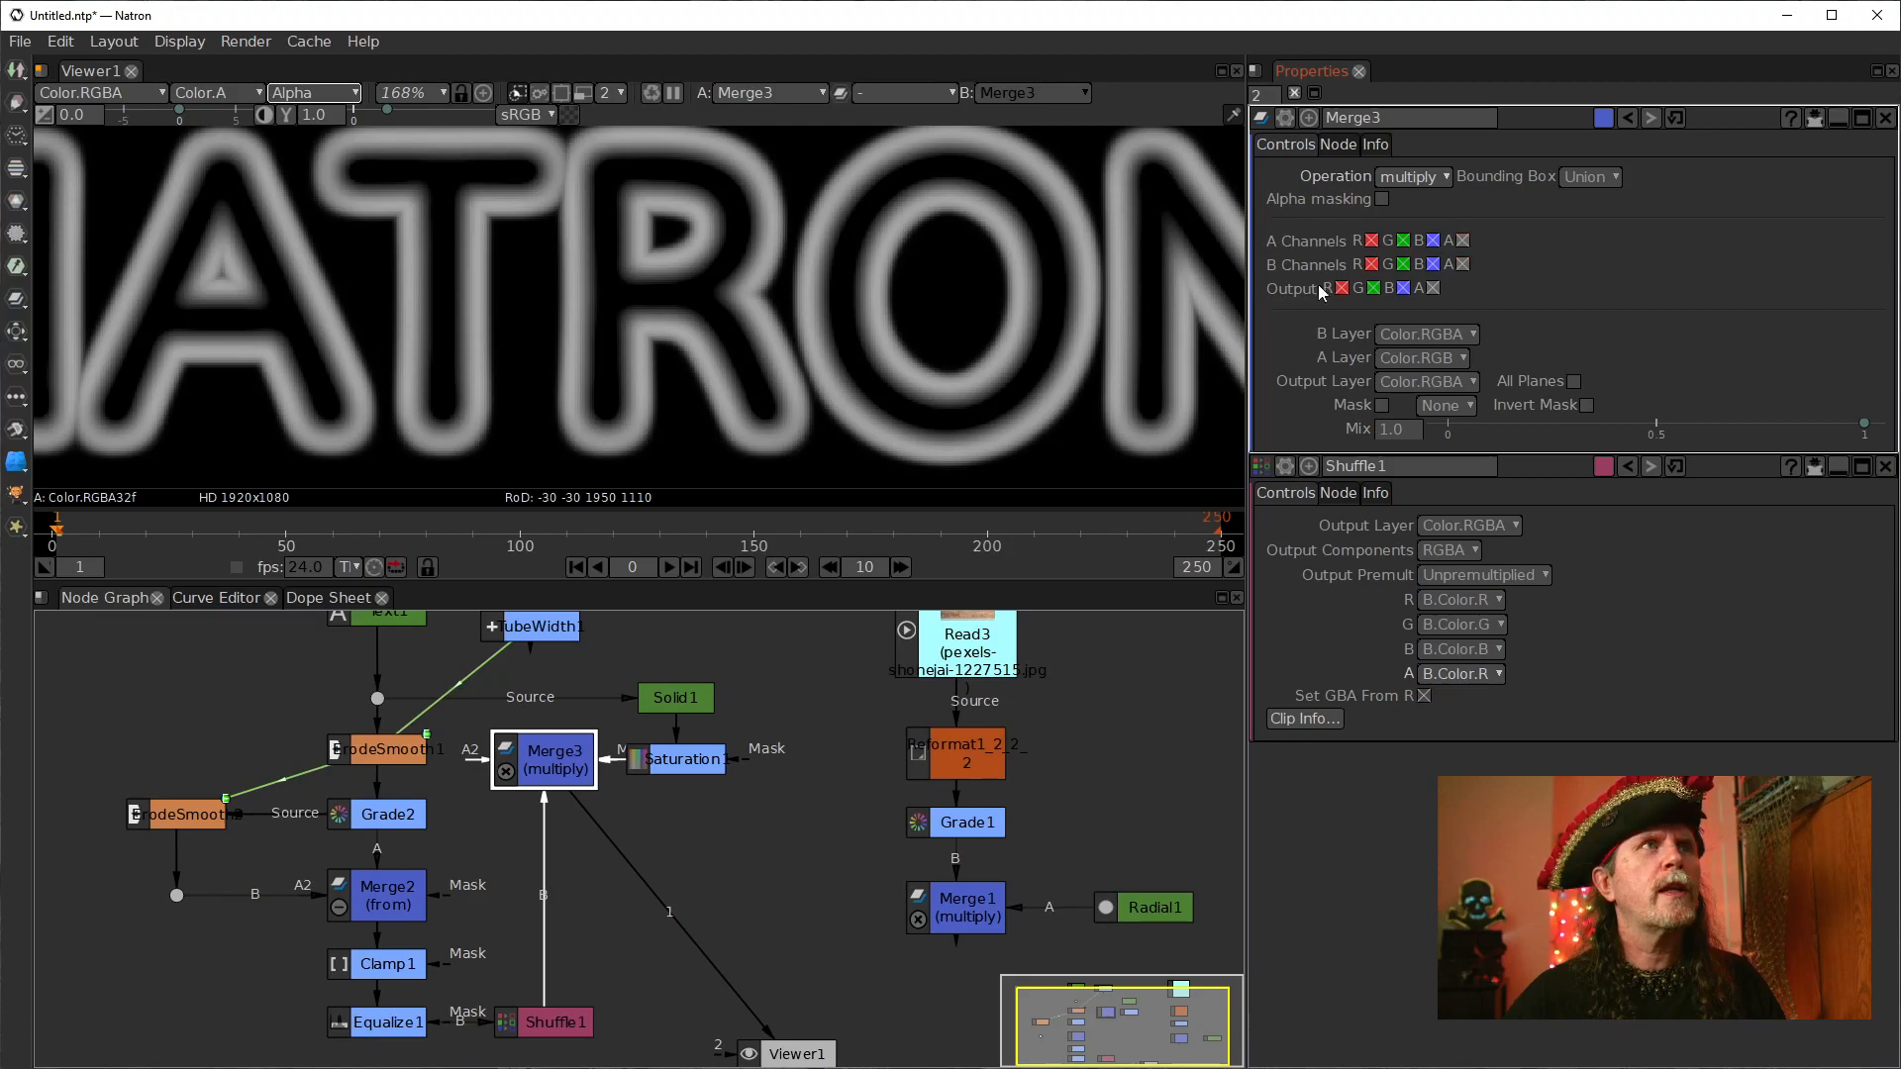
Step: Set Saturation1's saturation to 2.0
left_click(683, 760)
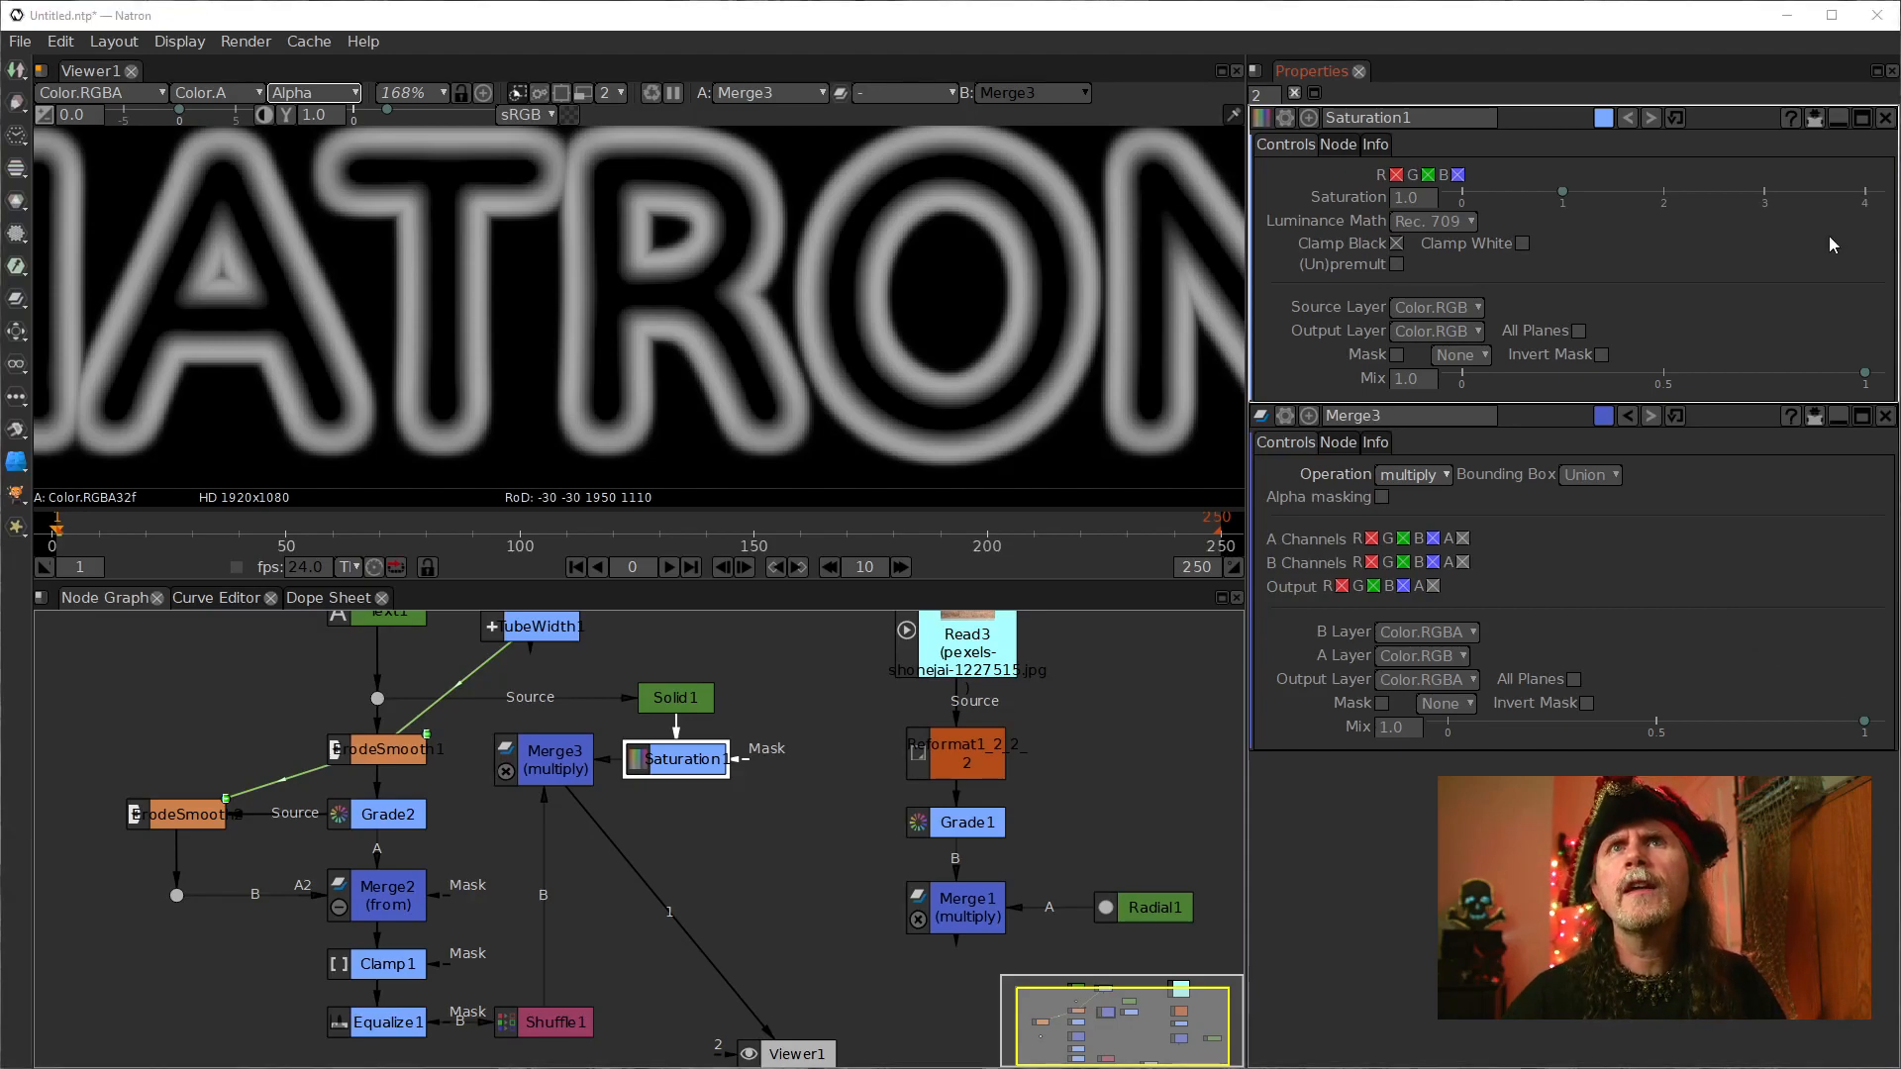
left_click(1394, 201)
scroll(1393, 201, "up", 1)
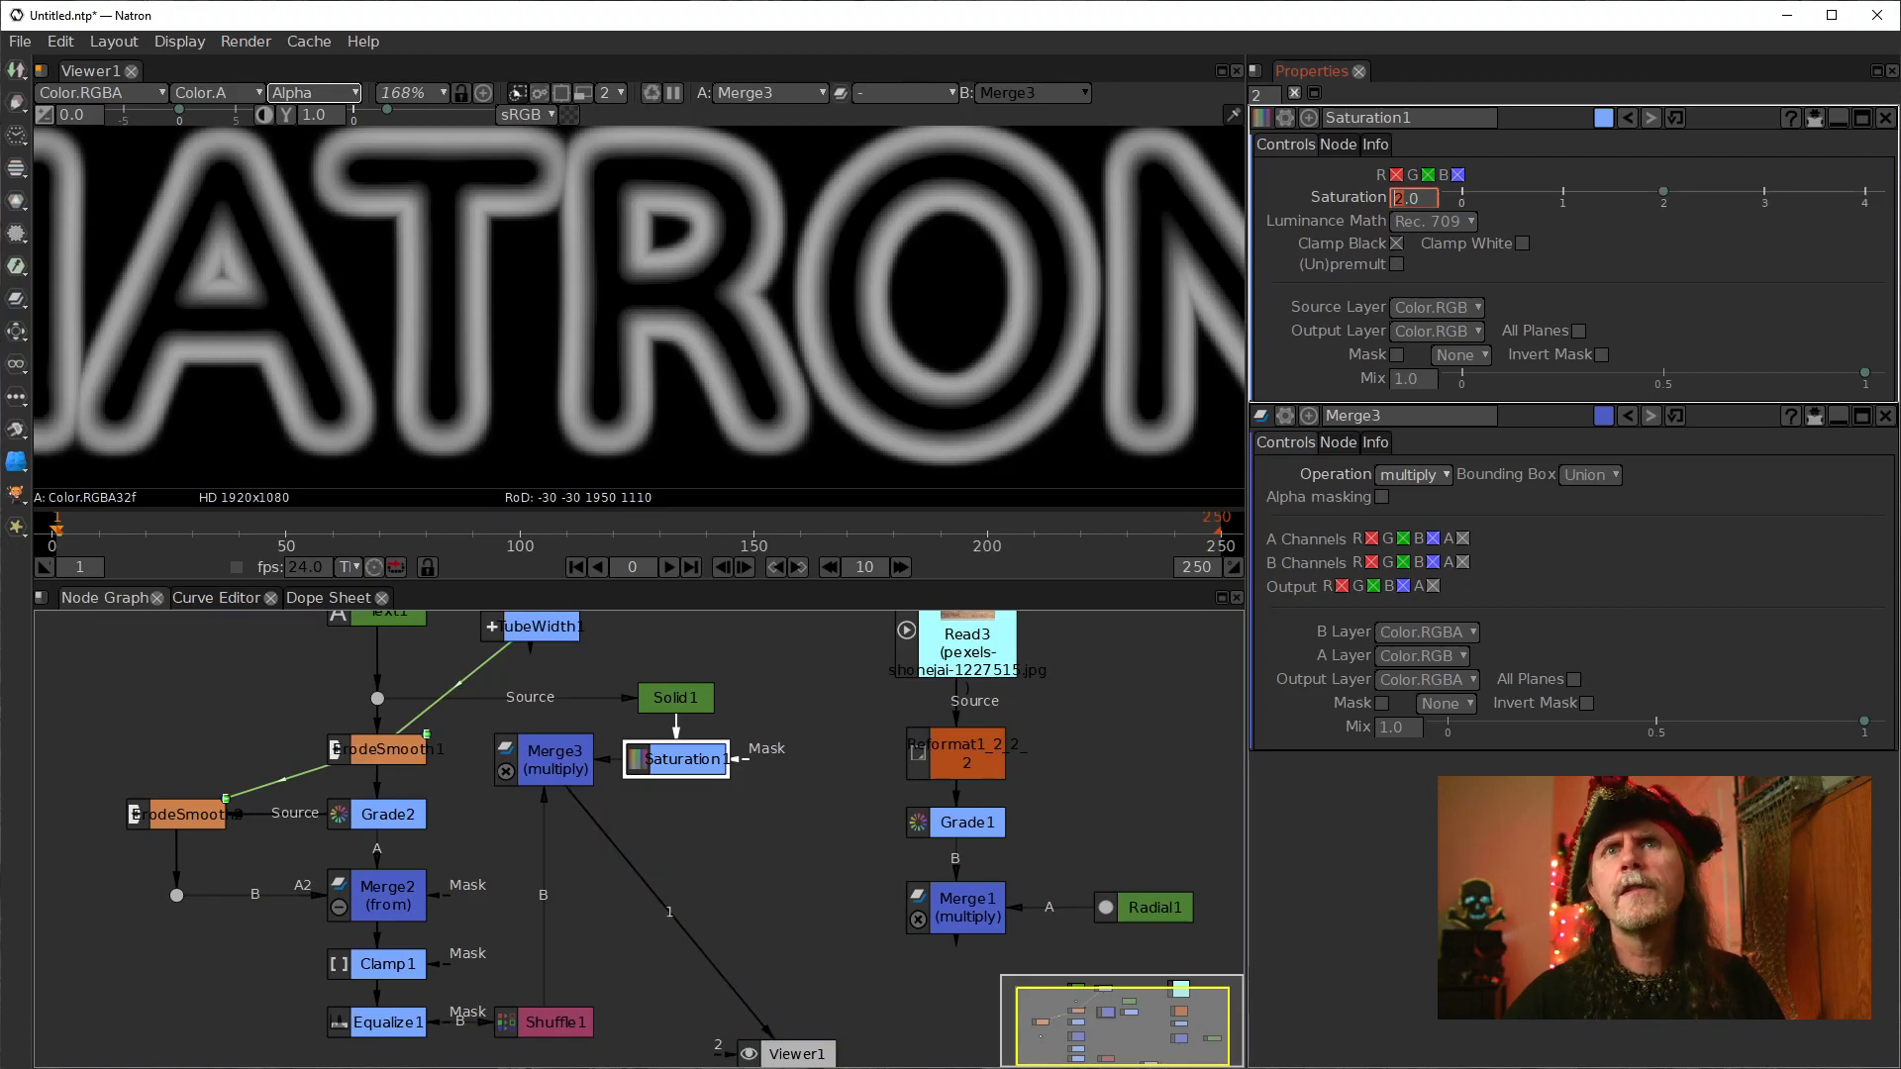
key("1")
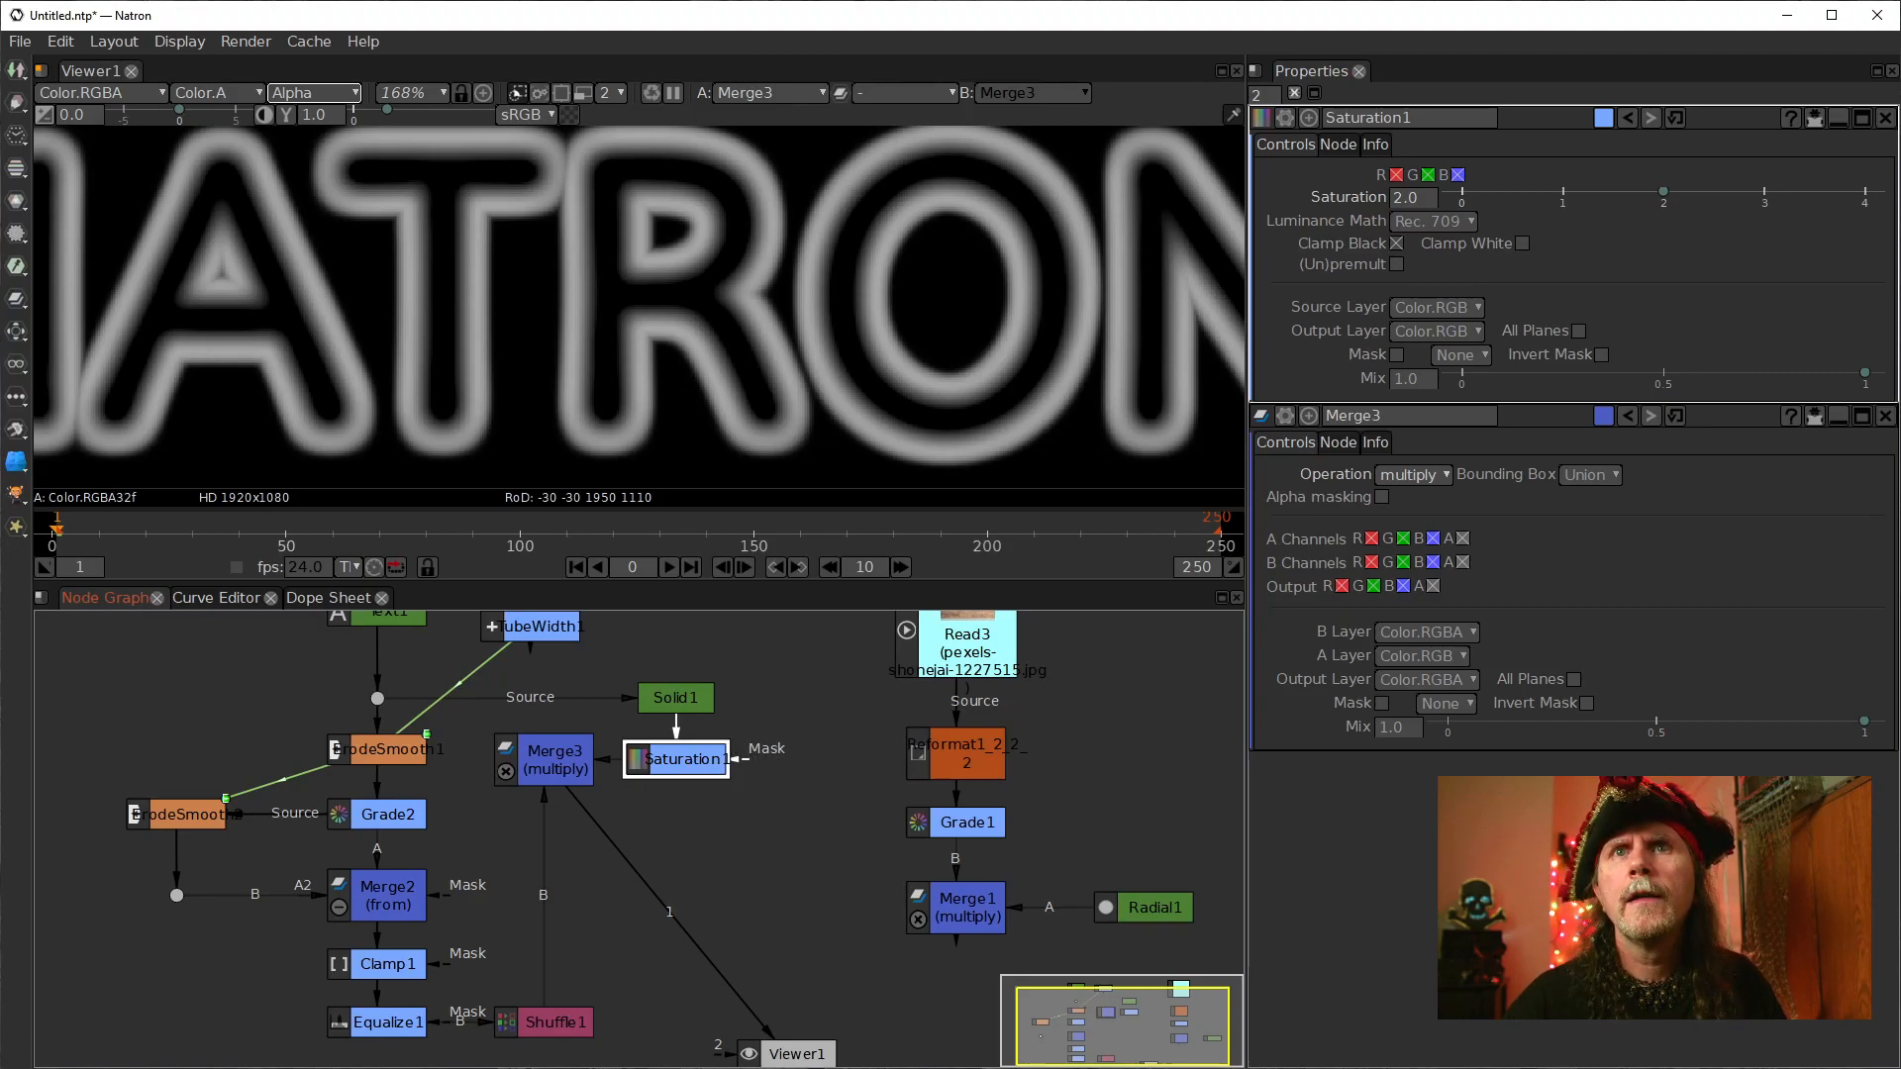
key("1")
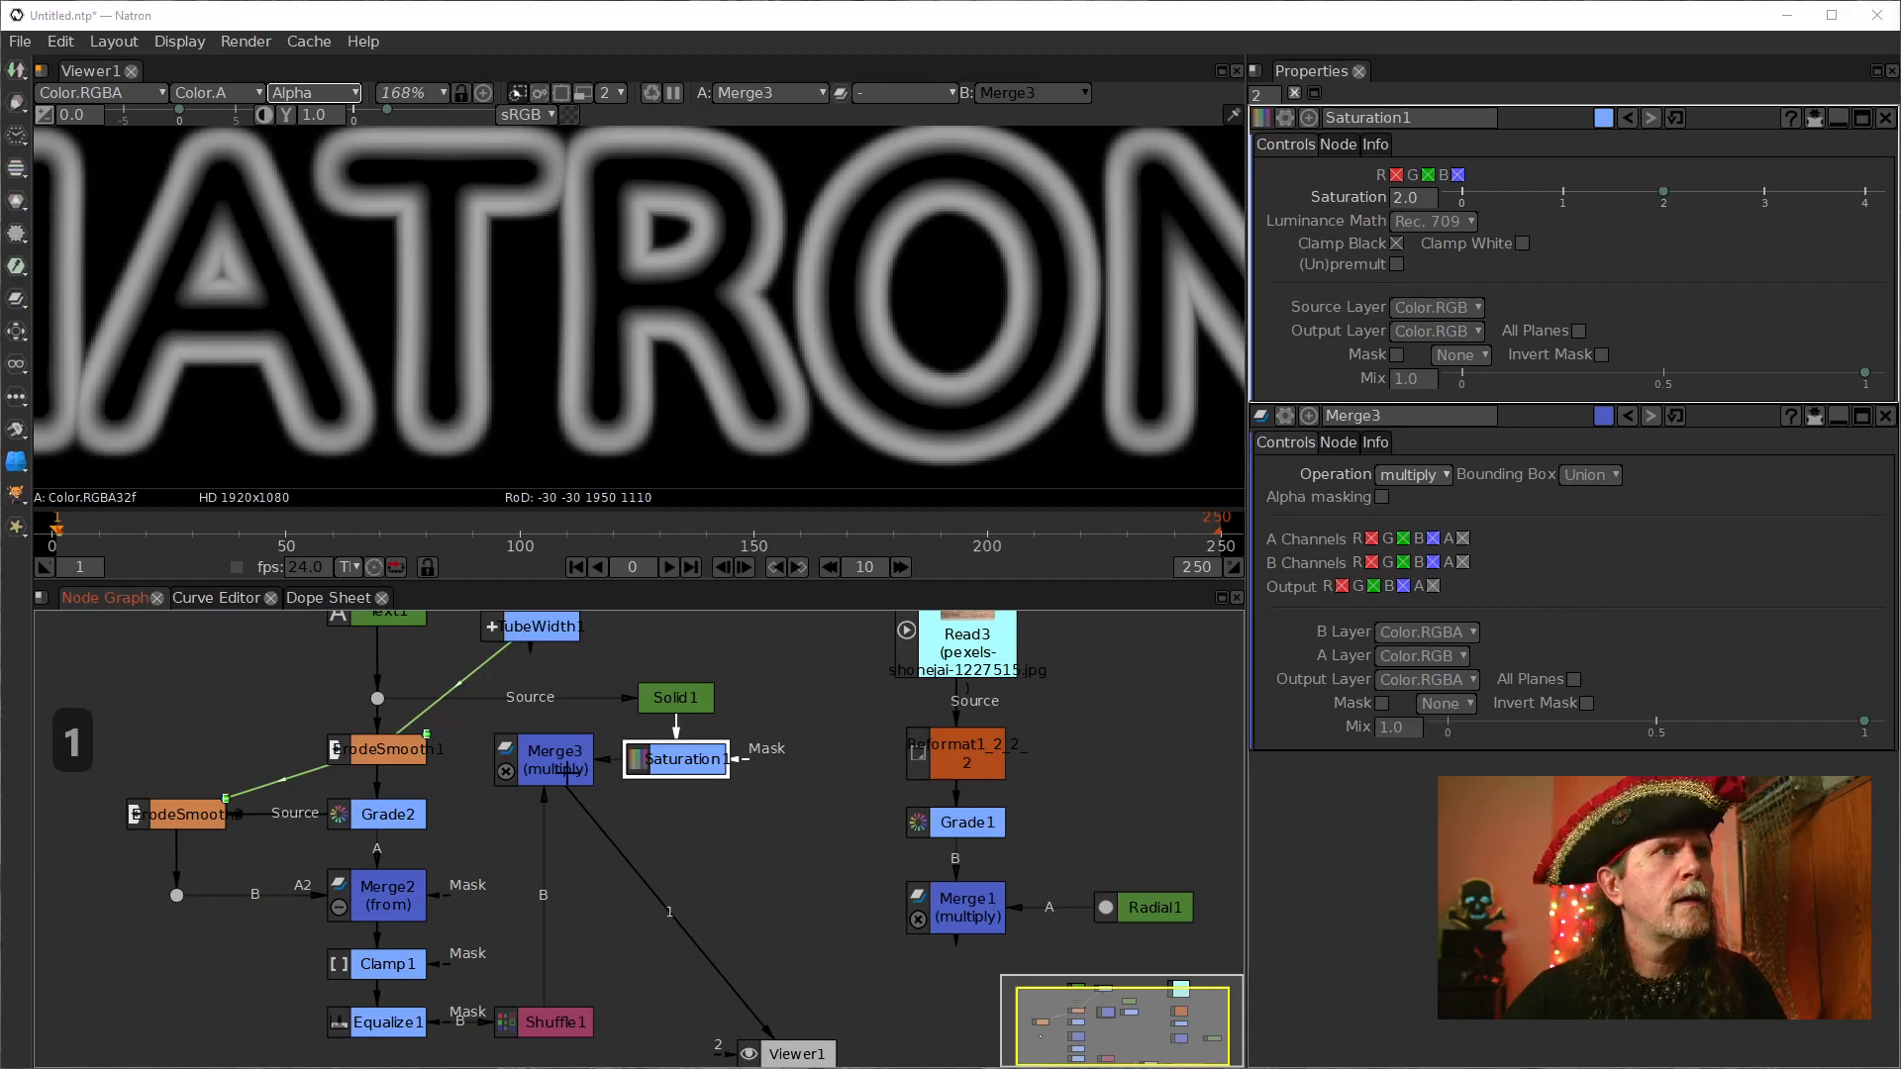
Step: Examine the outputs of Merge3, Saturation1 and Solid1 in the viewer and review the nodes' settings
left_click(561, 772)
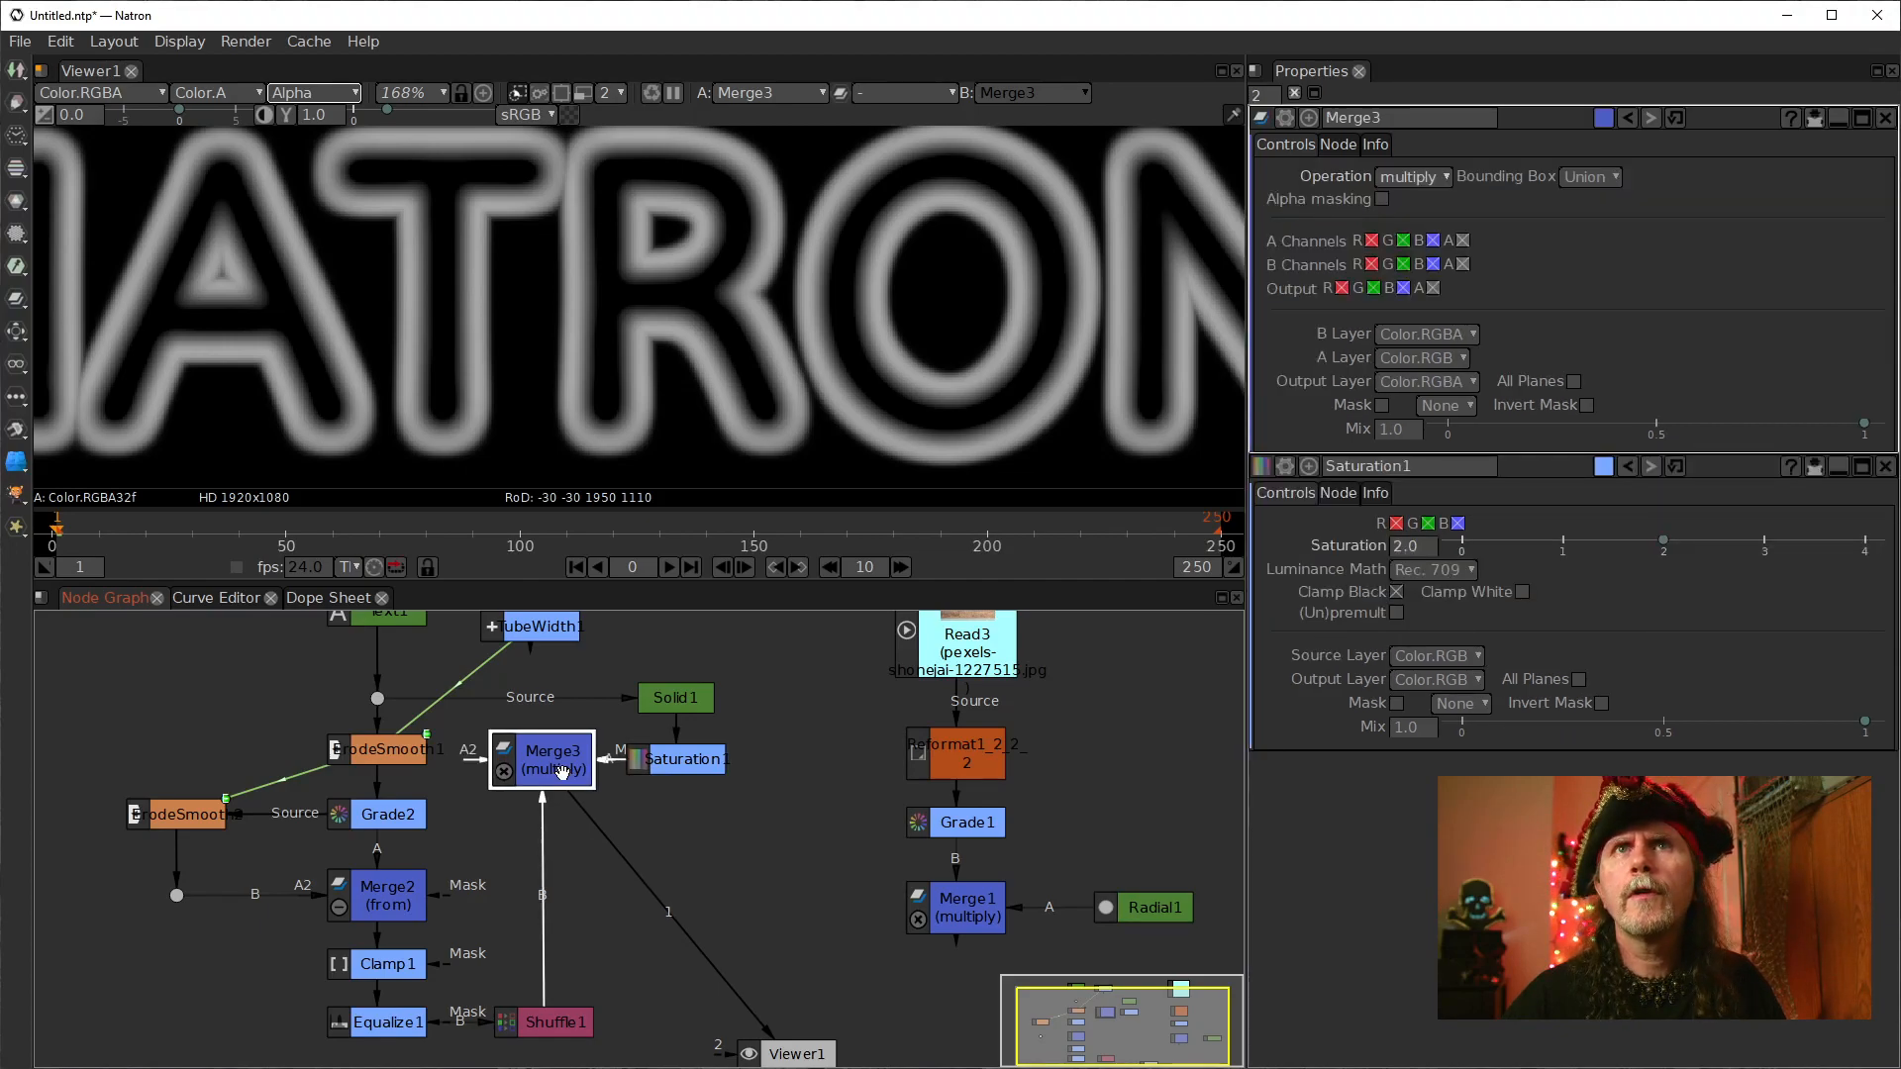
mouse_move(719, 762)
left_mouse_down()
mouse_move(707, 822)
mouse_move(742, 785)
mouse_move(743, 739)
left_mouse_up()
scroll(693, 879, "down", 2)
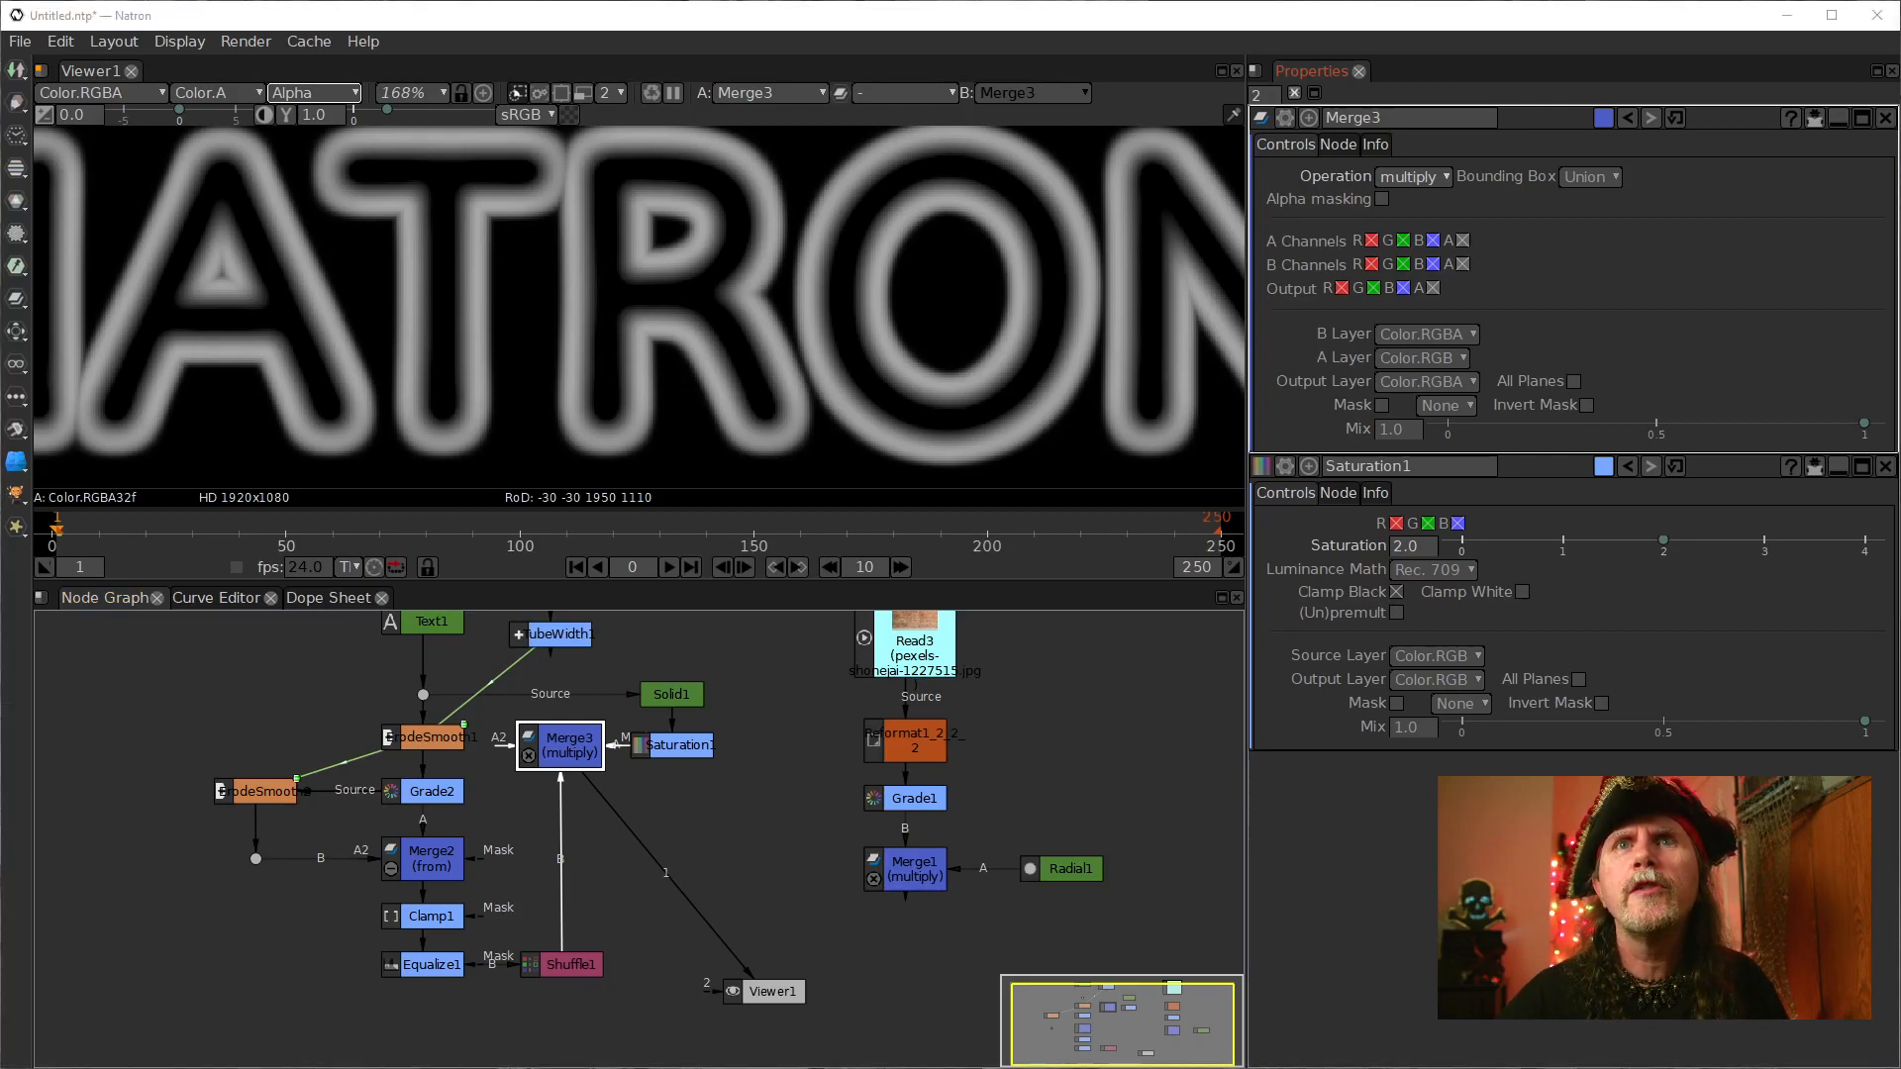
key("1")
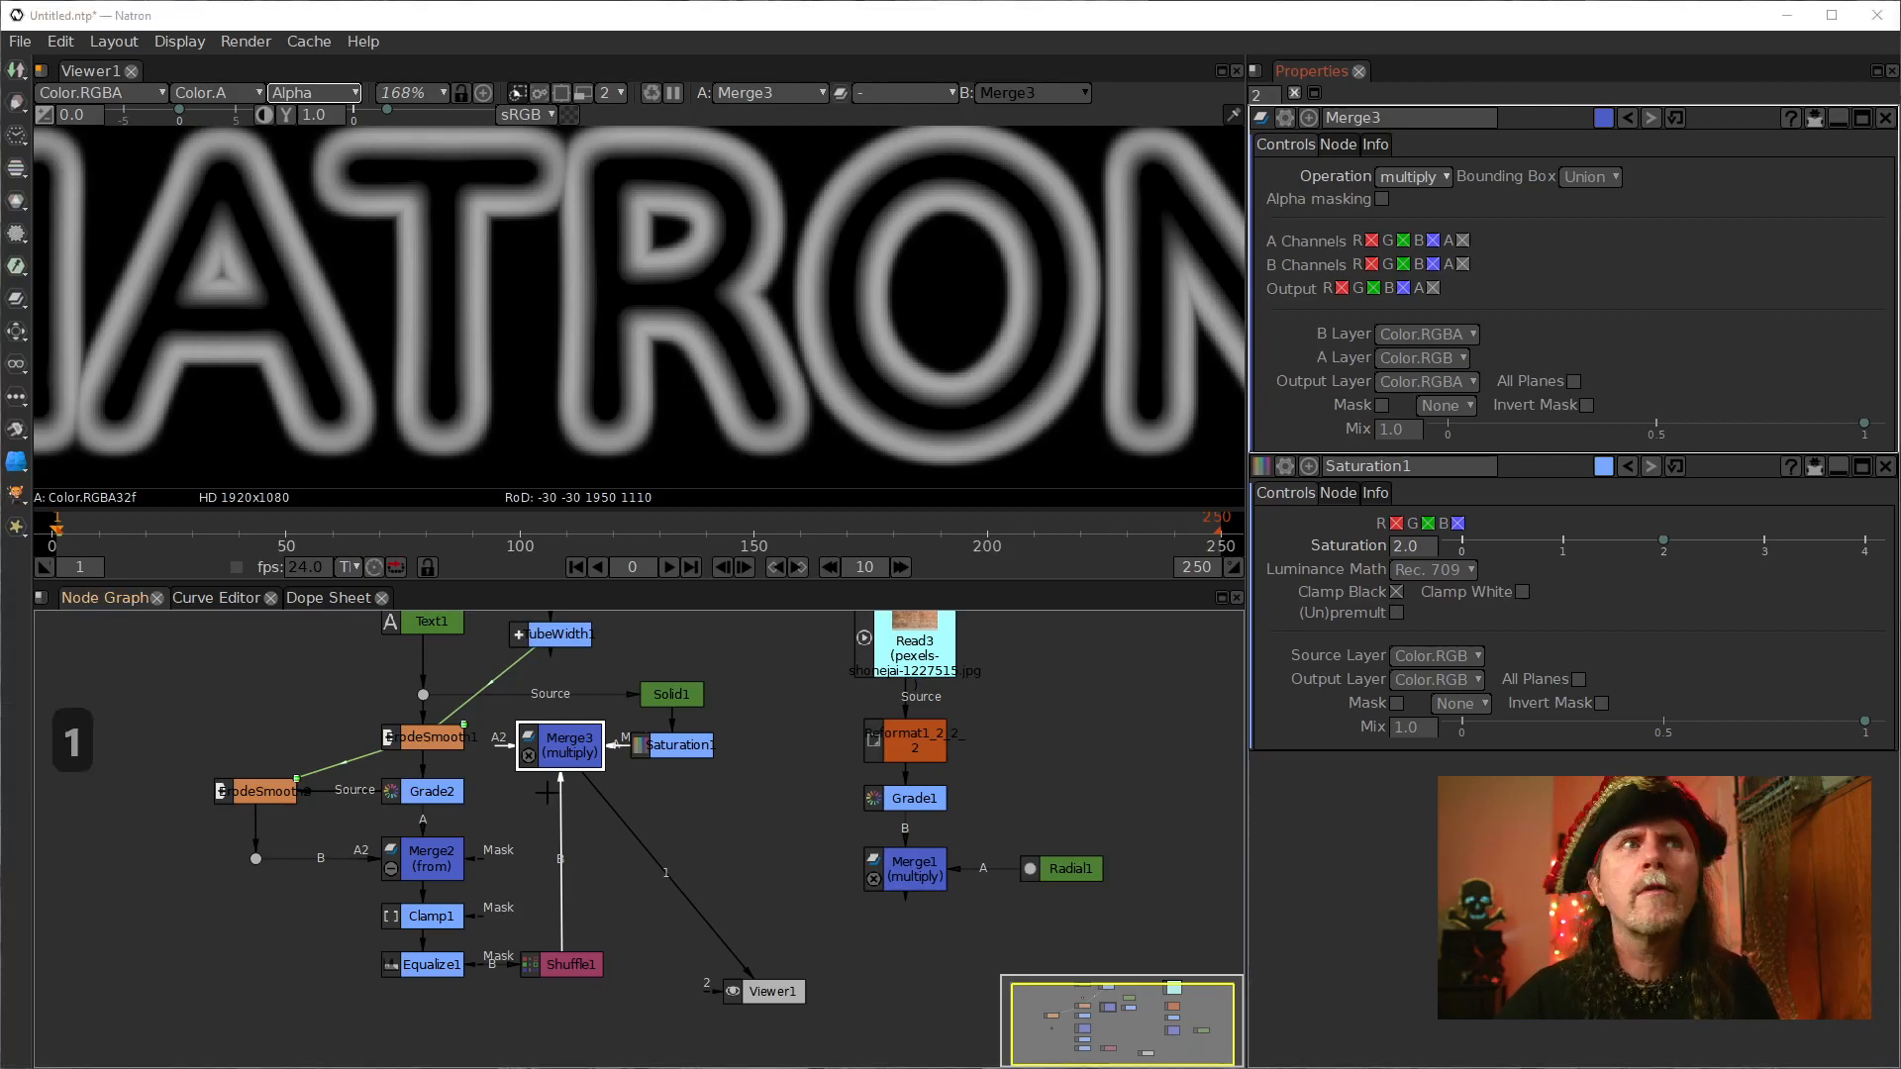
left_click(673, 743)
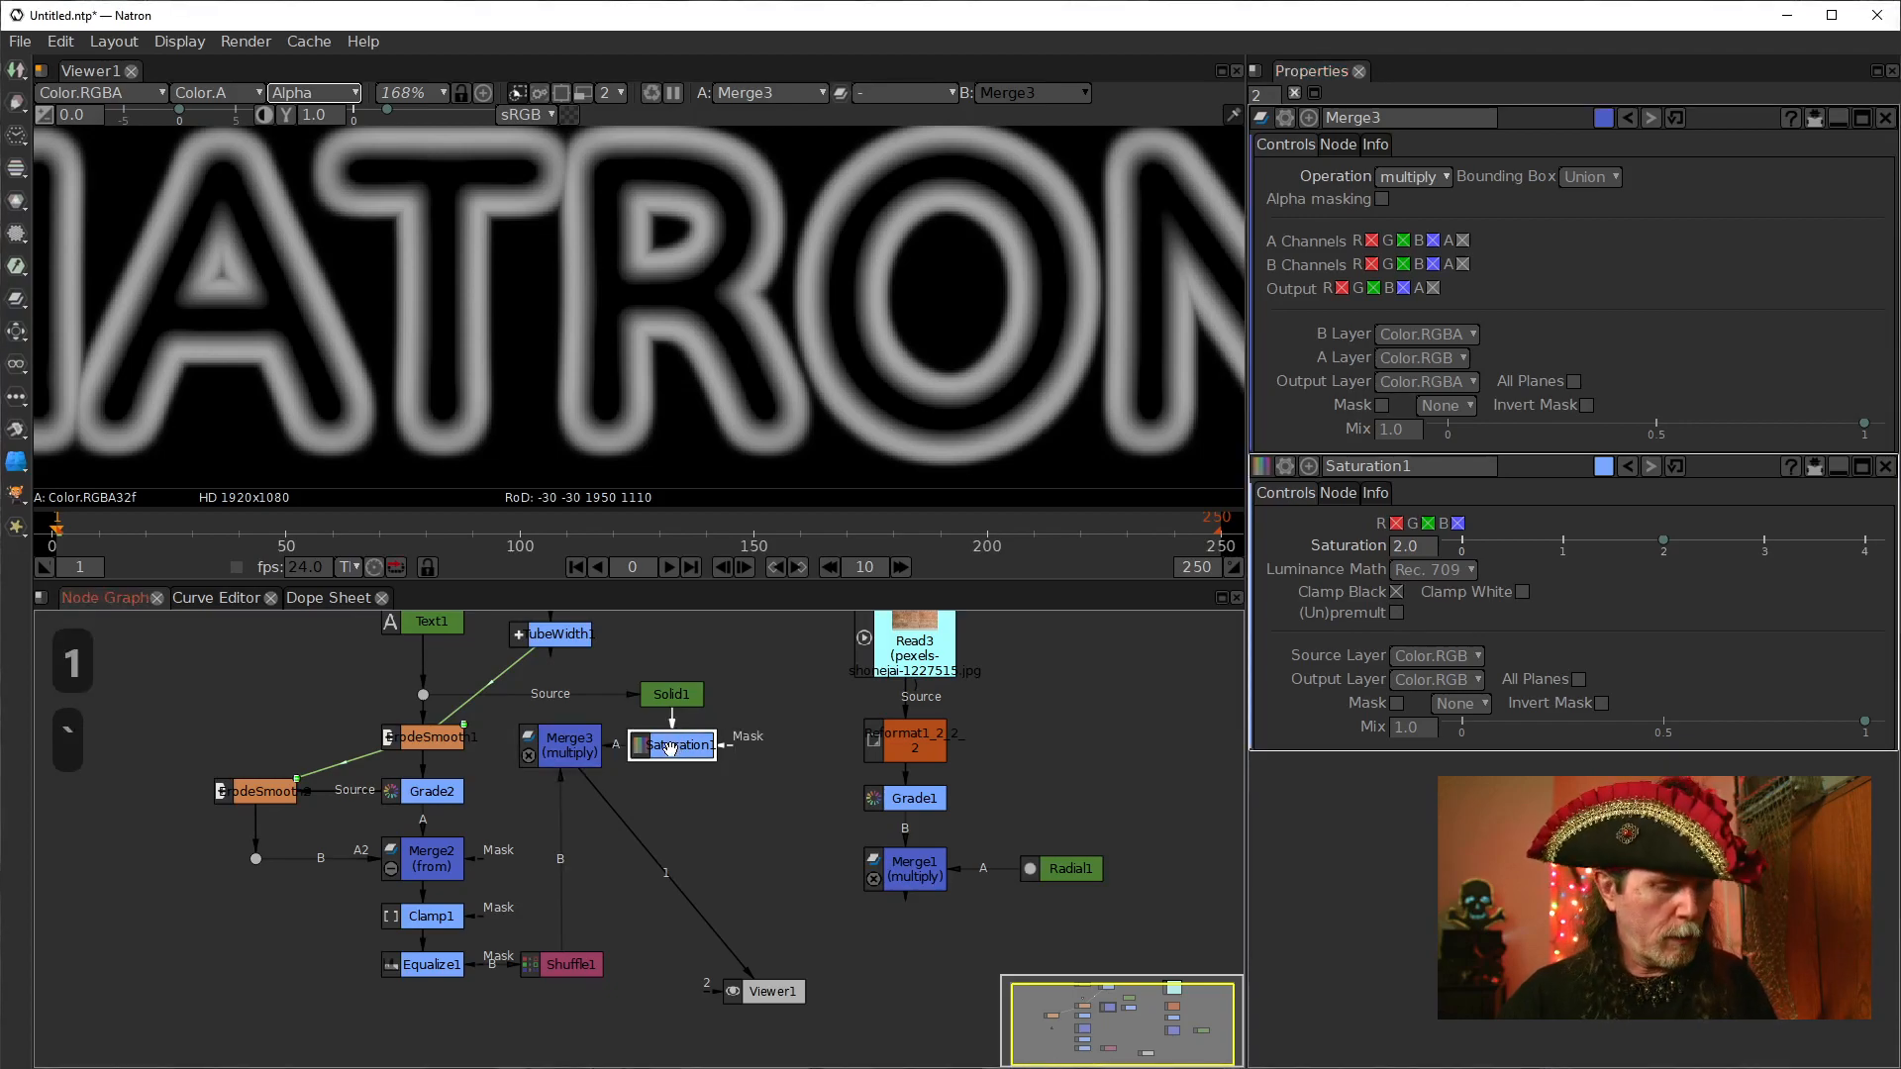
key("1")
double_click(663, 744)
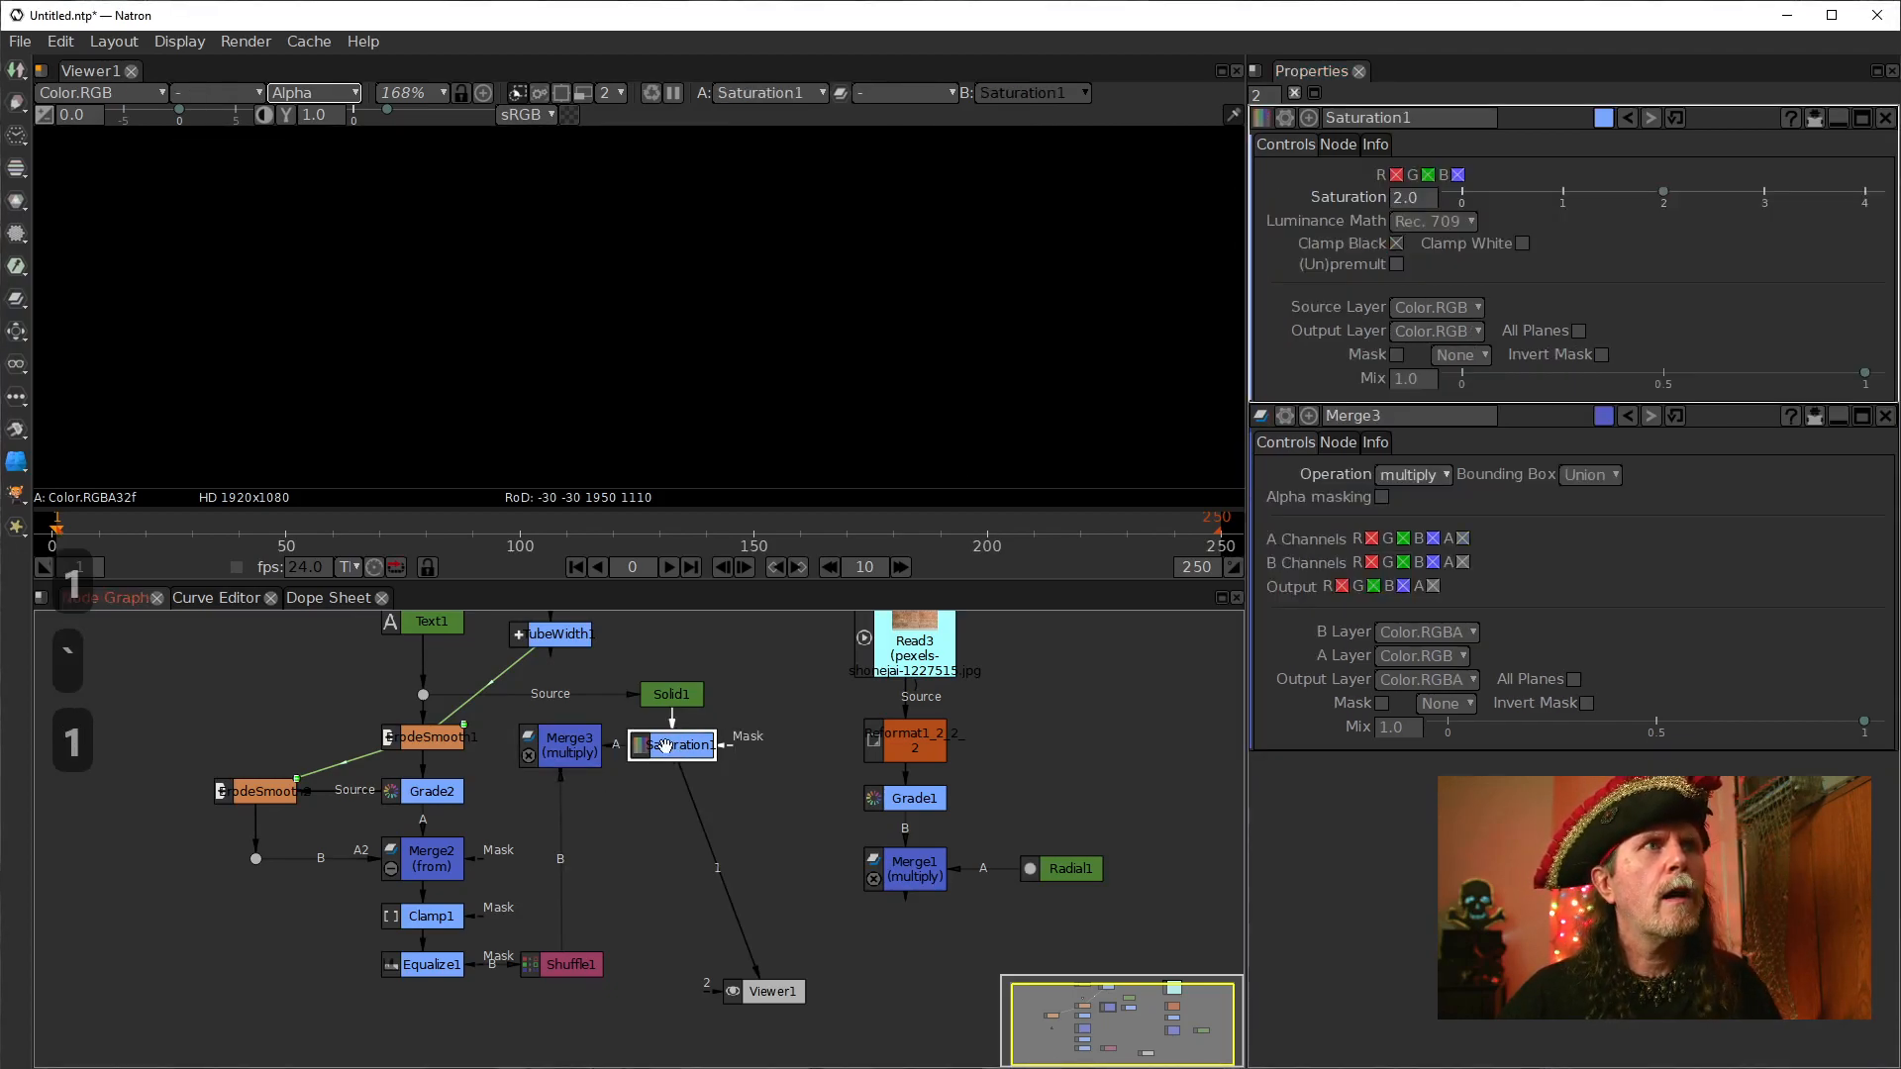
left_click(681, 697)
key("1")
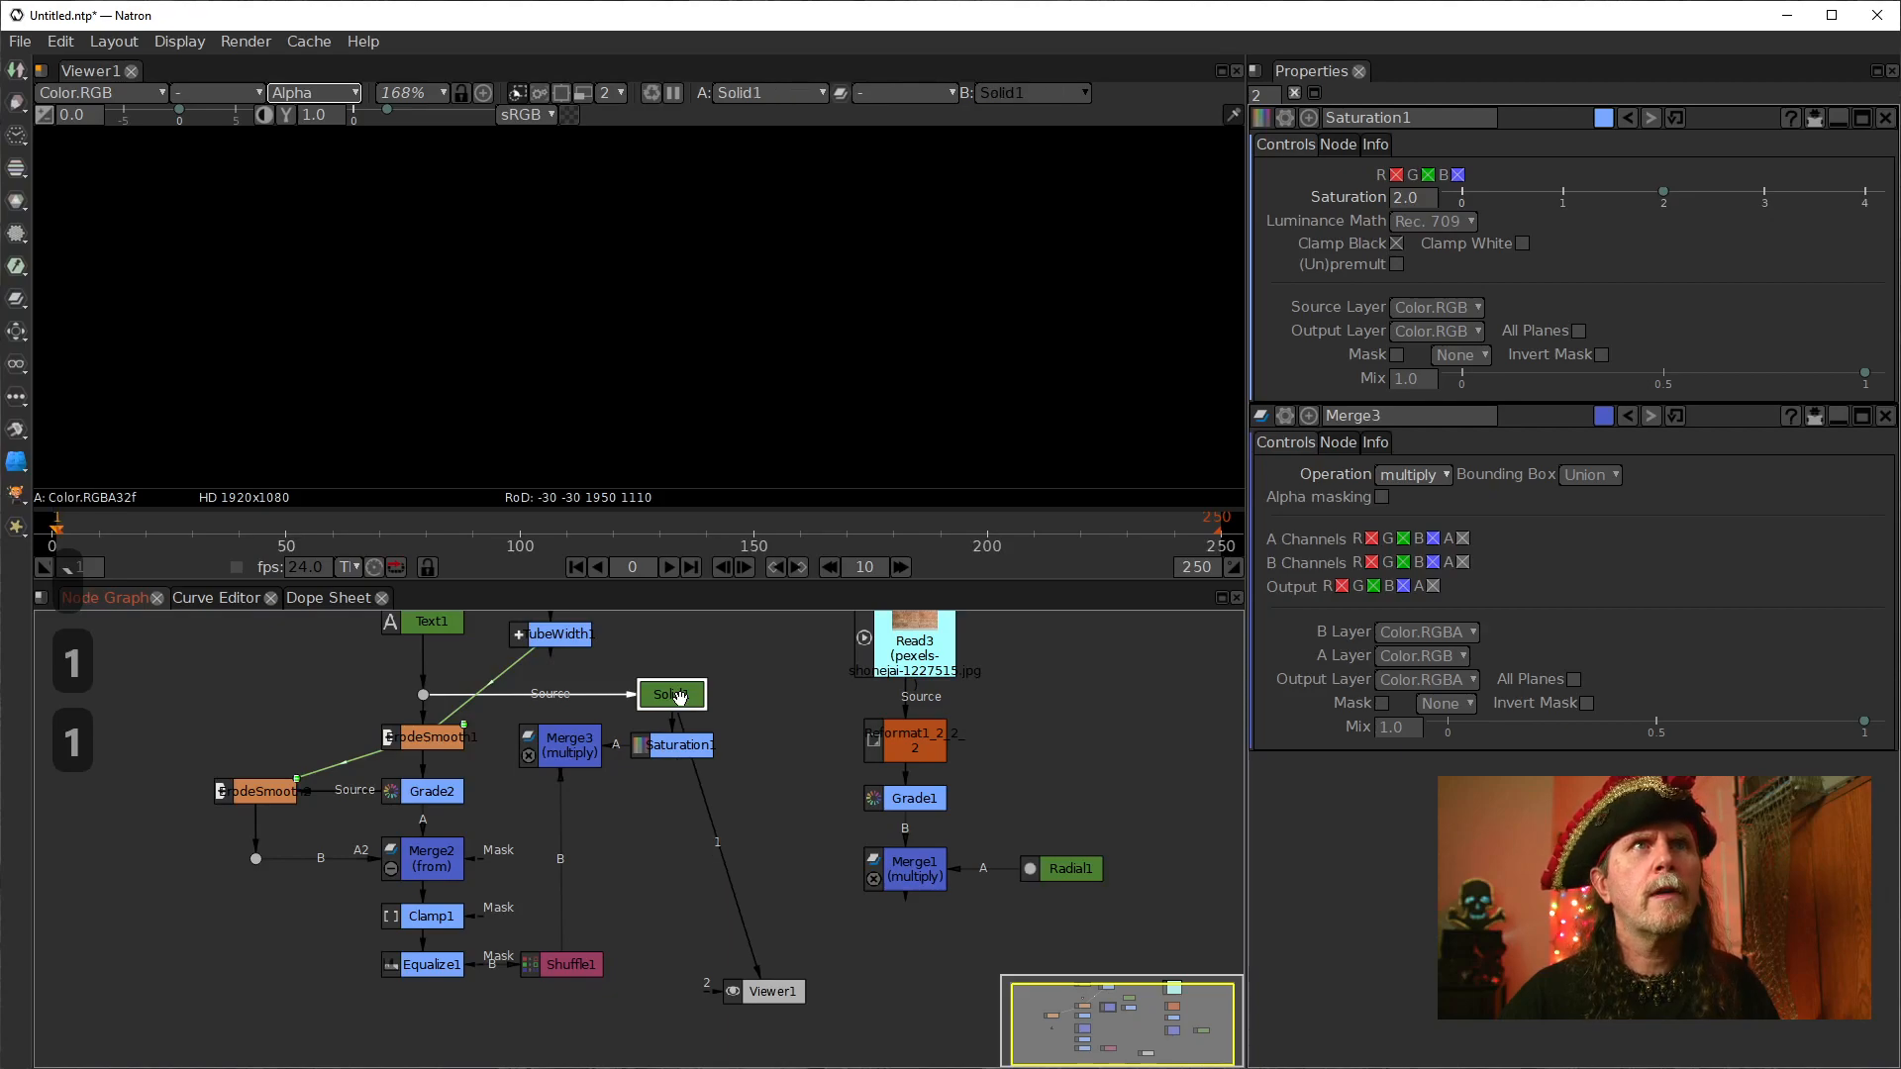
double_click(677, 696)
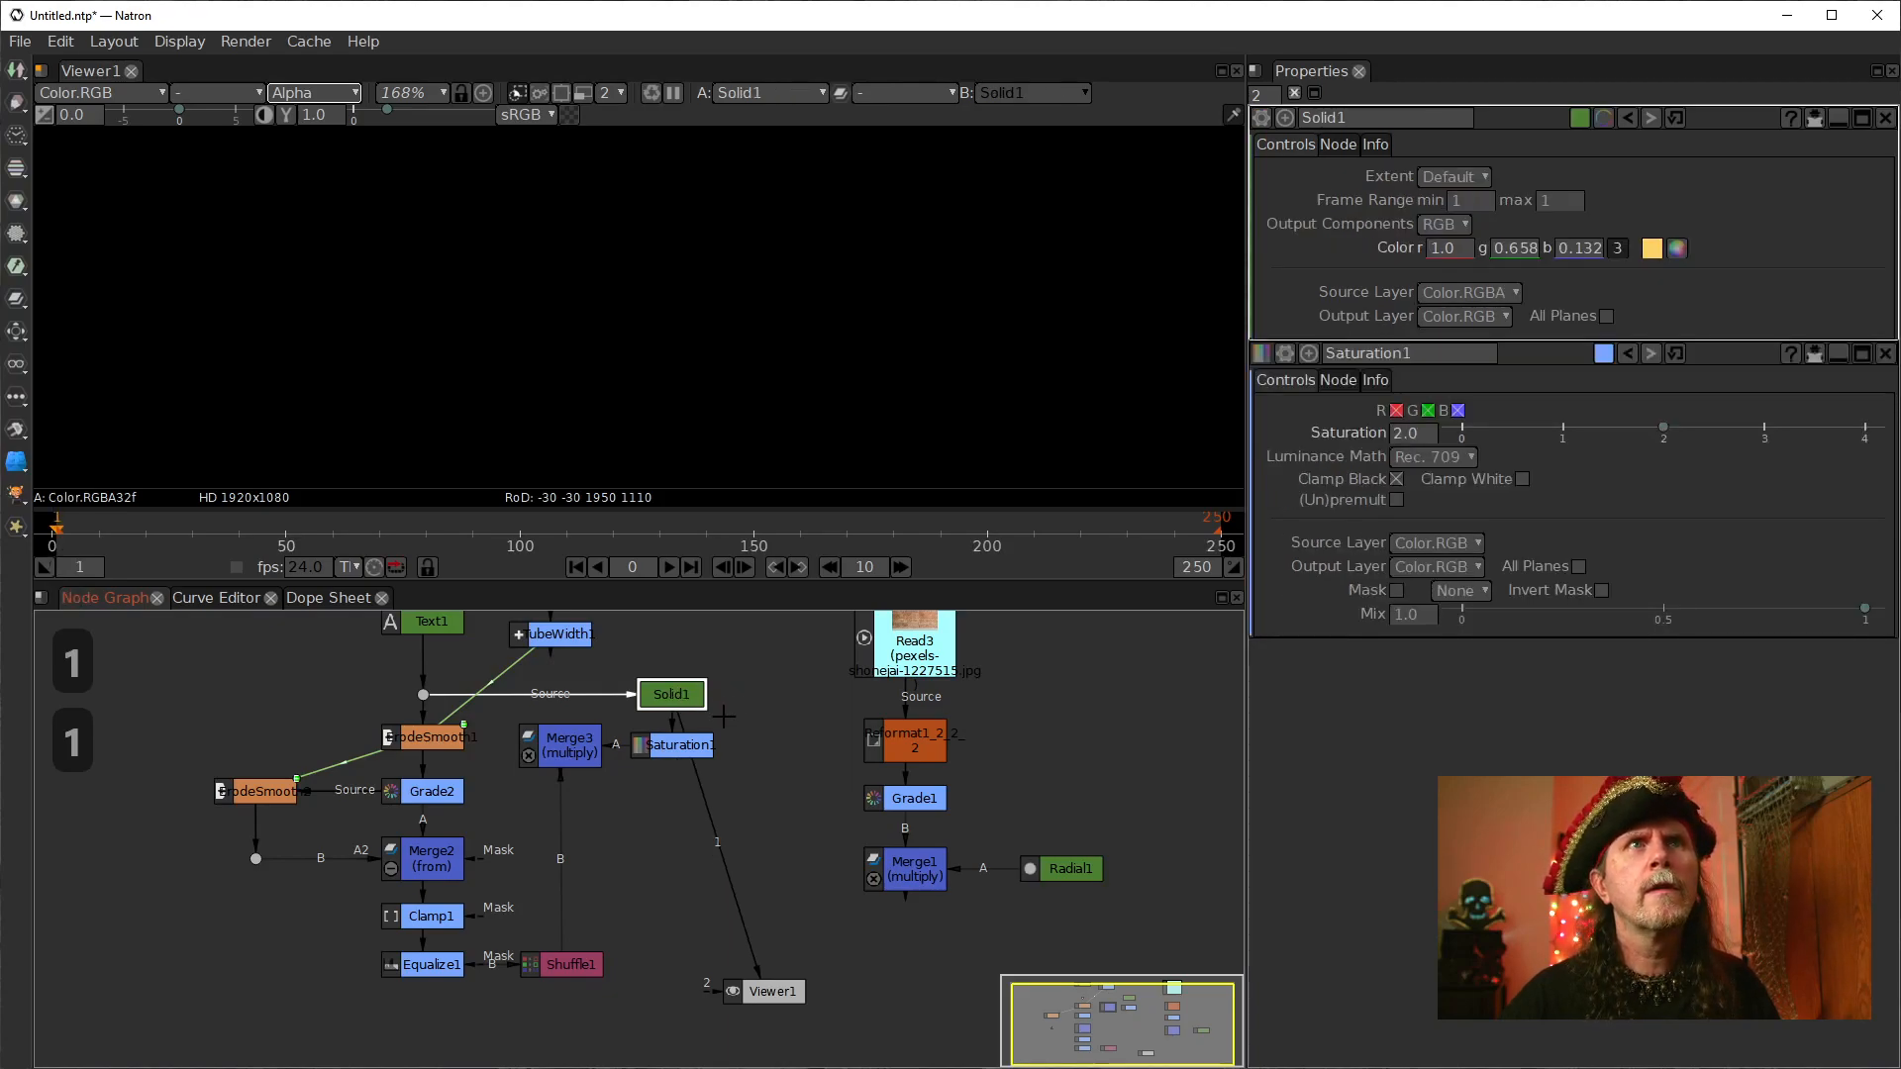
double_click(703, 749)
double_click(673, 703)
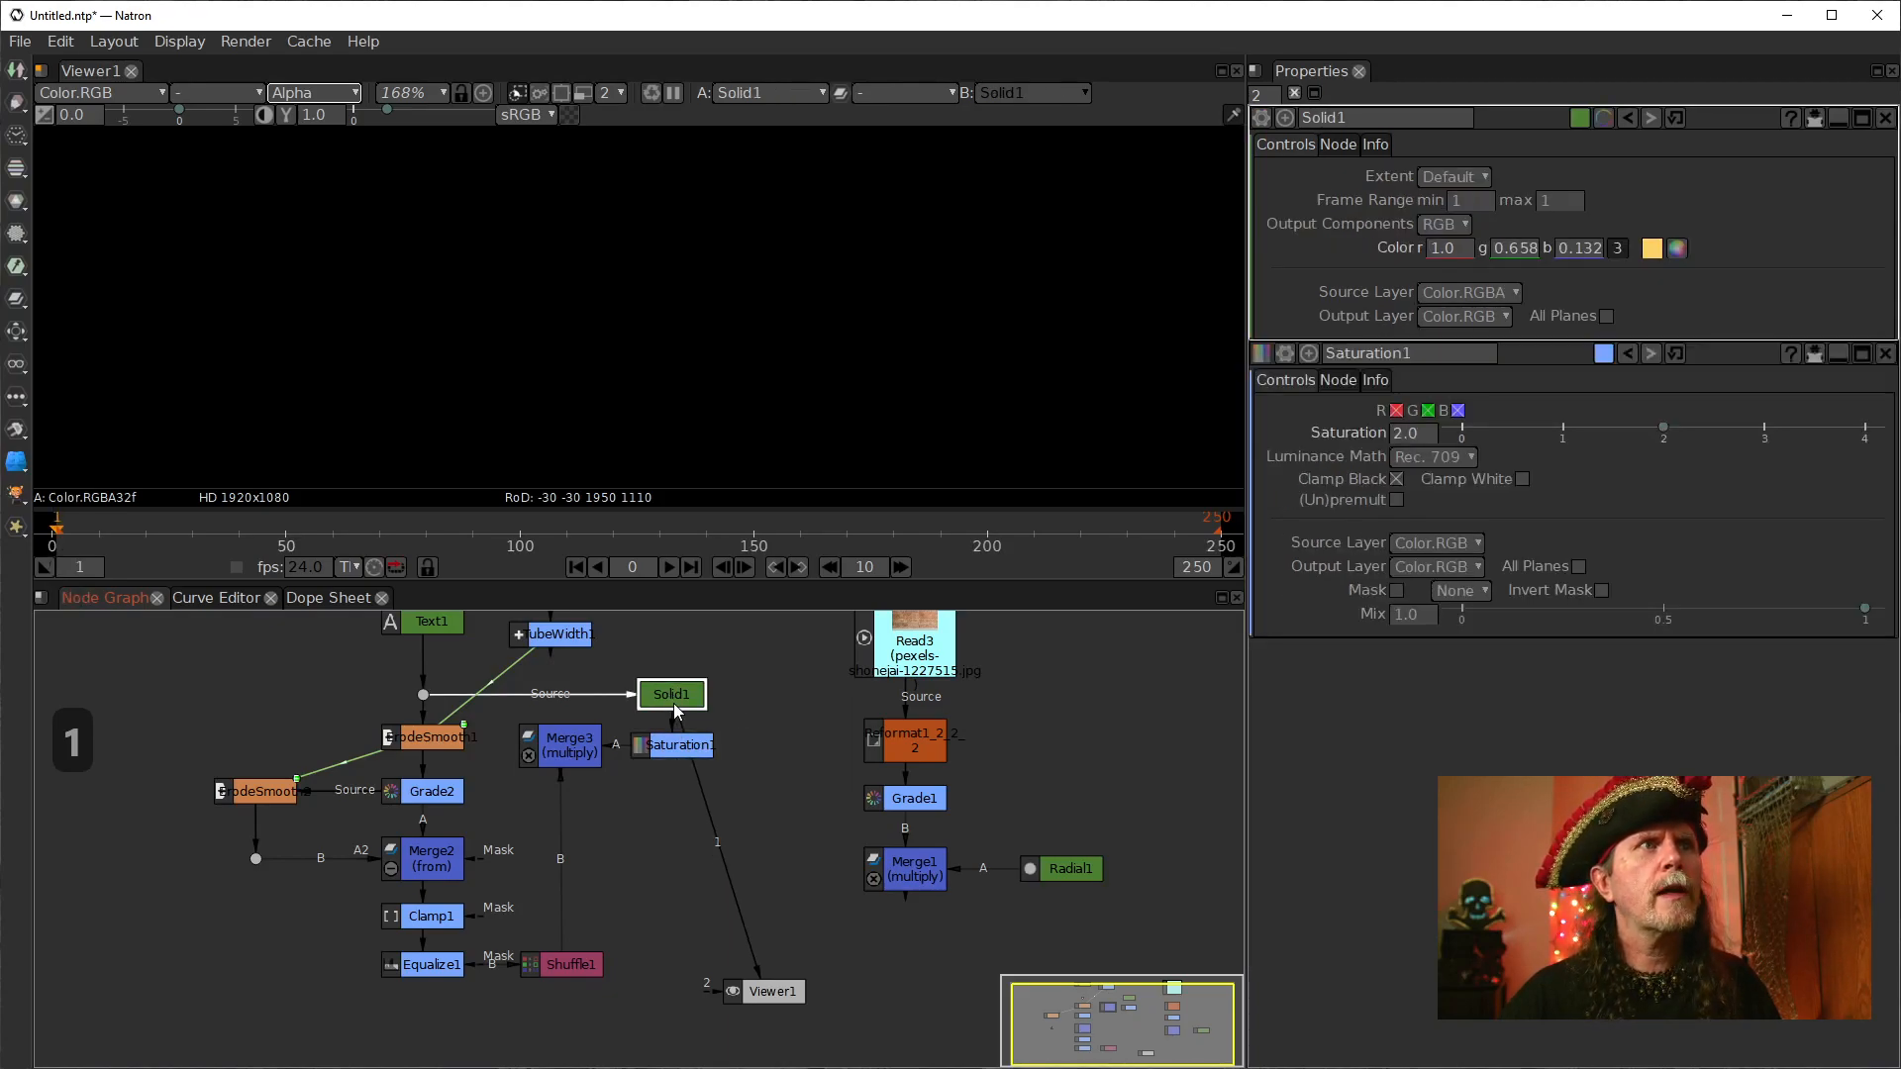
Step: Switch the viewer from the alpha channel to RGB and fit the whole frame in view
left_click(686, 382)
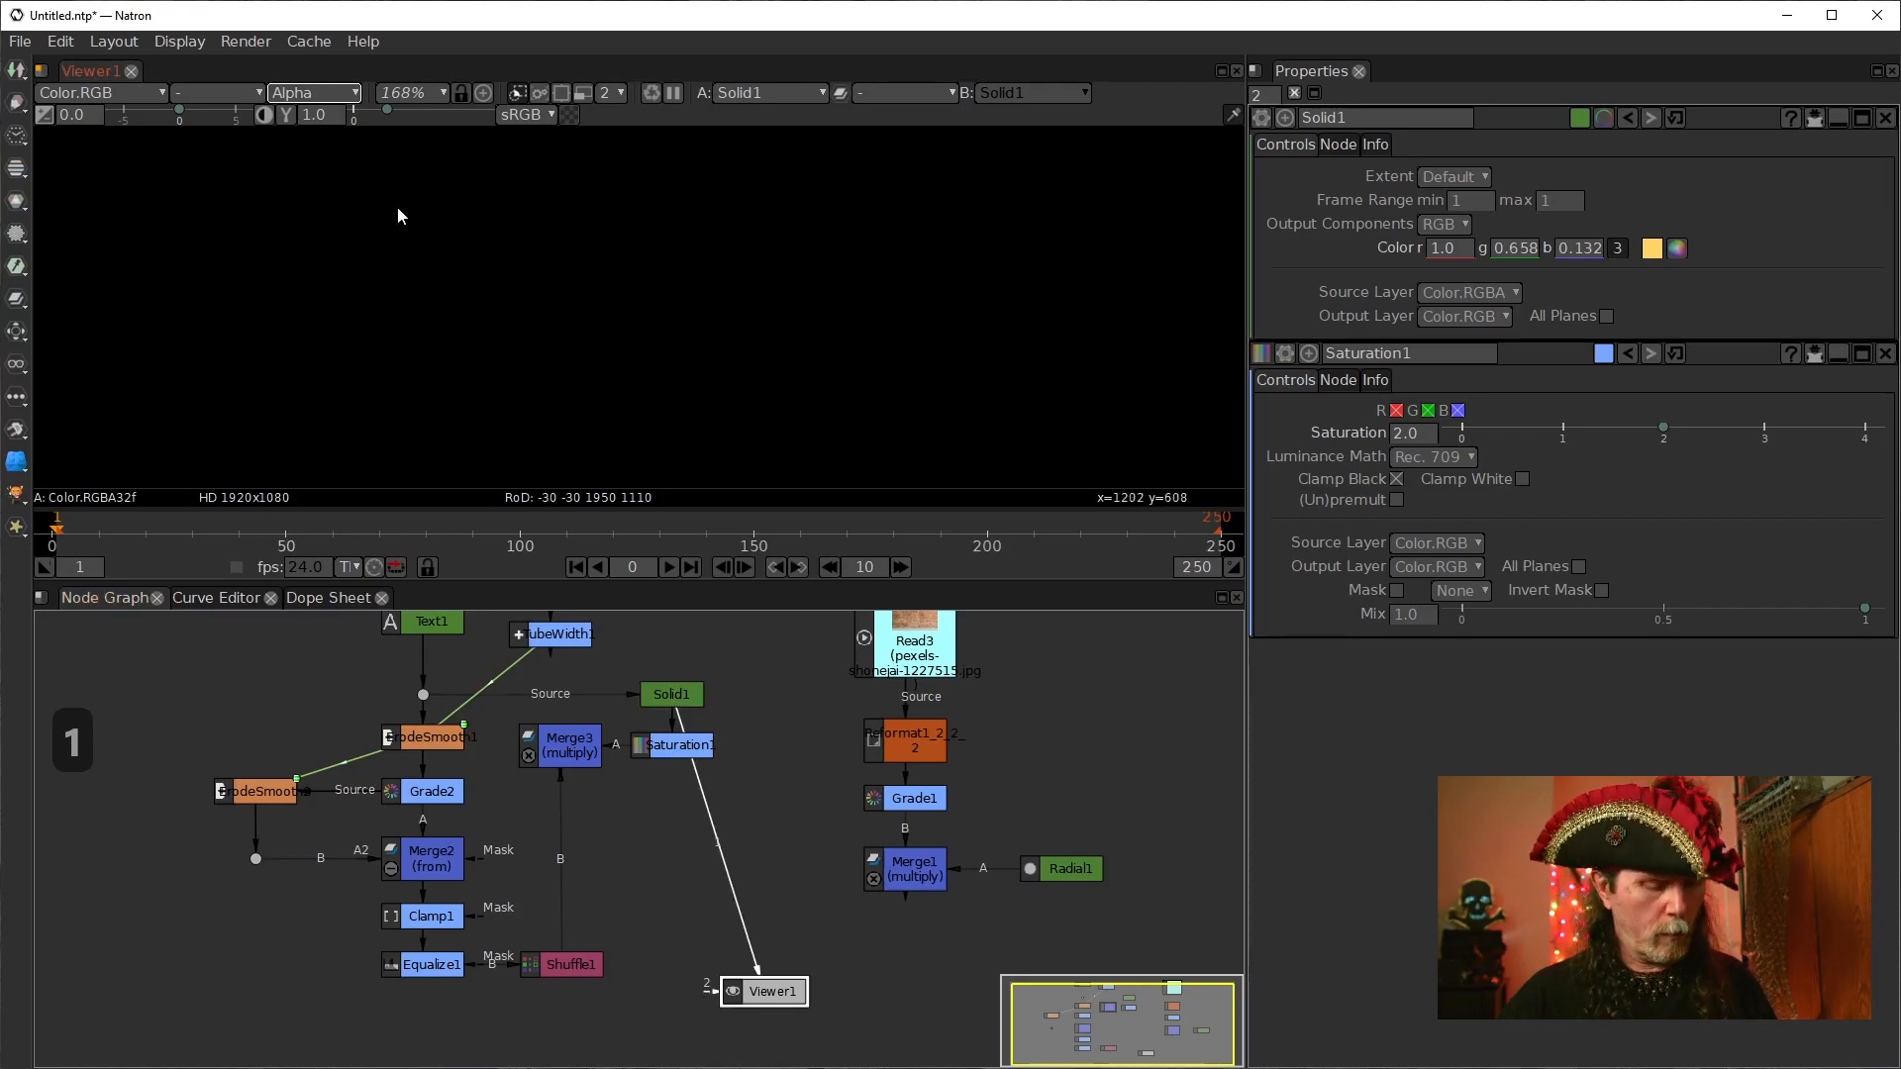
key("z")
key("a")
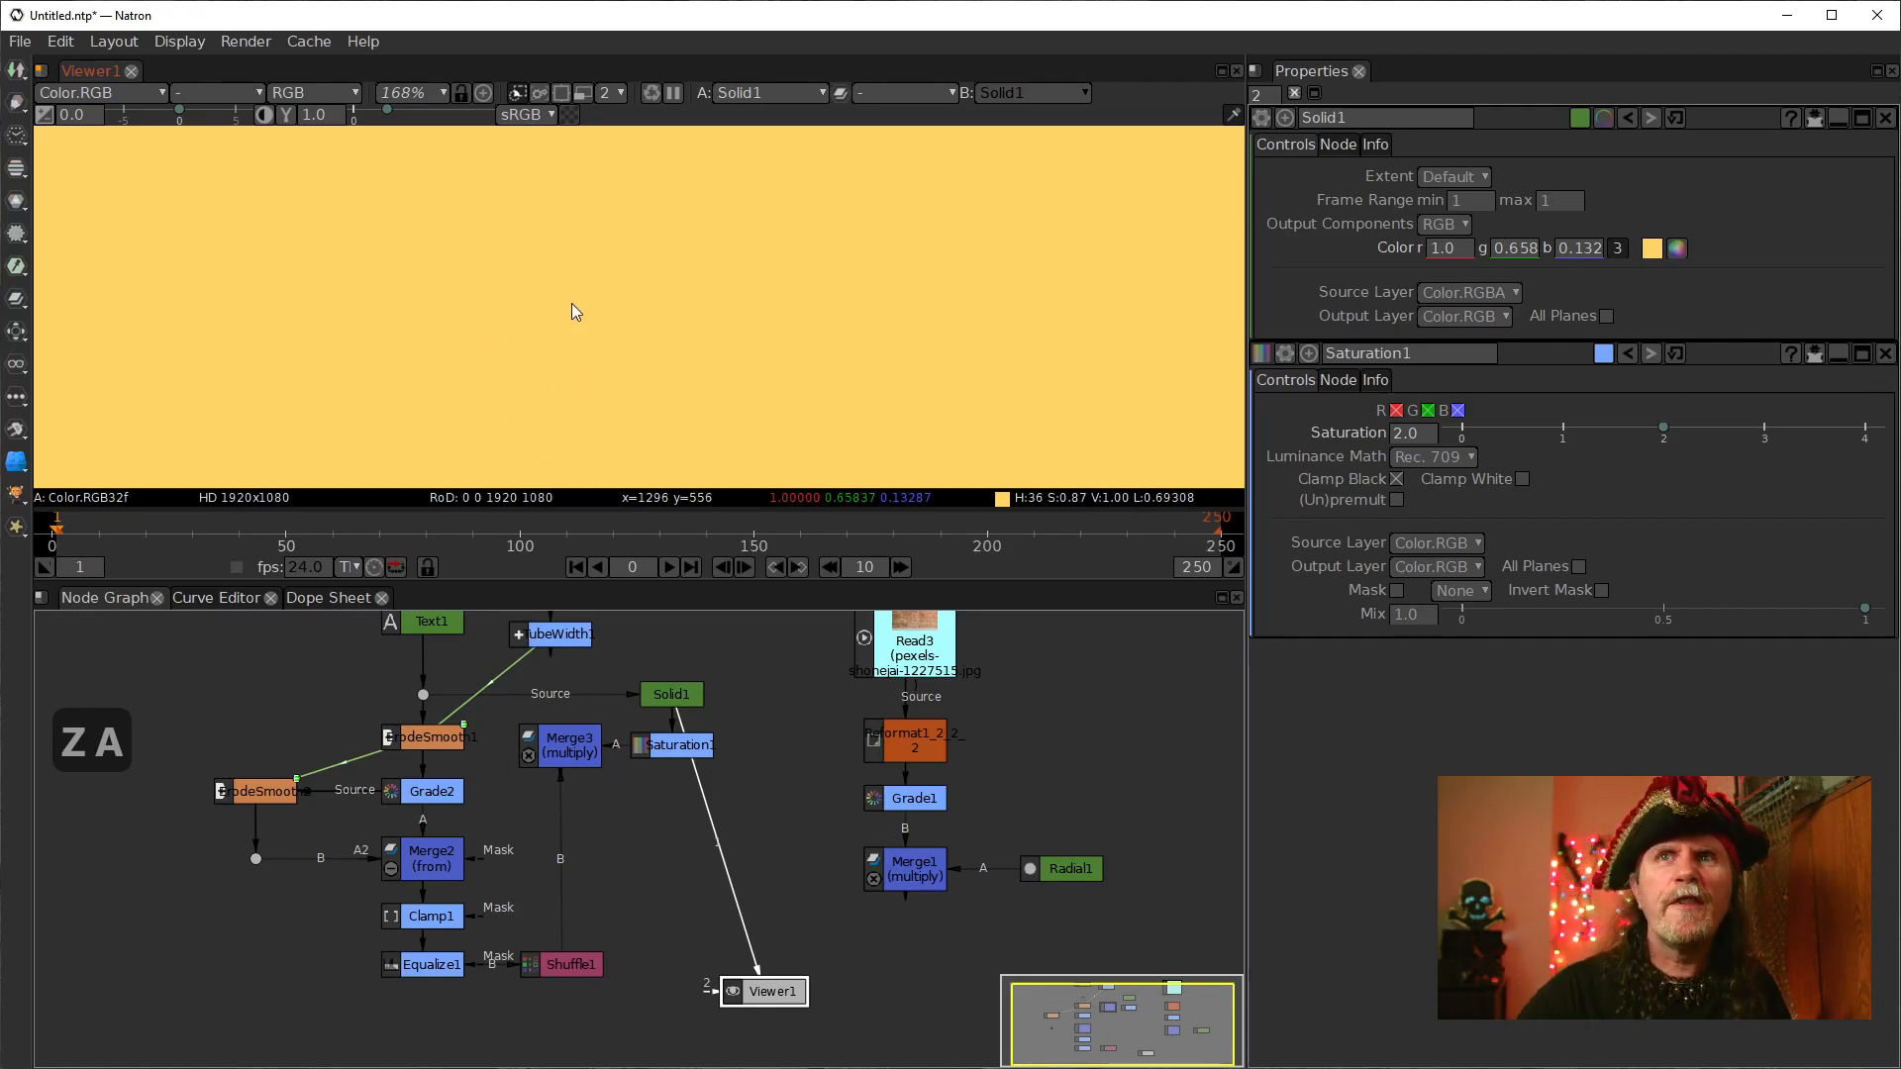
key("f")
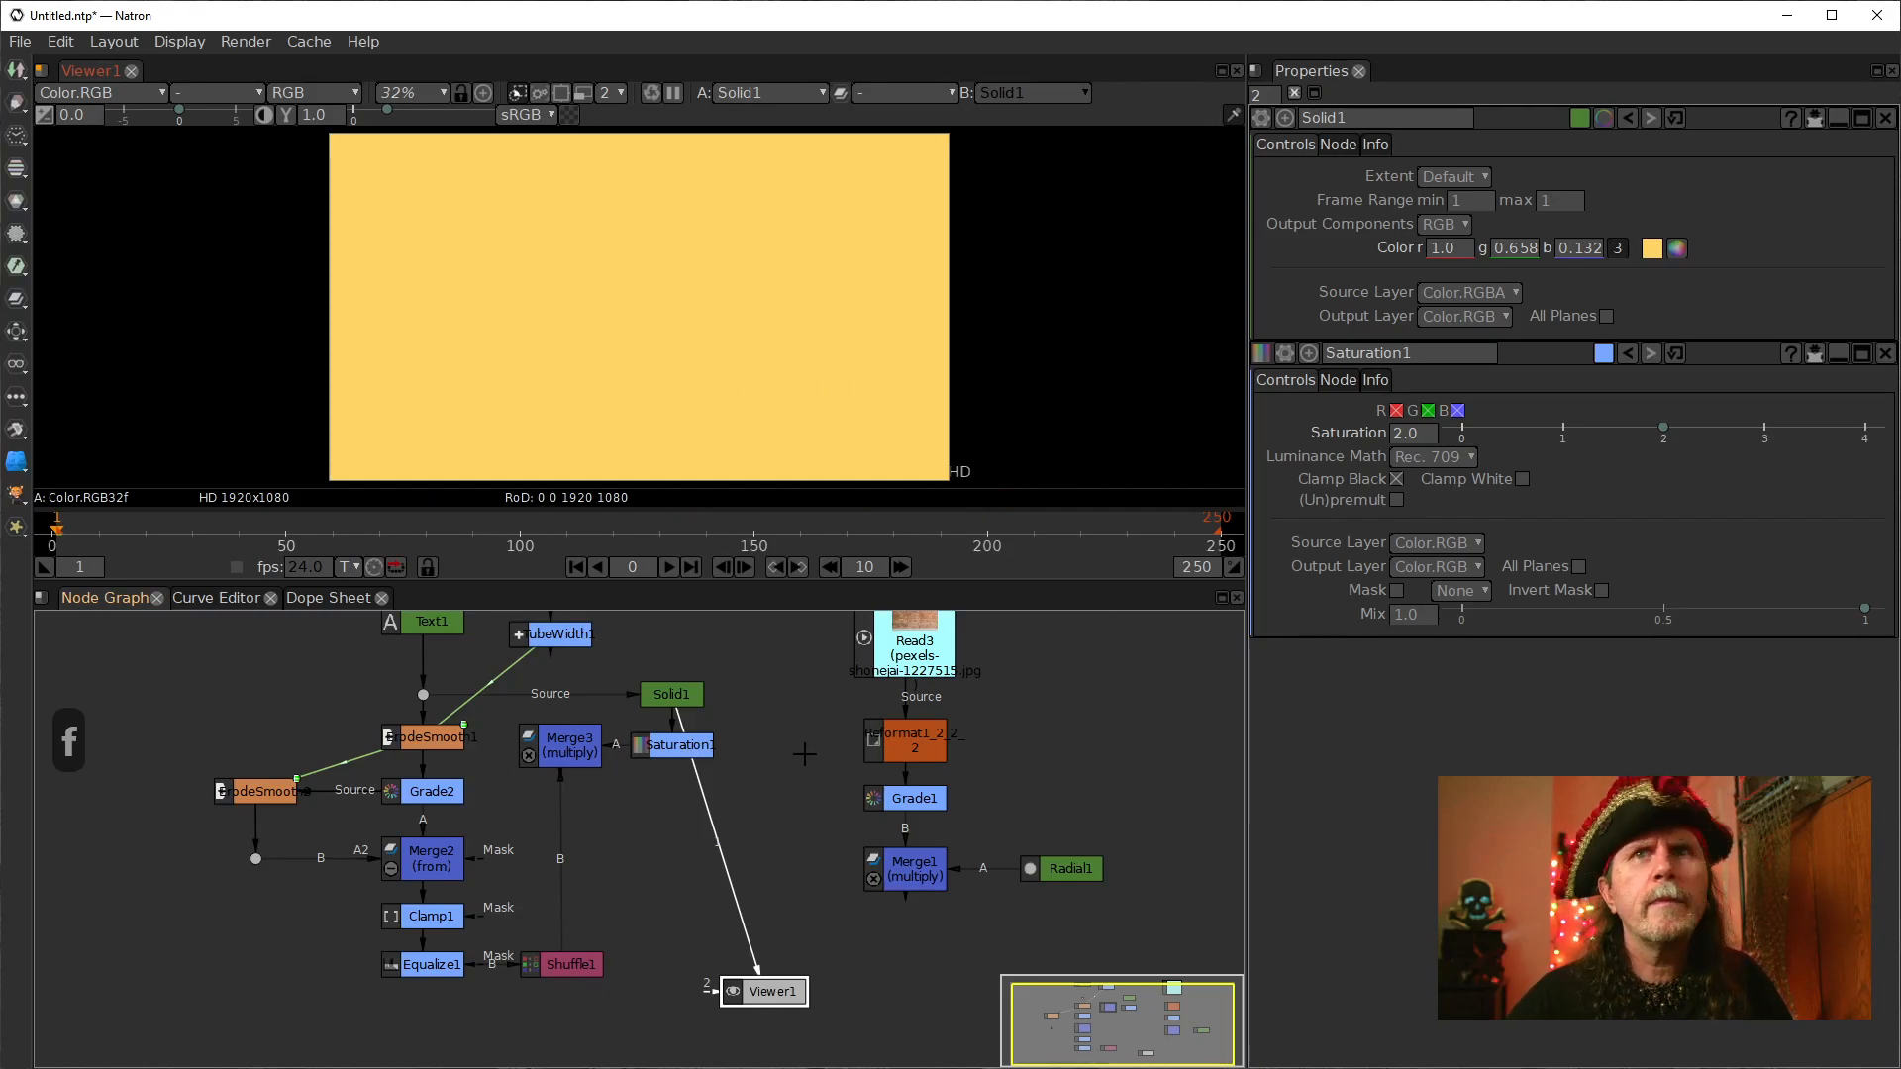
Step: Compare Saturation1's output with Merge3's multiplied result in the viewer
left_click(679, 746)
key("1")
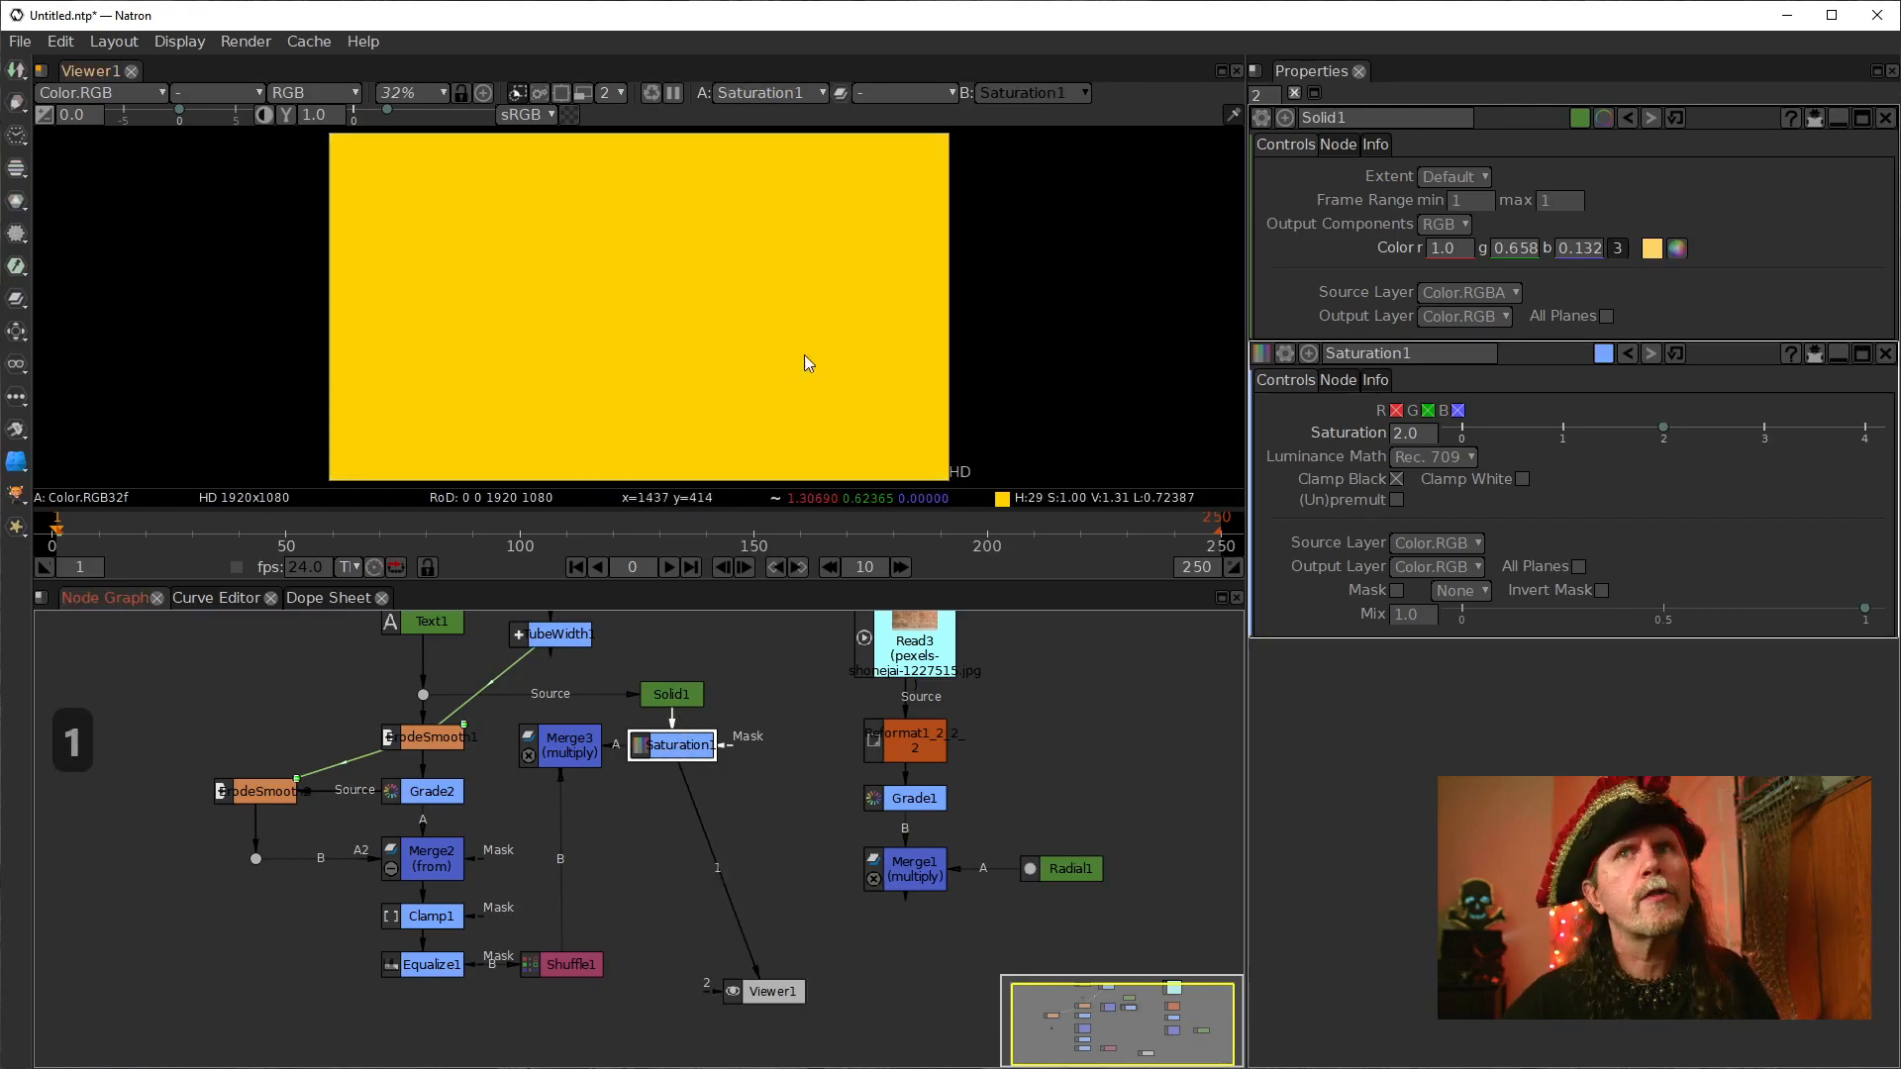
left_click(552, 754)
key("1")
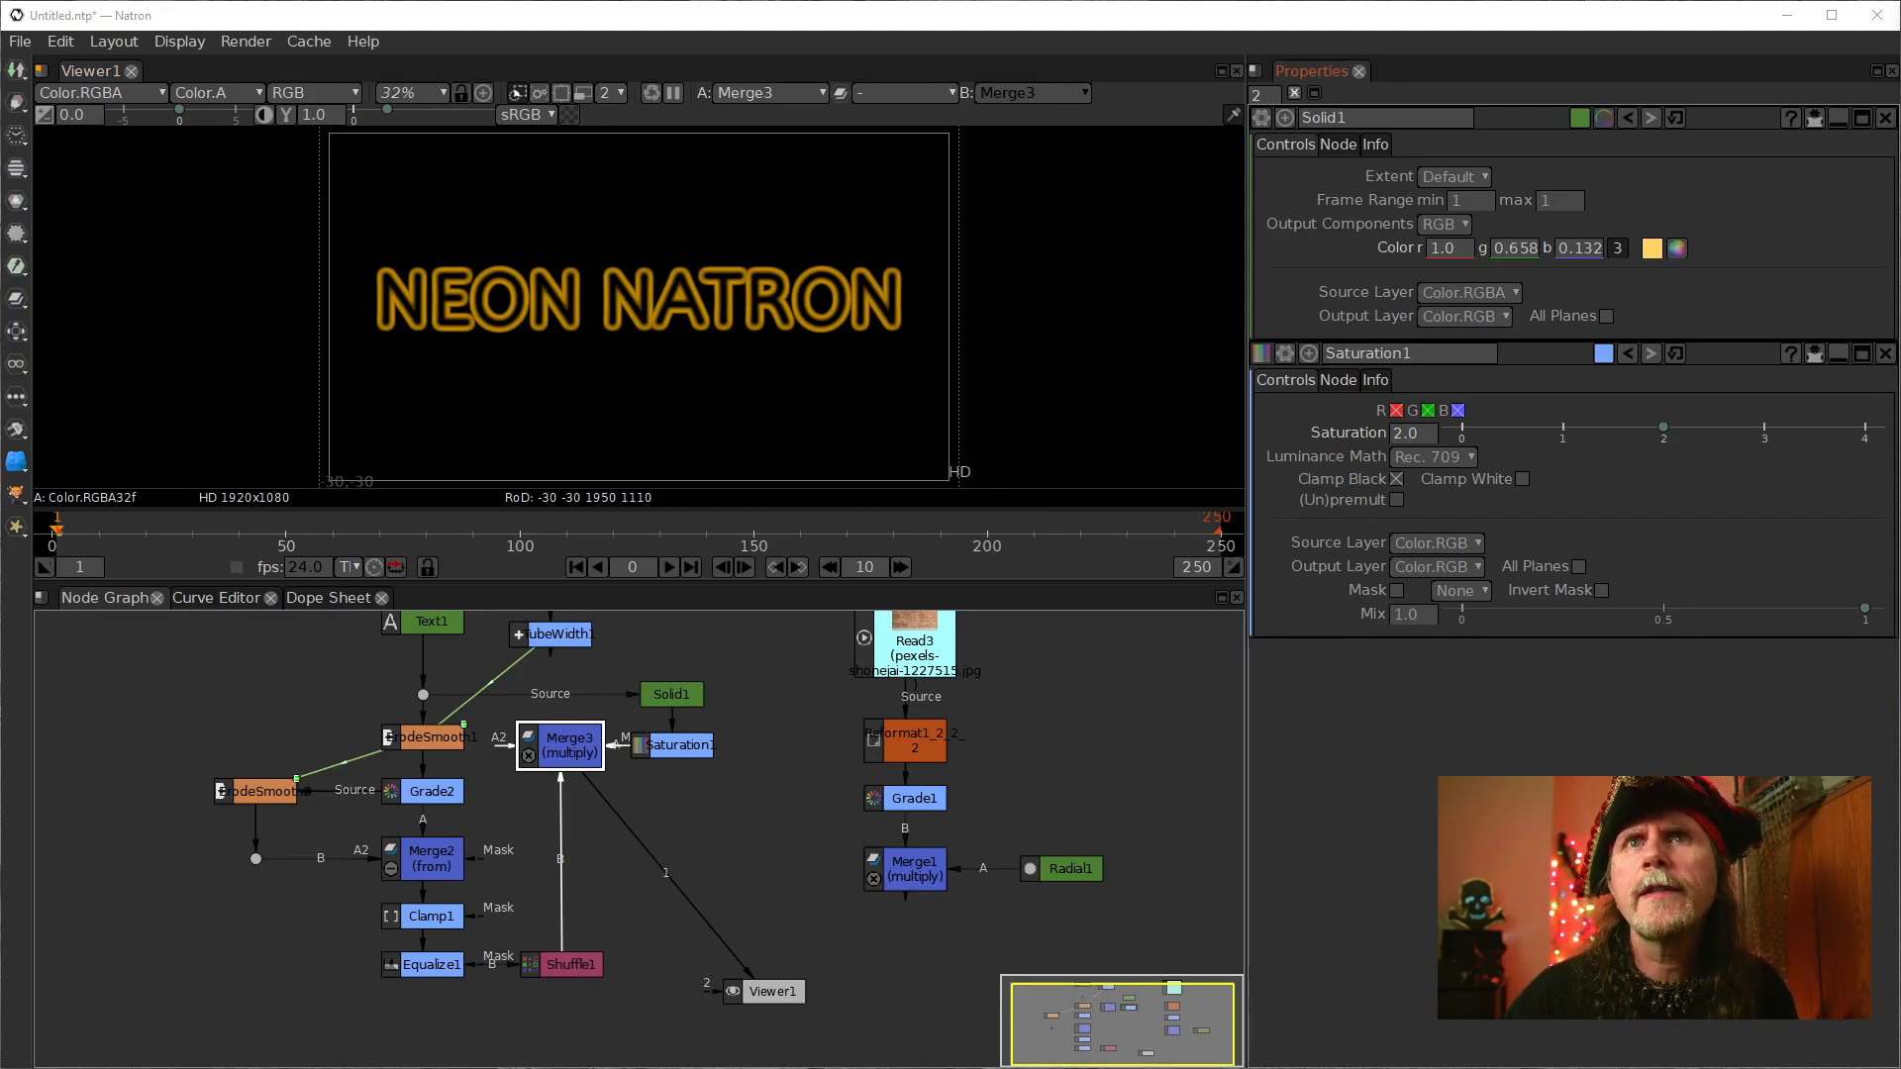
Step: Add another Merge node below Saturation1, connect its B input to Shuffle1 and A to Saturation1, and view its output
left_click(726, 840)
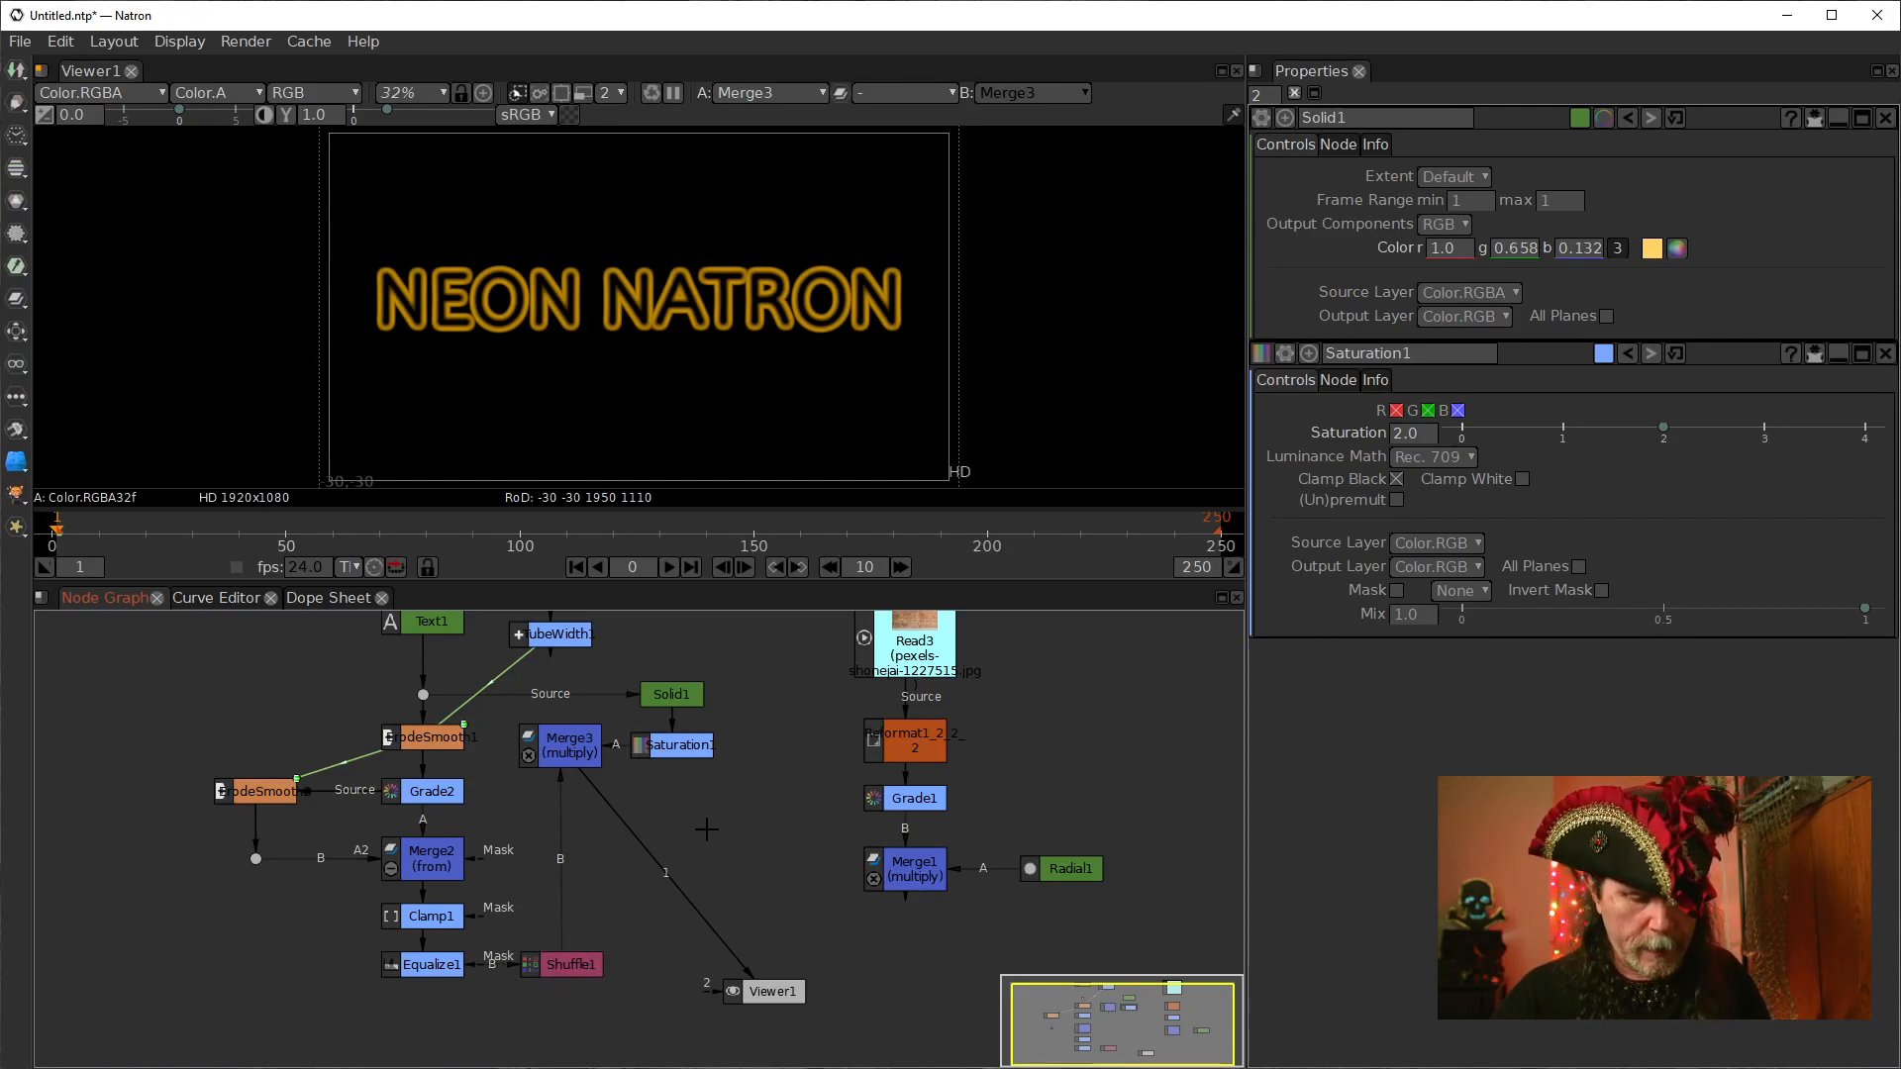
key("m")
left_click_drag(706, 847, 705, 847)
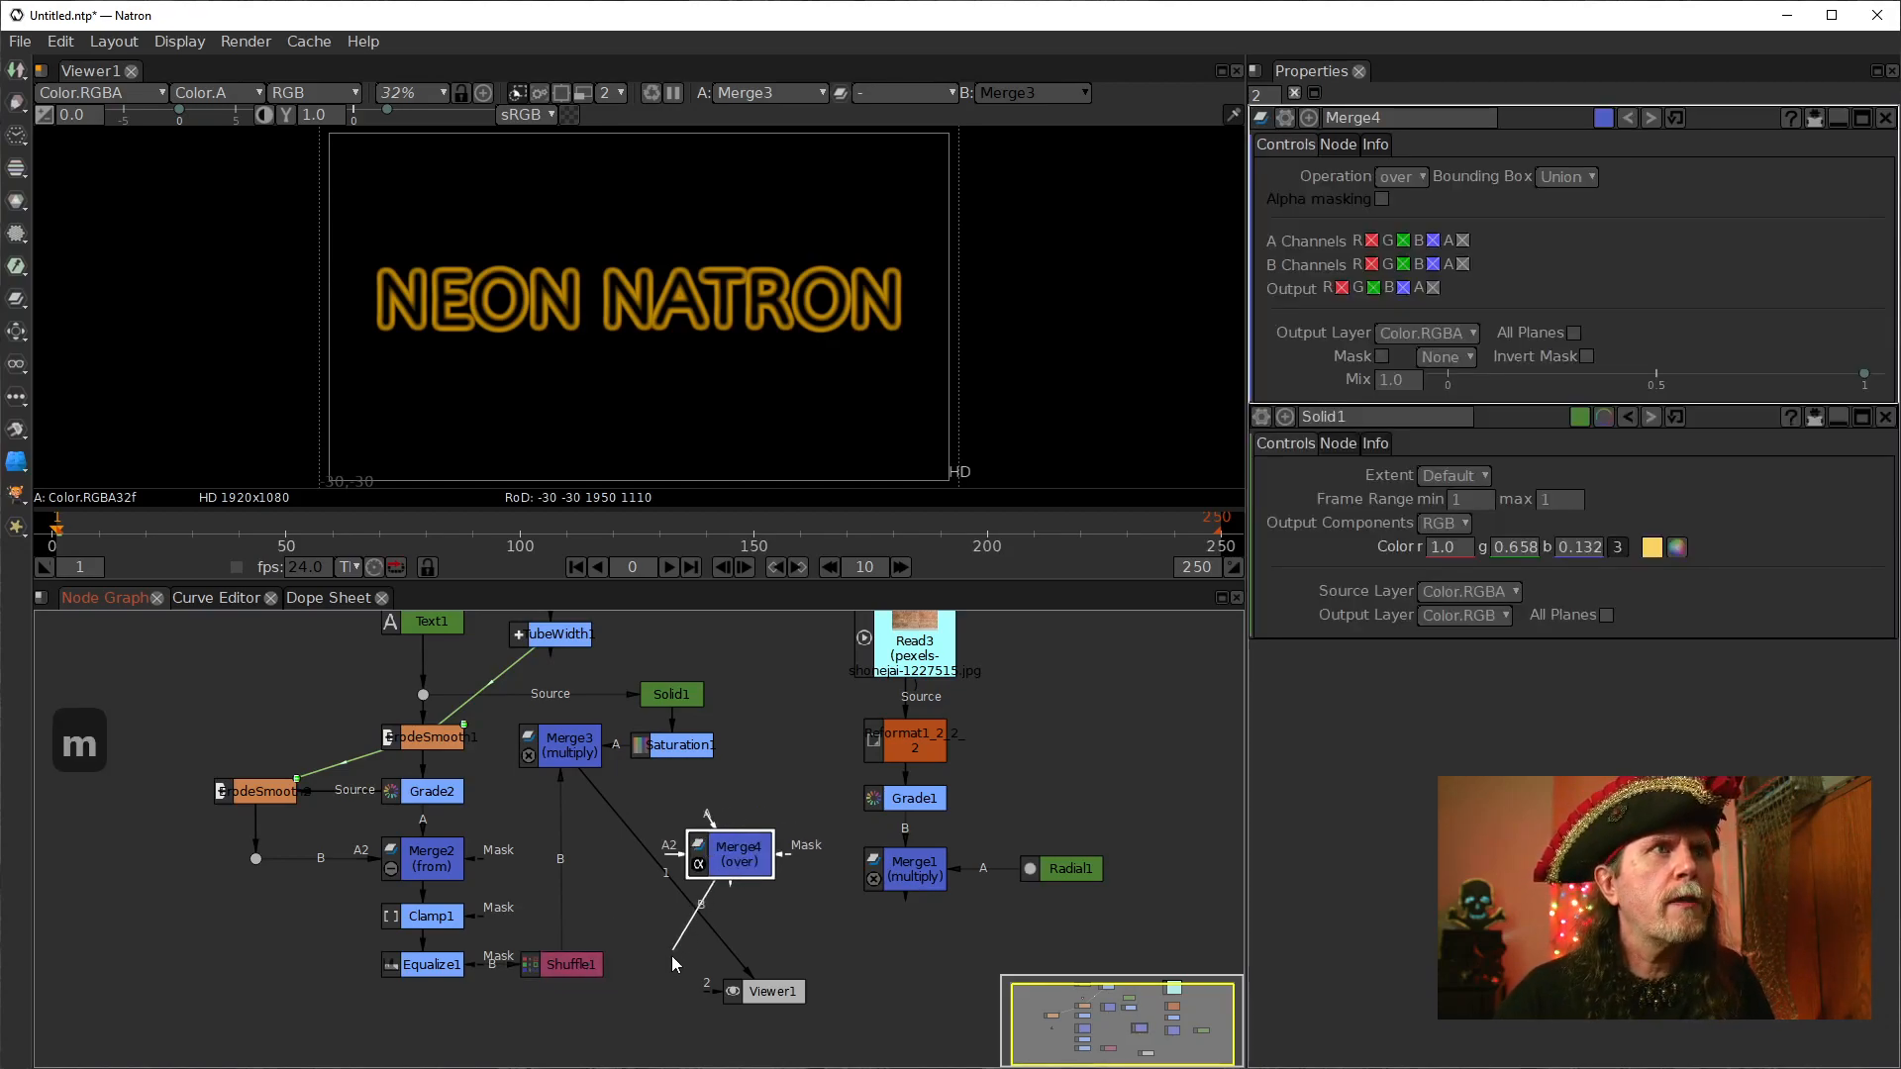
mouse_move(582, 966)
left_mouse_down()
mouse_move(626, 953)
mouse_move(560, 968)
left_mouse_up()
left_click_drag(719, 874, 707, 830)
key("1")
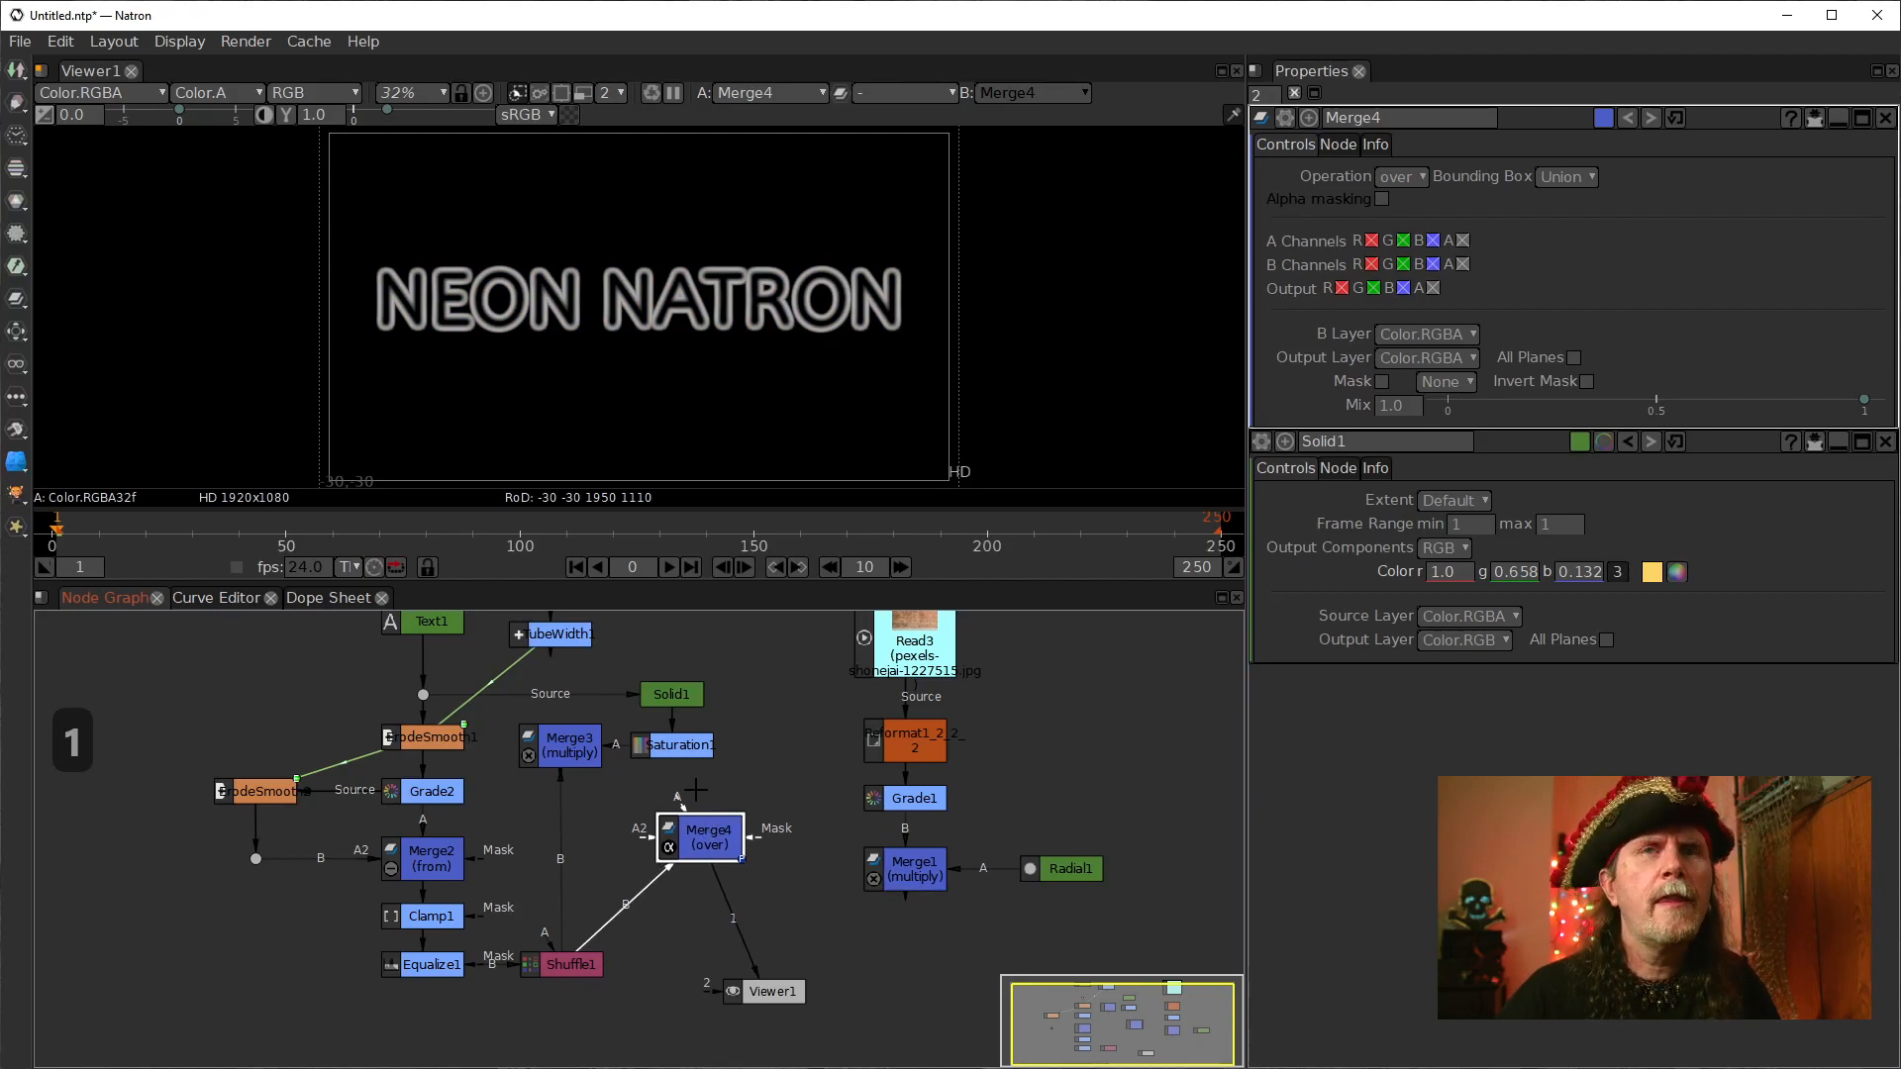
left_click_drag(674, 807, 667, 745)
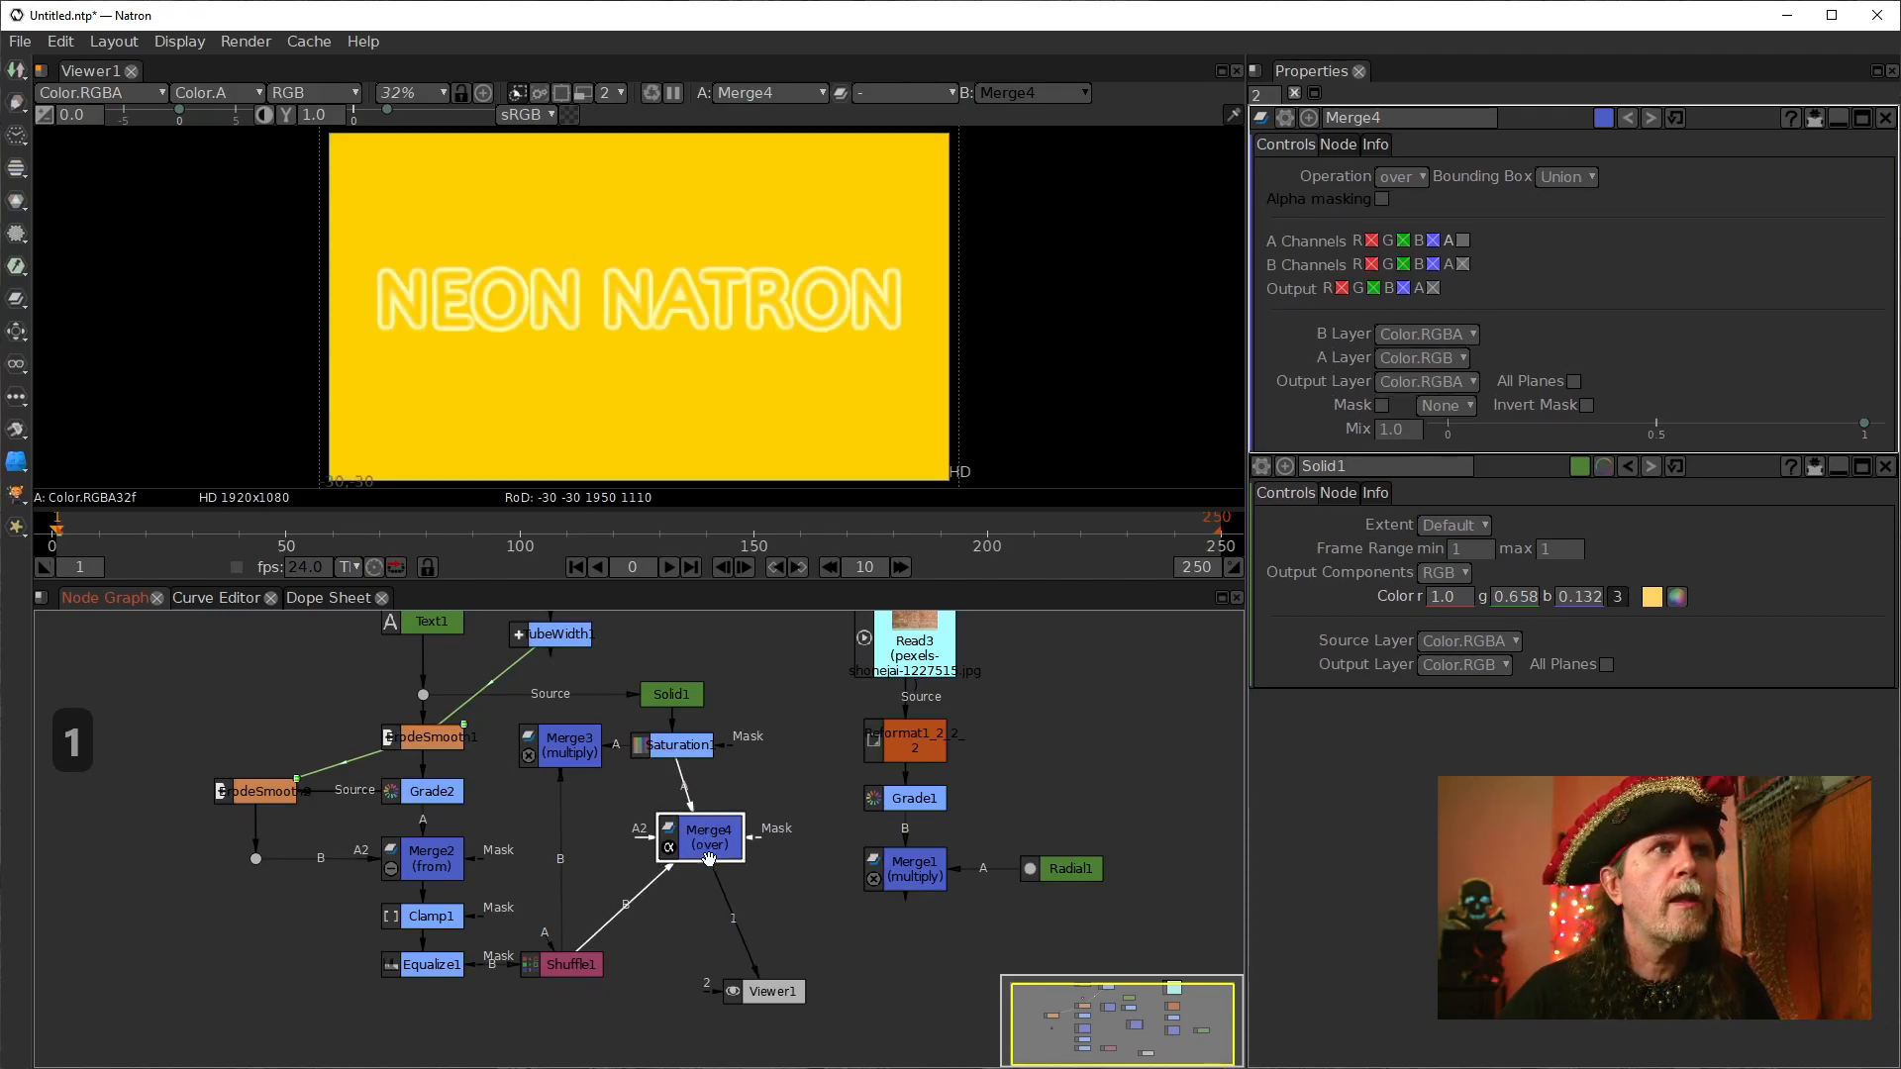
left_click_drag(709, 836, 681, 830)
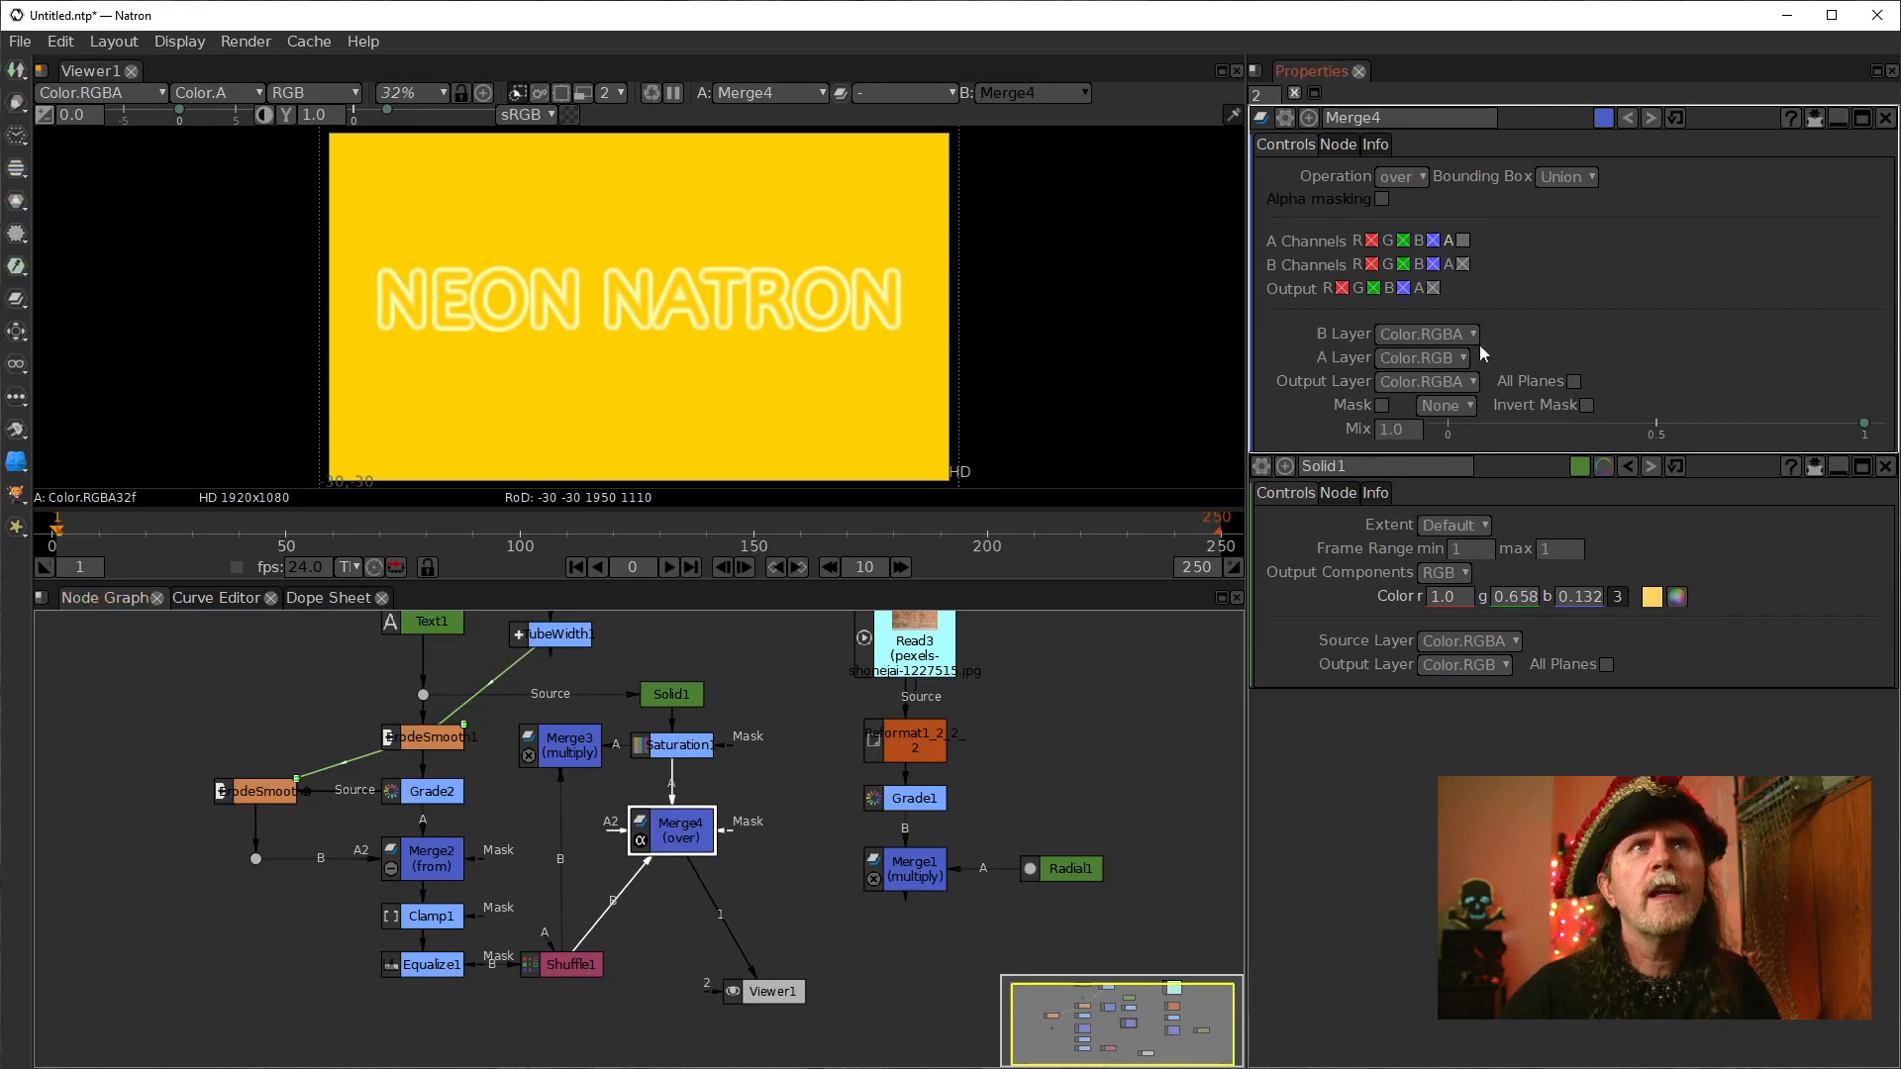
Step: Open the choice of blend operations for Merge4
left_click(1411, 179)
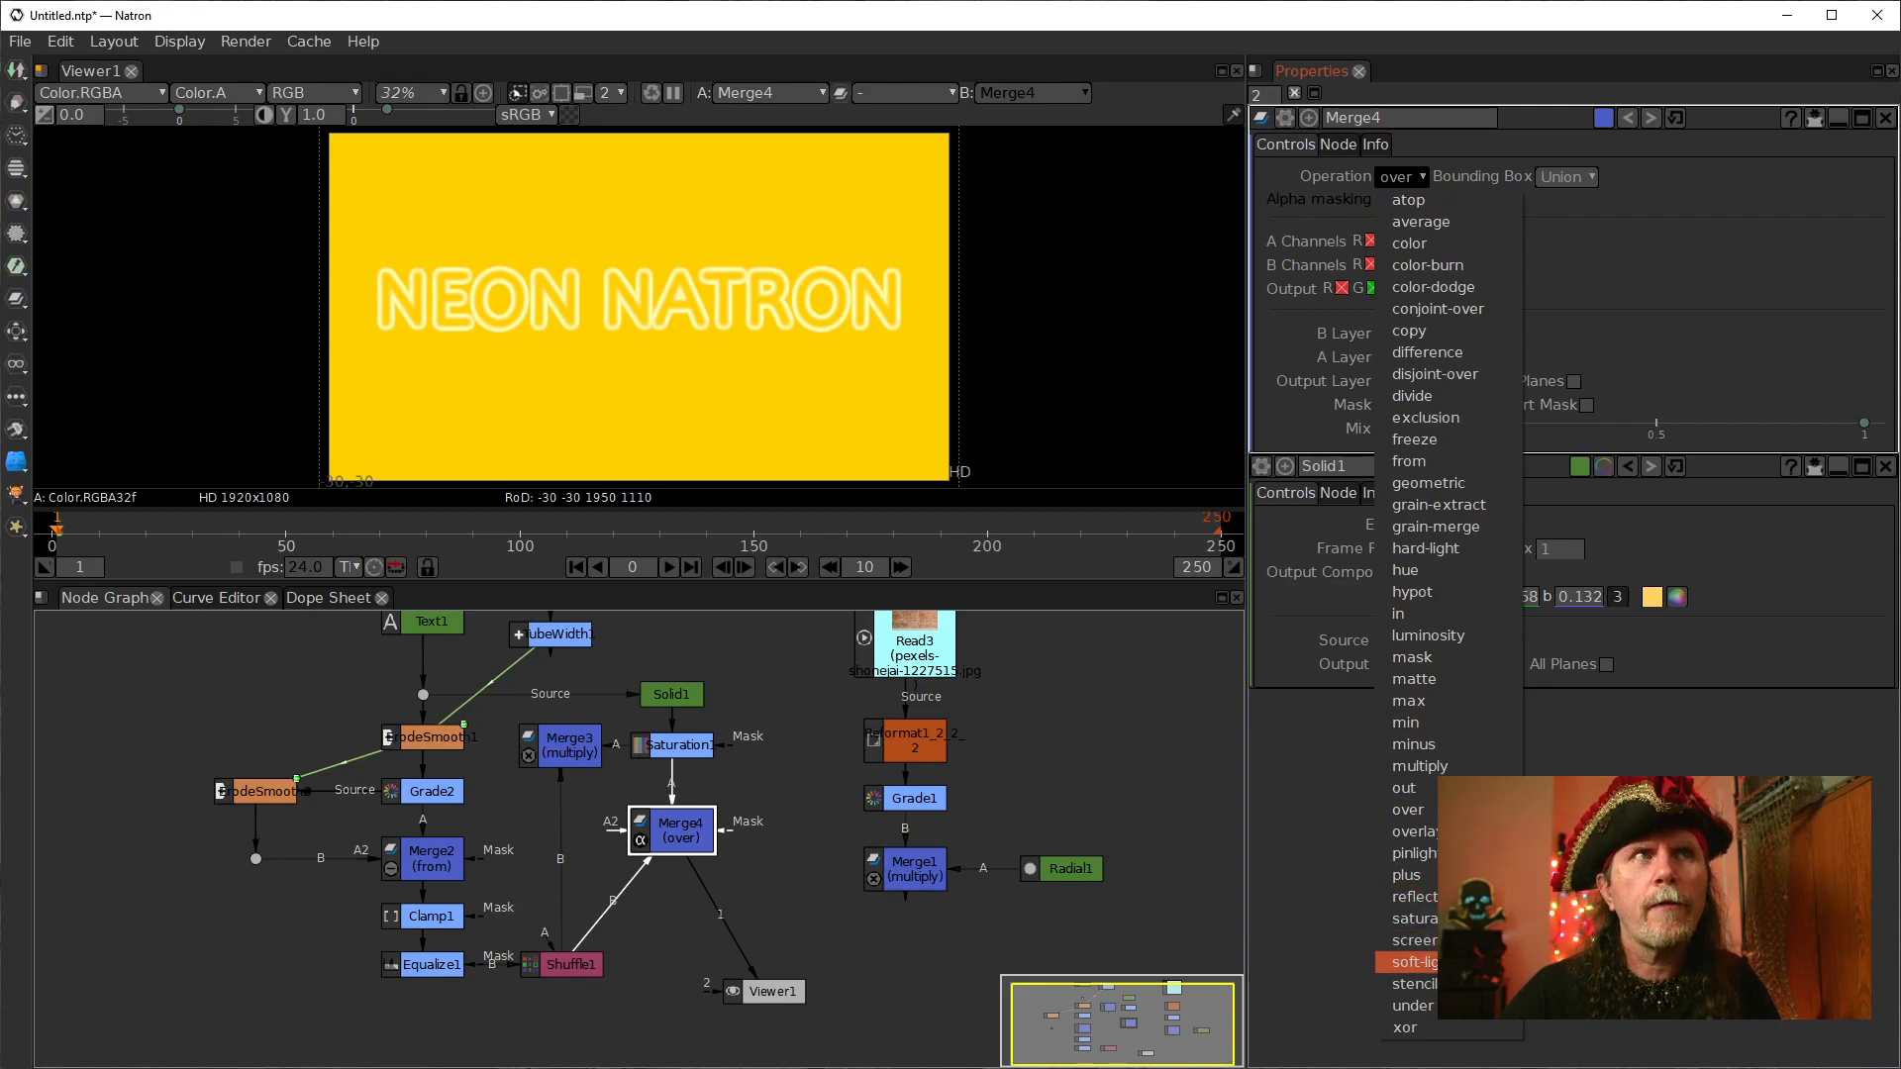
Step: Set Merge4's operation to soft-light and move the node slightly closer to Saturation1
left_click(1411, 961)
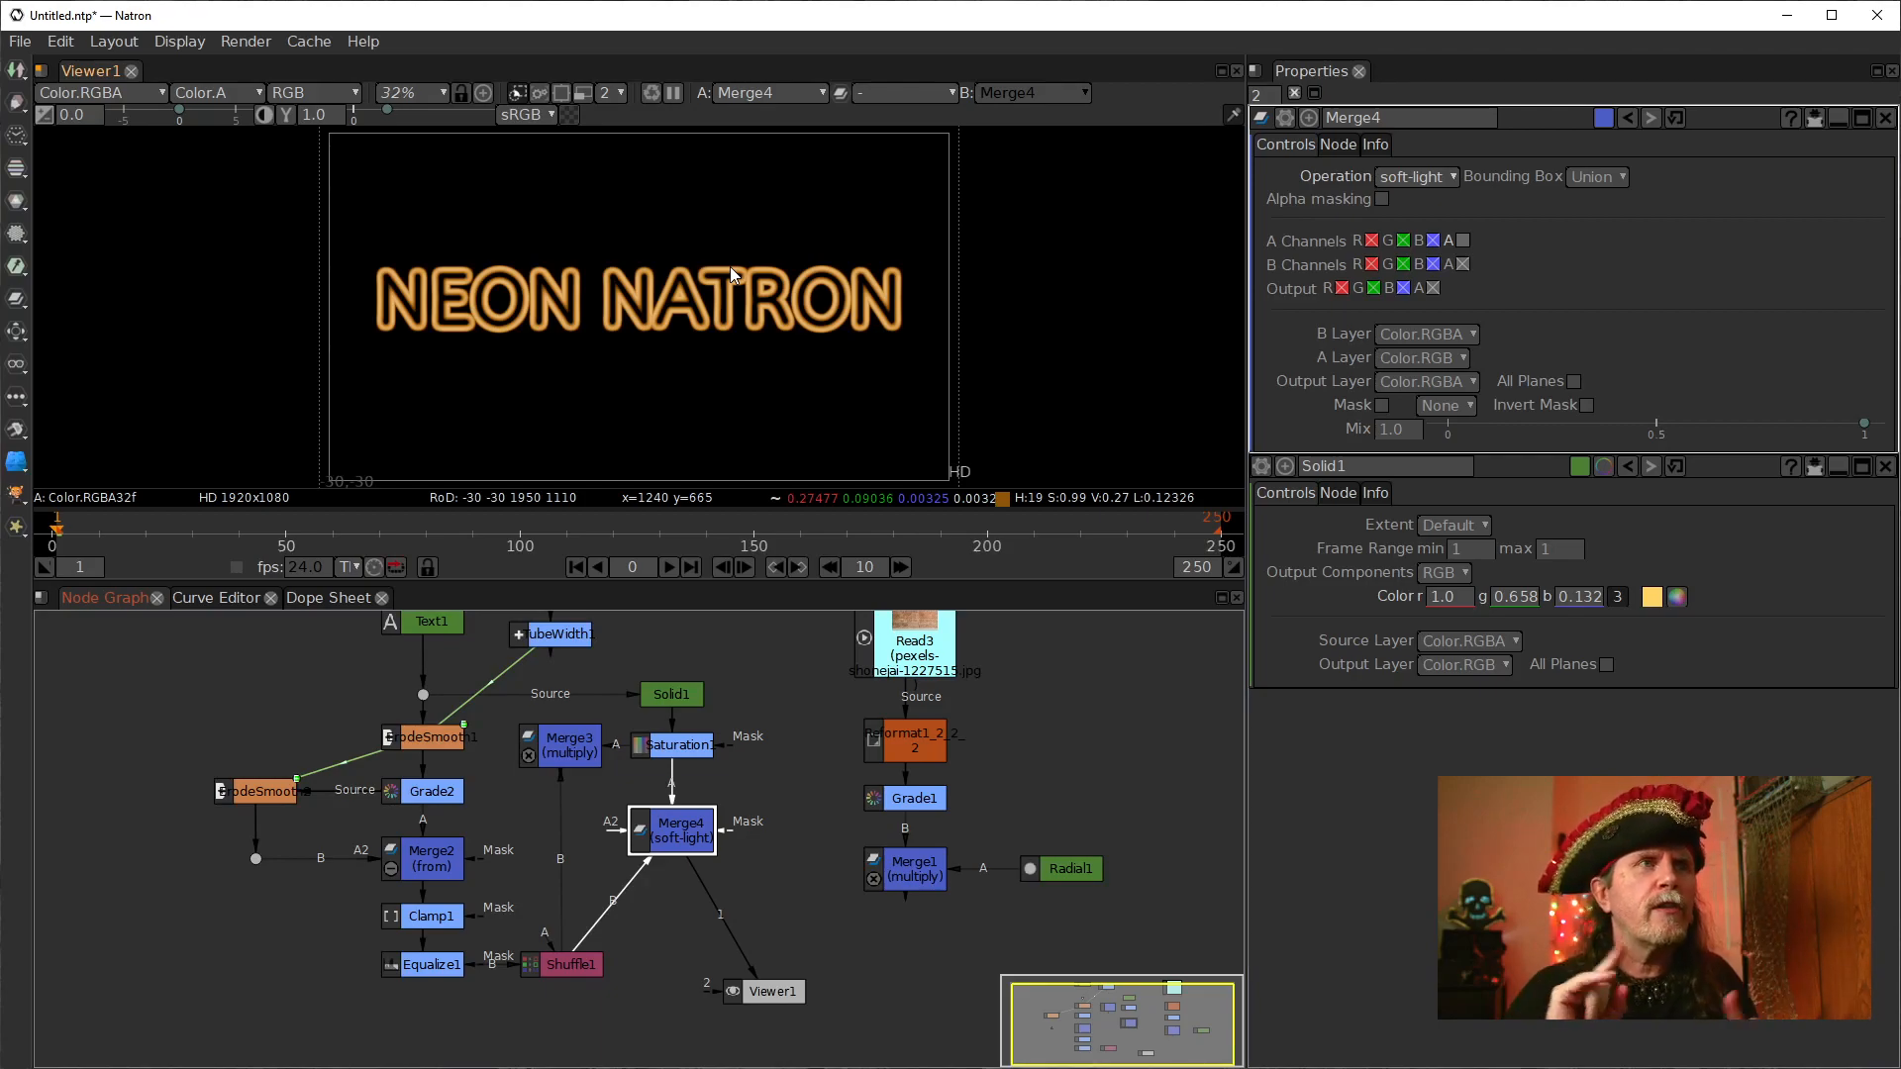
left_click_drag(680, 840, 680, 820)
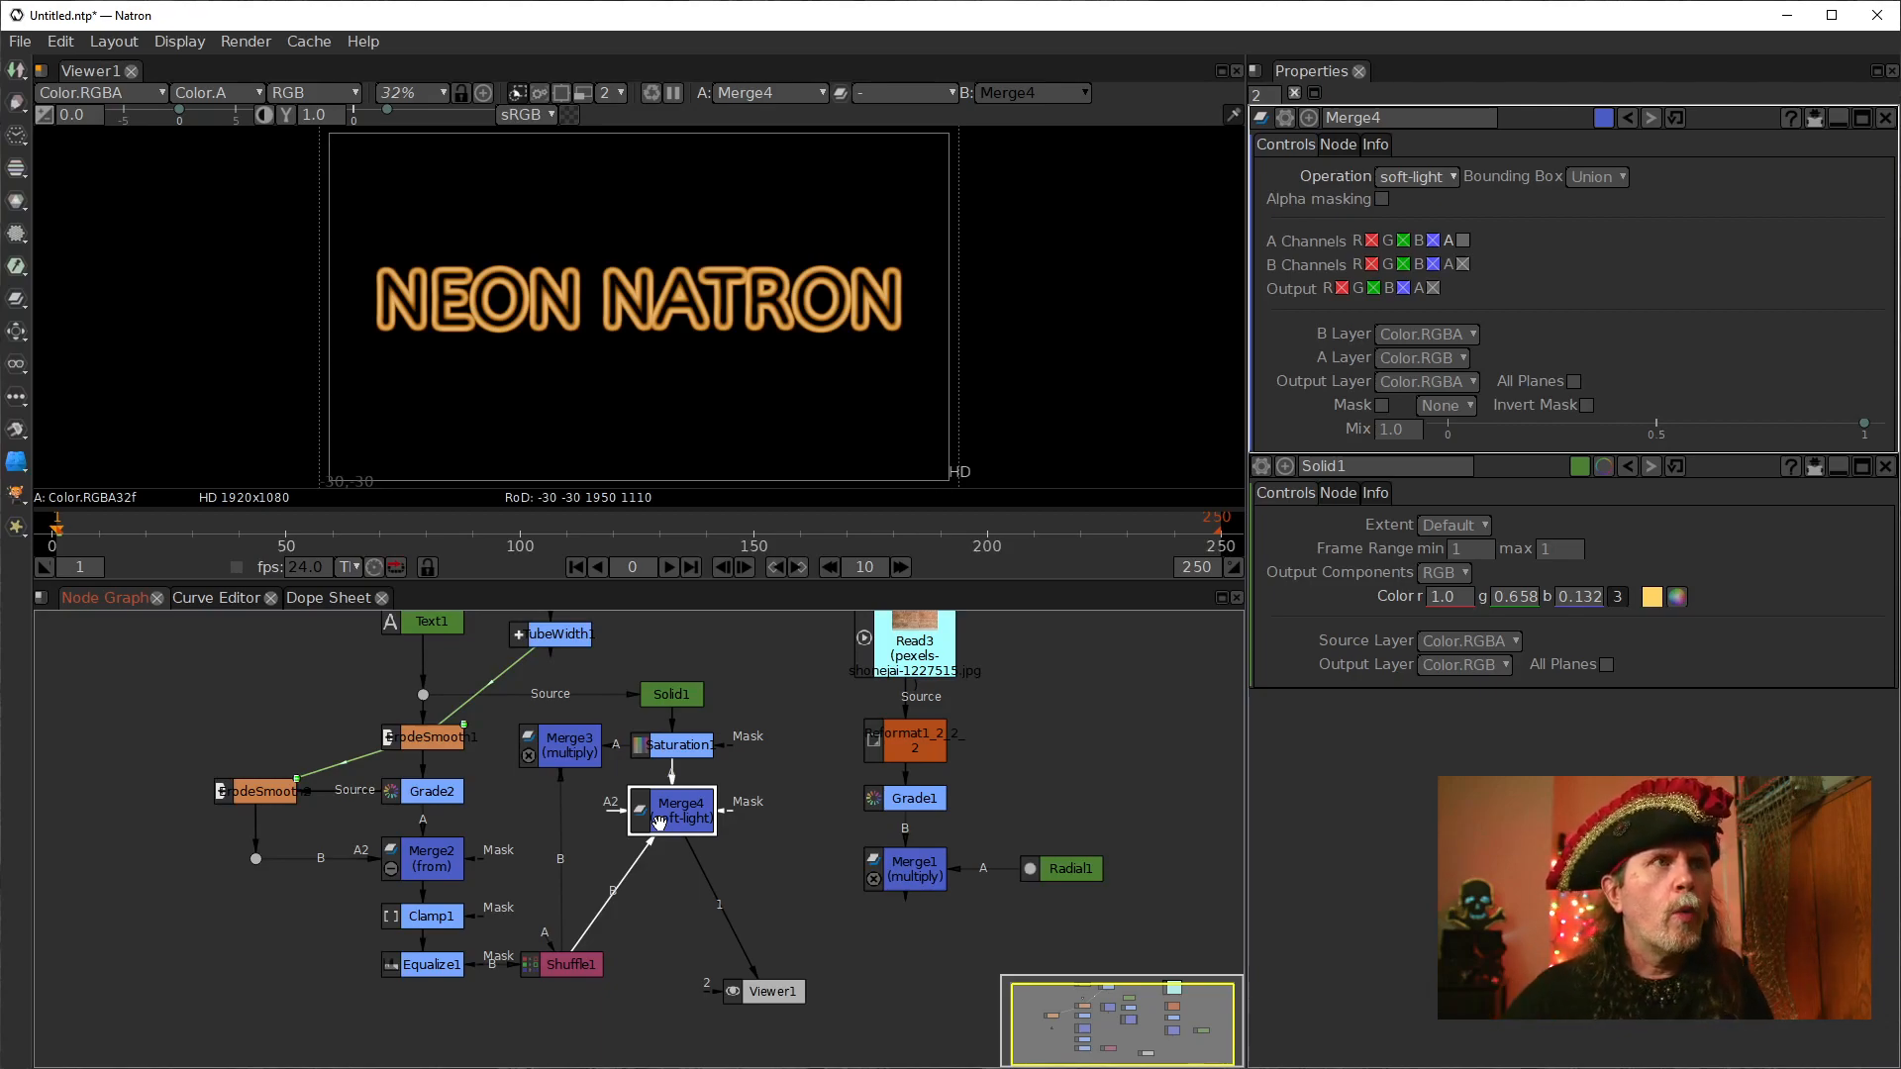
Step: Compare the outputs of Merge3 and Merge4 in the viewer, looking closely at the soft-light lettering
left_click(572, 753)
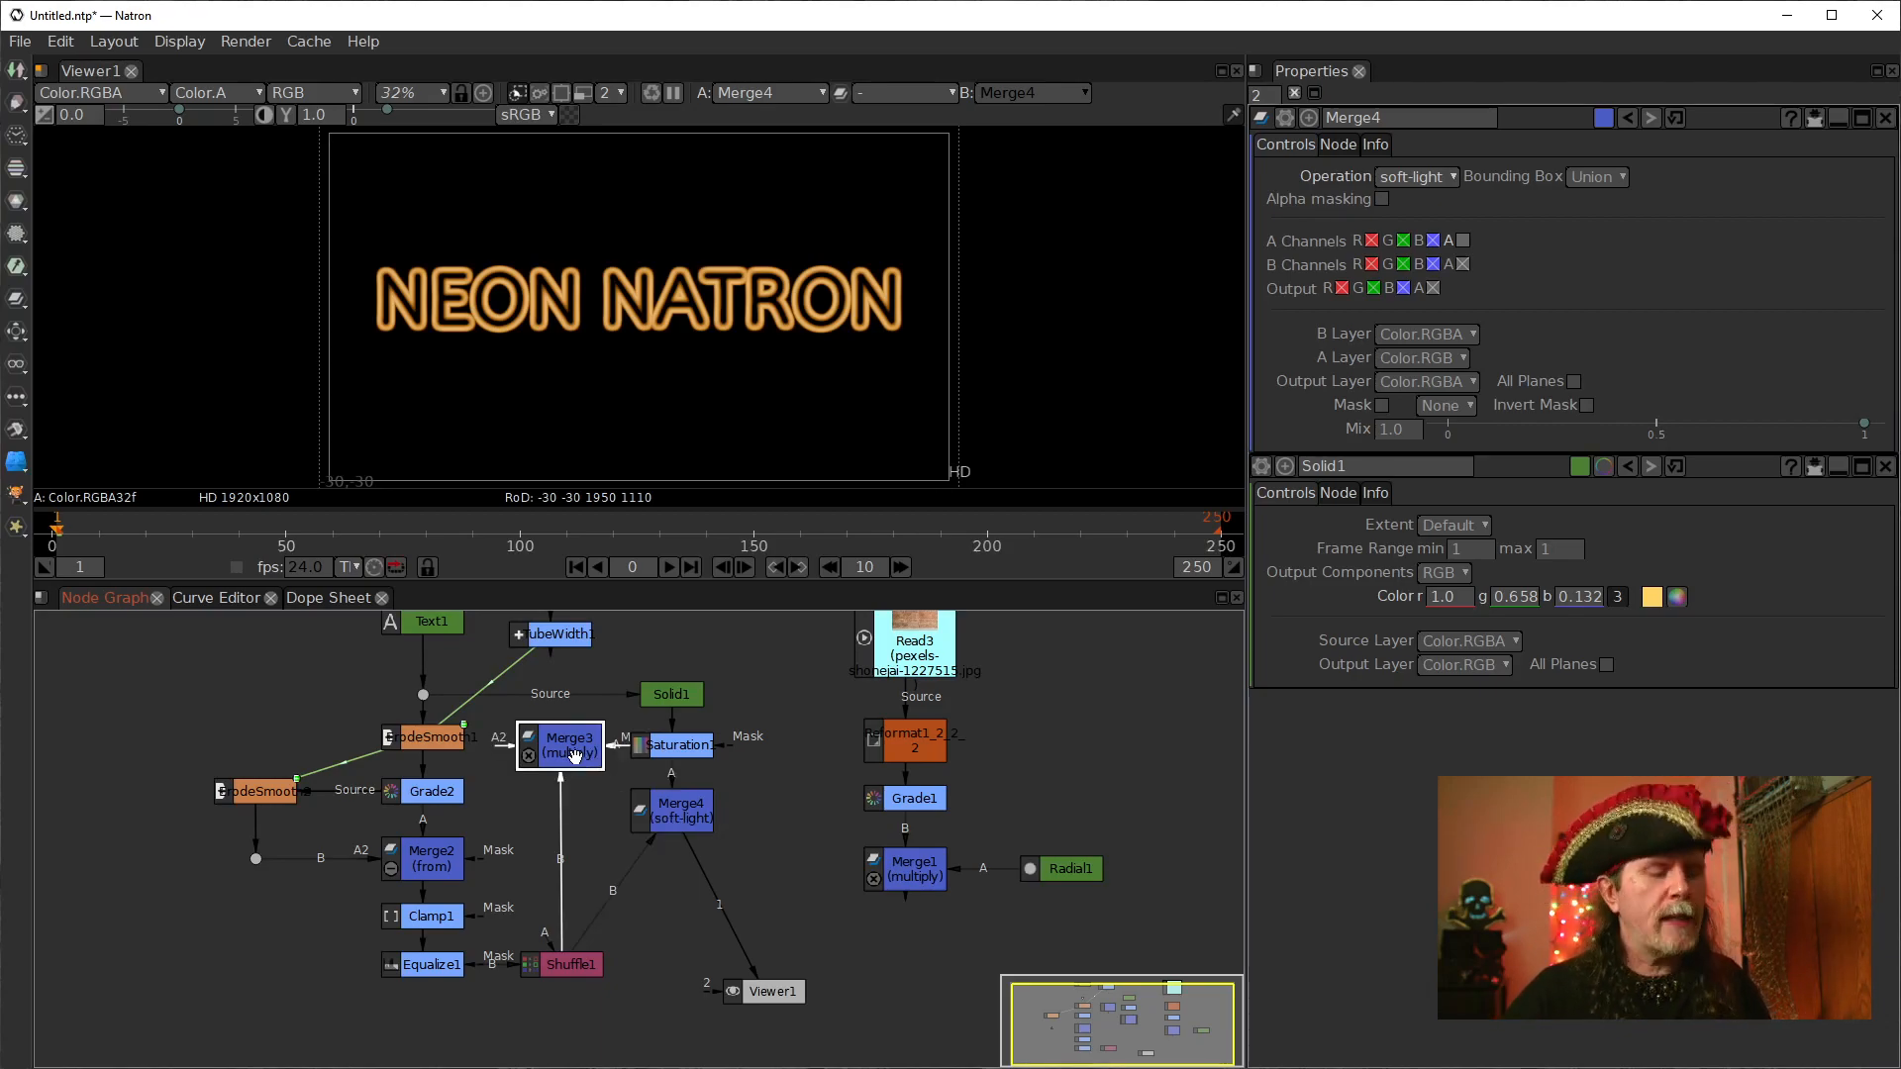
key("1")
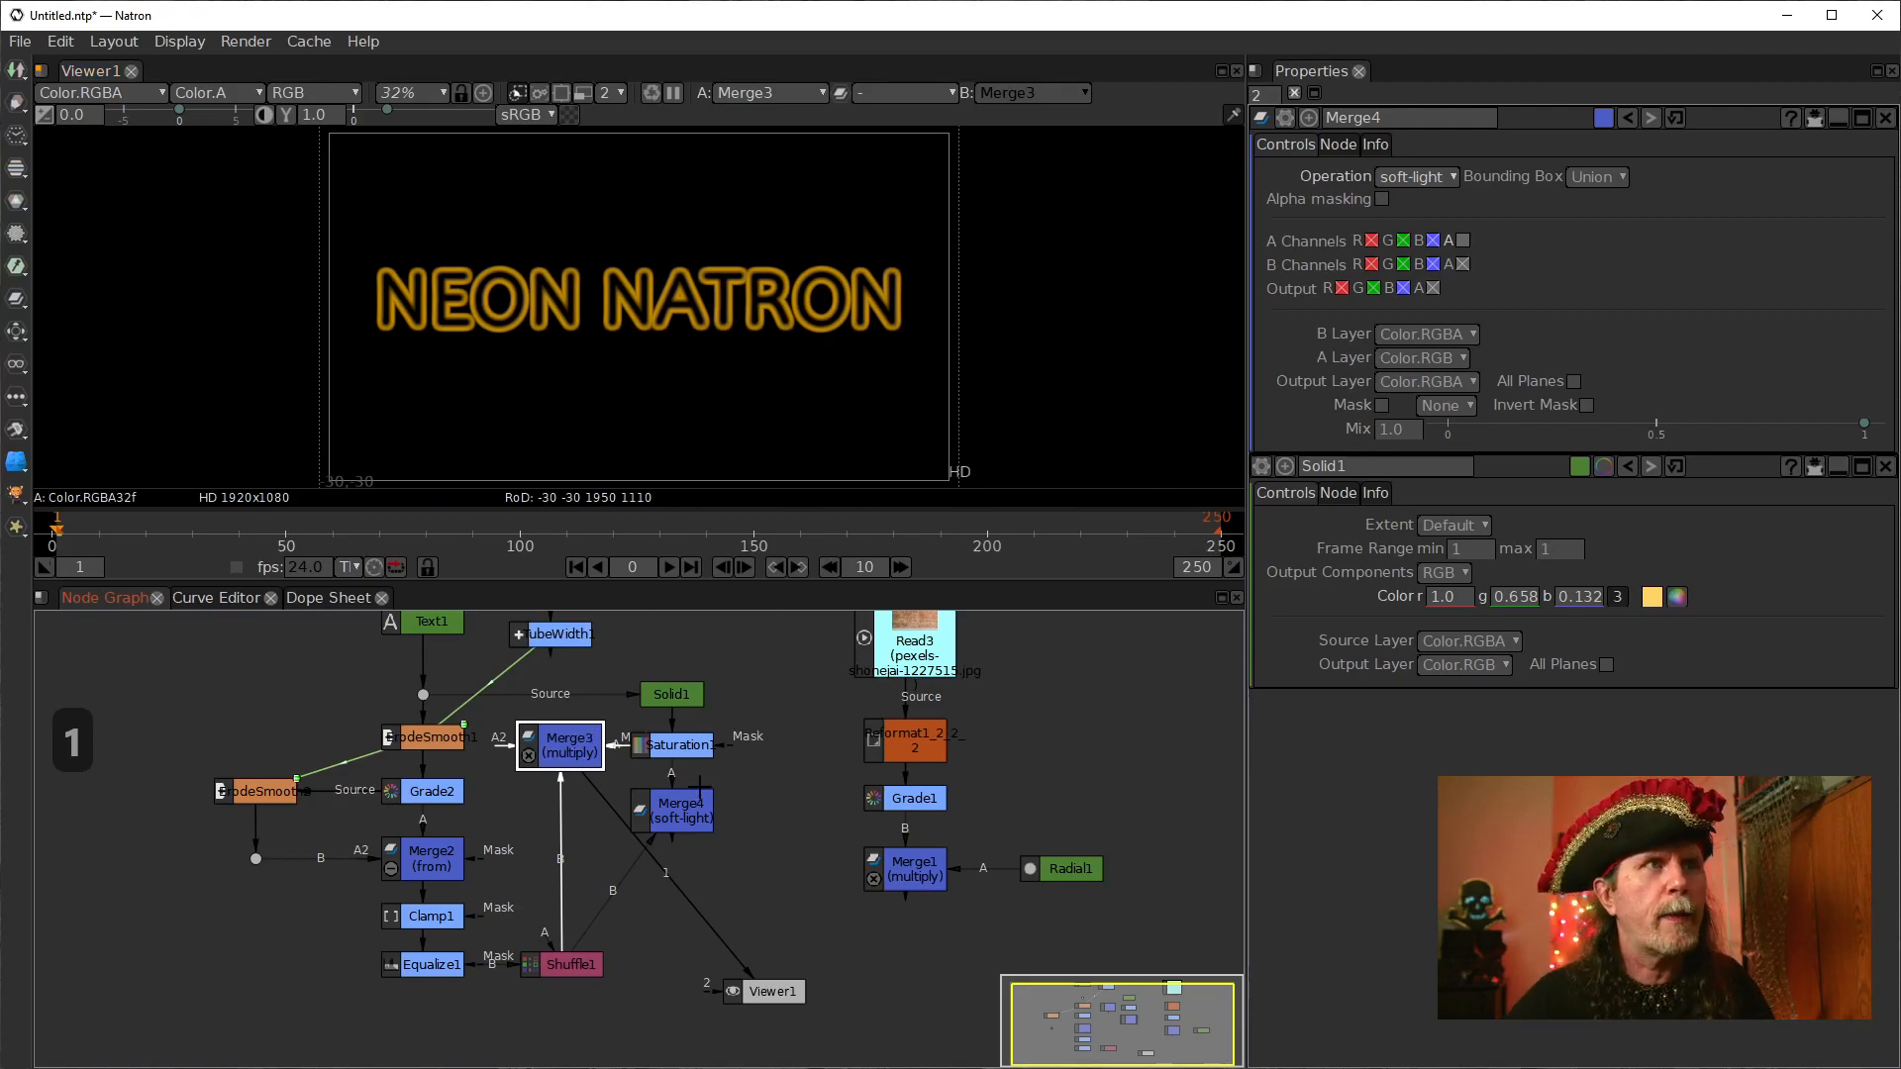
left_click(681, 812)
key("1")
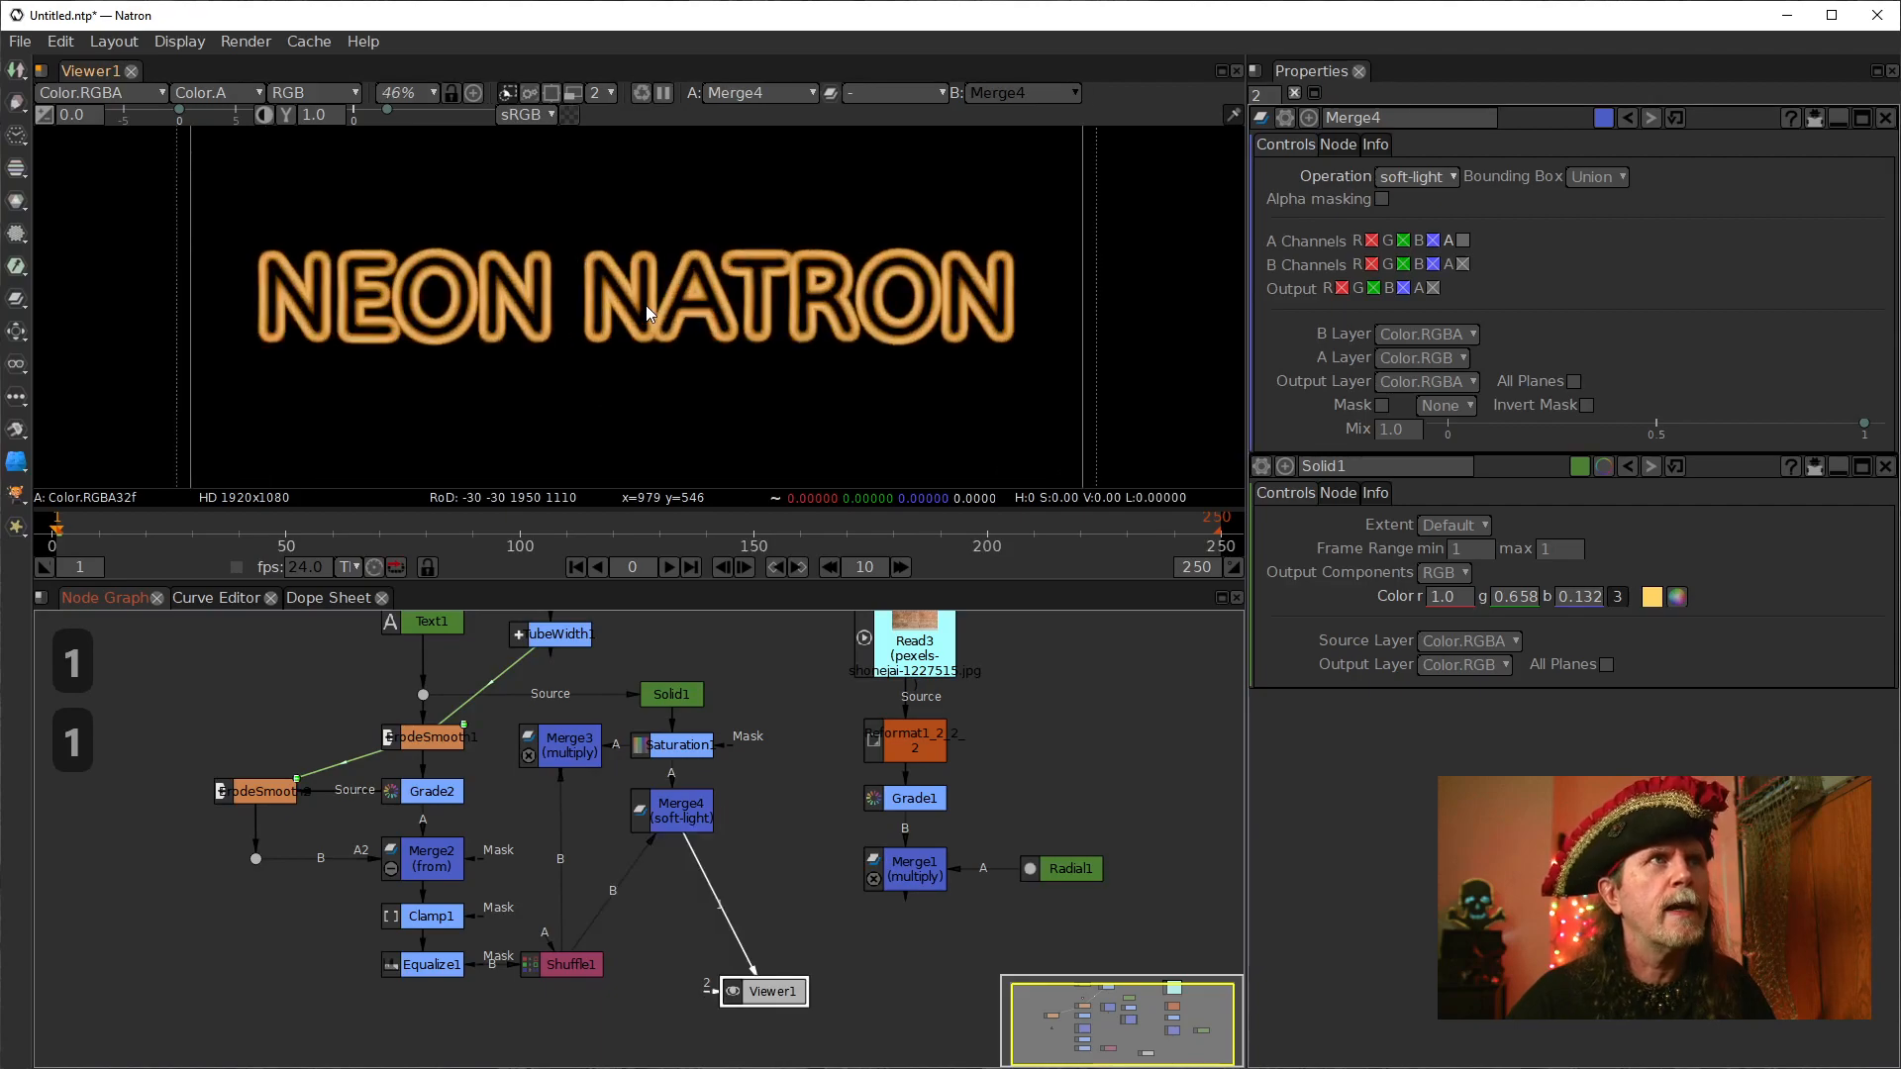
scroll(633, 317, "up", 5)
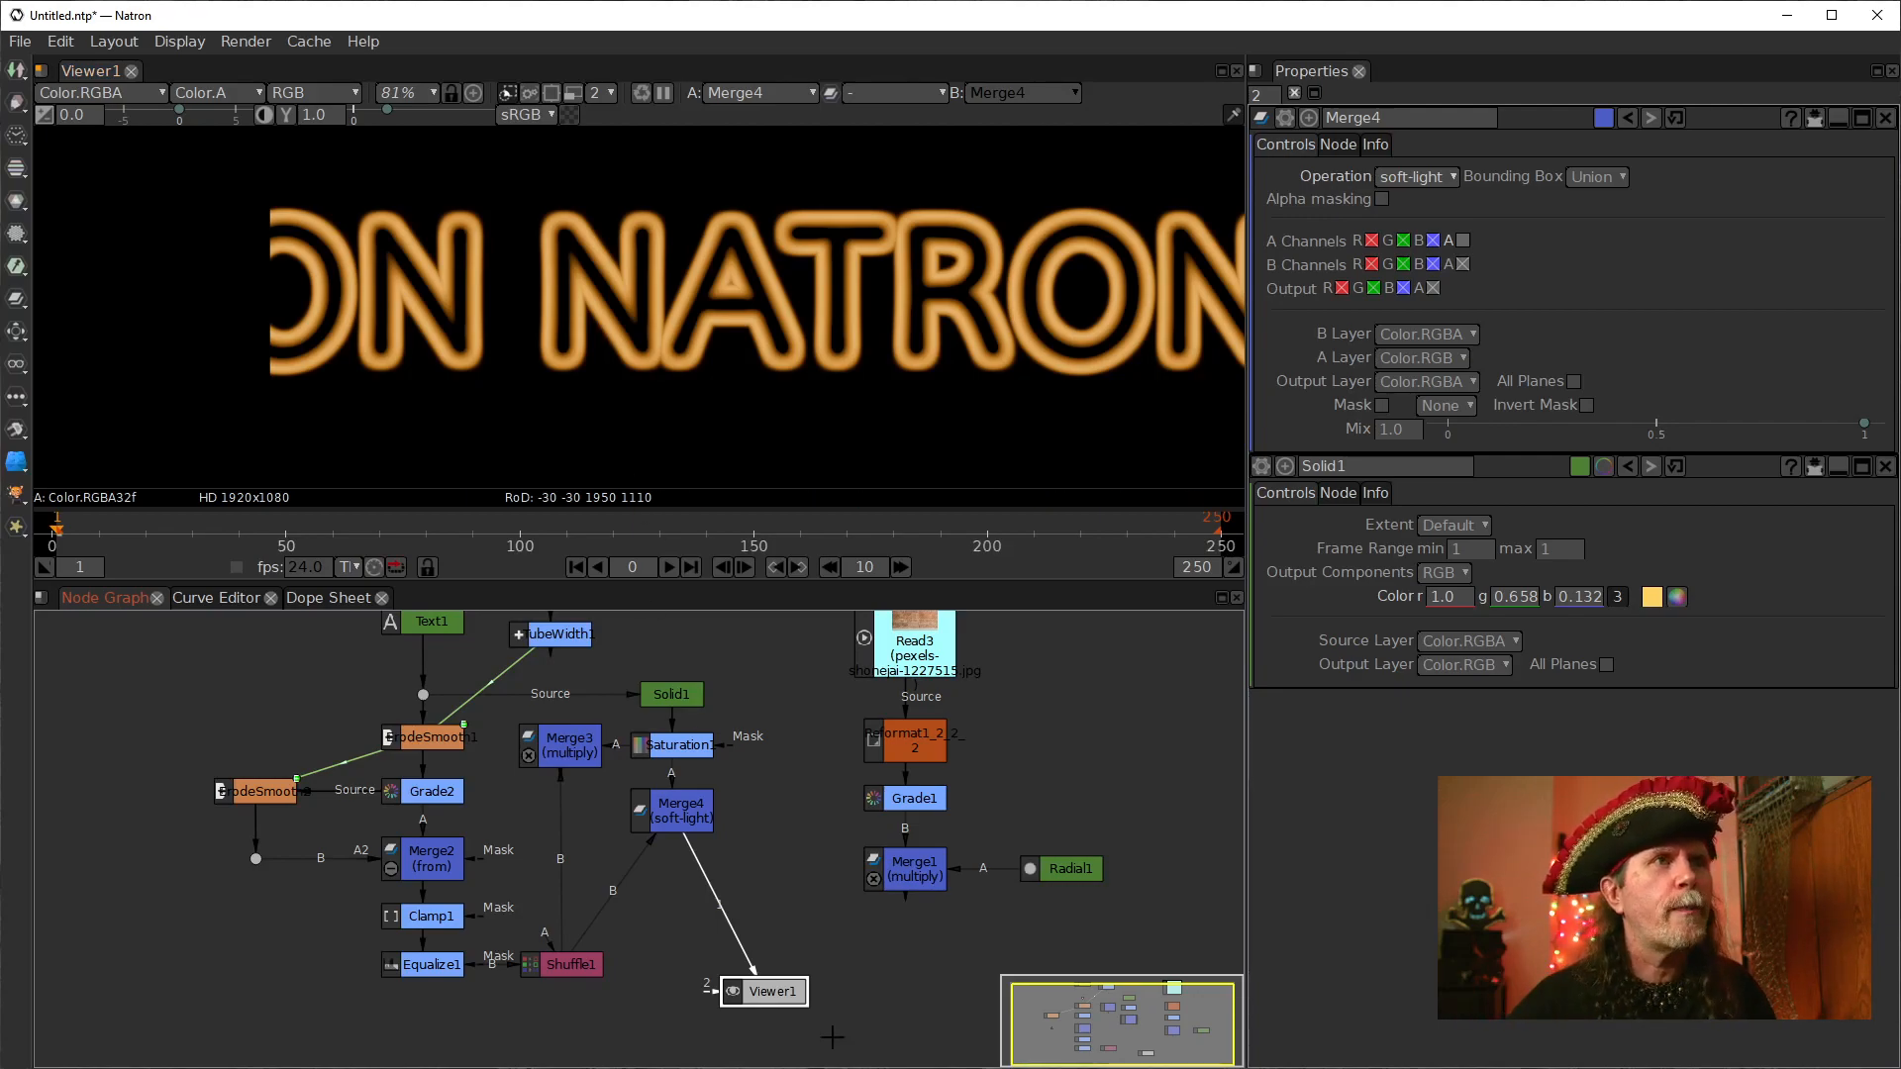
Step: Move Viewer1 lower in the node graph and insert a Gamma node between Merge4 and the viewer, aligned beneath Merge4
left_click_drag(771, 986, 746, 1035)
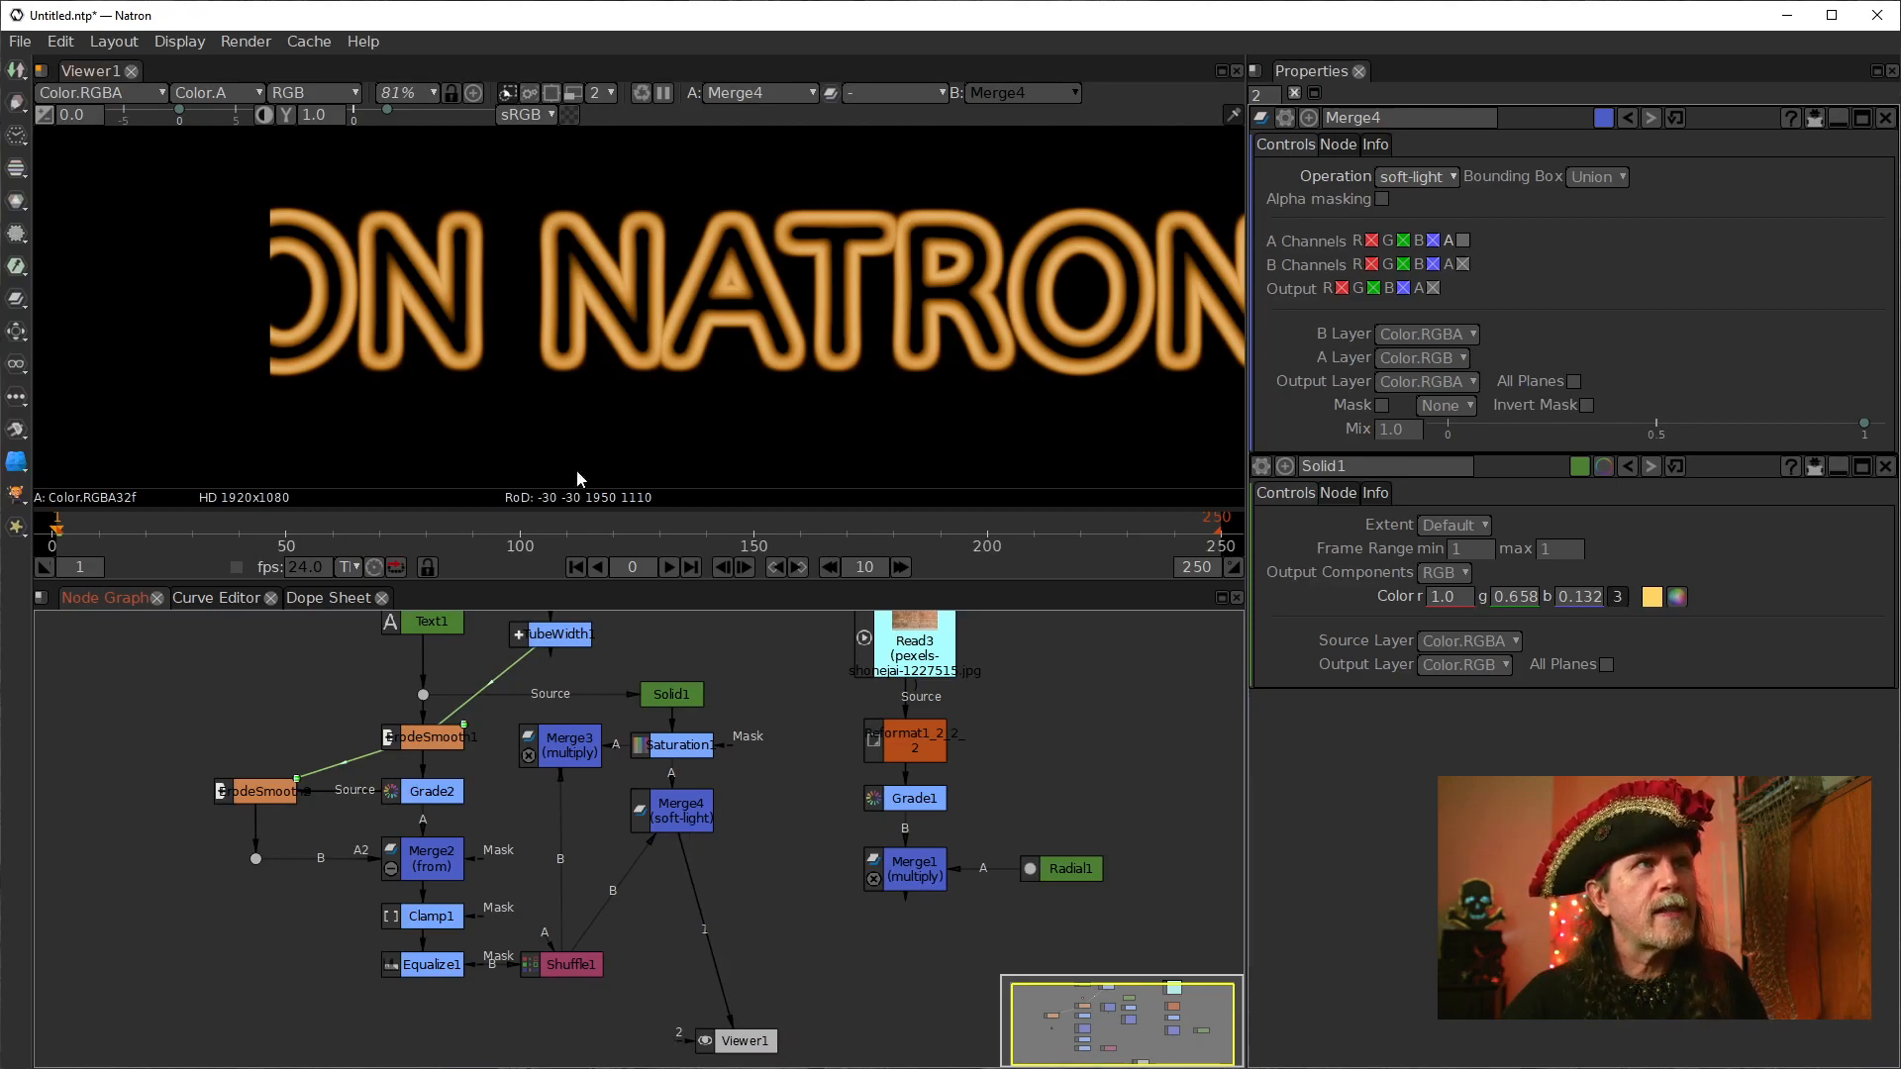
key("f")
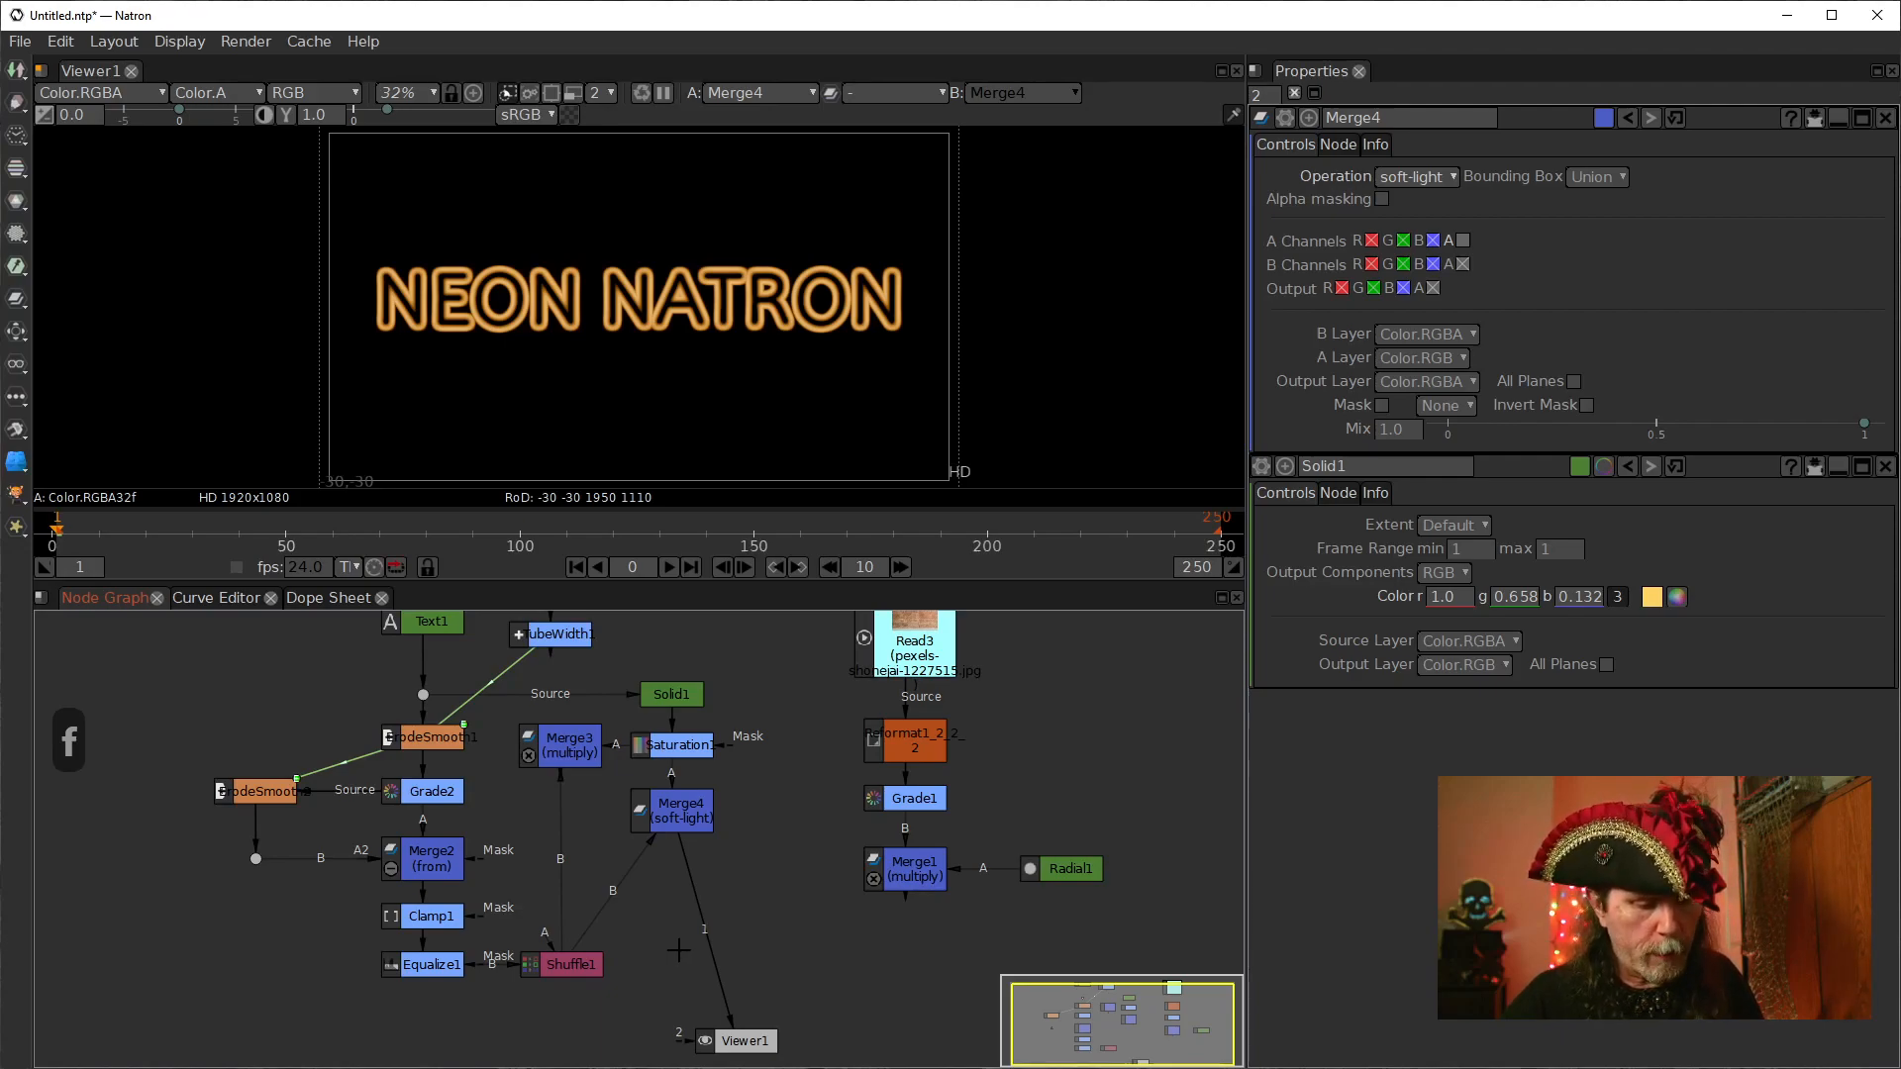
key("Tab")
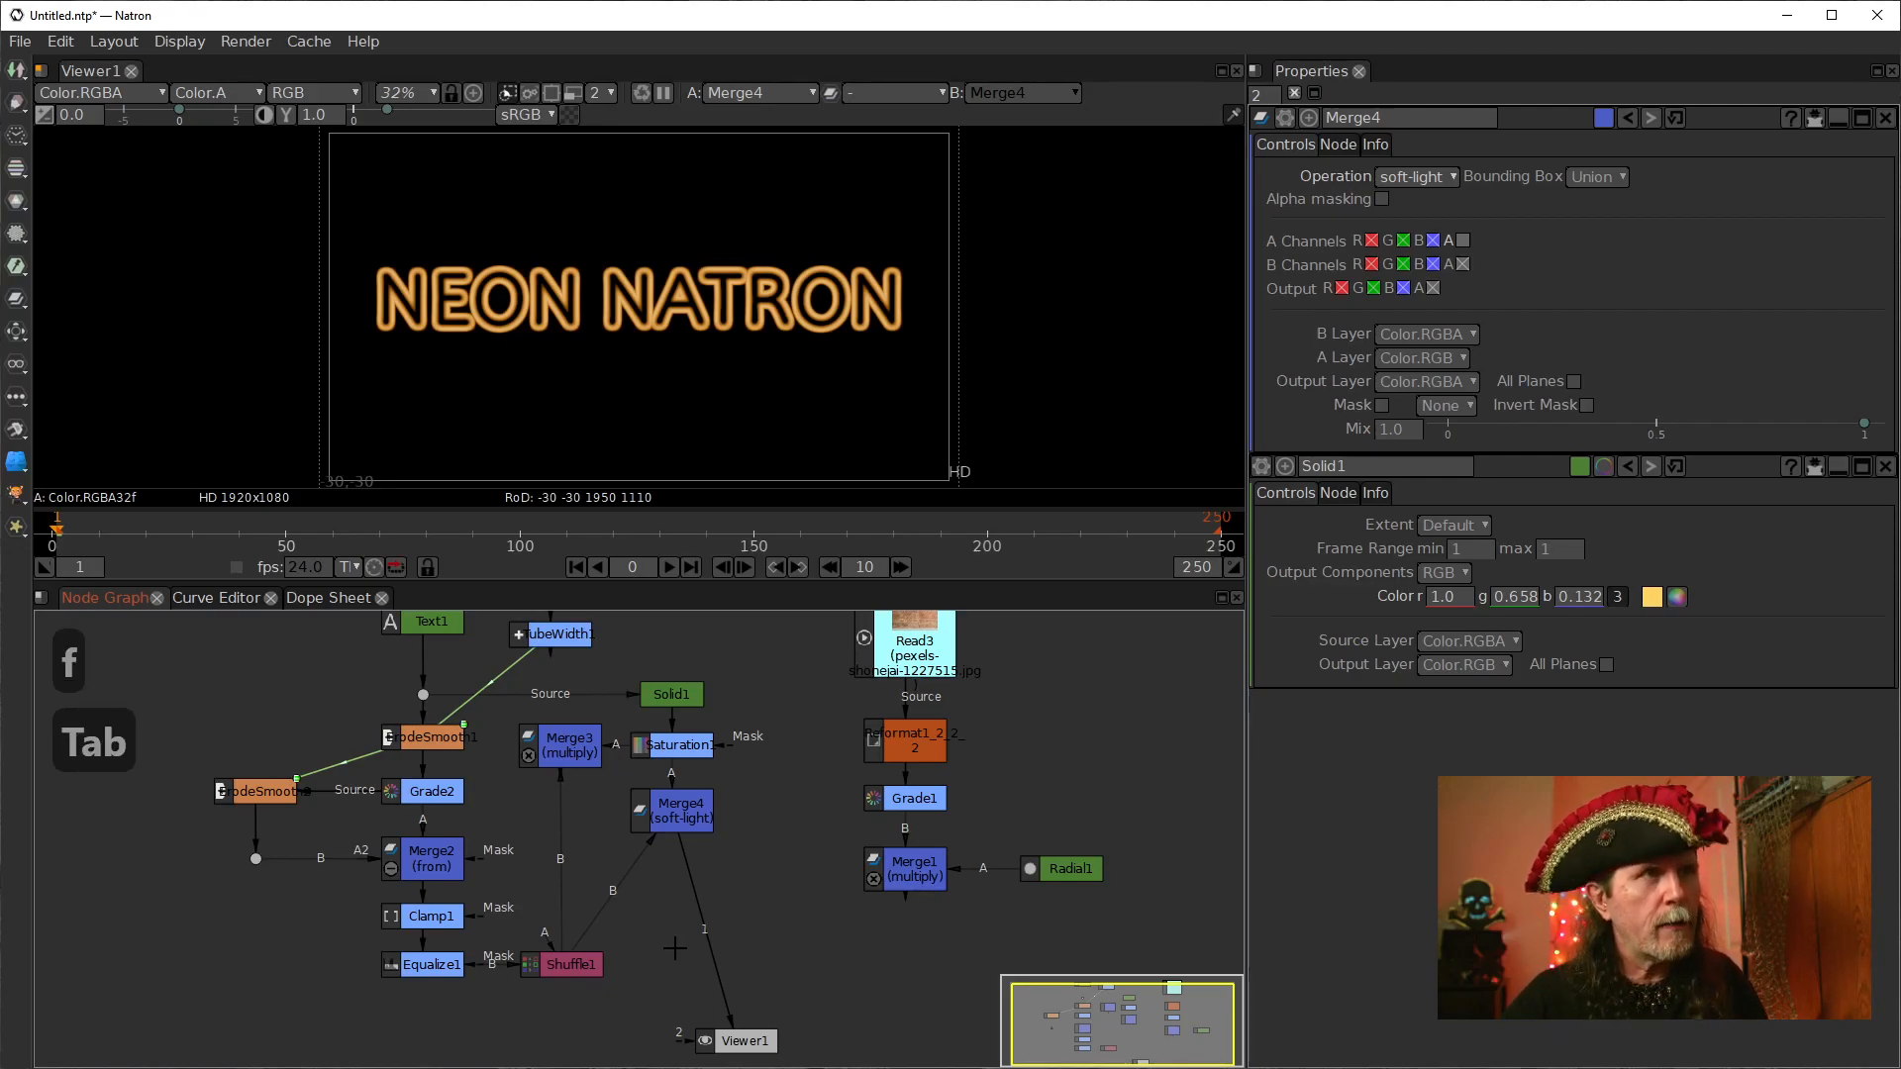
type("Saturationc")
key("BackSpace")
type("gamm")
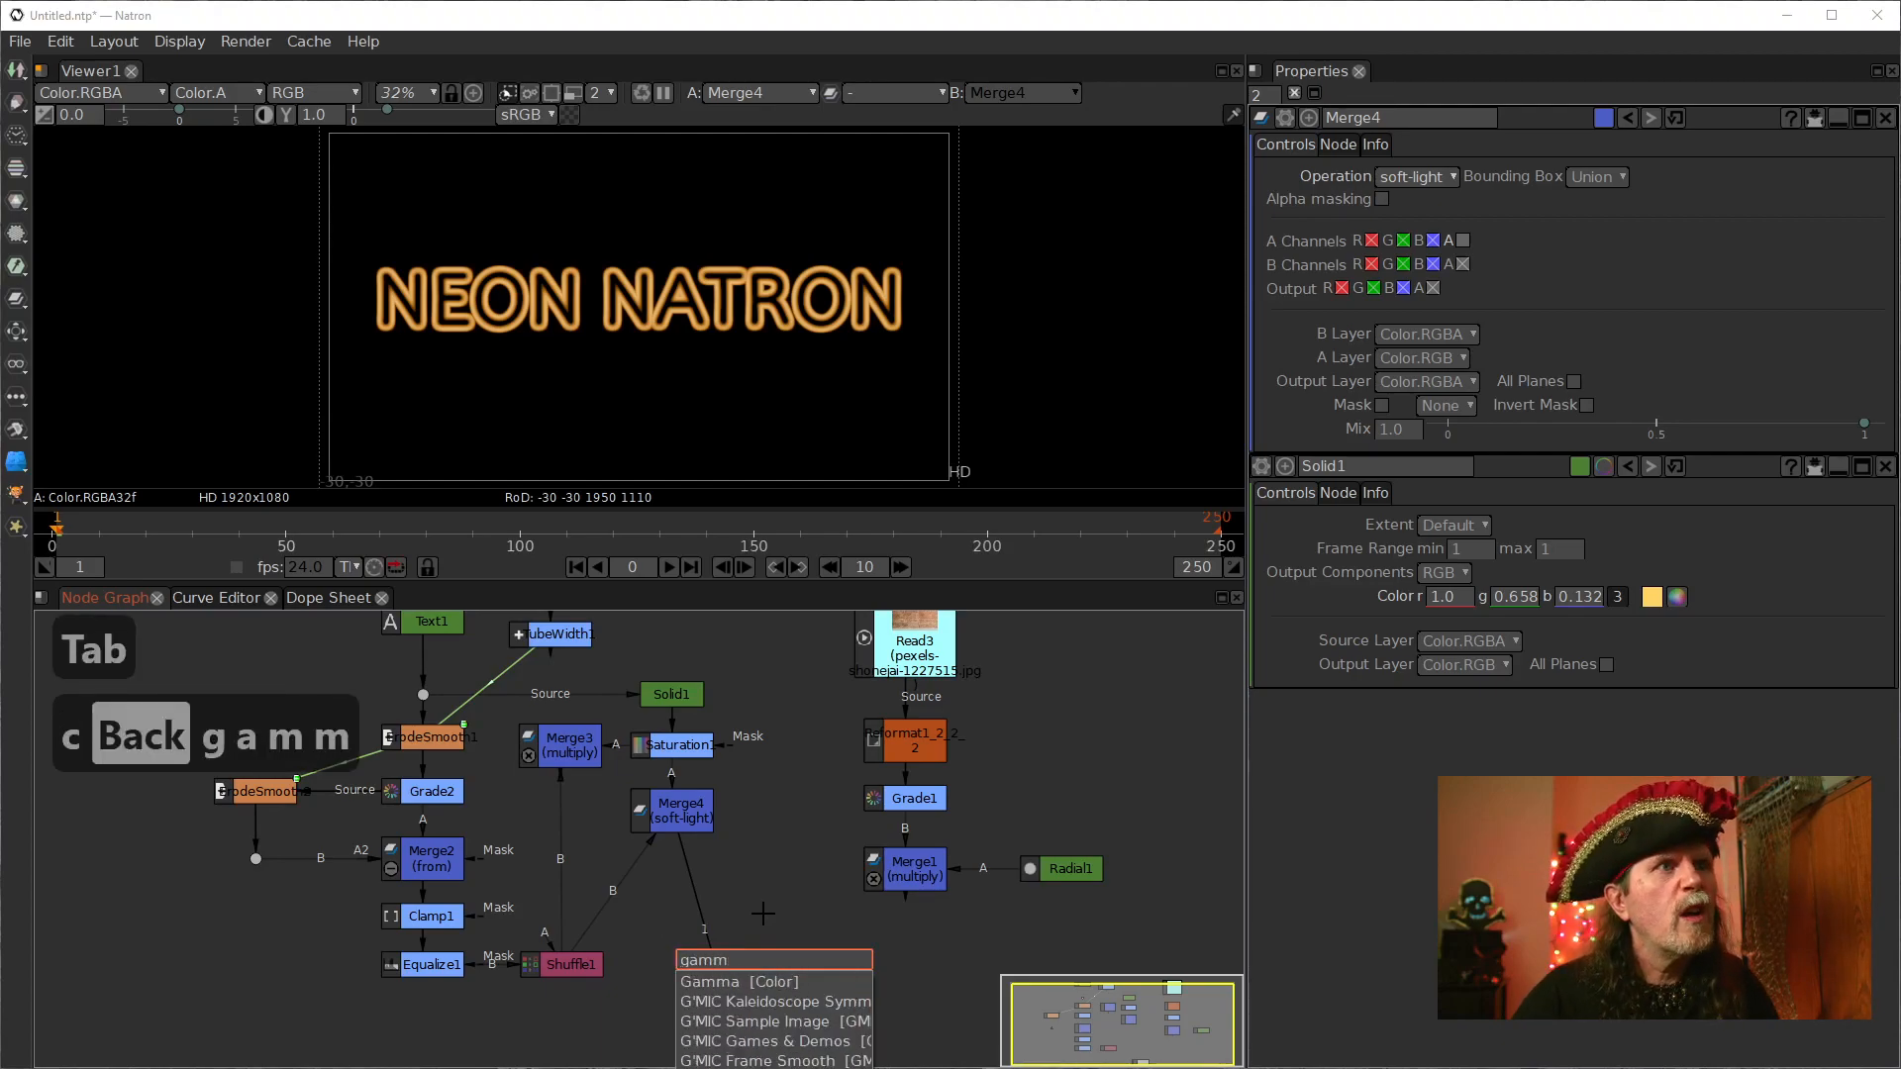
key("Down")
key("Return")
left_click_drag(821, 931, 681, 945)
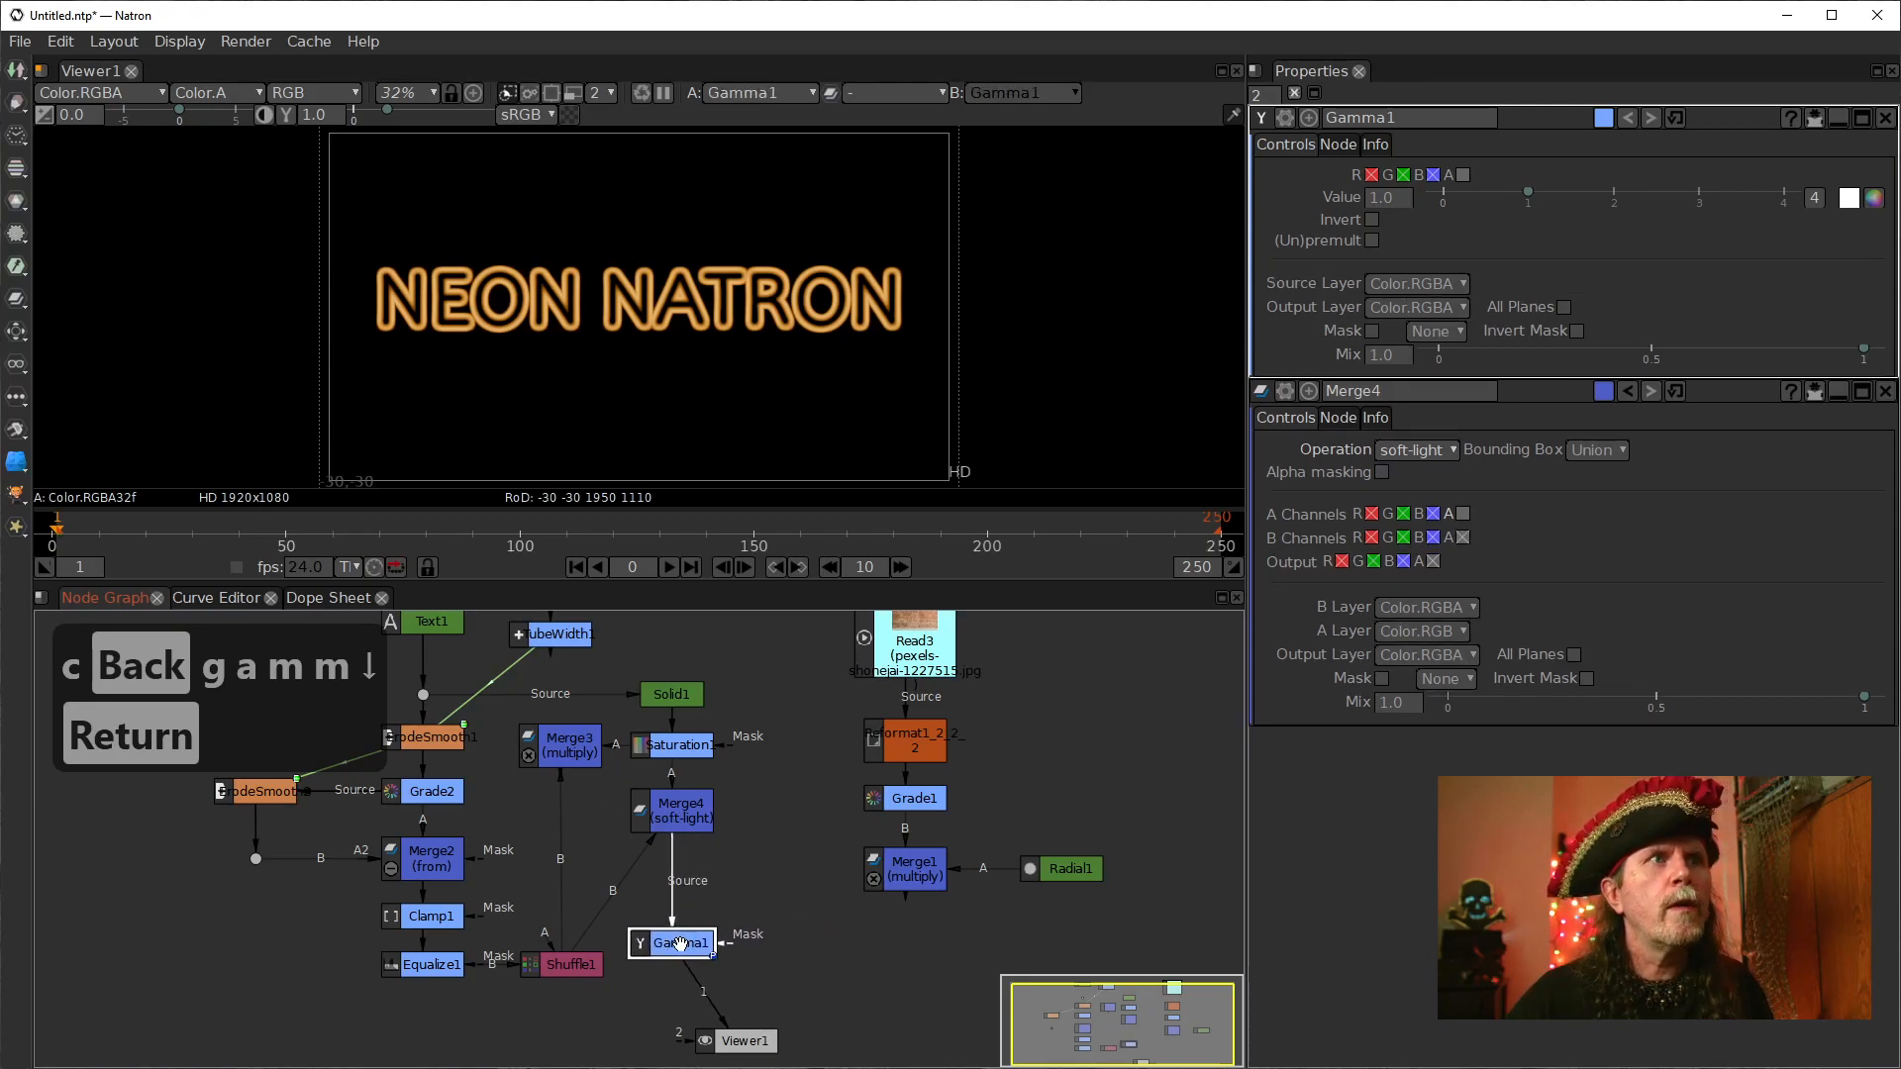
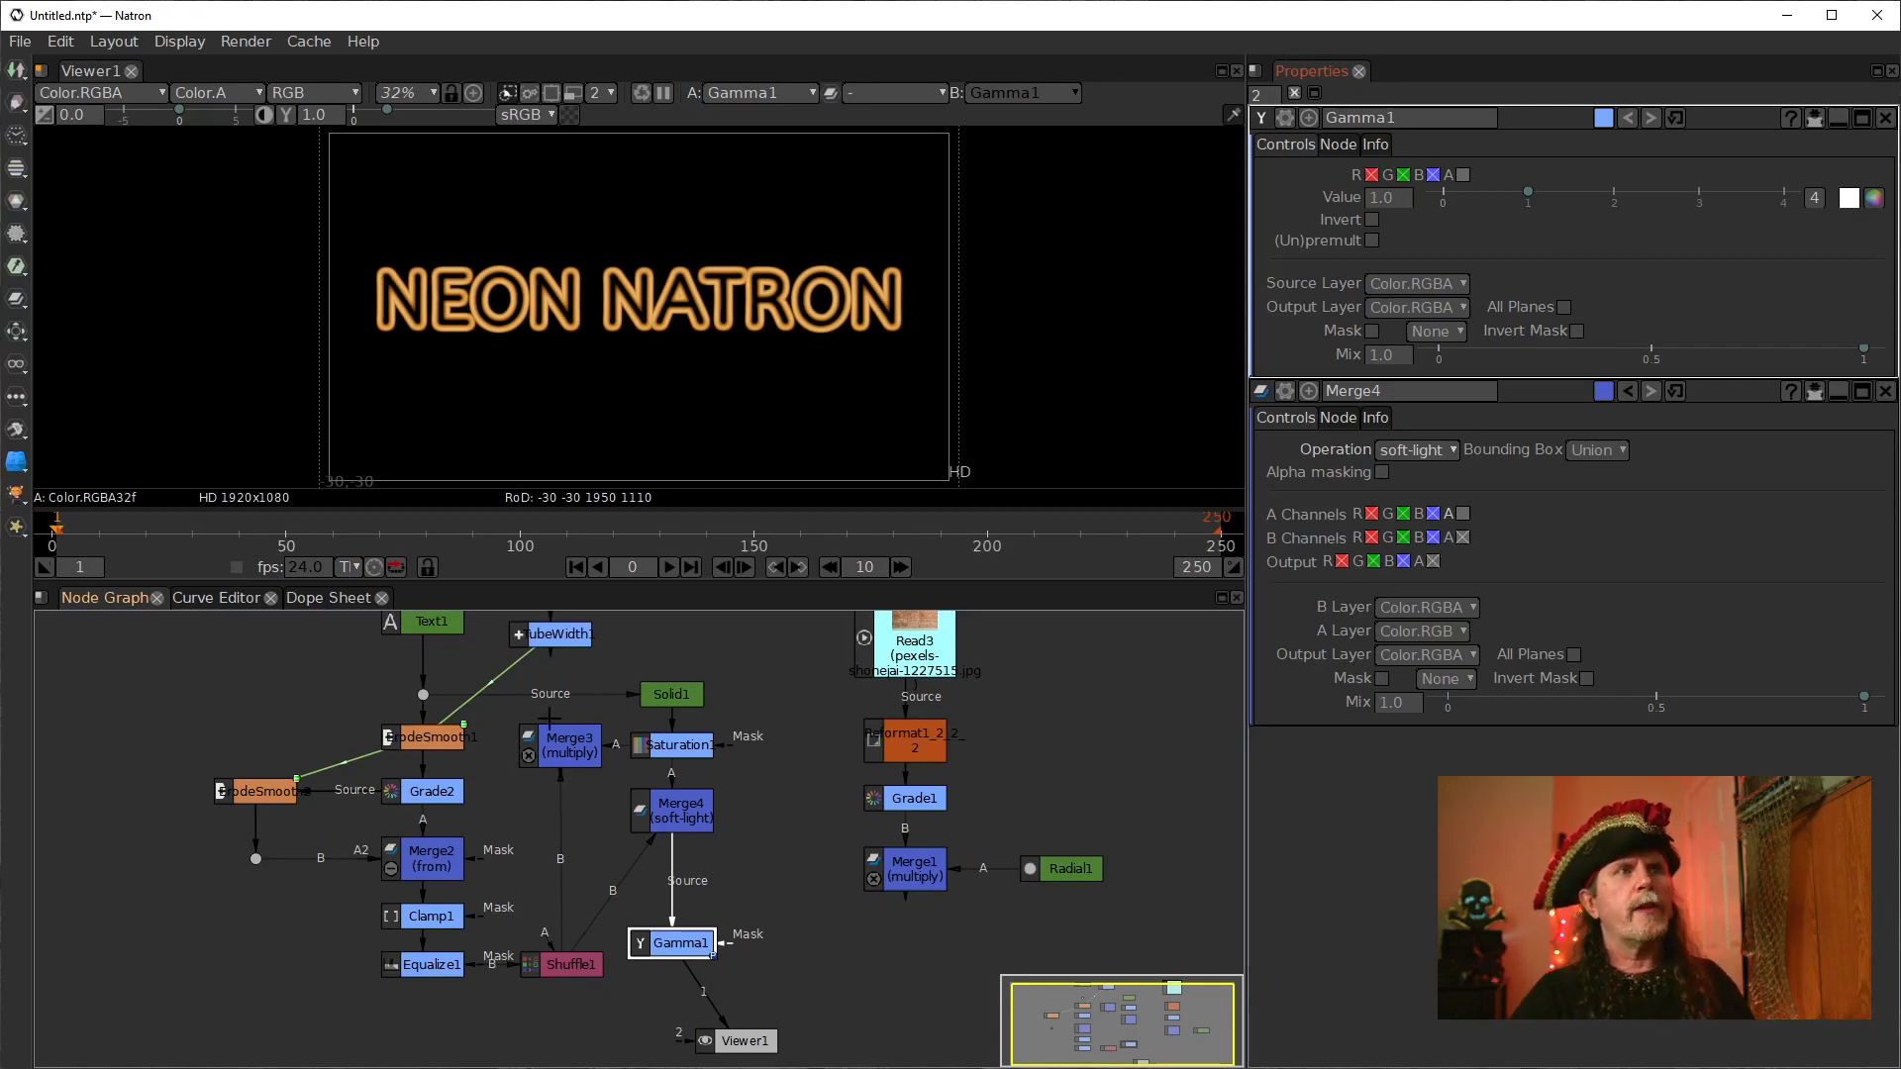
Step: Open the expression editor for all dimensions of Gamma1's value and move it clear of the two ErodeSmooth nodes
left_click(426, 736)
left_click(243, 798)
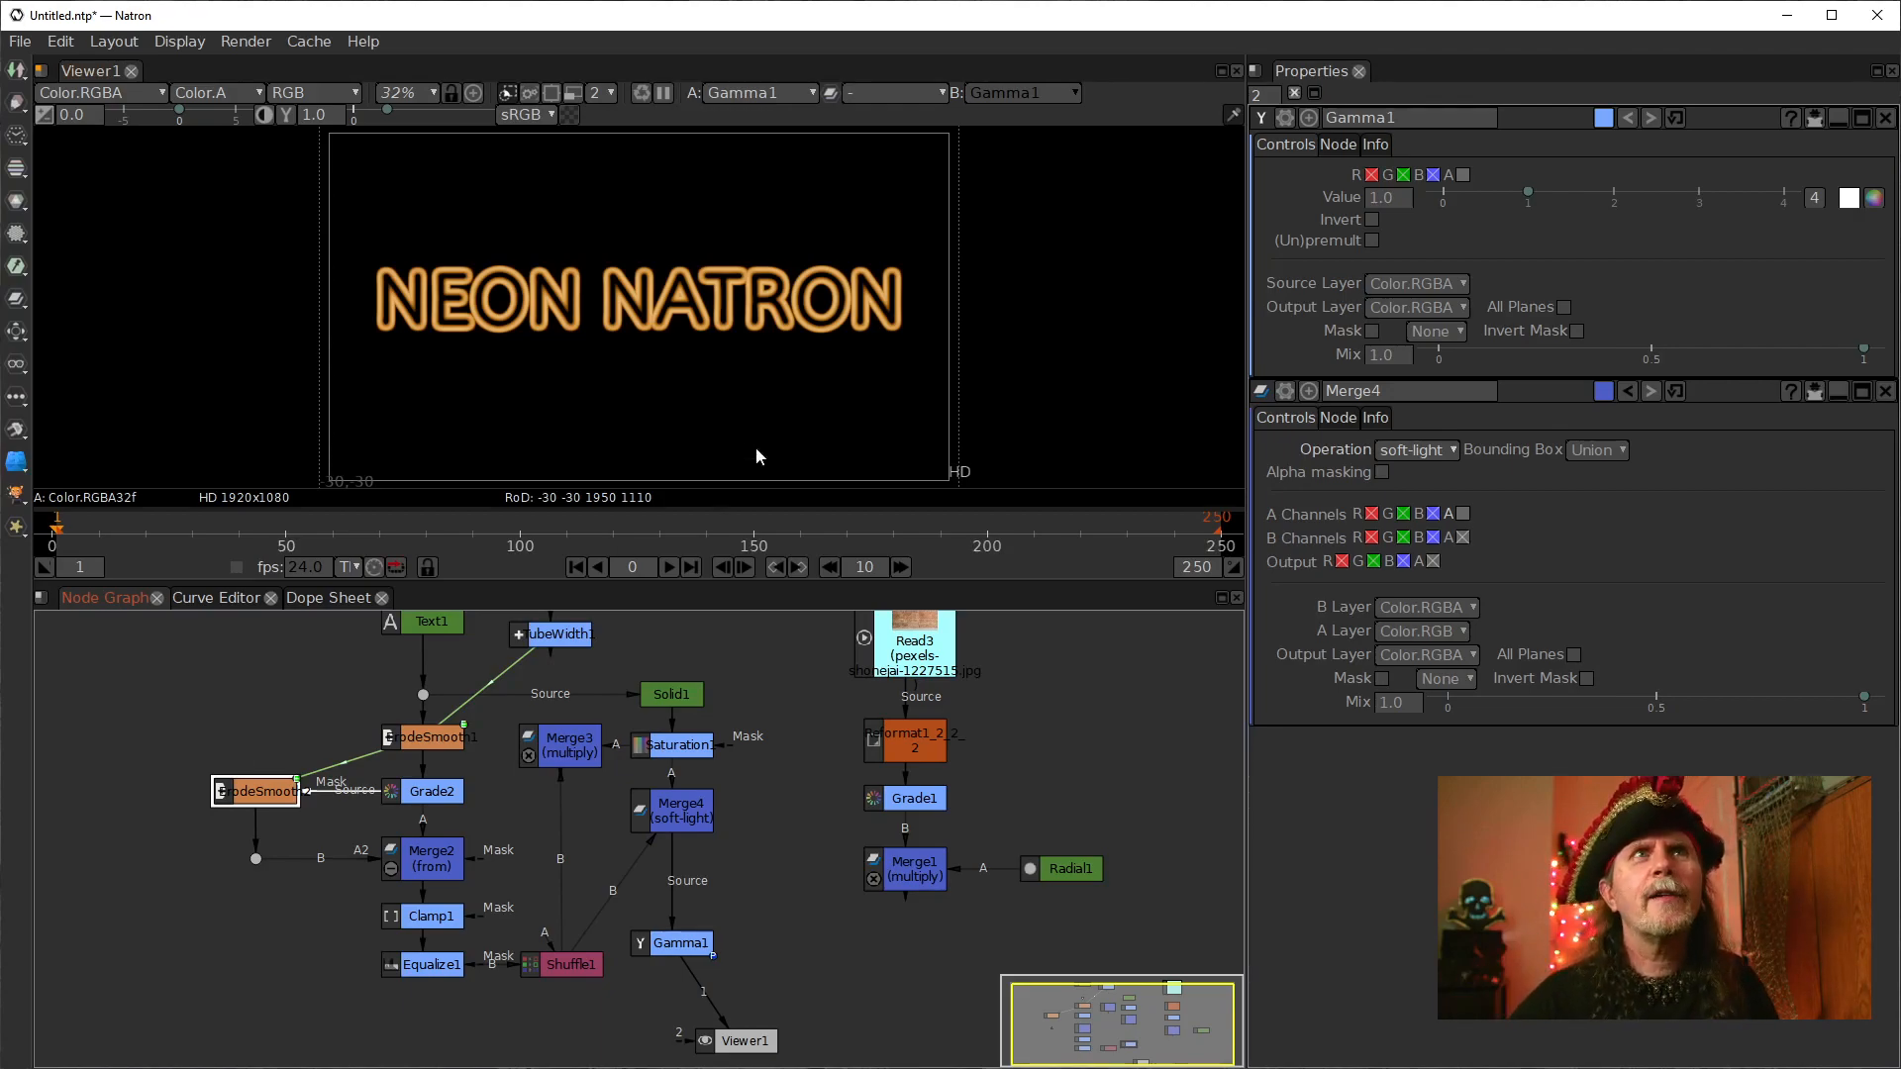
right_click(1406, 194)
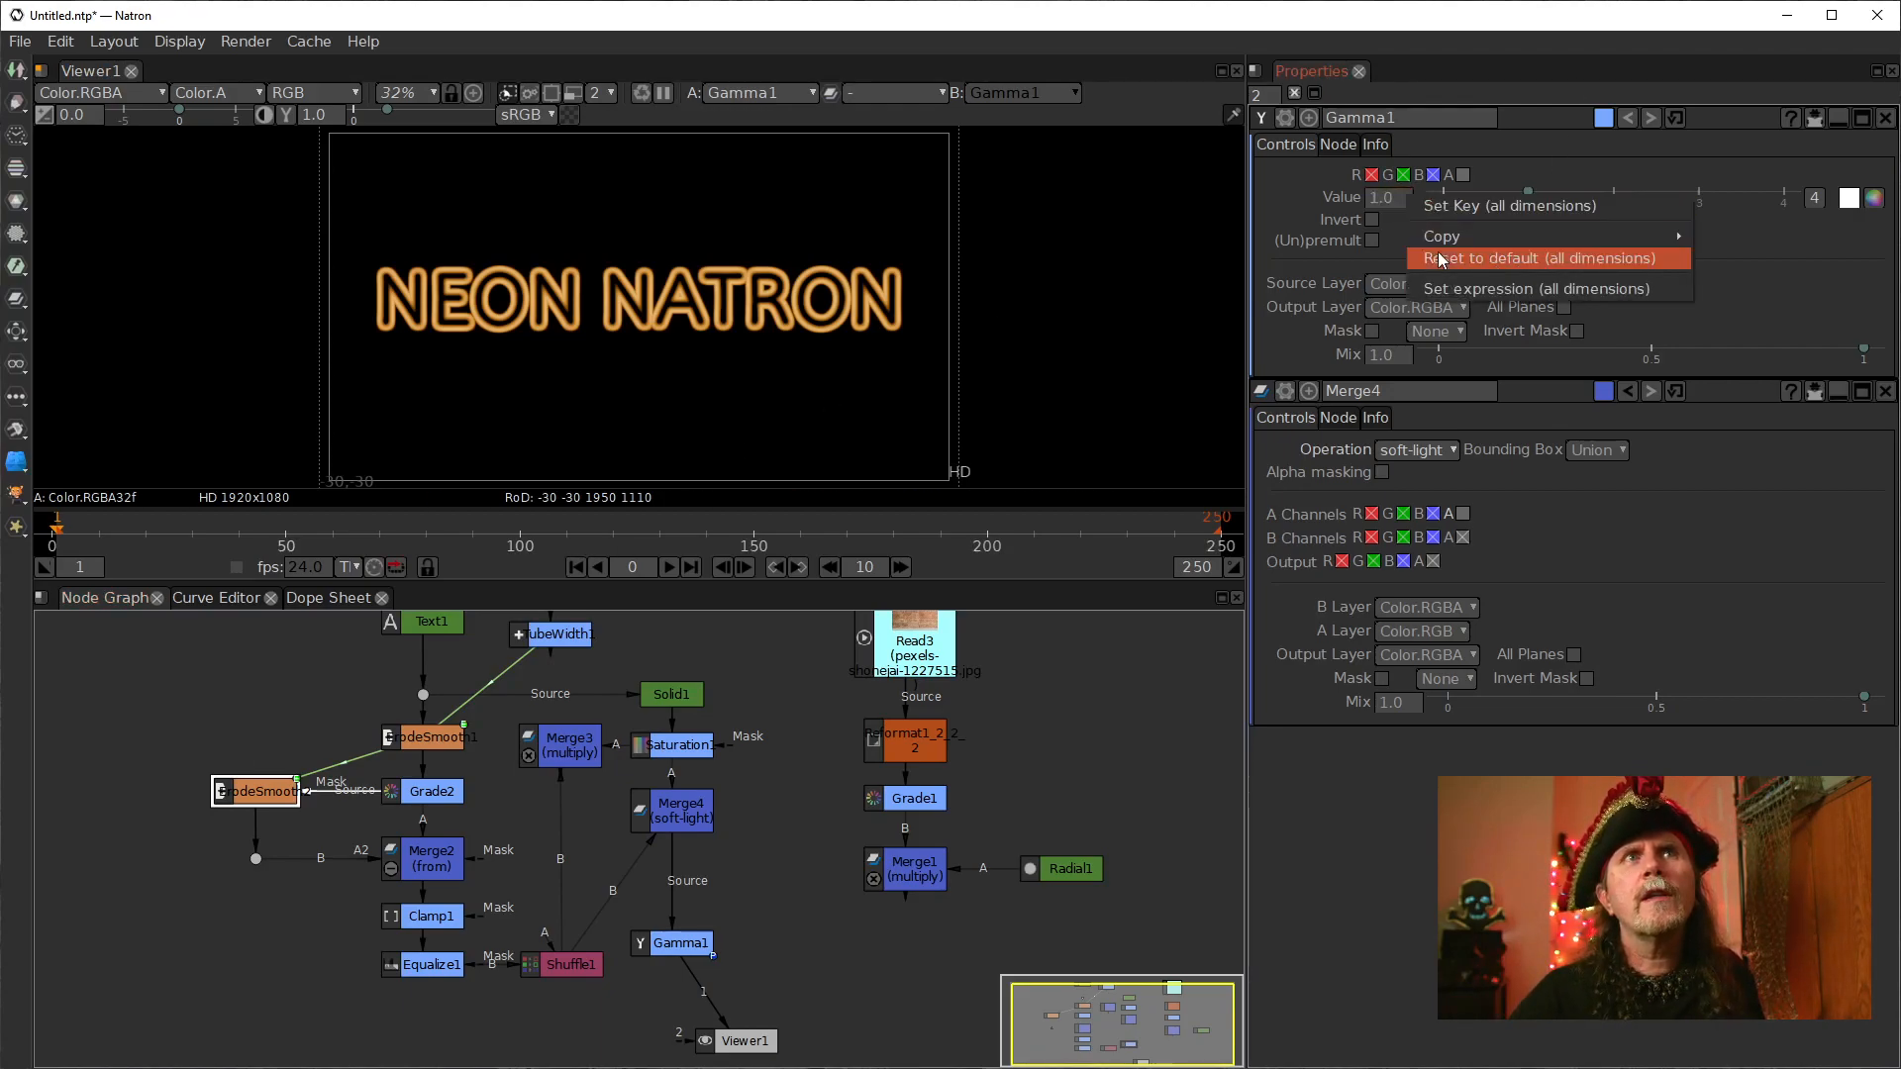
left_click(1440, 287)
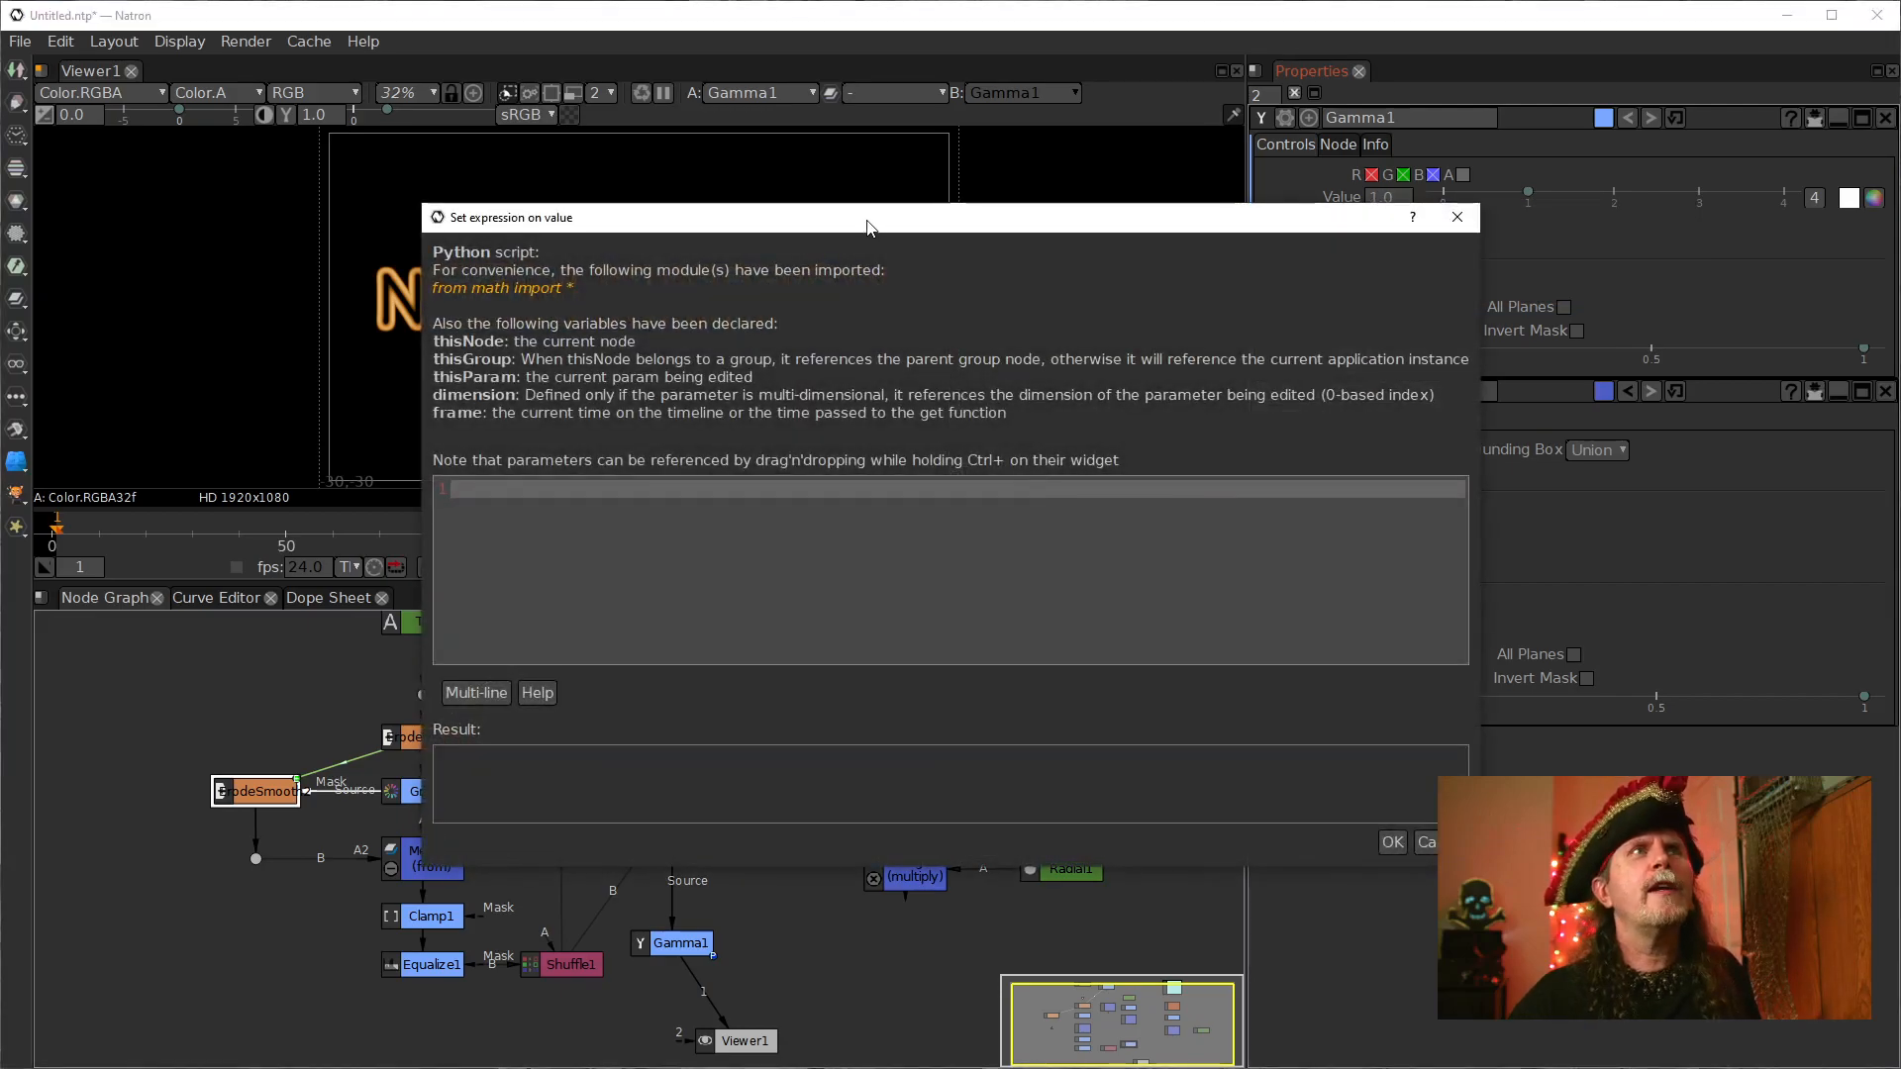
left_click_drag(1003, 232, 510, 87)
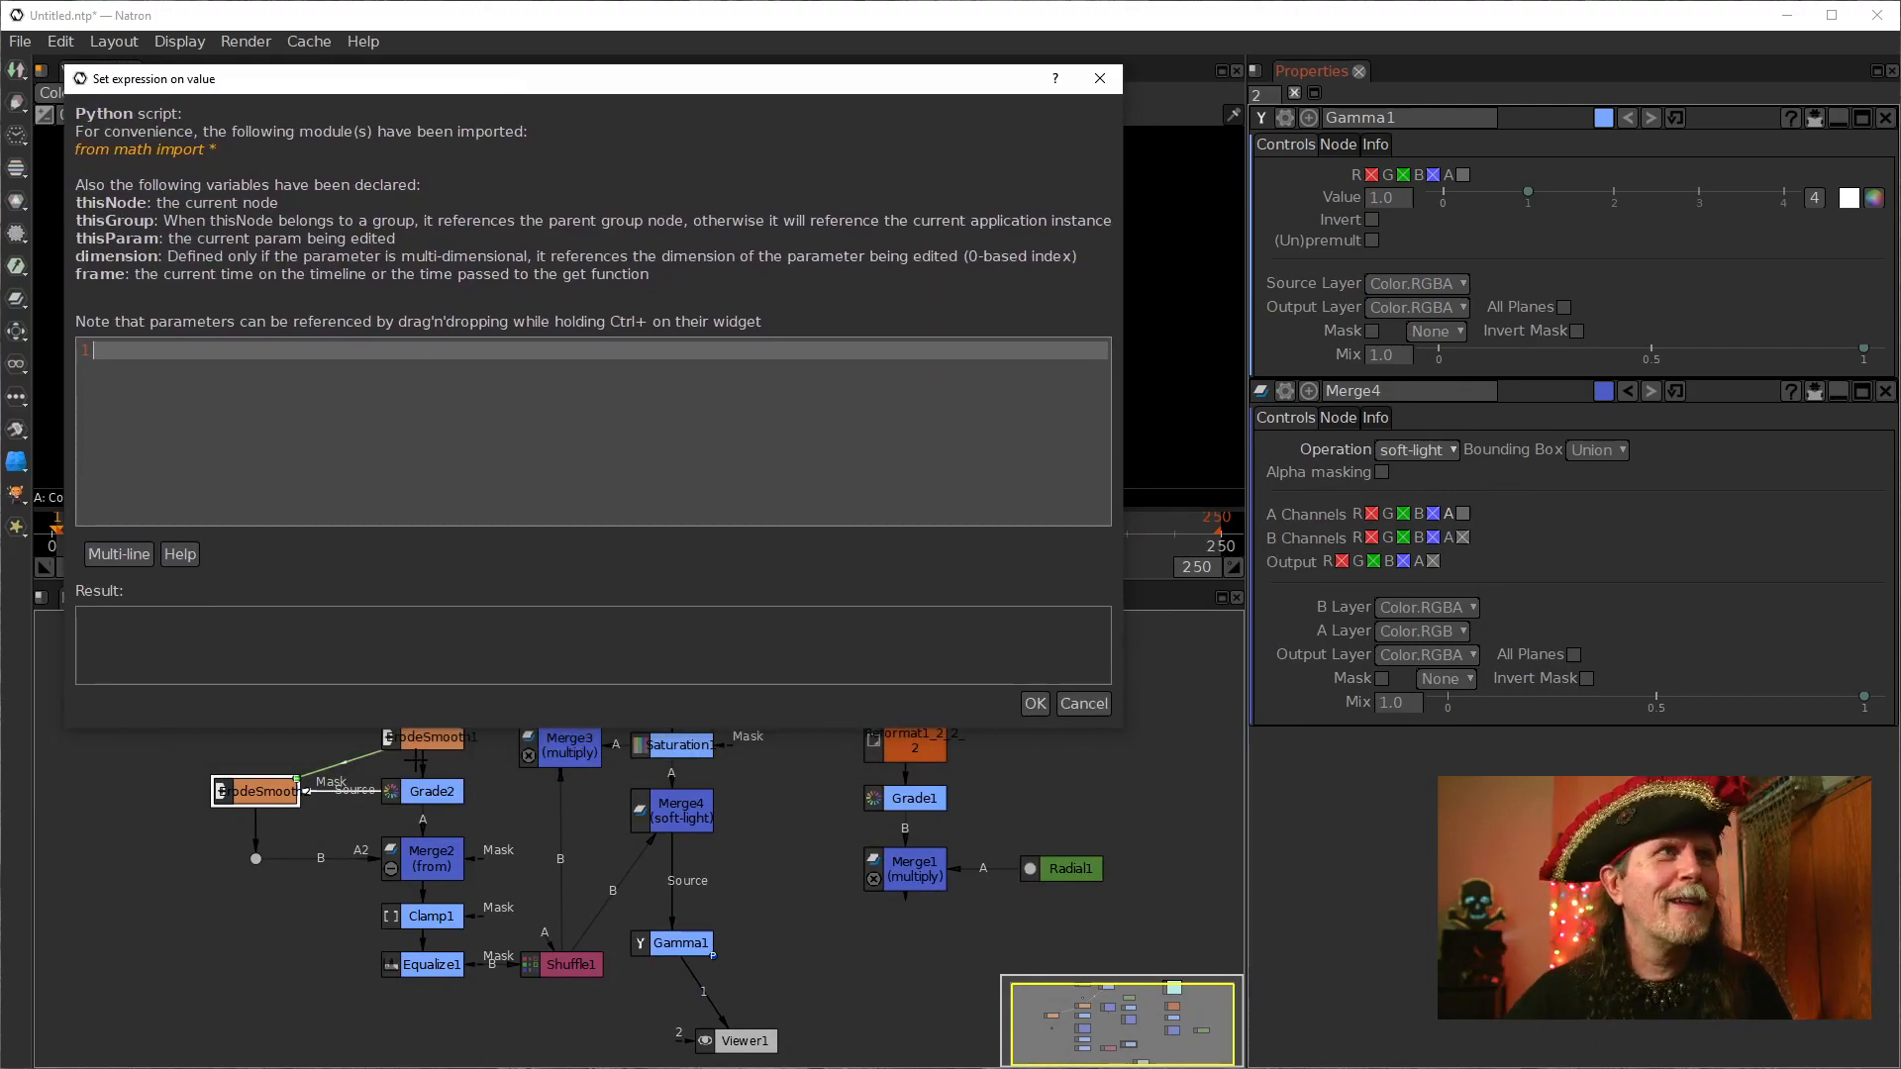
Step: Display the ErodeSmooth1 and ErodeSmooth2 settings and insert a reference to ErodeSmooth2's size into the Gamma1 expression
left_click(416, 745)
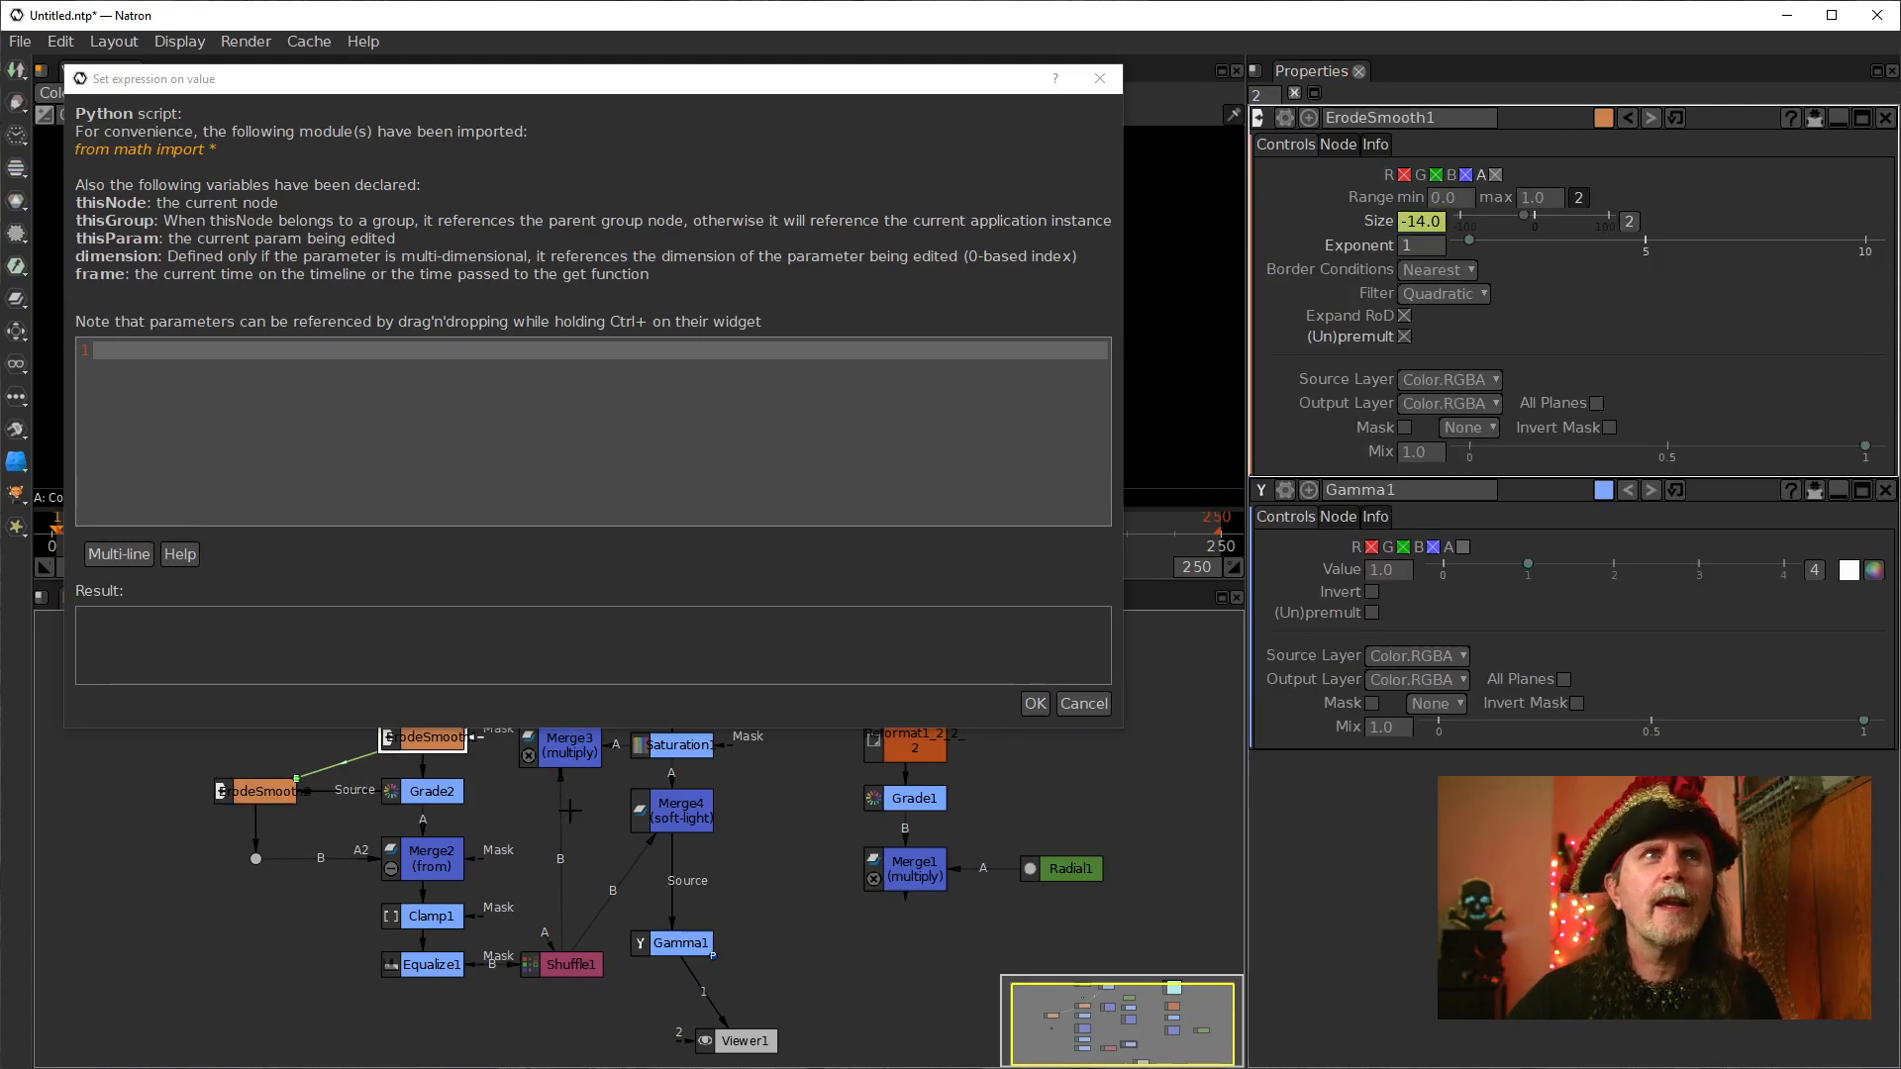
left_click(259, 794)
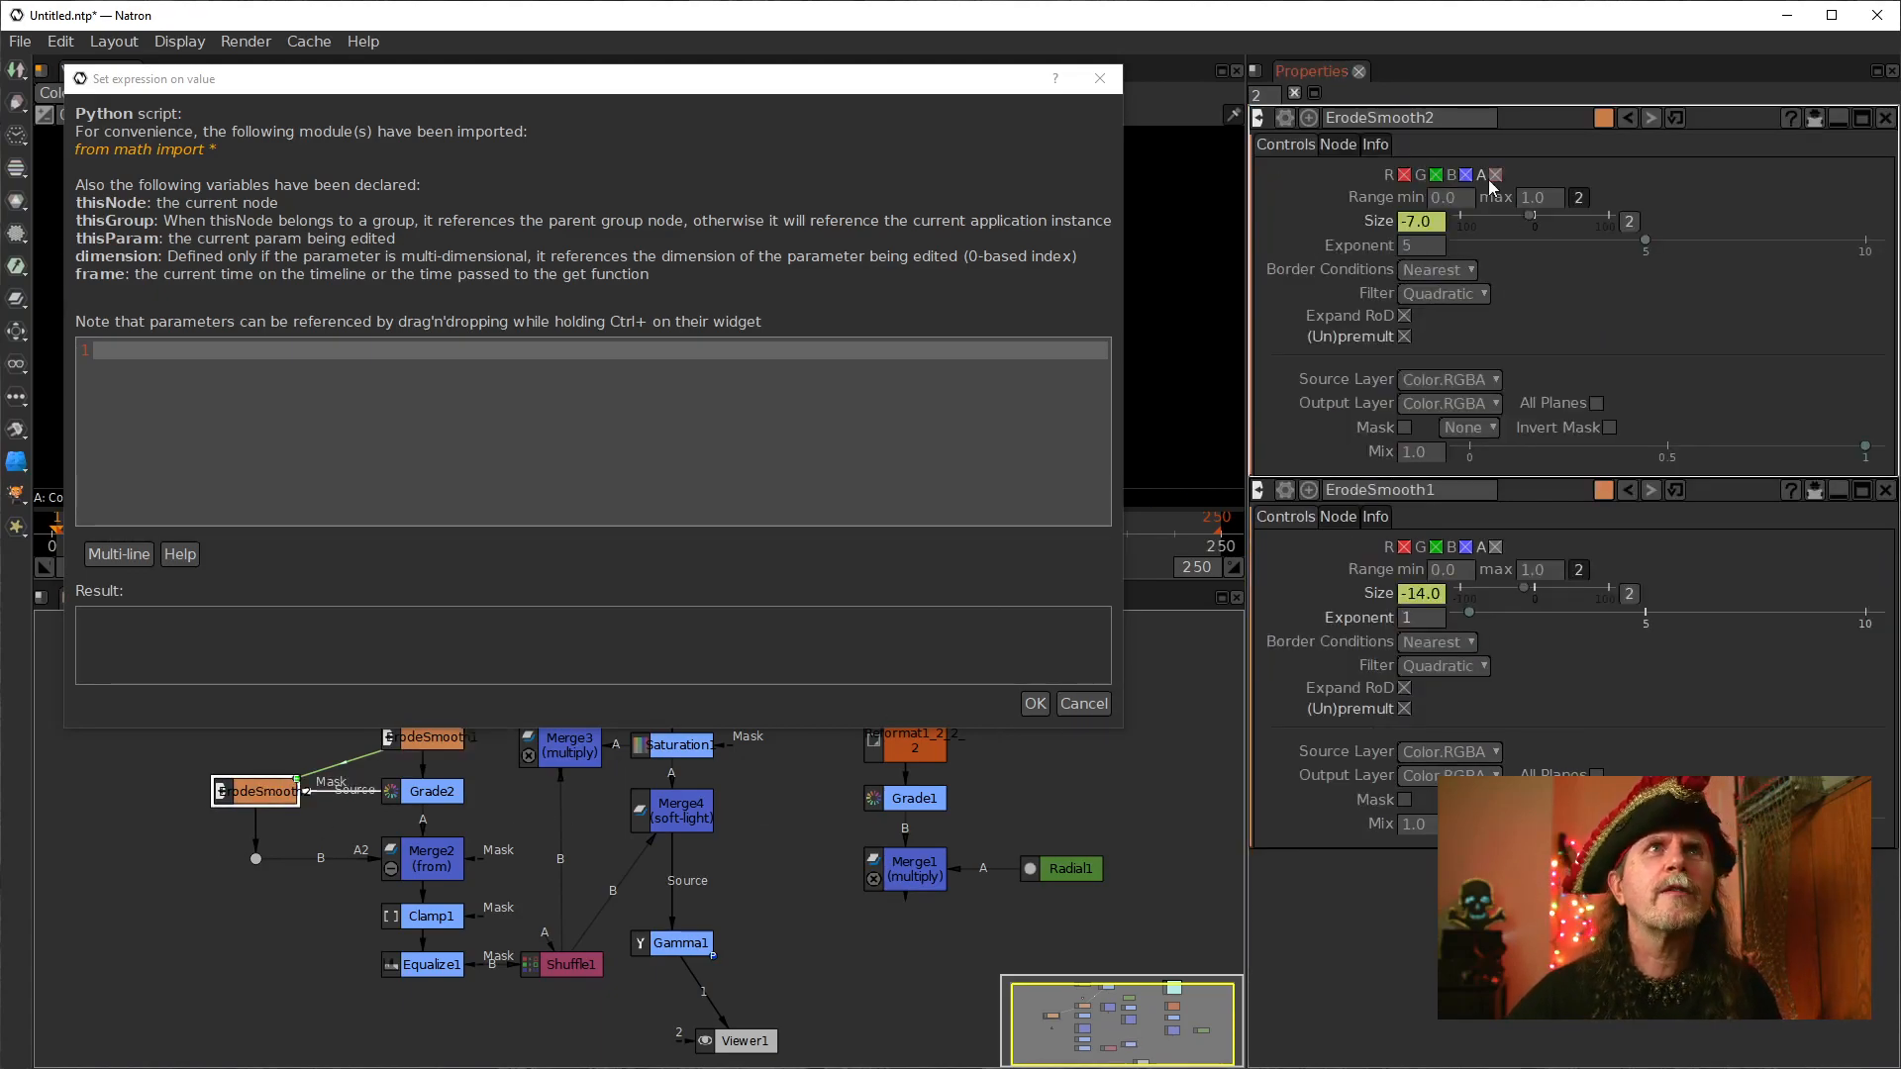
left_click(1433, 224)
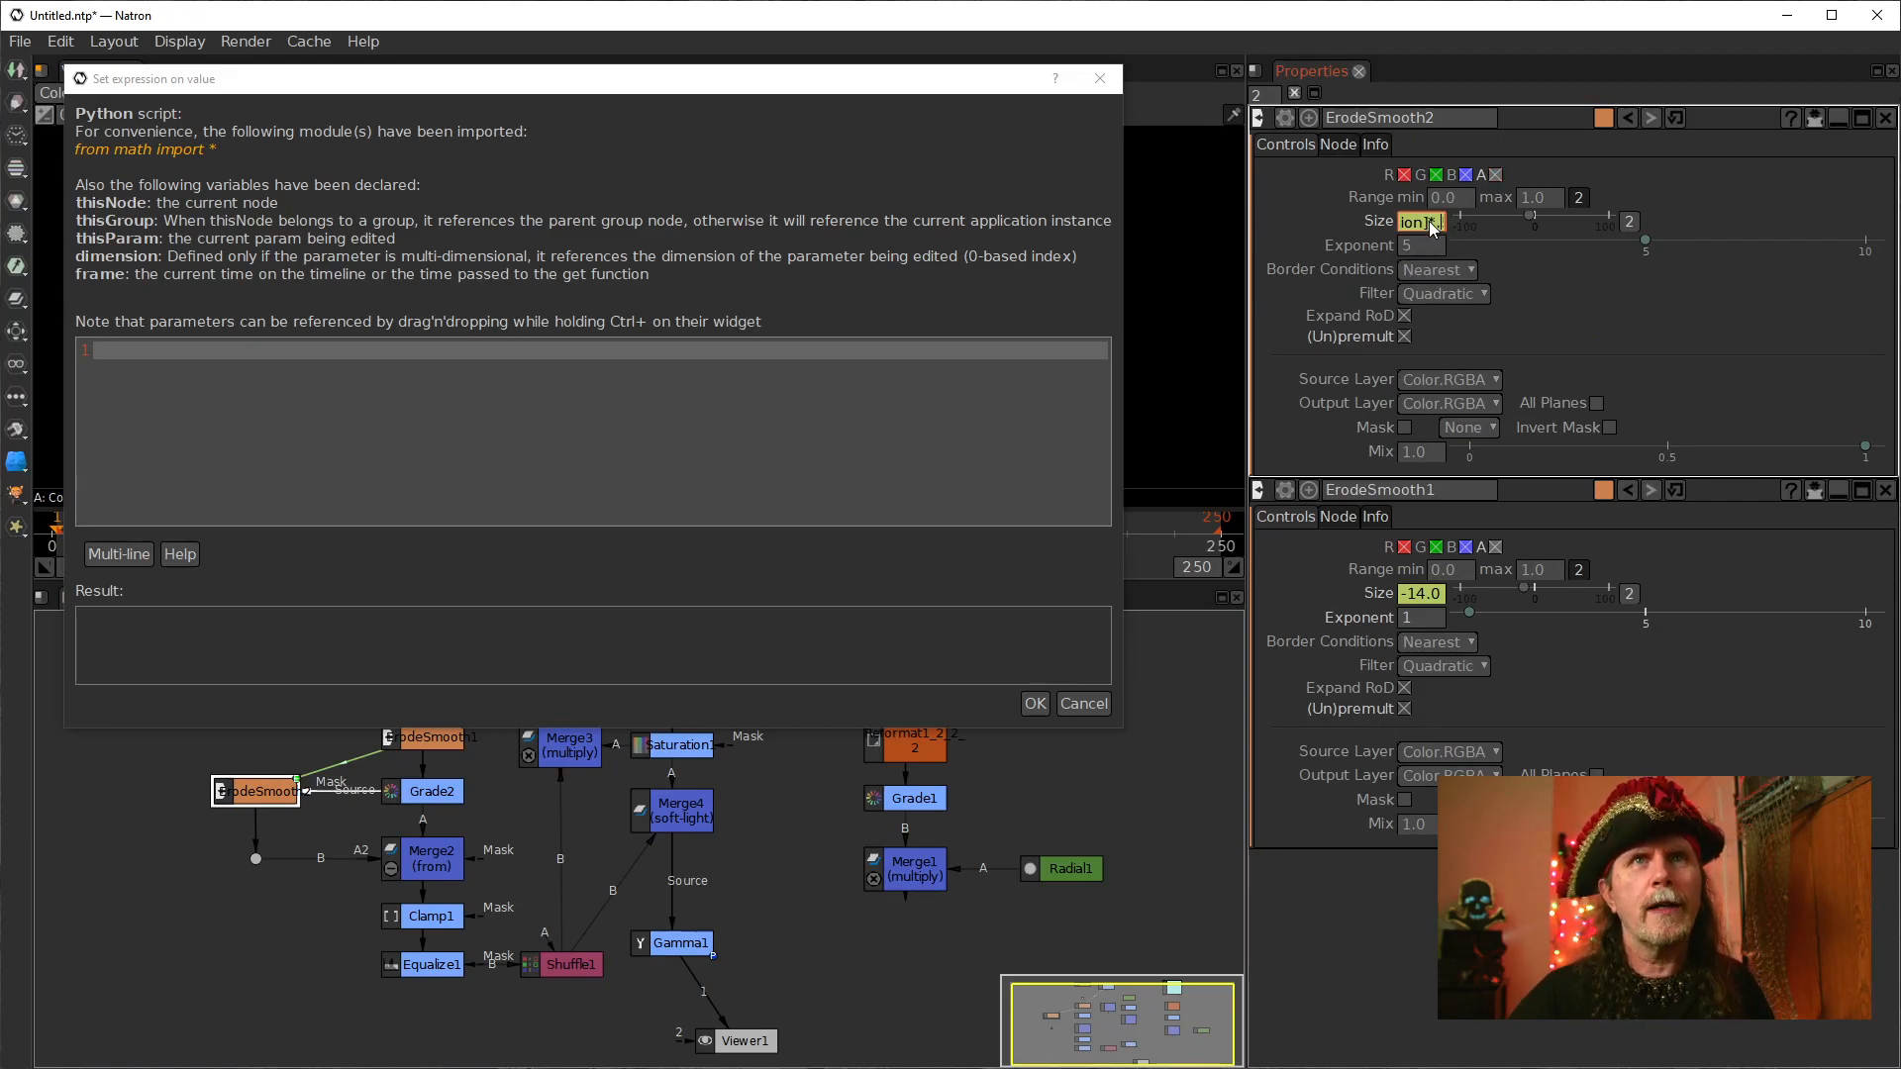
type("5")
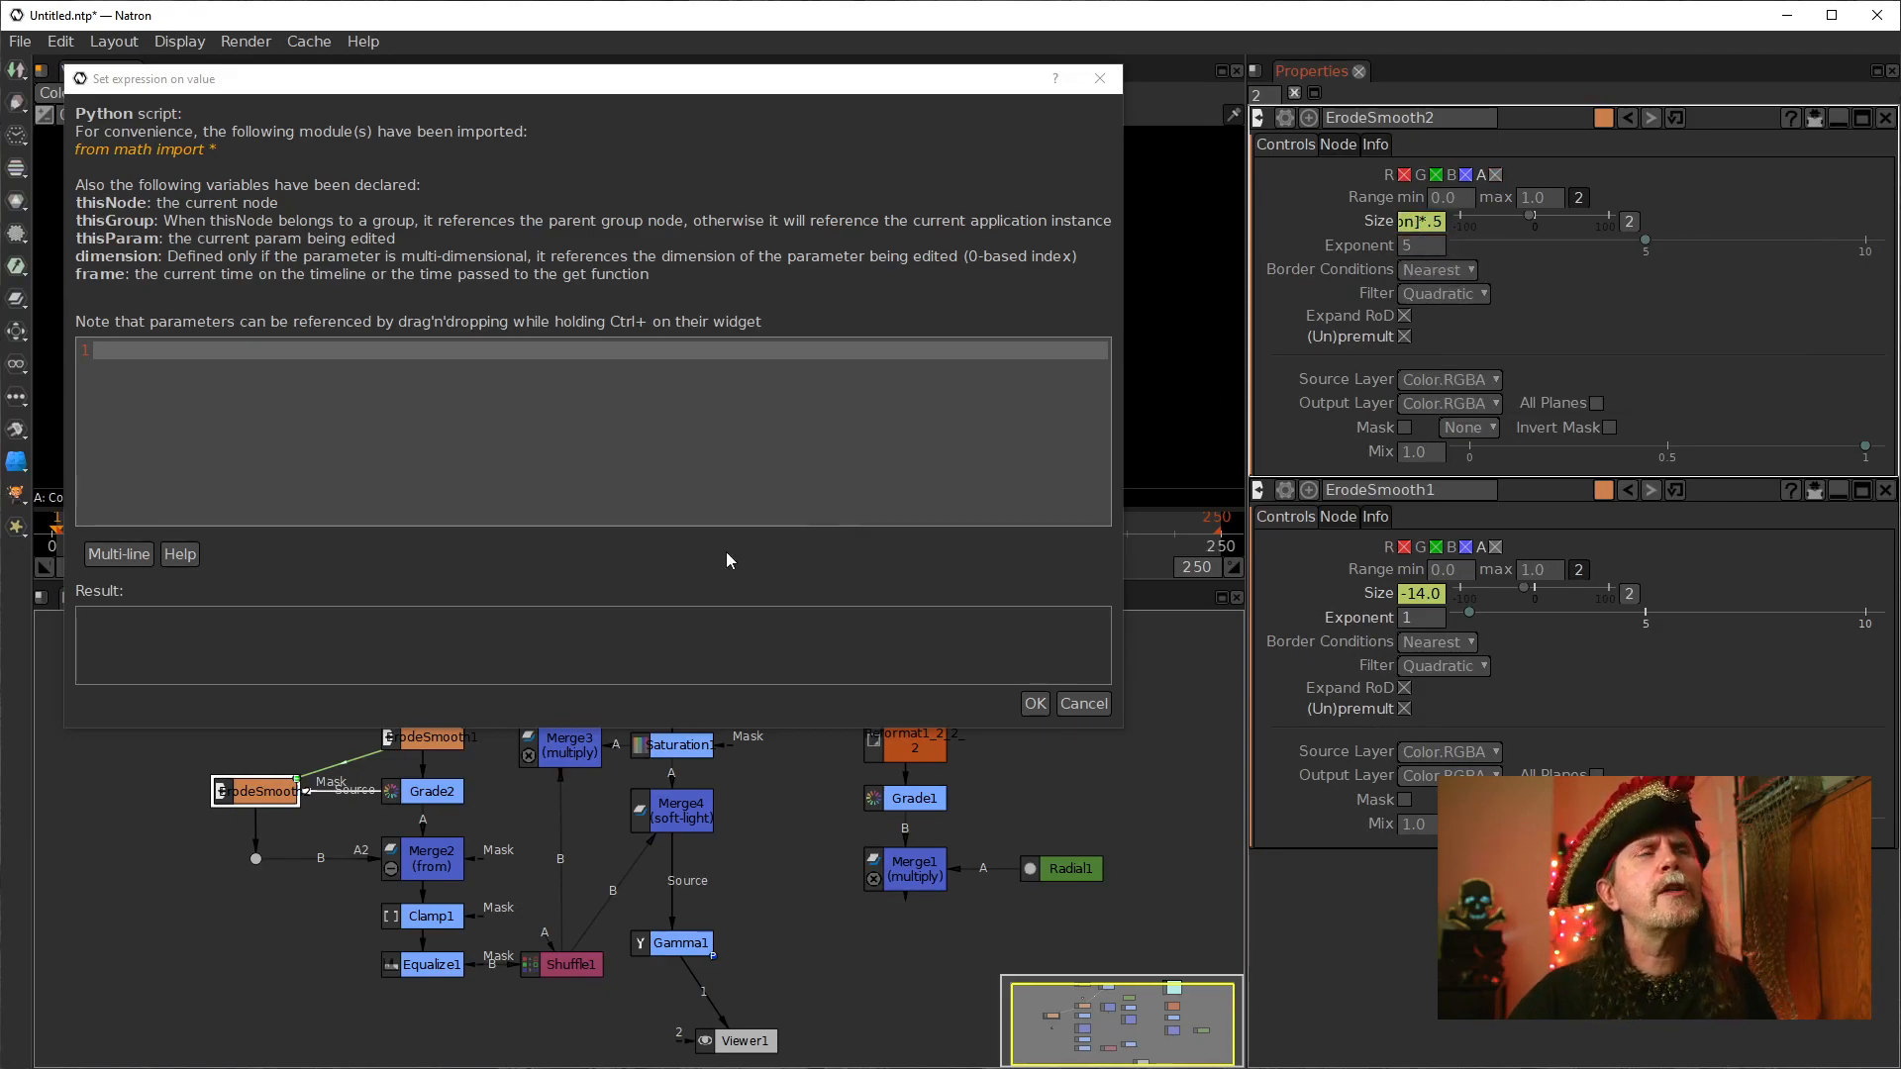
left_click_drag(1425, 221, 382, 348)
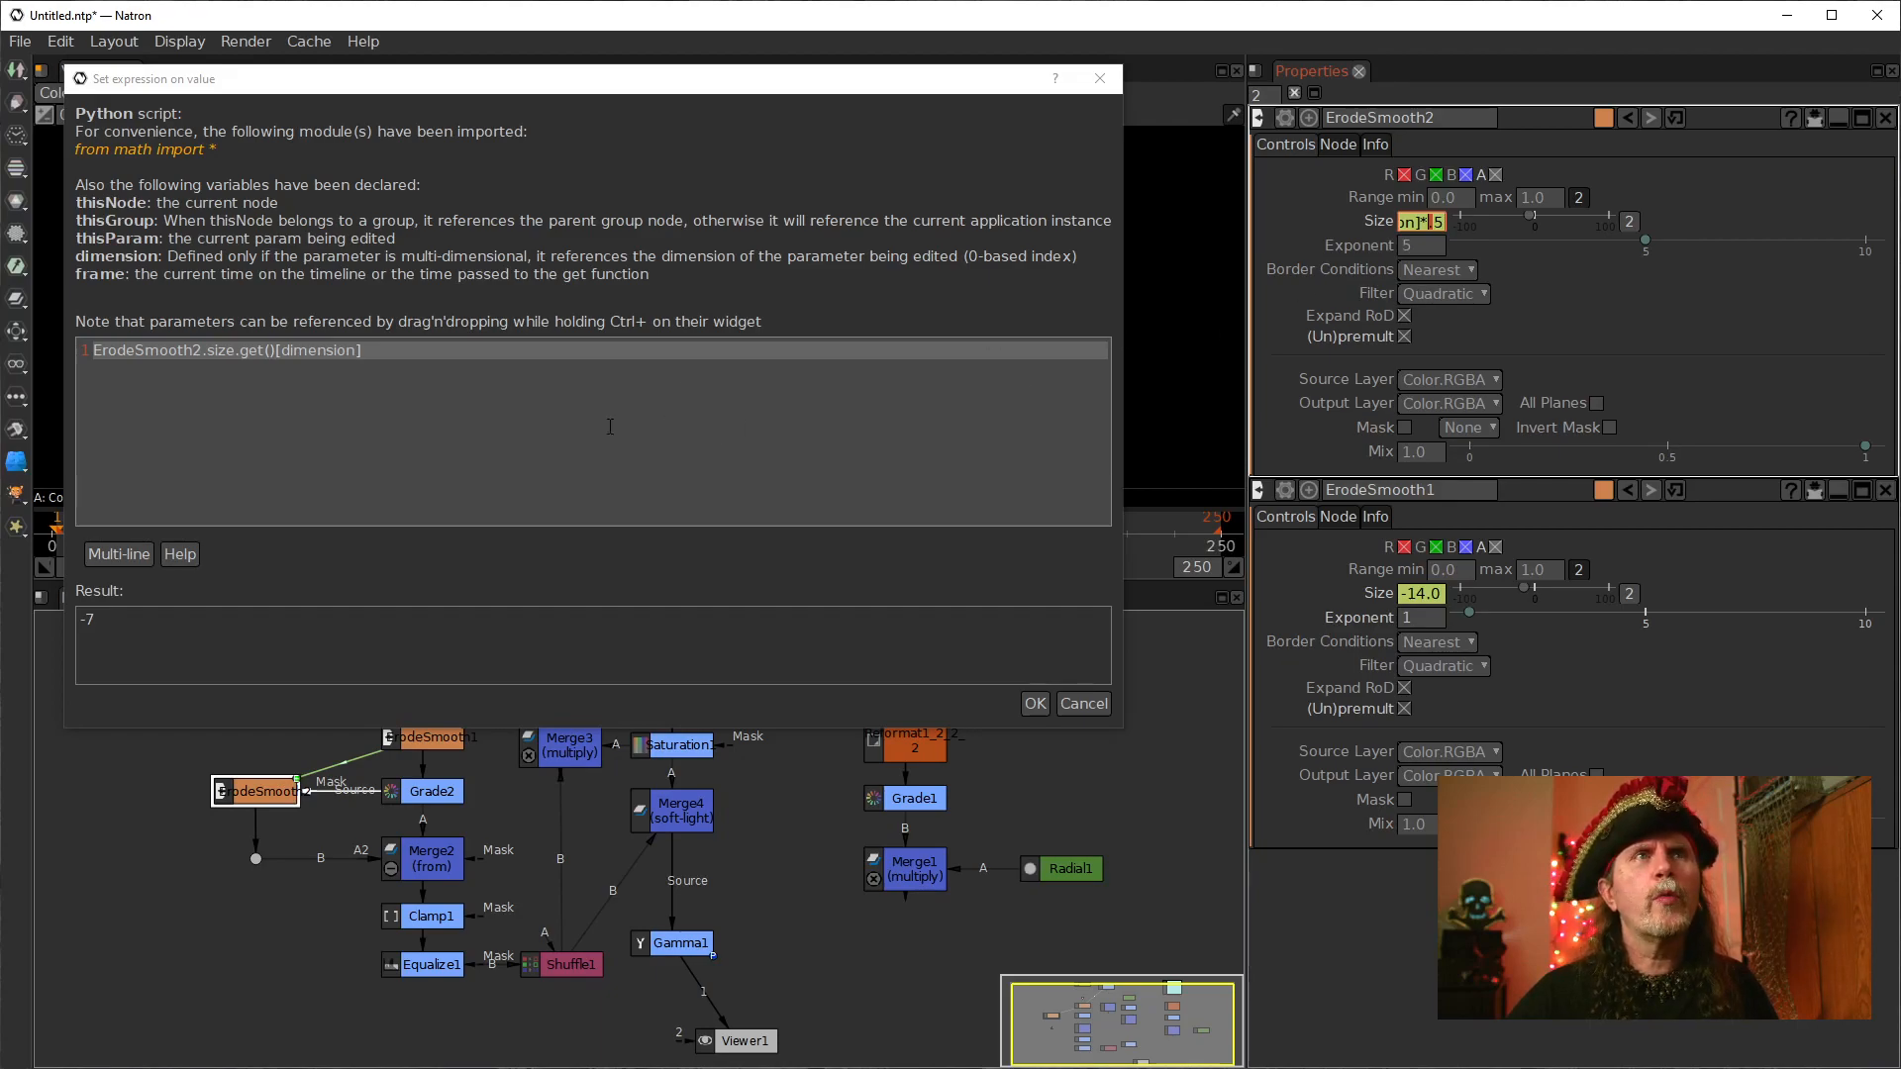
Step: Assign the size reference to a variable w and replace its dimension index with 0, giving w=ErodeSmooth2.size.get()[0]
left_click(87, 358)
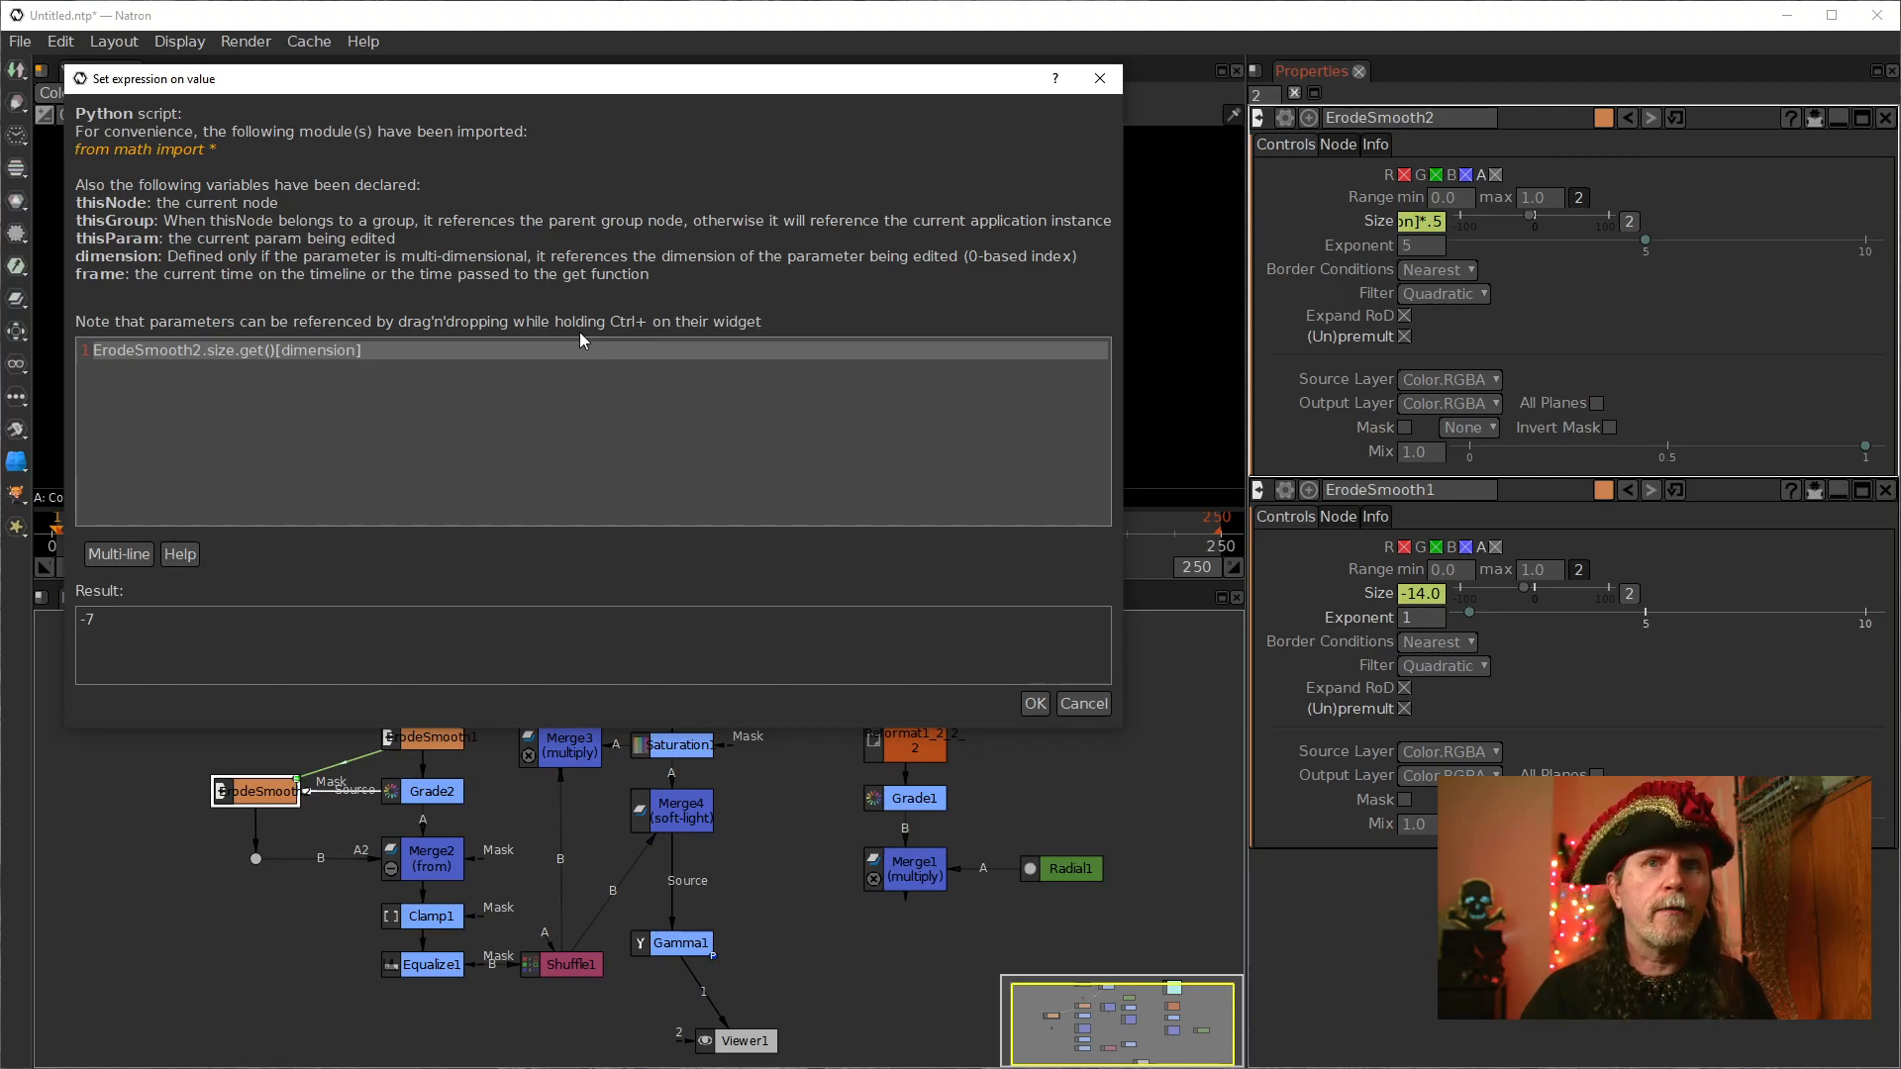
type("w=")
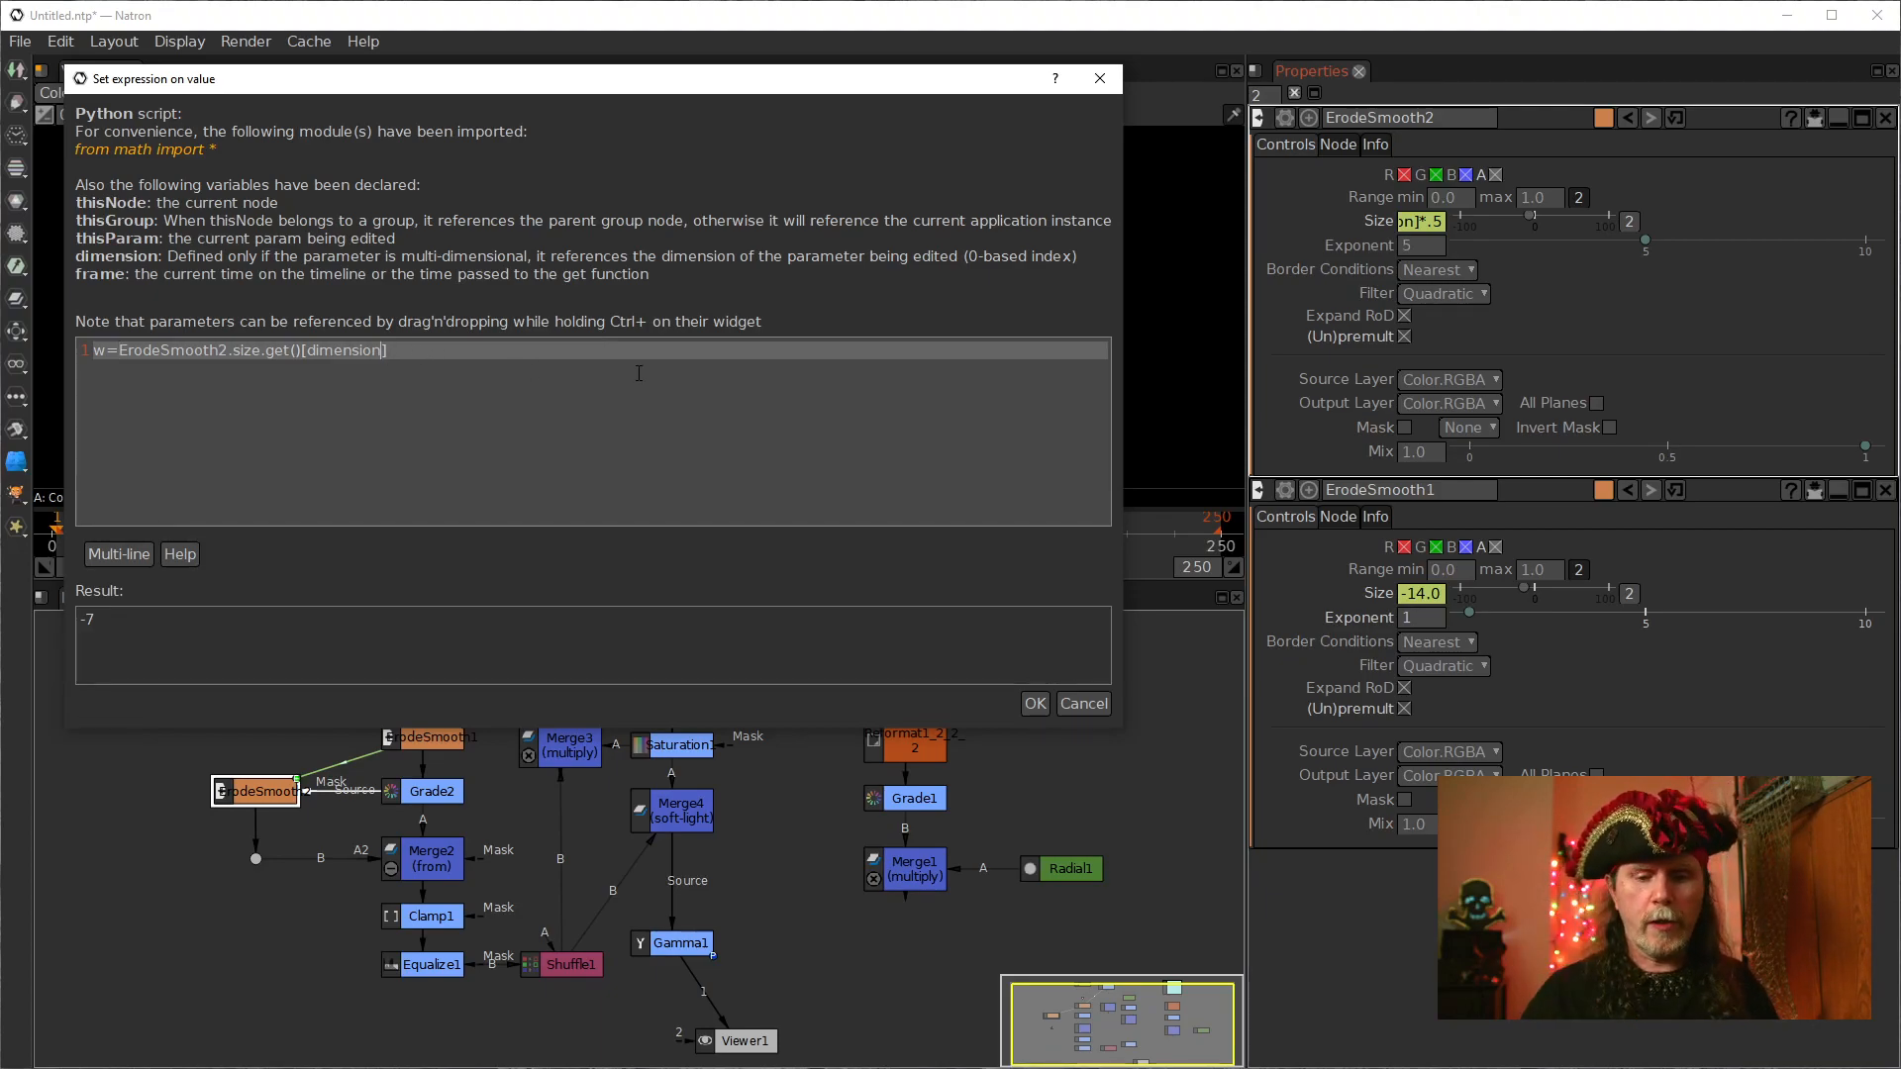
key("BackSpace")
key("BackSpace")
key("BackSpace")
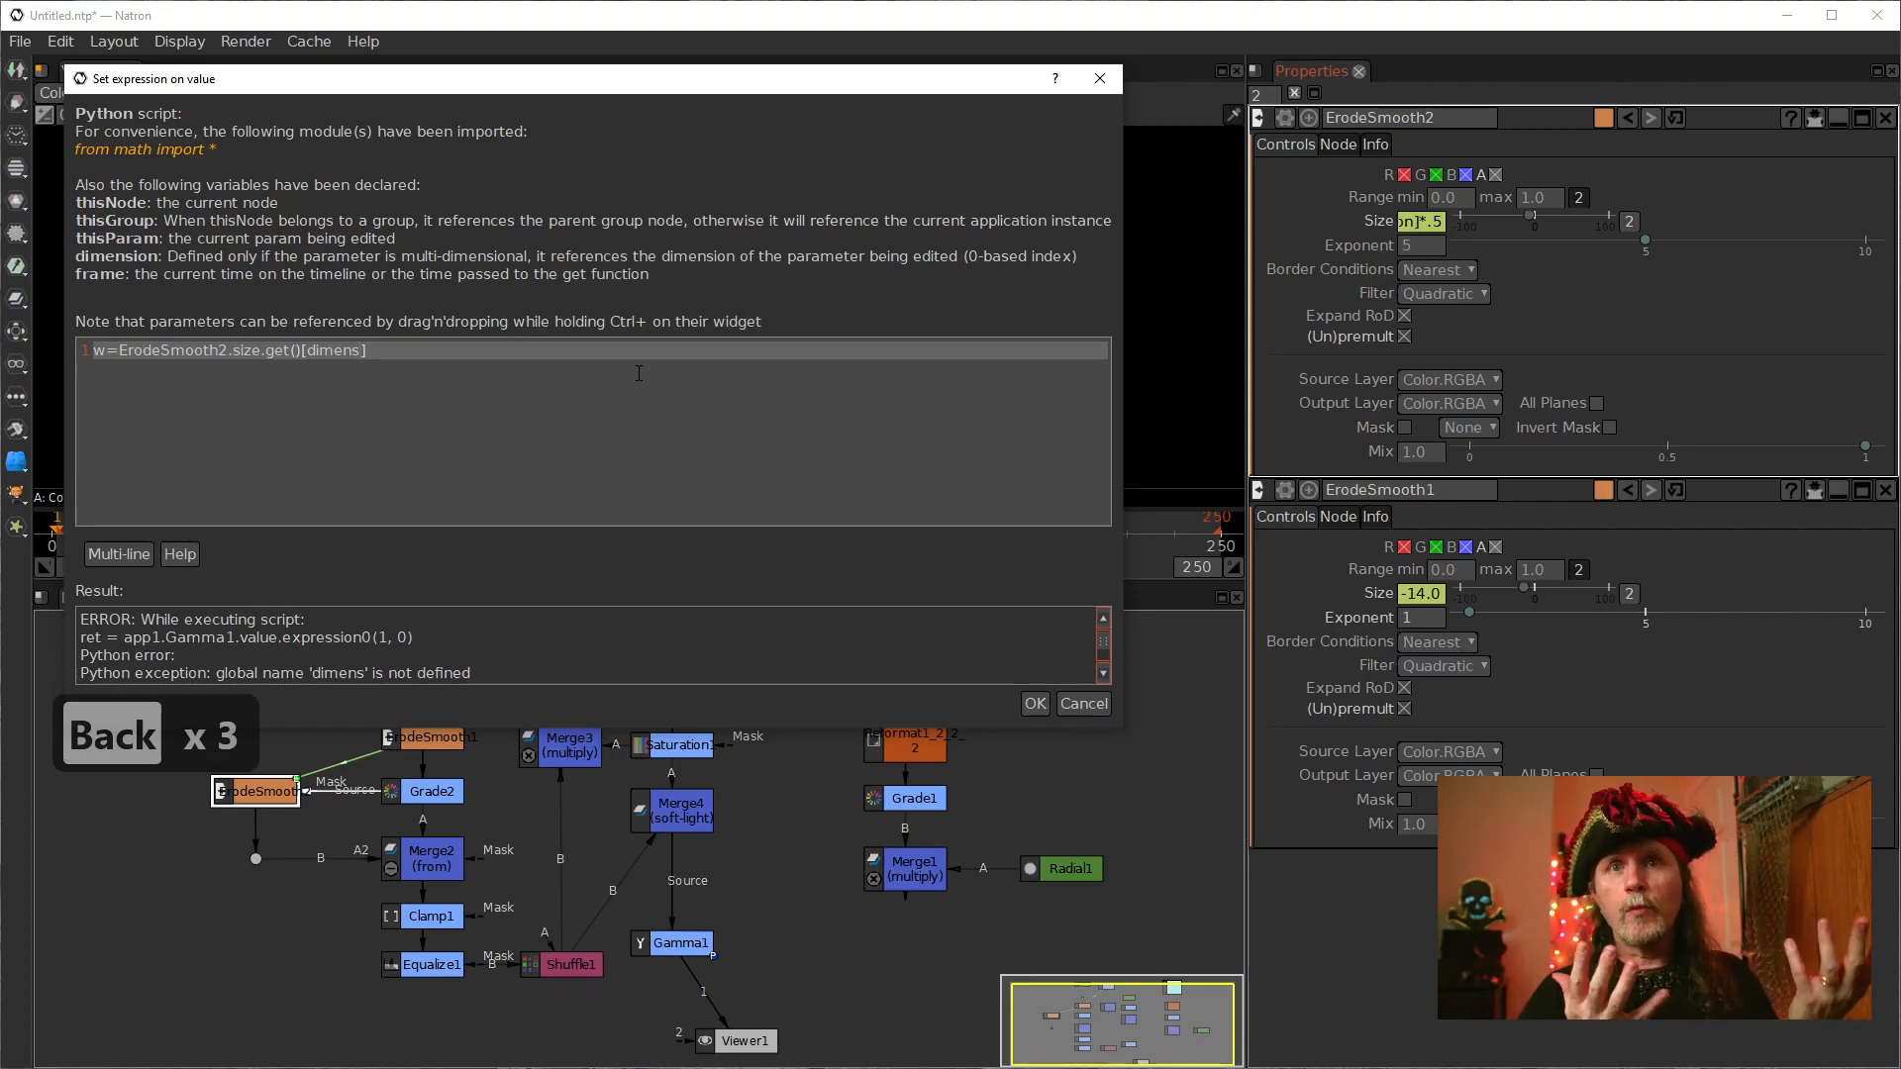
key("BackSpace")
key("BackSpace")
key("BackSpace")
key("BackSpace")
key("BackSpace")
key("BackSpace")
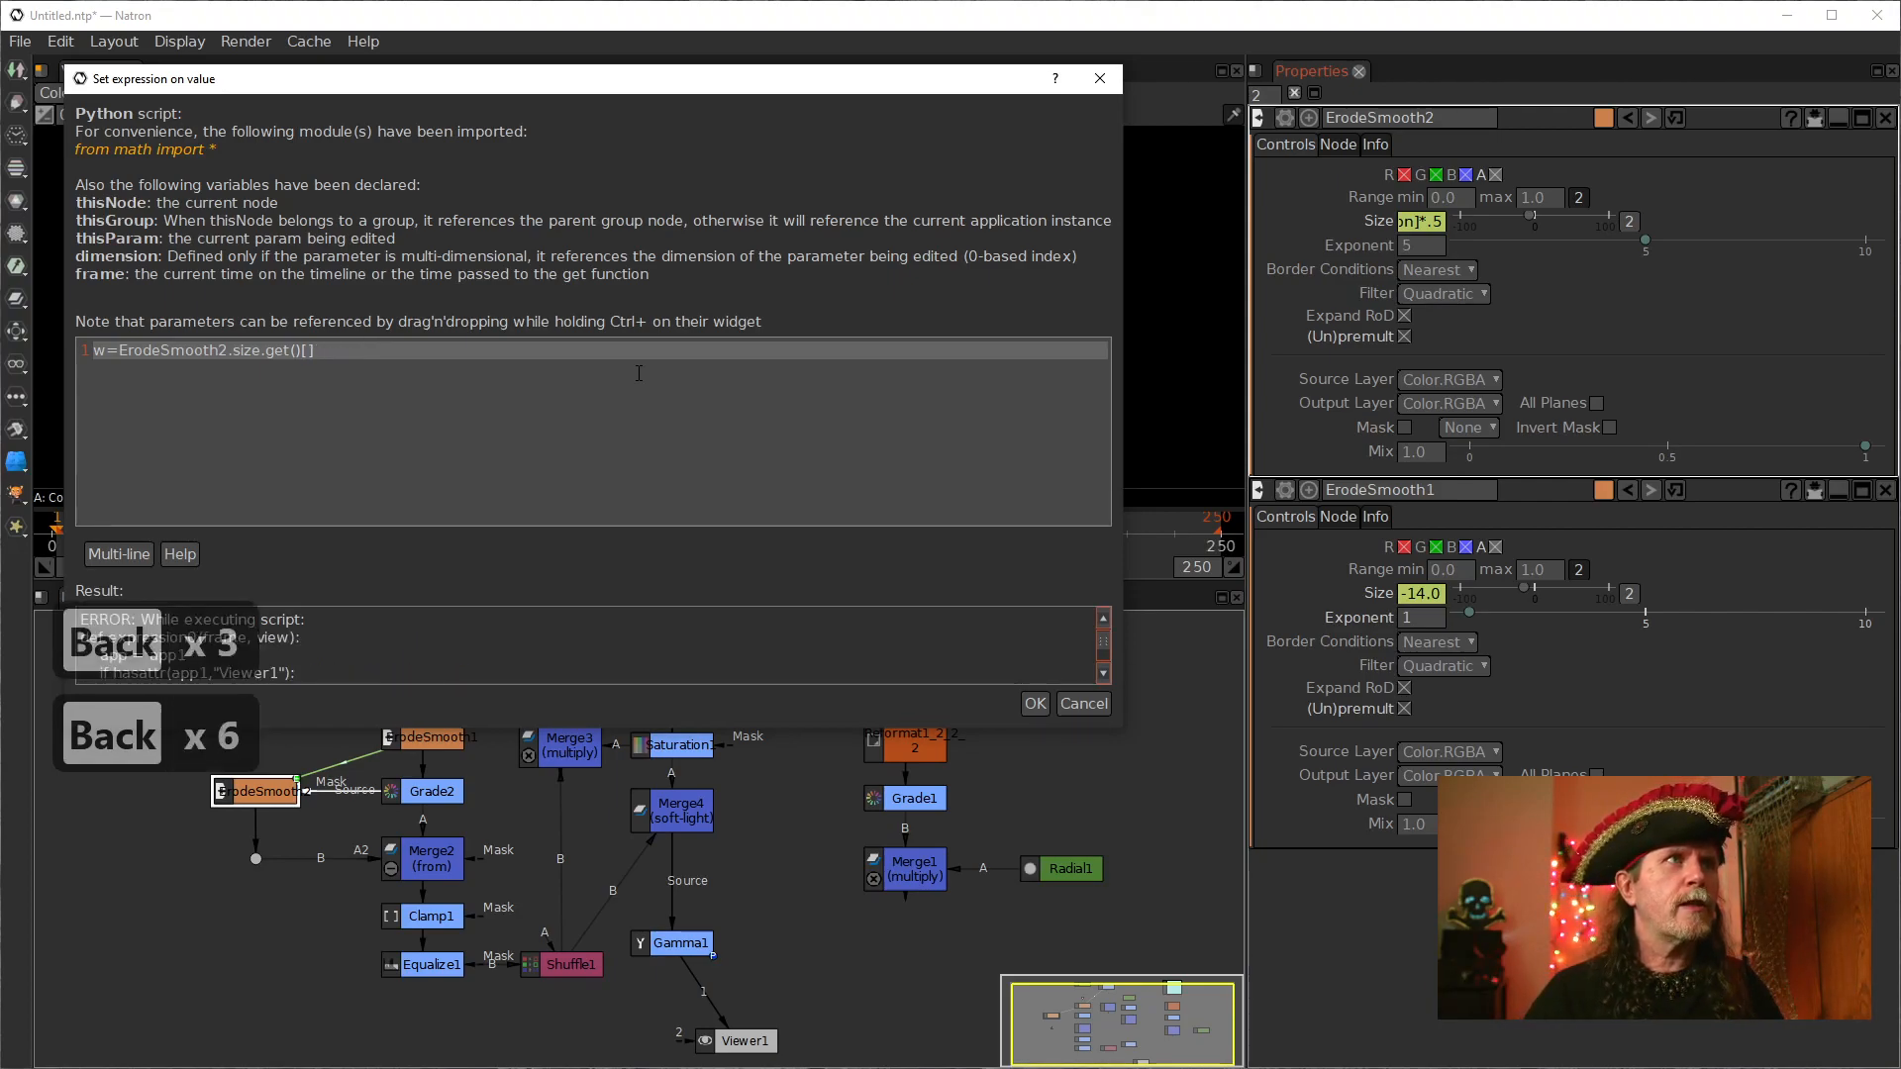
type("0")
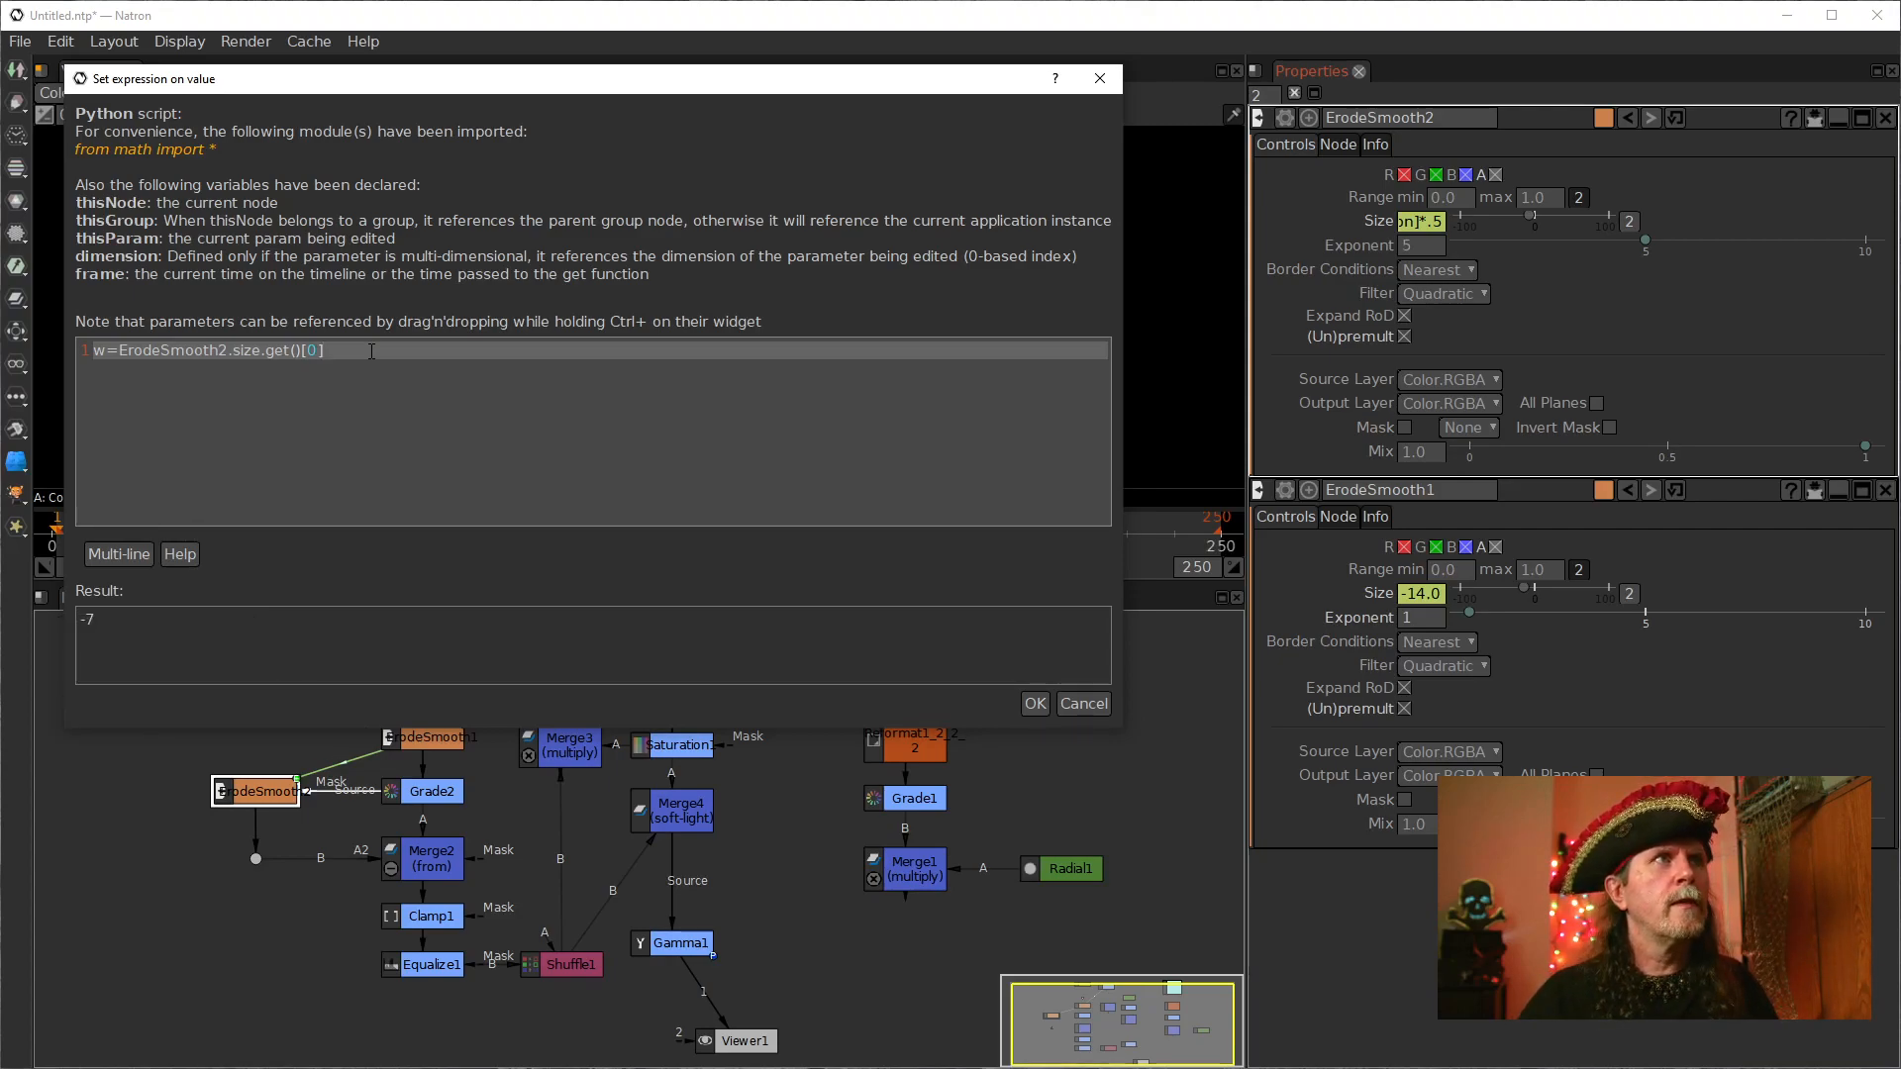
Step: Make the expression multi-line, add a second line ret =-1.6/w, and apply it to Gamma1's value
key("Return")
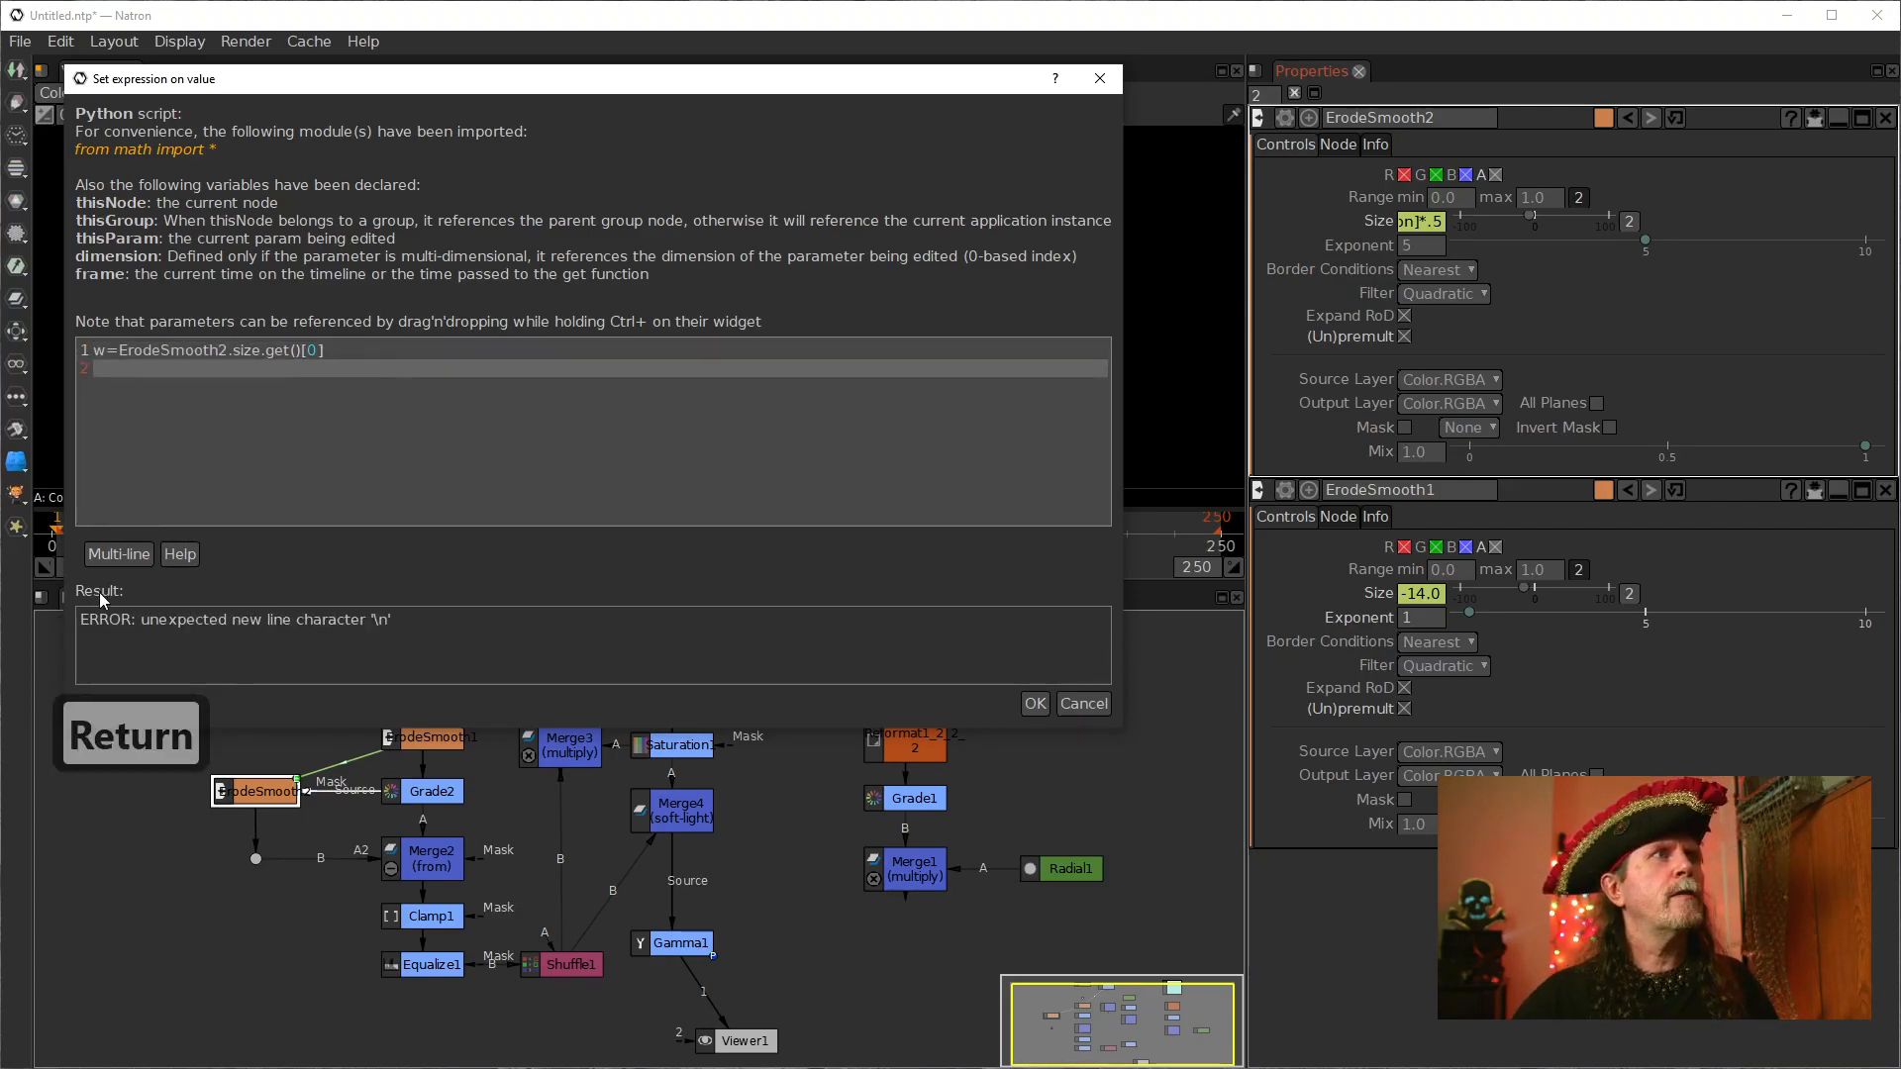
left_click(119, 555)
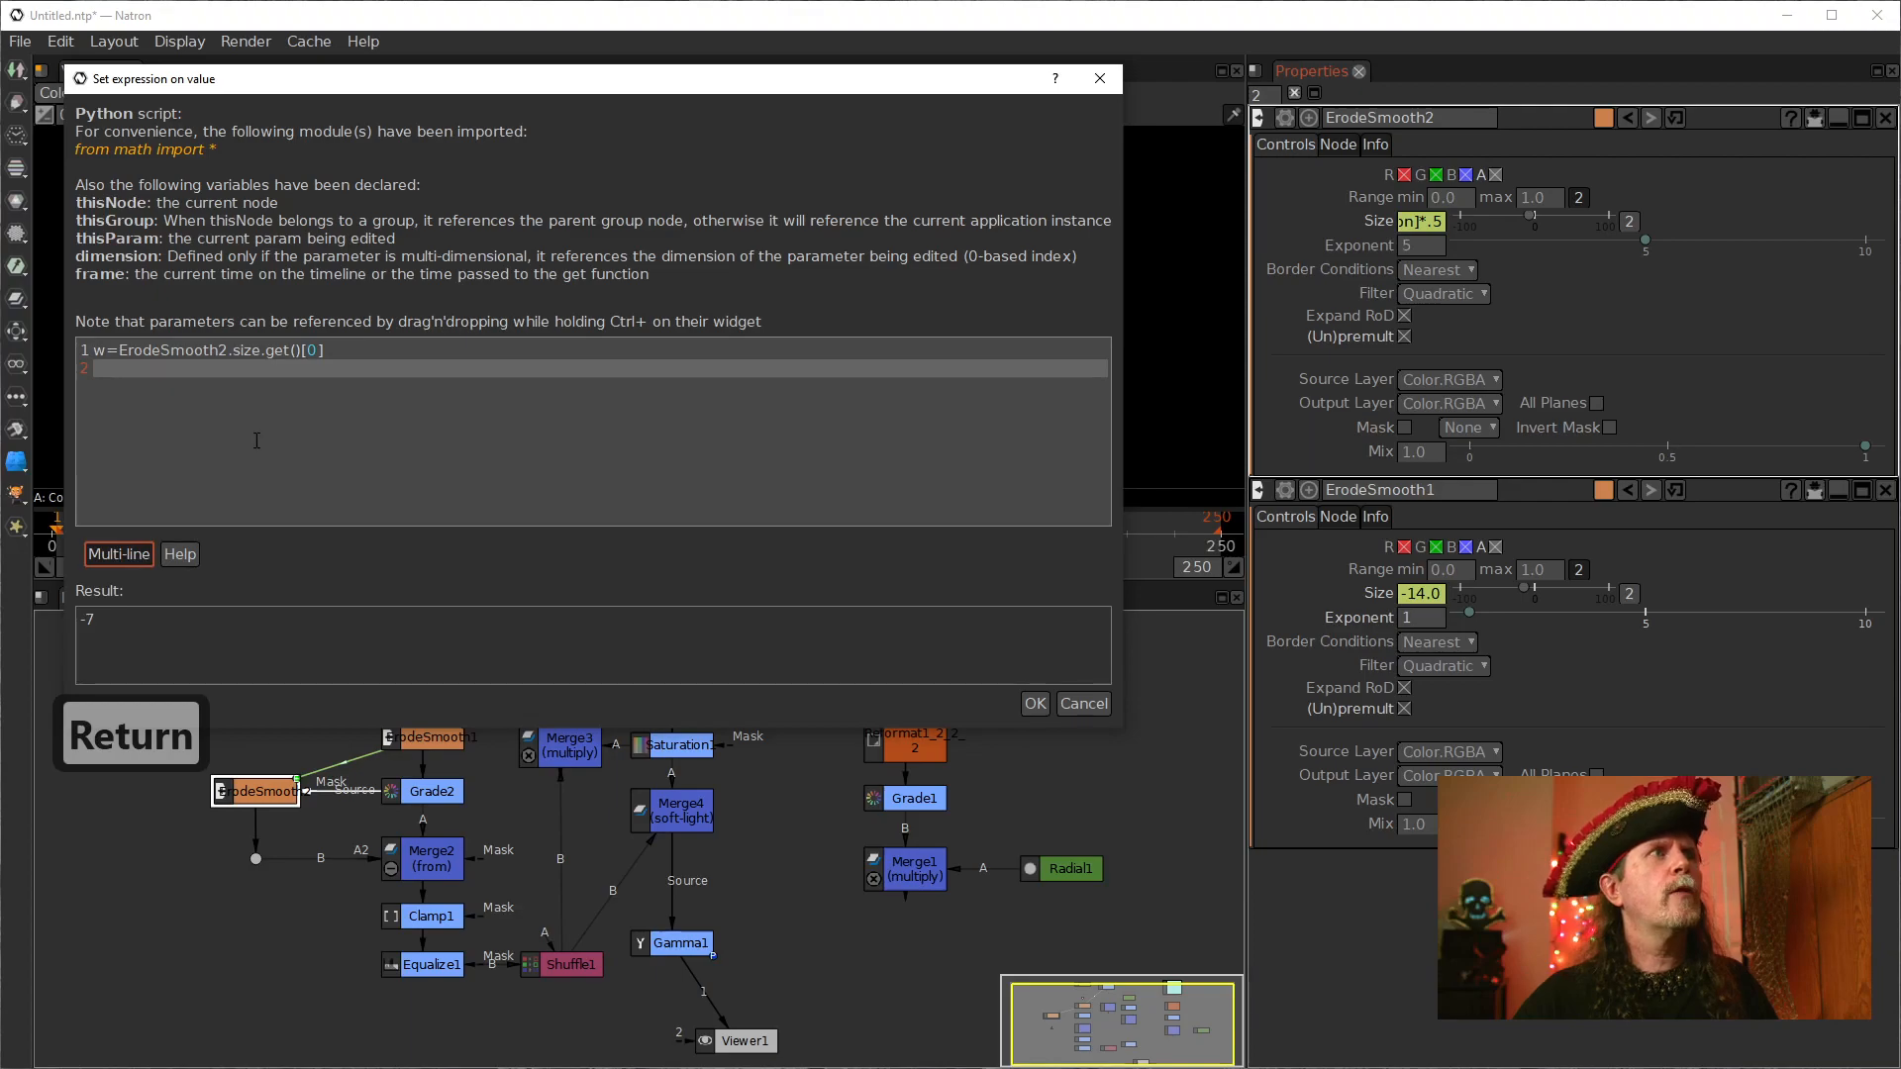
left_click(152, 376)
type("ret")
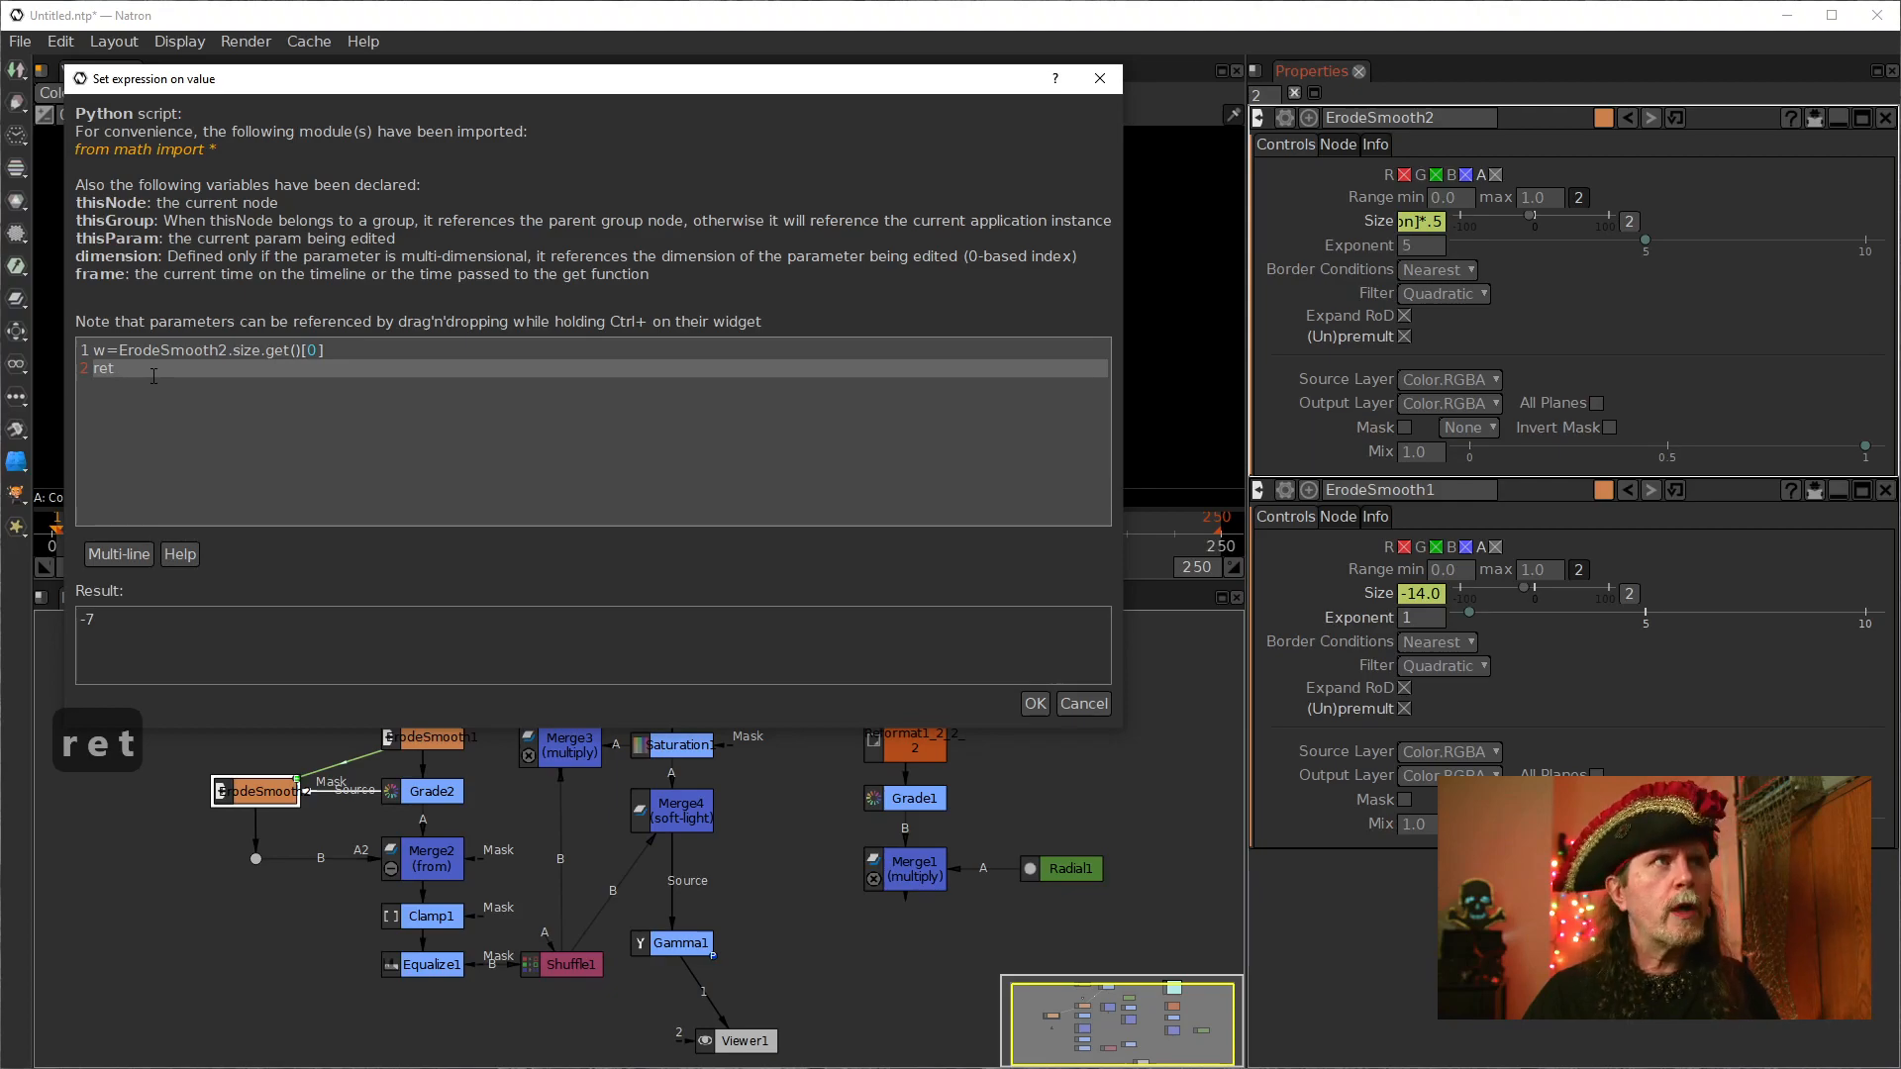
type(" =")
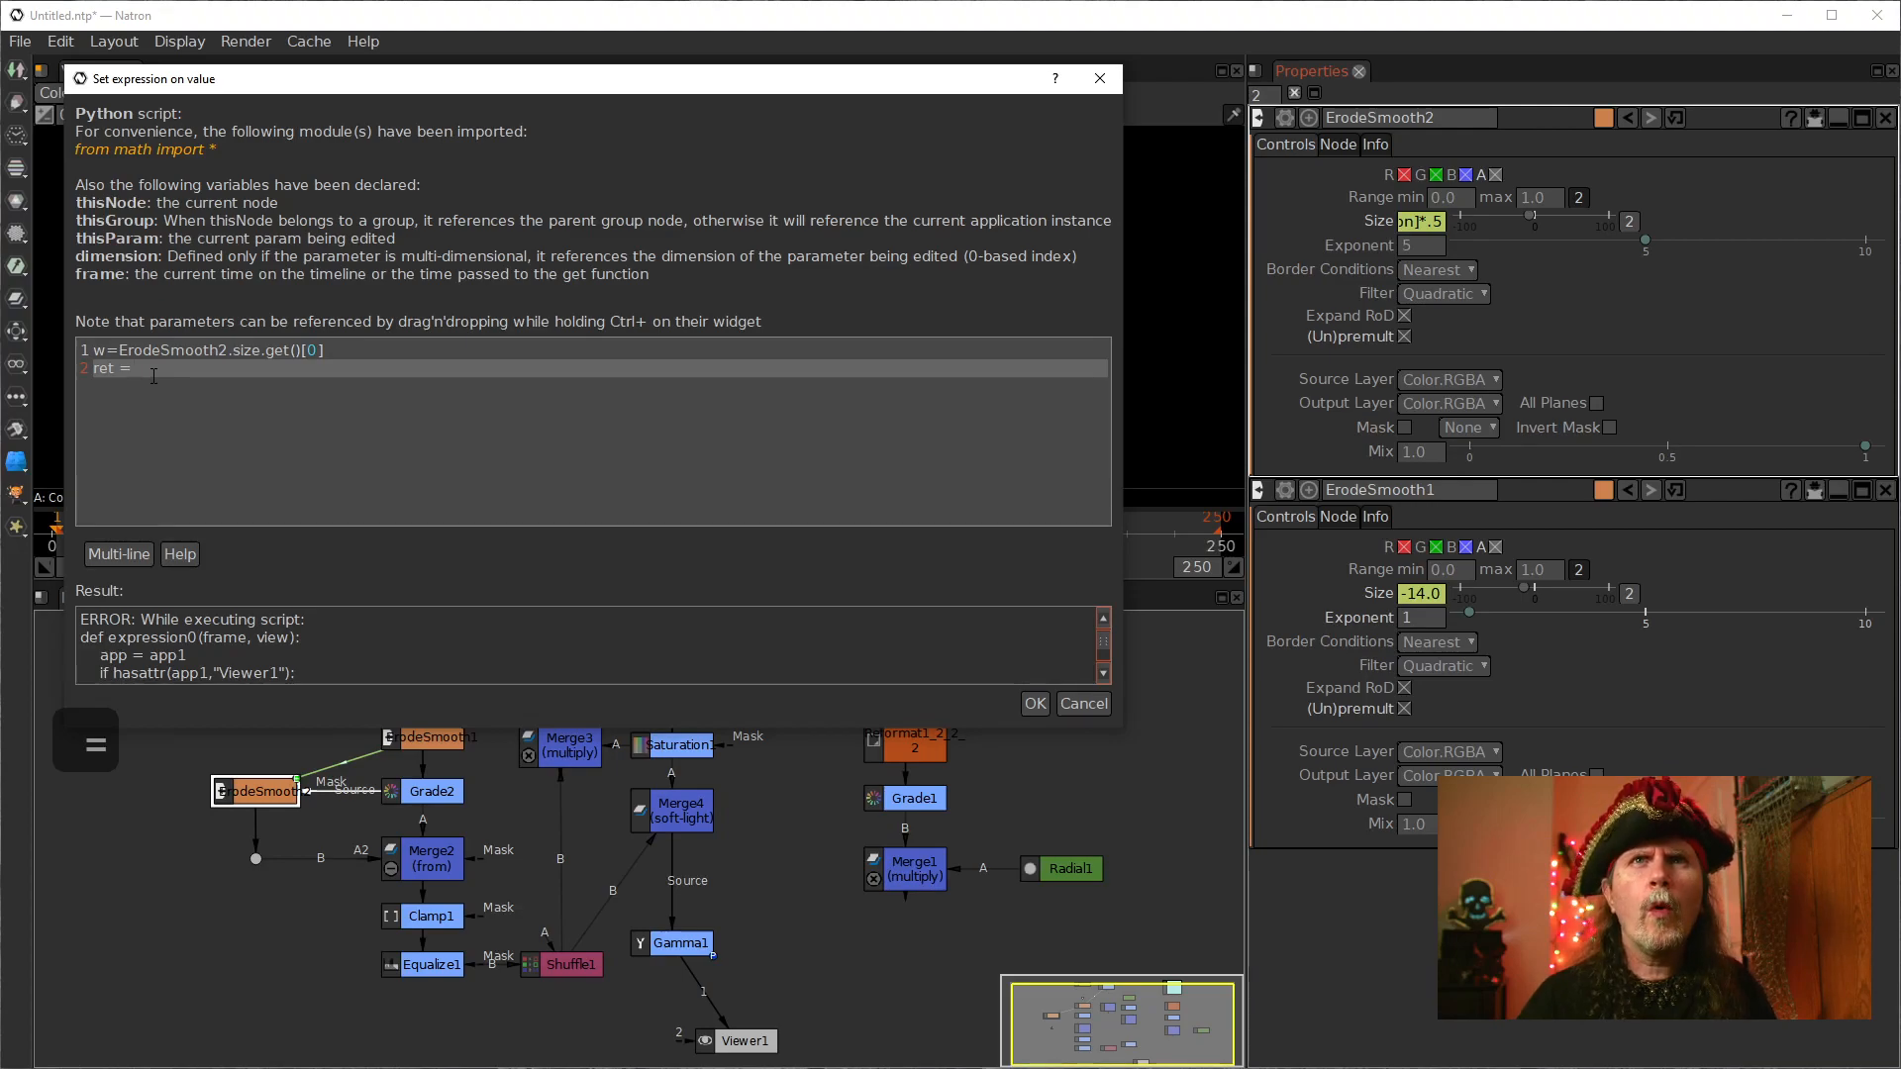
type("=-")
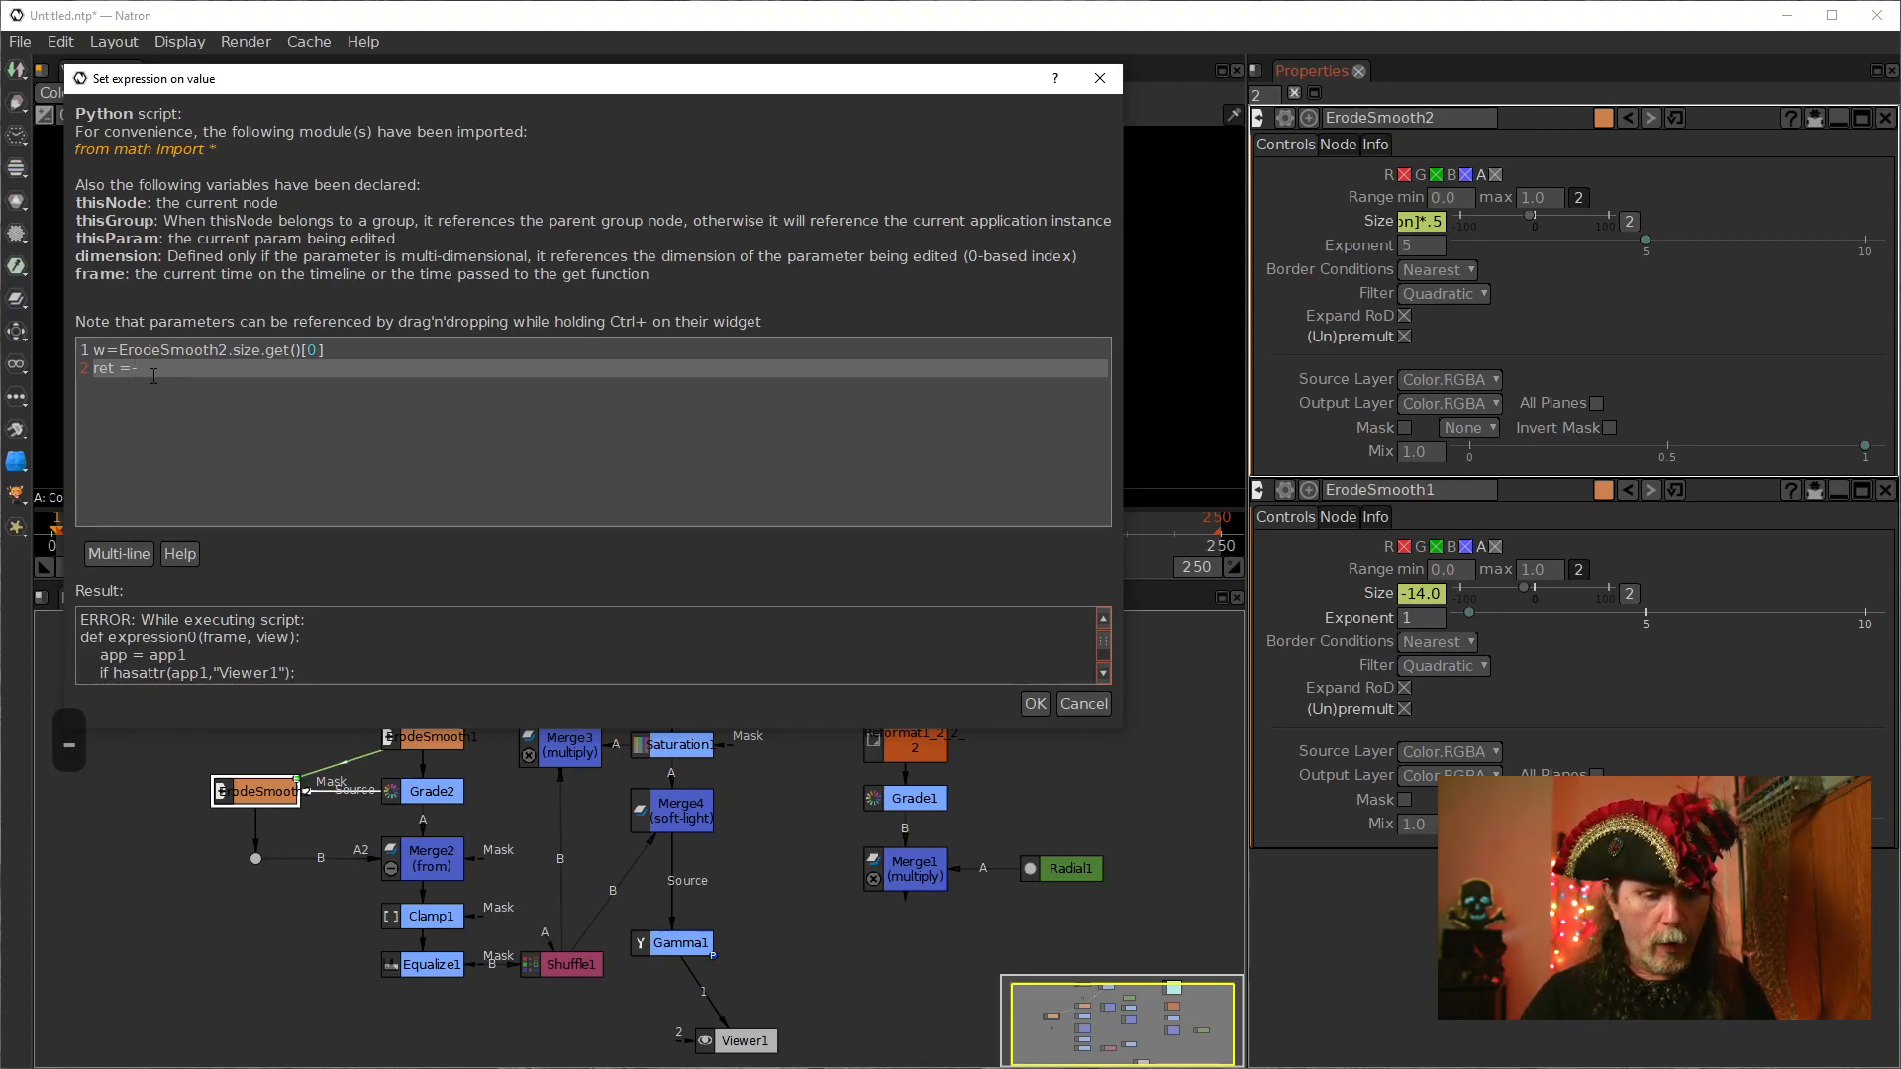
type("1.6")
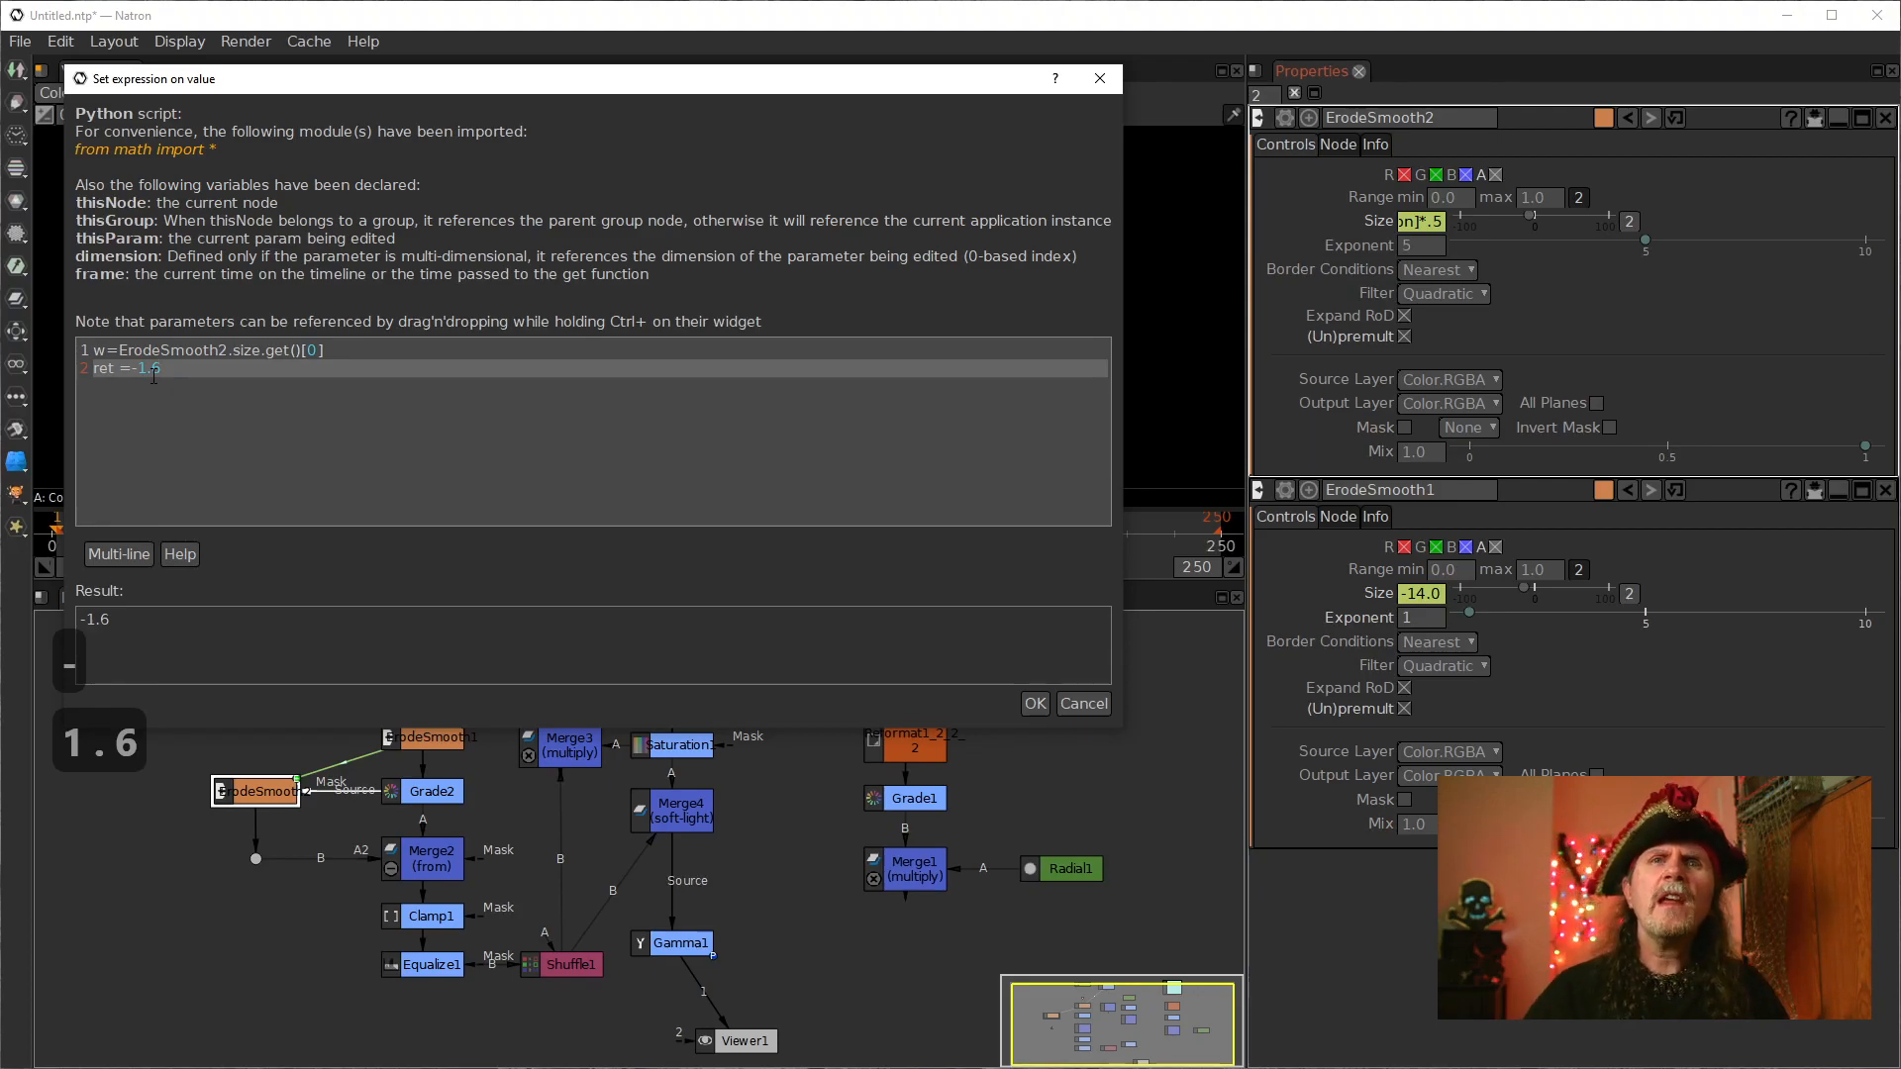
type("/")
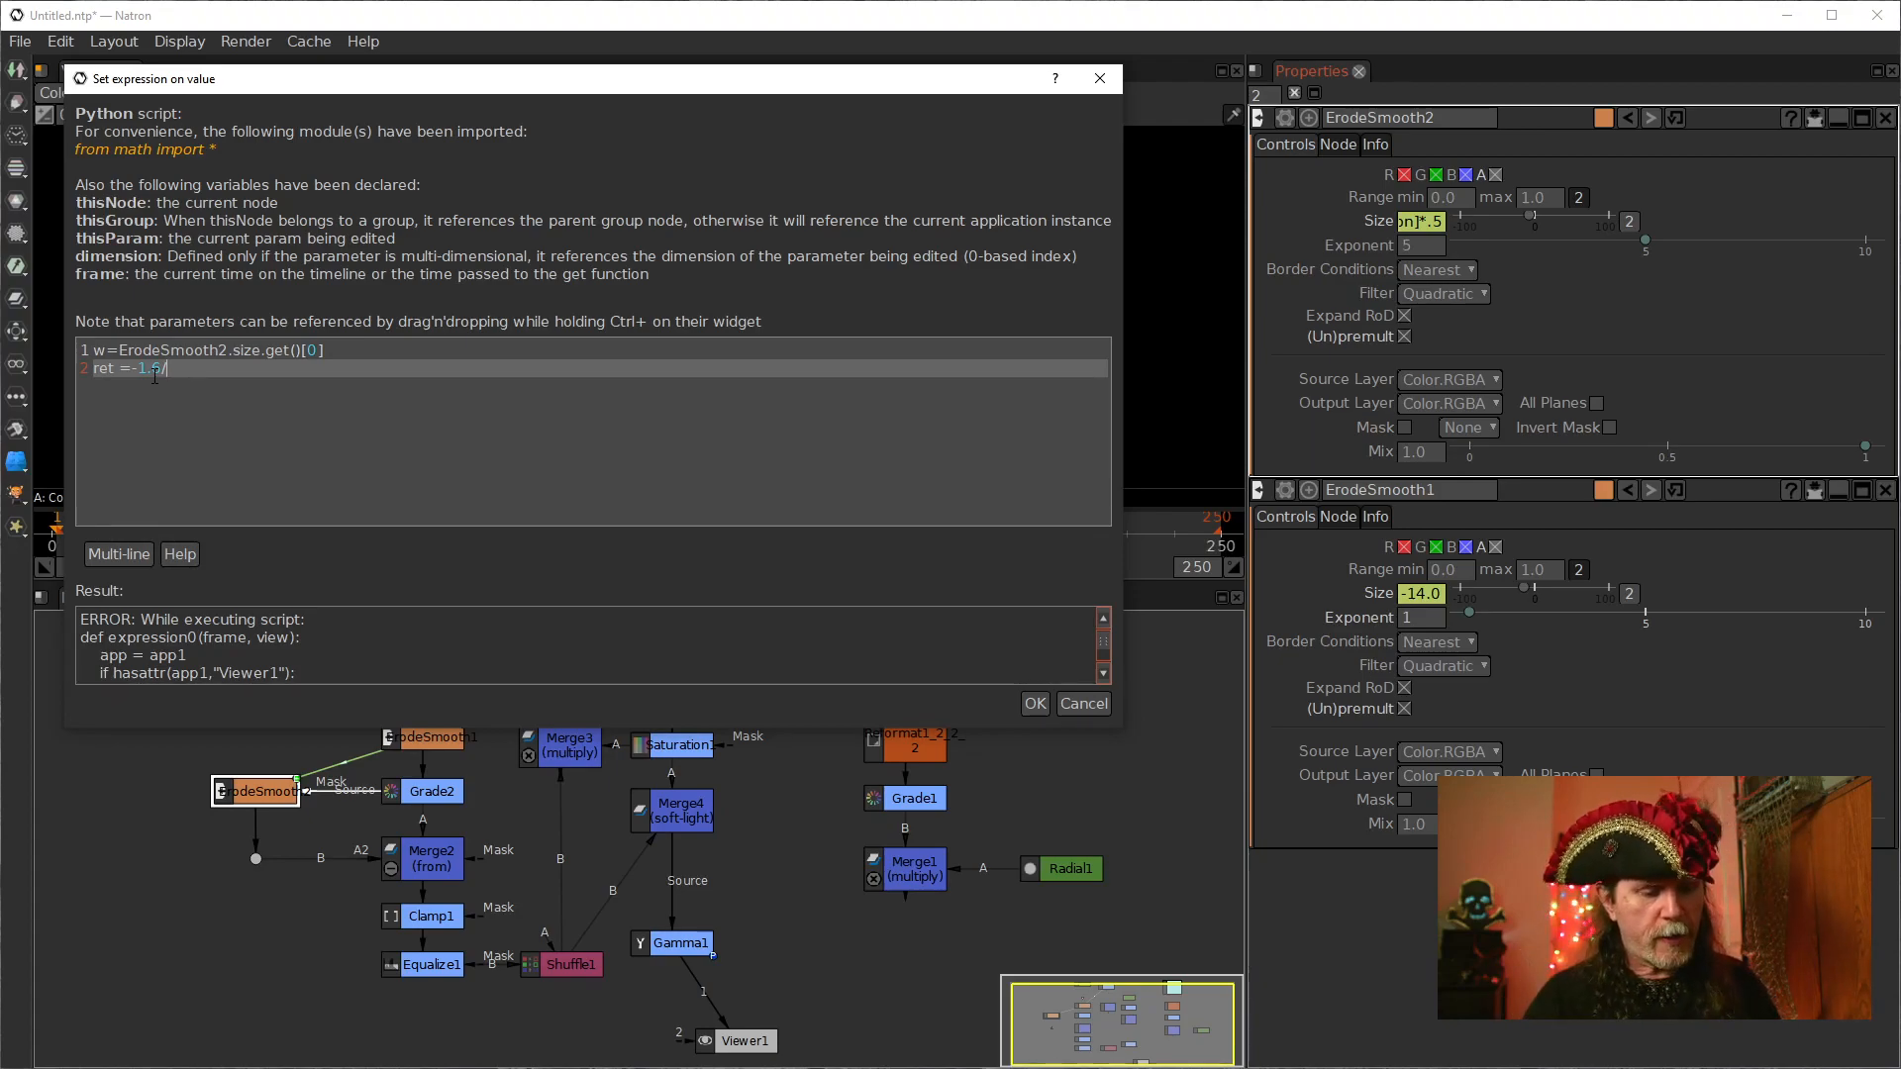
type("w")
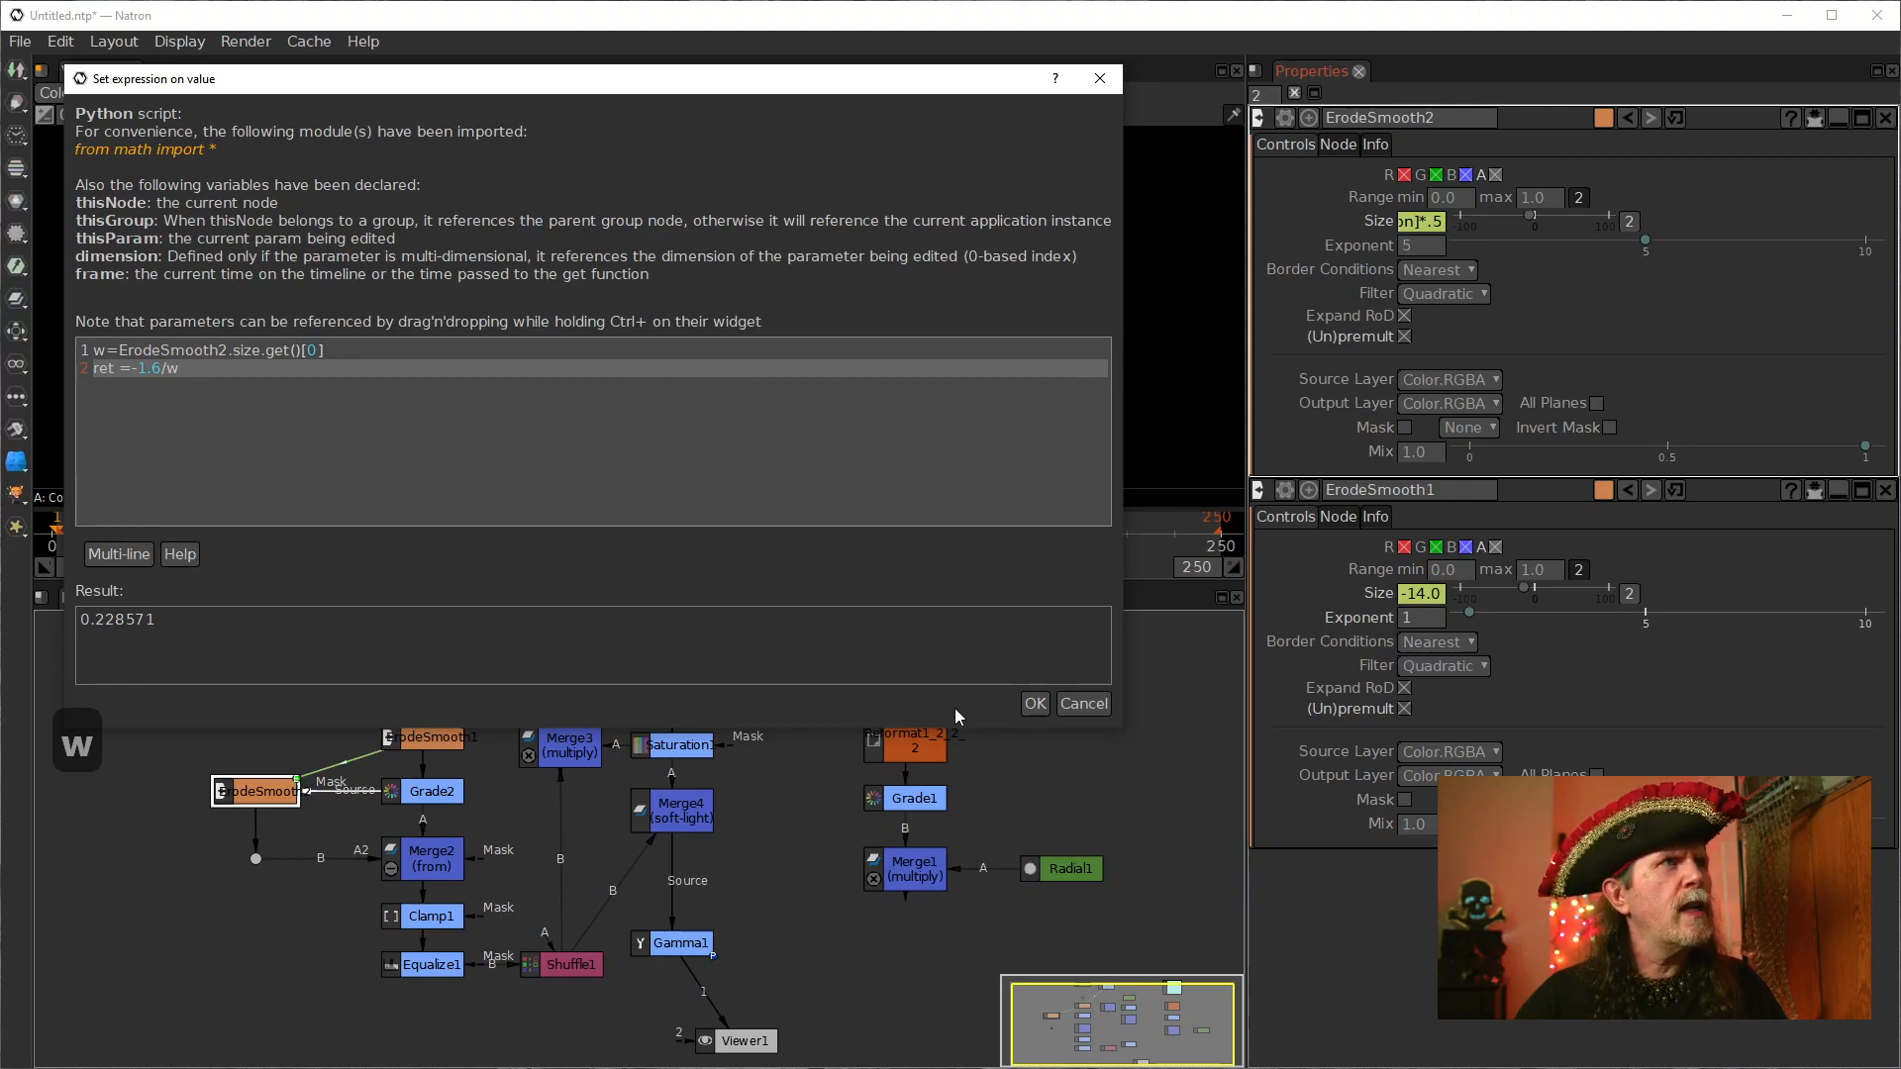
left_click(1036, 704)
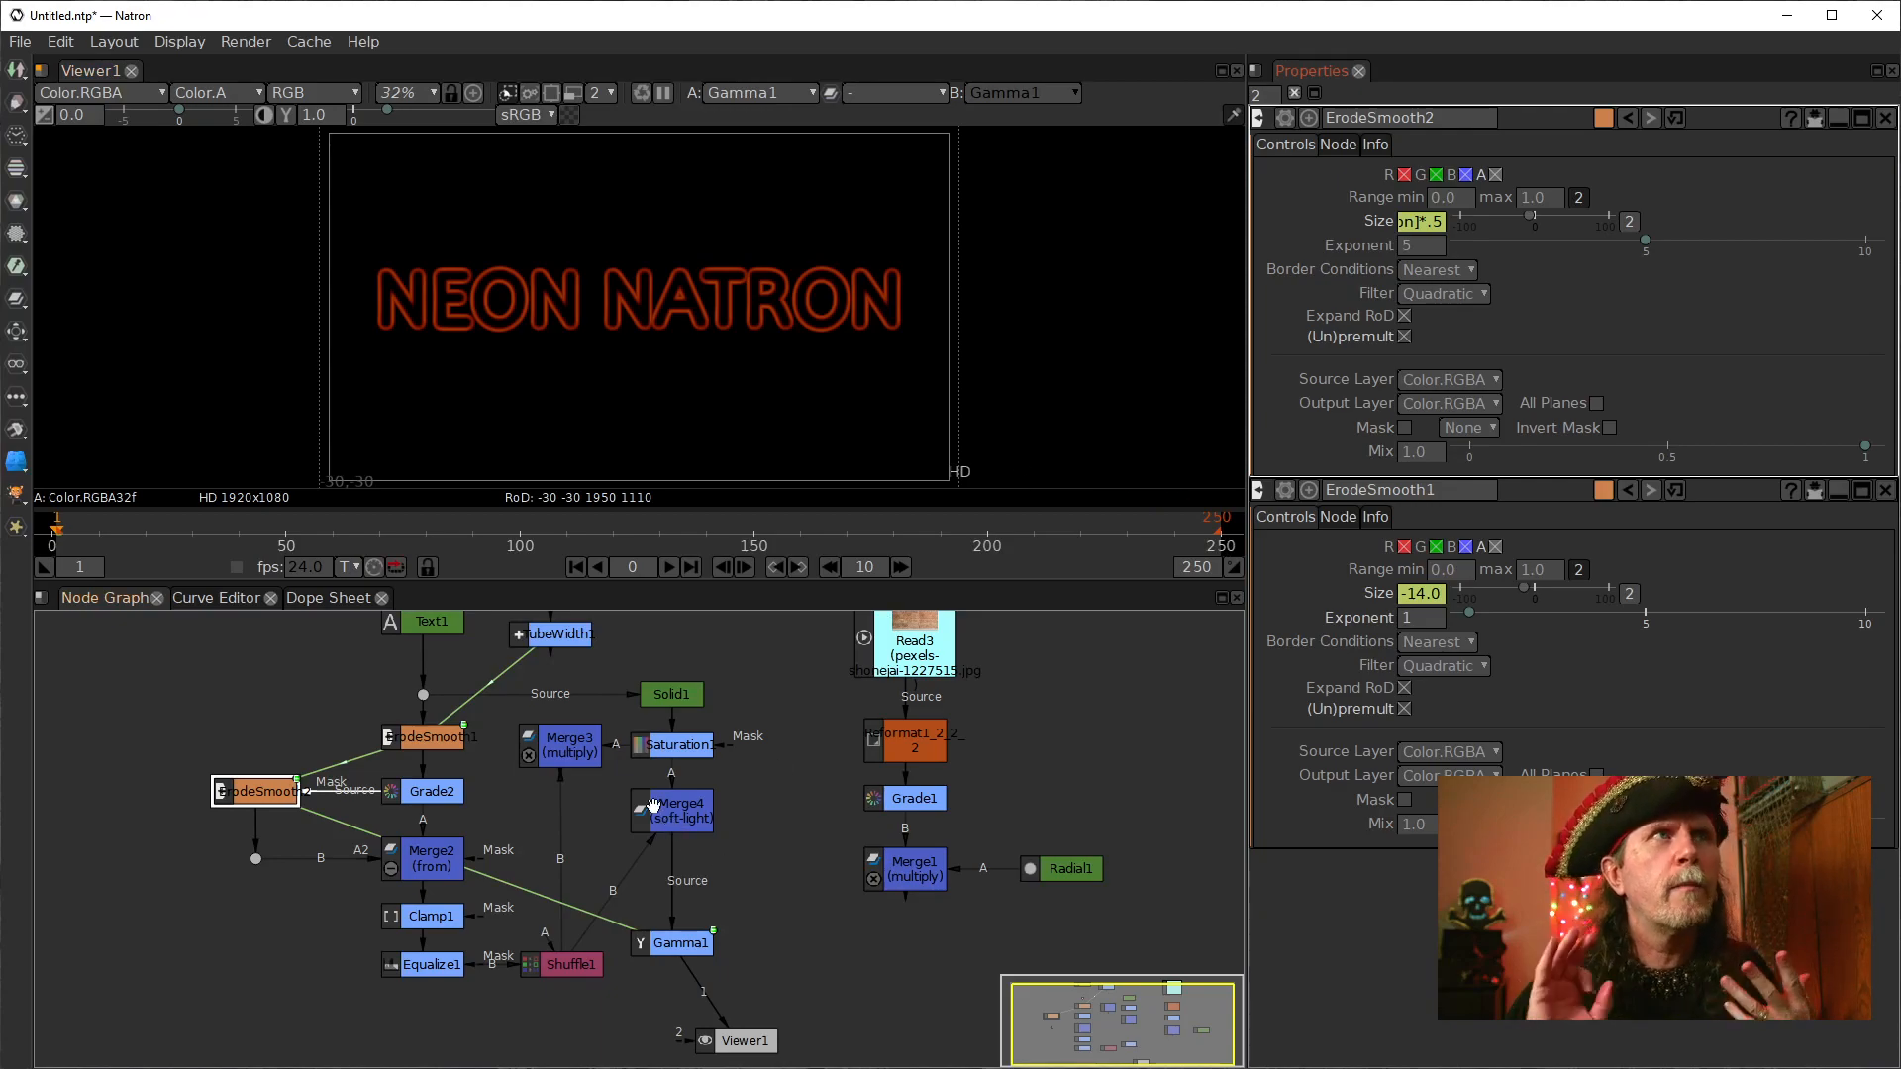
Step: Open the TubeWidth1 node's settings and set its value to 8
left_click(679, 744)
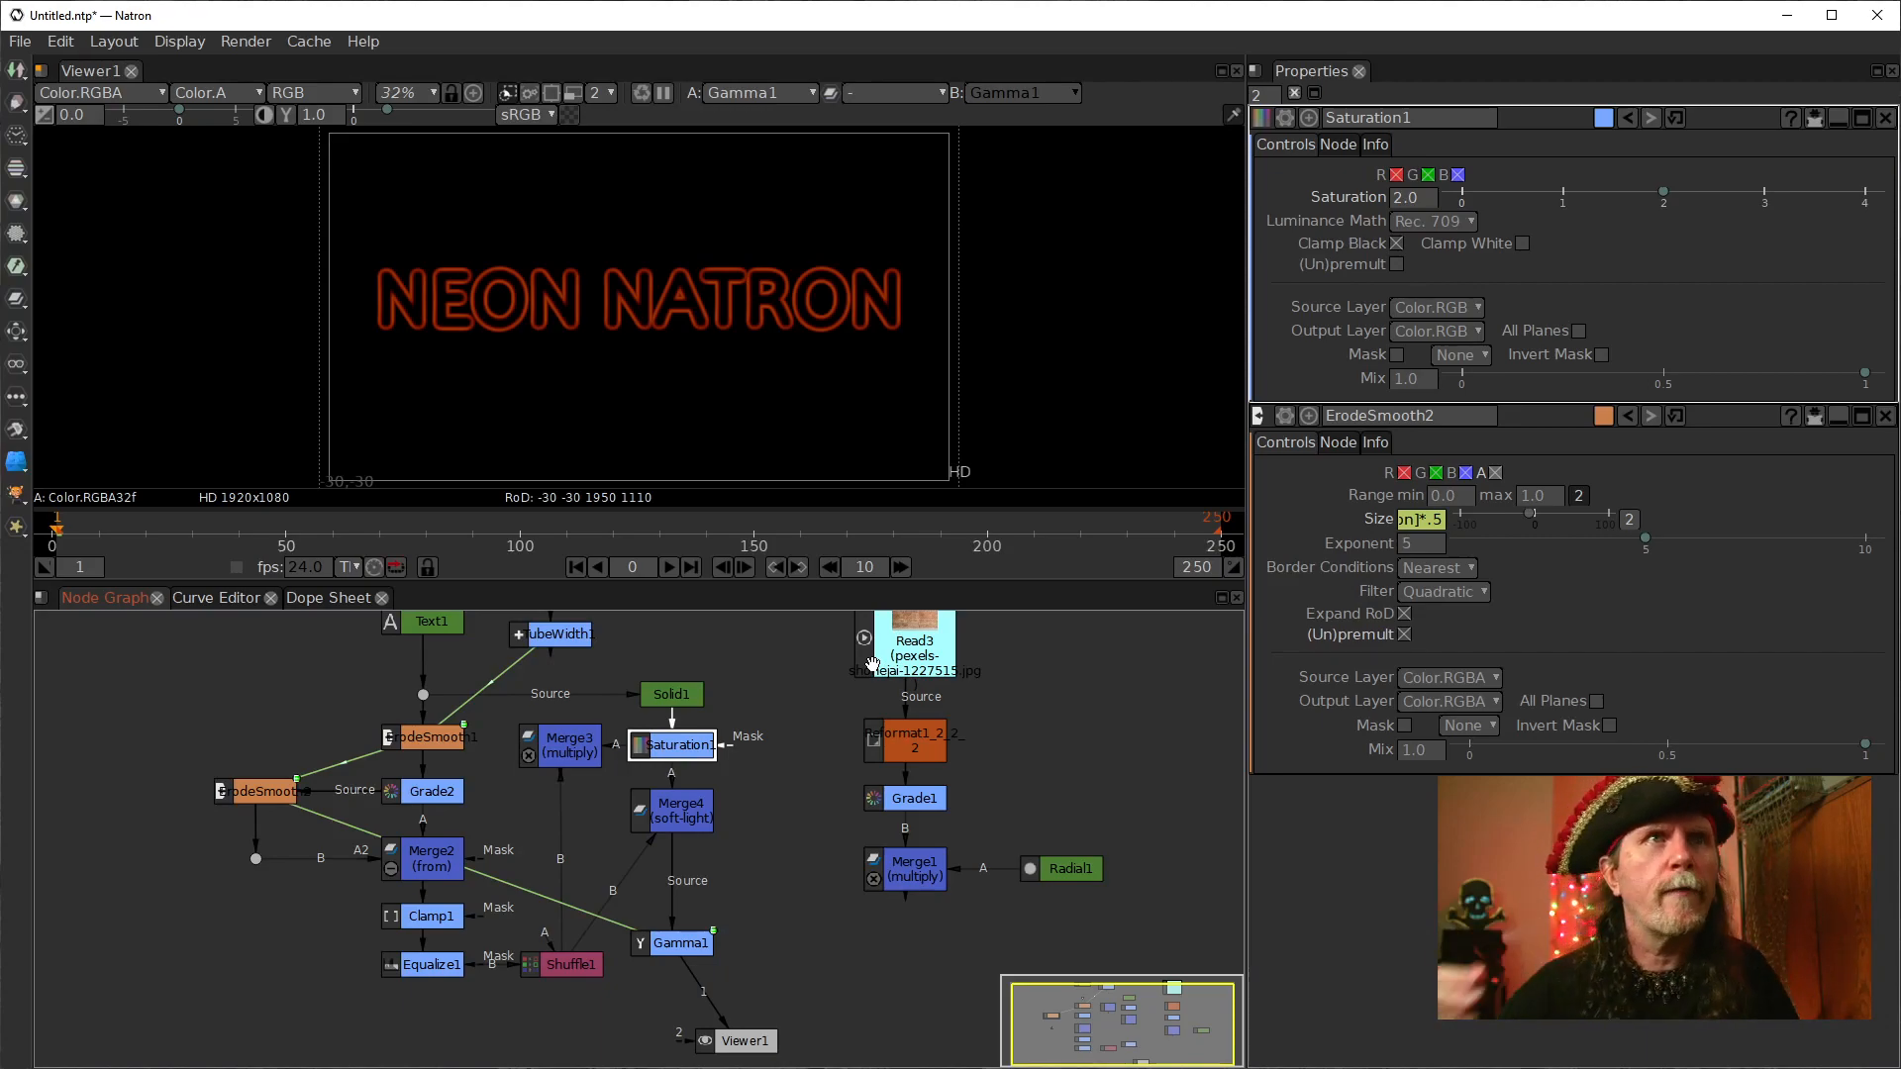
left_click_drag(767, 748, 569, 762)
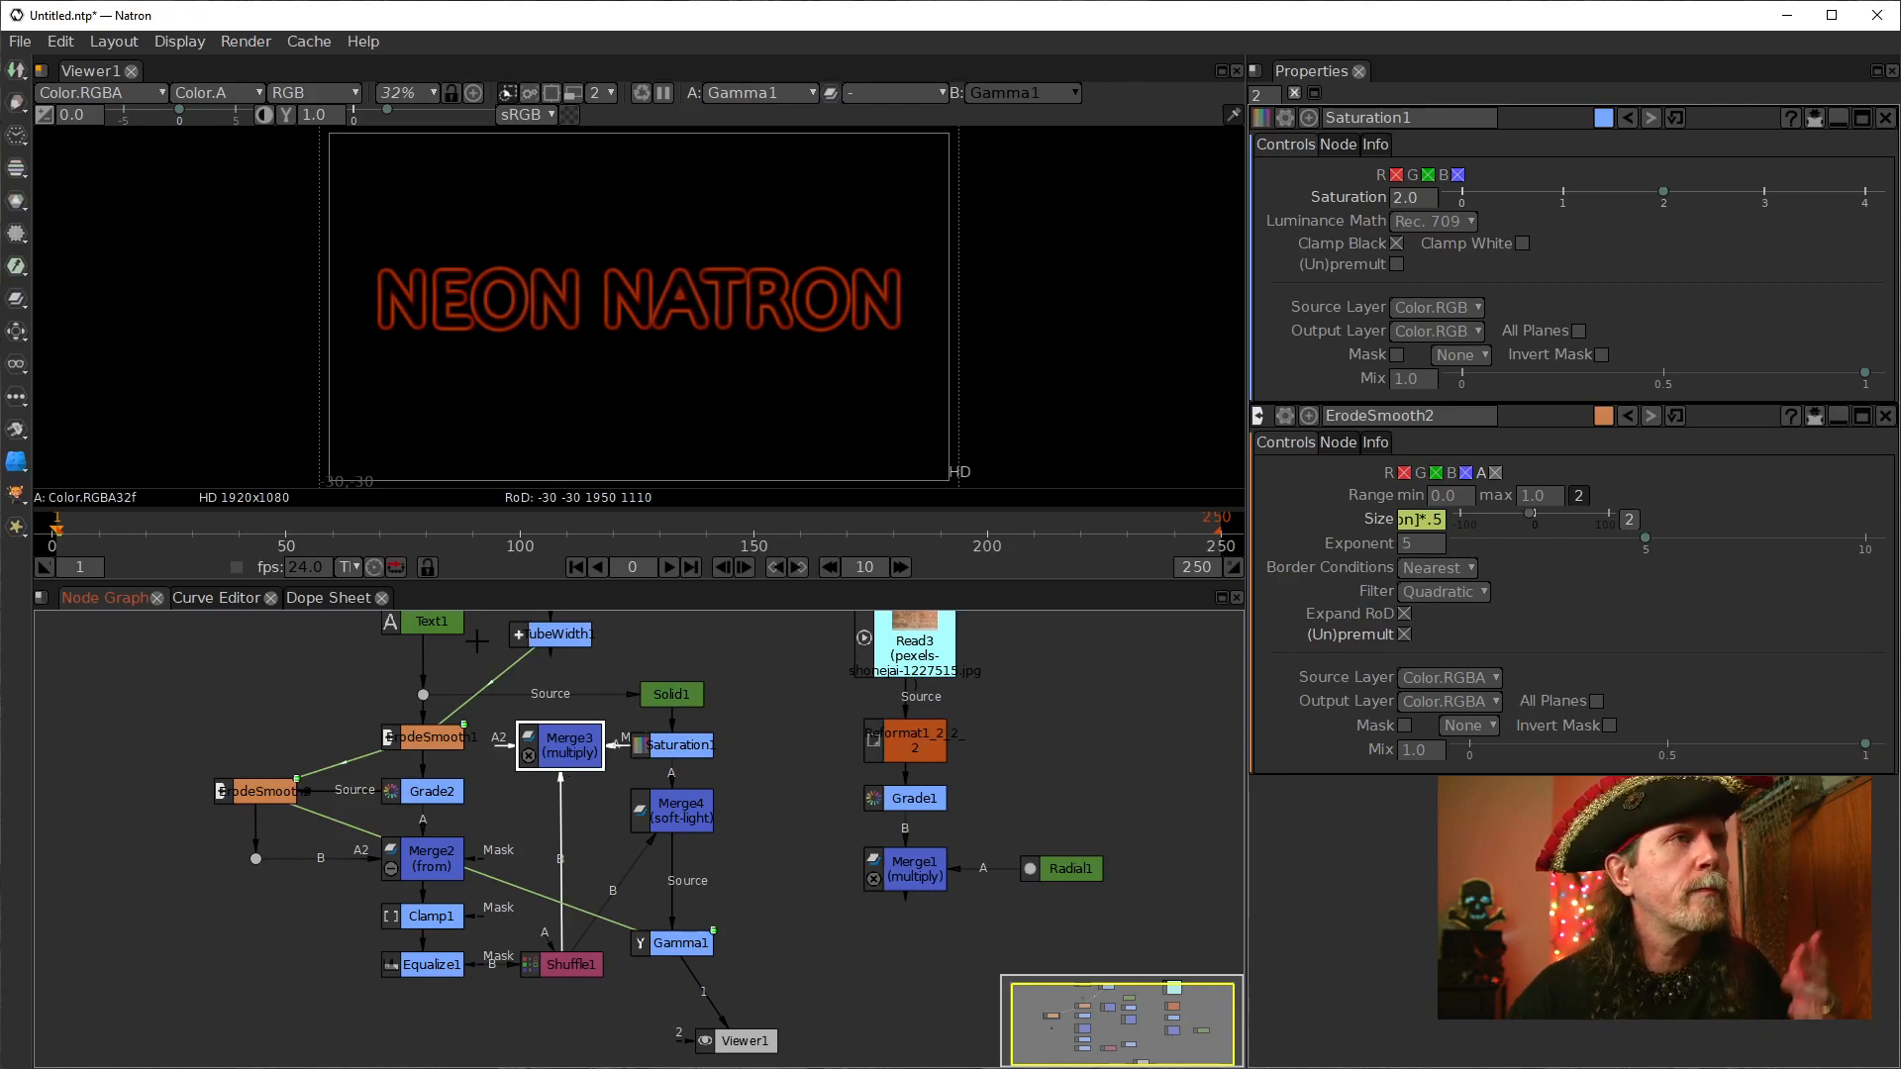
double_click(544, 640)
left_click(1393, 200)
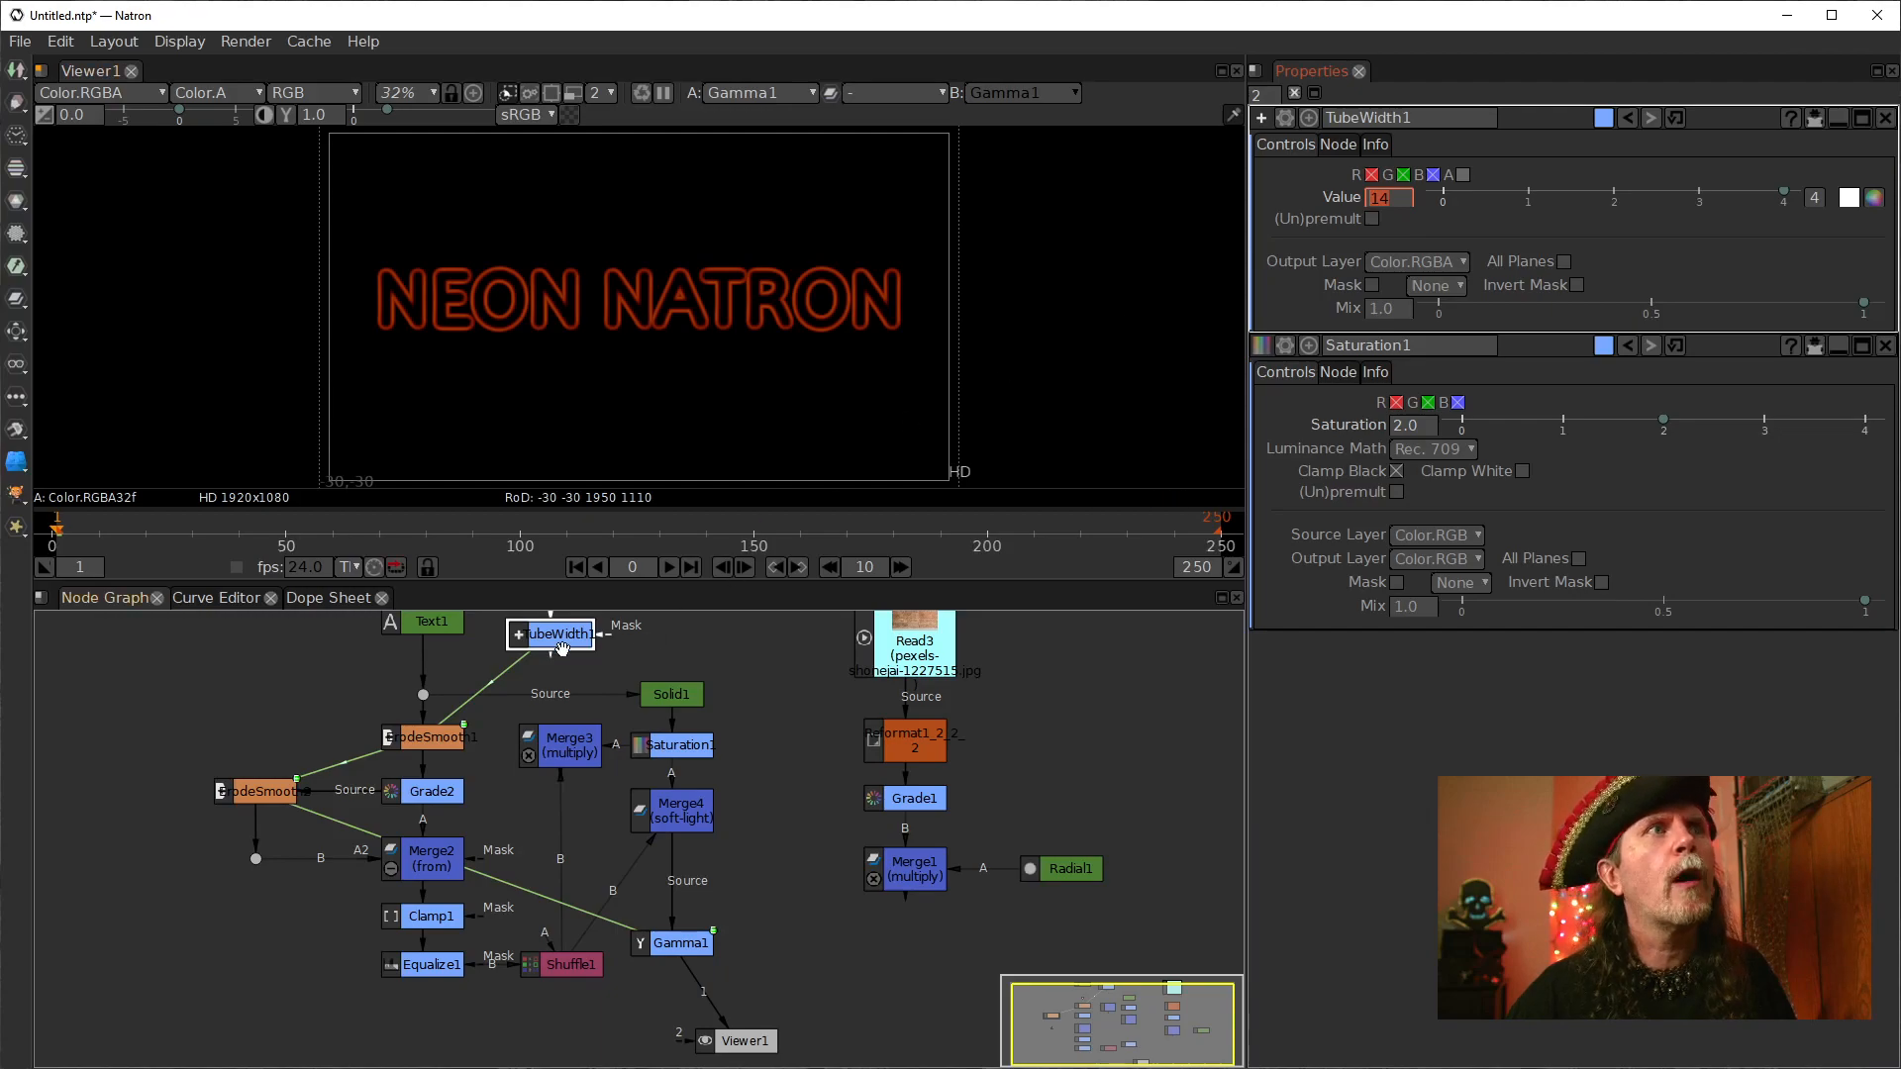
type("8")
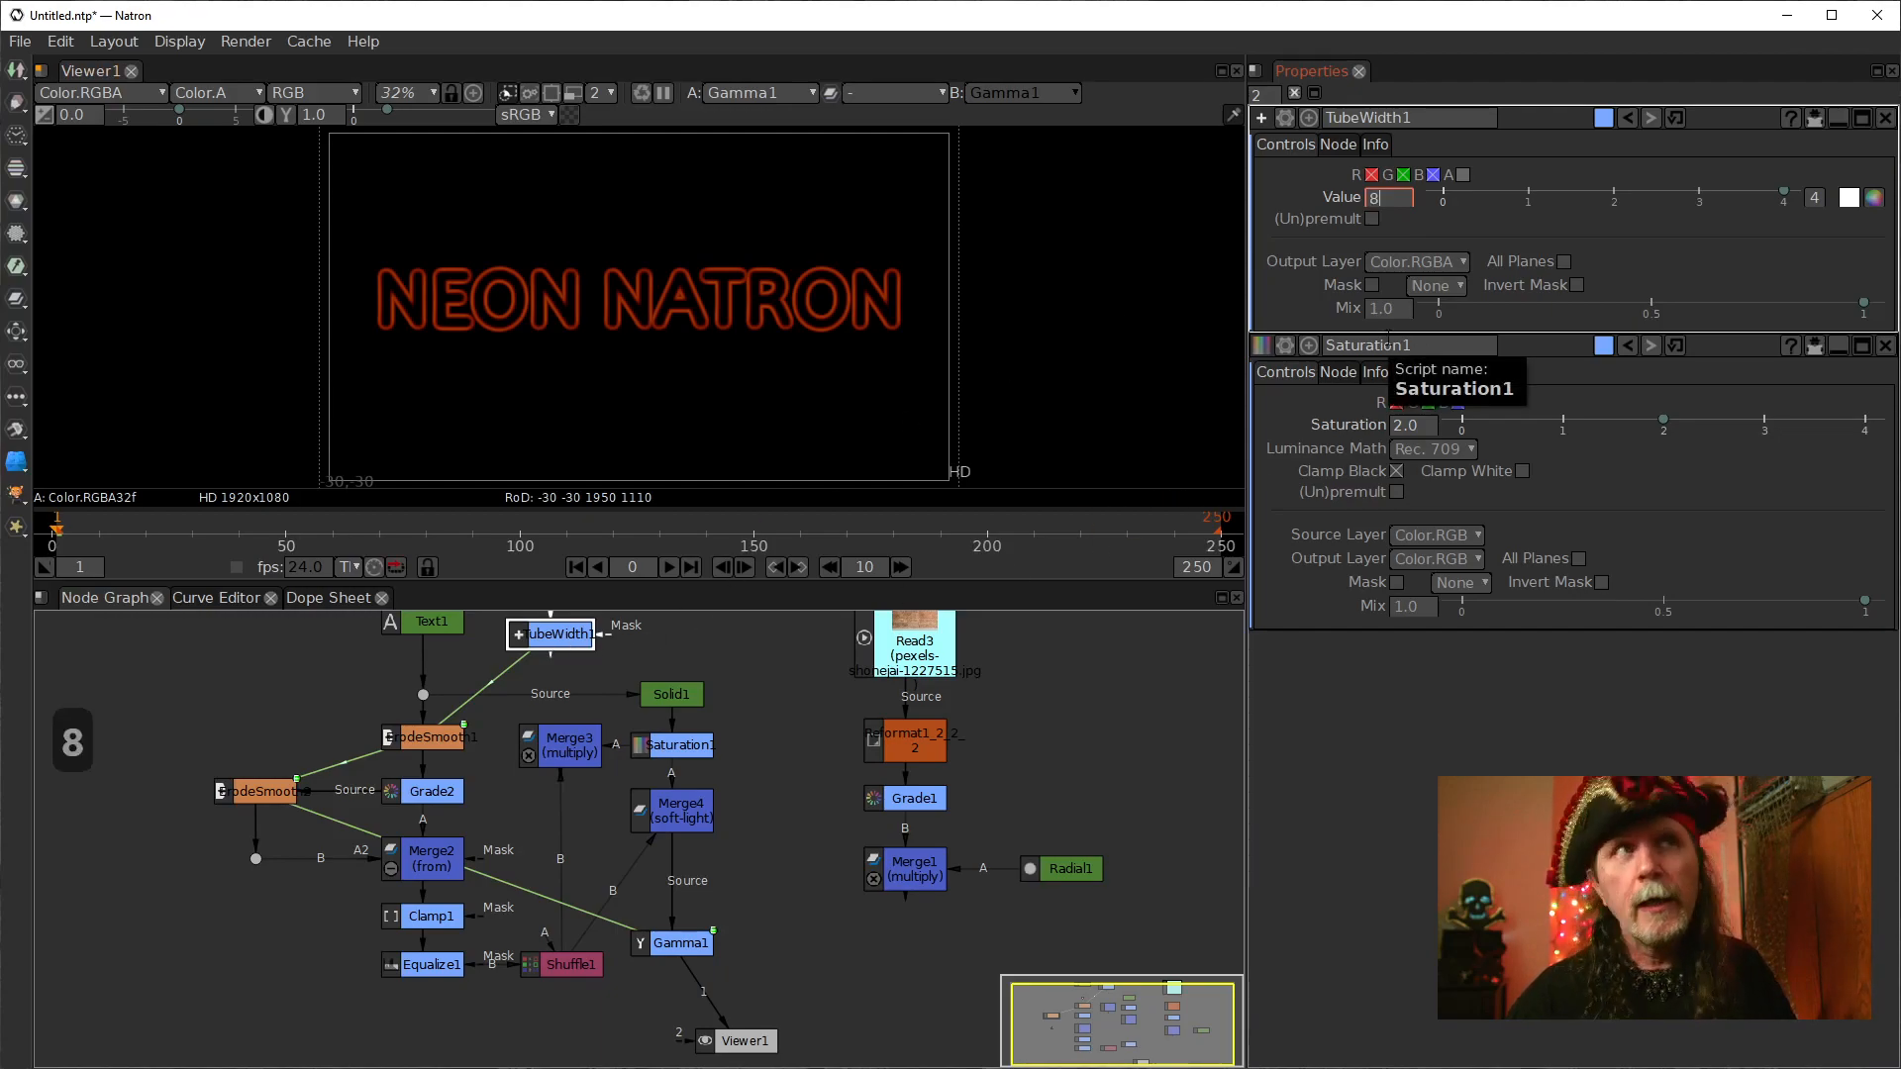
key("Return")
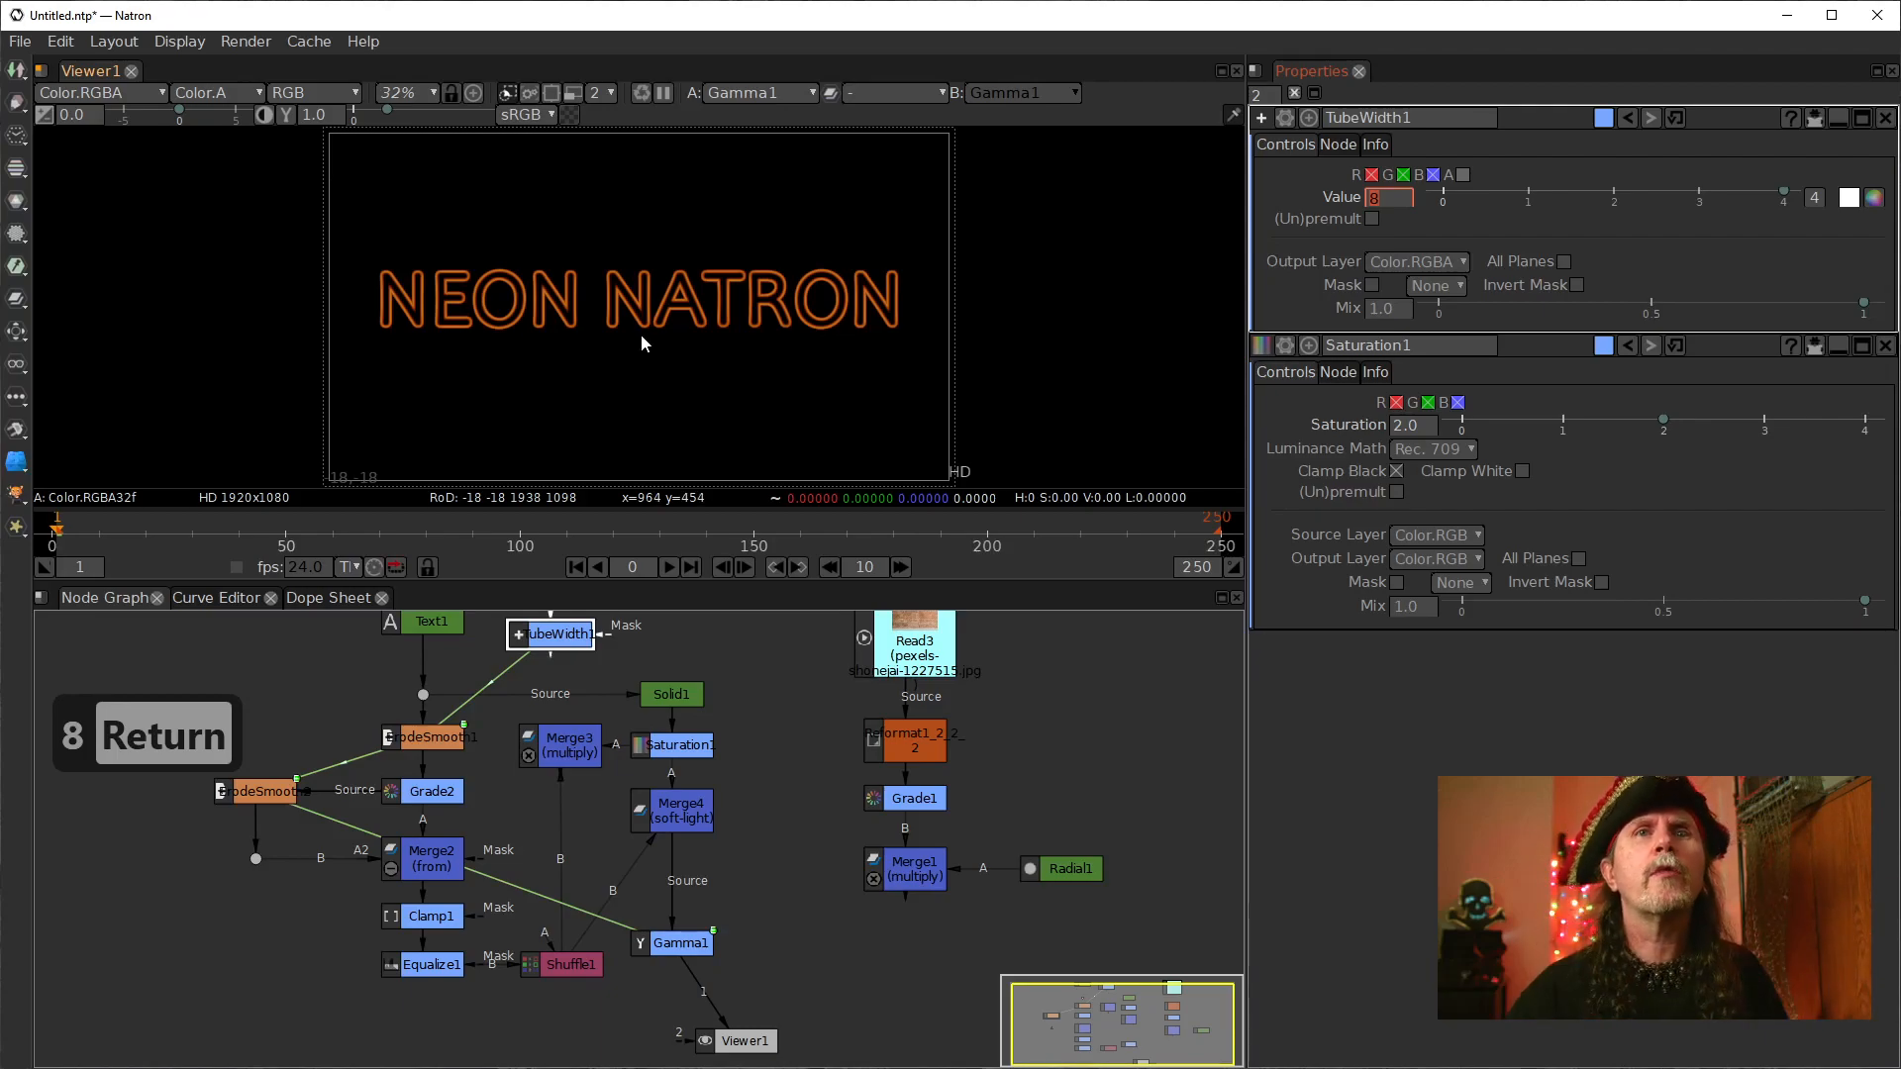
Step: Select Clamp1, Equalize1 and Shuffle1 together and repeatedly disable and re-enable them to compare the enlarged neon text
scroll(629, 346, "up", 5)
scroll(608, 301, "up", 3)
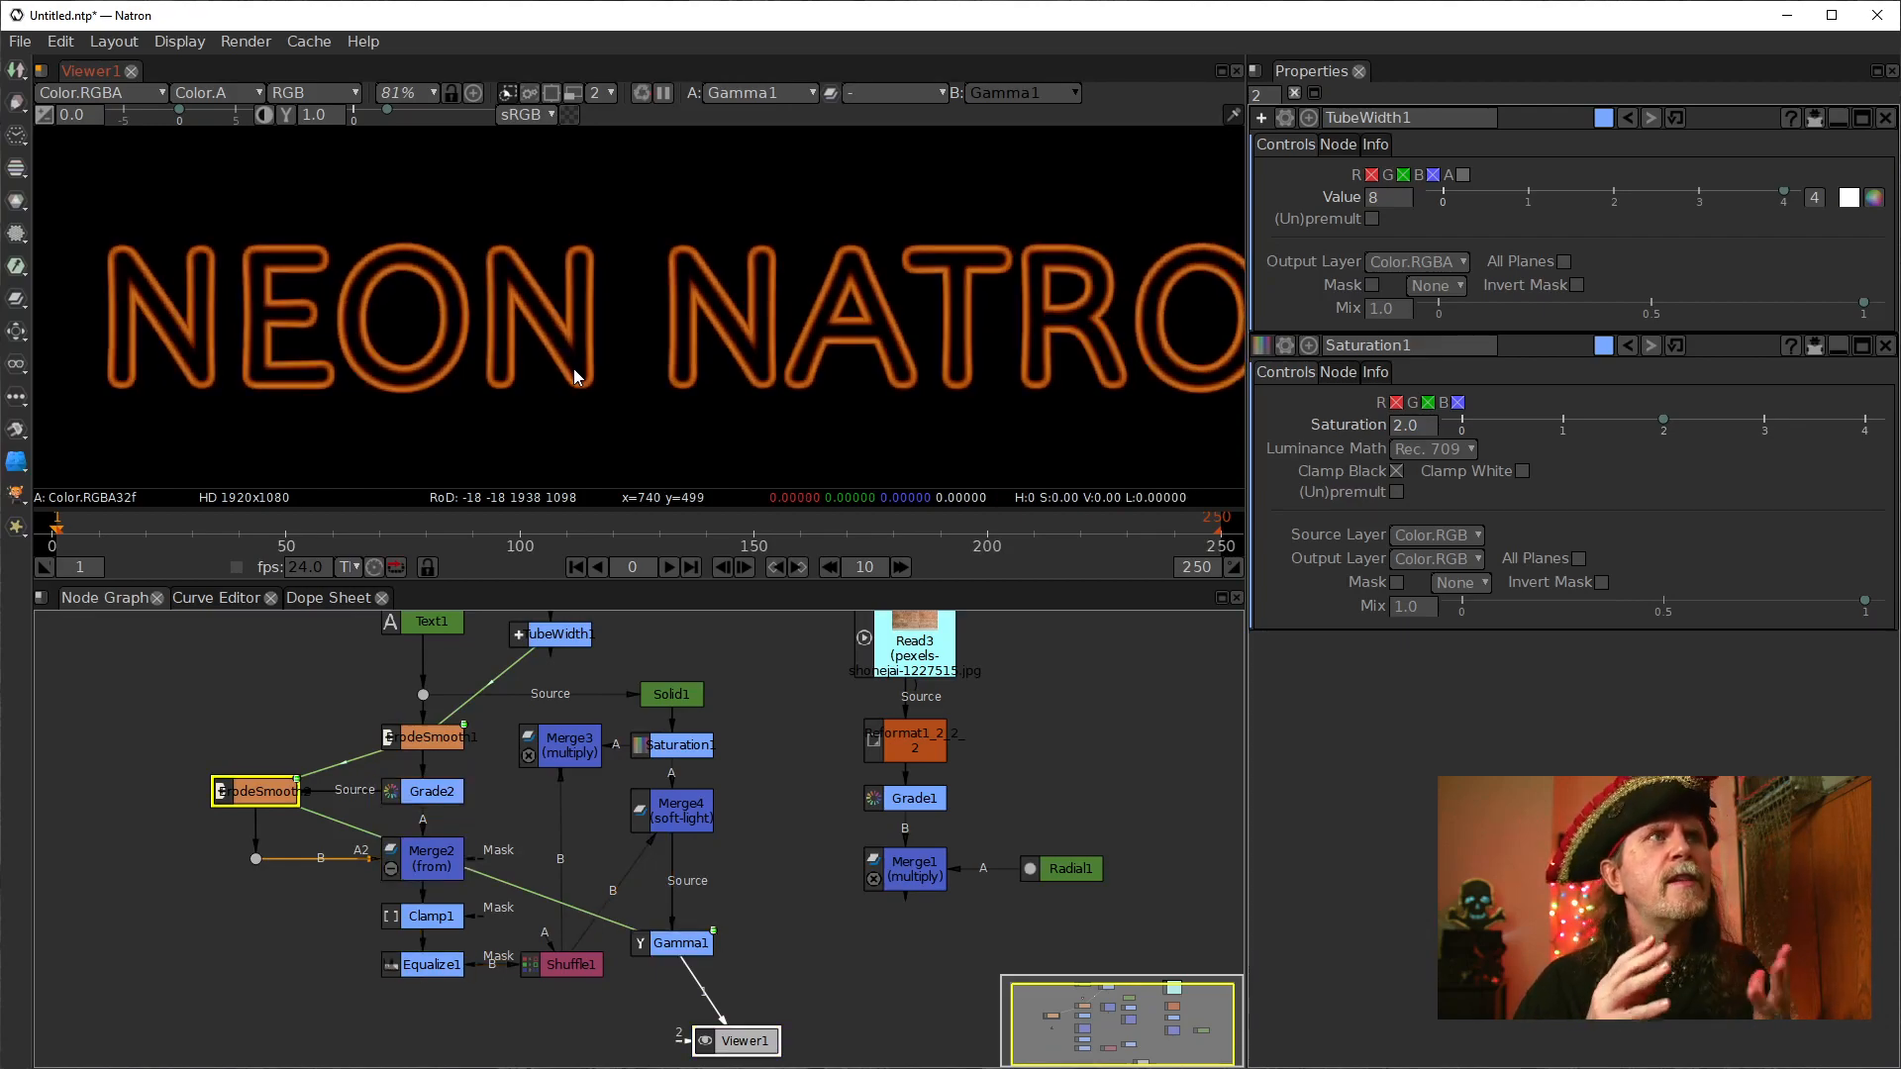
scroll(711, 336, "up", 5)
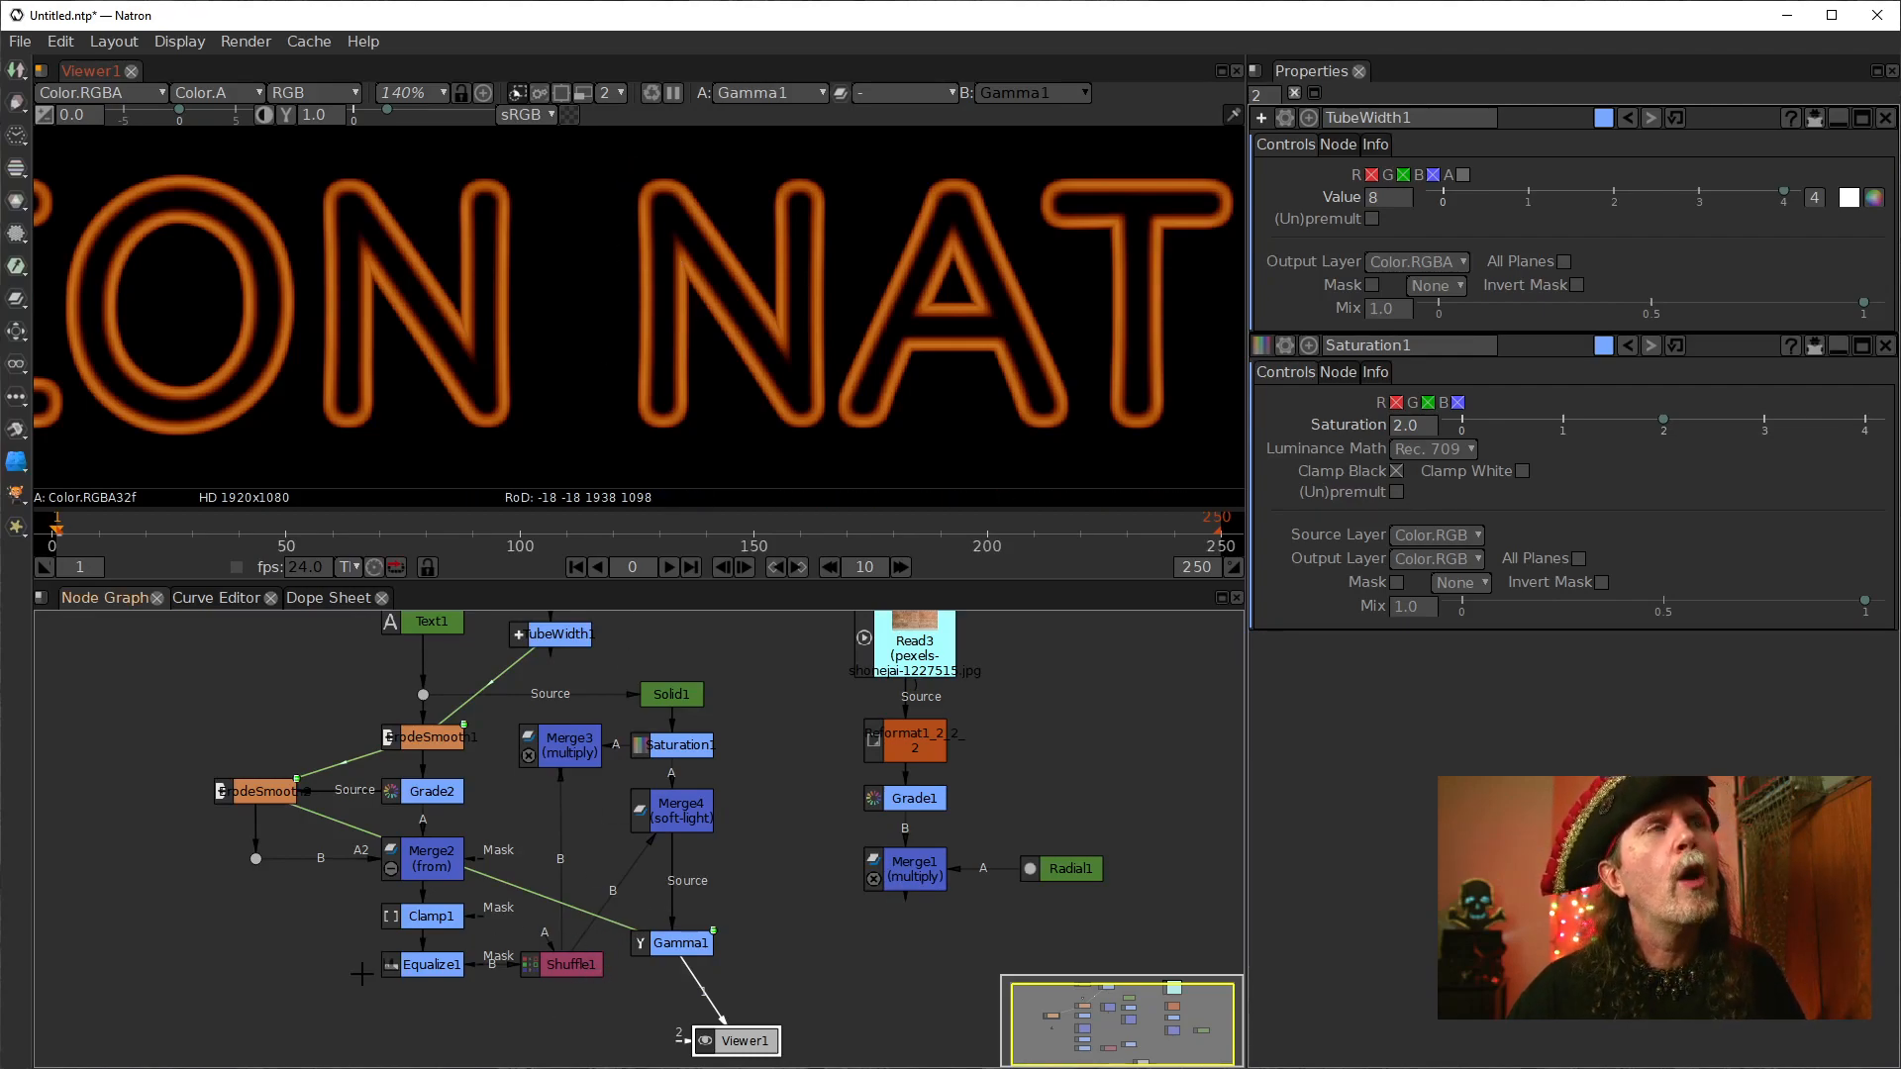
left_click(432, 969)
left_click_drag(484, 1010, 345, 891)
left_click_drag(609, 1000, 291, 879)
key("d")
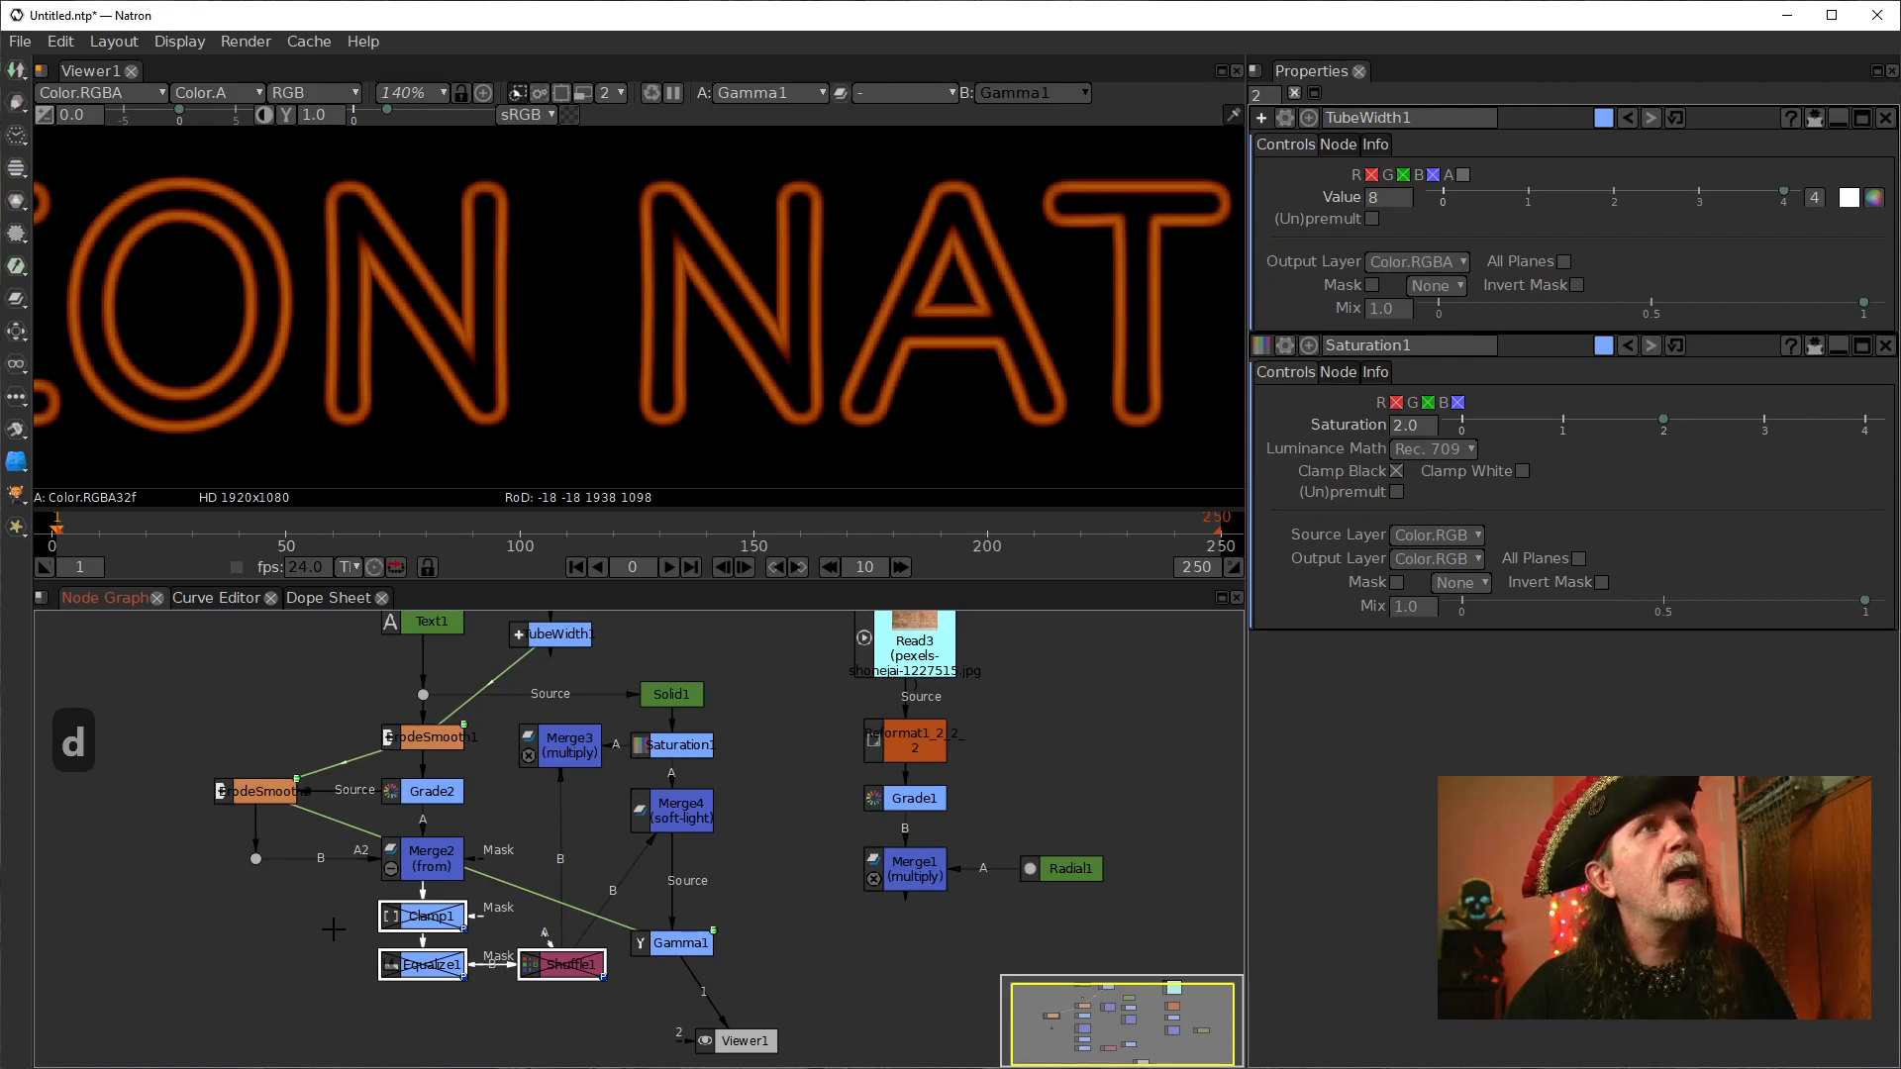
key("d")
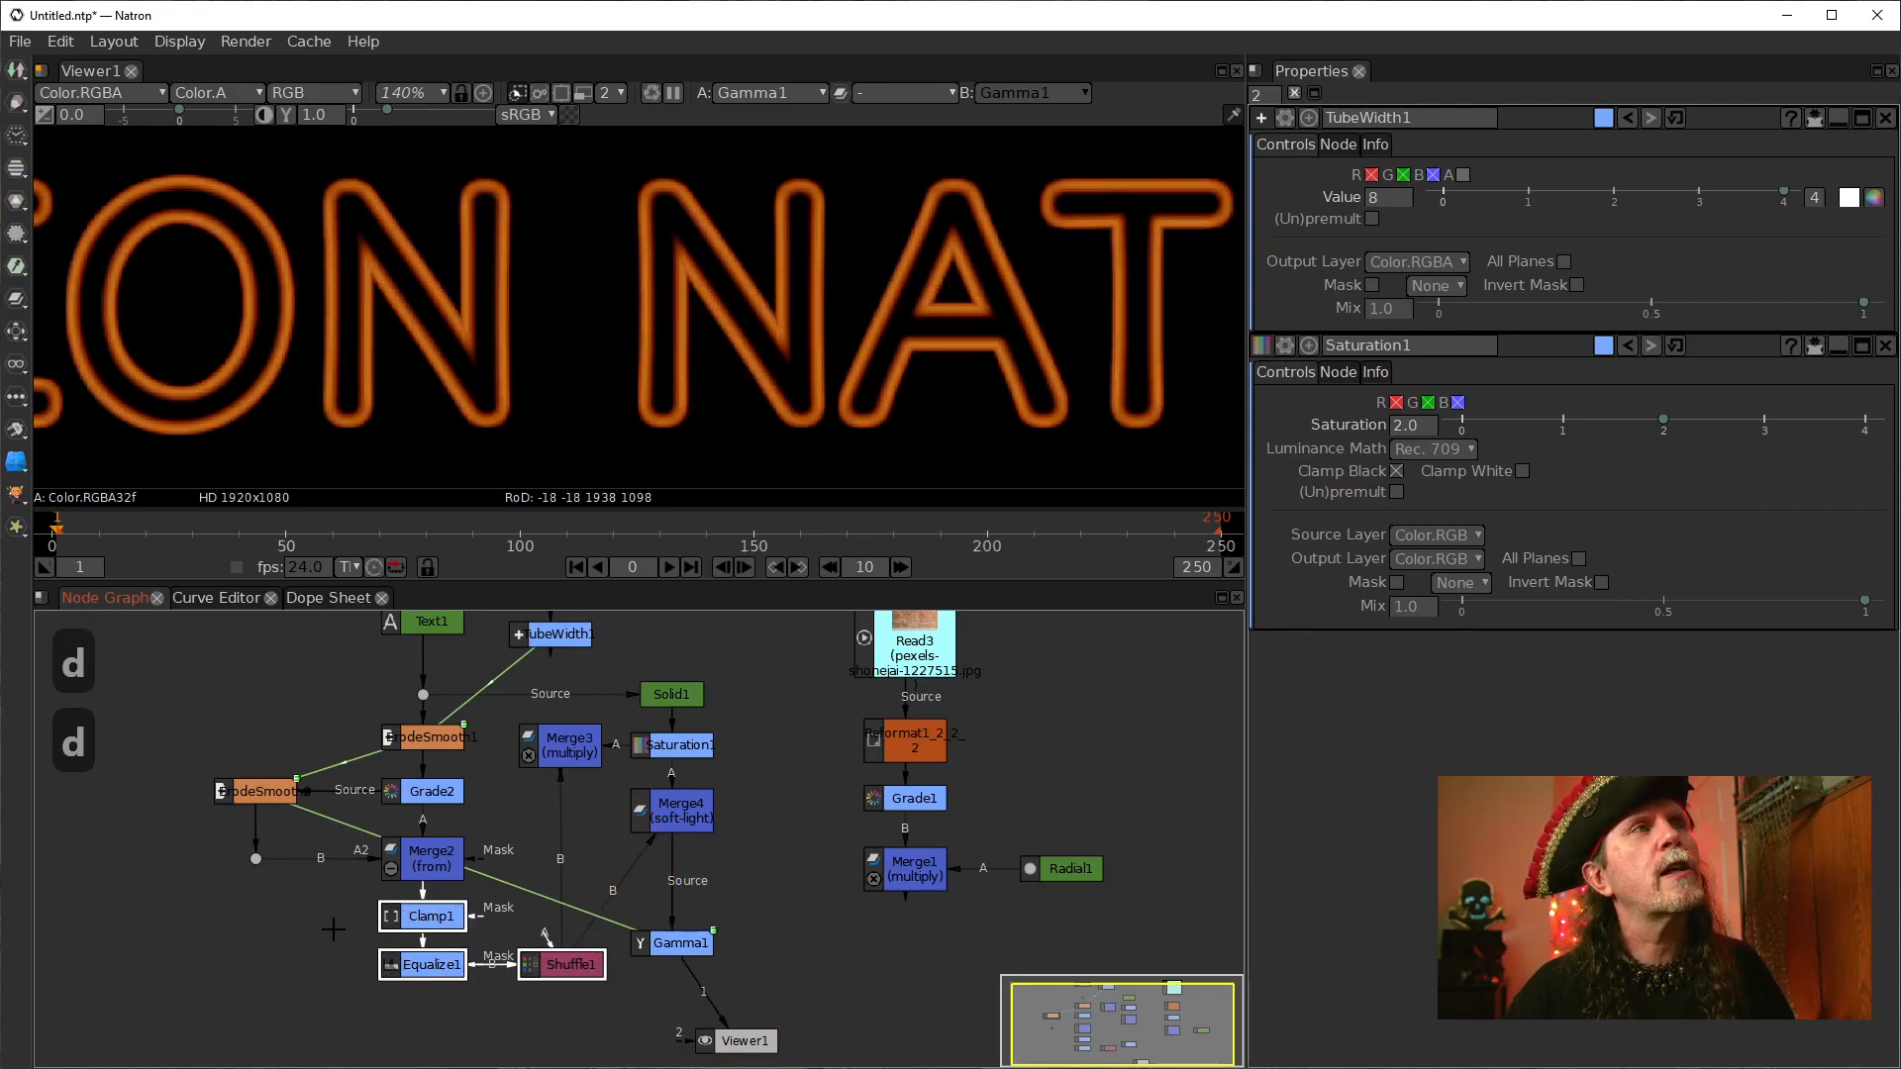
key("d")
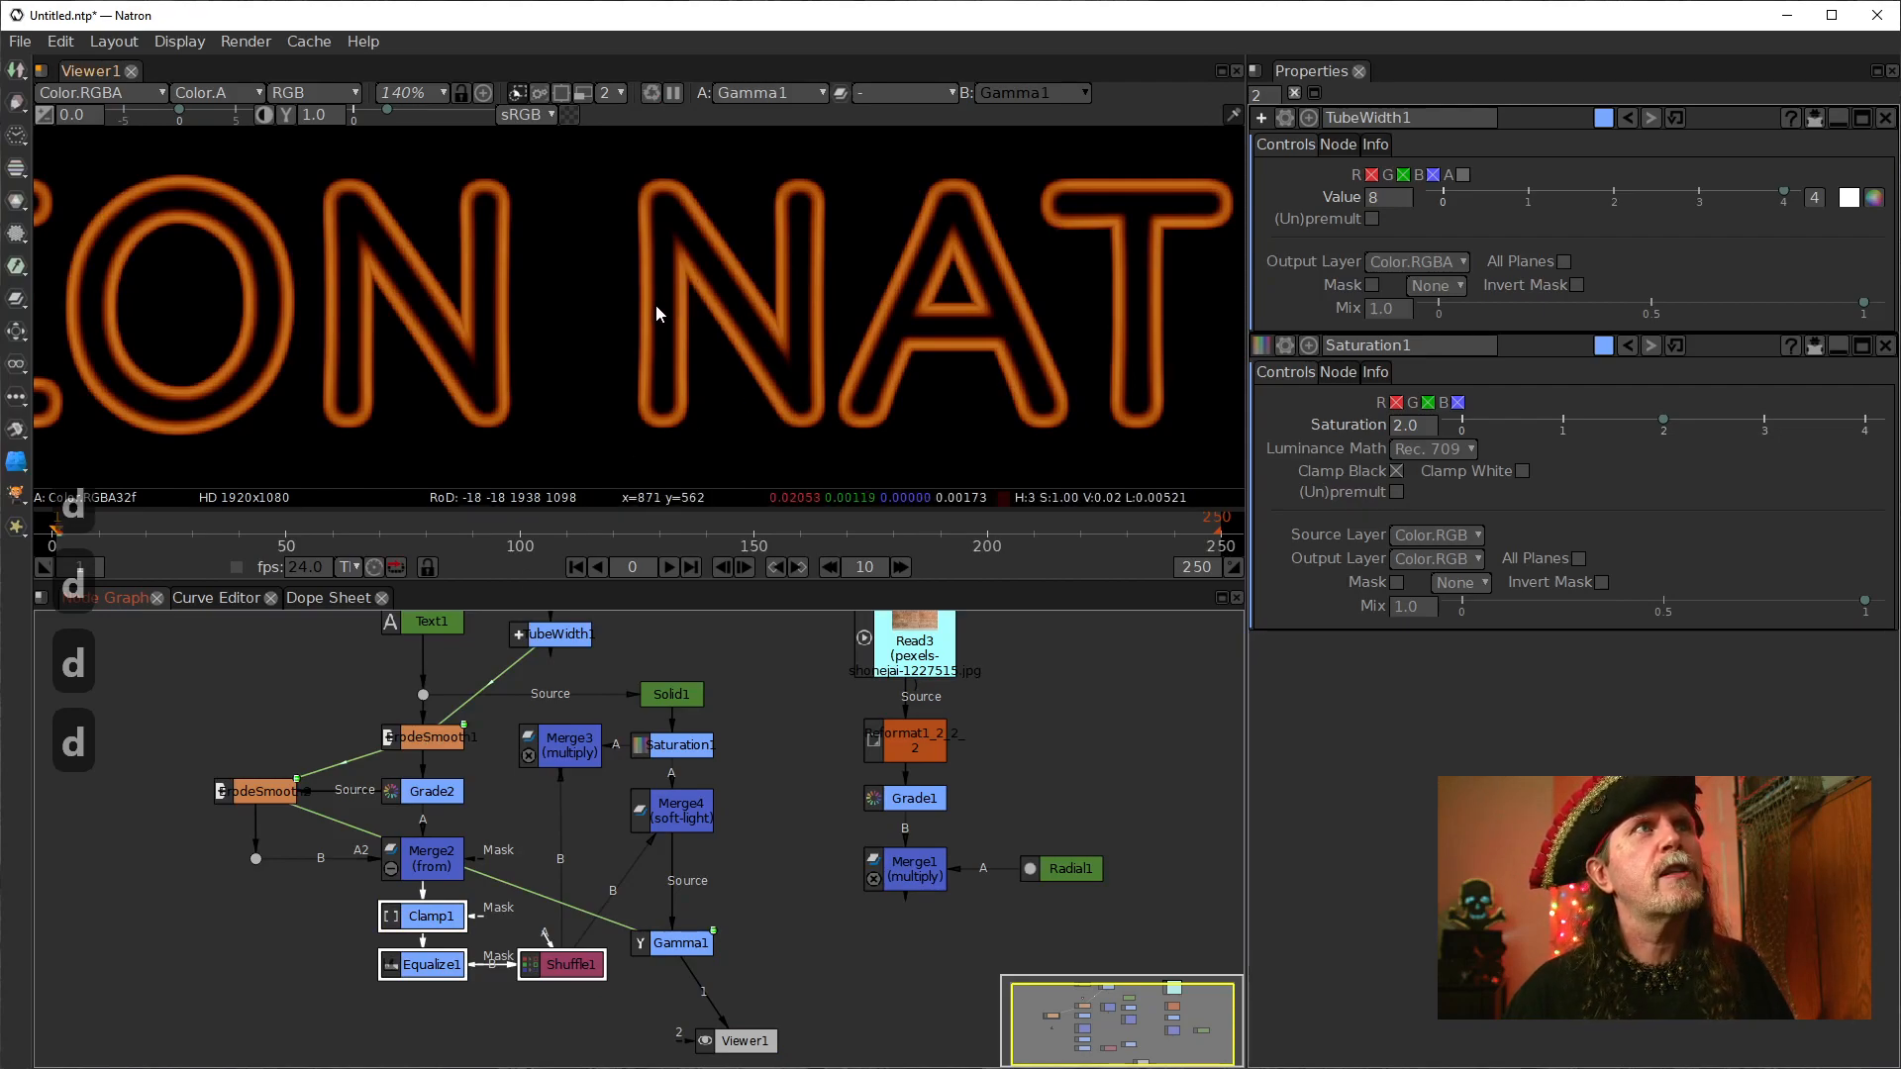
key("d")
key("d")
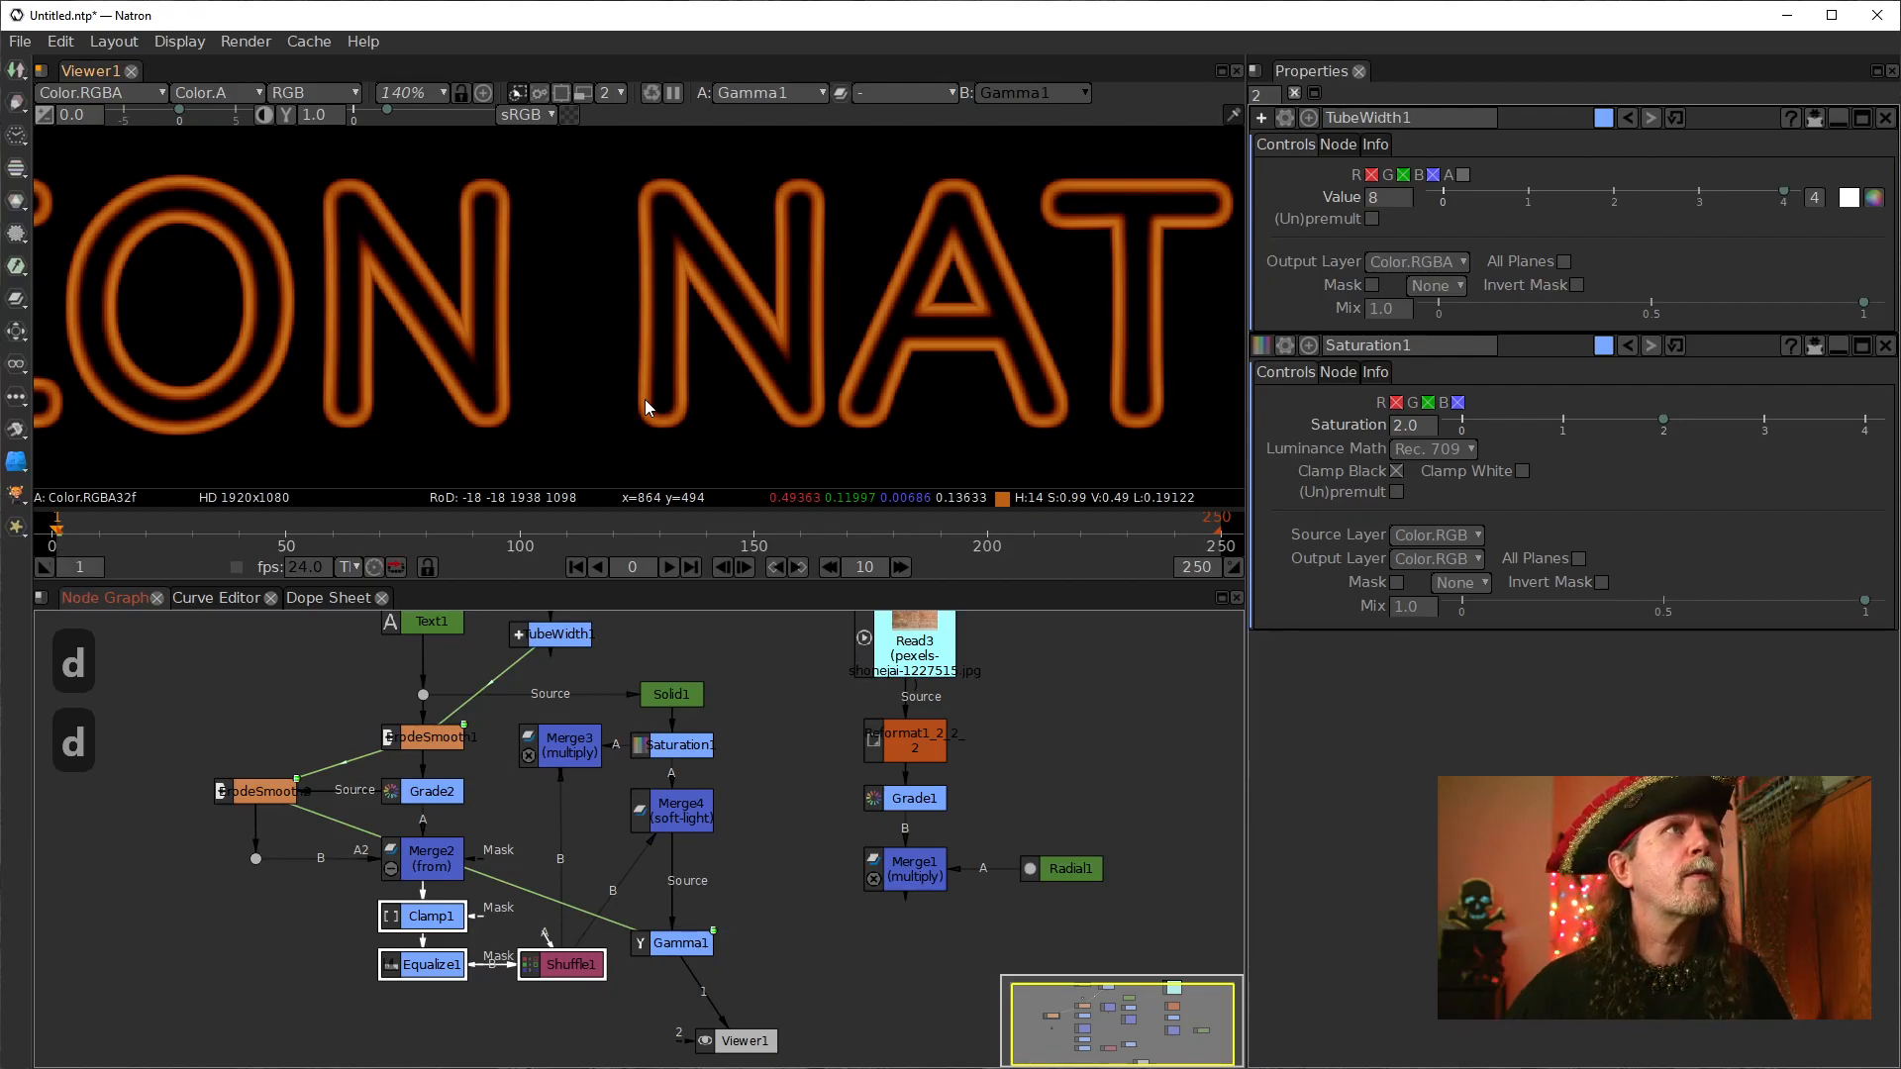
Step: Bring the word NEON into view, switch Clamp1, Equalize1 and Shuffle1 off and on once more, and deselect them
left_click_drag(491, 271, 790, 271)
left_click_drag(317, 236, 730, 252)
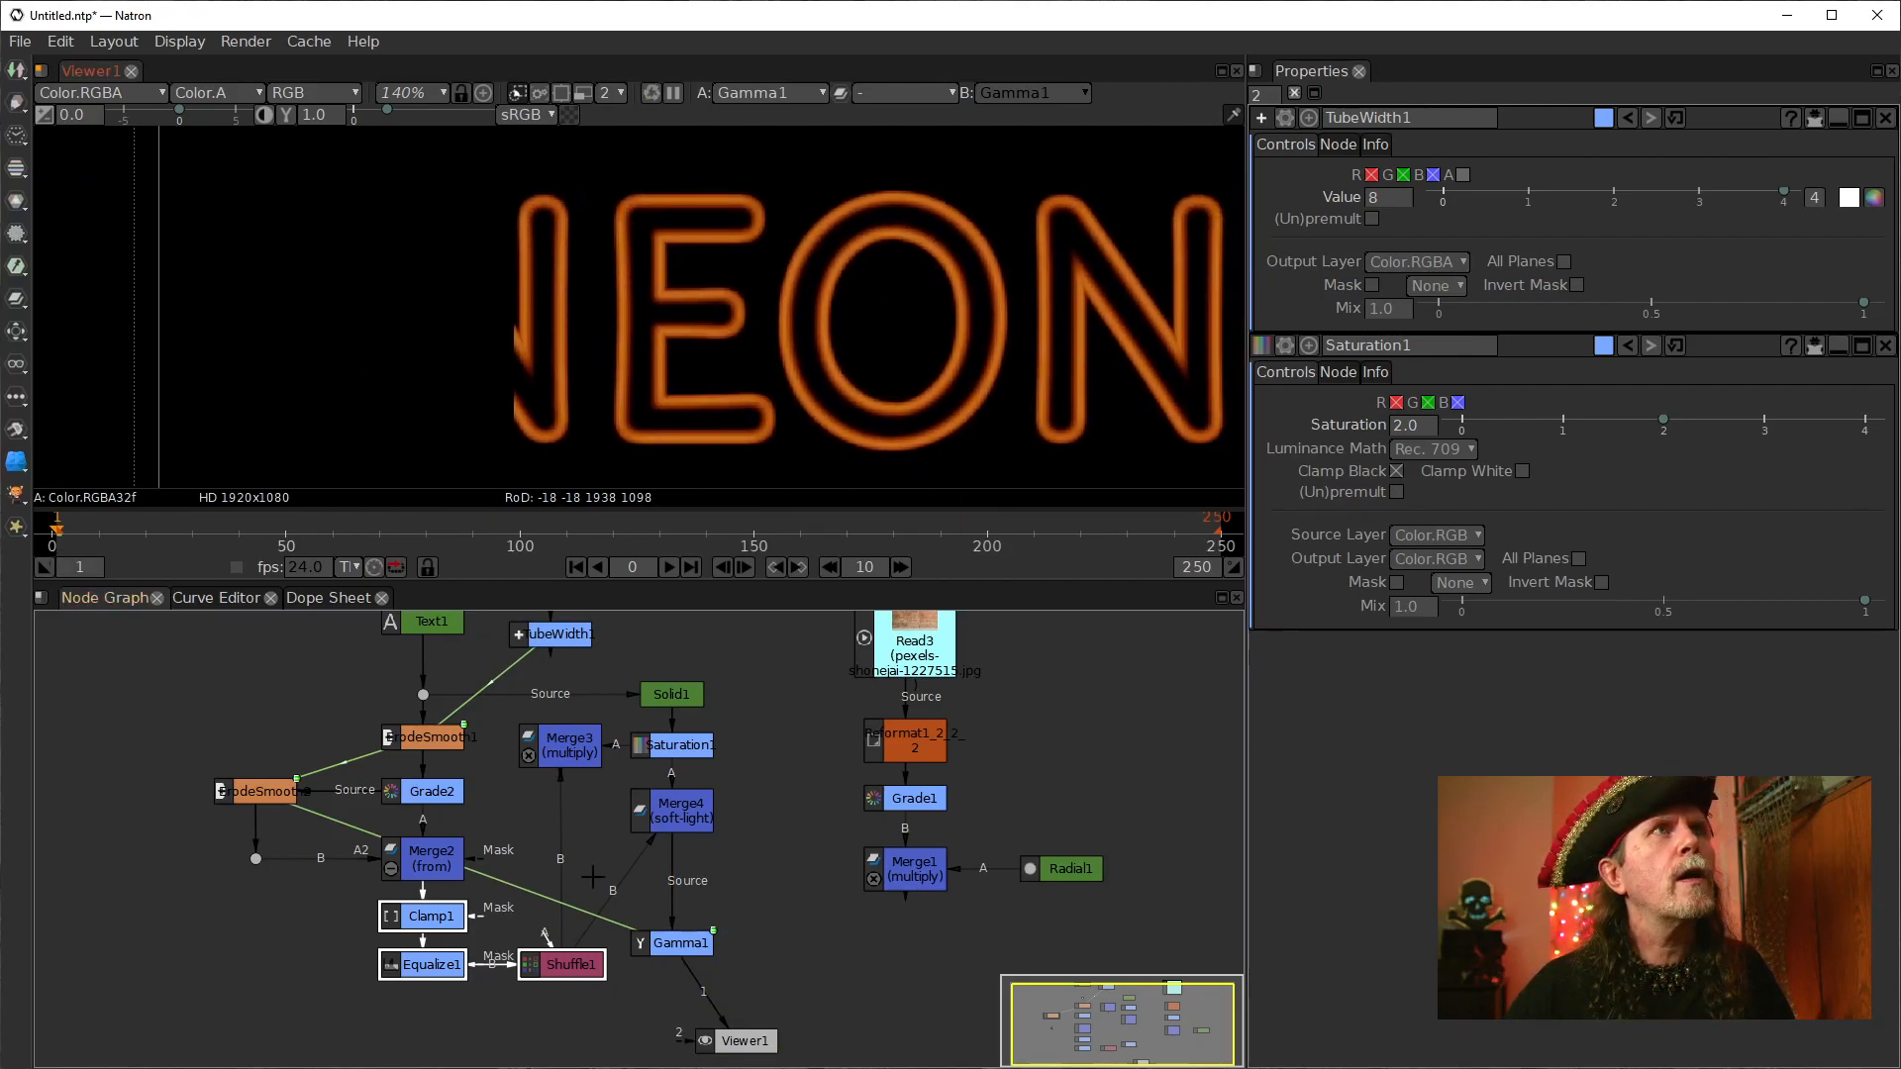
left_click_drag(361, 897, 615, 1012)
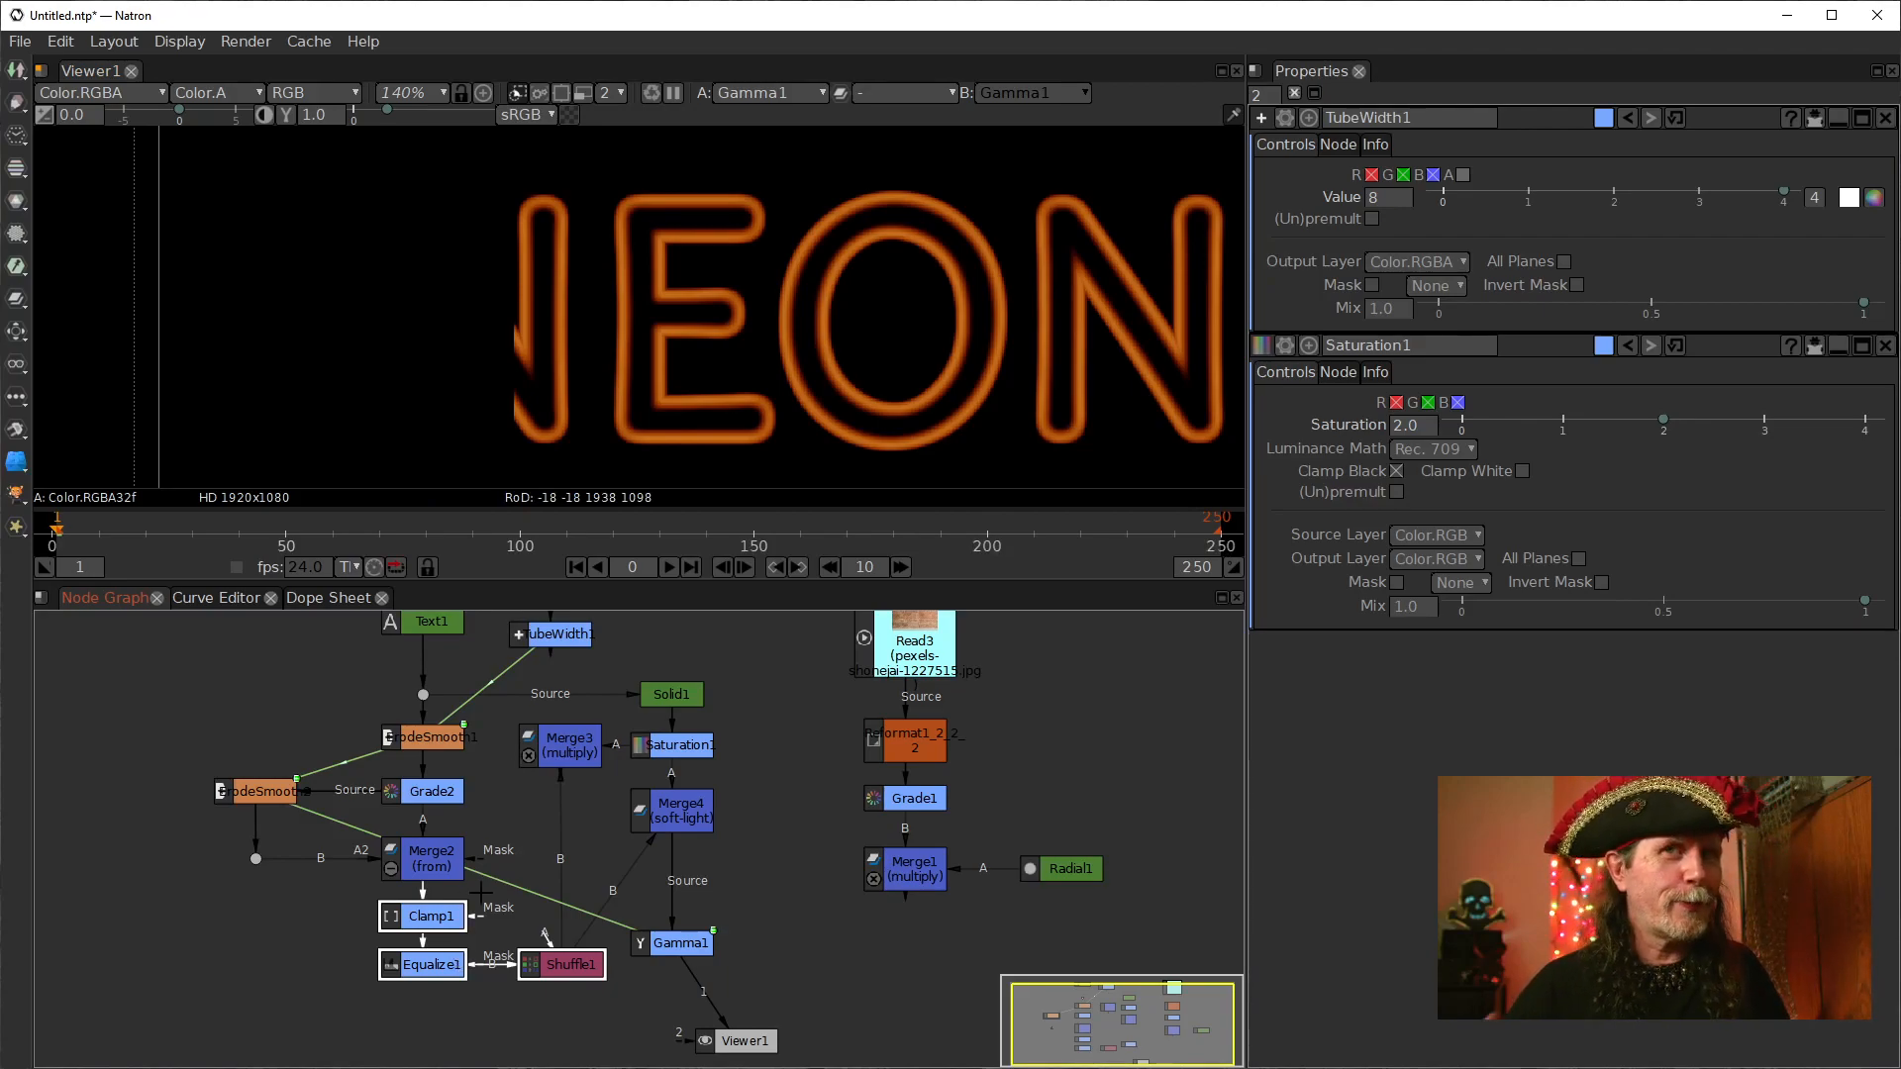
key("d")
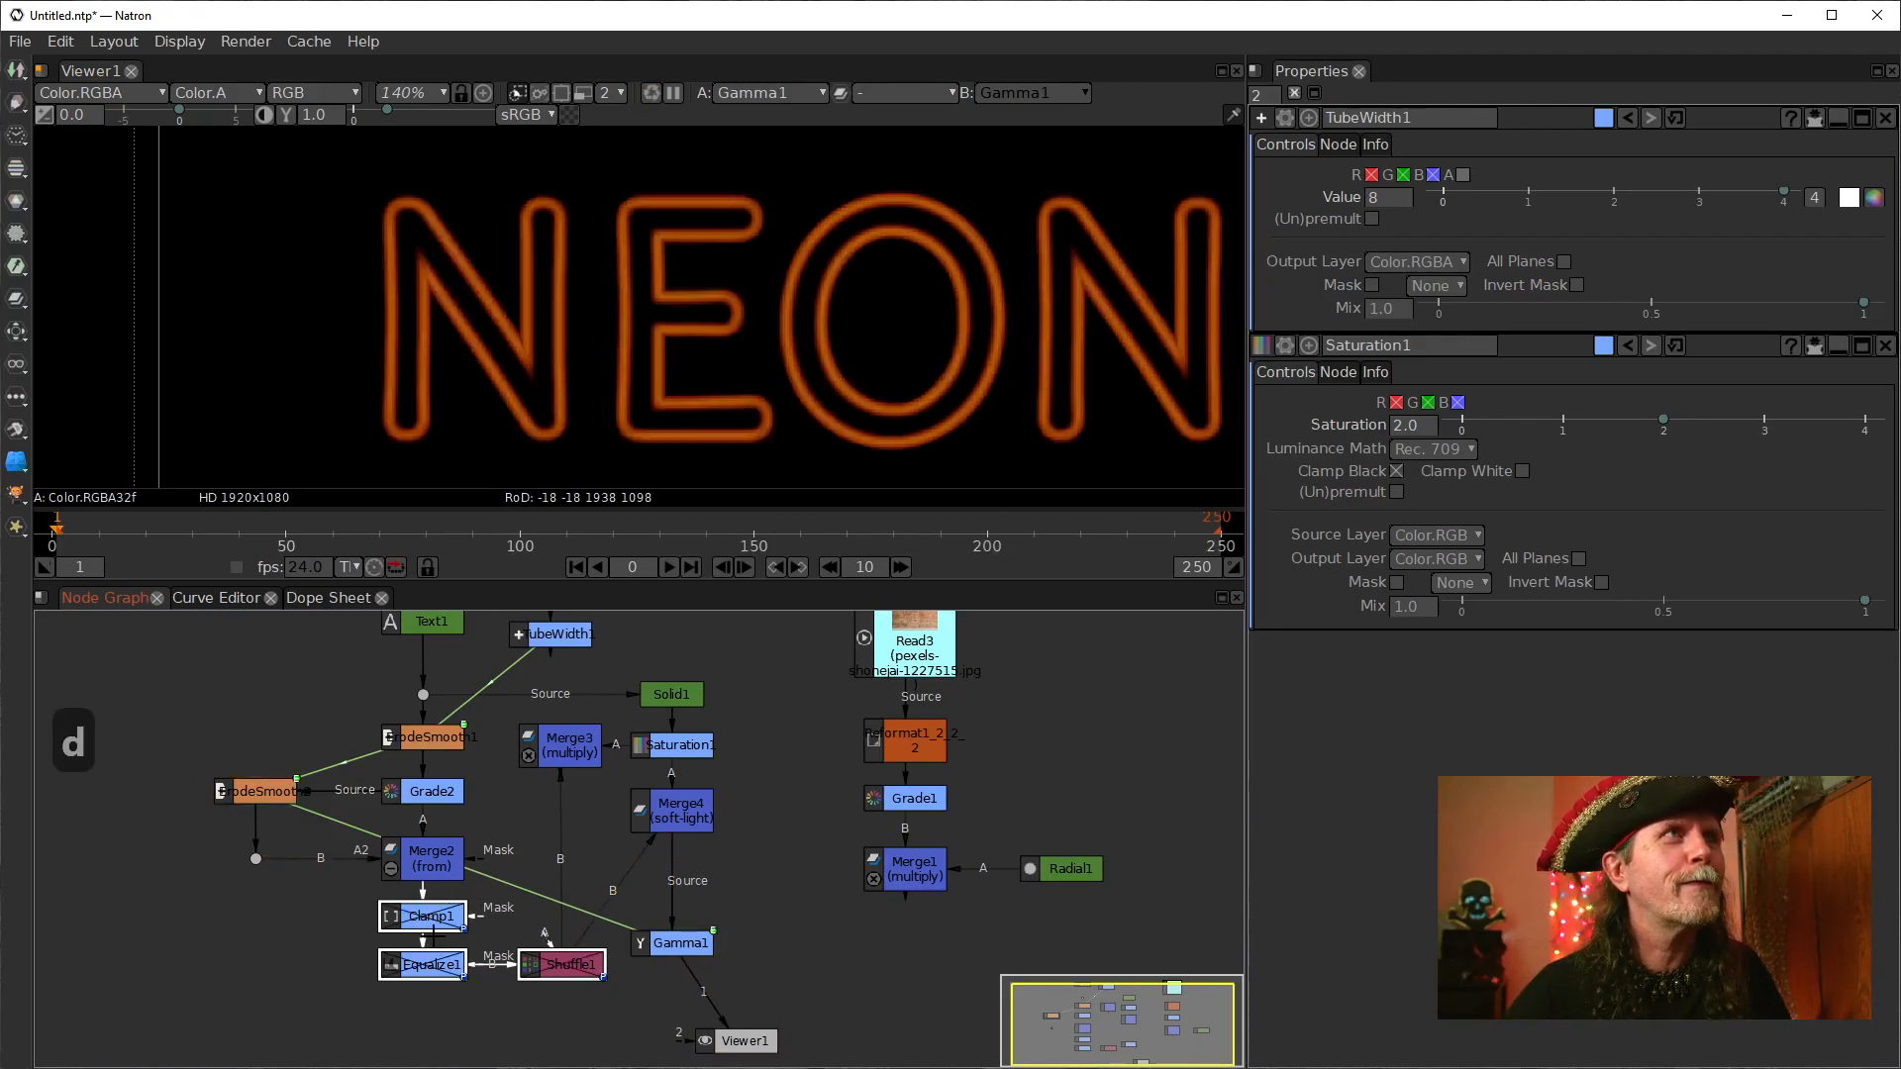
key("d")
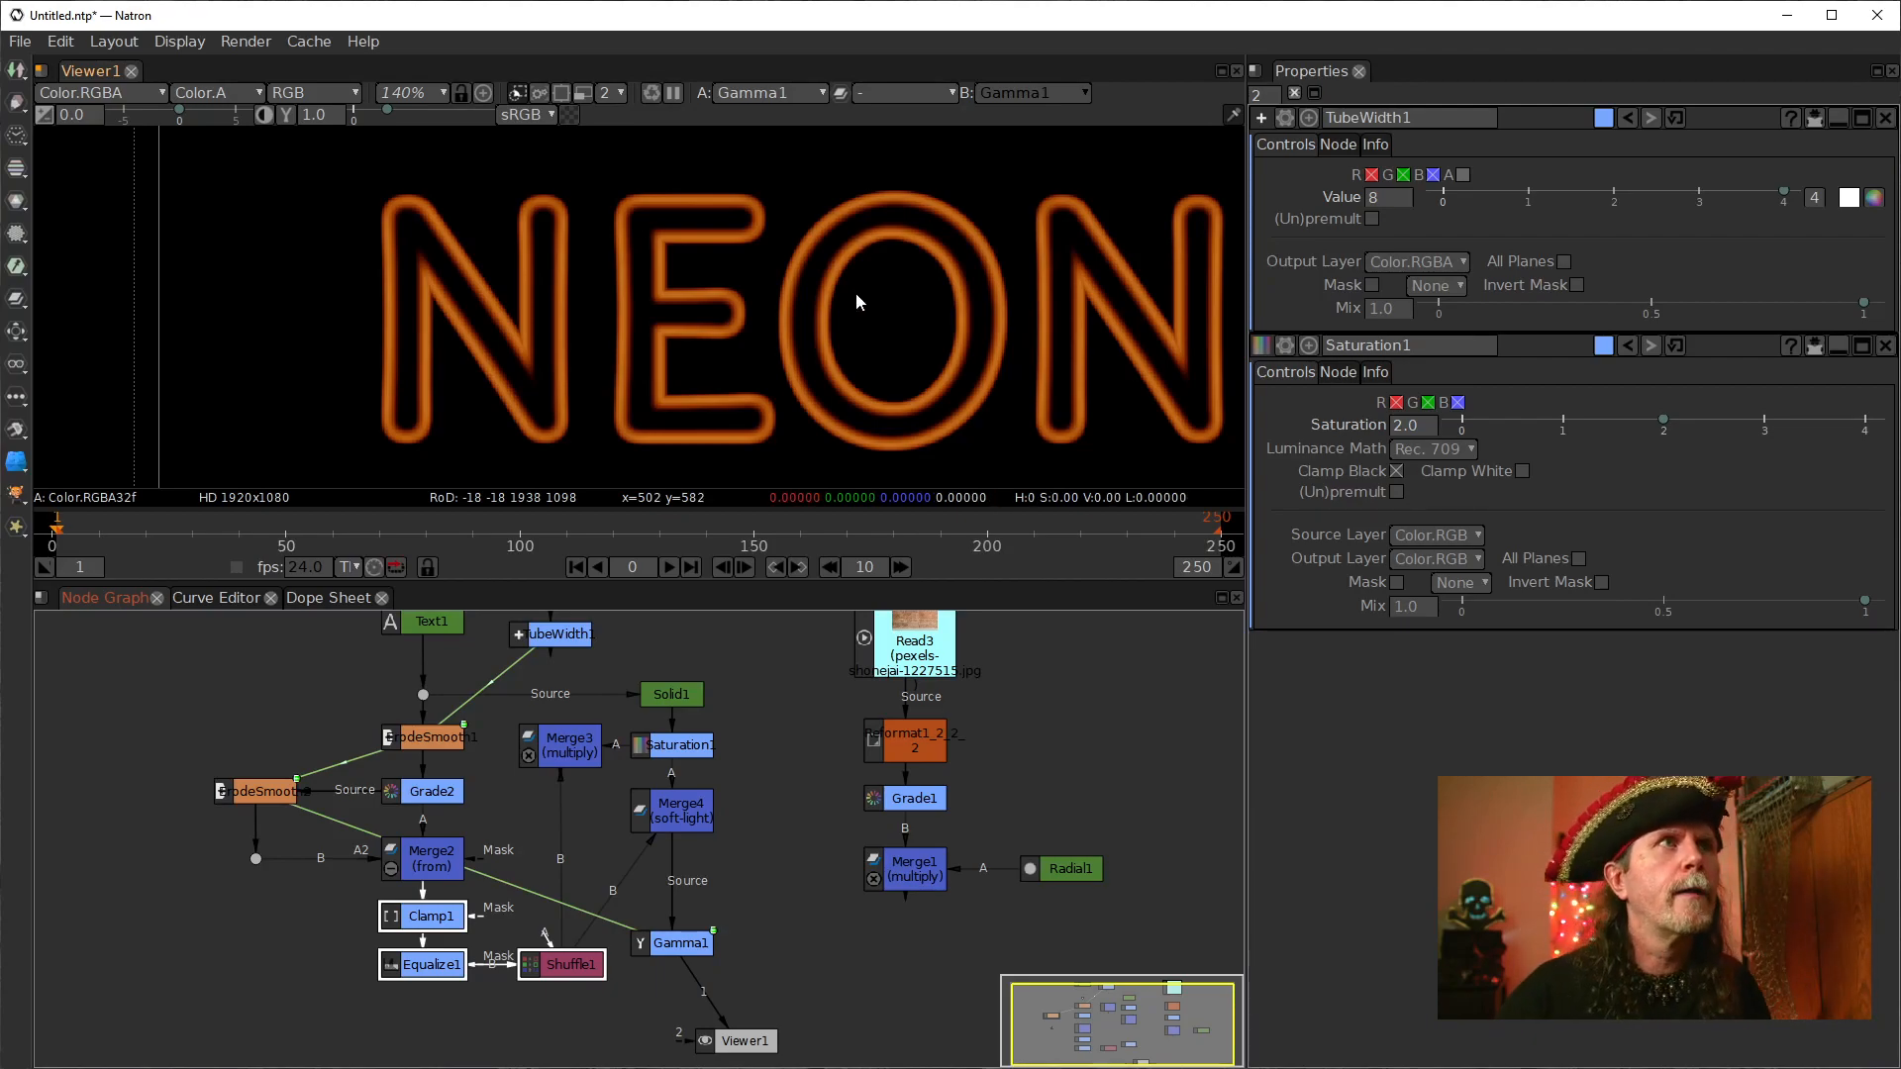
left_click(598, 990)
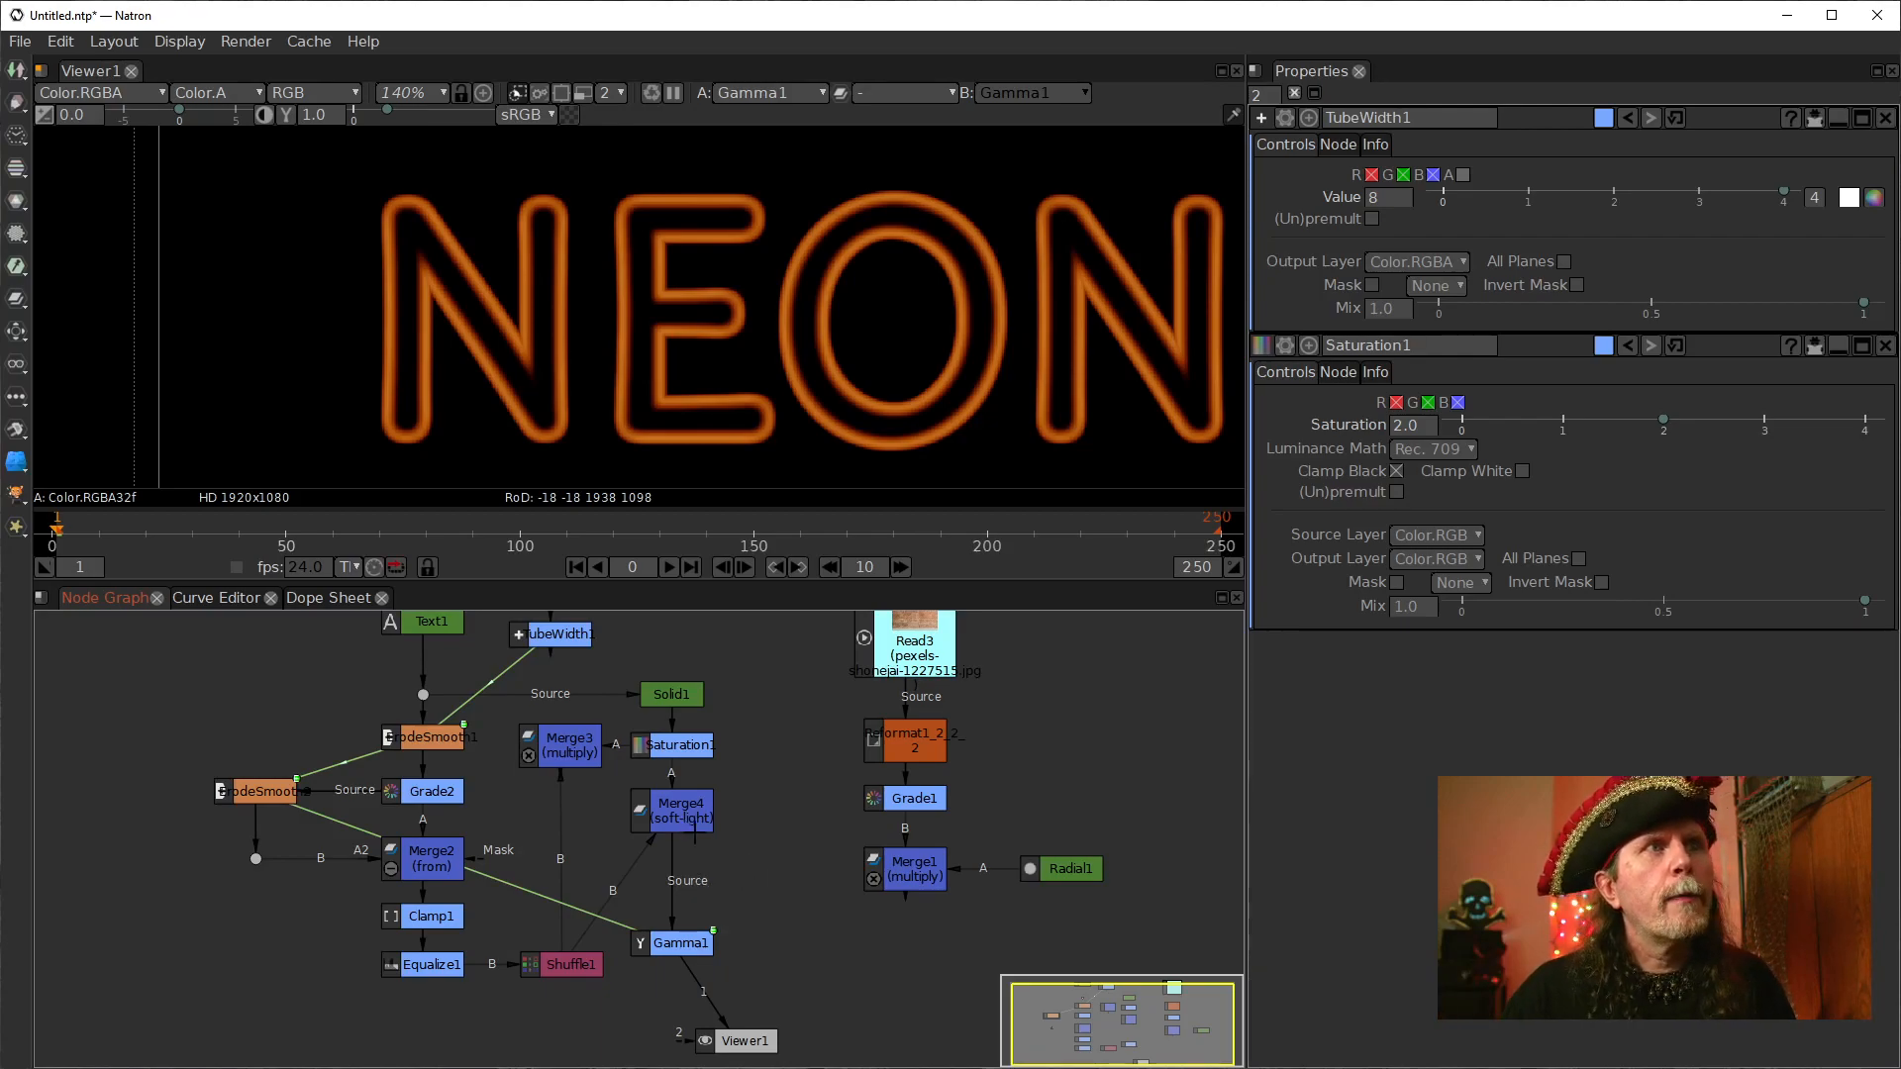
Step: Open Solid1's settings and change its color to a saturated yellow with RGB 255, 206, 6
scroll(829, 884, "up", 1)
left_click_drag(811, 876, 698, 911)
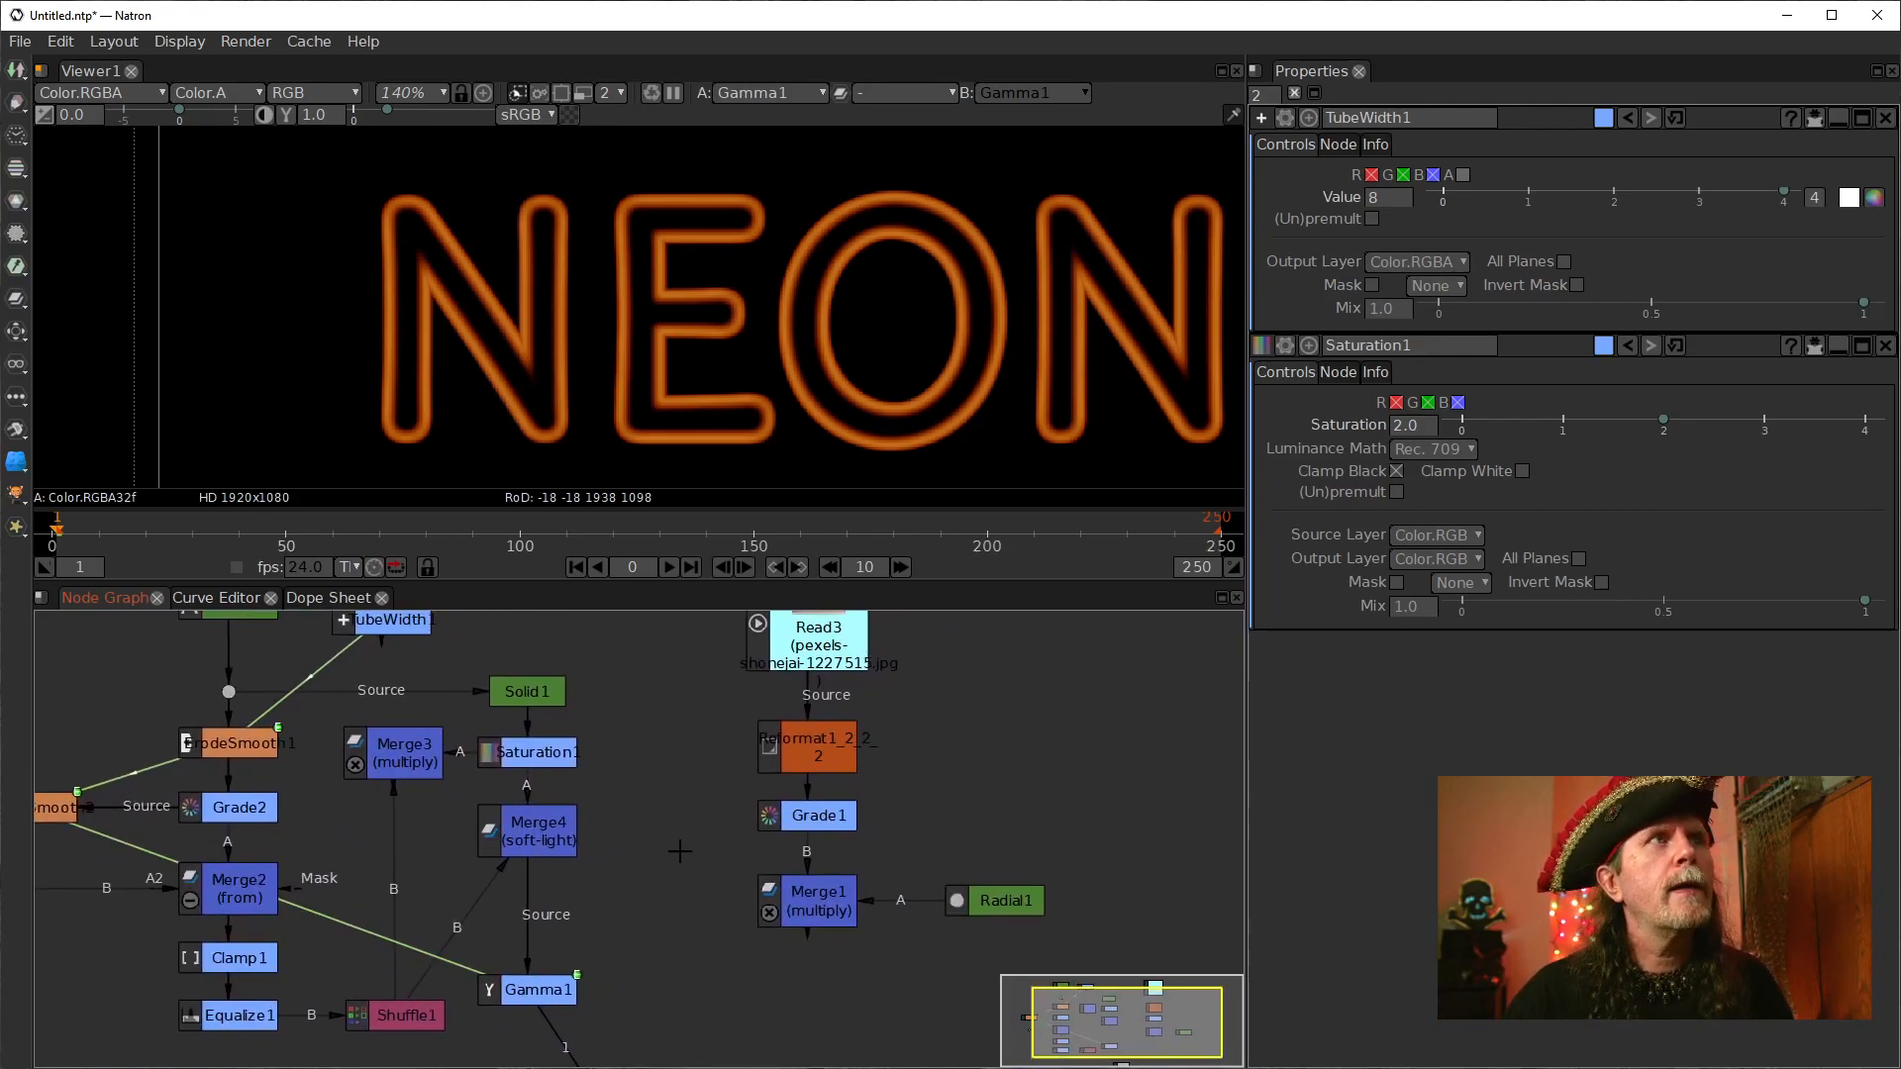
scroll(679, 851, "down", 1)
double_click(551, 720)
left_click(1676, 251)
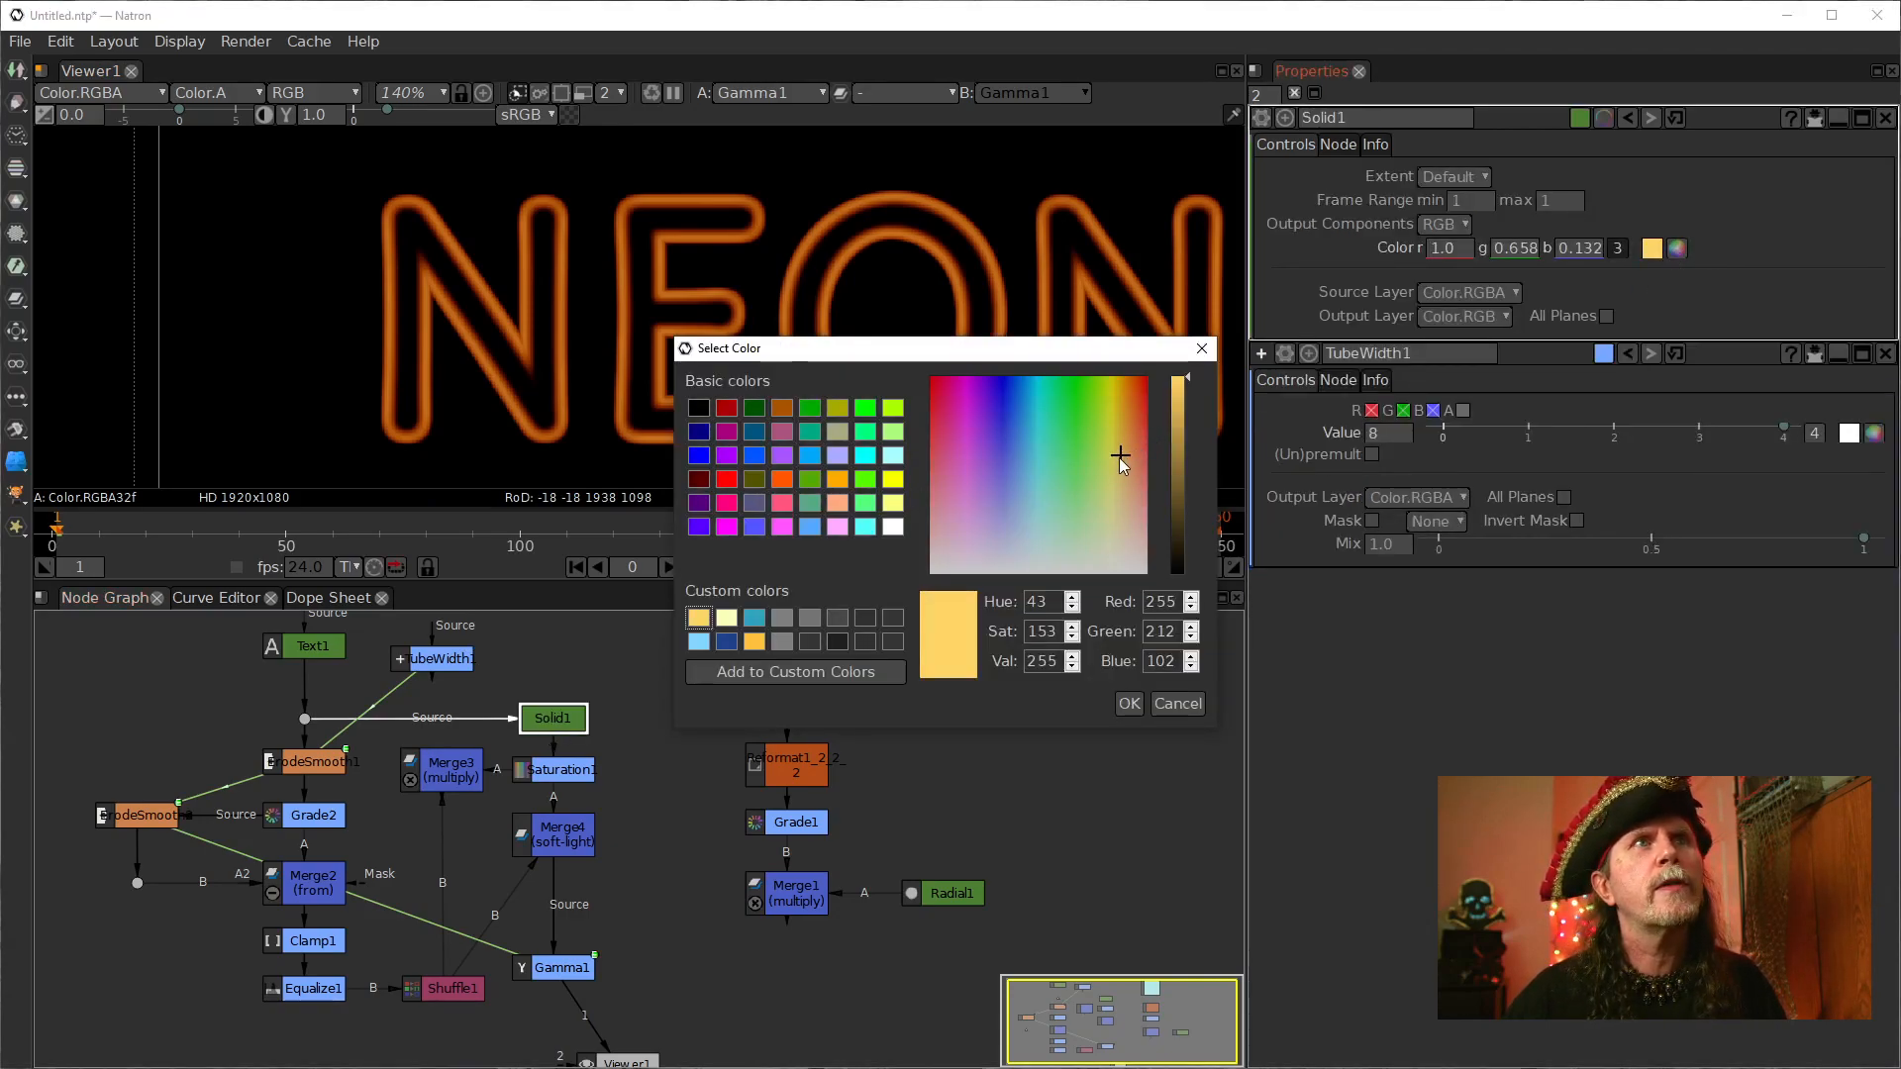
left_click(1115, 386)
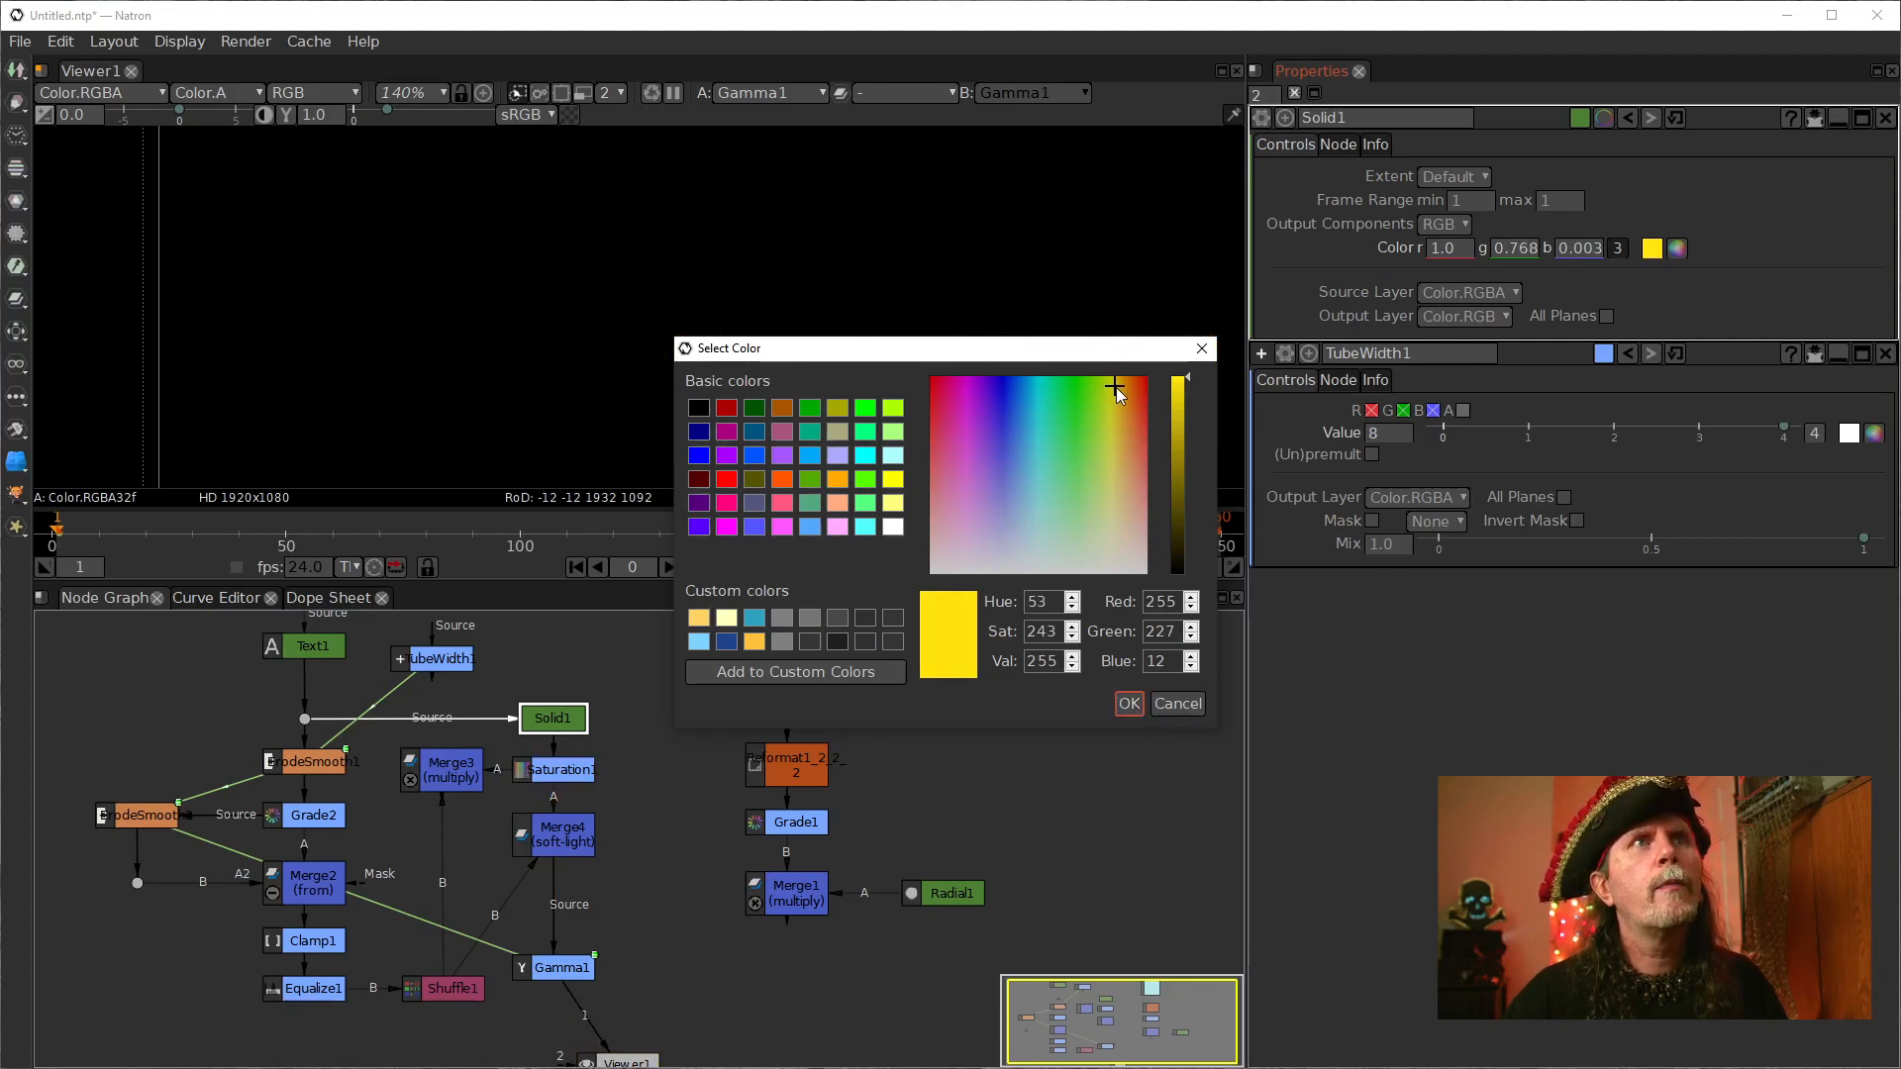
left_click_drag(1116, 393, 1124, 390)
left_click(1129, 703)
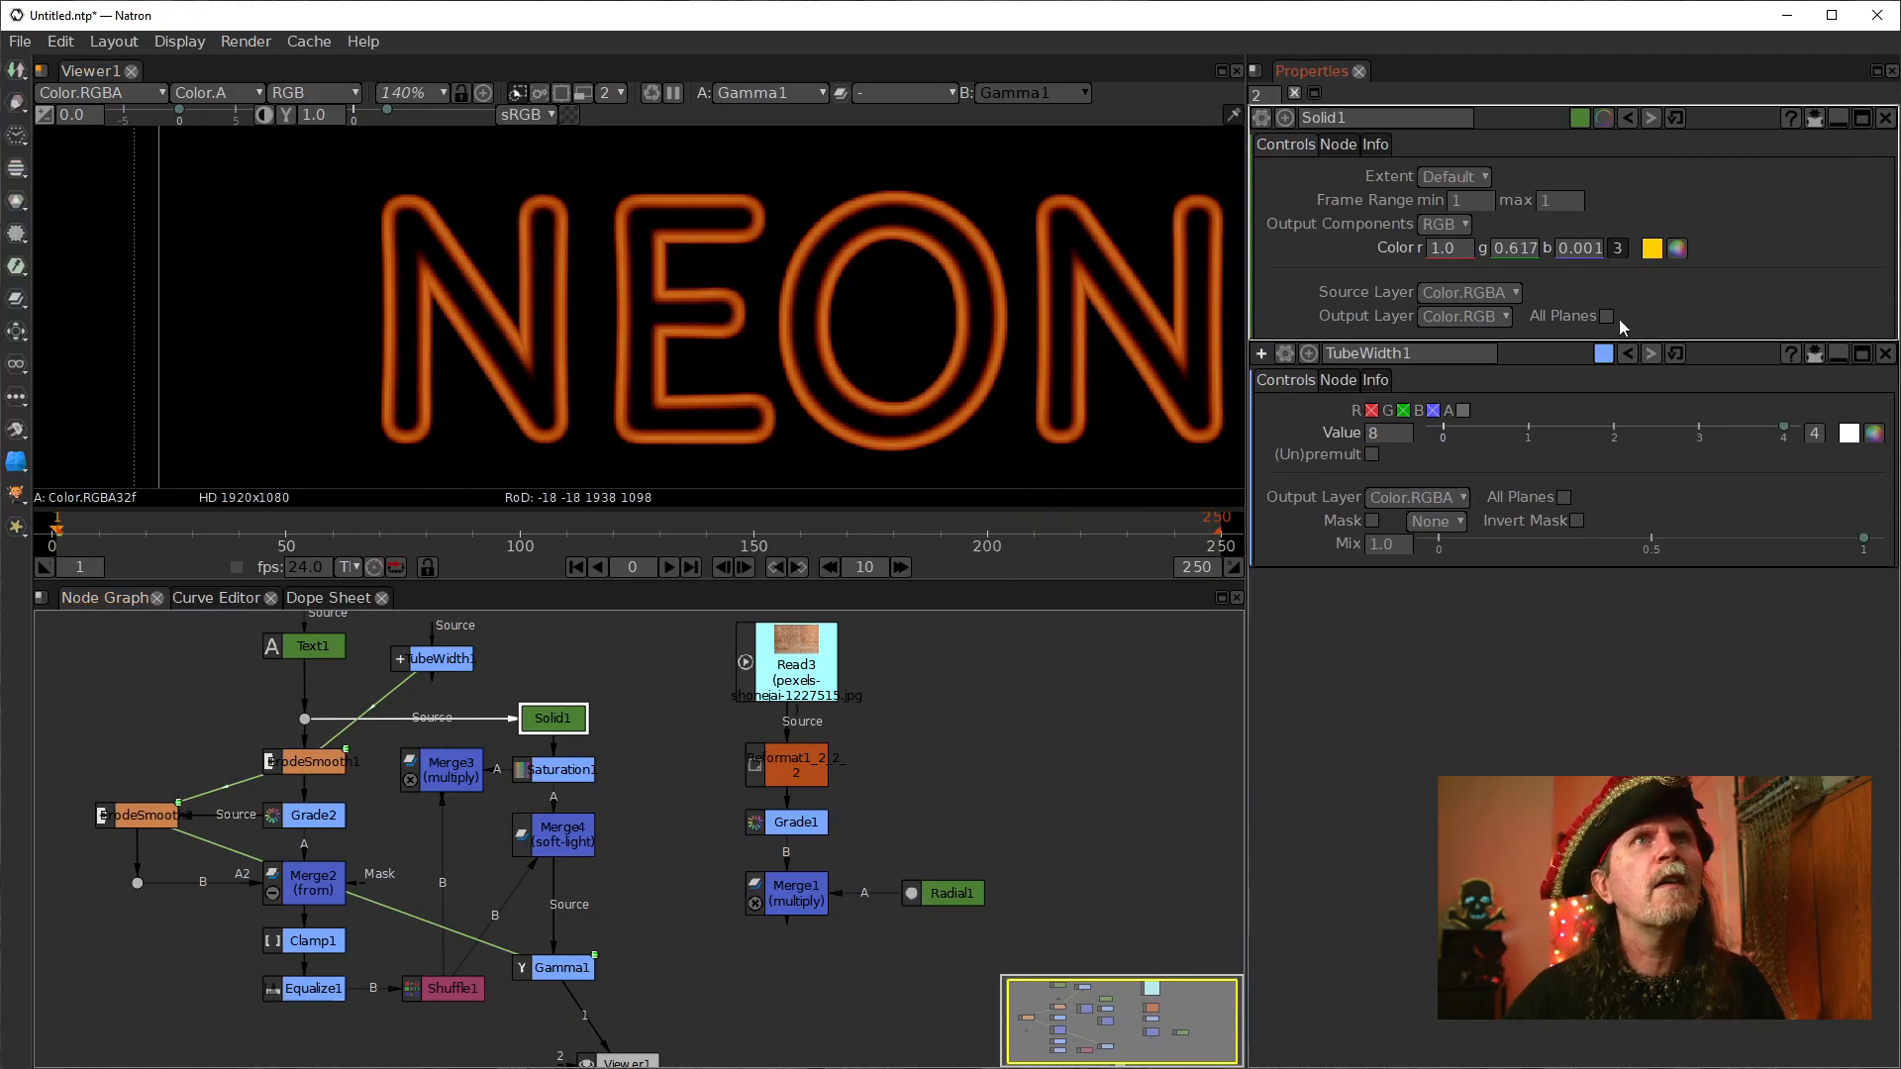
Step: Restore Solid1's color to the saved light orange custom color, RGB 255, 212, 102
left_click(1678, 249)
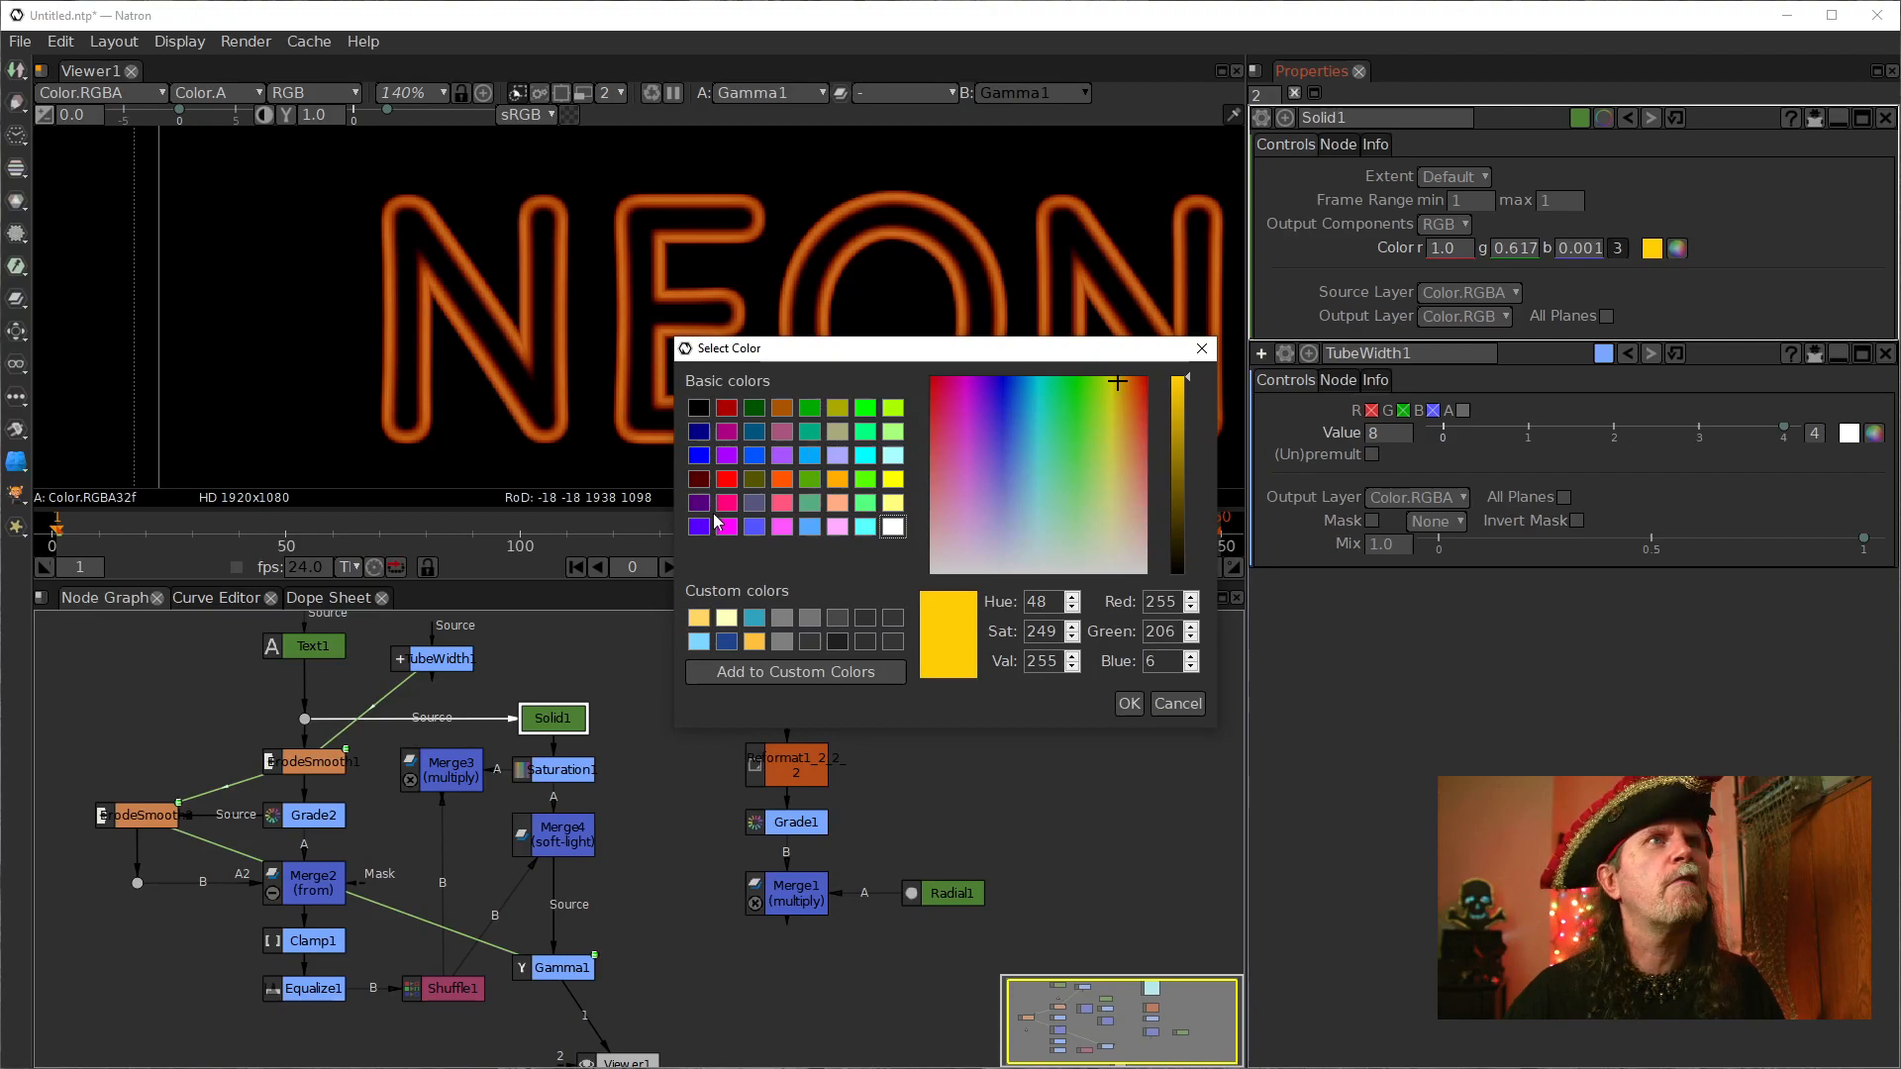
left_click(1130, 703)
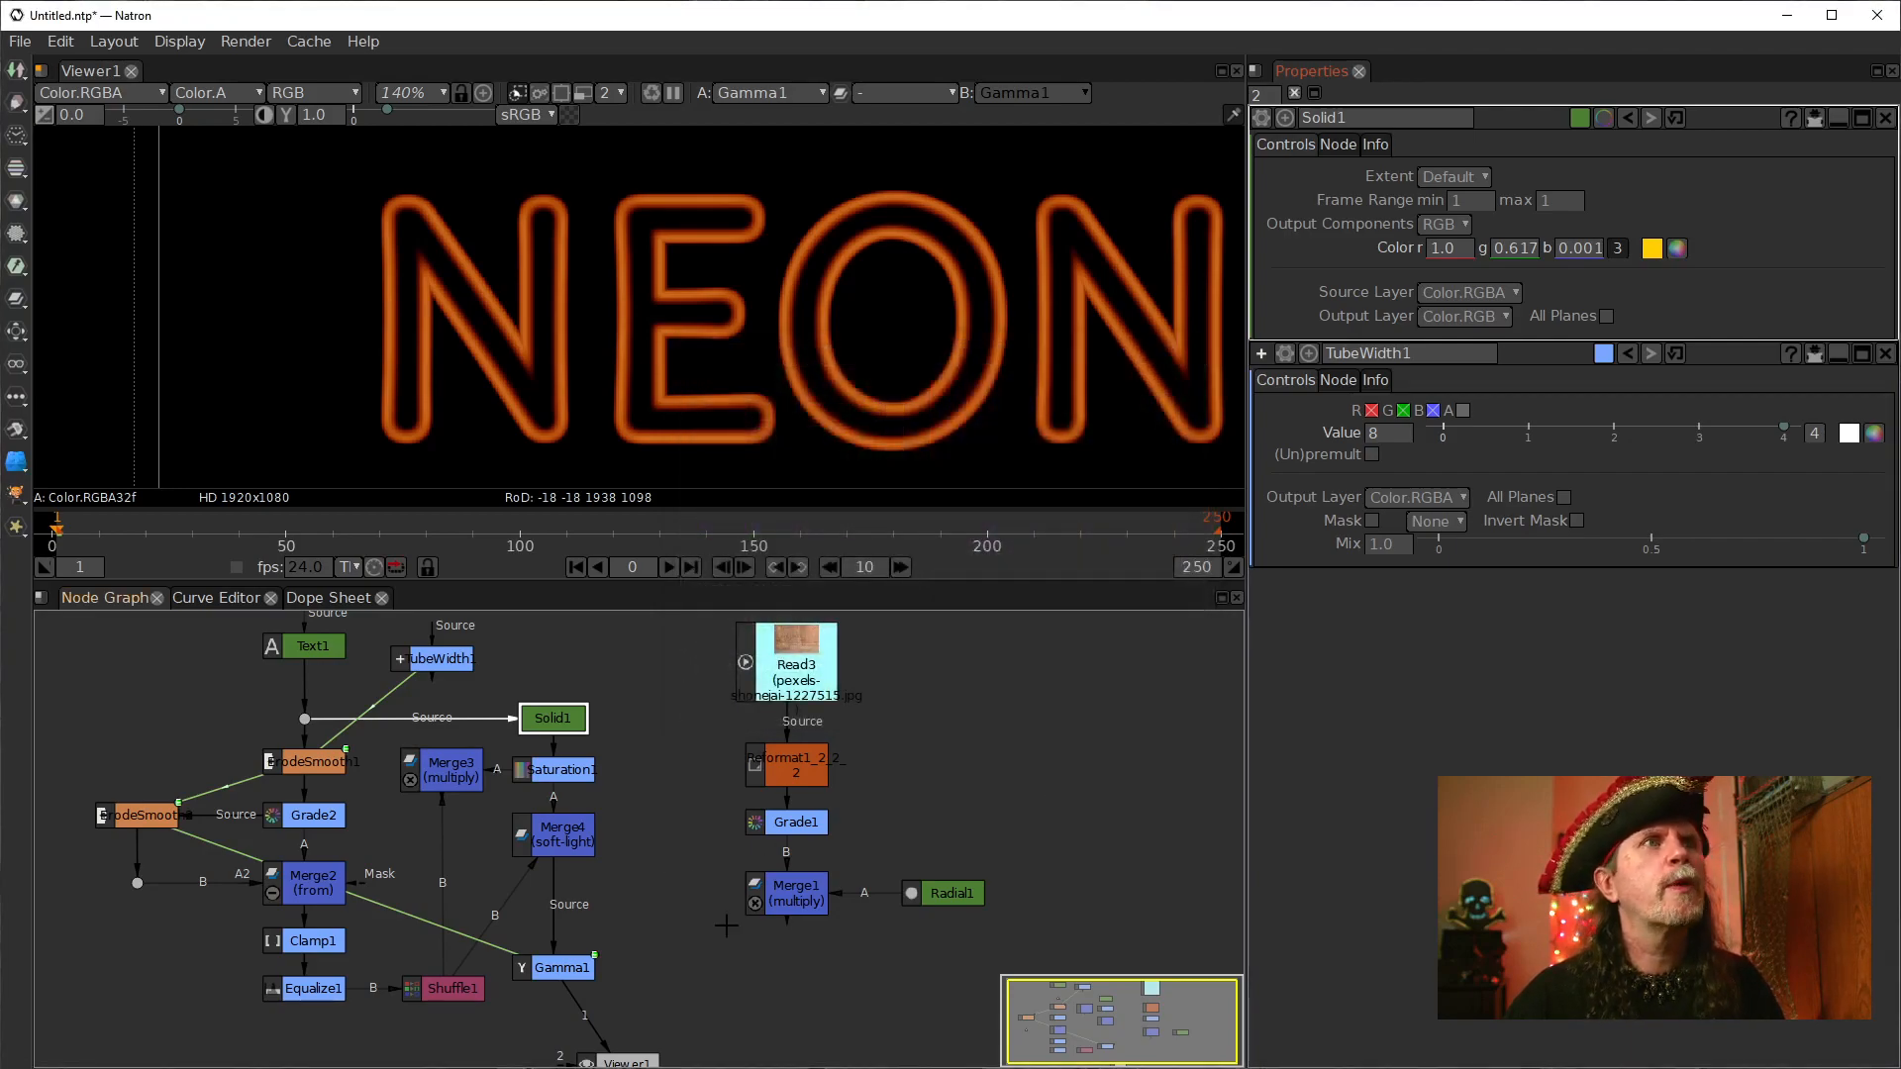
left_click(1676, 248)
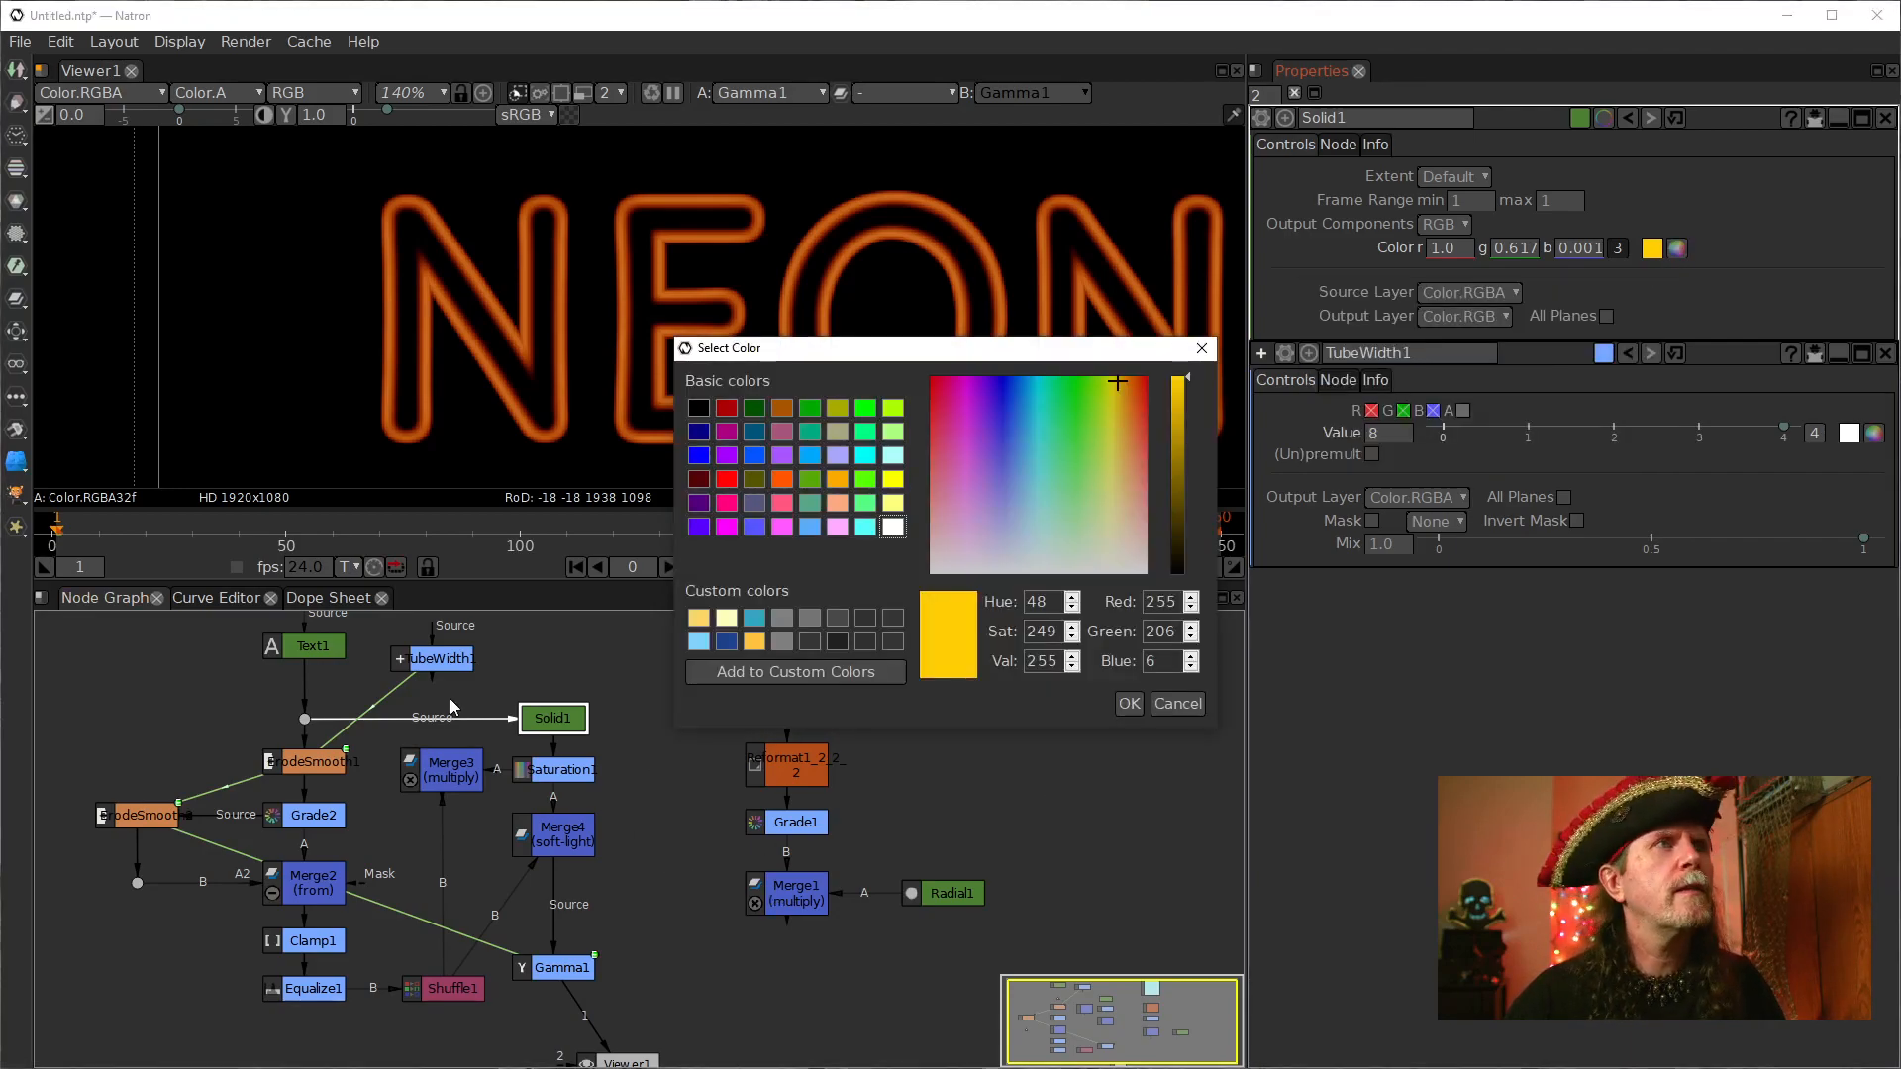
left_click(701, 619)
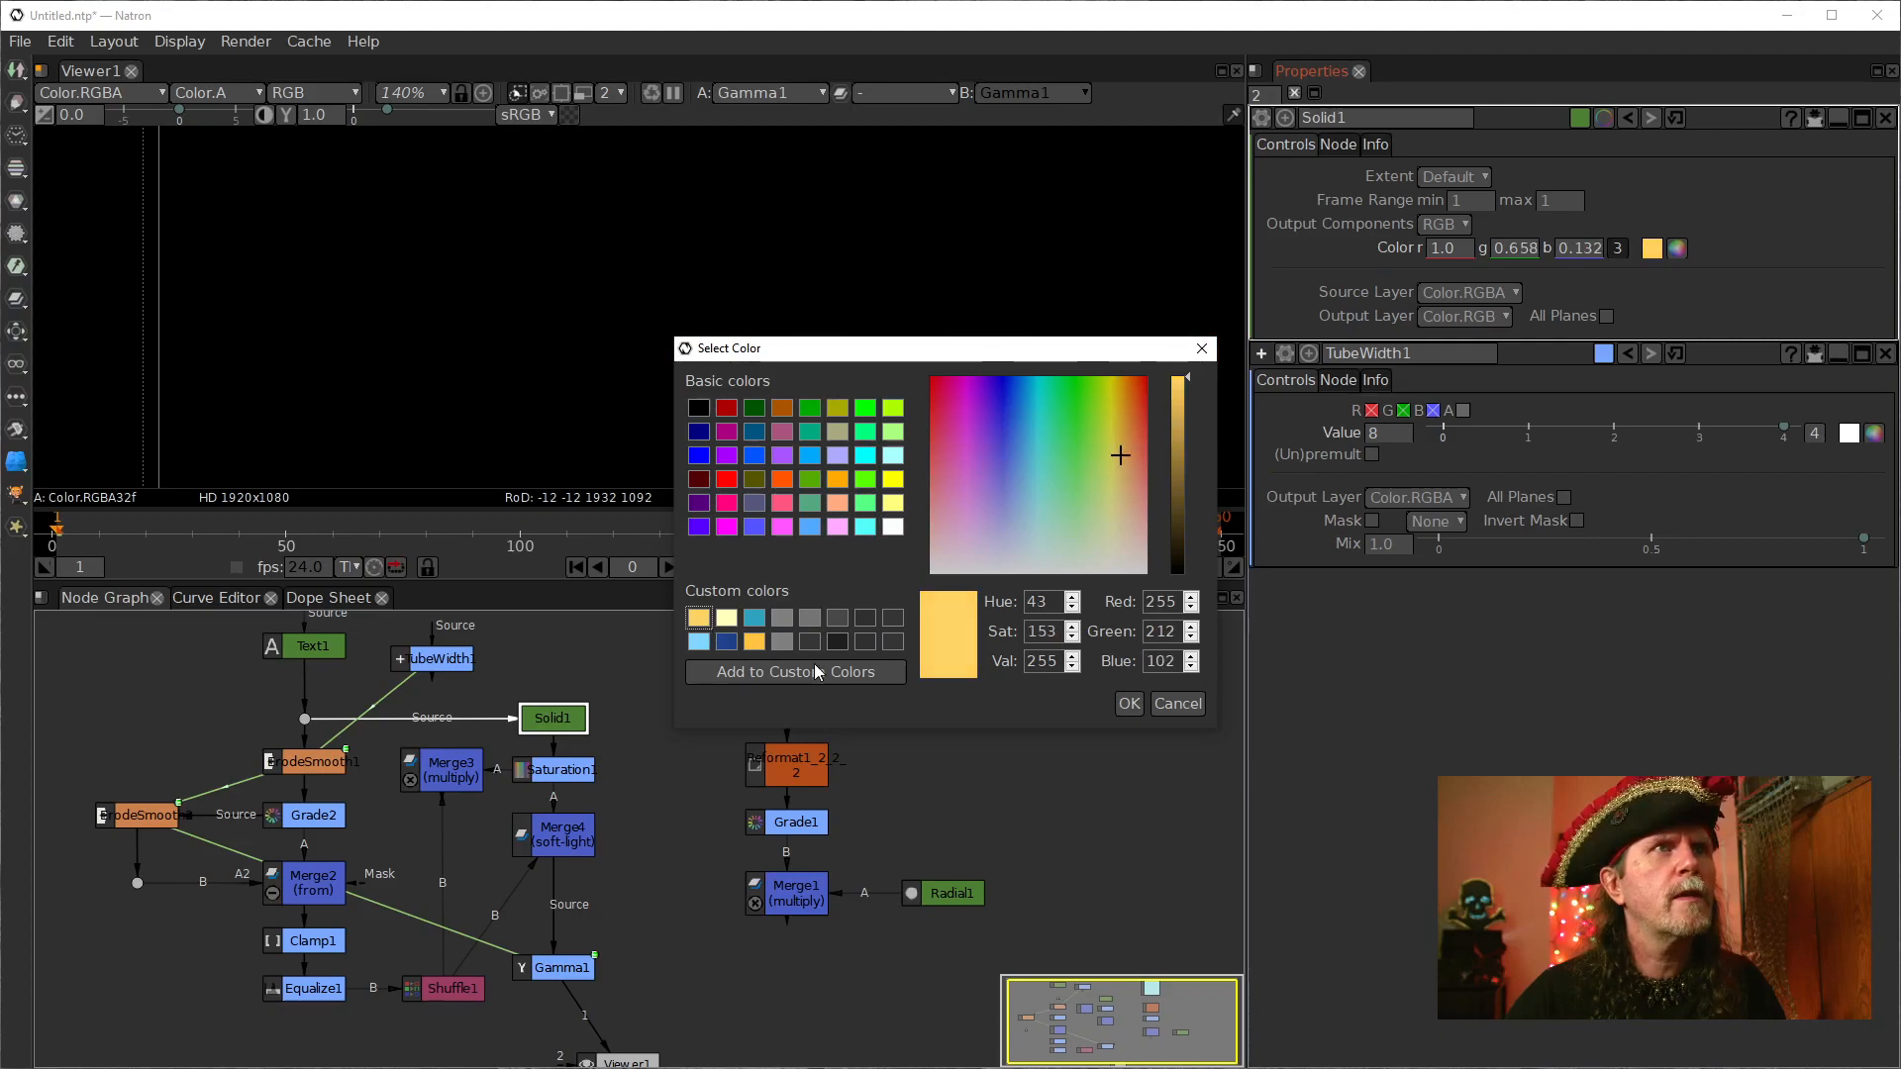
left_click(1129, 703)
Step: Open the Saturation1 node's settings and lower its saturation to 1.0
left_click_drag(653, 1025, 649, 907)
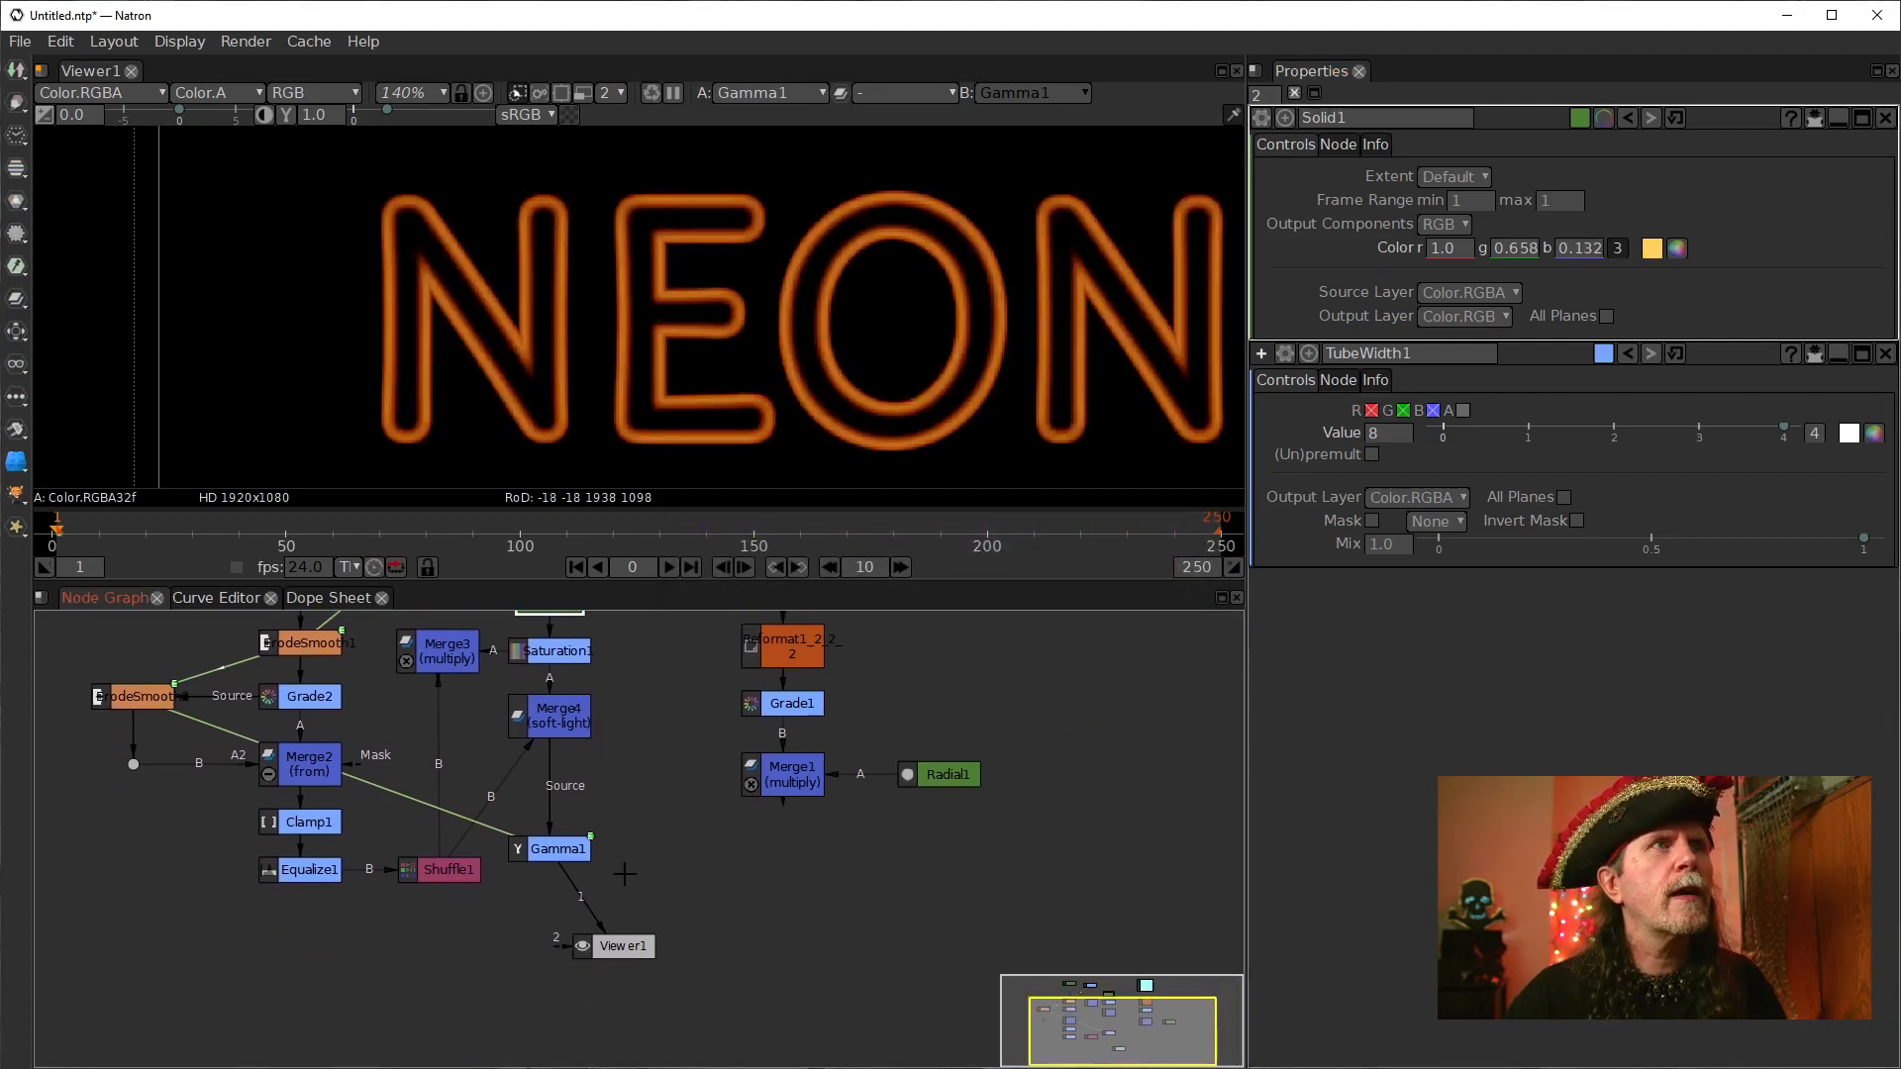
left_click_drag(570, 652, 570, 730)
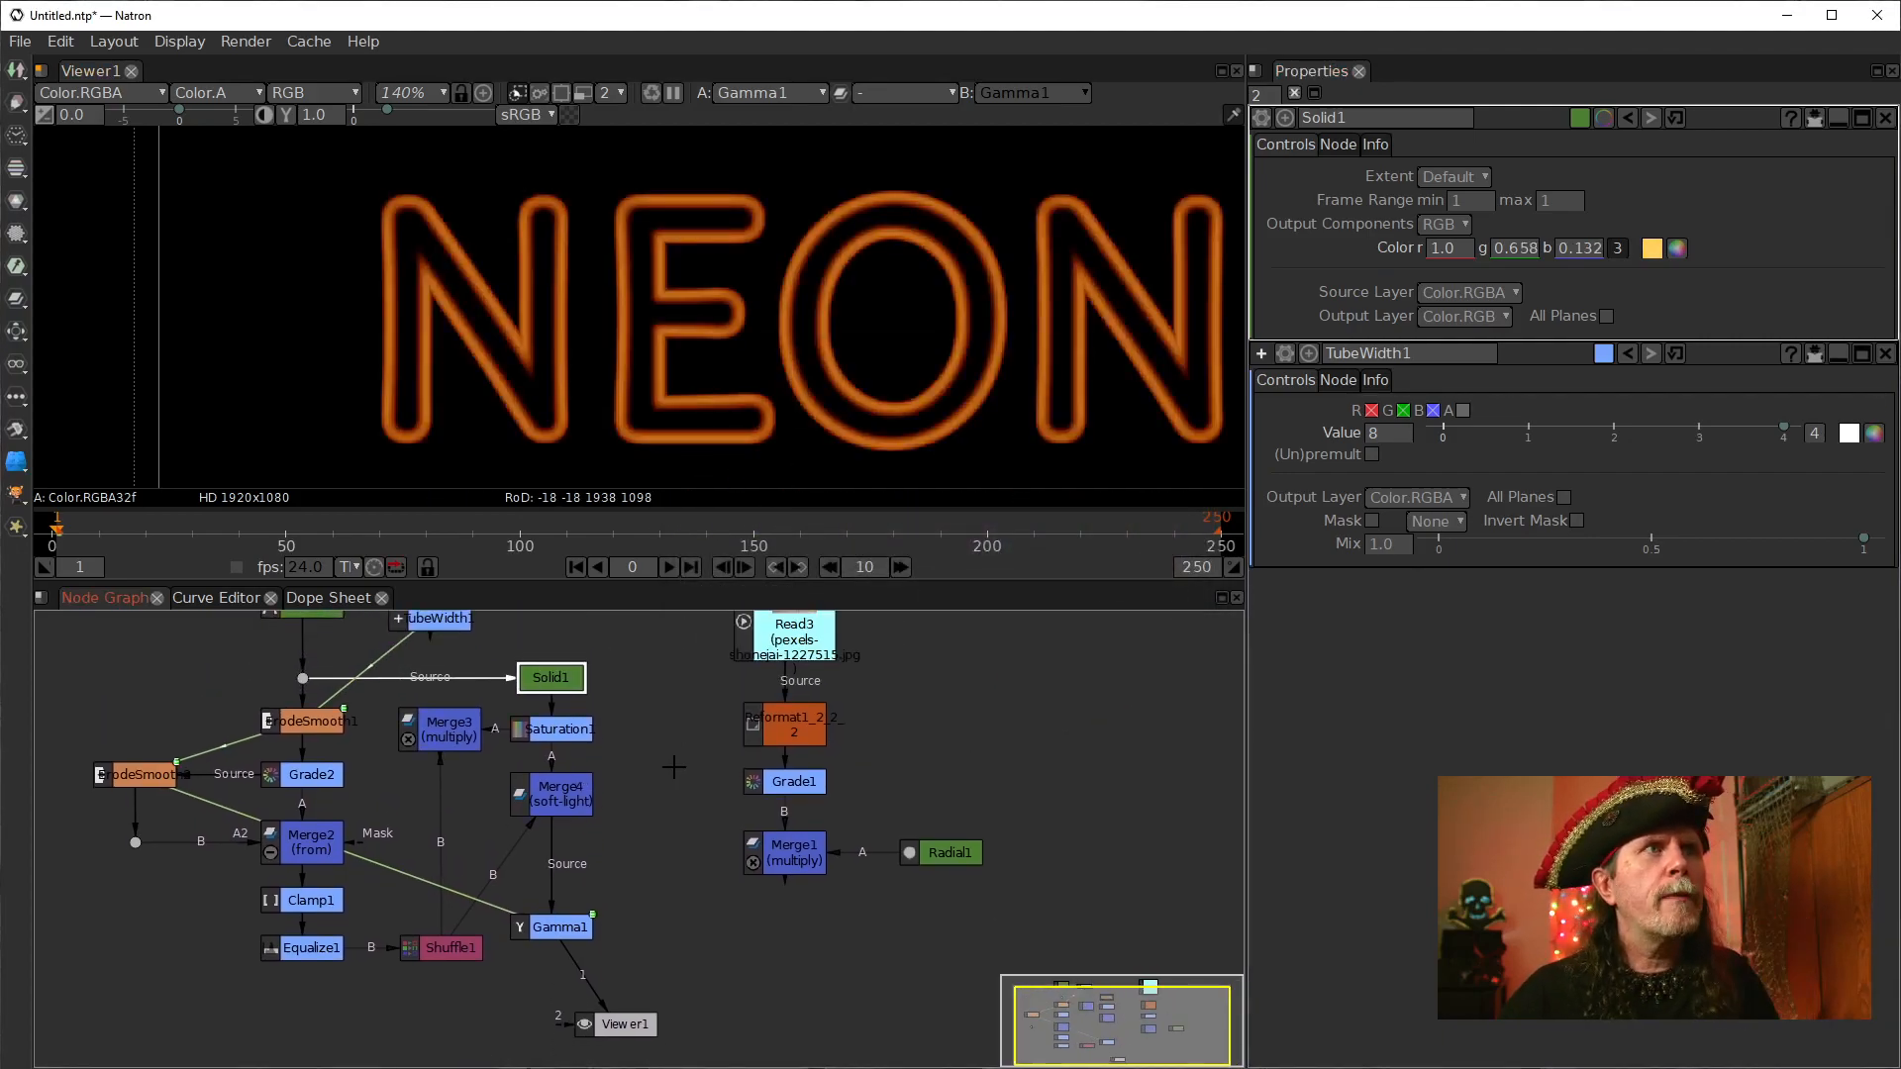
double_click(570, 729)
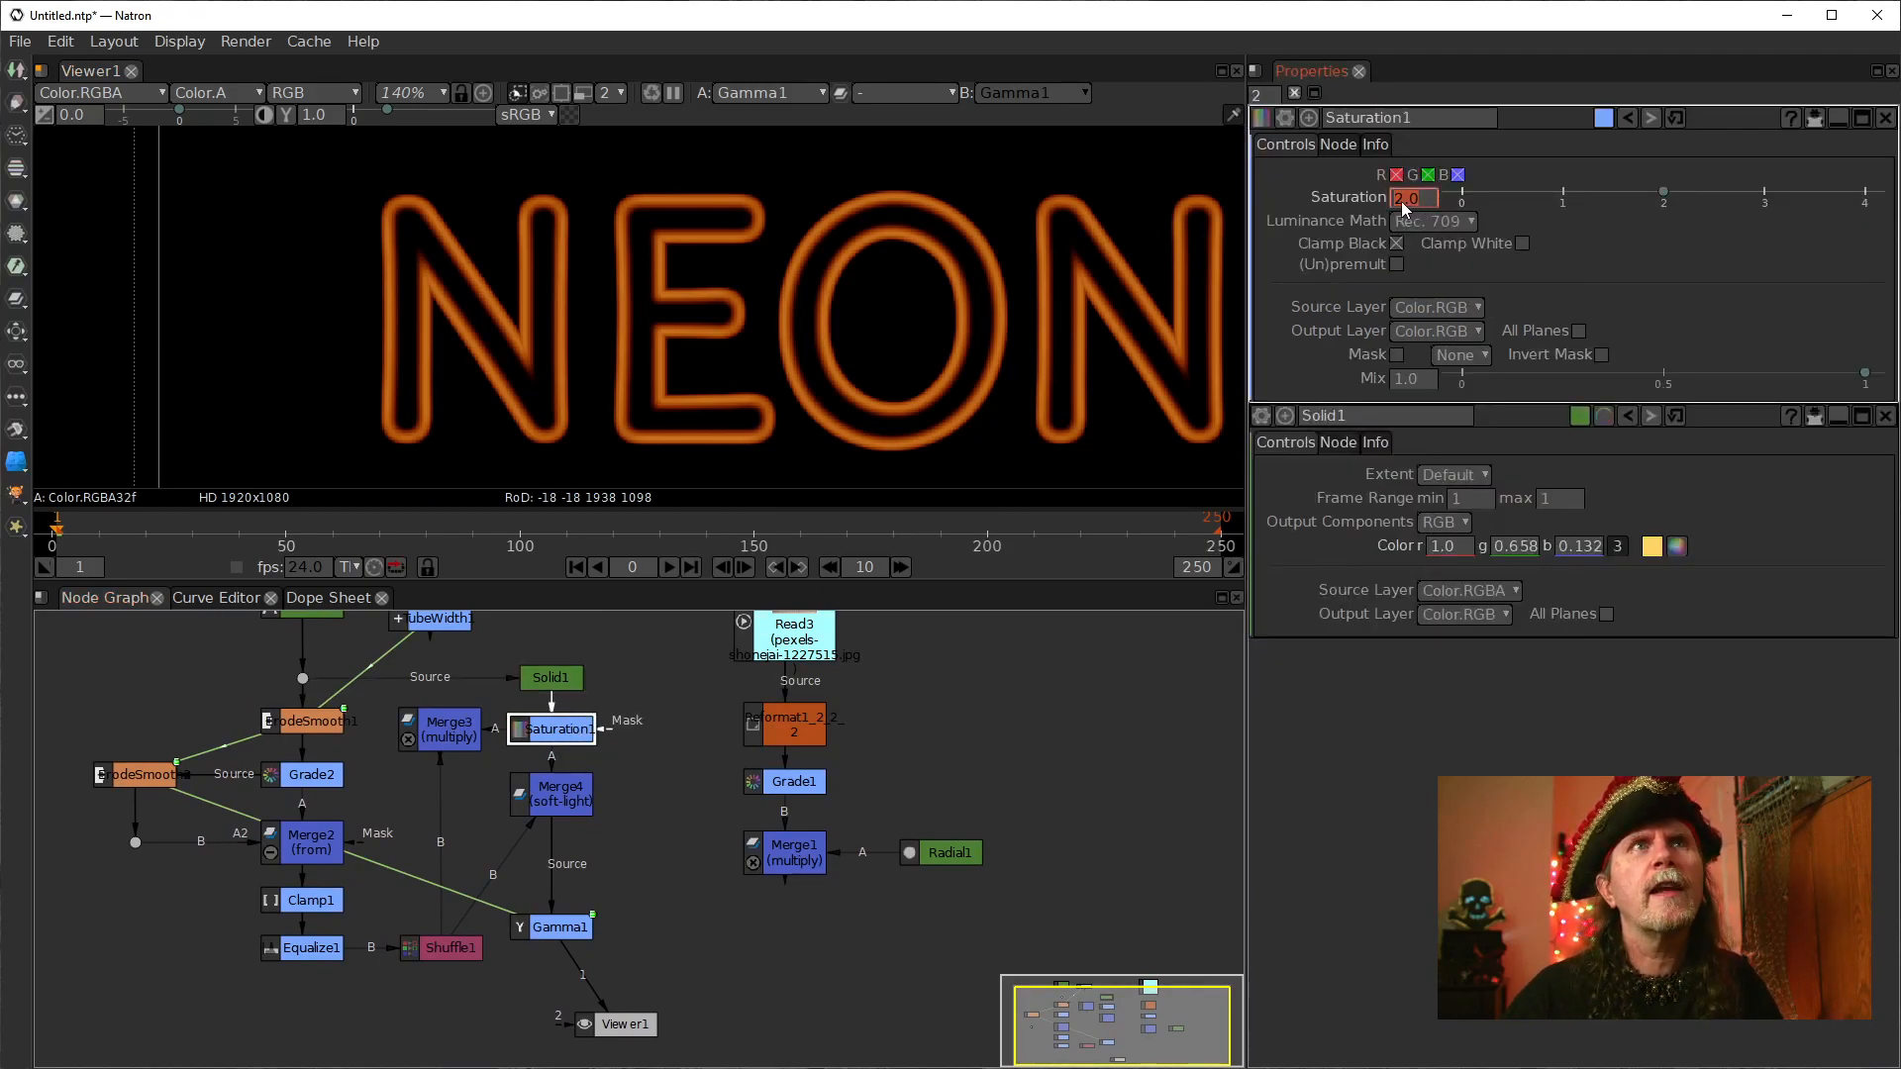
scroll(1392, 200, "down", 1)
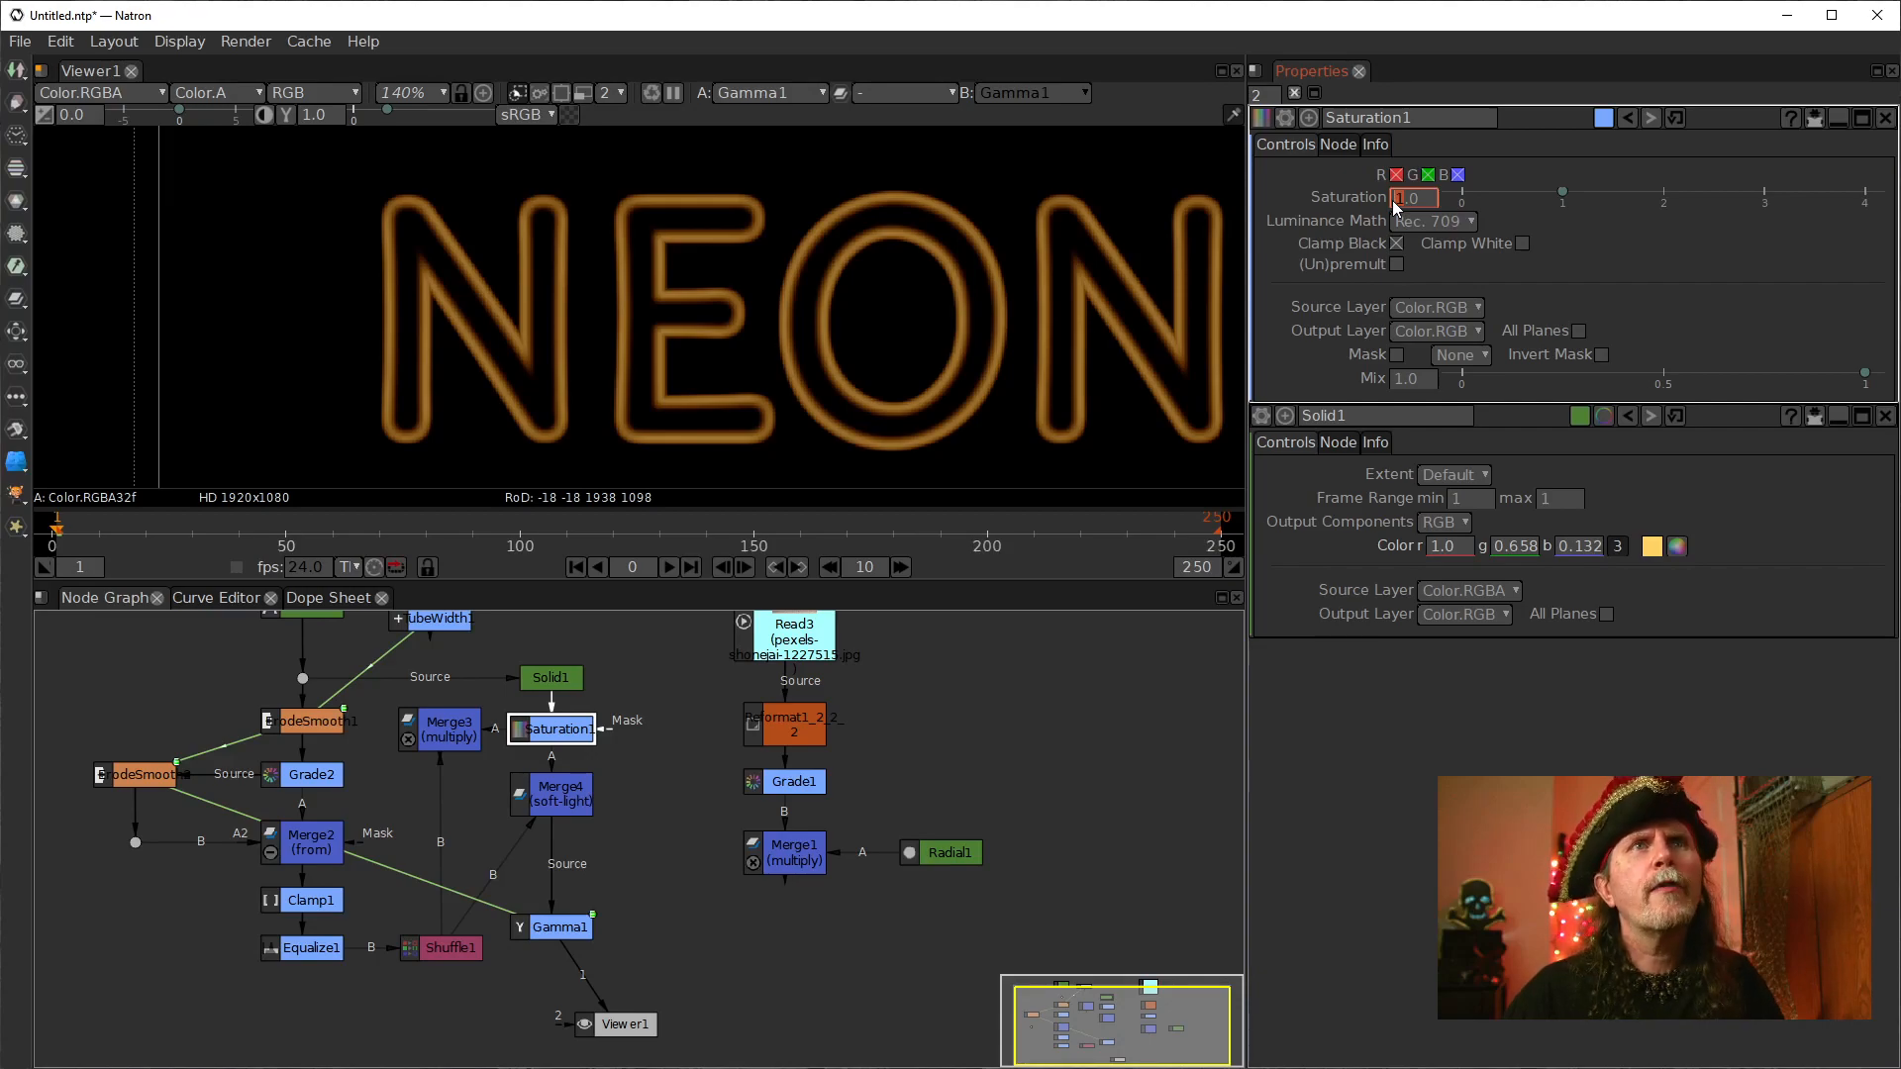
Step: Try pure yellow, RGB 255, 255, 0, as Solid1's color
left_click(1677, 545)
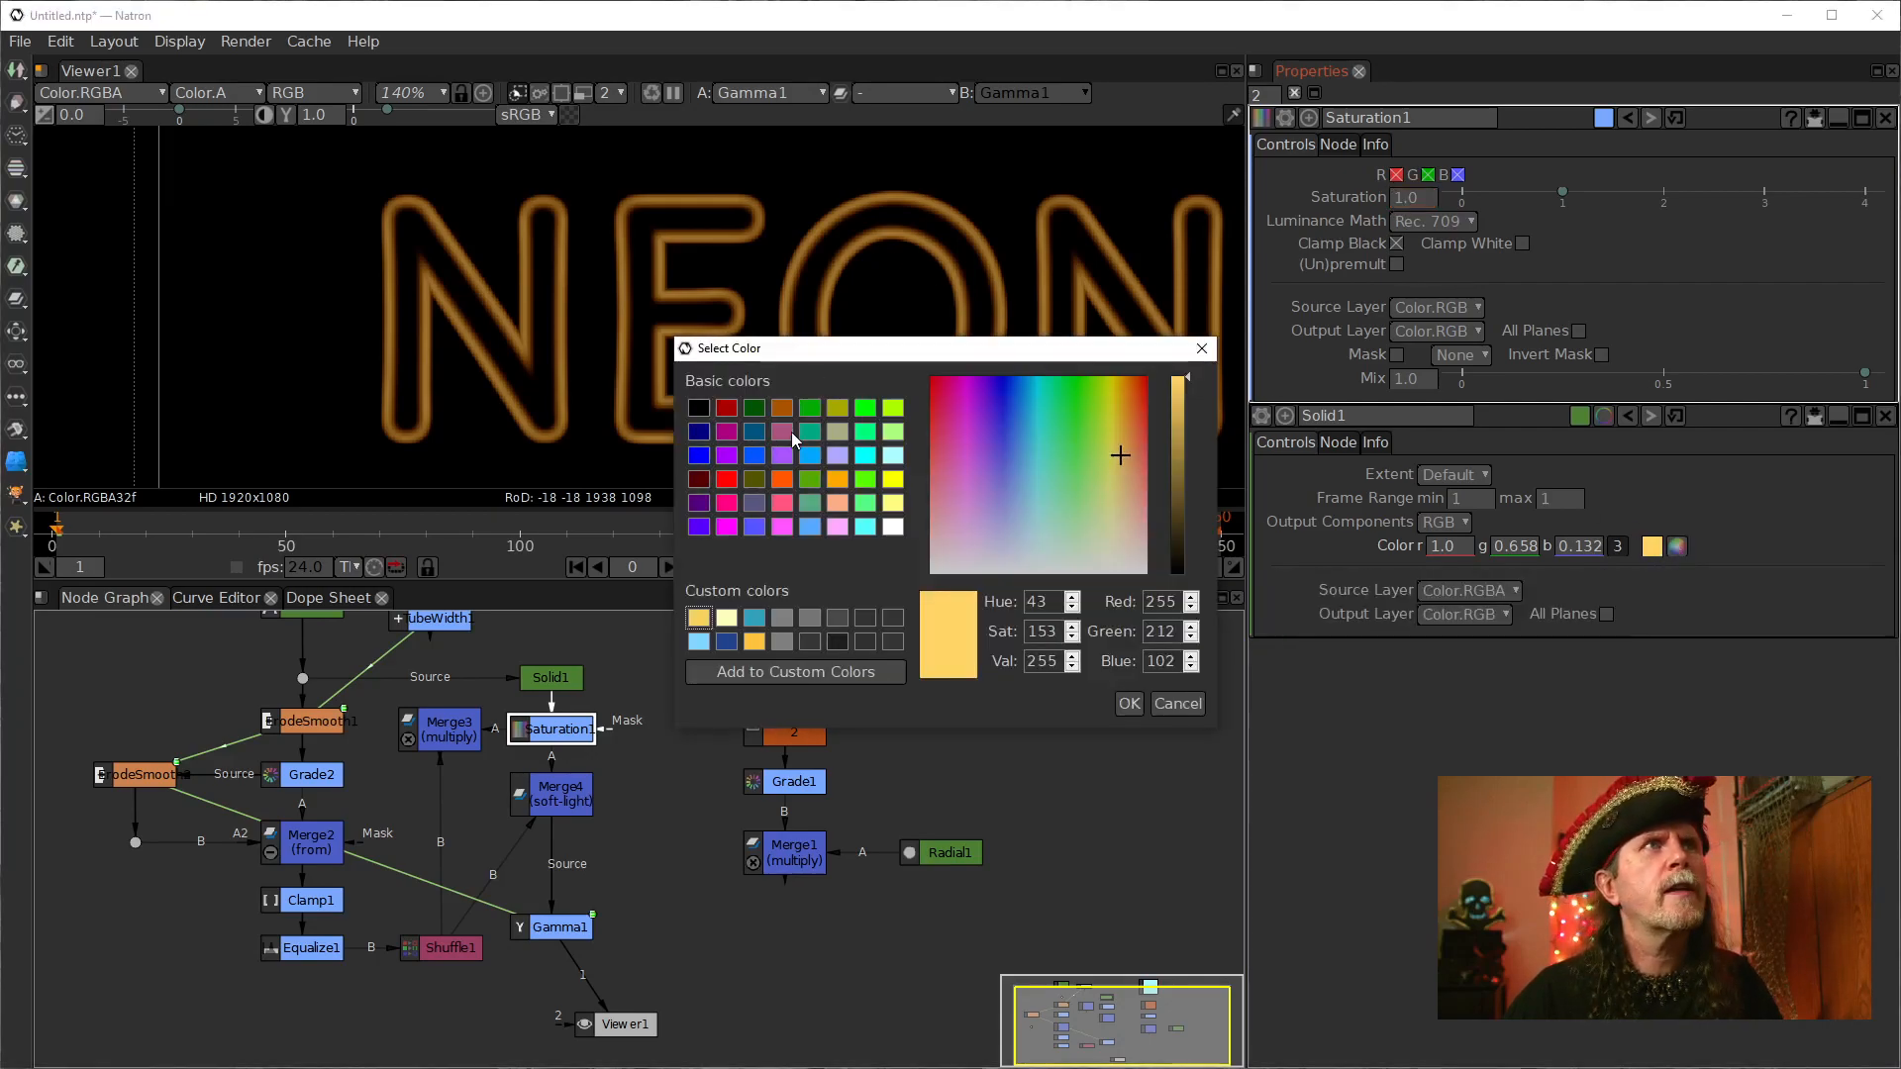
left_click(899, 479)
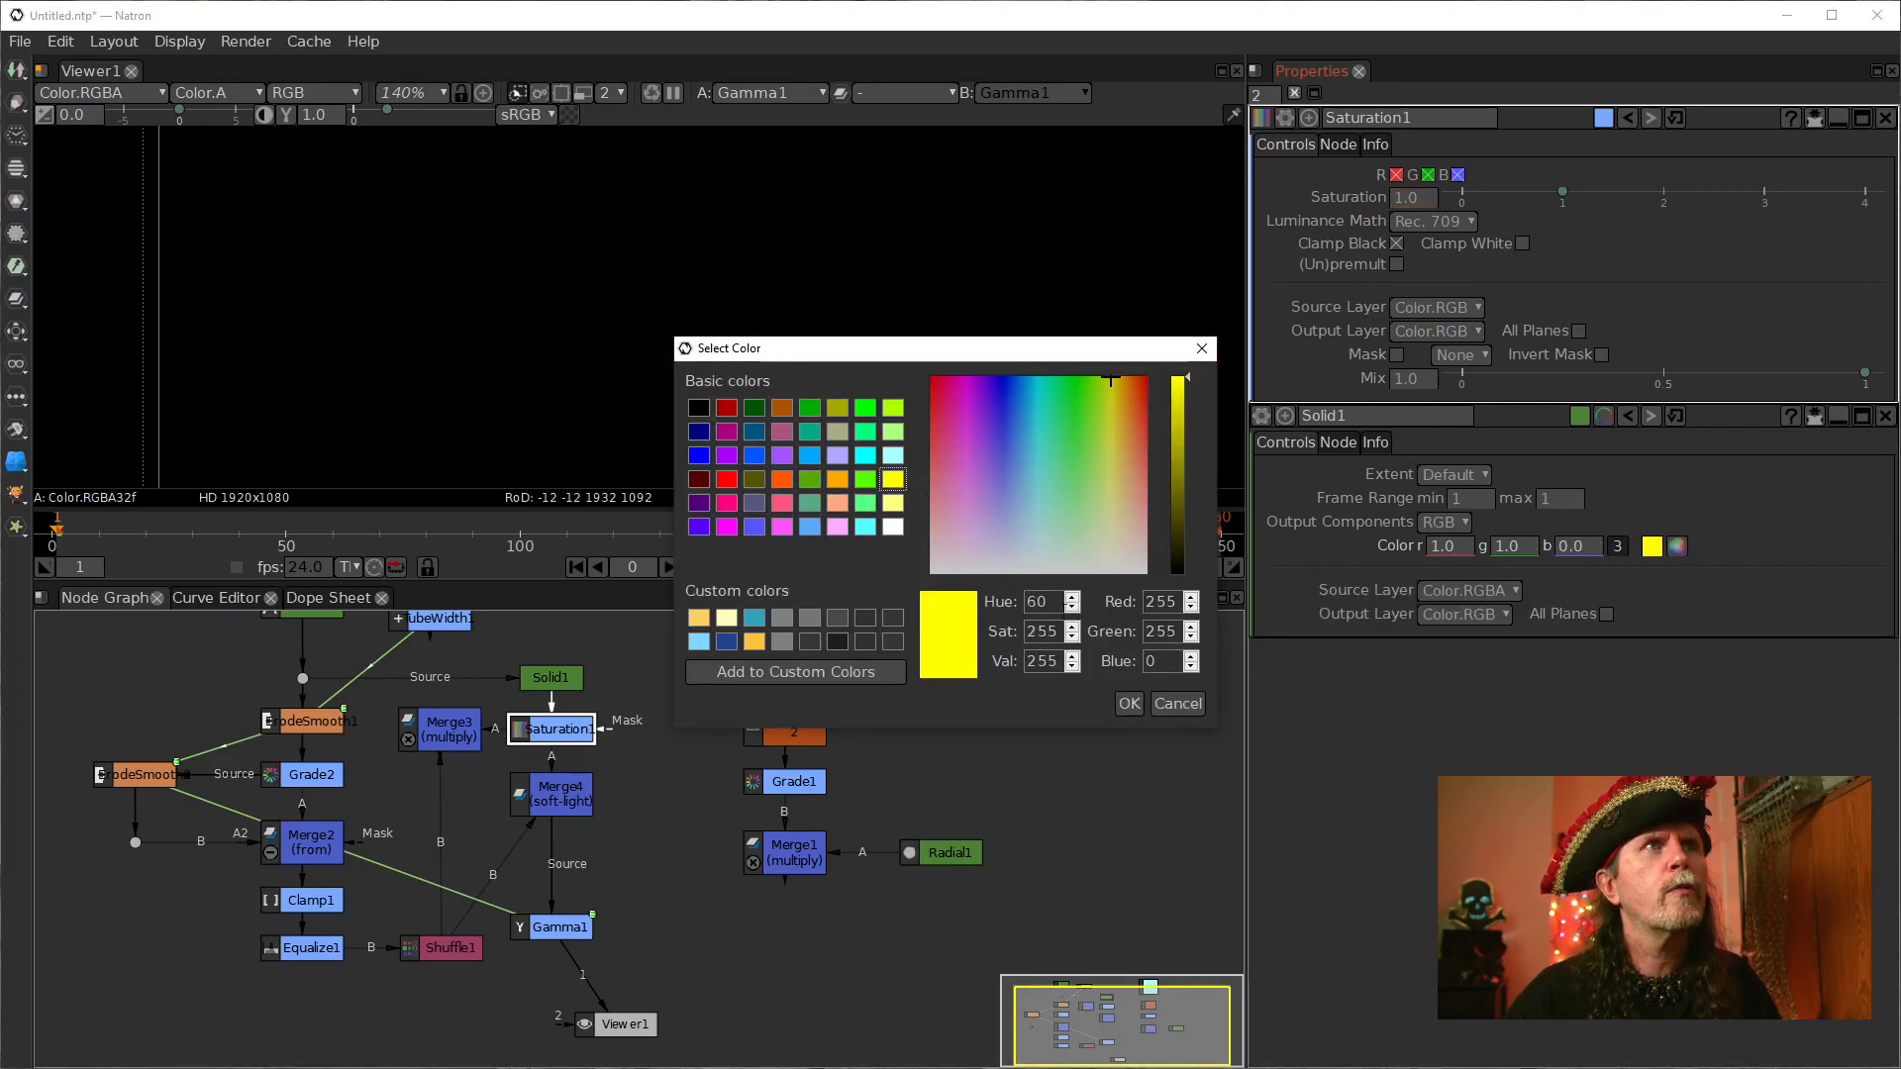
left_click(1130, 703)
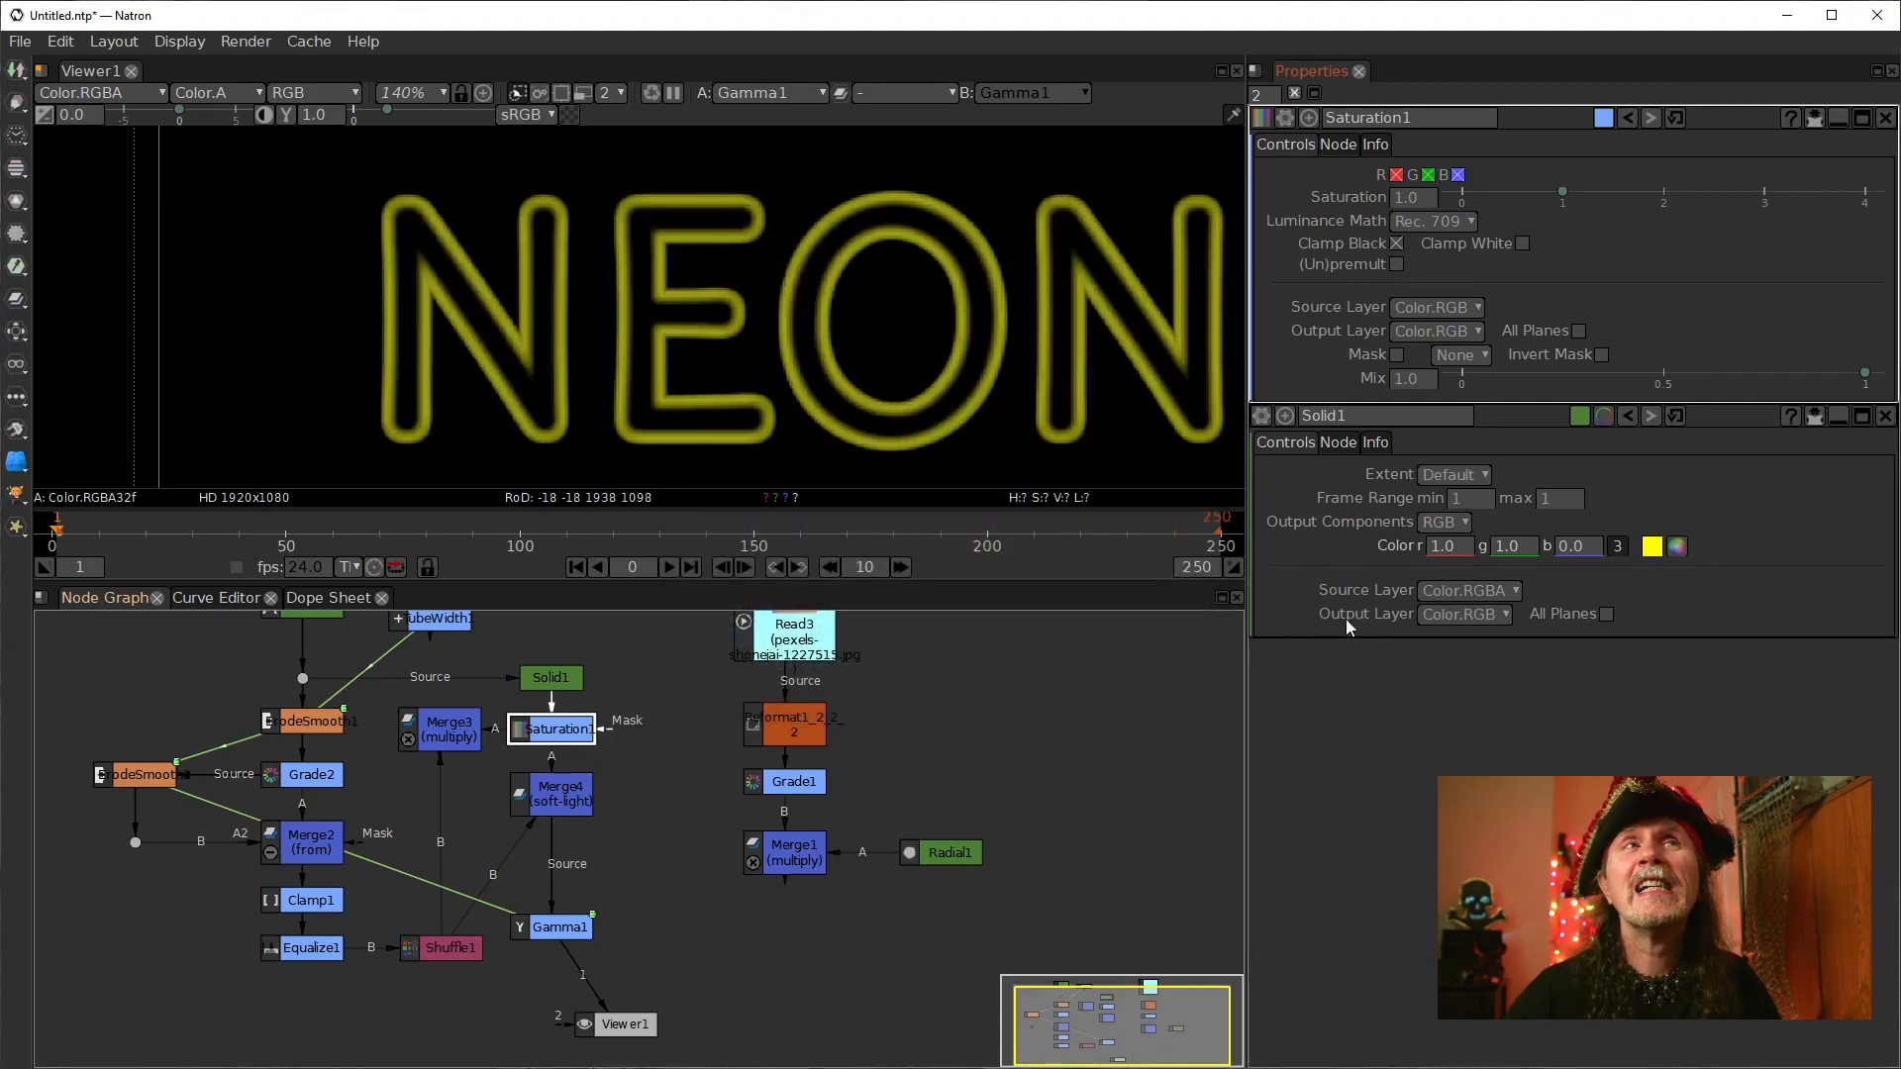
Step: Return Solid1's color from pure yellow to the saved light orange custom color
left_click(1677, 546)
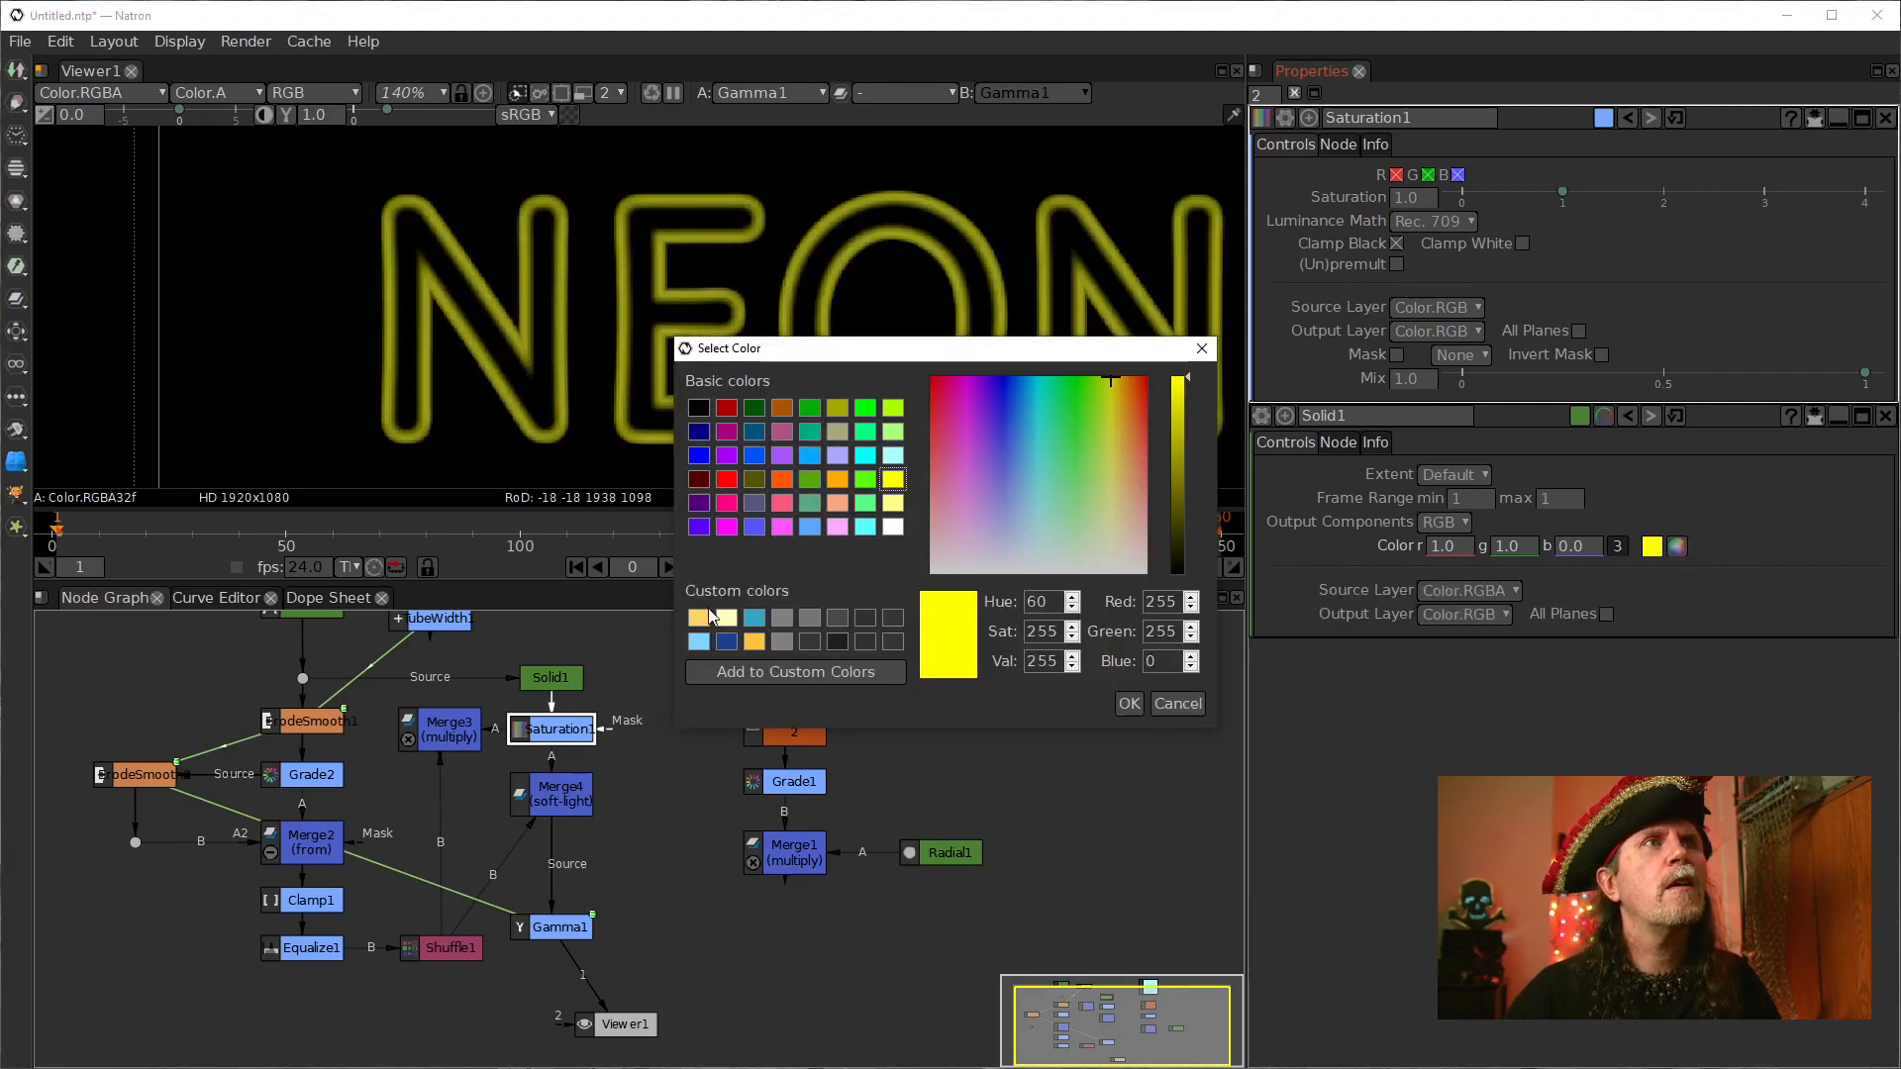
left_click(699, 617)
left_click(1130, 703)
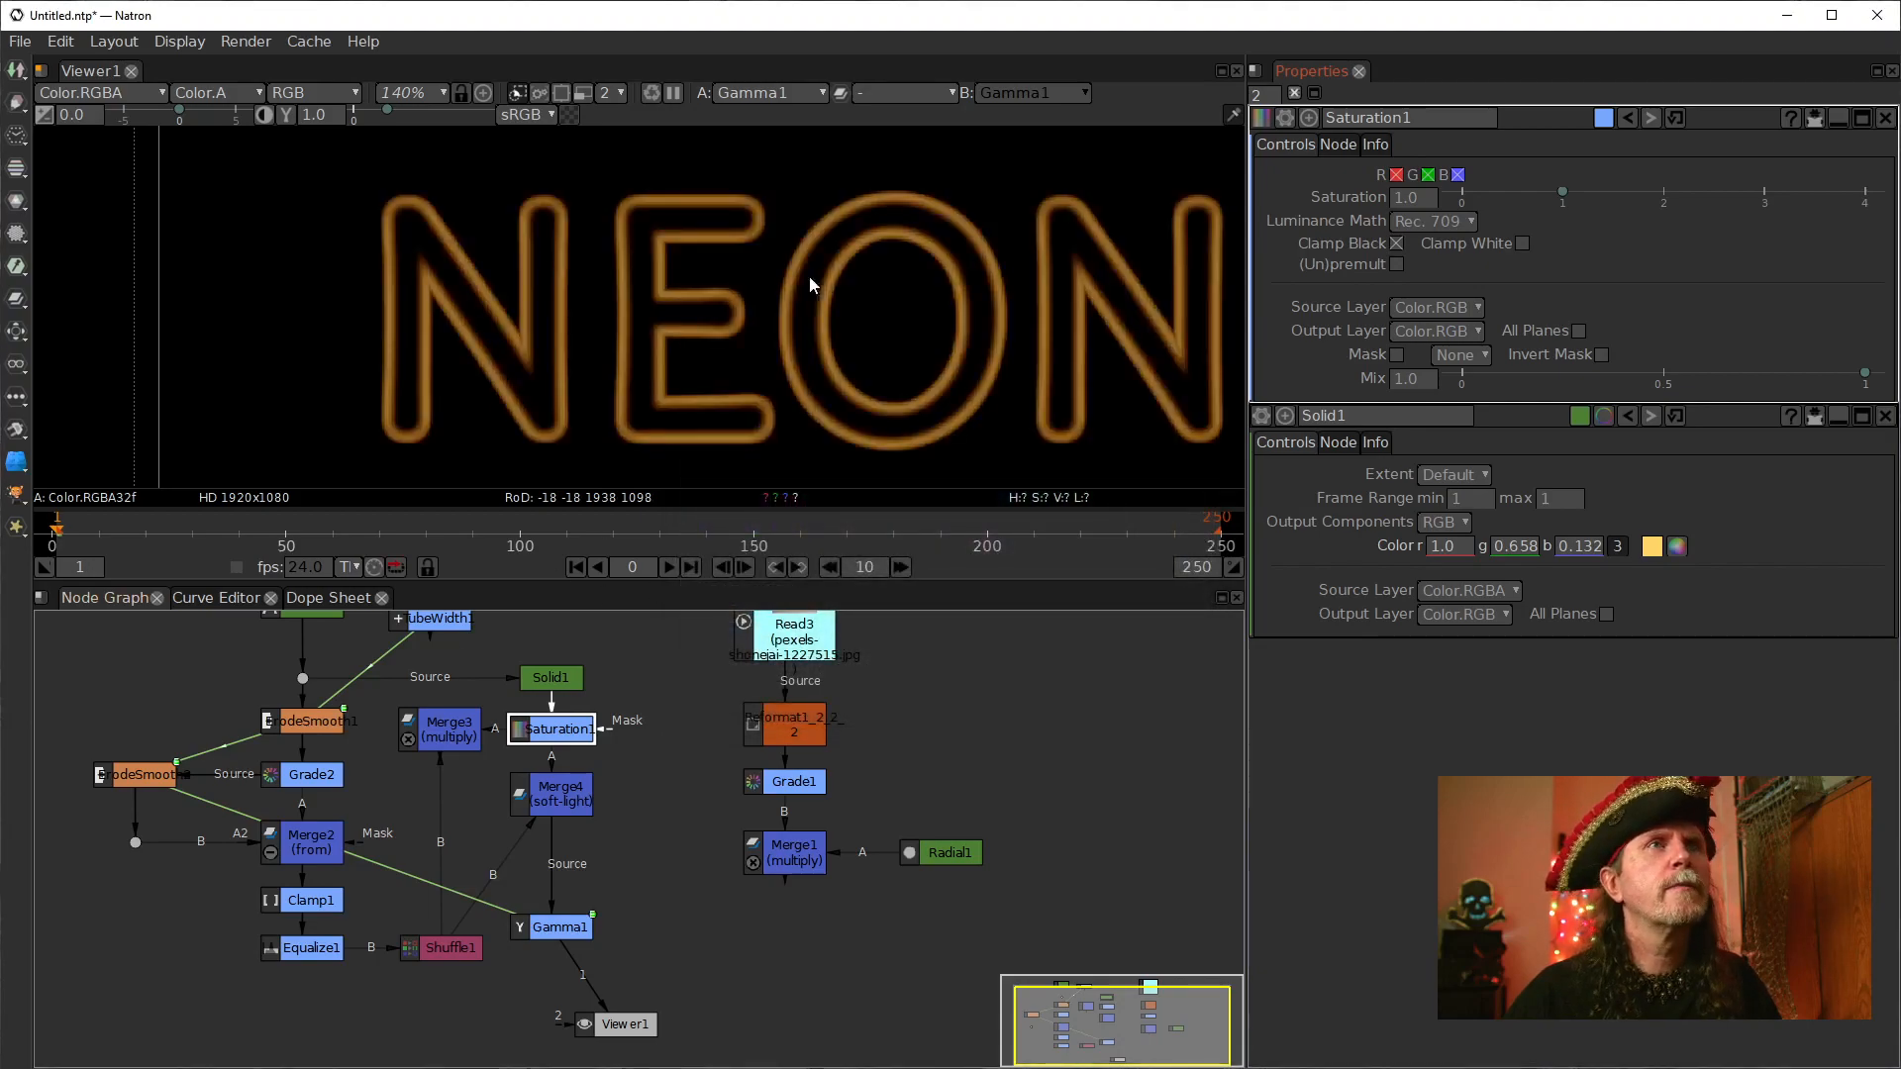
Step: Try a saturation of 3 on Saturation1 and raise it to 10
left_click(1394, 200)
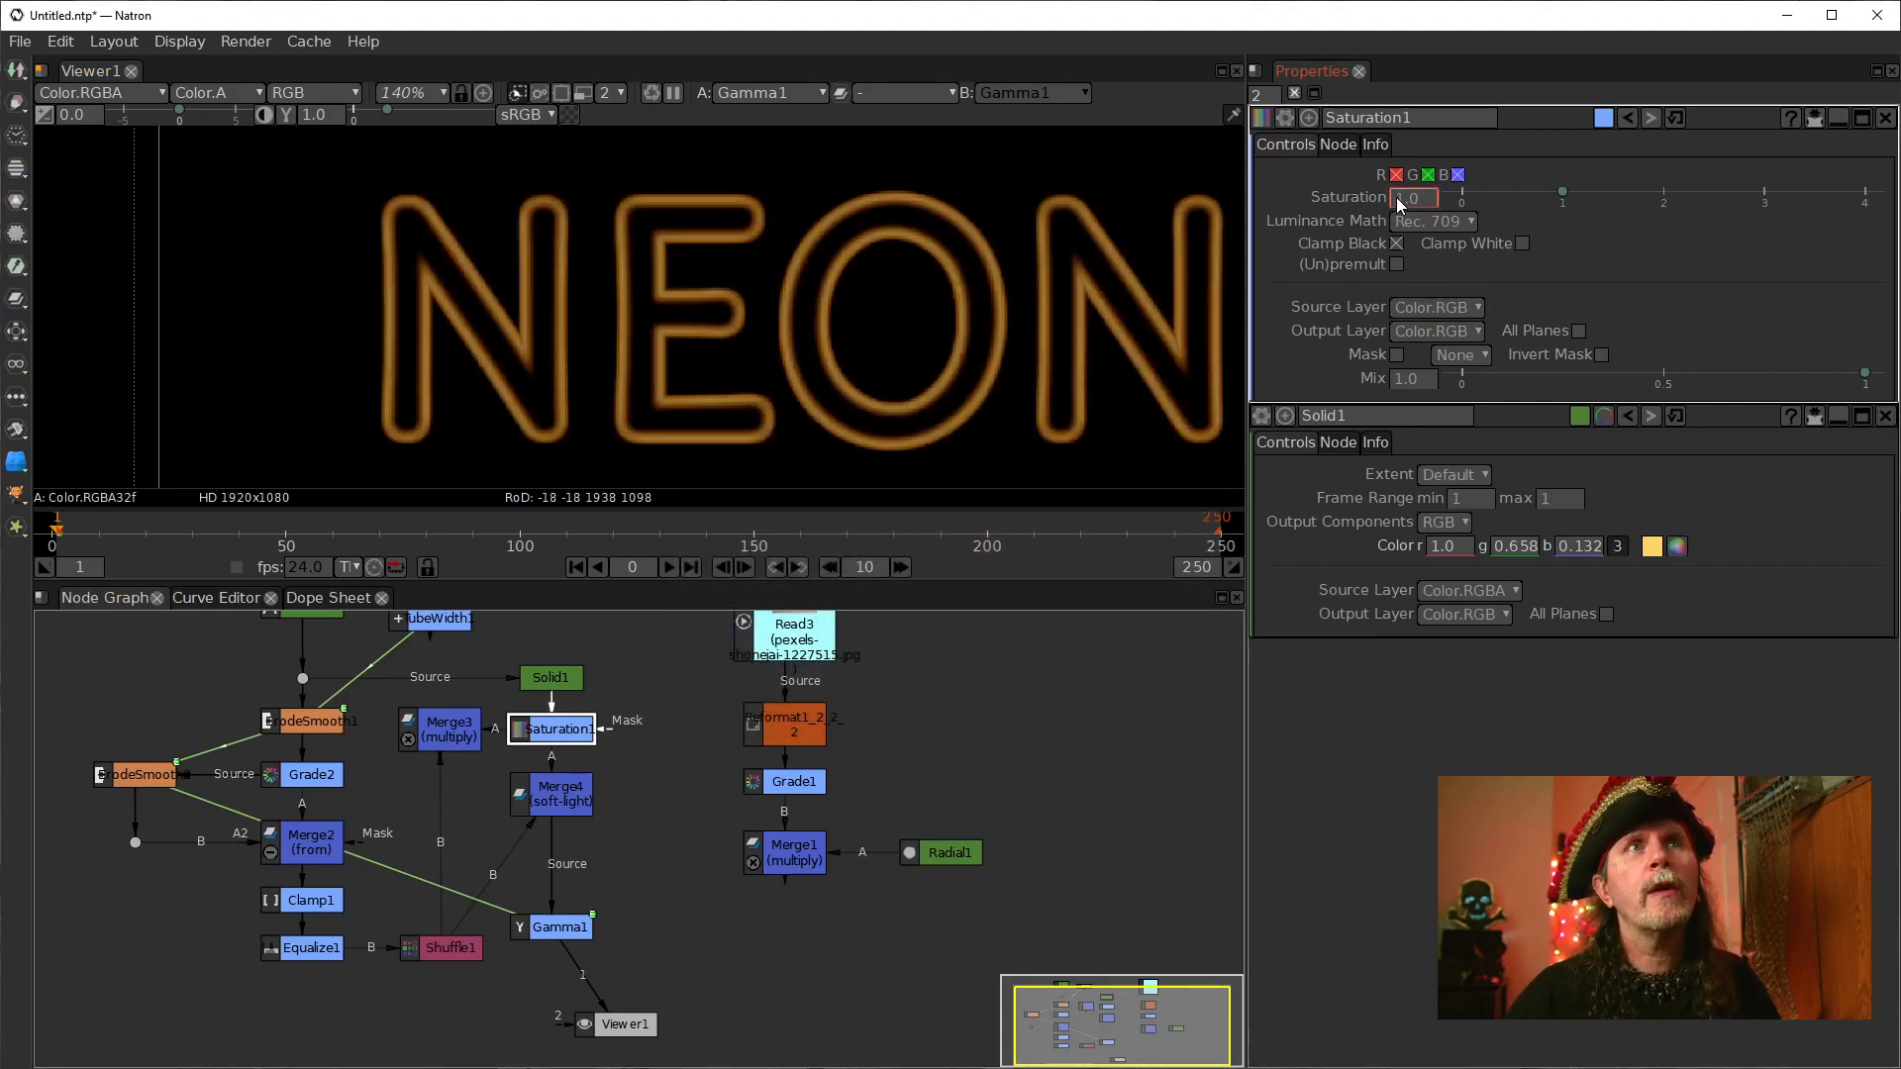
type("3")
key("Return")
type("10")
key("Return")
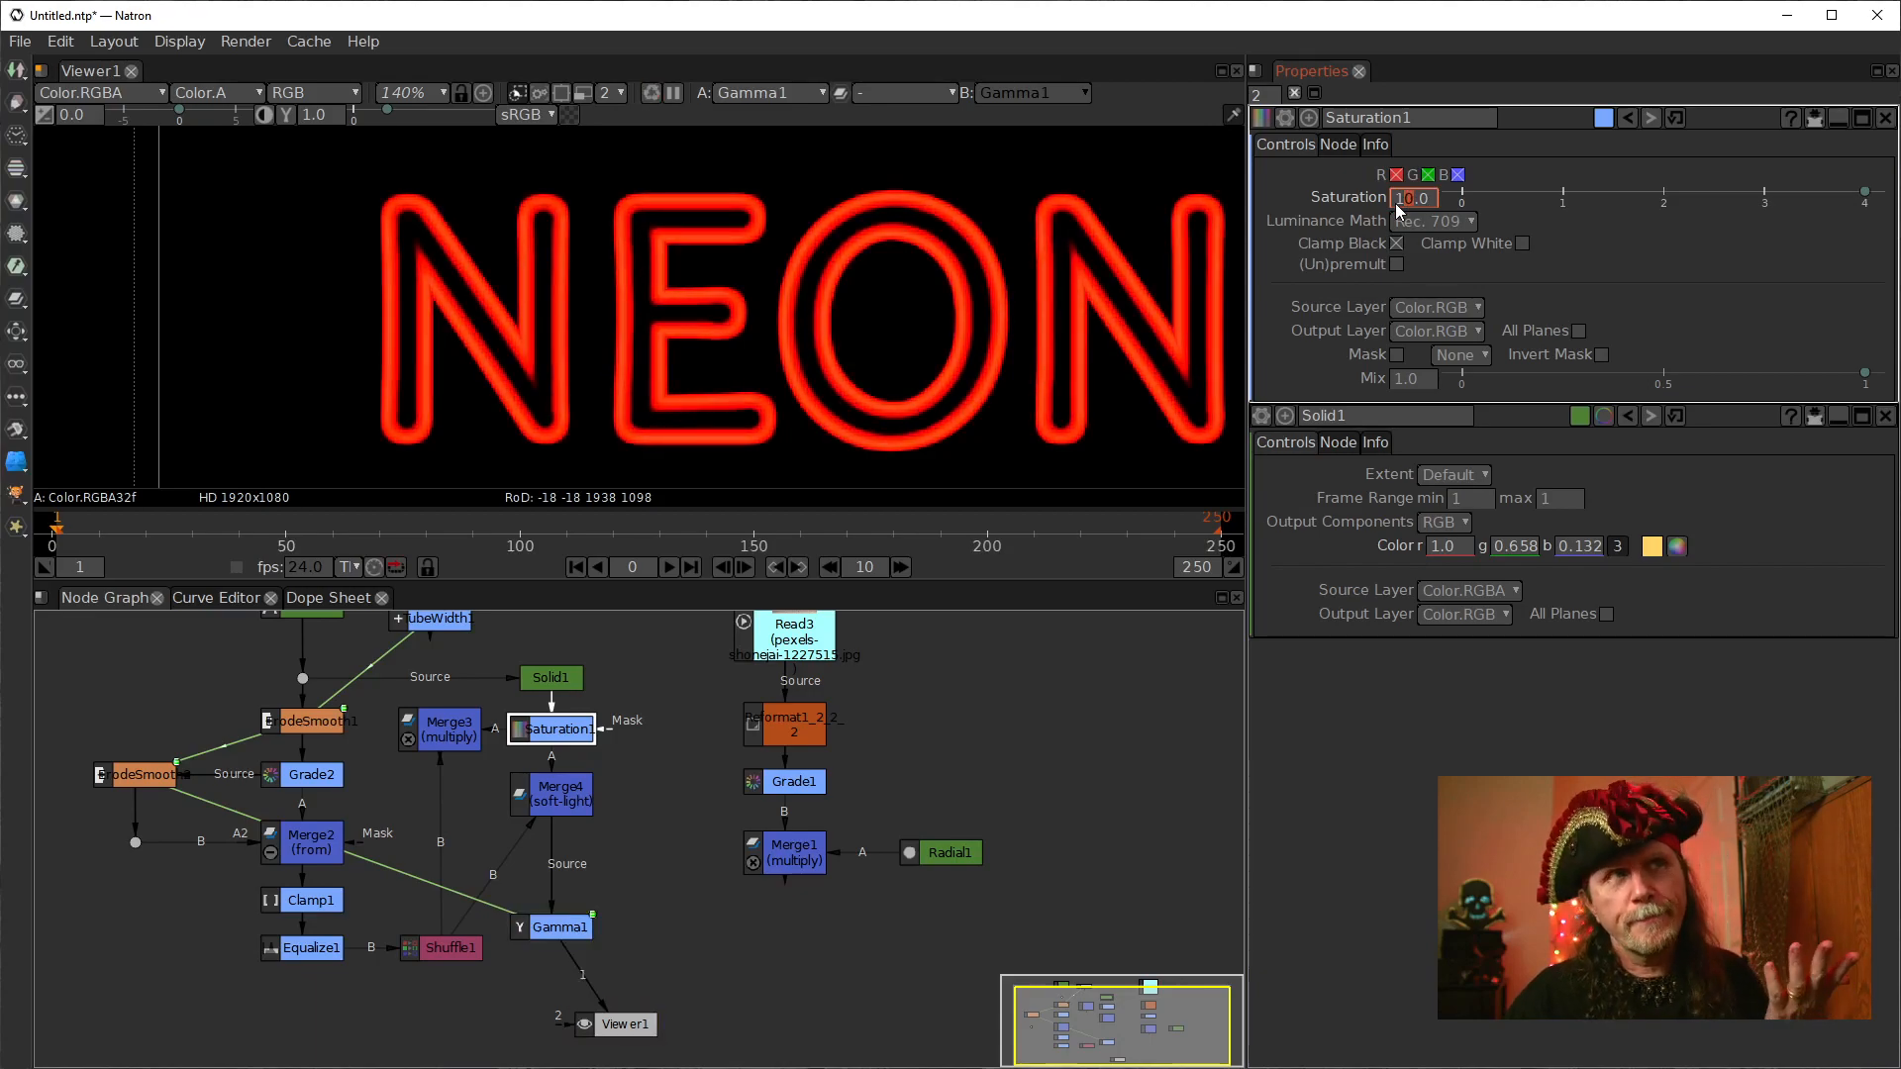
Step: Try saturation values of 7, 0 and -1 on Saturation1
type("7")
key("Return")
type("0")
key("Return")
type("-1")
key("Return")
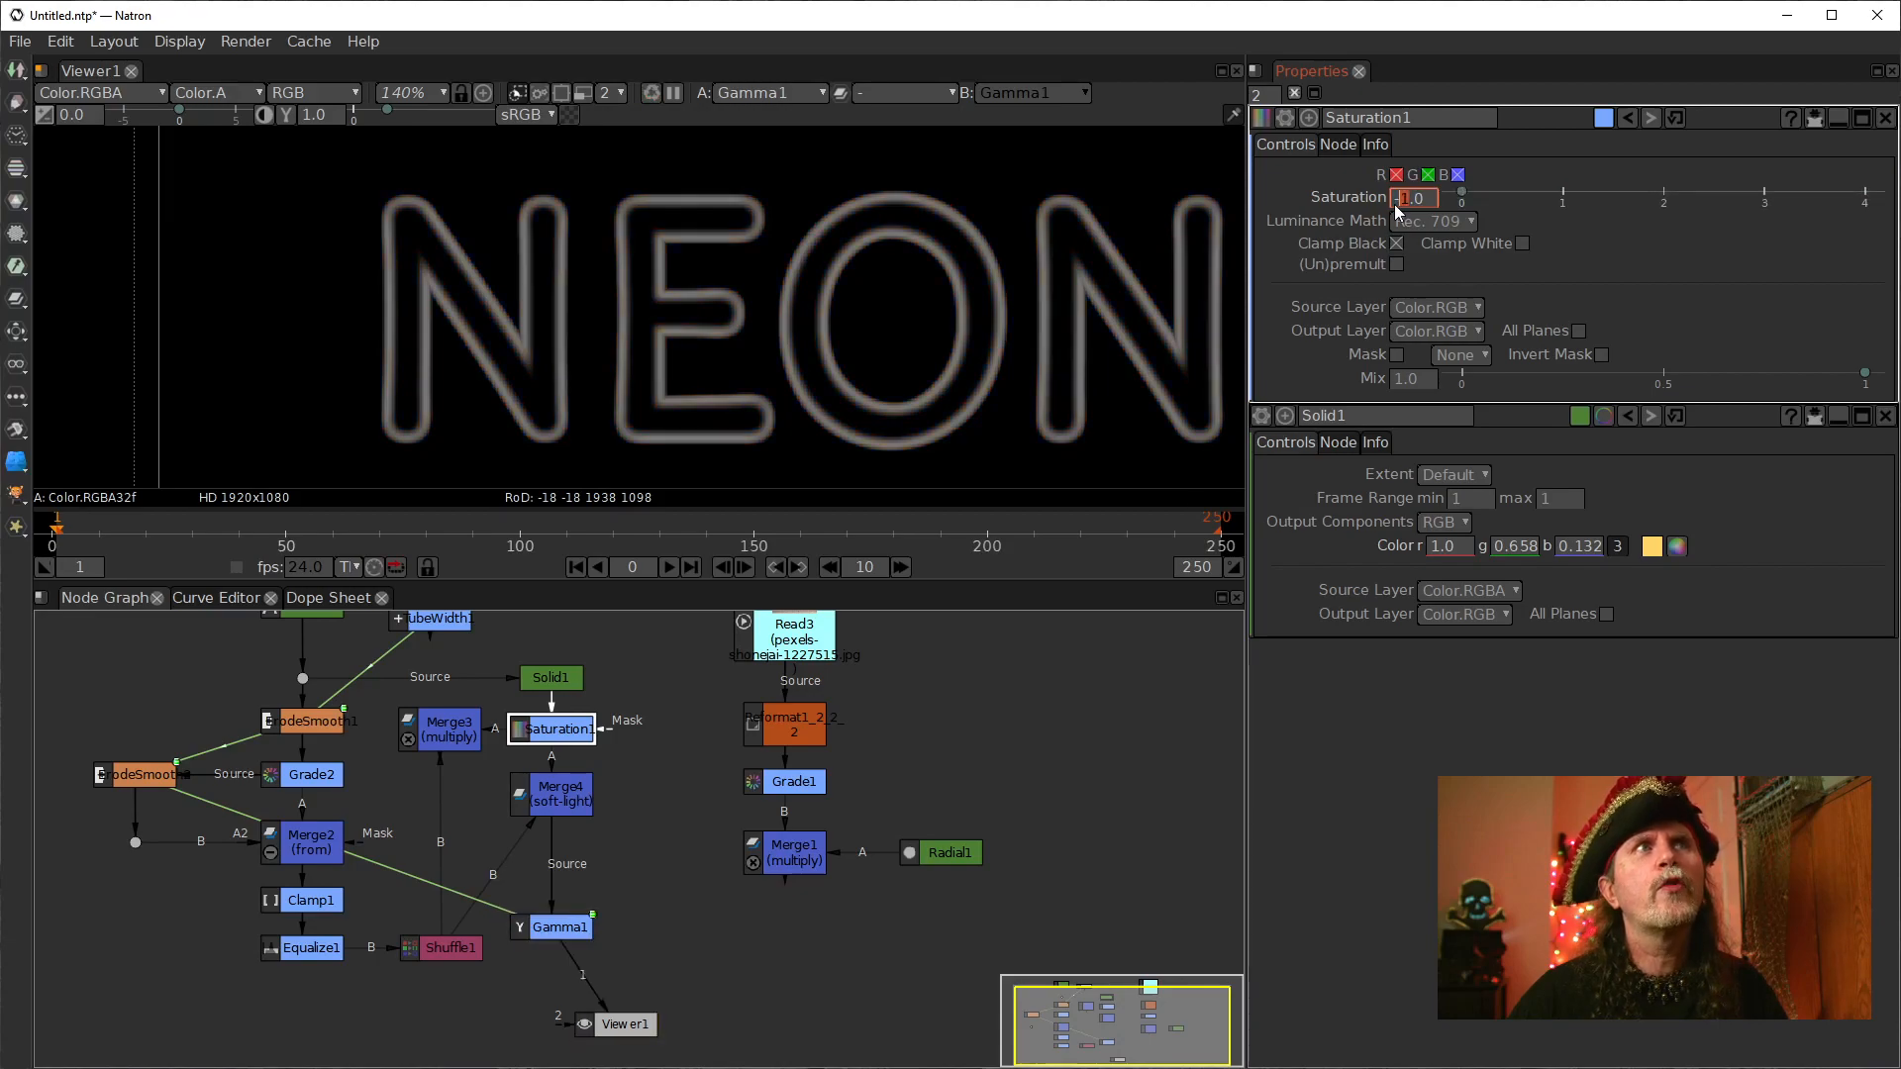
Step: Try Saturation1 at saturations of 2, 3, 5, 4 and 1, and return it to 2.0
type("2")
key("Return")
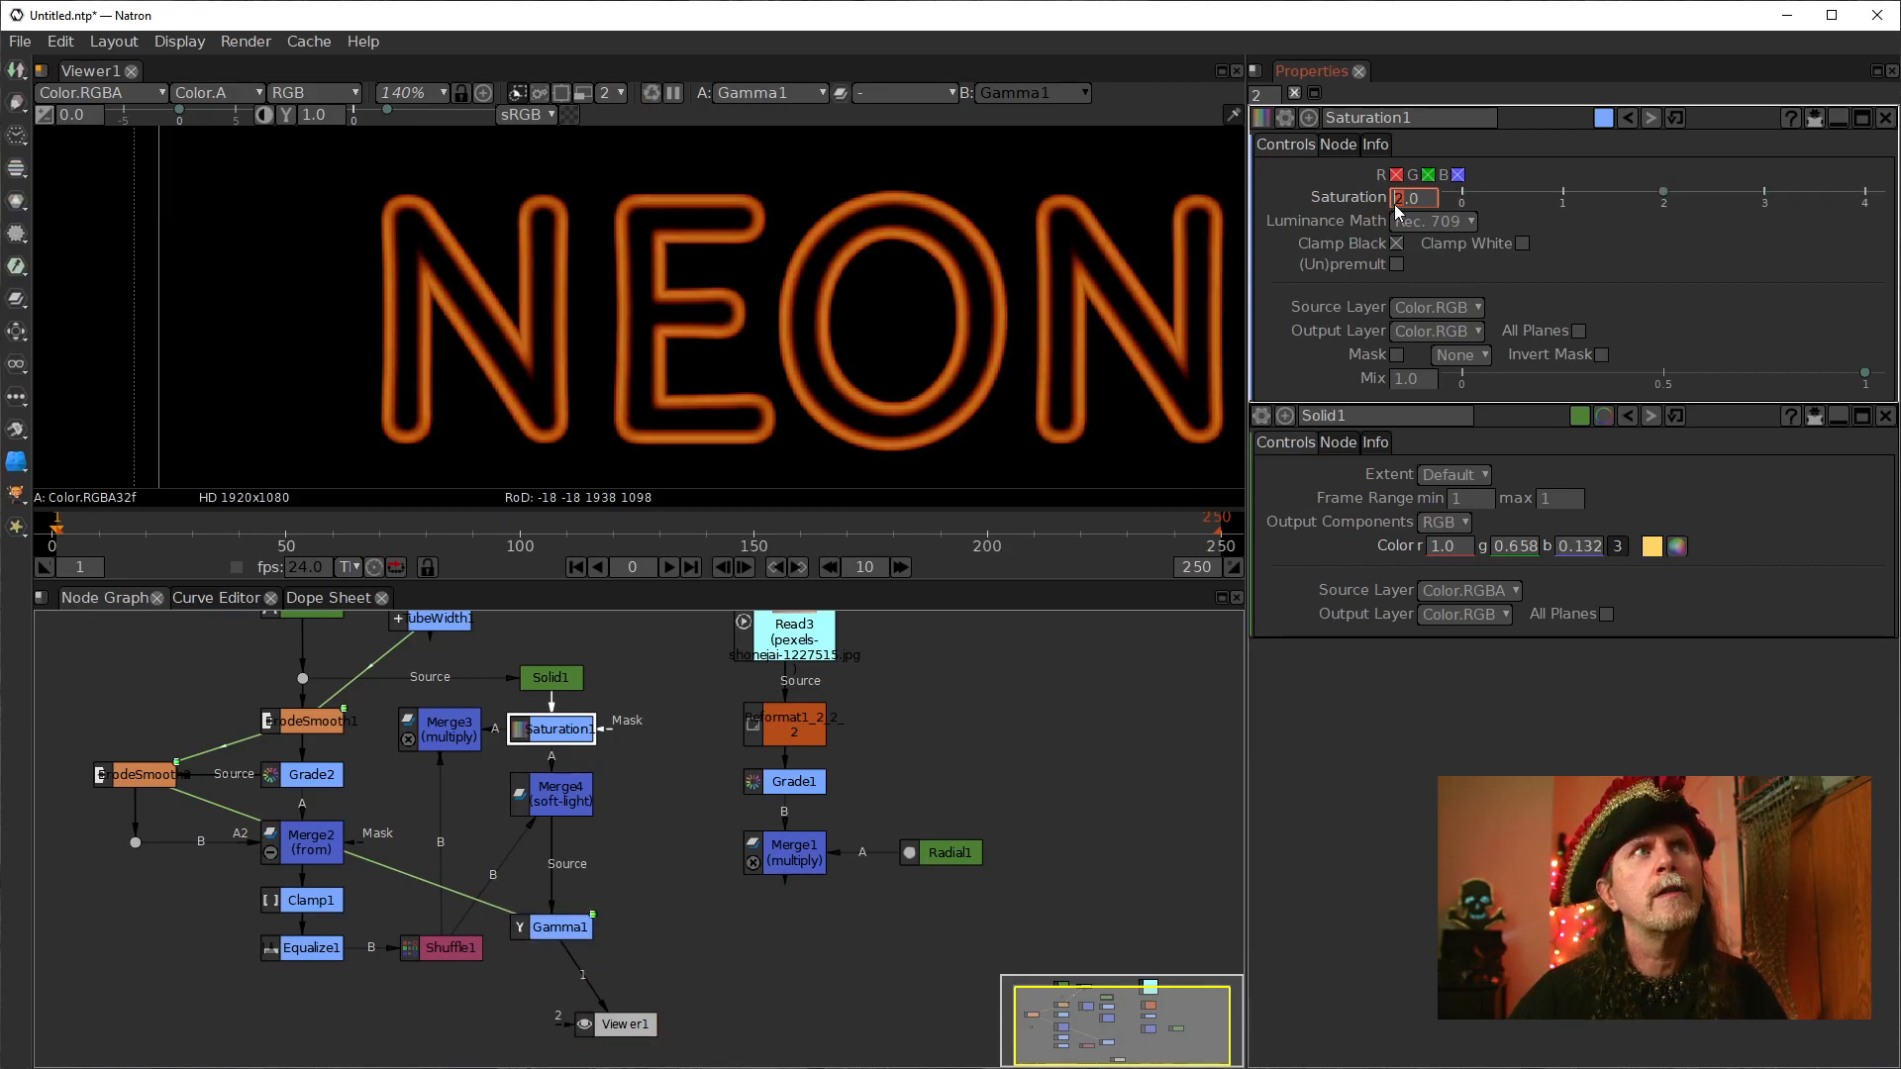
type("3")
key("Return")
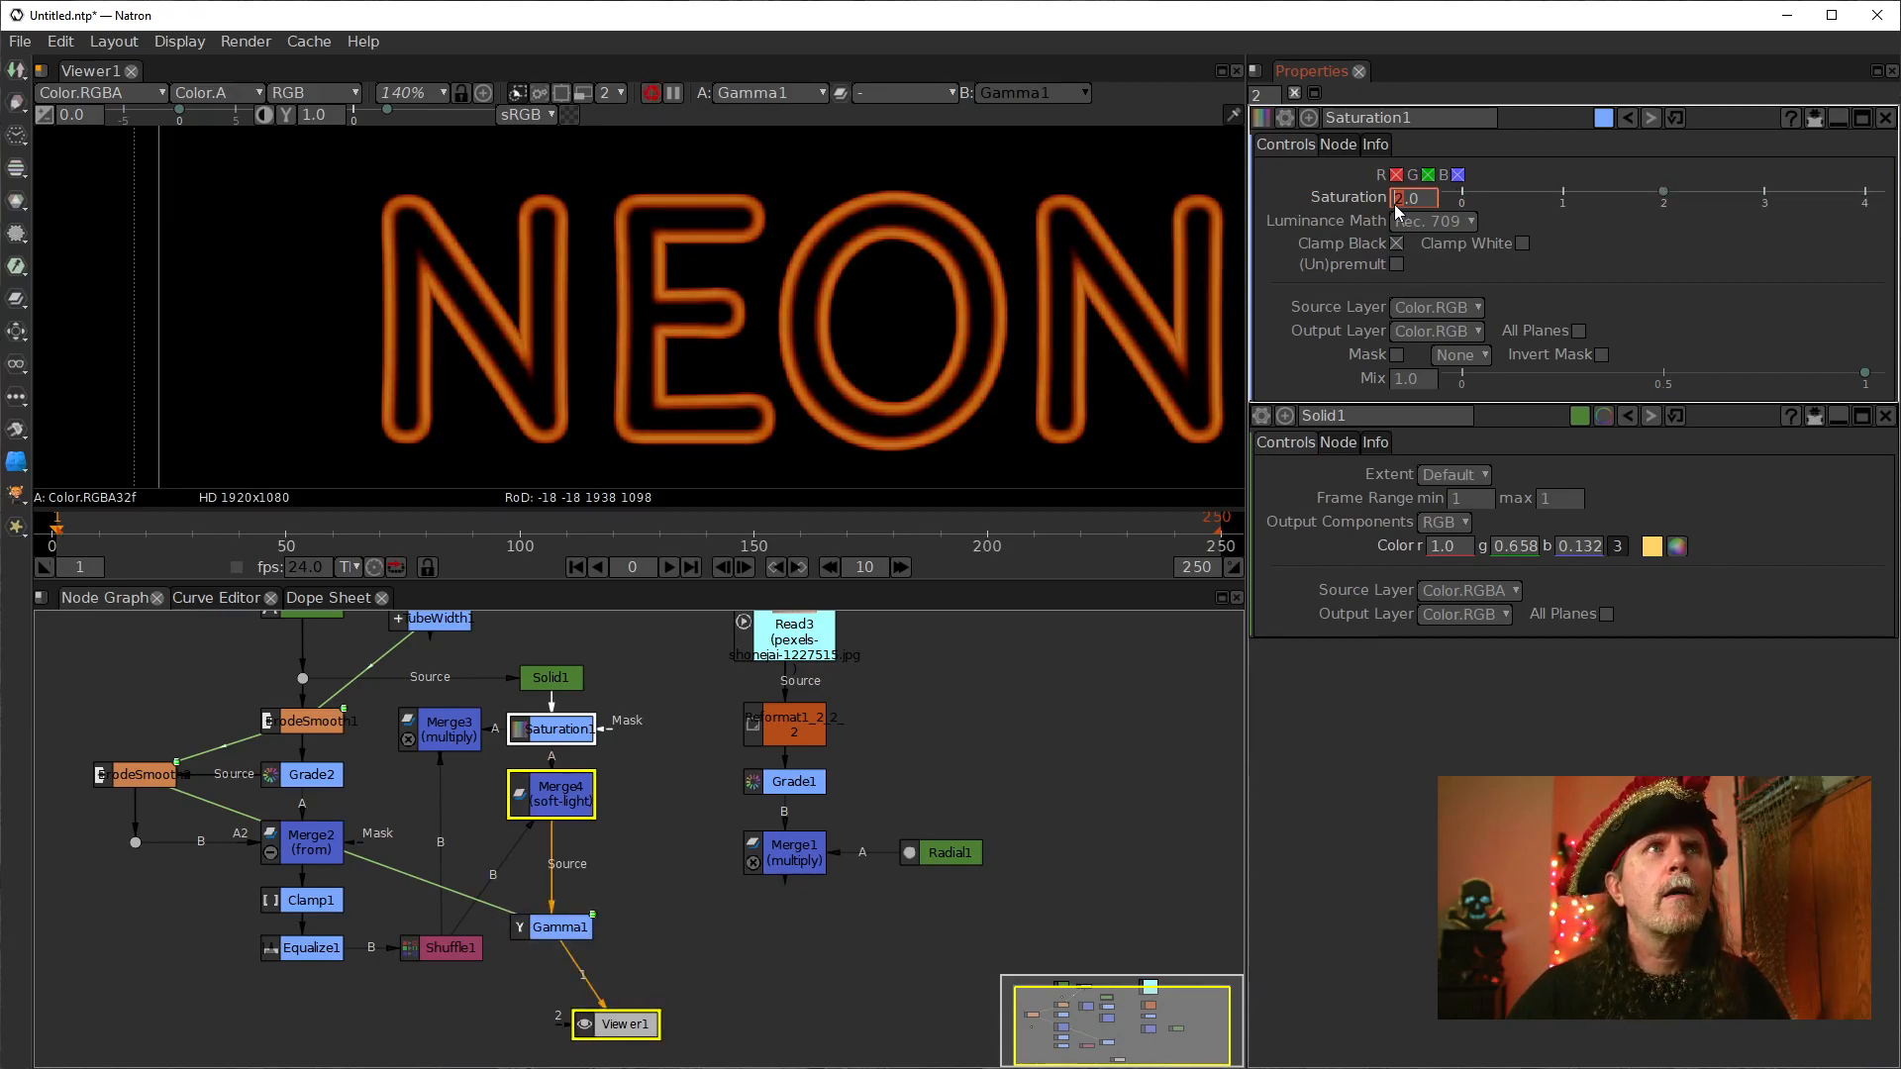
type("5")
key("Return")
type("4")
key("Return")
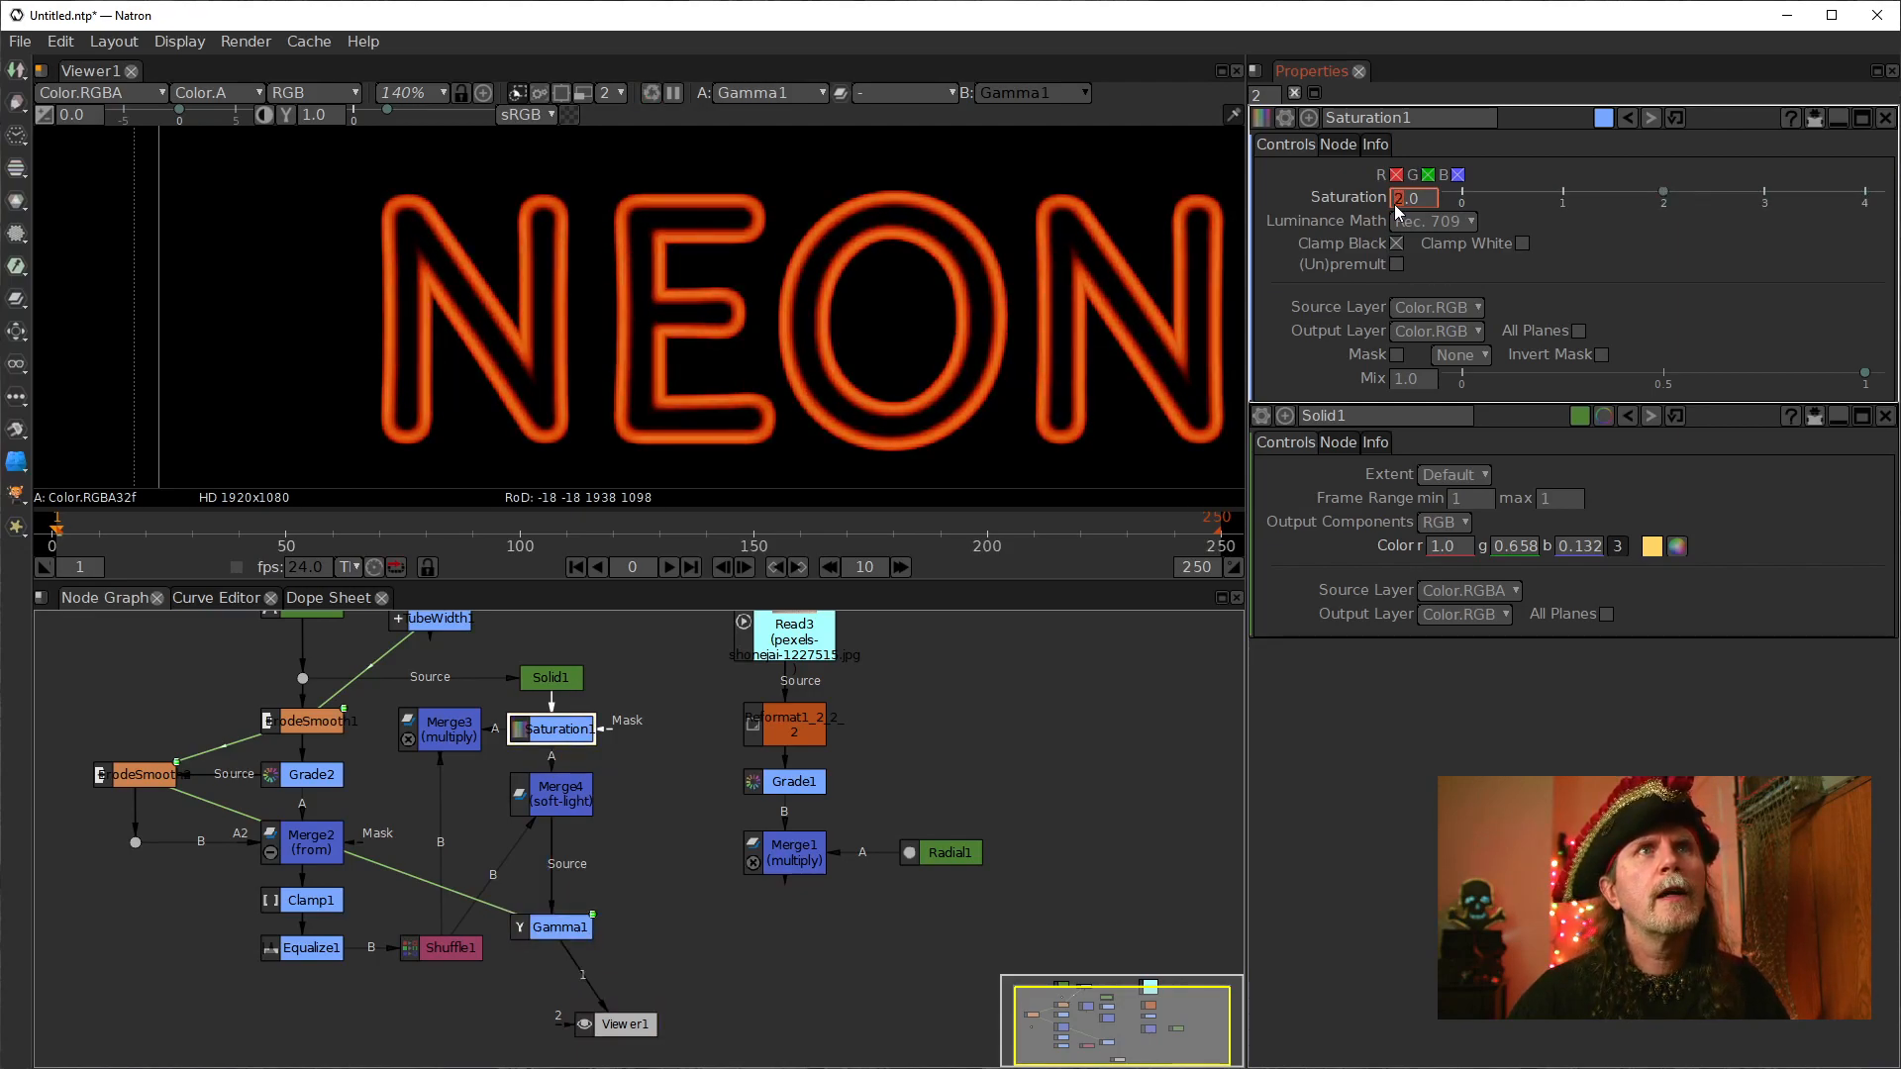
type("2")
key("Return")
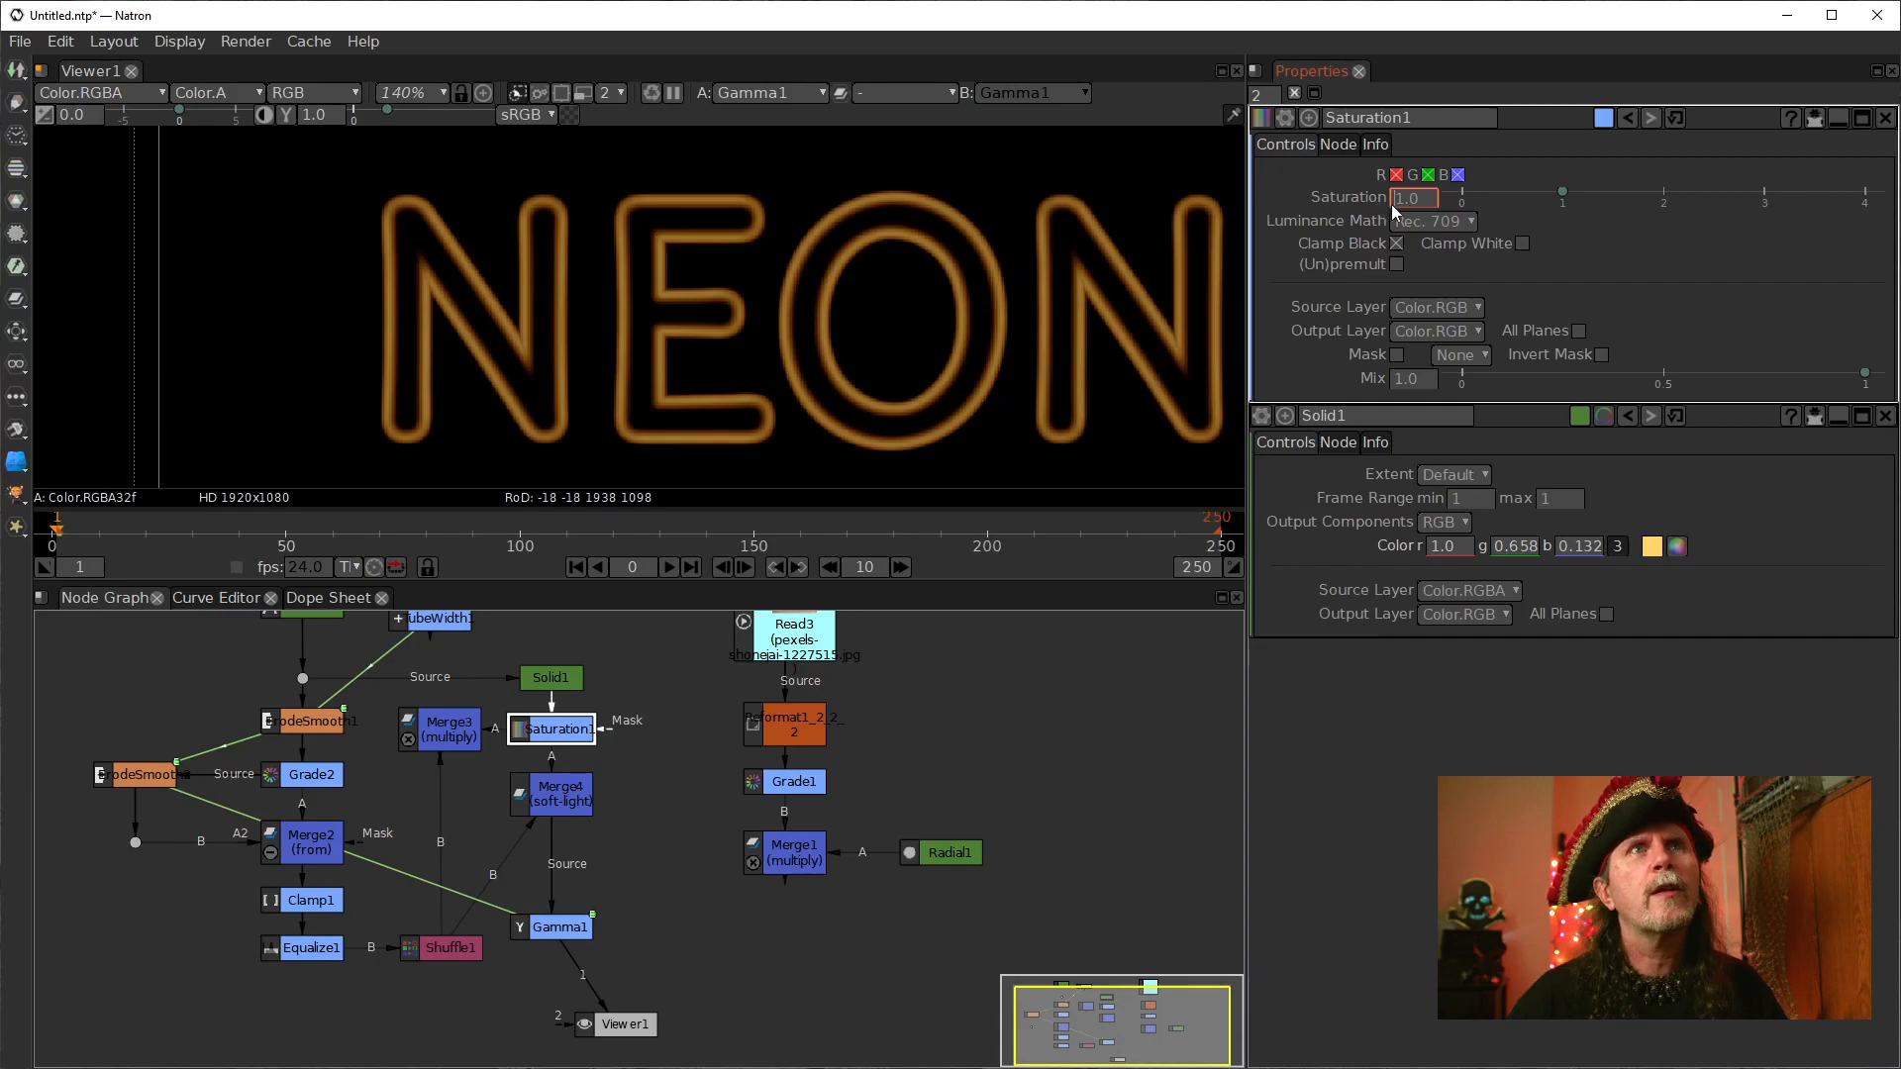
scroll(1394, 204, "up", 1)
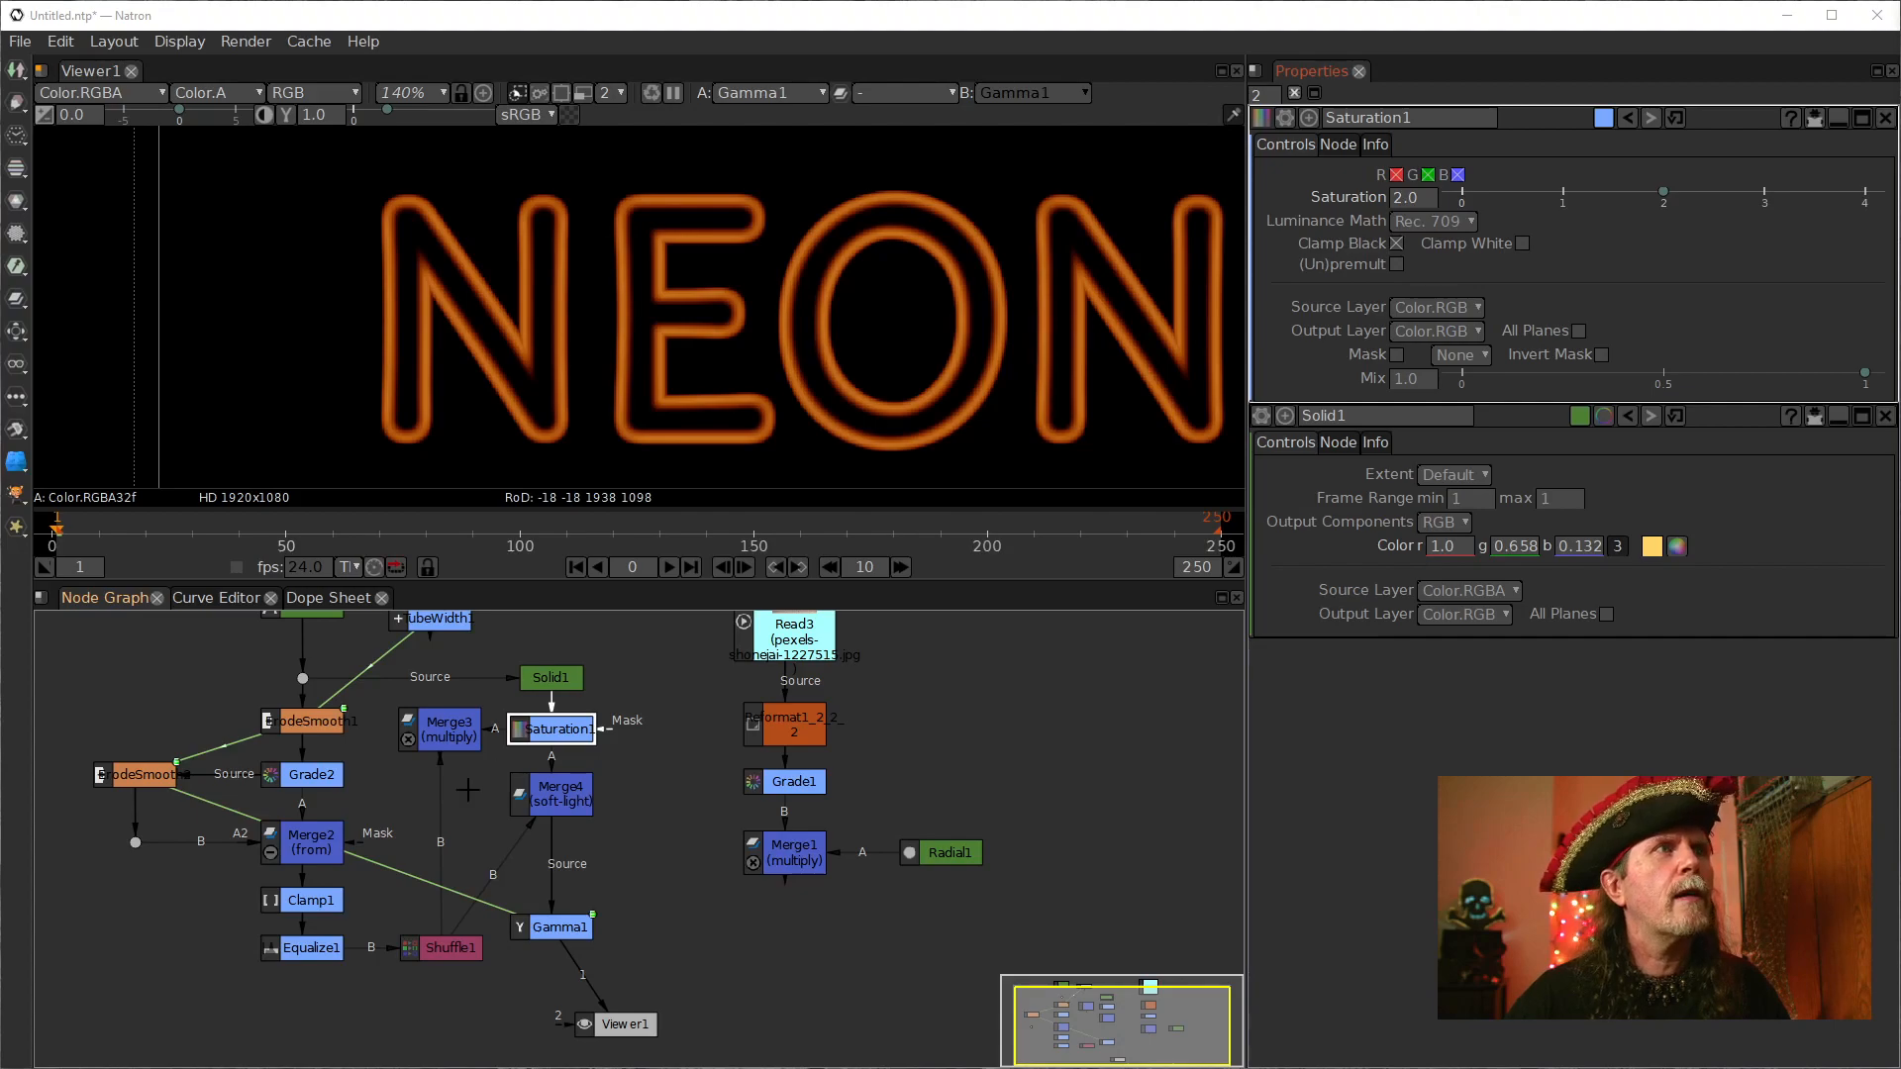
Step: Open TubeWidth1's settings and raise its value to 10 and on to 12
double_click(436, 620)
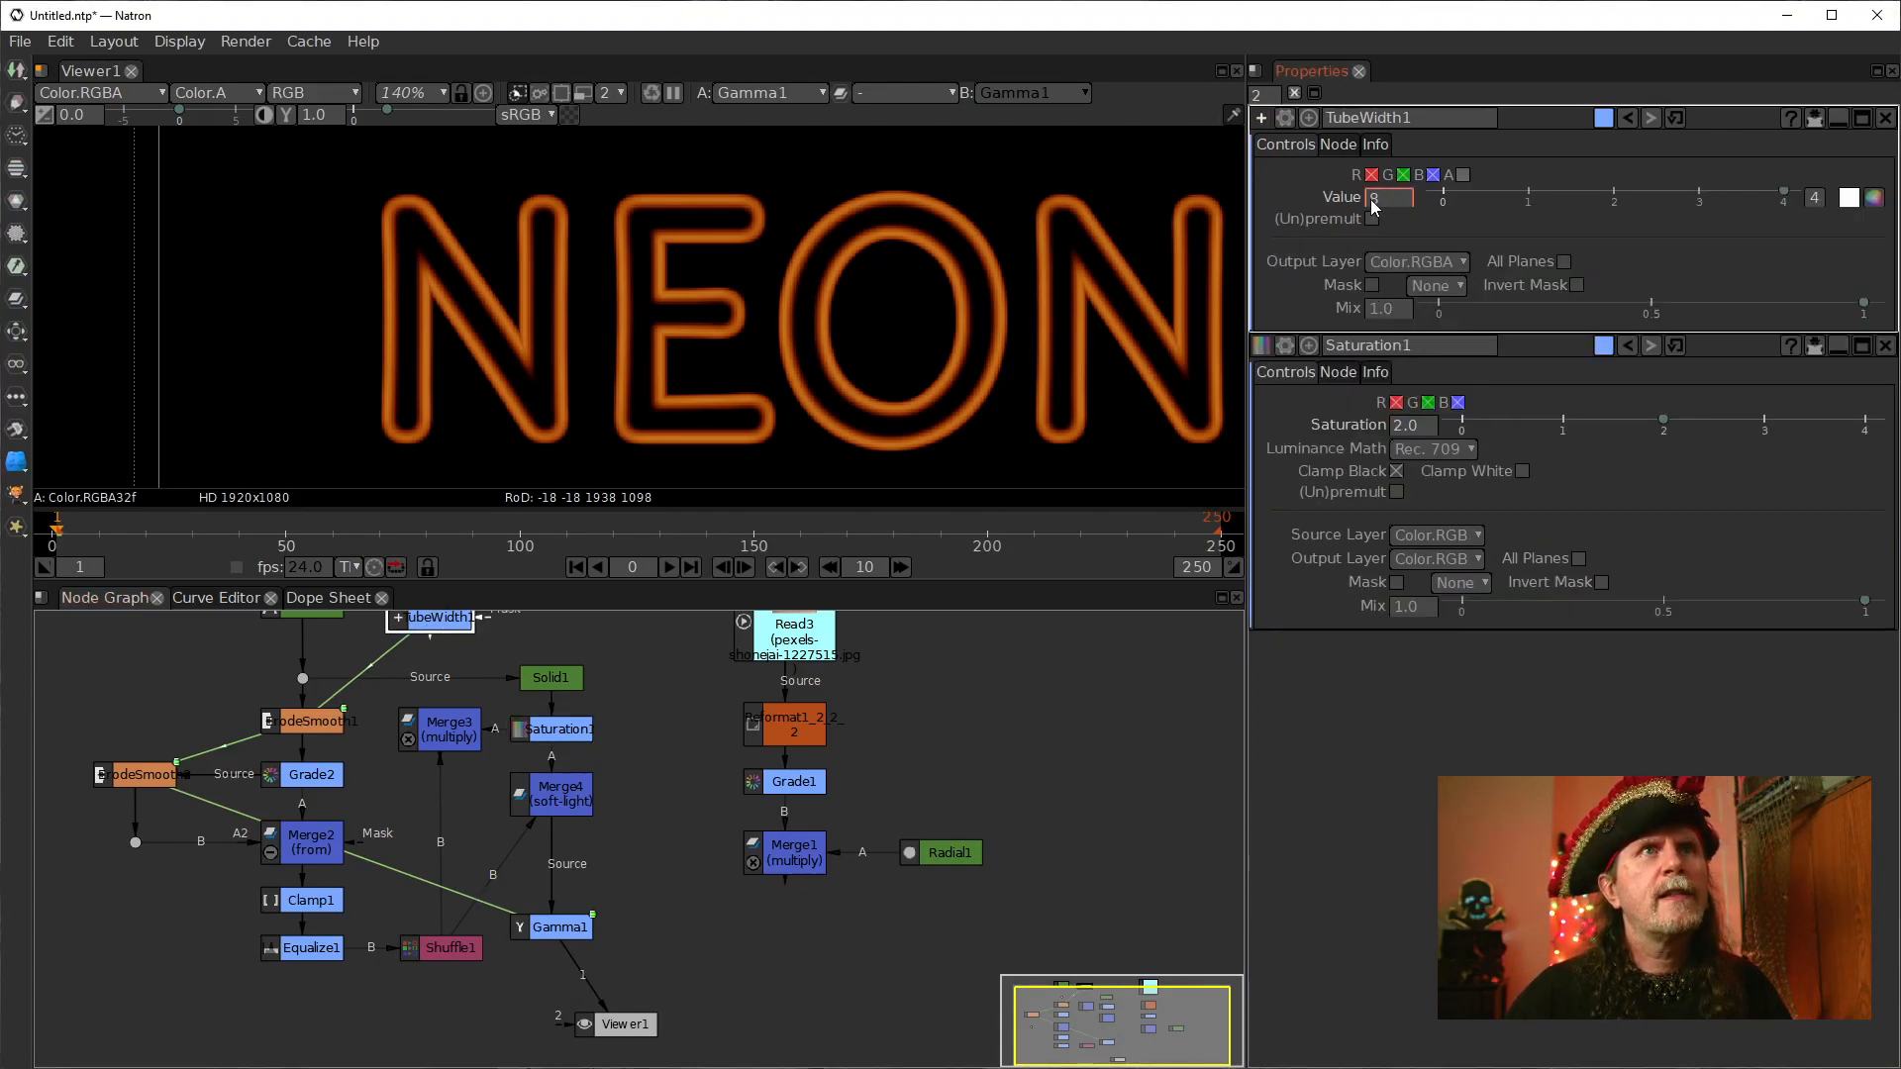
type("10")
key("Return")
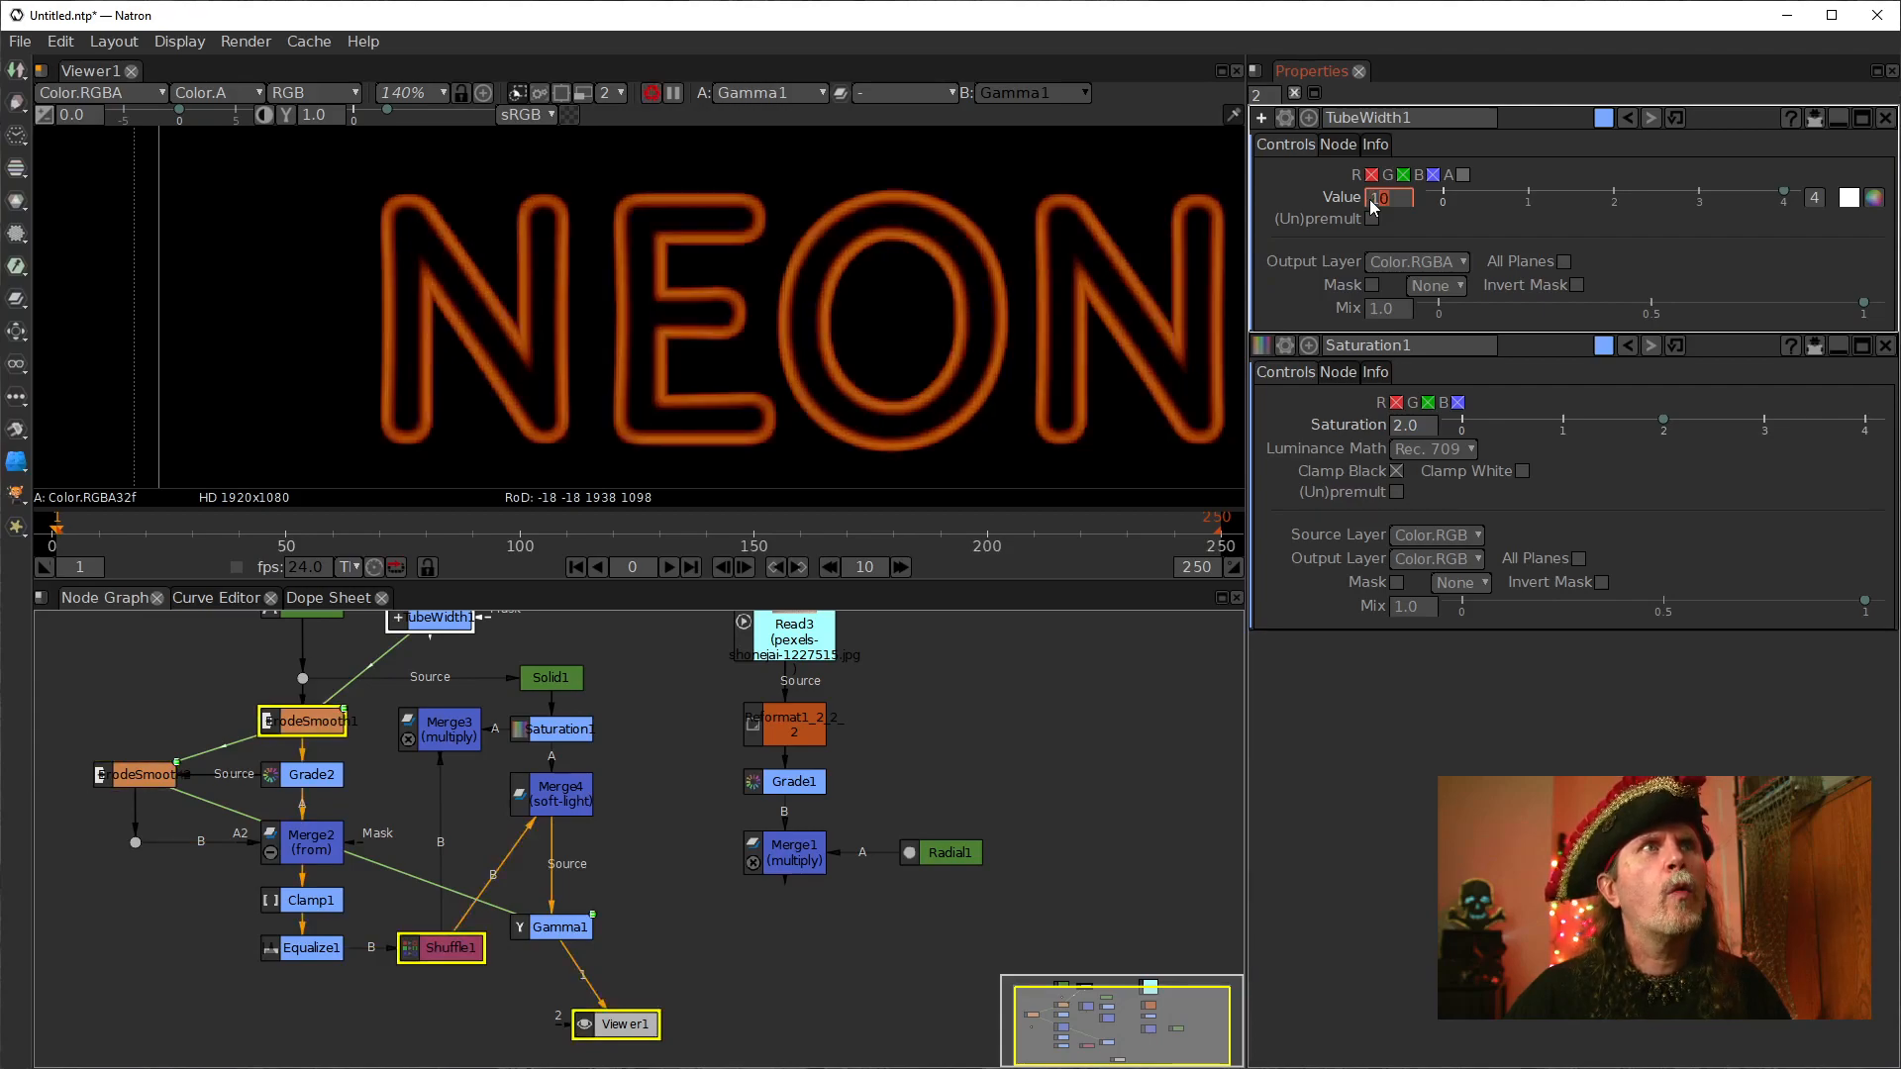
scroll(1370, 199, "up", 2)
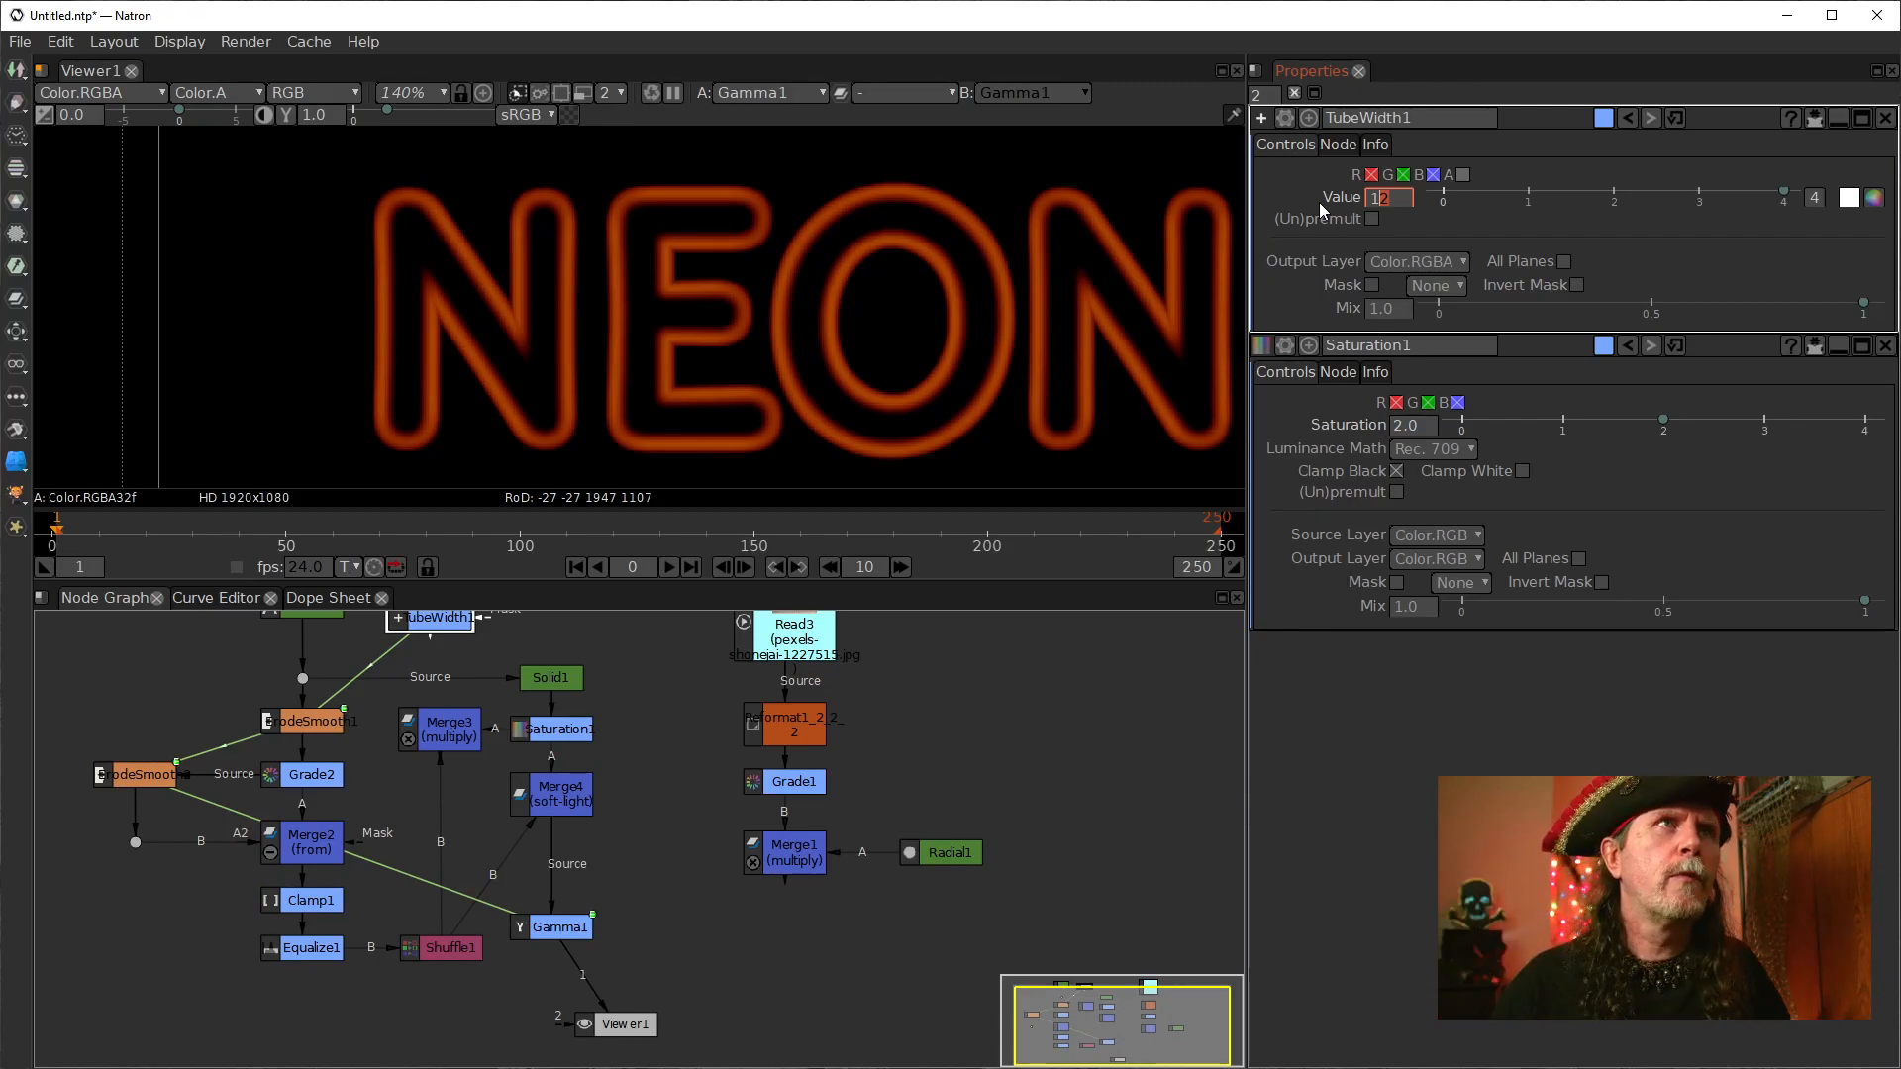
Step: Try Saturation1's saturation at up to 2.7 and bring it down to 2.1
left_click(562, 732)
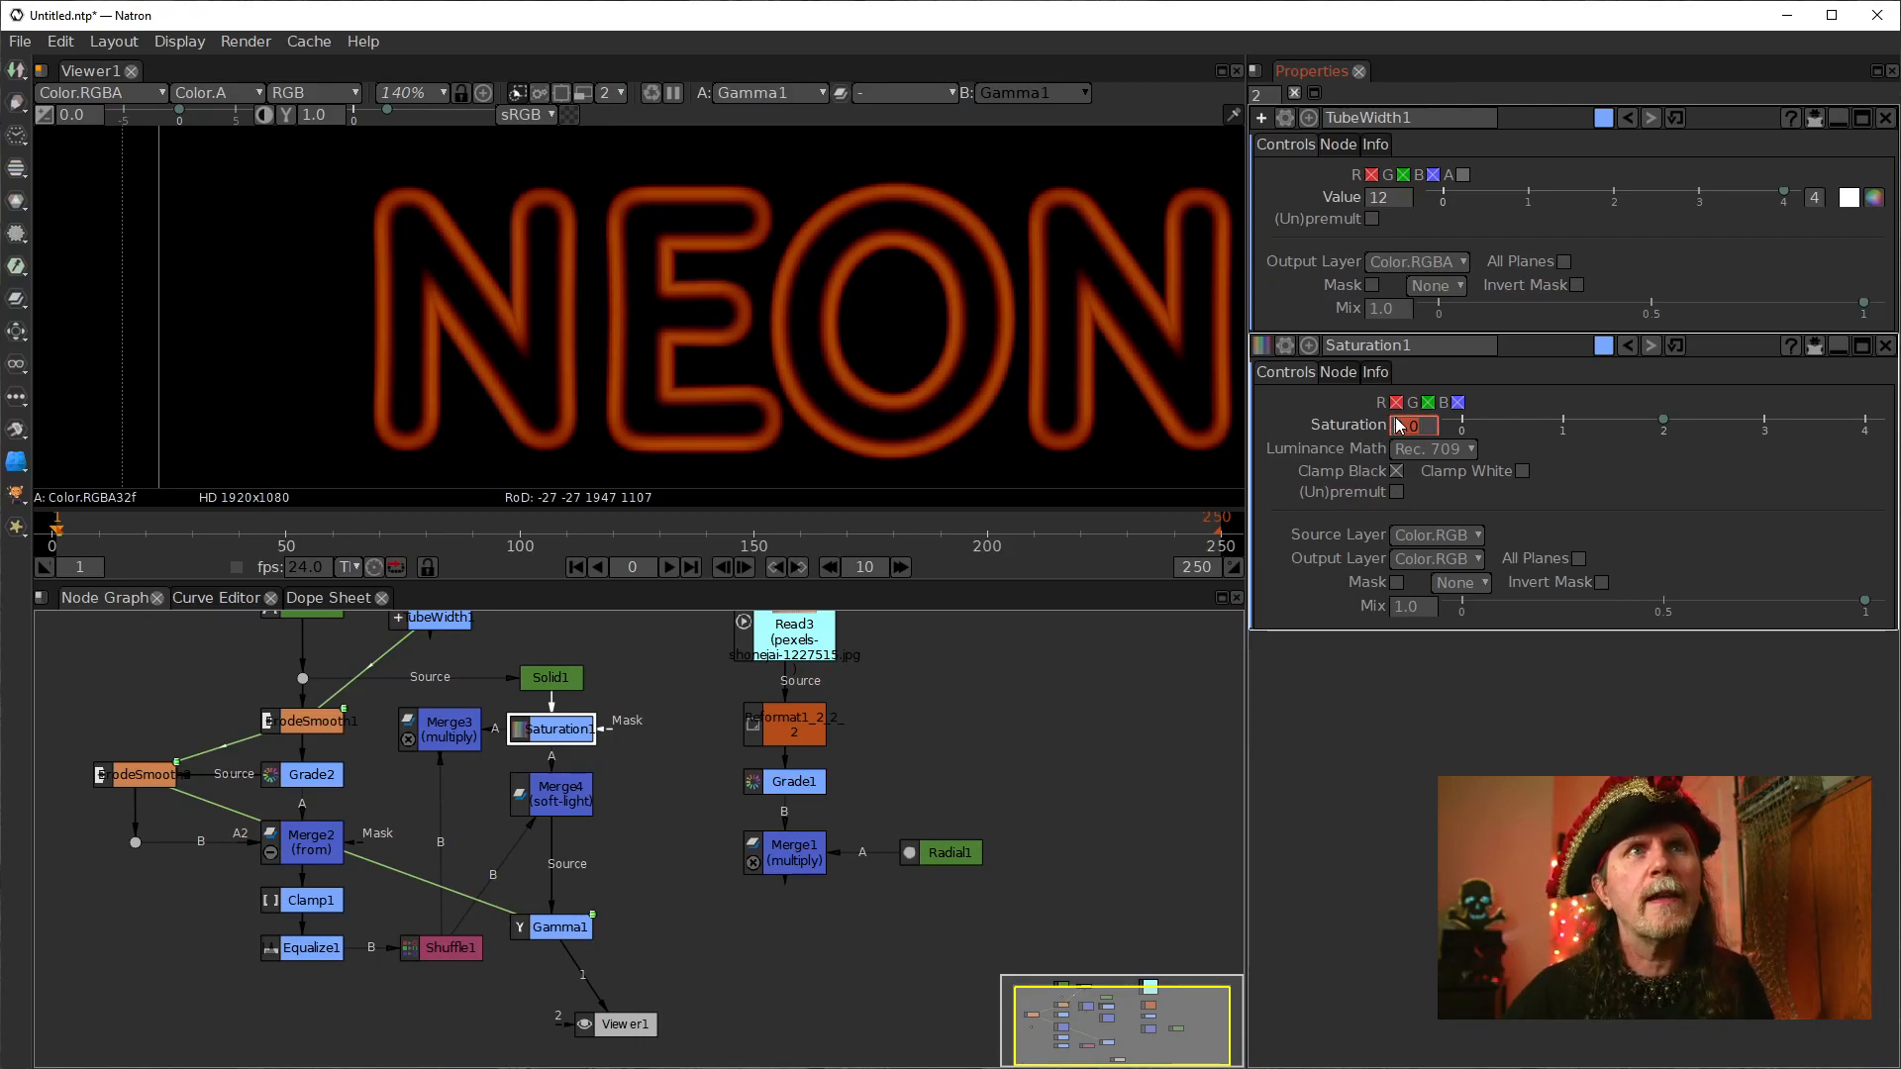
scroll(1394, 423, "up", 2)
scroll(1394, 424, "down", 1)
scroll(1394, 424, "down", 1)
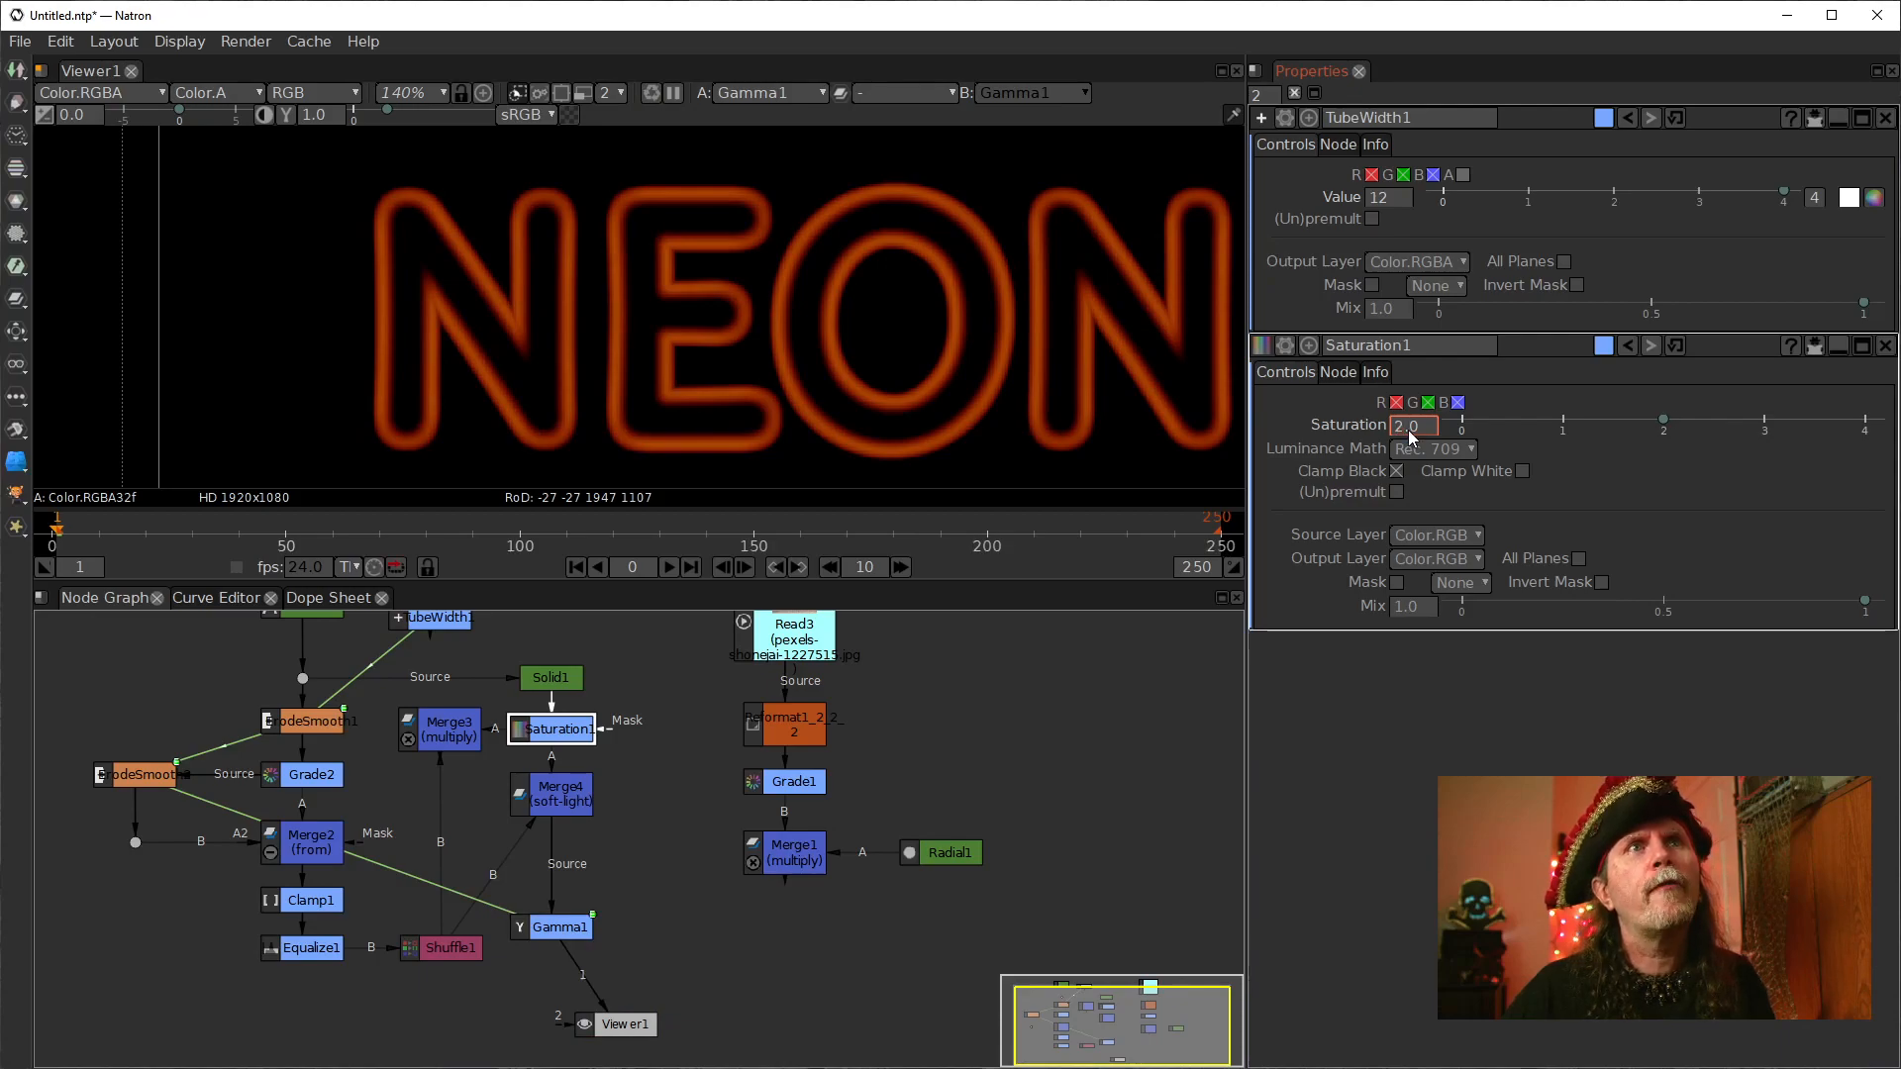
scroll(1408, 430, "up", 7)
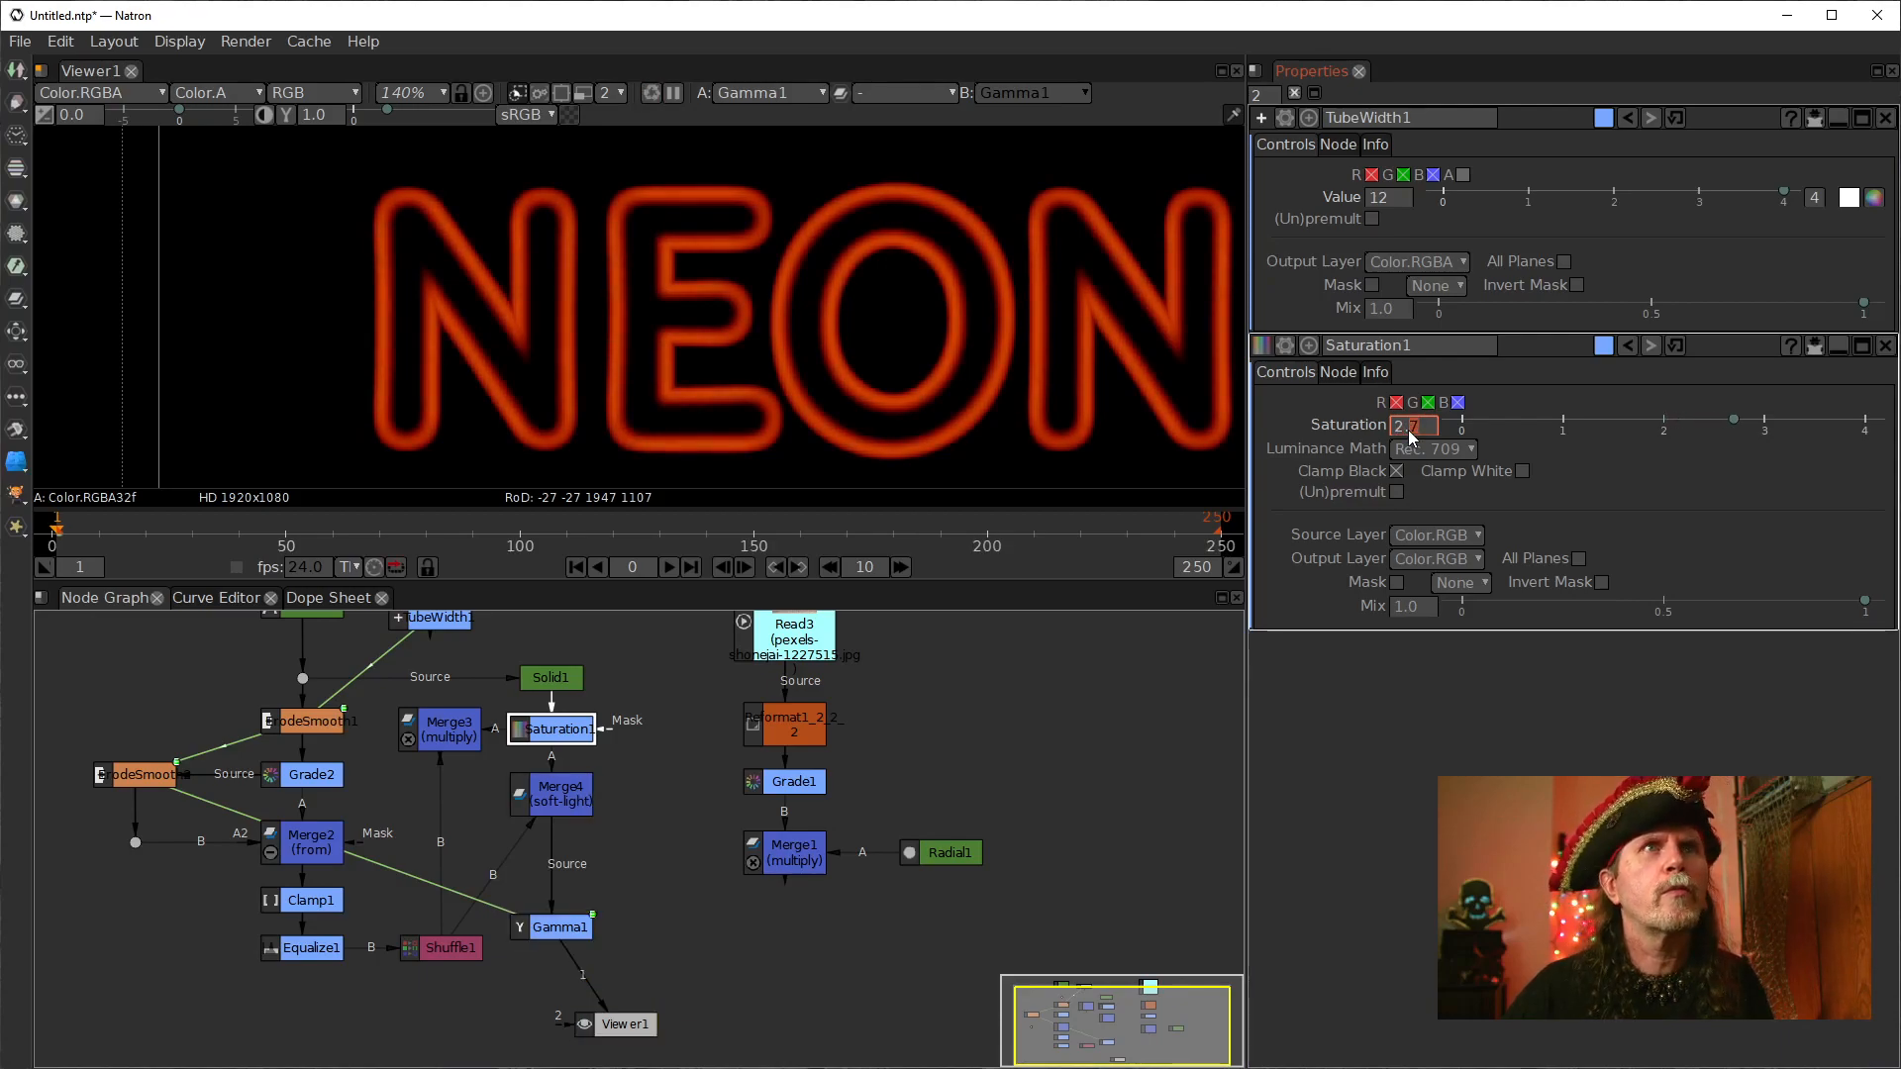
scroll(1408, 430, "down", 4)
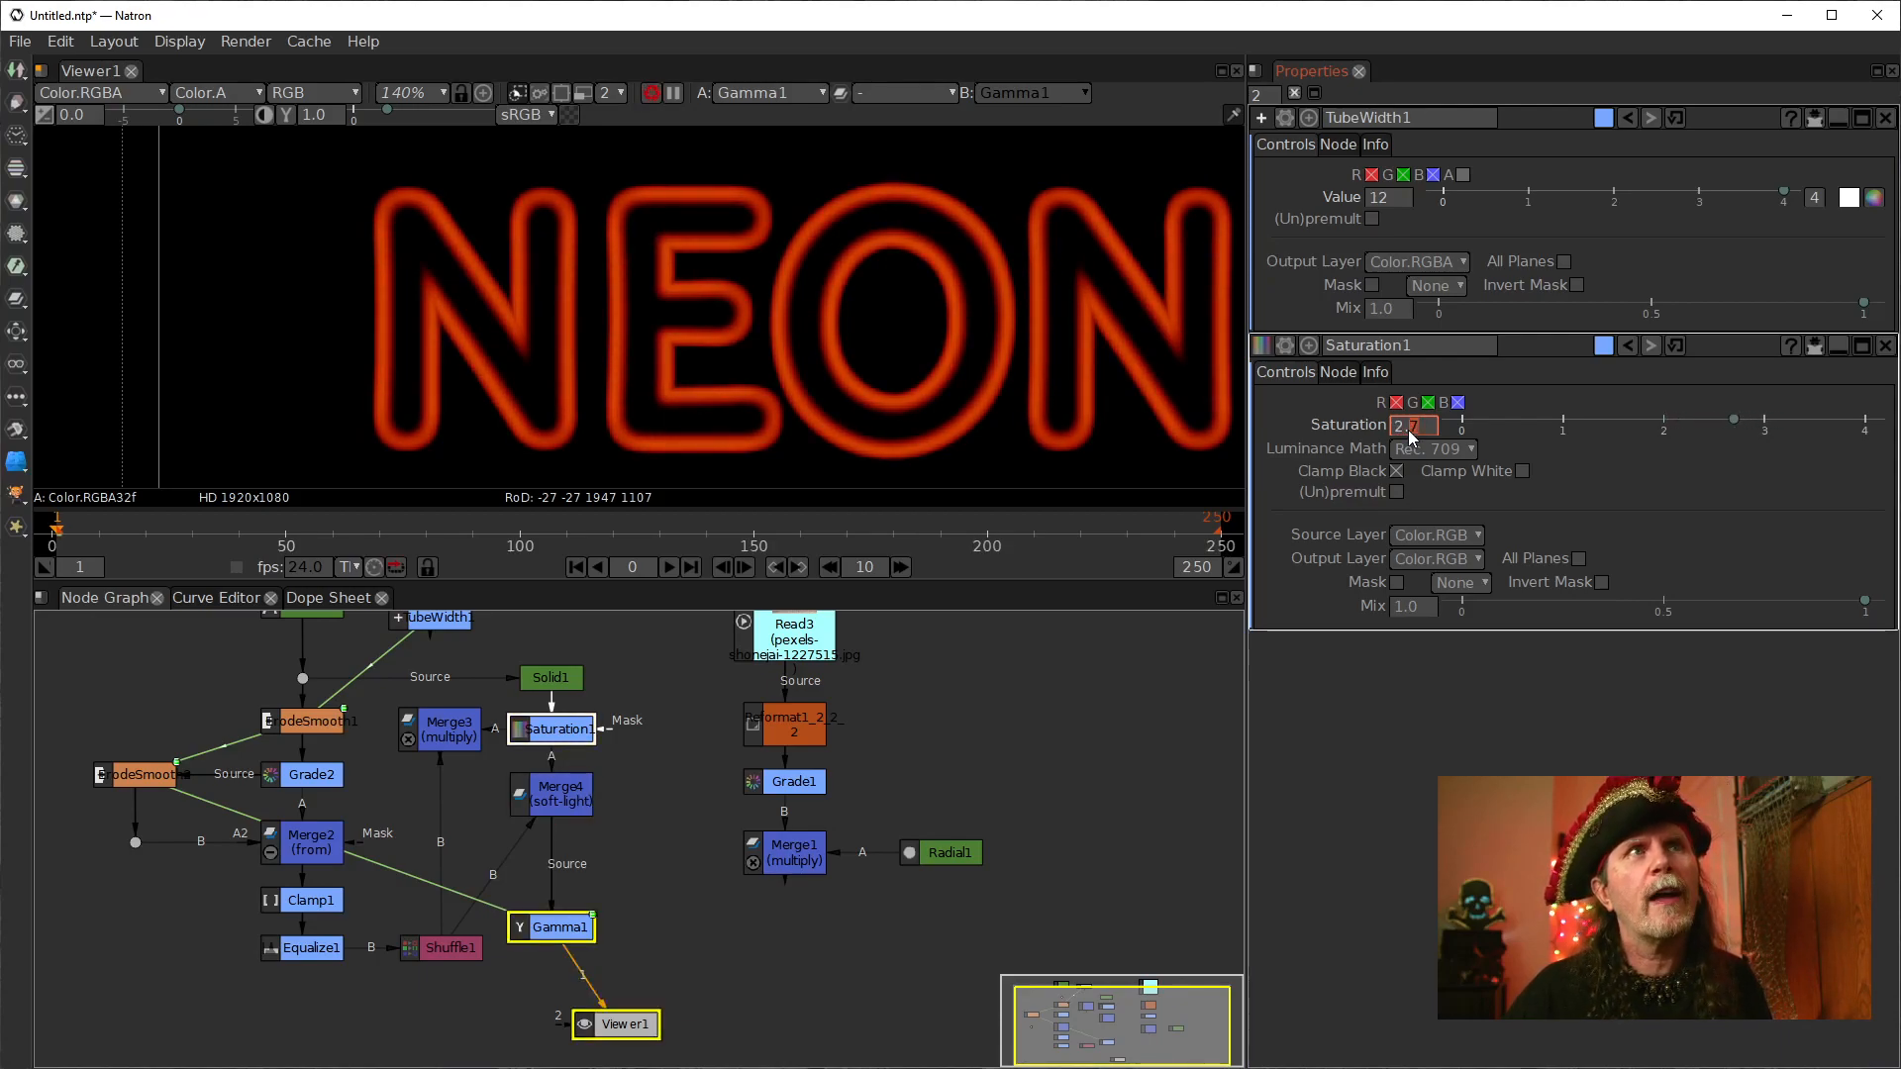
scroll(1408, 430, "down", 3)
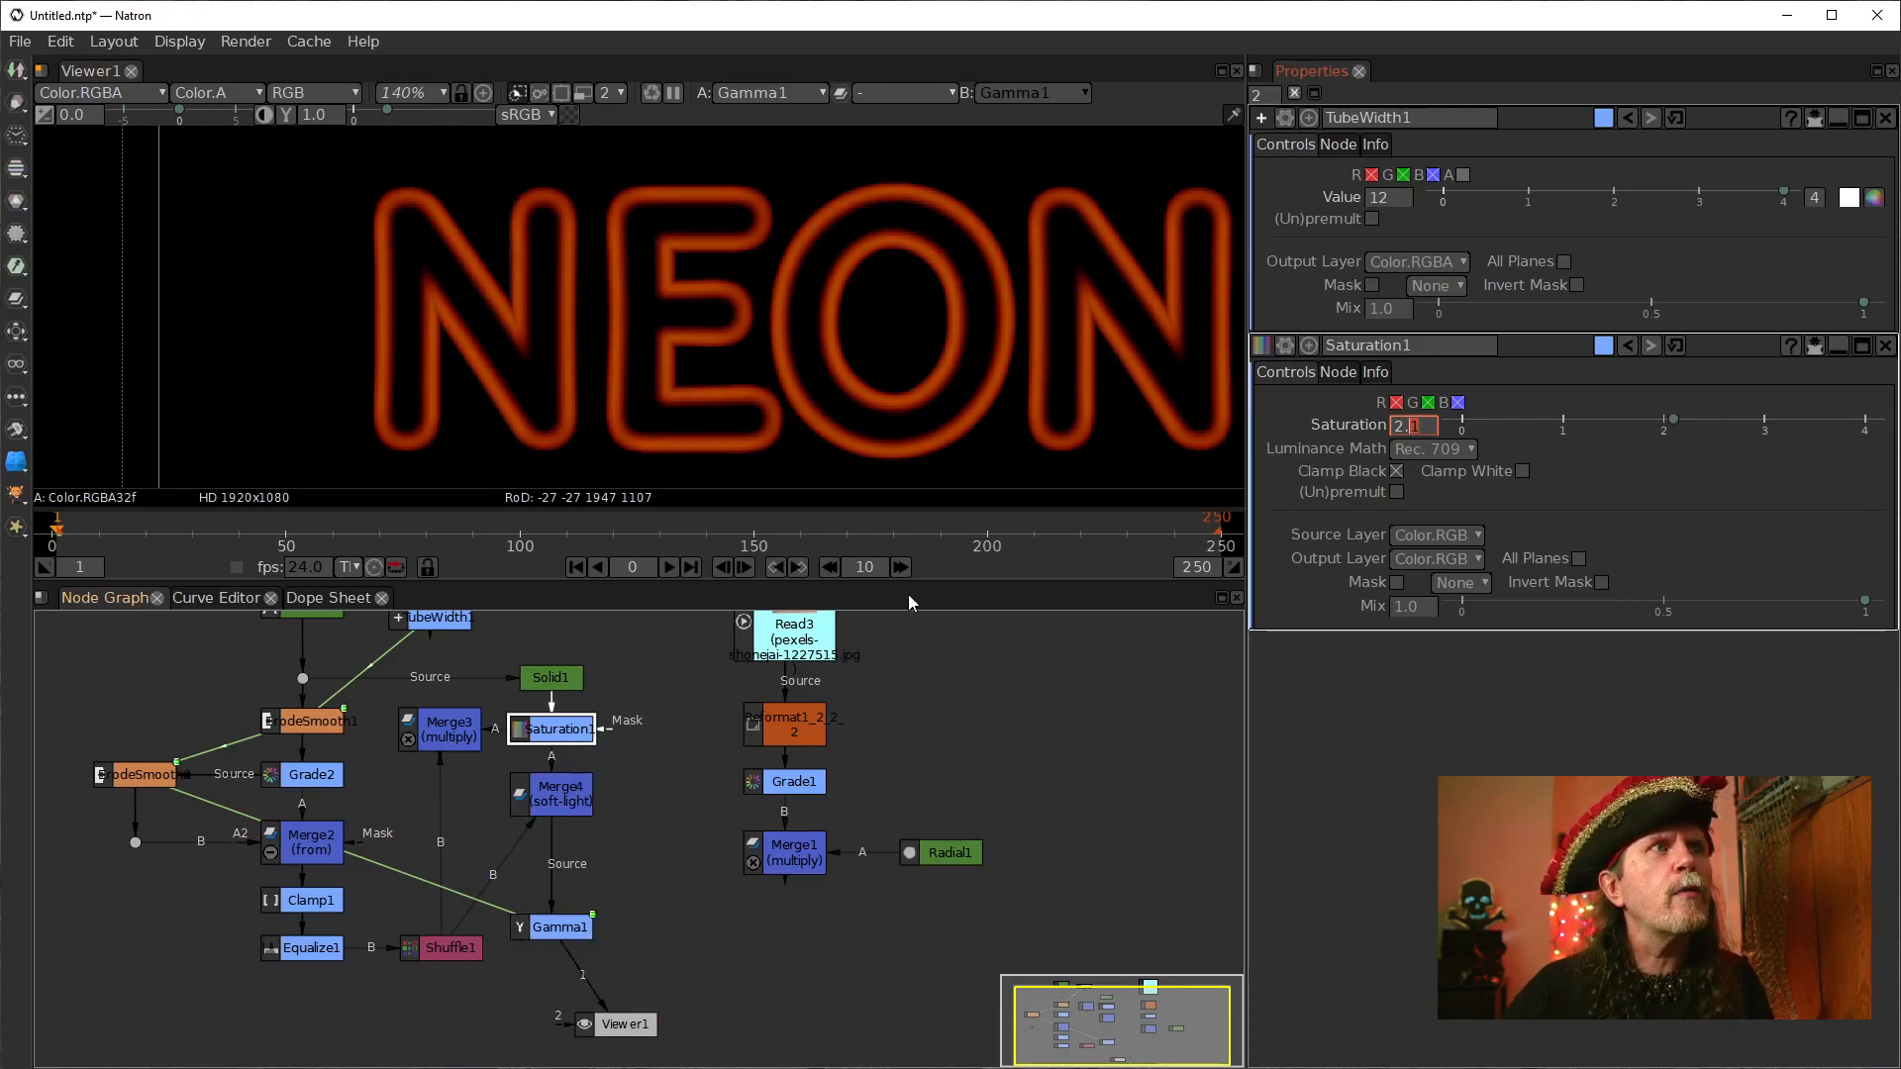
Step: Lower TubeWidth1's value to 4 and Saturation1's saturation to 0.8
scroll(1384, 204, "down", 6)
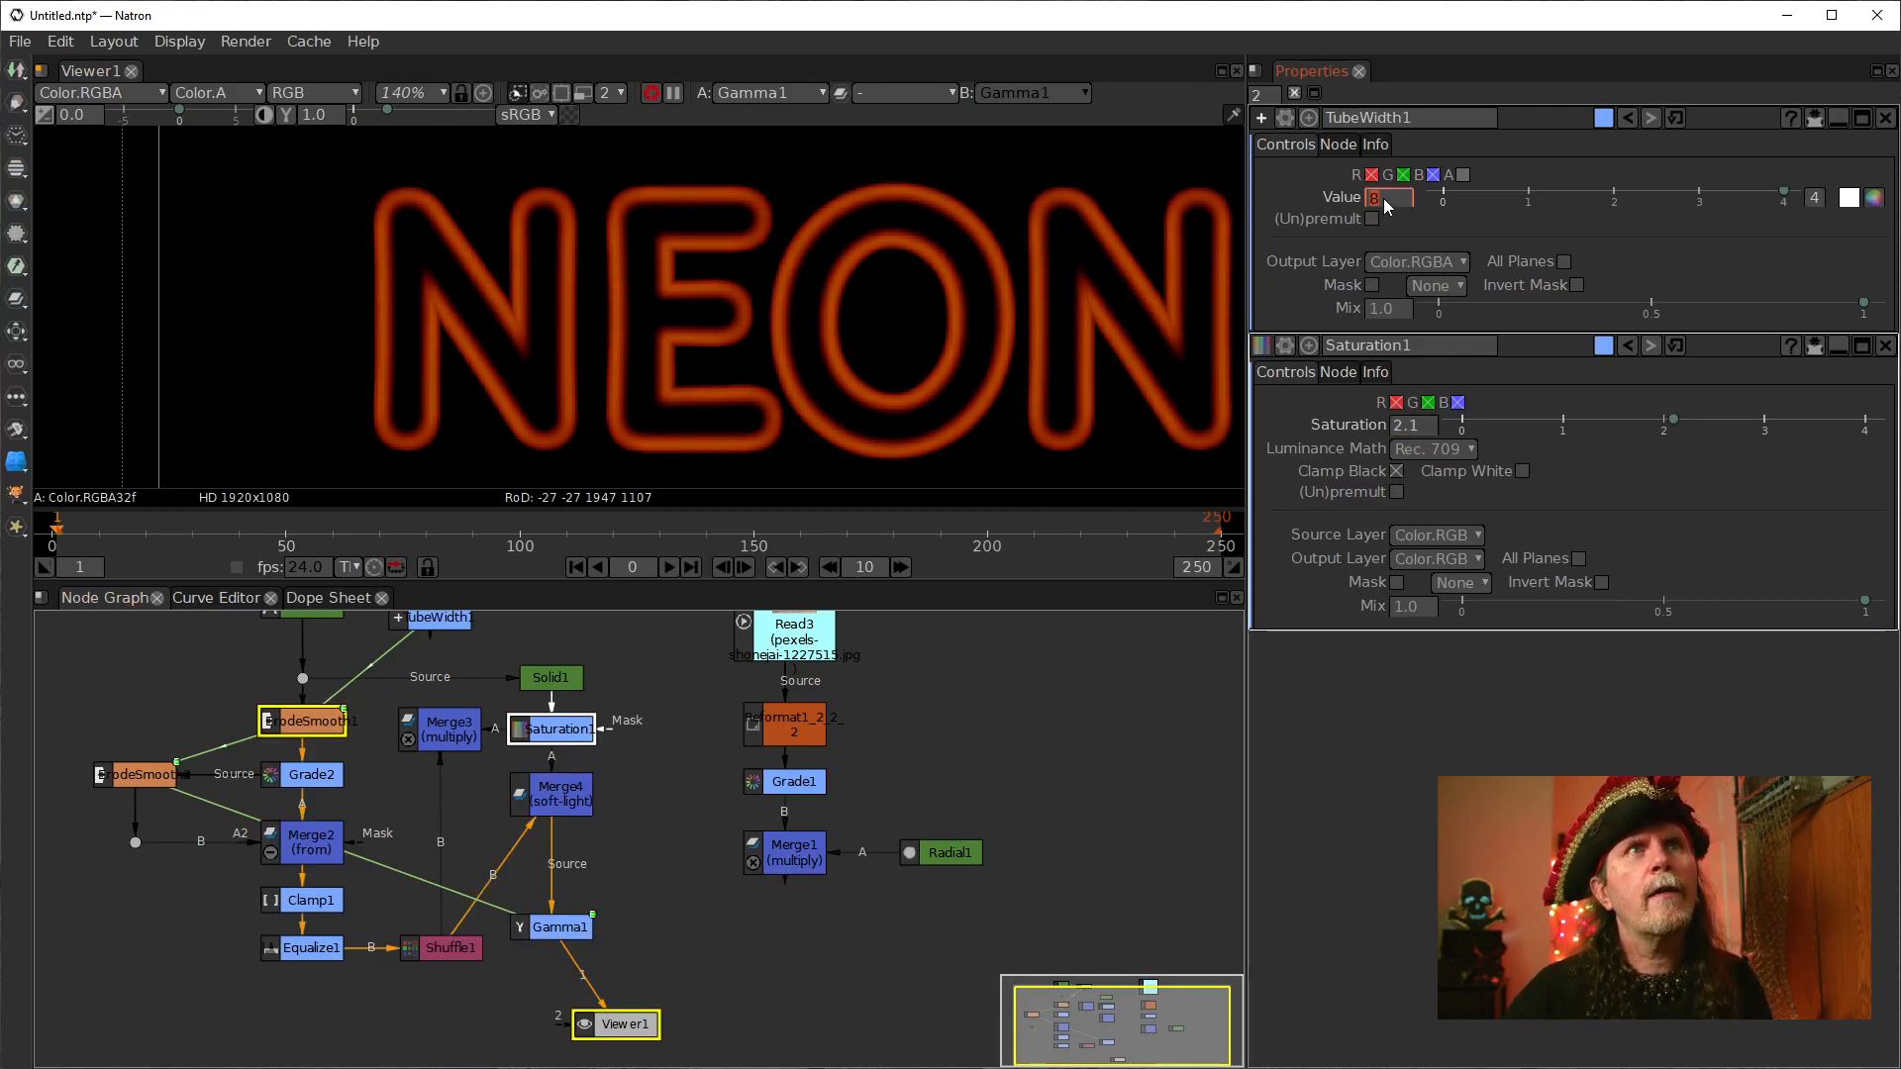
scroll(1382, 198, "down", 2)
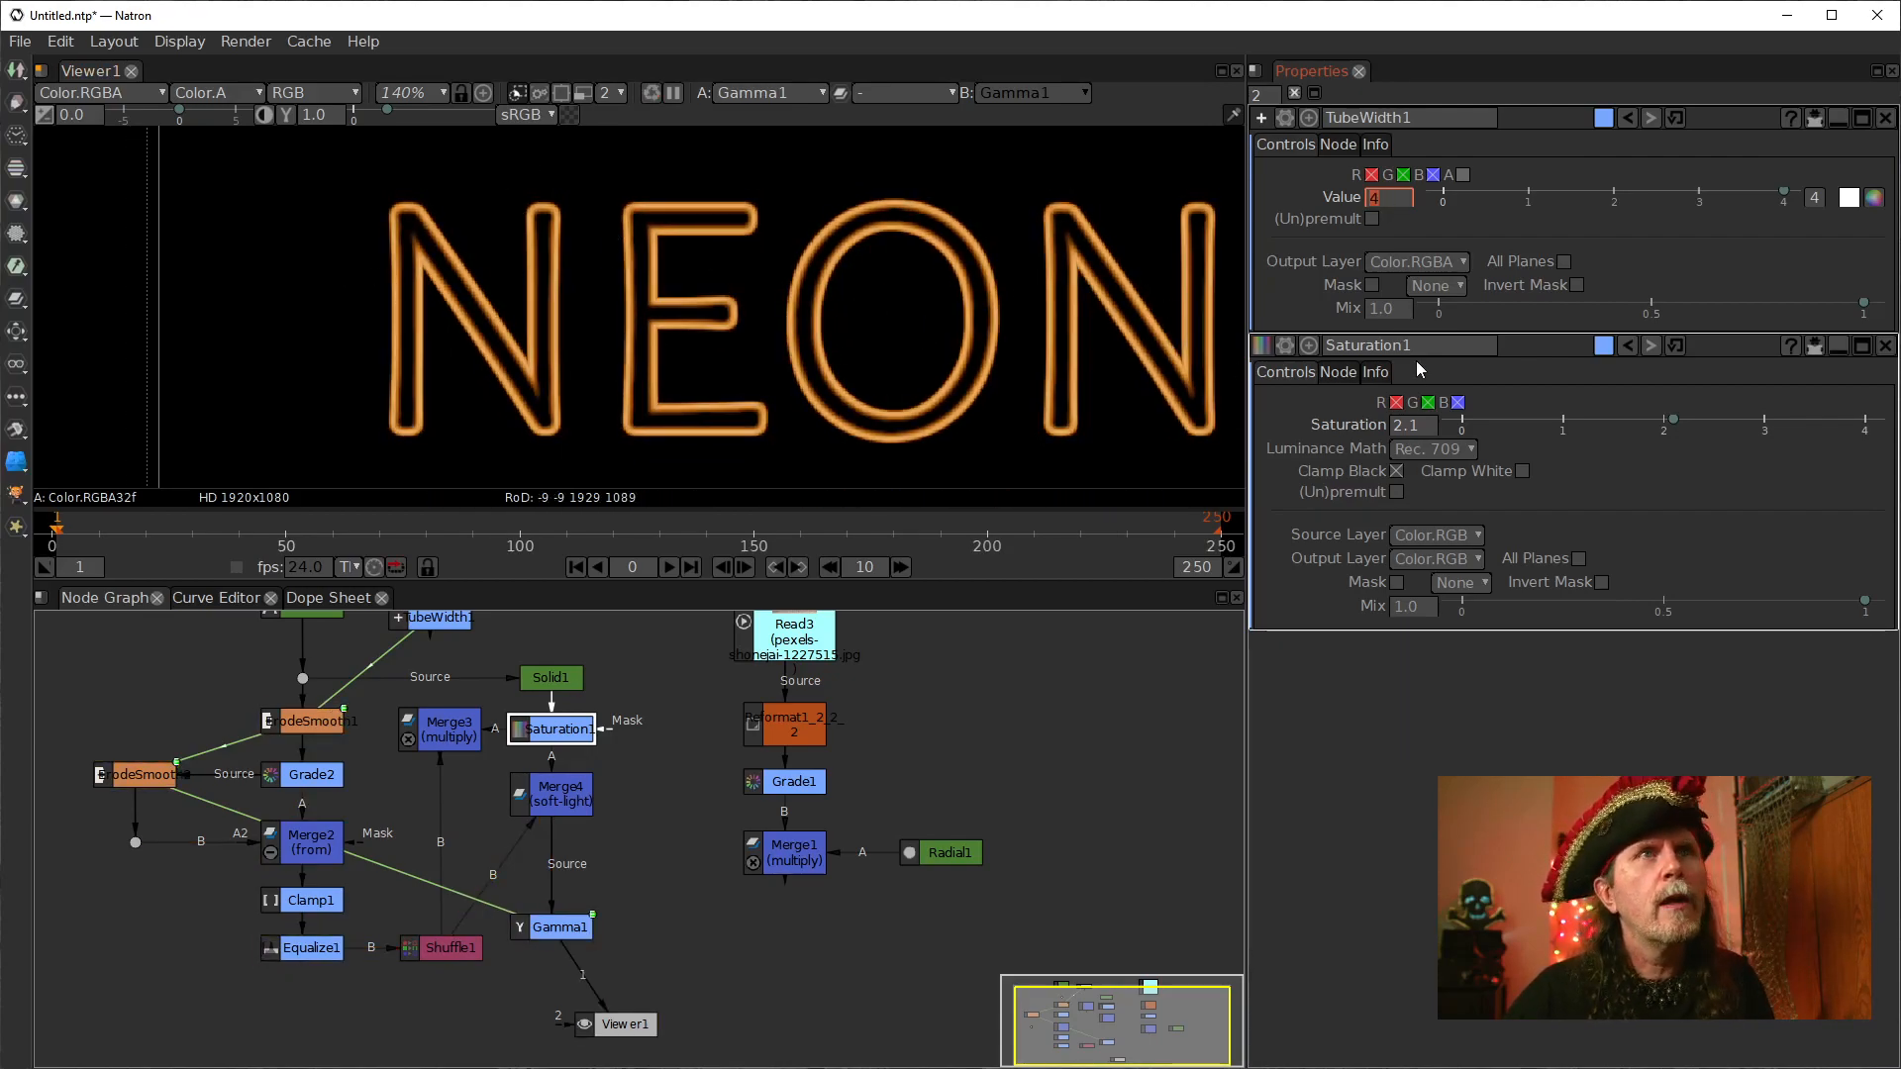
left_click(1414, 428)
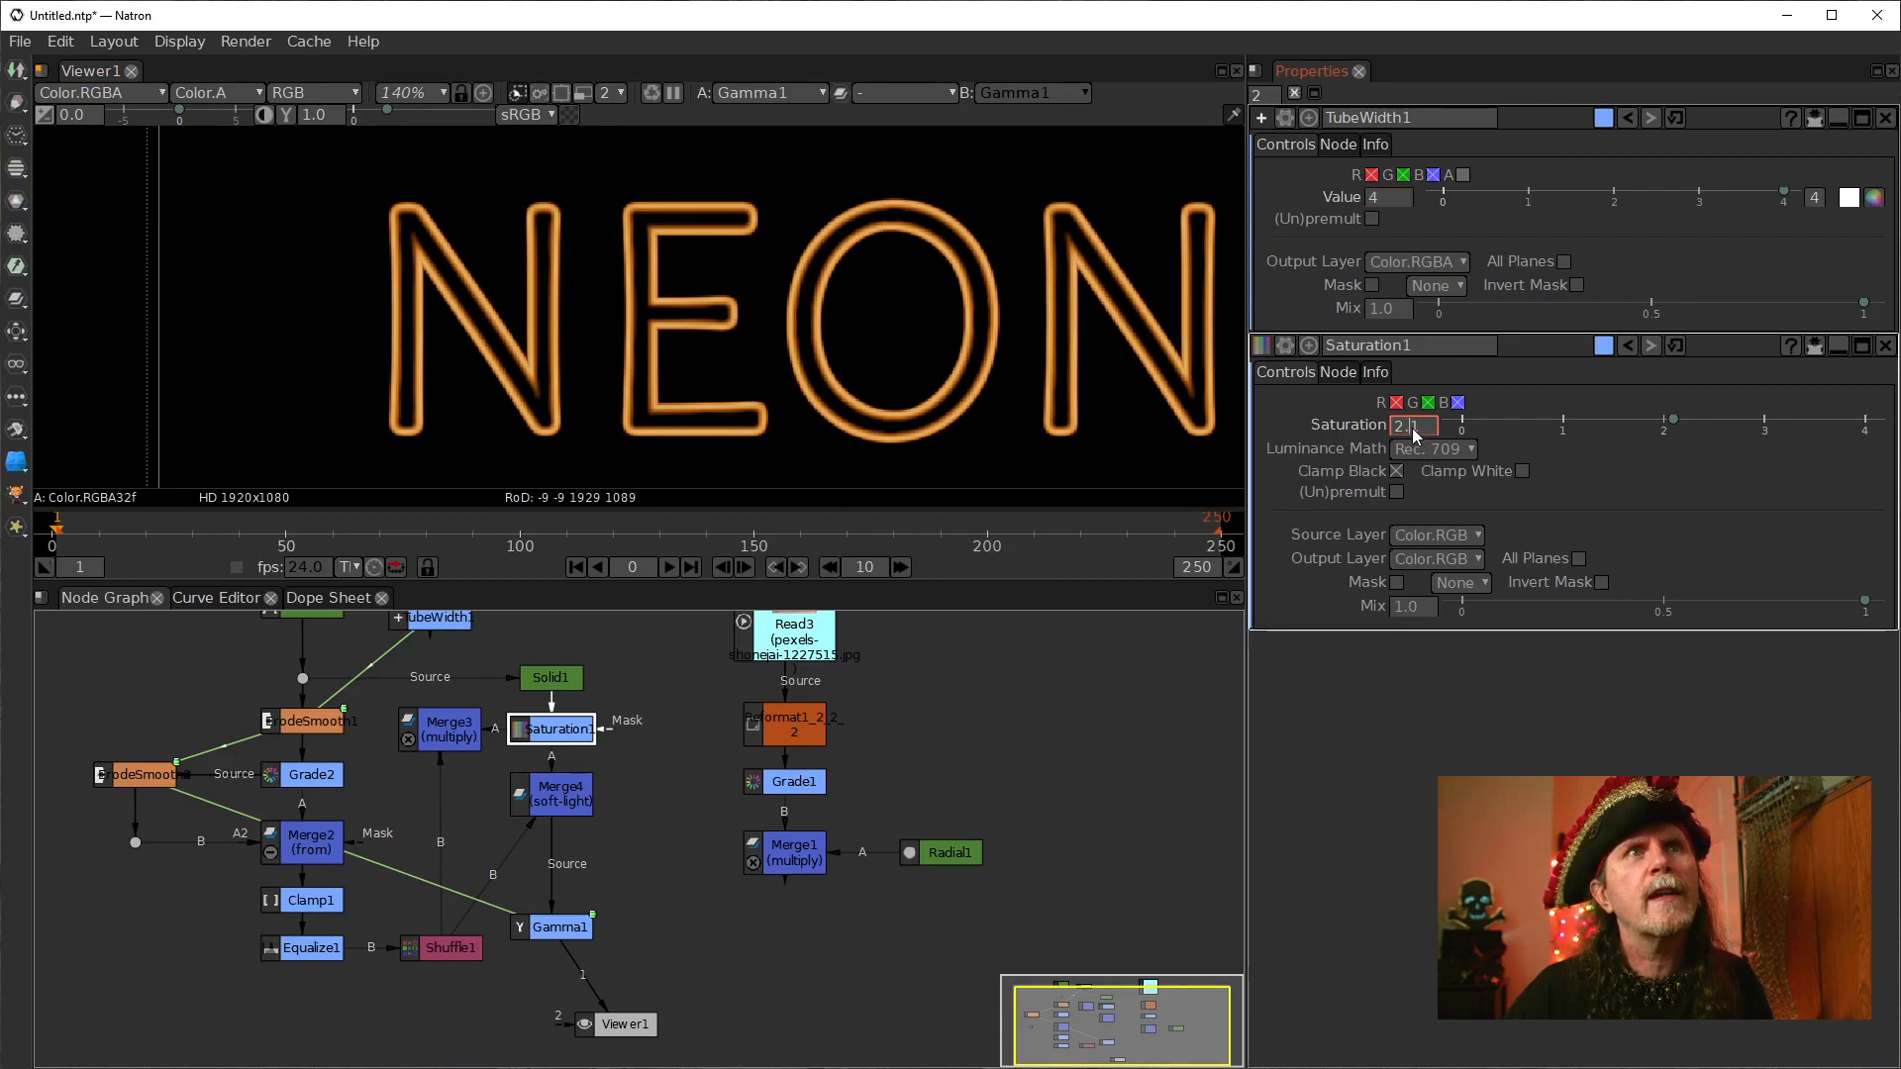
scroll(1413, 432, "down", 3)
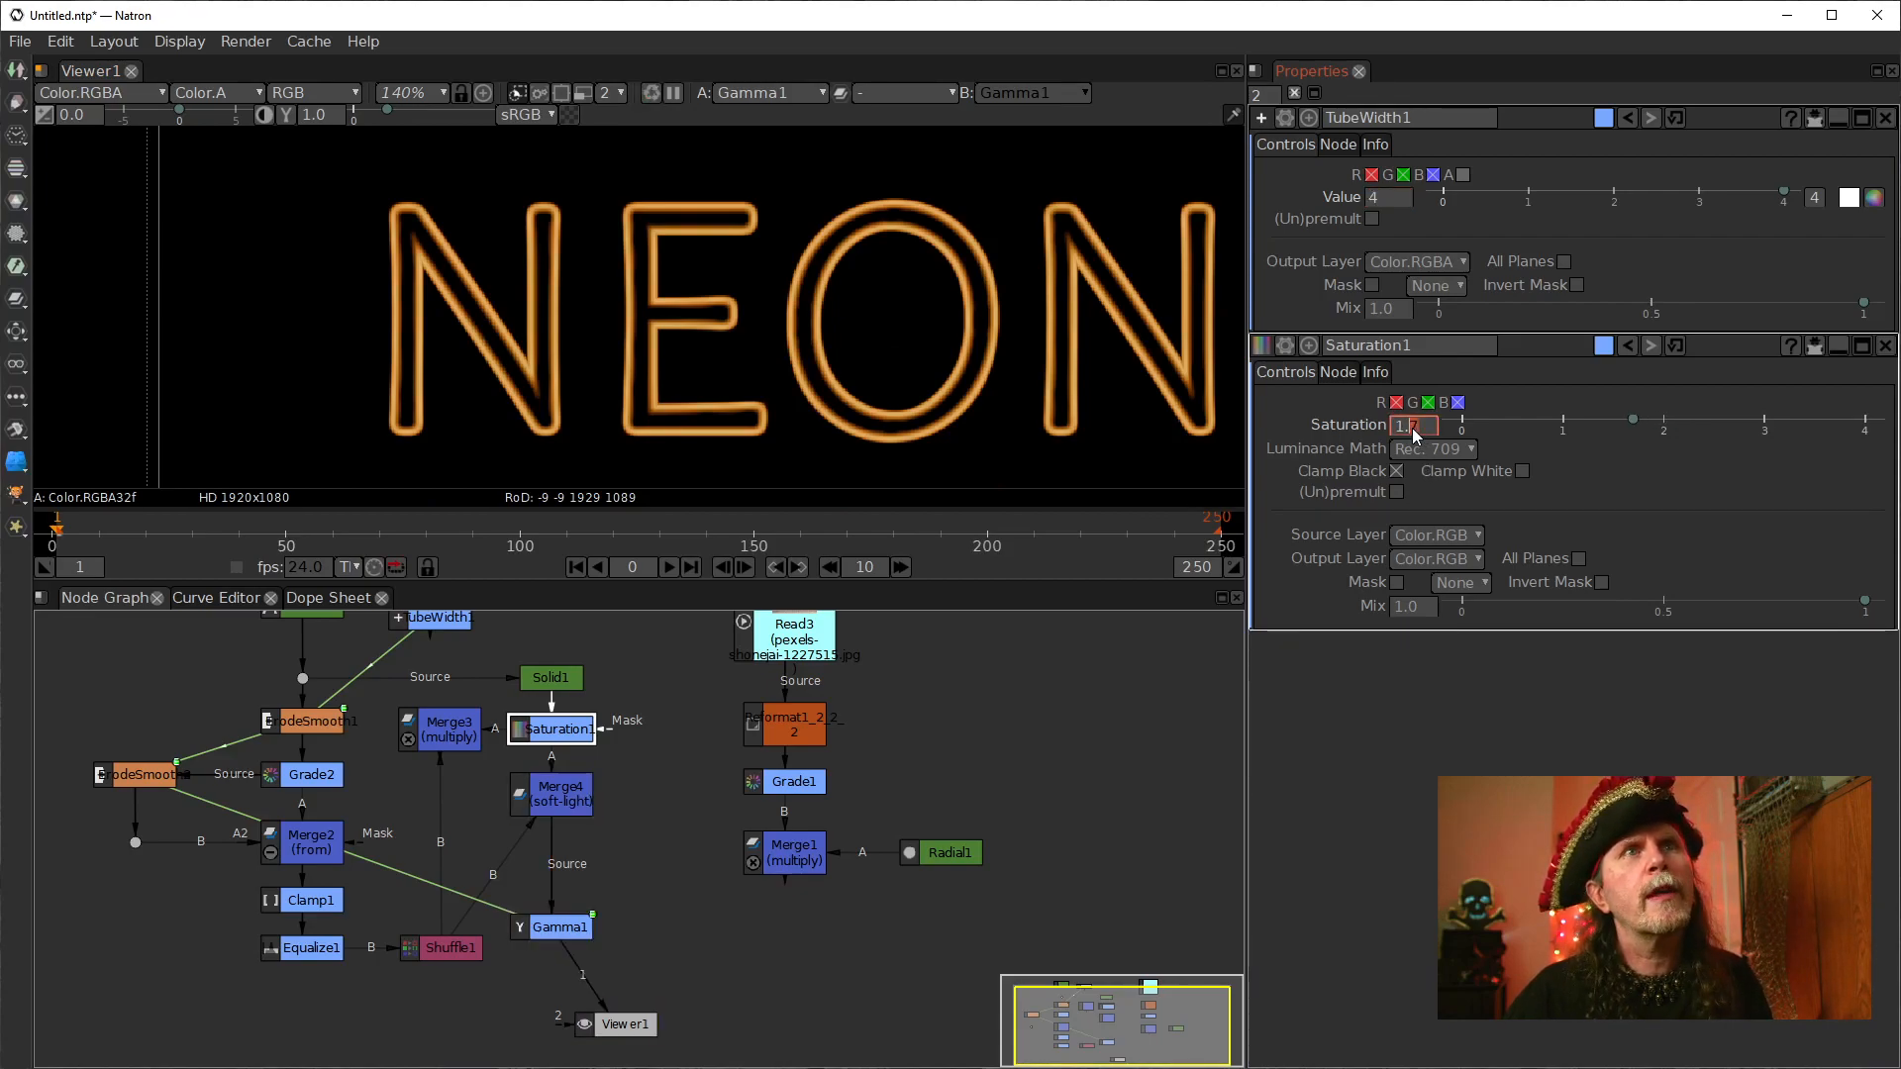
scroll(1414, 433, "down", 5)
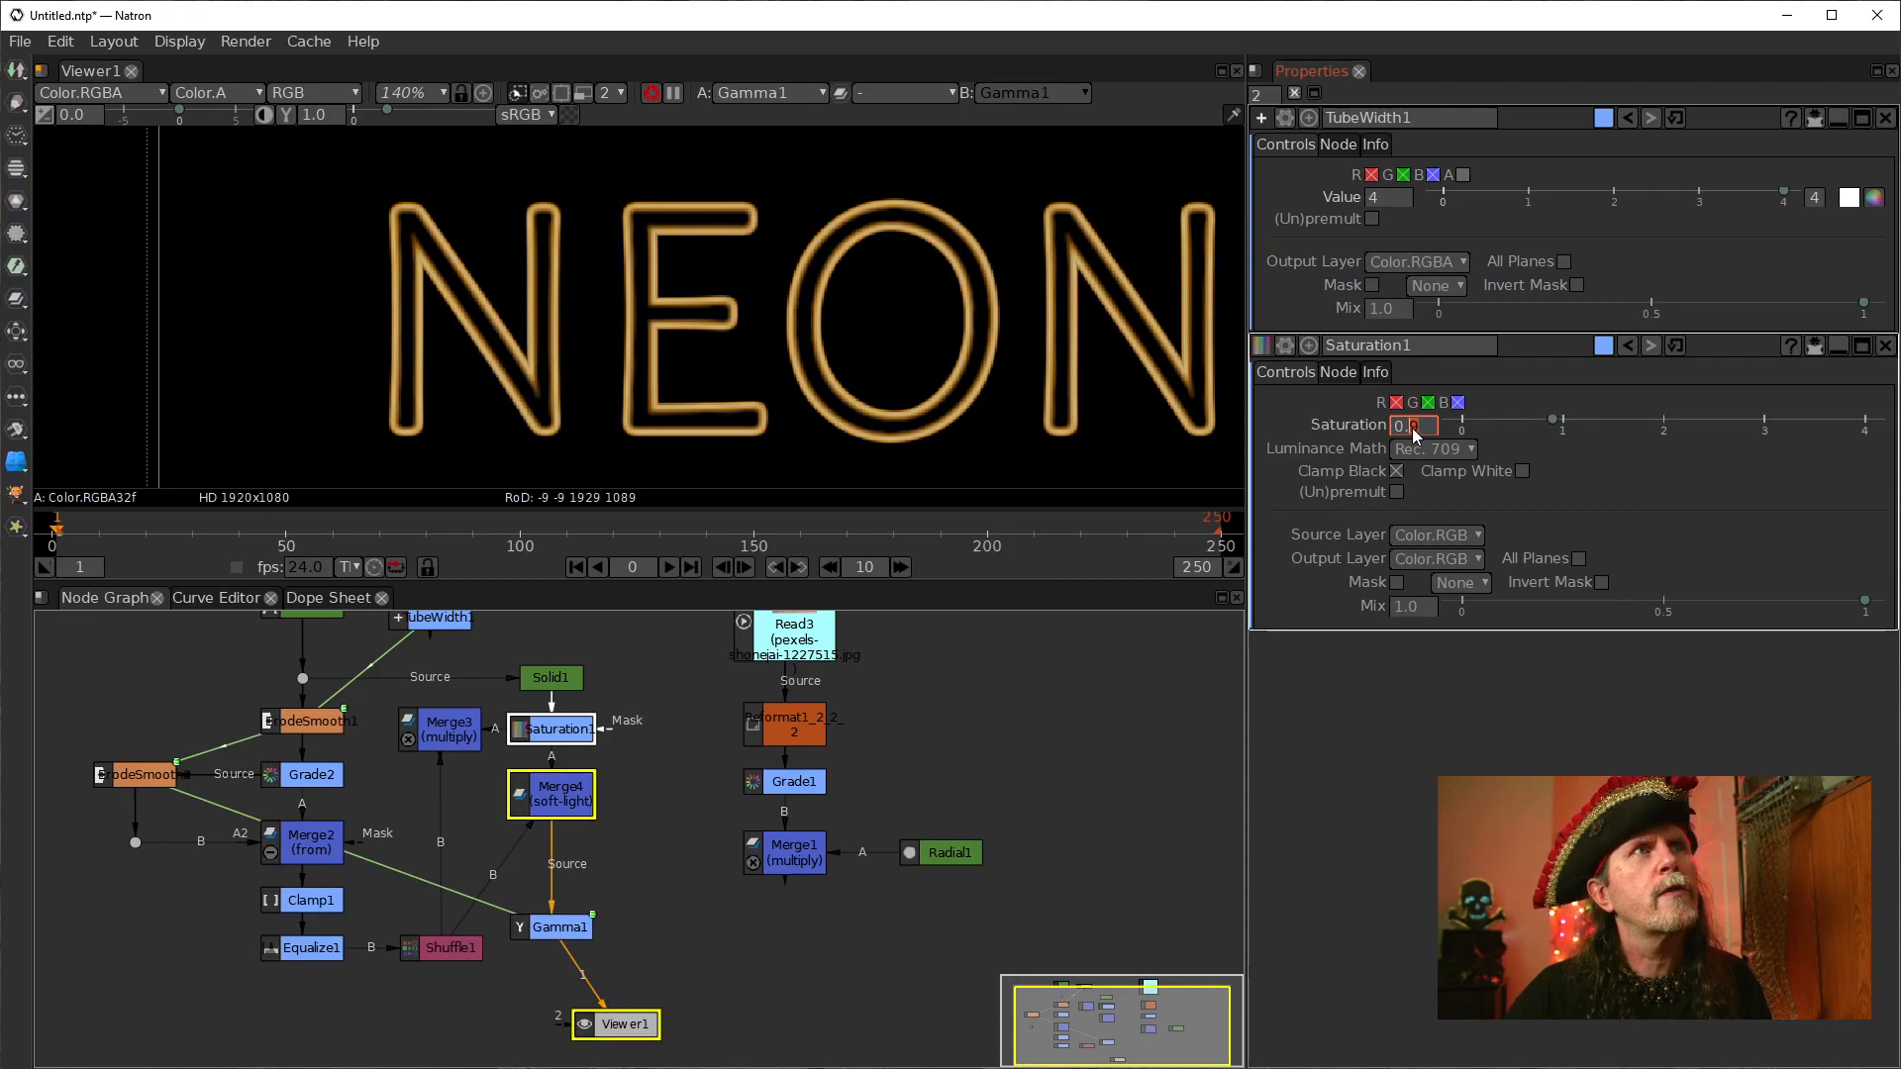
scroll(1414, 433, "up", 1)
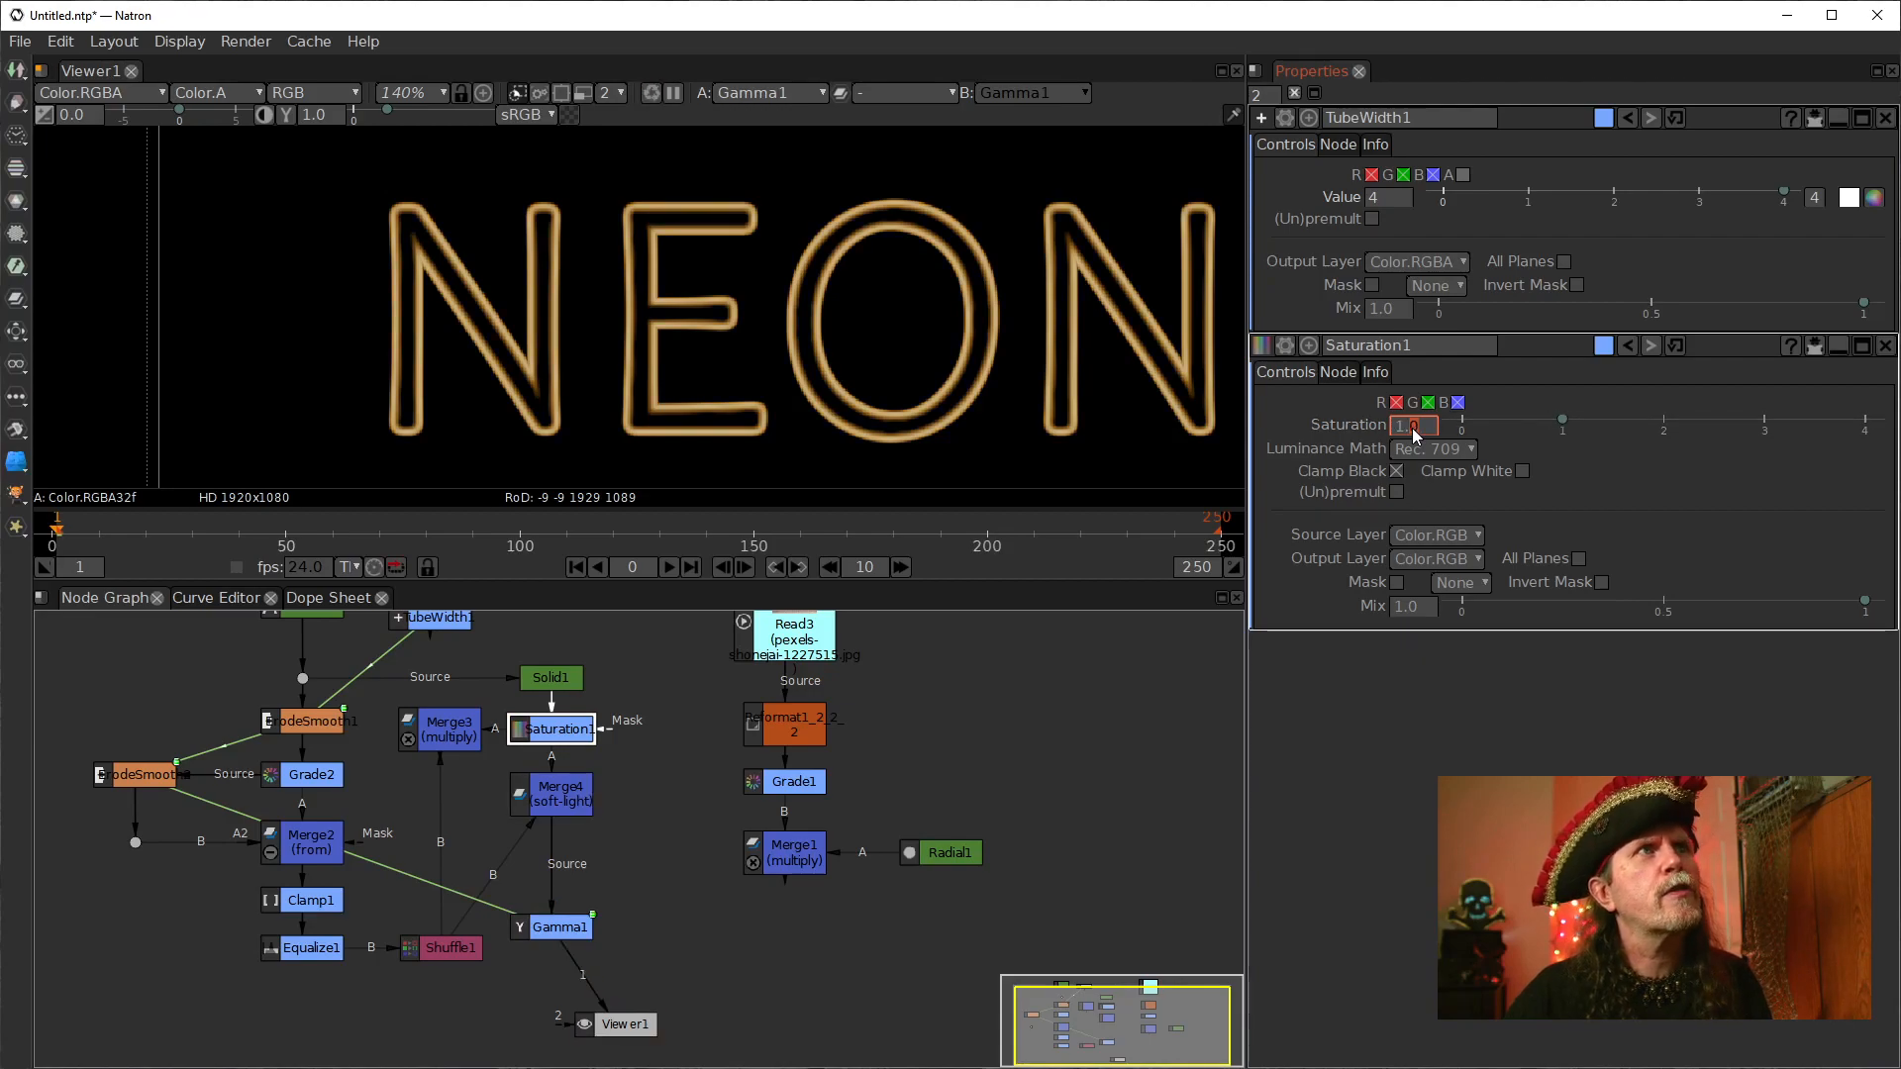
scroll(1413, 435, "down", 1)
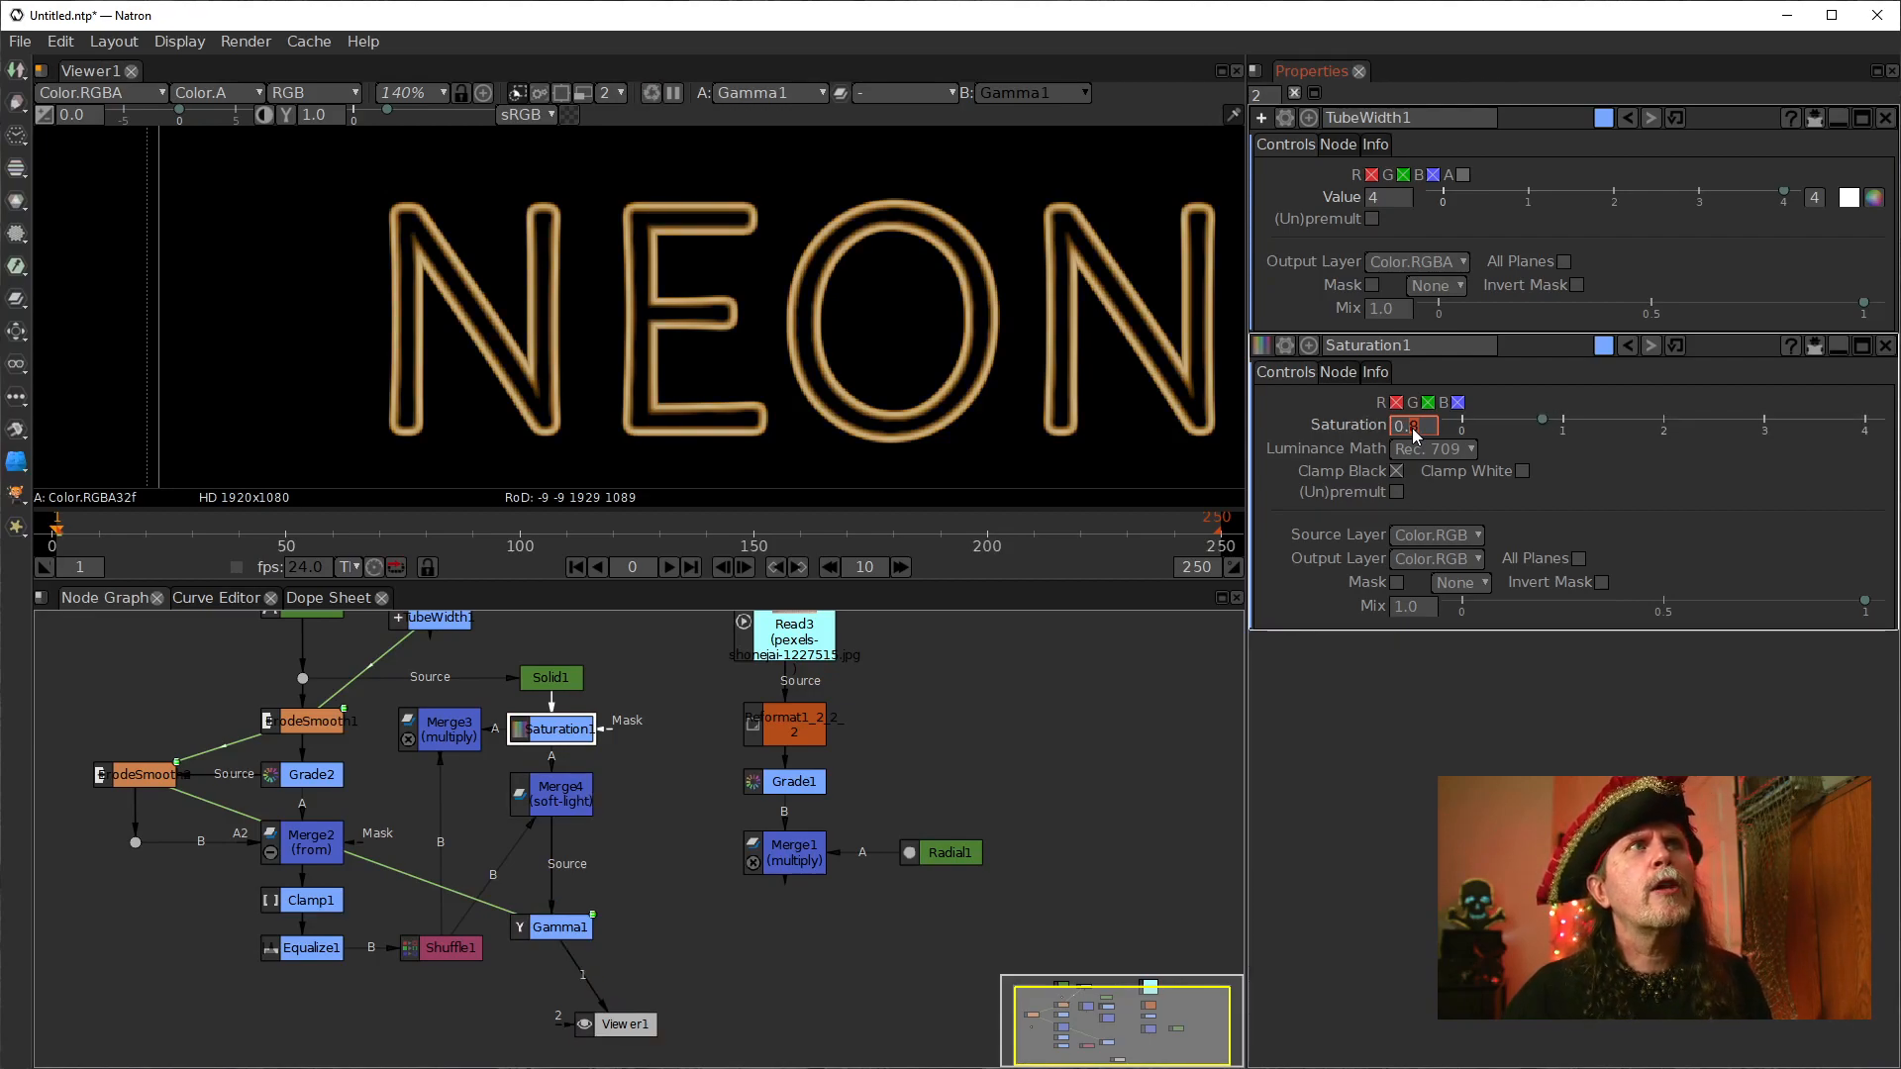
left_click(1374, 202)
left_click(1413, 428)
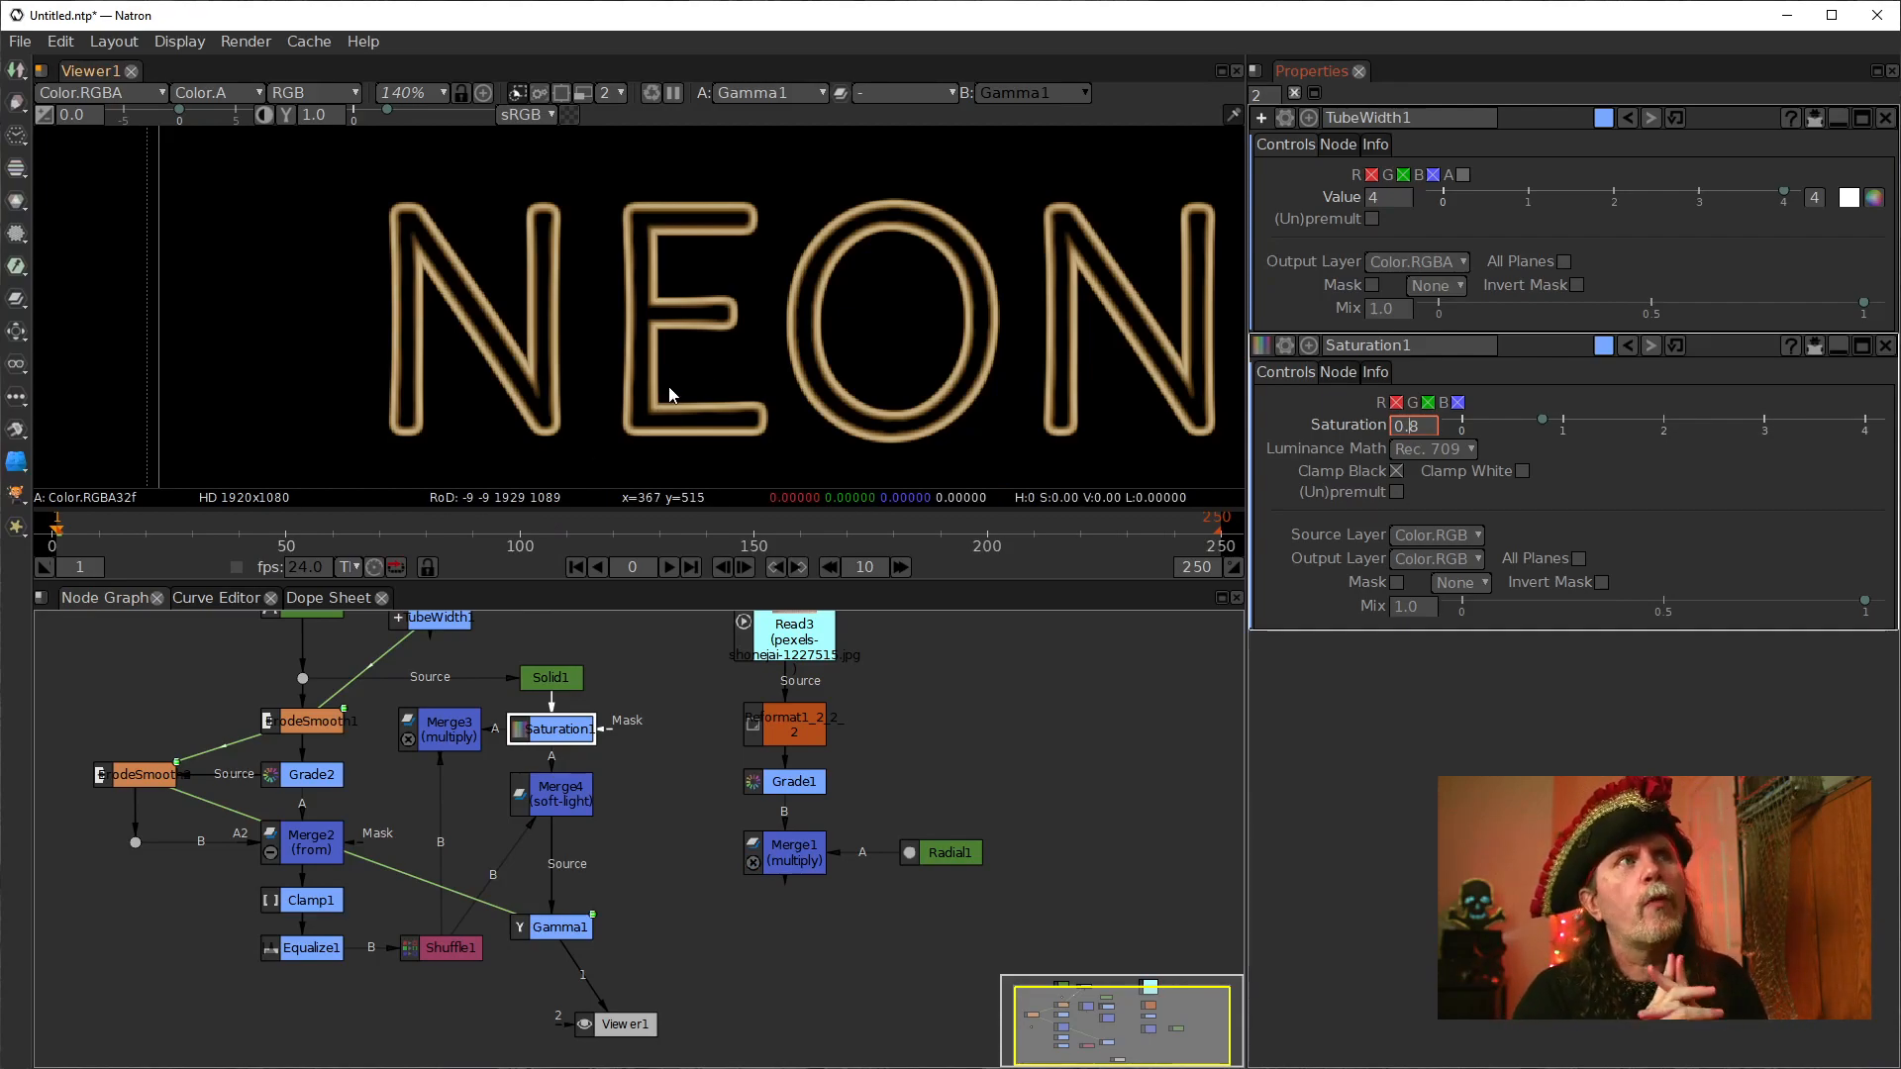
right_click(564, 184)
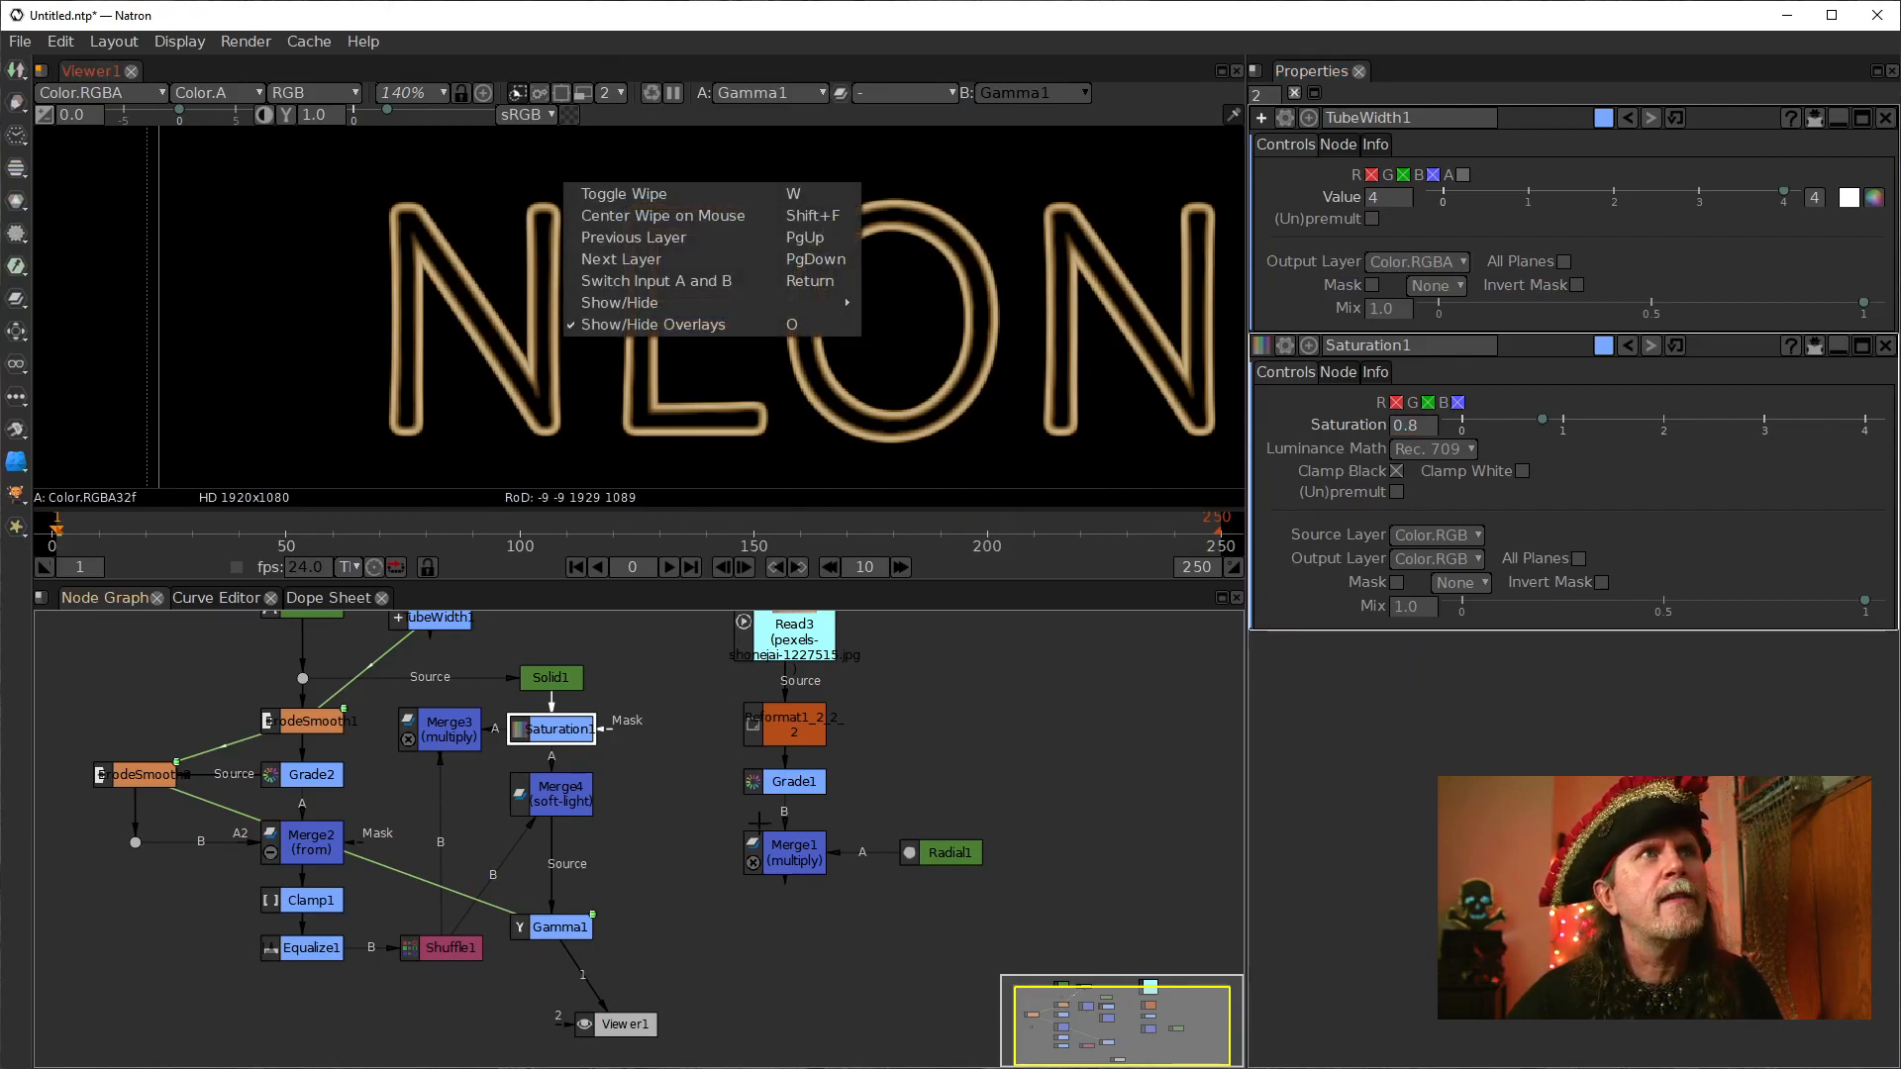
left_click(732, 910)
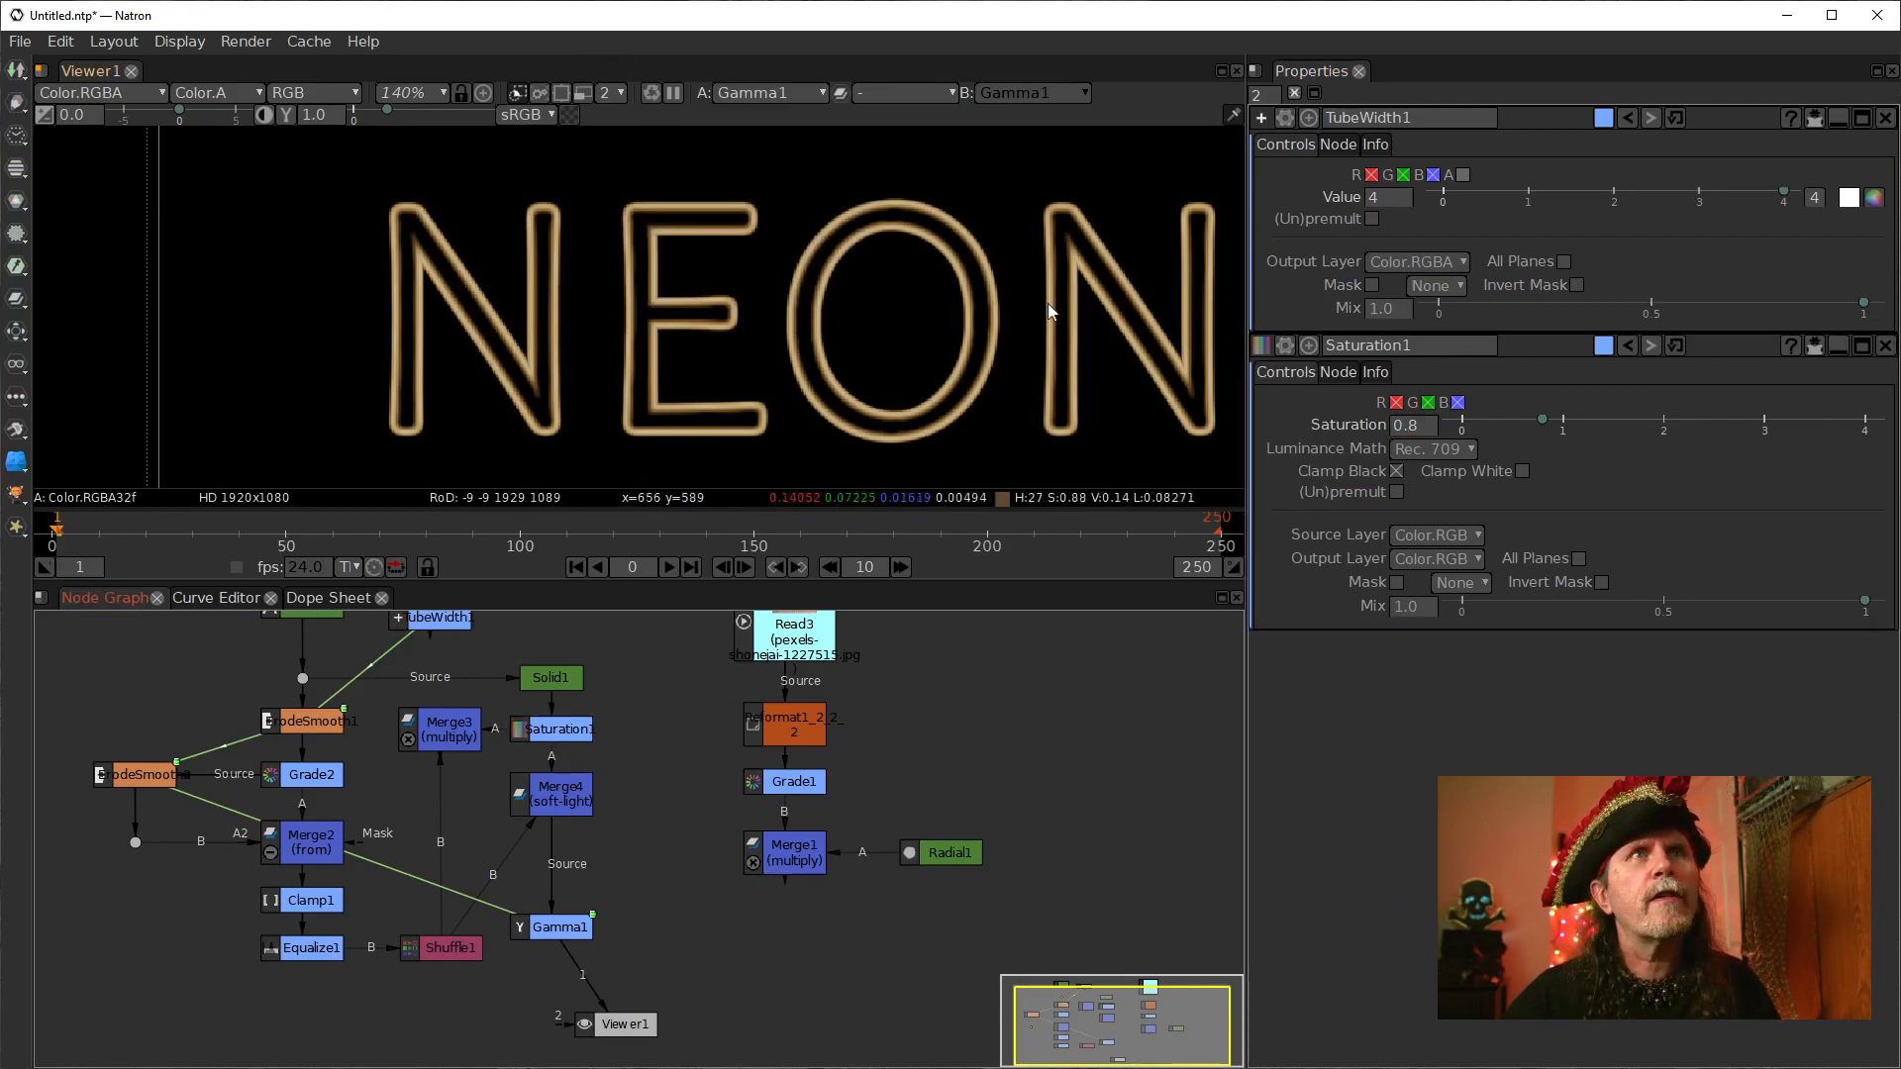
Step: Insert a Merge node between Merge4 and Gamma1, with its B input from Merge3 and its A input from Merge4
left_click_drag(570, 934, 563, 966)
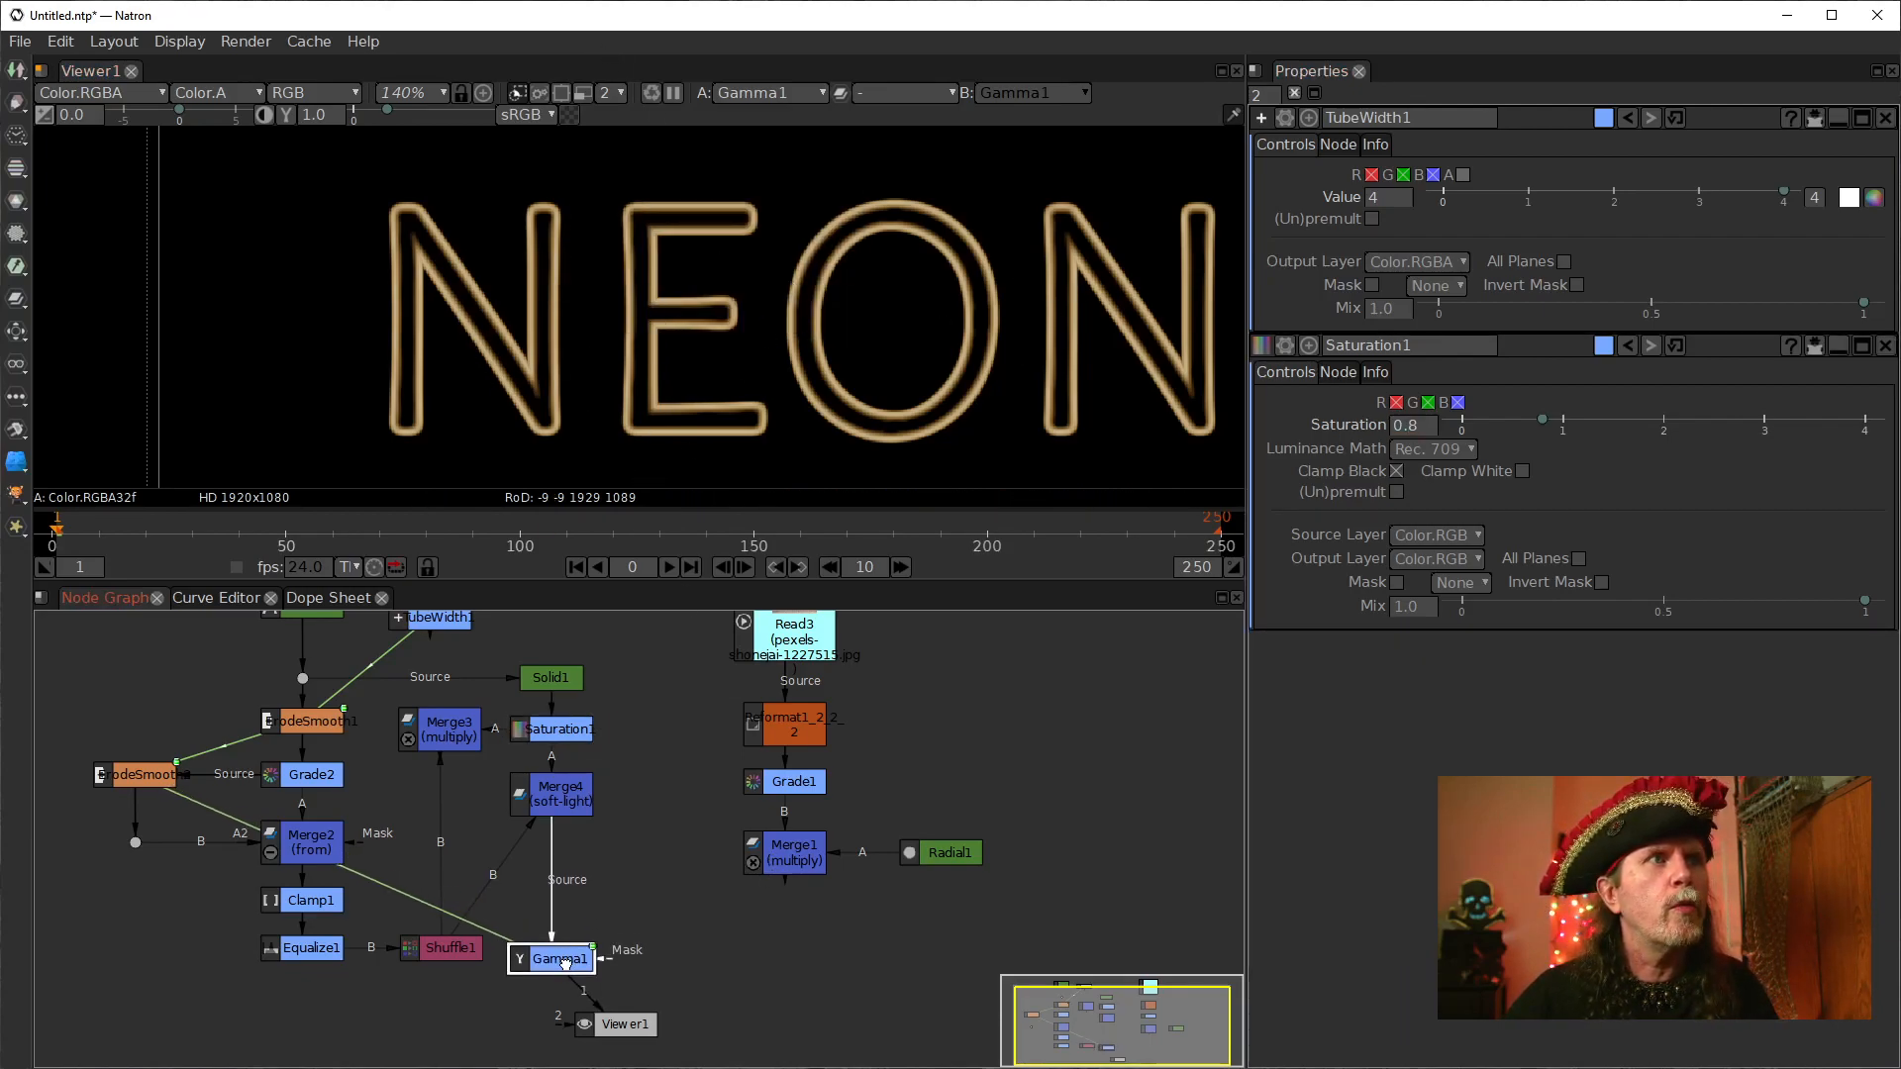
left_click(565, 807)
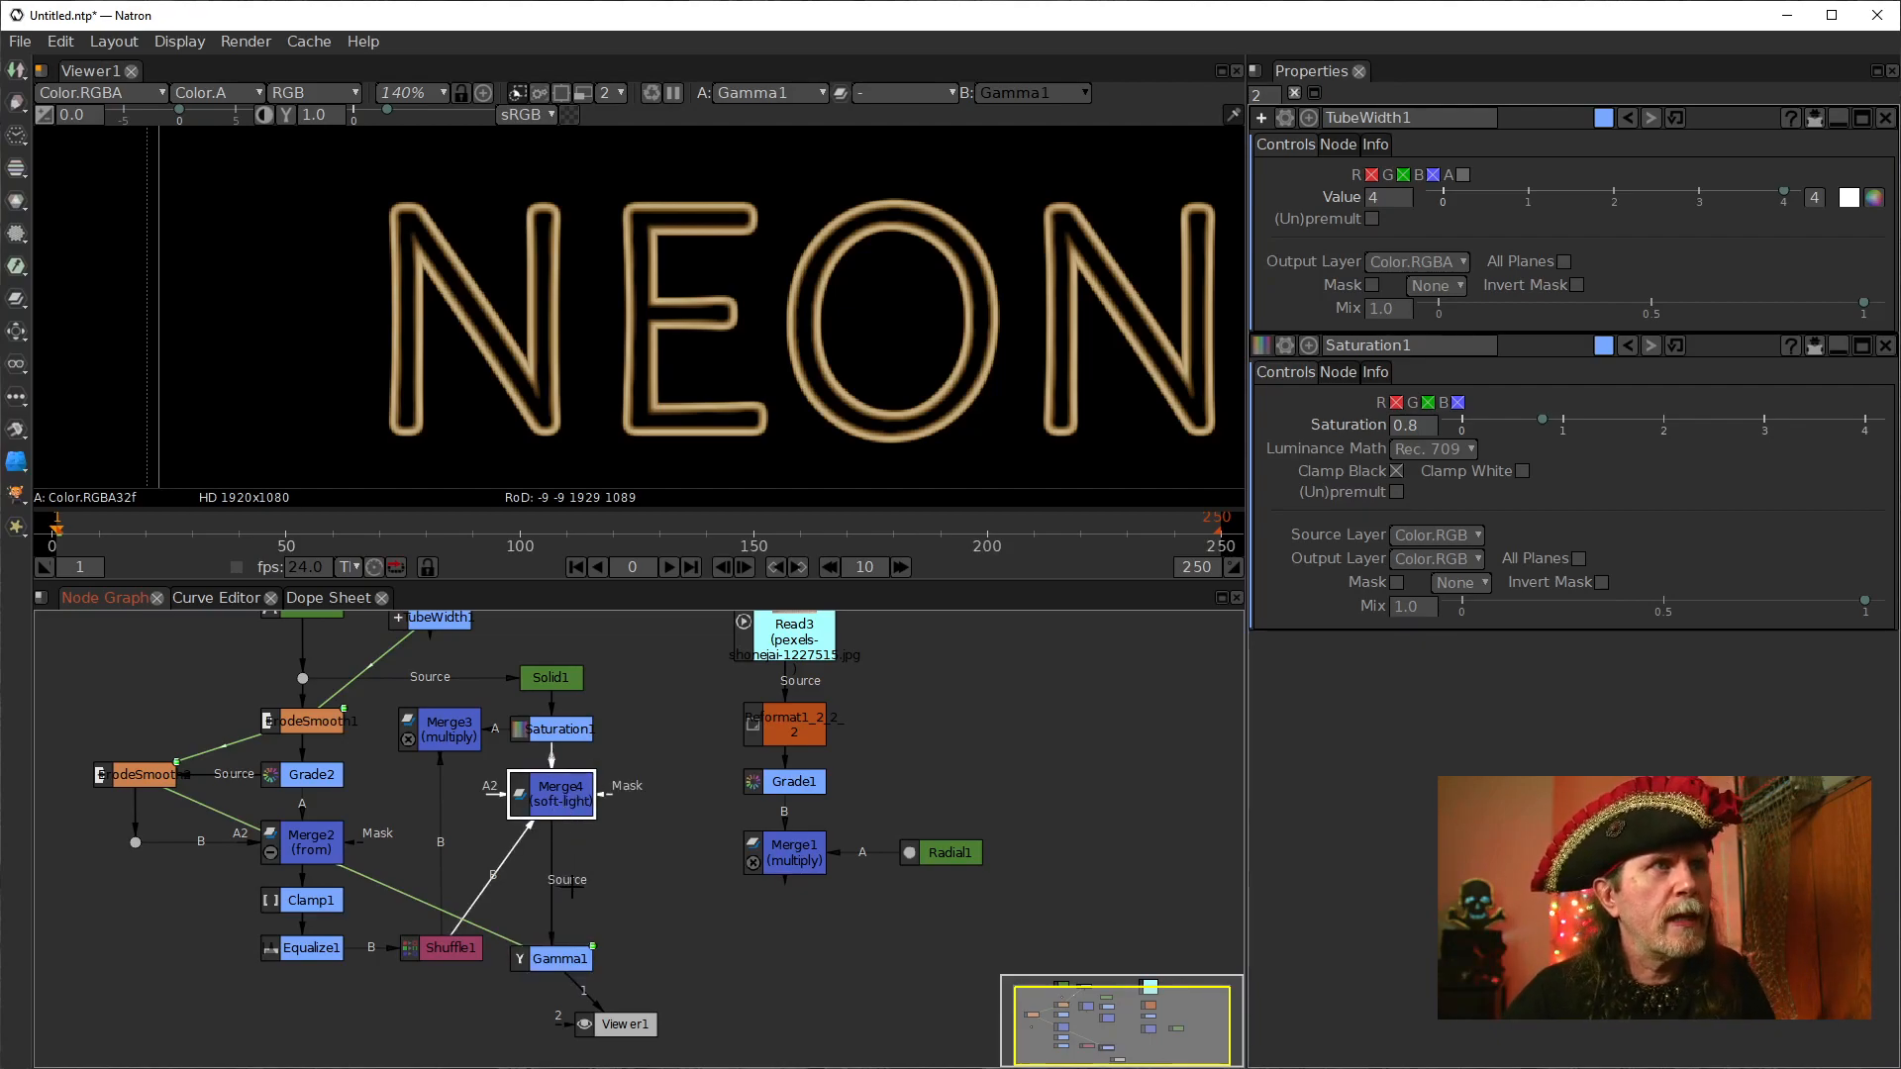
key("m")
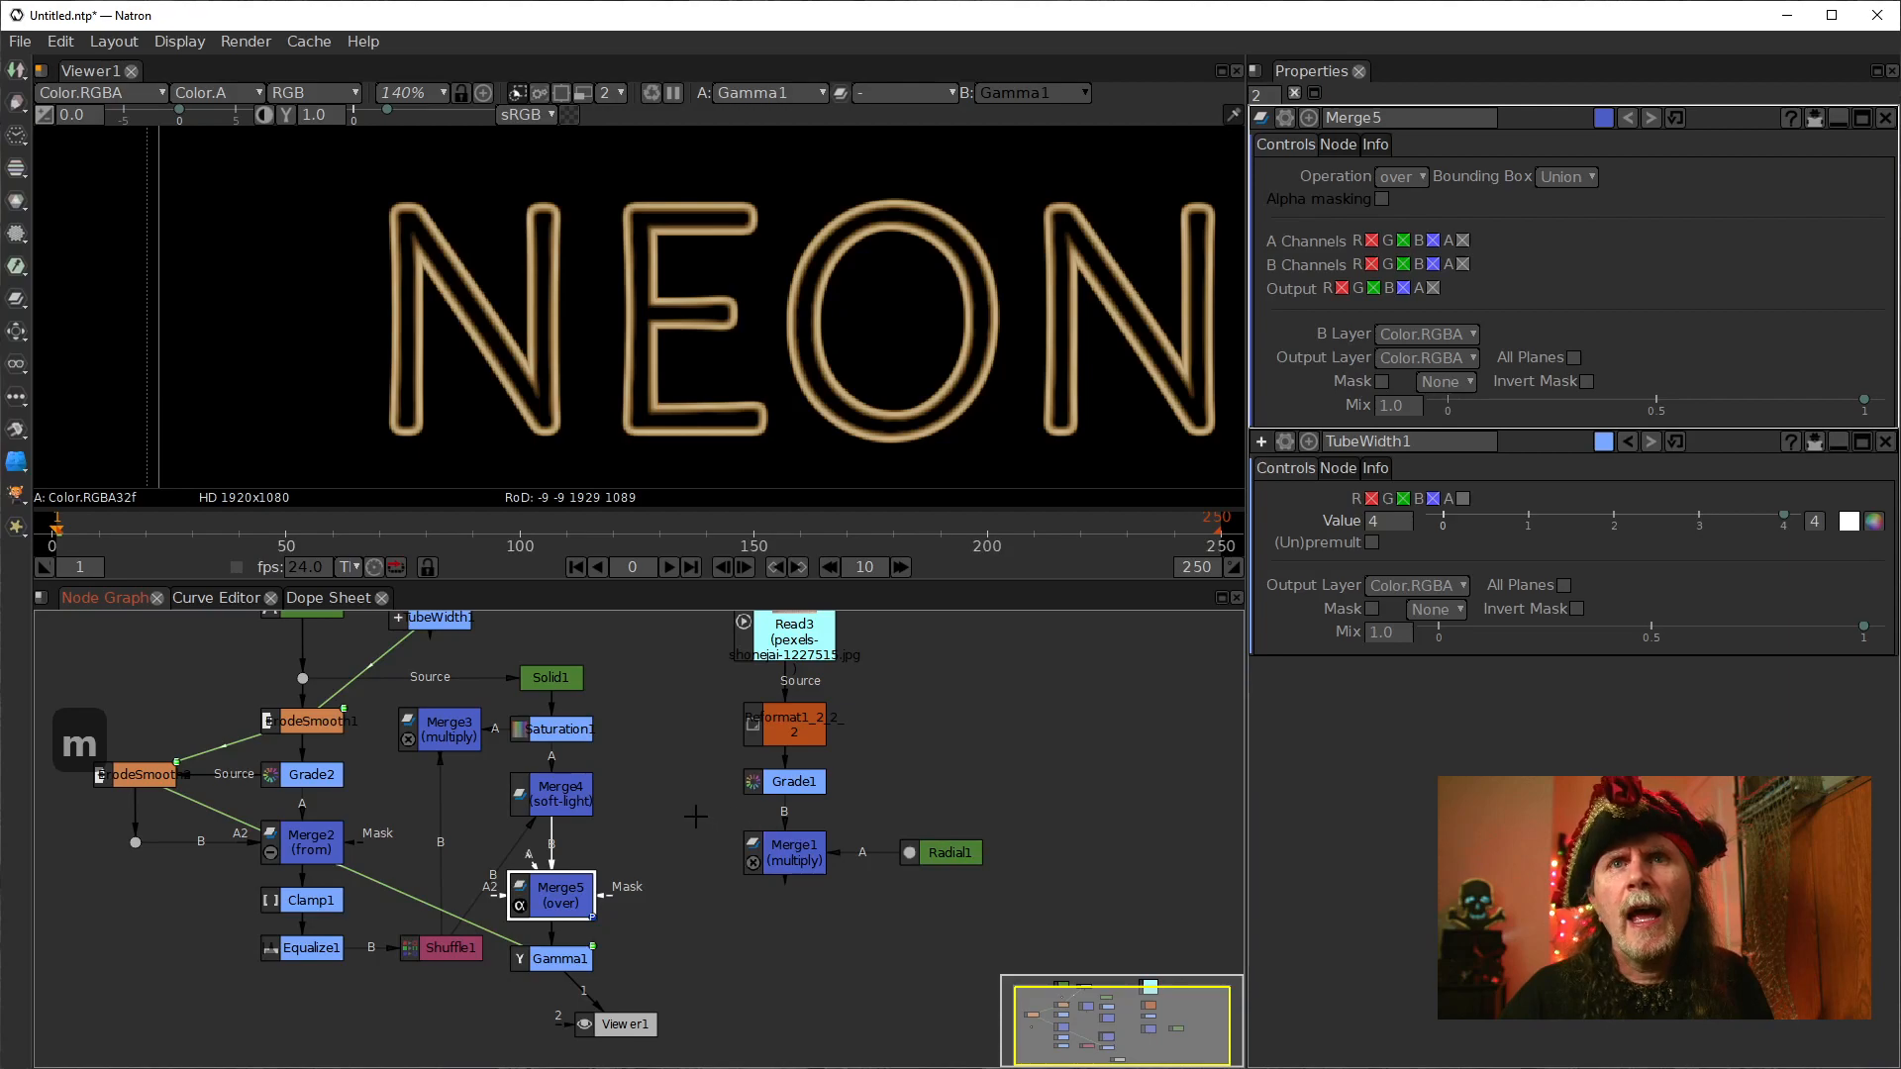
left_click_drag(559, 843, 450, 734)
left_click(570, 807)
left_click(537, 897)
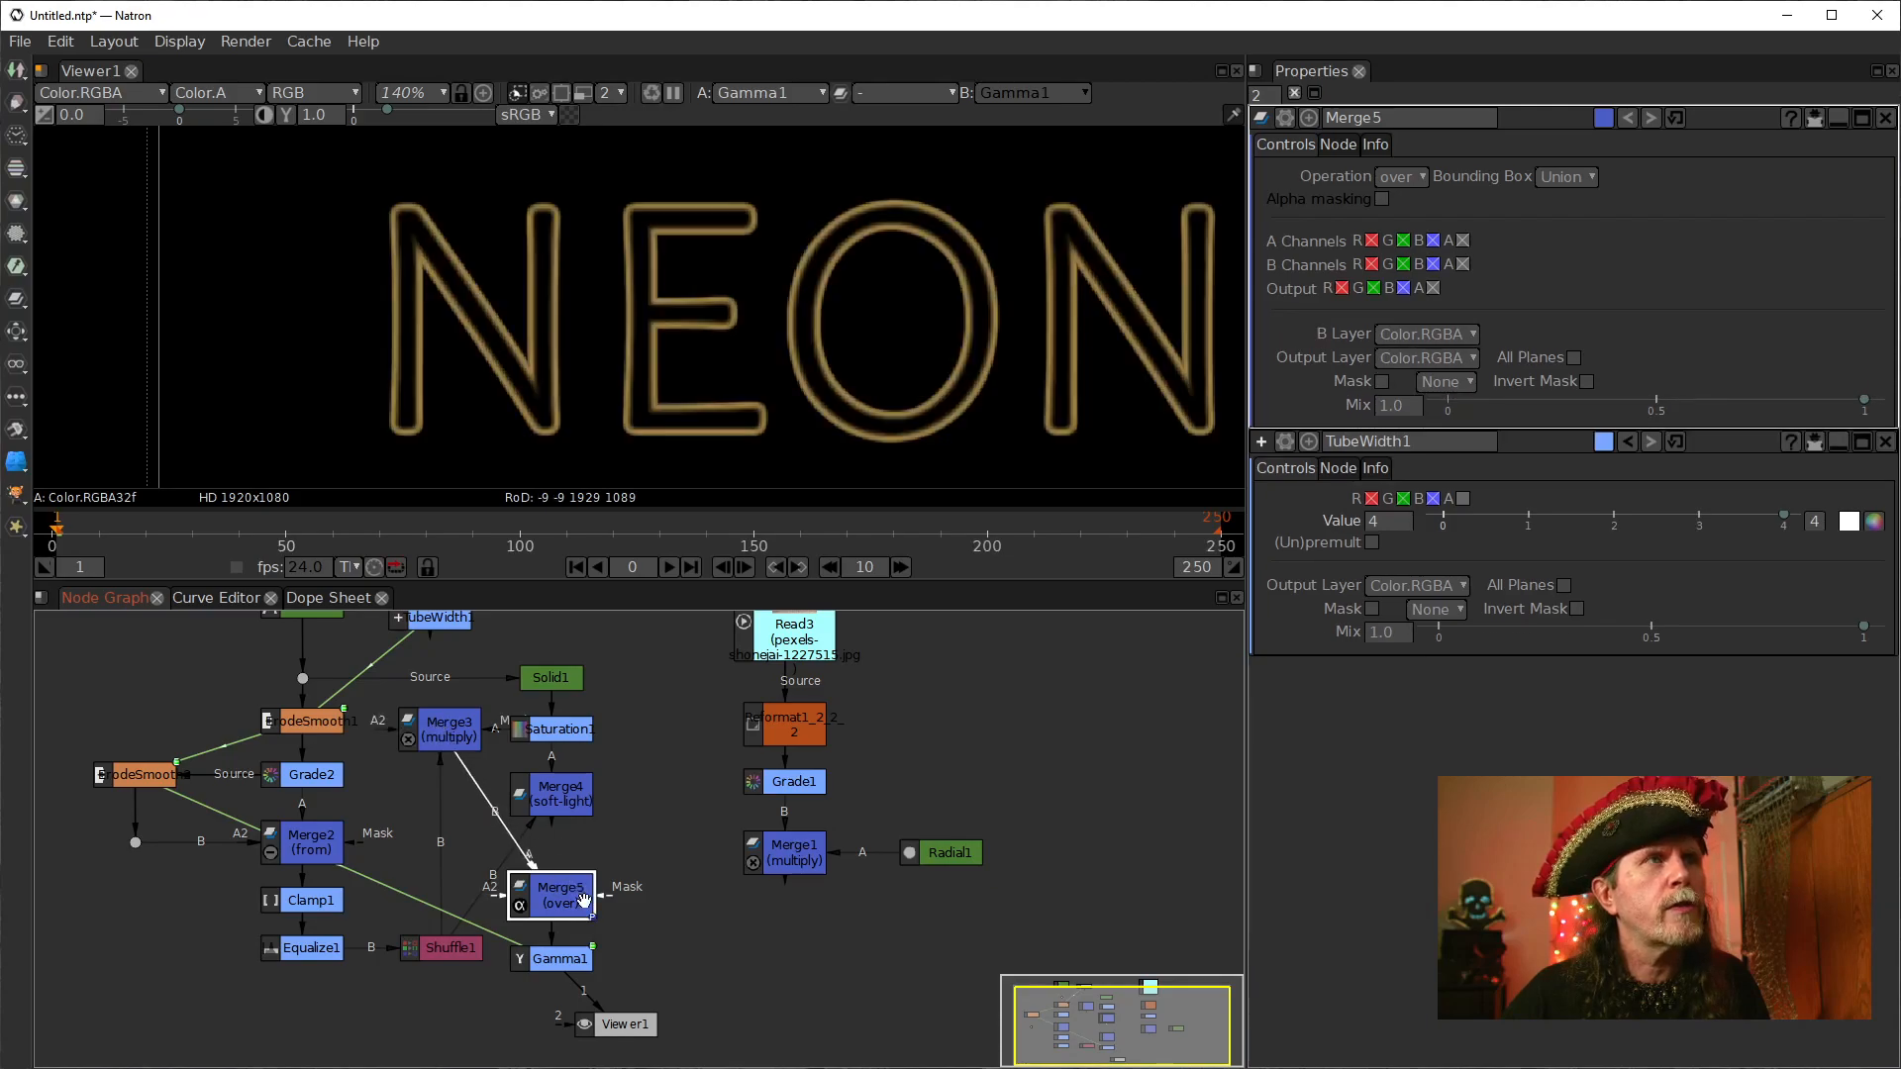
mouse_move(544, 888)
left_mouse_down()
mouse_move(624, 877)
mouse_move(571, 875)
left_mouse_up()
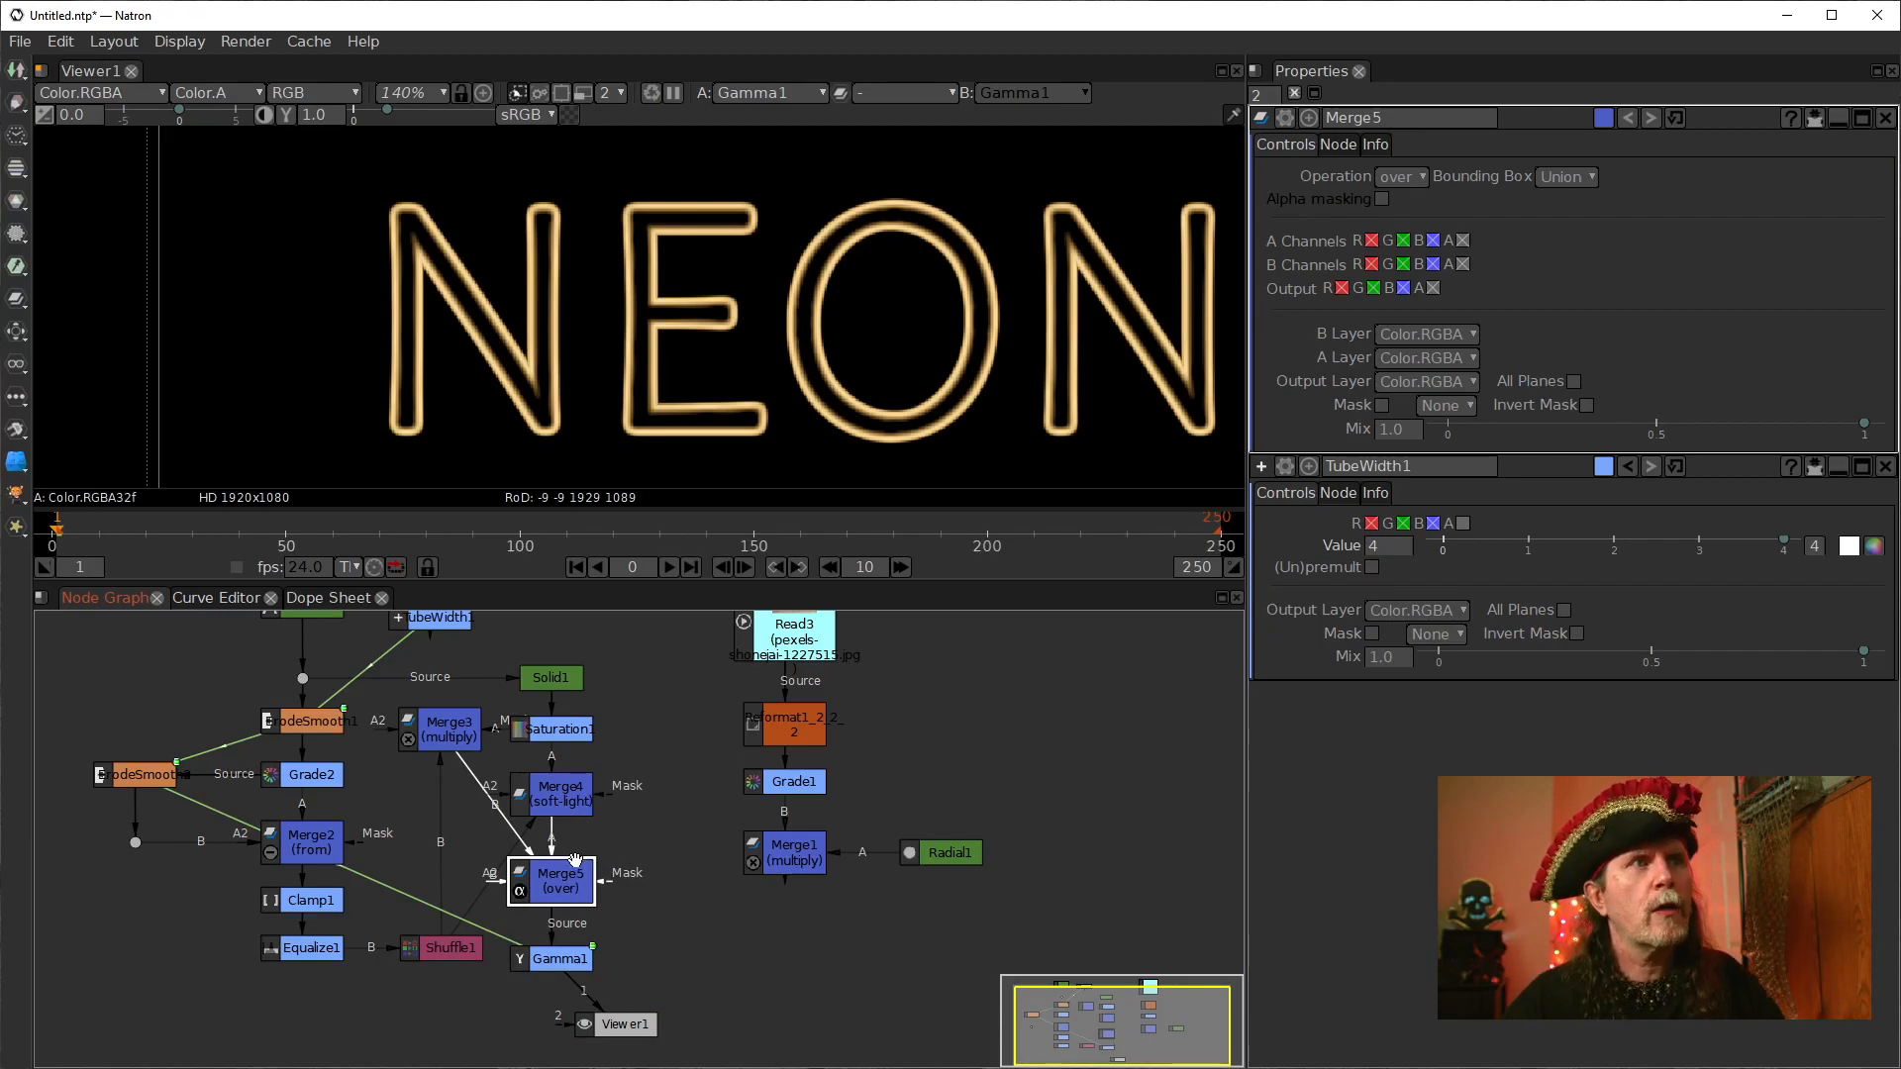
Step: Set Merge5's operation to multiply and space Merge4 and Merge5 further apart in the node graph
left_click(1401, 177)
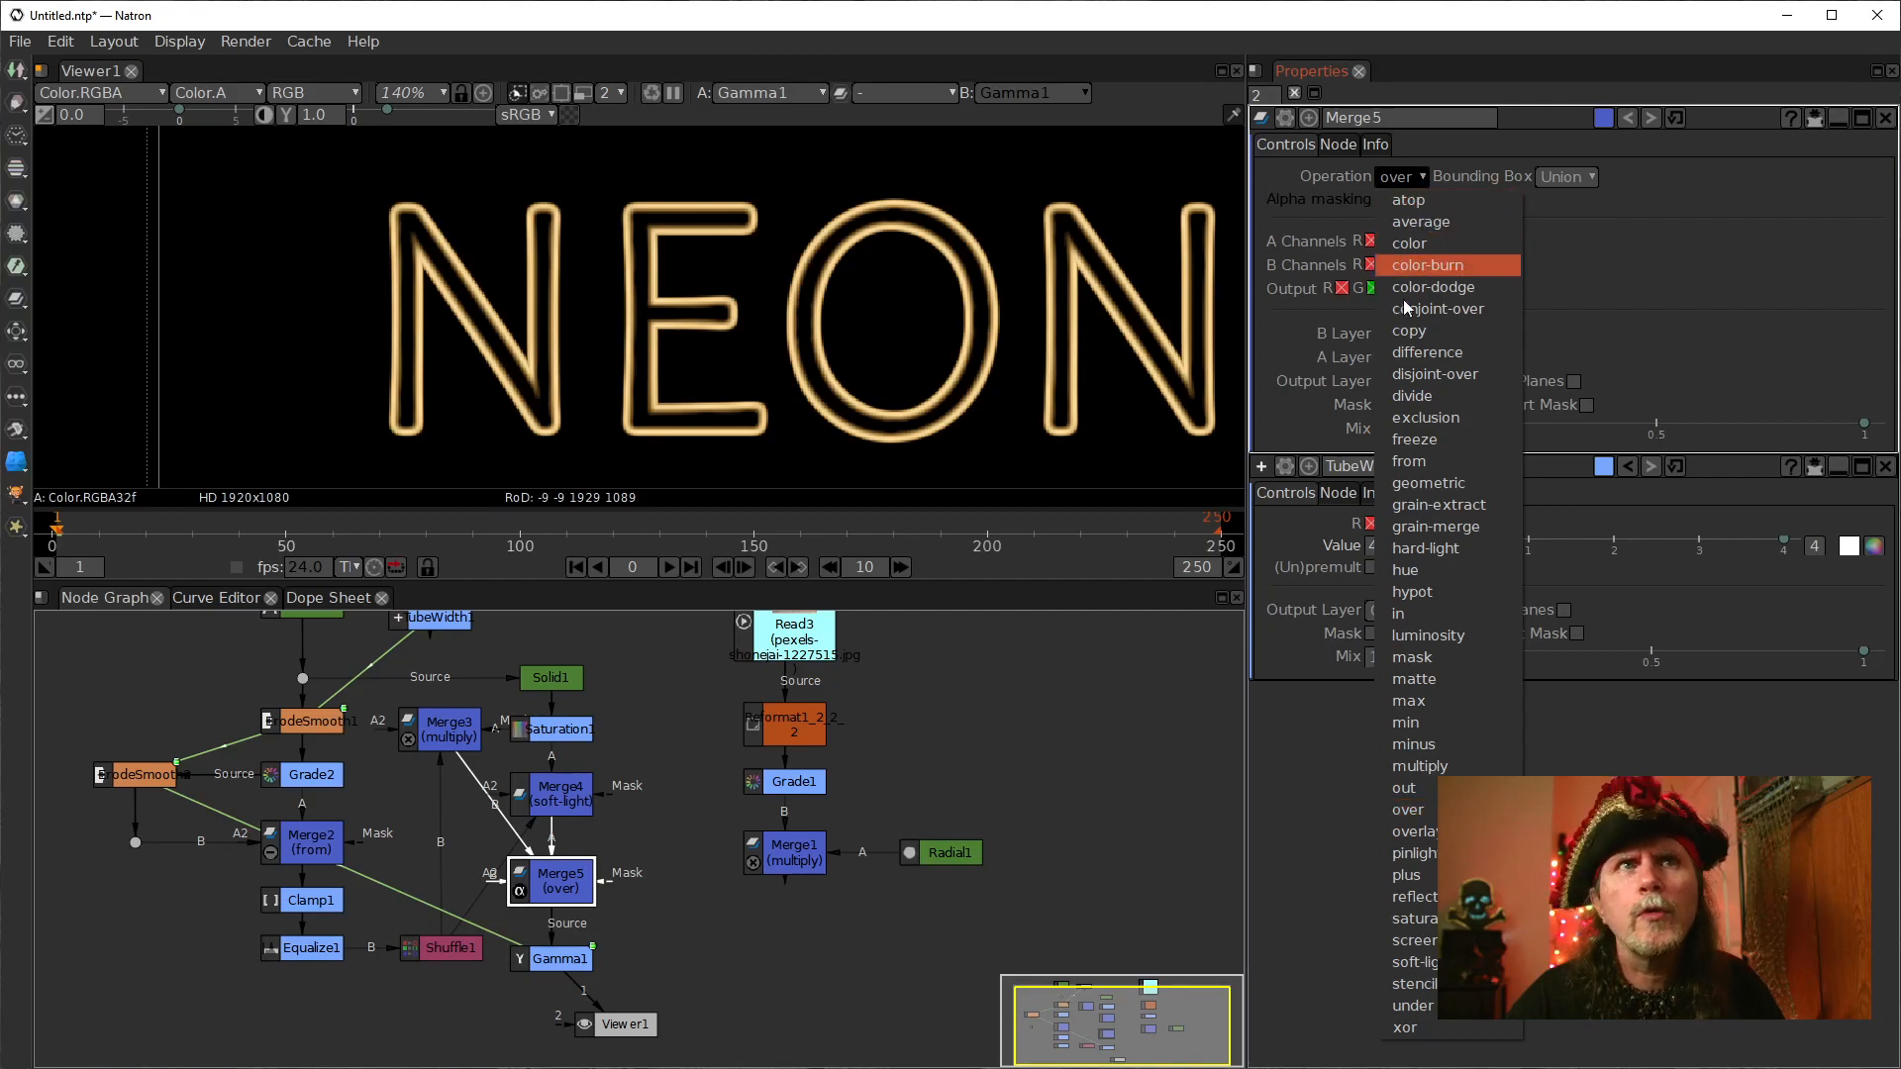
left_click(1418, 766)
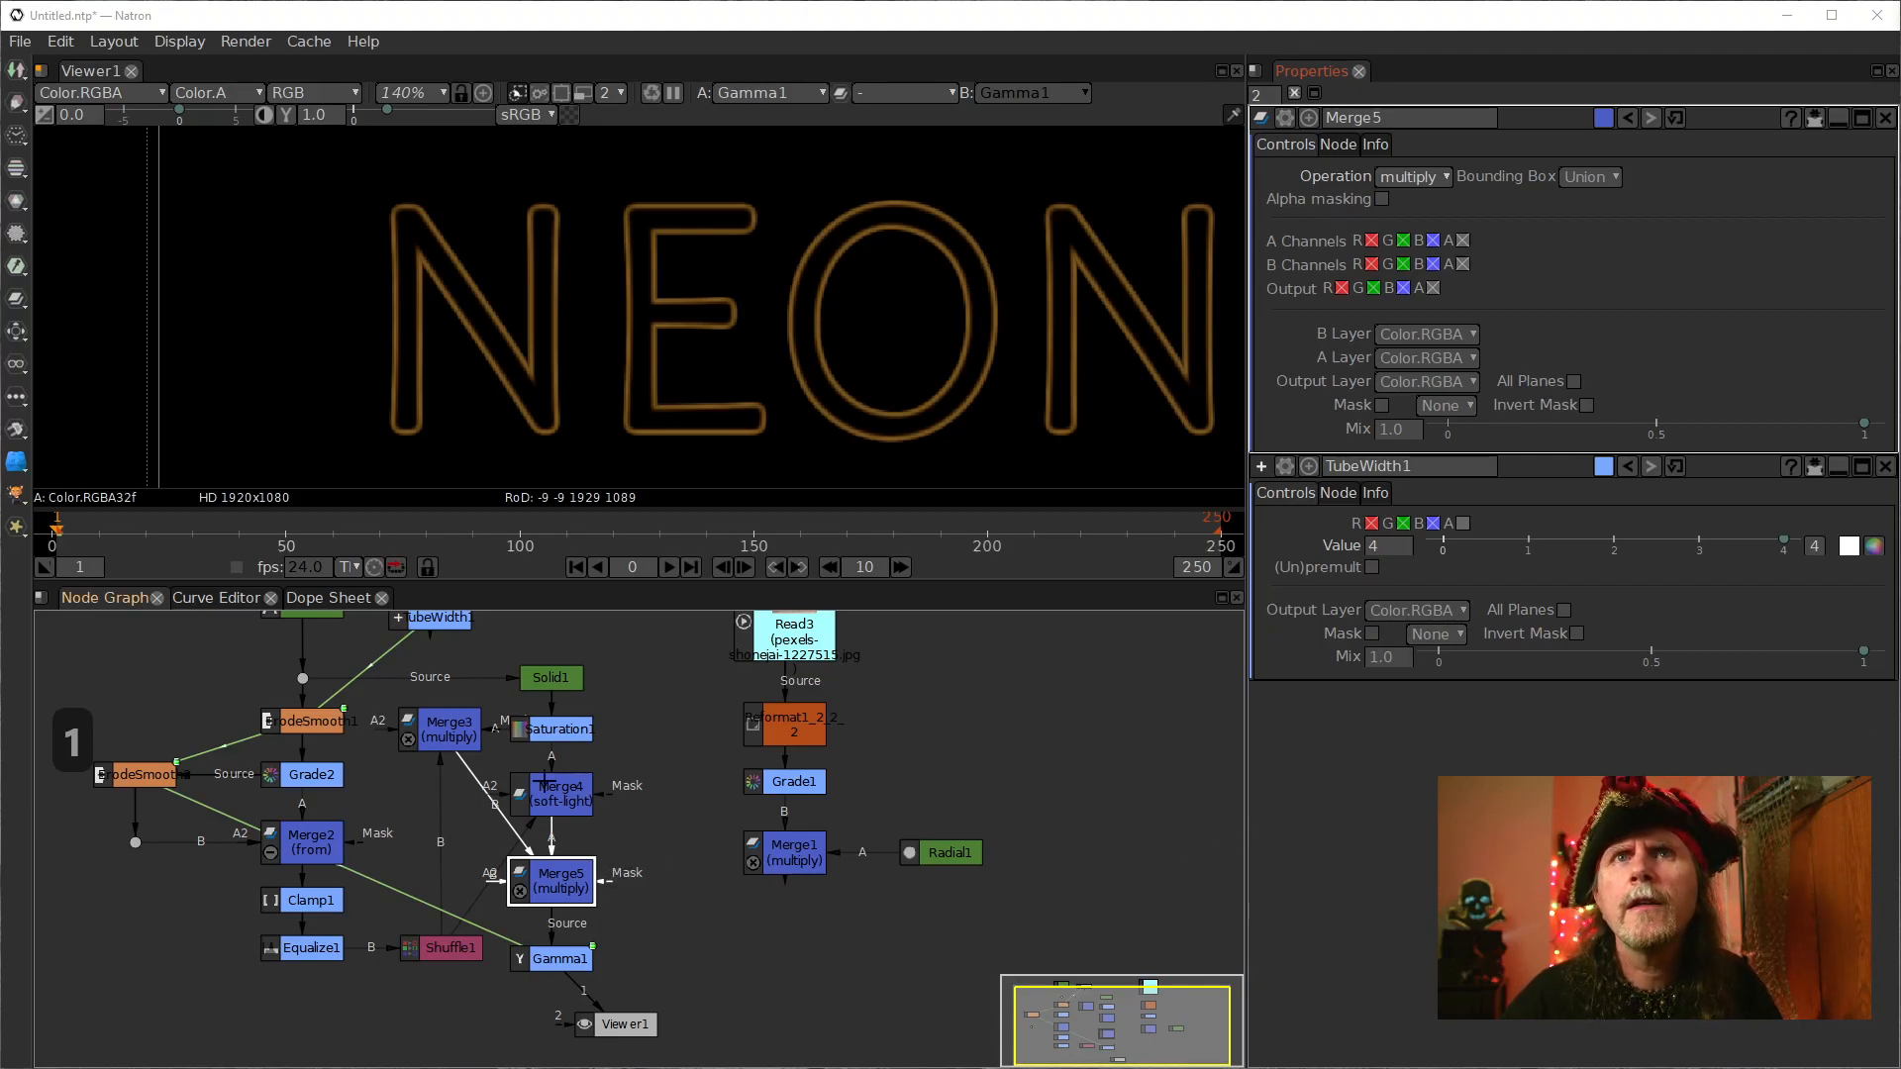
left_click_drag(552, 793, 564, 782)
left_click_drag(550, 897, 551, 921)
Step: Select the Merge4 soft-light node and open its settings
left_click(562, 782)
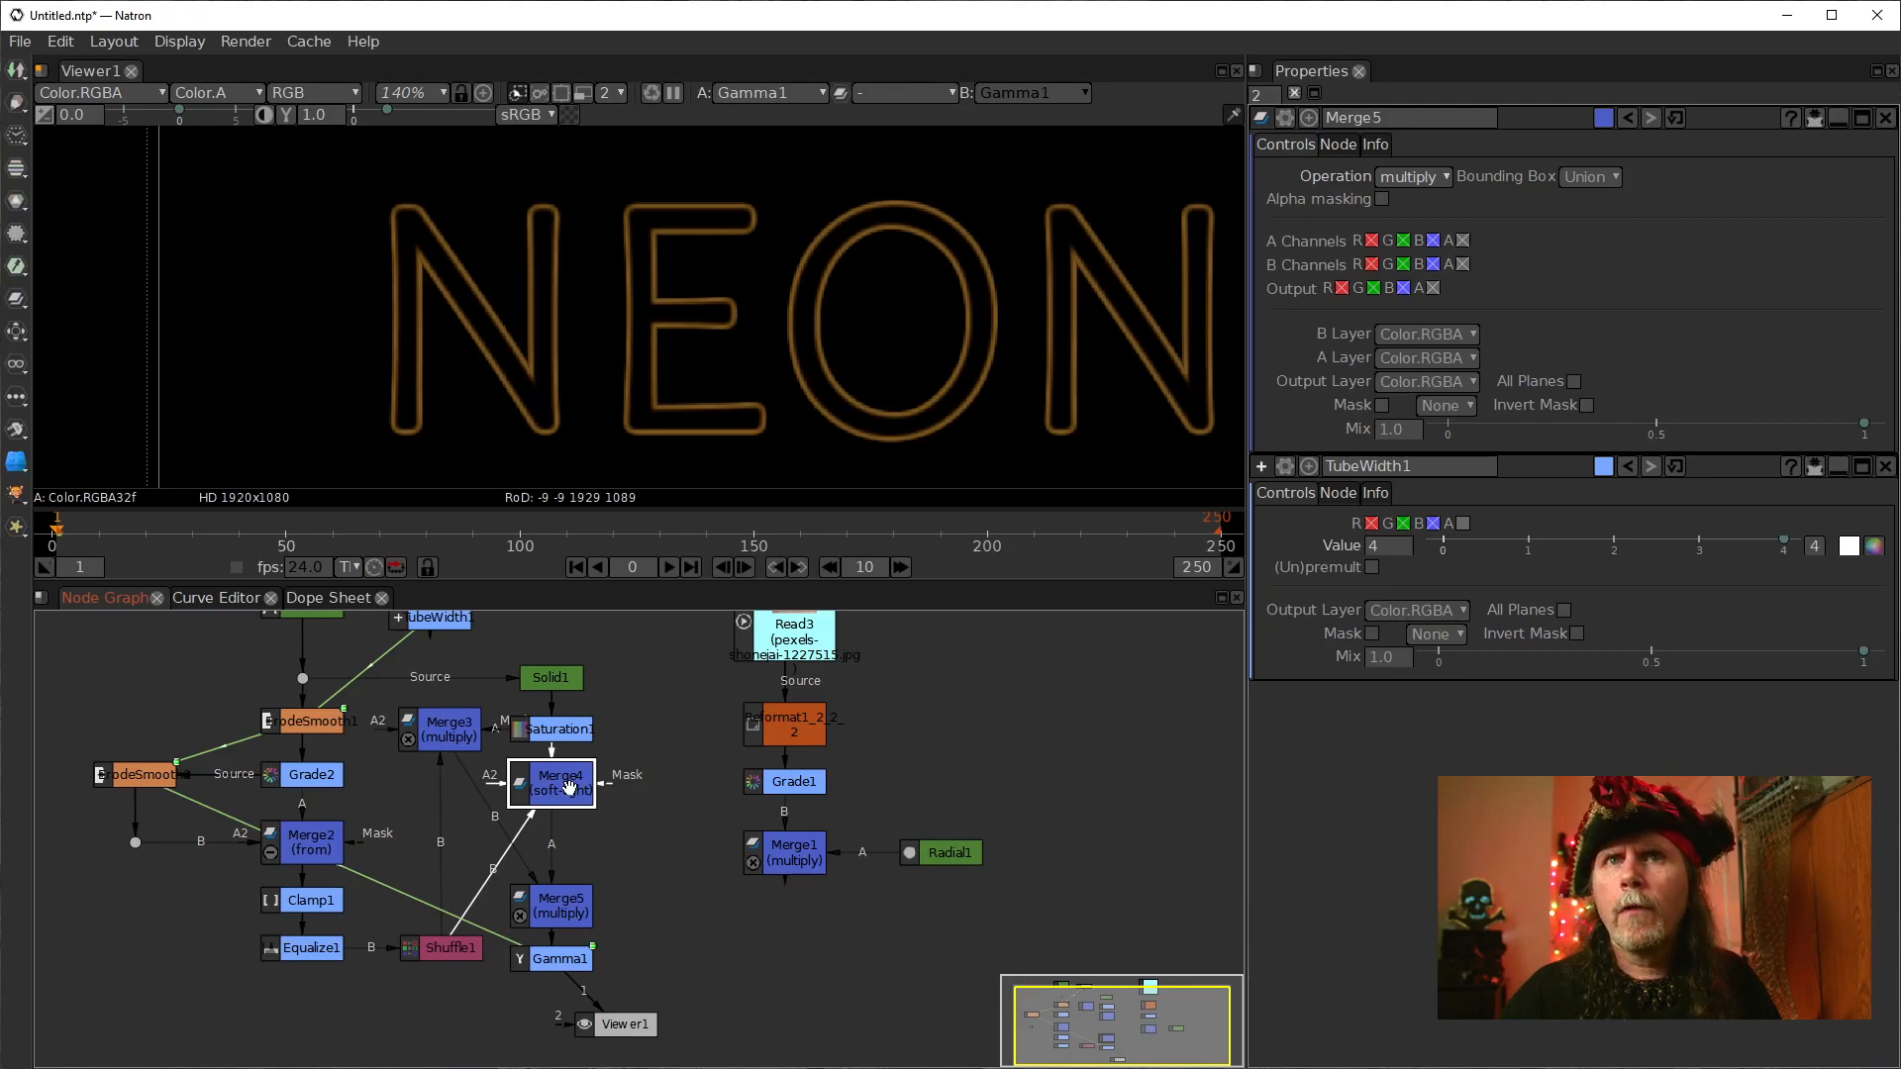
left_click_drag(559, 773, 558, 772)
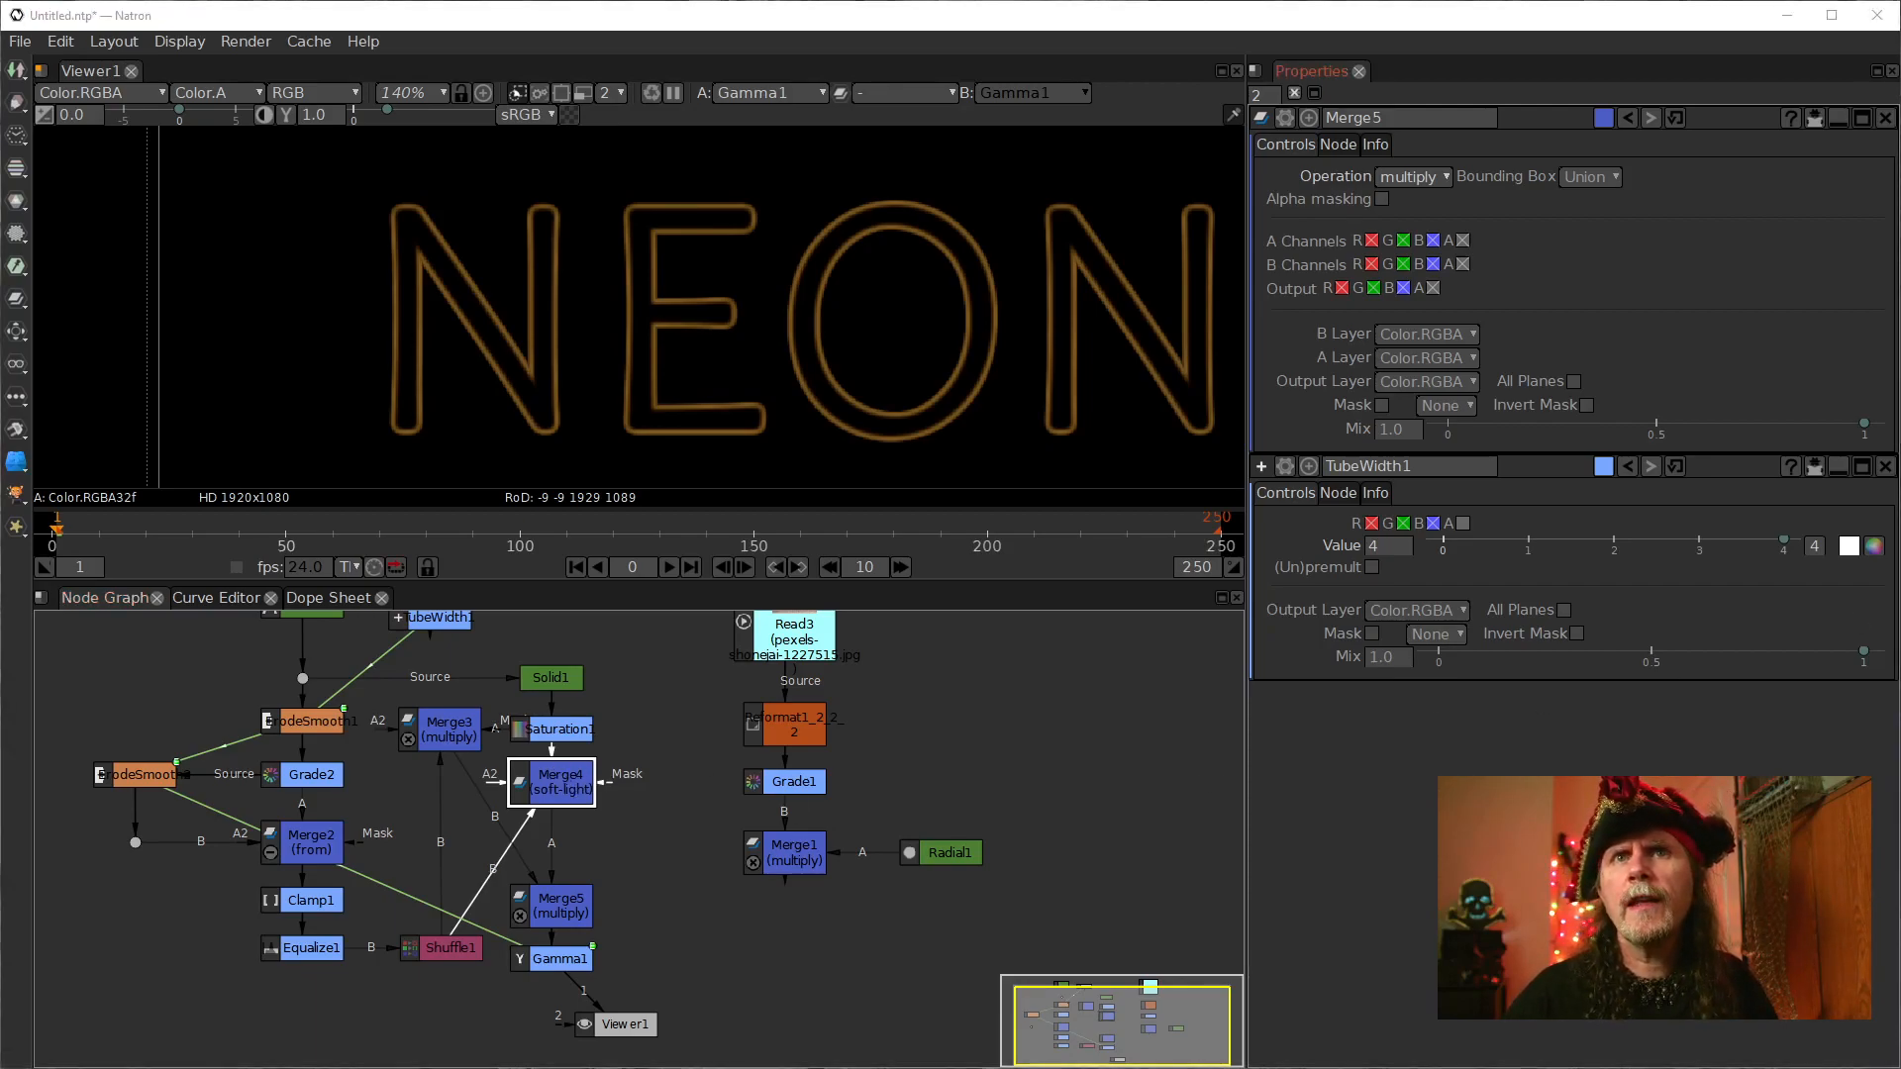
double_click(581, 782)
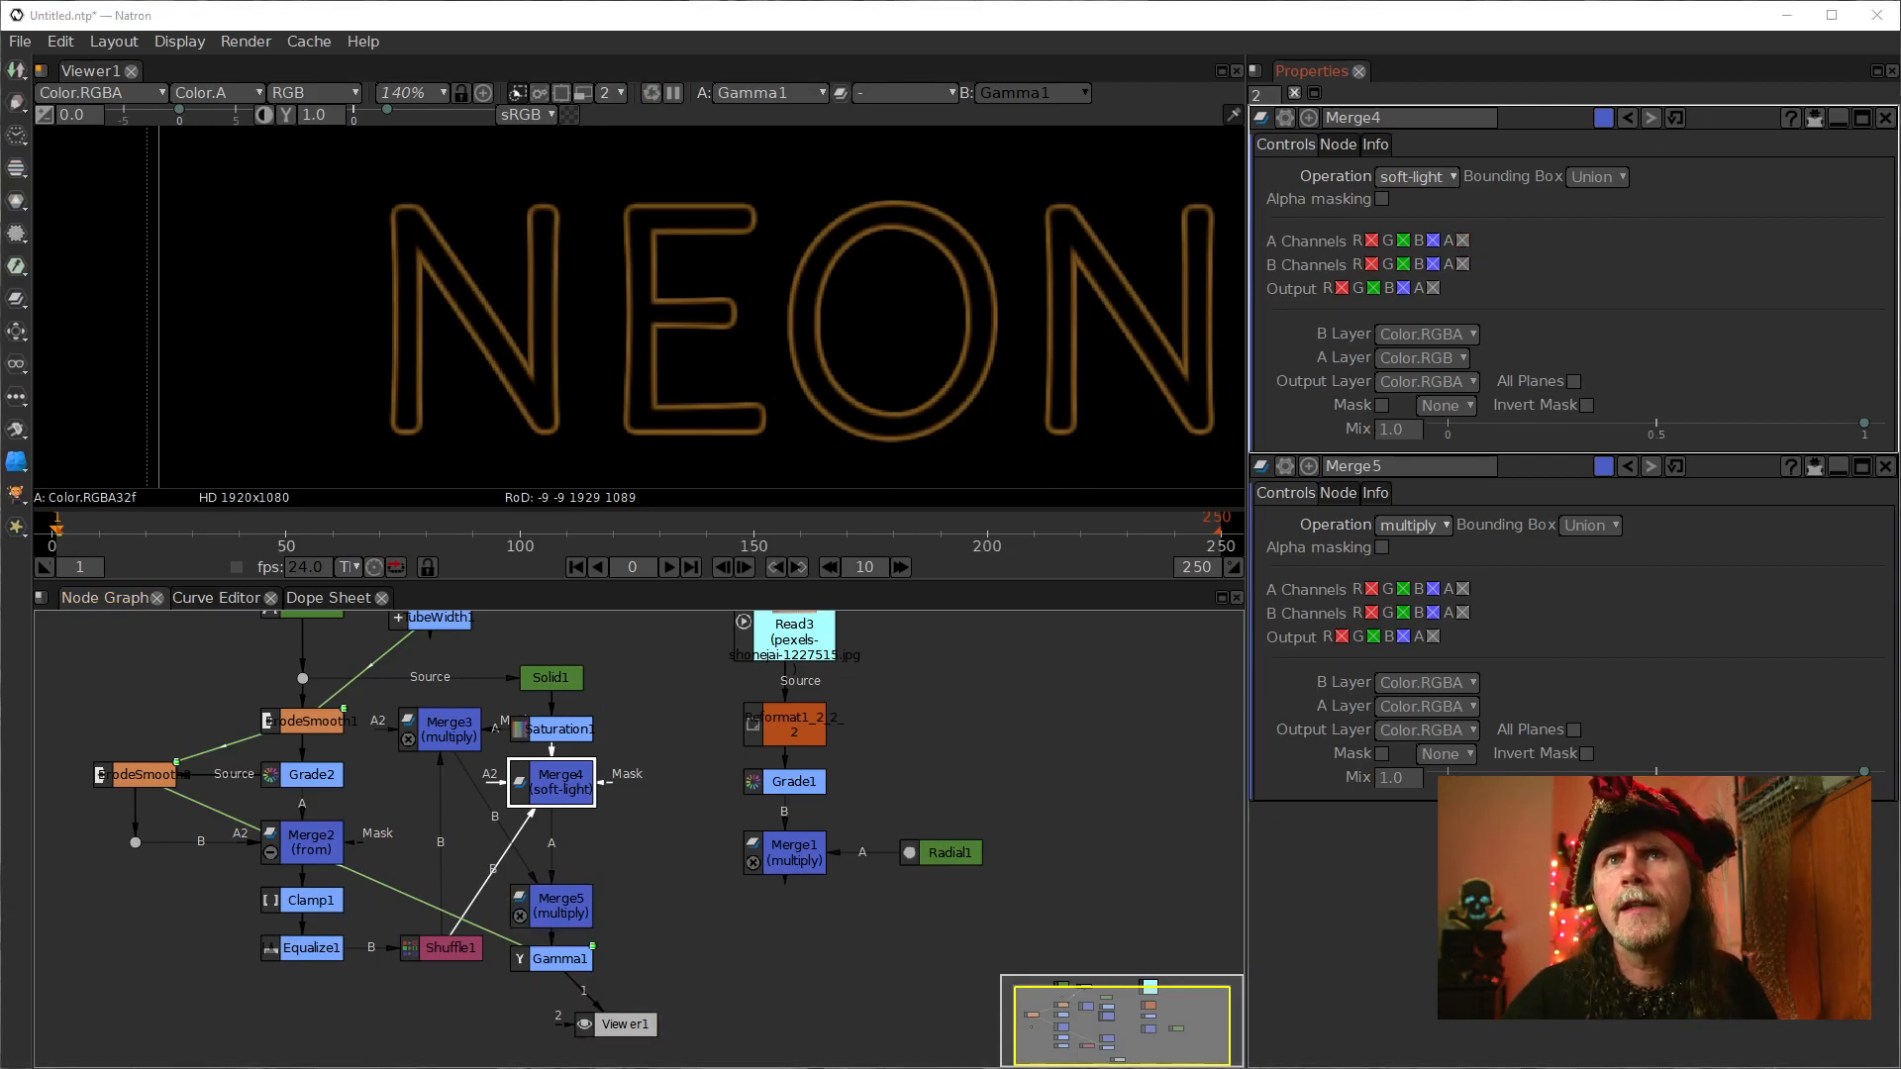
left_click(580, 790)
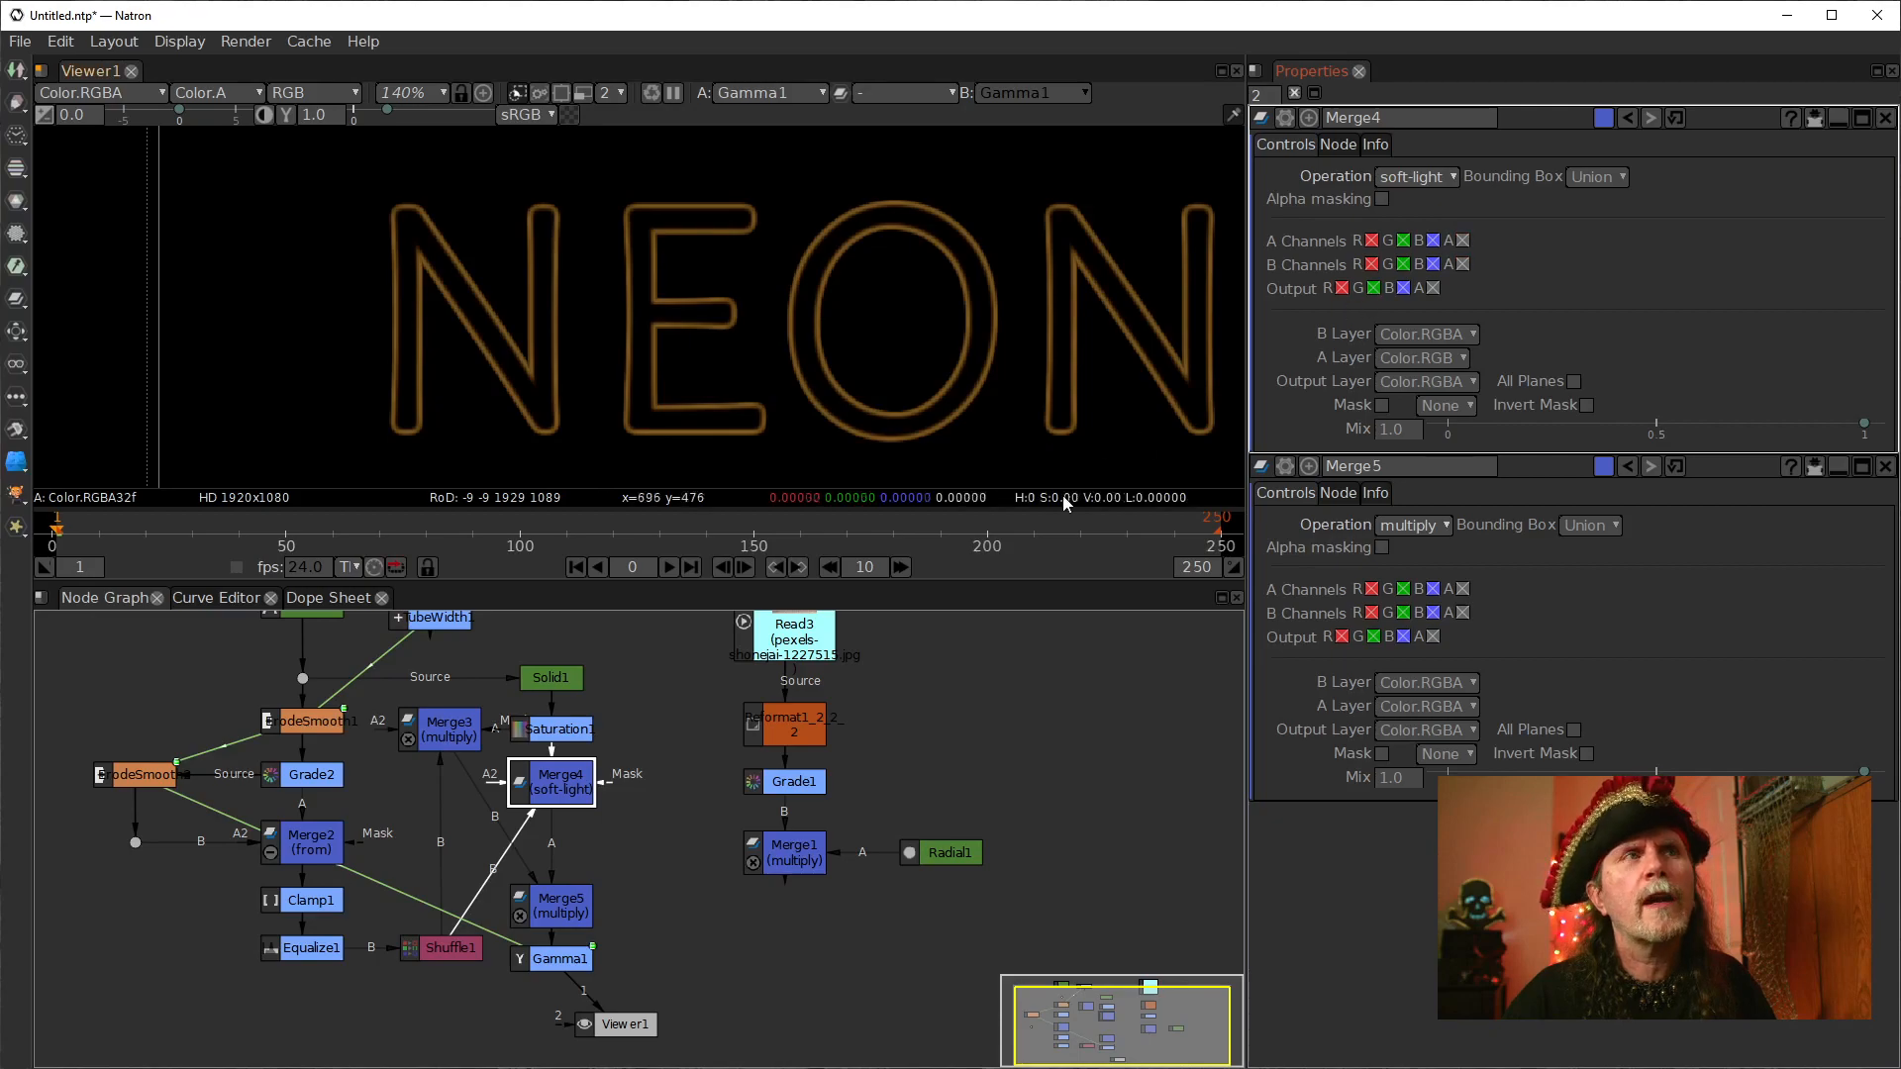
Step: Insert a Clamp node between the Merge4 soft-light node and the Merge5 multiply node
left_click(562, 733)
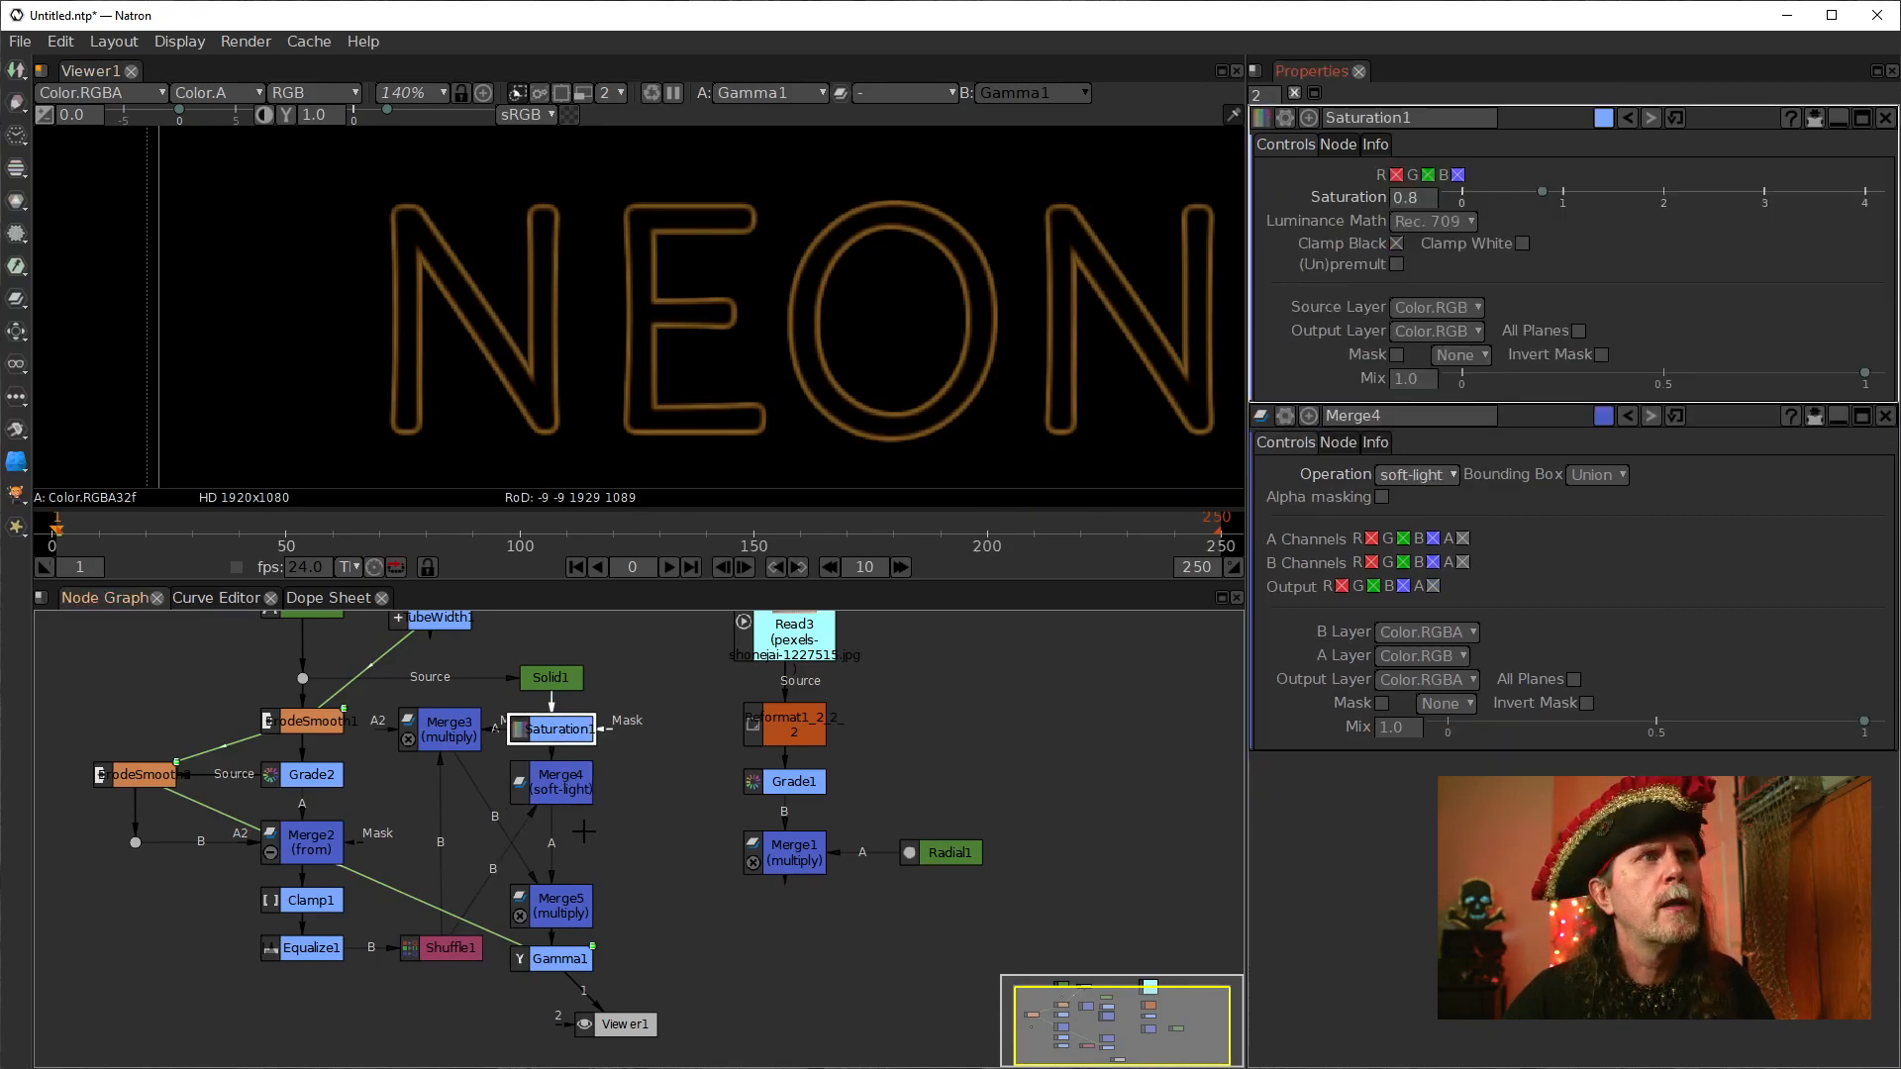
left_click(557, 785)
left_click(451, 734)
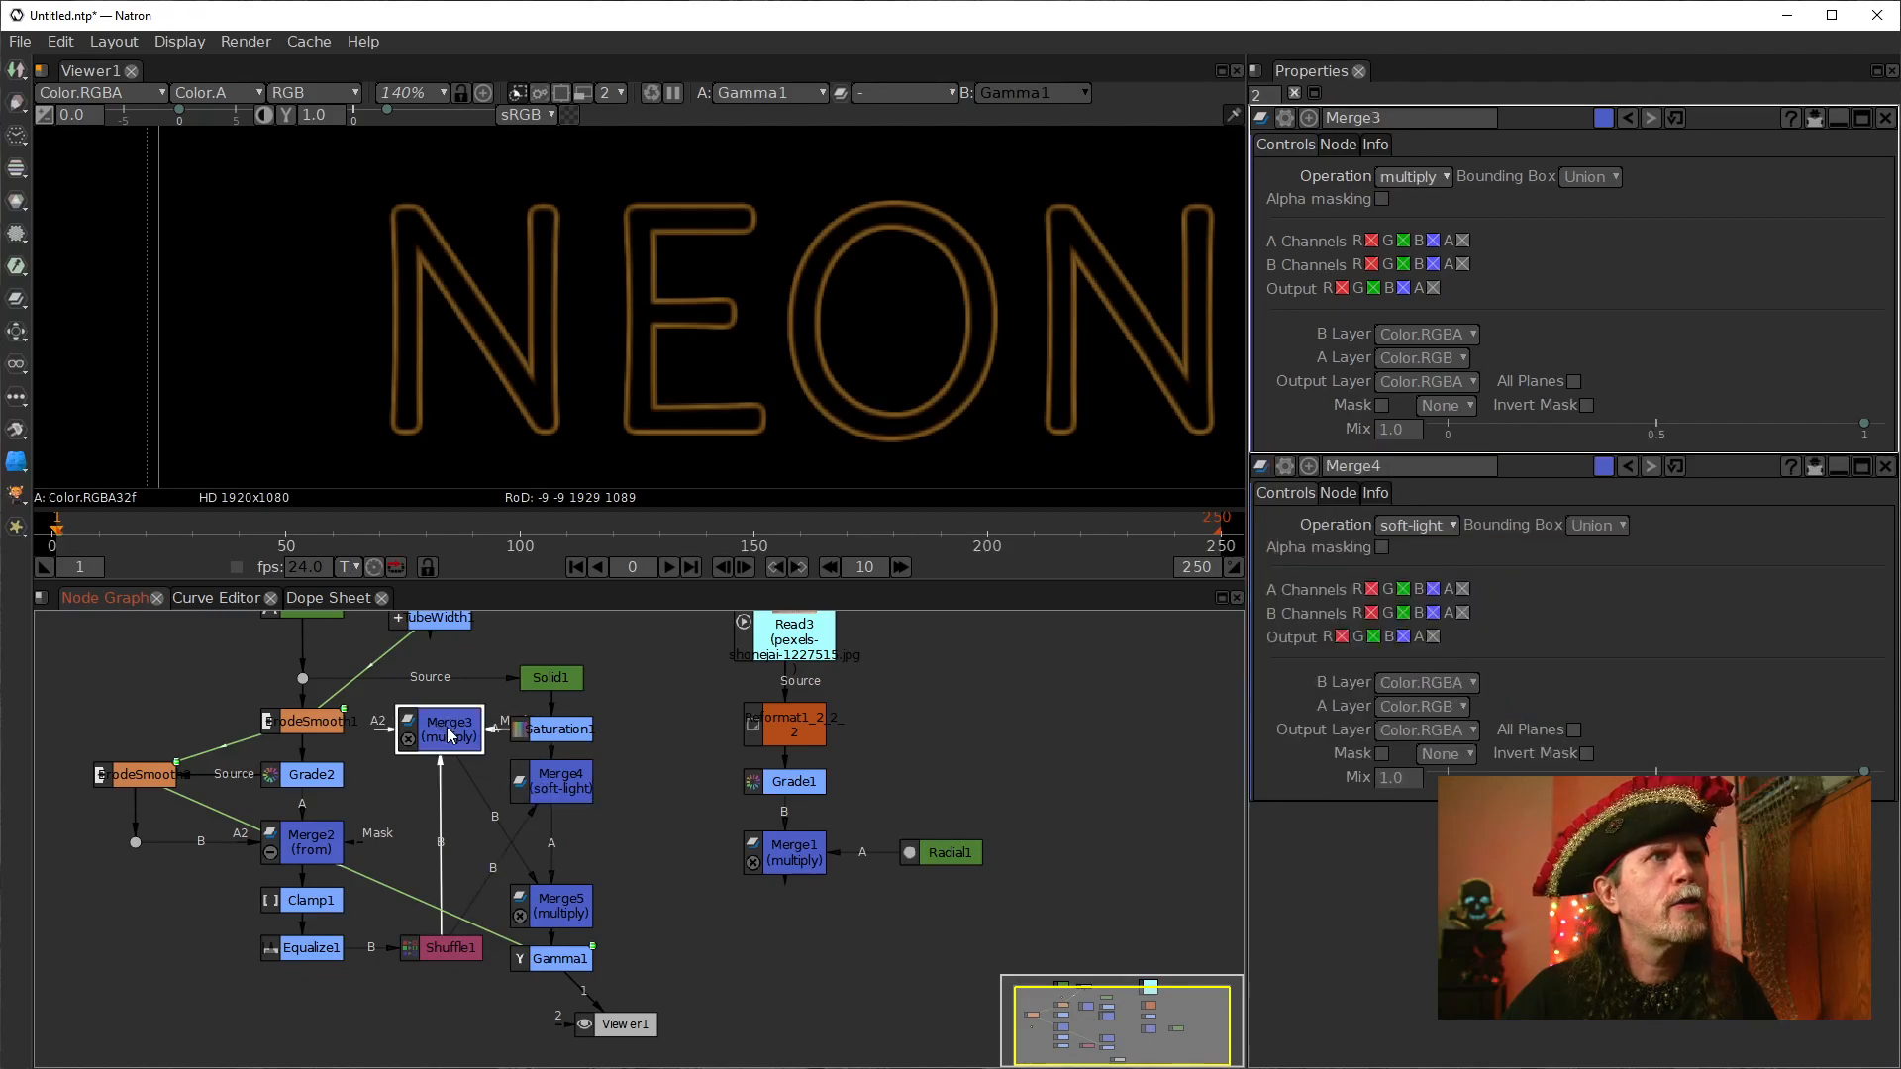
left_click(579, 733)
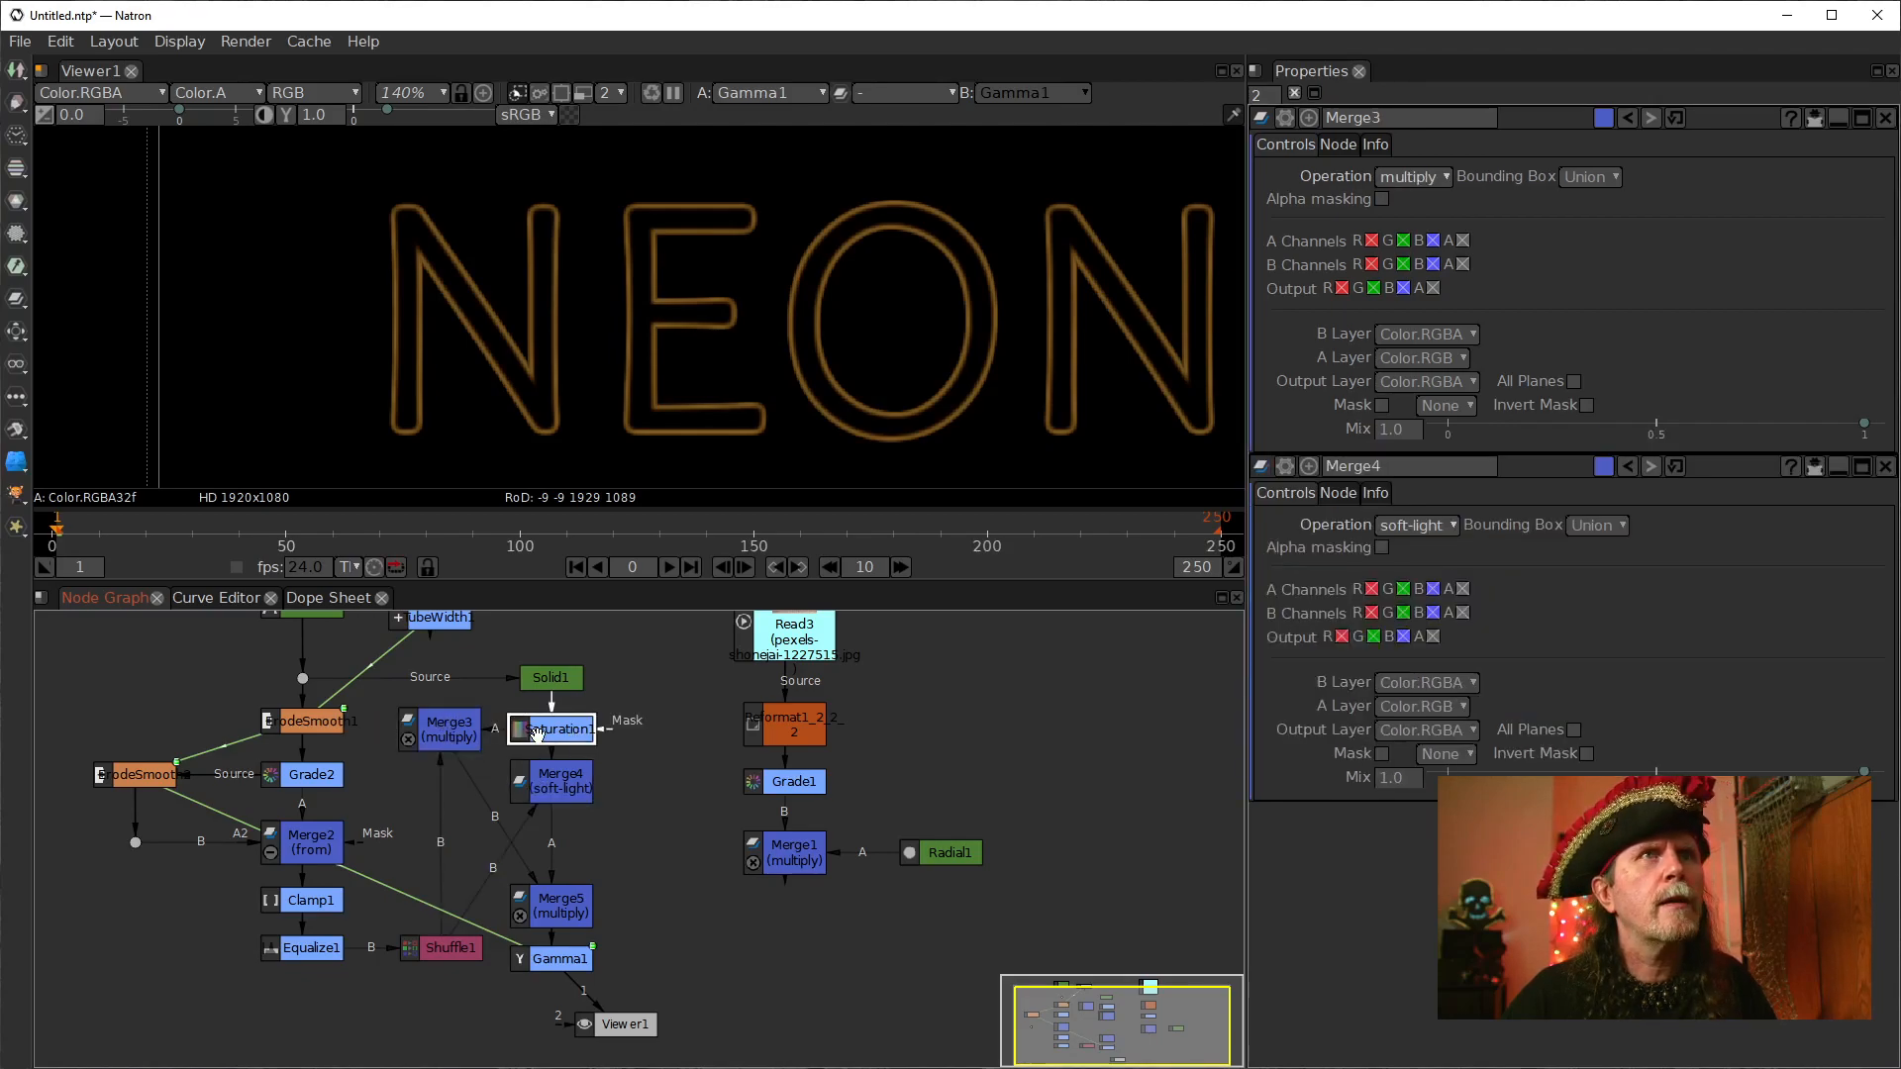
left_click(566, 798)
key("Tab")
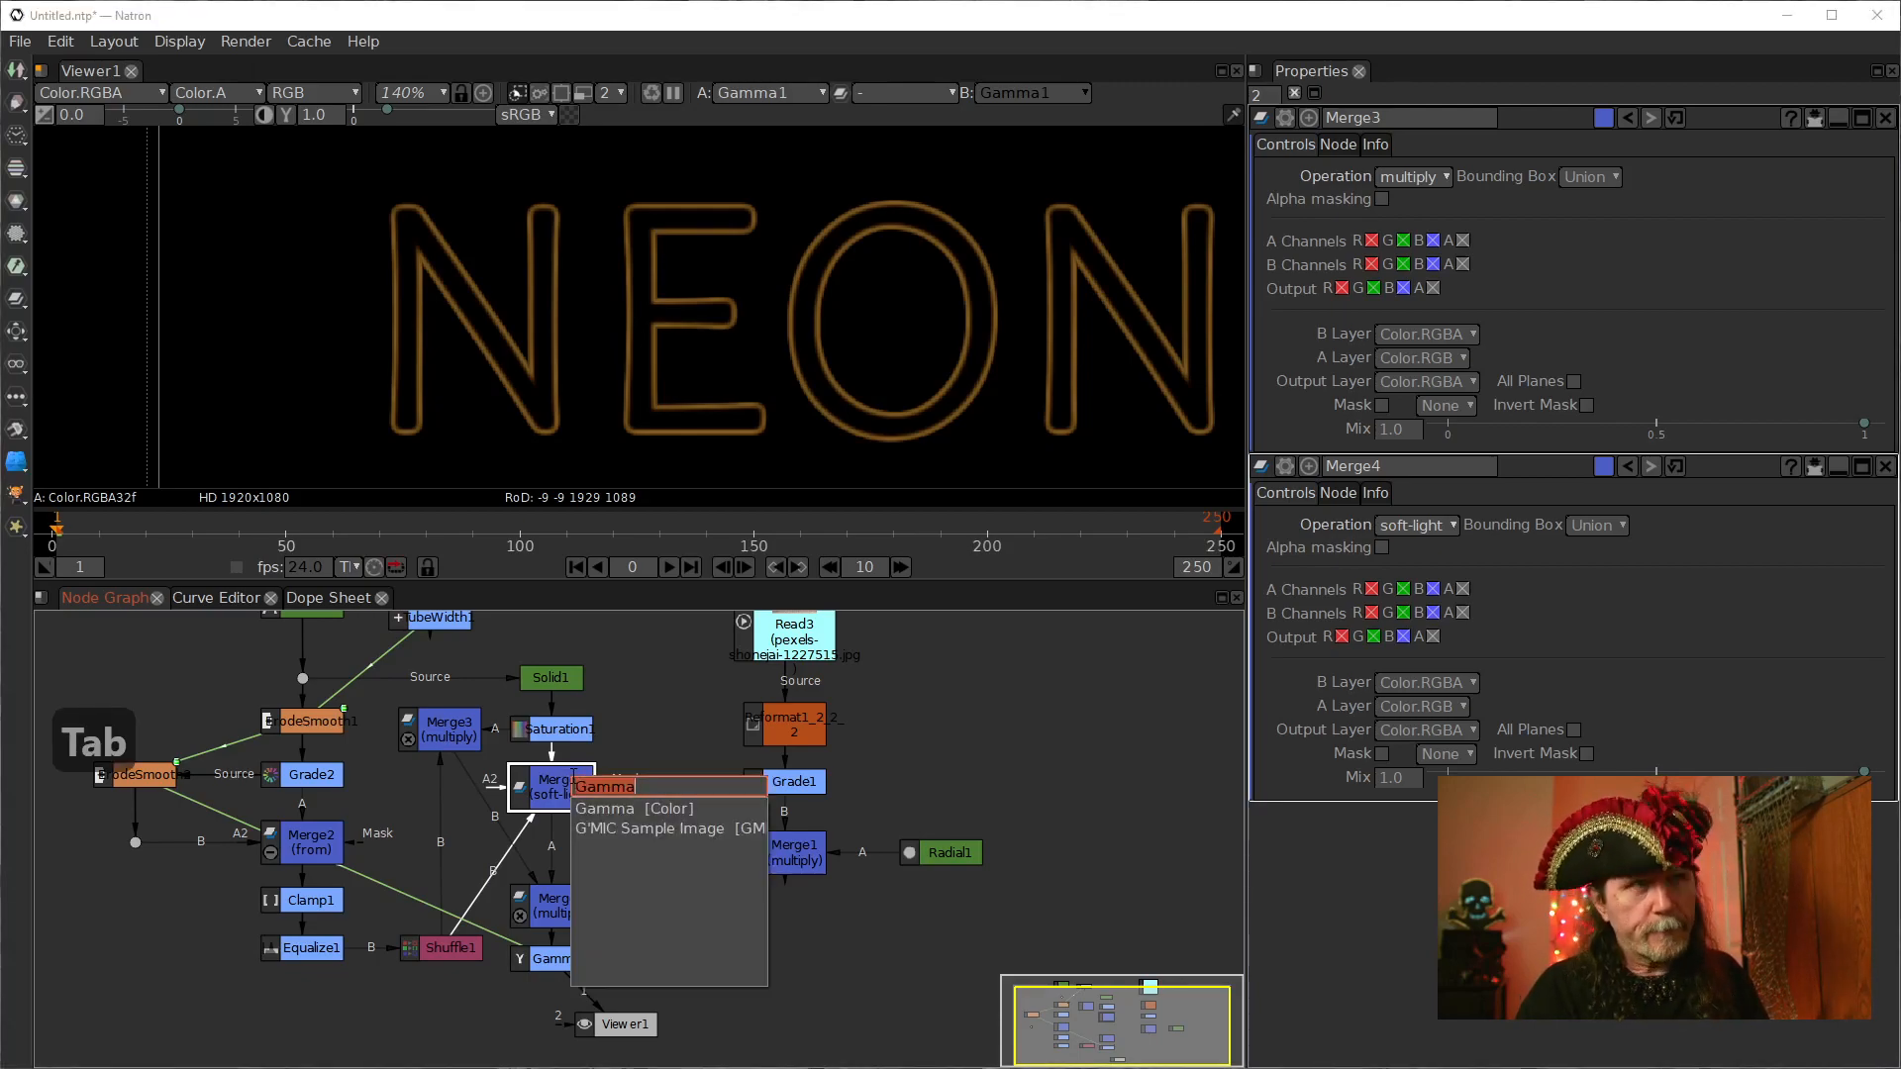
type("clamp")
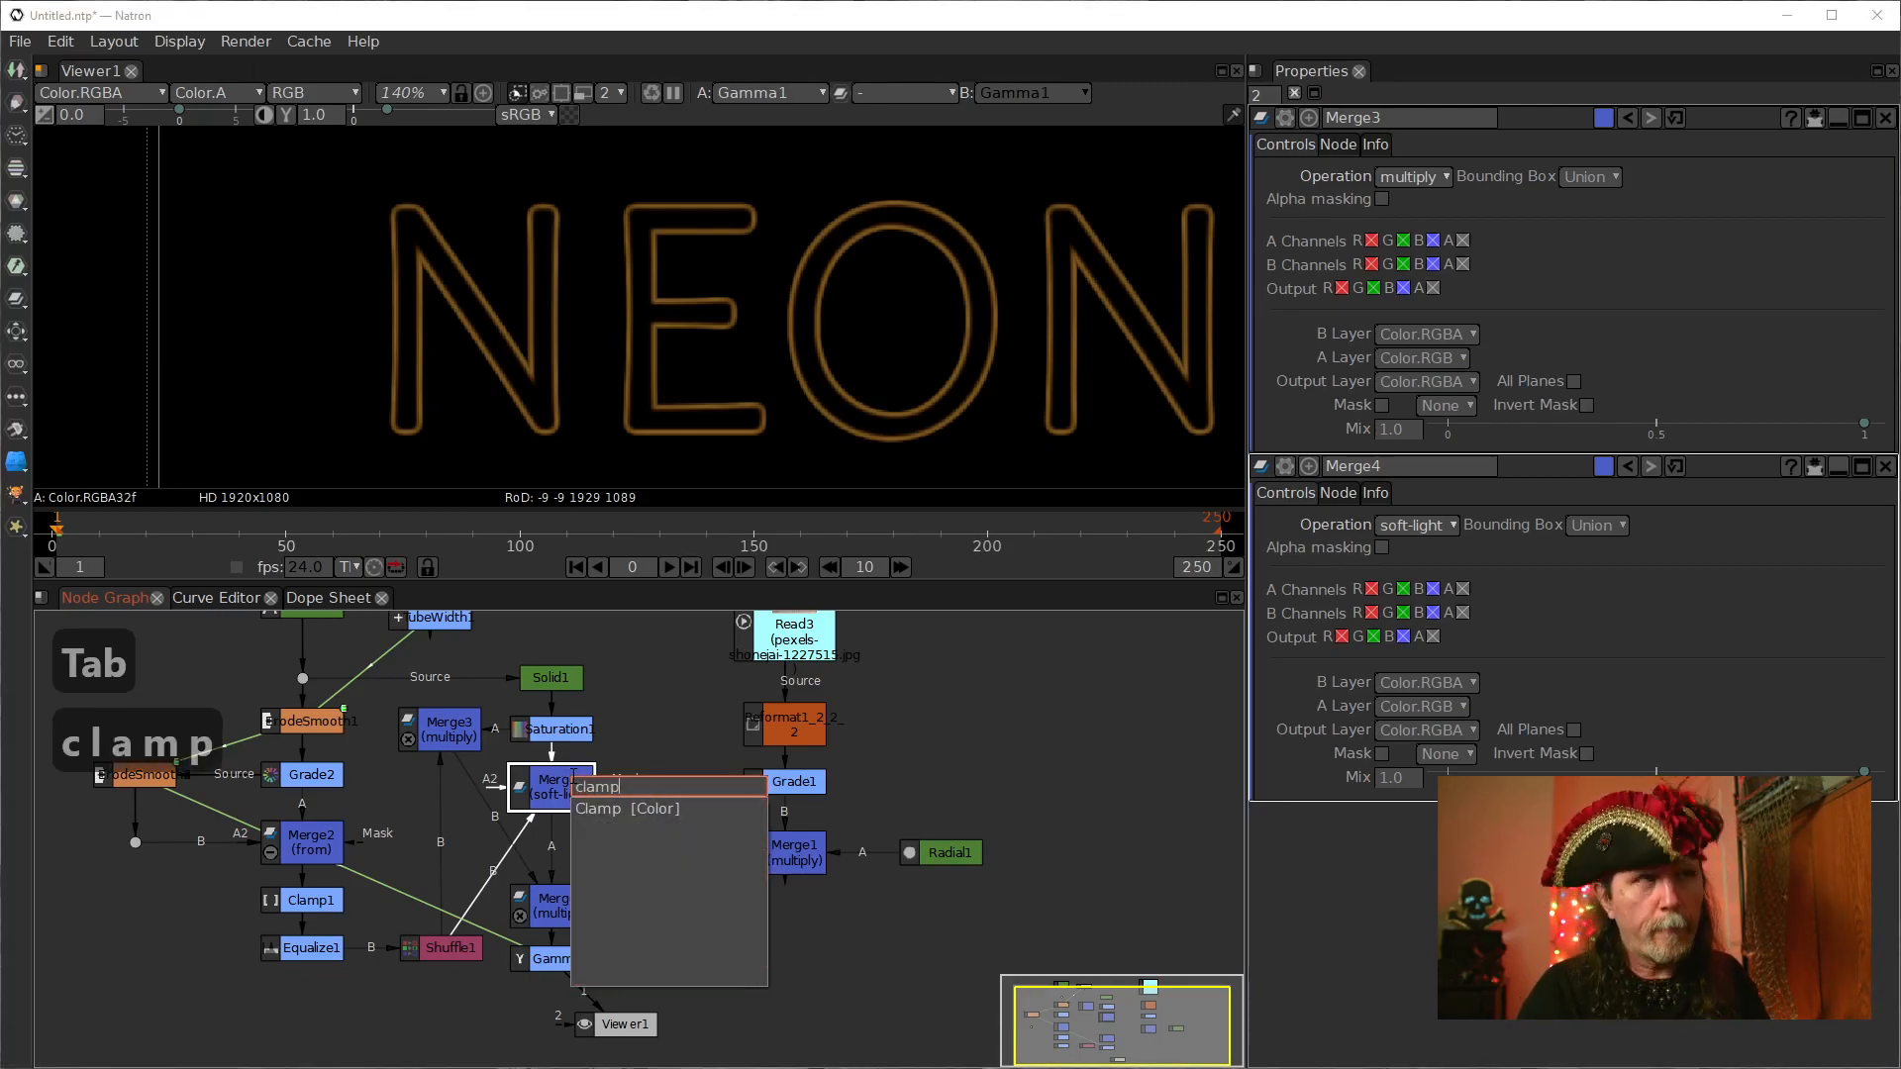
key("Down")
key("Return")
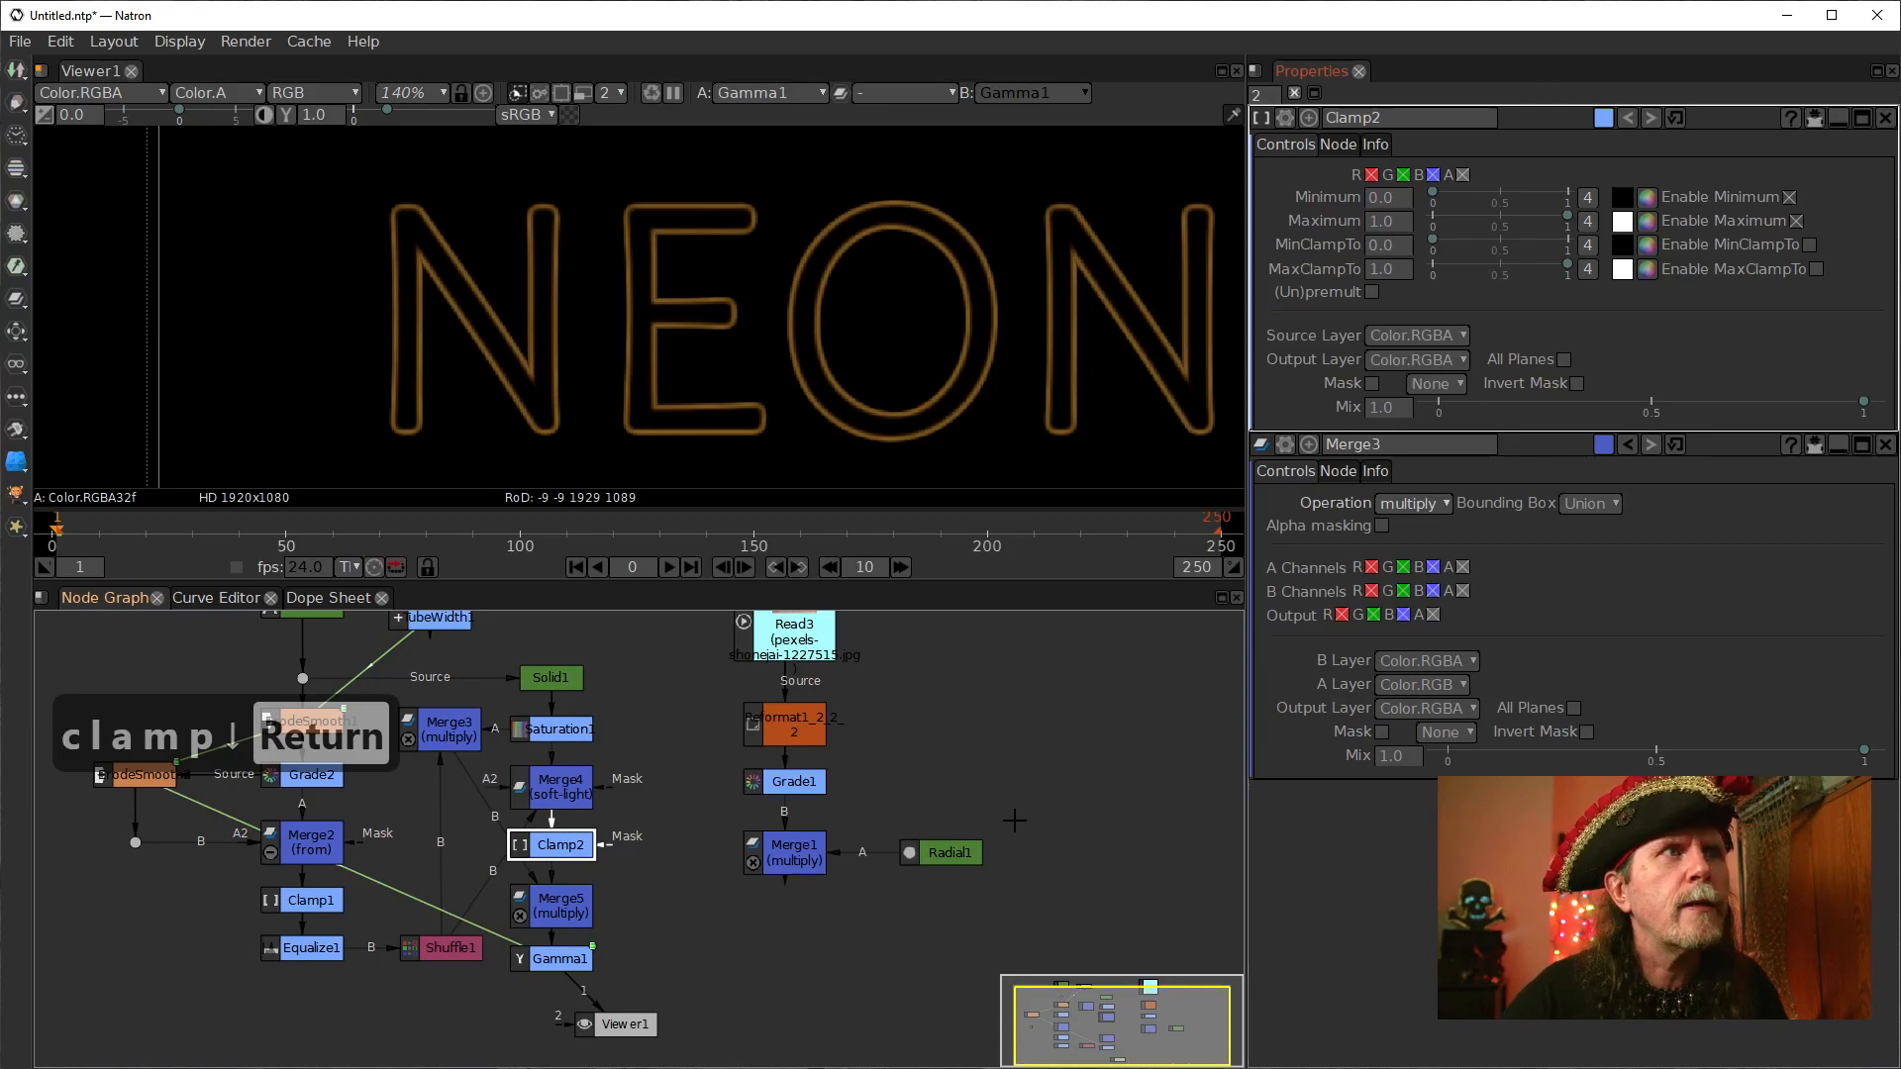
Step: Show Saturation1's output in the viewer and examine the Solid1 colour that feeds it
left_click(572, 798)
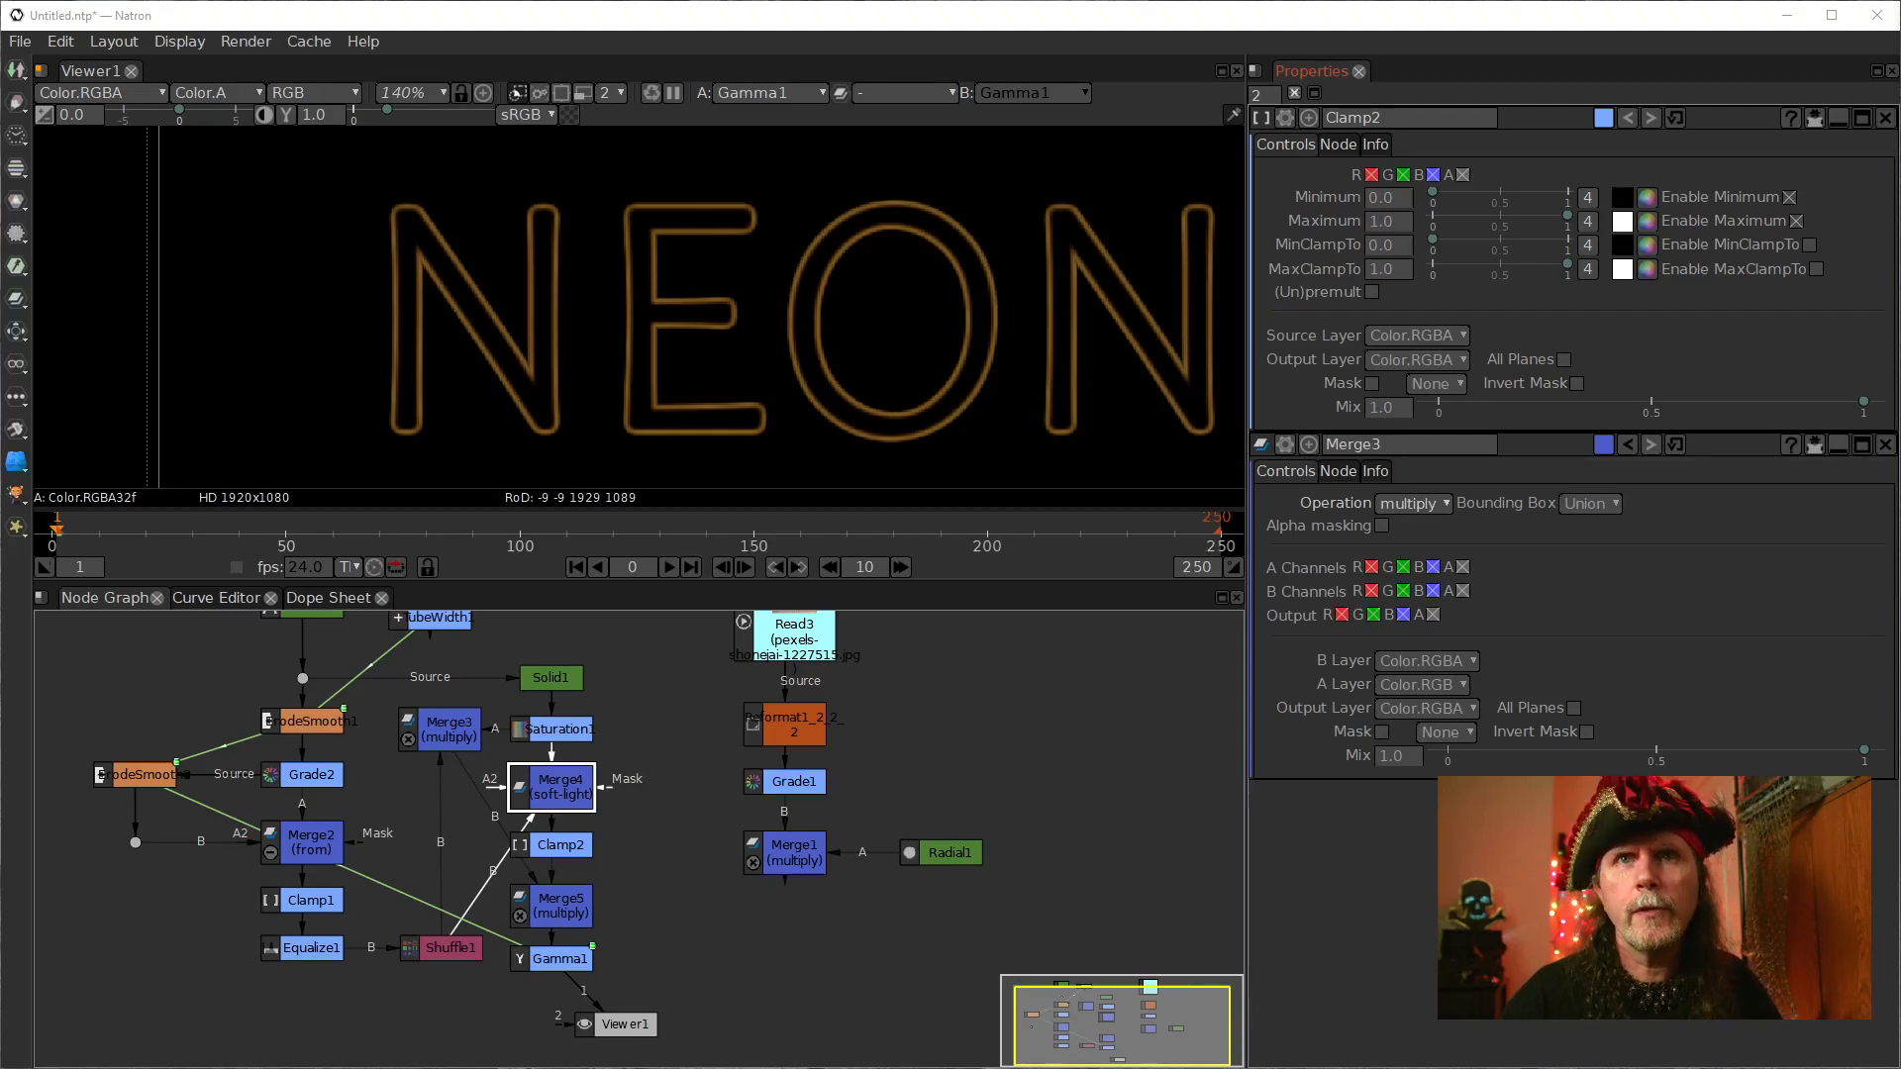
key("1")
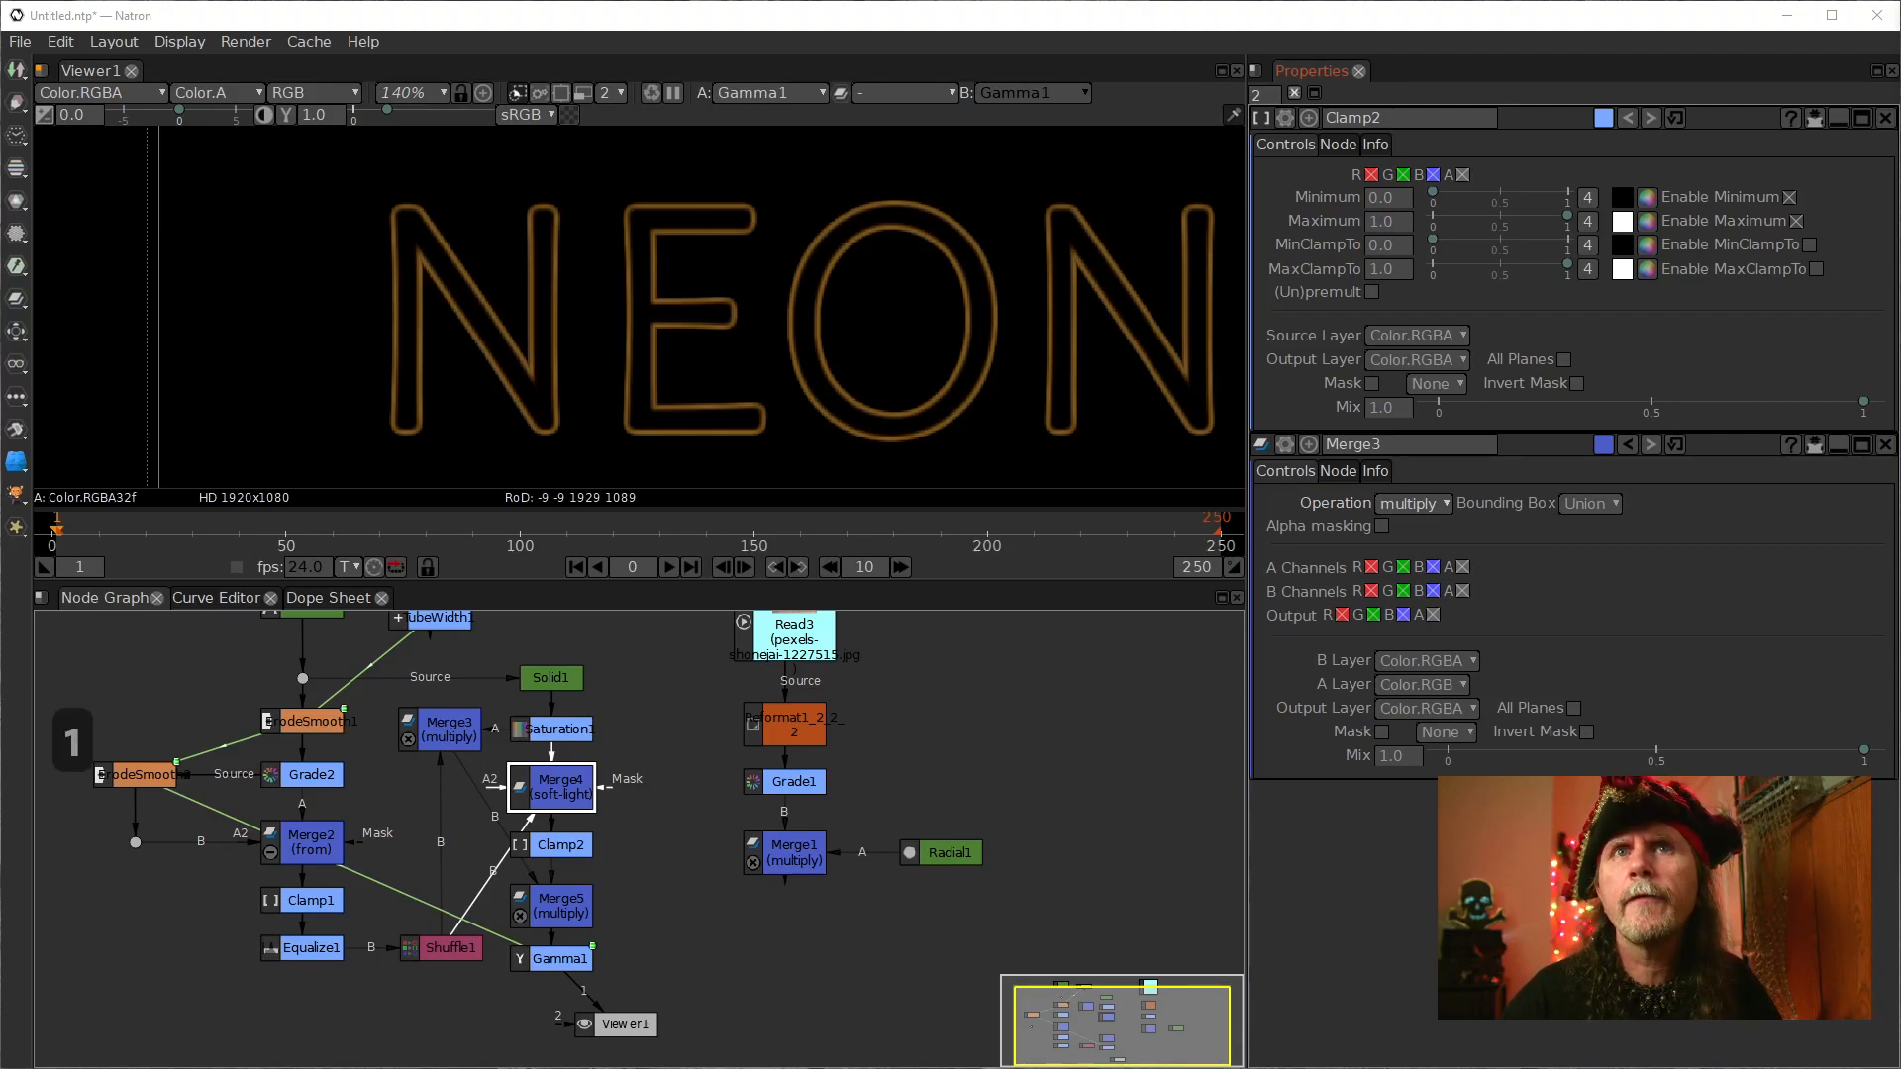
key("1")
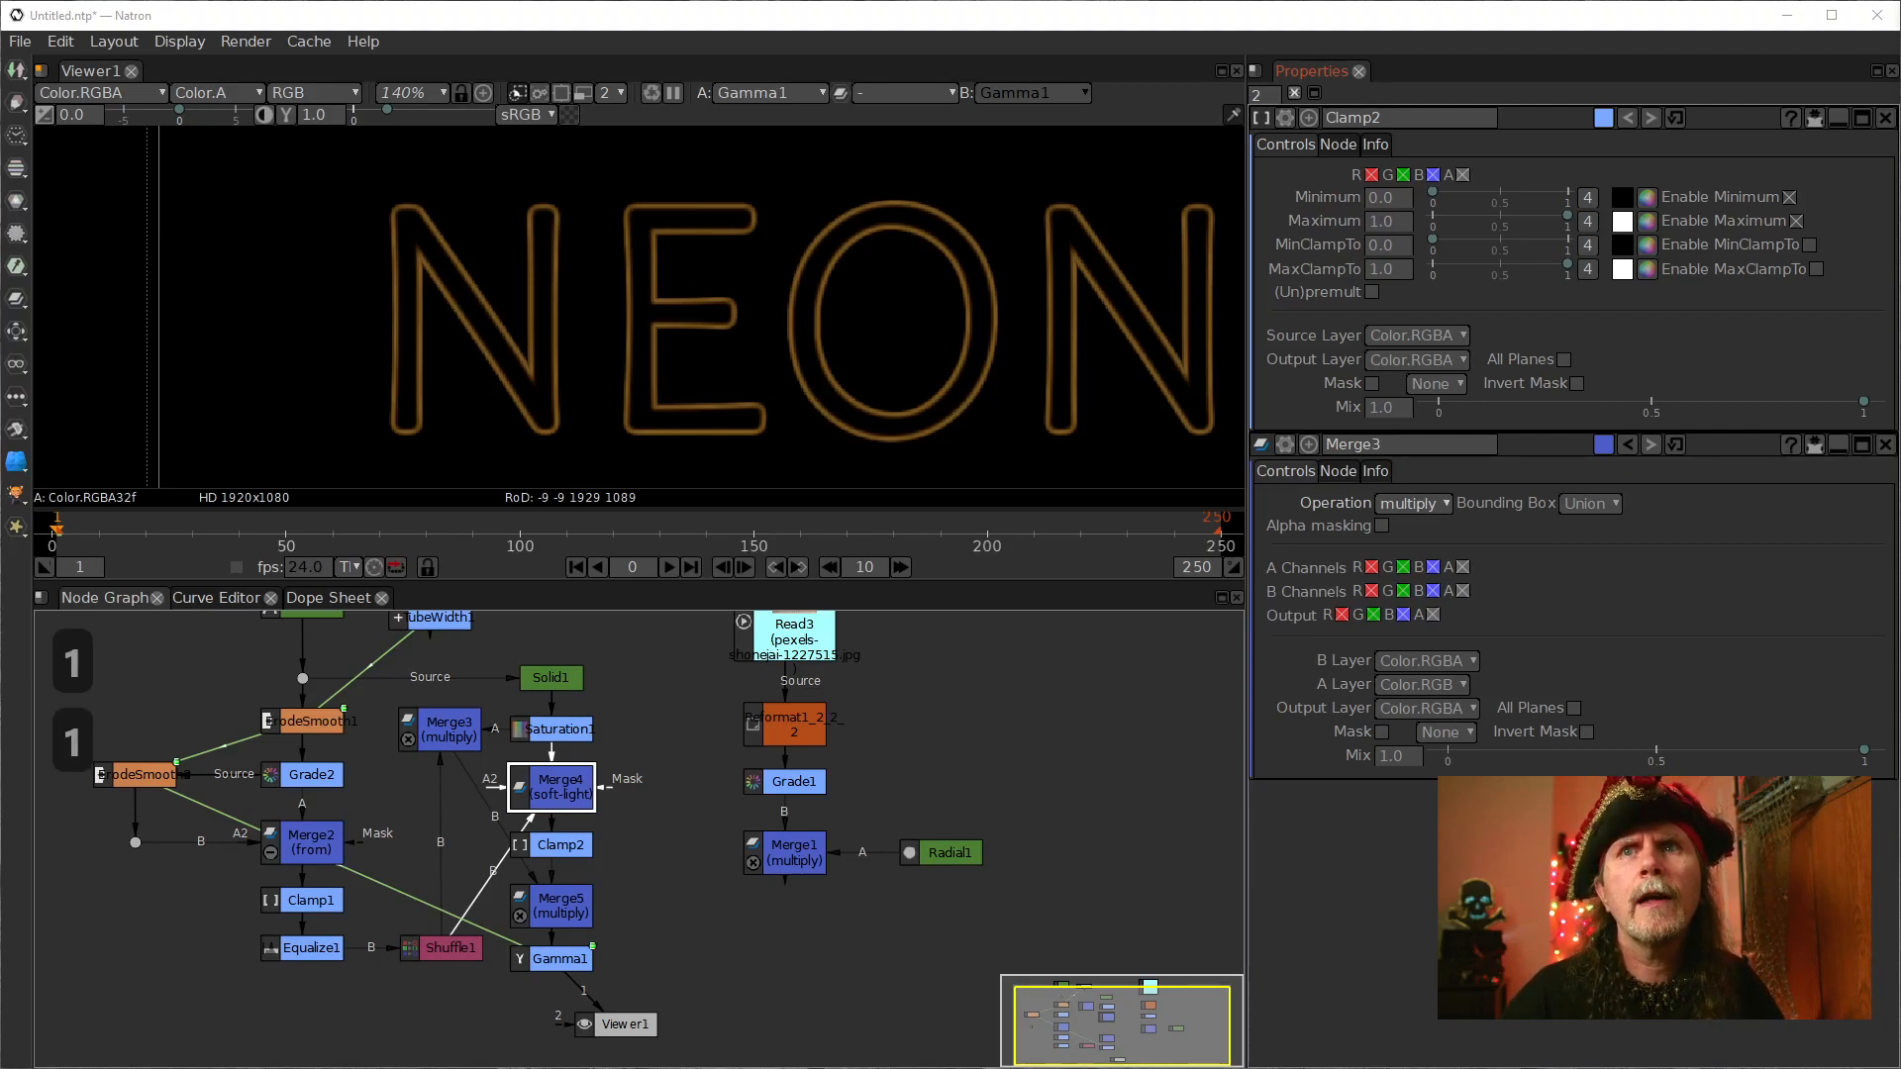
left_click(559, 732)
key("1")
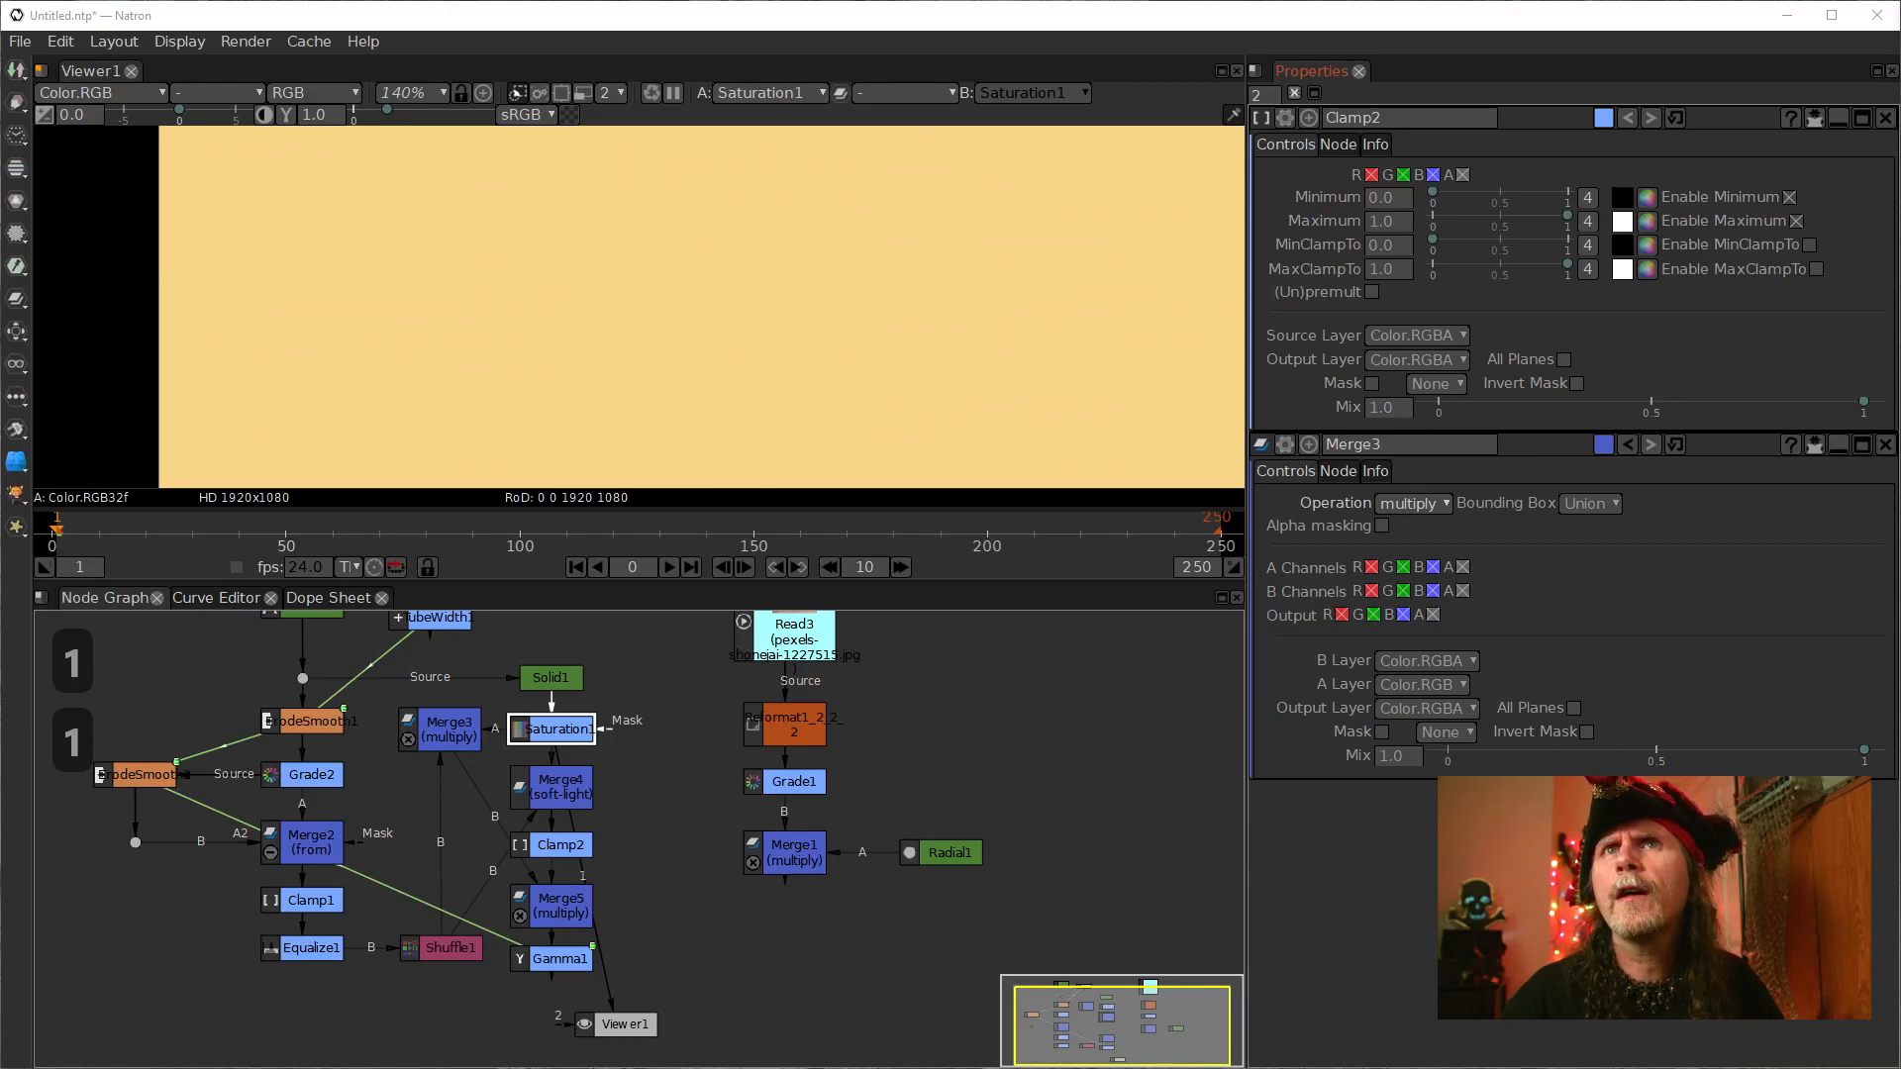
left_click(551, 679)
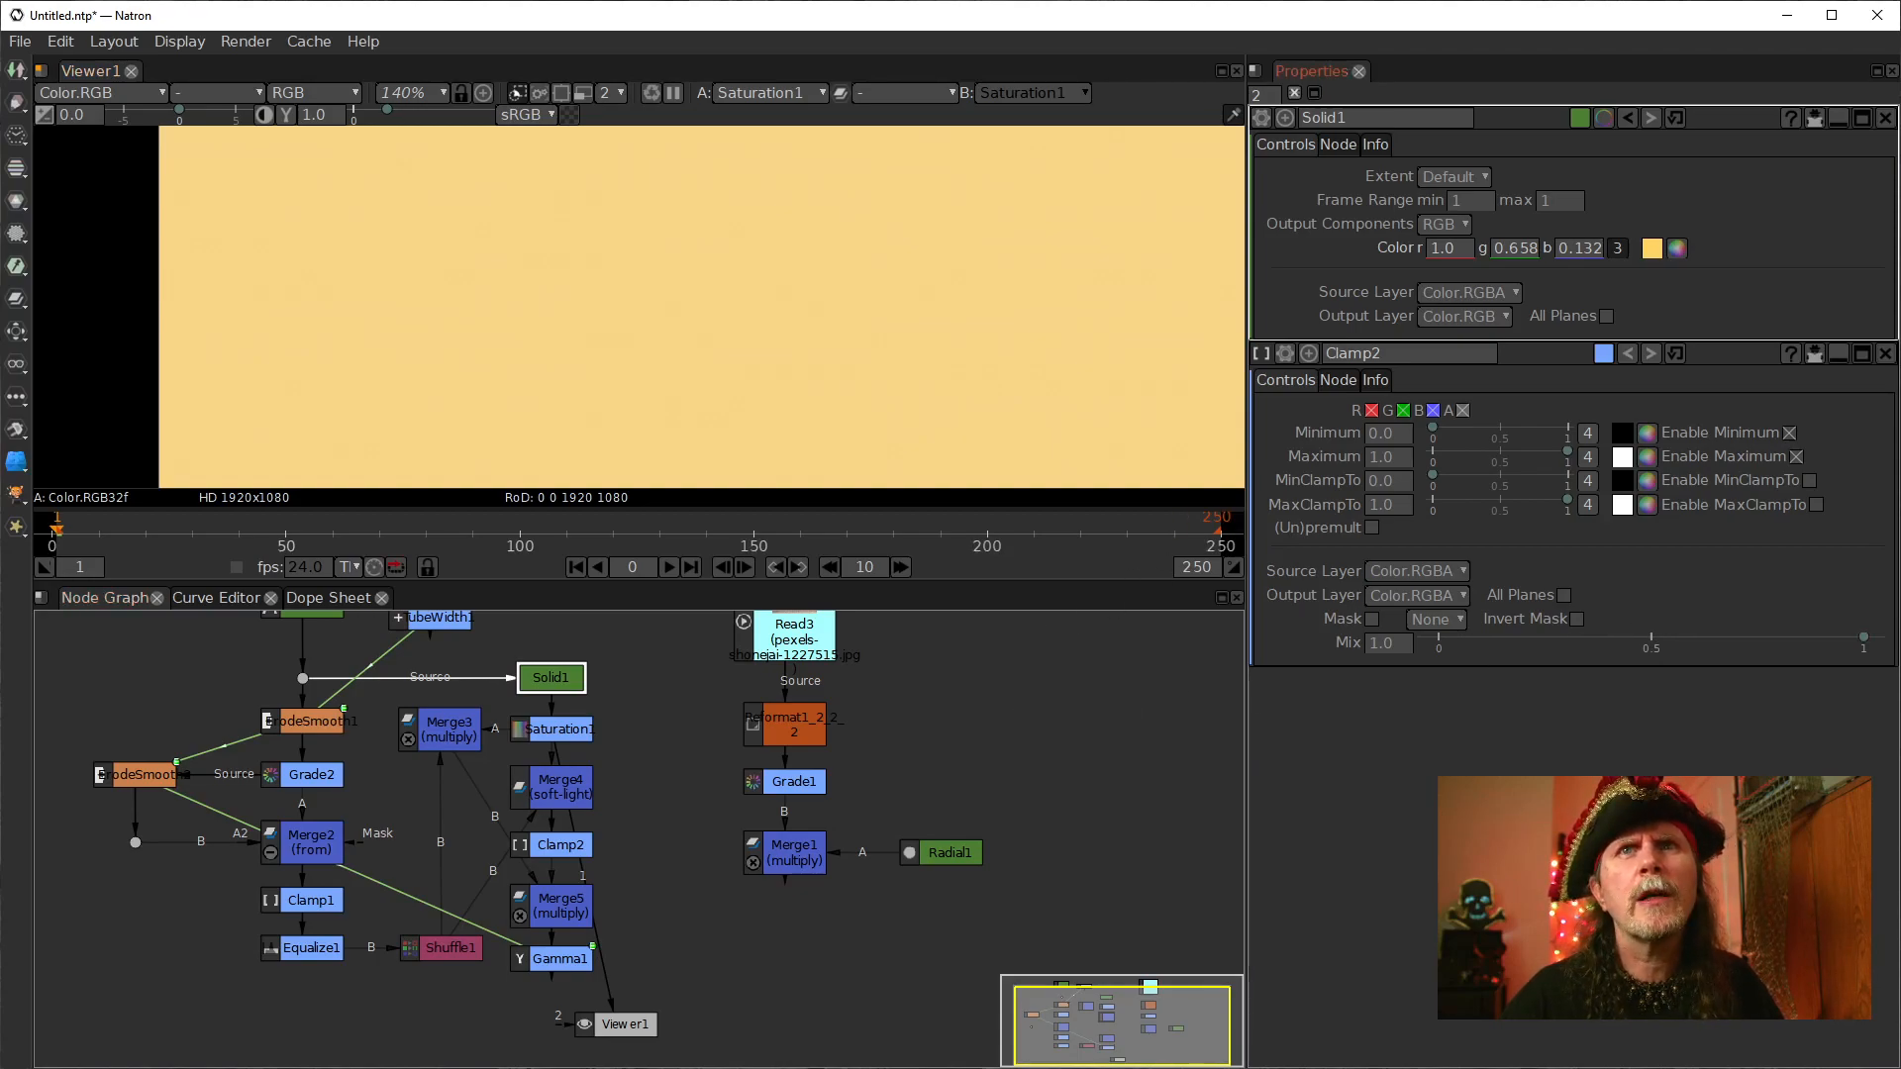
key("1")
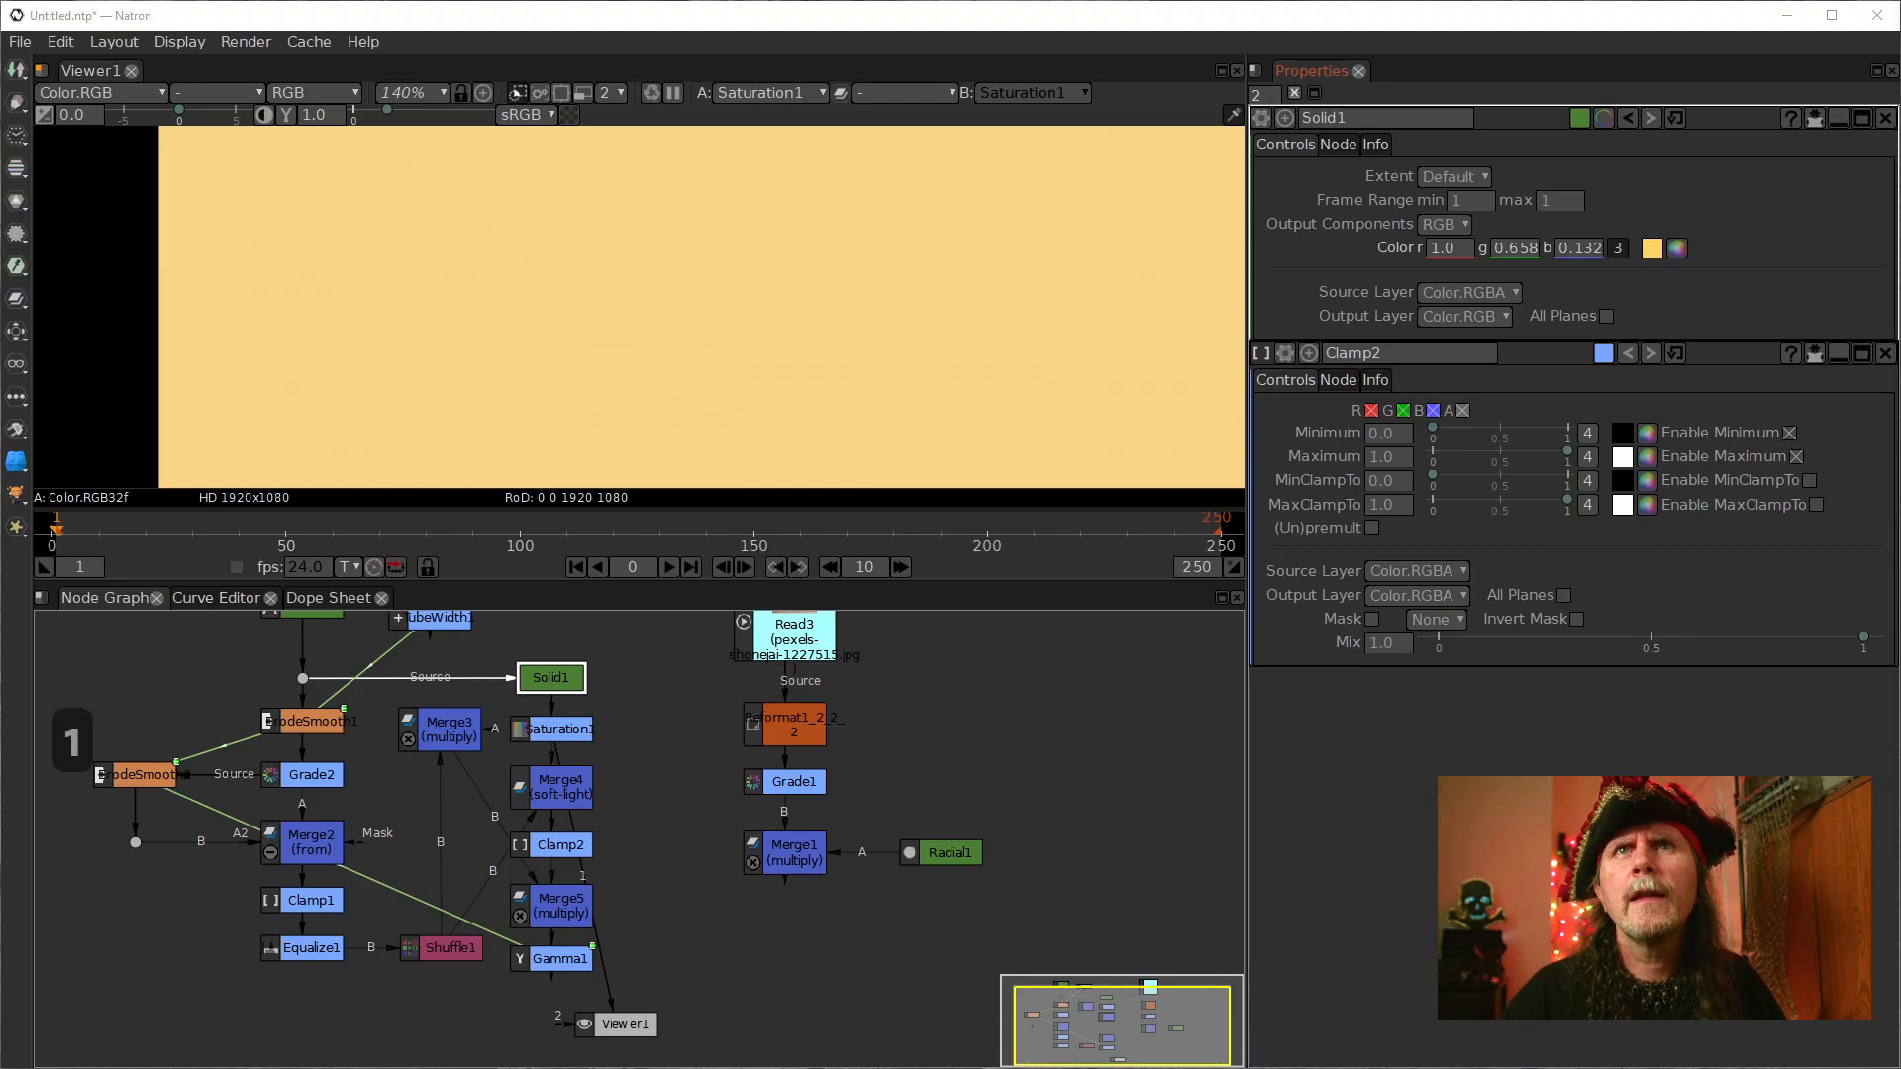
left_click(579, 732)
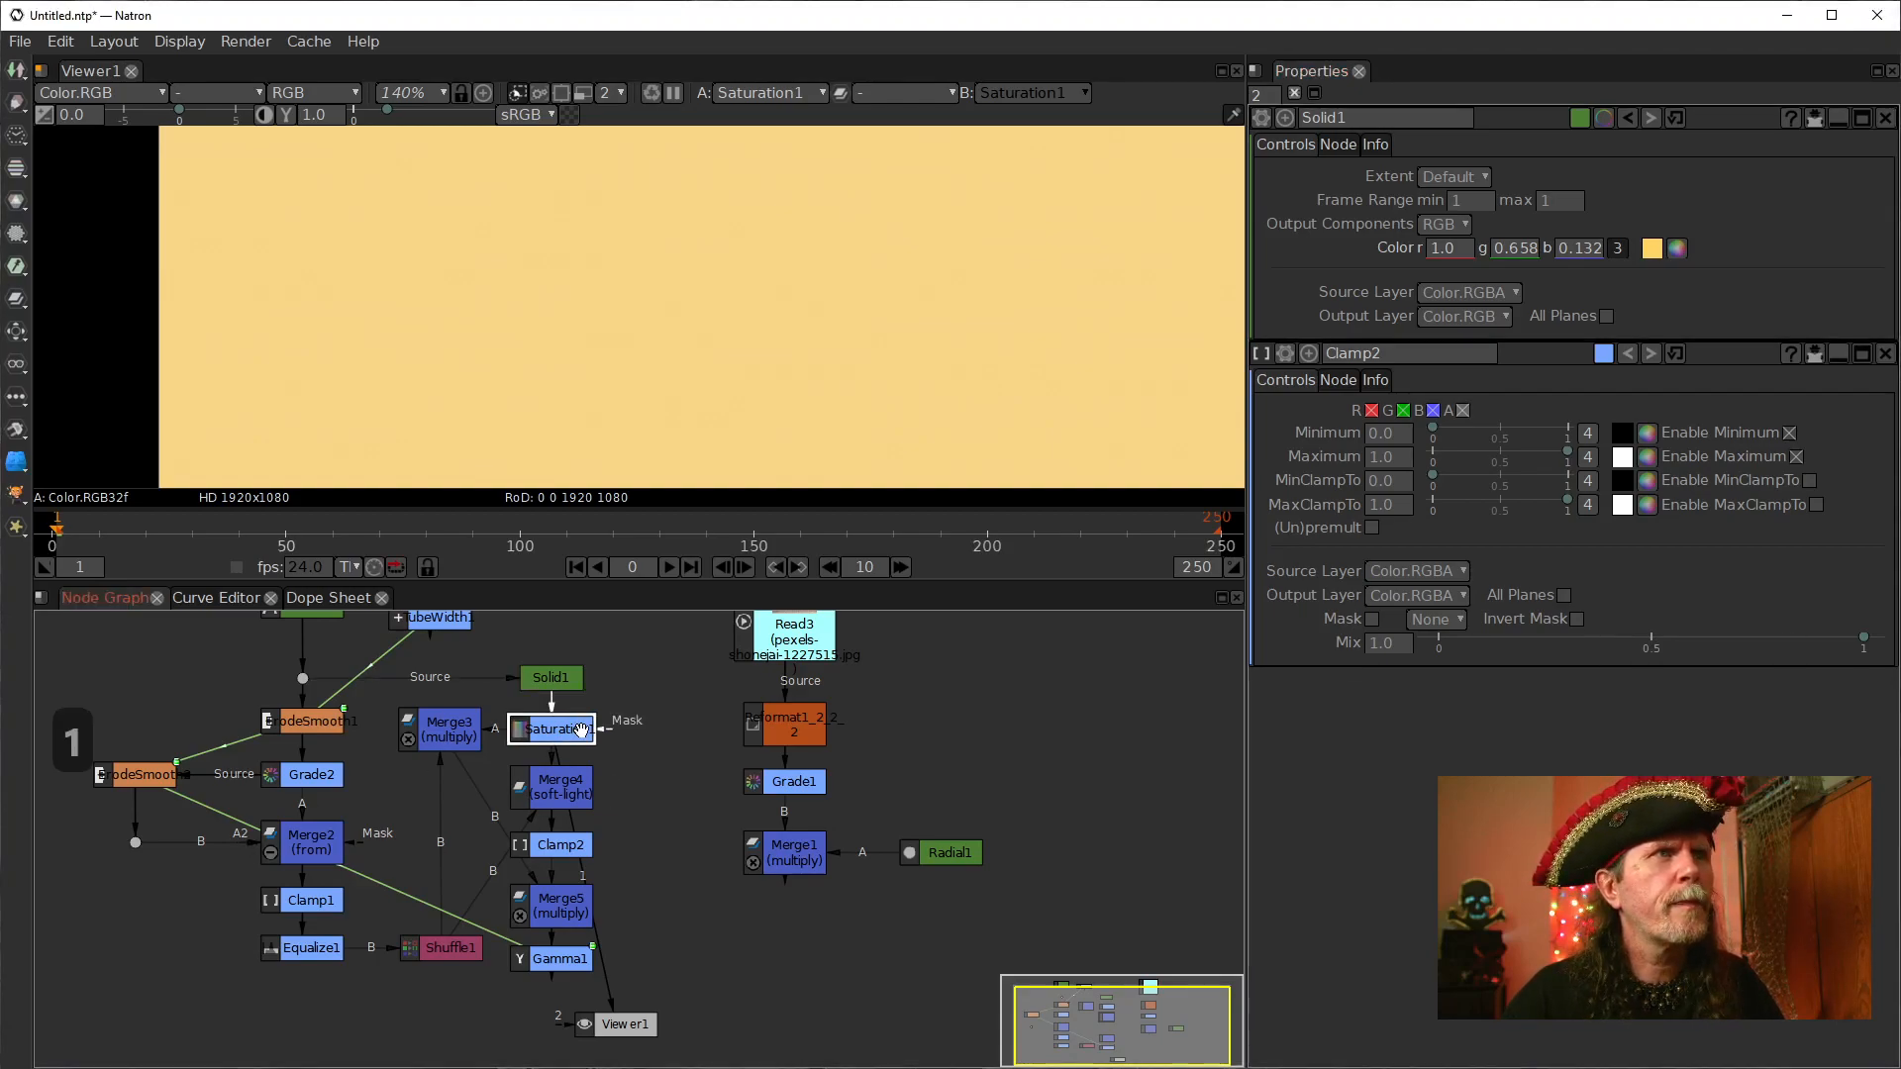
key("1")
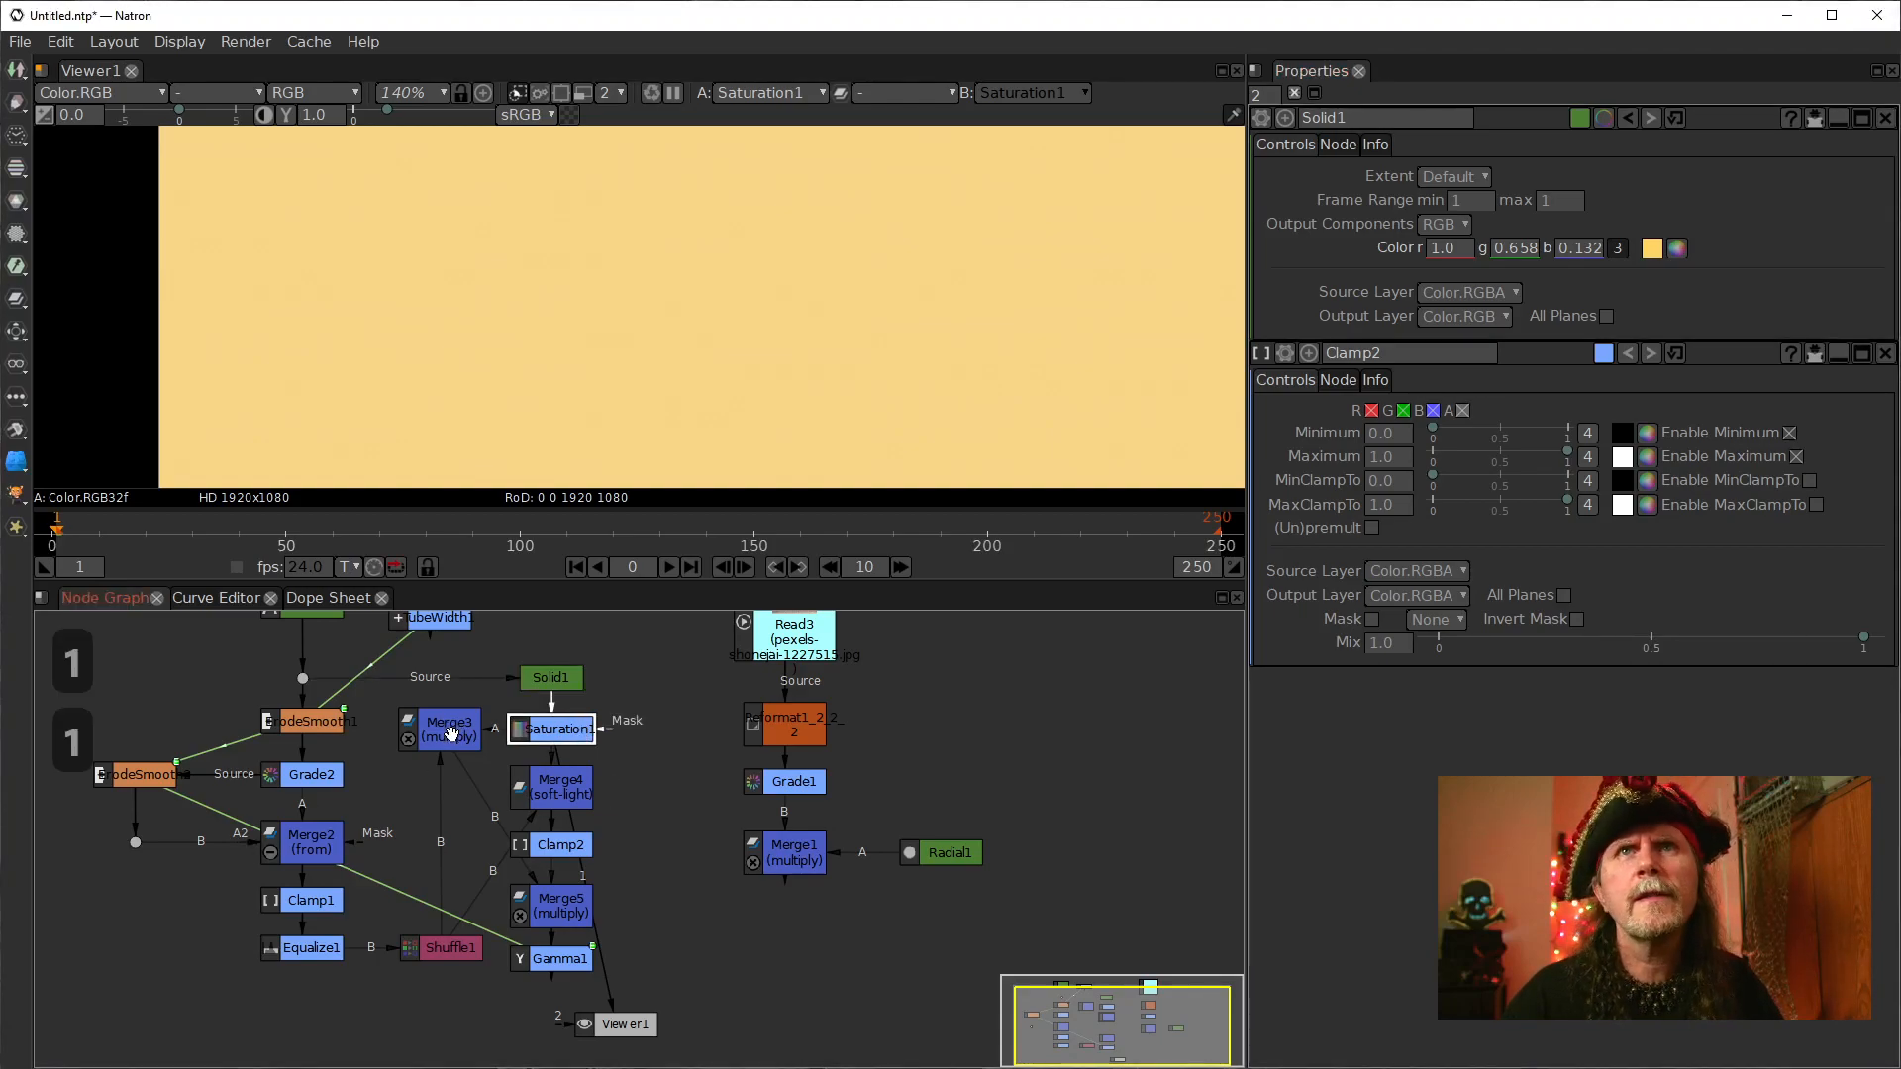
Step: Set Saturation1's saturation to 2
double_click(552, 728)
left_click(1703, 424)
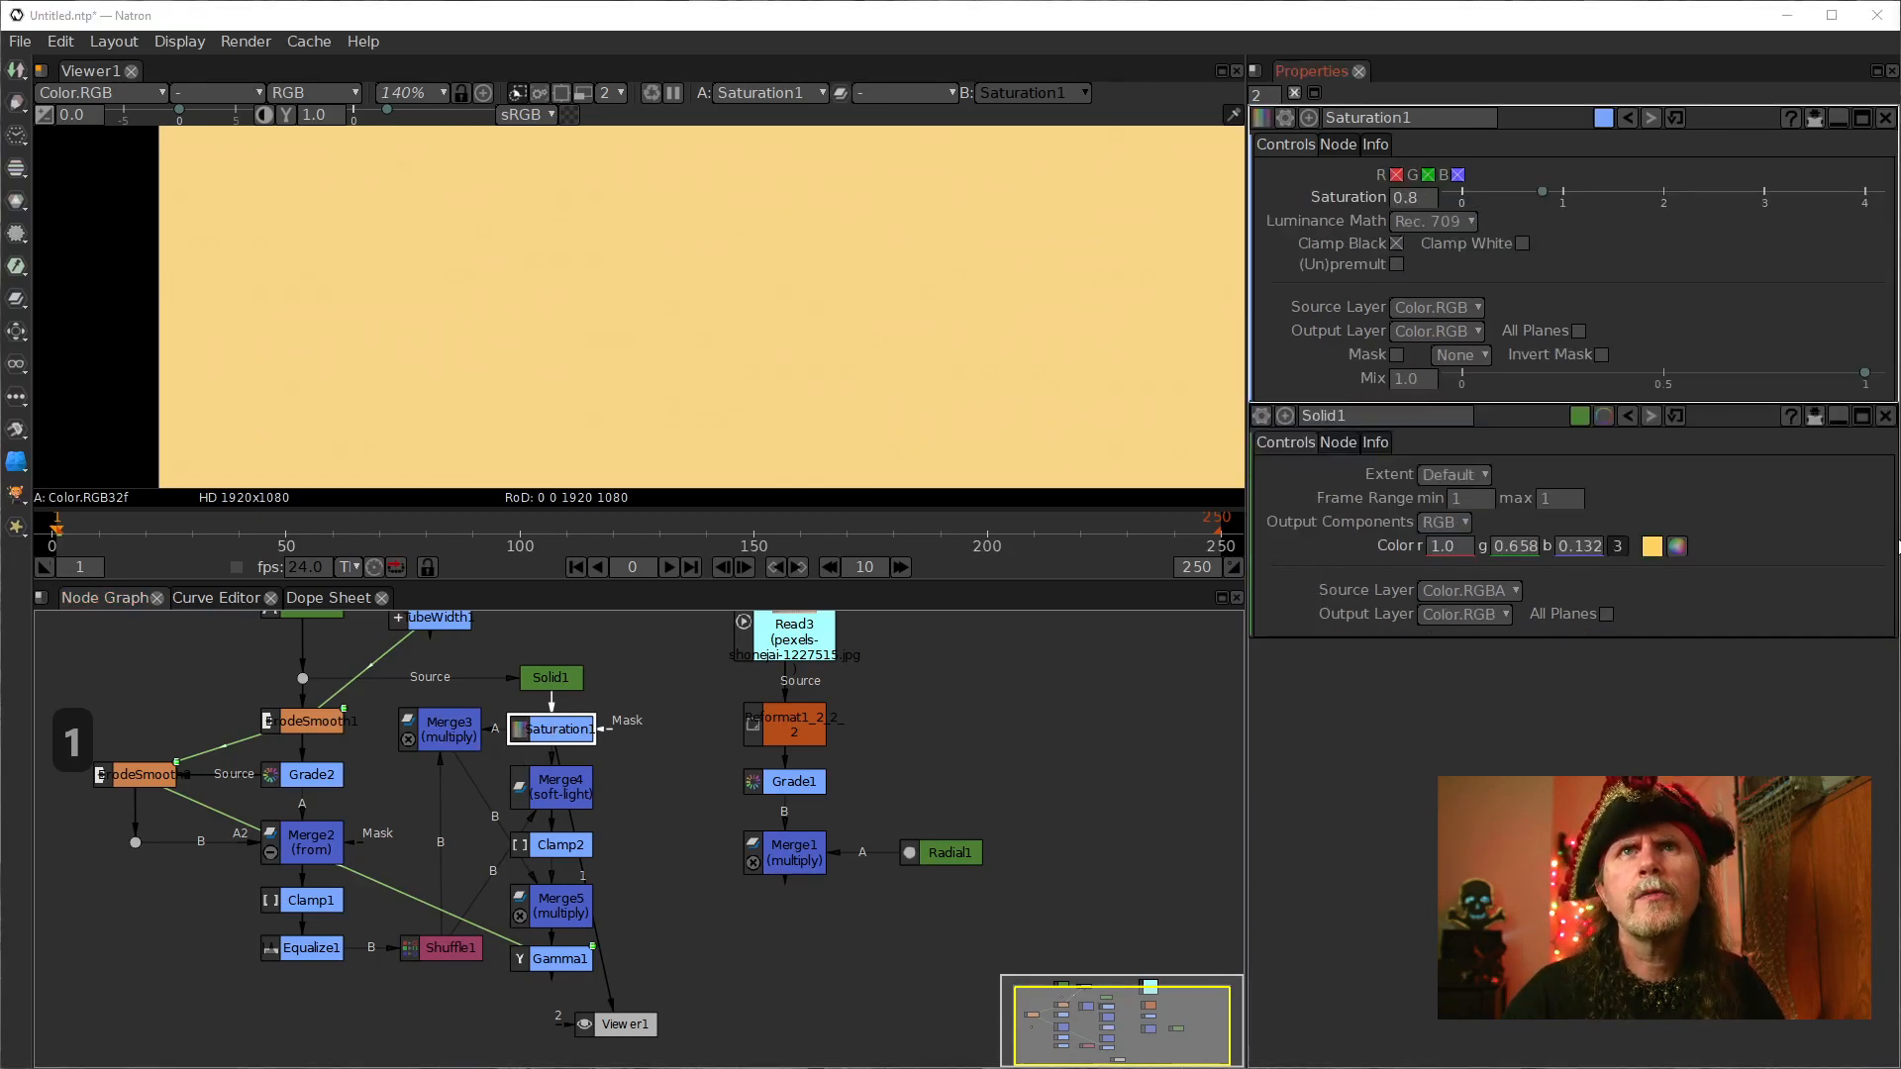
left_click(1423, 196)
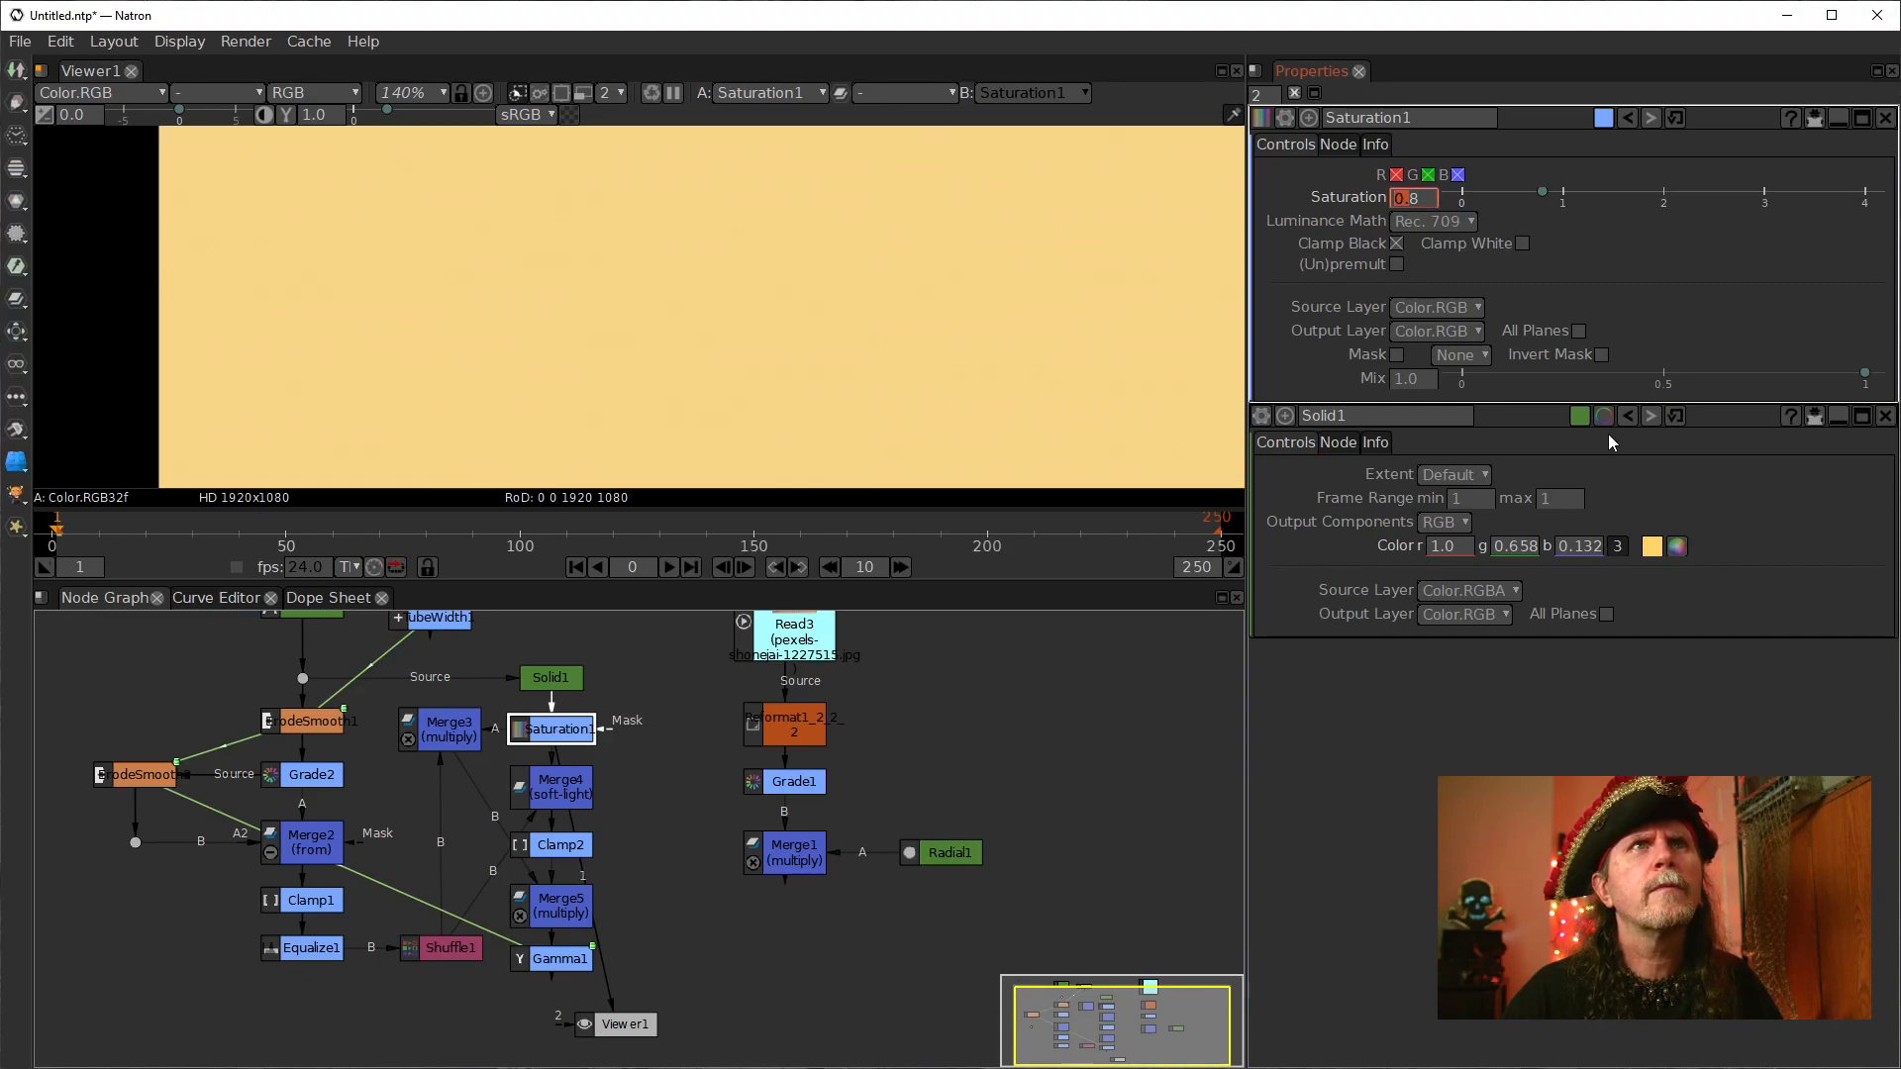
type("28")
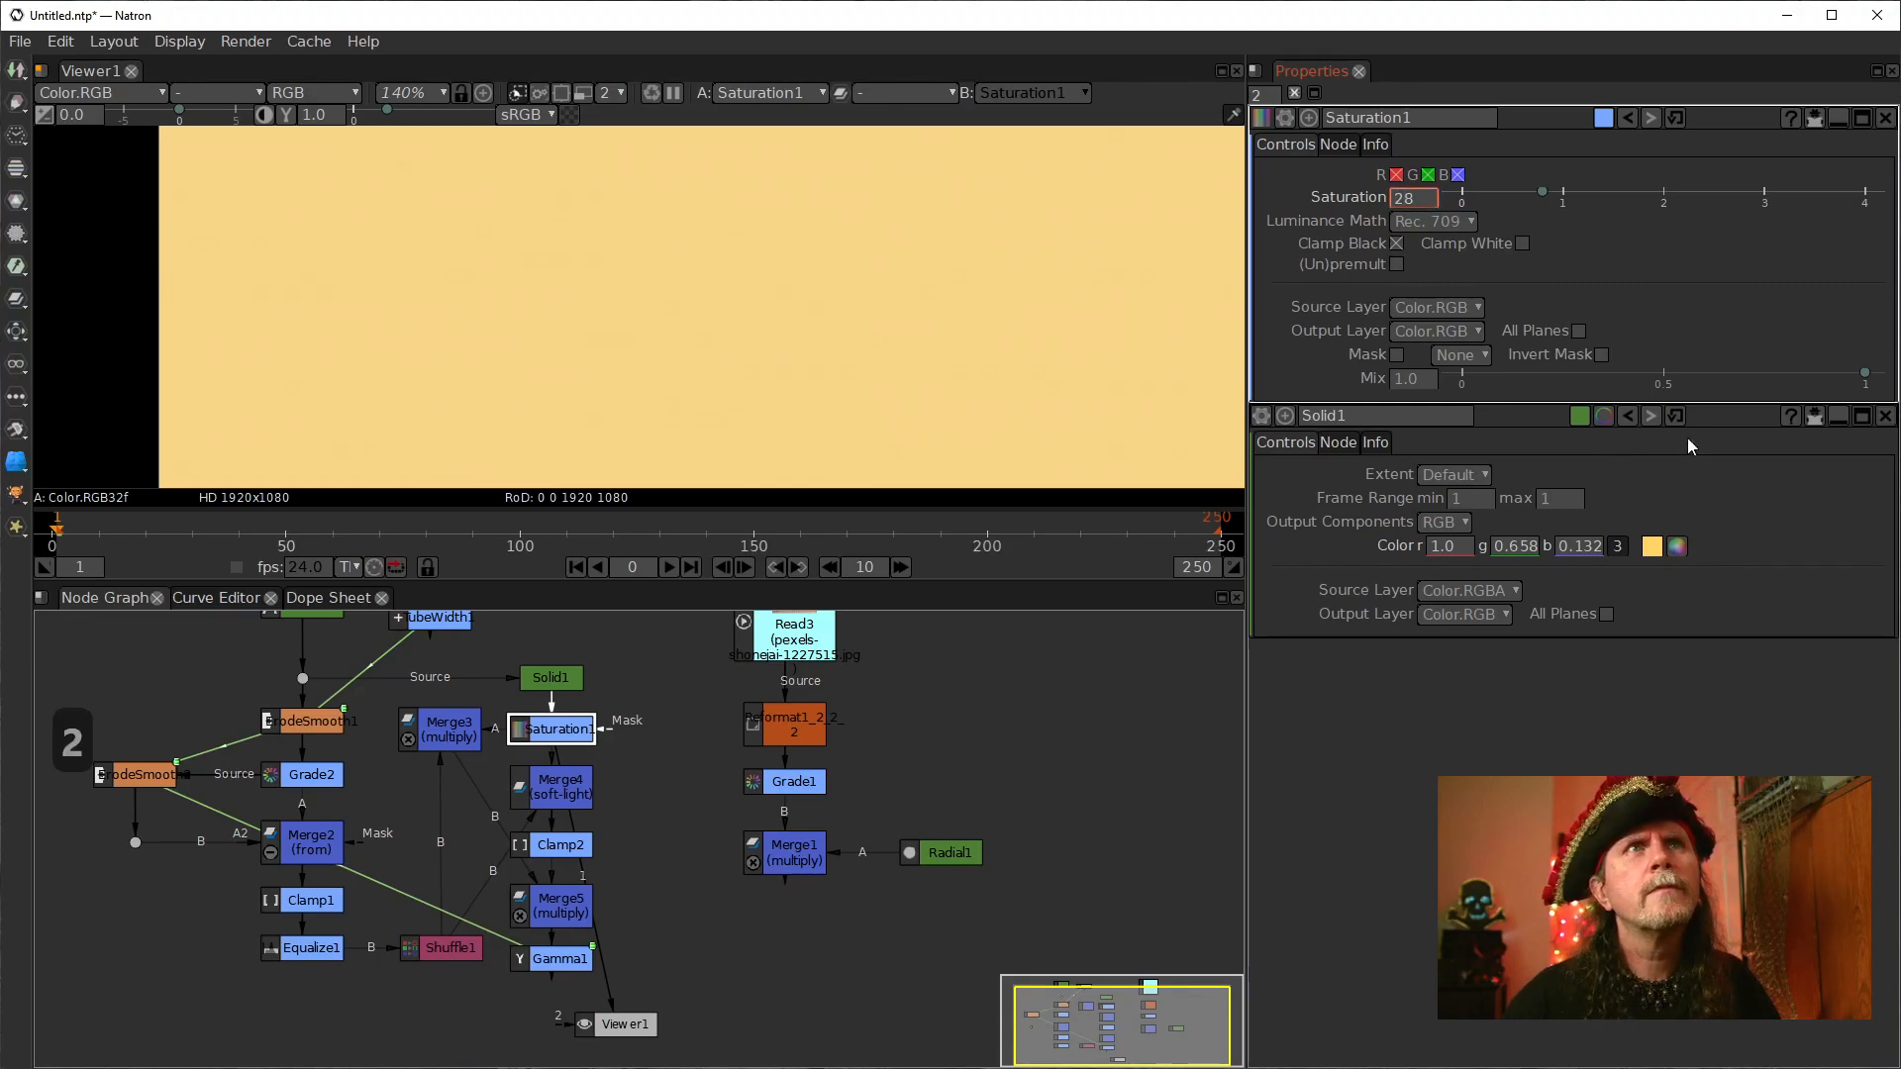
type("2")
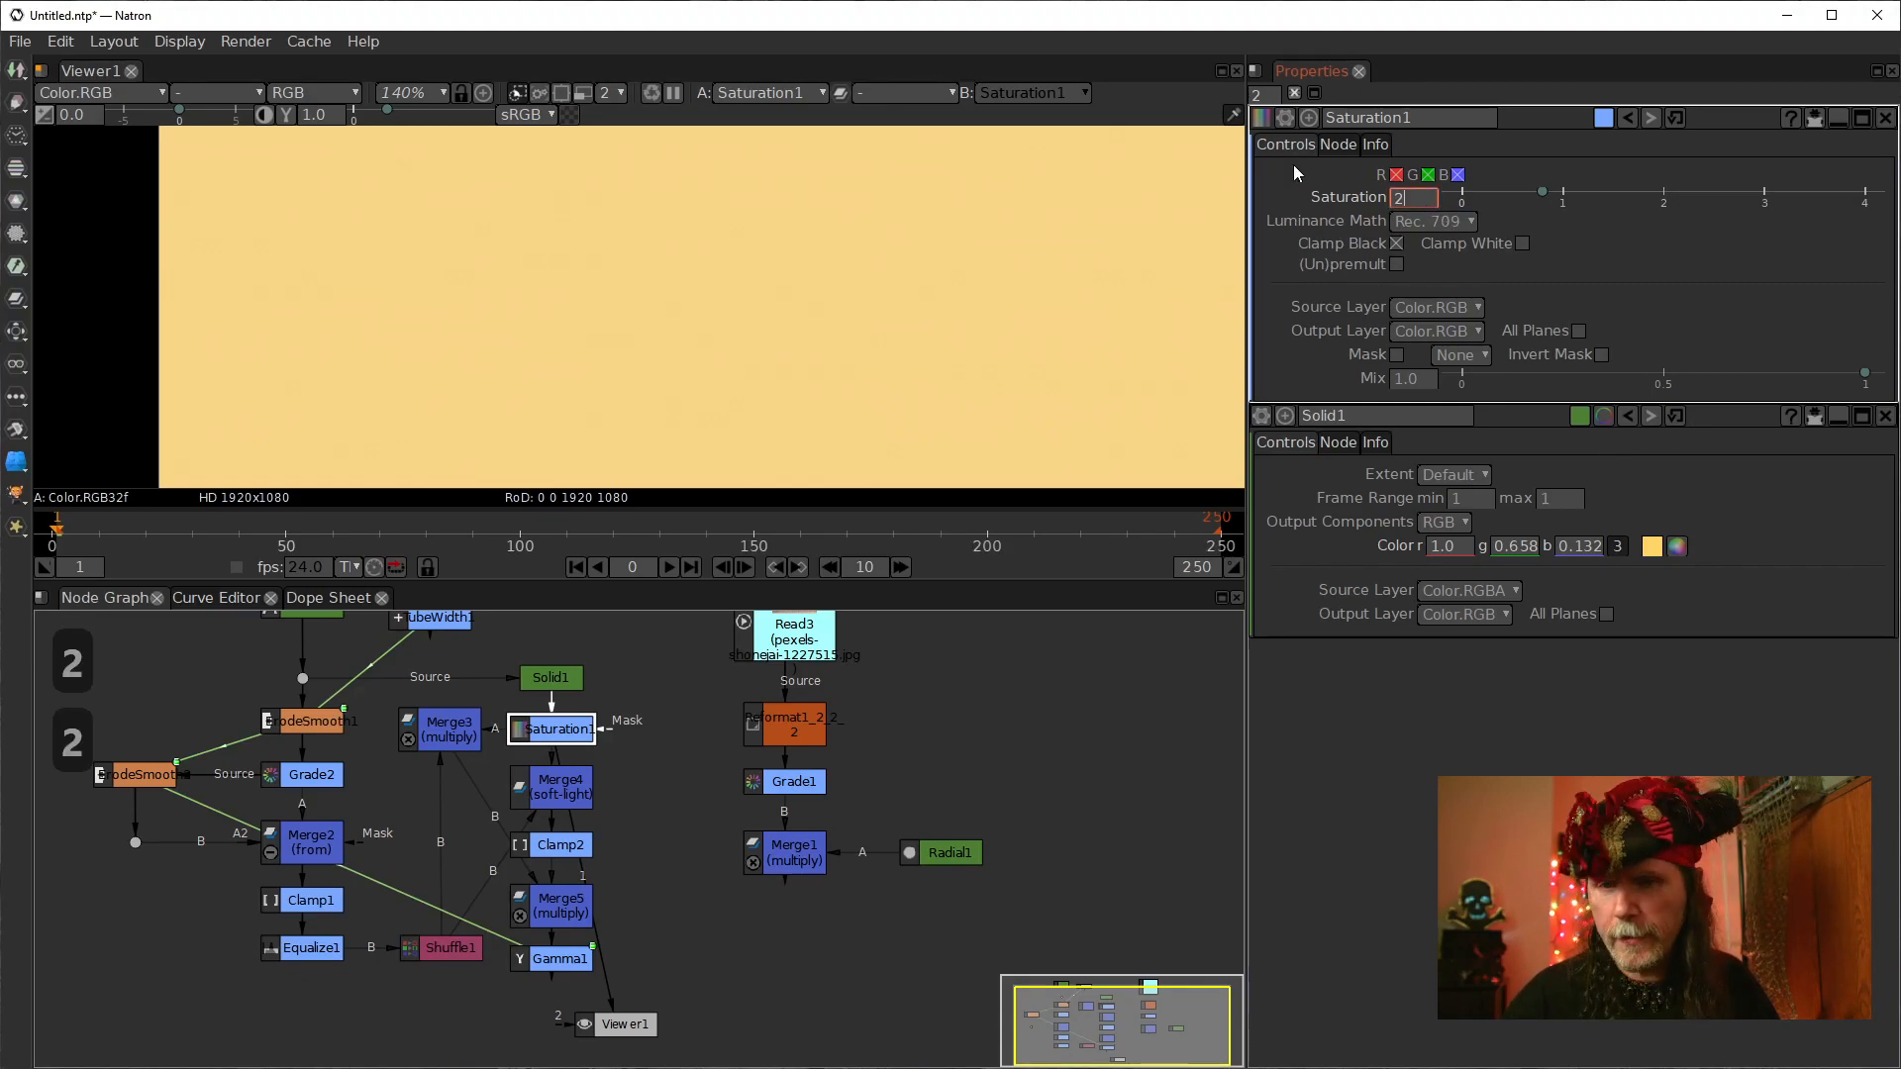
key("Return")
Step: Set TubeWidth1's value to 14
left_click_drag(599, 648, 639, 741)
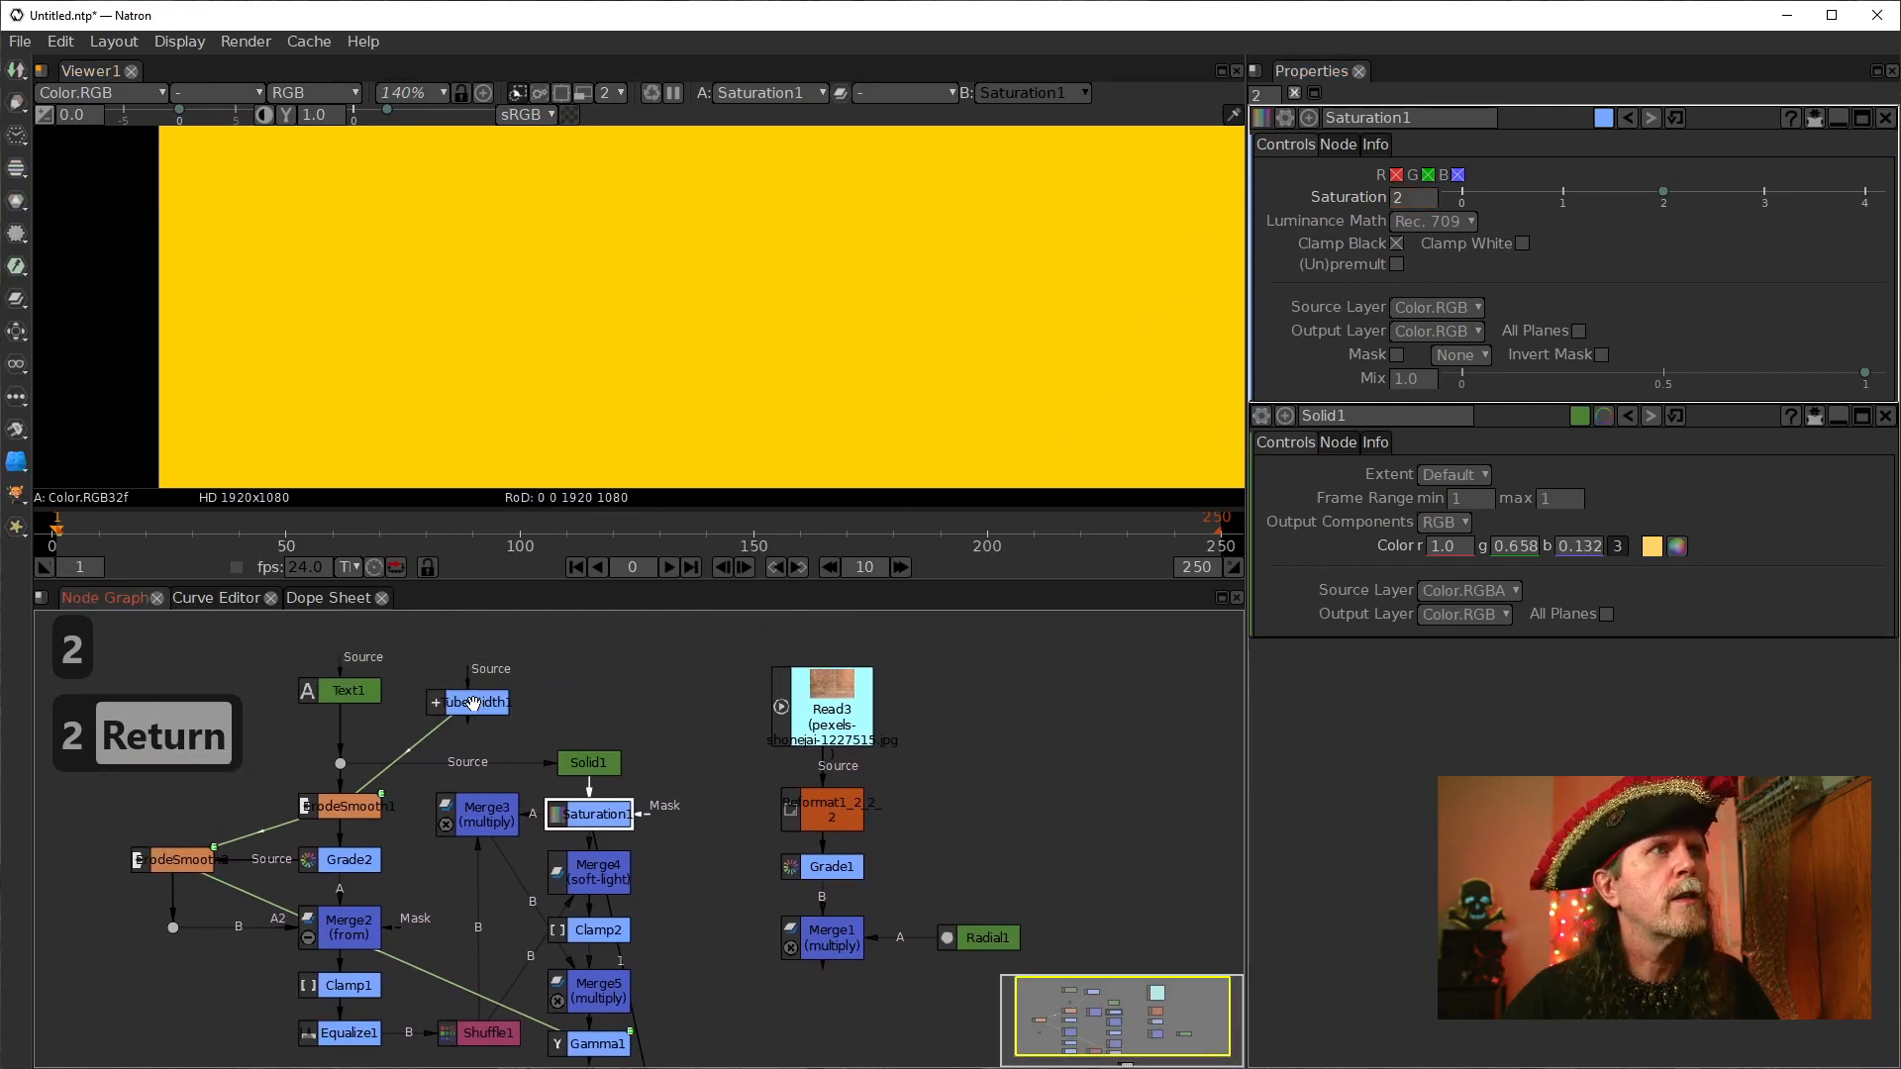
double_click(472, 703)
double_click(1391, 197)
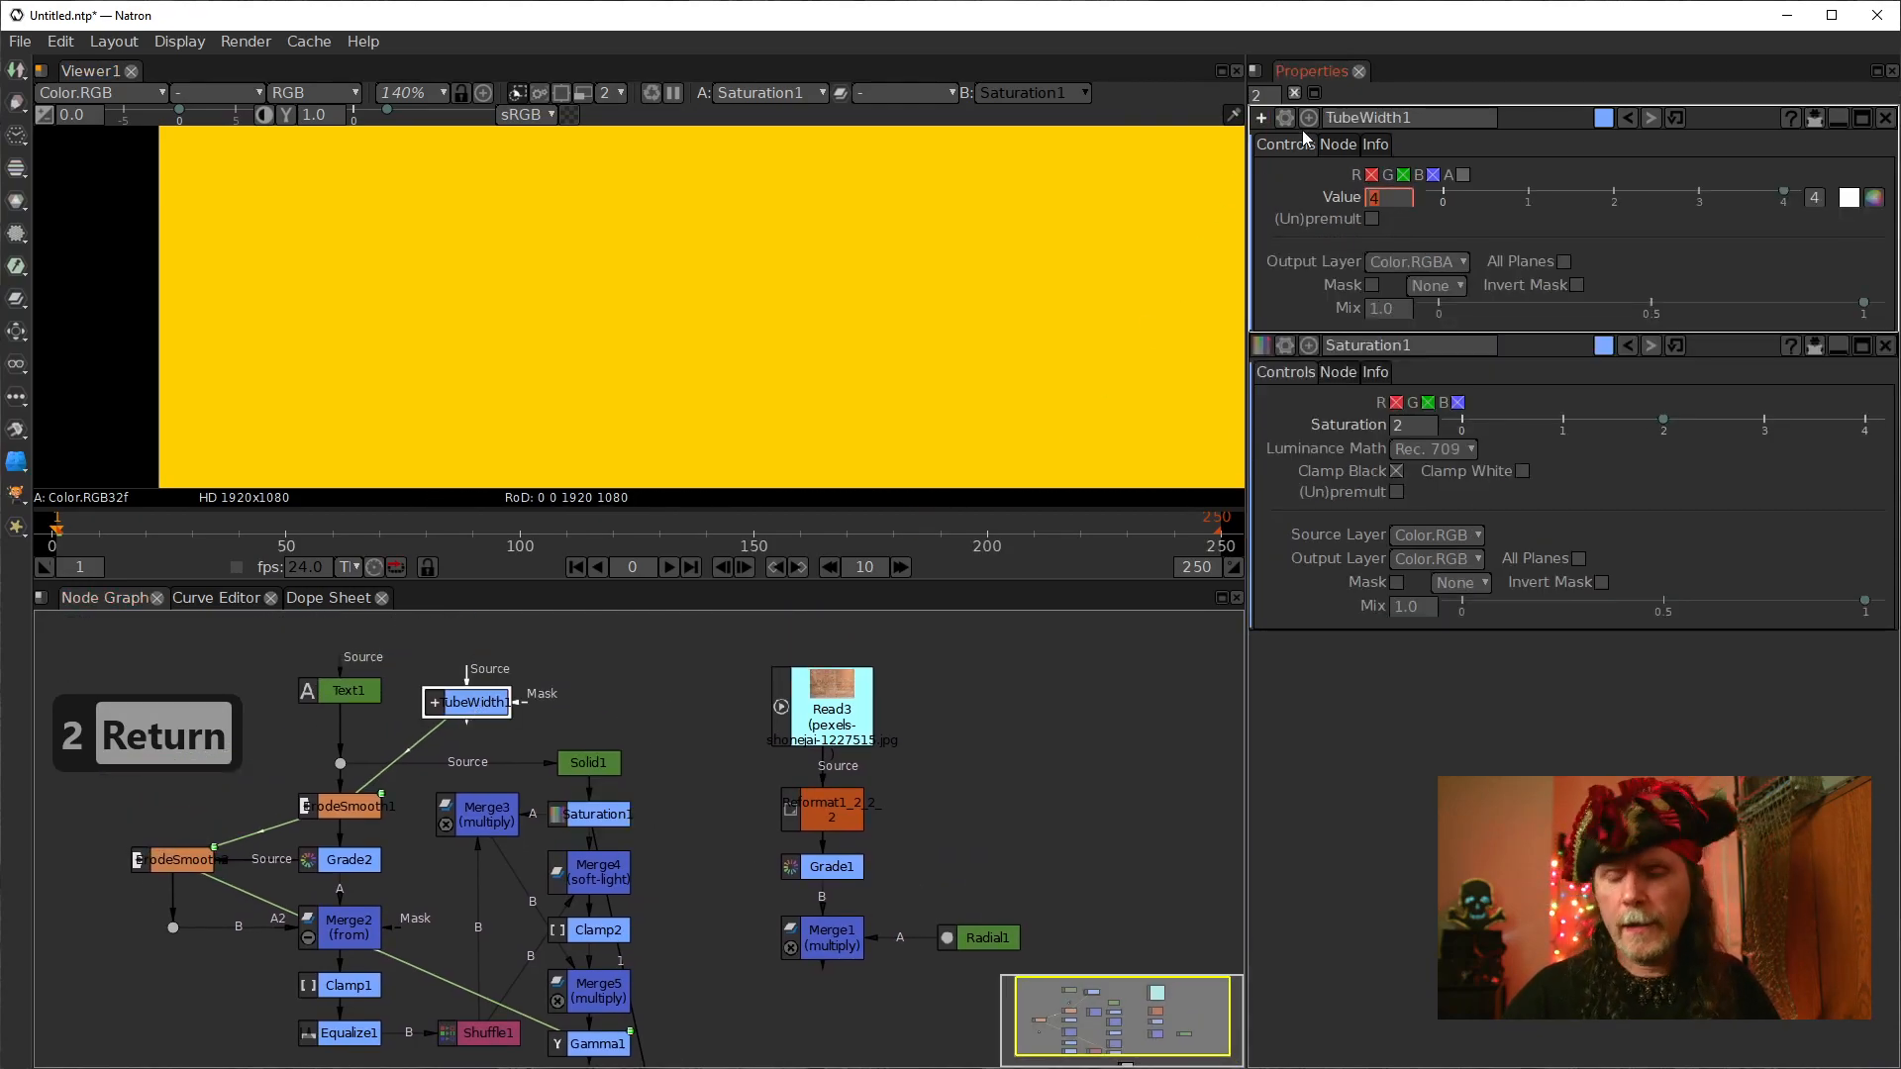
type("14")
key("Return")
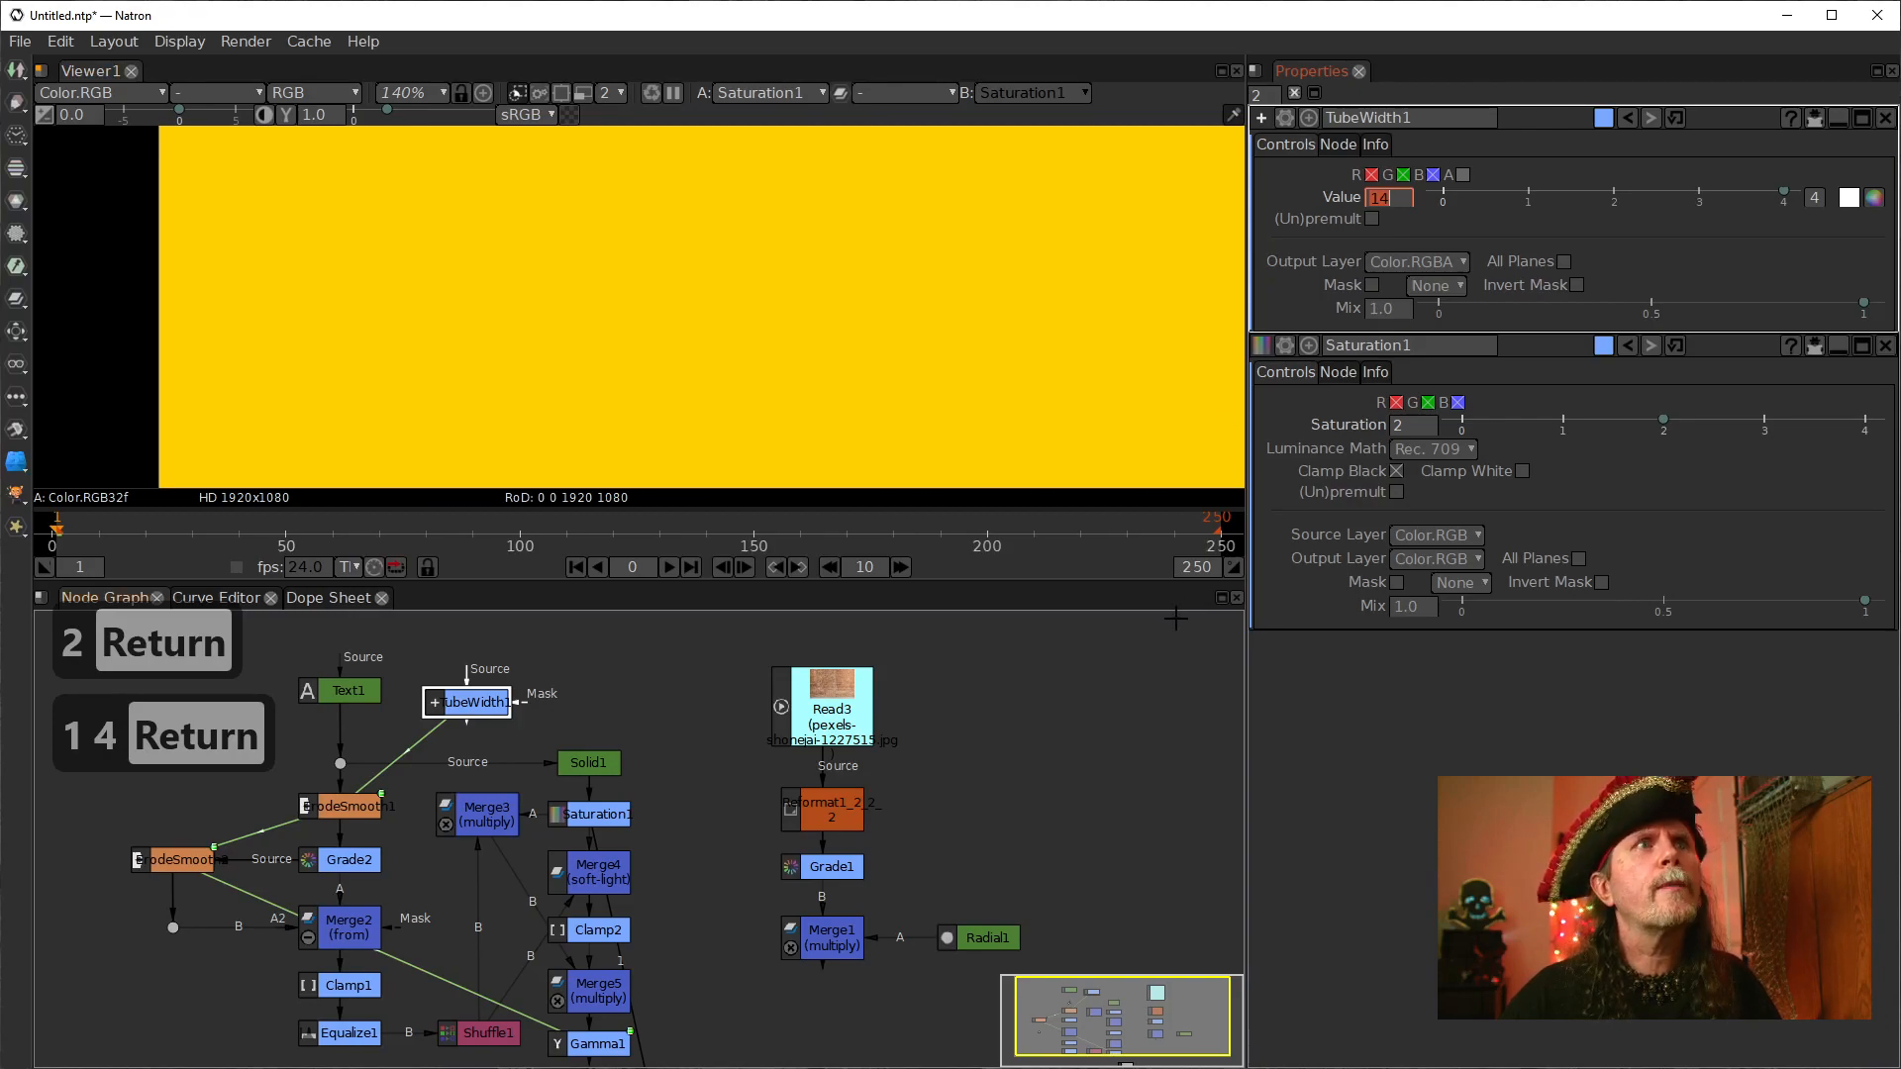
Step: Examine the neon text in the viewer at Merge5's output and at Gamma1's output
left_click_drag(784, 968, 772, 813)
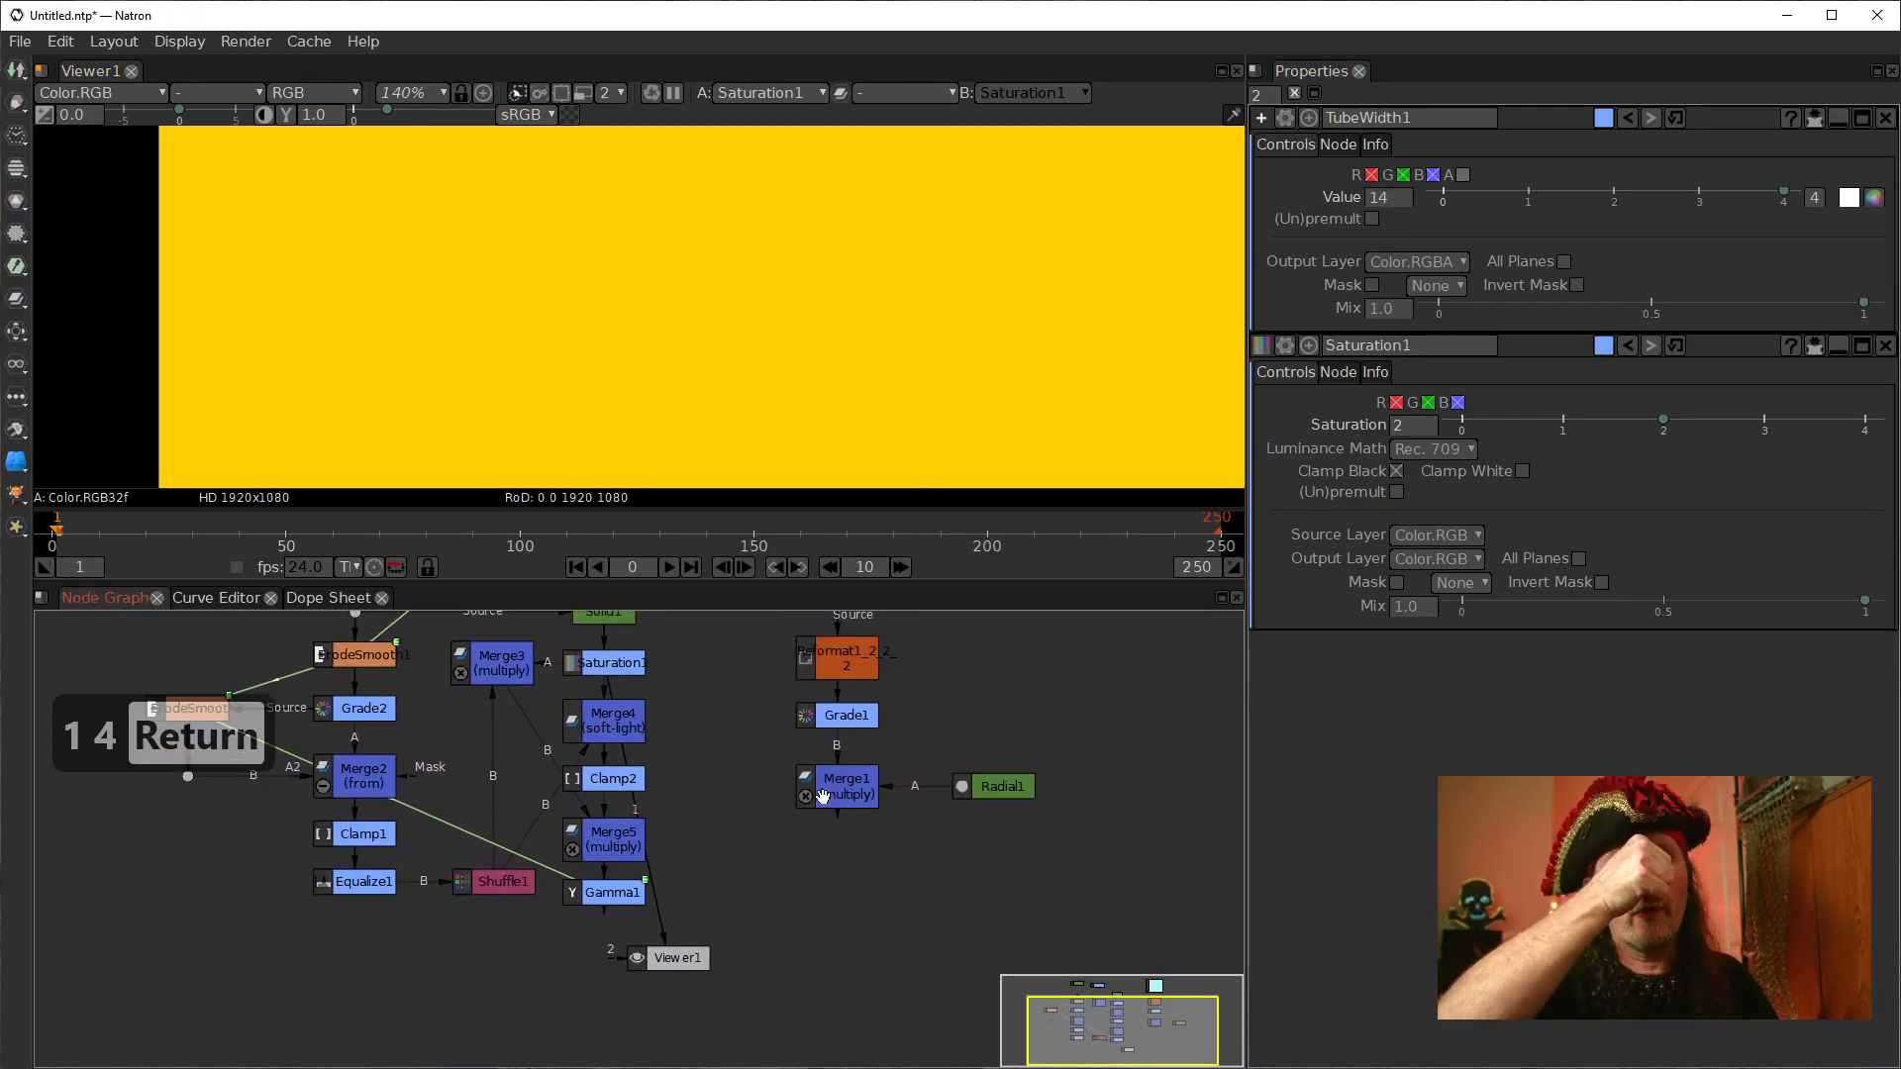
left_click(514, 662)
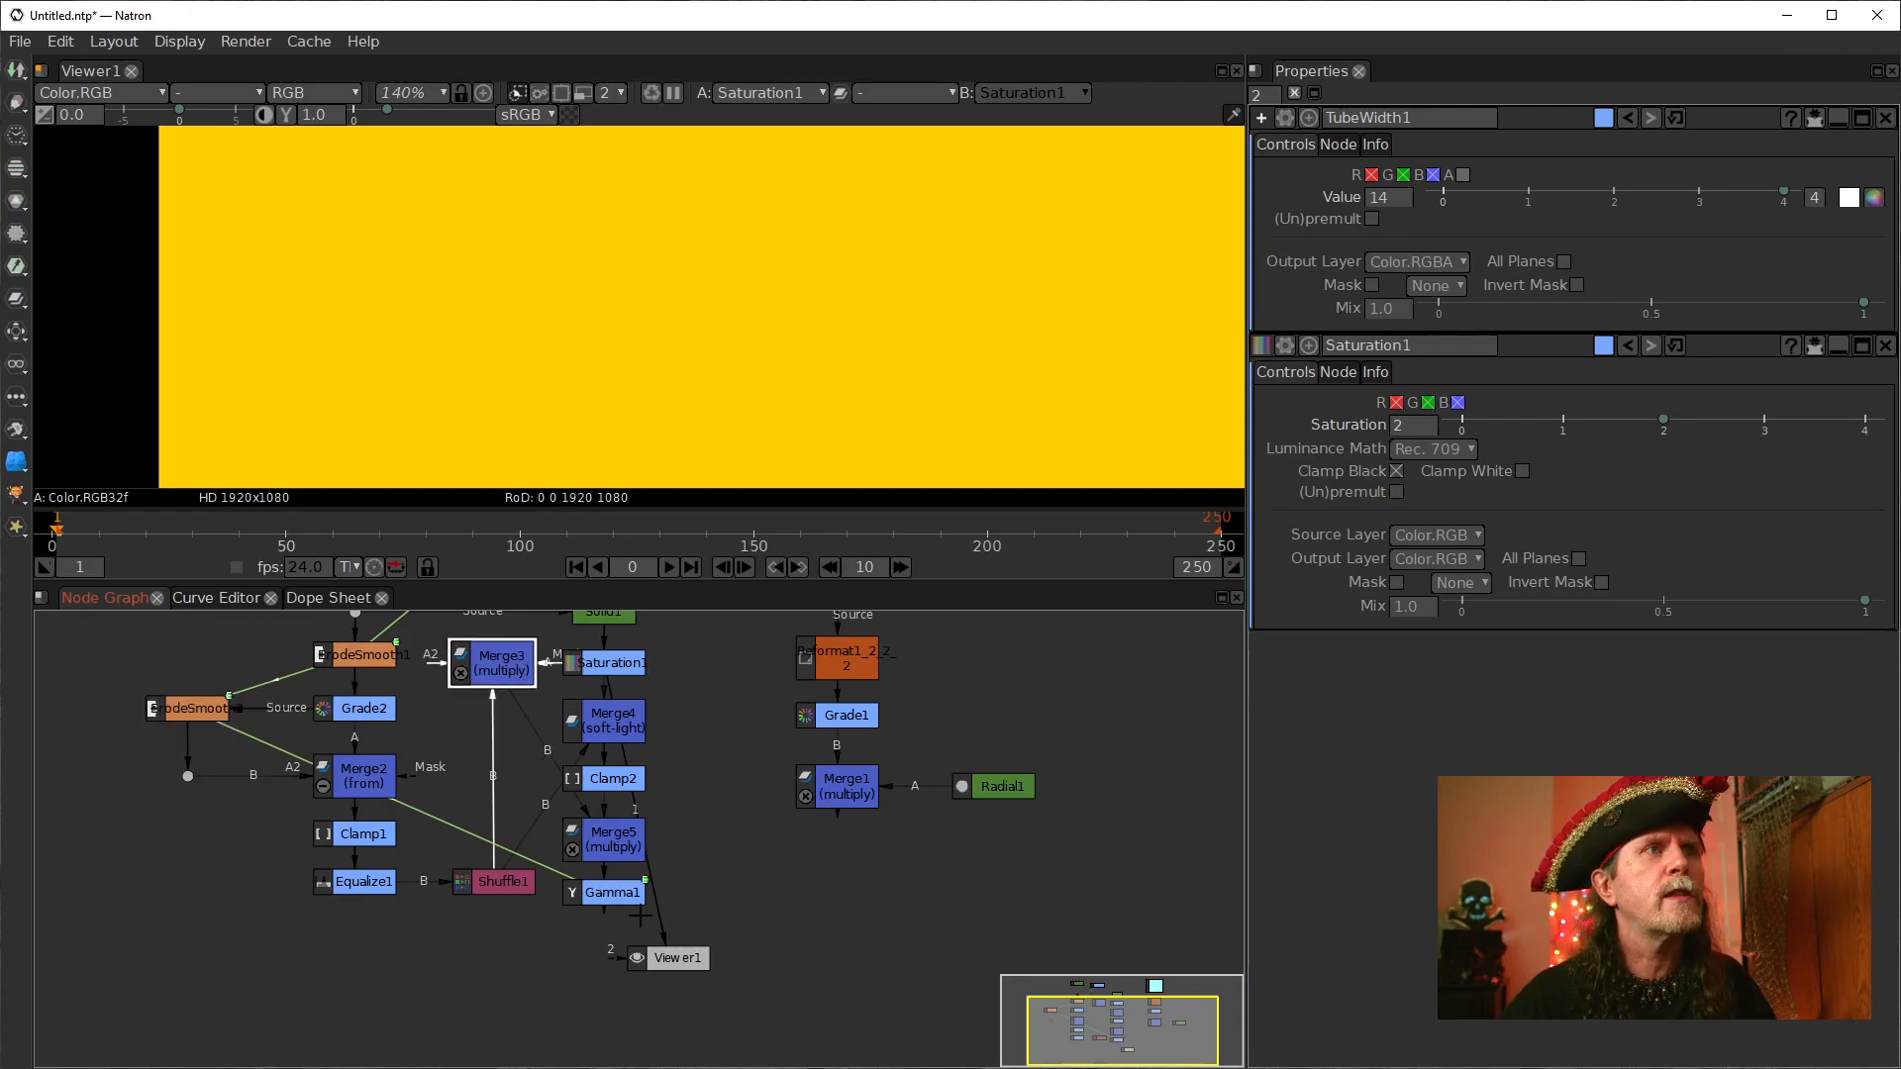
left_click(608, 839)
key("1")
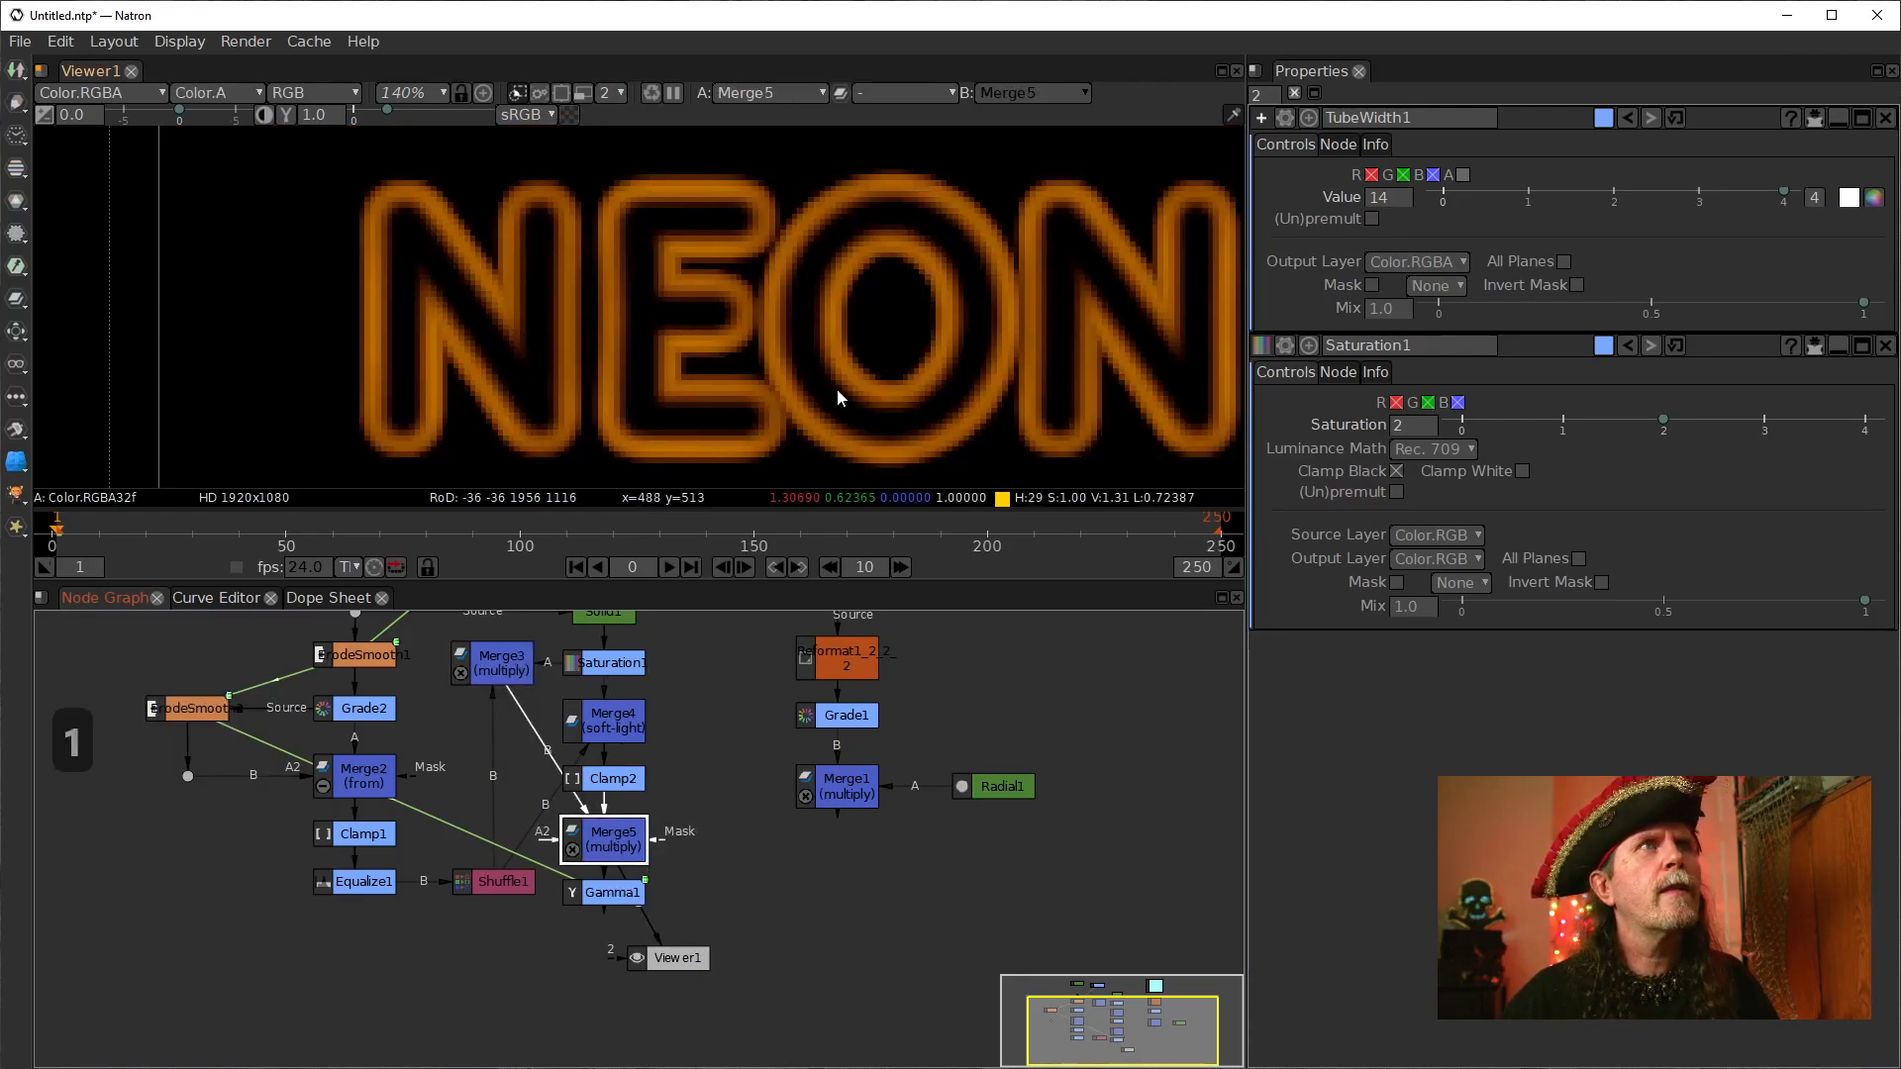
key("1")
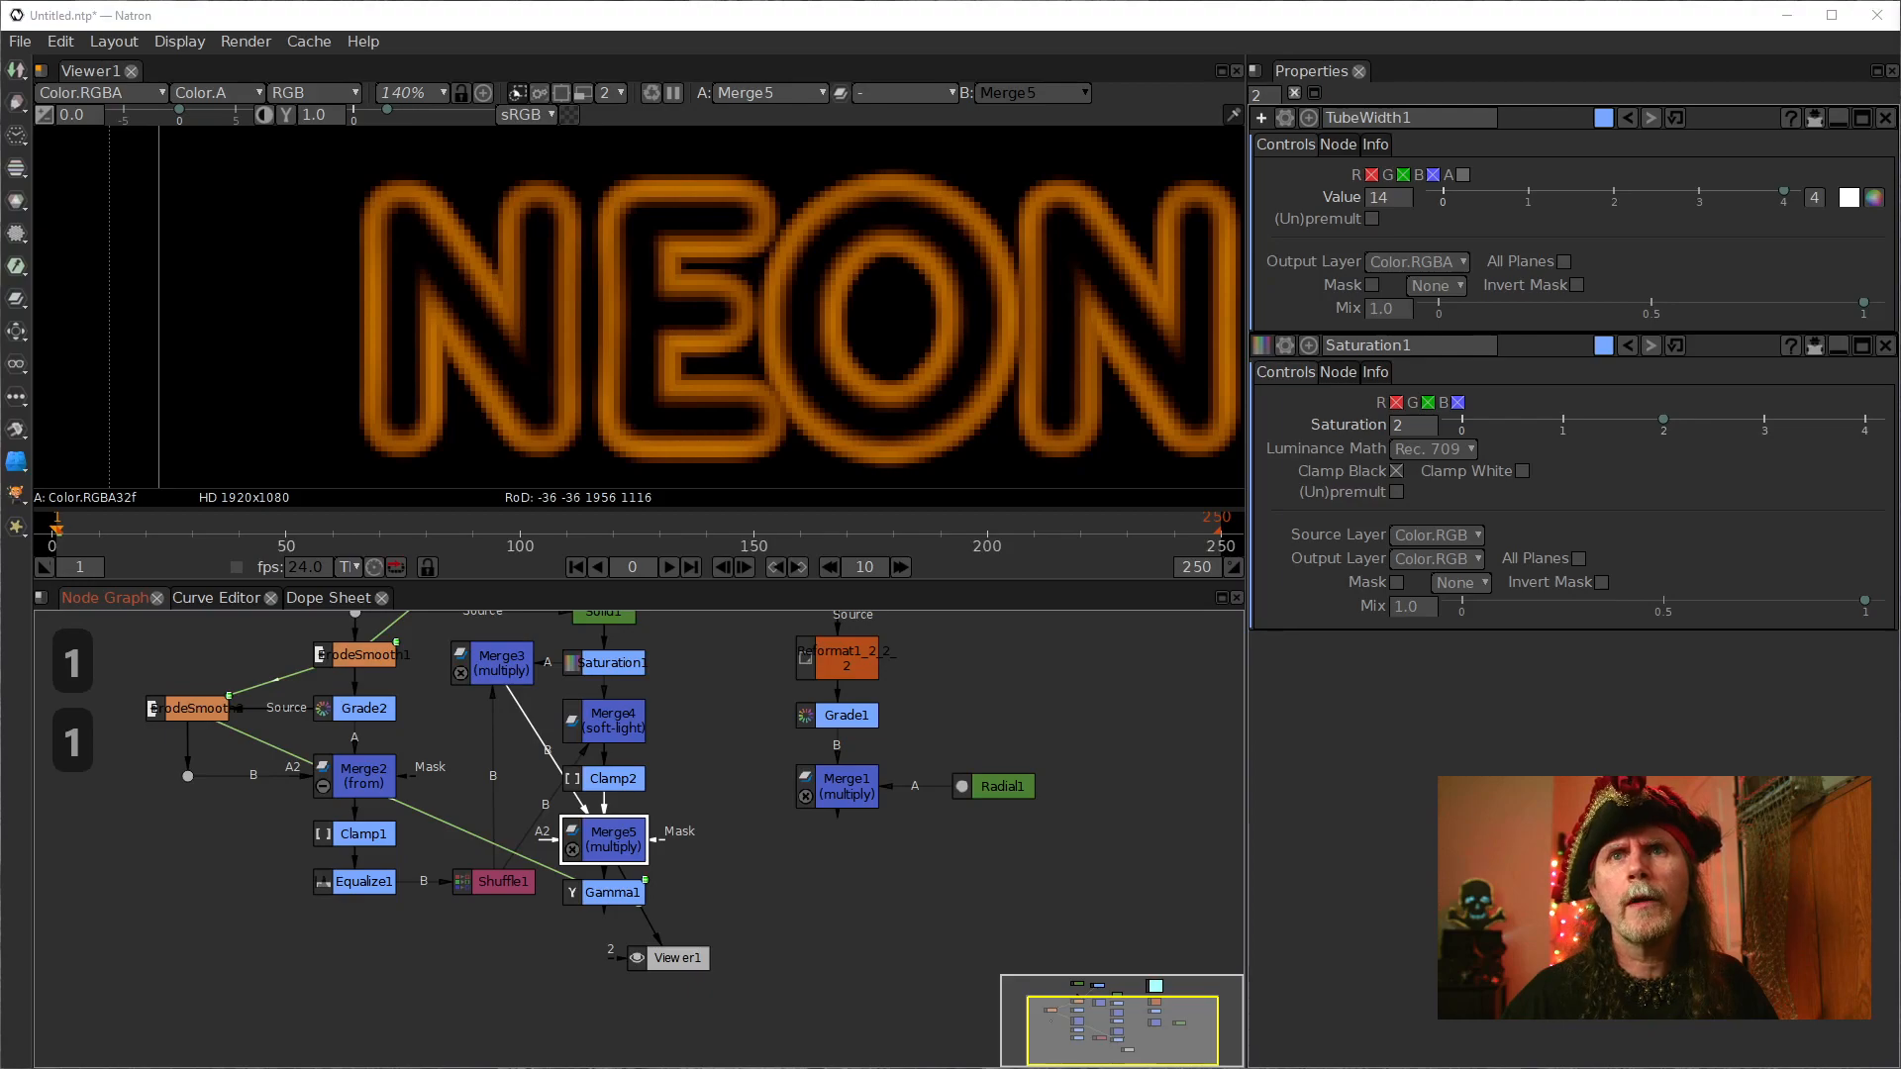
scroll(800, 360, "down", 6)
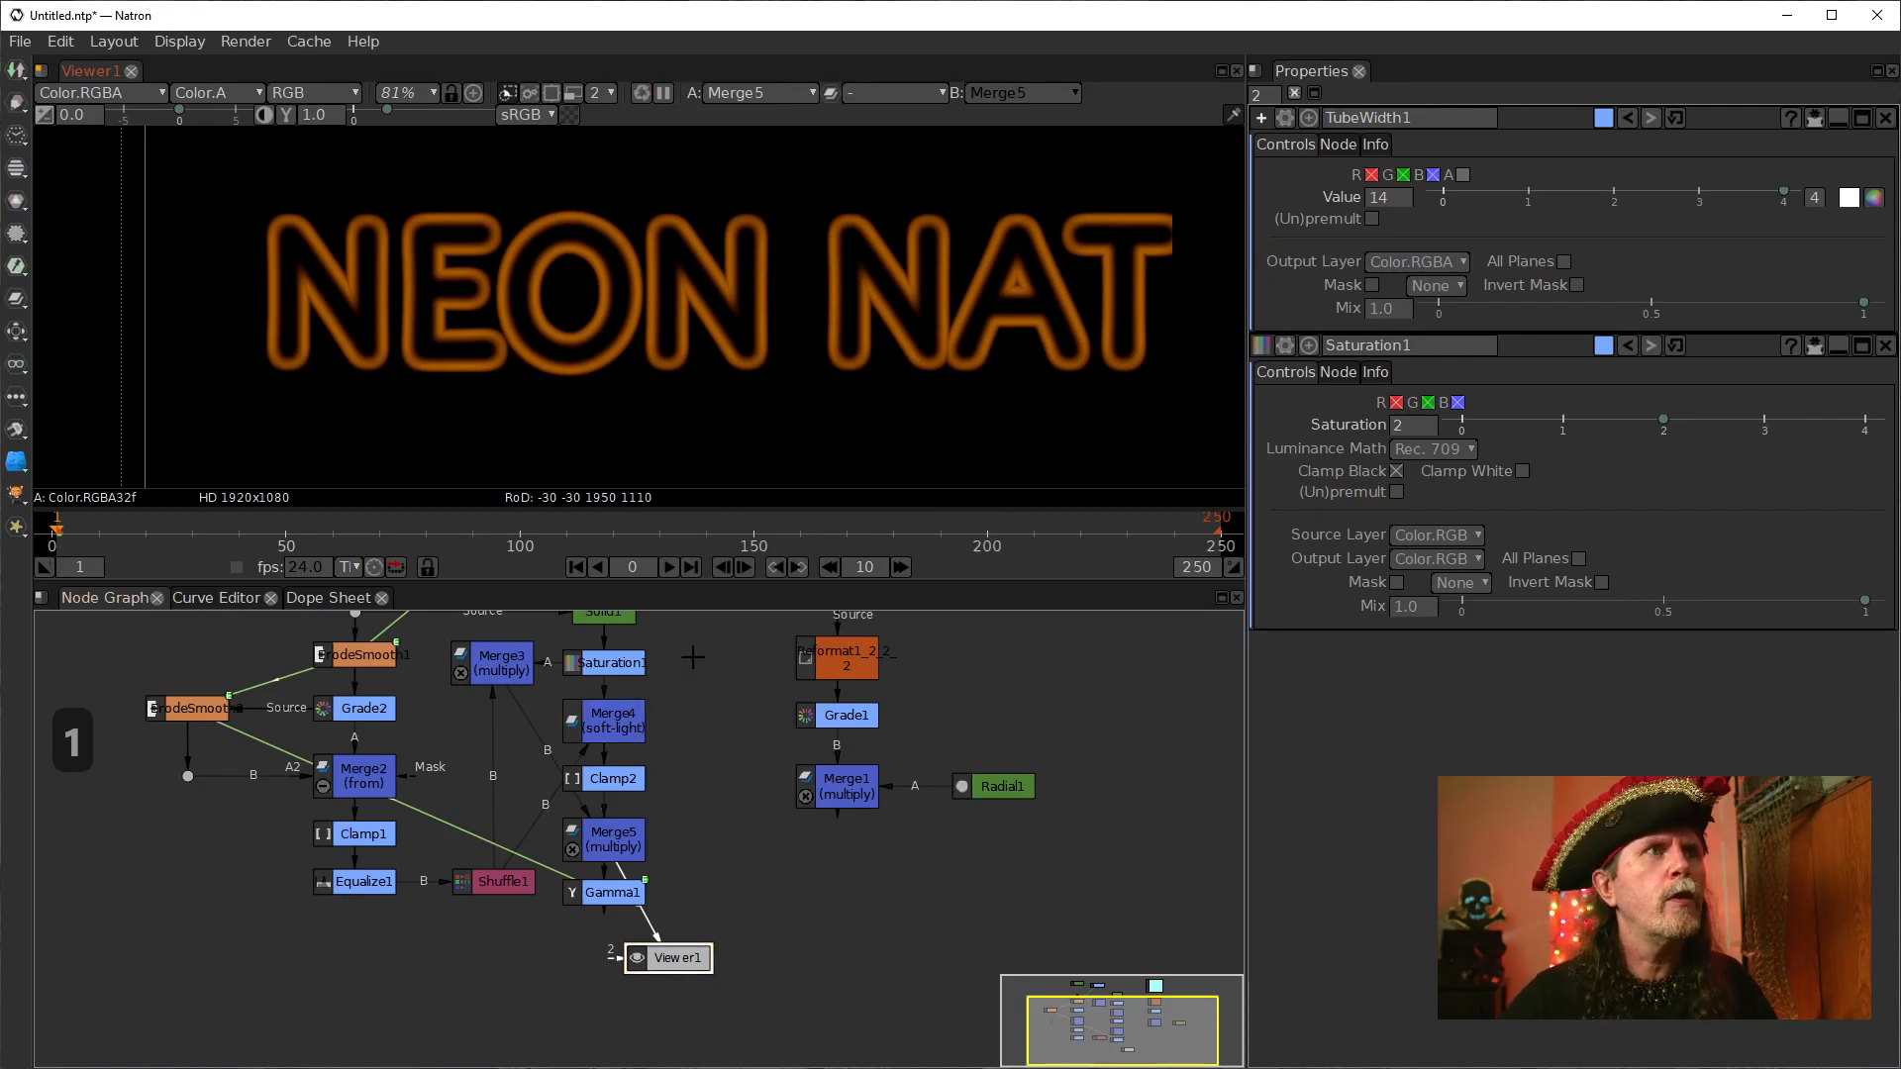
left_click(614, 893)
key("1")
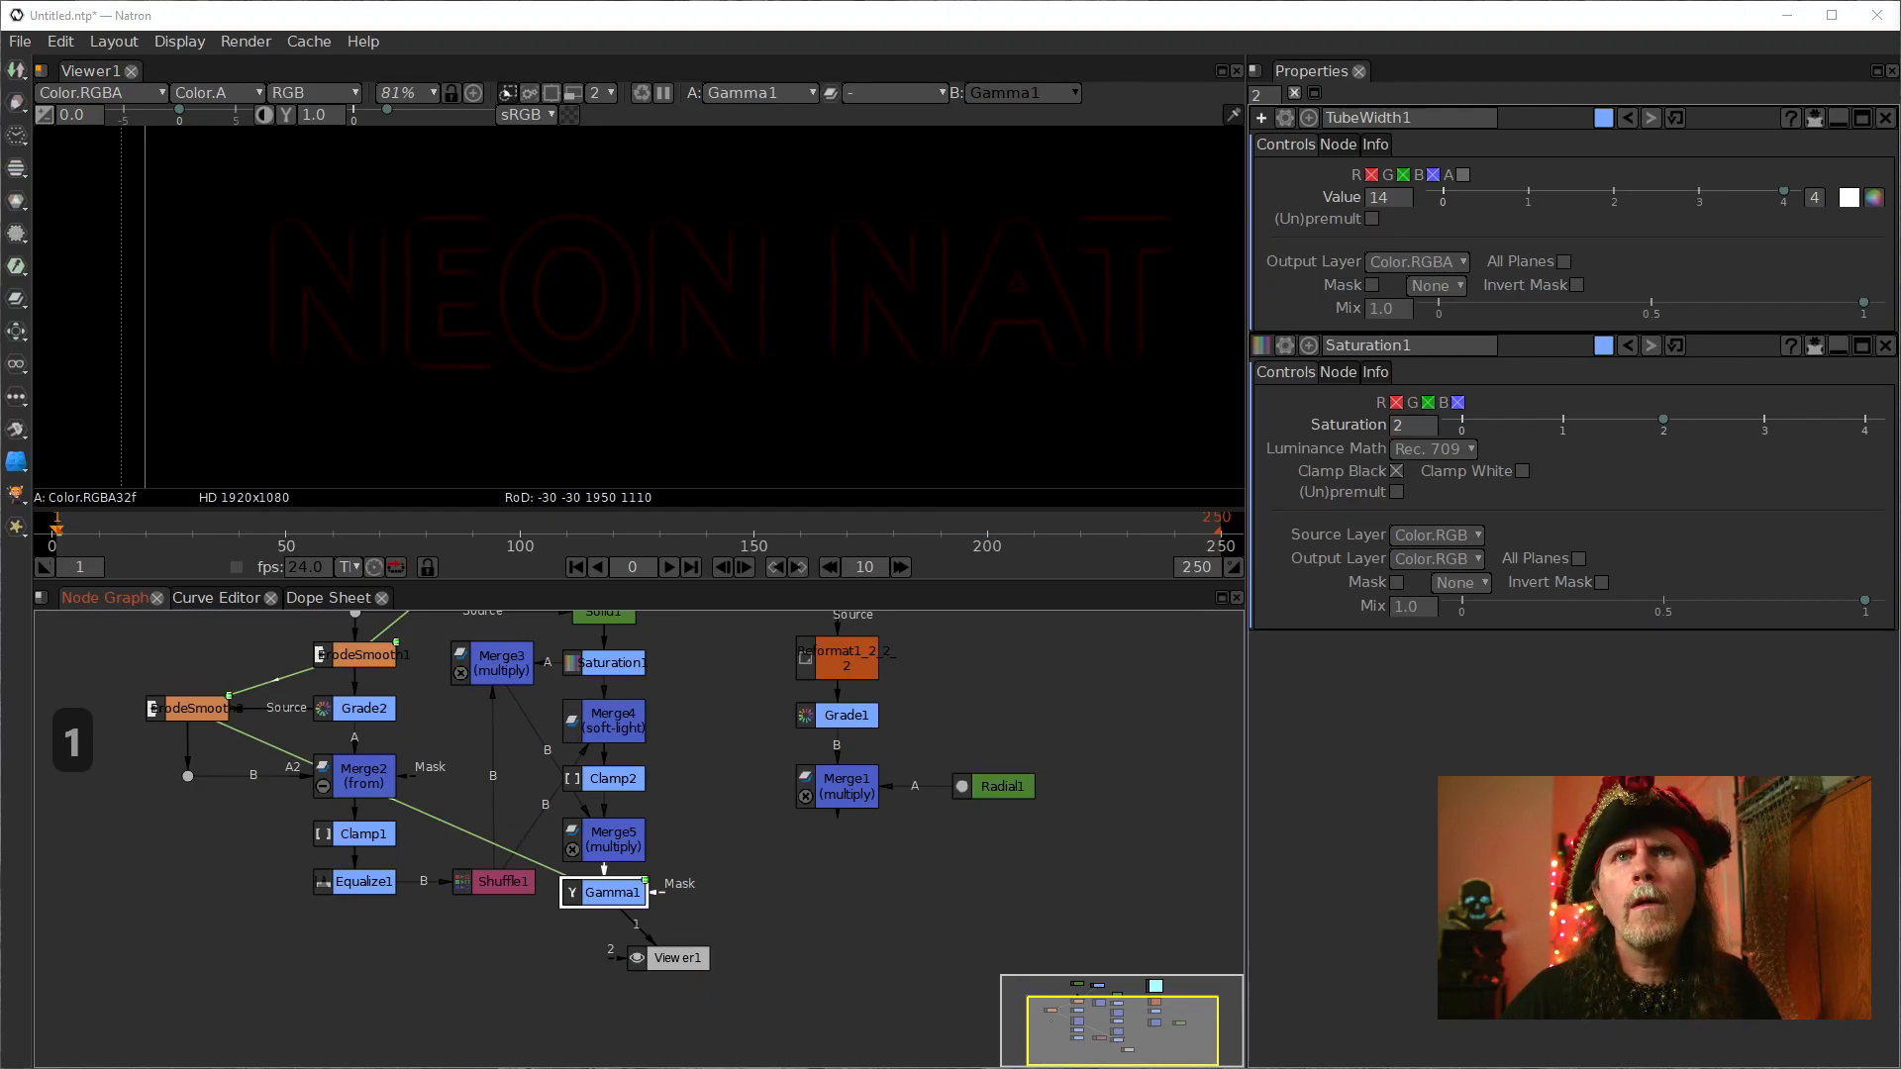
key("1")
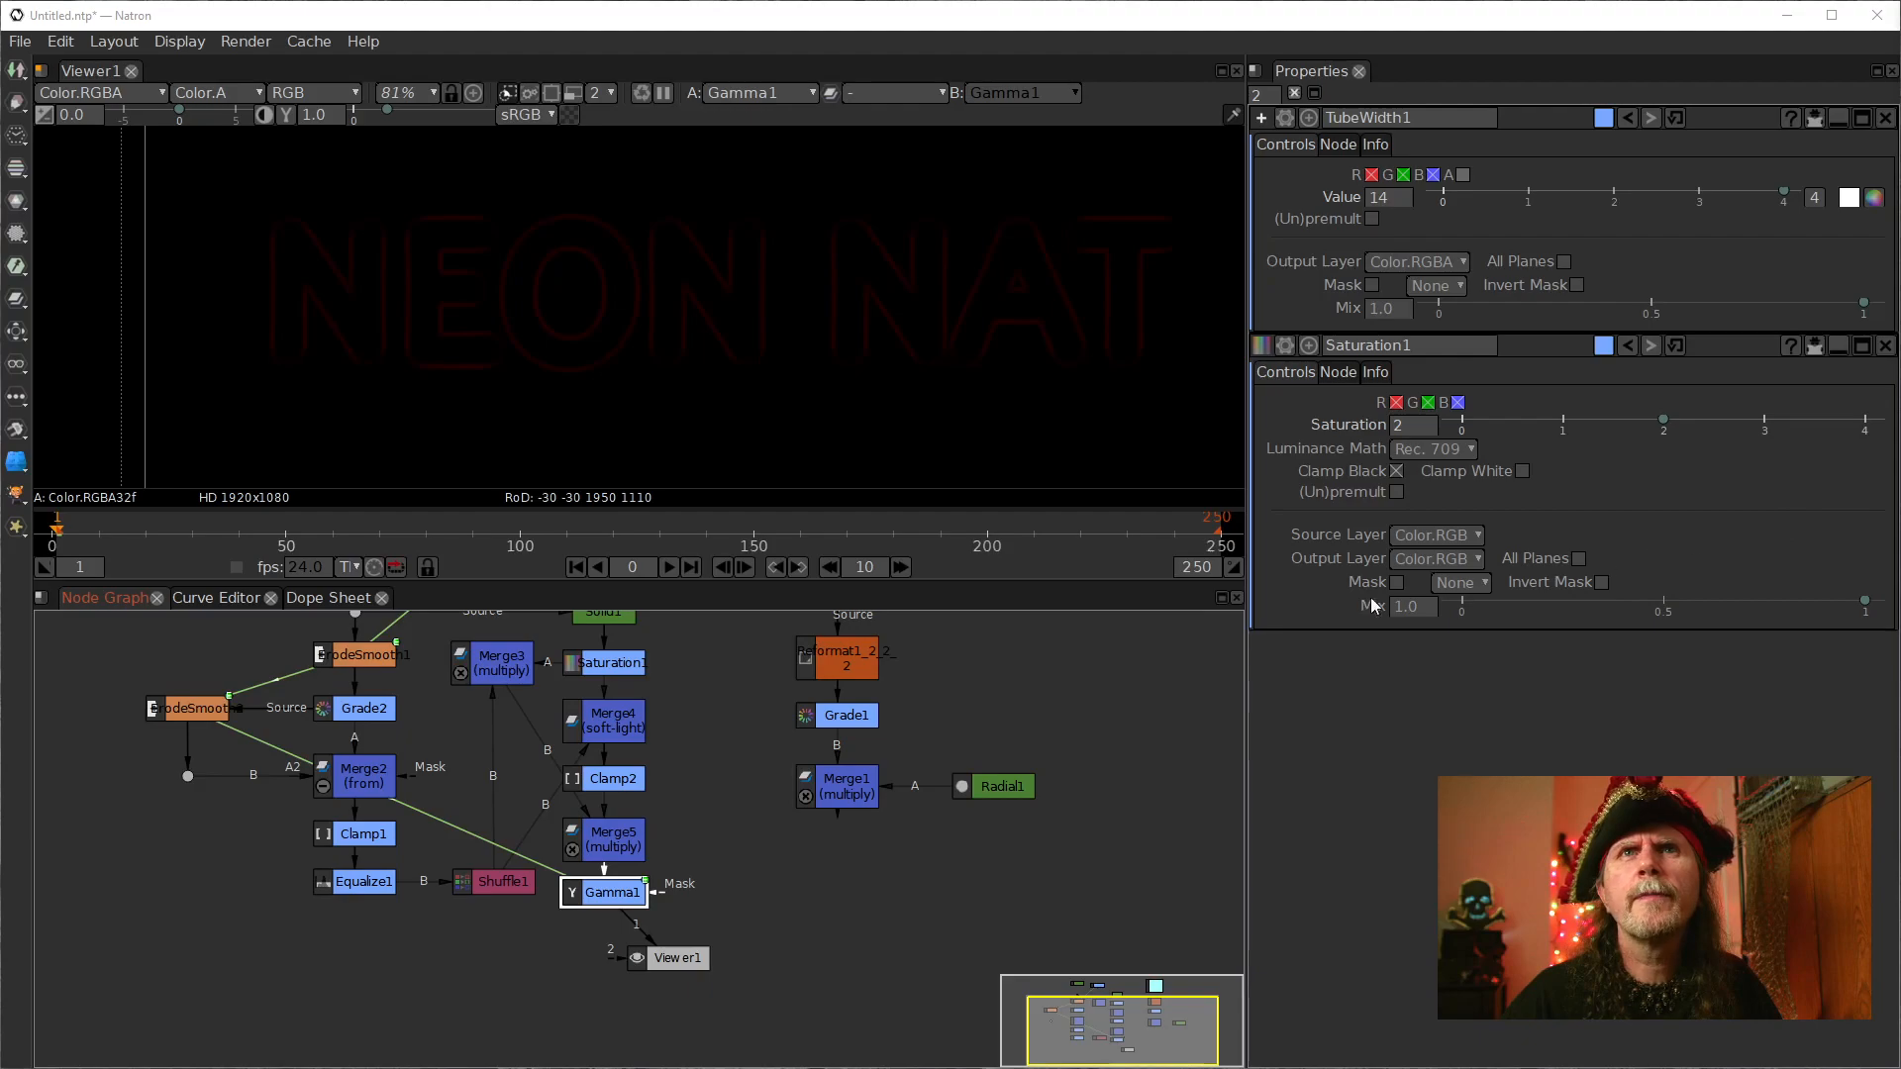
Step: Set the Merge3 multiply node's mix to 0
left_click(517, 668)
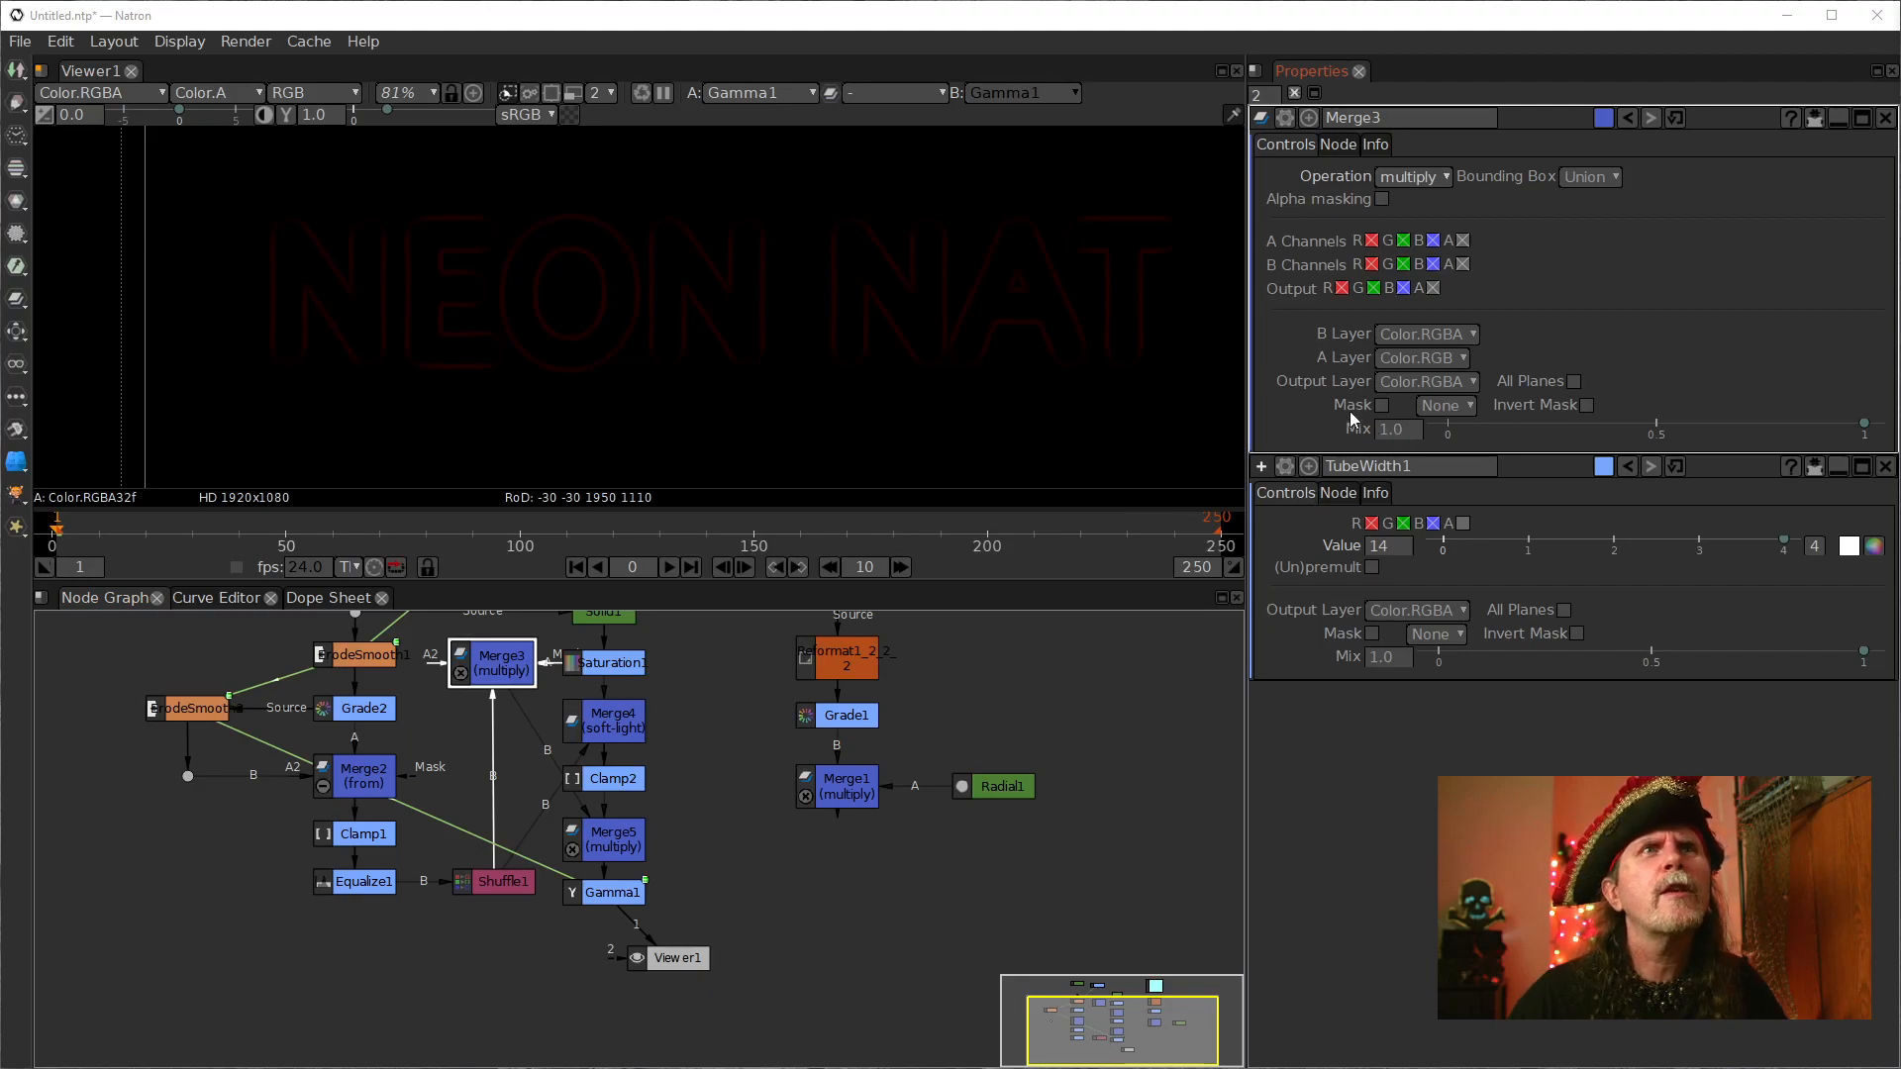
left_click(1414, 429)
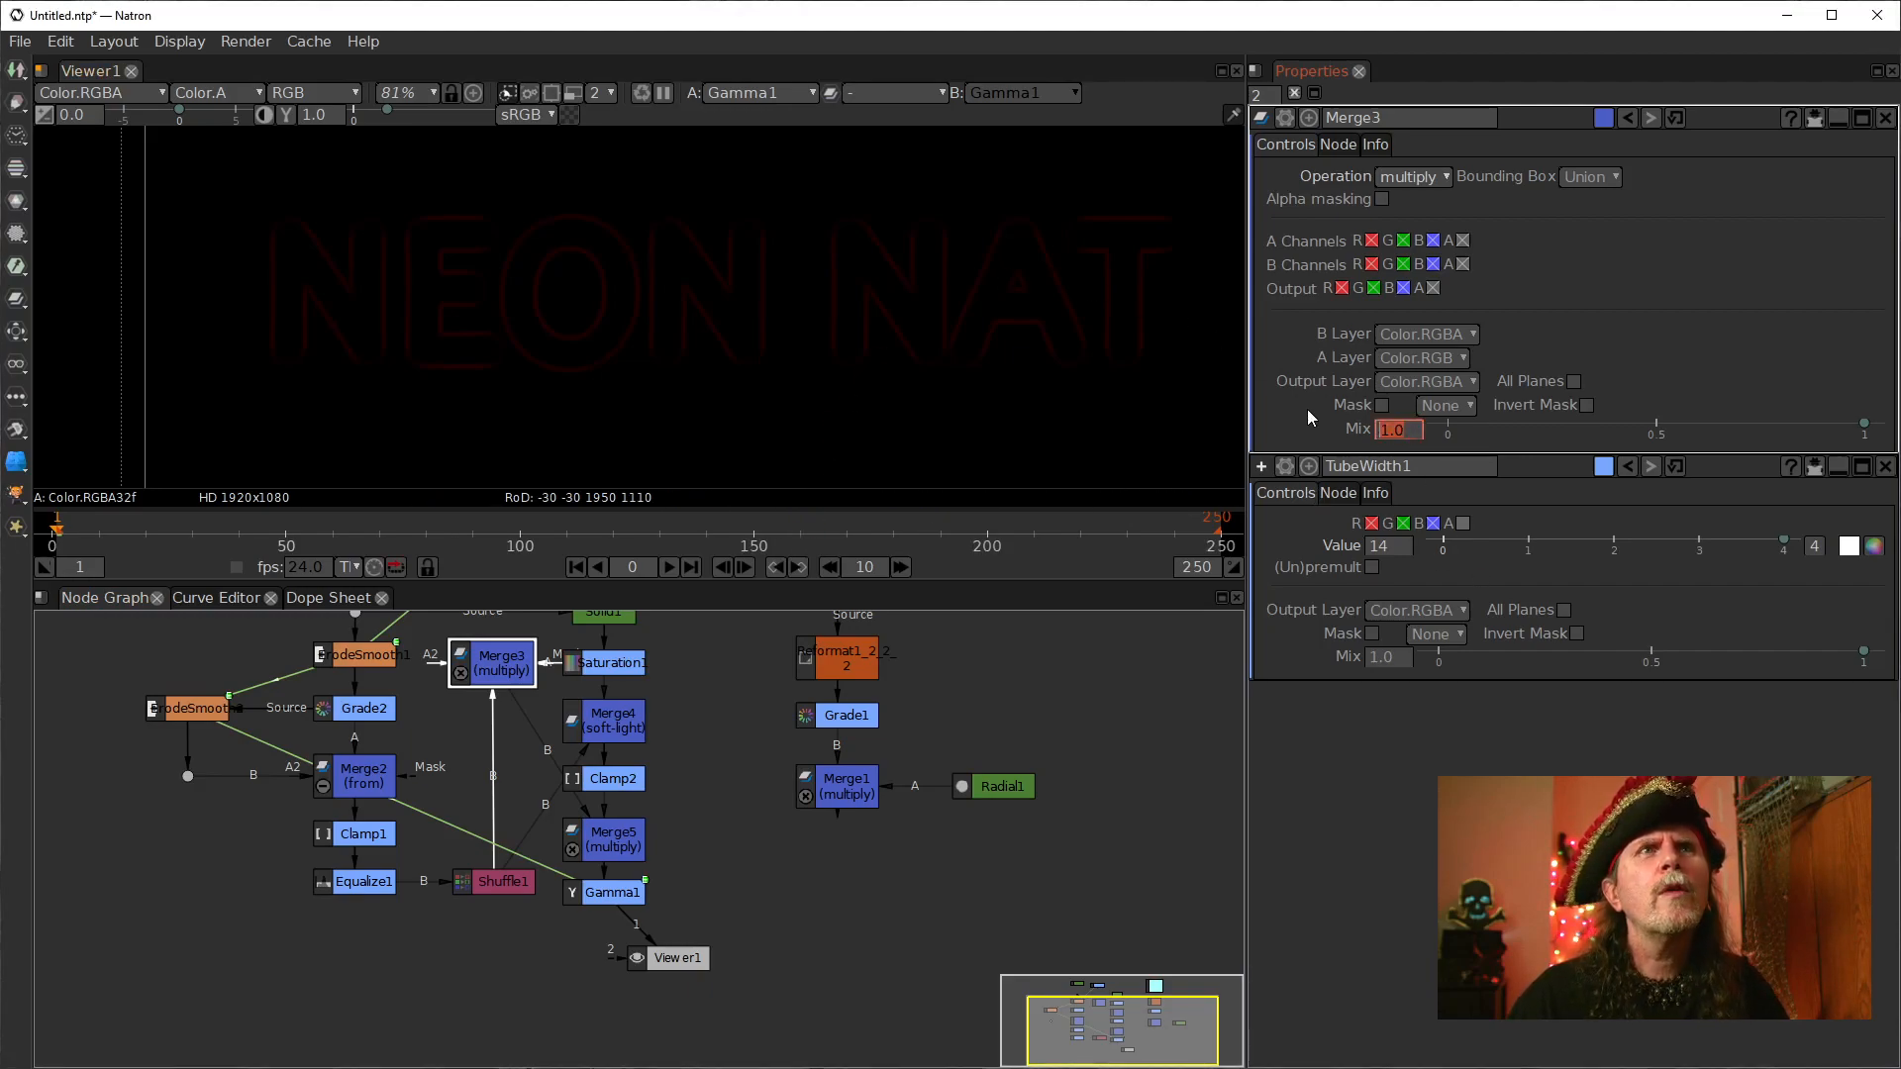
type("0")
key("Return")
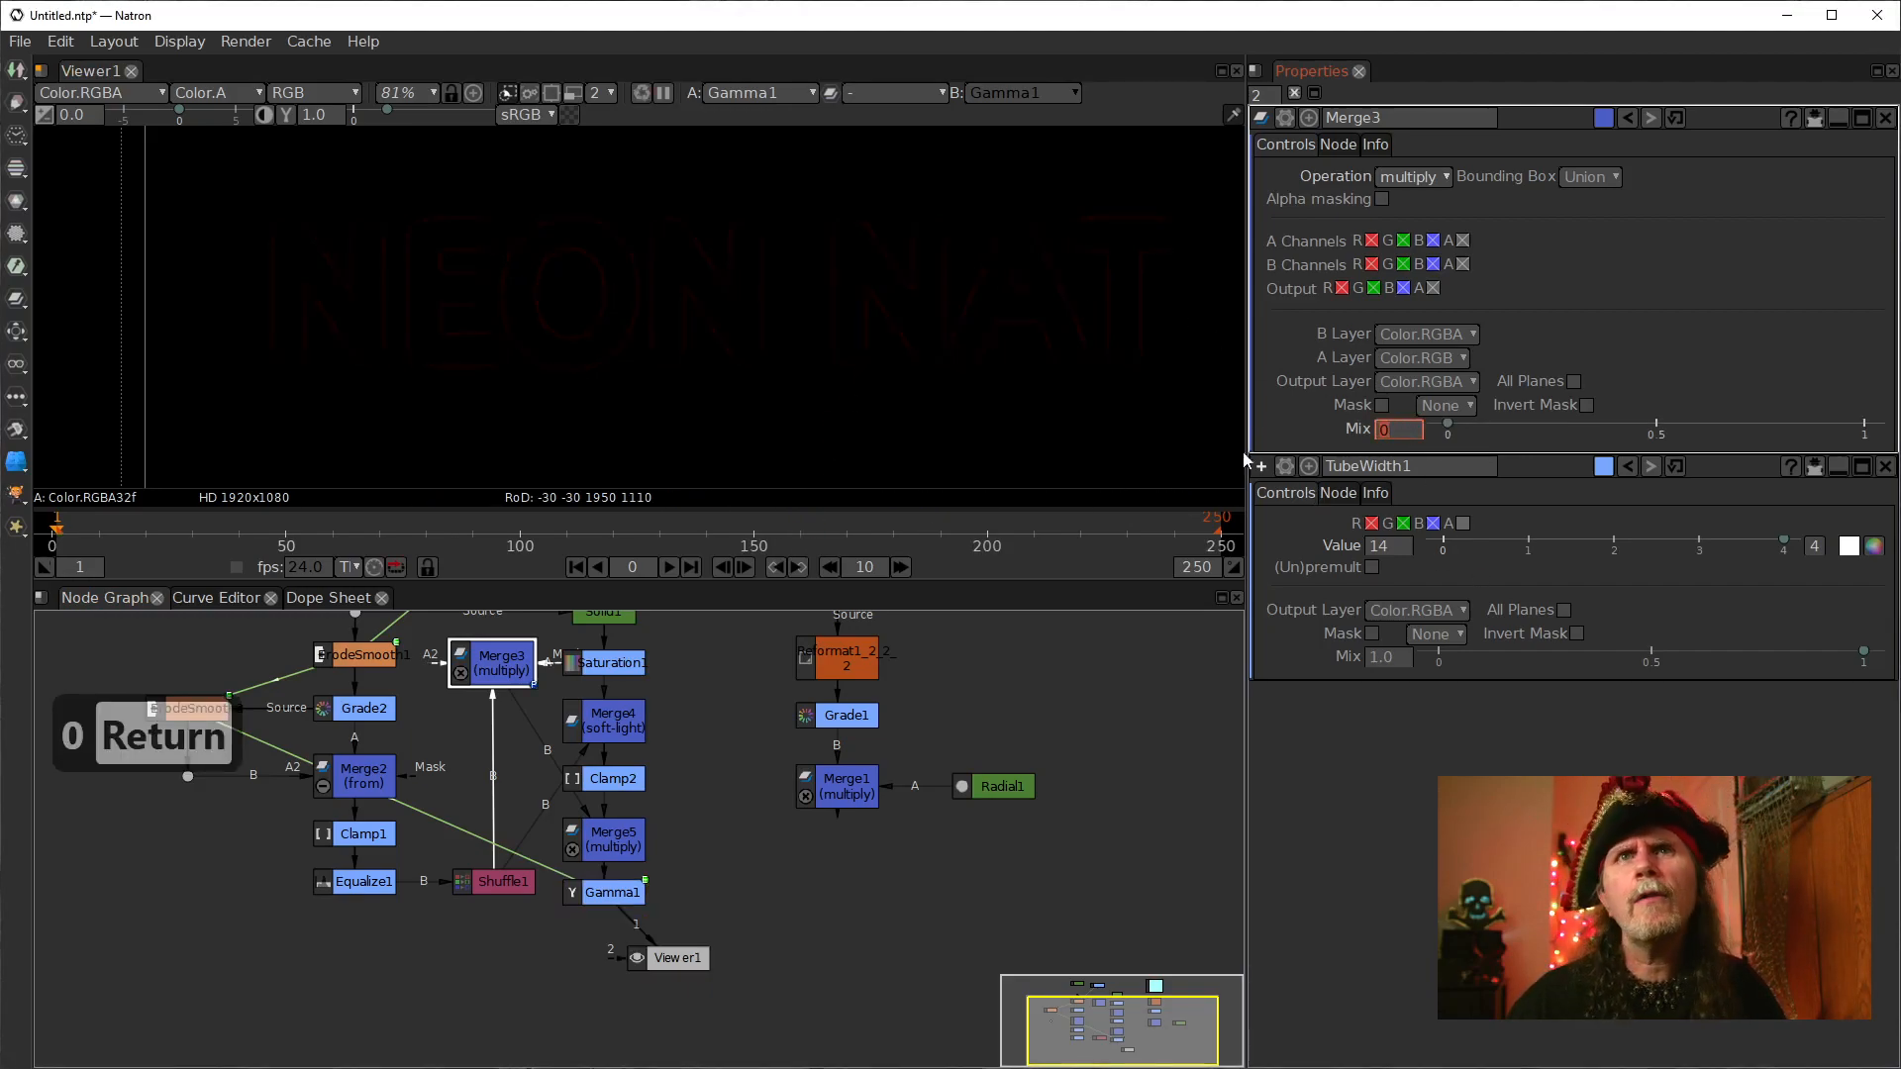
Step: Set the Merge3 multiply node's mix to 1
left_click(503, 673)
left_click(622, 853)
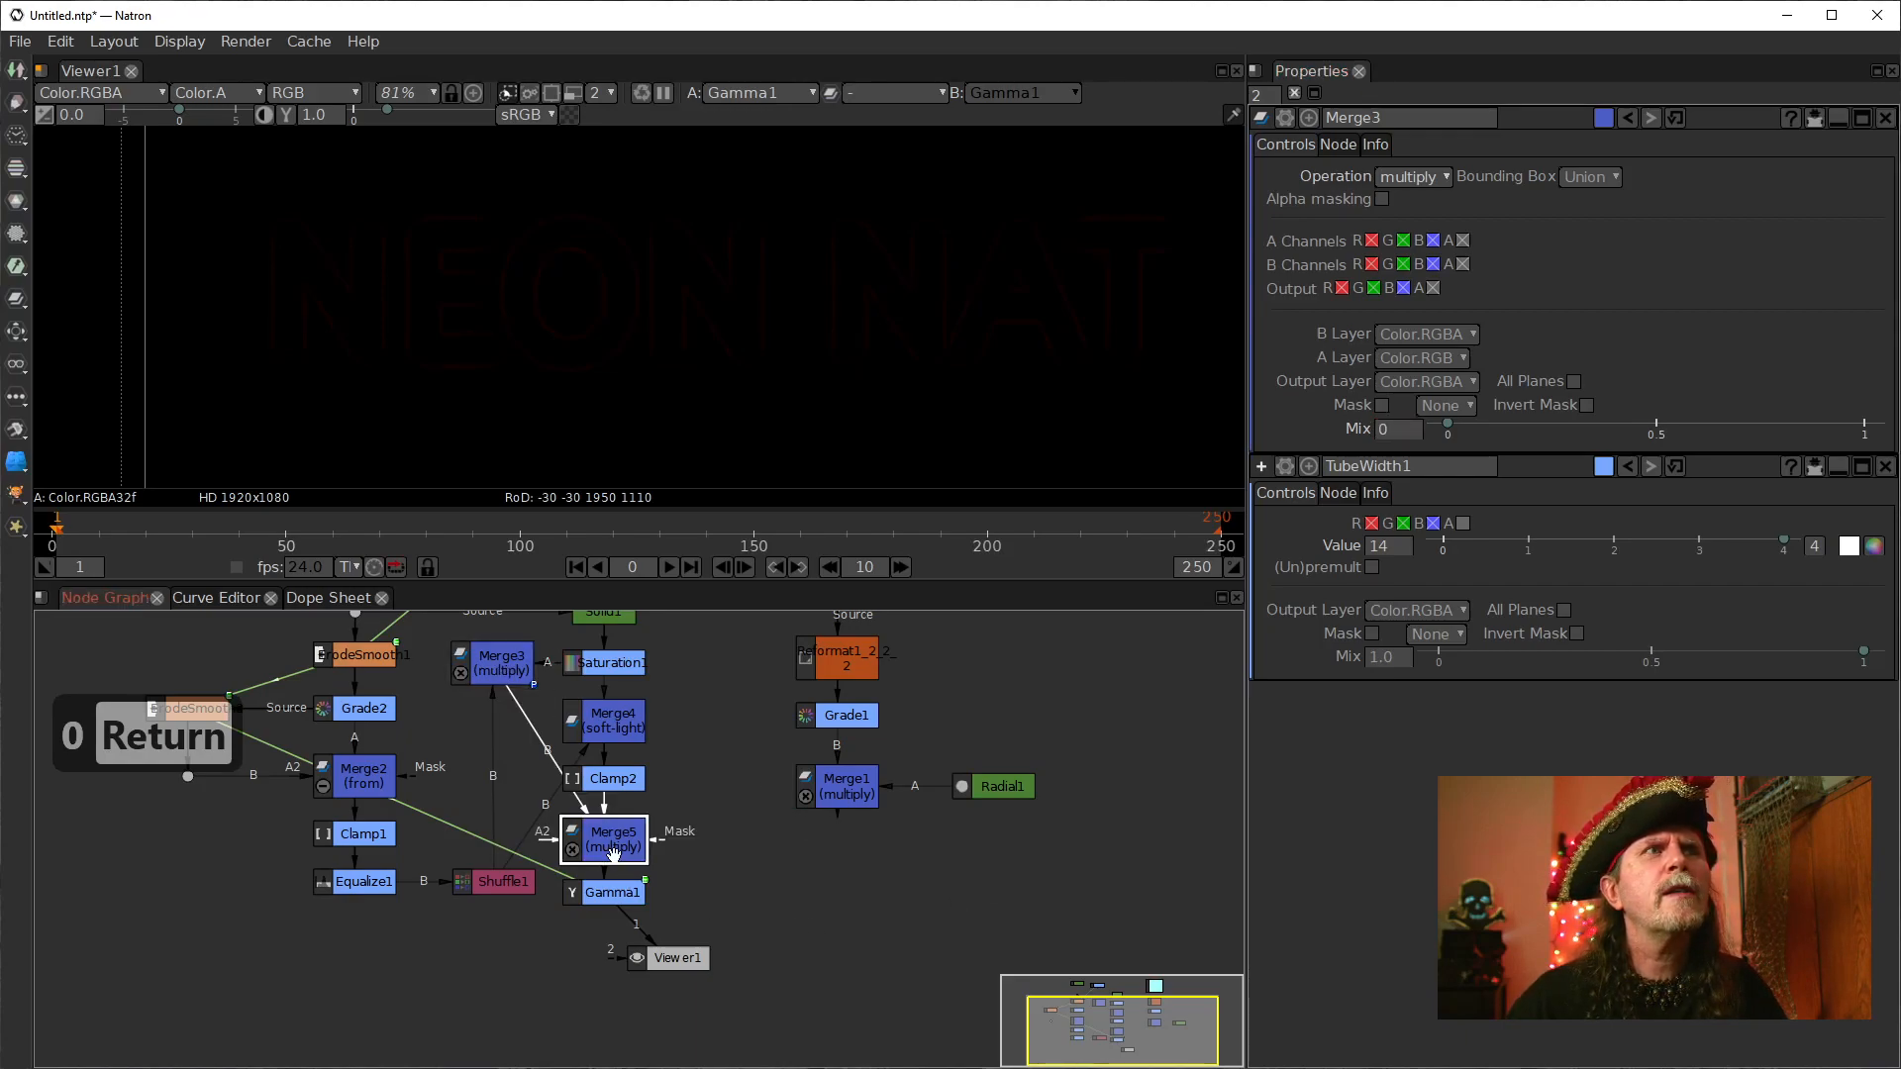
double_click(609, 849)
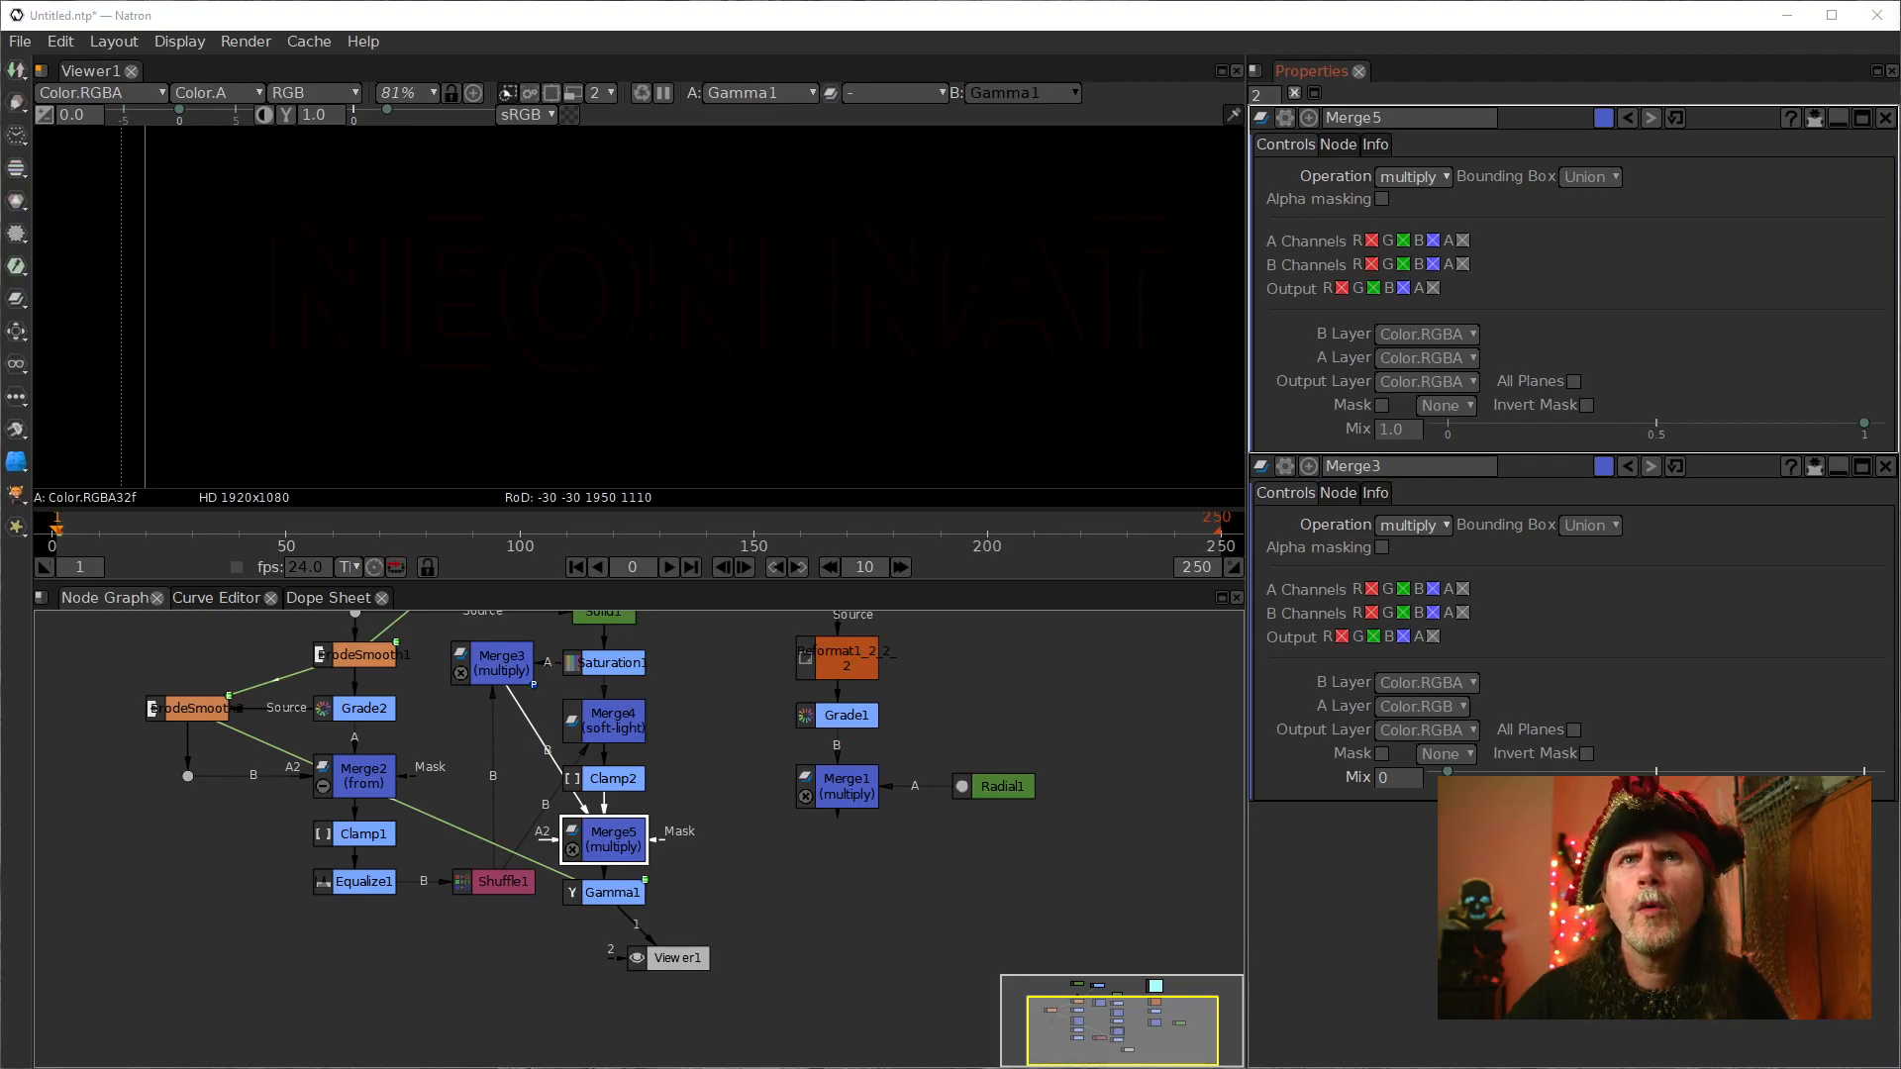
left_click(491, 672)
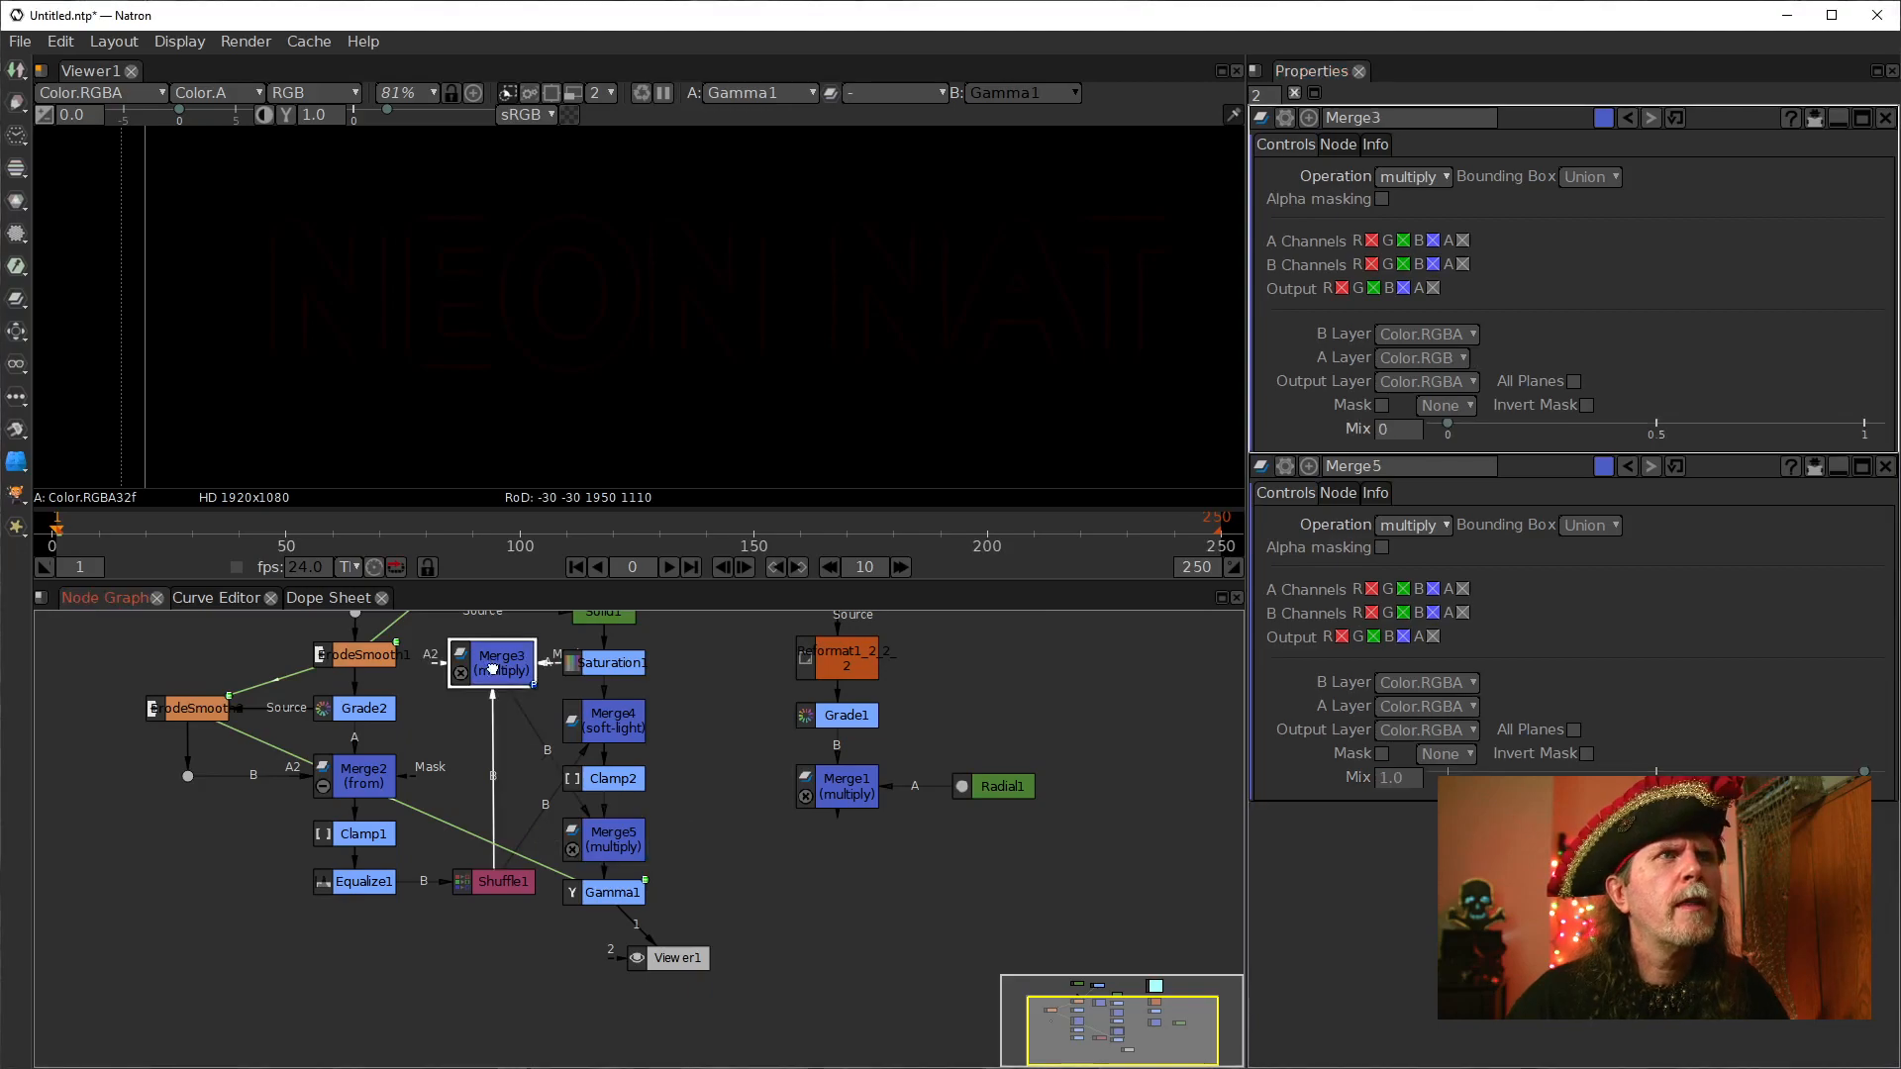
left_click(1386, 434)
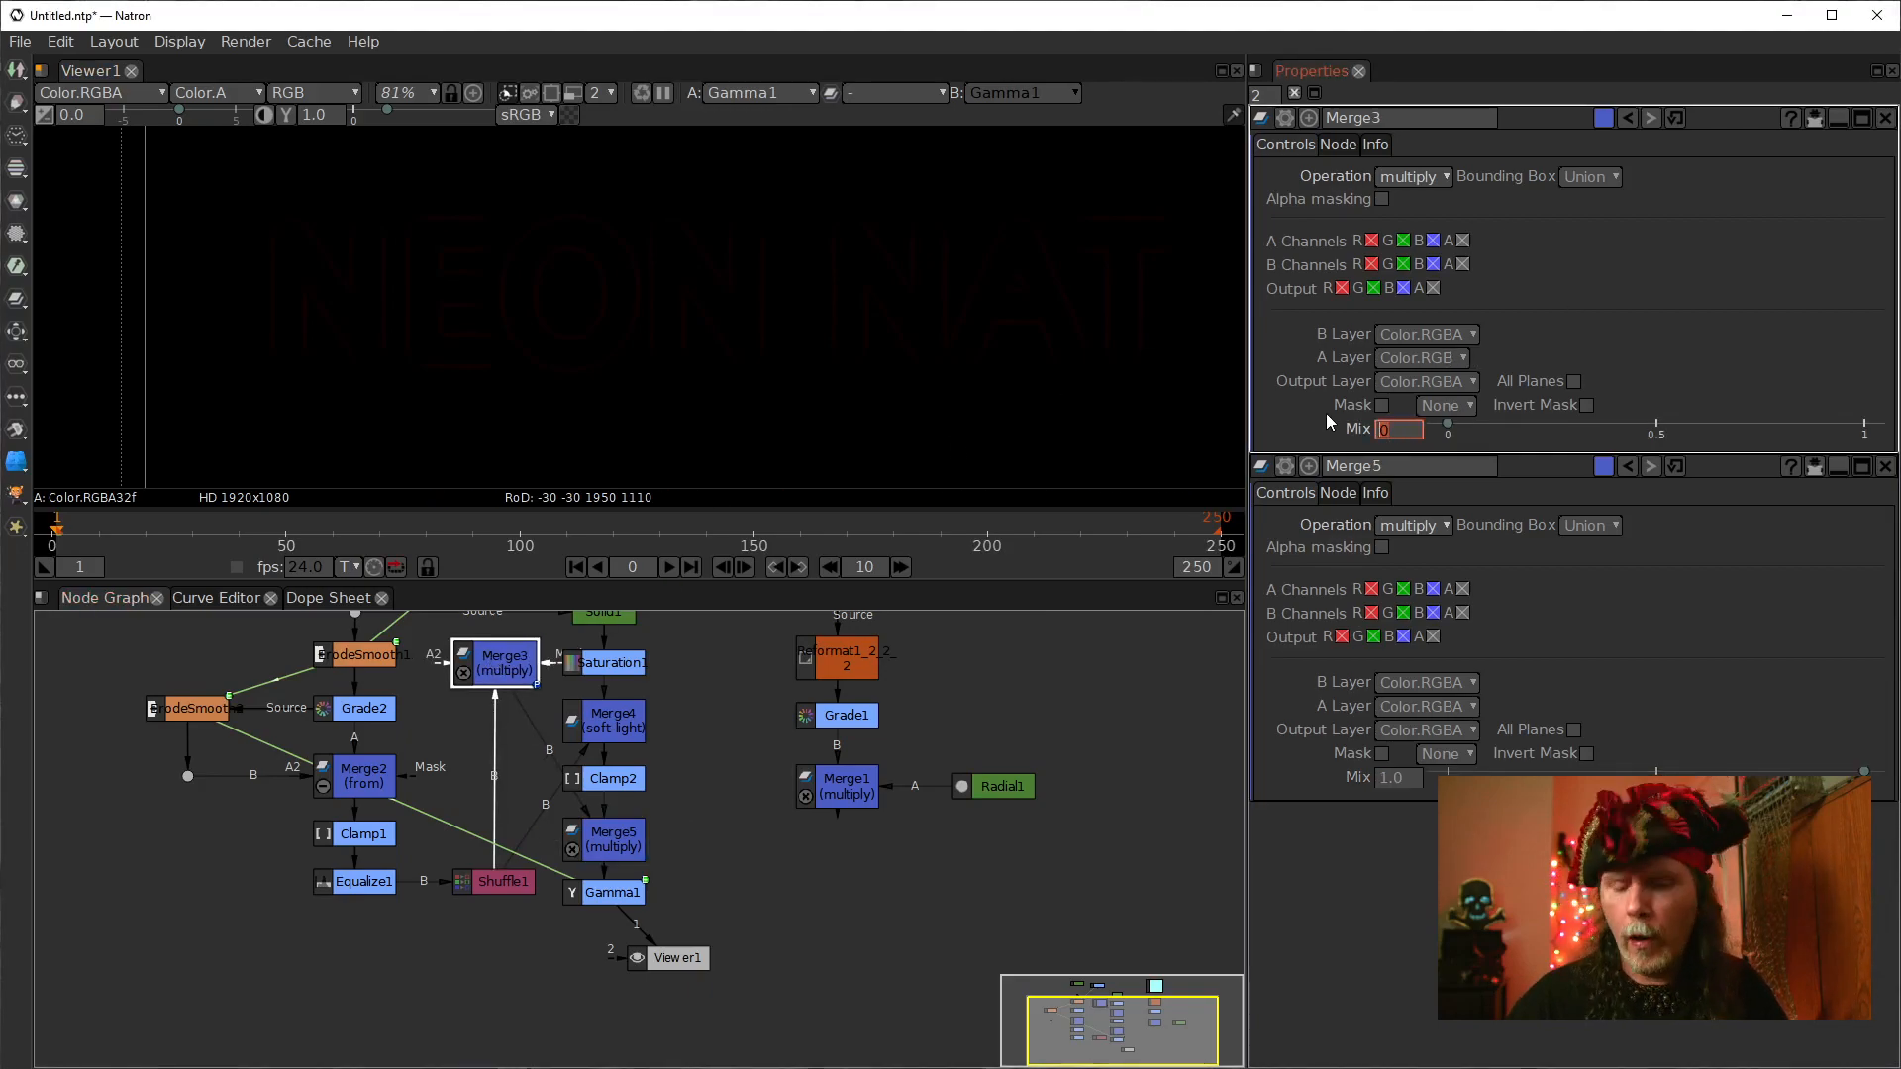
type("1")
key("Return")
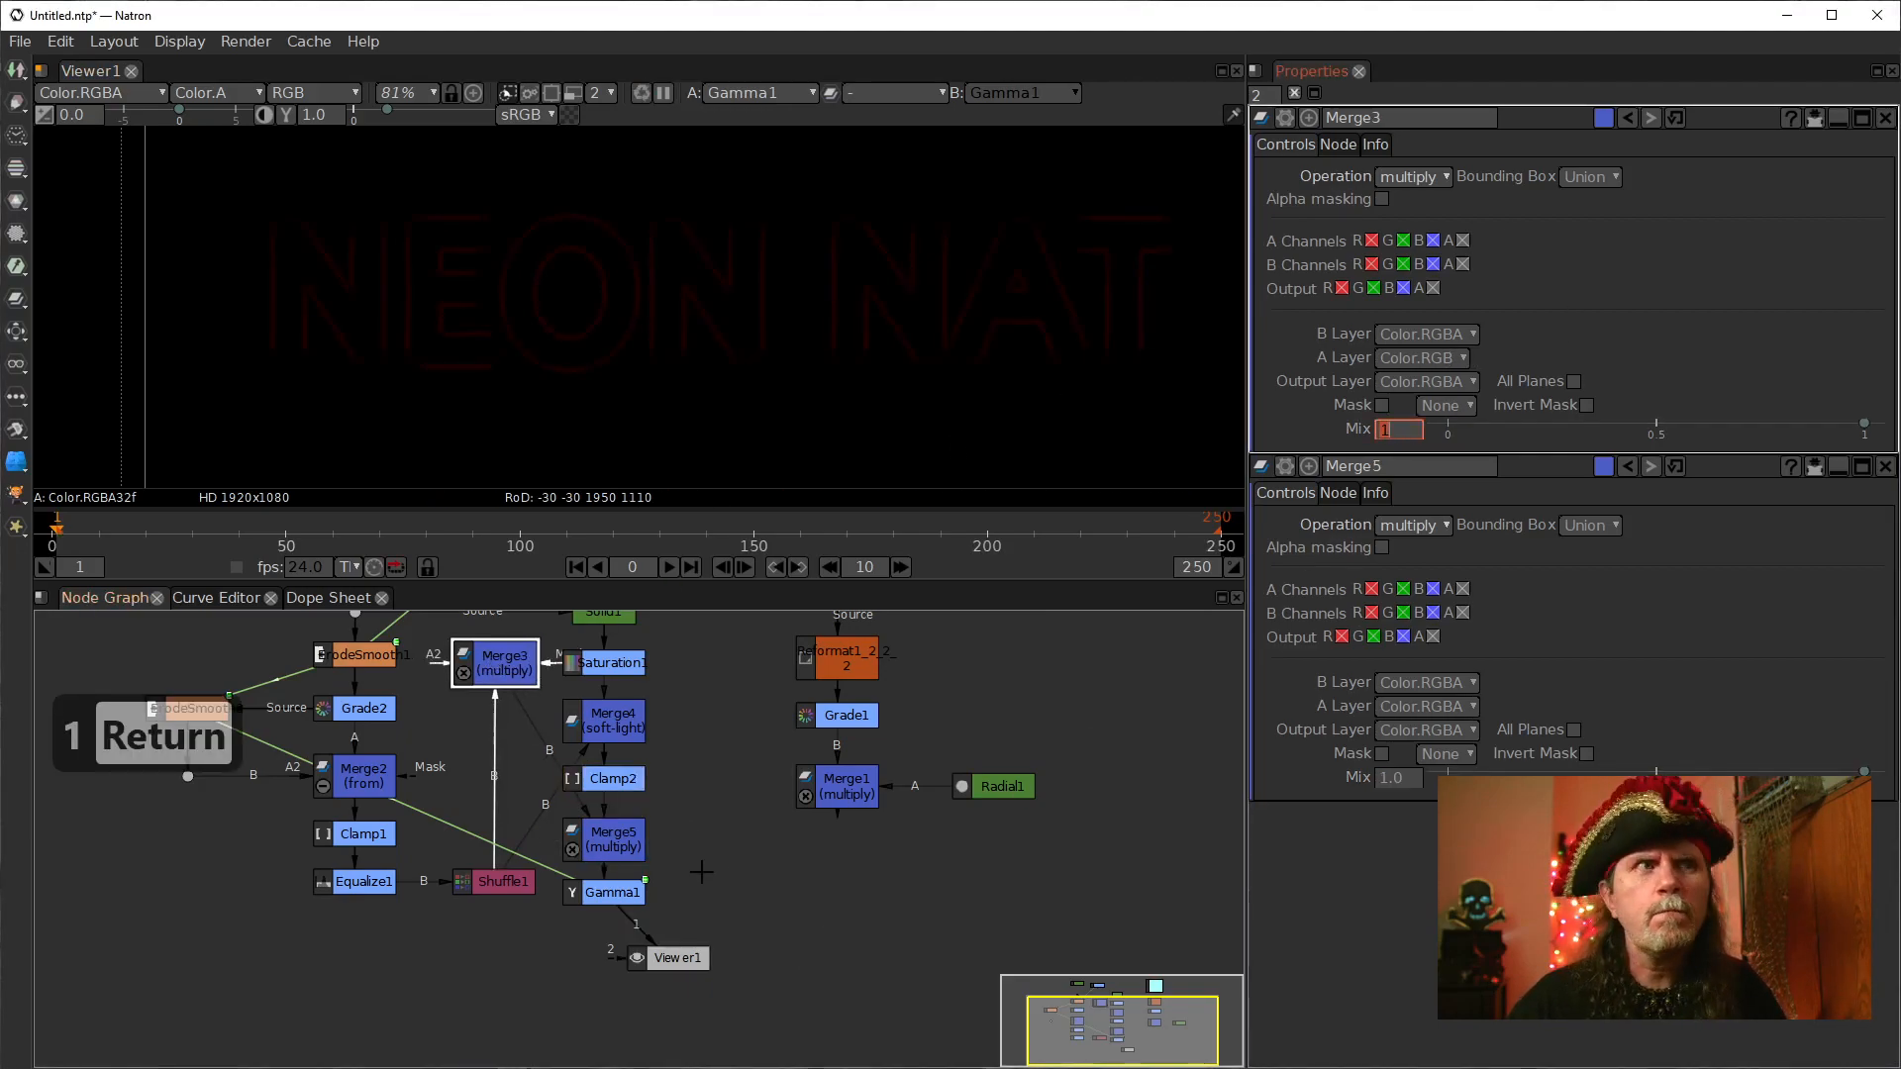
Step: Set the Merge5 multiply node's mix to 0
left_click(590, 846)
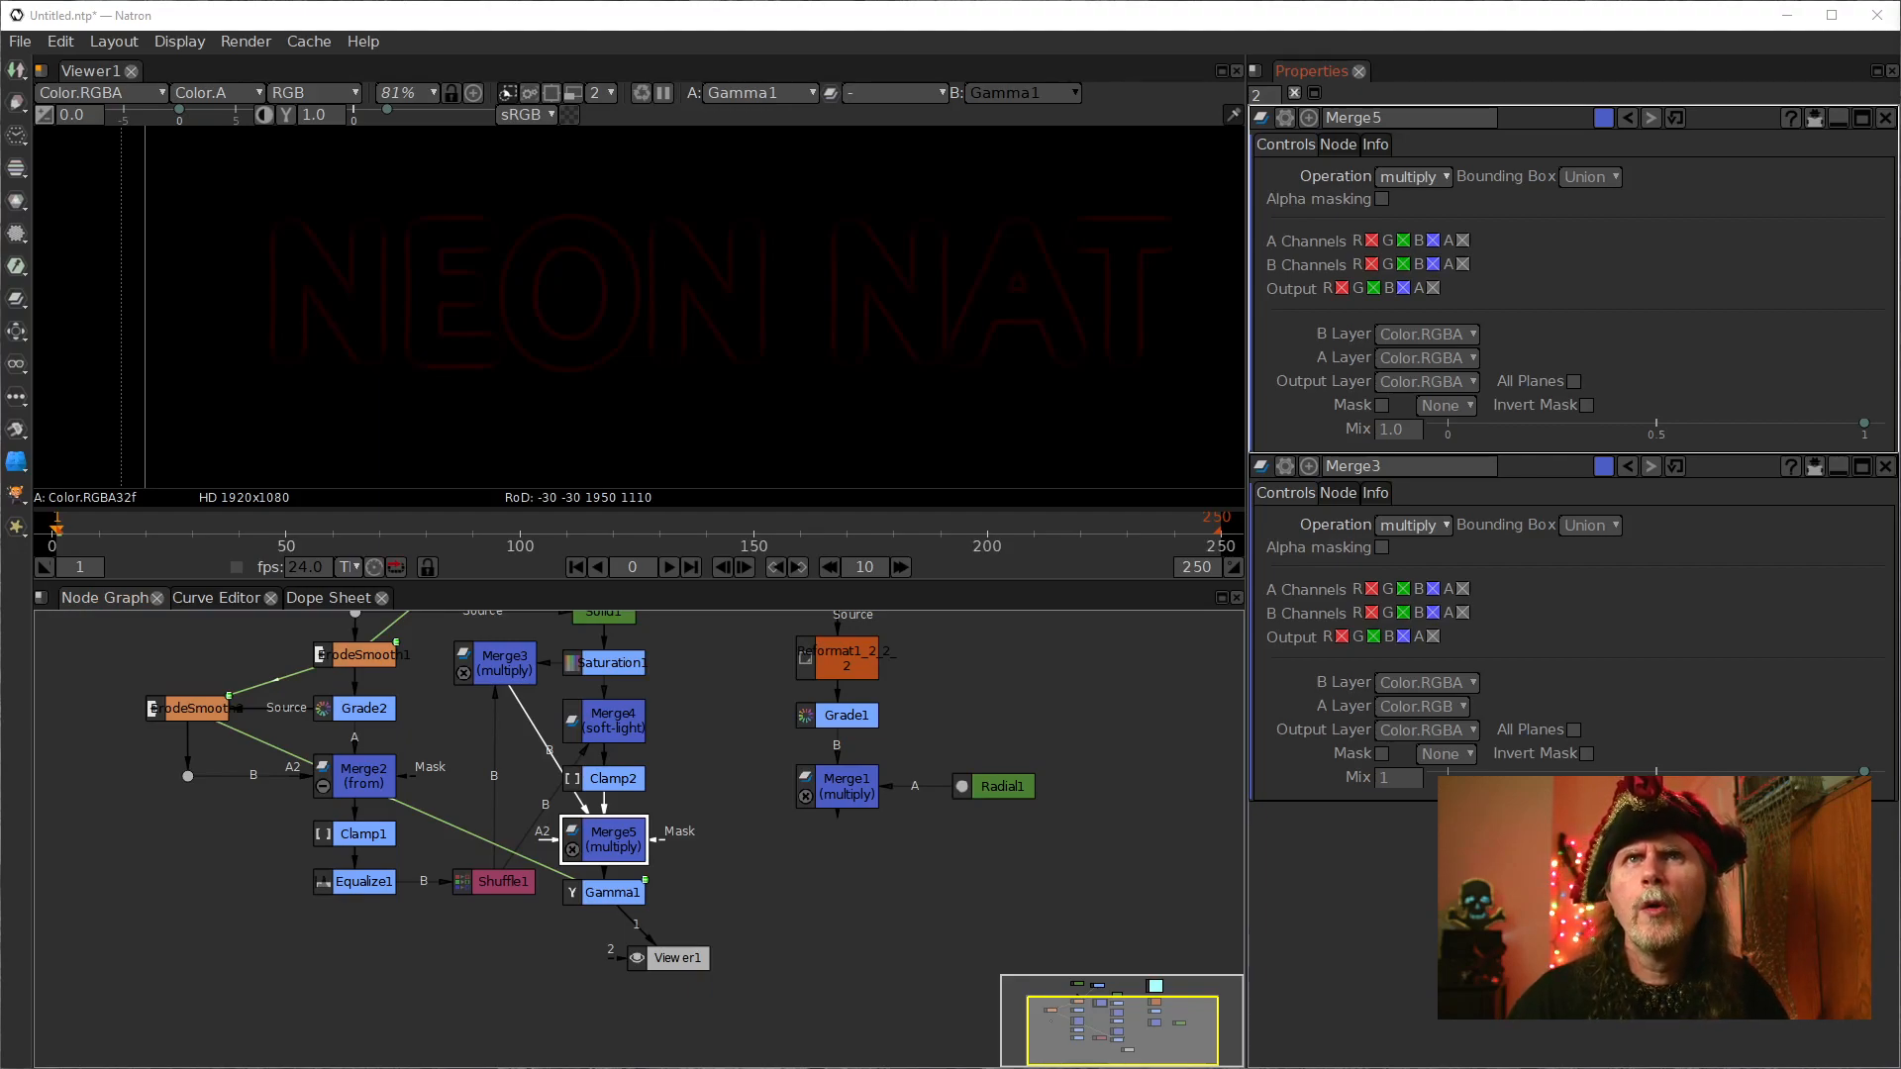
left_click(614, 775)
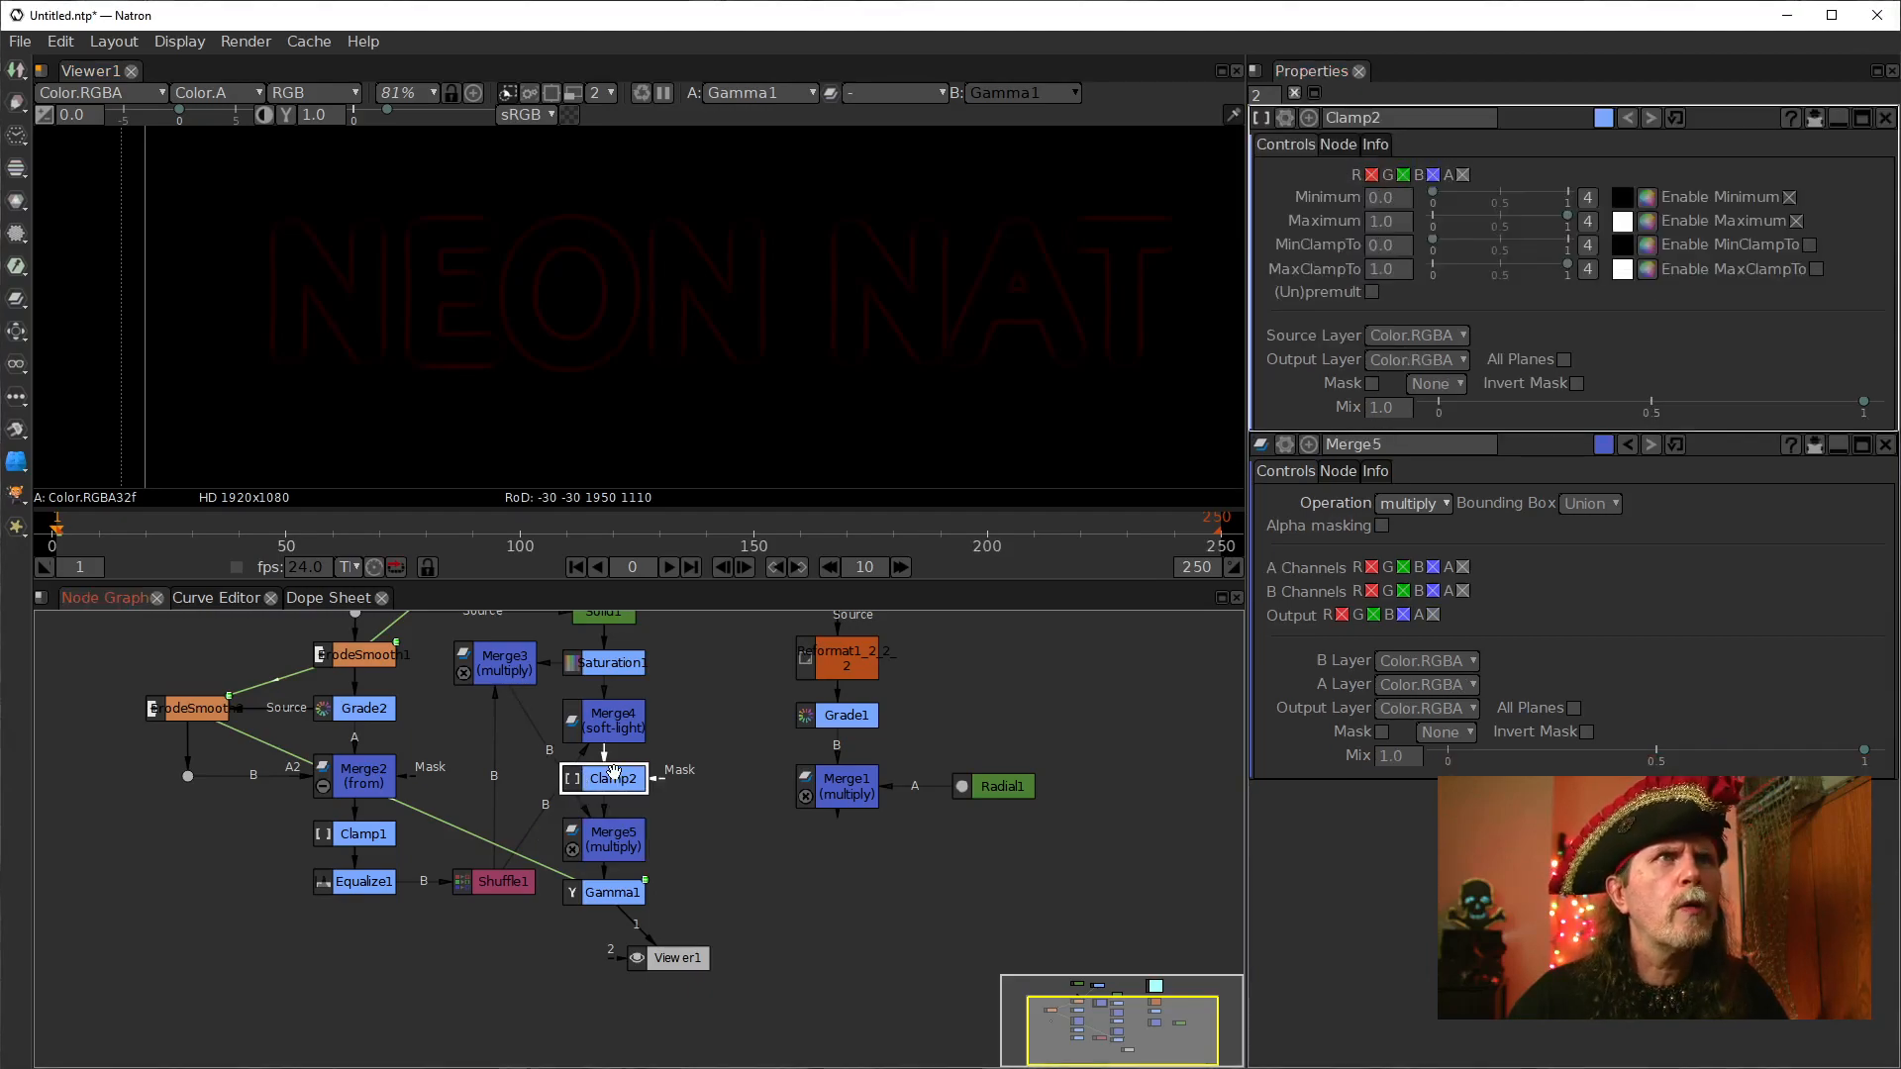
left_click(594, 852)
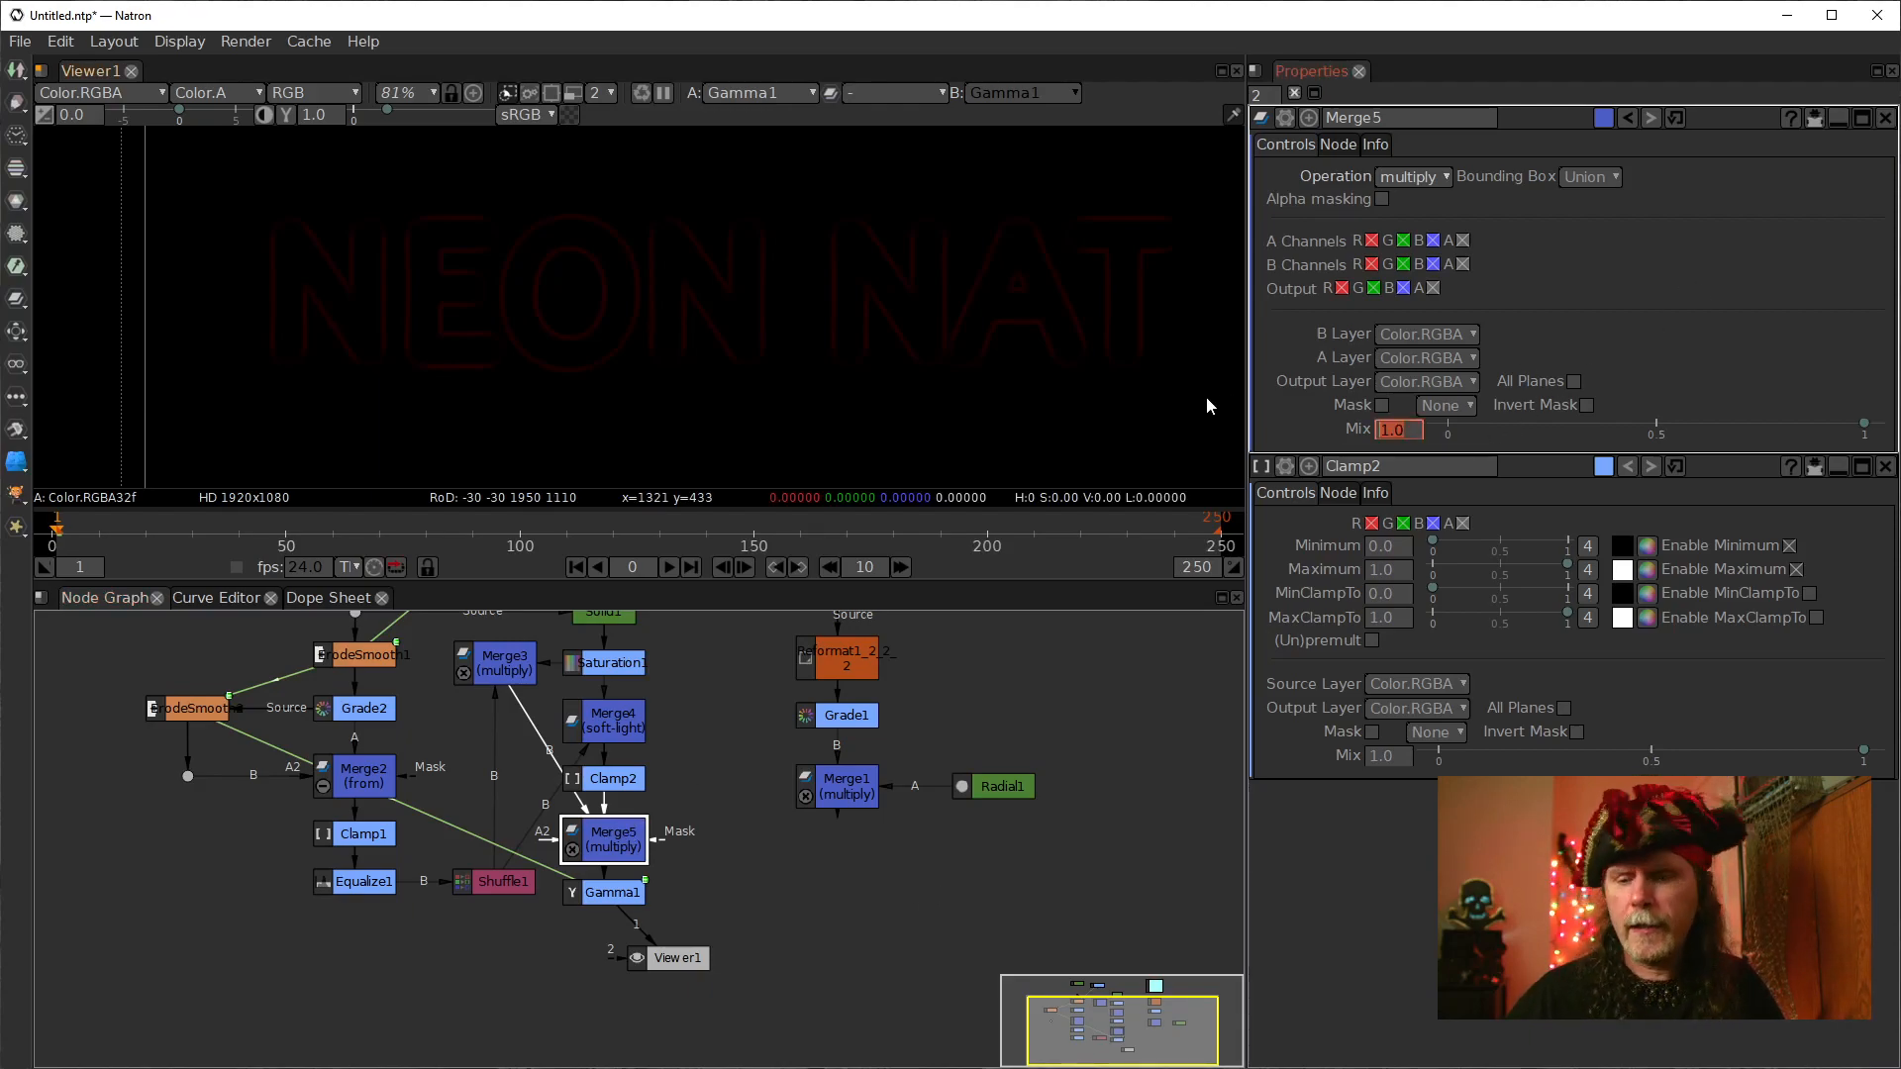
type("0")
key("Return")
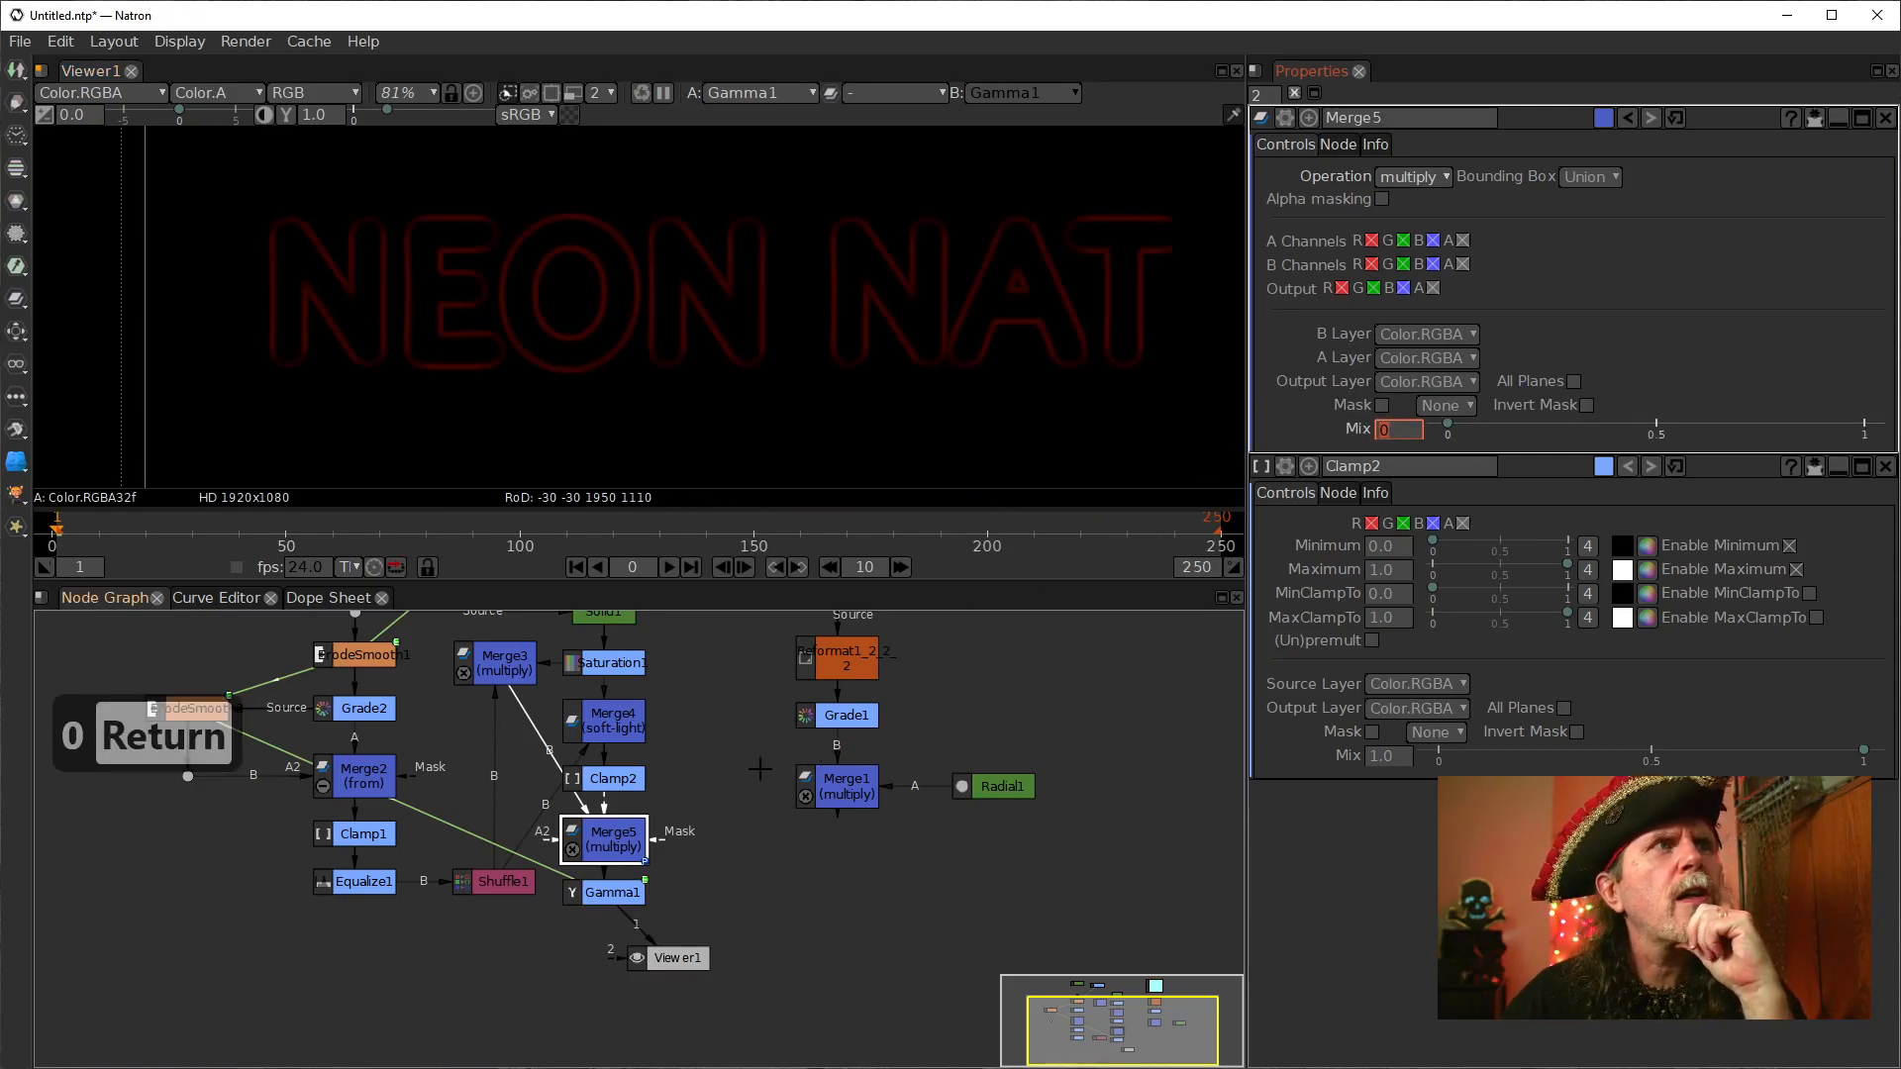
Step: Show Gamma1's output in the viewer and move the Viewer1 node away from the neon chain, below Merge1
left_click_drag(760, 691, 754, 760)
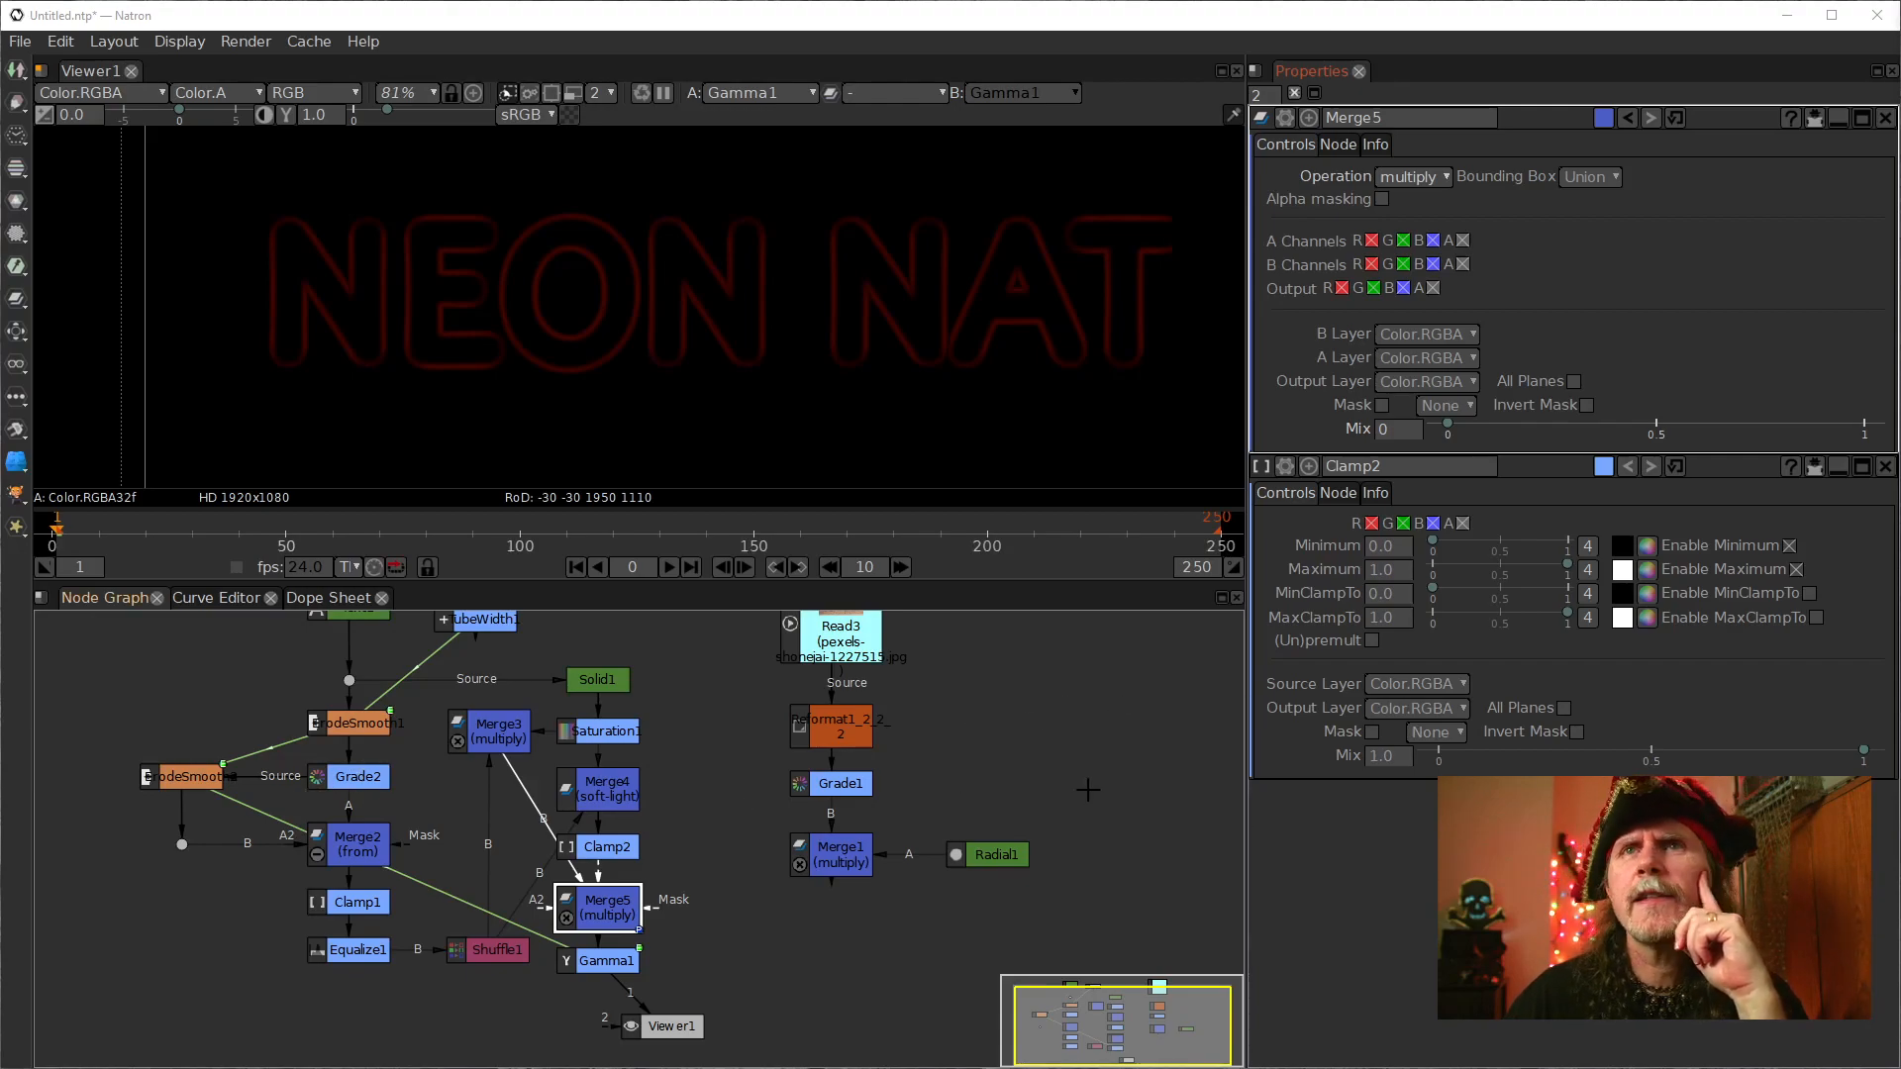
double_click(609, 790)
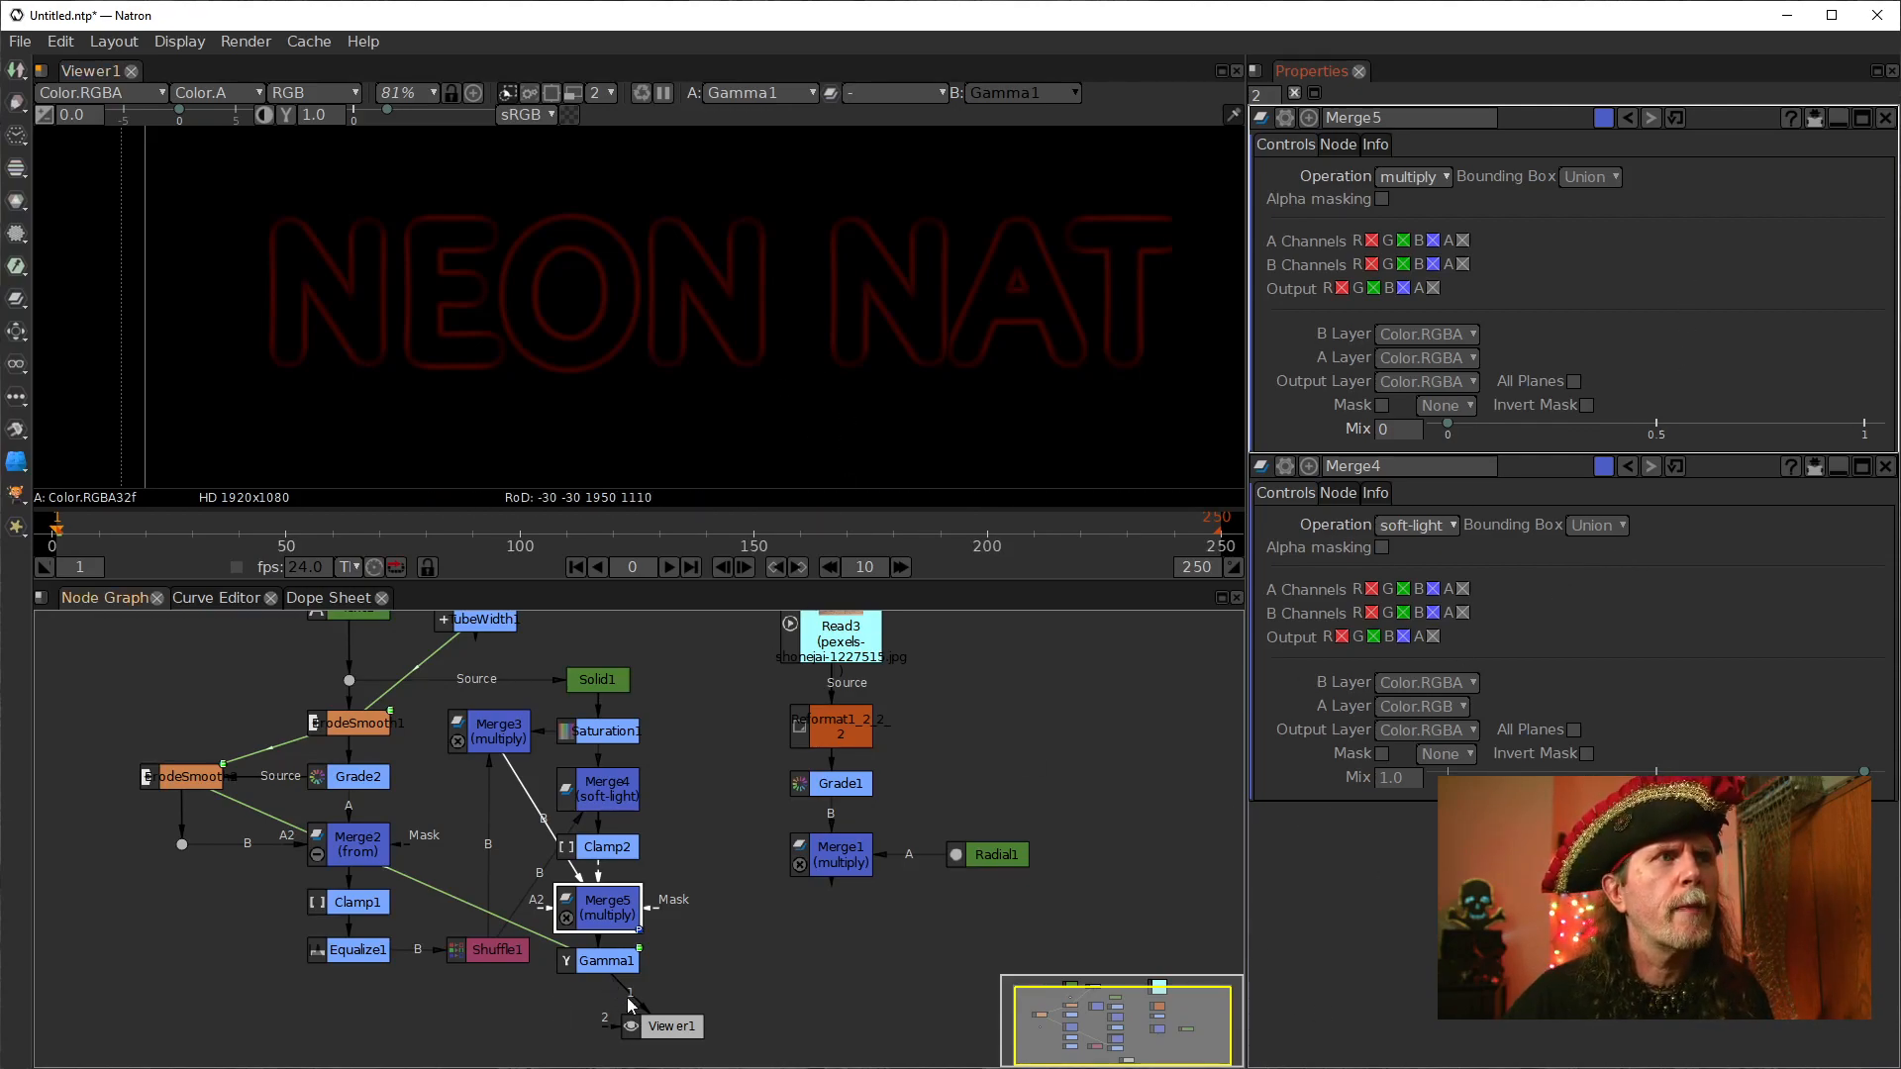
left_click(610, 968)
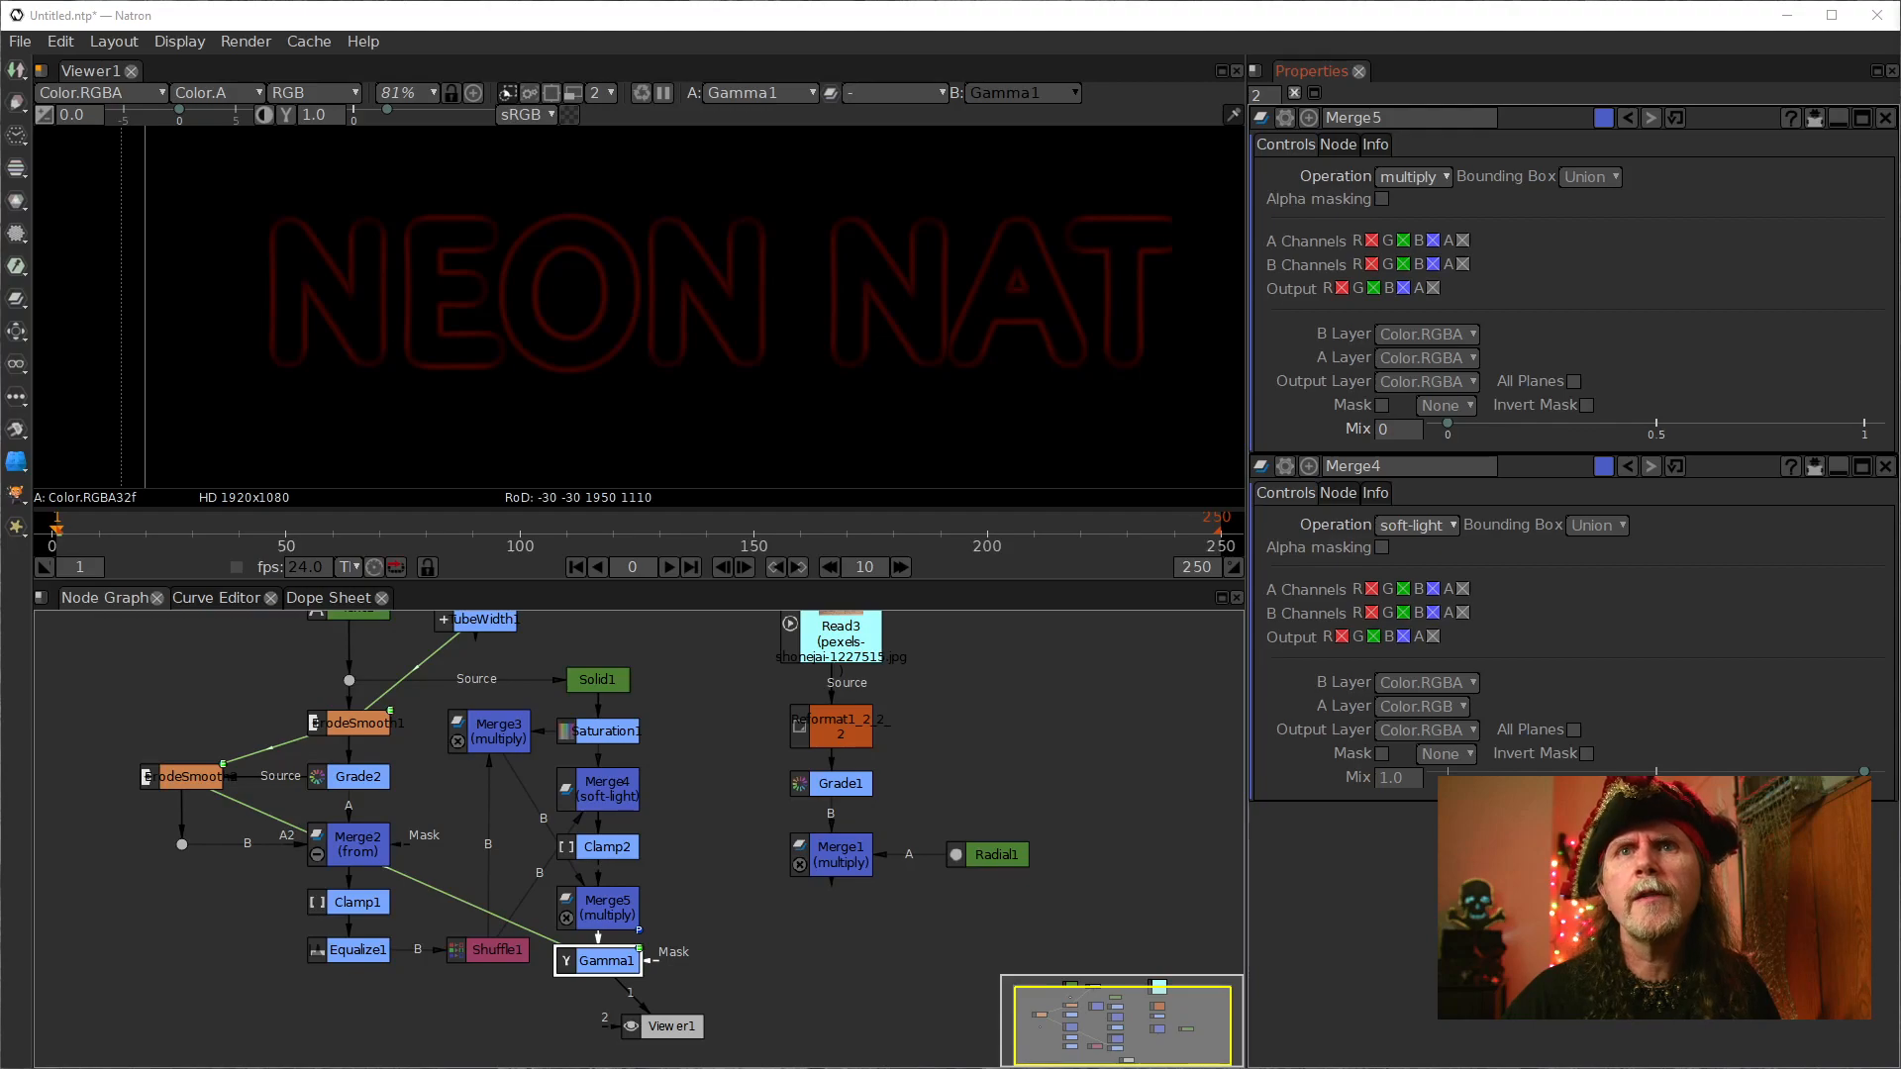
key("1")
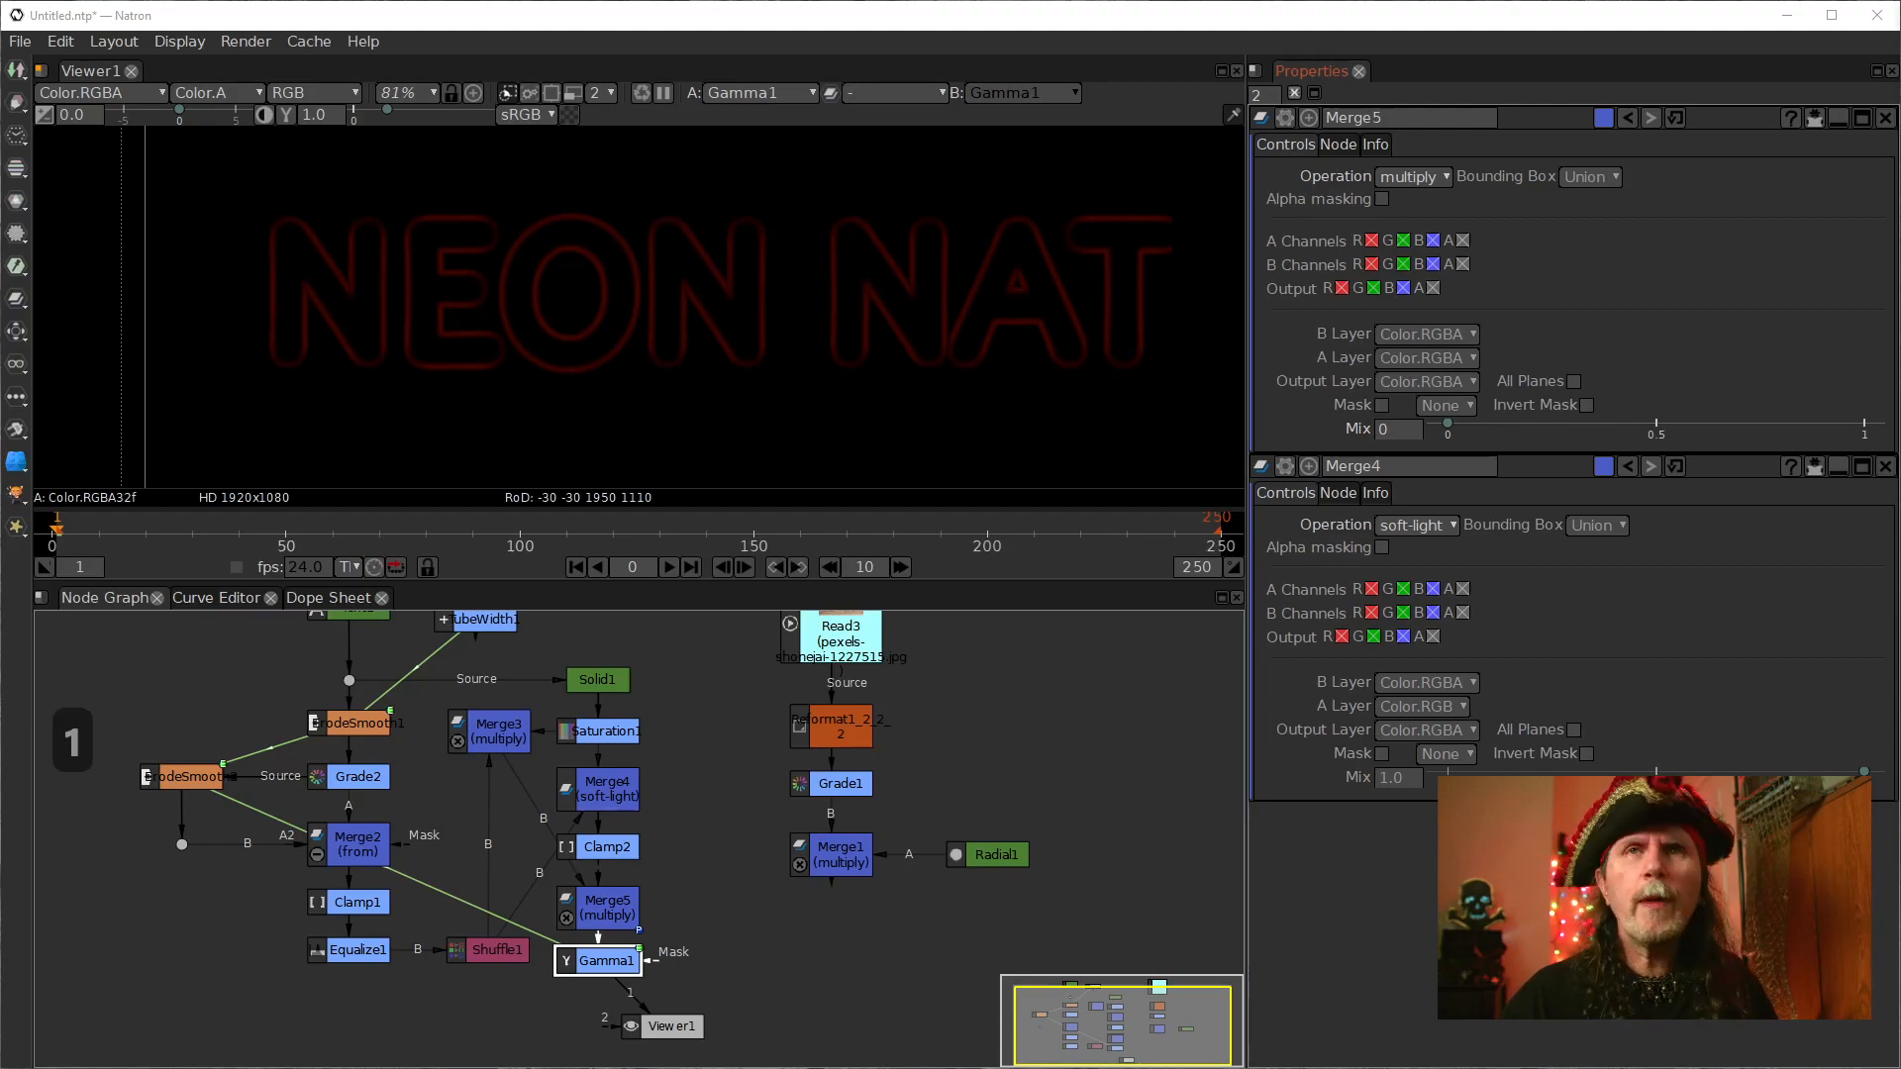
key("1")
left_click_drag(685, 1027, 845, 1041)
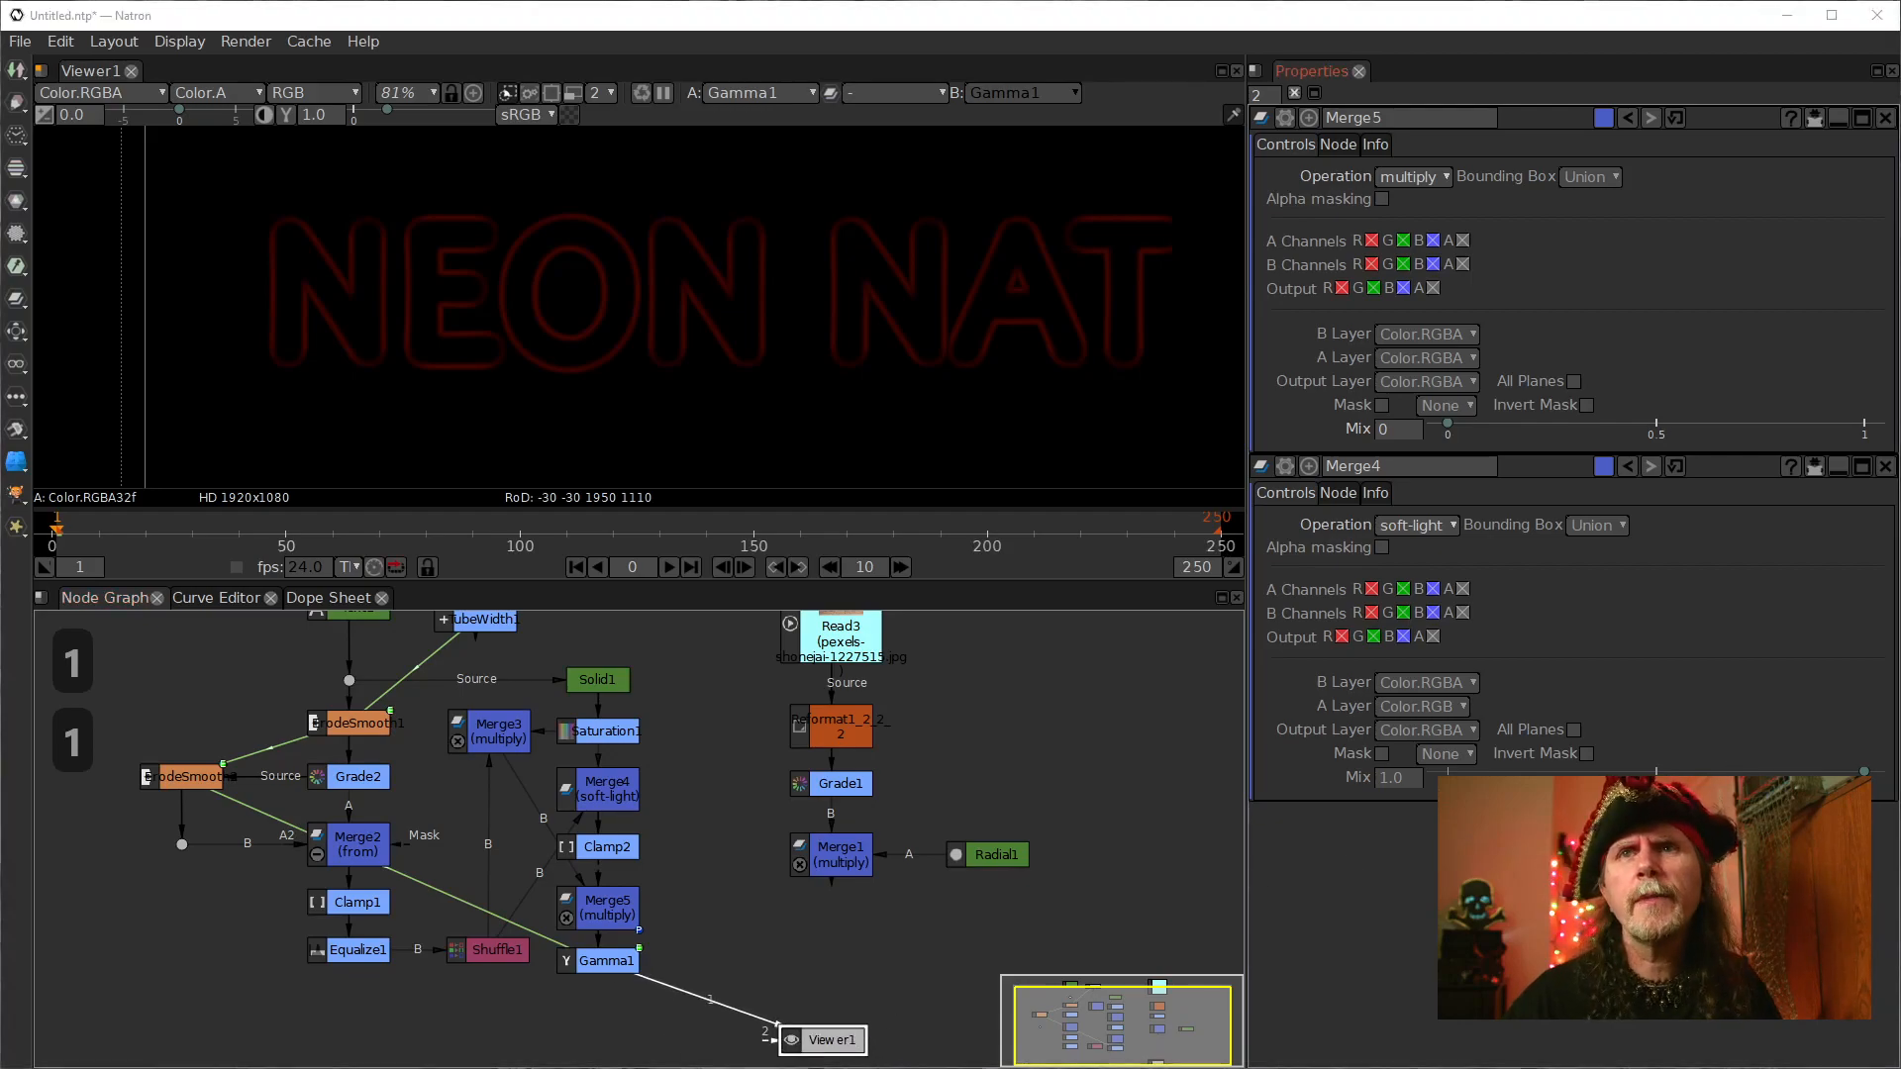
Step: Review the settings of Solid1, TubeWidth1, ErodeSmooth1, ErodeSmooth2 and Grade2 along the neon chain
left_click_drag(1900, 122, 1900, 9)
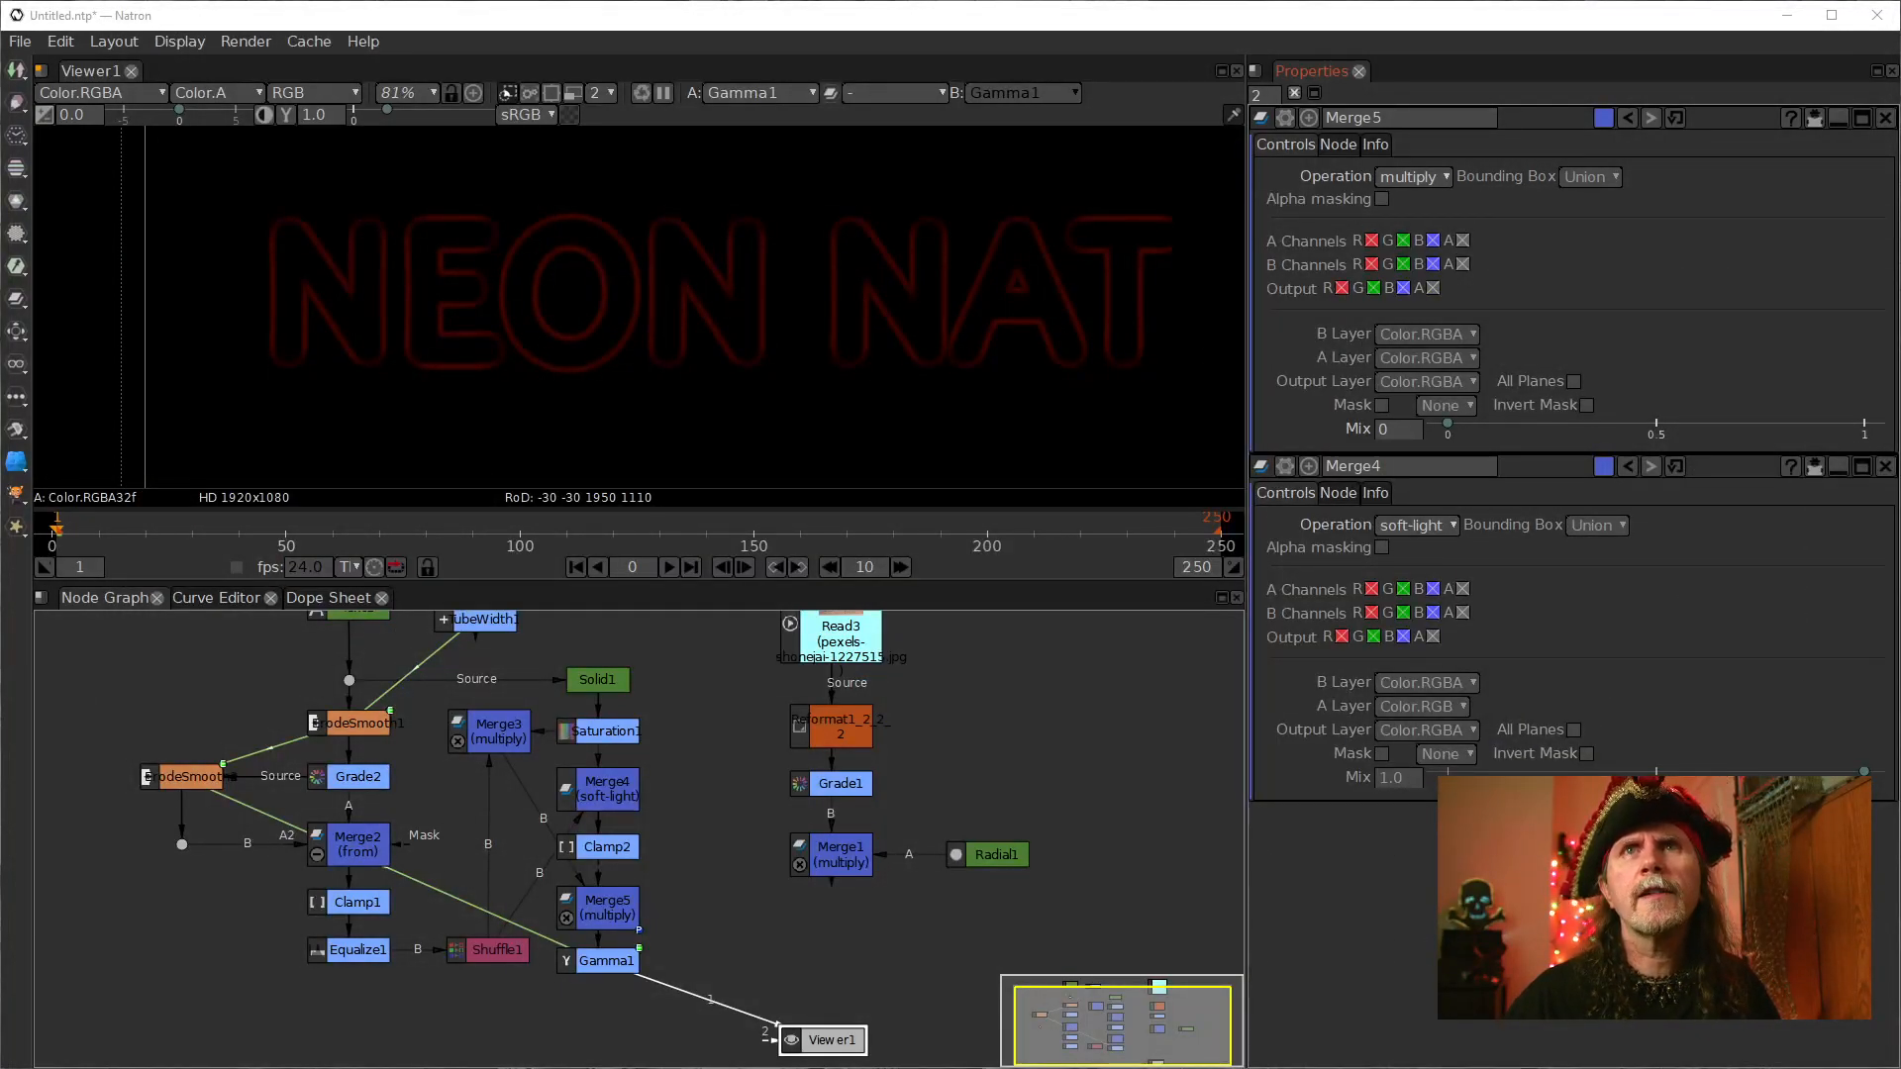
left_click_drag(665, 709, 659, 722)
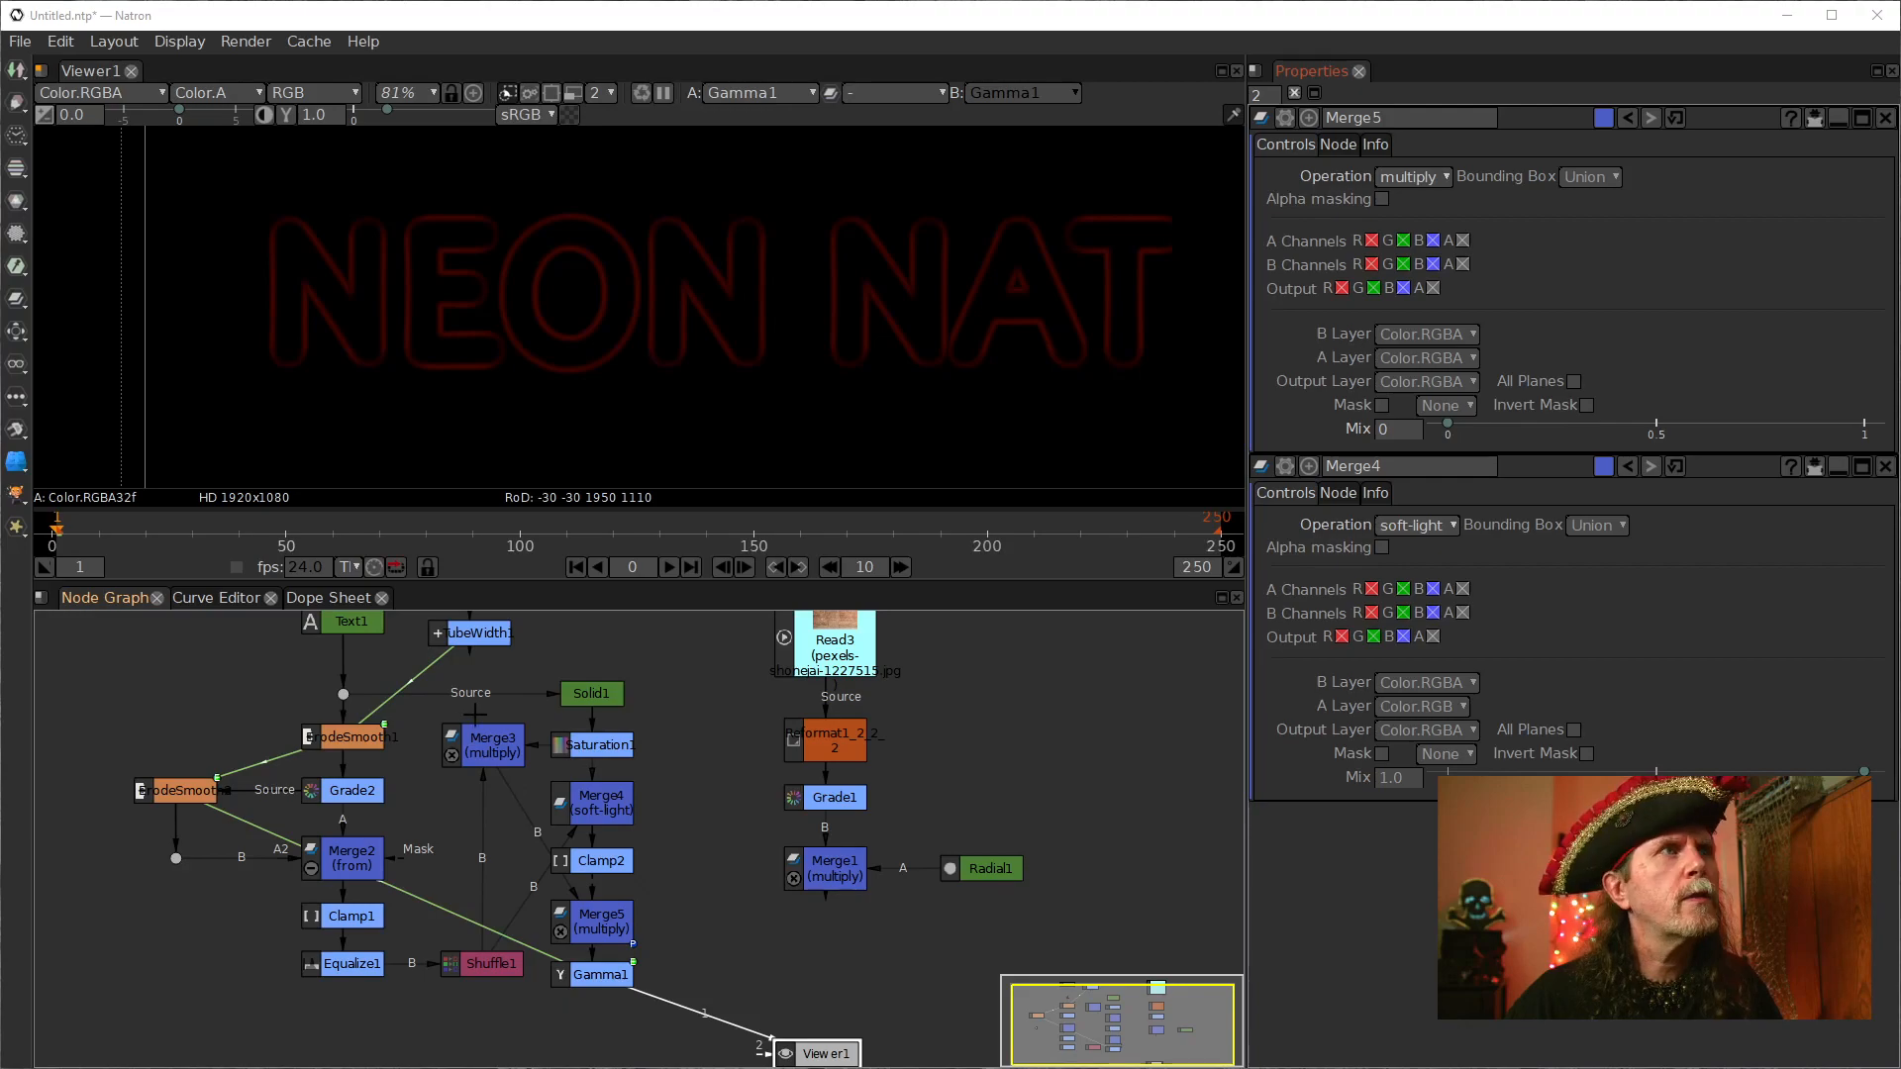
left_click(593, 694)
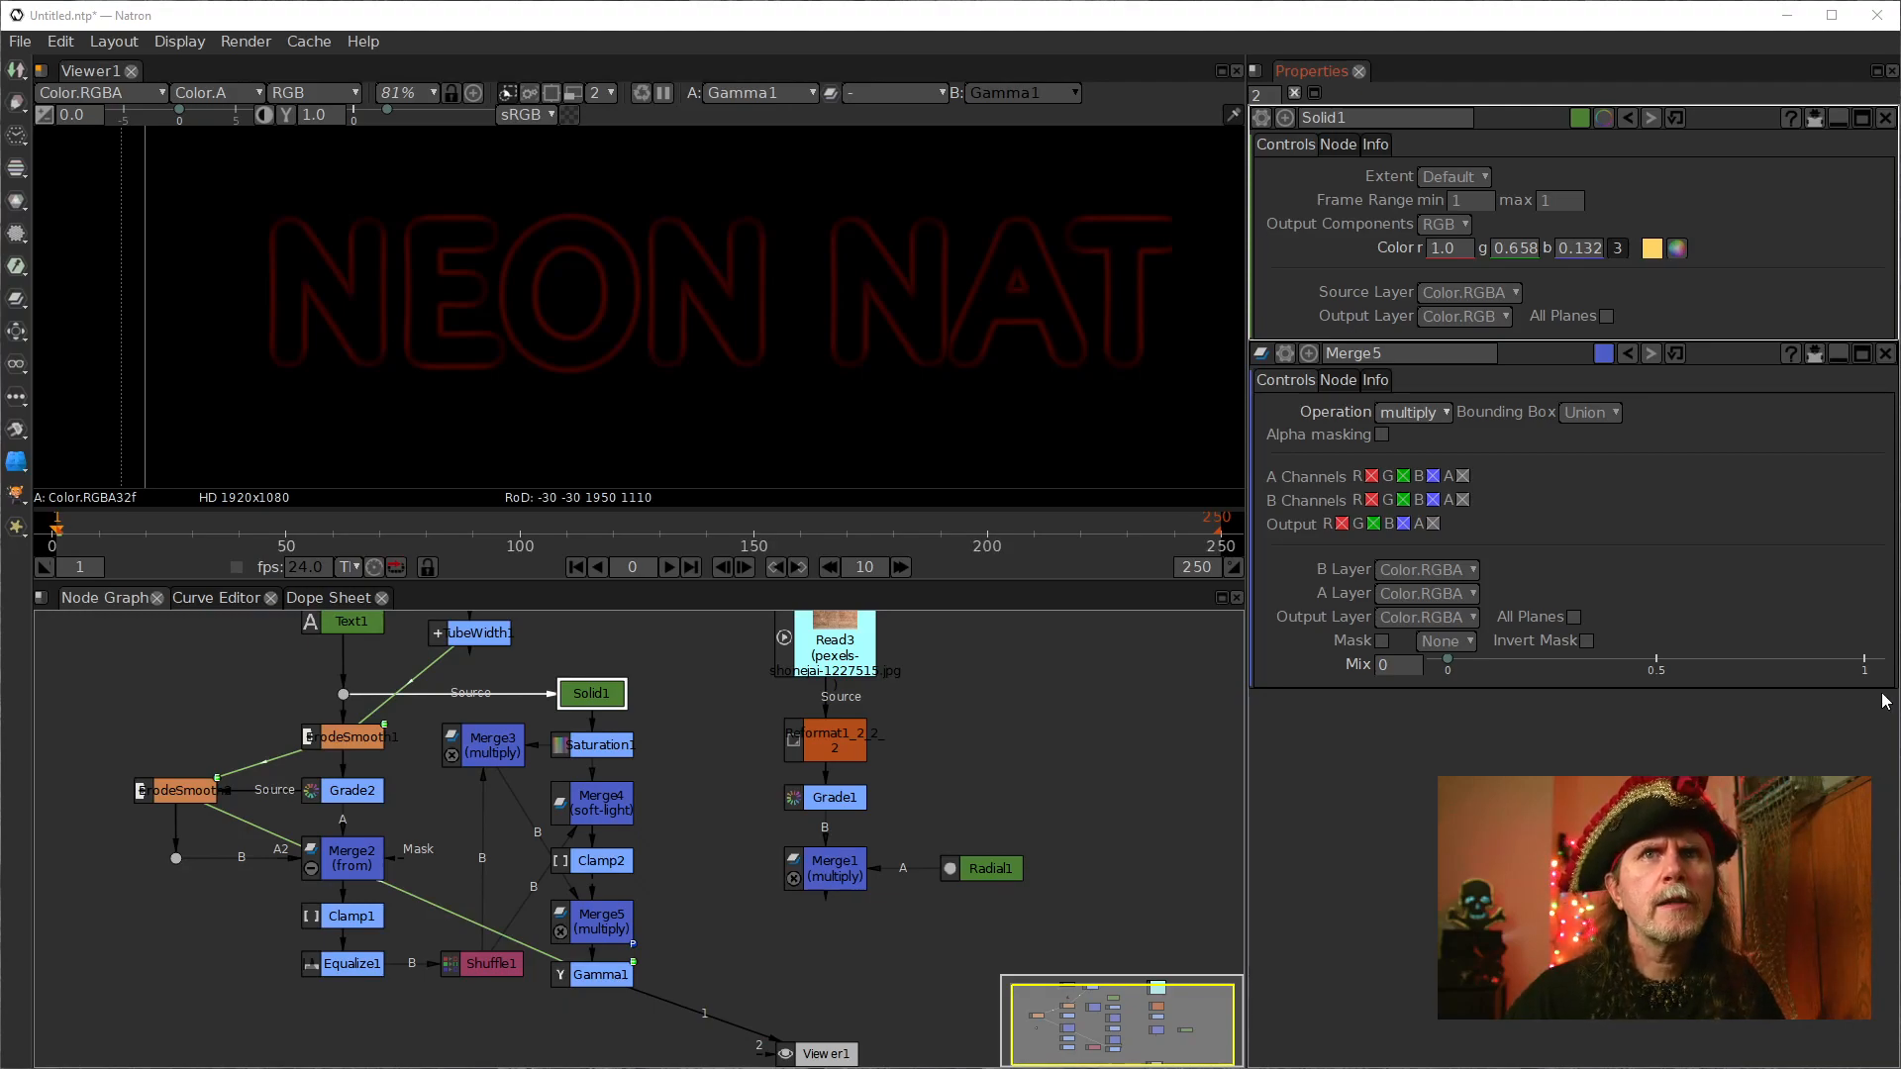
left_click(481, 634)
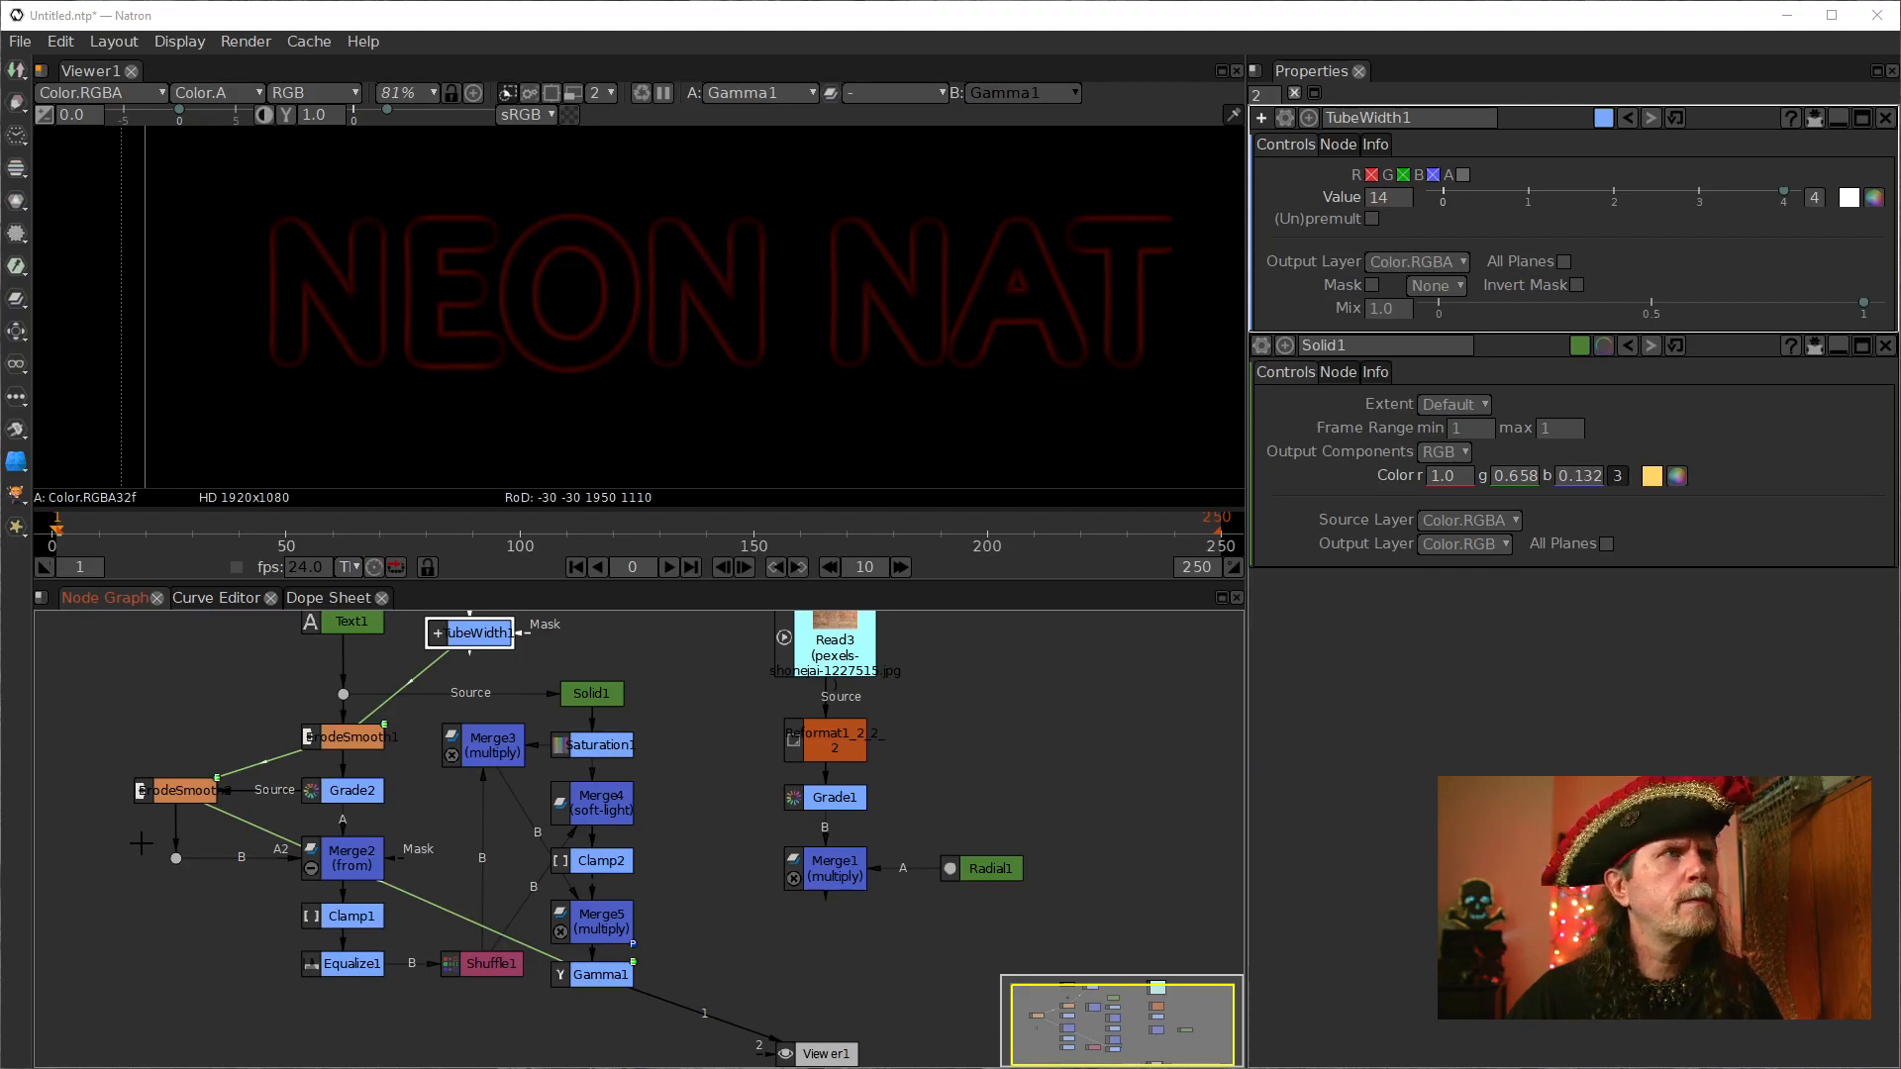
double_click(349, 737)
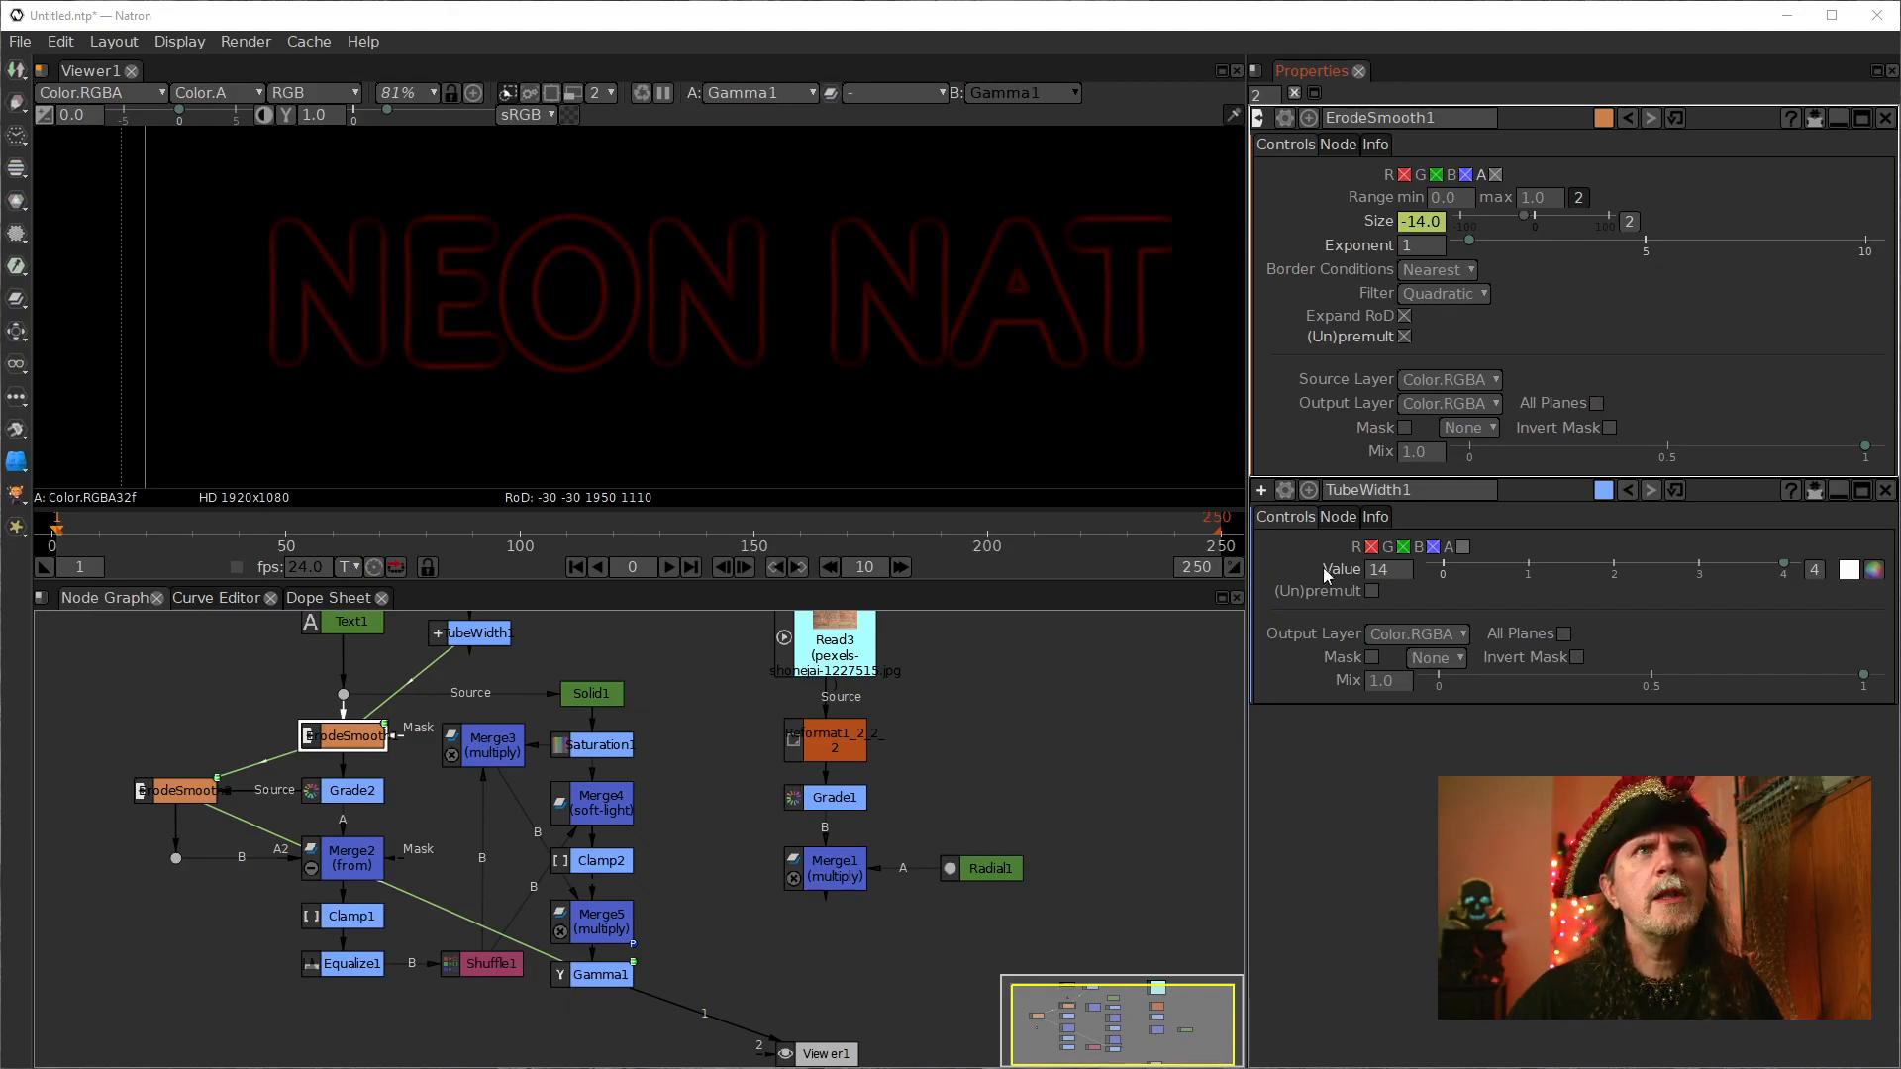
double_click(188, 789)
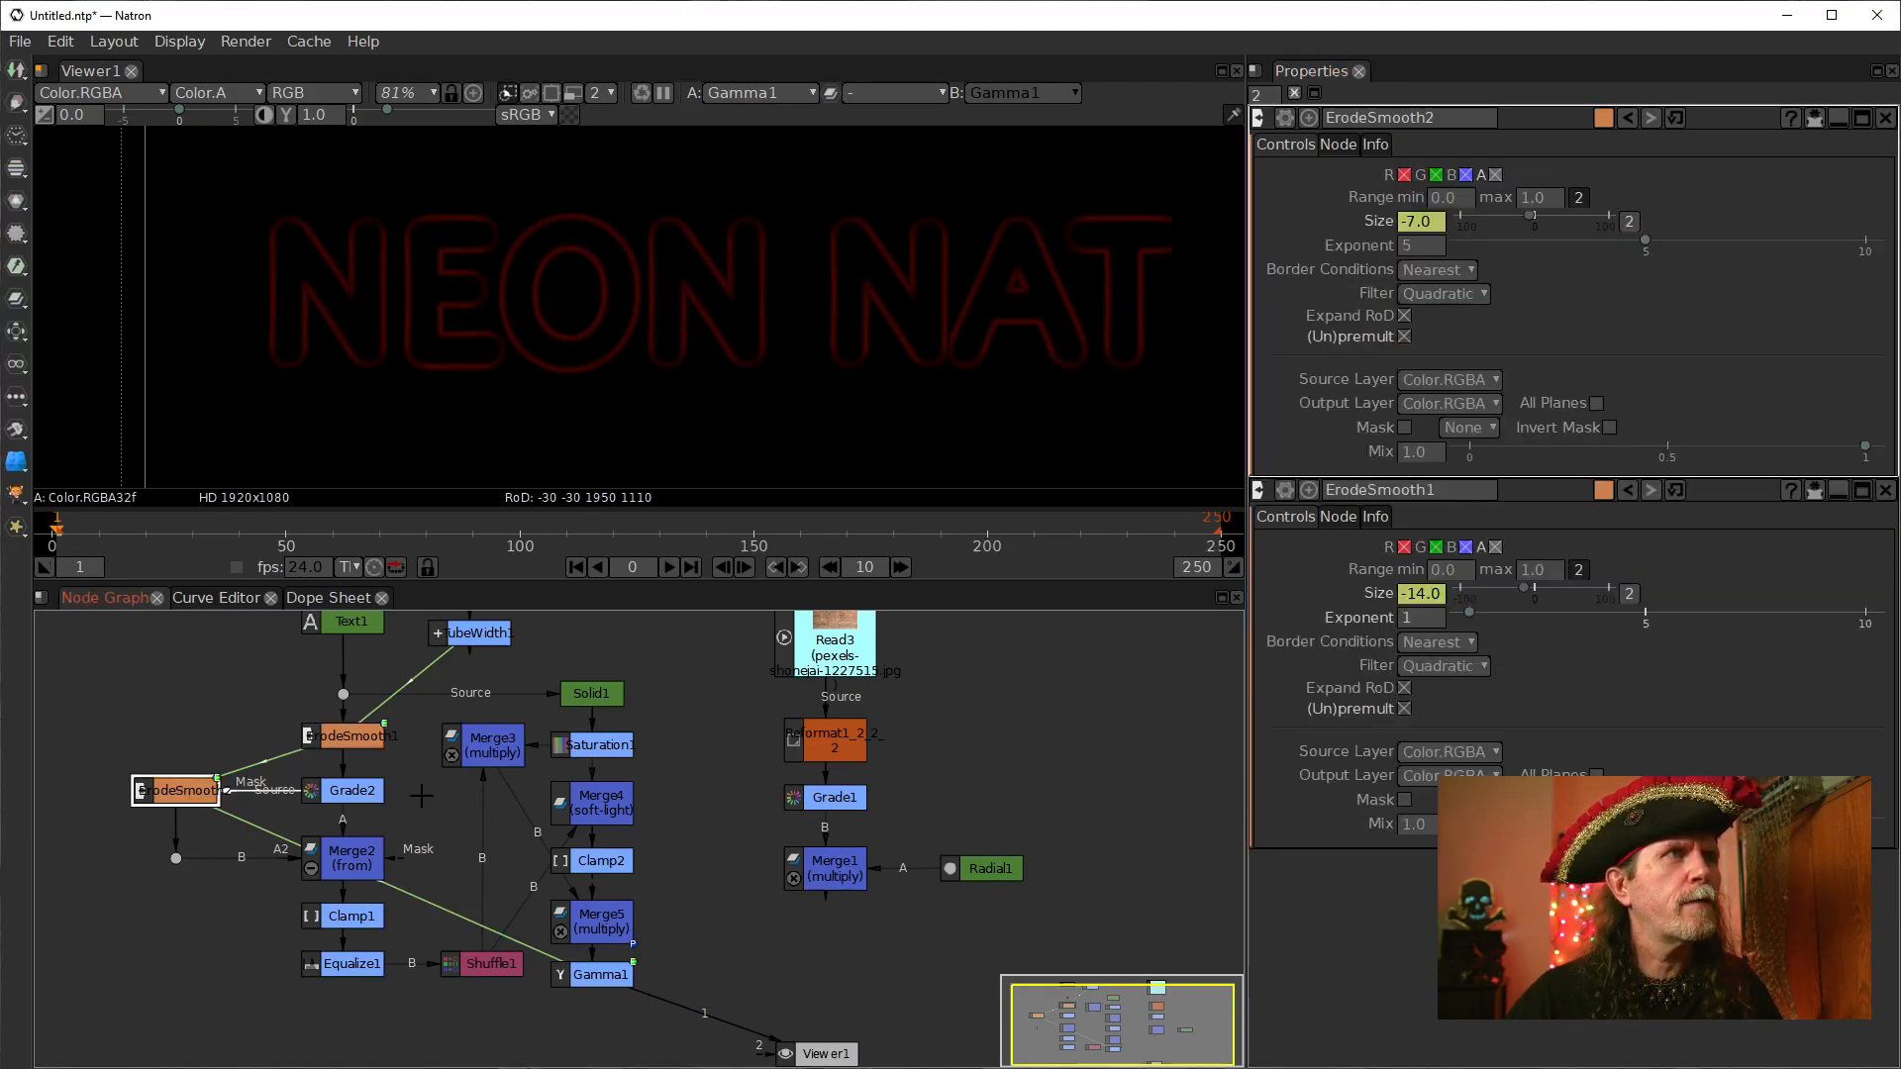
double_click(354, 789)
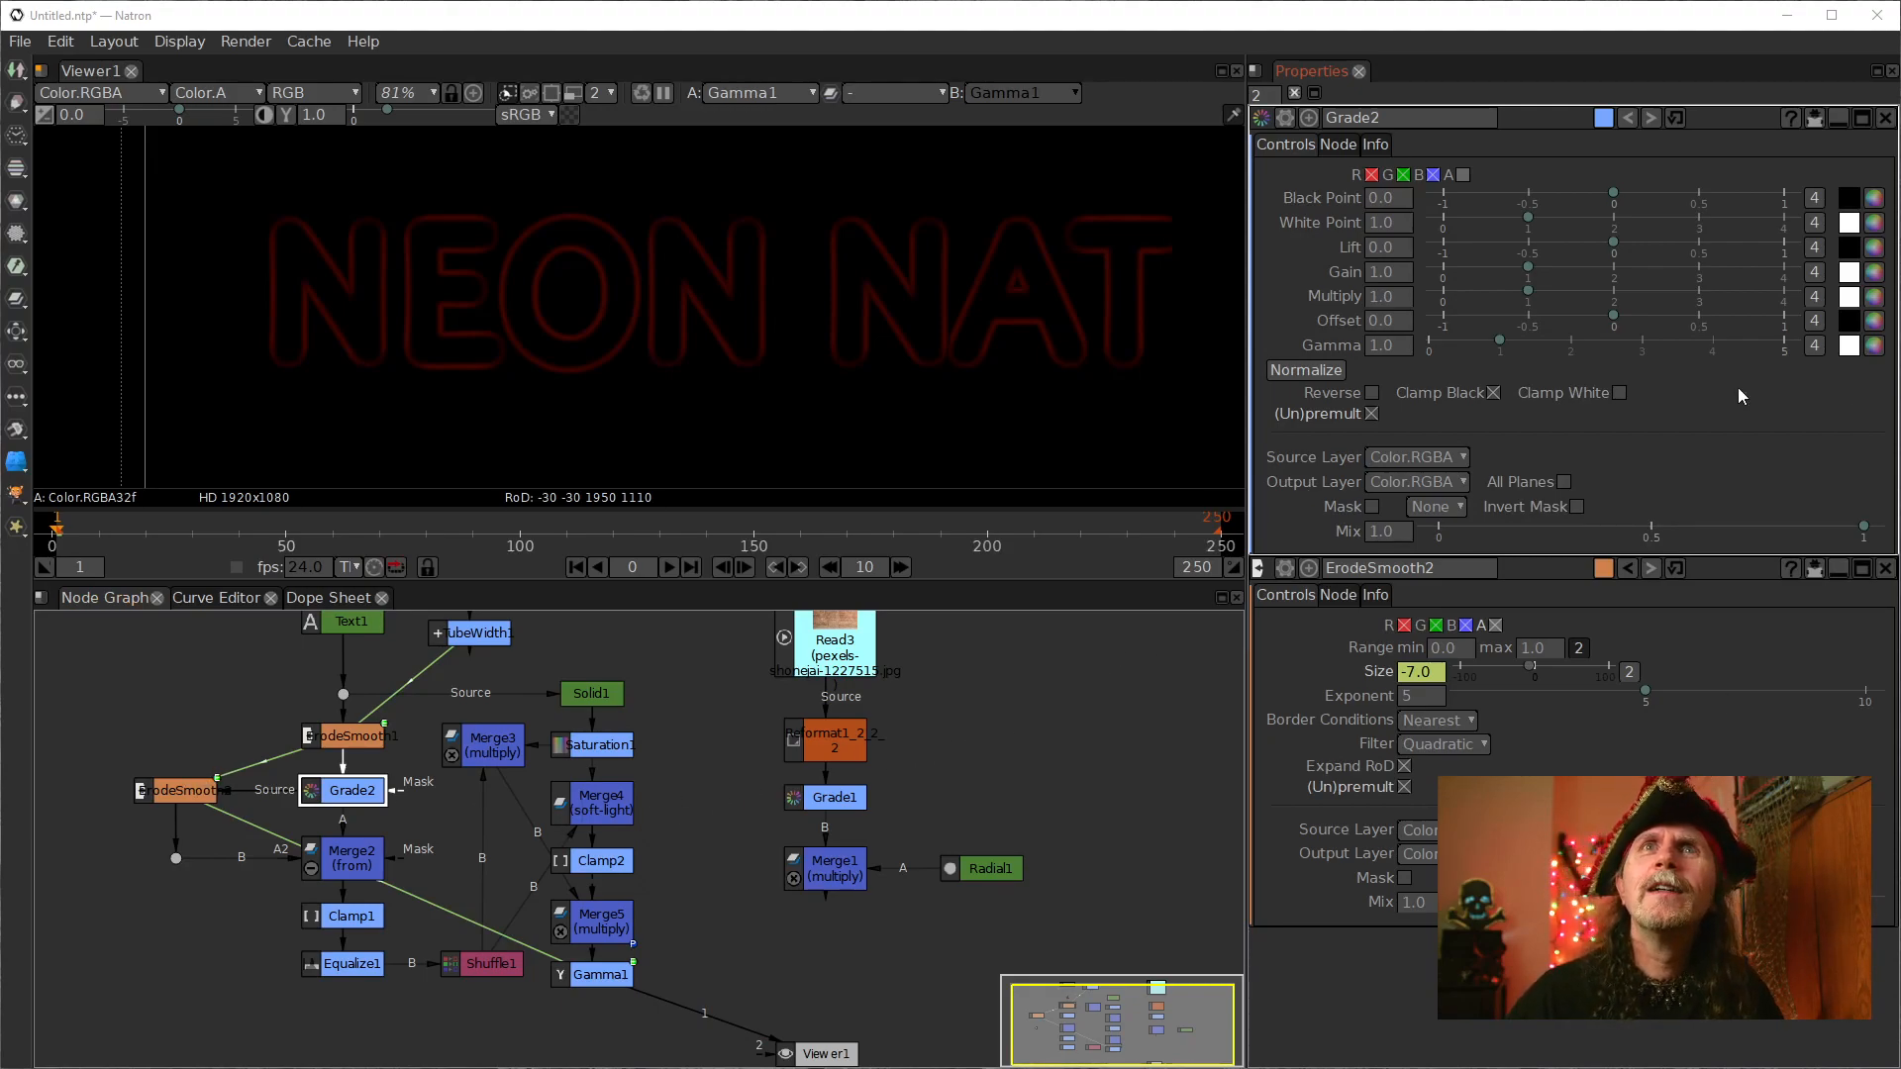
left_click_drag(396, 790, 183, 790)
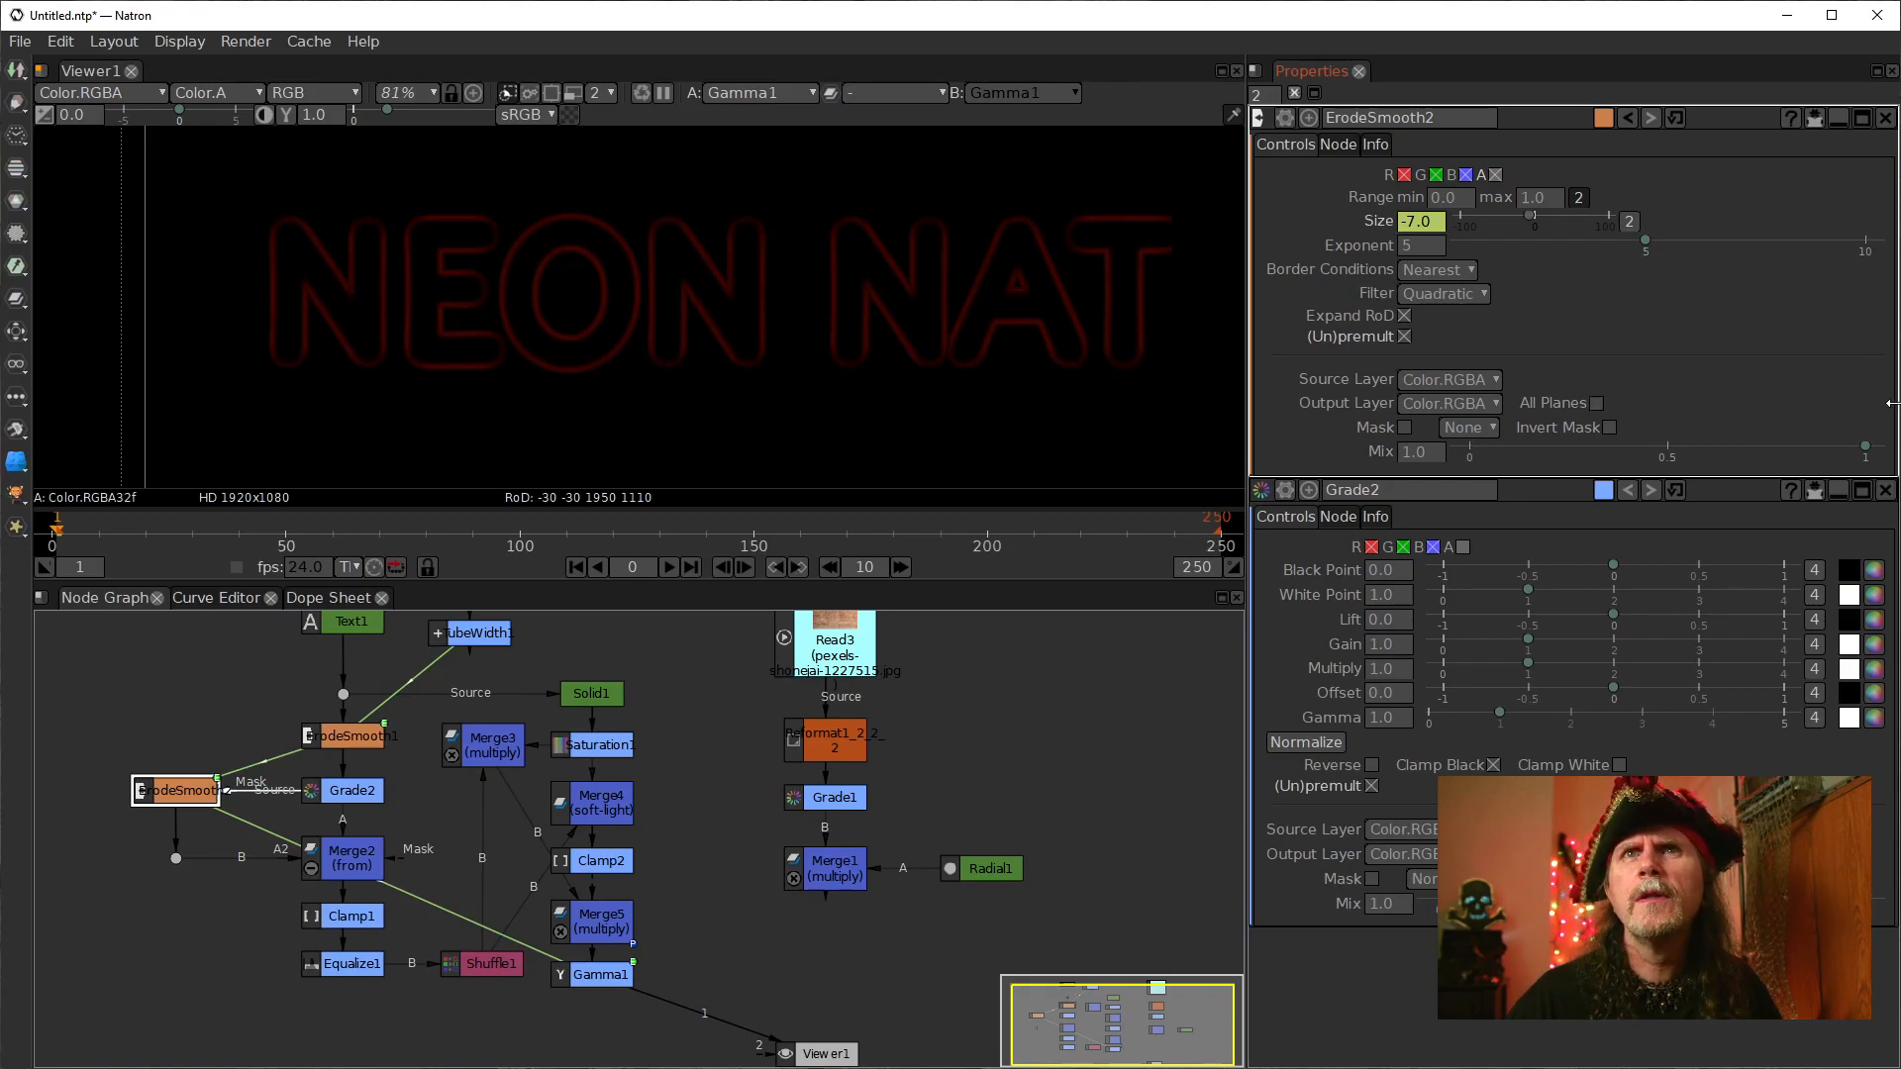
left_click(362, 858)
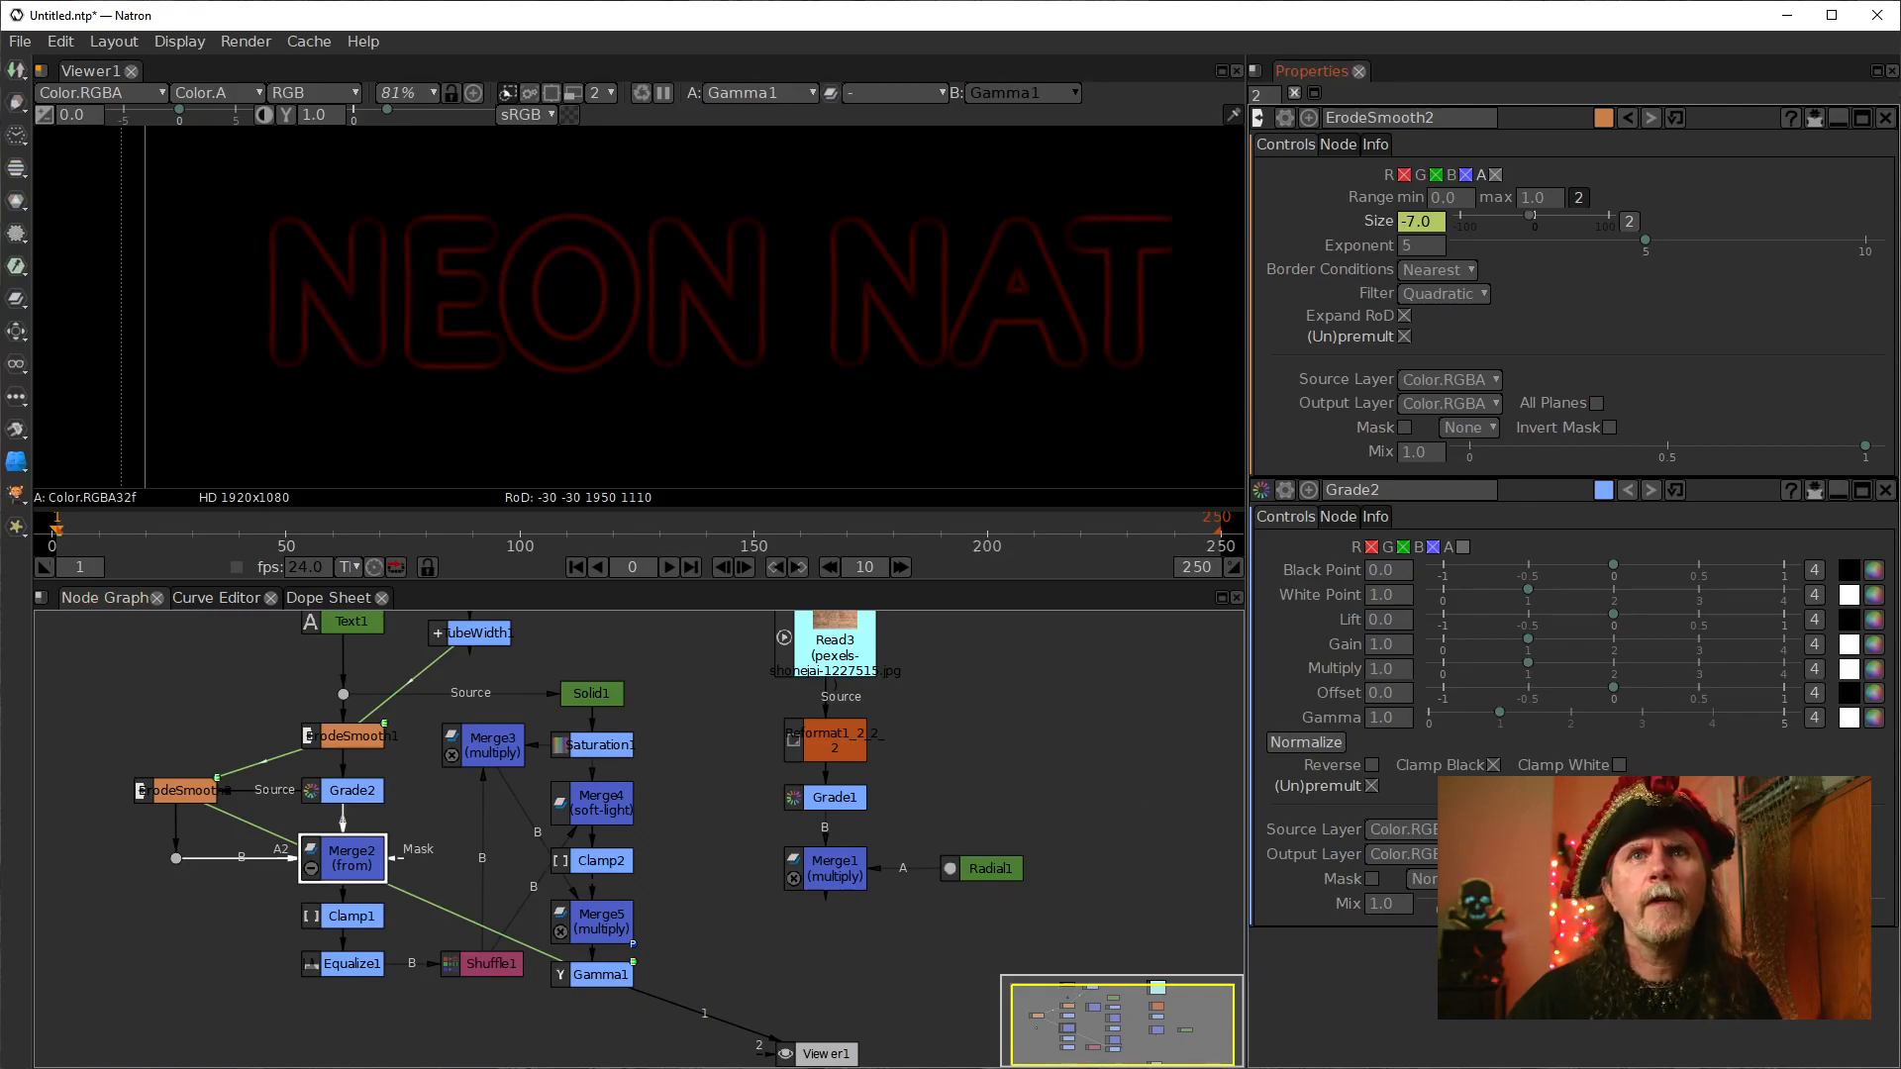
Step: Compare the outputs of Merge2, Clamp1 and Equalize1 in the viewer
double_click(345, 862)
key("1")
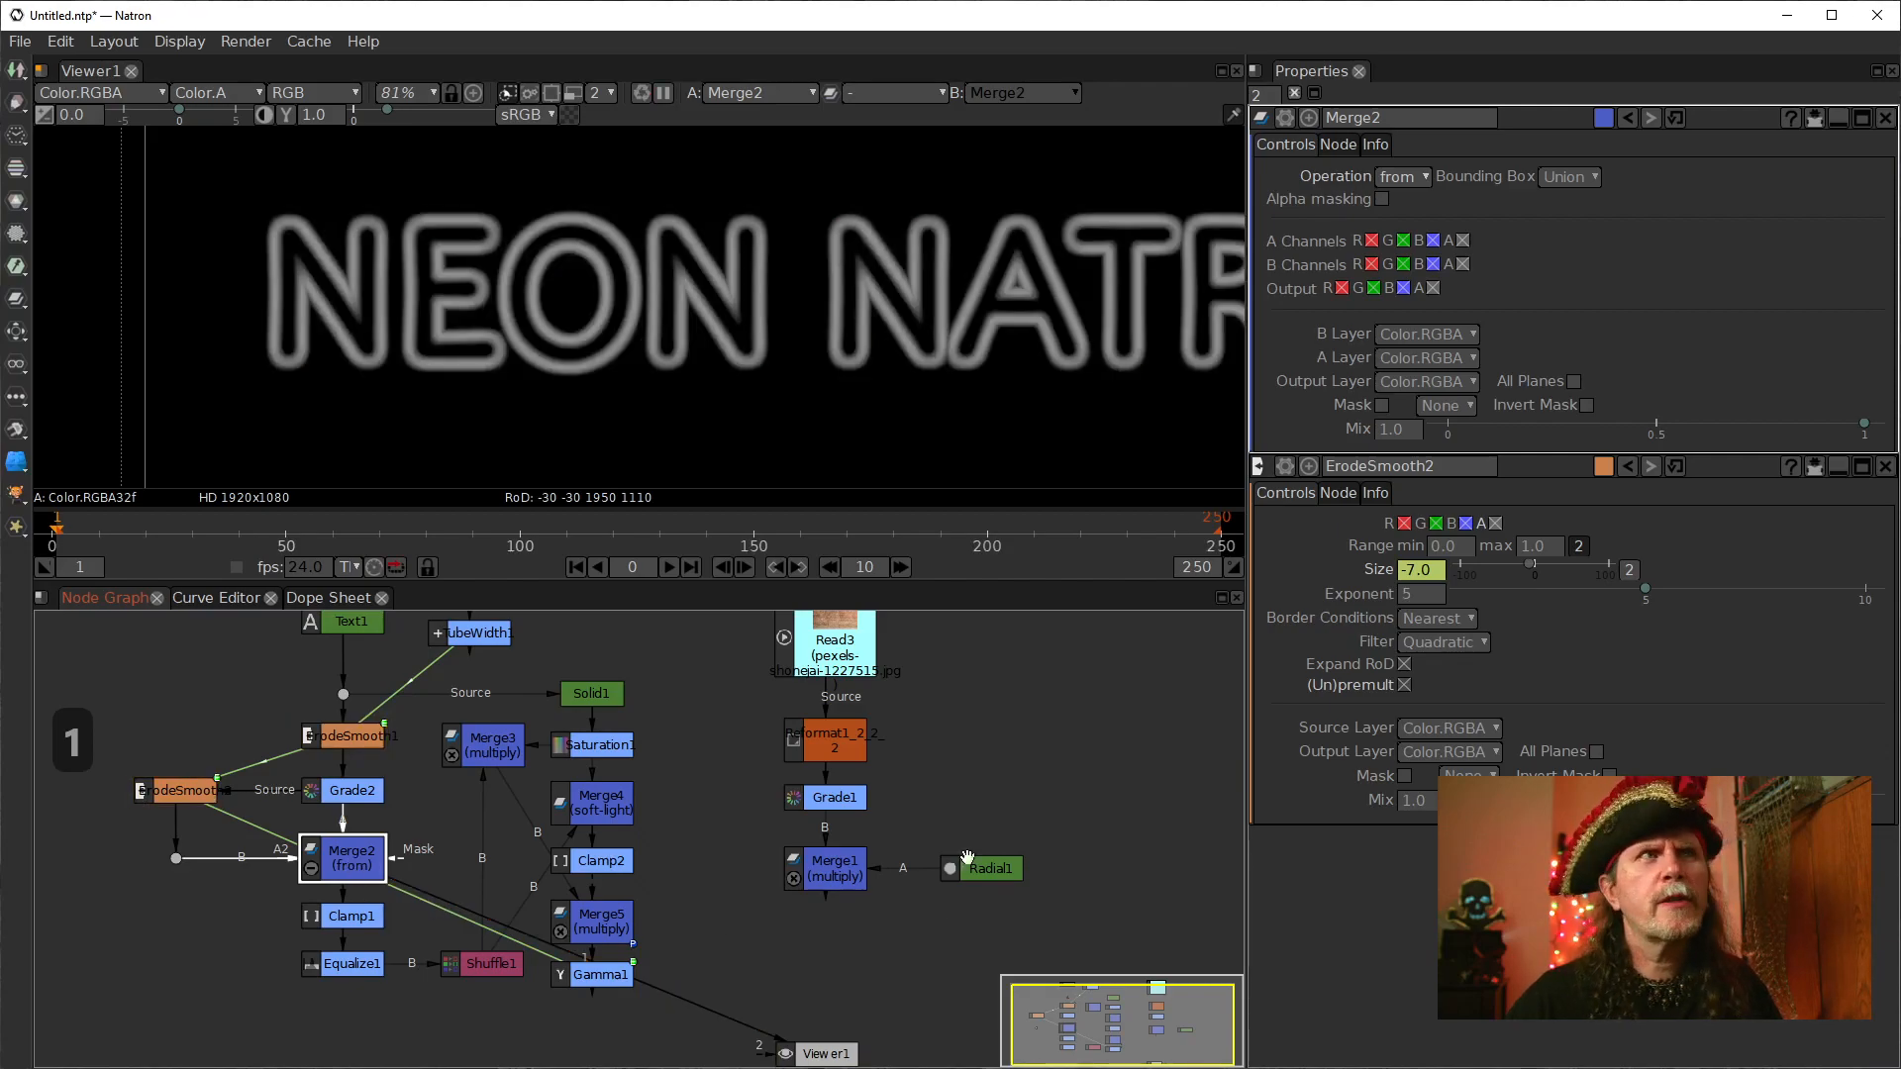
key("1")
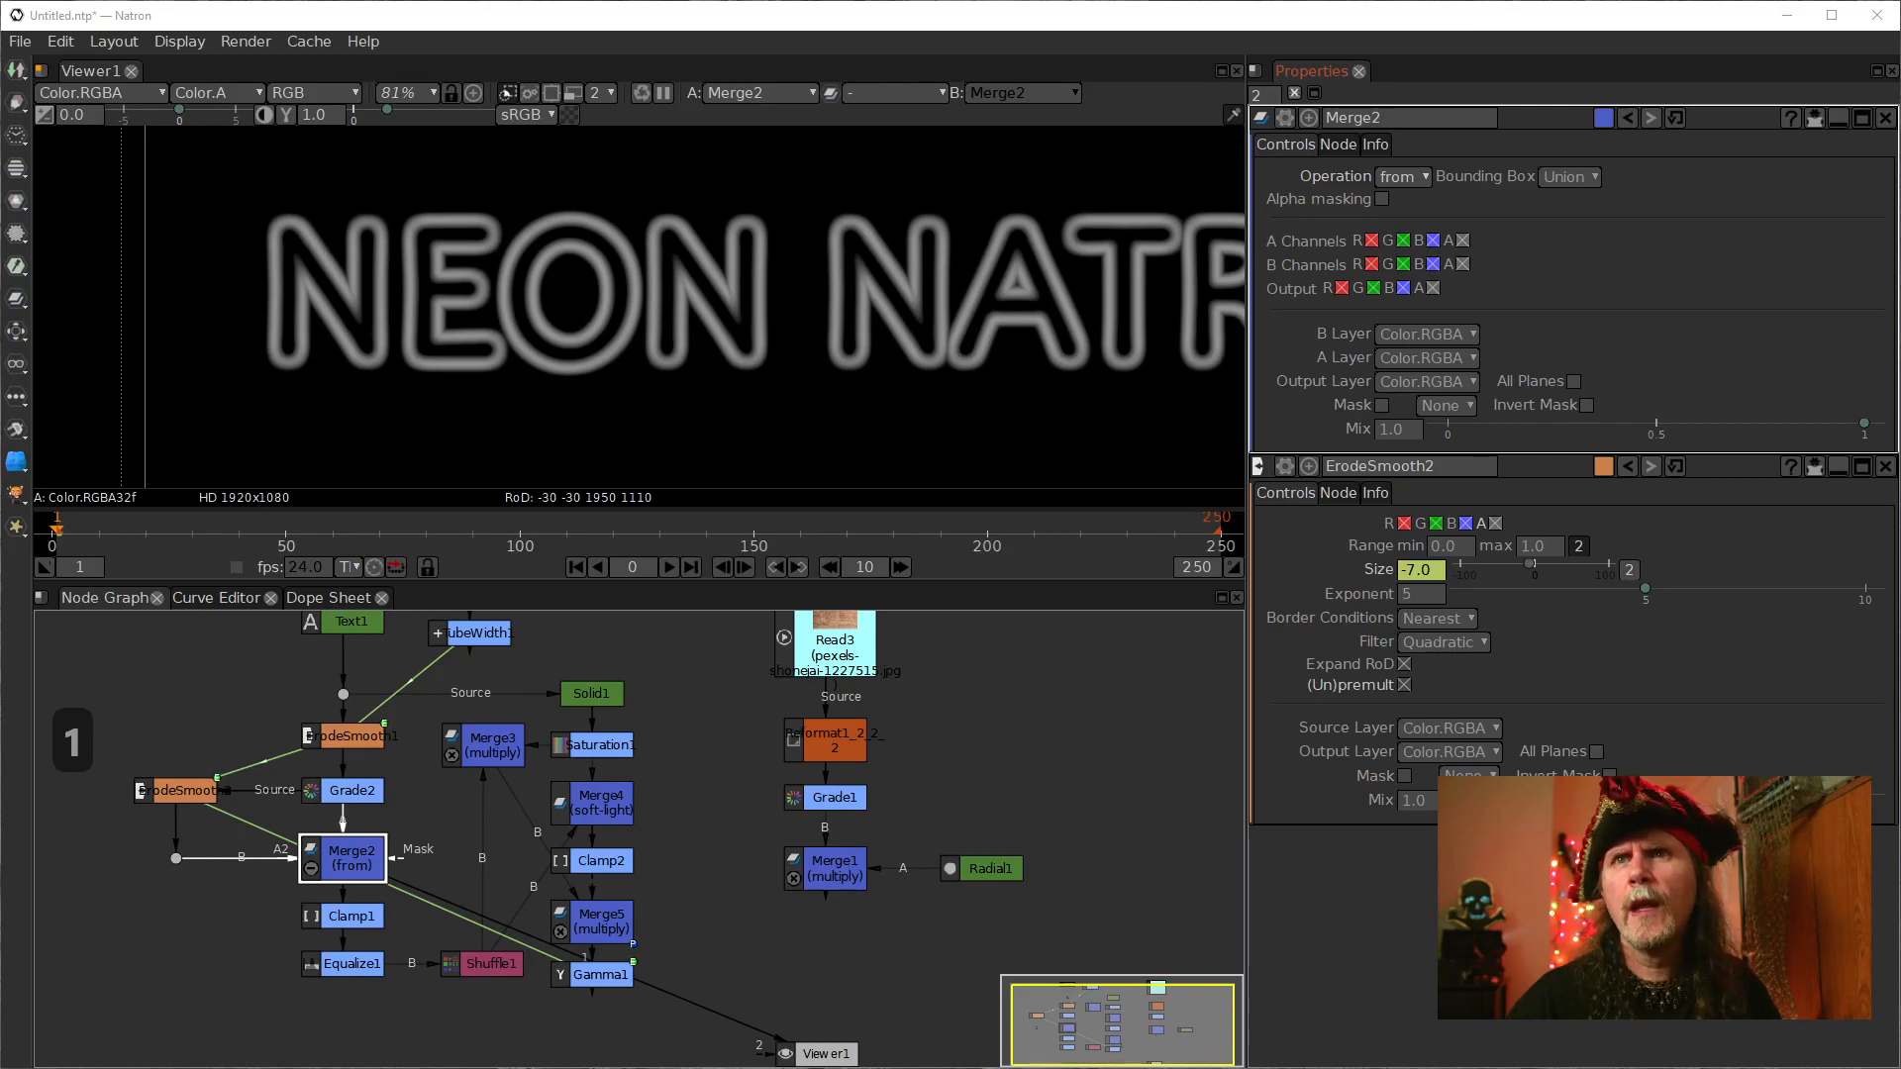
key("1")
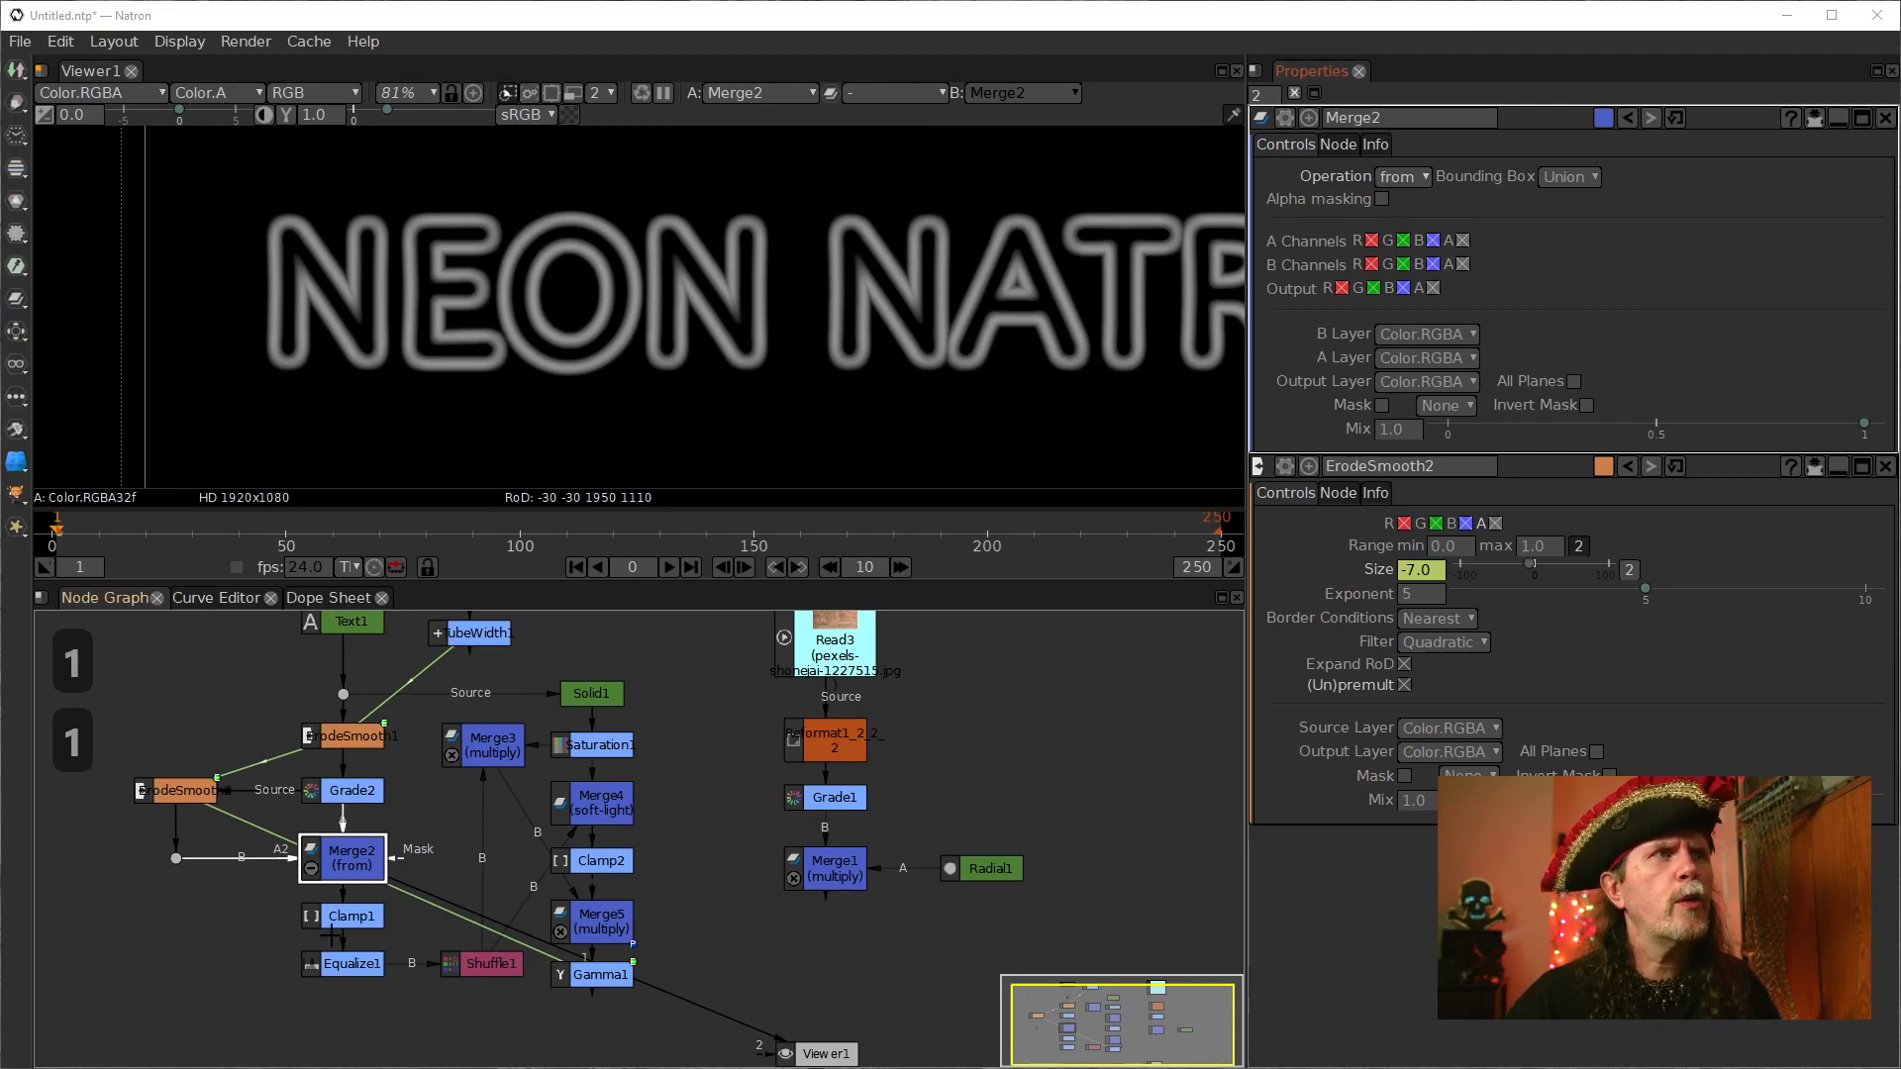
double_click(366, 919)
key("1")
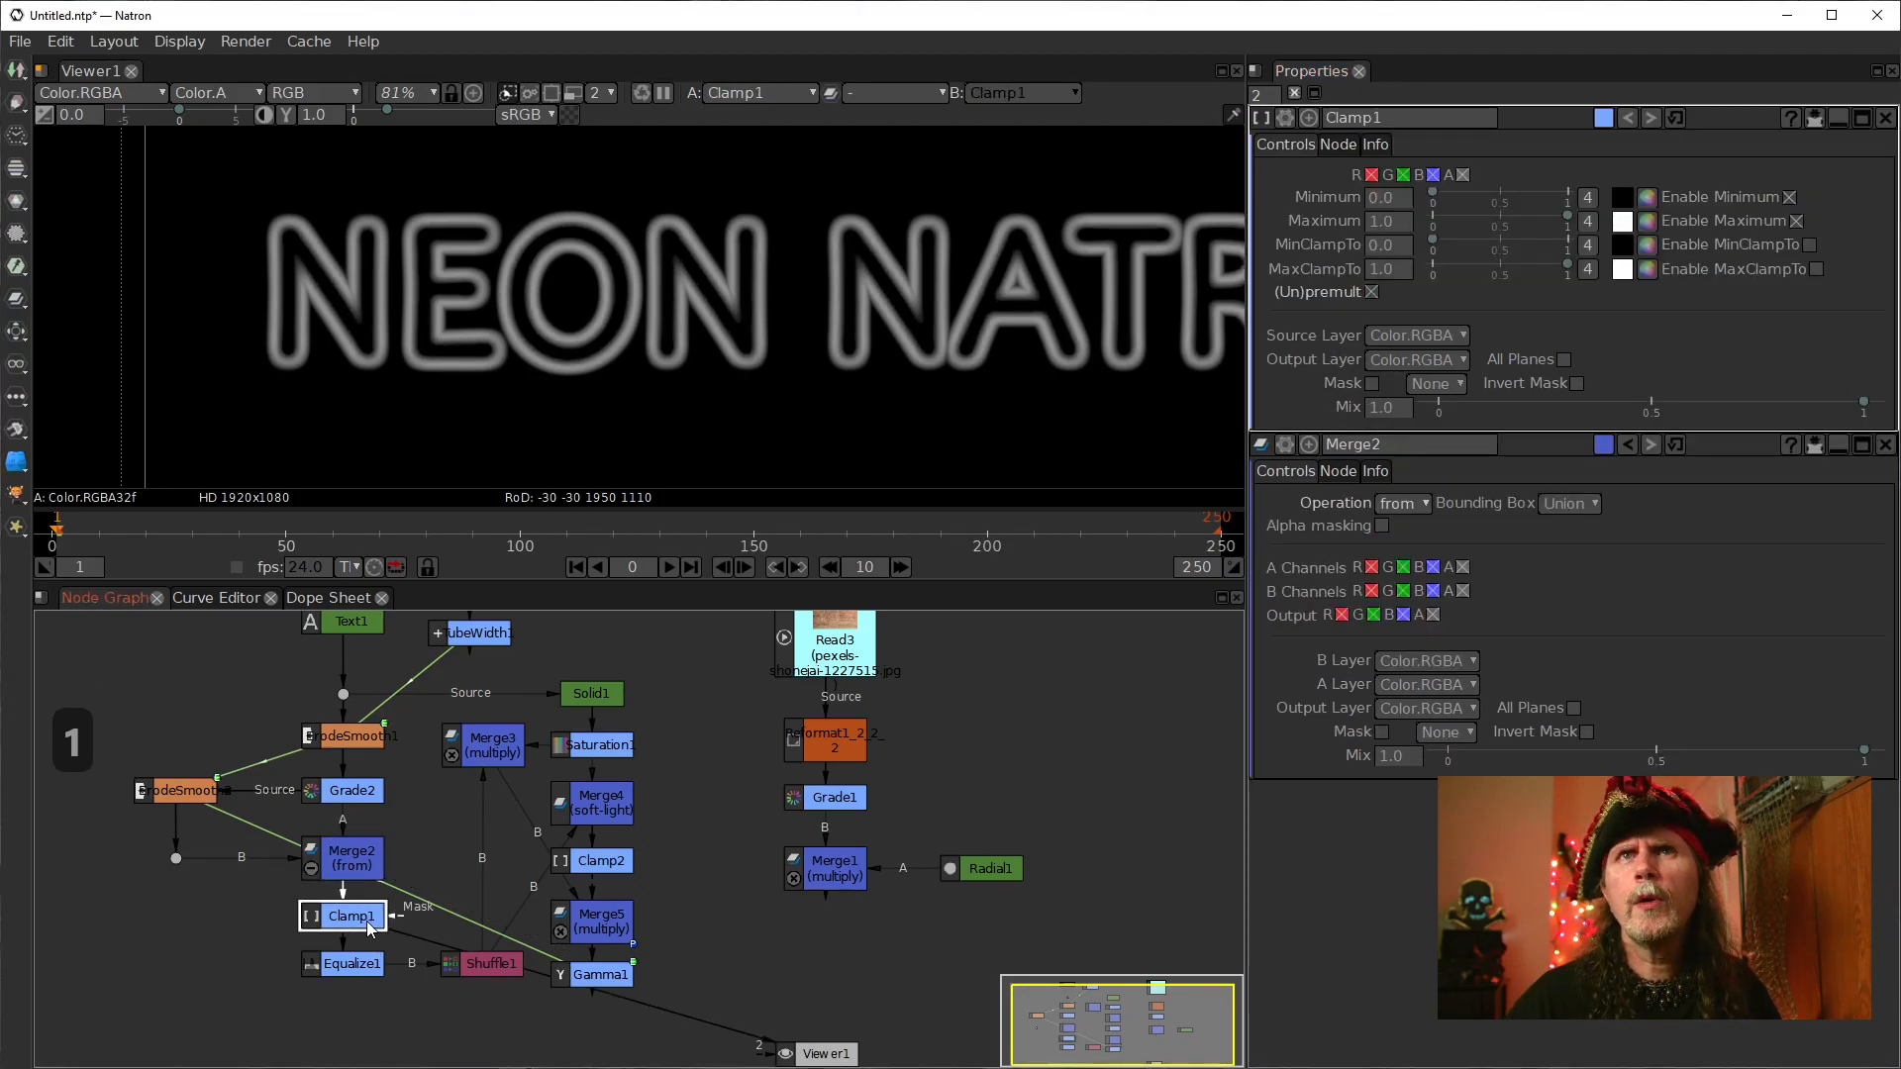
double_click(354, 967)
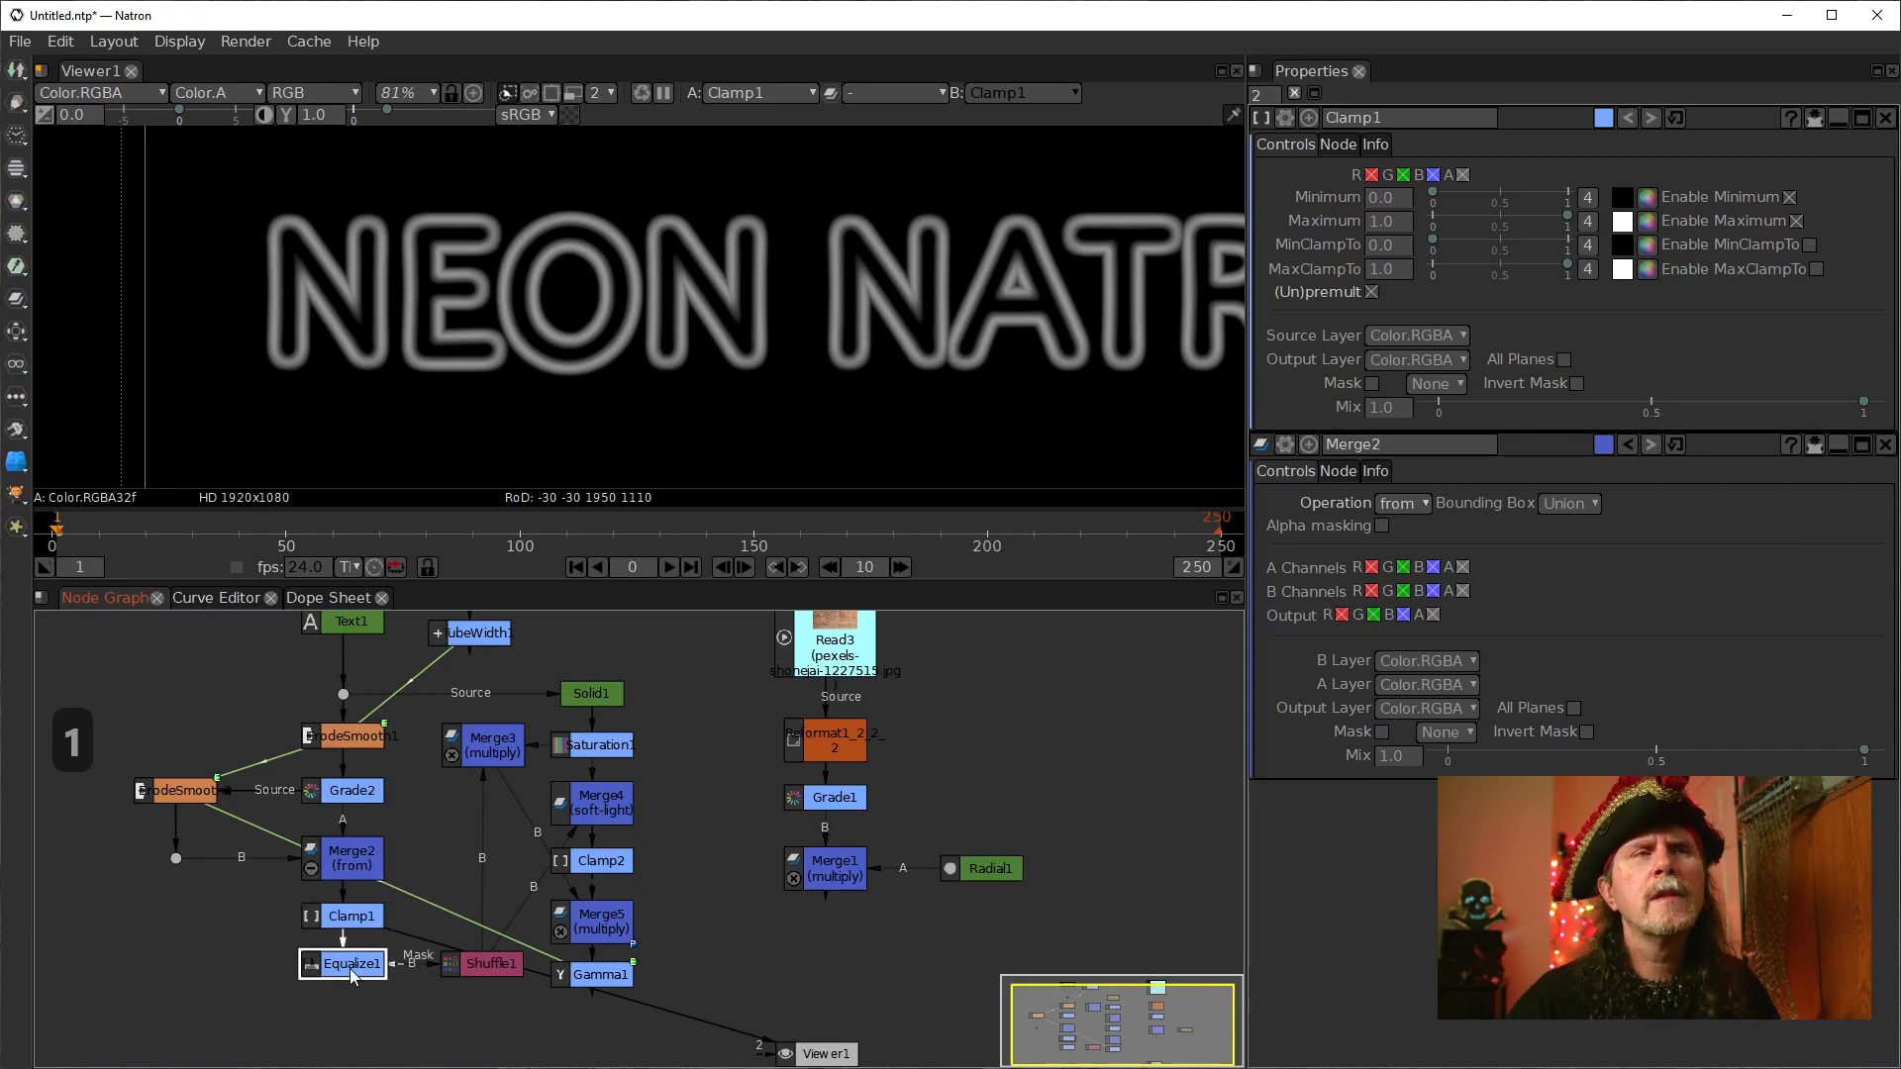
key("1")
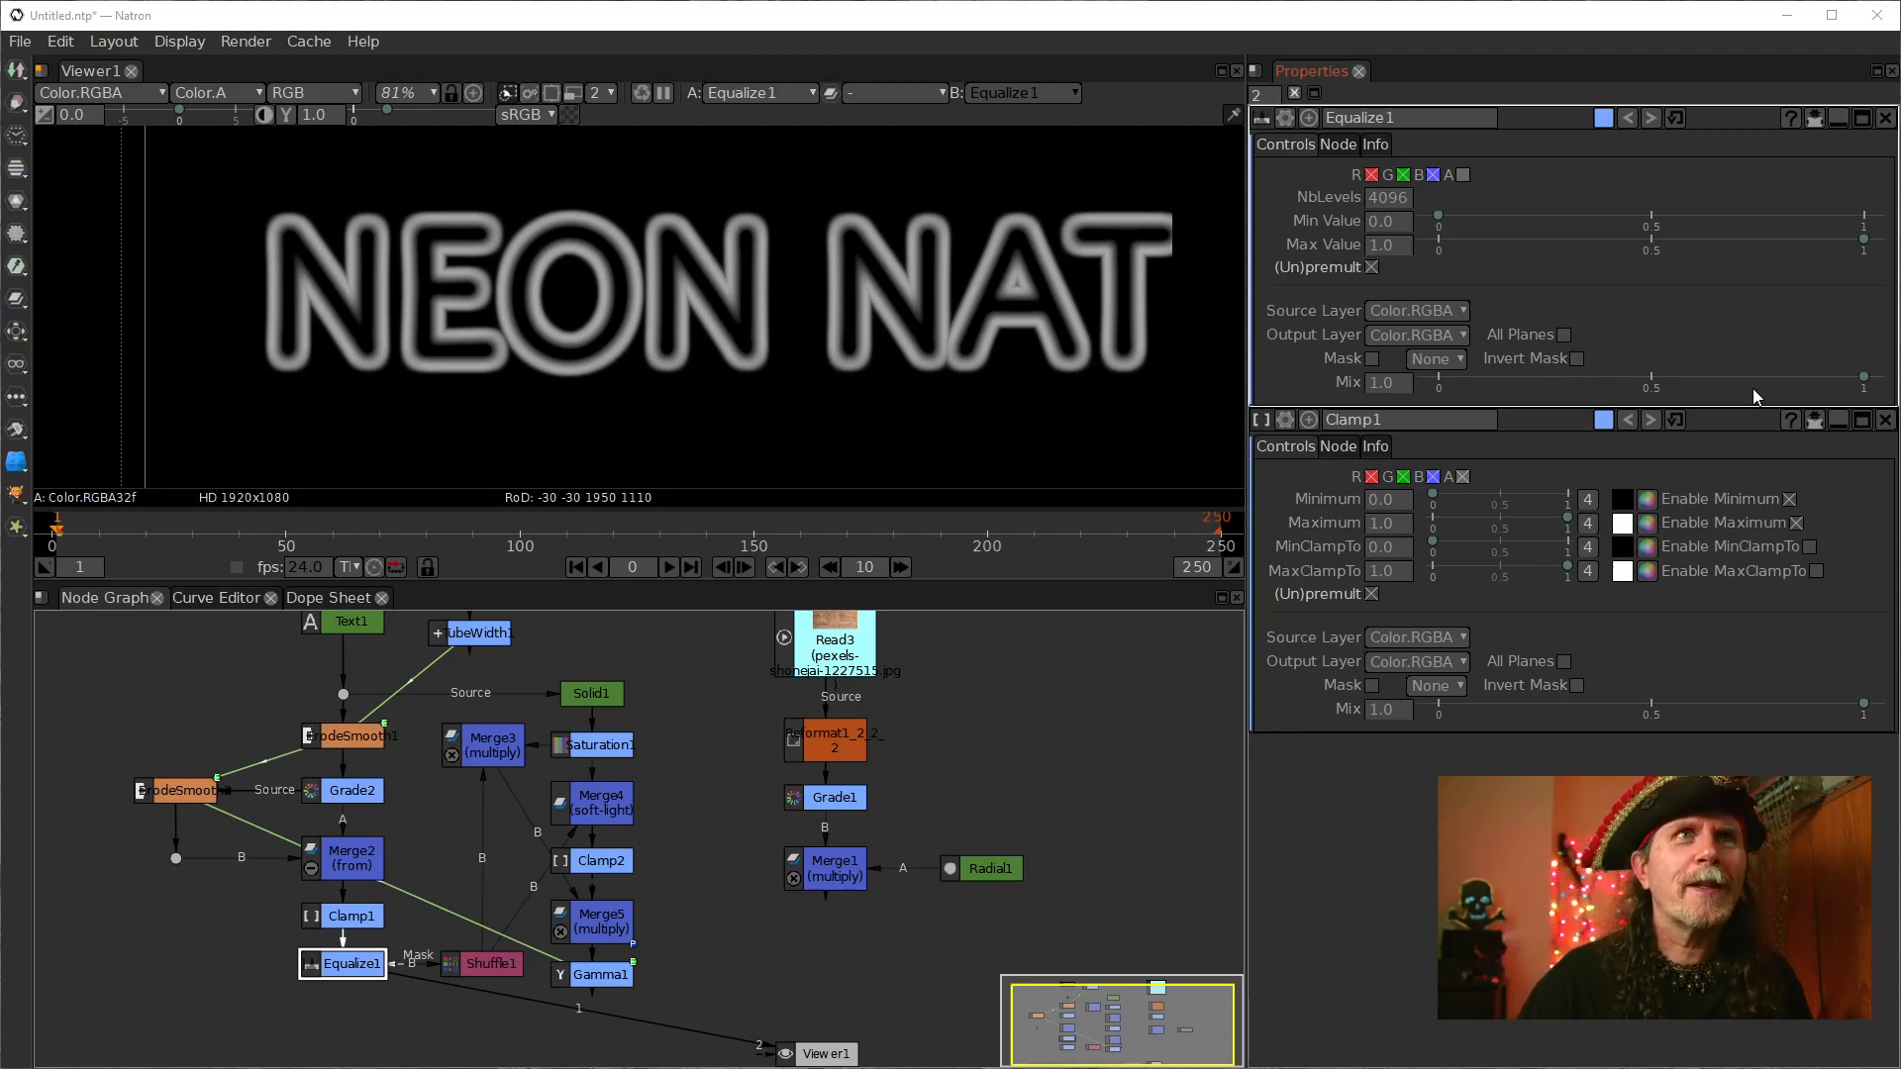
Step: Enable alpha channel processing on Equalize1 and set its minimum value to 0.1
left_click(1465, 178)
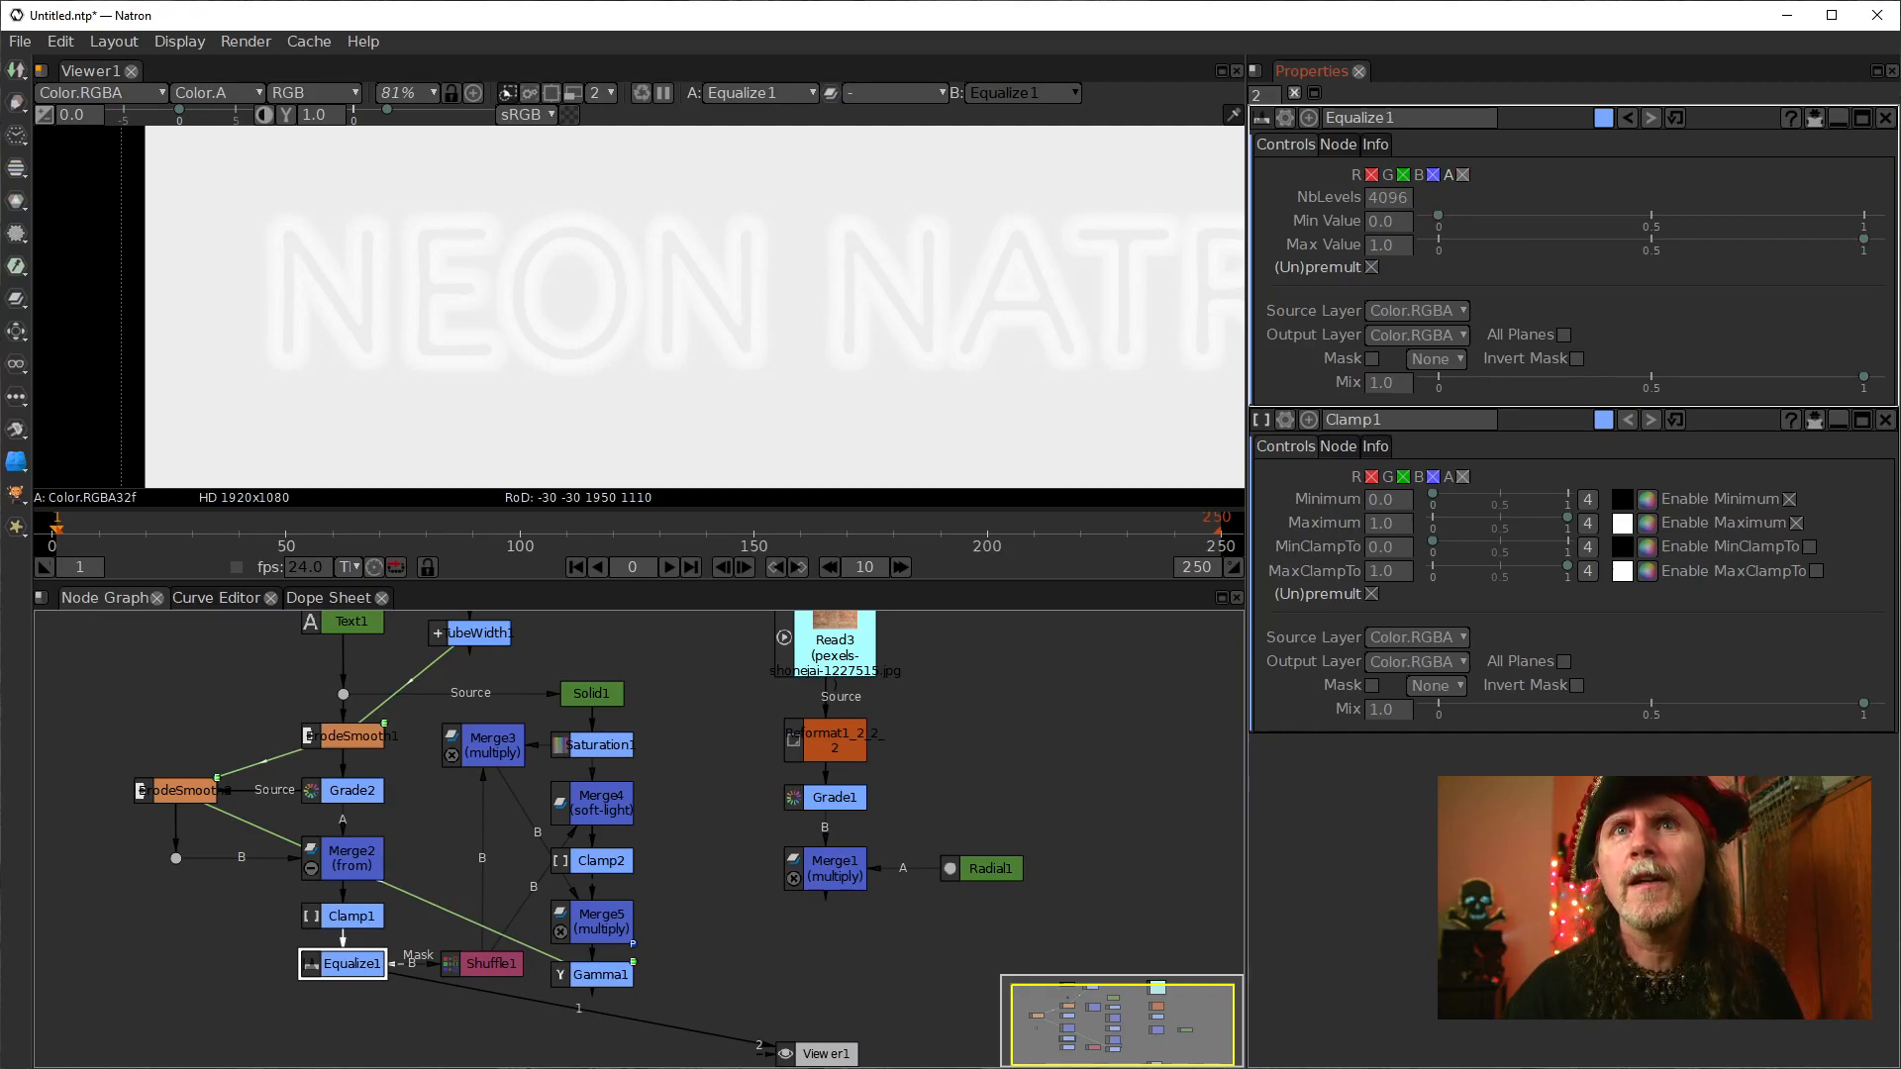
key("1")
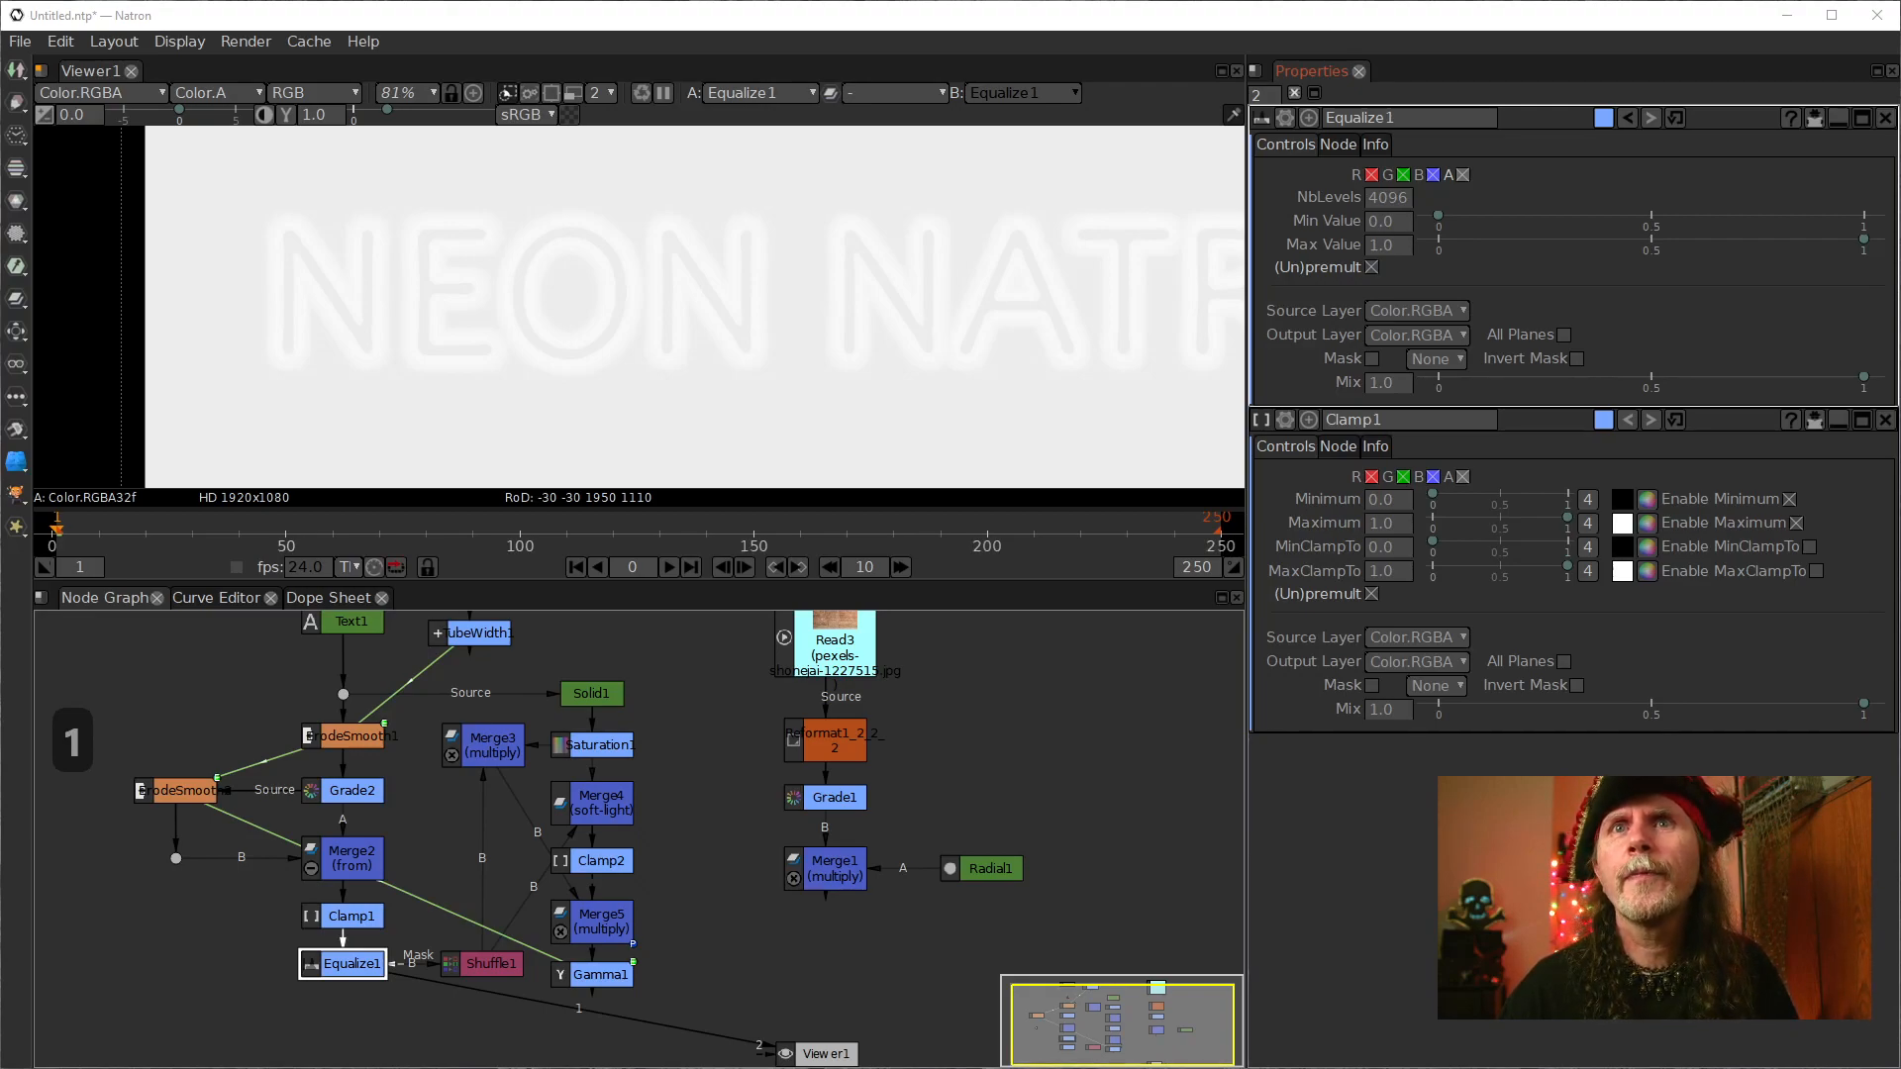
key("1")
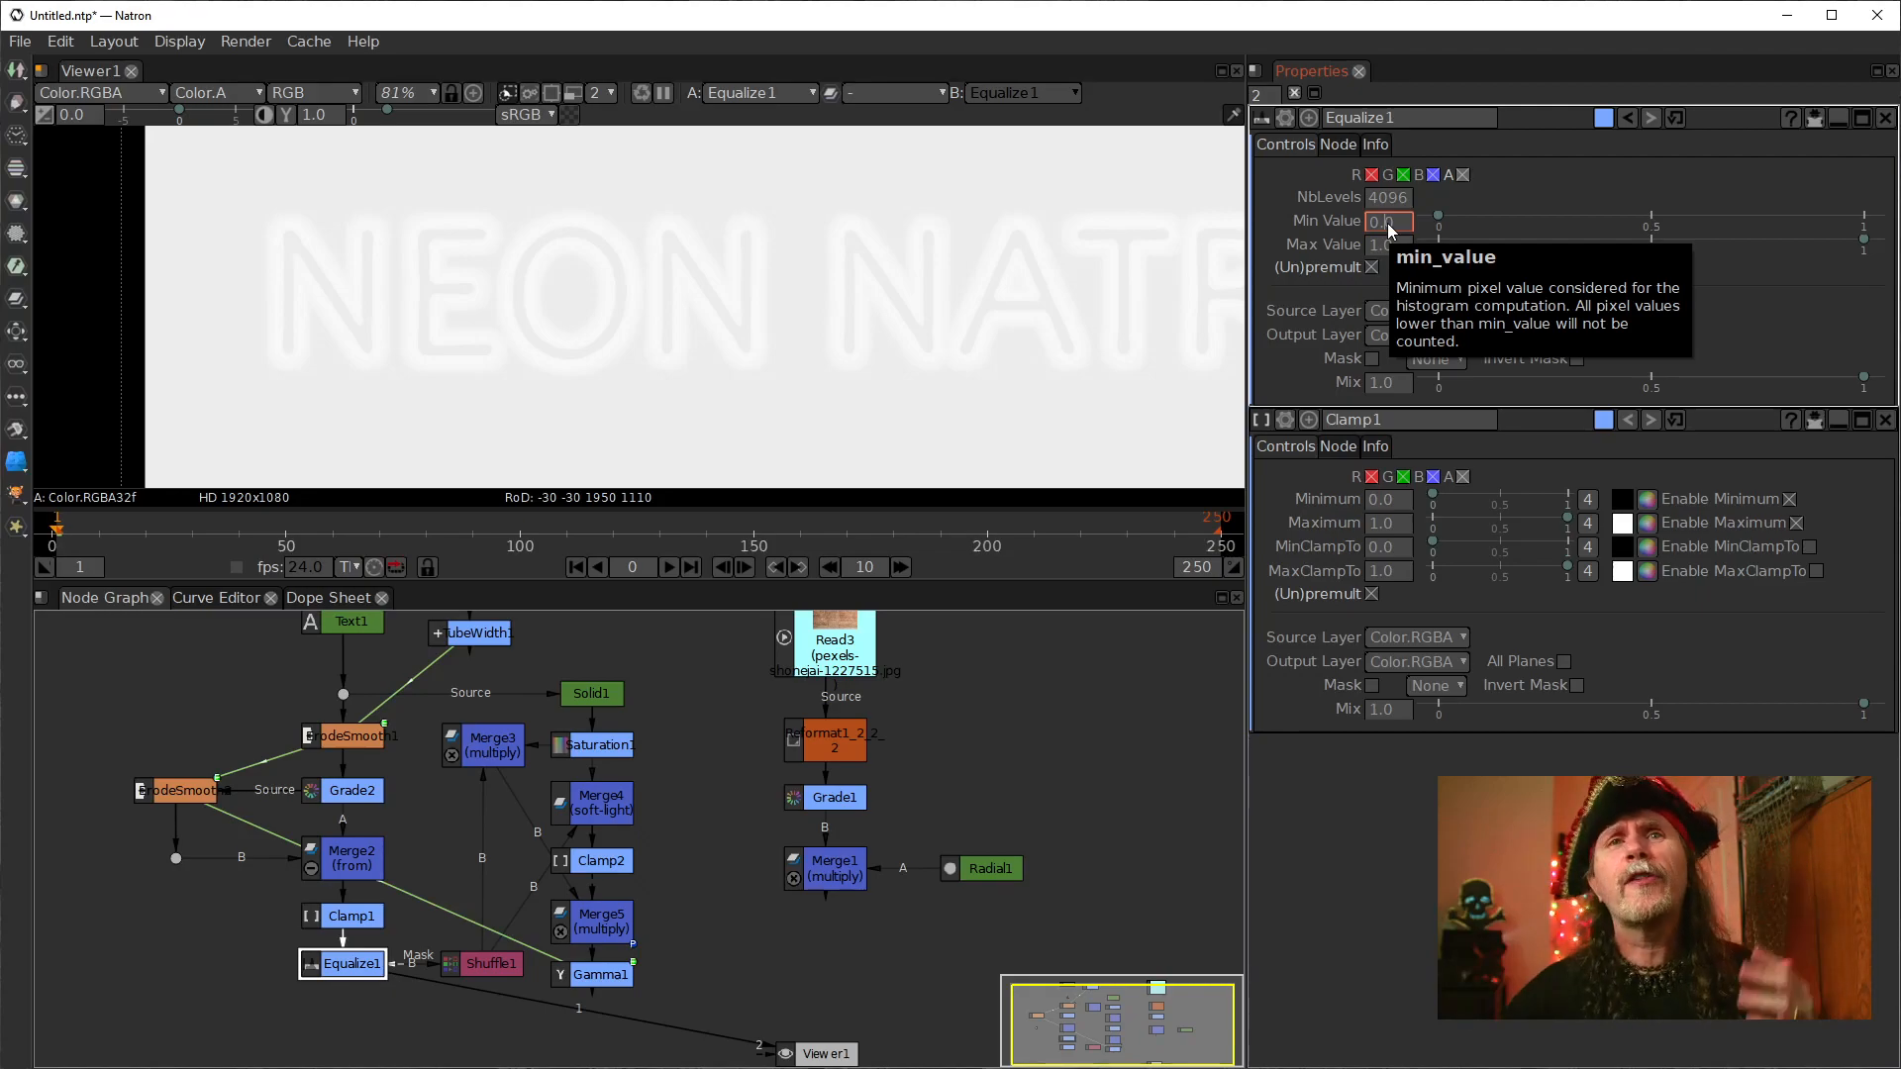
scroll(1385, 224, "up", 1)
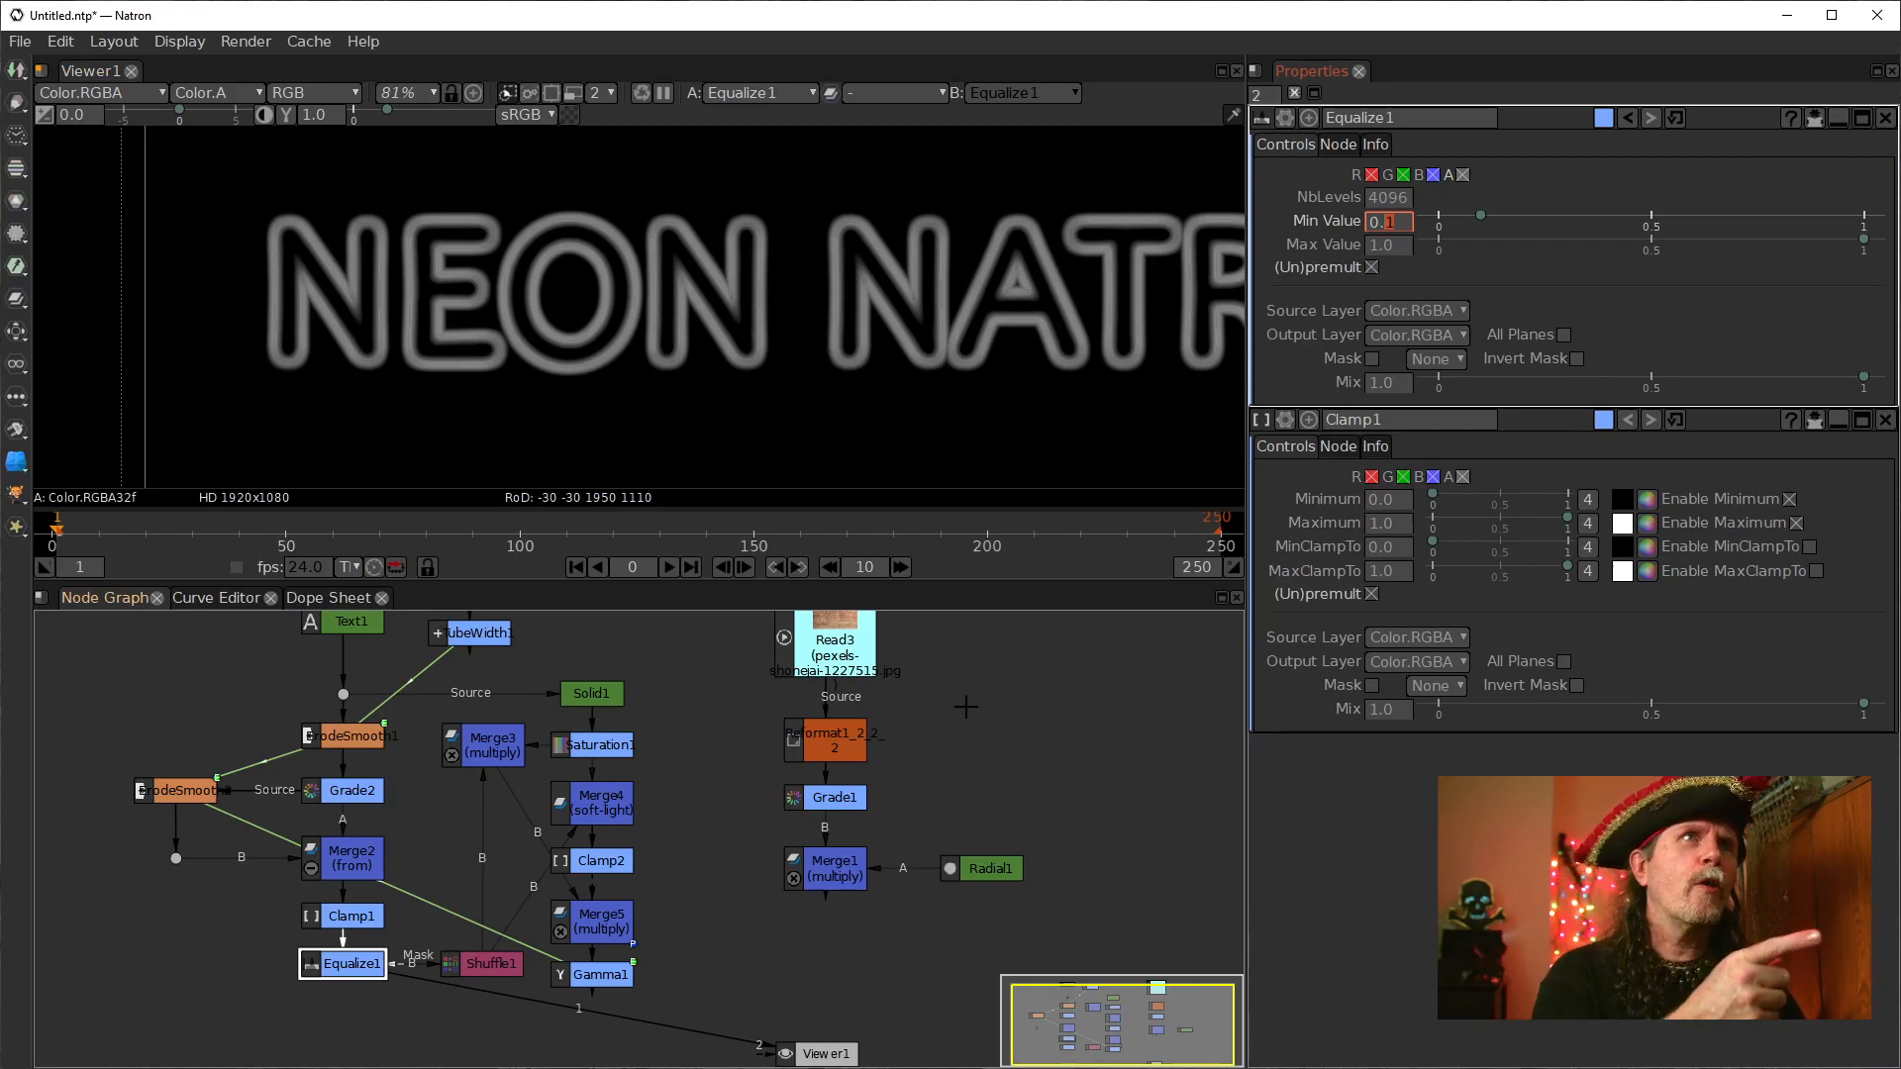
Step: Disable and re-enable Equalize1 to compare the neon outline with and without equalization
left_click(341, 962)
key("d")
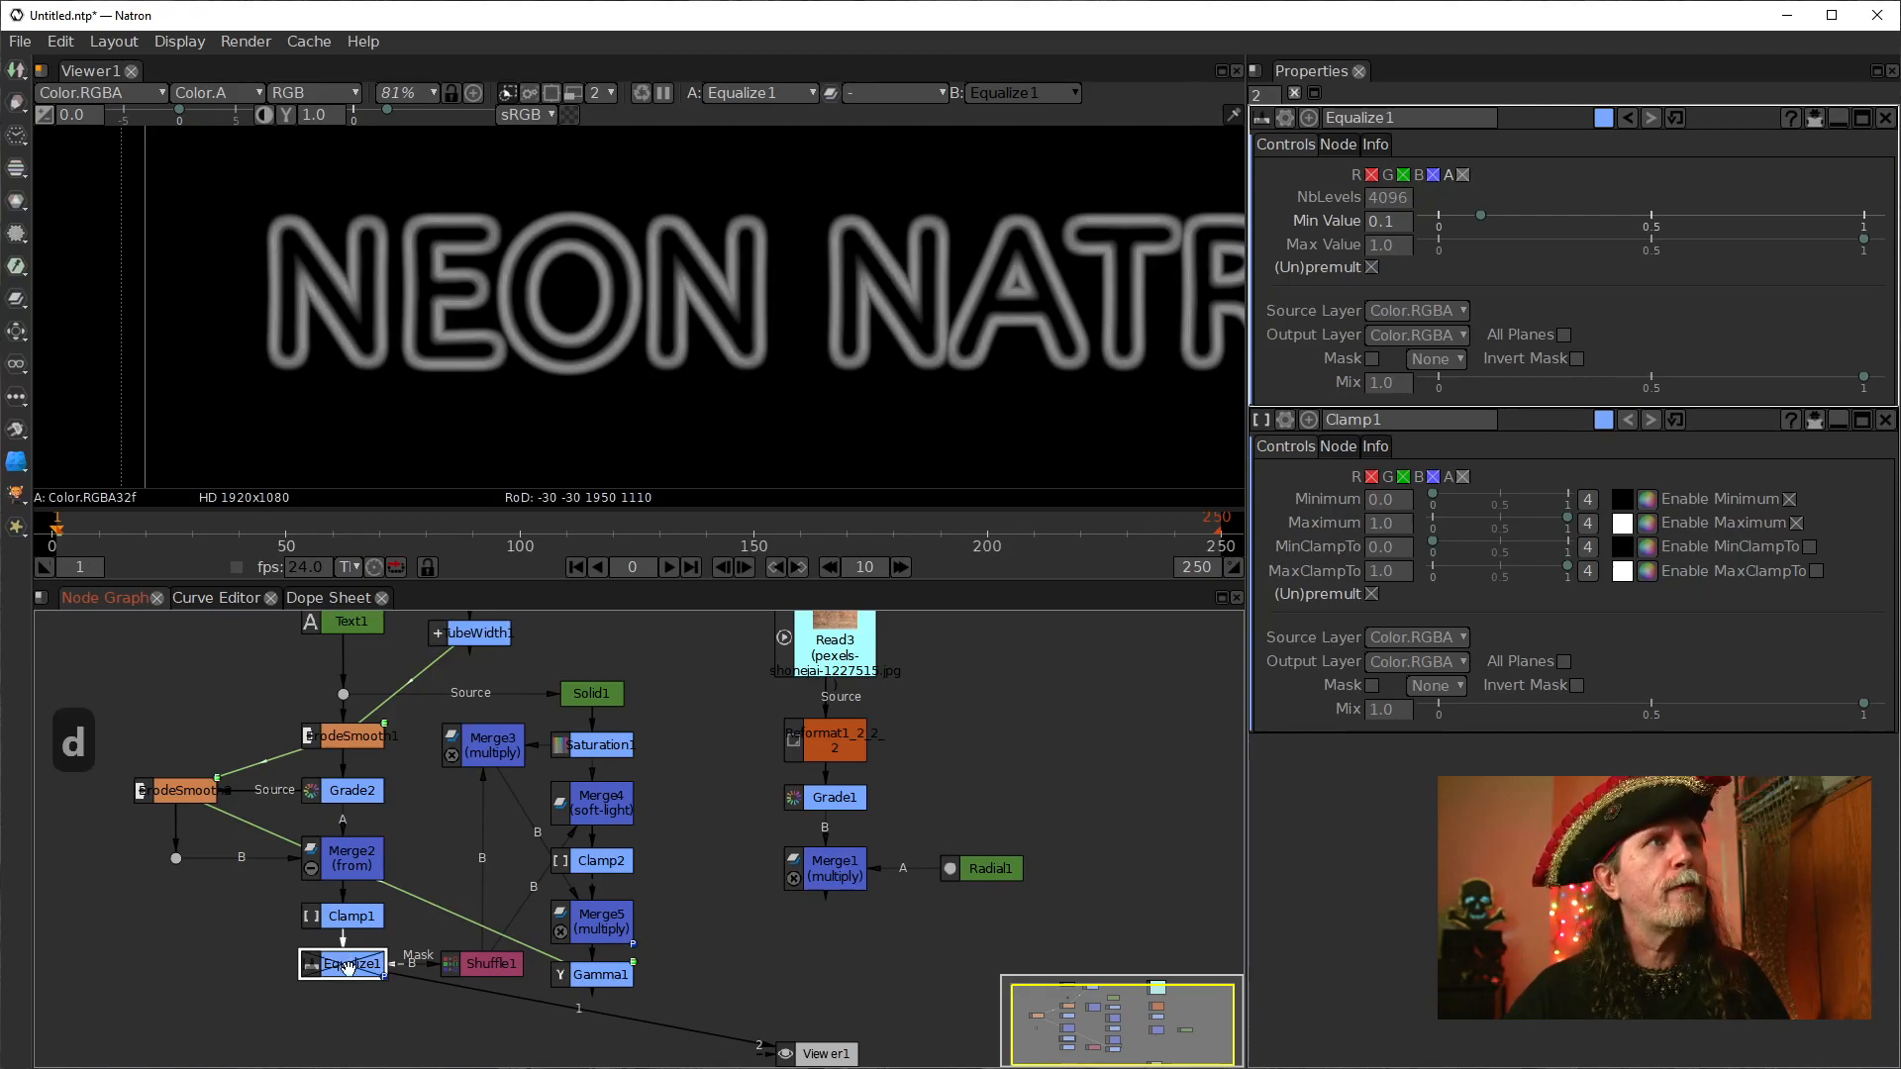
key("d")
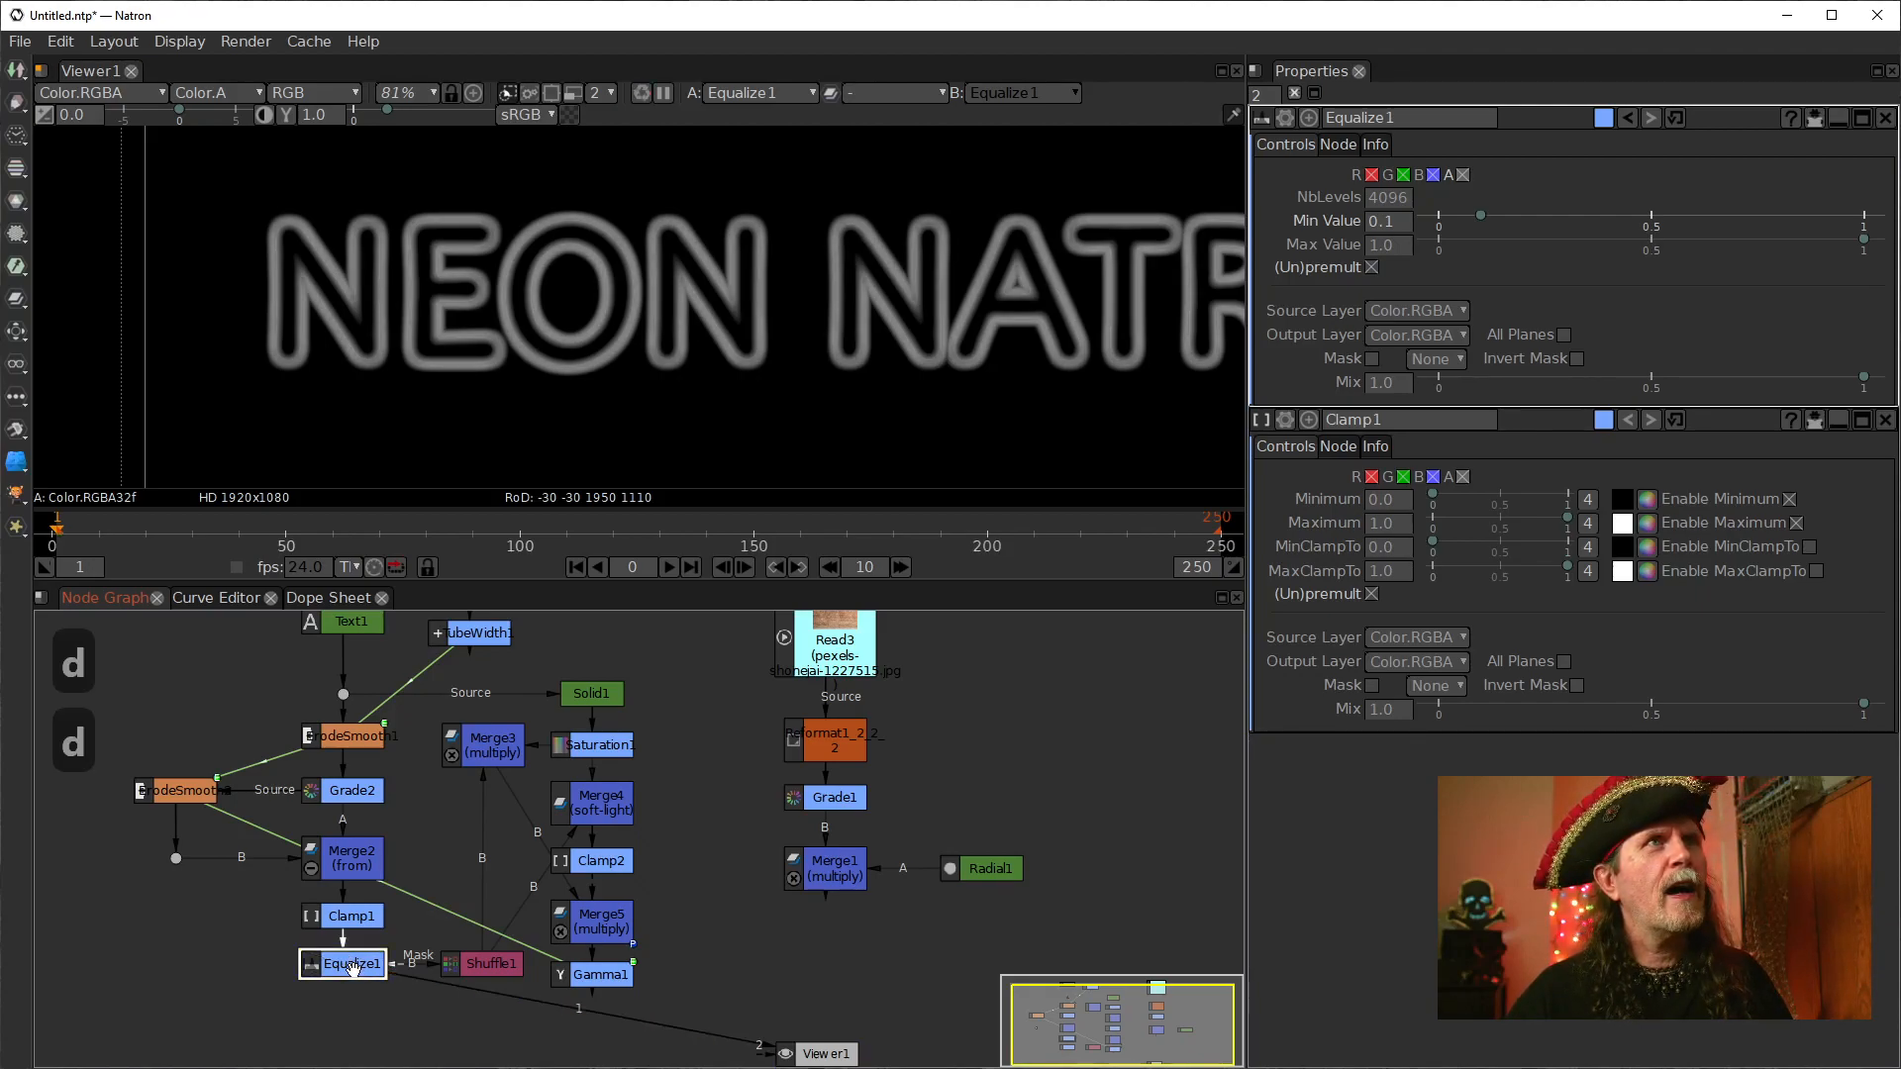
Step: Compare the enlarged neon outline with Equalize1 bypassed and active, and check its alpha channel
scroll(372, 353, "up", 3)
scroll(515, 337, "up", 3)
left_click(346, 968)
key("d")
key("d")
key("d")
key("d")
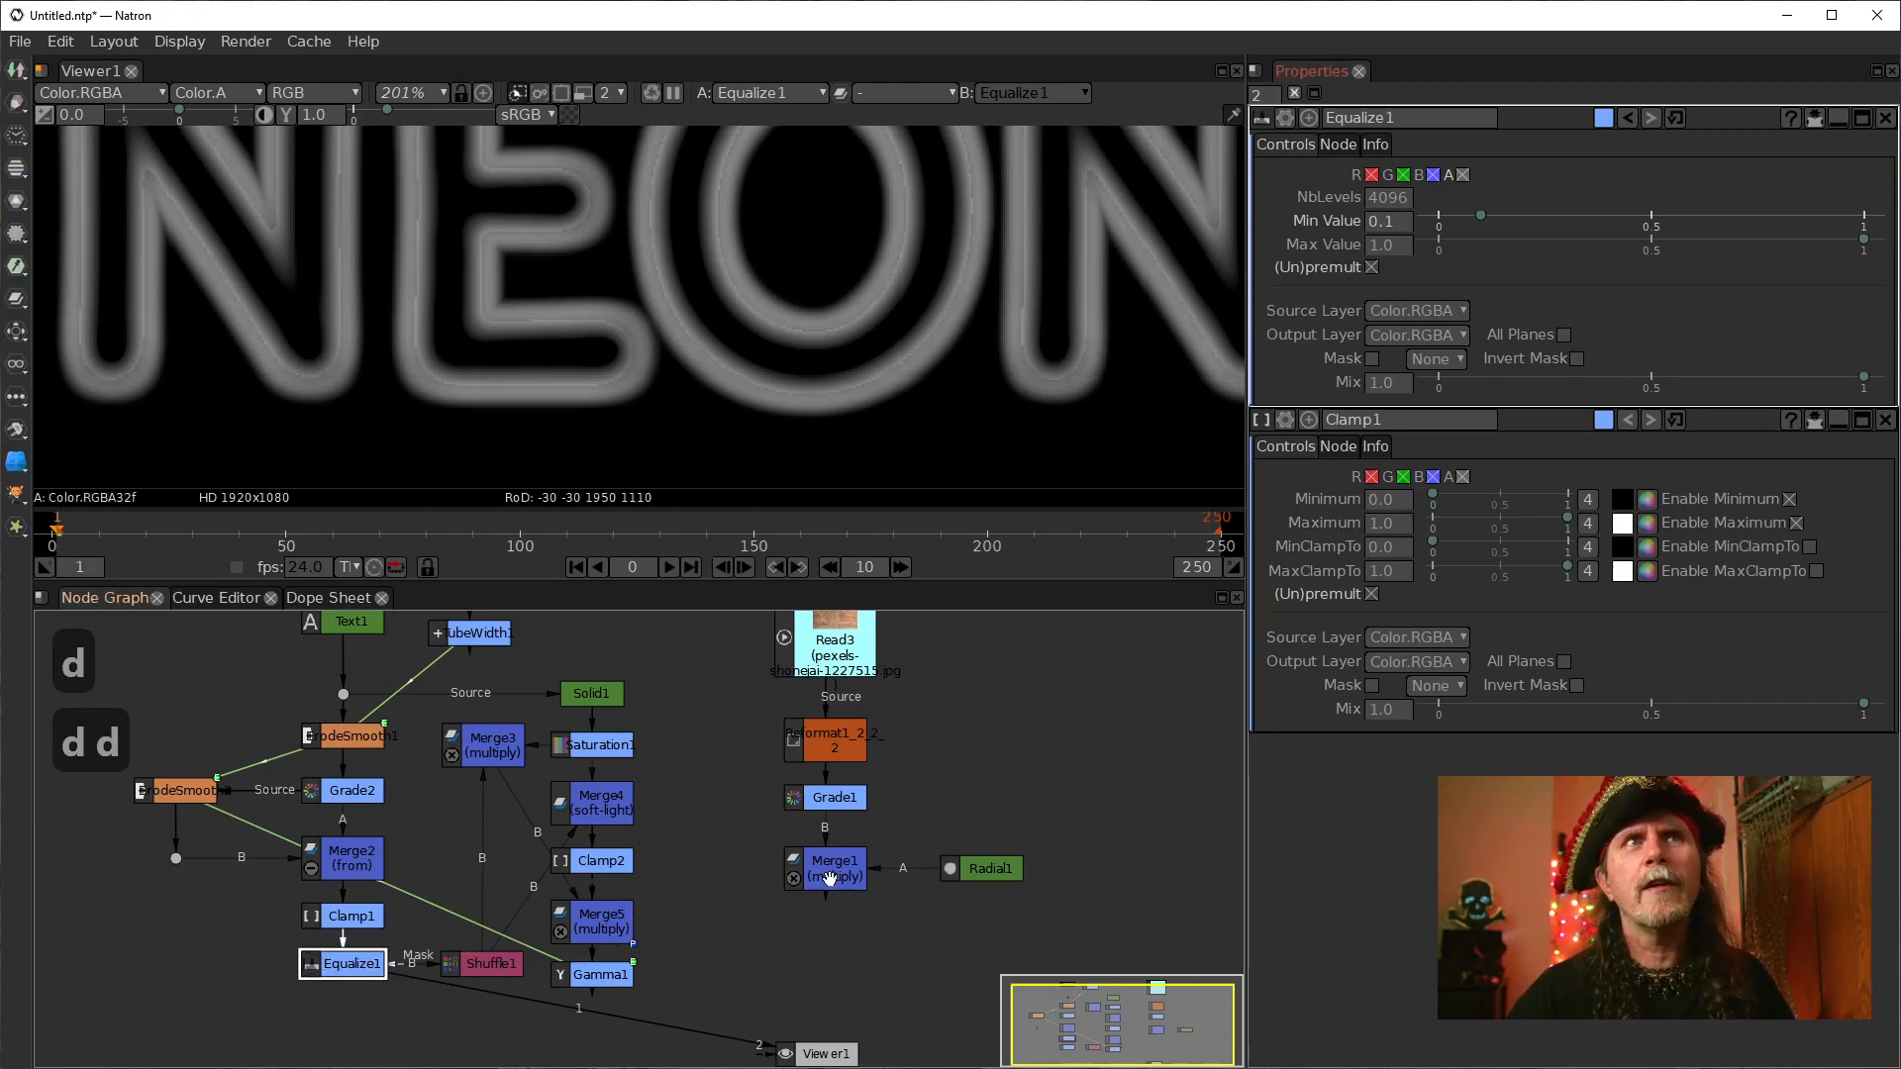
left_click(538, 295)
key("a")
key("a")
Step: View Gamma1's output at the end of the neon chain
left_click(492, 963)
left_click(612, 973)
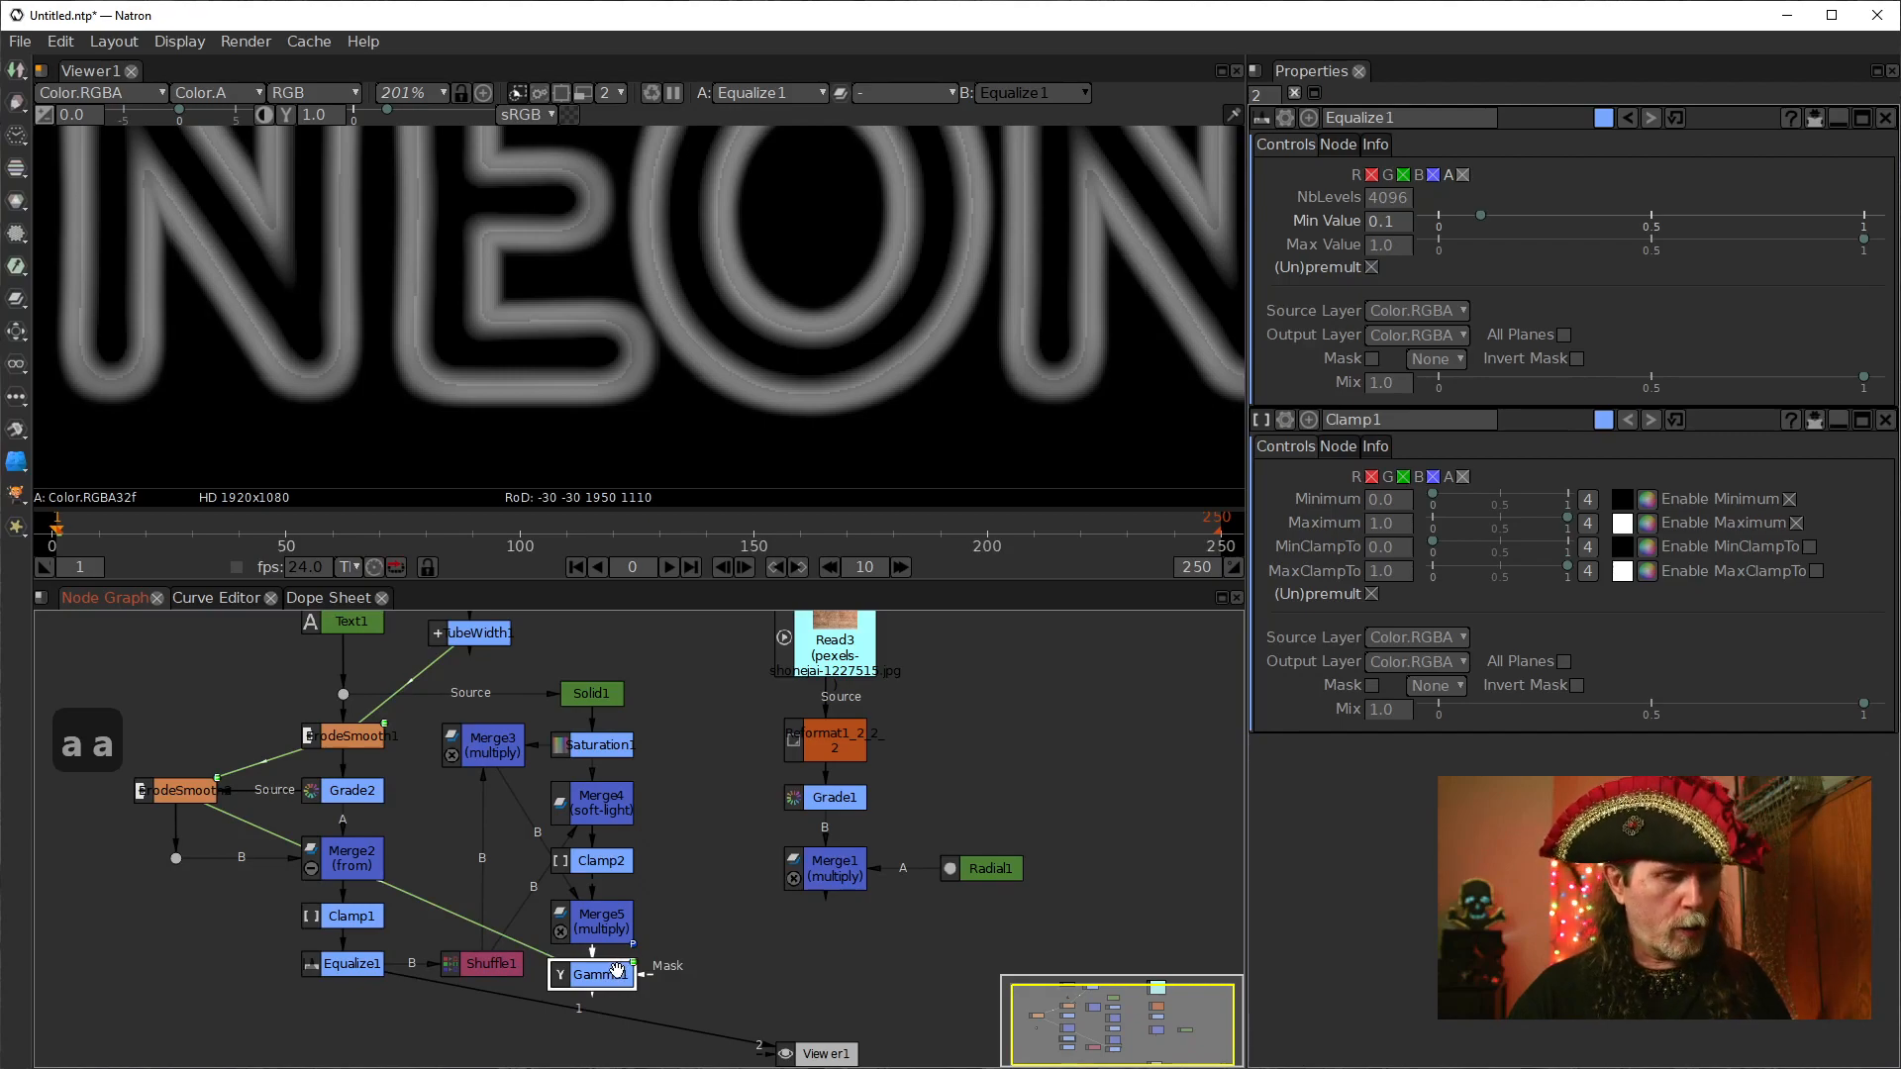
key("1")
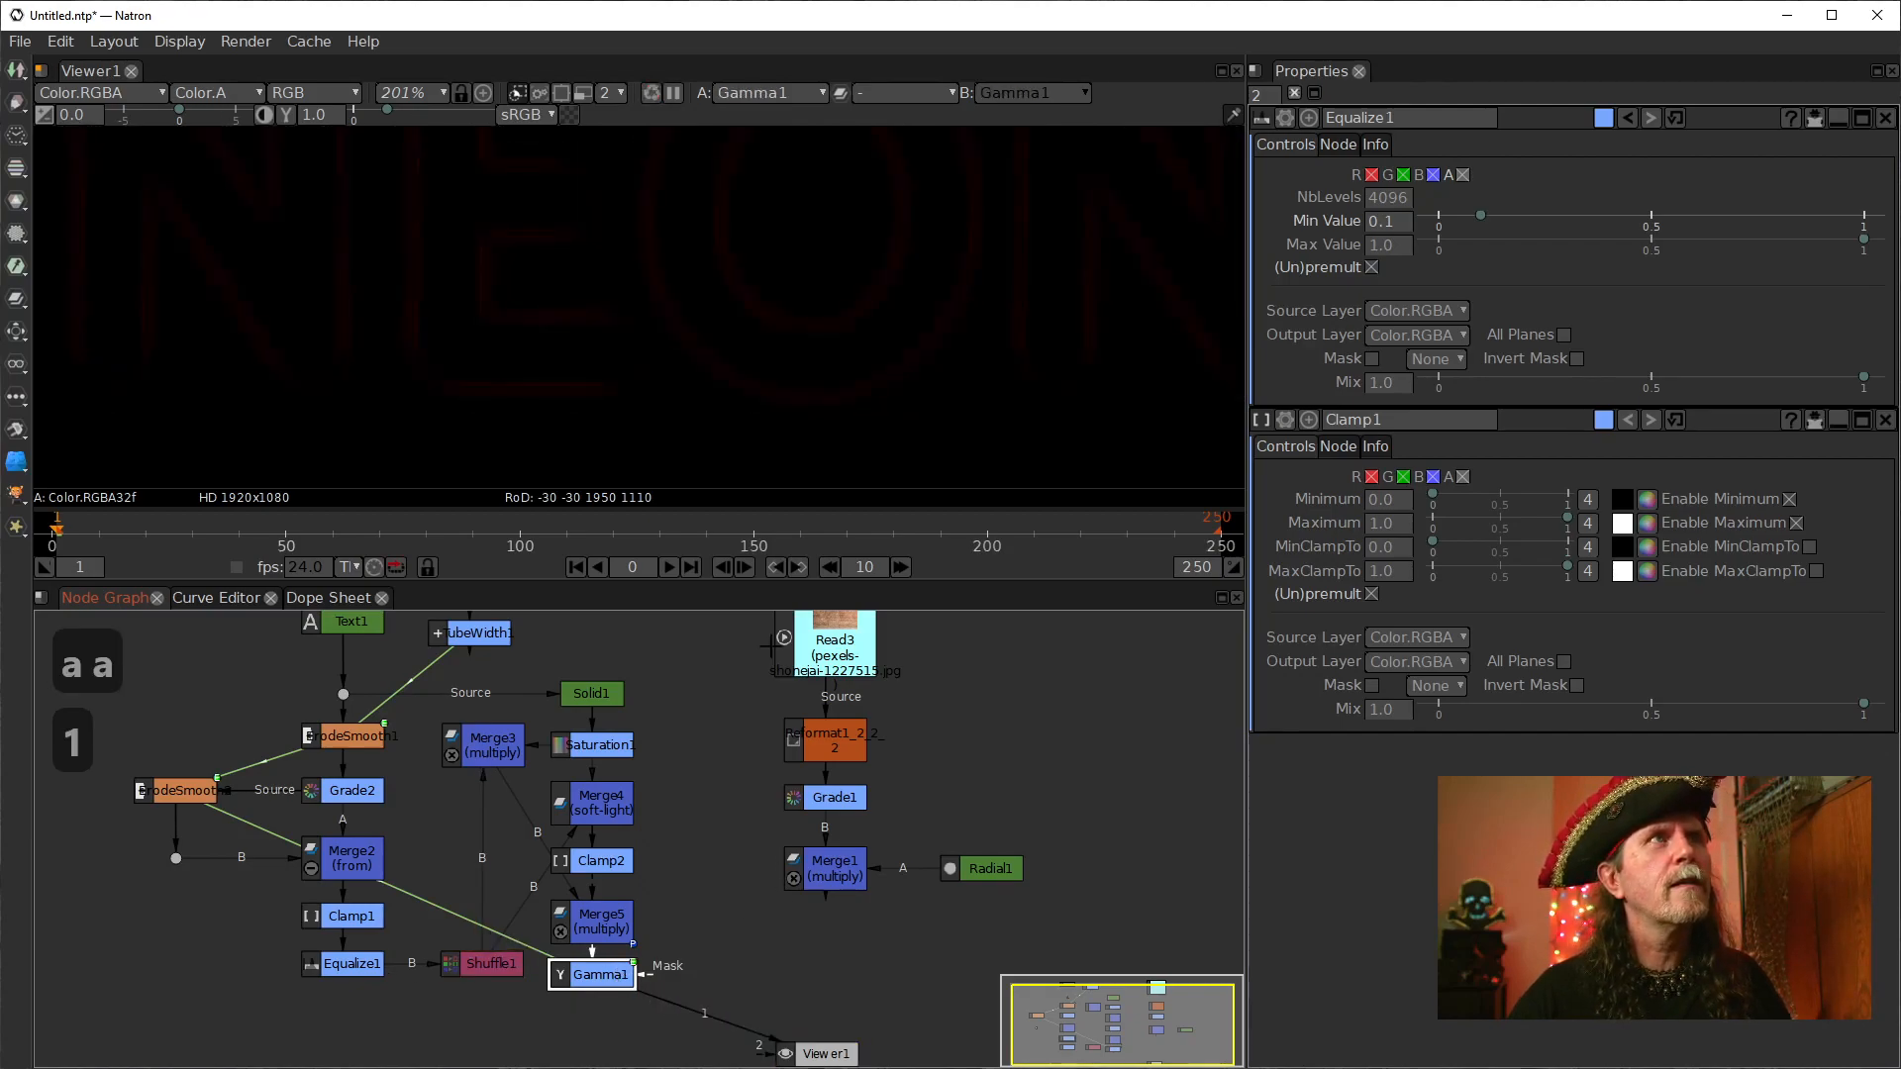
left_click(774, 335)
scroll(777, 331, "down", 1)
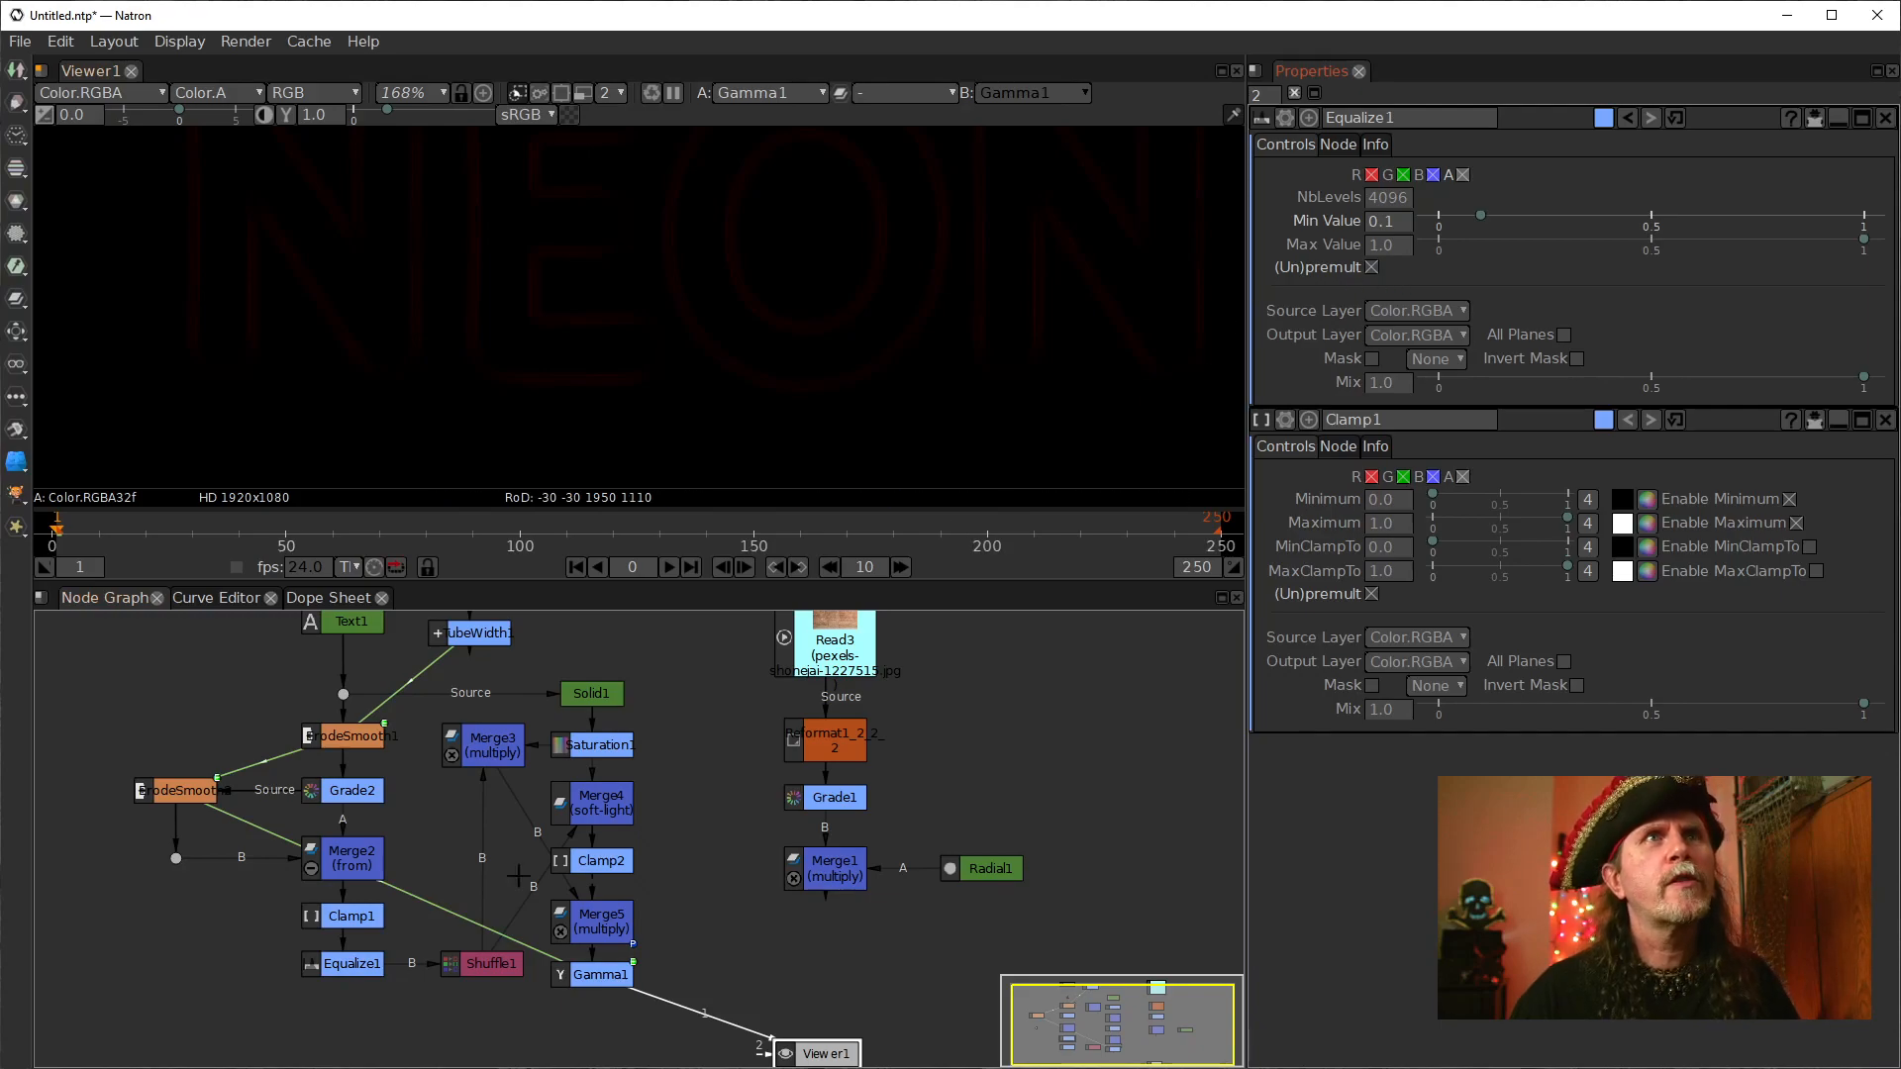
Step: Turn off (Un)premult on Equalize1 and compare its output with the option on and off
left_click(356, 966)
key("1")
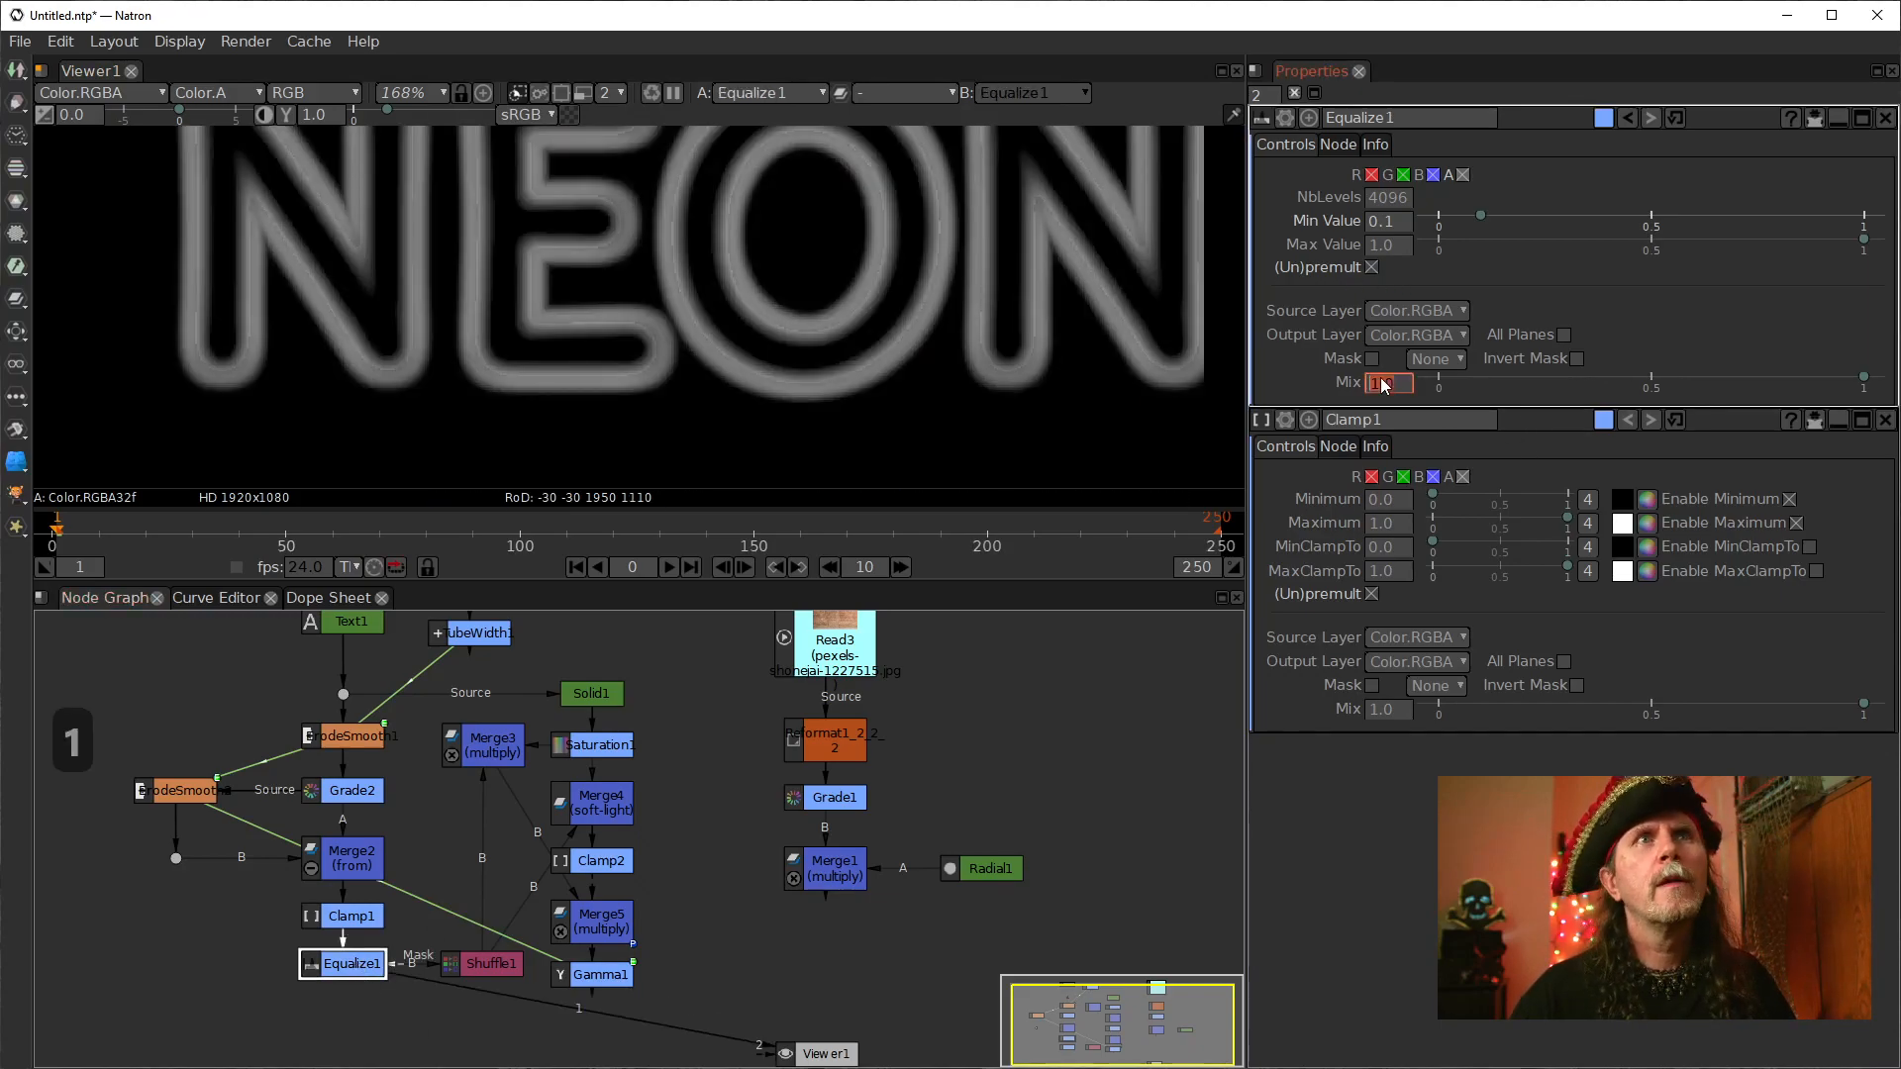
left_click(1372, 267)
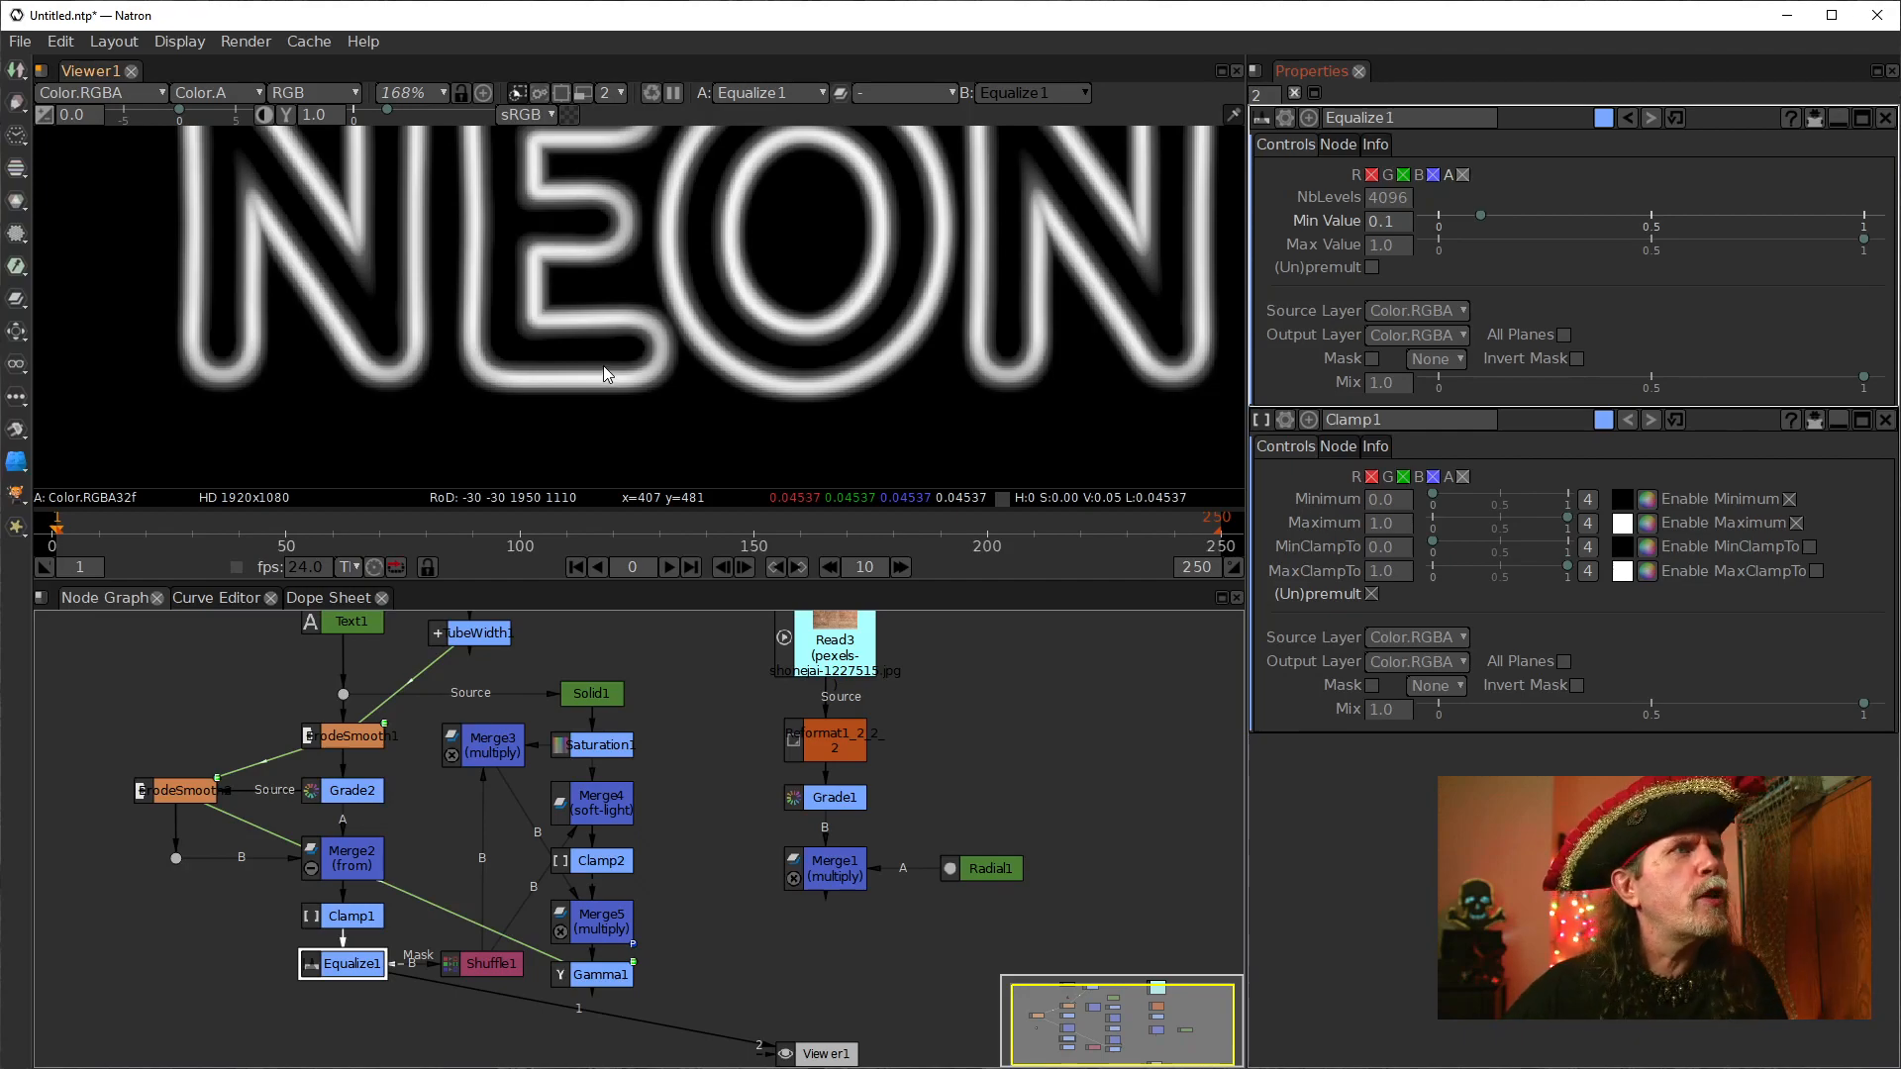
left_click_drag(551, 257, 491, 368)
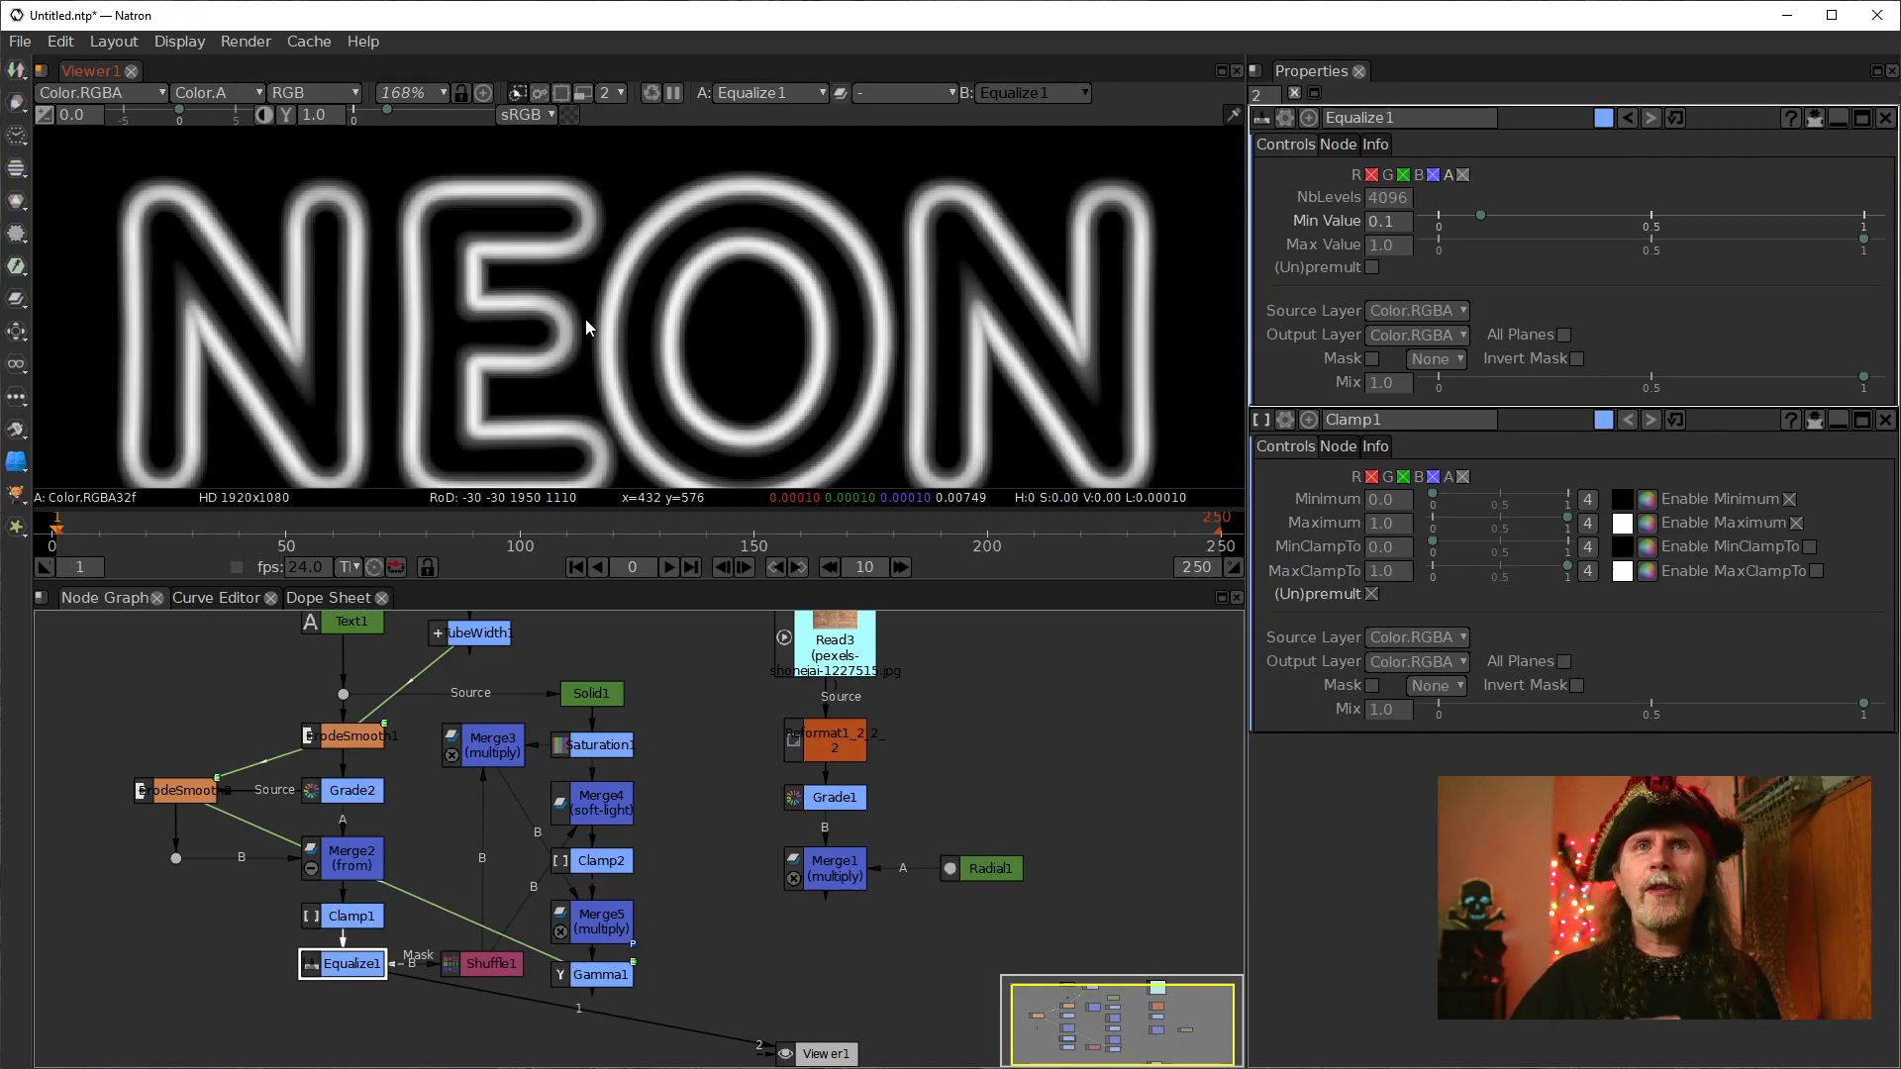
left_click_drag(660, 325, 657, 278)
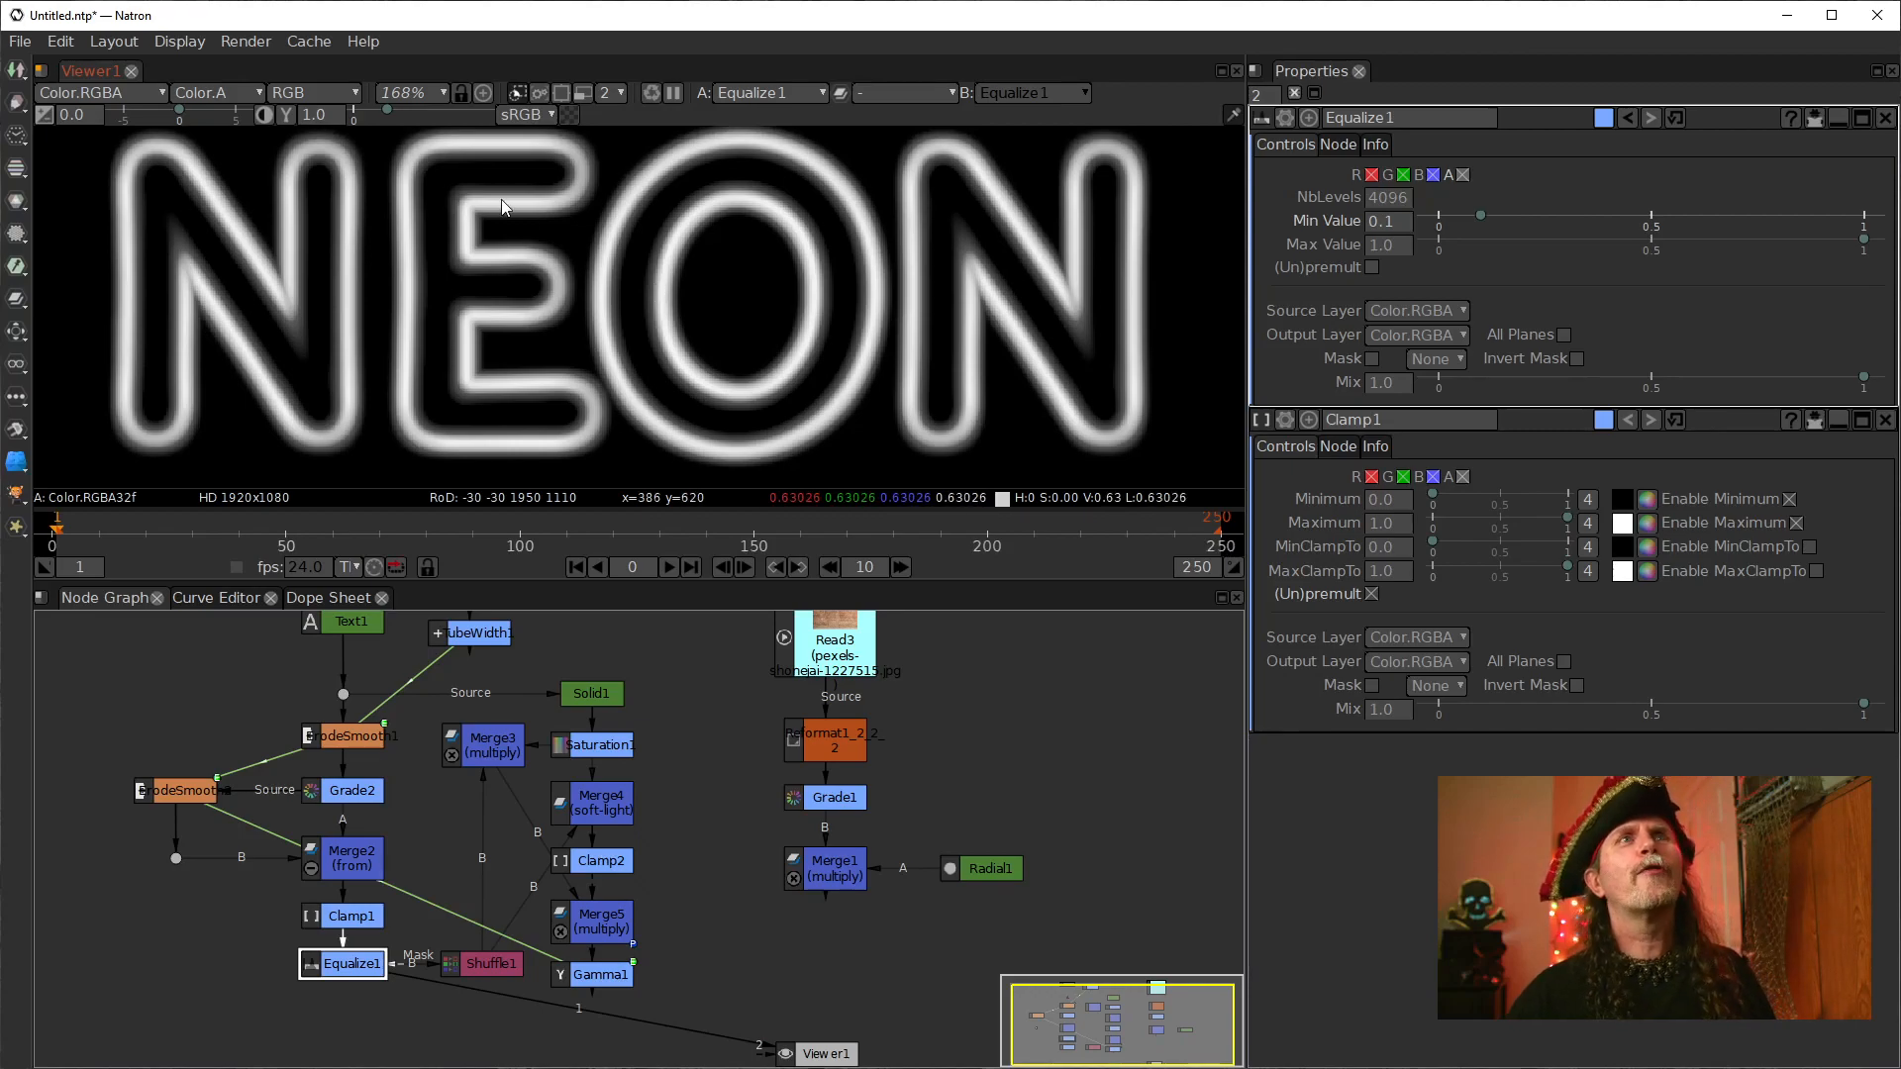
left_click(1370, 268)
left_click(1370, 268)
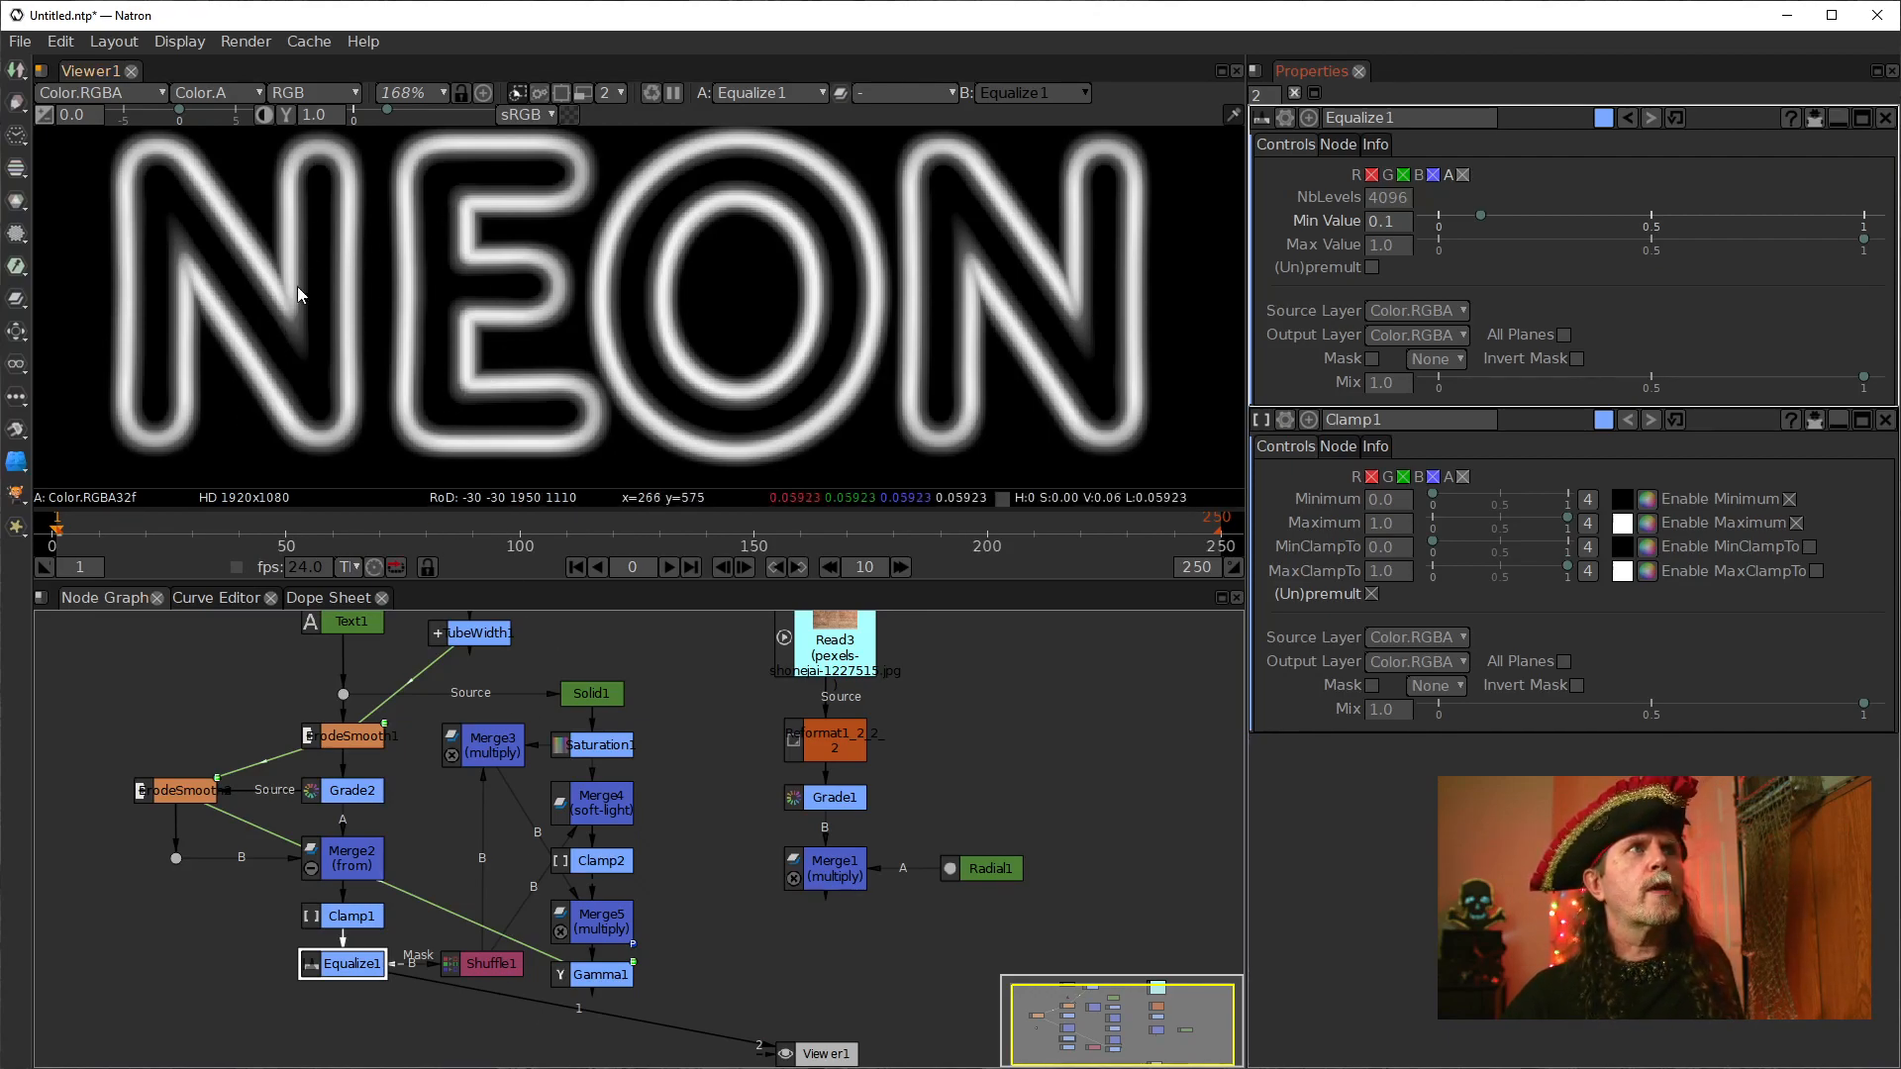
Step: Compare the outputs of Shuffle1 and Equalize1, and check Equalize1's alpha against its RGB channels
left_click(484, 962)
key("1")
left_click(355, 968)
key("1")
key("a")
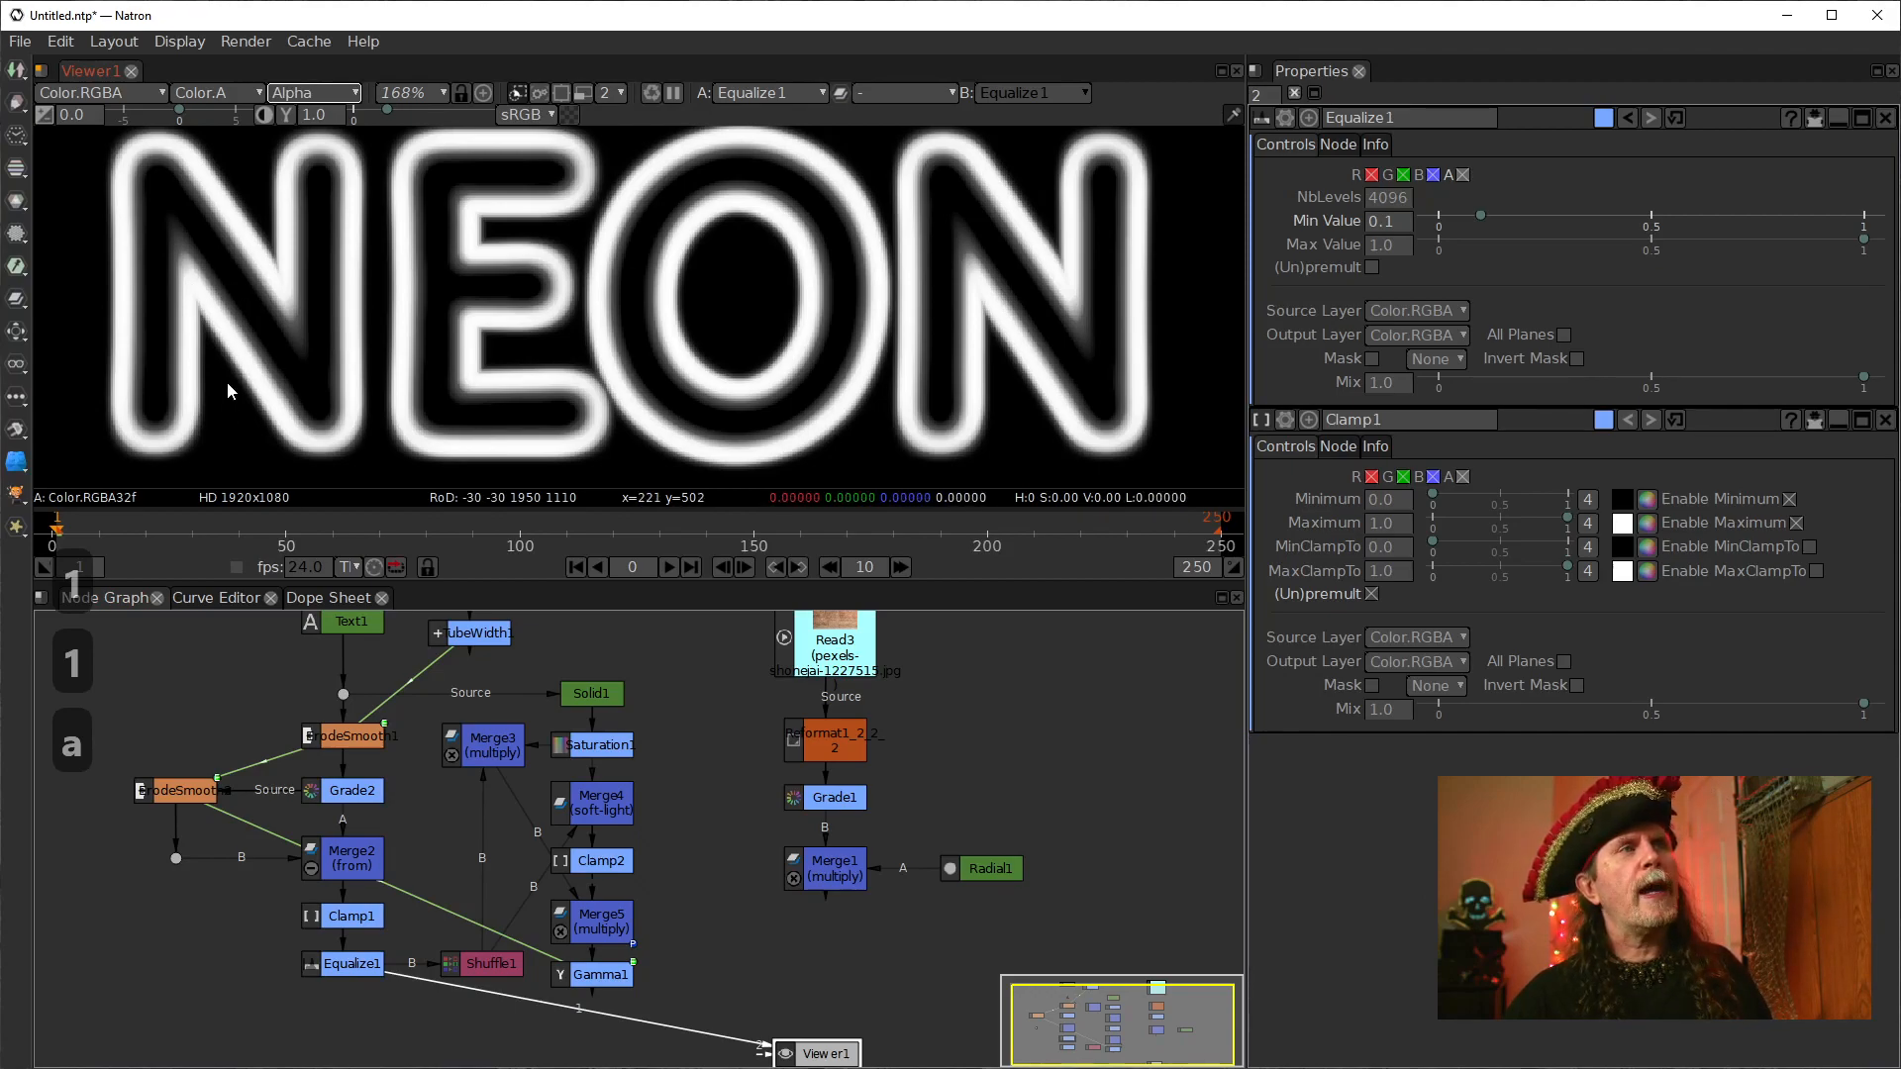
key("a")
key("a")
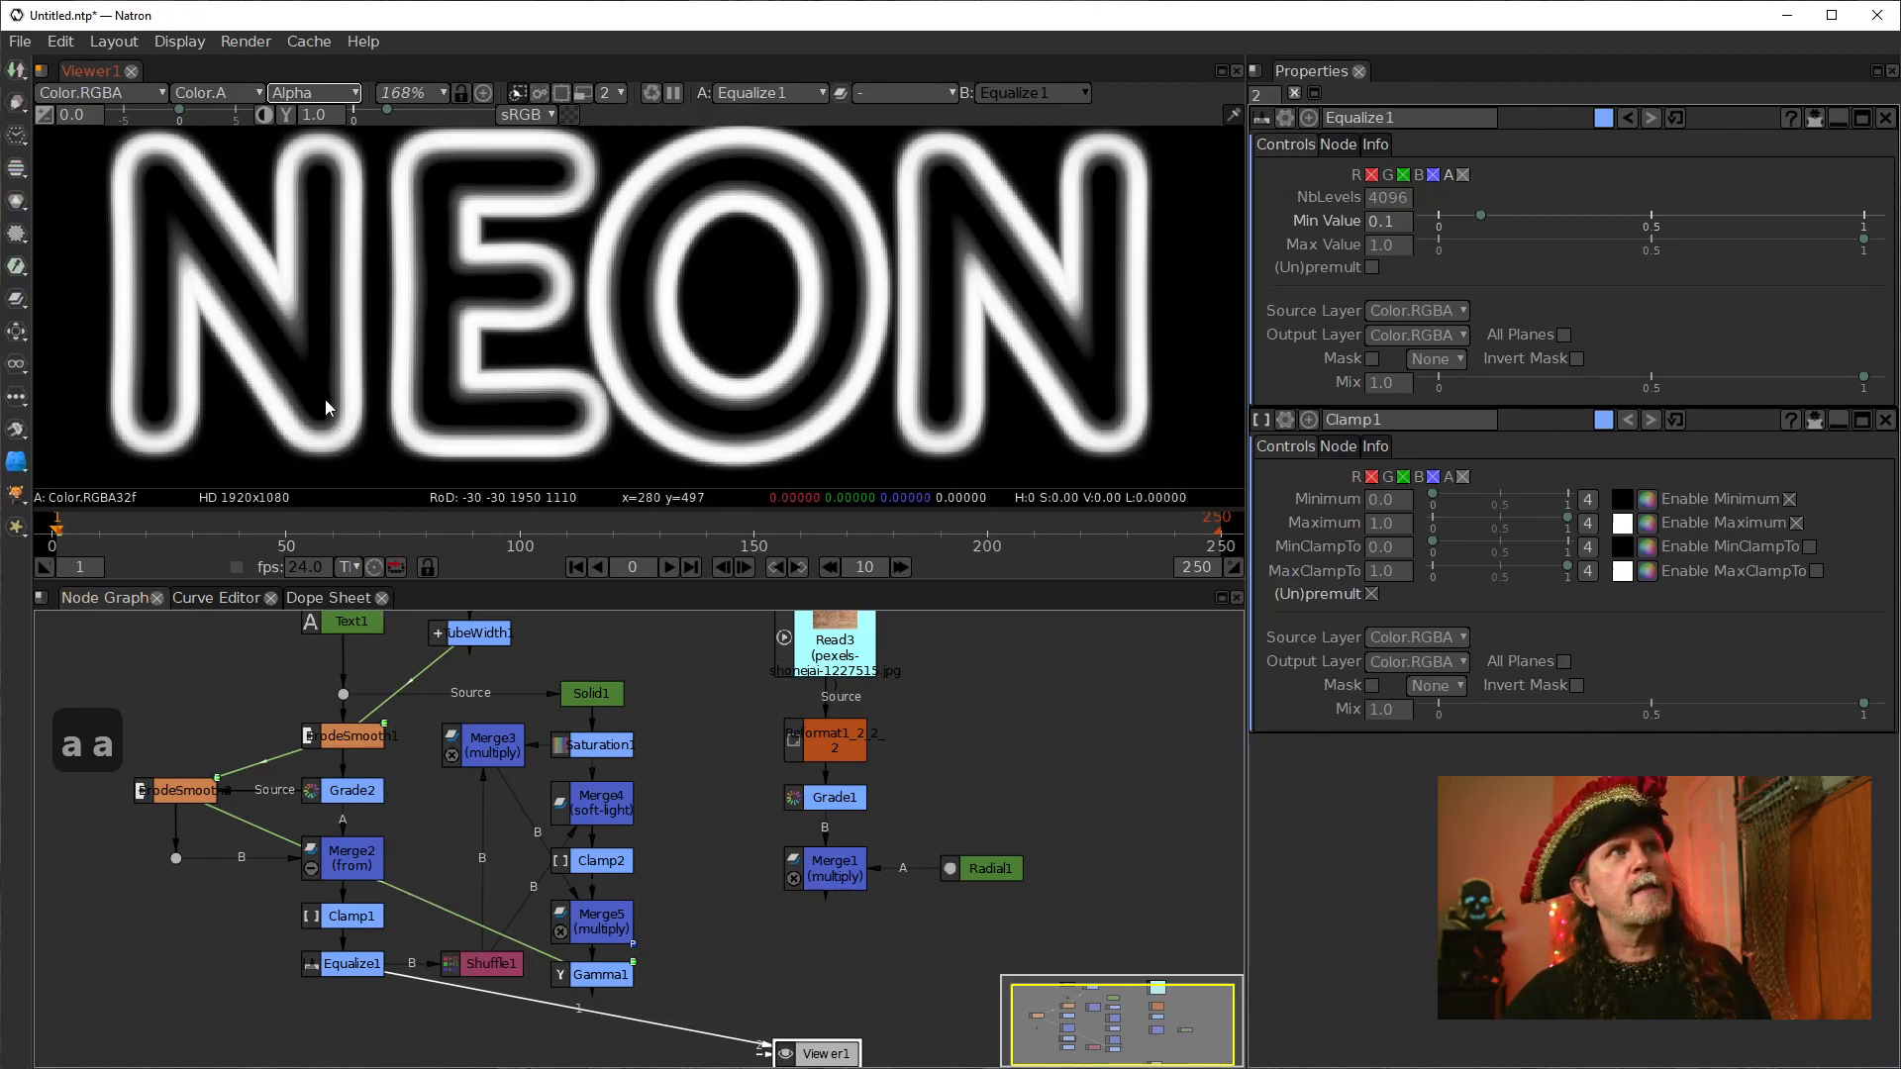
key("a")
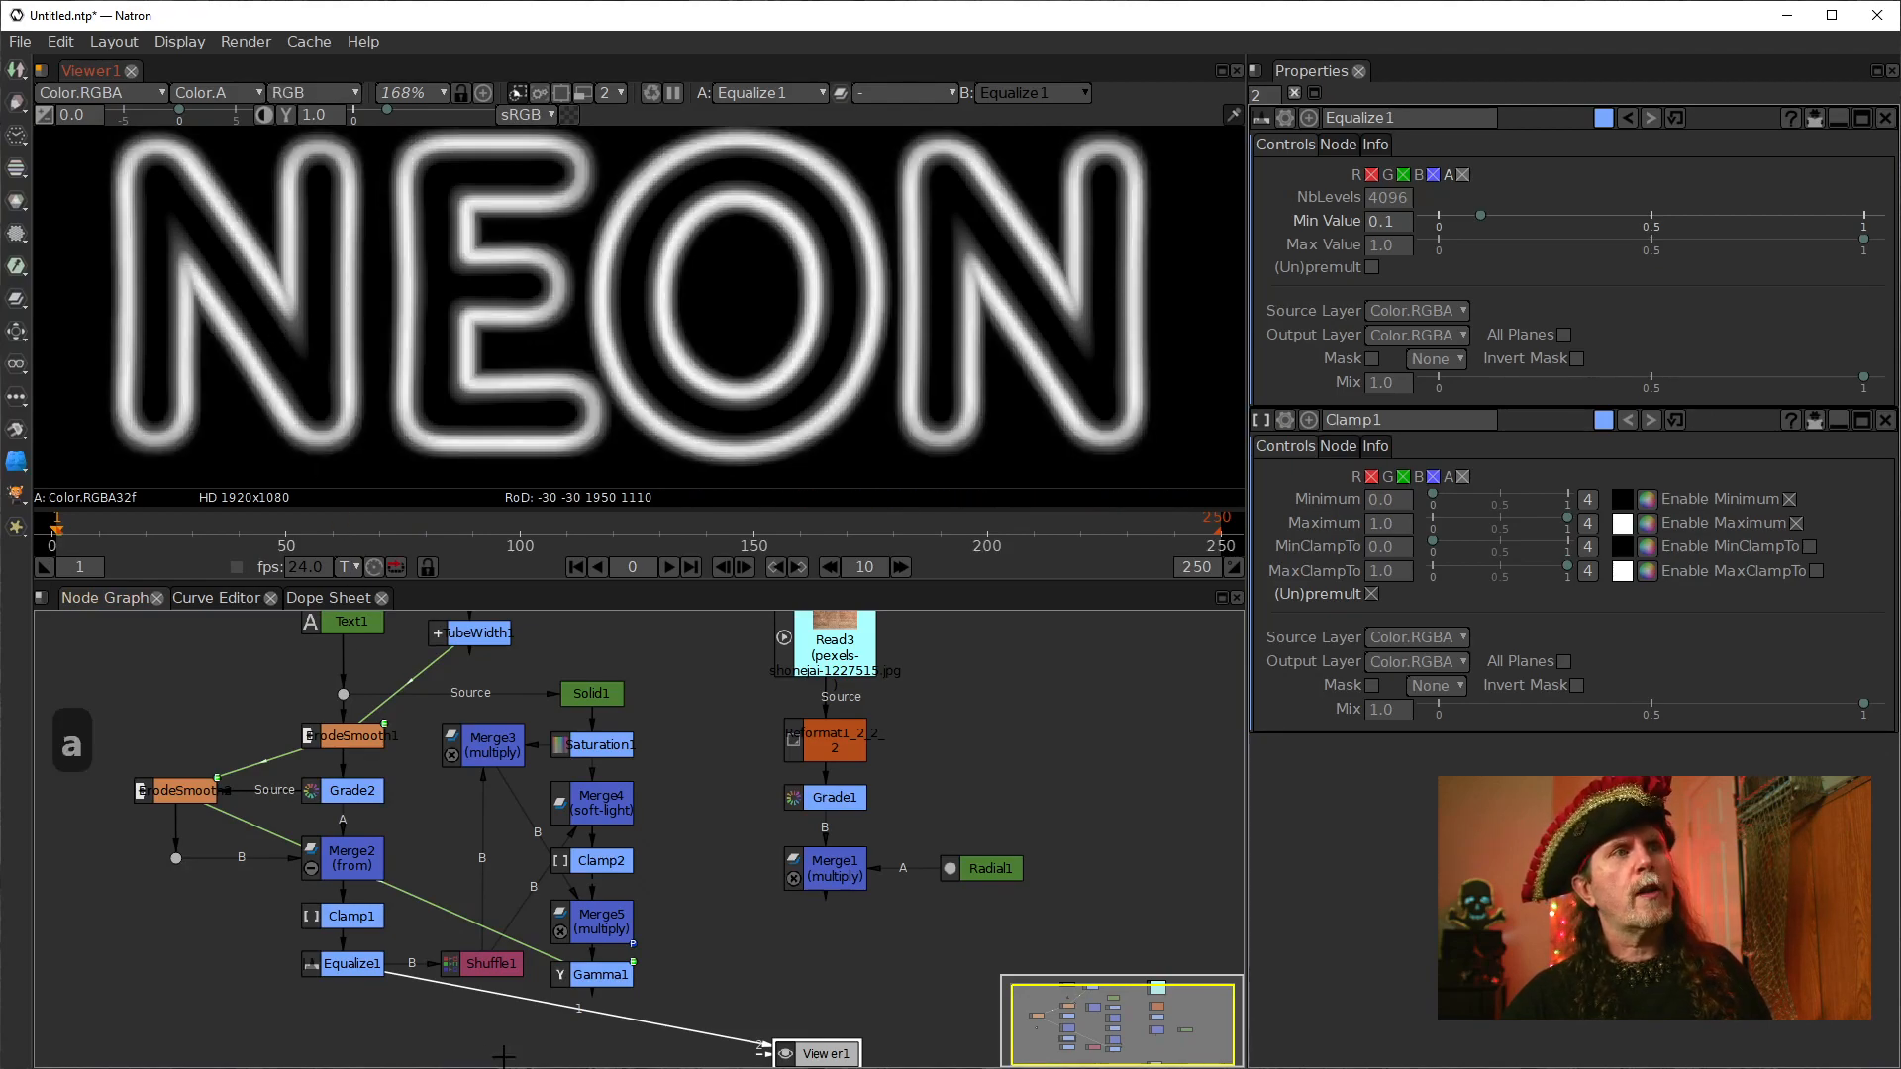
Step: Examine Shuffle1's channel settings and compare its RGB and alpha output in the viewer
left_click(485, 964)
key("1")
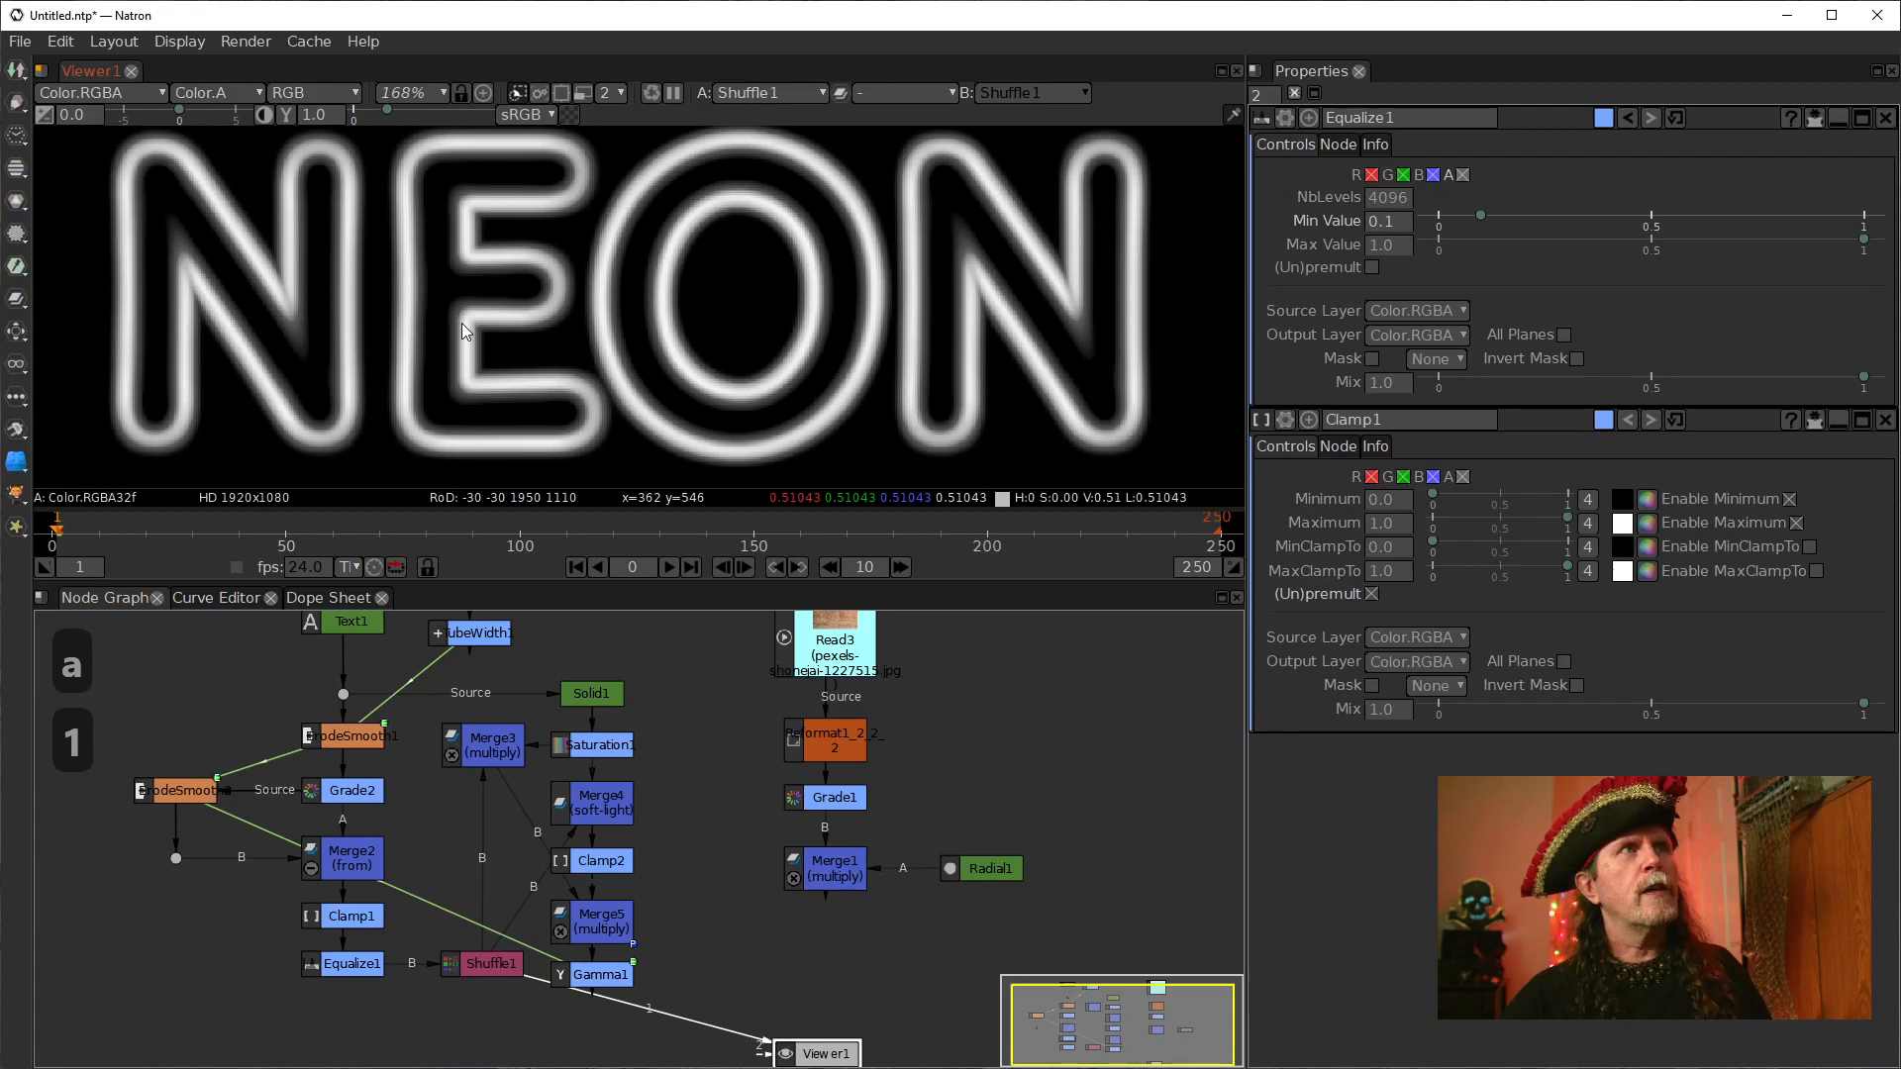
double_click(485, 964)
key("a")
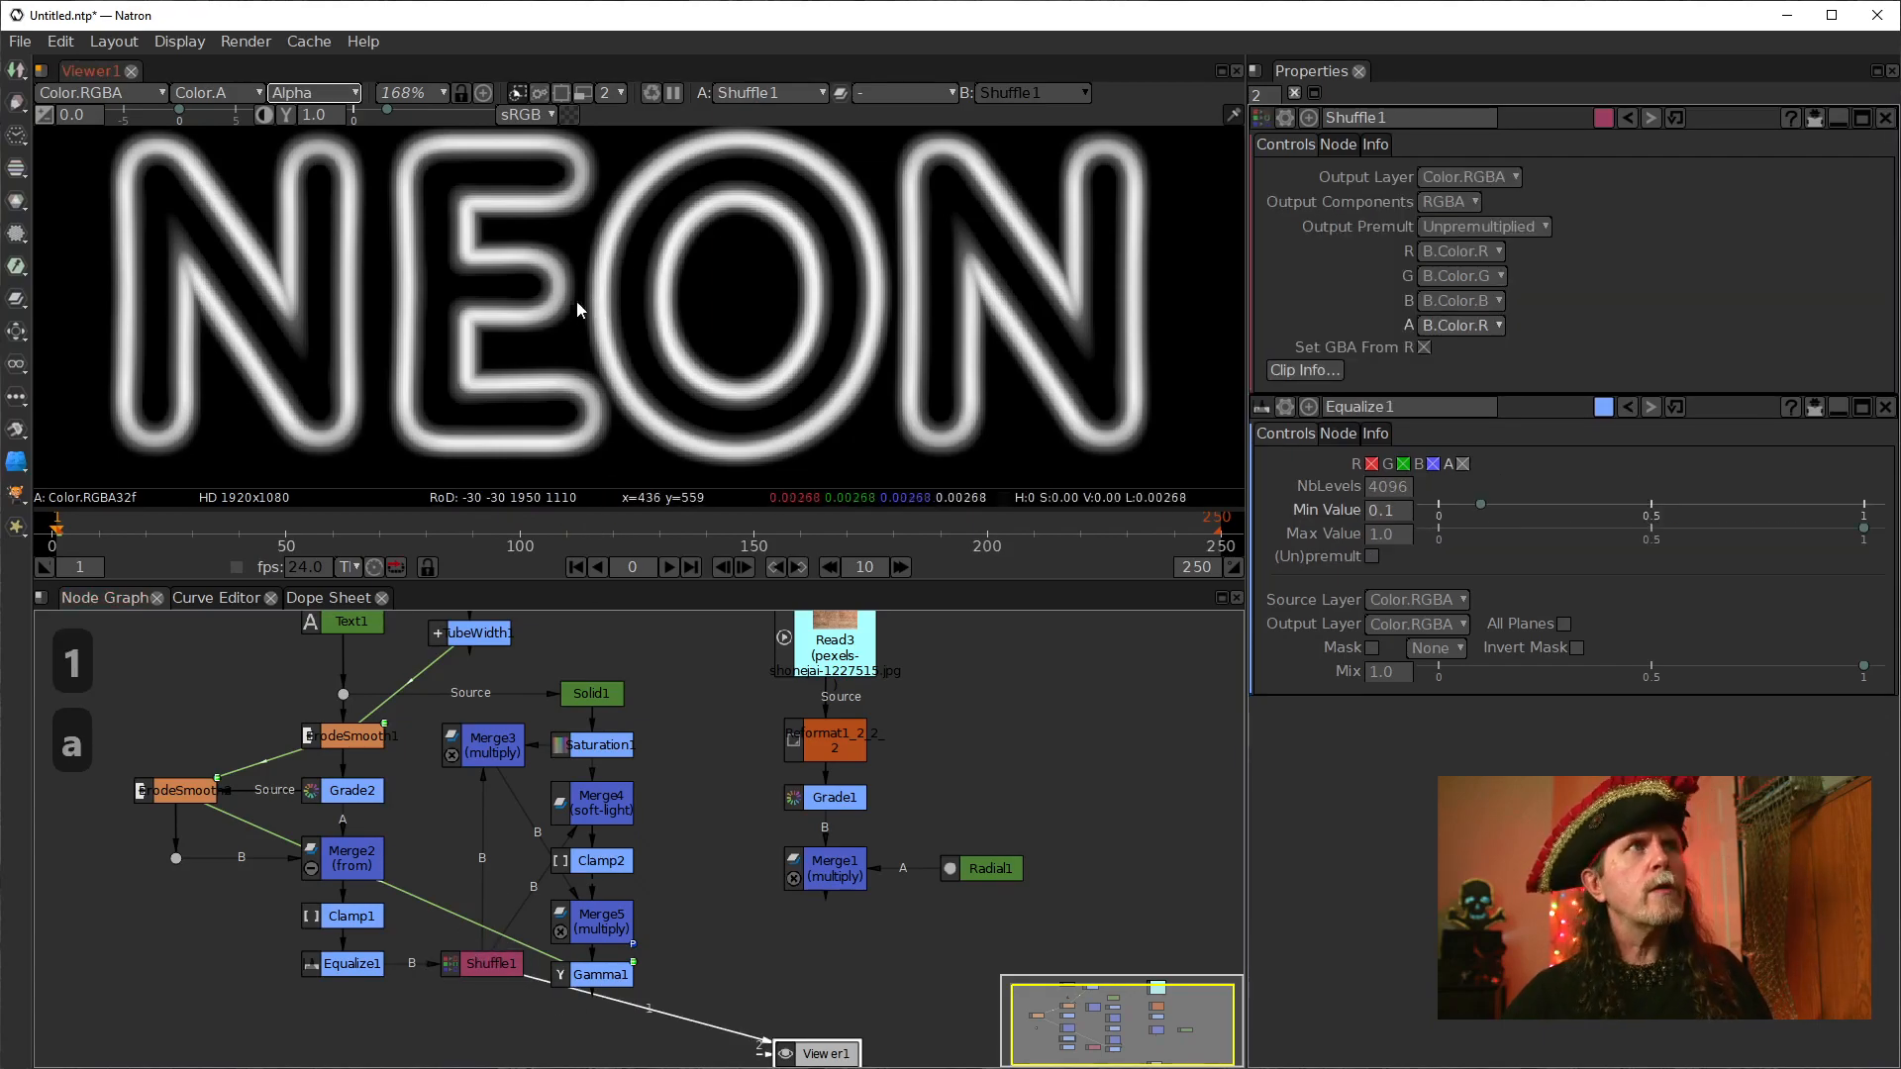
key("a")
key("a")
key("a")
key("a")
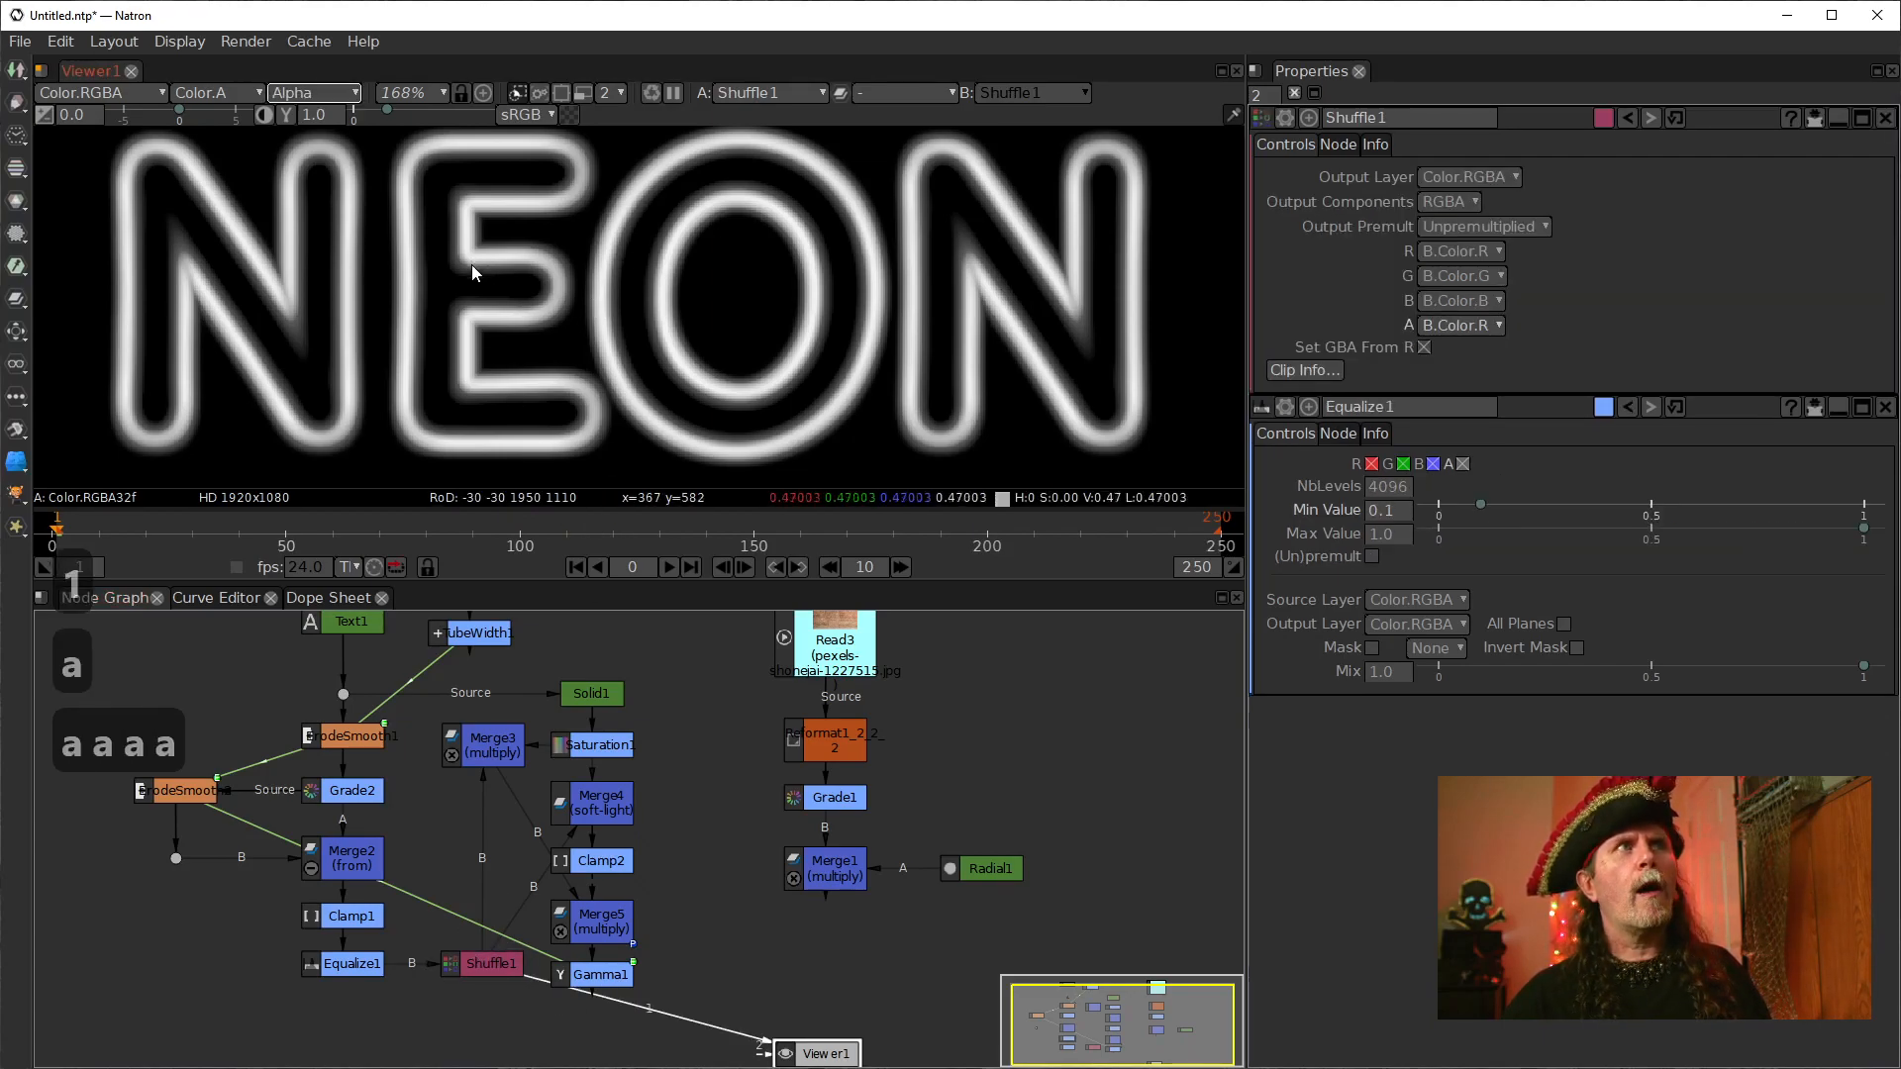
Step: Compare the colour outputs of the Merge3 multiply and the Merge4 soft-light nodes
left_click(493, 759)
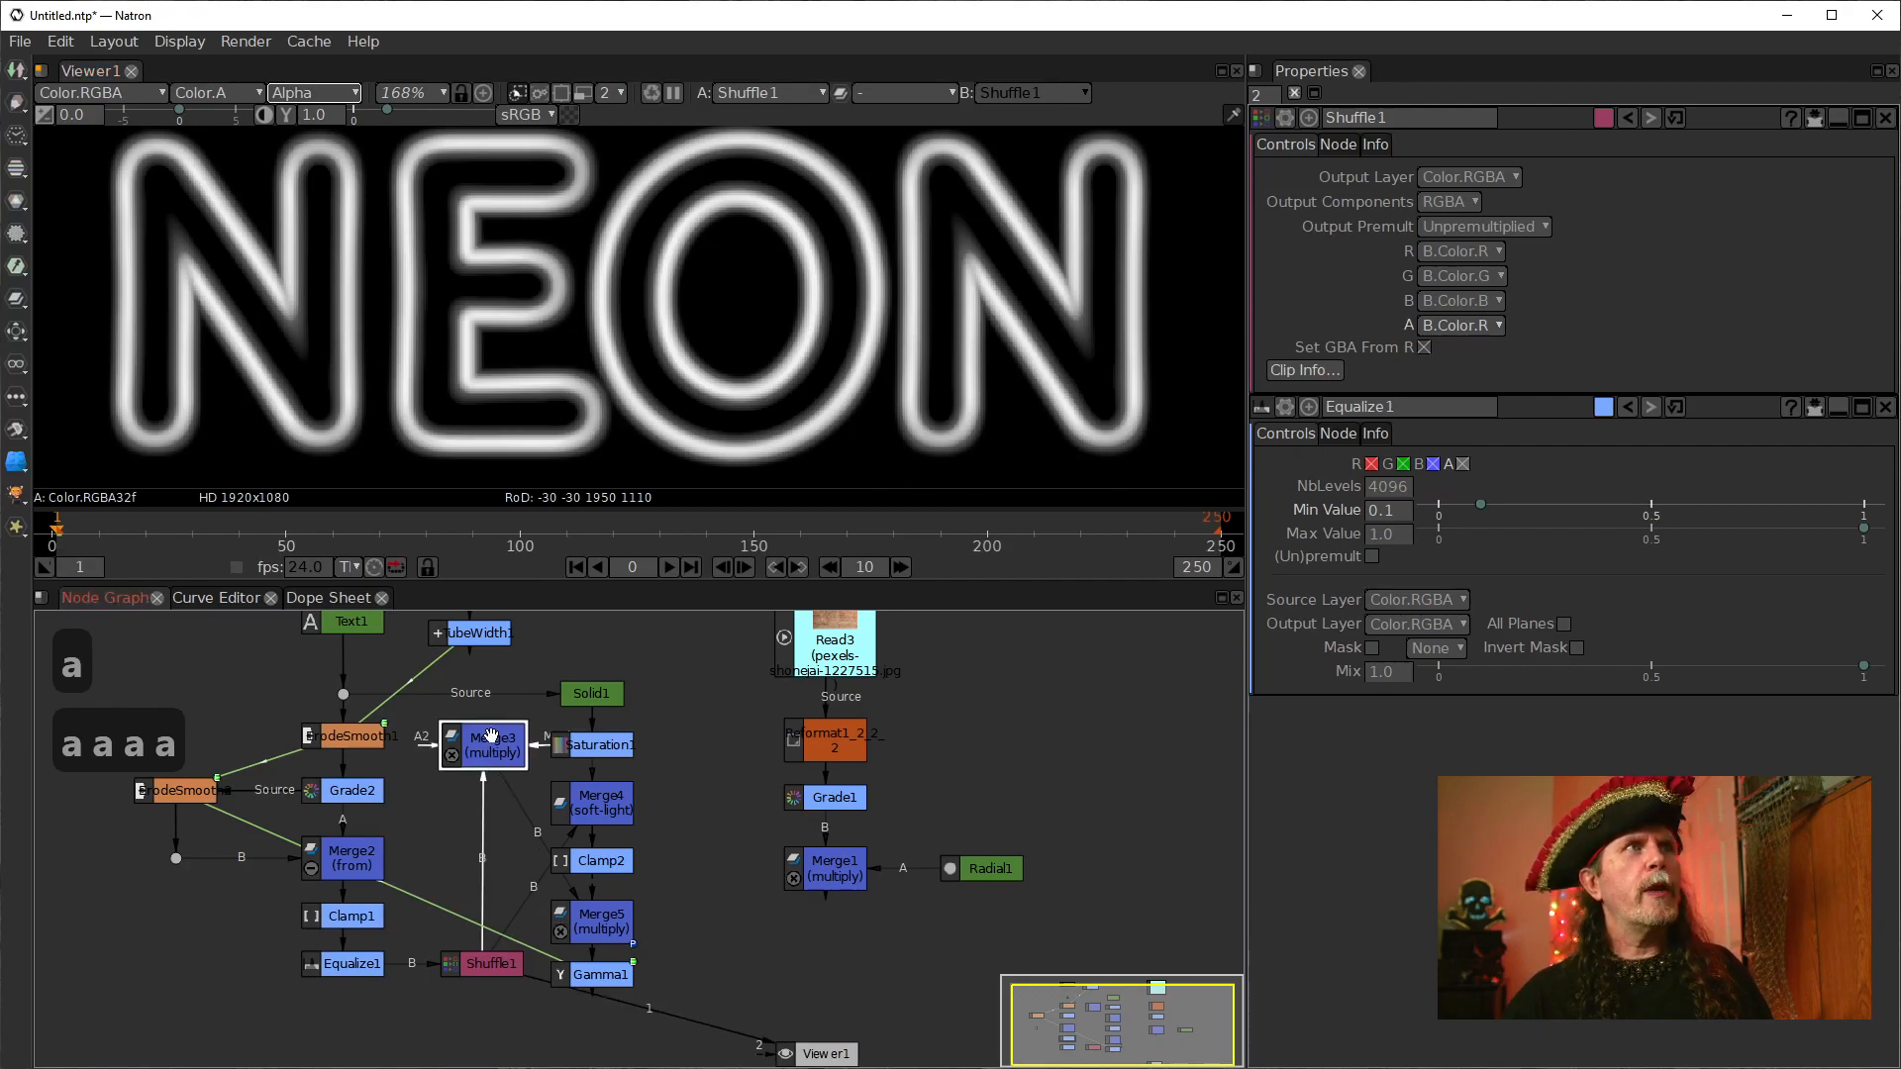
key("1")
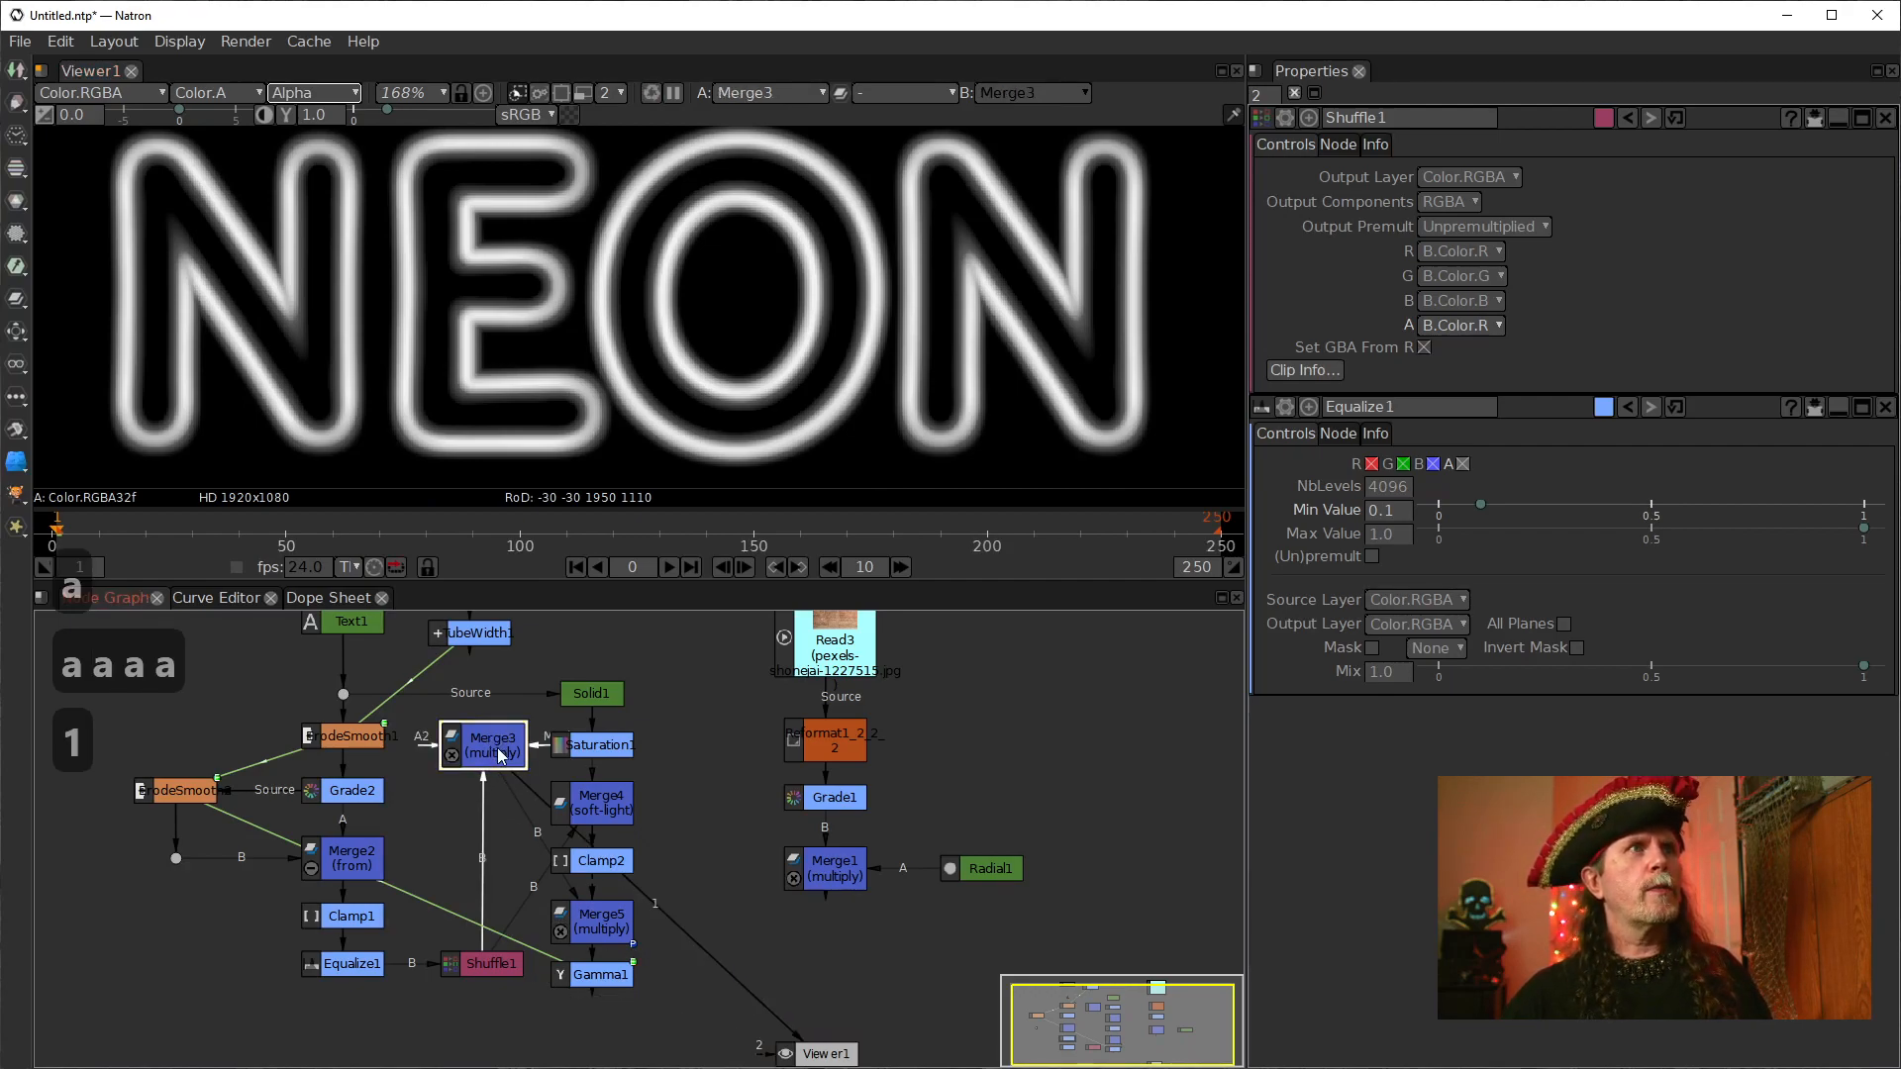
left_click(554, 292)
key("a")
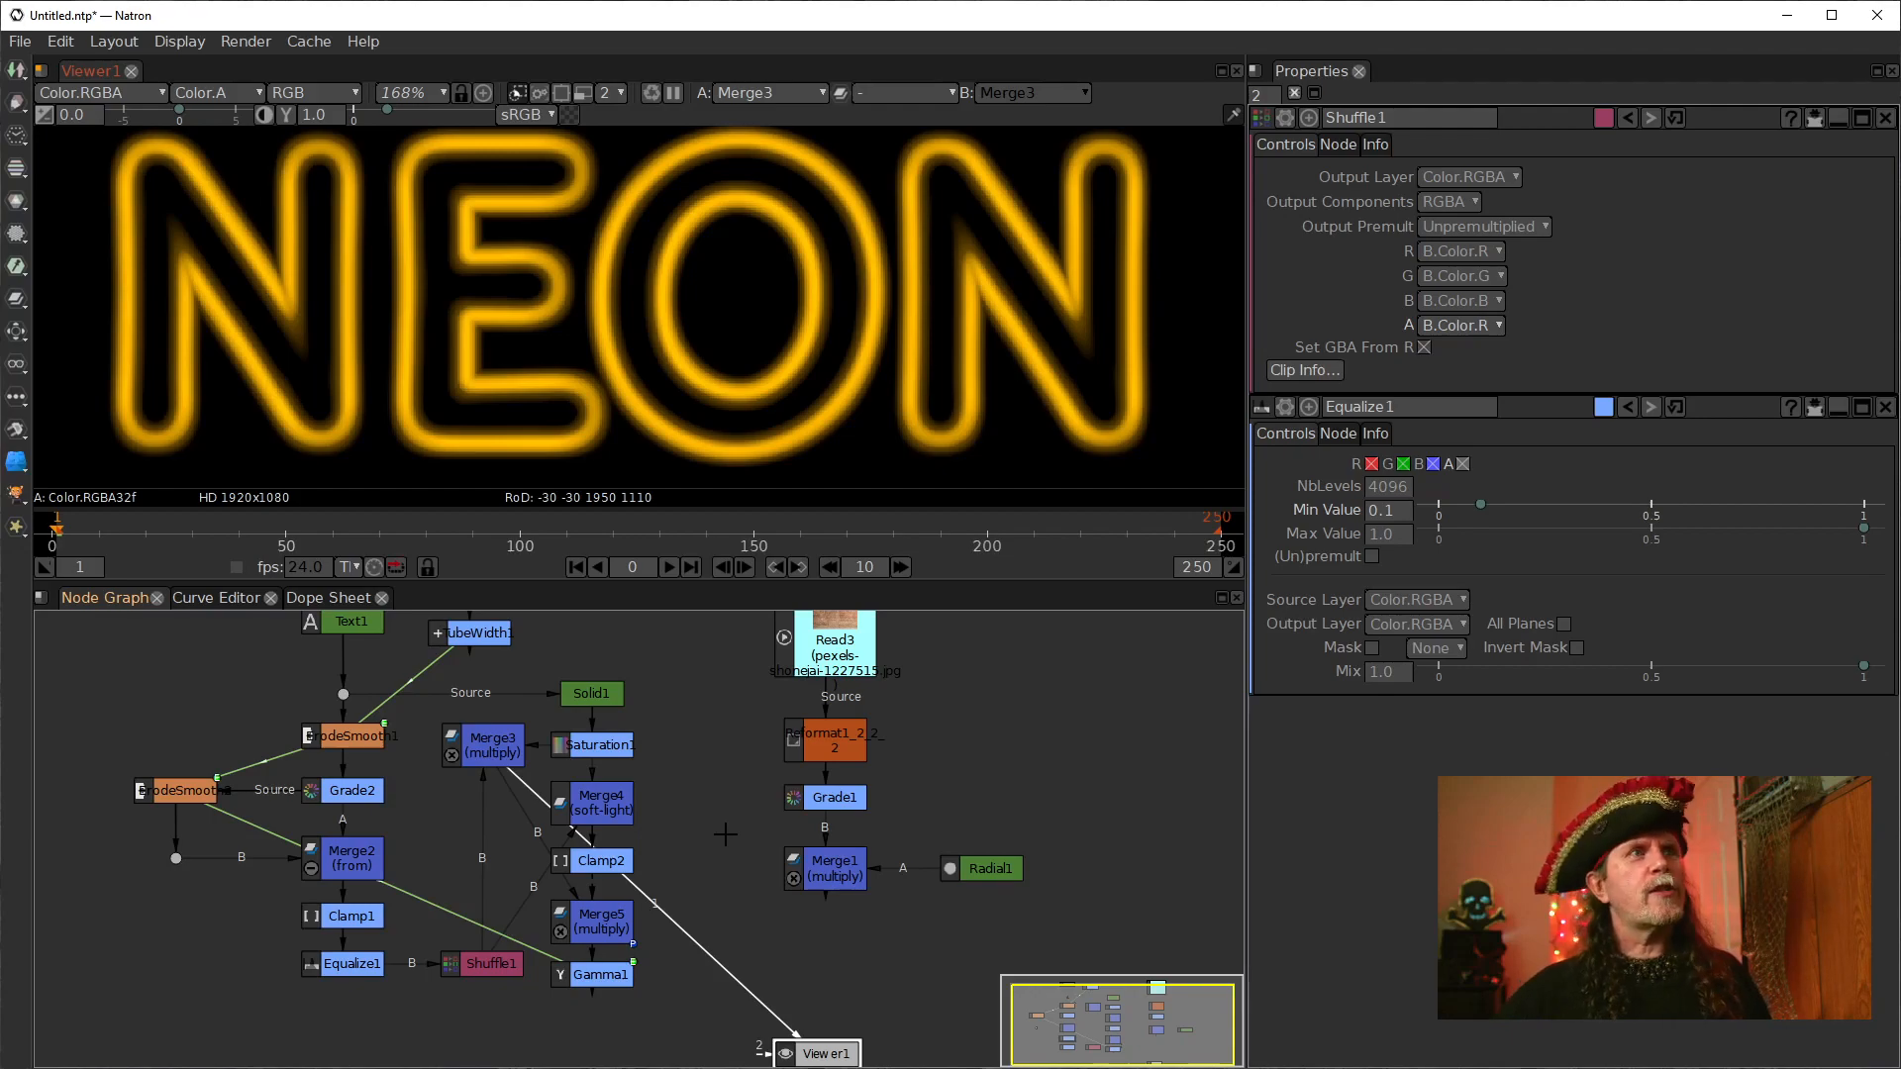
left_click(592, 804)
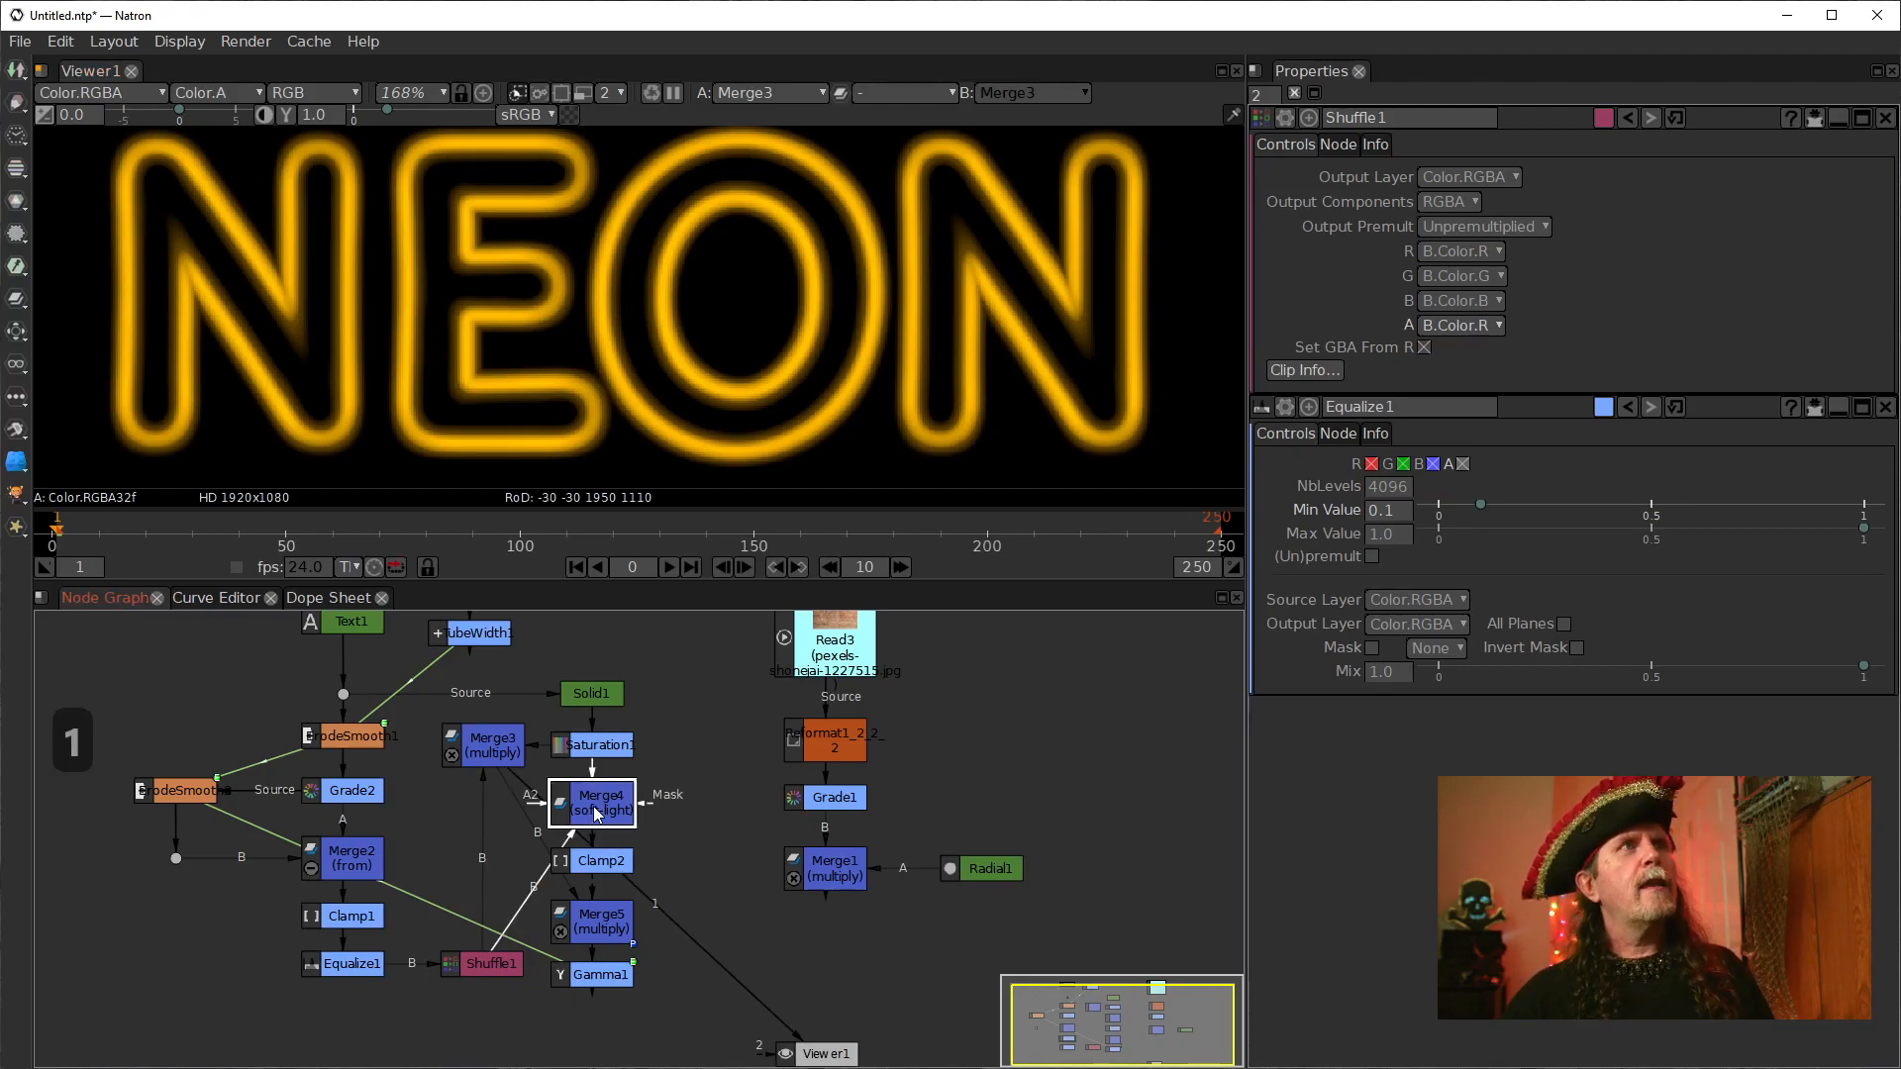
key("1")
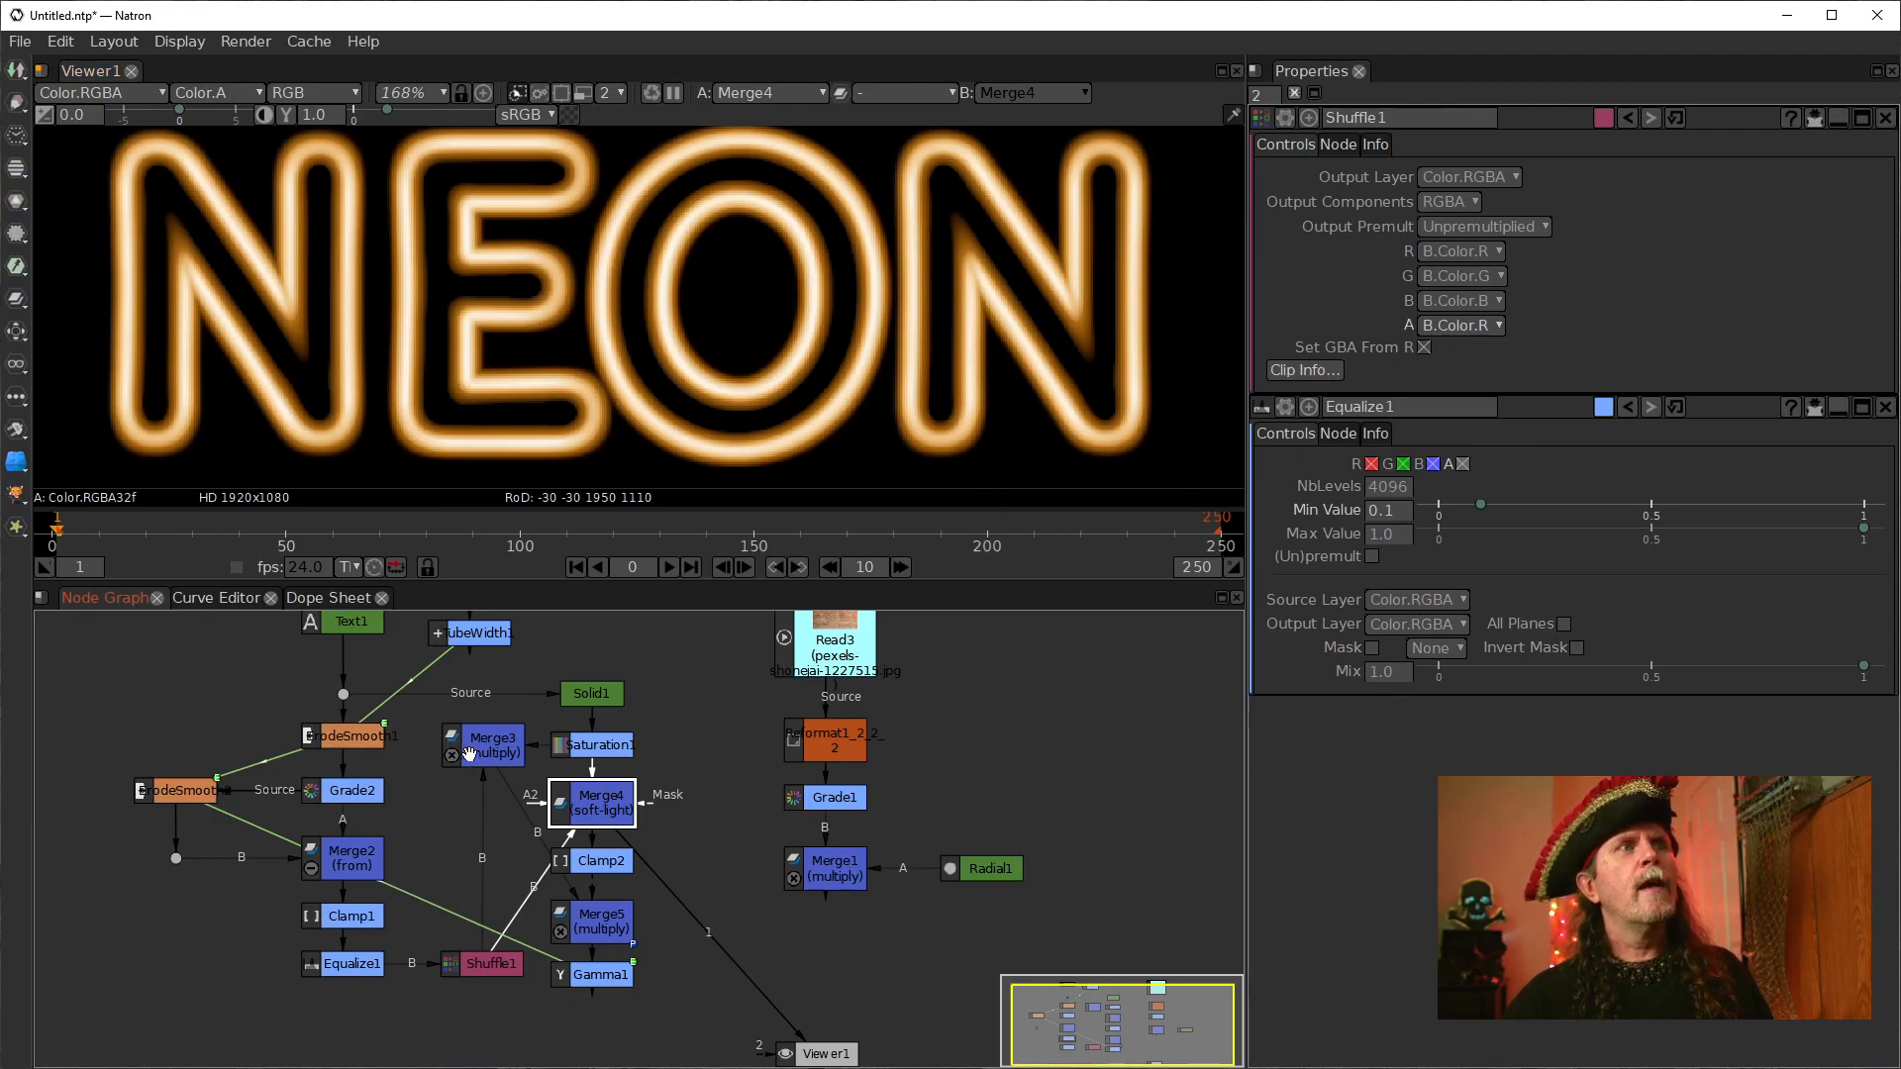
left_click(478, 743)
key("1")
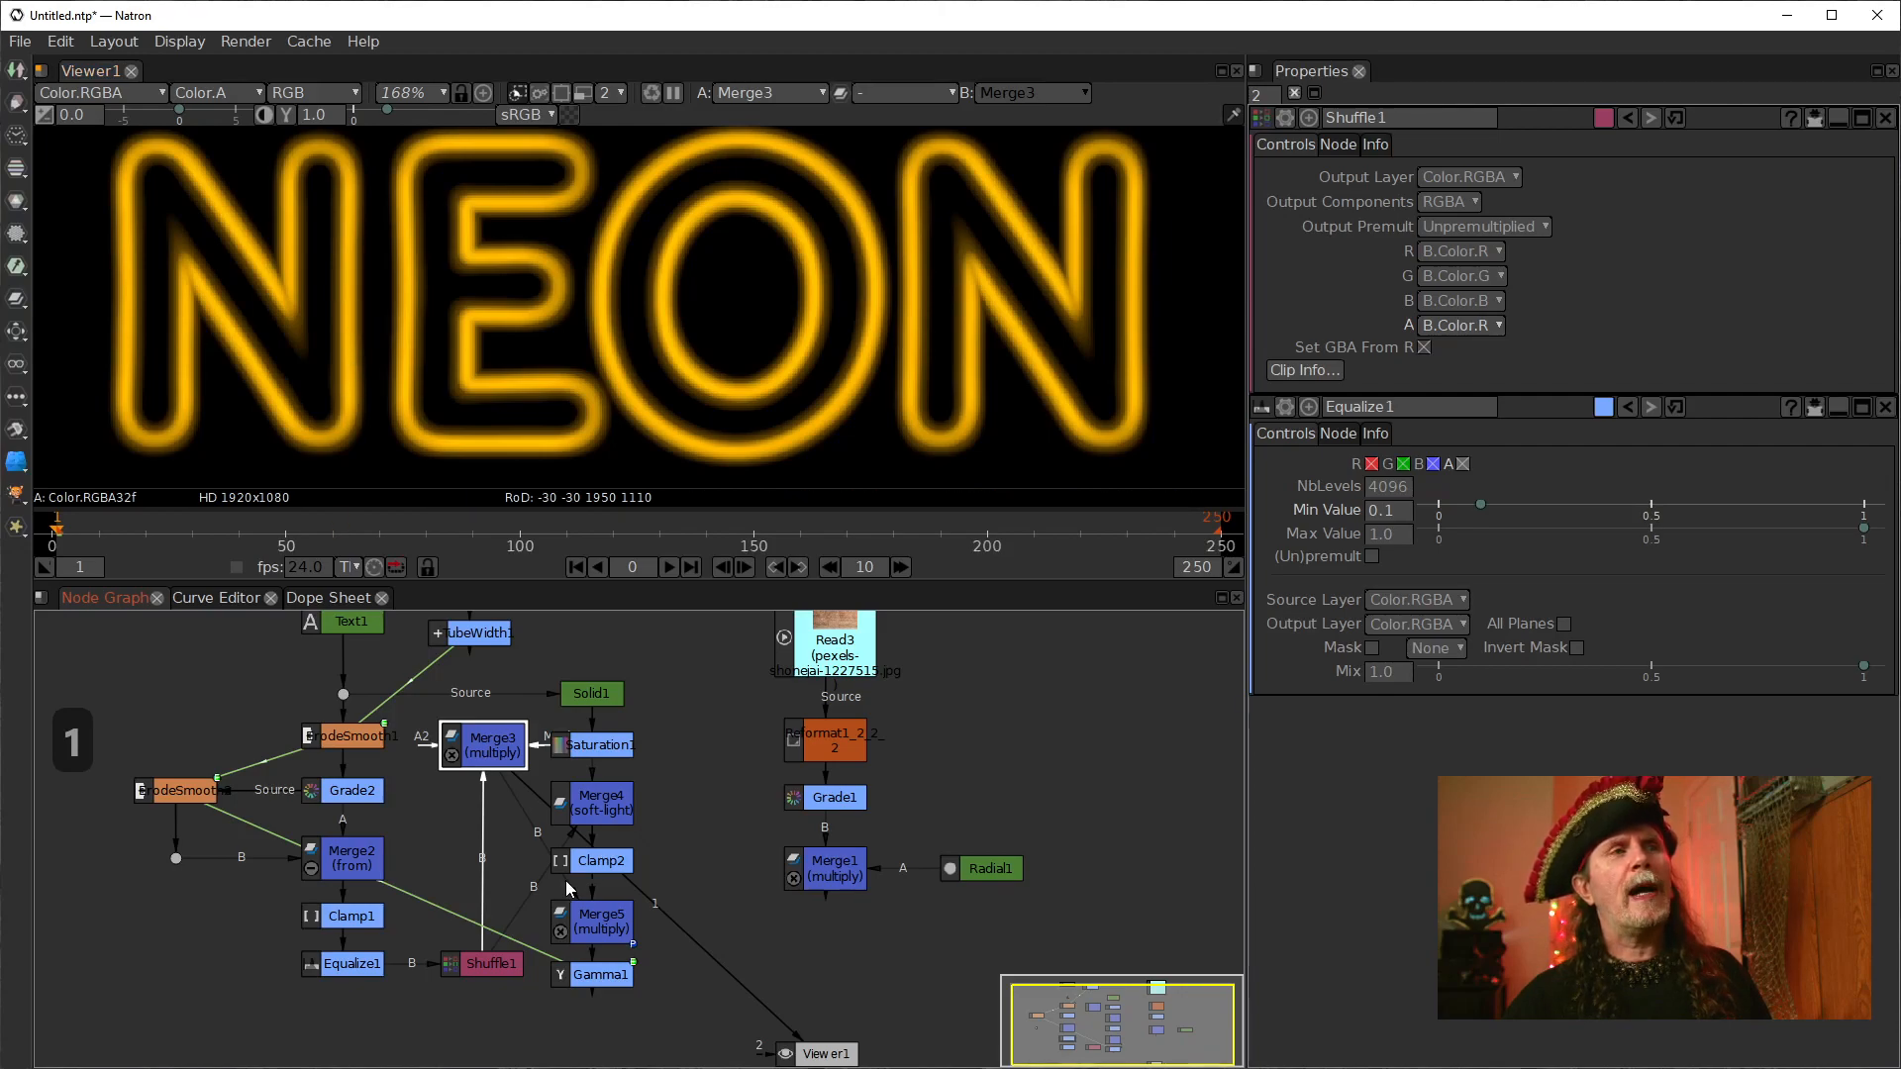
Step: Check the outputs of Merge4, Clamp2 and Merge5, and compare Merge5 with Merge3
left_click(608, 884)
left_click(601, 807)
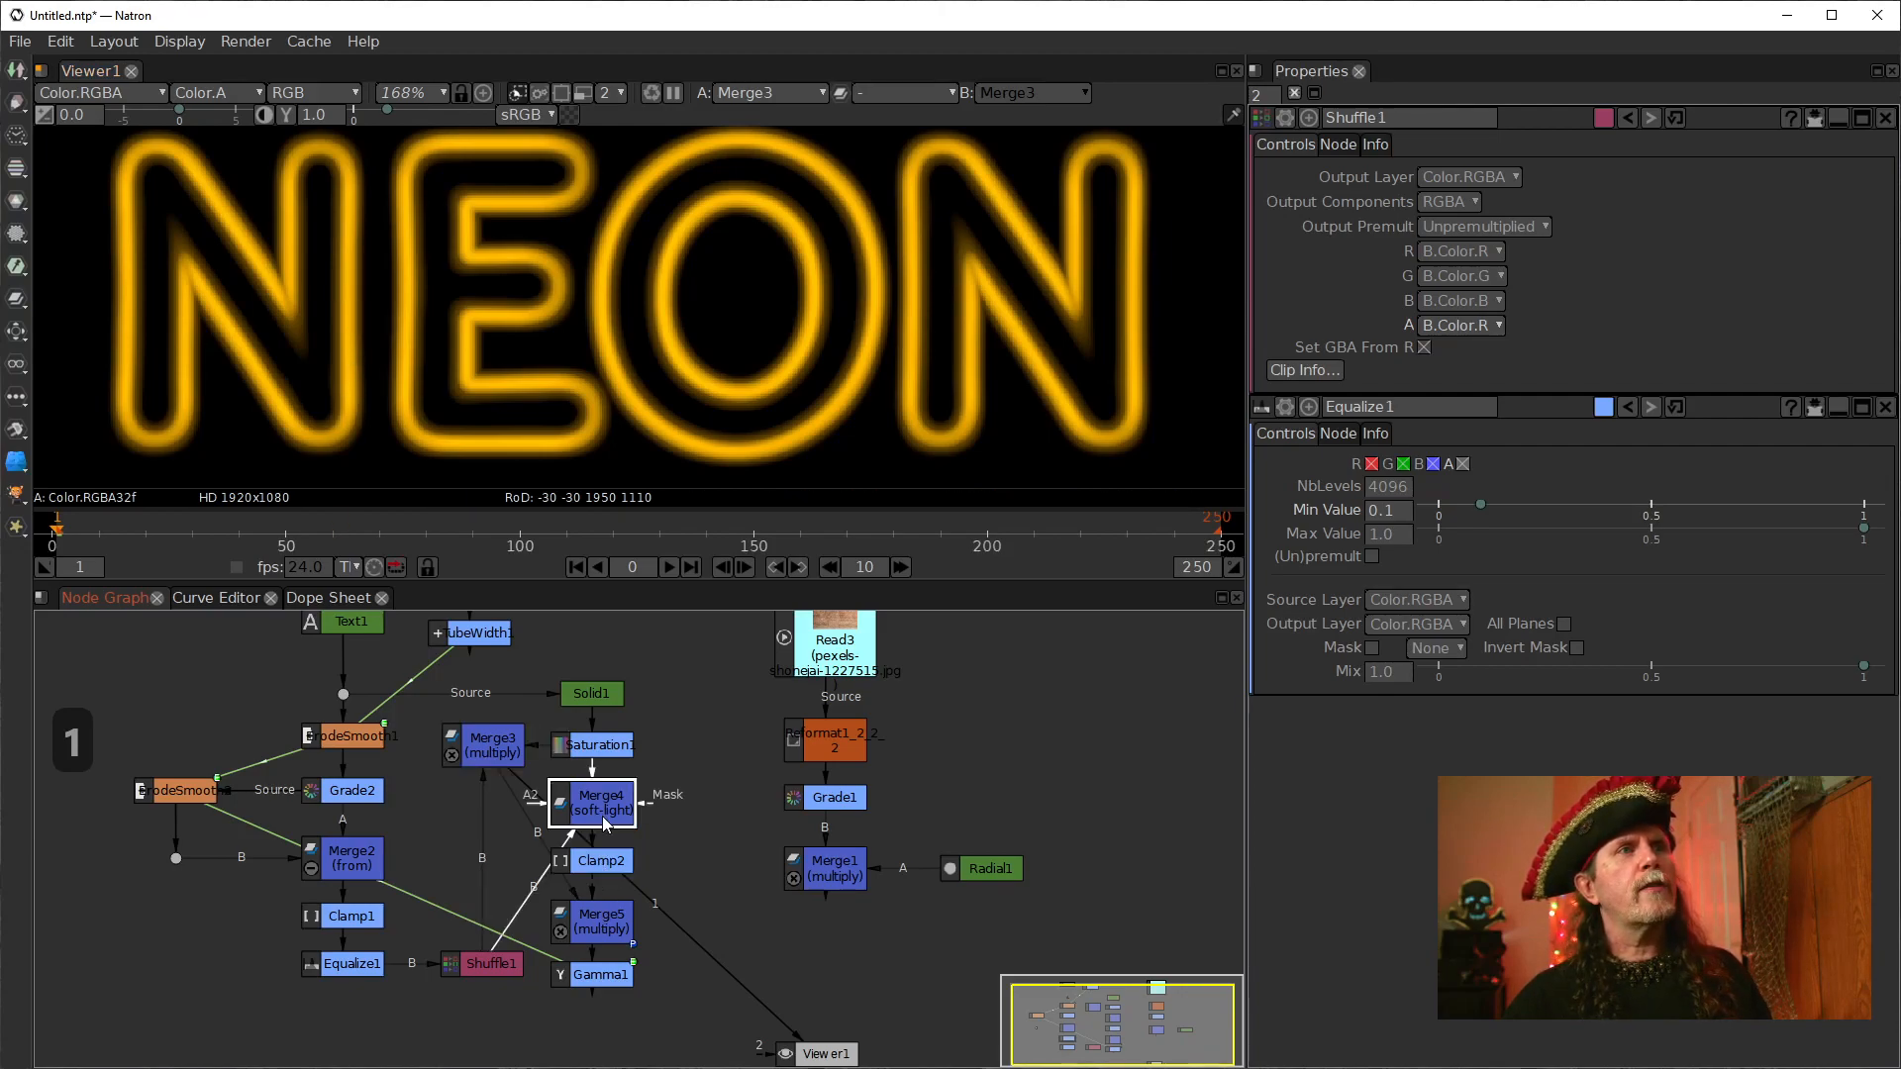
key("1")
left_click(604, 857)
key("1")
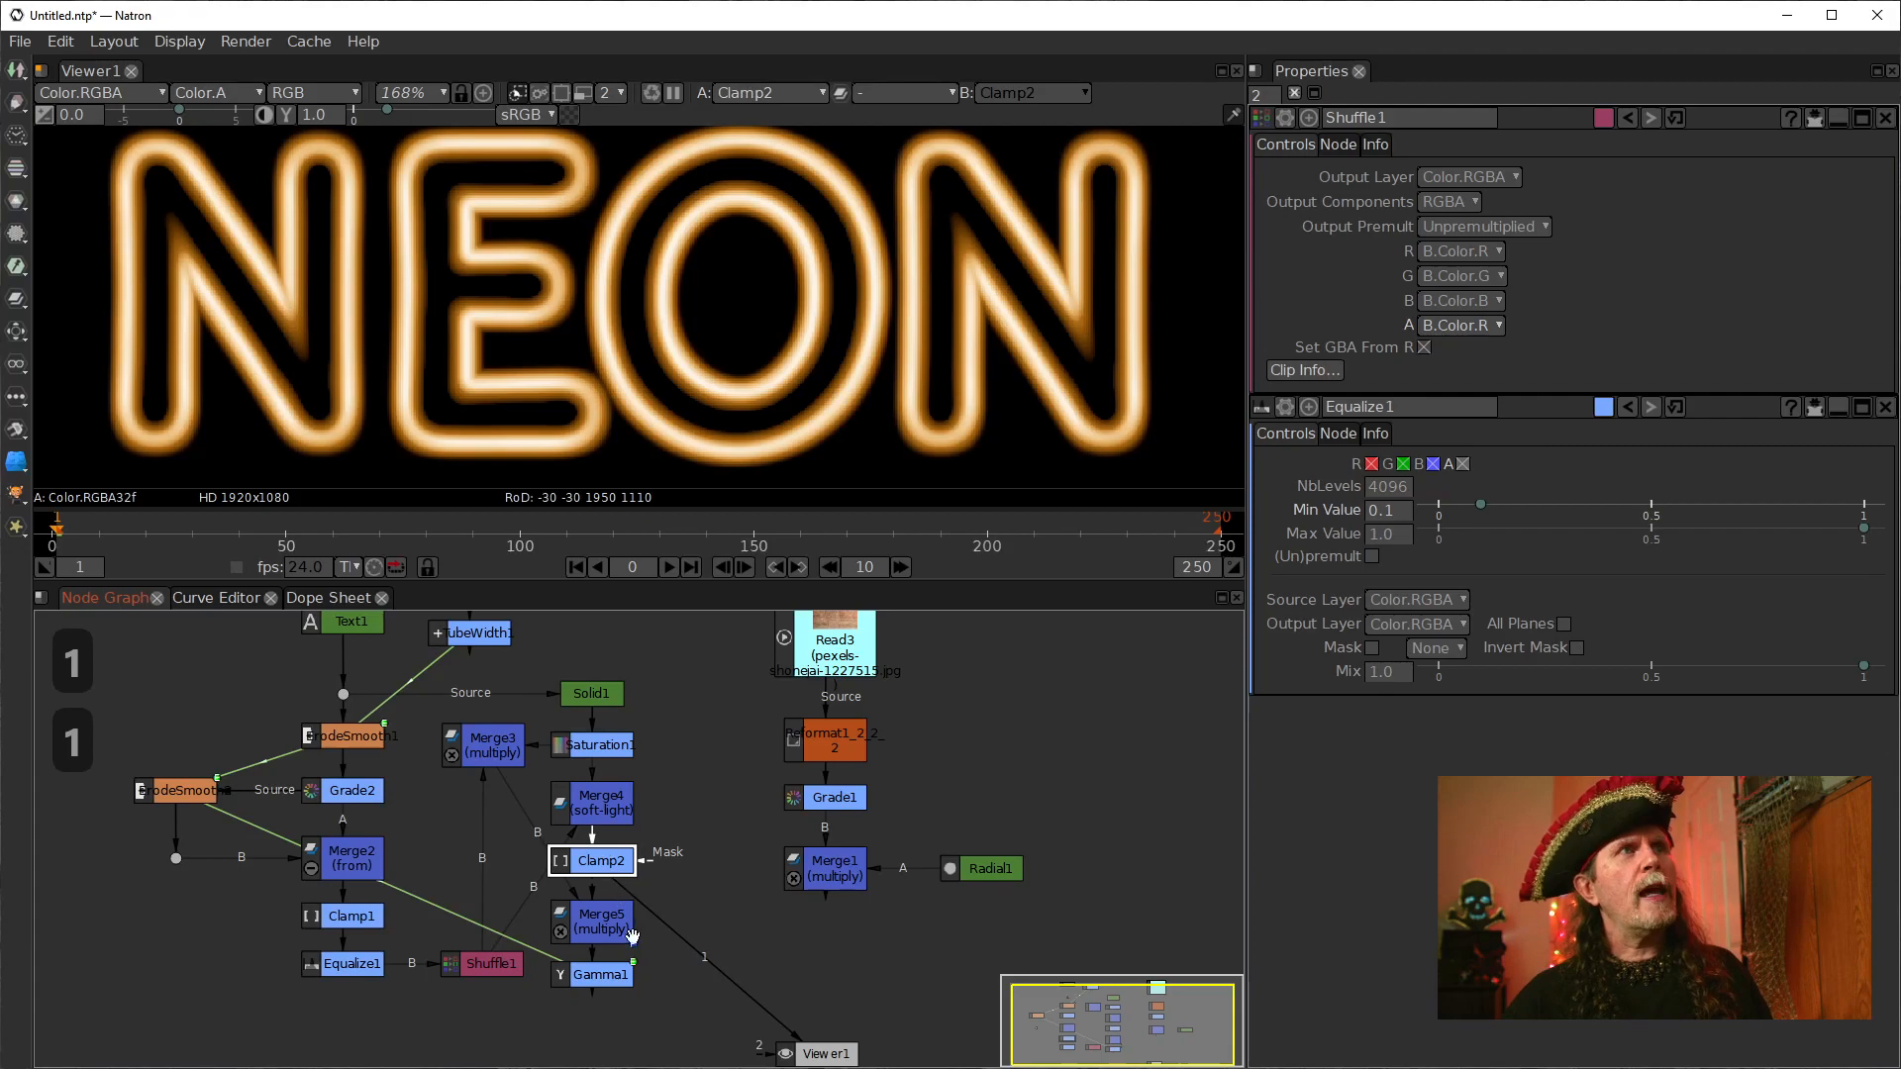
left_click(616, 930)
key("1")
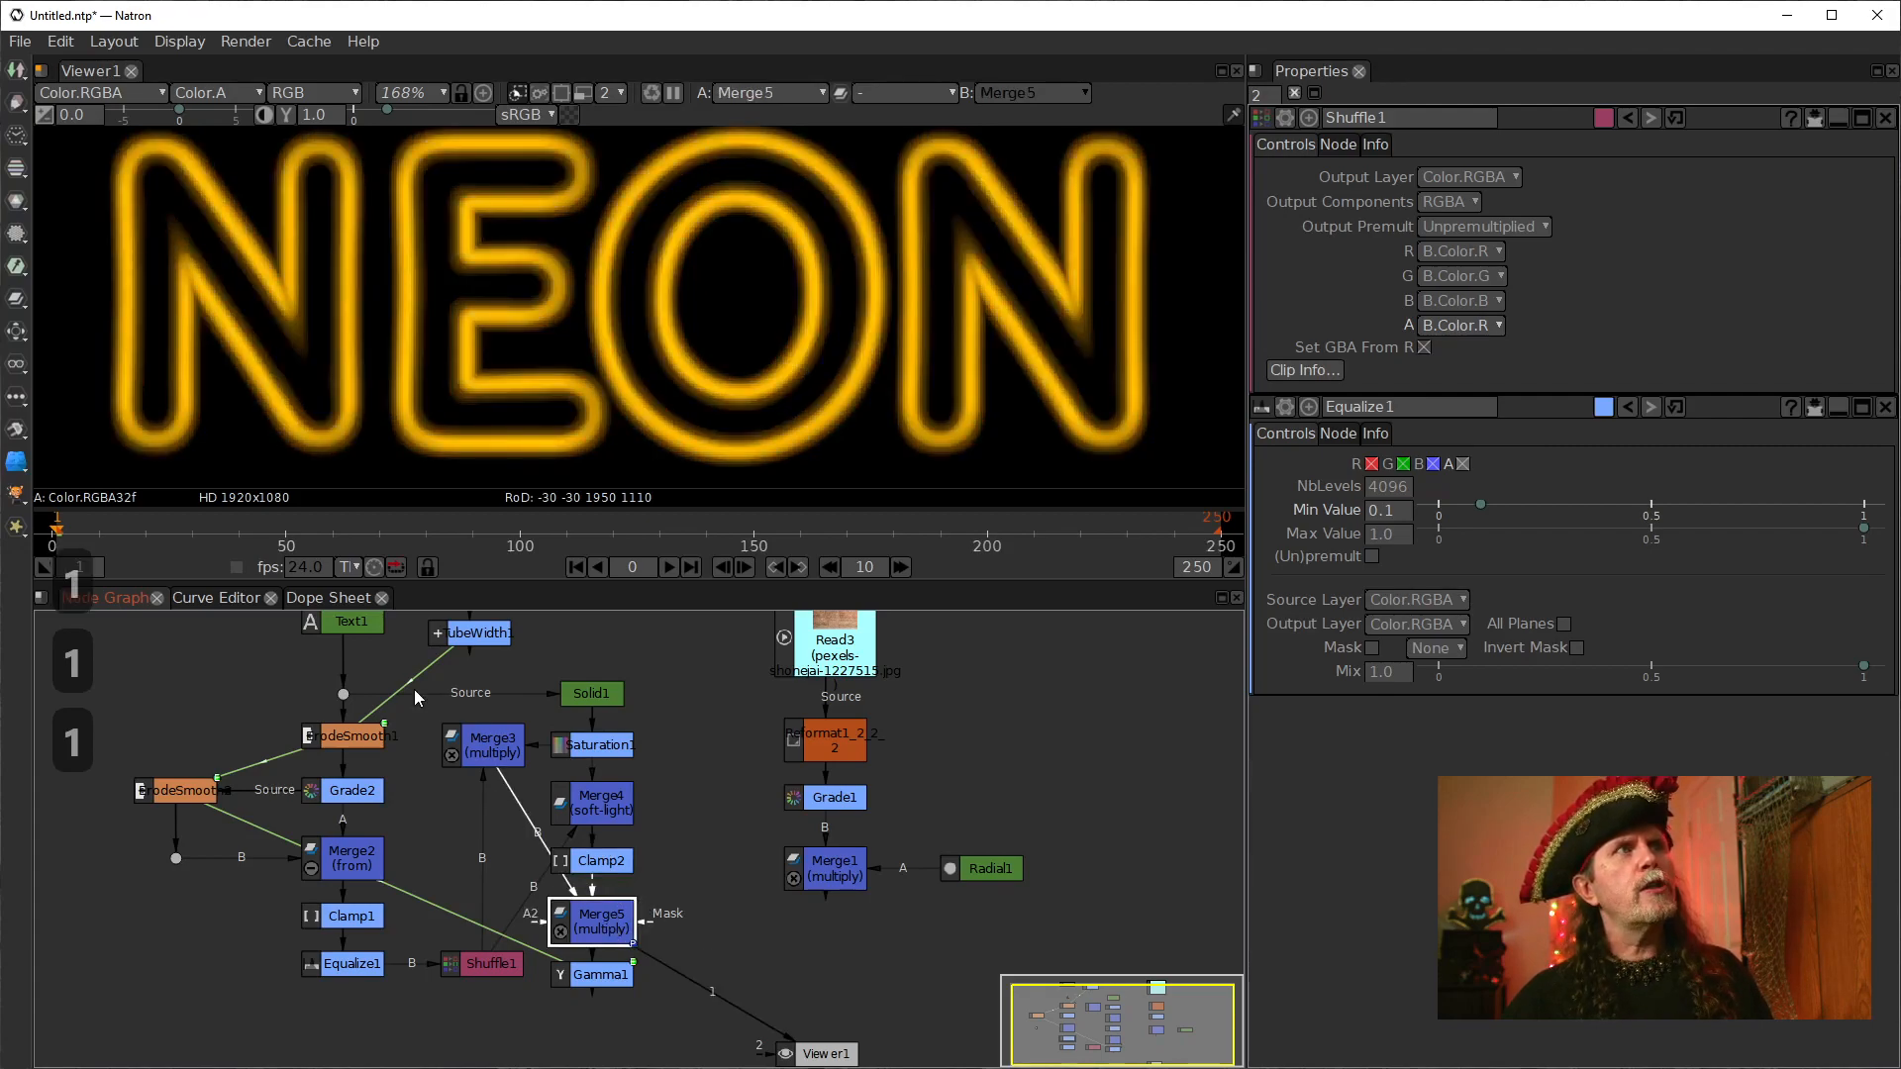
left_click(603, 808)
key("1")
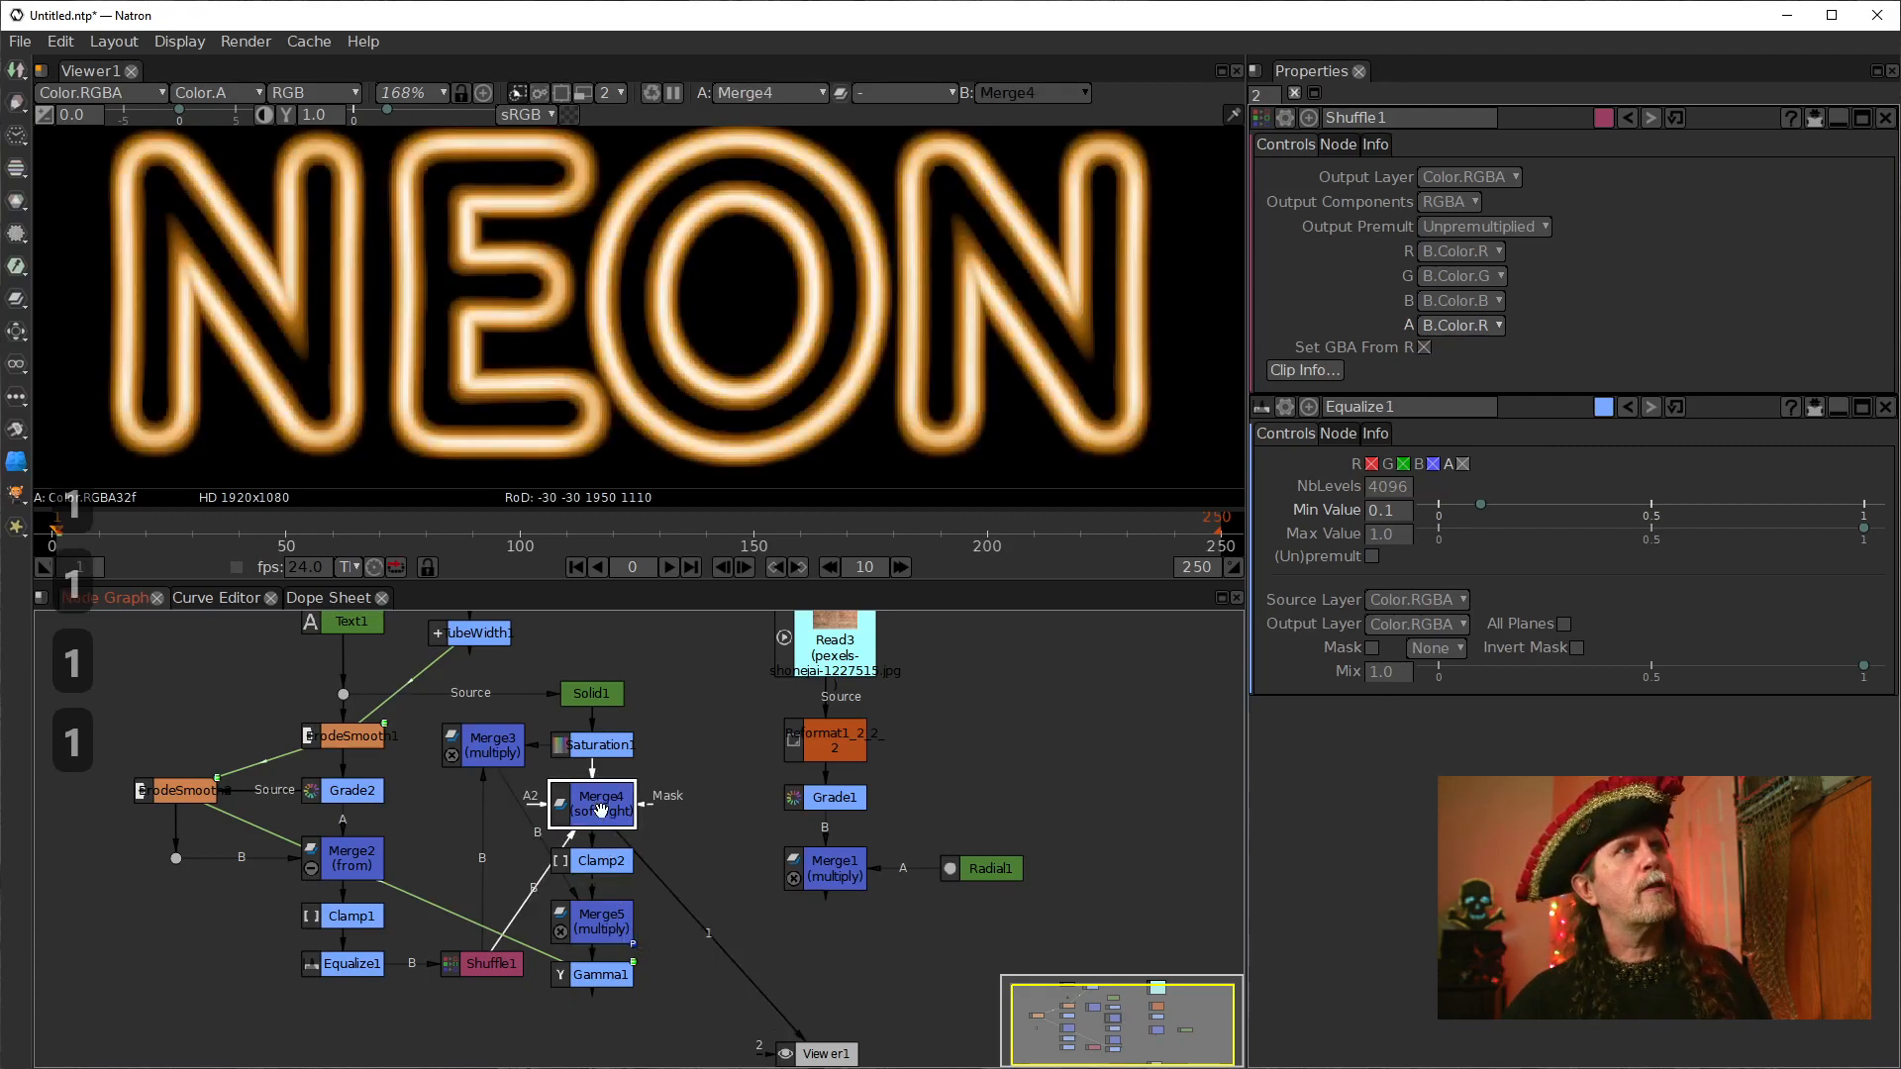
left_click(610, 911)
key("1")
left_click(475, 748)
key("1")
left_click(577, 915)
key("1")
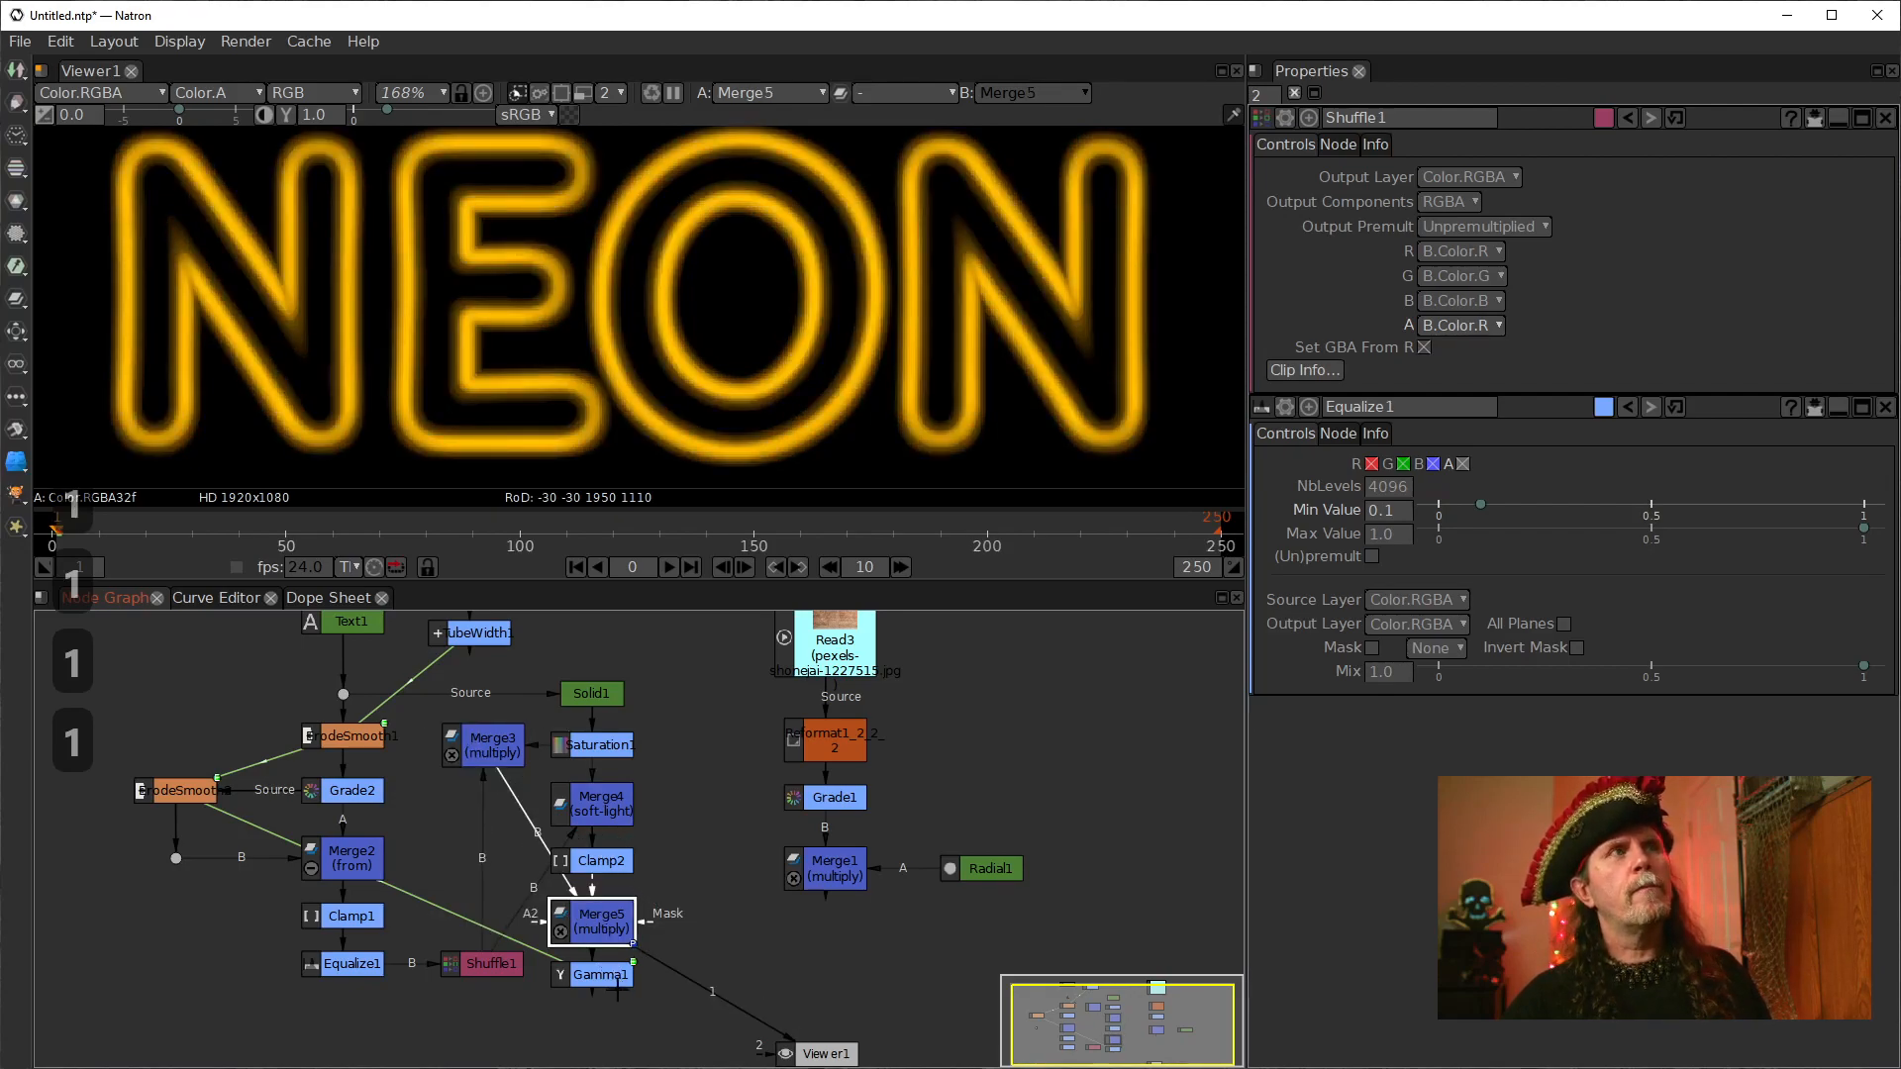
Step: Switch Merge5's mix repeatedly between 1 and 0 to compare the effect on the neon colour
double_click(620, 933)
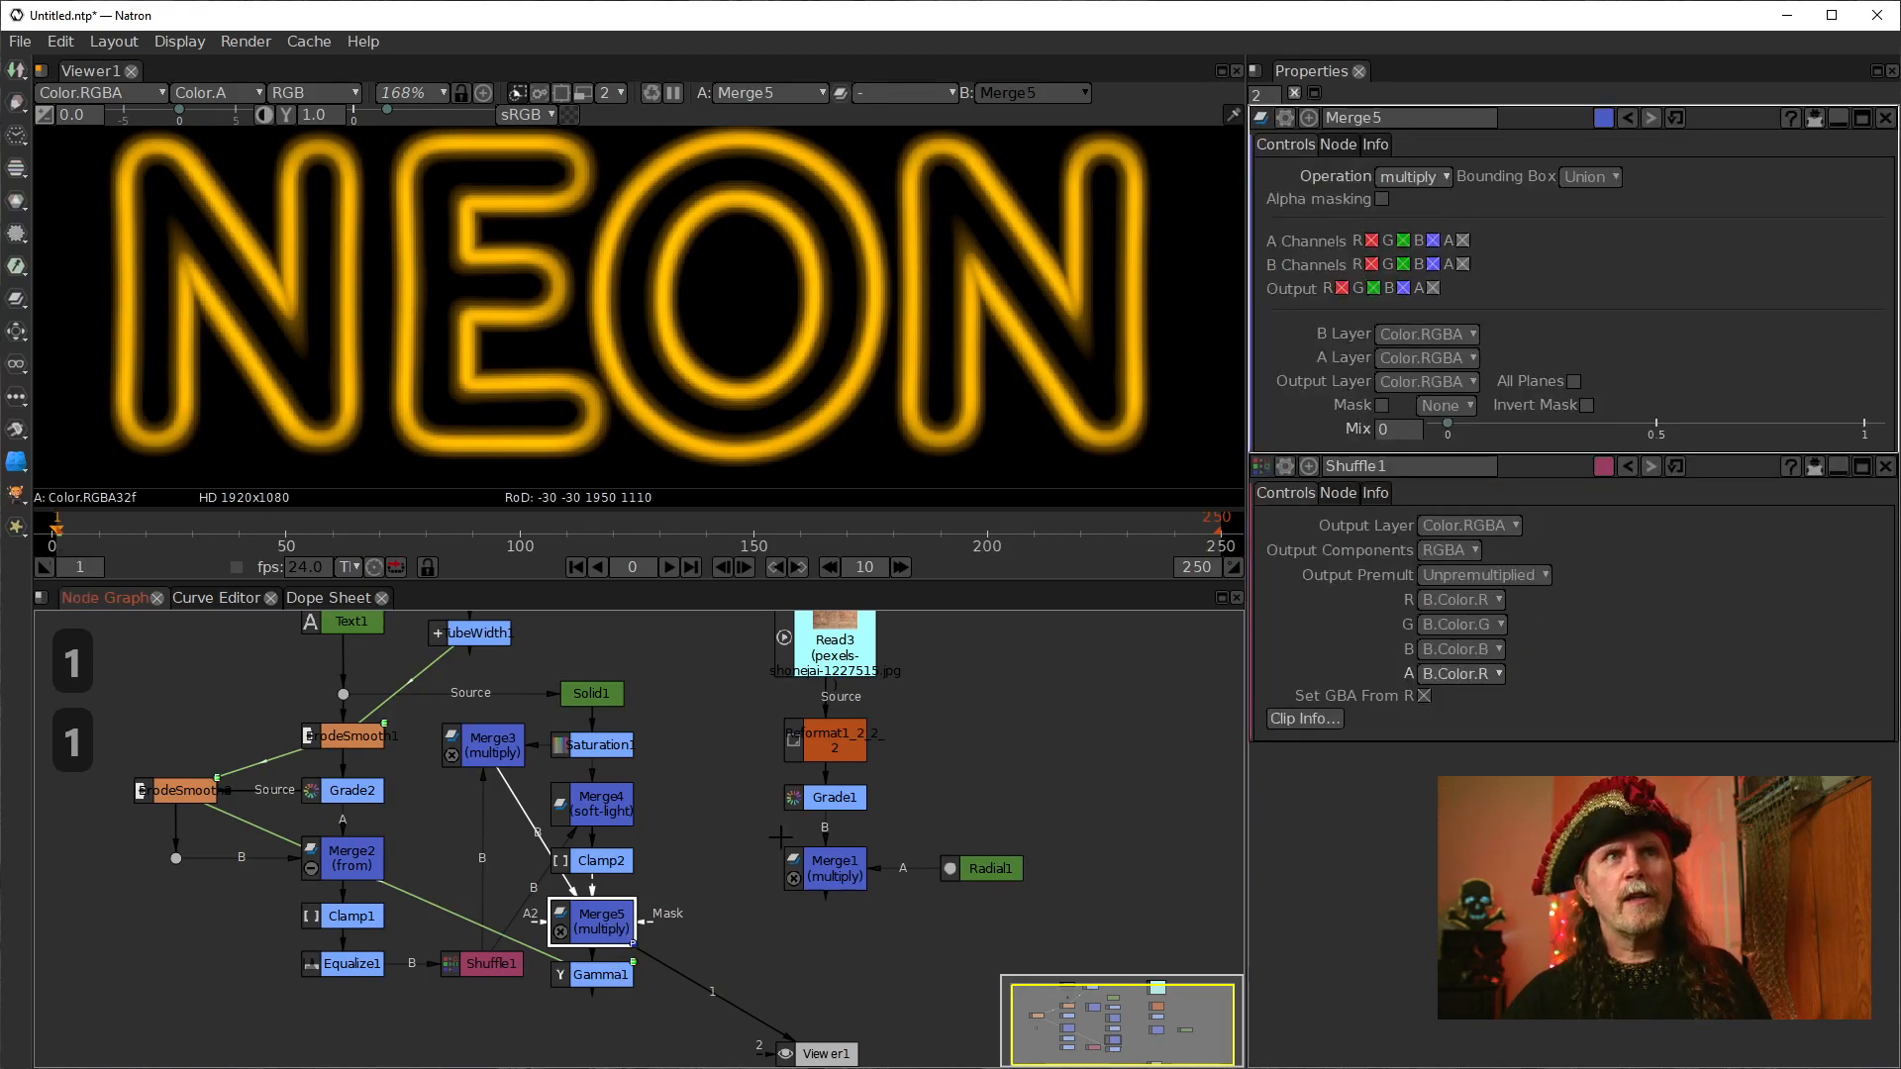
left_click(1382, 432)
type("1")
key("Return")
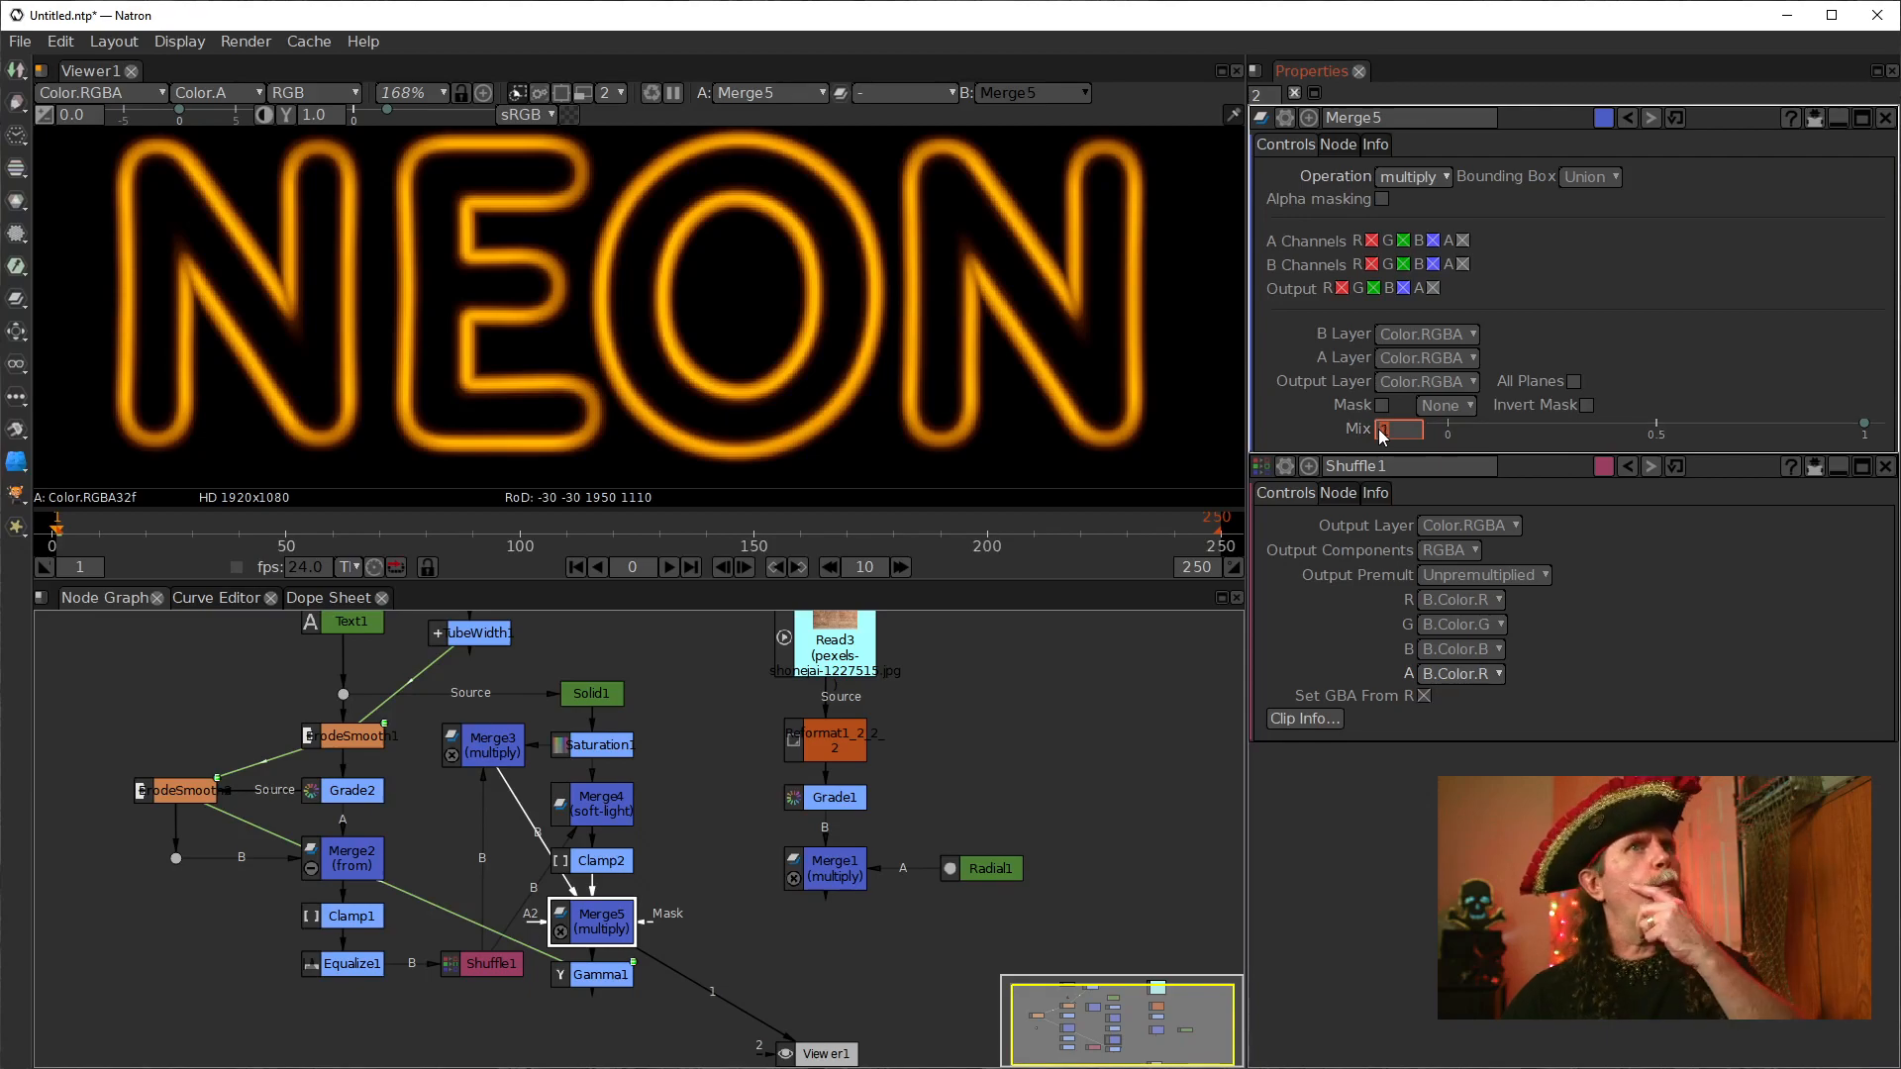
type("0")
key("Return")
type("1")
key("Return")
type("0")
key("Return")
type("1")
key("Return")
type("0")
key("Return")
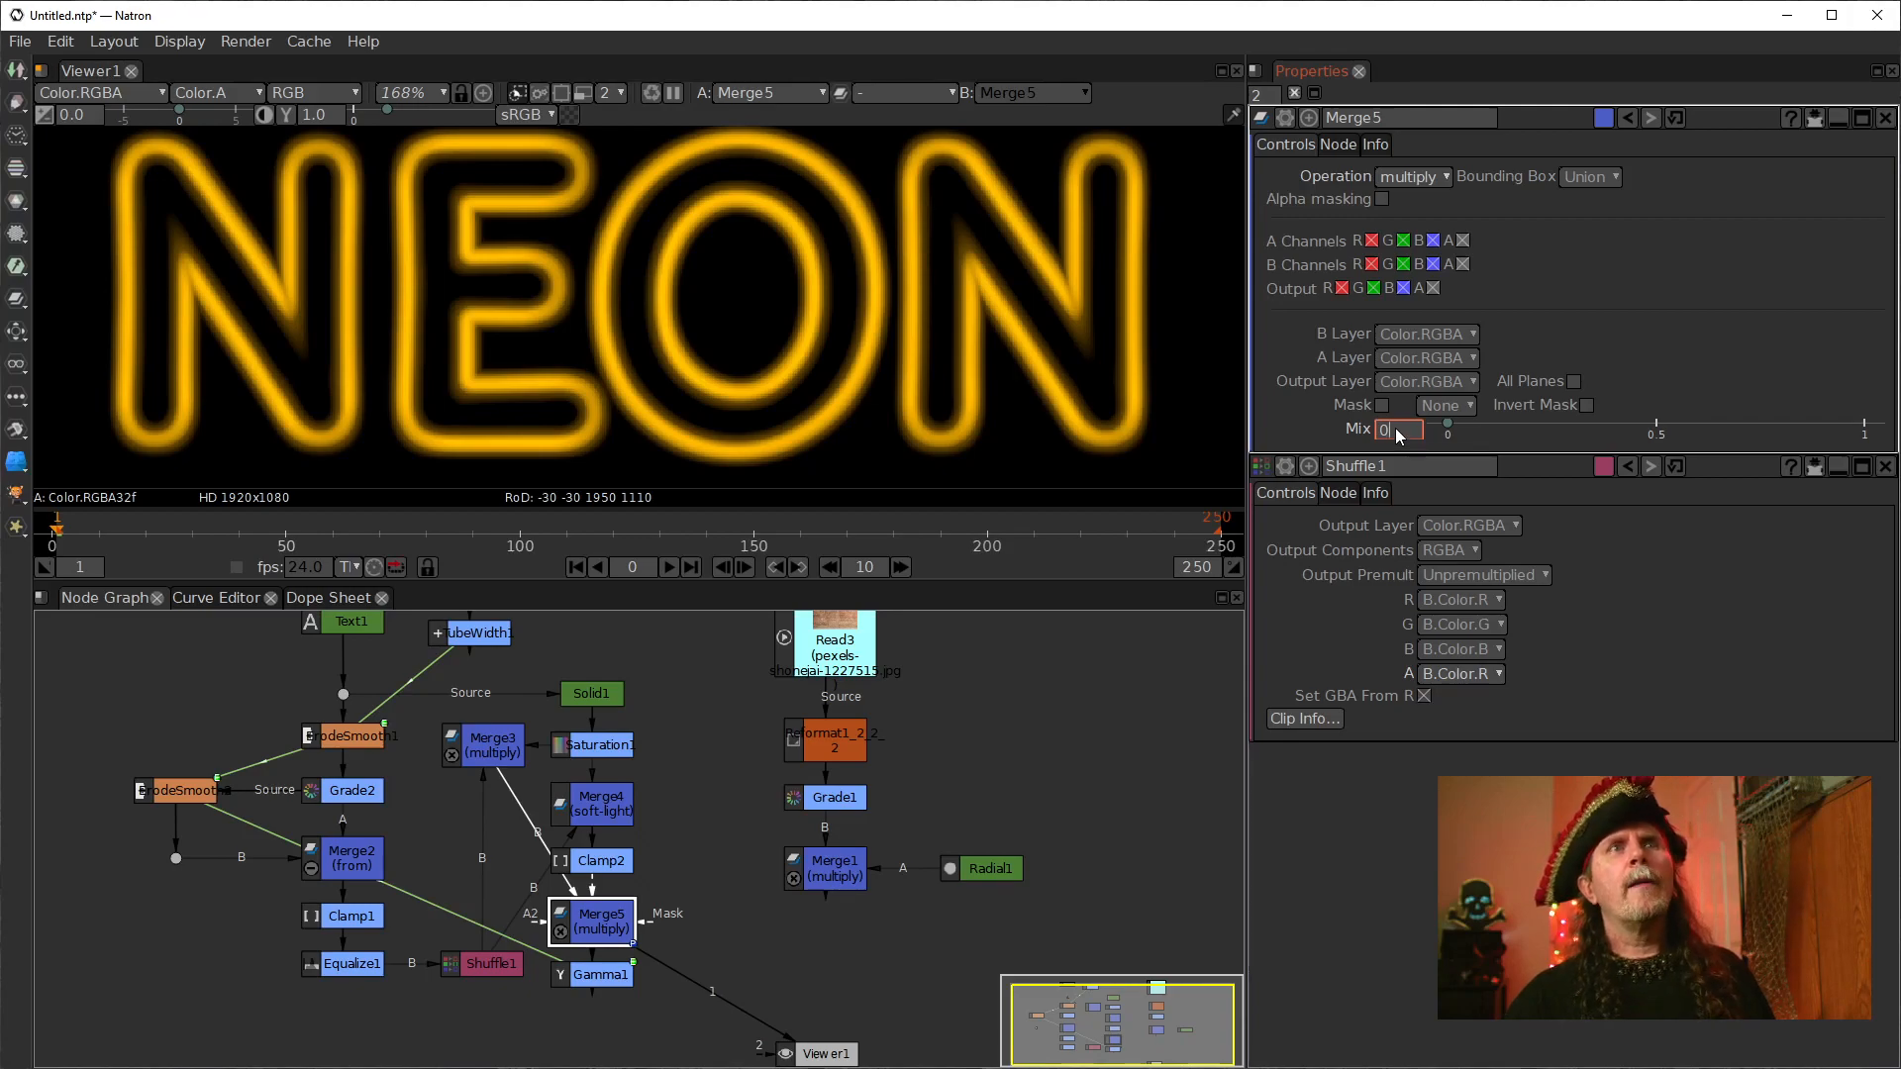
Step: Raise Merge5's mix in stages from 0.1 to 2.1 and inspect the neon letters up close
type(".1")
key("Return")
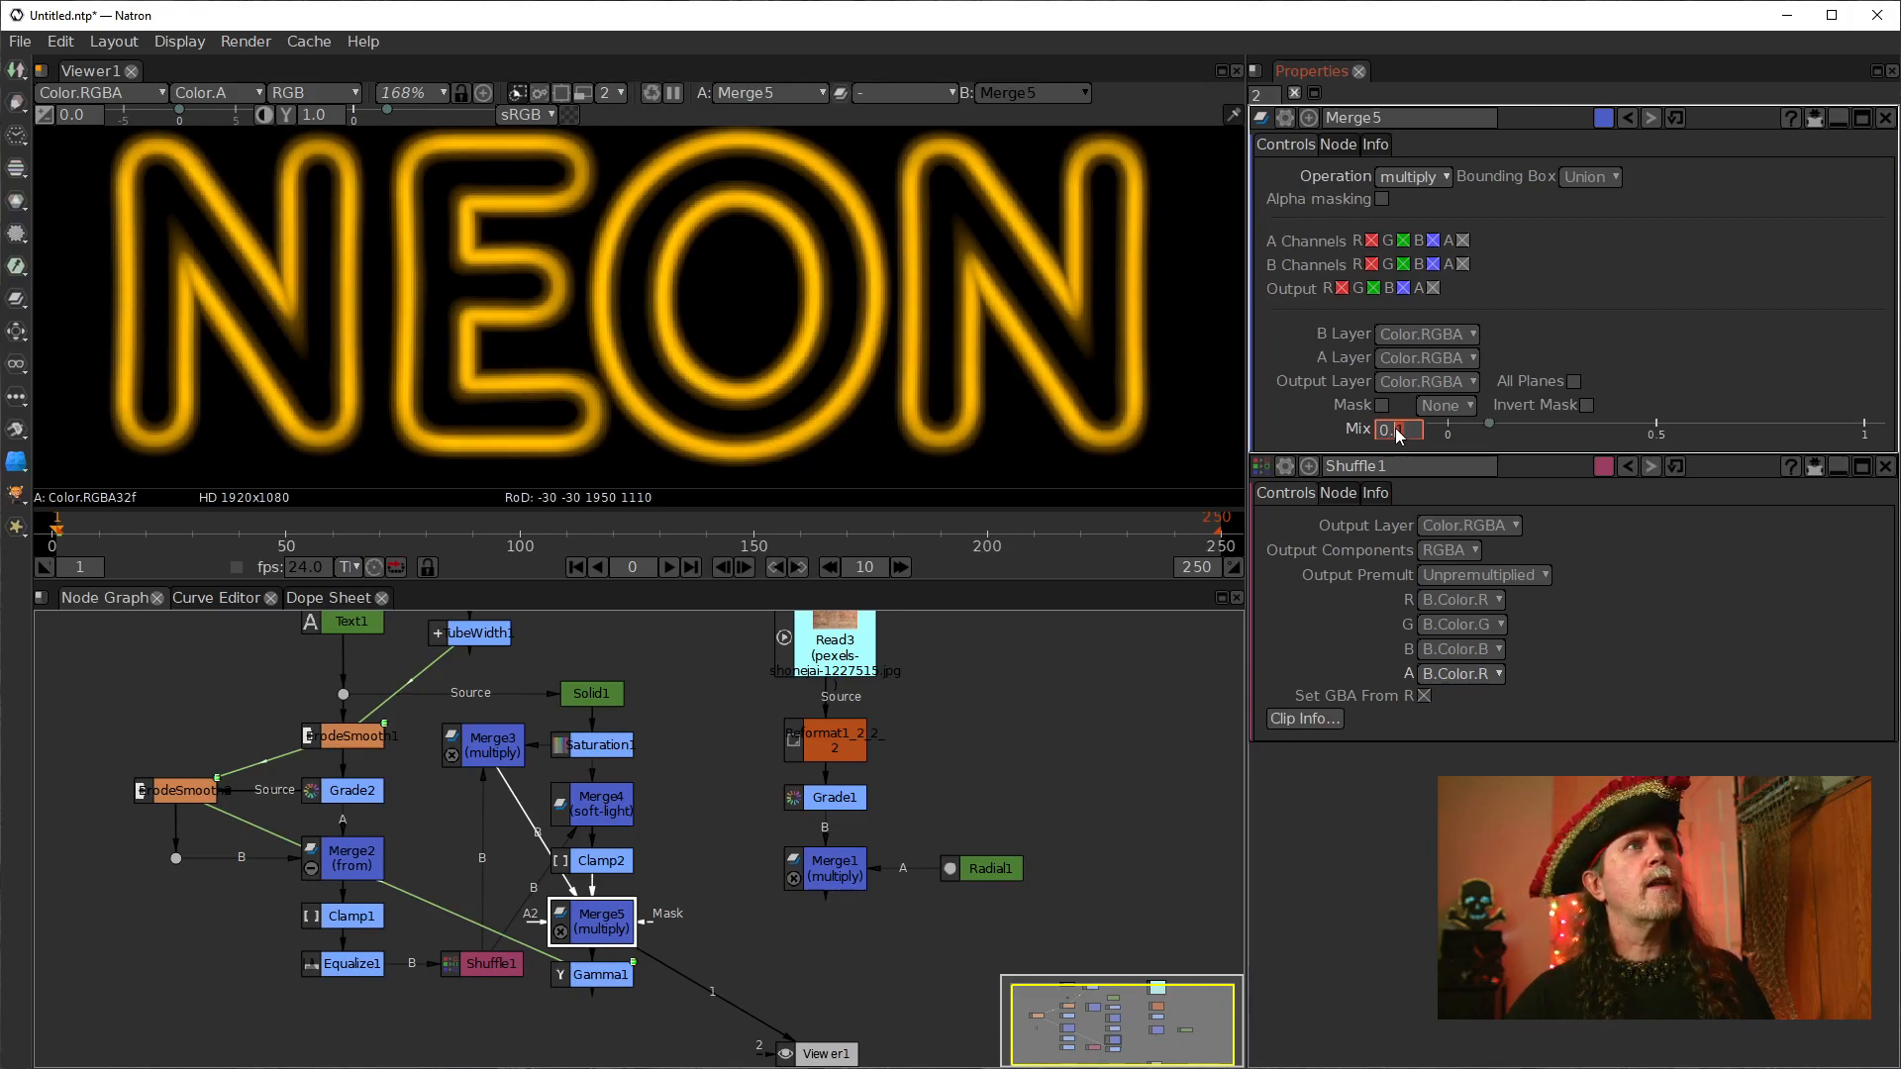
scroll(1394, 427, "up", 3)
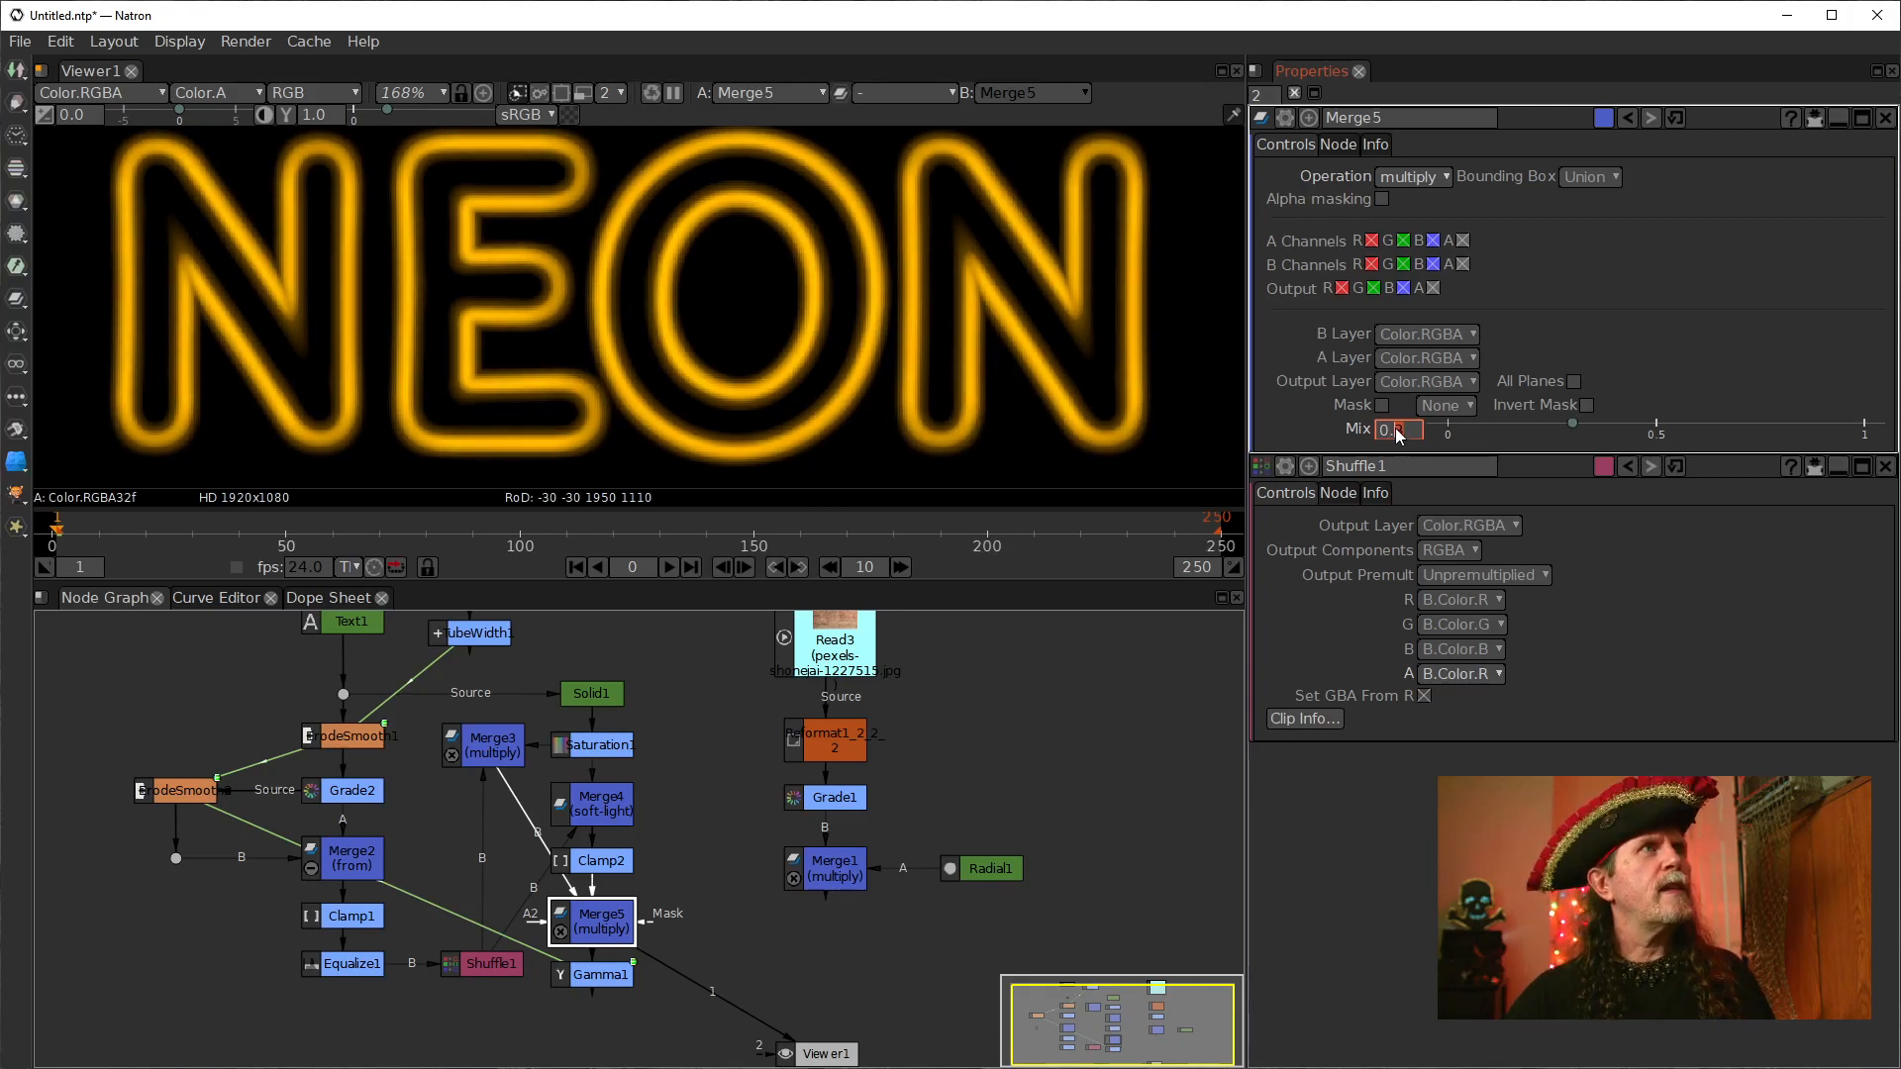
scroll(1395, 428, "up", 1)
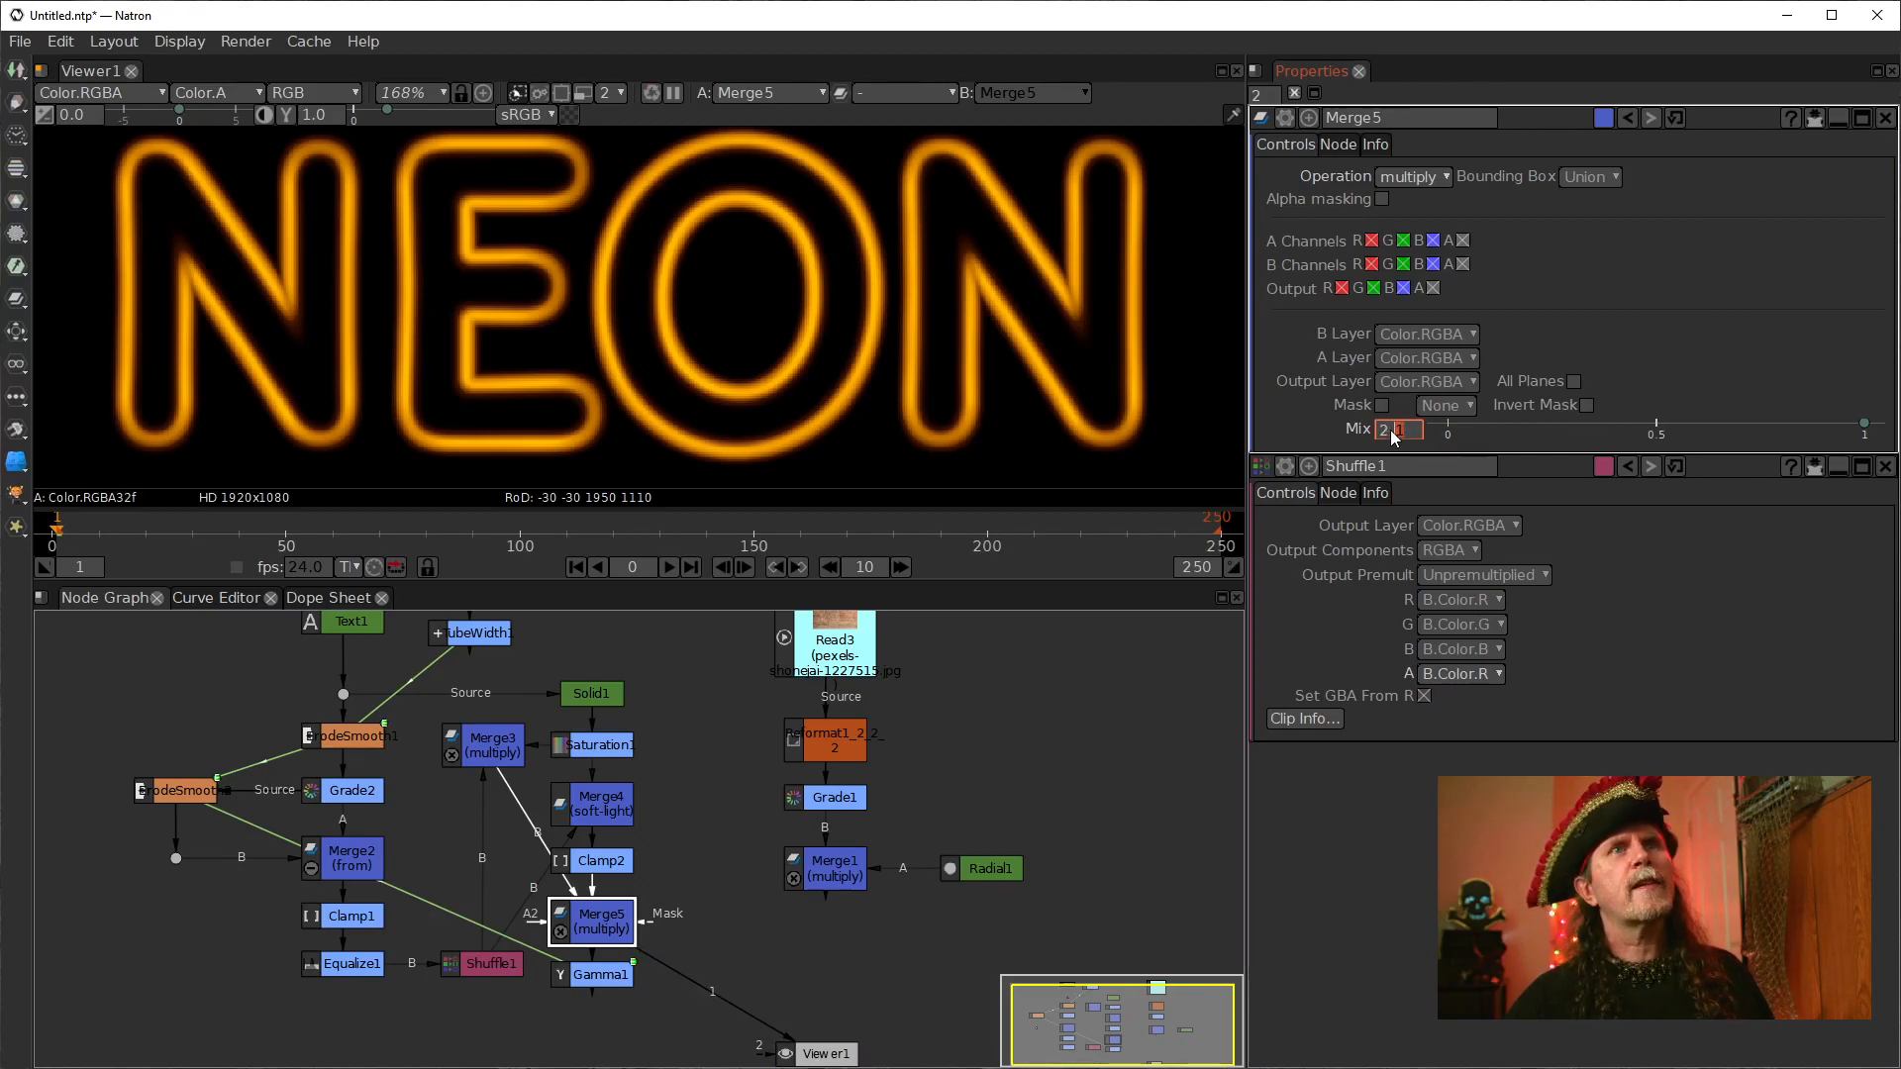
left_click_drag(1408, 431, 1378, 429)
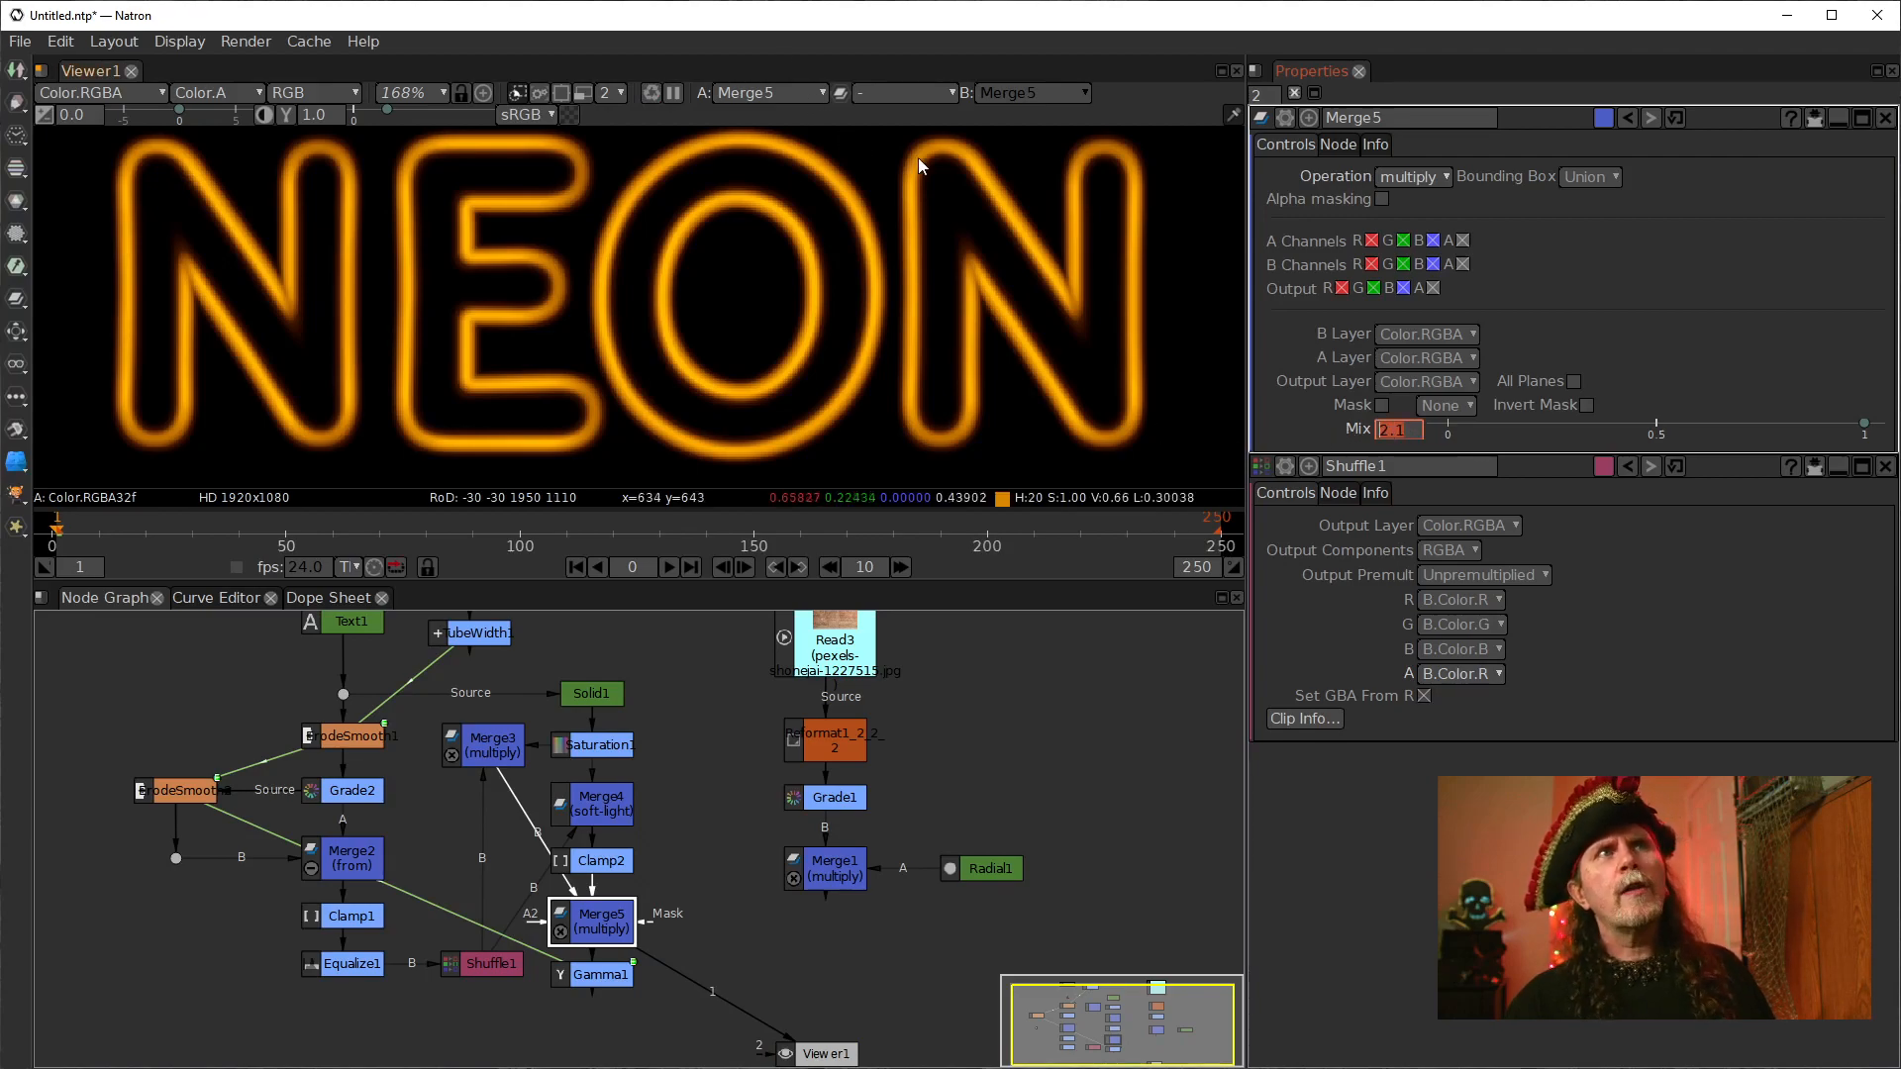
scroll(952, 351, "up", 2)
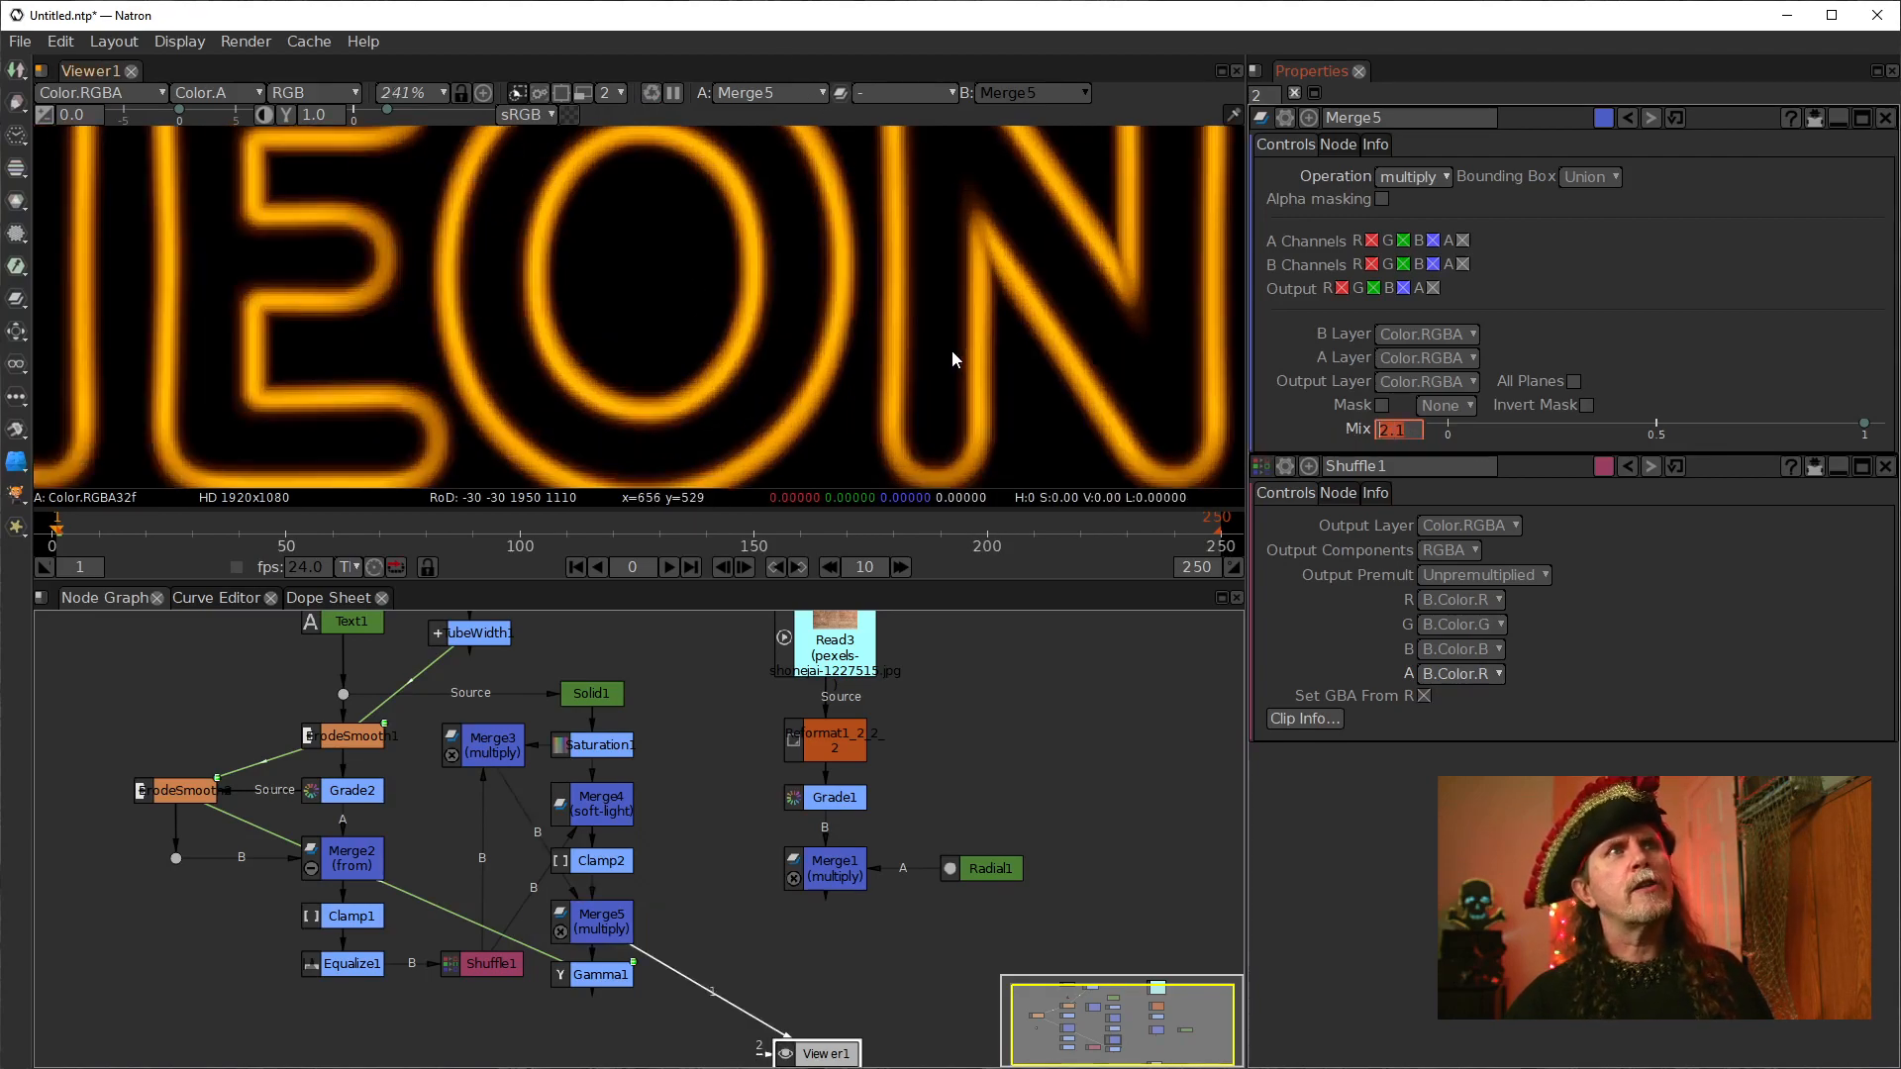
left_click_drag(935, 342, 715, 348)
scroll(776, 246, "up", 1)
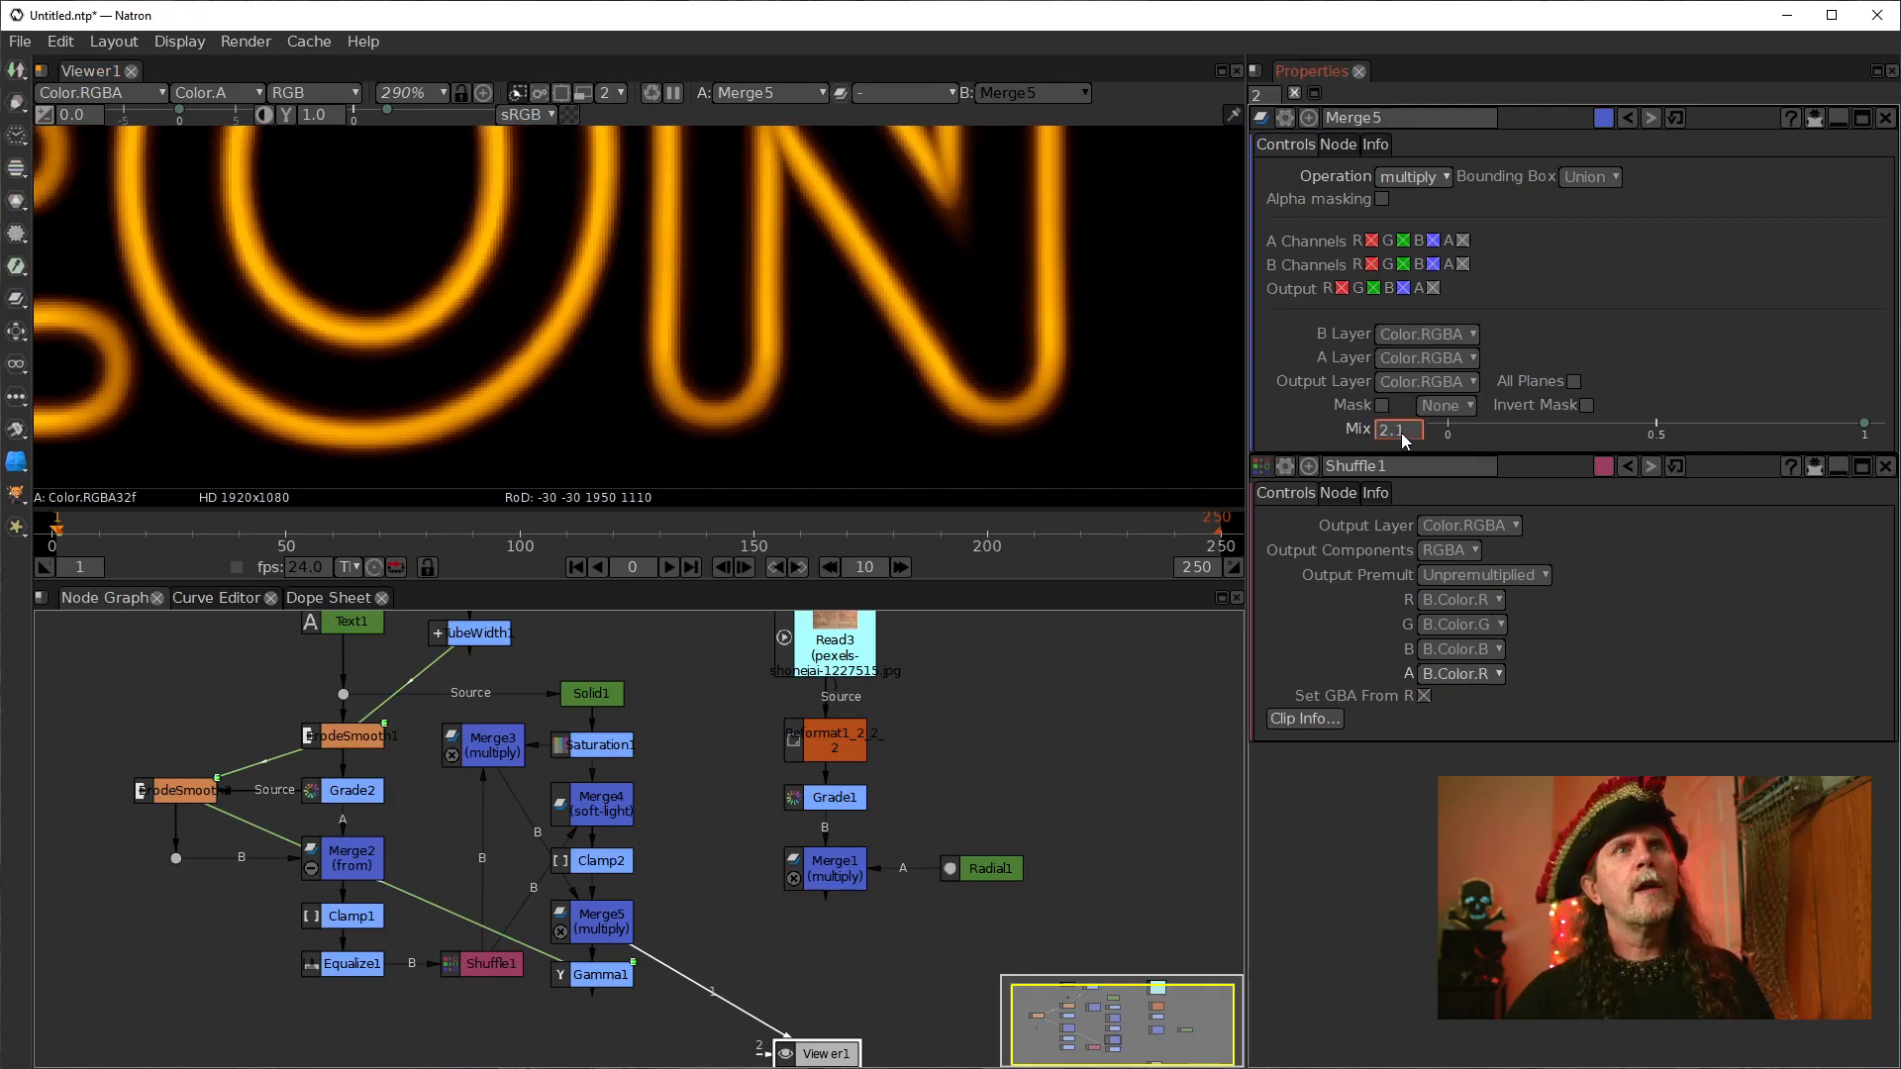
Step: Lower Merge5's mix in stages and bring it back up to 1.0 while inspecting the neon letters
scroll(1399, 427, "down", 1)
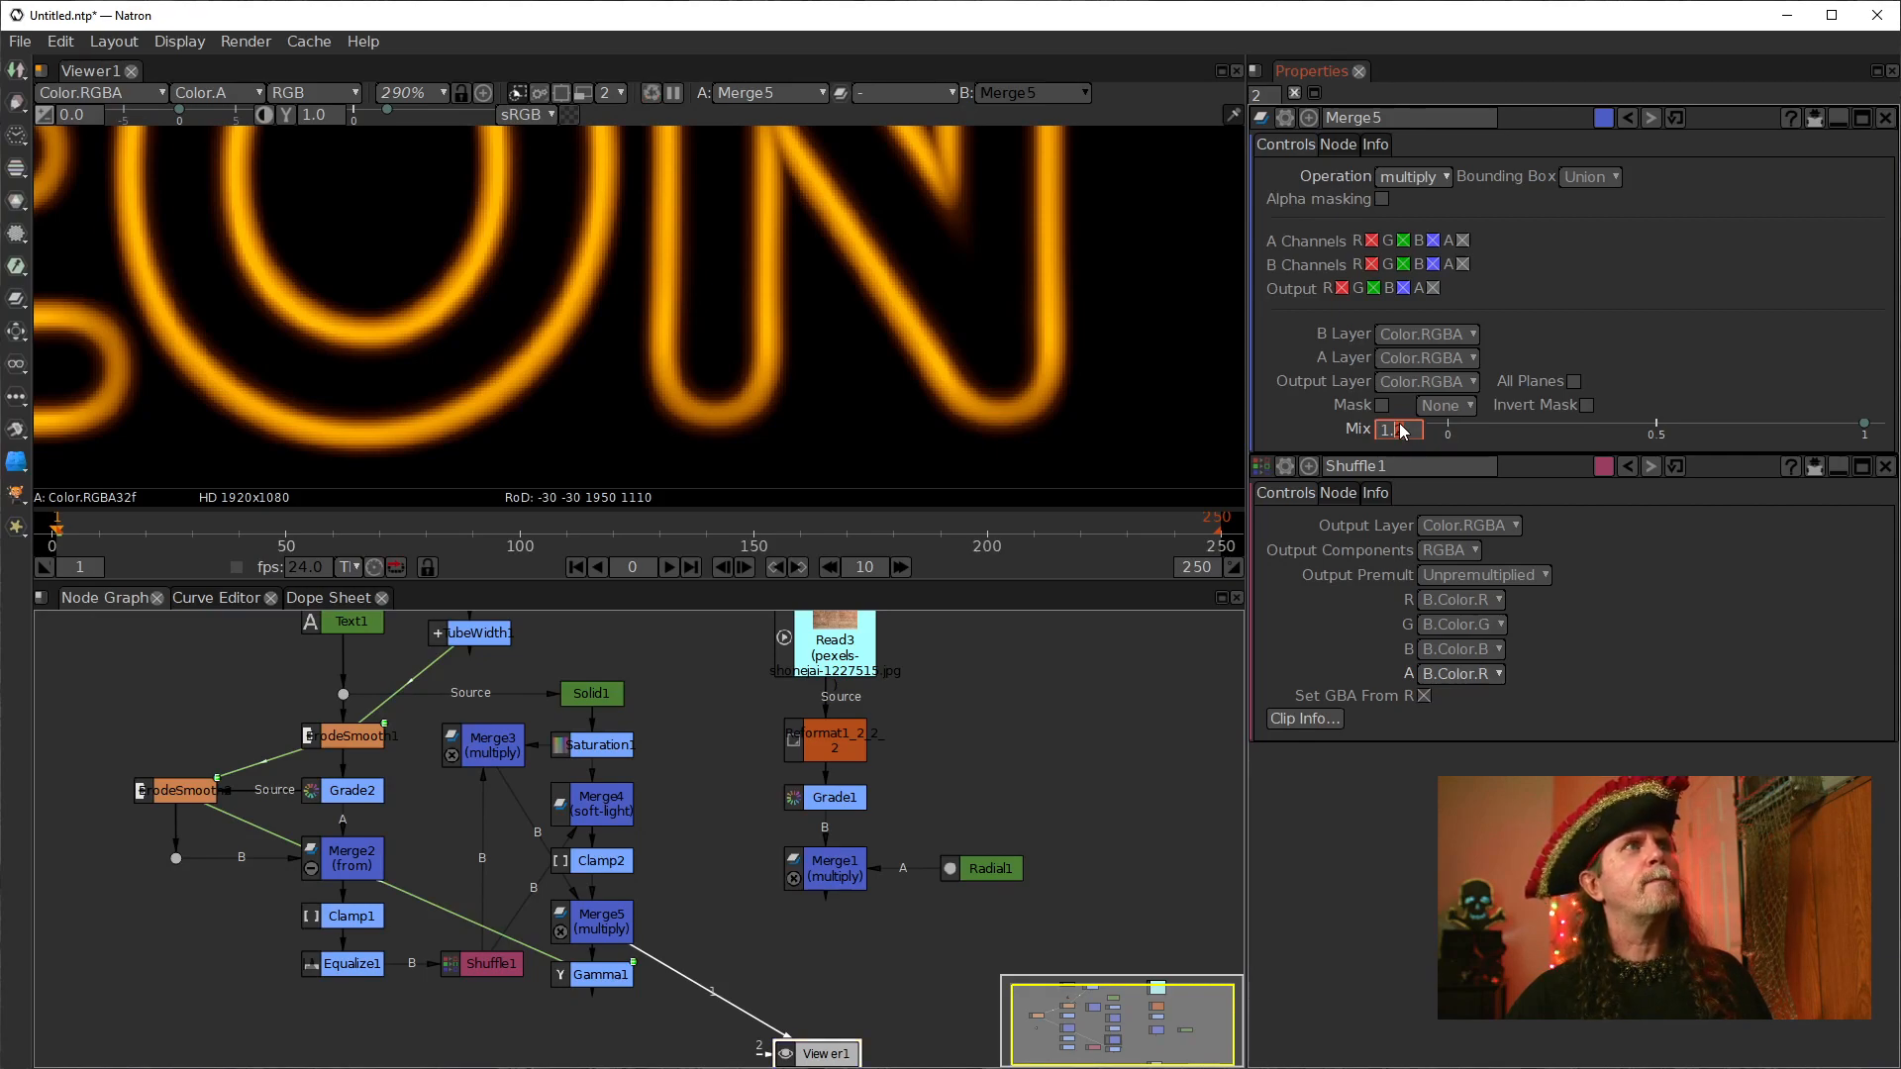
scroll(1398, 425, "down", 6)
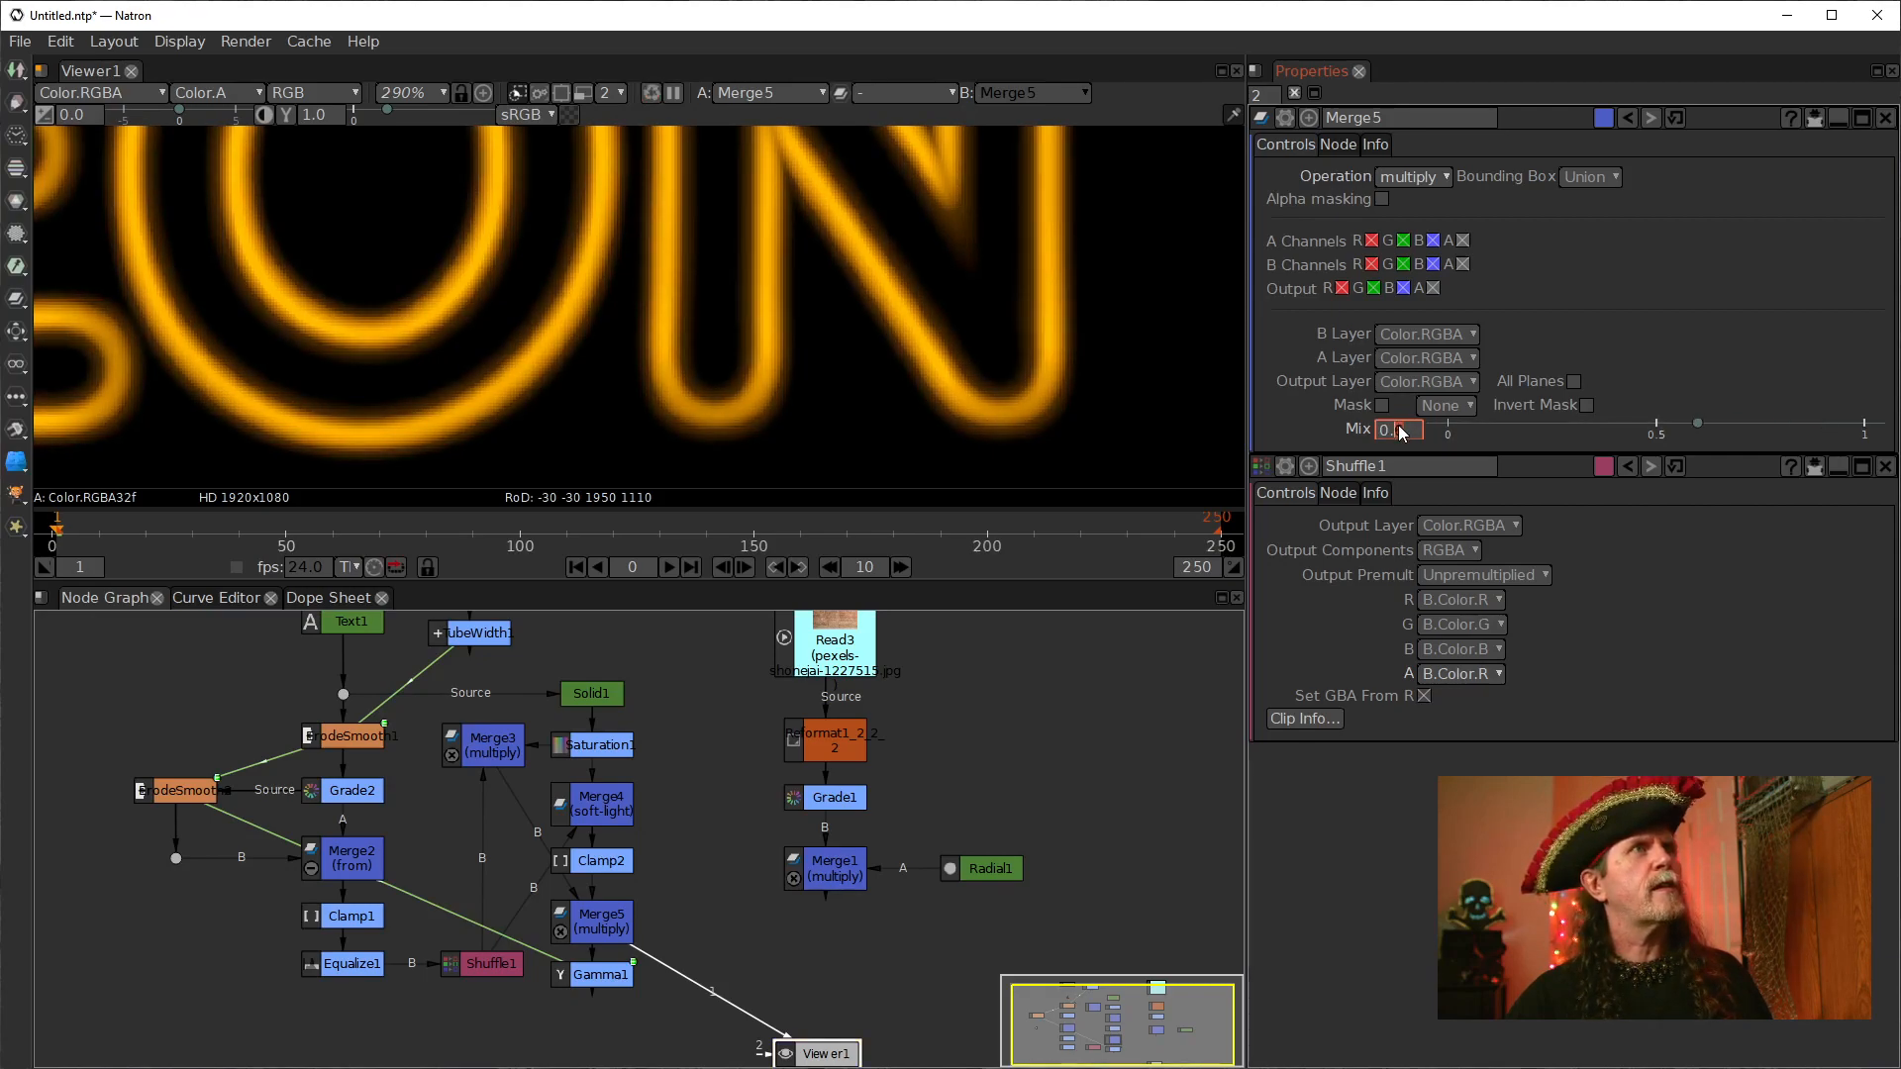
scroll(1398, 426, "down", 2)
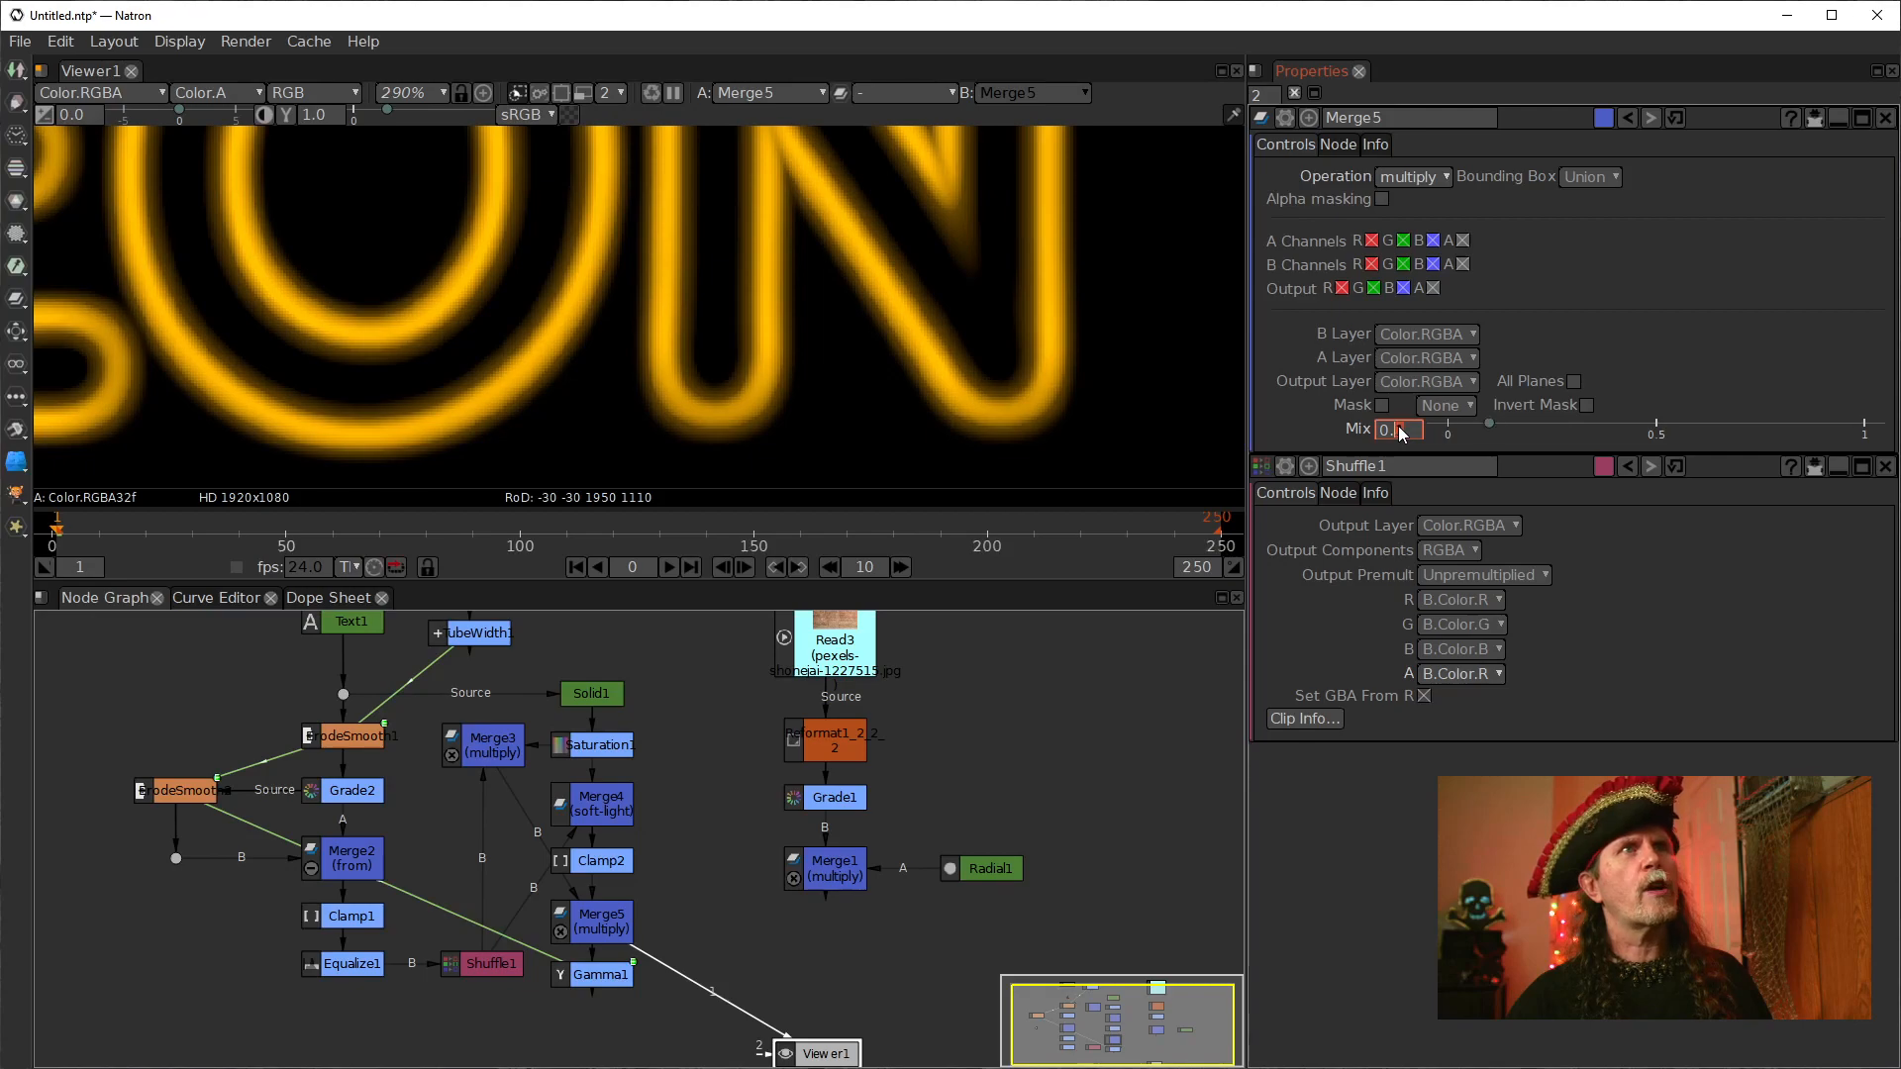
scroll(1398, 433, "up", 6)
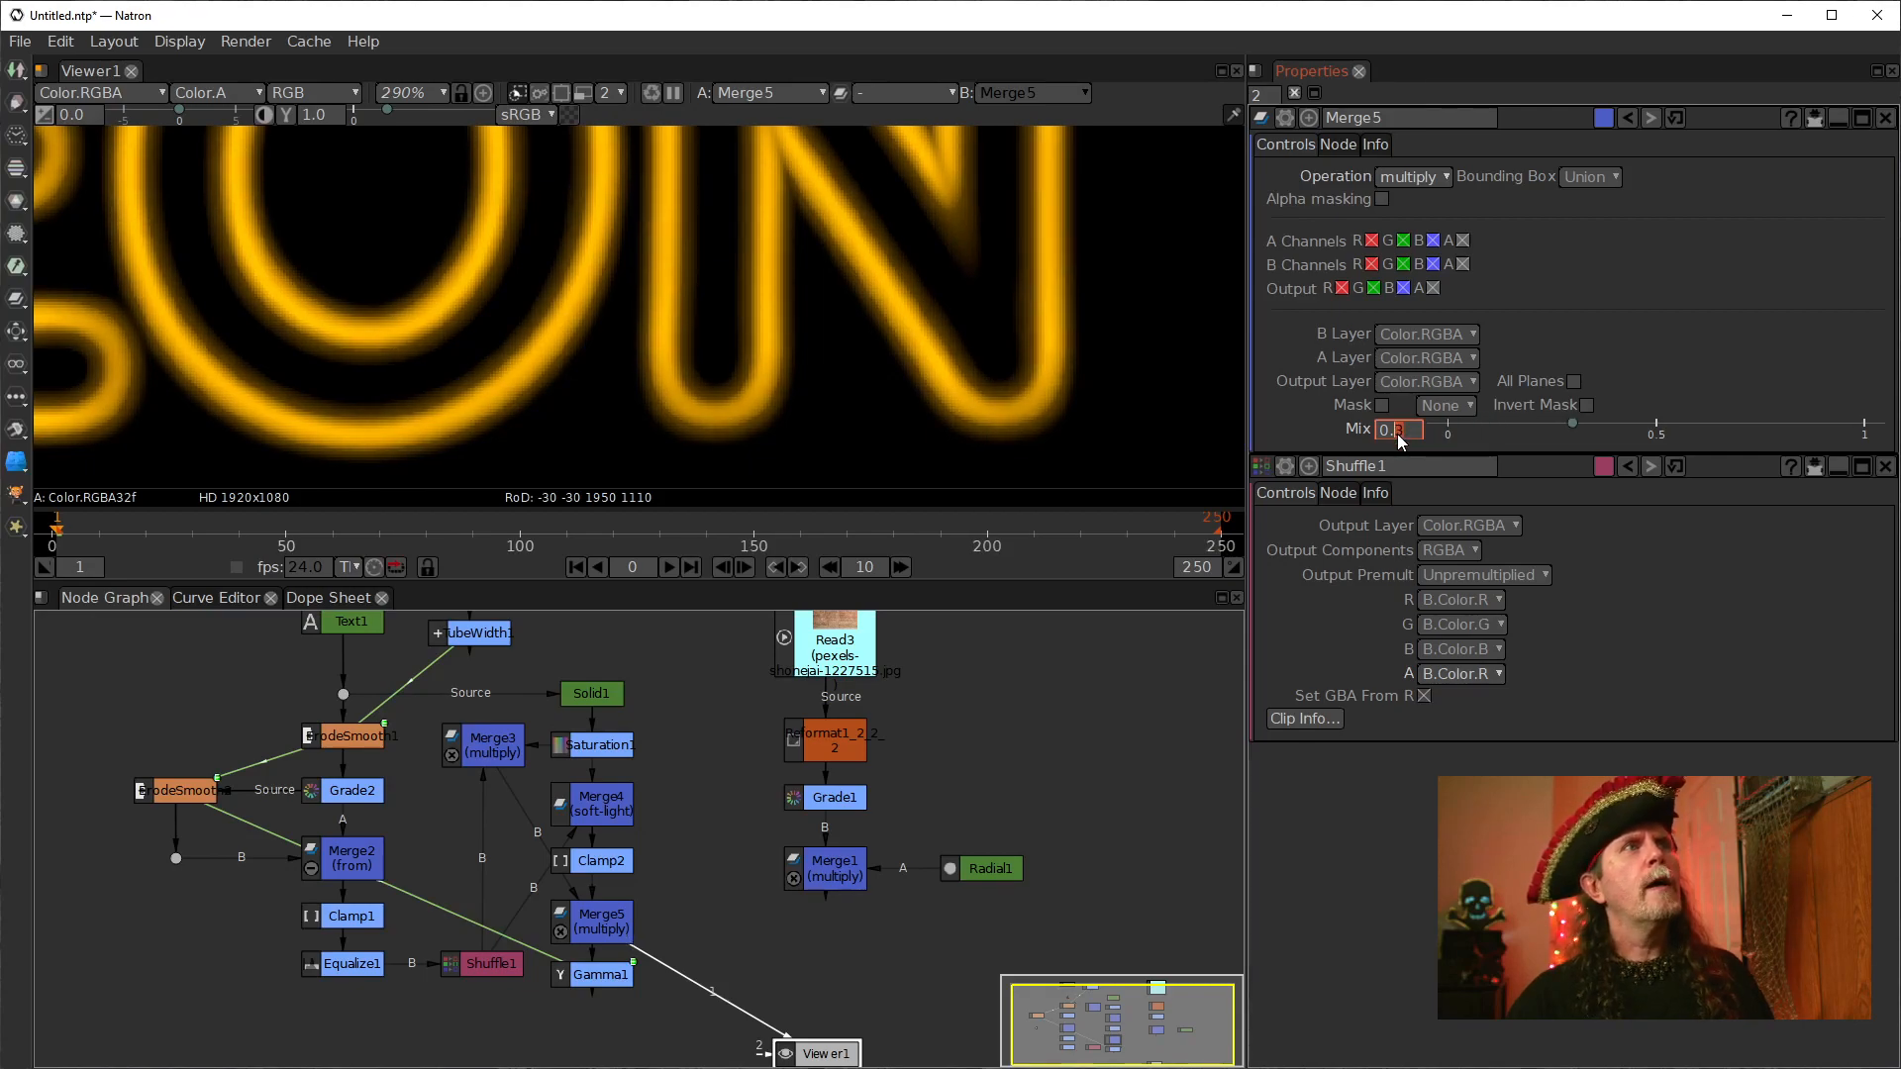
scroll(1398, 434, "up", 1)
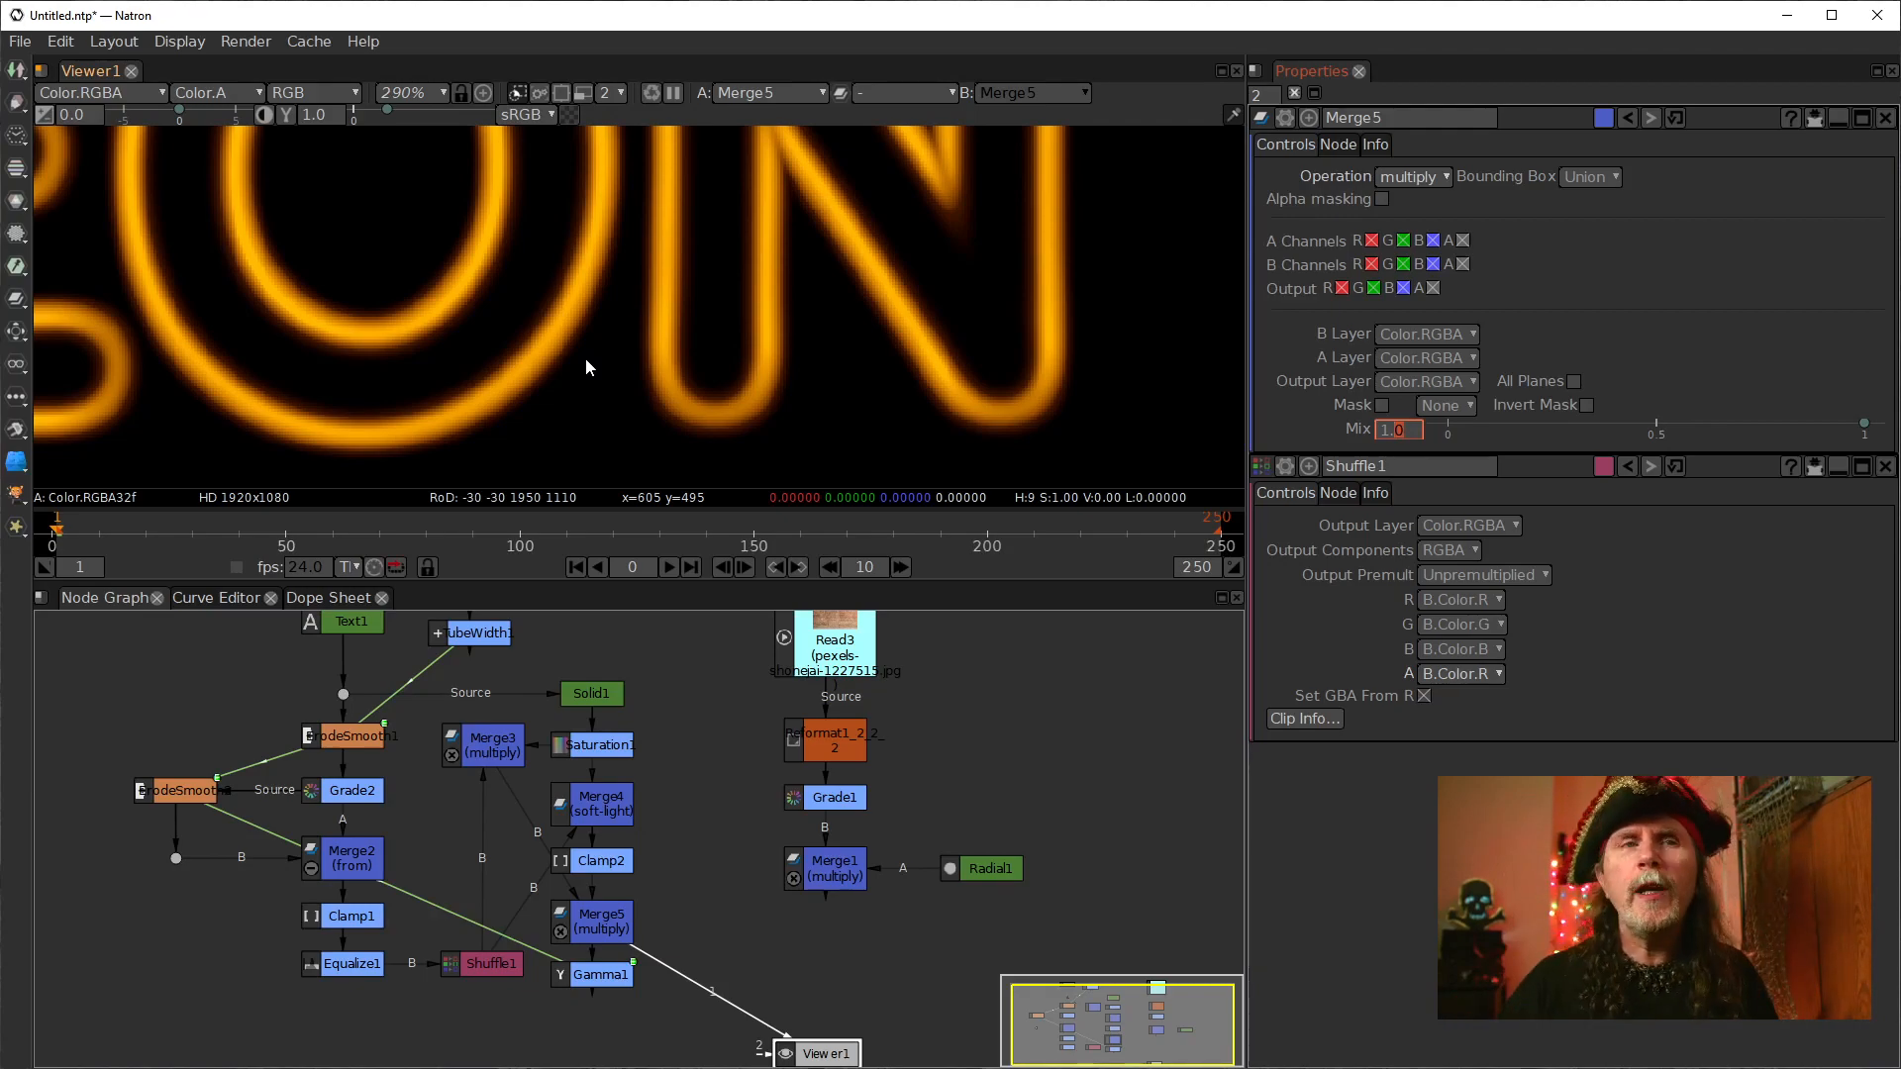
scroll(515, 321, "down", 4)
scroll(535, 346, "down", 4)
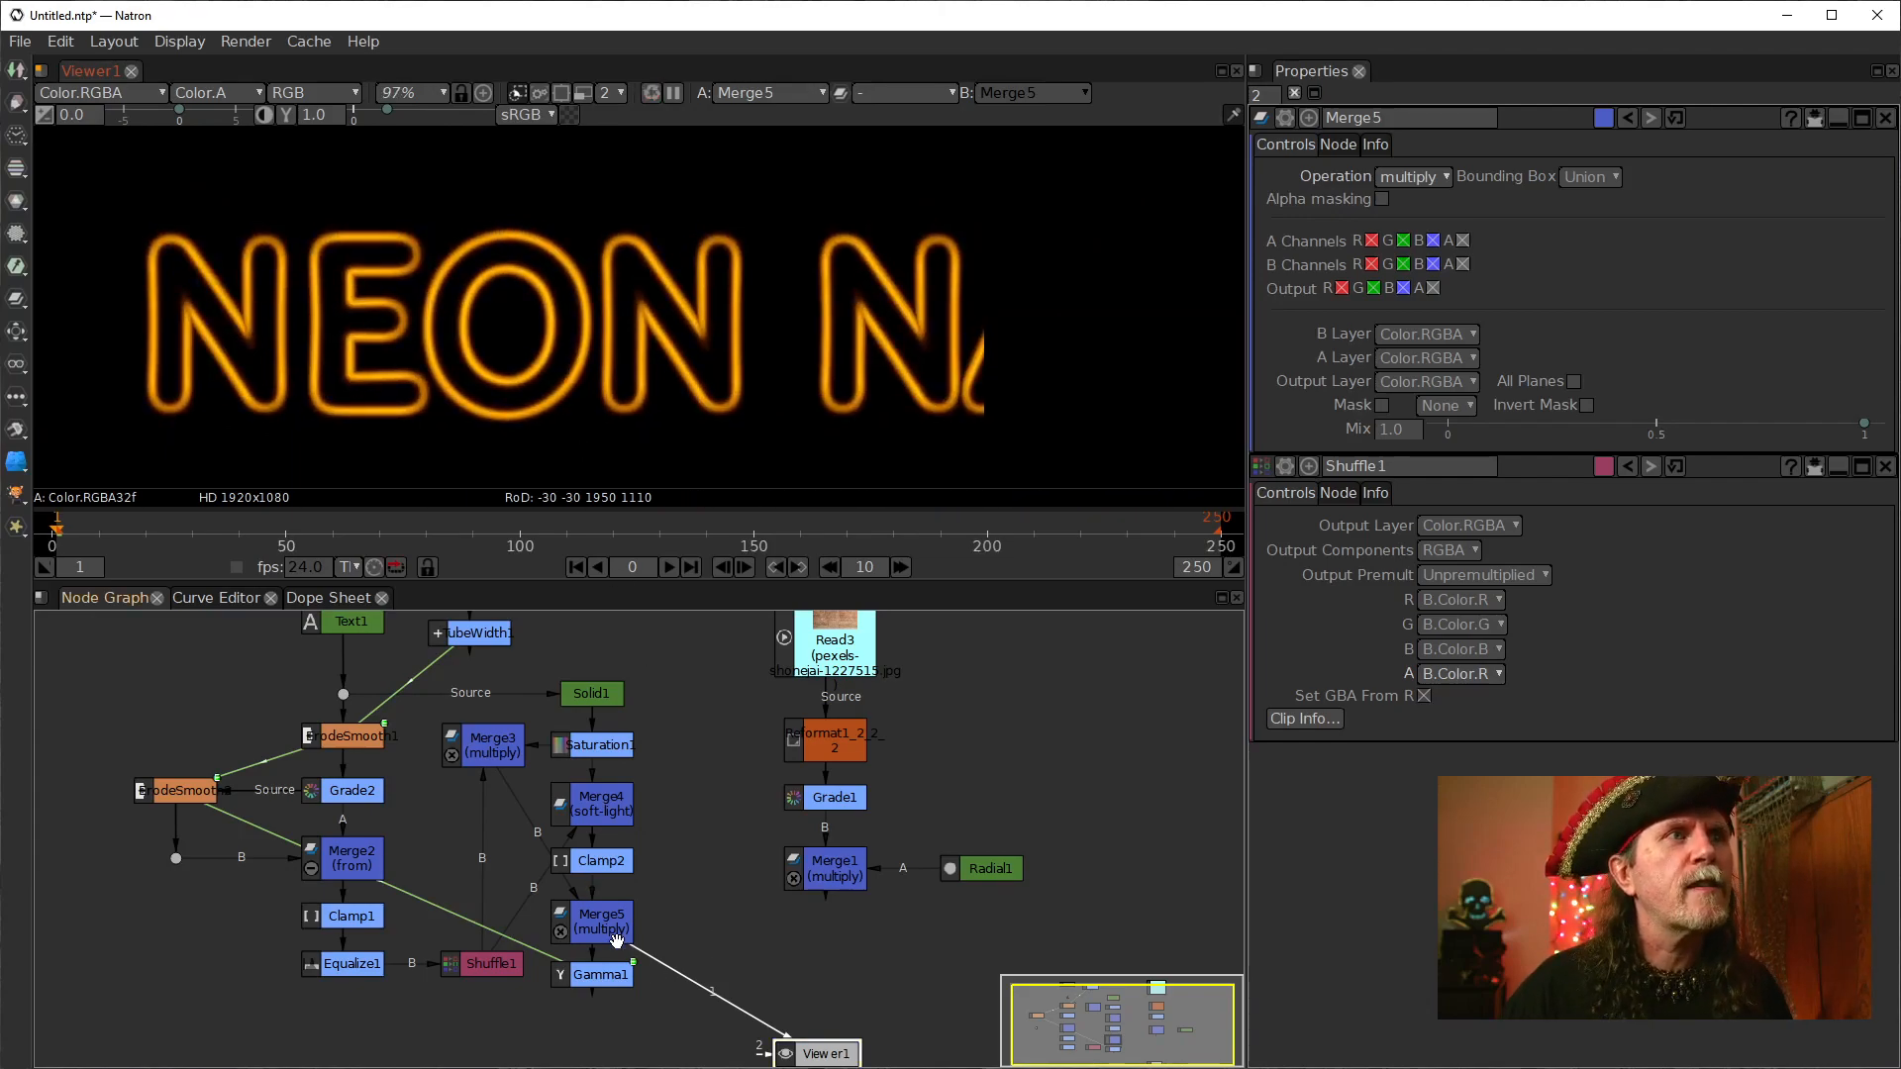
Step: Set Merge5's mix to 0.7
left_click(617, 938)
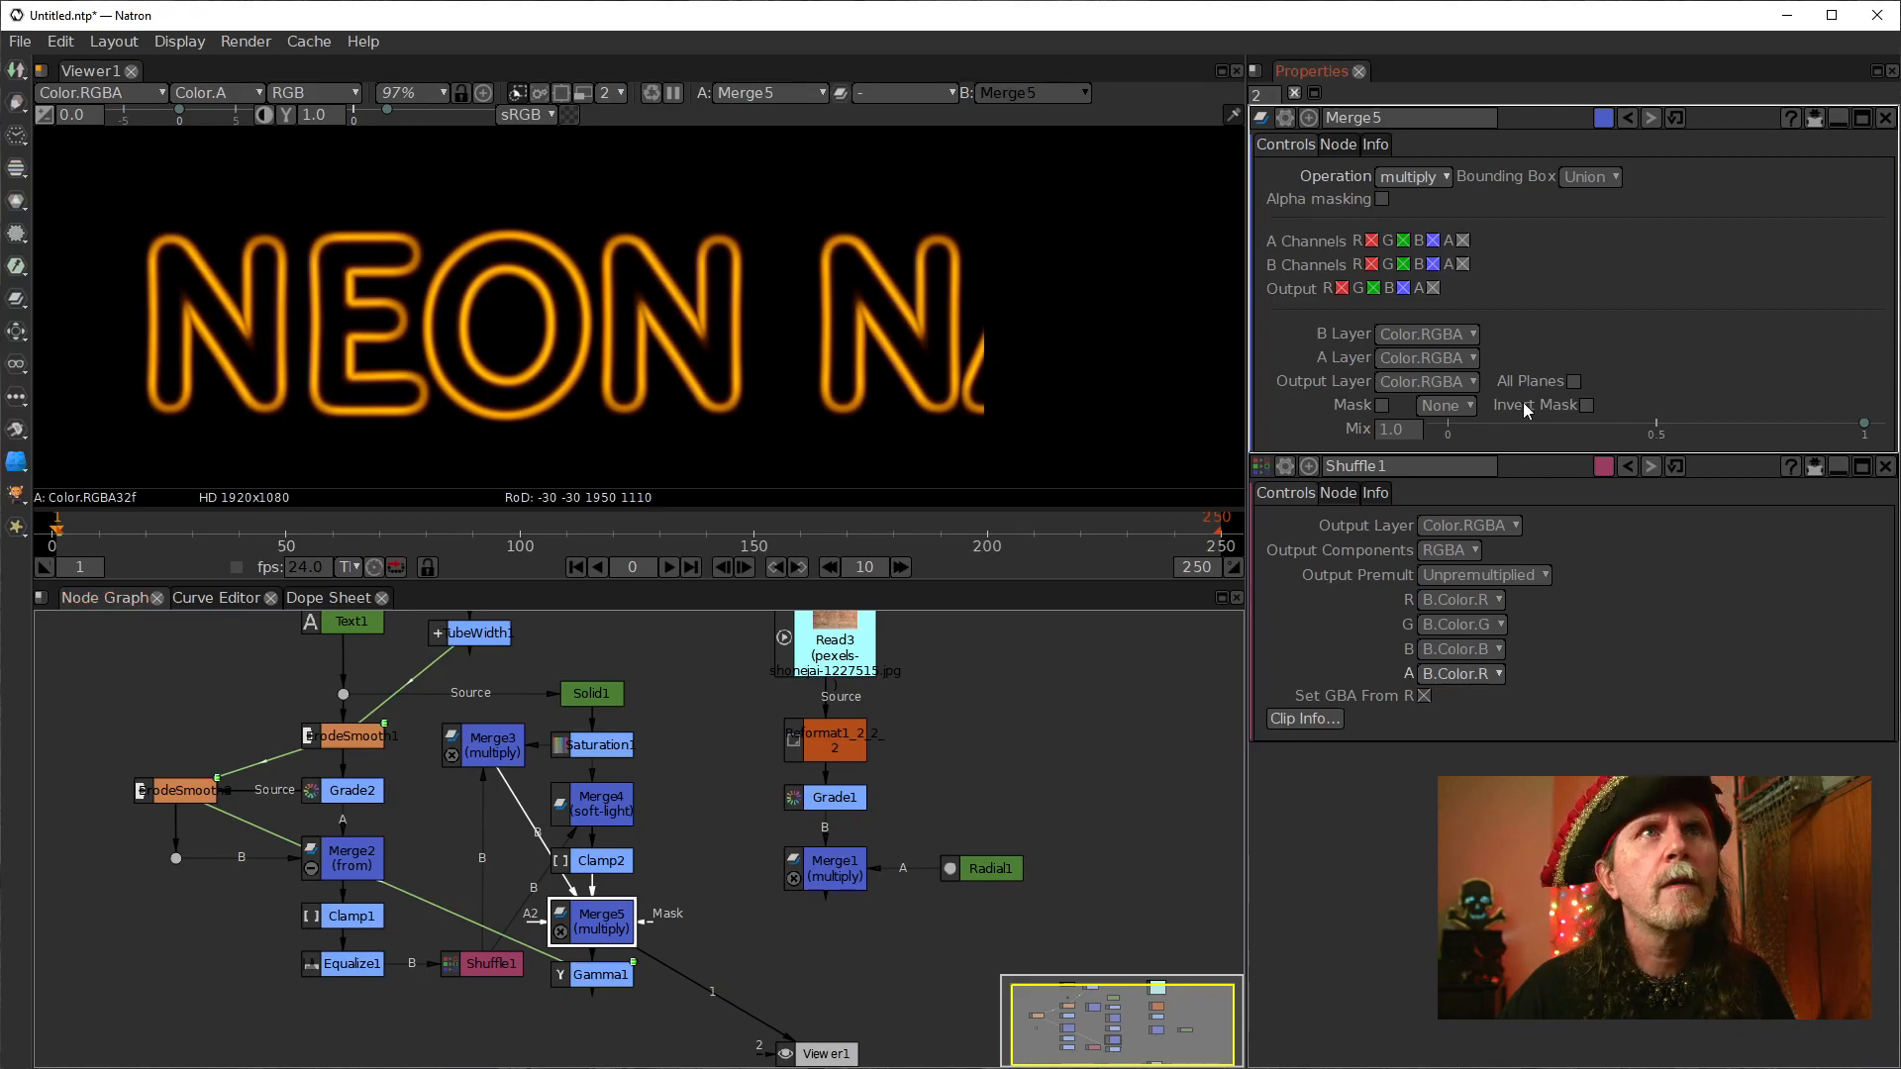
left_click(1398, 433)
type("0.7")
key("Return")
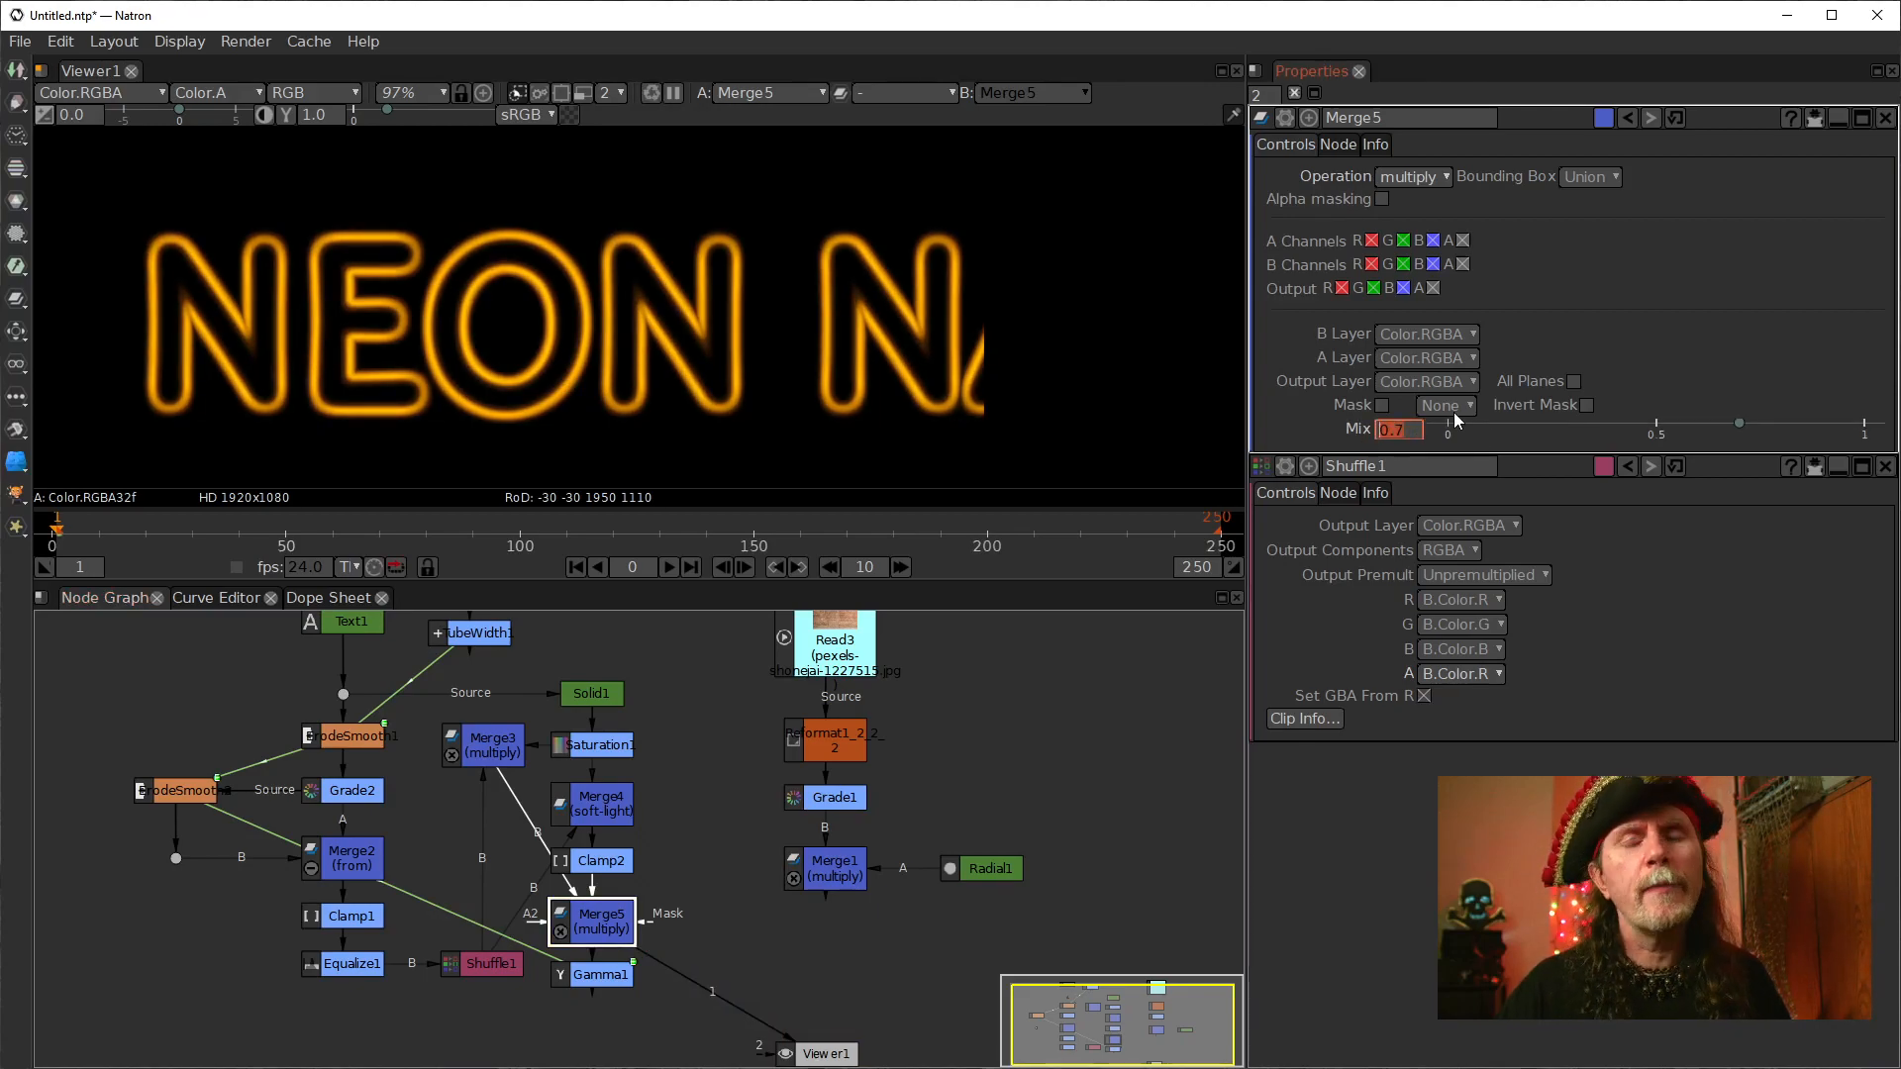
Step: Set Merge5's mix to 0.0 and check the whole neon text
type("0")
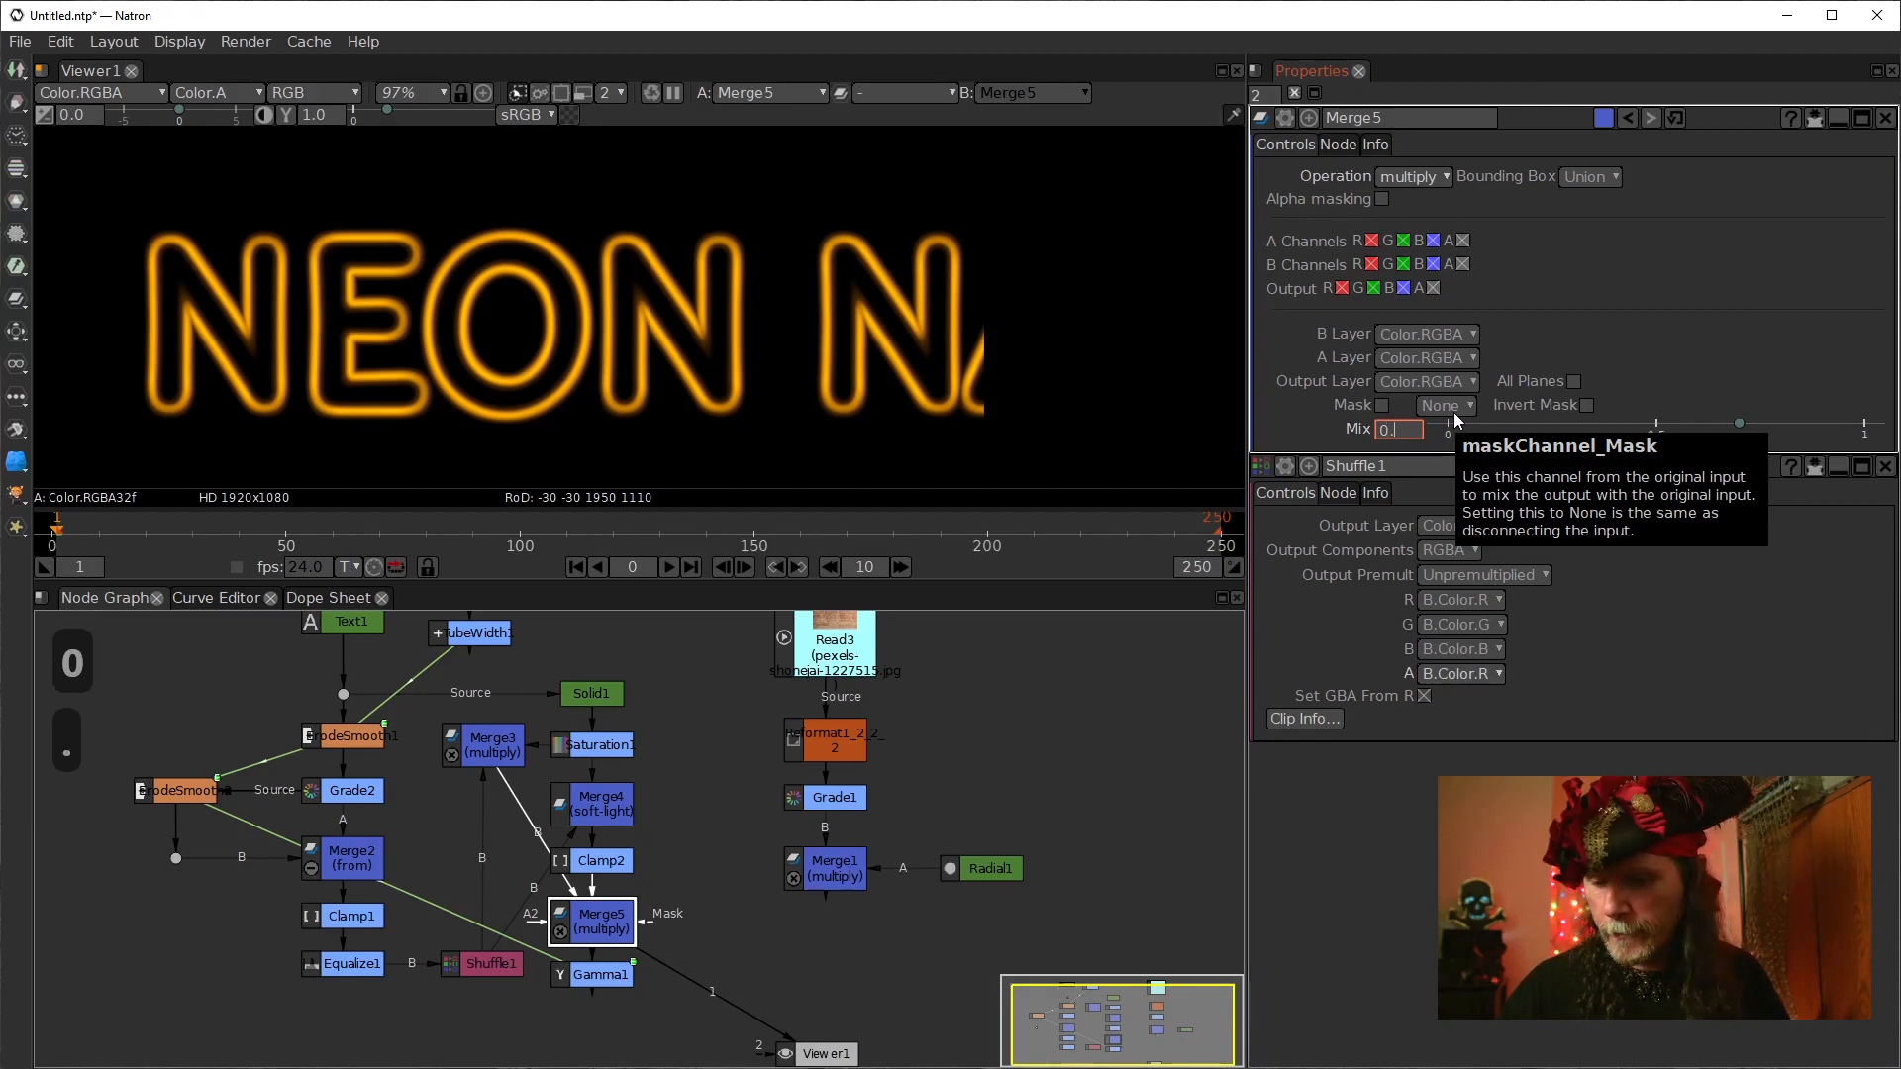
type(".0")
key("Return")
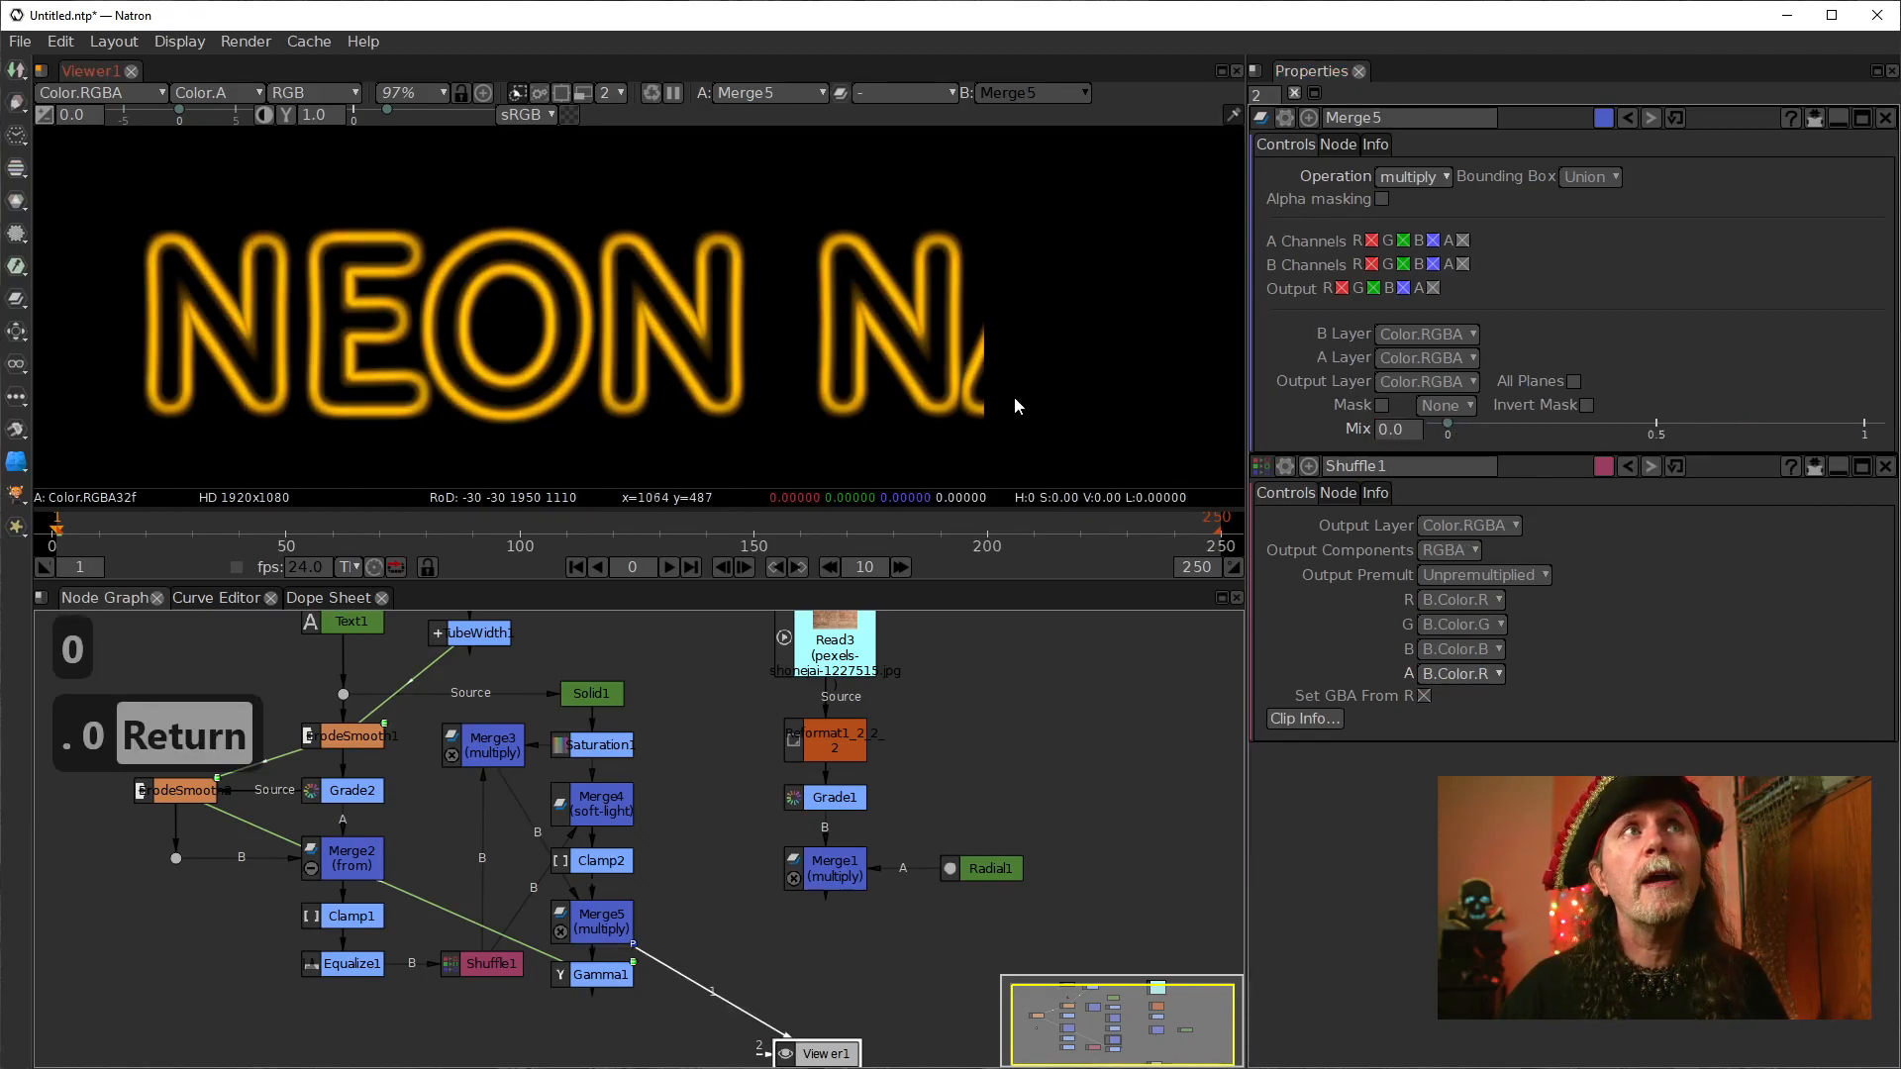
key("f")
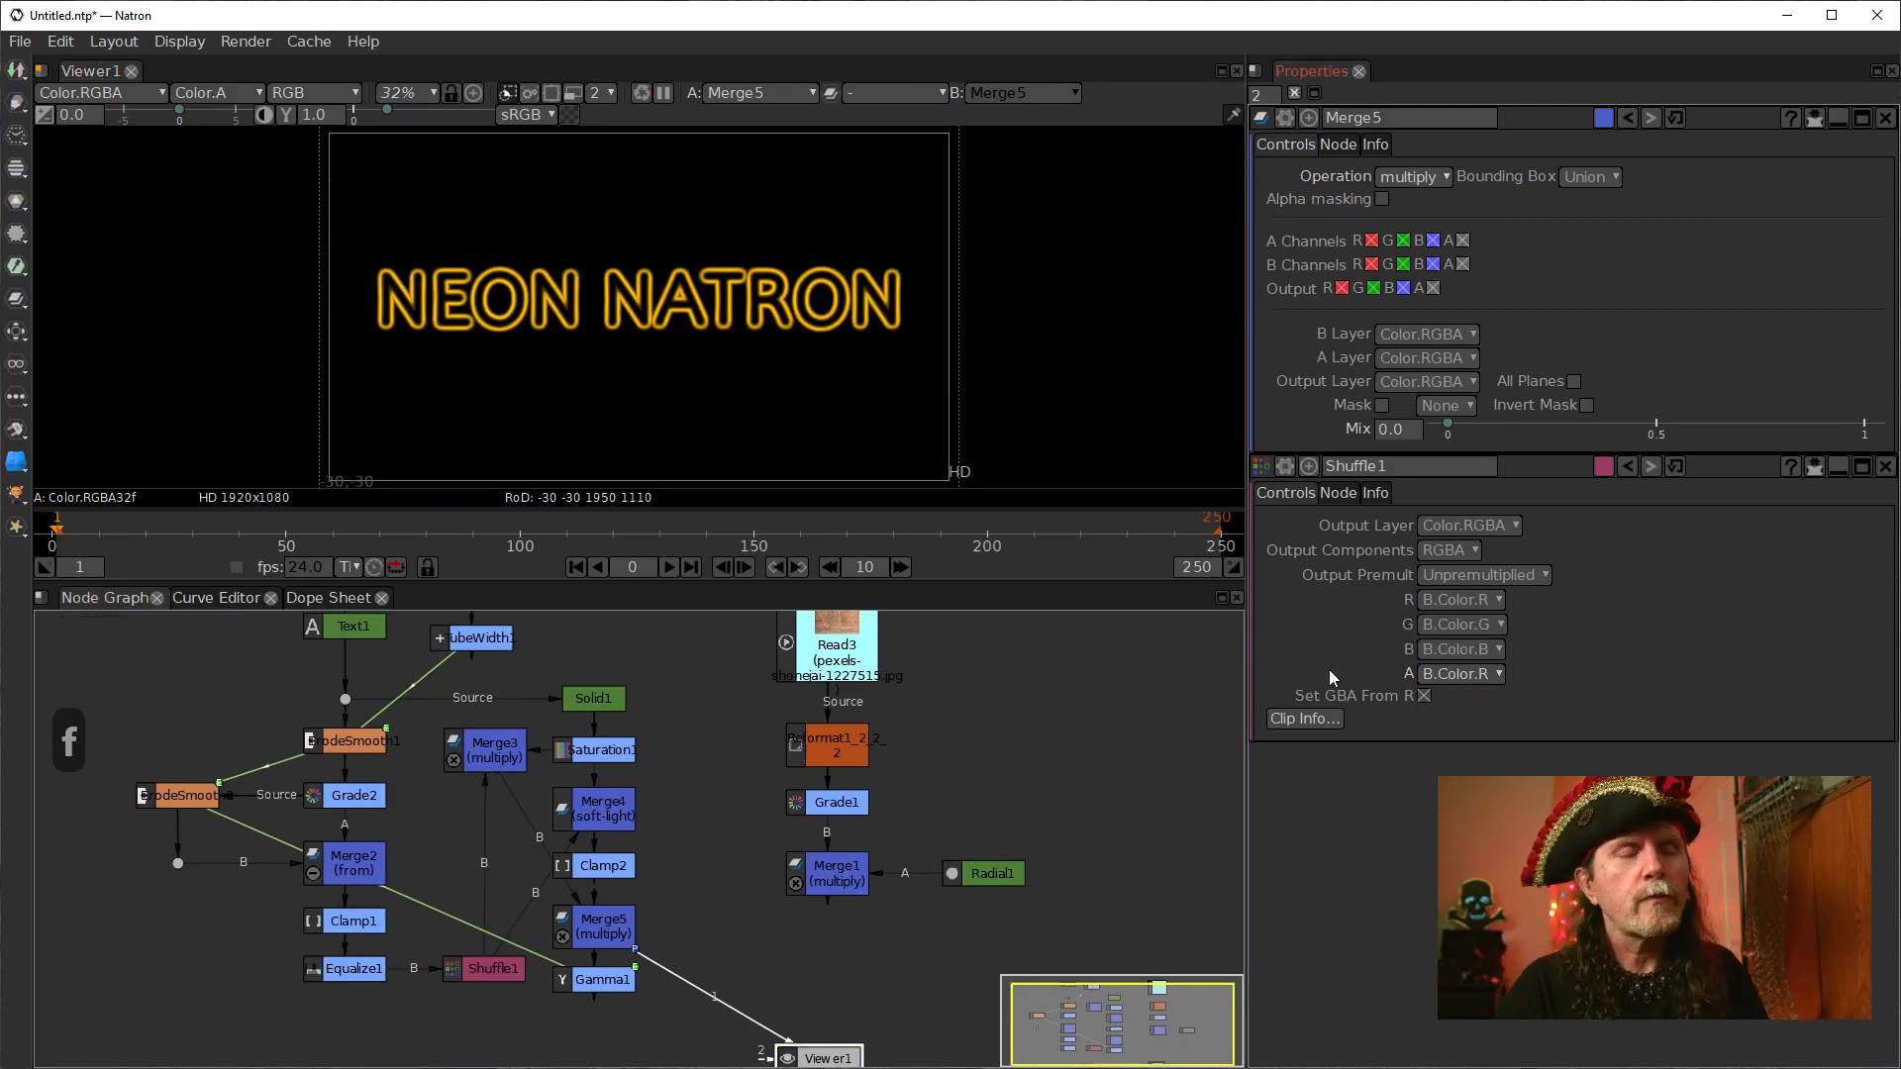
Step: Display Gamma1's output and examine the neon text up close
left_click(602, 980)
key("1")
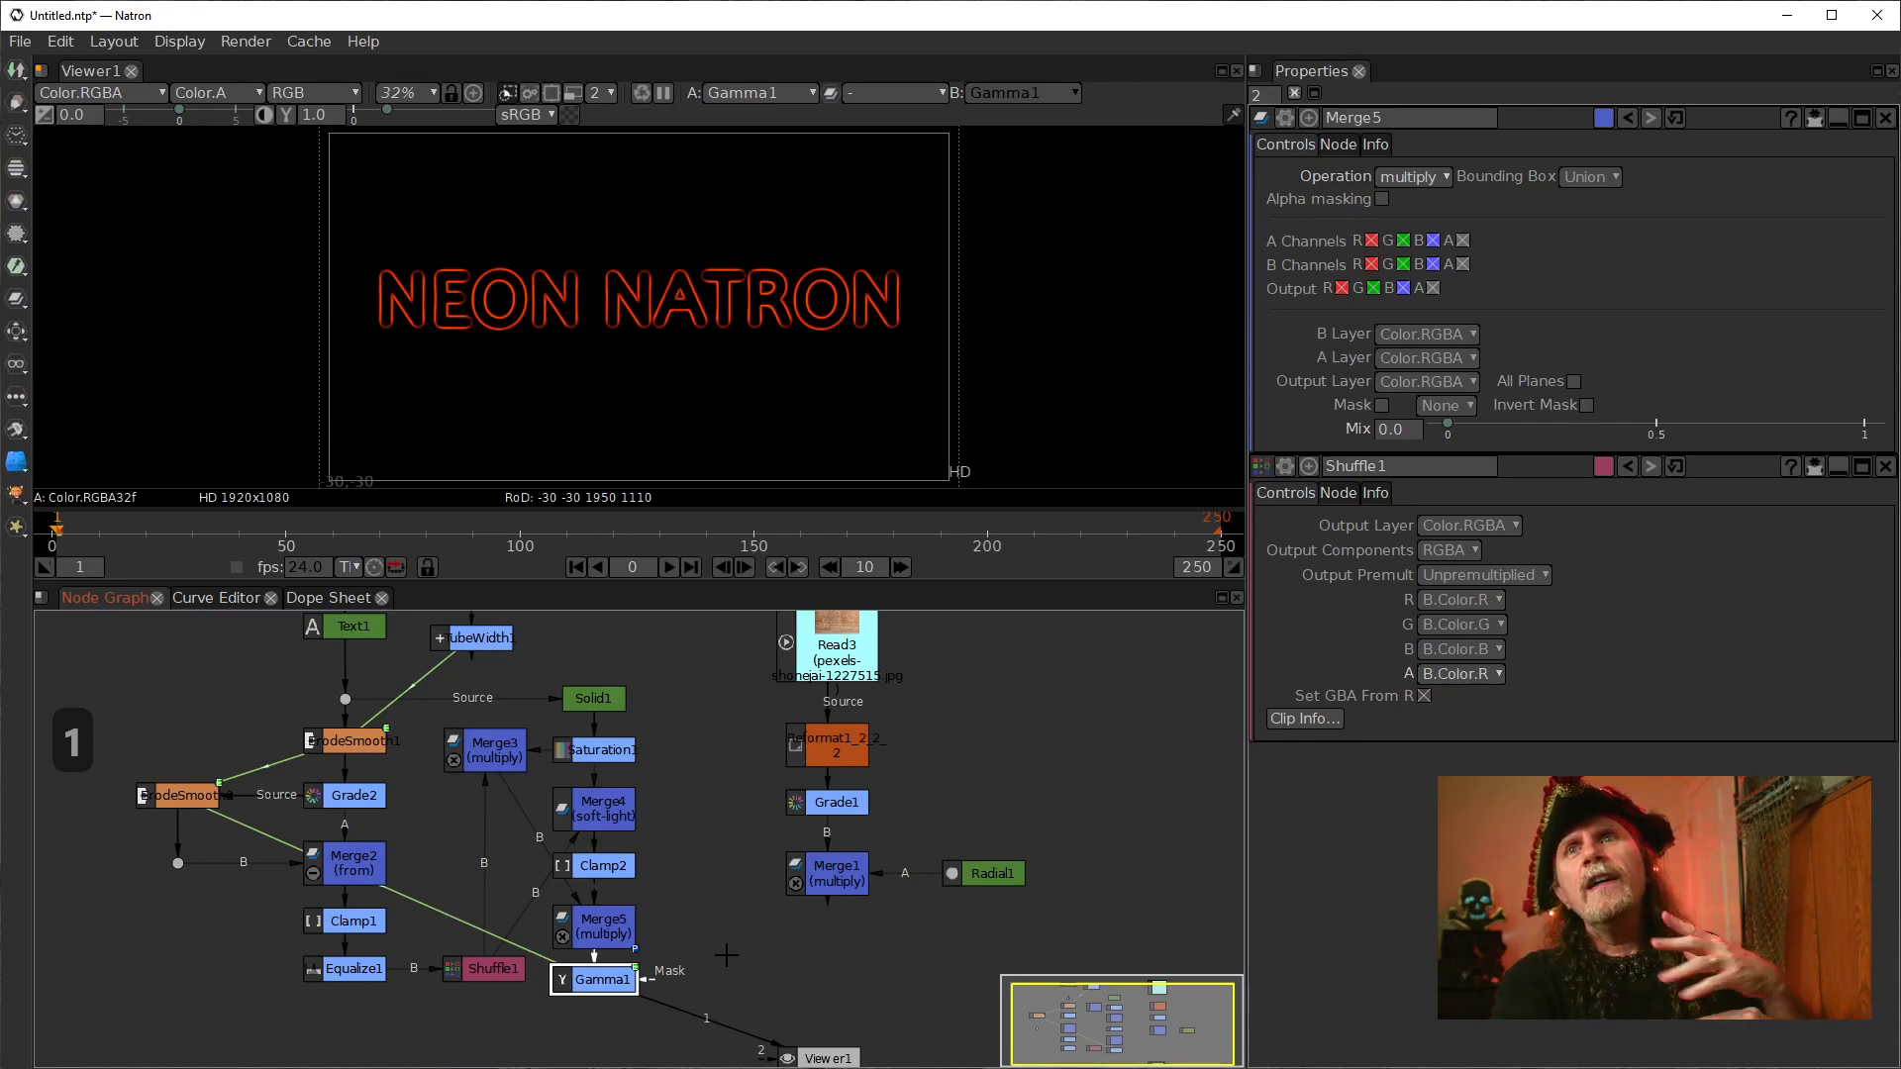
scroll(729, 359, "up", 10)
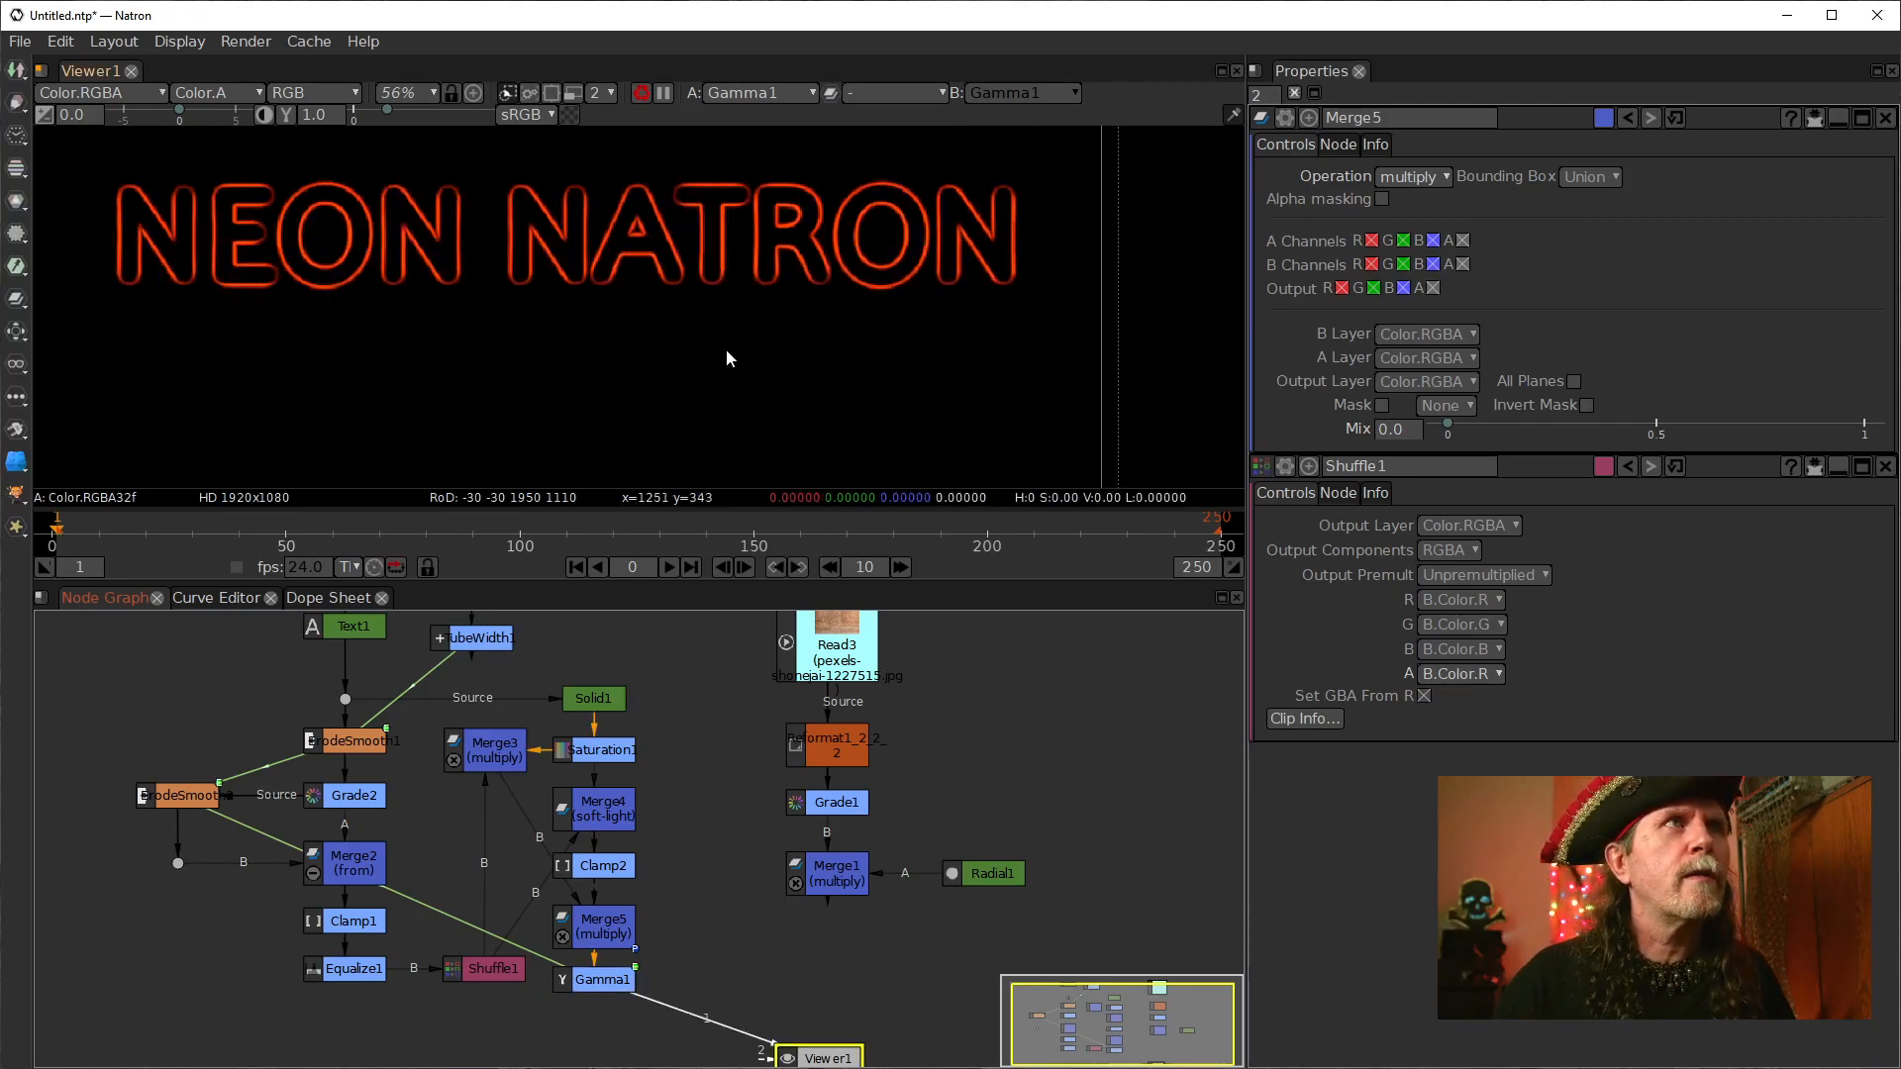
left_click_drag(653, 750, 728, 829)
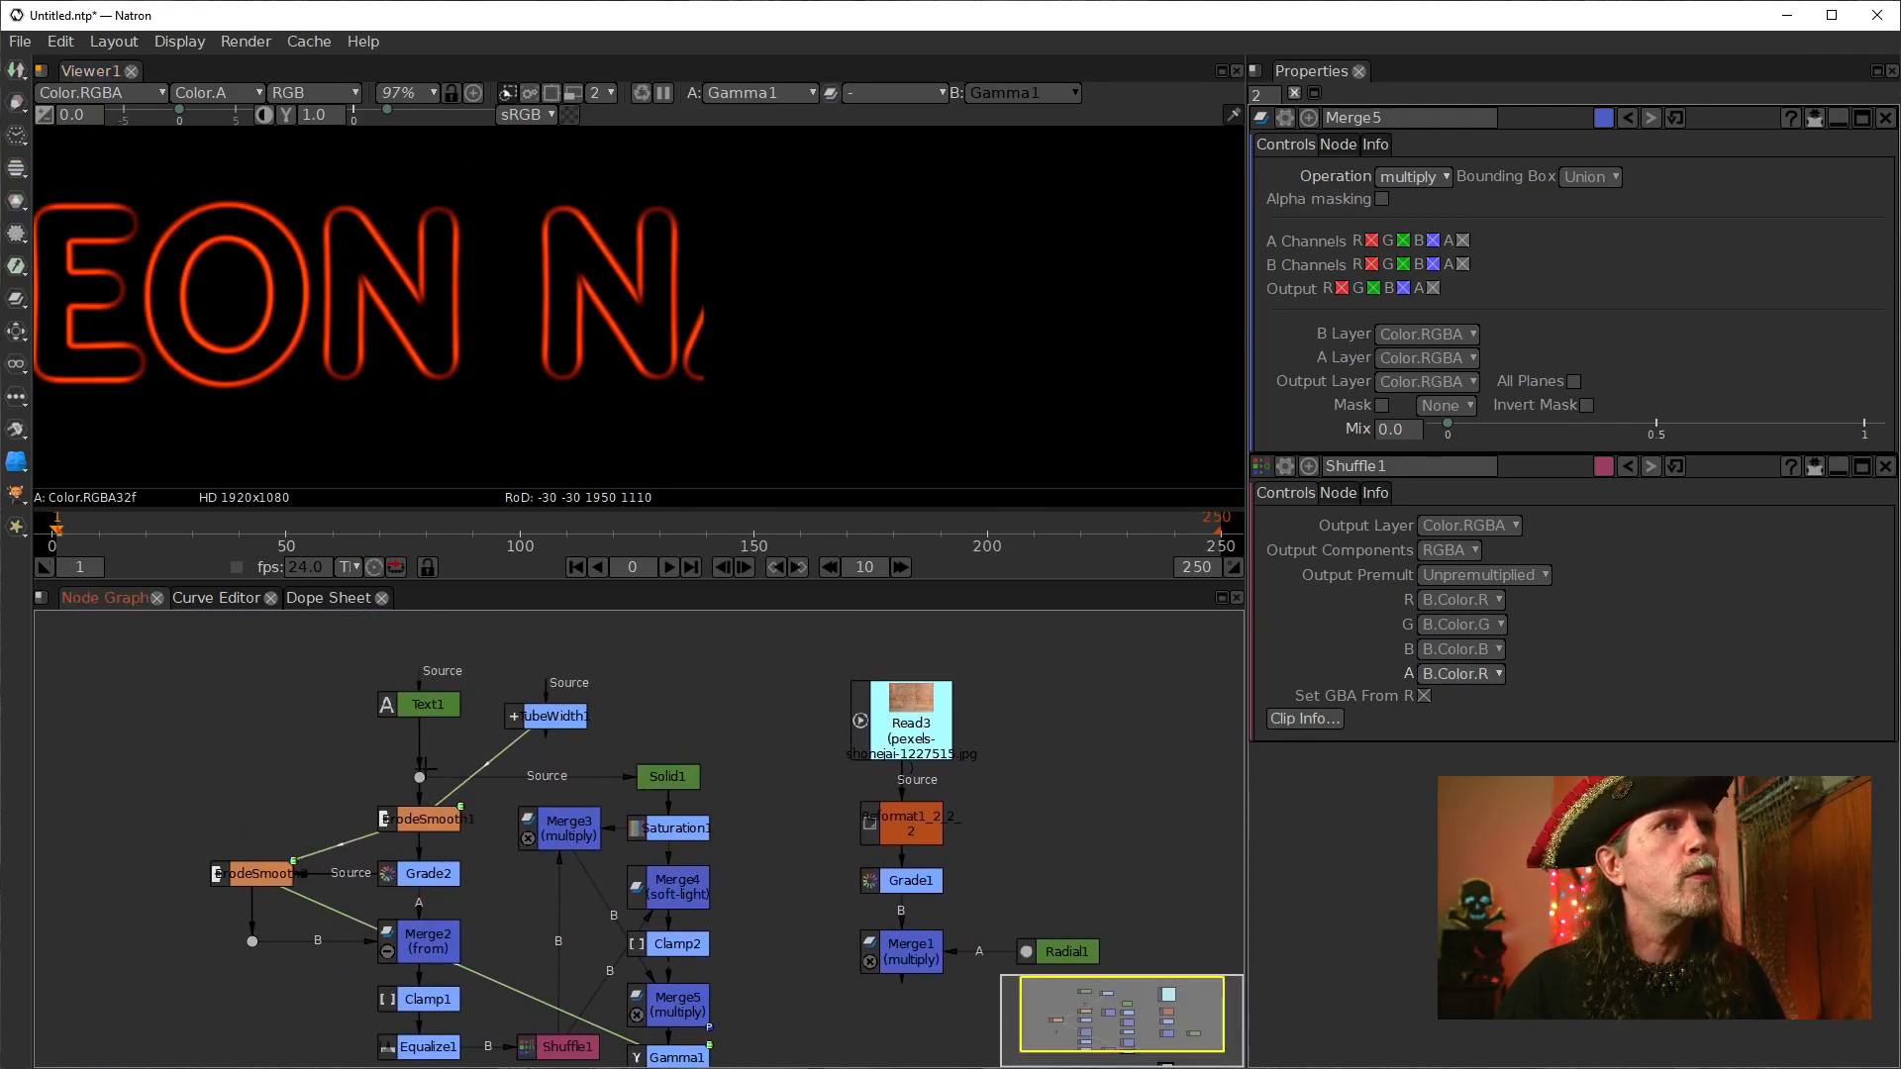
left_click_drag(450, 745, 423, 705)
left_click(824, 774)
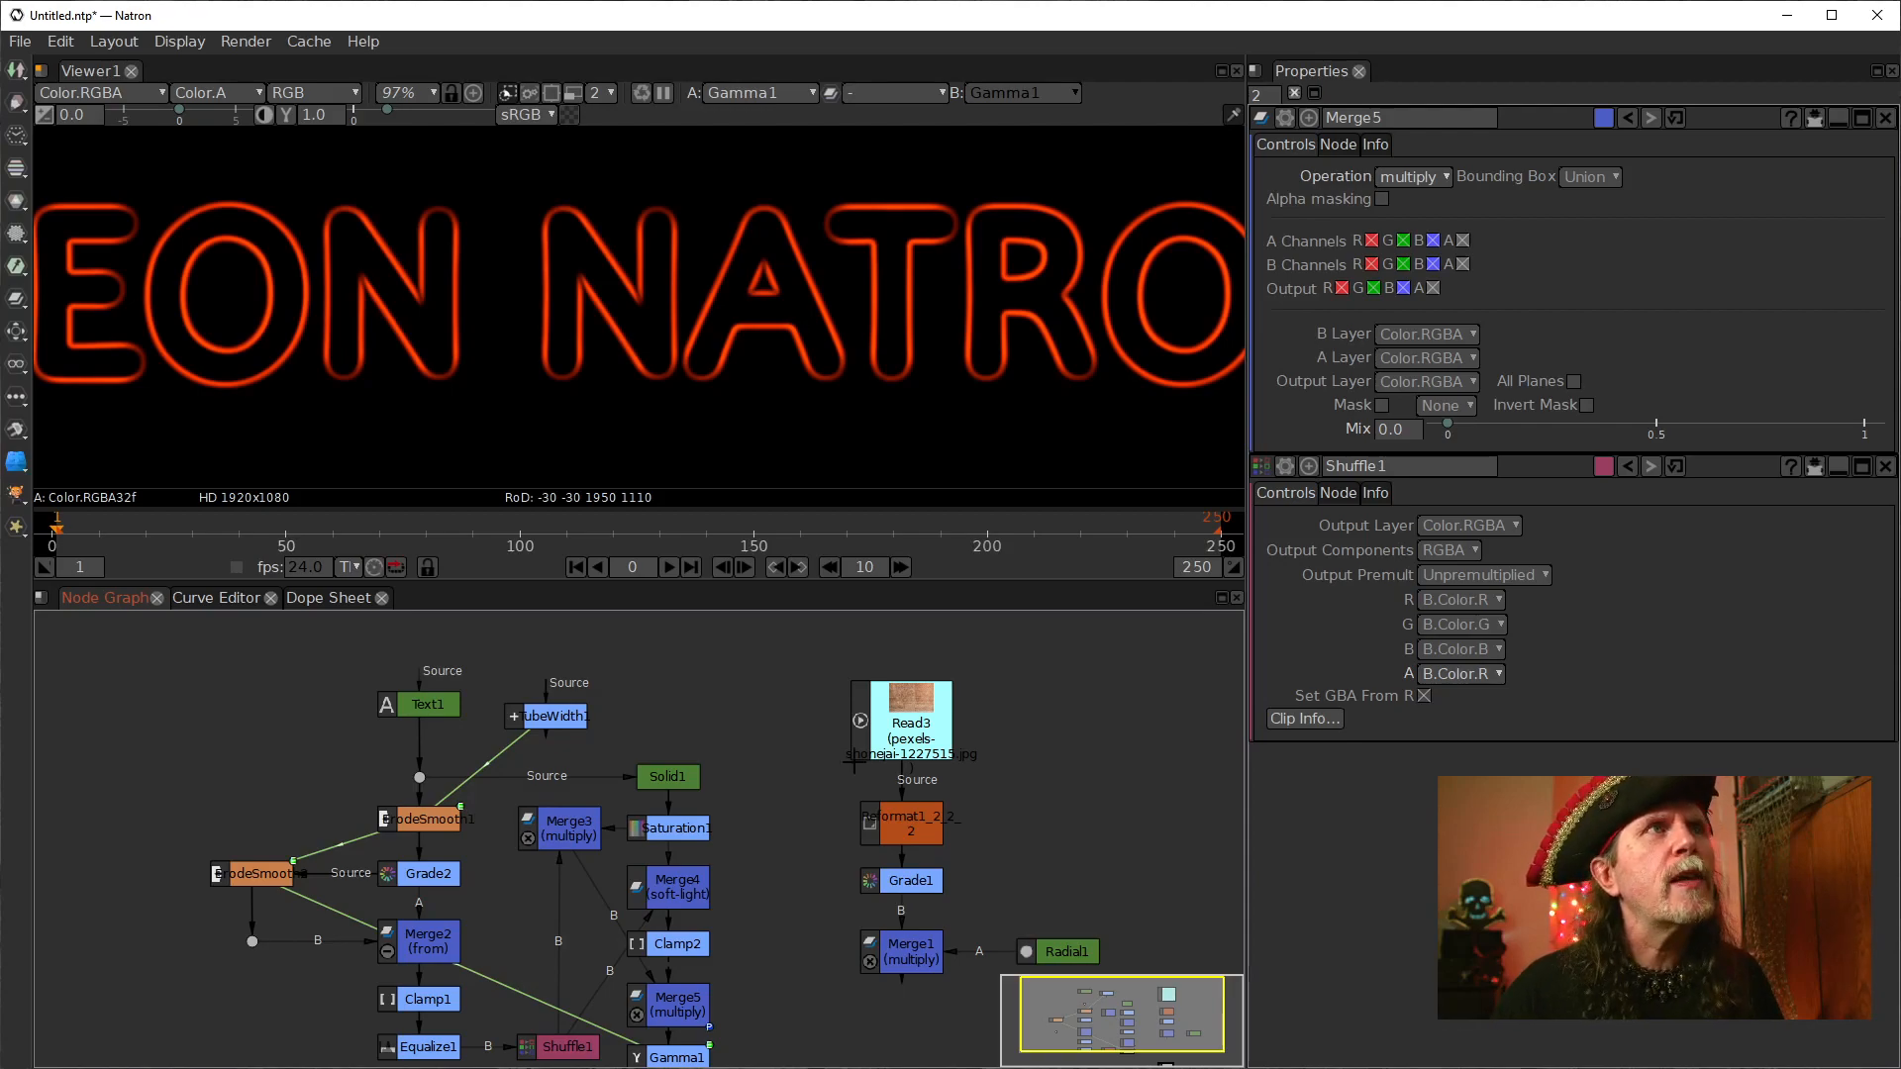
left_click_drag(818, 828, 740, 773)
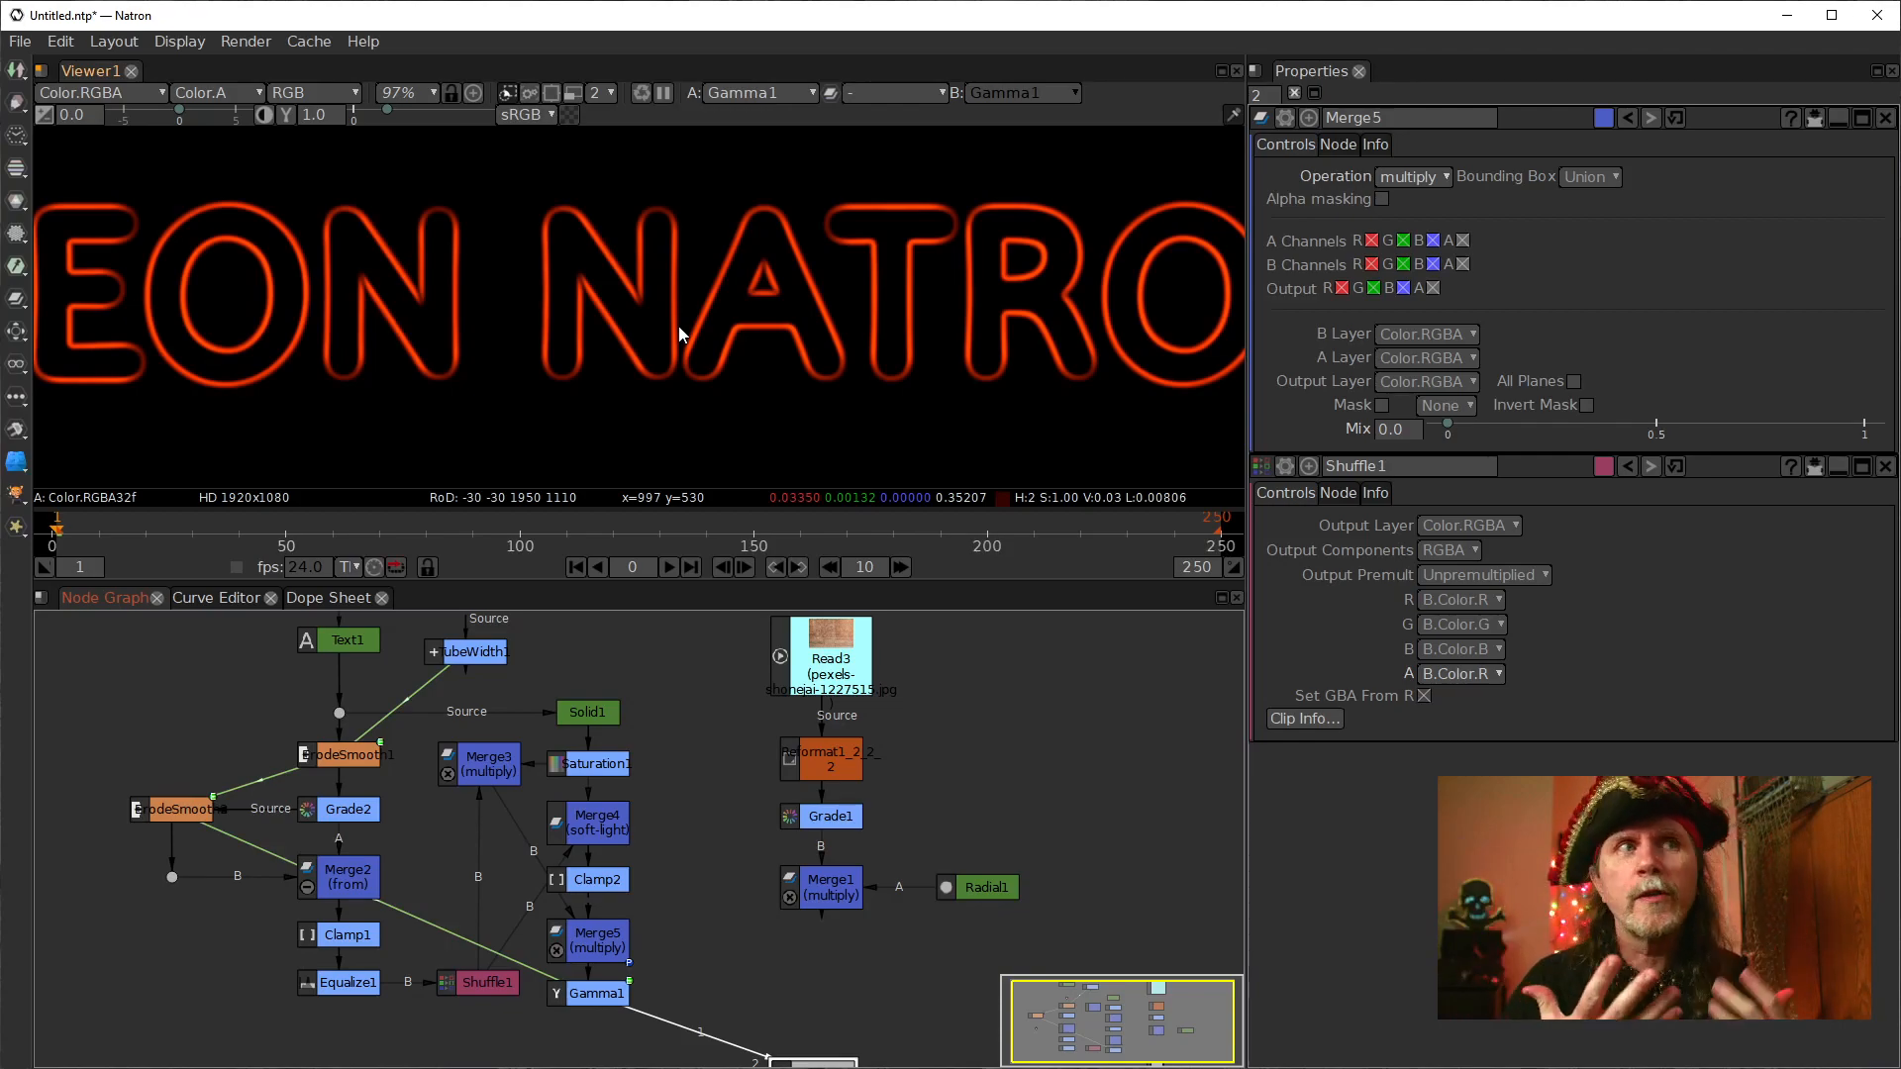
Step: Compare Solid1's source colour and Merge5's output with the output of Gamma1
left_click(599, 713)
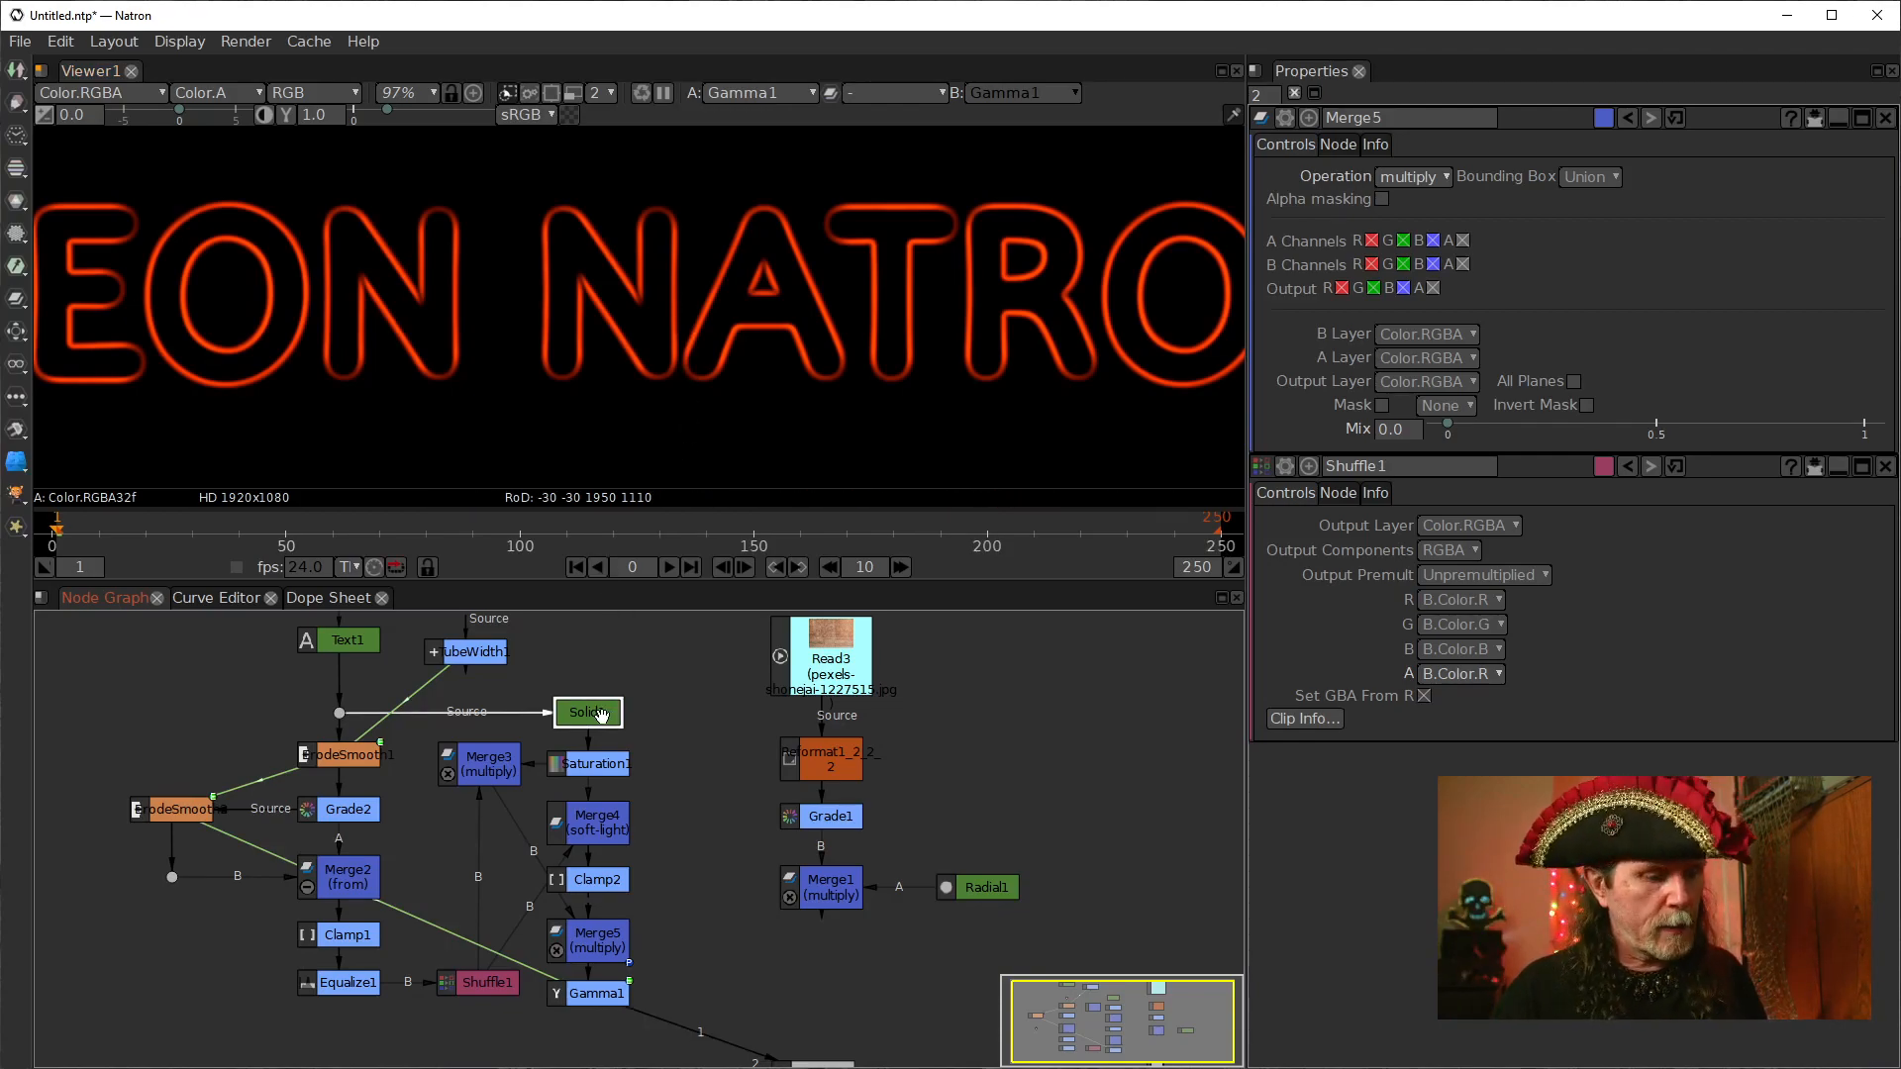
key("1")
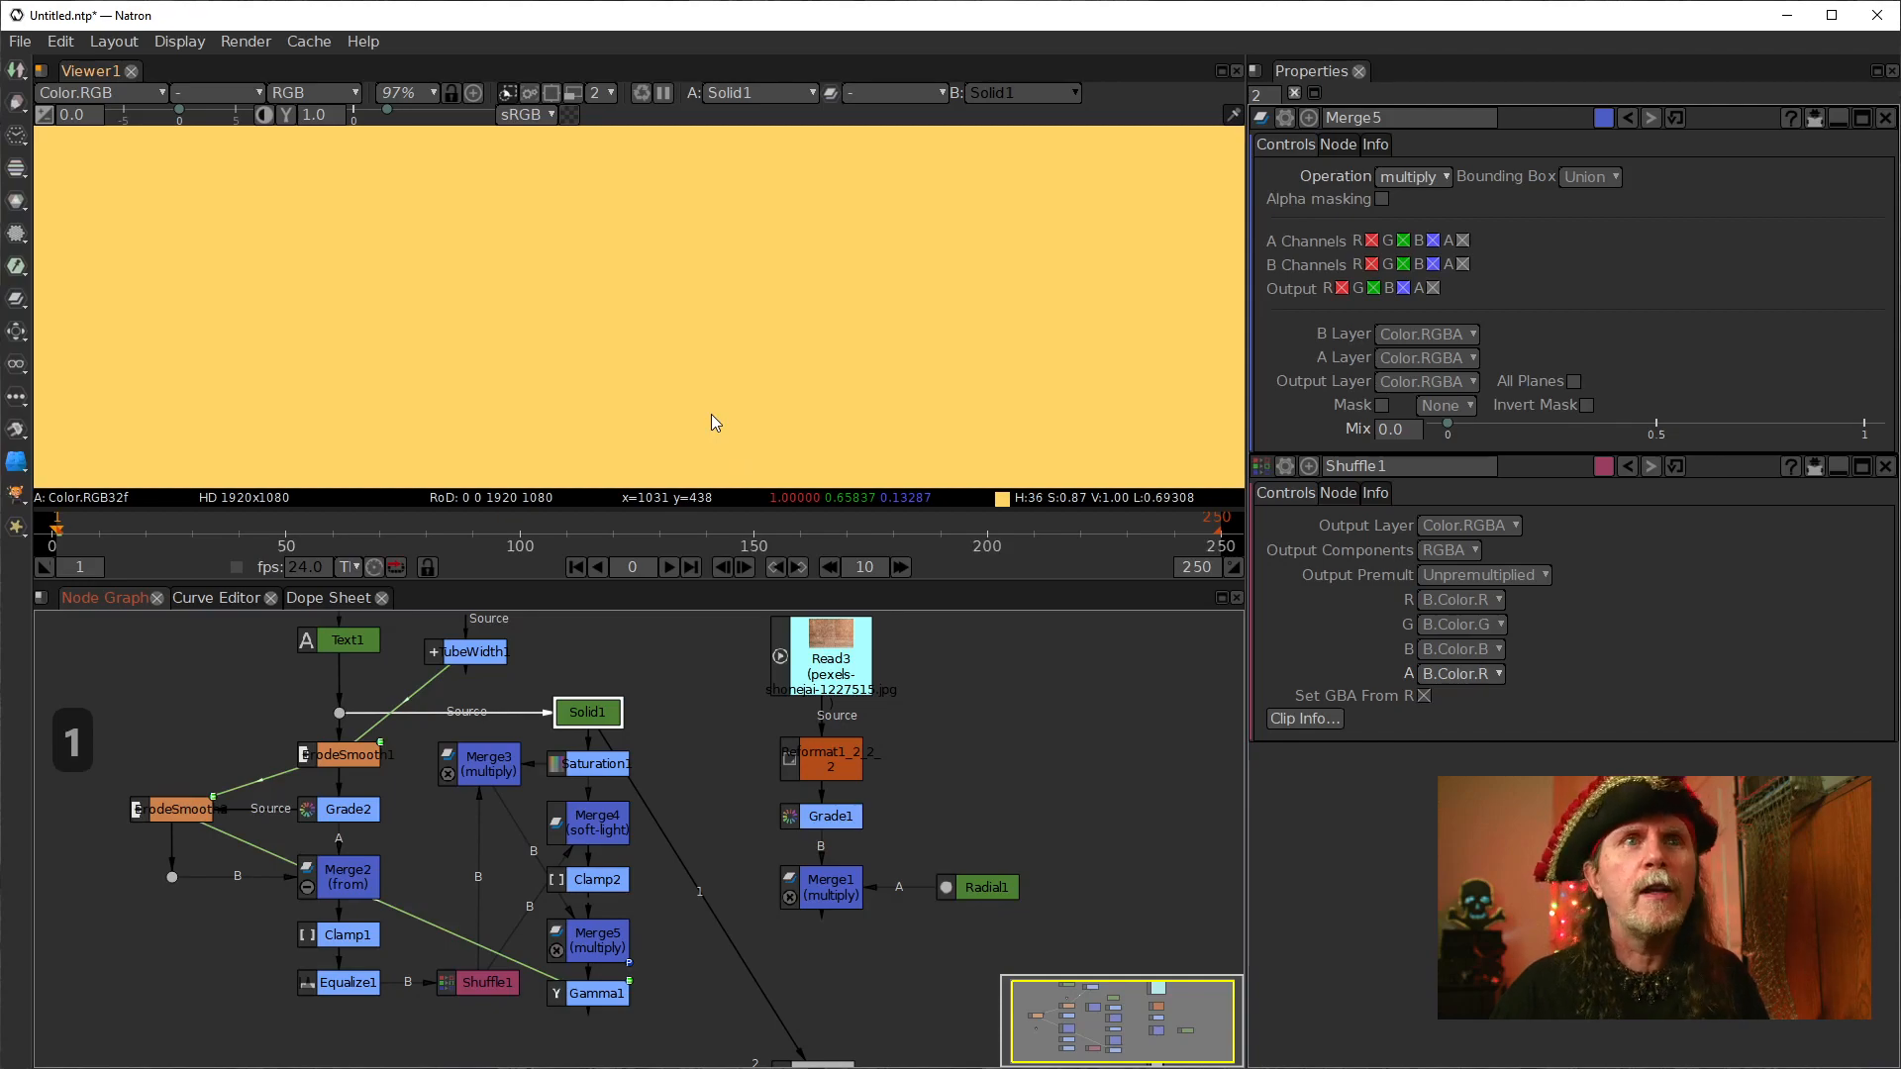
left_click(584, 996)
key("1")
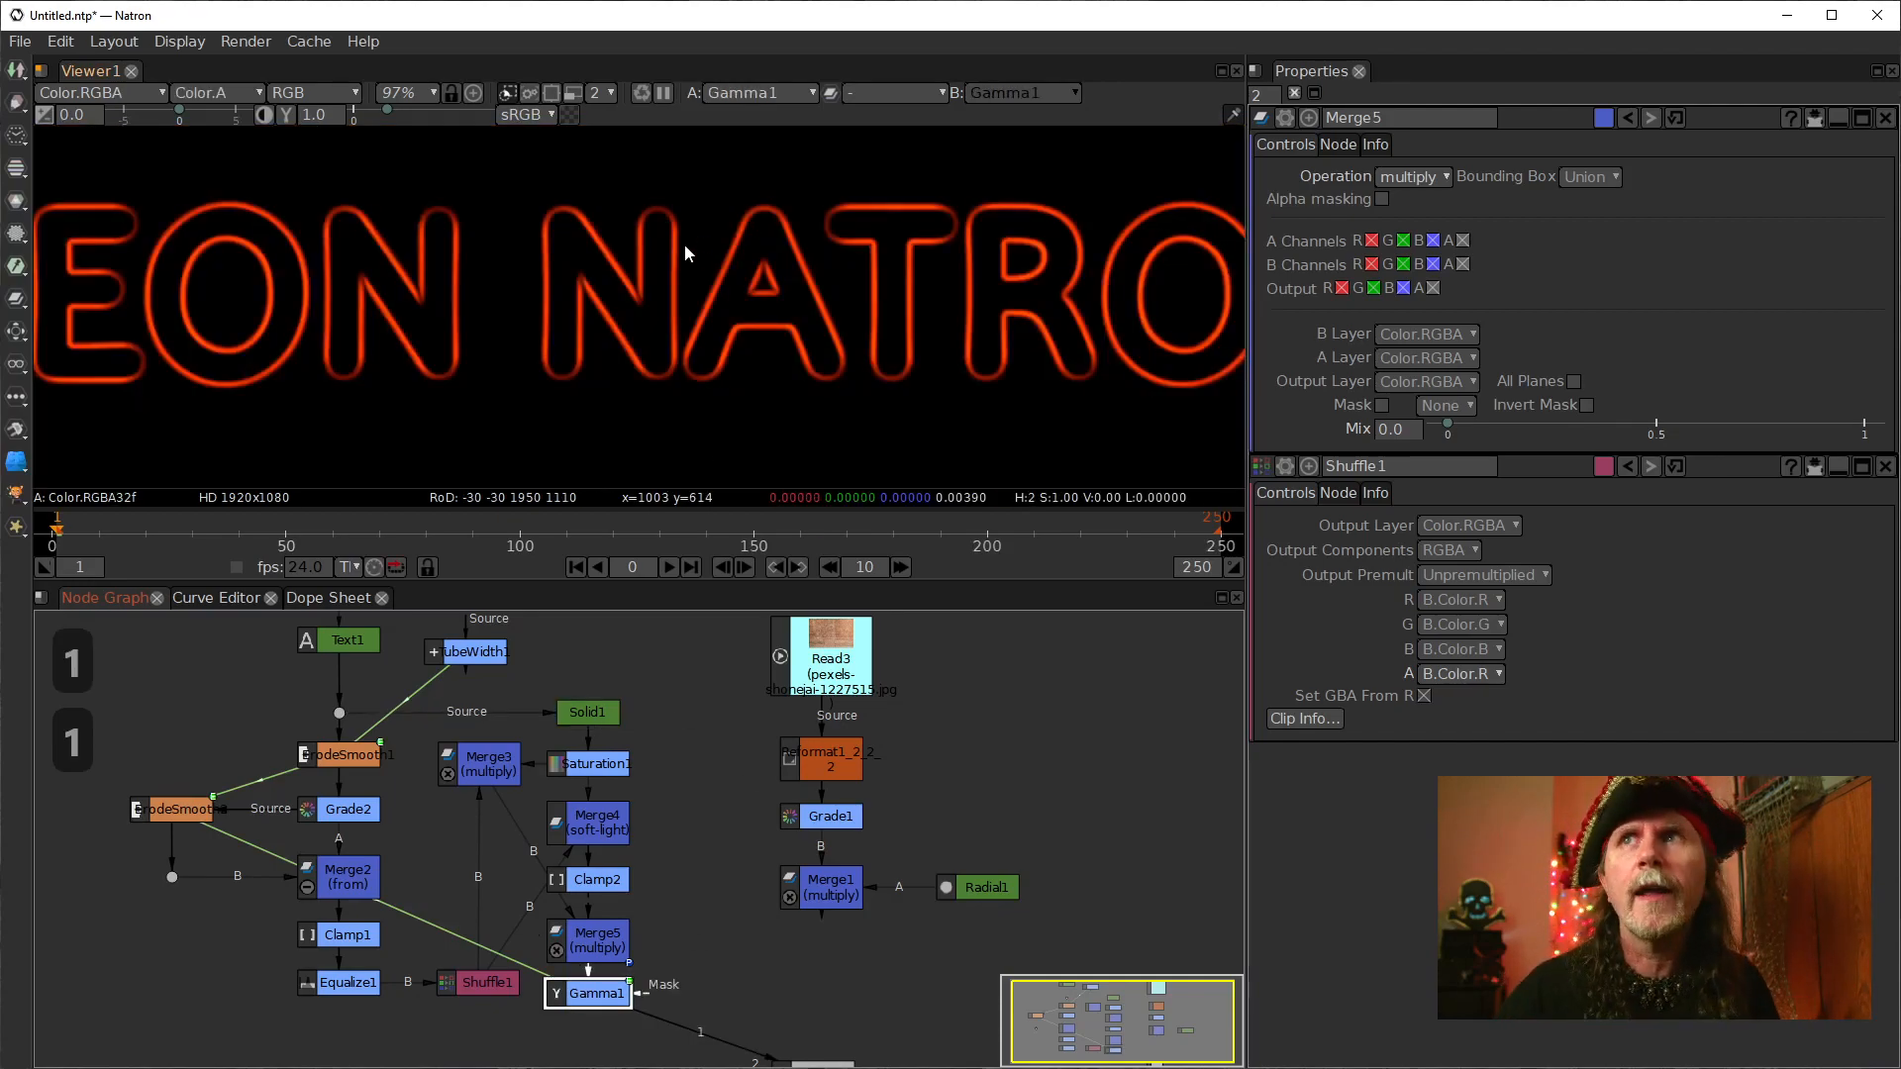
left_click(597, 943)
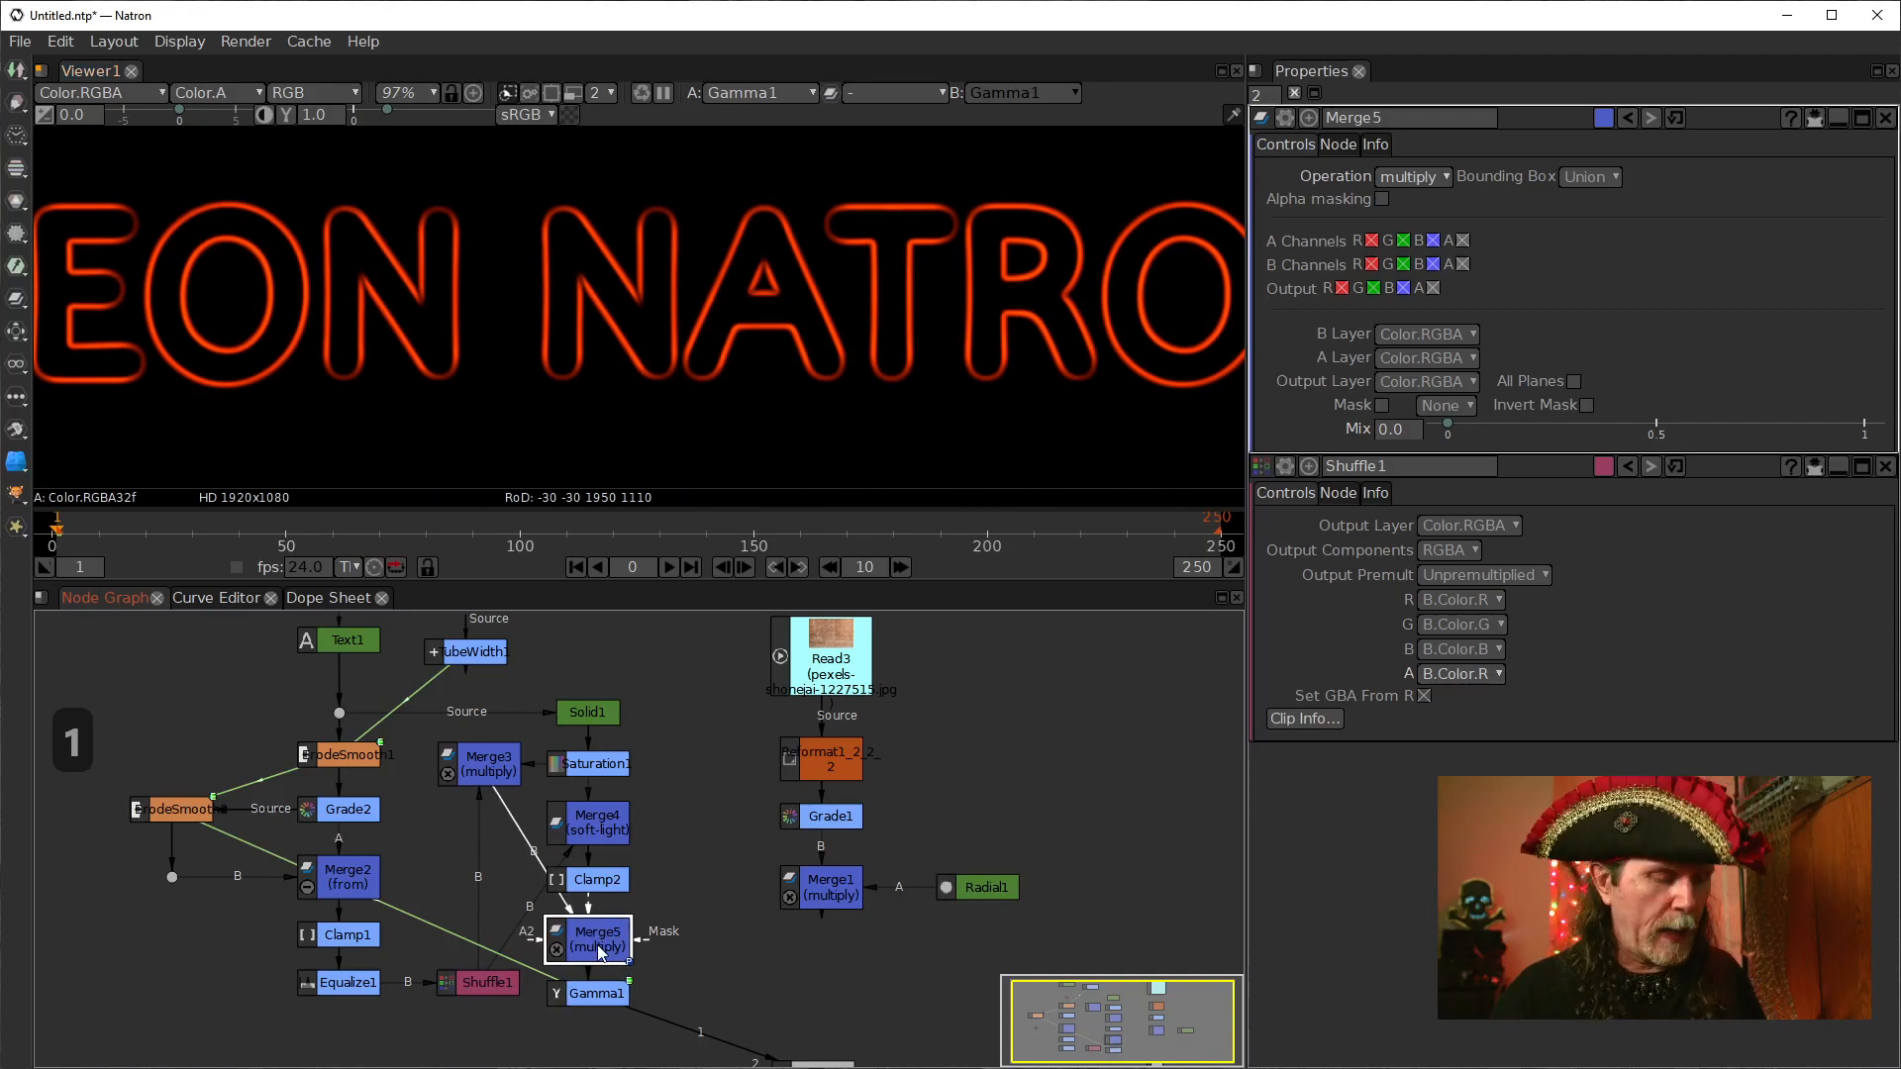
key("1")
left_click(599, 1002)
key("1")
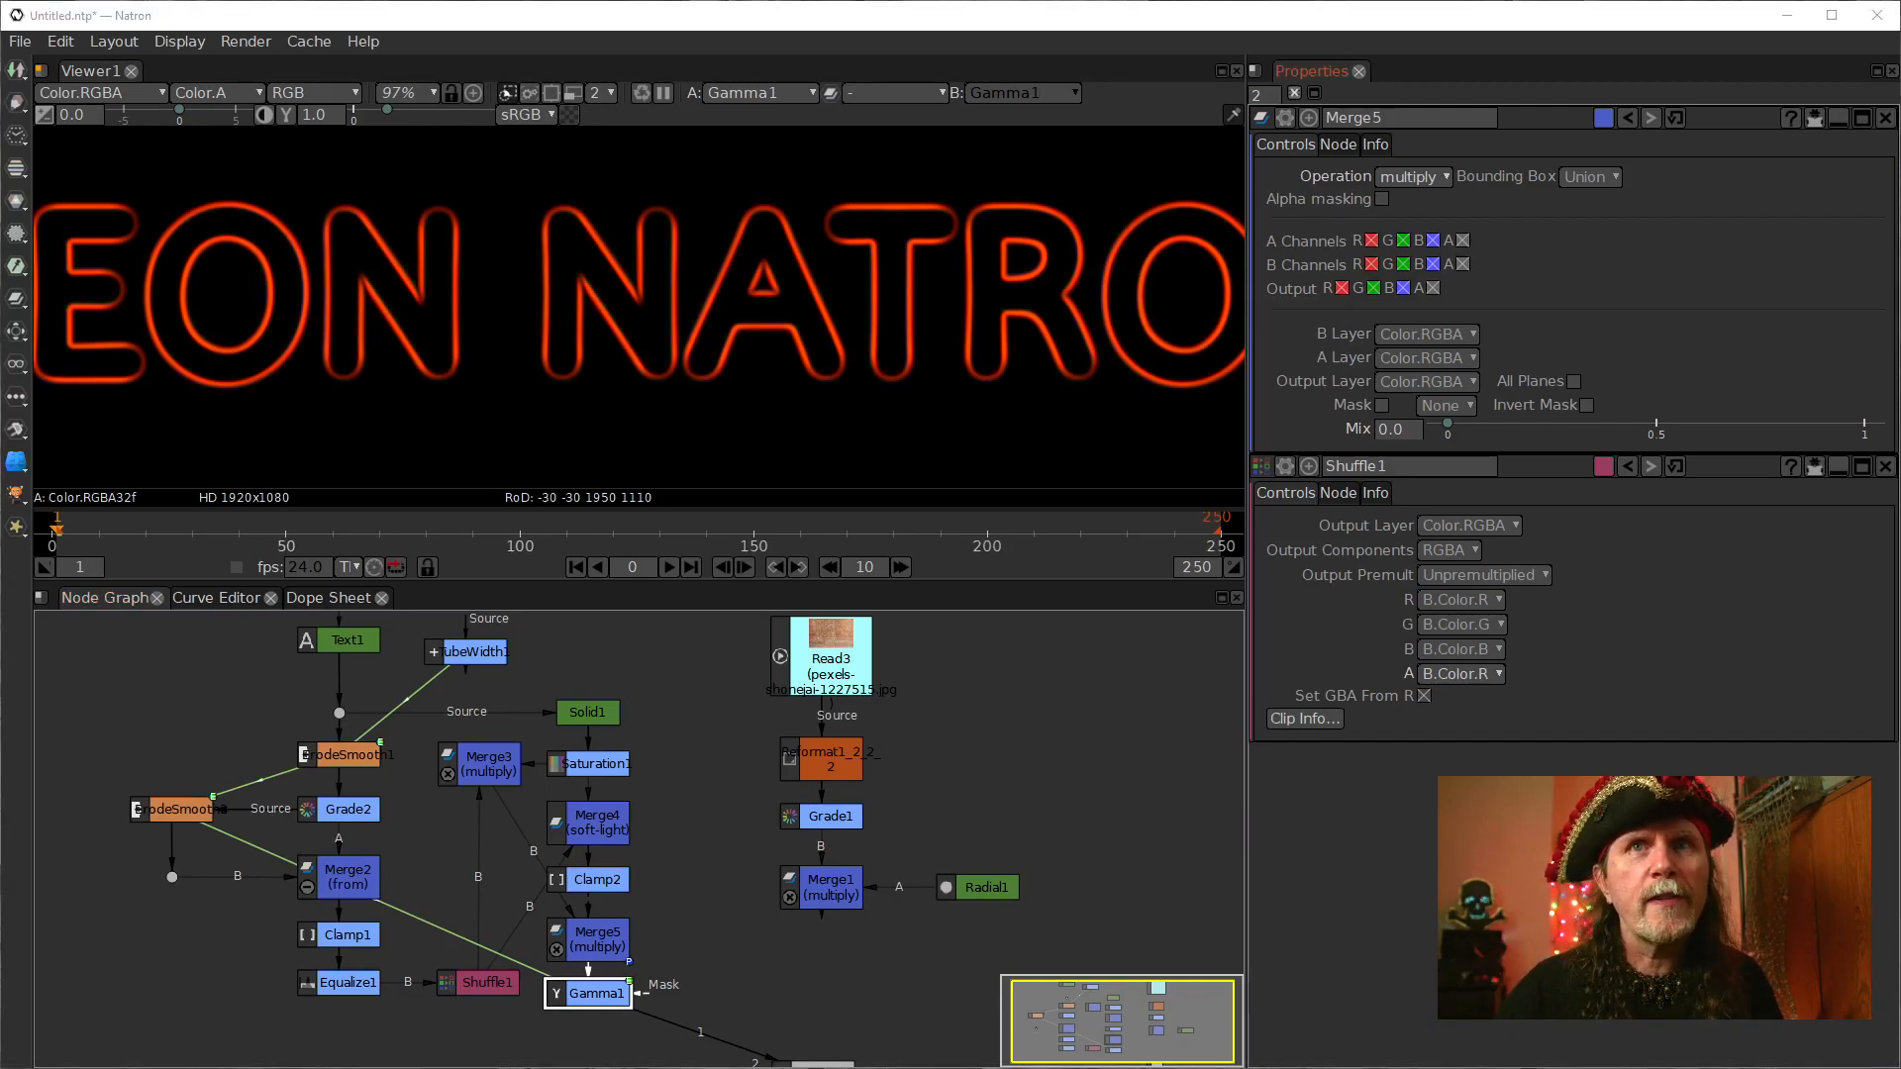
Step: Move the Viewer1 node slightly further away from Gamma1
left_click_drag(792, 998, 657, 850)
left_click_drag(687, 928, 721, 930)
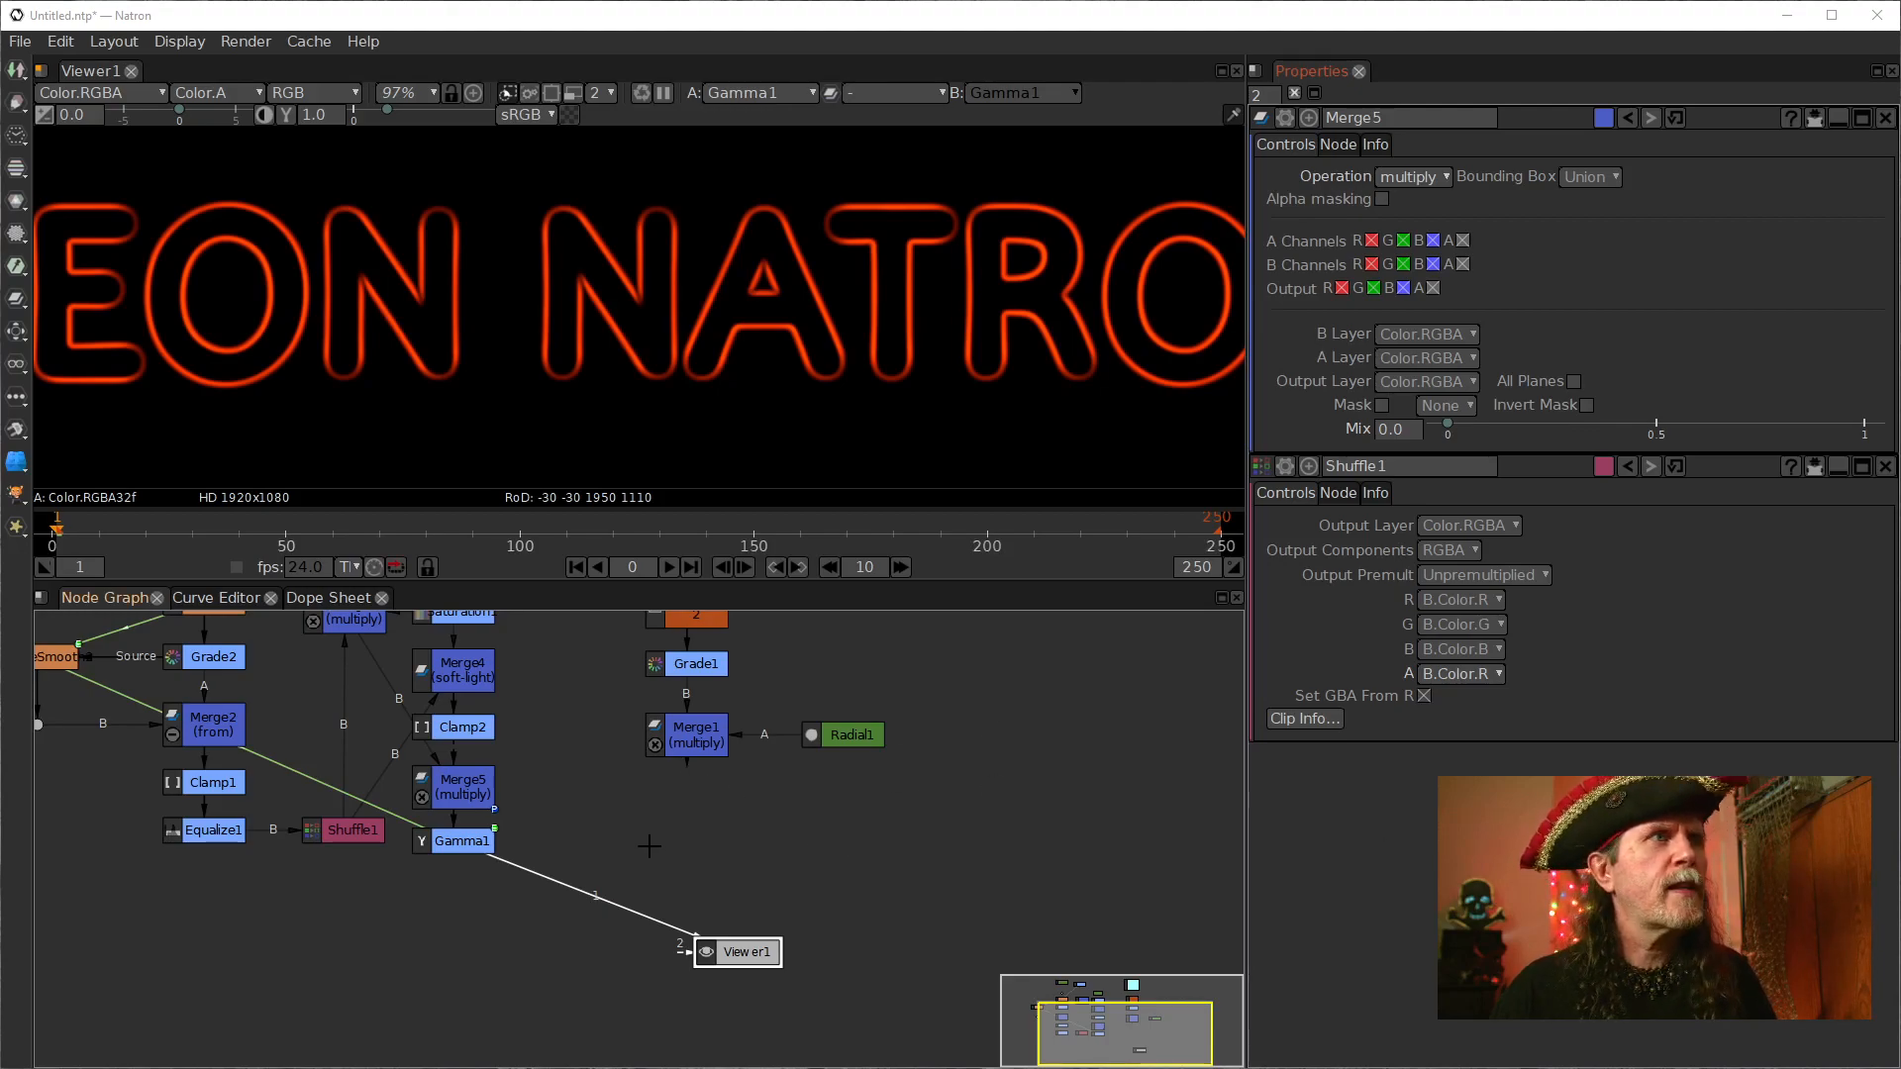
left_click(200, 835)
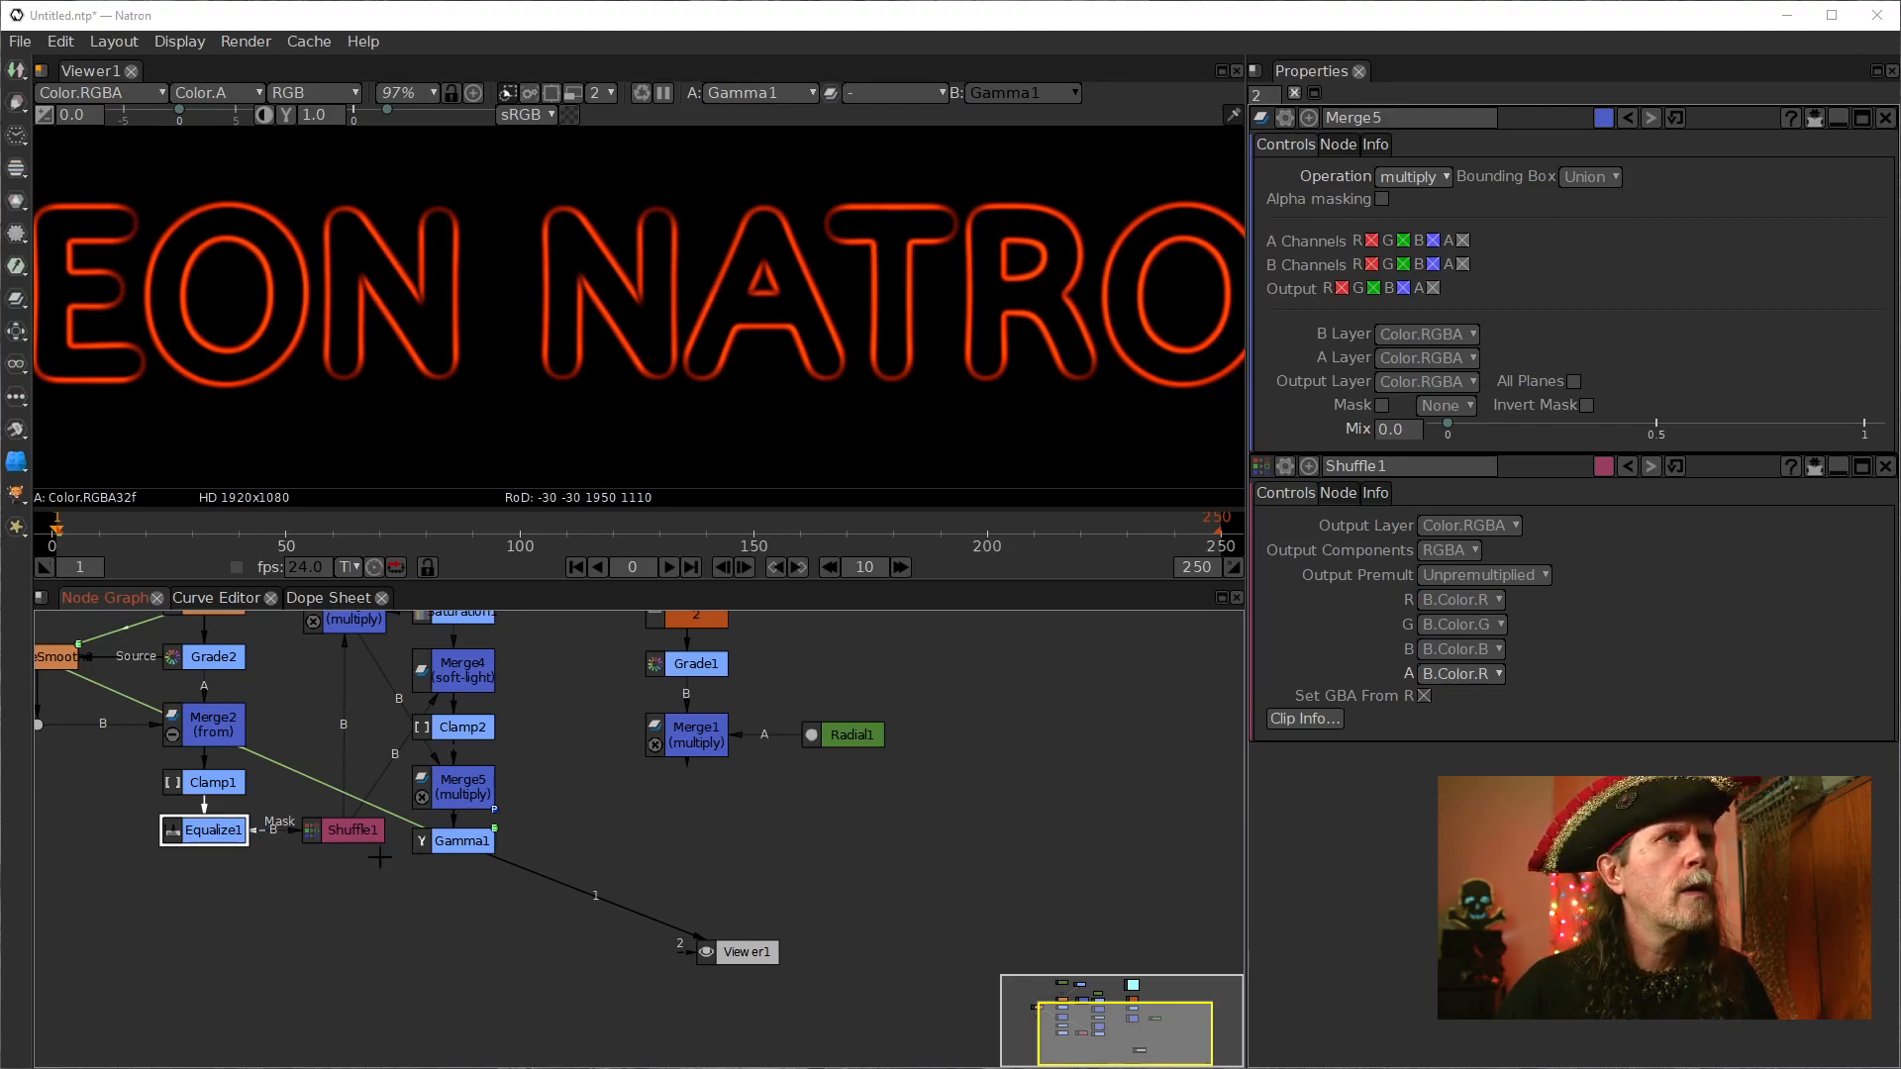
Step: Add a Shuffle node after Gamma1 in the node graph
left_click(462, 840)
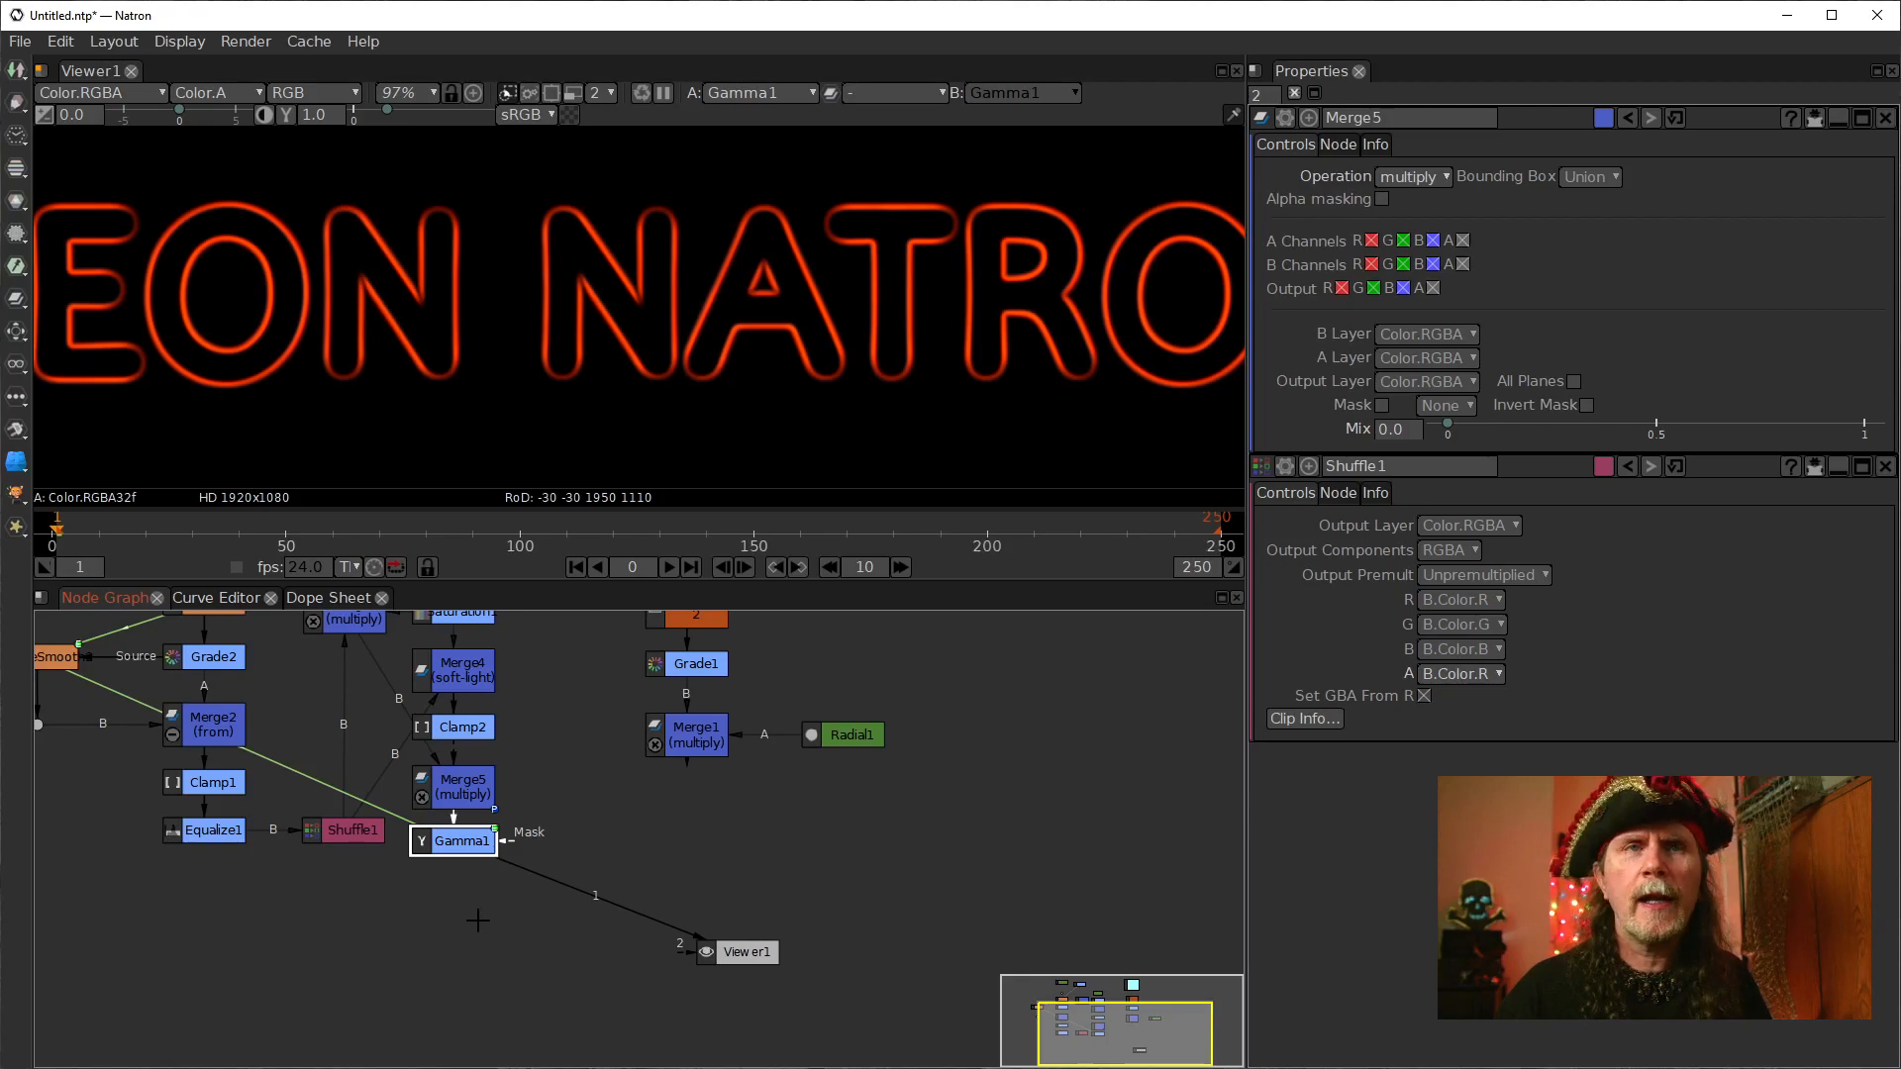
double_click(454, 844)
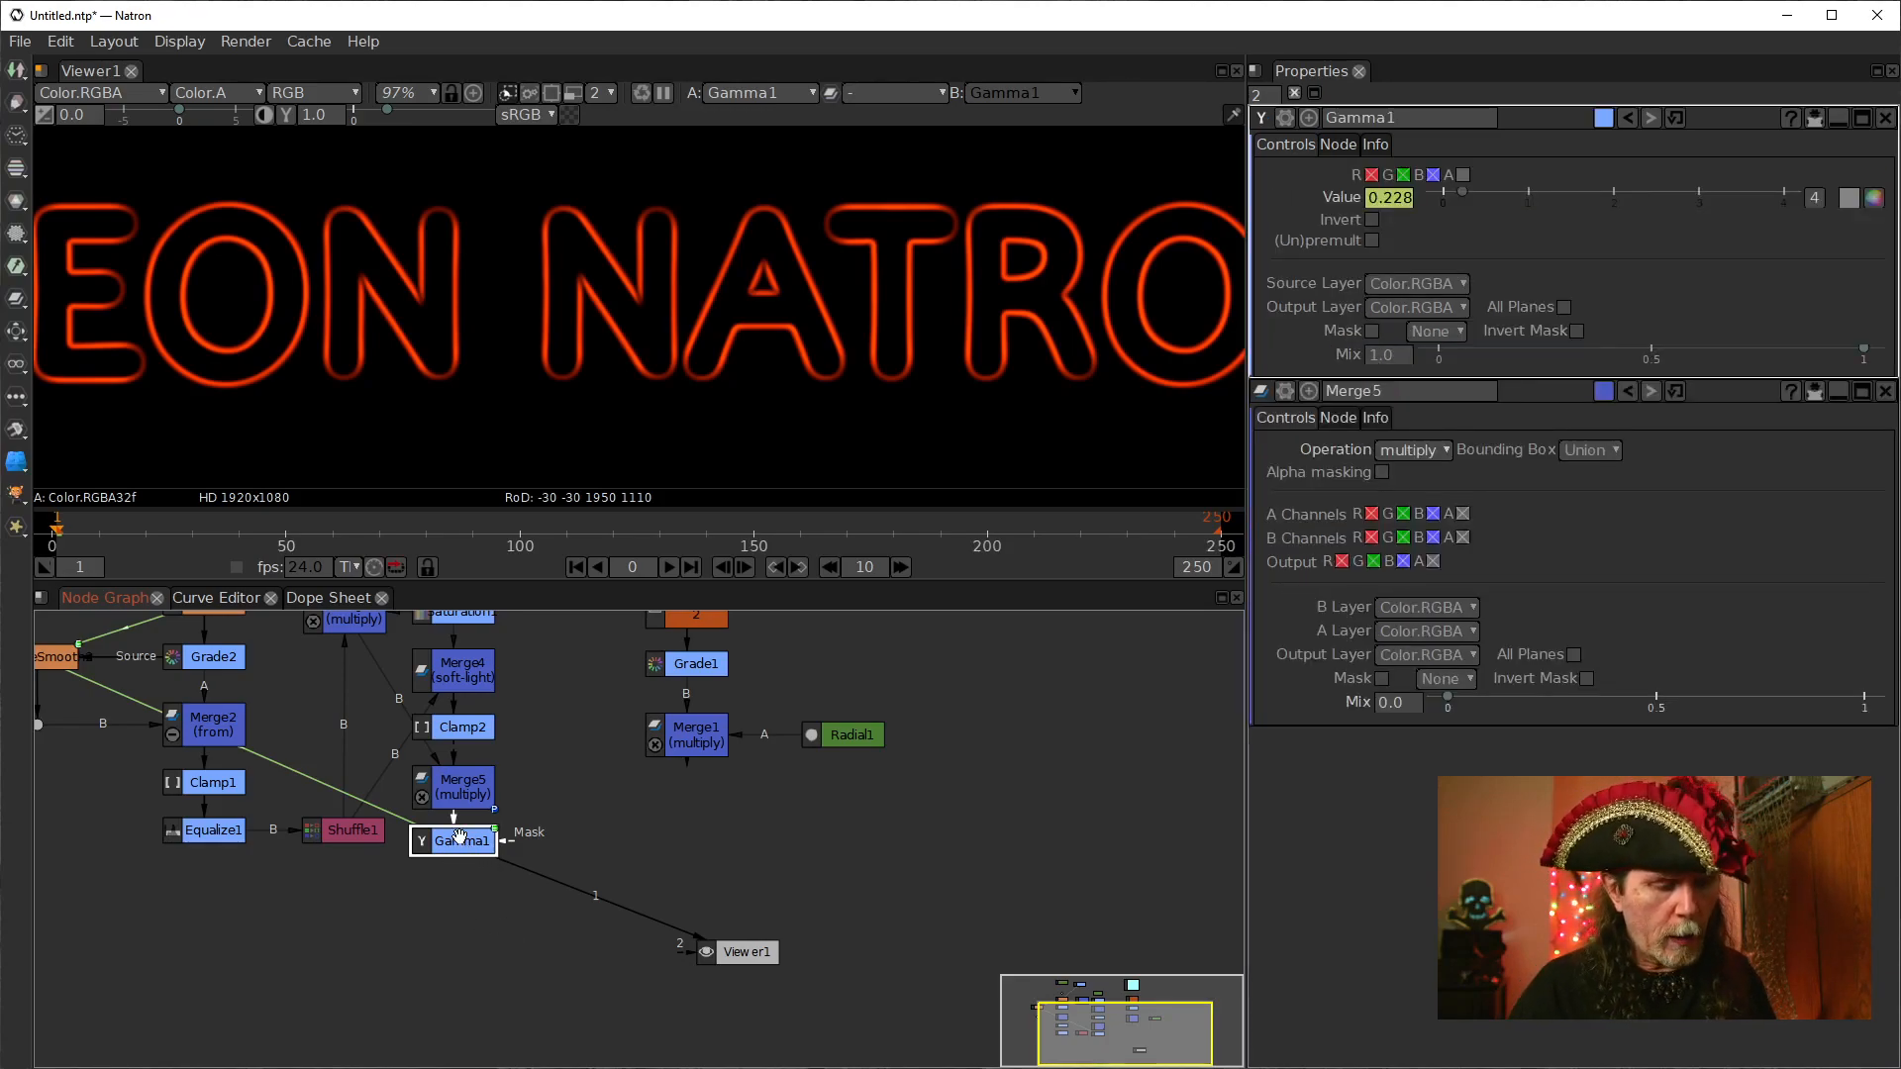
key("Tab")
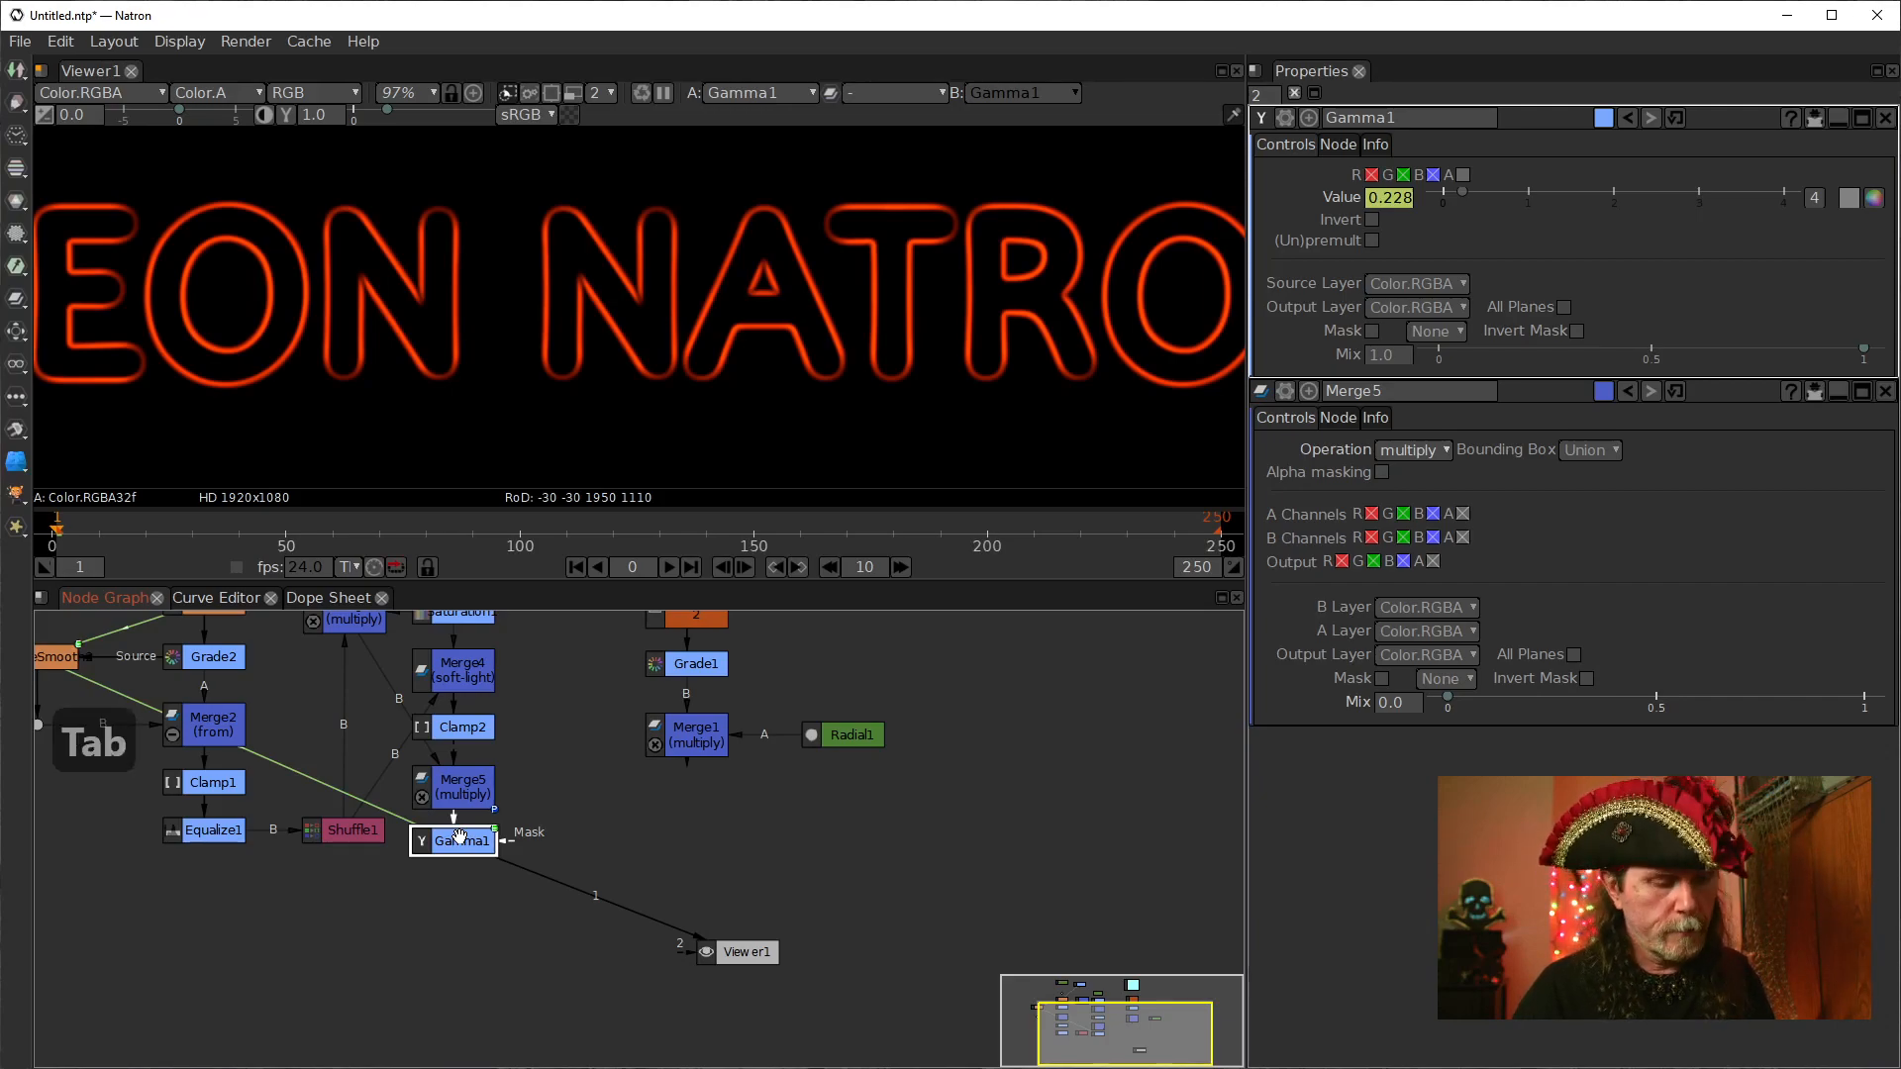
type("shuff")
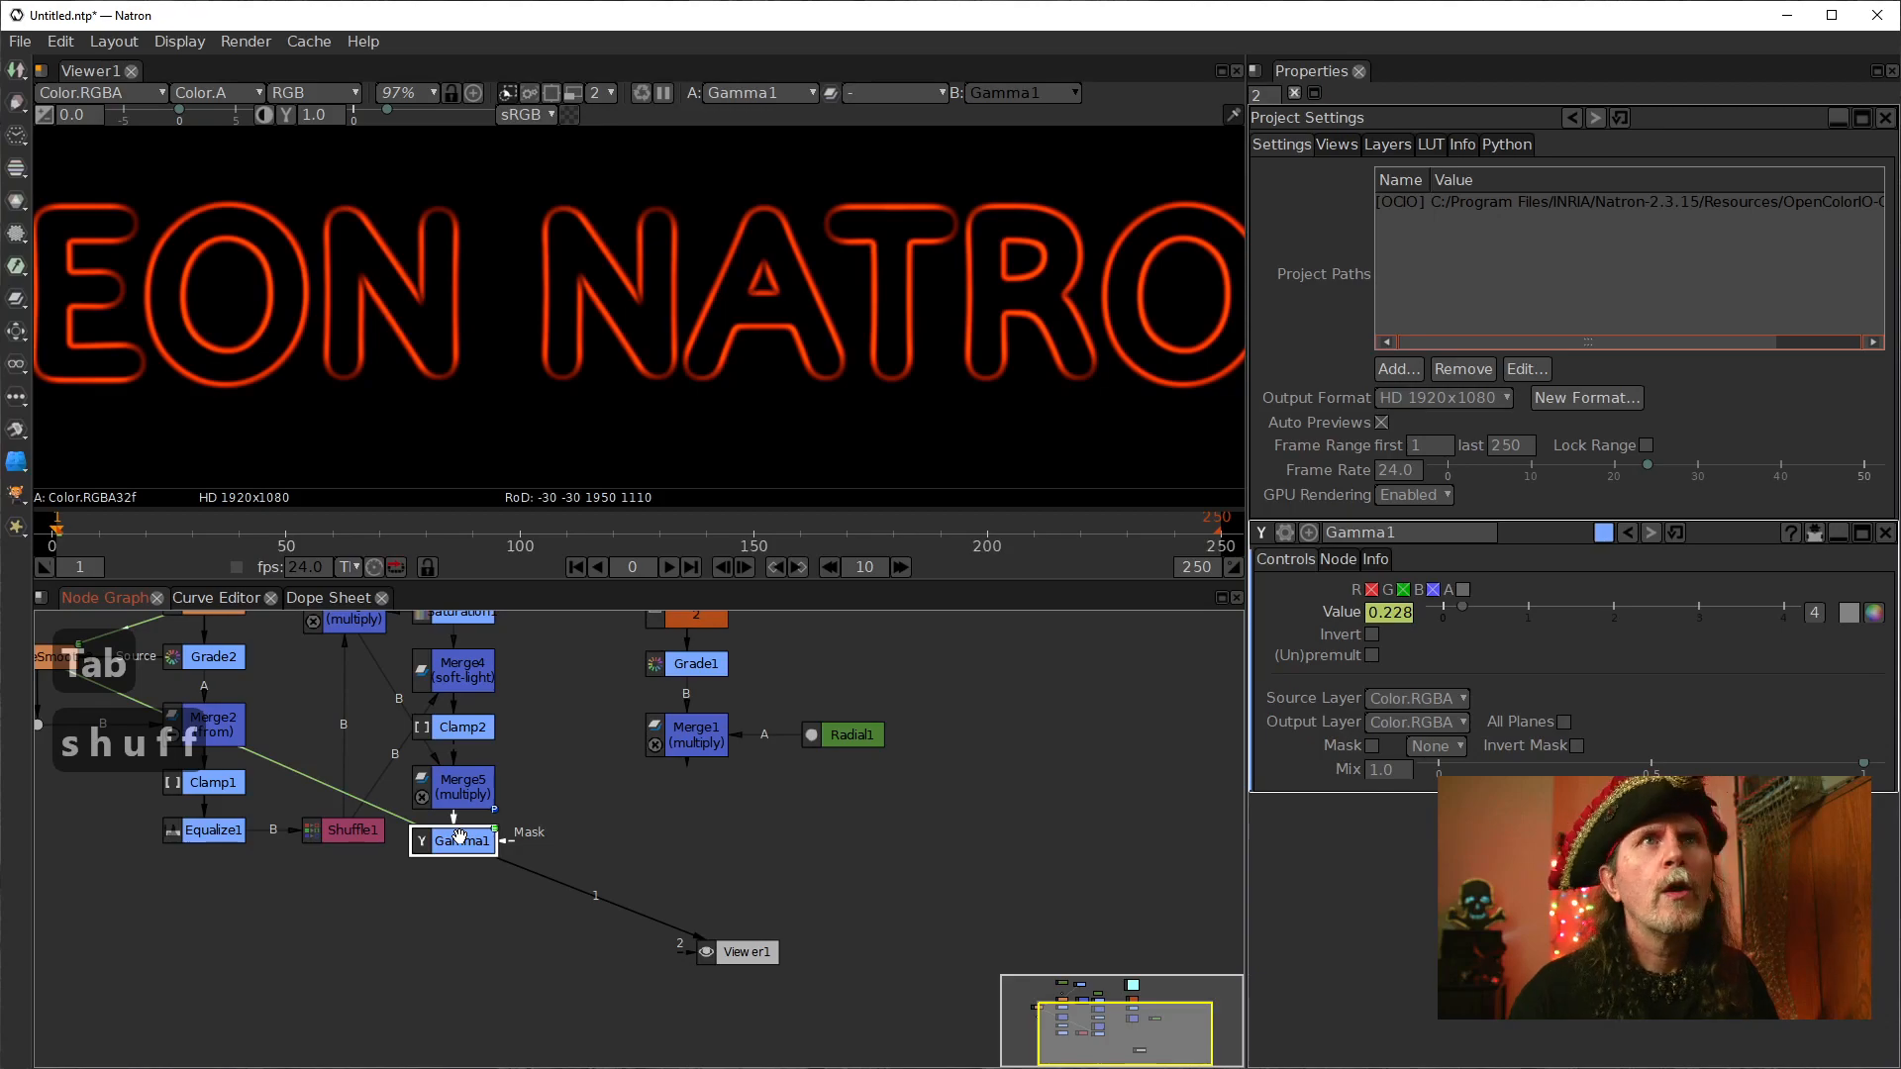
double_click(479, 848)
key("Tab")
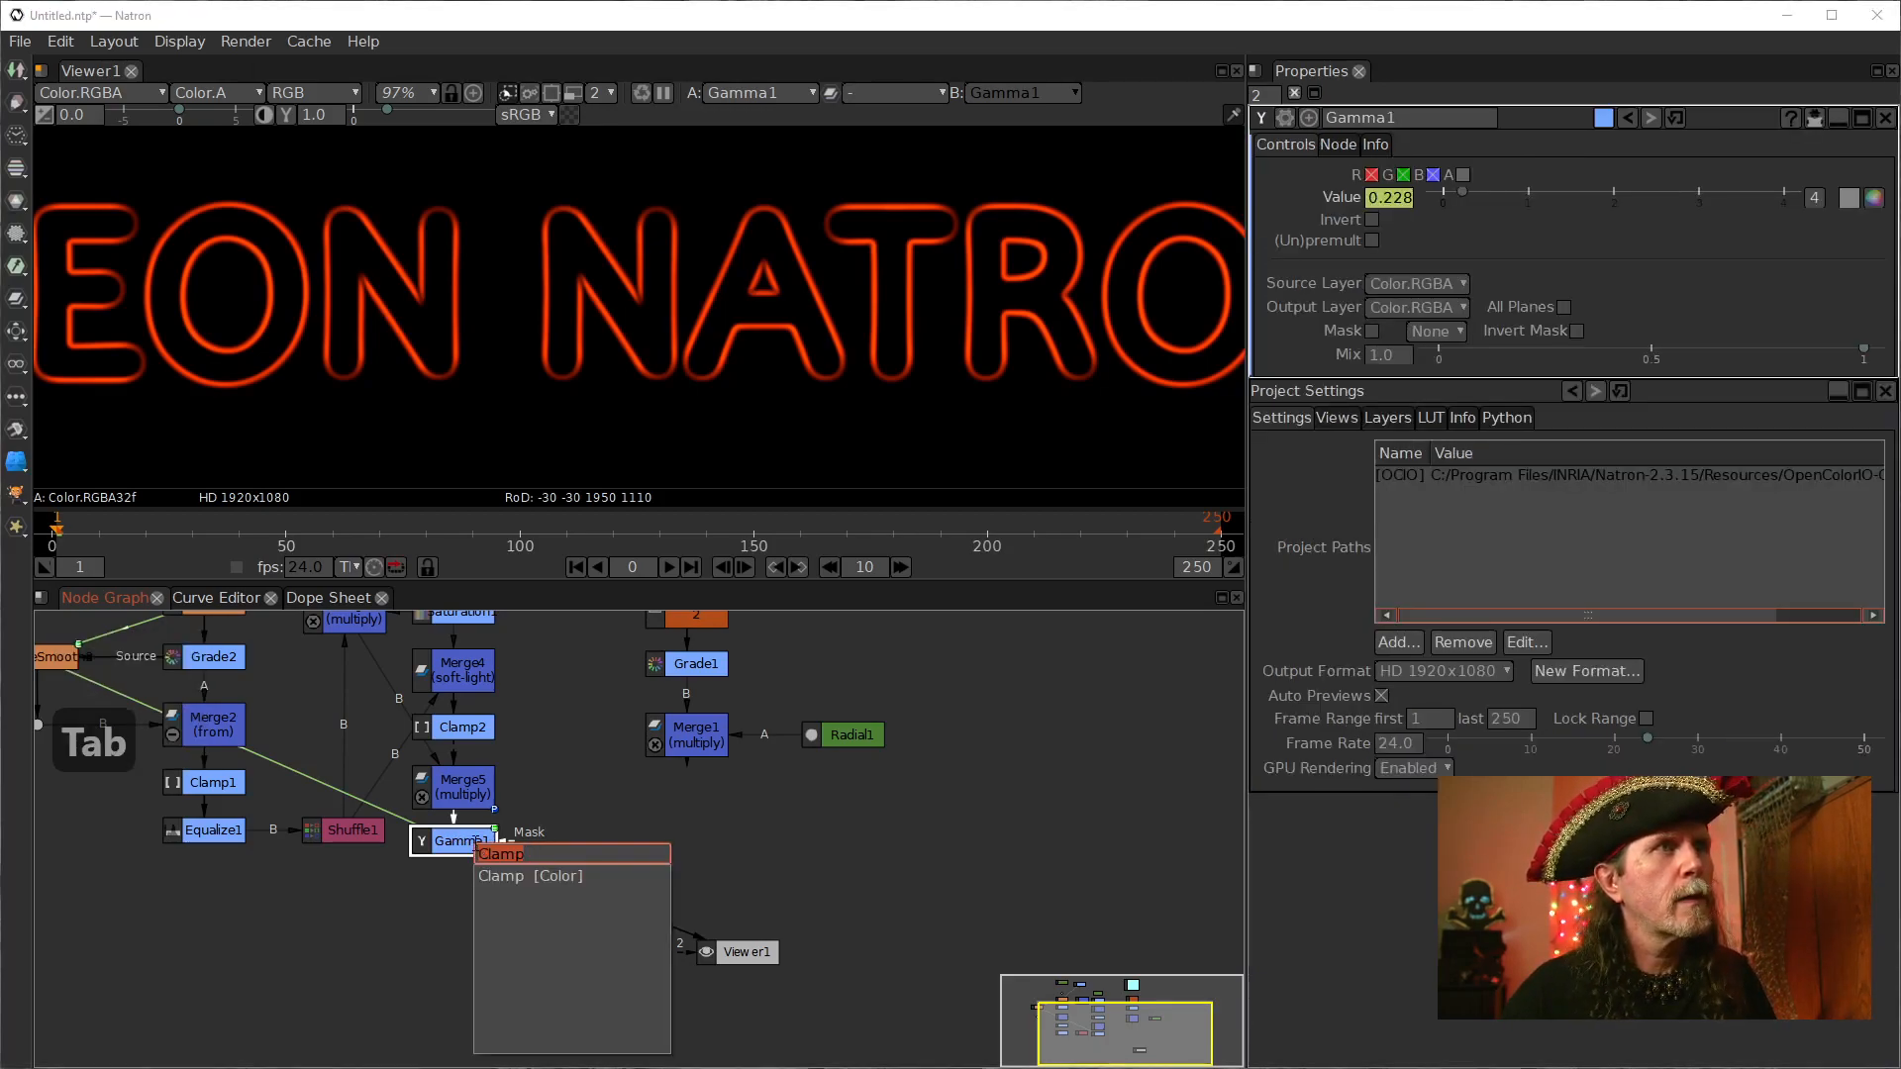
type("shu")
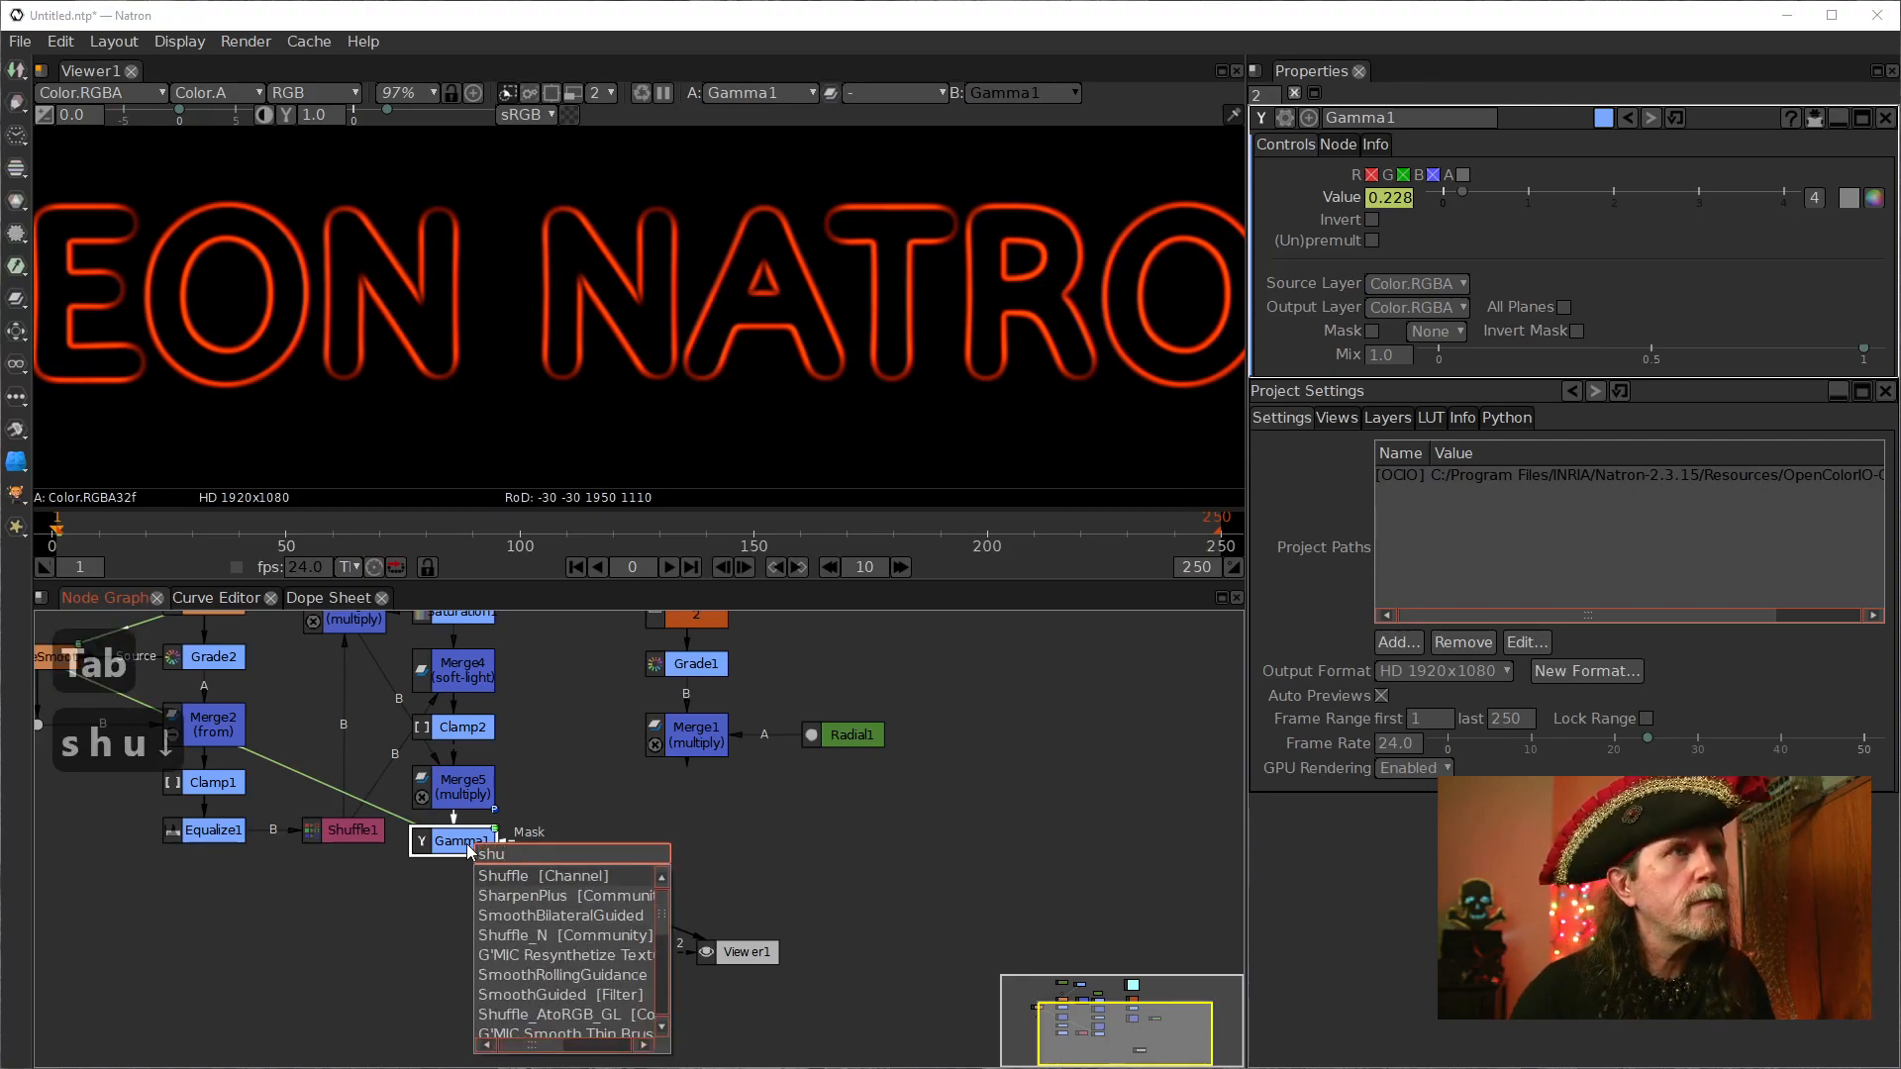
key("Return")
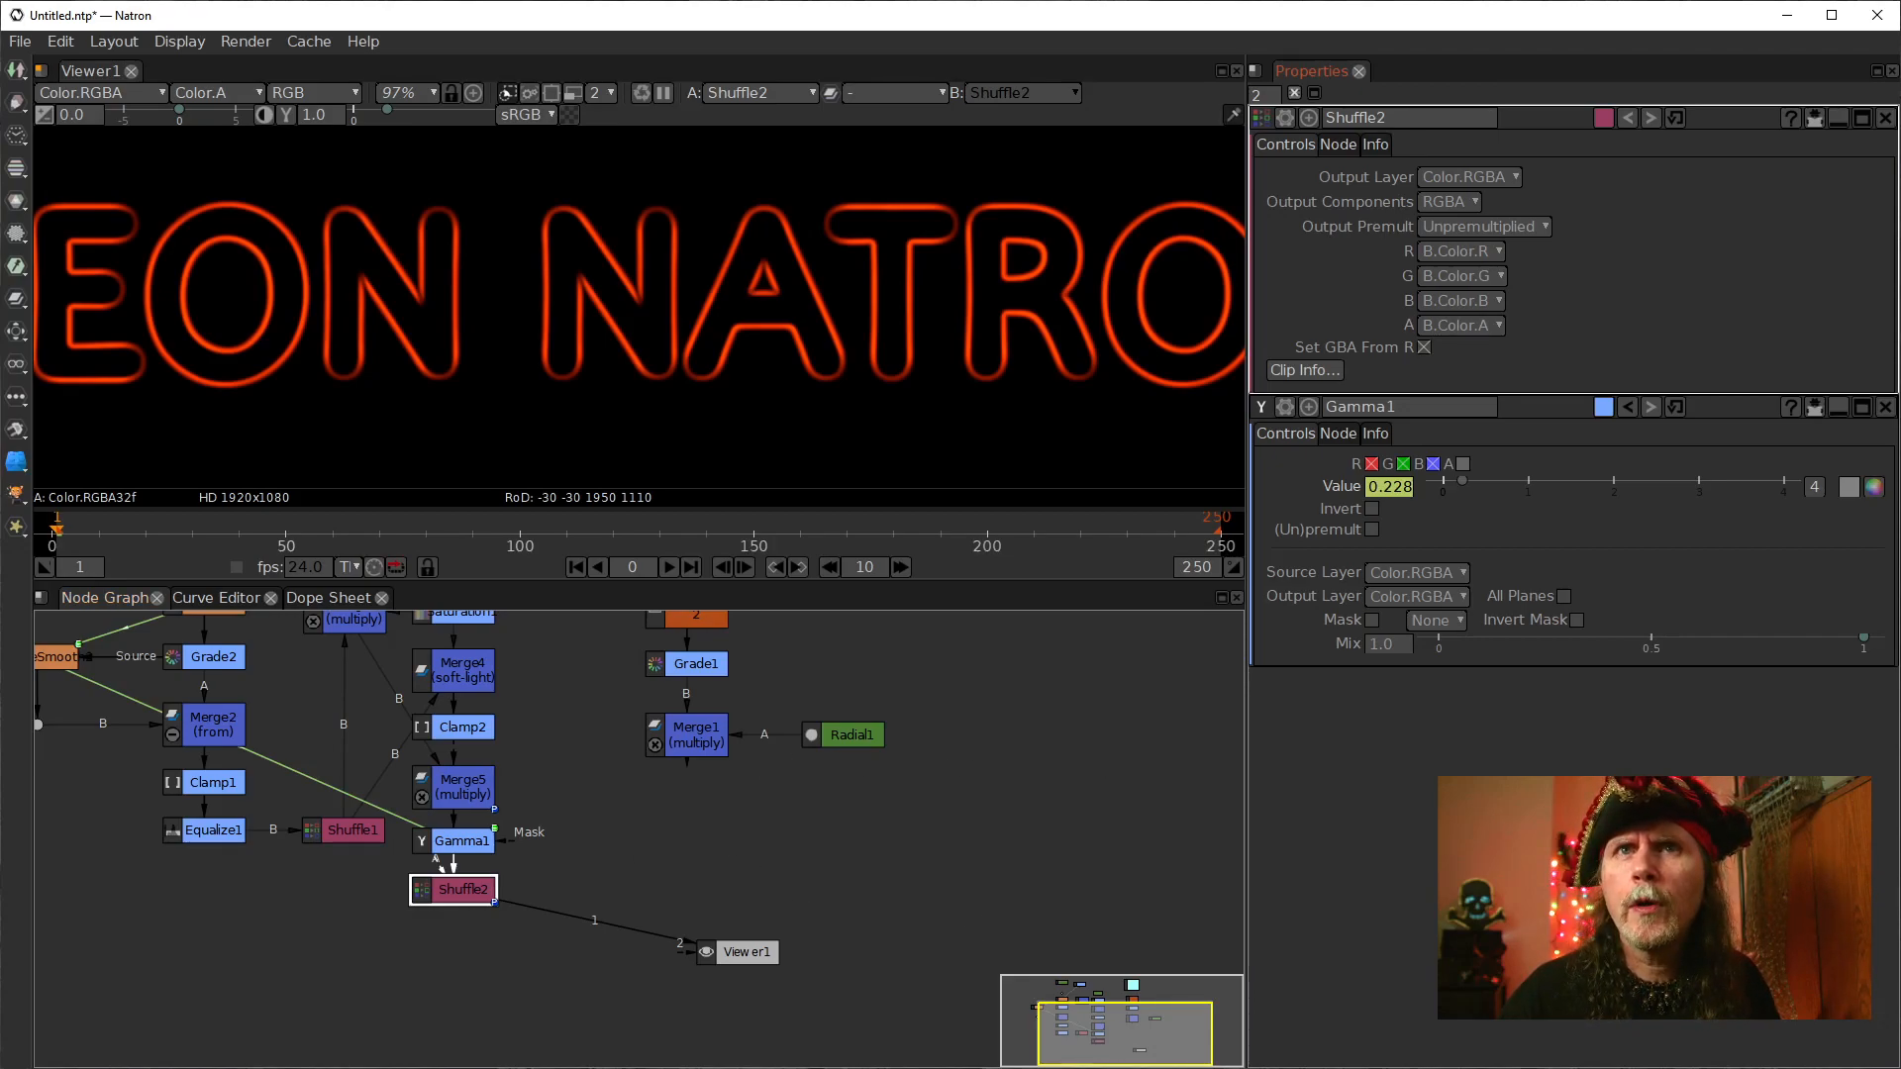
Step: Leave more space between Gamma1 and the new Shuffle node, and display the Shuffle's alpha channel
left_click(660, 848)
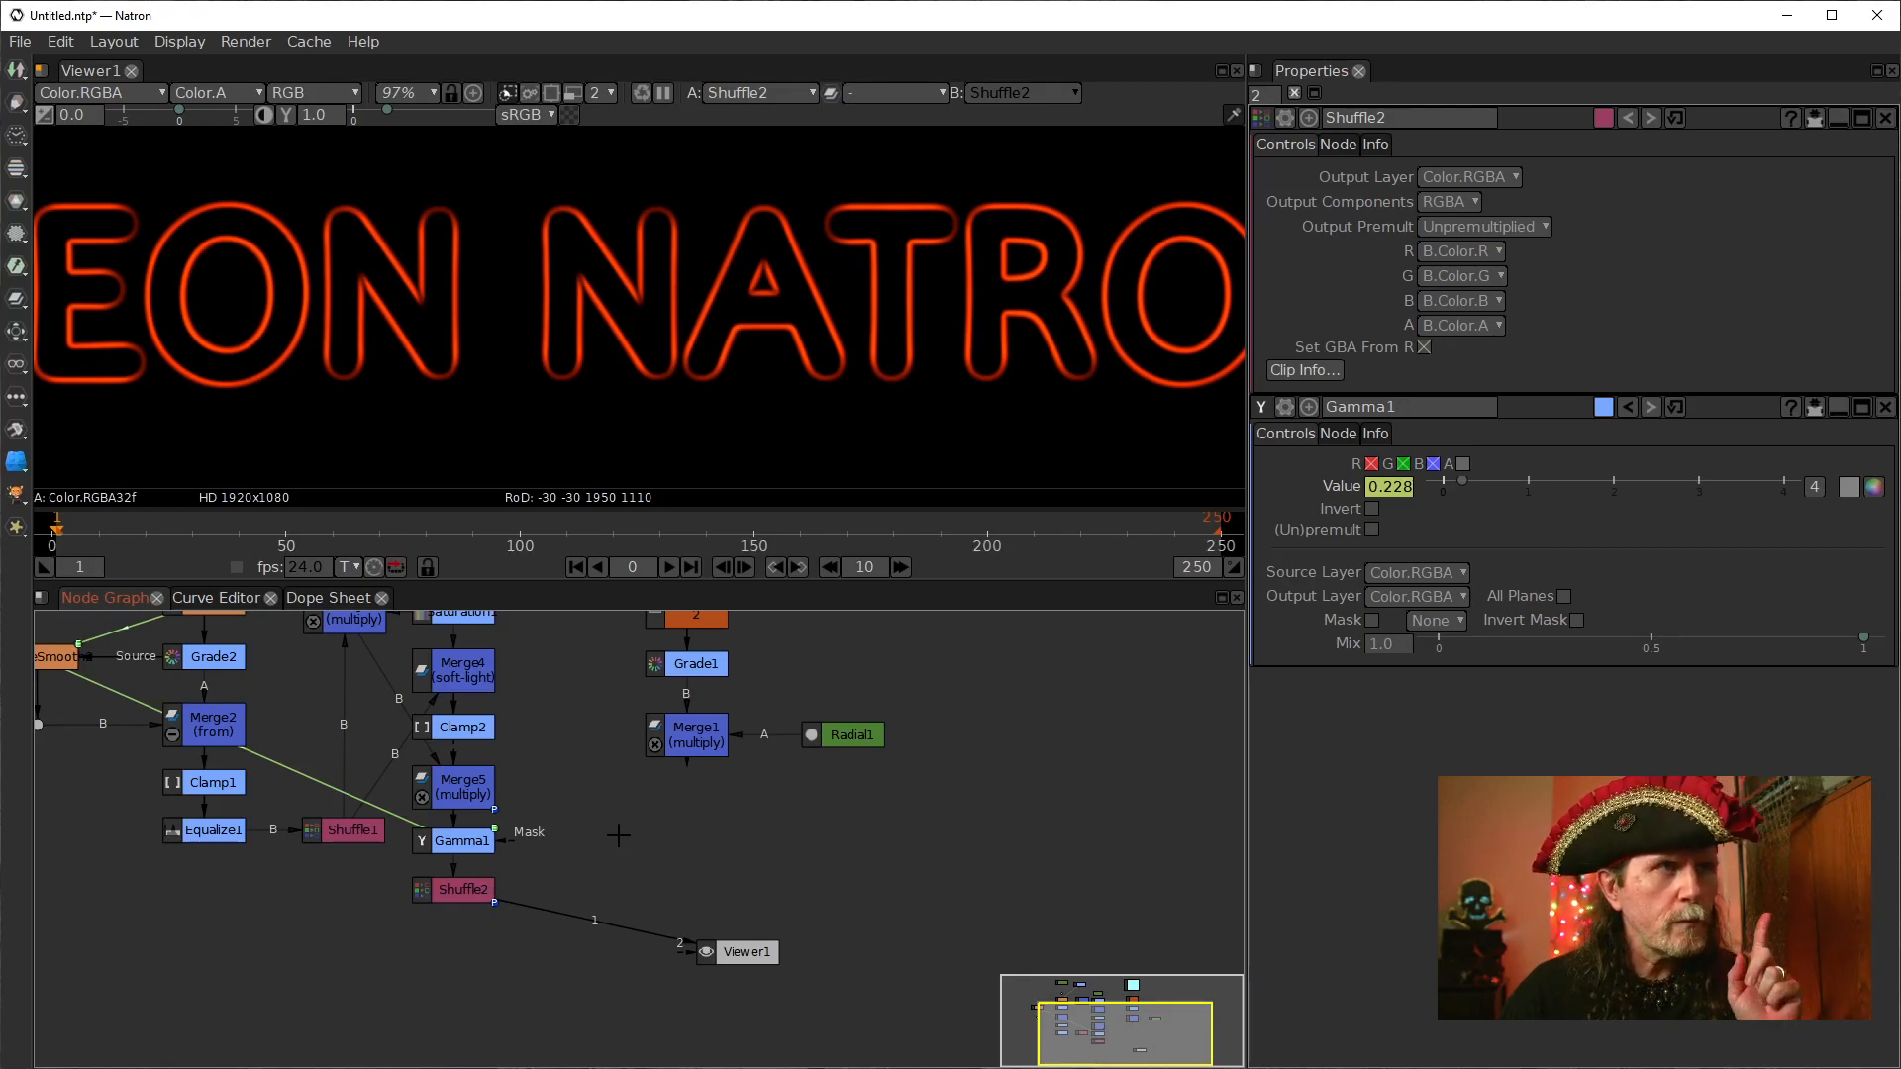
left_click_drag(472, 887, 470, 910)
left_click(624, 873)
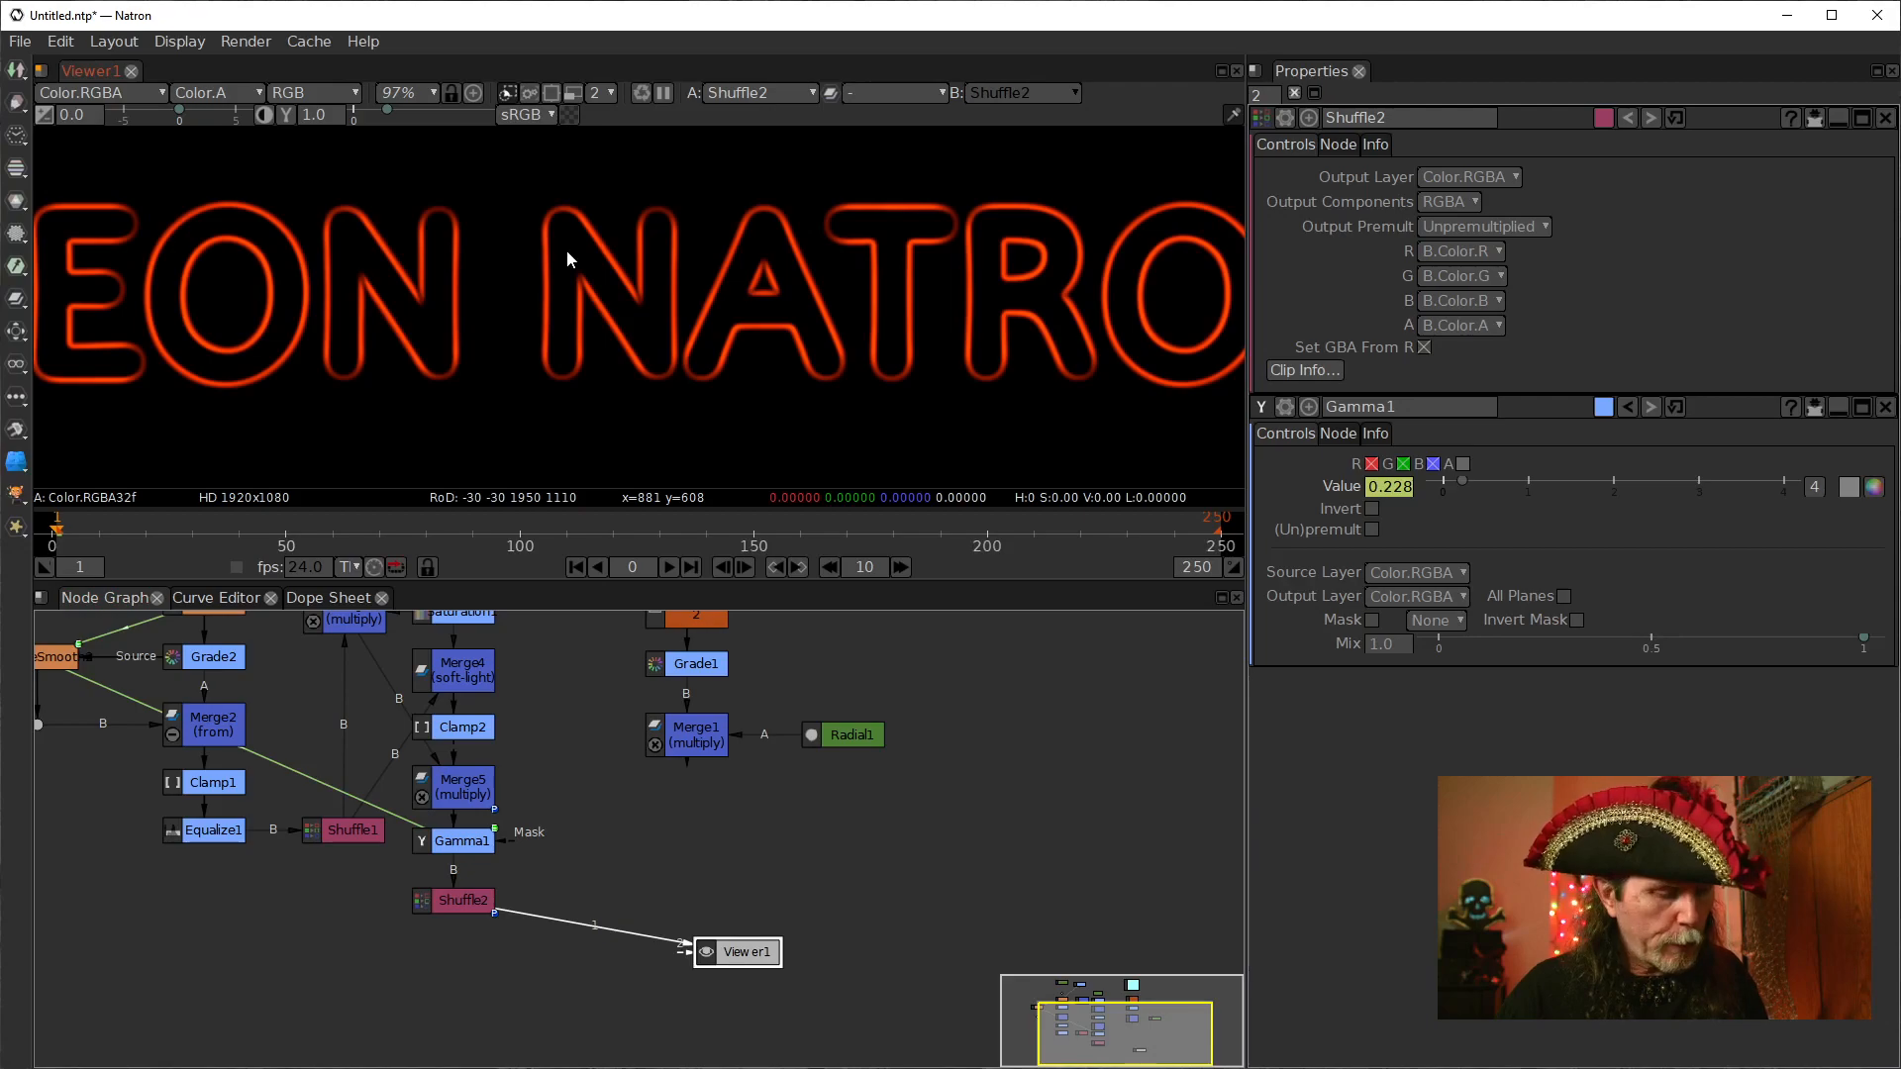
key("a")
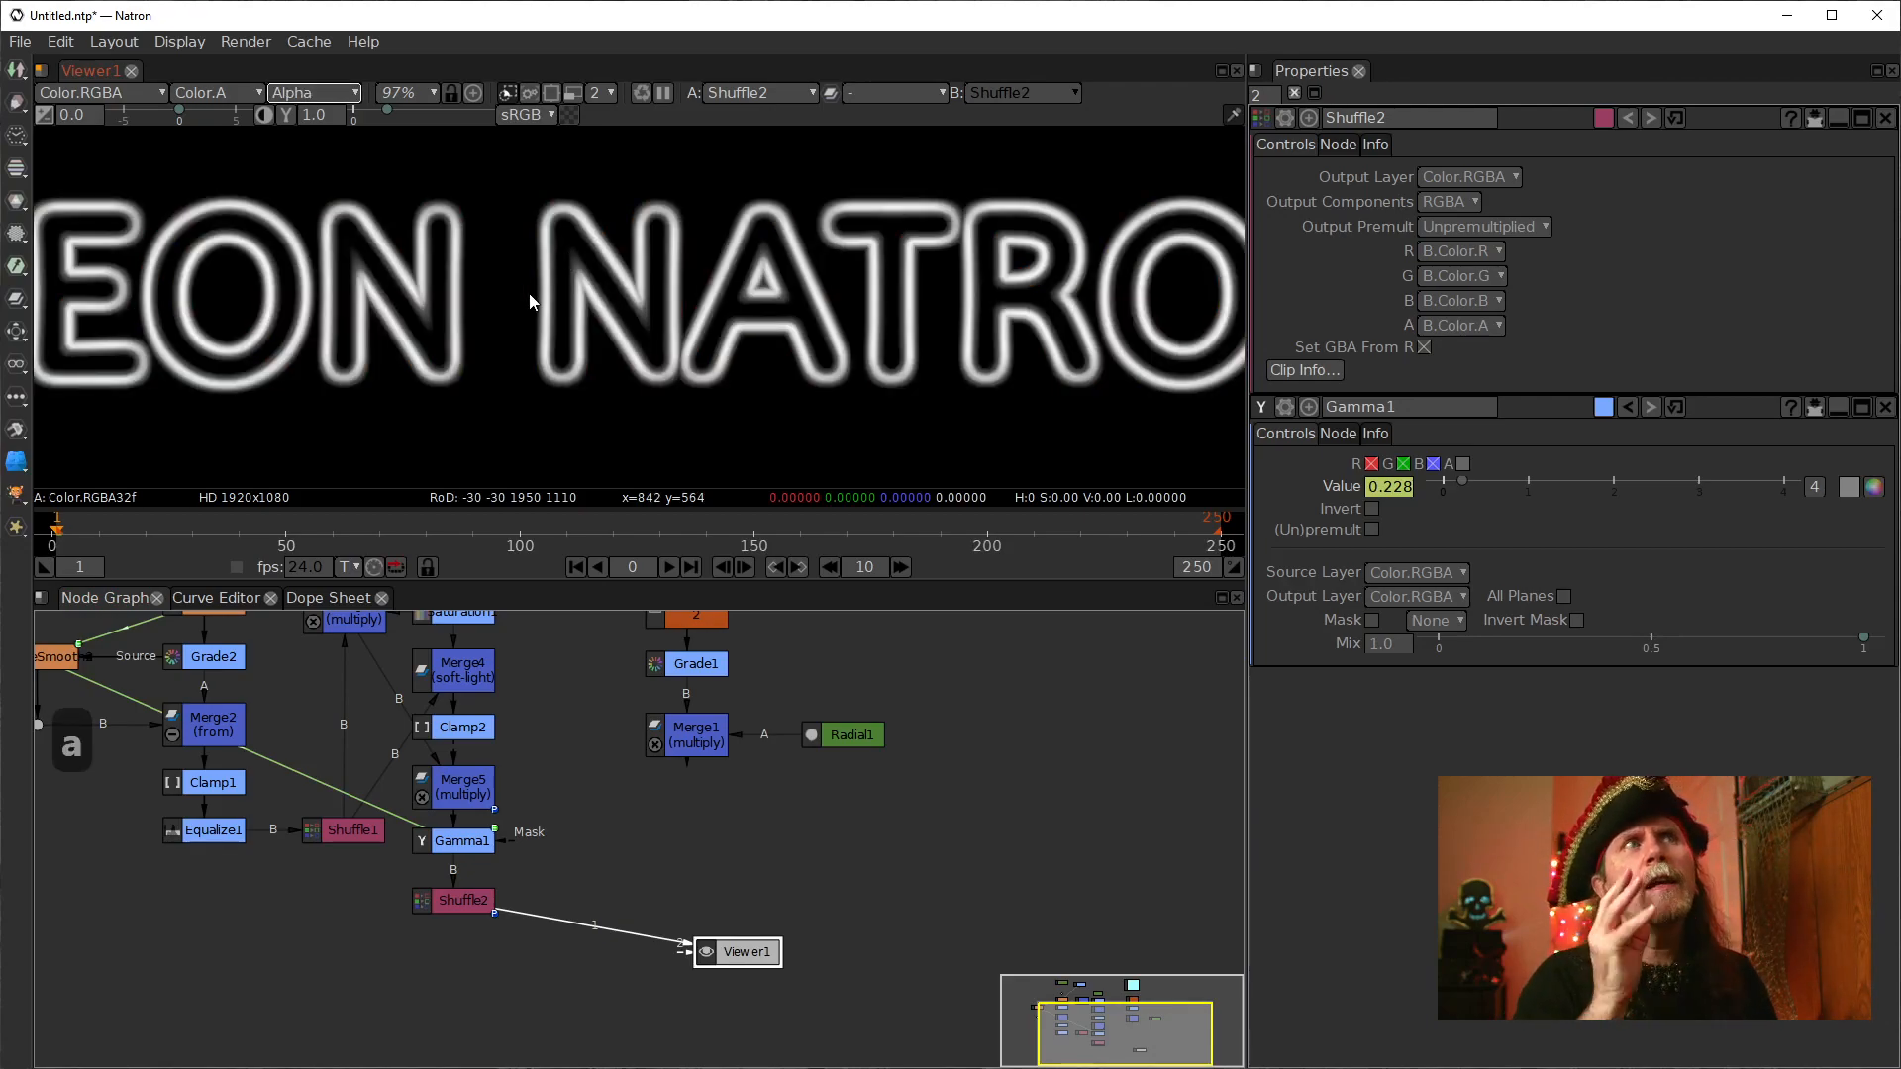
Step: Move the new Shuffle node aside and bring it back beneath Gamma1
left_click_drag(461, 900, 300, 892)
left_click_drag(880, 896, 639, 878)
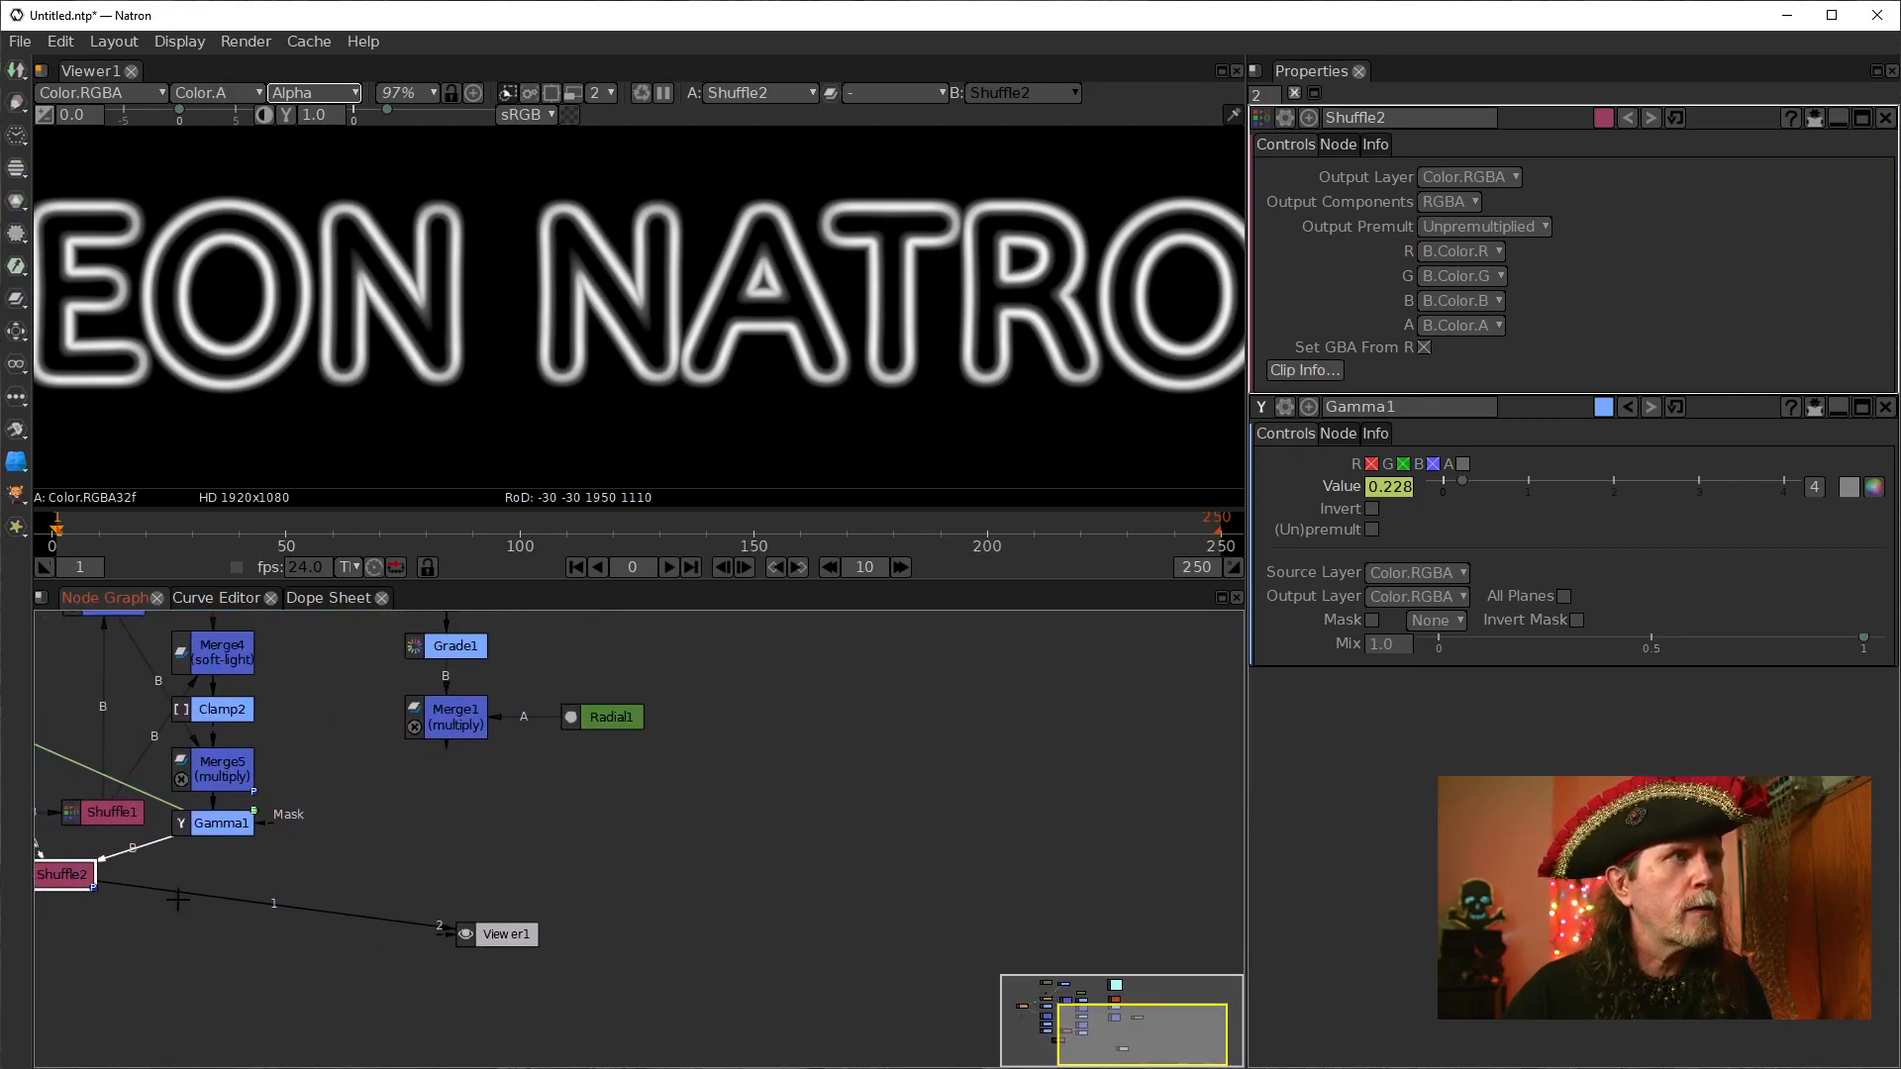
left_click_drag(71, 875, 220, 891)
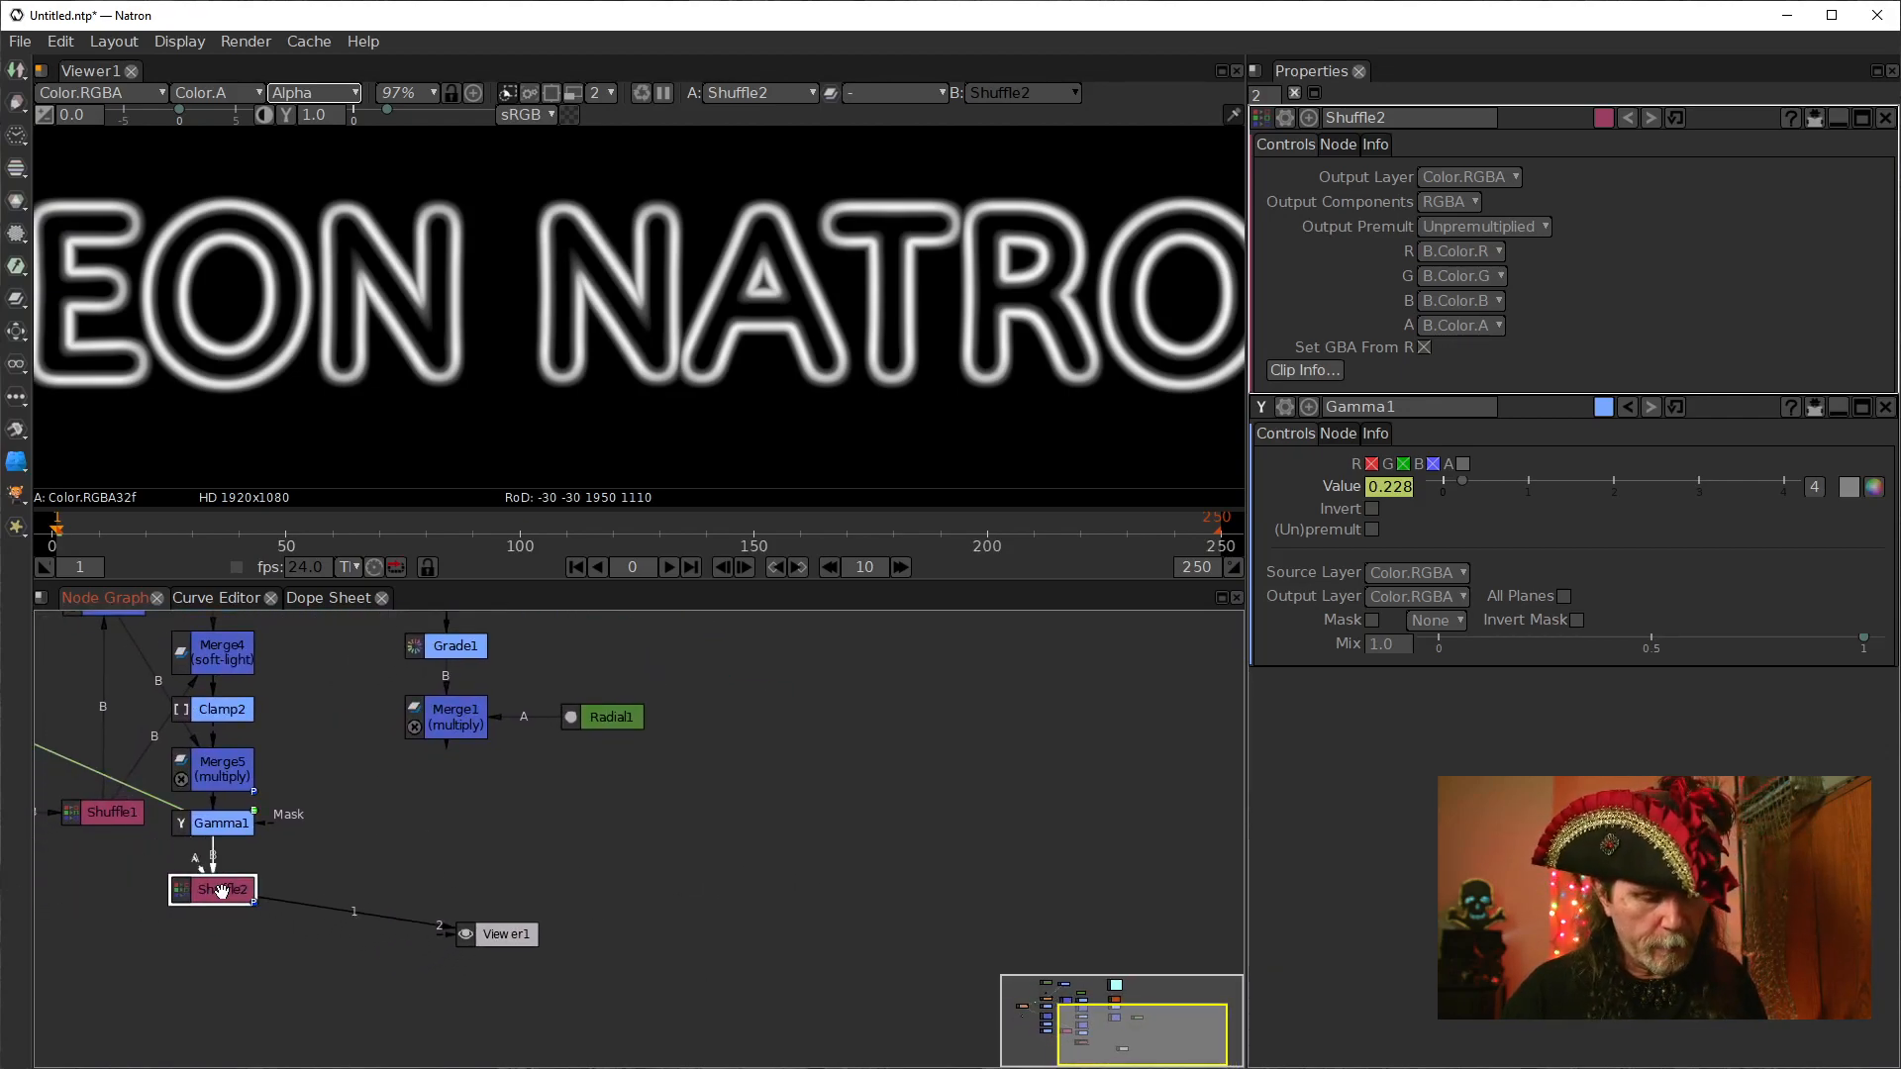
Step: Disable Shuffle2 and add a Merge node beneath it with its B input connected to Merge1
key("d")
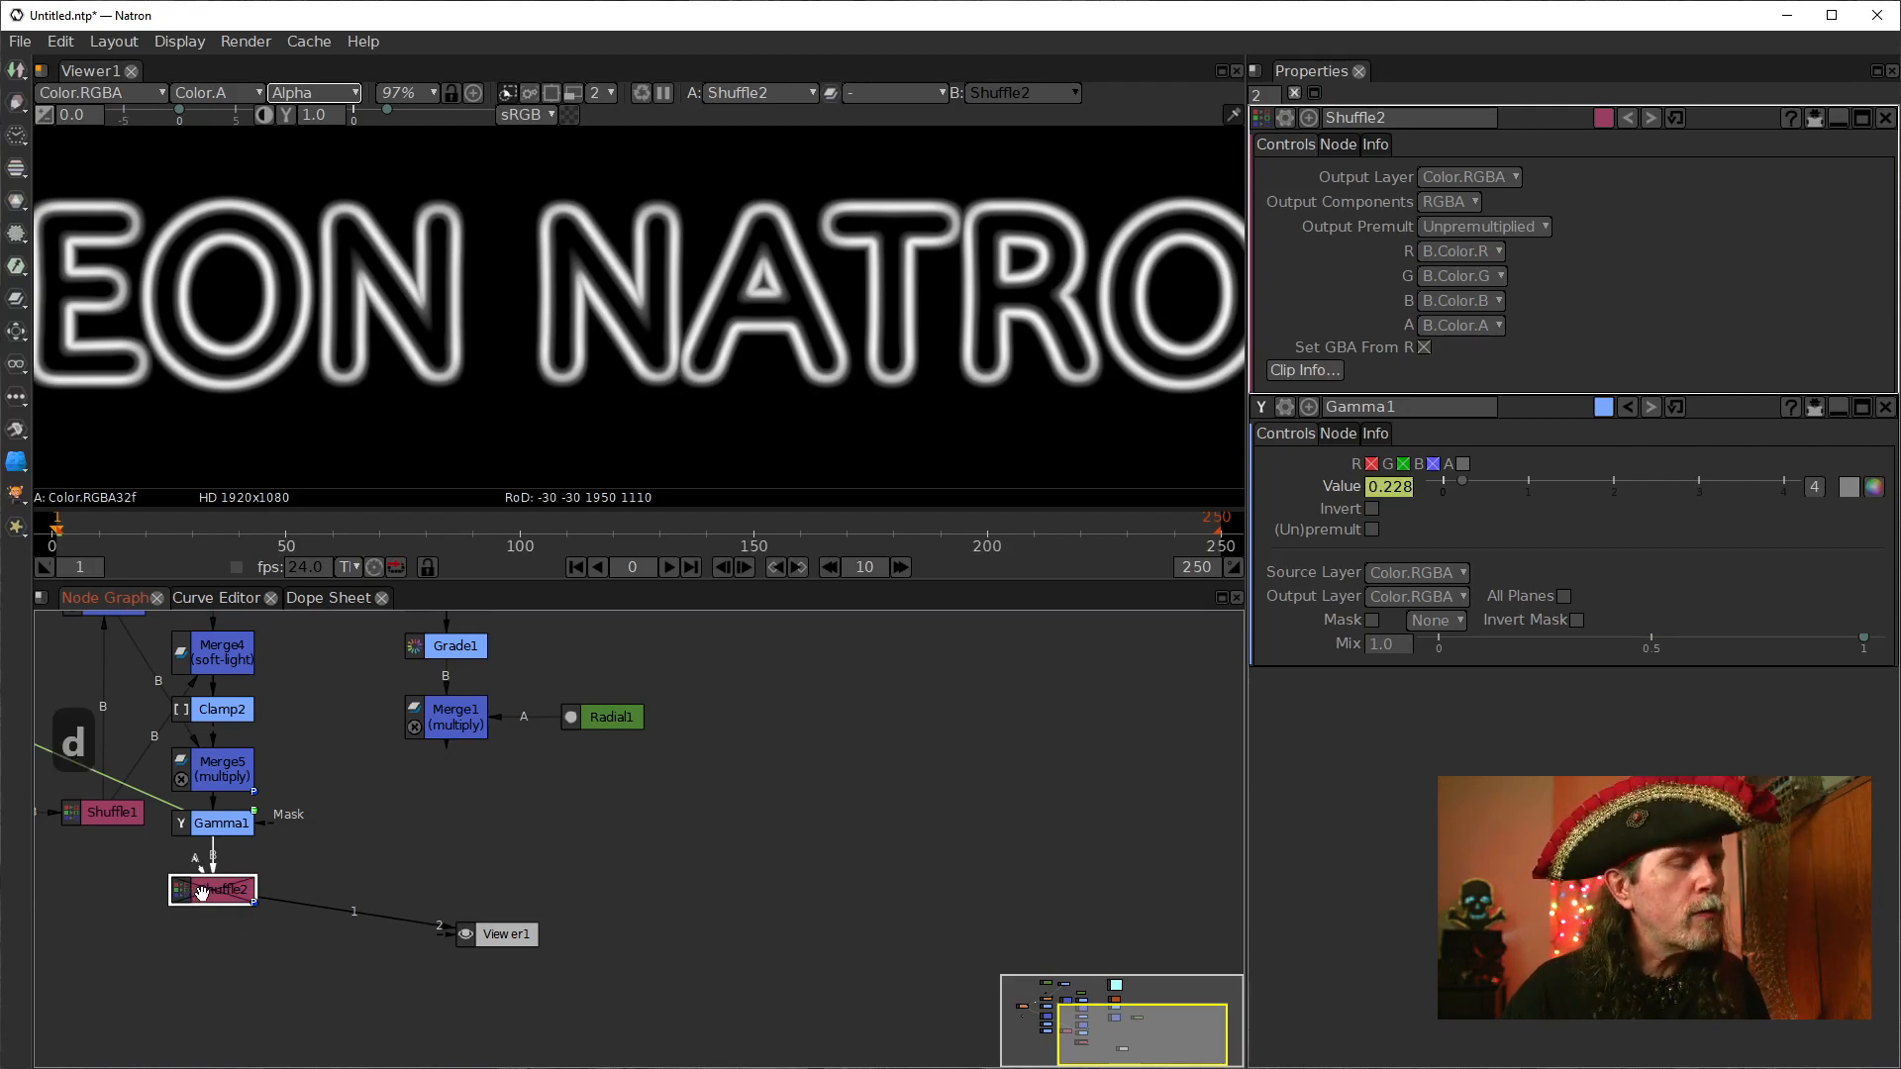
key("m")
left_click_drag(223, 948, 455, 738)
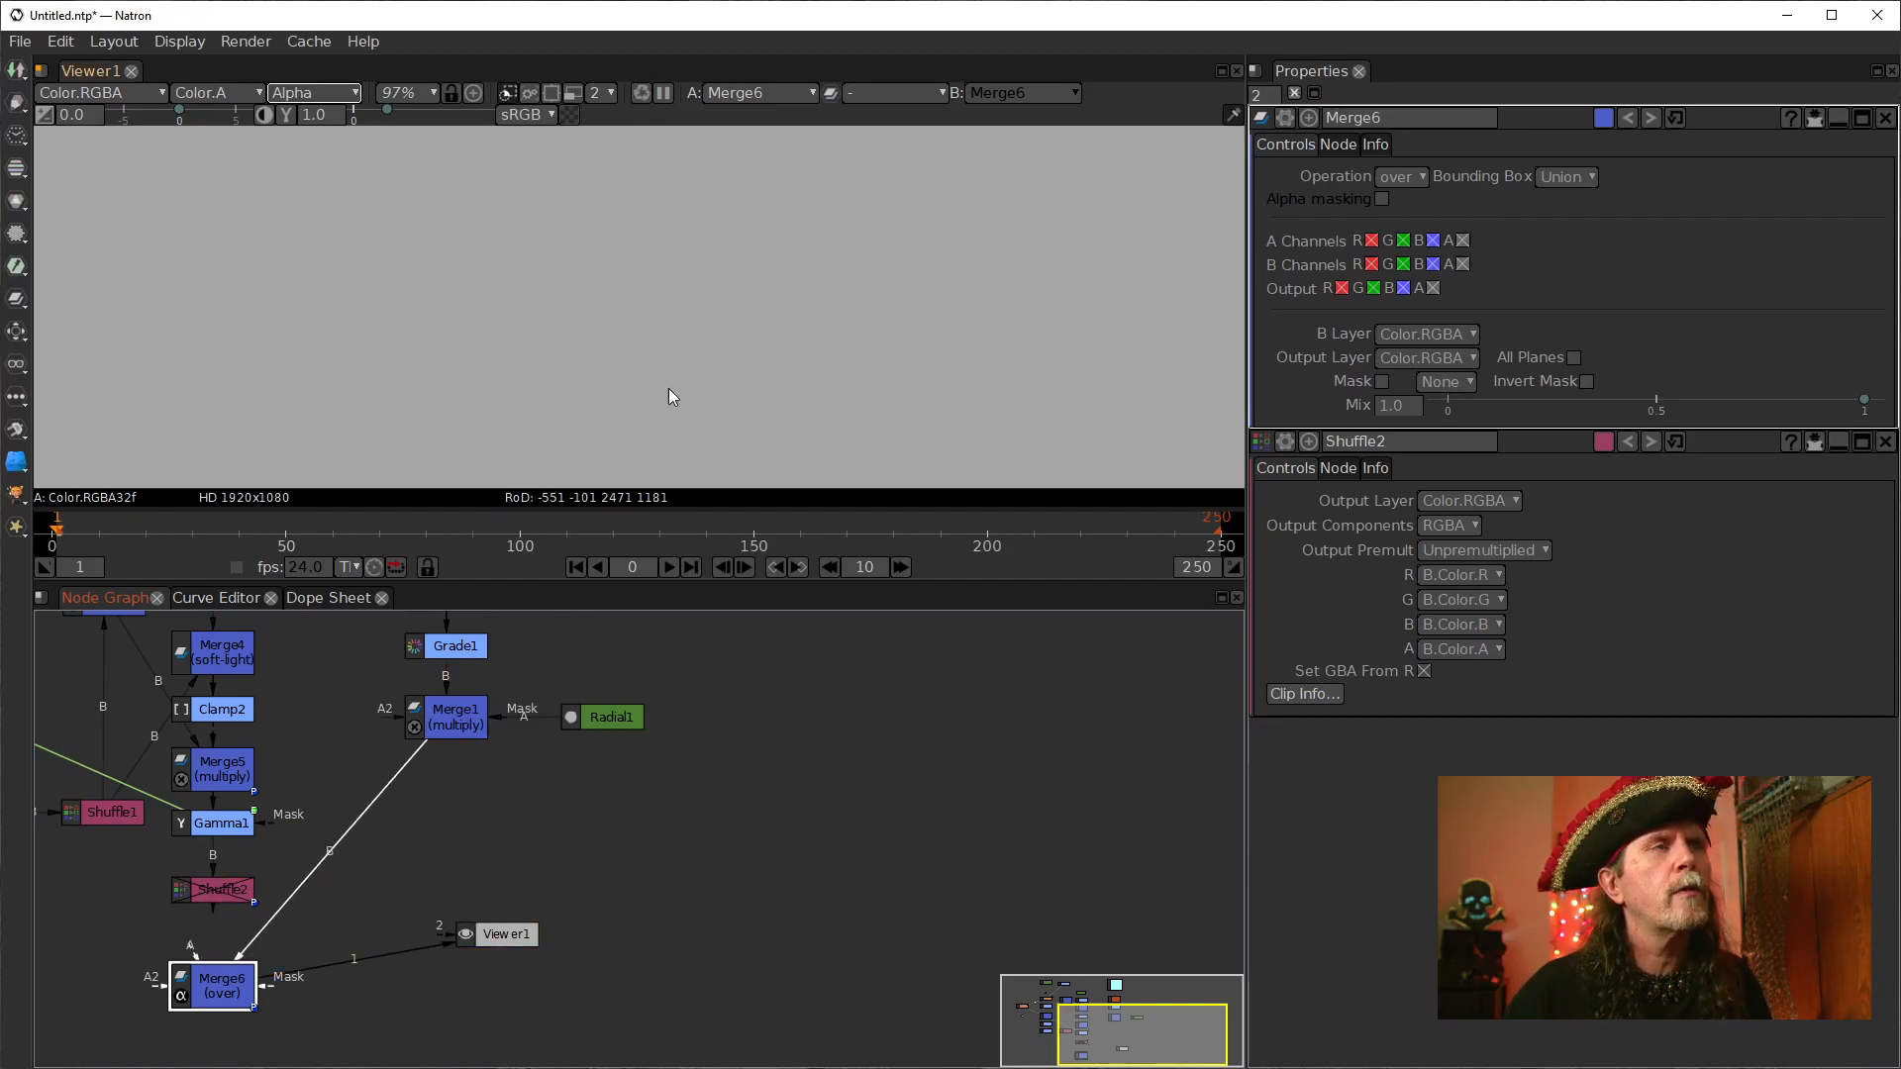
Step: Display the RGB channels in the viewer and connect Merge6's A input to Shuffle2
left_click(635, 372)
key("a")
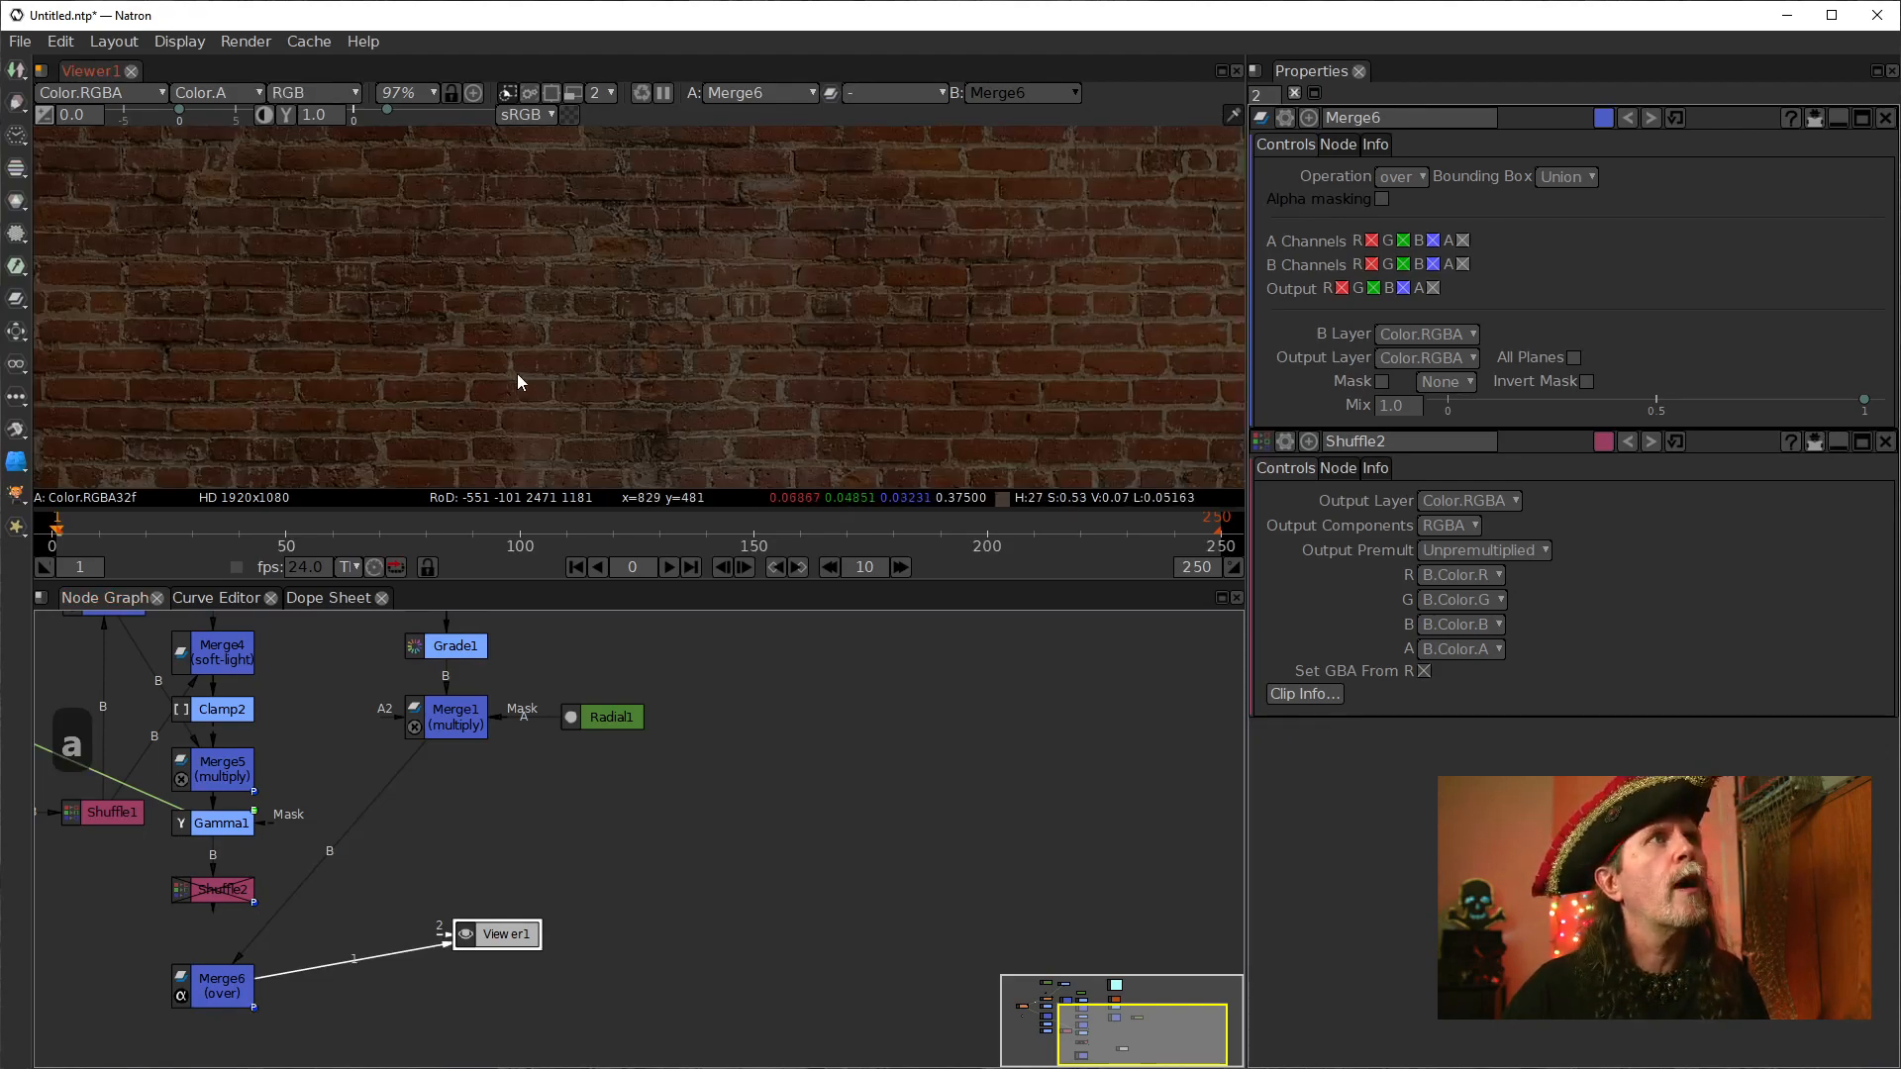
scroll(595, 365, "down", 2)
scroll(595, 369, "down", 6)
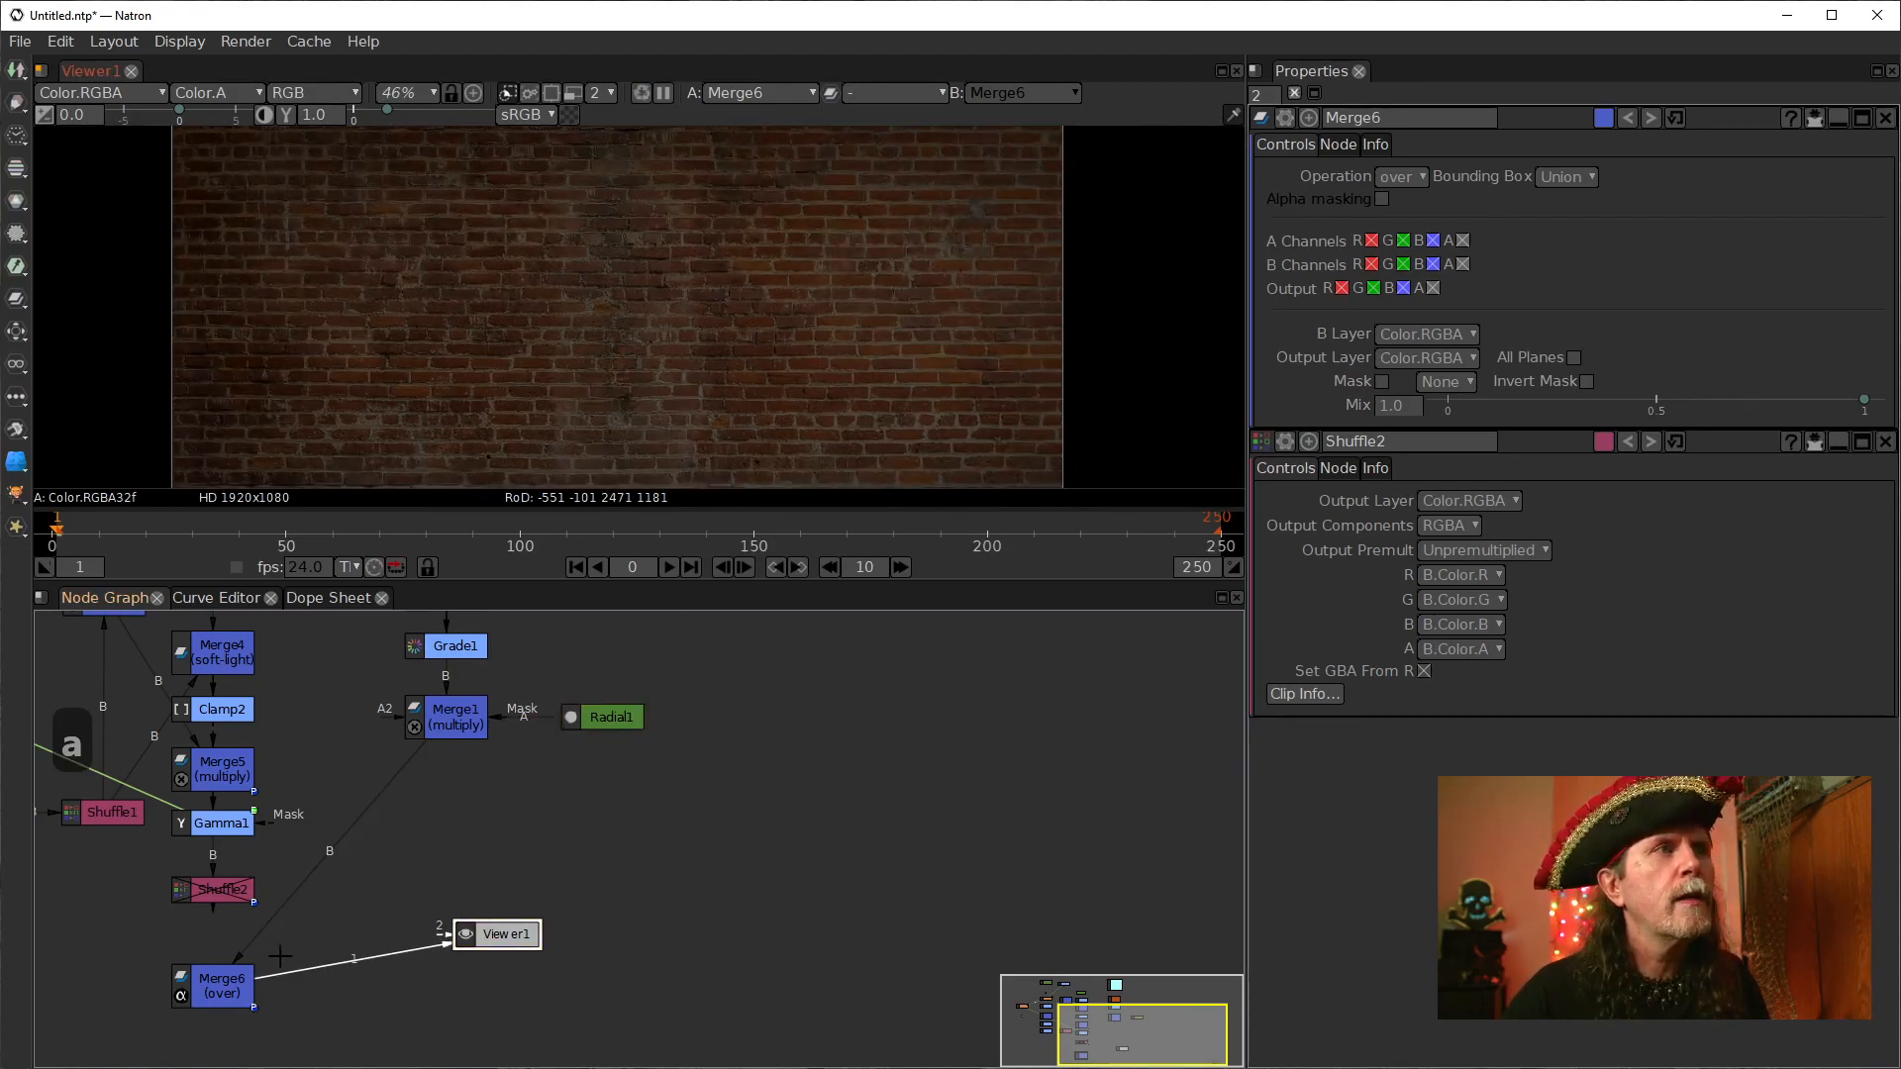
left_click(441, 713)
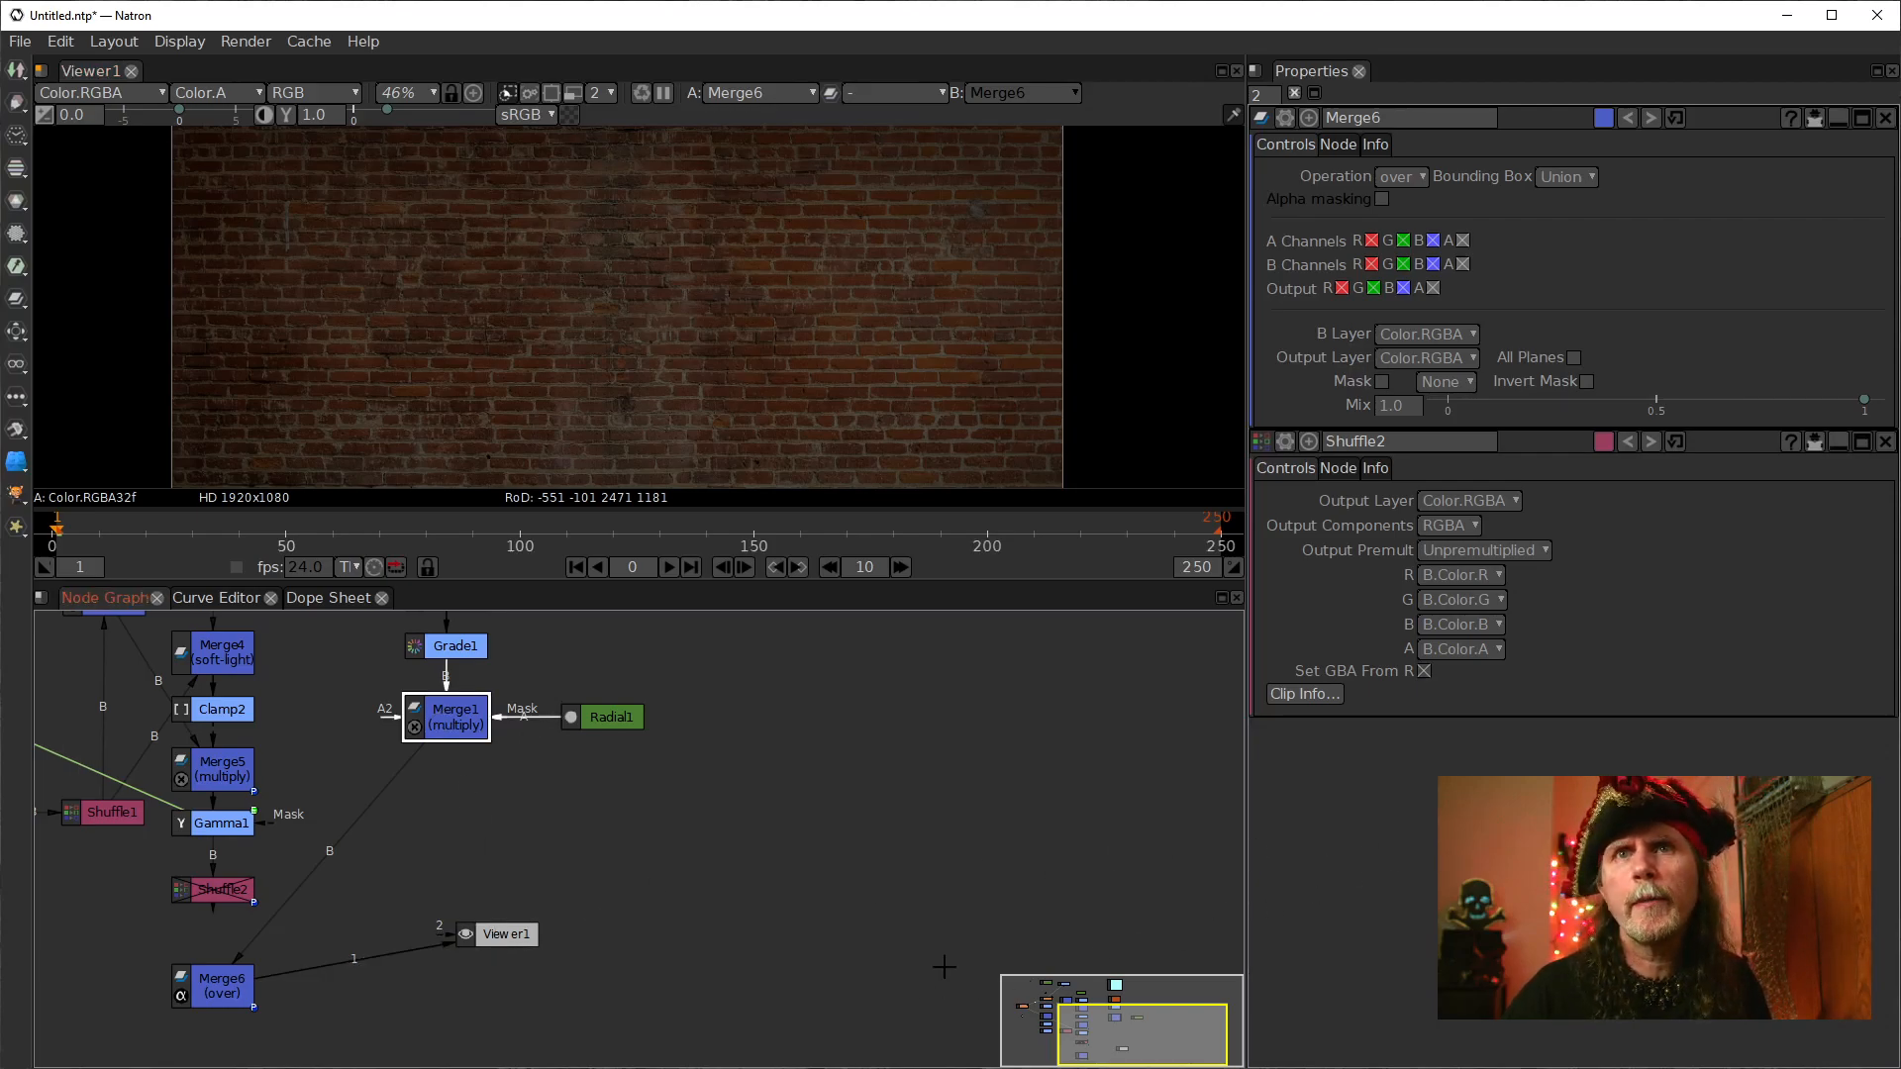
left_click_drag(233, 985, 218, 891)
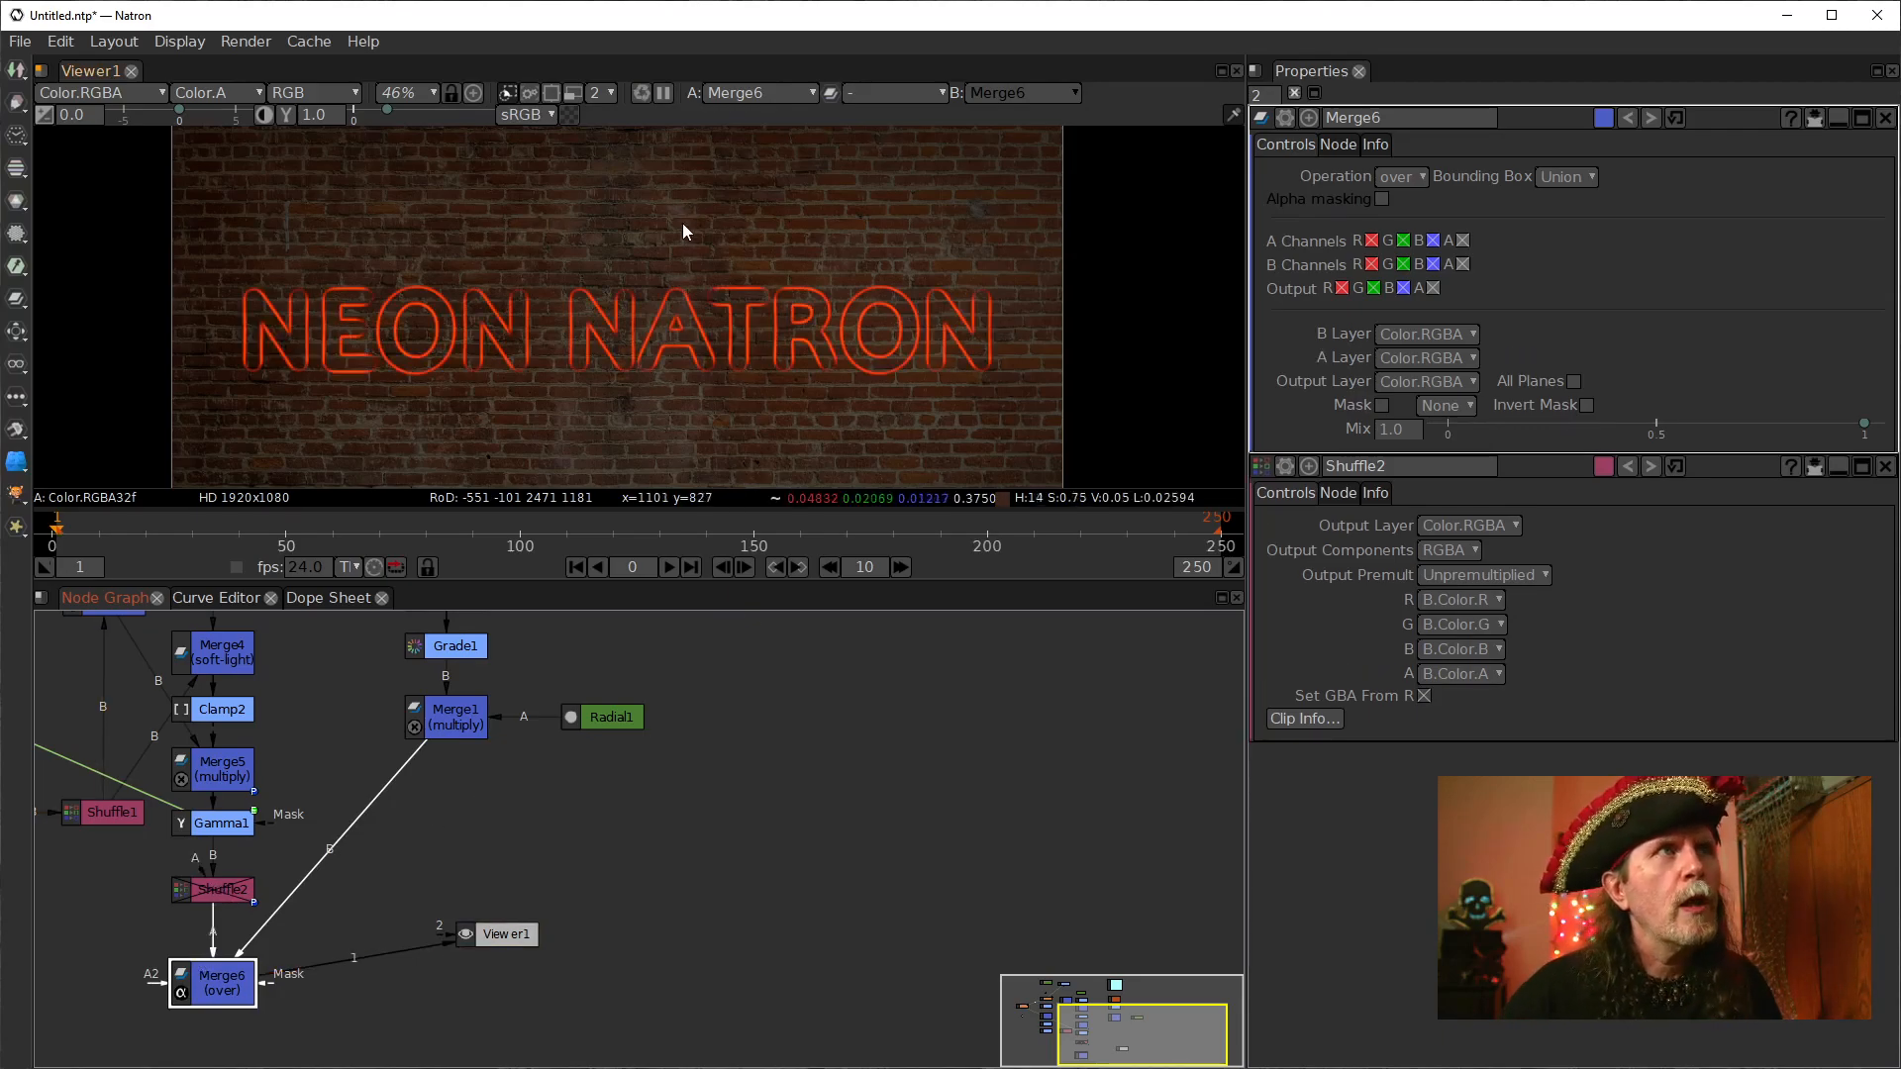
Step: Inspect the neon letter edges over the brick wall up close and compare them with Gamma1's colour and alpha channel
scroll(609, 347, "up", 6)
left_click_drag(557, 267, 727, 366)
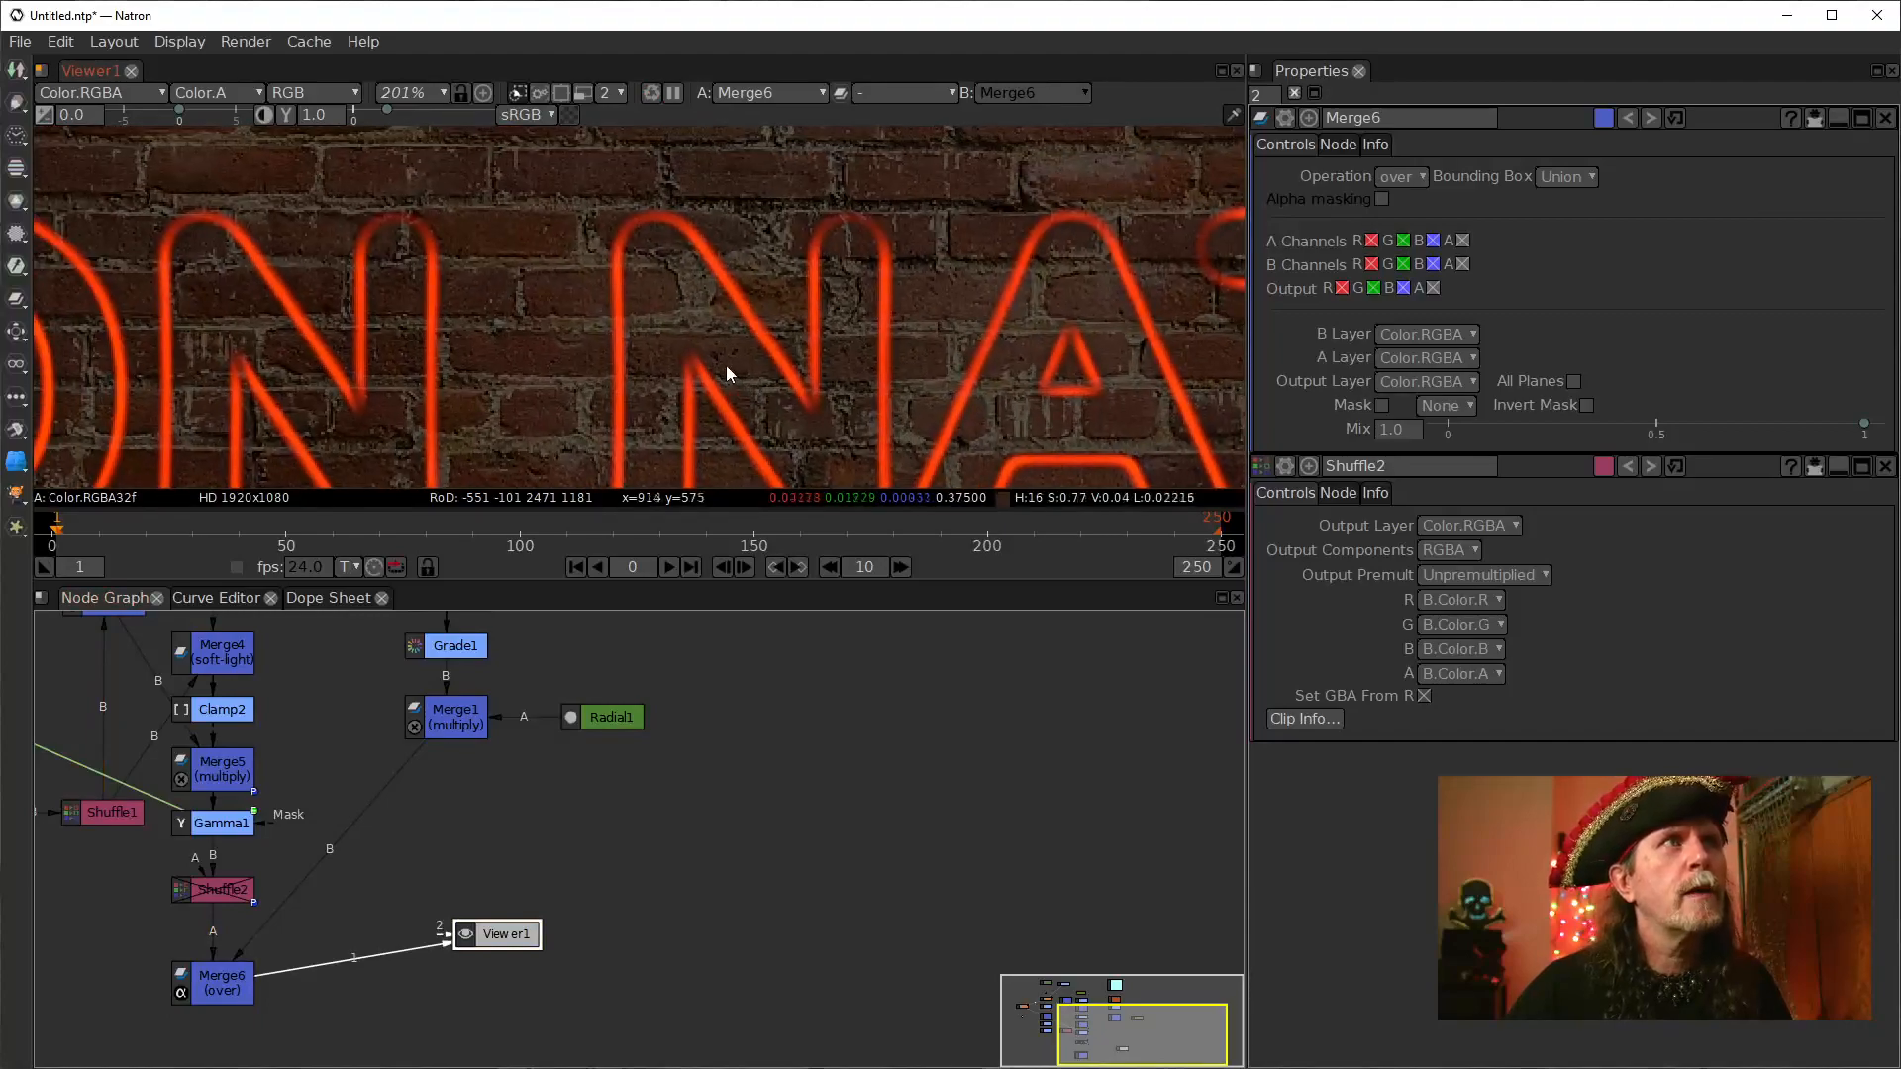
scroll(861, 297, "up", 3)
scroll(835, 242, "up", 3)
left_click_drag(820, 208, 802, 387)
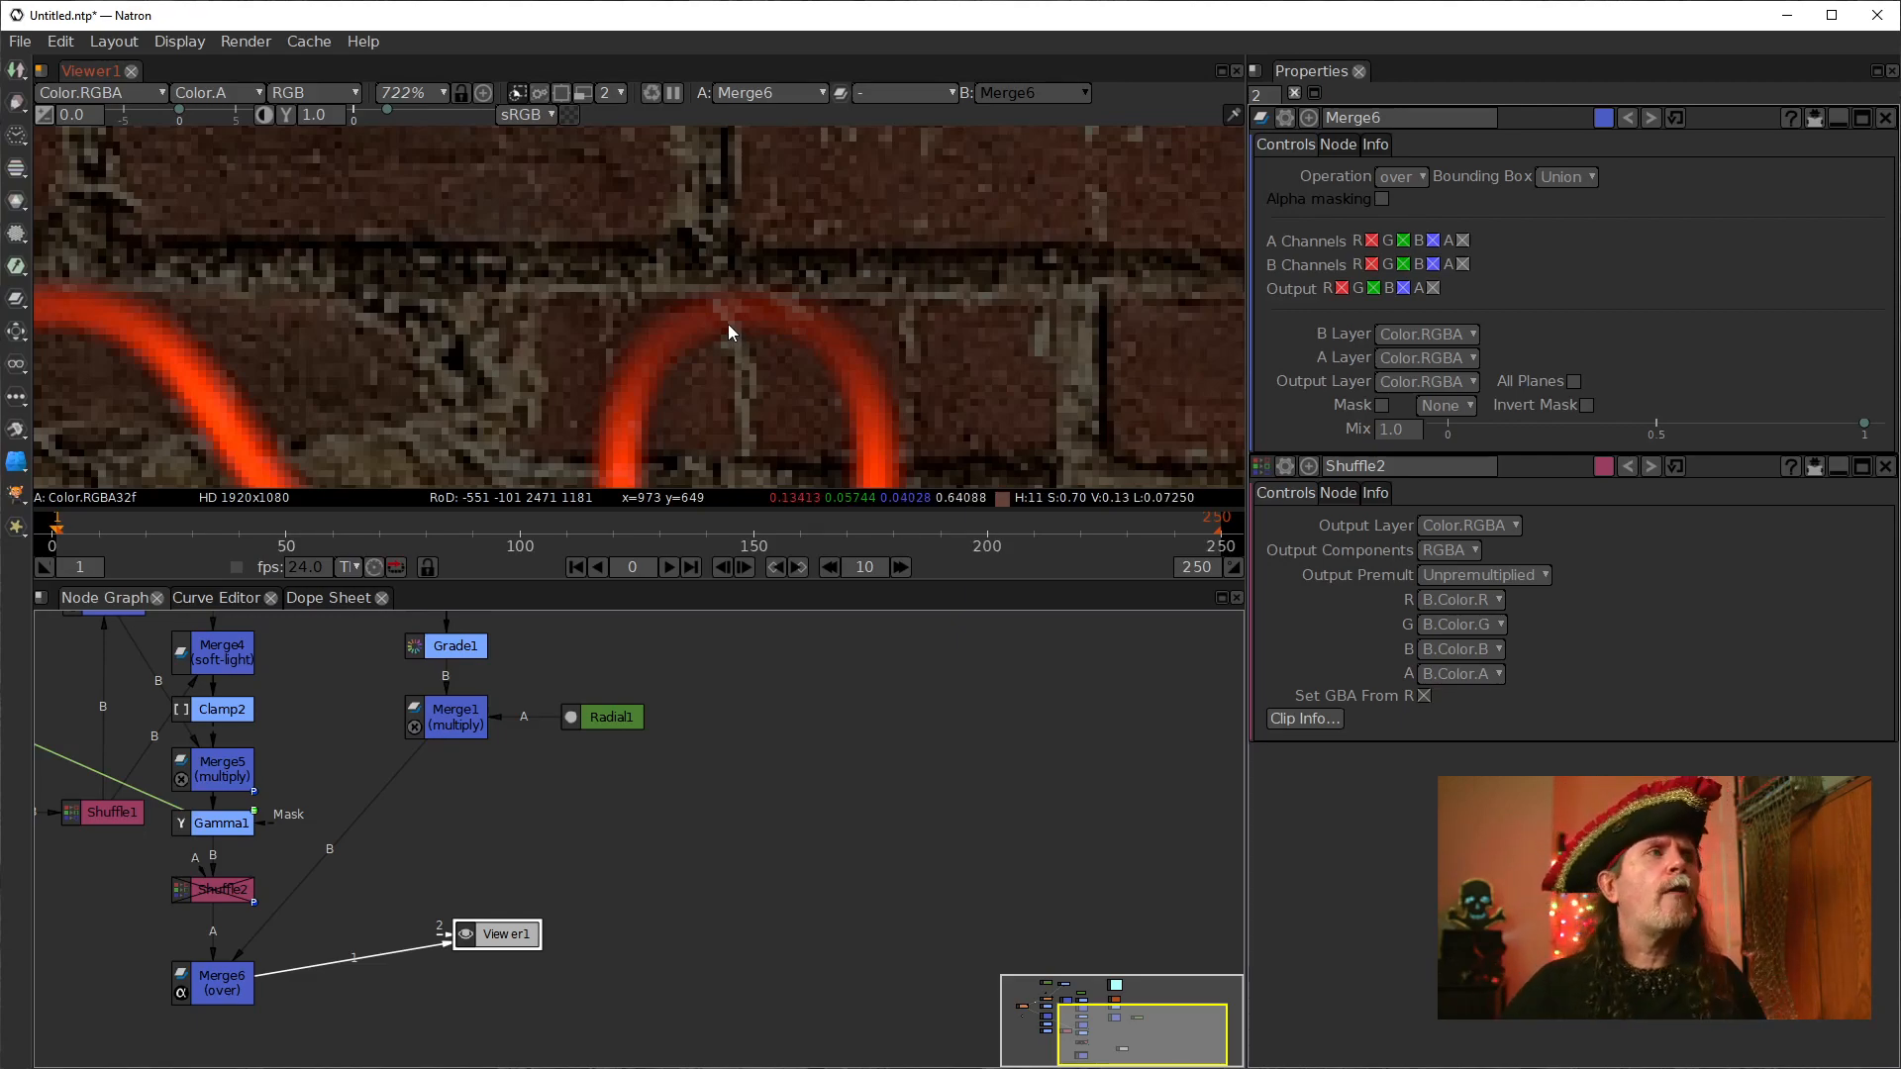
left_click(220, 823)
key("1")
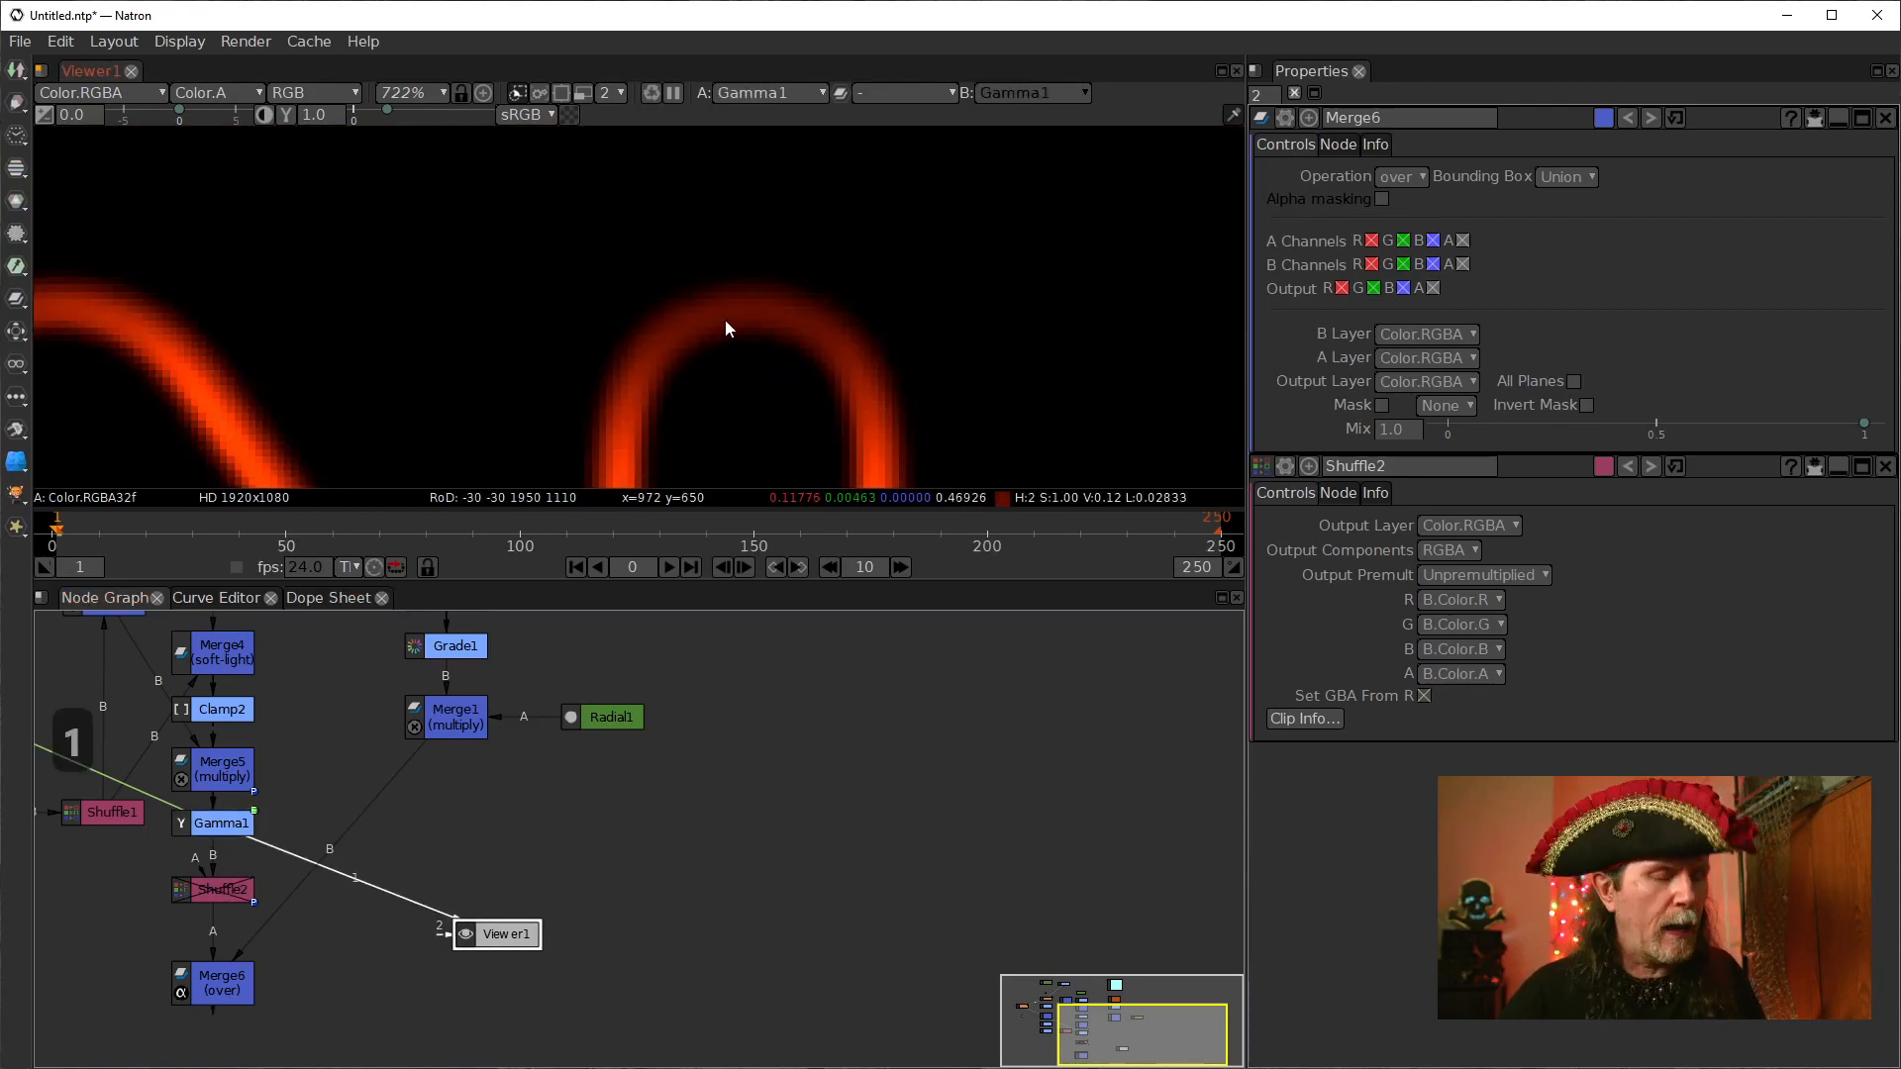
key("a")
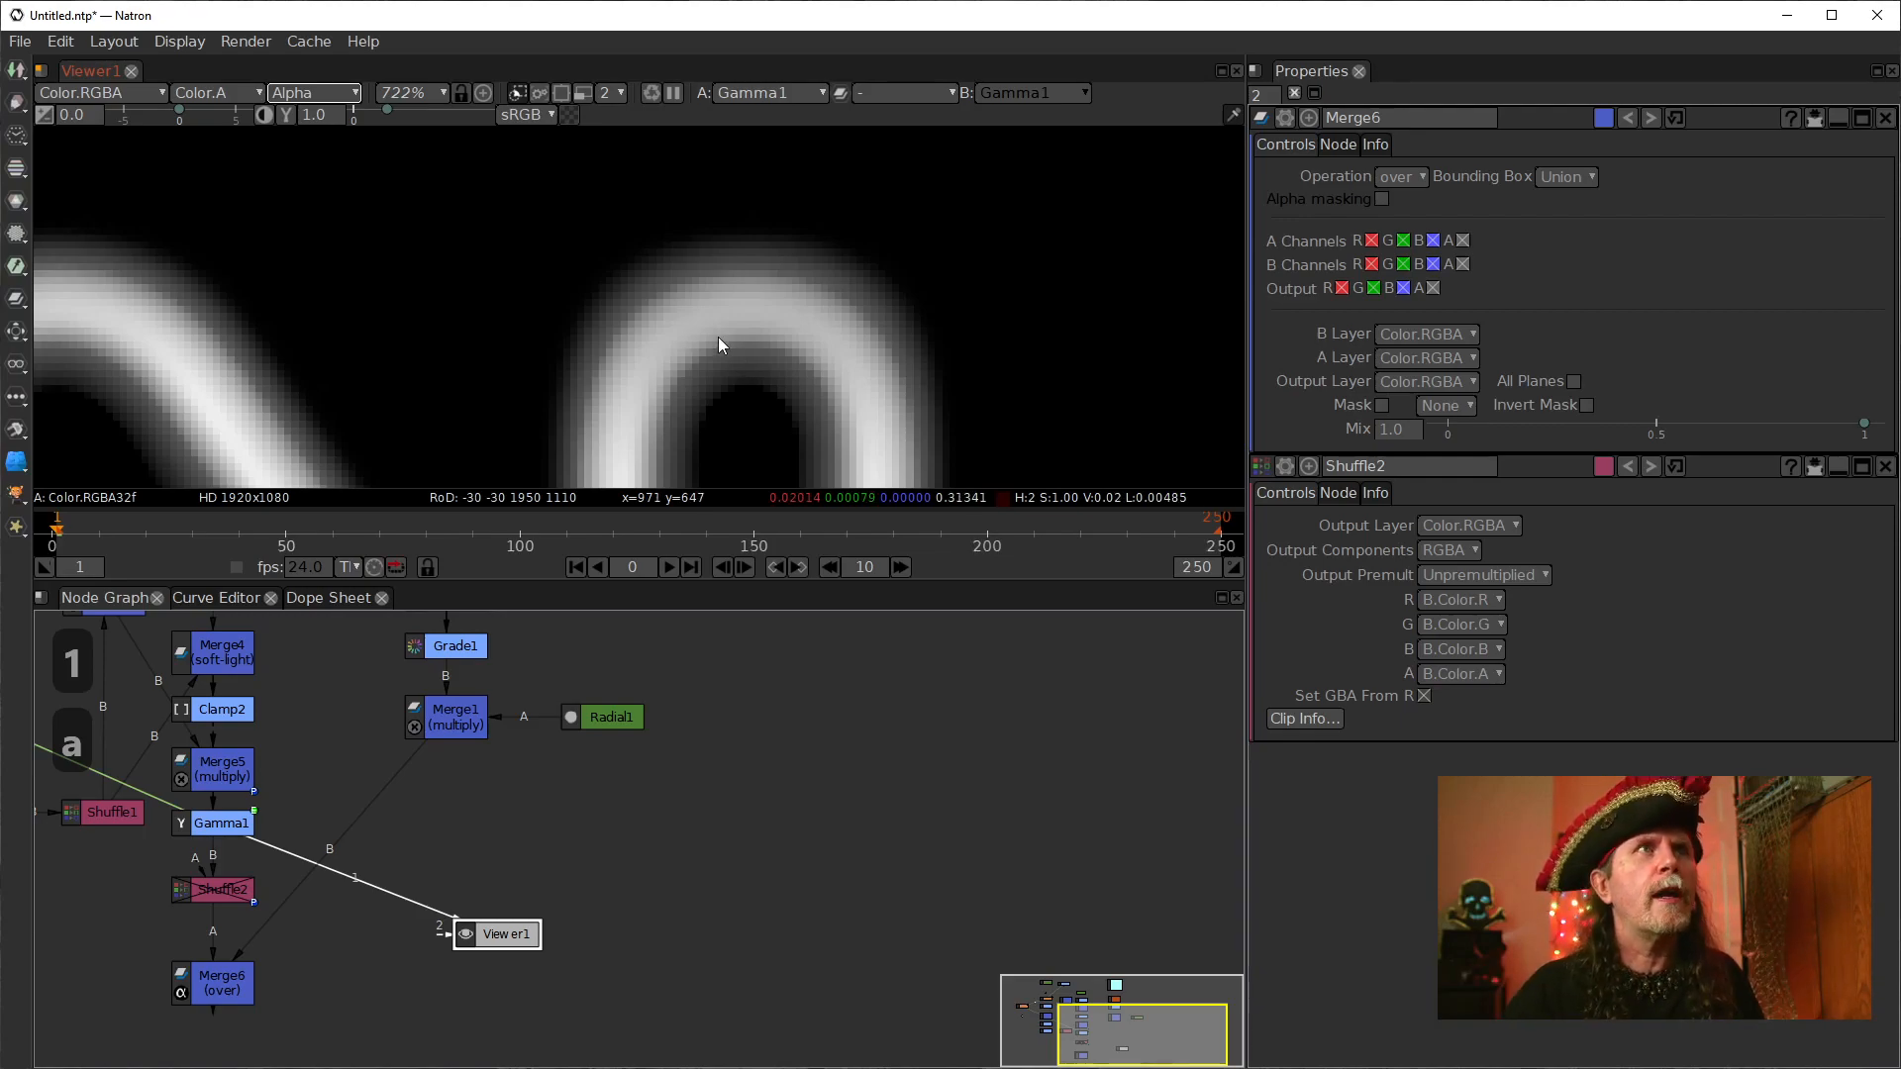
key("a")
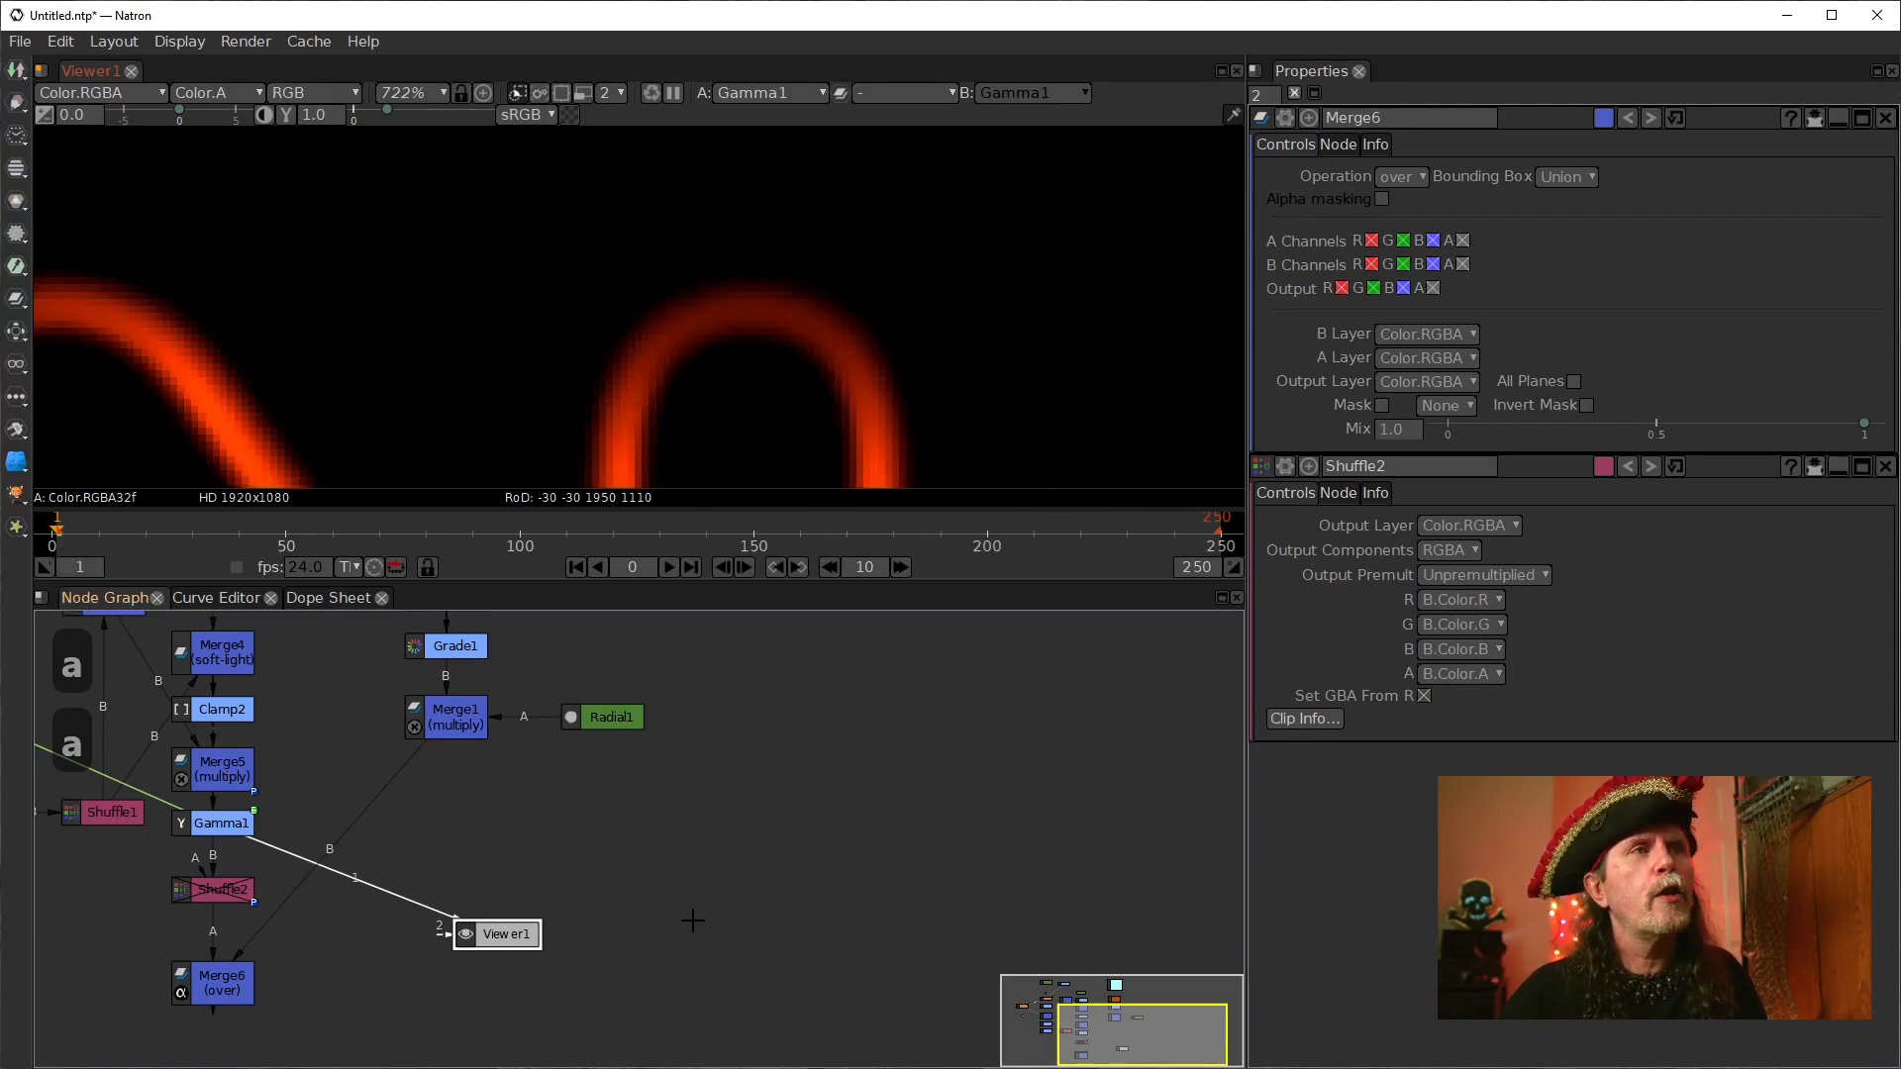
Step: Enable the alpha channel in Gamma1's settings and check the resulting alpha in the viewer
left_click(244, 825)
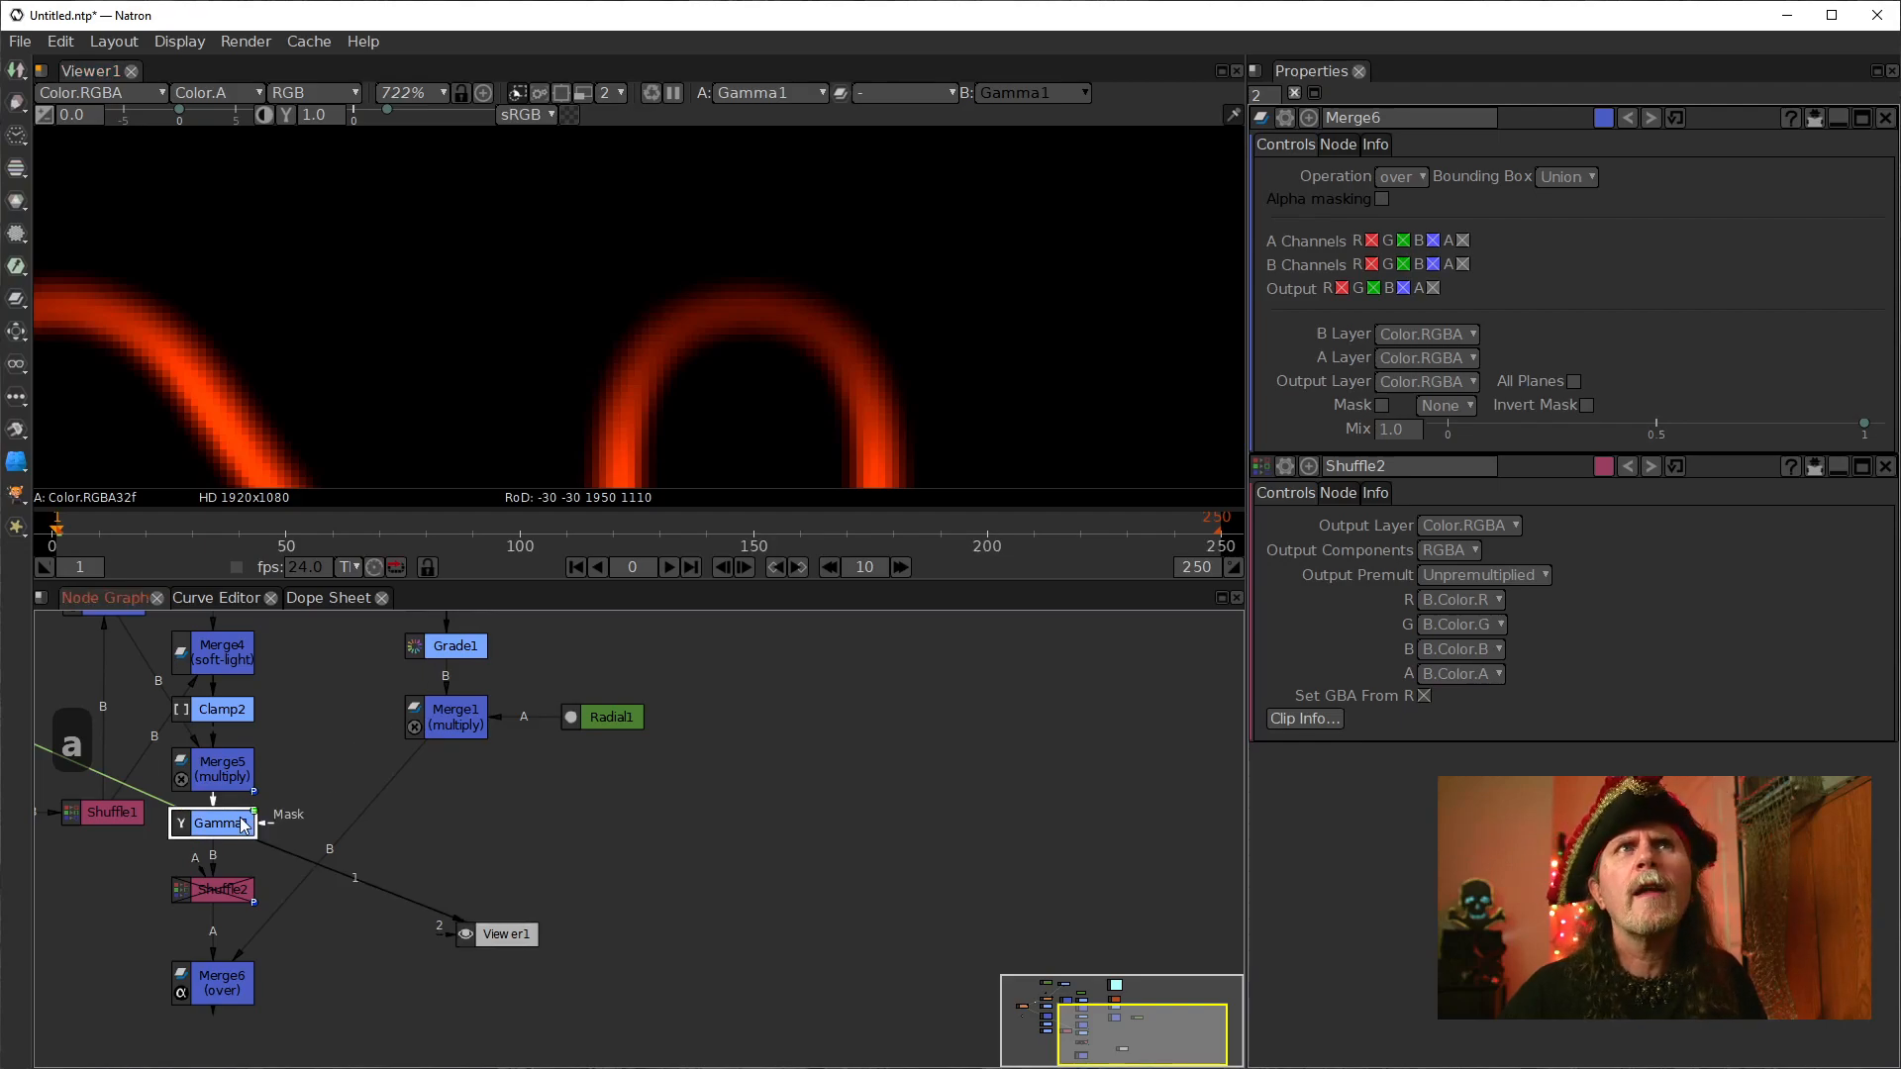
double_click(244, 826)
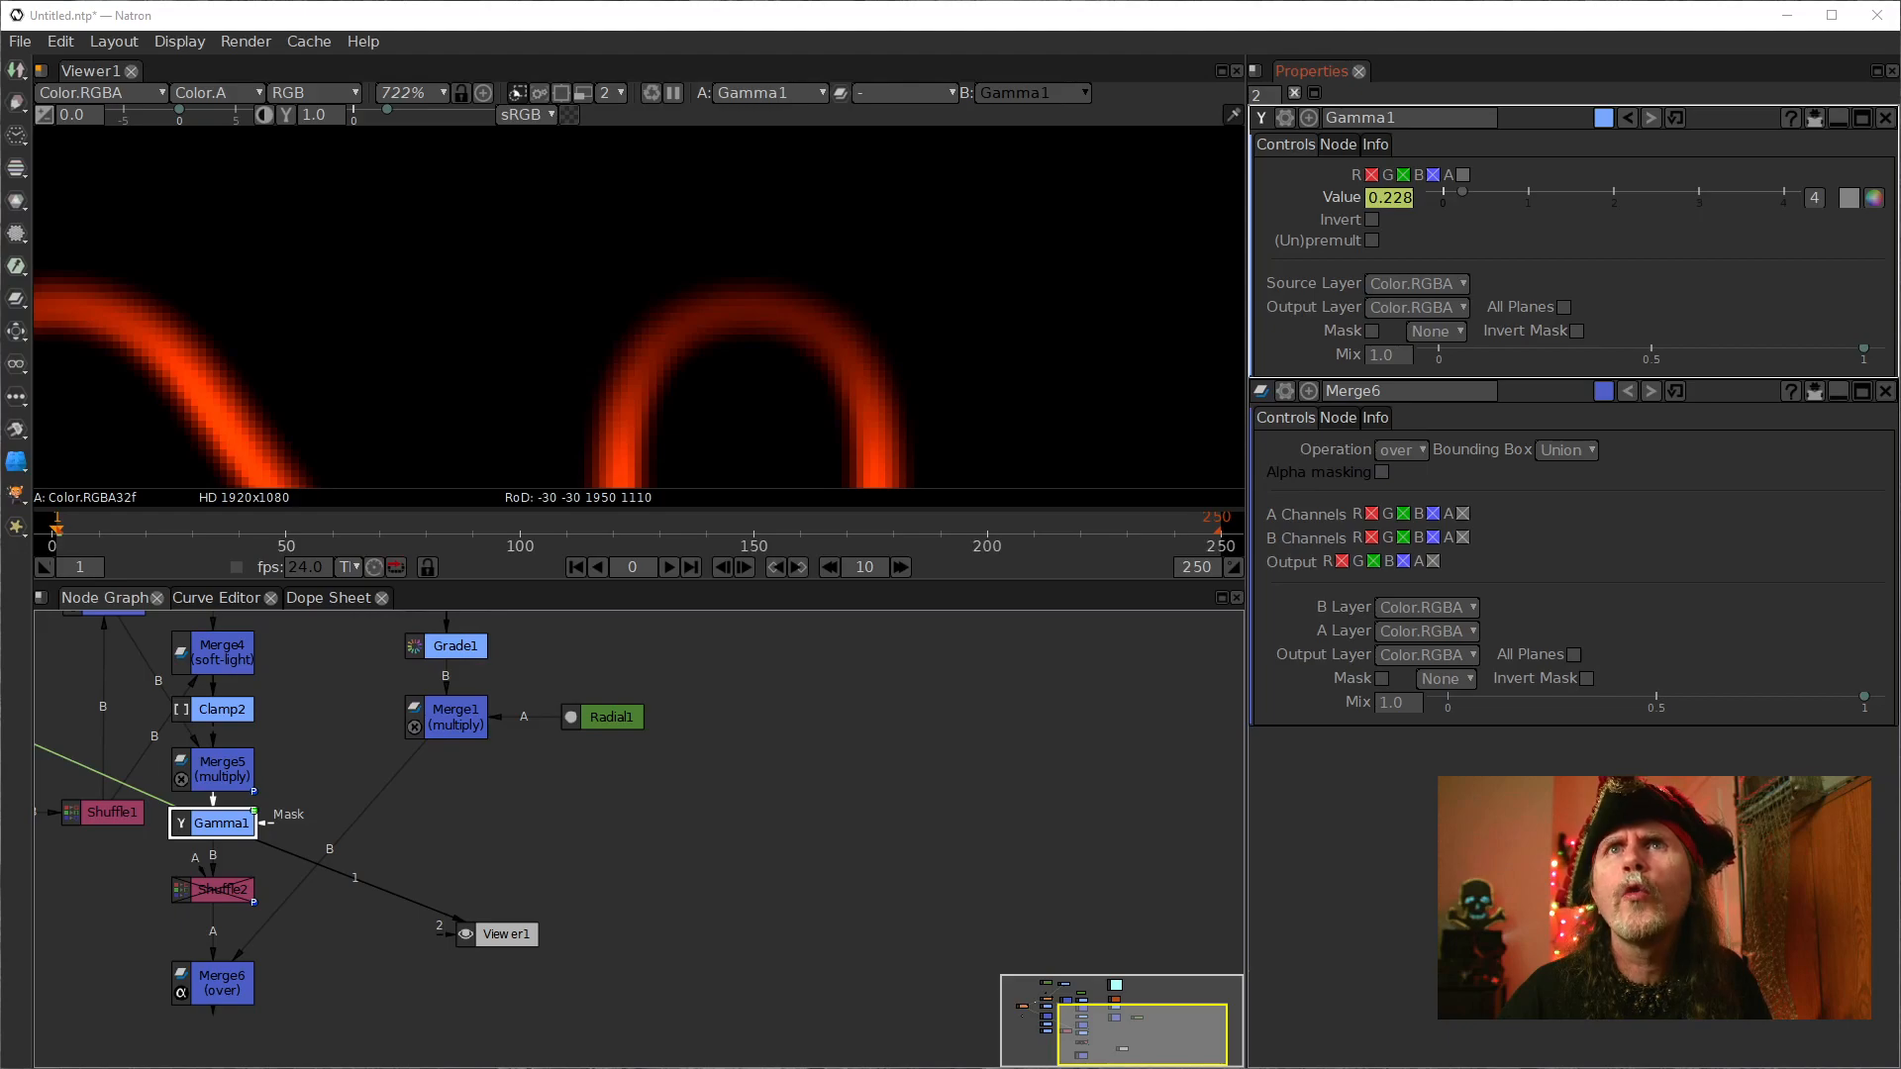
left_click(1464, 176)
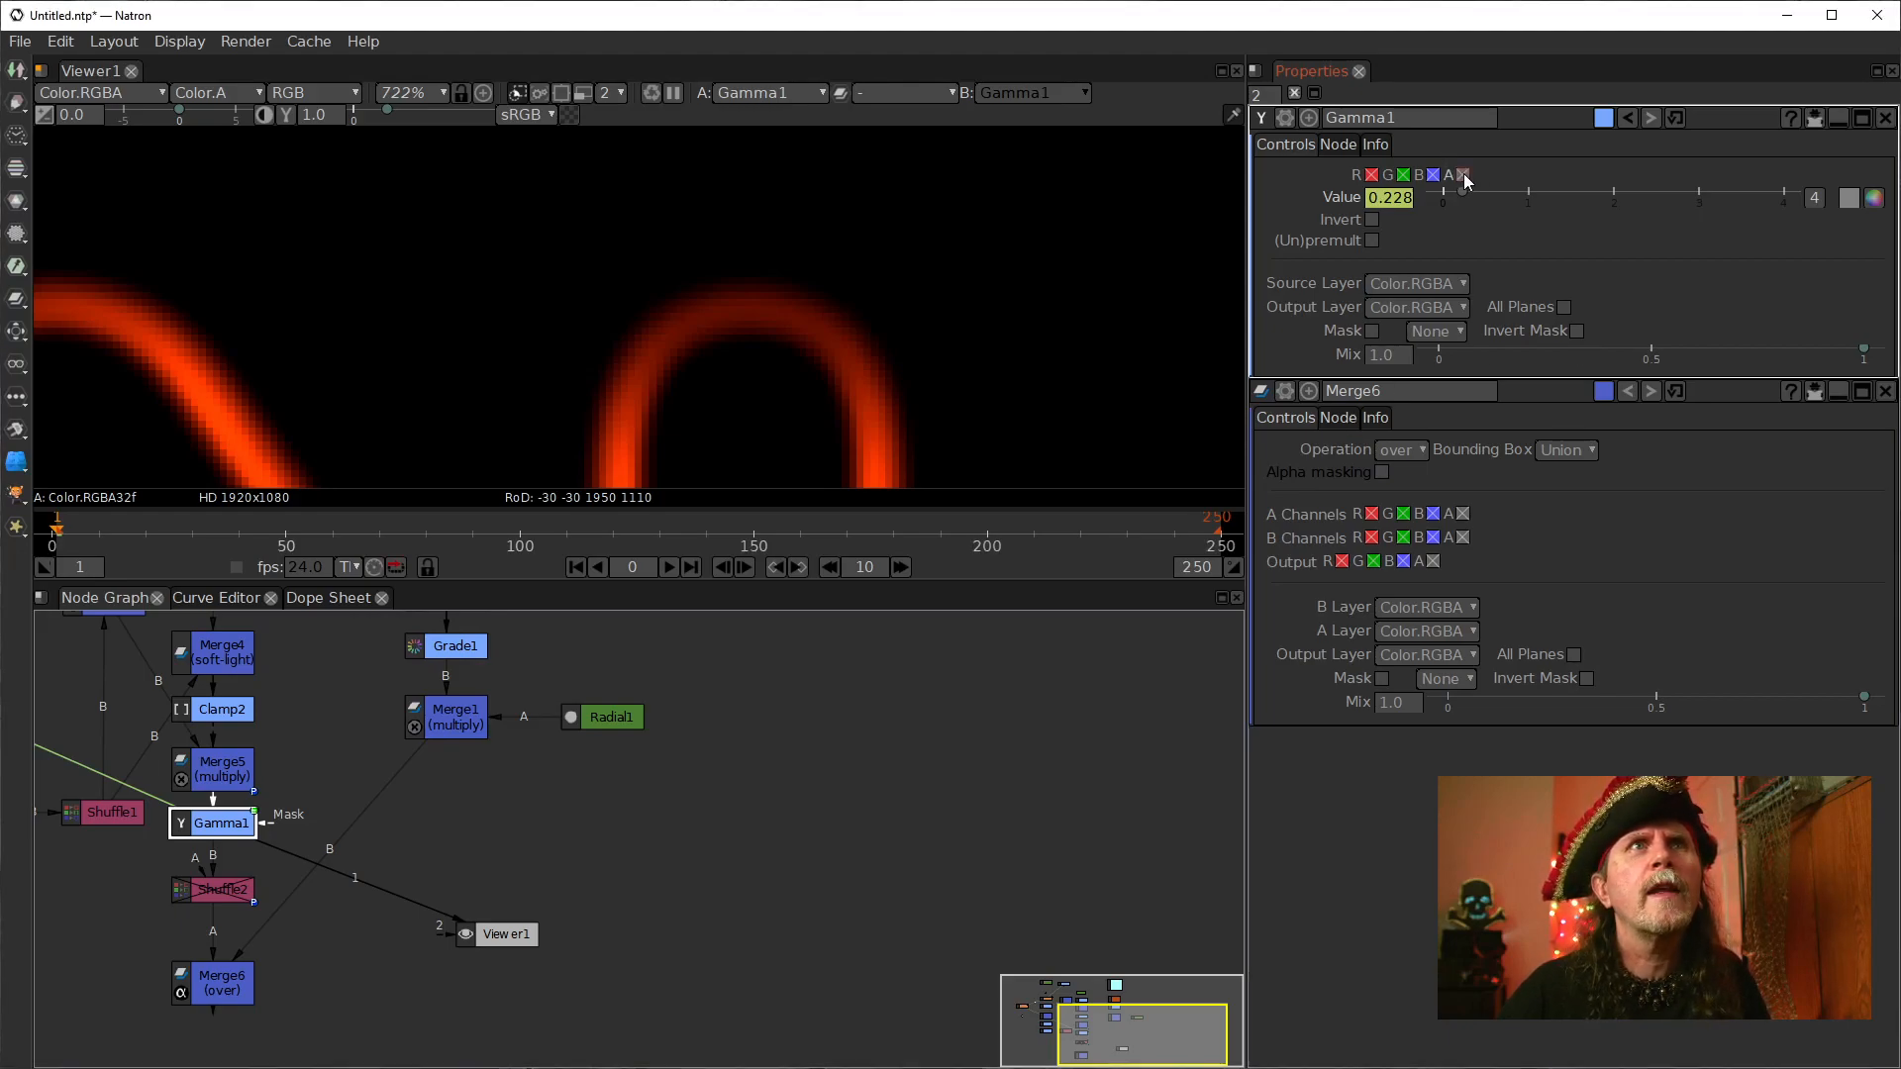
left_click(687, 354)
key("a")
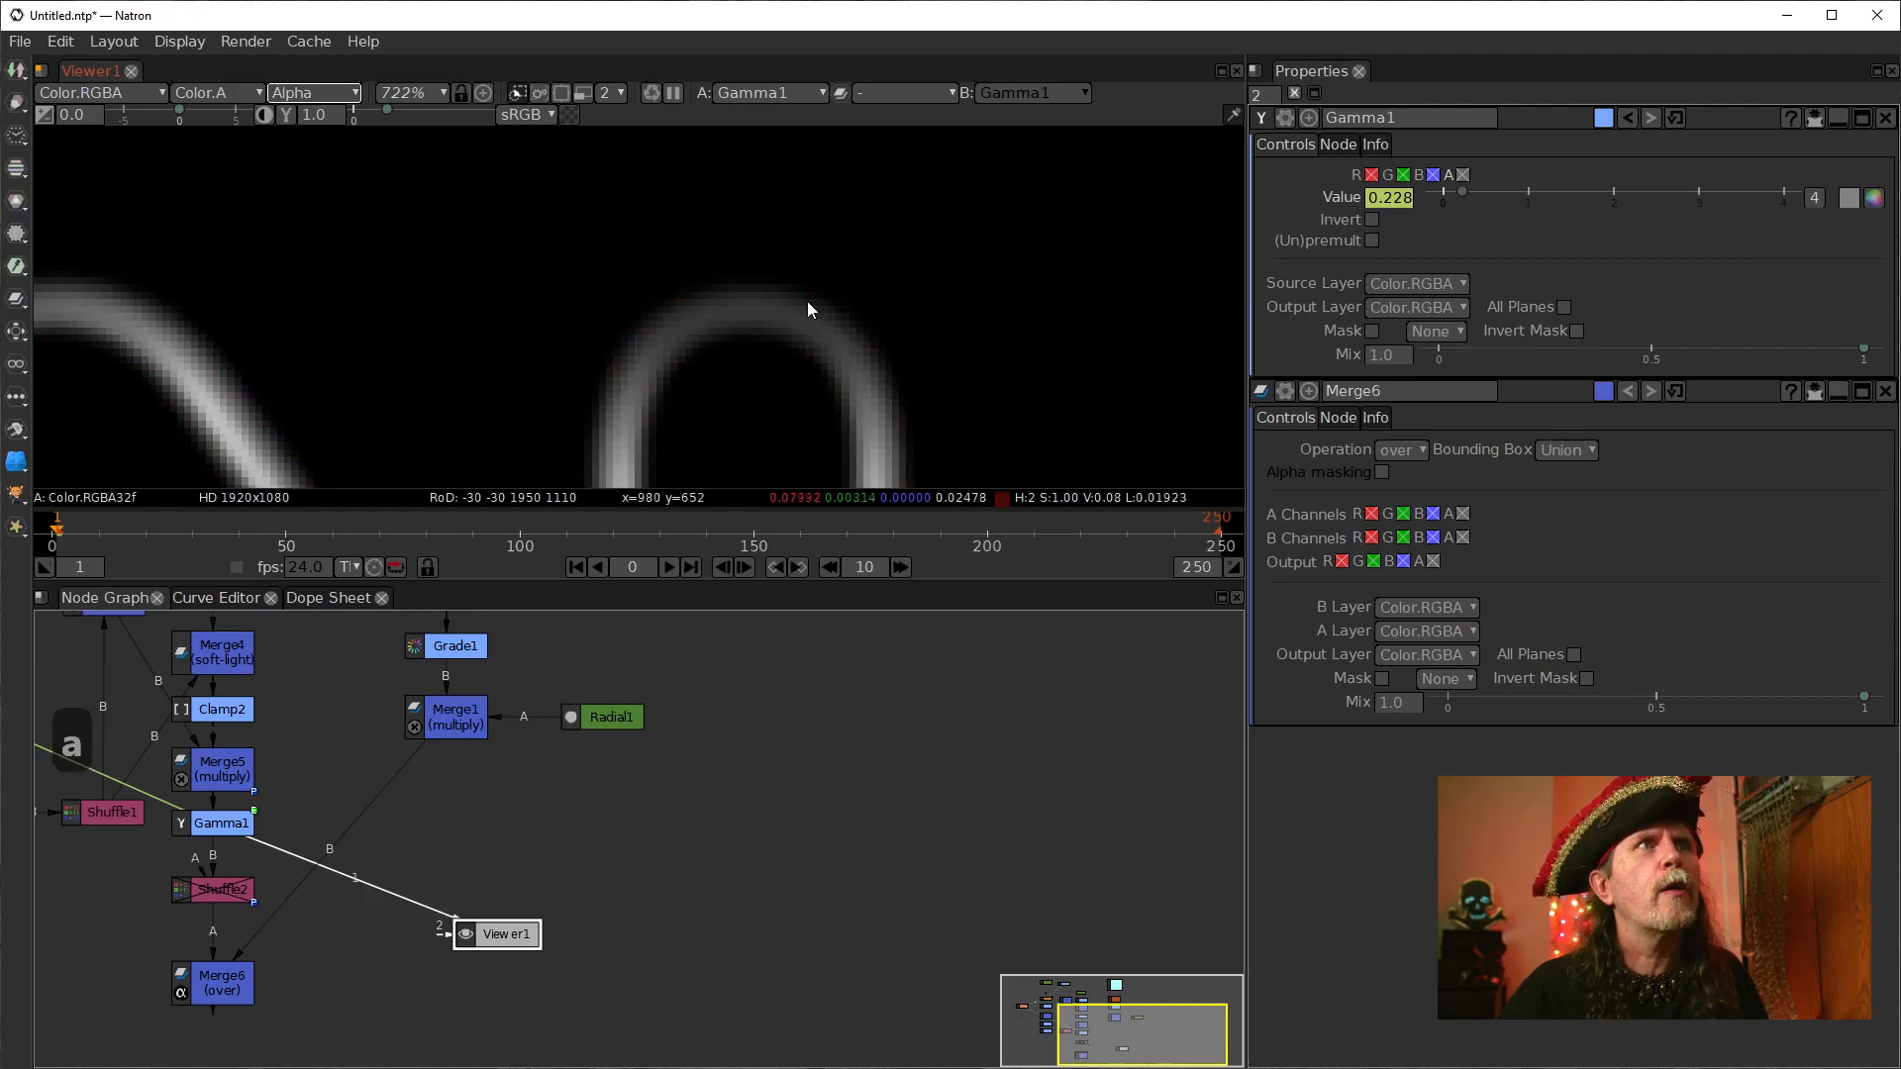
key("a")
Step: View Merge6's output and compare the neon over the bricks with Gamma1's alpha processing off and on, leaving it on
left_click_drag(378, 883, 238, 988)
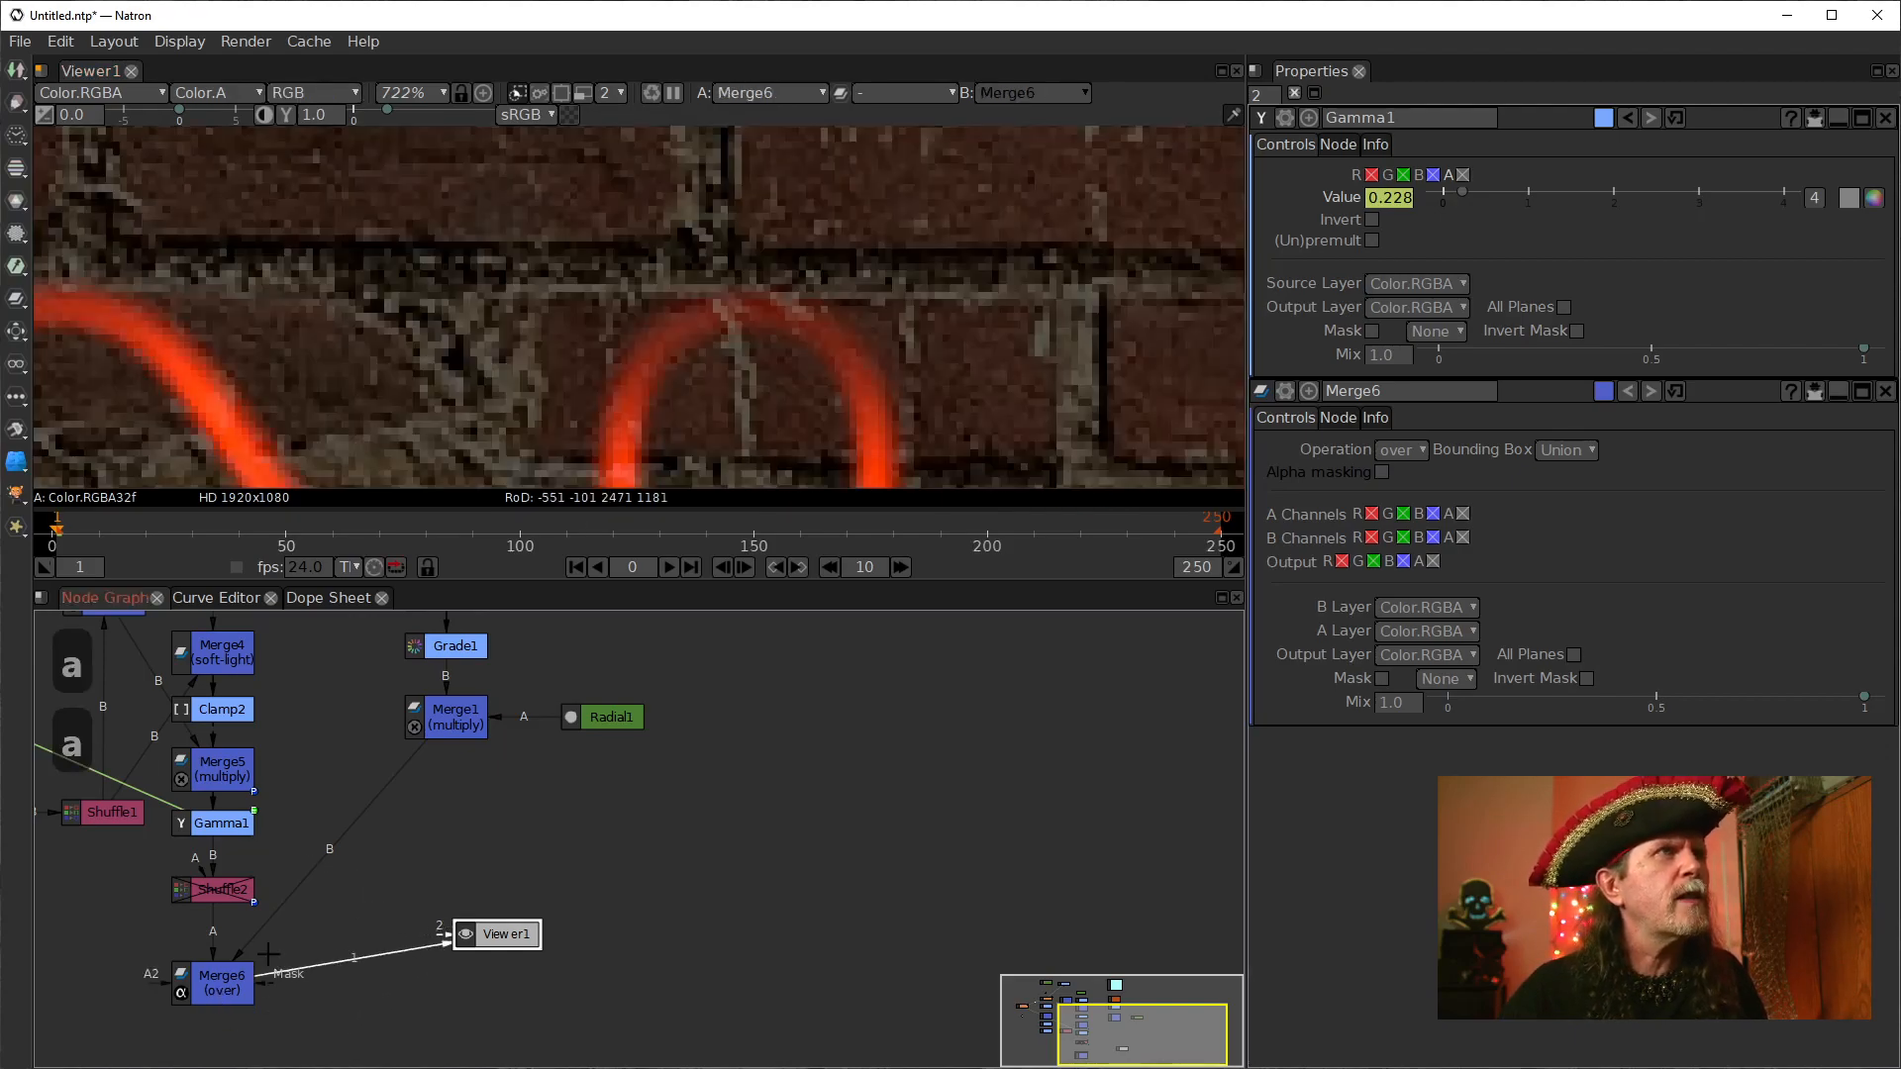
scroll(802, 371, "down", 6)
left_click_drag(782, 354, 798, 289)
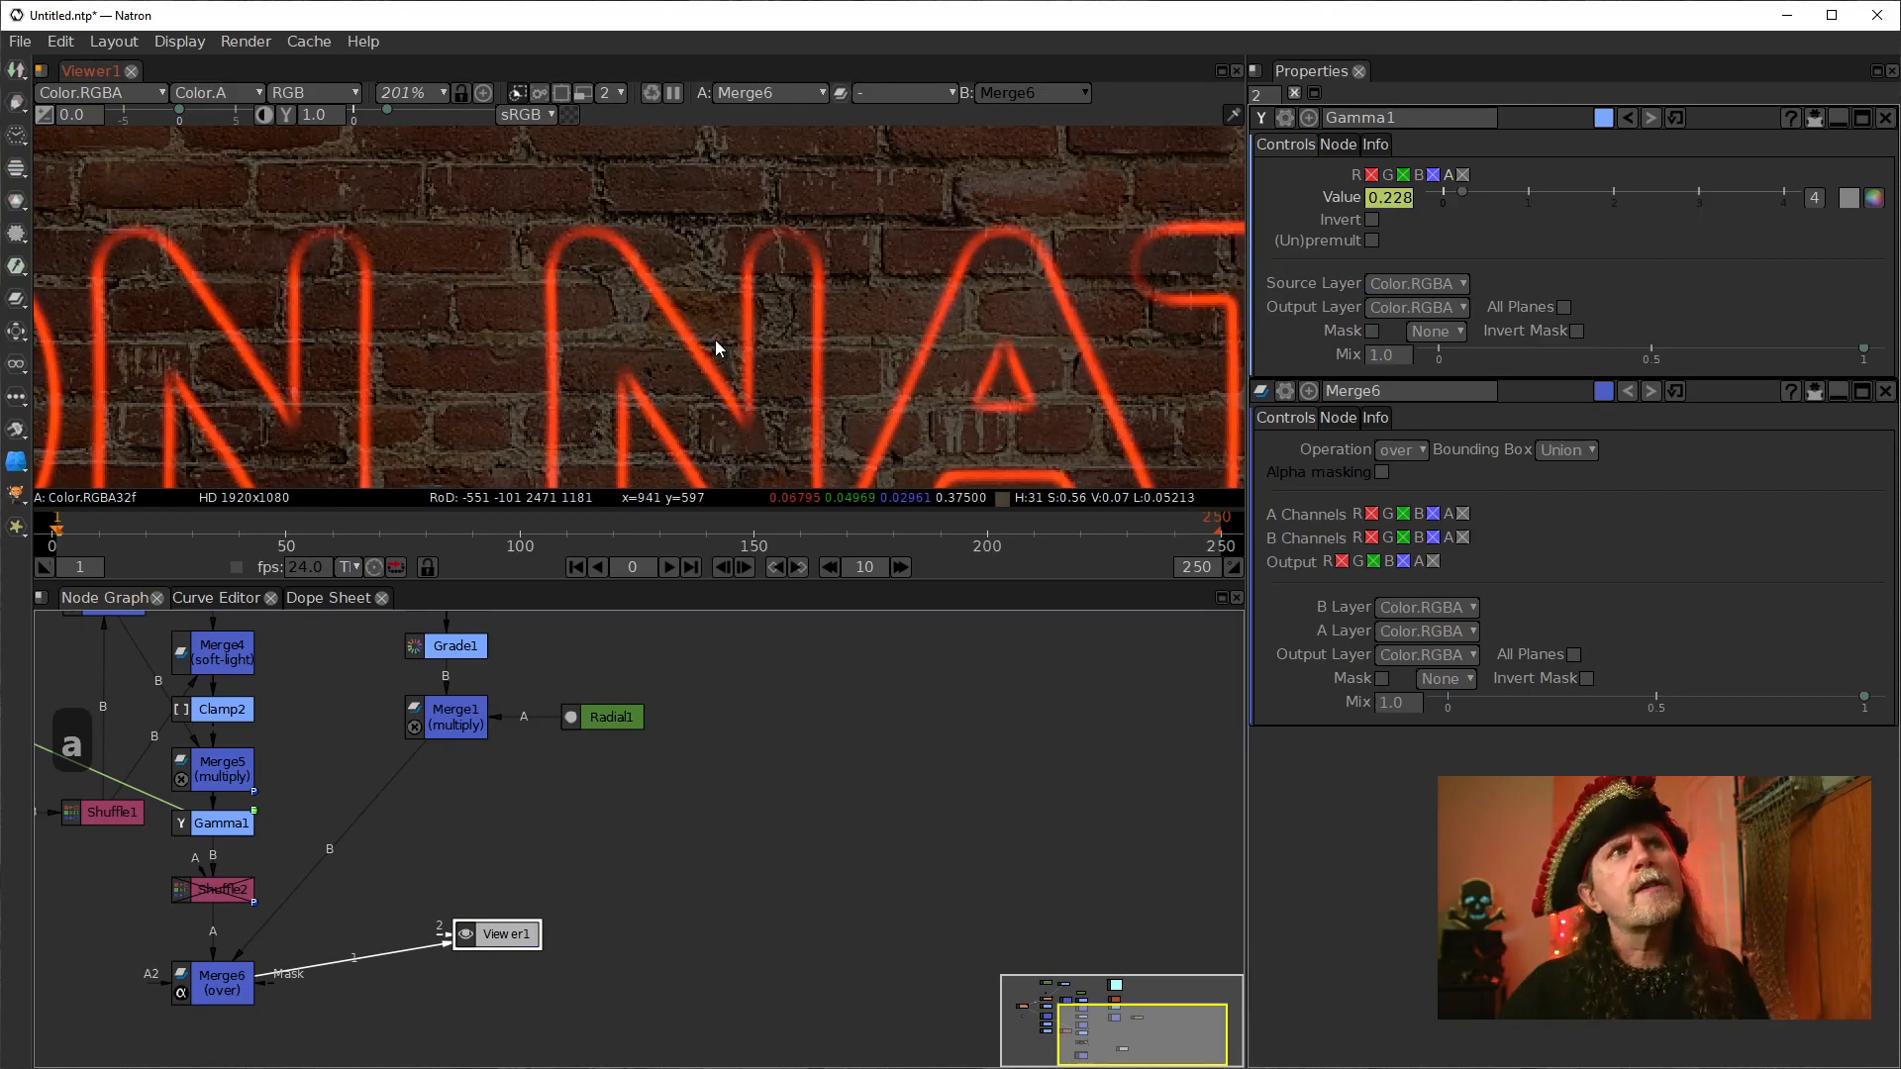
left_click(1464, 175)
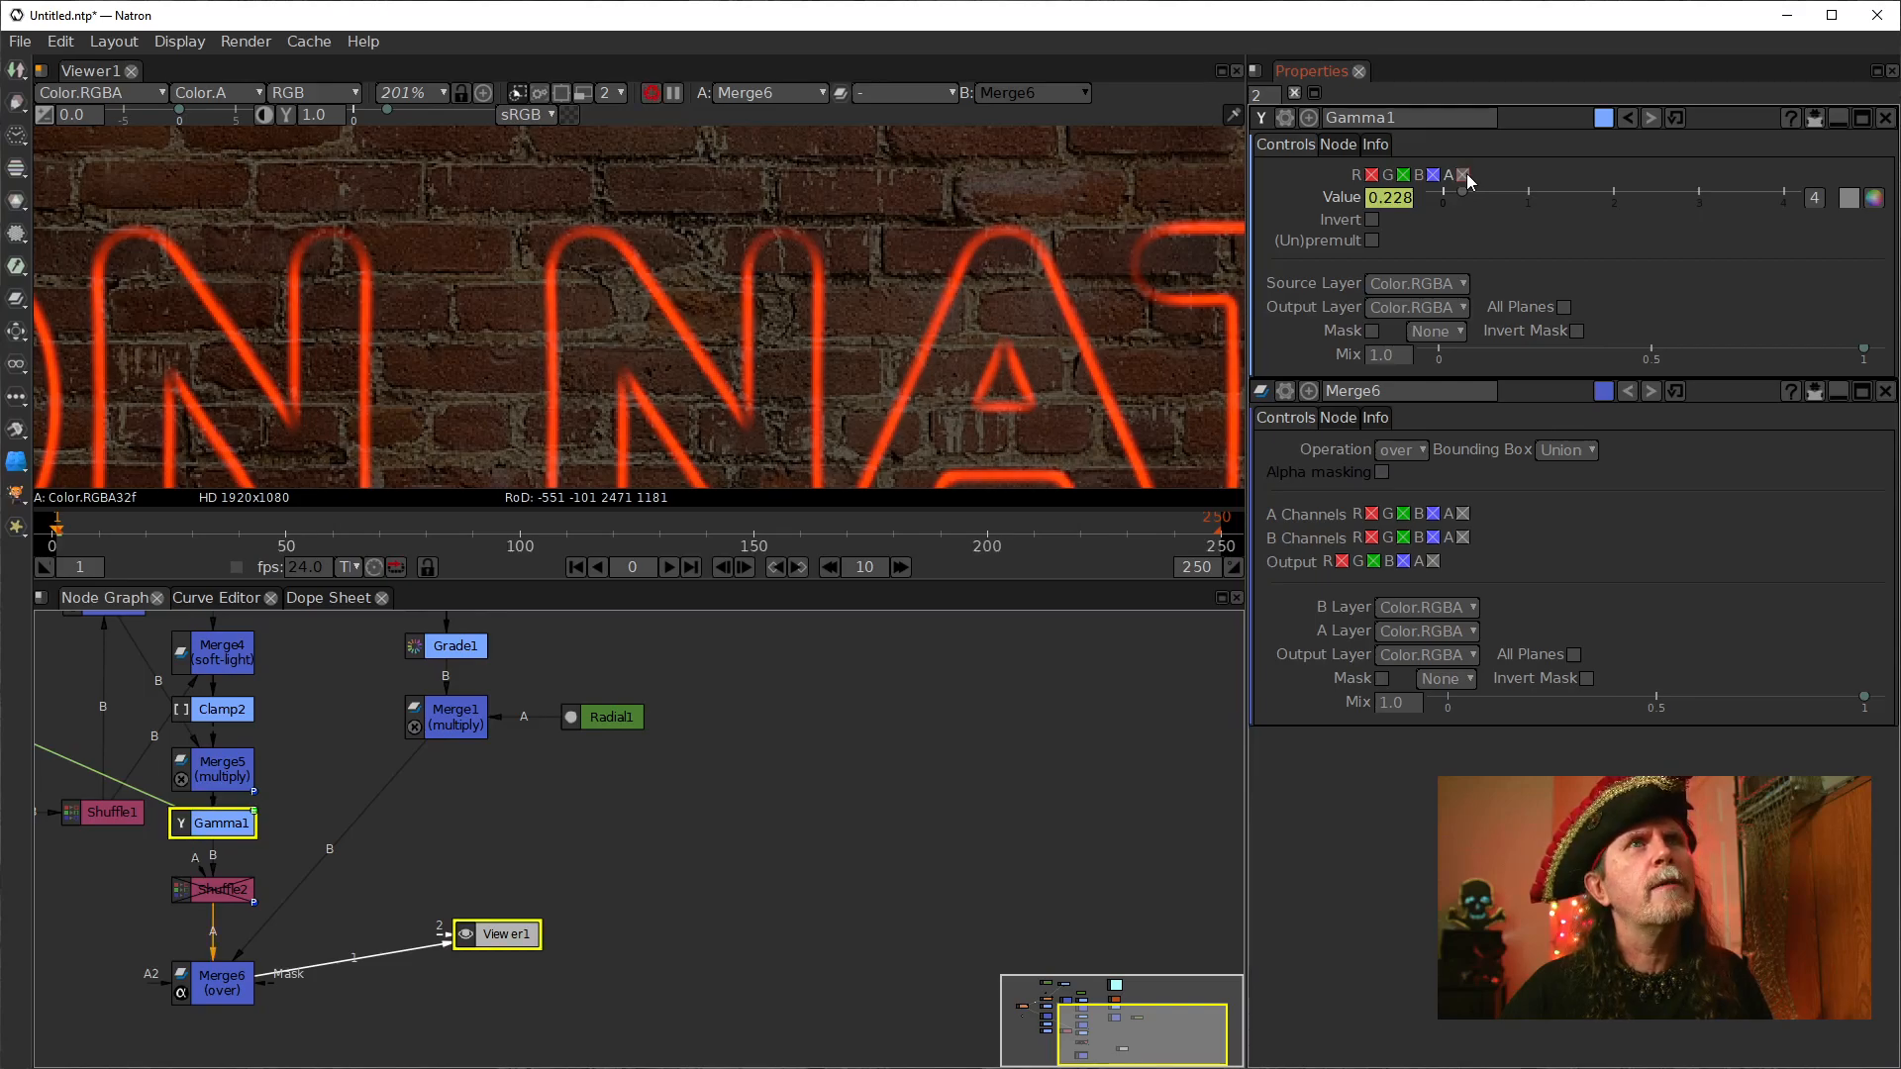
left_click(1463, 175)
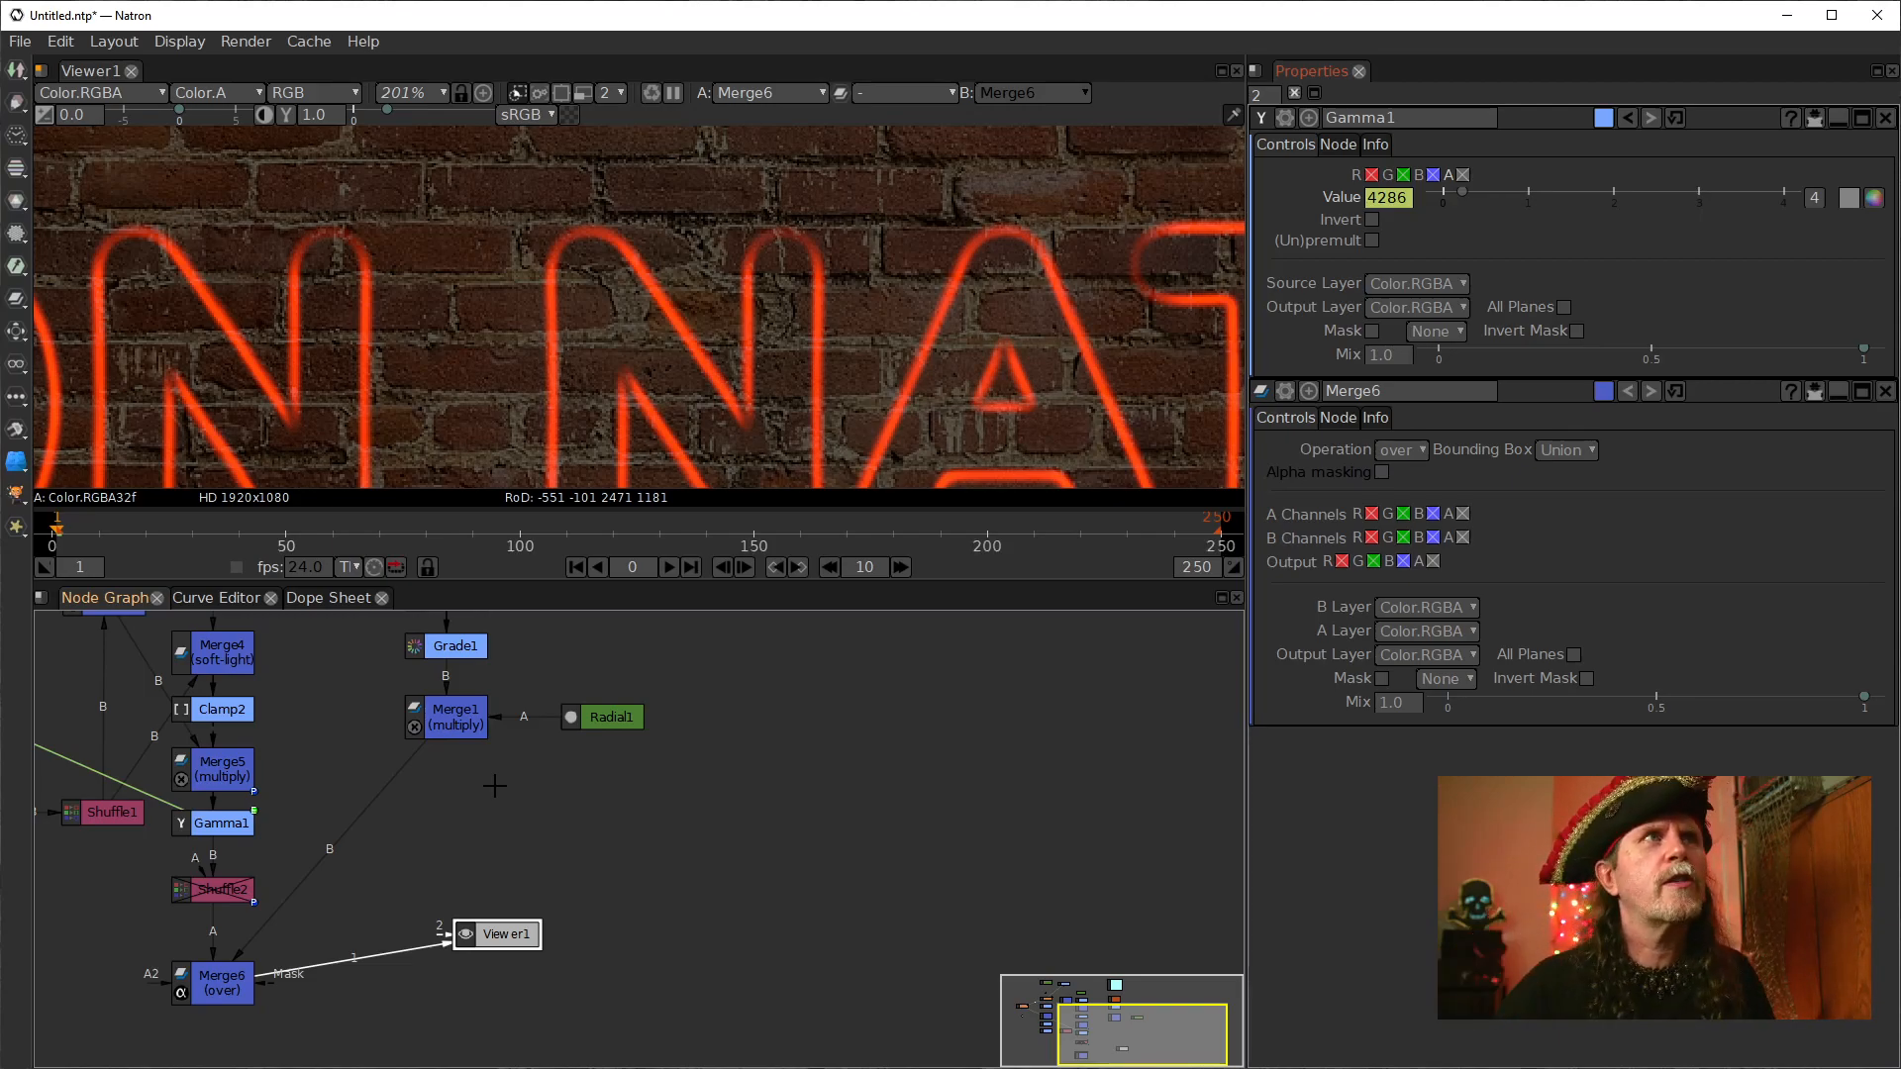
left_click(1464, 172)
left_click(1465, 172)
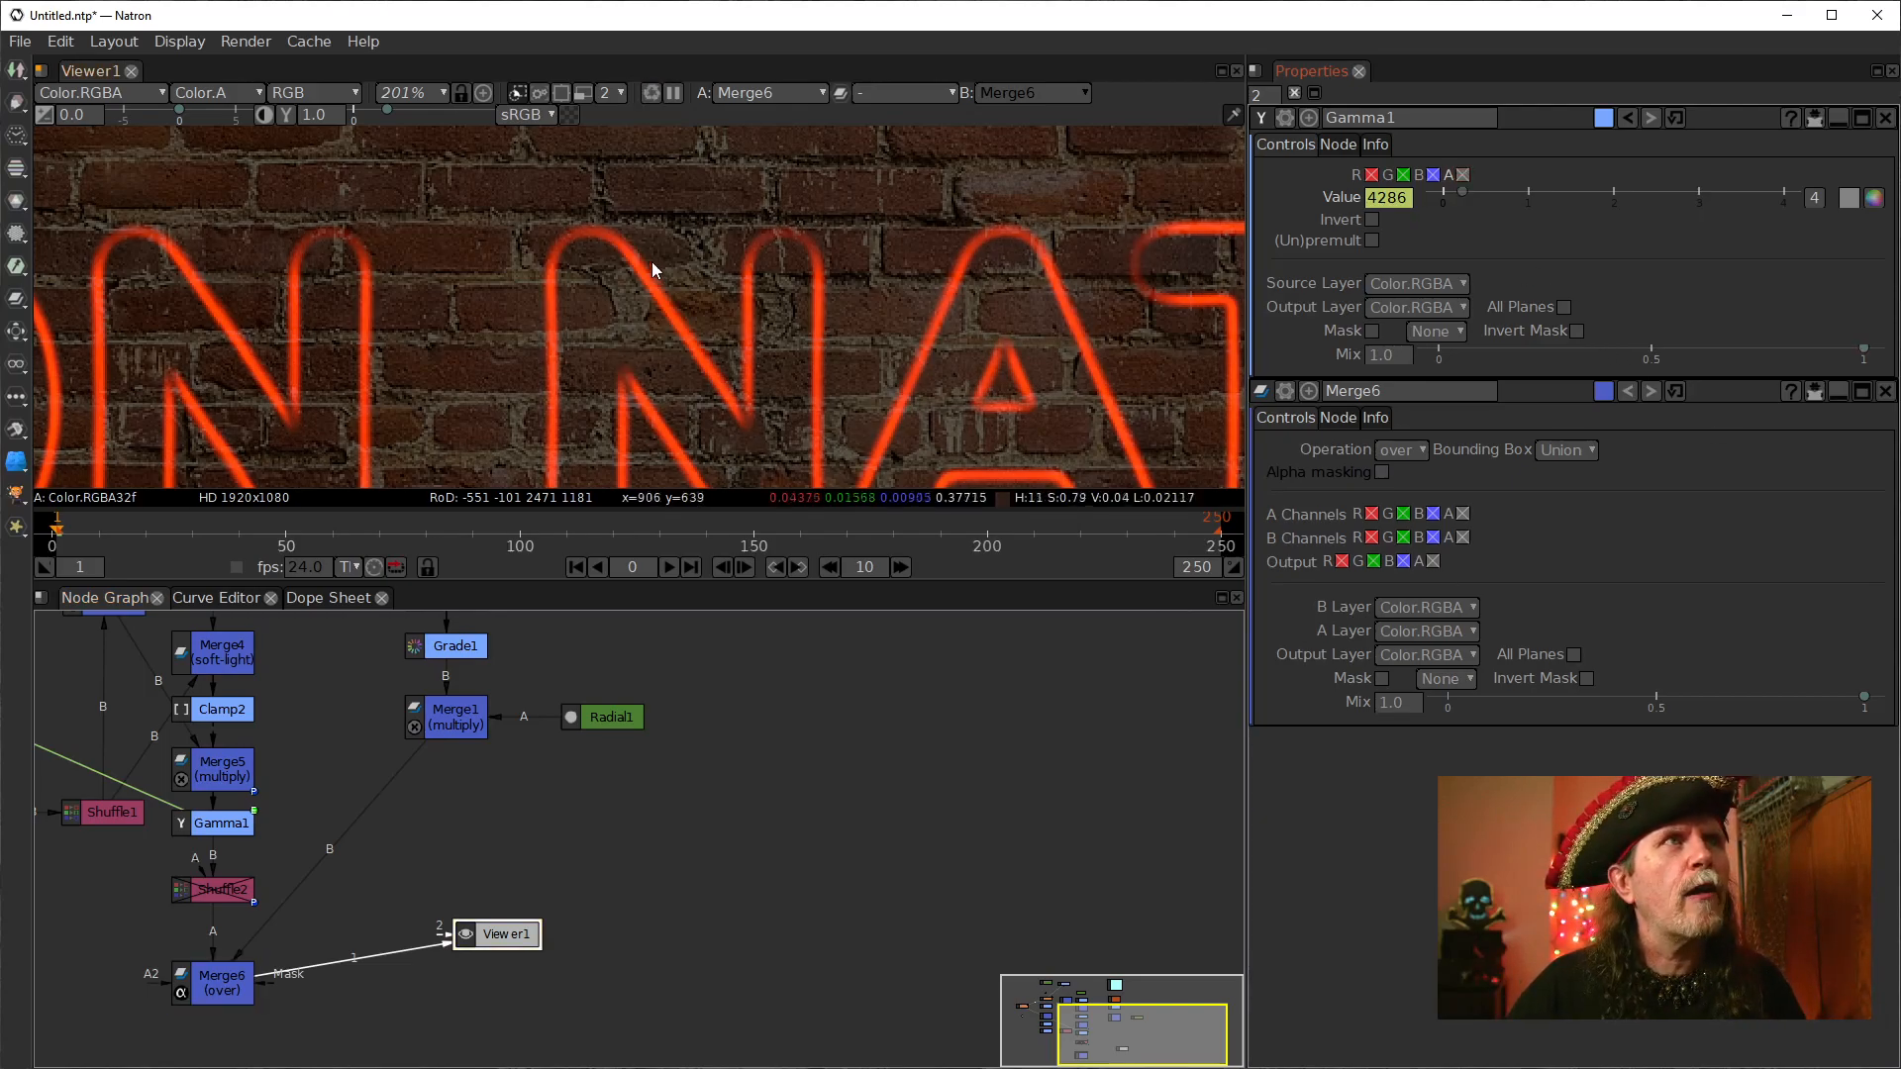
scroll(777, 248, "up", 3)
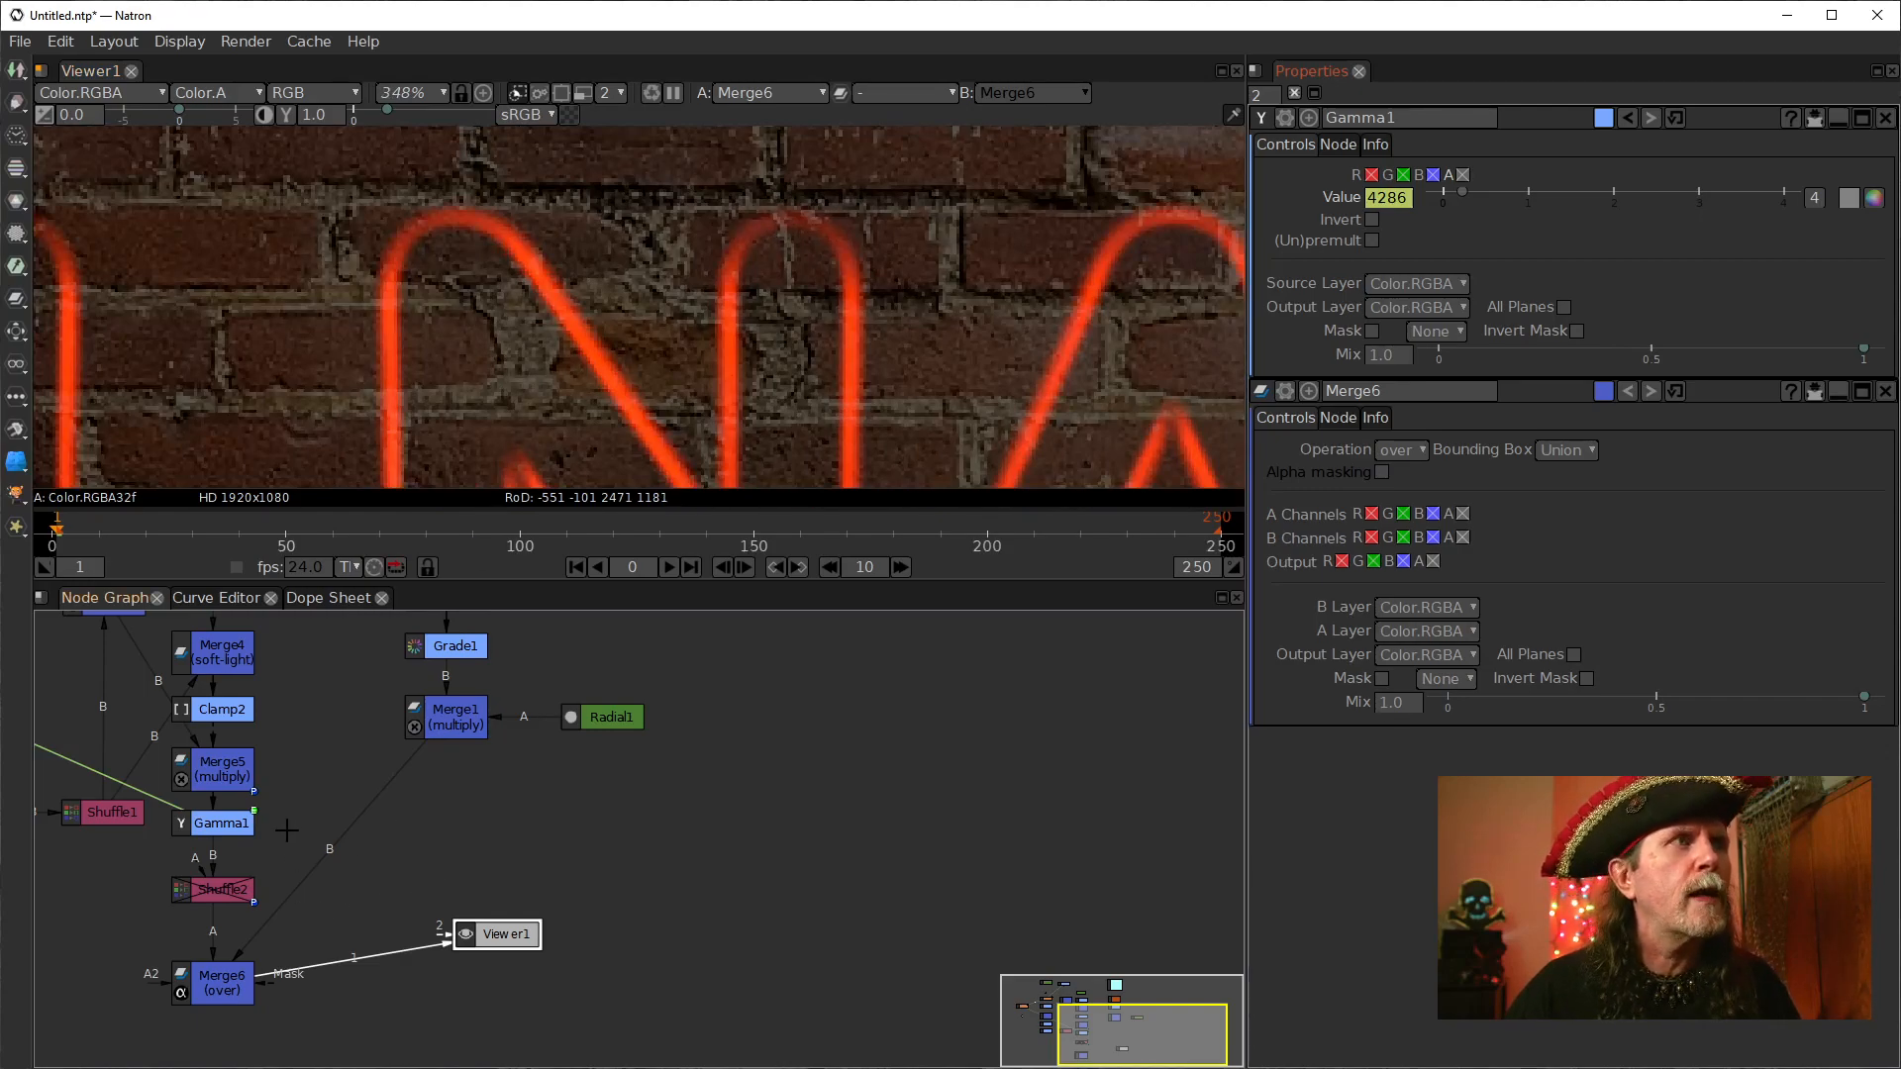
Step: View Gamma1's output again and compare its alpha channel with its colour
left_click(248, 828)
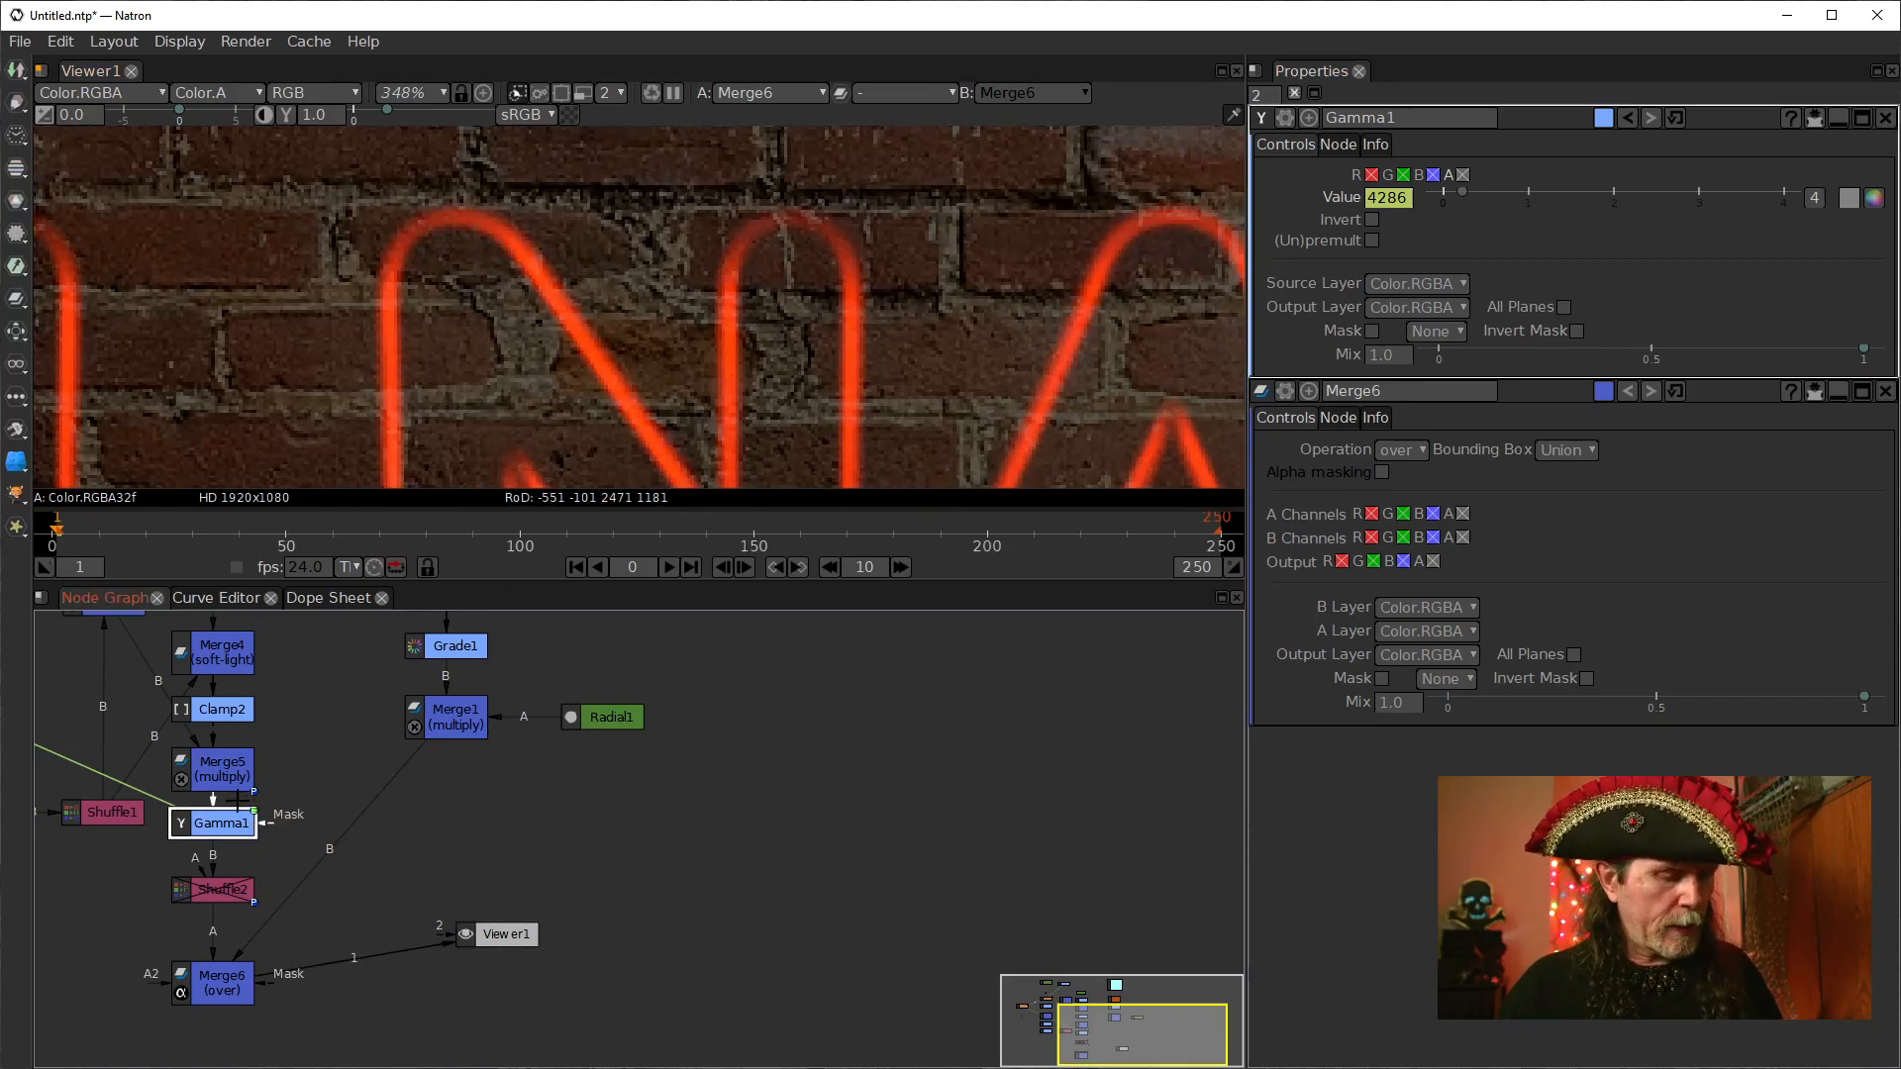
key("1")
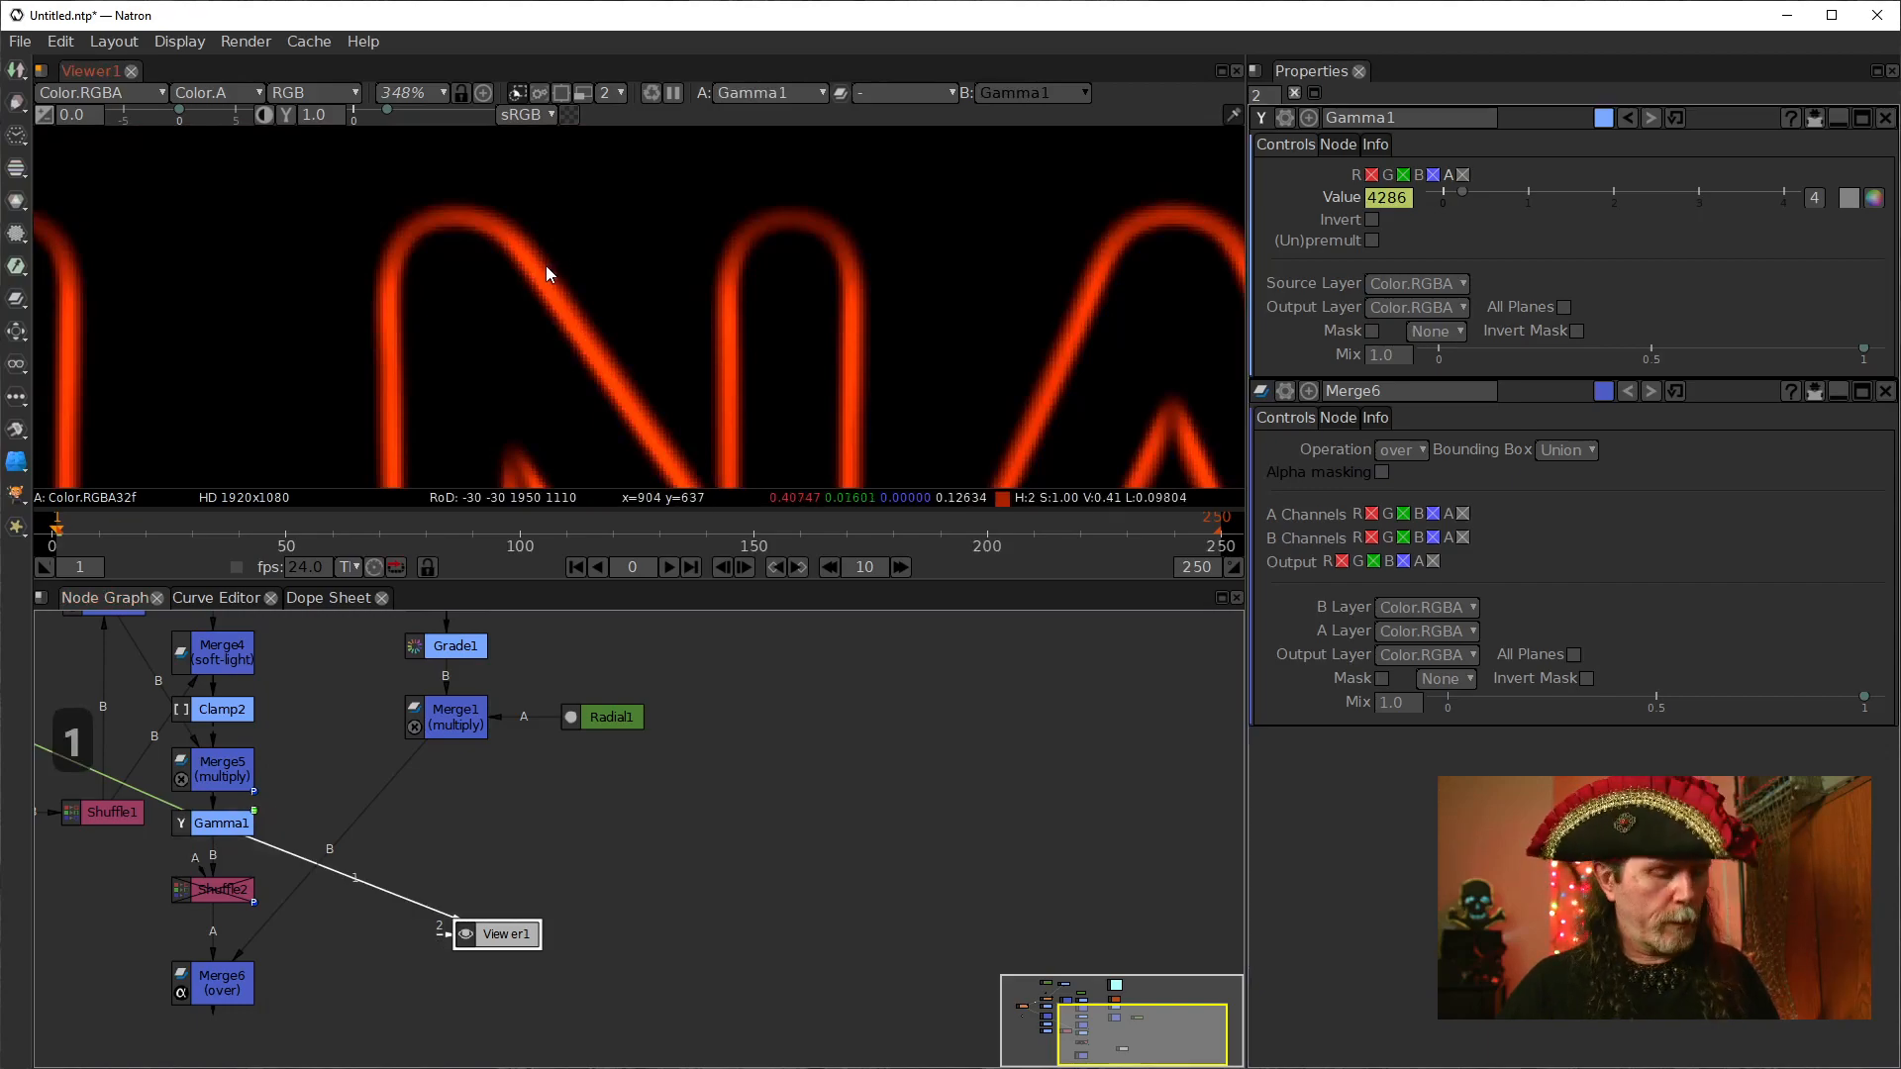
key("a")
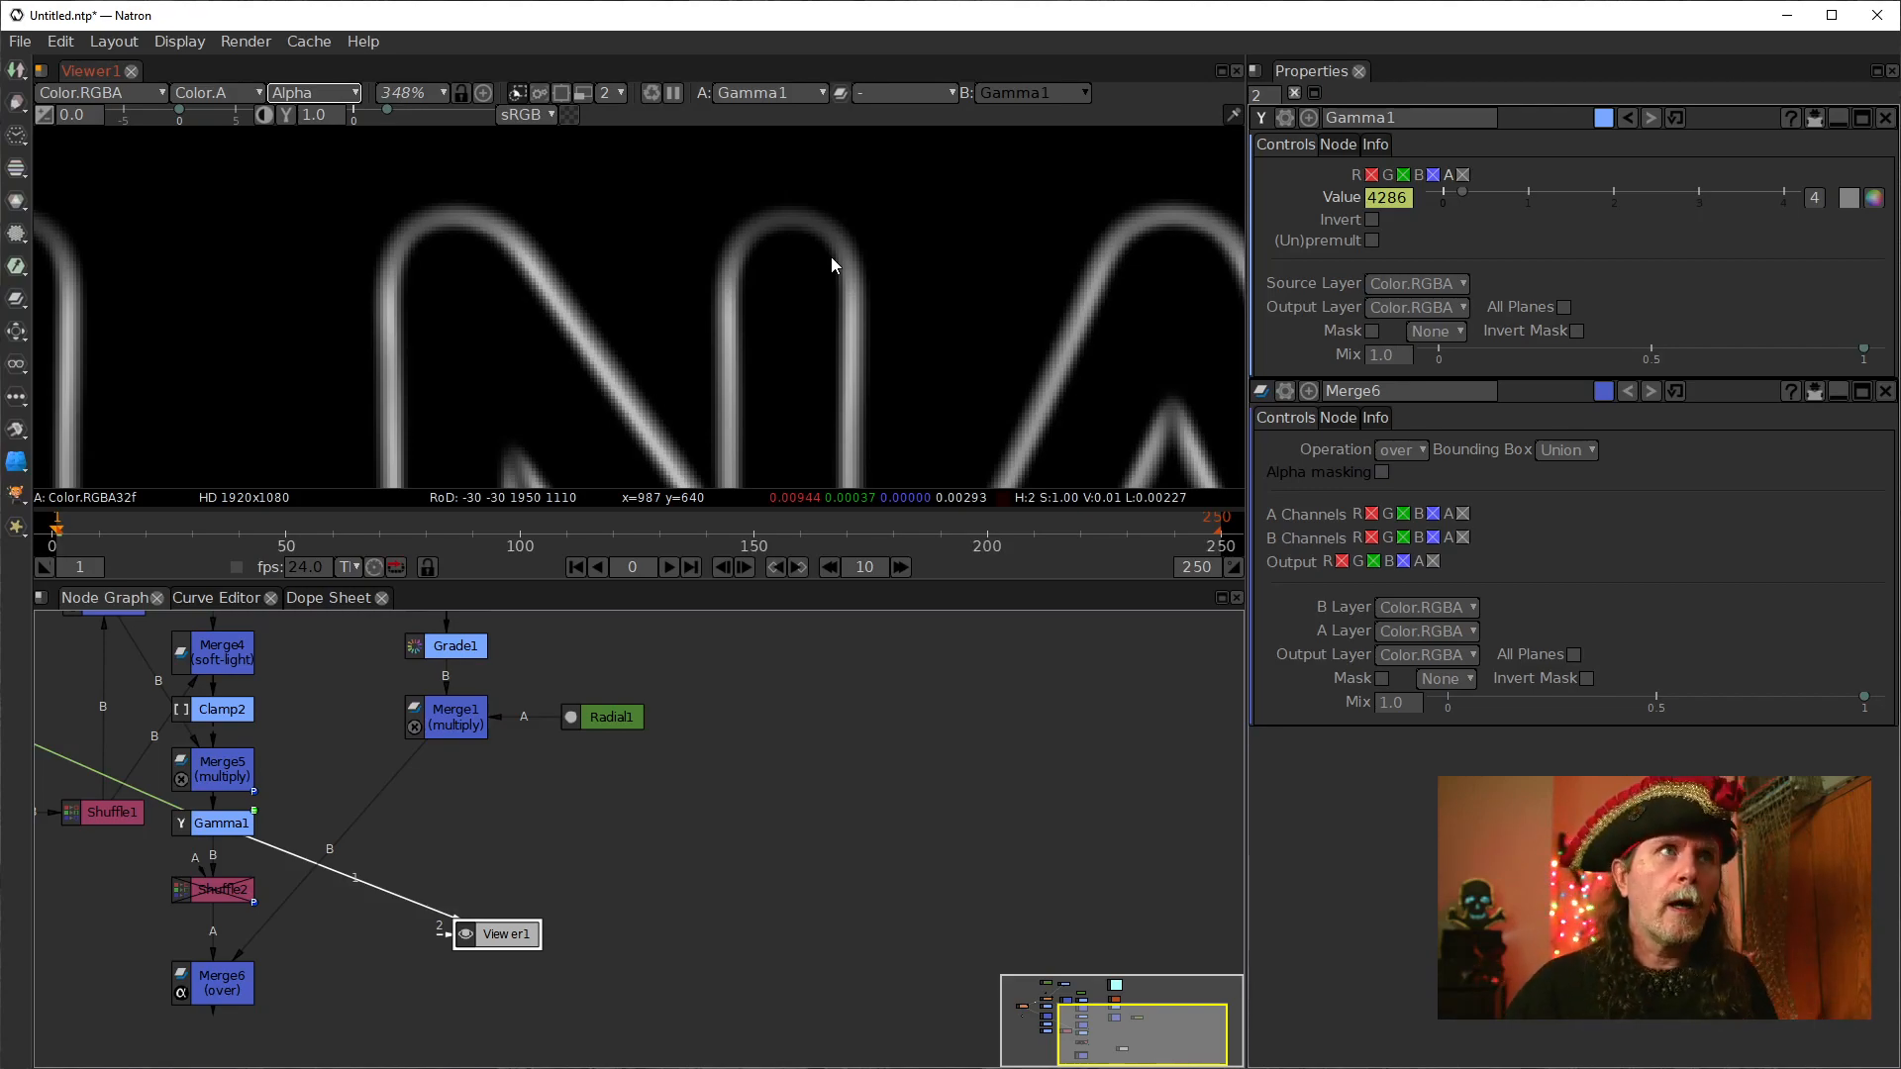
key("a")
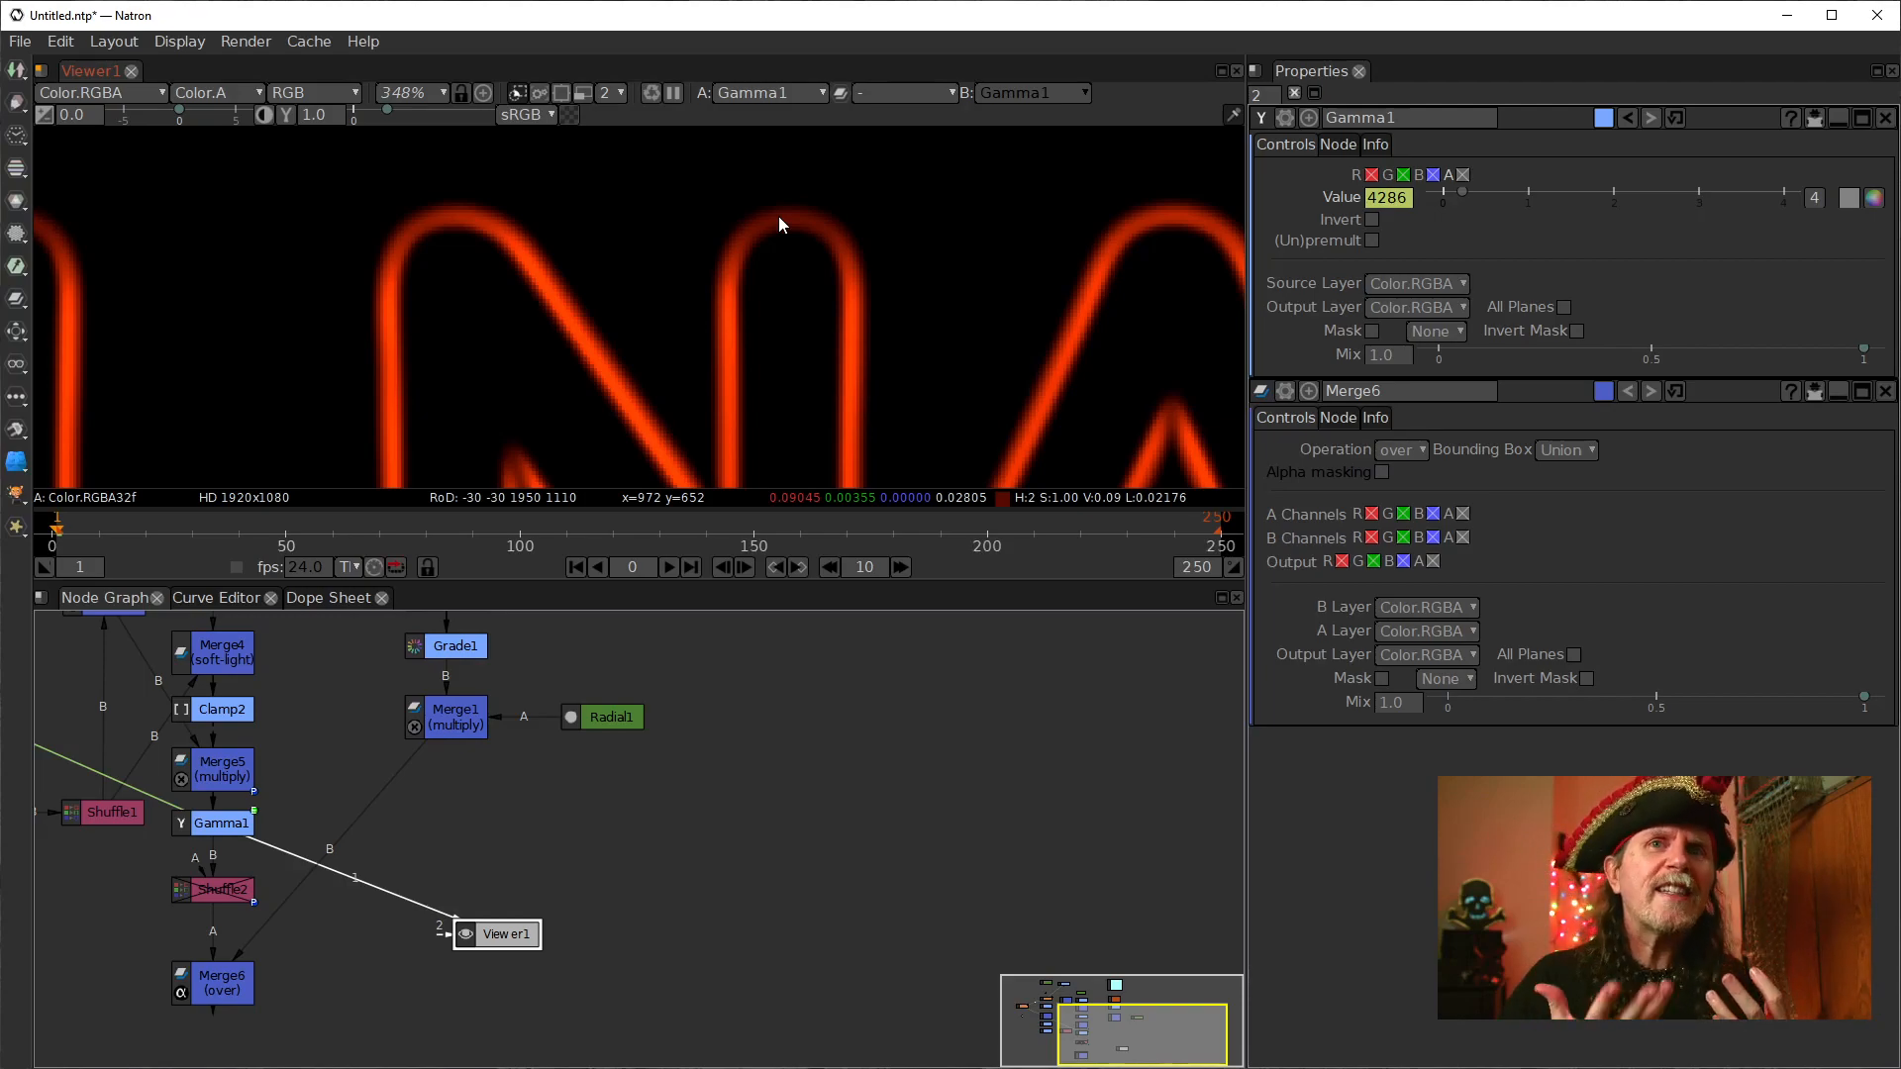
Step: Insert a dot in the connection from Gamma1 to Viewer1 and add a Multiply [Color] node after it
left_click(619, 872)
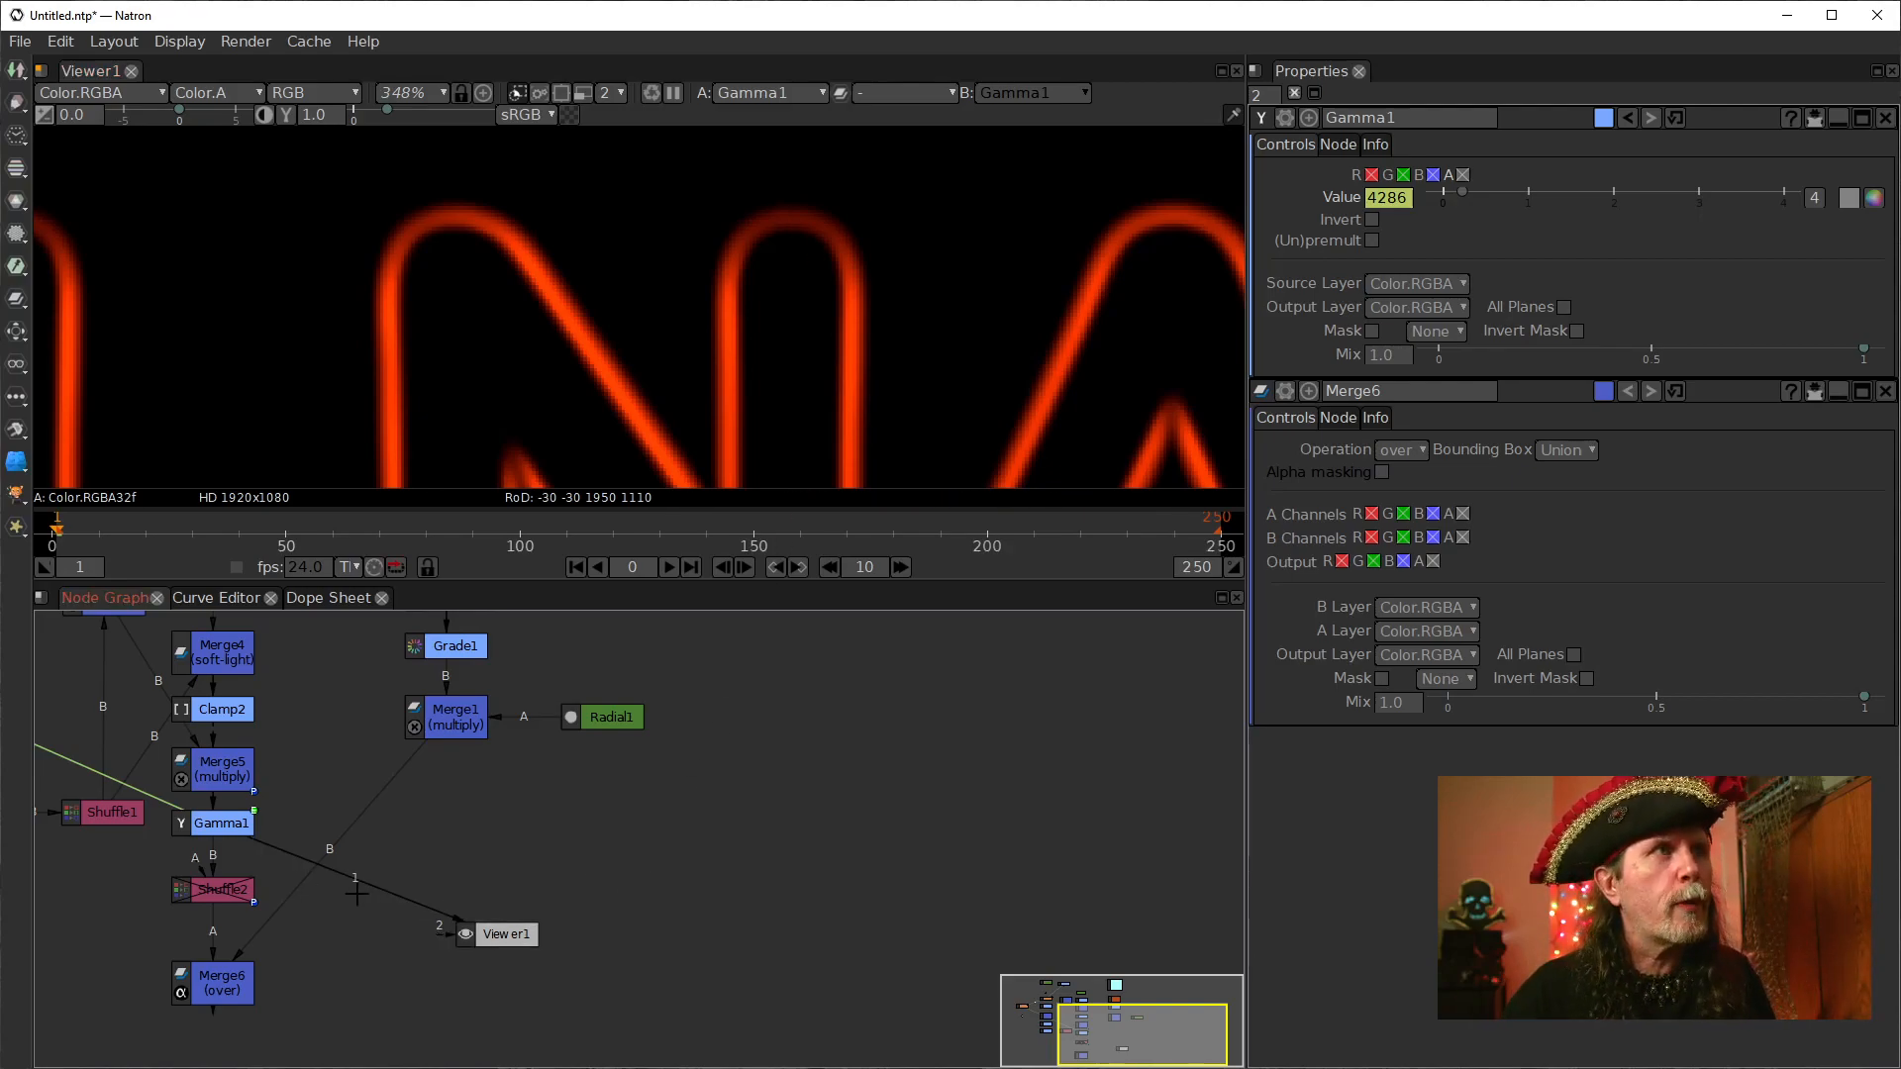
left_click_drag(355, 881, 377, 865, "ctrl")
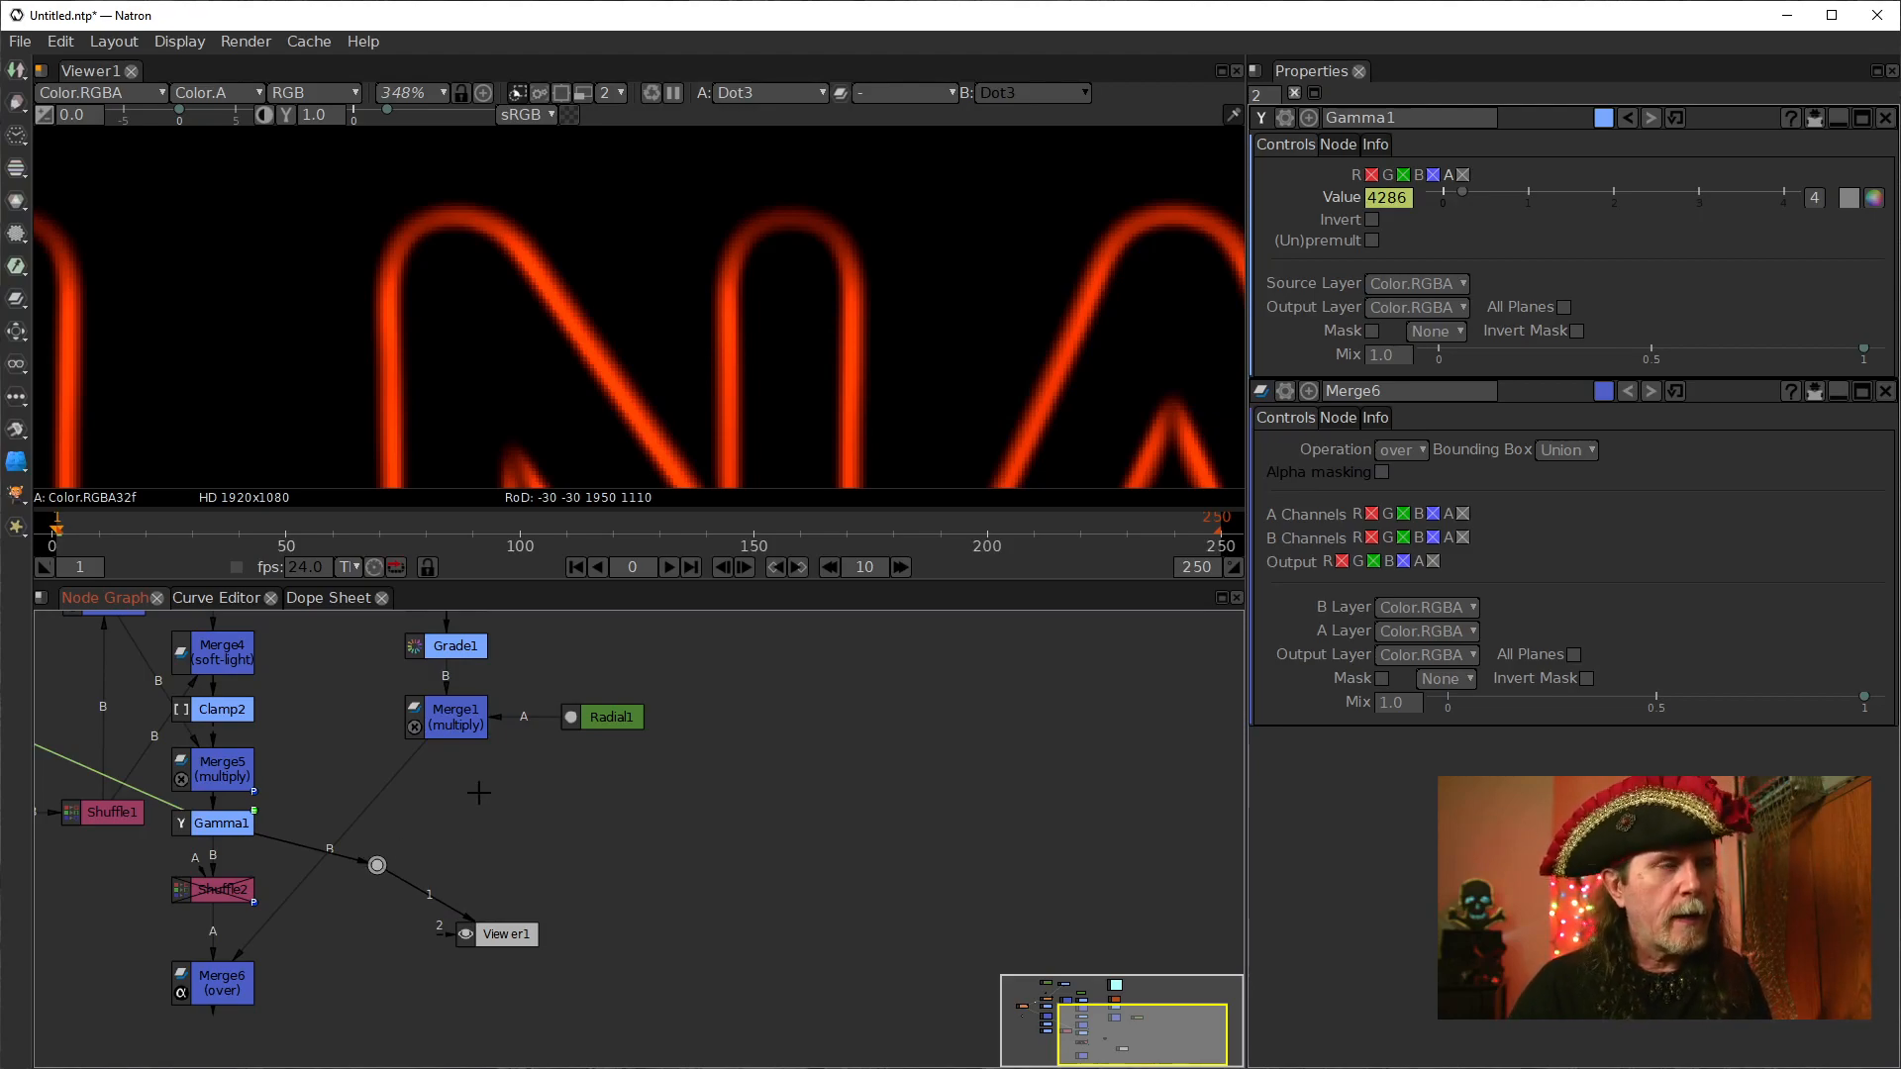
key("Tab")
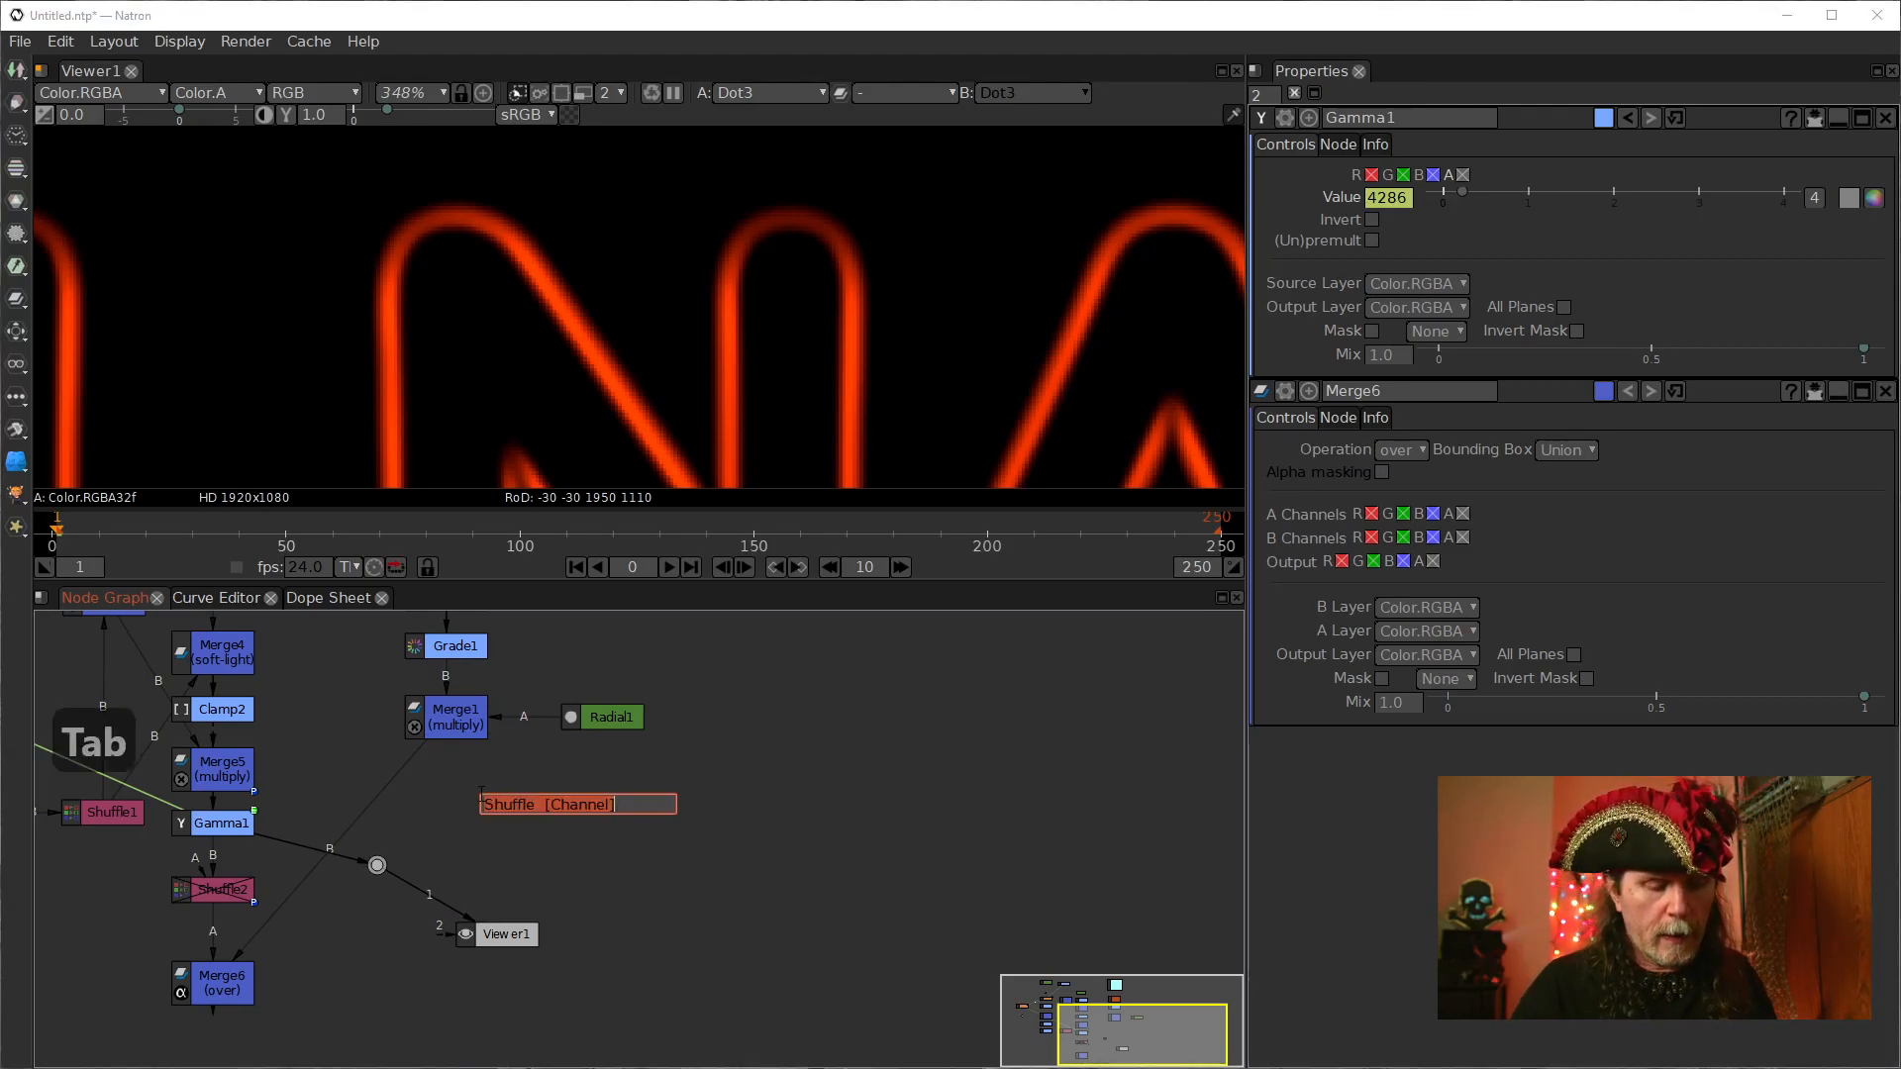
type("mult")
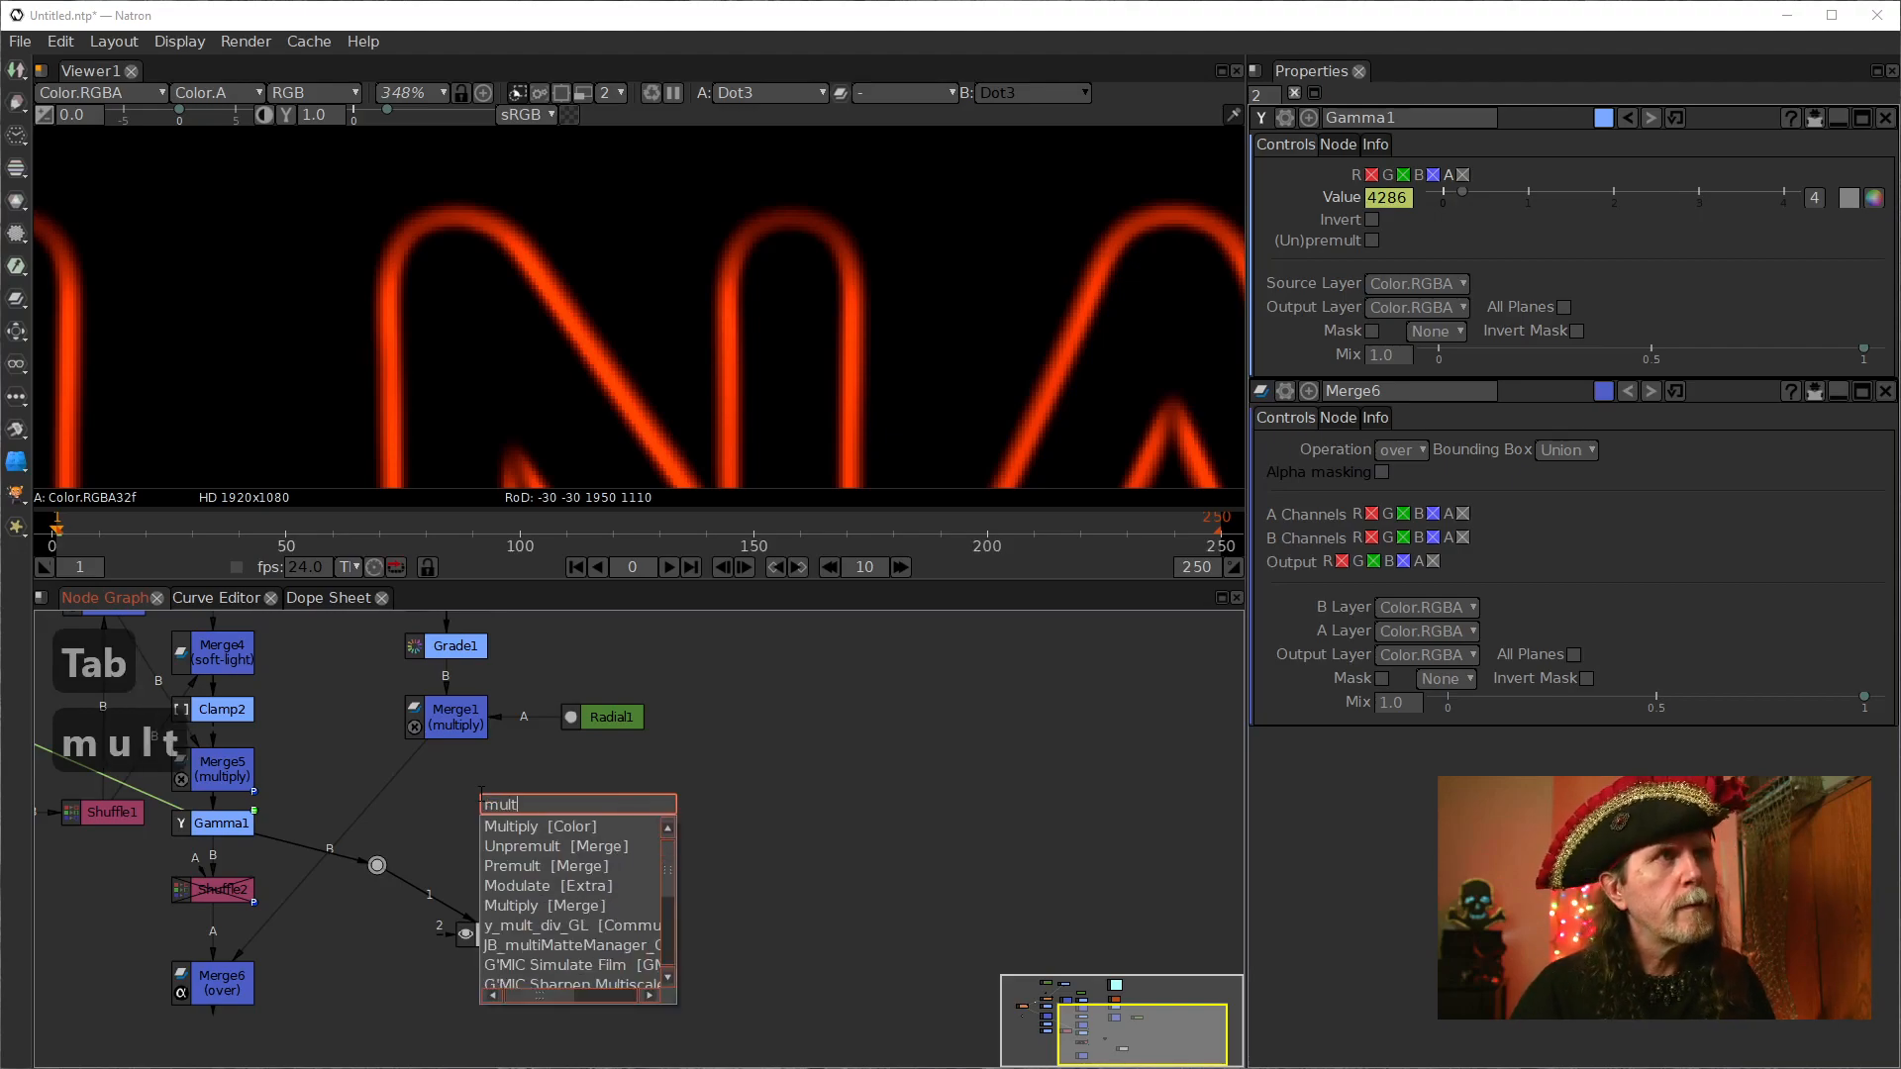
key("Down")
key("Return")
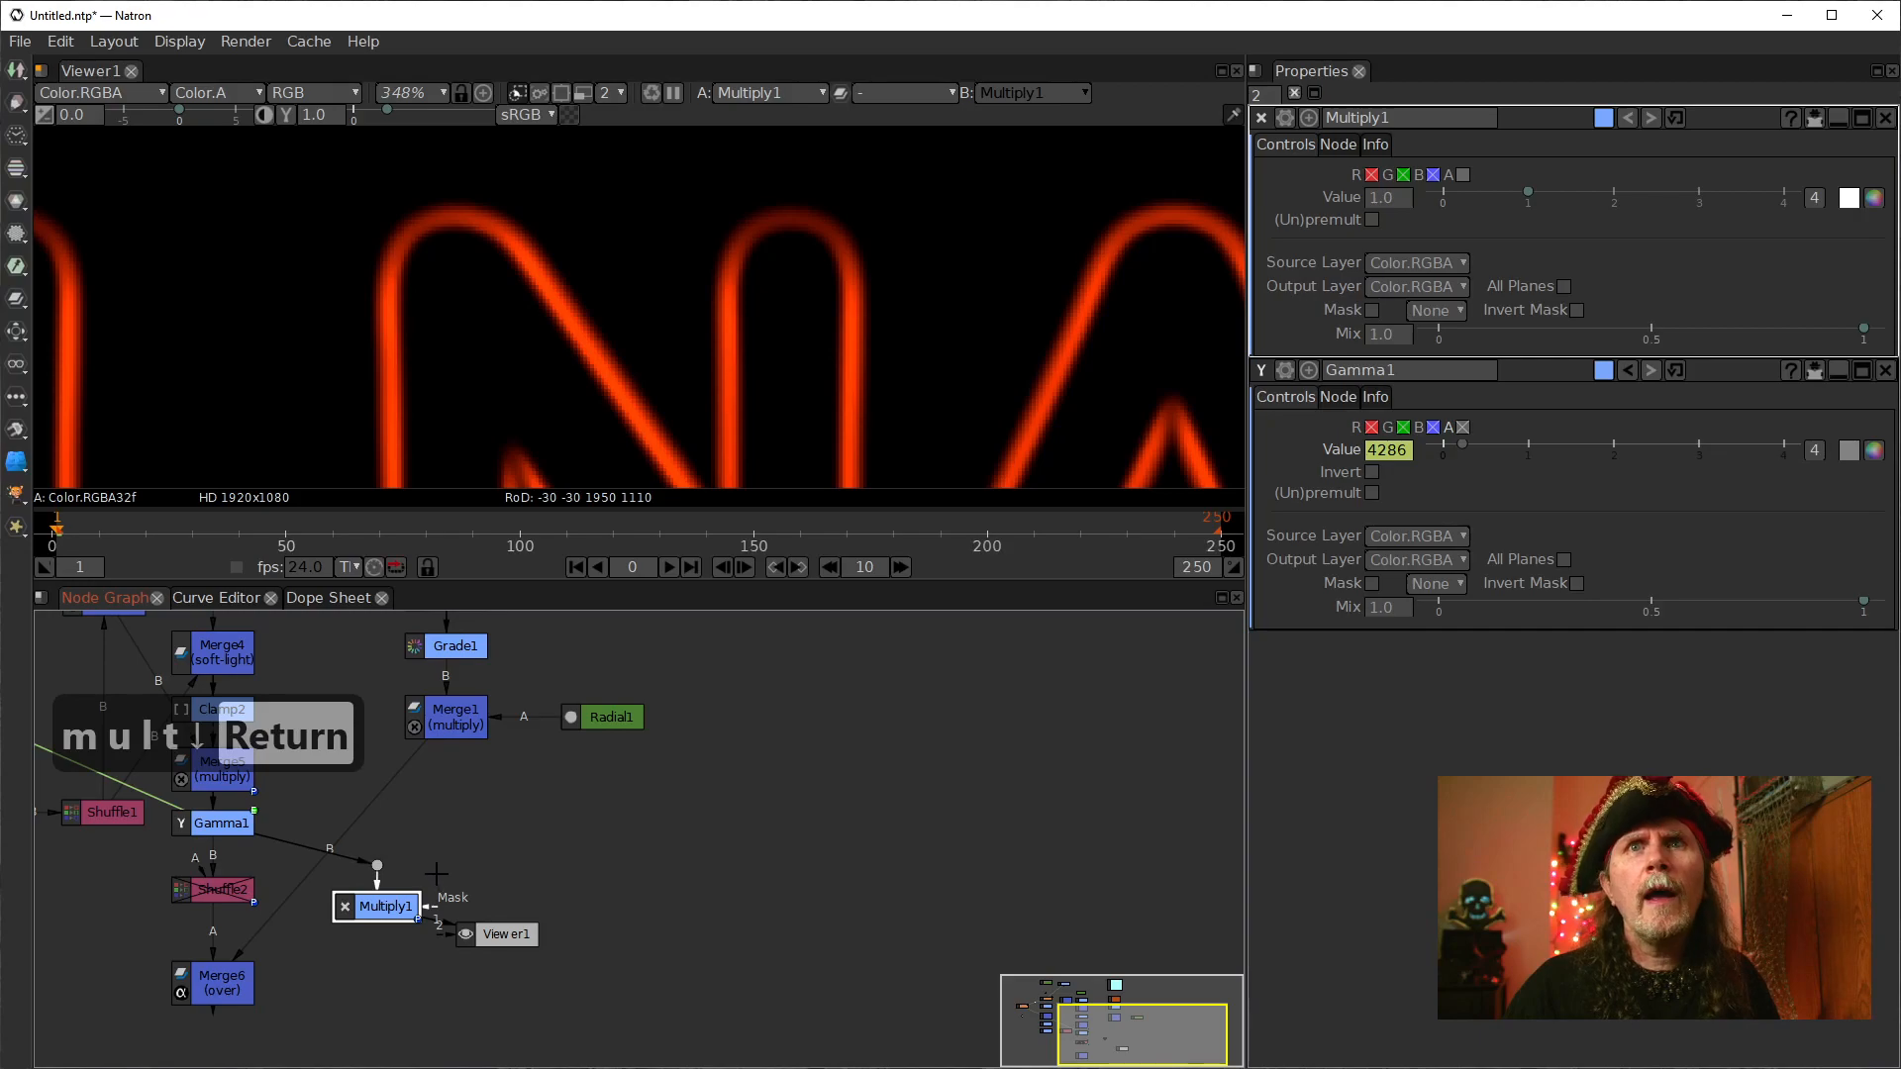
Step: Delete the dot between Gamma1 and Multiply1, and place Multiply1 level with Gamma1 in the node graph
left_click(374, 862)
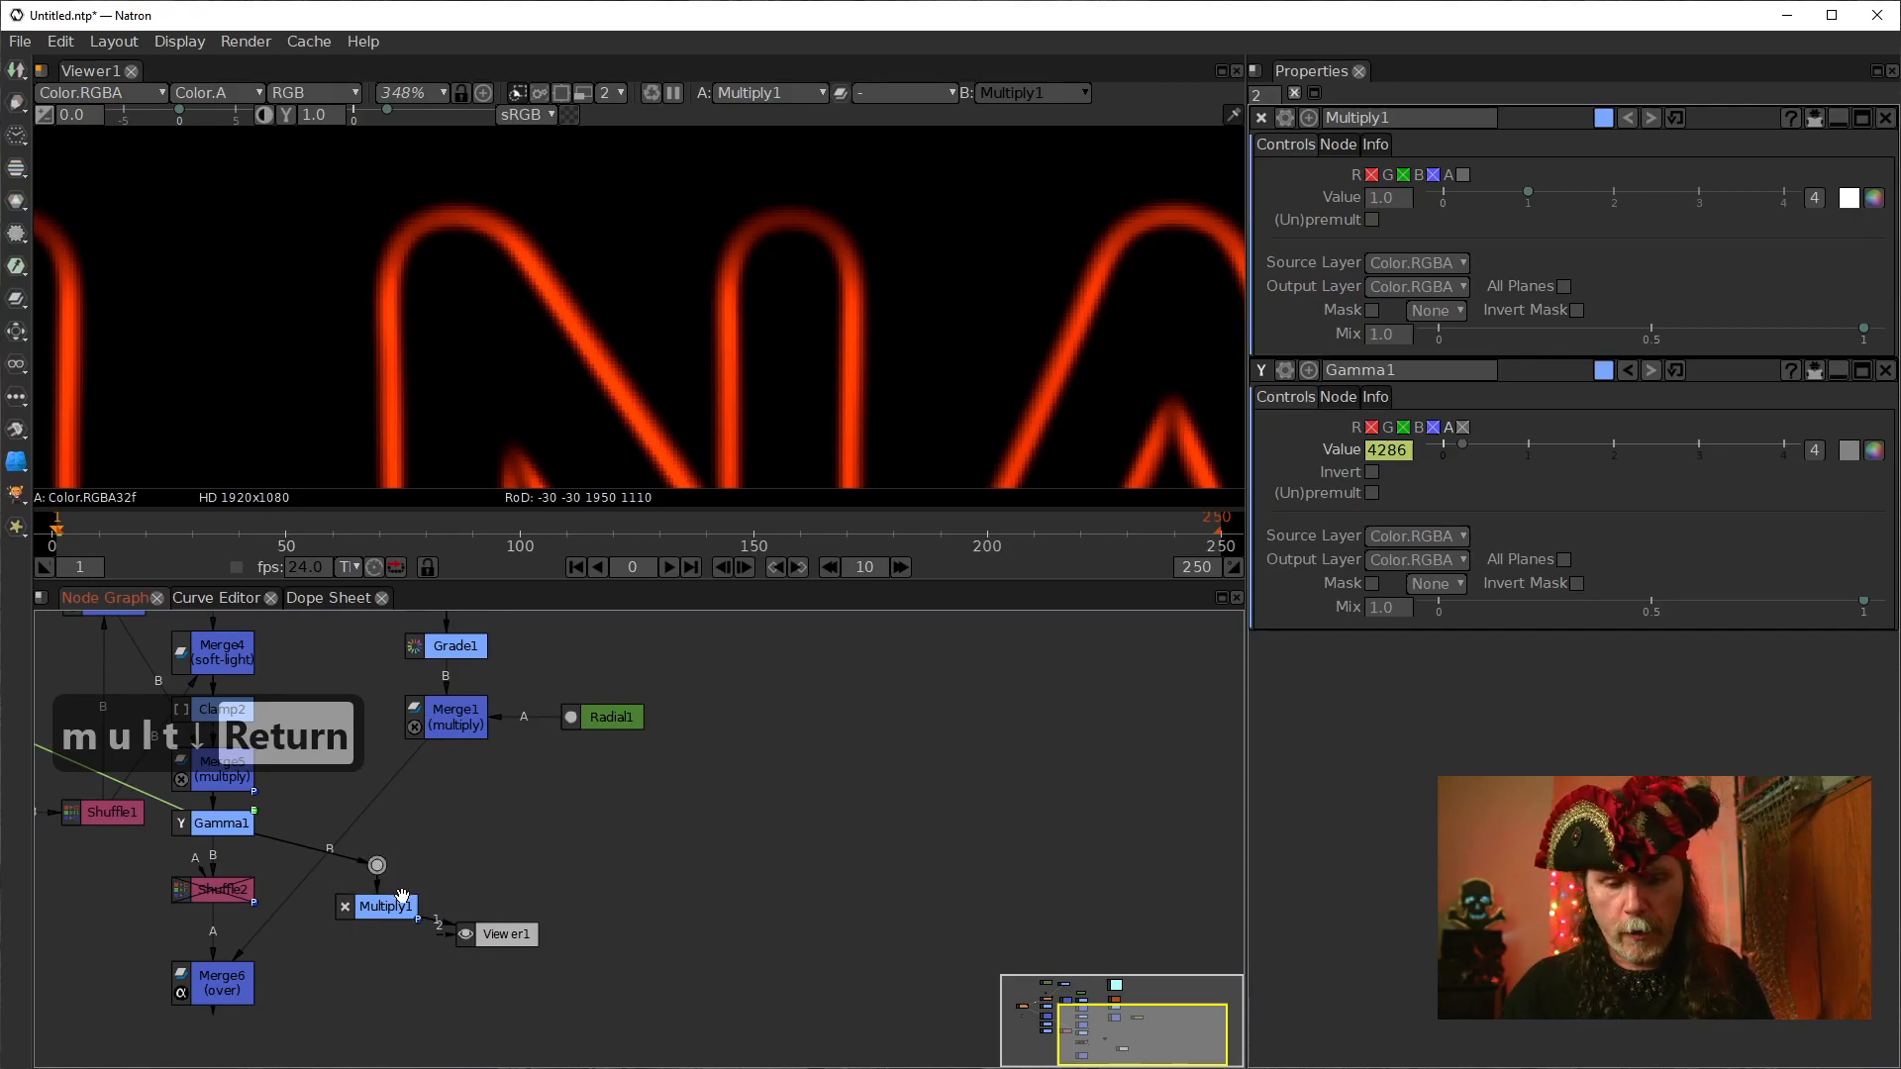
key("Delete")
left_click_drag(390, 901, 418, 820)
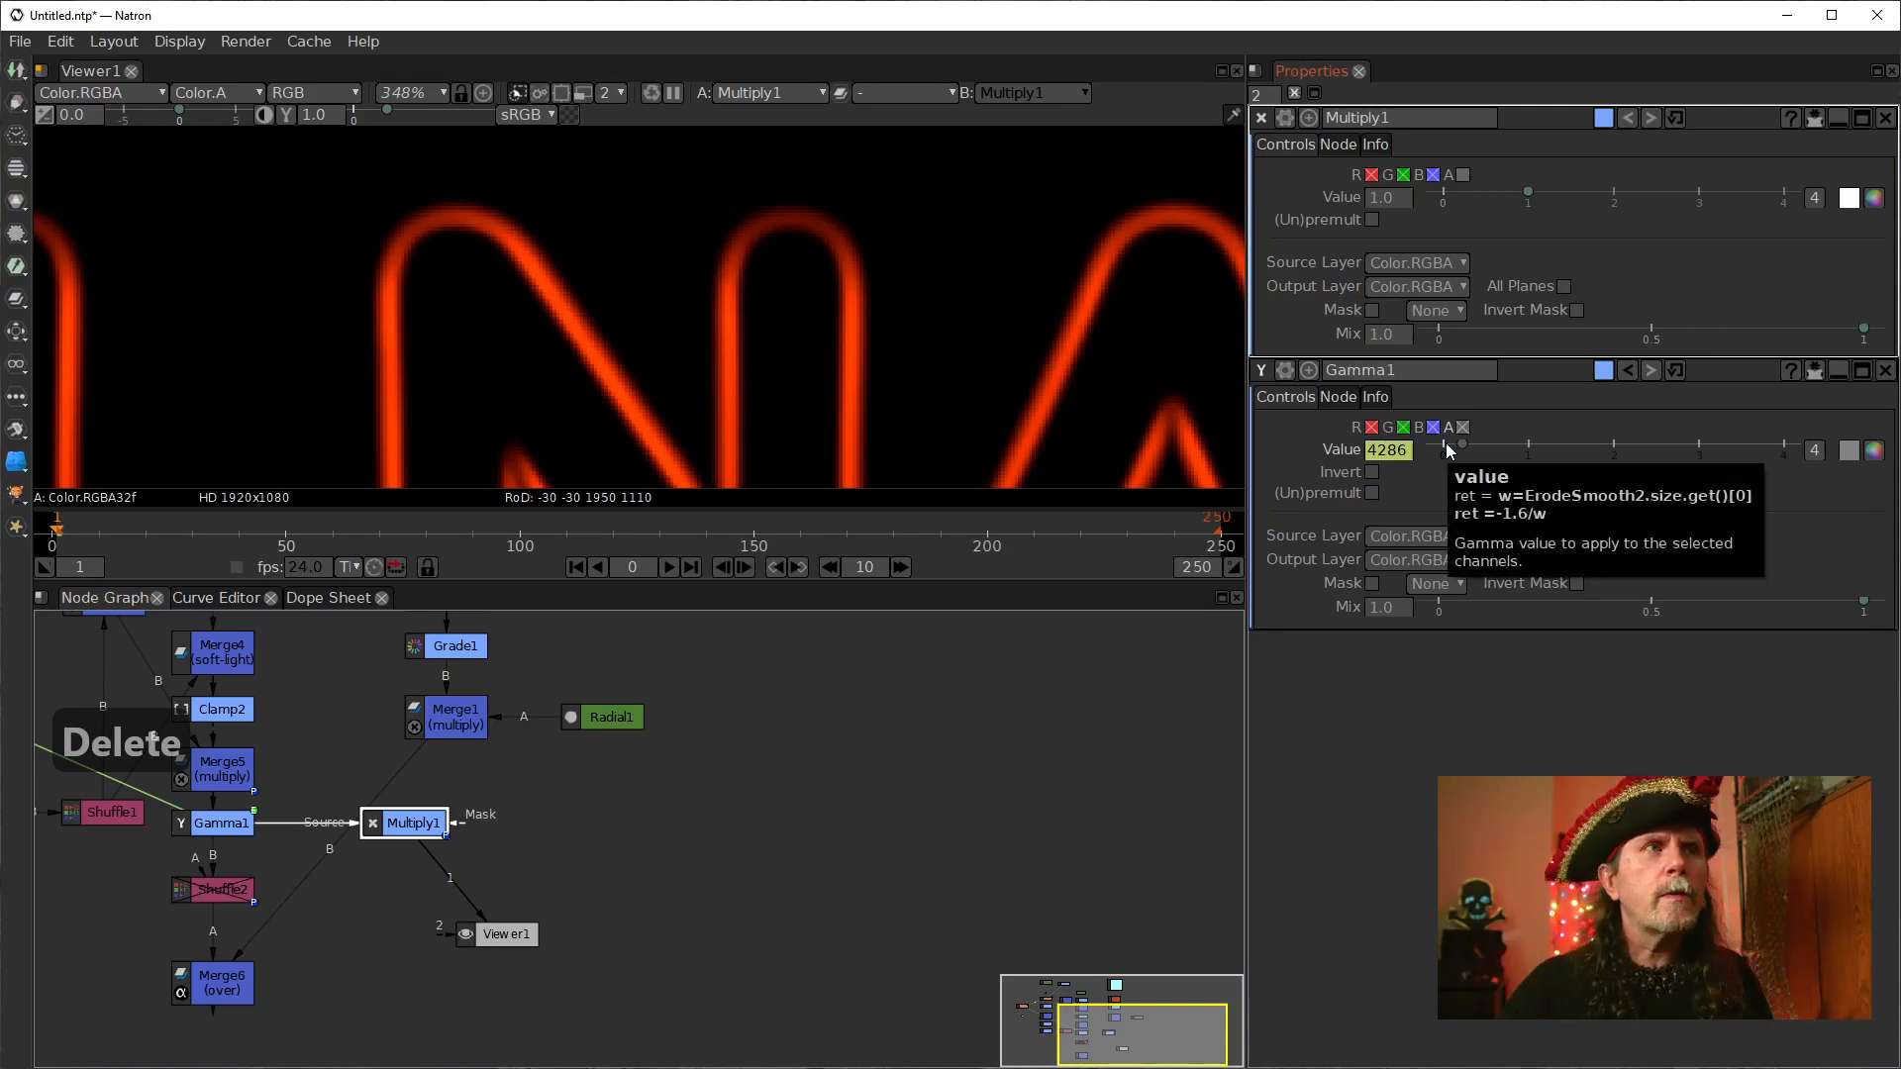
left_click(381, 818)
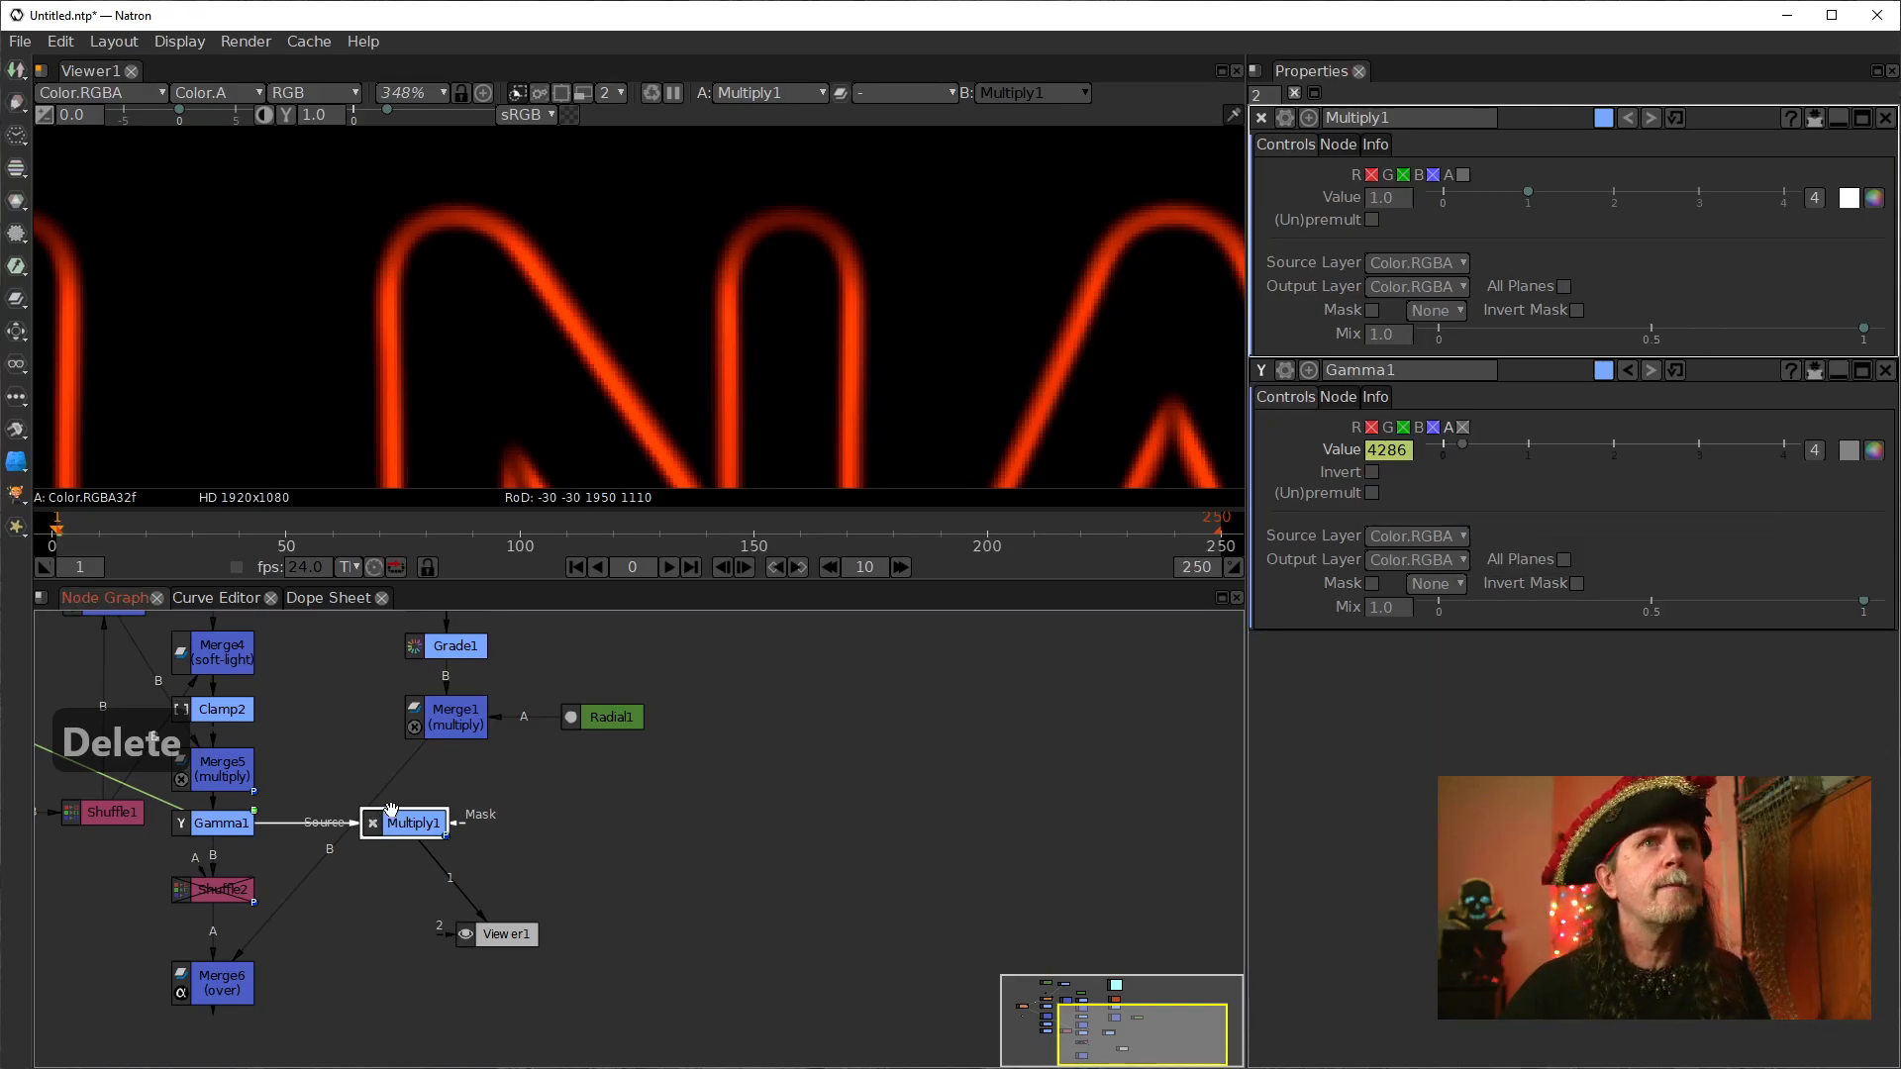
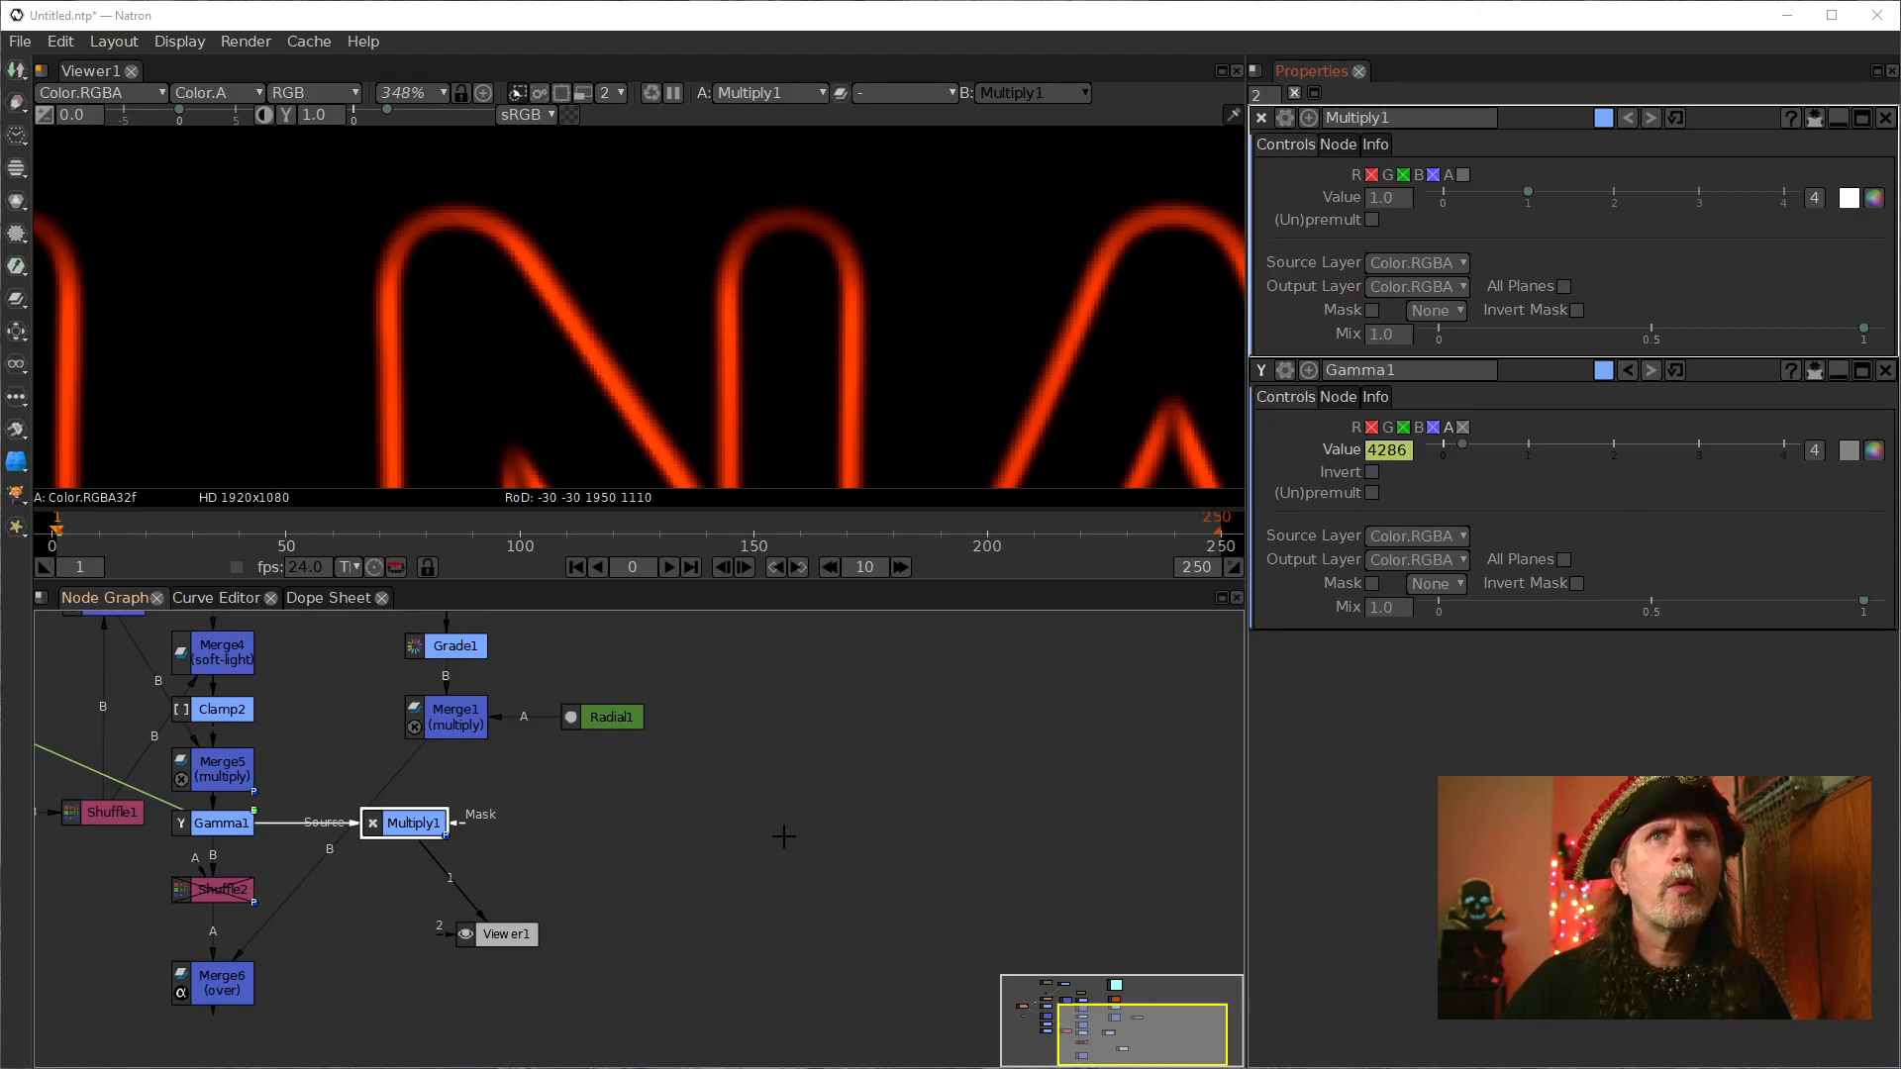
scroll(733, 861, "down", 4)
left_click_drag(745, 869, 774, 900)
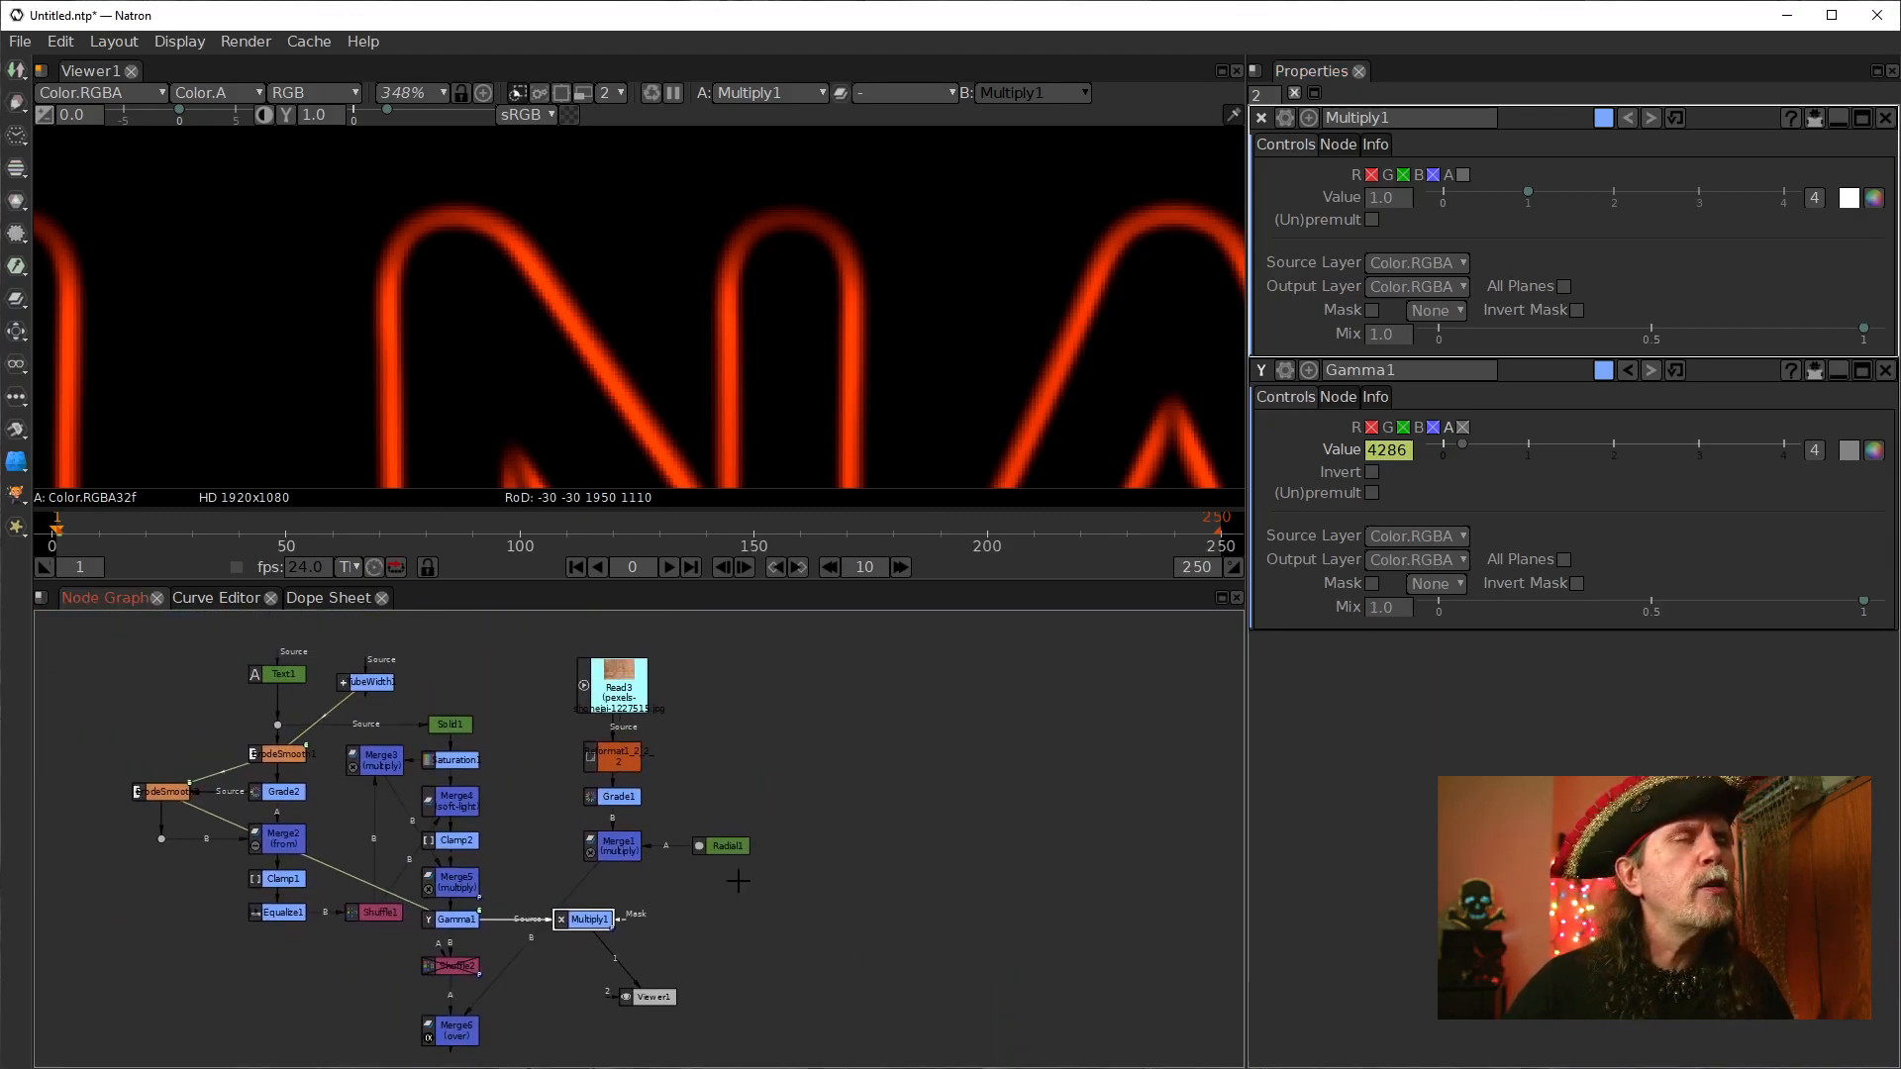
Step: Show the properties of TubeWidth1 and Multiply1 together, and enable alpha channel processing on Multiply1
double_click(360, 689)
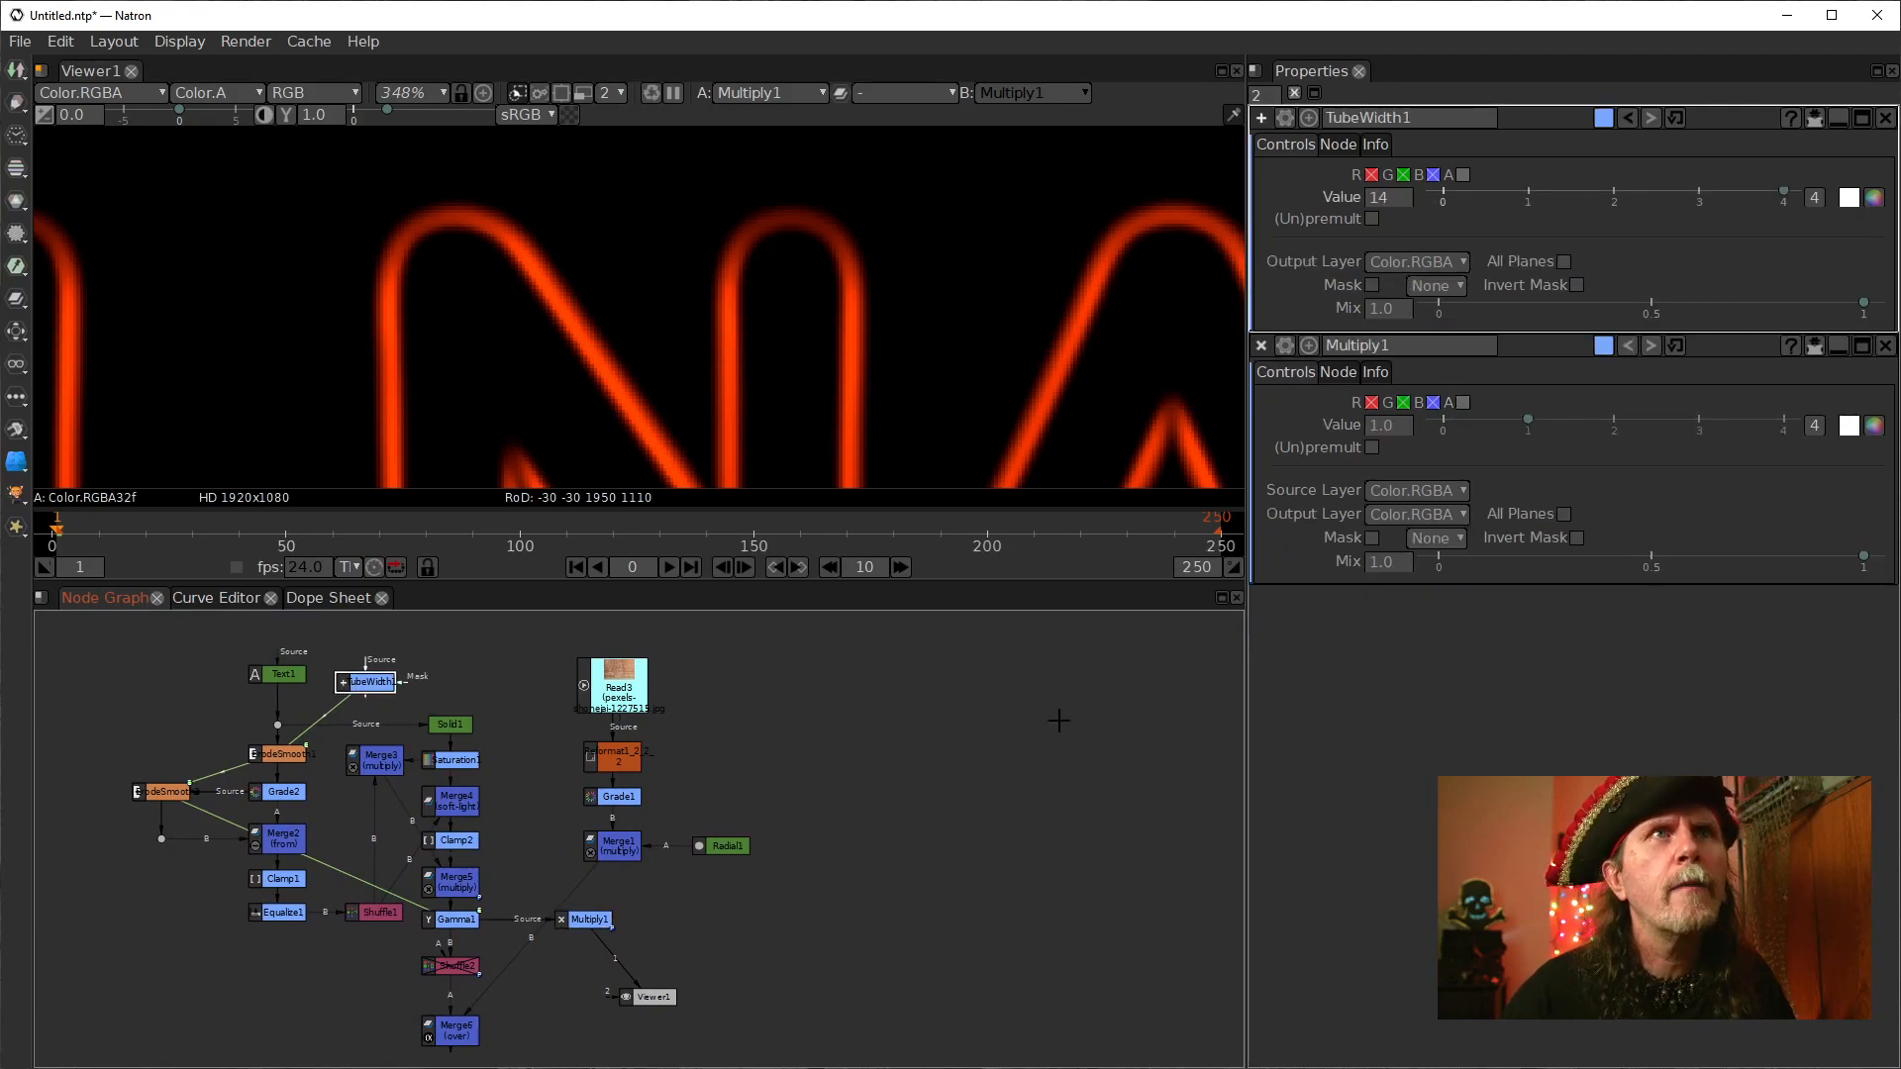
double_click(584, 921)
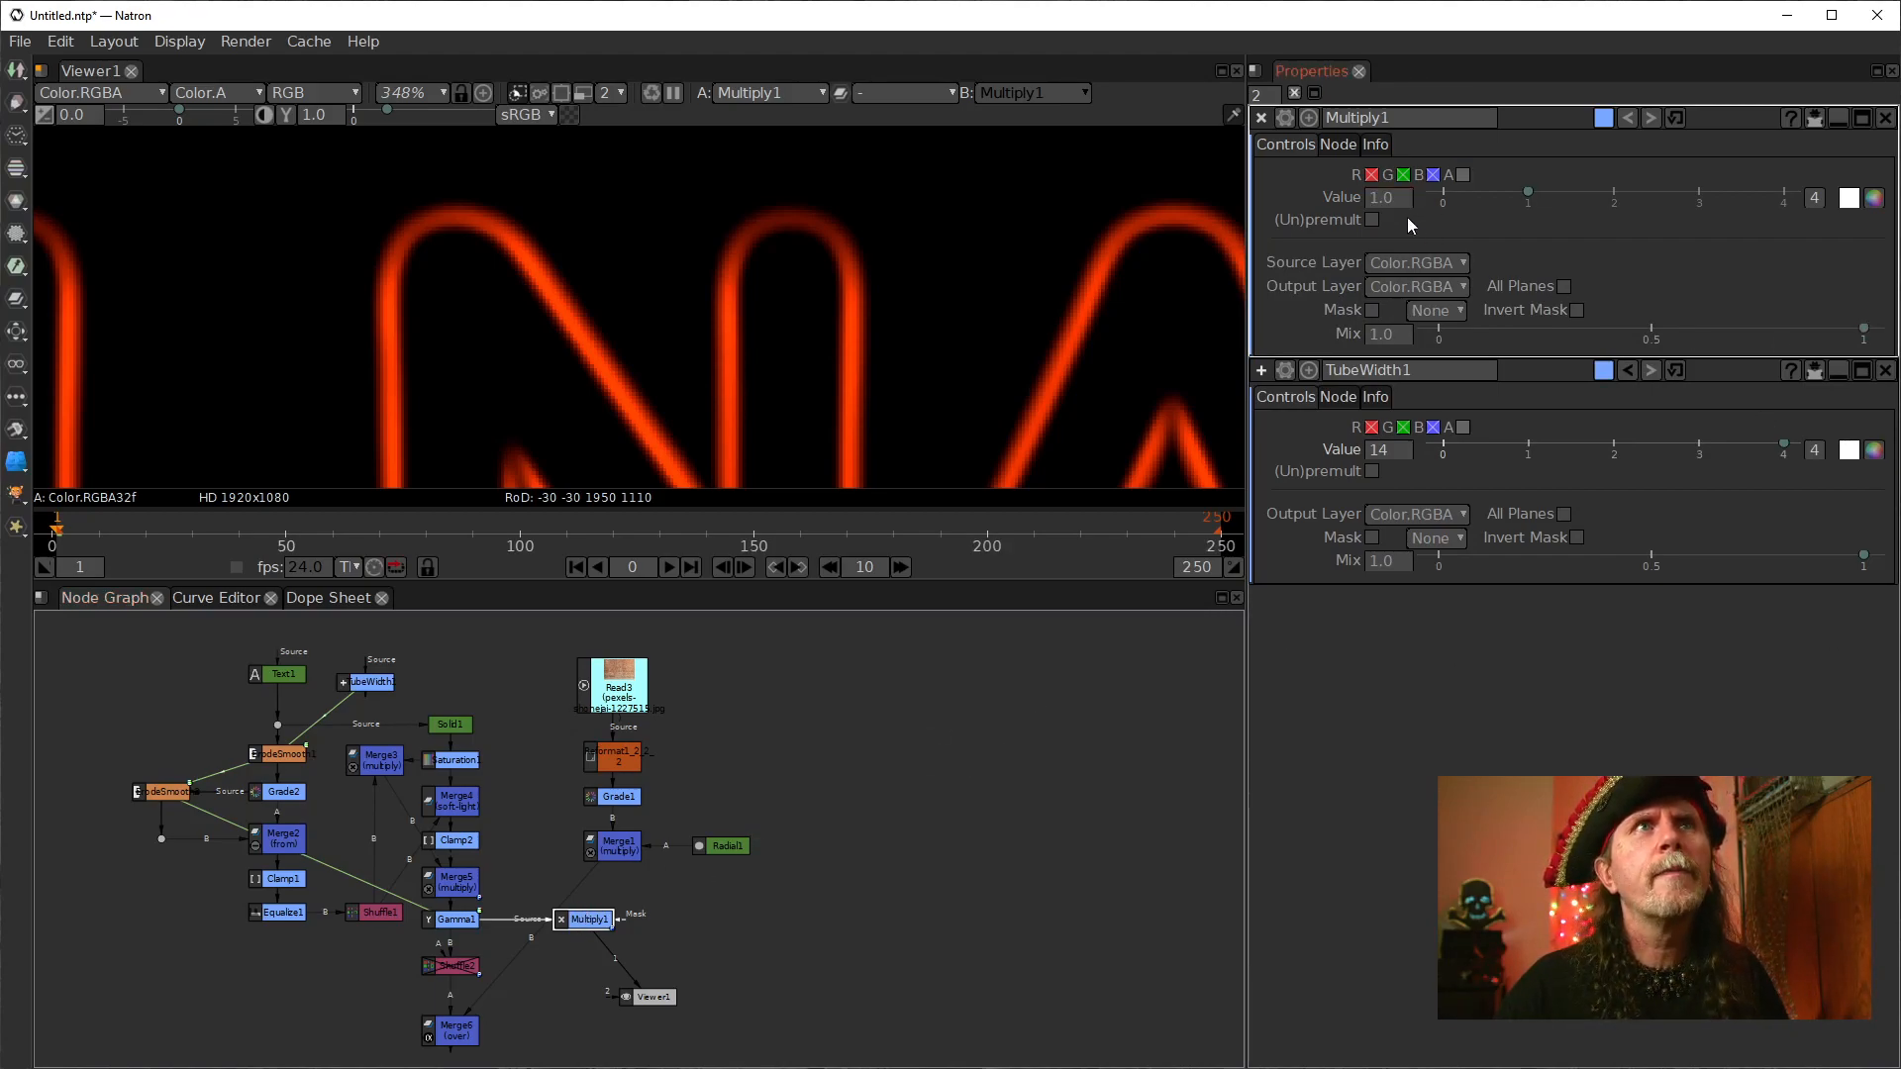
left_click(1463, 176)
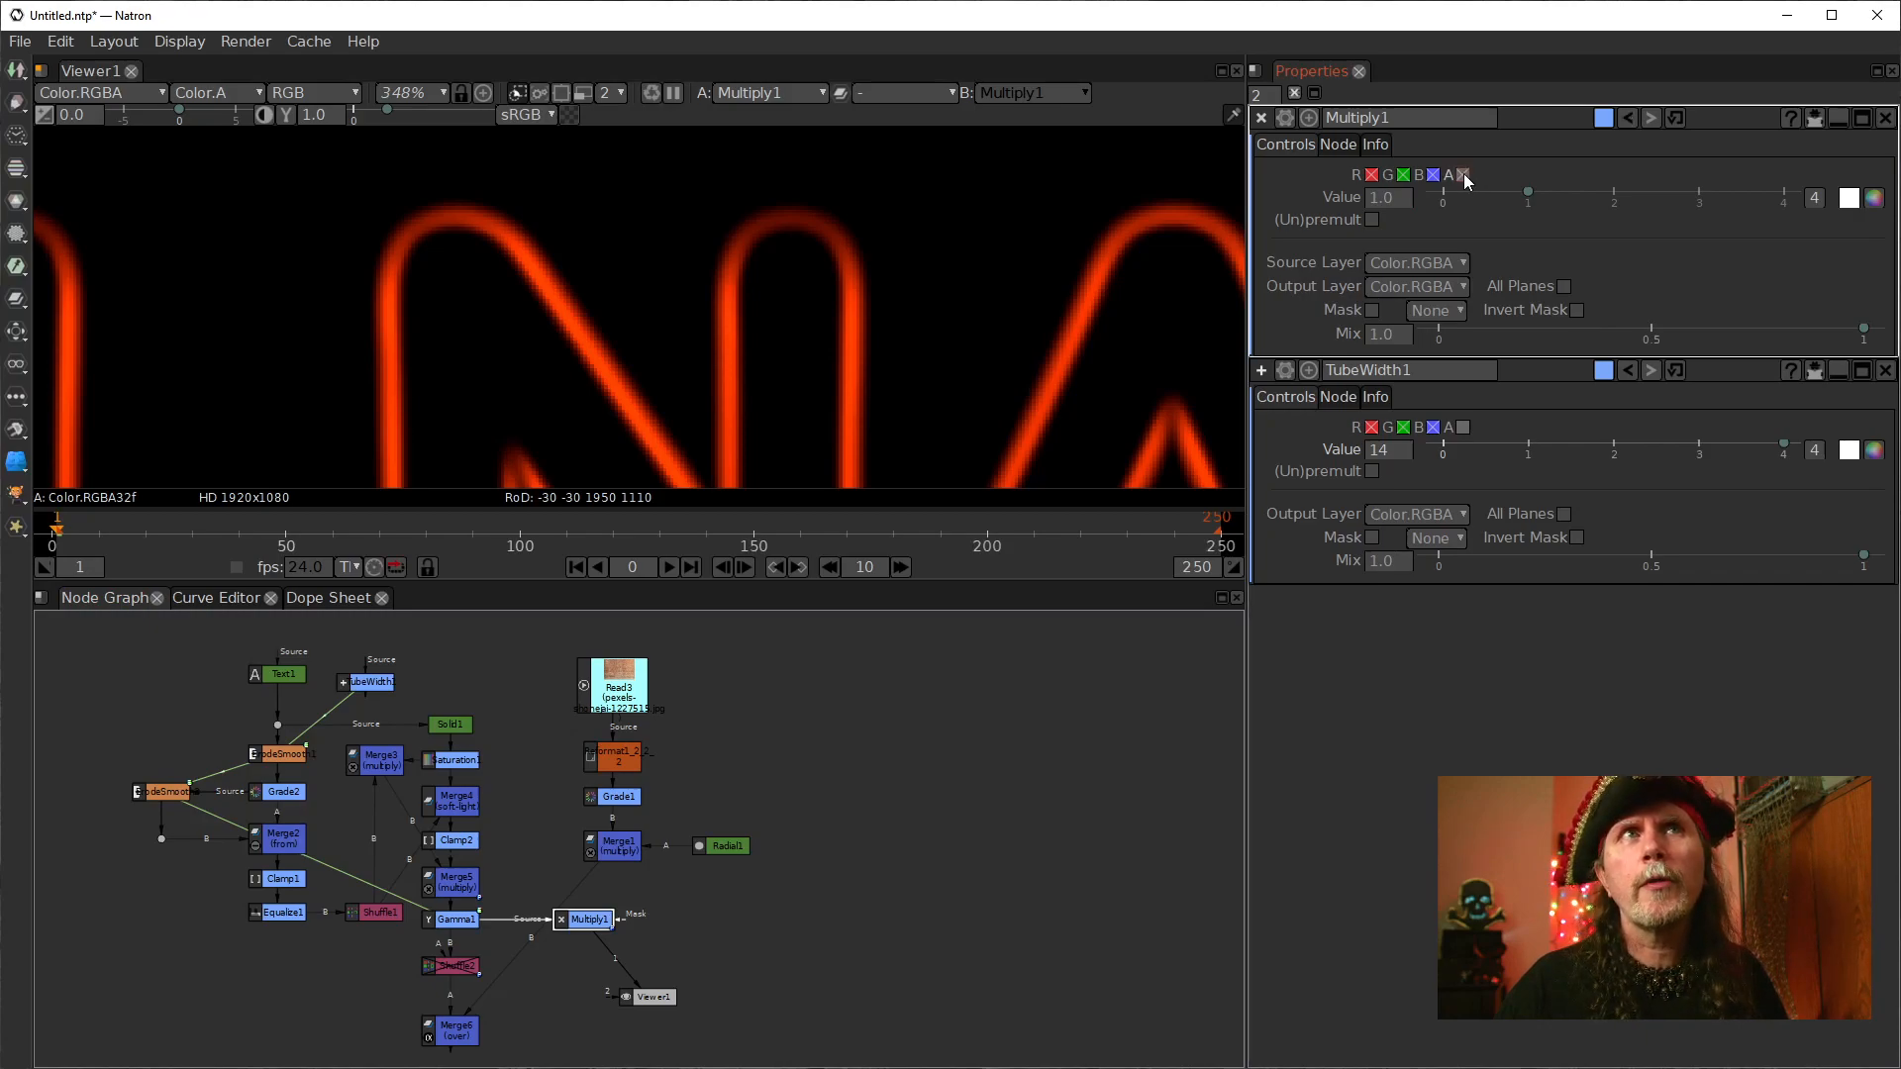
Step: Link Multiply1's value in all dimensions to TubeWidth1's value with the expression TubeWidth1.value.get()[dimension]*1.25
left_click(1384, 198)
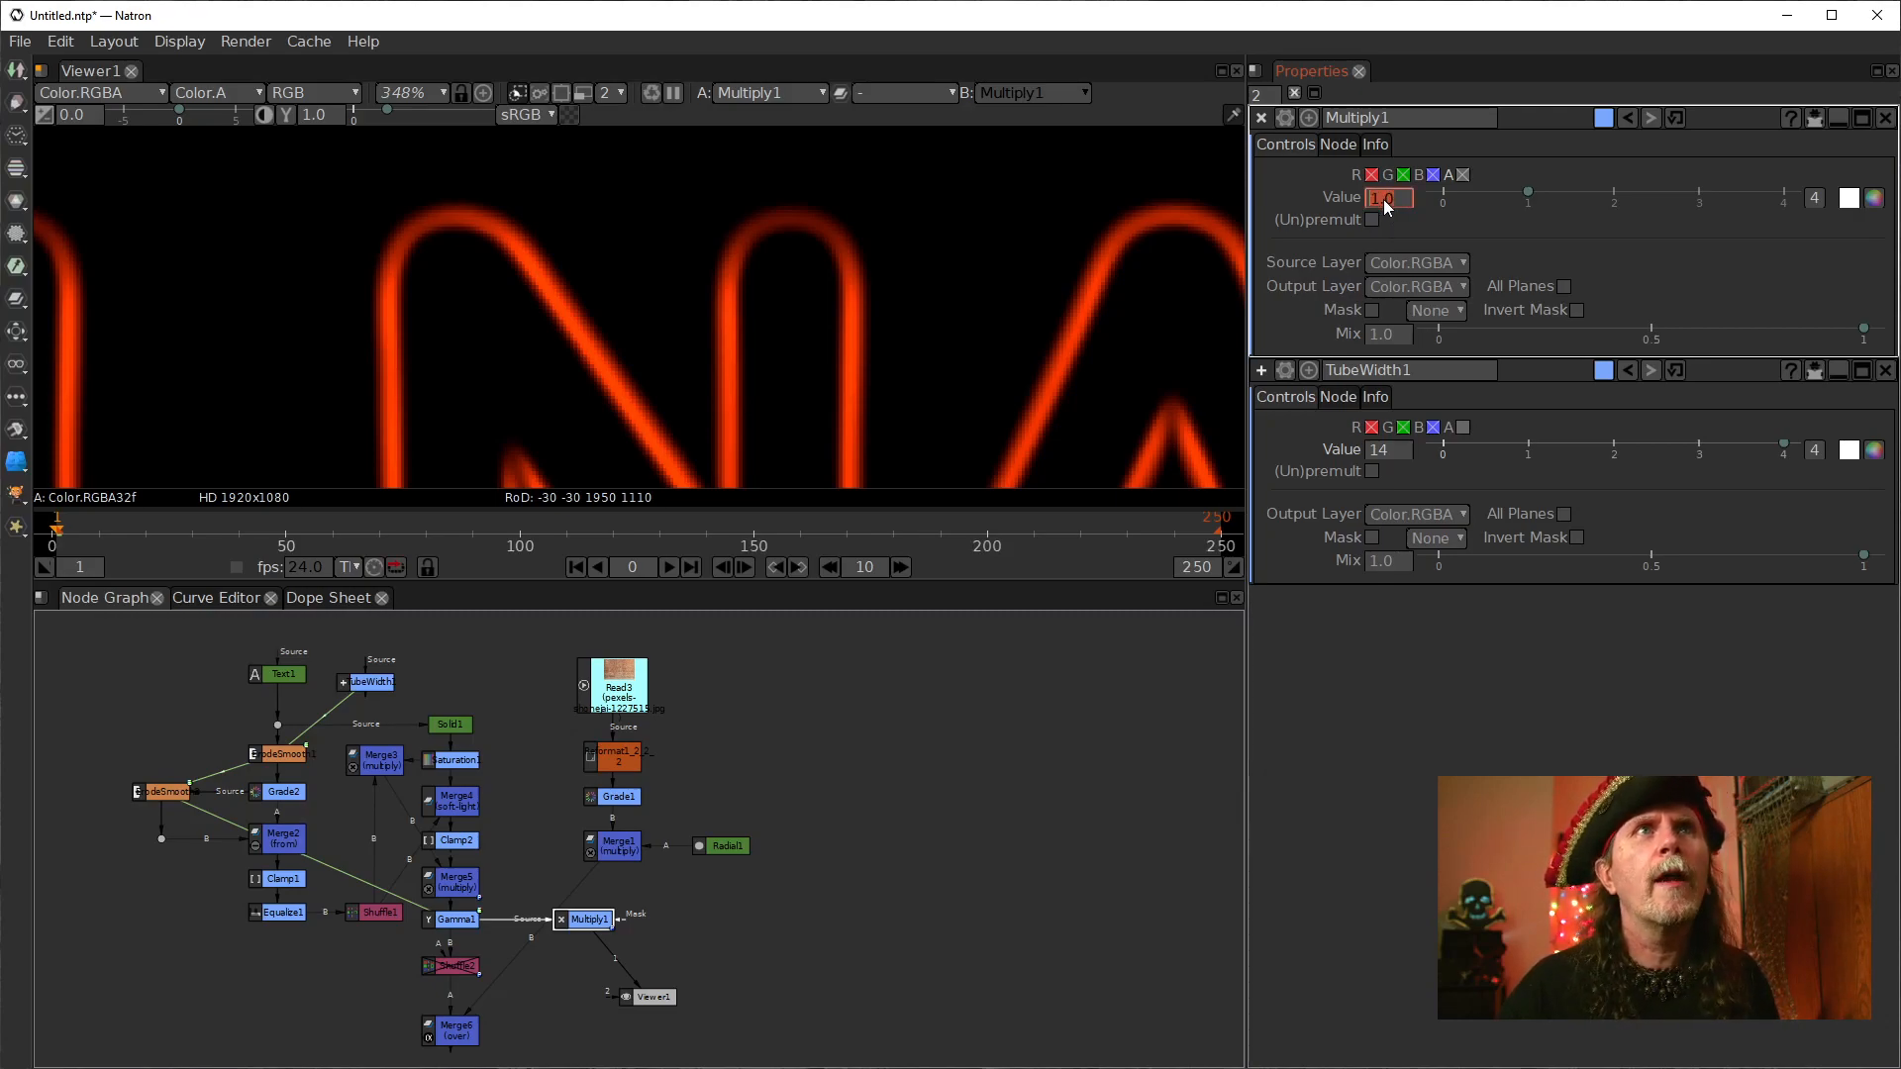
right_click(1390, 196)
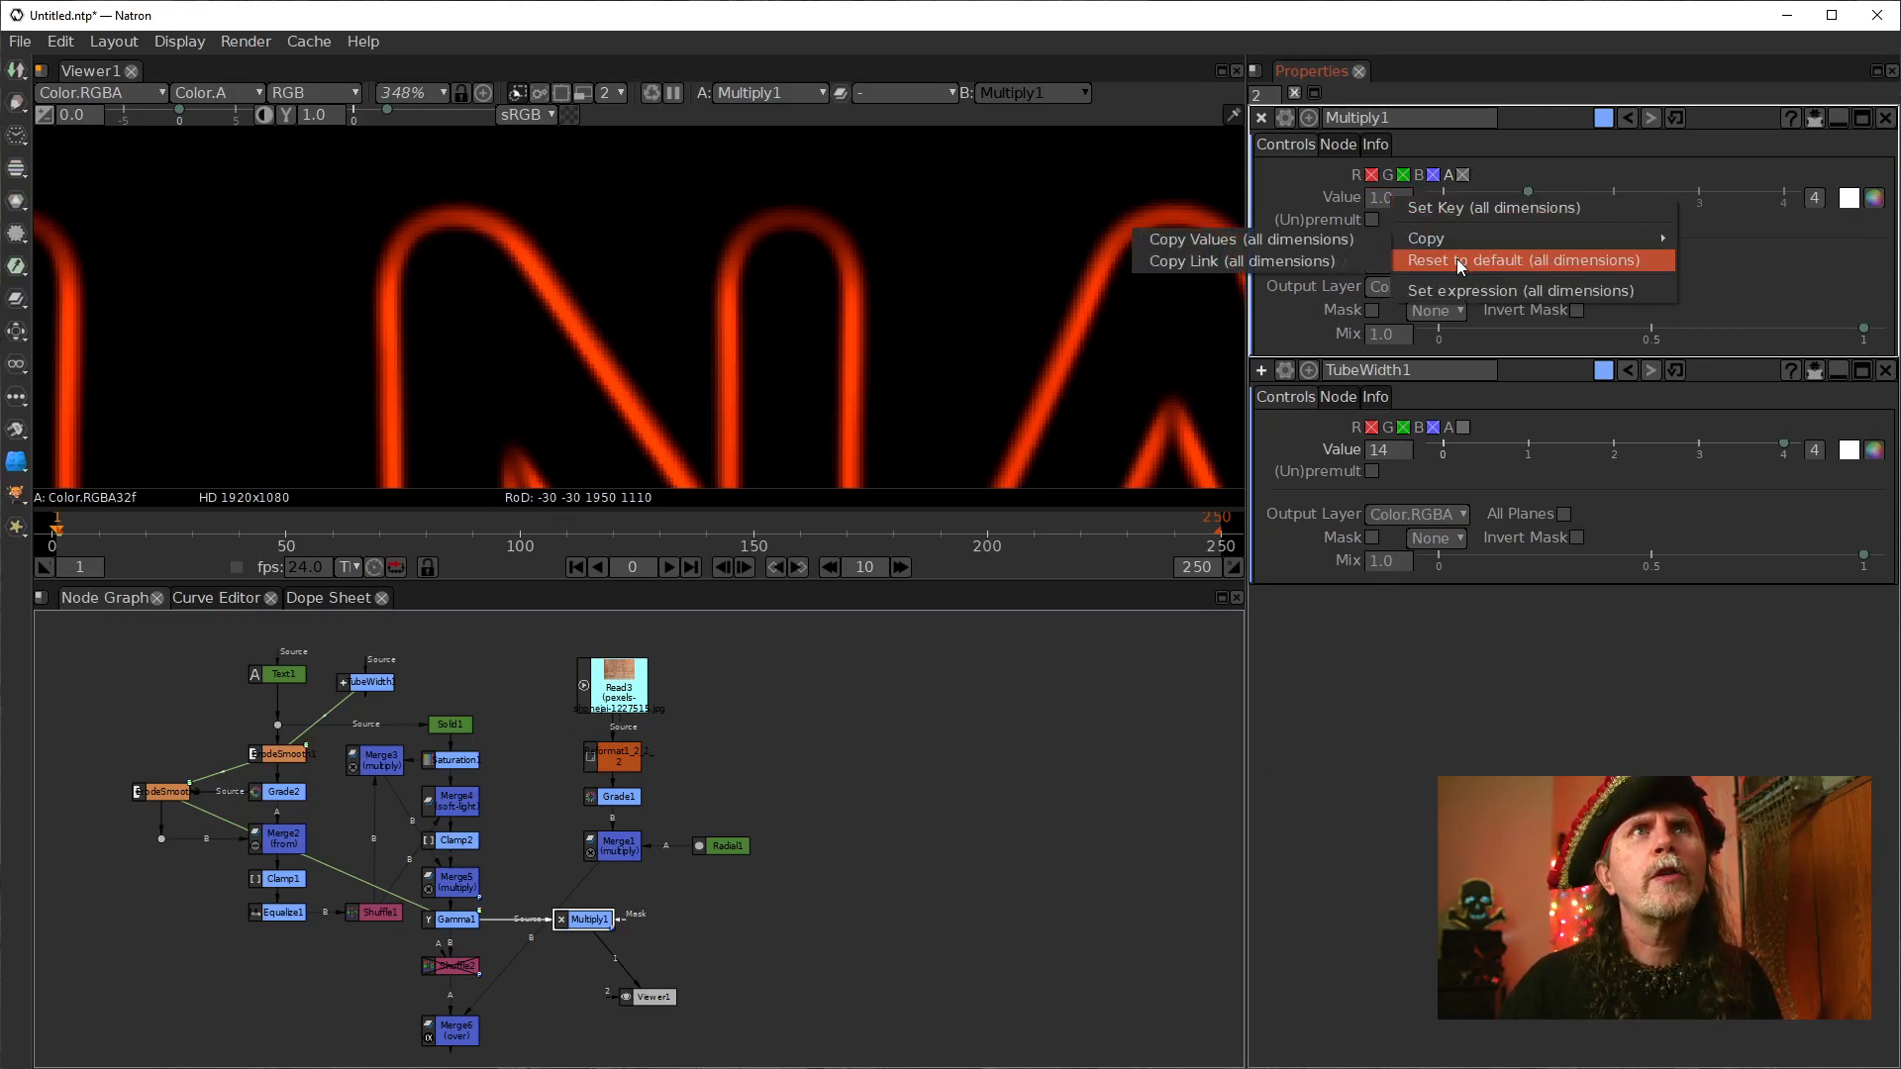
left_click(1453, 289)
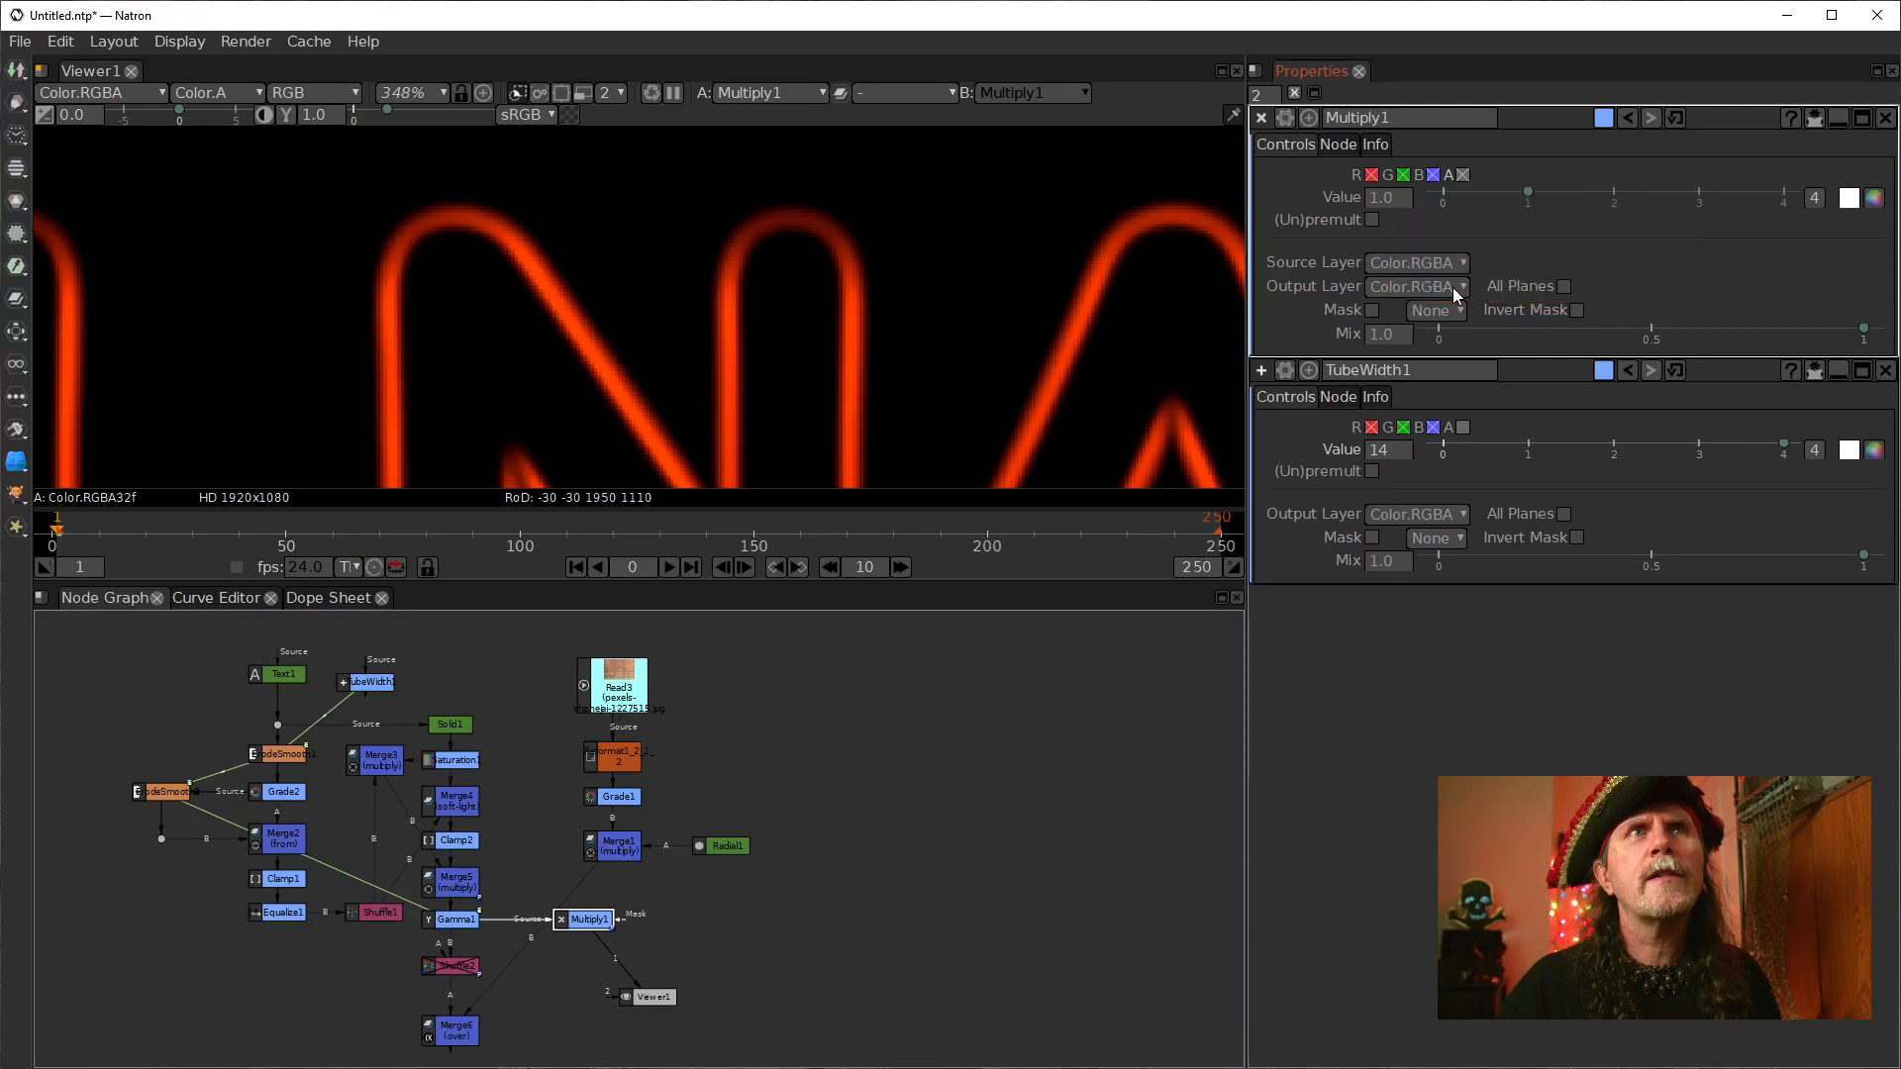
left_click_drag(674, 224, 553, 190)
left_click_drag(1394, 450, 341, 456)
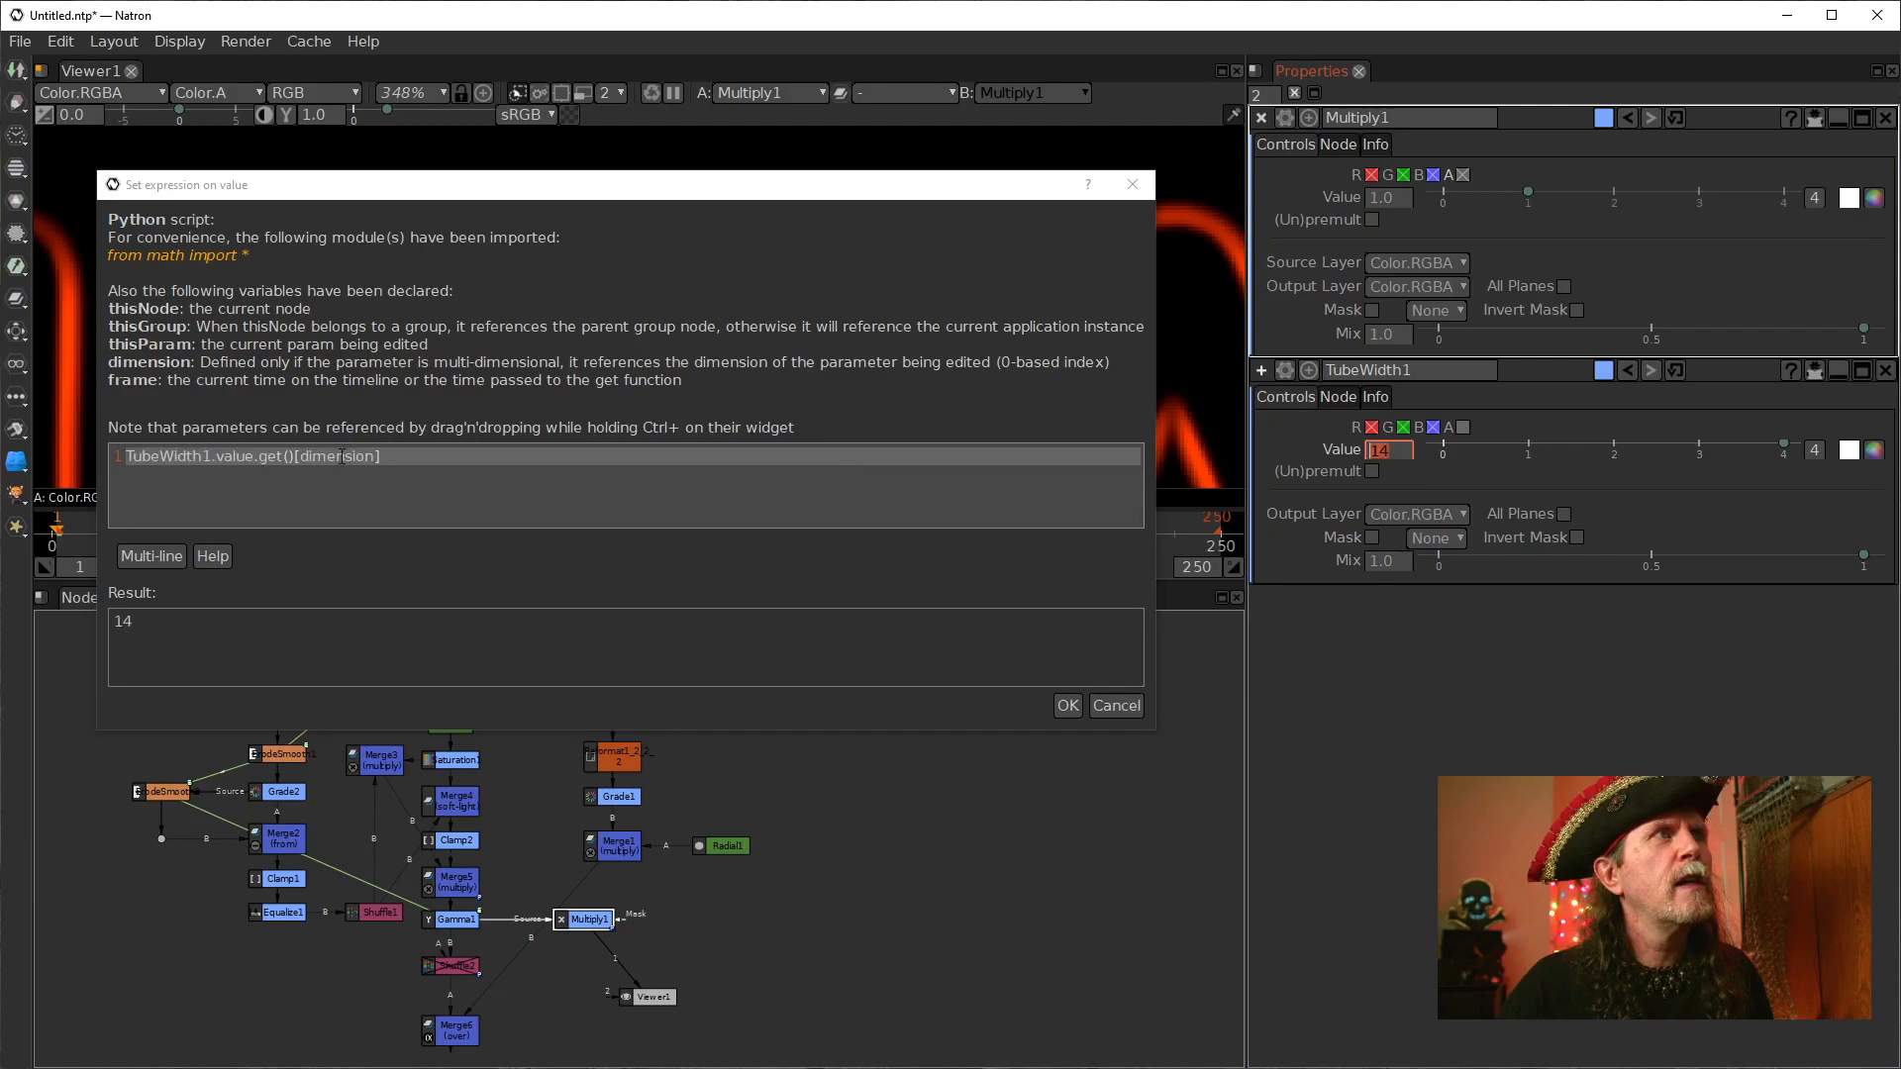
left_click(548, 466)
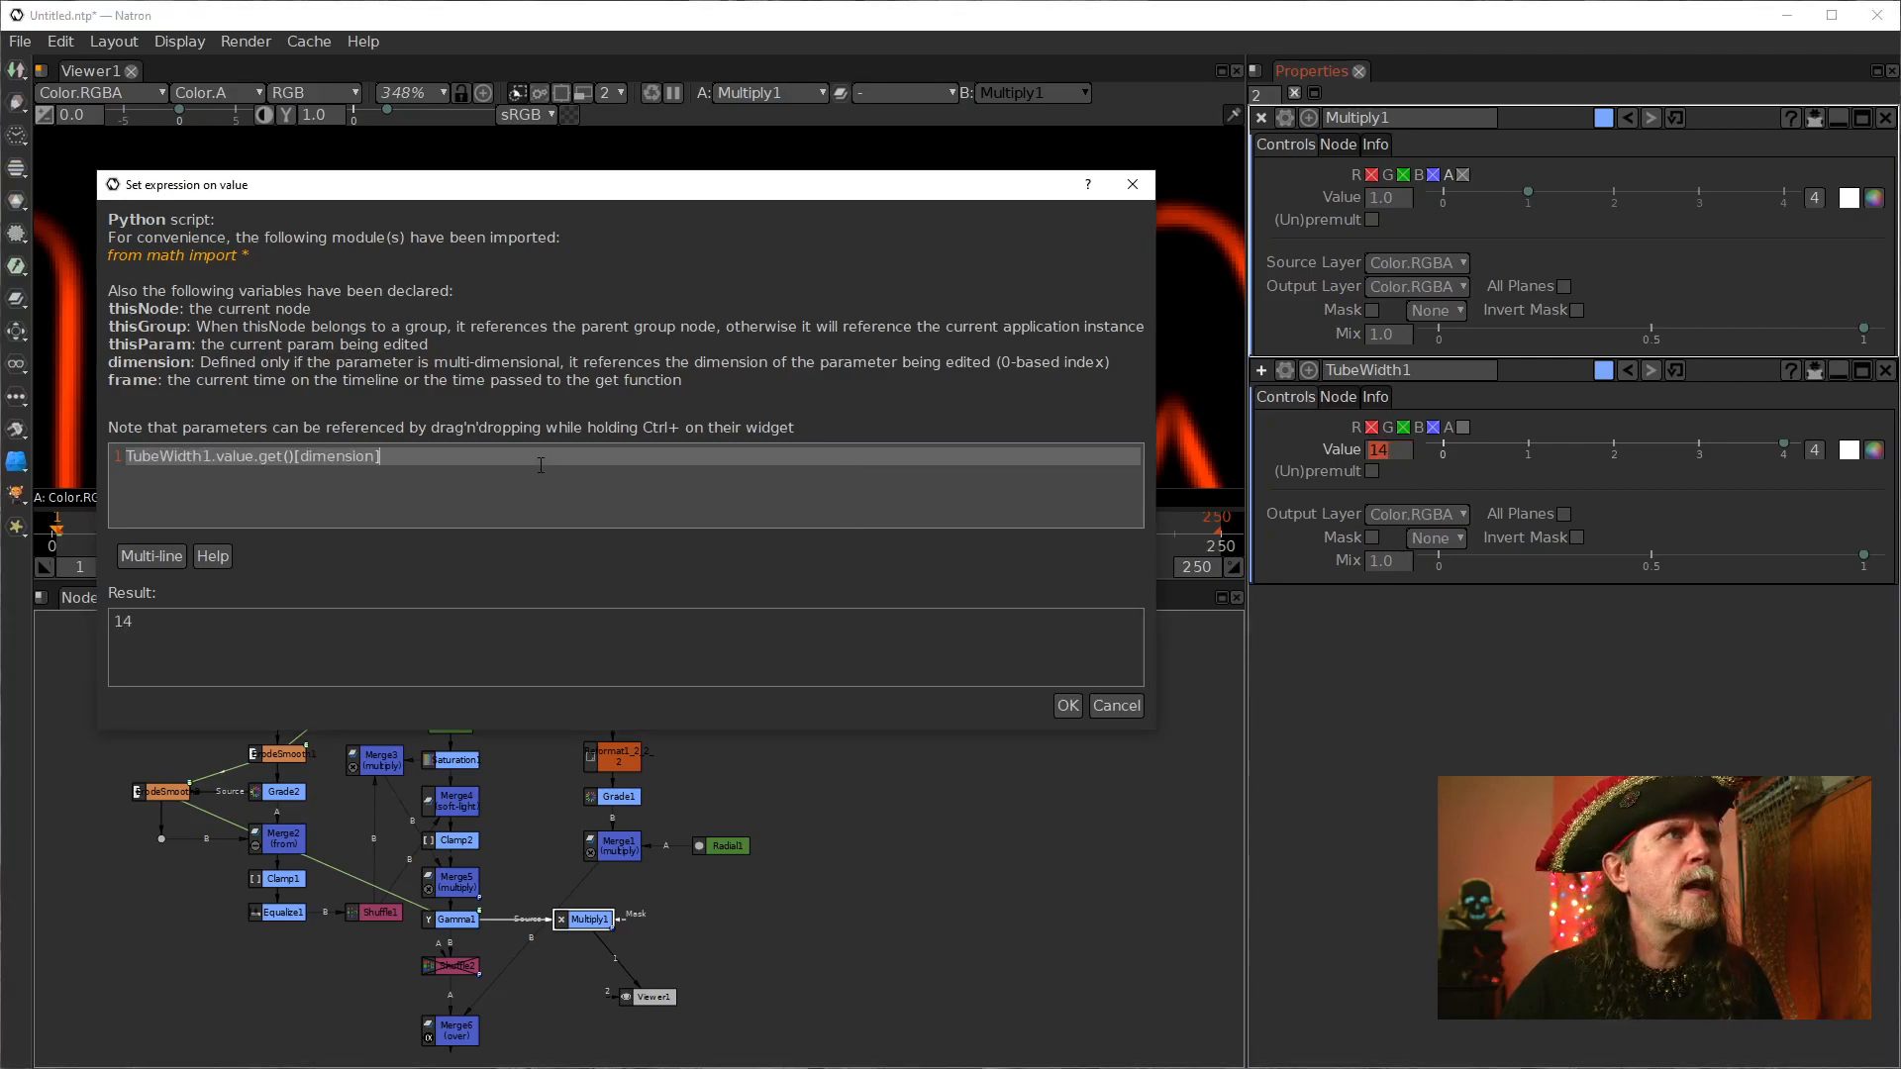
type("*")
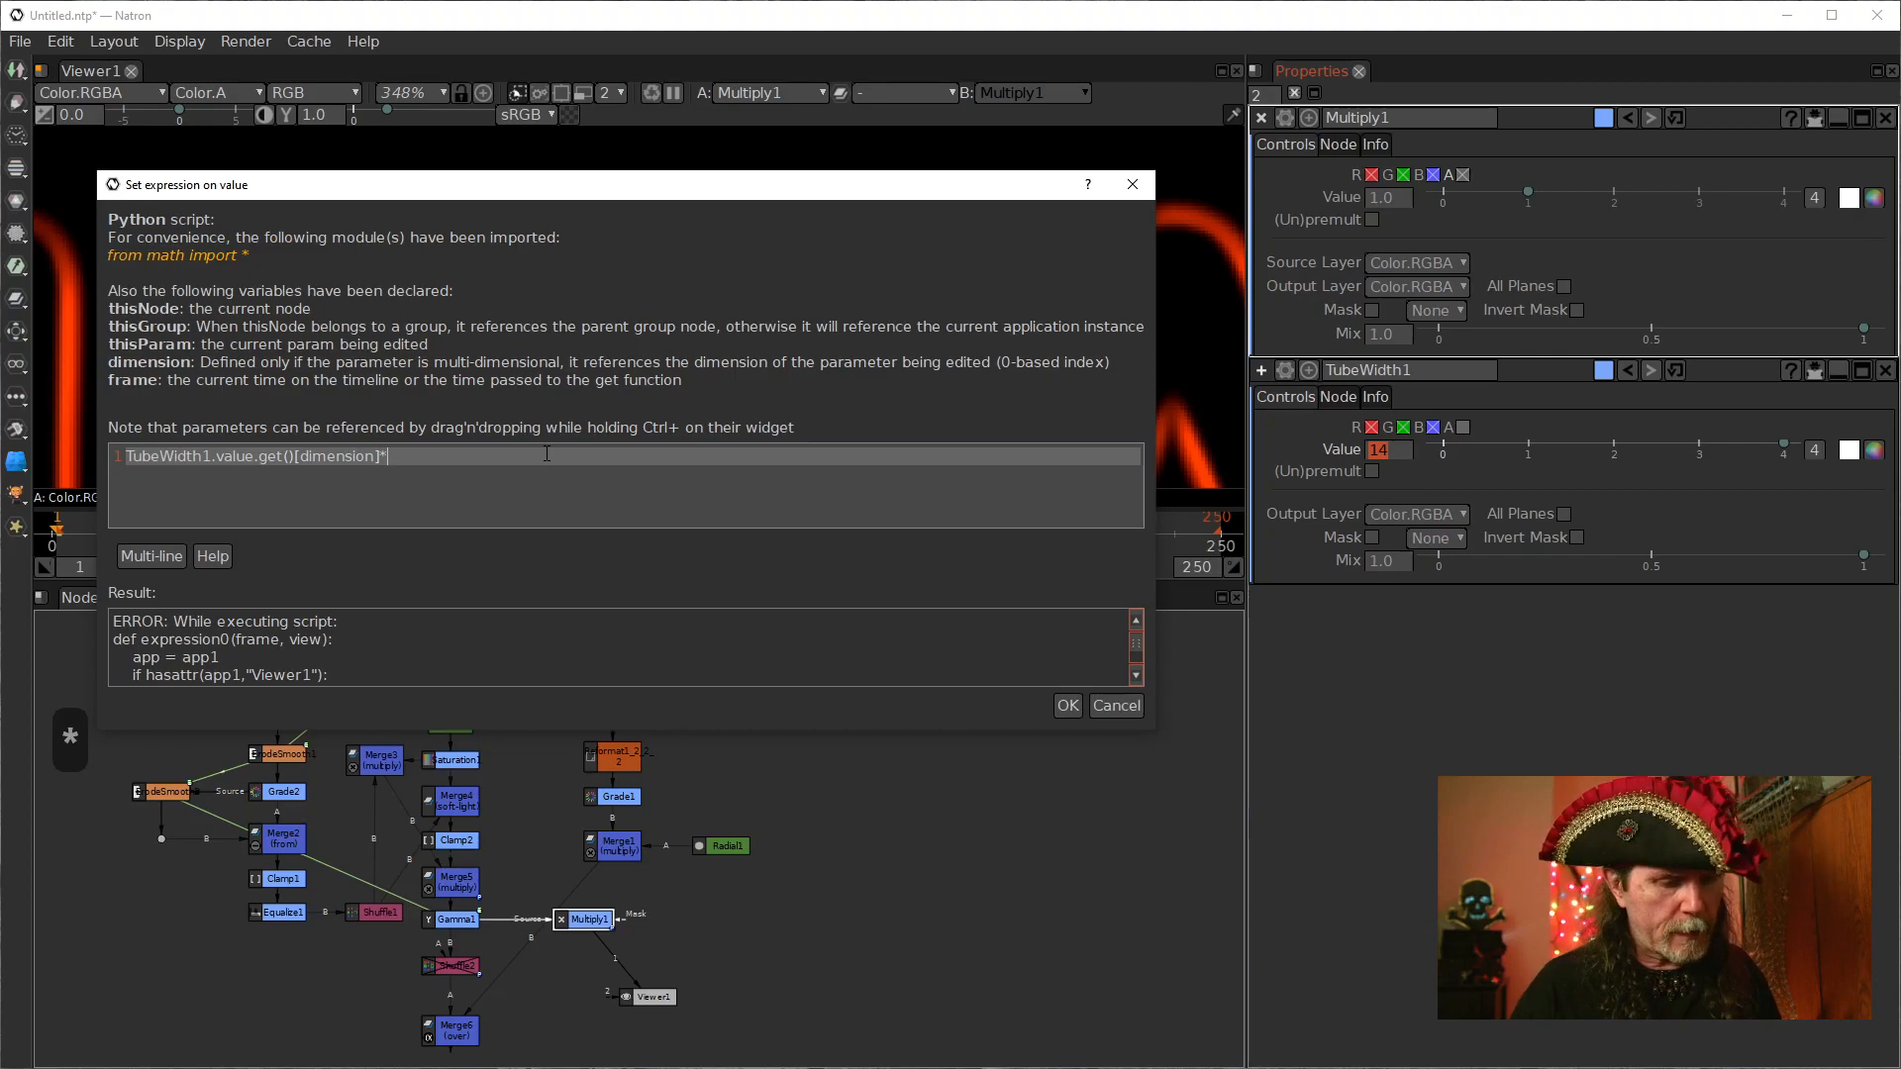
type("1.")
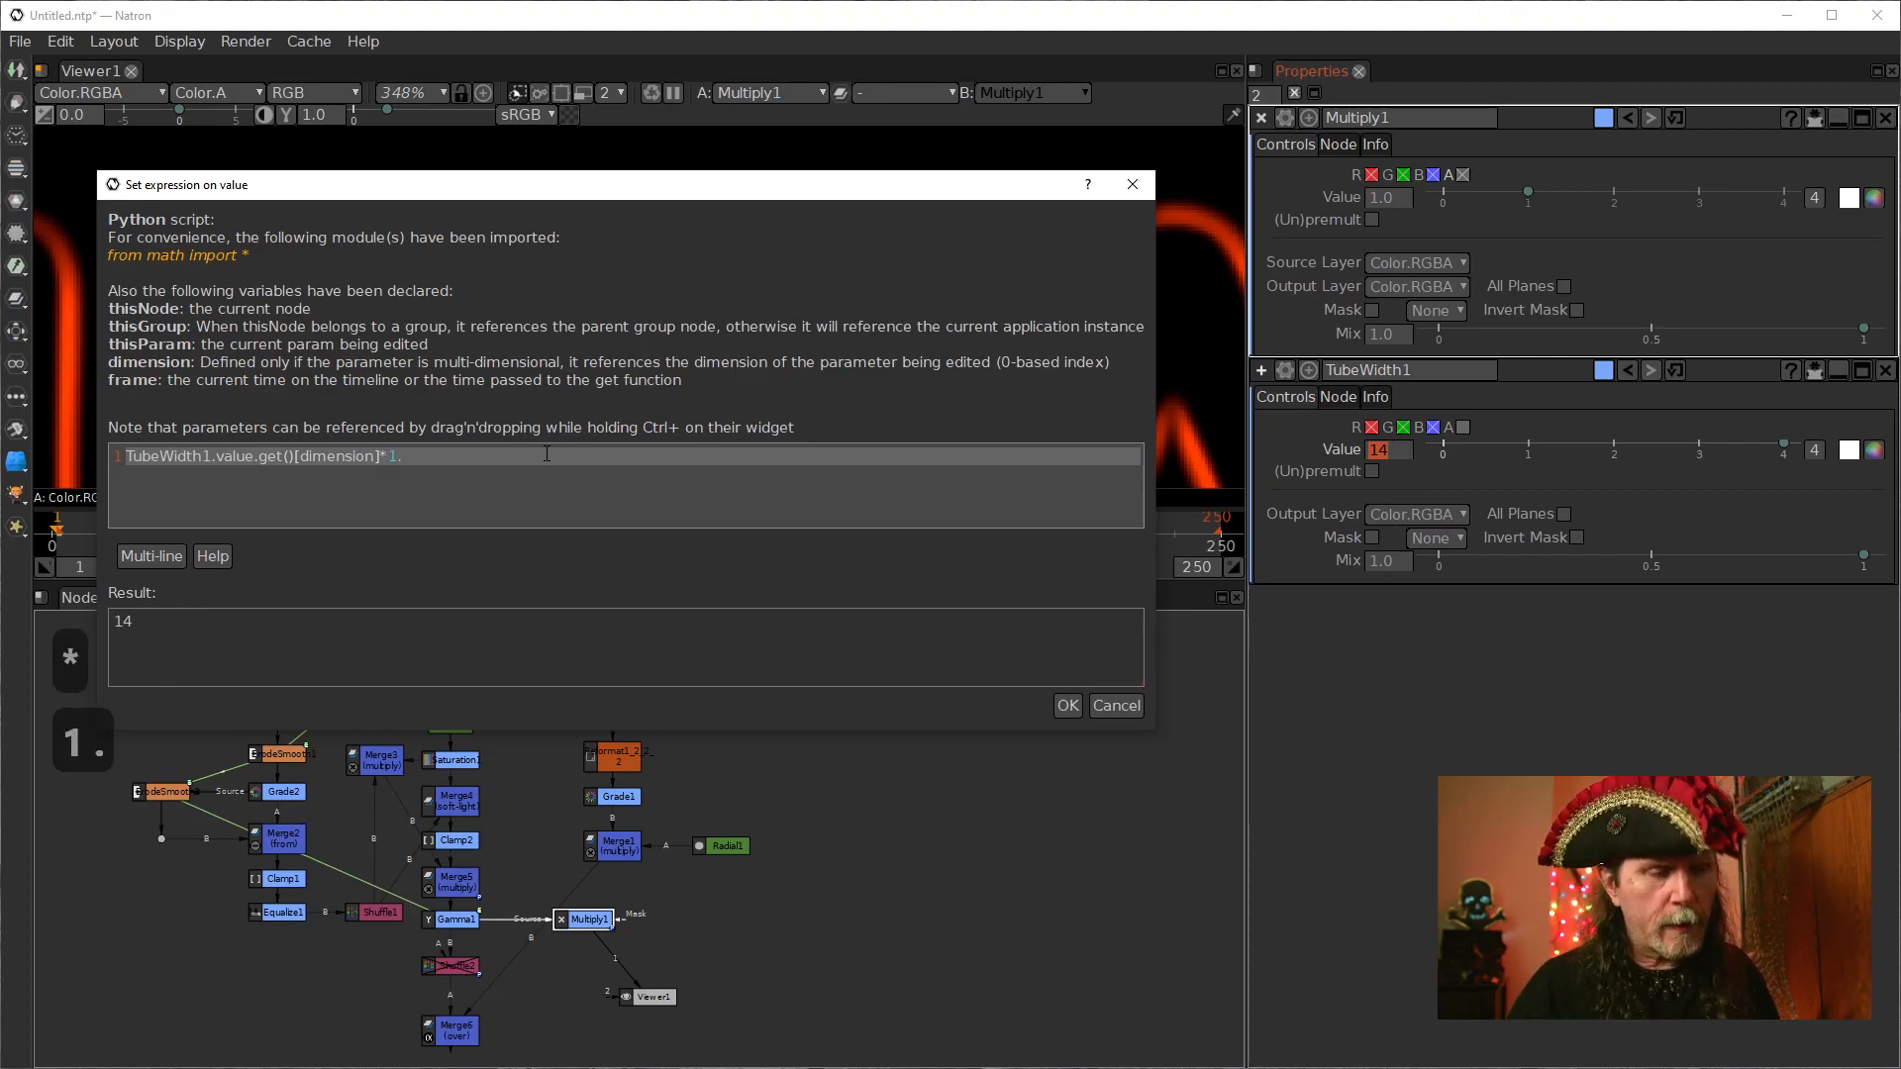
type("25")
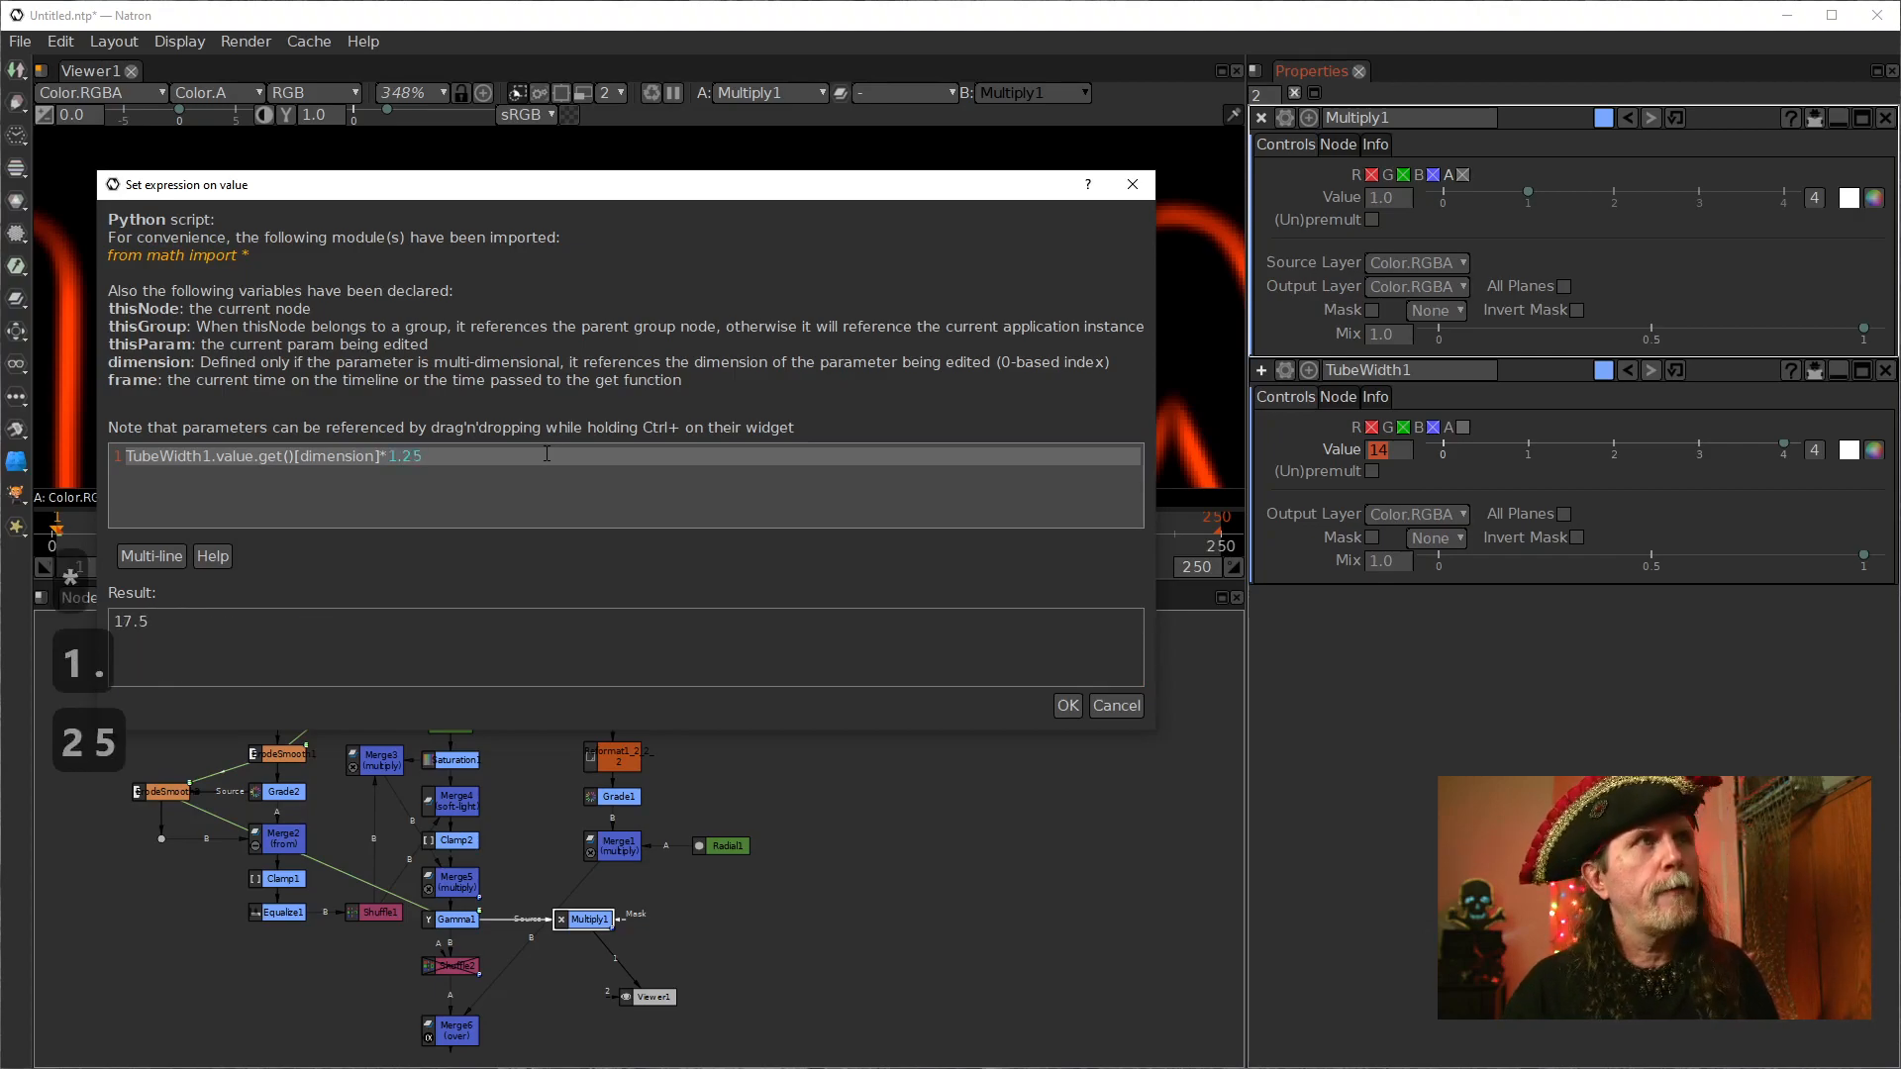
left_click(1067, 707)
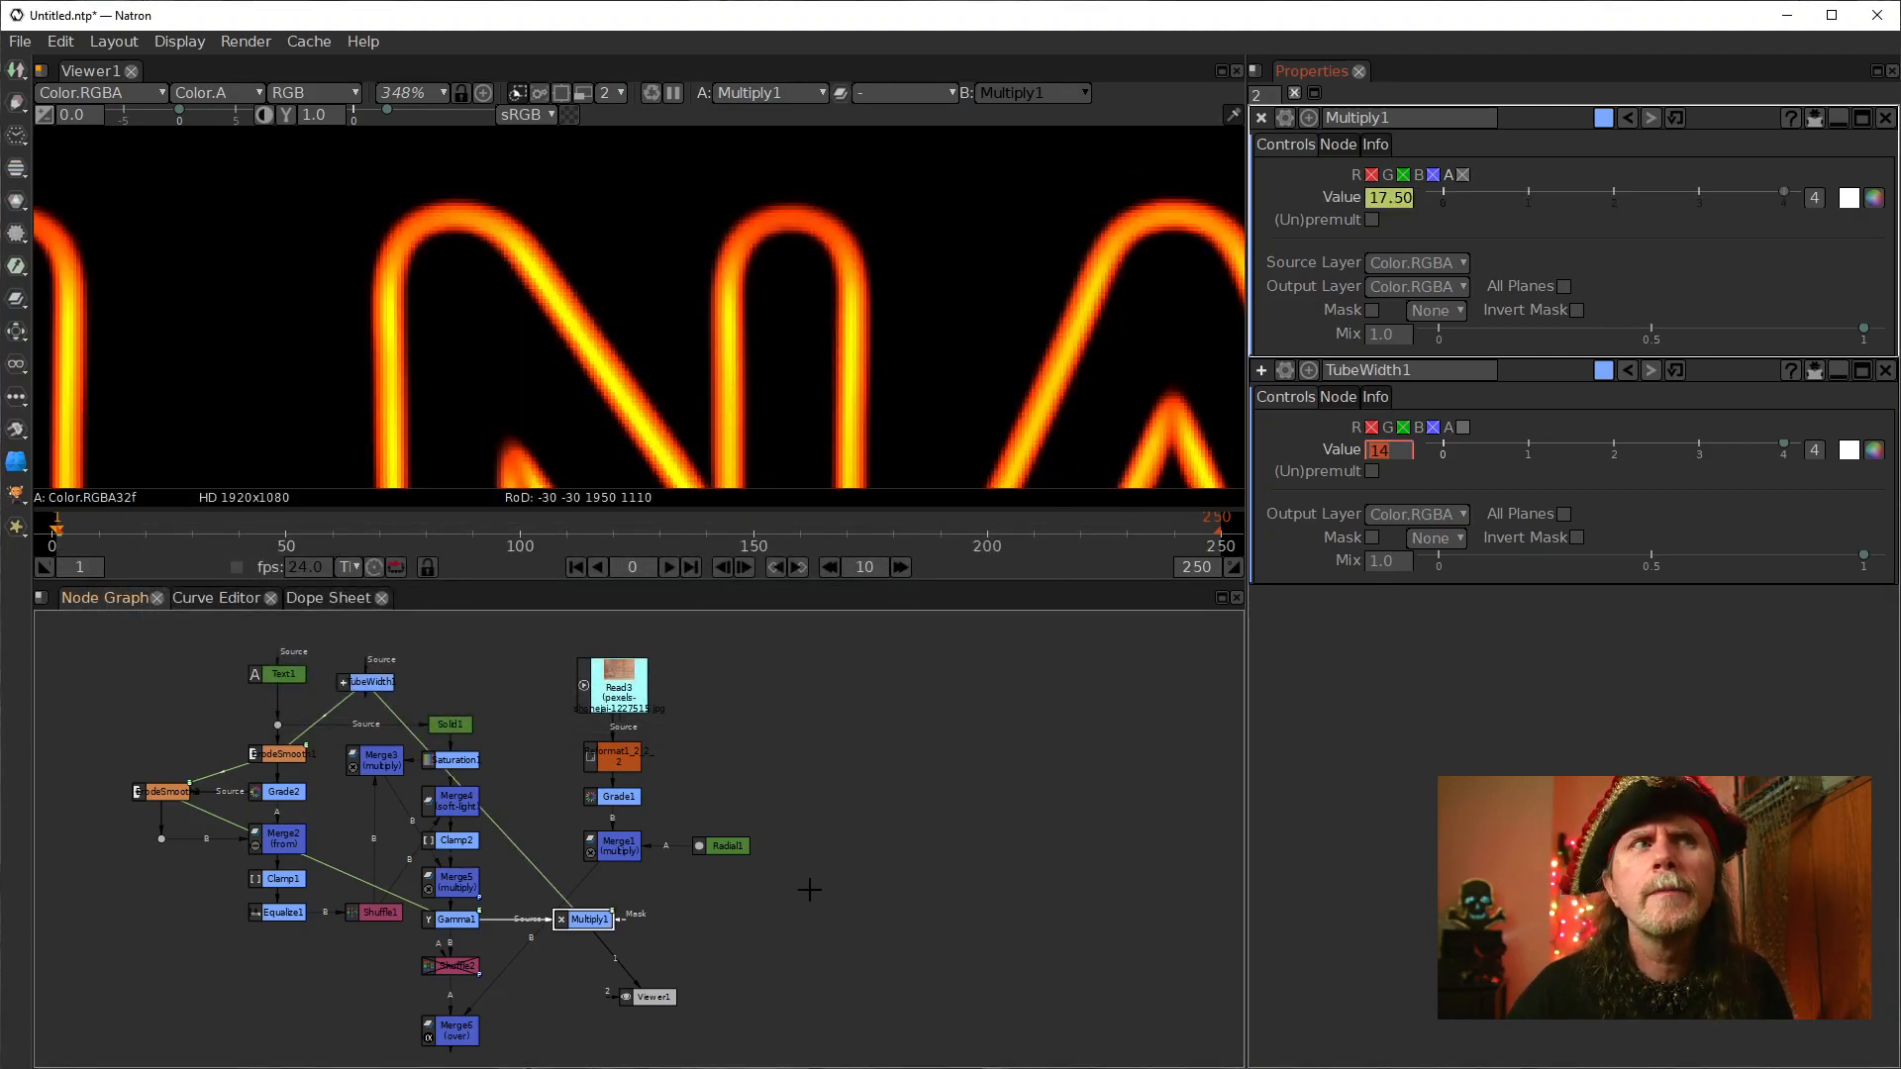
scroll(822, 877, "up", 2)
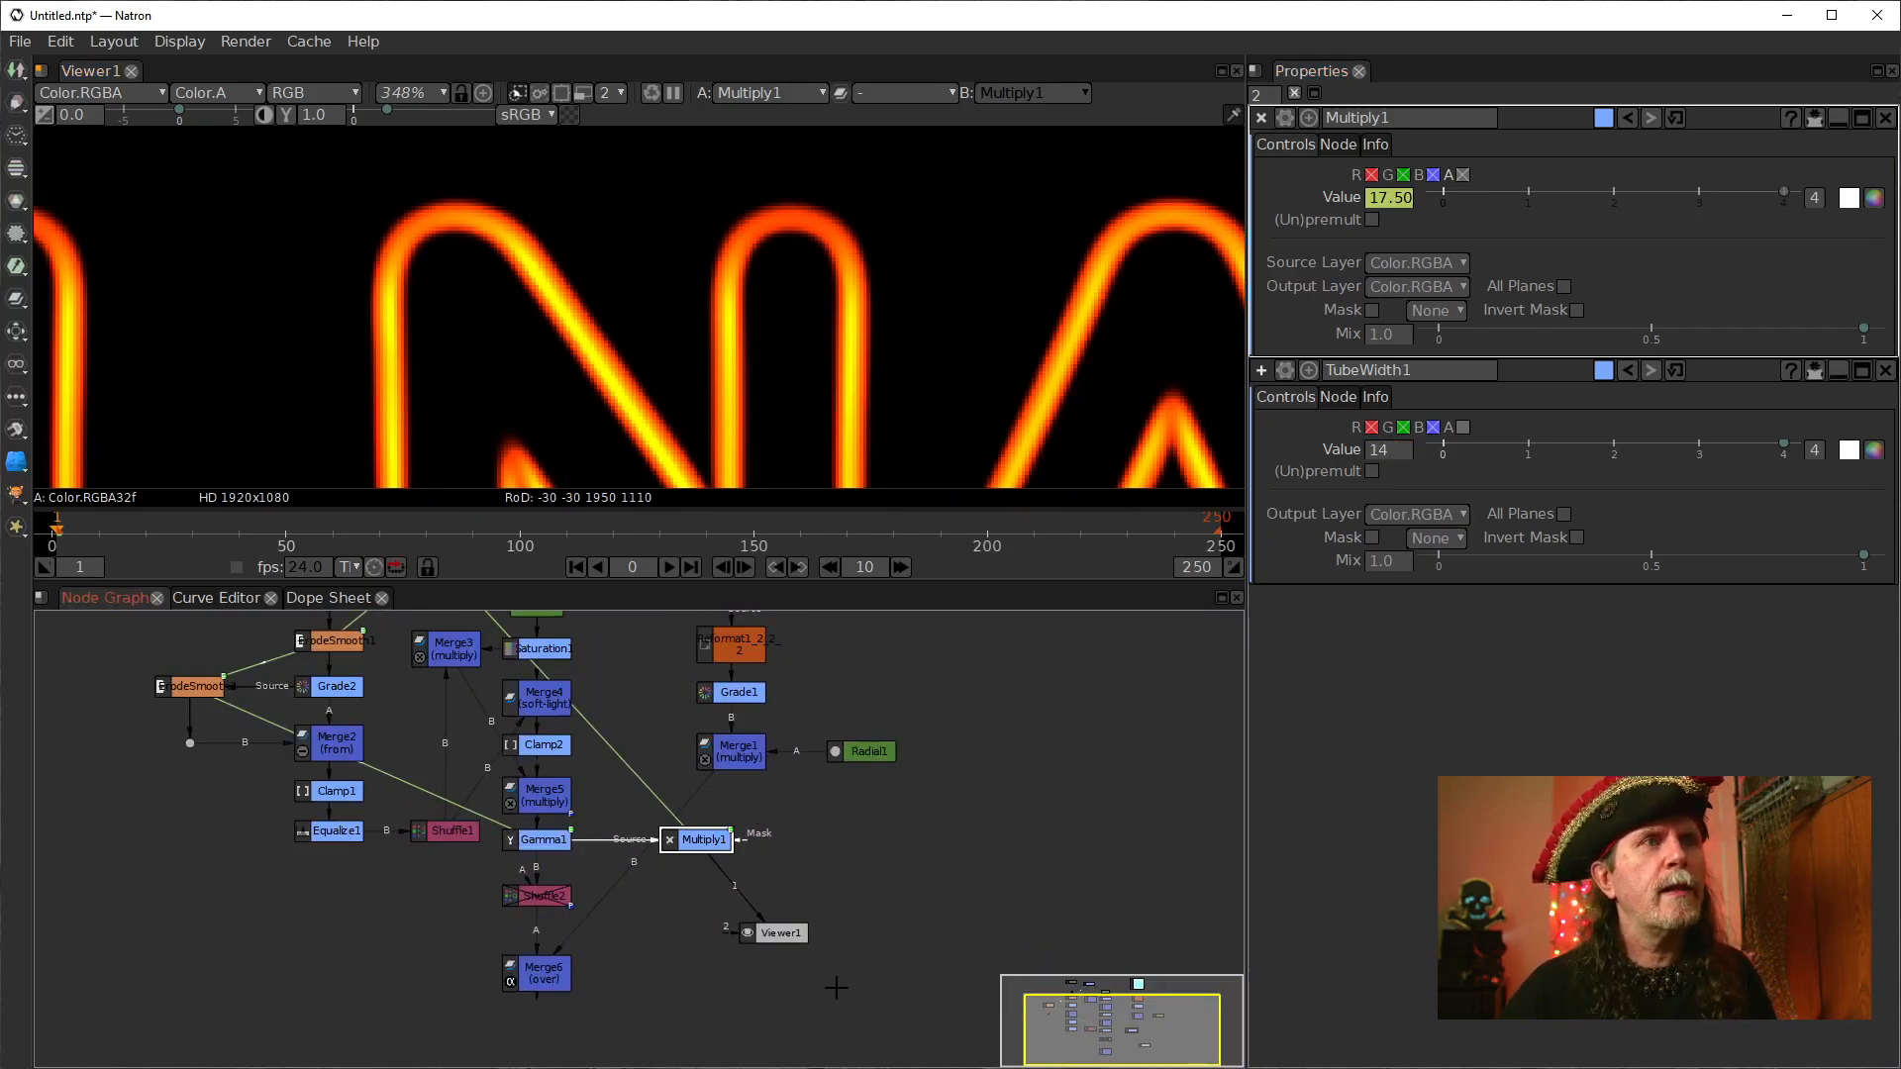
Step: Move the Multiply1 node farther right of Gamma1 and line up the Viewer1 node directly beneath it
left_click_drag(711, 848, 743, 846)
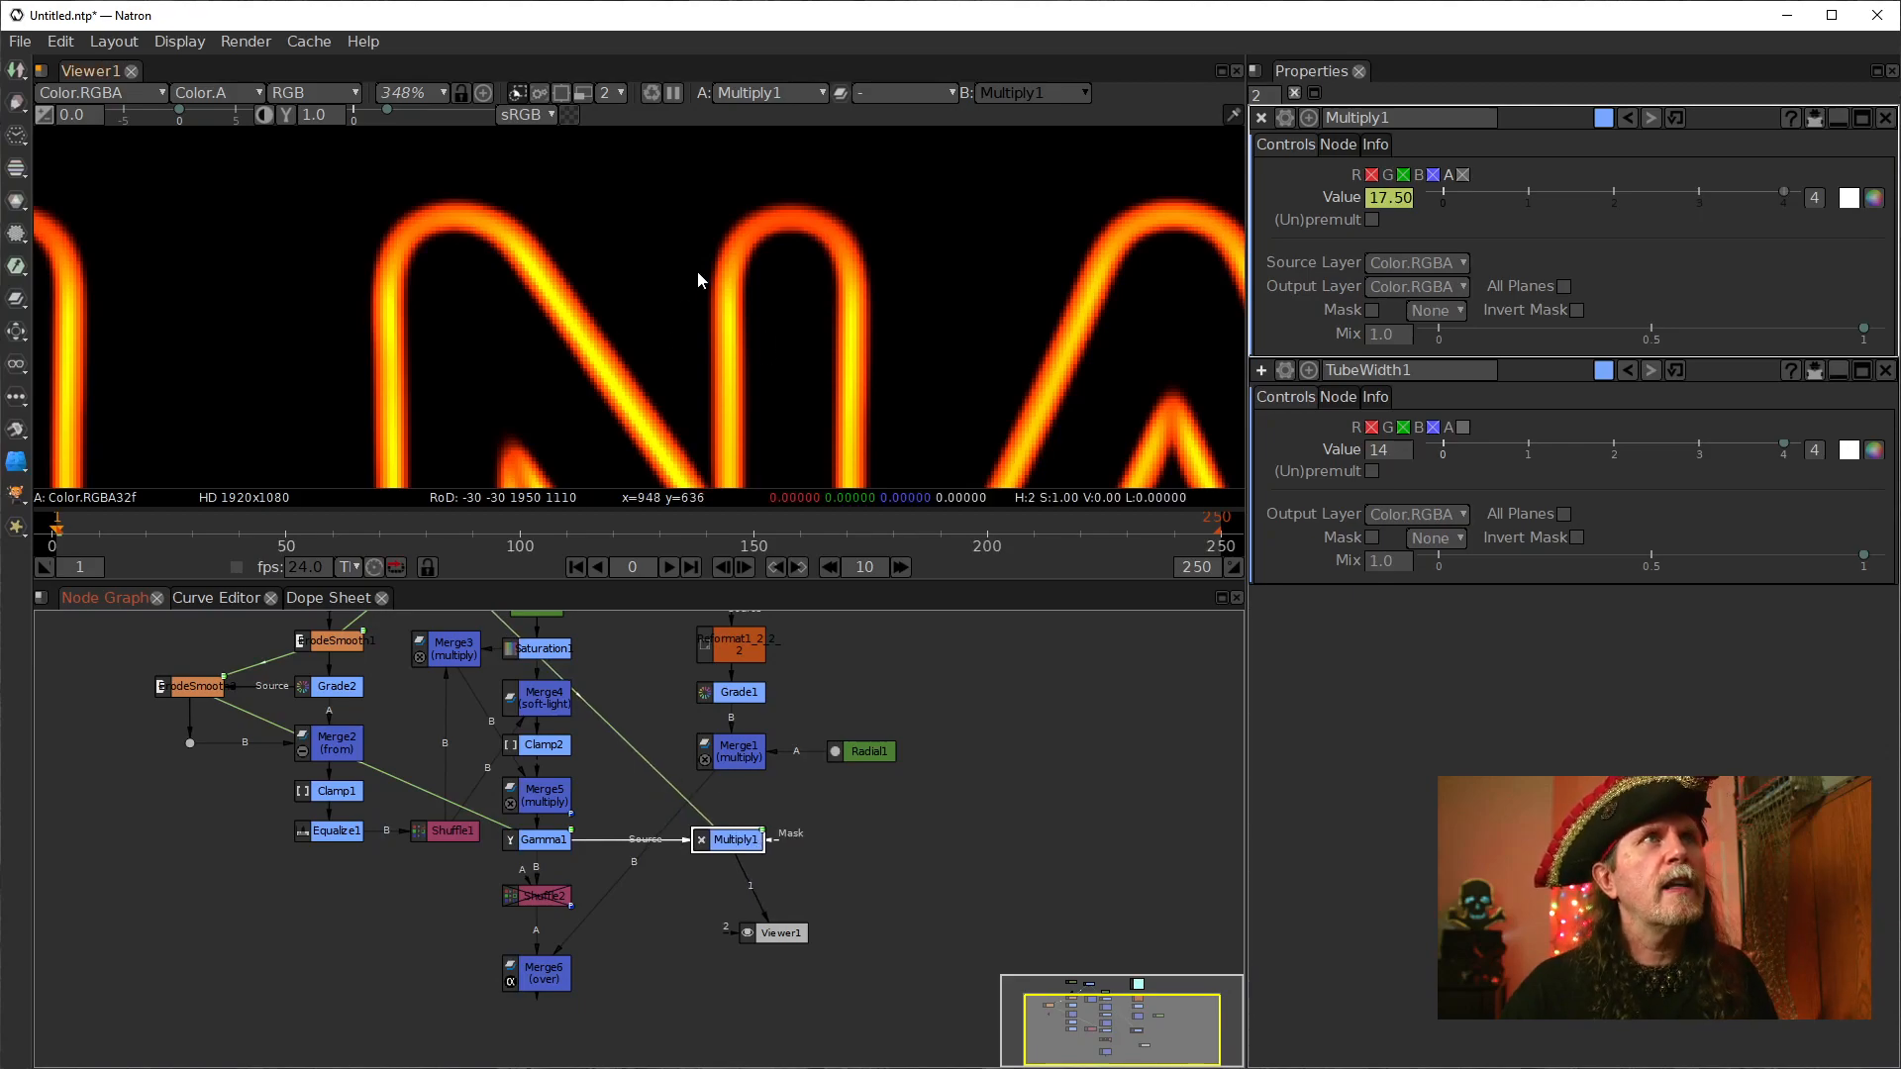
scroll(654, 218, "down", 3)
scroll(823, 402, "up", 1)
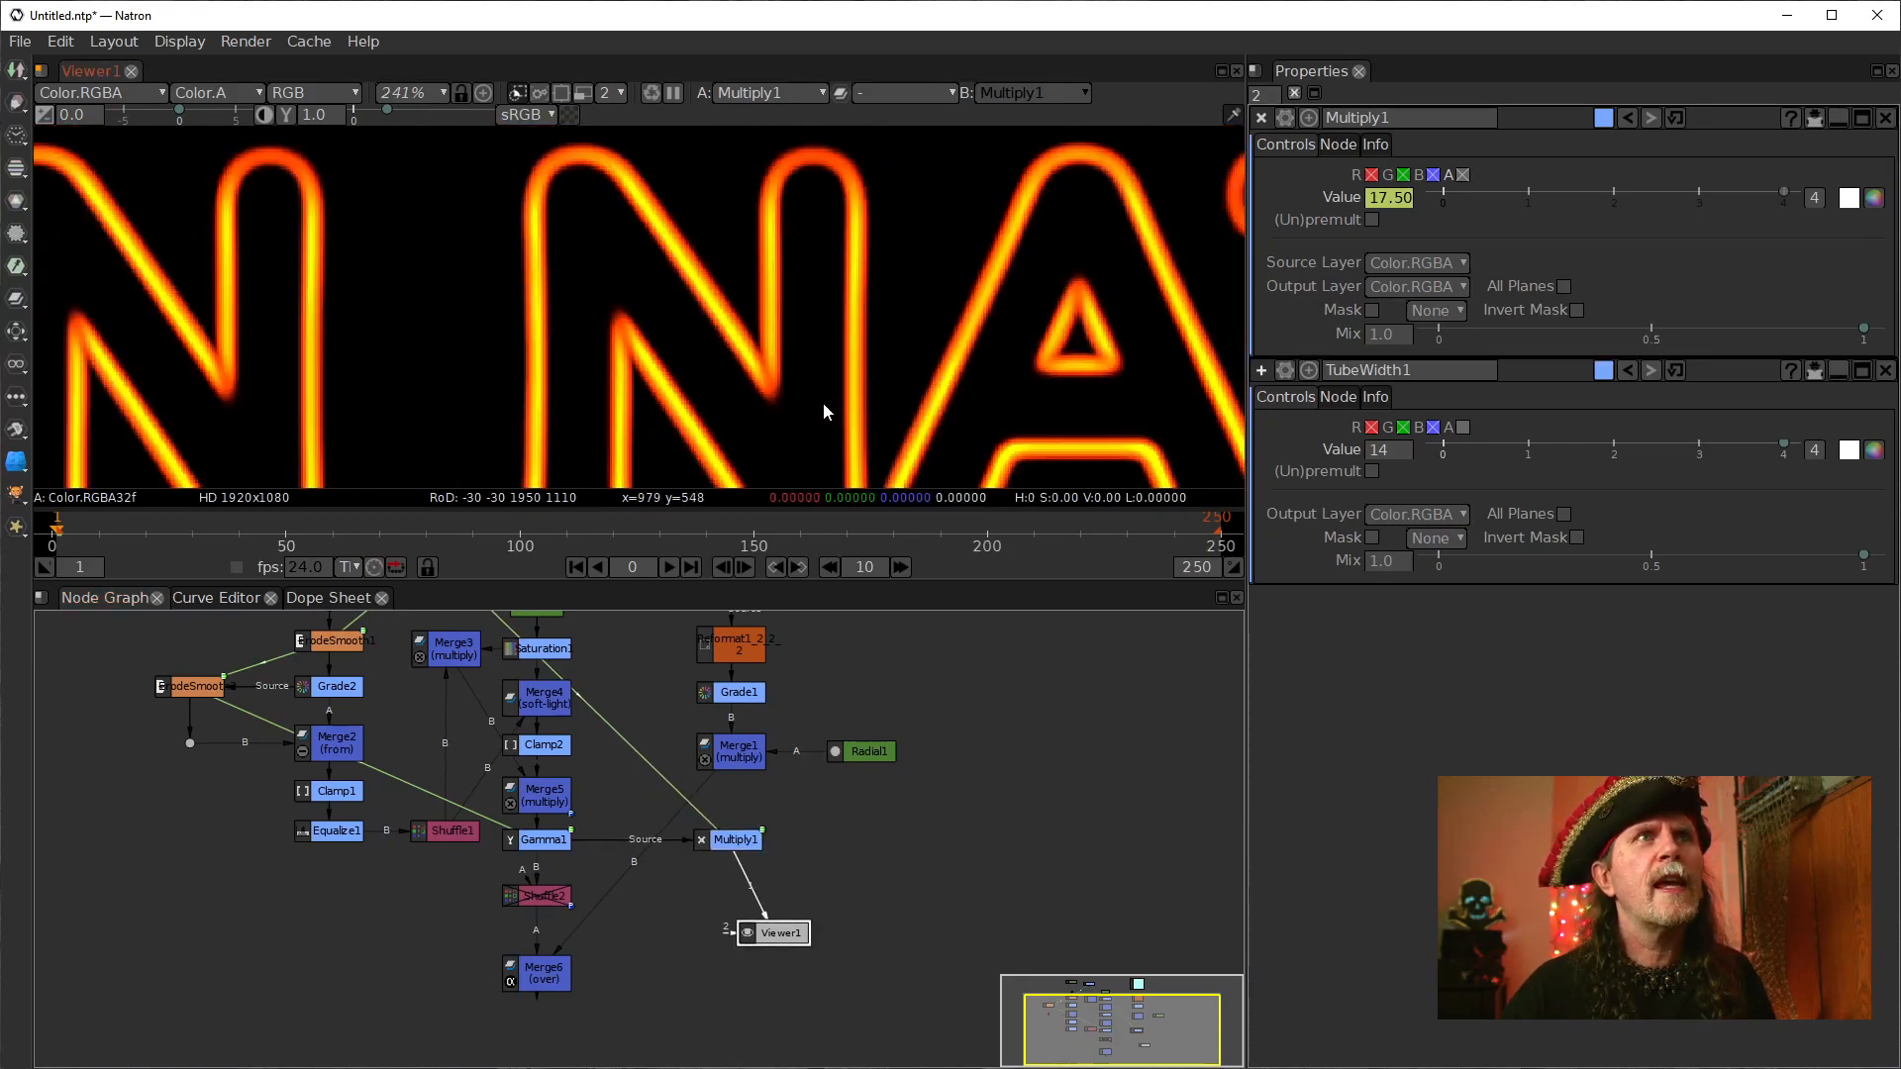
scroll(780, 424, "down", 4)
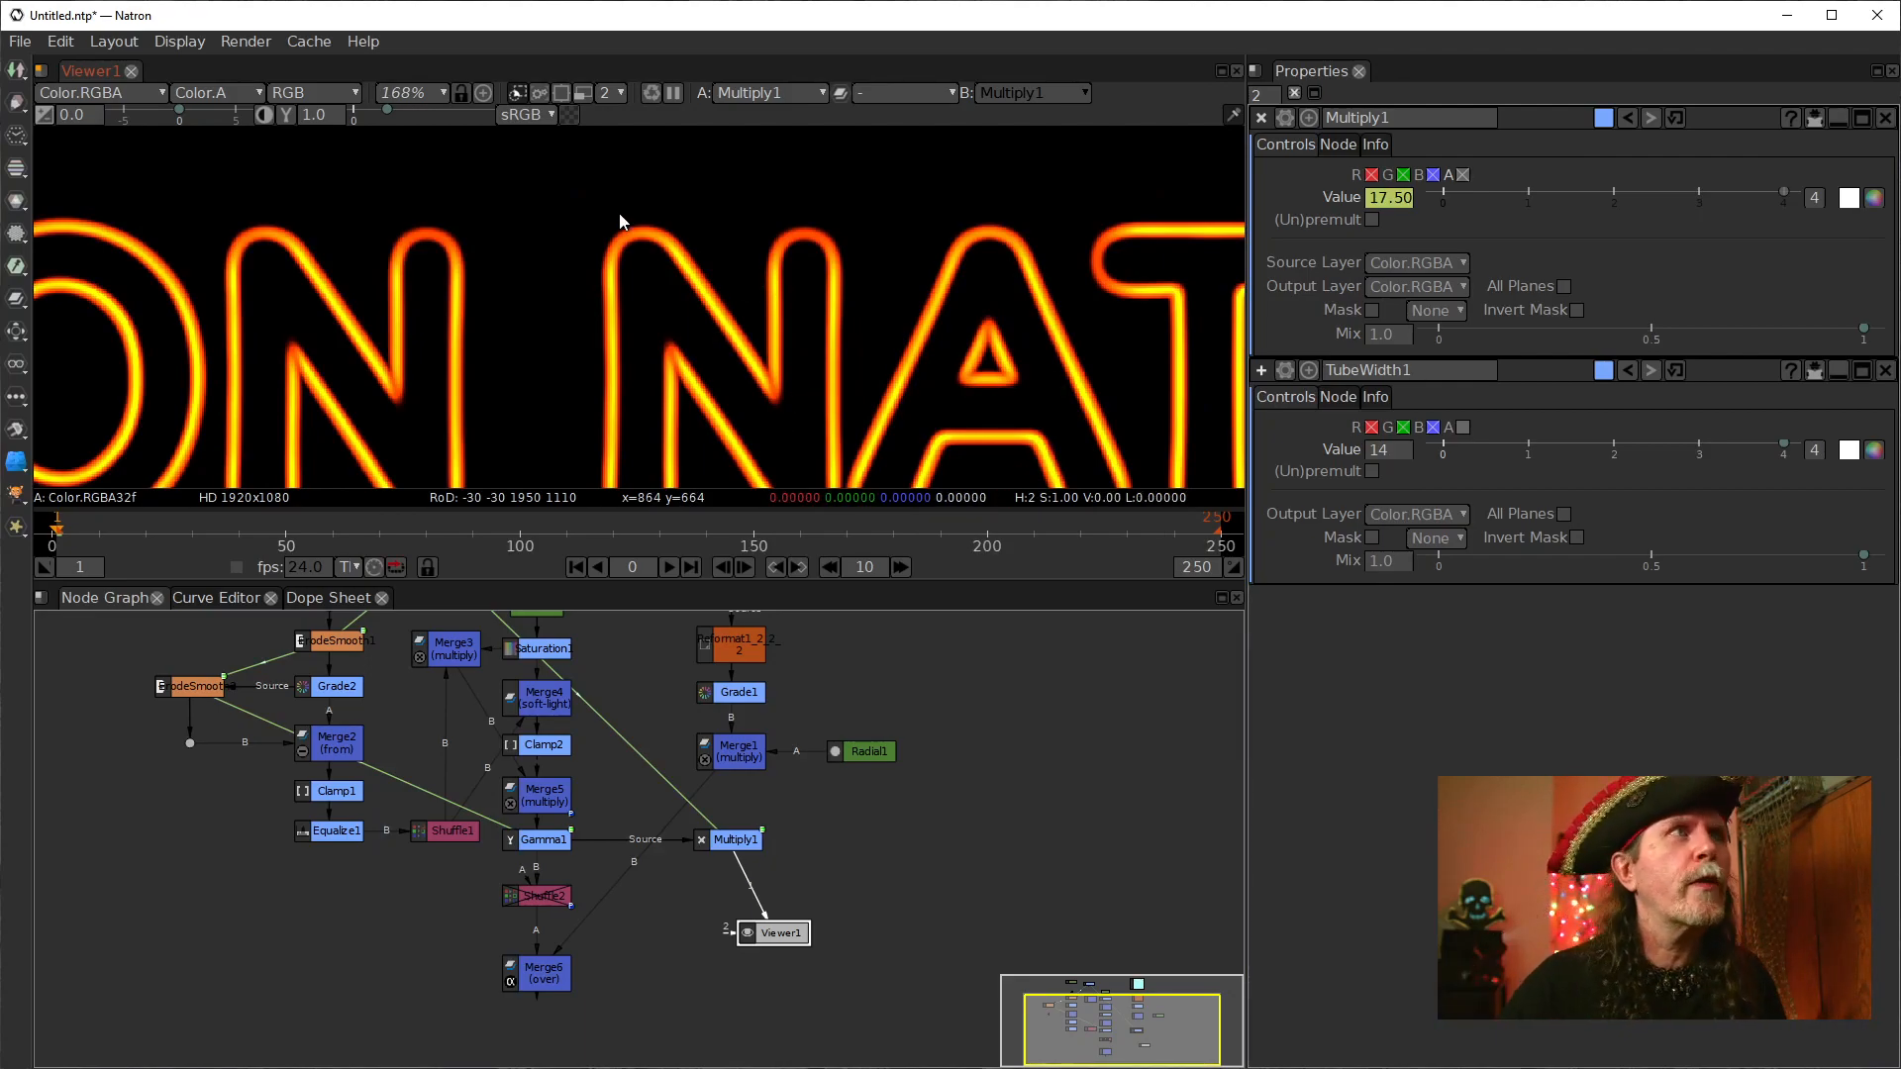
left_click_drag(601, 342, 734, 227)
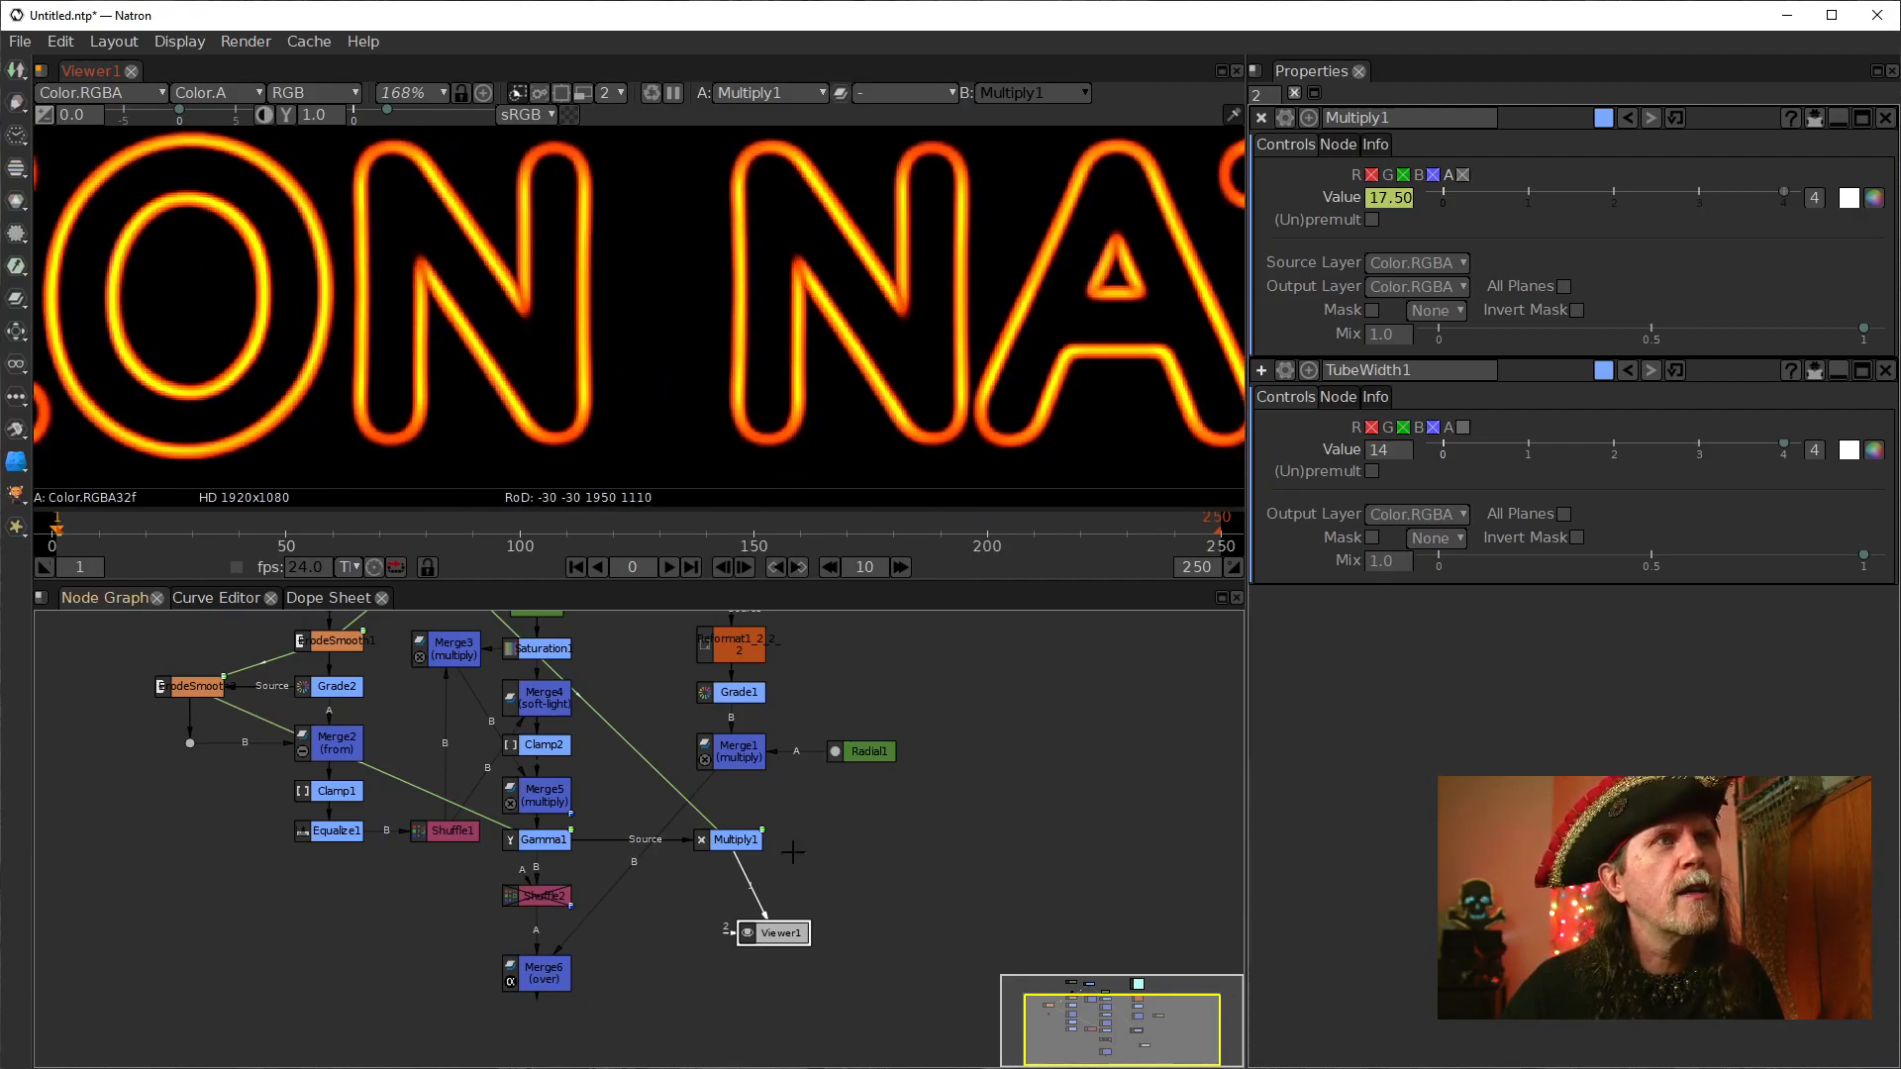
left_click_drag(772, 937, 726, 950)
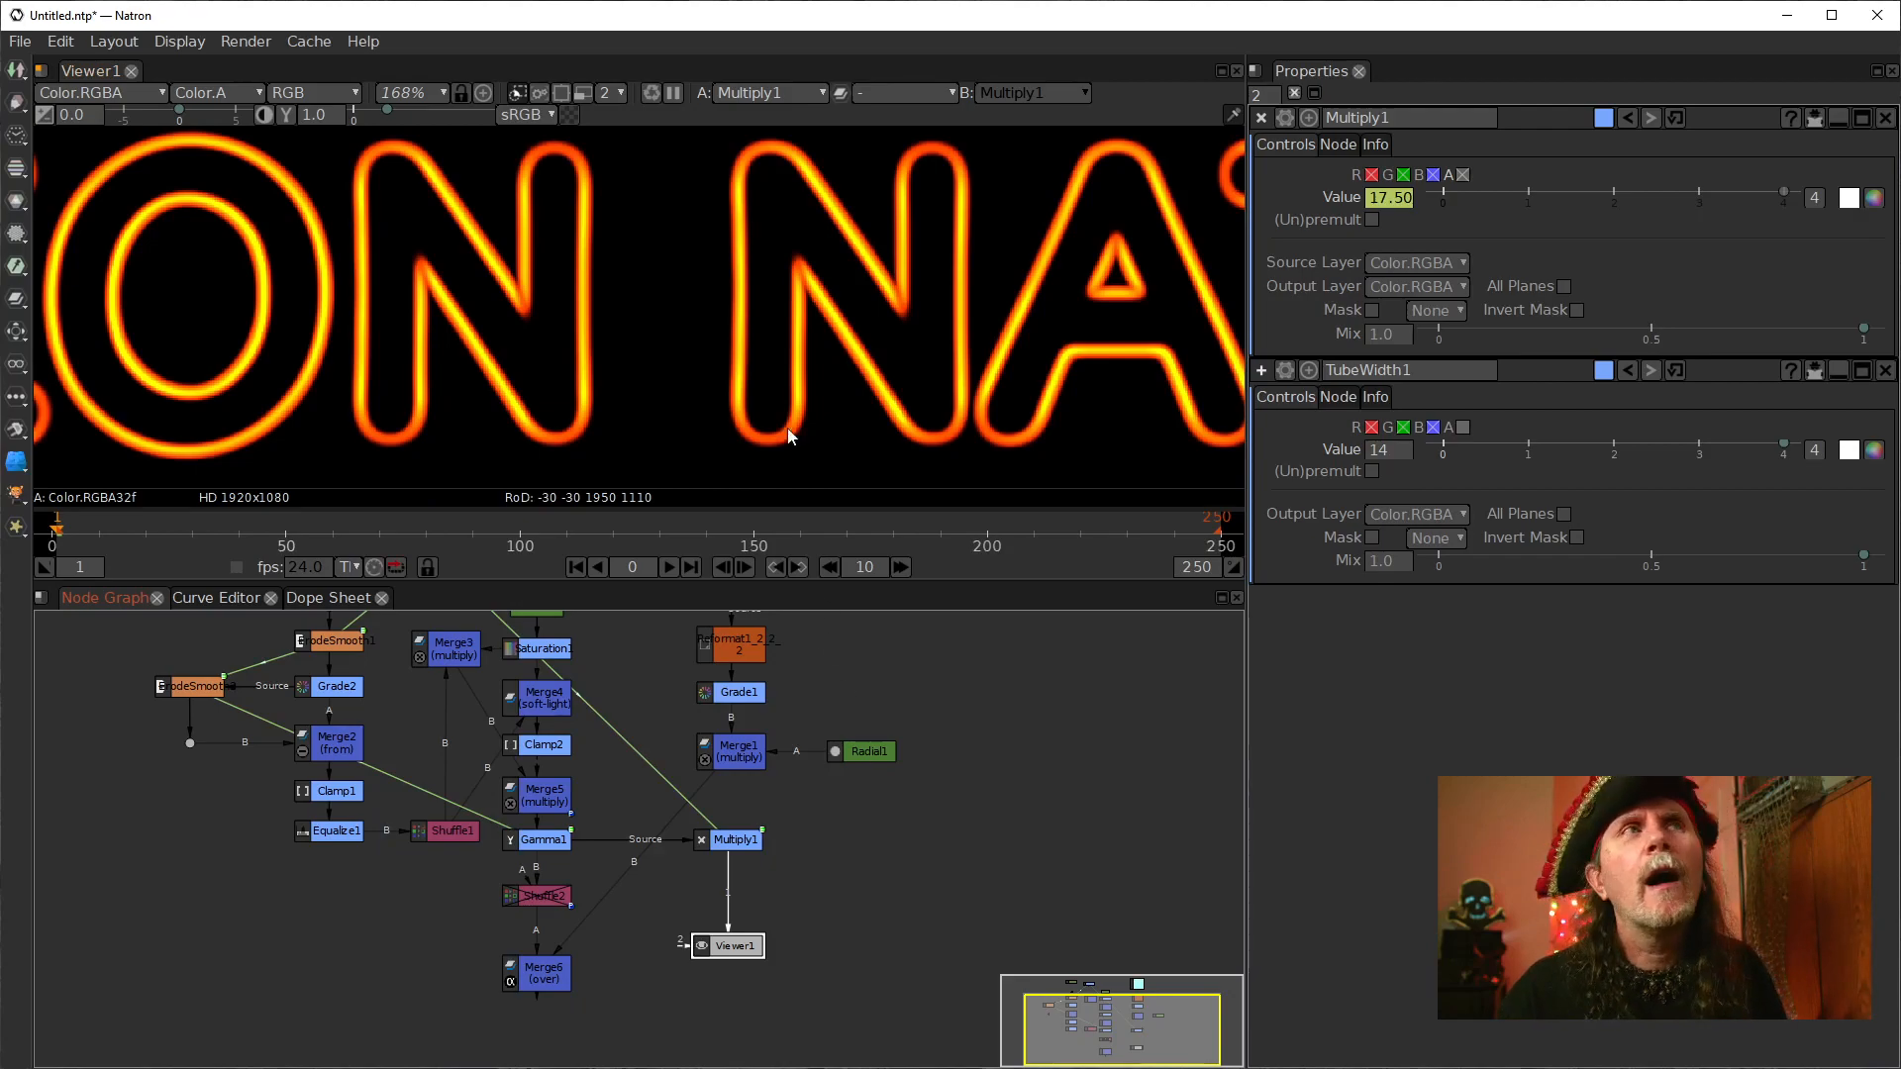
Step: Examine the alpha channel of the Multiply1 output in the viewer and return to the RGB display
key("a")
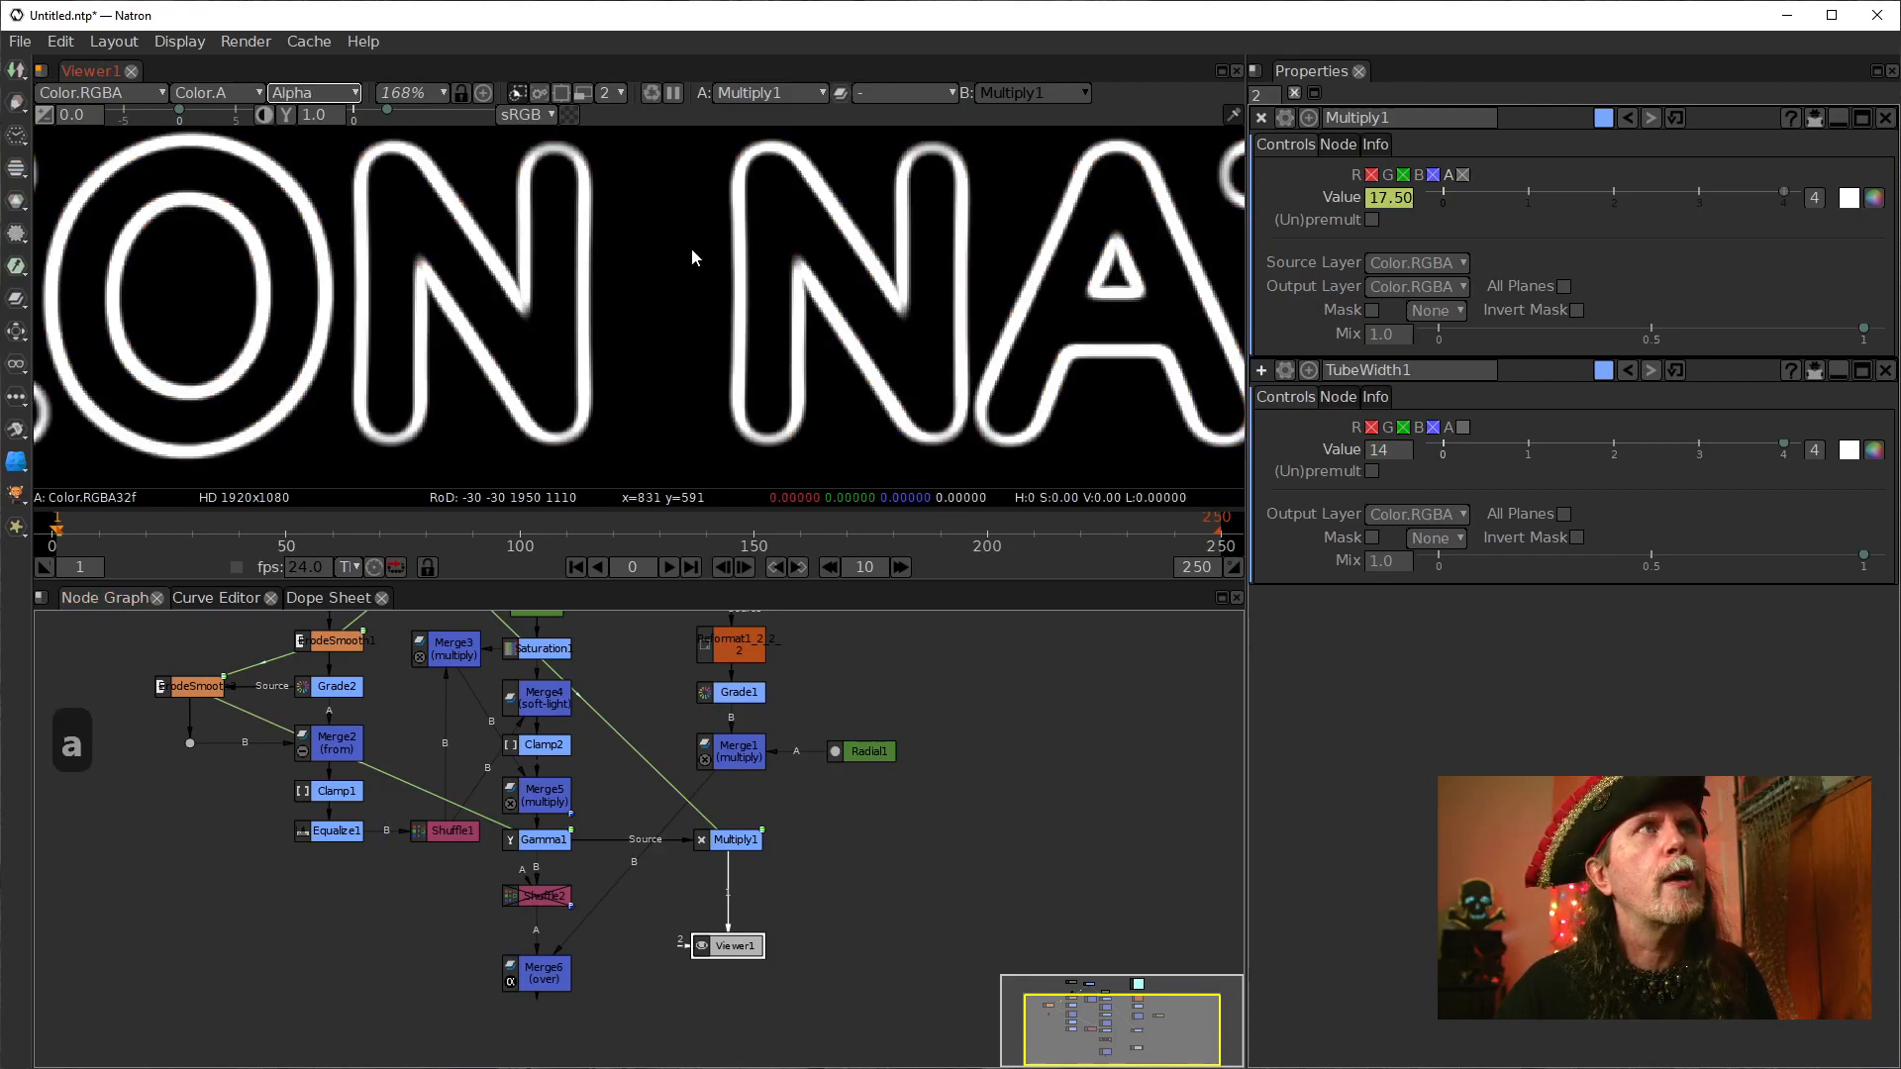
left_click(734, 843)
key("a")
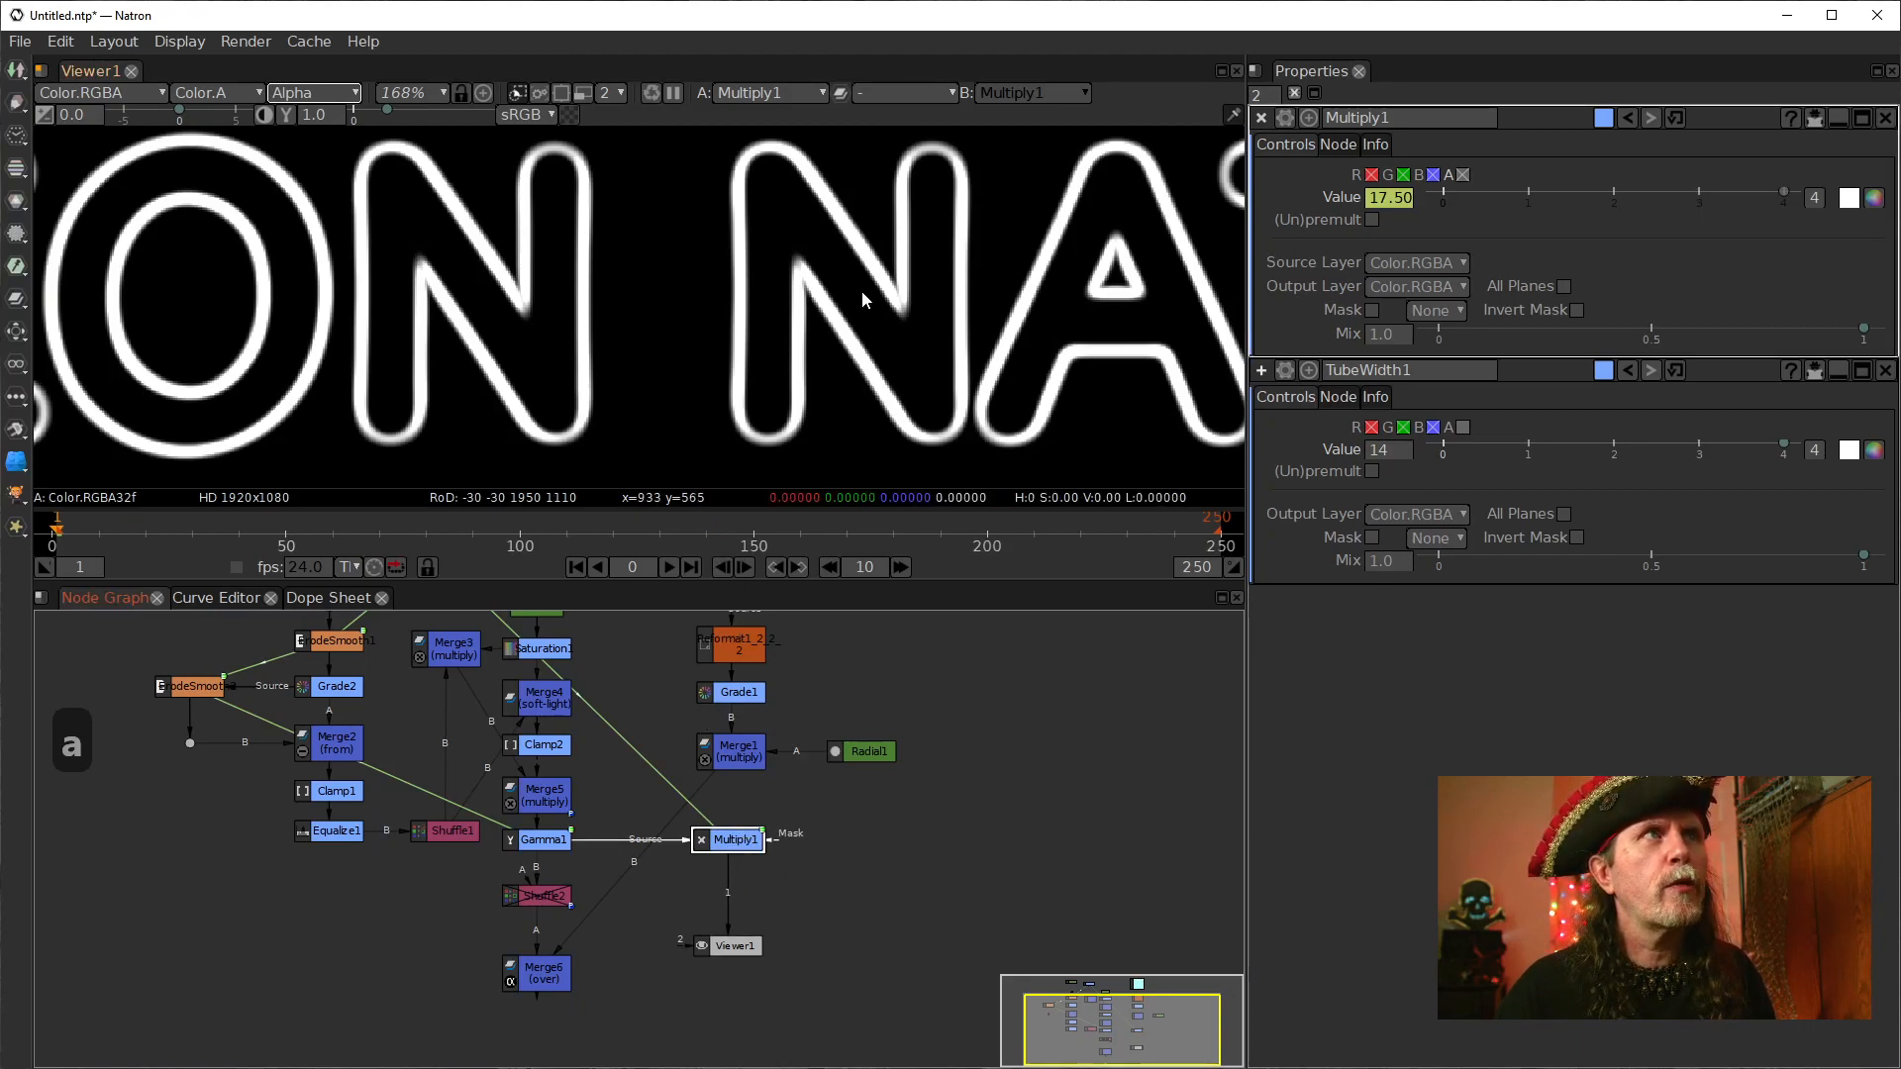
key("a")
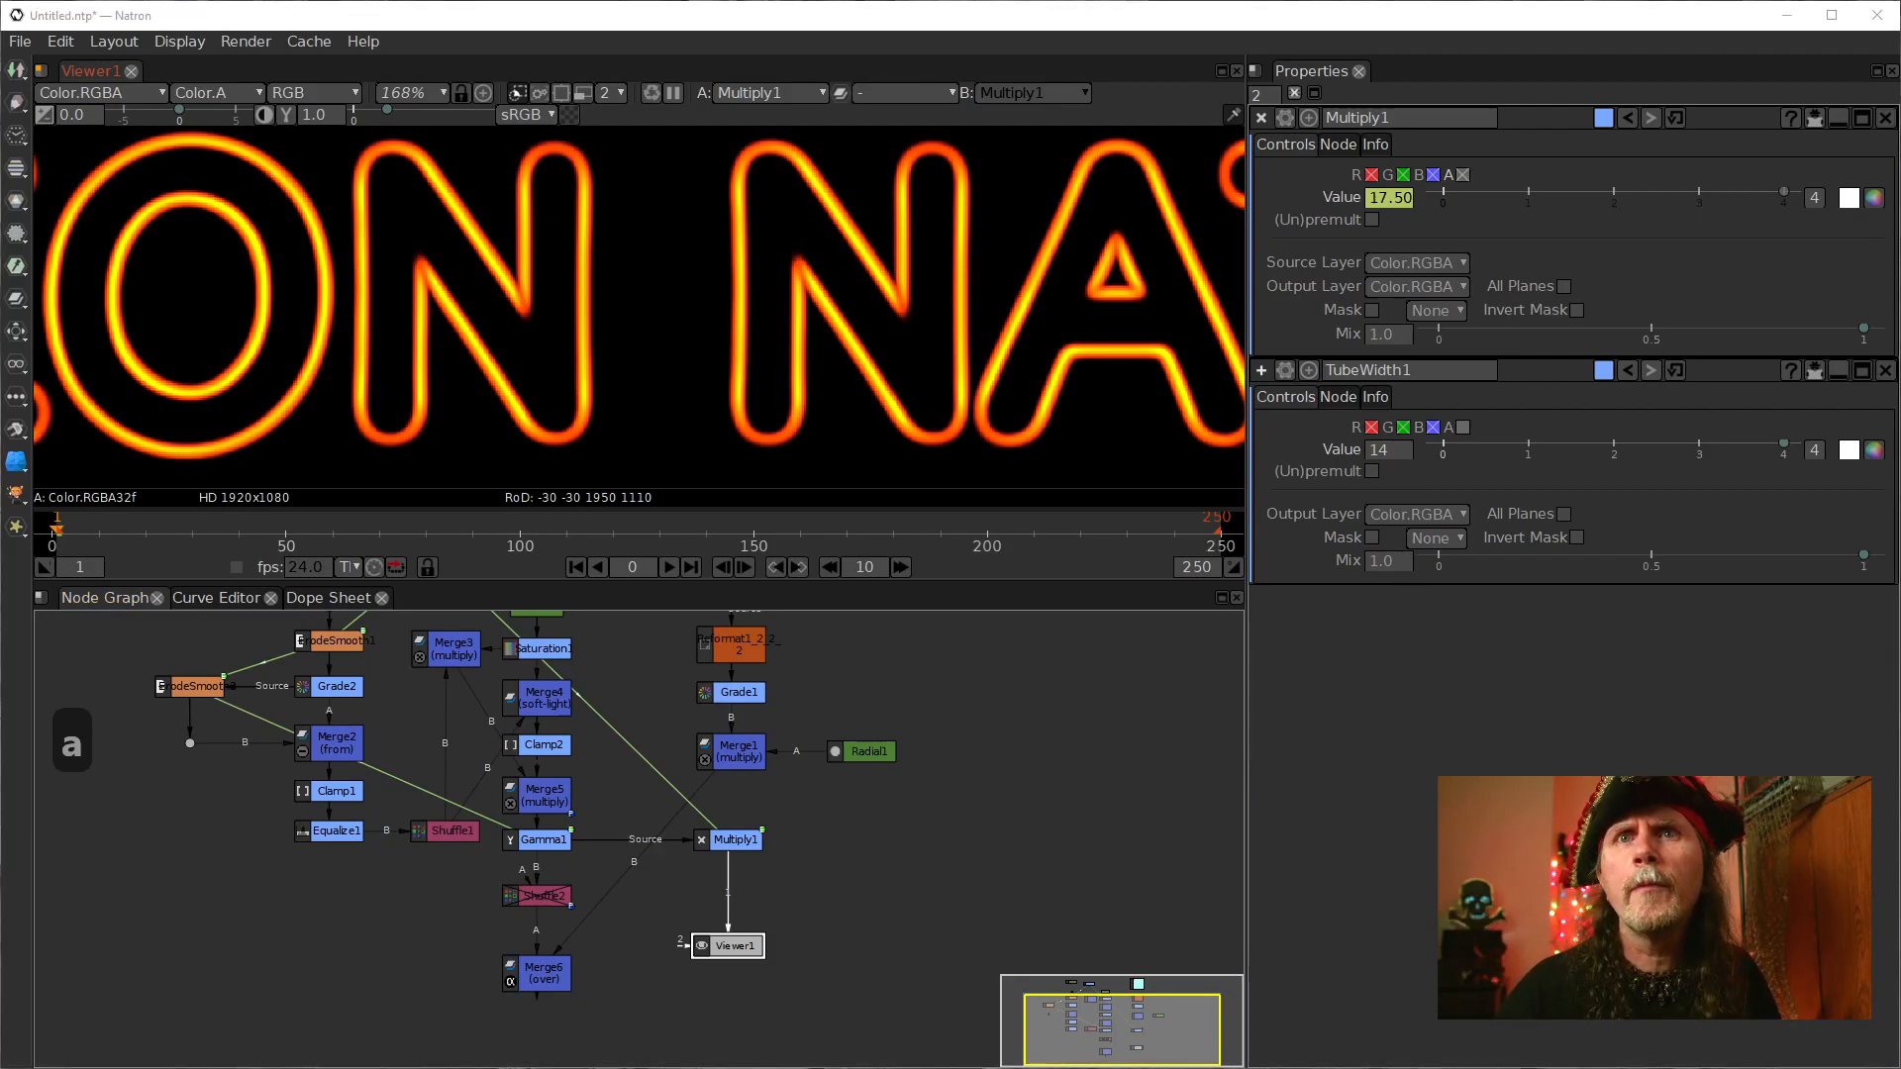
Step: Insert a Clamp node after Multiply1, connect it to Shuffle2's A input, and align it level with Shuffle2
left_click(740, 839)
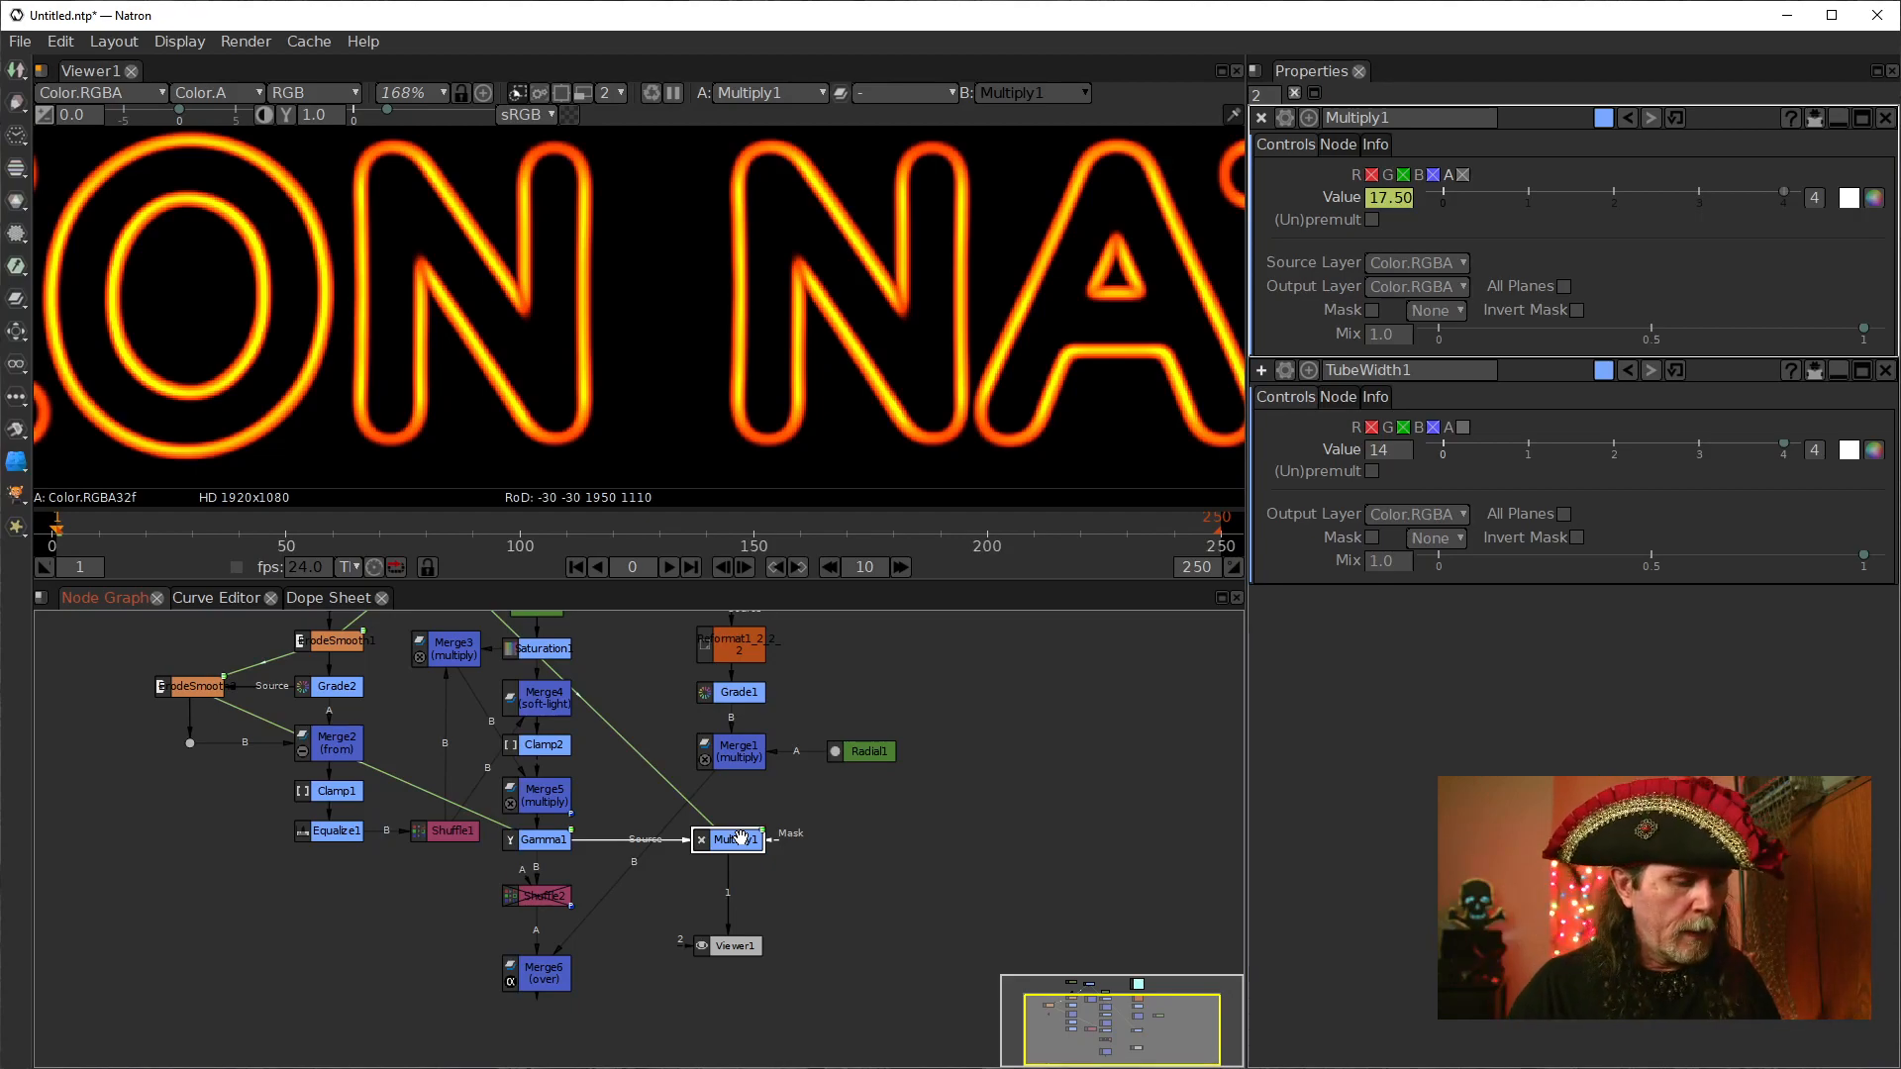
key("Tab")
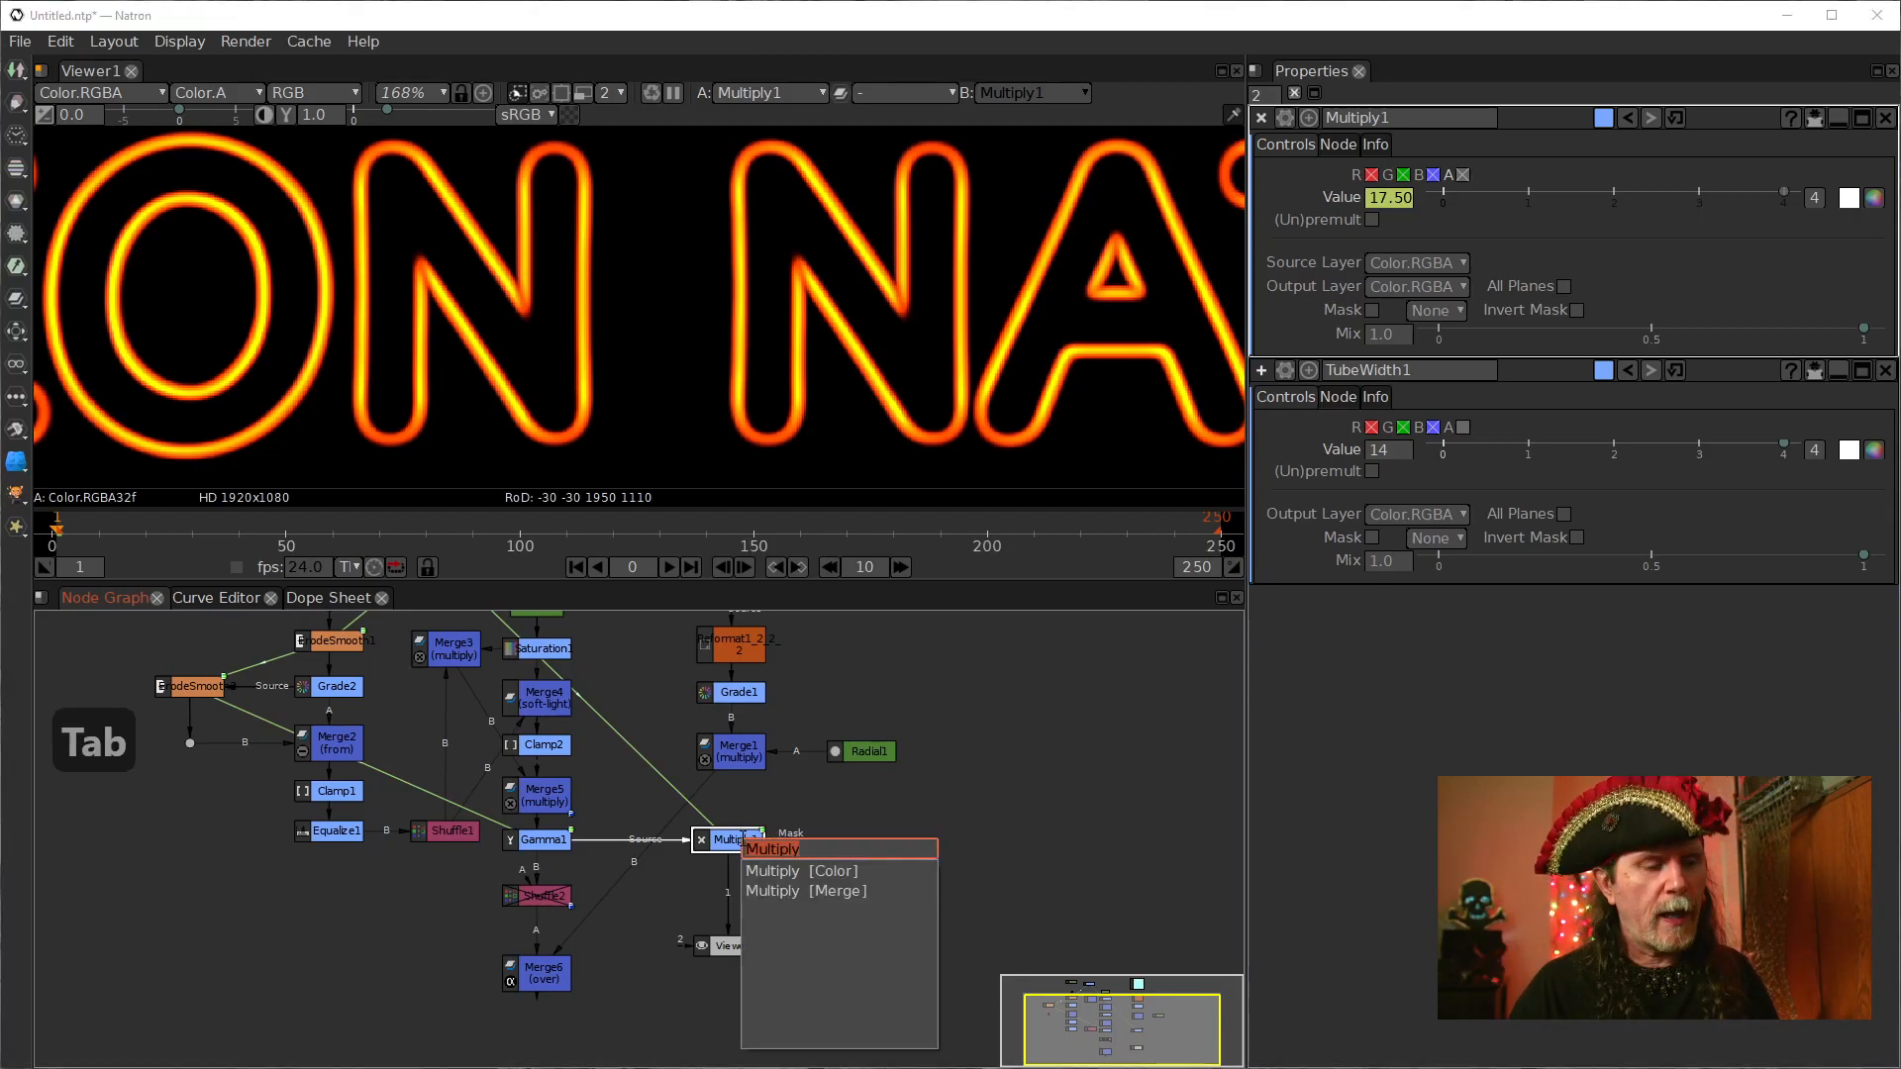
type("clamp")
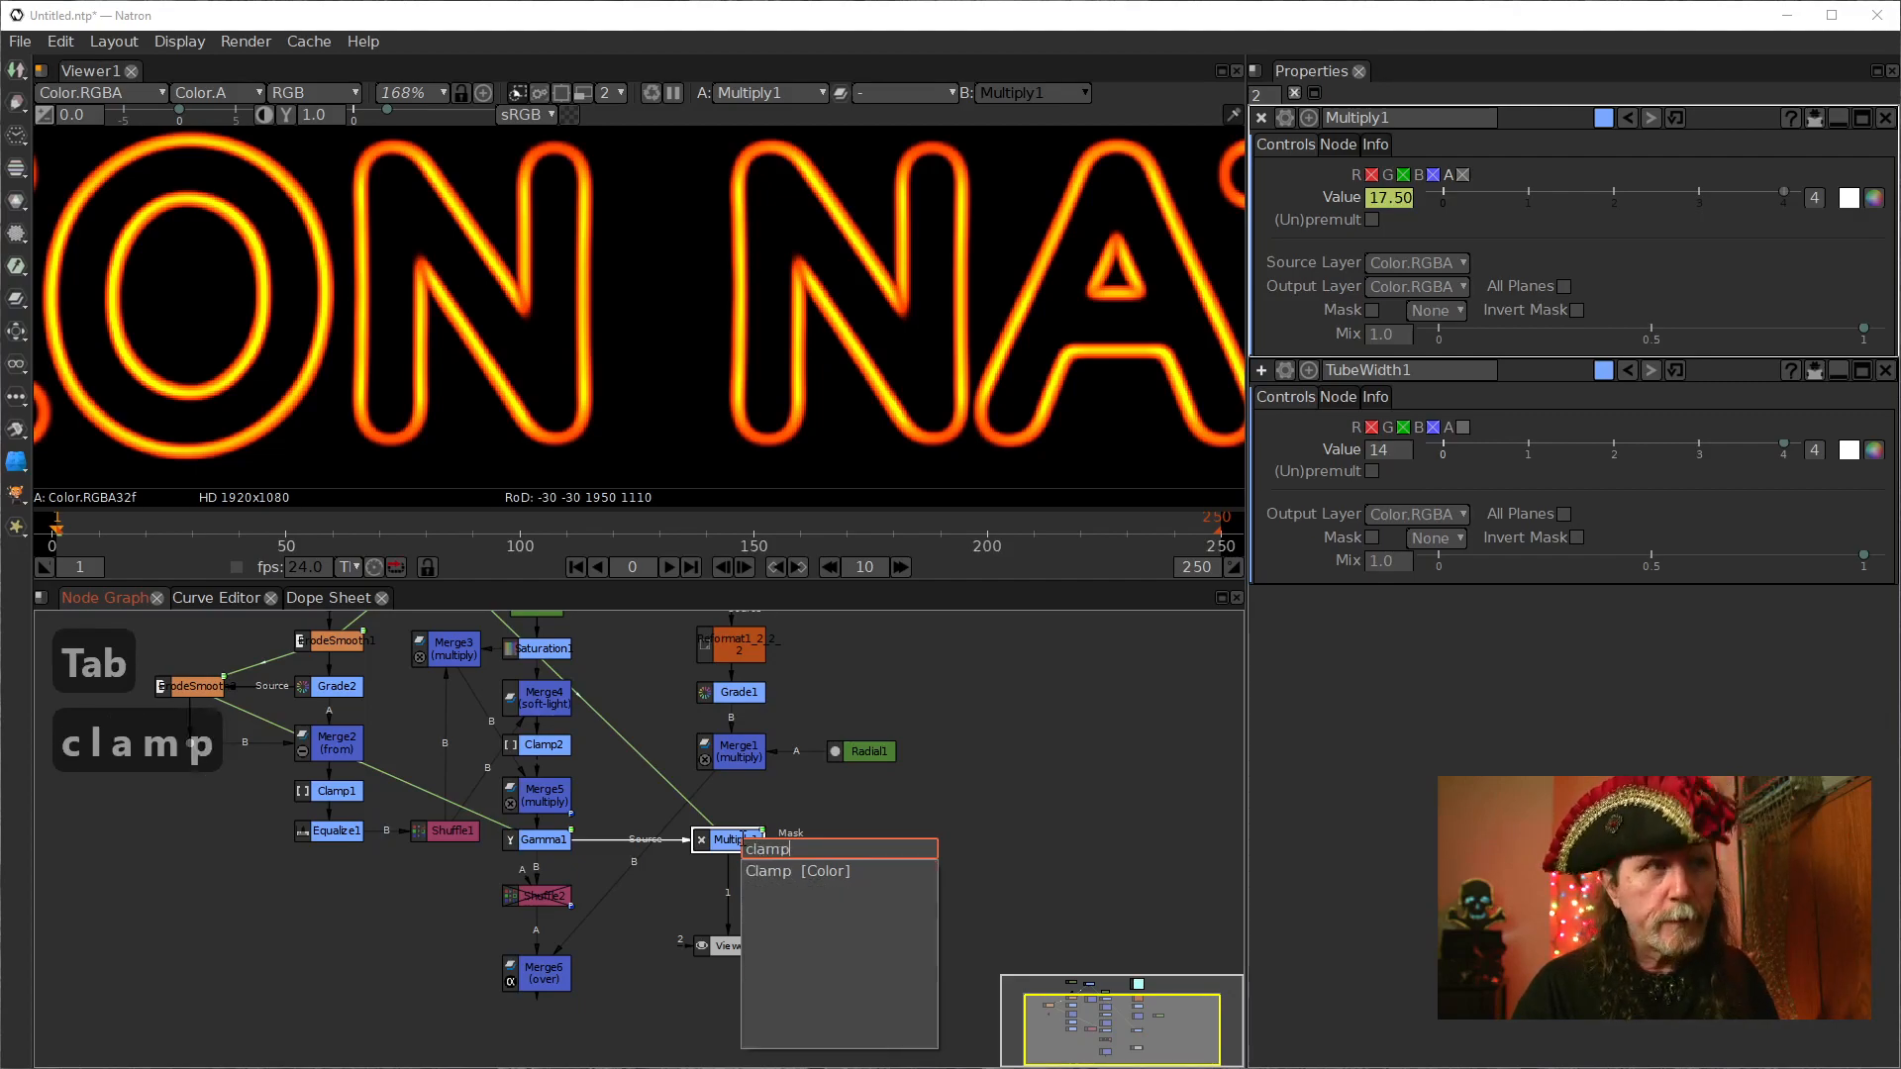
key("Return")
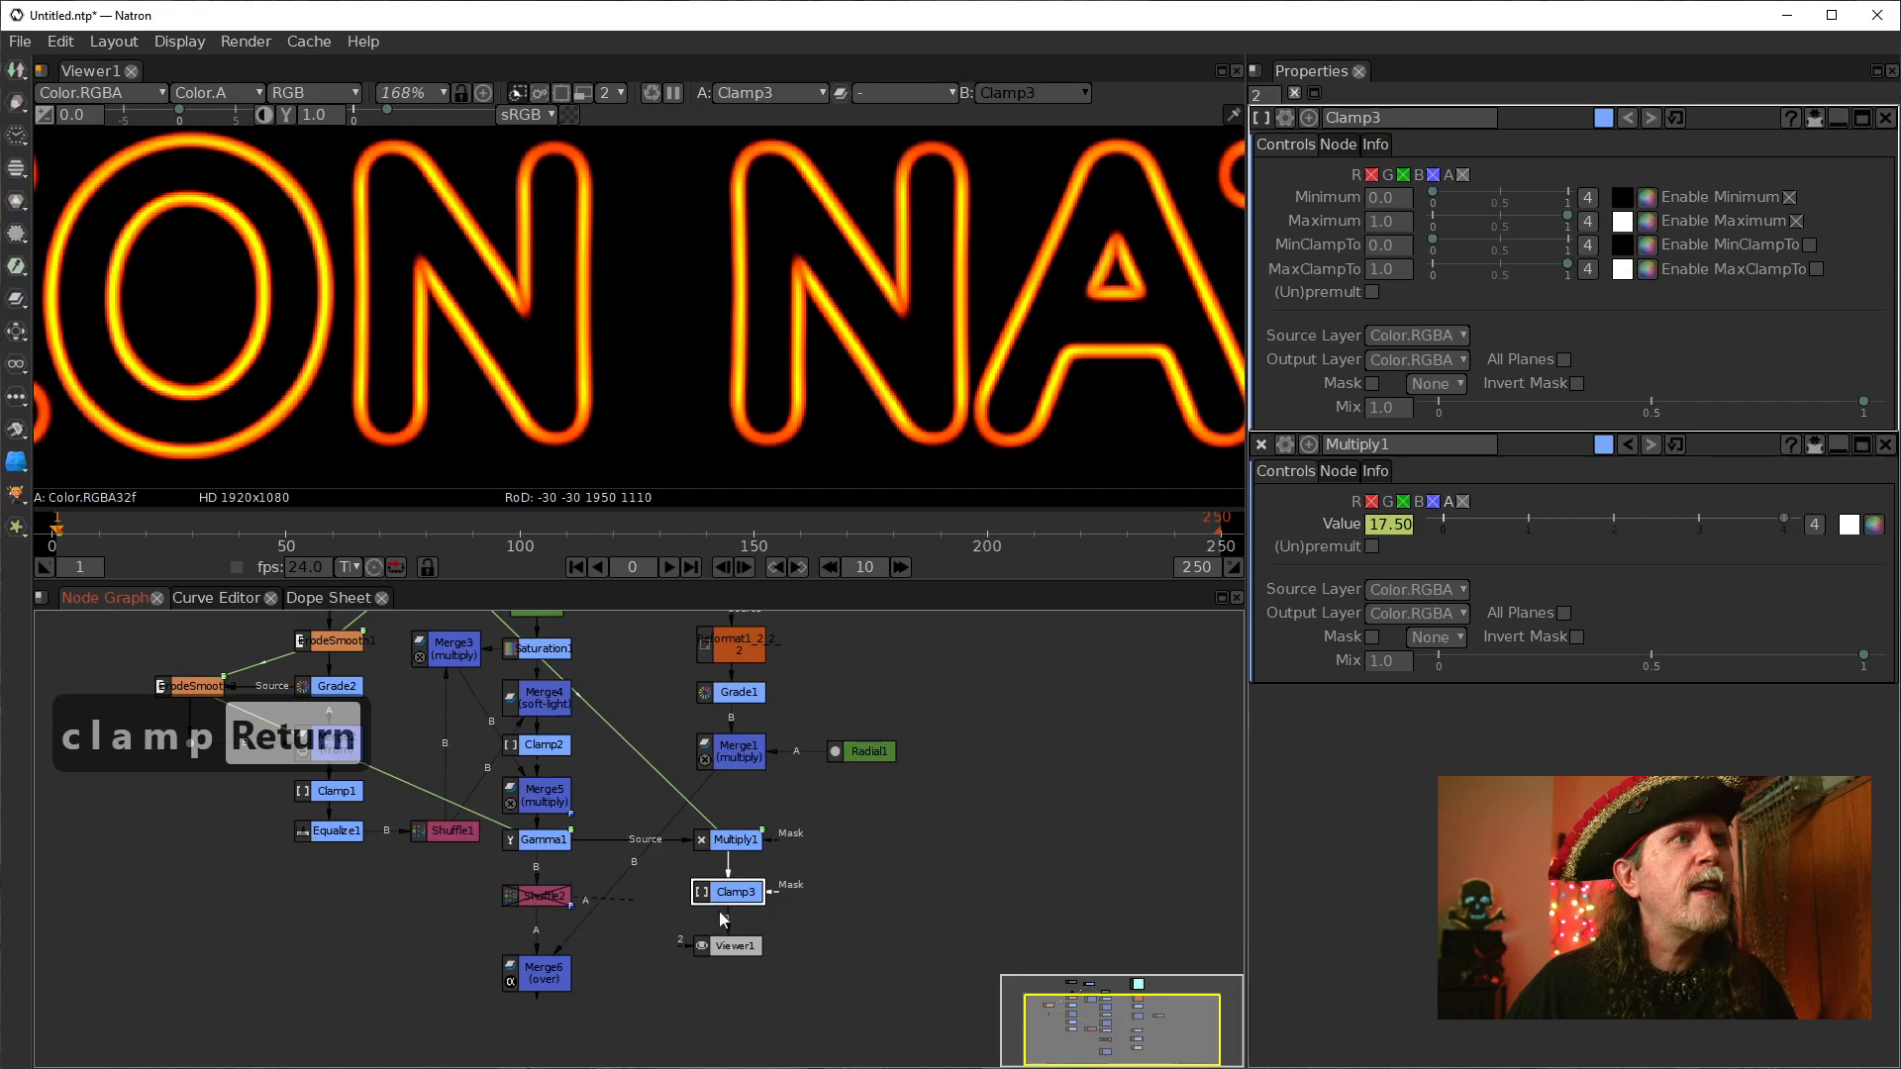
left_click(540, 894)
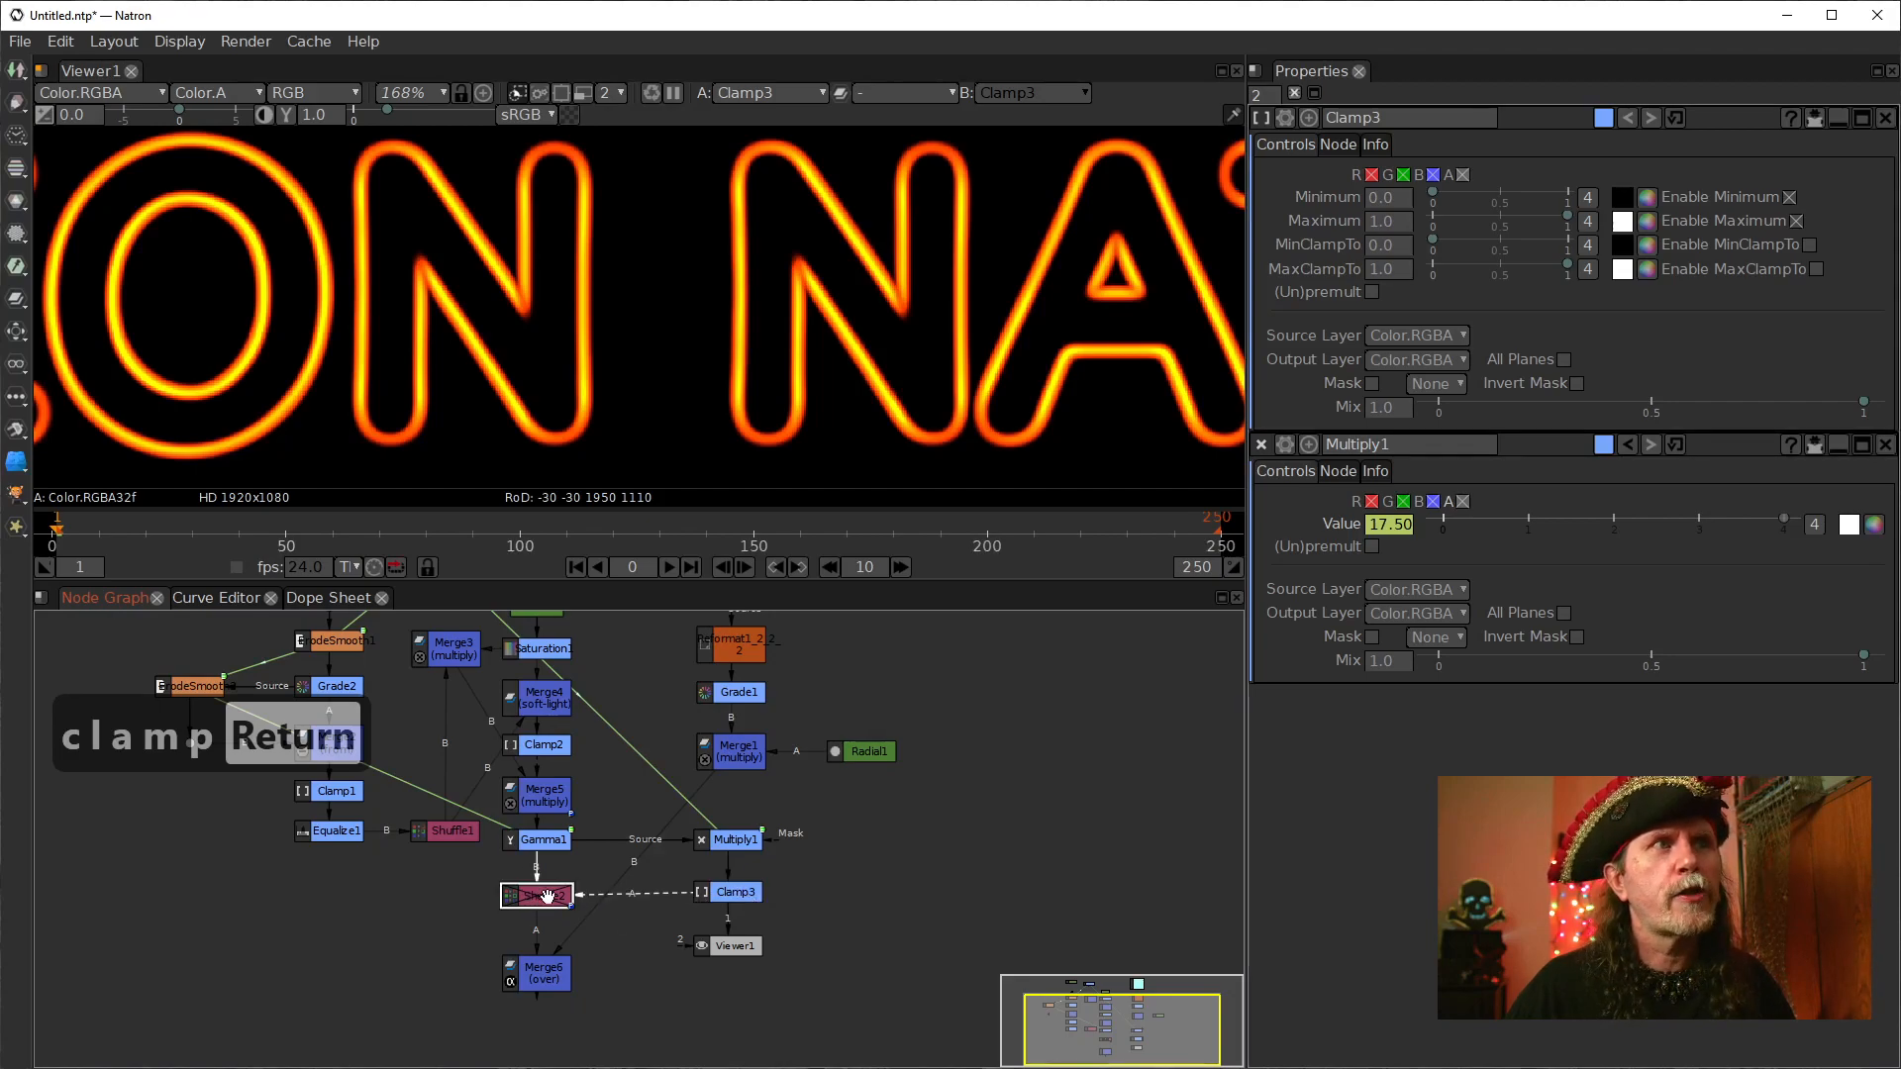
left_click(723, 894)
Step: Display the Shuffle2 output and the Merge6 composite over the brick wall in the viewer to check the tube edges
left_click_drag(743, 955, 539, 896)
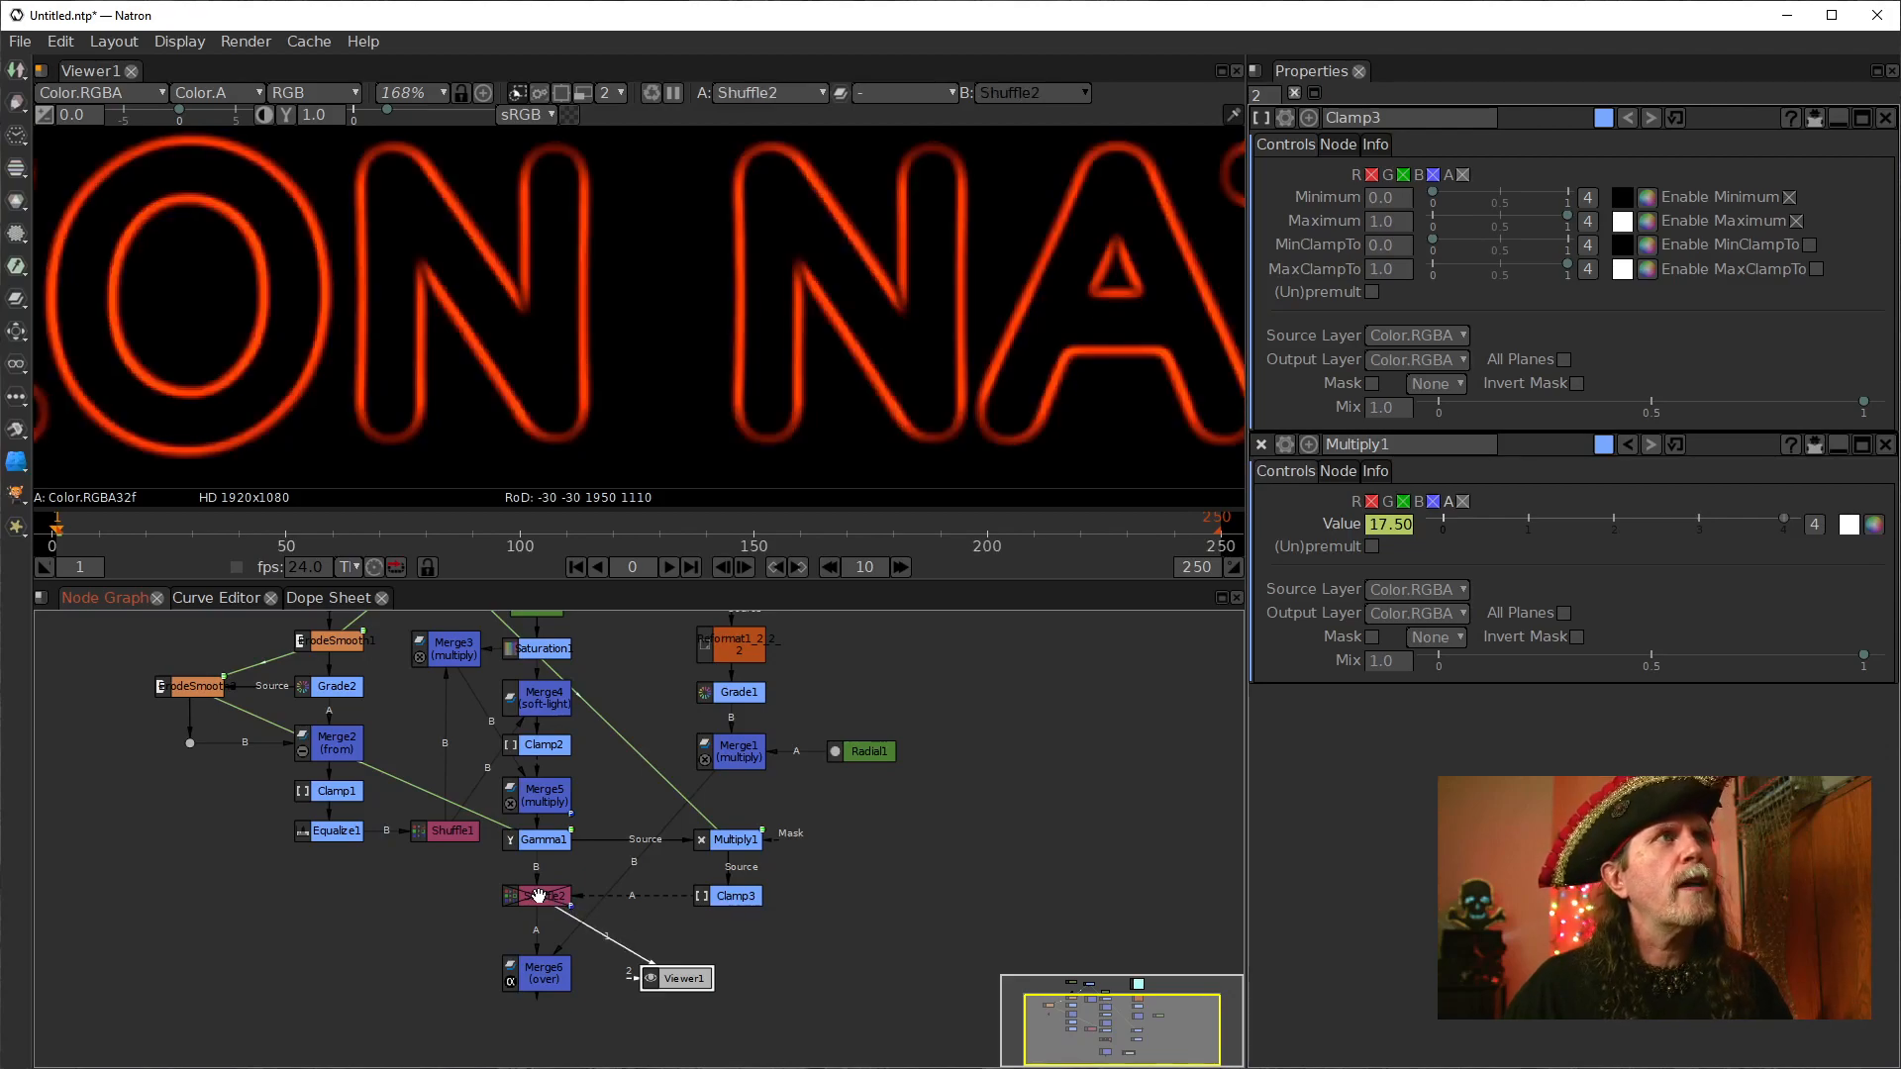
left_click(538, 896)
left_click_drag(629, 962, 567, 978)
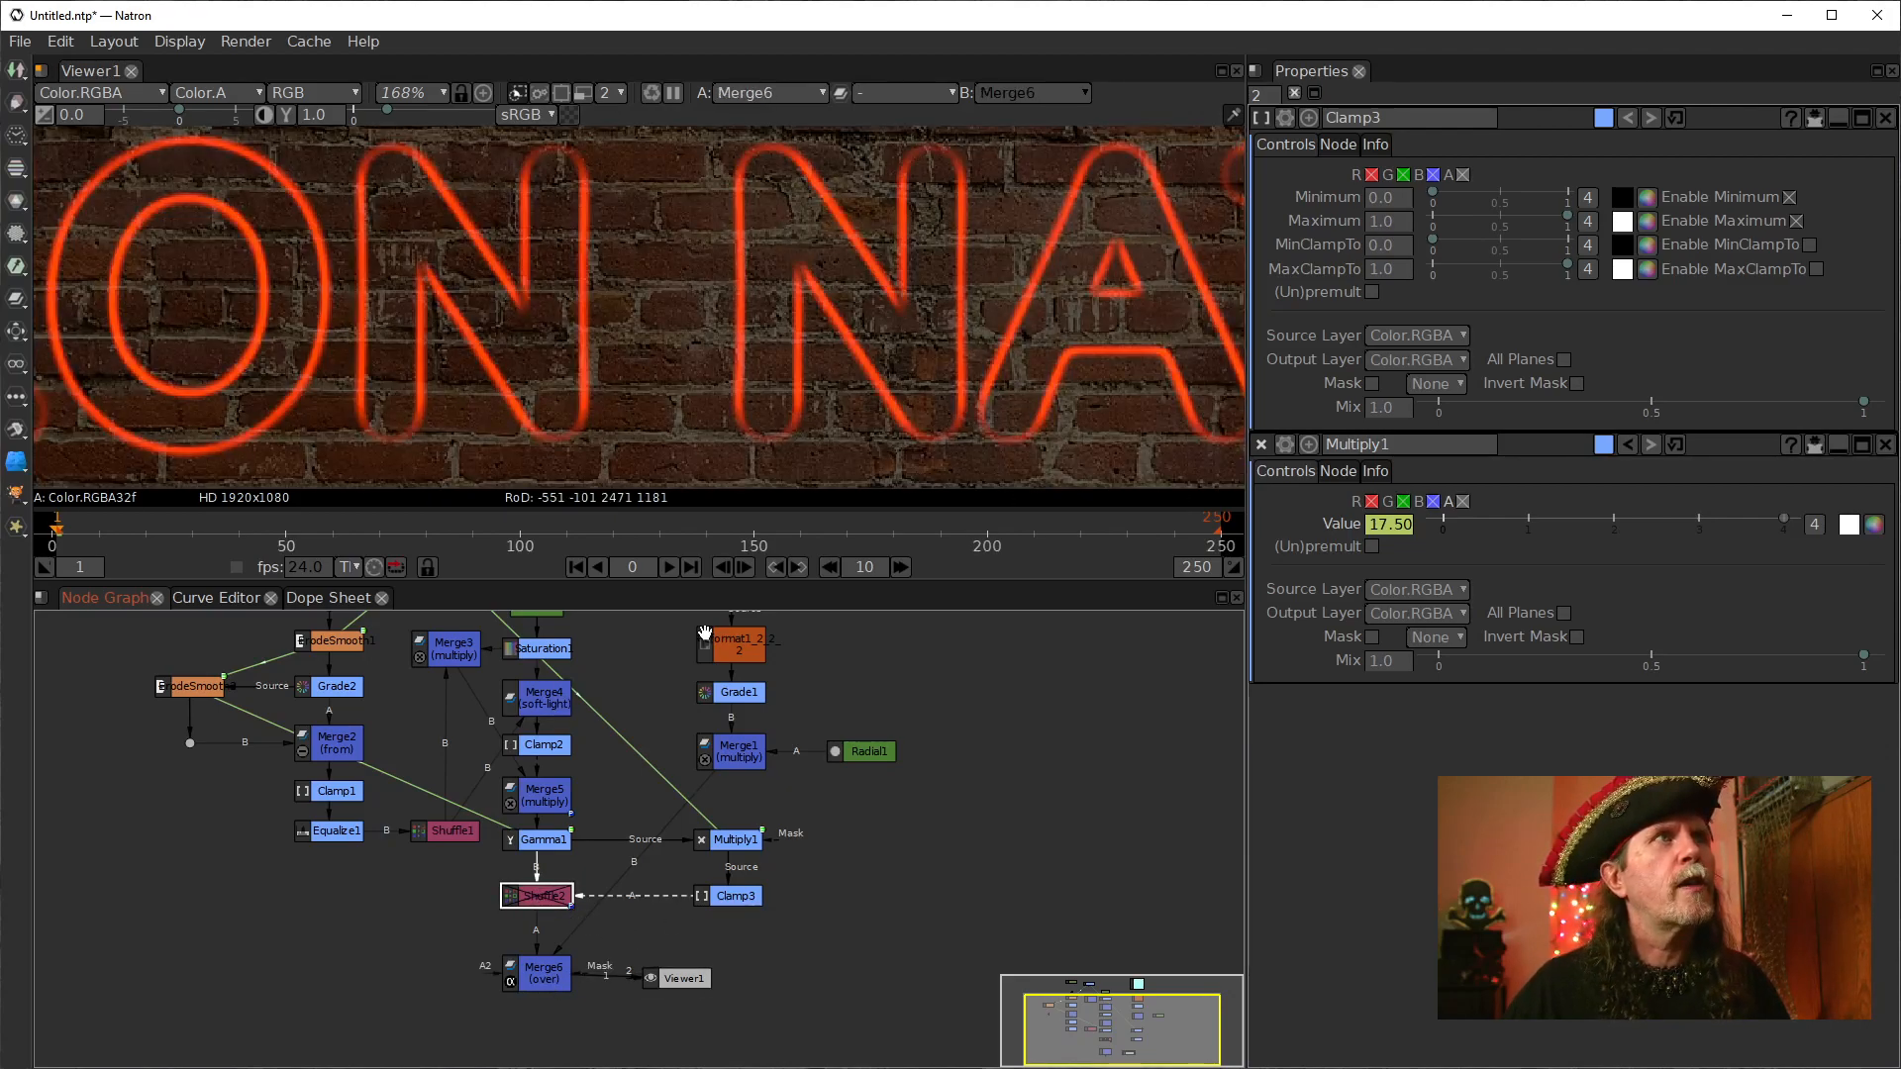
left_click_drag(814, 981, 995, 975)
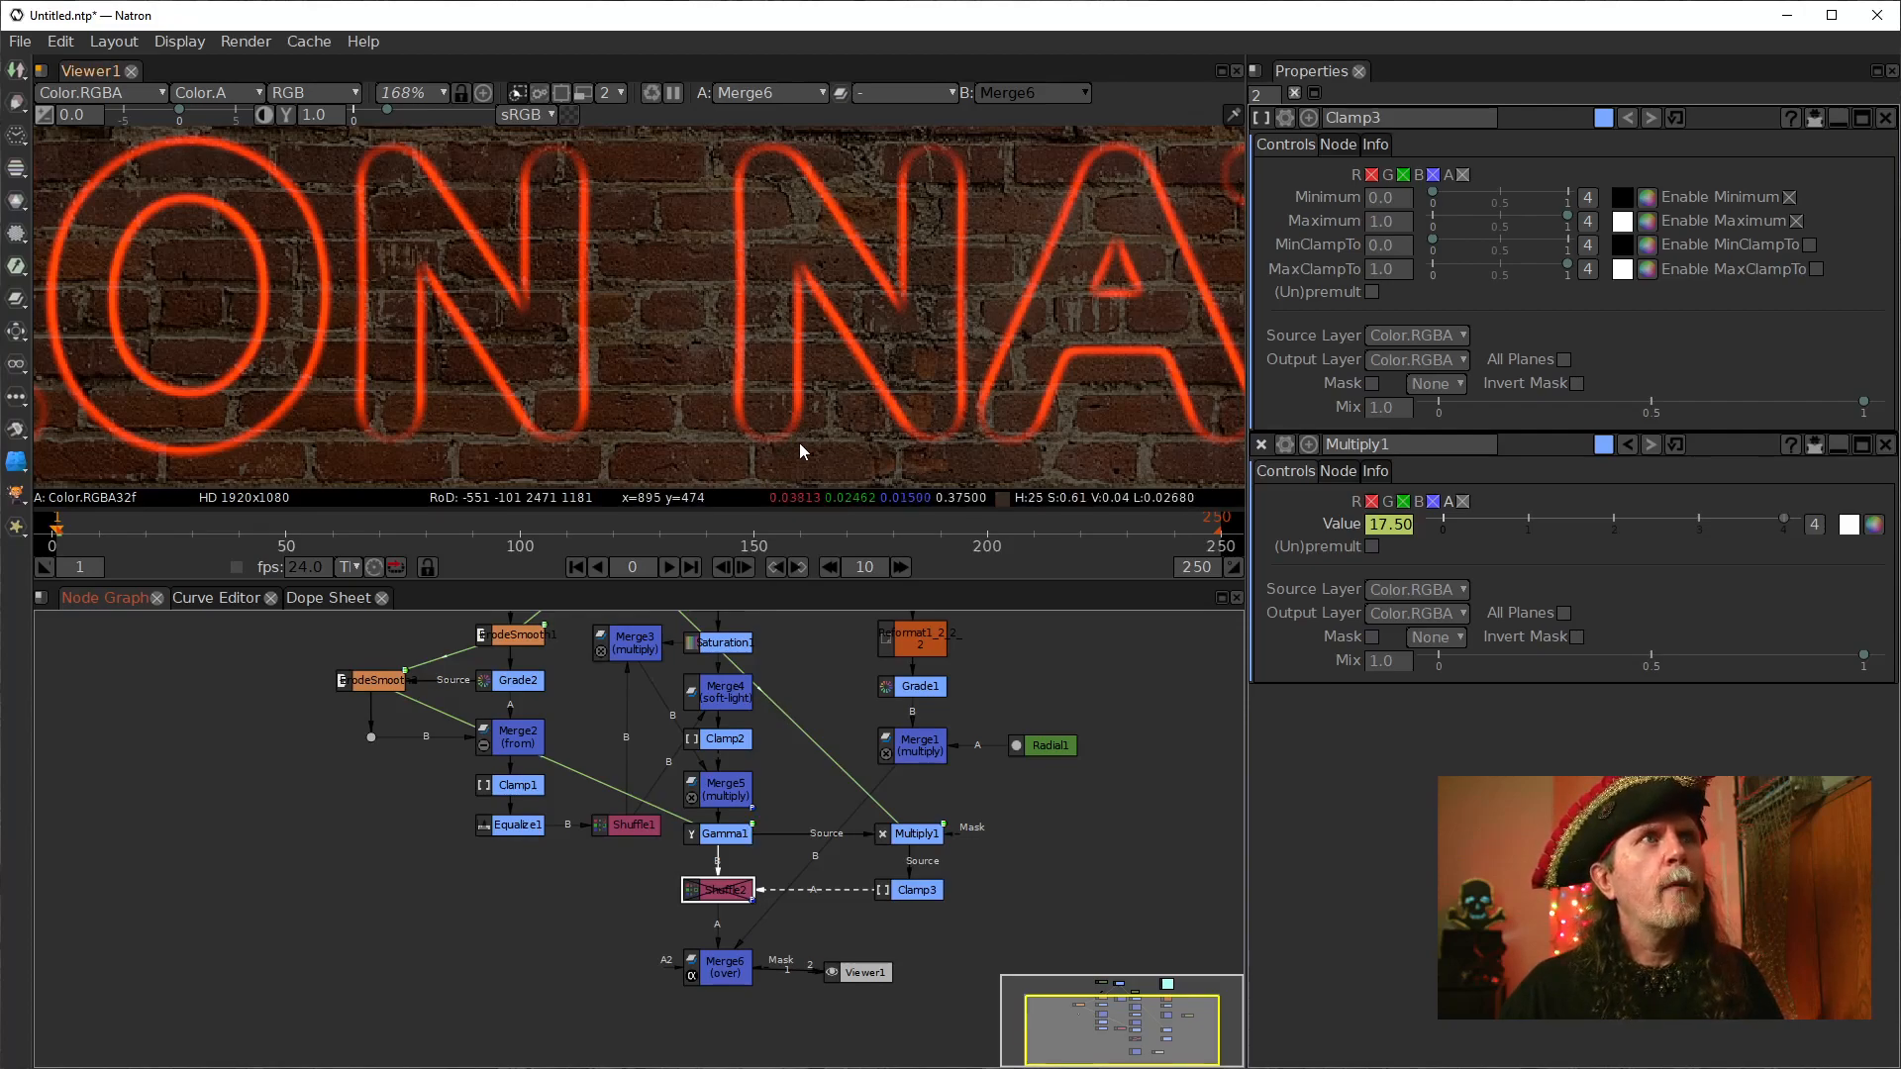
scroll(799, 443, "up", 5)
Step: Enable the Shuffle2 node and set its alpha channel source to A.Color.A
left_click(710, 894)
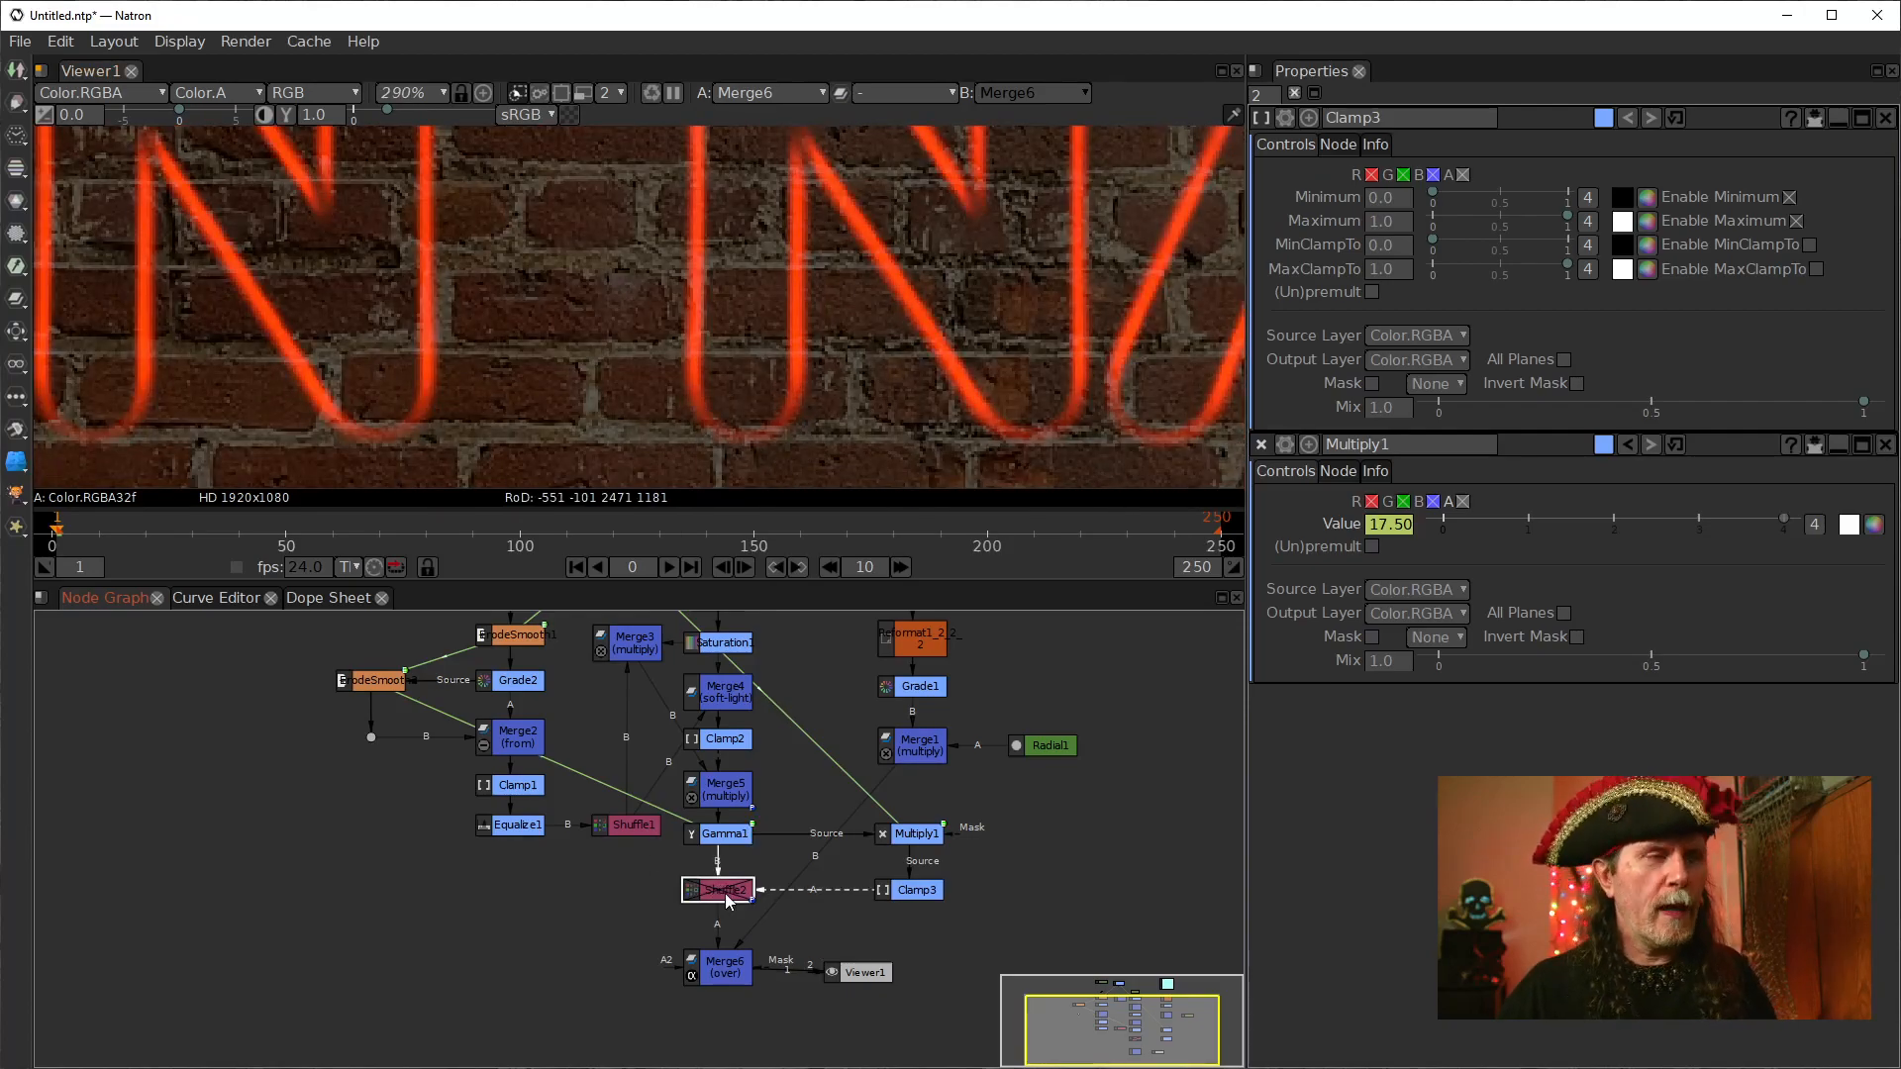
key("d")
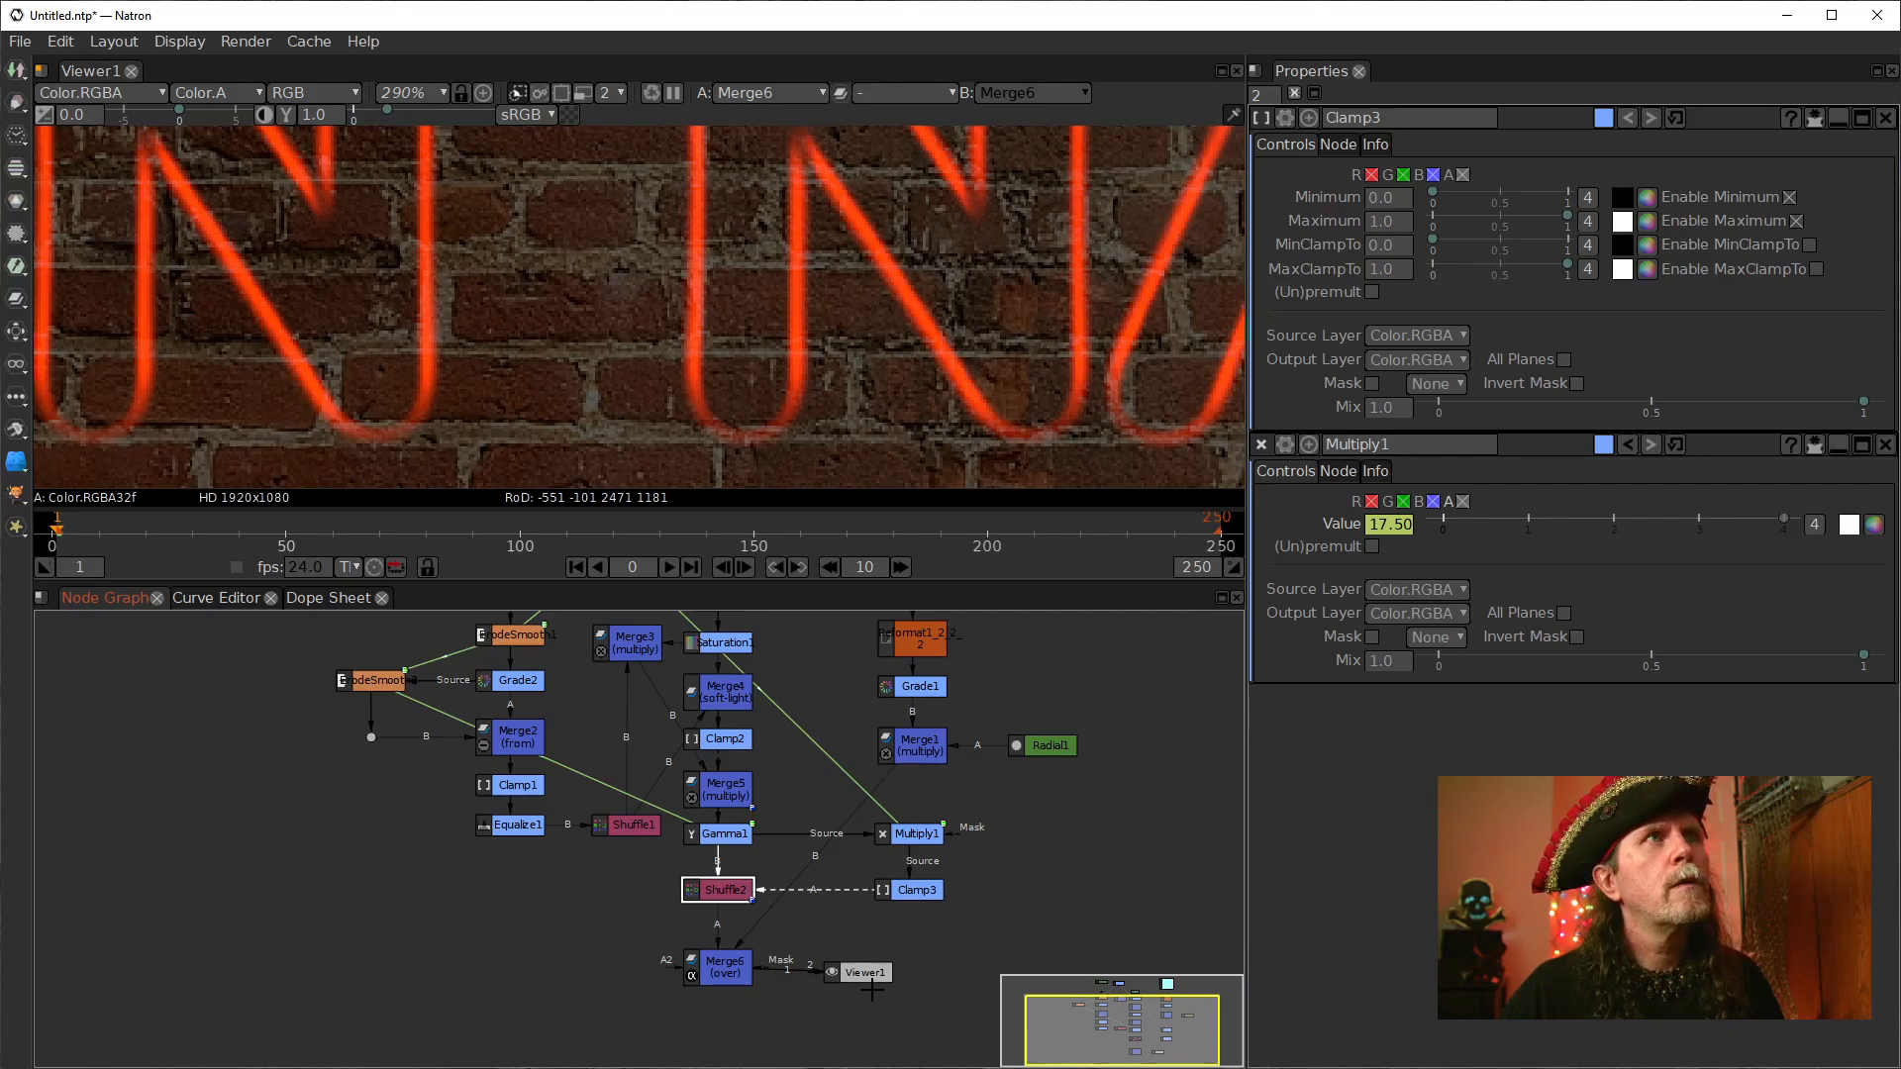
double_click(728, 892)
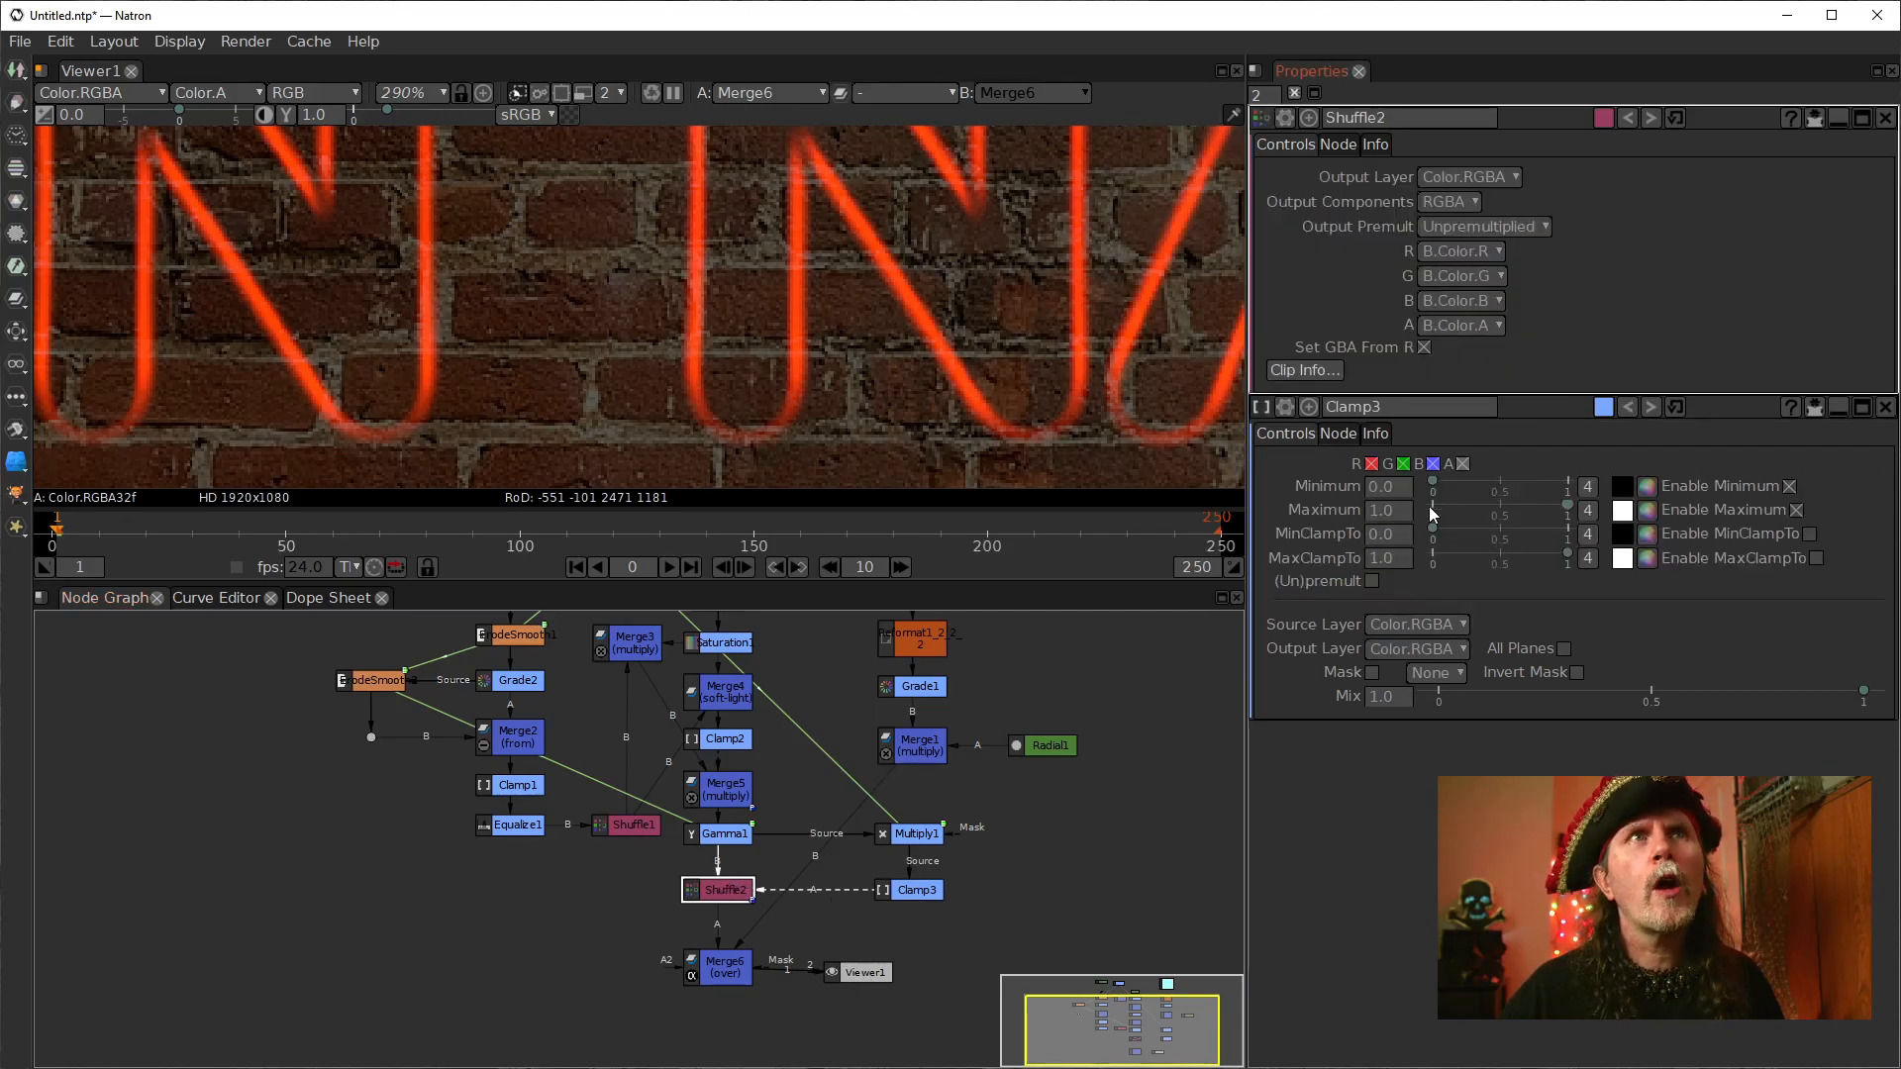
left_click(1493, 329)
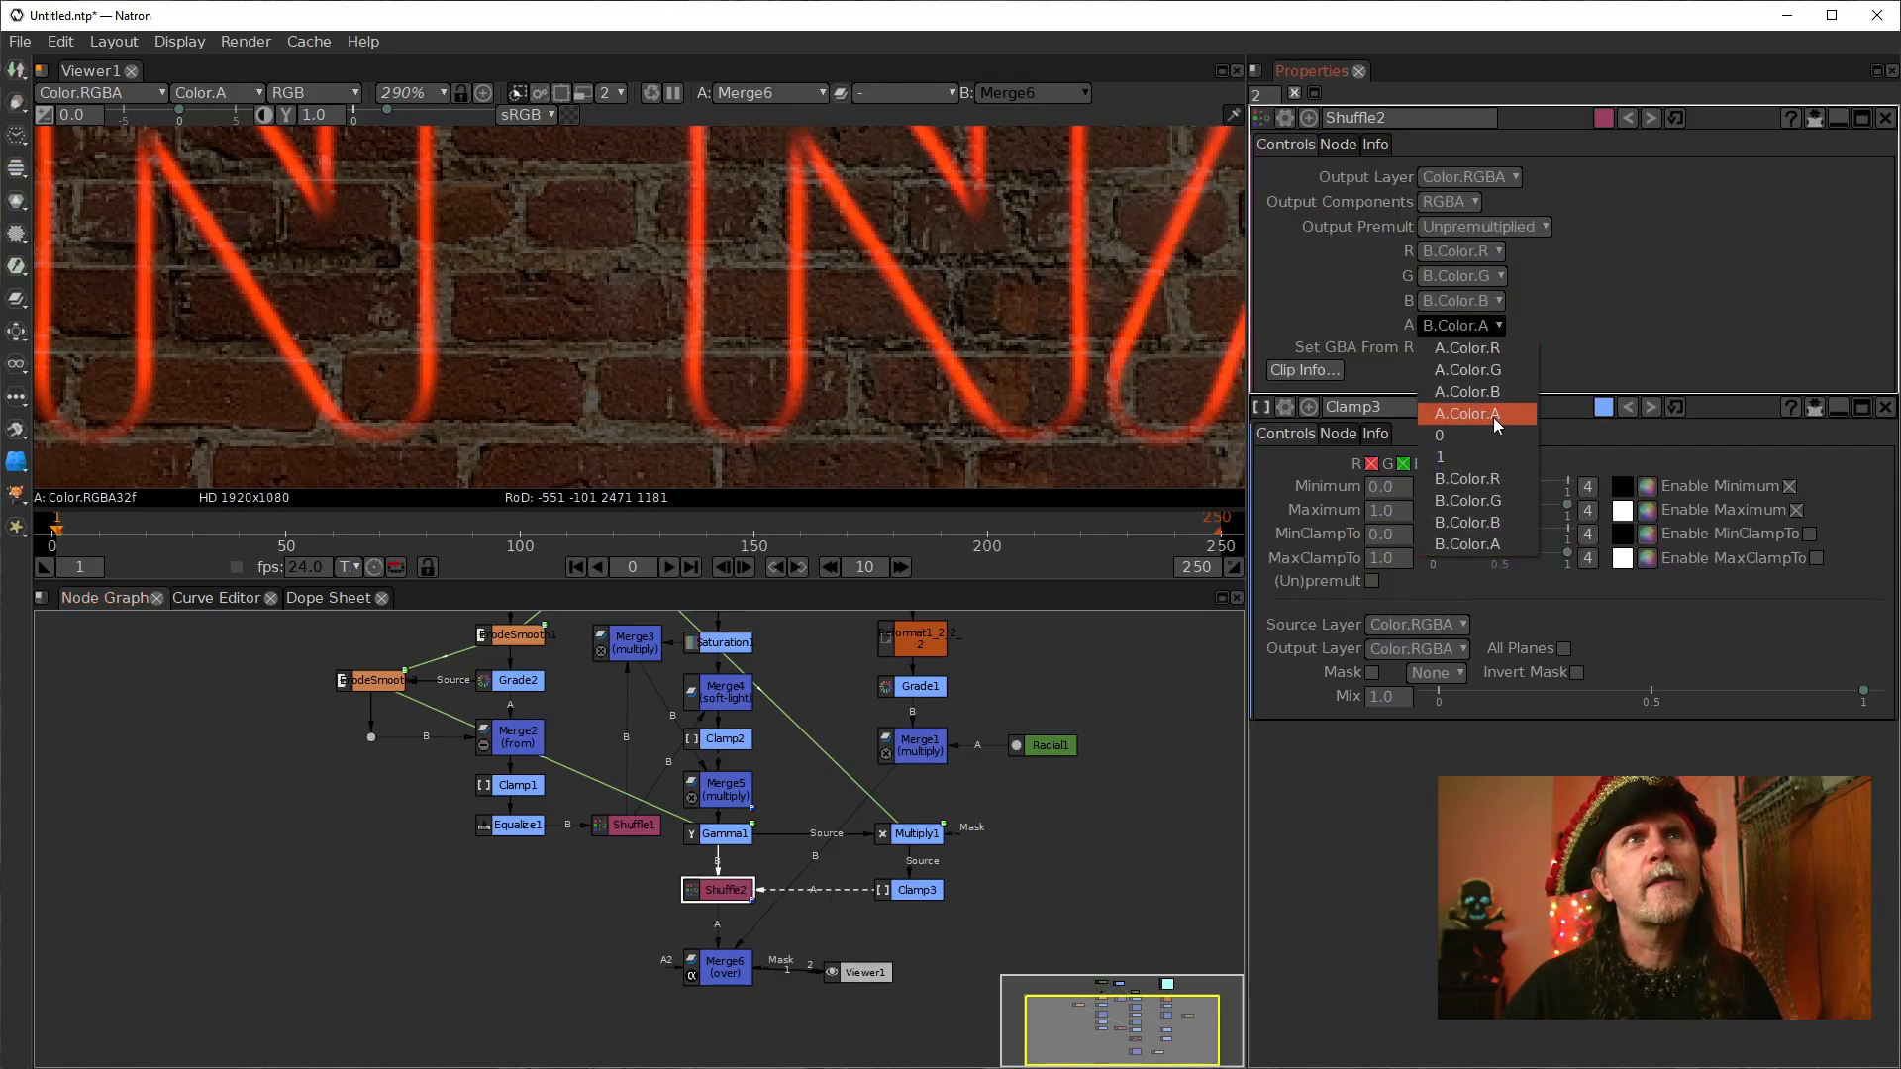
left_click(1332, 312)
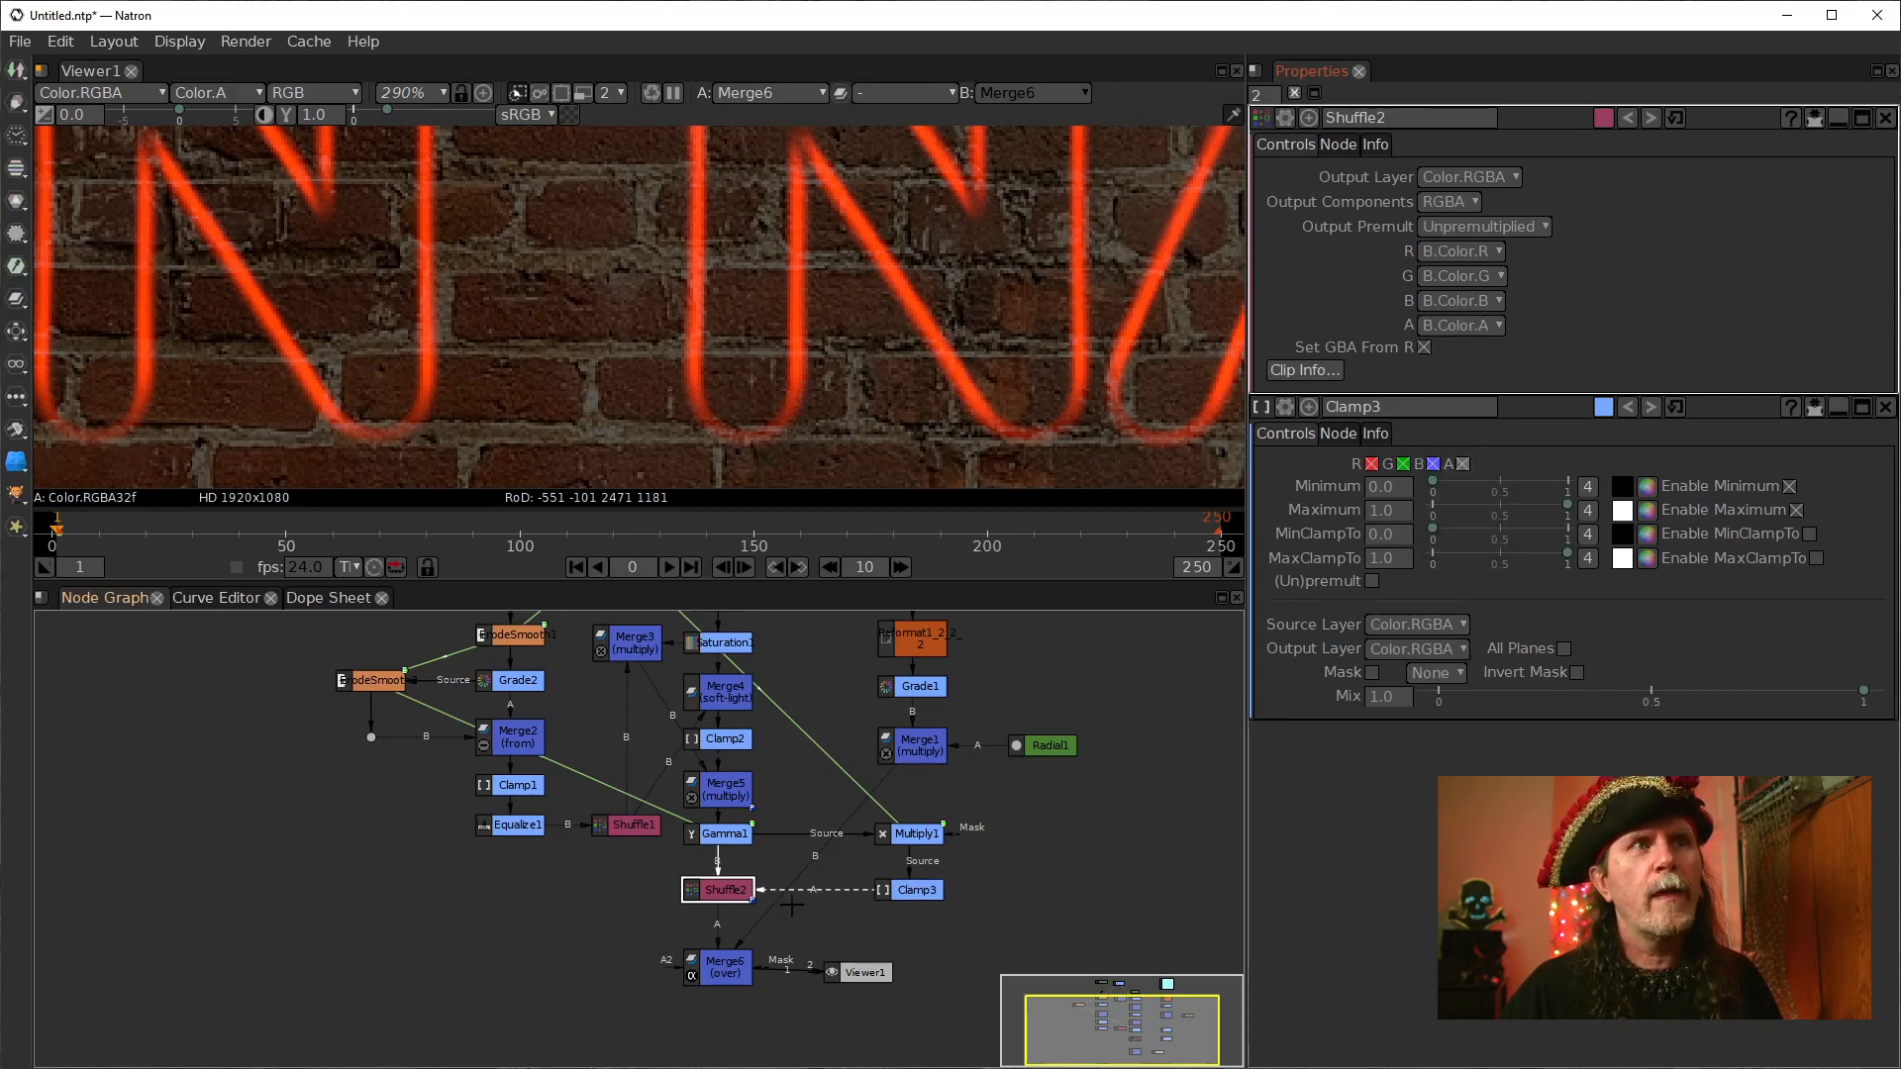
left_click(1482, 327)
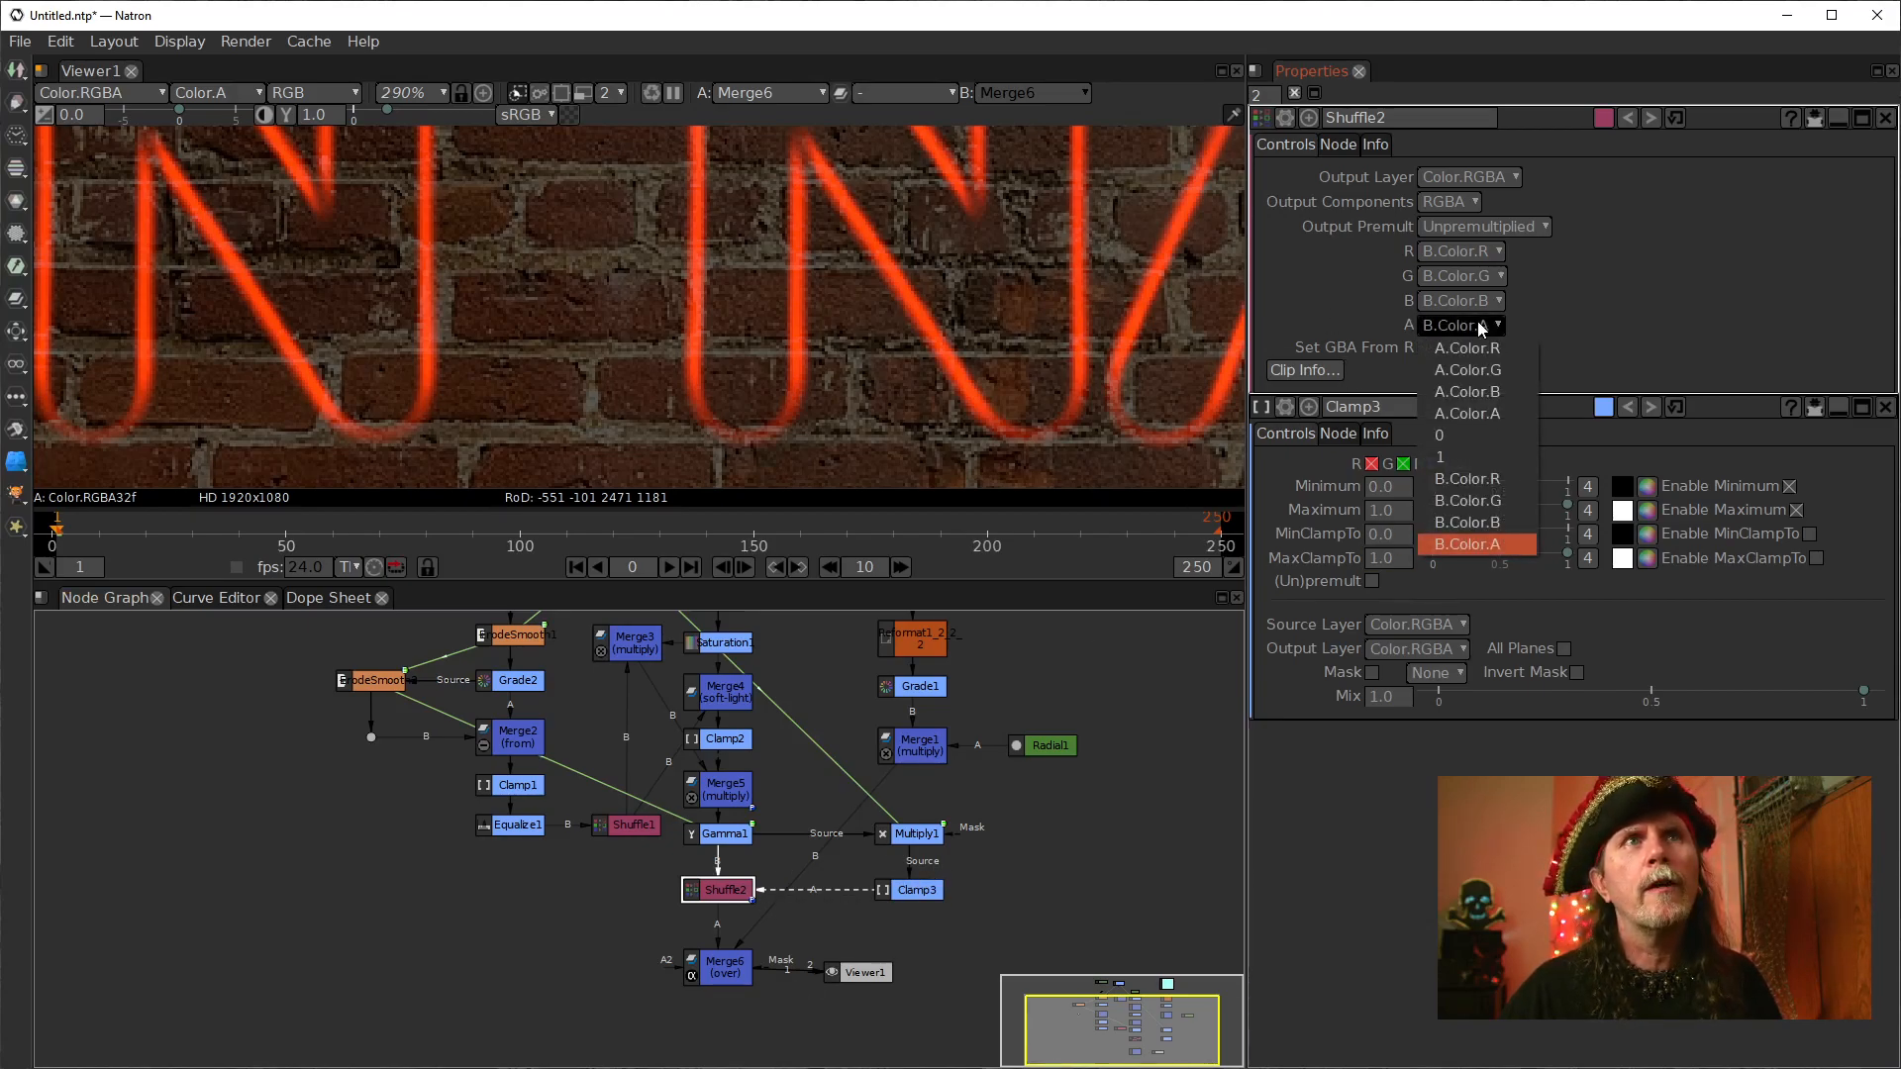
left_click(1473, 414)
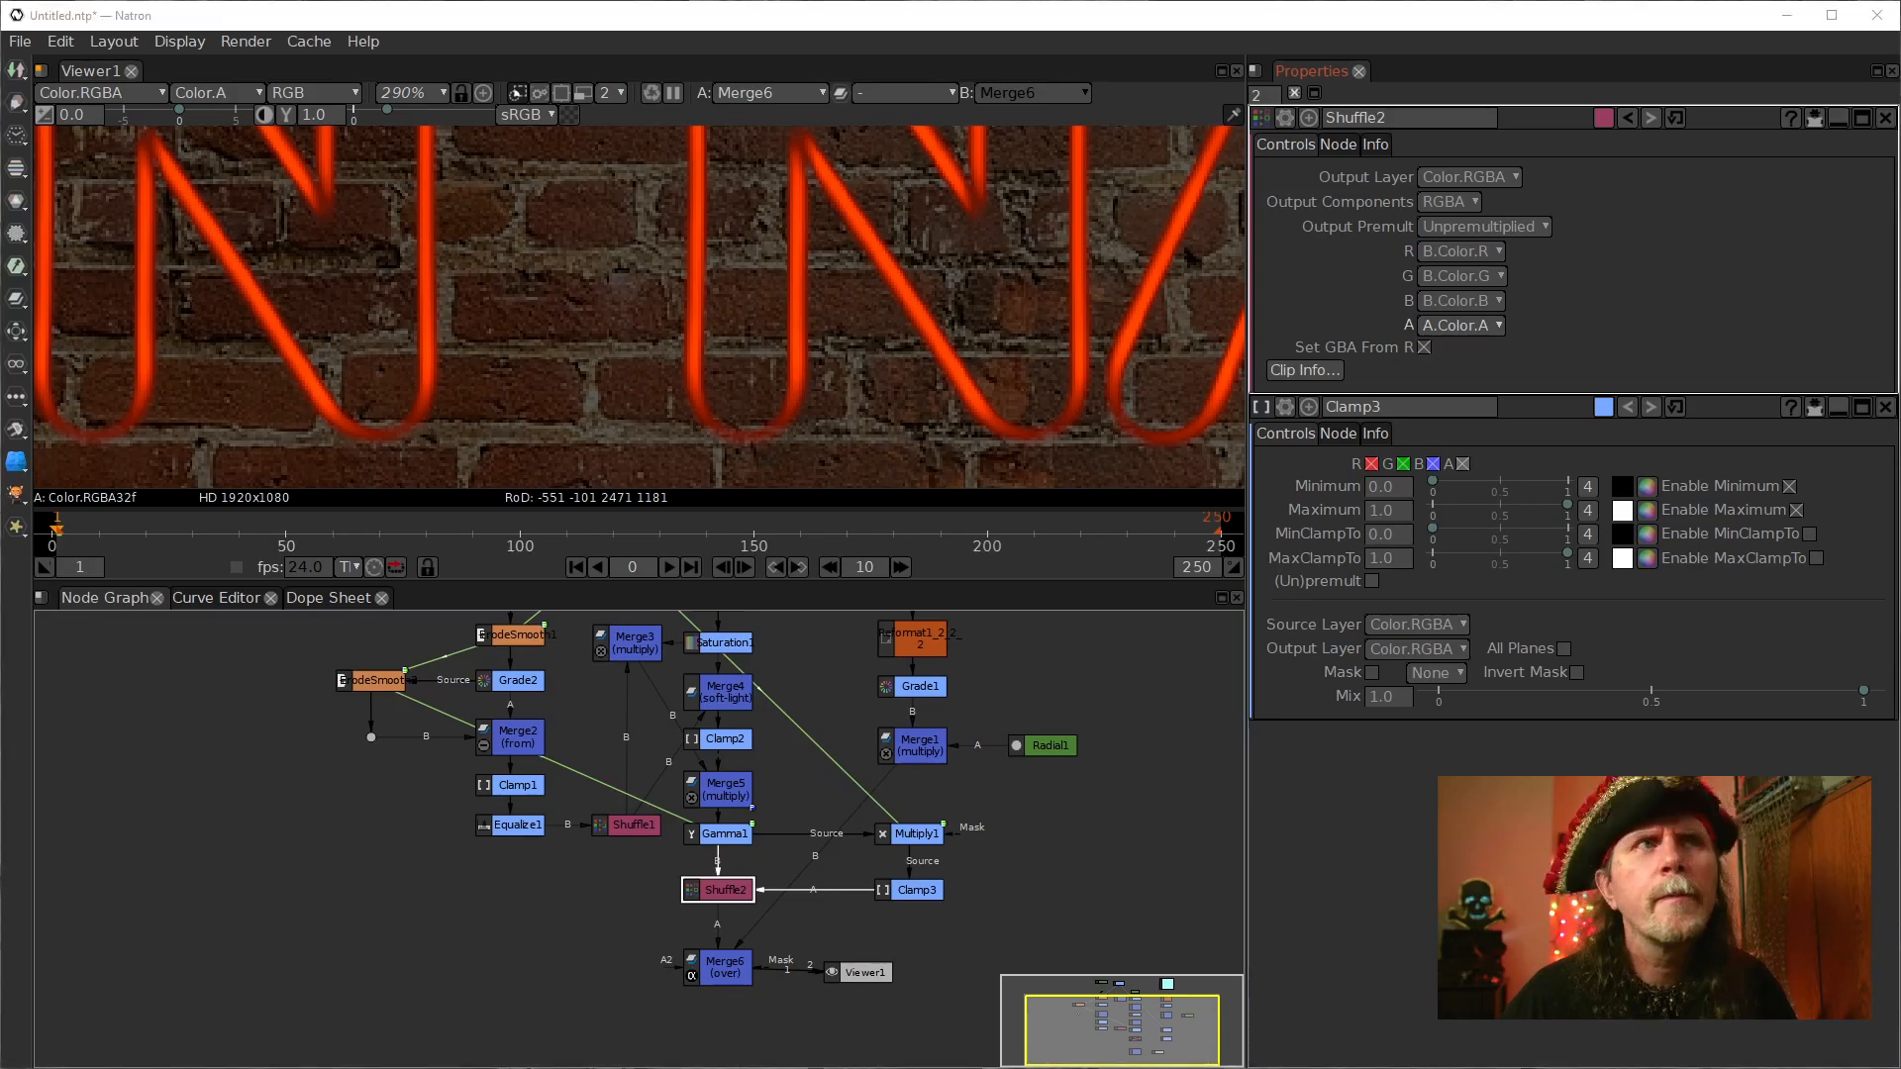
scroll(746, 461, "up", 6)
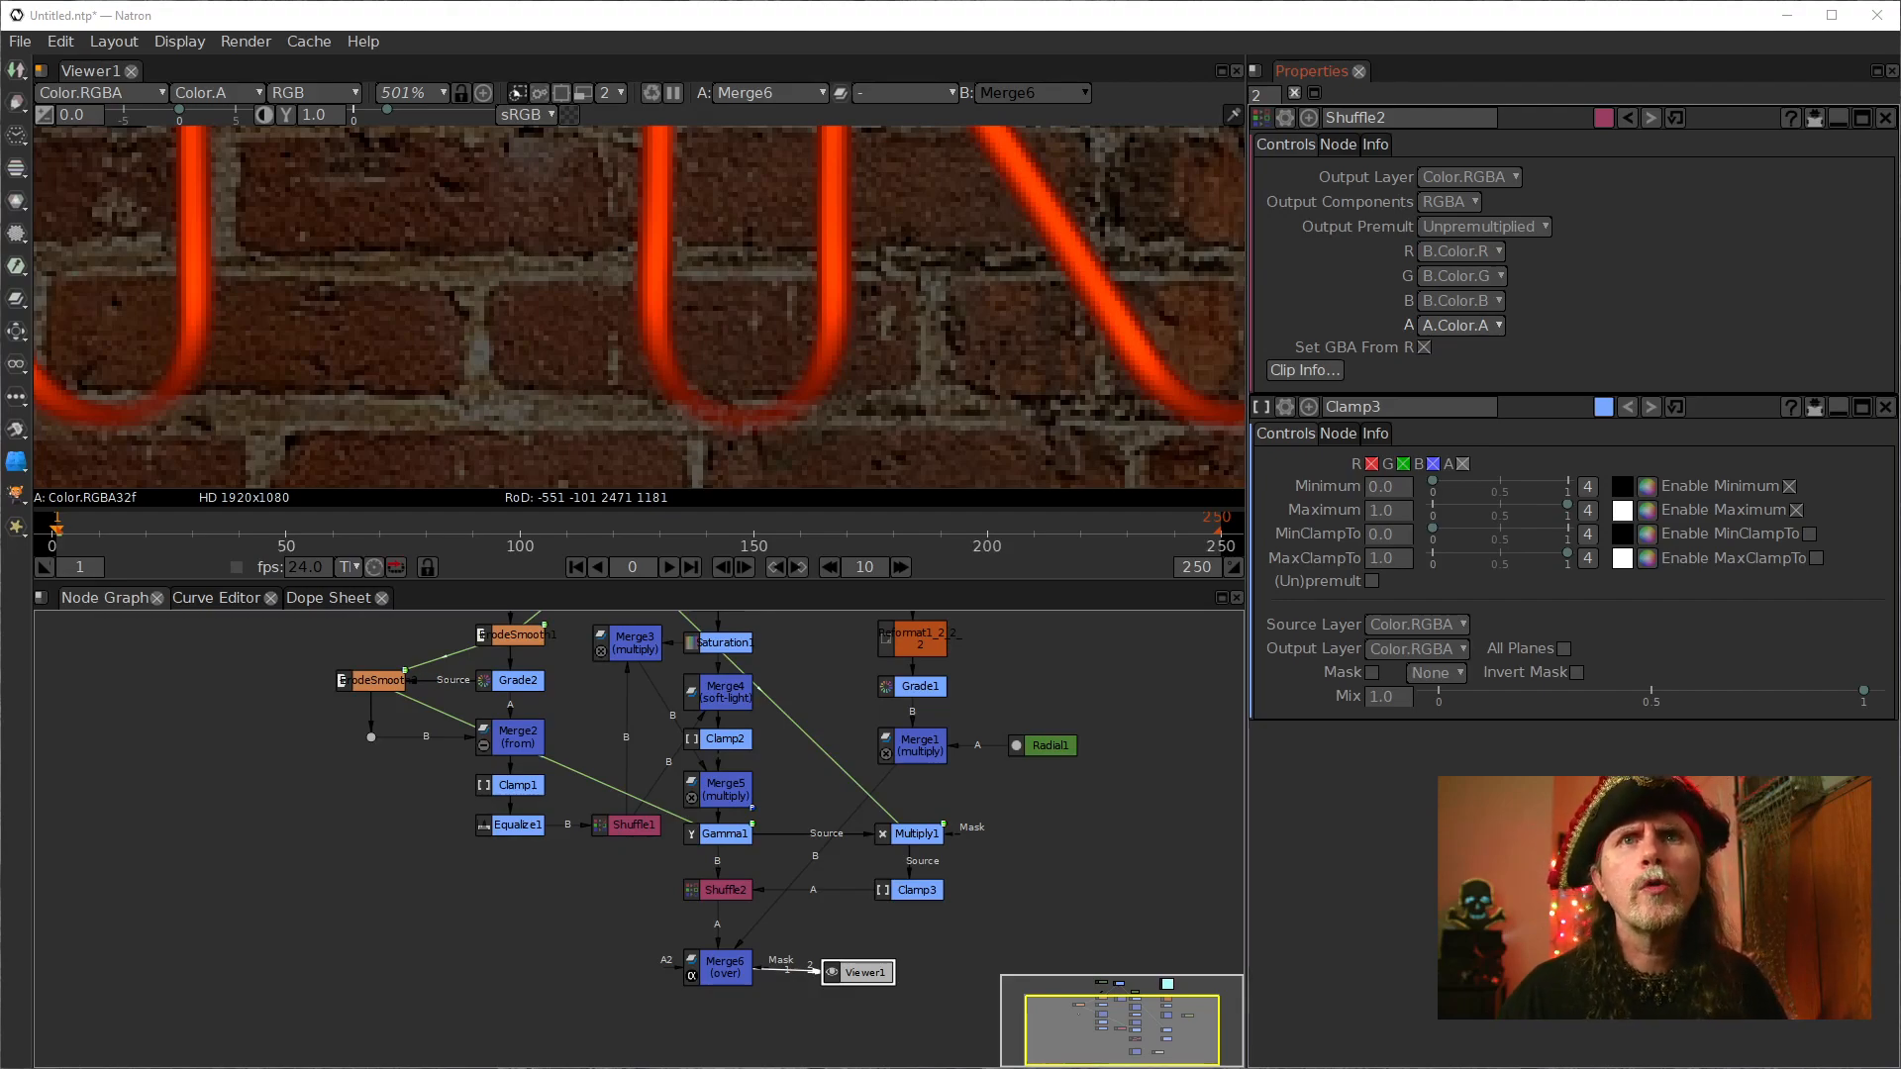
key("1")
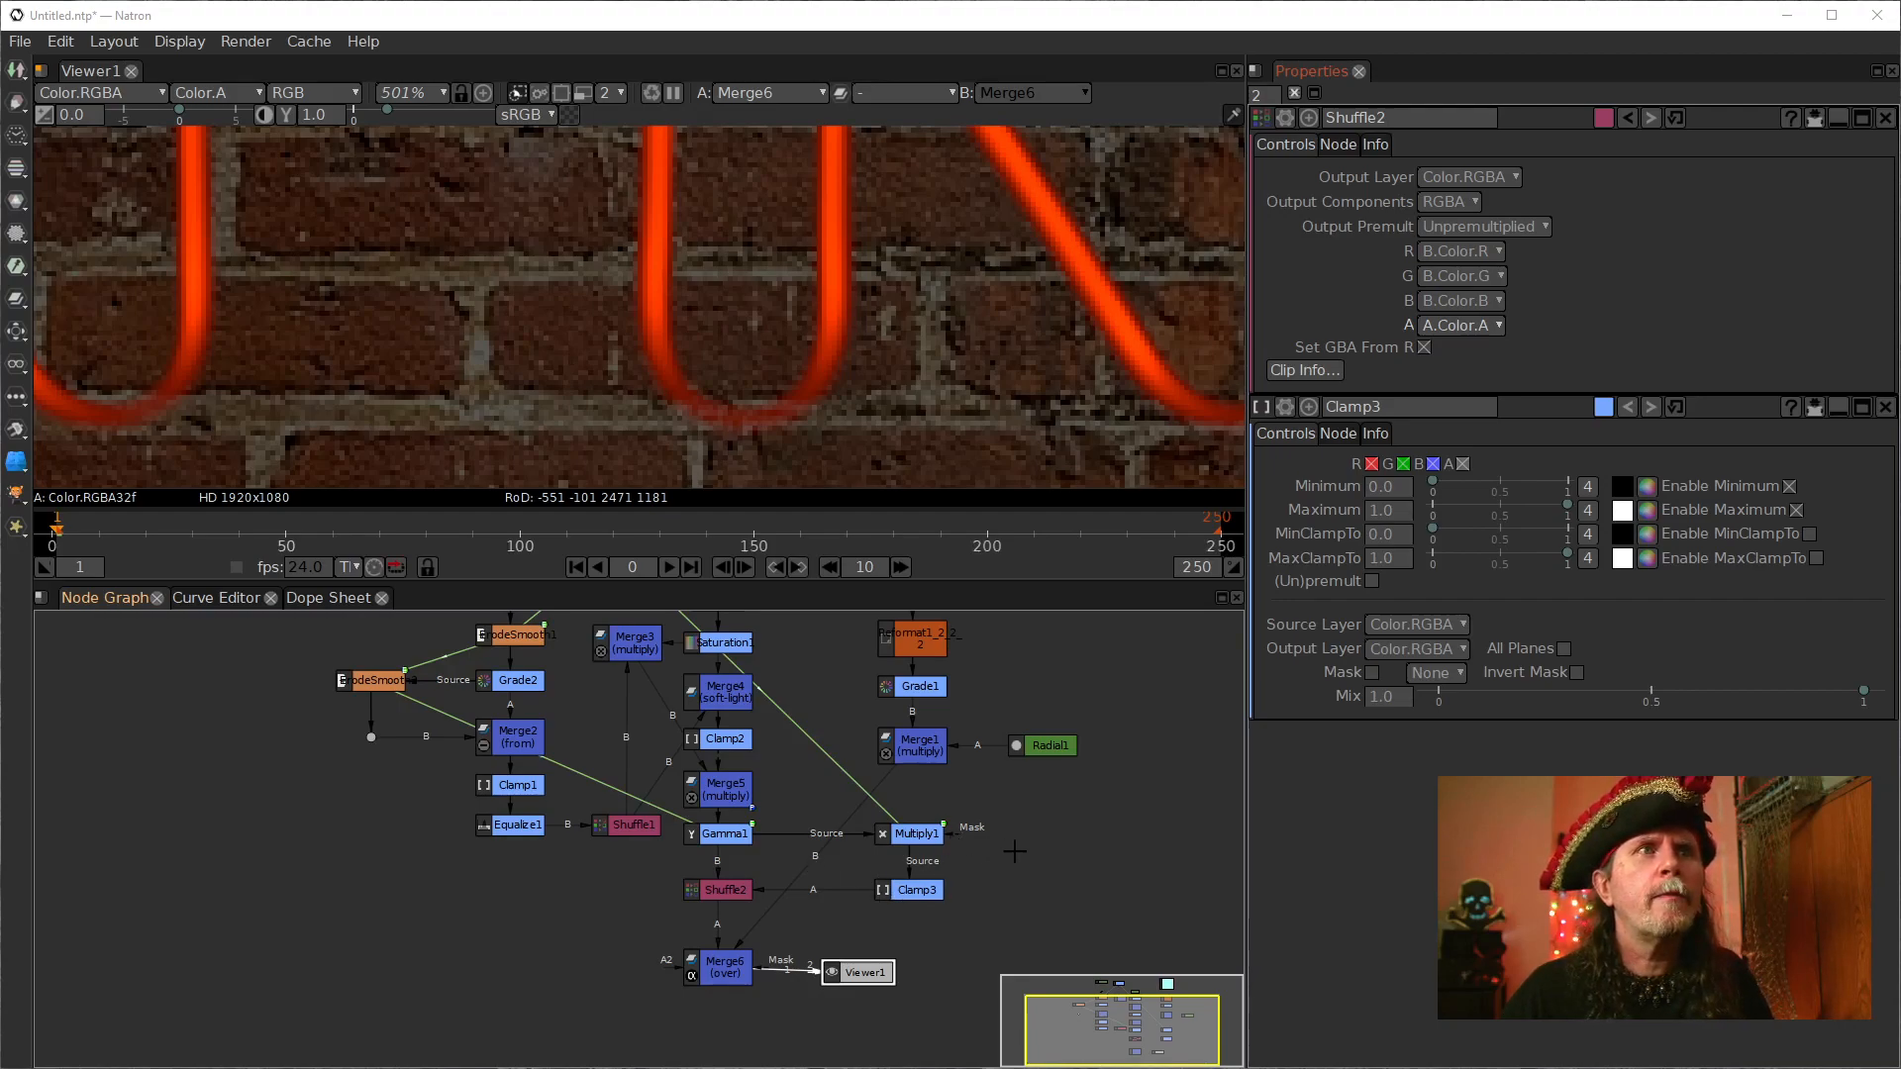
Step: Move the brick background branch away from the neon nodes and place the Viewer1 node directly below Merge6
left_click_drag(980, 822, 818, 818)
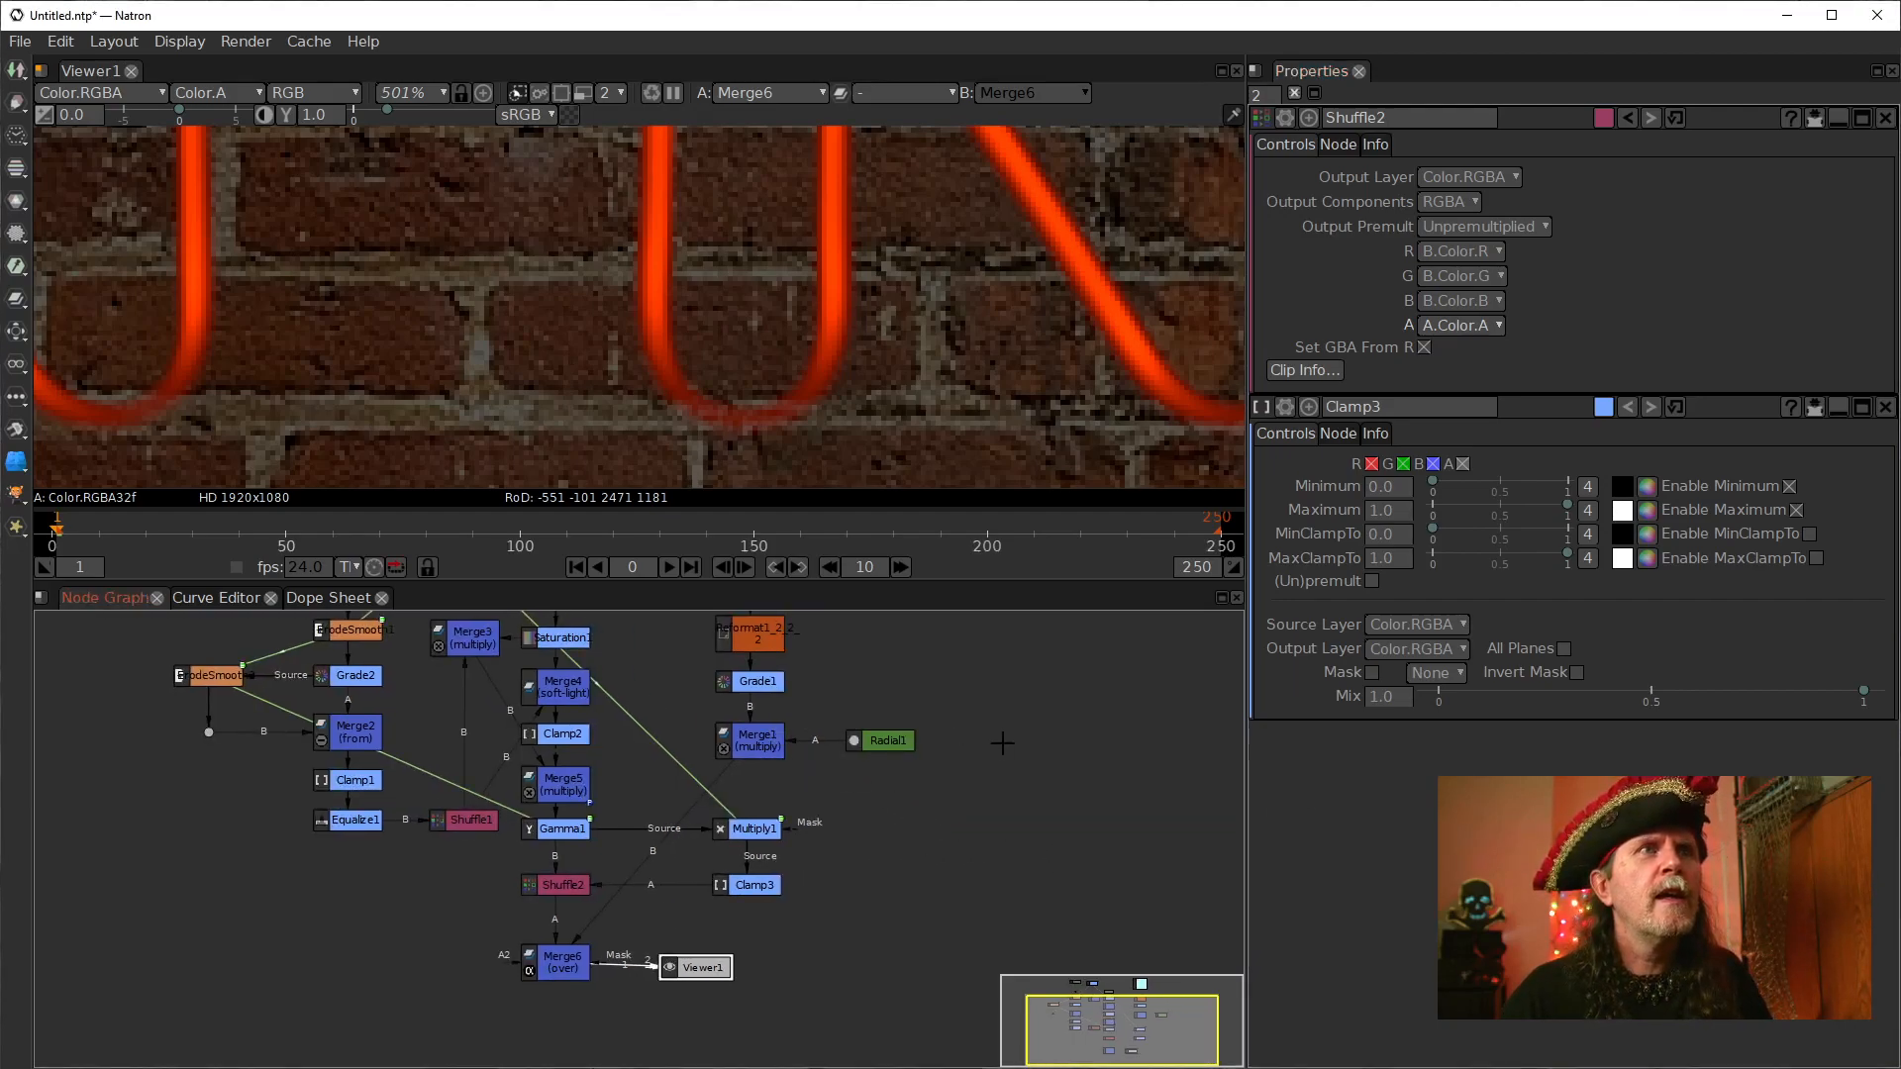
scroll(954, 826, "down", 1)
left_click_drag(971, 770, 592, 615)
left_click_drag(688, 669, 930, 805)
left_click_drag(1011, 869, 941, 793)
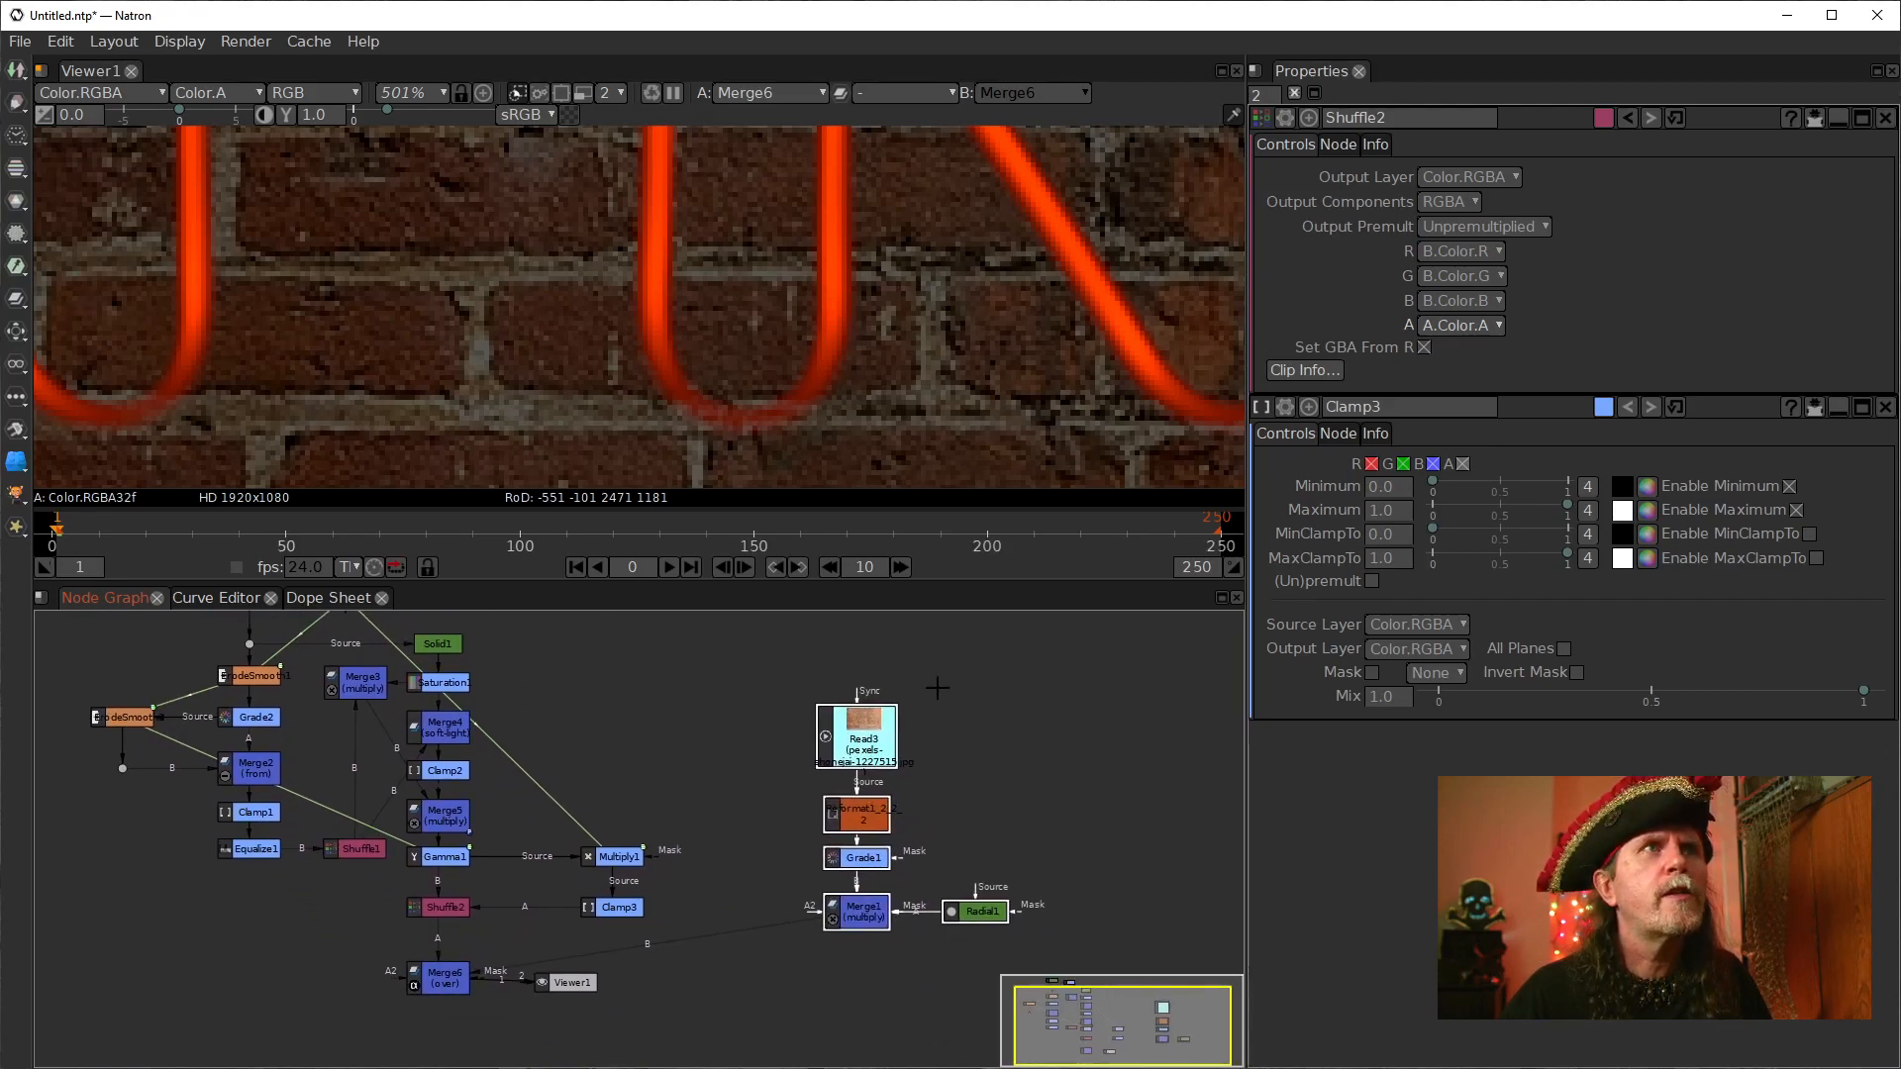
left_click_drag(754, 943, 817, 920)
left_click_drag(631, 940, 510, 1047)
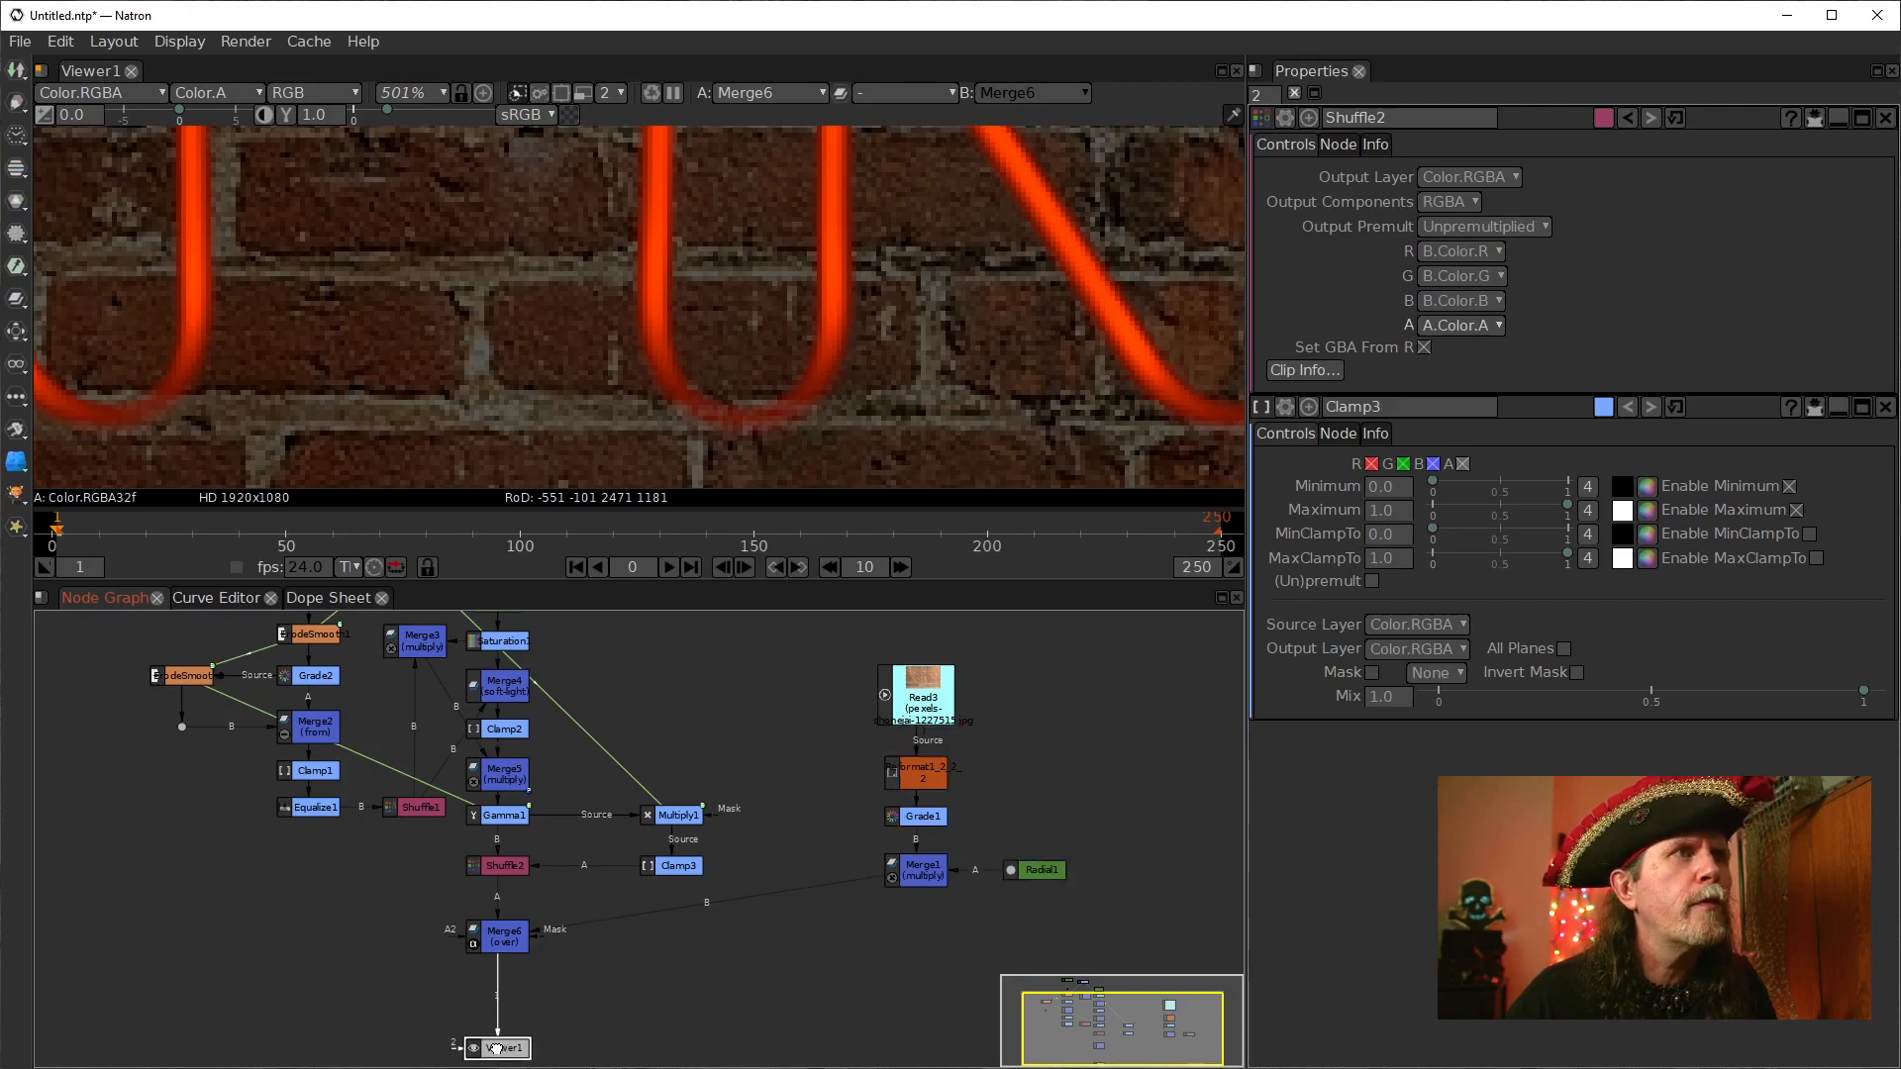
Step: Shift the whole background branch, from Read3 to Merge1 and Radial1, down so Merge1 lines up horizontally with Merge6
mouse_move(922, 683)
left_mouse_down()
mouse_move(896, 733)
mouse_move(922, 670)
mouse_move(935, 679)
left_mouse_up()
left_click_drag(831, 623, 1159, 991)
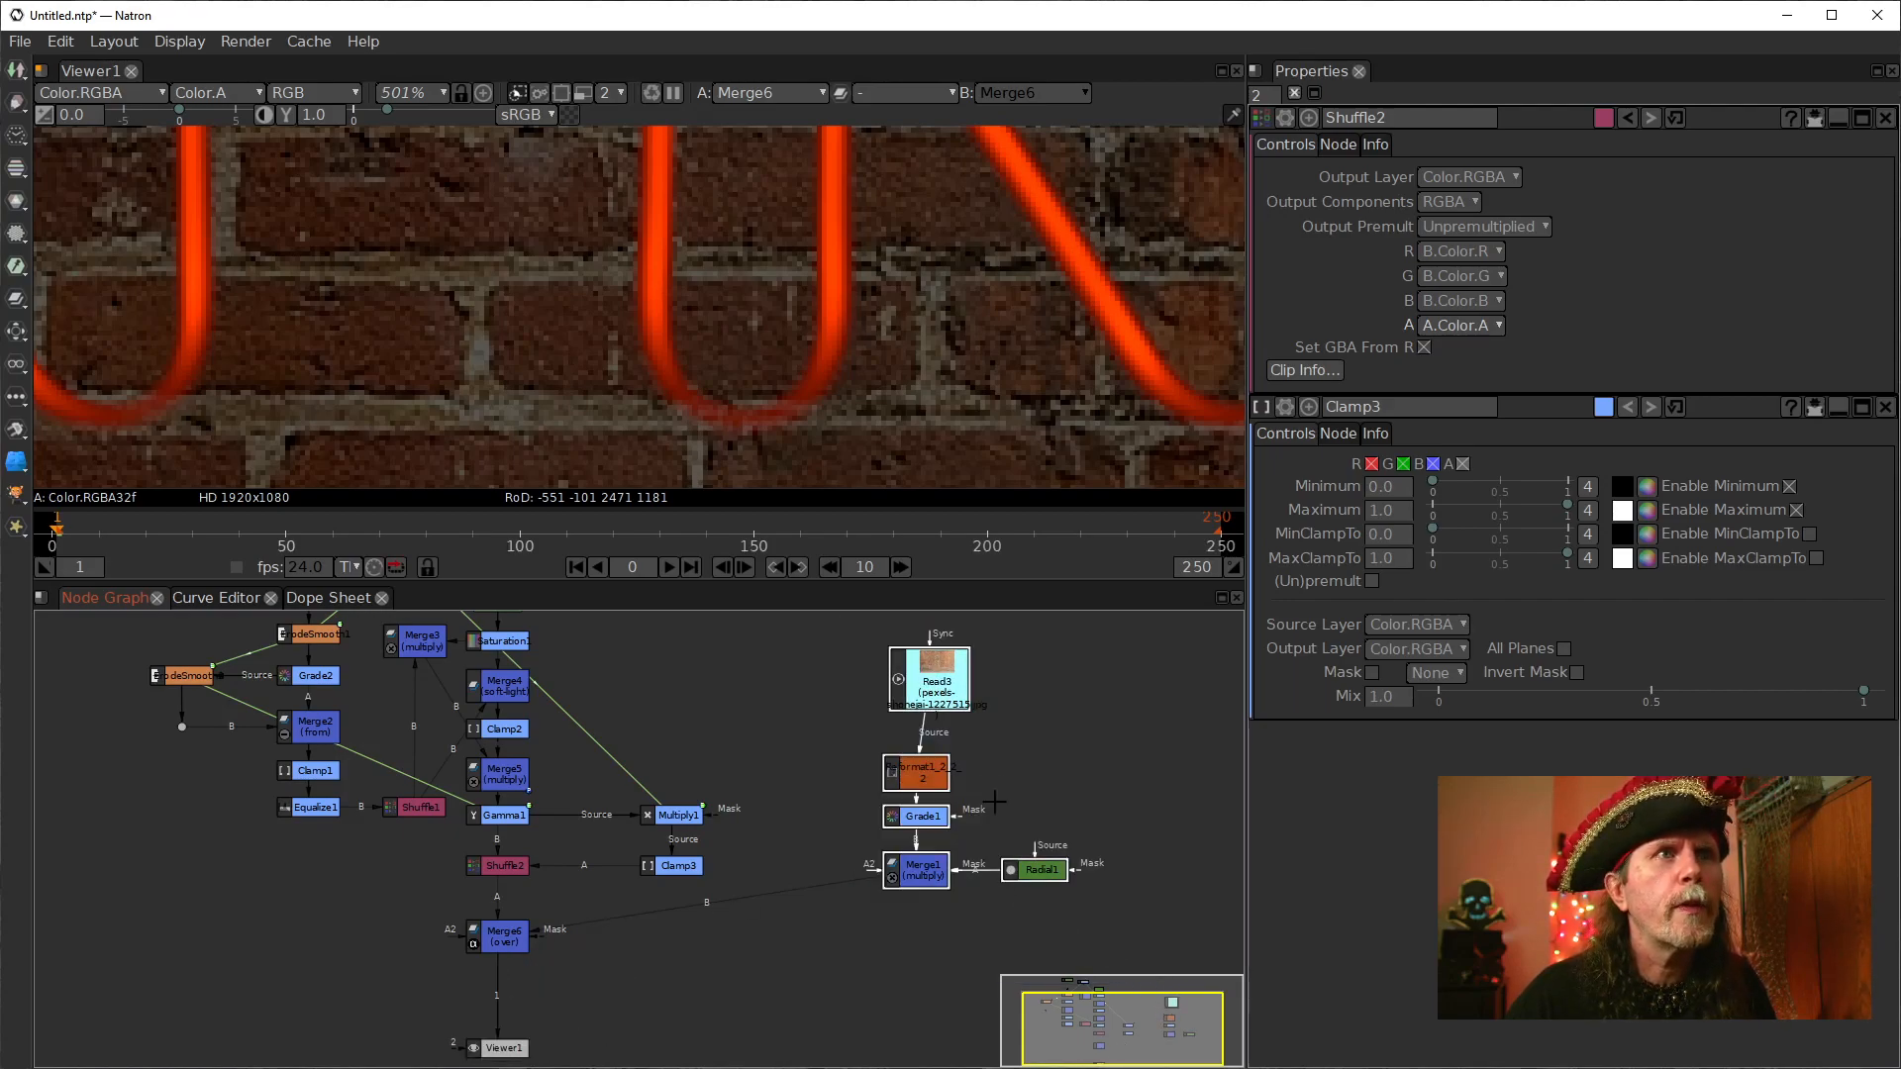
left_click_drag(946, 690, 924, 744)
left_click(1062, 793)
left_click(913, 937)
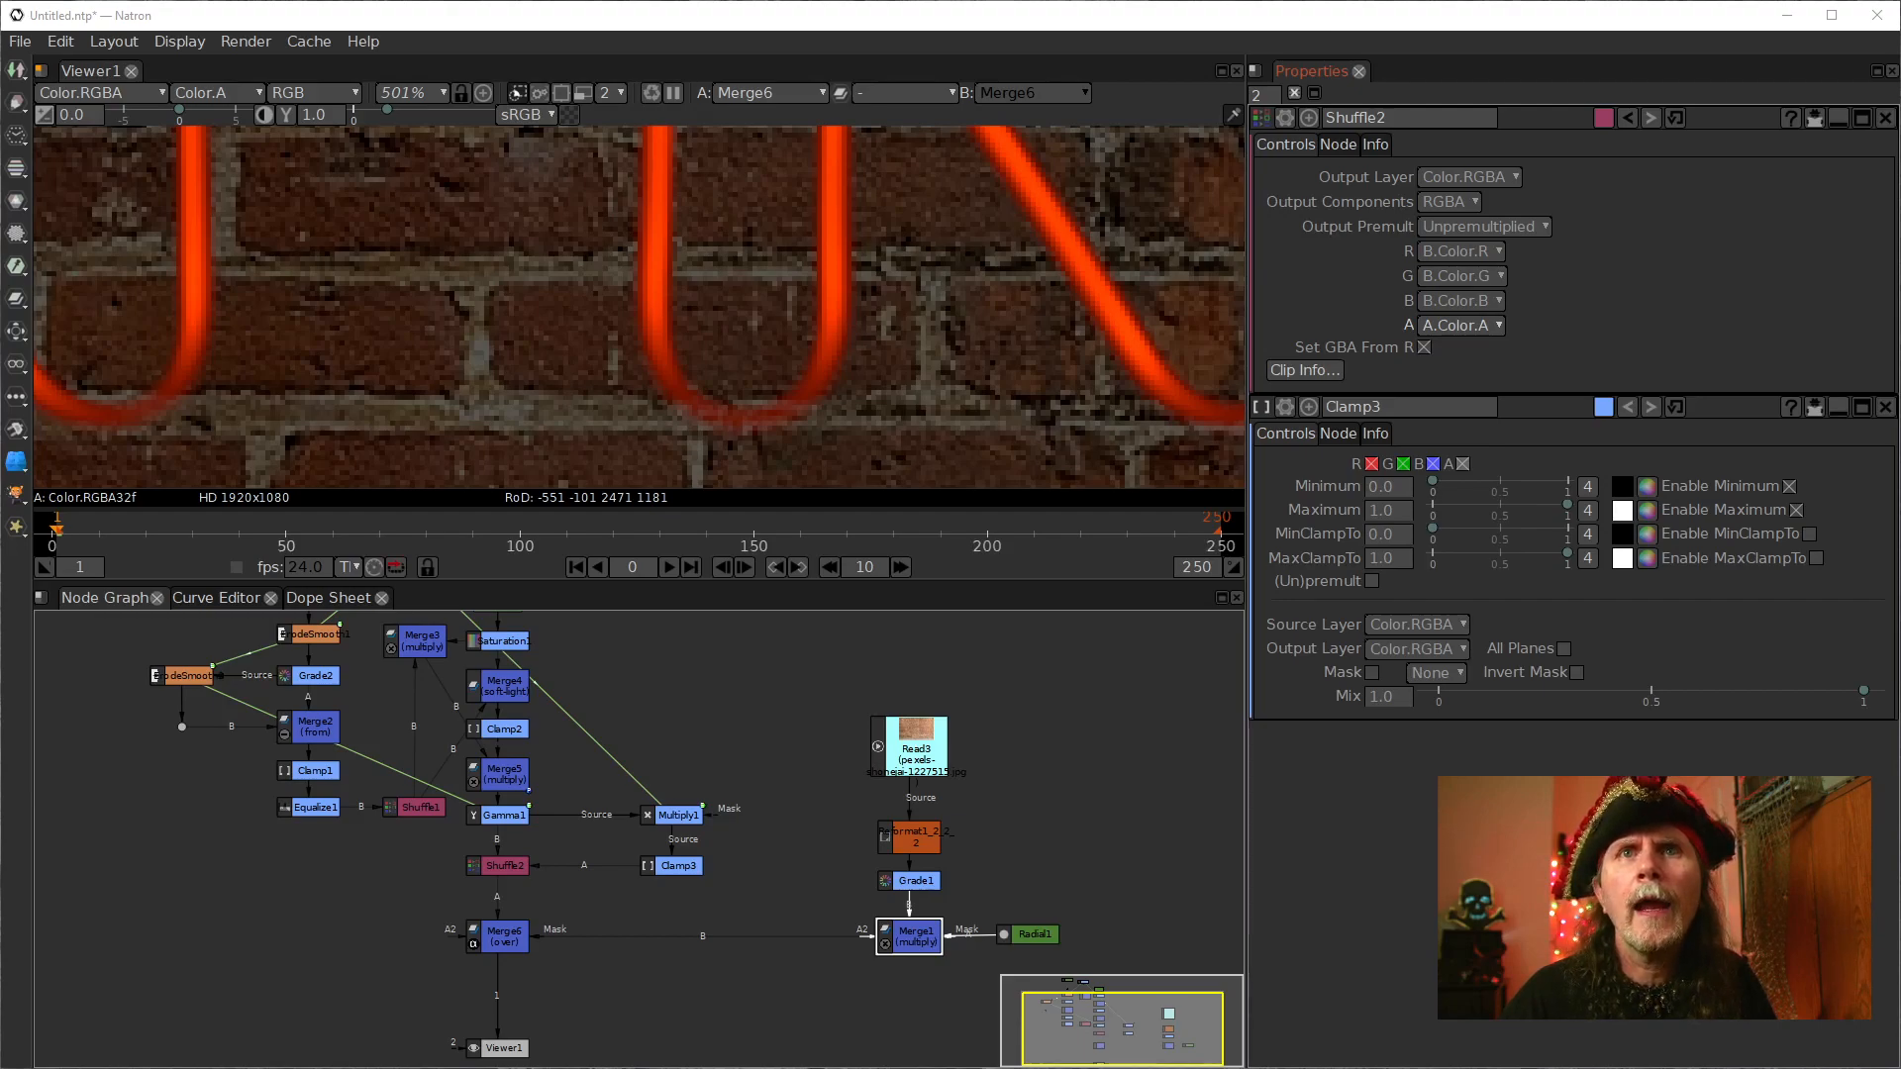
Step: Display the Shuffle2 output in the viewer, move the Viewer1 node to the lower left of Merge6, and select Shuffle2
left_click(494, 941)
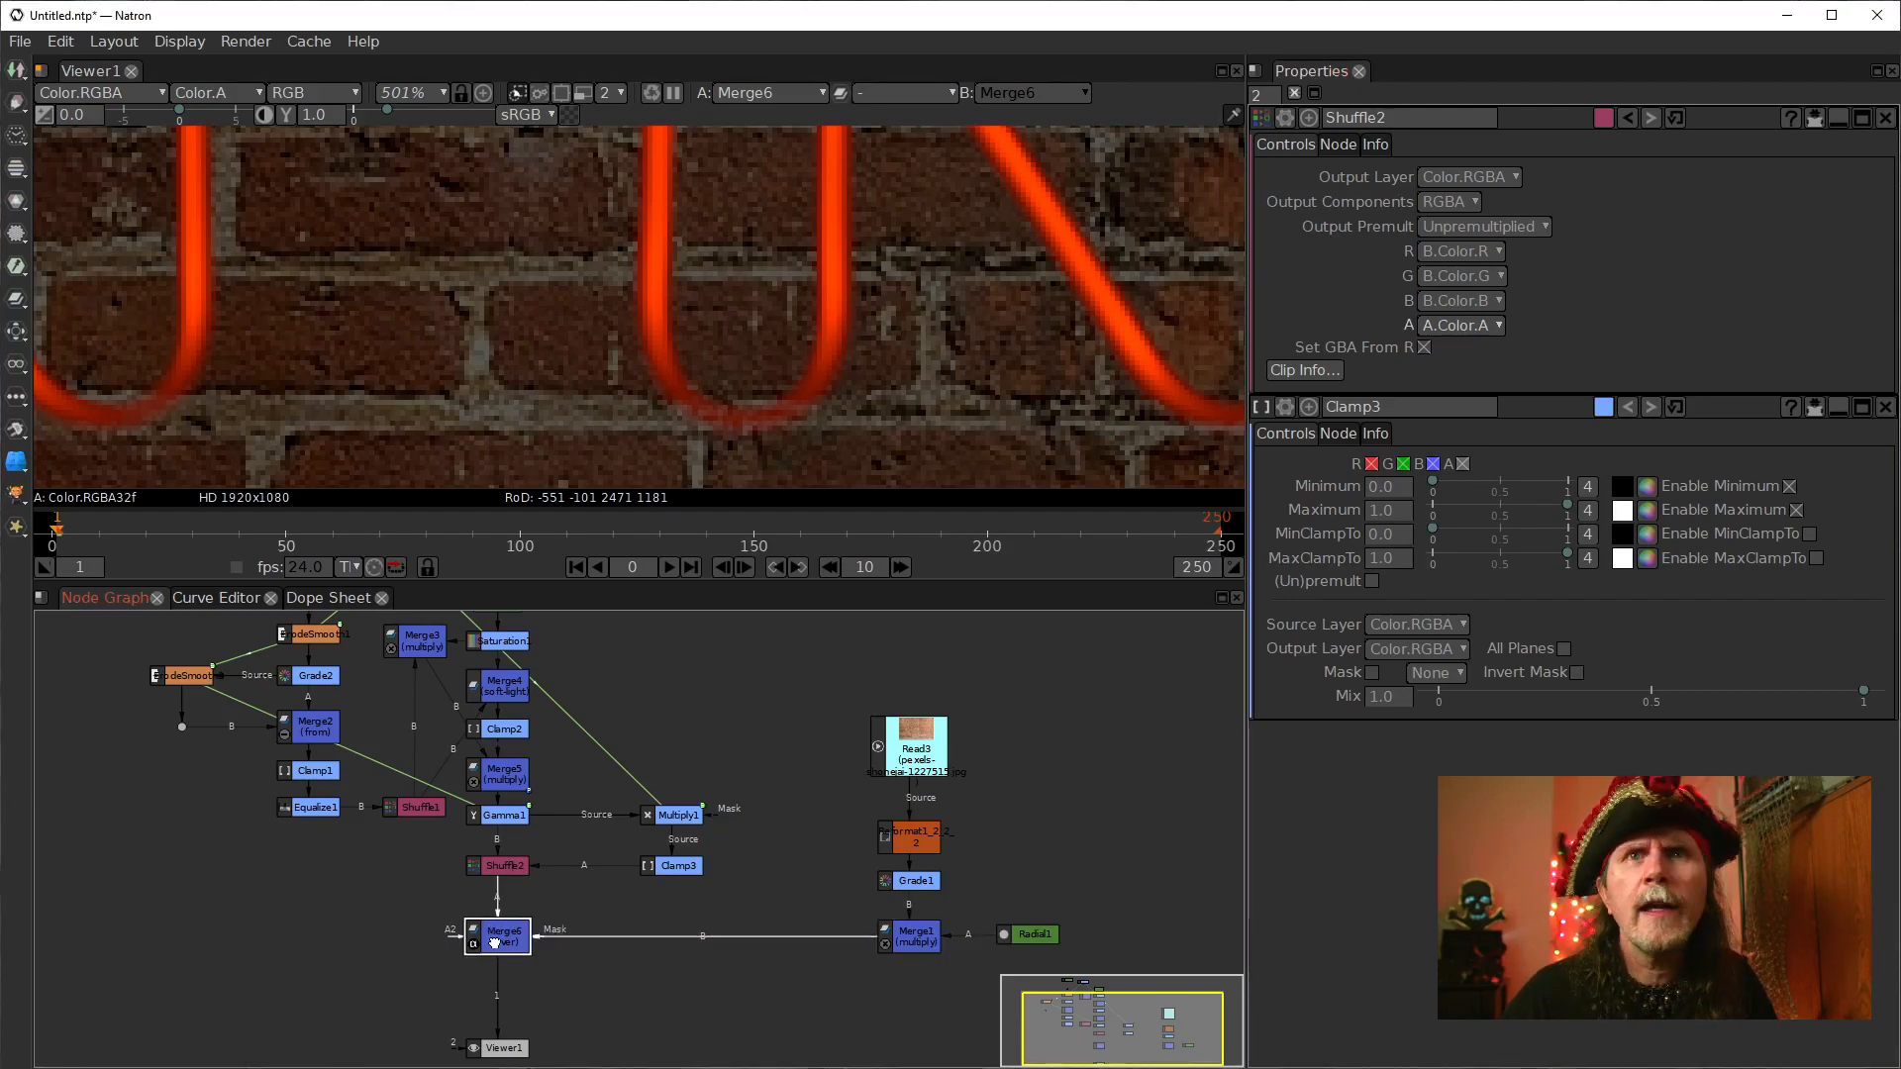
left_click_drag(710, 915, 923, 802)
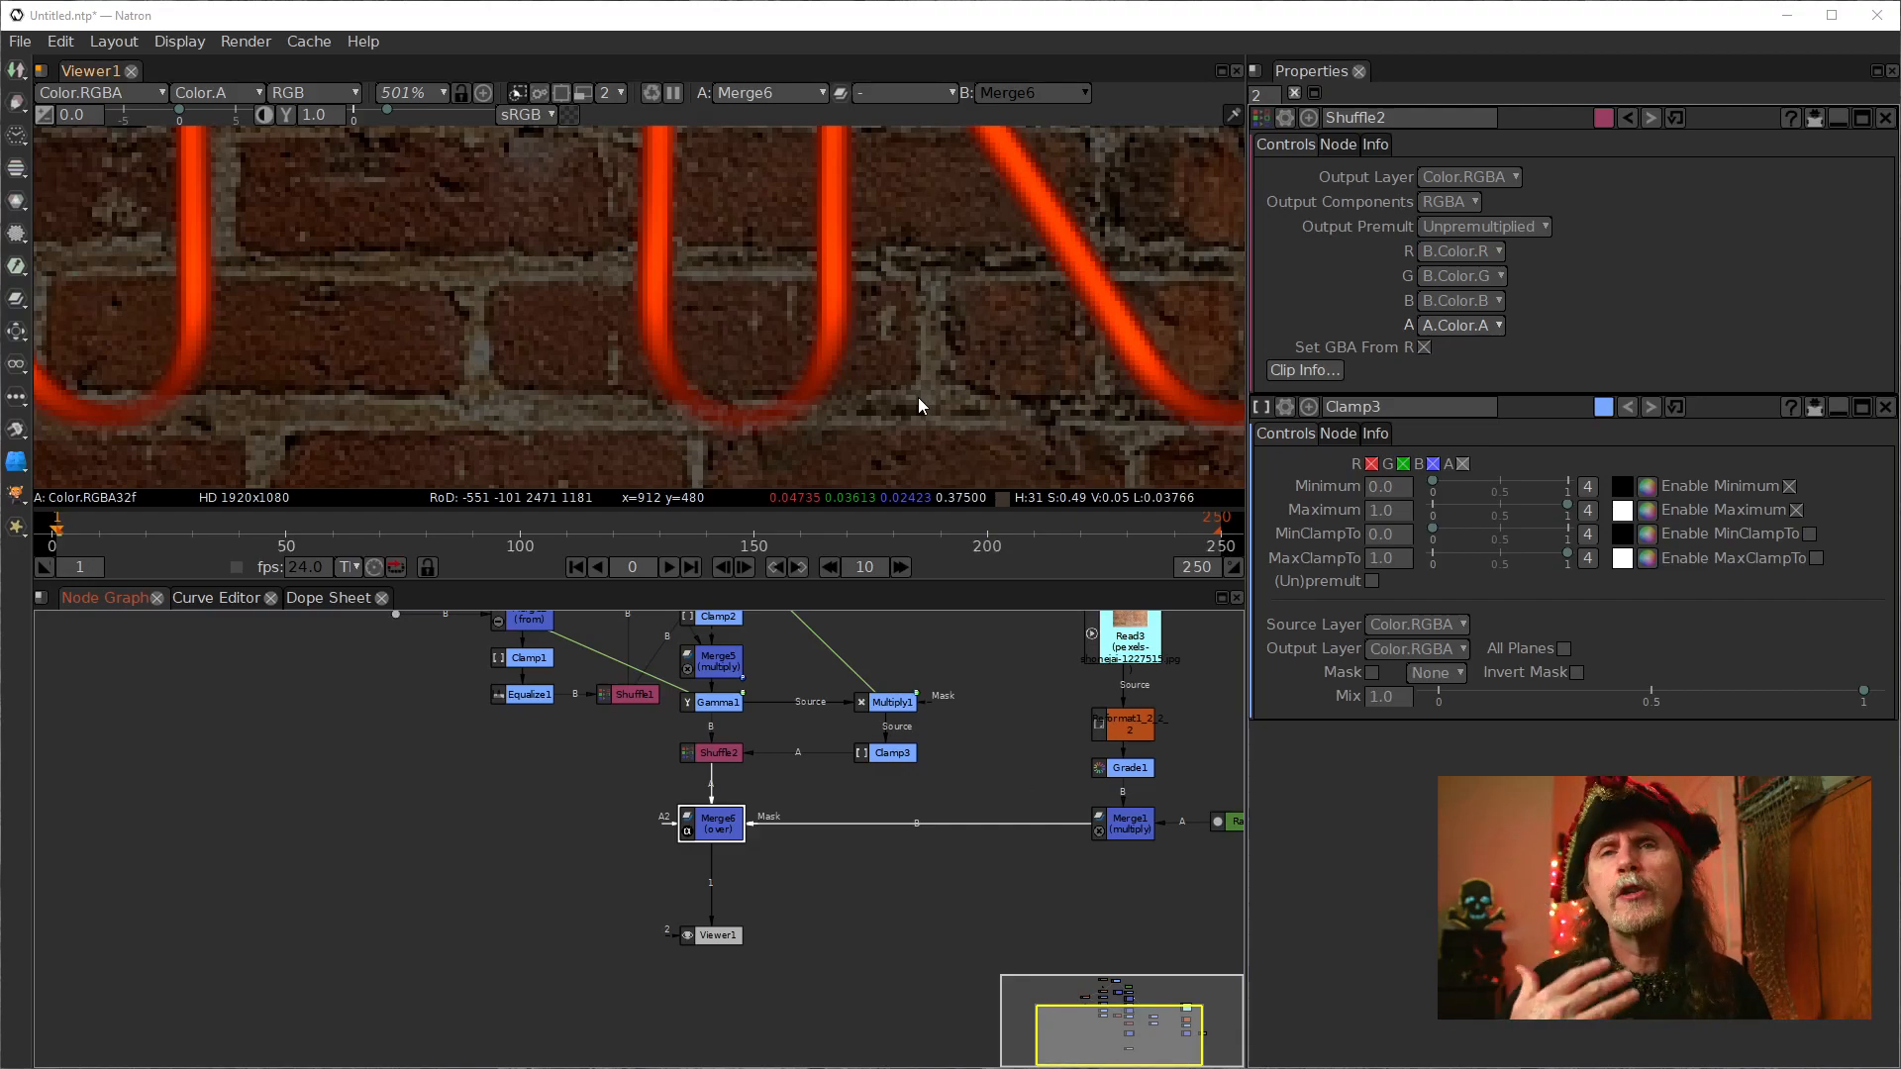
left_click(719, 751)
key("1")
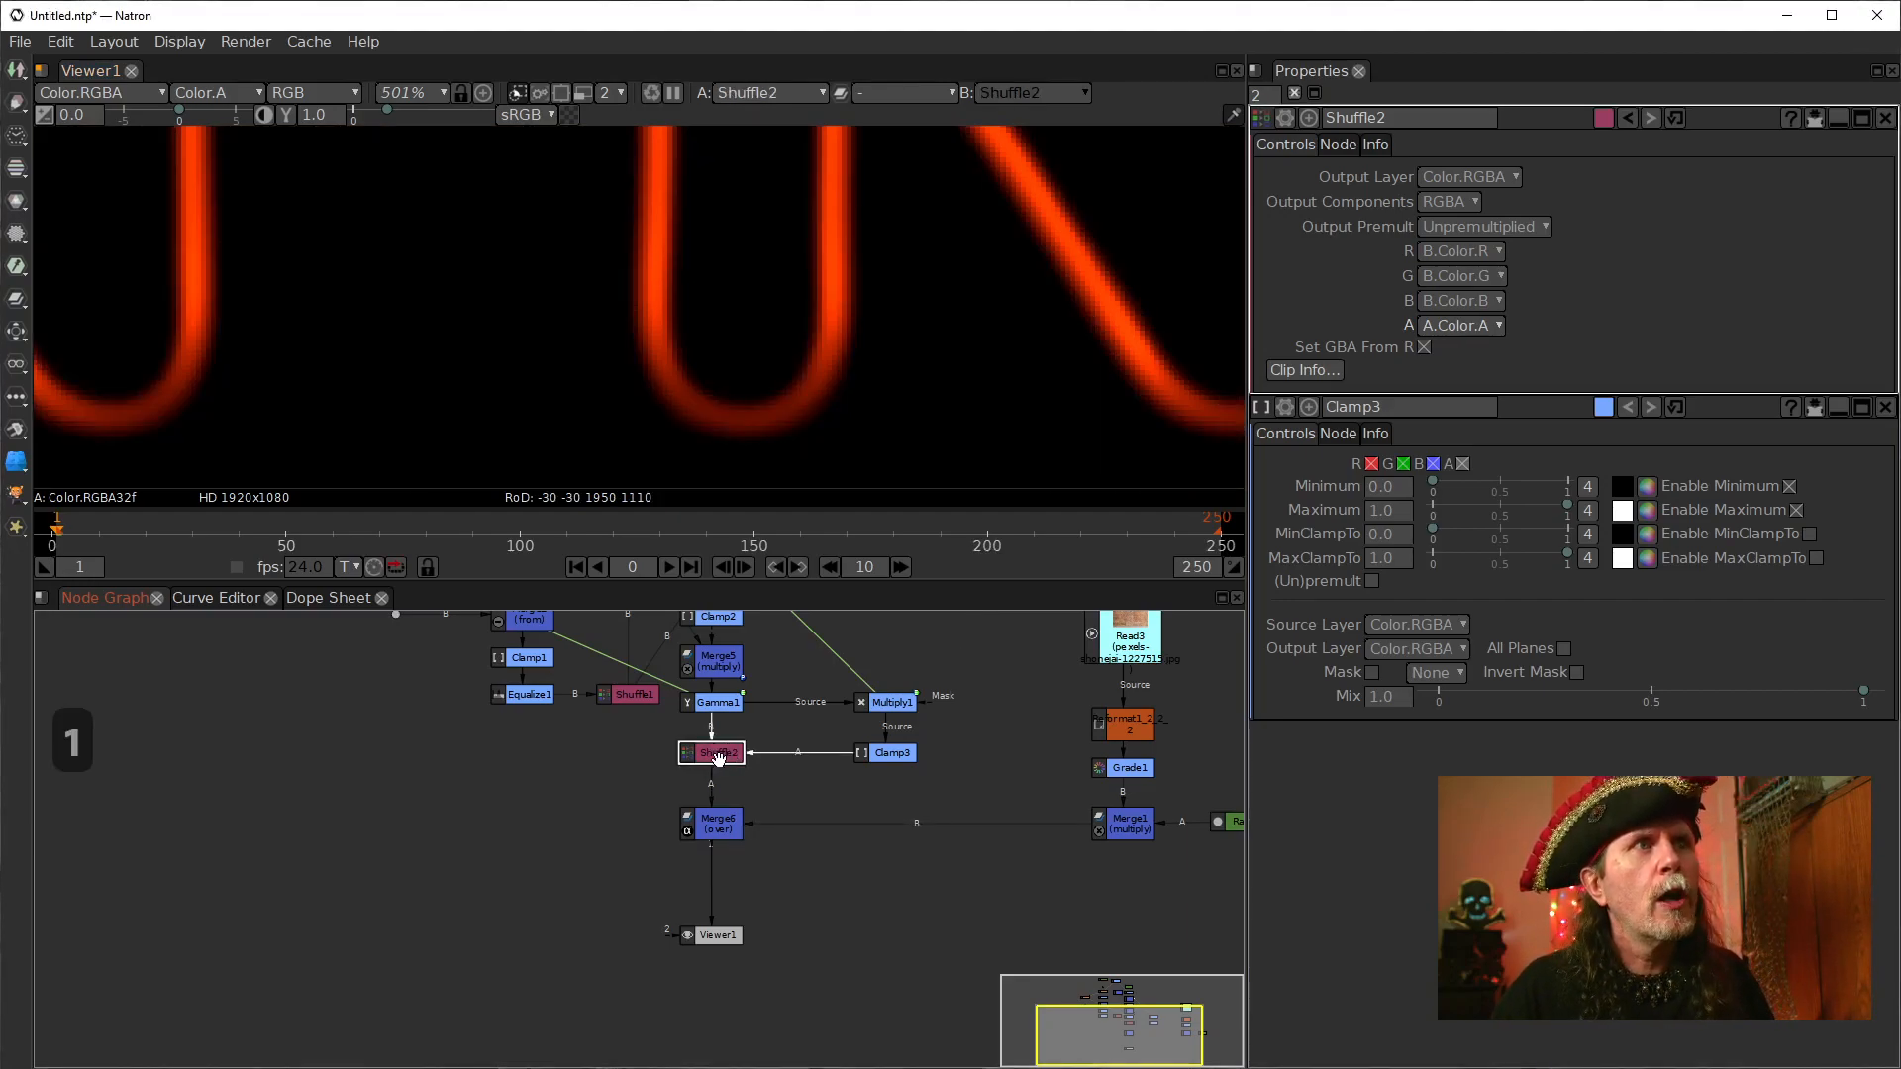
left_click_drag(719, 936, 541, 889)
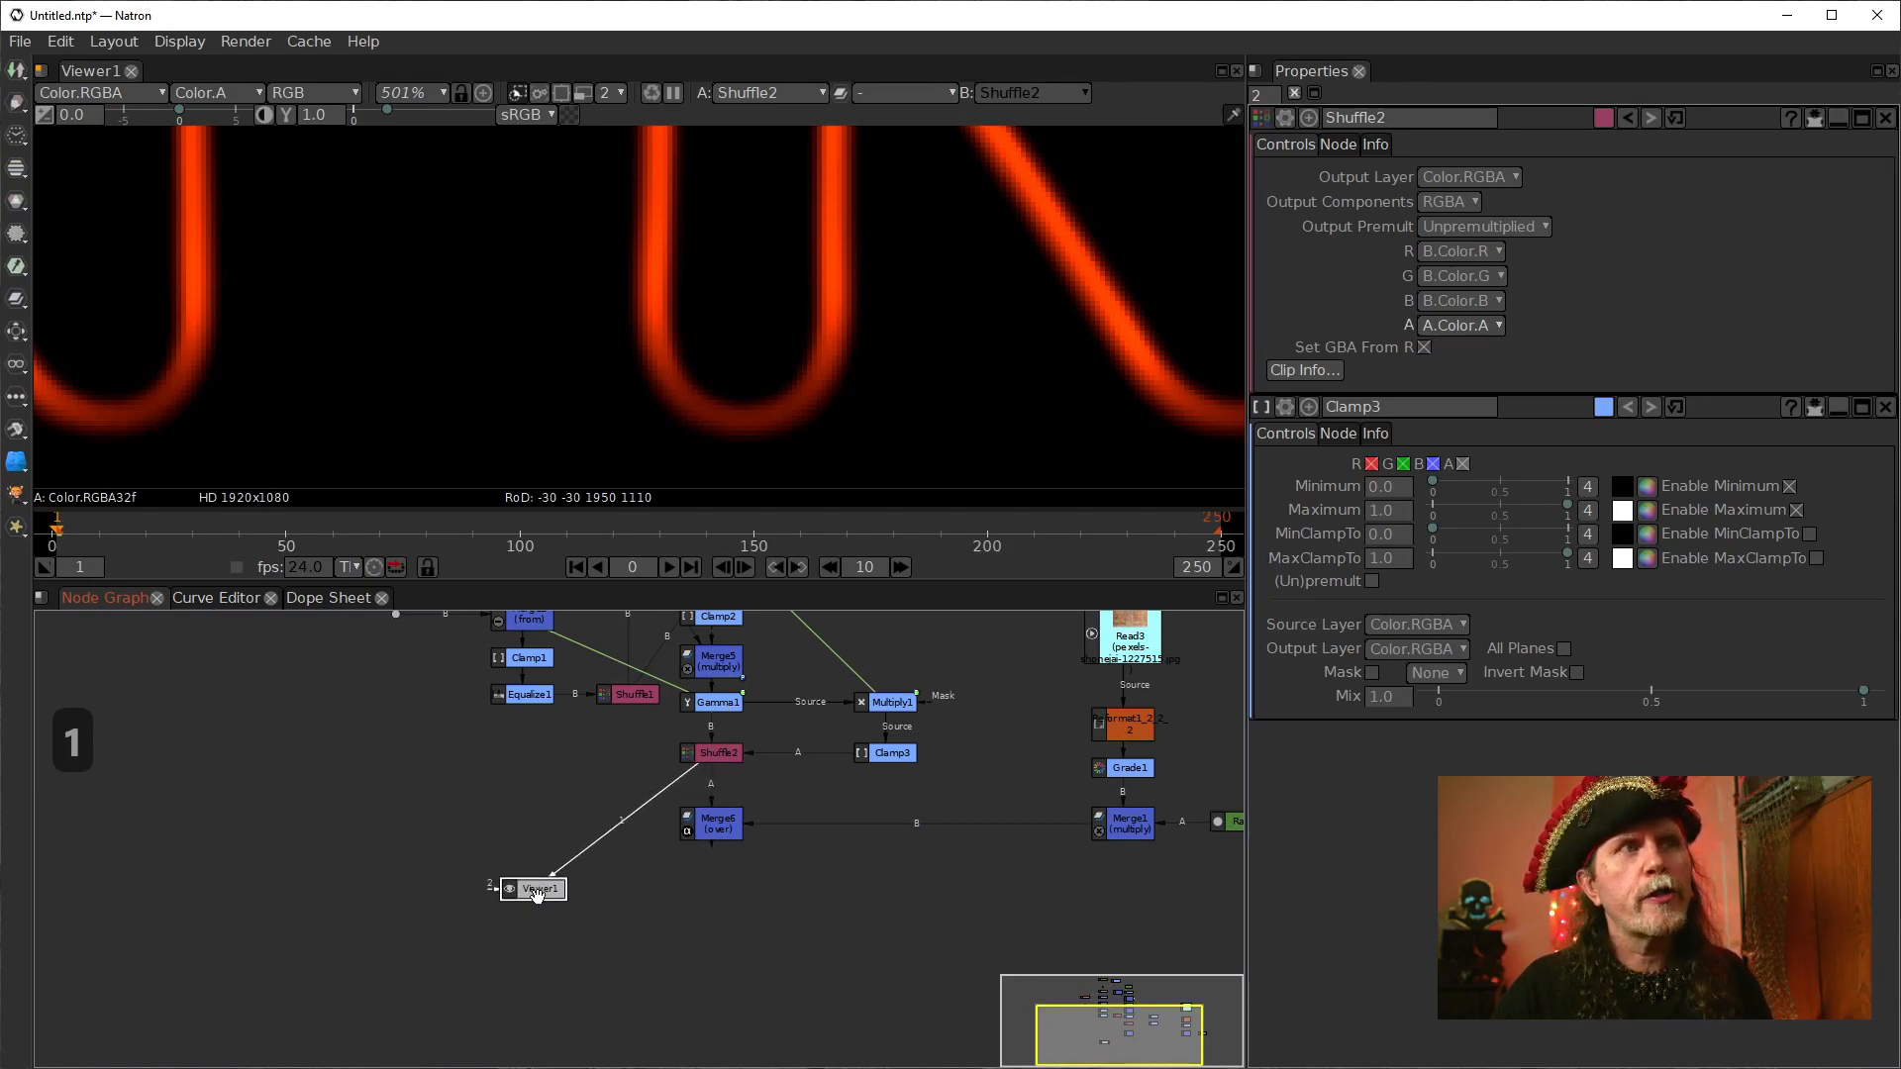
left_click(702, 758)
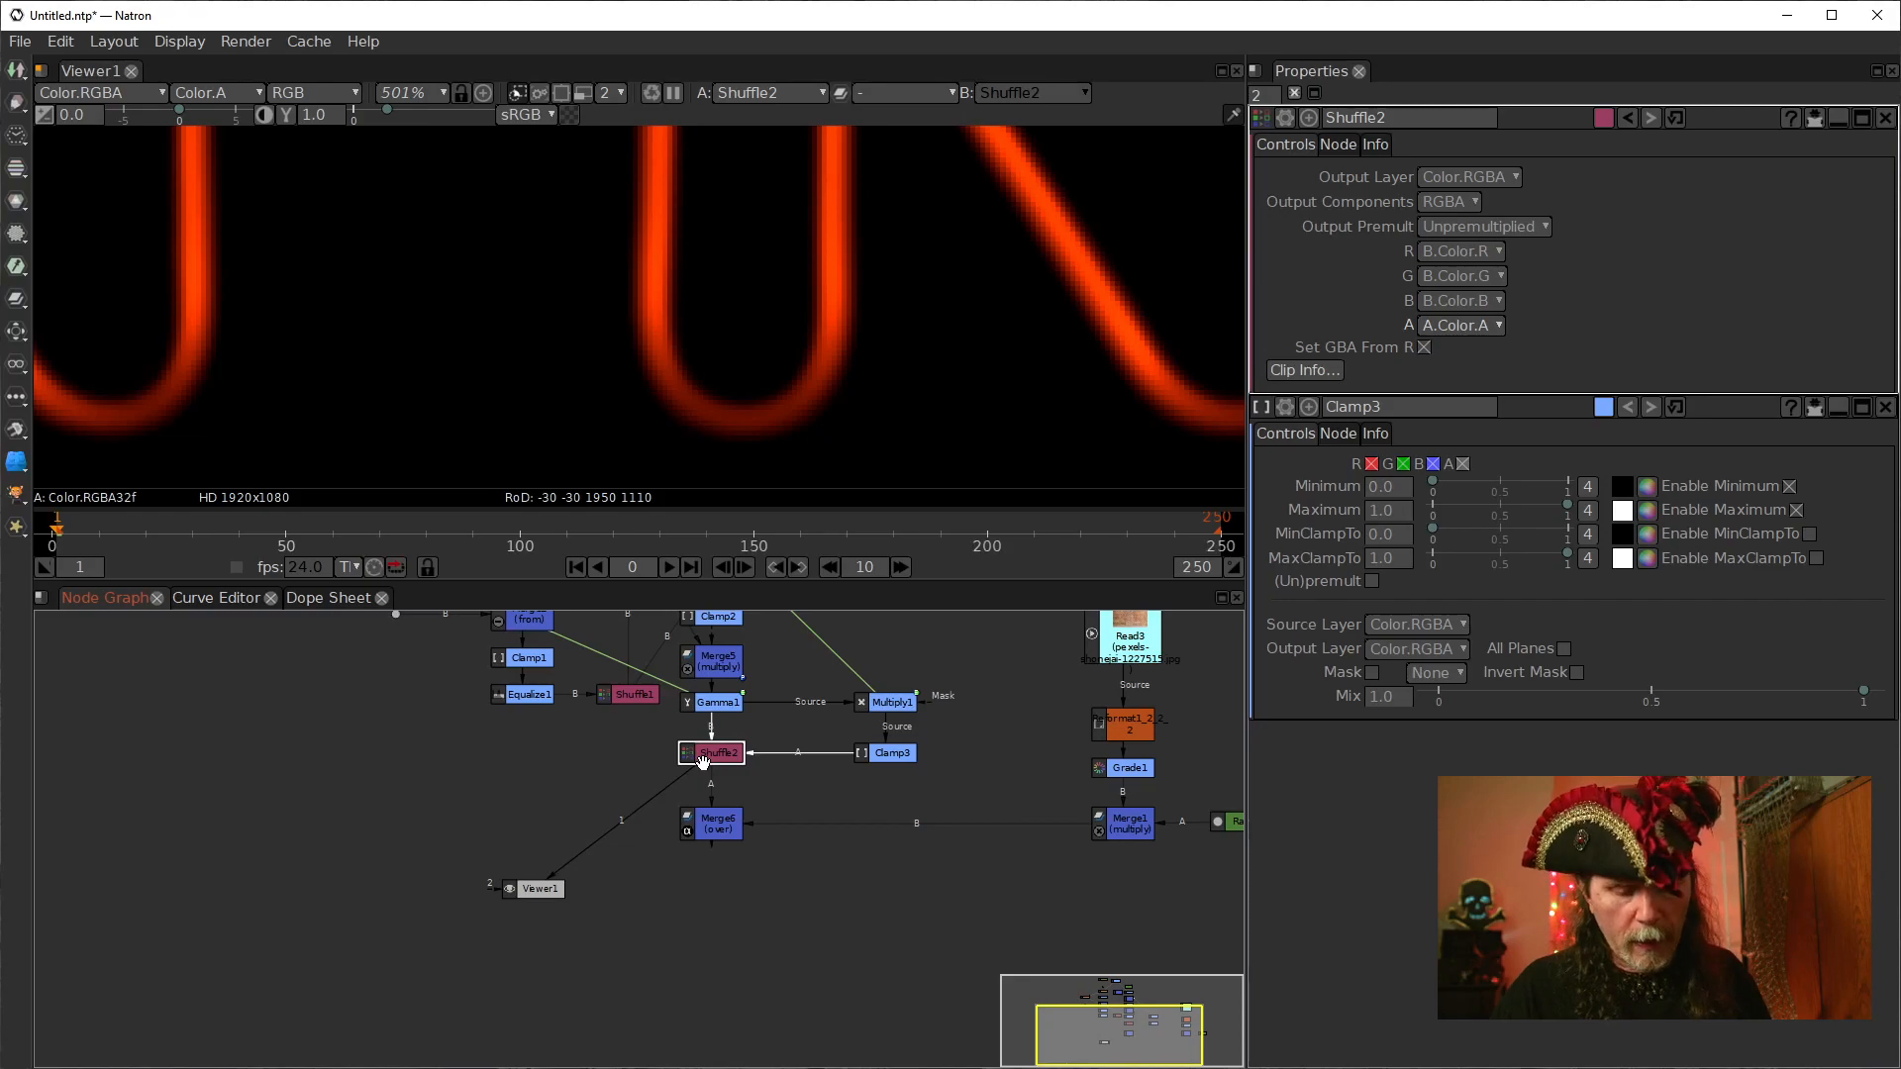
Step: Insert a dot on the connection between Shuffle2 and Merge6, and fit the whole image in the viewer
key("period")
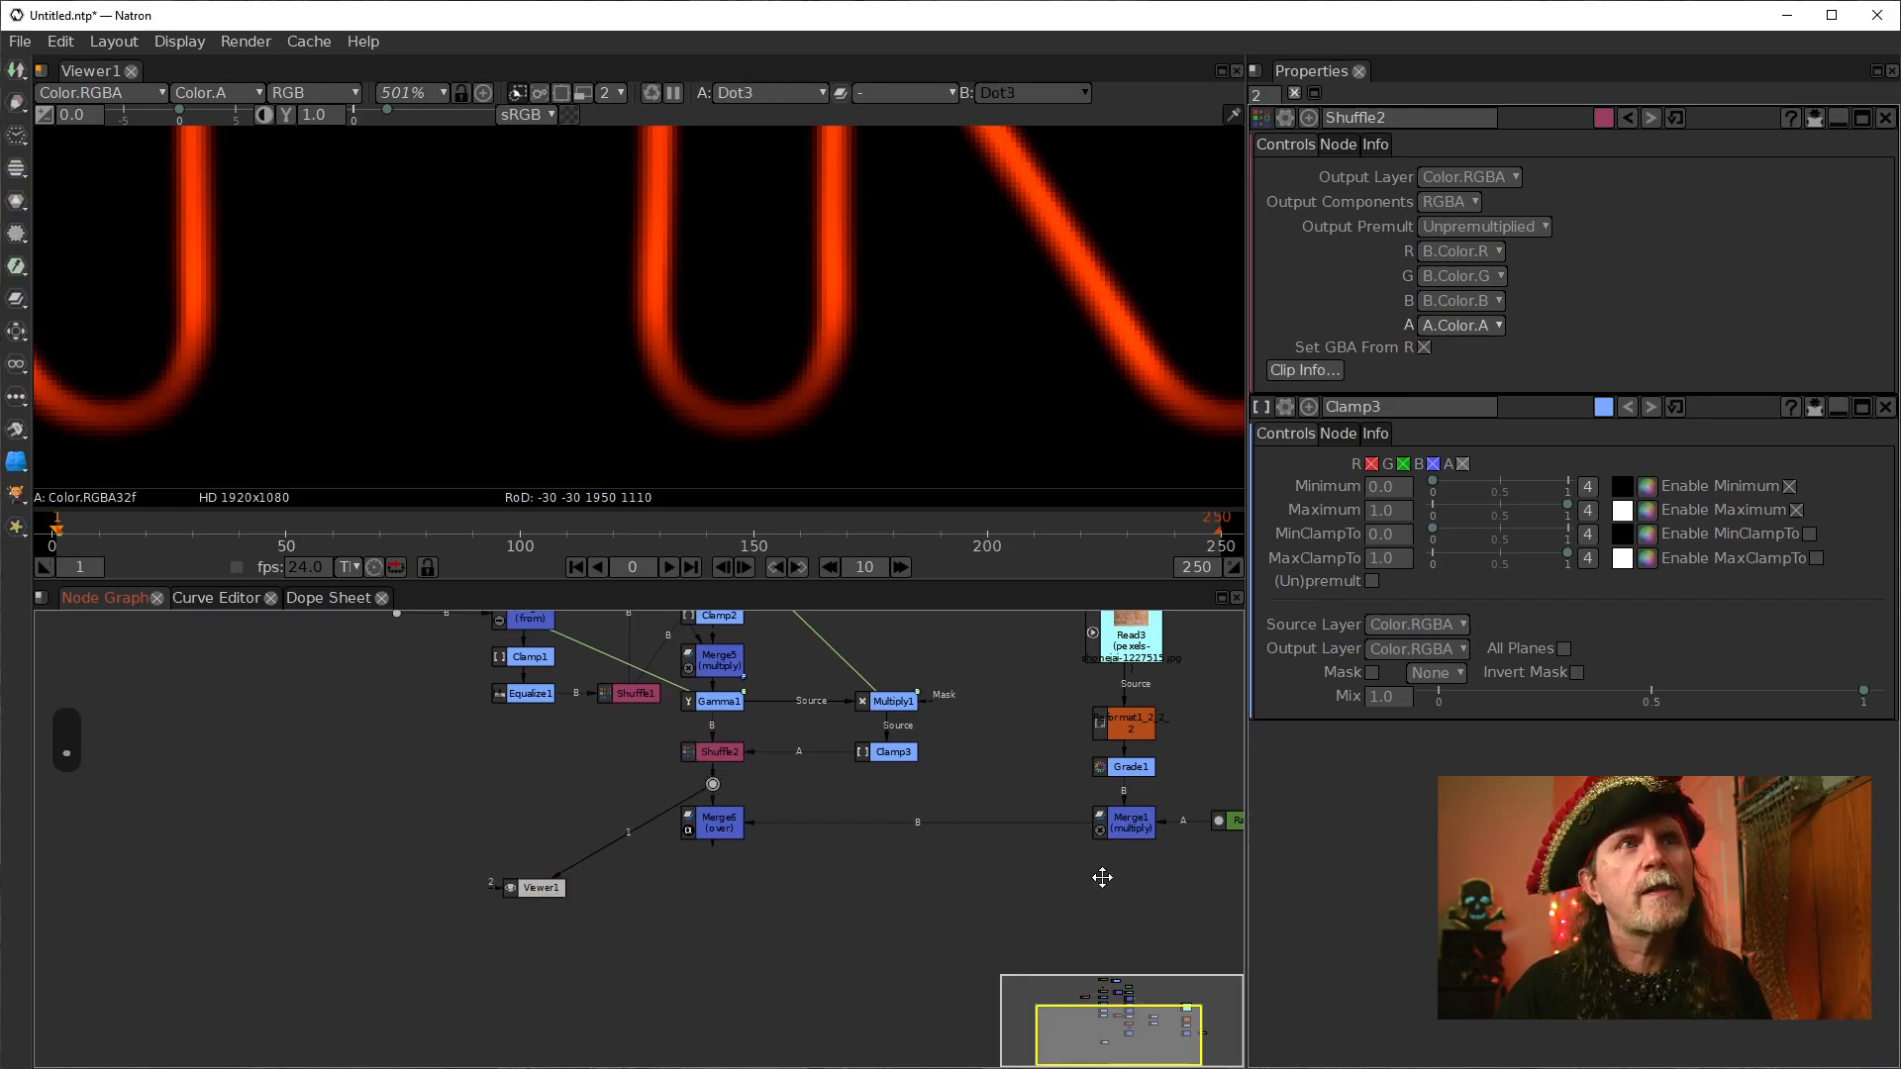
left_click_drag(1106, 879, 921, 862)
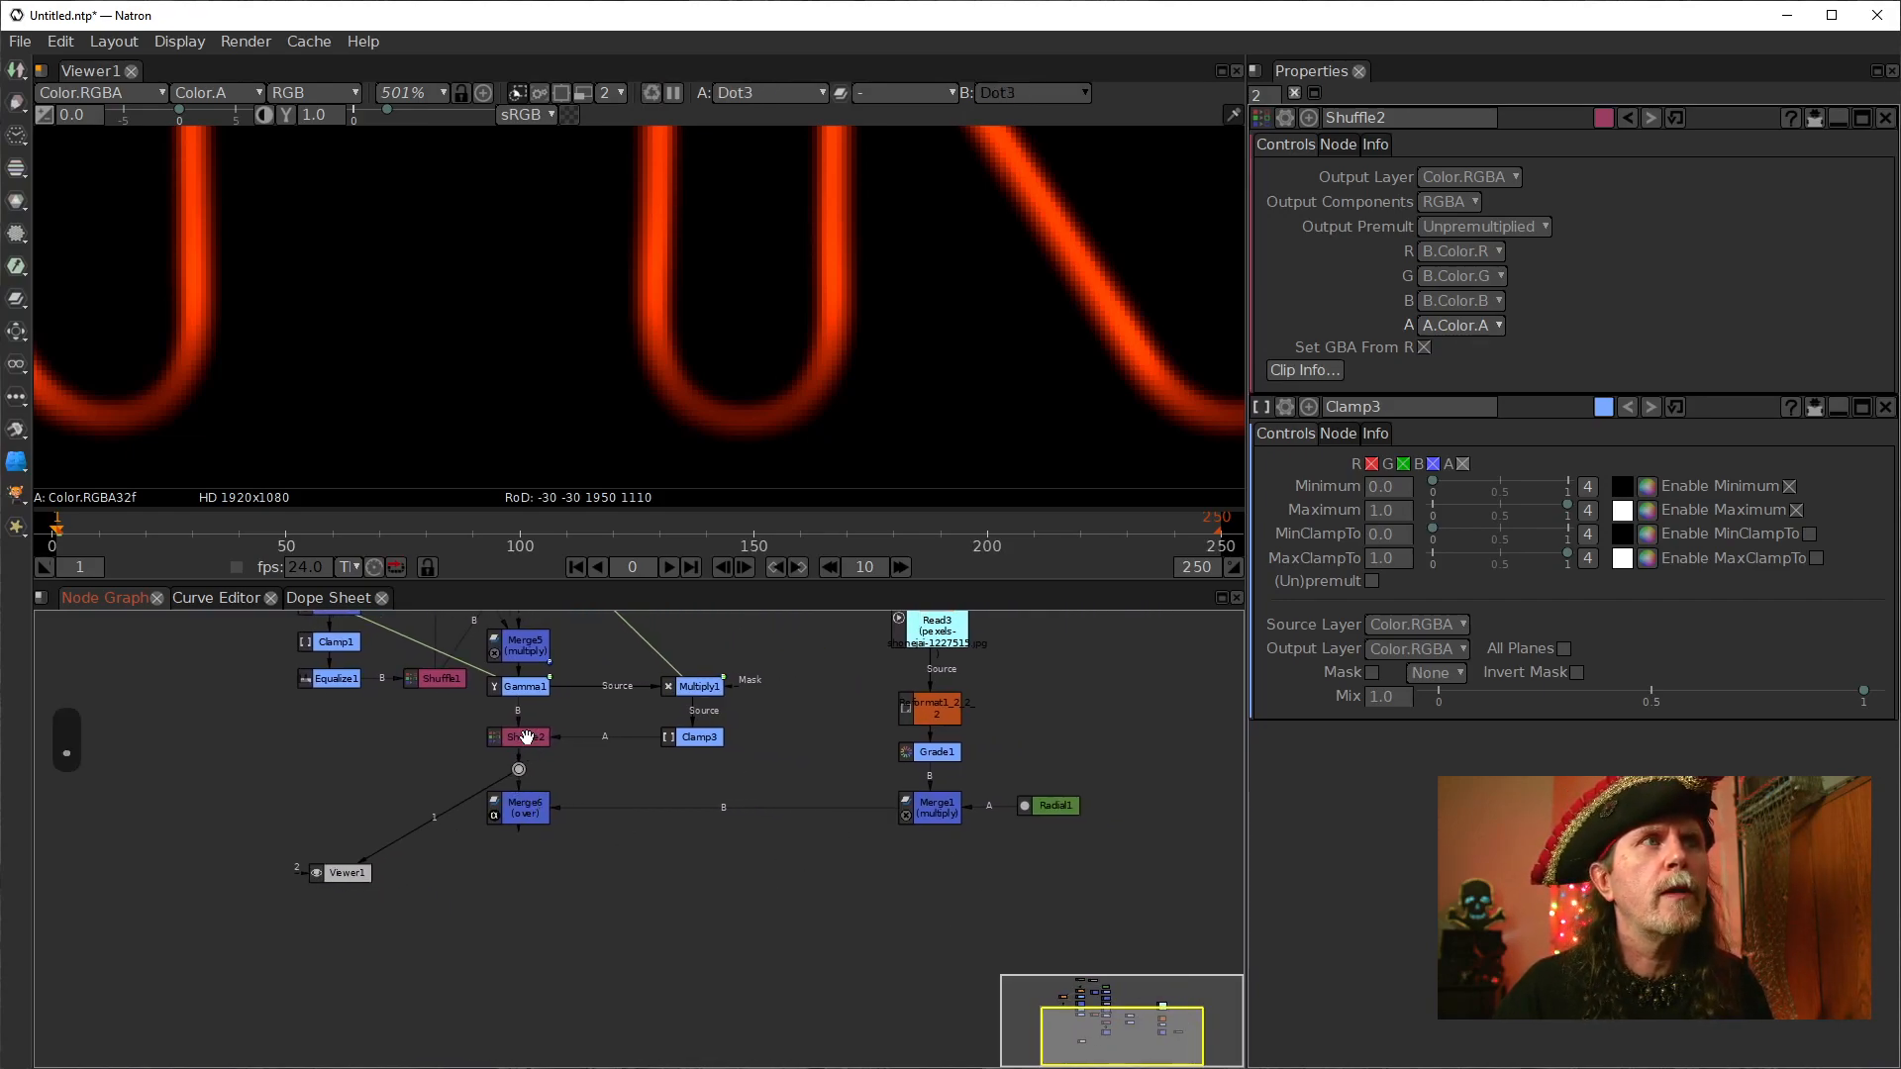
scroll(834, 299, "down", 4)
scroll(822, 337, "down", 2)
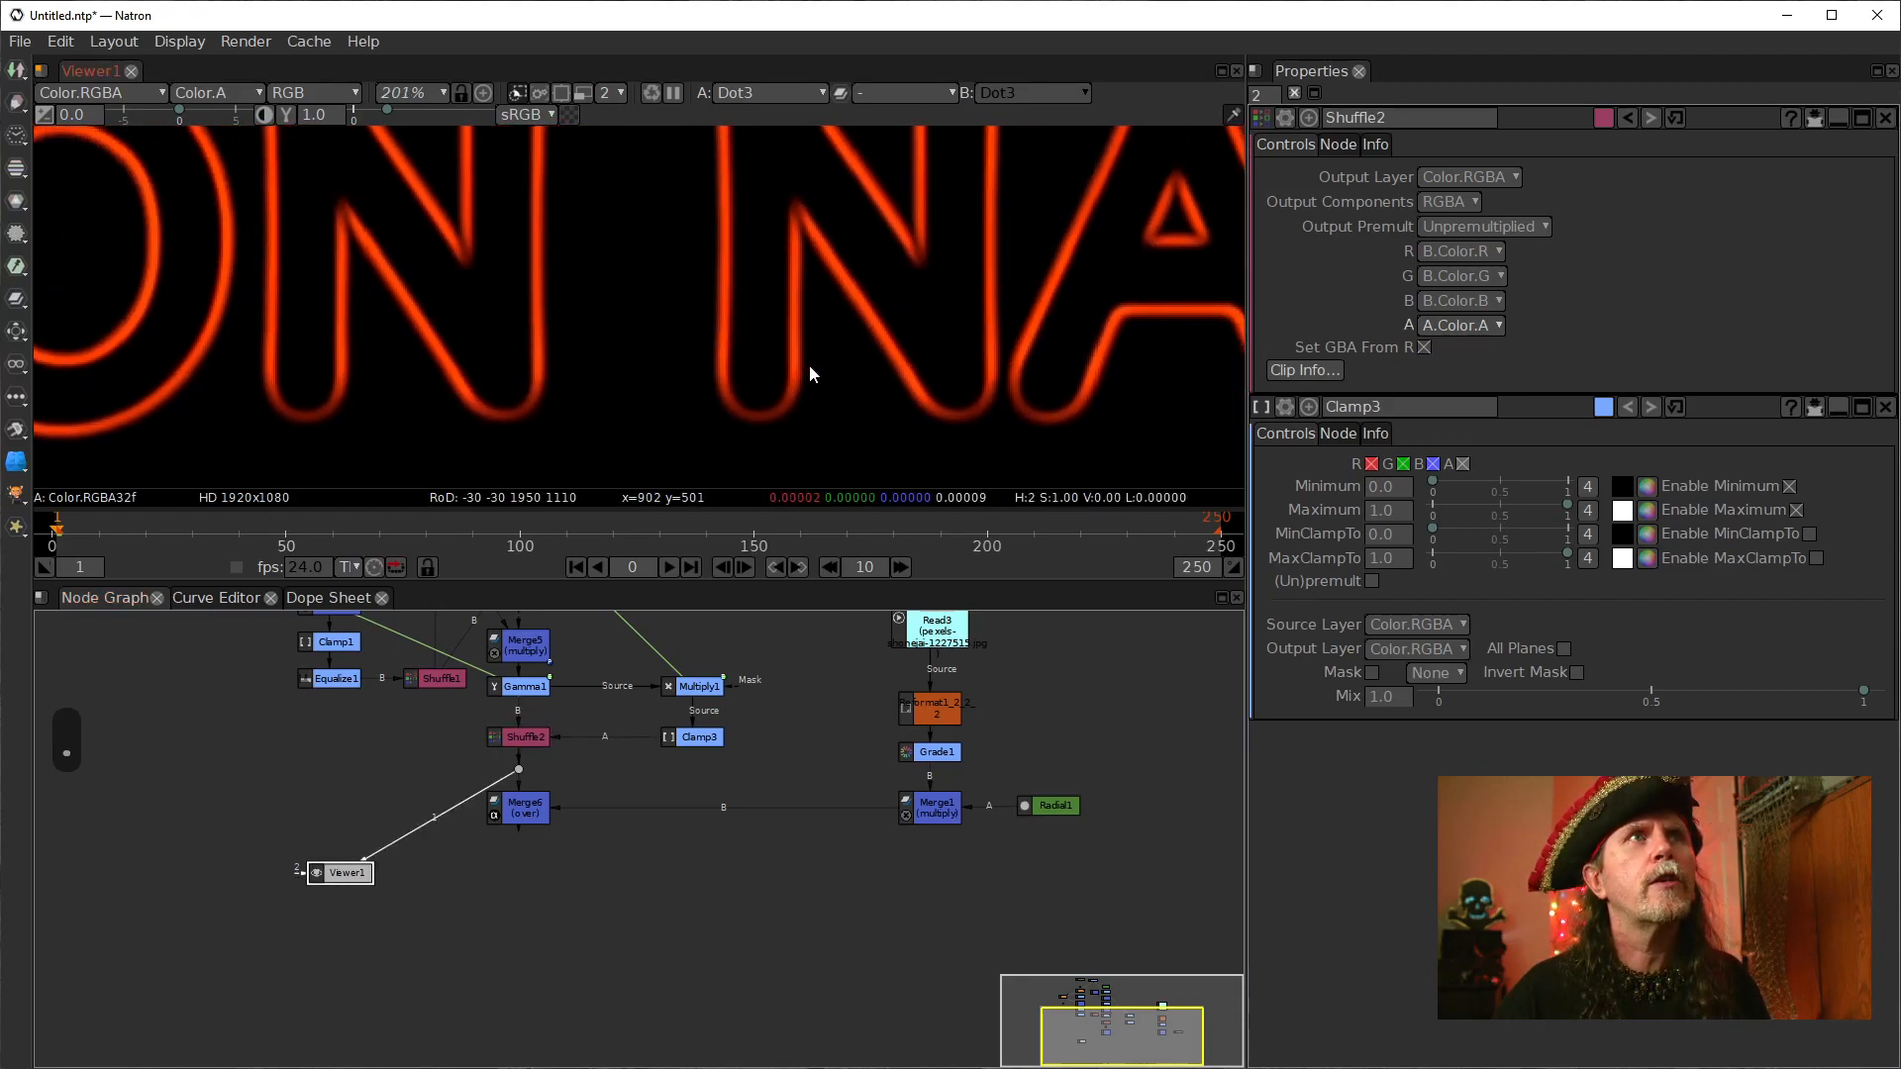
key("f")
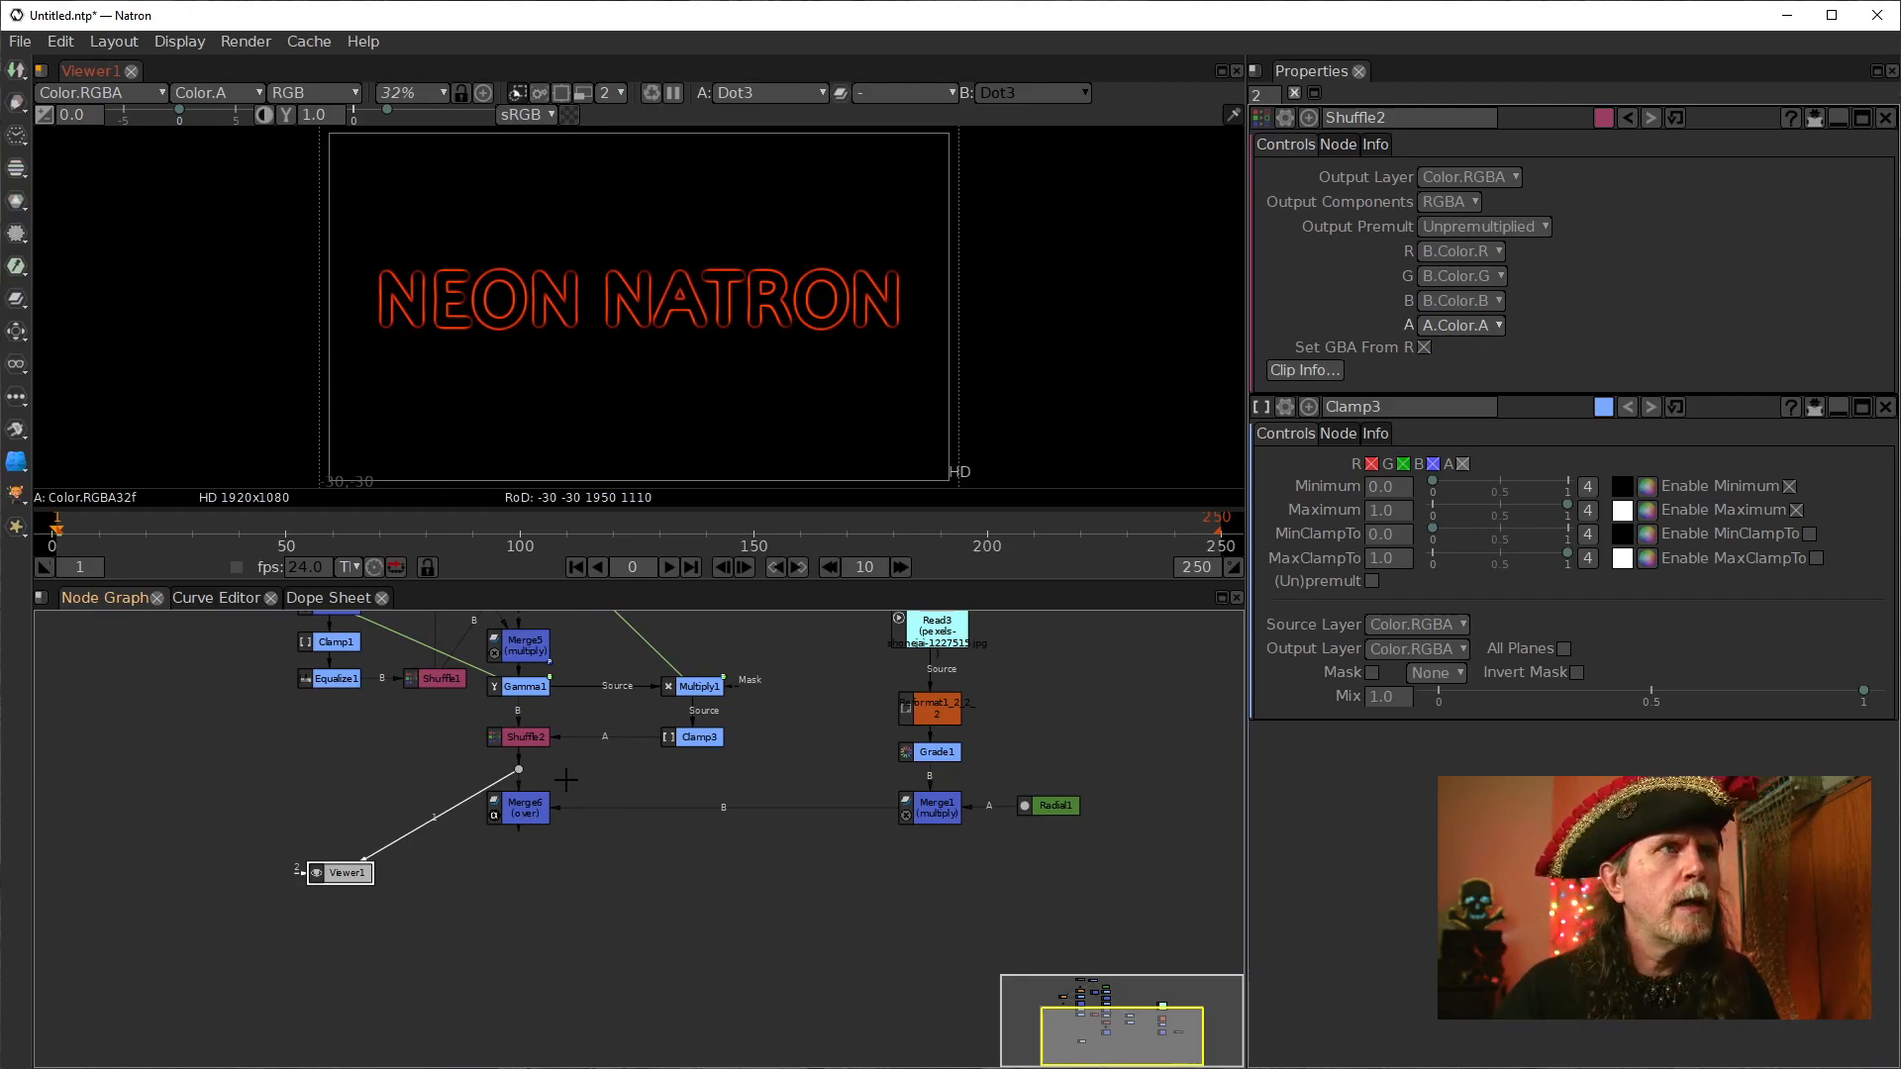
Step: Add a Blur node beside the new dot, connect its Source to the dot, and display the blur in Viewer1
left_click(693, 779)
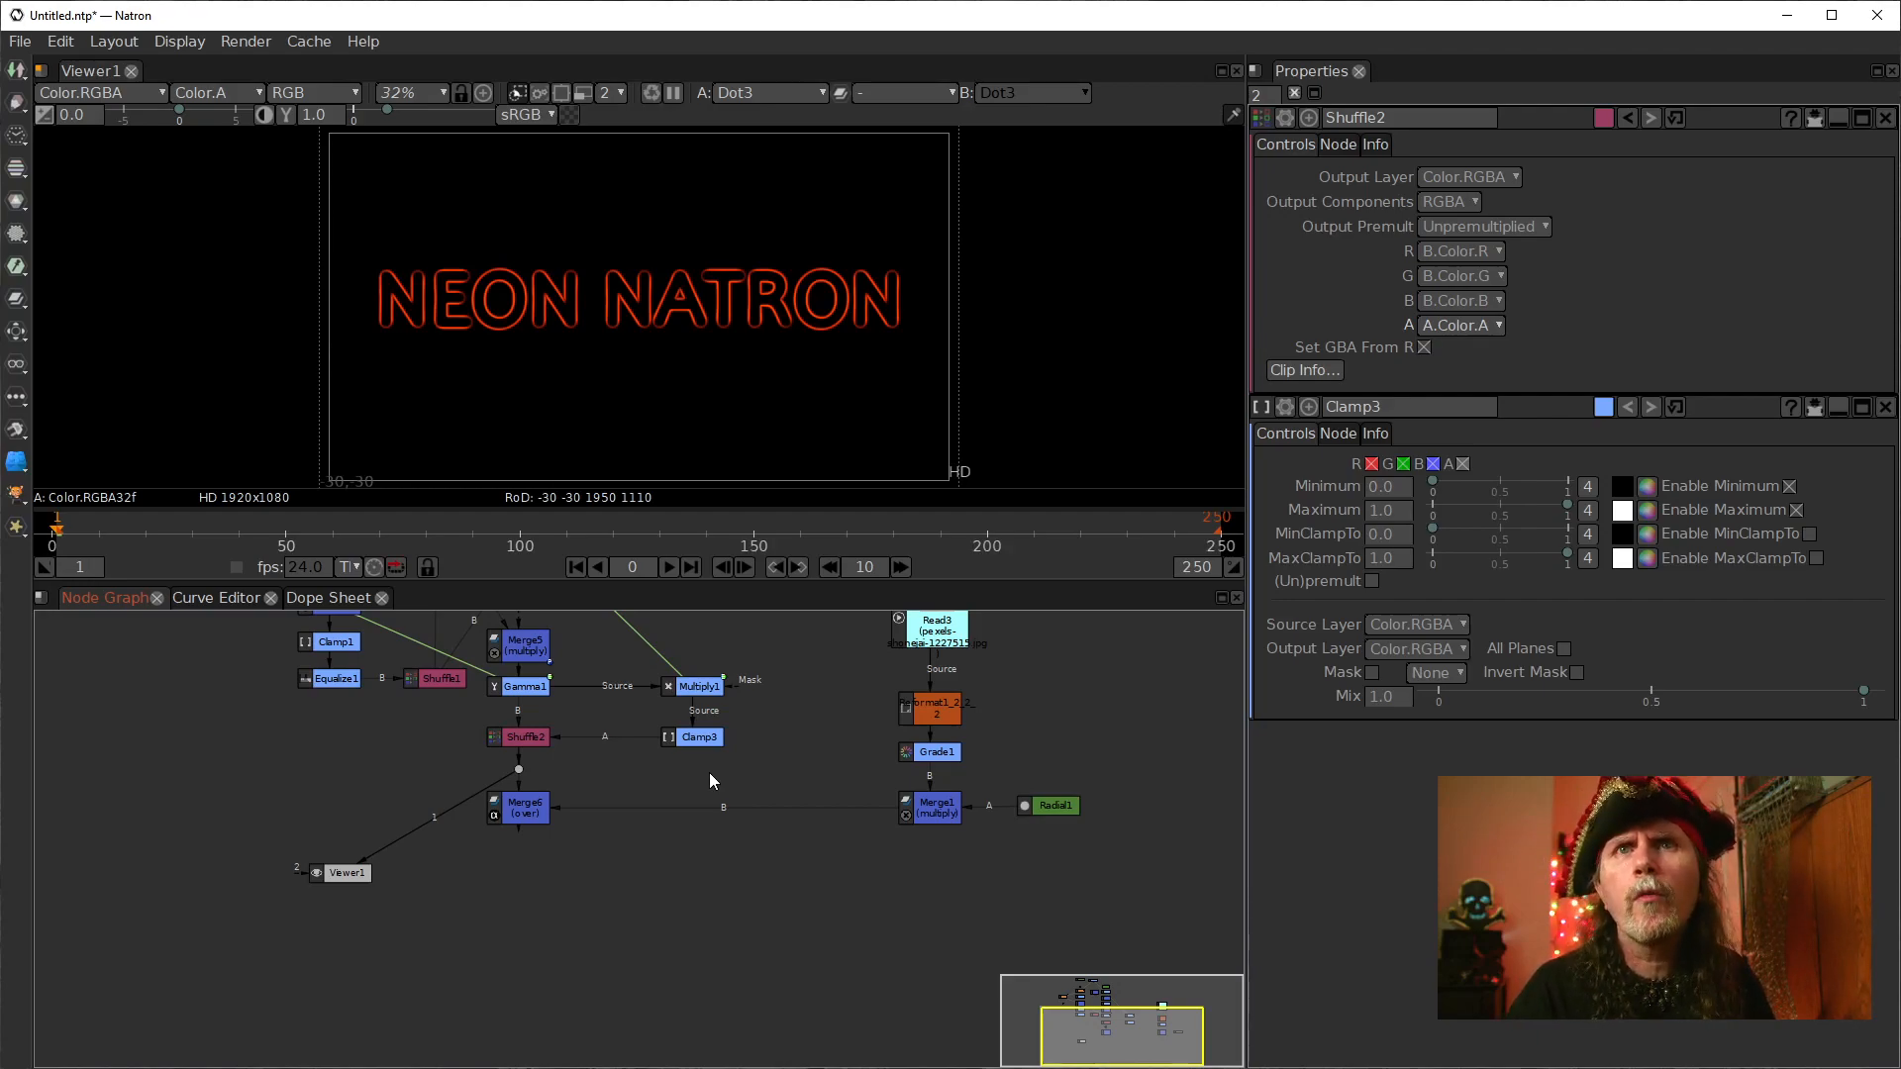
key("Tab")
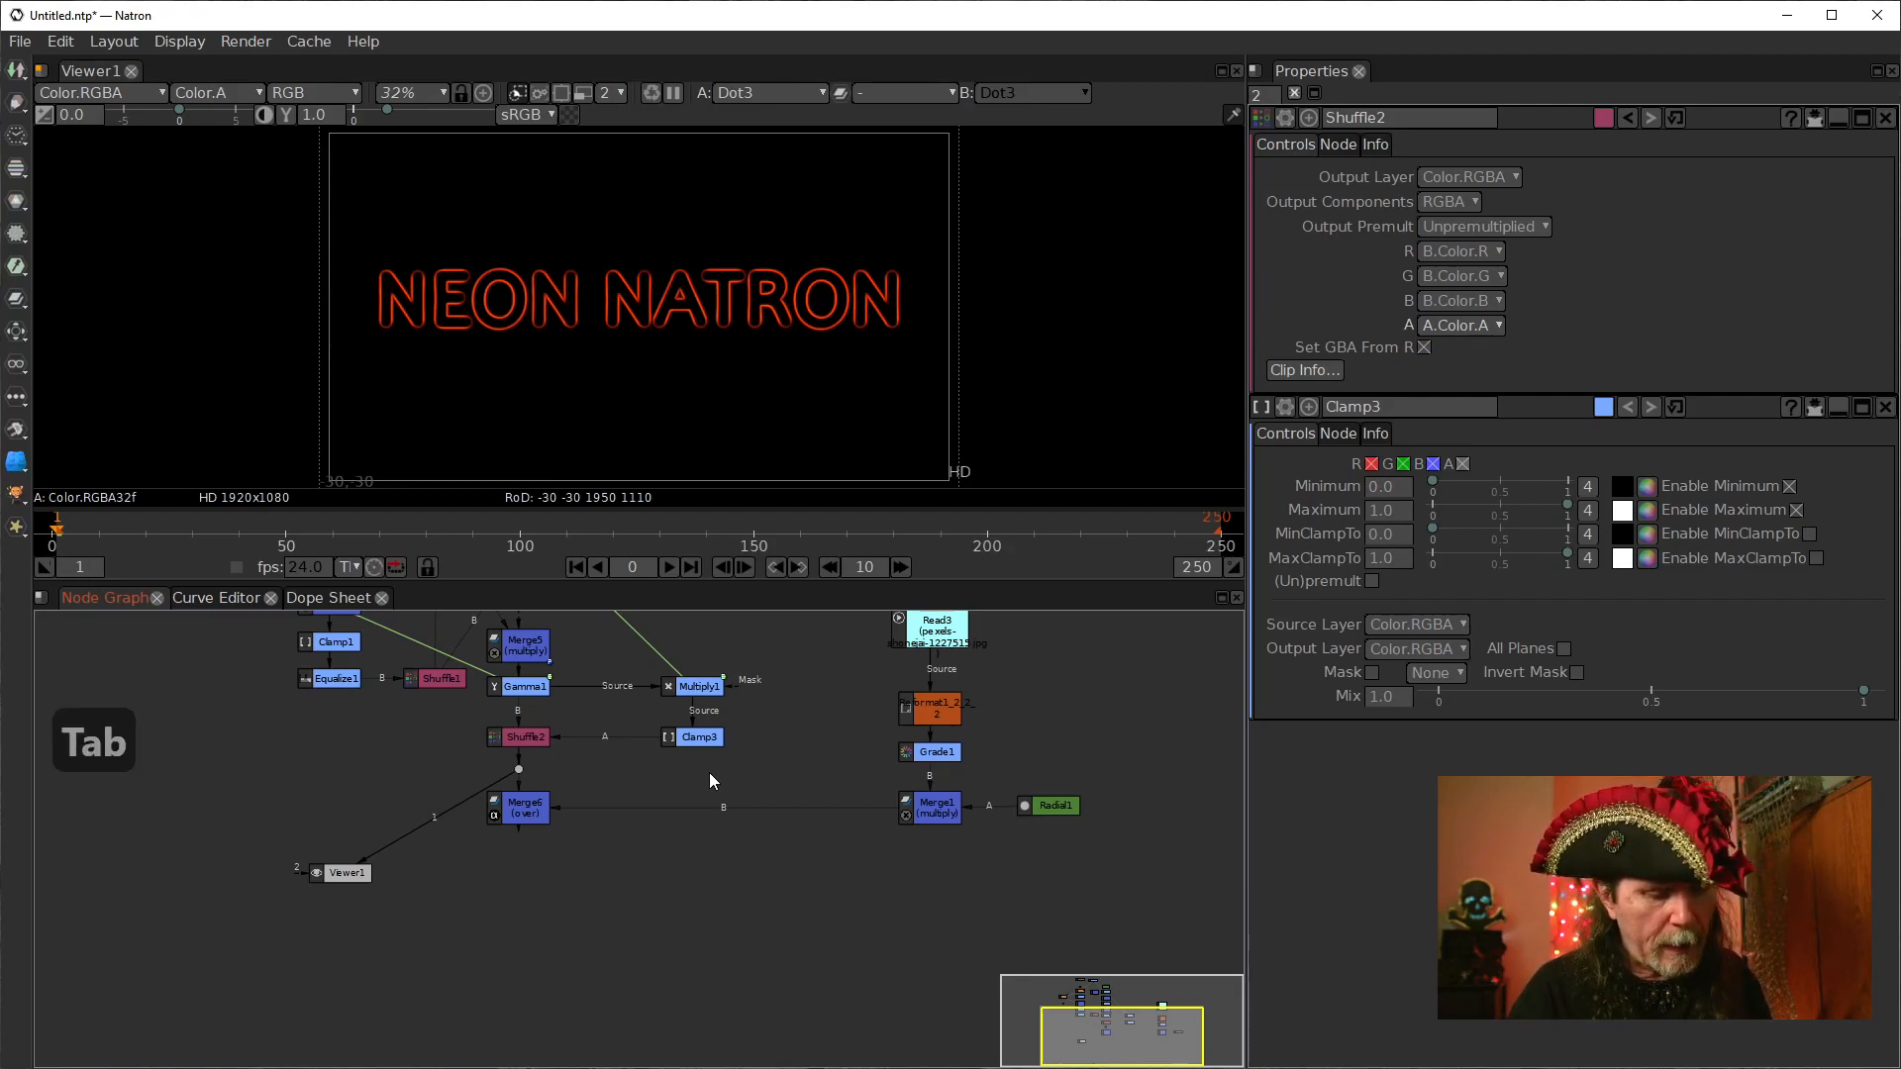
type("blur")
key("Down")
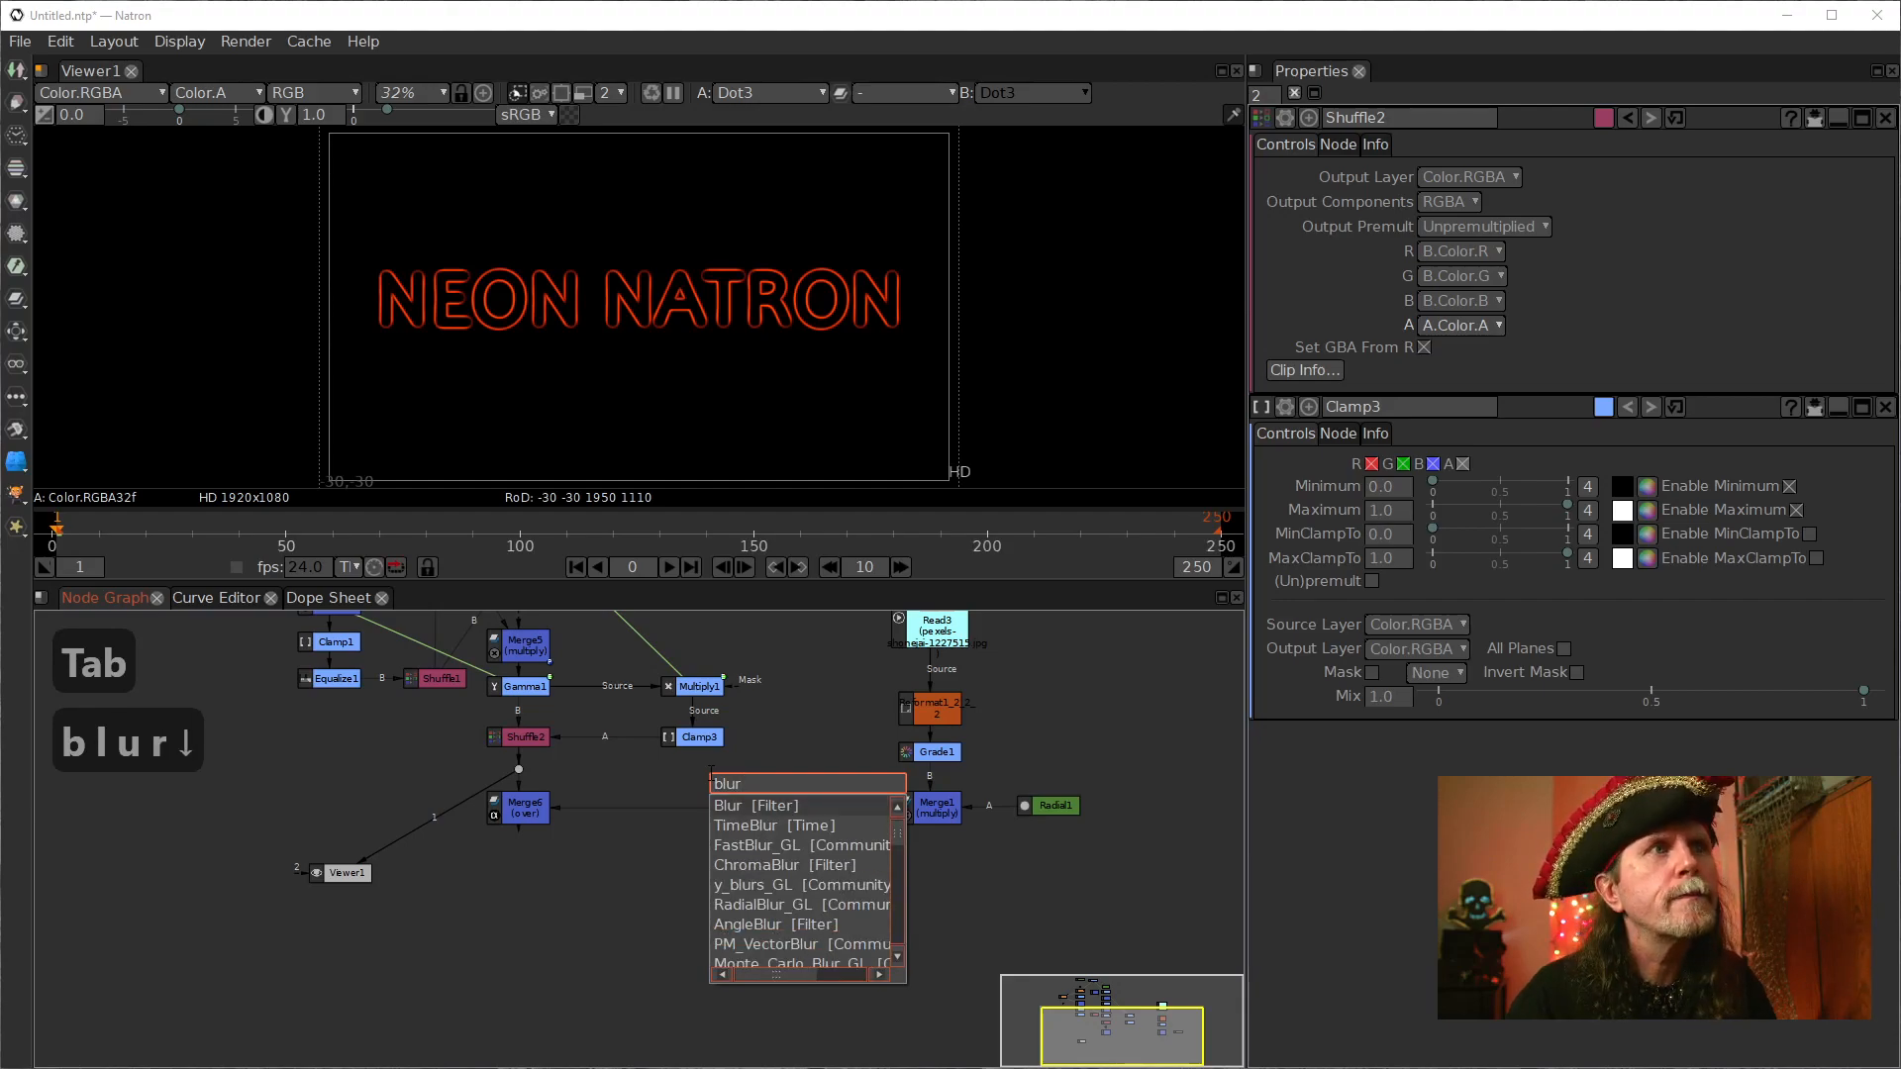
key("Return")
left_click_drag(705, 768, 519, 770)
left_click_drag(761, 782, 719, 780)
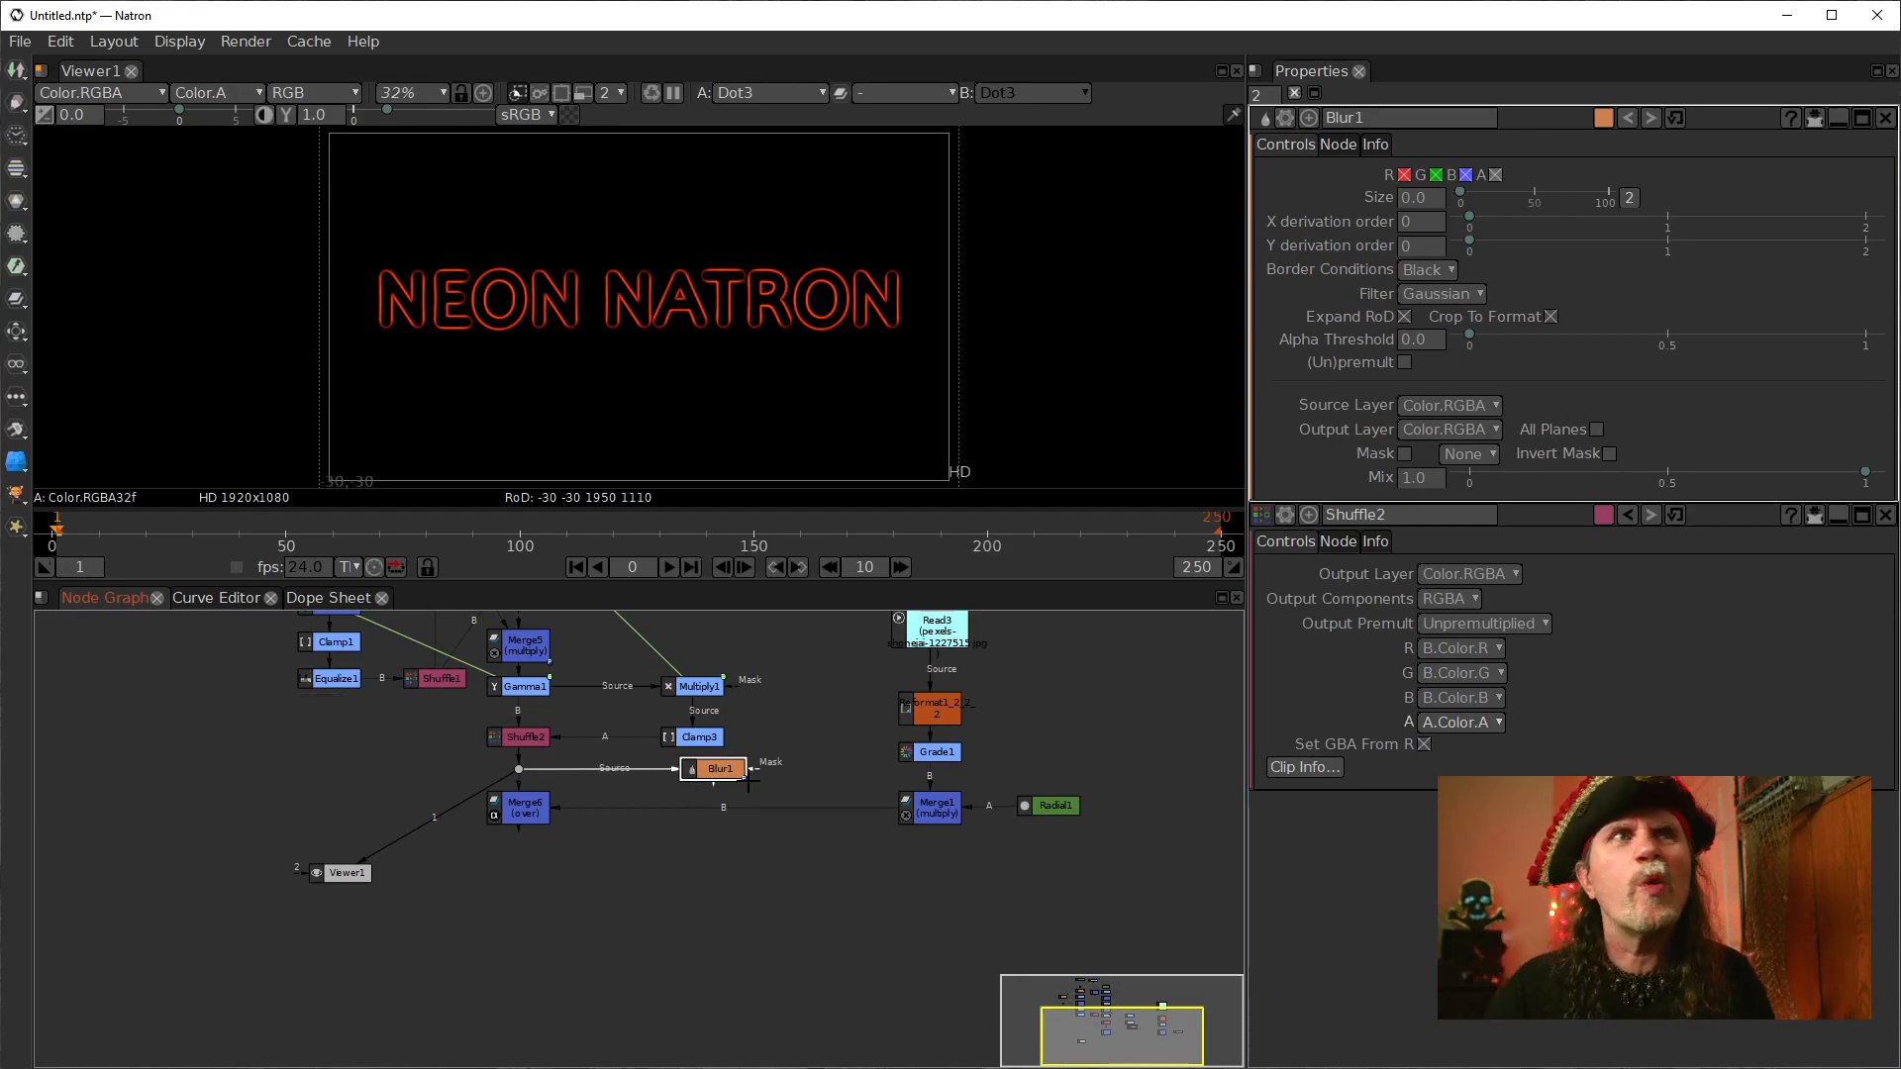
key("1")
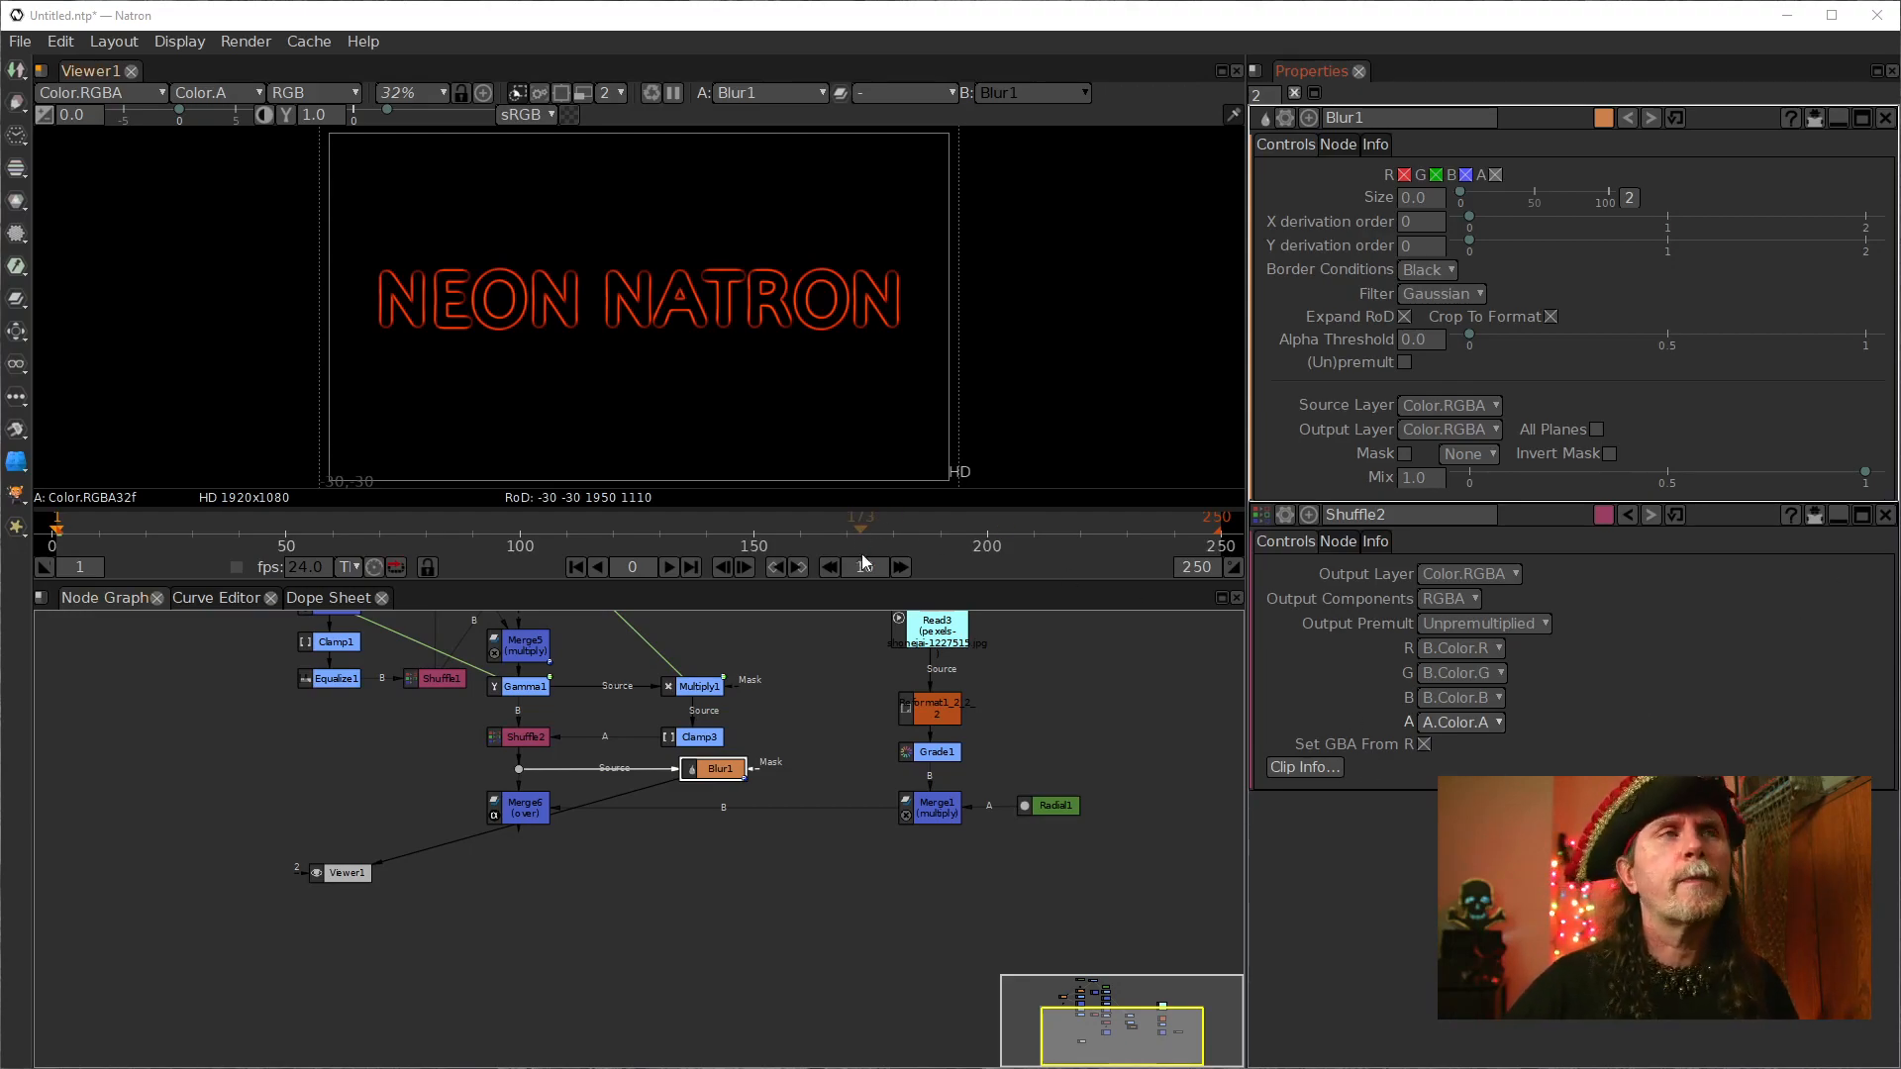
Step: Close the Shuffle2 settings, move Saturation1 out to the right of its node column, and open its settings
left_click_drag(799, 685, 764, 842)
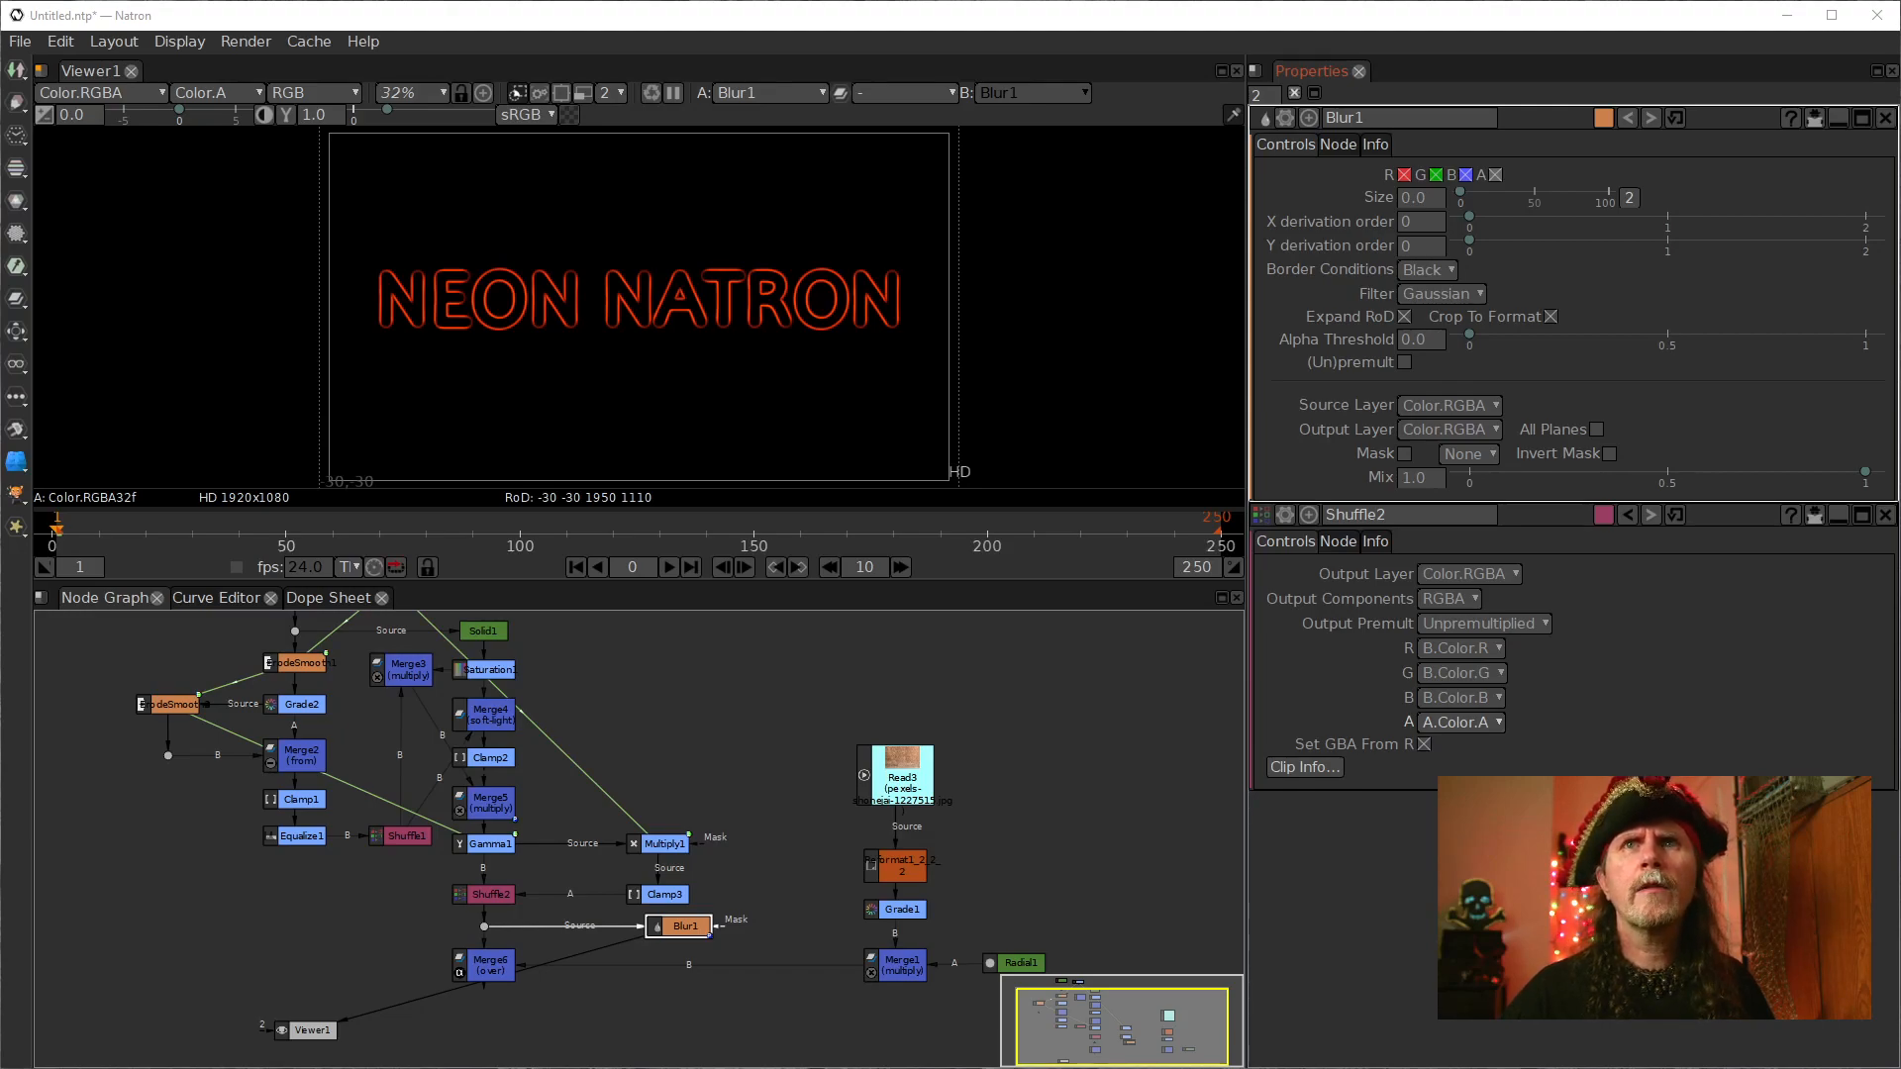
left_click_drag(702, 728, 656, 764)
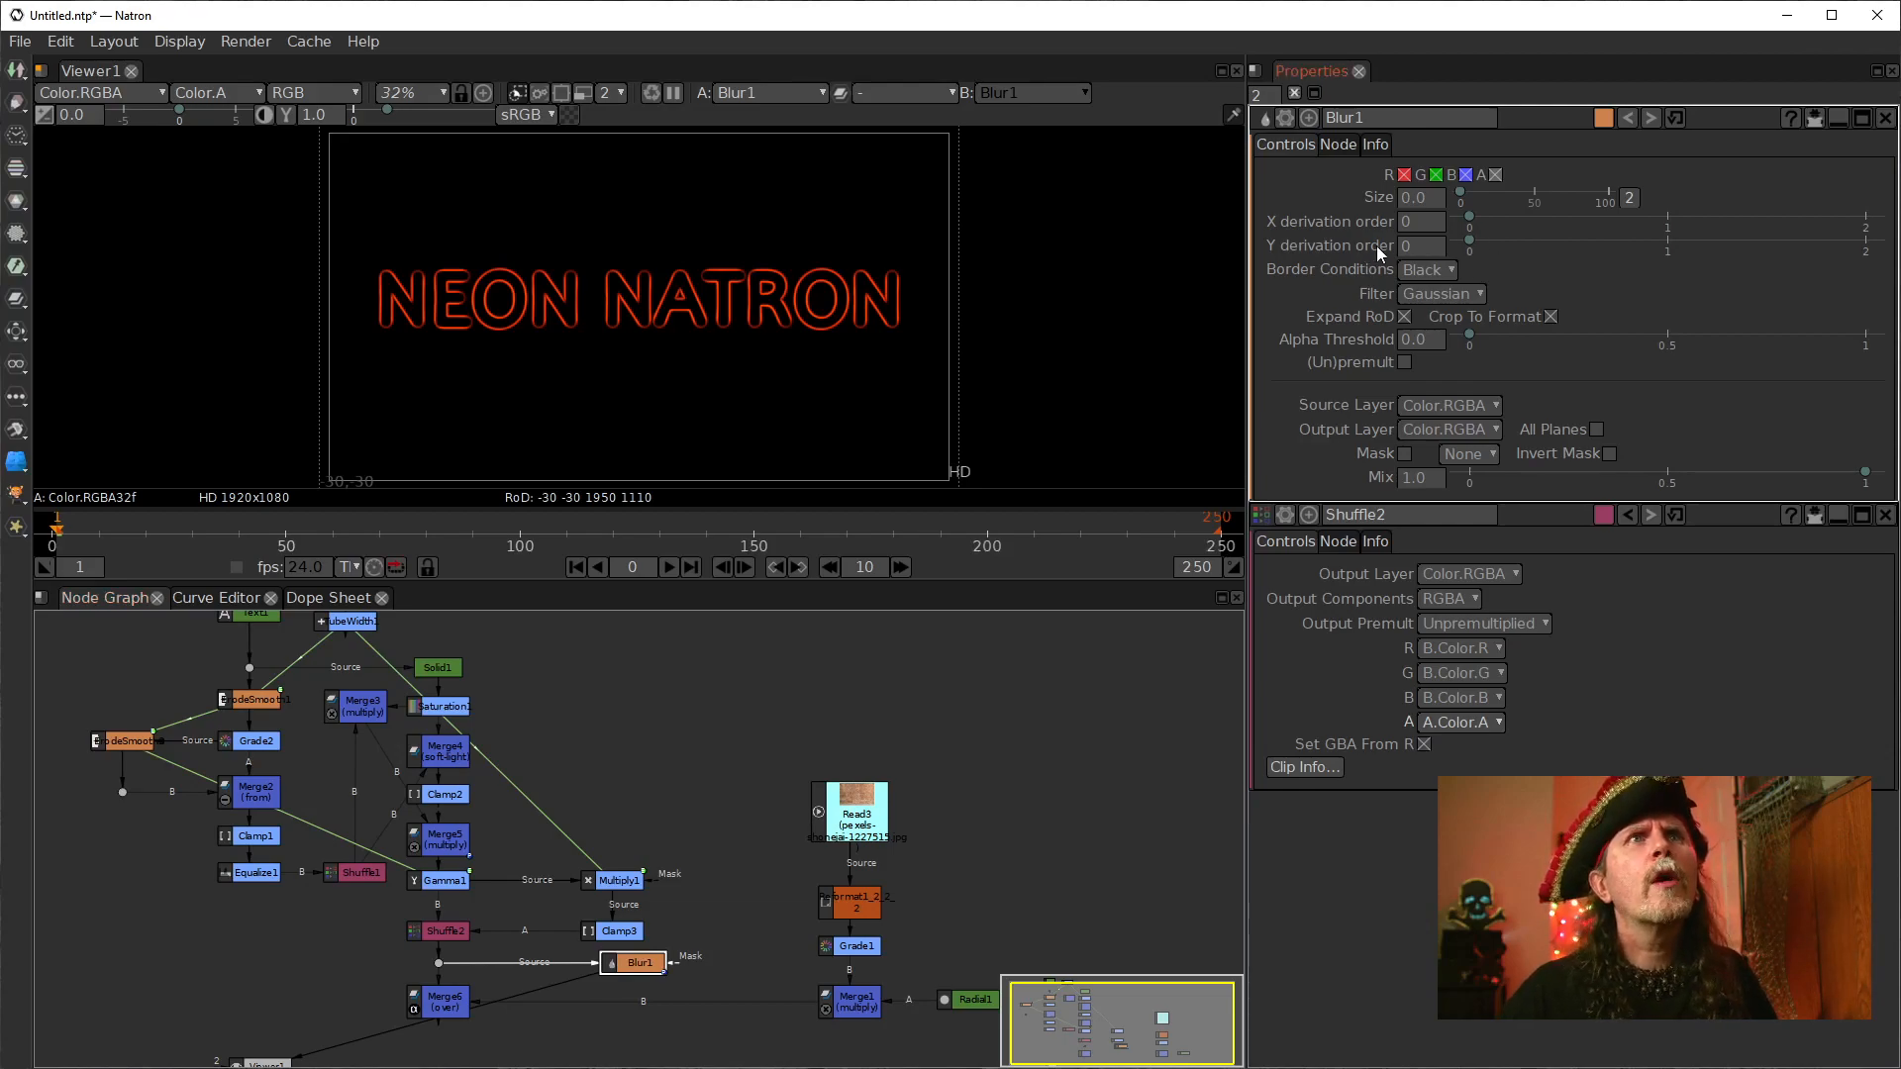
double_click(1419, 197)
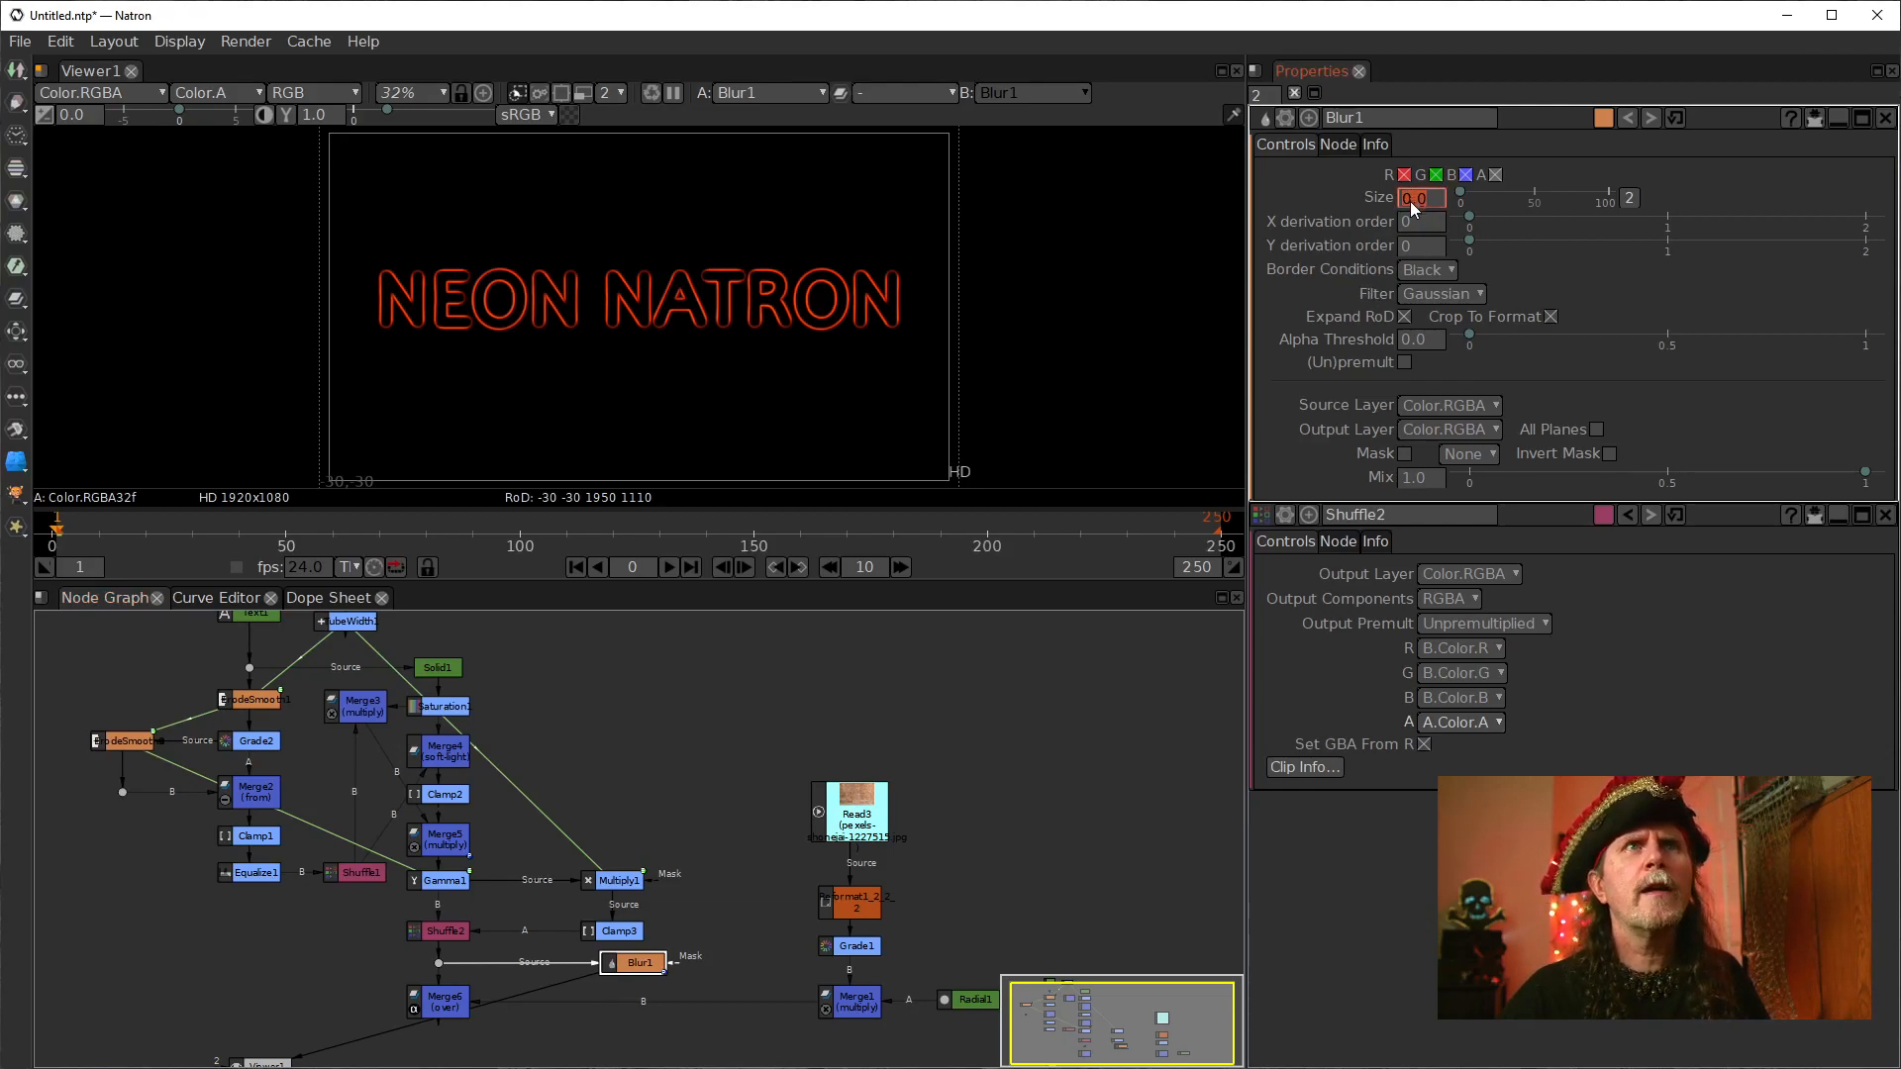
left_click(1885, 522)
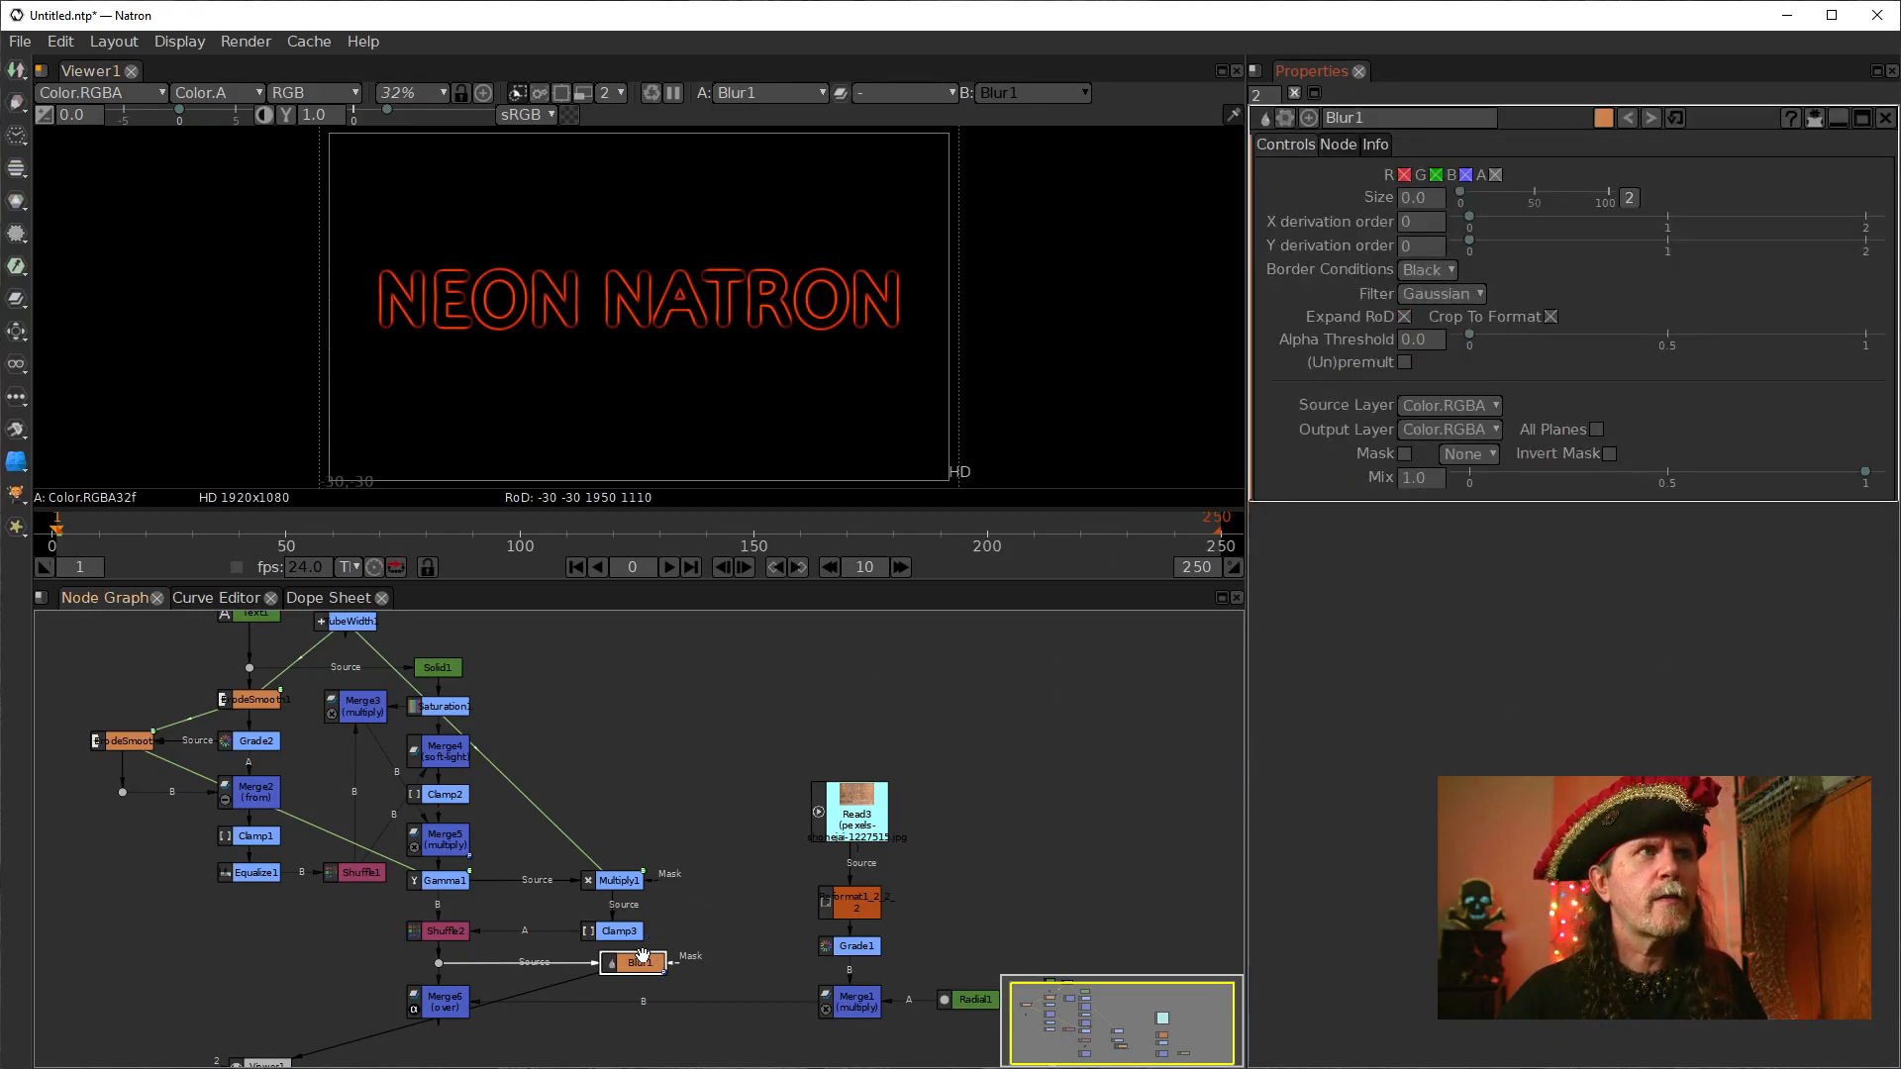
left_click_drag(453, 707, 554, 707)
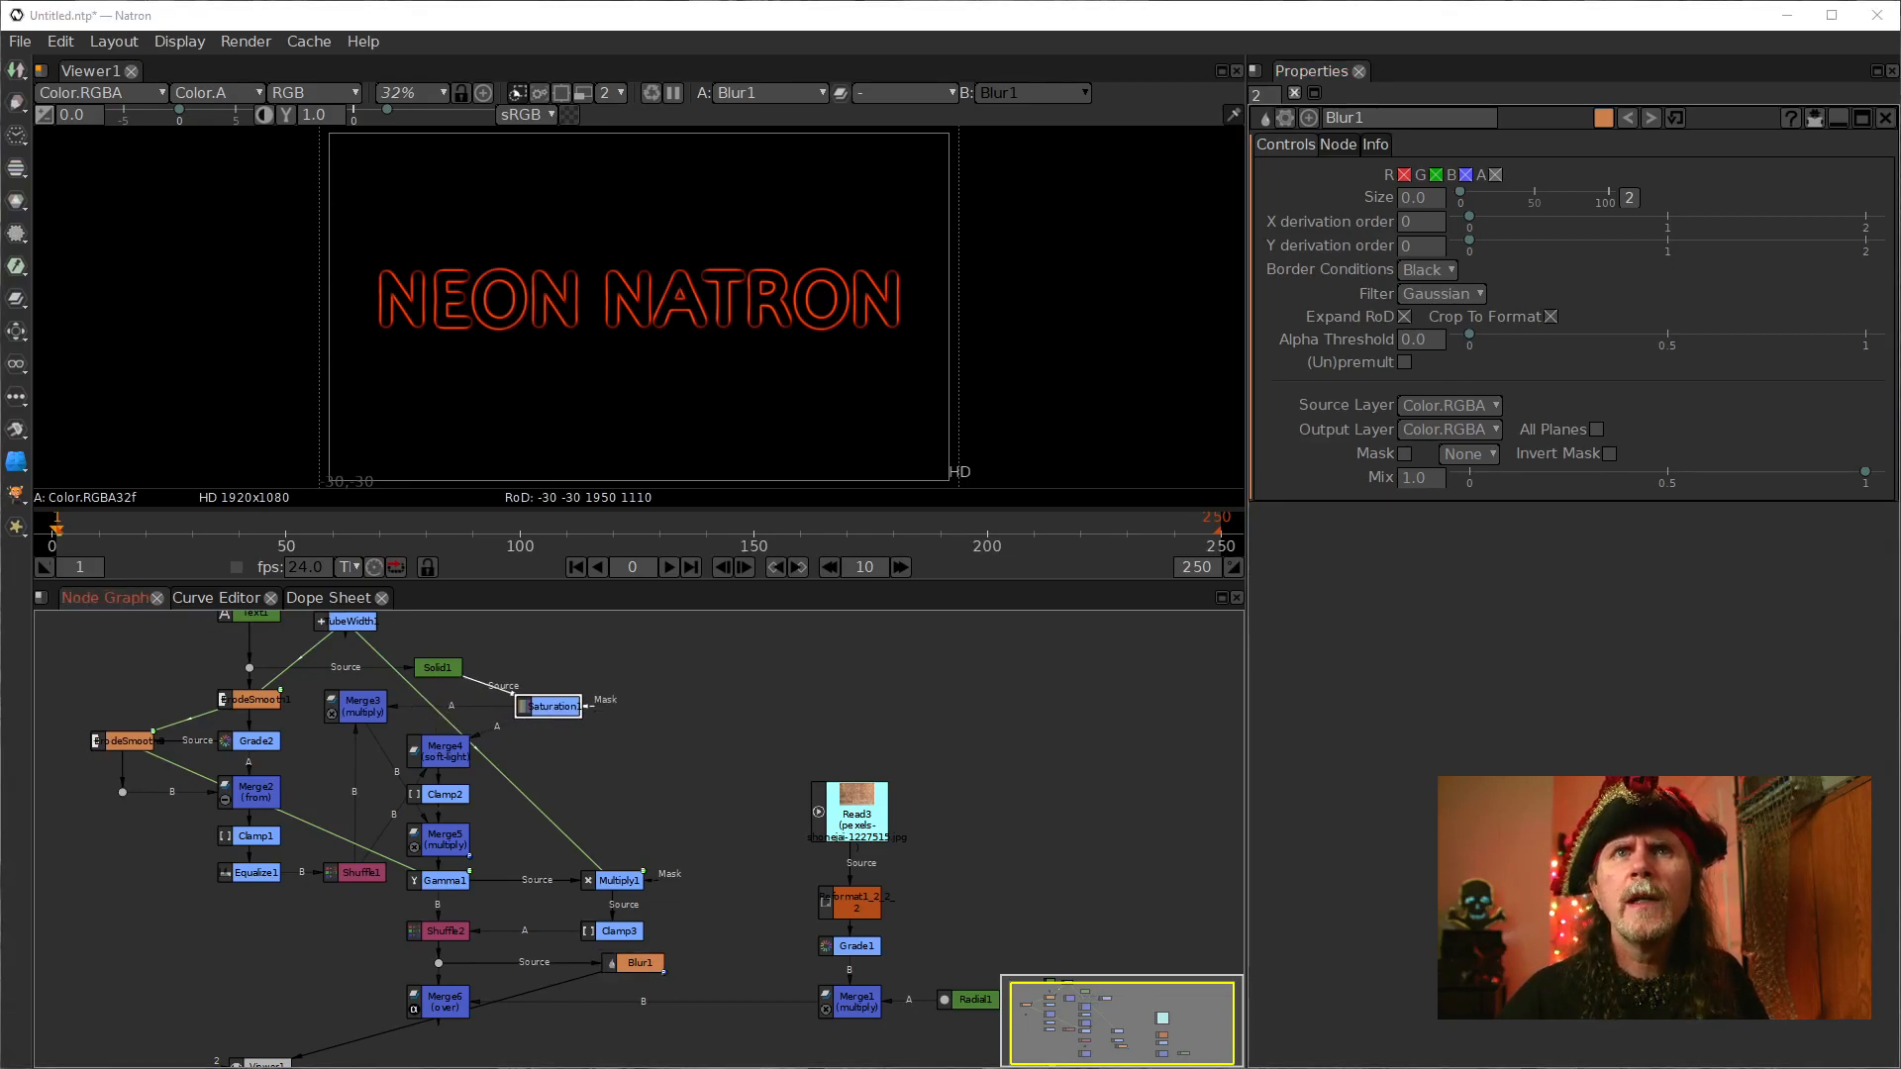
left_click_drag(592, 693, 561, 734)
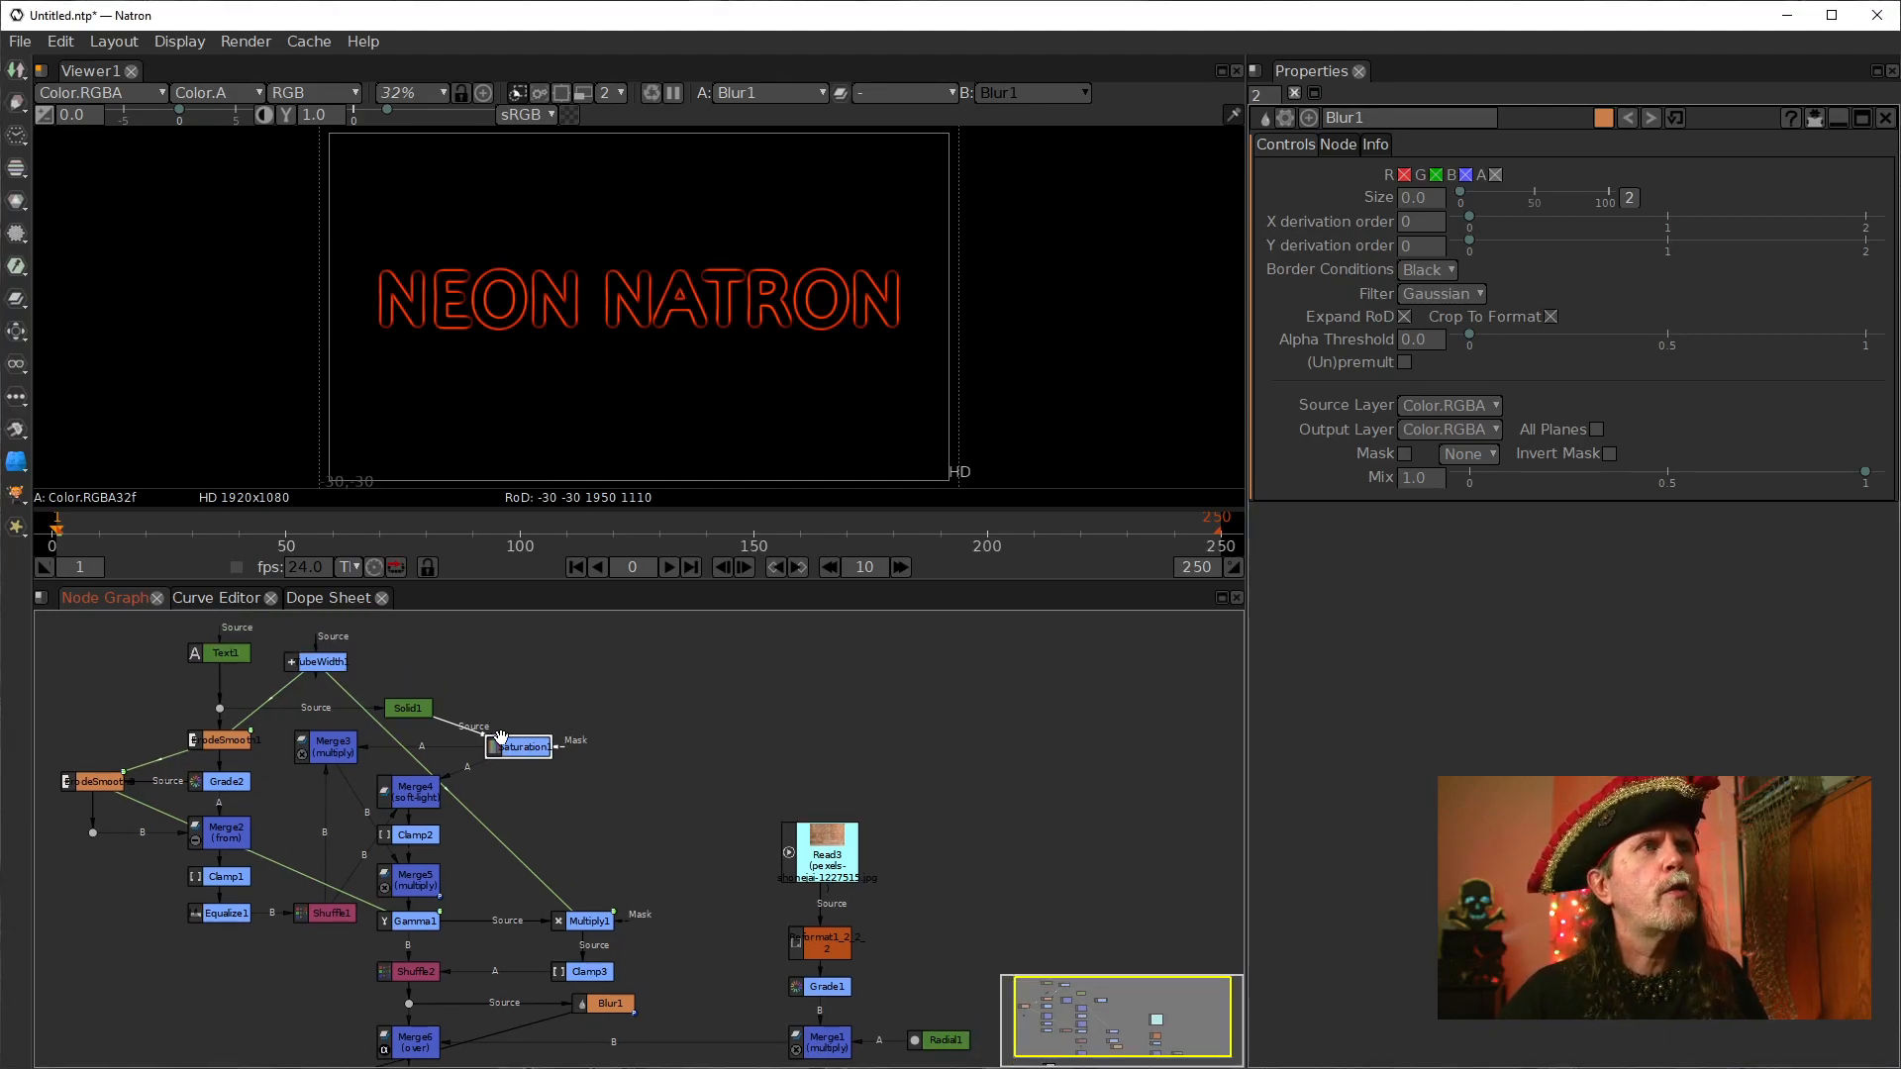
double_click(510, 745)
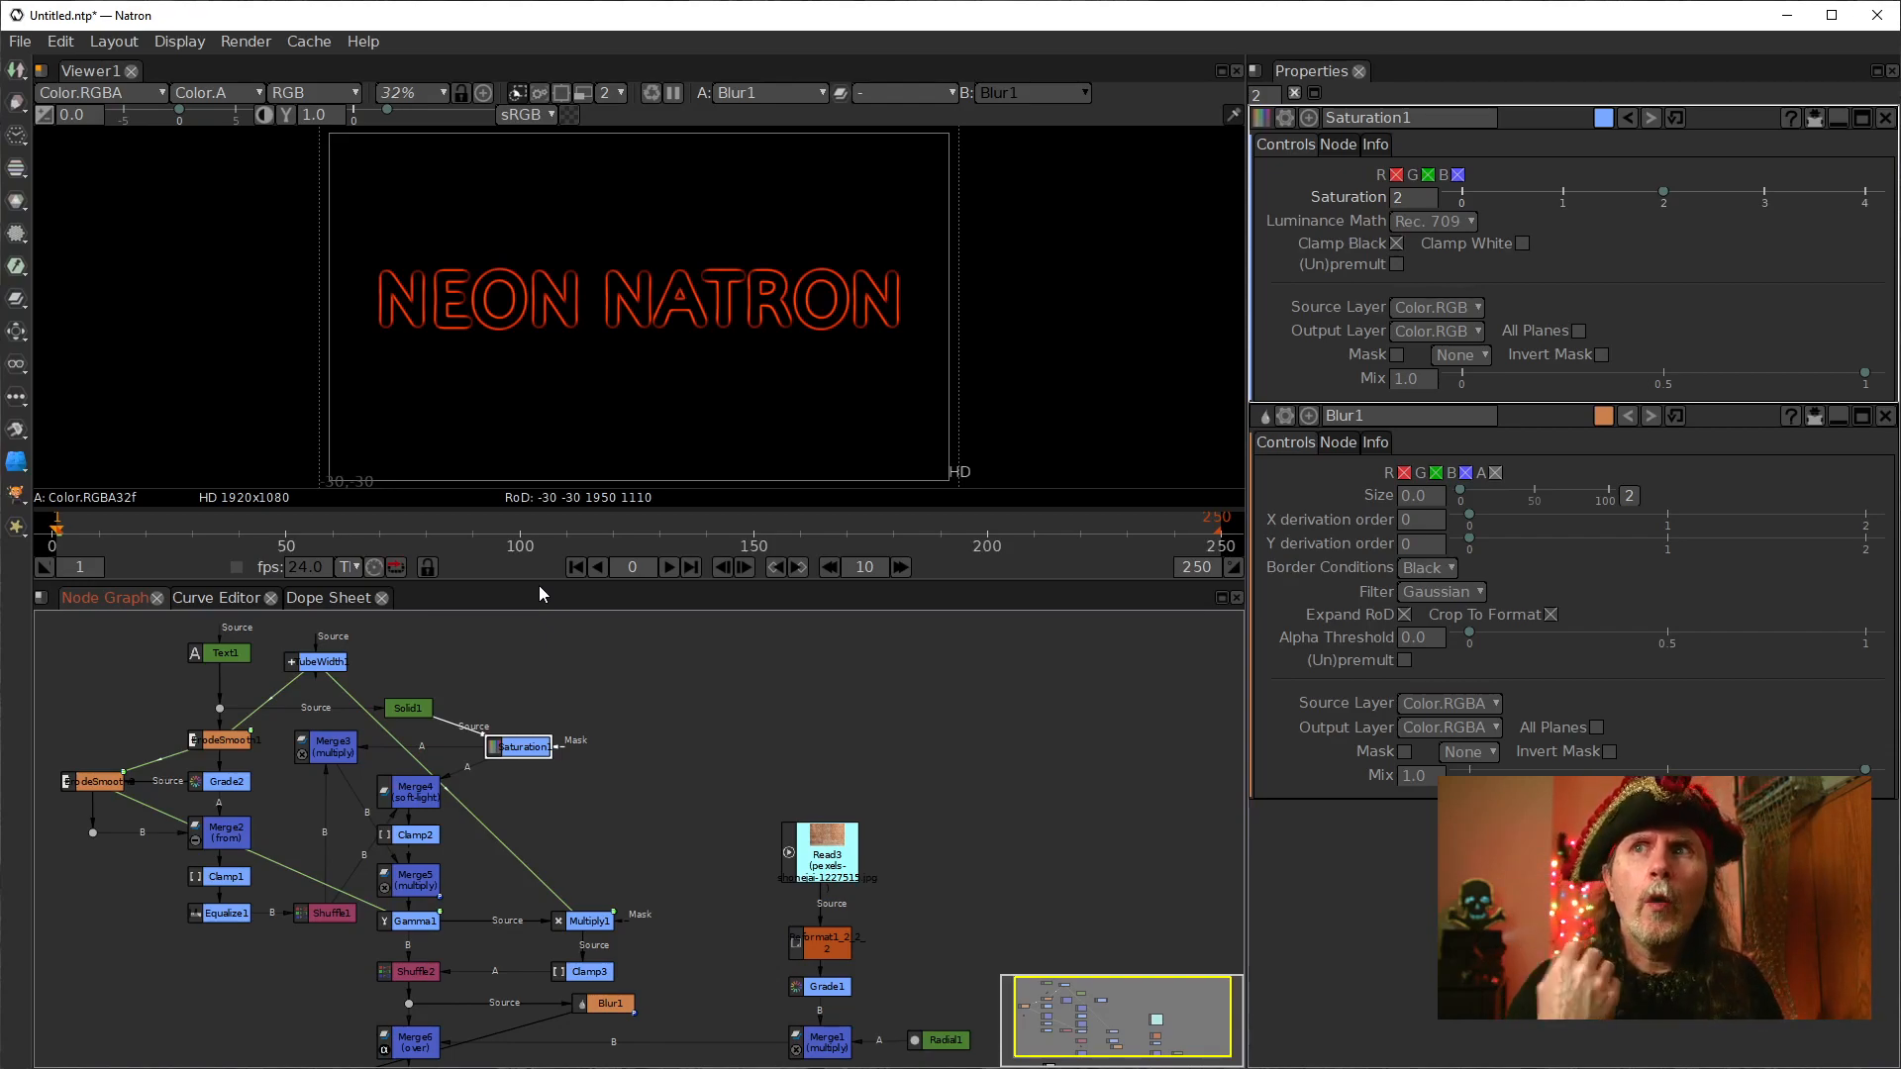
Step: Create an expression on Blur1's Size that references the TubeWidth1 value as TubeWidth1.value.get()[dimension]
left_click(319, 662)
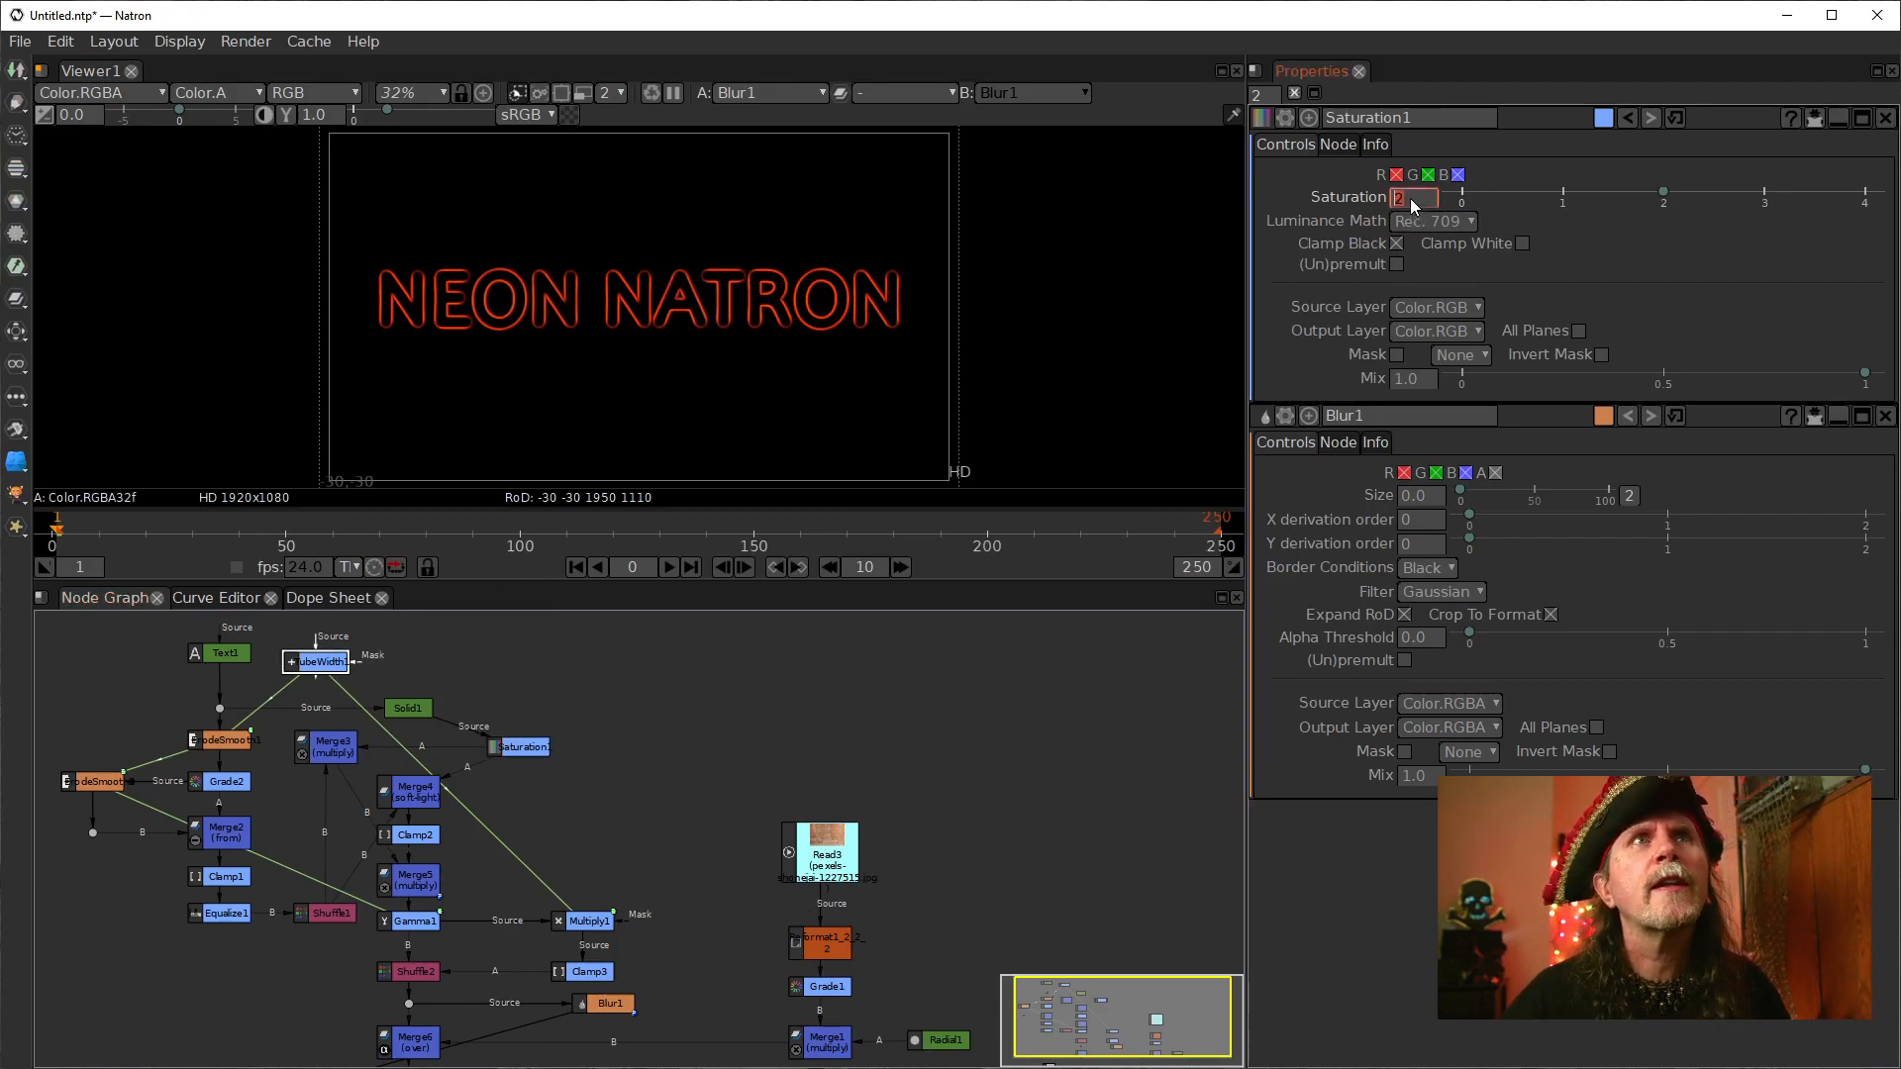
right_click(1412, 497)
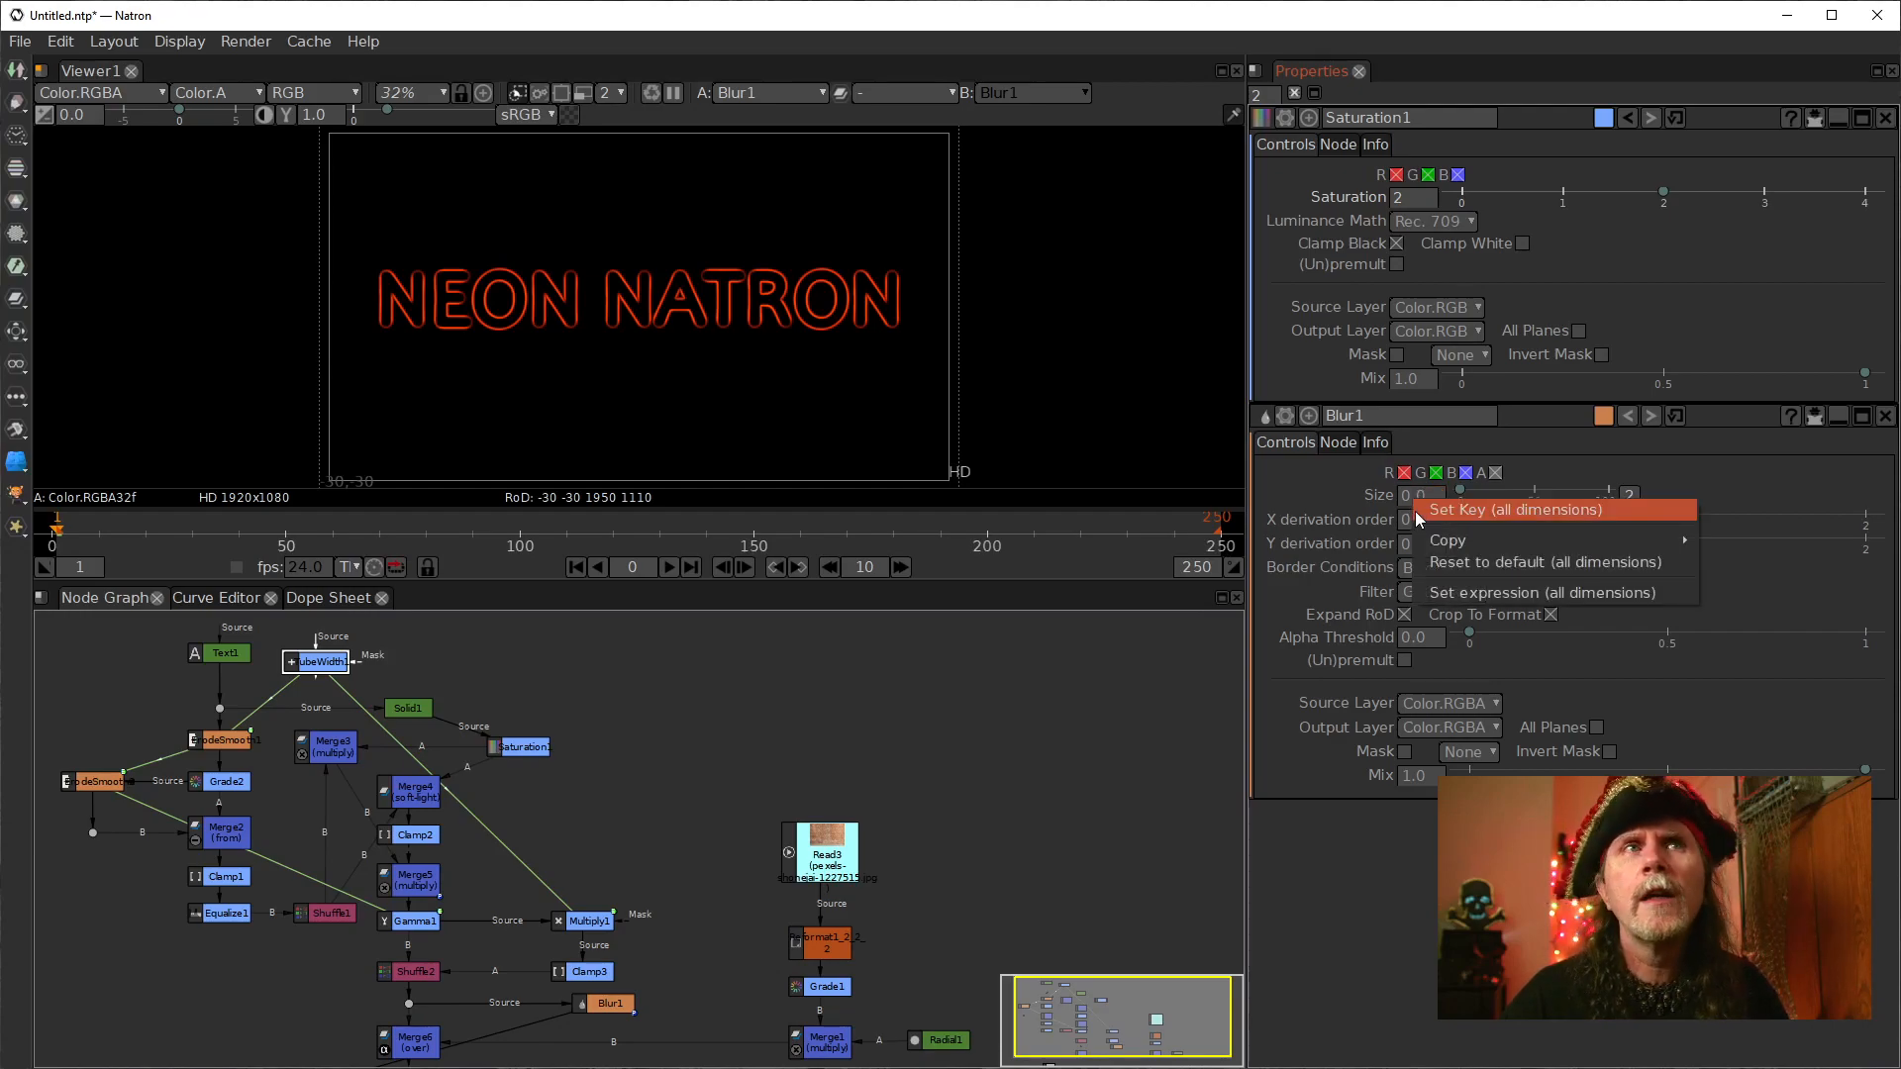
left_click(1458, 596)
left_click_drag(931, 220, 1212, 342)
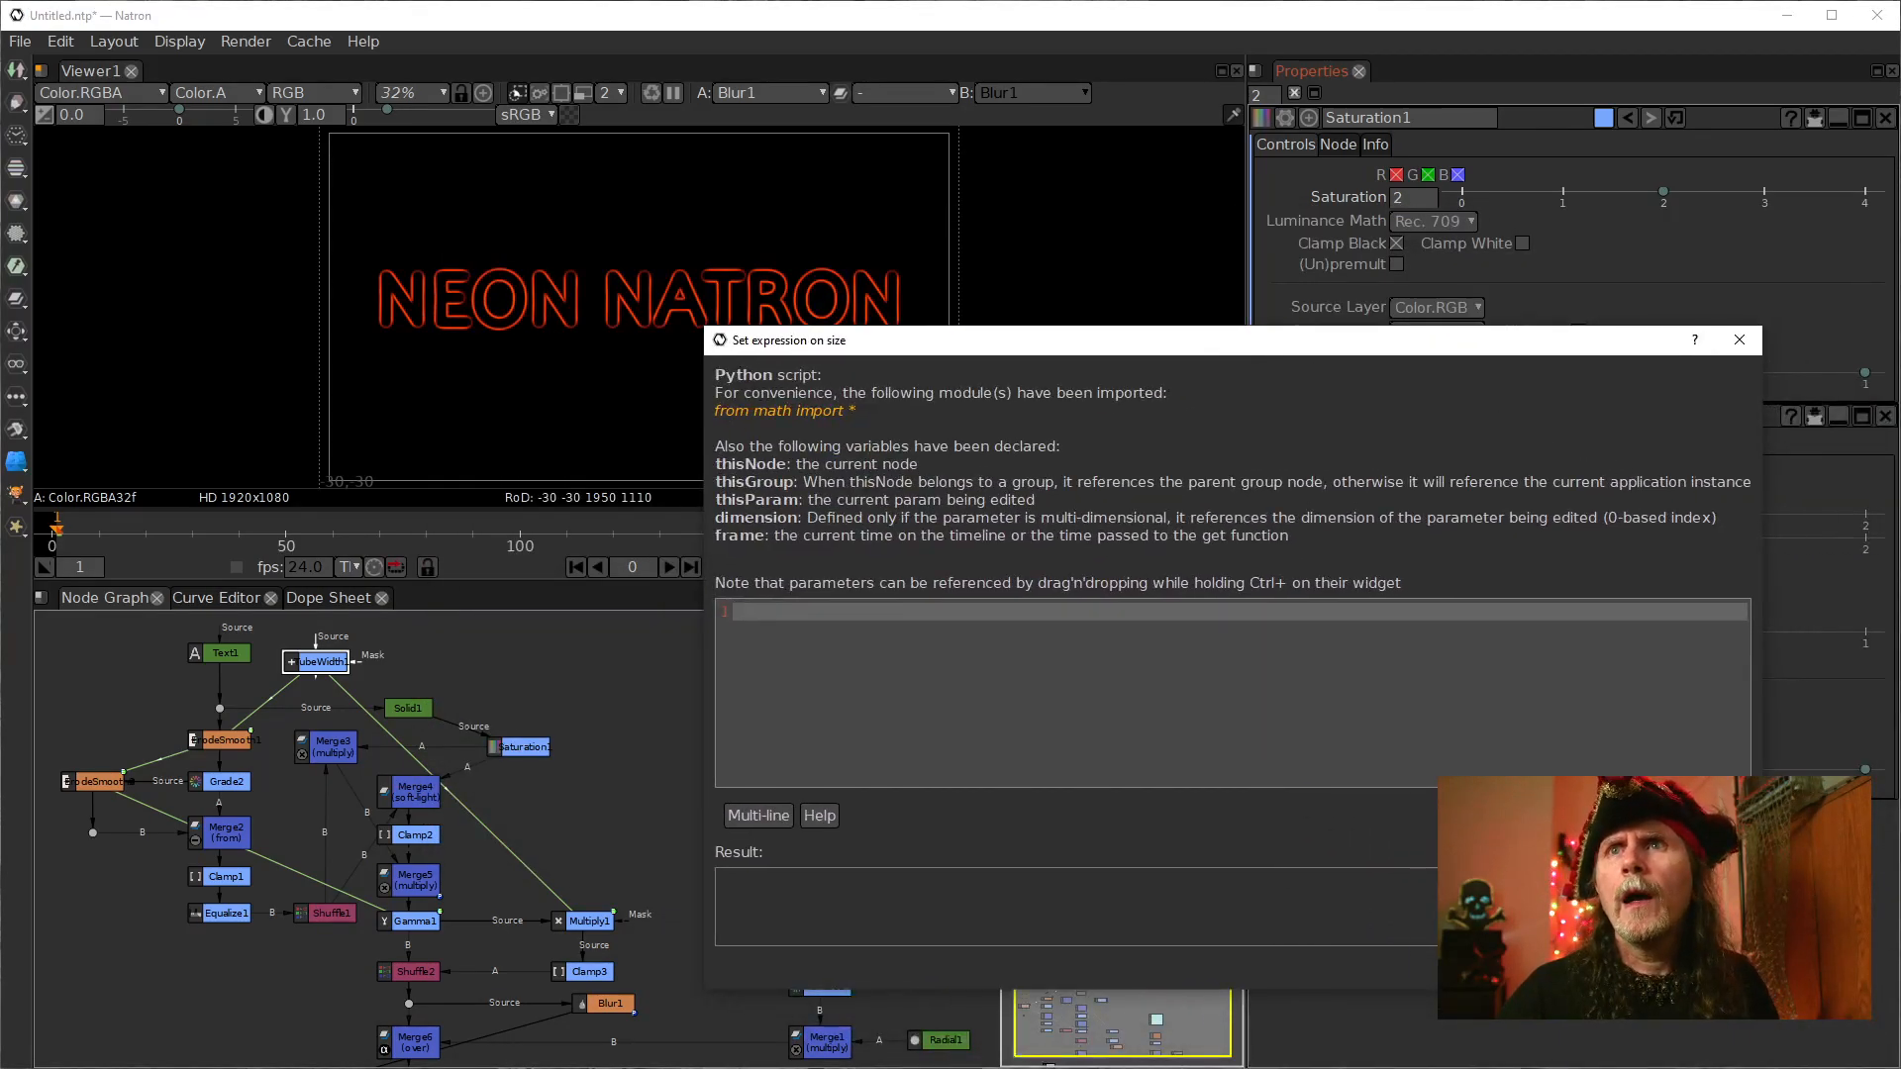
double_click(329, 659)
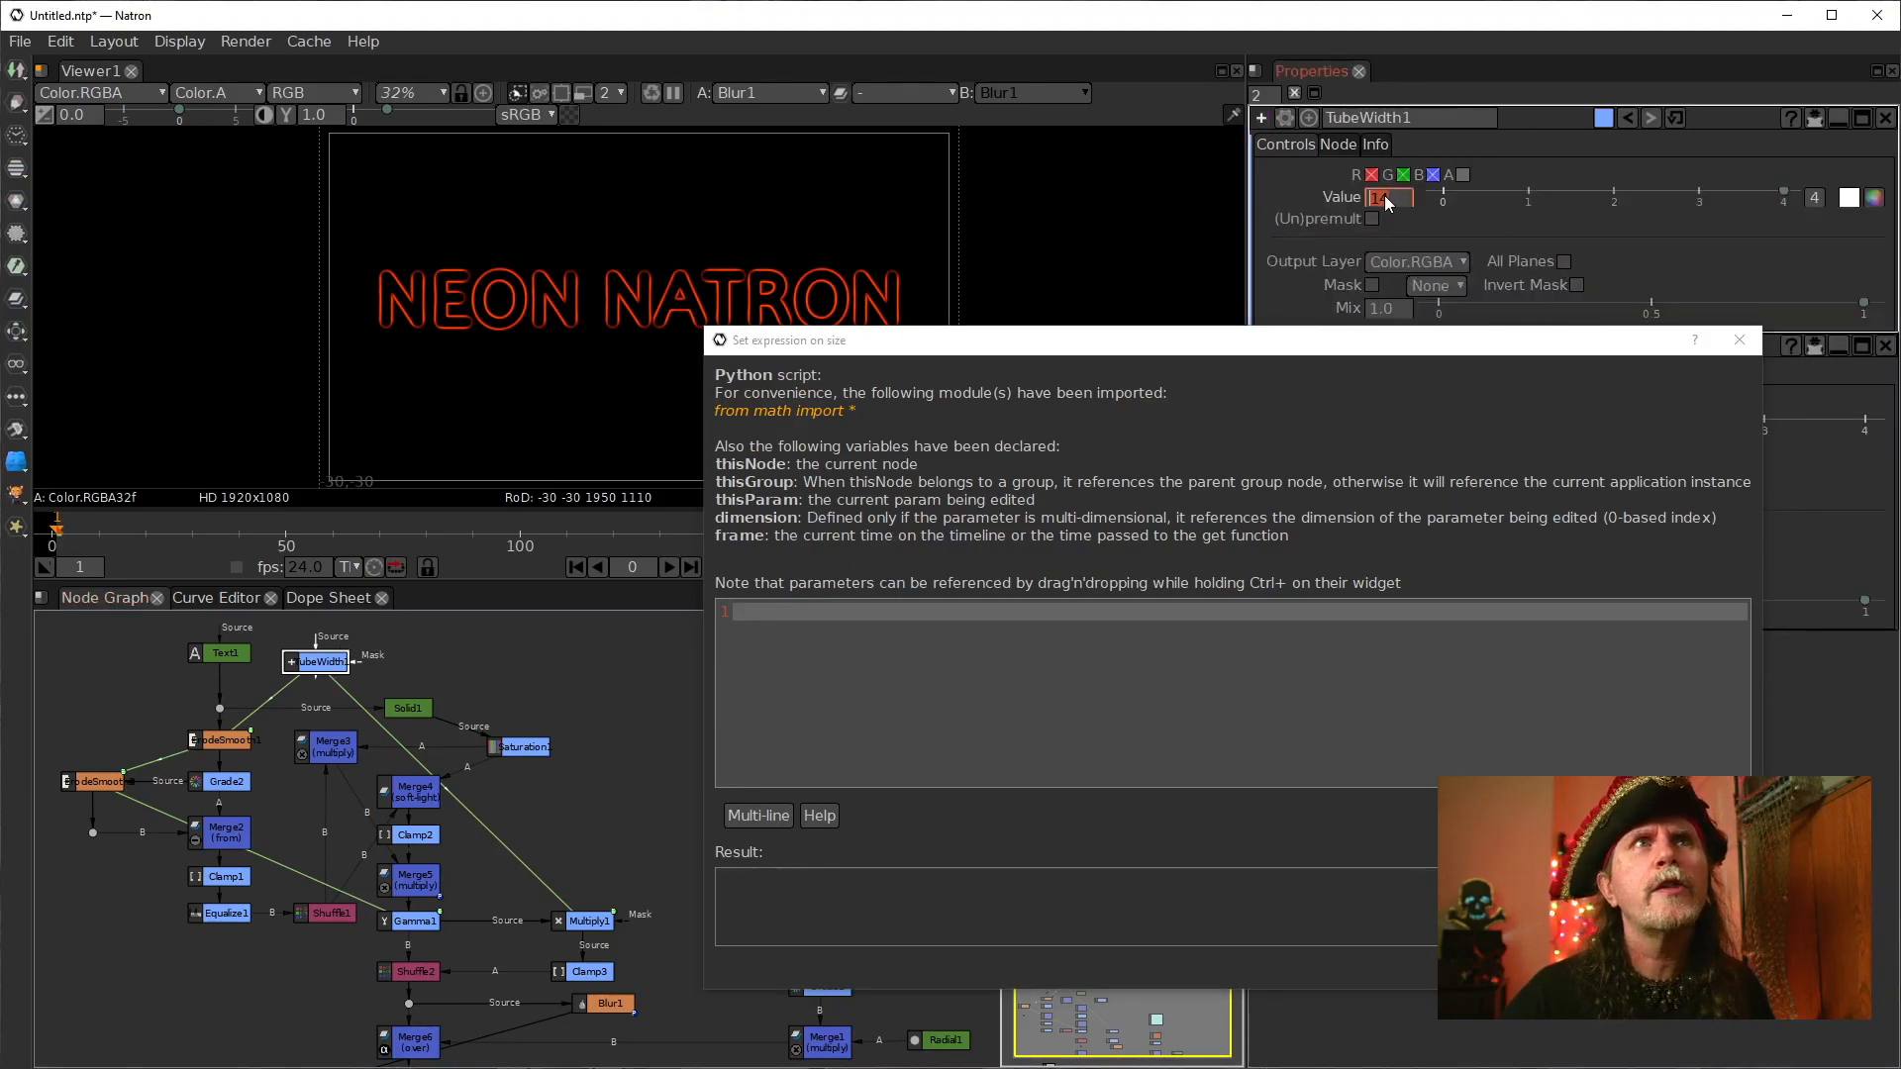
left_click_drag(1391, 198, 799, 606)
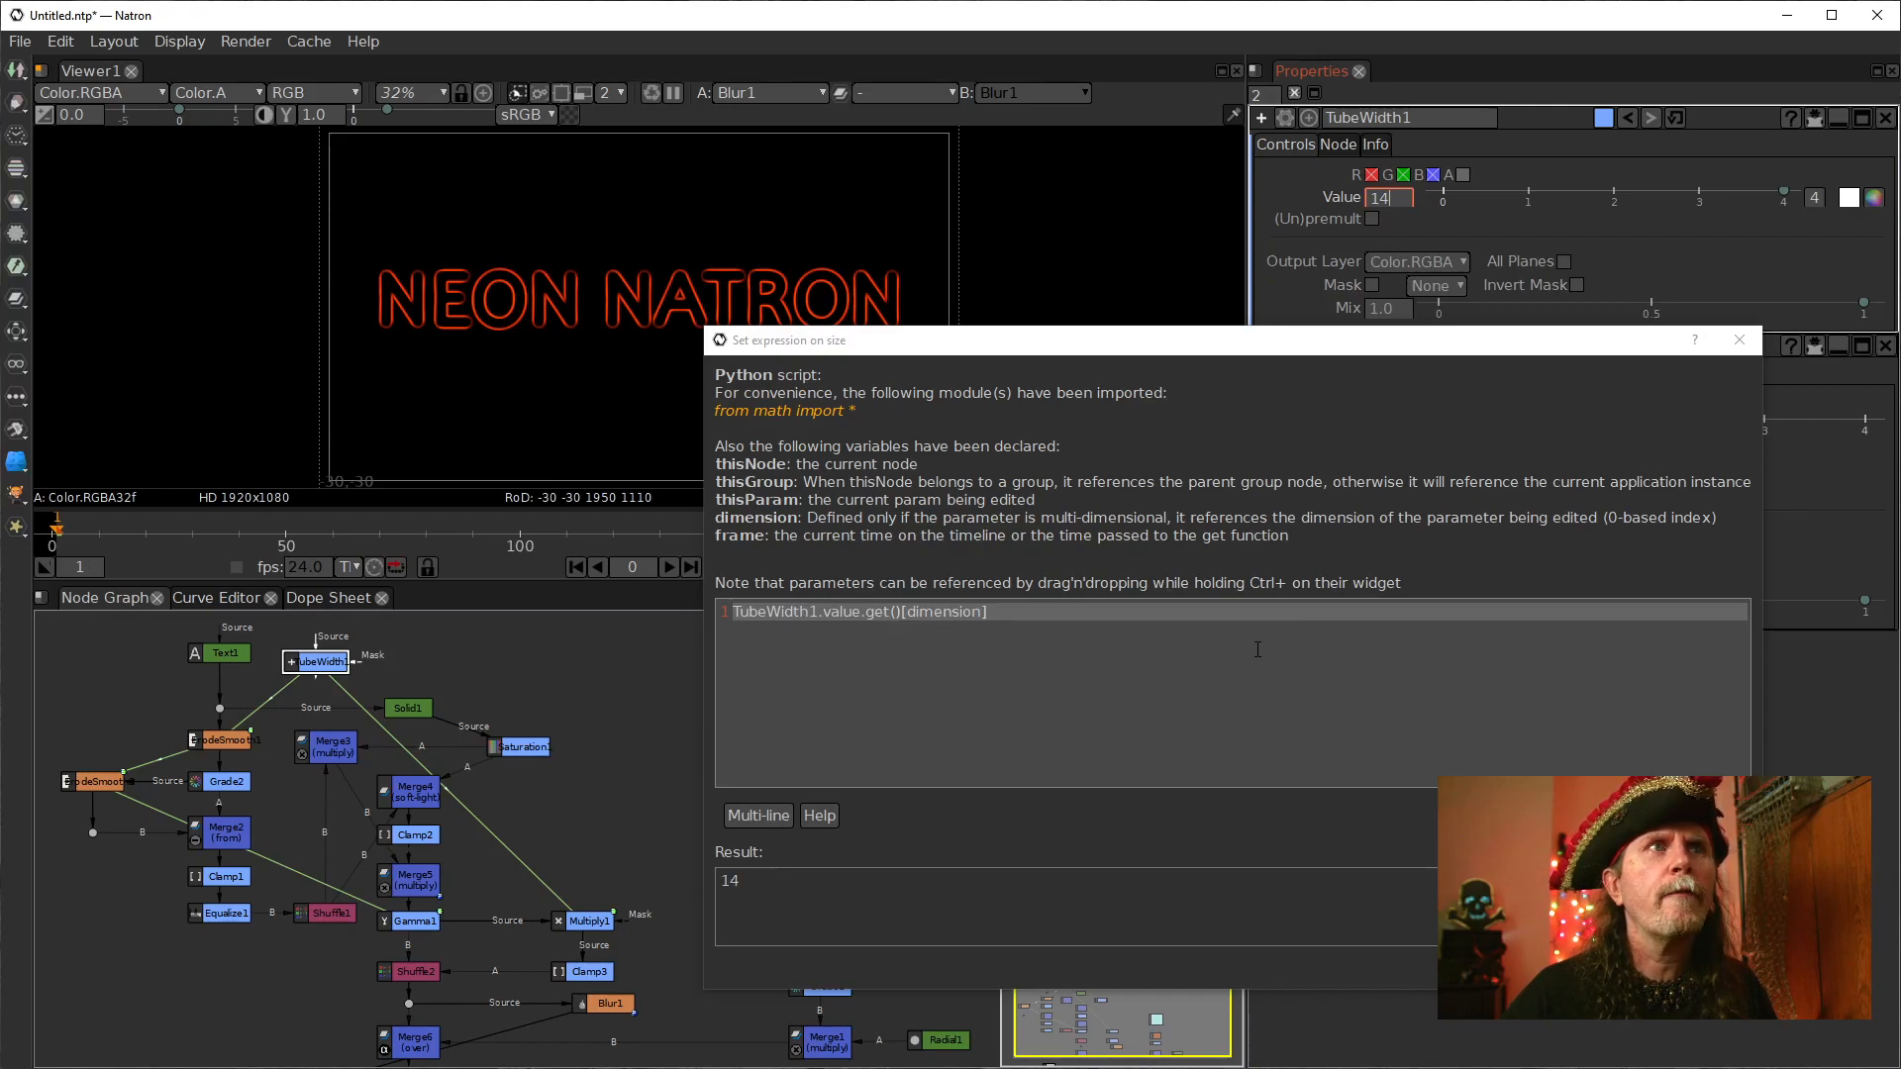
Step: Multiply the Size expression by the Saturation1 parameter, Saturation1.saturation.get(), keeping everything on one line
left_click(1078, 614)
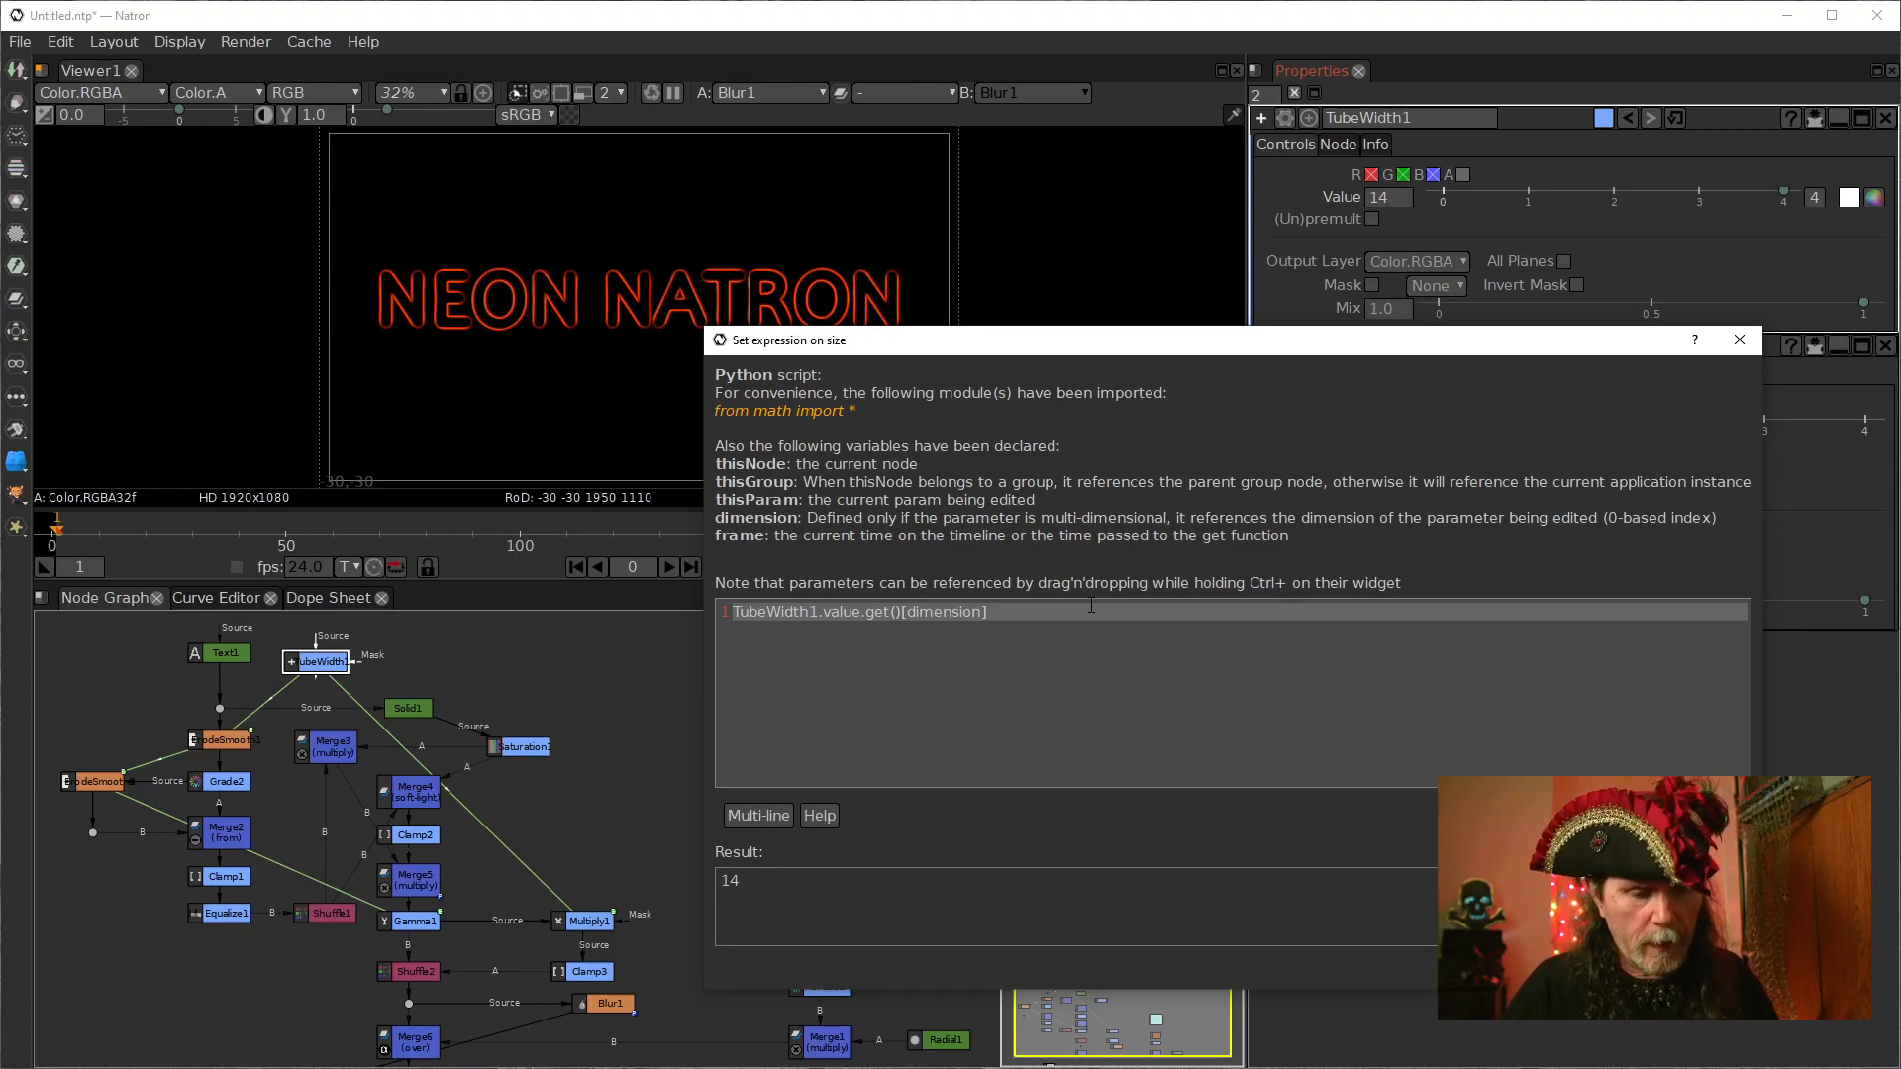
type("*")
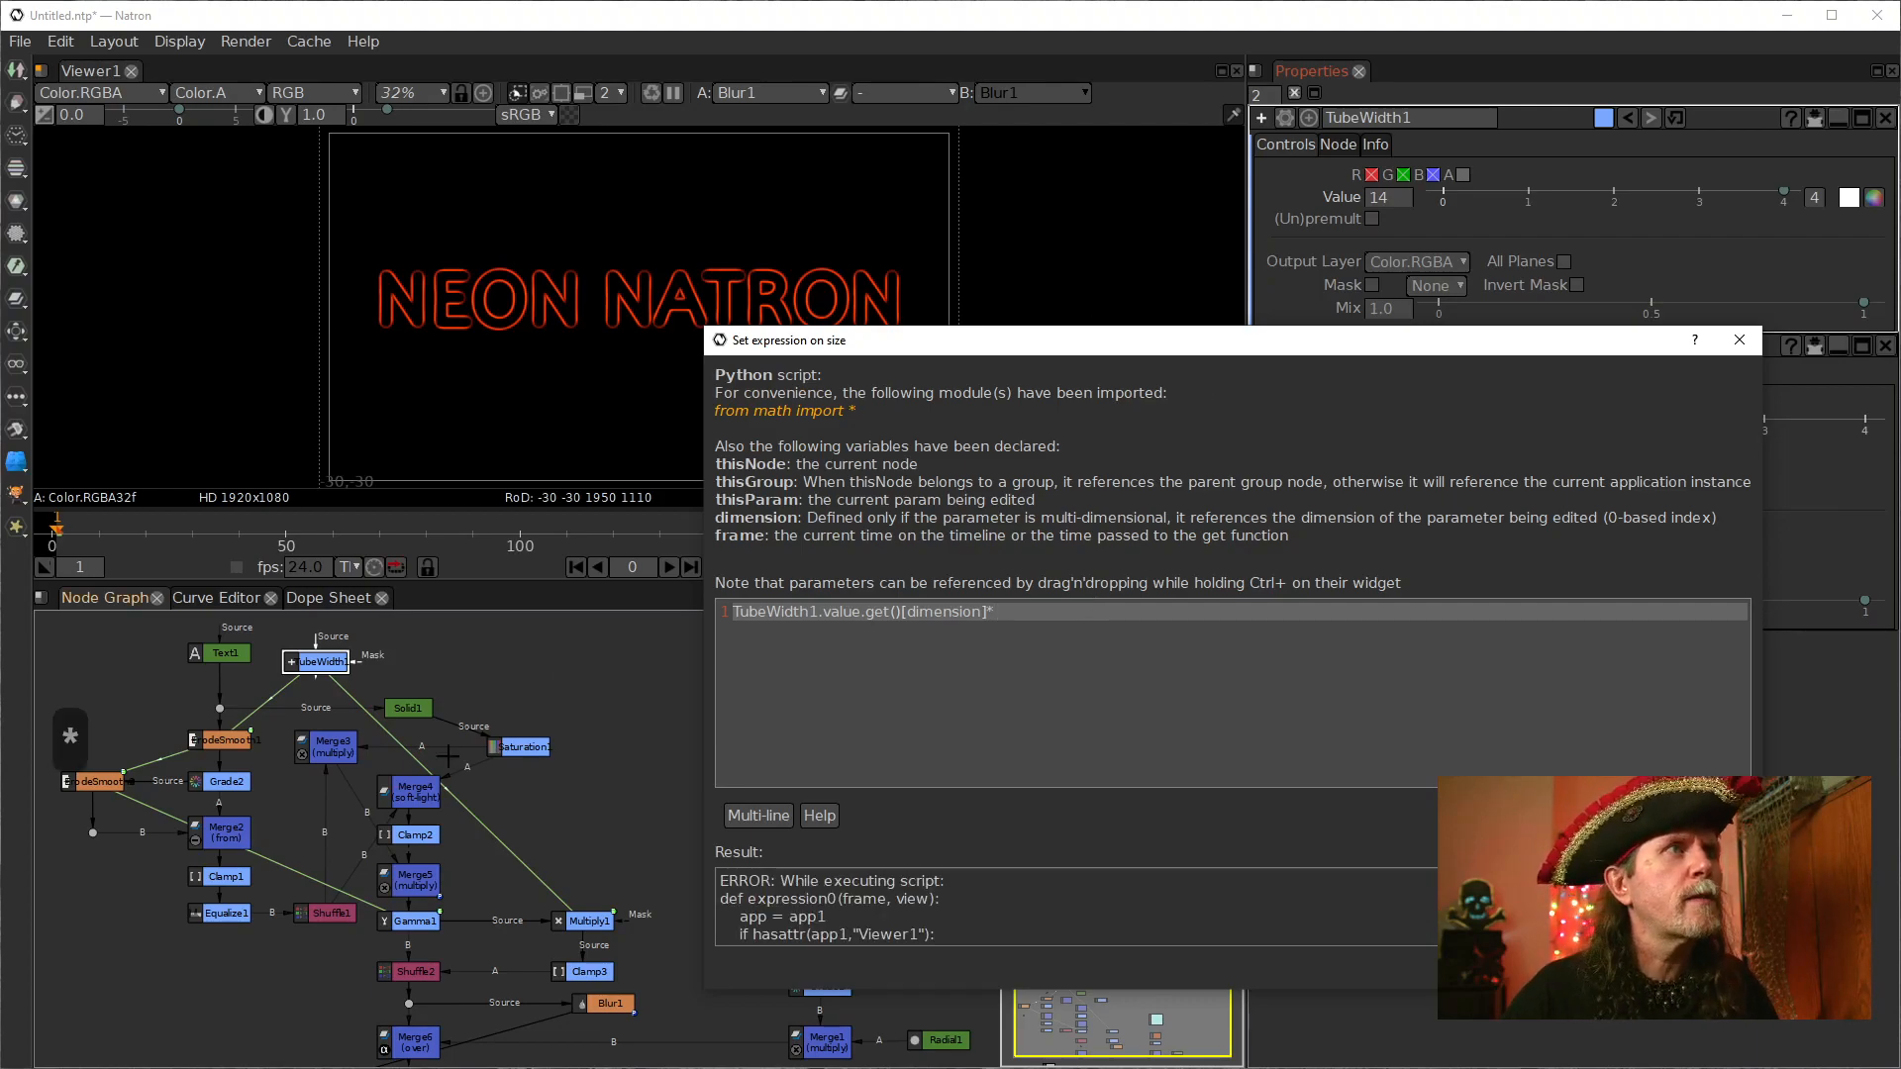
left_click(519, 747)
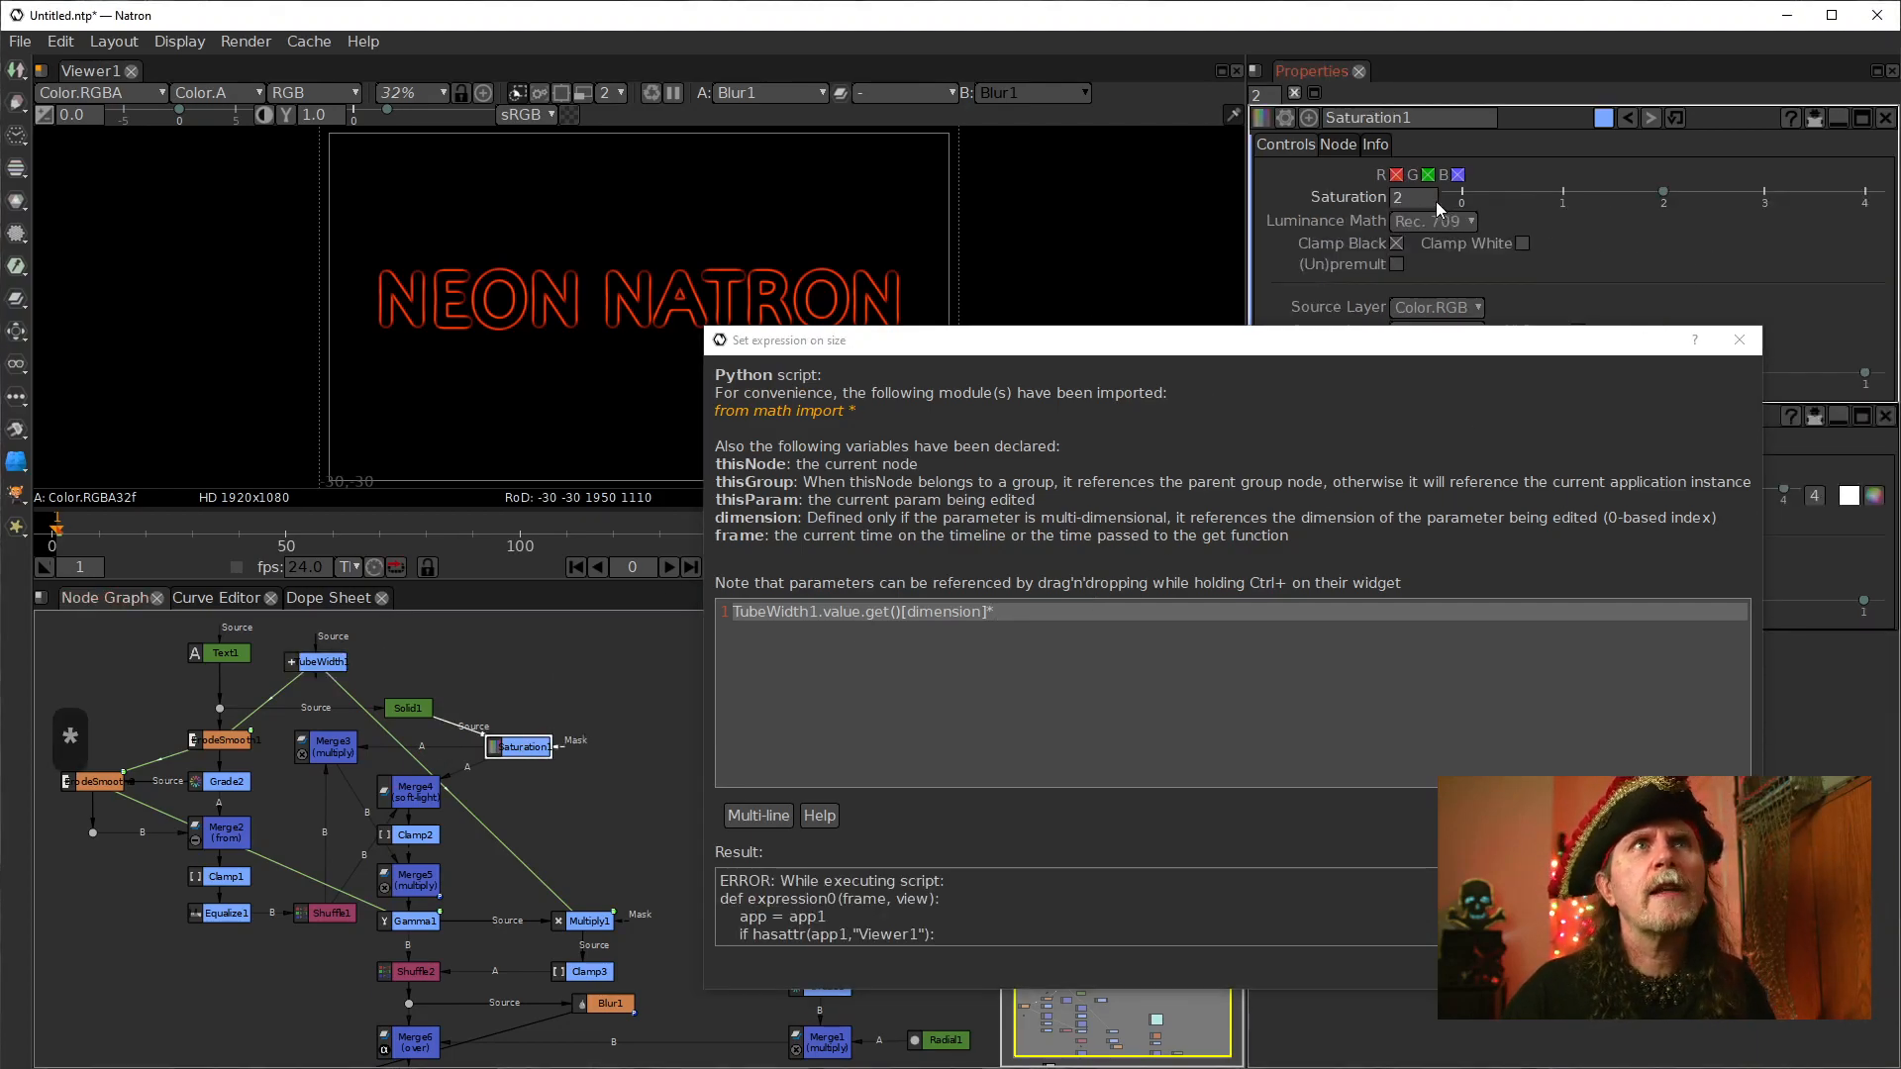
left_click_drag(1416, 197, 1063, 615)
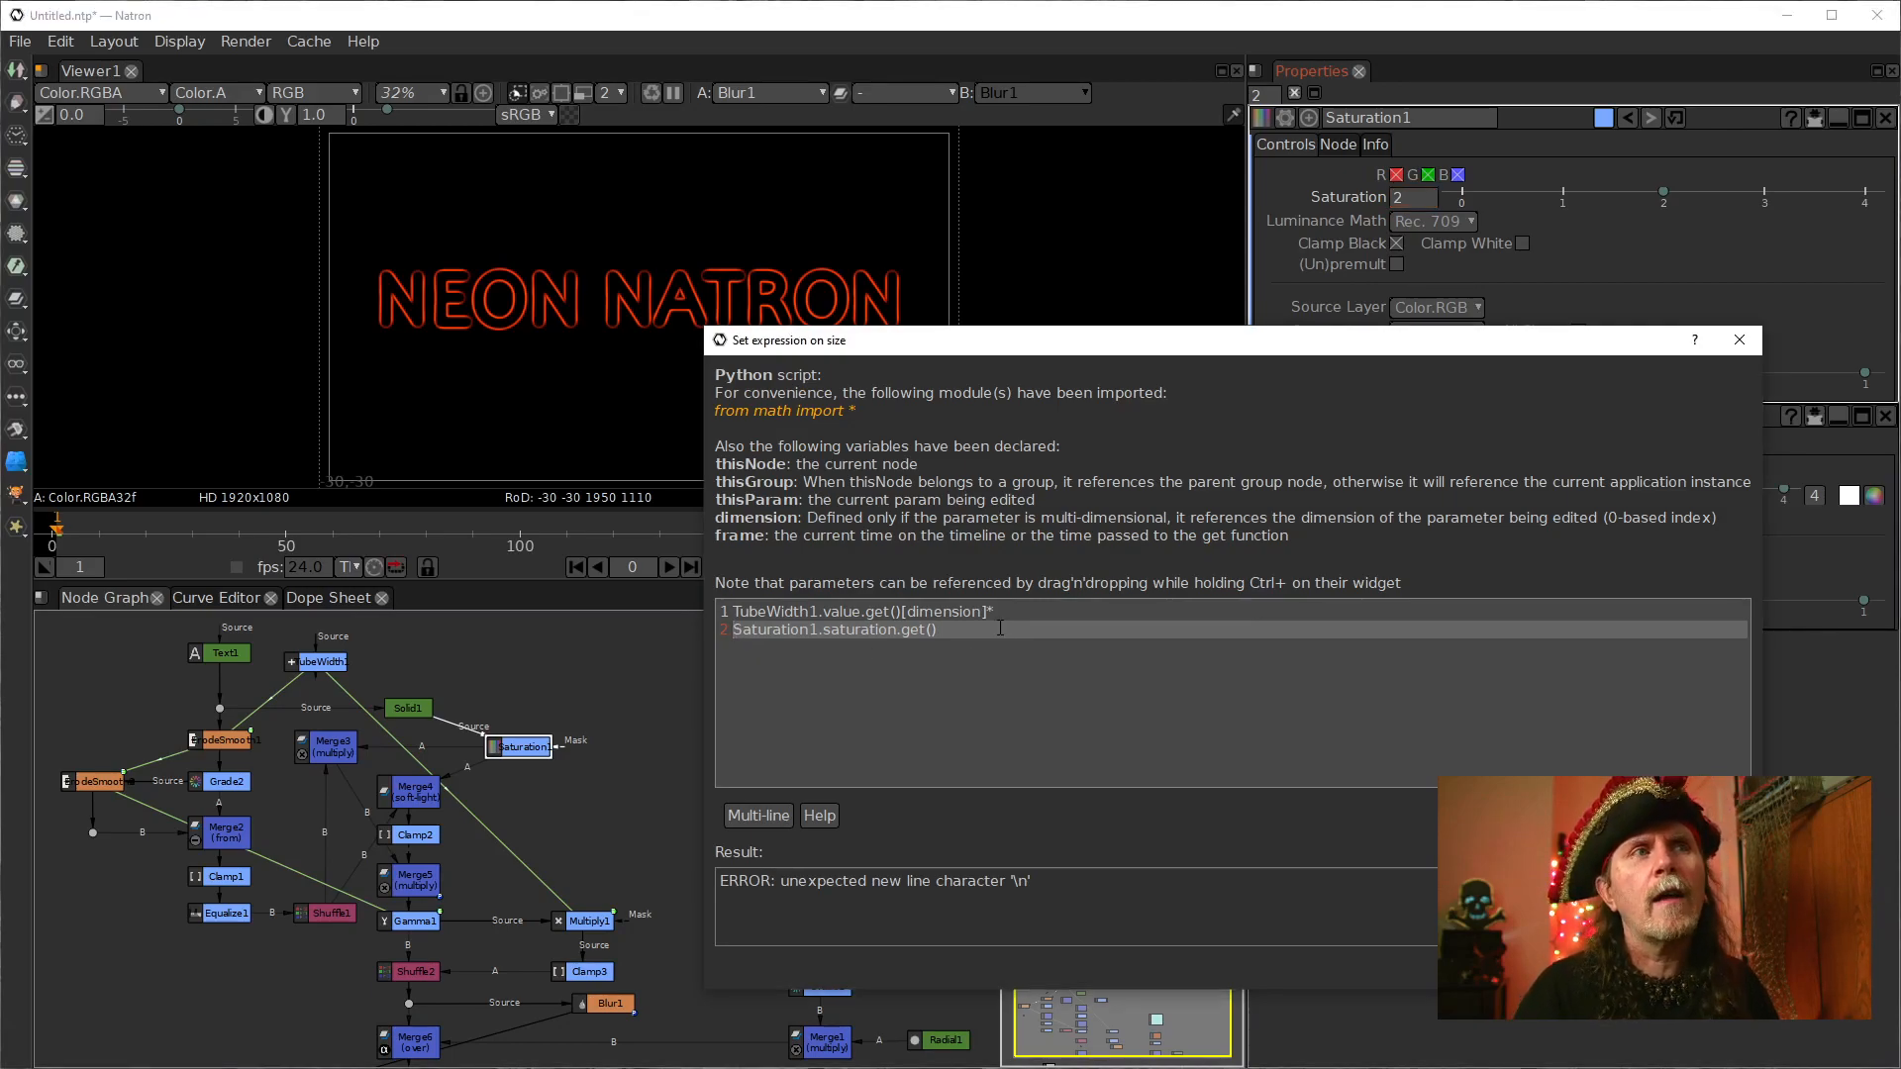
key("BackSpace")
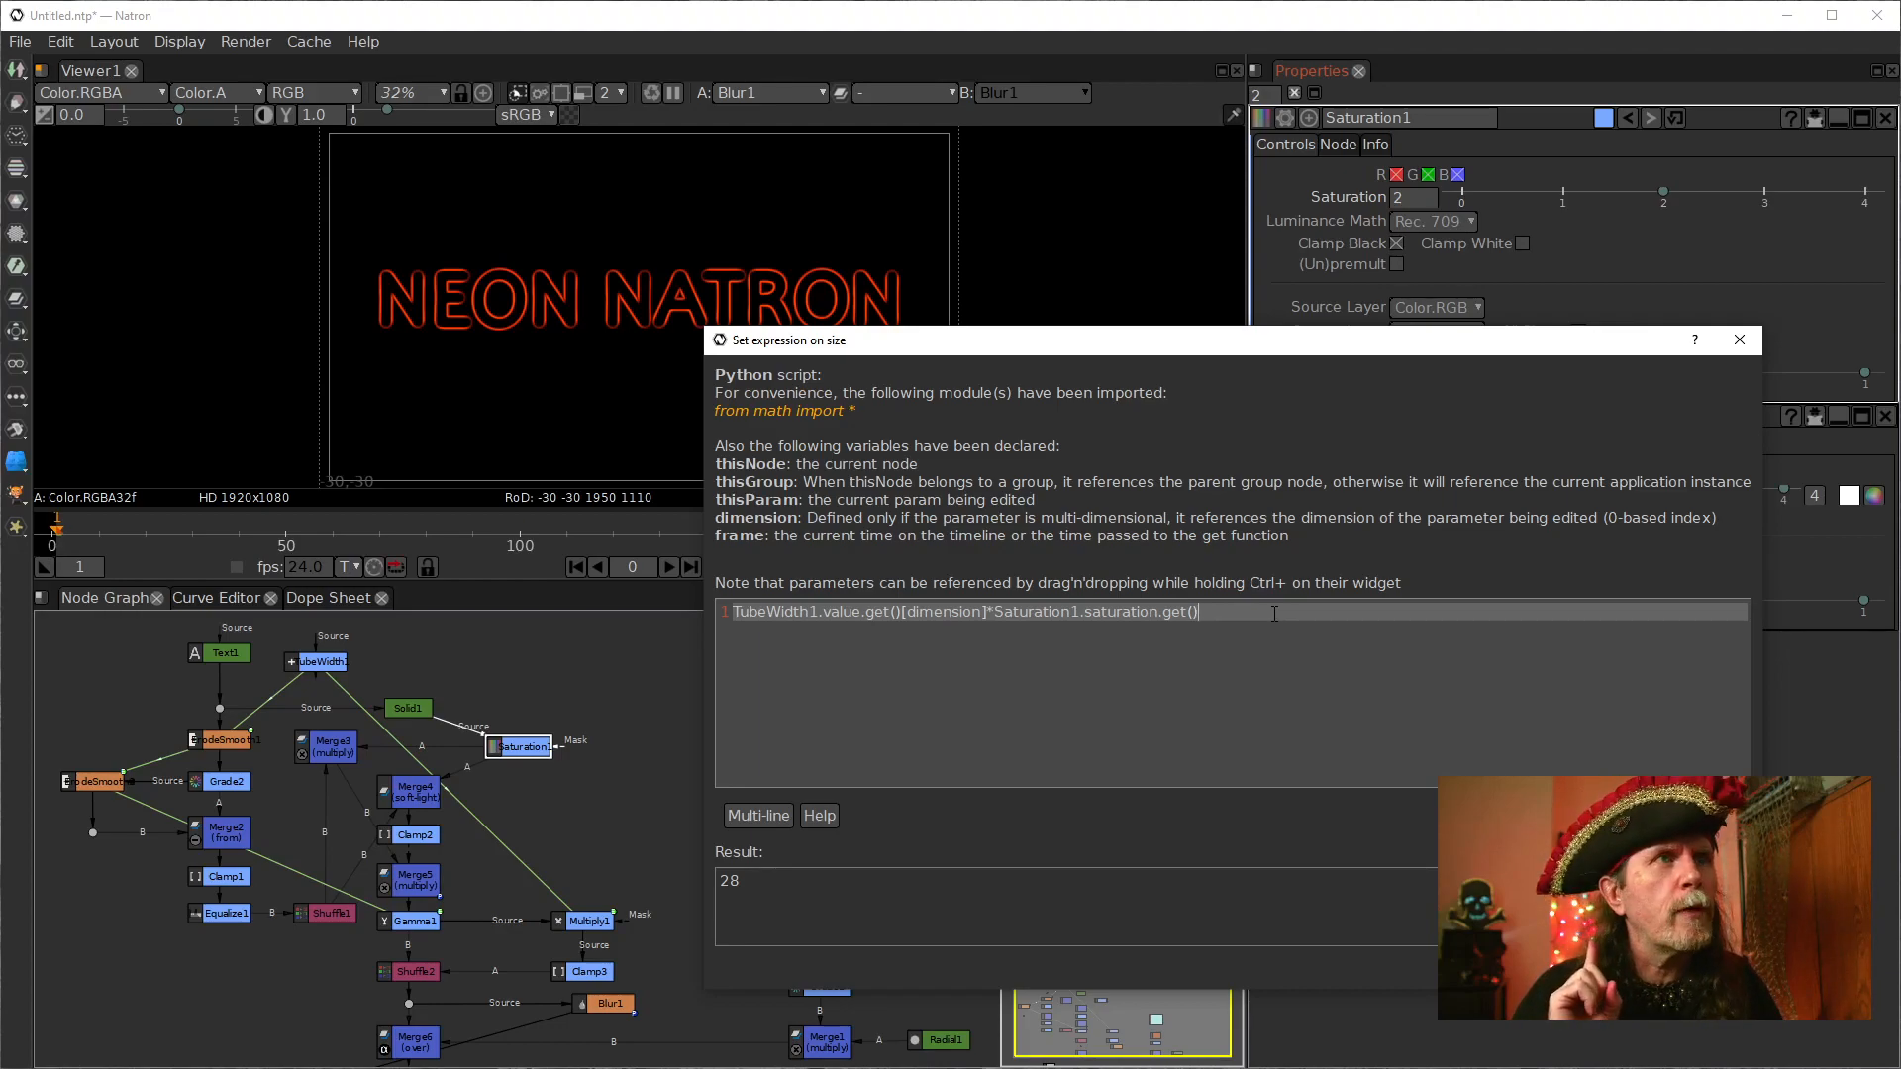
Step: Enclose the Saturation1.saturation.get() term of the expression in parentheses
key("Left")
key("Left")
key("Left")
key("Left")
key("Left")
key("Left")
key("Left")
key("Left")
key("Left")
key("Left")
key("Left")
key("Left")
key("Left")
key("Left")
key("Left")
key("Left")
key("Left")
key("Left")
key("Left")
key("Left")
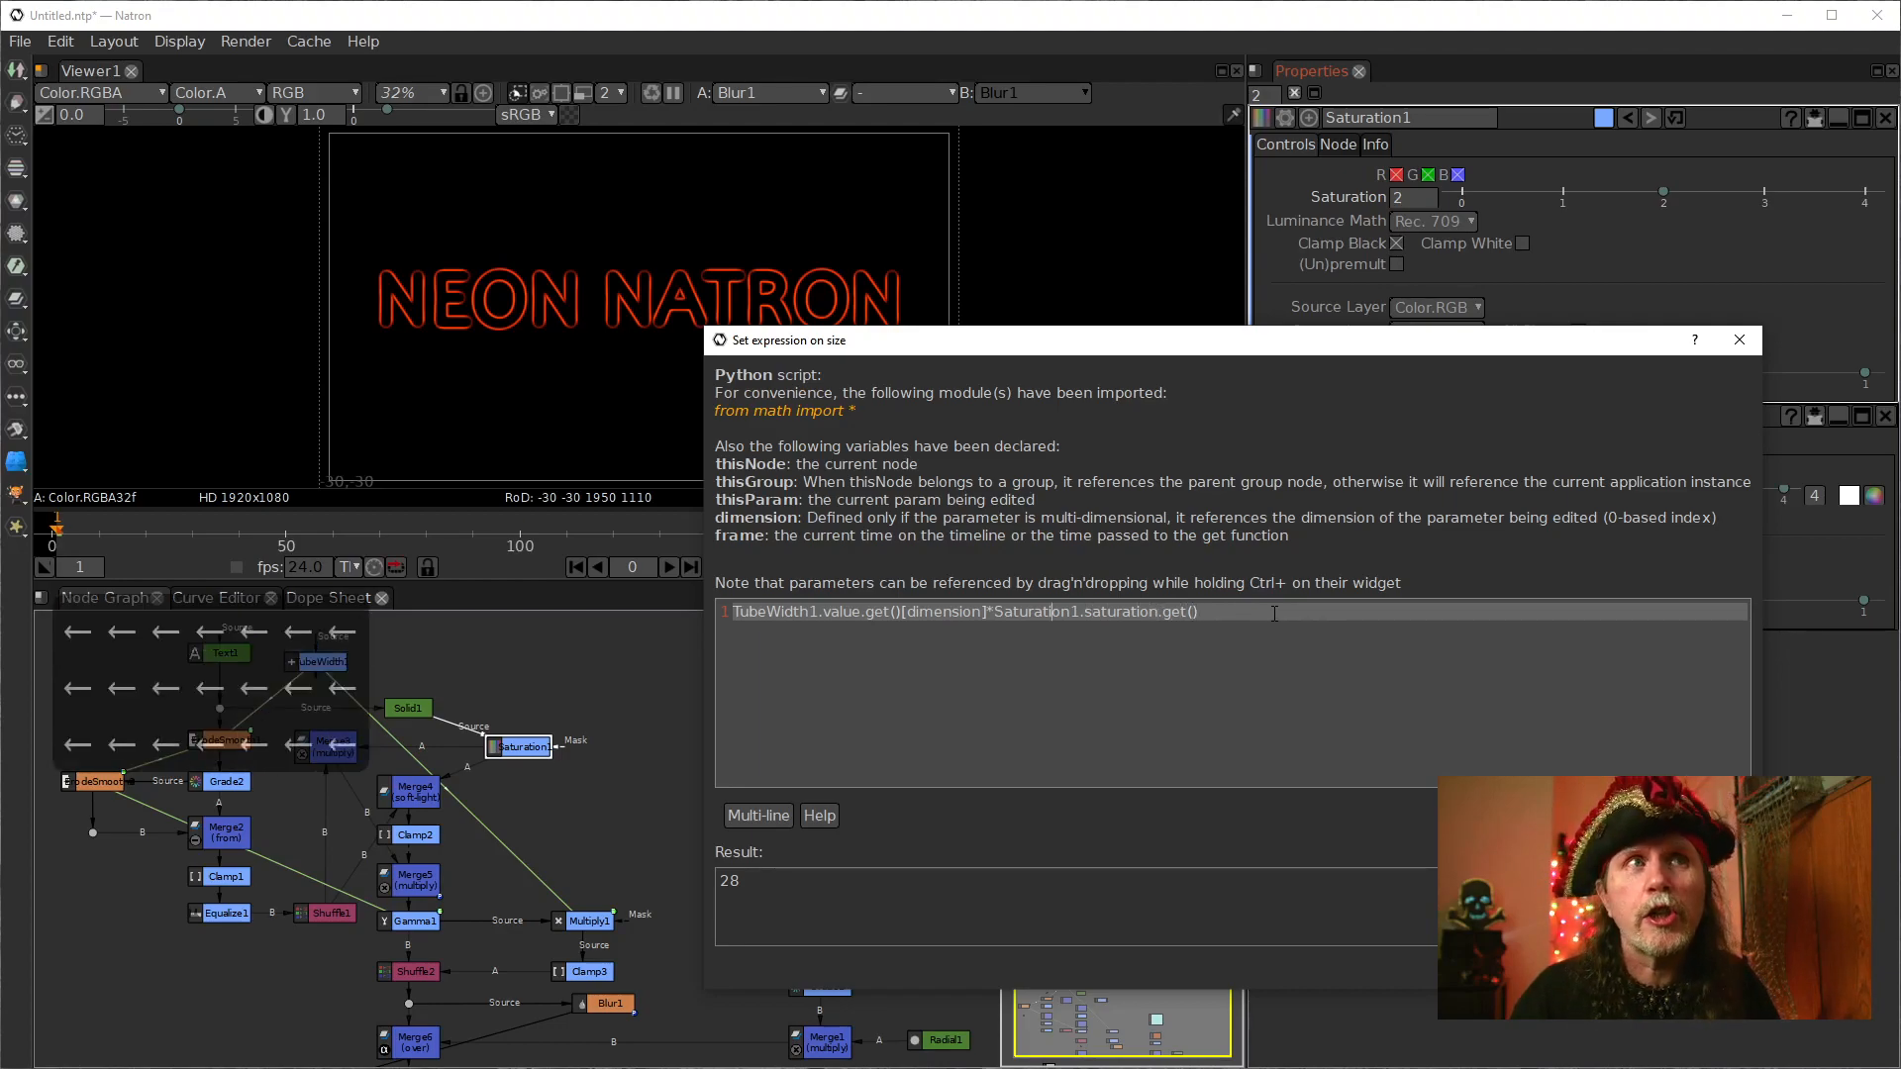
type("(")
key("Right")
key("Right")
key("Right")
key("Right")
key("Right")
key("Right")
key("Right")
key("Right")
key("Right")
key("Right")
key("Right")
key("Right")
key("Right")
key("Right")
key("Right")
key("Right")
key("Right")
key("Right")
key("Right")
key("Right")
key("Right")
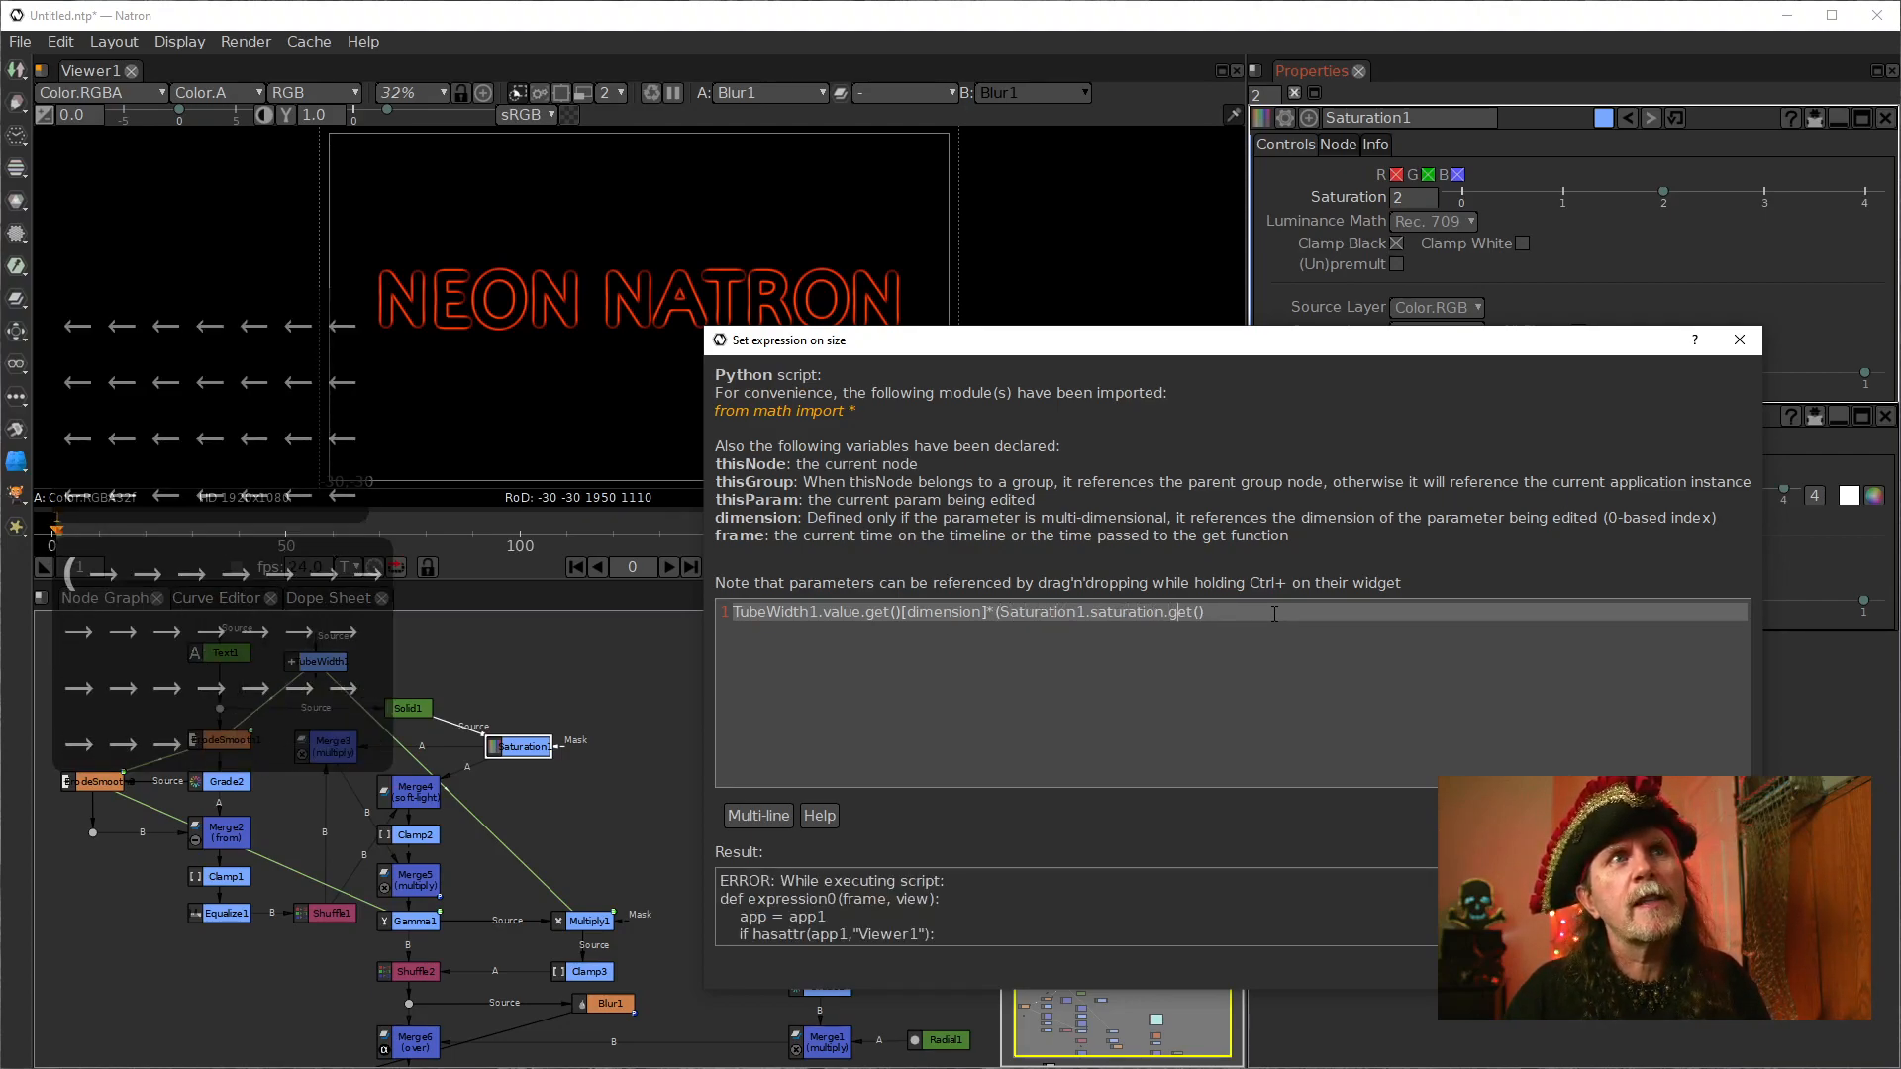
key("Right")
key("Right")
key("Right")
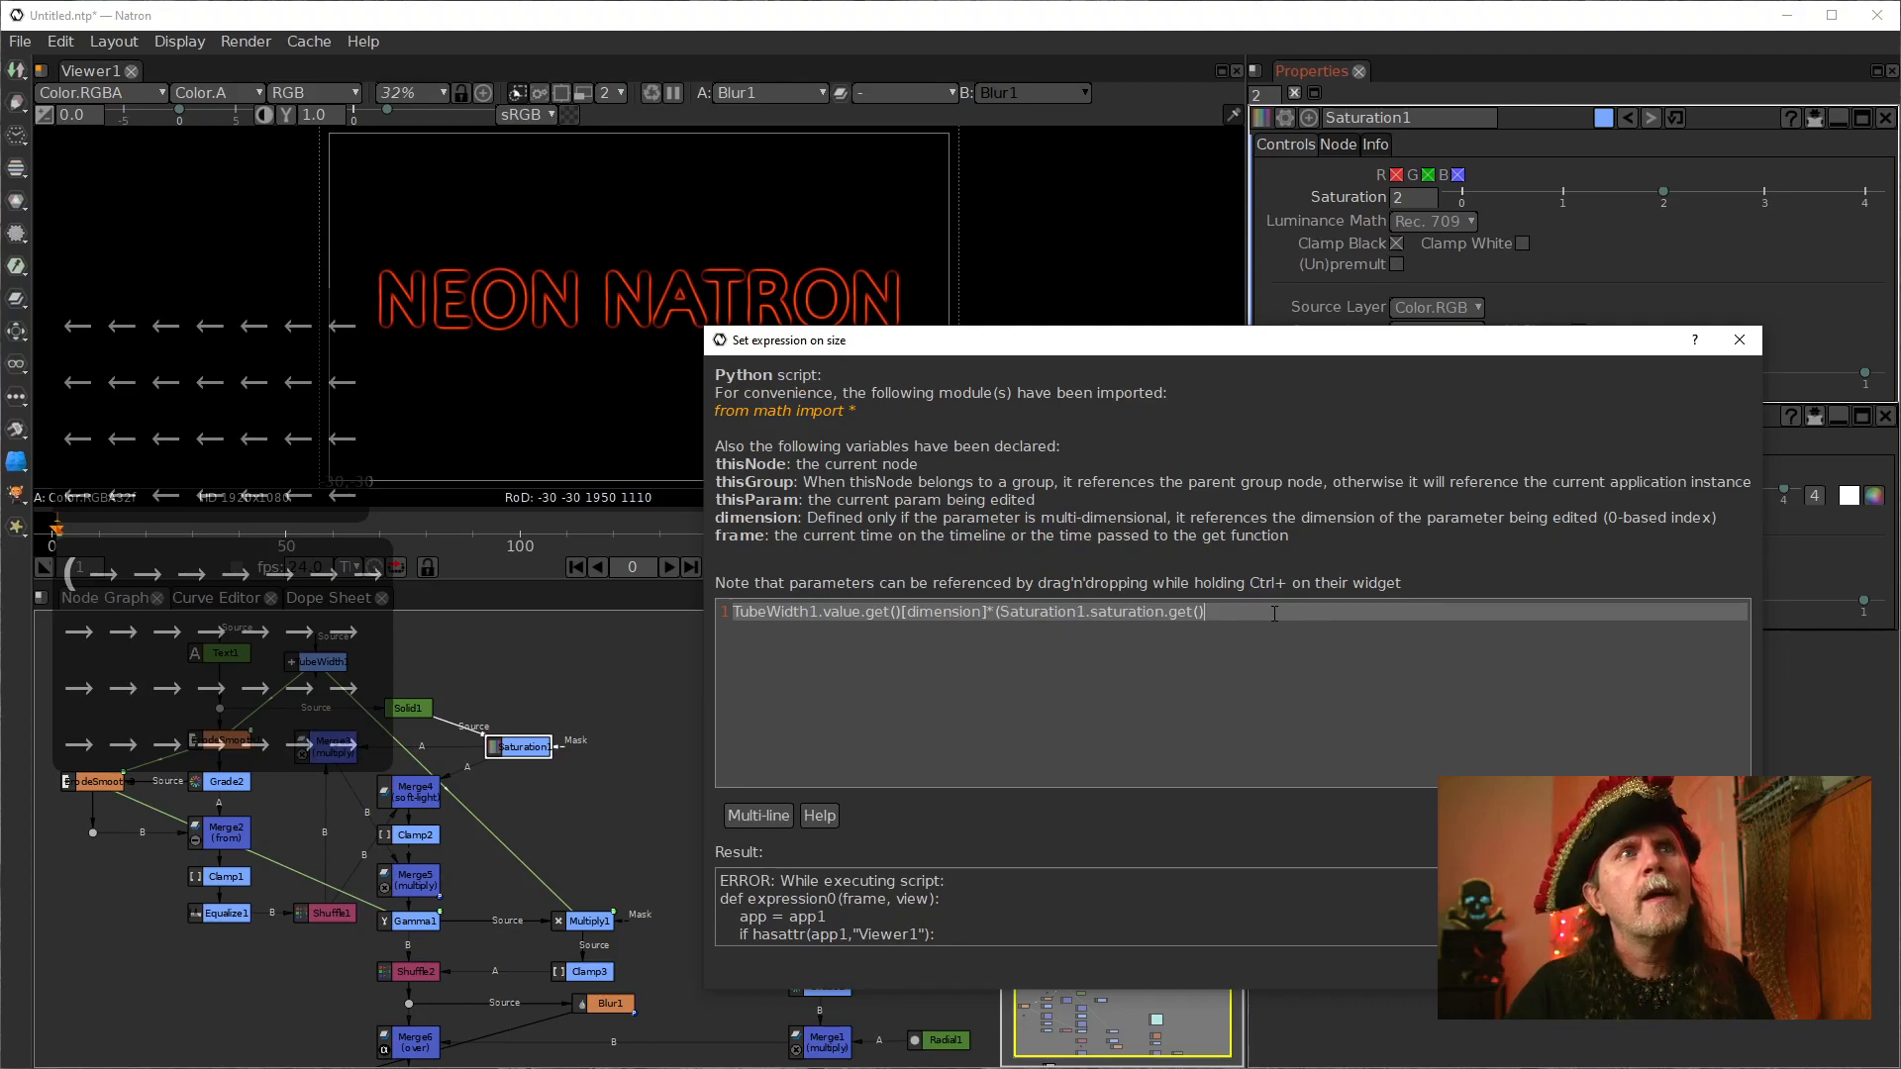
type(")")
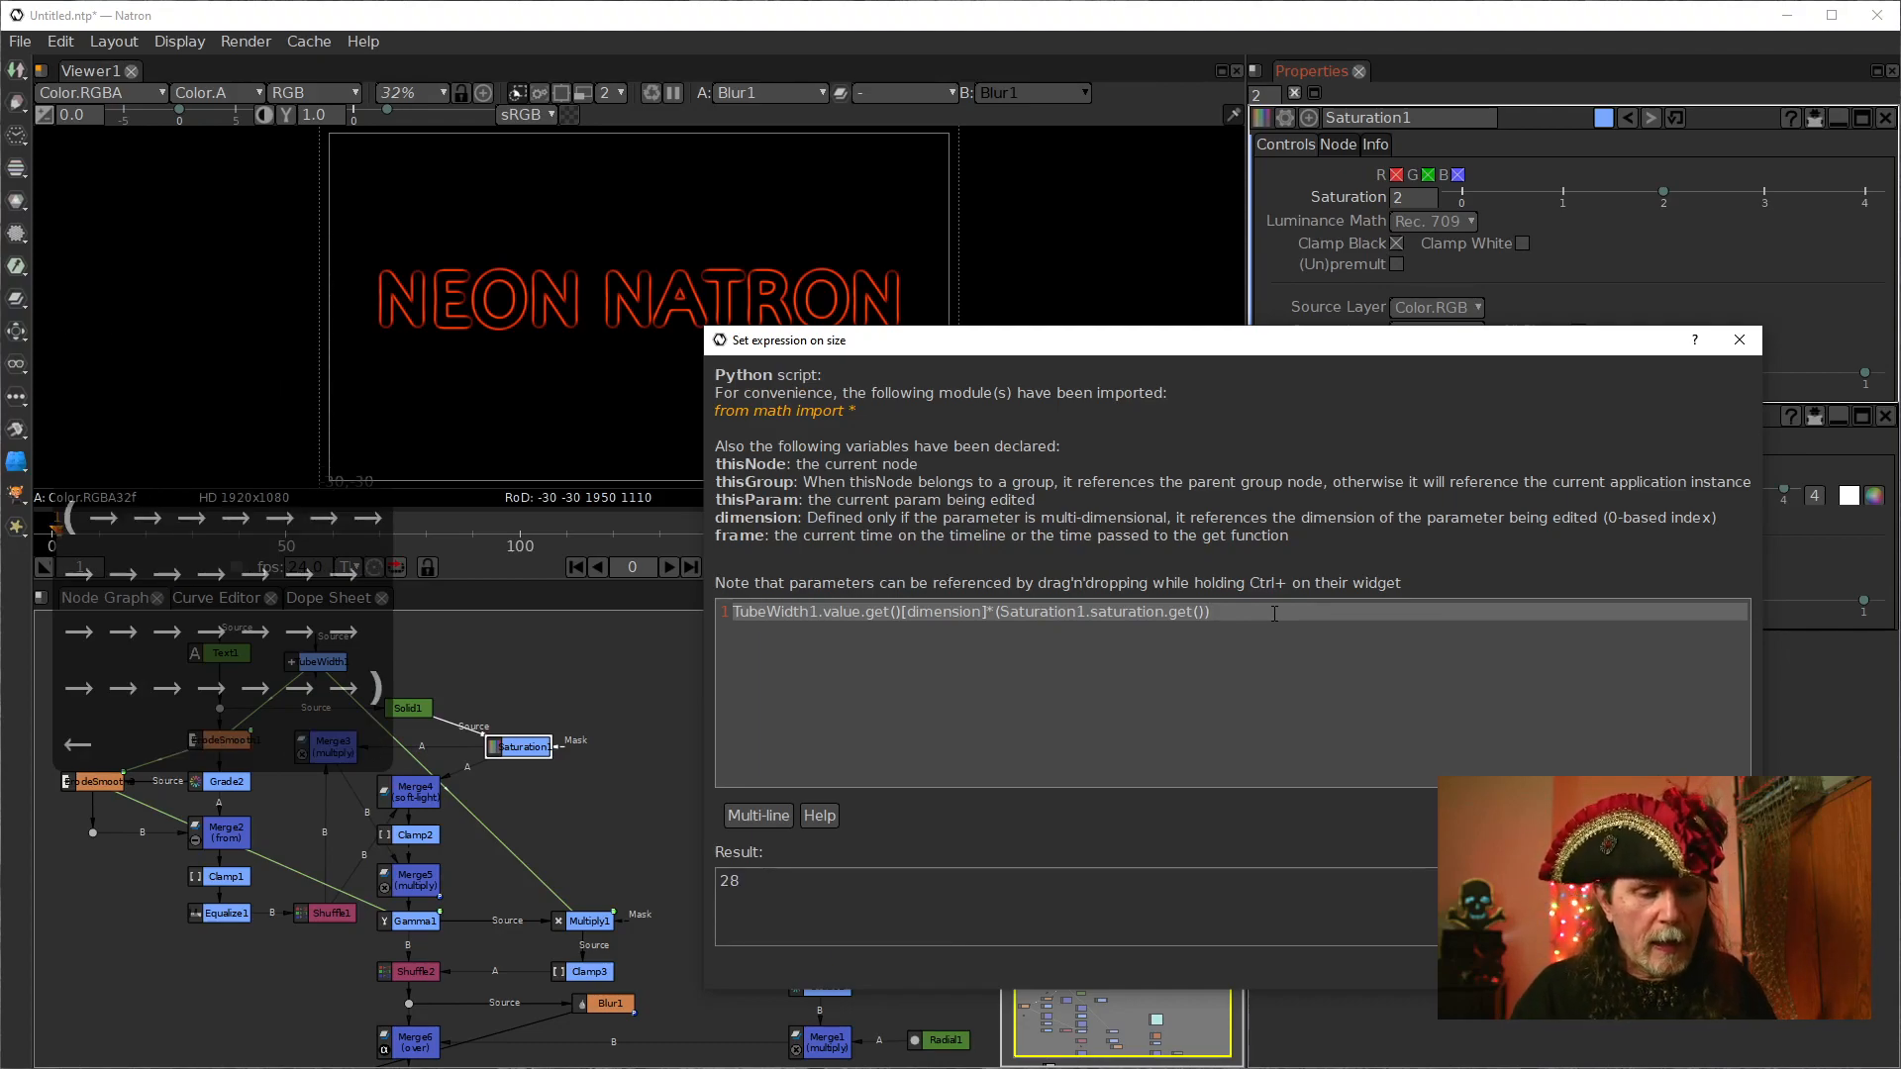
Step: Multiply the saturation term inside the parentheses by 6.666 and apply the expression to Blur1's Size
type("*")
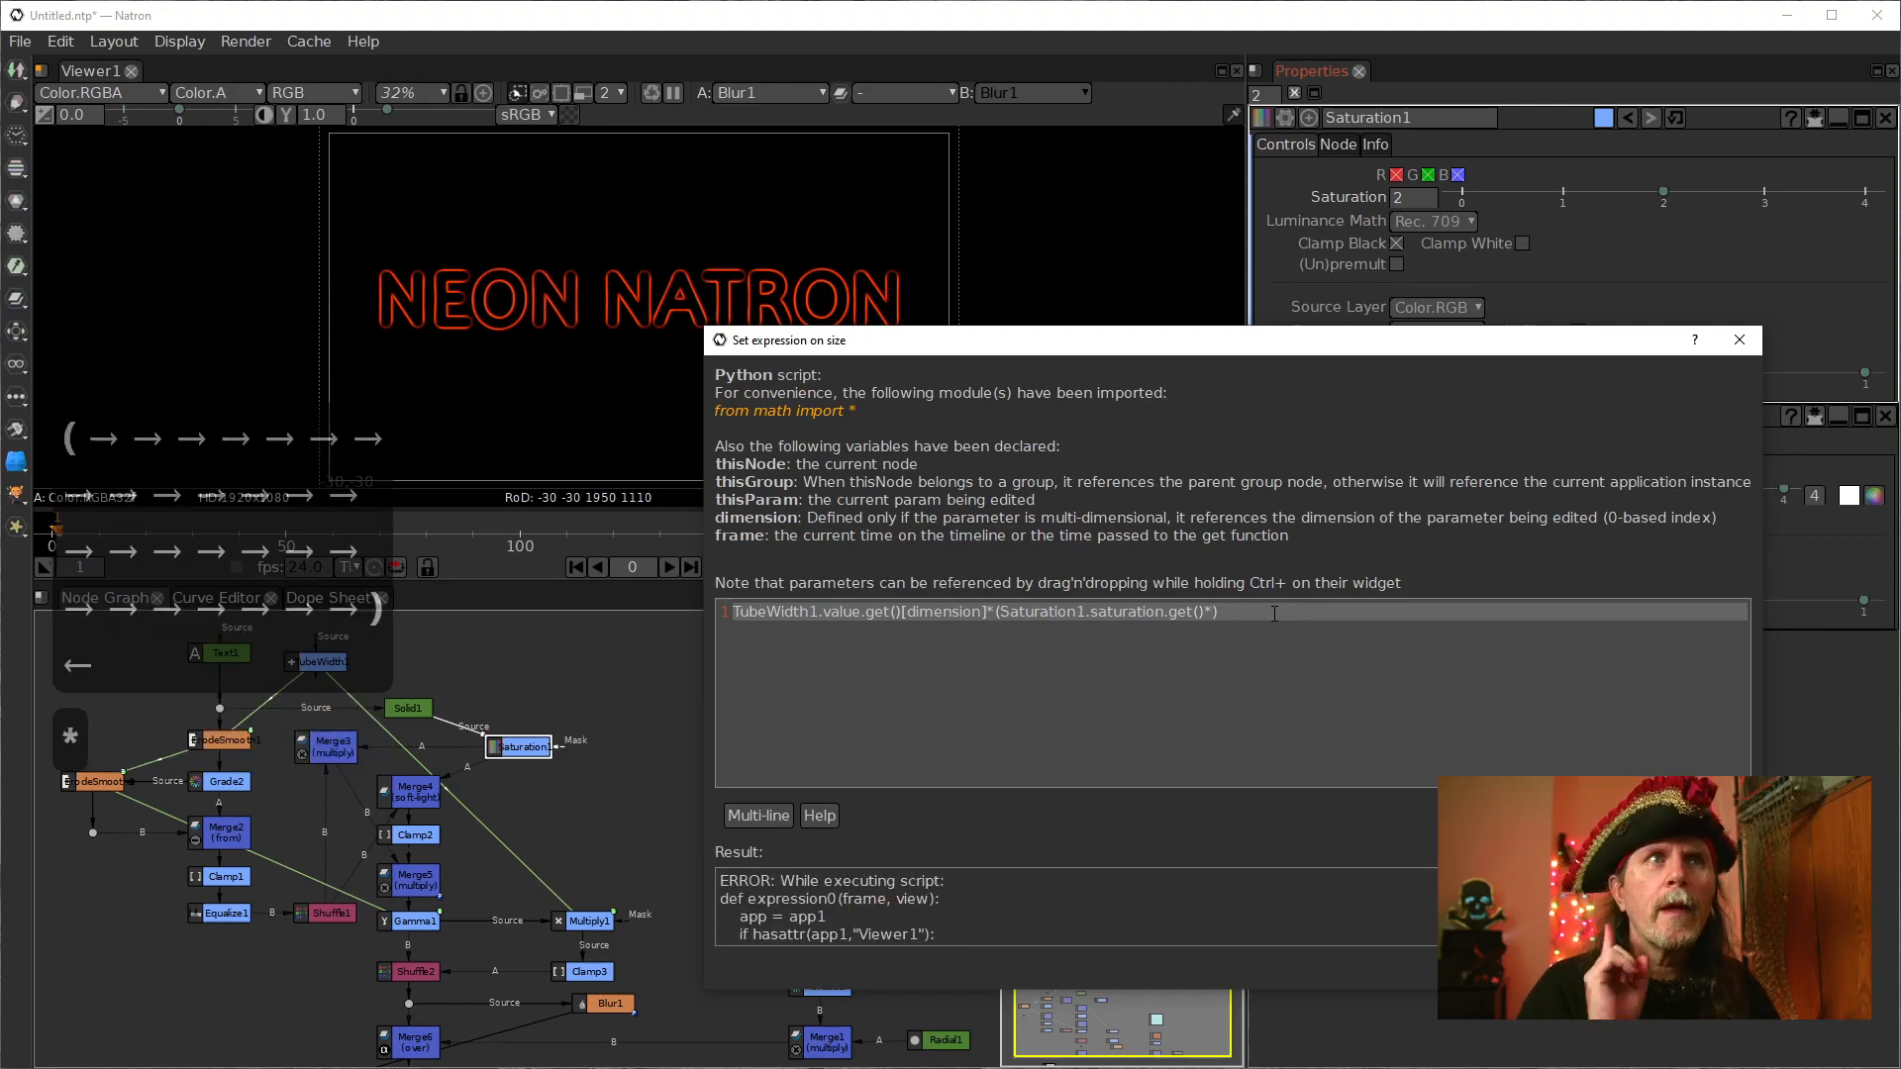
type("6.")
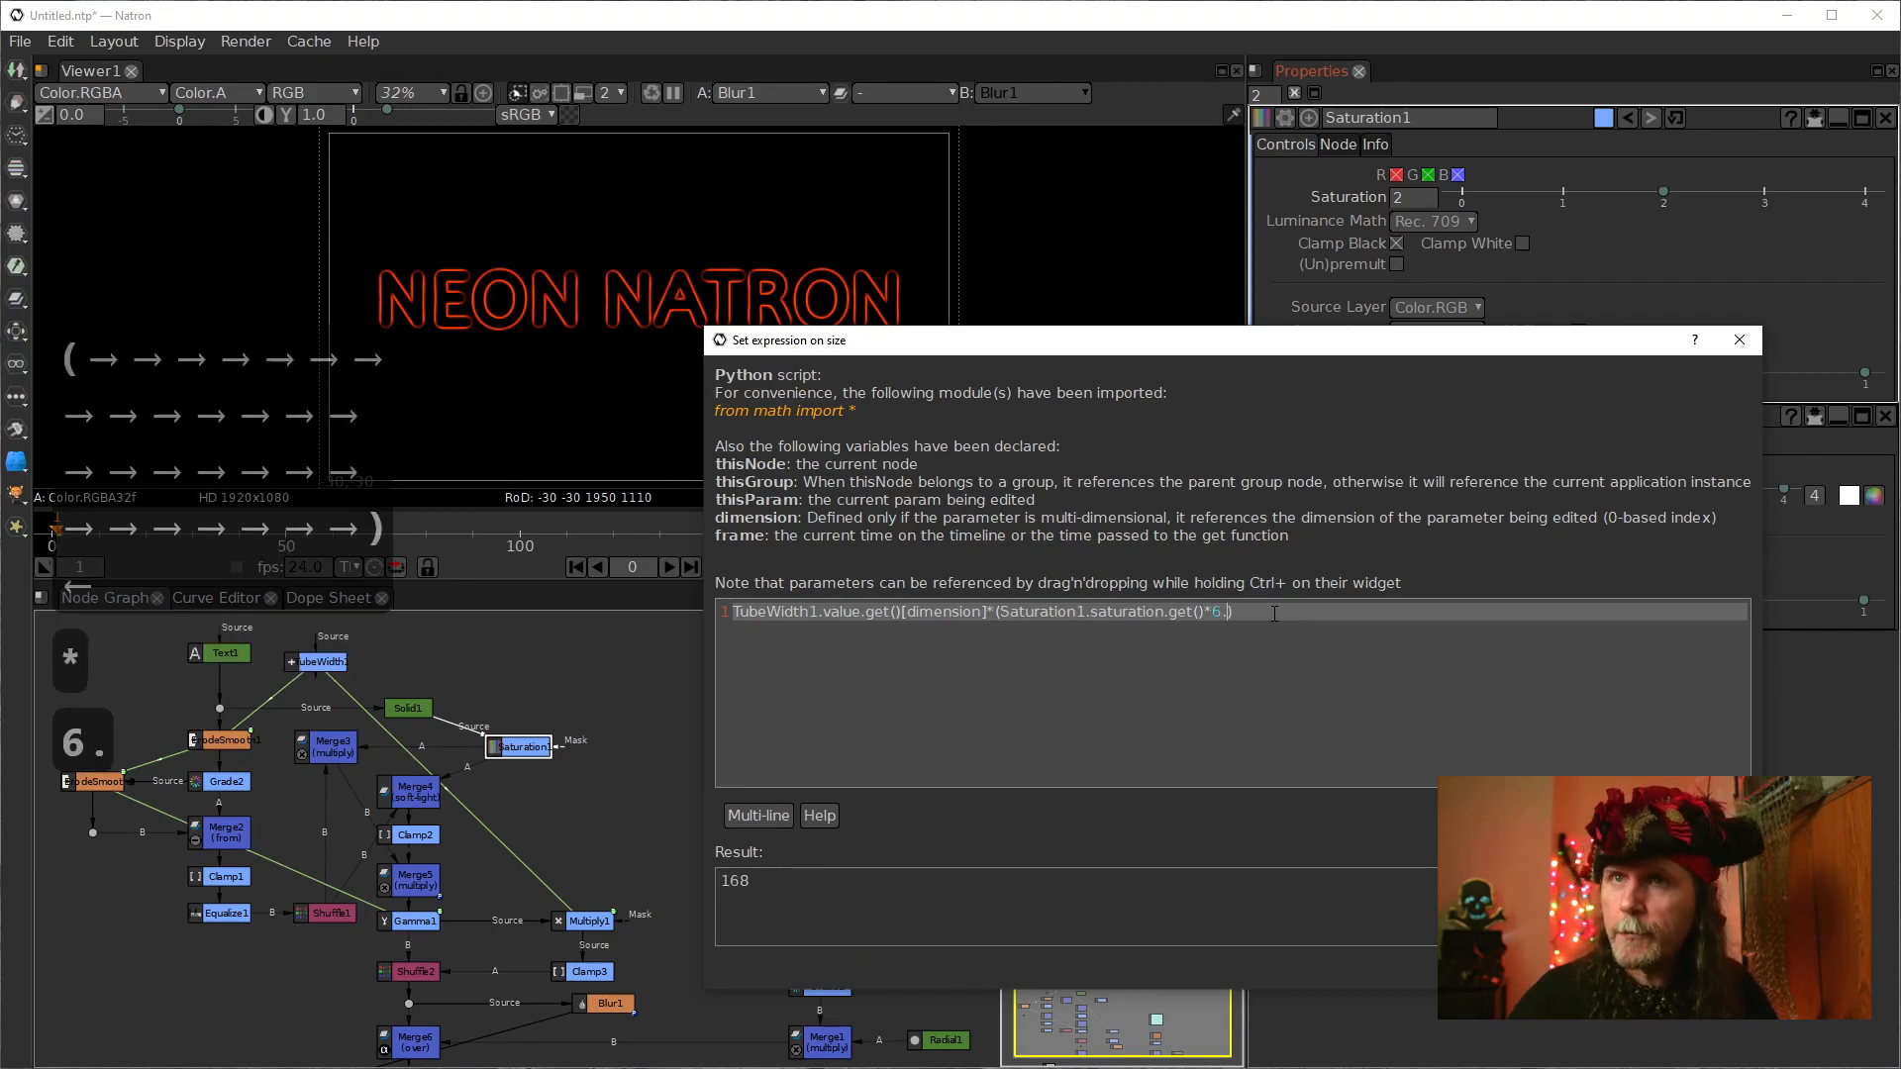
type("666")
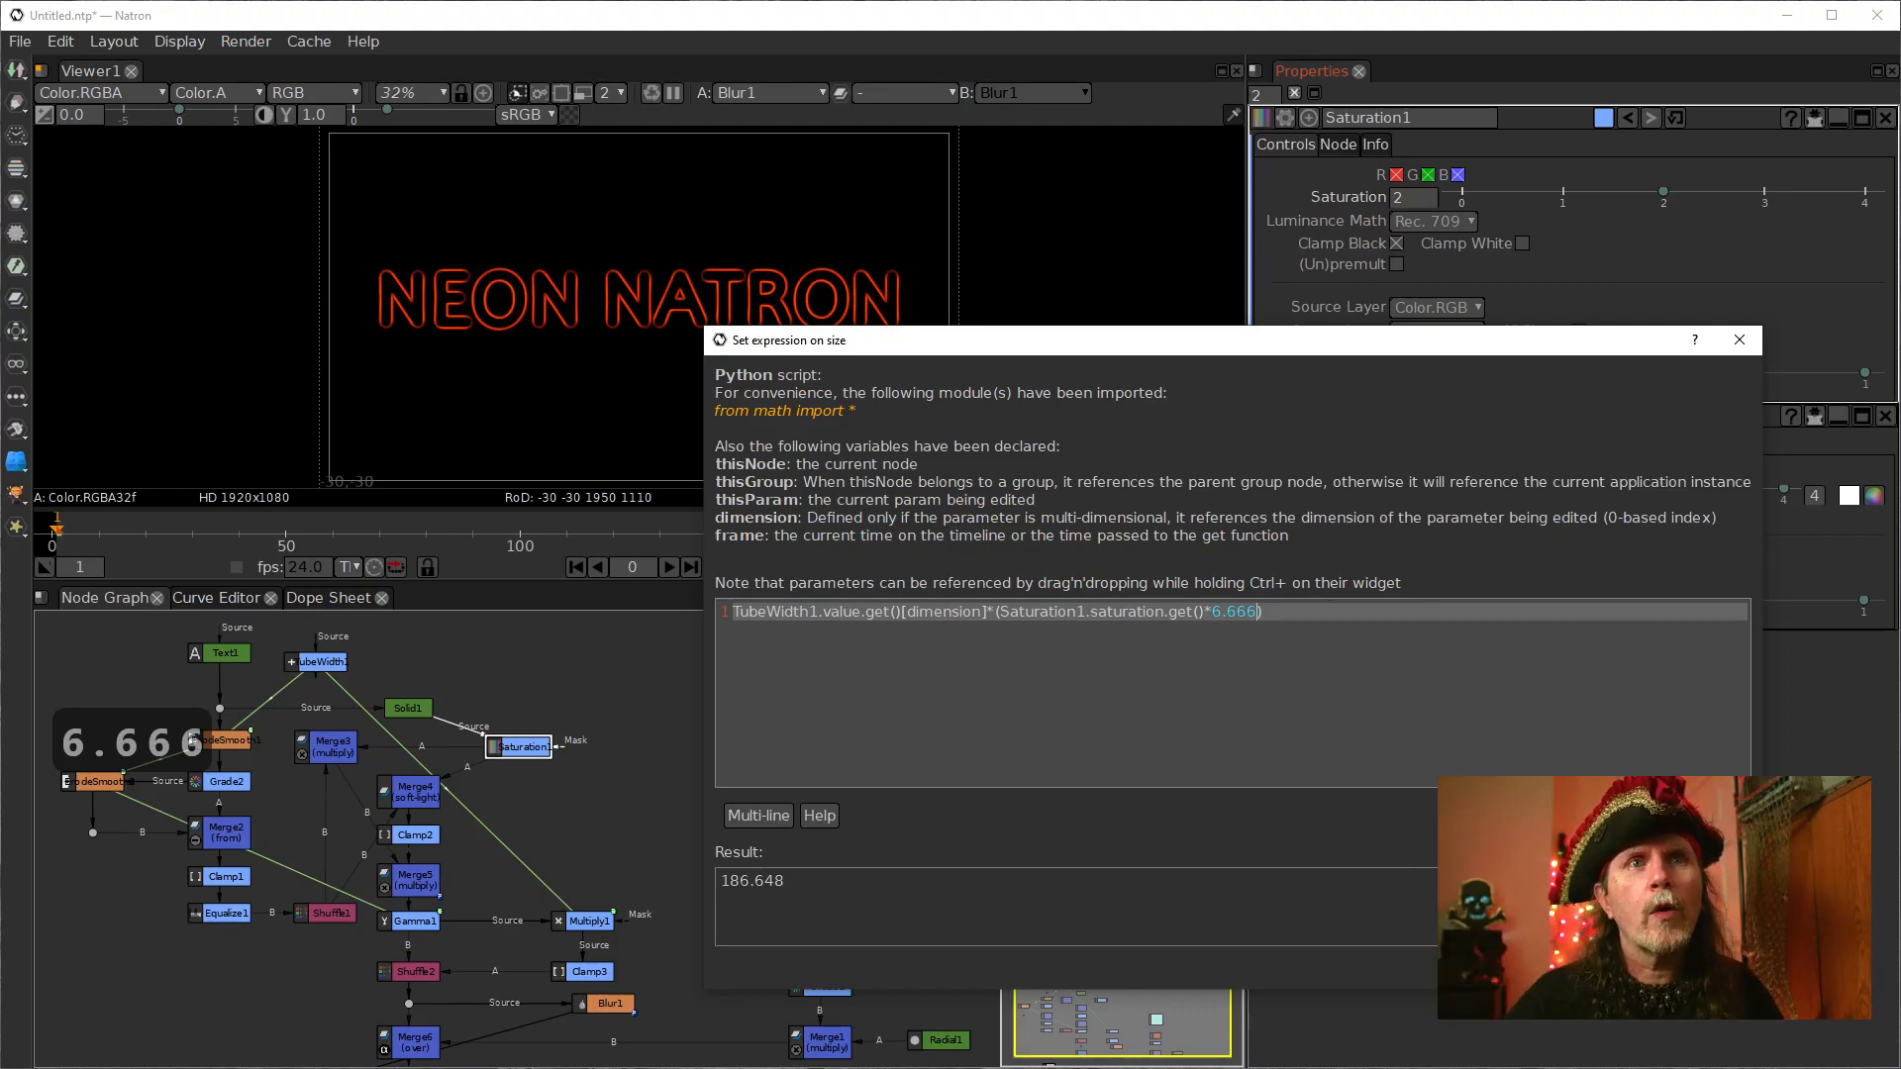
key("Return")
left_click_drag(699, 883, 692, 806)
scroll(692, 806, "up", 1)
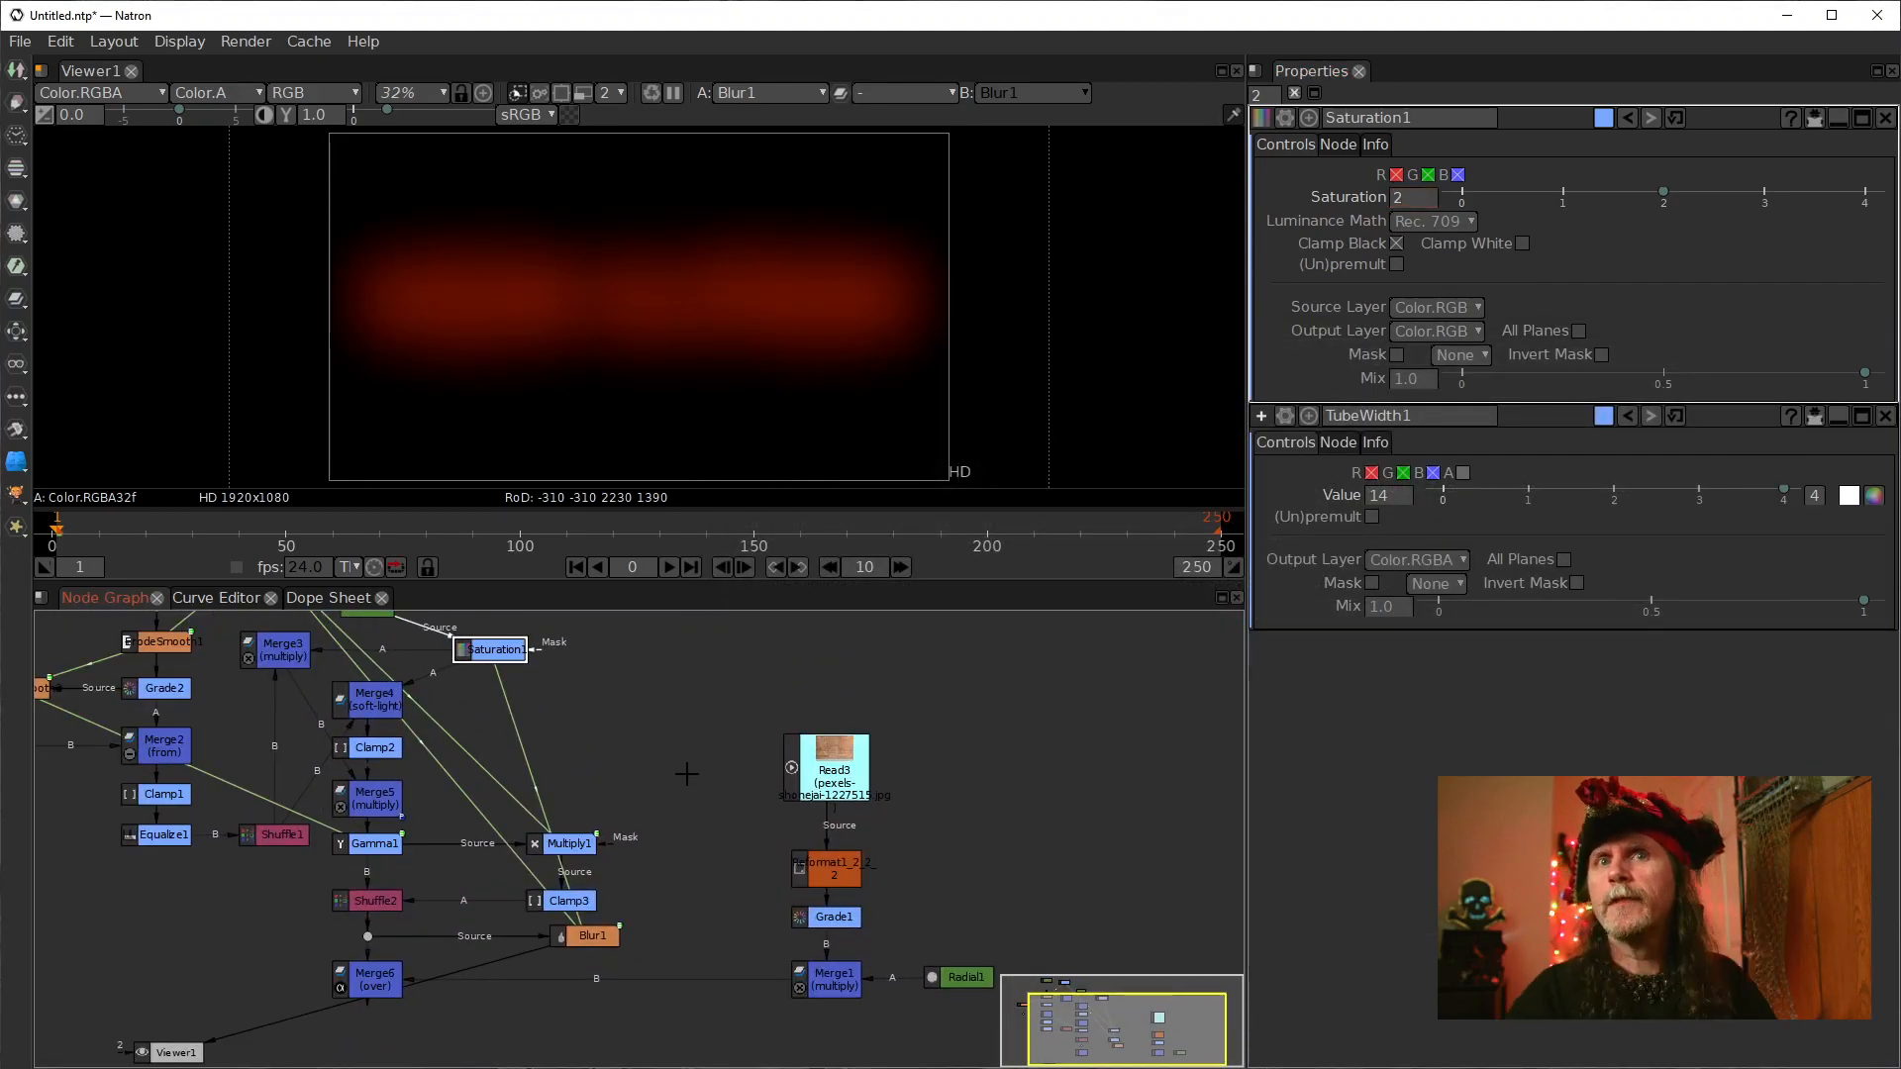
left_click_drag(674, 748, 709, 831)
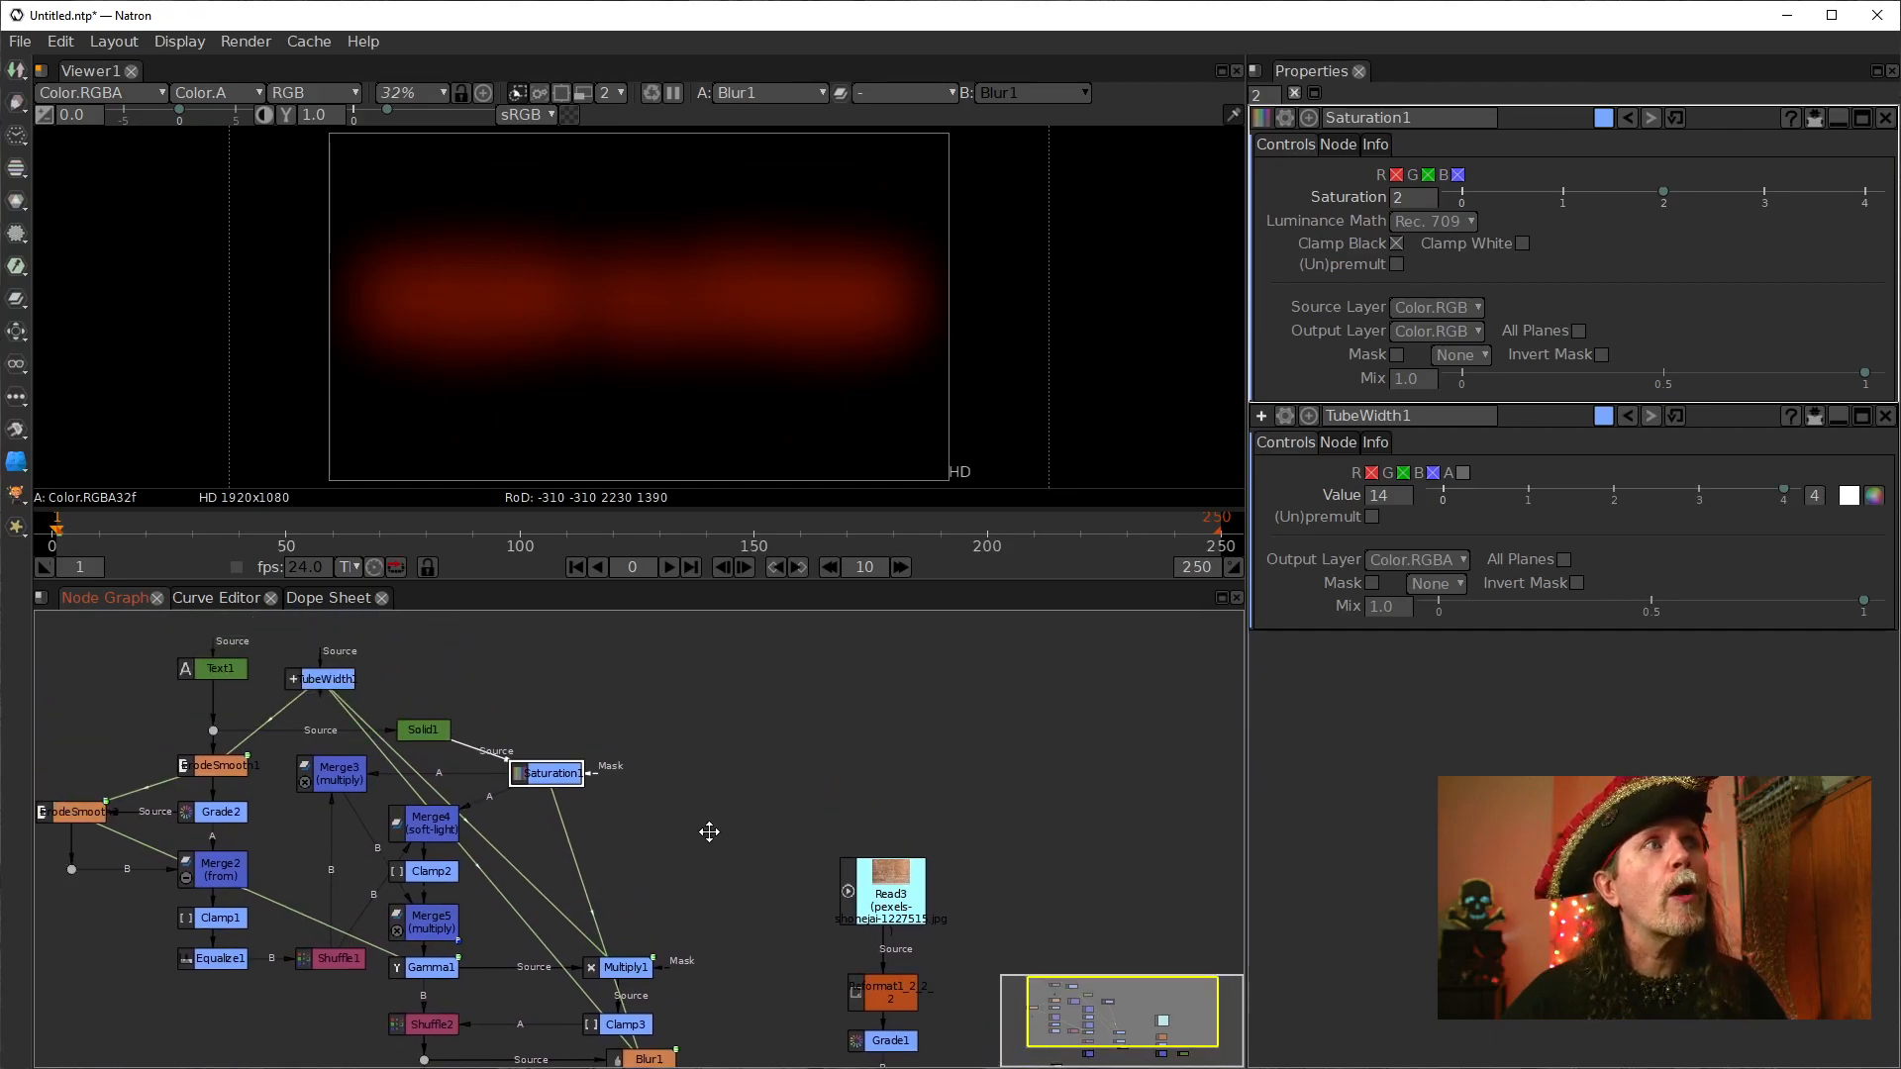
Step: Test the tube-width dependency of the blur by lowering TubeWidth1's Value to 5 and returning it to 14
left_click(324, 679)
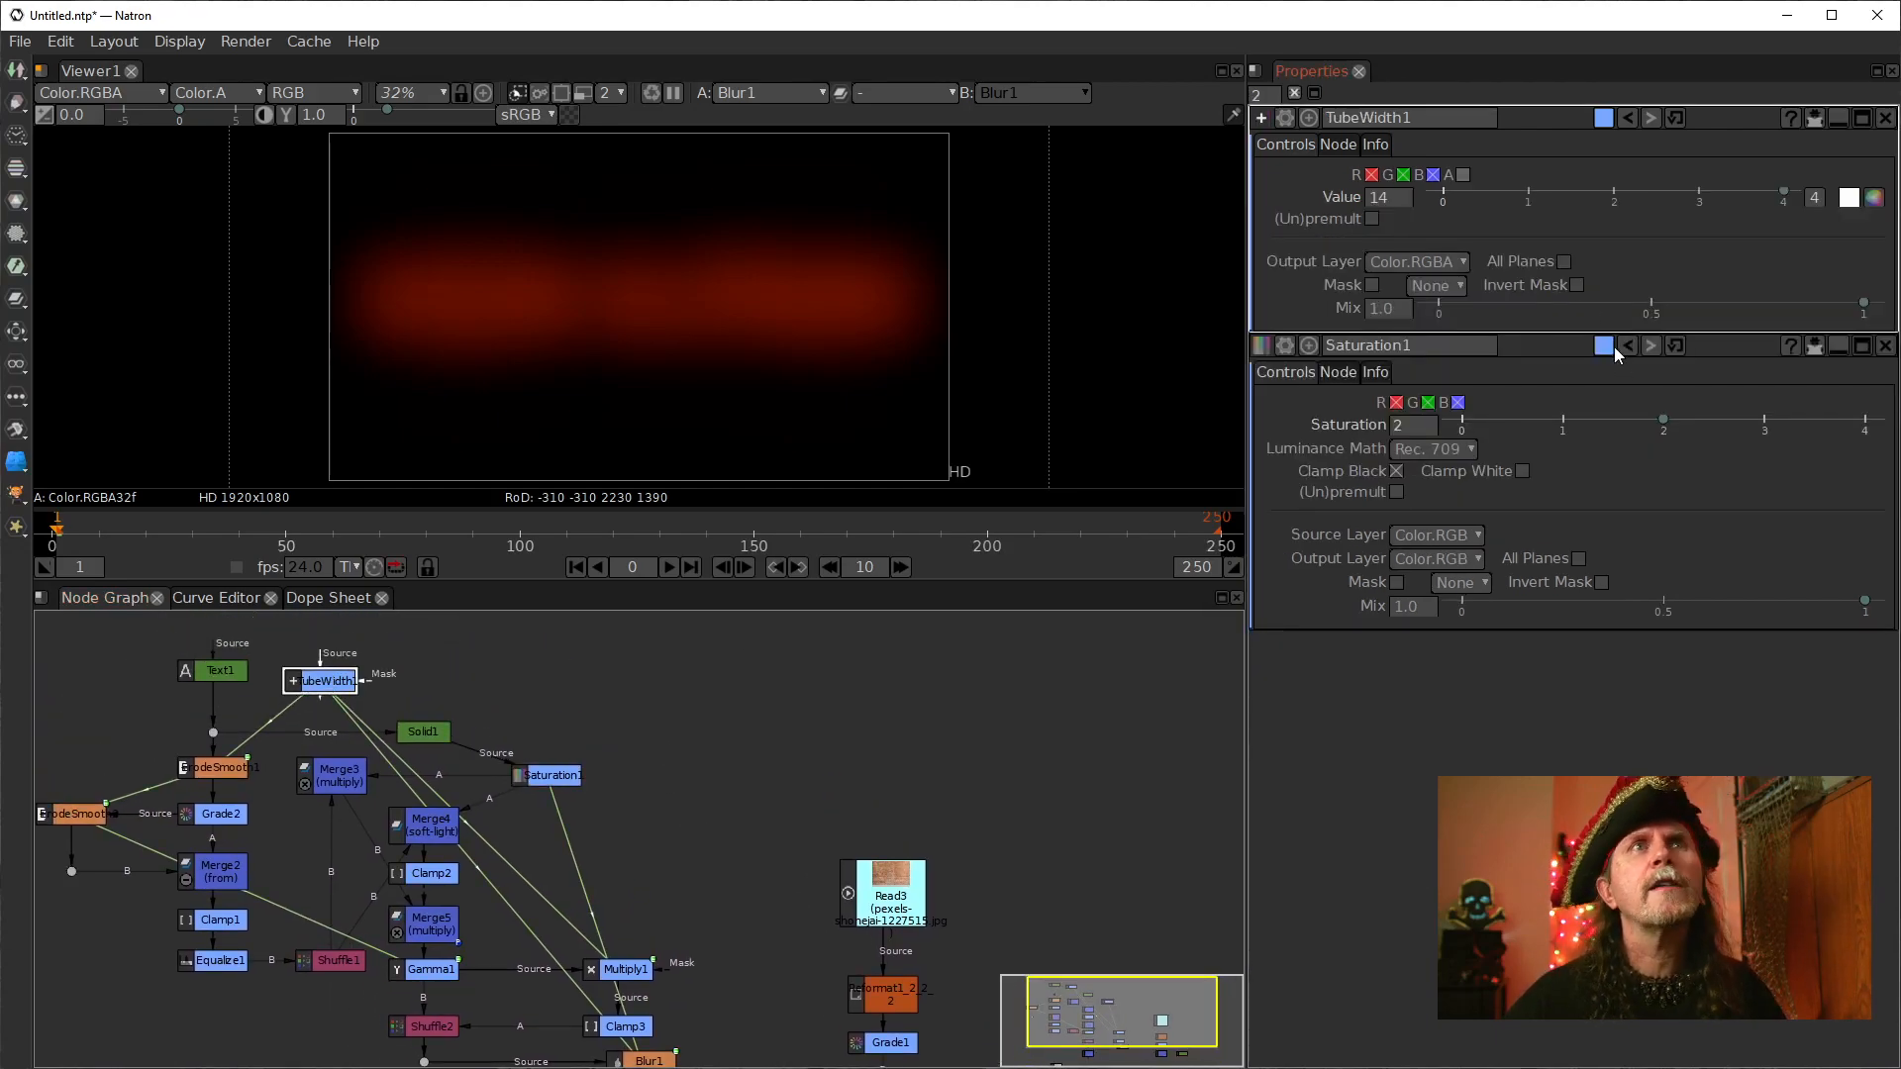
scroll(1380, 201, "down", 6)
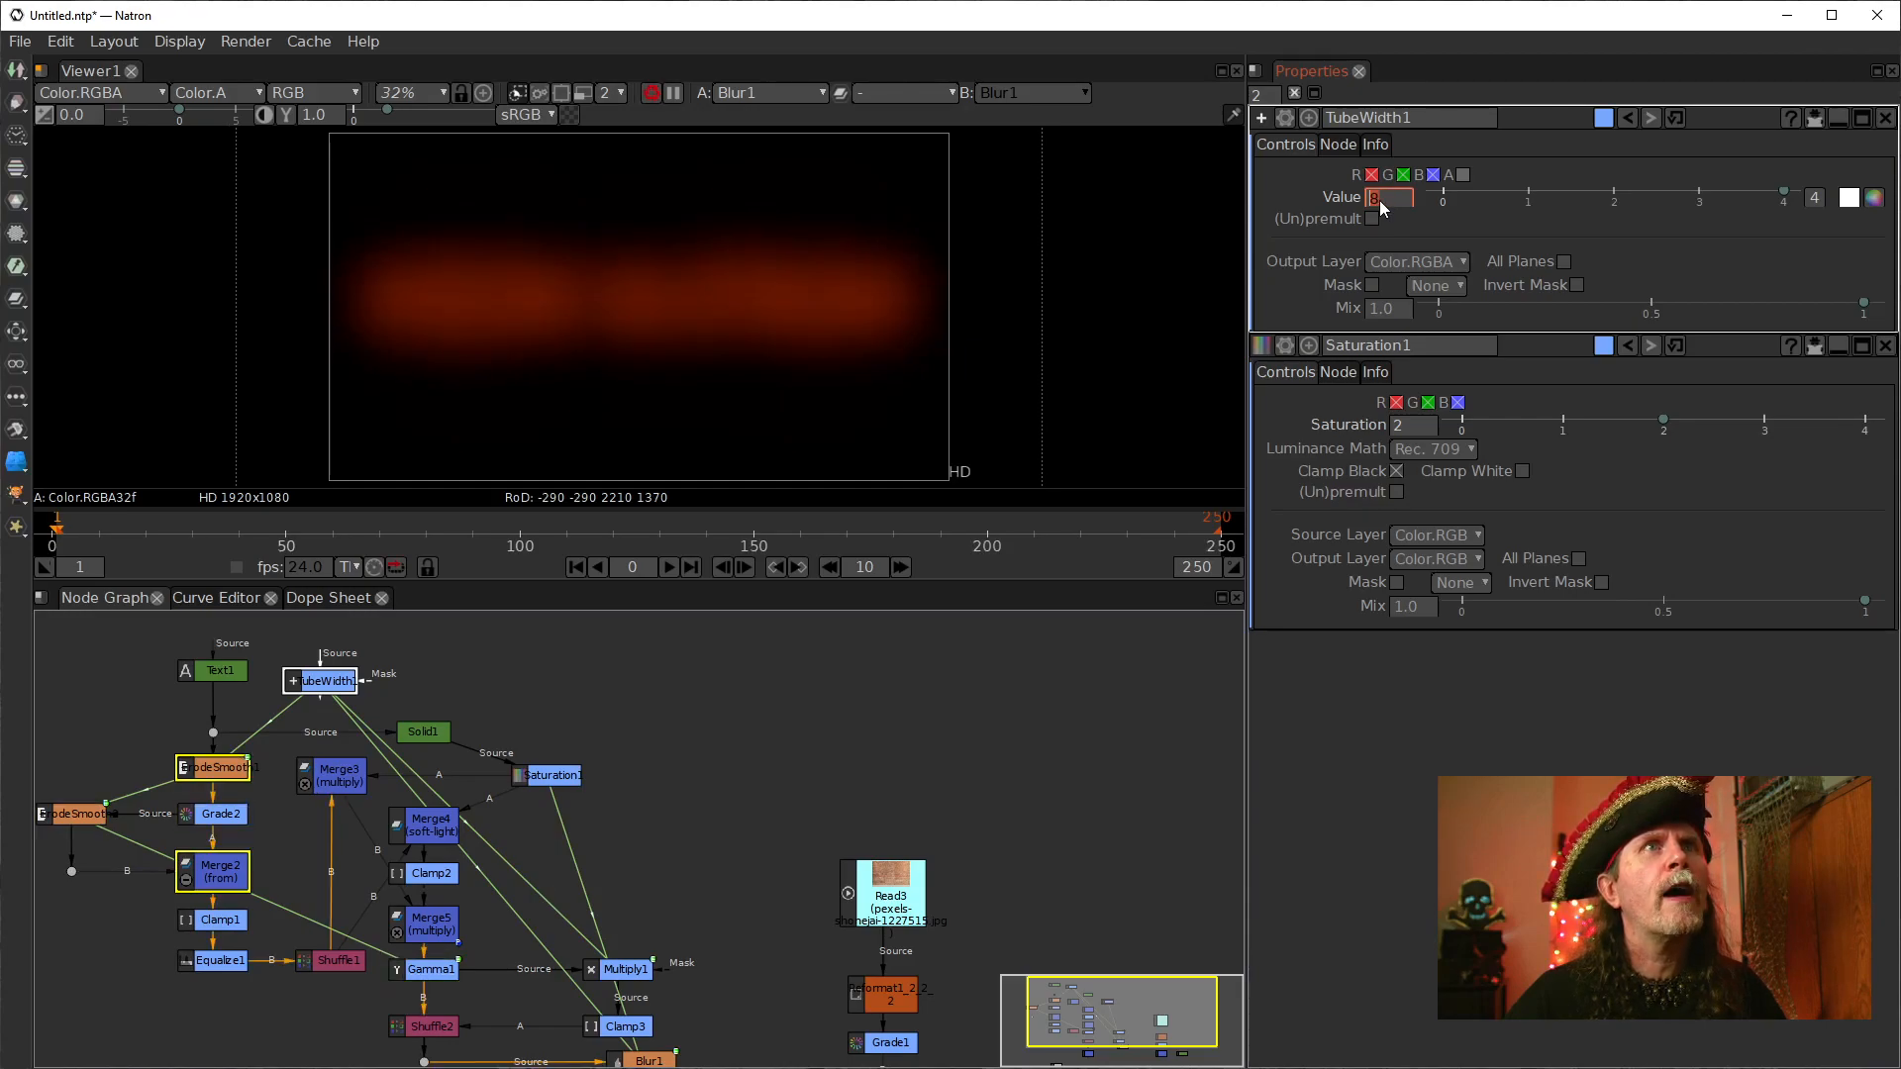
scroll(1381, 200, "down", 1)
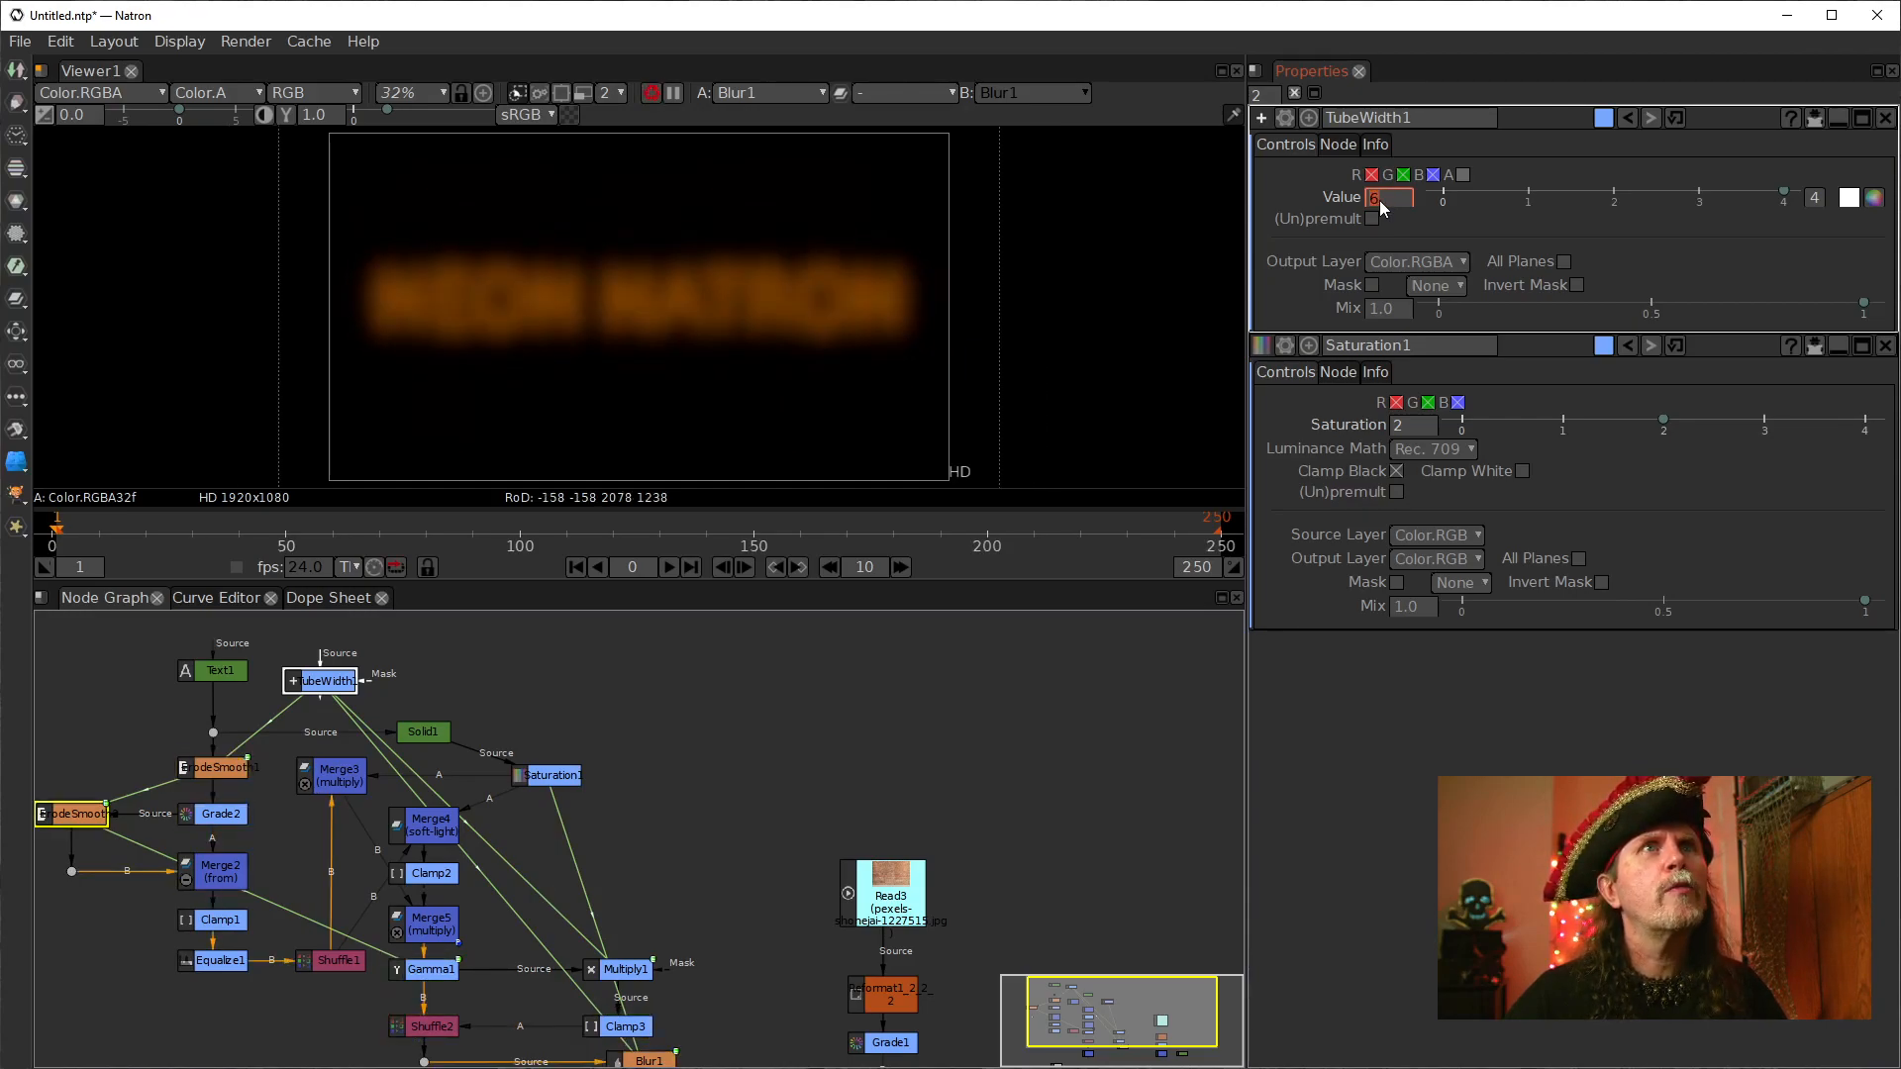
scroll(1381, 200, "down", 1)
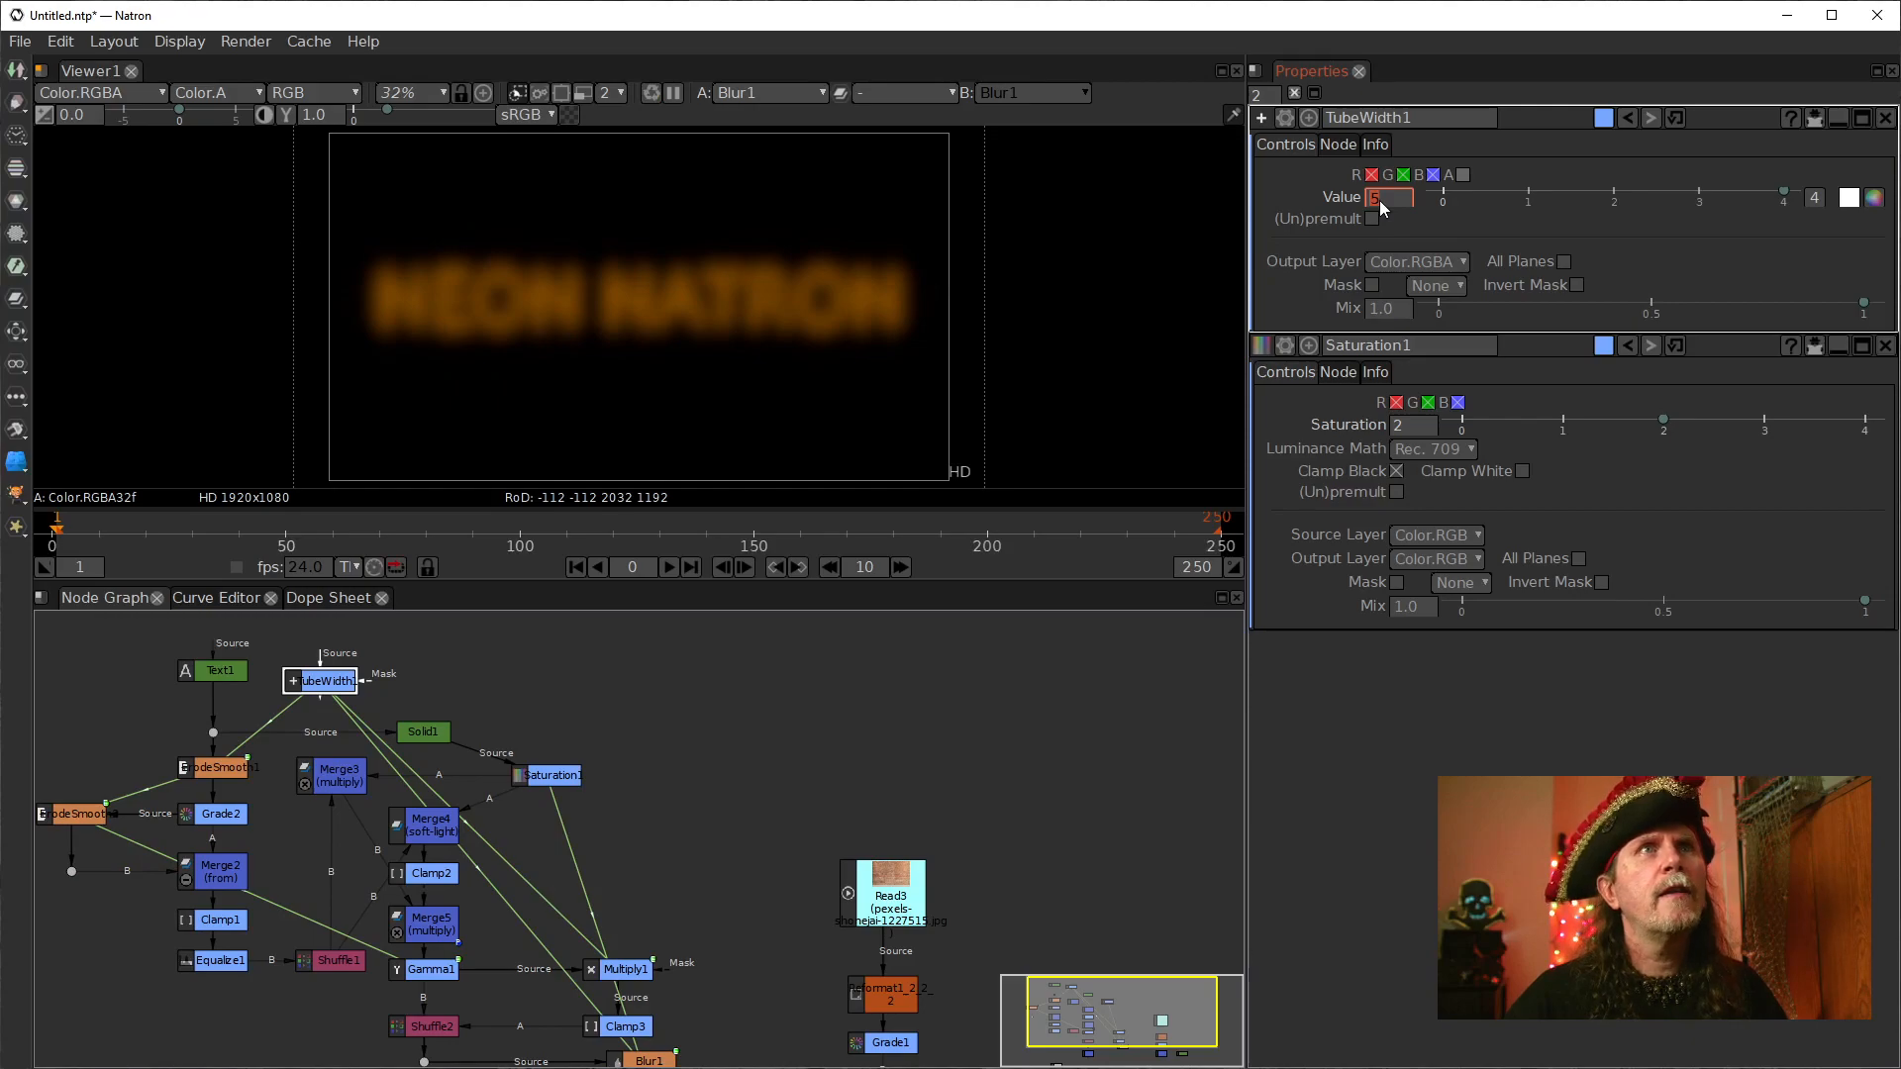
scroll(1380, 200, "up", 8)
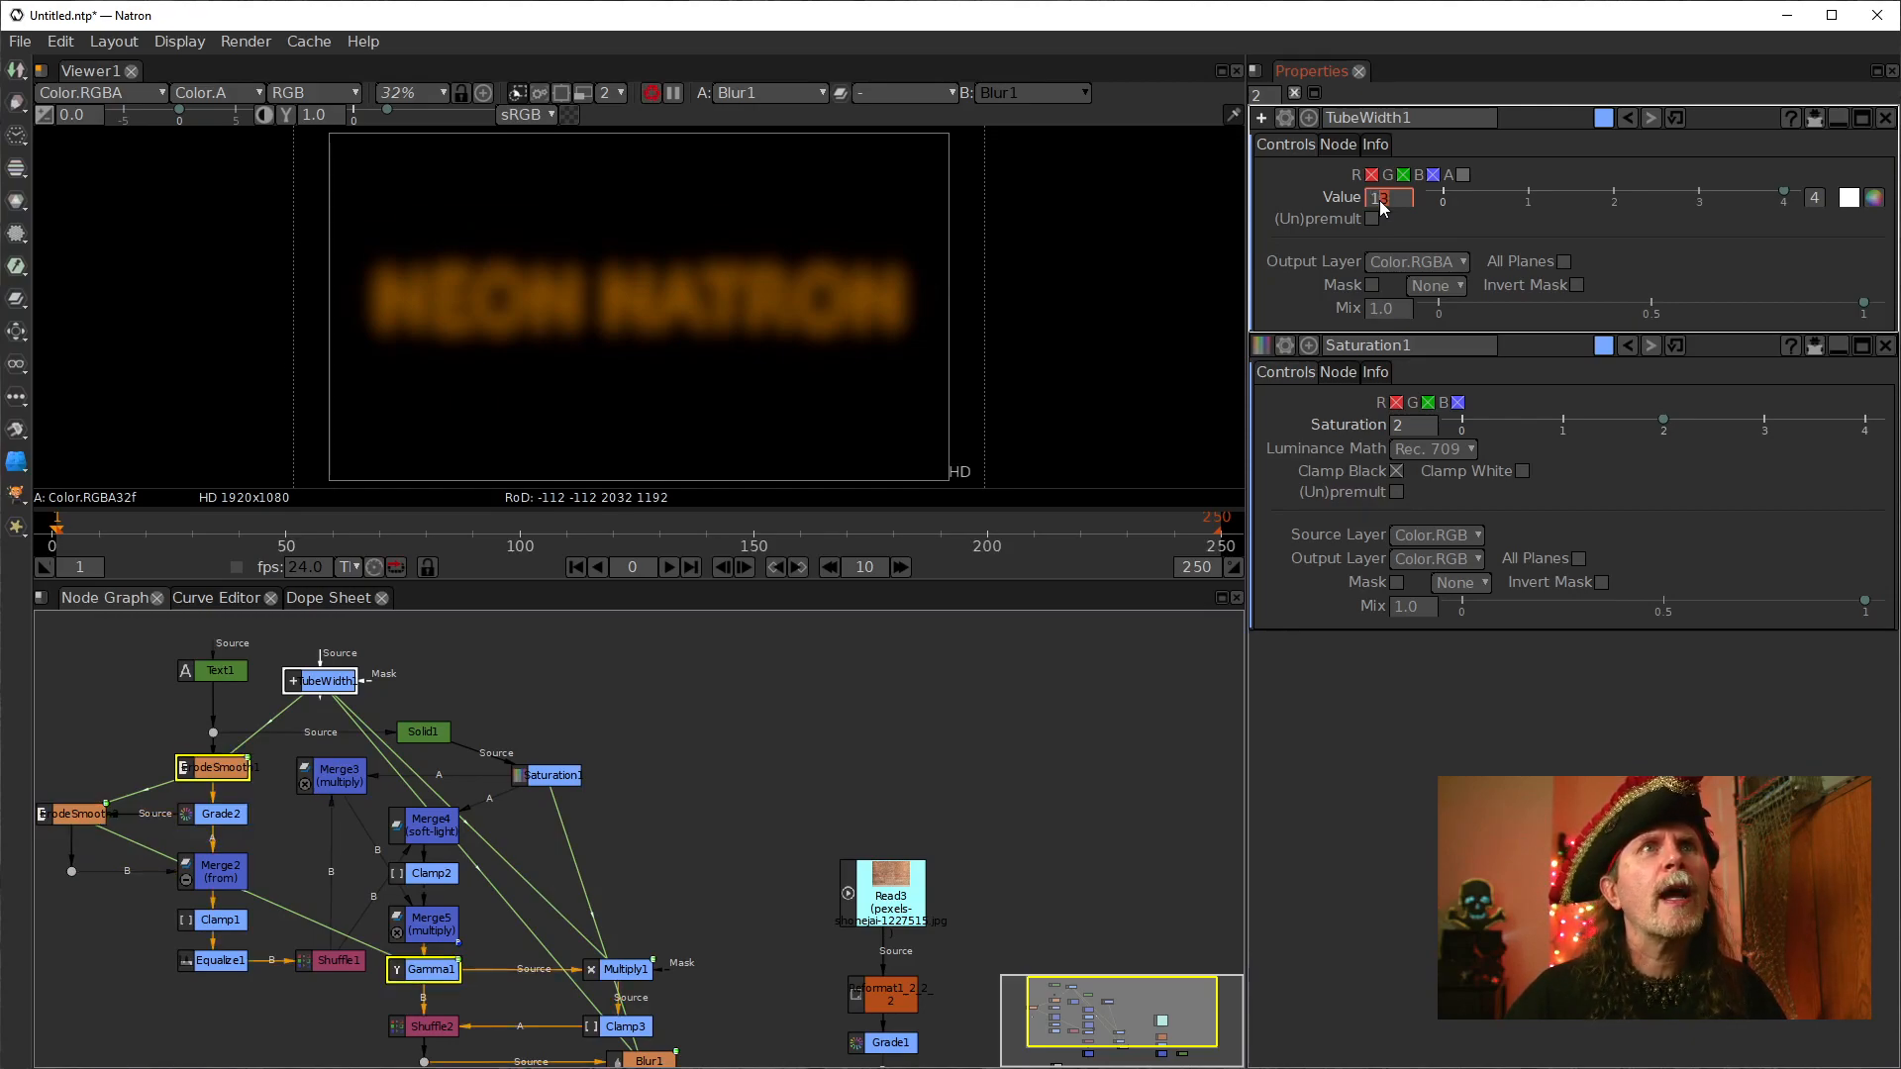
scroll(1383, 200, "up", 1)
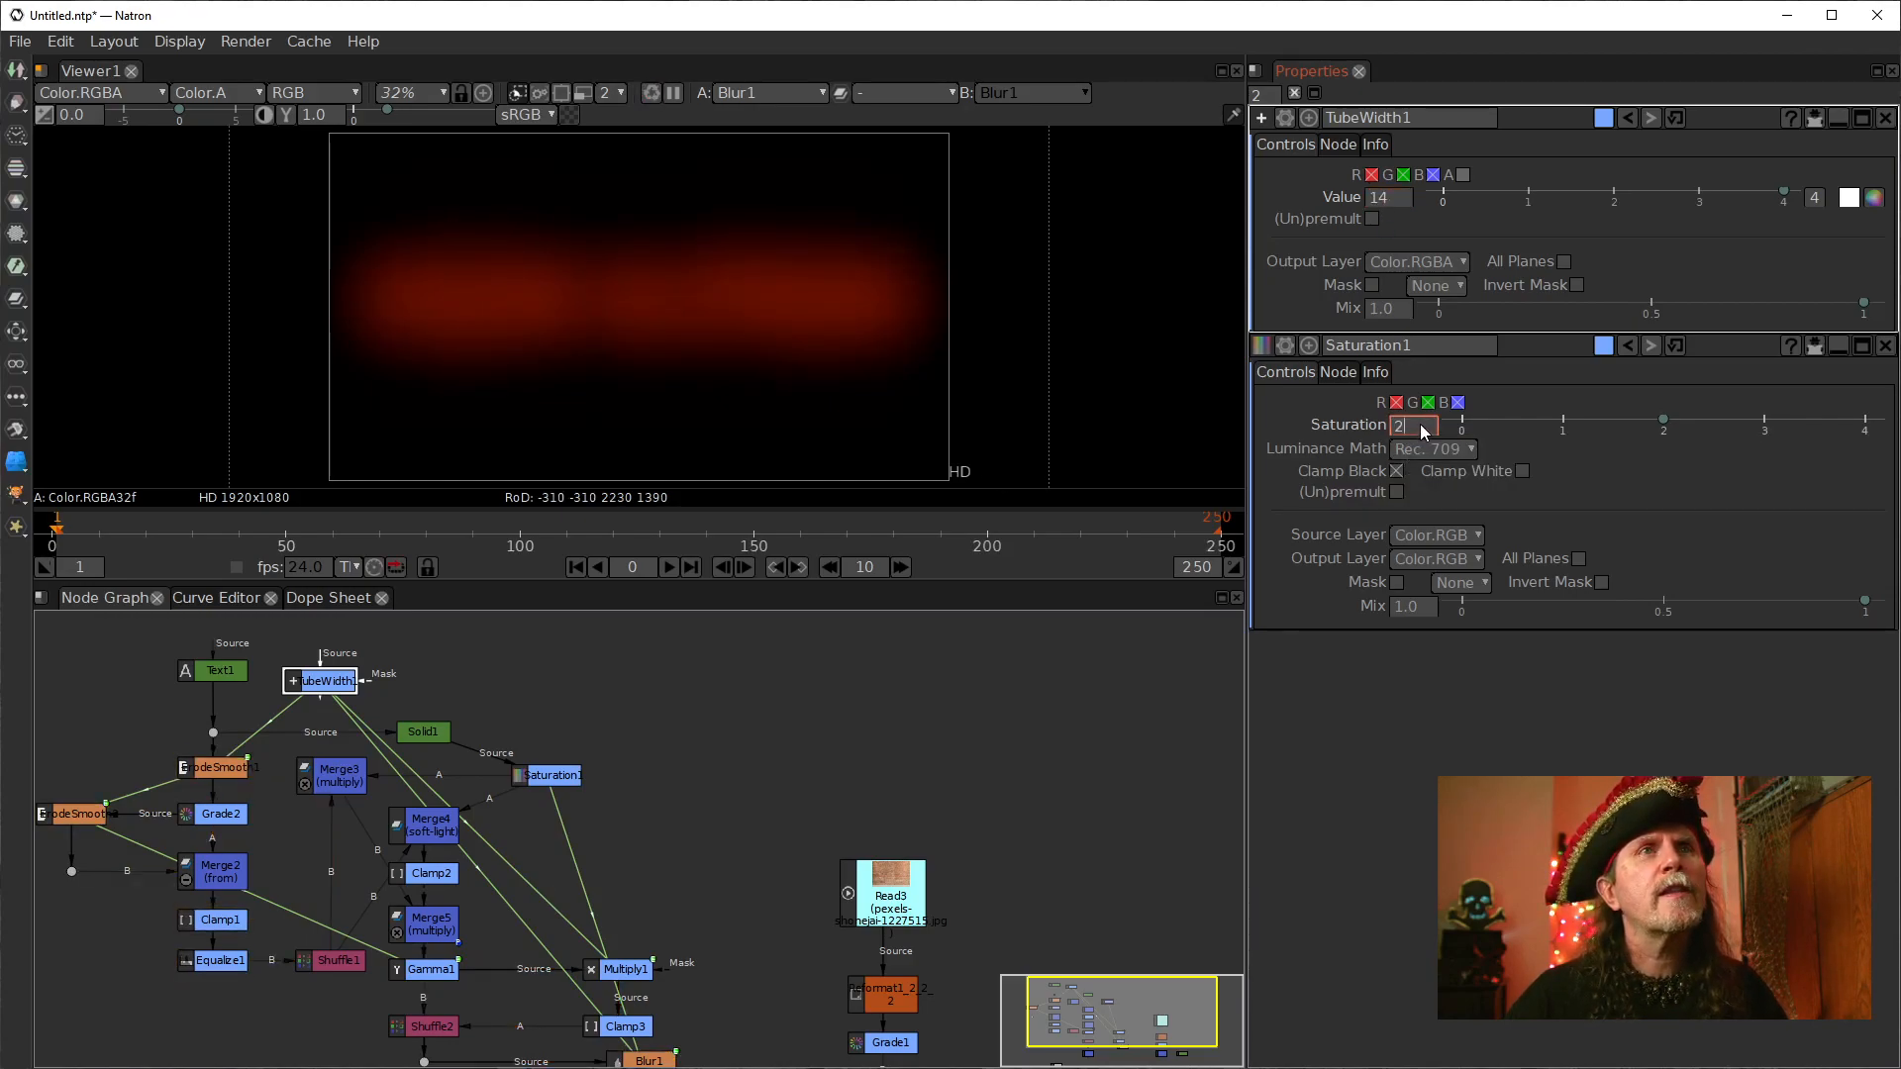
Step: Test the saturation dependency of the blur by lowering Saturation1's Saturation to about 0.4 and returning it to 2.0
scroll(1423, 431, "down", 7)
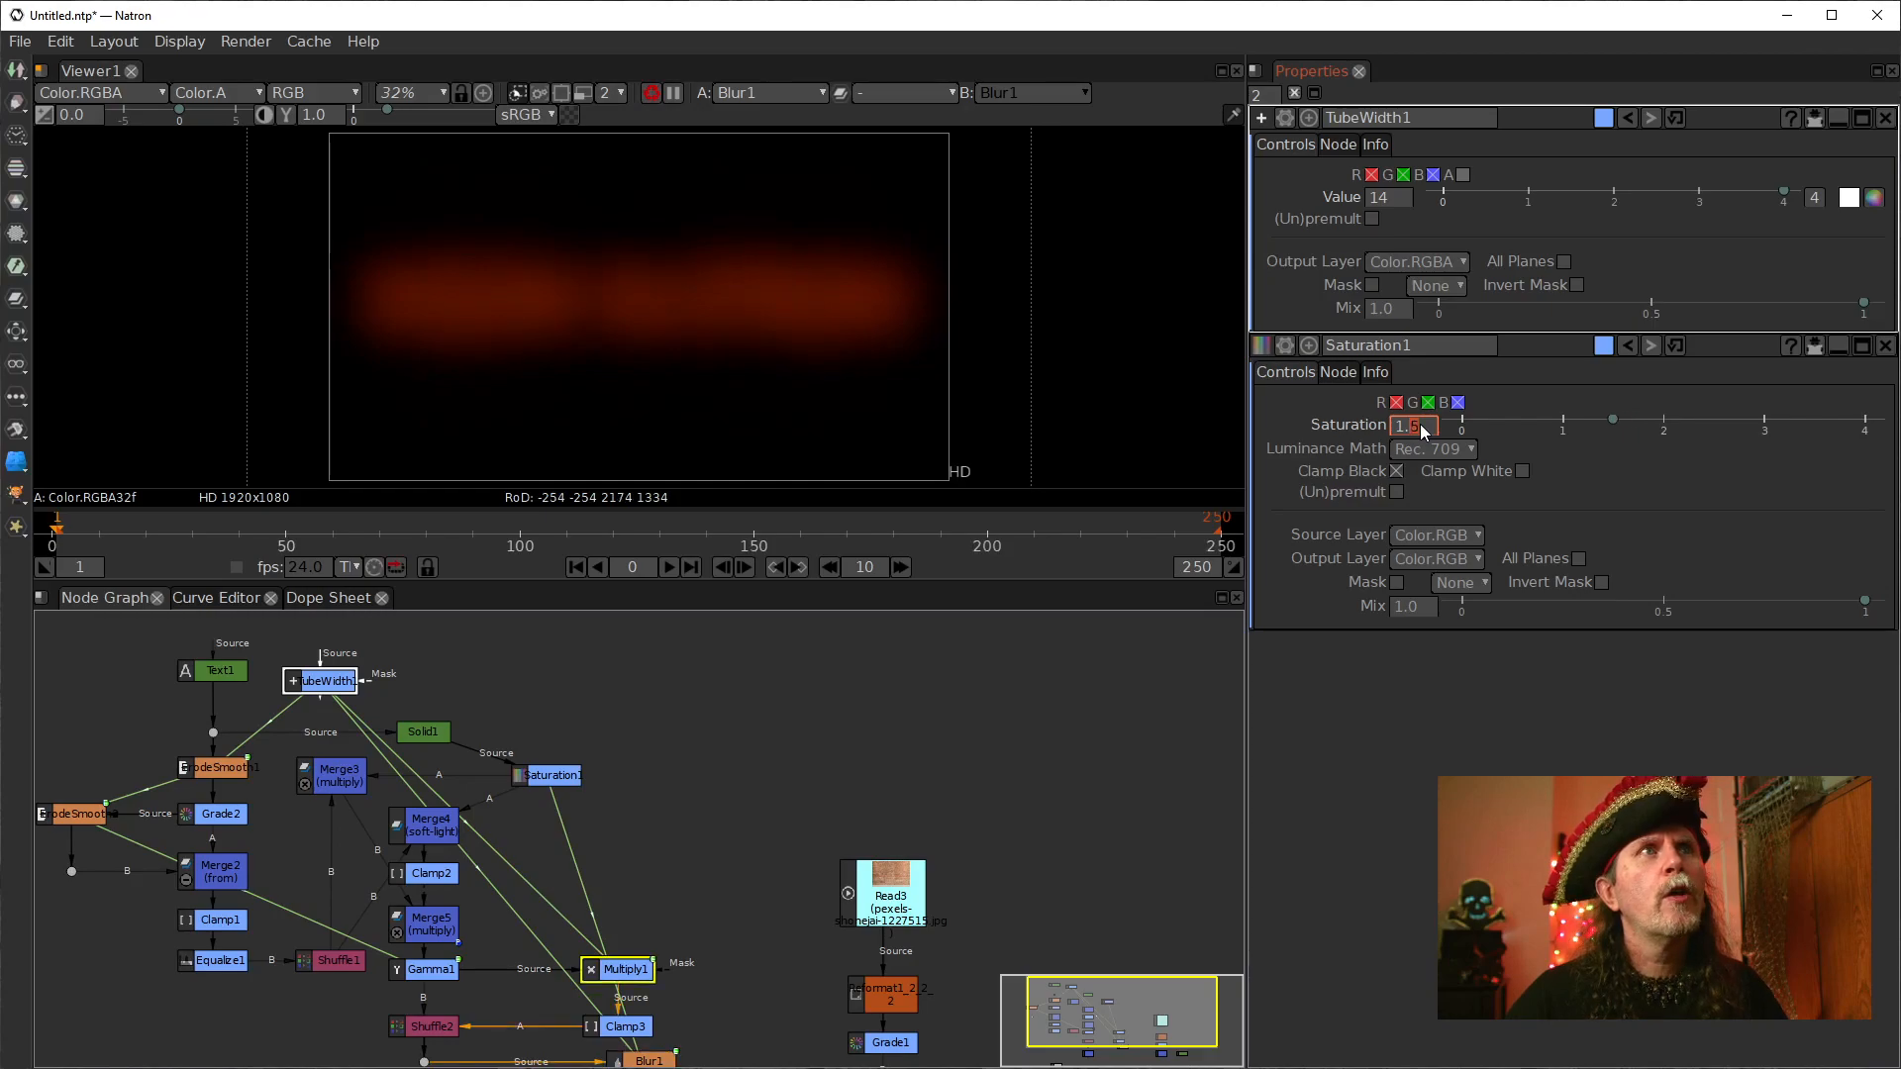
scroll(1422, 431, "down", 3)
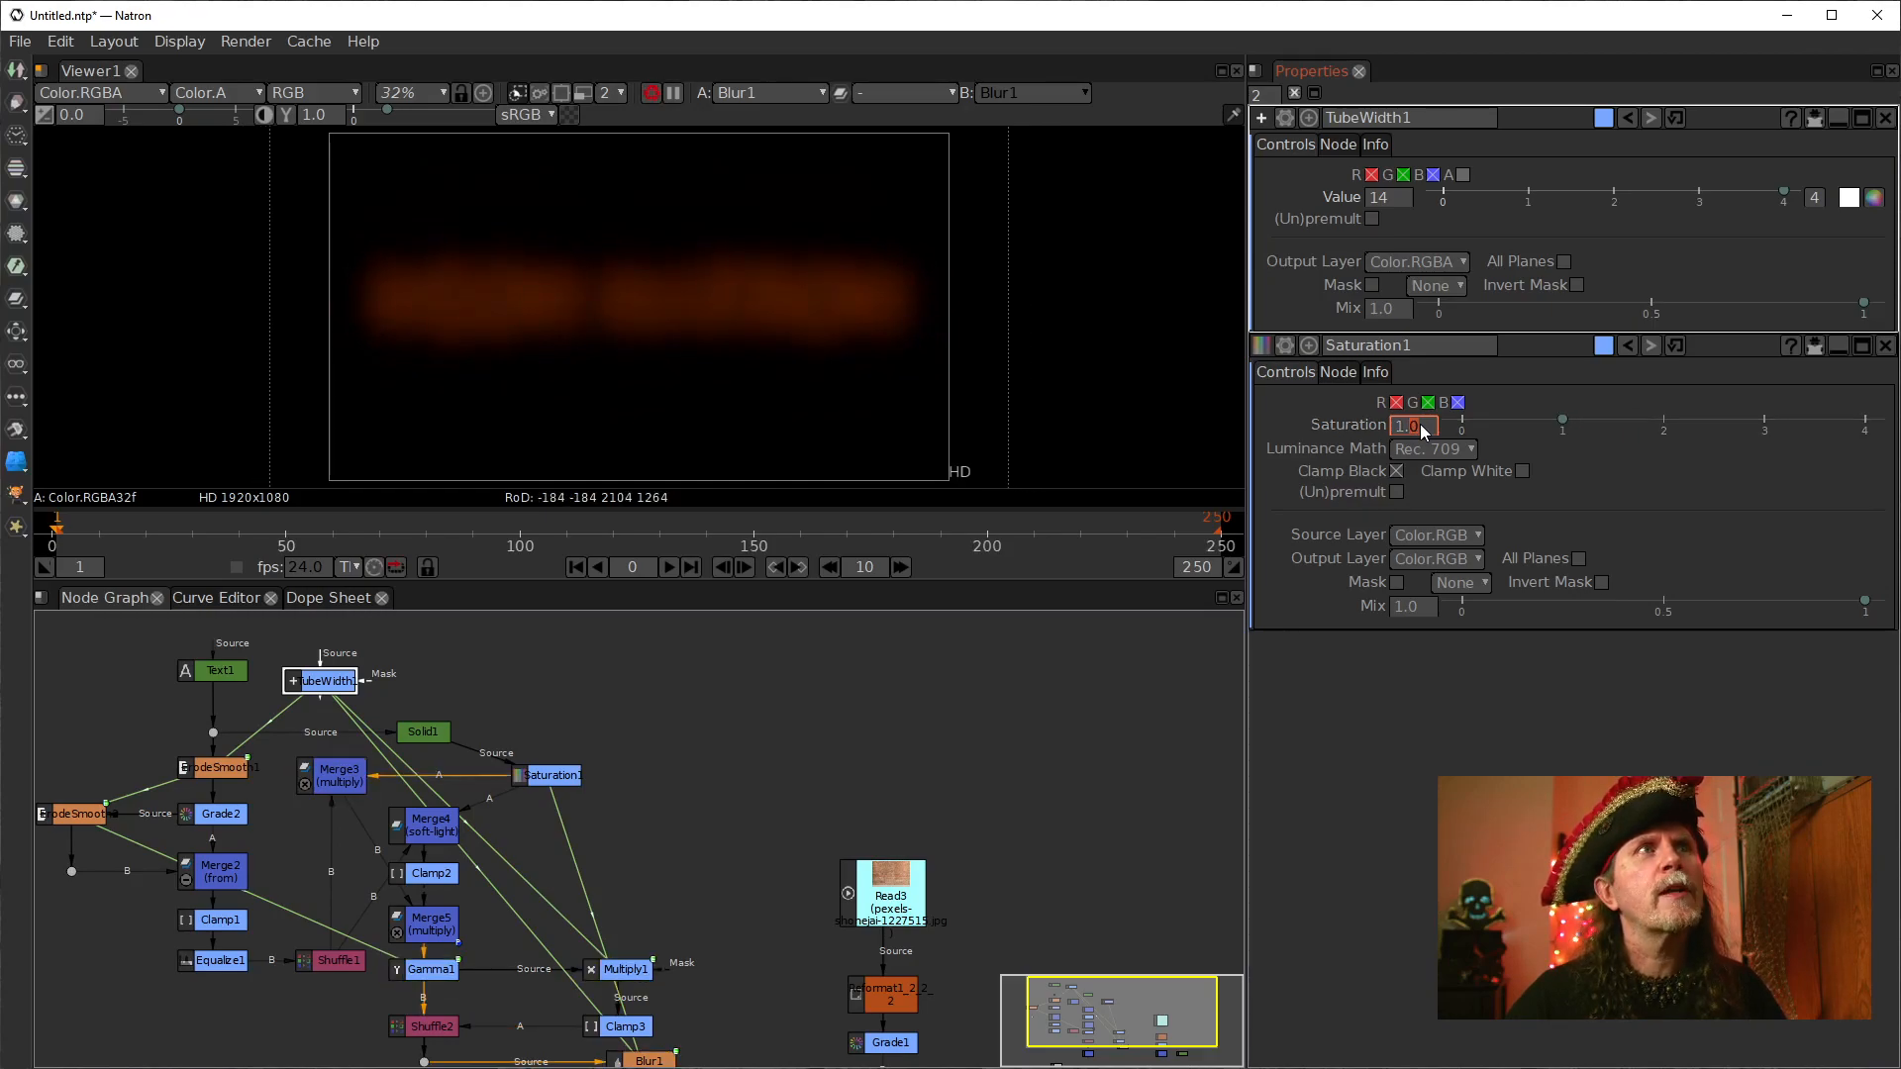
scroll(1423, 430, "down", 2)
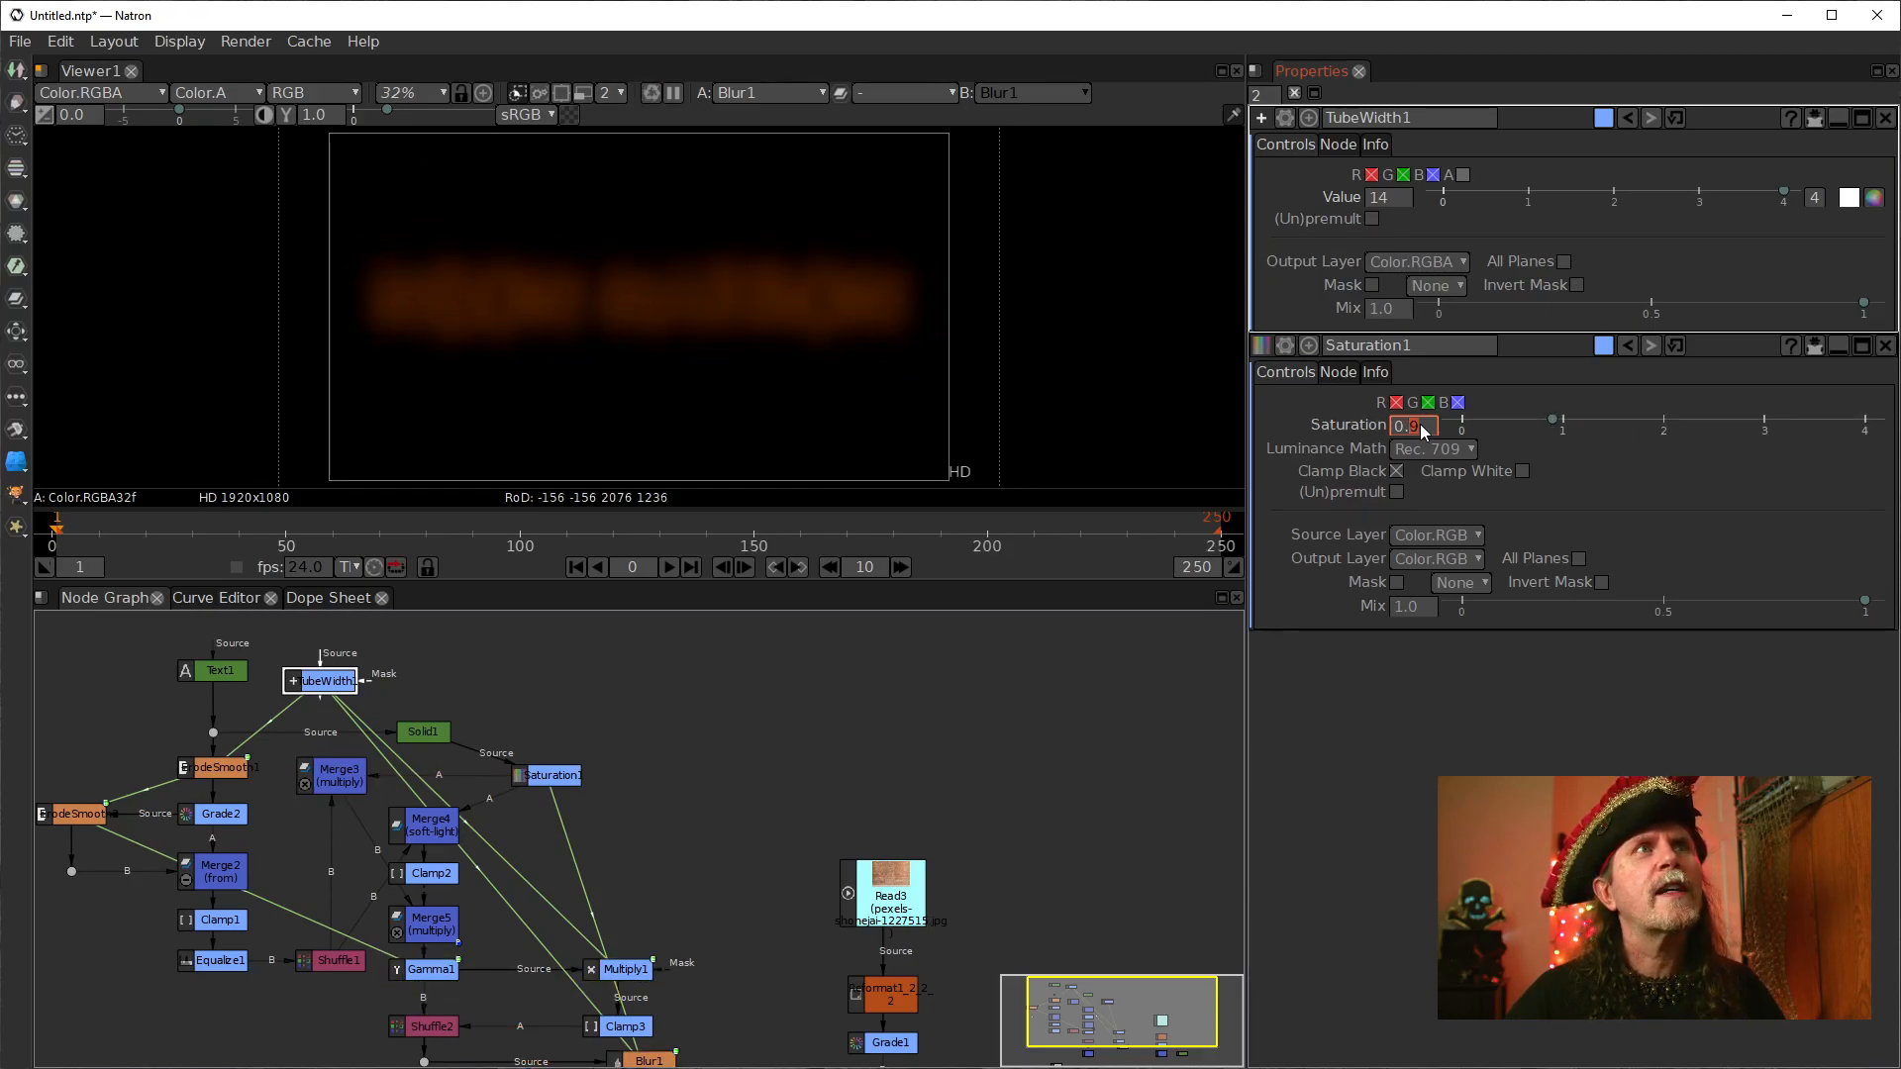
scroll(1423, 431, "down", 1)
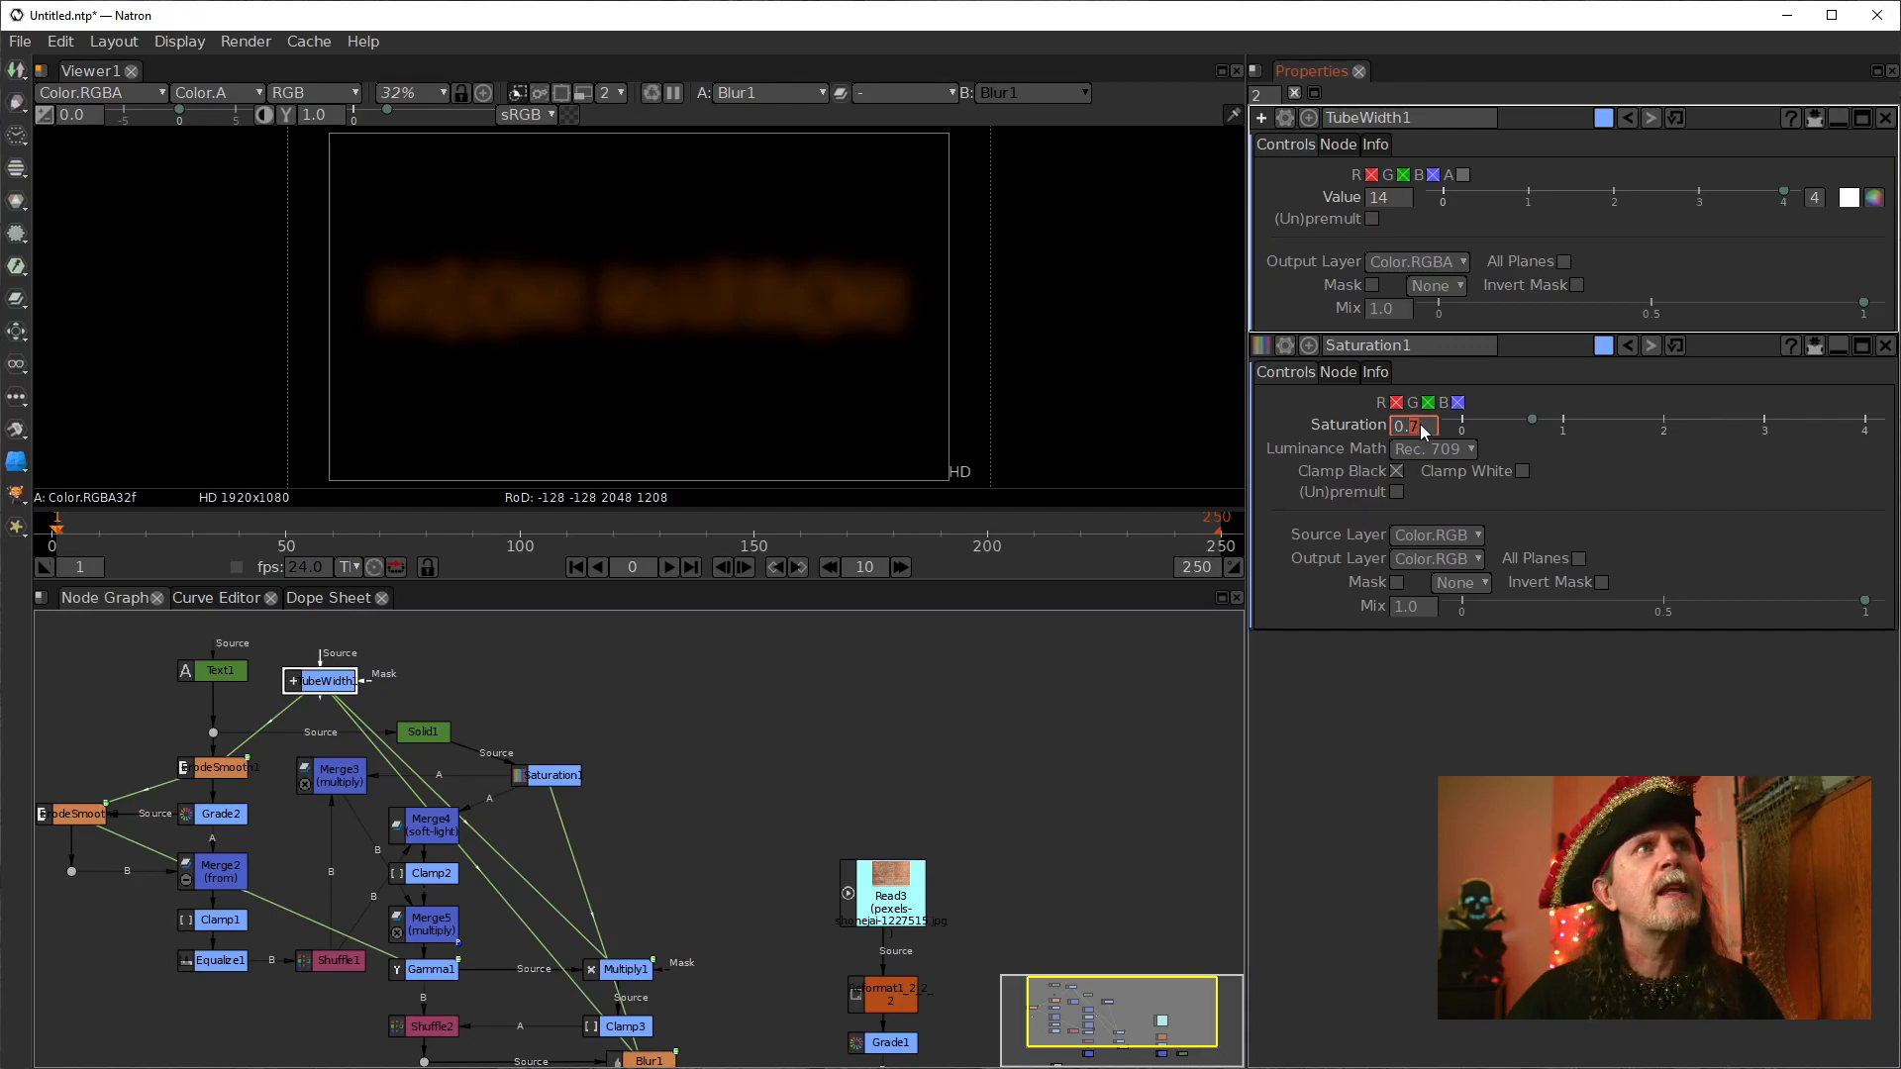
scroll(1422, 431, "down", 1)
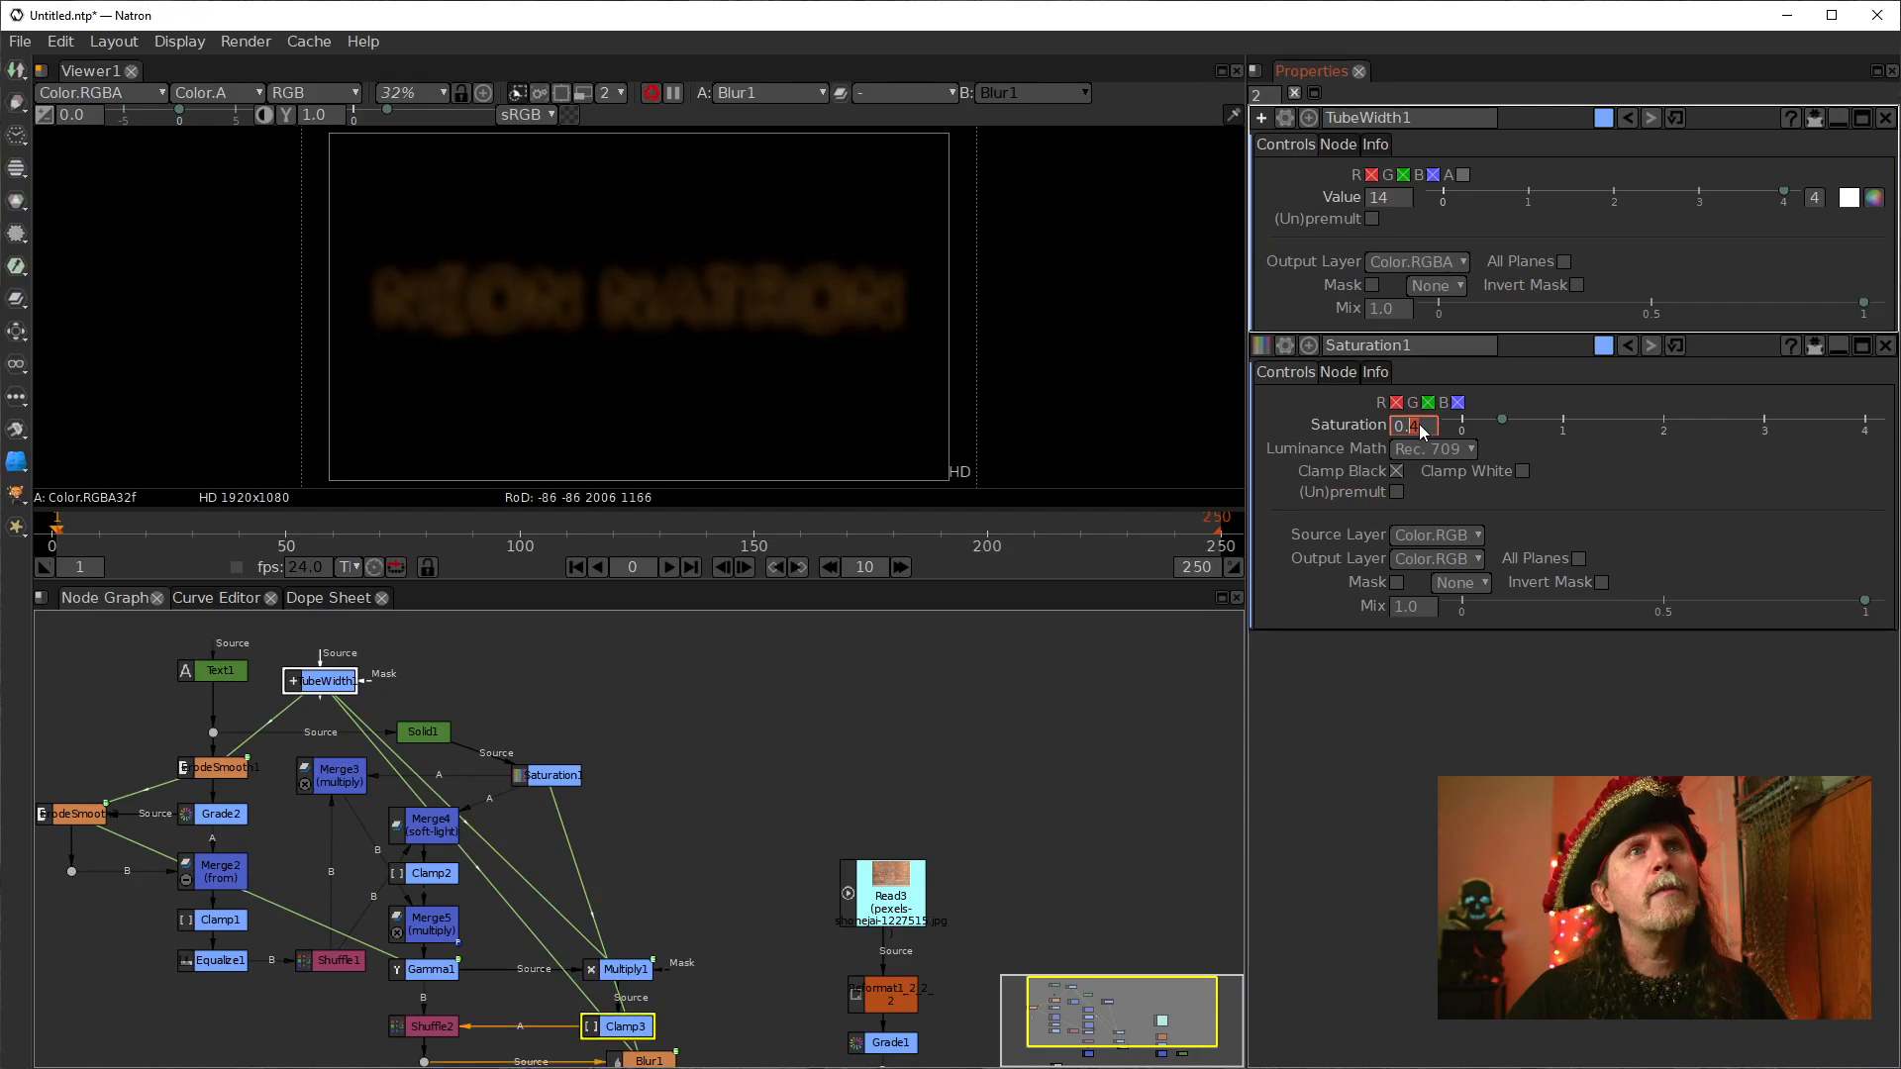
scroll(1423, 431, "up", 4)
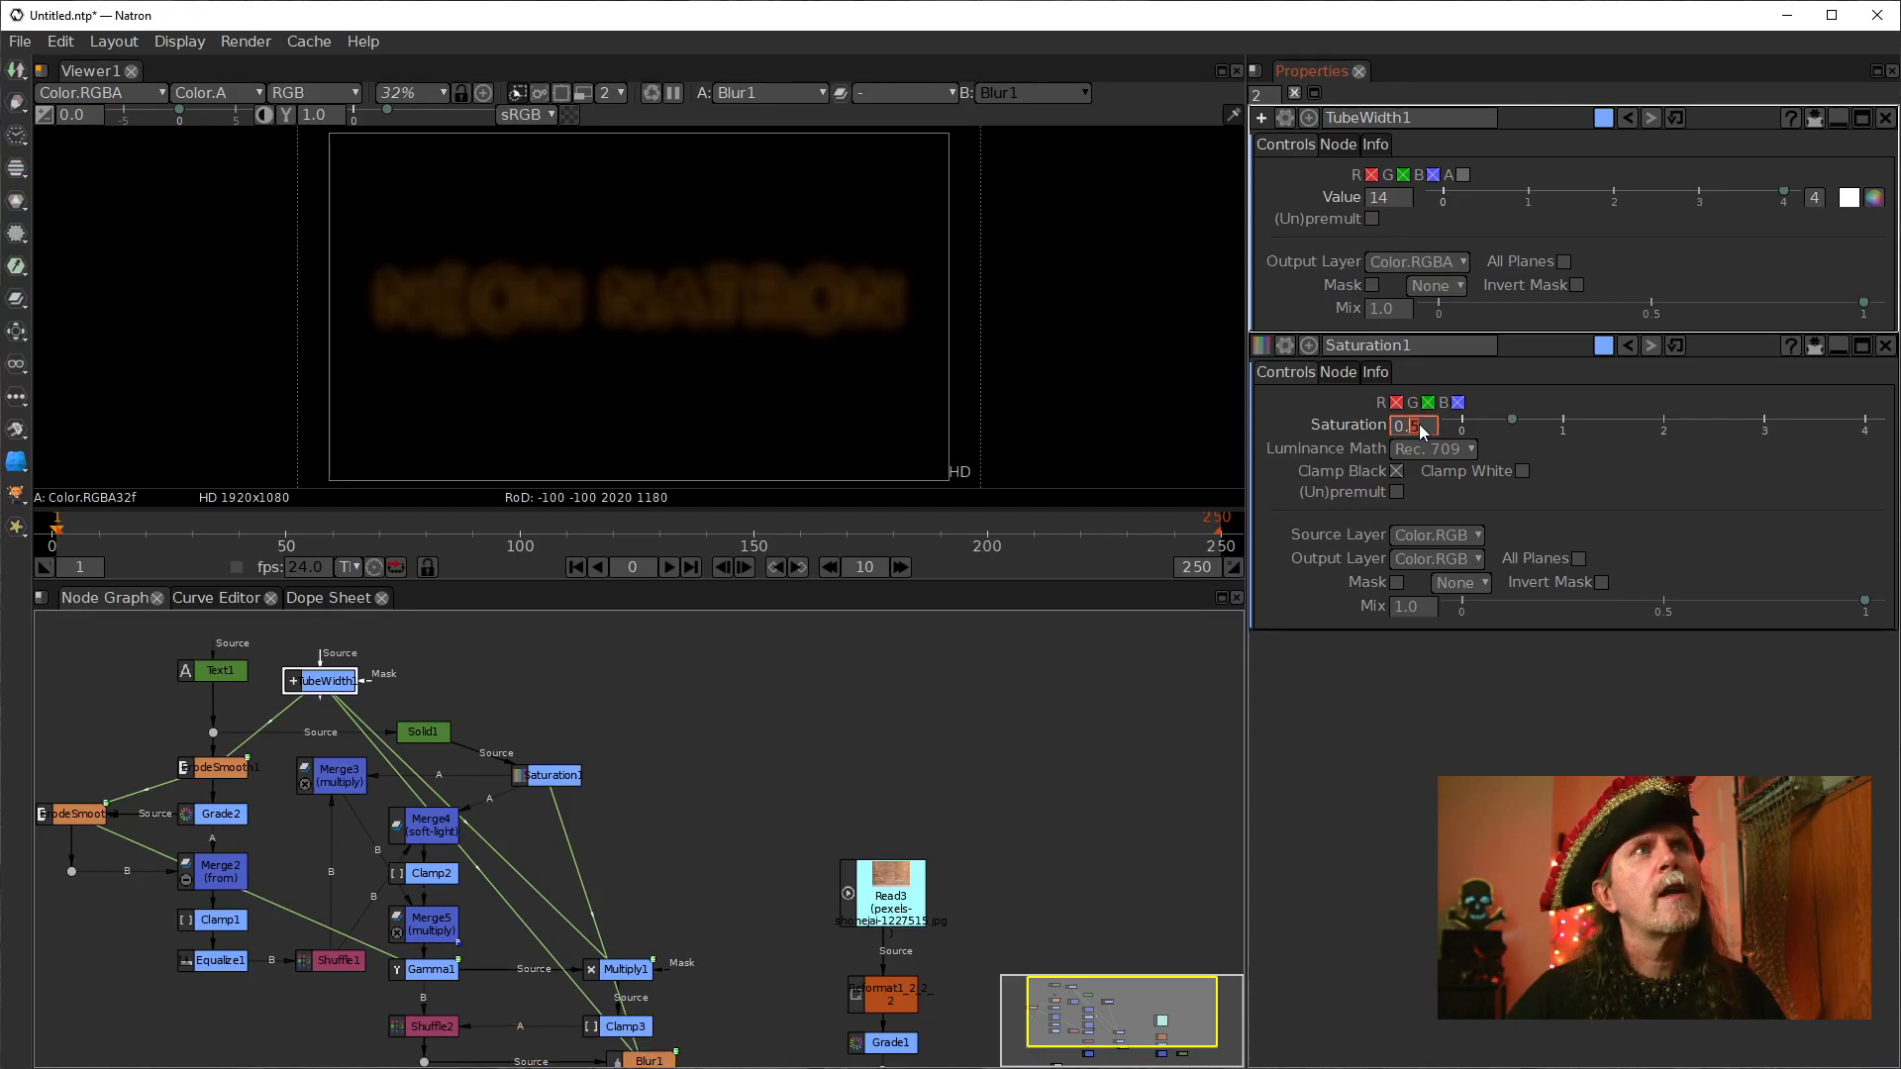
scroll(1423, 431, "up", 7)
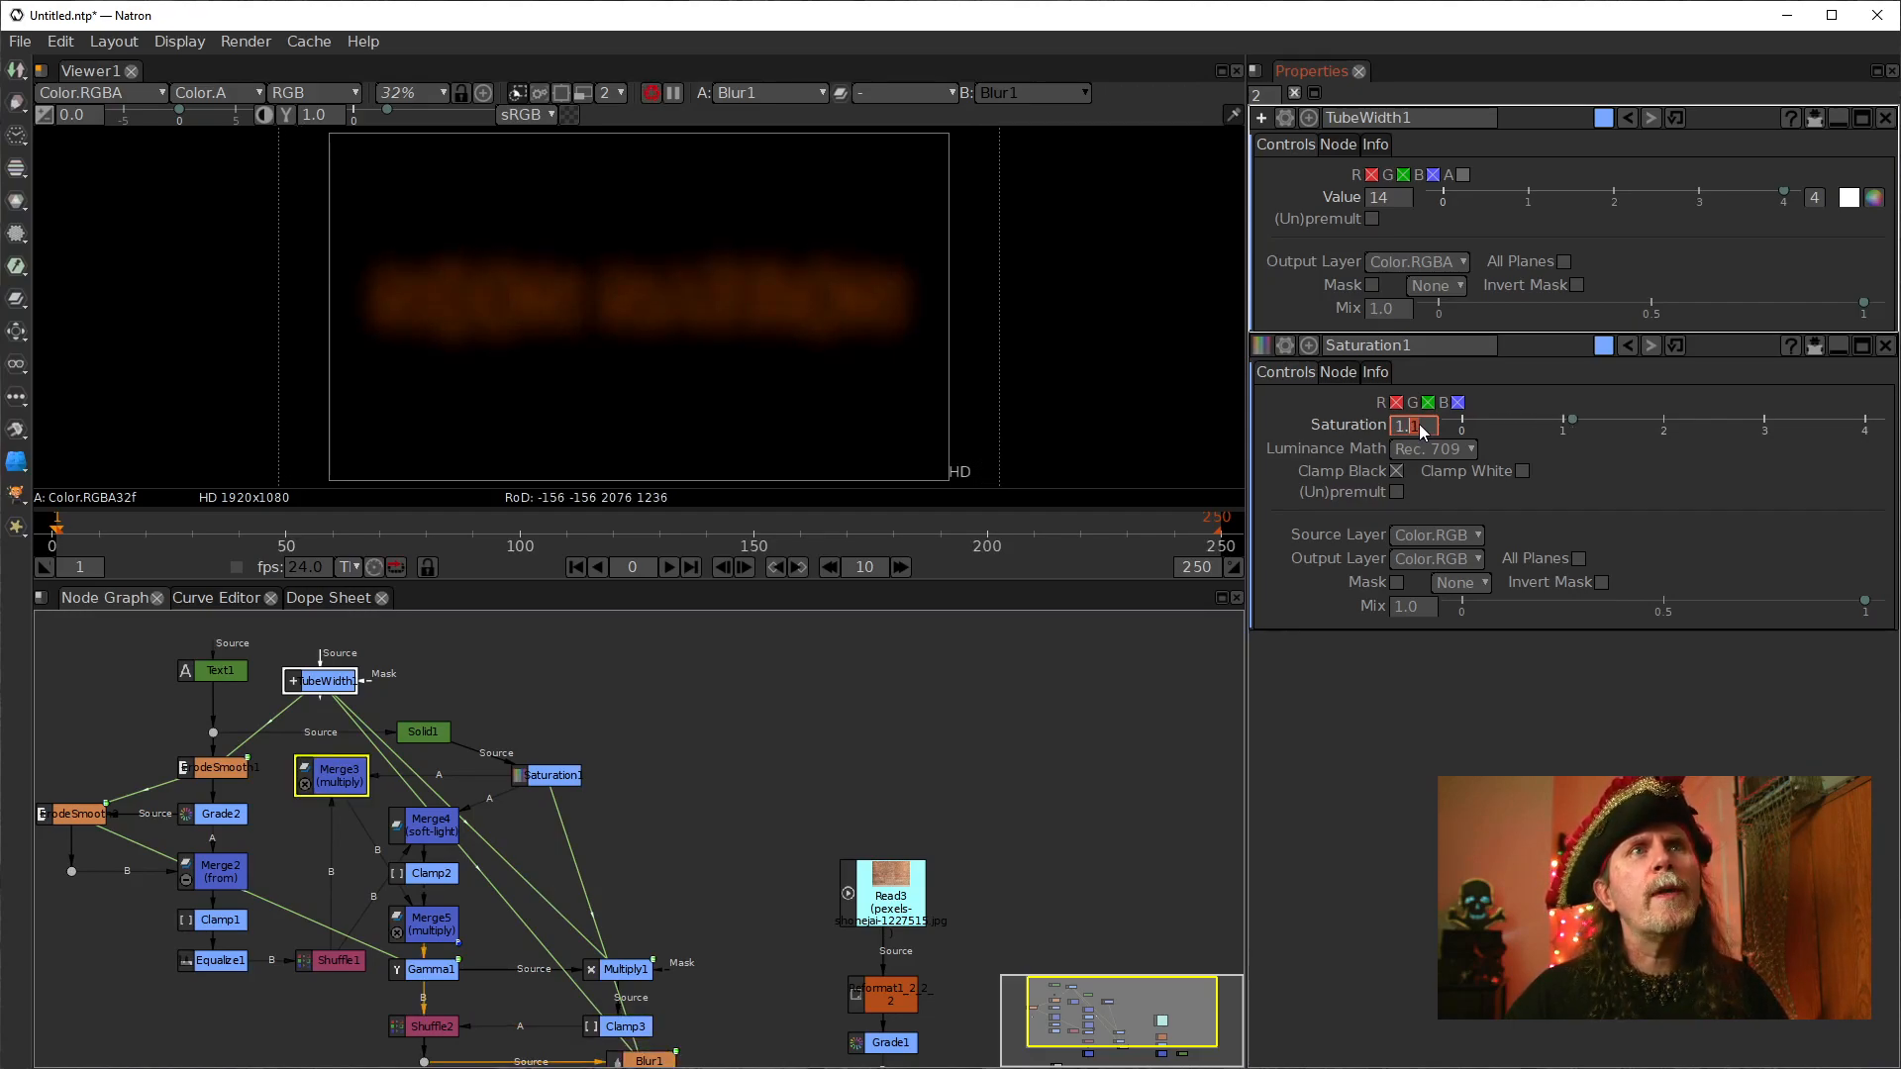
scroll(1423, 431, "up", 5)
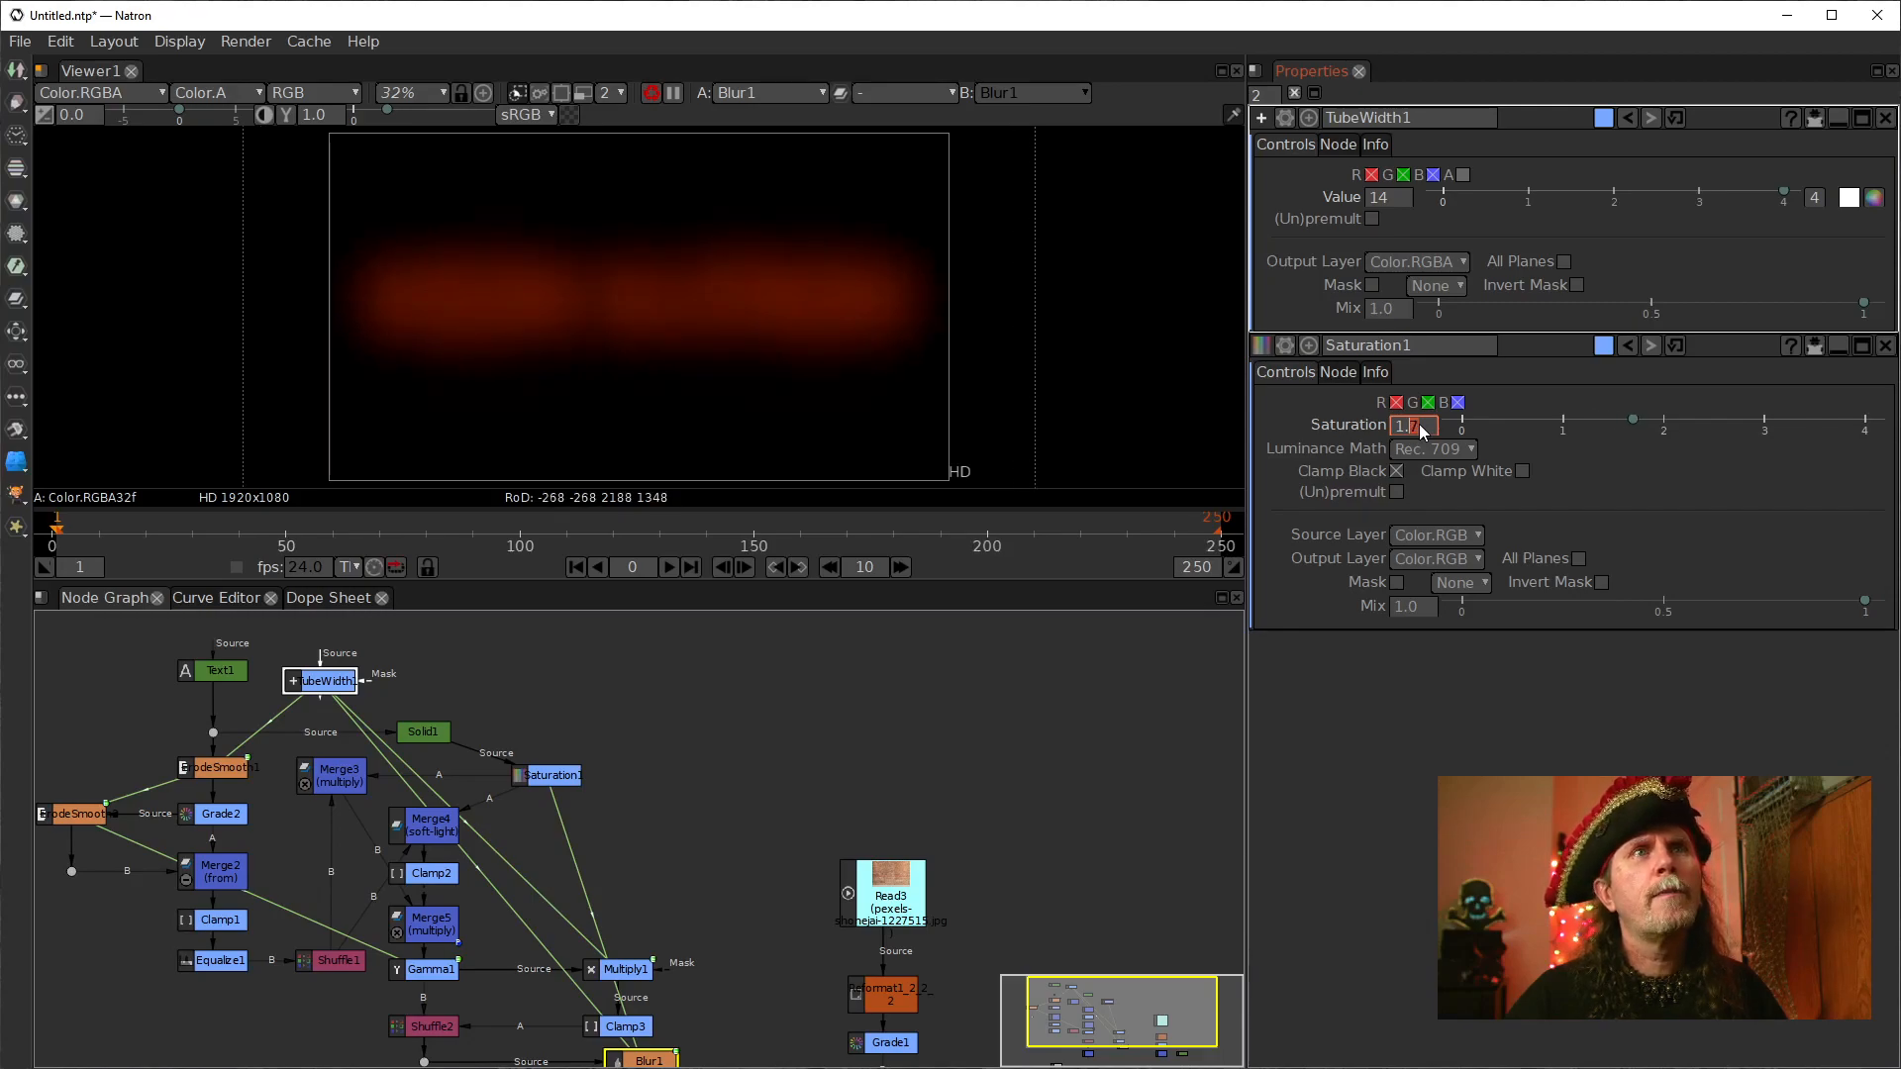
left_click_drag(721, 973, 735, 815)
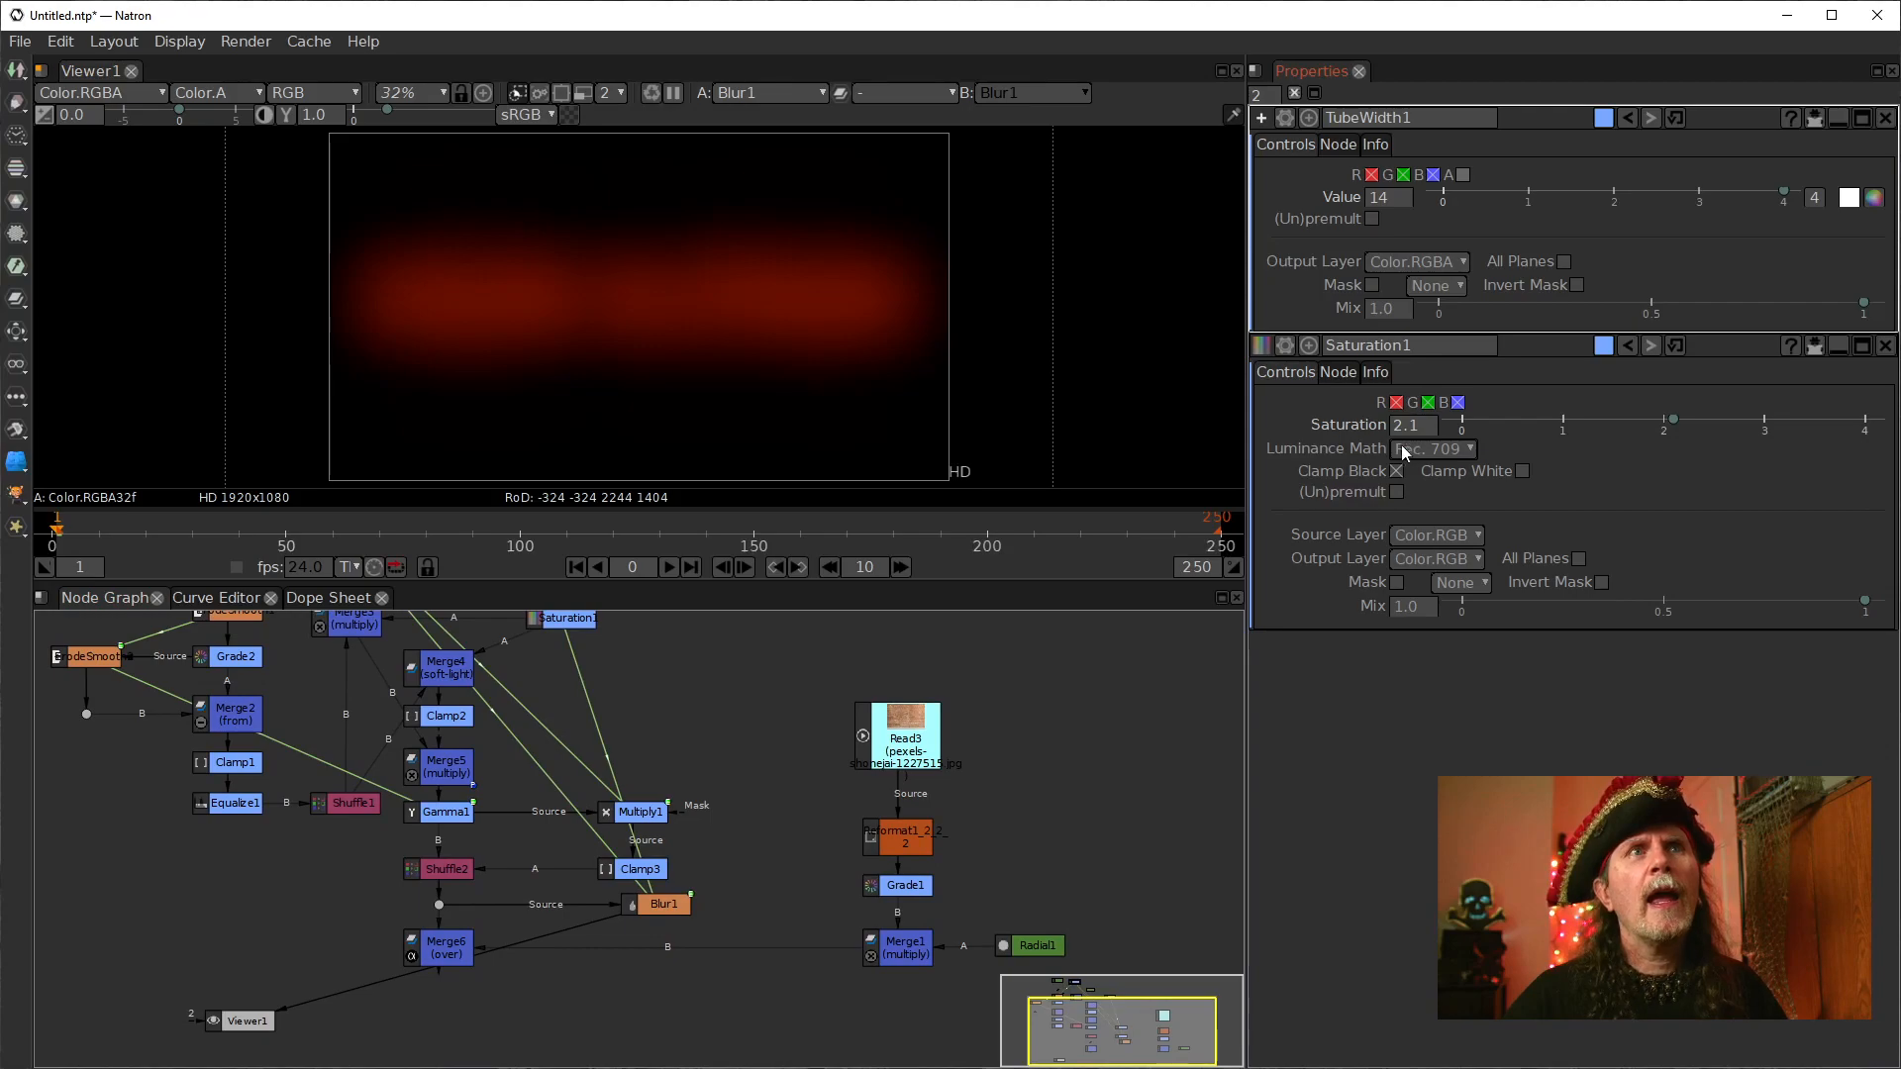
scroll(1413, 433, "down", 1)
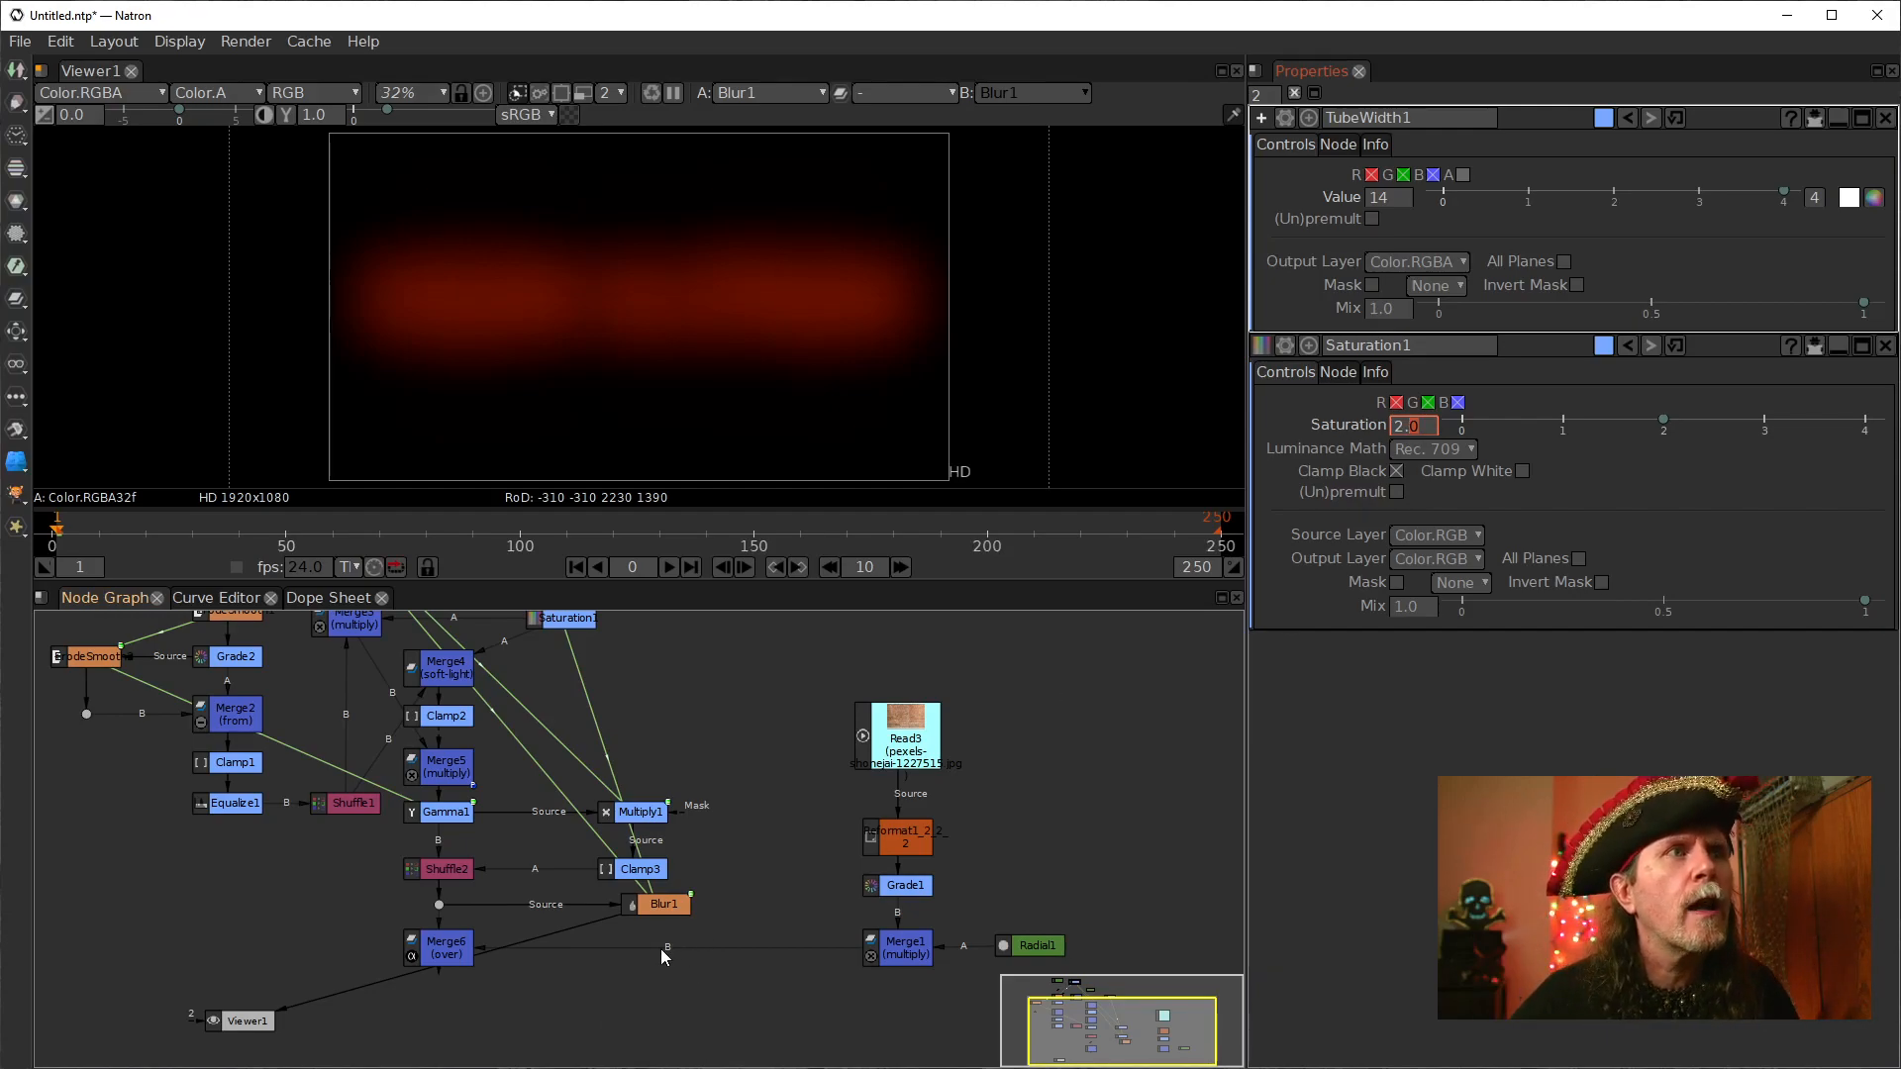
Step: Nudge the Blur1 node slightly and display the Merge6 composite in the viewer
left_click_drag(663, 904, 669, 908)
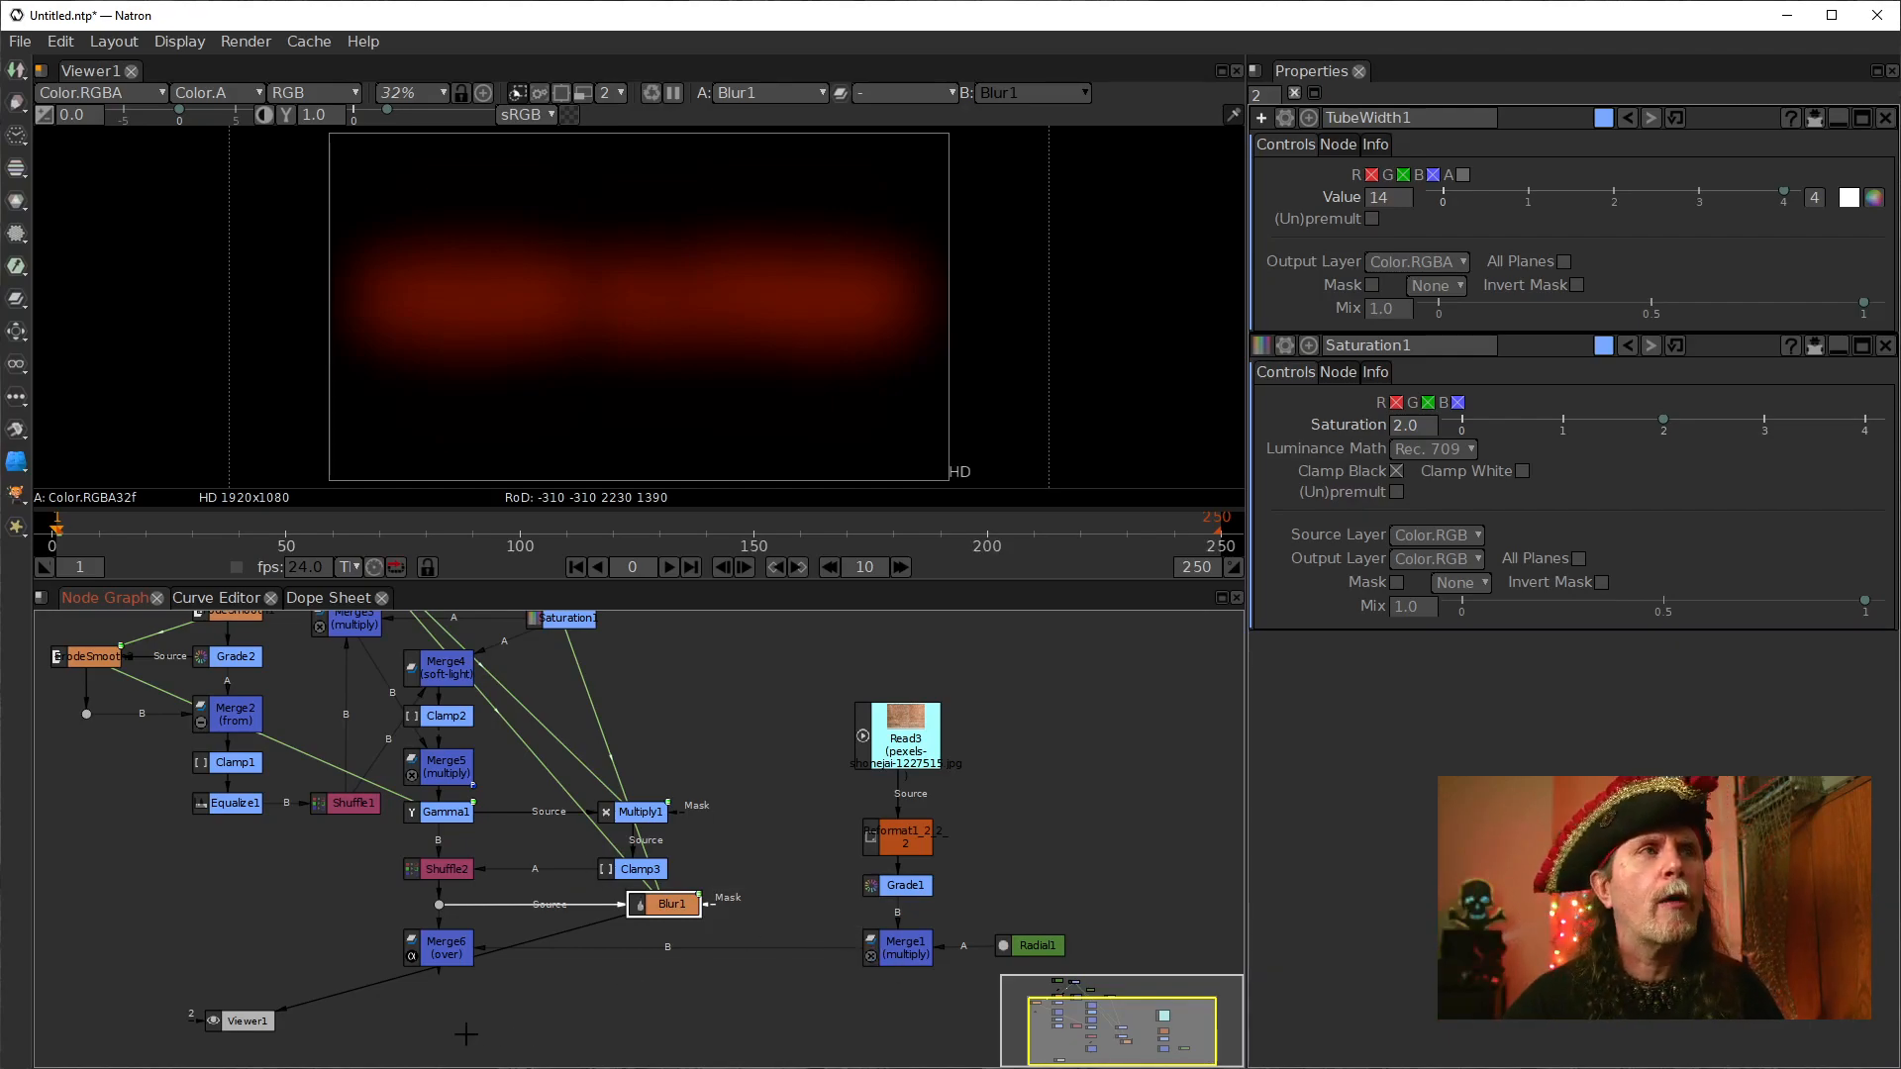
left_click(440, 949)
key("1")
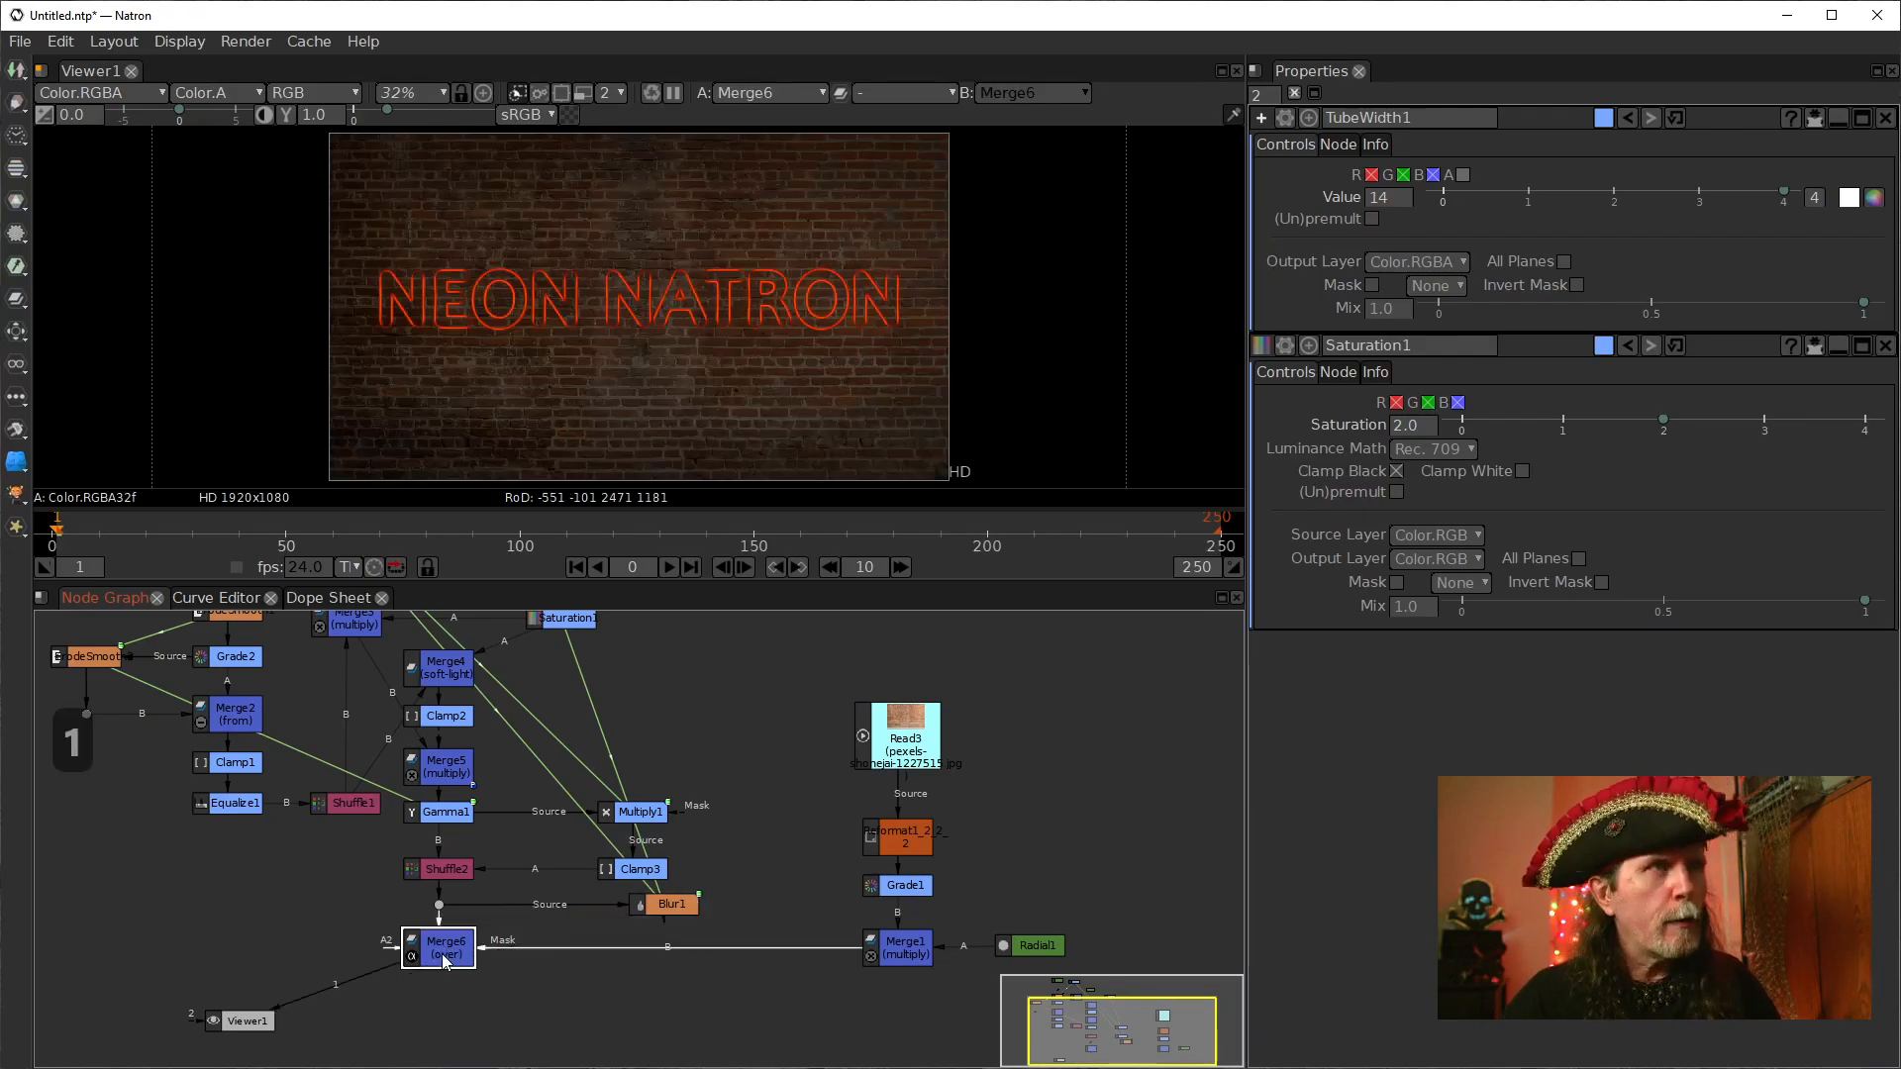
Step: Add a Multiply color node fed by Blur1 and place it beside Blur1 in the node graph
left_click(681, 908)
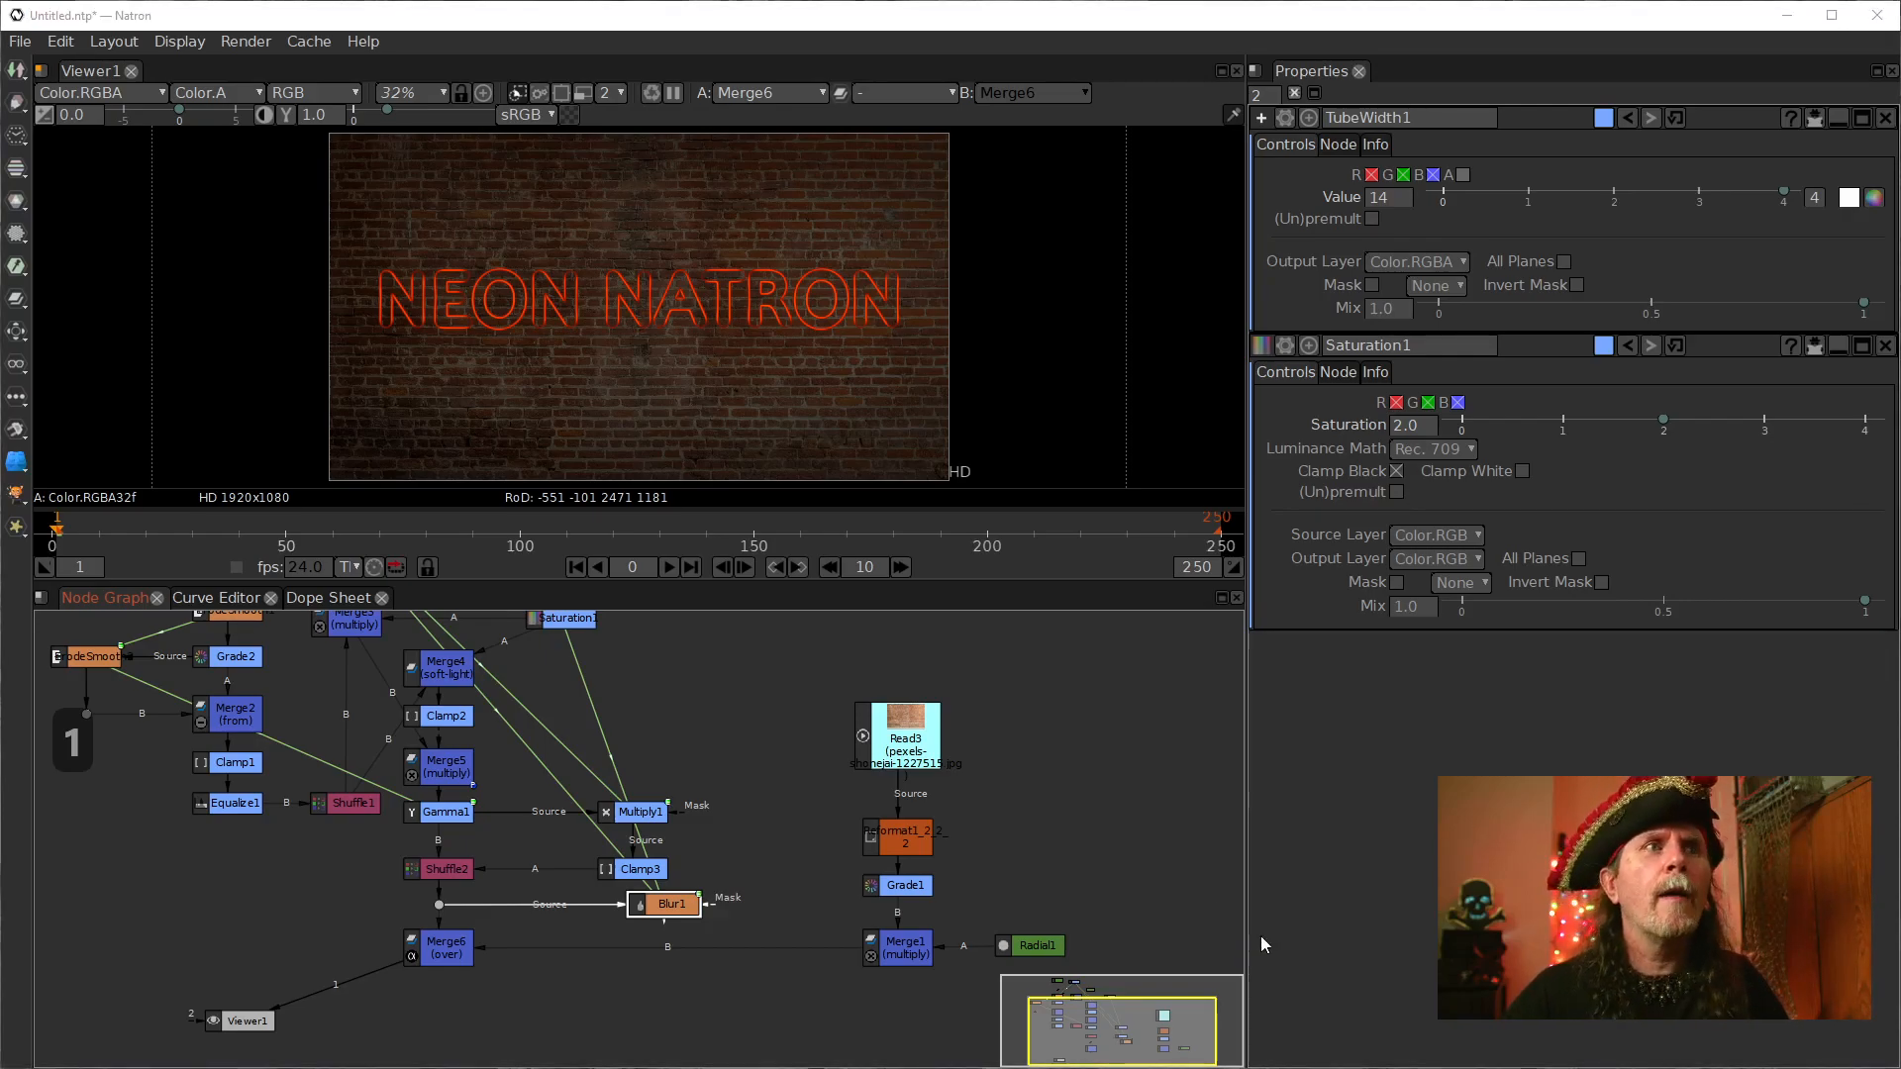
left_click_drag(987, 956, 835, 918)
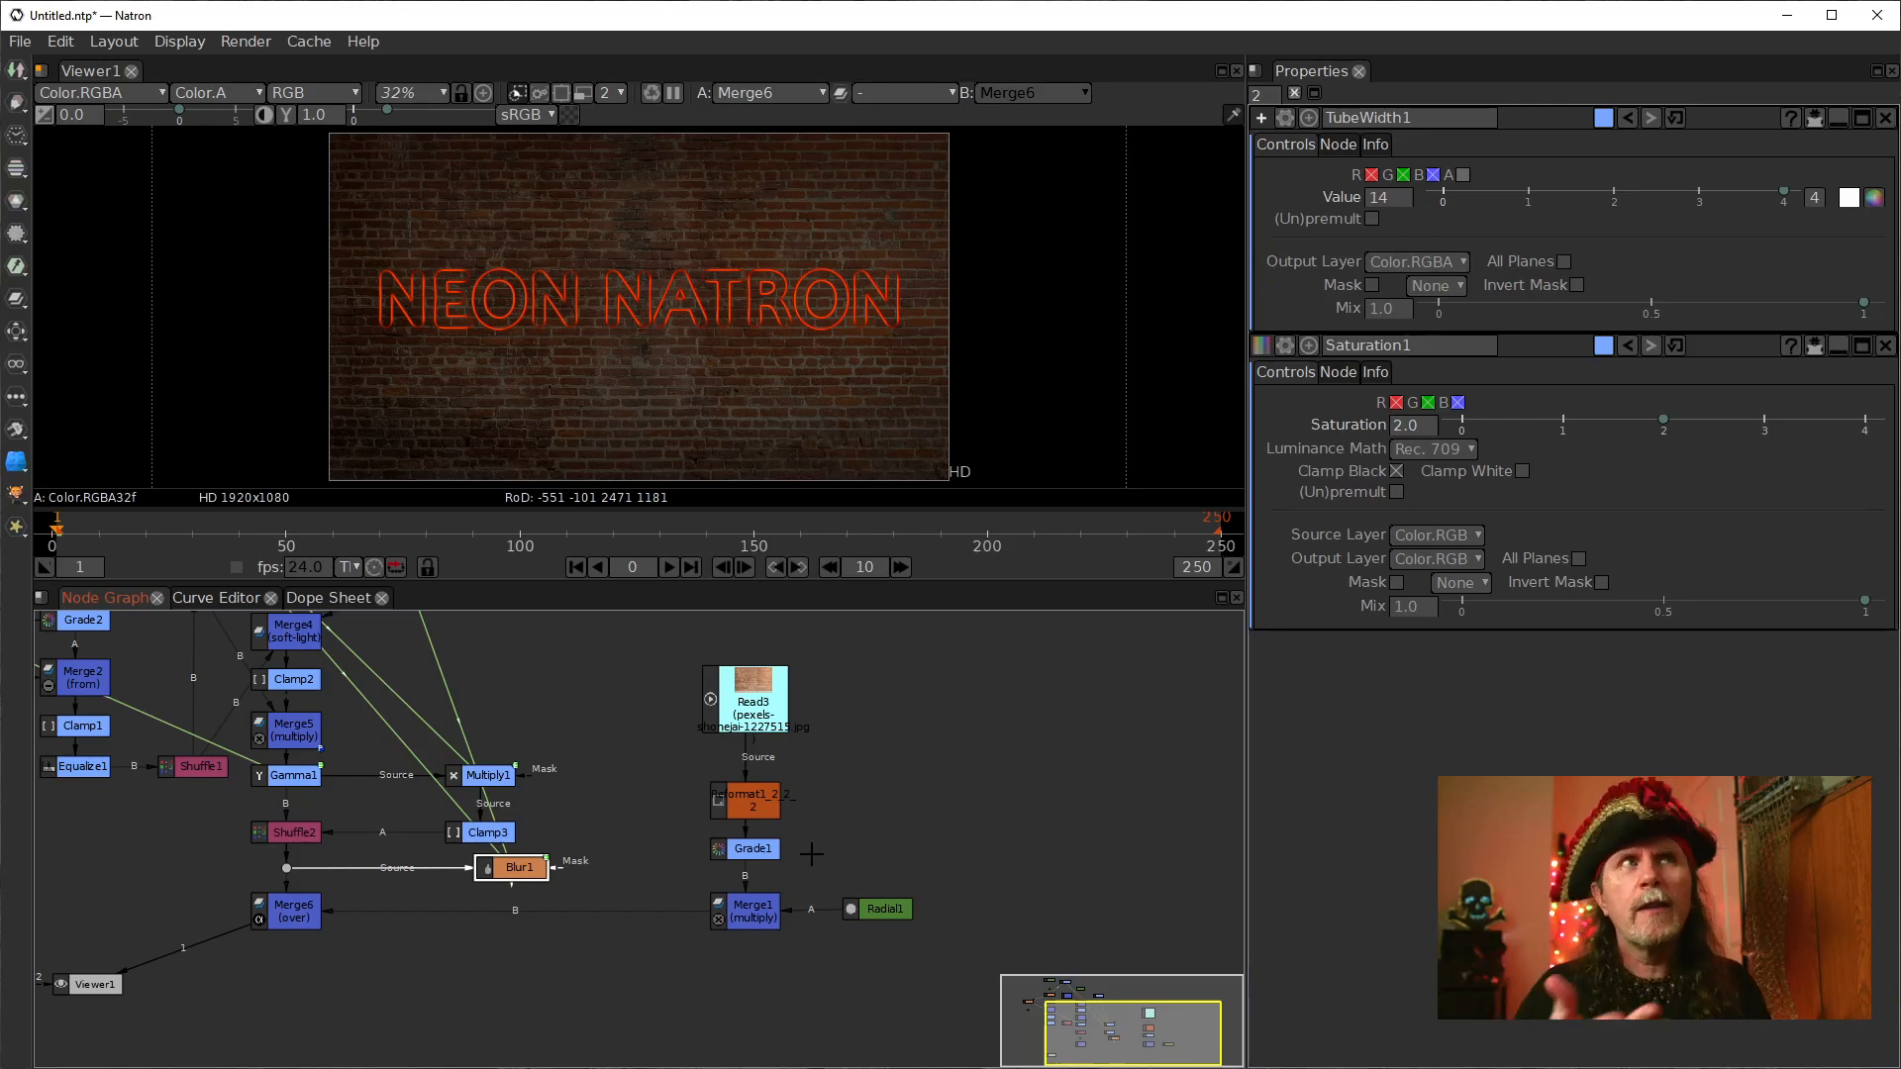
left_click(974, 789)
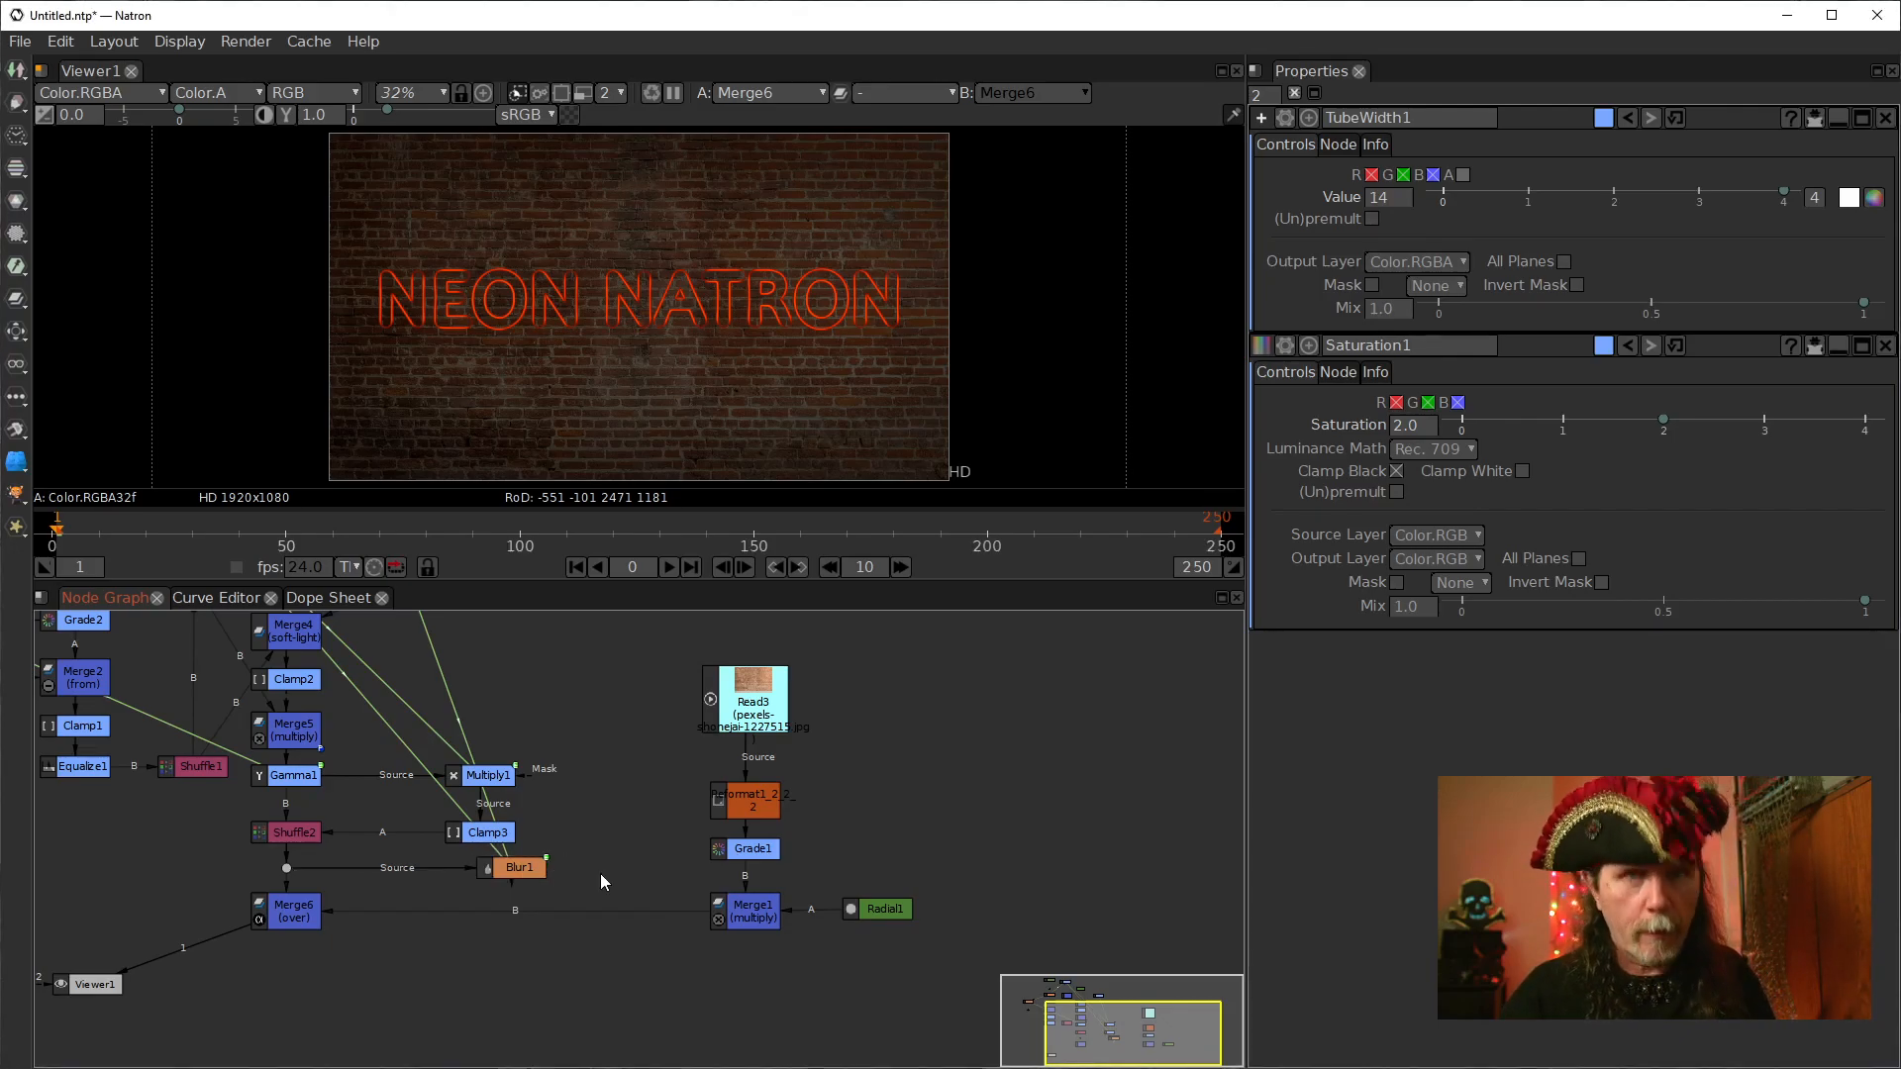
key("Tab")
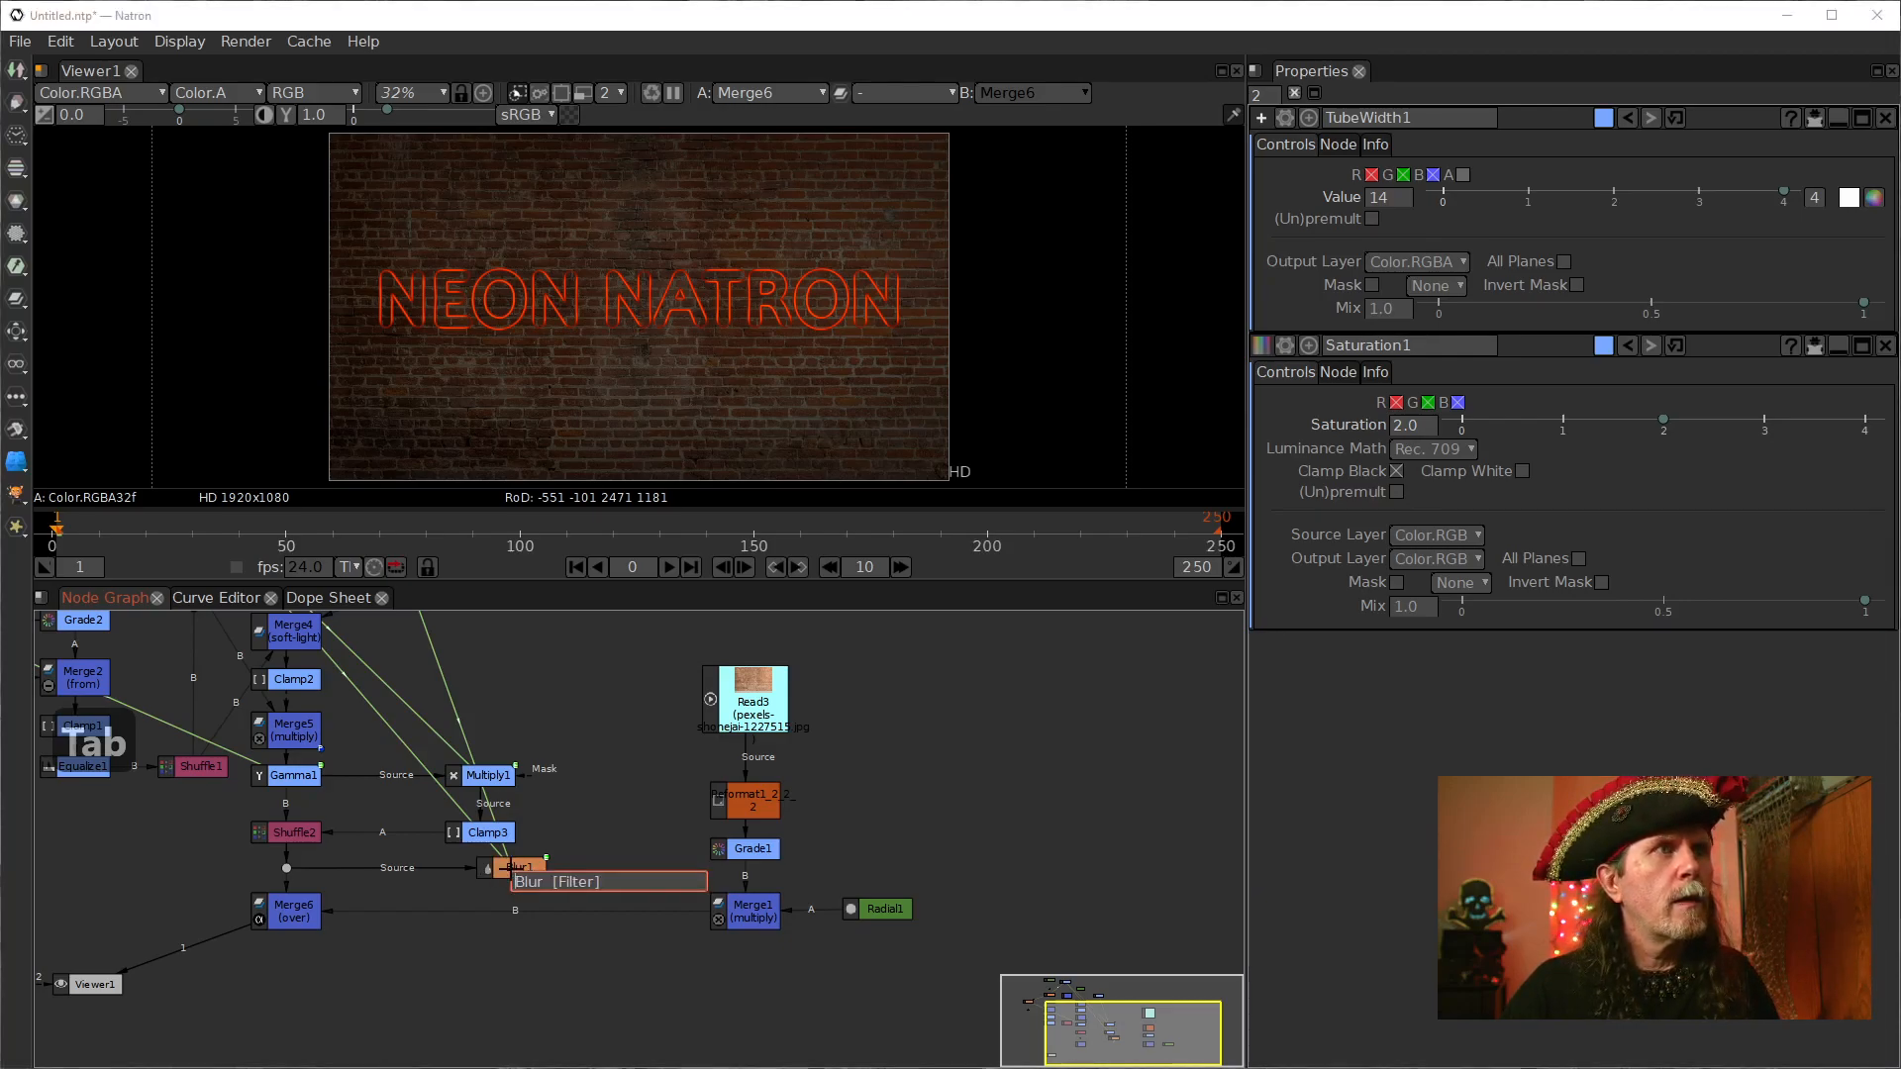
left_click_drag(604, 884, 510, 877)
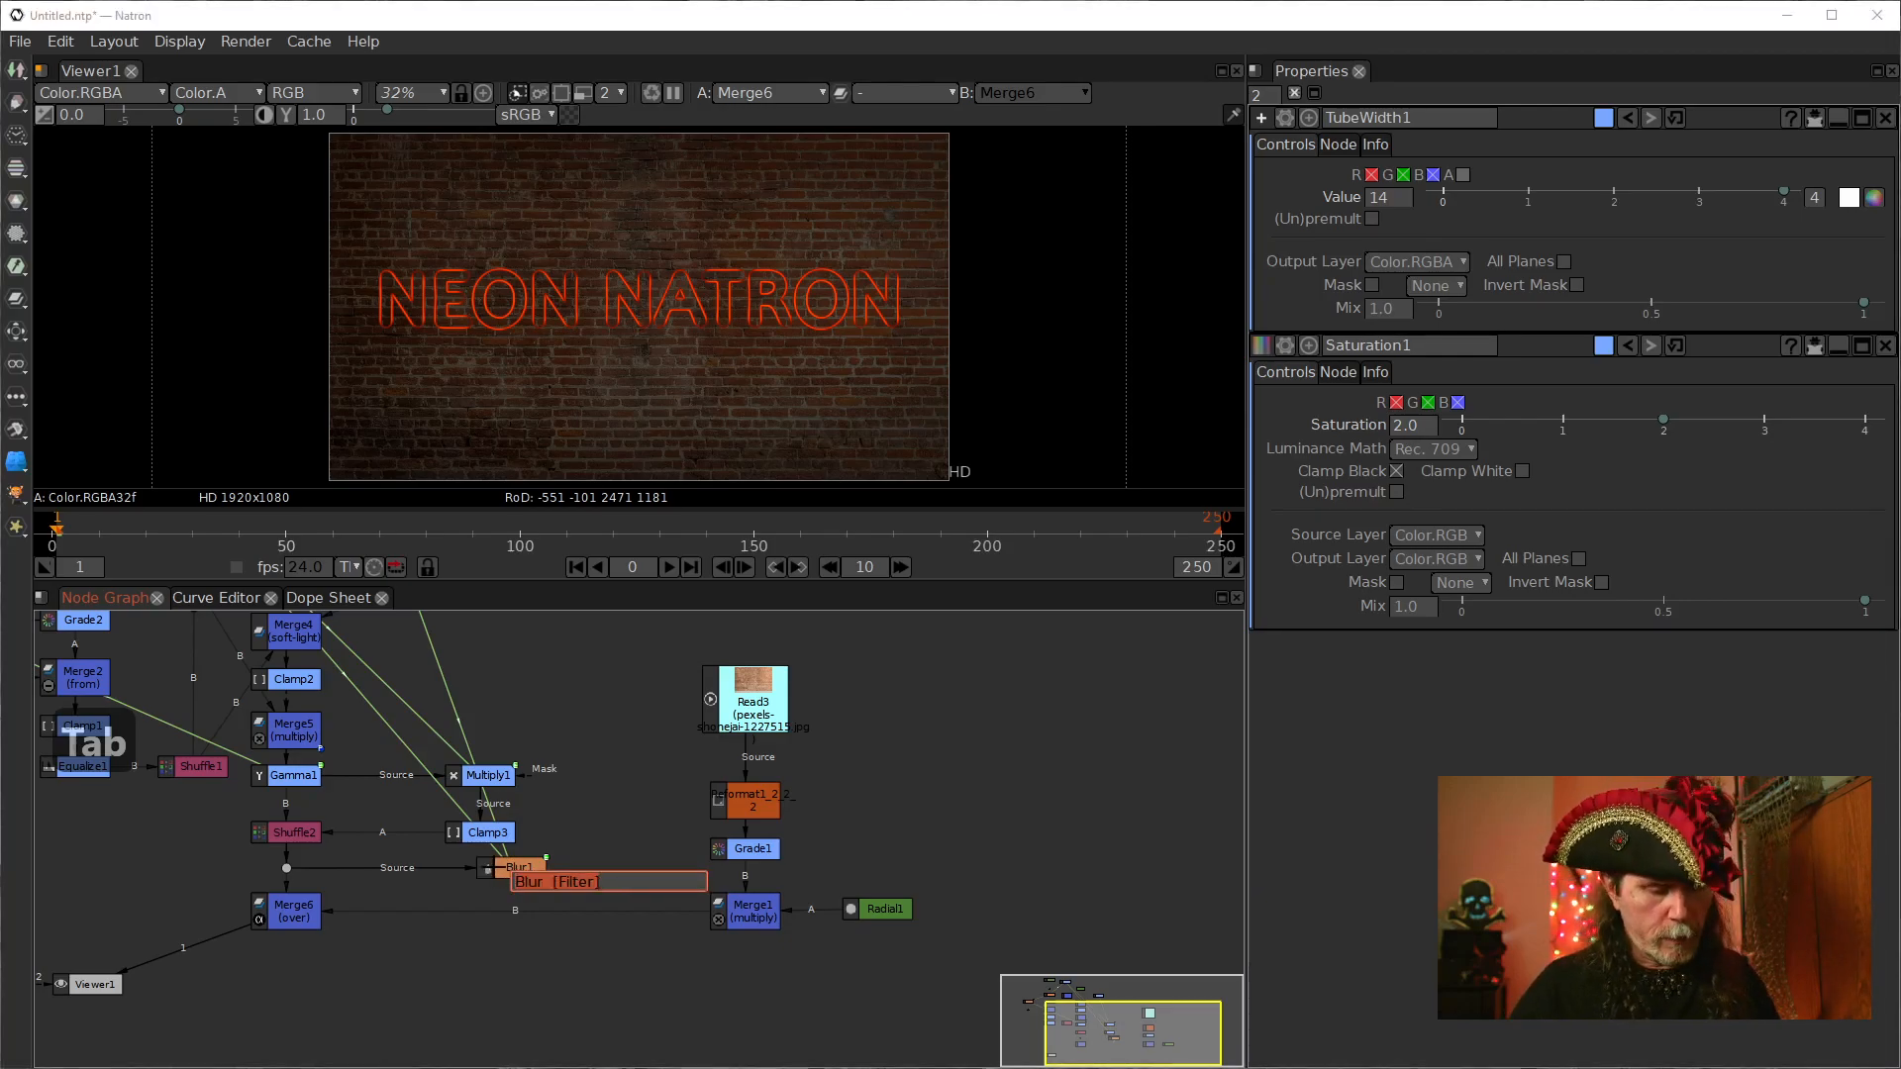
type("mul")
key("Down")
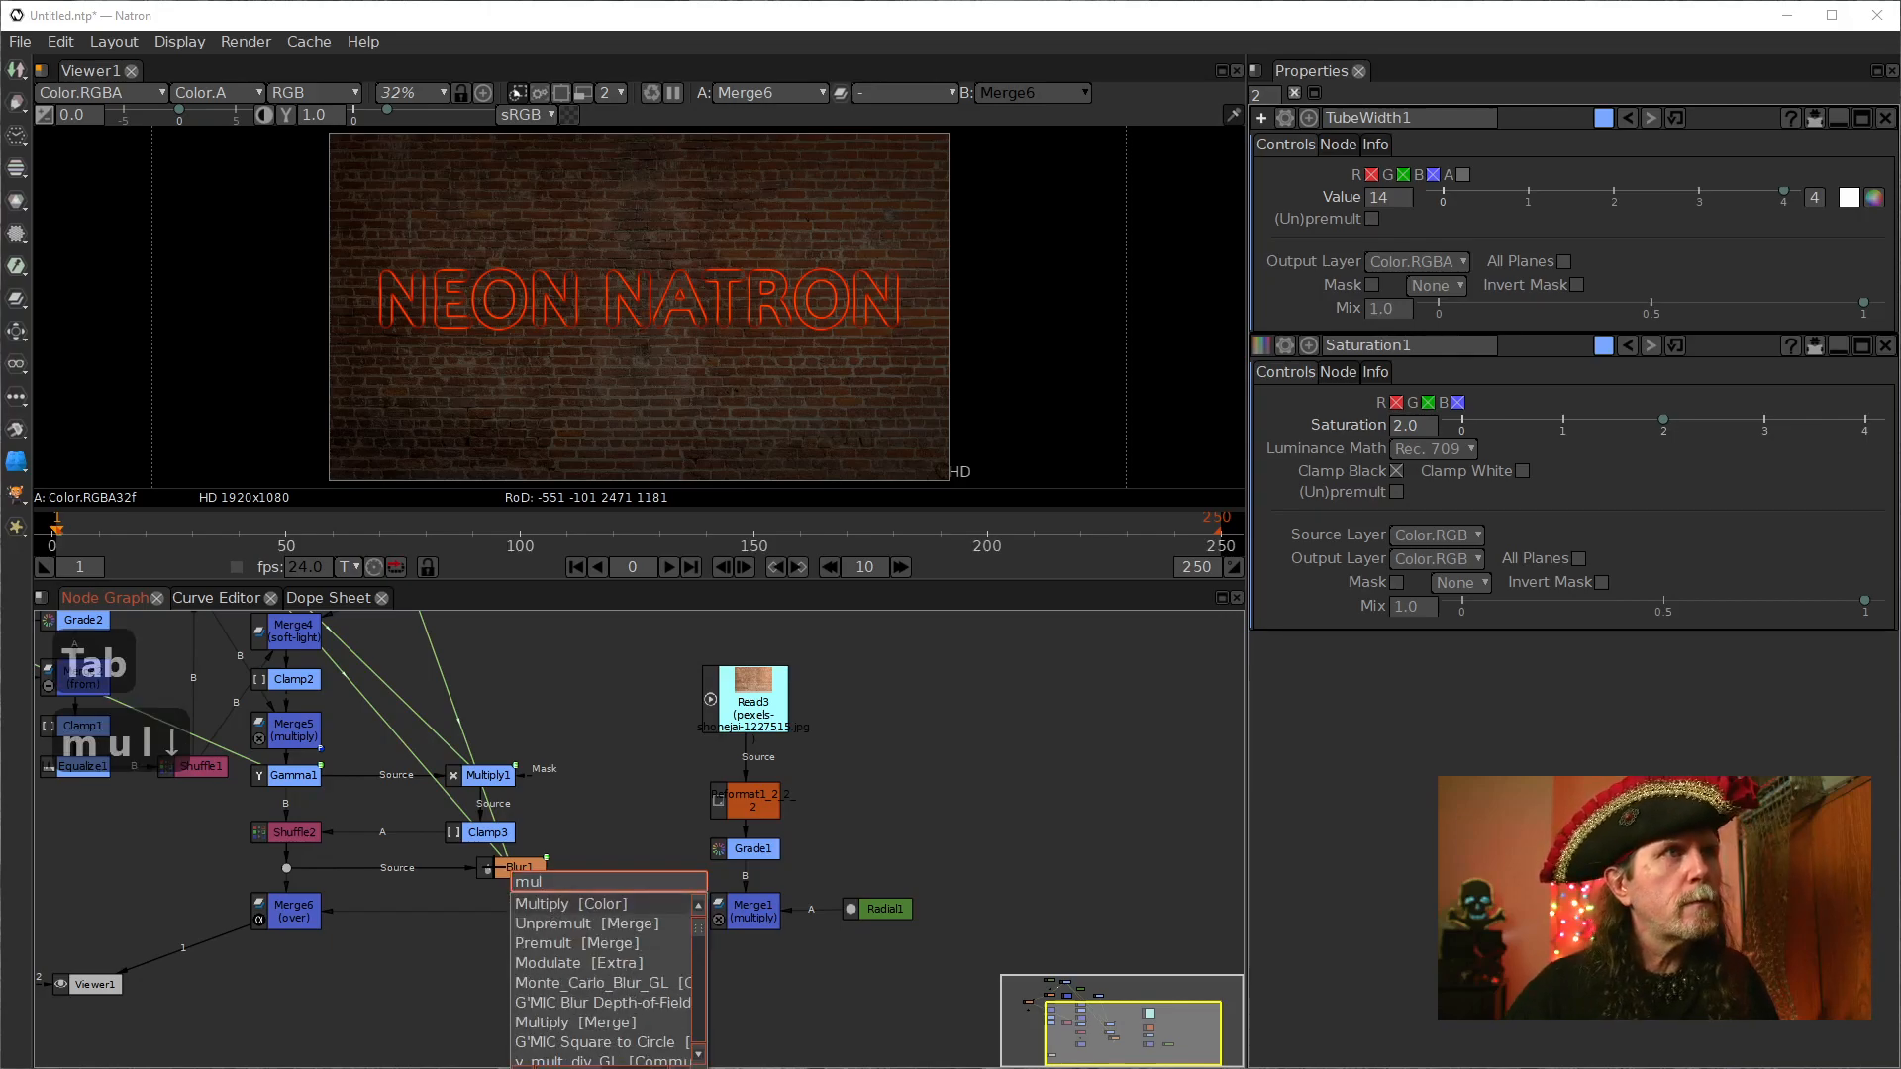
key("Return")
mouse_move(530, 879)
left_mouse_down()
mouse_move(670, 879)
mouse_move(514, 863)
left_mouse_up()
left_click_drag(673, 879, 652, 873)
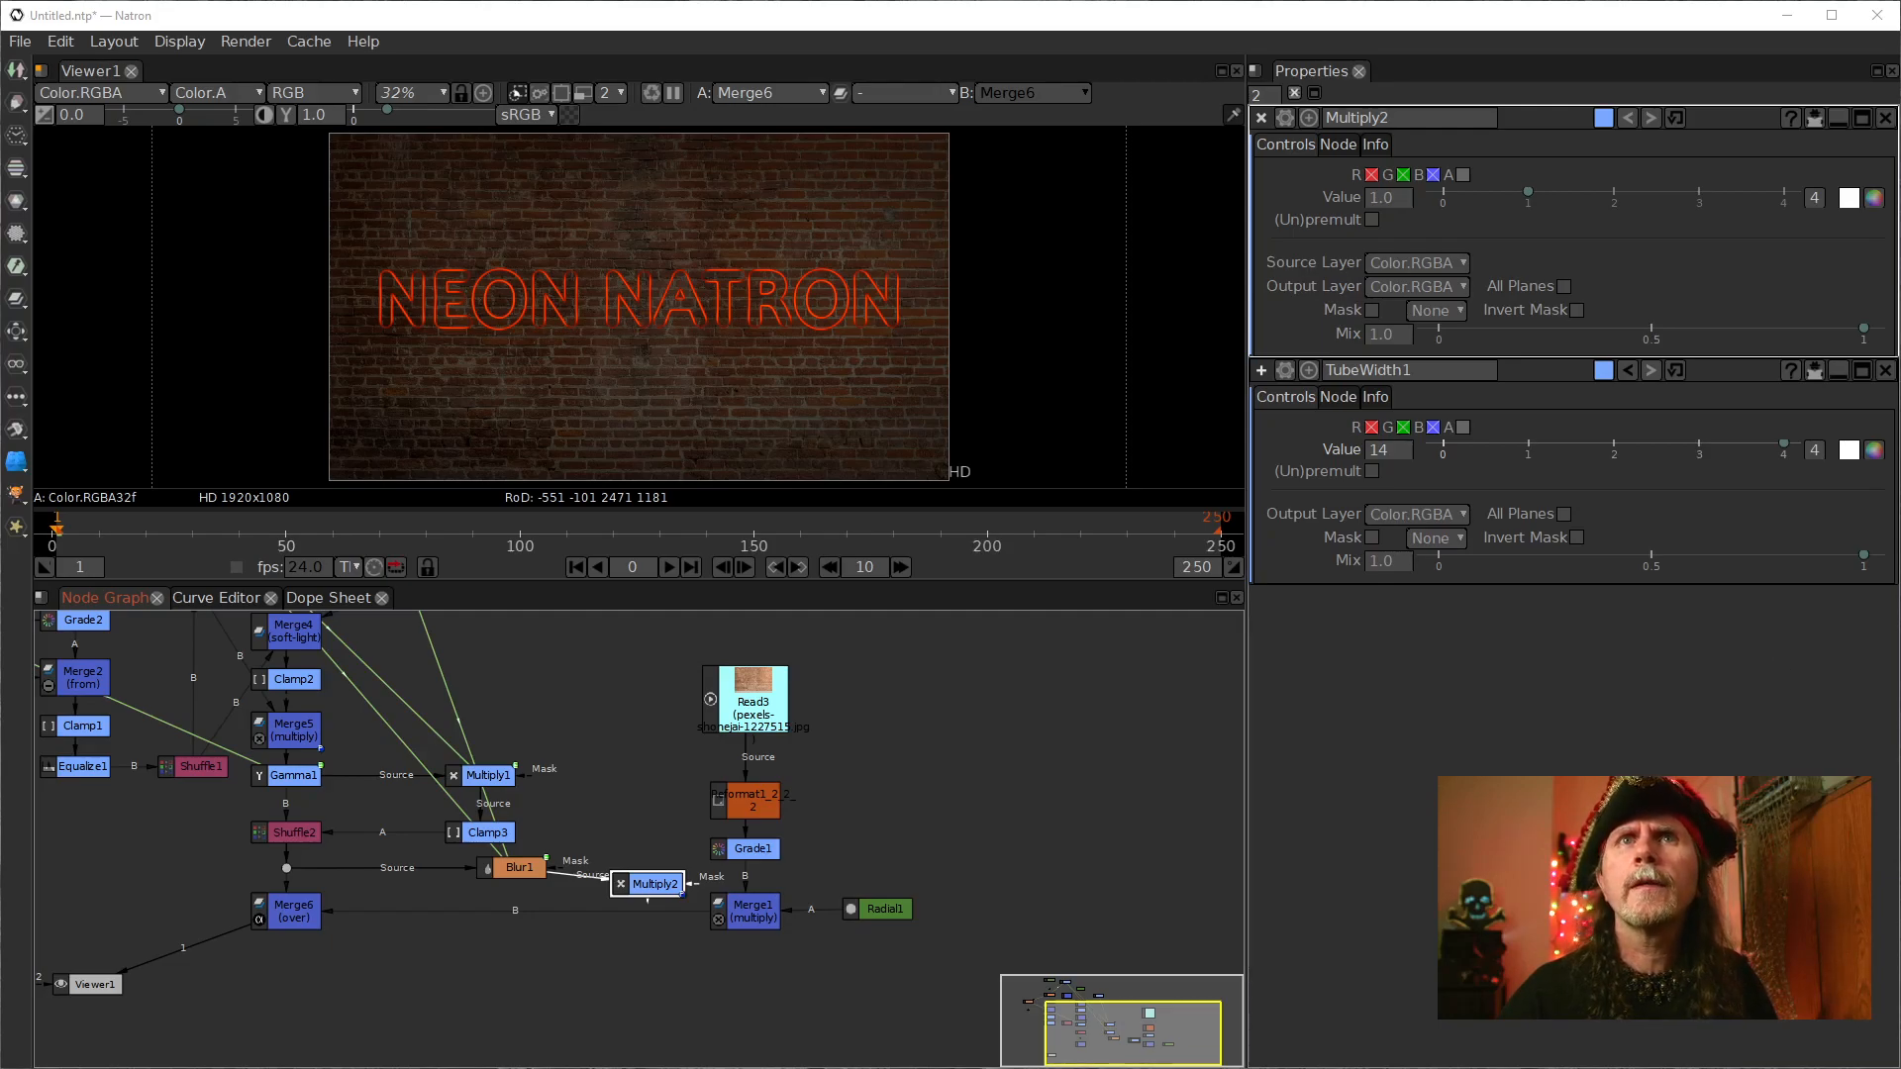
mouse_move(648, 882)
left_mouse_down()
mouse_move(620, 852)
mouse_move(631, 870)
left_mouse_up()
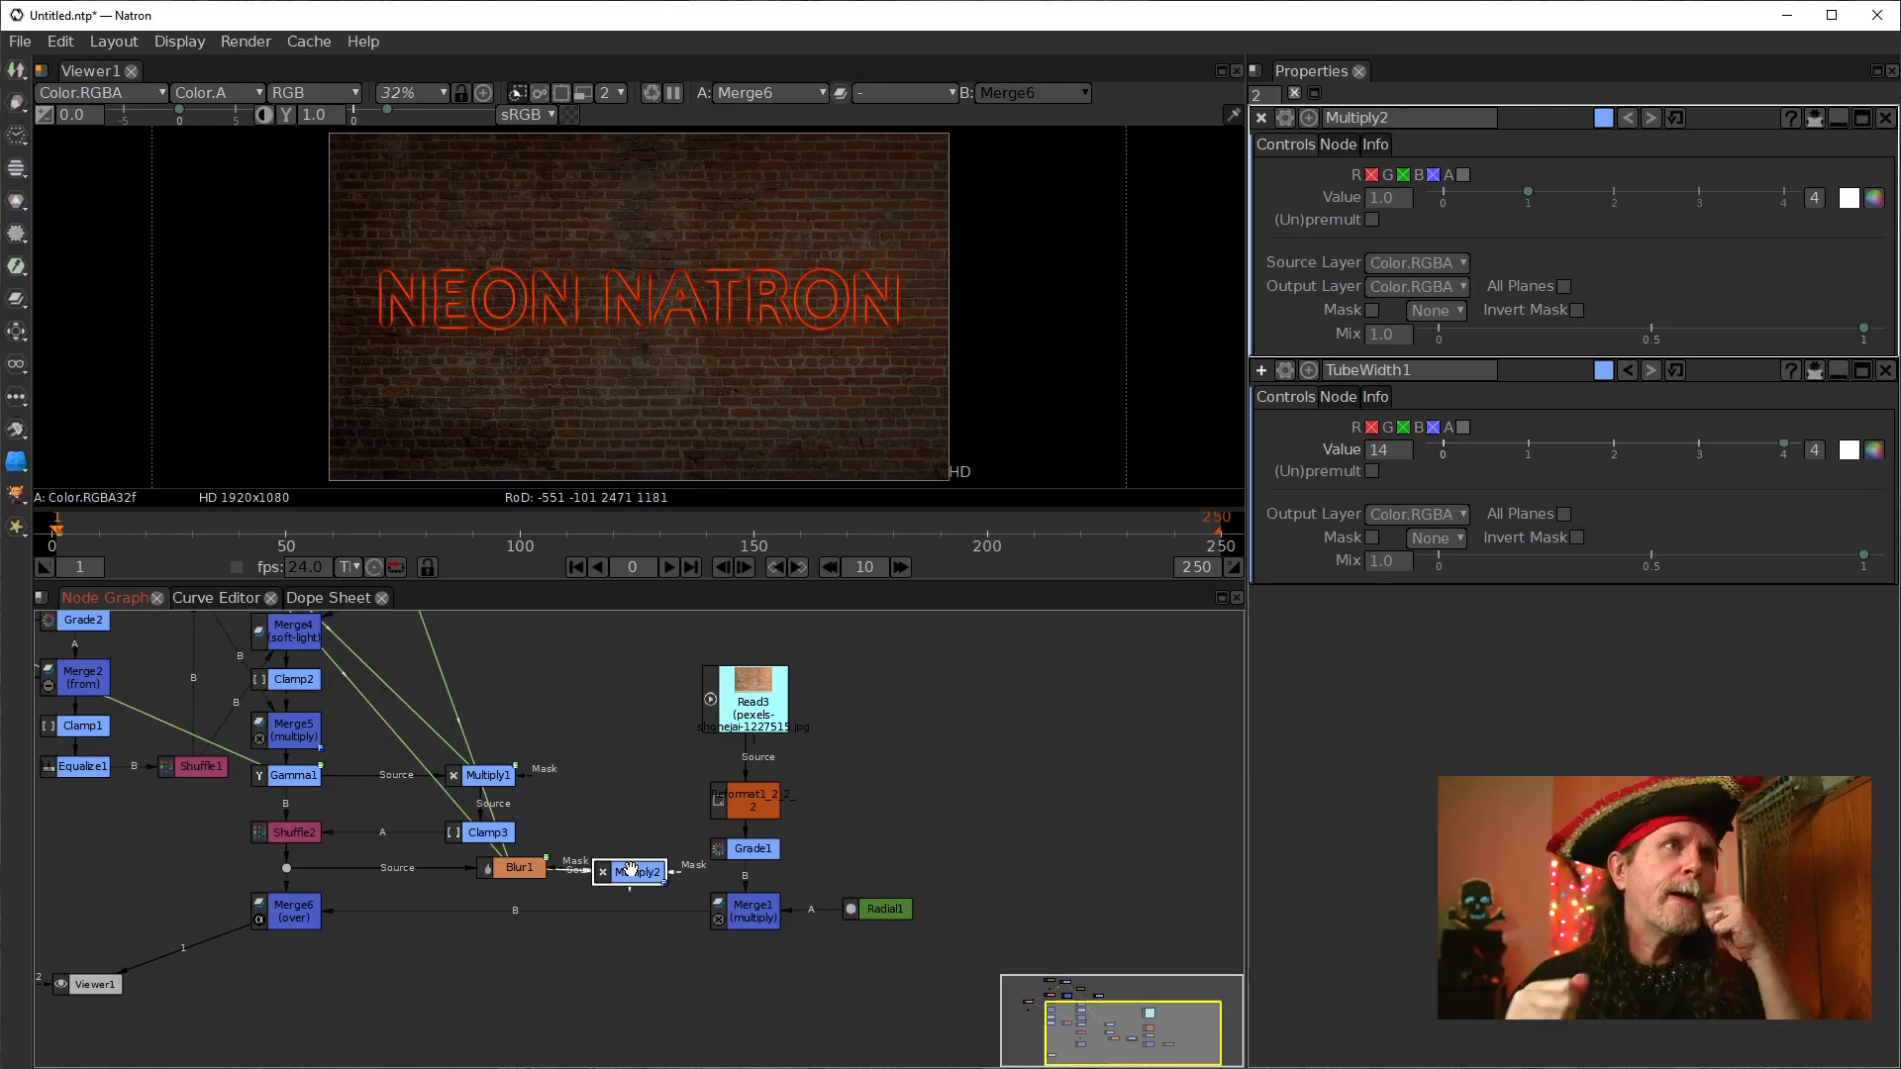
Step: Set an expression on all dimensions of Multiply2's Value that references Saturation1's Saturation, Saturation1.saturation.get()
left_click_drag(505, 691, 580, 798)
left_click(484, 687)
left_click(704, 976)
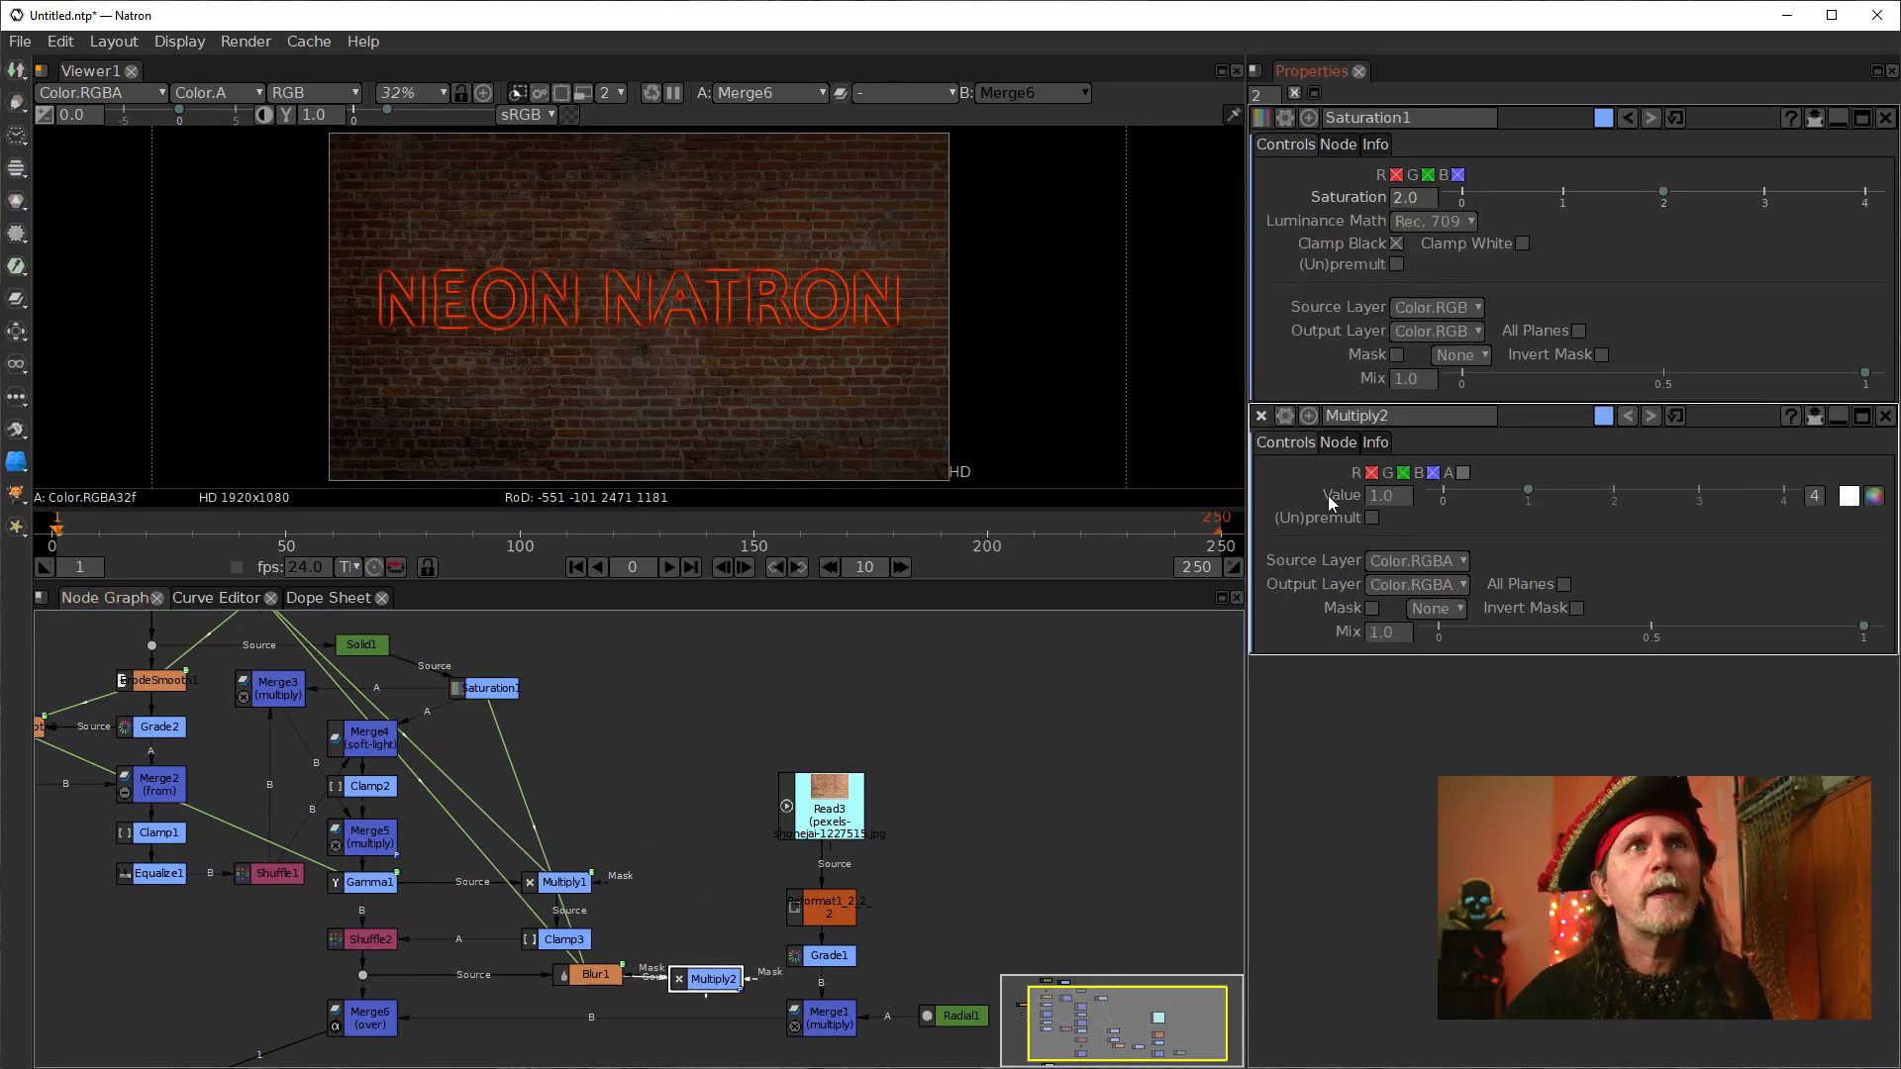
right_click(1386, 495)
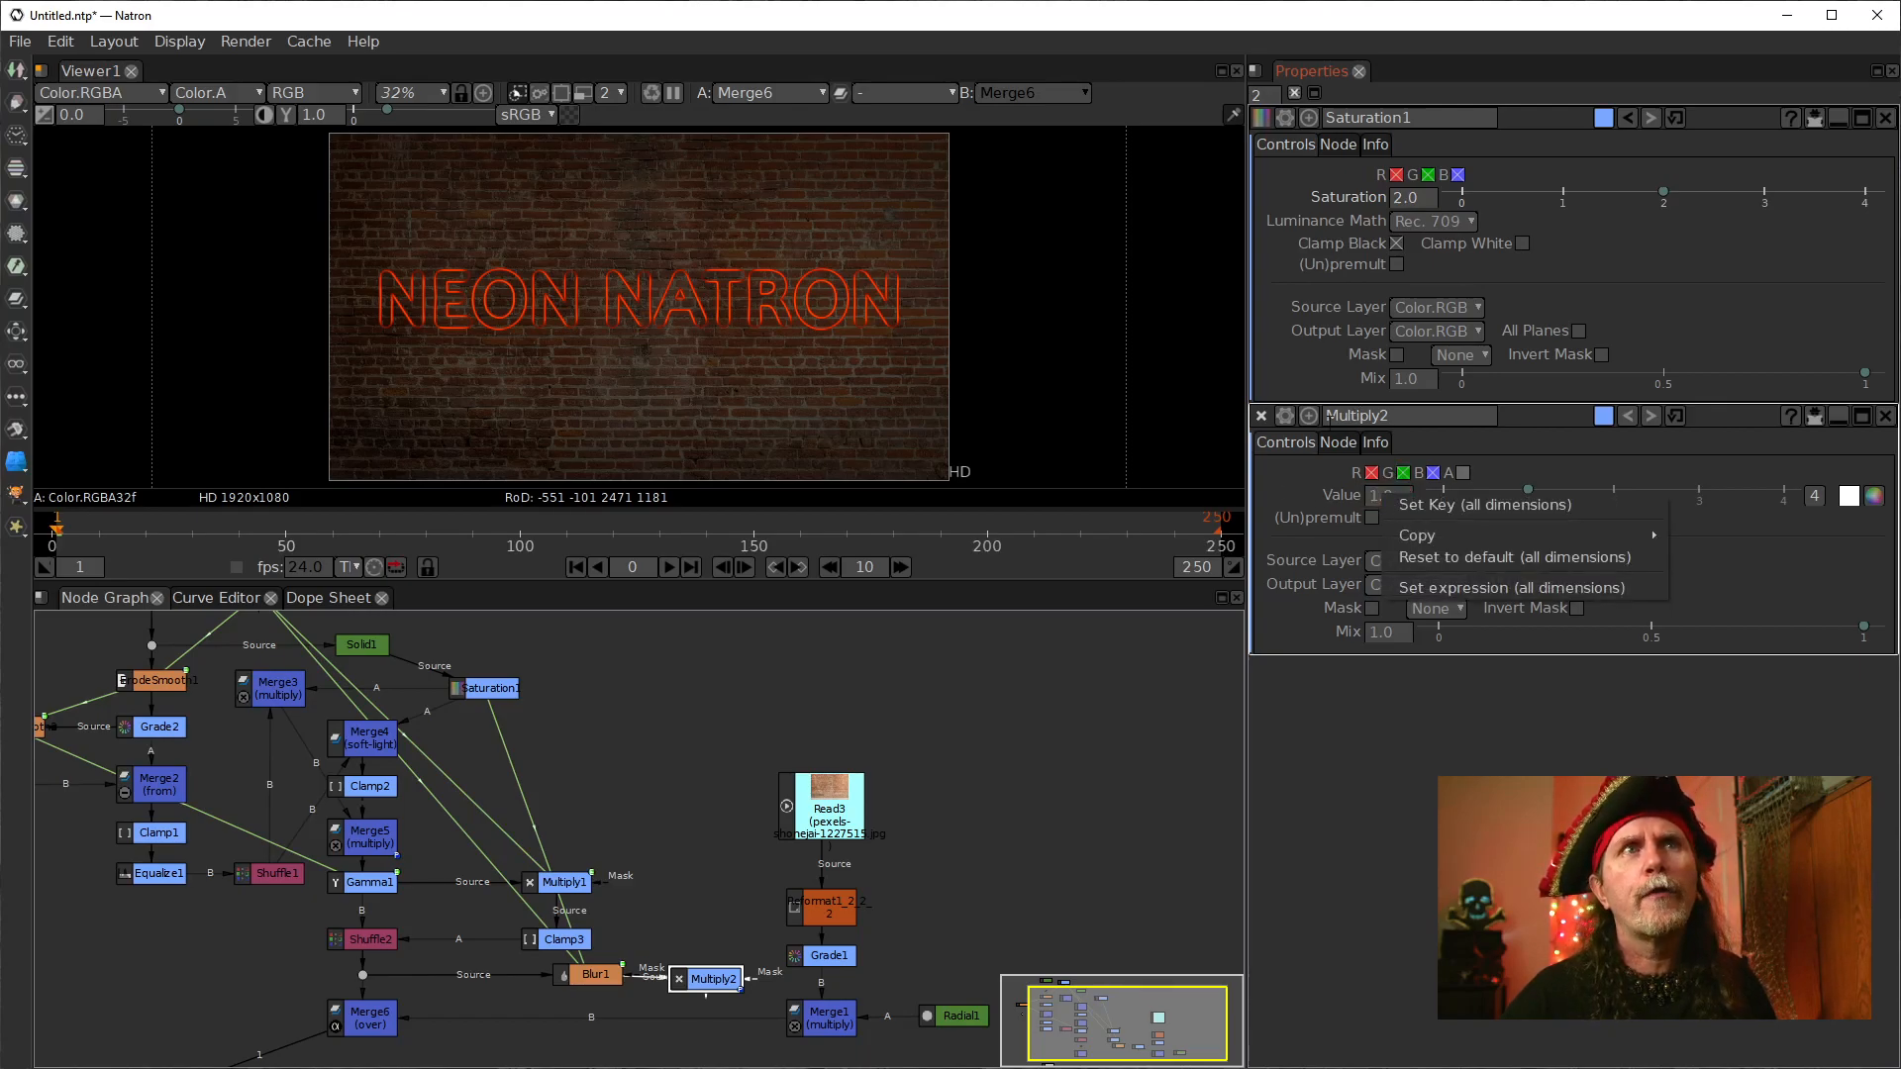
left_click(1341, 496)
double_click(1369, 500)
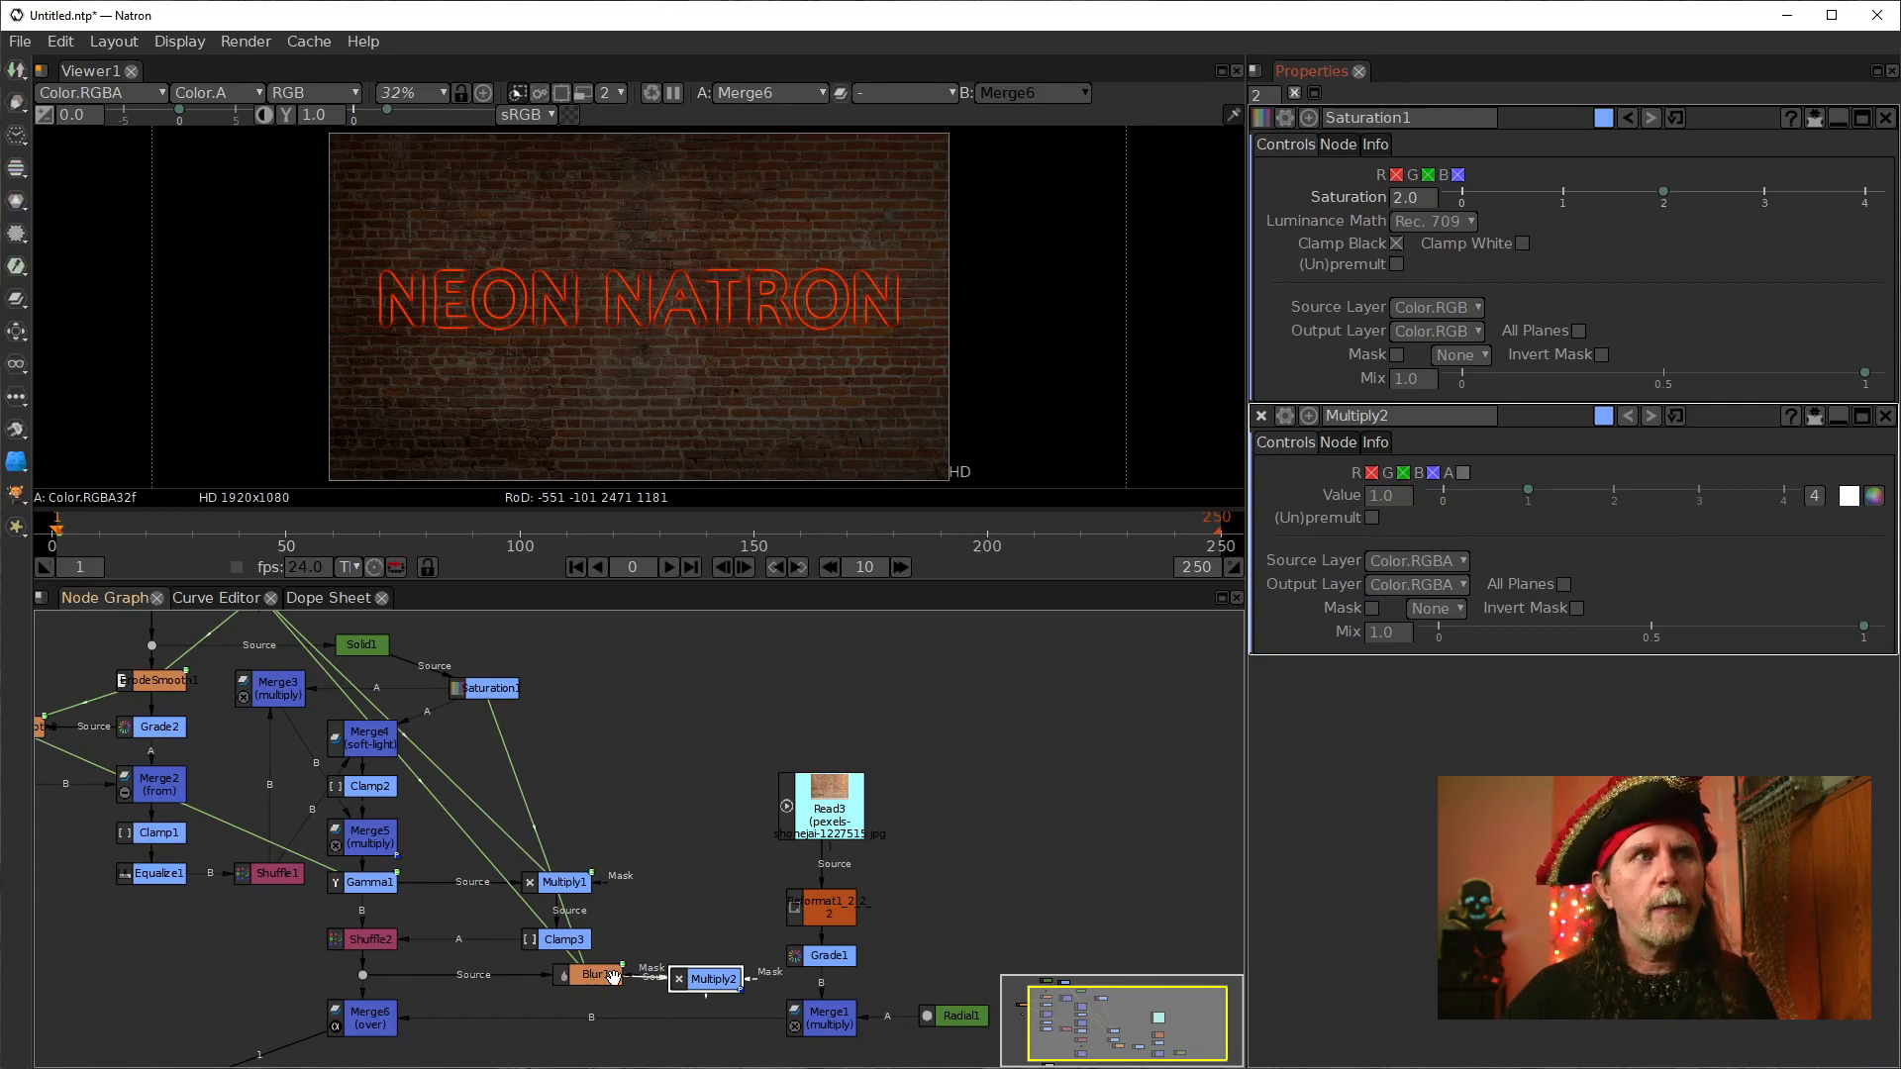
right_click(1373, 499)
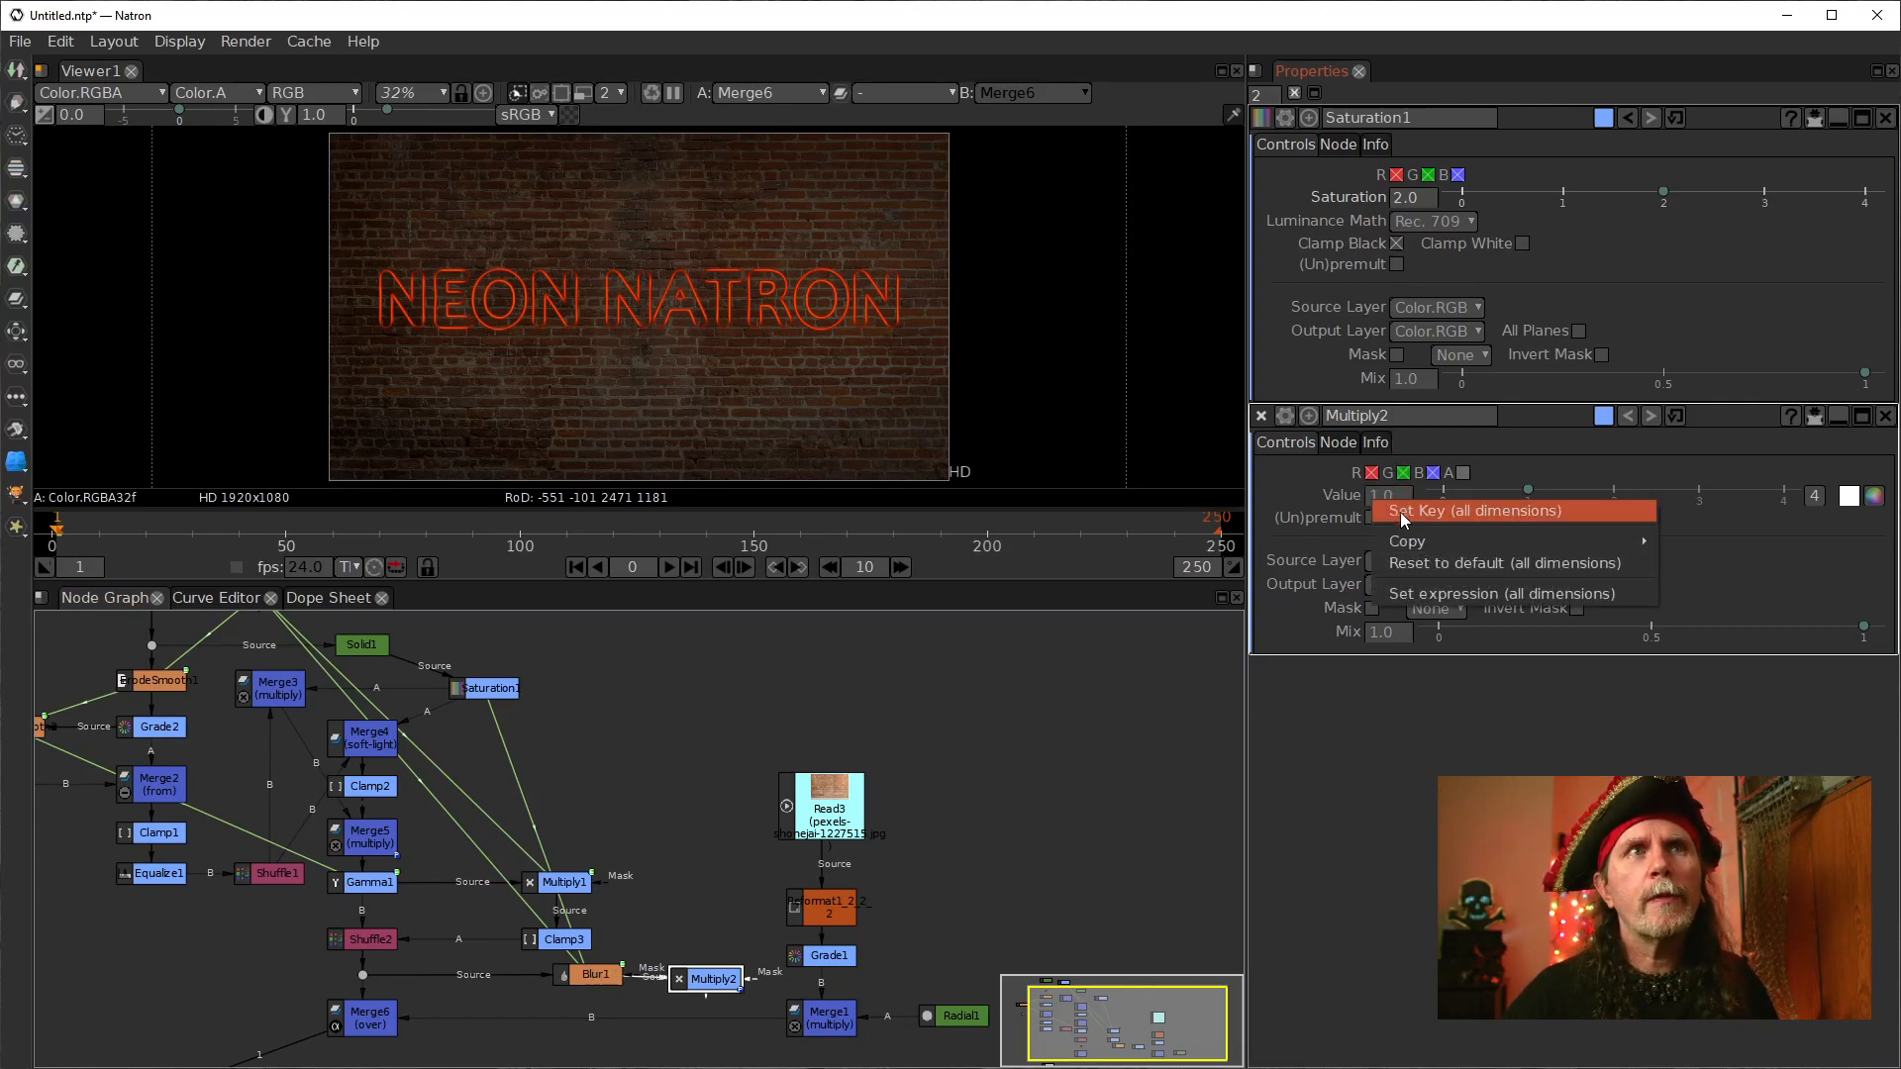
left_click(1411, 594)
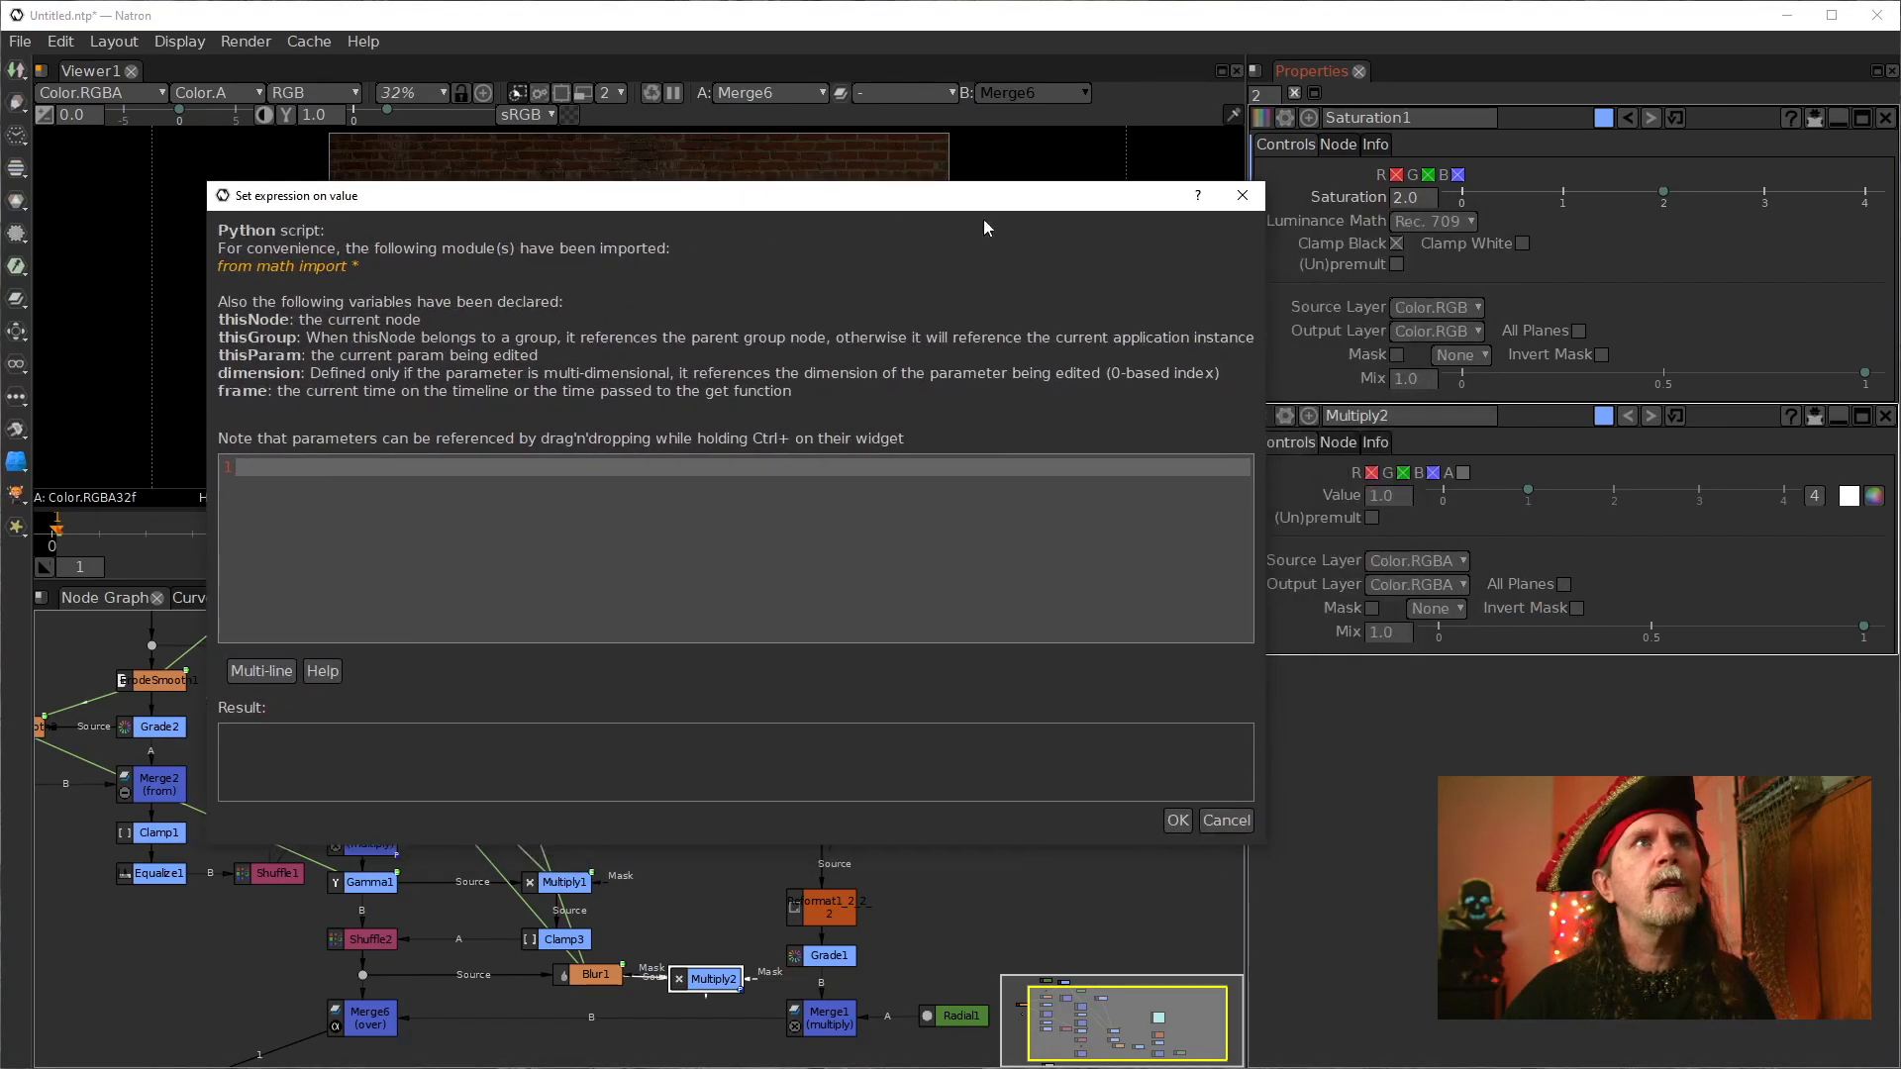
left_click_drag(1425, 203, 377, 471)
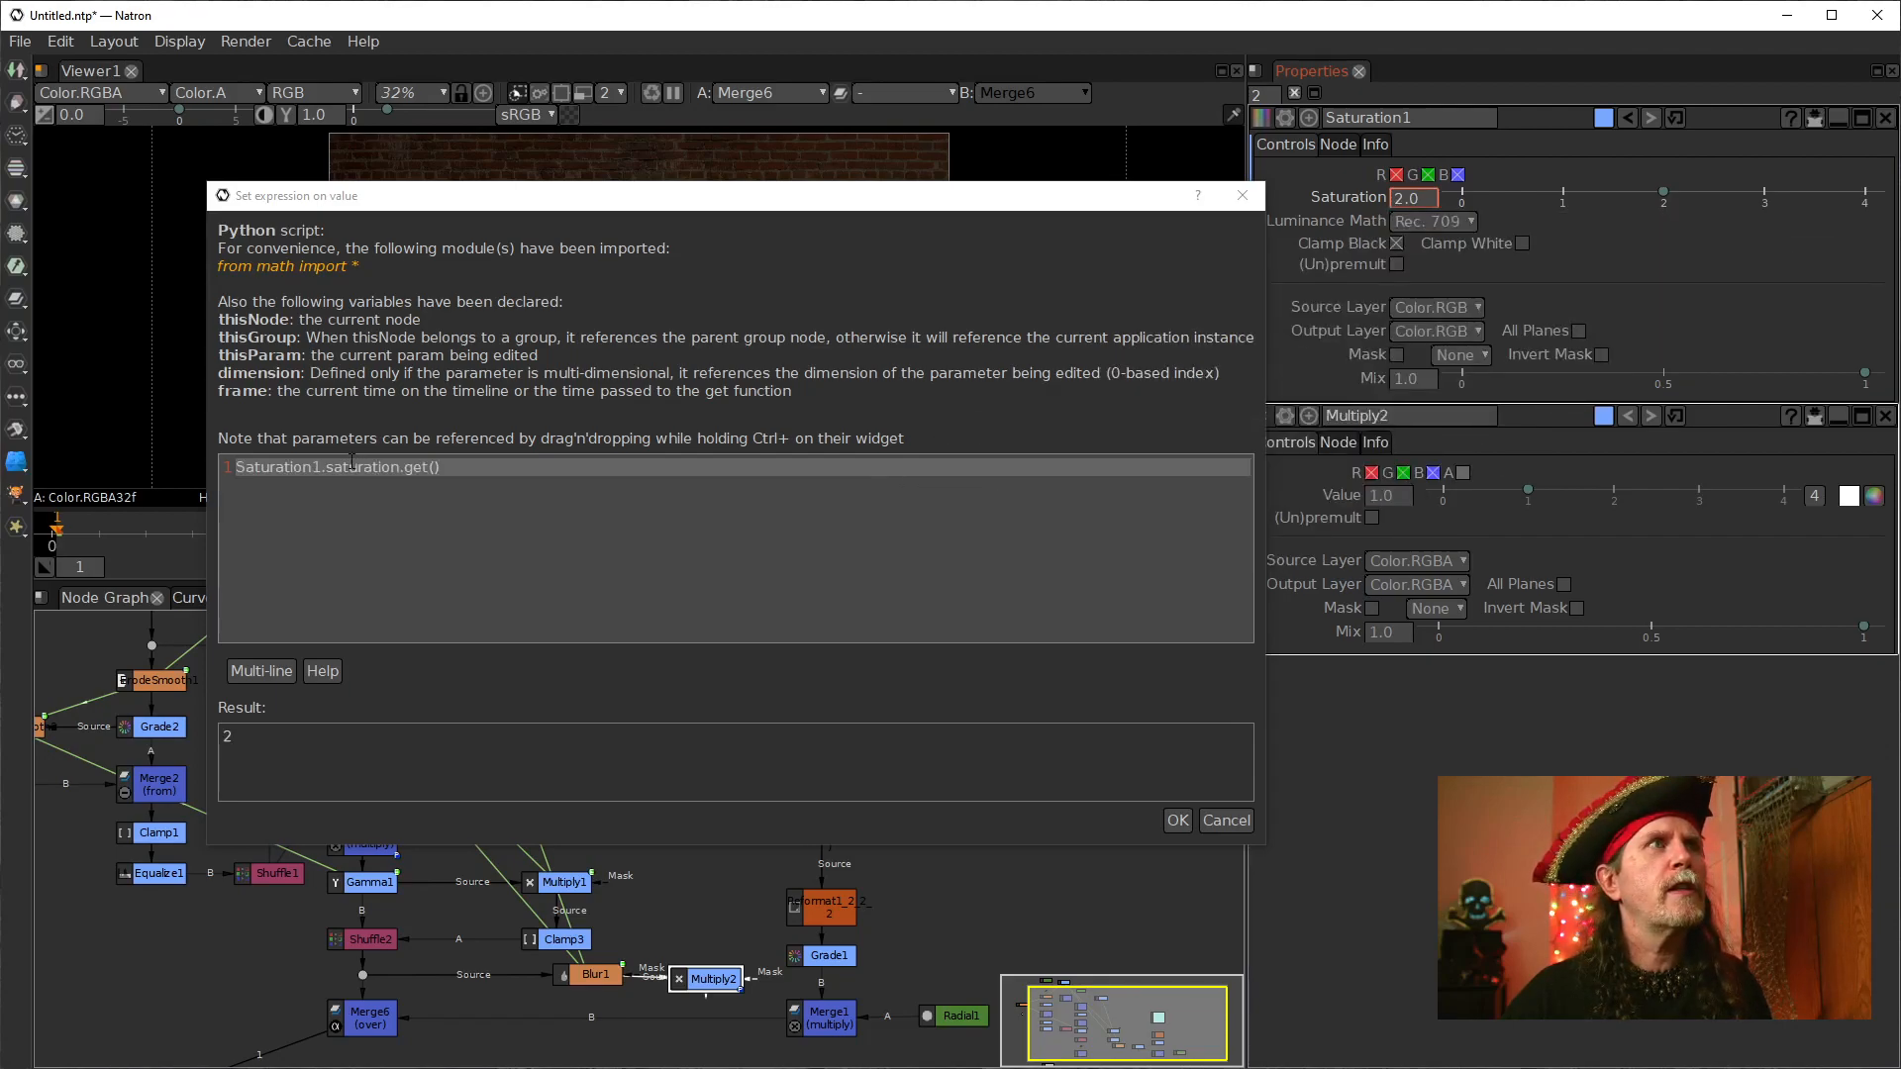
left_click(1177, 820)
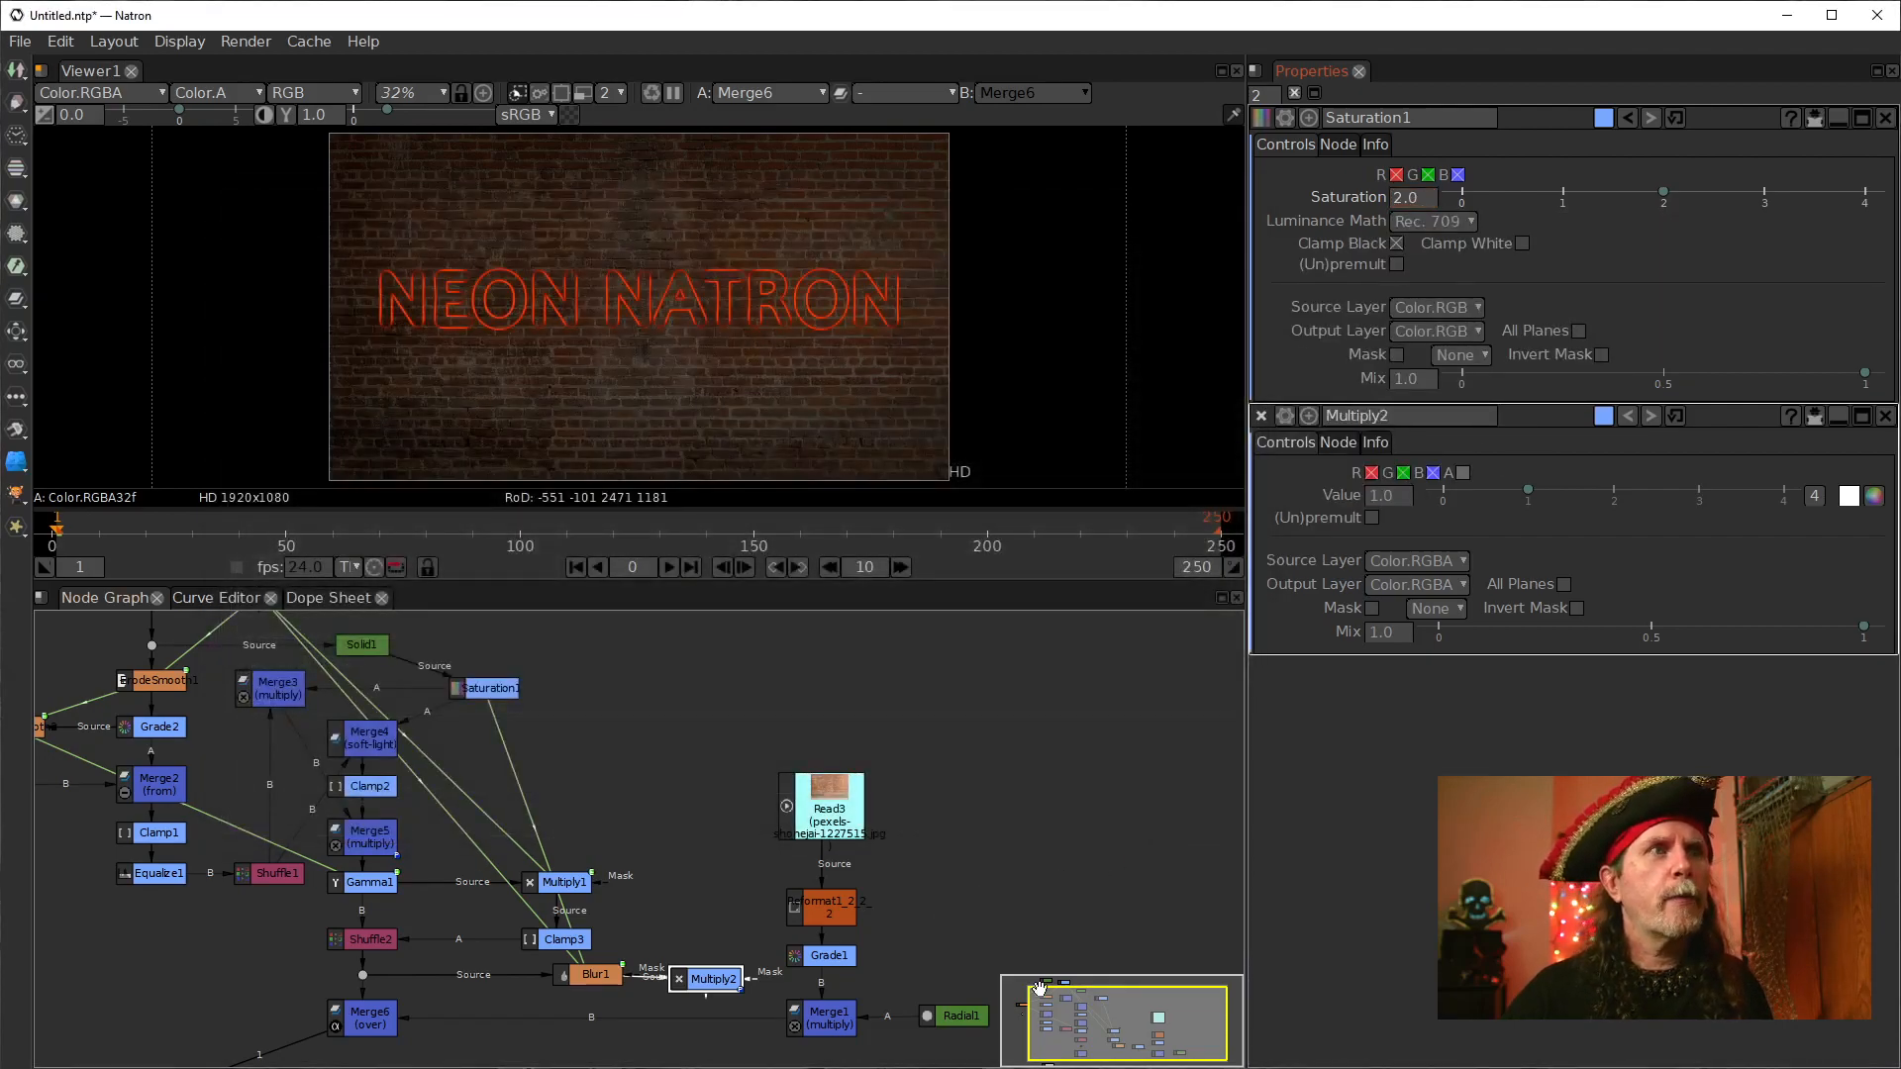
Step: Compare the outputs of Multiply2 and Blur1 in the viewer, ending on Multiply2
left_click_drag(1053, 918, 939, 788)
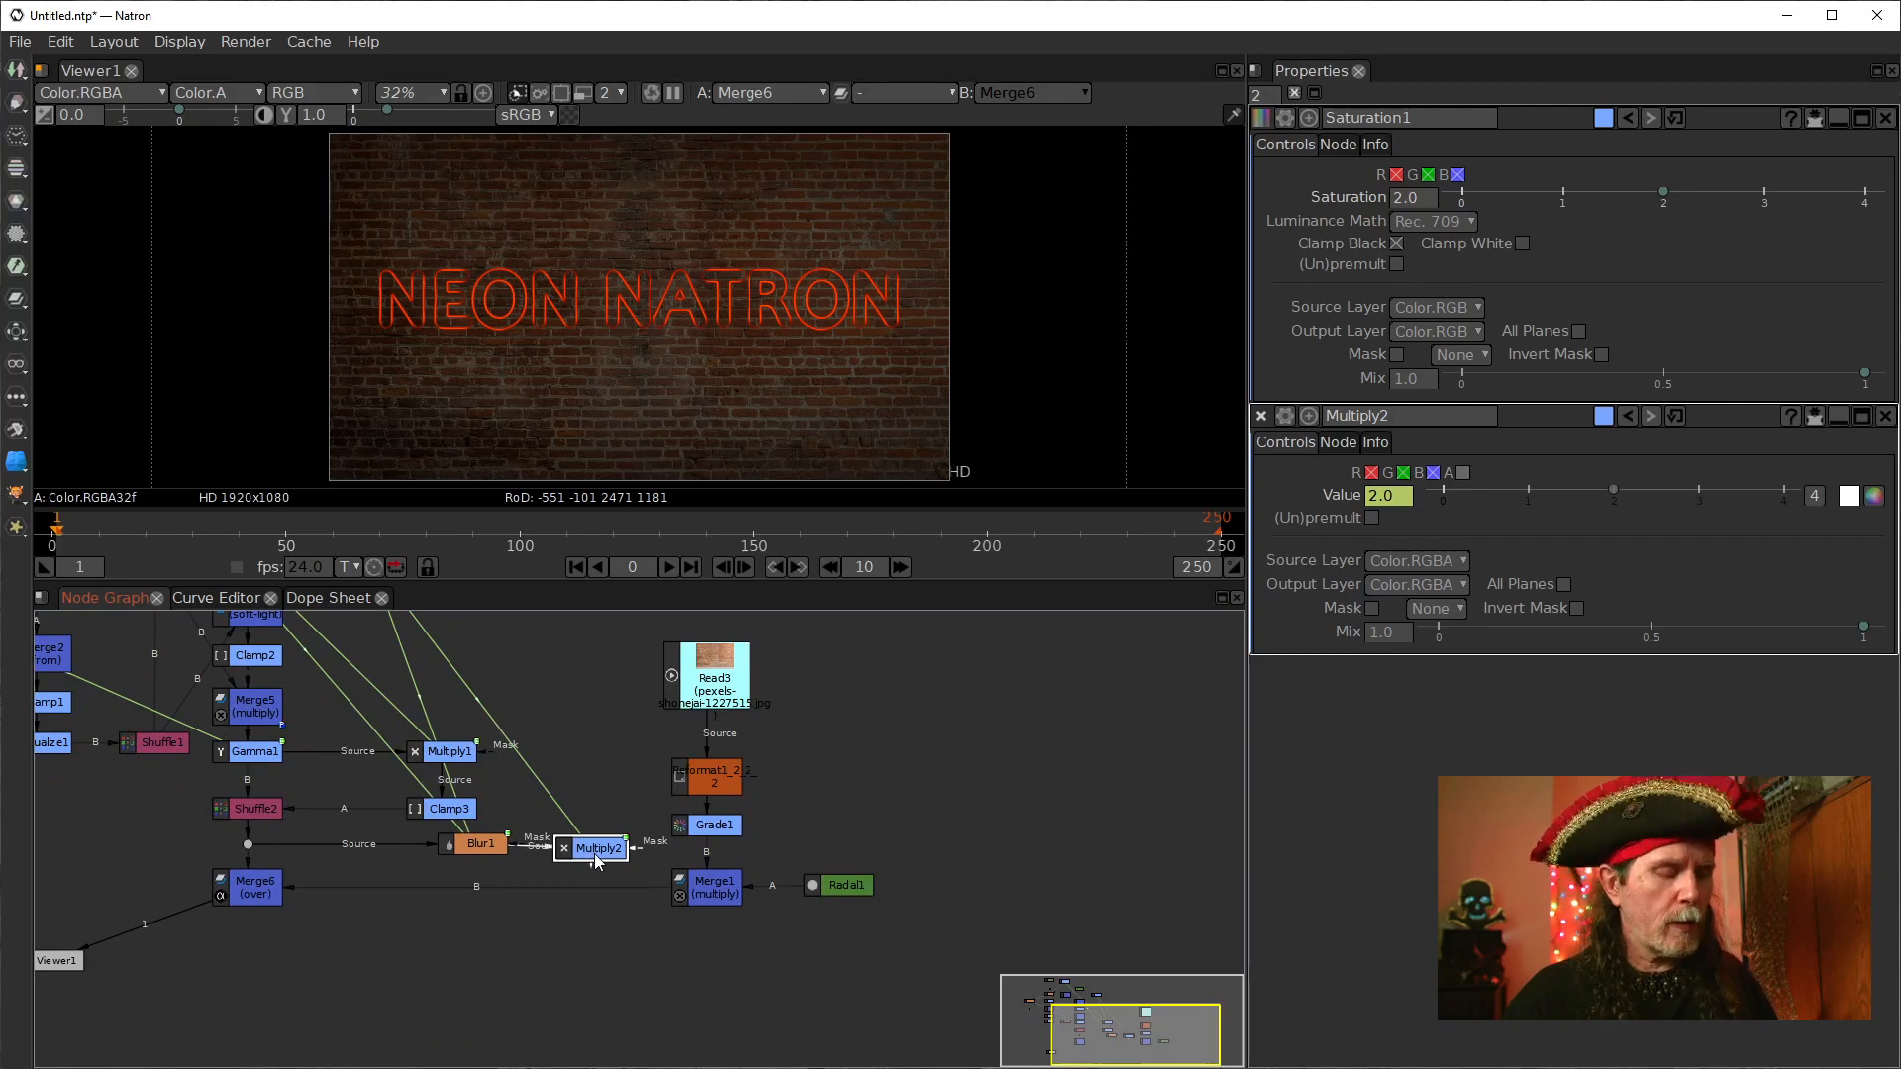
key("1")
left_click(476, 844)
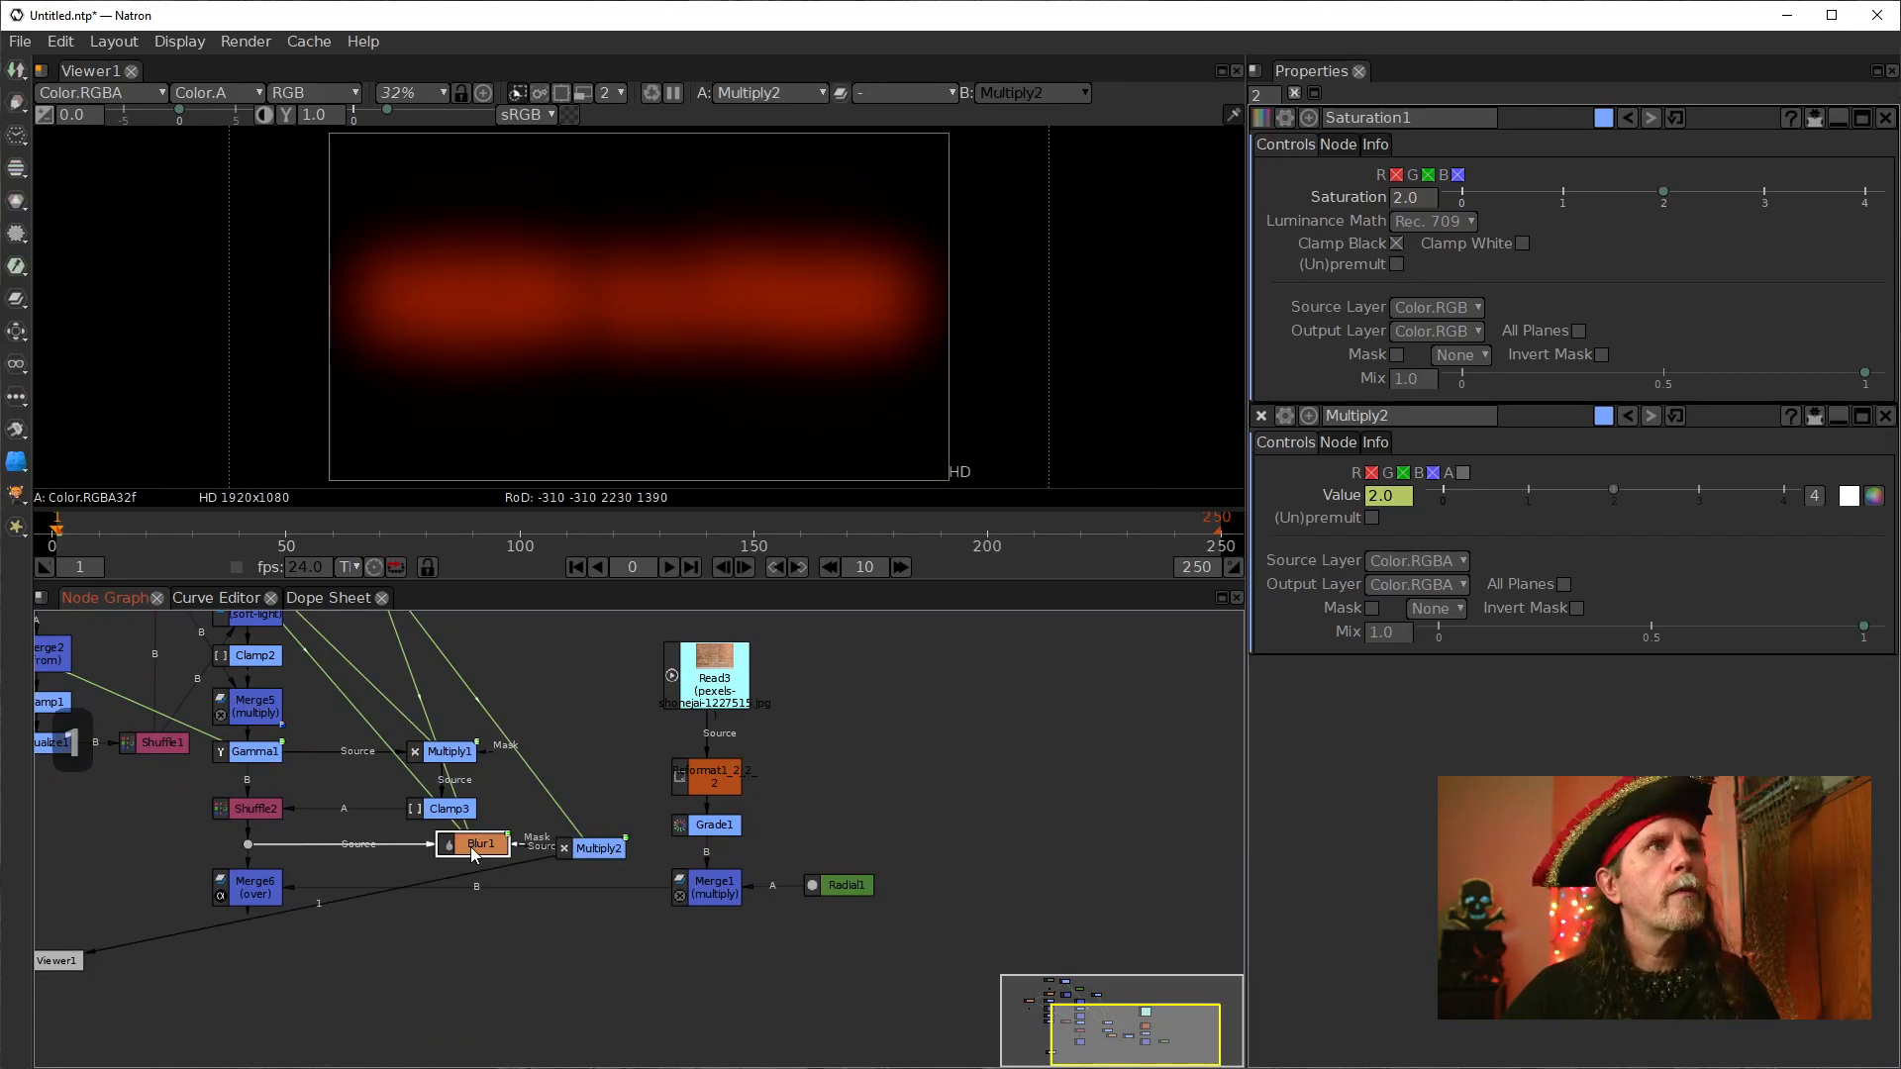
key("1")
left_click(594, 849)
key("1")
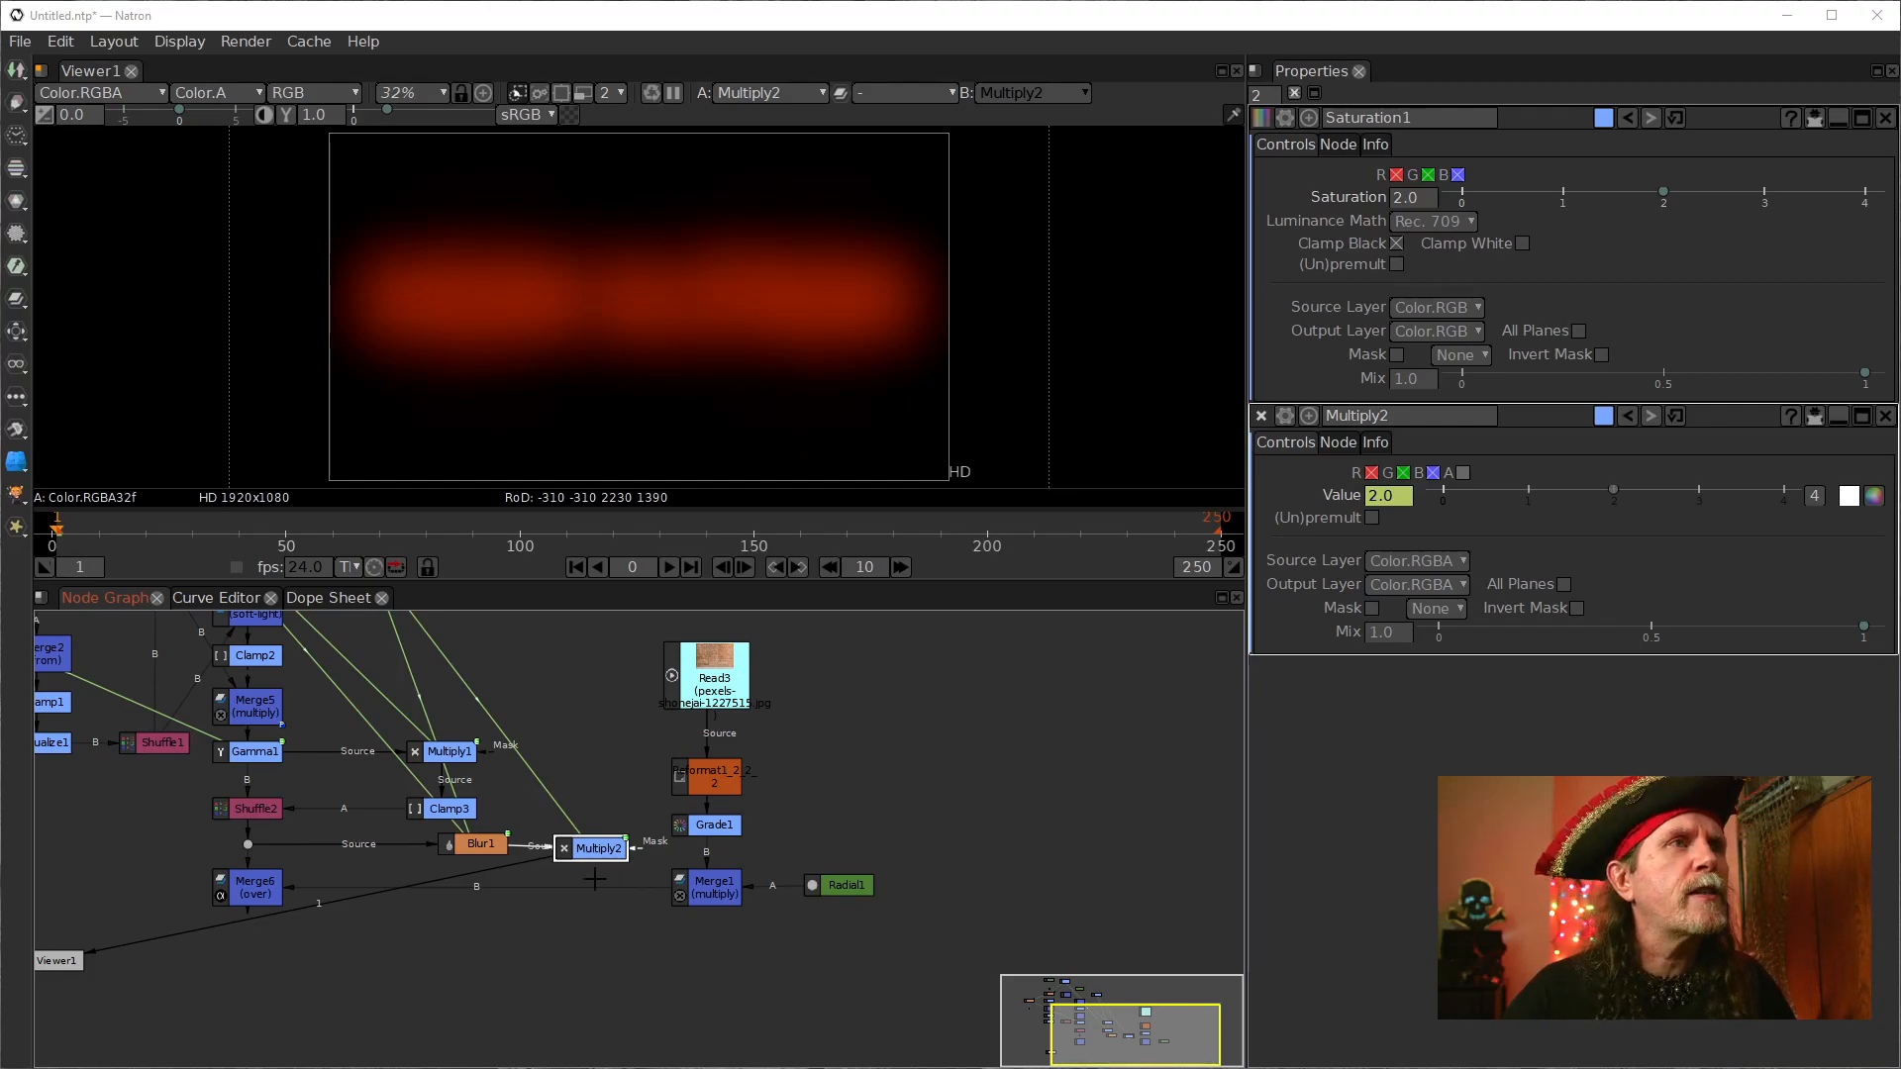
Step: Insert a Merge node between Merge1 and Merge6, connect its A input to Multiply2, and place it directly below Multiply2
left_click(681, 891)
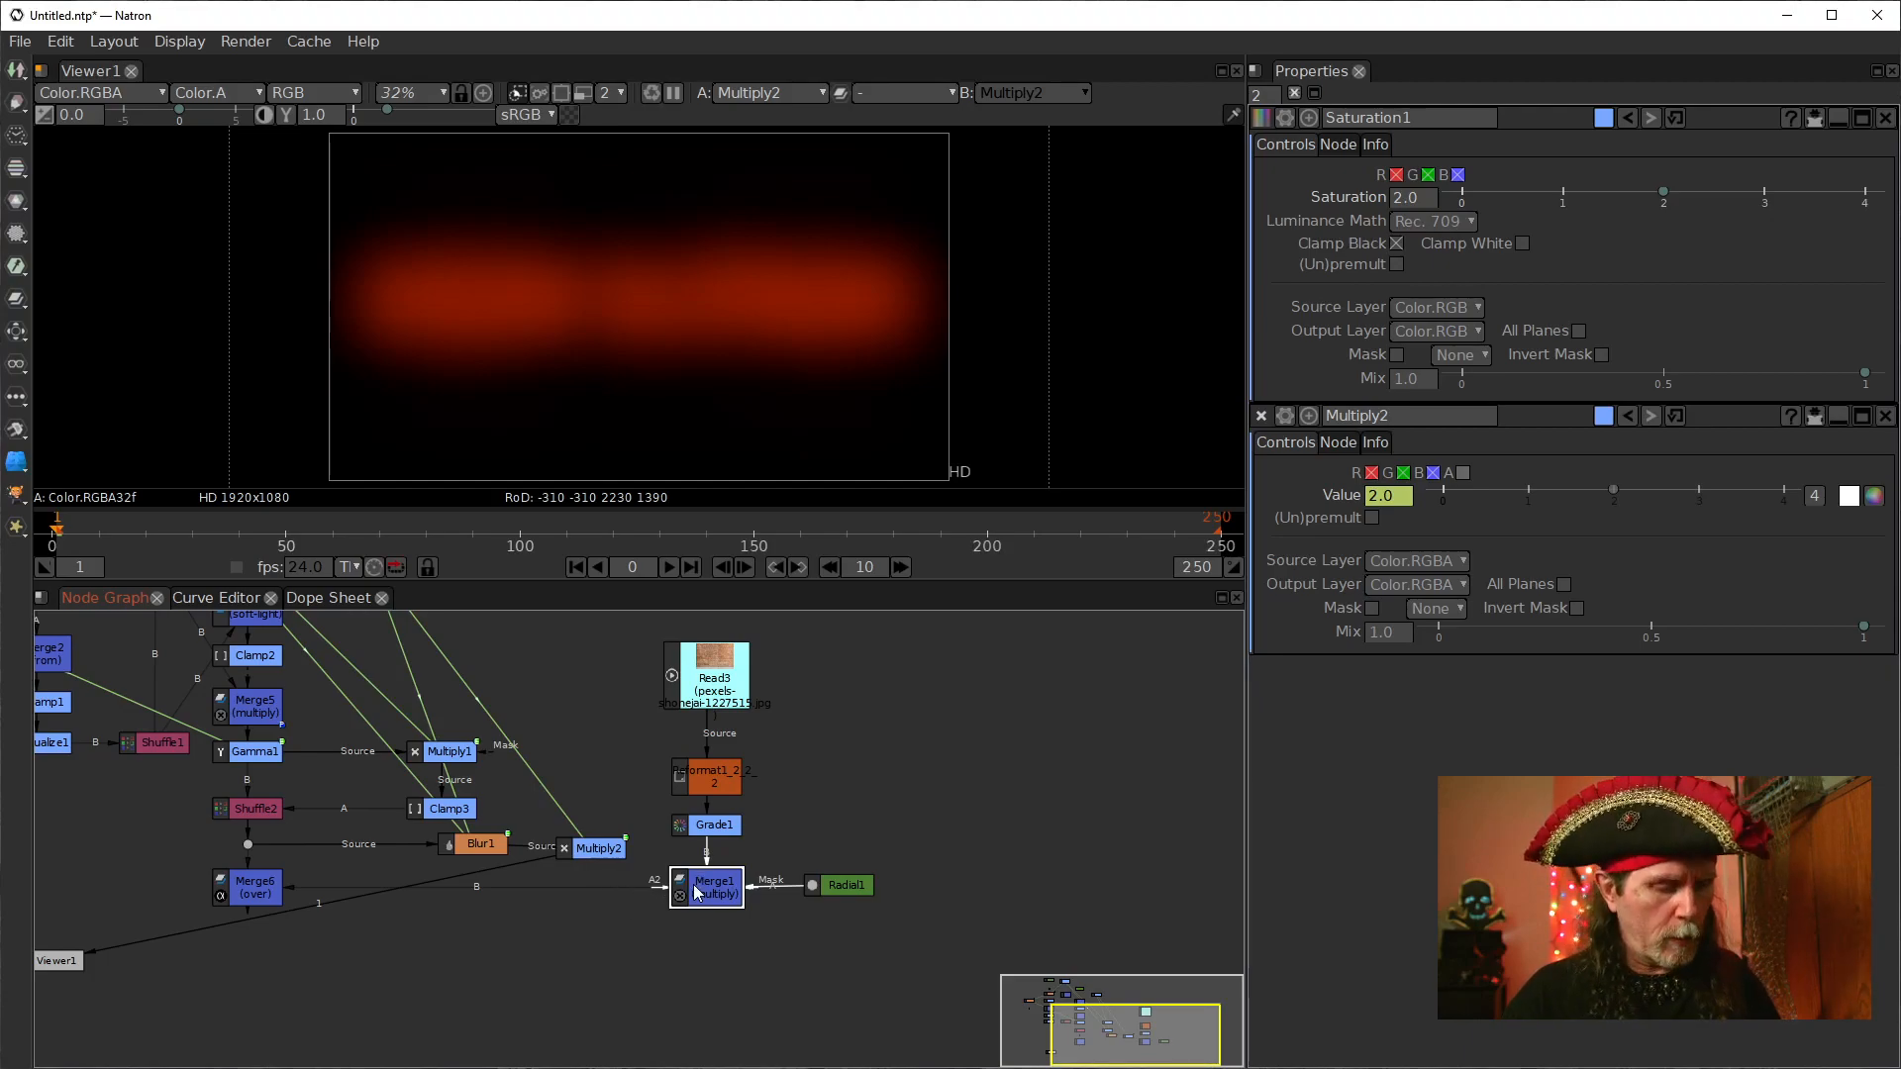
key("1")
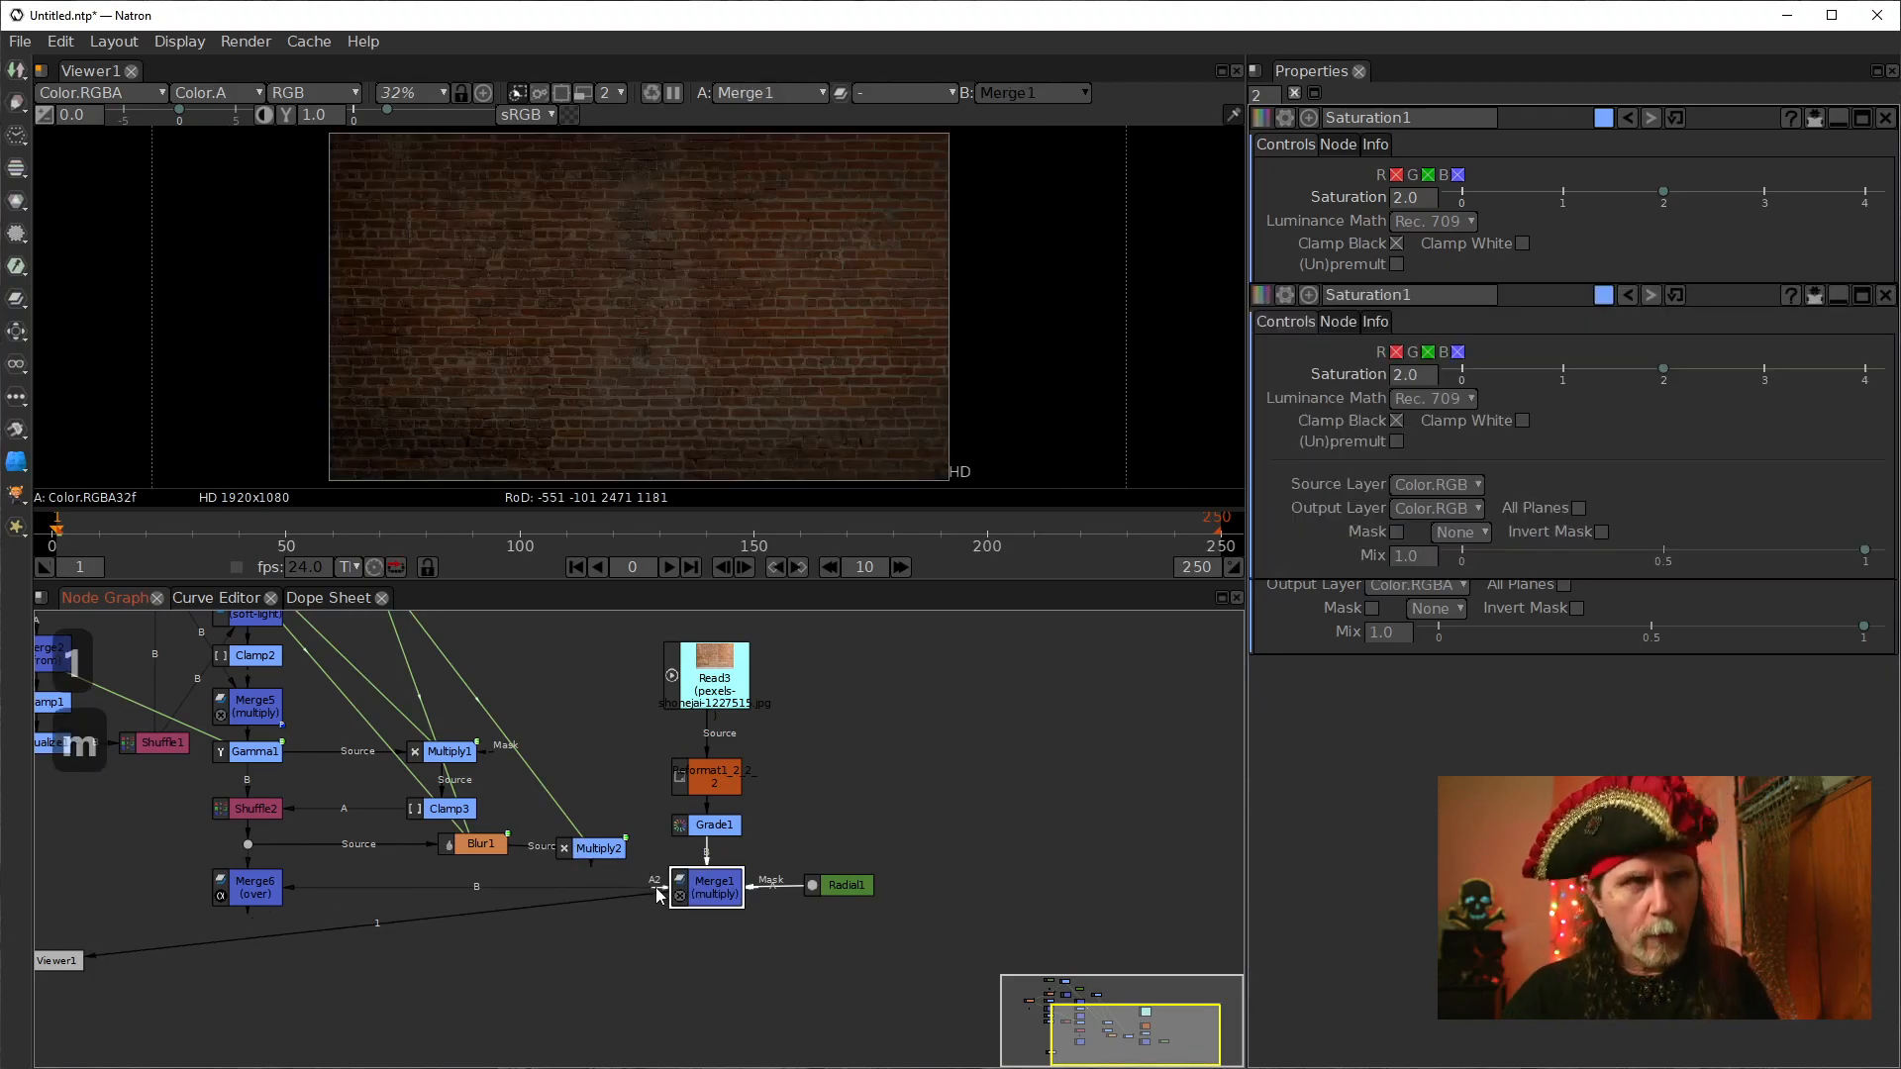
key("m")
left_click_drag(698, 934, 579, 930)
left_click_drag(590, 863, 585, 901)
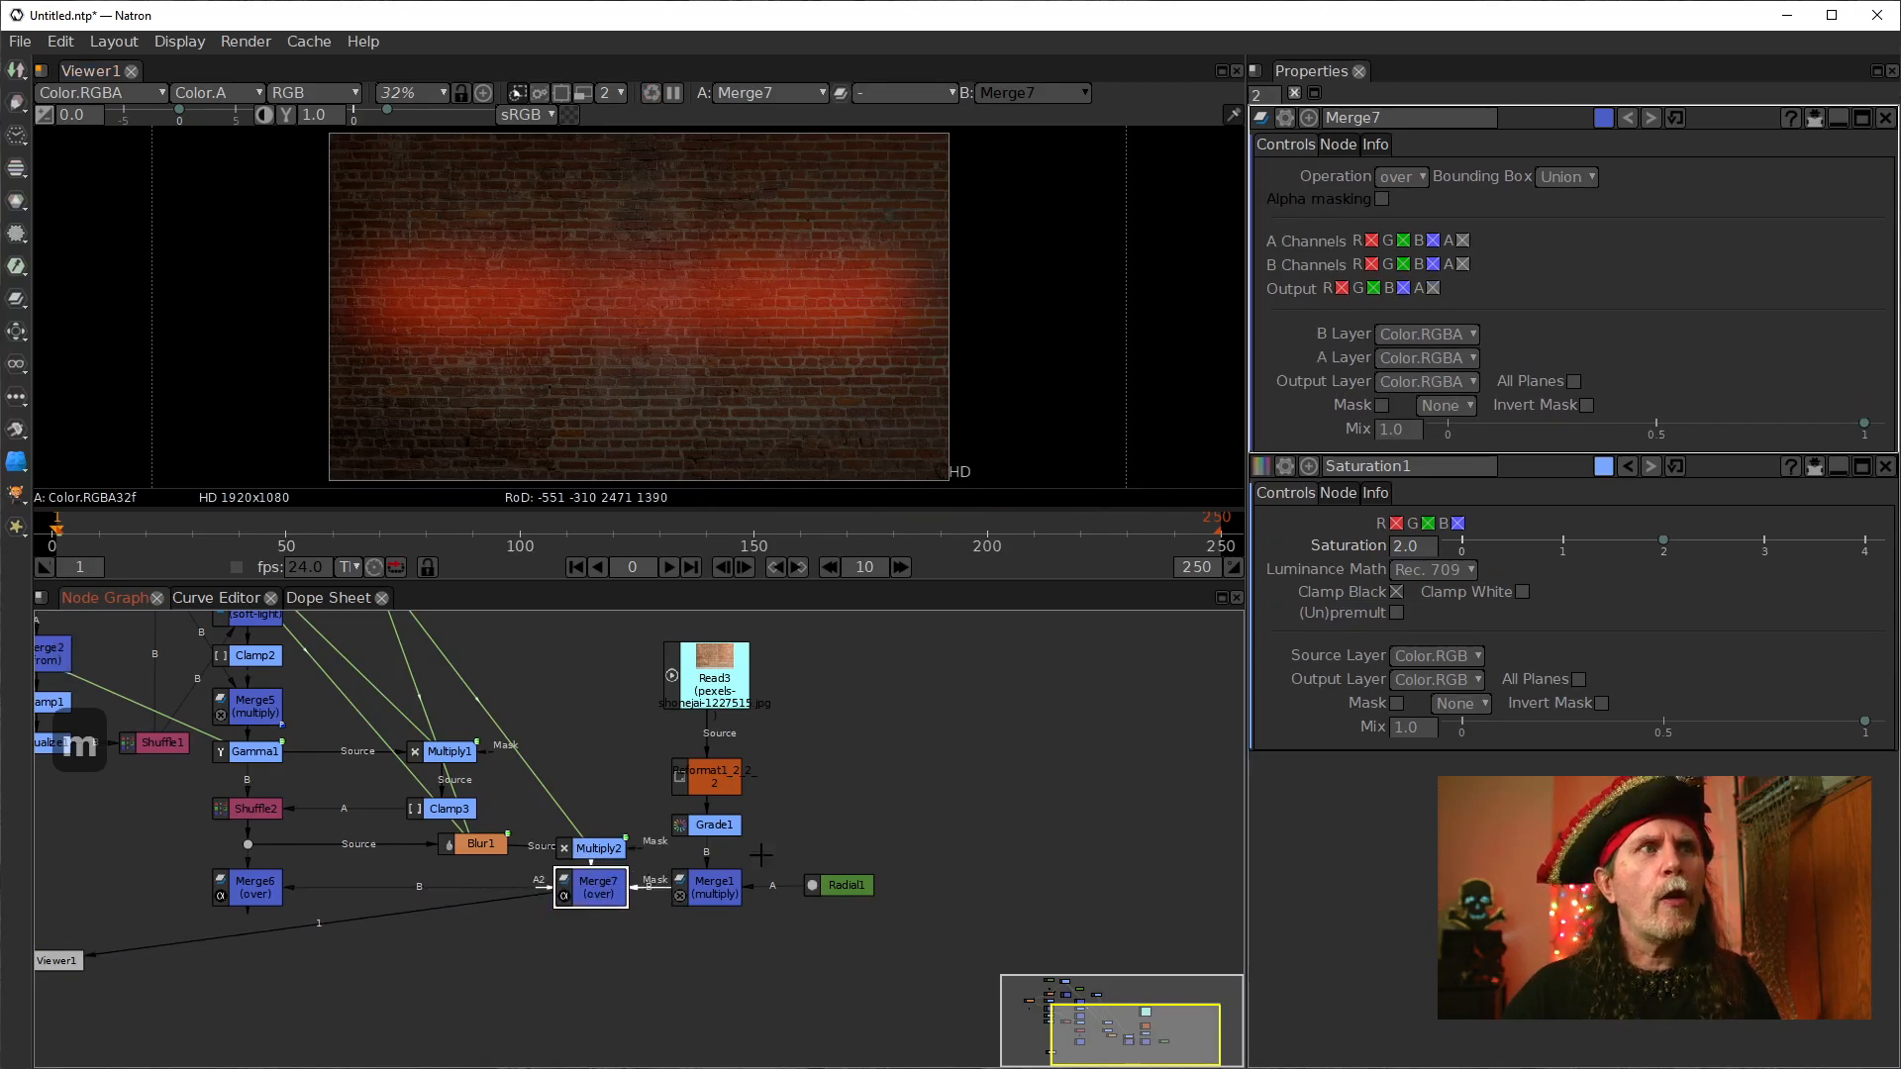
Step: Set the Merge7 operation to screen and display the Merge6 composite in the viewer
left_click(1401, 177)
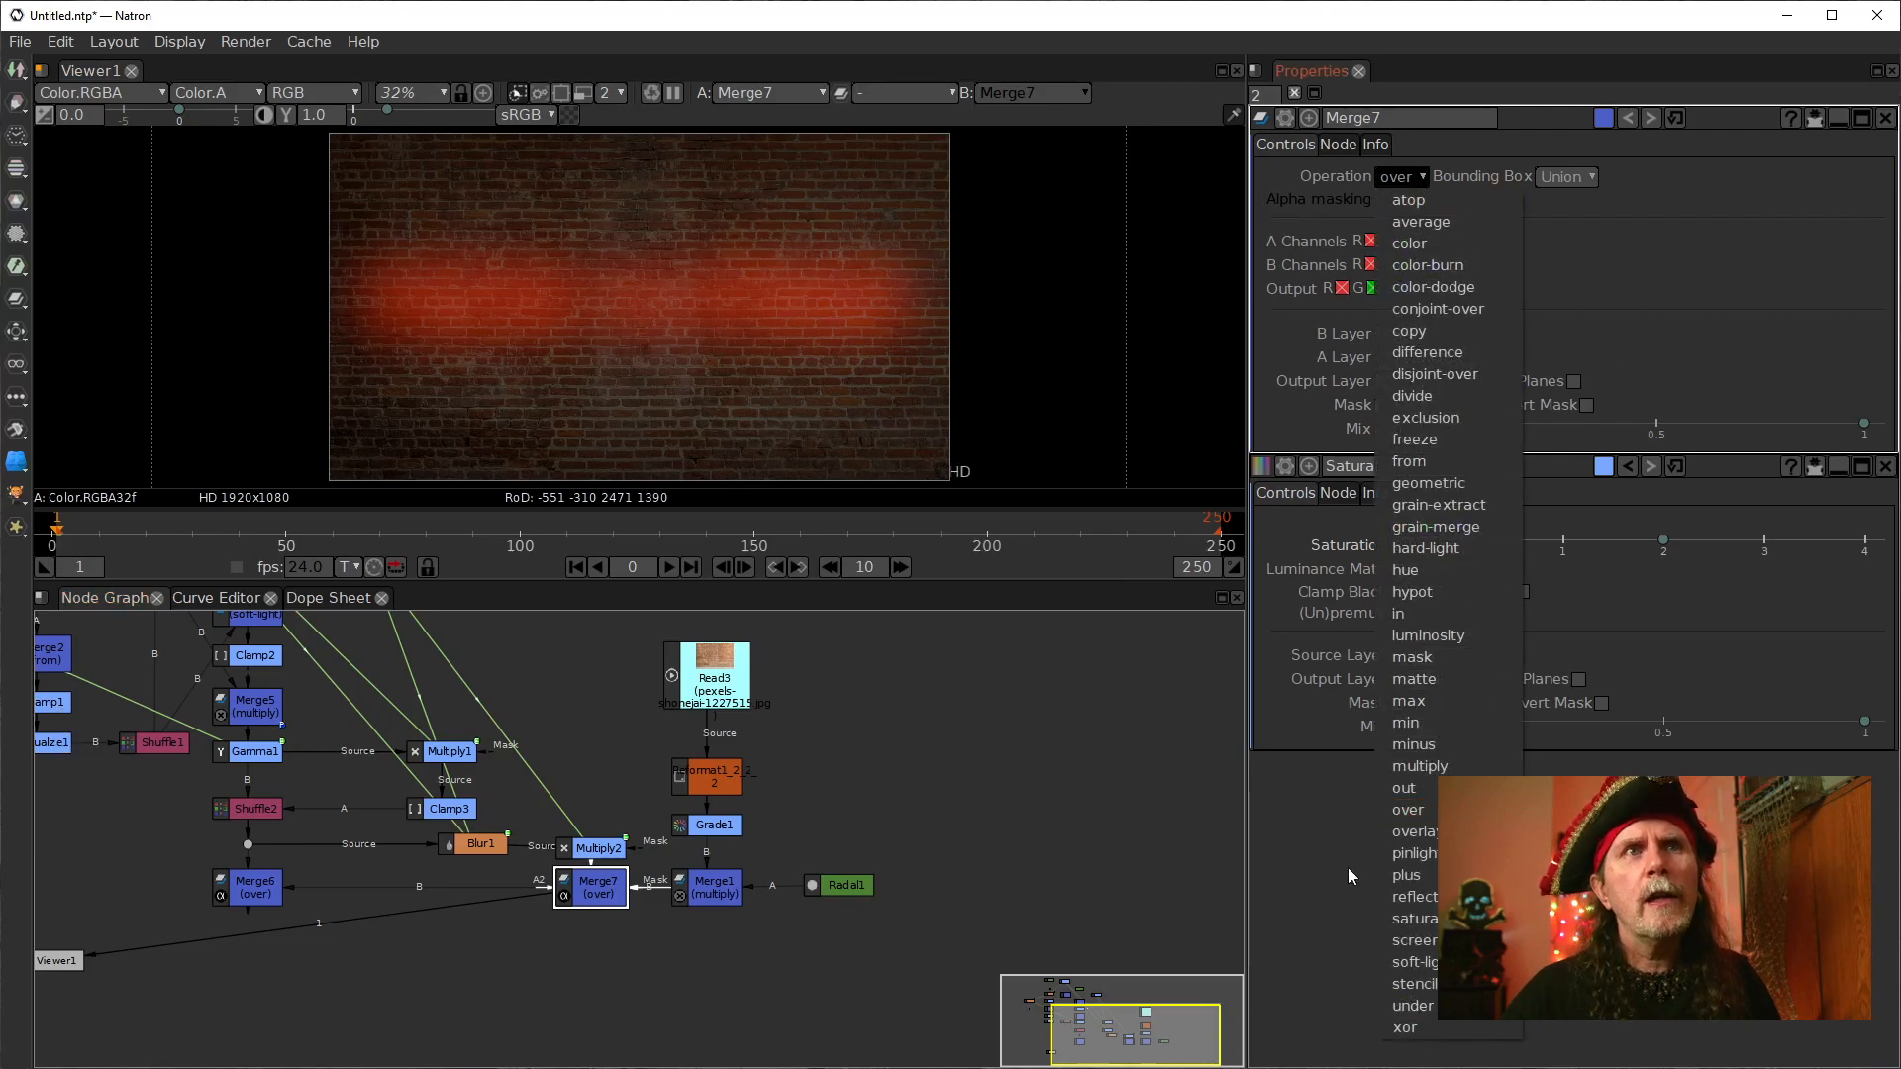
left_click(1432, 950)
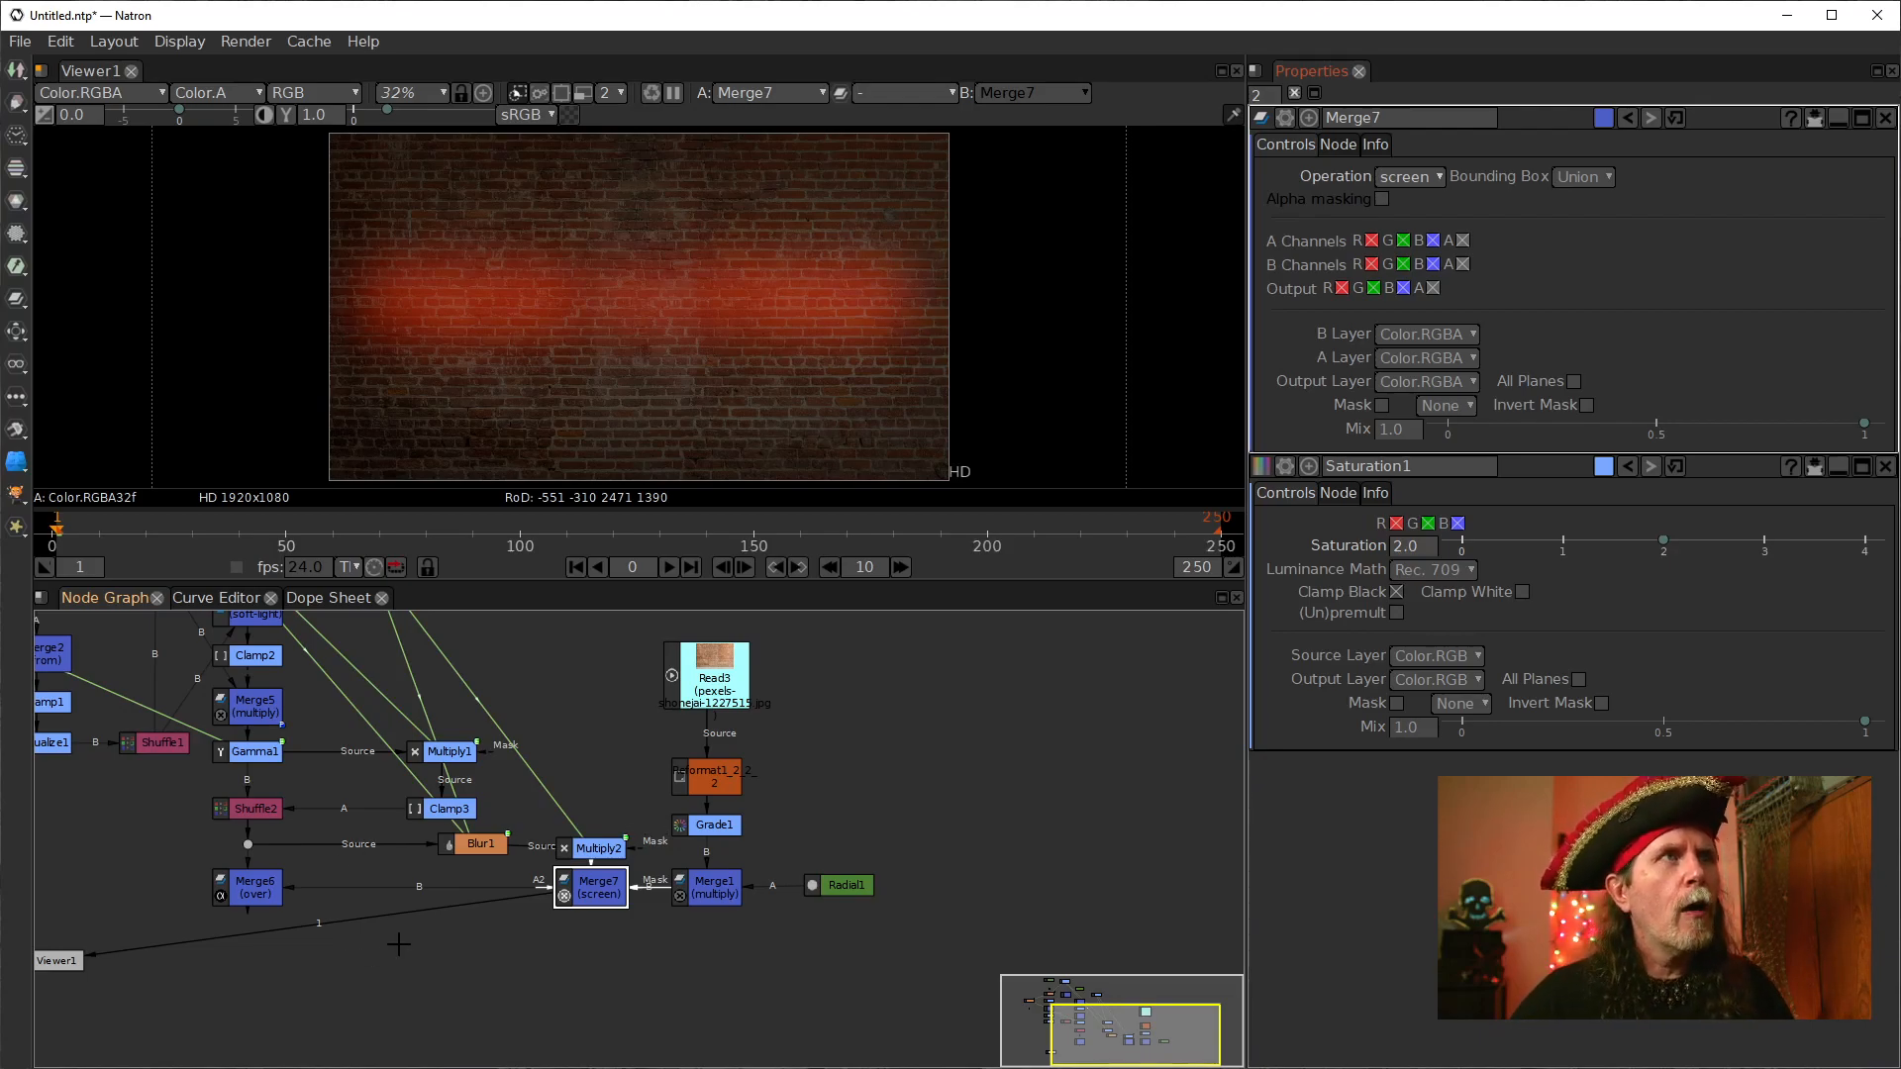
left_click_drag(355, 925, 534, 885)
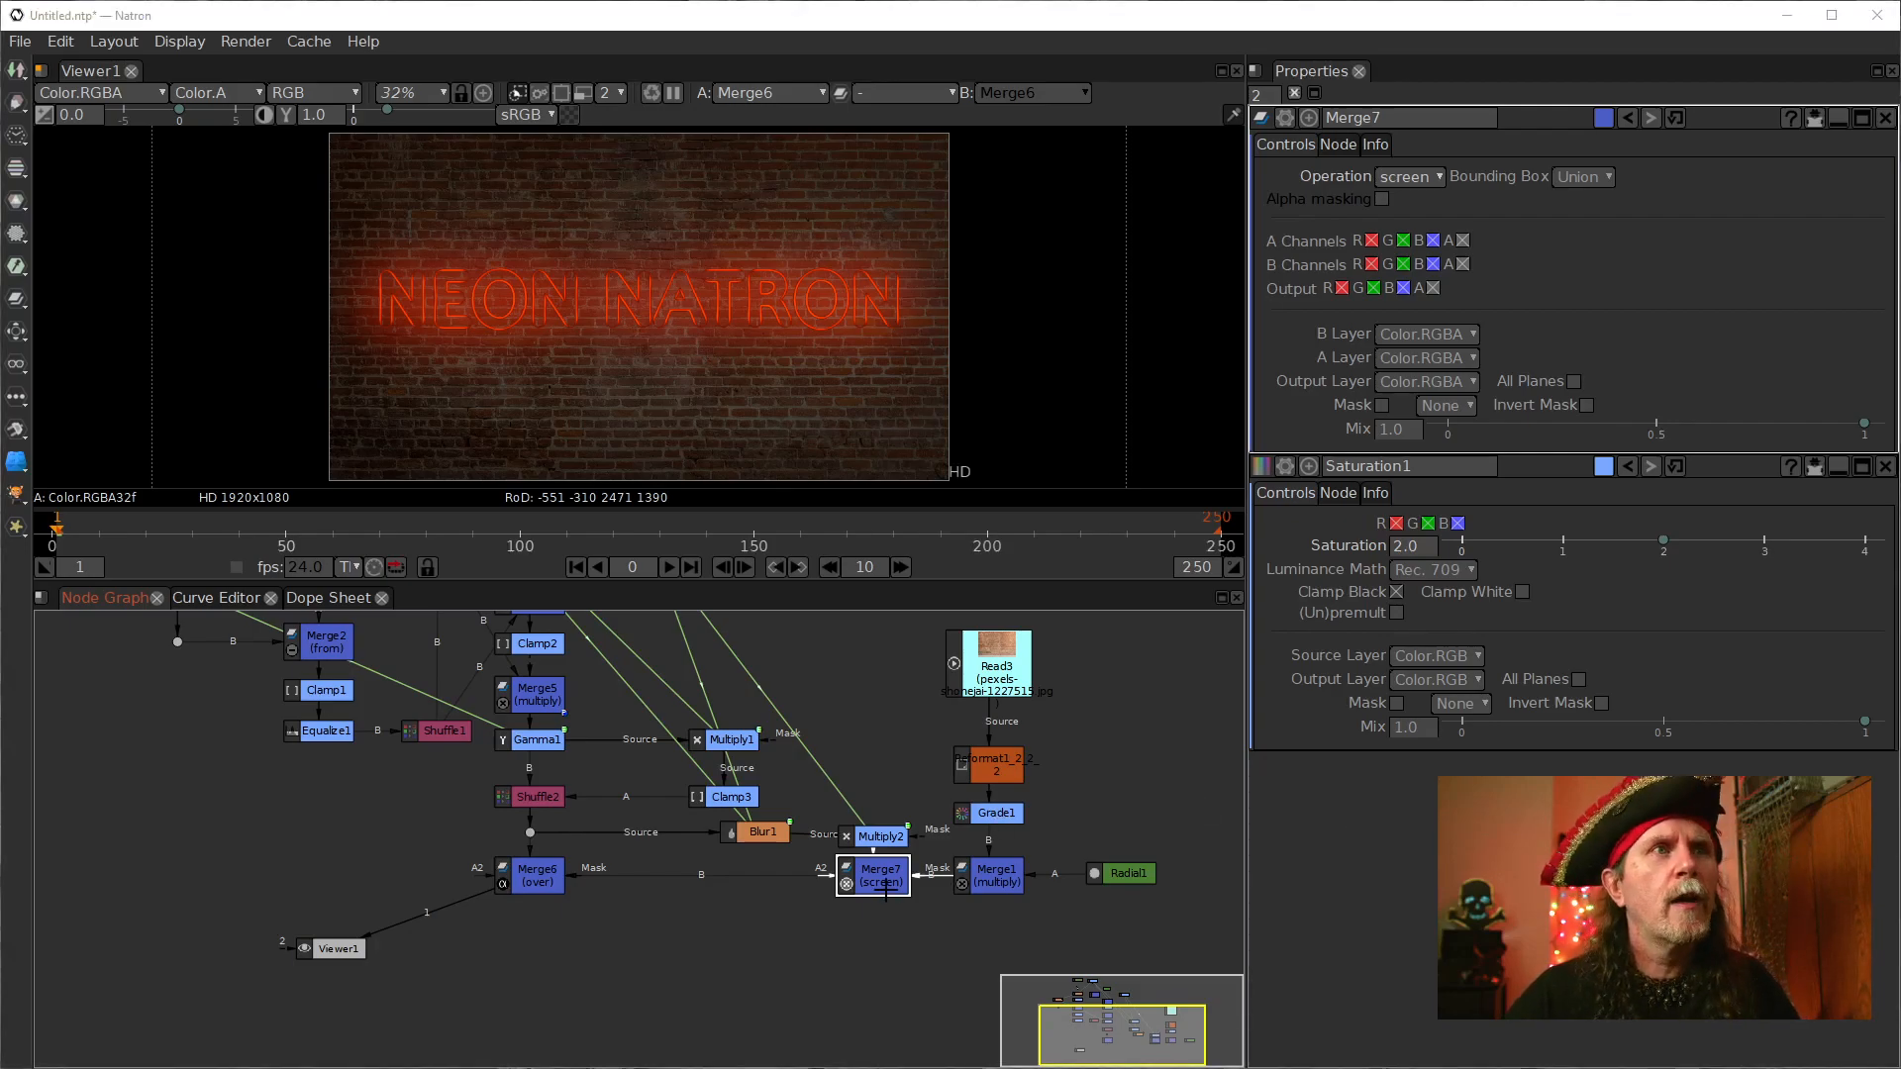
Step: Try different Mix amounts on Merge7 to judge the glow strength and settle on 0.5
left_click(1381, 431)
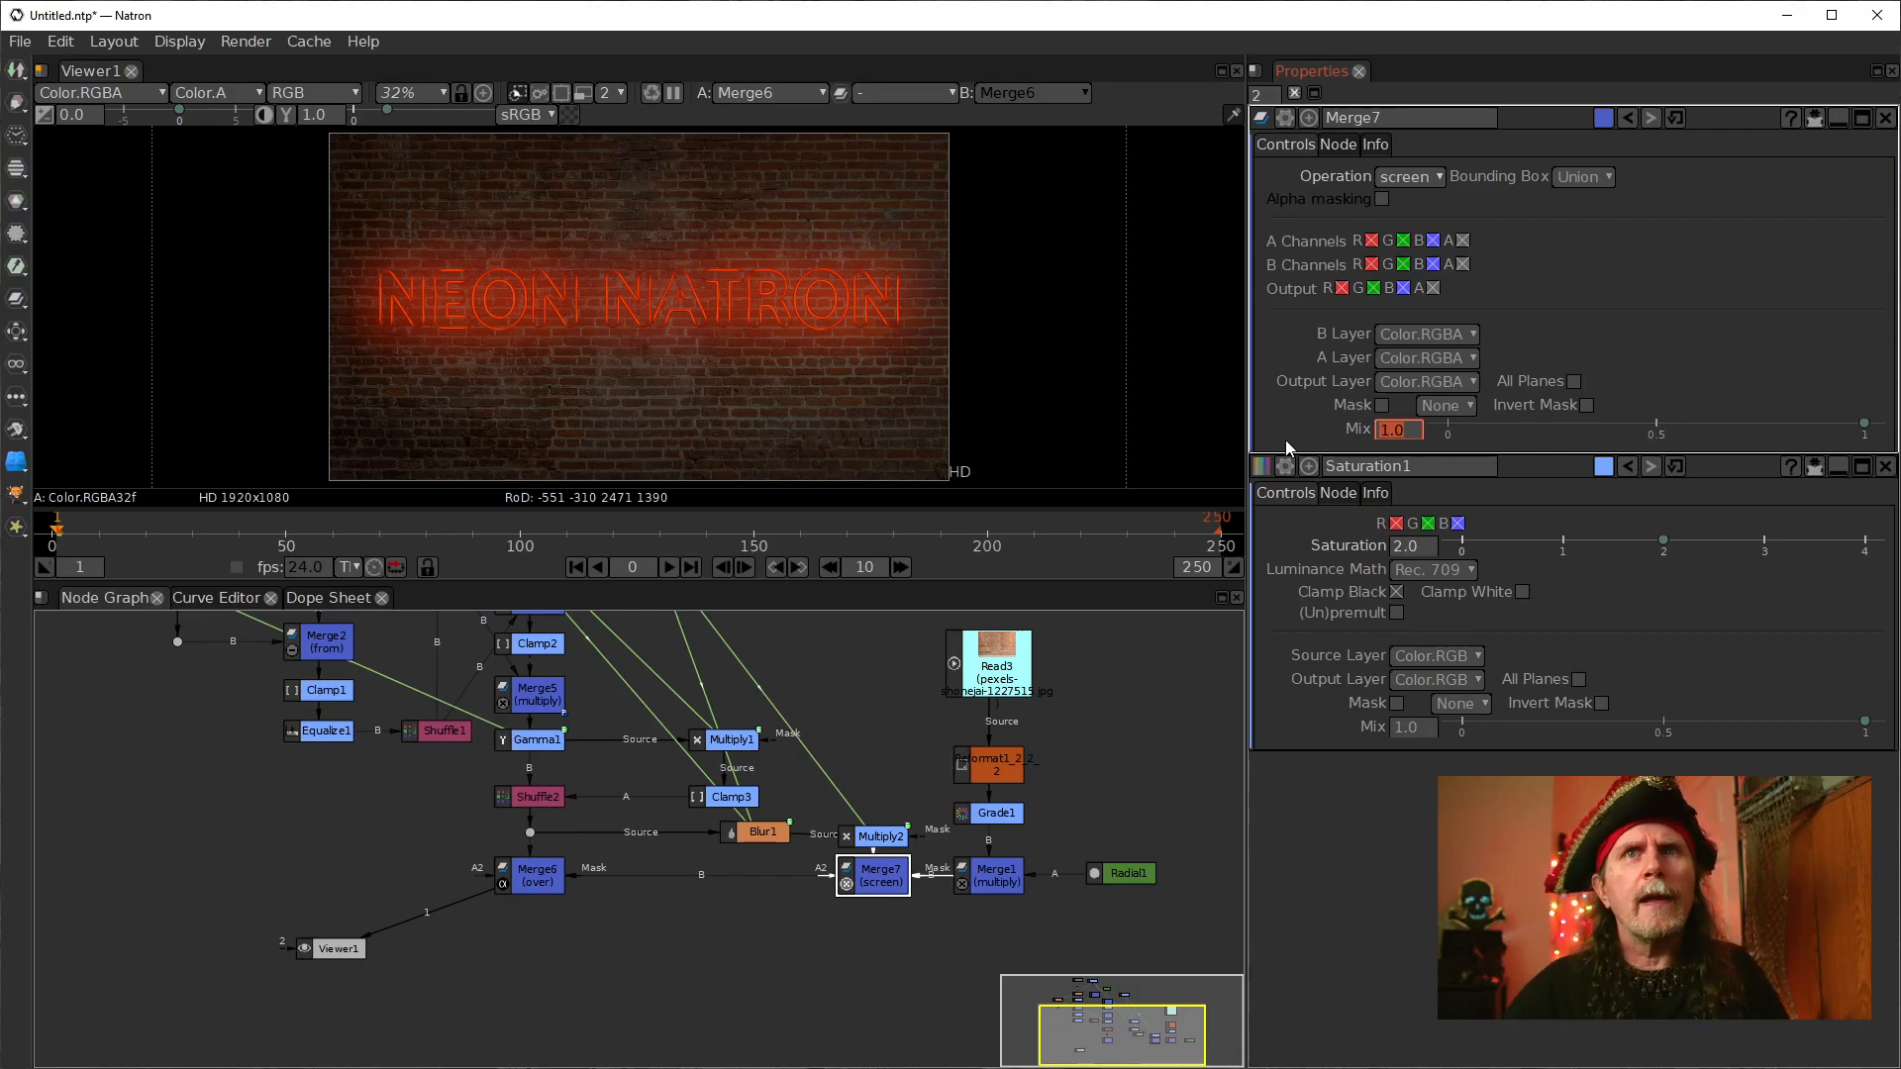
left_click(1412, 433)
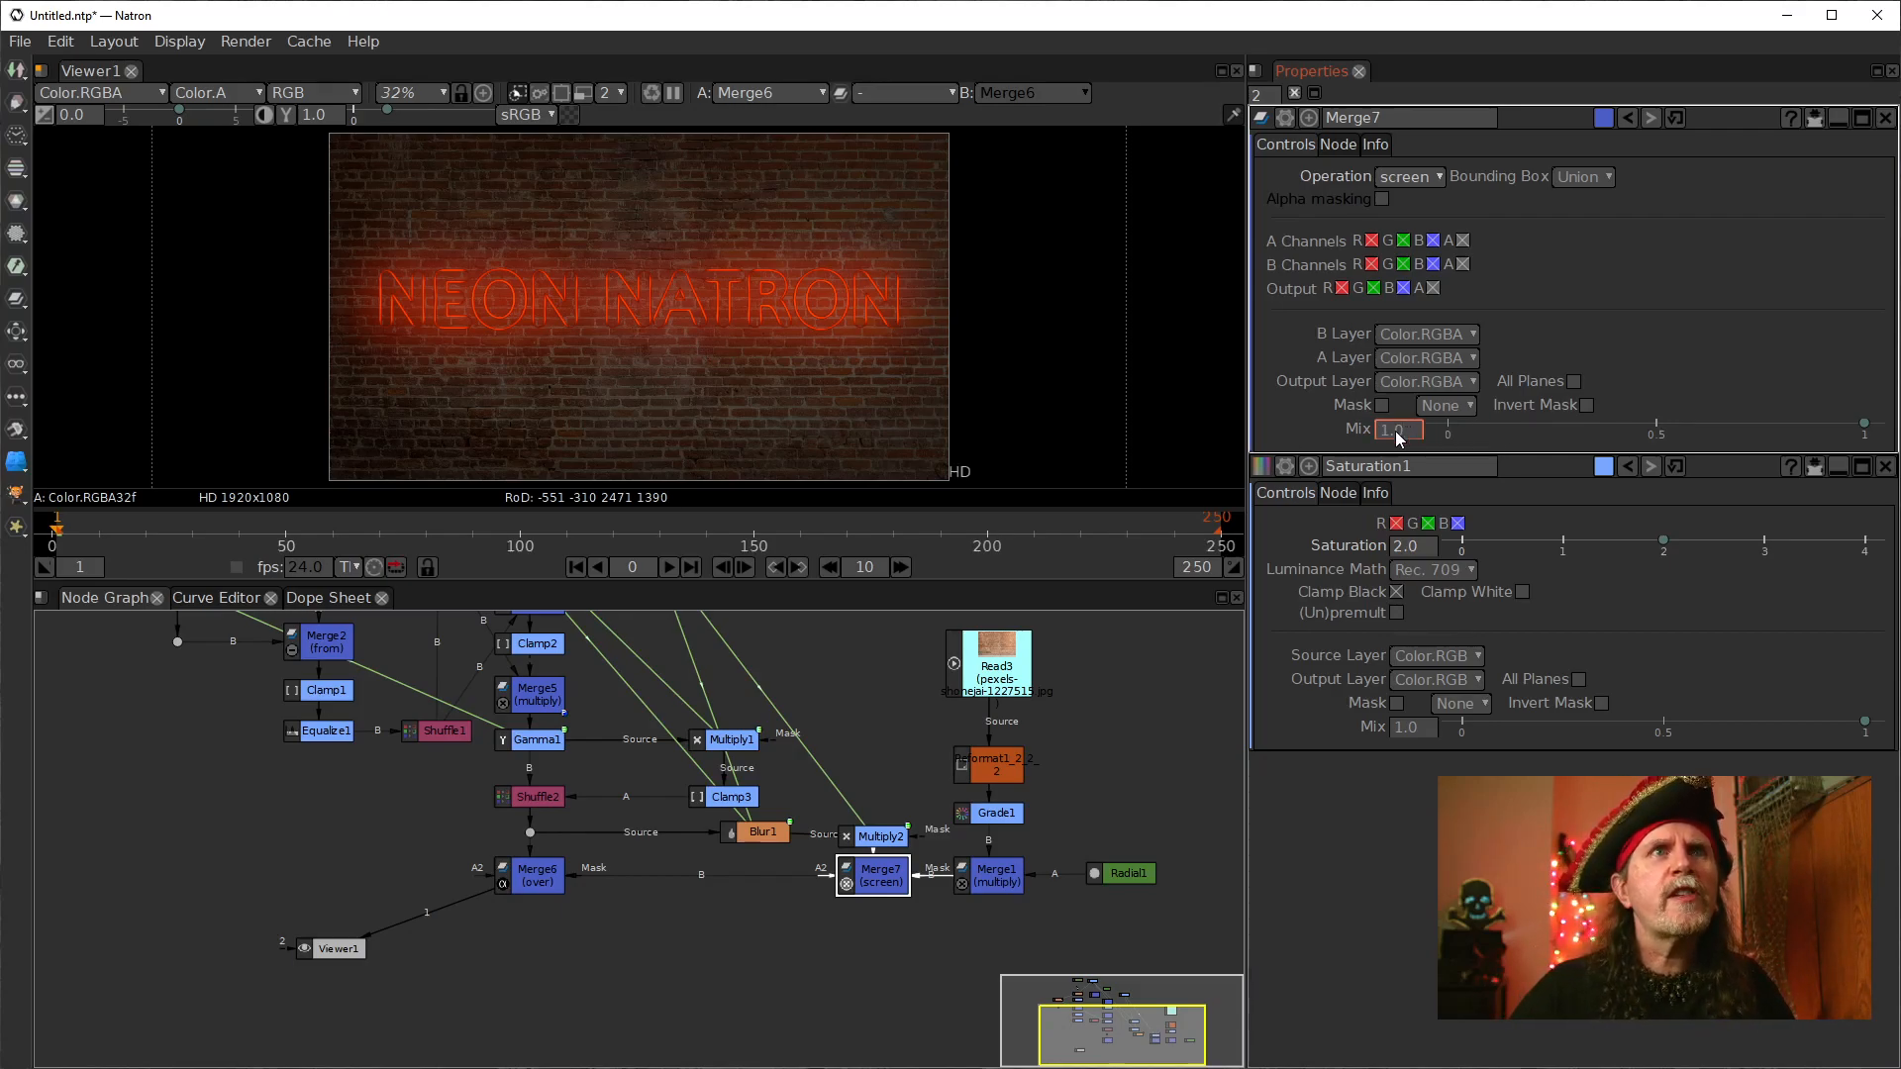
key("BackSpace")
key("BackSpace")
key("BackSpace")
type("0.4")
key("Return")
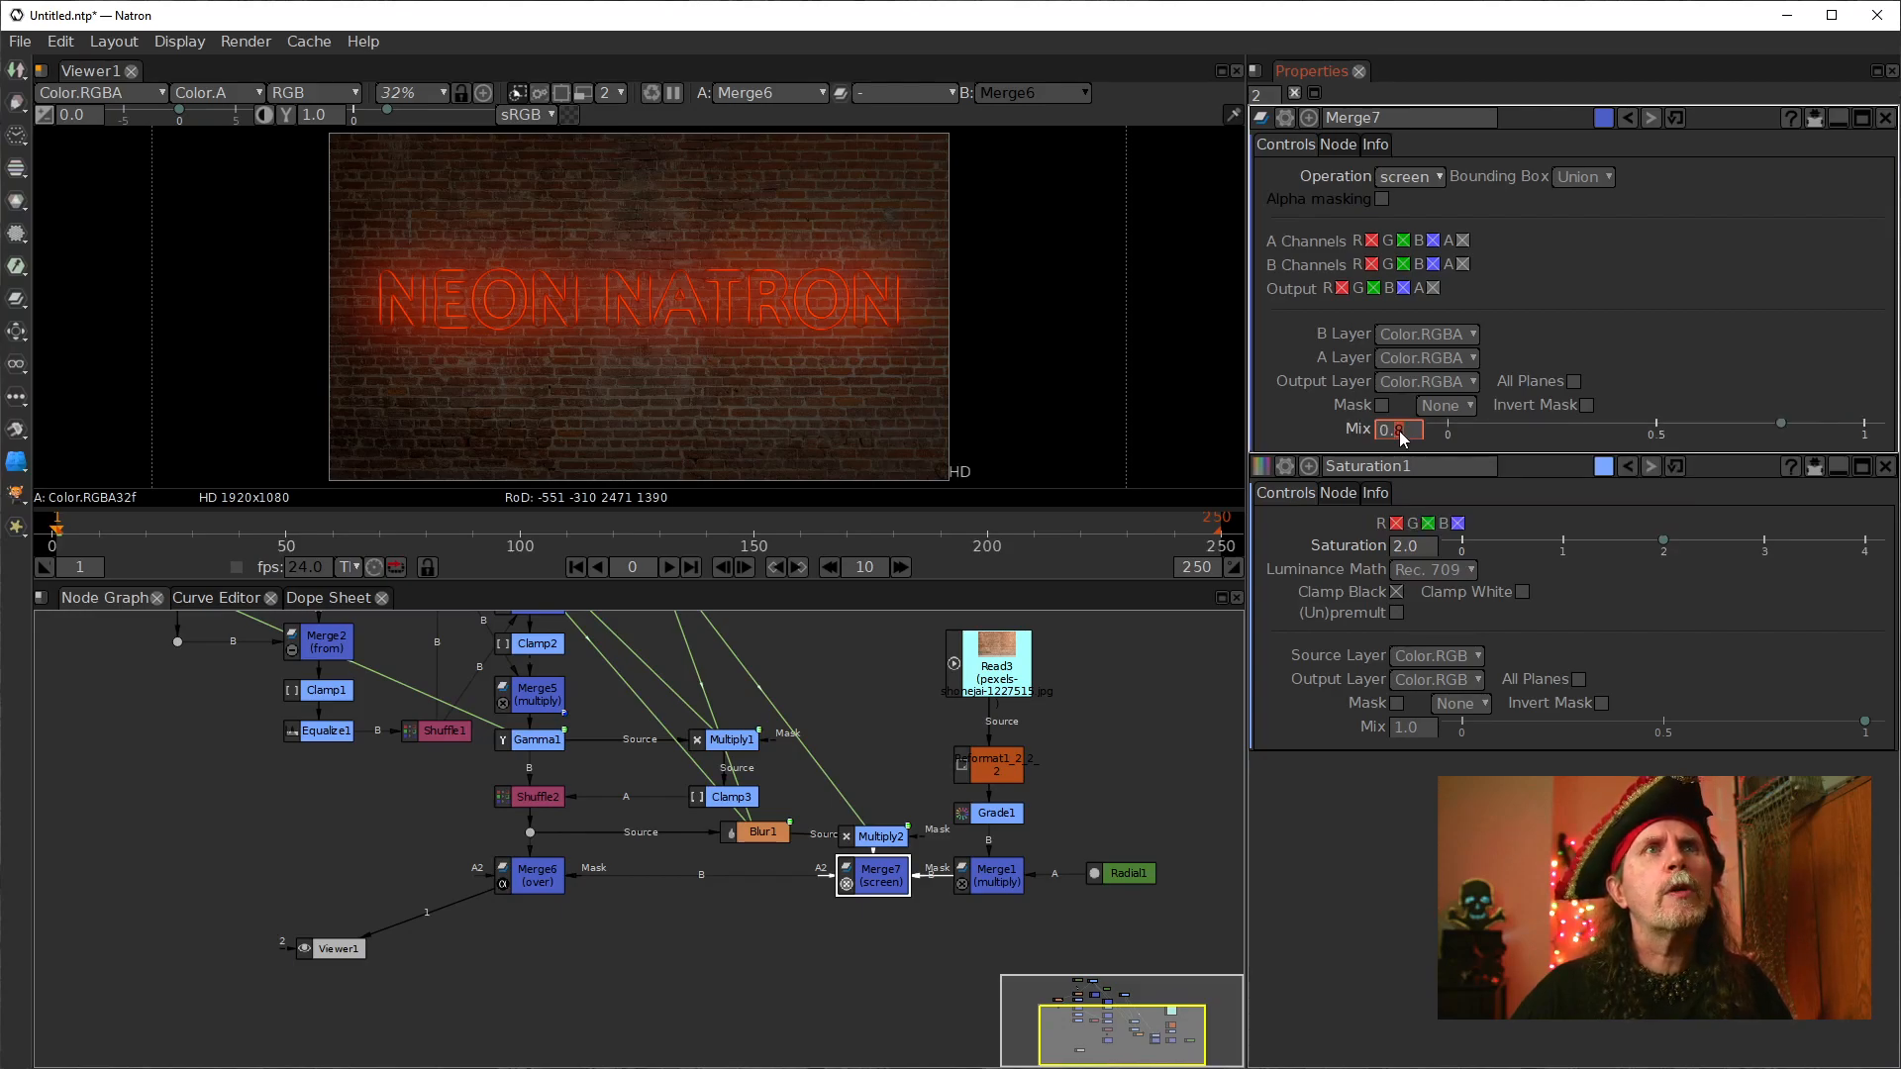
scroll(1400, 436, "down", 5)
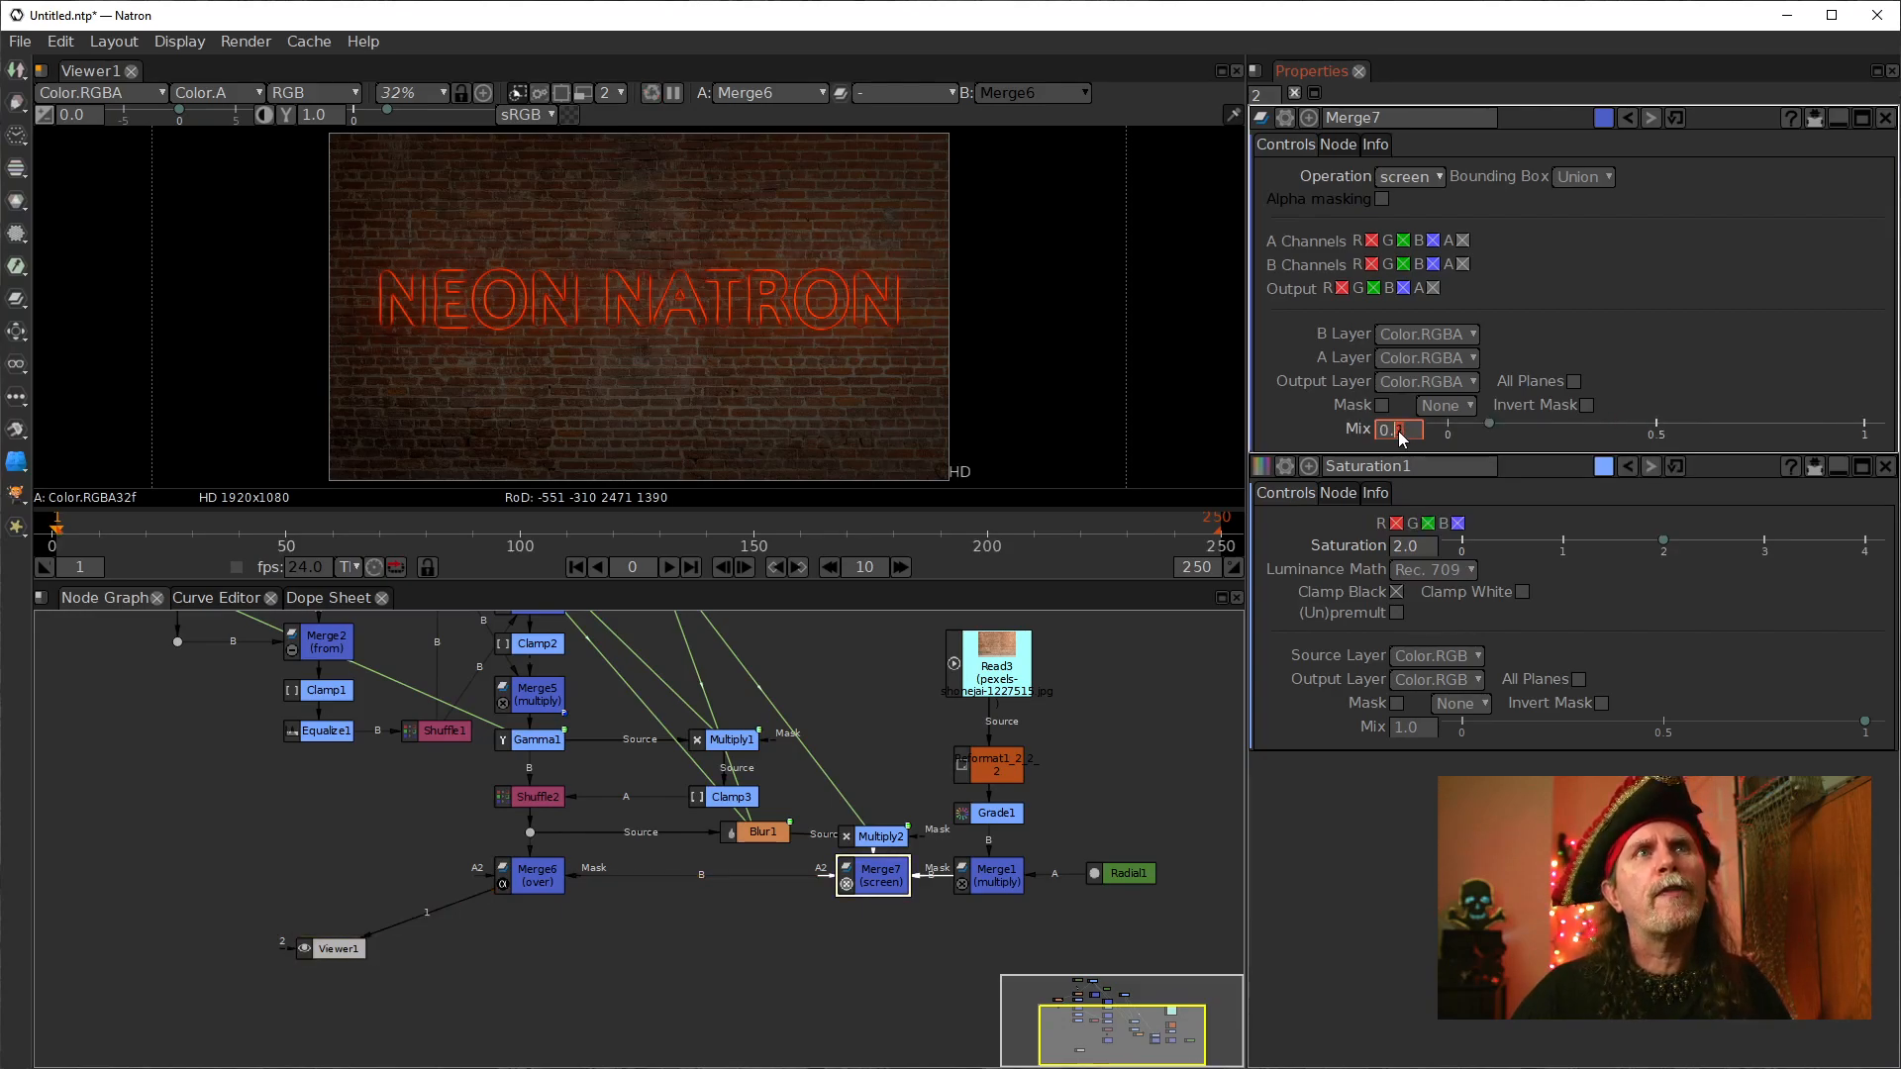
scroll(1400, 436, "up", 1)
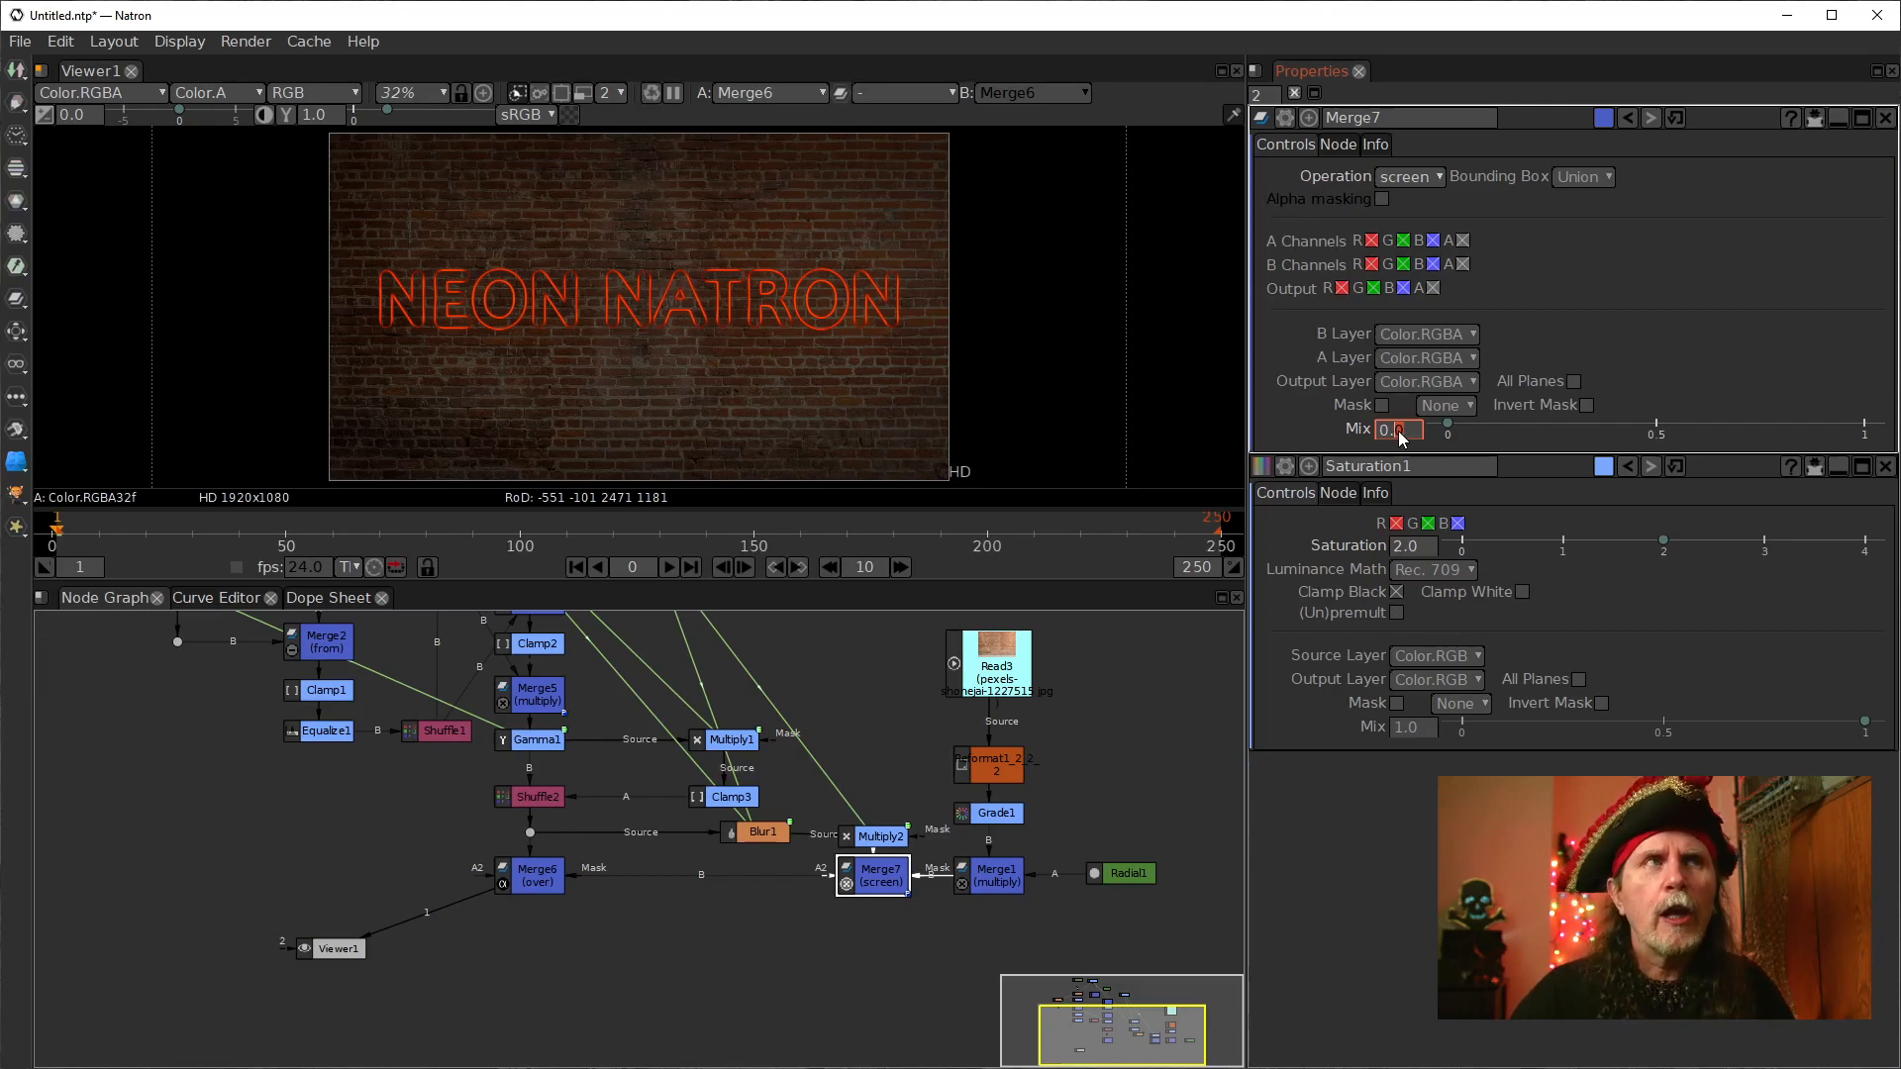
scroll(1399, 438, "up", 1)
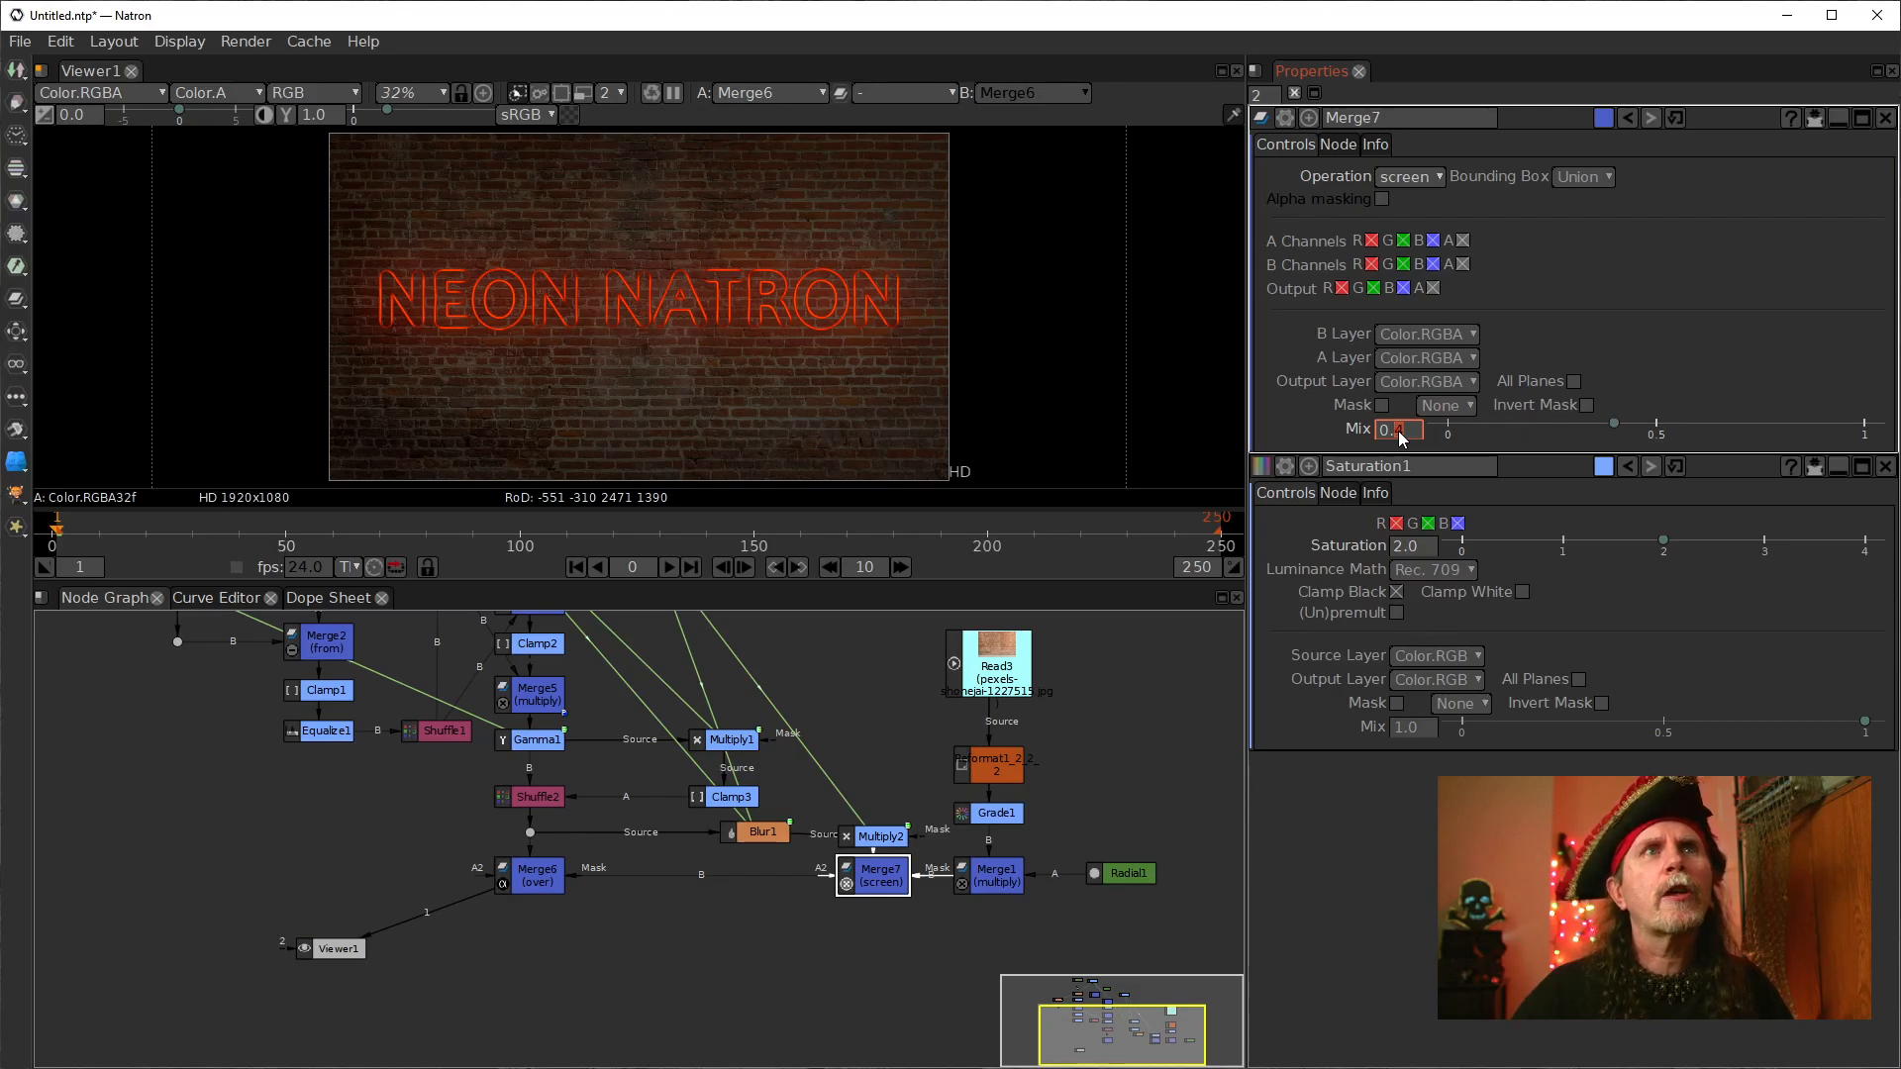
scroll(1399, 438, "up", 1)
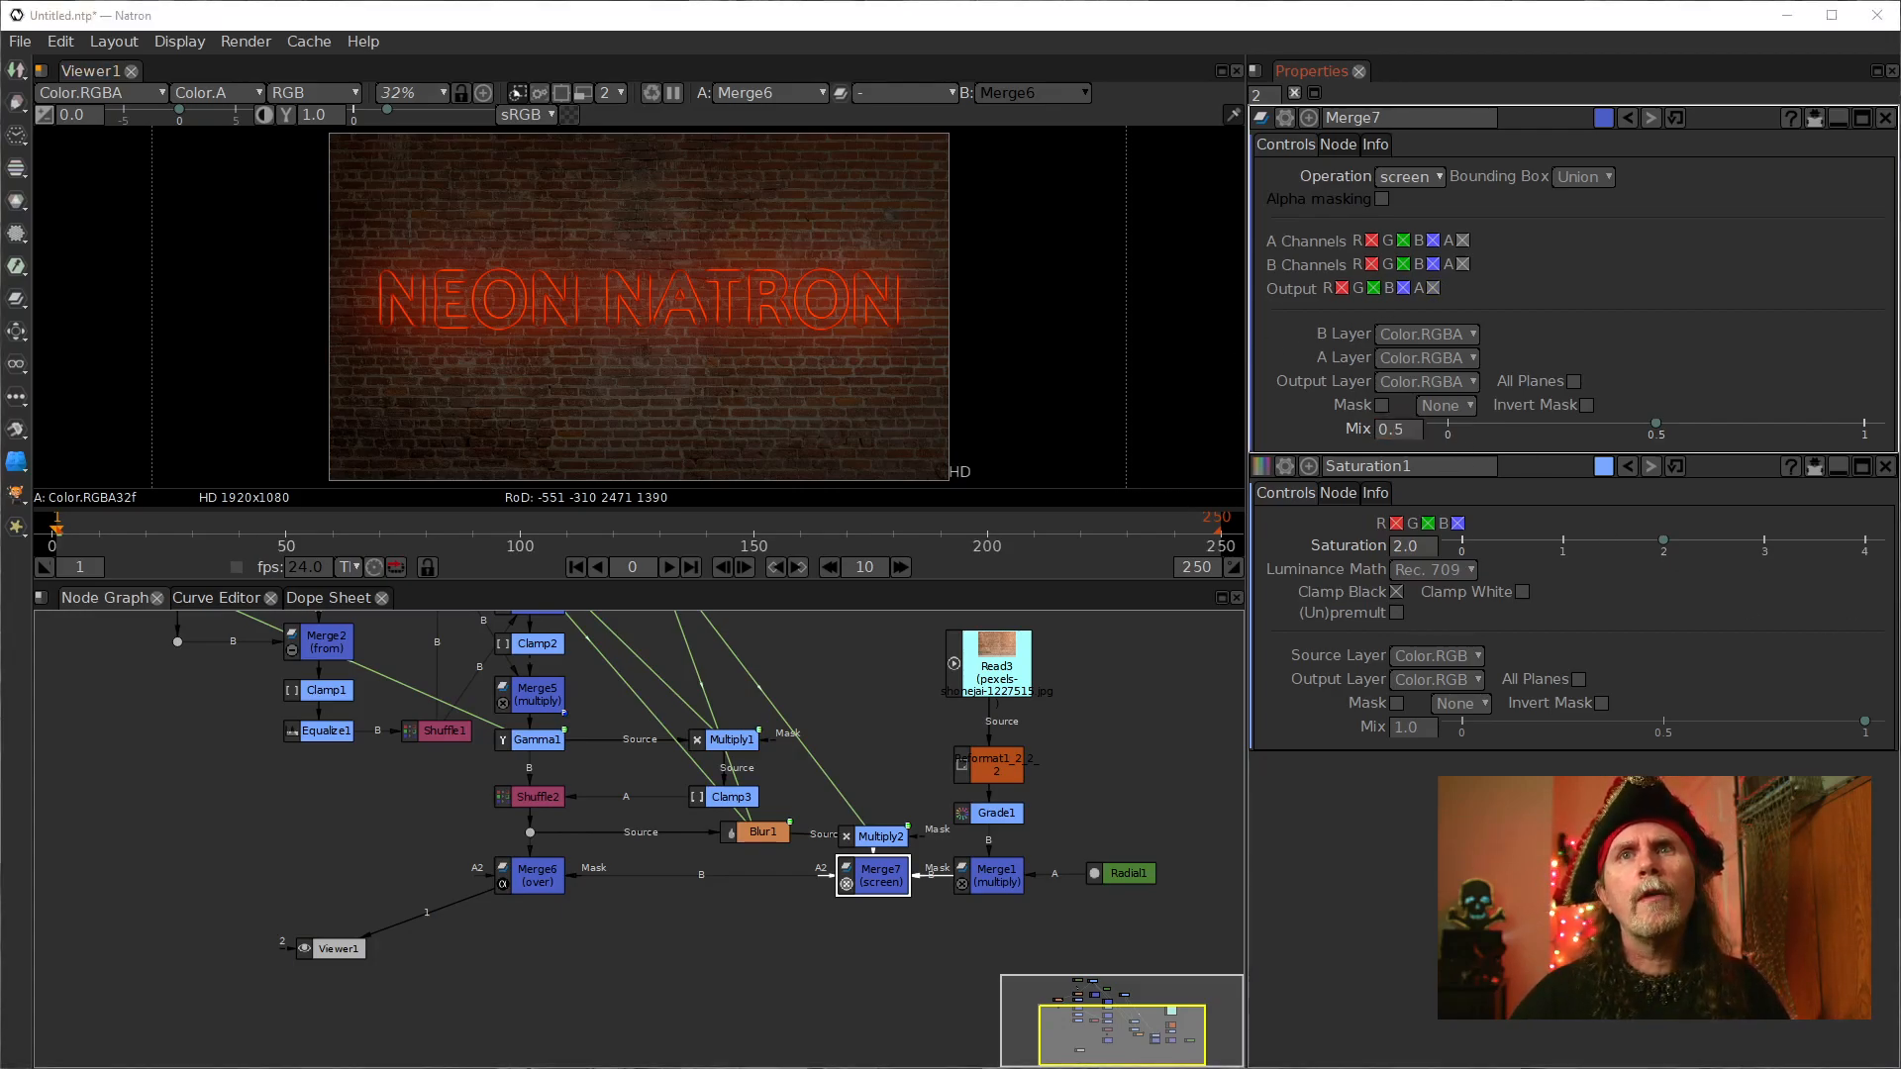
Step: Compare the Merge7 glow on the wall with the full Merge6 composite in the viewer, and open Merge6's settings
left_click(875, 881)
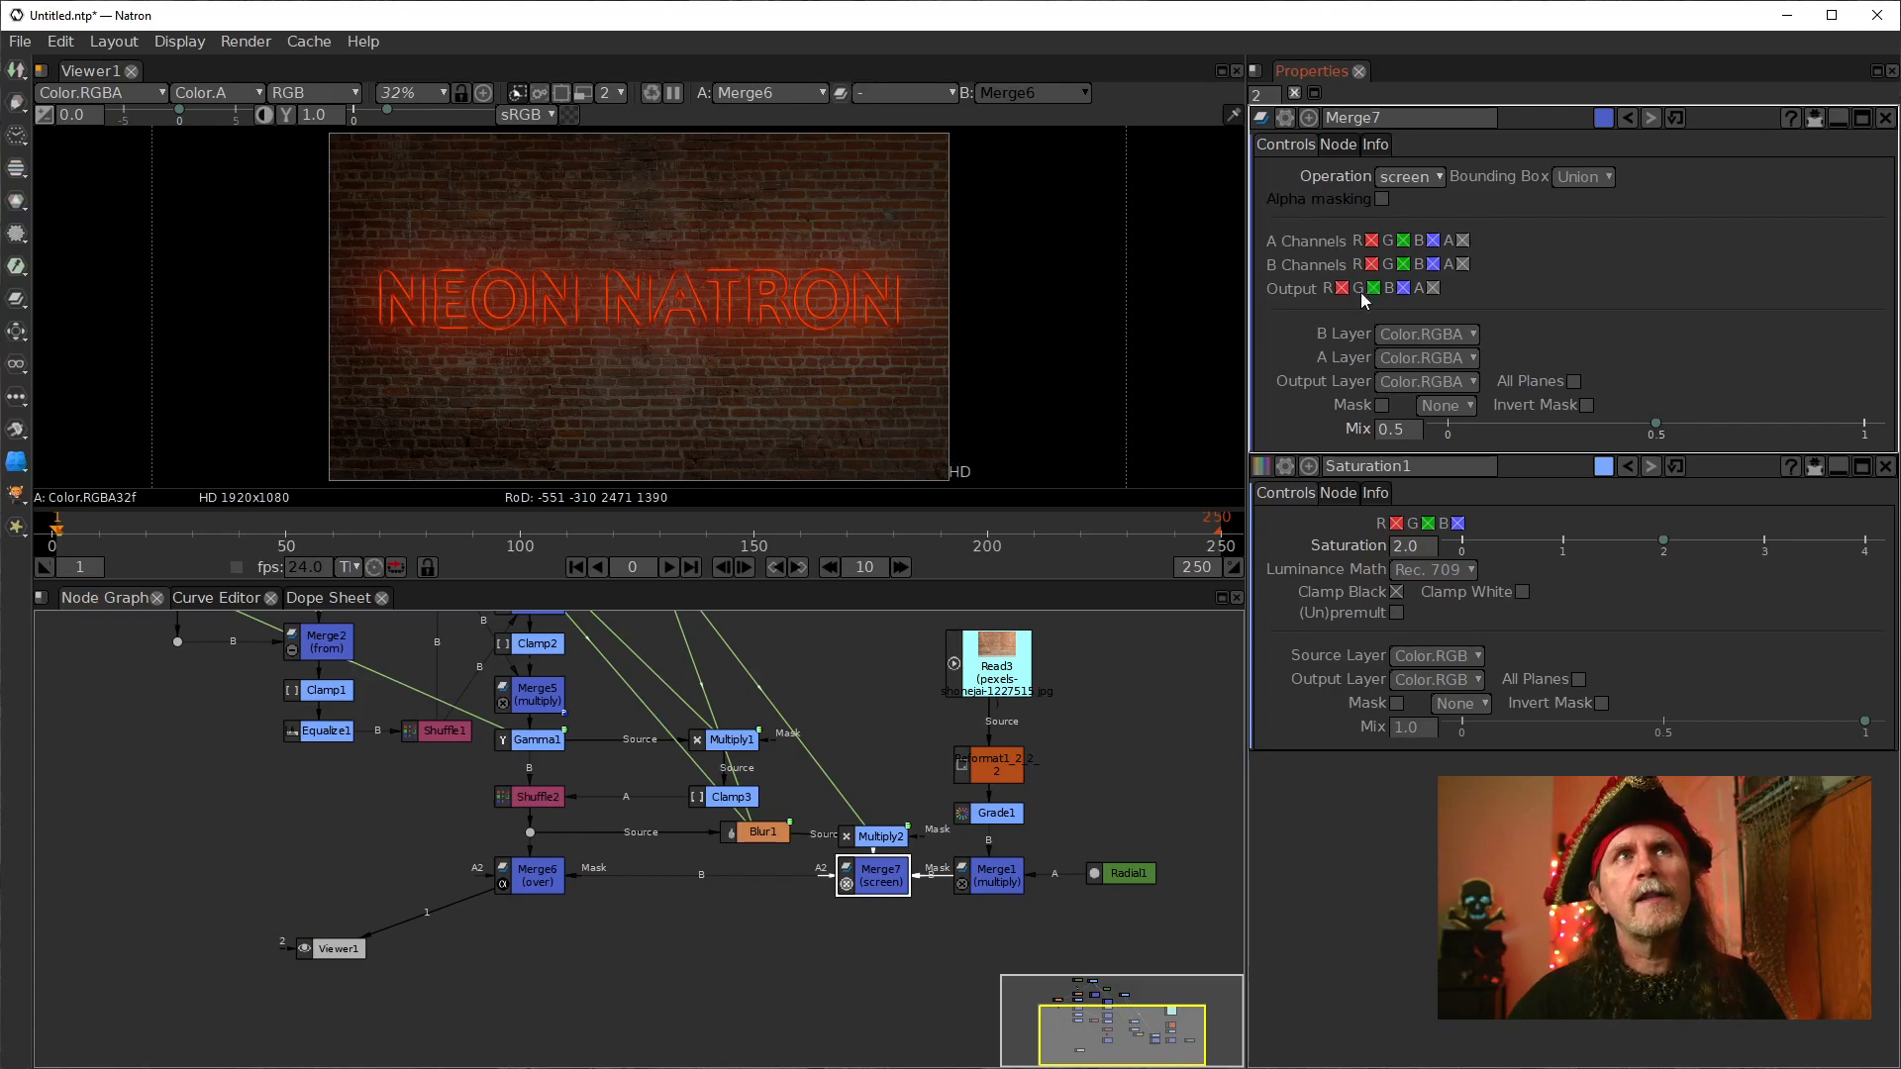
key("1")
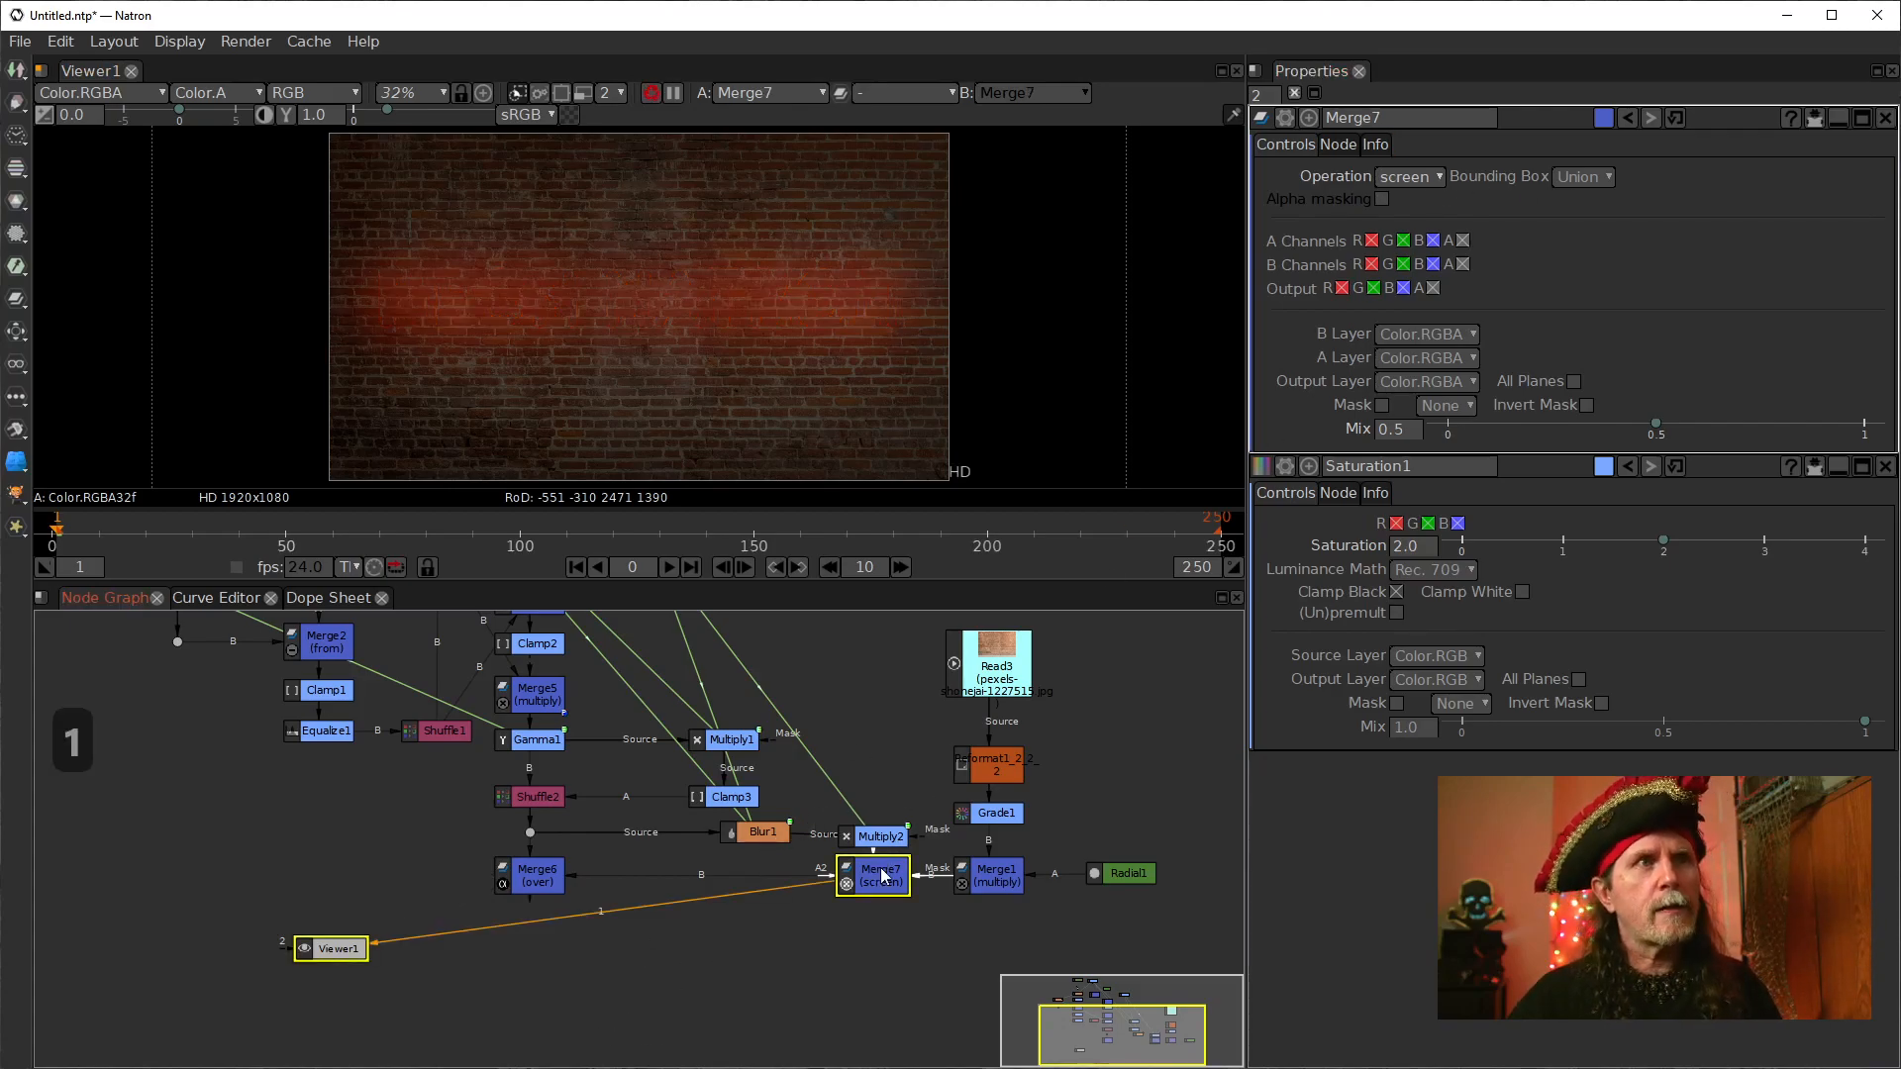
left_click(531, 878)
key("1")
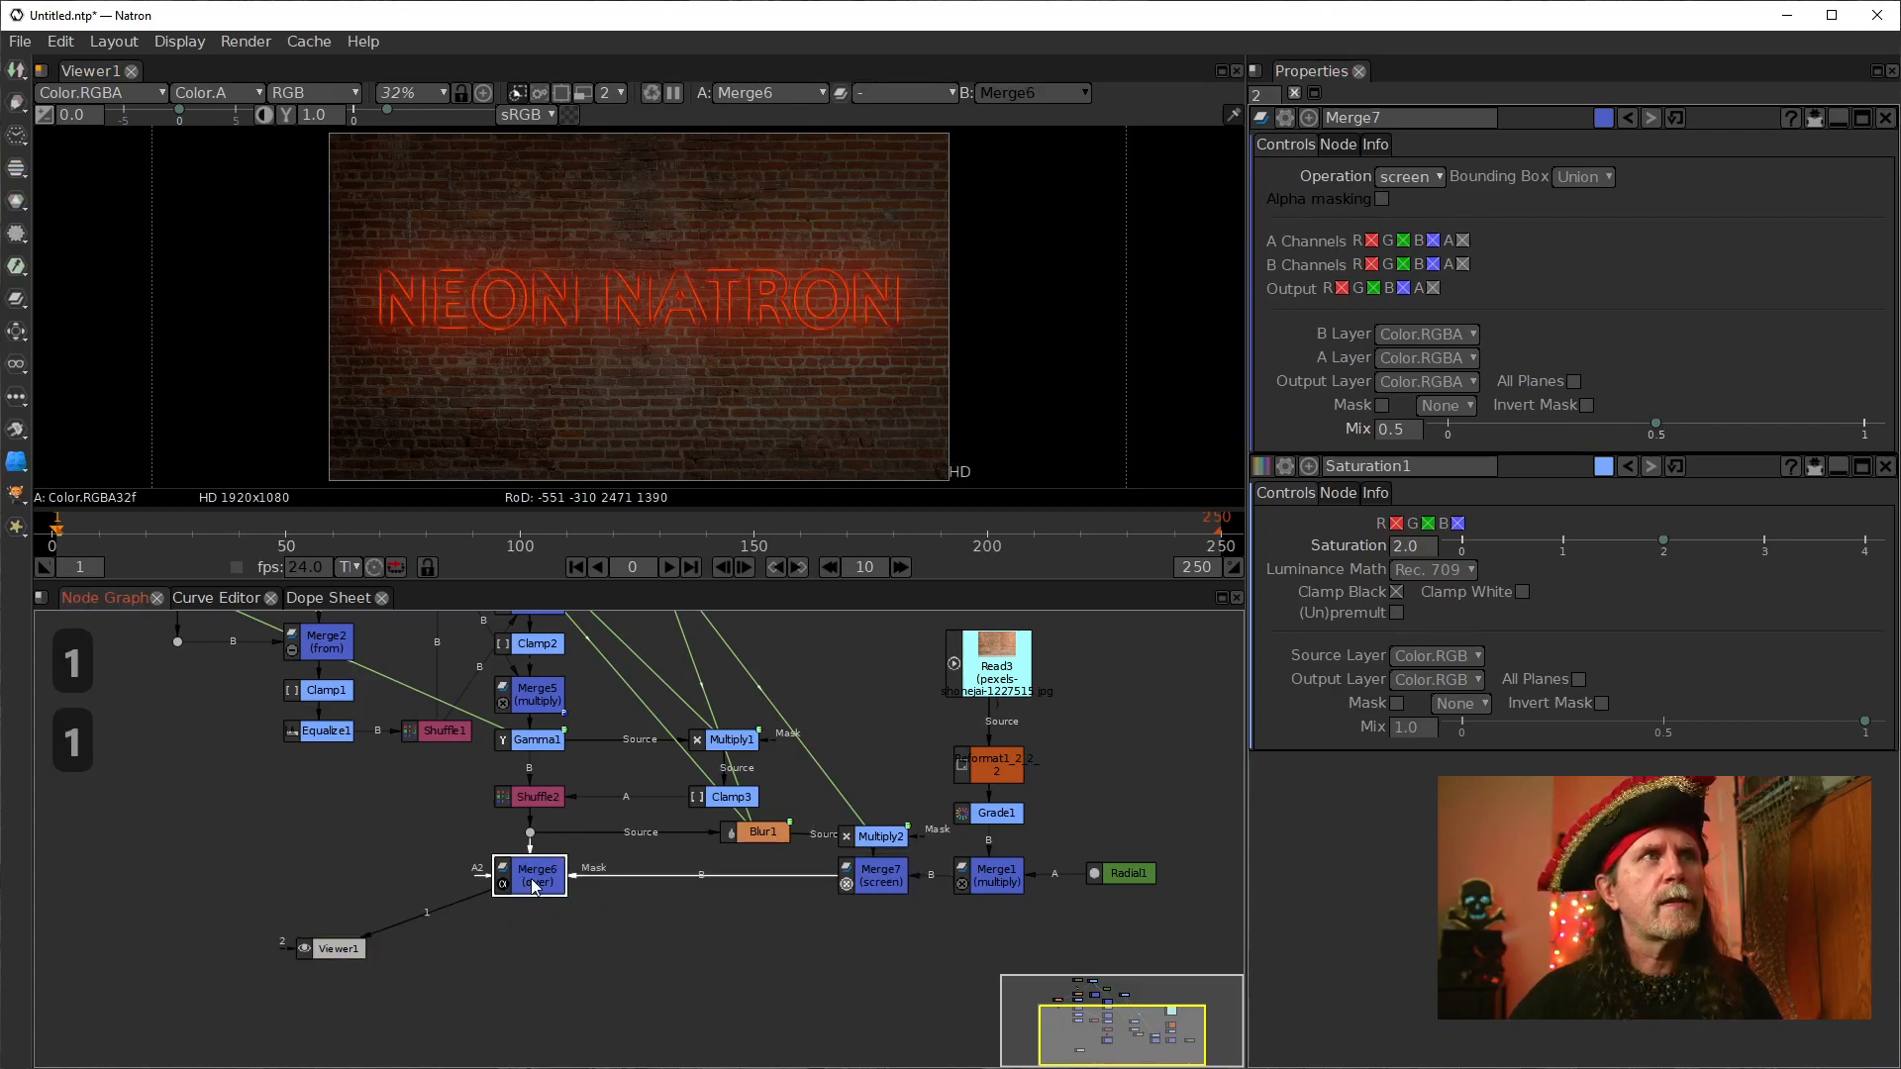
double_click(531, 884)
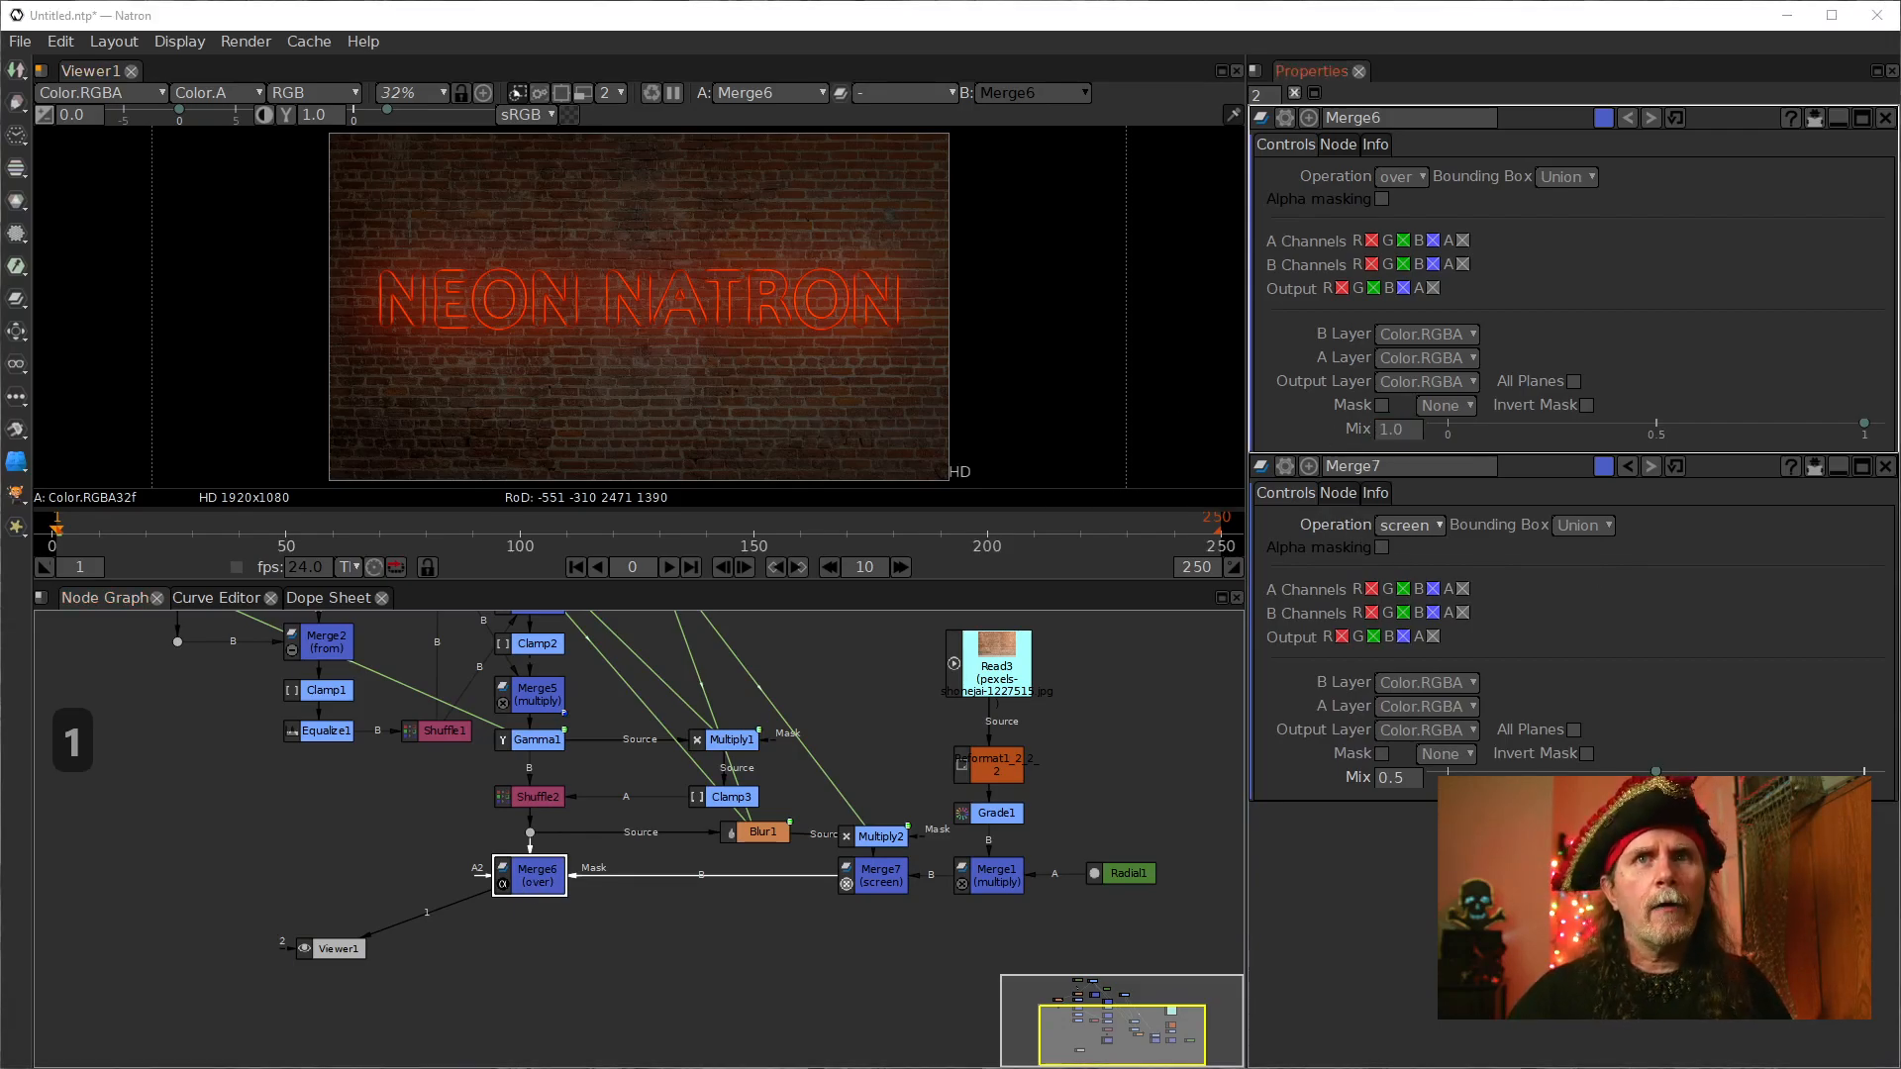
Step: Display Shuffle2 in the viewer and add a dot on that connection, placed level with Shuffle2 and beneath Equalize1
left_click_drag(446, 907, 525, 804)
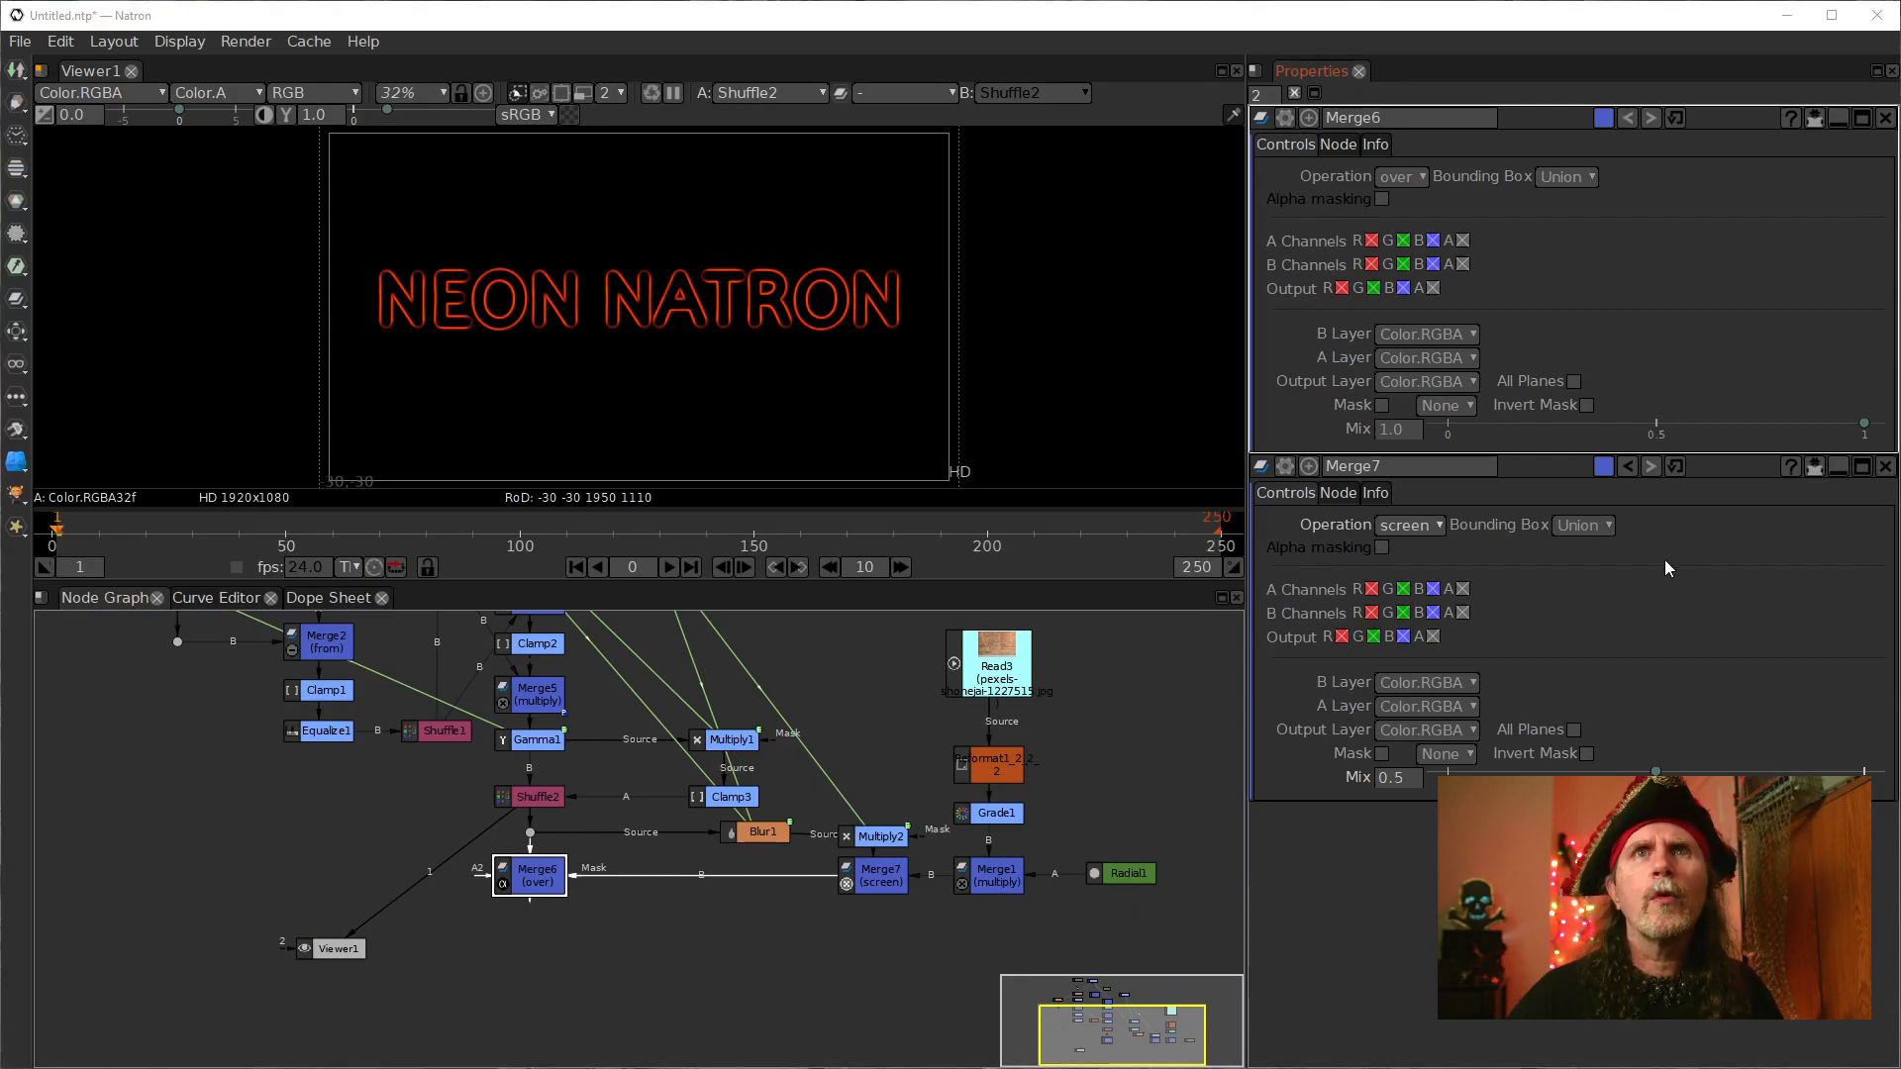
left_click(420, 859)
left_click(514, 797)
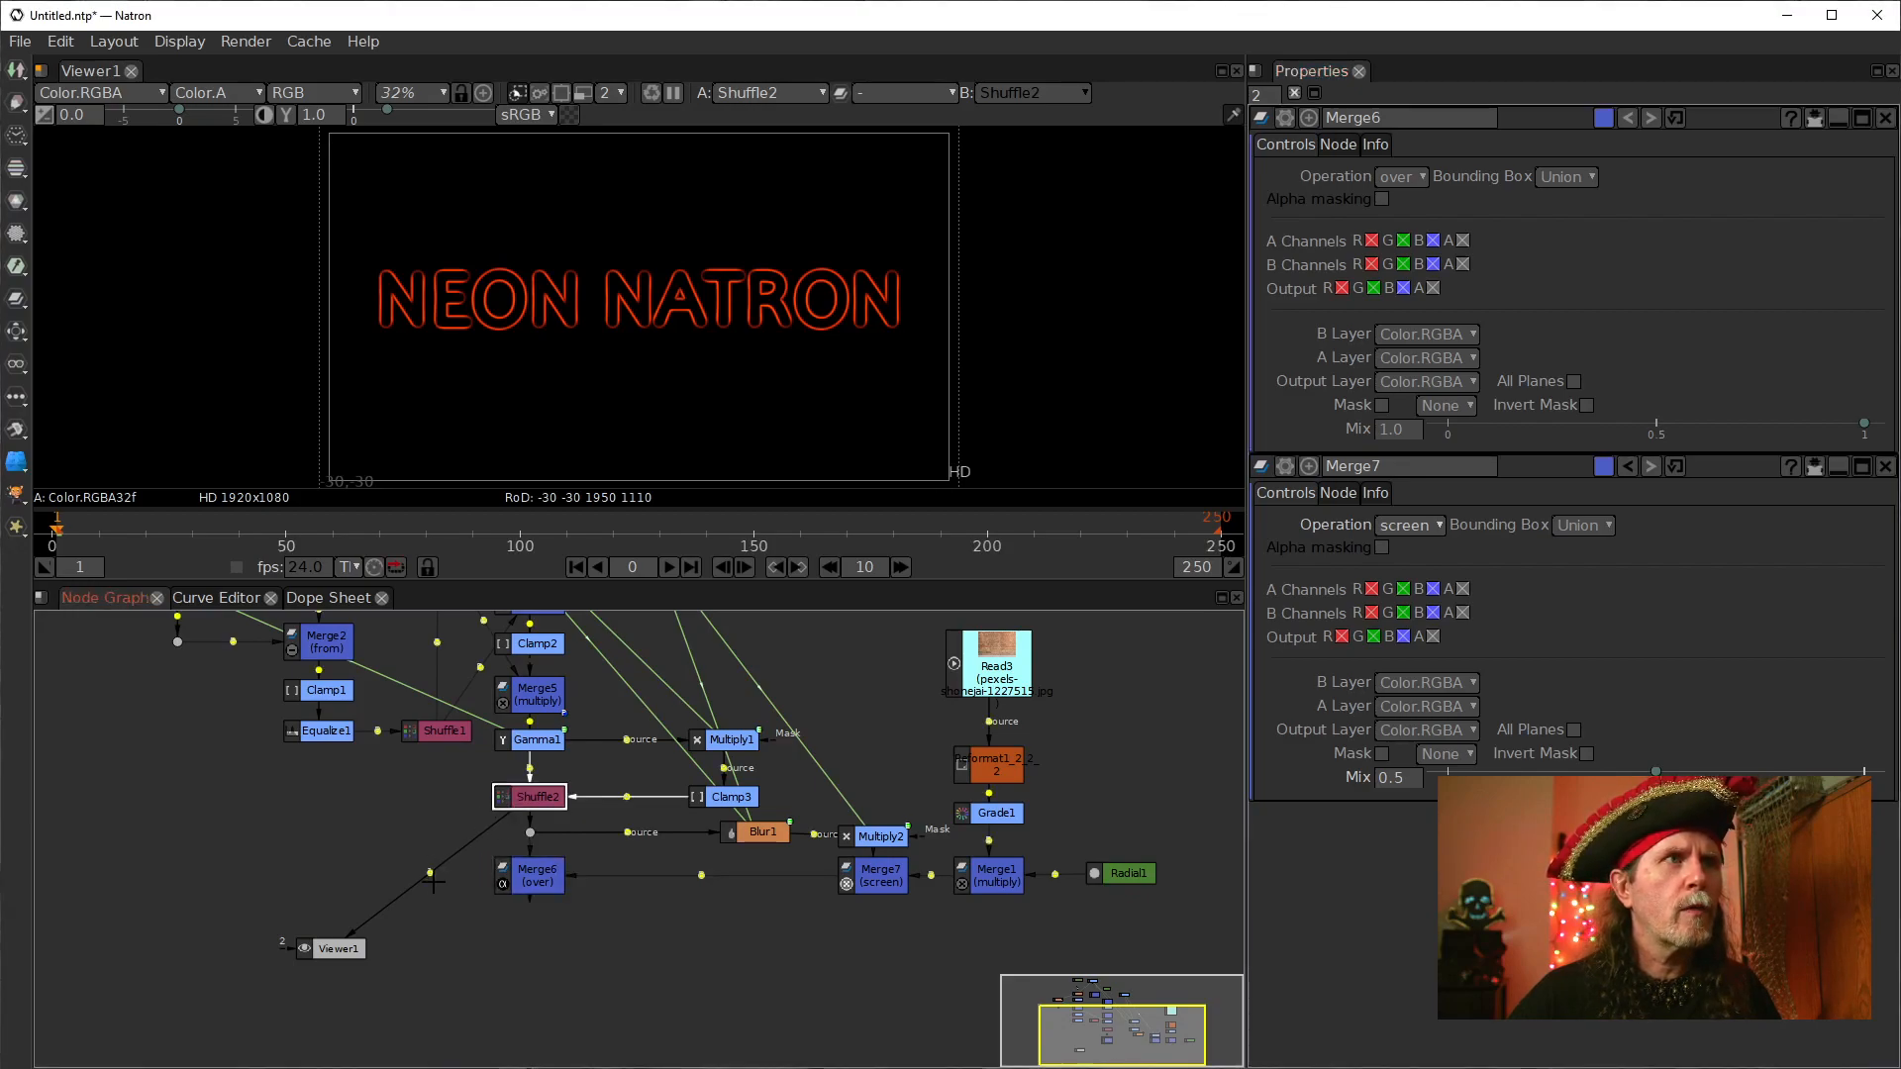
left_click_drag(432, 873, 305, 794)
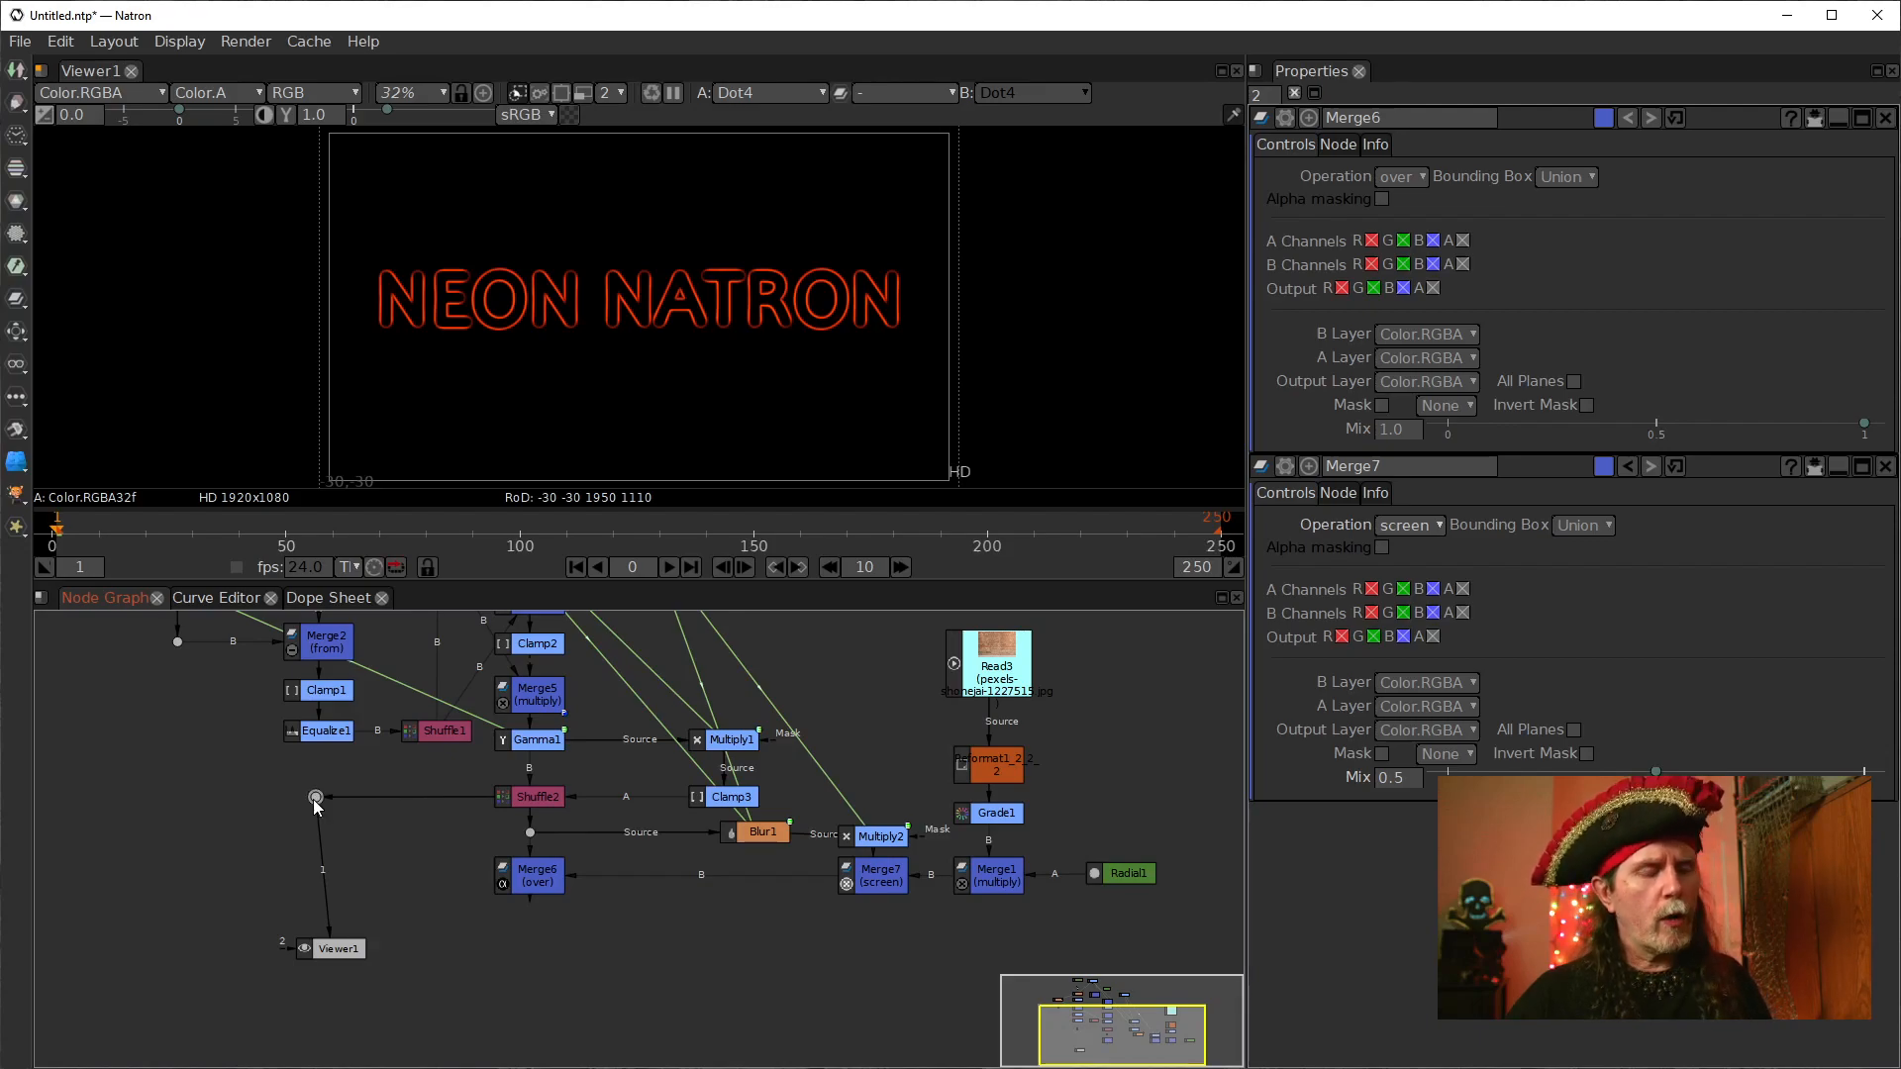
Step: Add a Multiply color node after the dot branching from Shuffle2 and set its Value to 2.0
key("Tab")
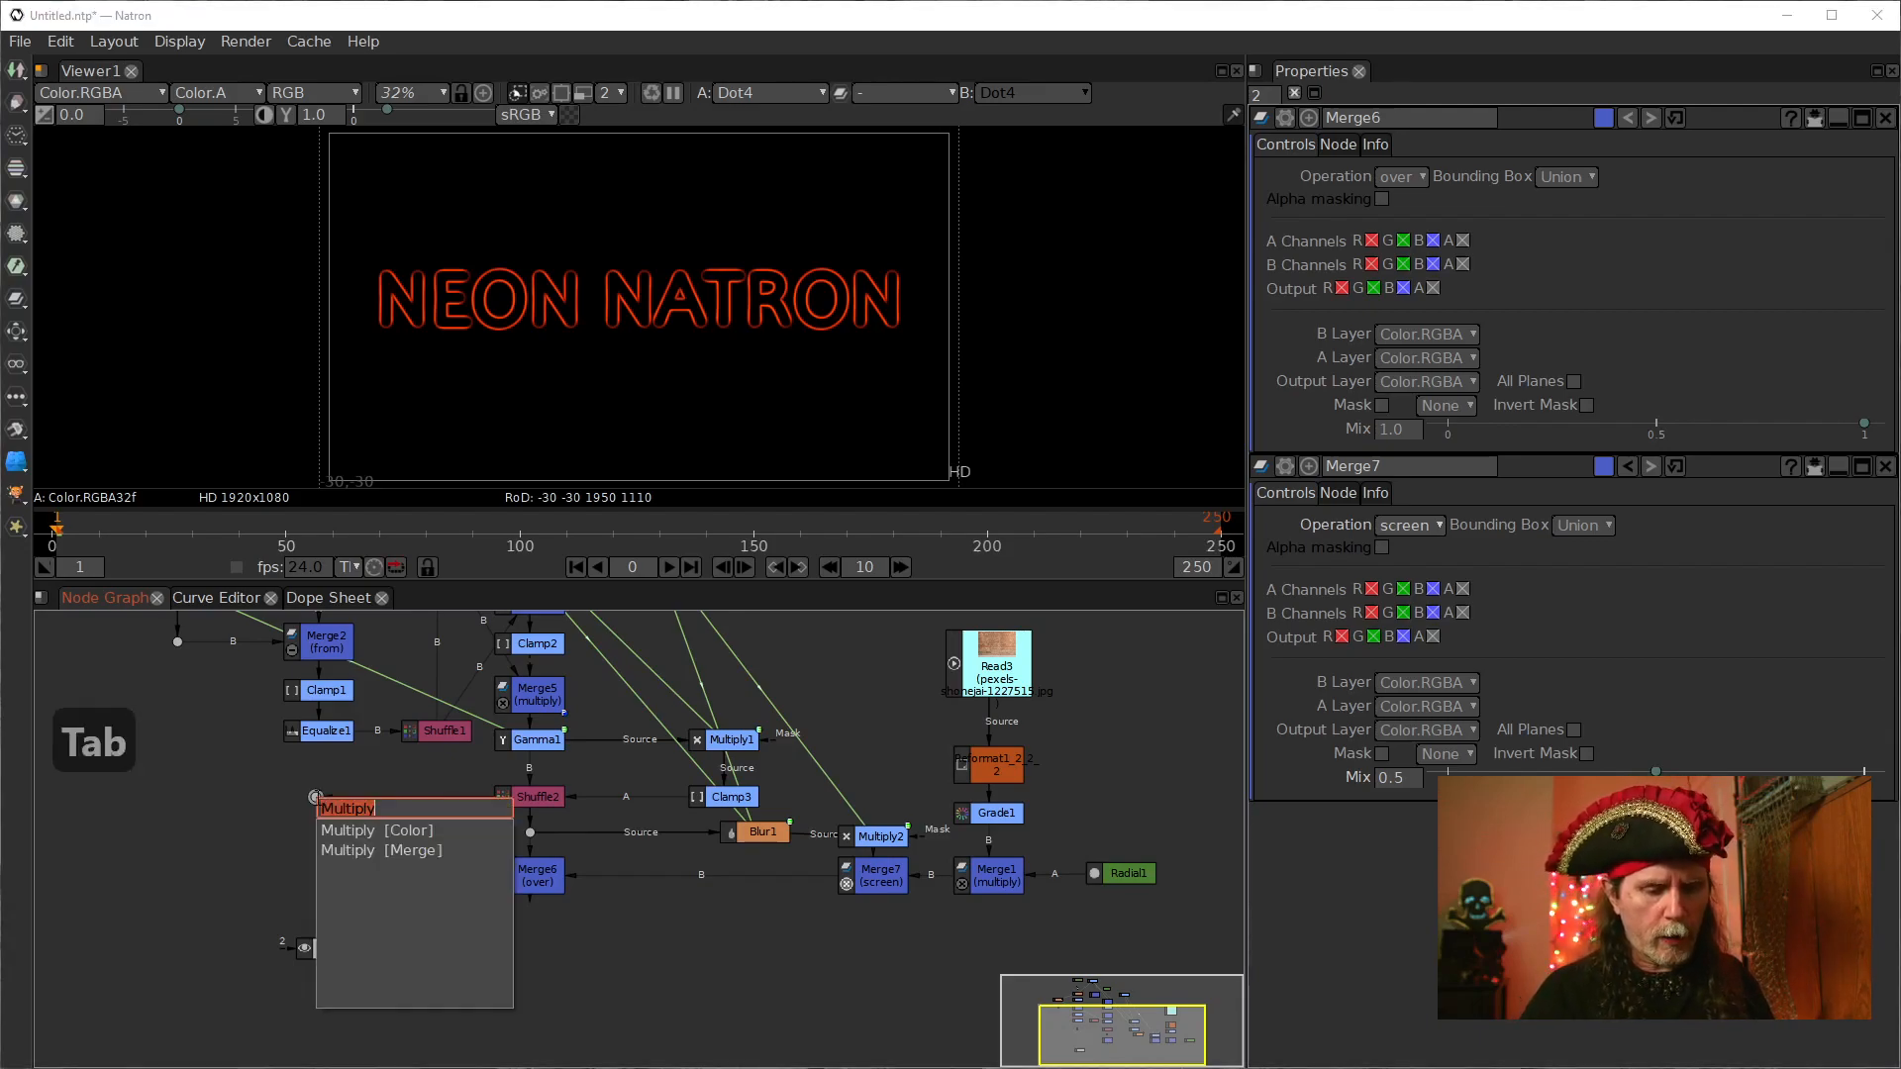
type("mult")
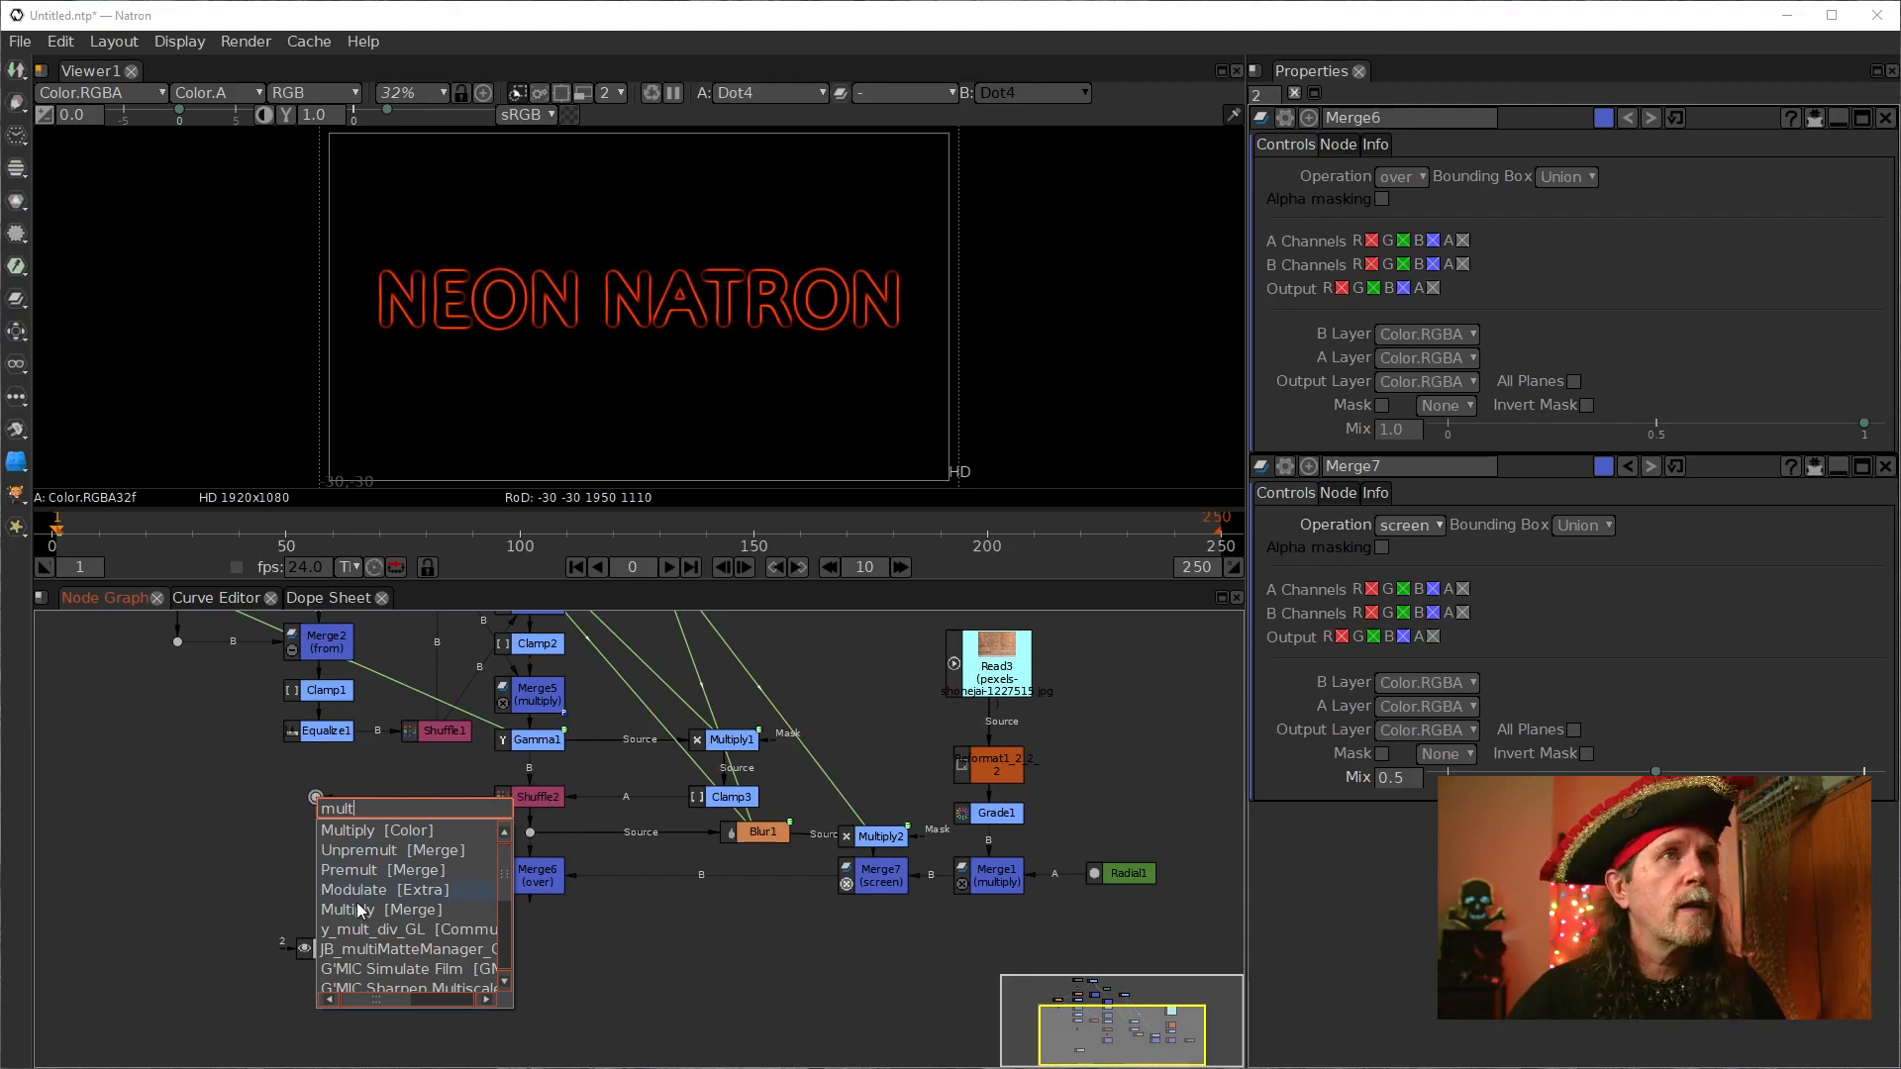
left_click(342, 834)
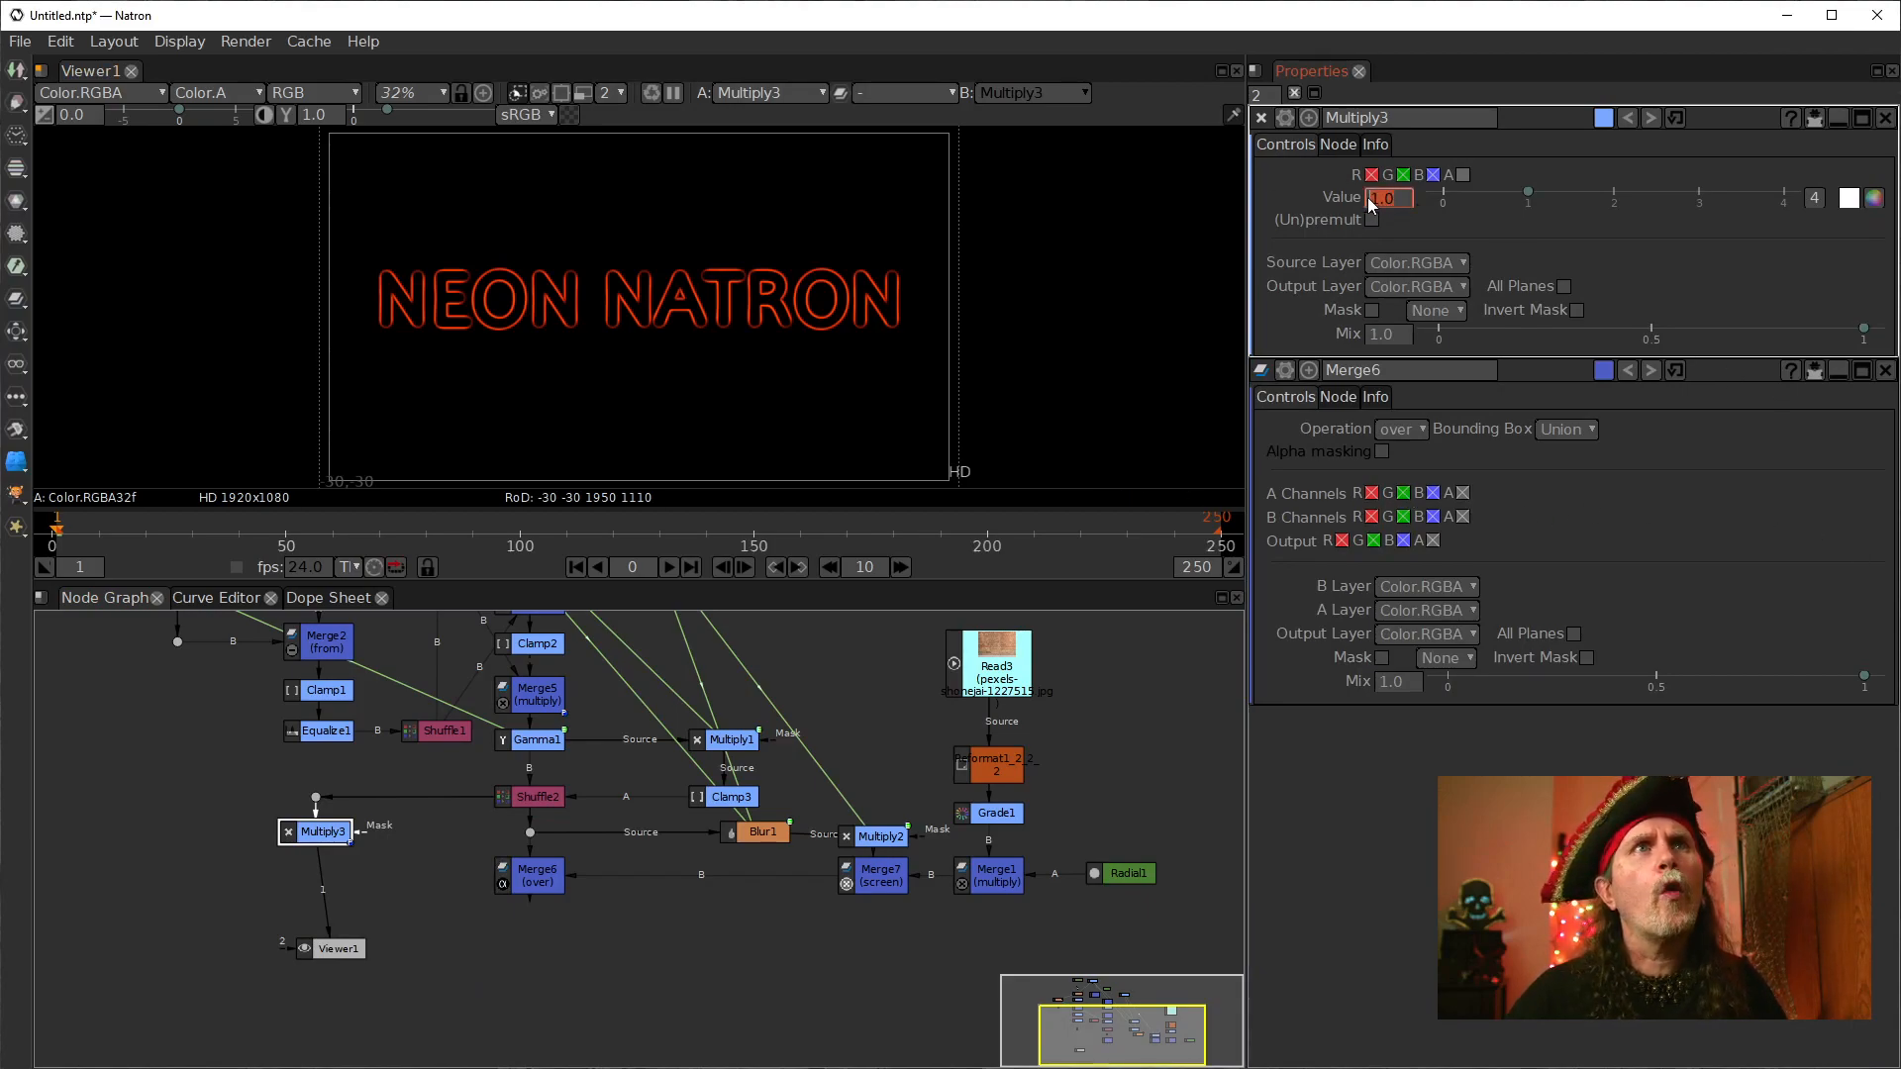
type("3")
scroll(1369, 201, "down", 1)
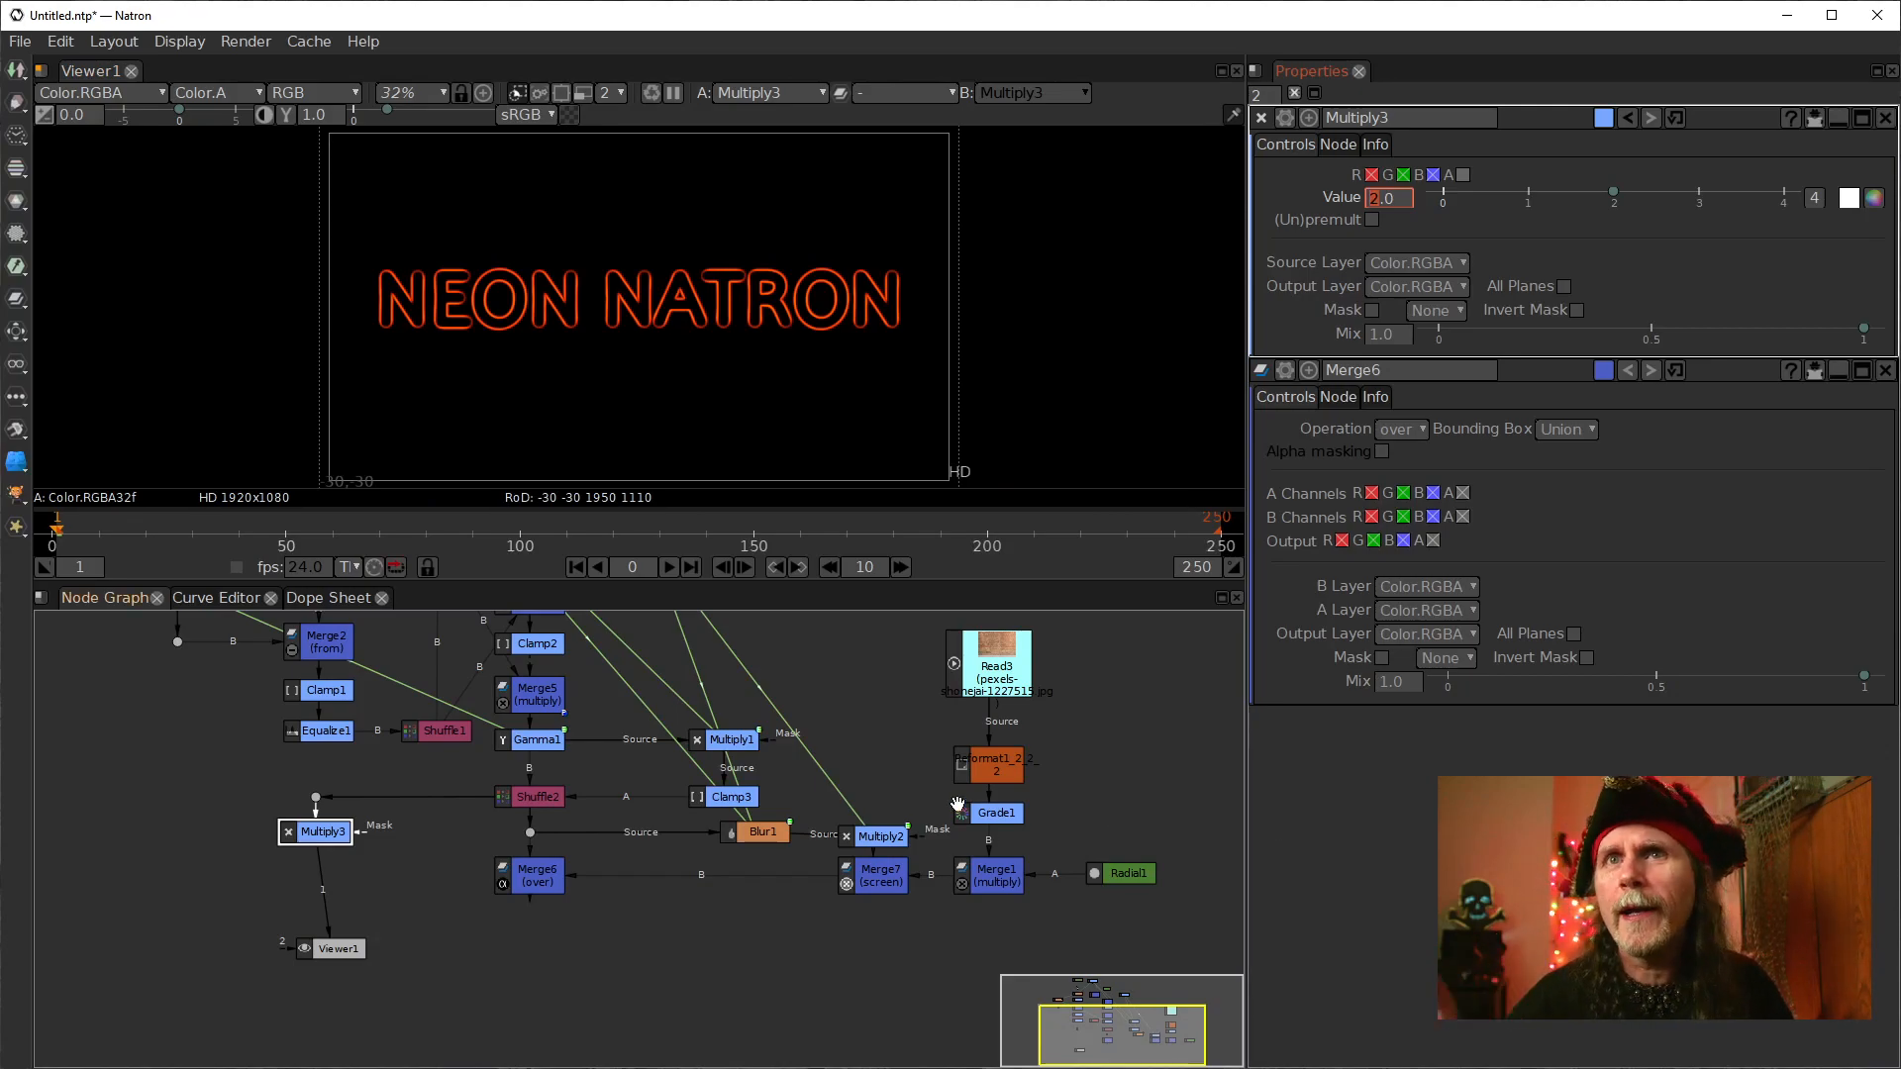
Step: Display the Merge6 composite in the viewer and move Viewer1 down to free space below Merge6
left_click(537, 885)
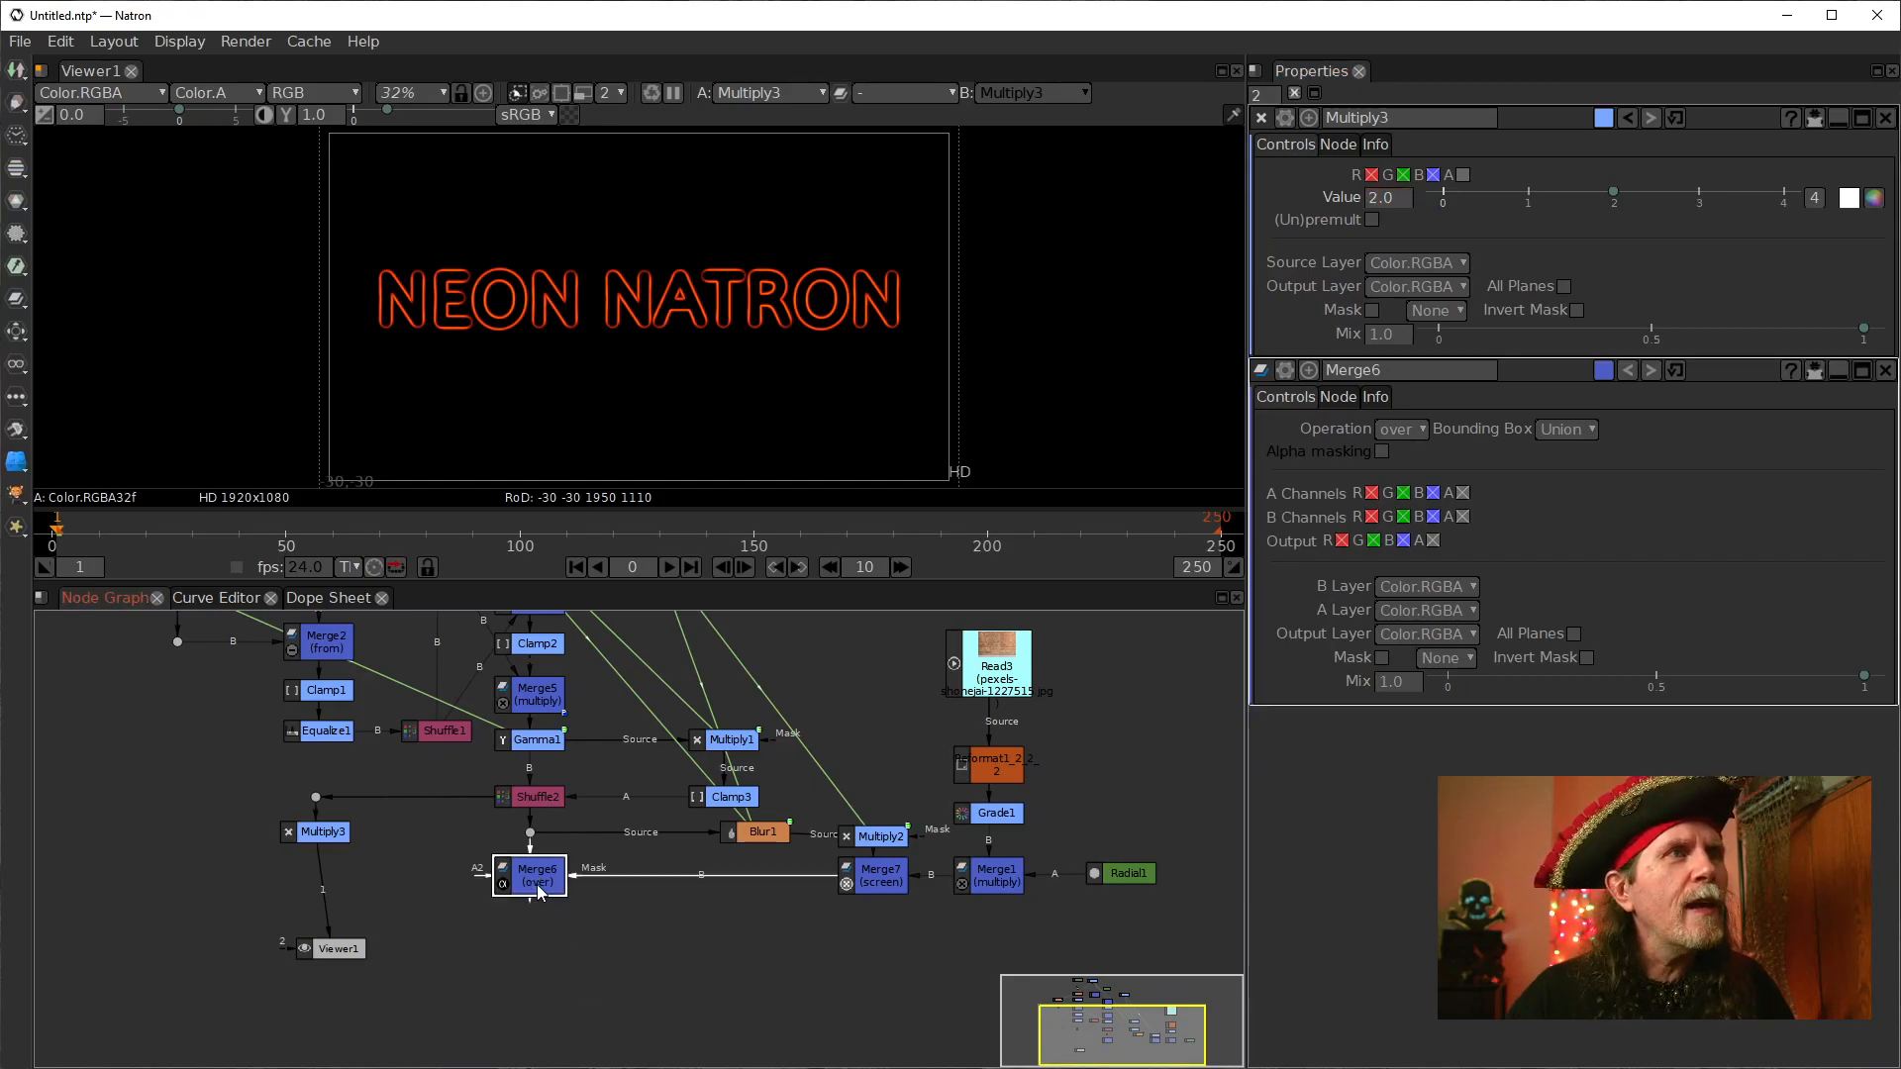
key("1")
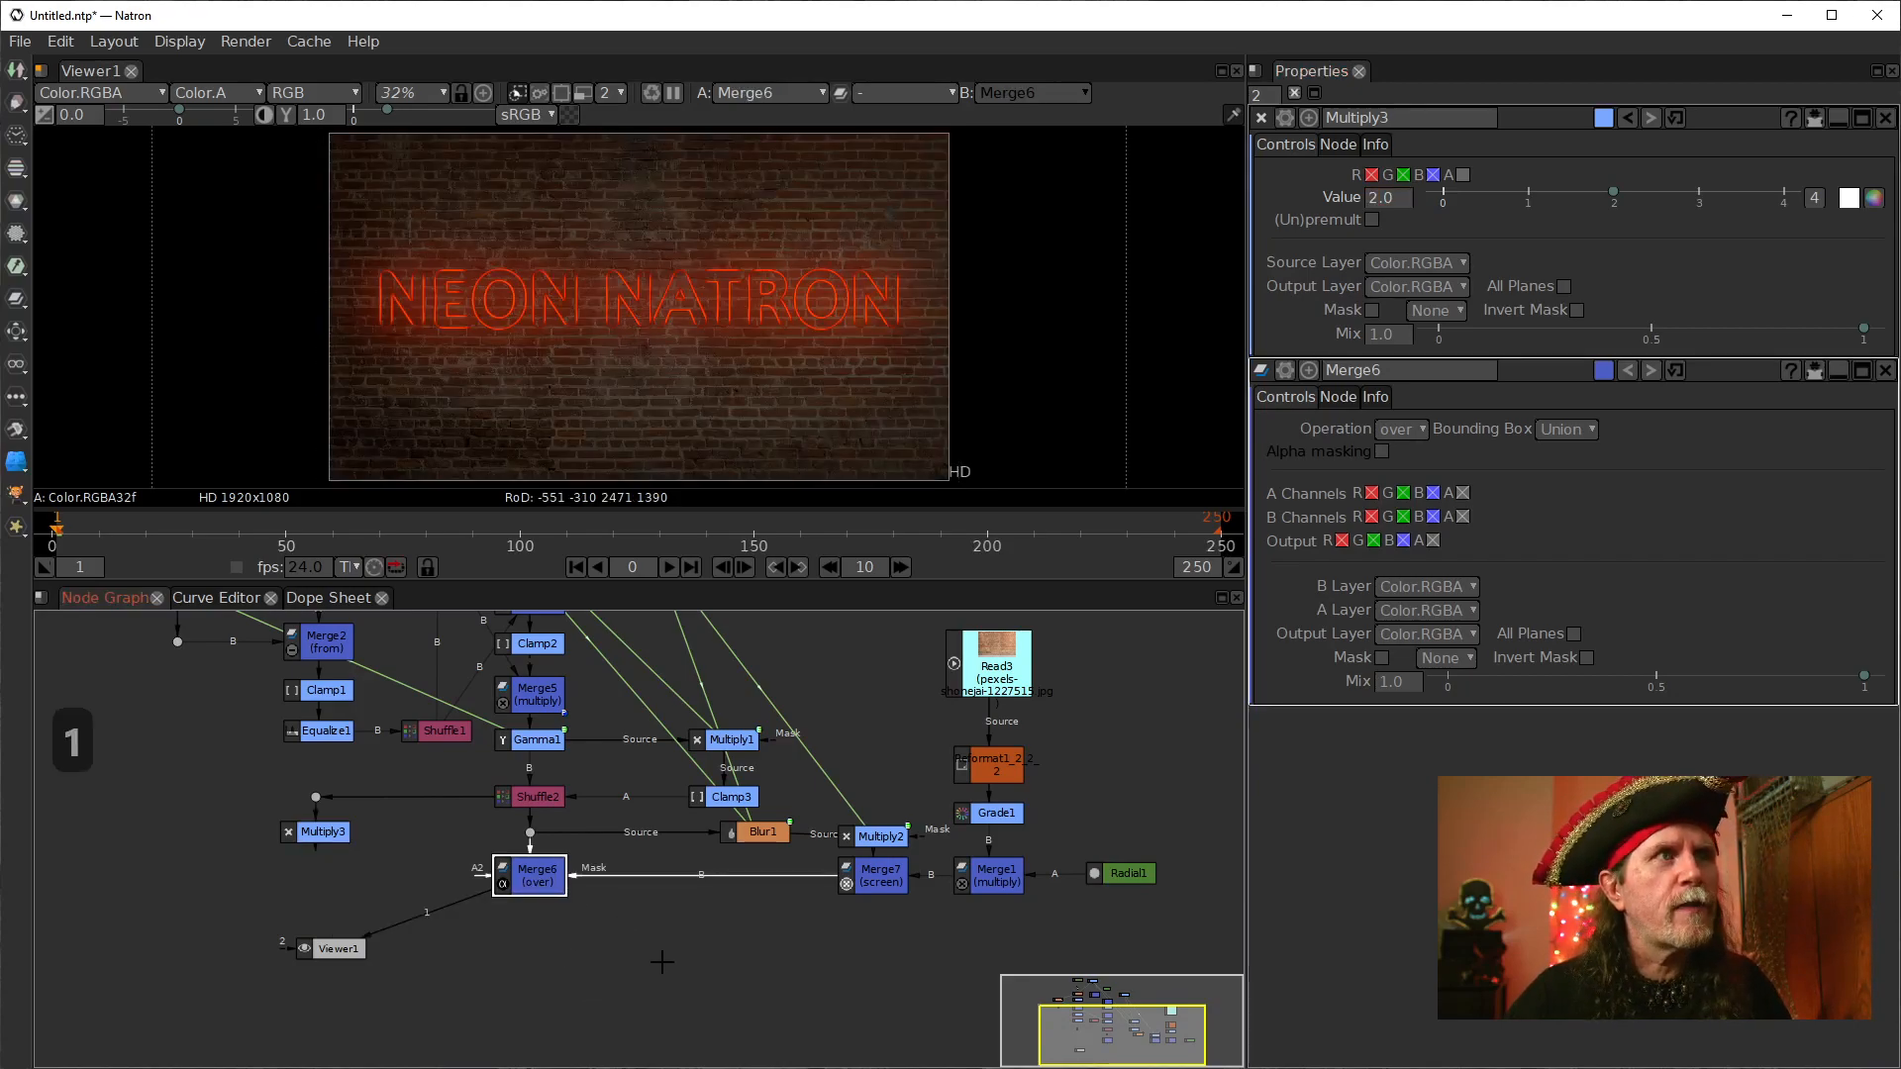
left_click_drag(657, 963, 657, 862)
left_click_drag(329, 733, 413, 886)
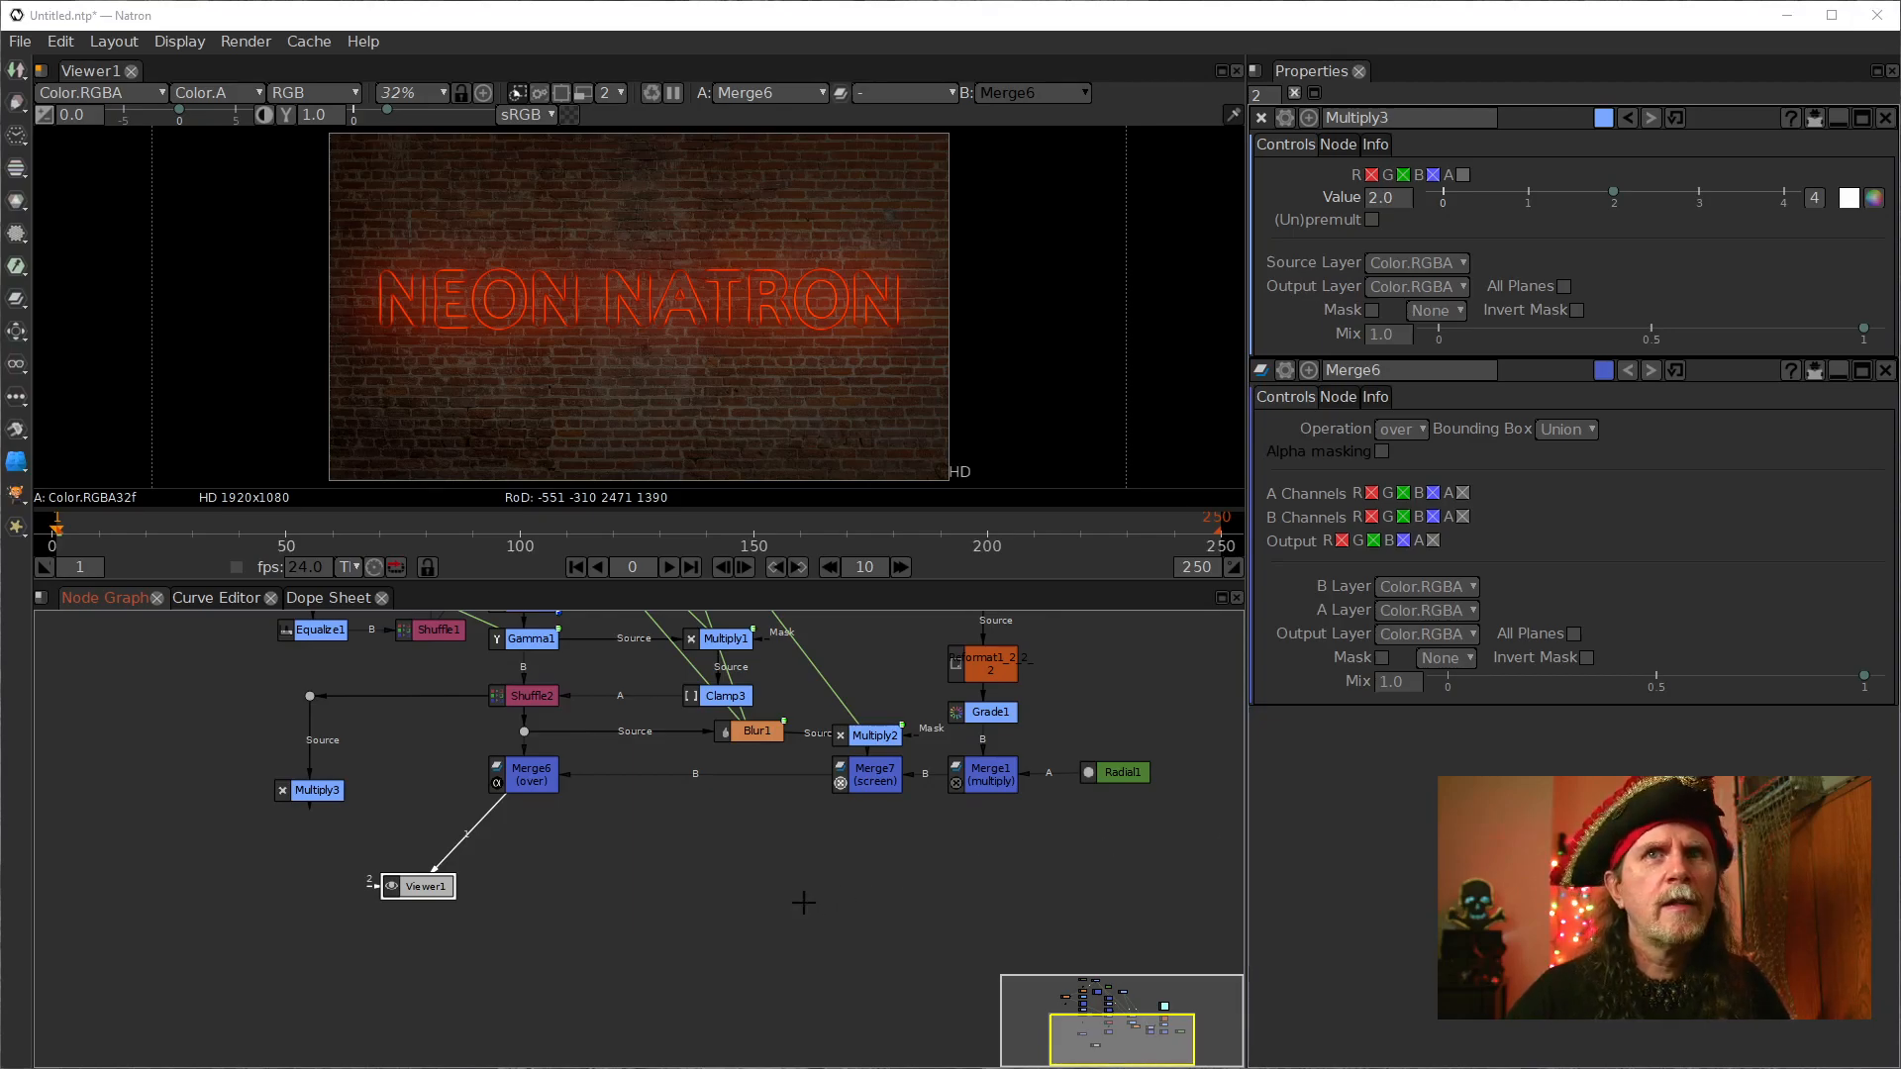
Step: Add a Merge node after Merge6, connect its A input to Multiply3, and align Multiply3 level with it
left_click(525, 782)
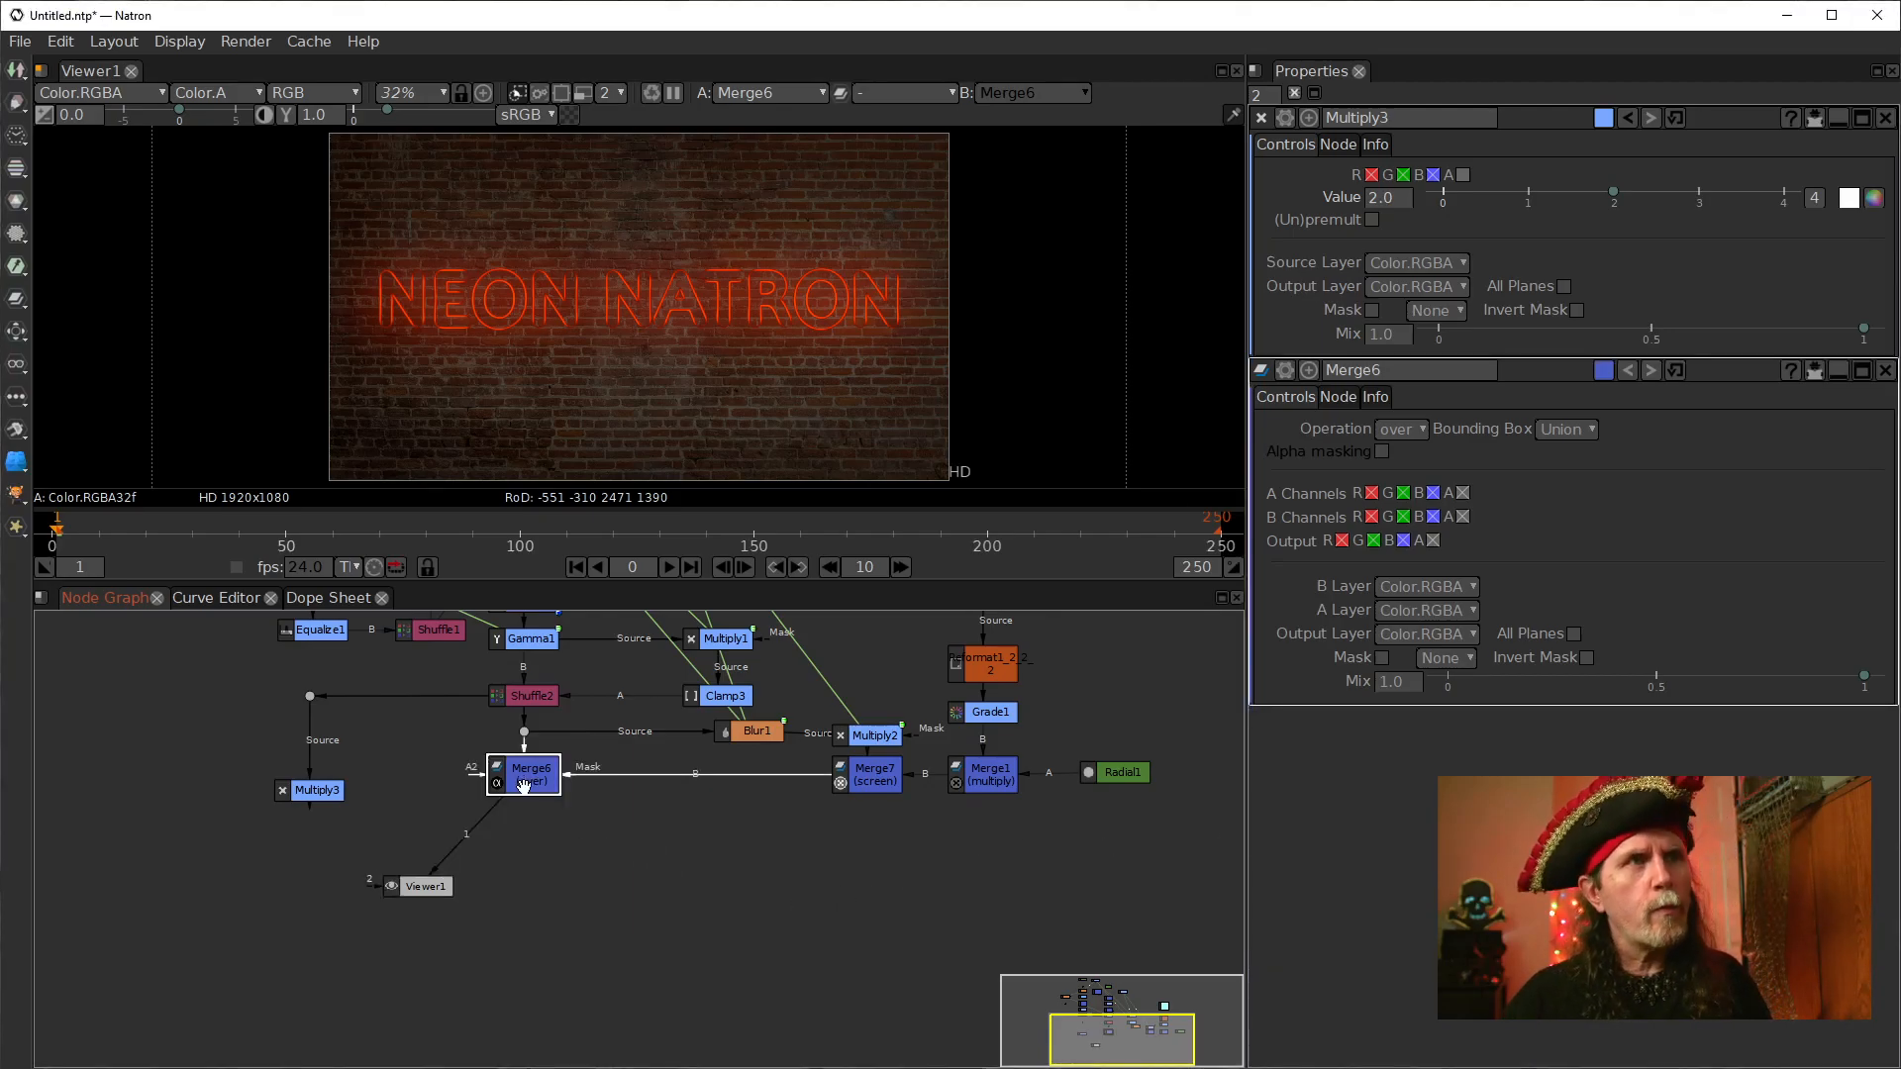
key("m")
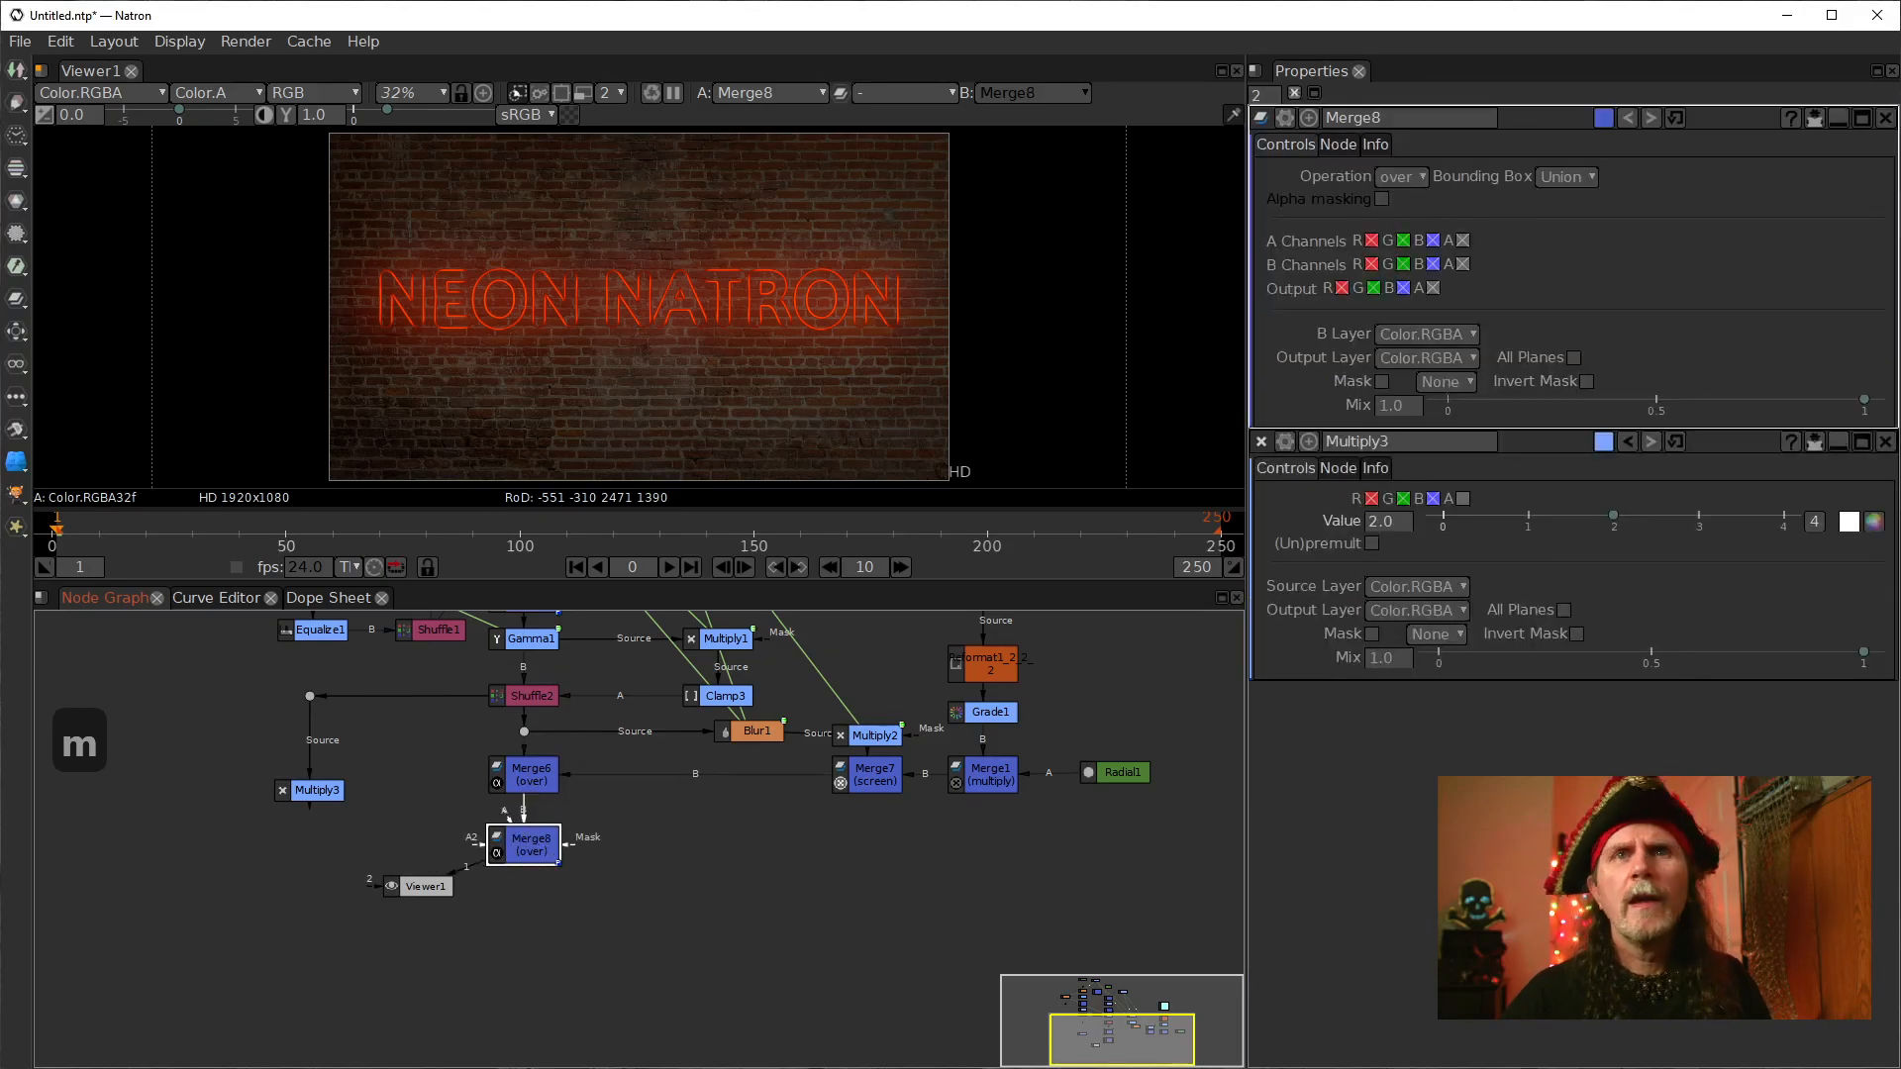
left_click_drag(505, 815, 319, 791)
left_click_drag(313, 791, 317, 843)
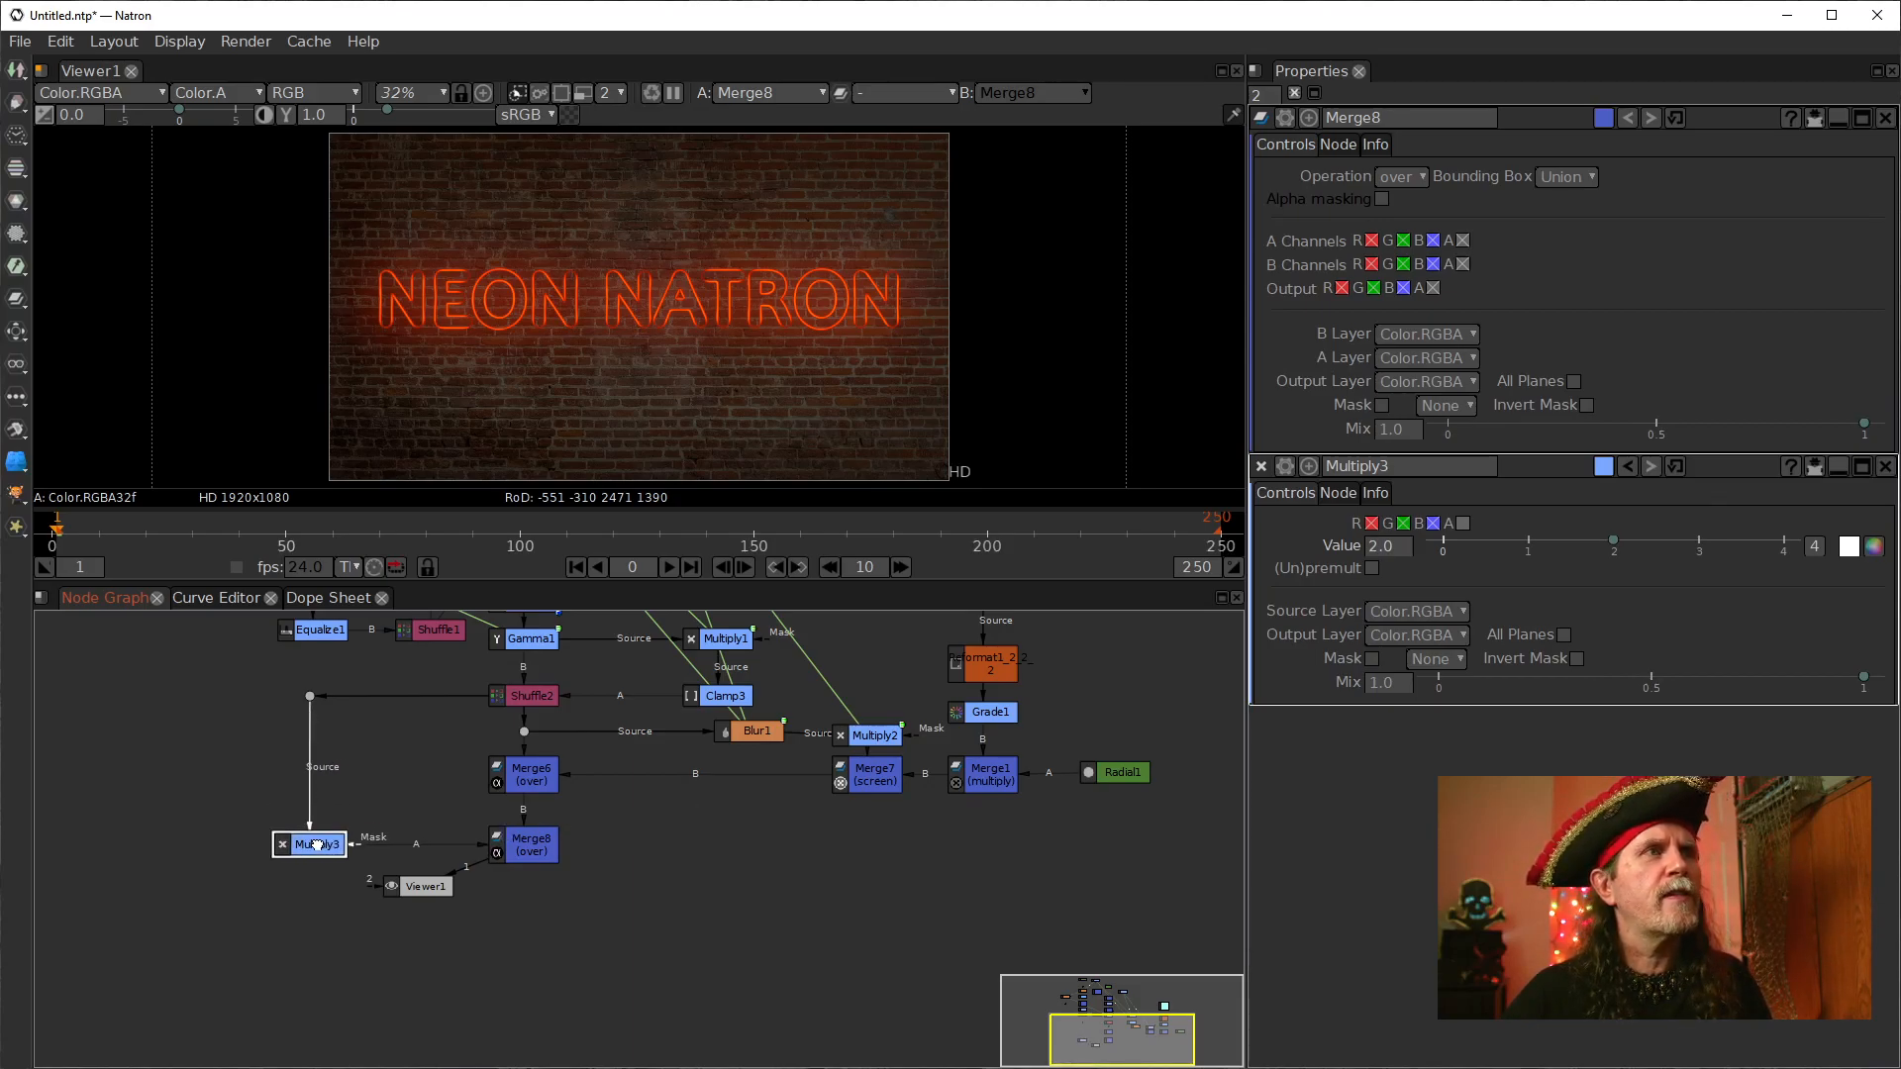
Step: Bring up Multiply3's settings and check its alpha channel option
double_click(313, 844)
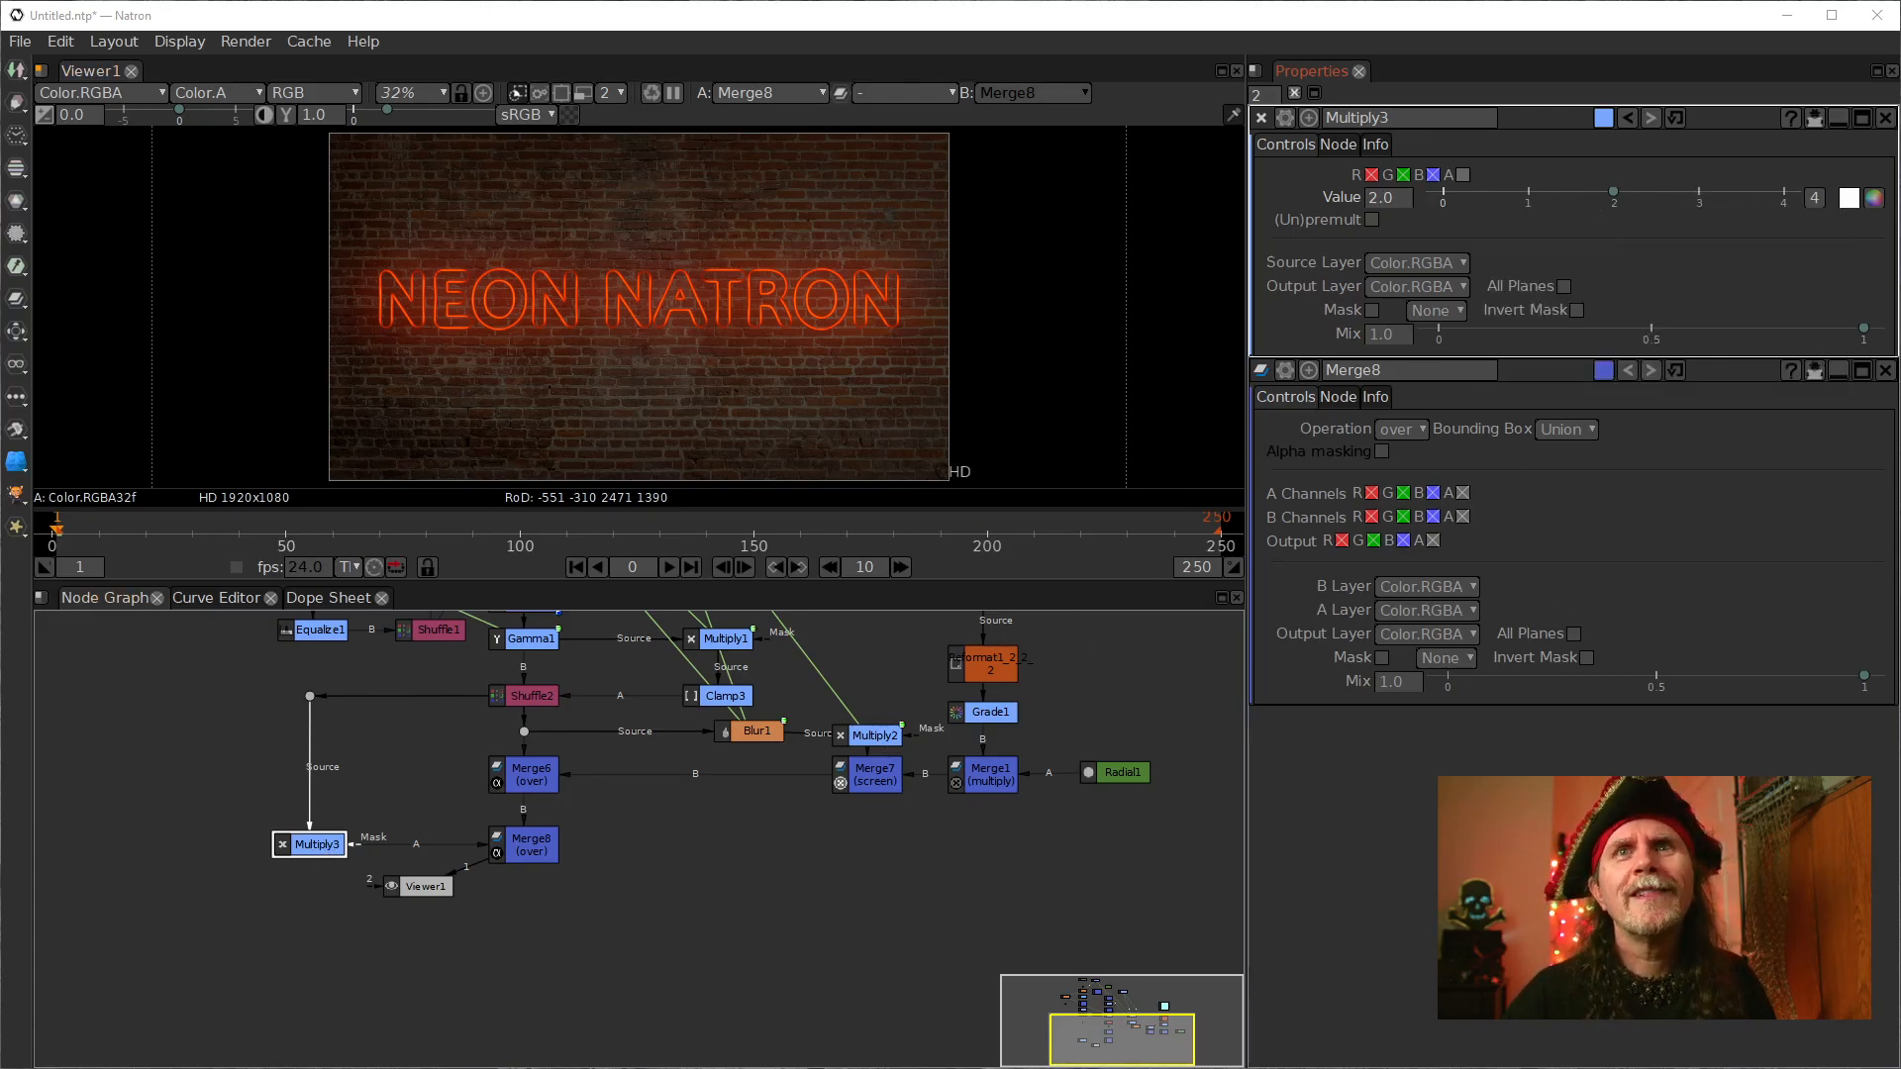
left_click(1464, 176)
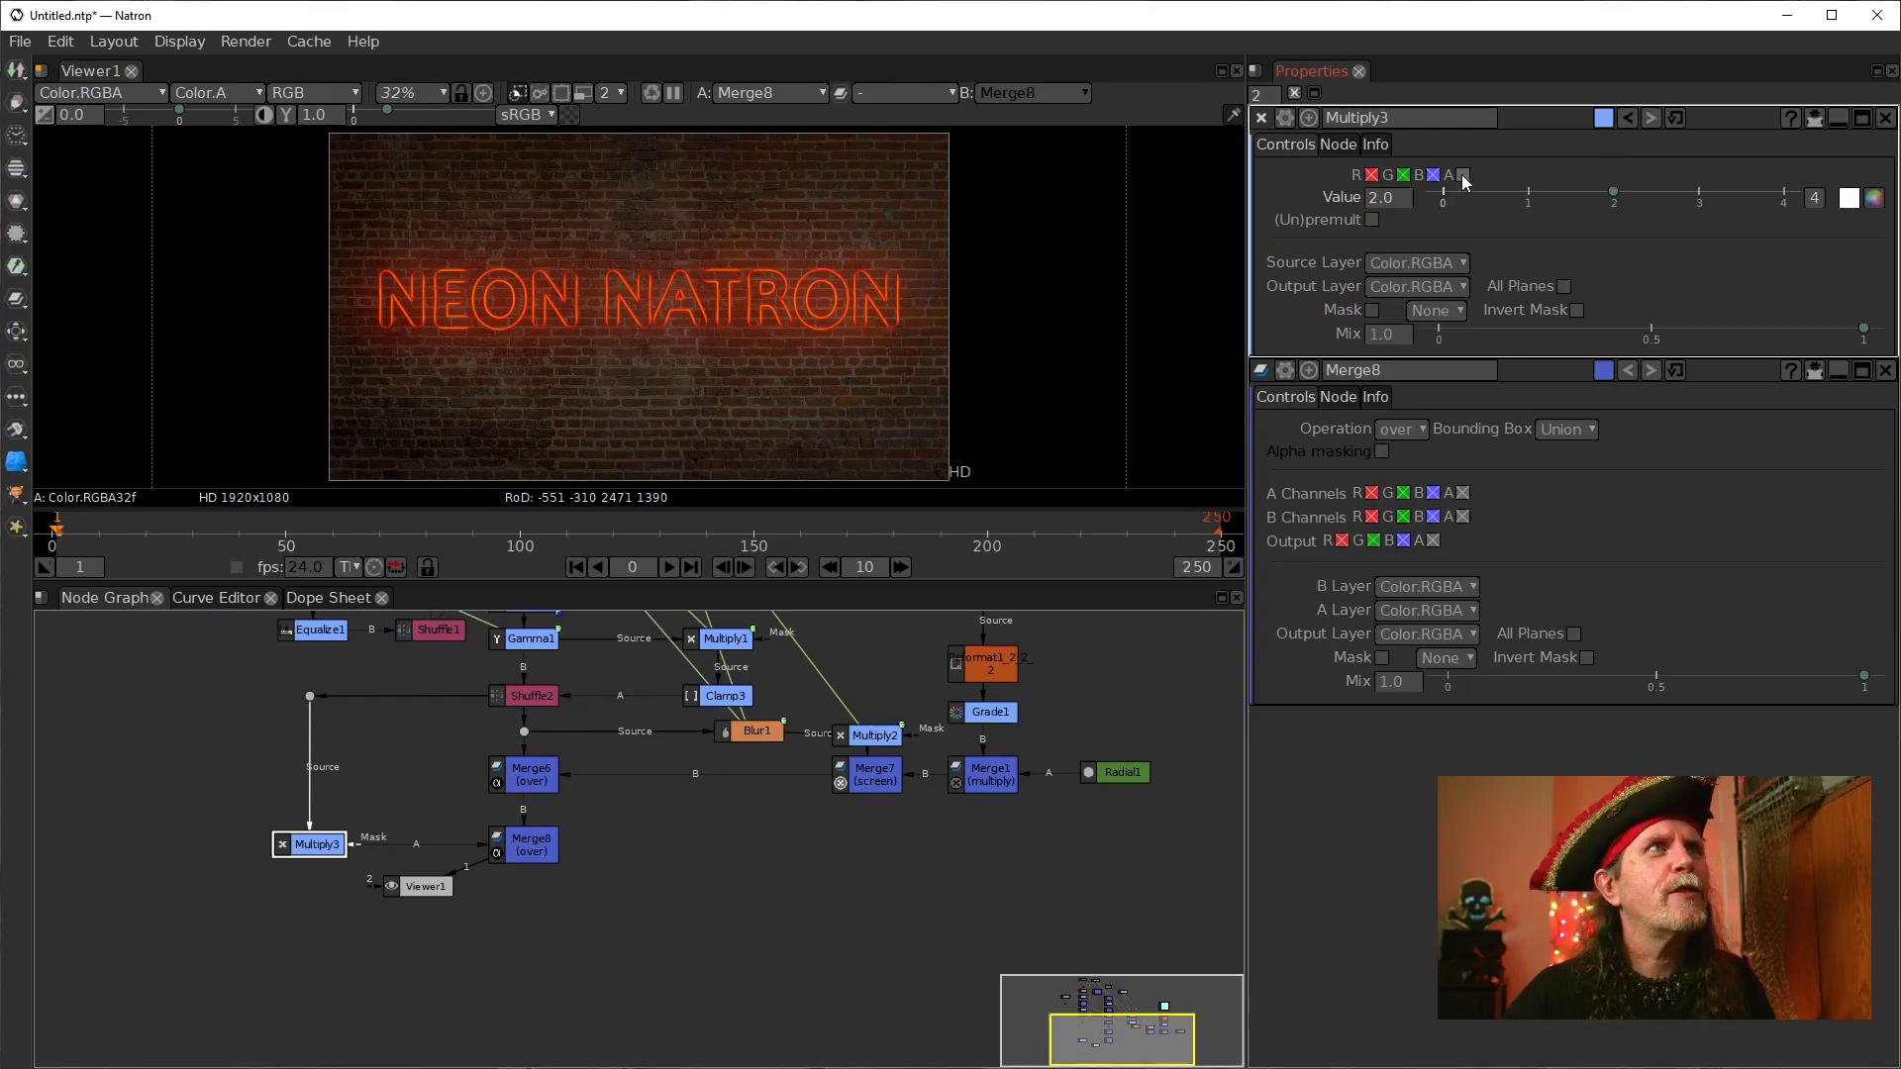
left_click(1463, 176)
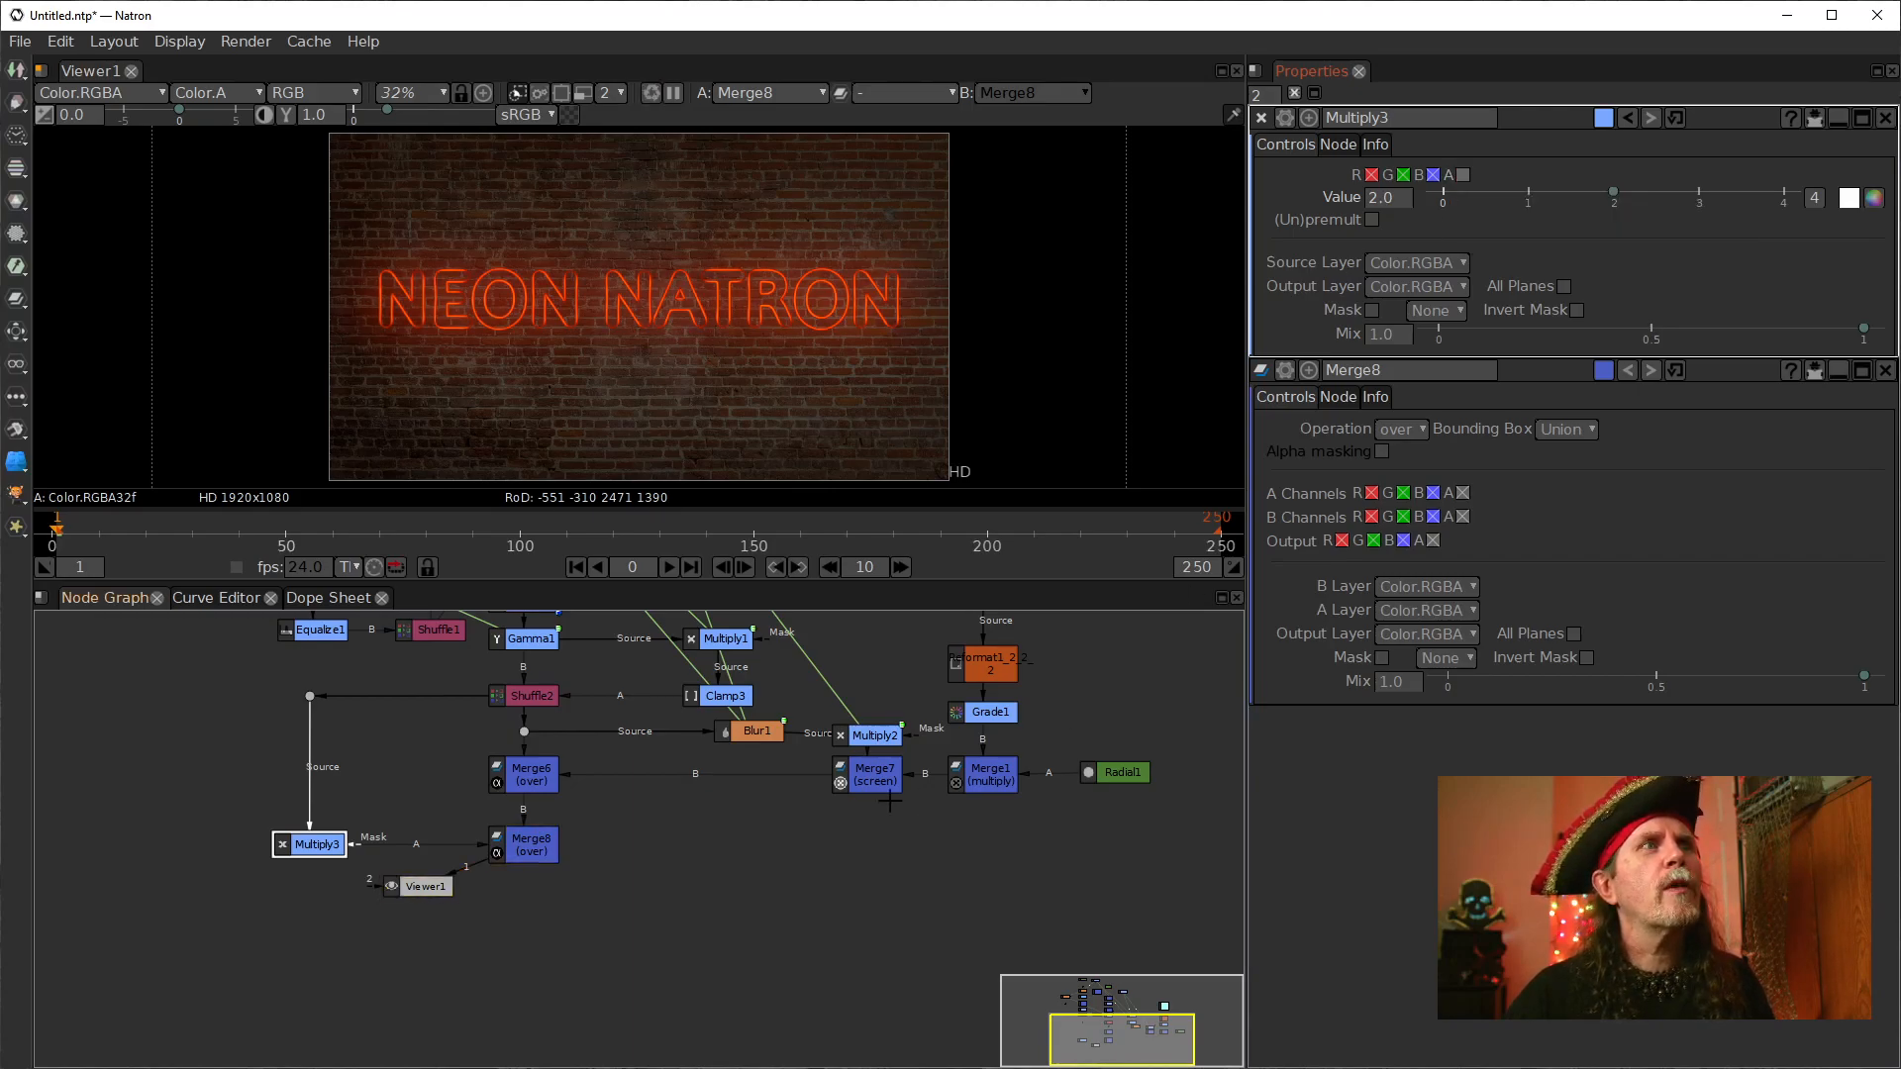
Step: Compare the composite without and with the brightening layer by displaying Merge6 and Merge8 alternately in the viewer
left_click(545, 784)
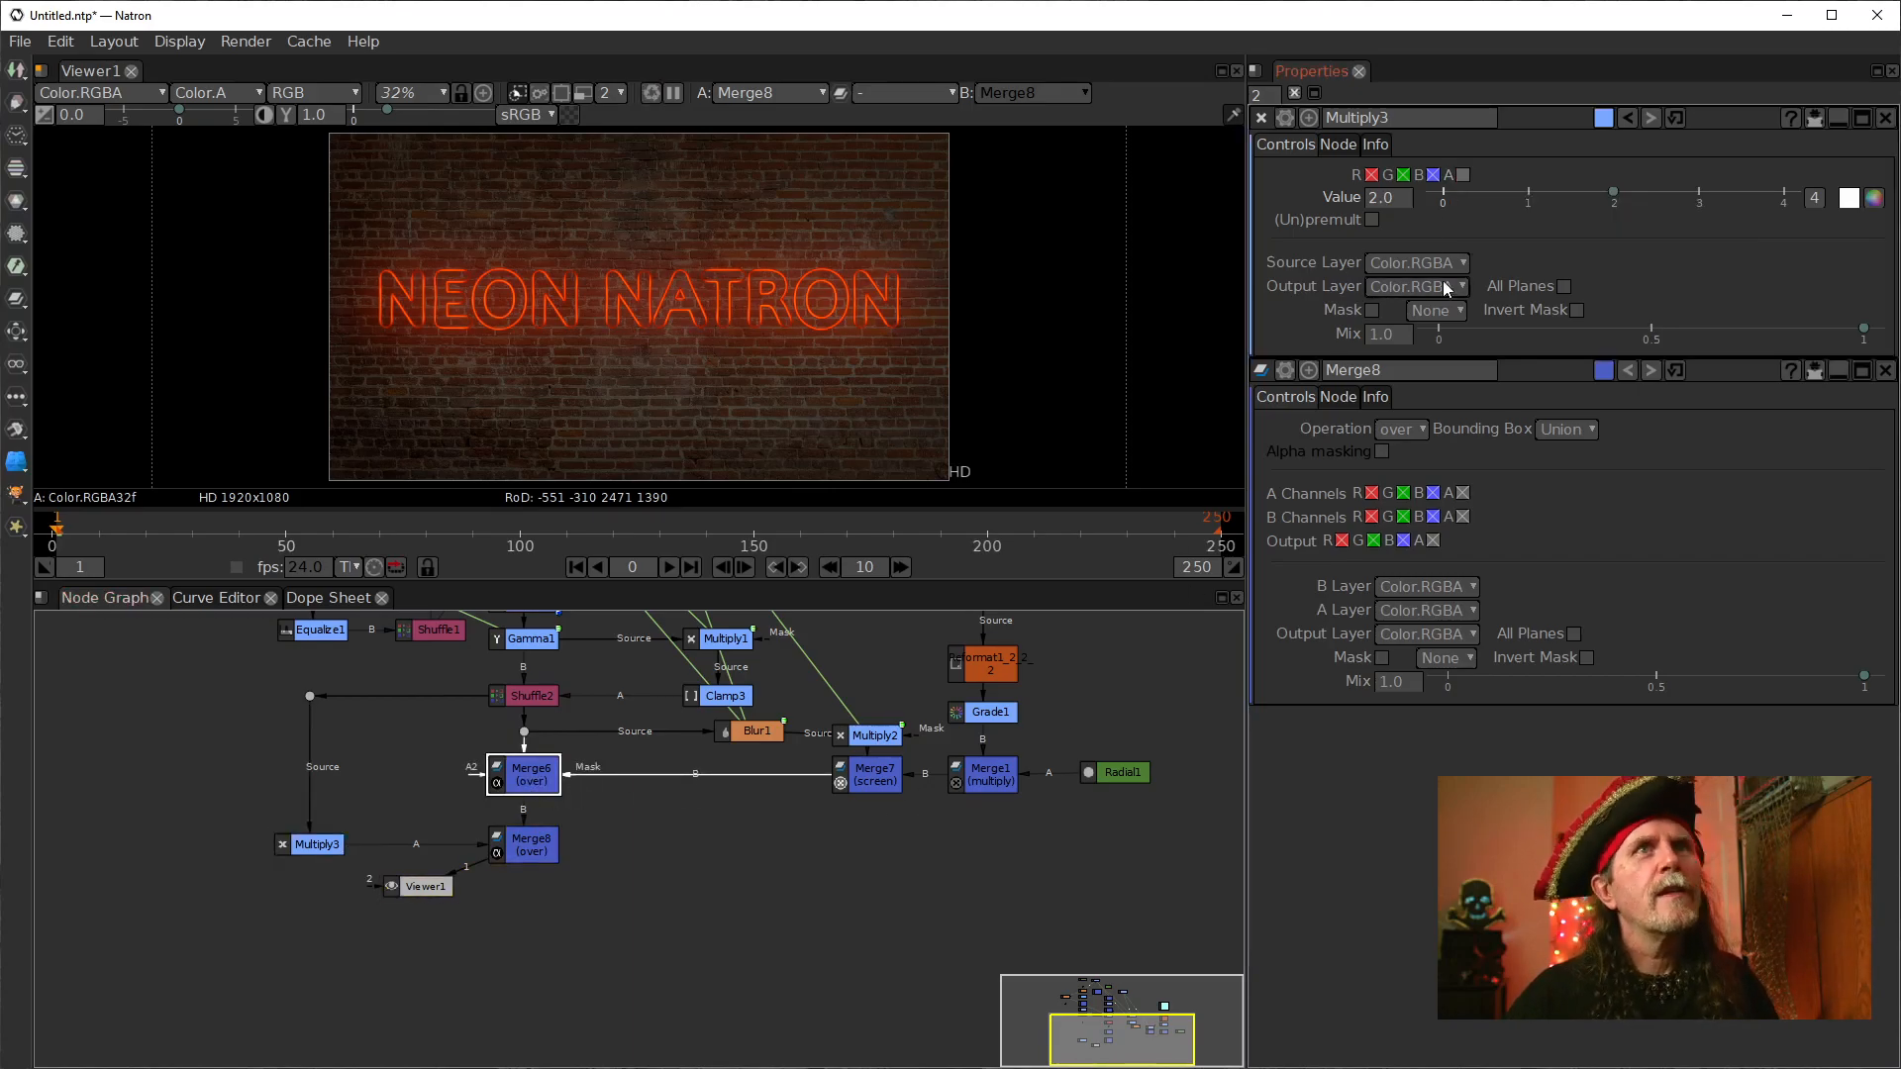
left_click(313, 840)
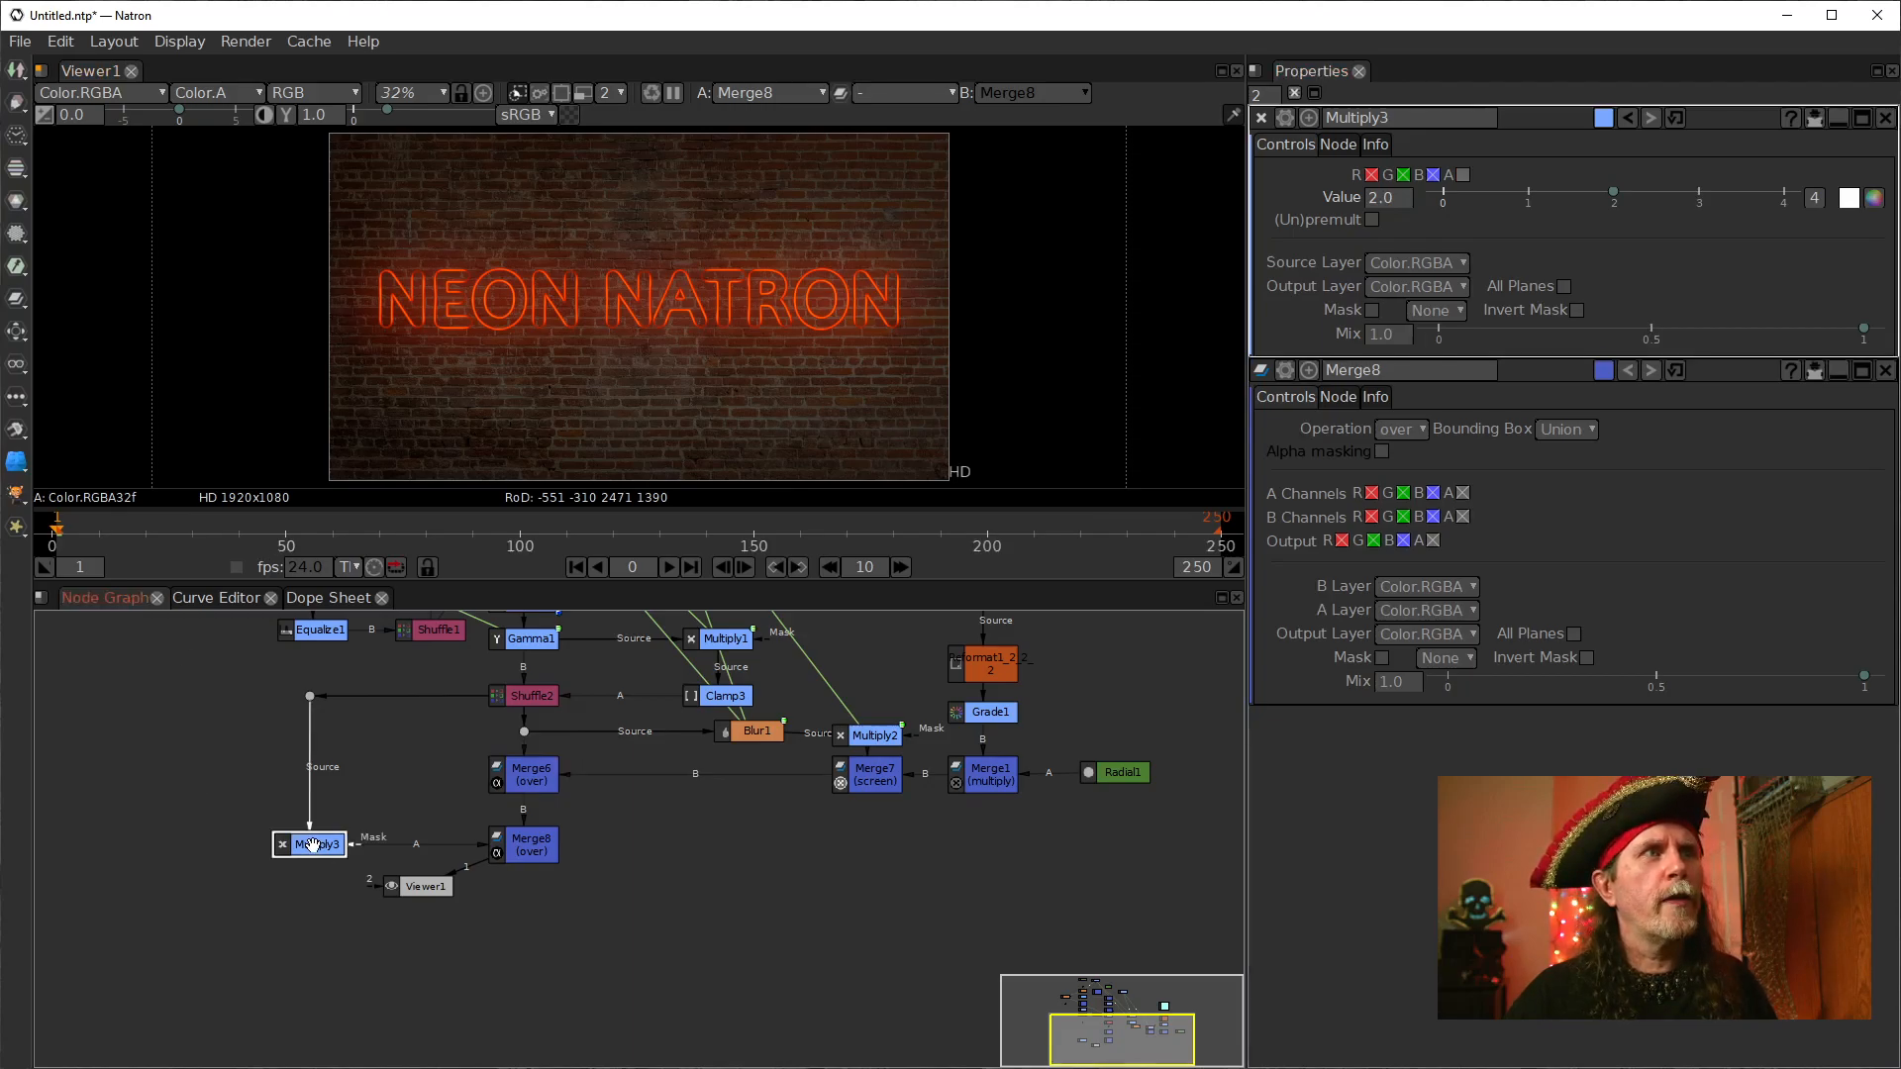
left_click(539, 792)
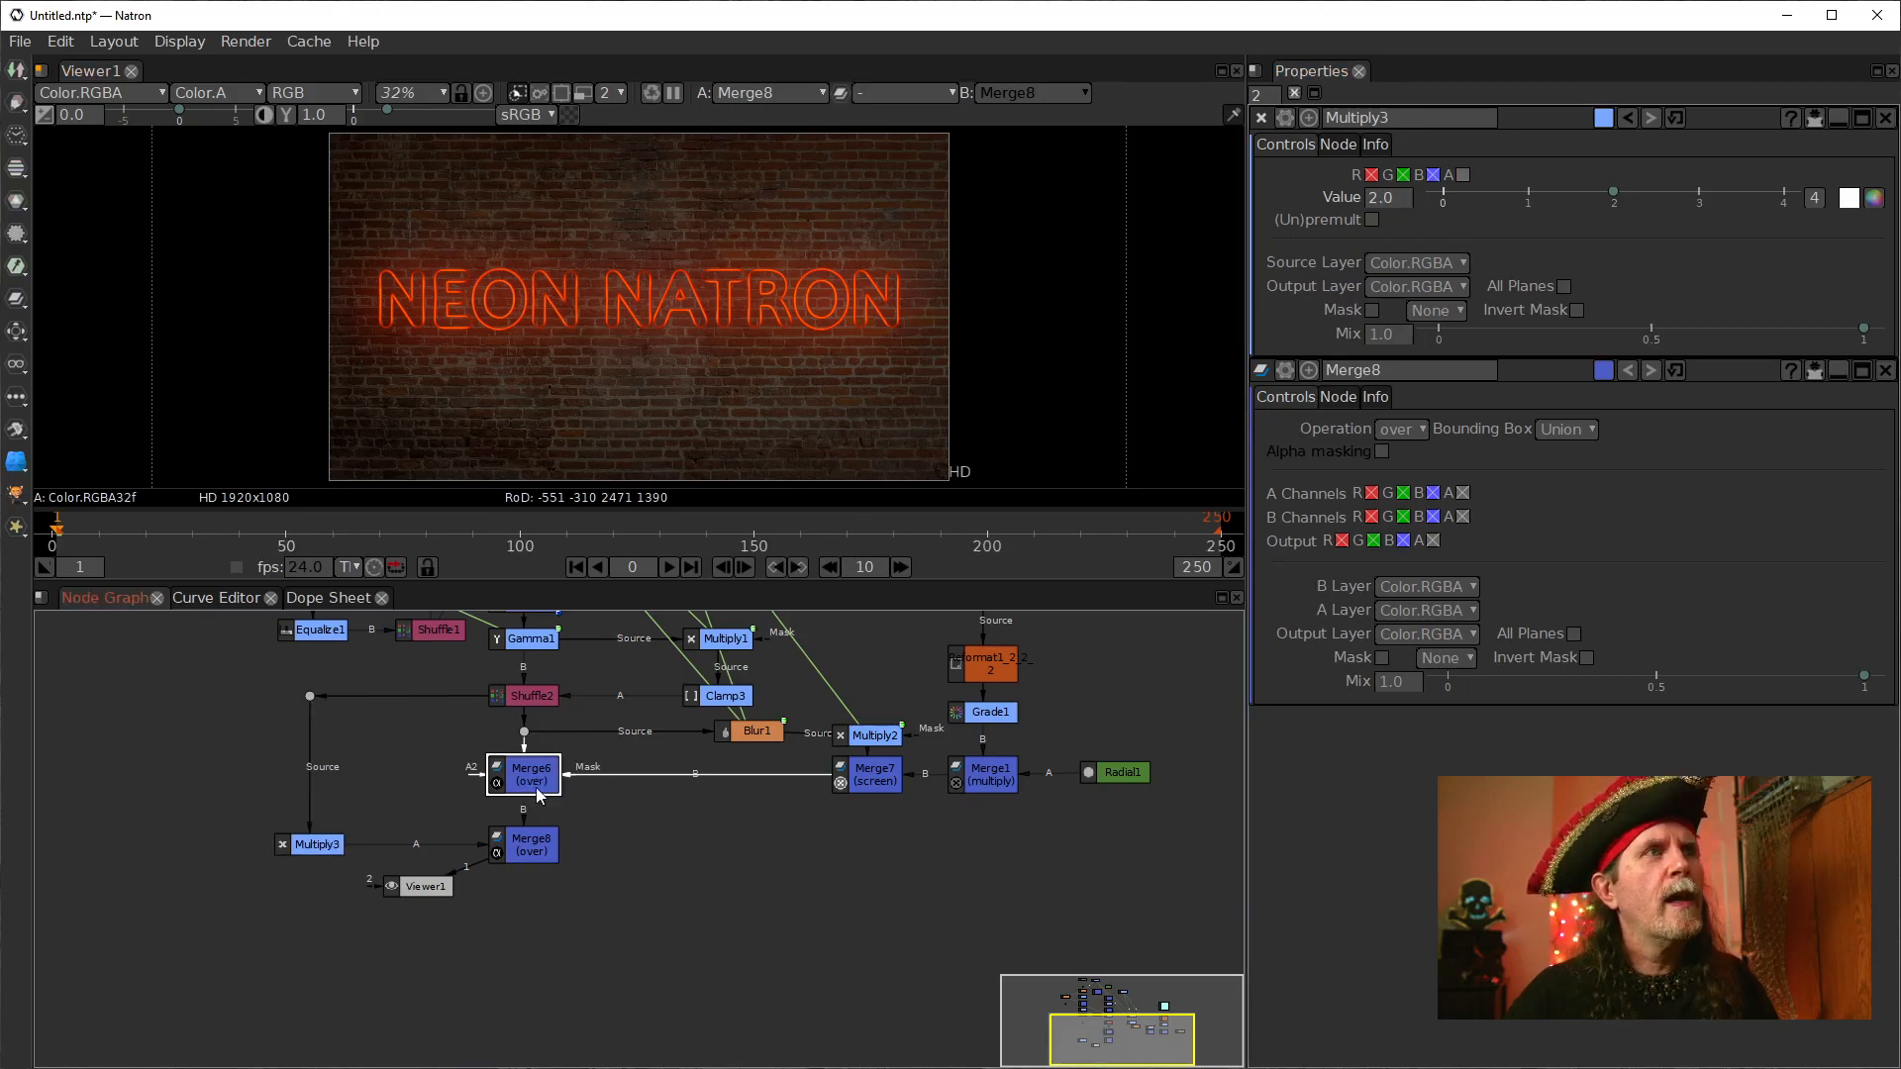
key("1")
left_click(546, 854)
key("1")
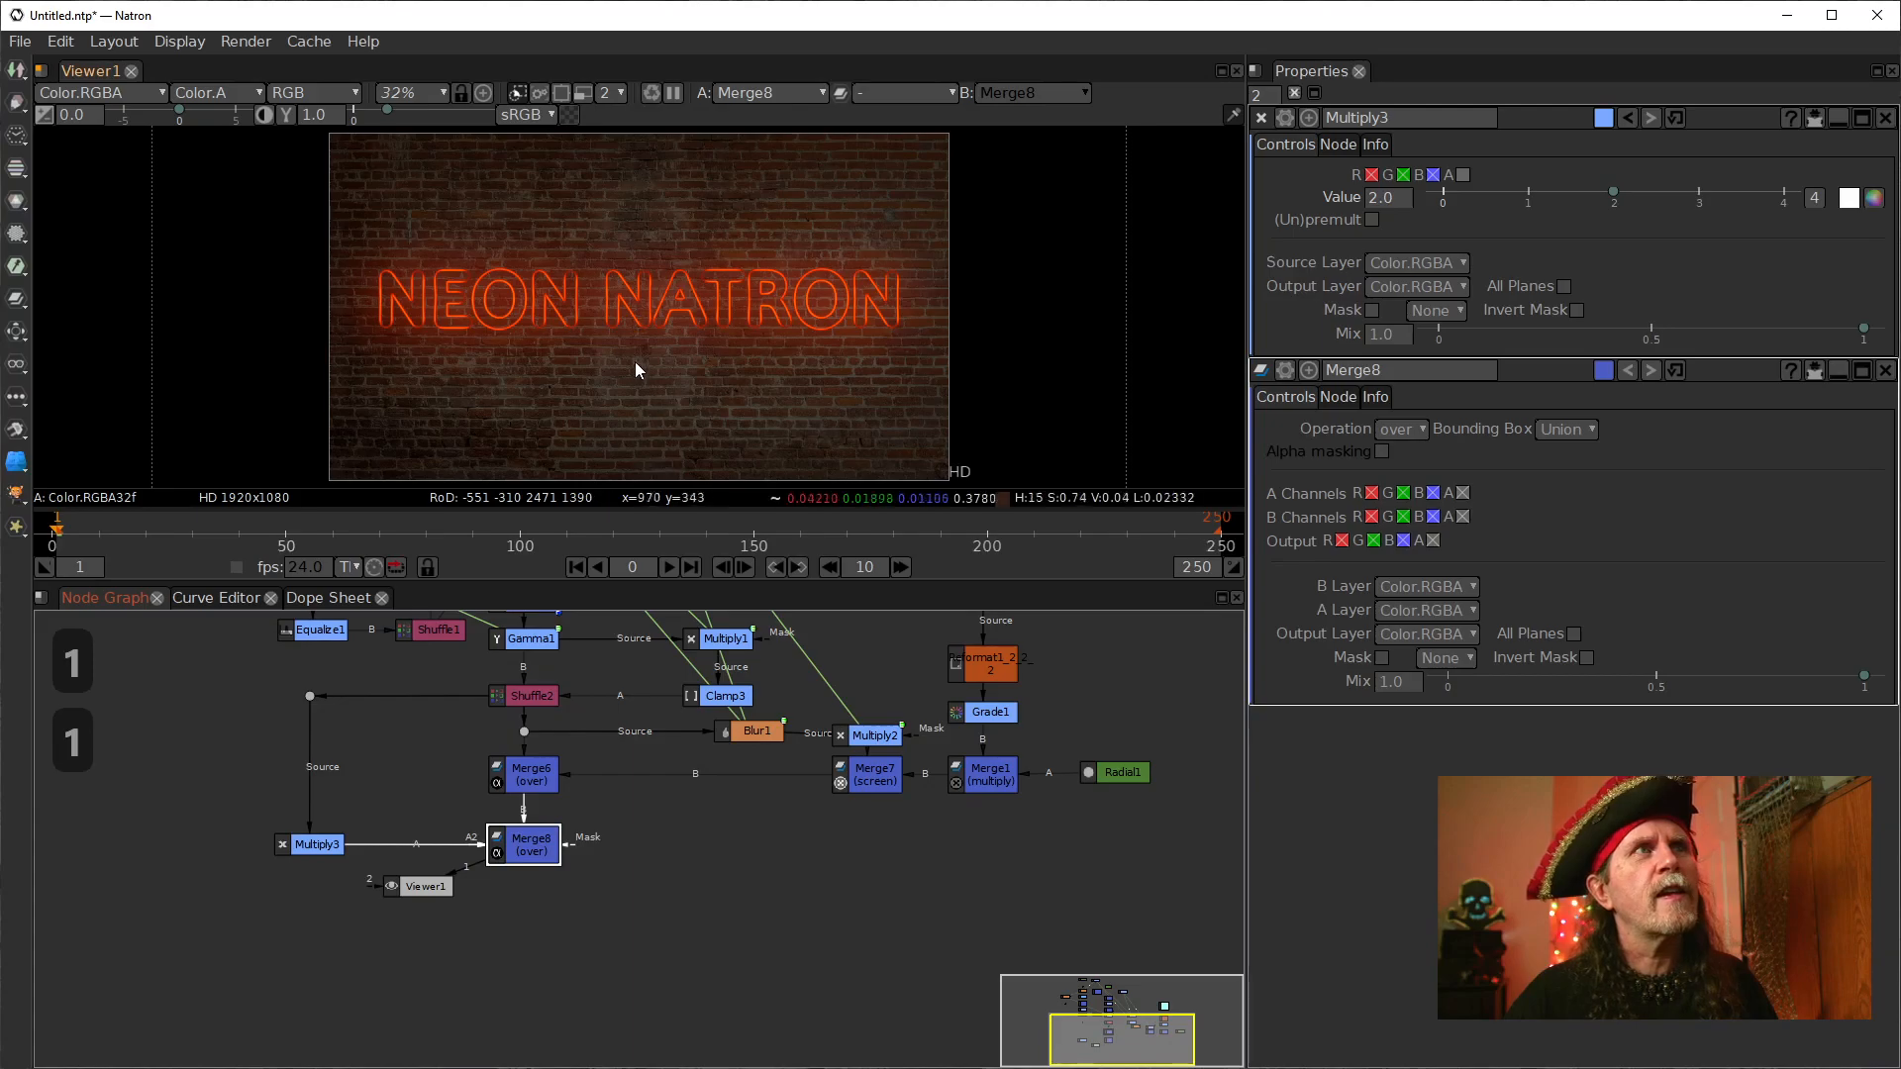
scroll(619, 316, "up", 5)
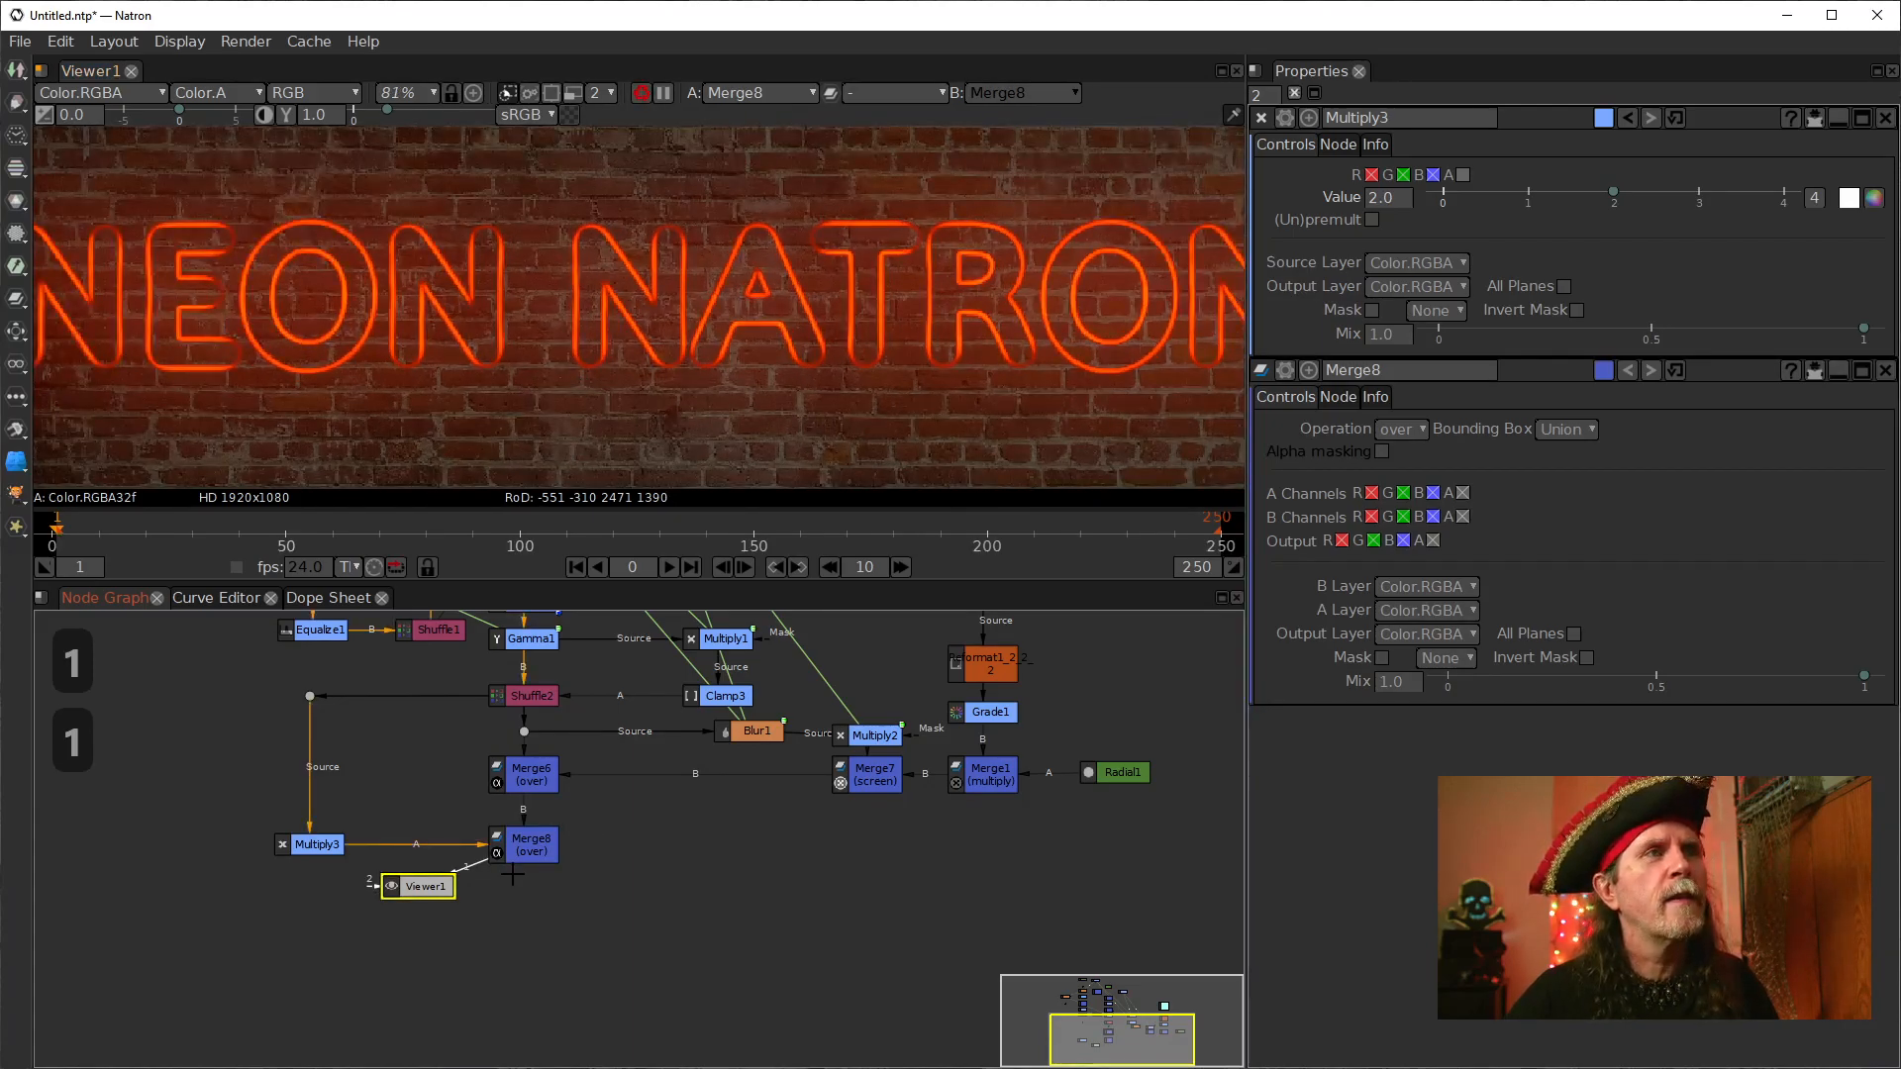
left_click(538, 788)
key("1")
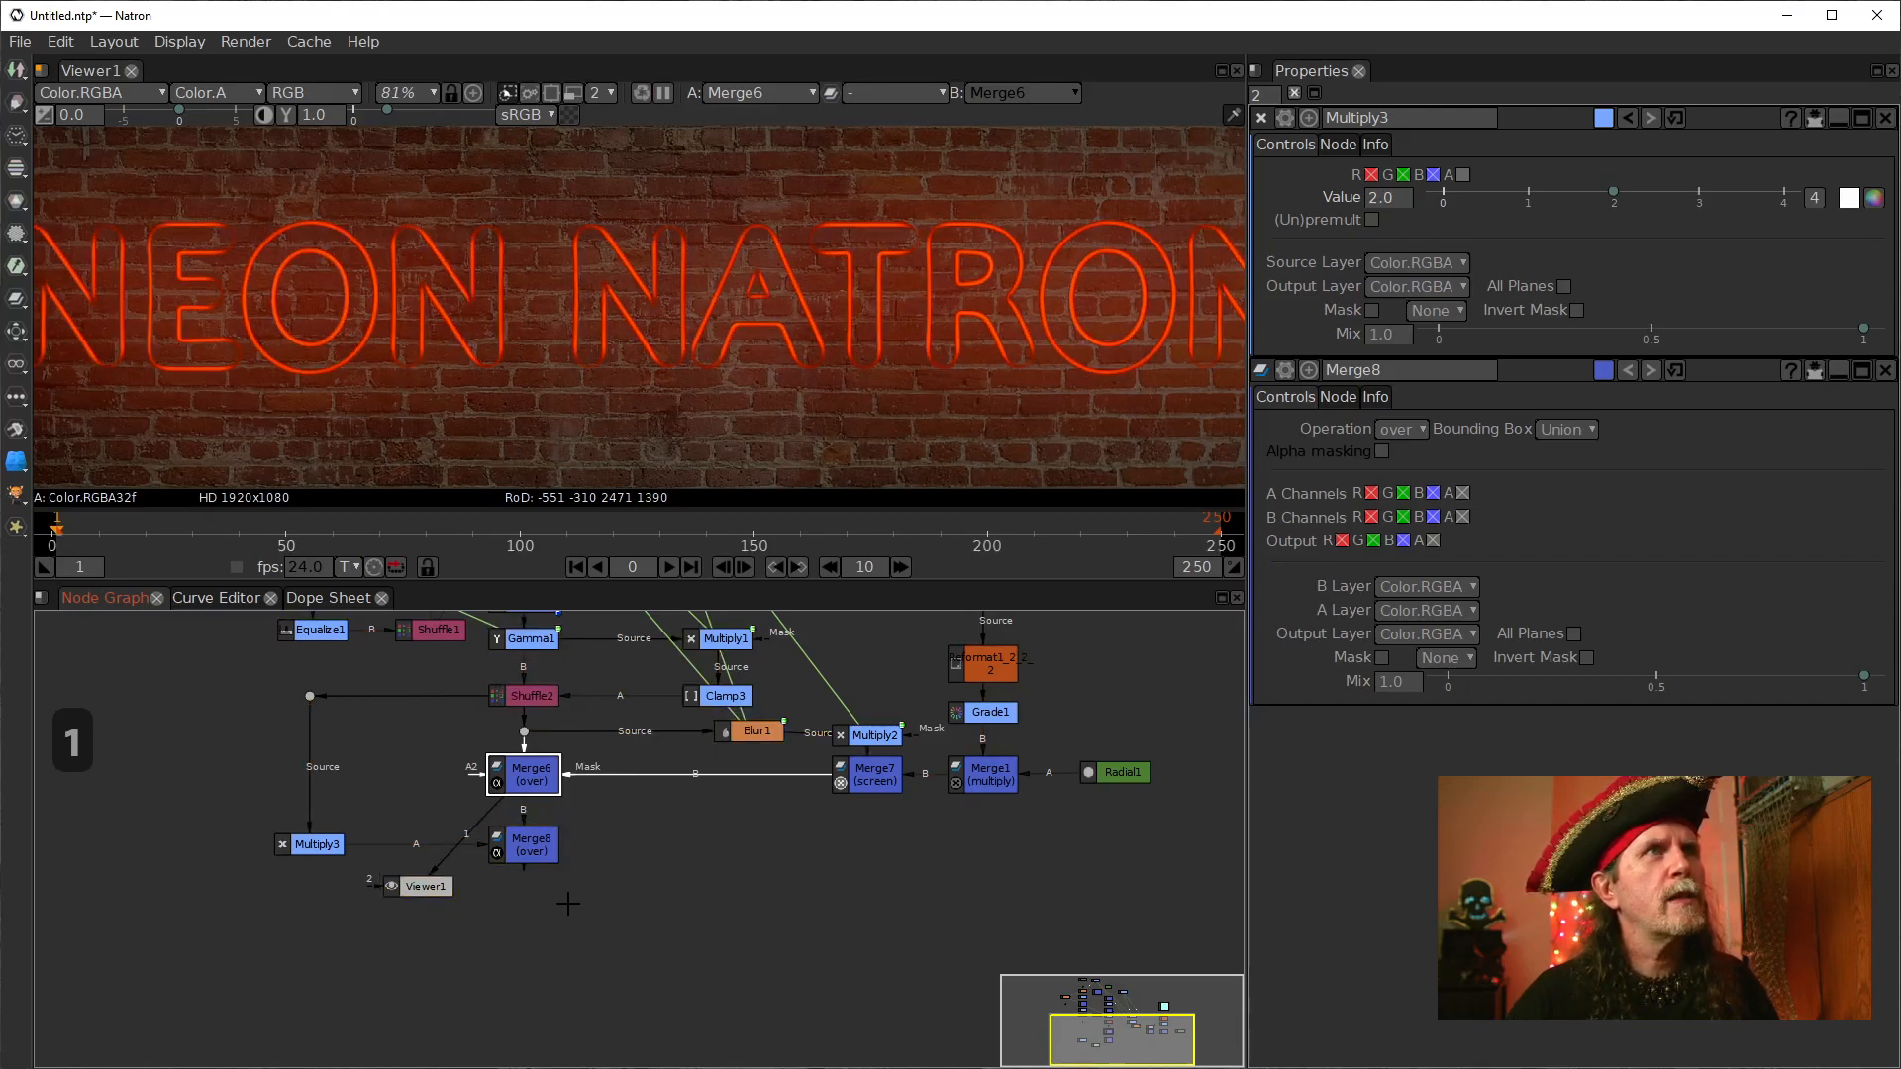
left_click(533, 853)
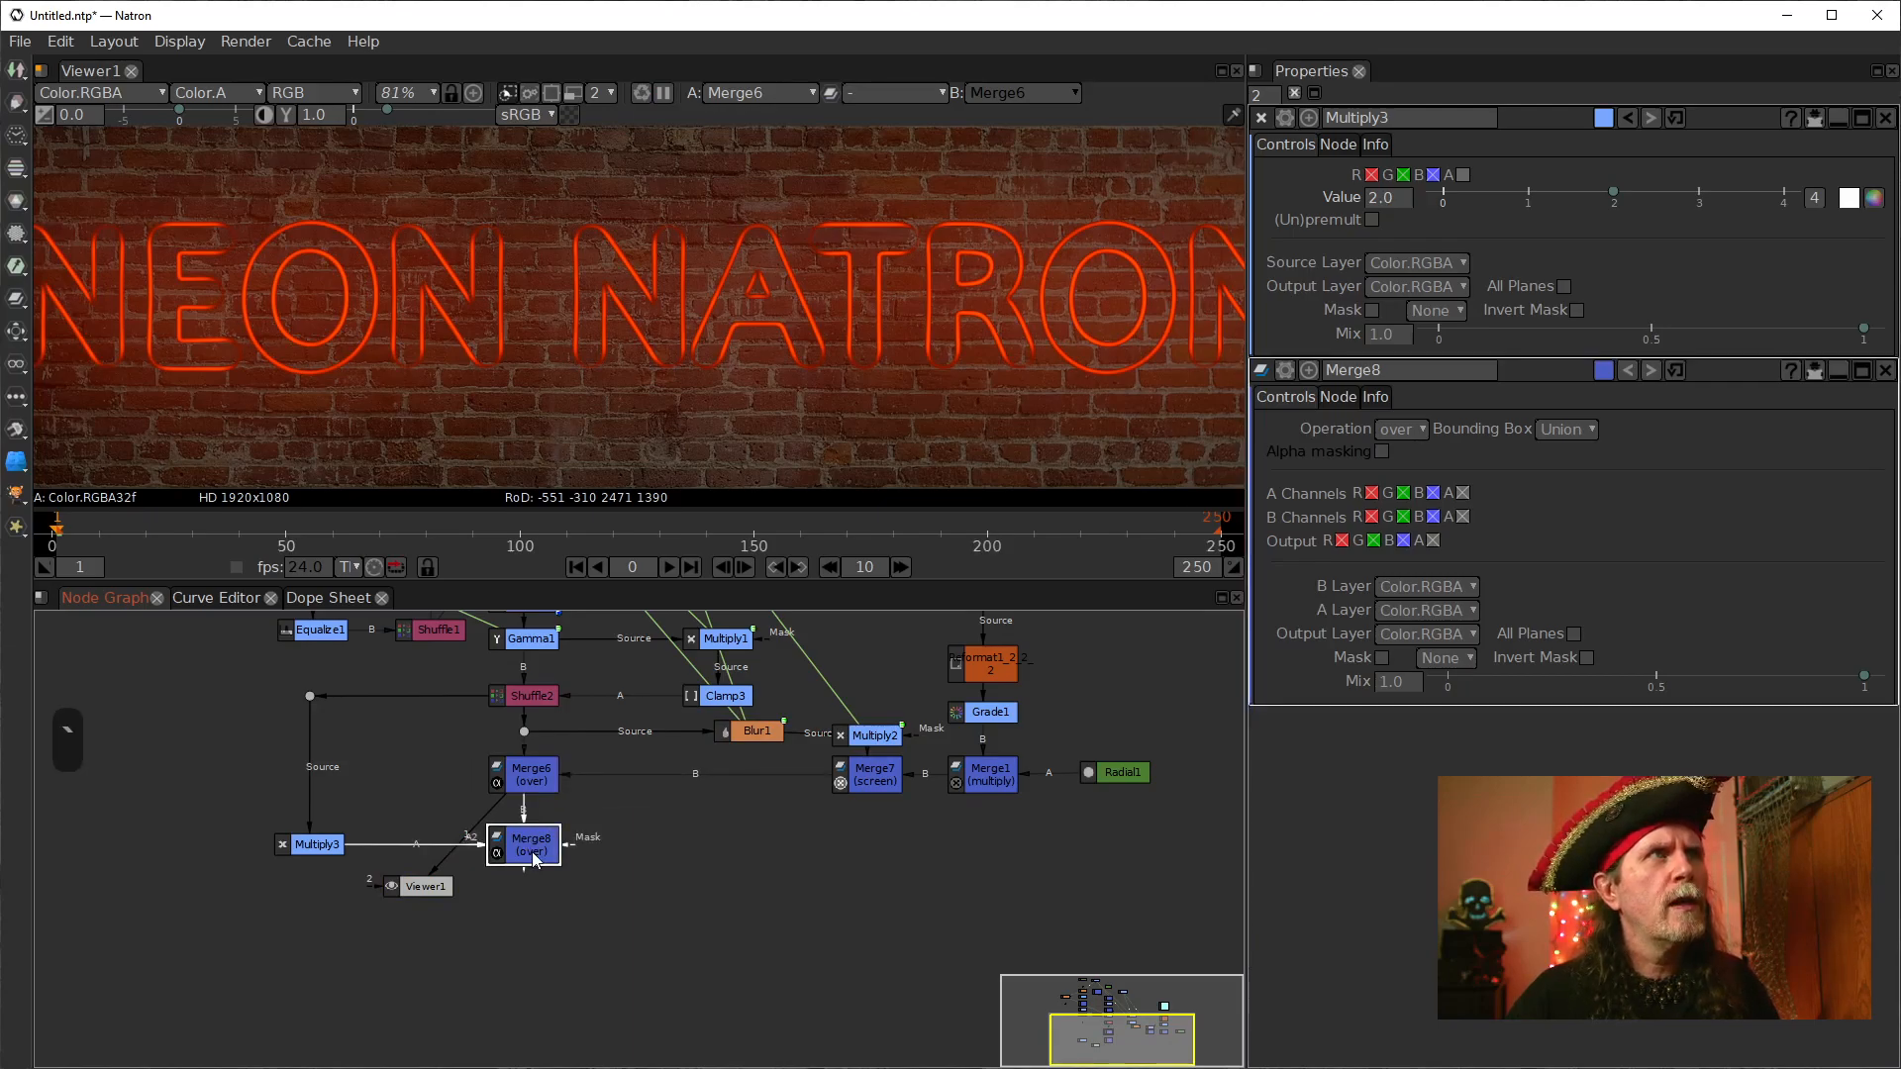
key("1")
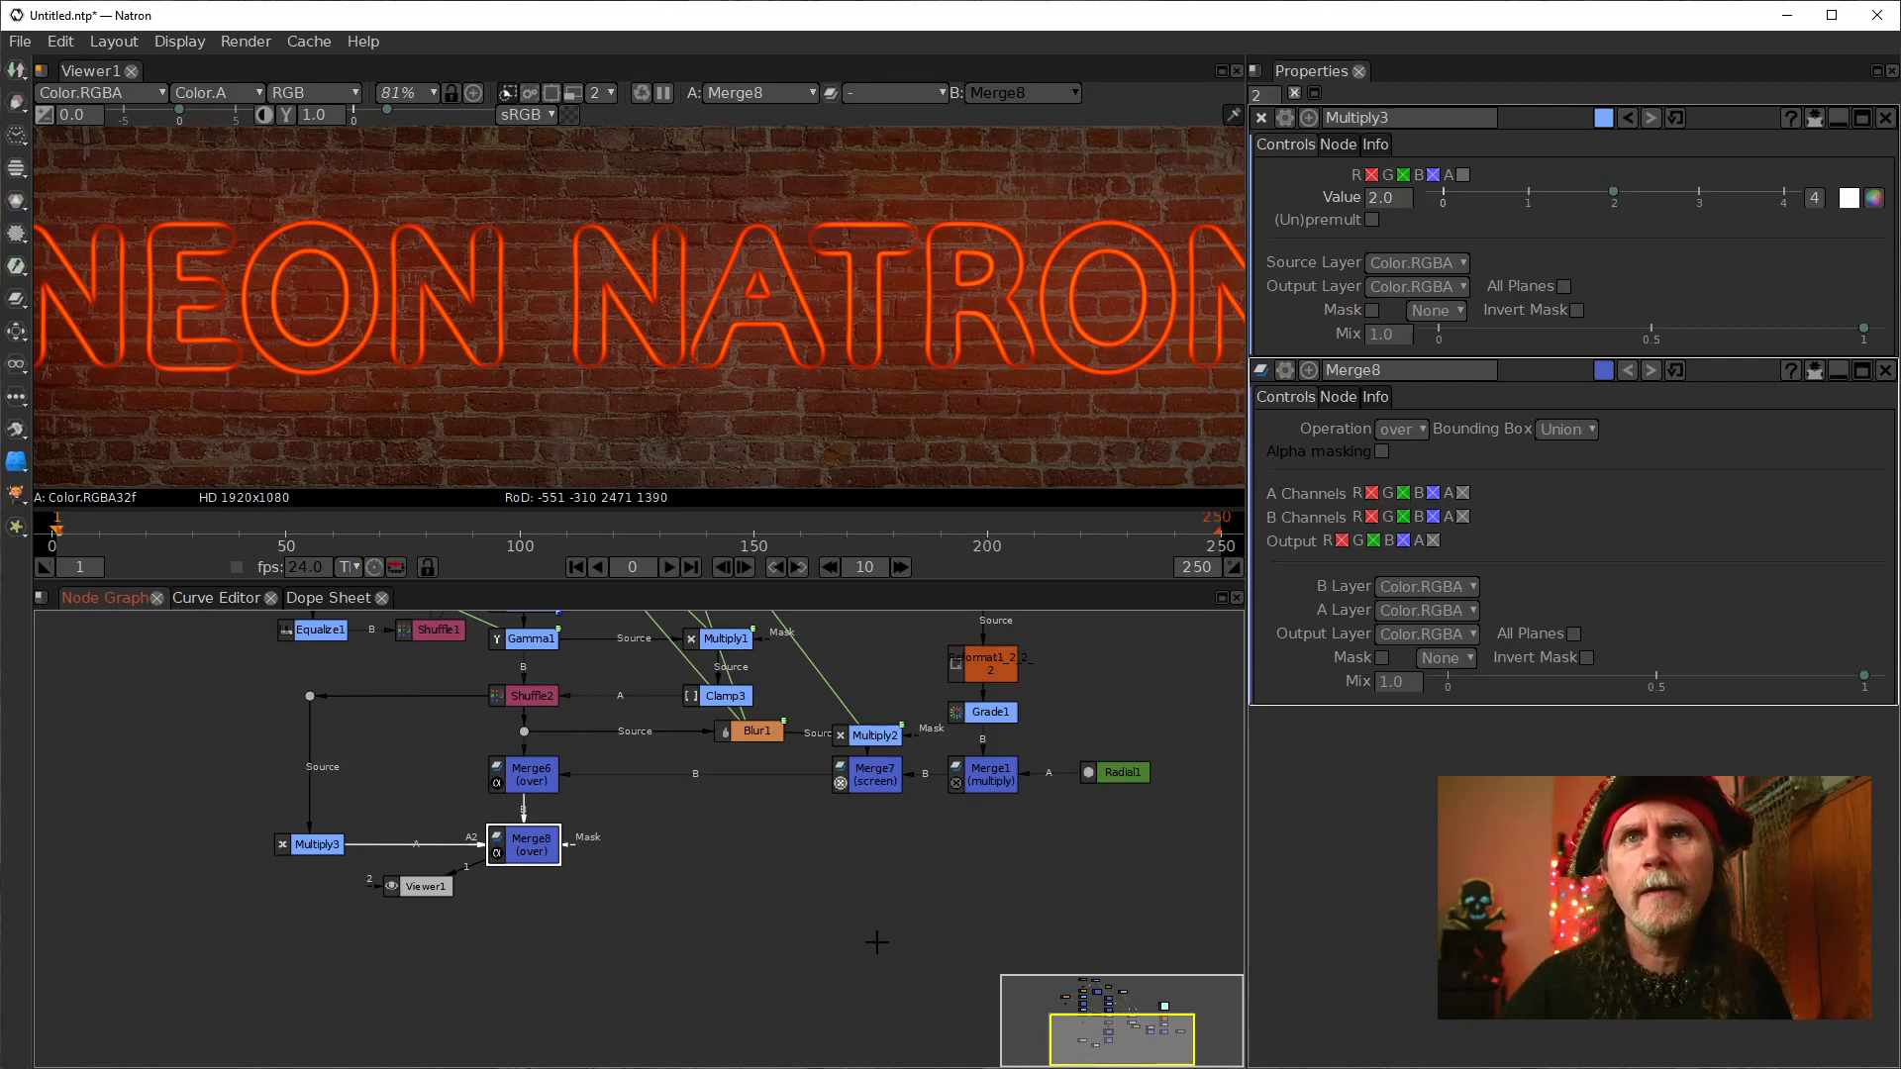
Step: Place Viewer1 directly beneath Merge8 in the node graph
left_click_drag(413, 891, 513, 940)
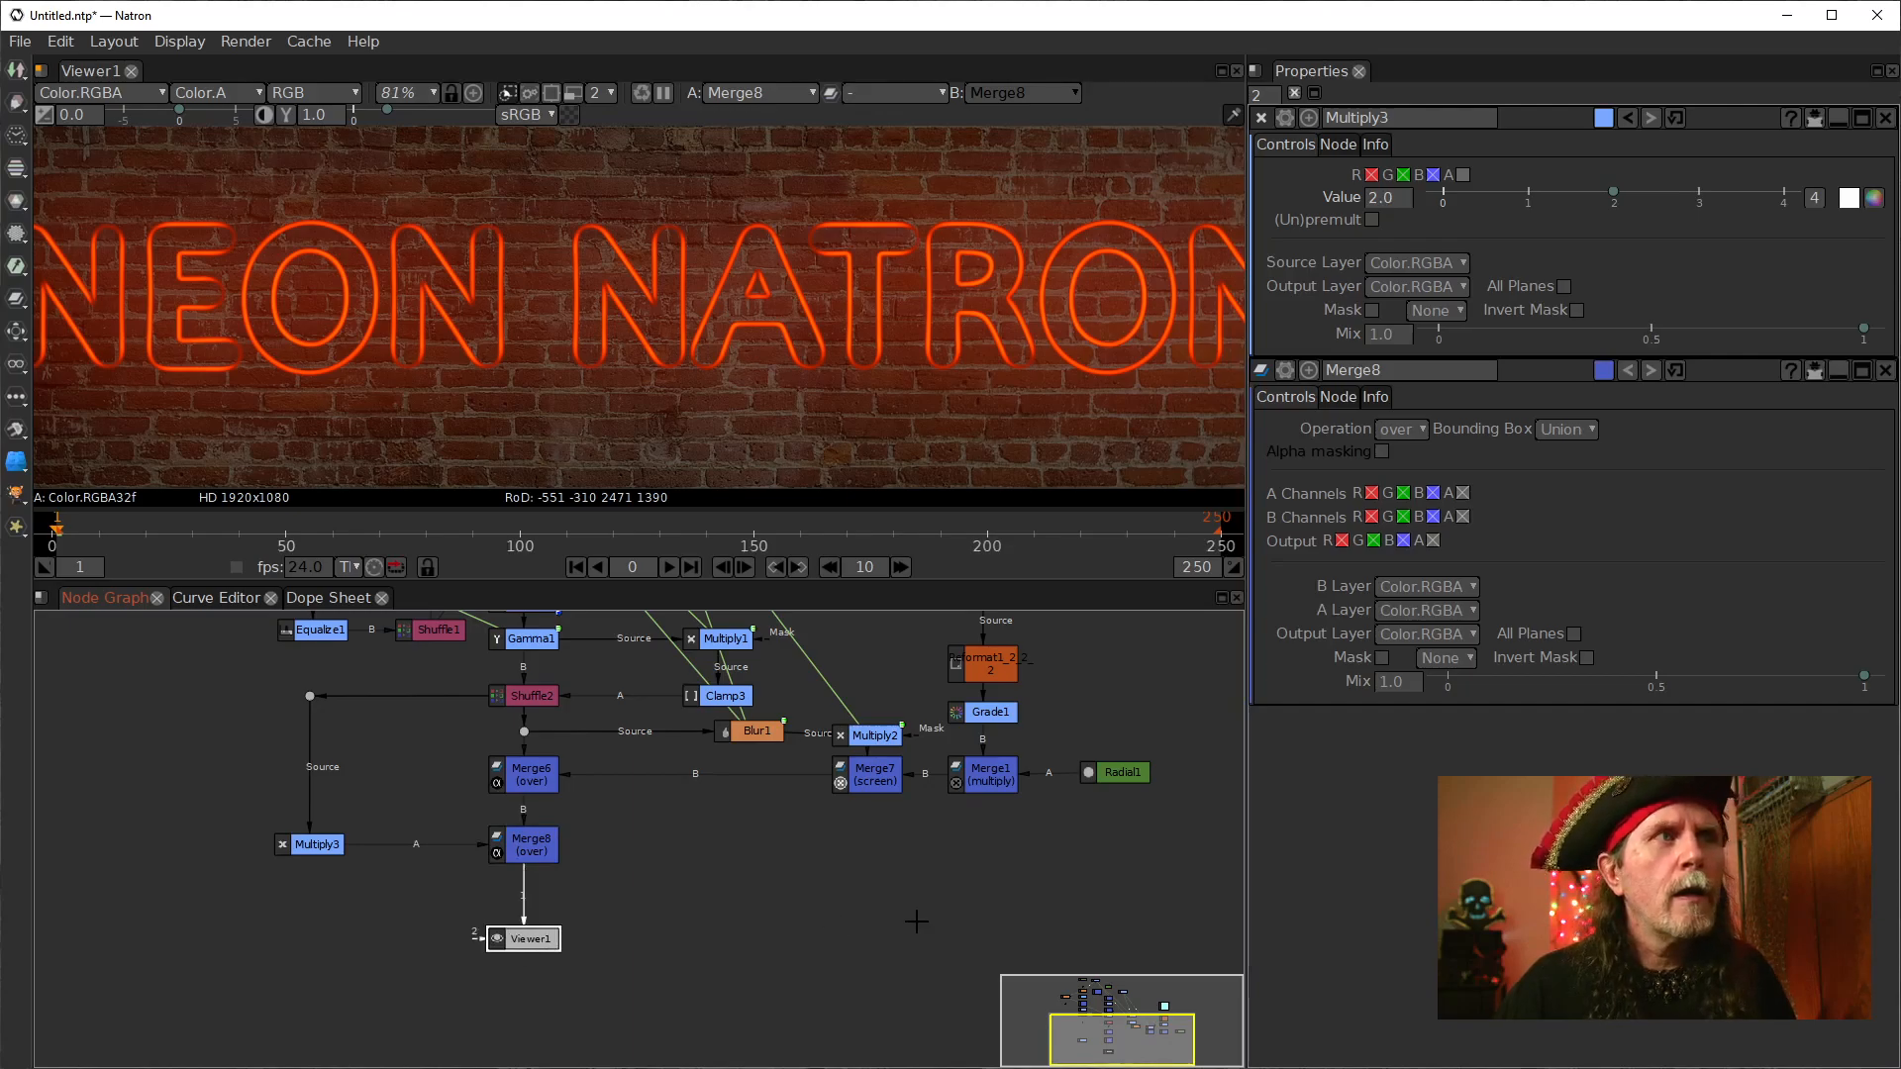
left_click_drag(901, 926, 830, 919)
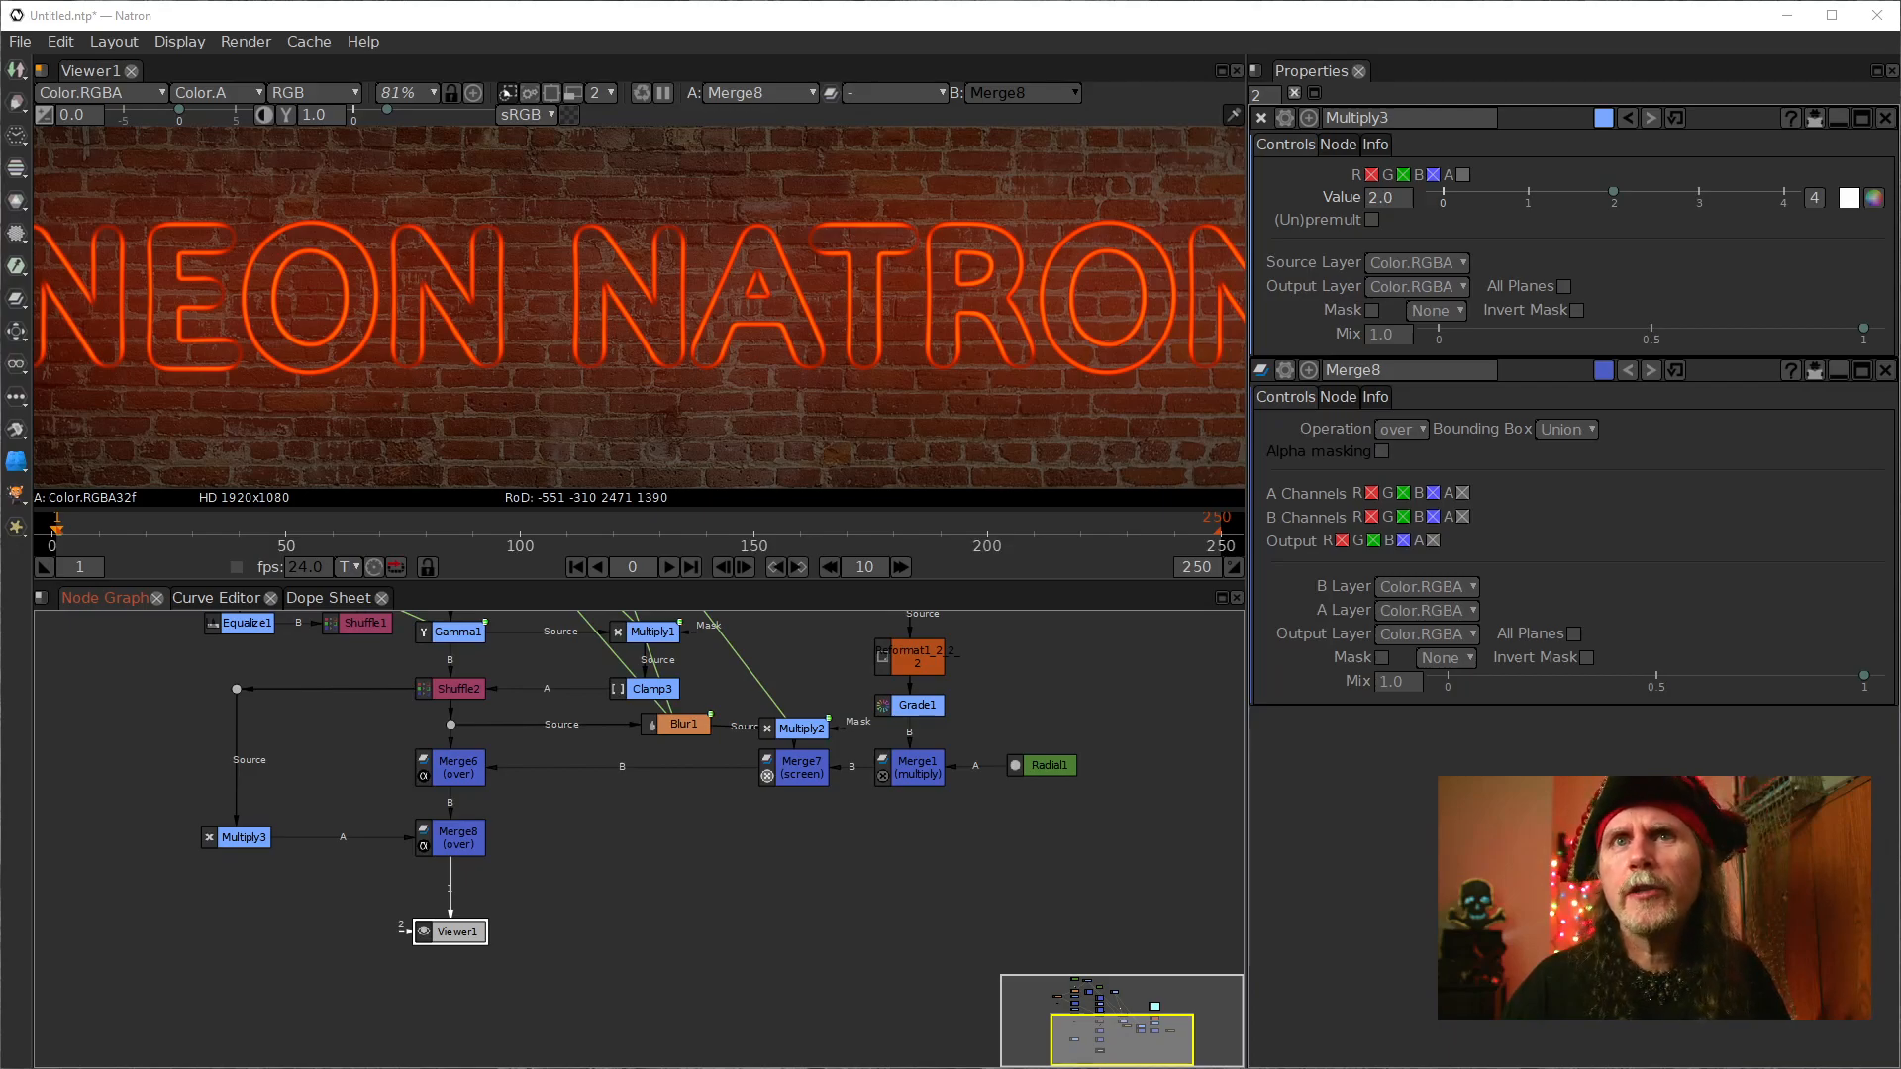
key("1")
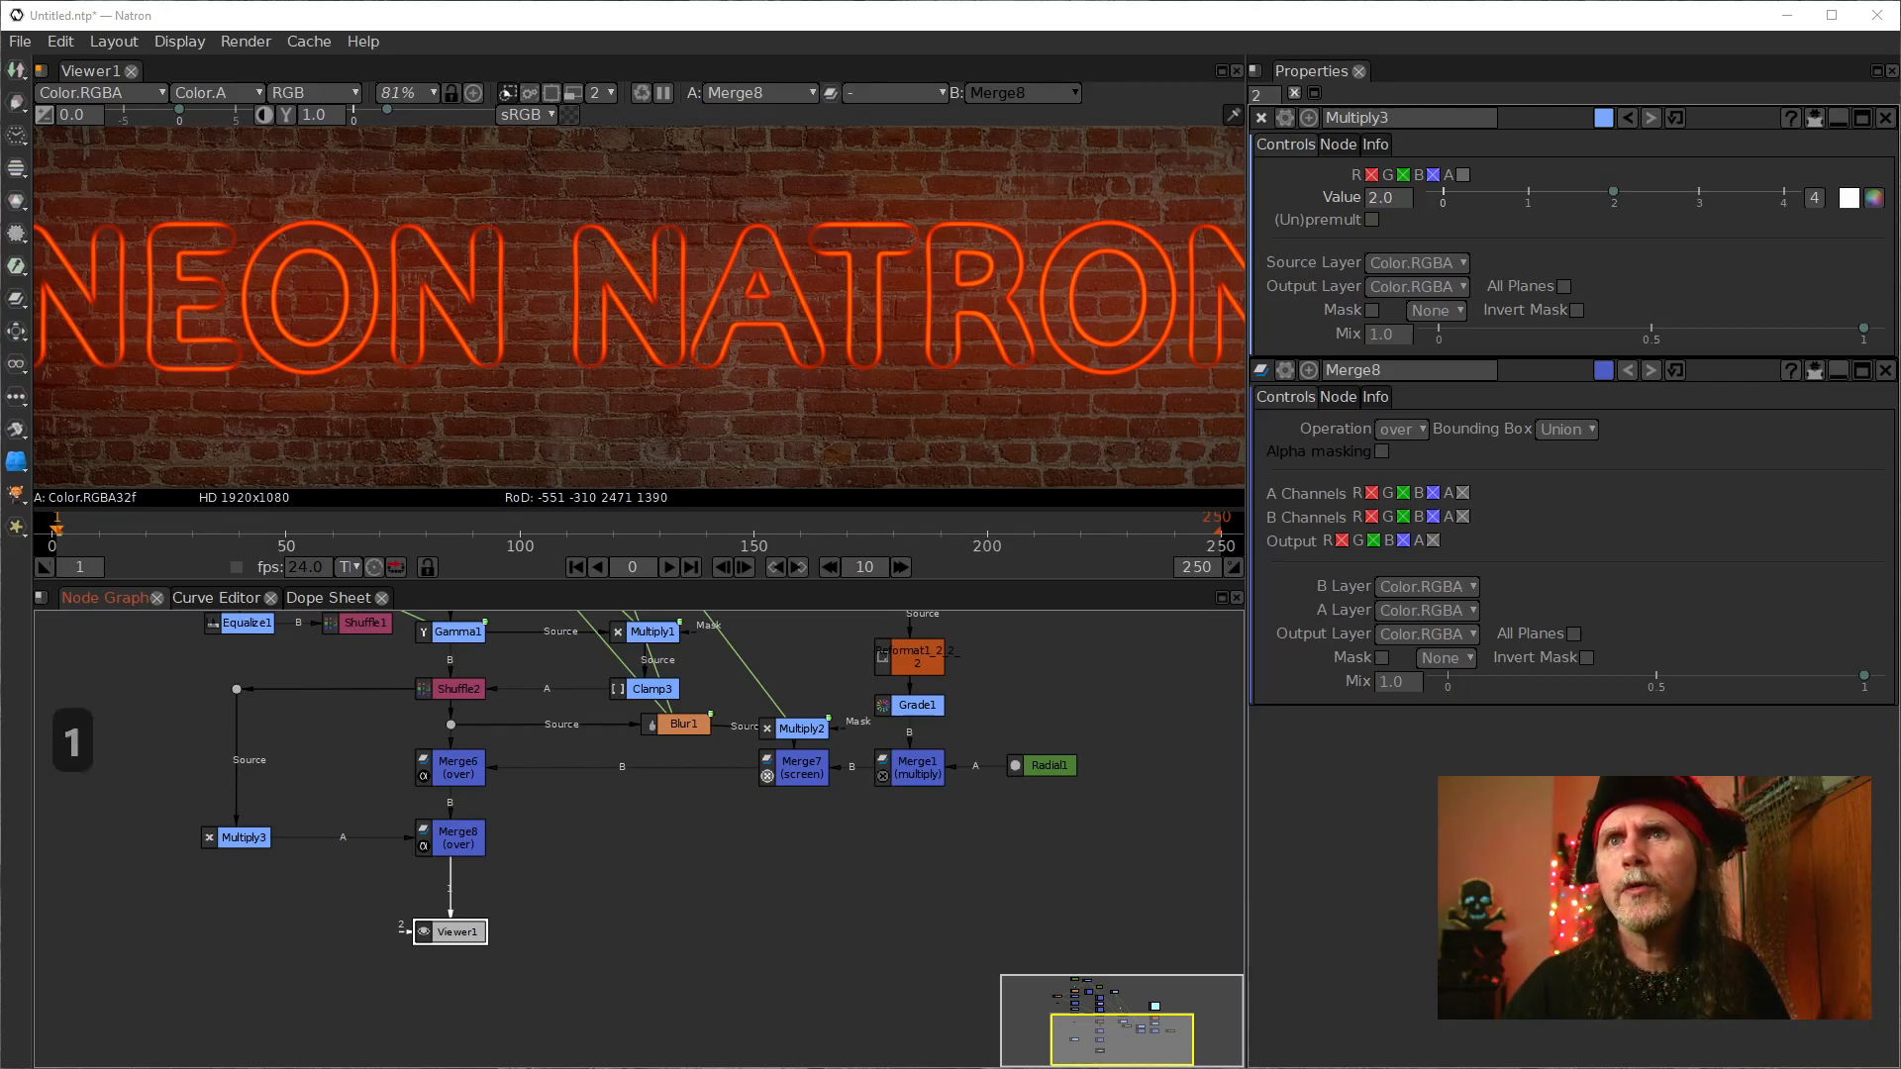
key("f")
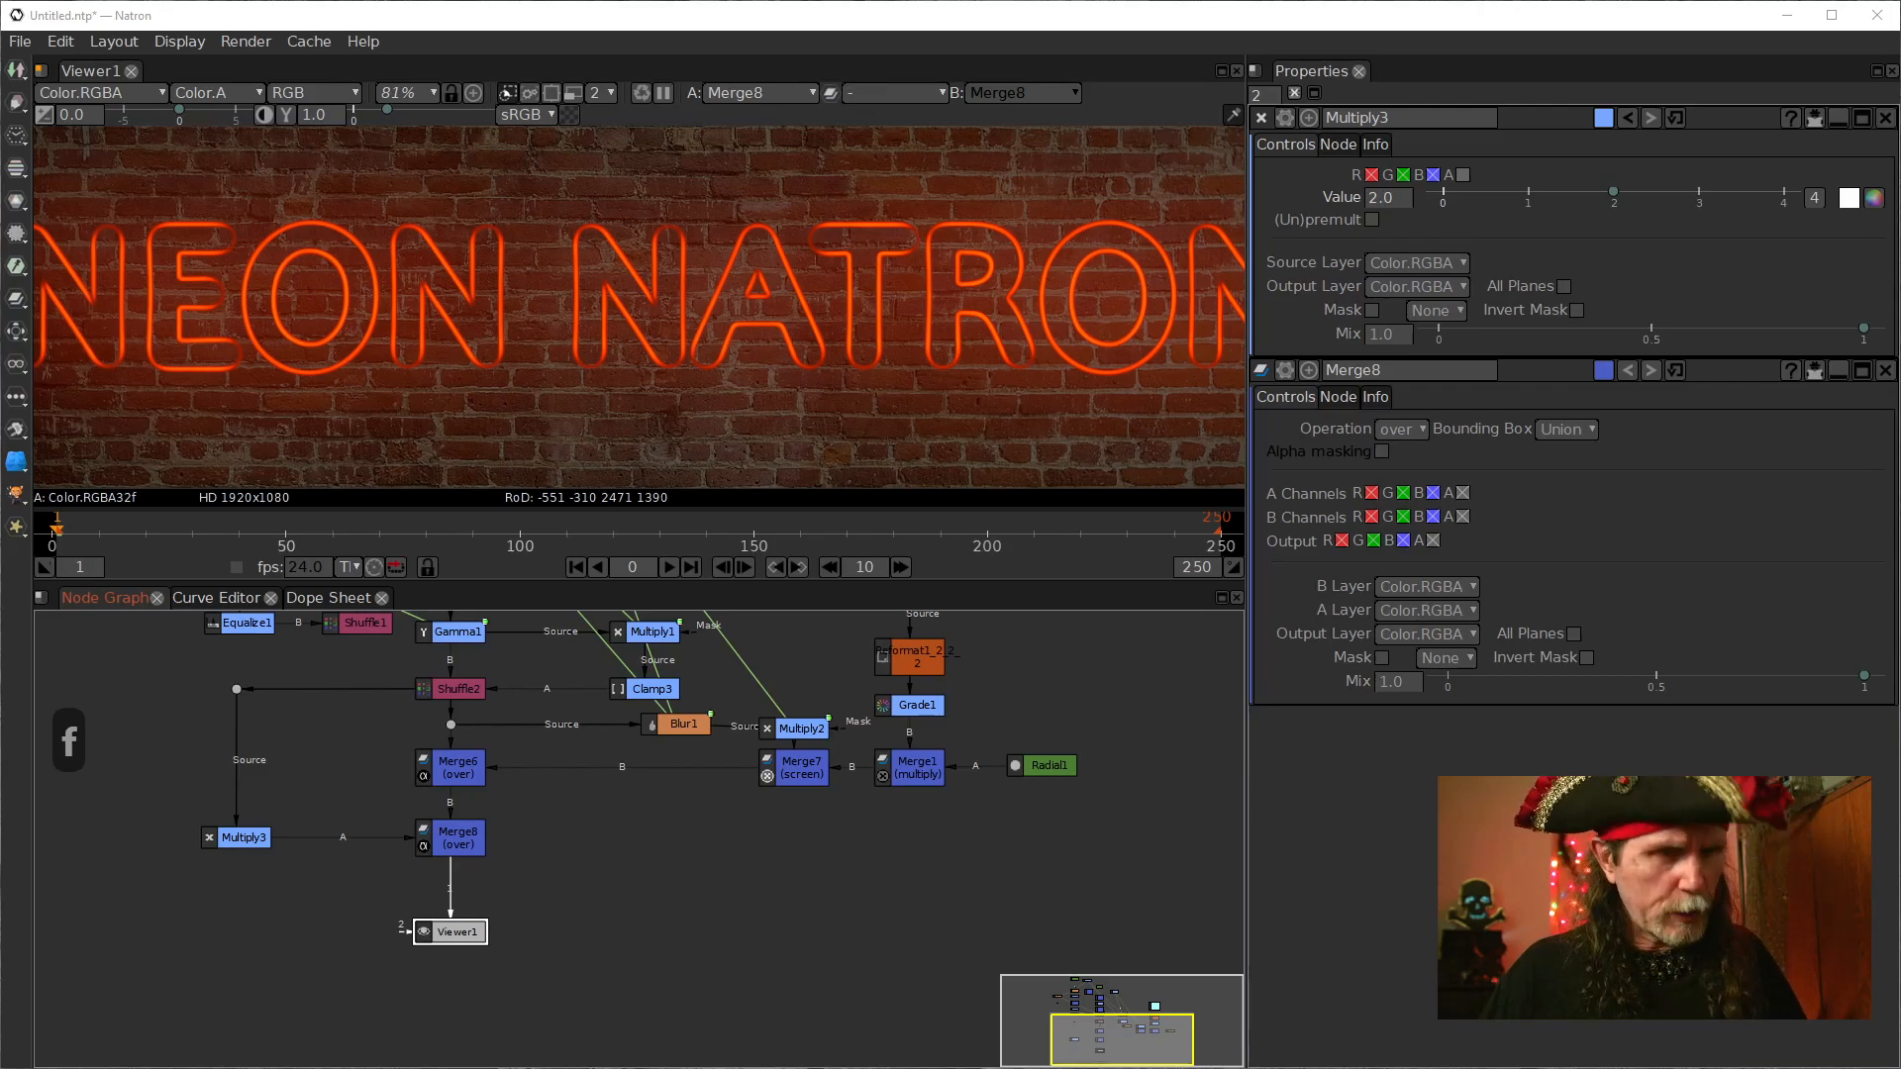
key("1")
key("1")
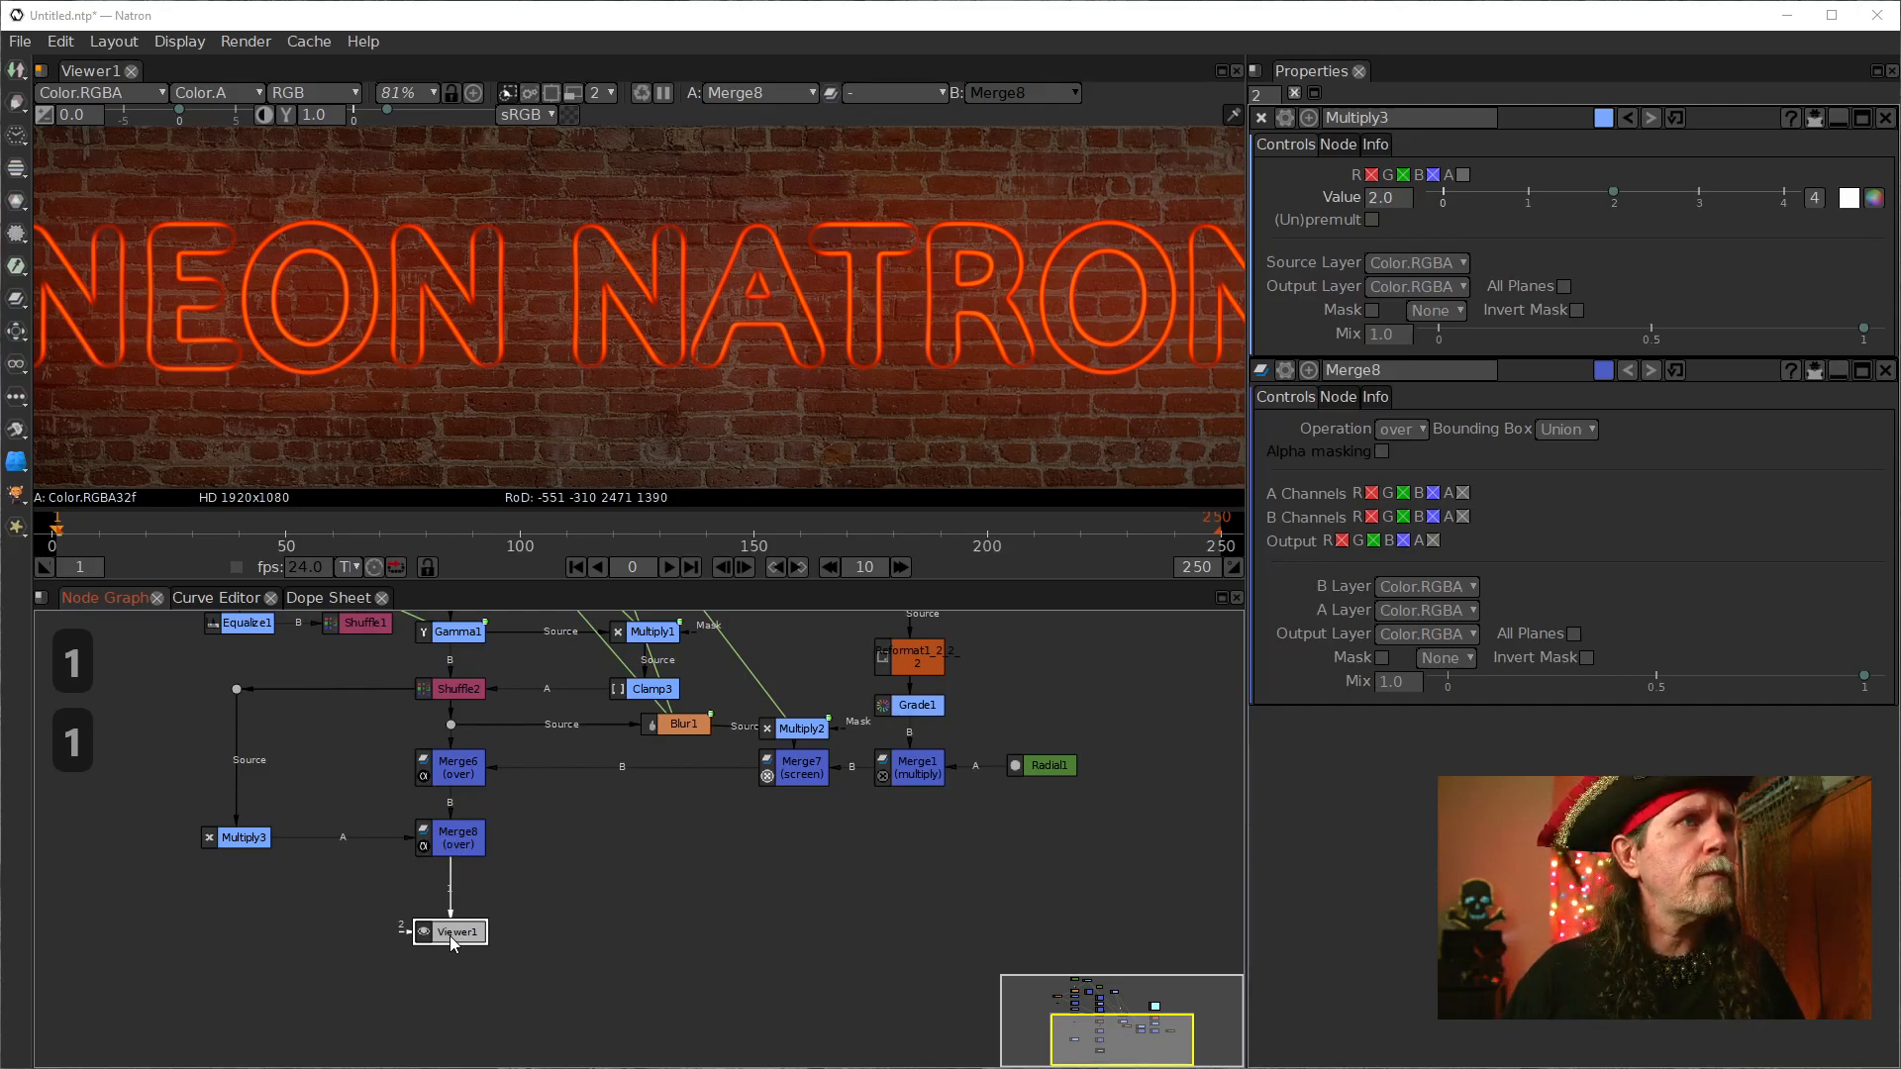
Step: Move Viewer1 aside to free the space beneath Merge8 and add a Glow node after Merge8
left_click_drag(411, 931, 700, 921)
left_click(463, 847)
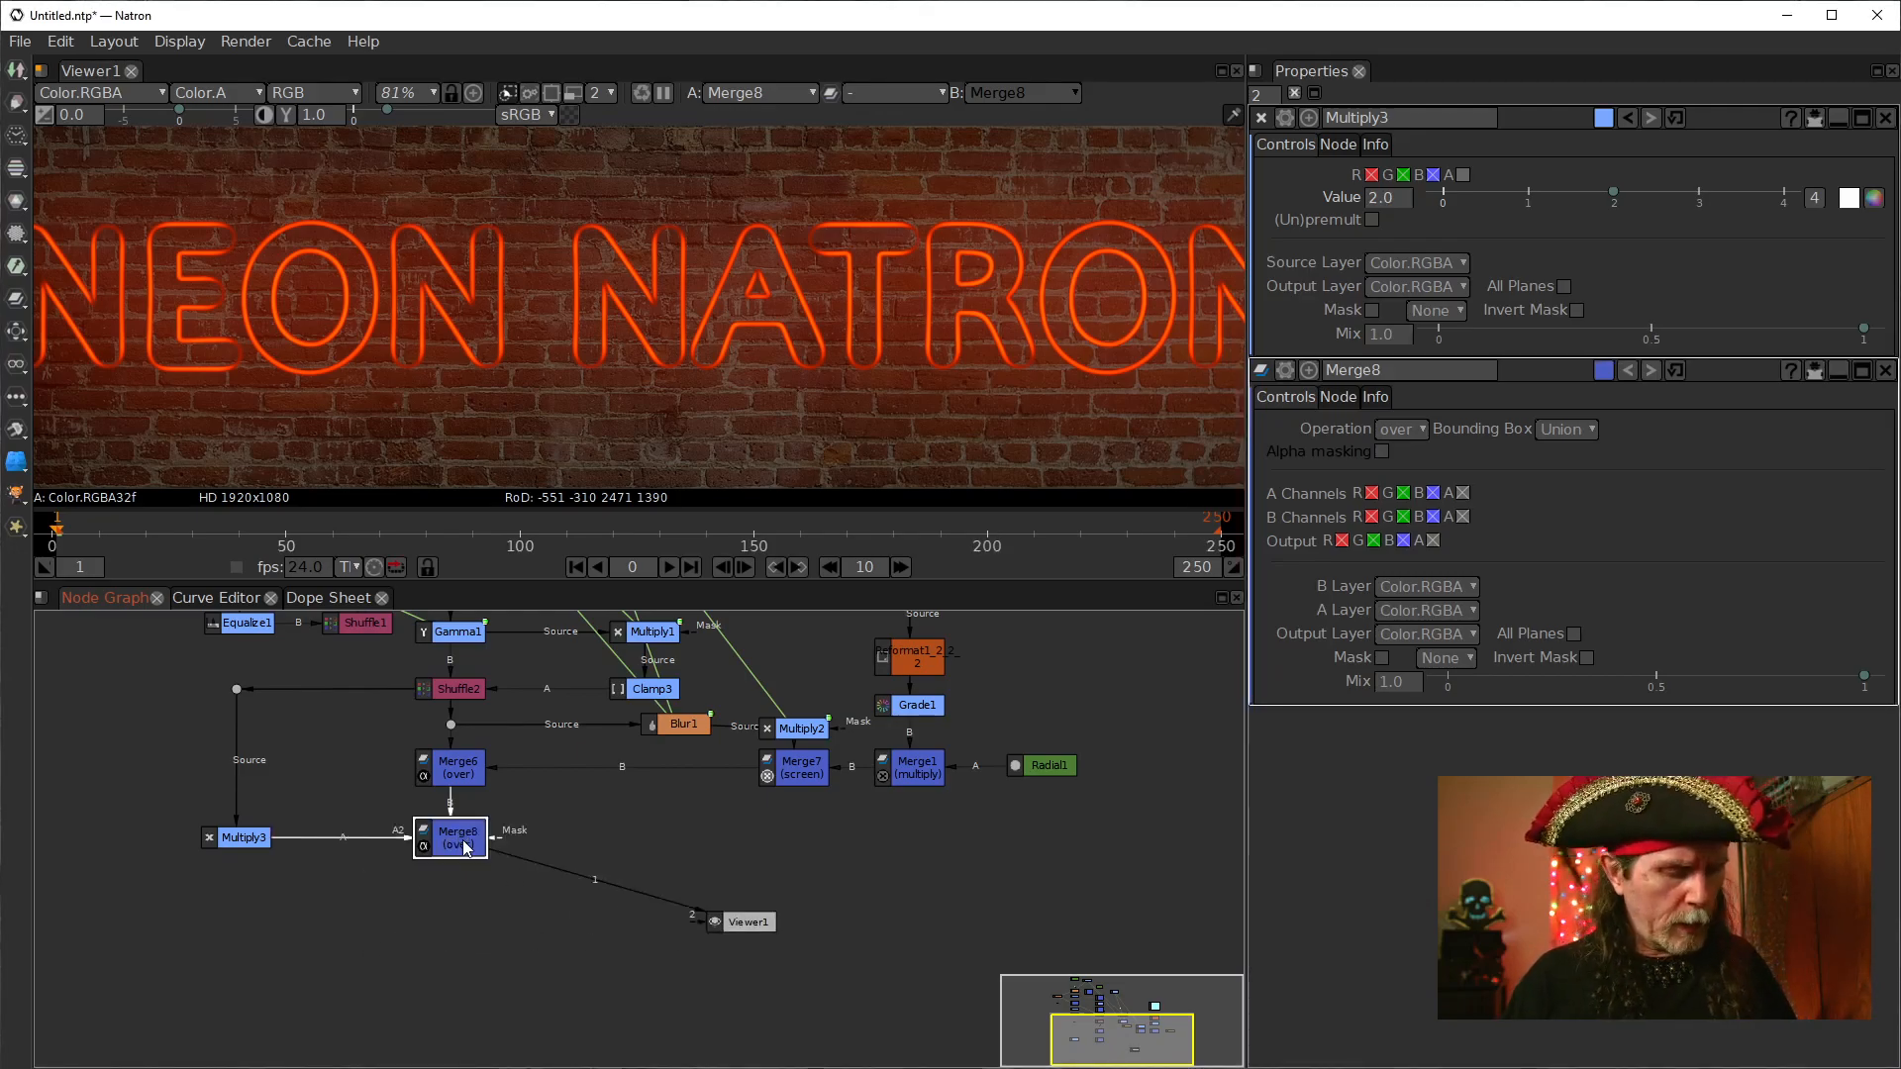
key("Tab")
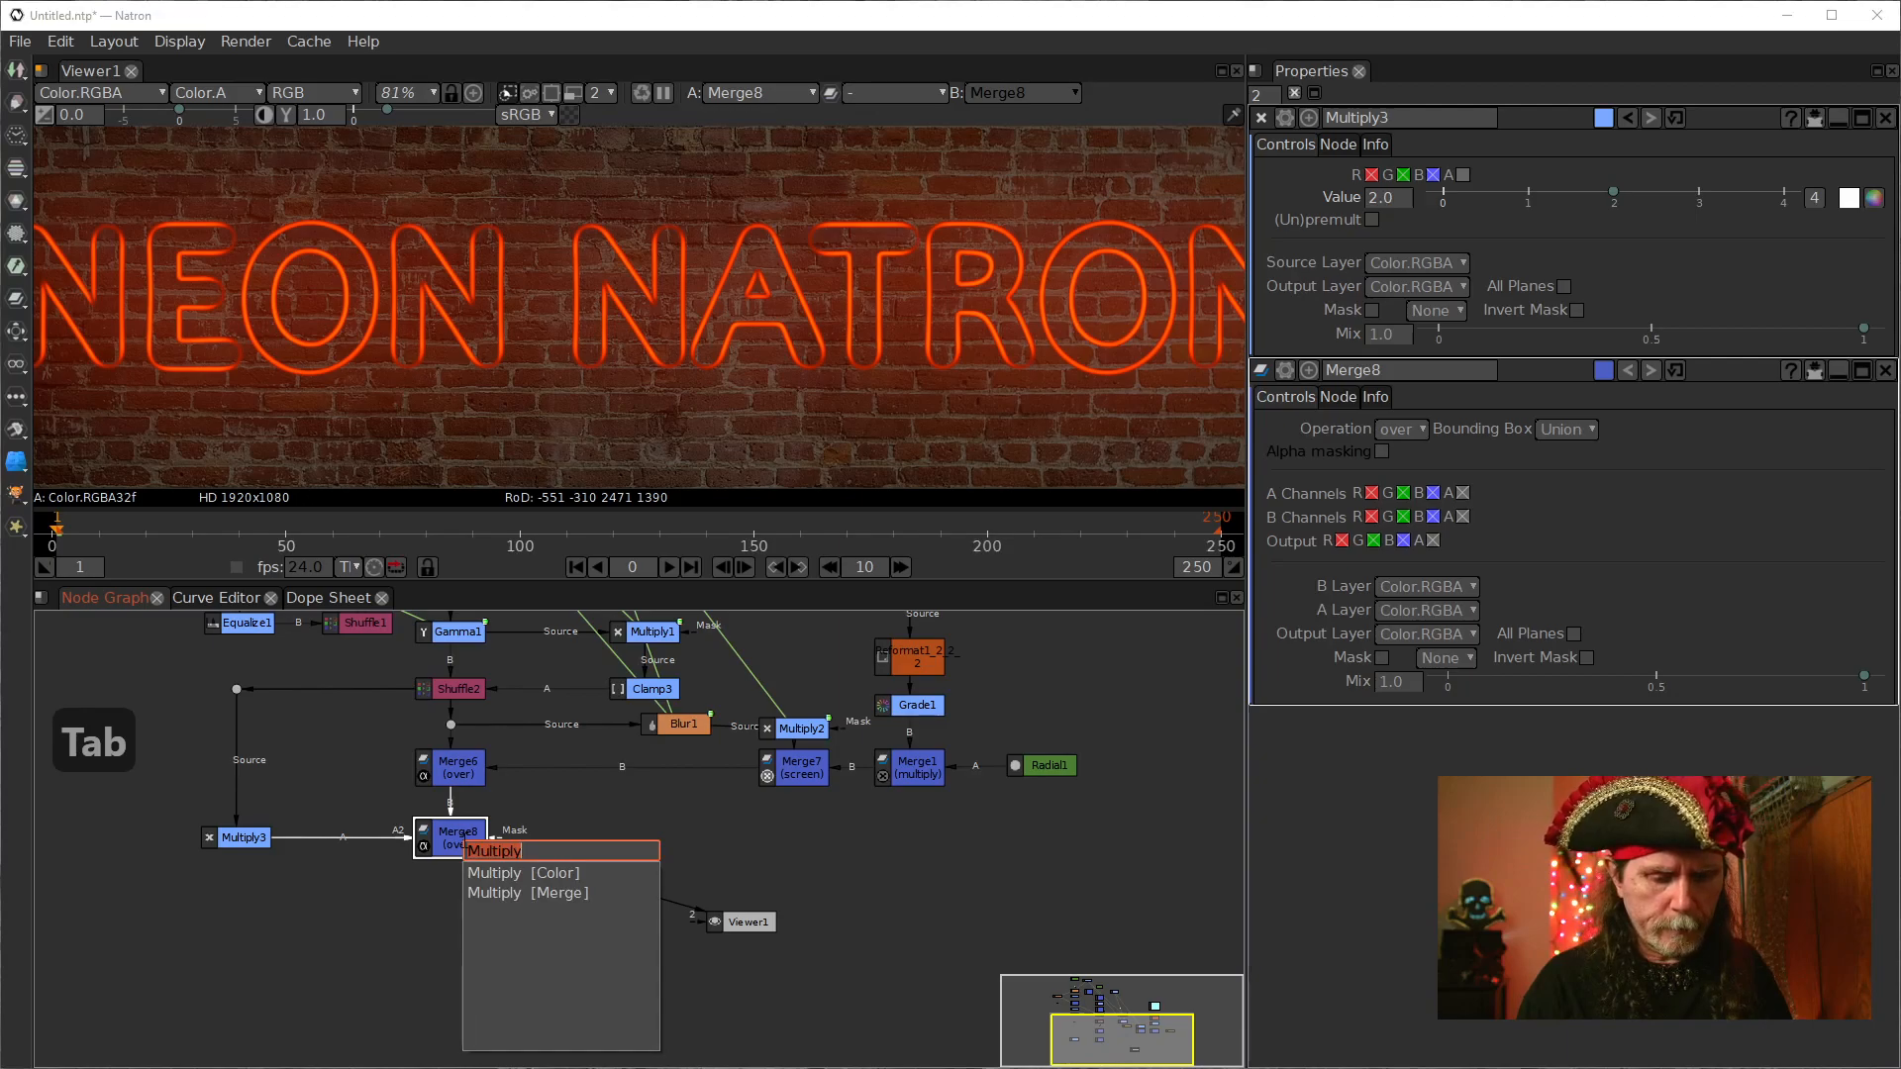
type("glo")
key("Return")
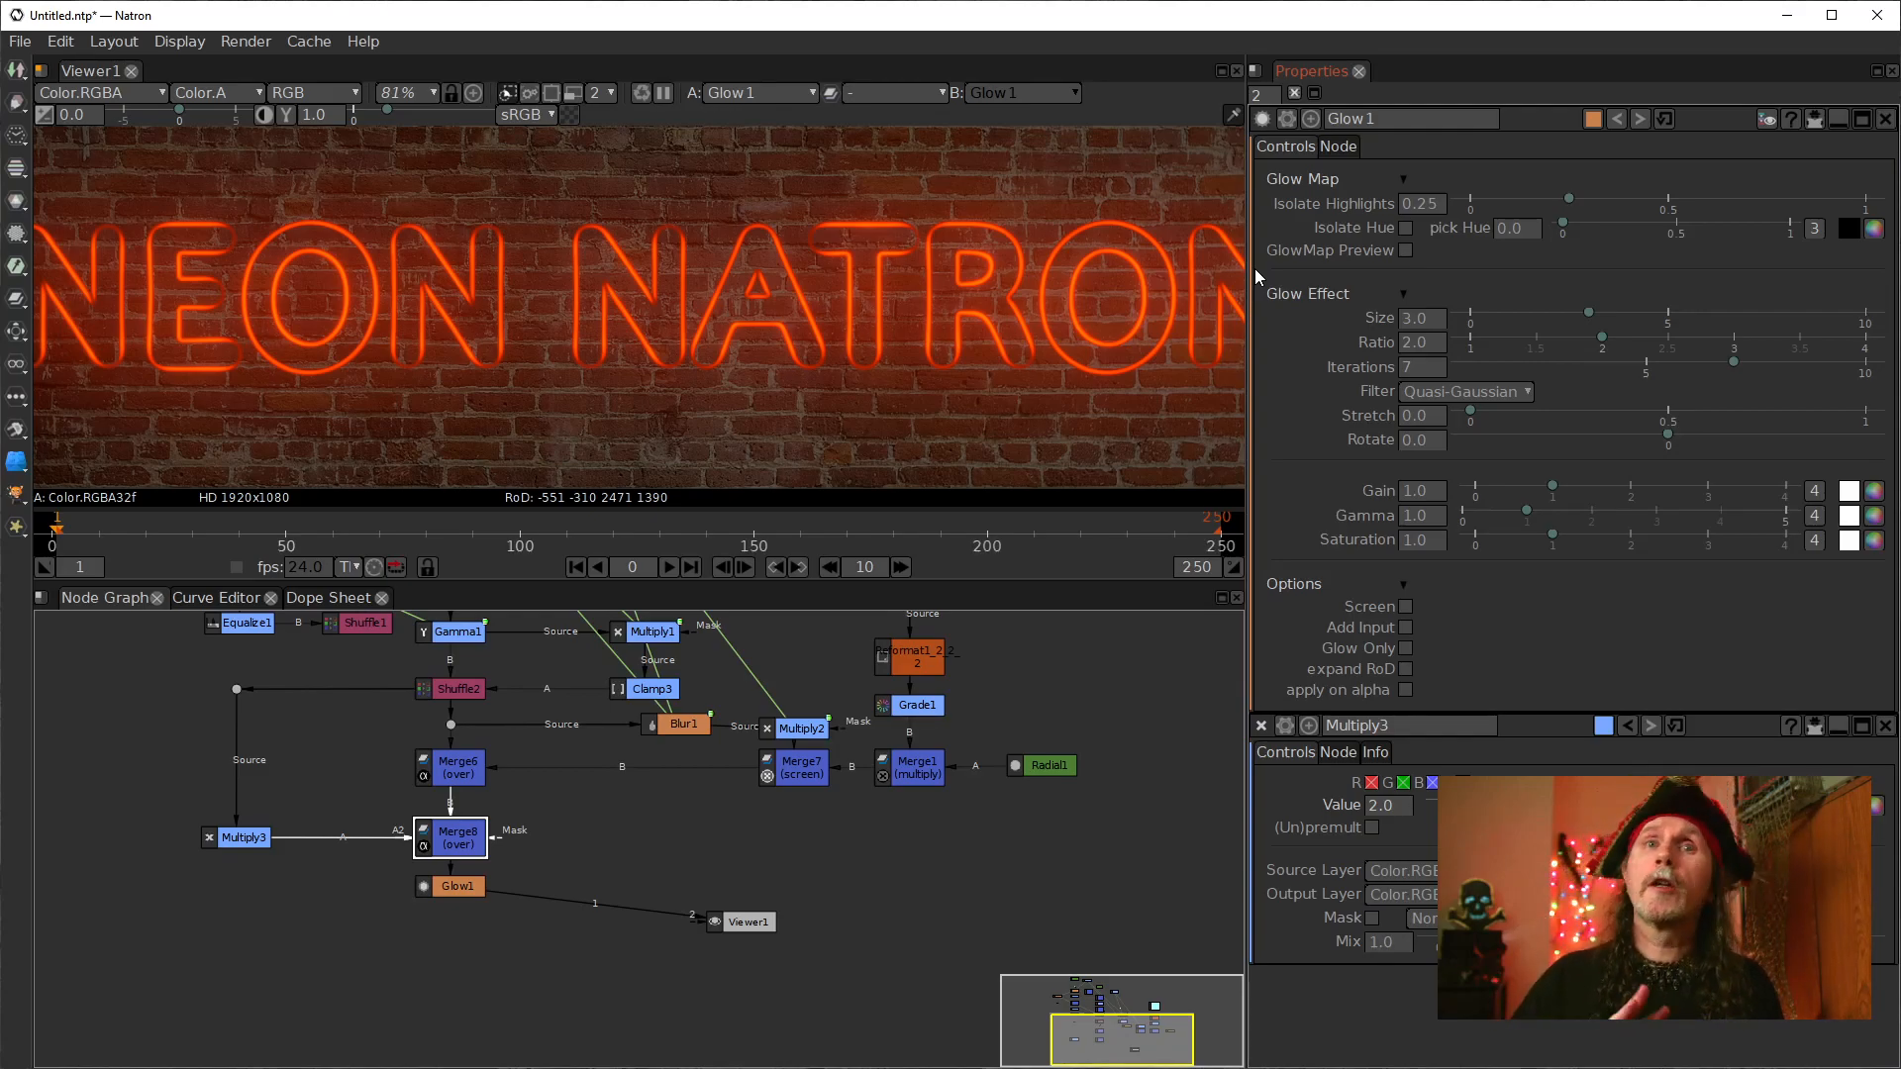
Step: Set Isolate Highlights to 0 on the Glow1 node
left_click(1436, 204)
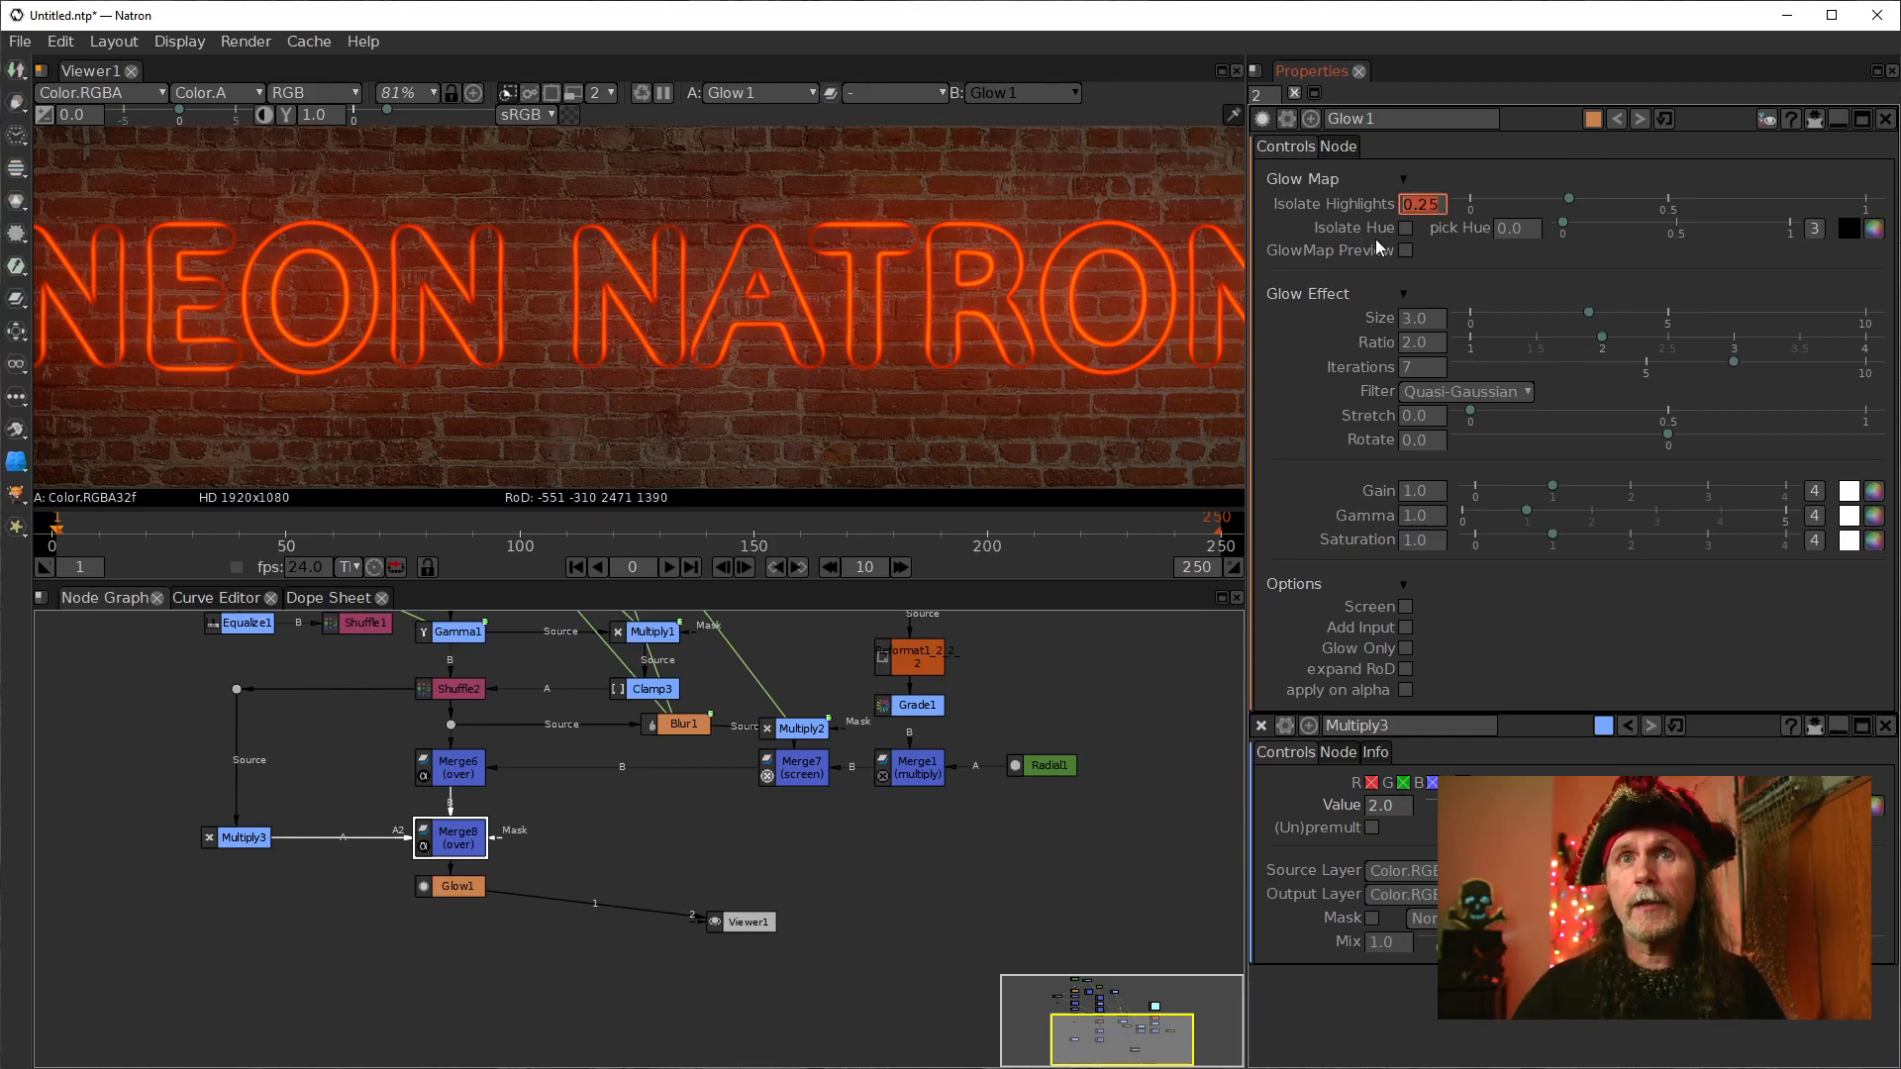
type("0")
key("Return")
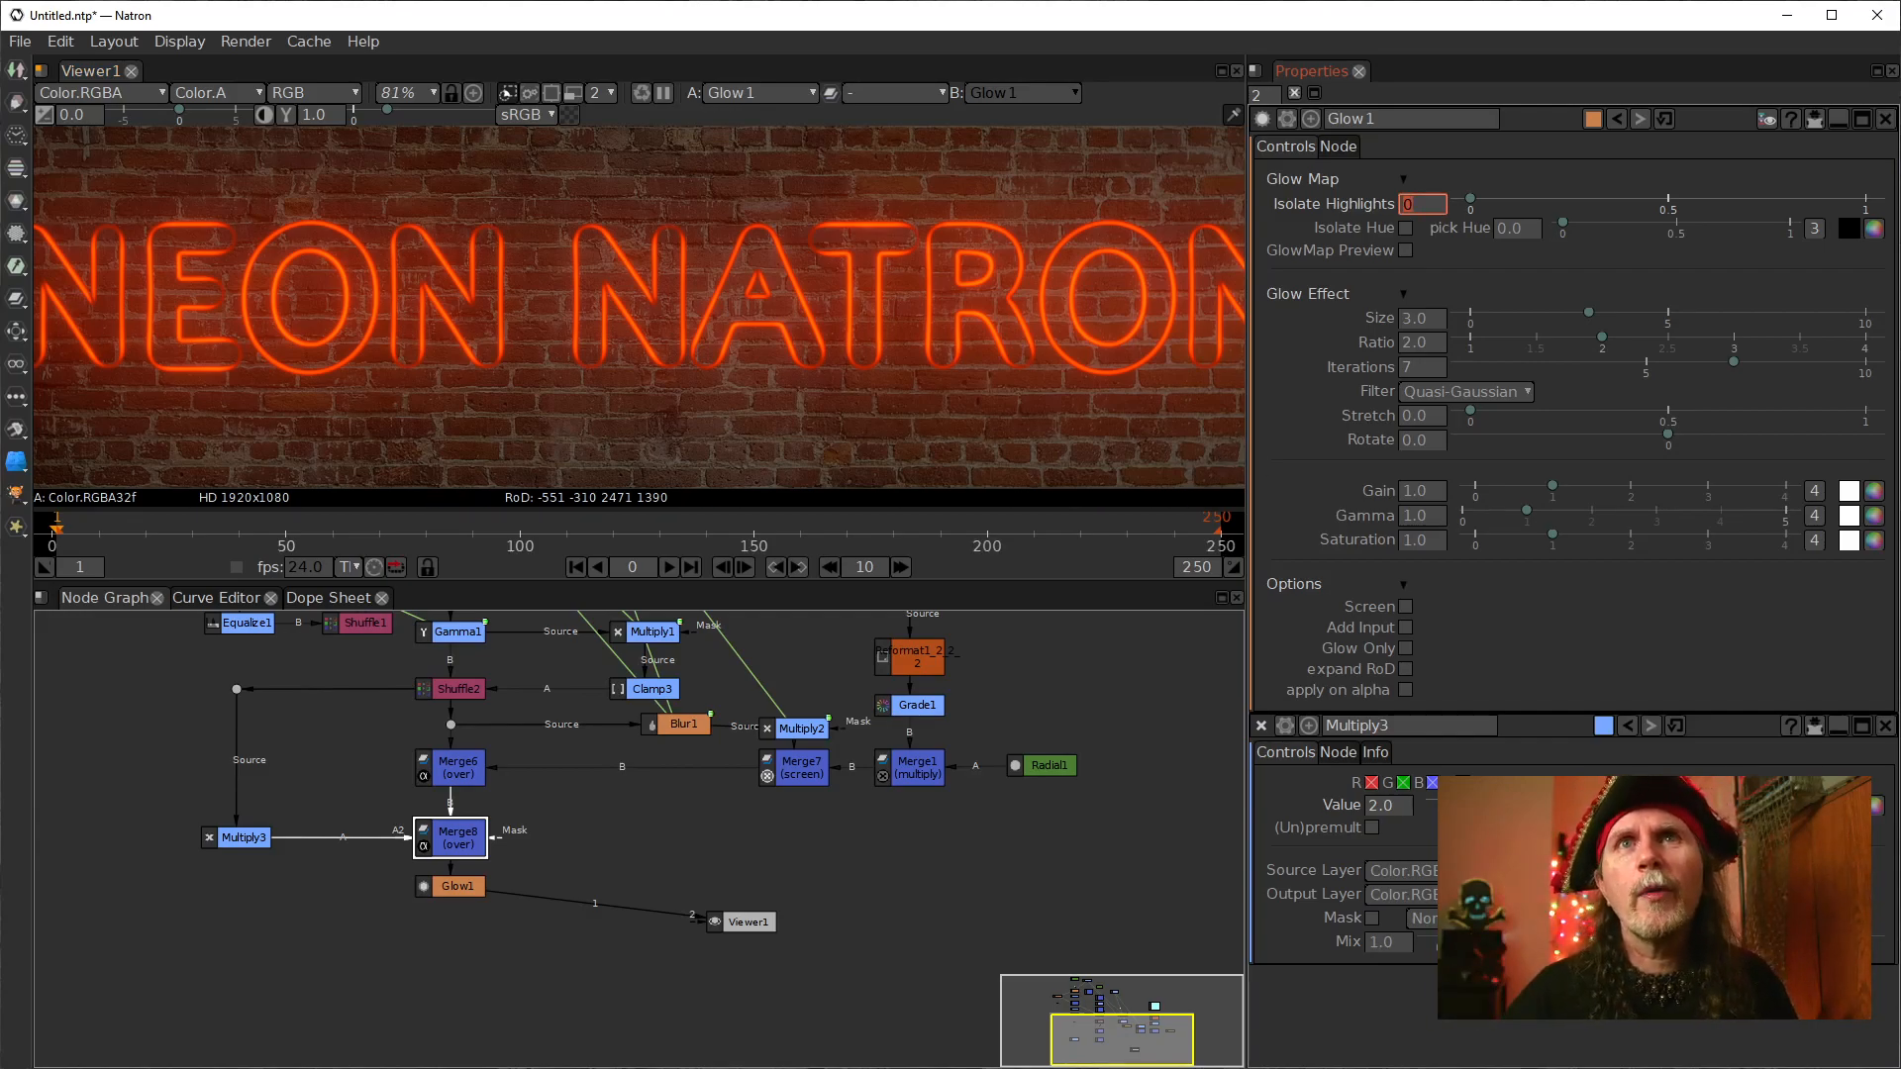
Step: Set the Ratio of Glow1 to 1.8 and its Gamma to 1.2
left_click(1422, 344)
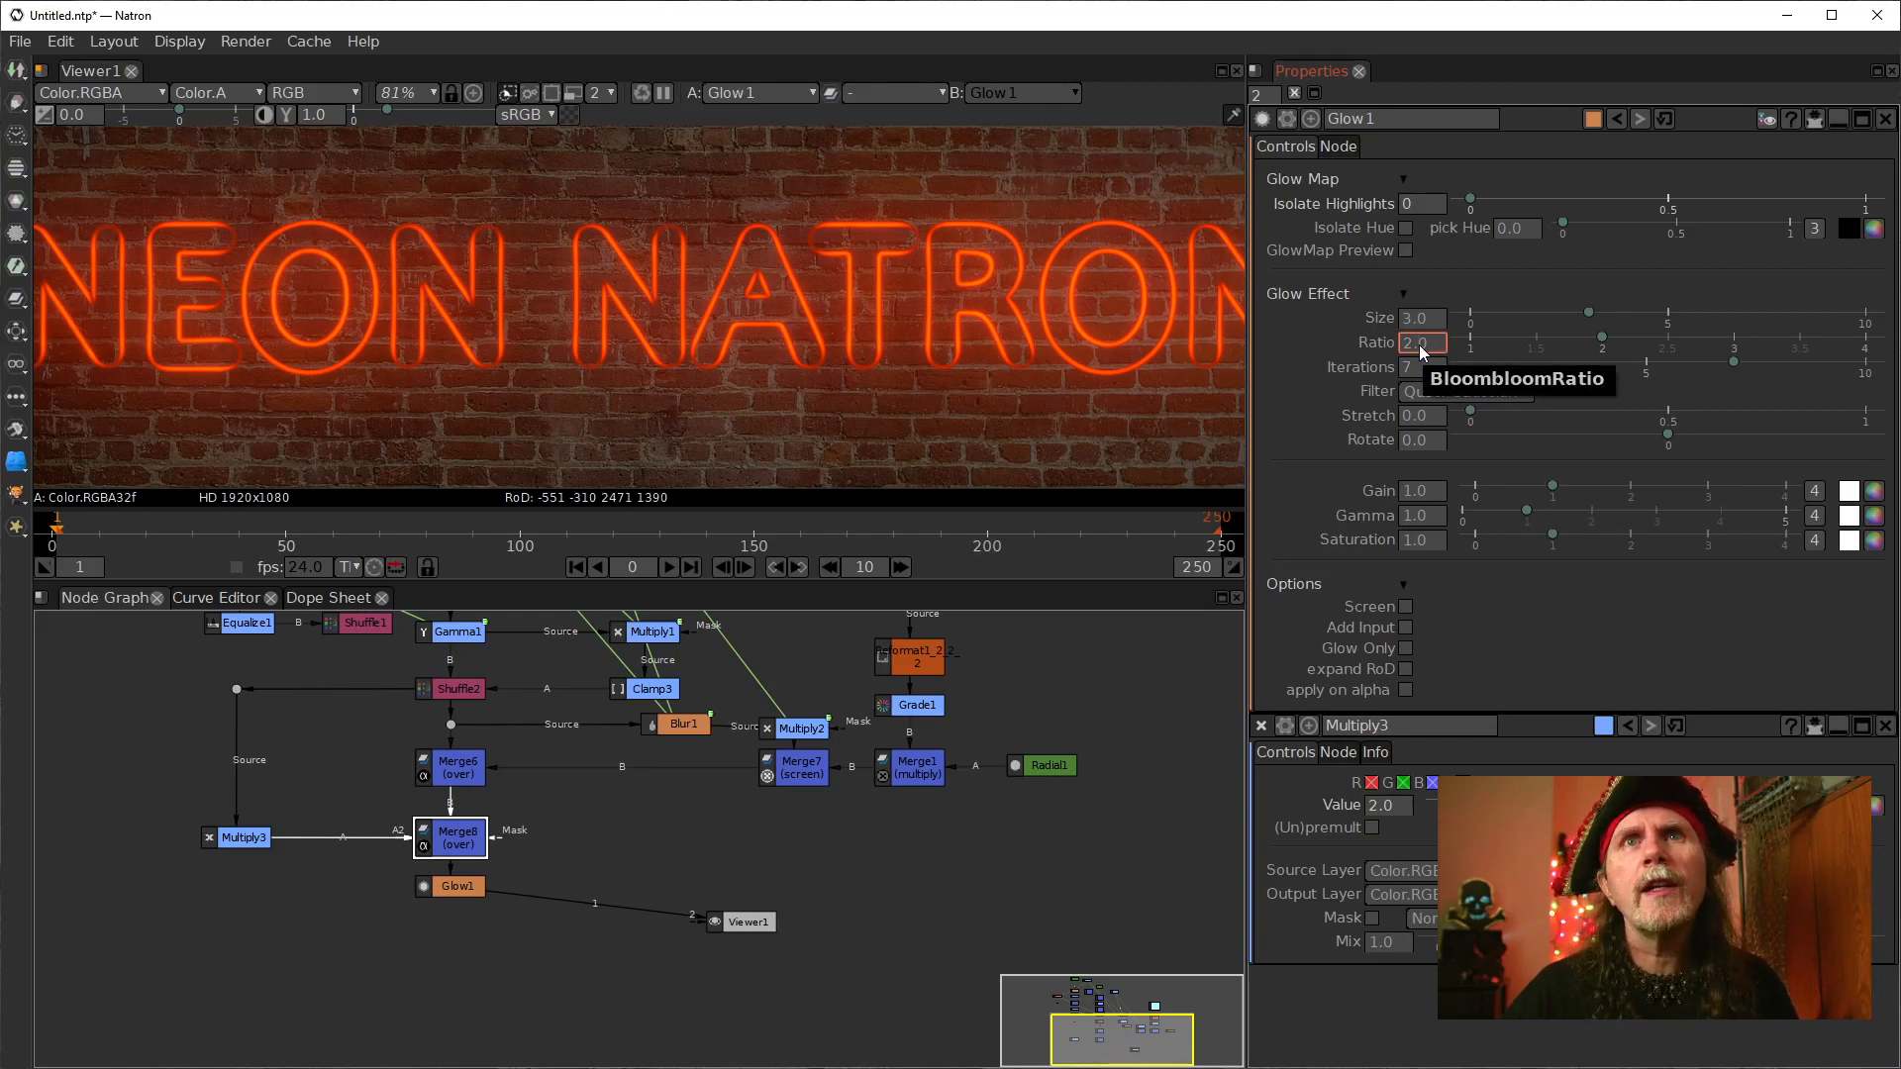
scroll(1417, 345, "down", 2)
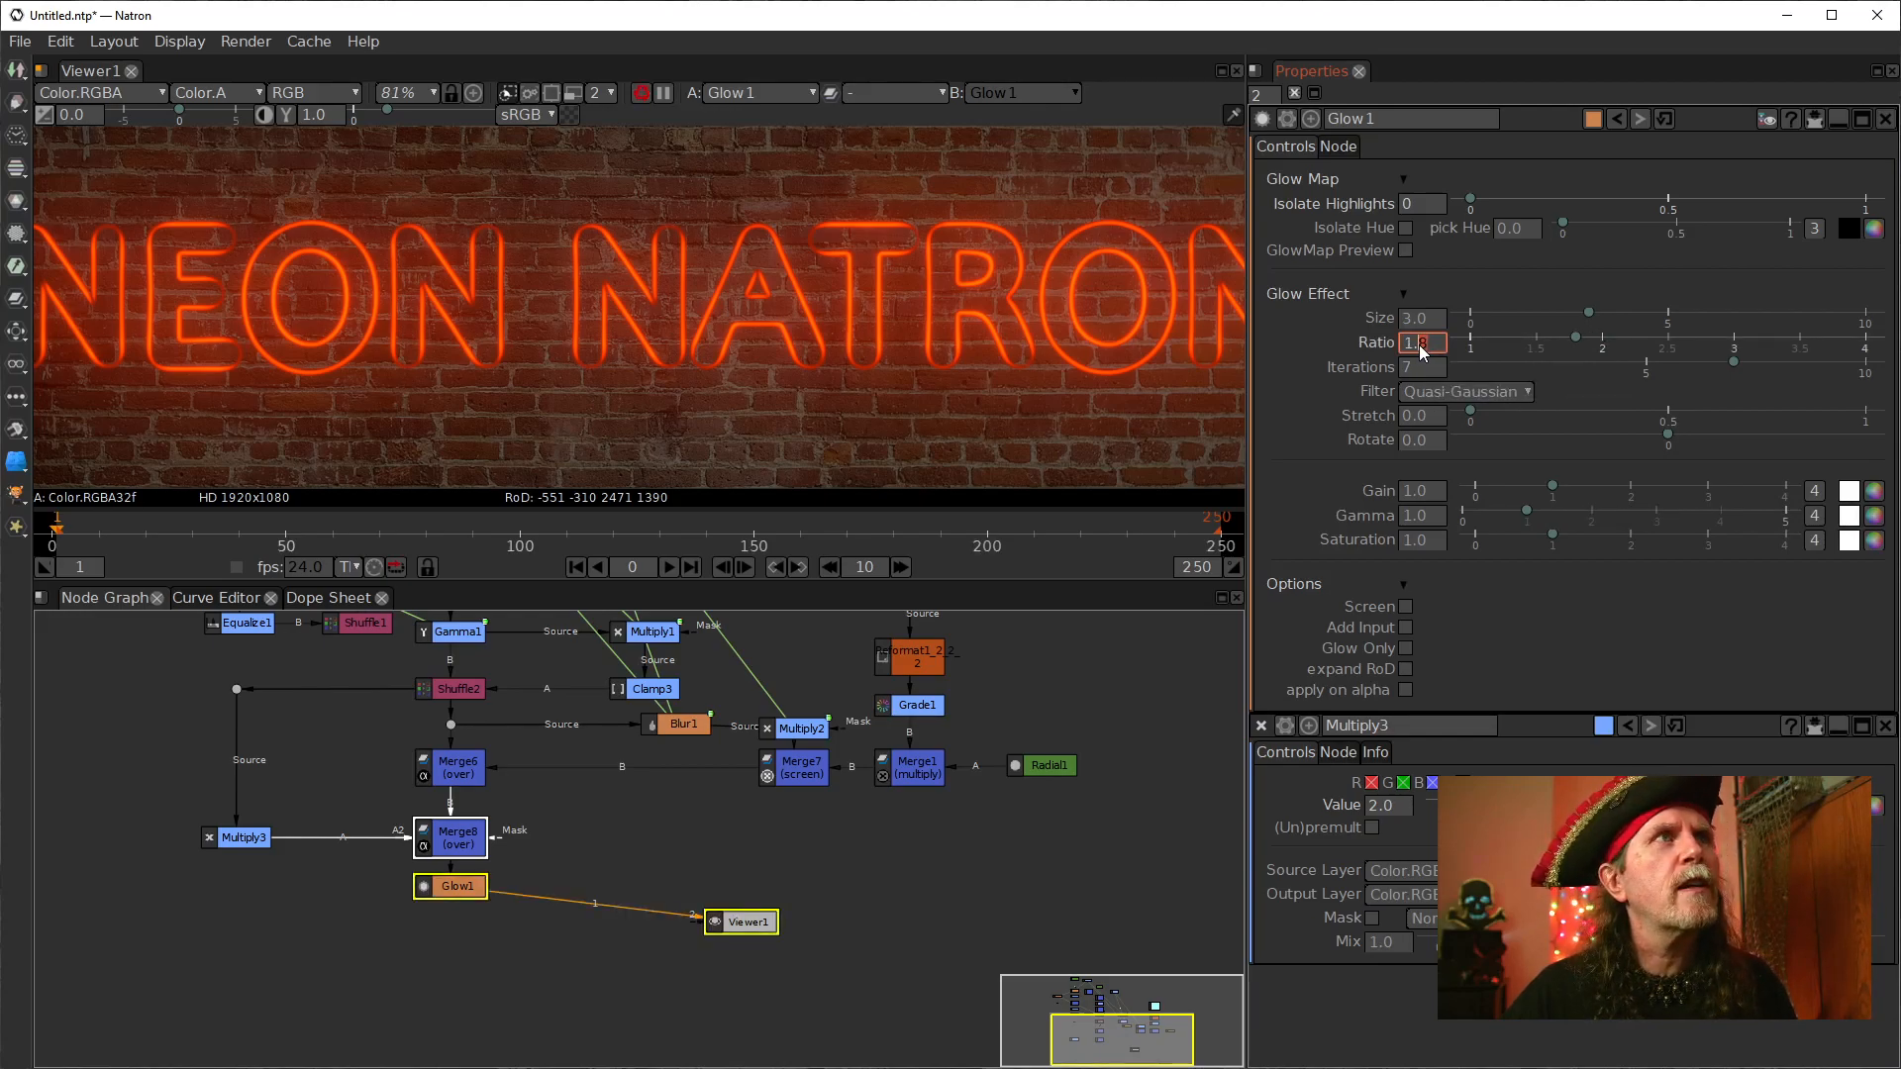
scroll(1417, 345, "down", 1)
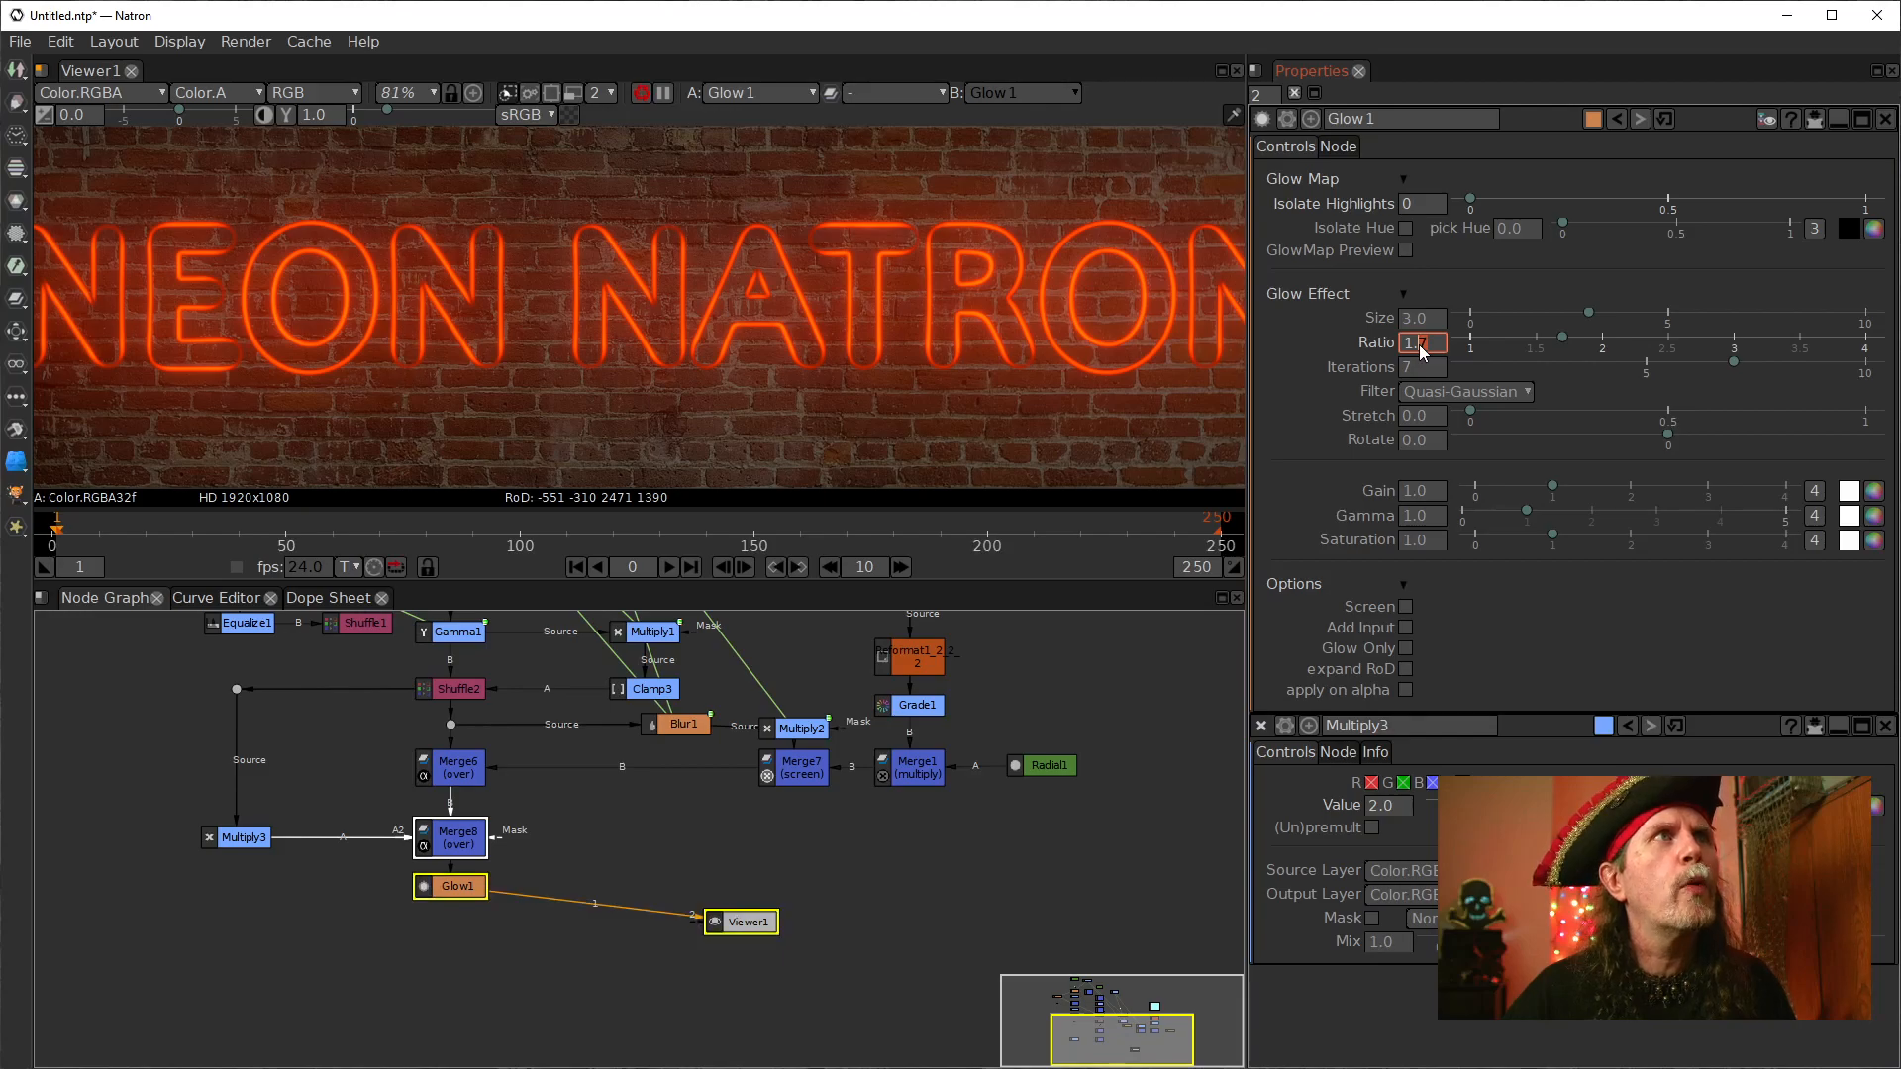
scroll(1417, 346, "up", 1)
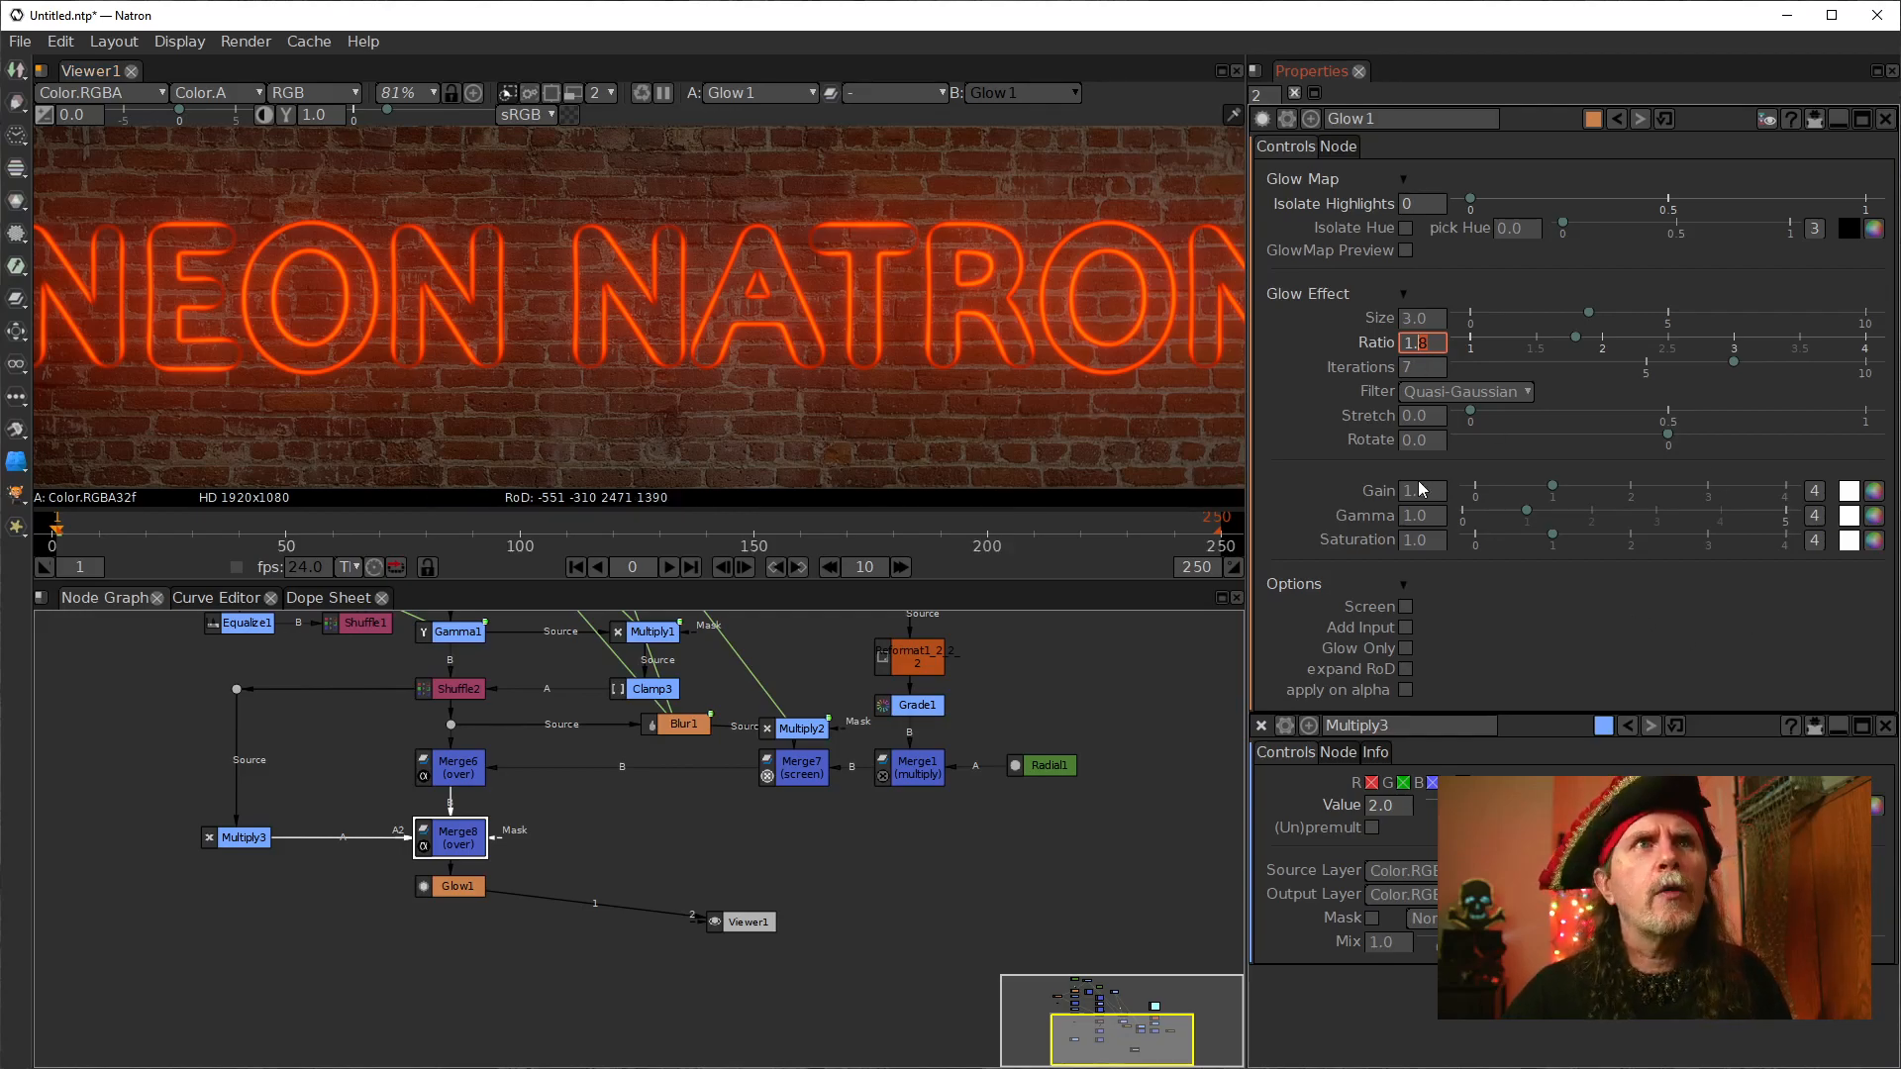
left_click(1426, 514)
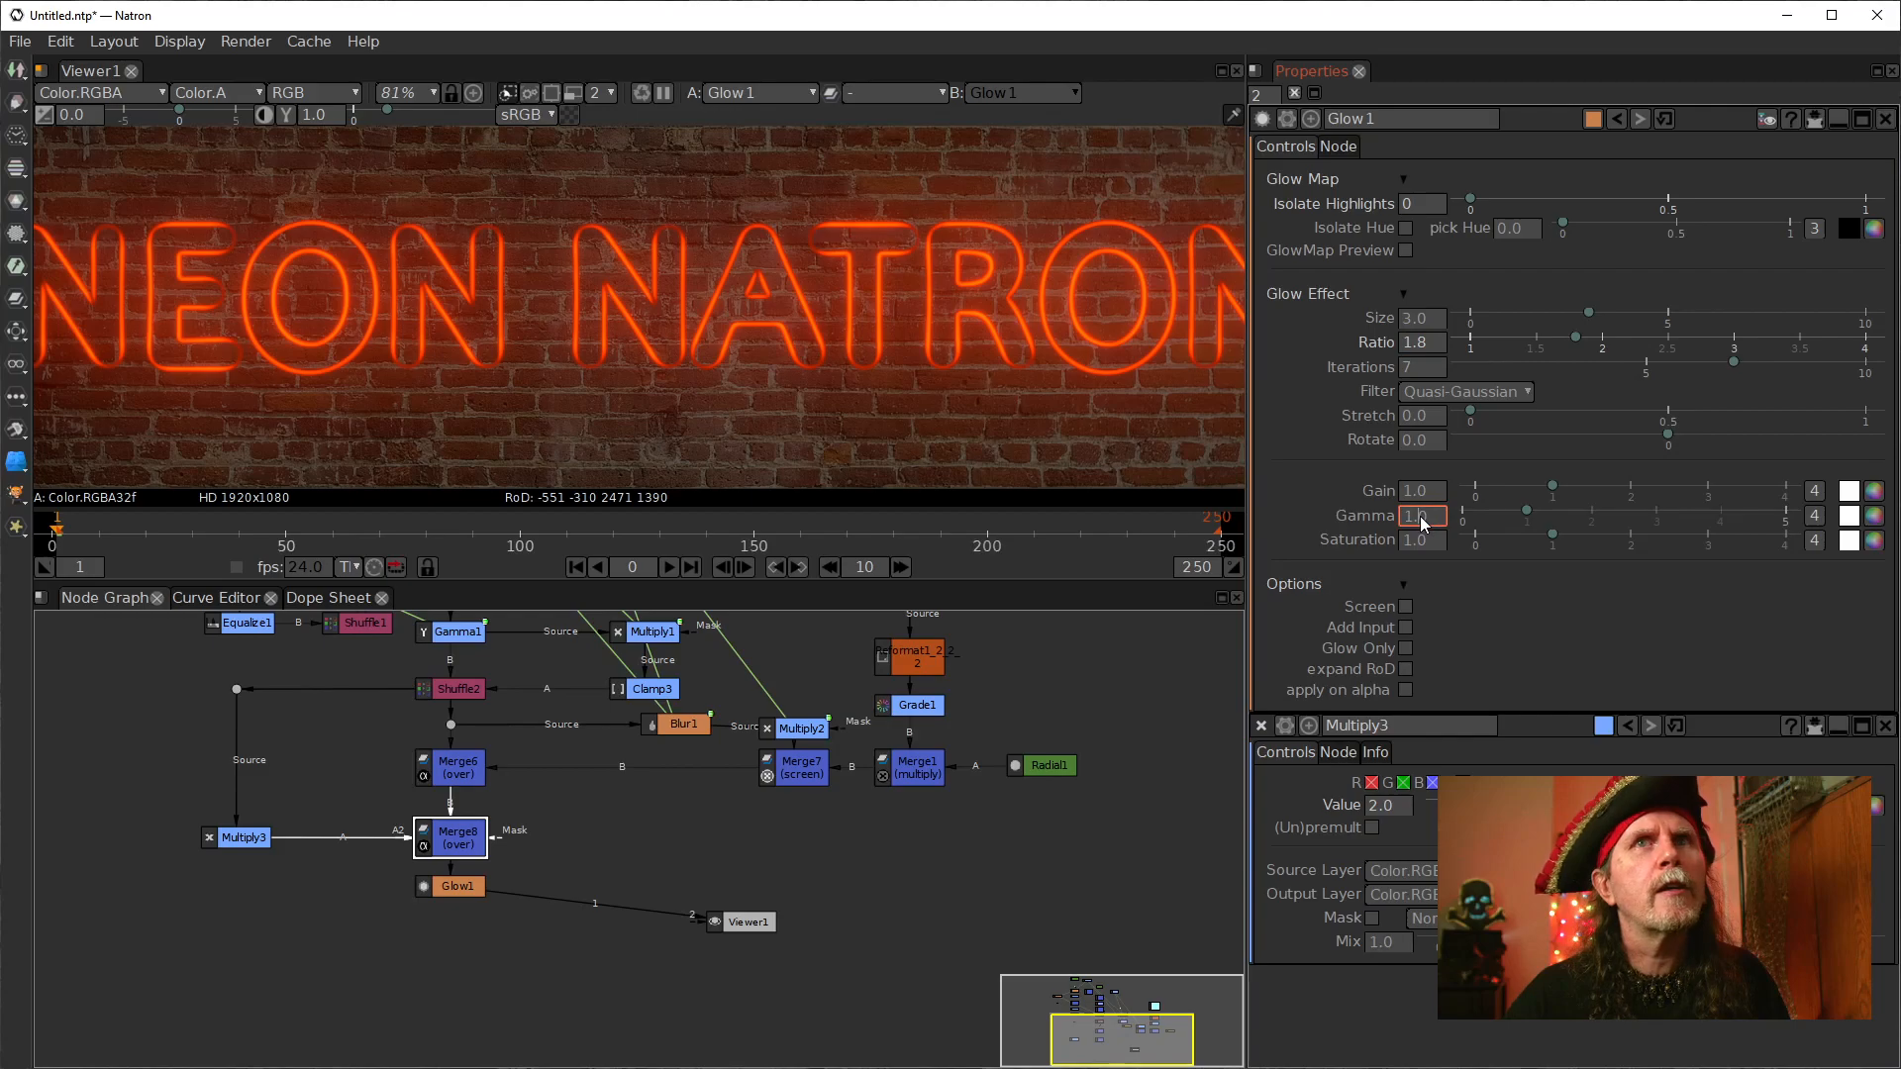
scroll(1420, 518, "up", 2)
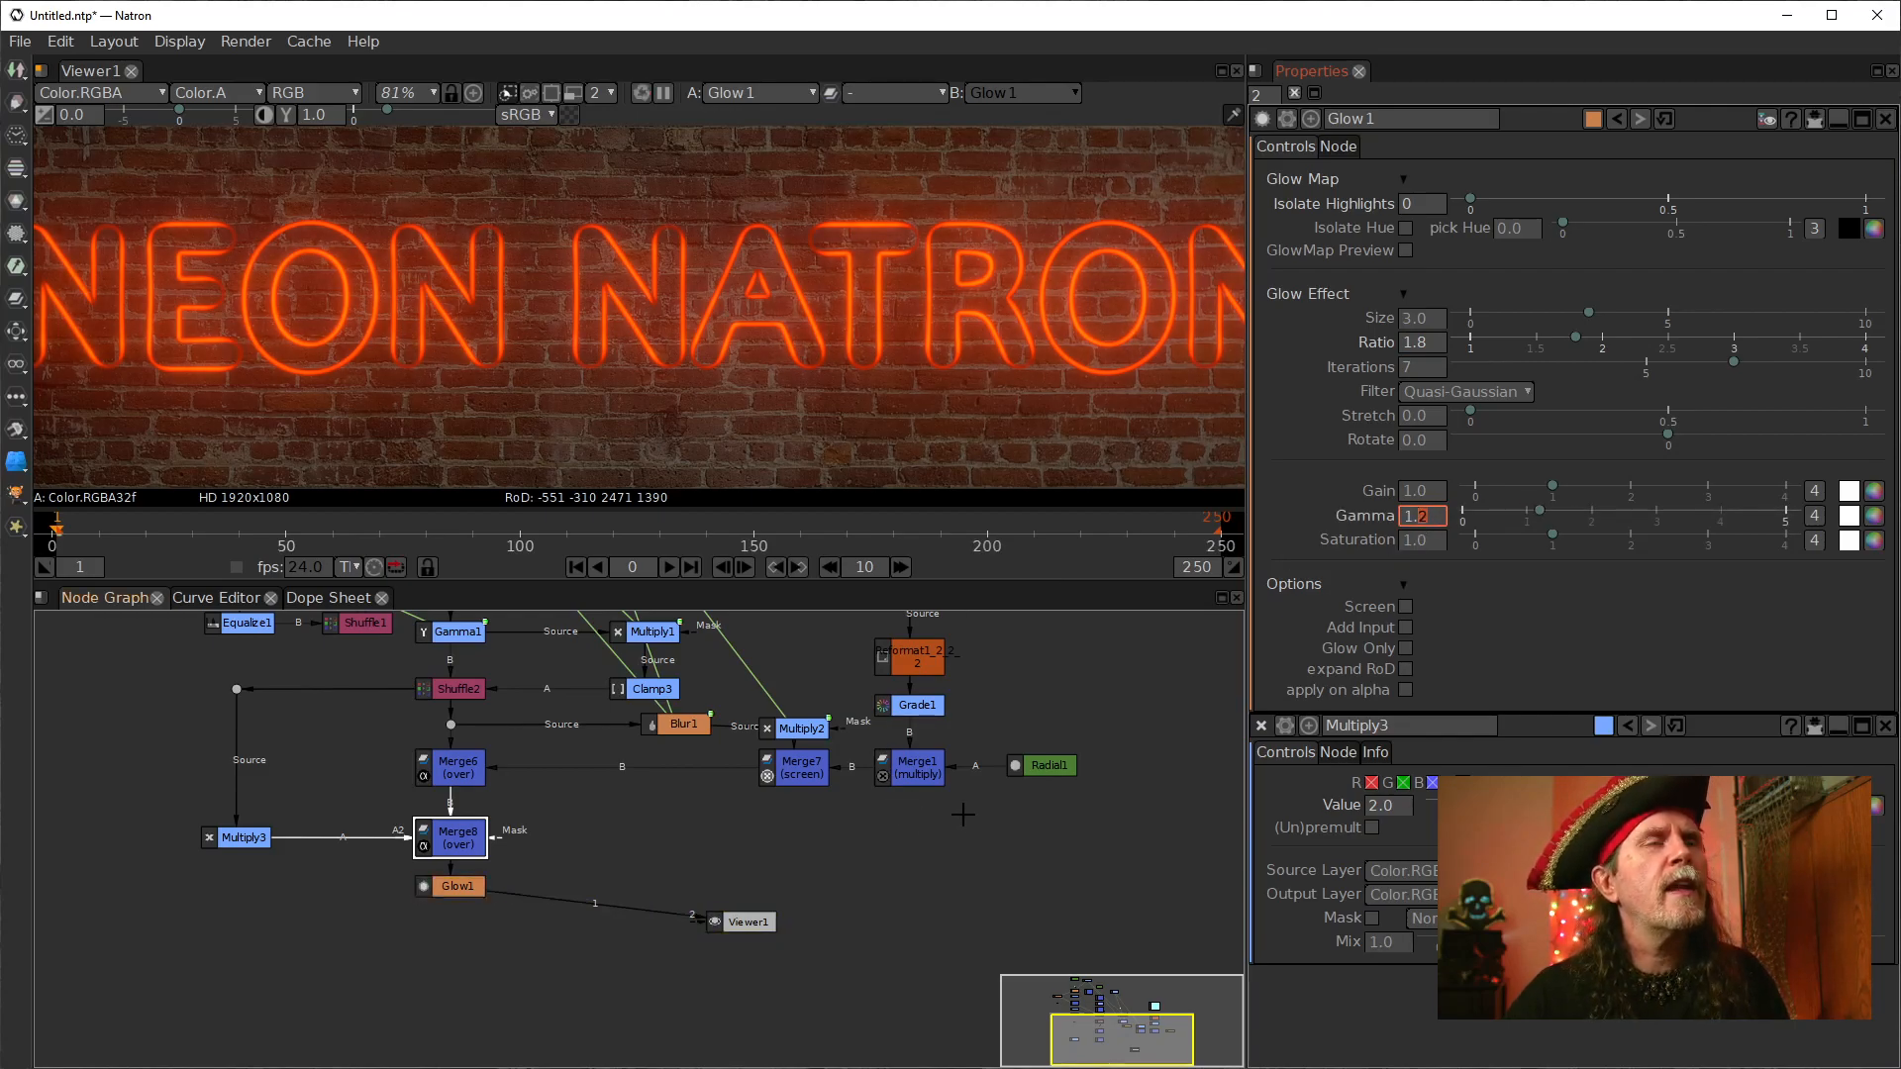
Step: Disable and re-enable Glow1 to compare the neon lettering without and with the glow
left_click(461, 891)
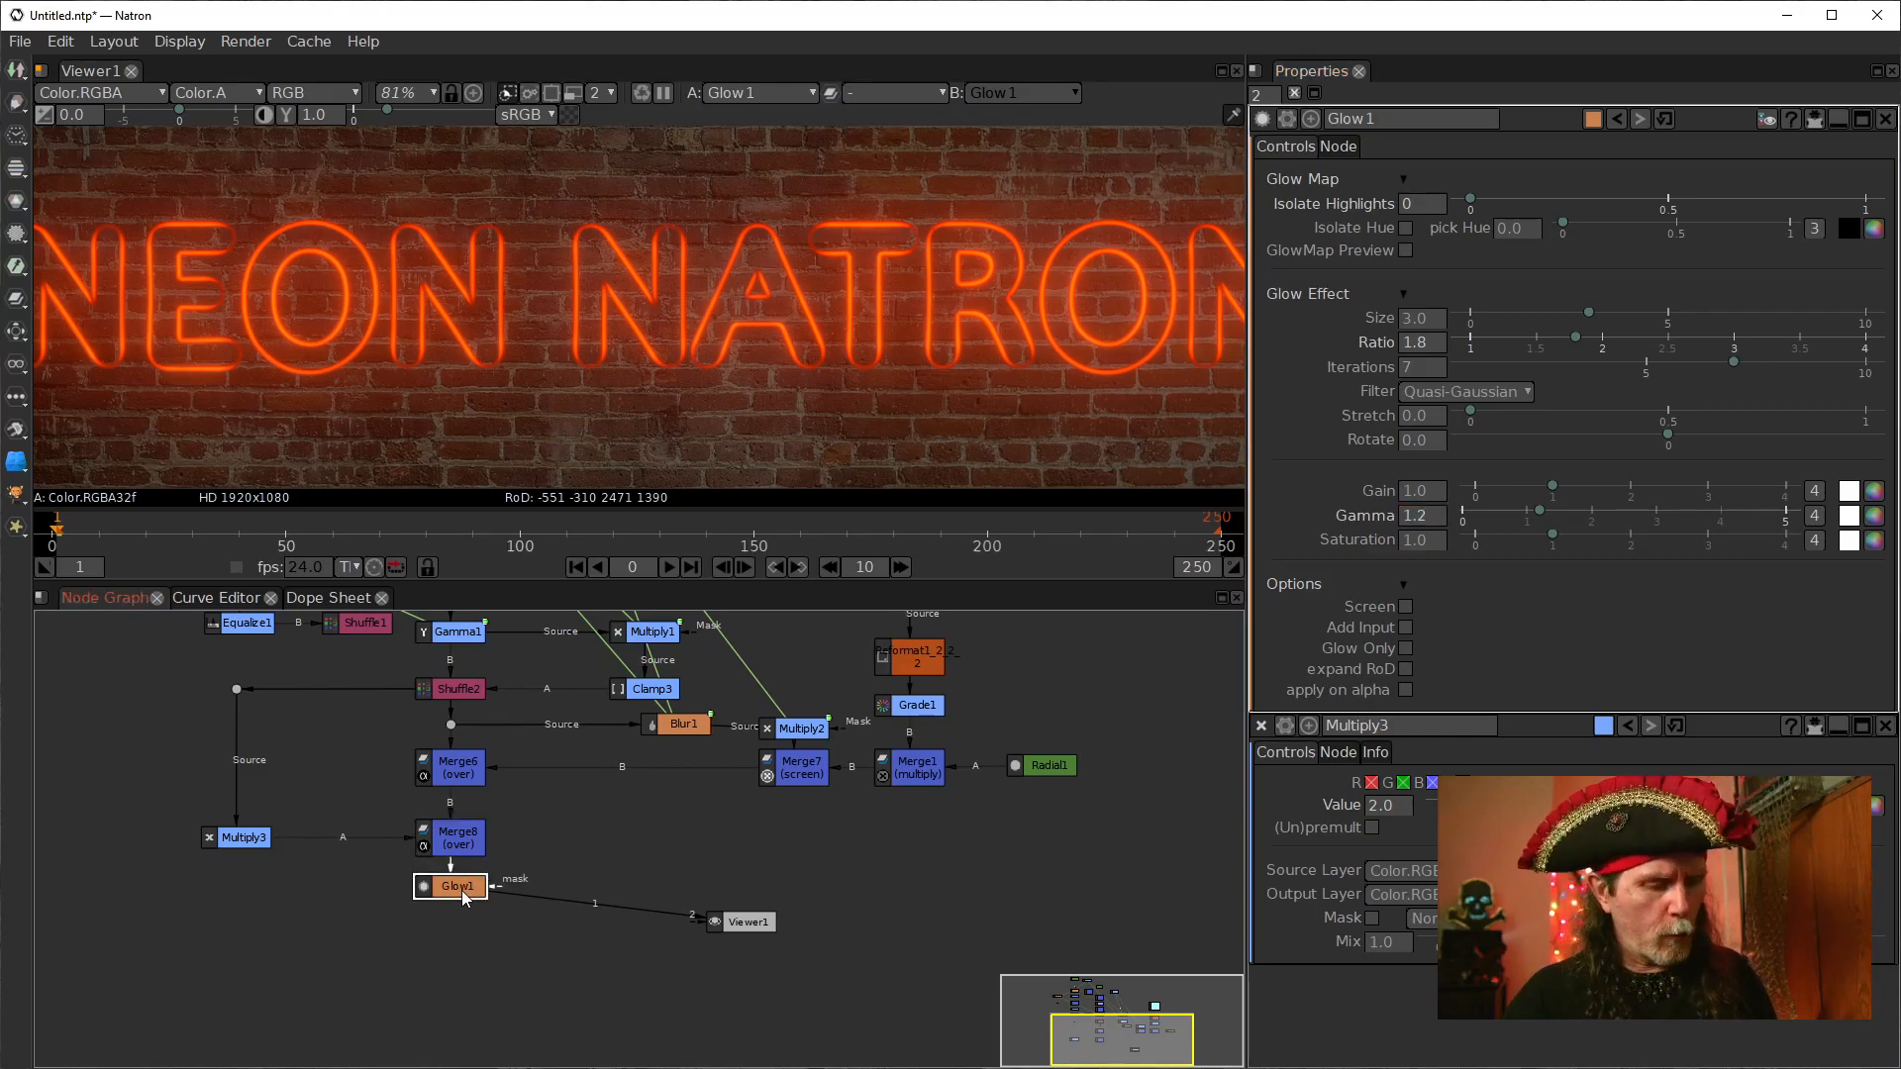
key("d")
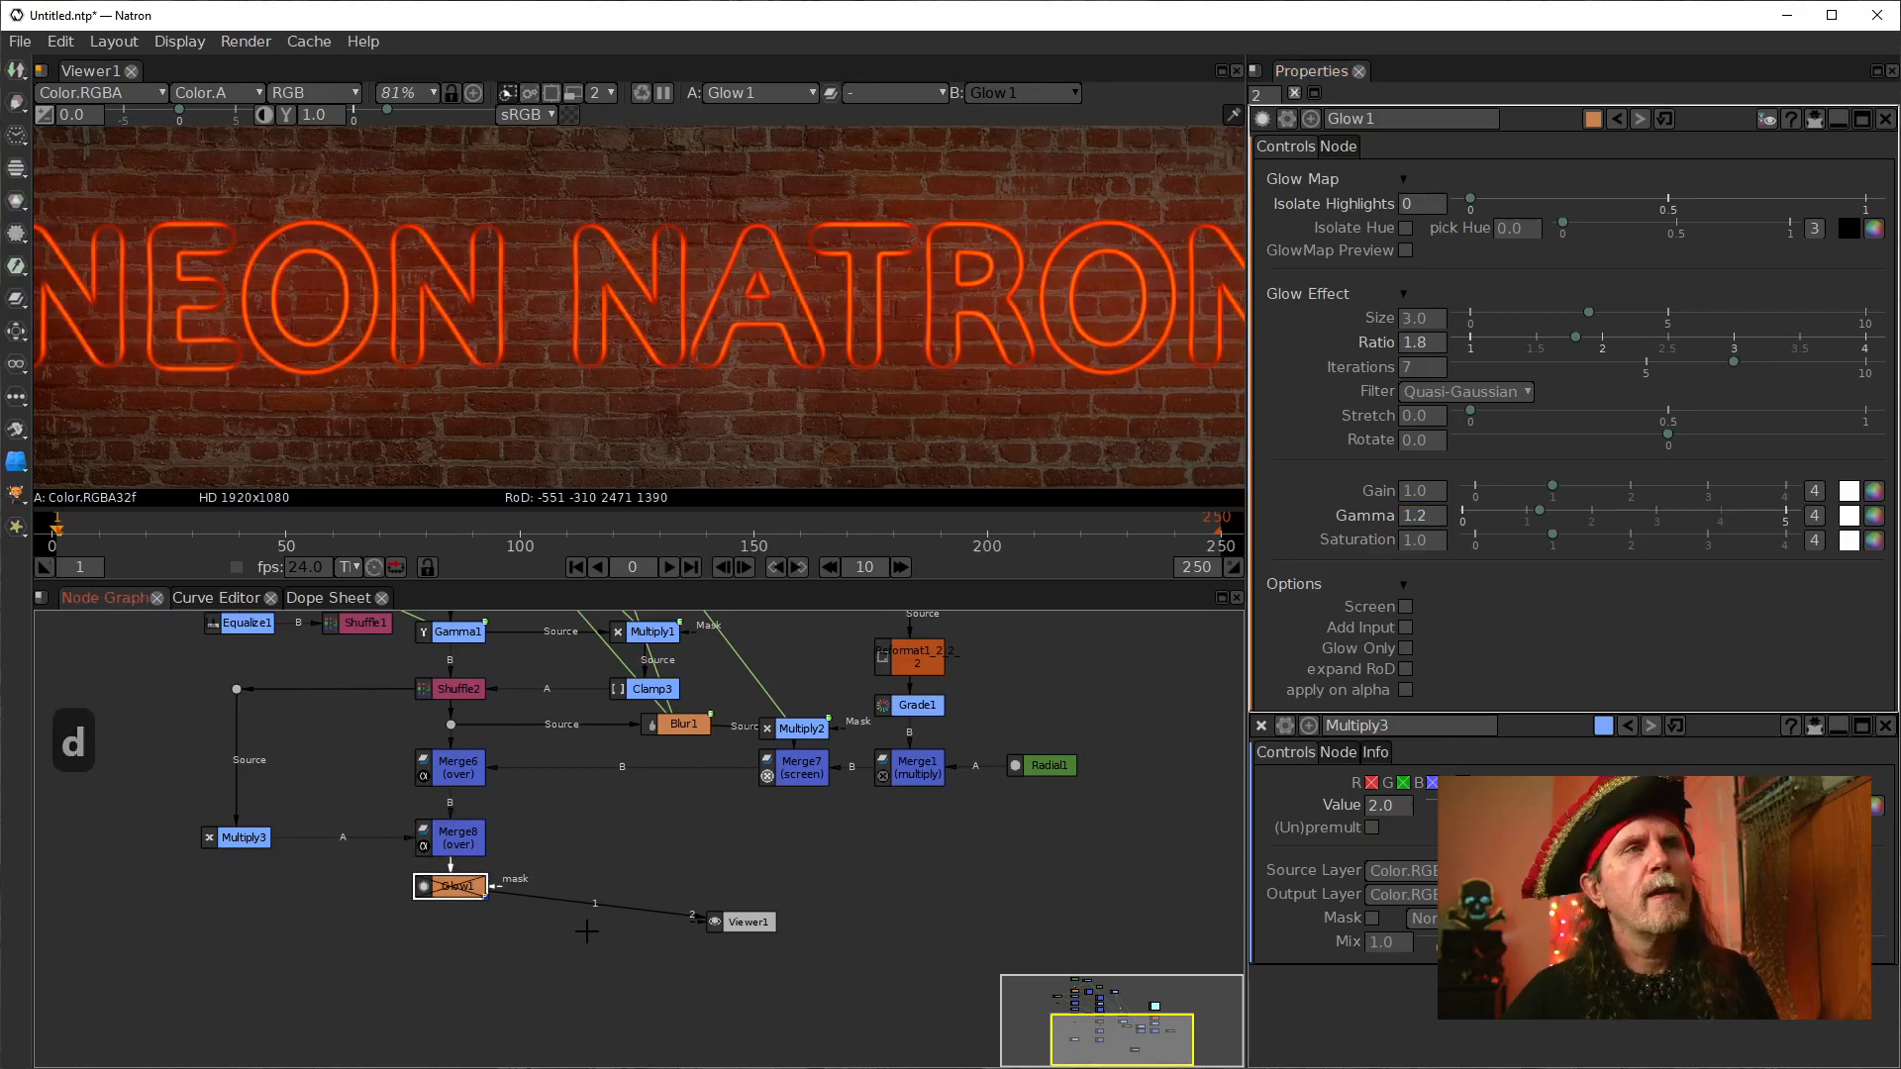
key("d")
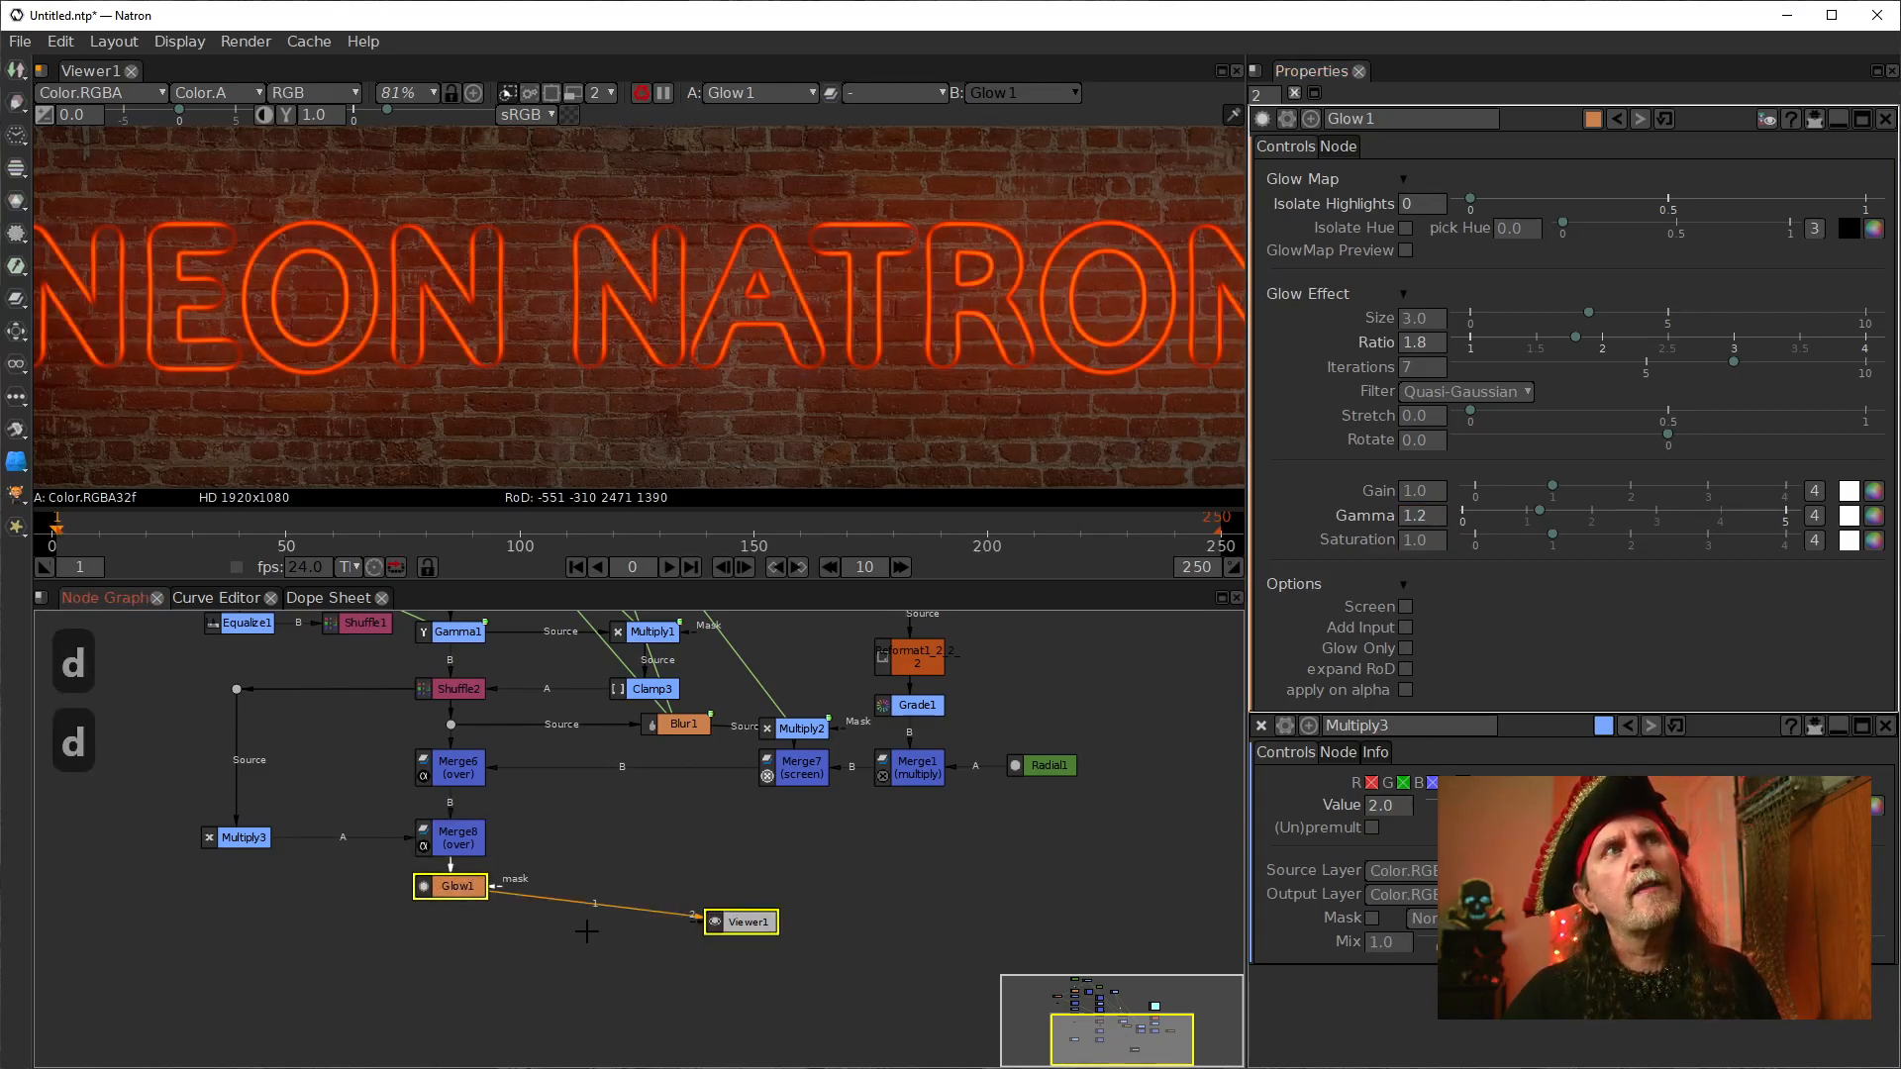
left_click(460, 891)
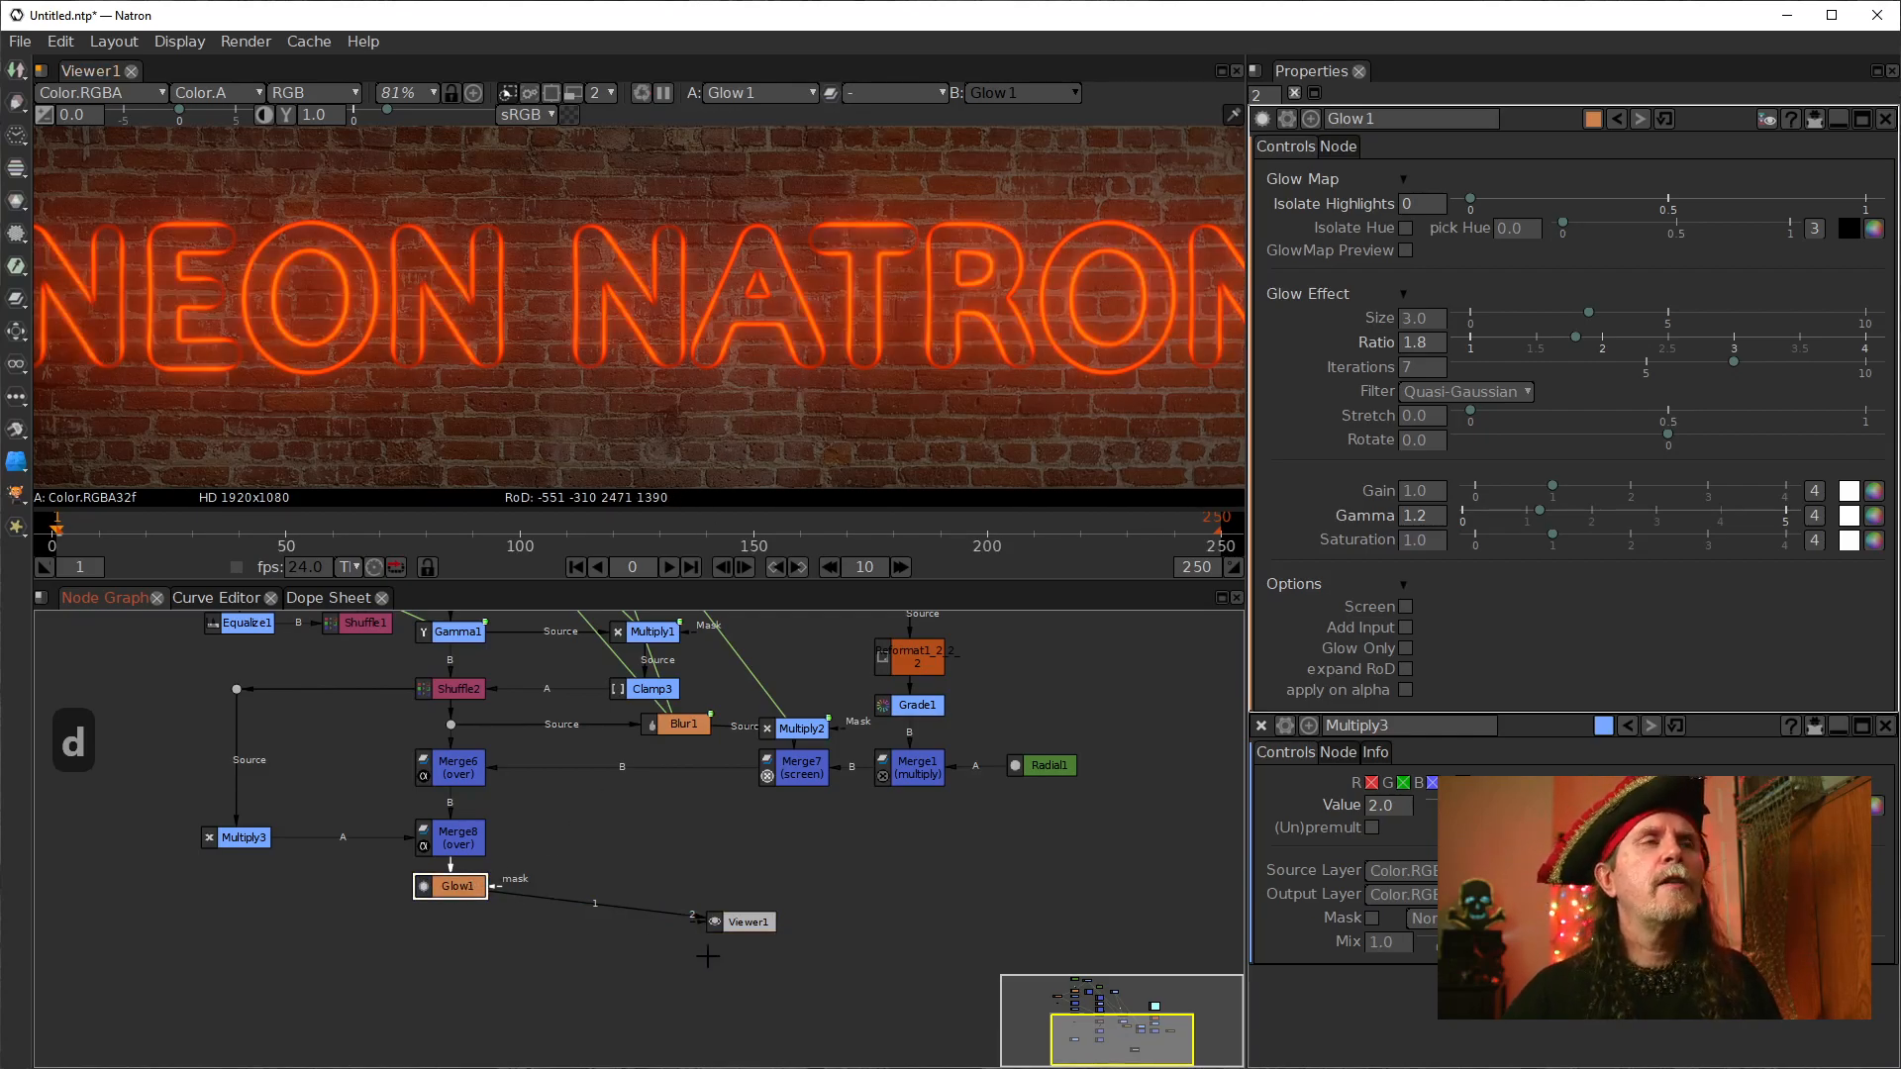
Step: Disable and re-enable the Merge7 screen node to compare the brick wall without and with its cast glow
left_click(825, 765)
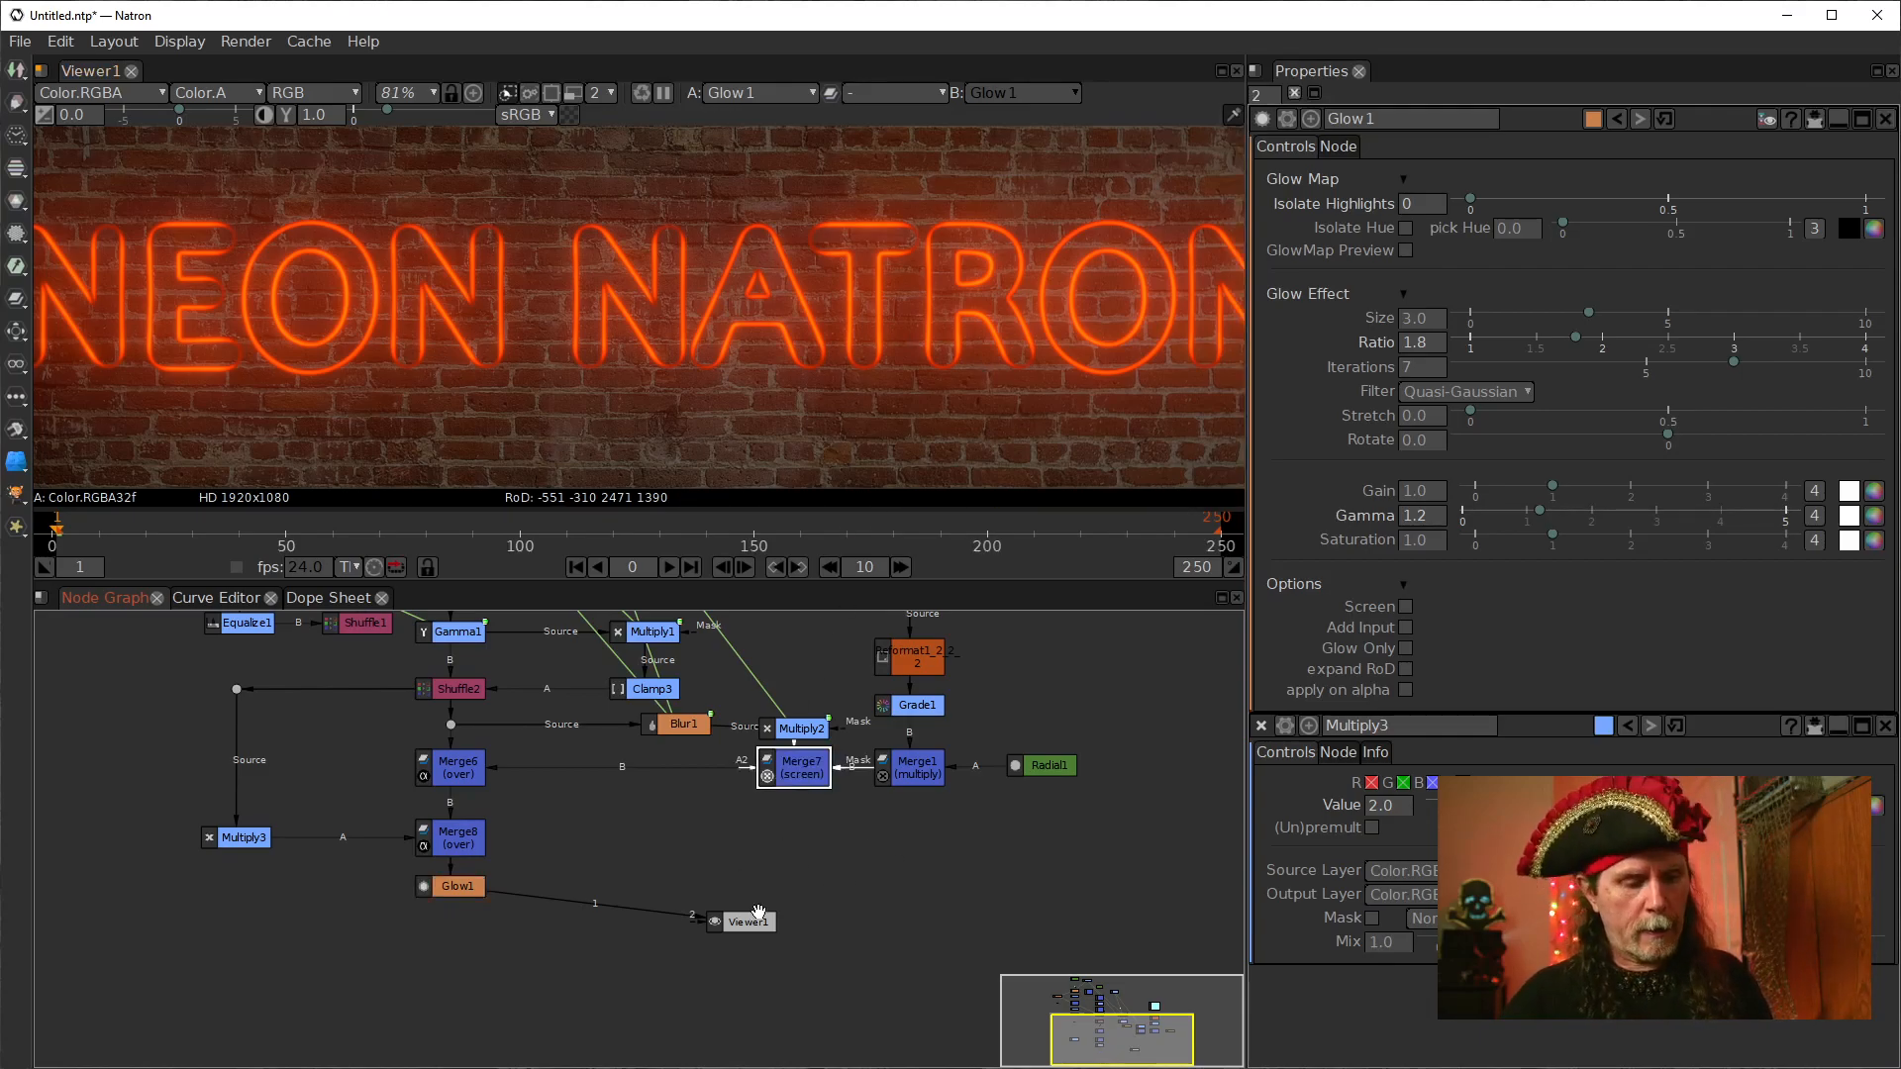
key("d")
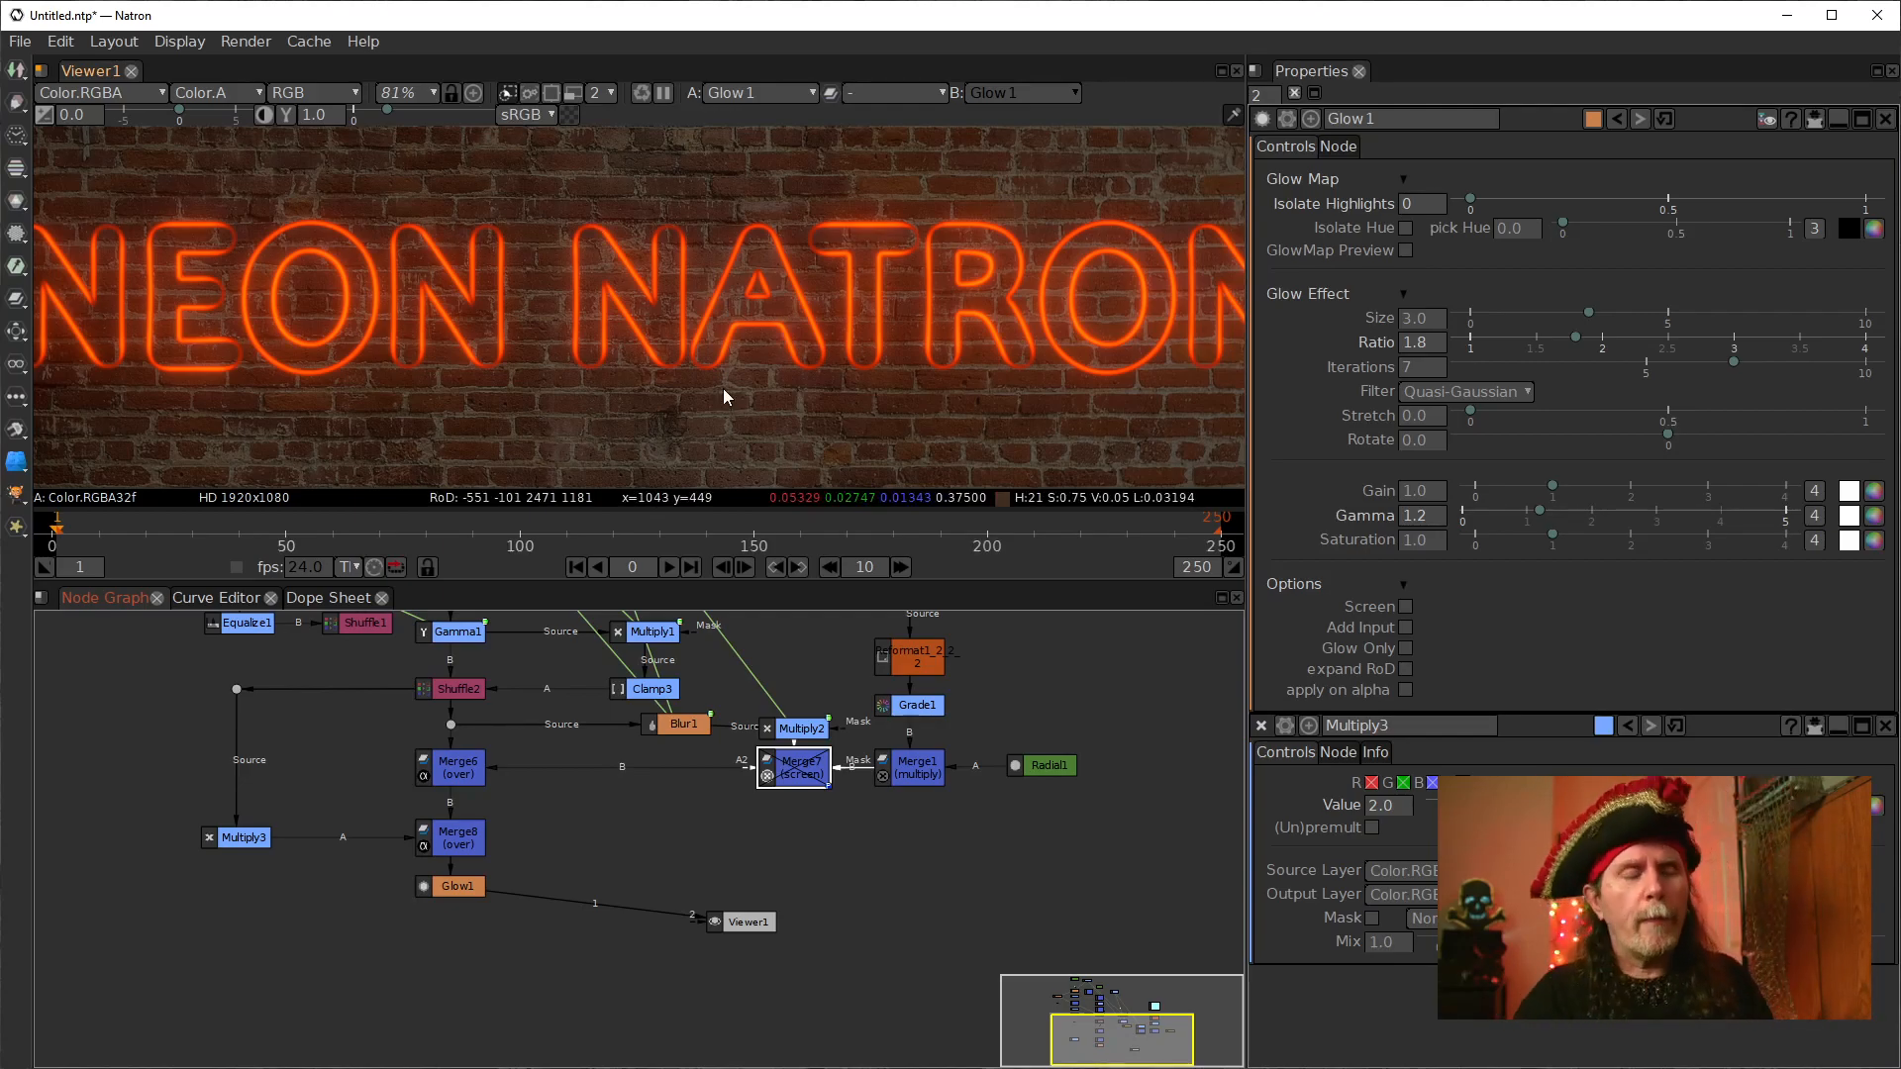
key("d")
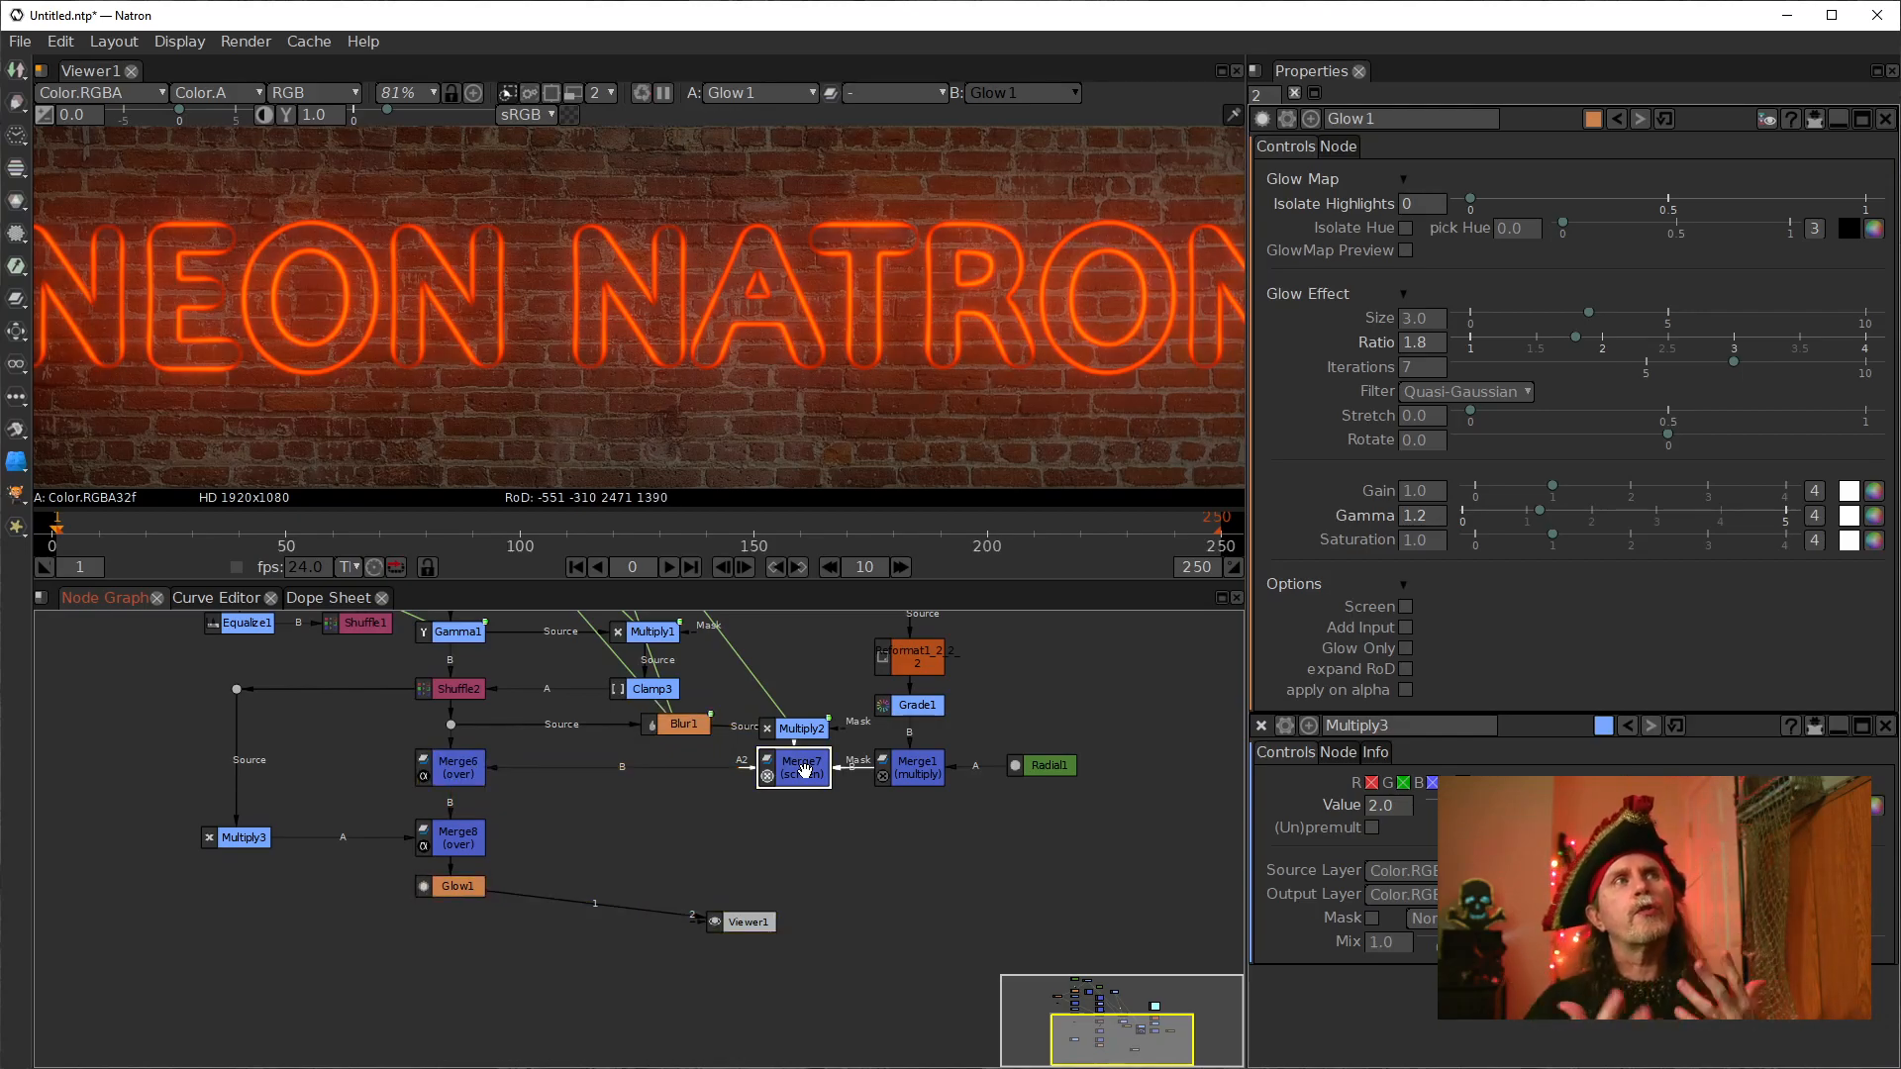
scroll(788, 402, "down", 2)
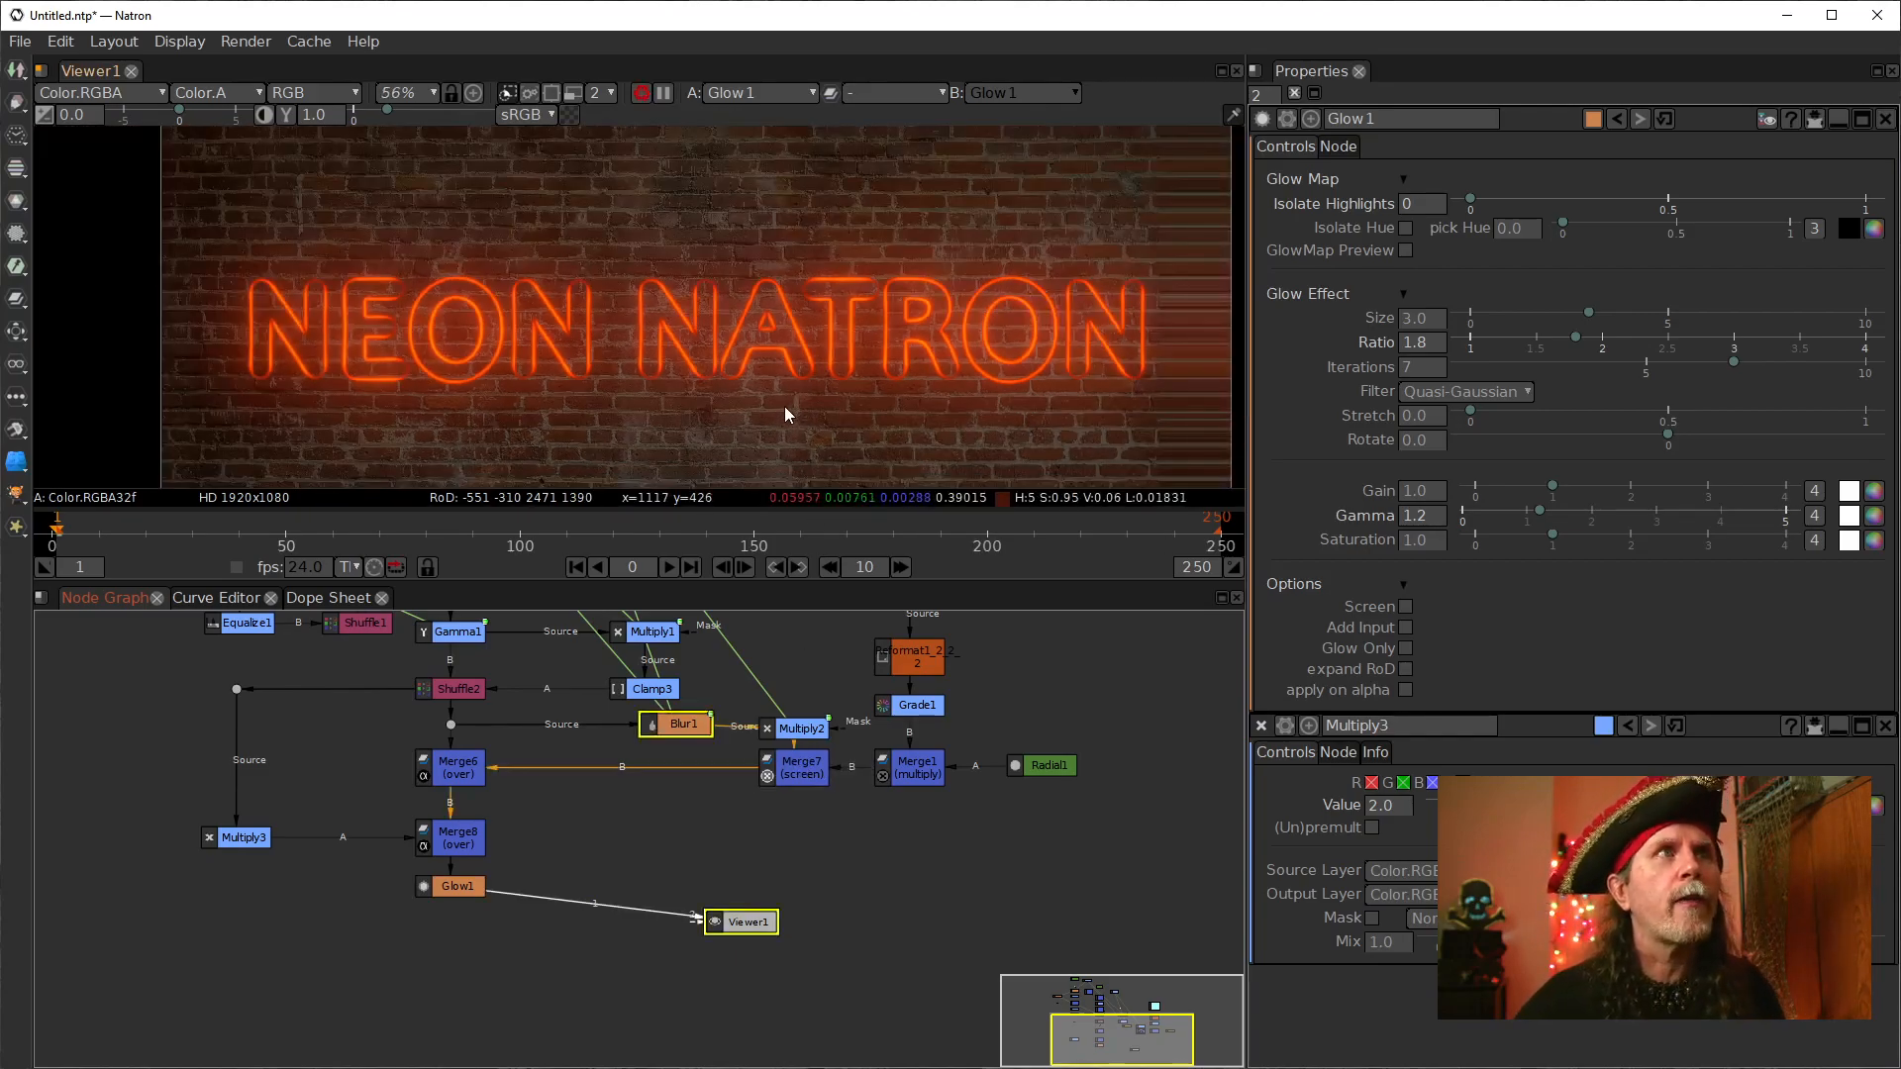
Step: Move the Viewer1 node clear of the node chain and connect it to Merge8 to view the lettering without Glow1
left_click_drag(828, 435, 715, 419)
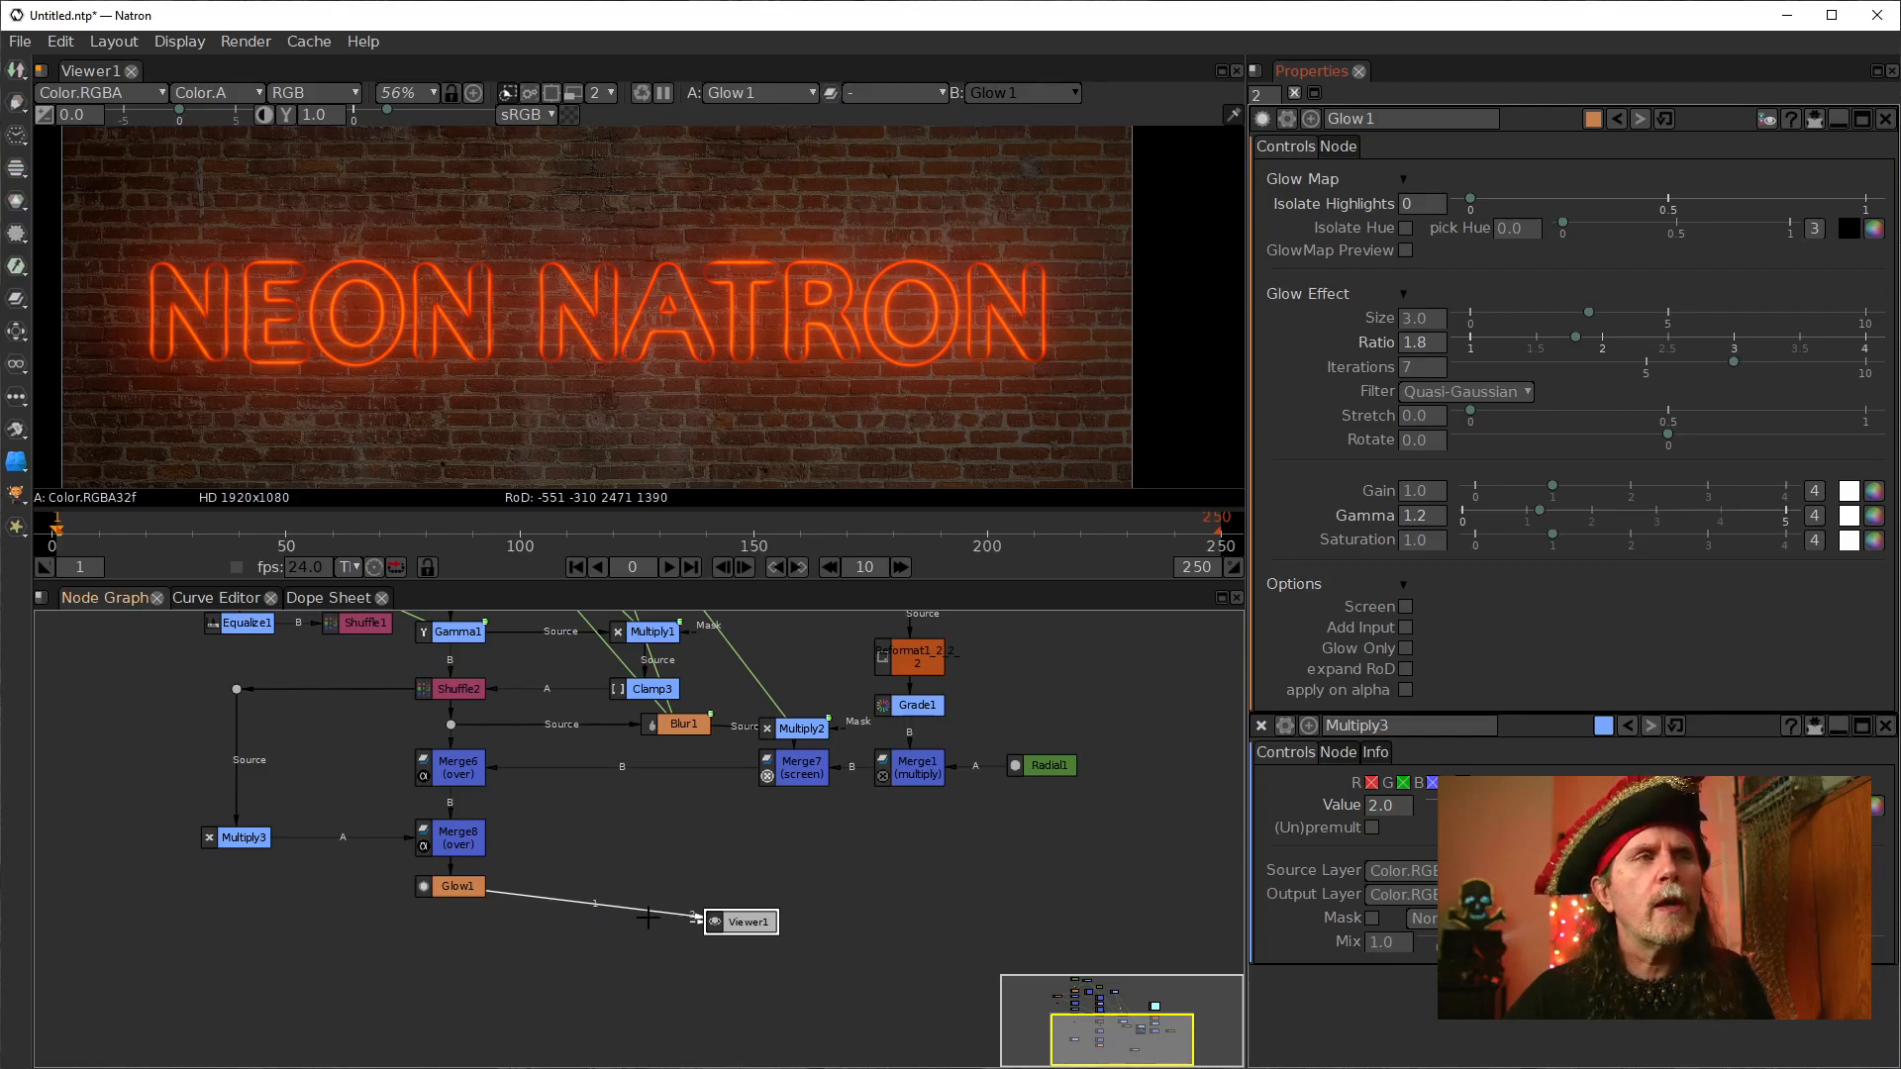
left_click_drag(736, 923, 774, 915)
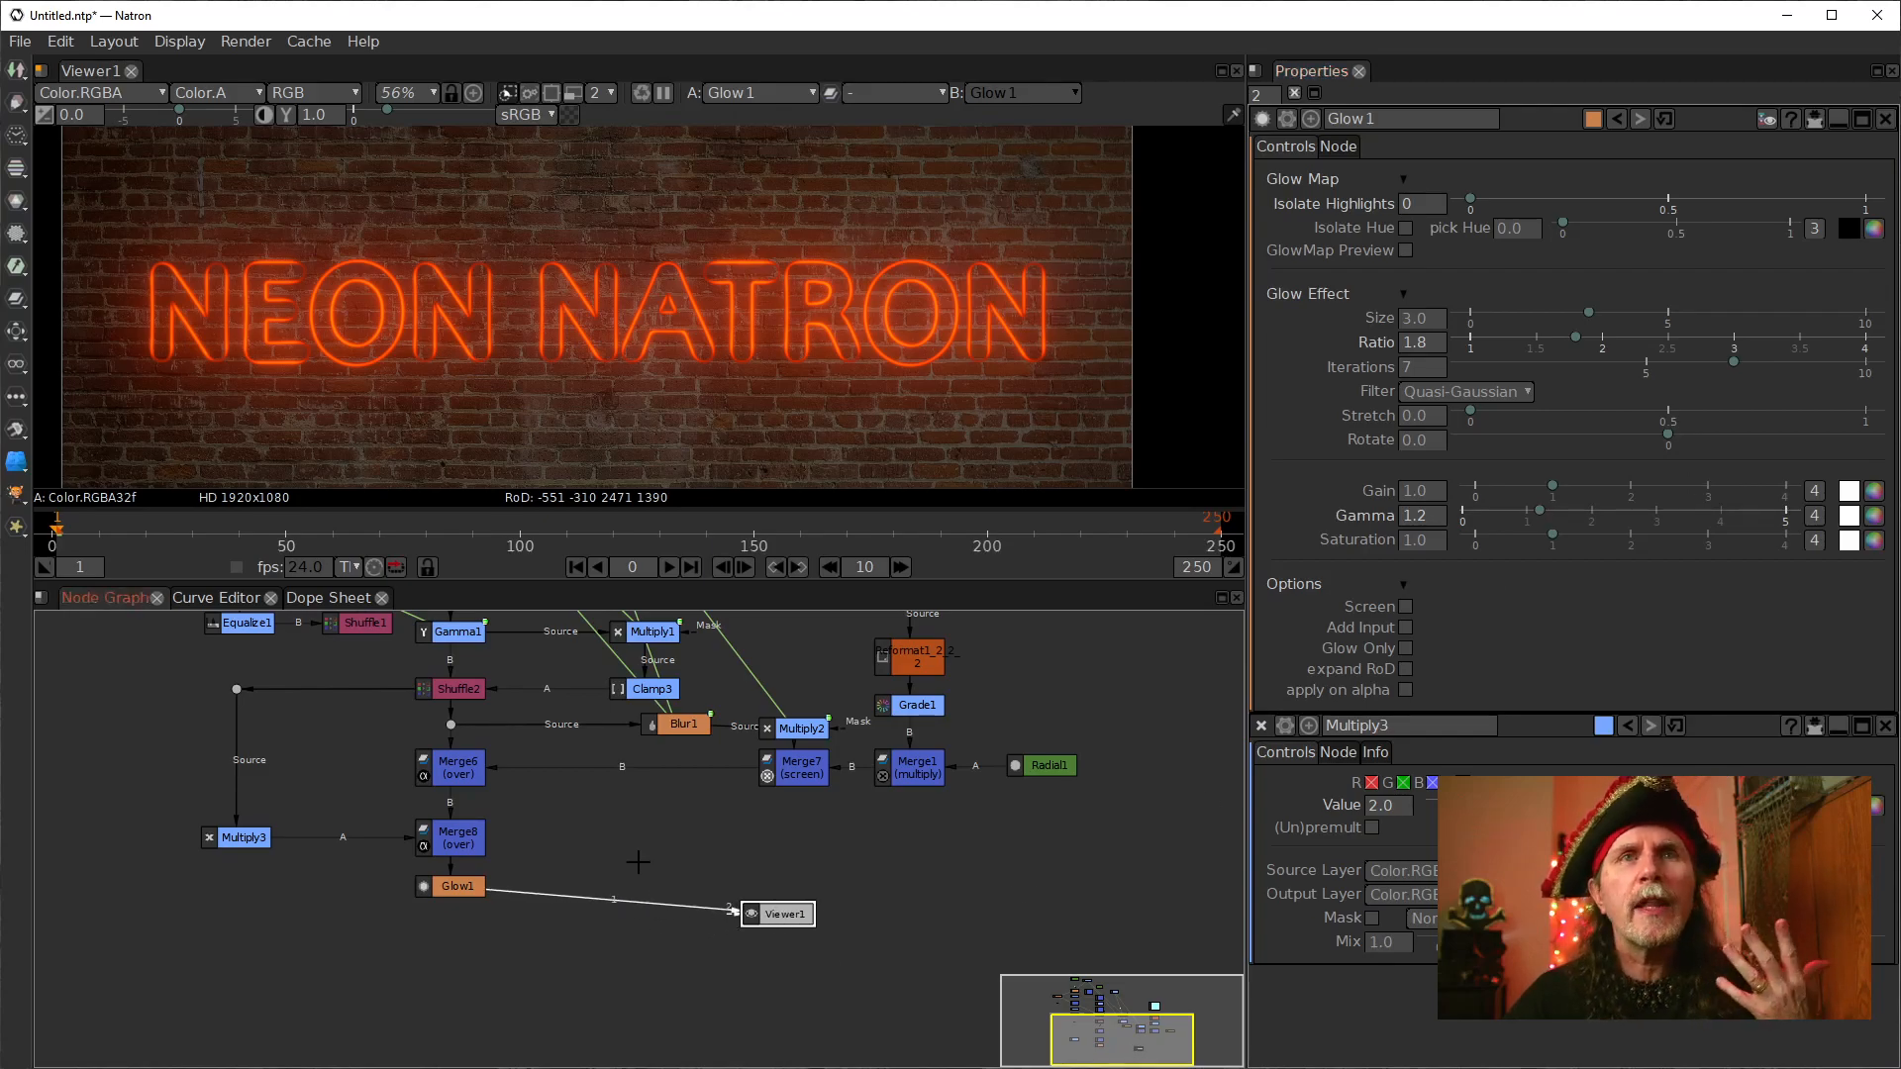
left_click(435, 854)
left_click_drag(582, 899, 484, 843)
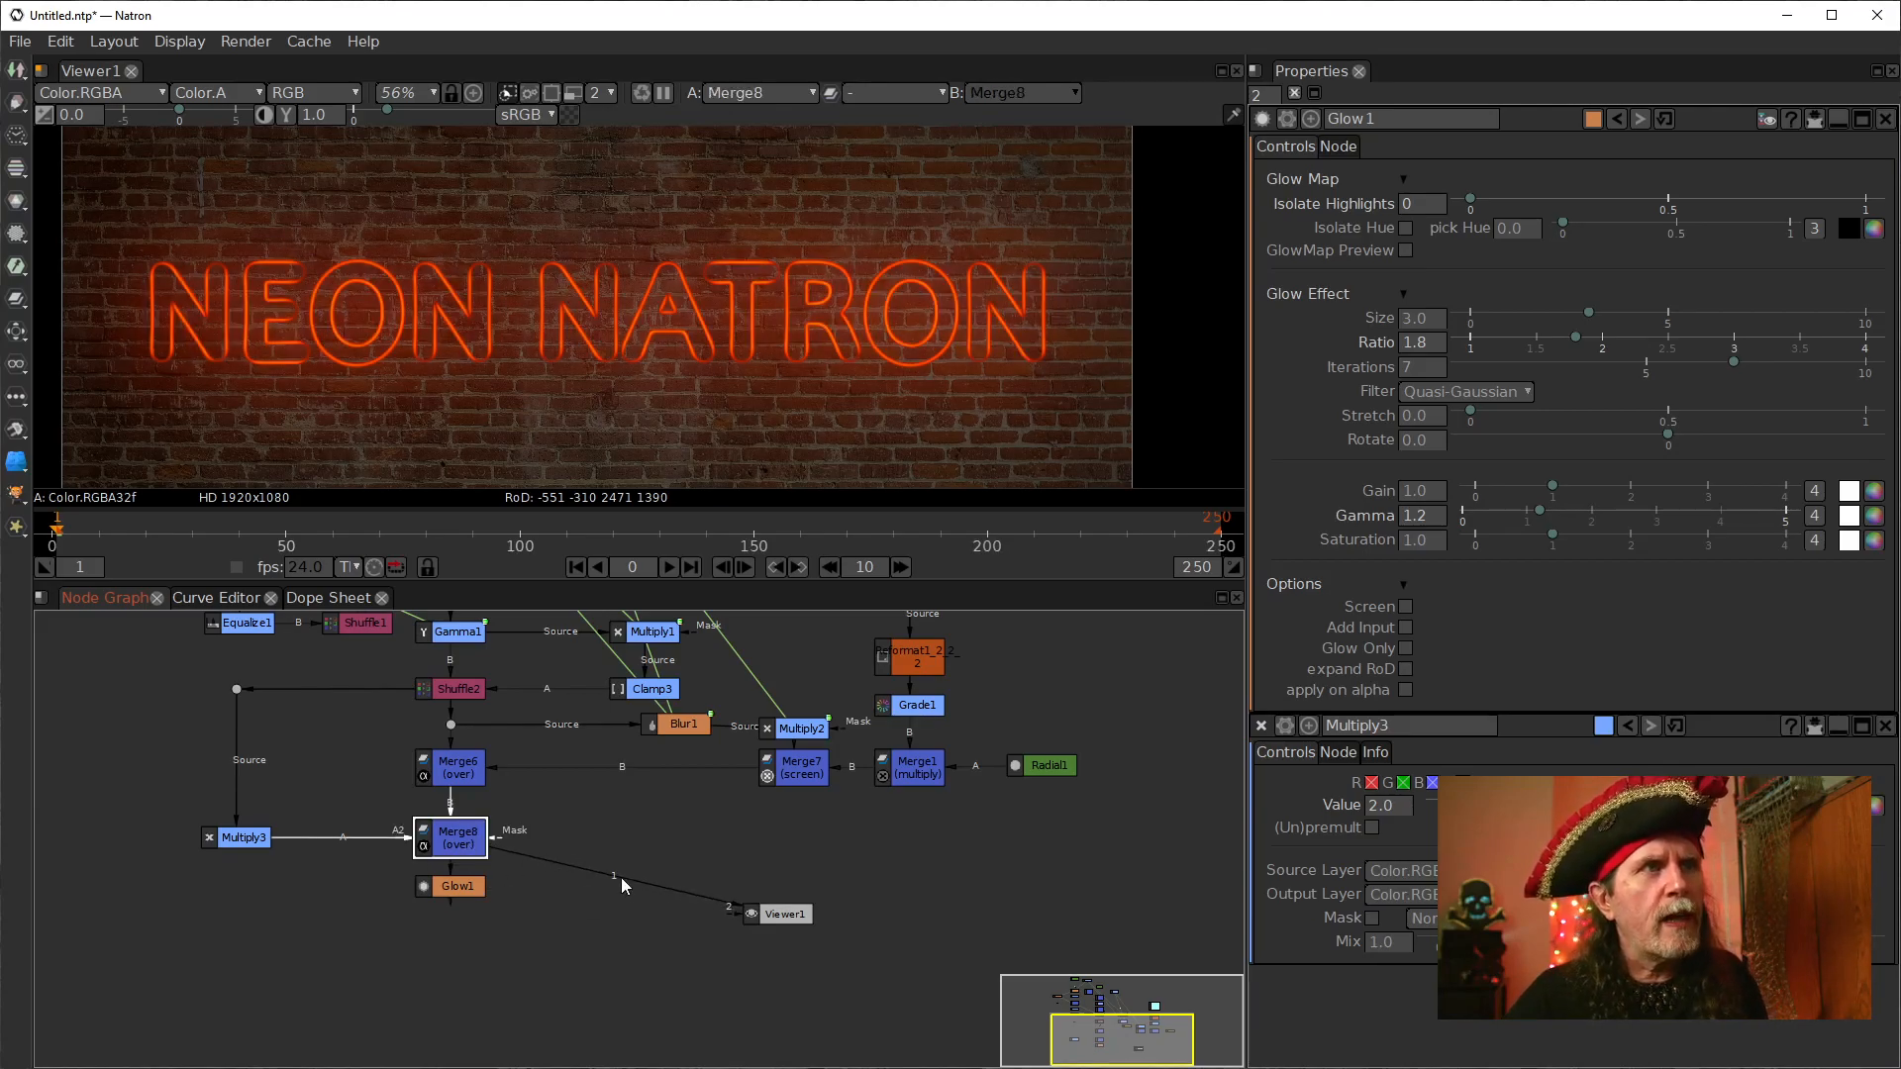
Step: Add a Merge node with Merge8 as its B input and Glow1 as its A input, and view its output
left_click(609, 903)
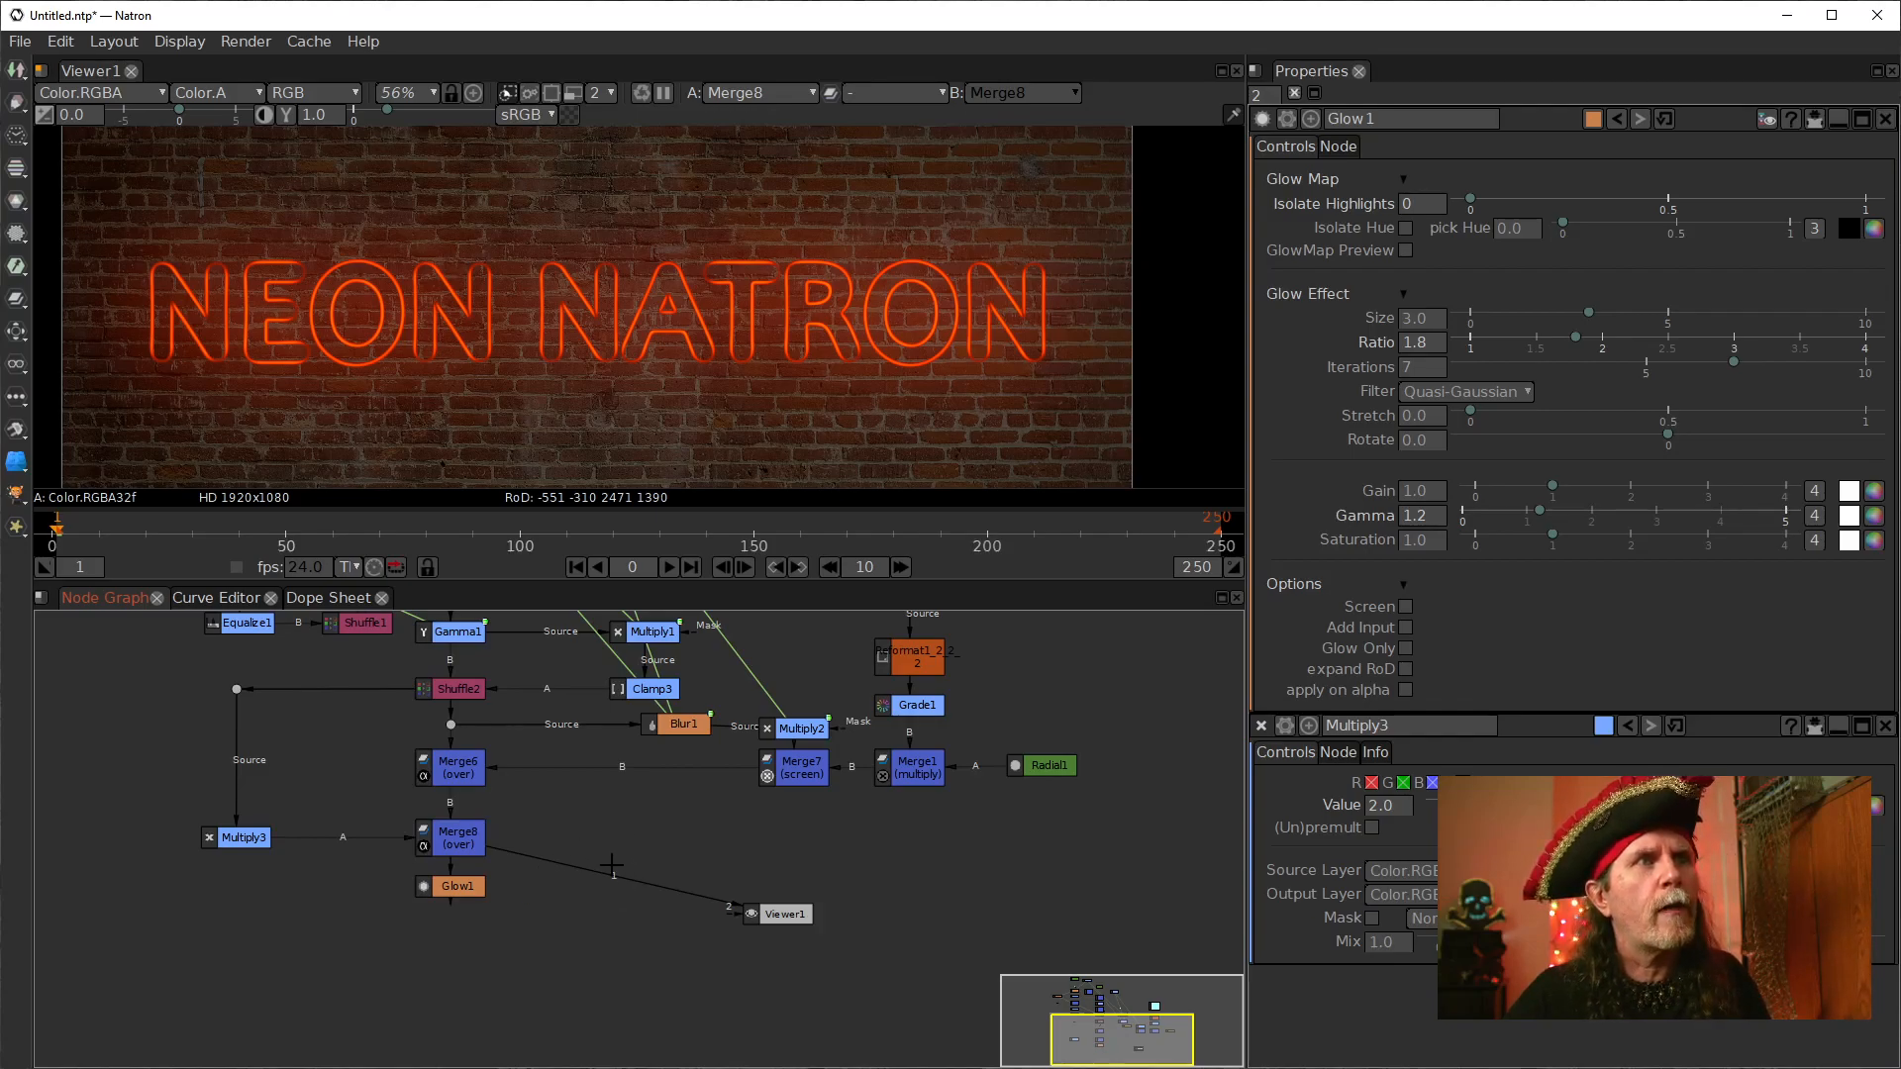
key("m")
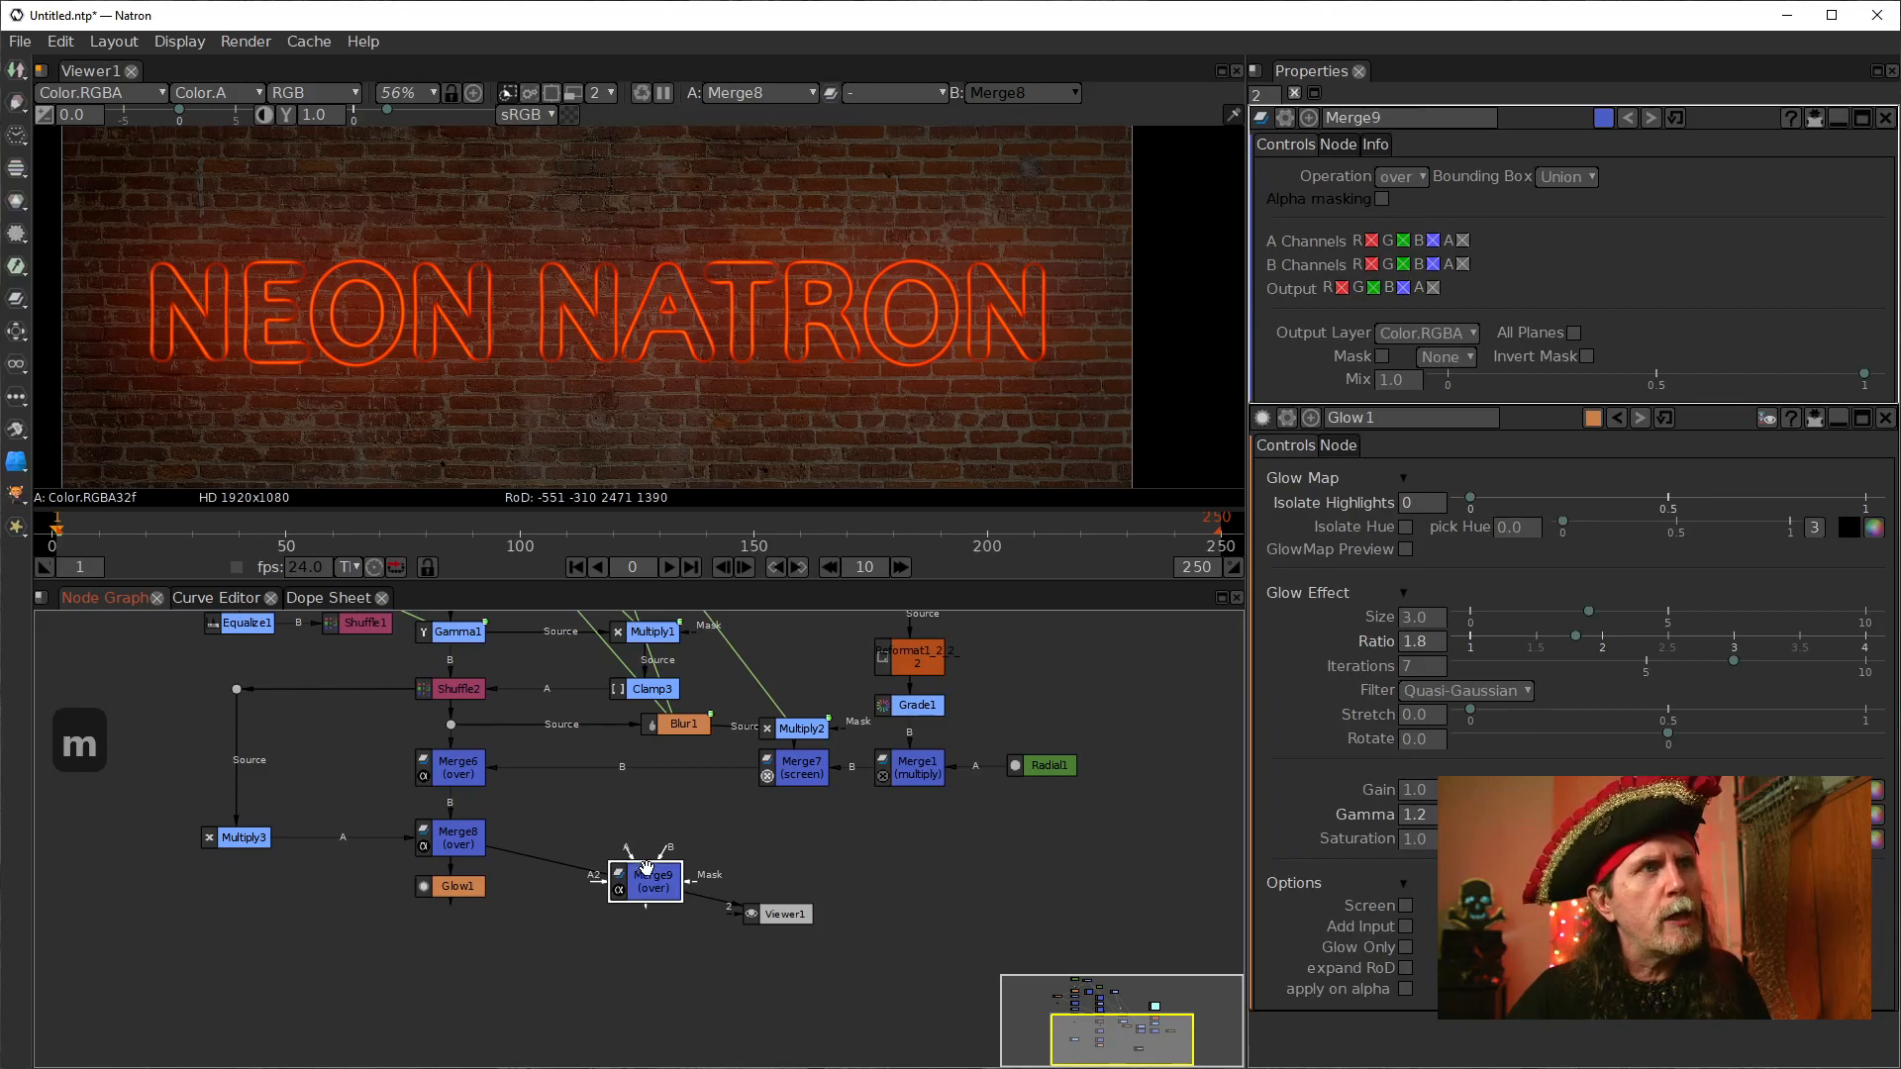
left_click_drag(663, 854, 472, 846)
left_click_drag(630, 854, 465, 896)
left_click_drag(663, 883, 640, 888)
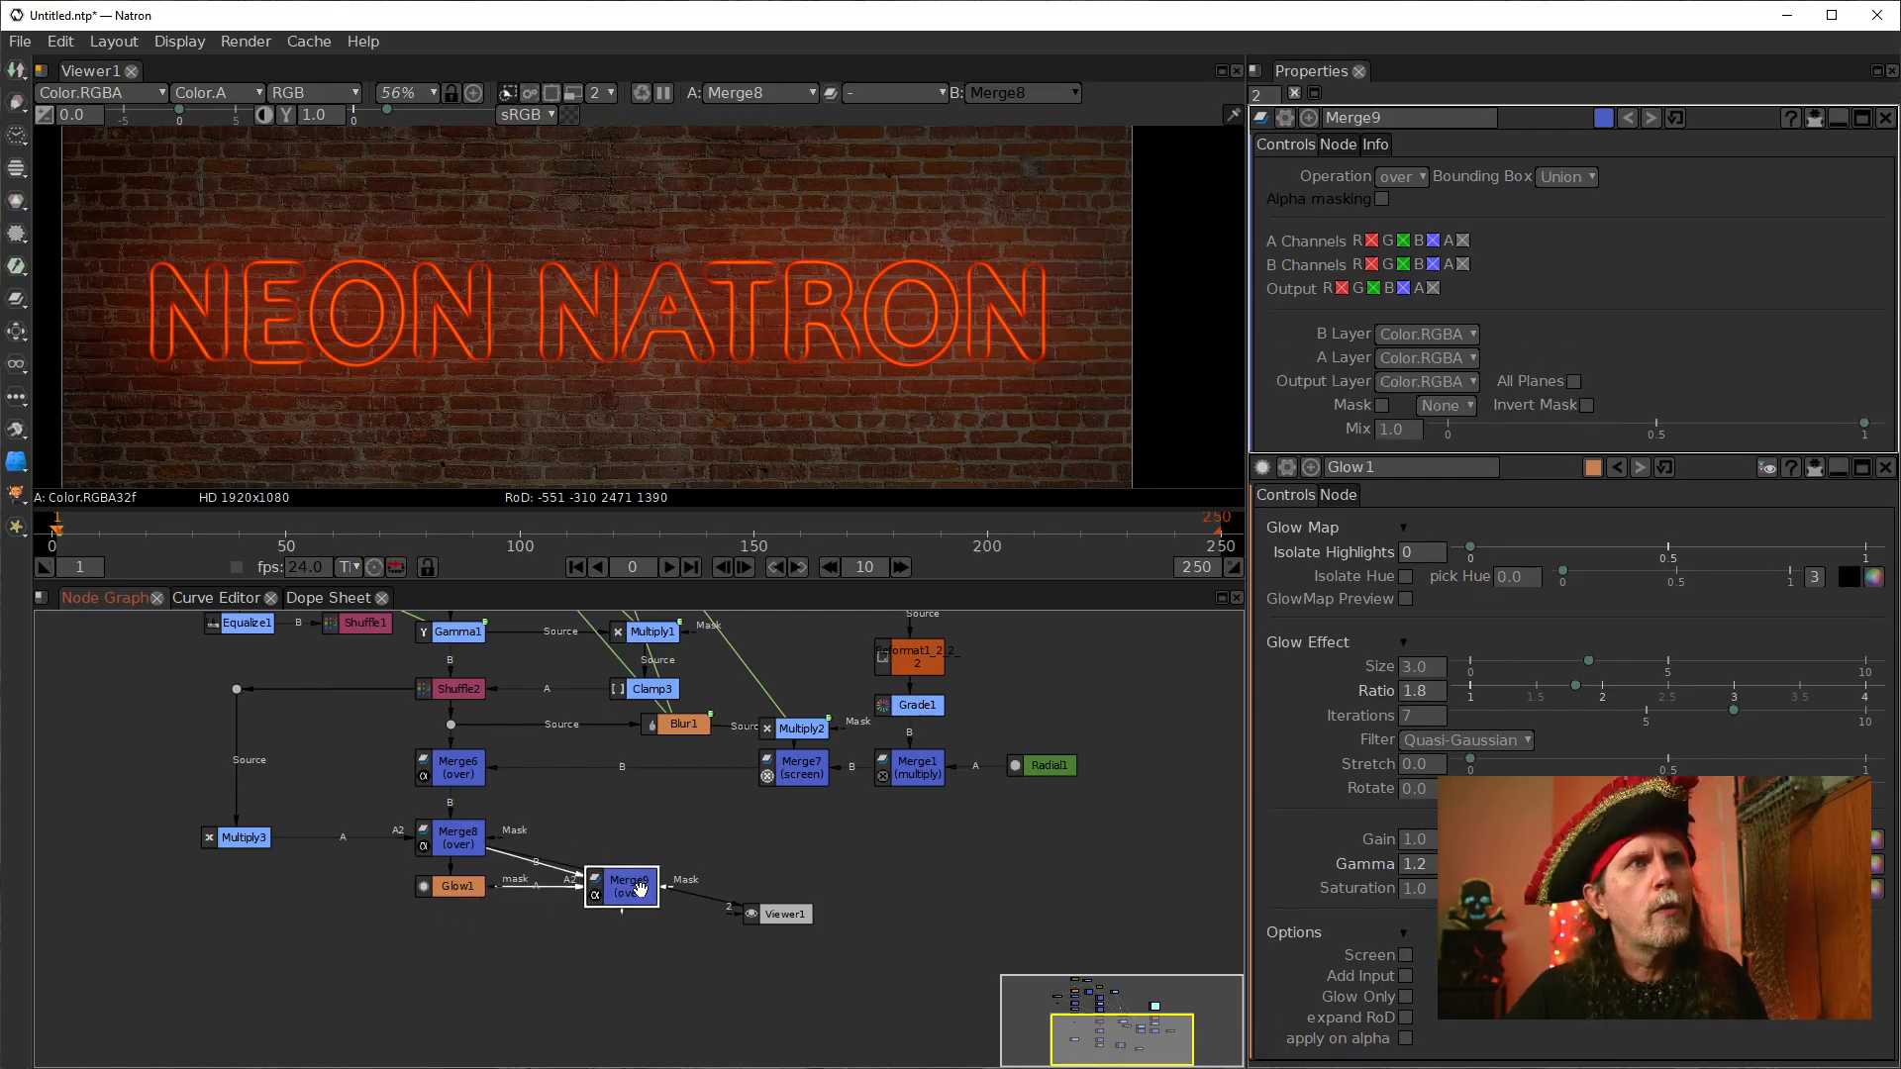
key("1")
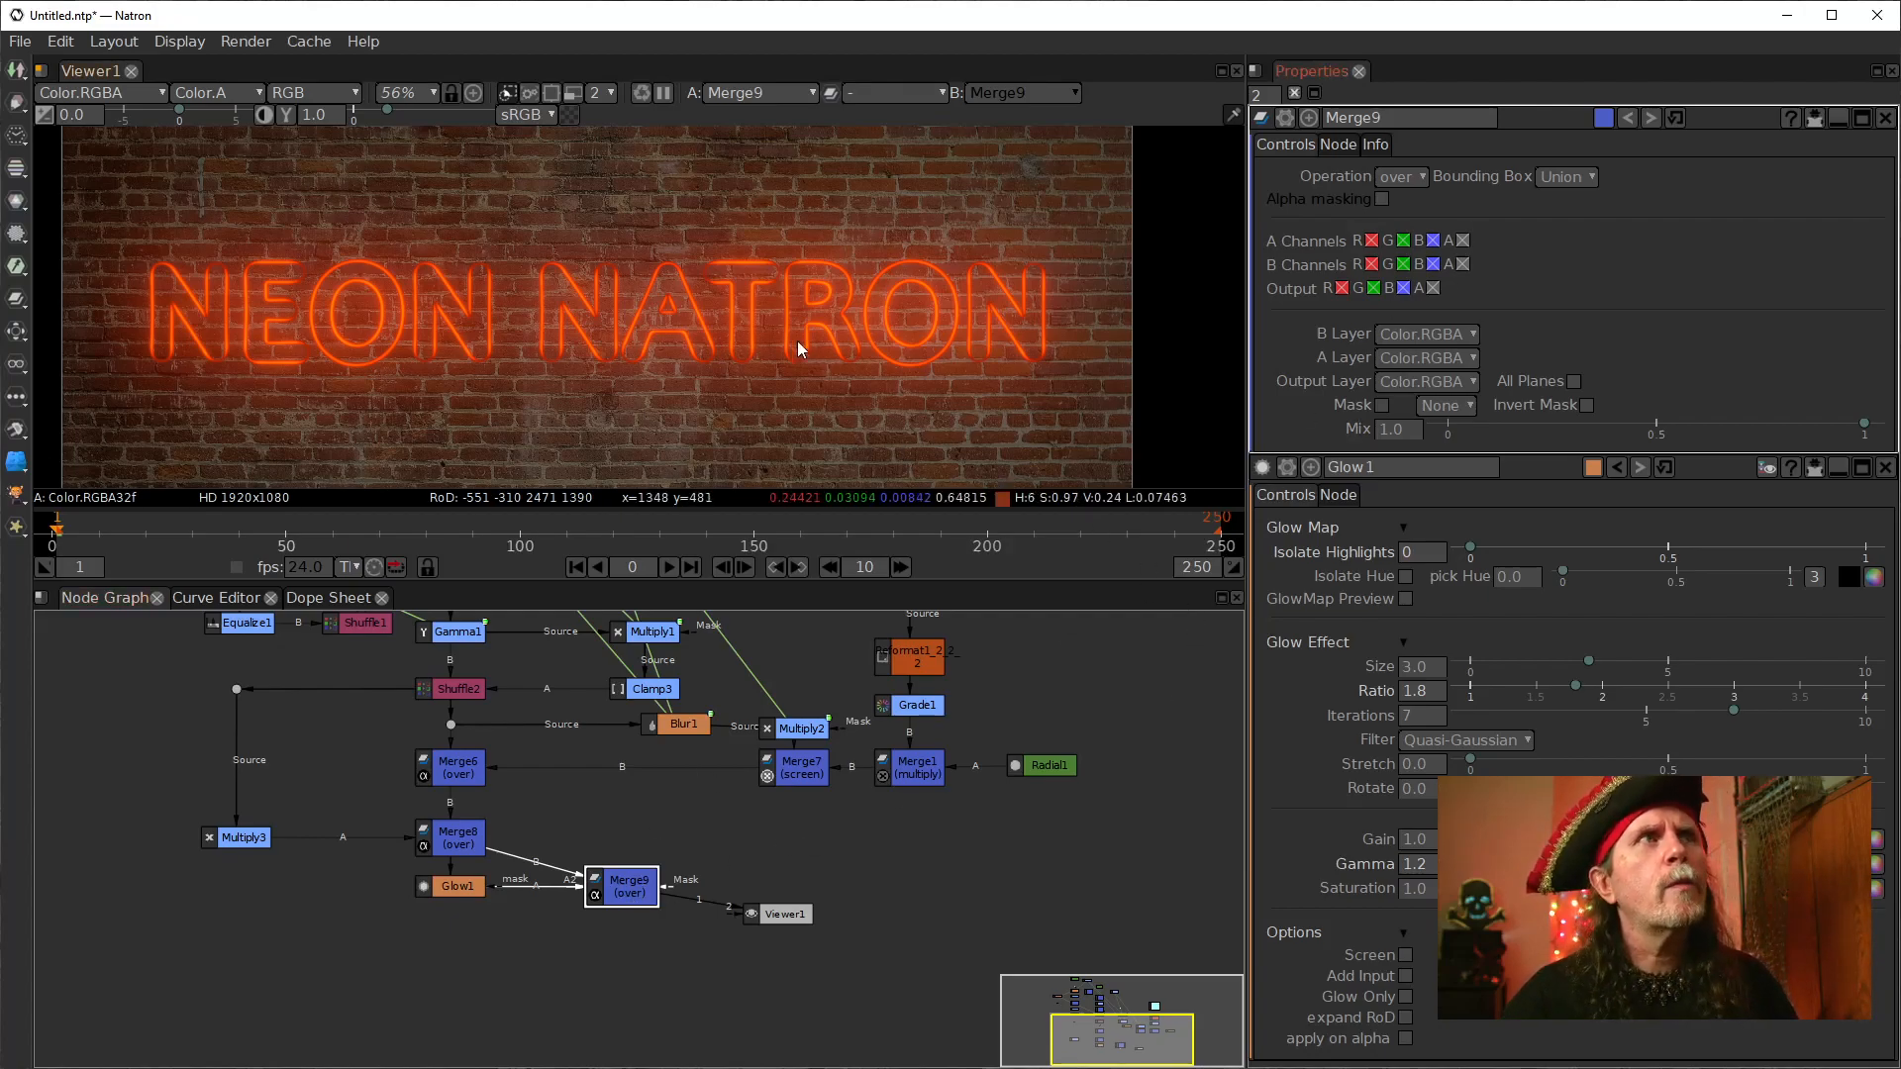
Step: Inspect the alpha channel of Merge9 over the whole frame, switching between Alpha and RGB display
scroll(792, 342, "down", 1)
scroll(770, 350, "down", 2)
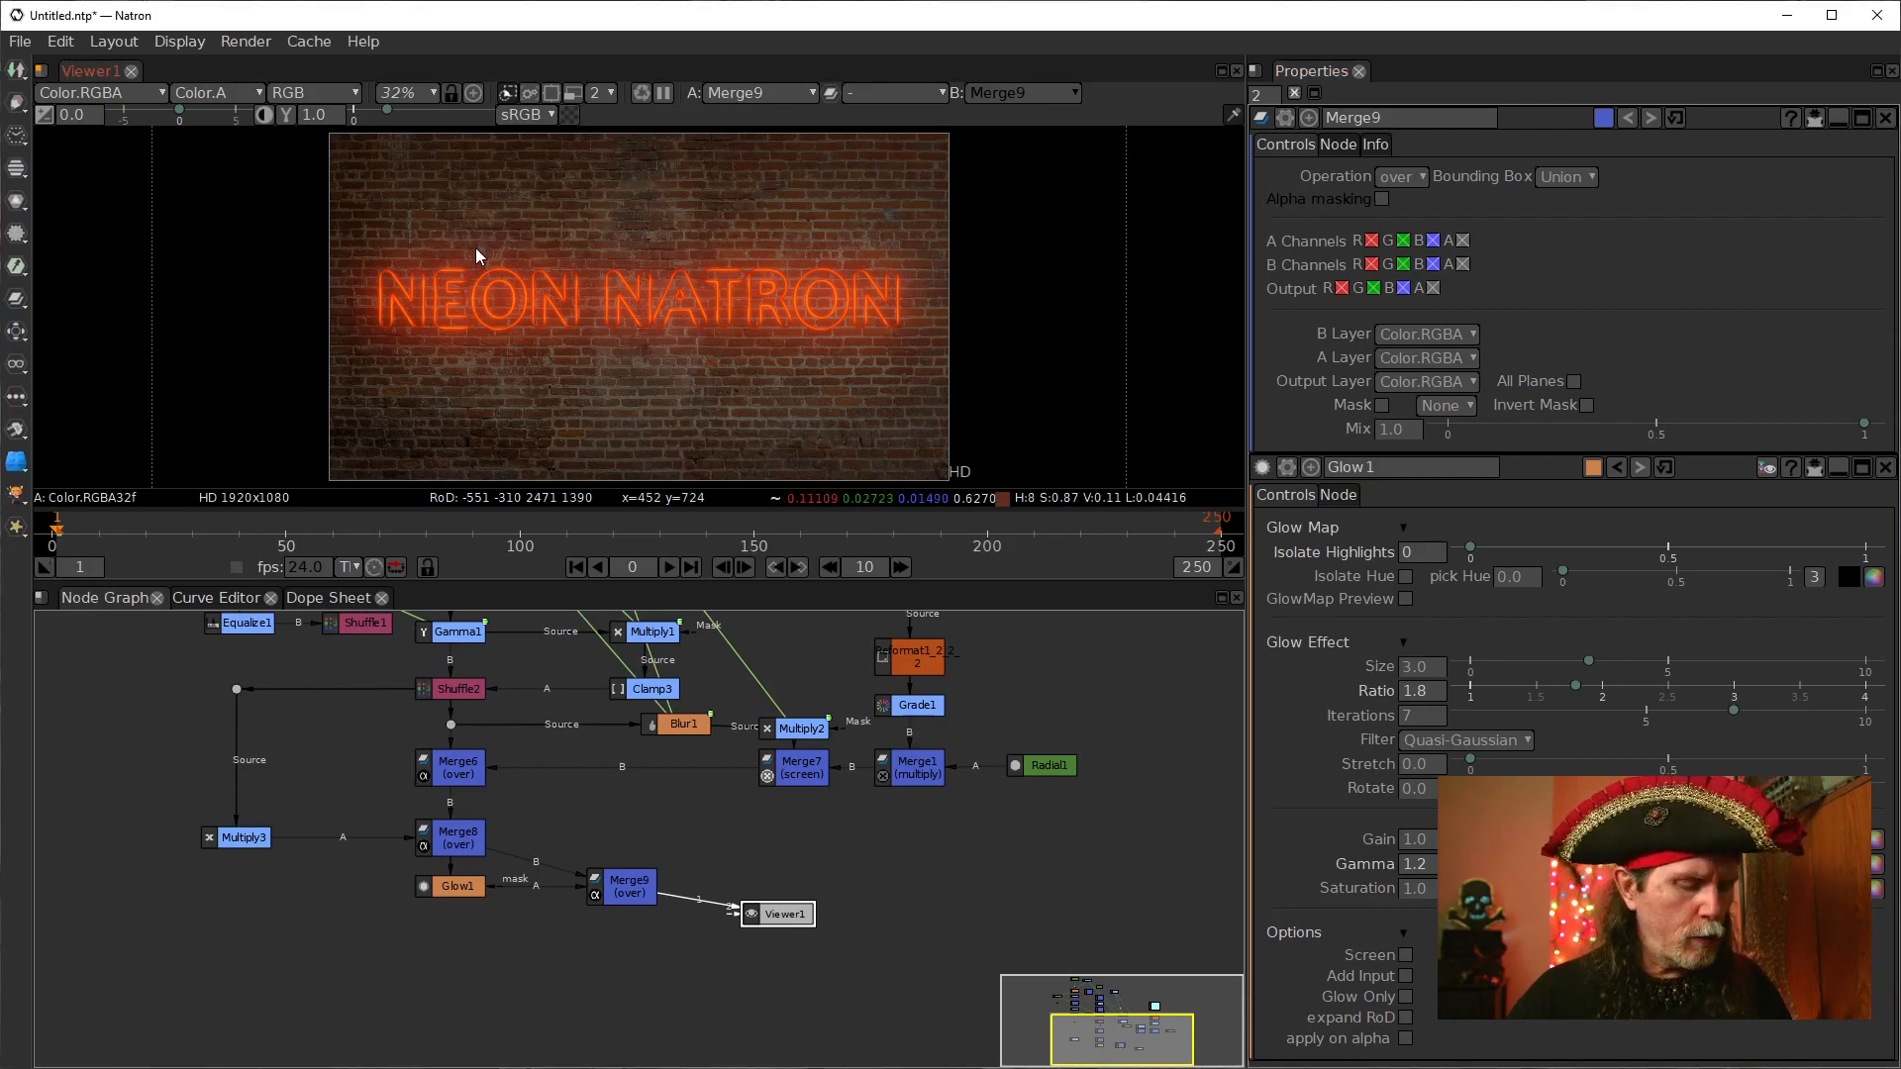
key("a")
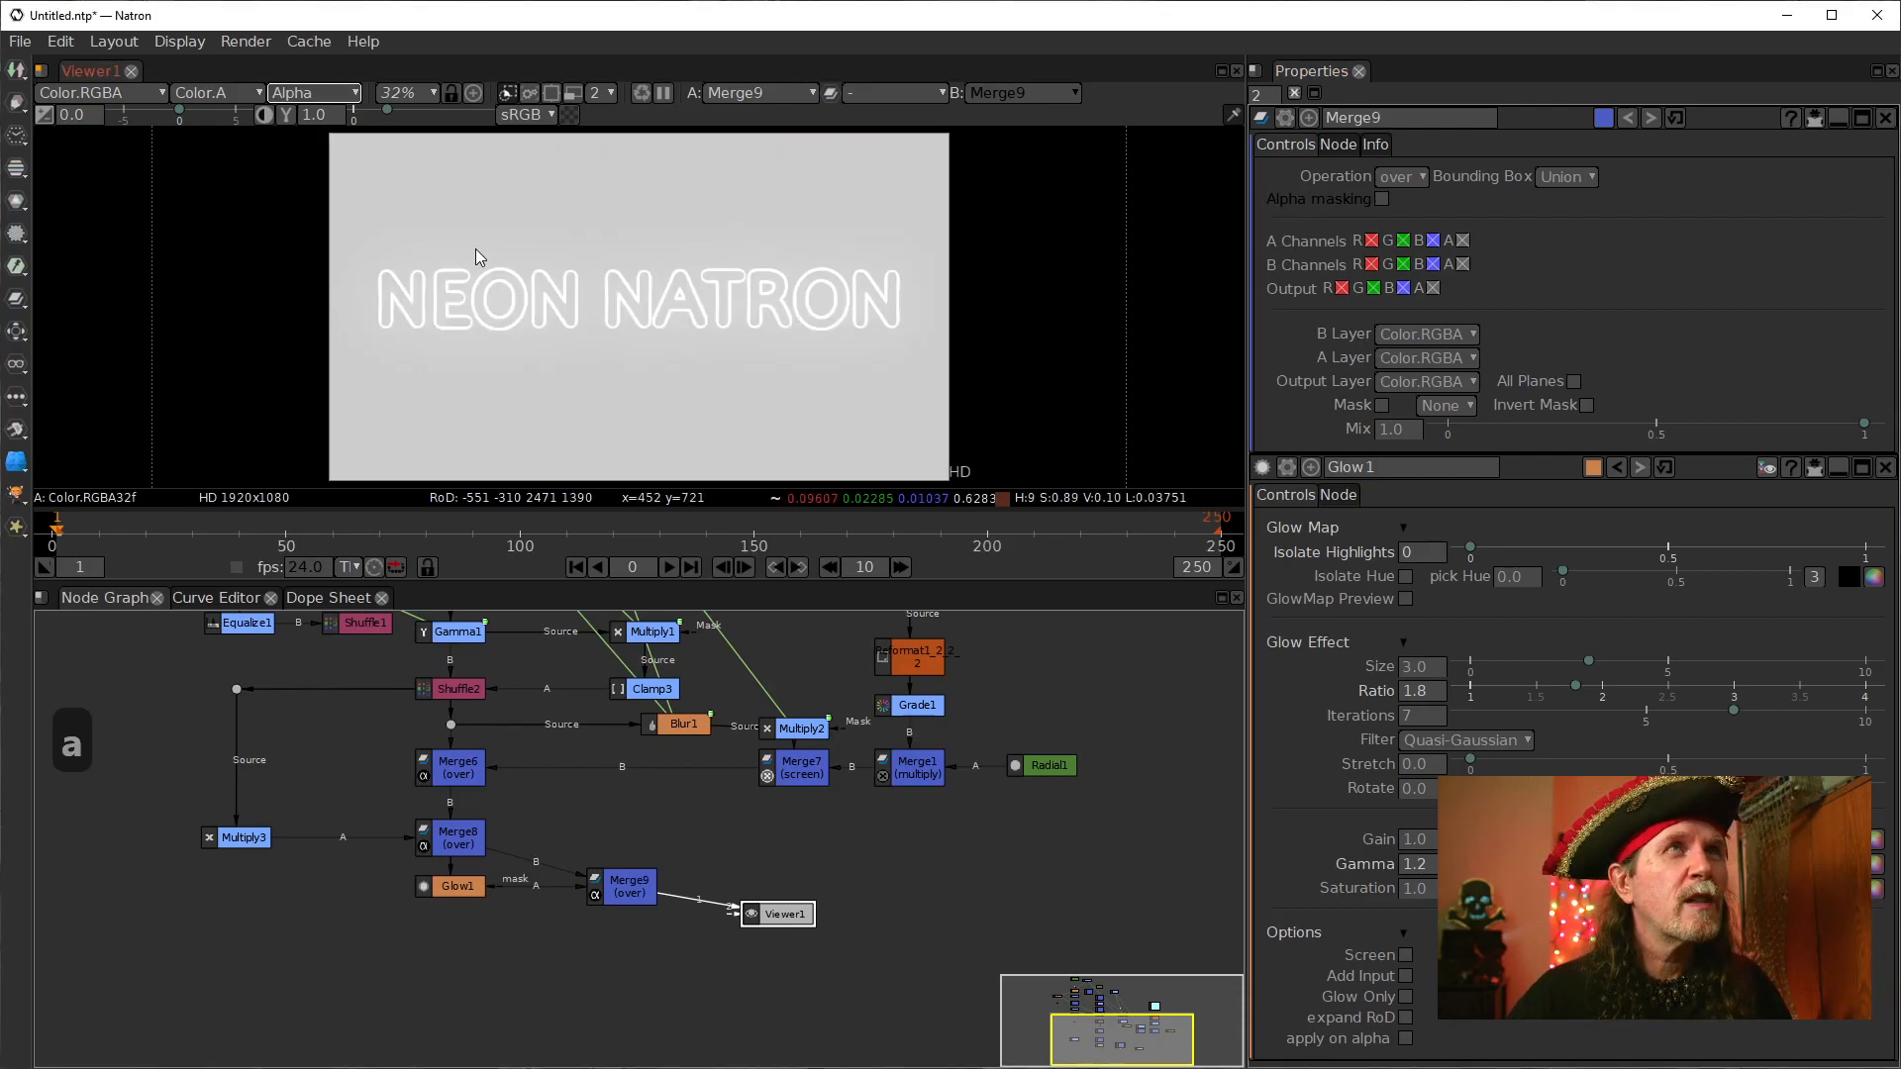
key("a")
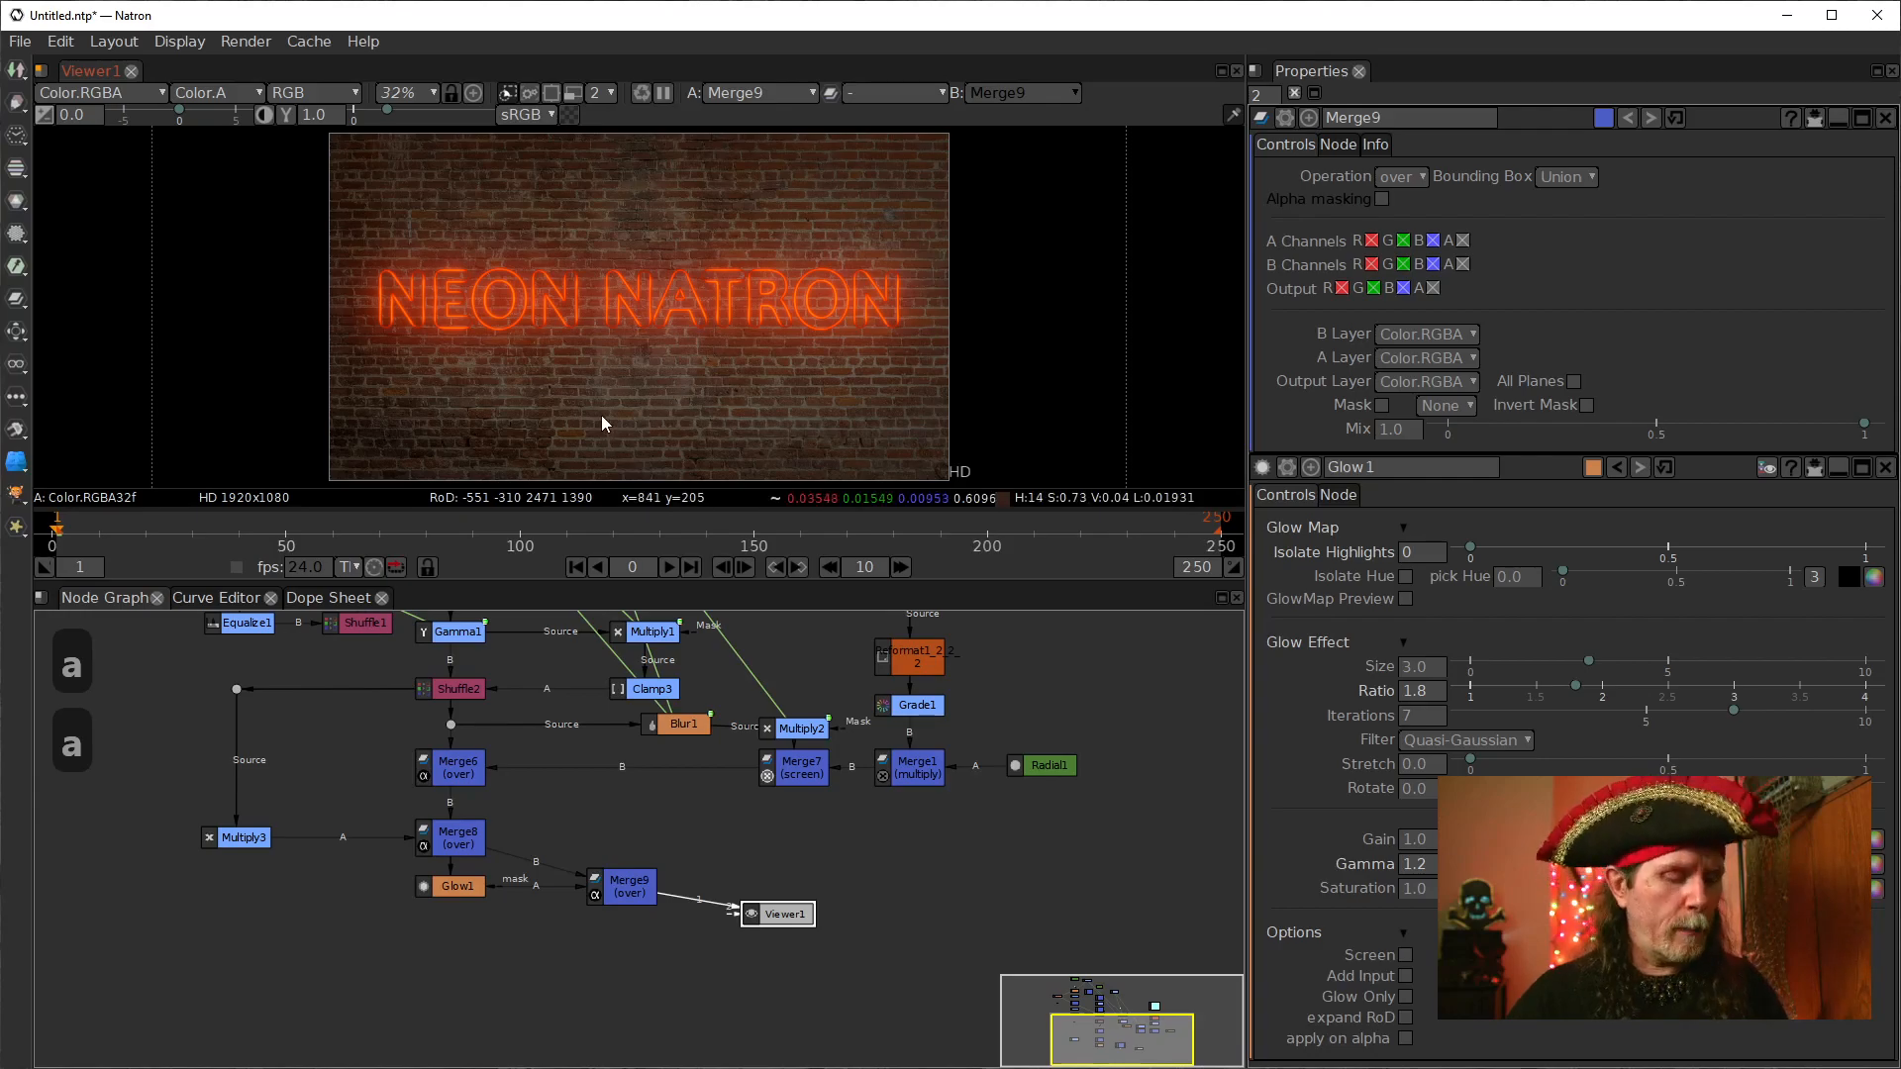
key("a")
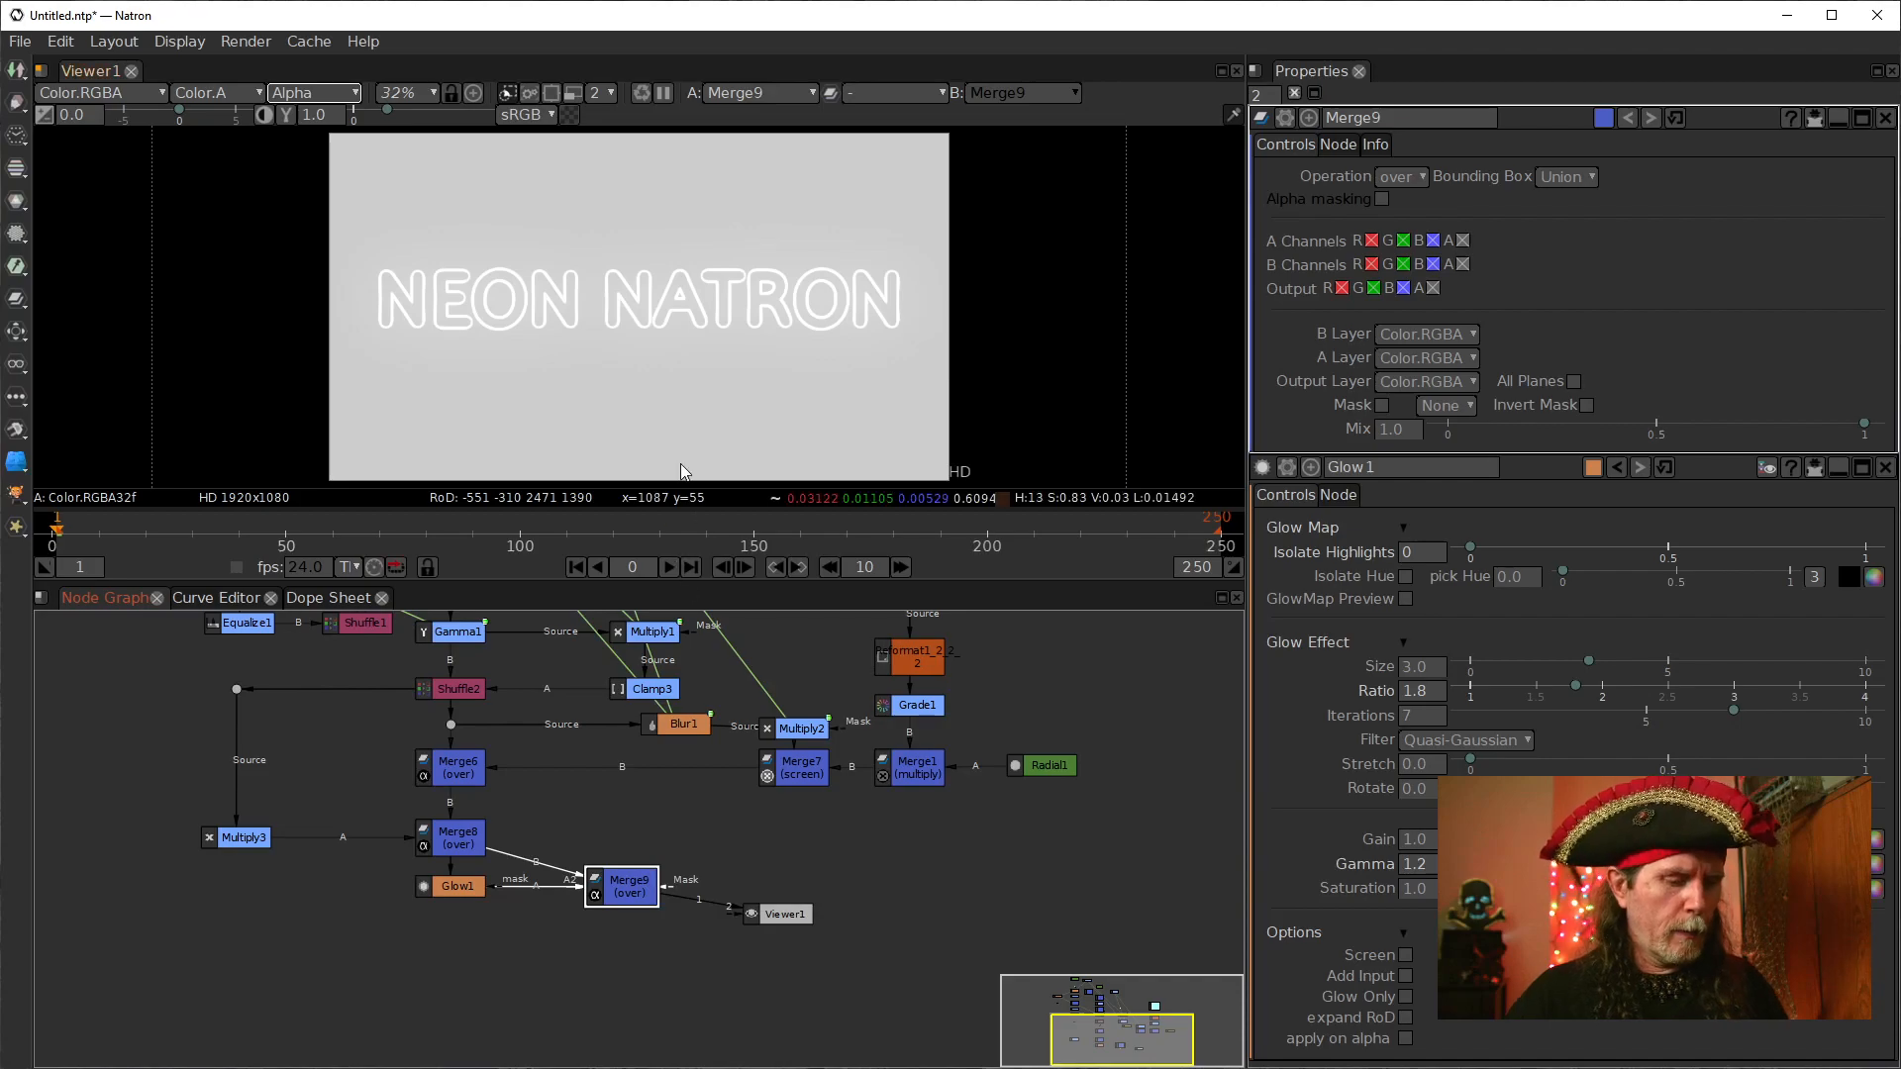
key("a")
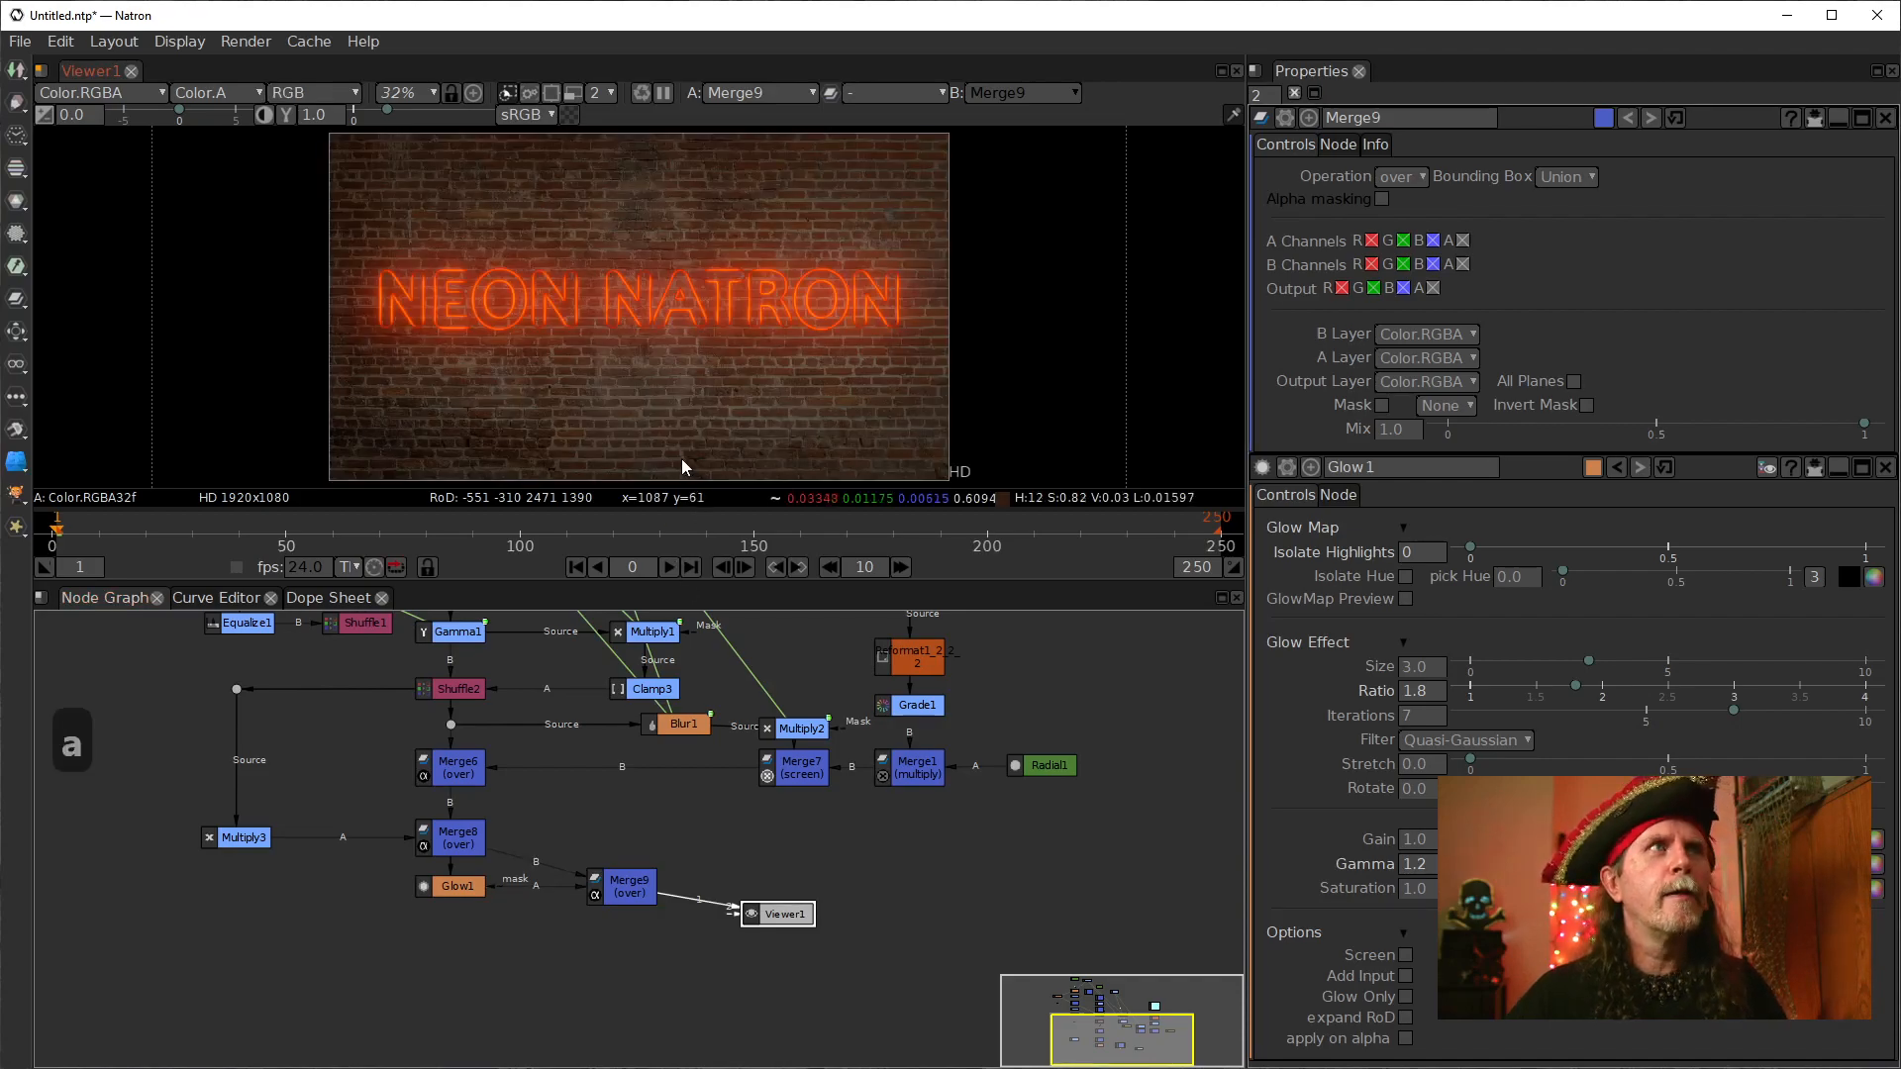
Step: Add a Clamp node fed by Merge9, place it near Viewer1 and view its output
left_click_drag(772, 921, 847, 921)
left_click(615, 884)
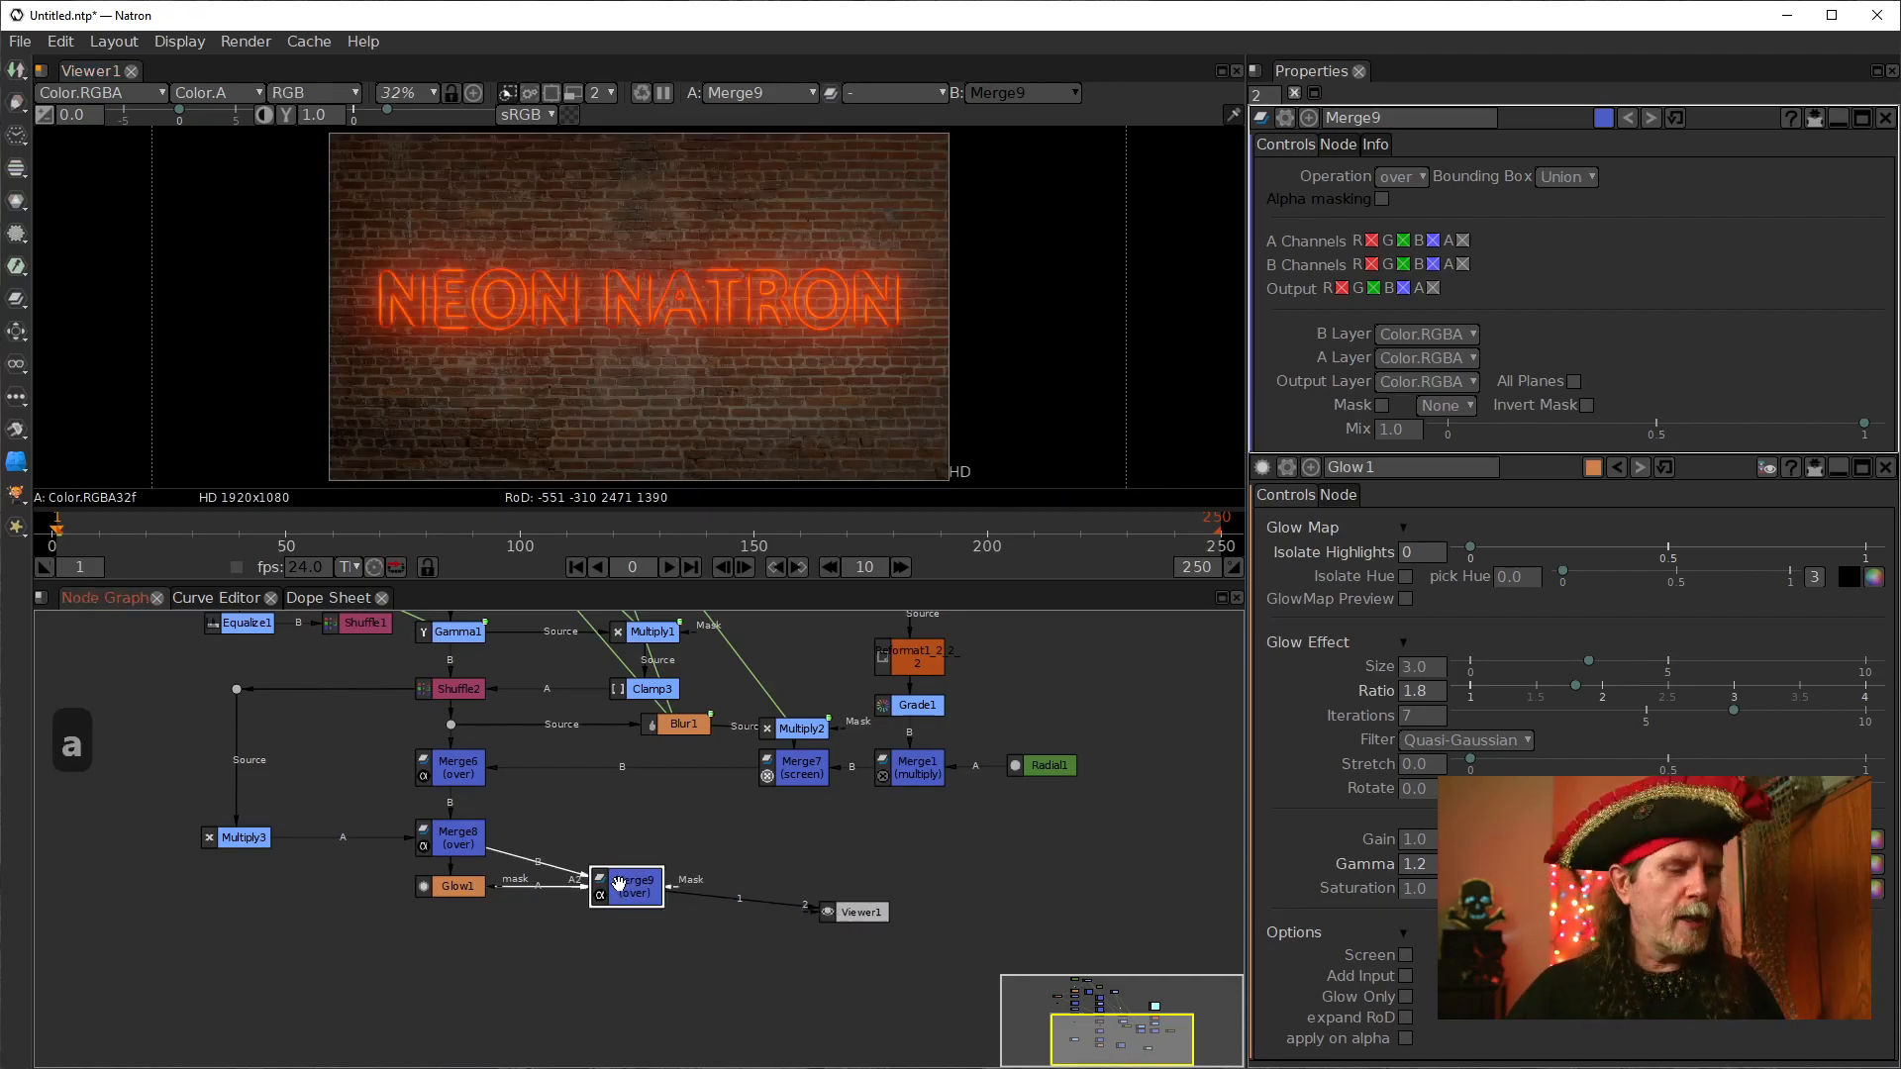
key("Tab")
type("clamp")
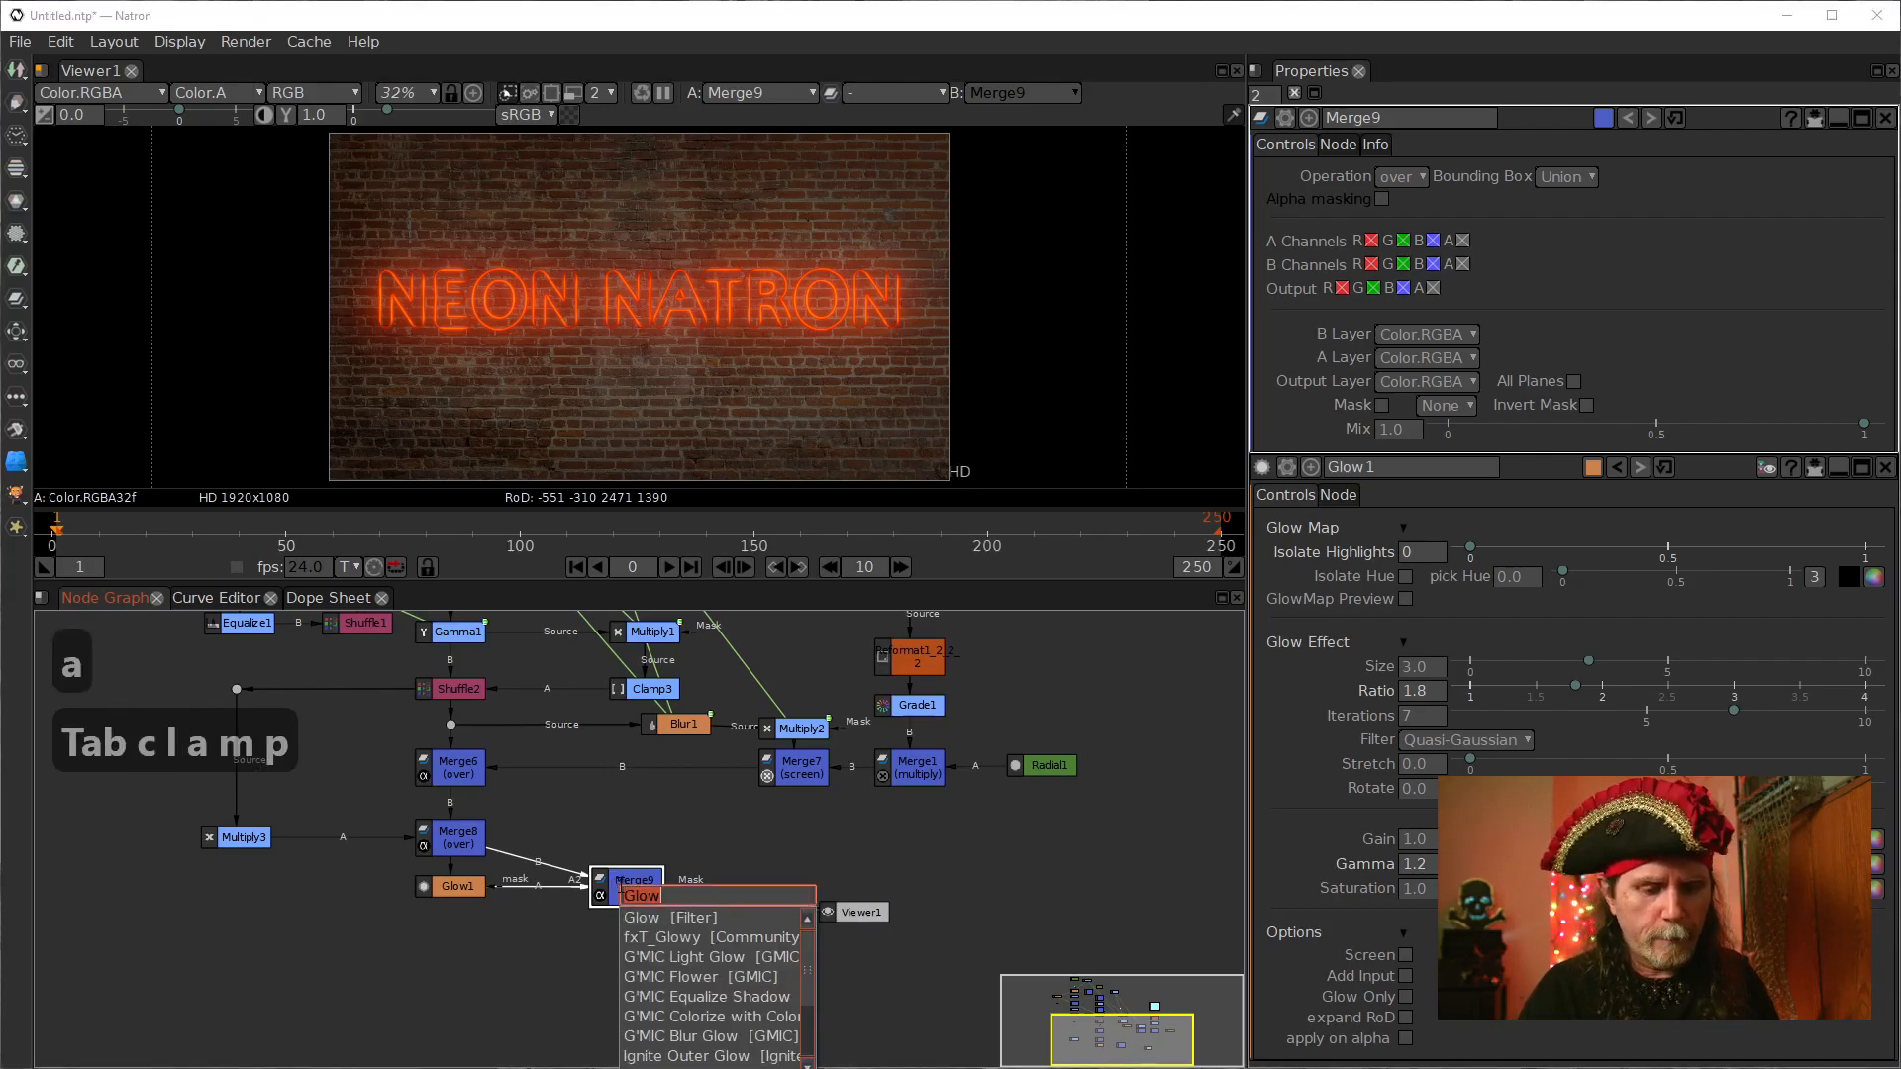
key("Down")
key("Return")
left_click_drag(607, 940, 630, 888)
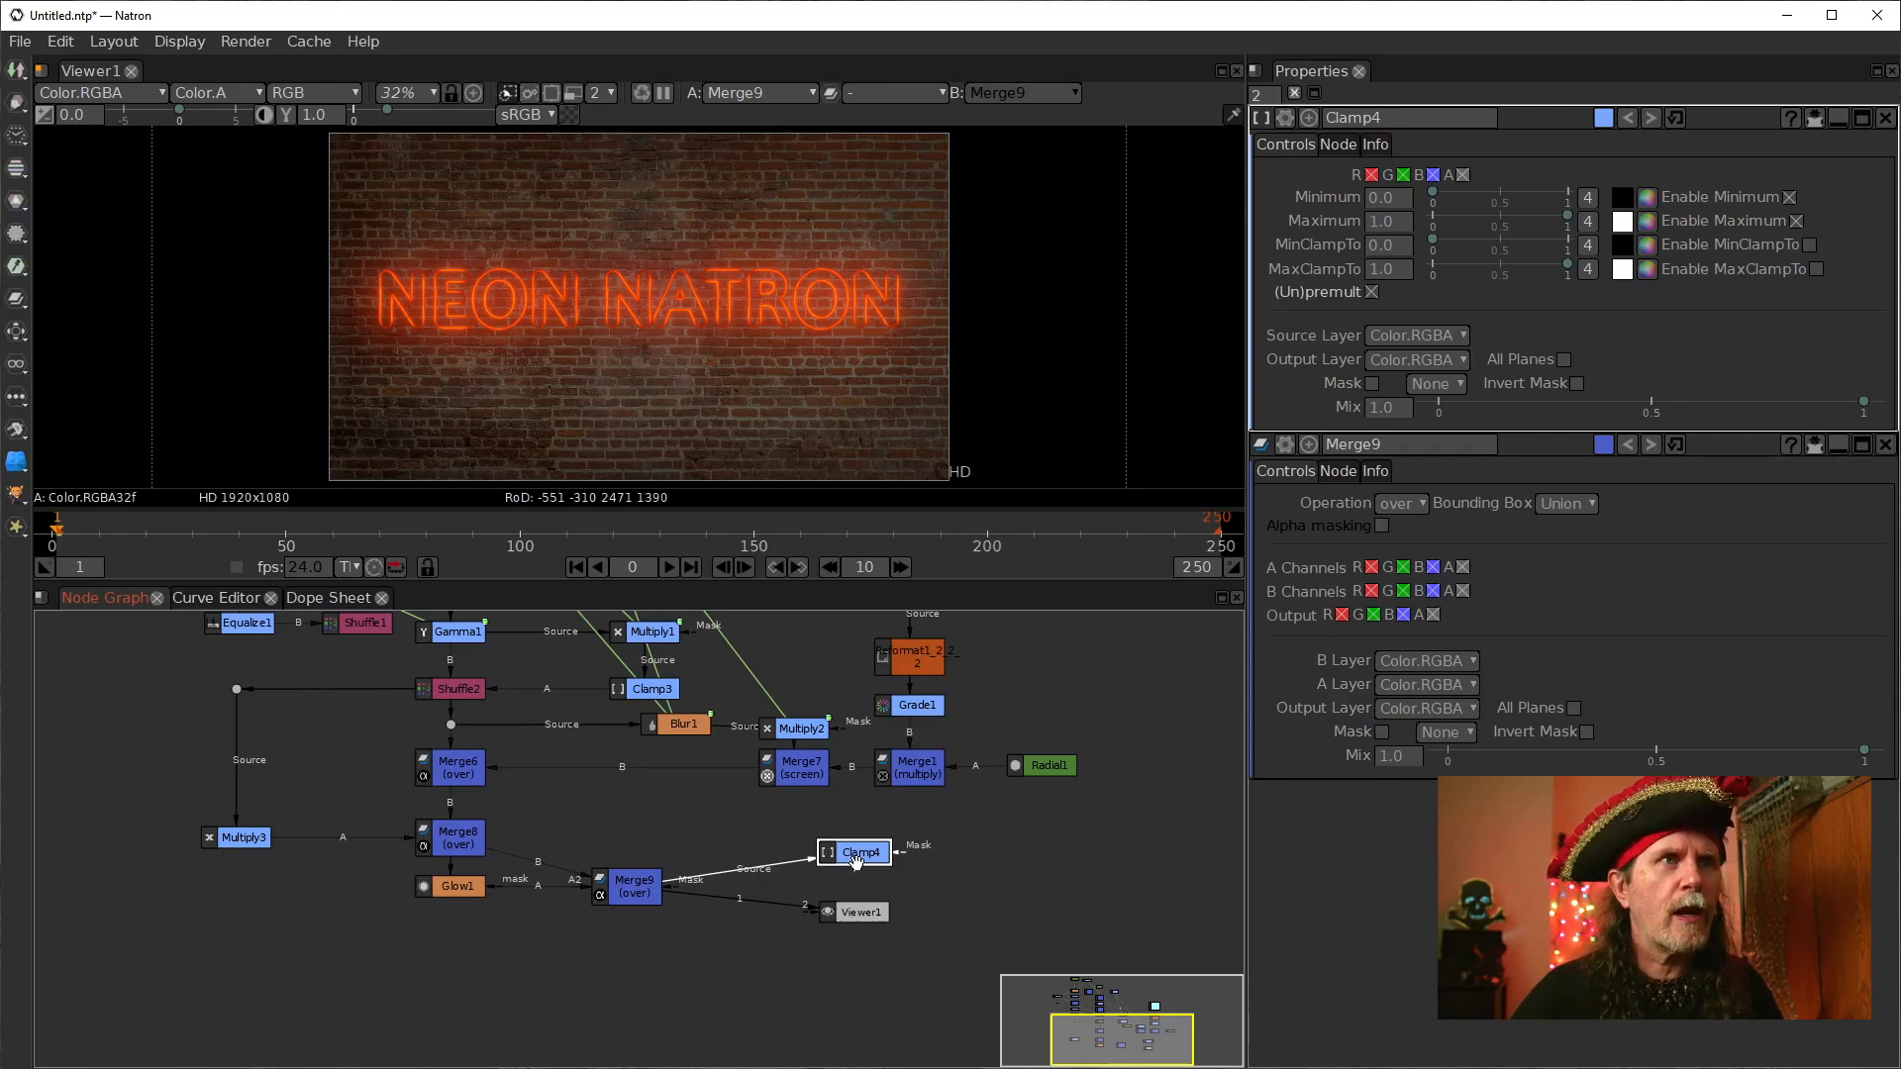
left_click_drag(858, 857, 842, 876)
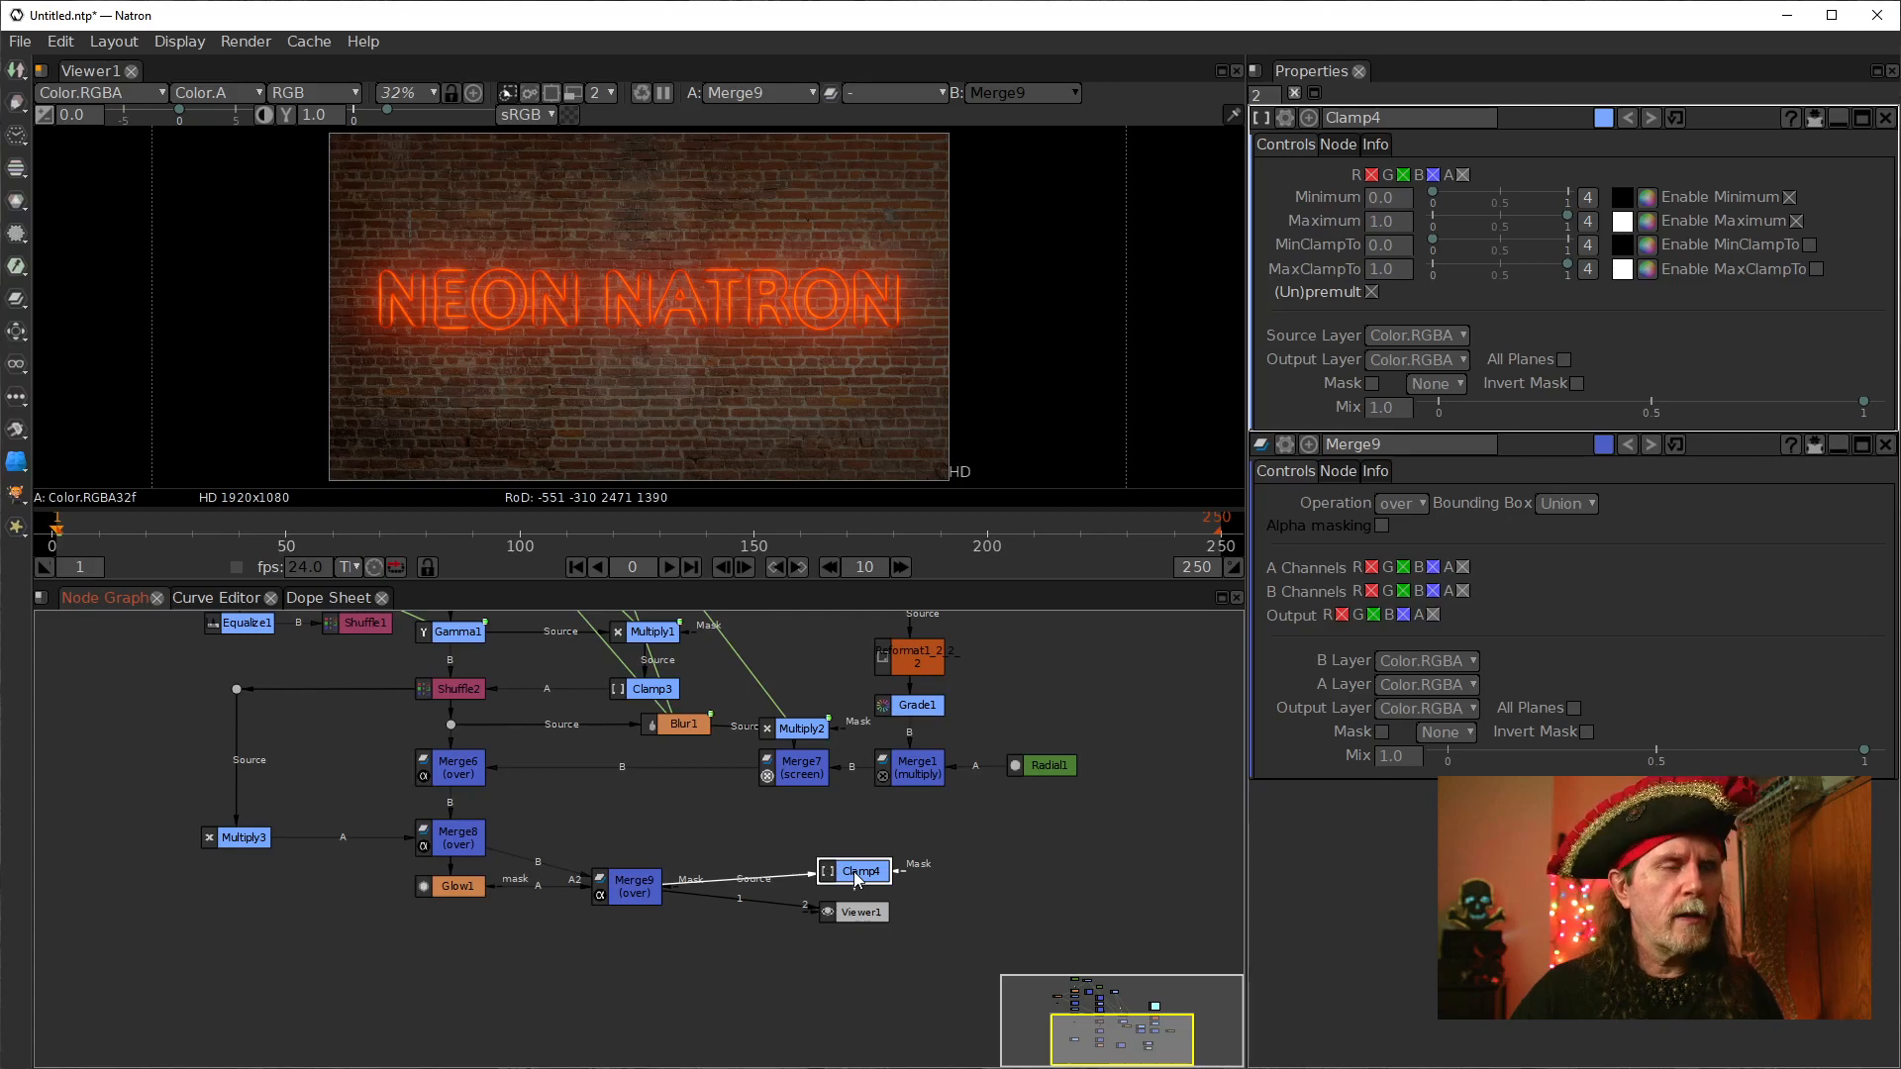
key("1")
Step: Insert a Shuffle node directly after Merge9 so that it feeds Clamp4, and place it between the two
left_click(610, 897)
key("1")
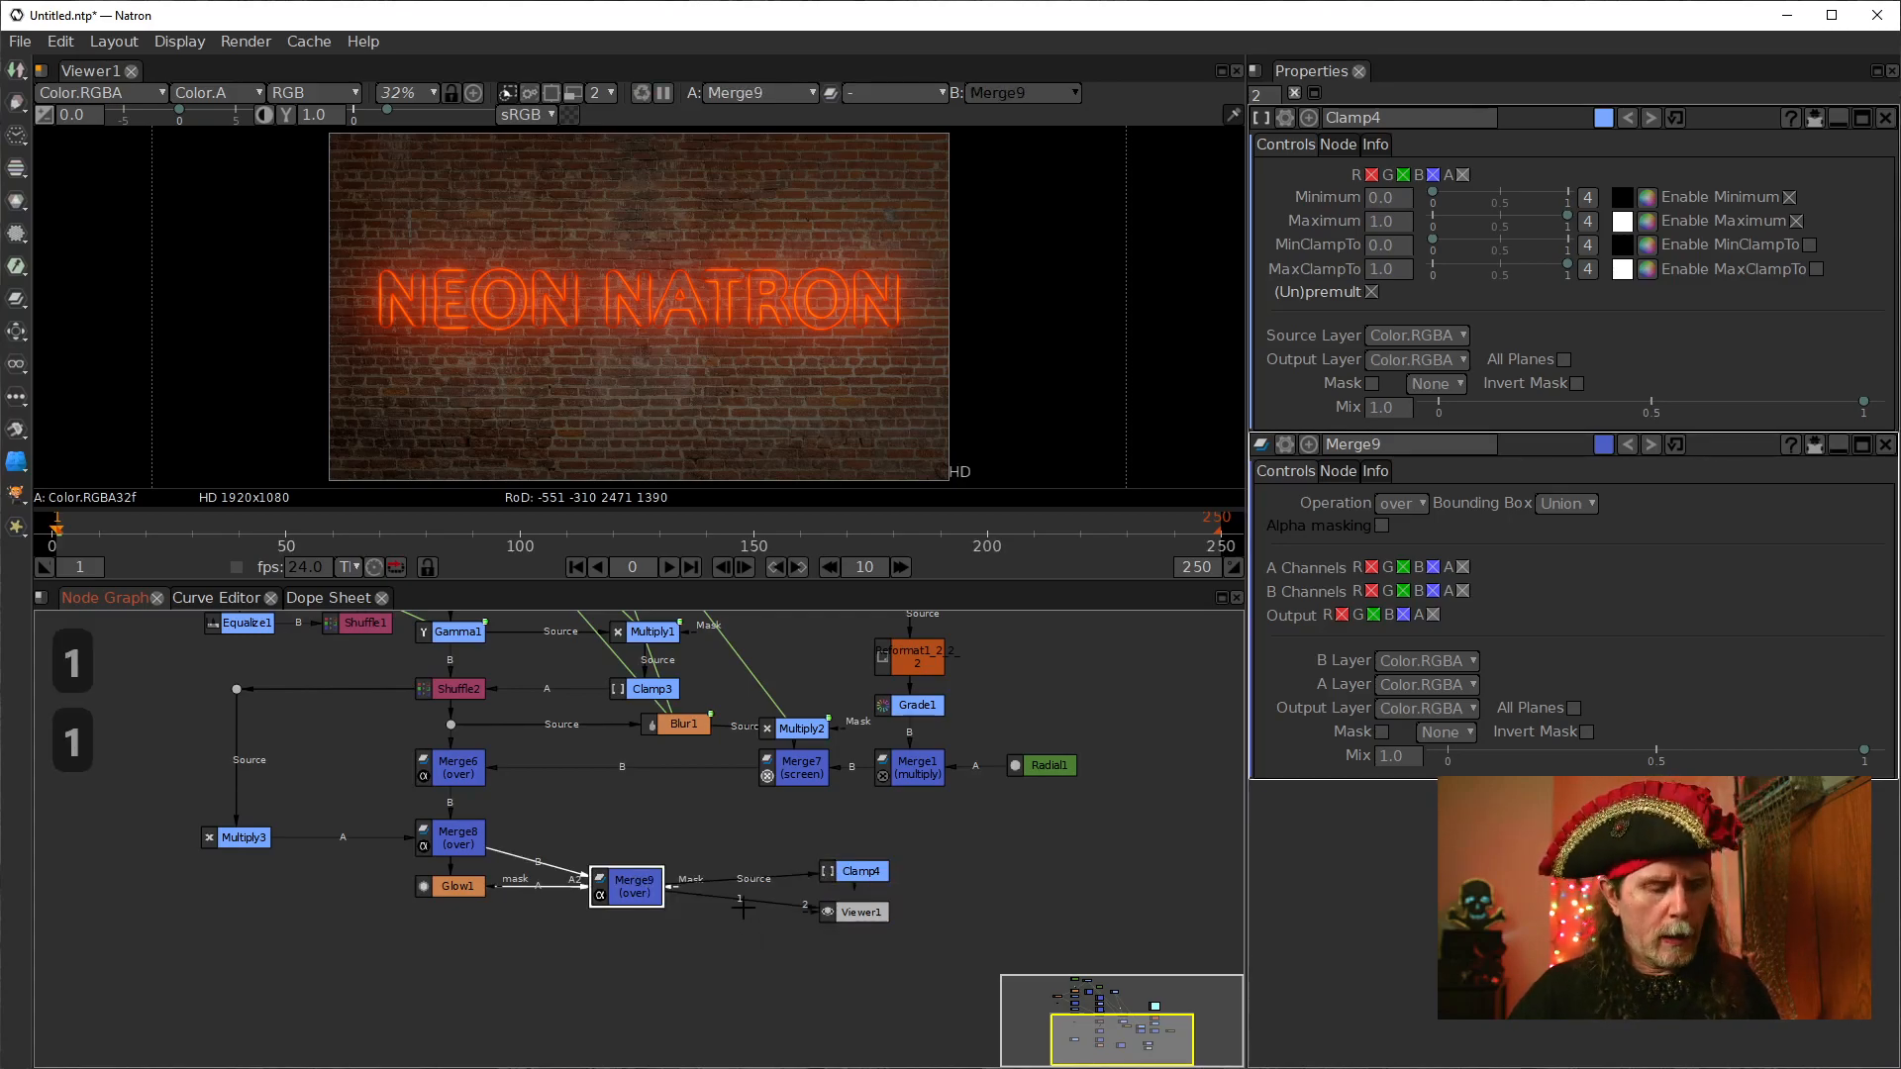
key("Tab")
type("shuff")
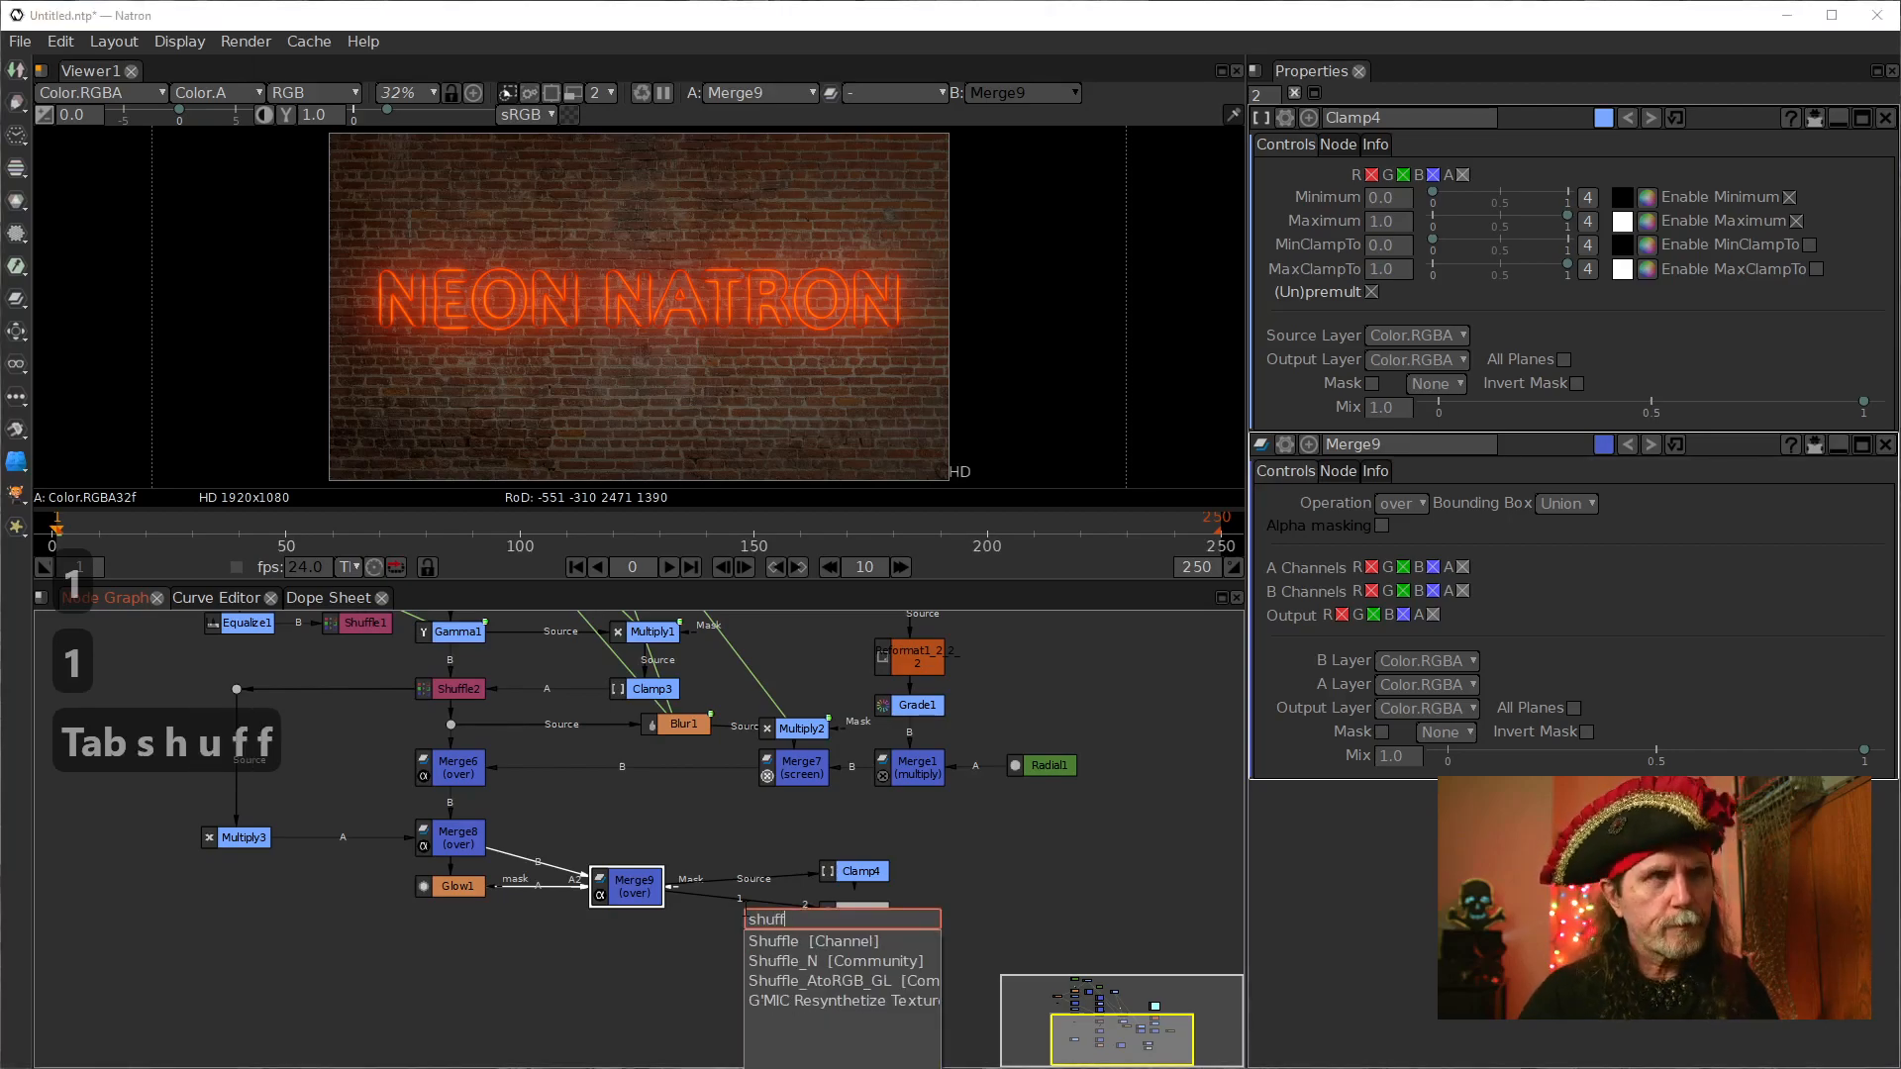
key("Down")
key("Return")
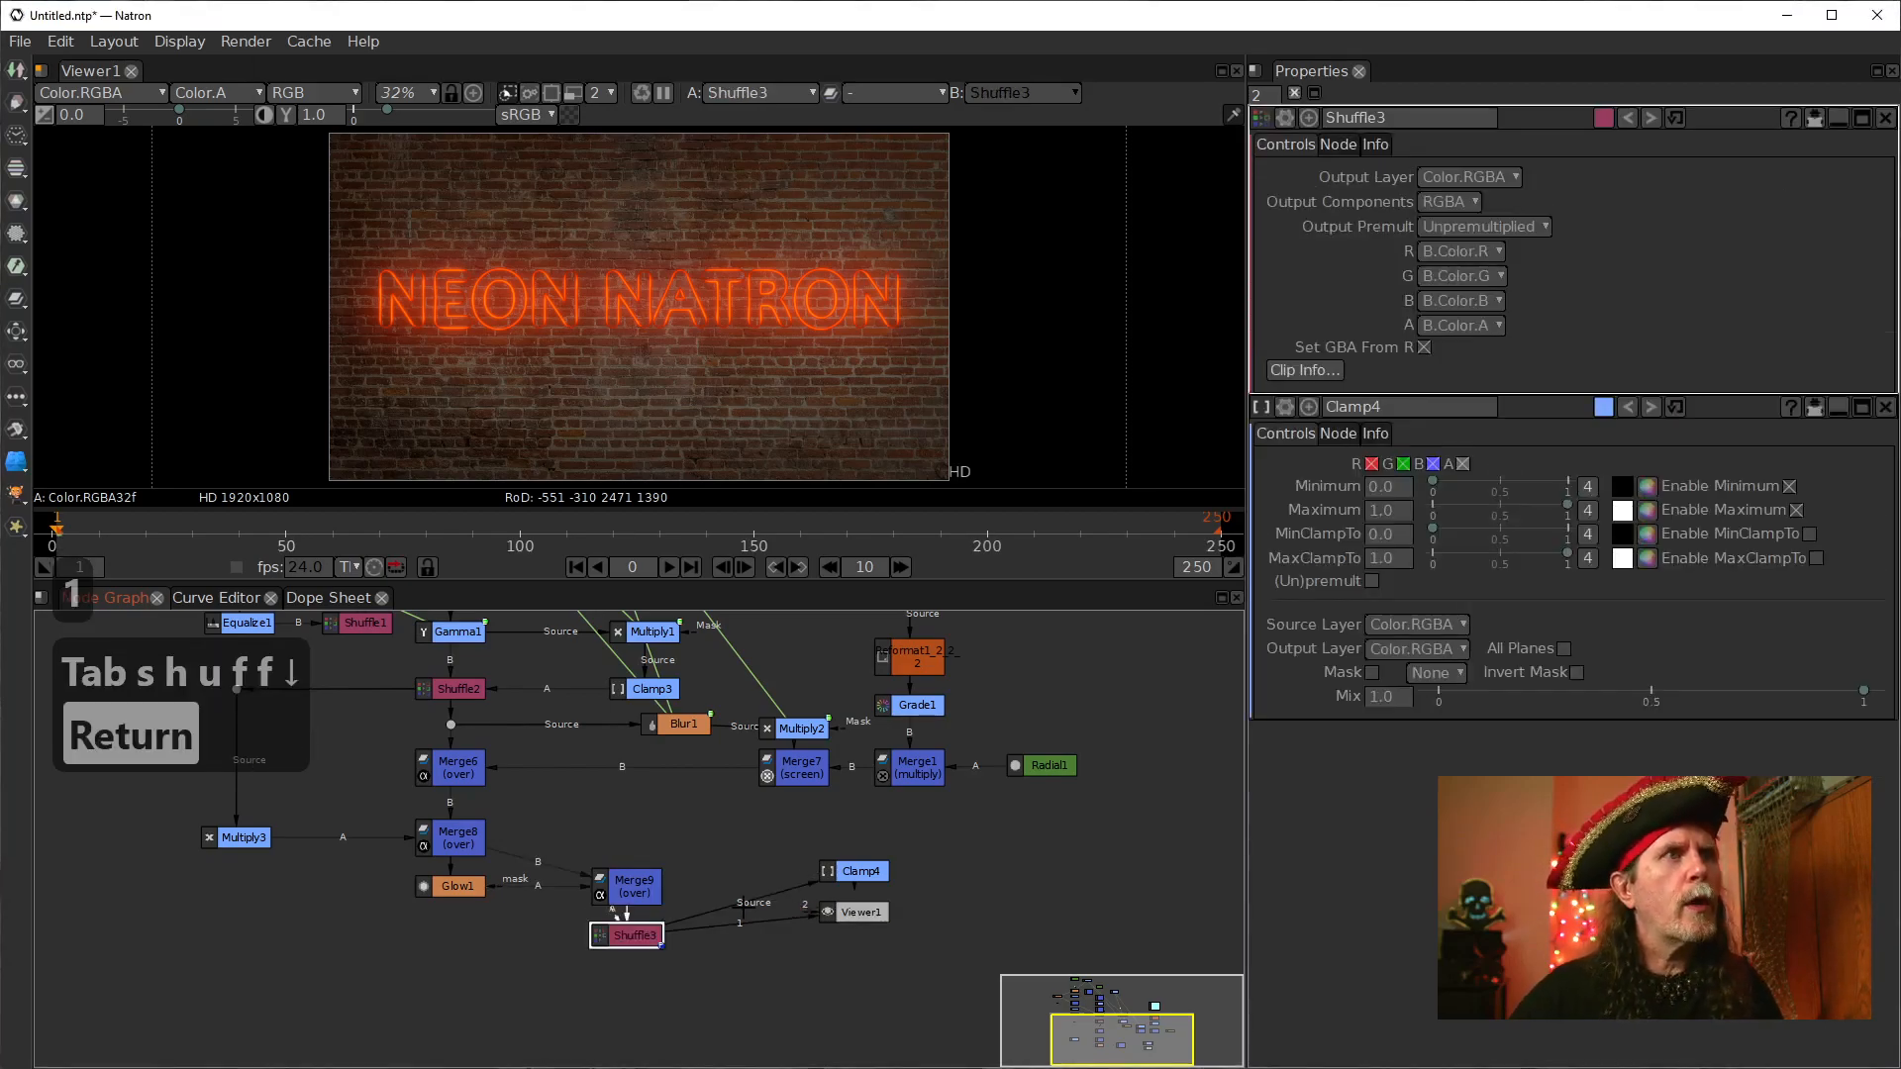
left_click_drag(630, 926, 726, 879)
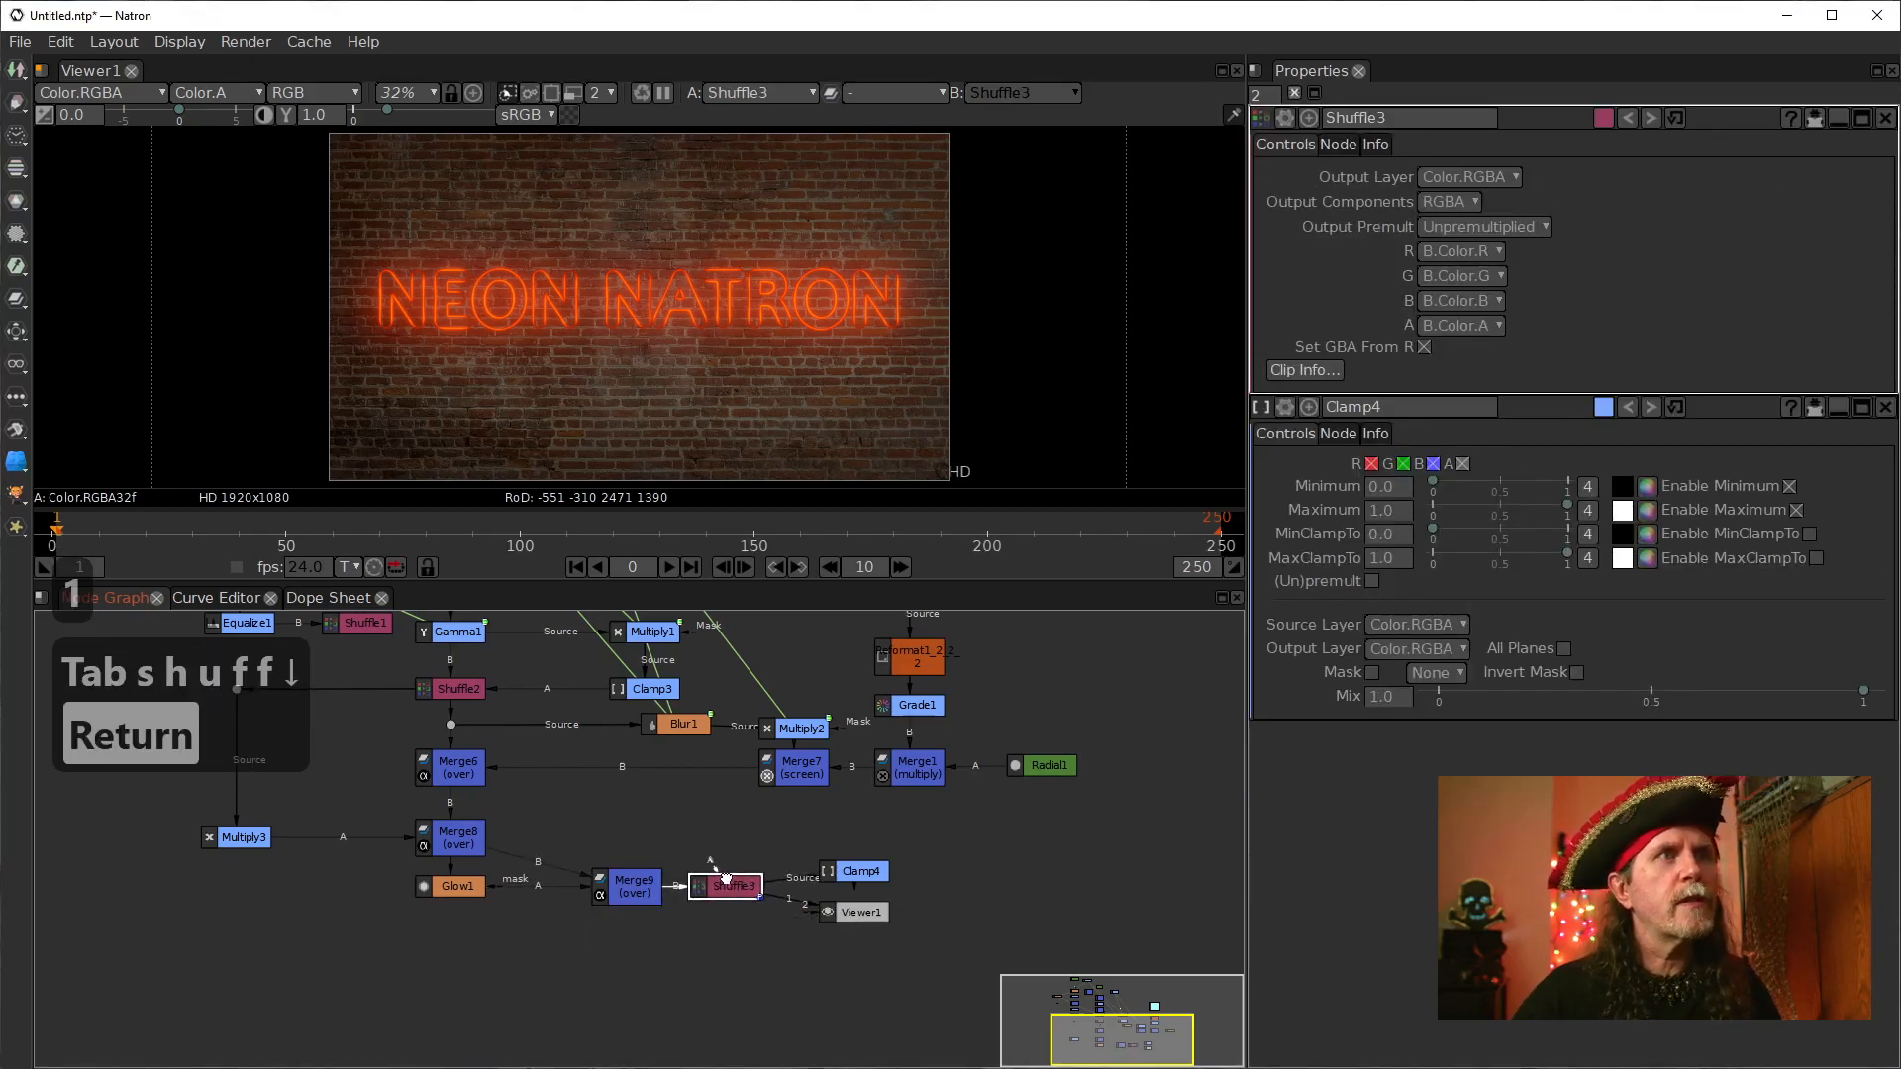
Step: Move Radial1 and Merge1 aside, add a ColorBars node and connect it to Merge7's B input in place of Merge1
left_click(919, 781)
left_click_drag(1069, 691, 856, 742)
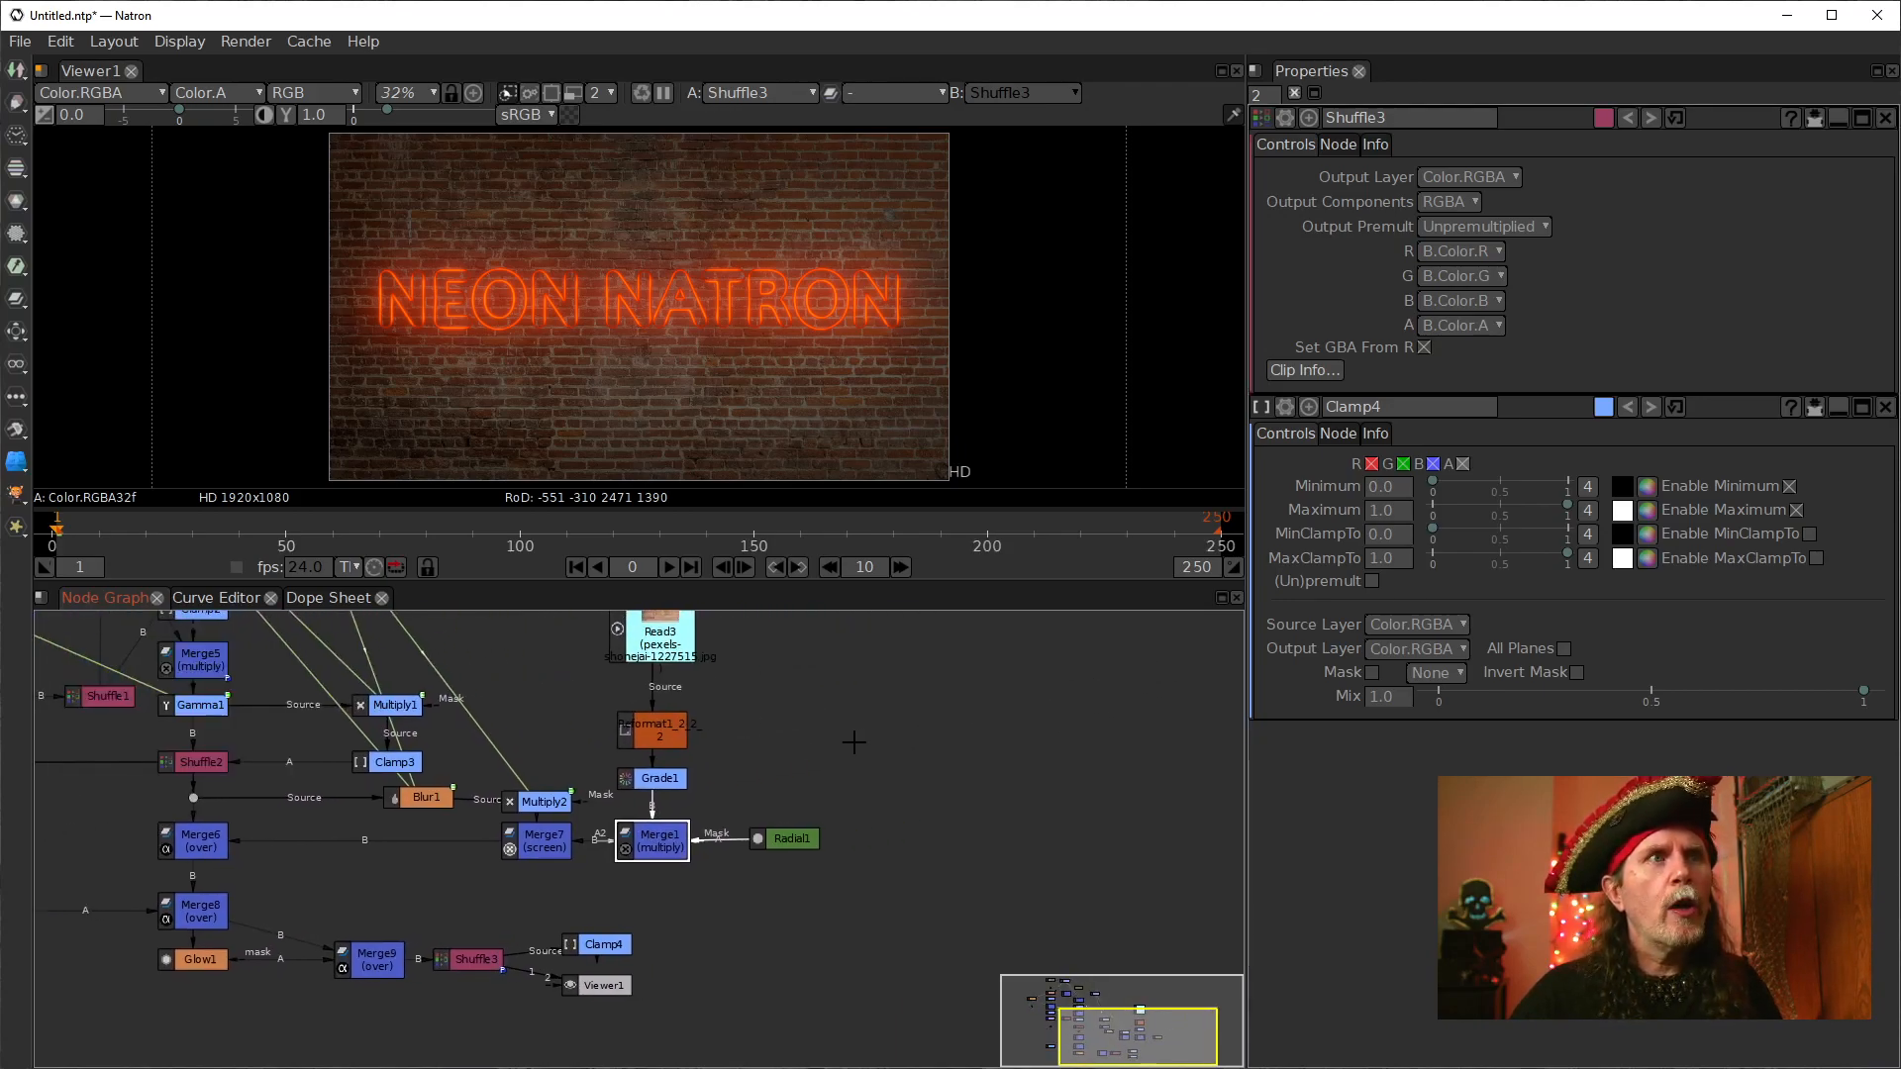
left_click_drag(654, 839, 844, 852)
left_click_drag(643, 856, 712, 854)
left_click(828, 930)
key("Tab")
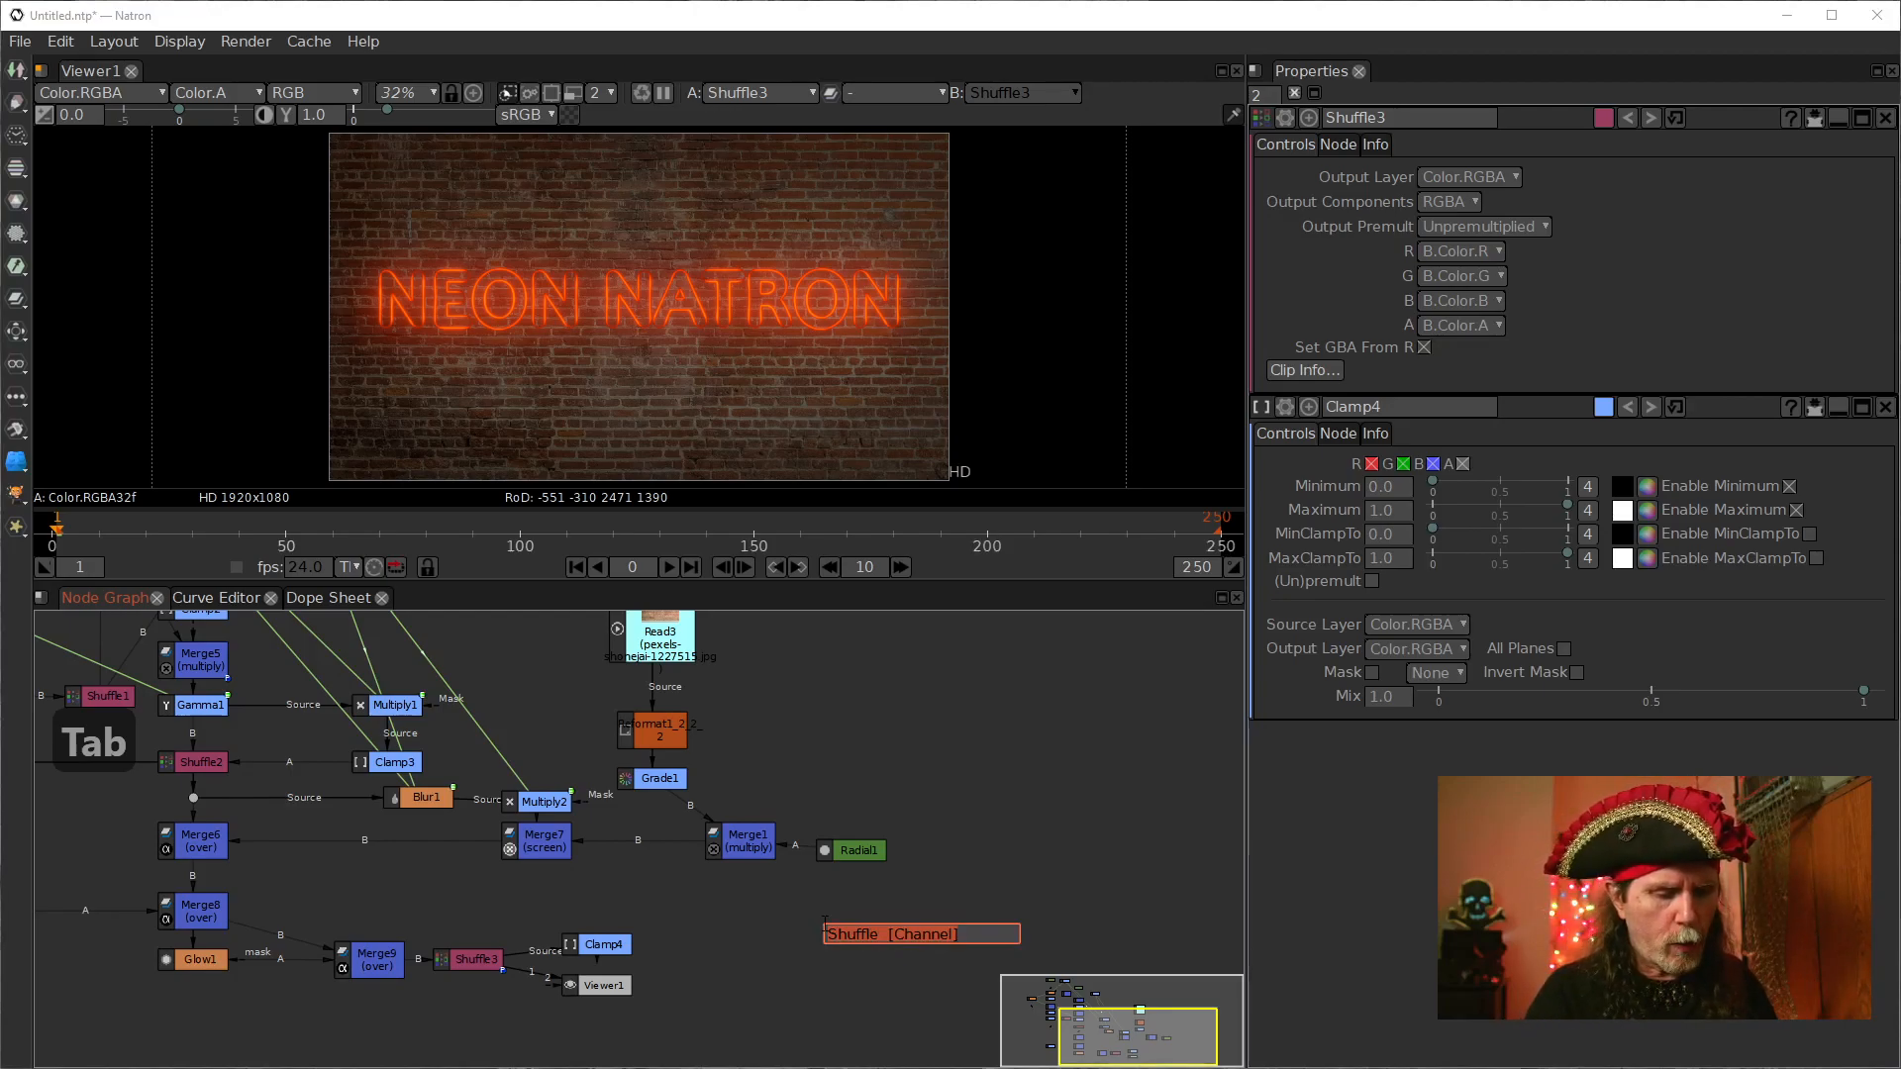
type("clo")
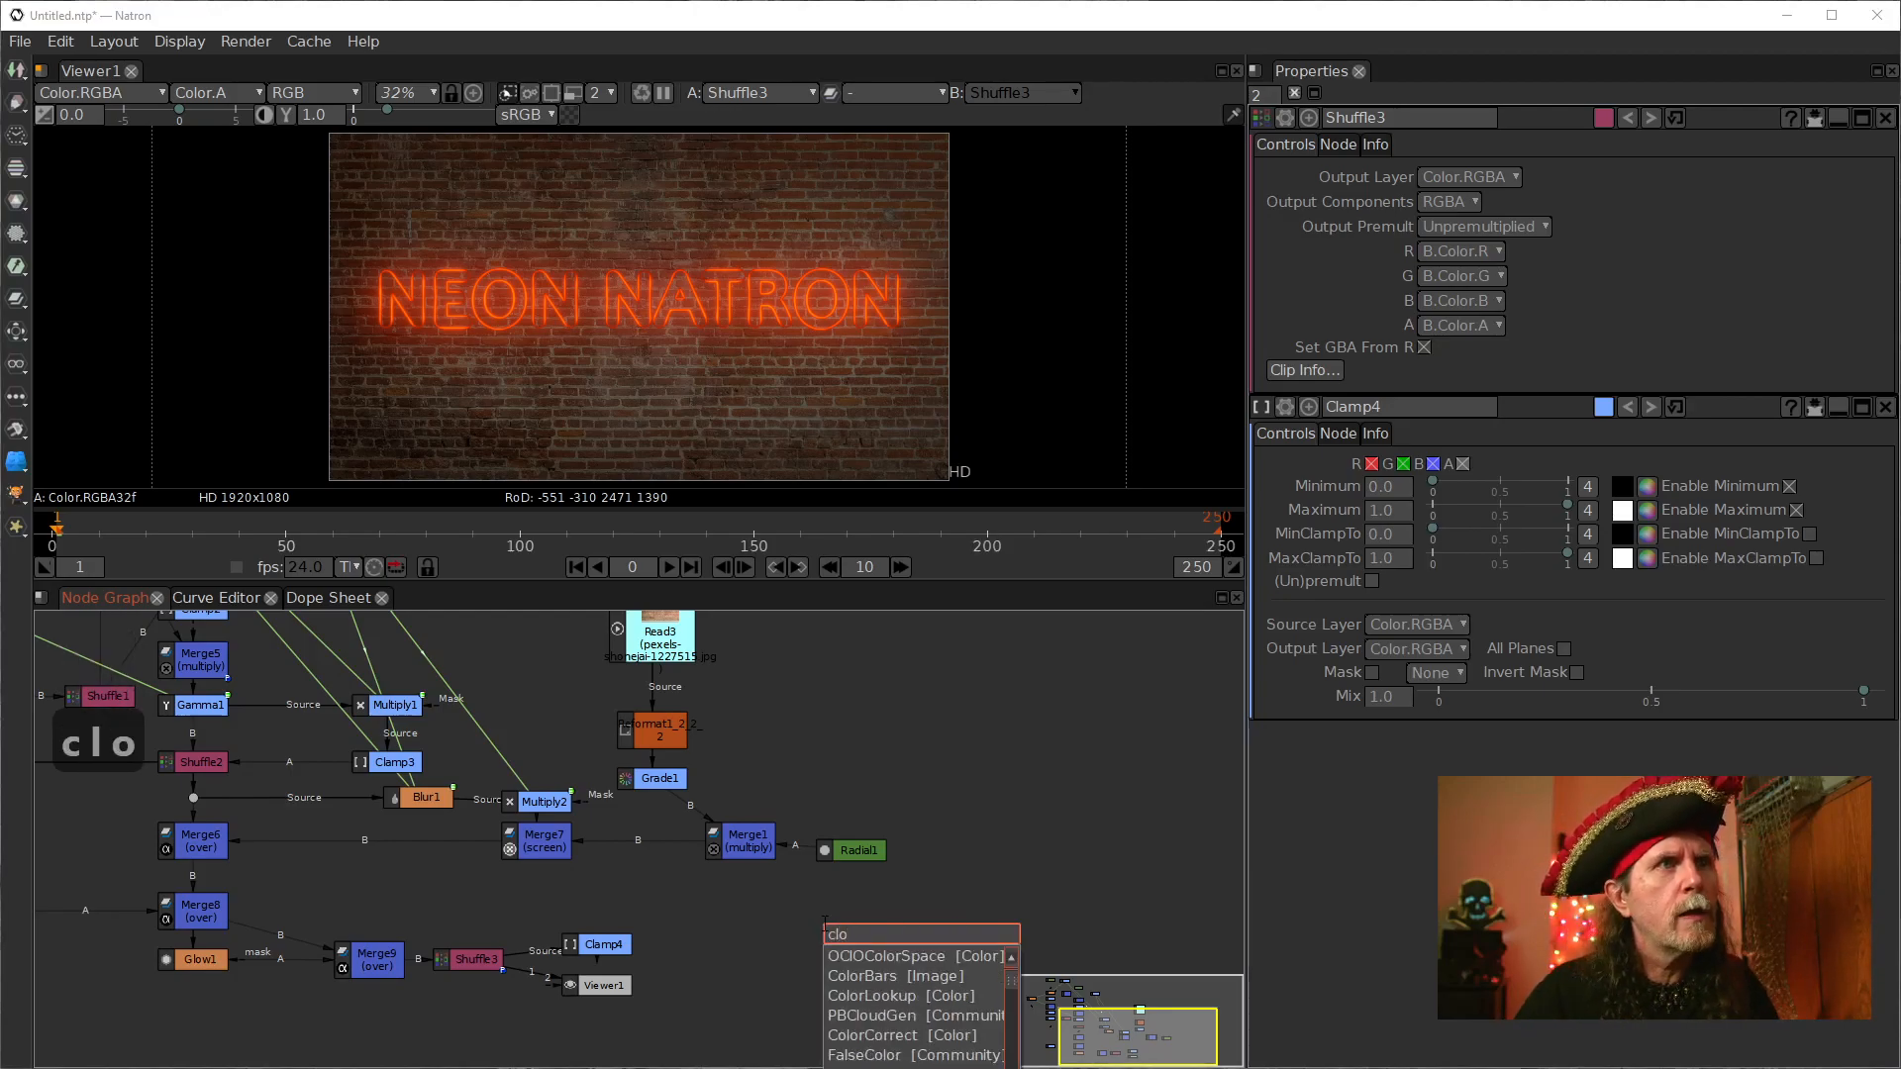
key("Down")
key("Down")
key("Return")
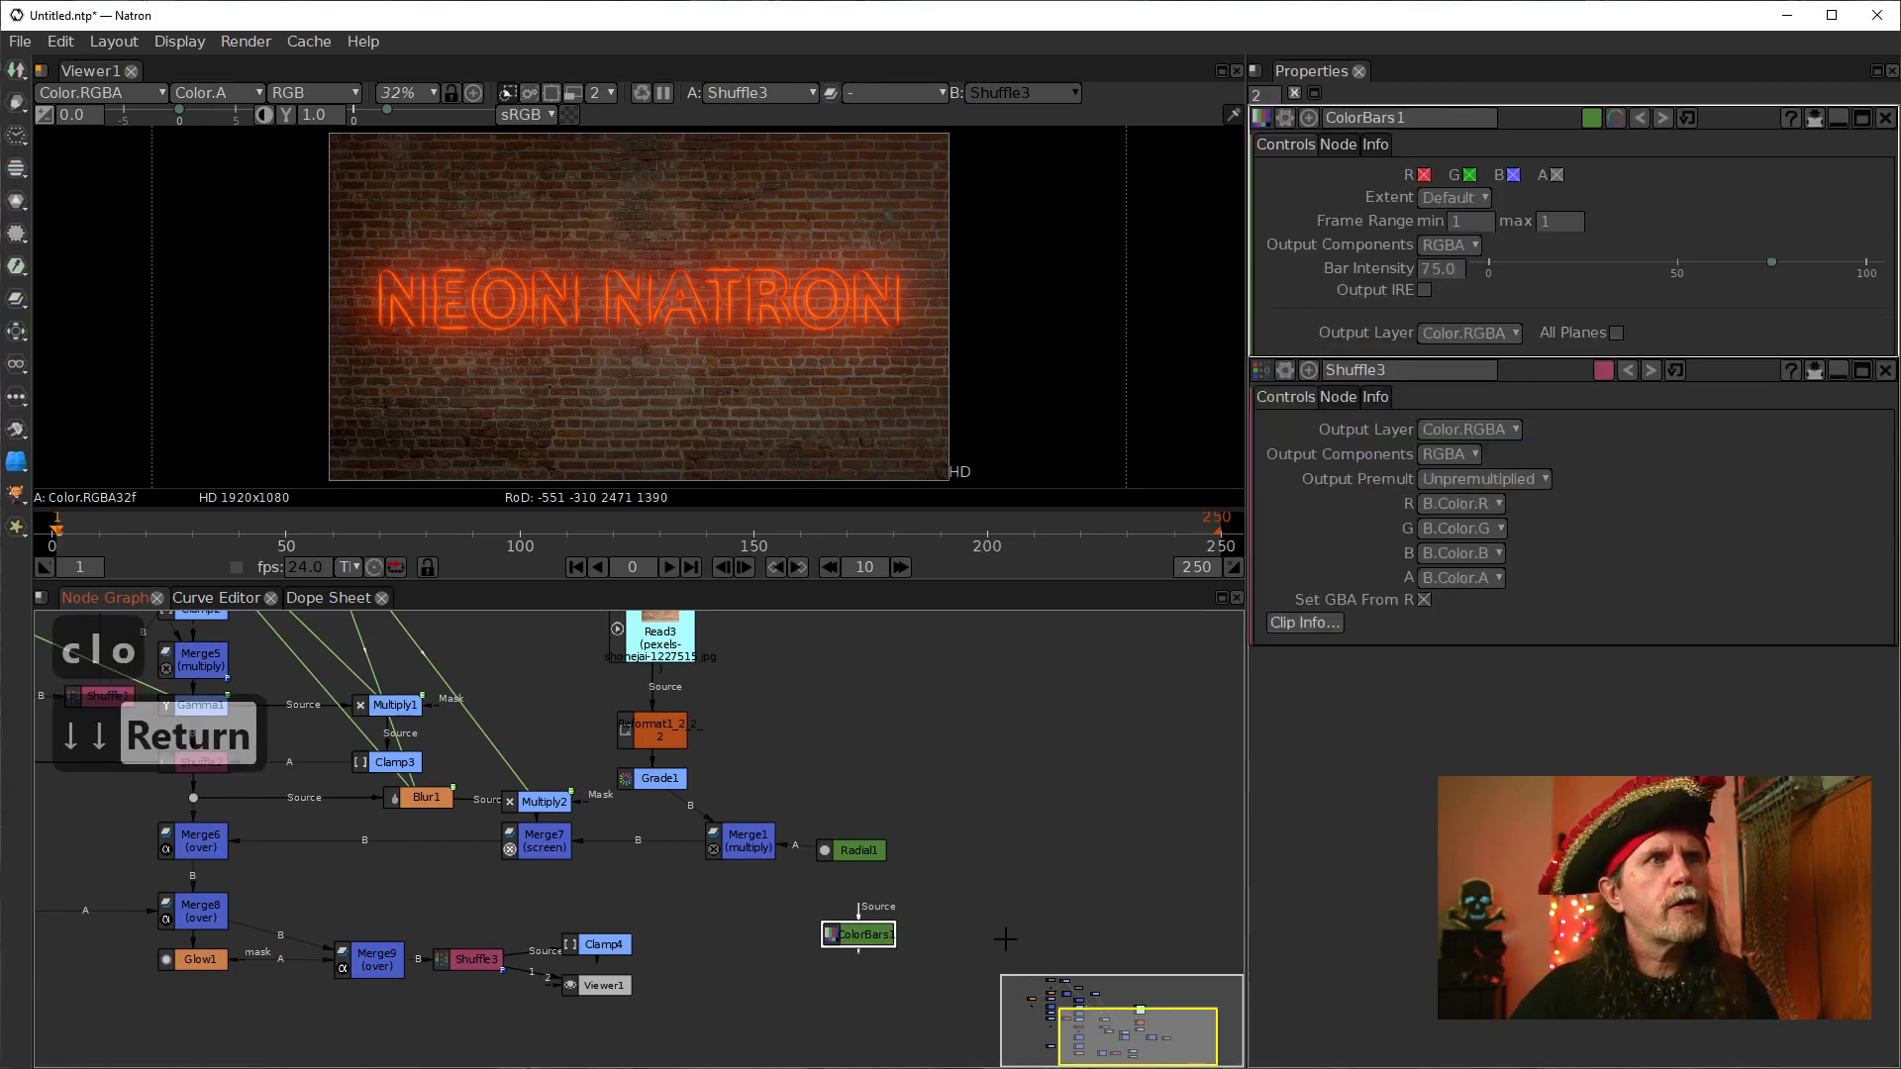
left_click_drag(874, 903, 842, 733)
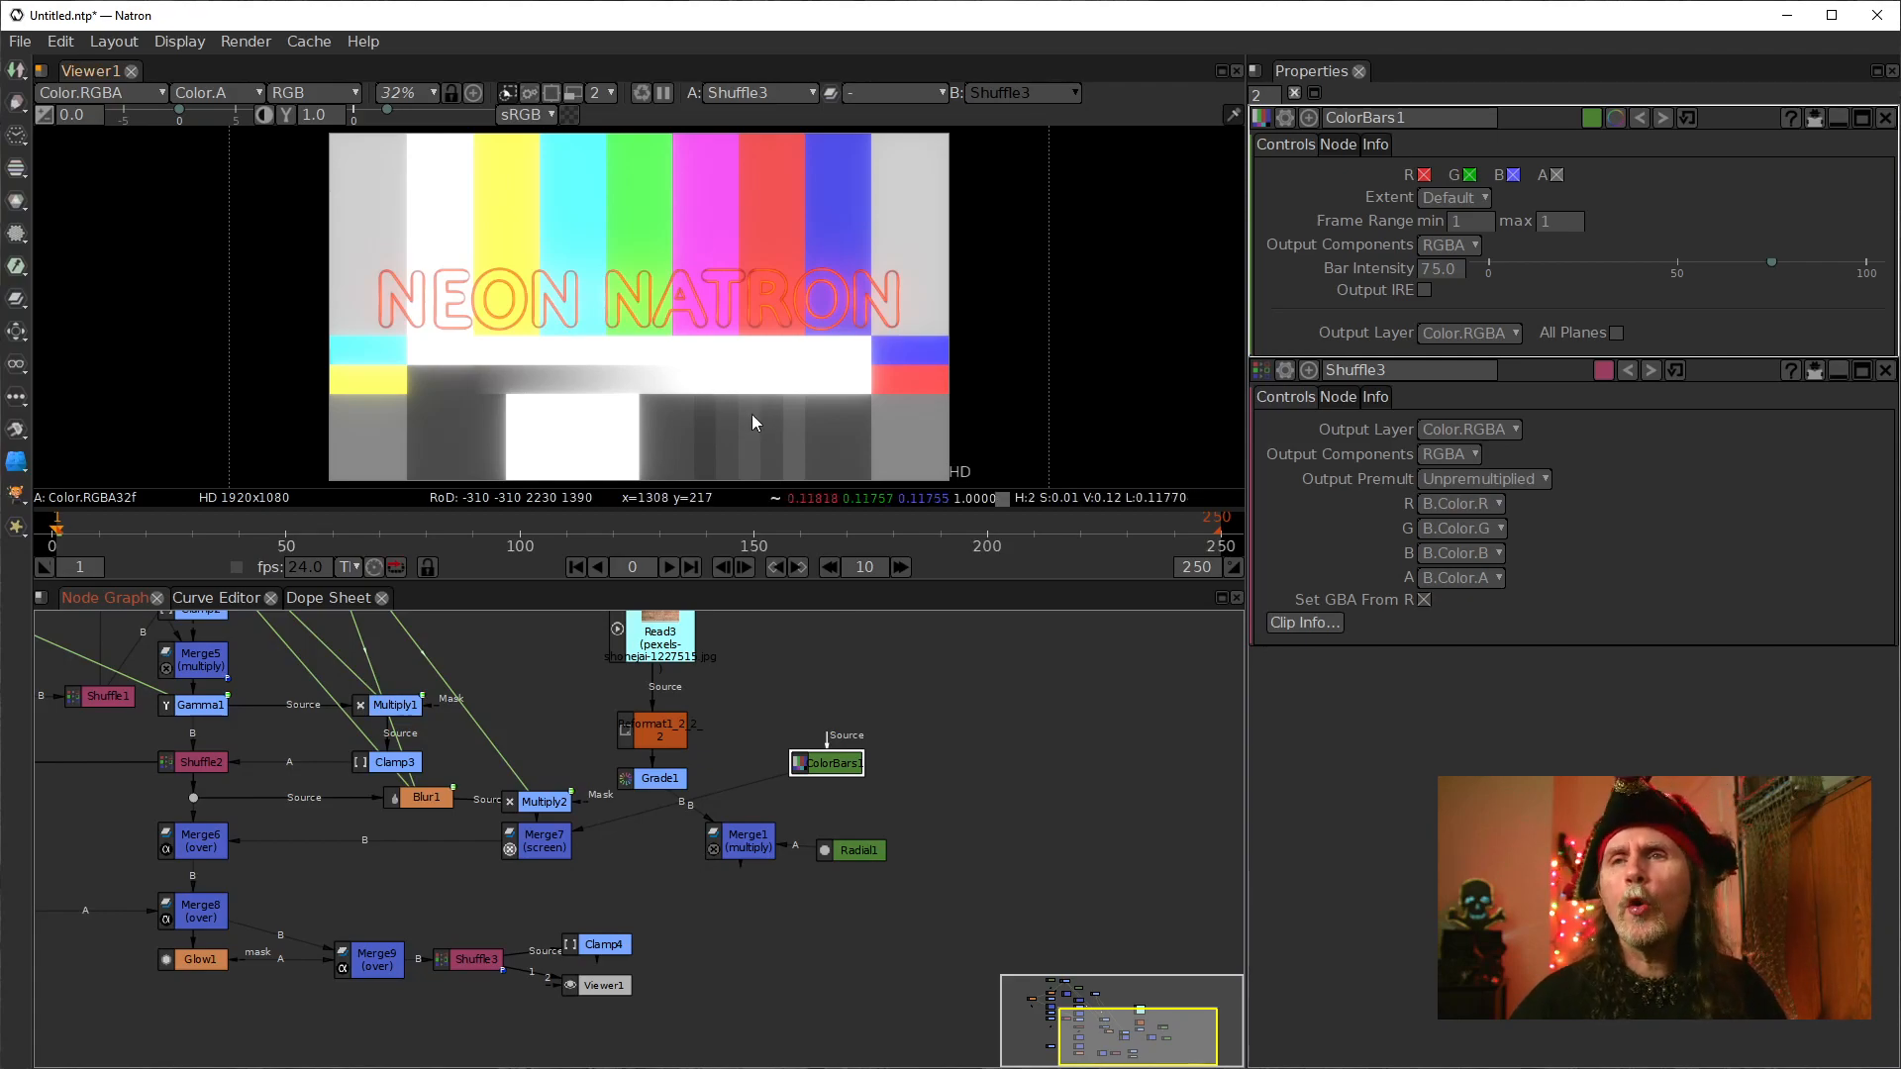
Step: Set the Mix of Merge9 to 0 and back to 1.0 to compare the color bars without and with the glow
left_click(354, 967)
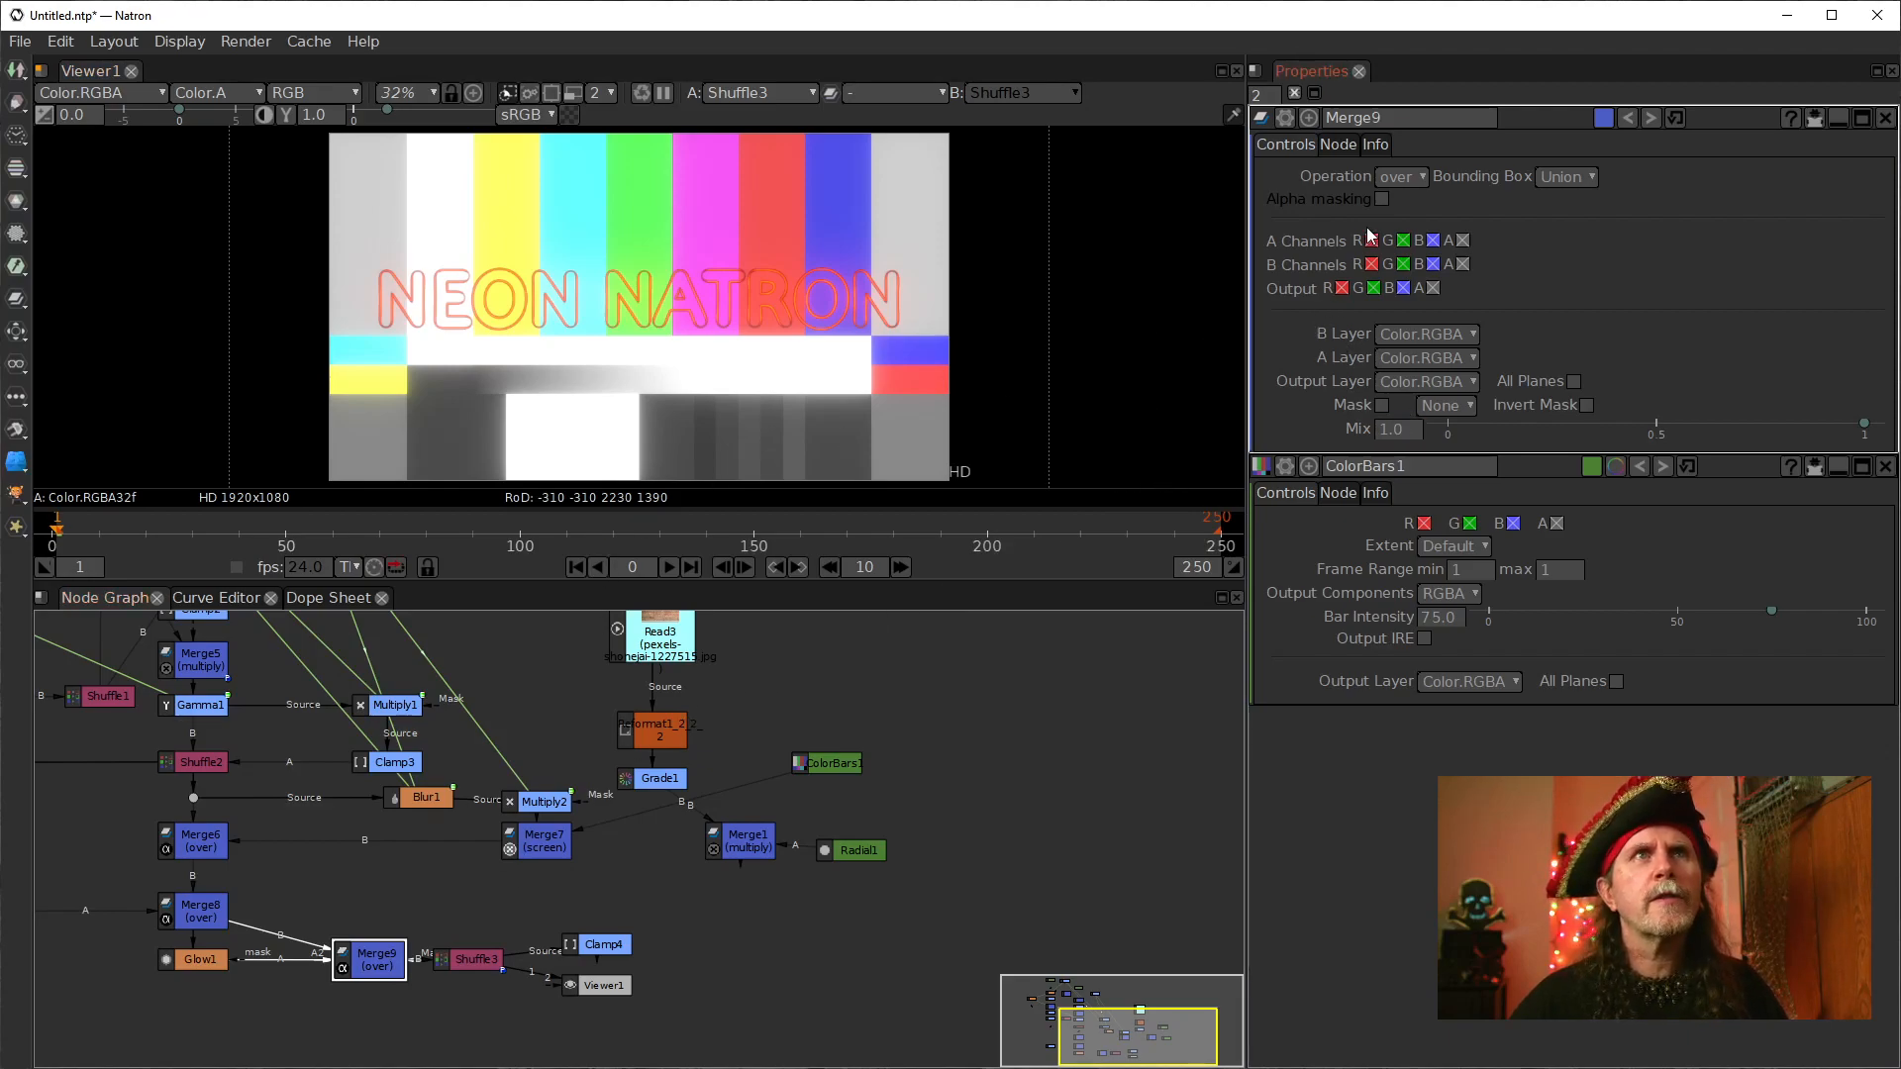
double_click(208, 959)
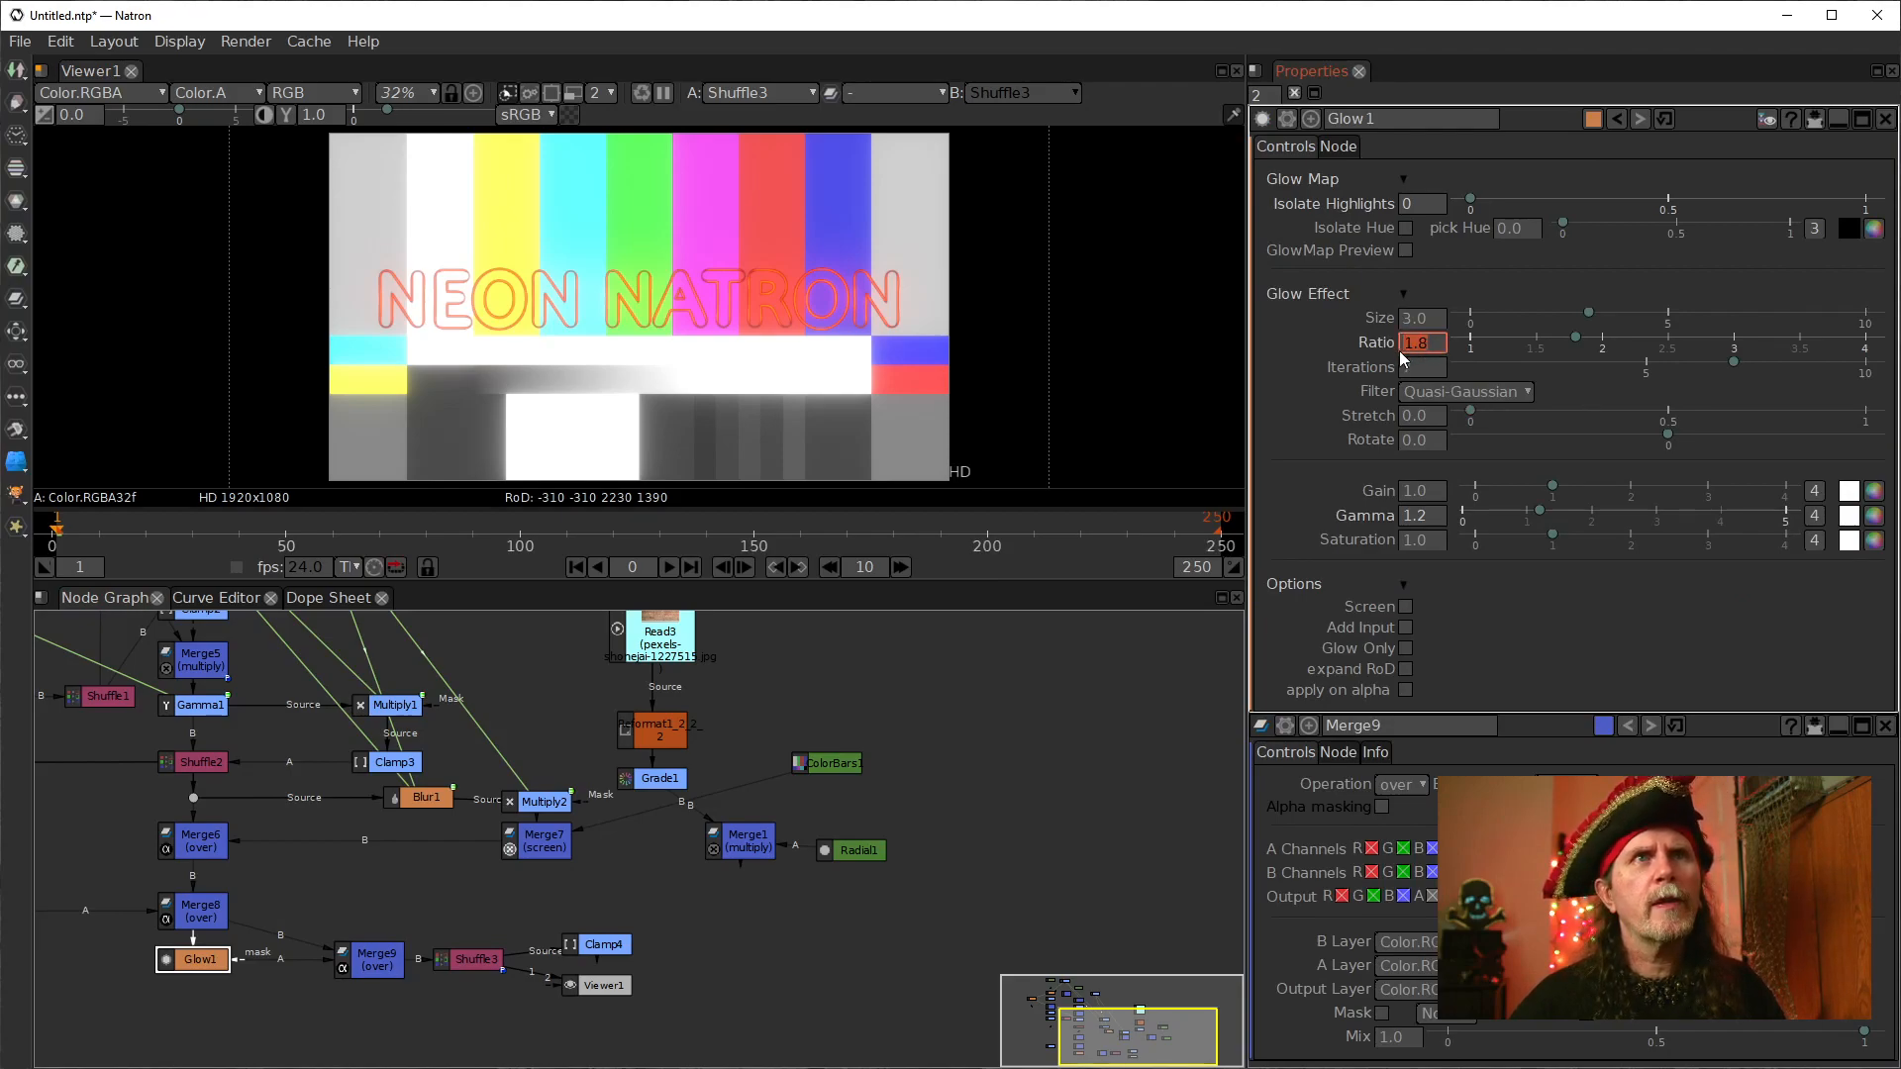
double_click(387, 958)
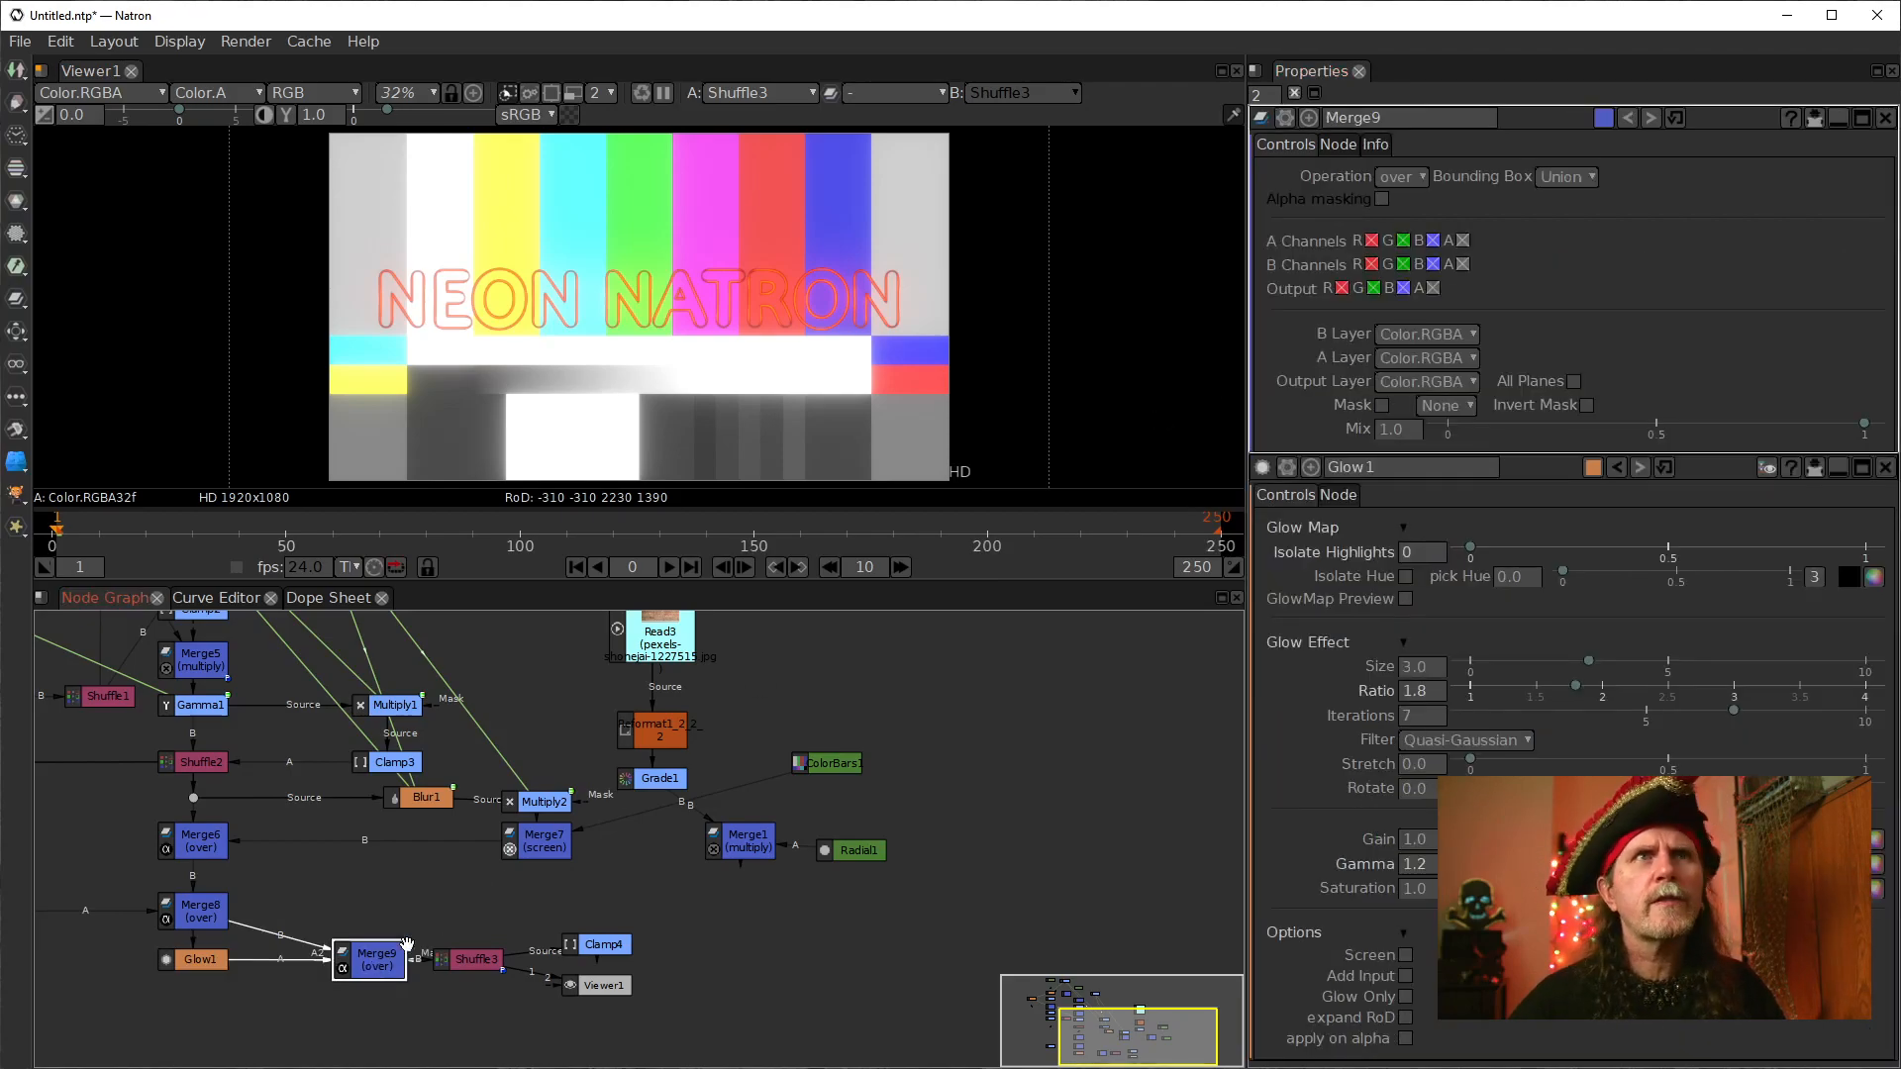
type("0")
key("Return")
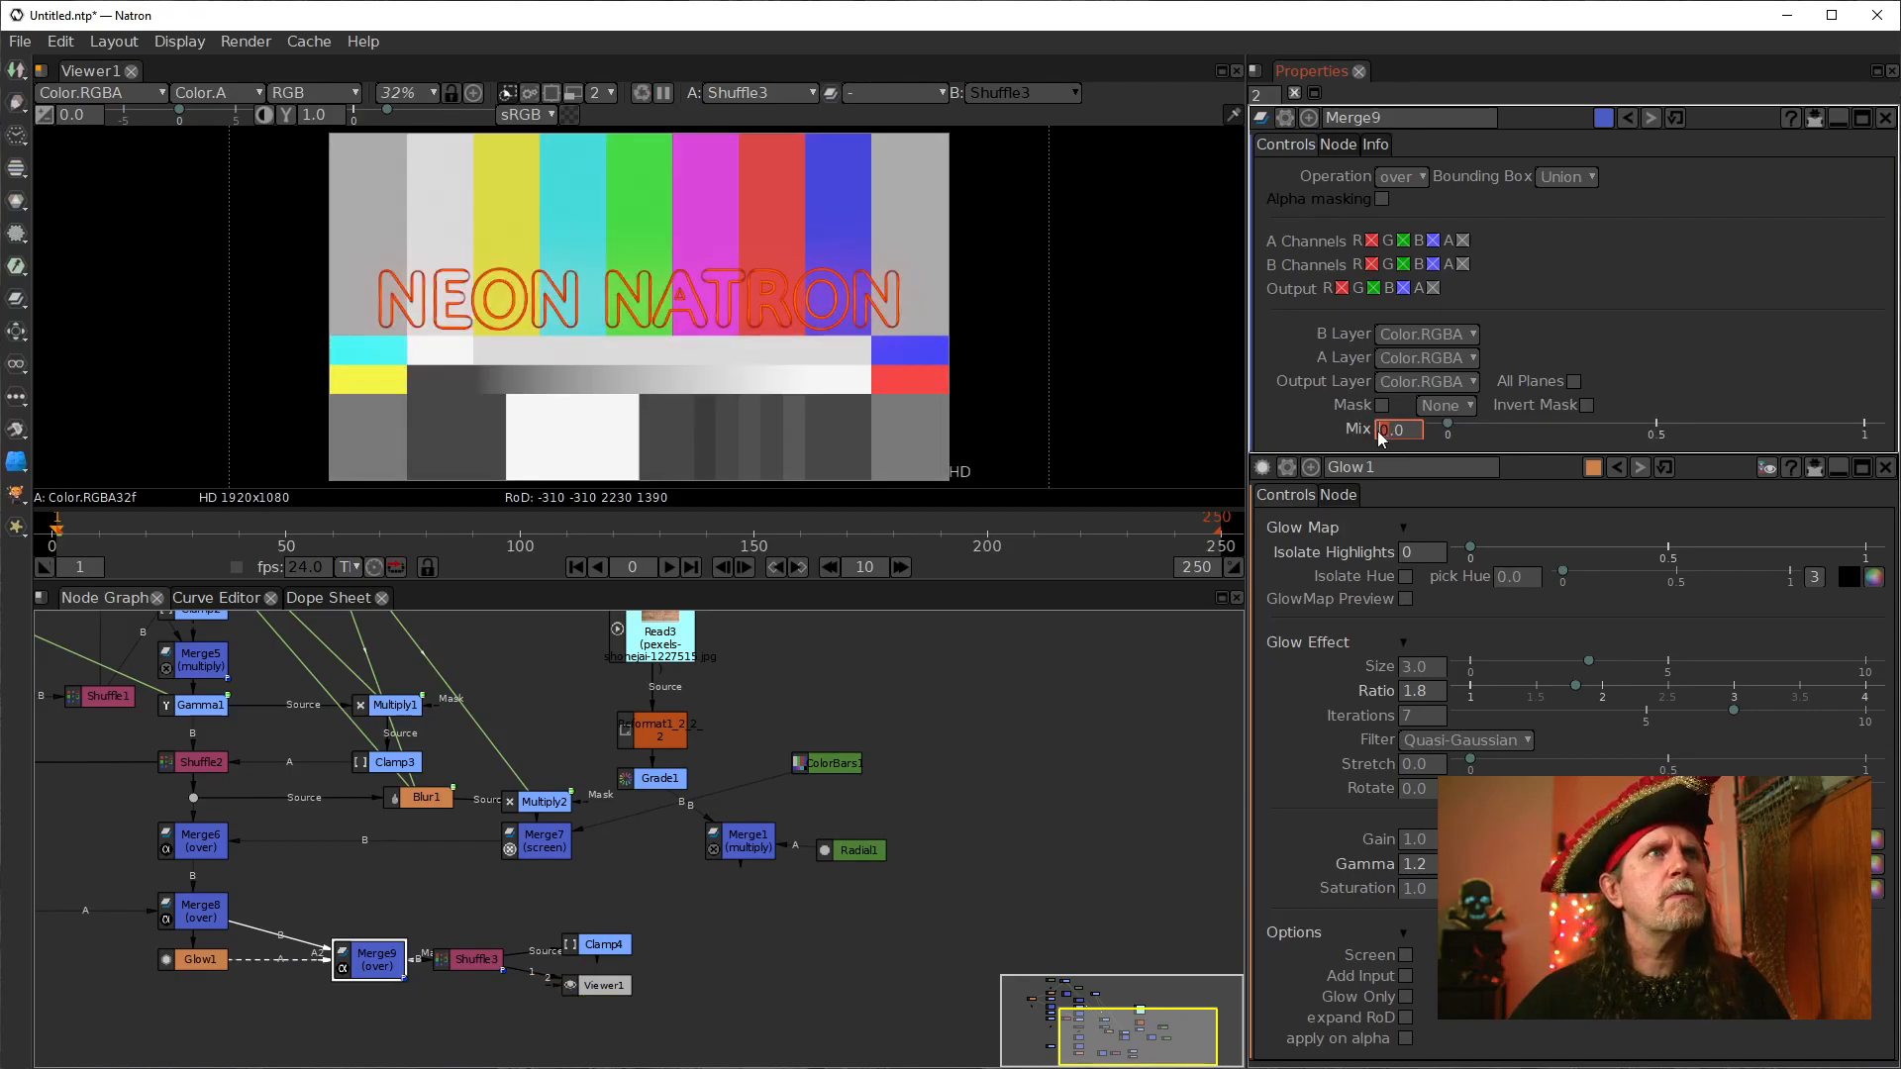
left_click(535, 844)
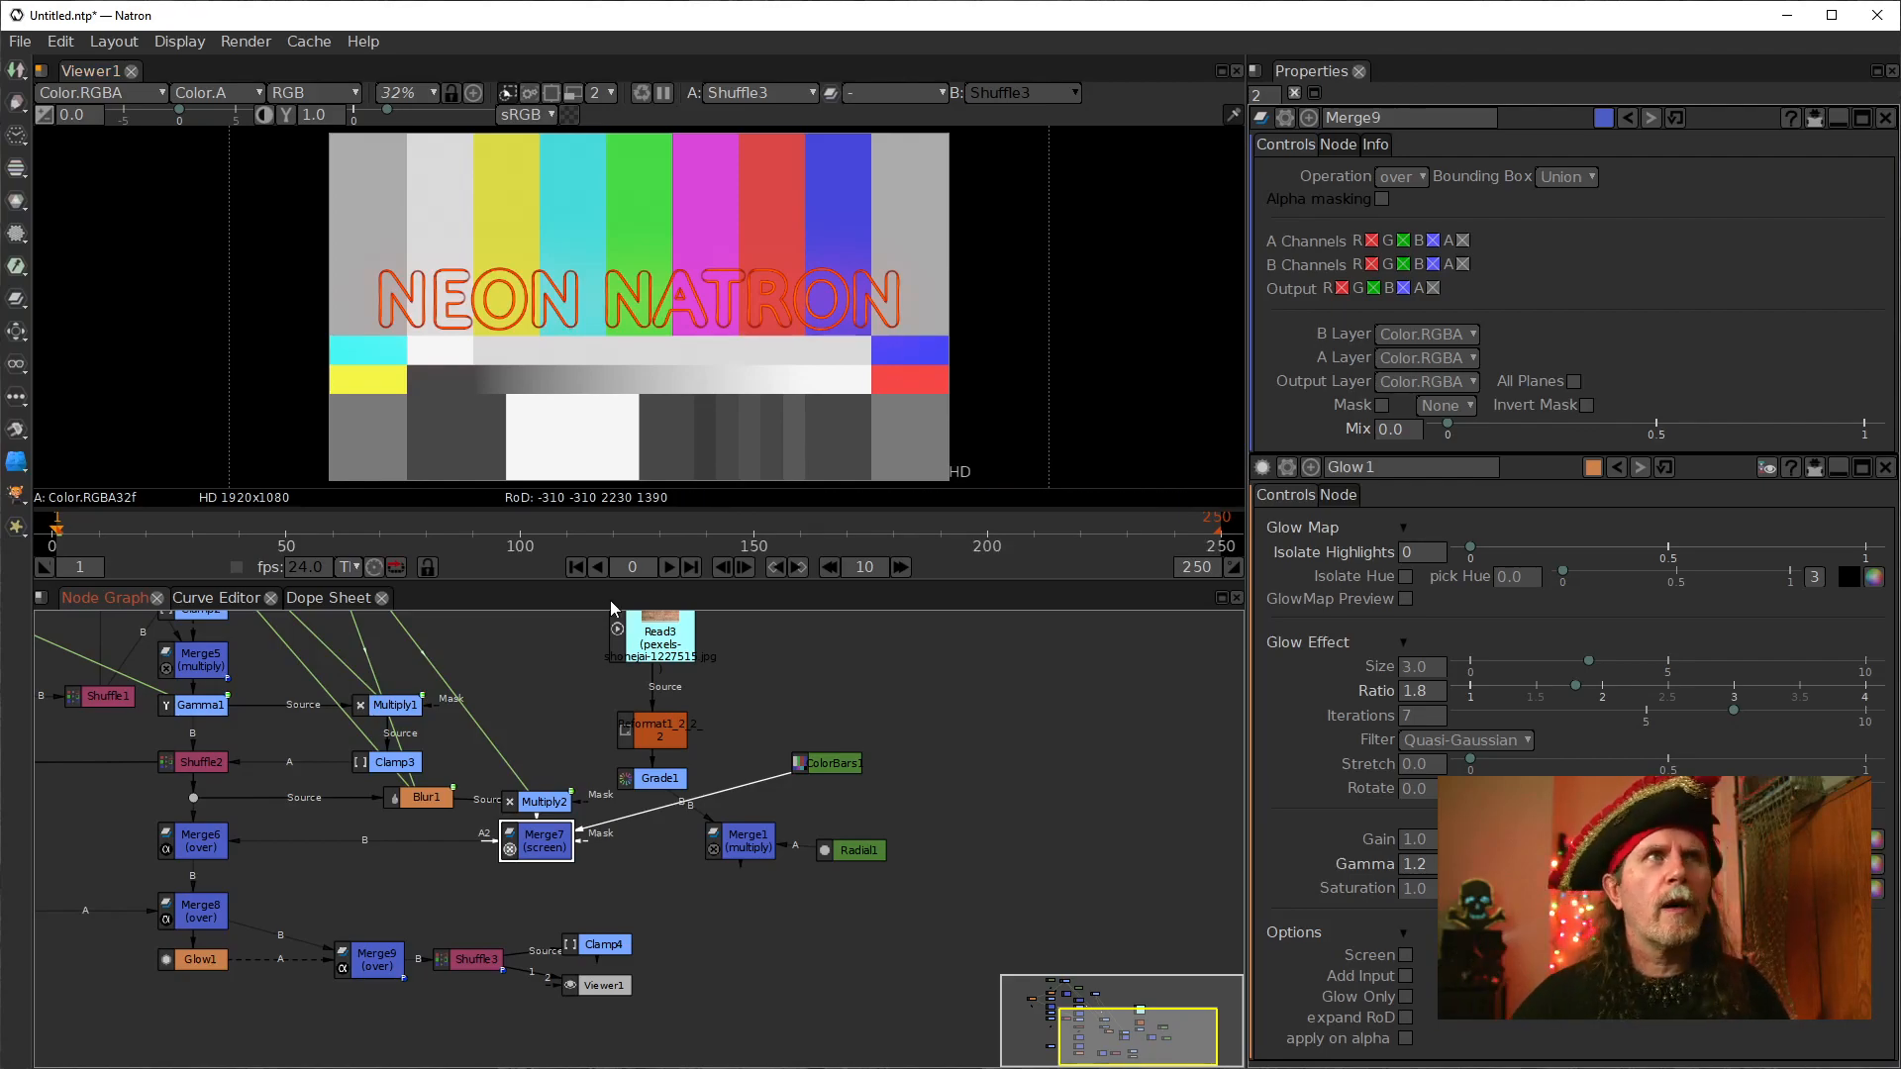
left_click(1394, 428)
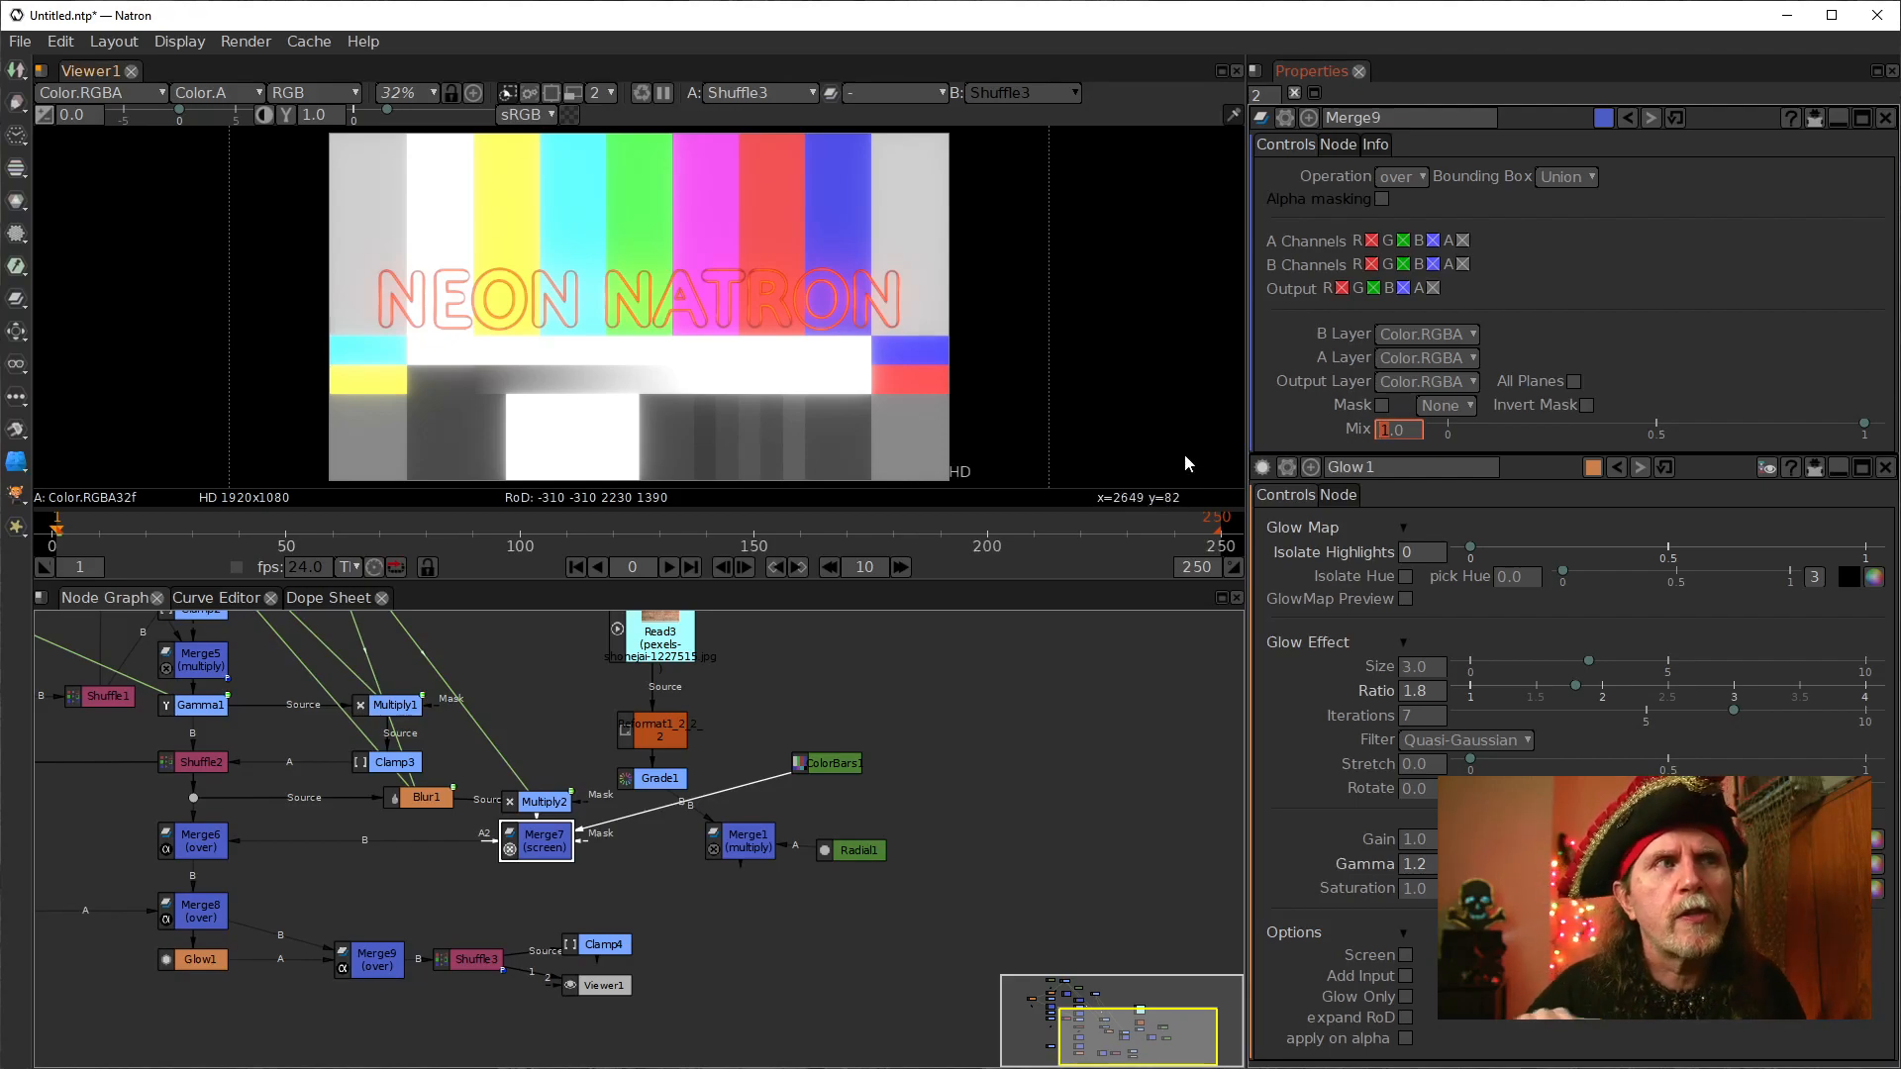
Step: Connect Viewer1 to the output of Clamp4
left_click(543, 985)
left_click_drag(542, 978, 603, 942)
left_click(625, 987)
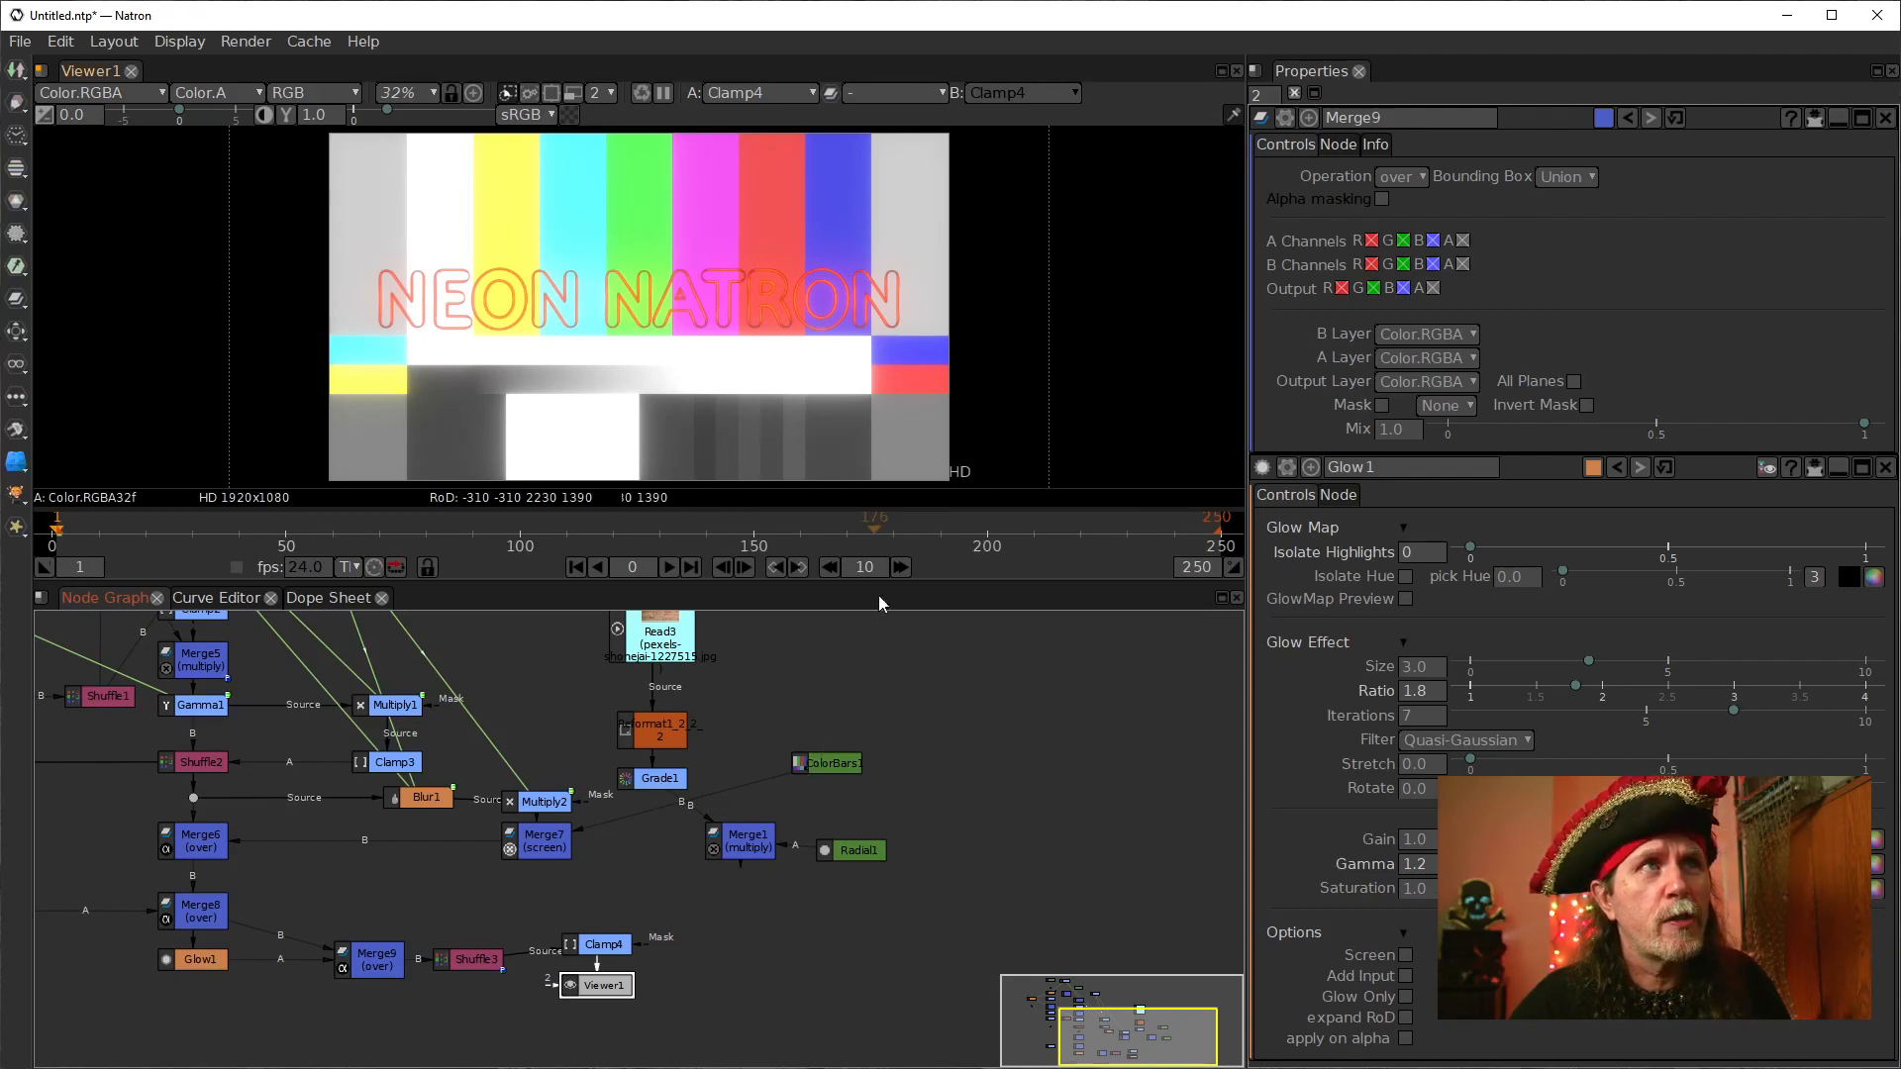
Step: Disconnect ColorBars1 from Merge7, reconnect Merge1 as its B input and move Merge1 back under Grade1
left_click_drag(739, 789, 760, 790)
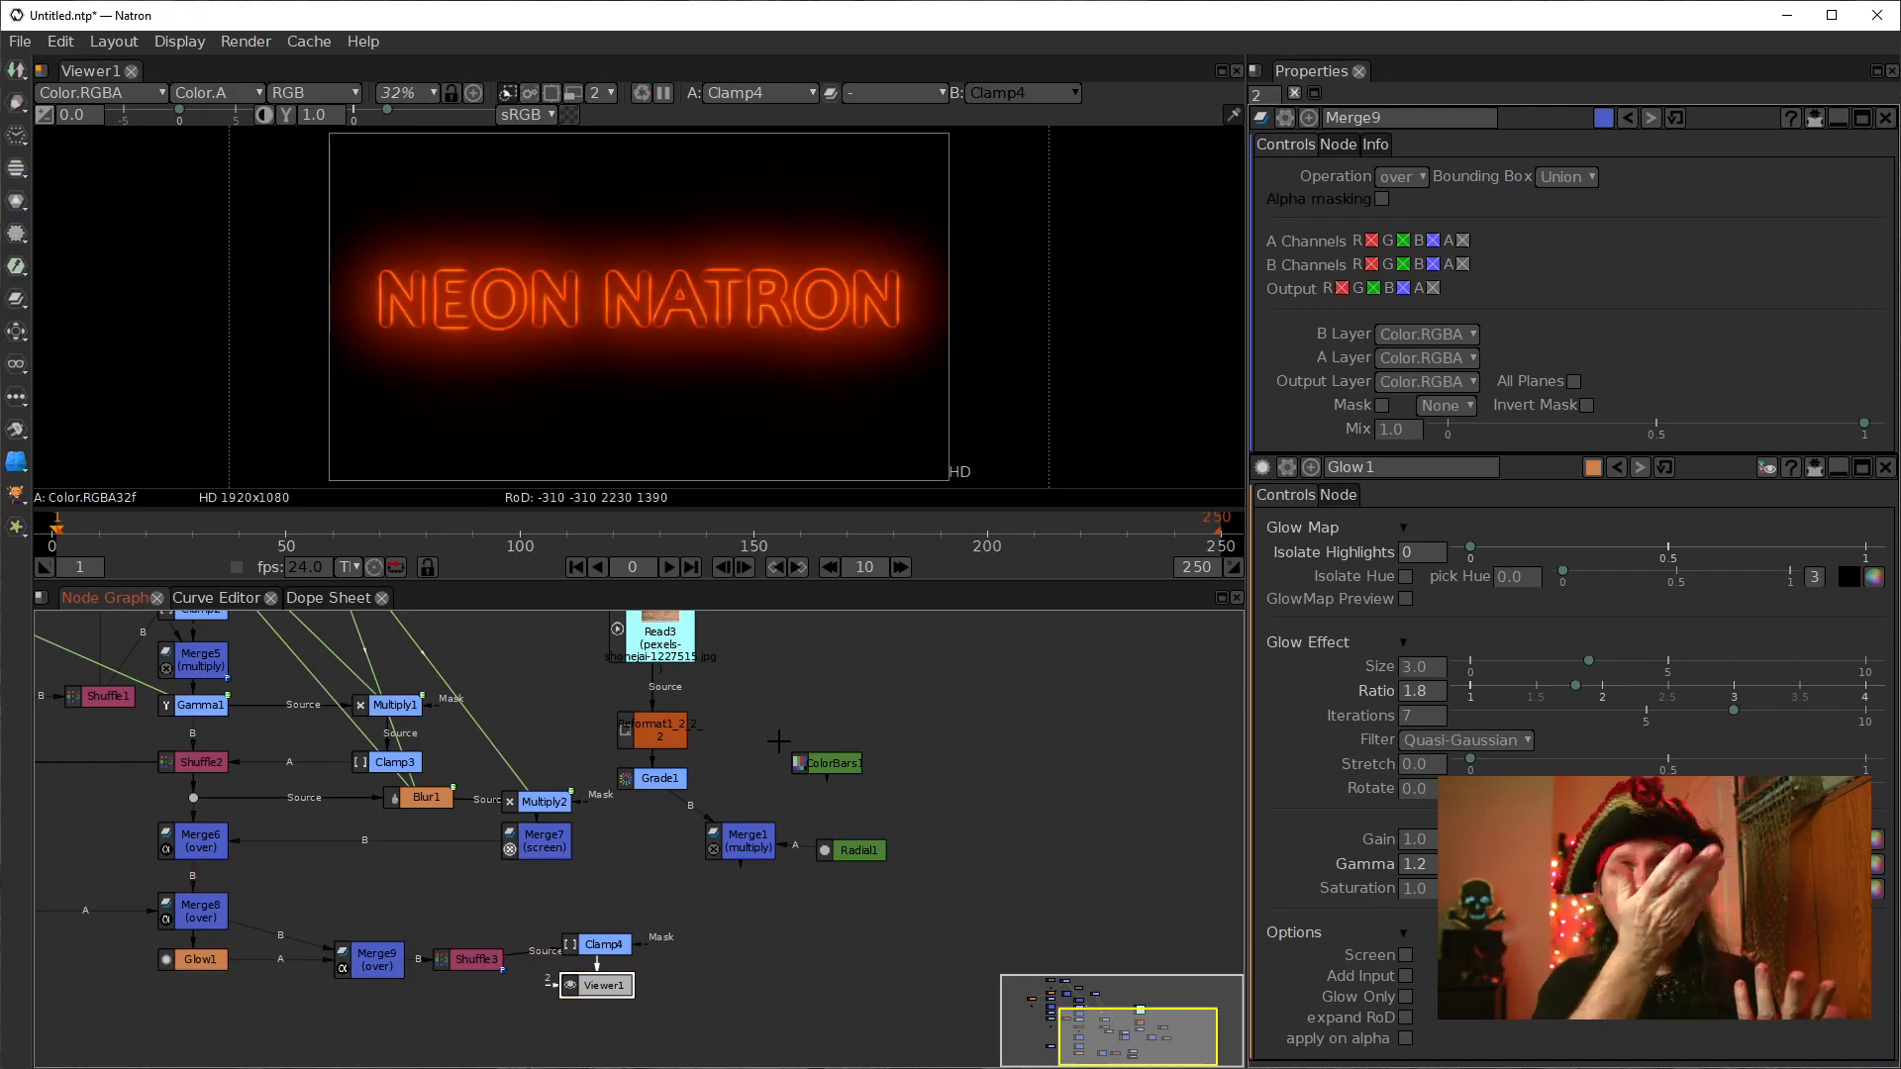
left_click_drag(561, 852, 741, 843)
left_click_drag(594, 904, 555, 861)
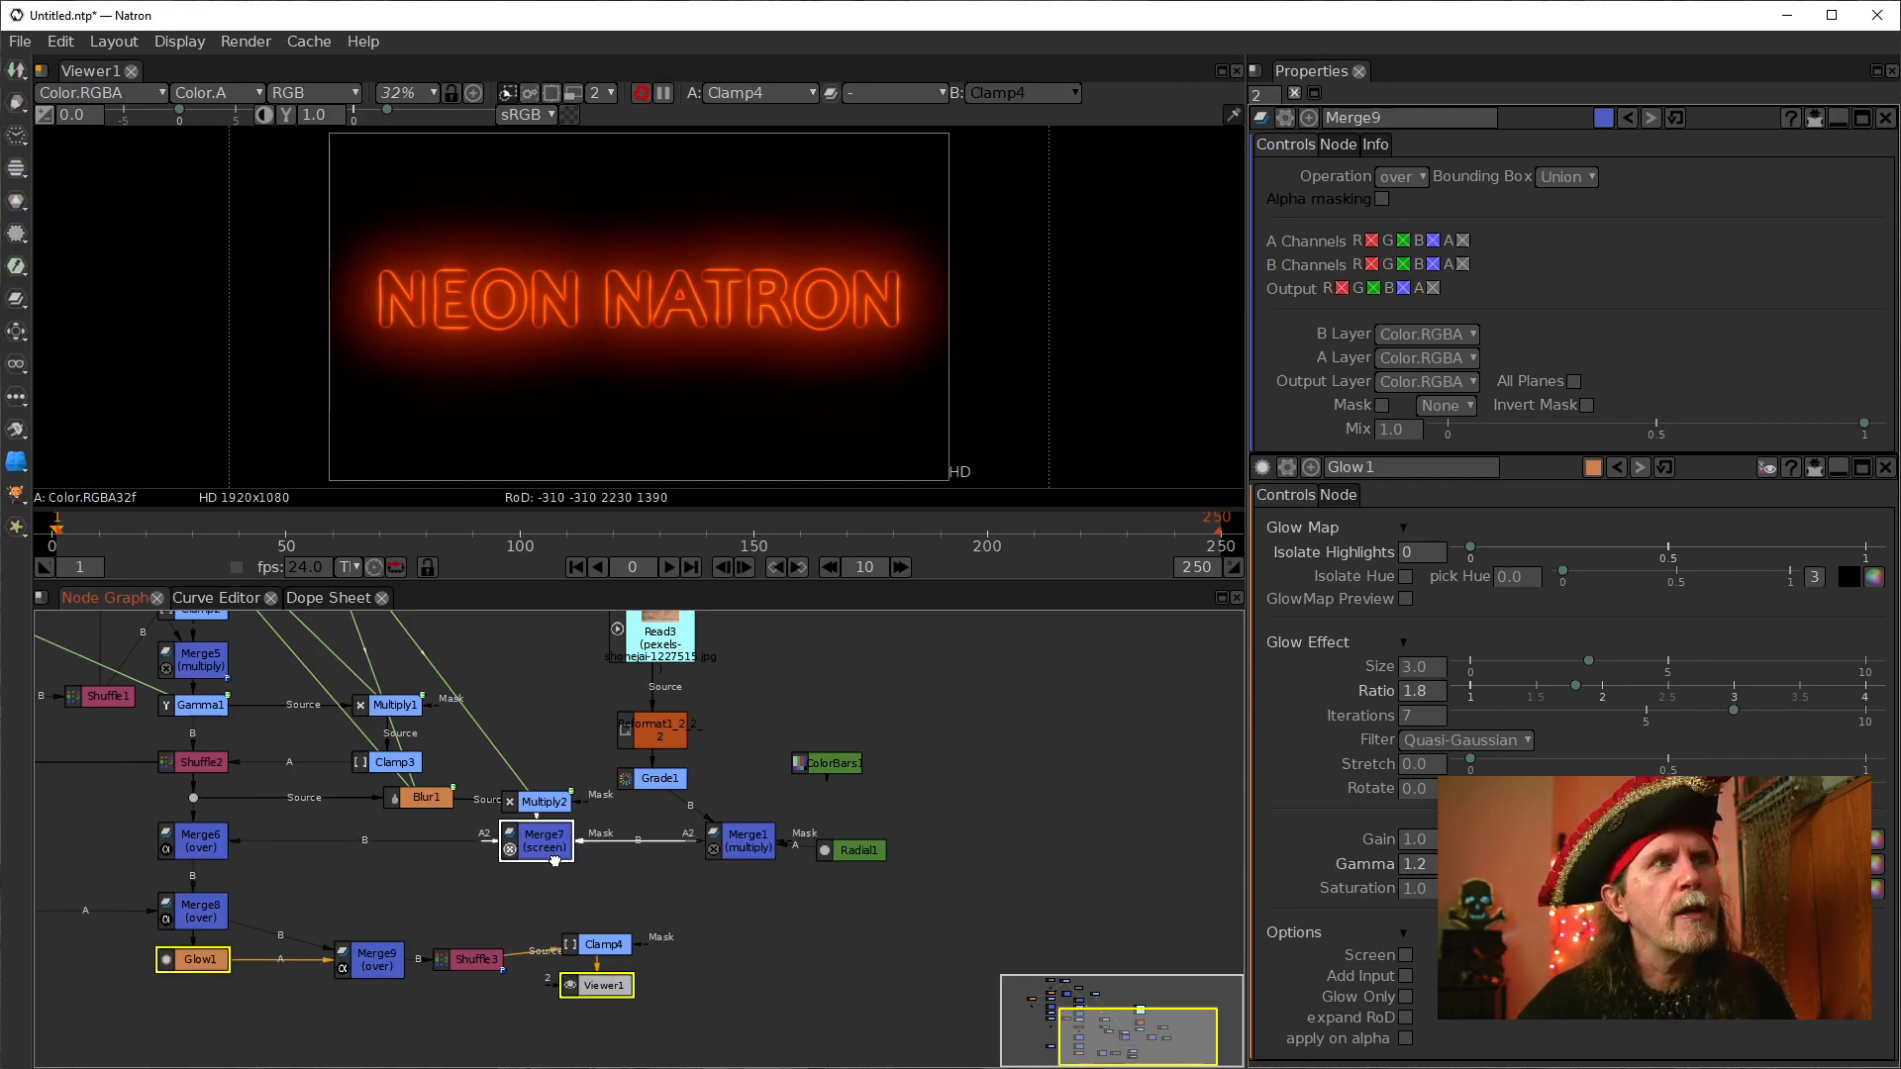
left_click_drag(756, 847, 662, 849)
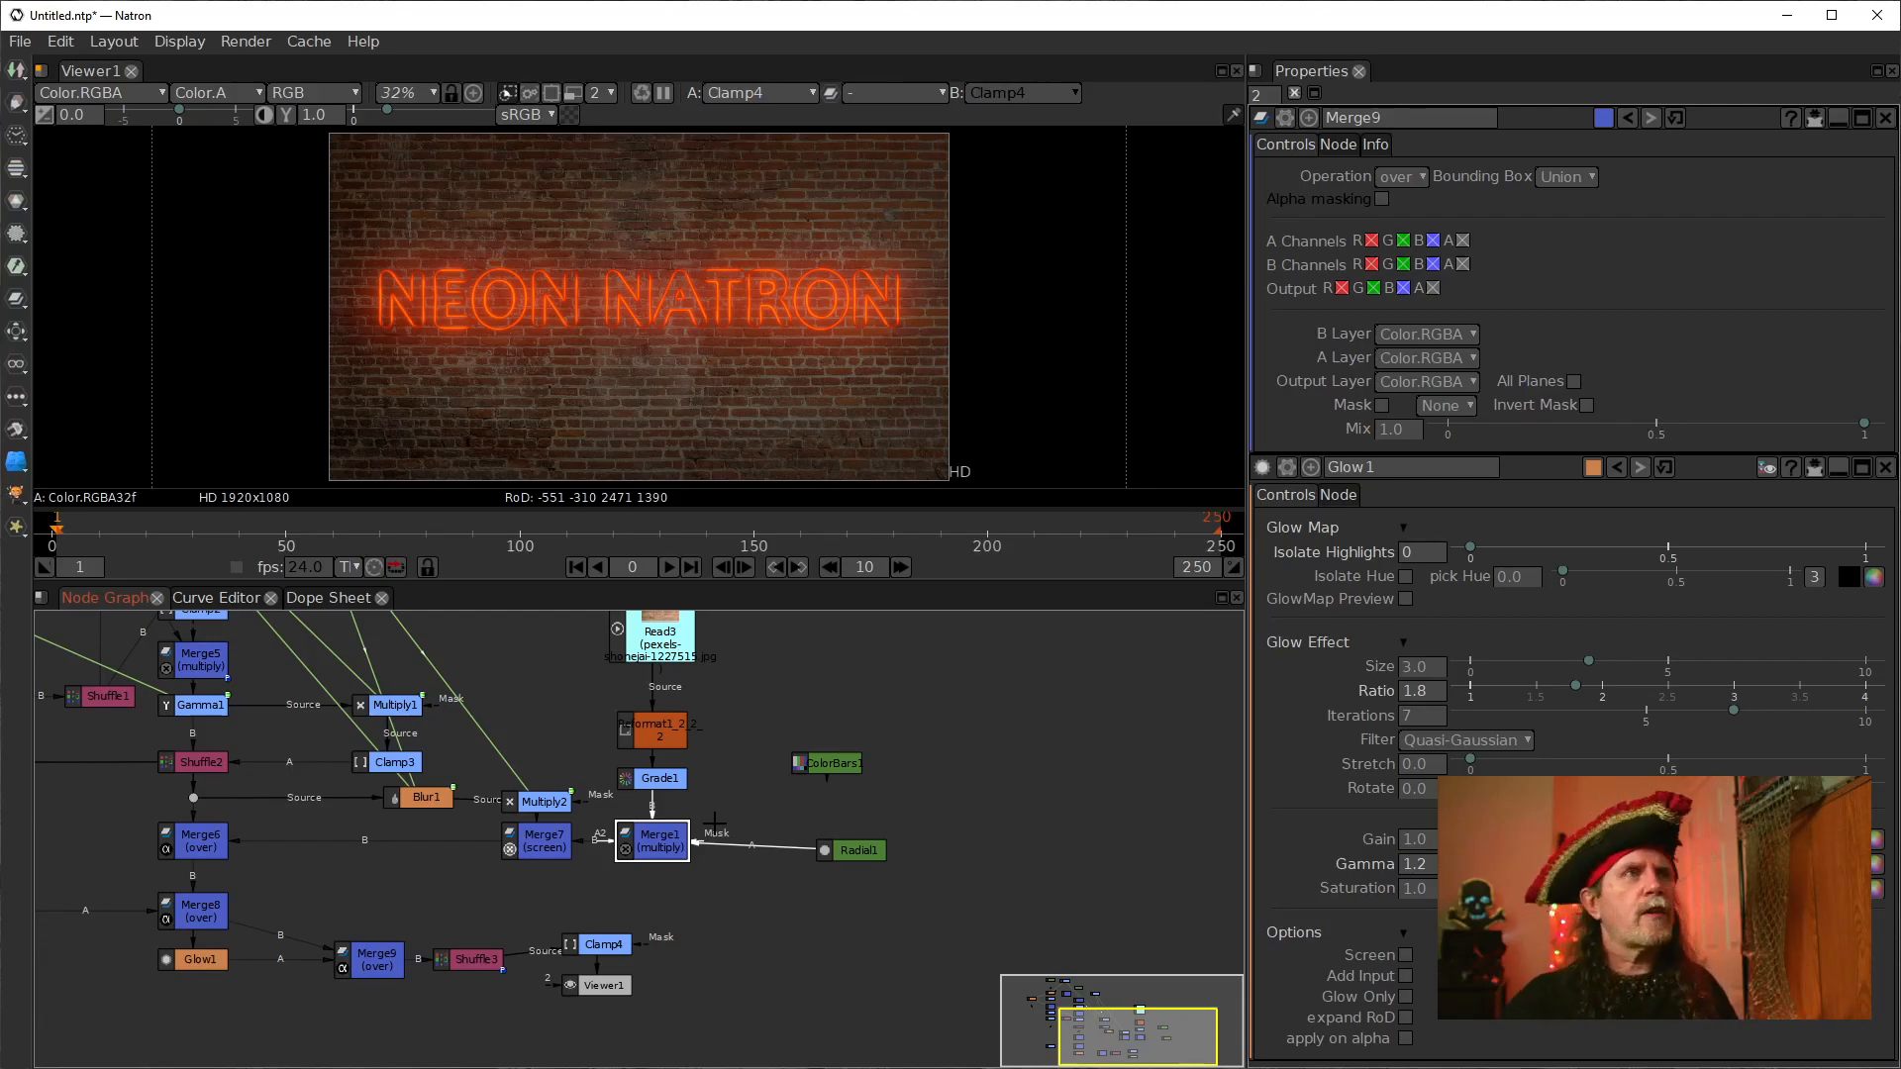
Step: Move Clamp4 level with Shuffle3 and place Viewer1 further below it in the node graph
left_click_drag(621, 944, 614, 1020)
left_click_drag(335, 855, 557, 929)
left_click_drag(570, 735, 768, 914)
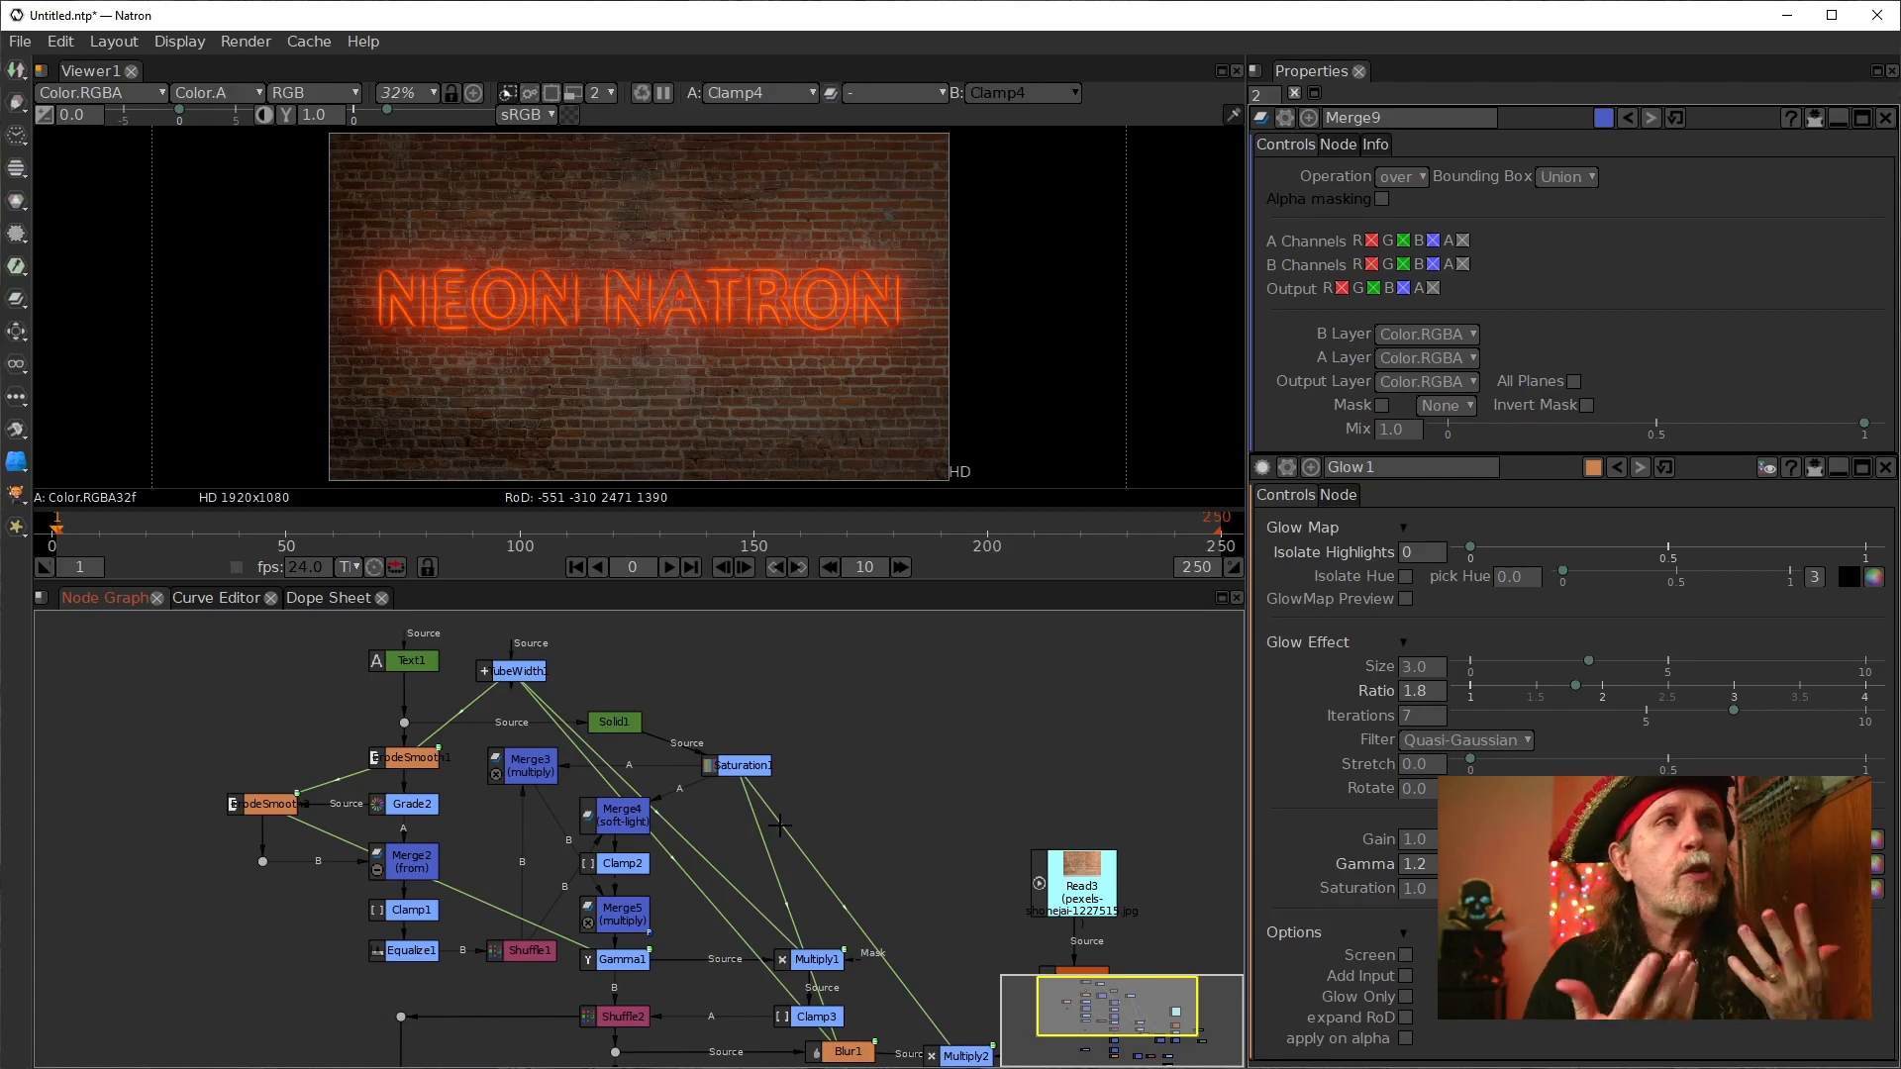
Step: Allow three property panels and open TubeWidth1 and Saturation1, showing only their modified parameters
left_click(739, 759)
left_click(508, 674)
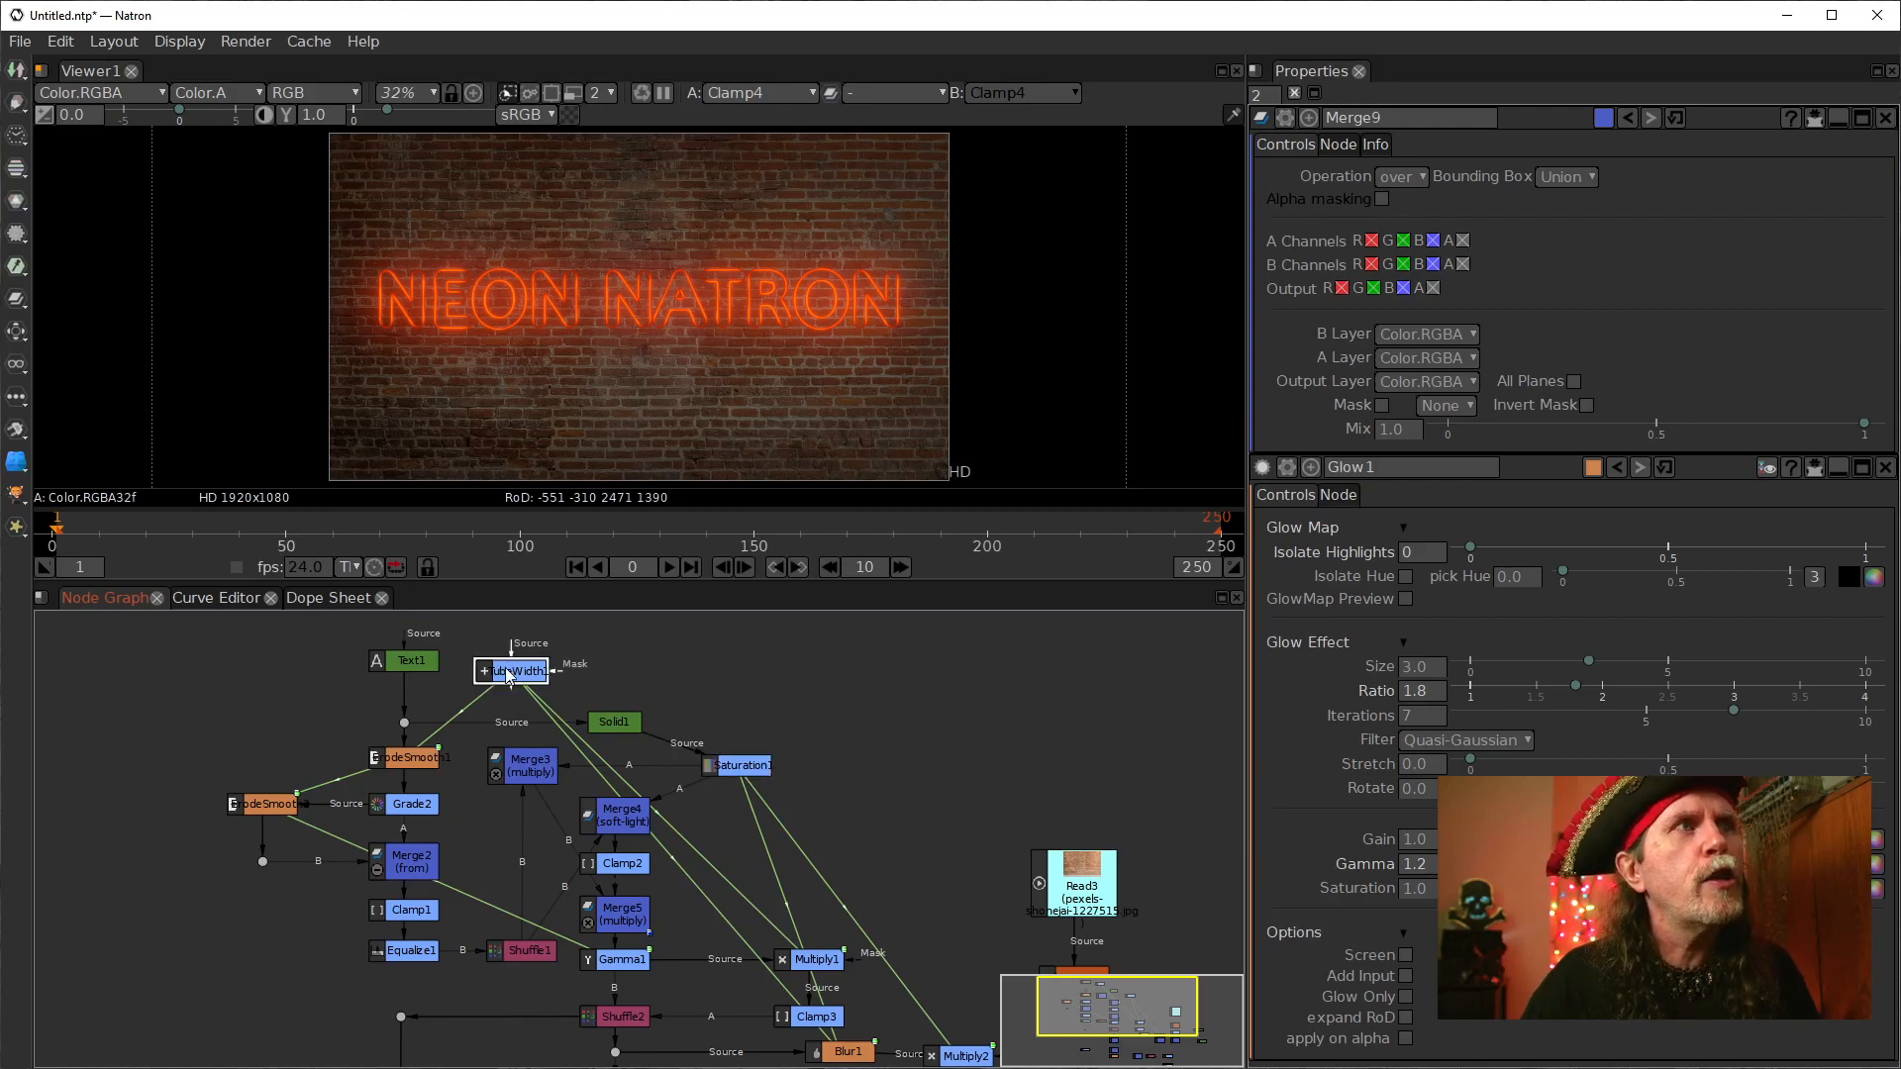
left_click_drag(809, 781, 776, 733)
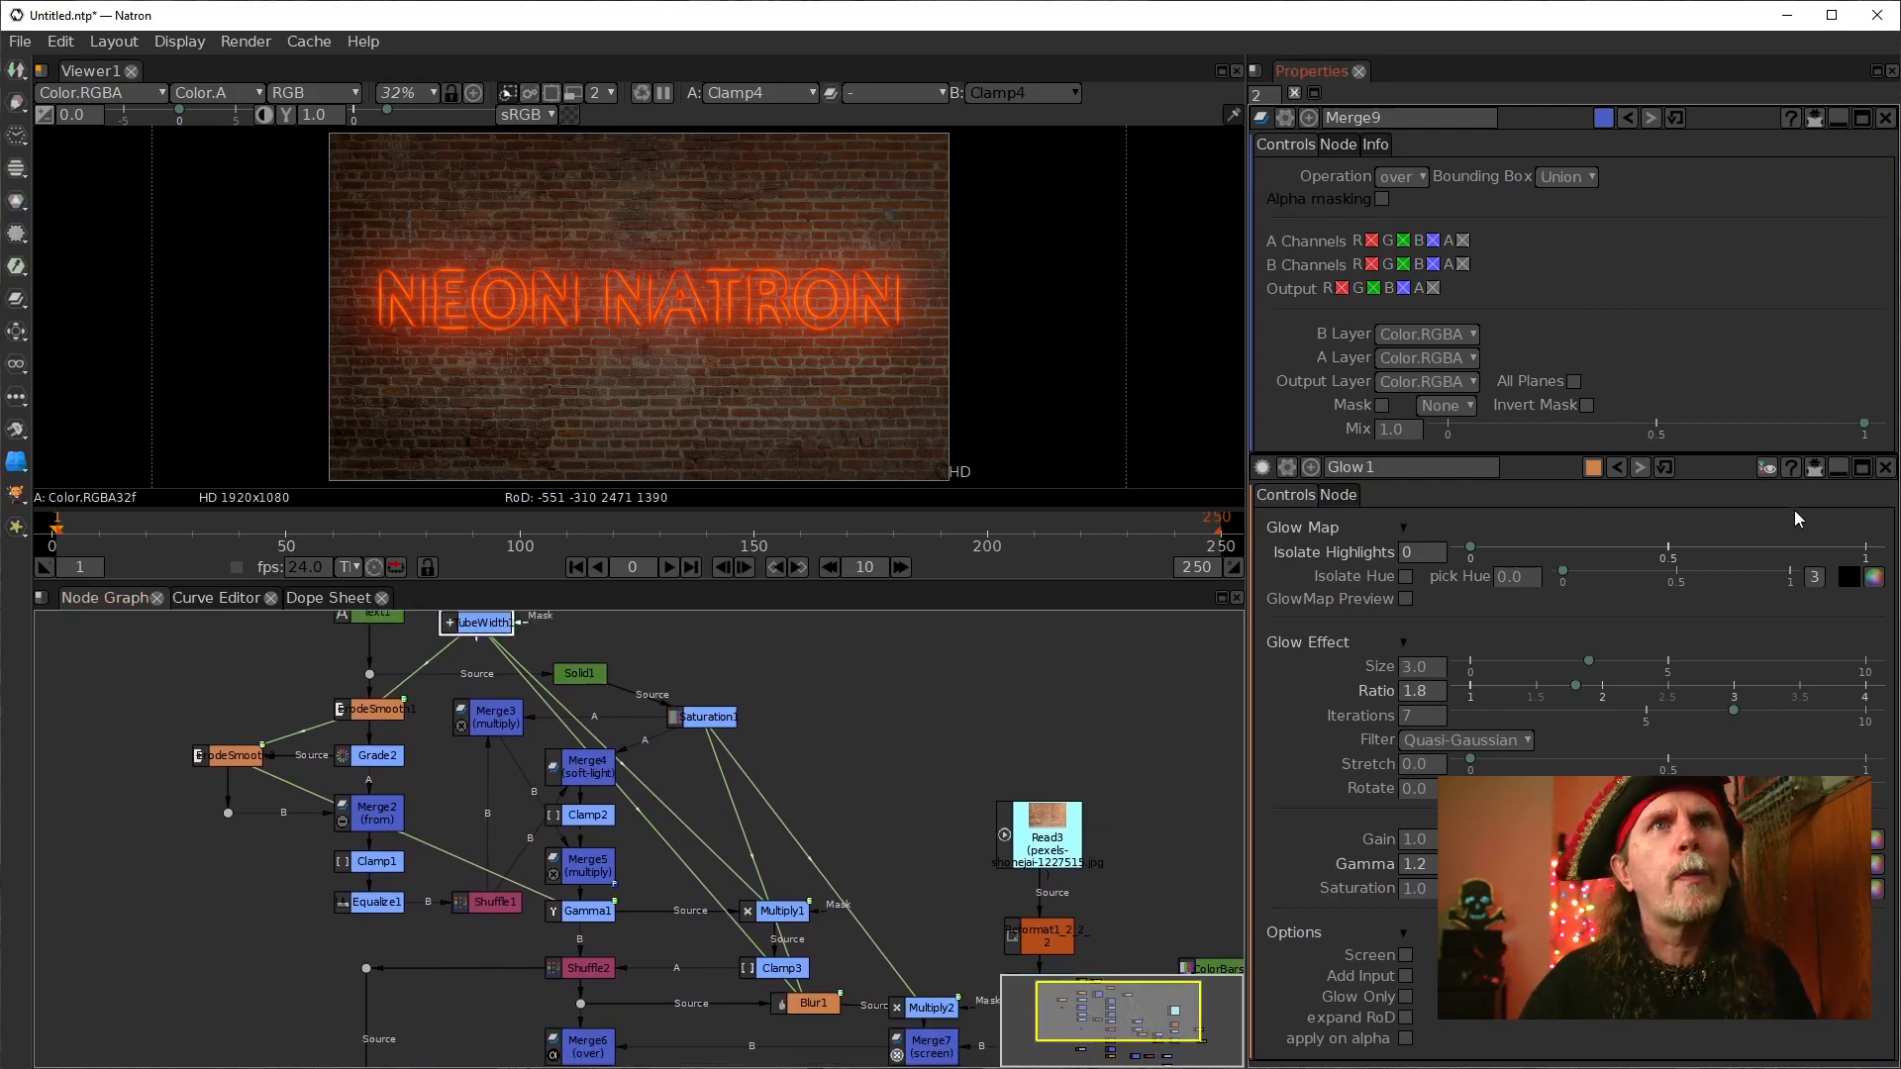
left_click_drag(884, 693, 884, 752)
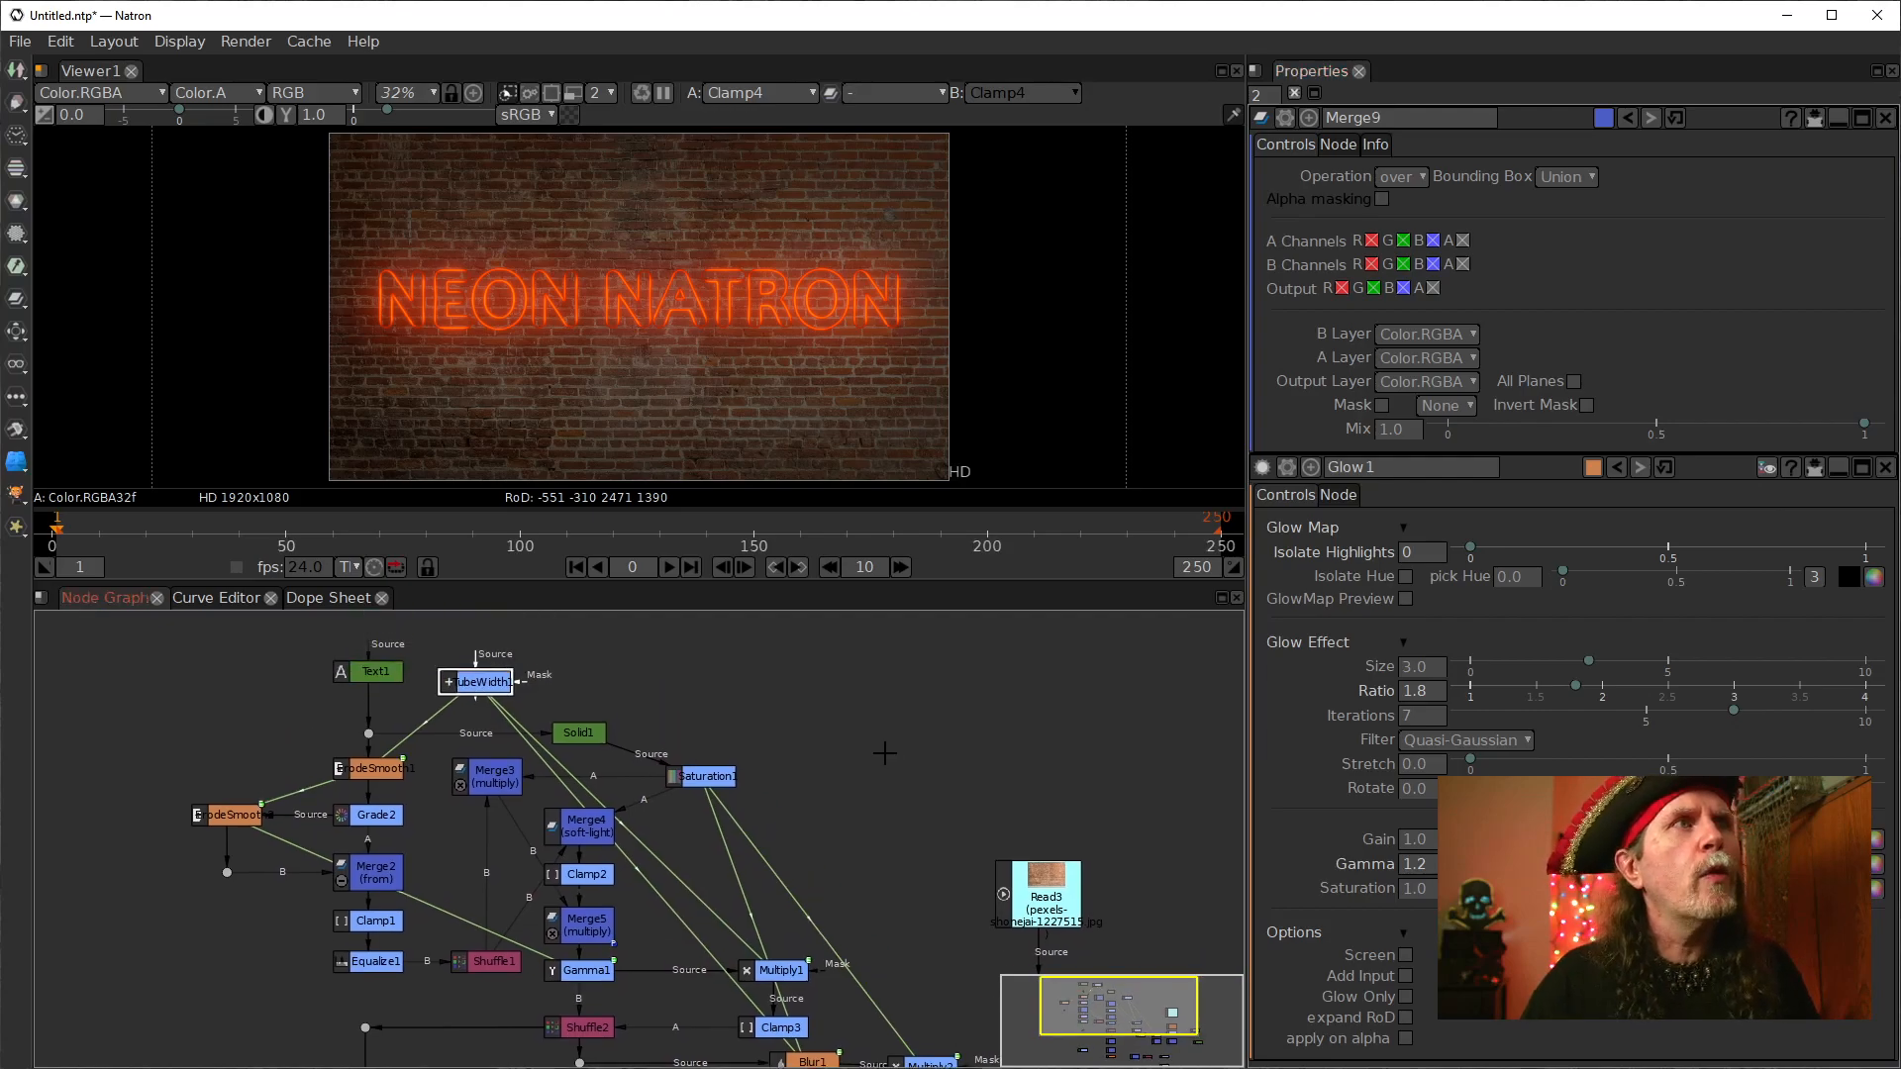
double_click(476, 683)
double_click(727, 779)
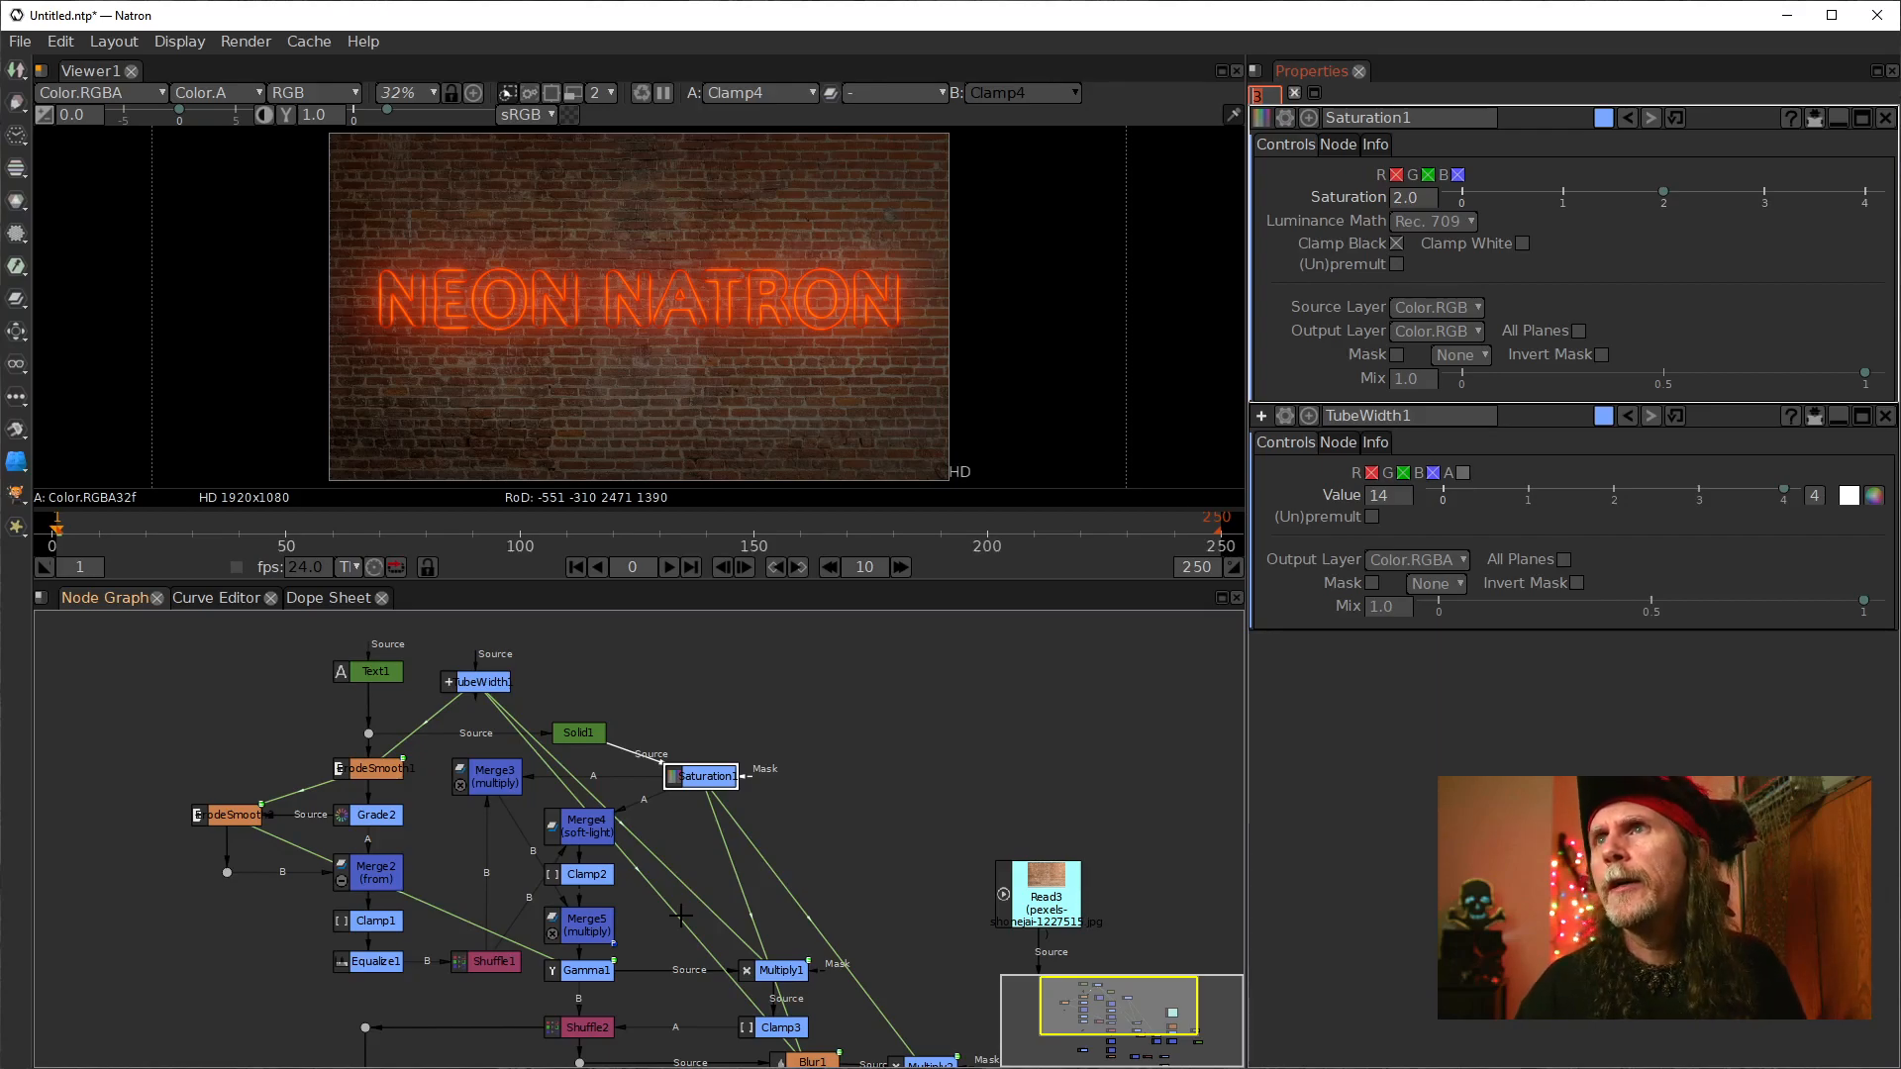
left_click(1818, 121)
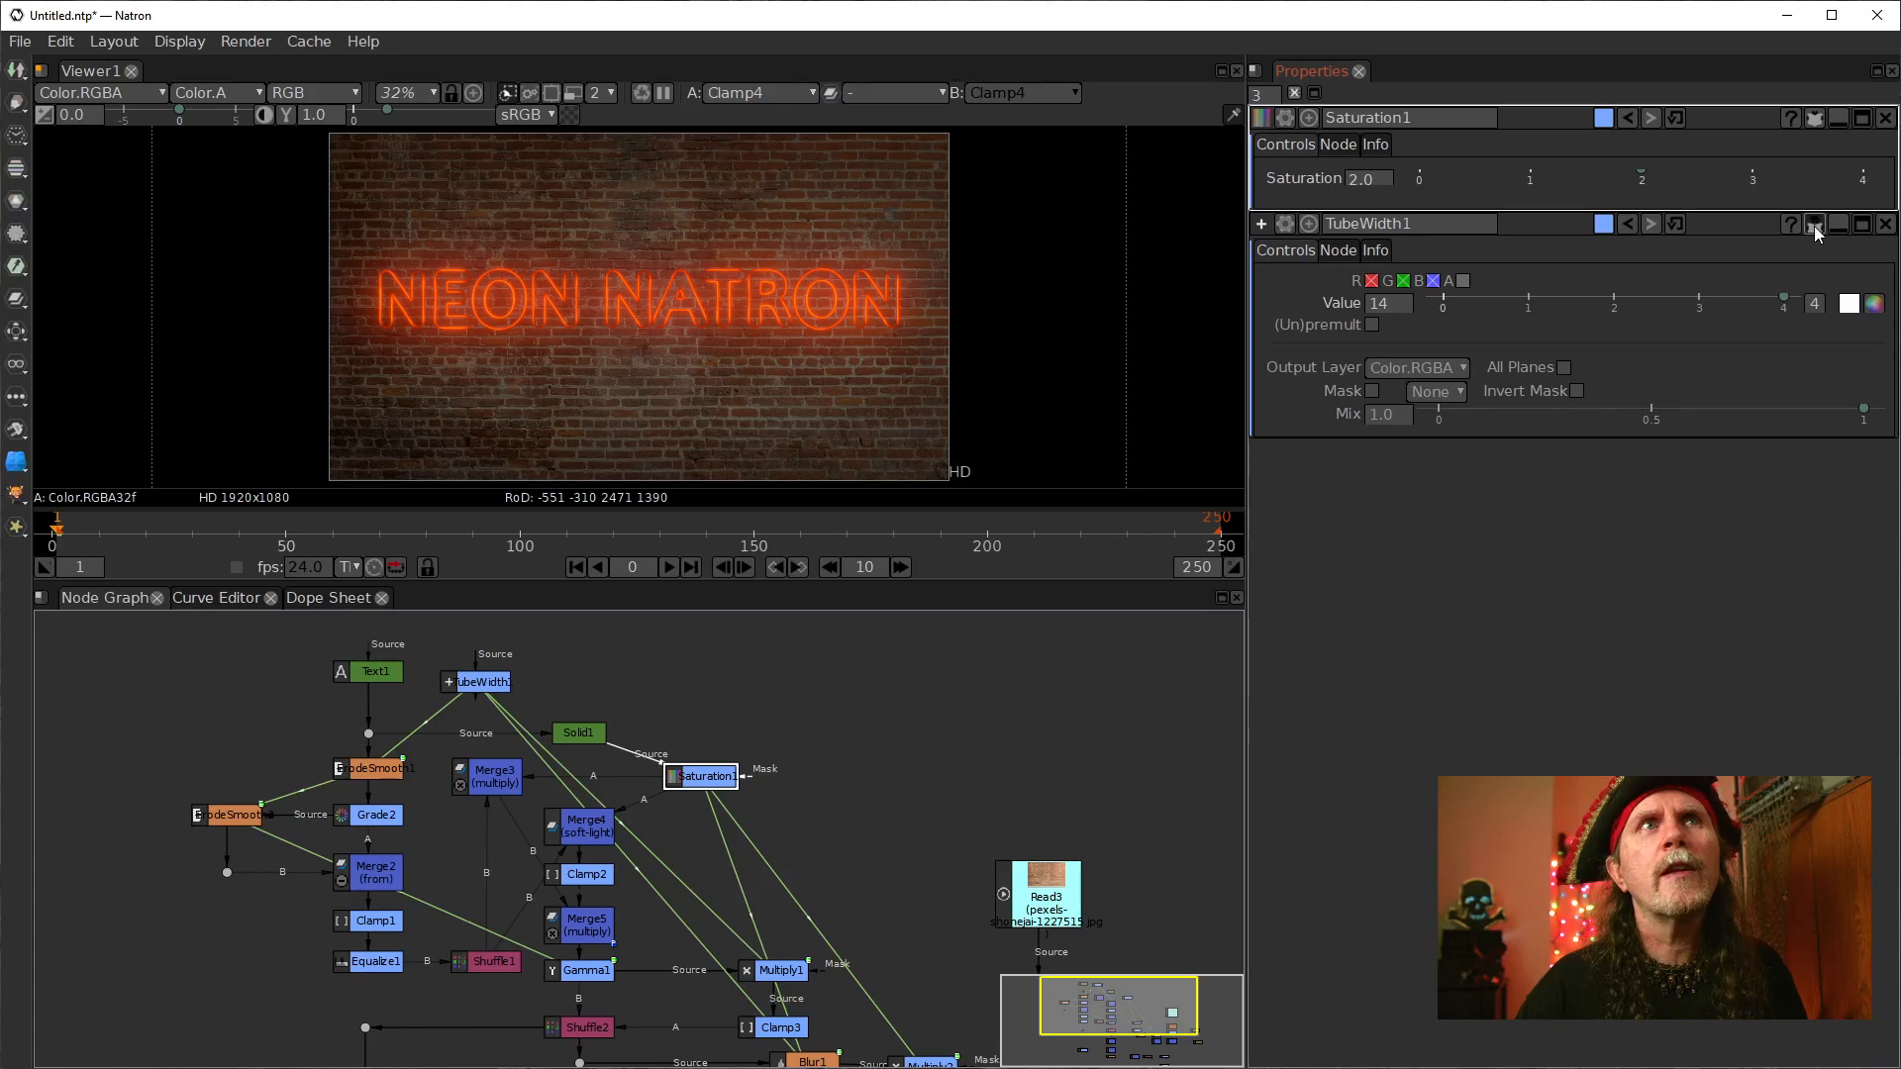
left_click(1813, 225)
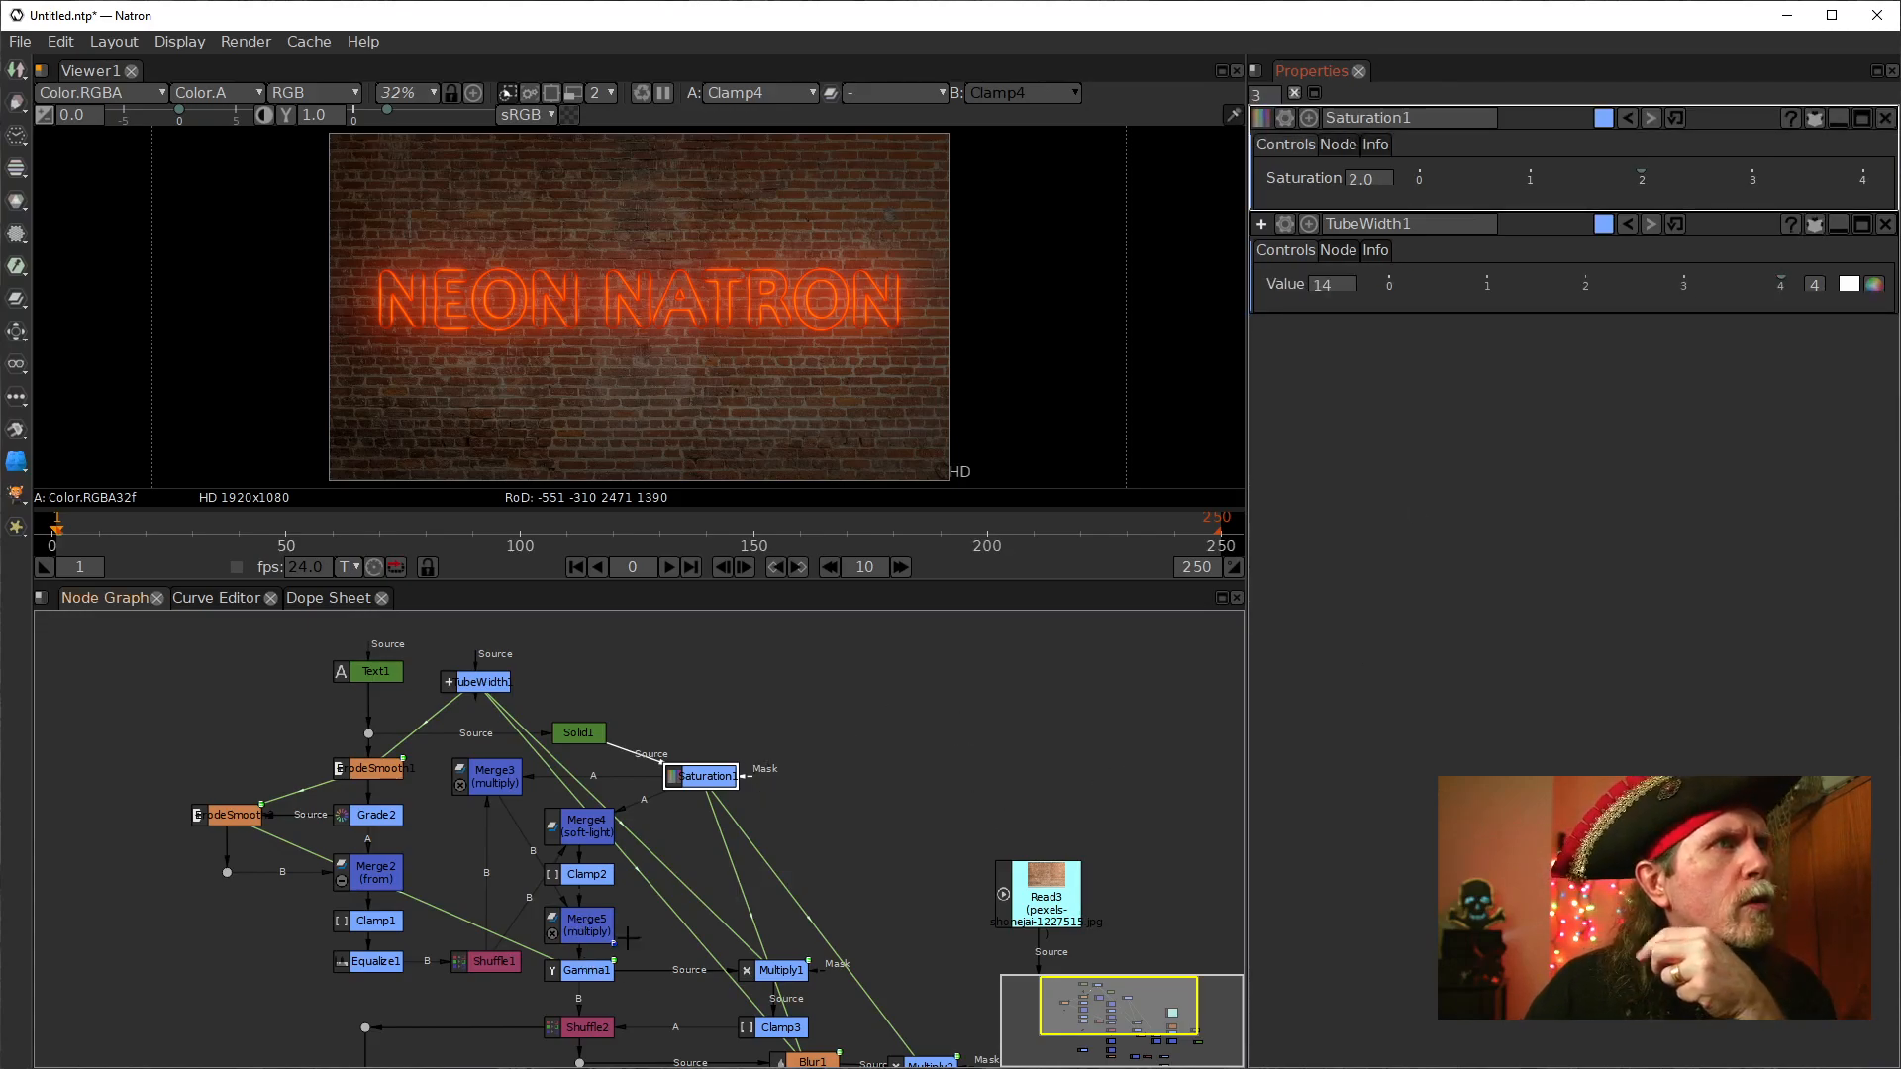
Step: Switch the Mix of Merge5 between 1 and 0 to compare the lettering with and without it, ending at 0
left_click(591, 933)
double_click(589, 932)
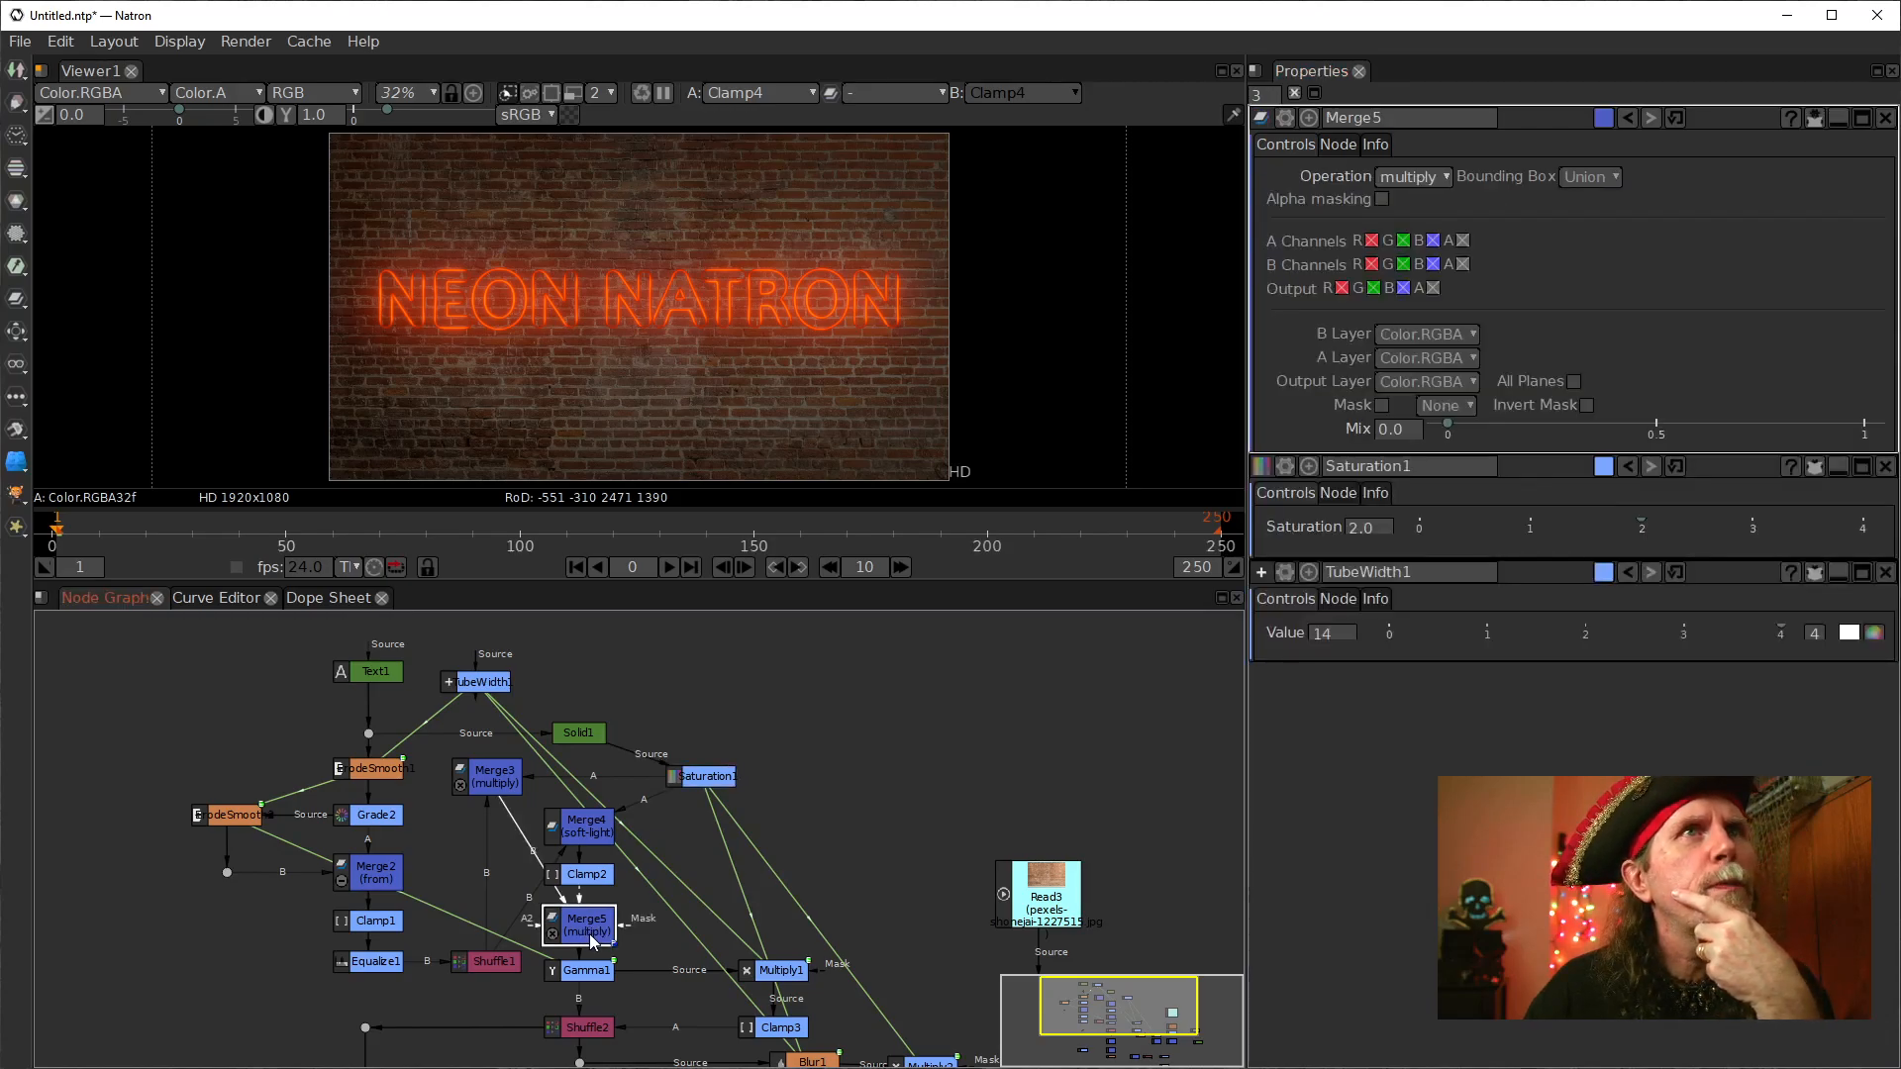
left_click(1391, 430)
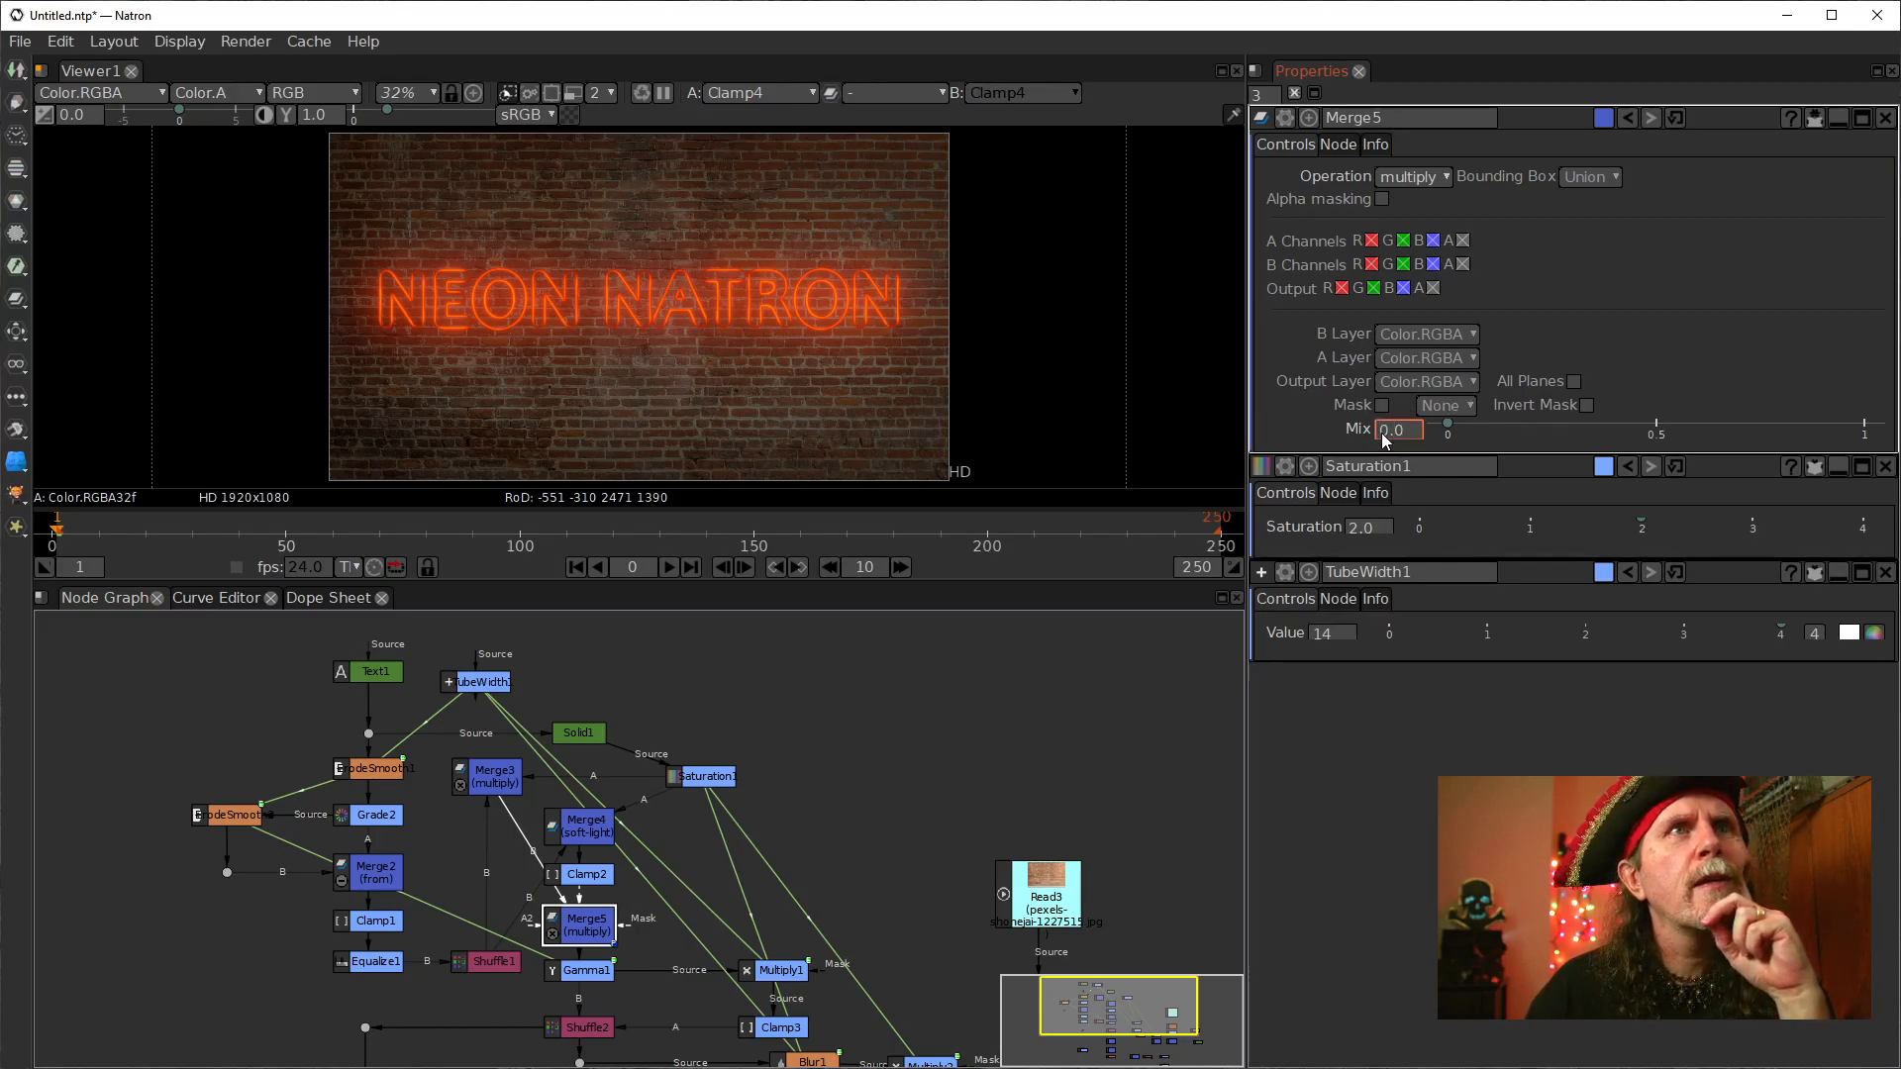
type("1")
key("Return")
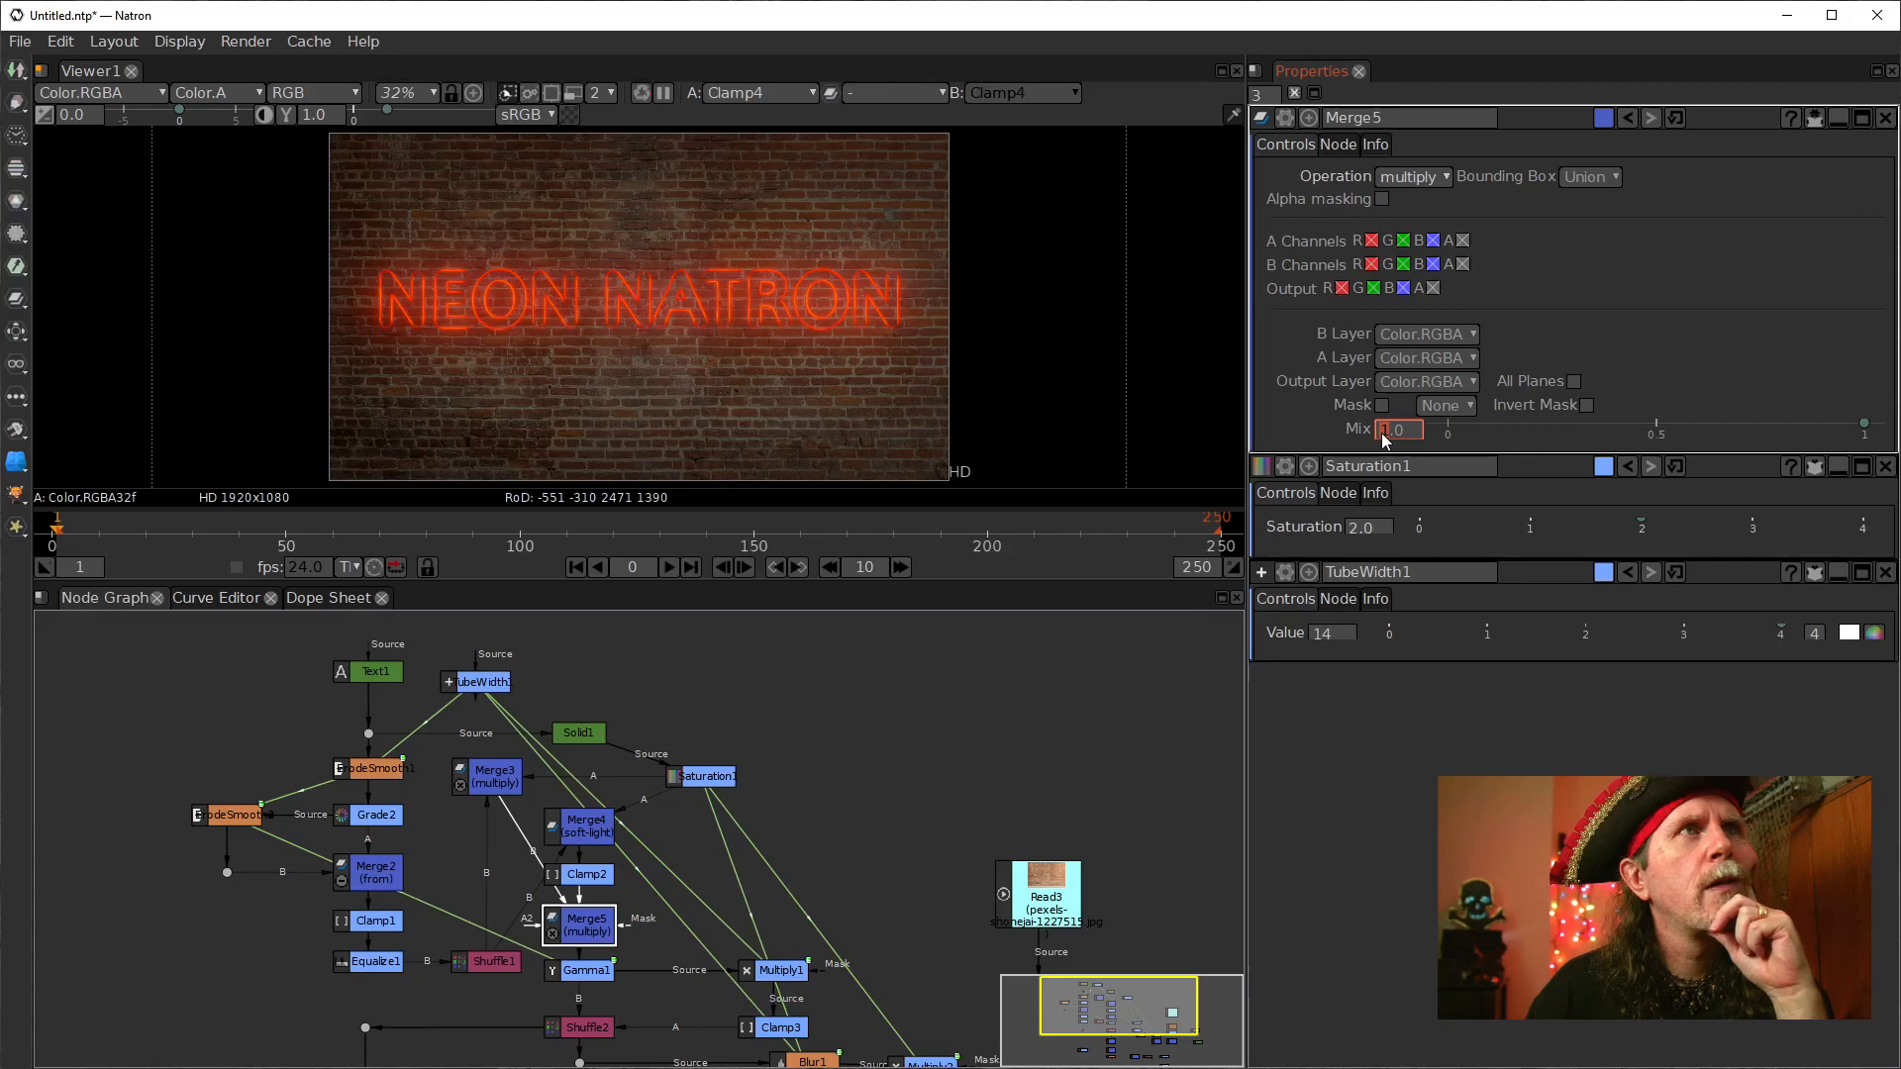
type("0")
key("Return")
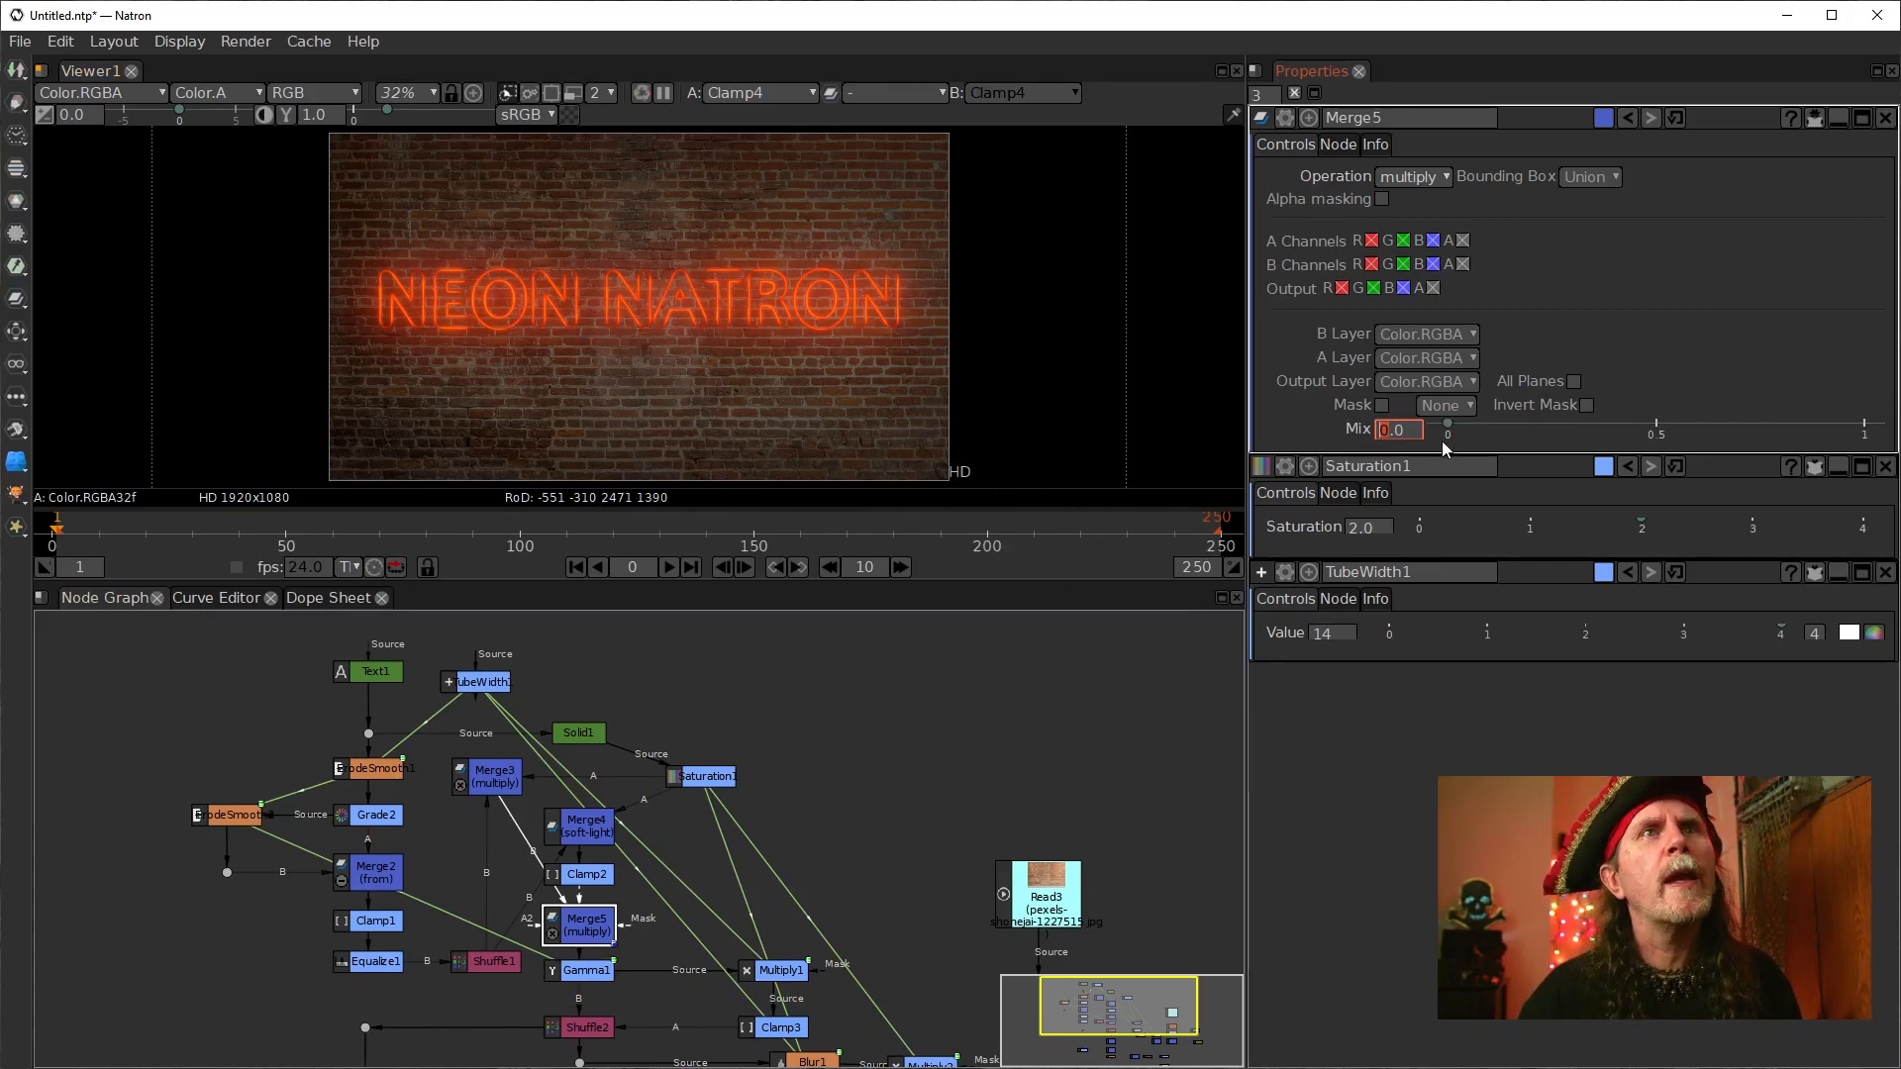
type("1")
key("Return")
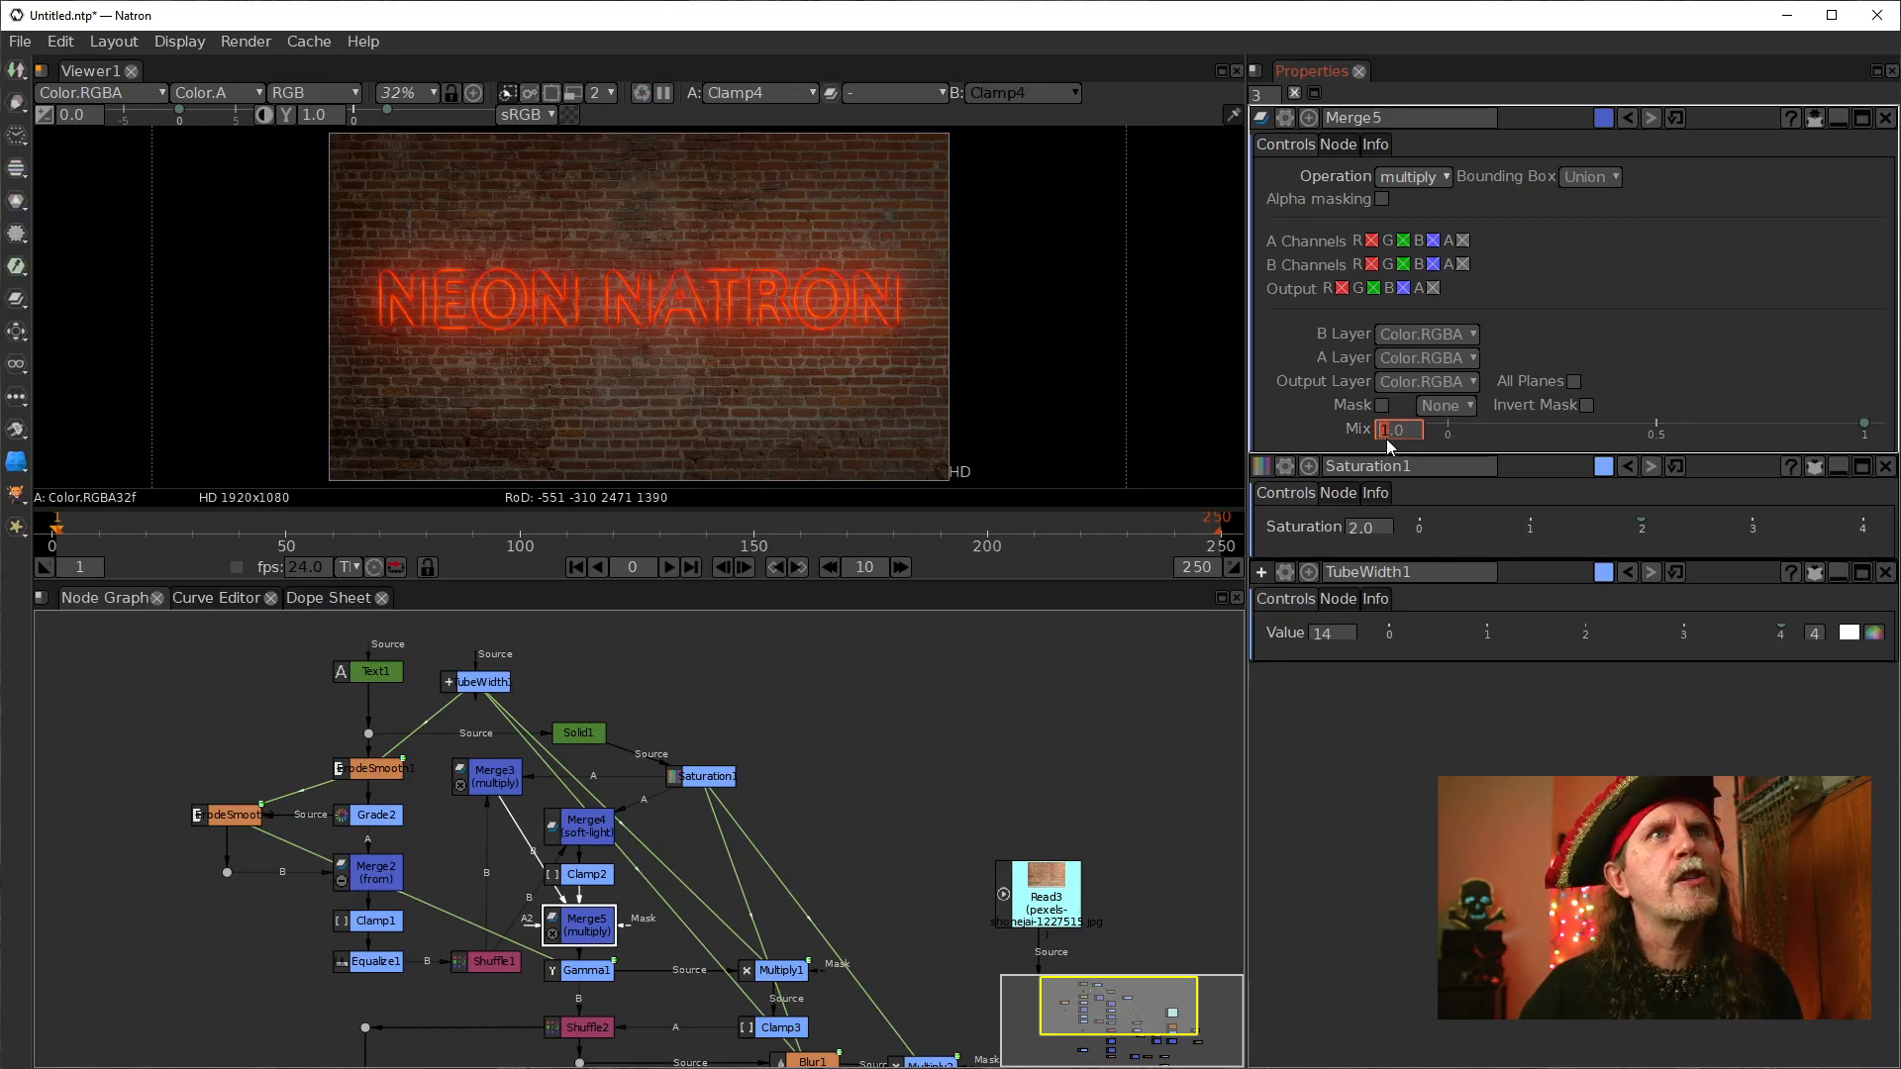
scroll(562, 325, "up", 2)
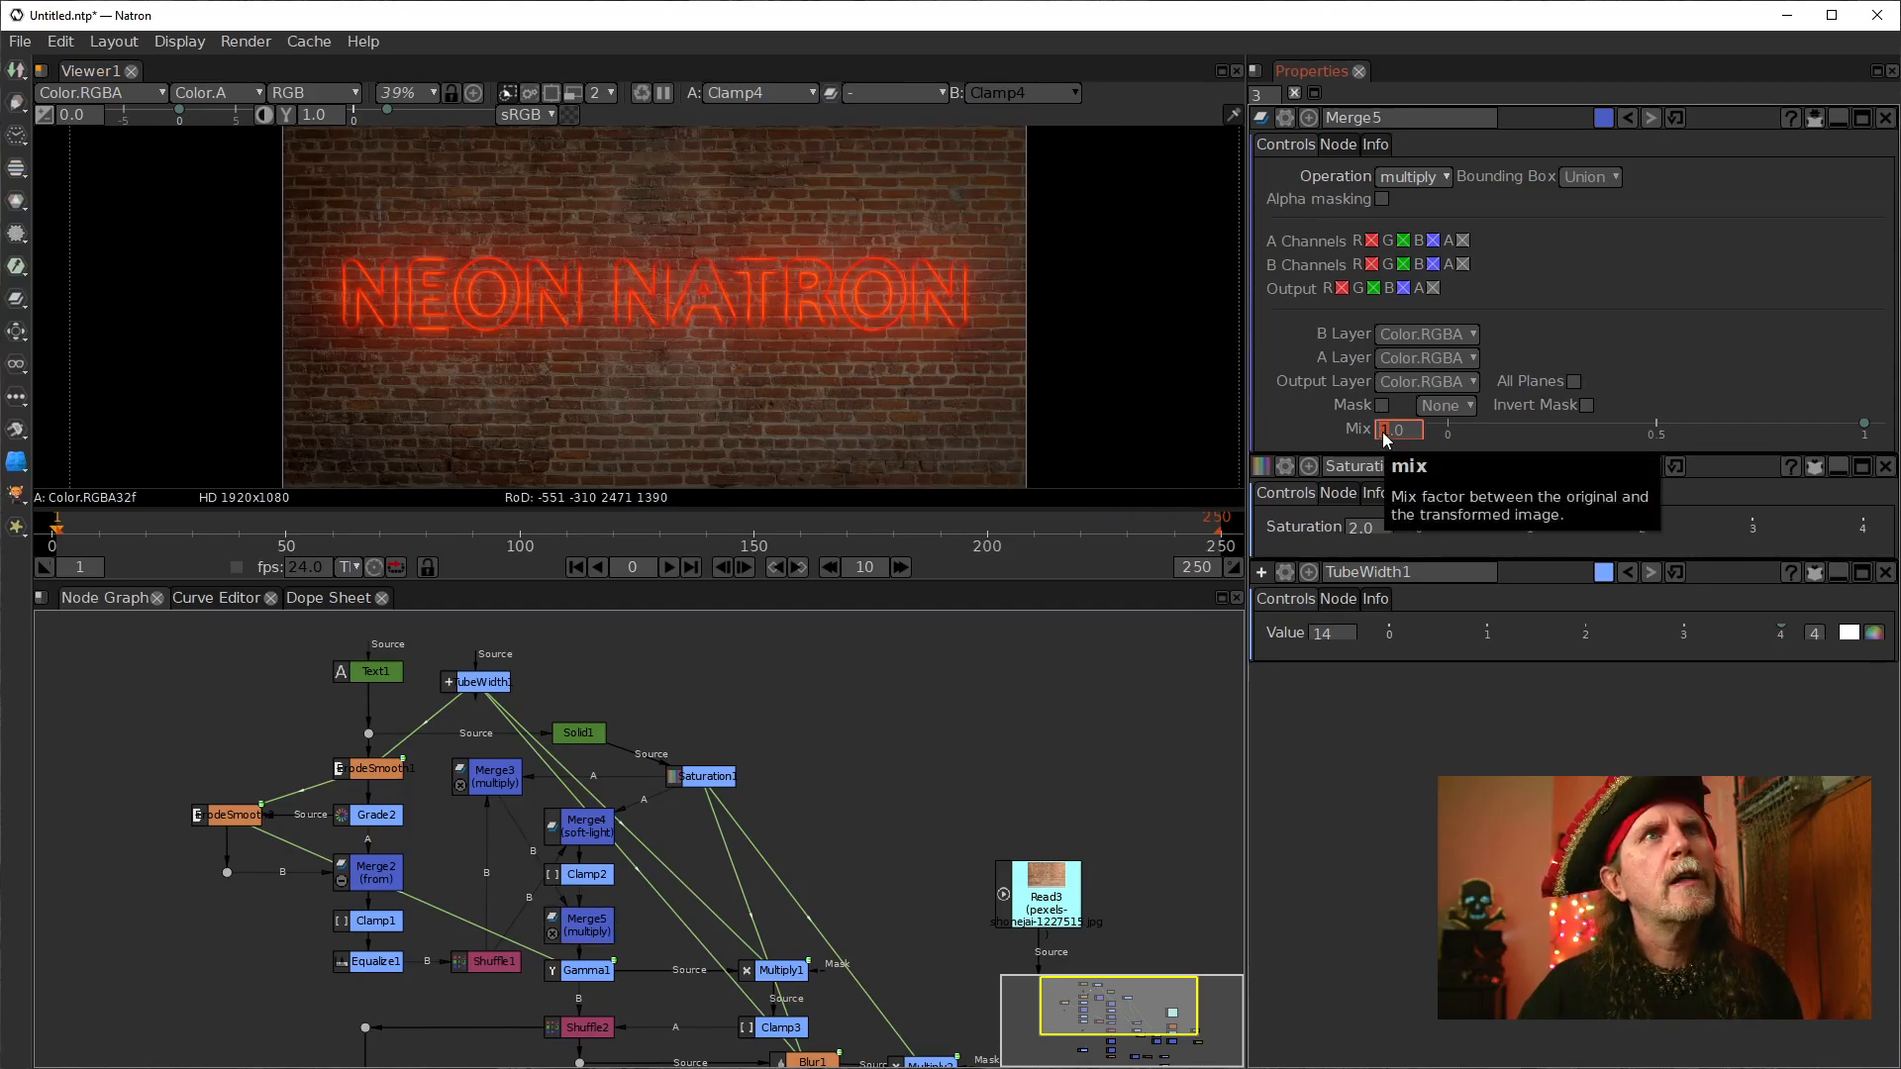
scroll(1383, 433, "down", 1)
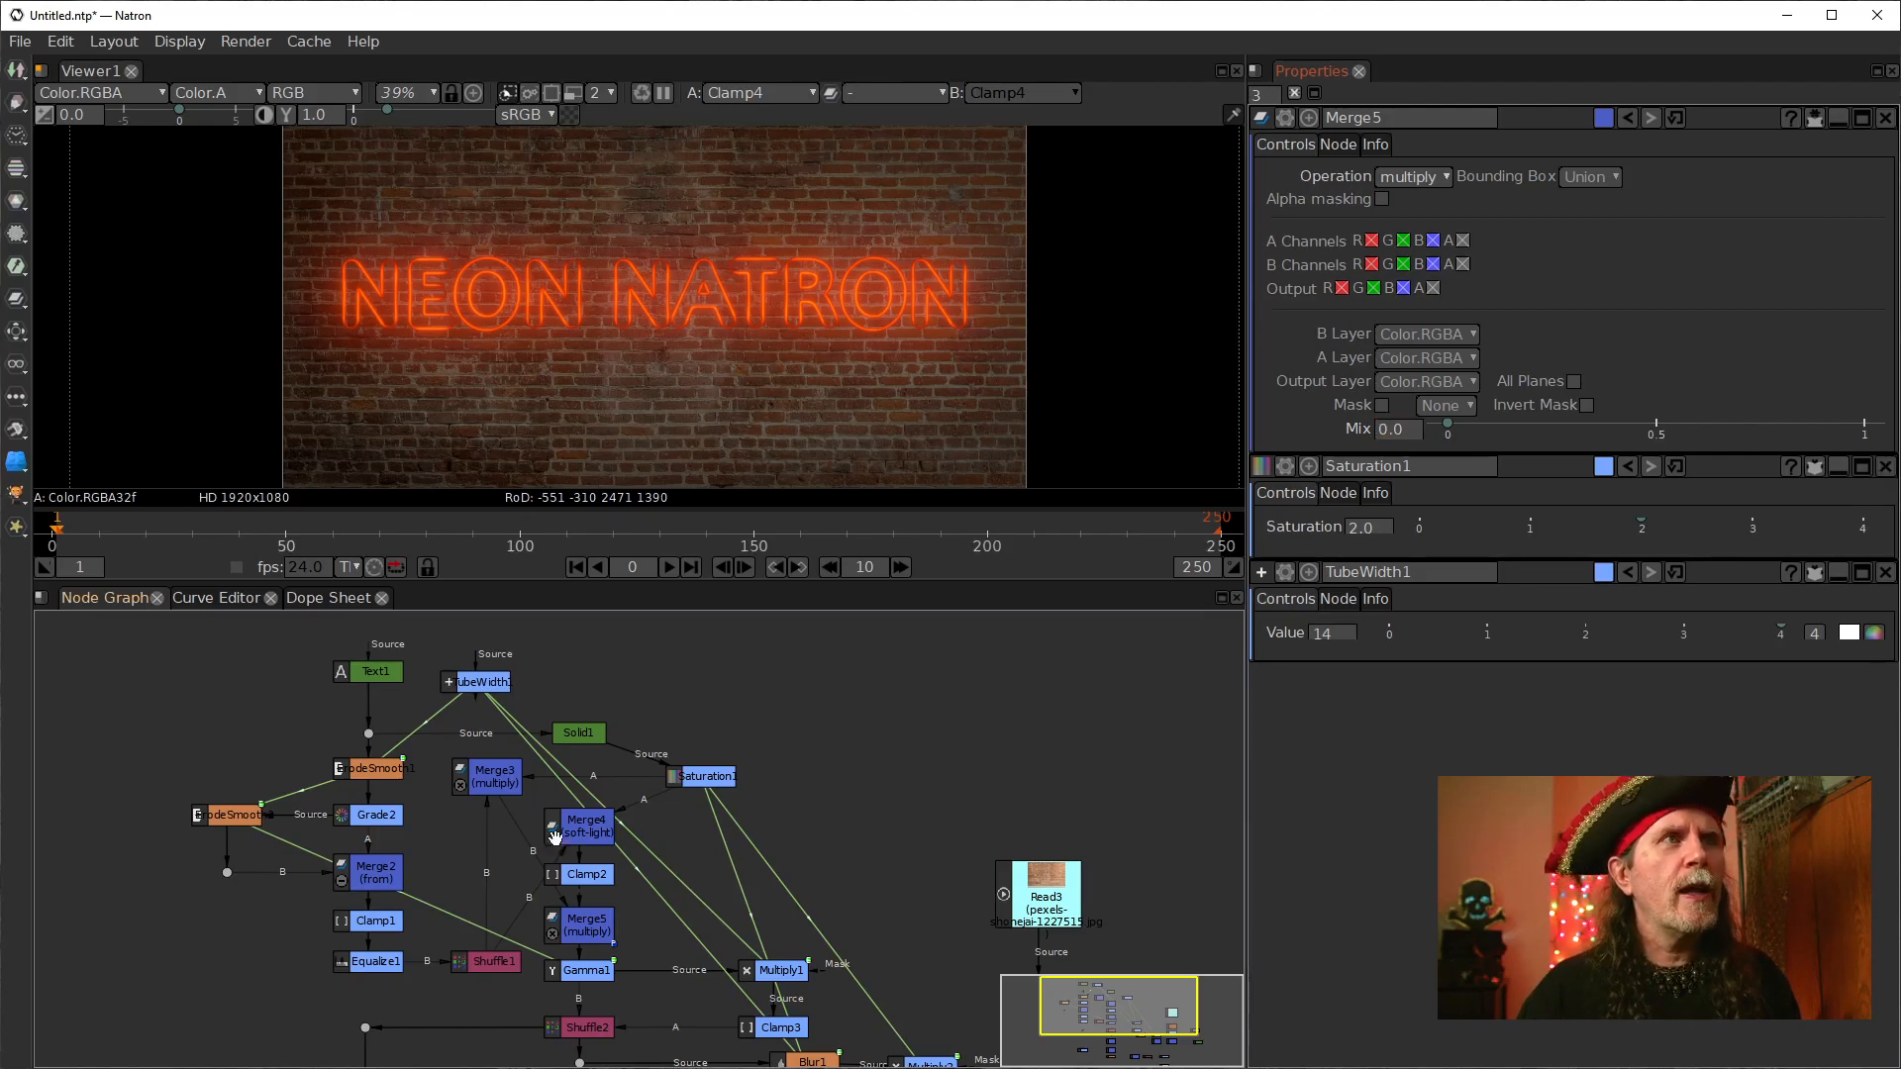
left_click(588, 932)
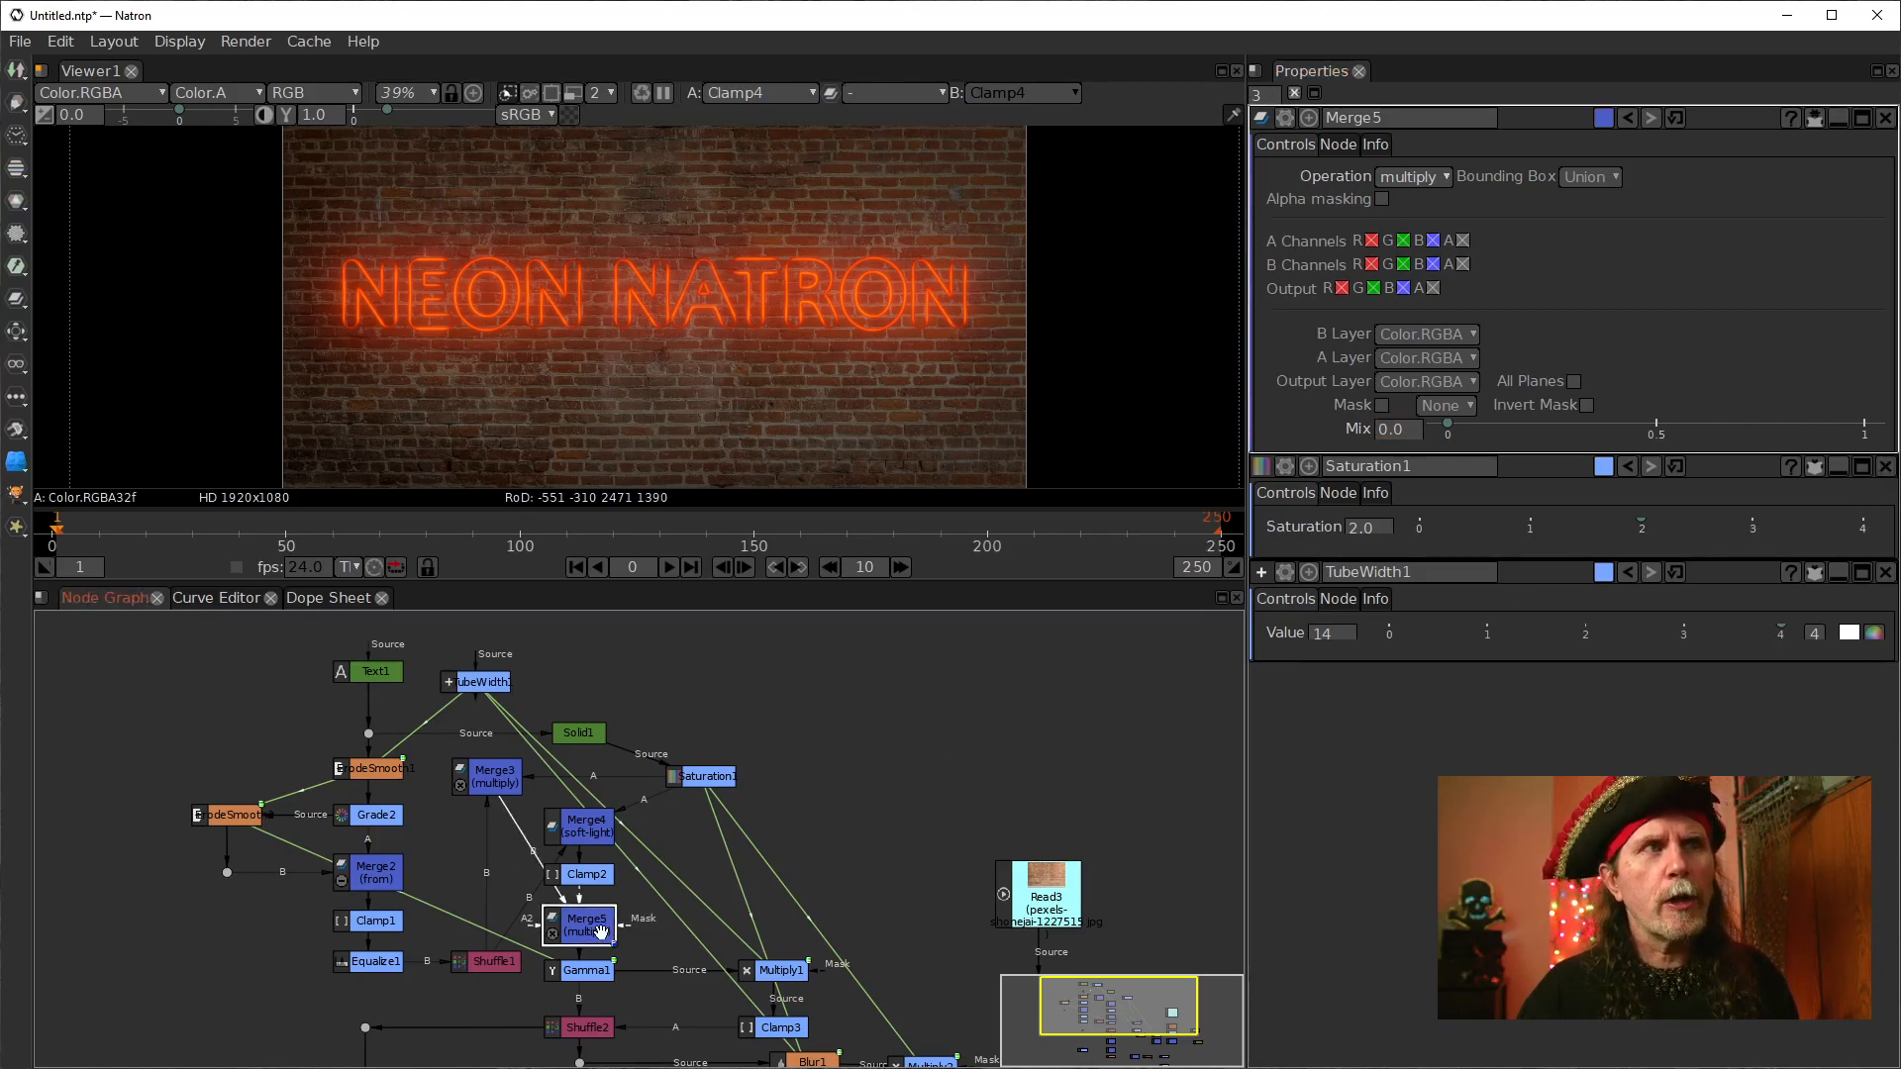
Step: Open the properties of Merge7 and close those of Merge5
left_click_drag(897, 913, 586, 676)
left_click(626, 887)
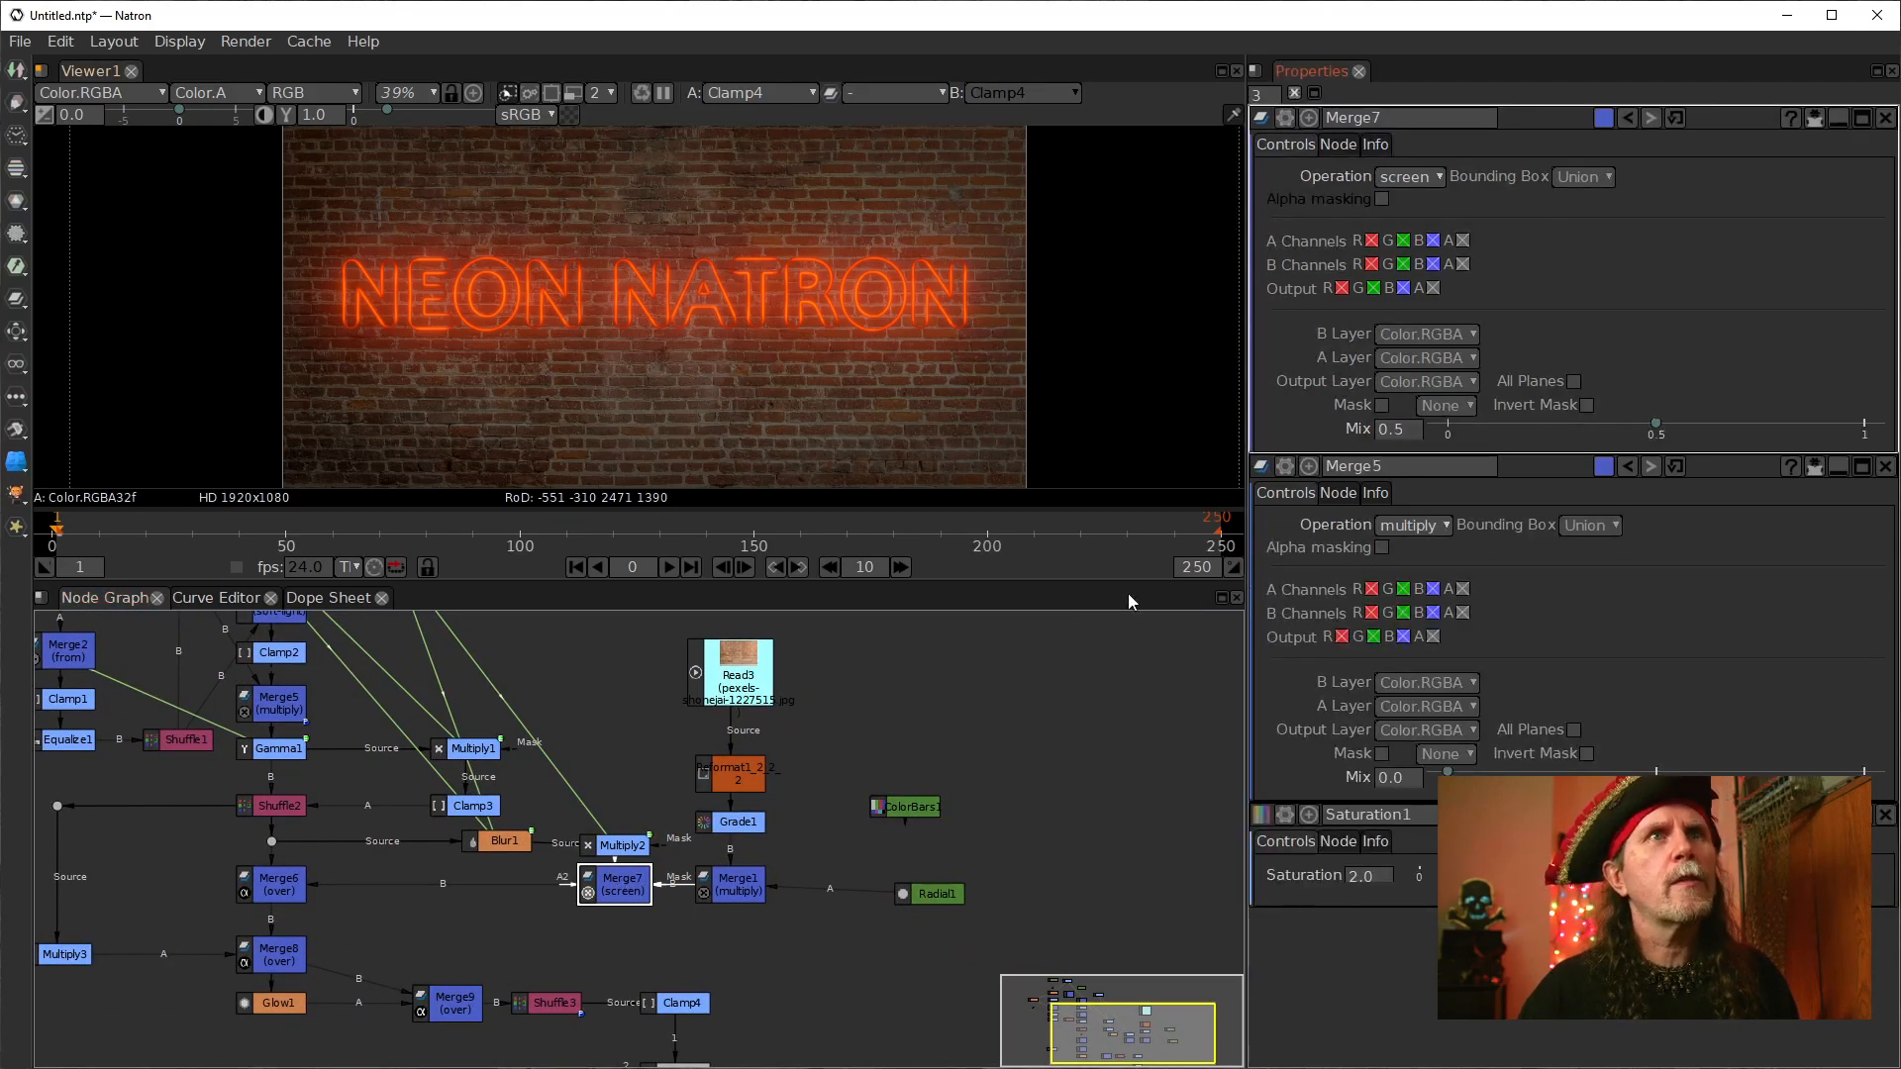
left_click(1884, 465)
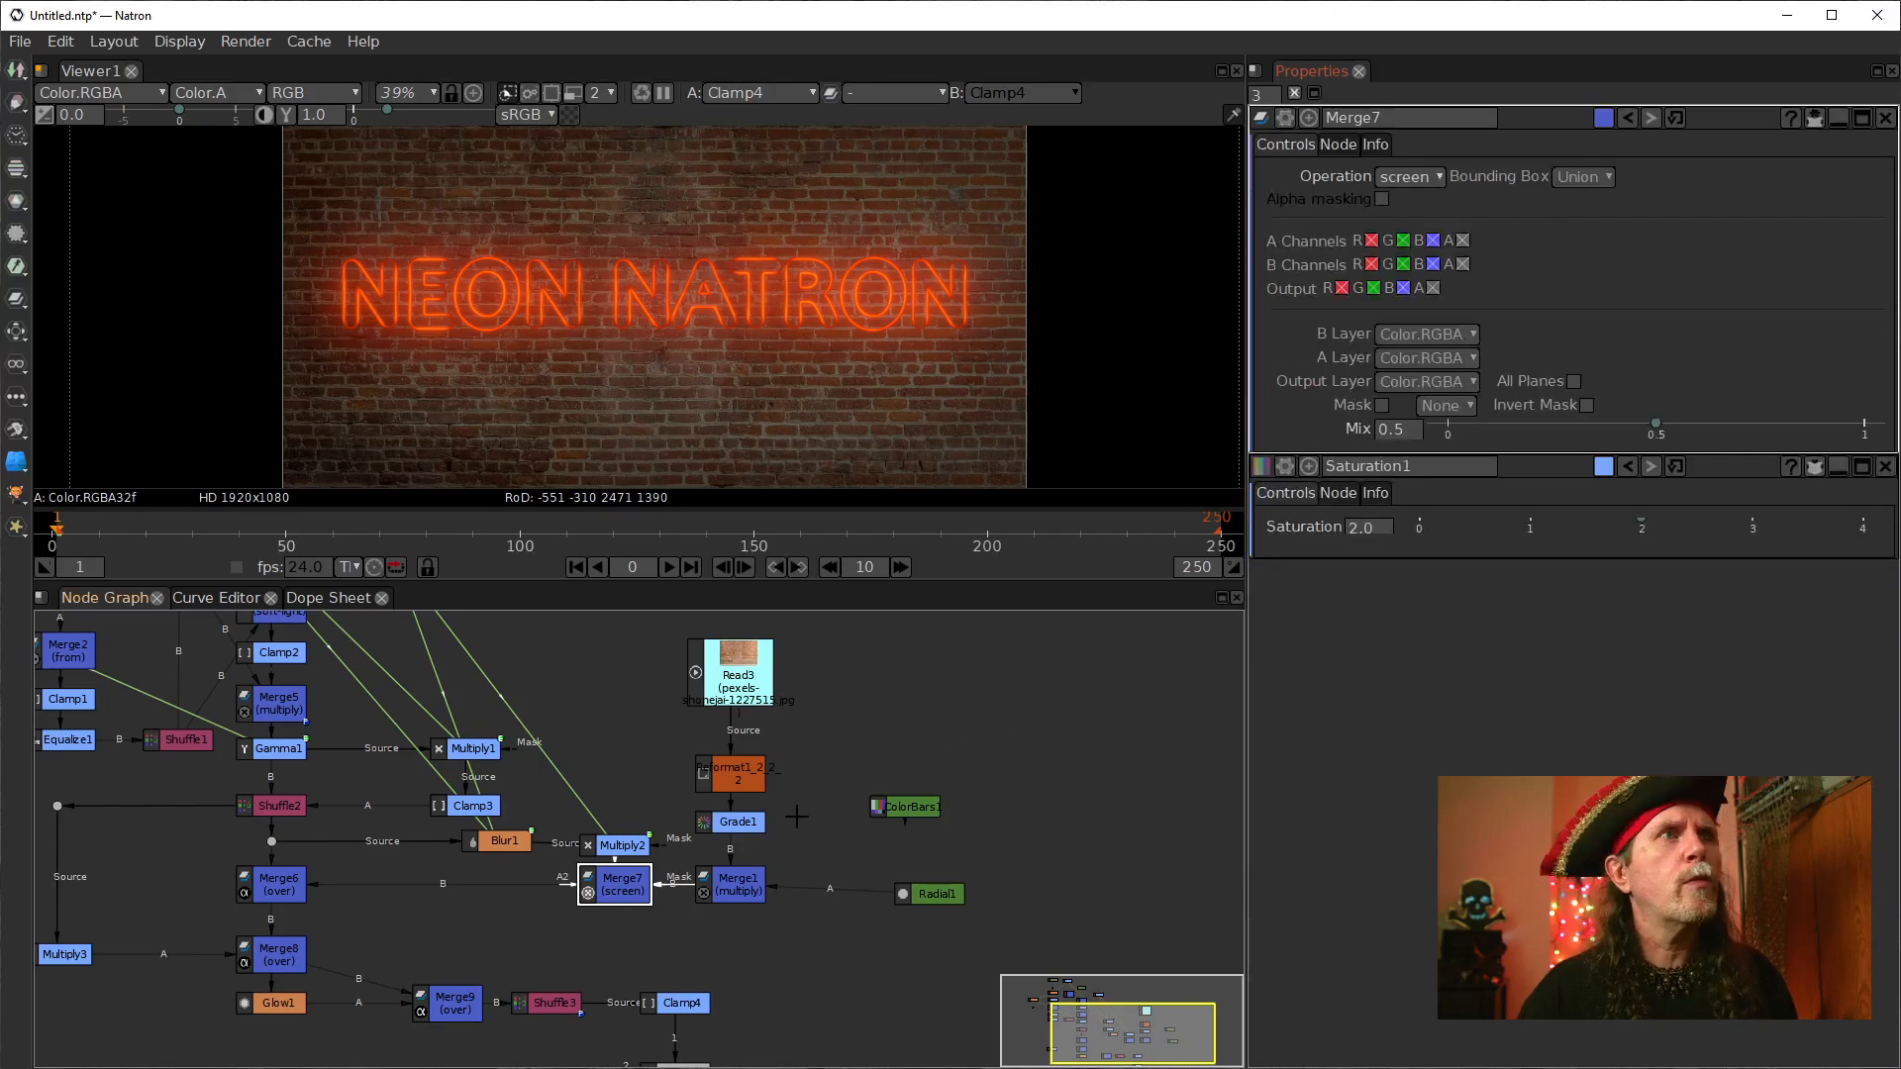
Step: Open the Solid1 properties and detach them into a floating window placed over the node graph
left_click_drag(777, 927, 895, 1016)
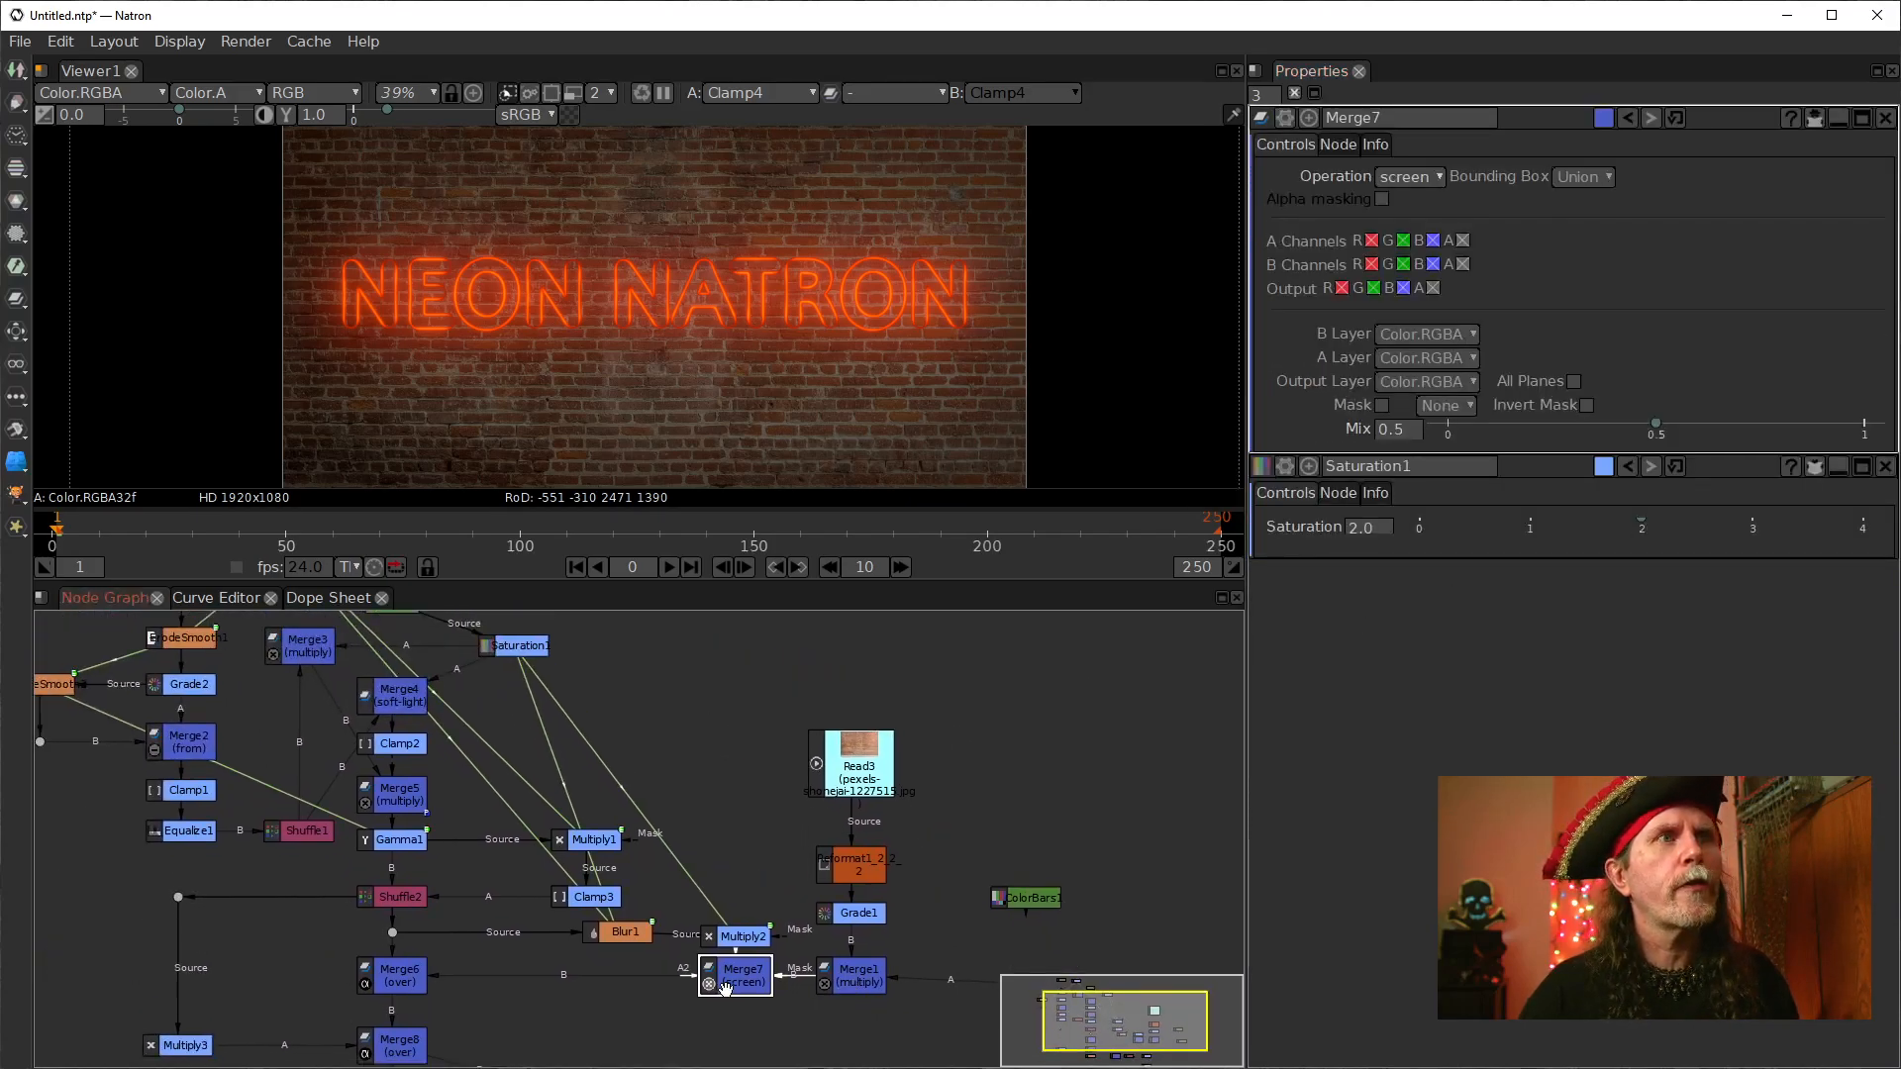
left_click_drag(698, 761, 751, 880)
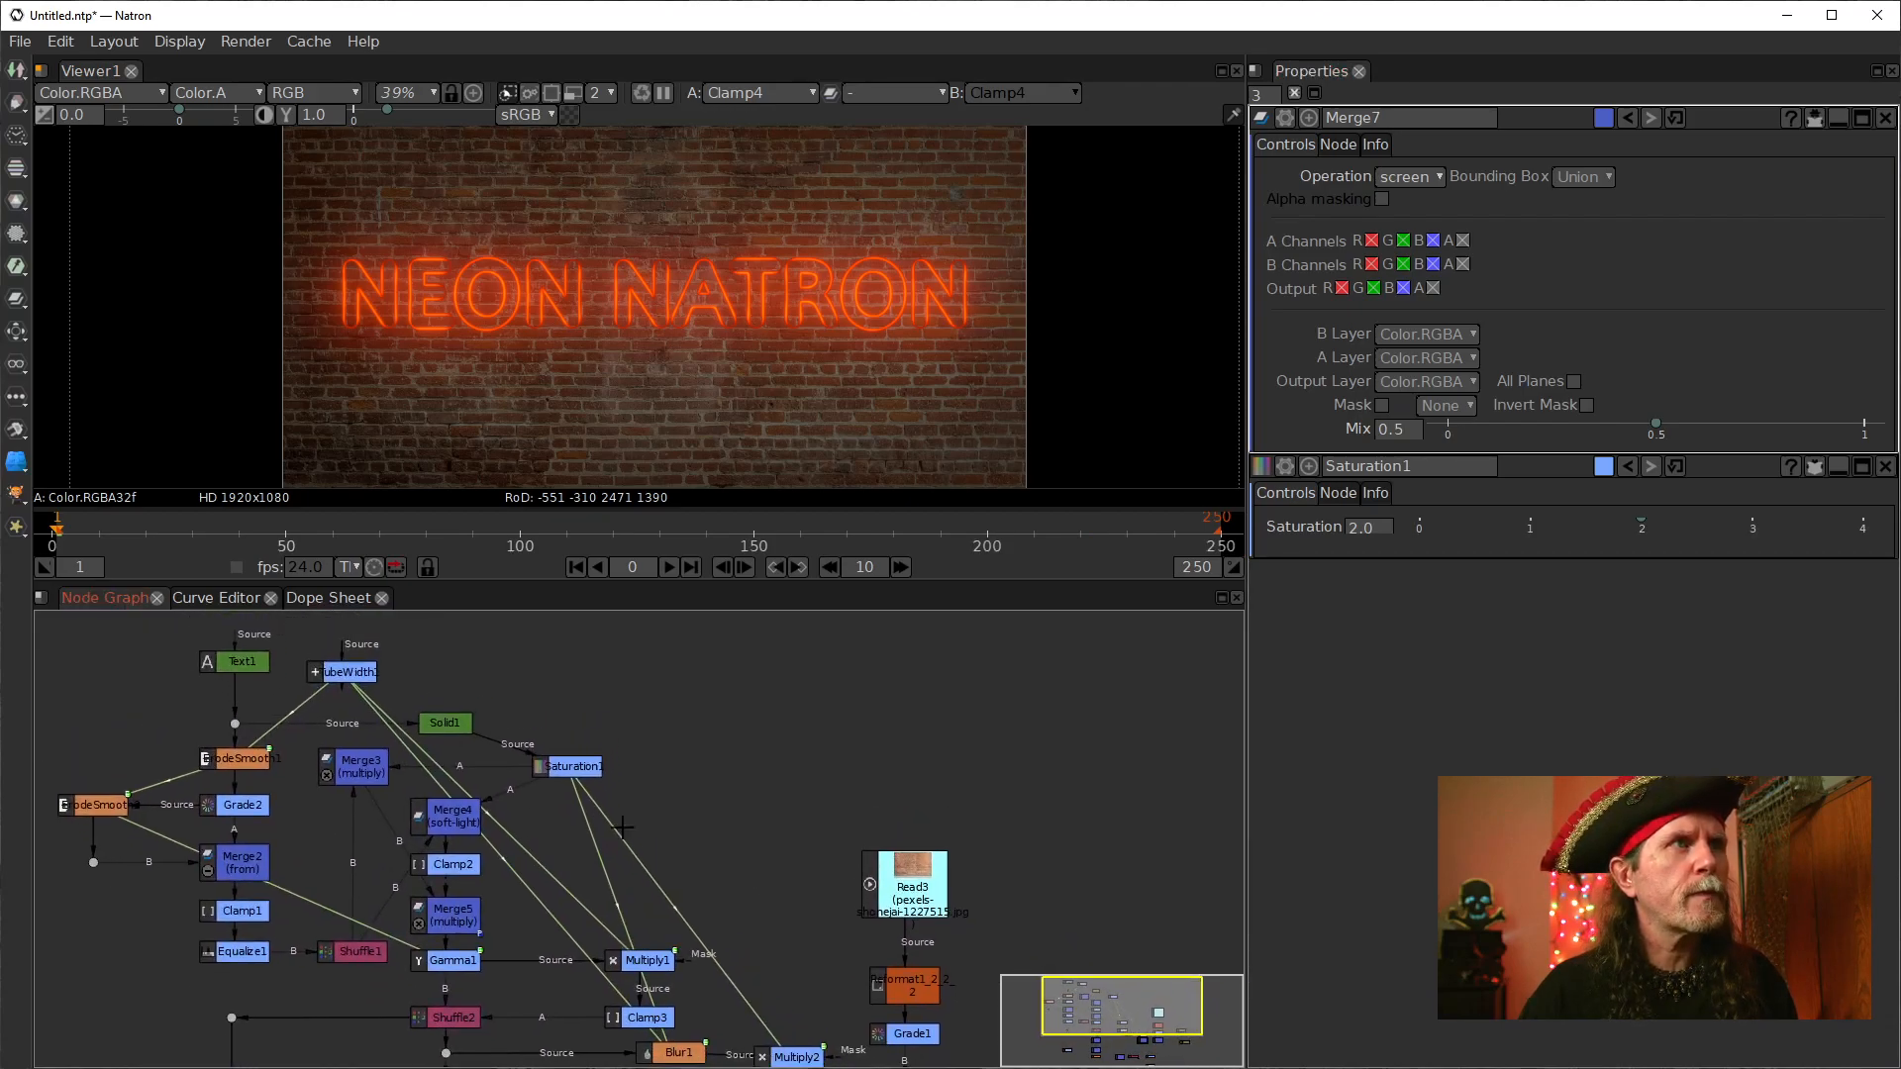
left_click(348, 671)
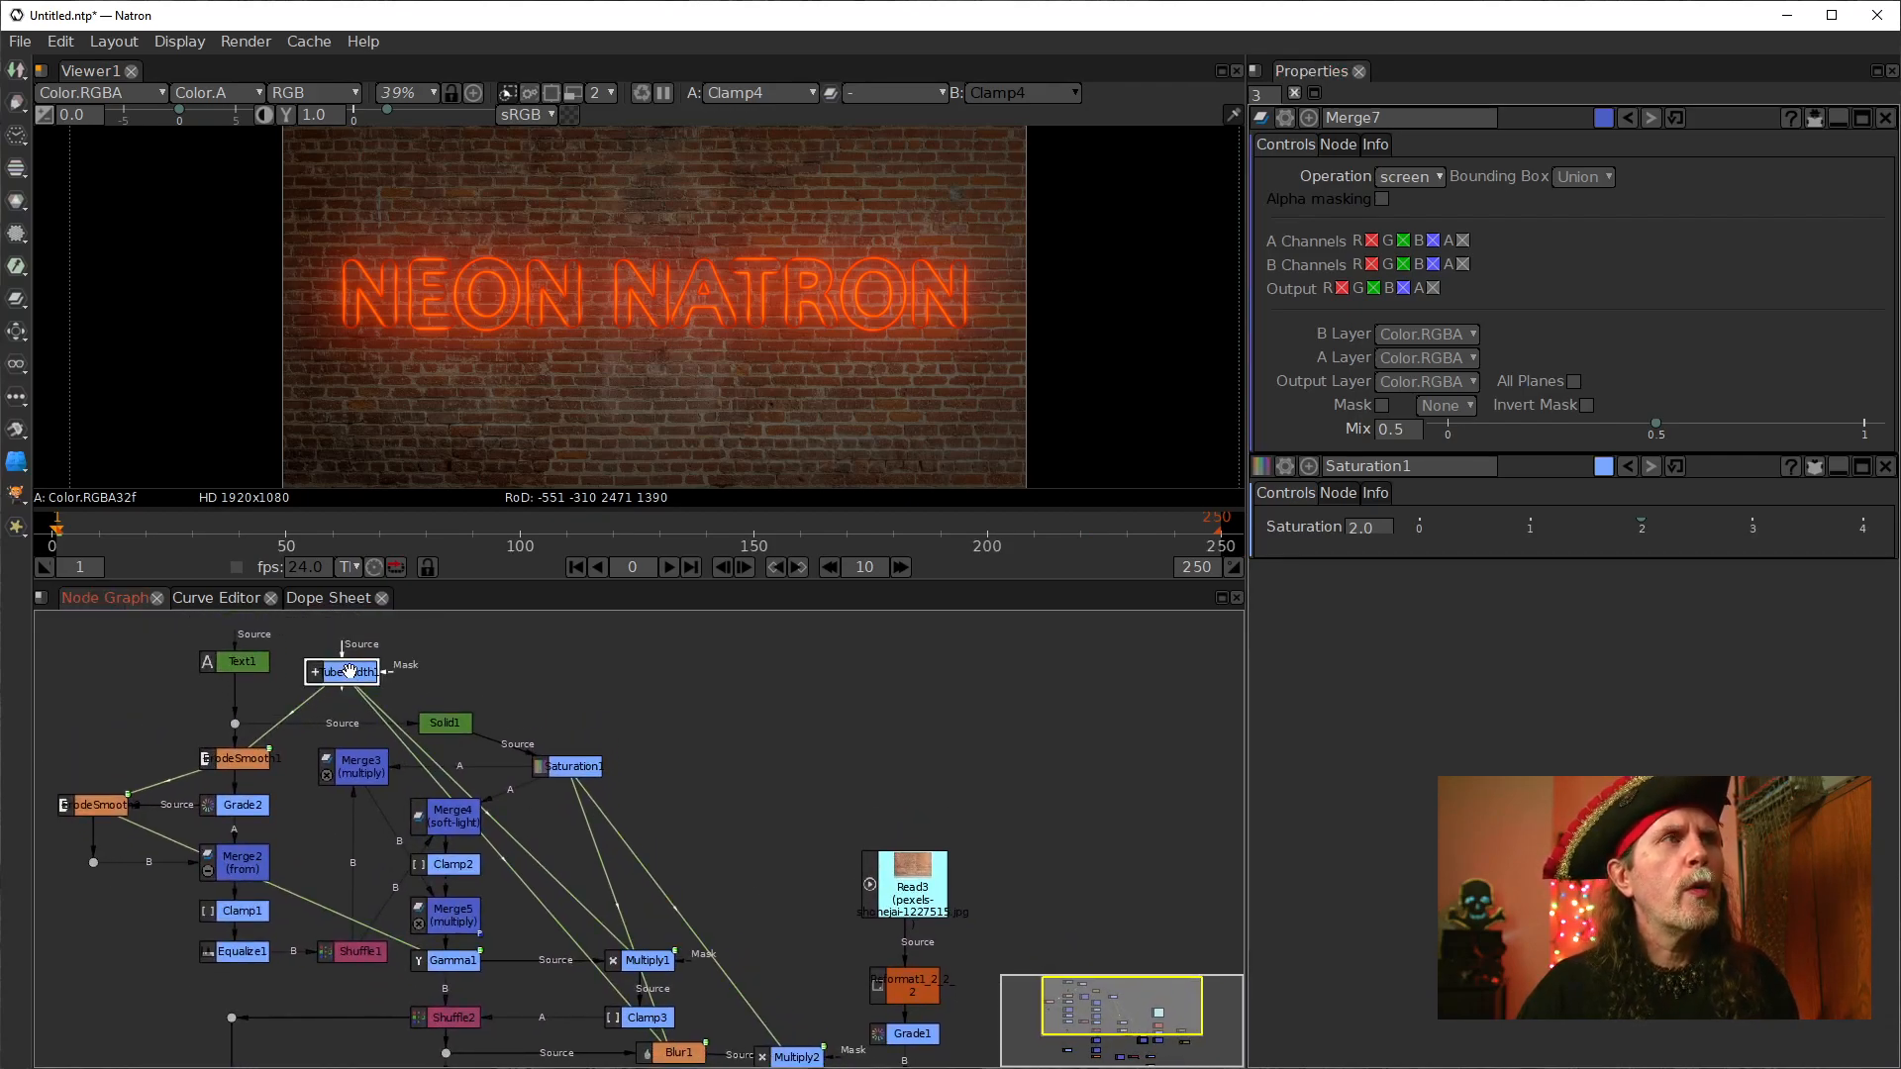
left_click(463, 723)
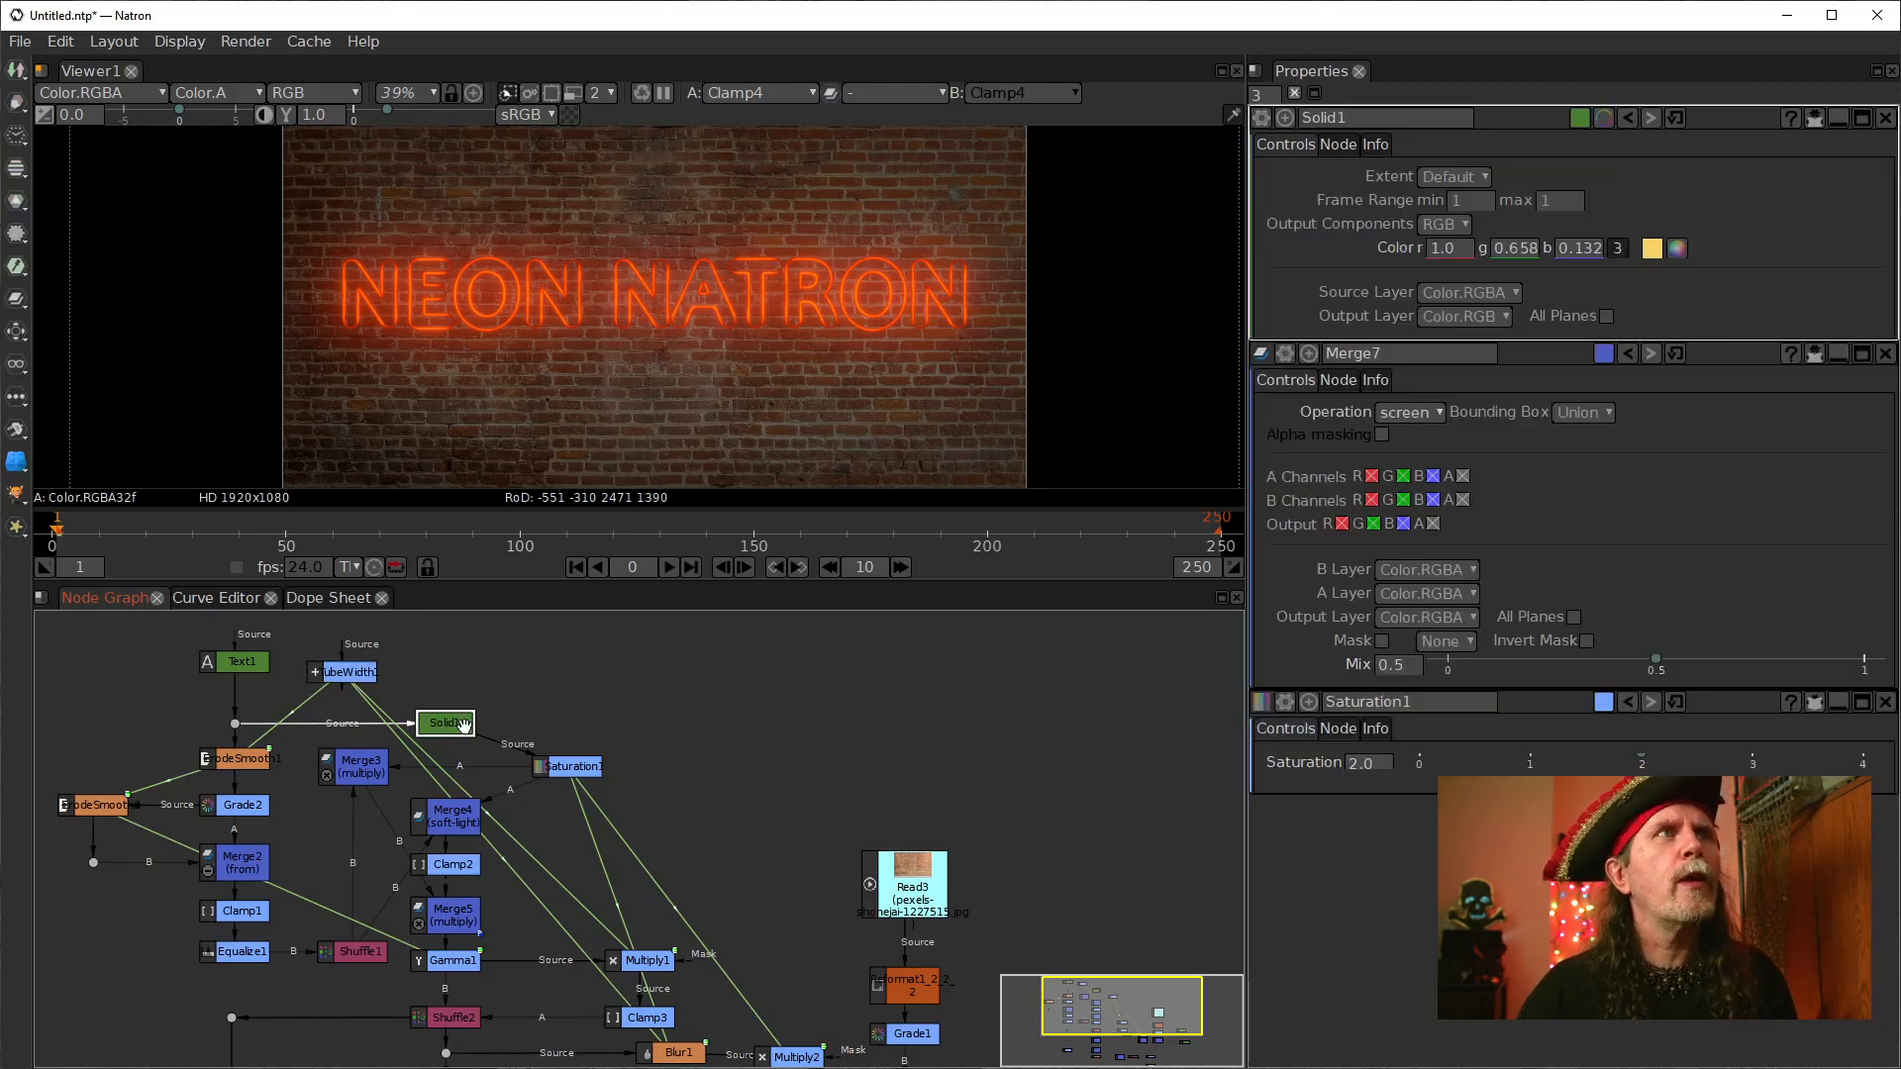
left_click(1869, 121)
left_click_drag(627, 372, 900, 679)
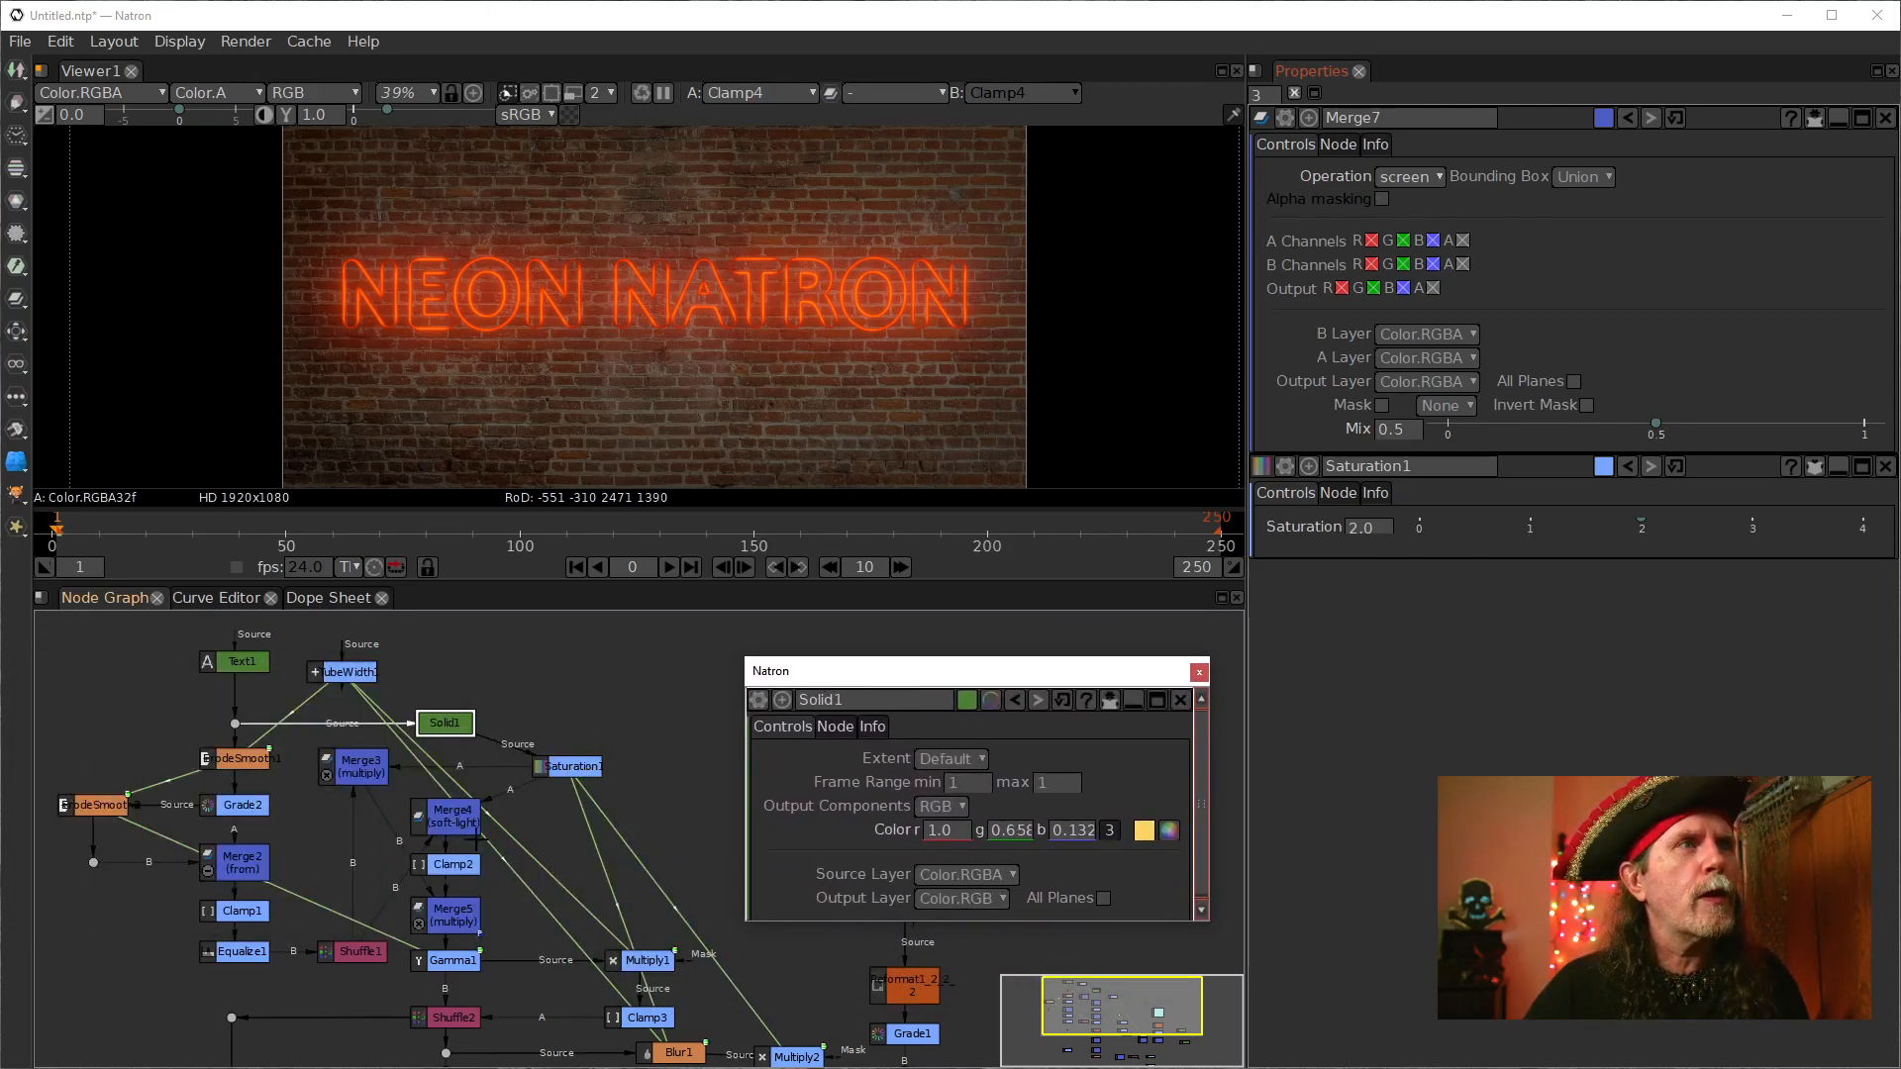
Step: Show only Merge7's modified parameters and bring up the Saturation1 and TubeWidth1 properties above it
left_click(561, 769)
left_click_drag(656, 855, 528, 751)
left_click(659, 985)
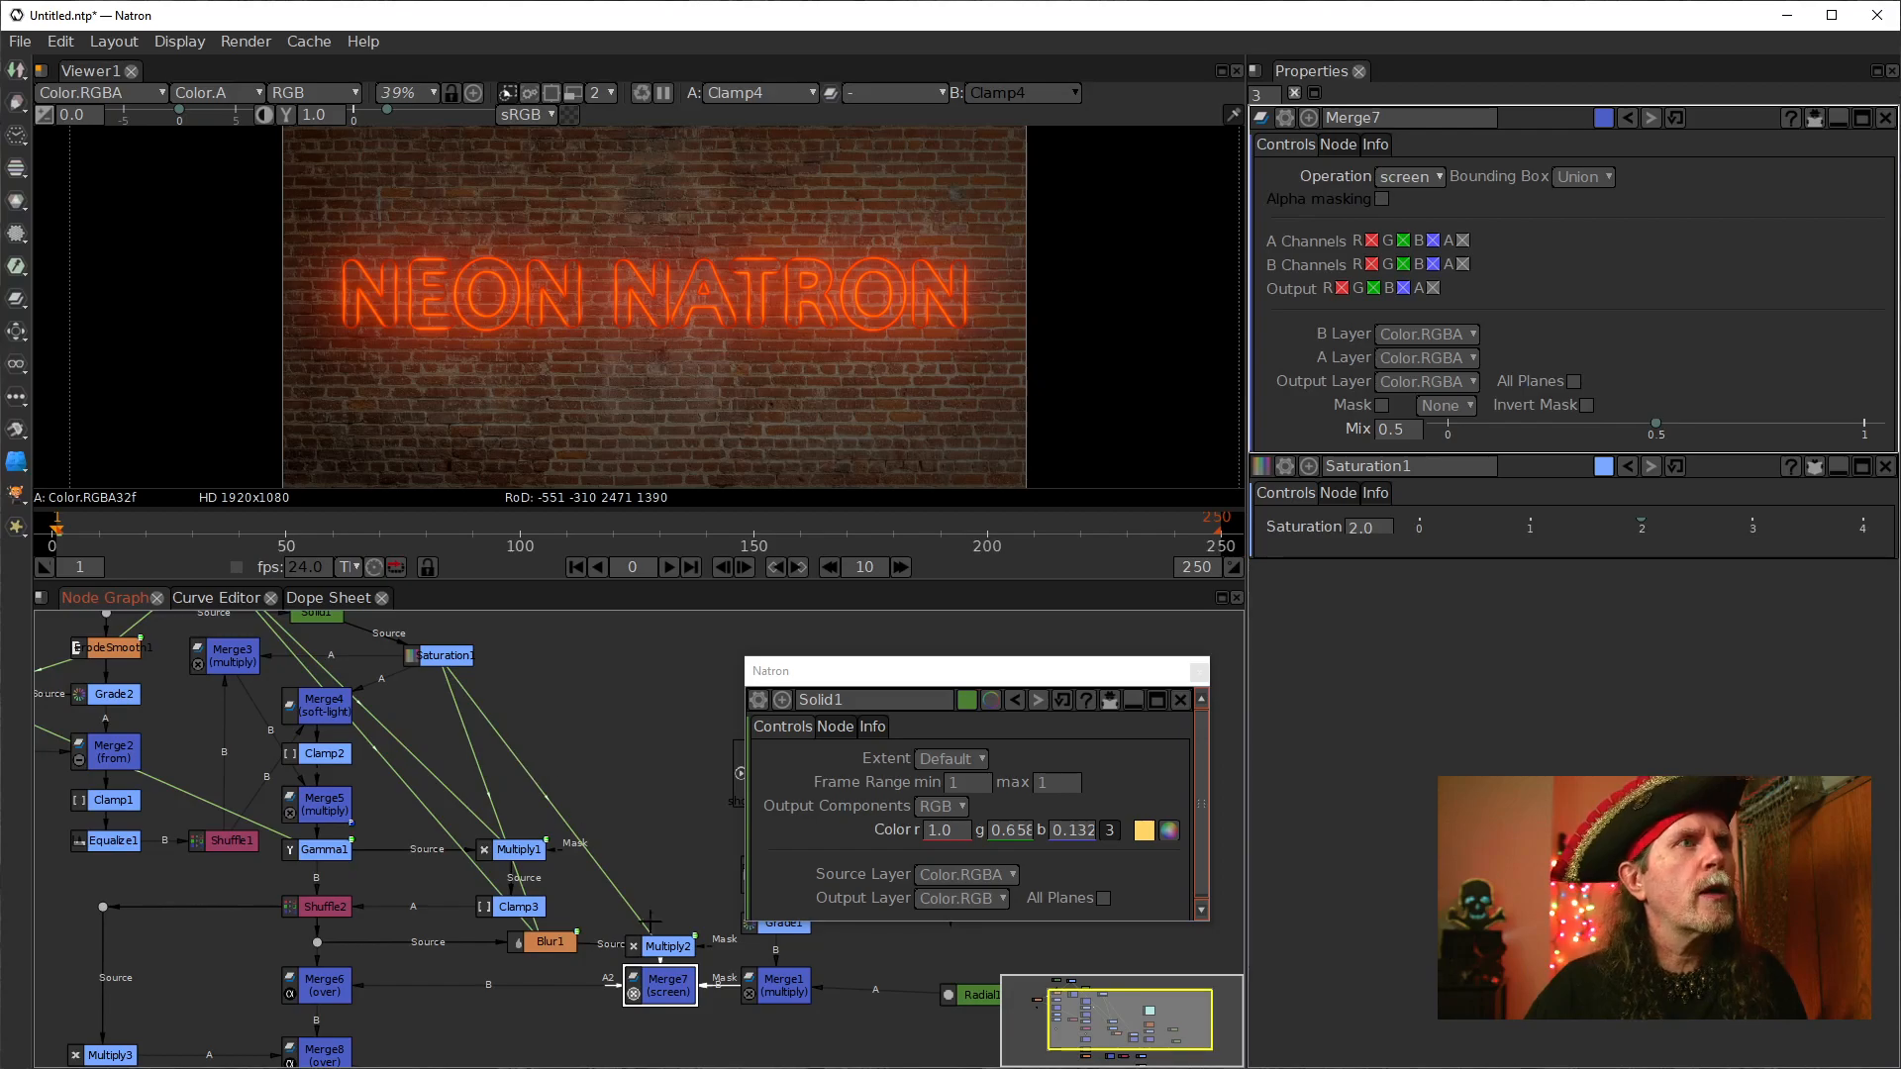
left_click(1816, 118)
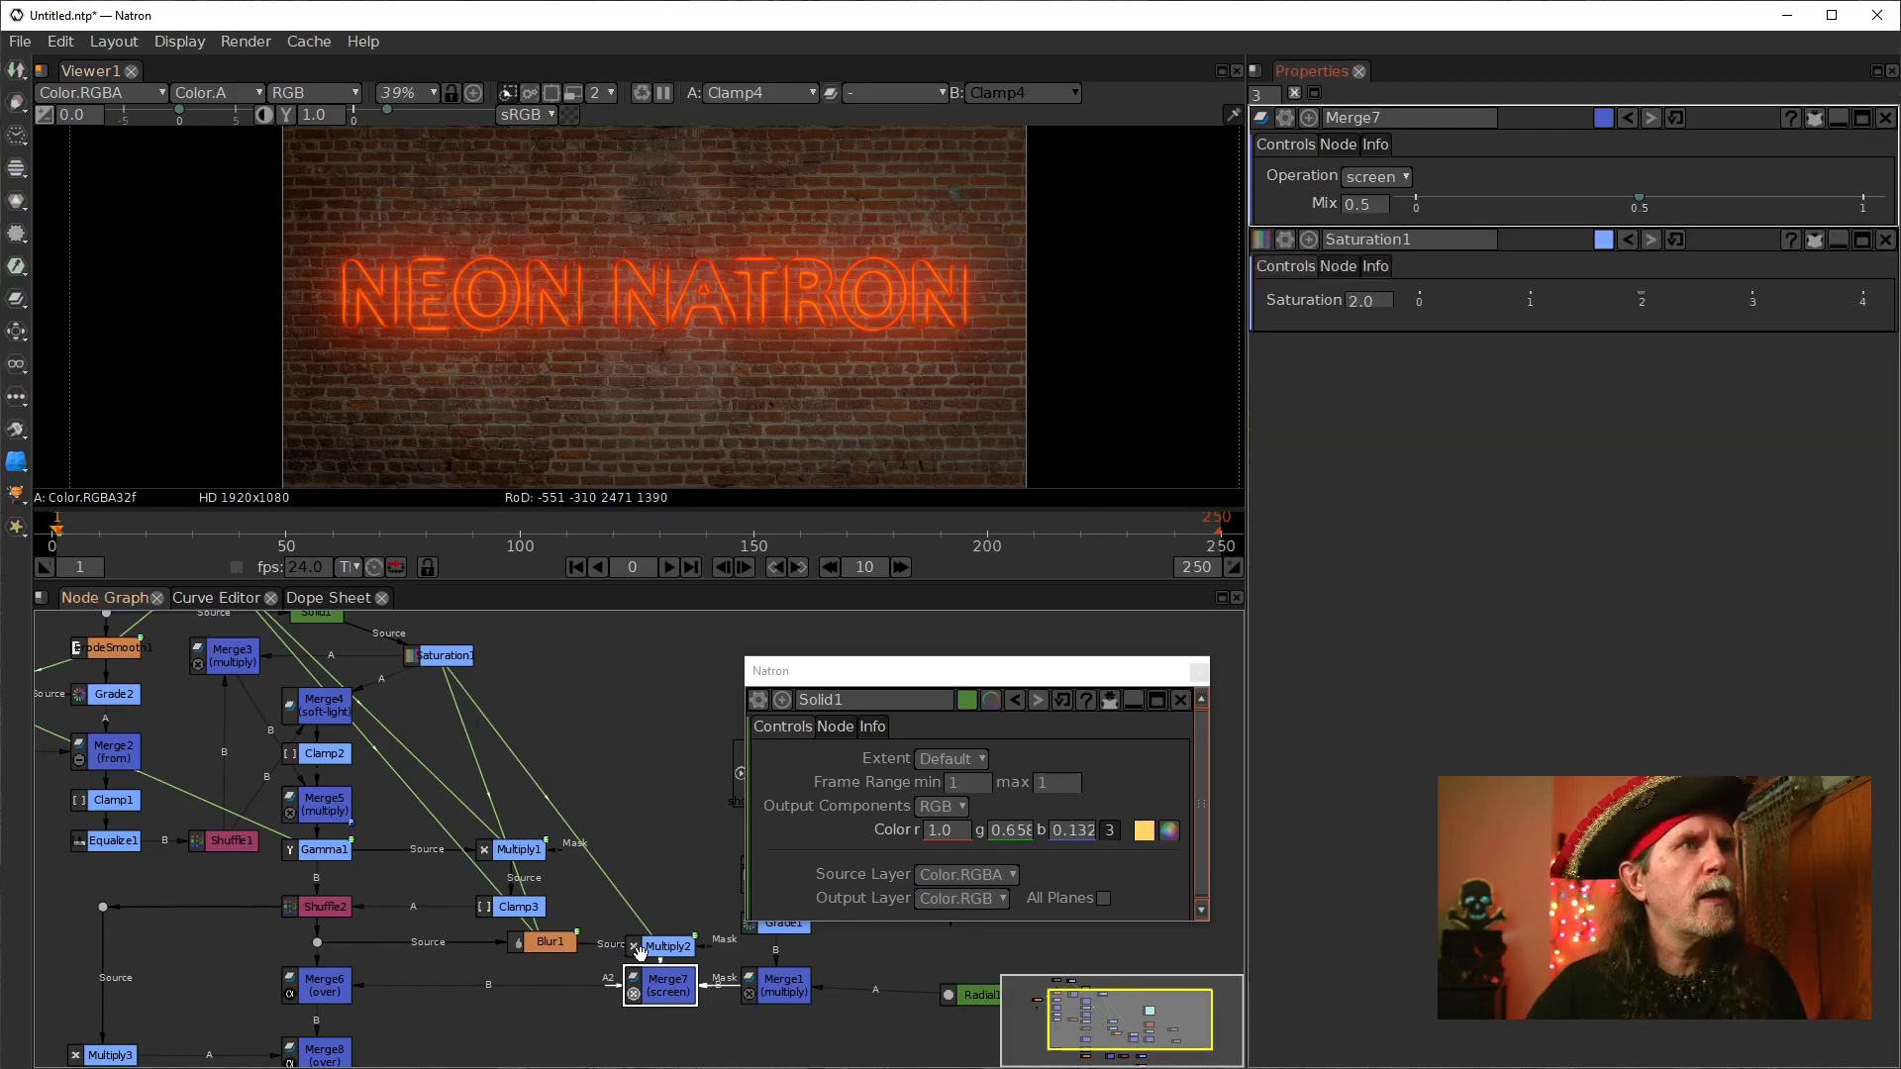
left_click_drag(555, 656, 562, 771)
double_click(459, 771)
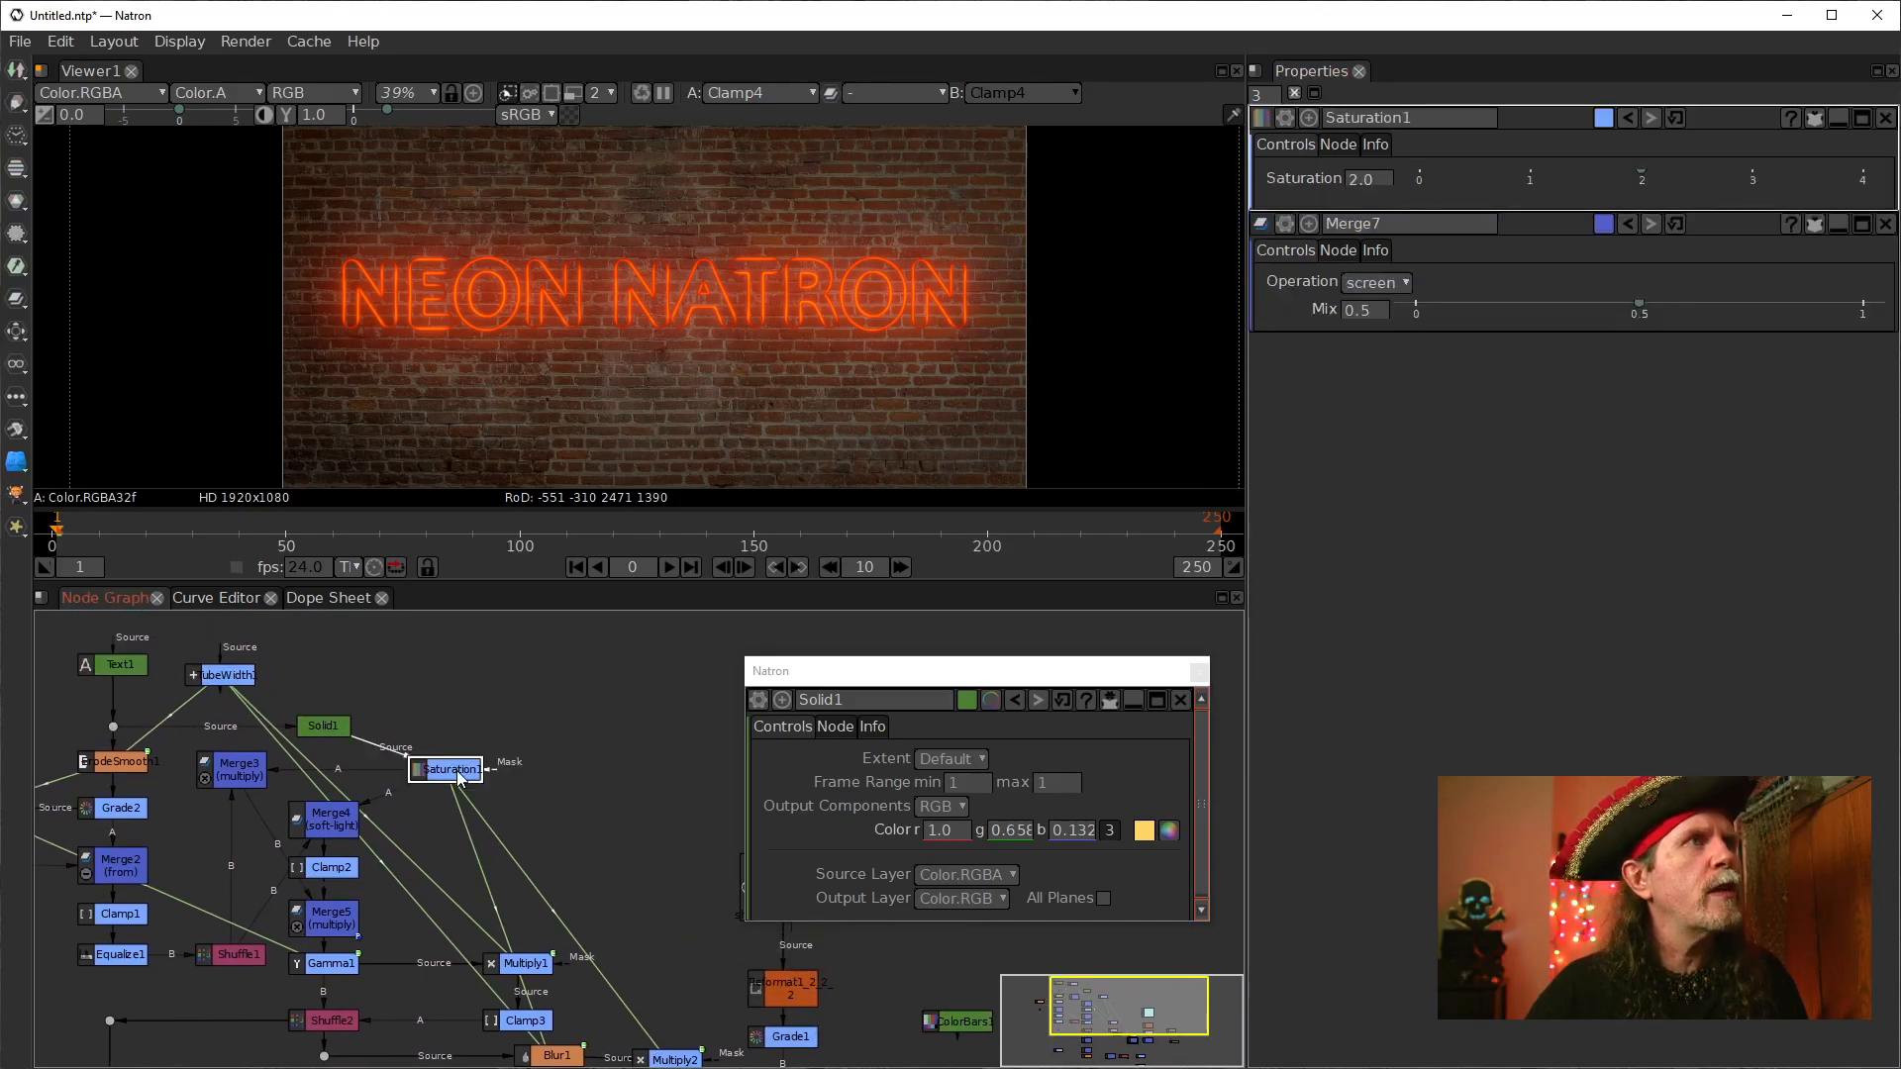
double_click(230, 677)
left_click_drag(1055, 683, 994, 655)
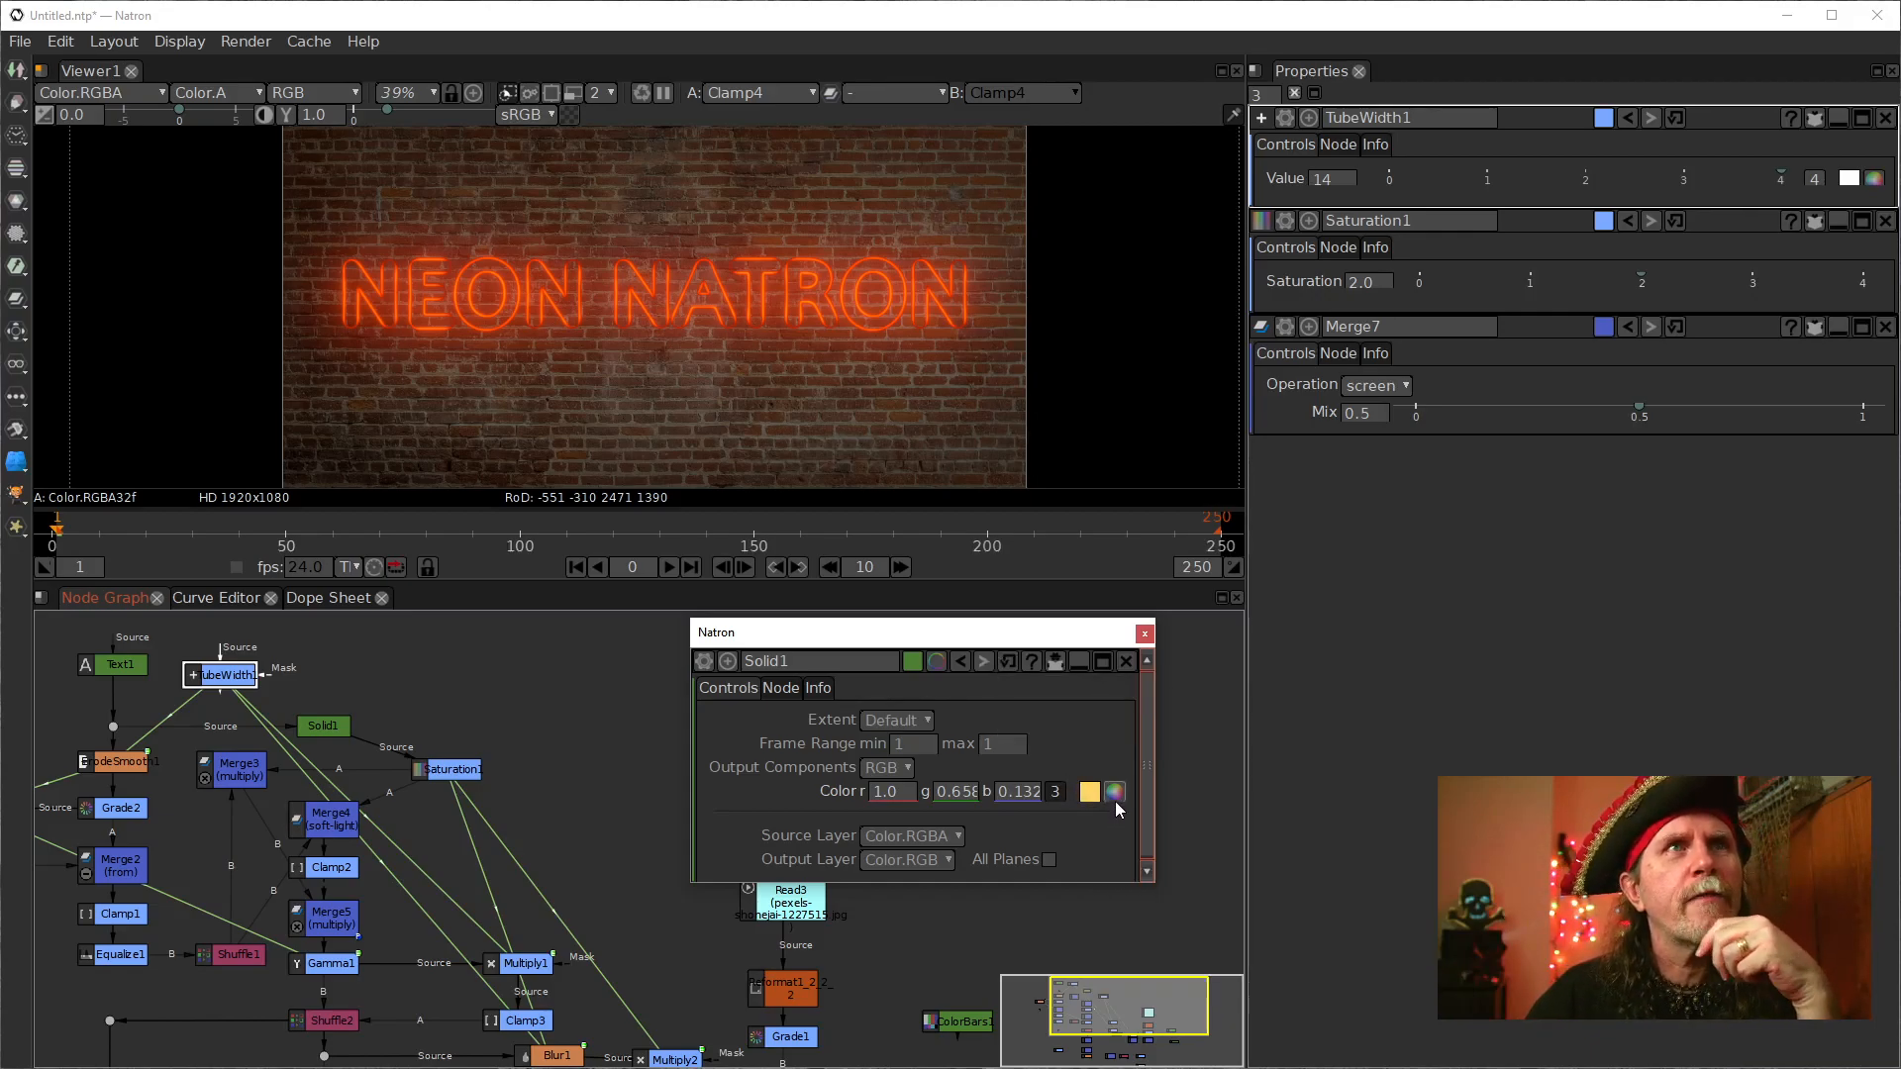
Step: Set the TubeWidth1 Value to 8 to thin the neon tubes
left_click(1319, 182)
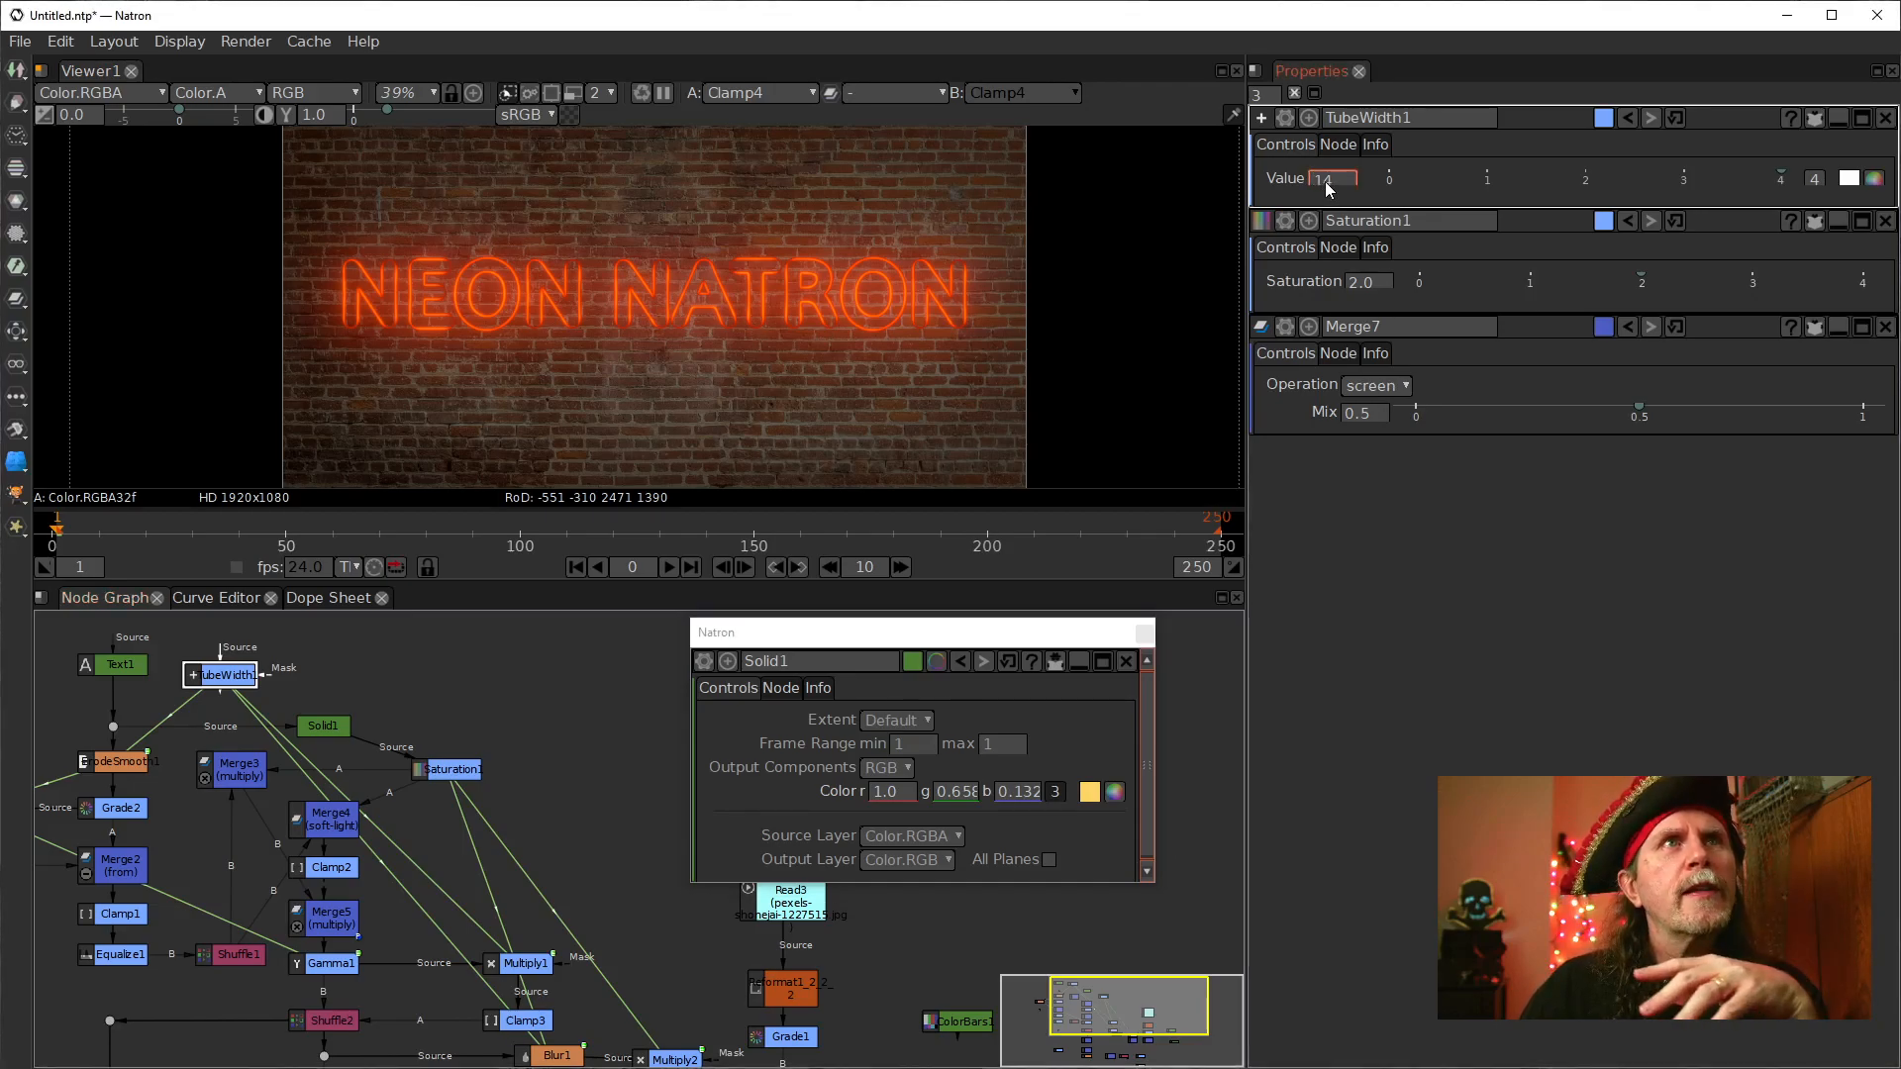
scroll(1325, 181, "down", 2)
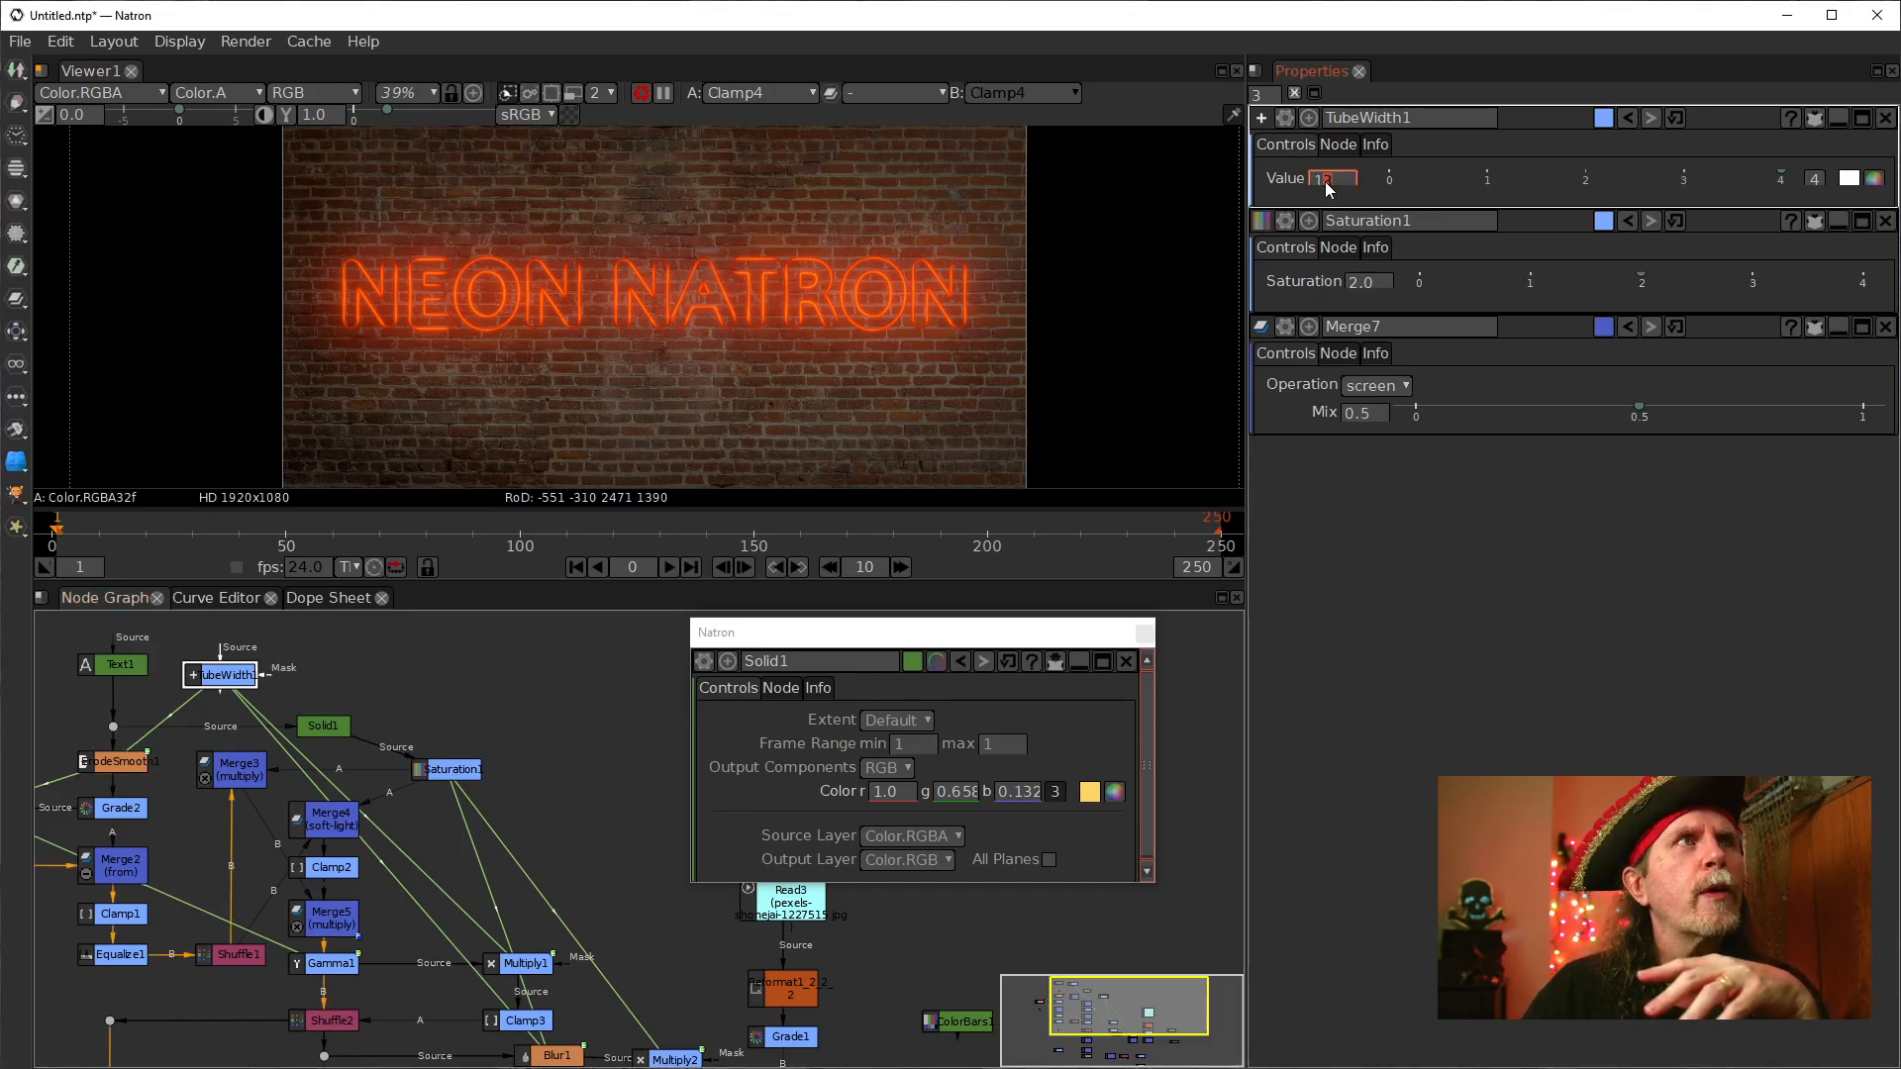
scroll(1325, 181, "down", 4)
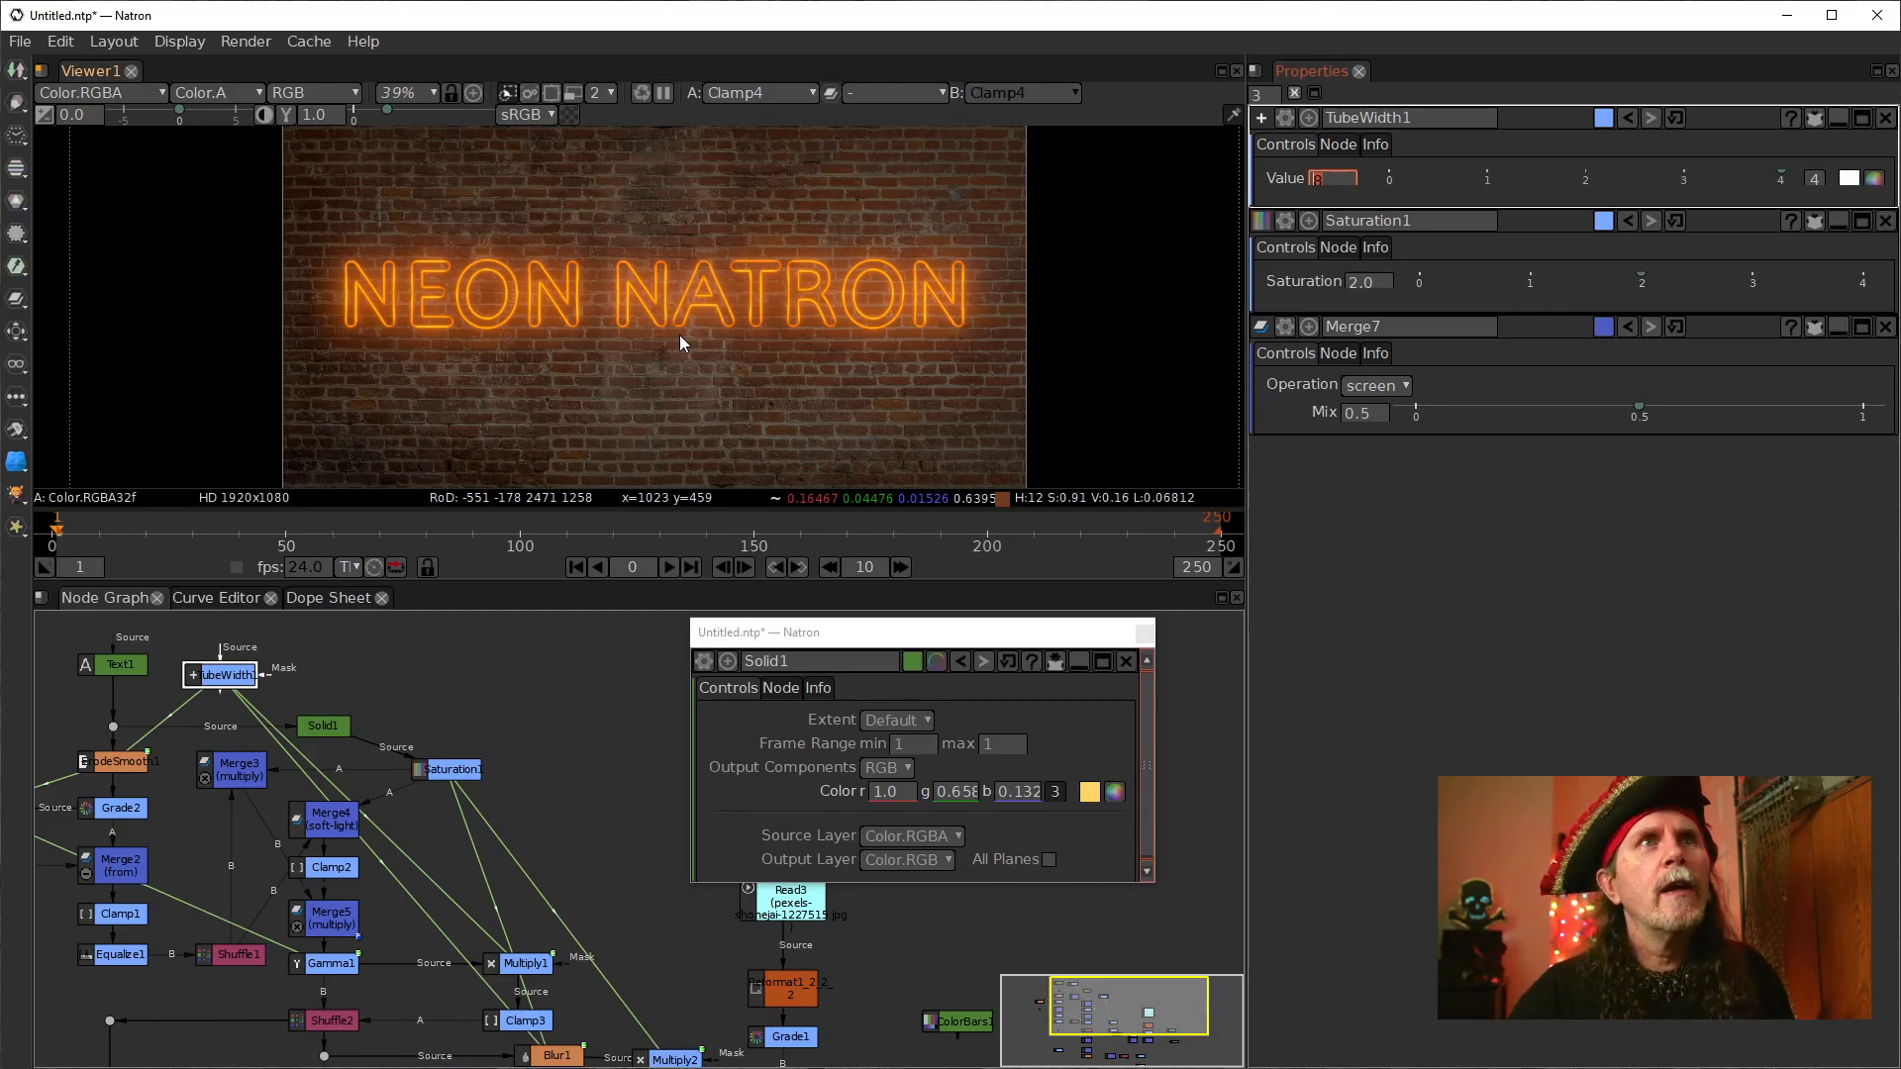
Step: Lower the saturation of Saturation1 step by step to 1.0
left_click(1366, 282)
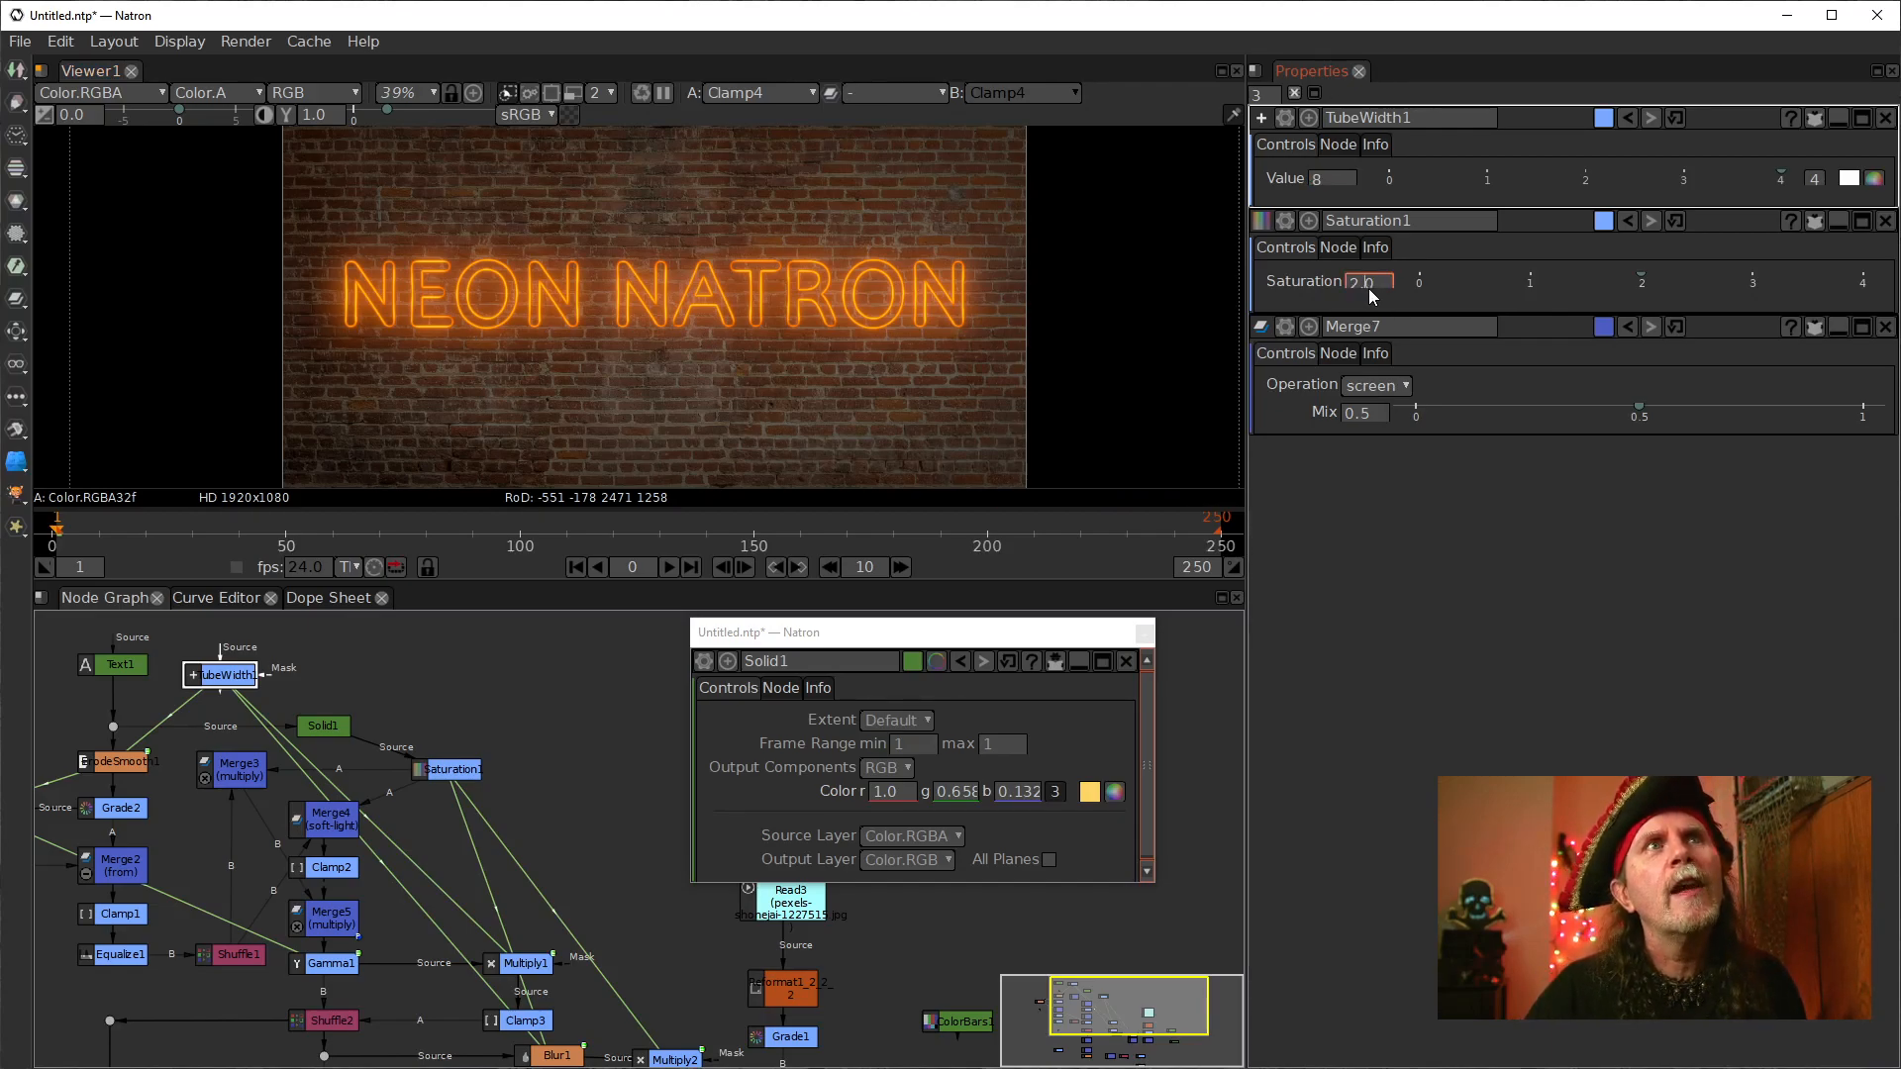
scroll(1362, 287, "down", 3)
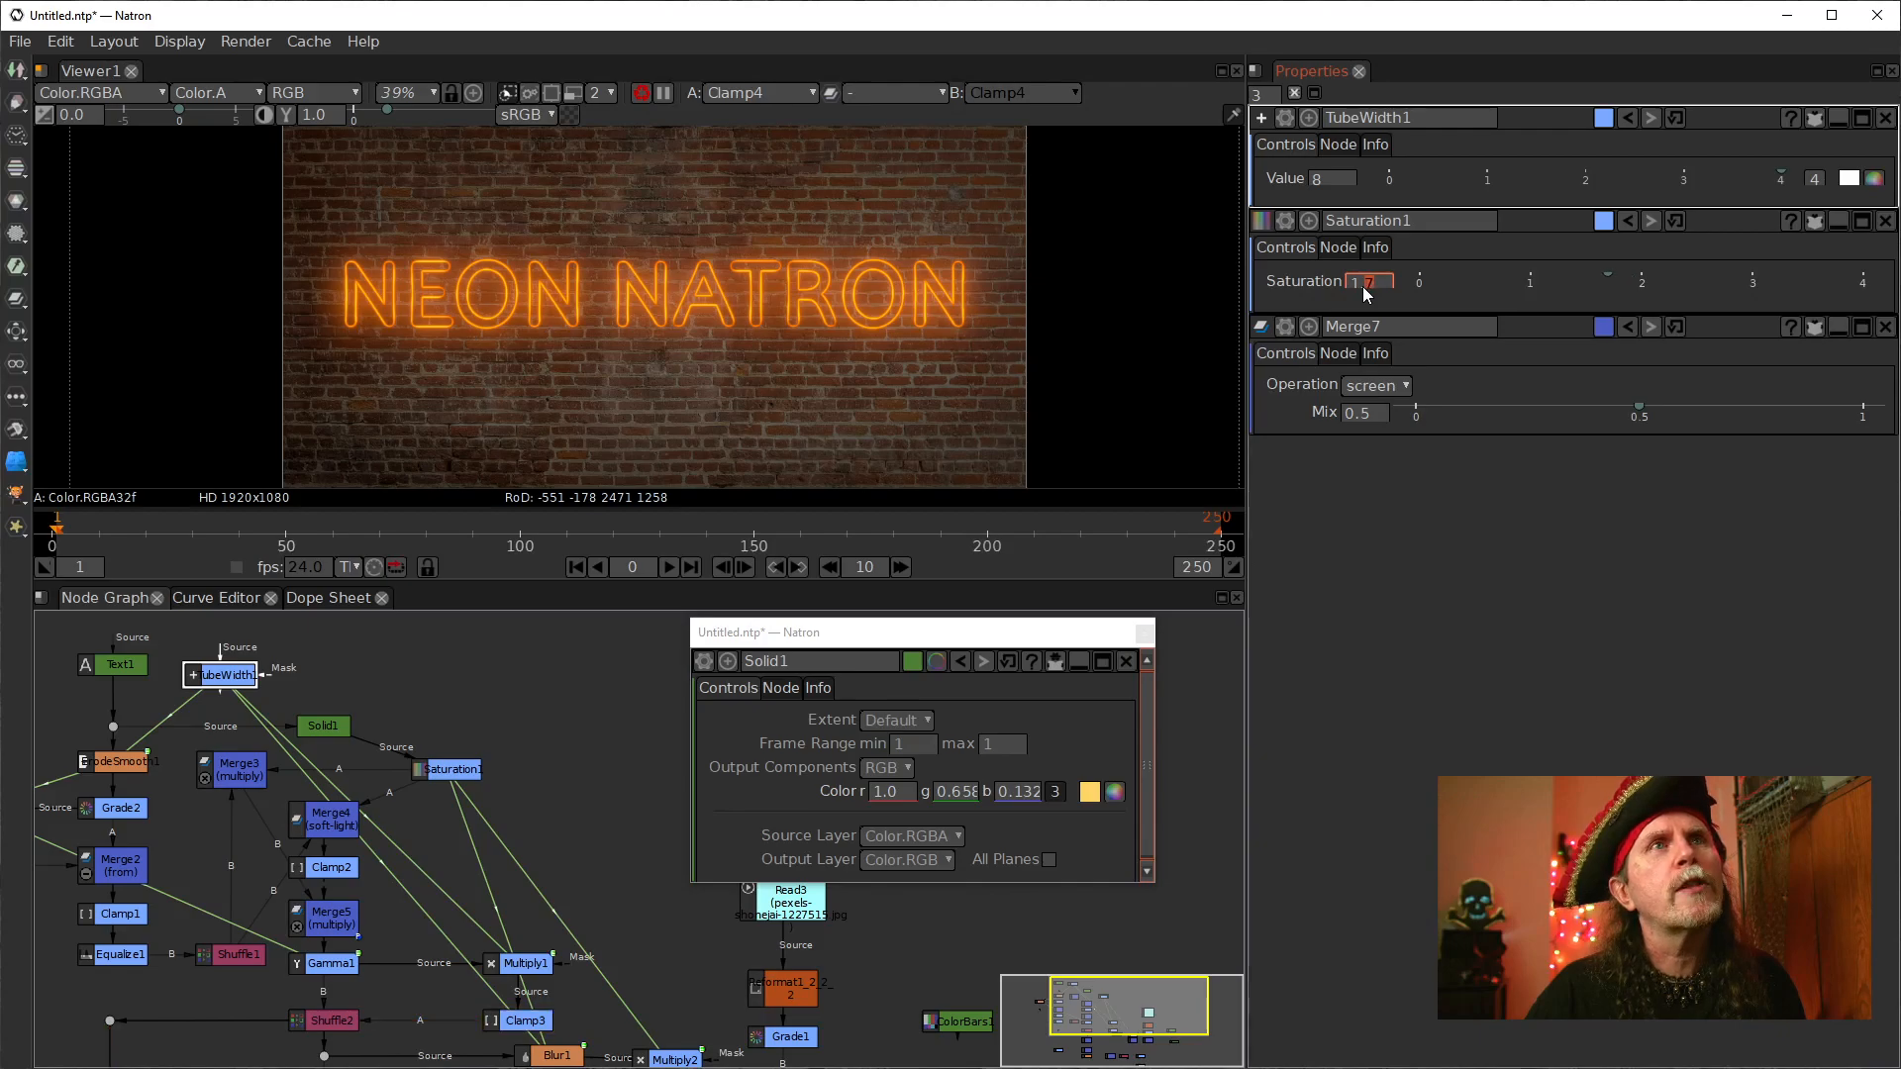
scroll(1362, 287, "down", 1)
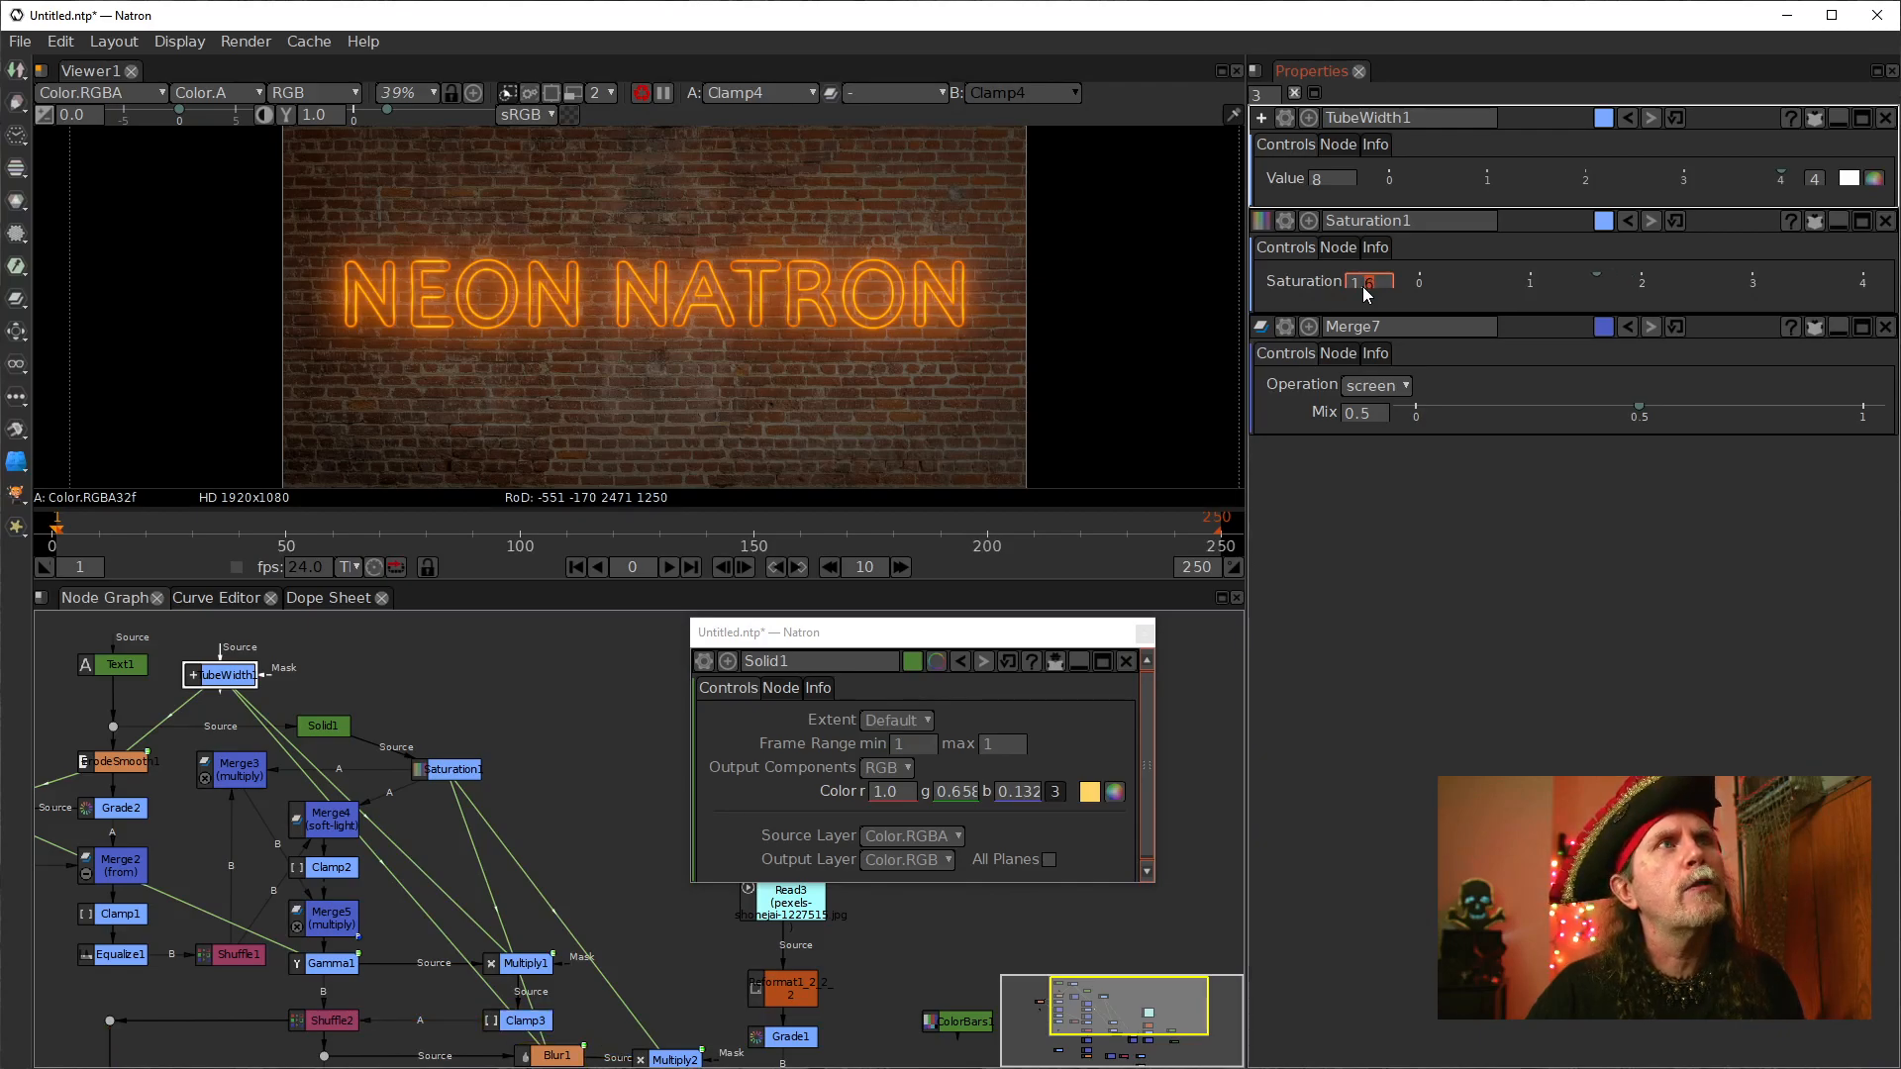
scroll(1362, 287, "down", 1)
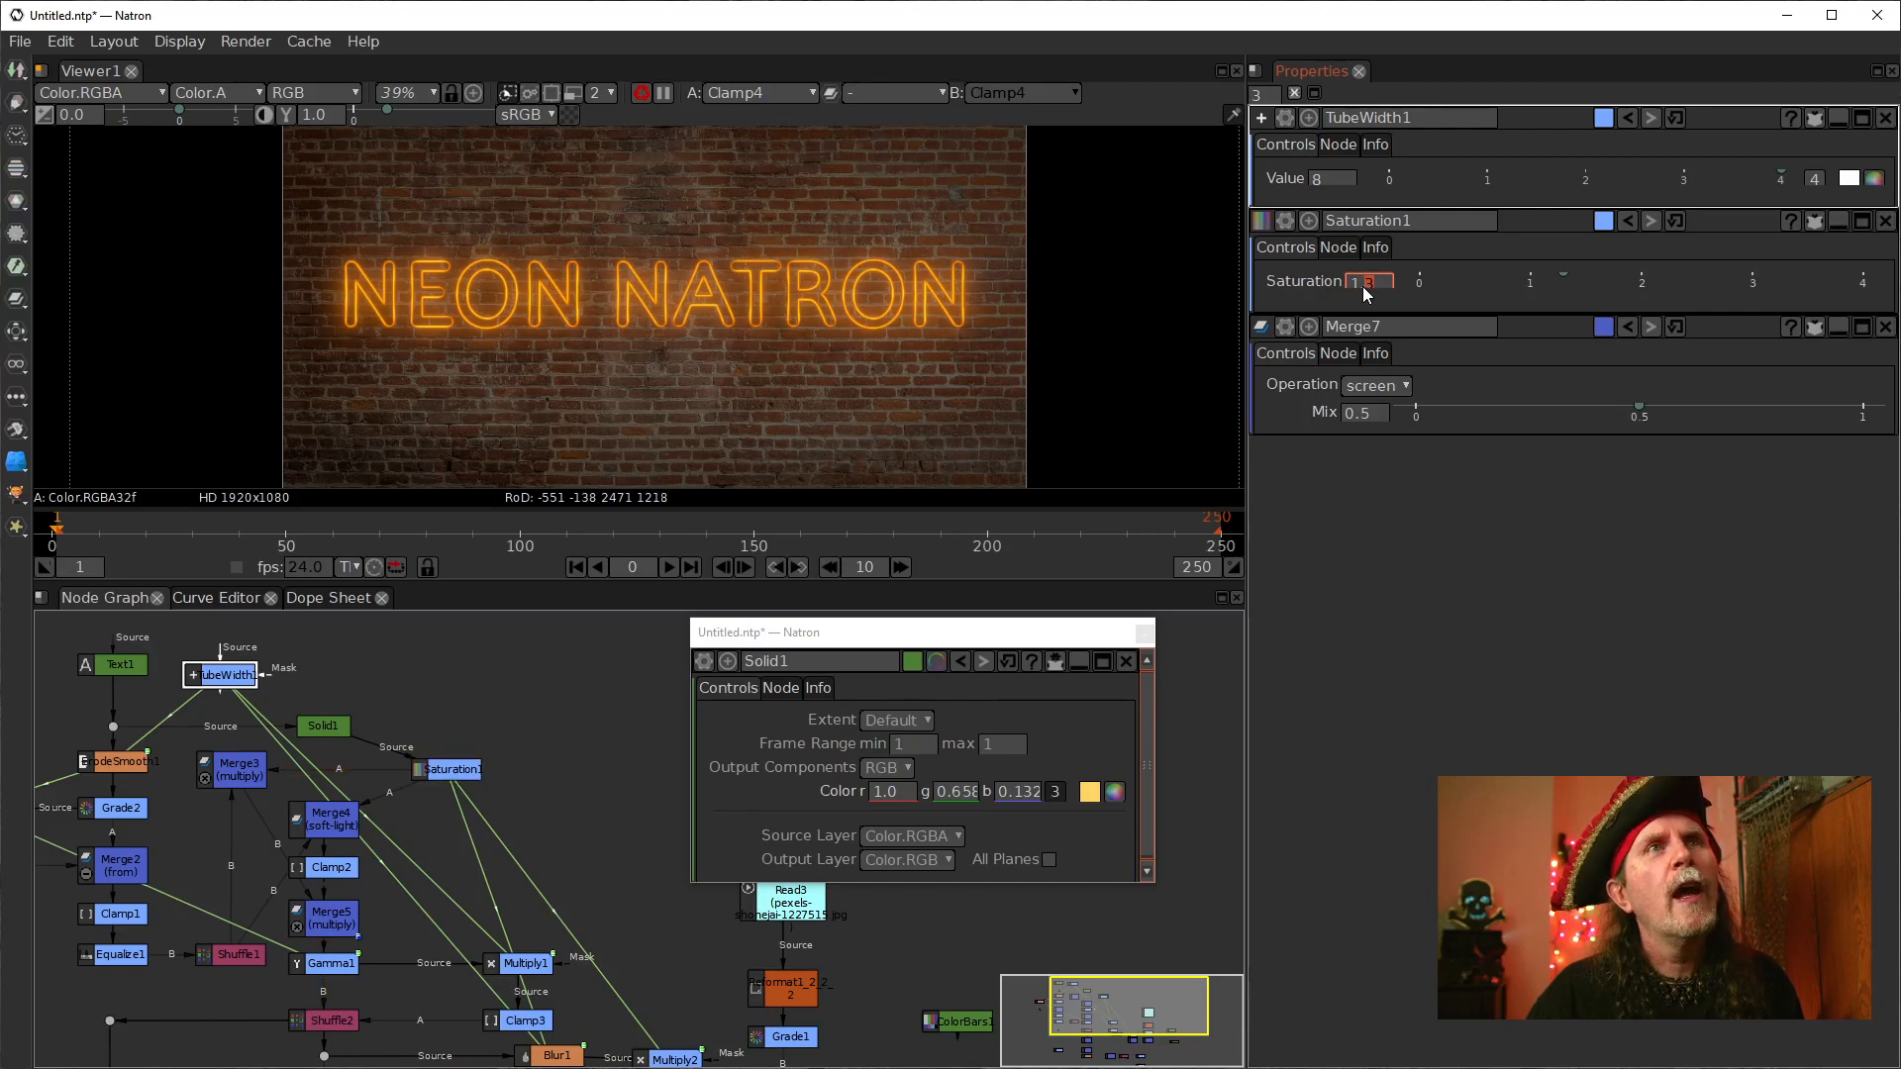
scroll(1362, 287, "down", 1)
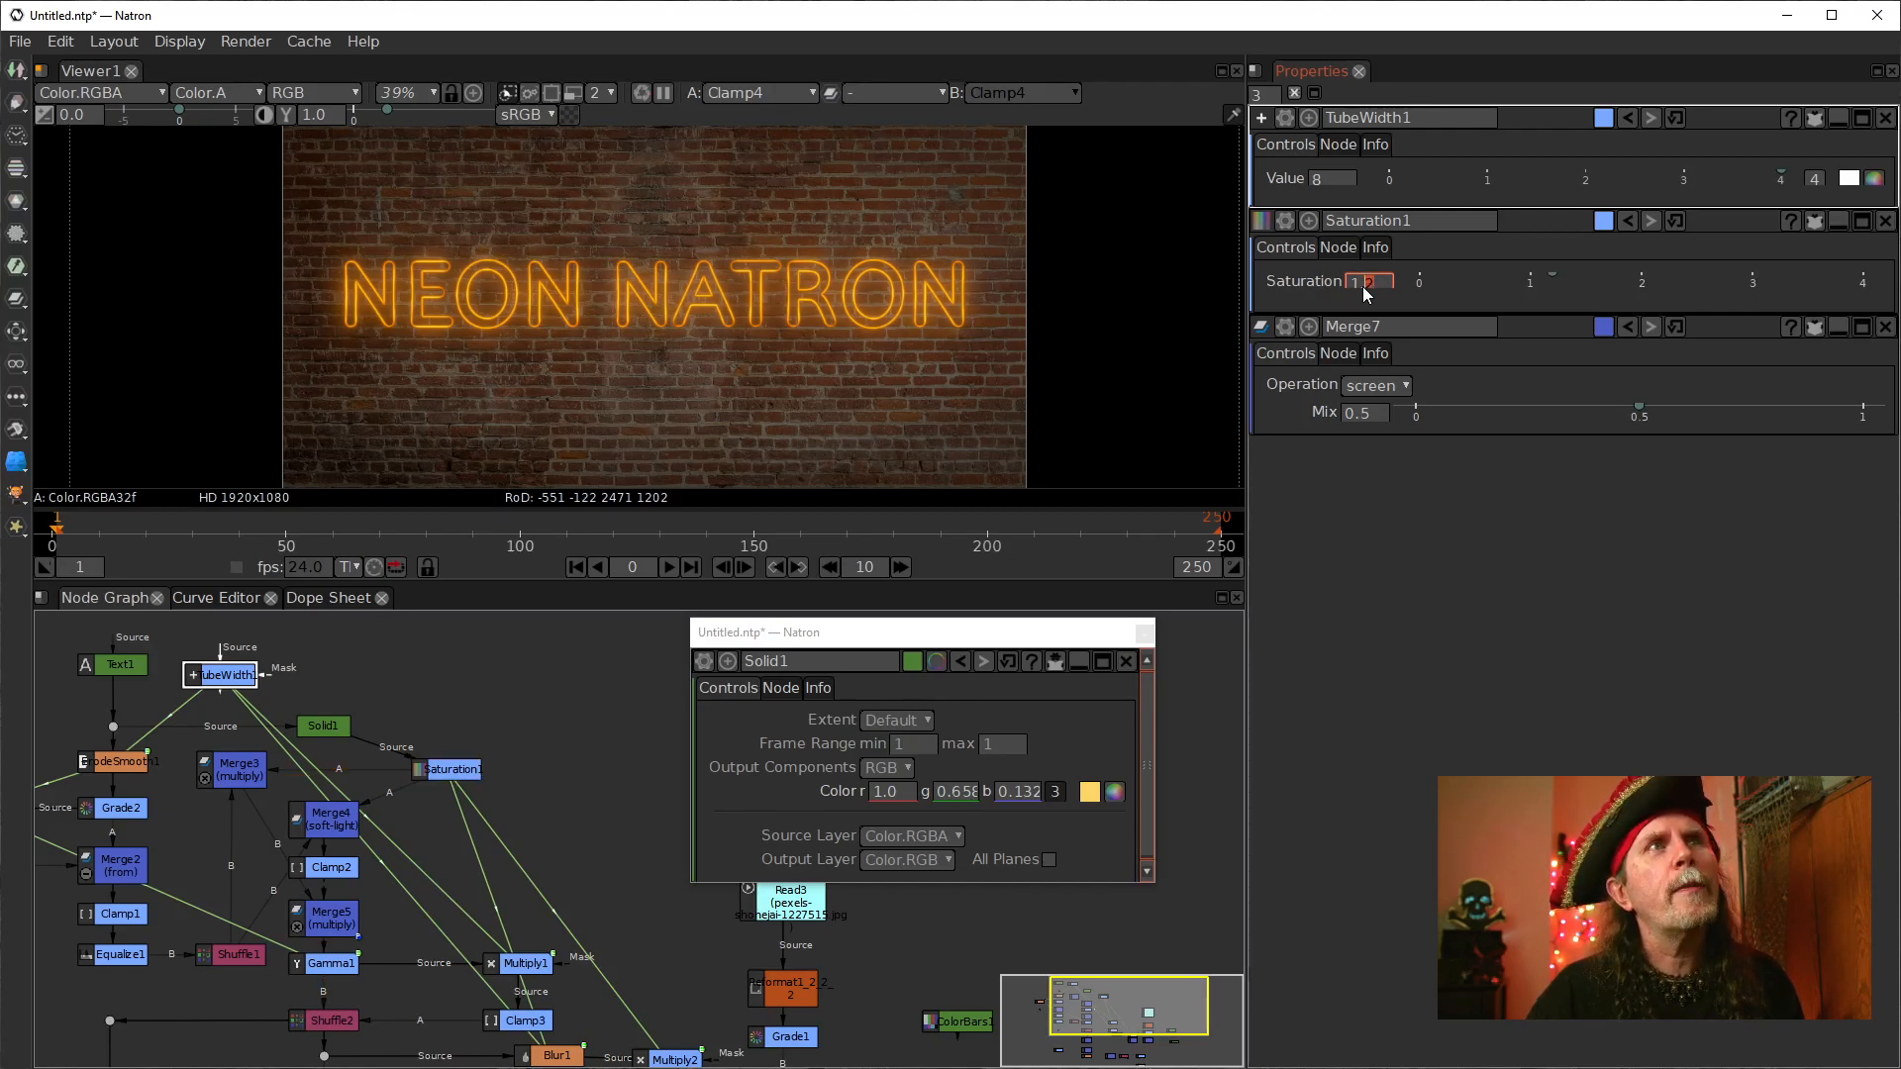
scroll(1362, 287, "down", 1)
scroll(1362, 287, "down", 1)
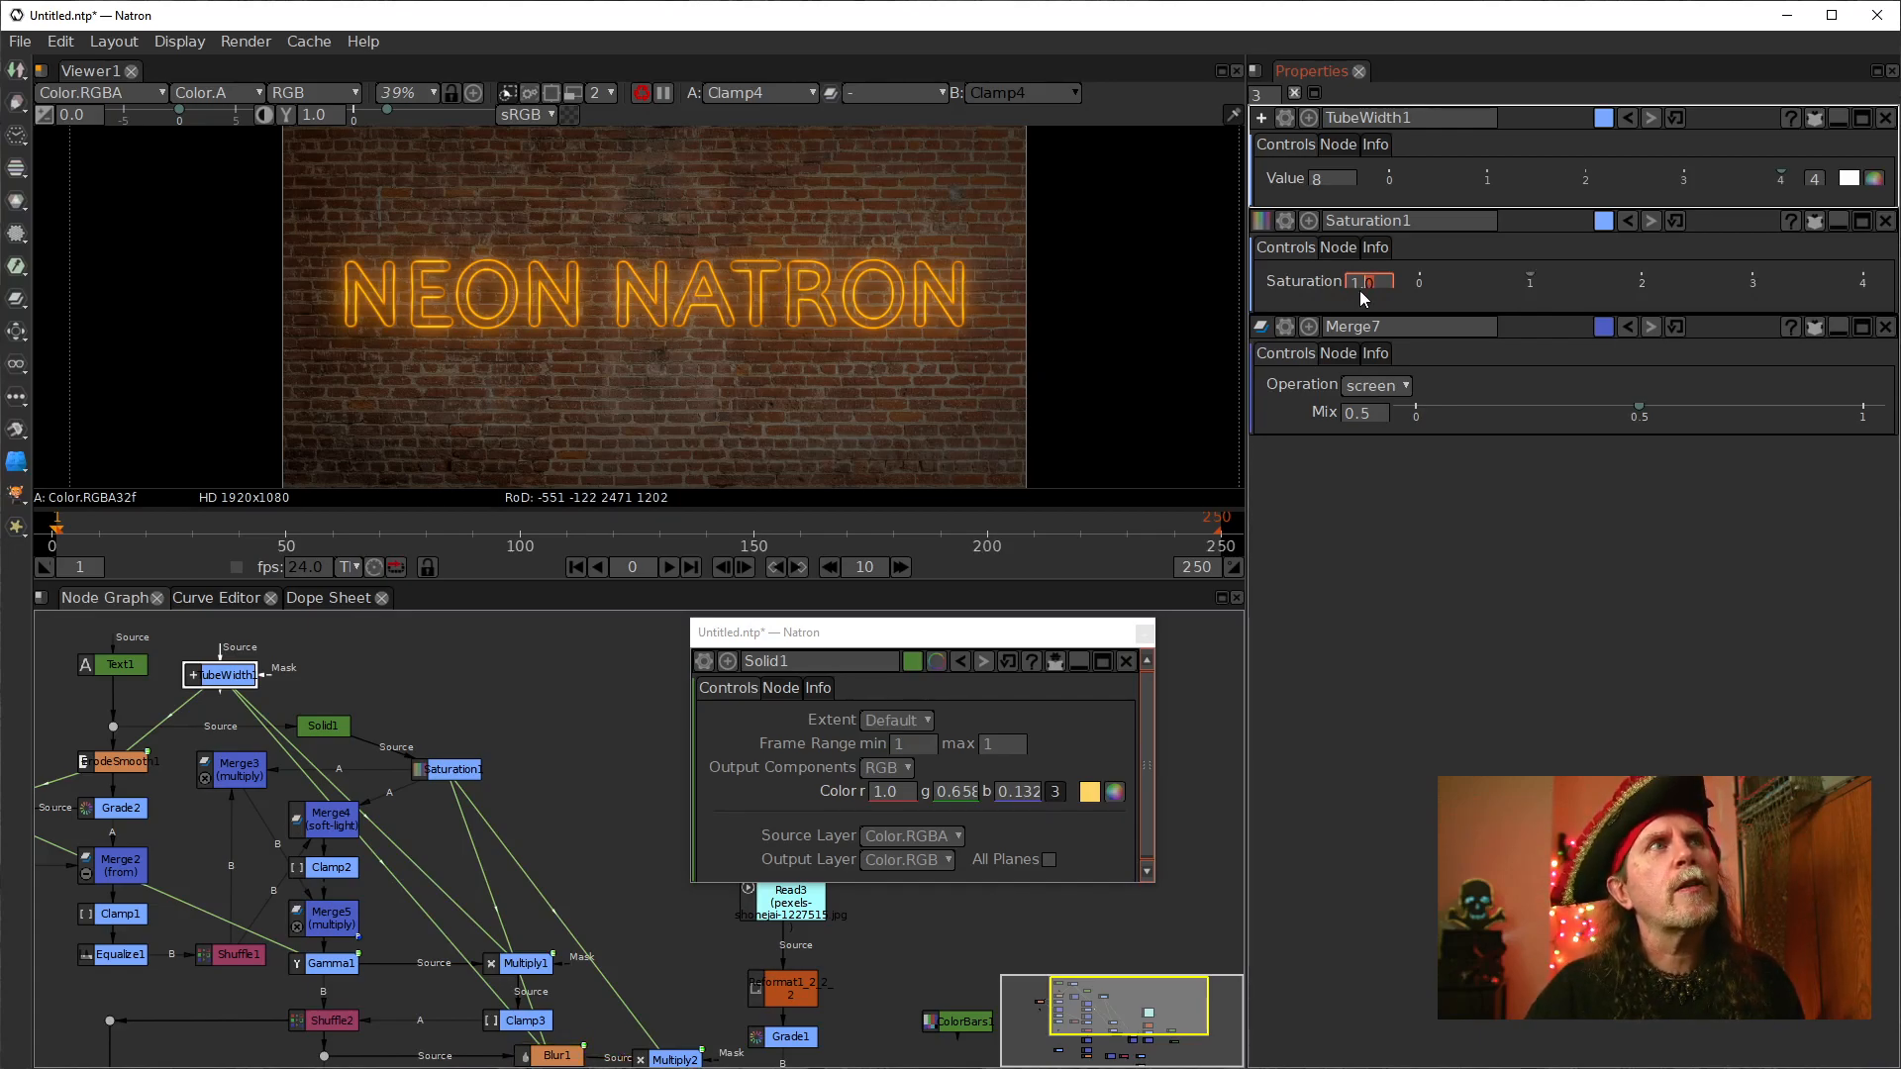
Step: Set Merge7's Mix to 1.0, and disable and re-enable the node to compare the glow on the wall
left_click(327, 926)
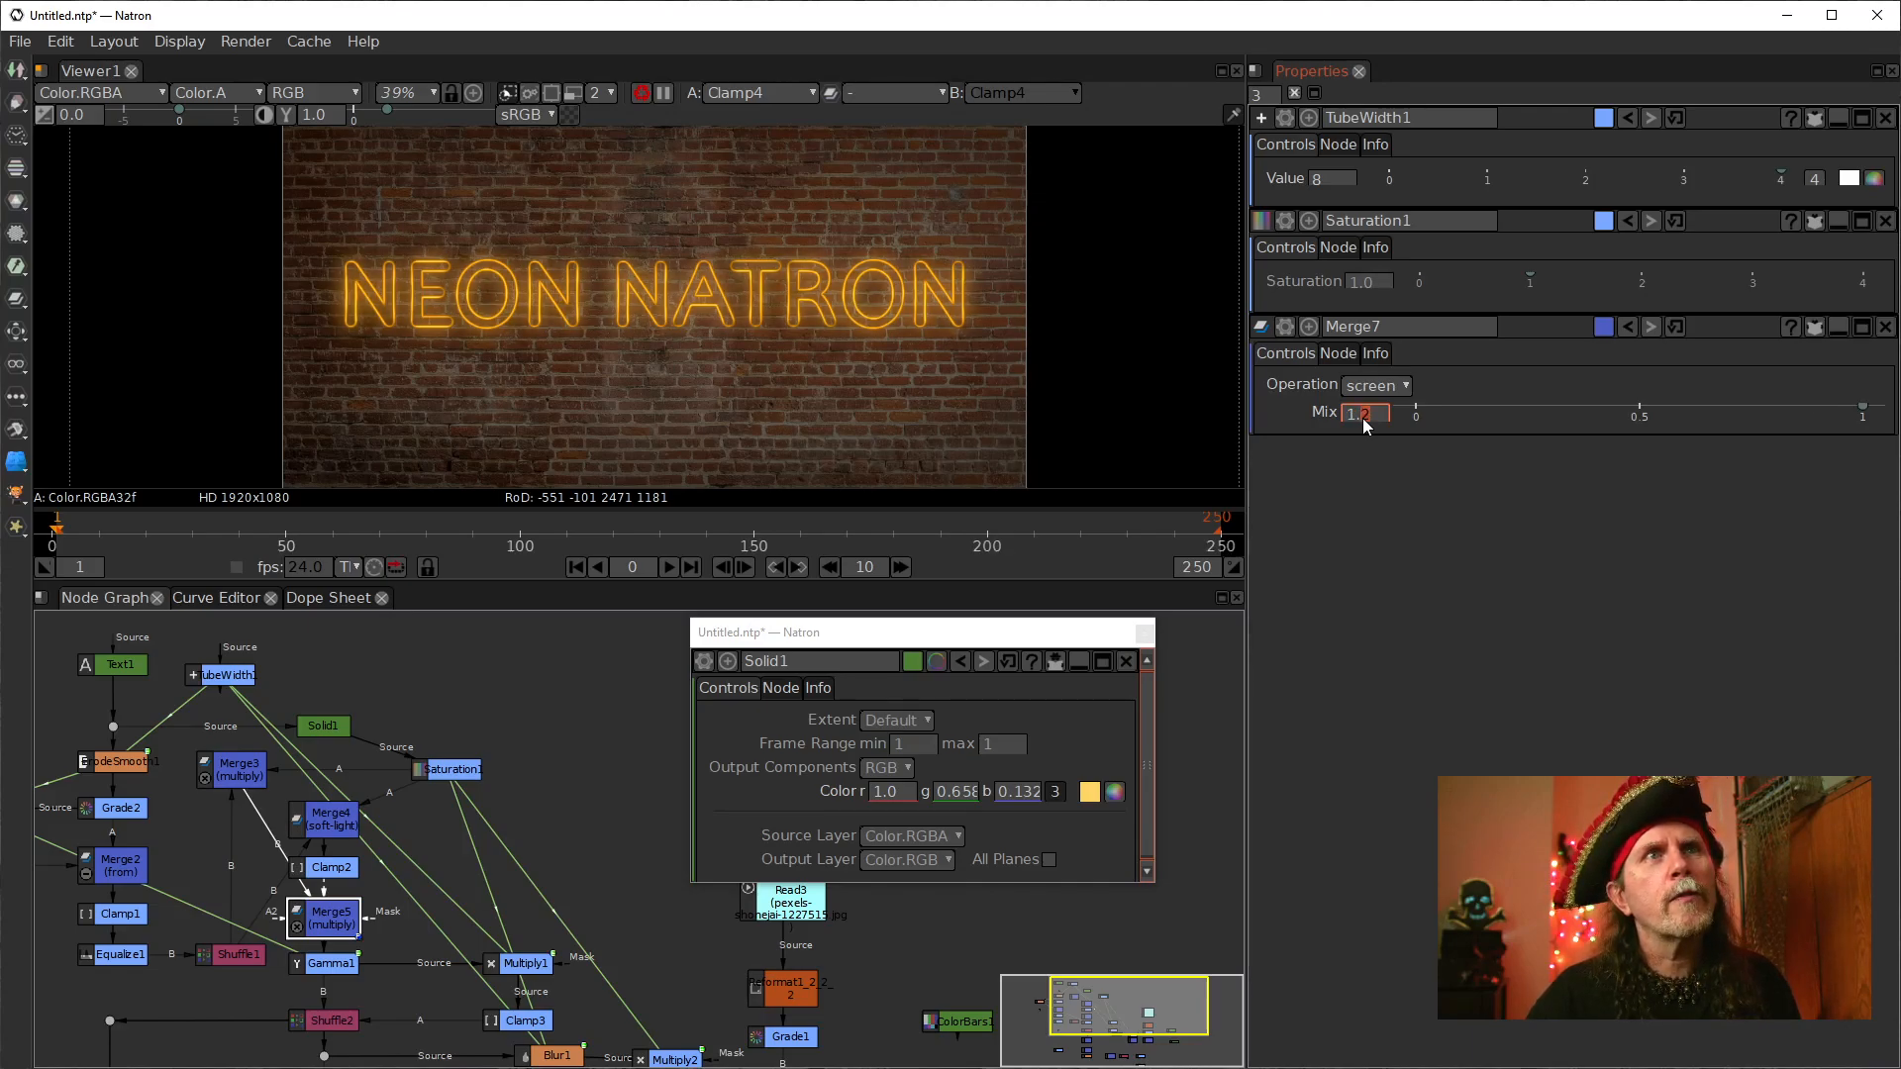
left_click_drag(661, 1059, 592, 884)
left_click(608, 922)
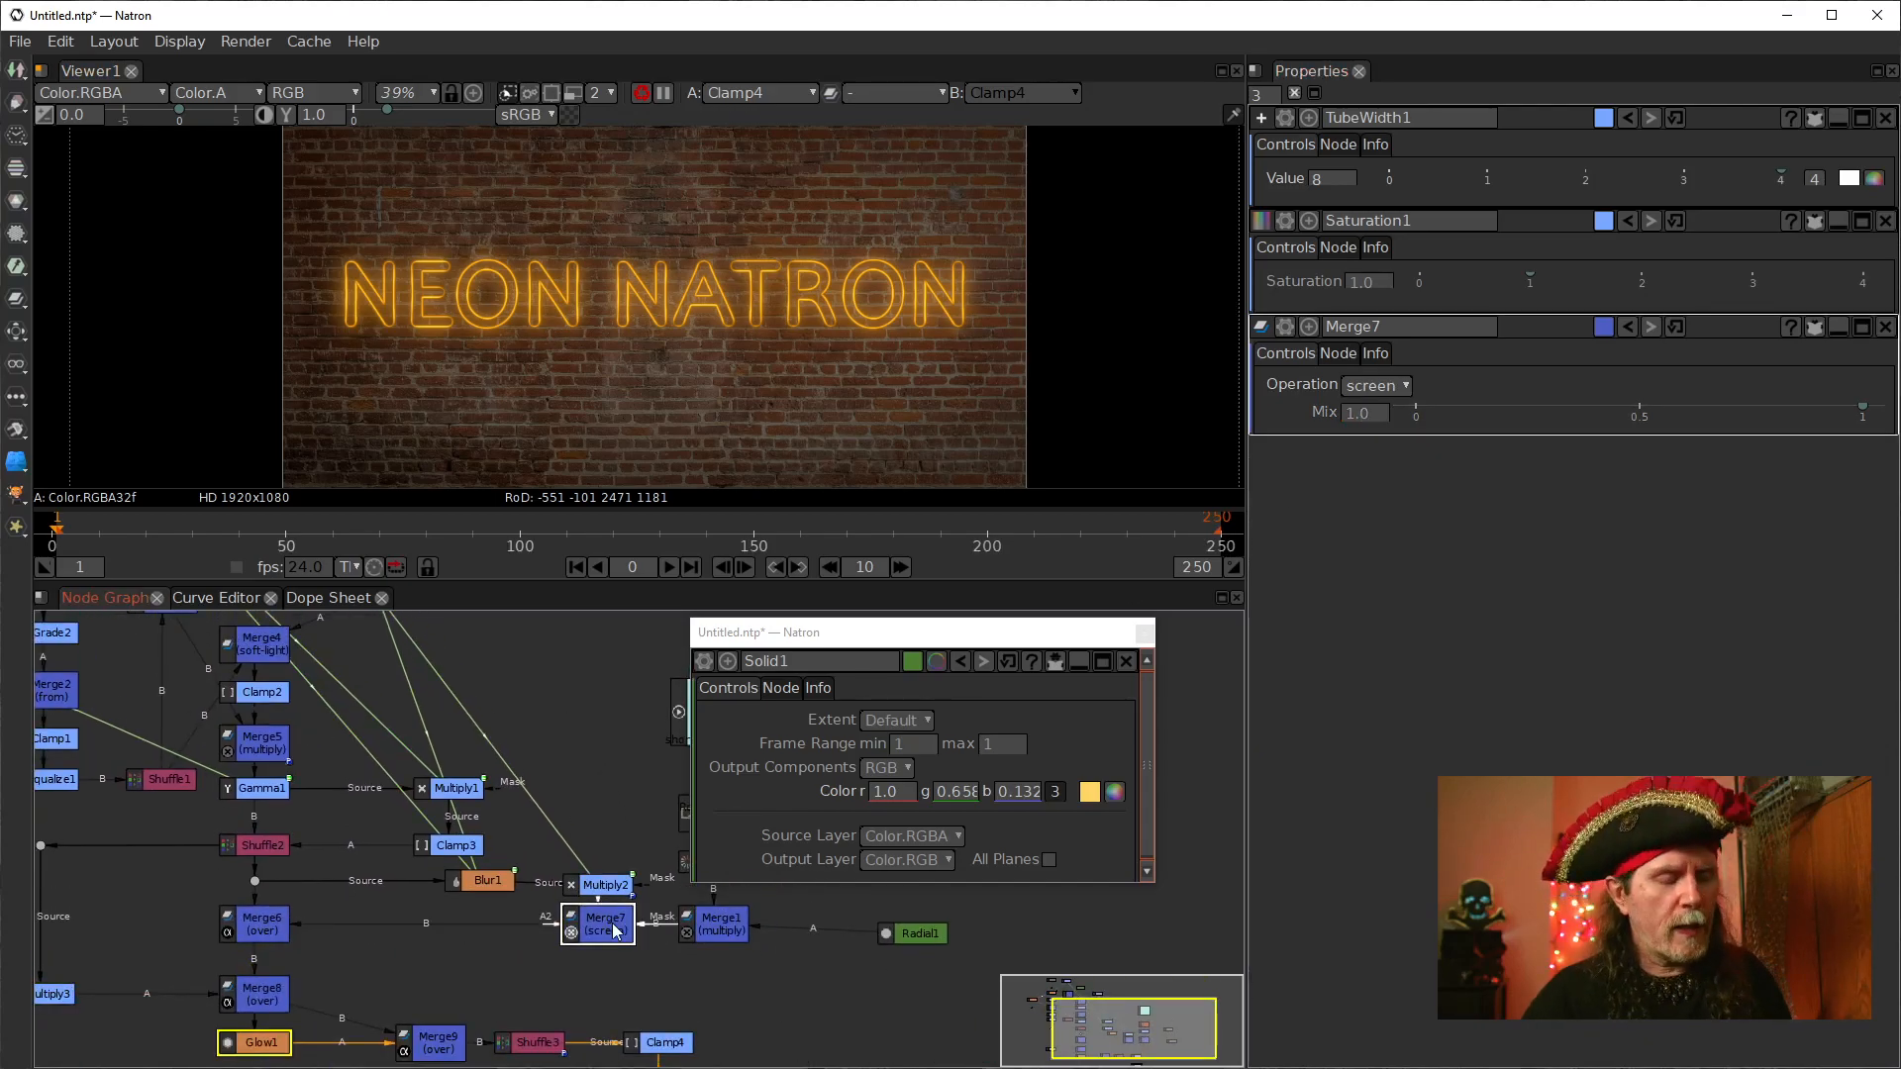
key("d")
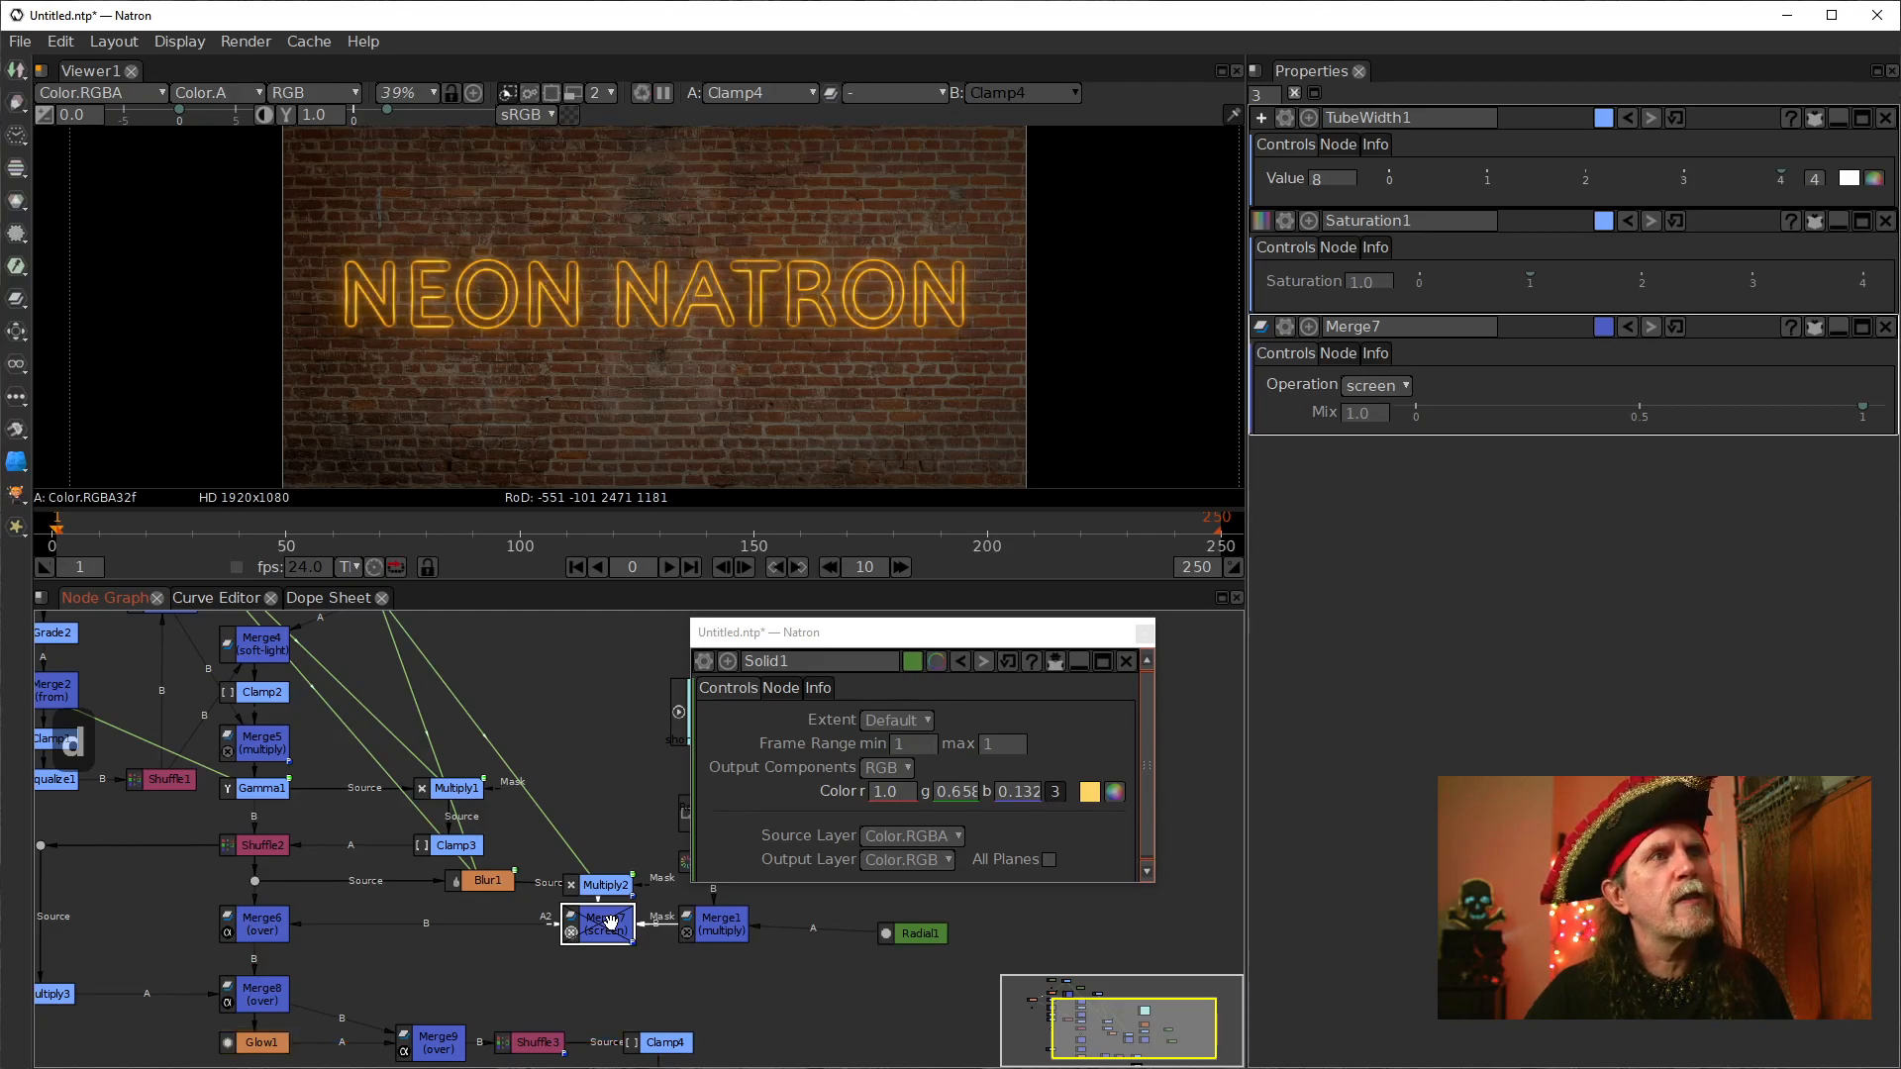
key("d")
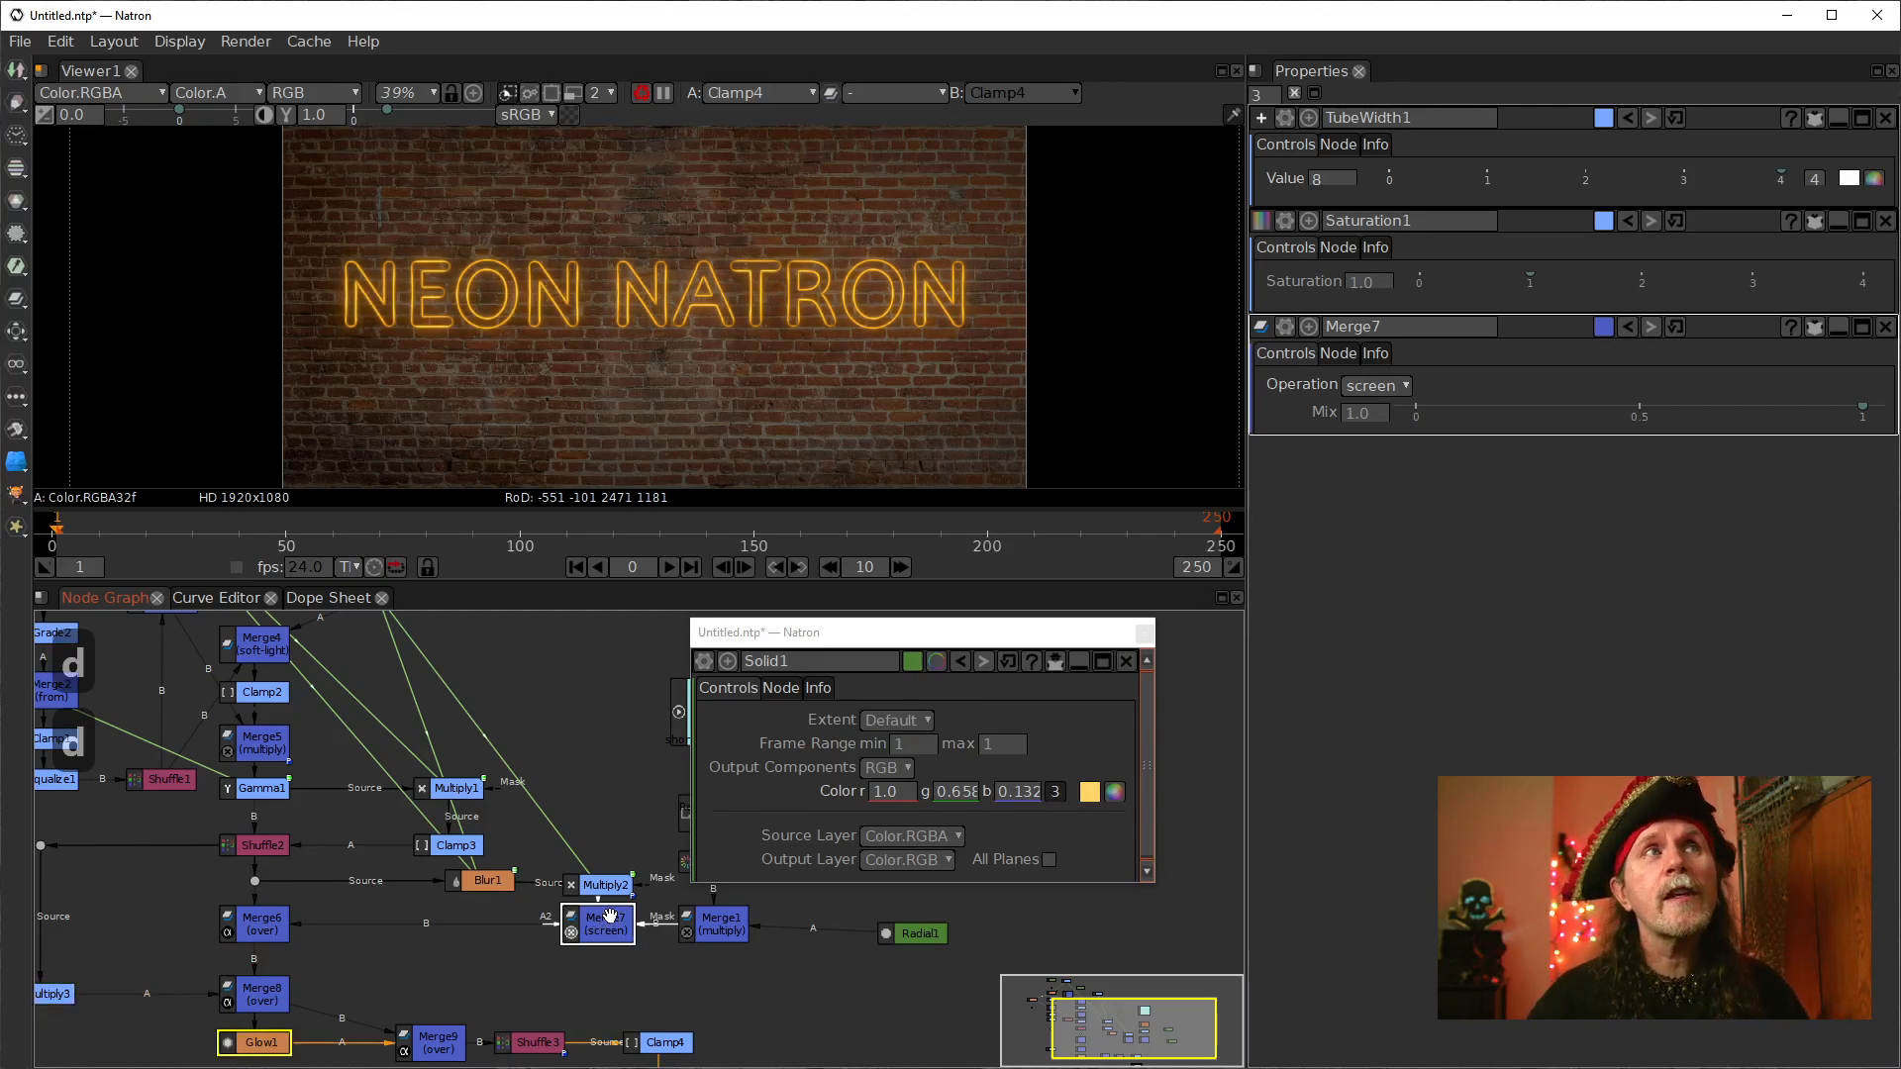
Step: Open the Merge5 properties and show only the node's modified parameters
left_click_drag(576, 678, 688, 789)
left_click_drag(534, 720, 582, 728)
left_click(420, 878)
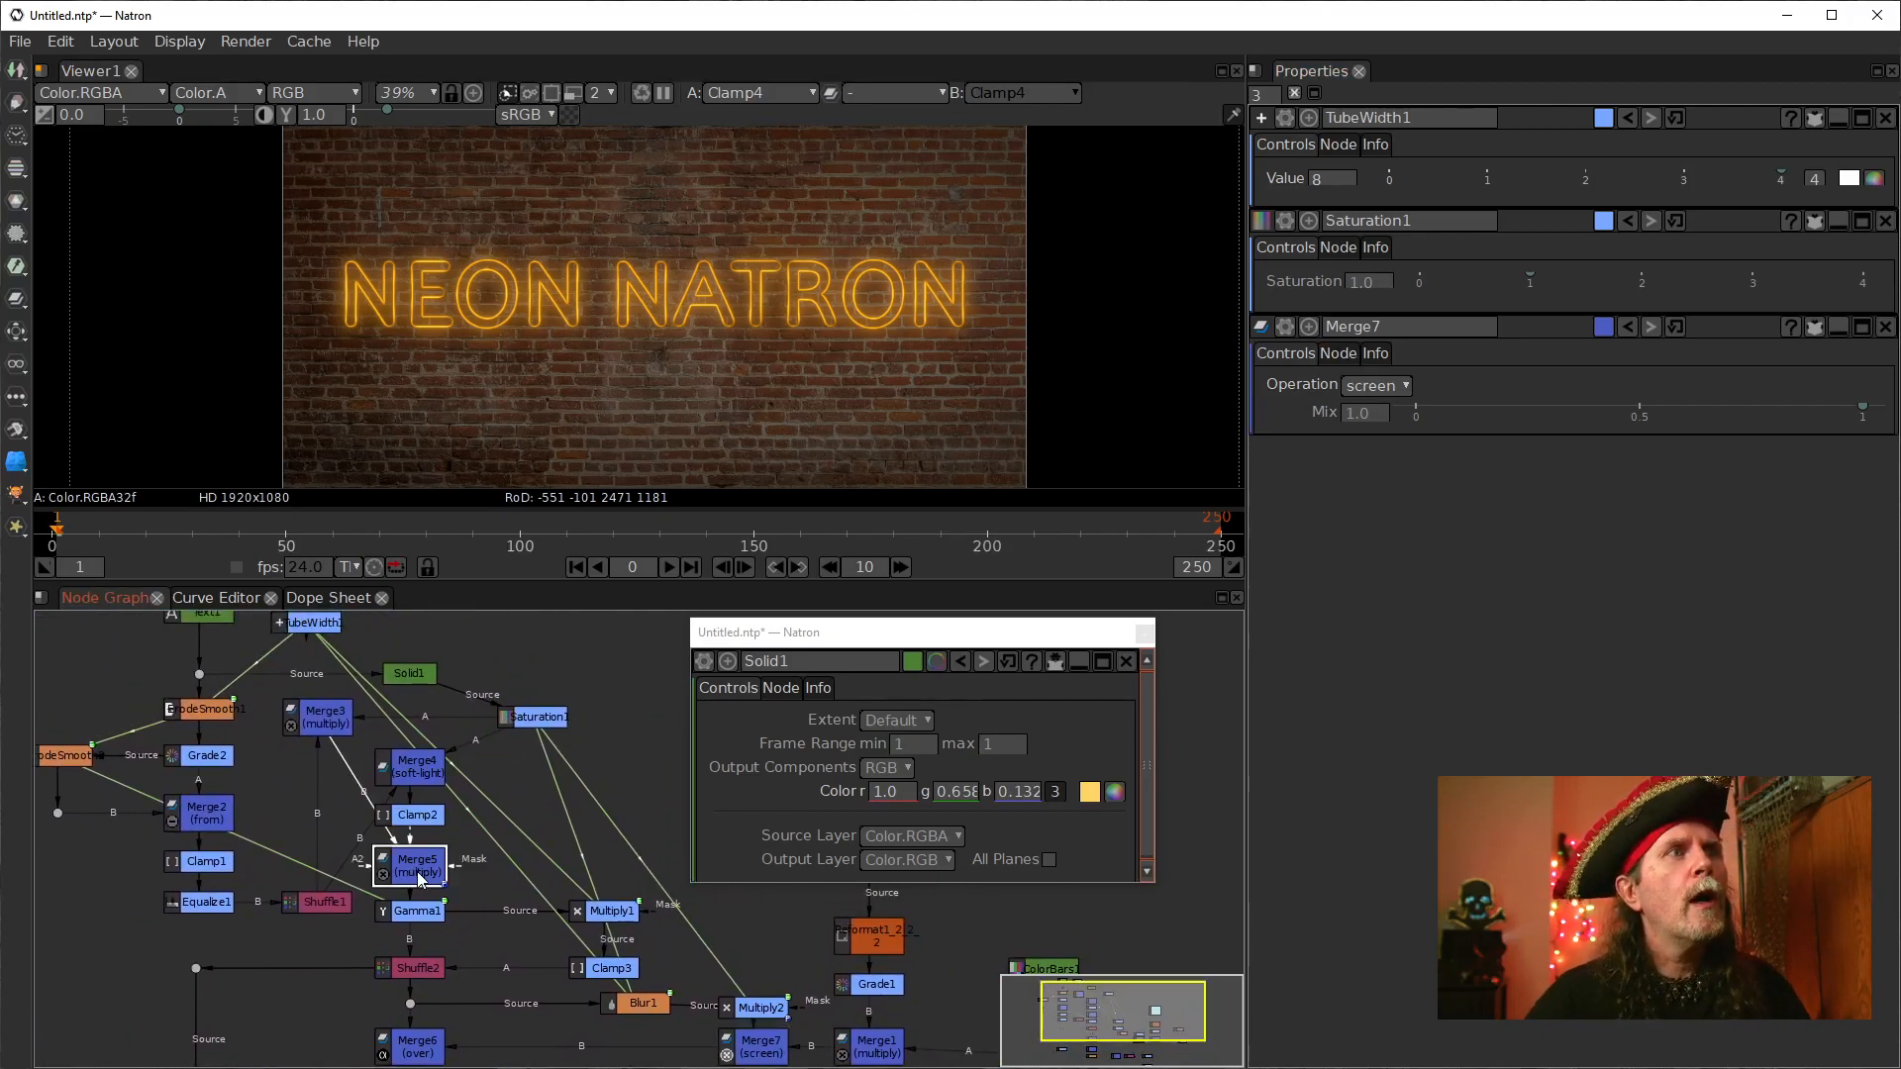
double_click(420, 878)
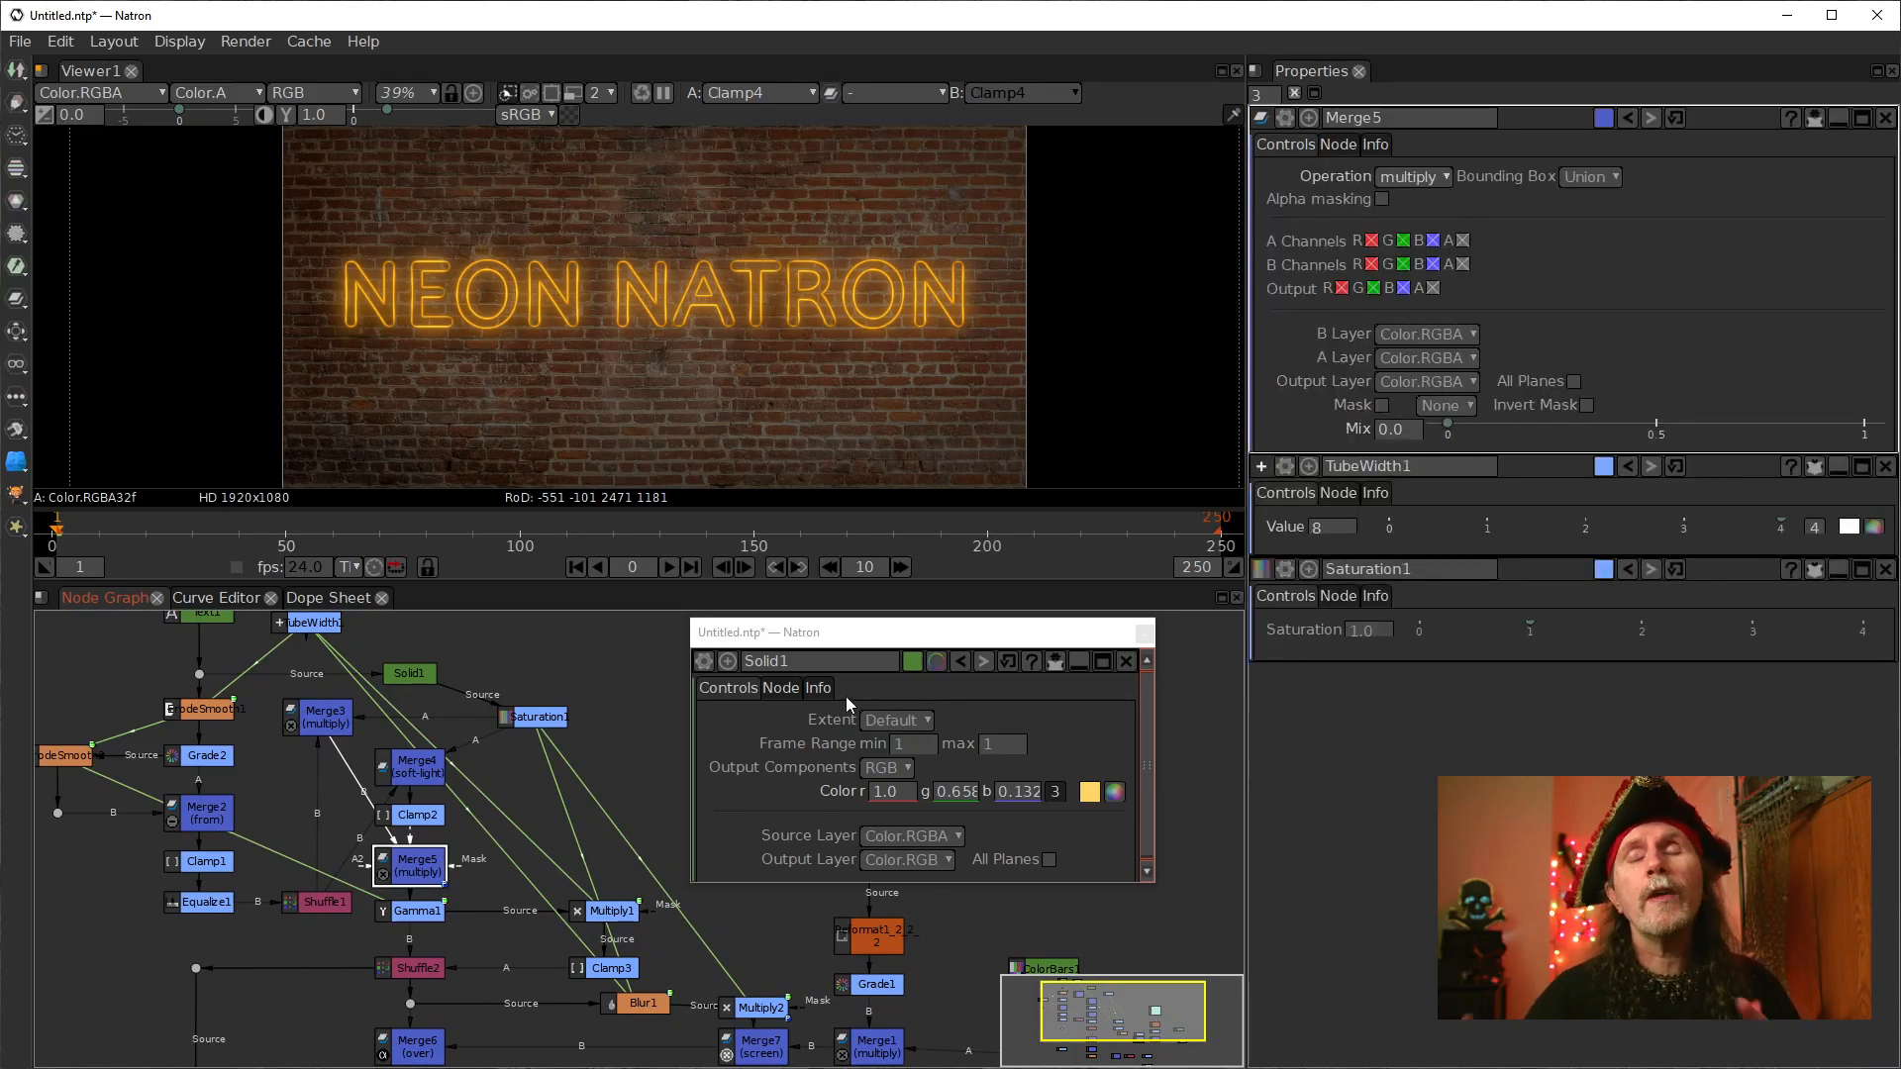
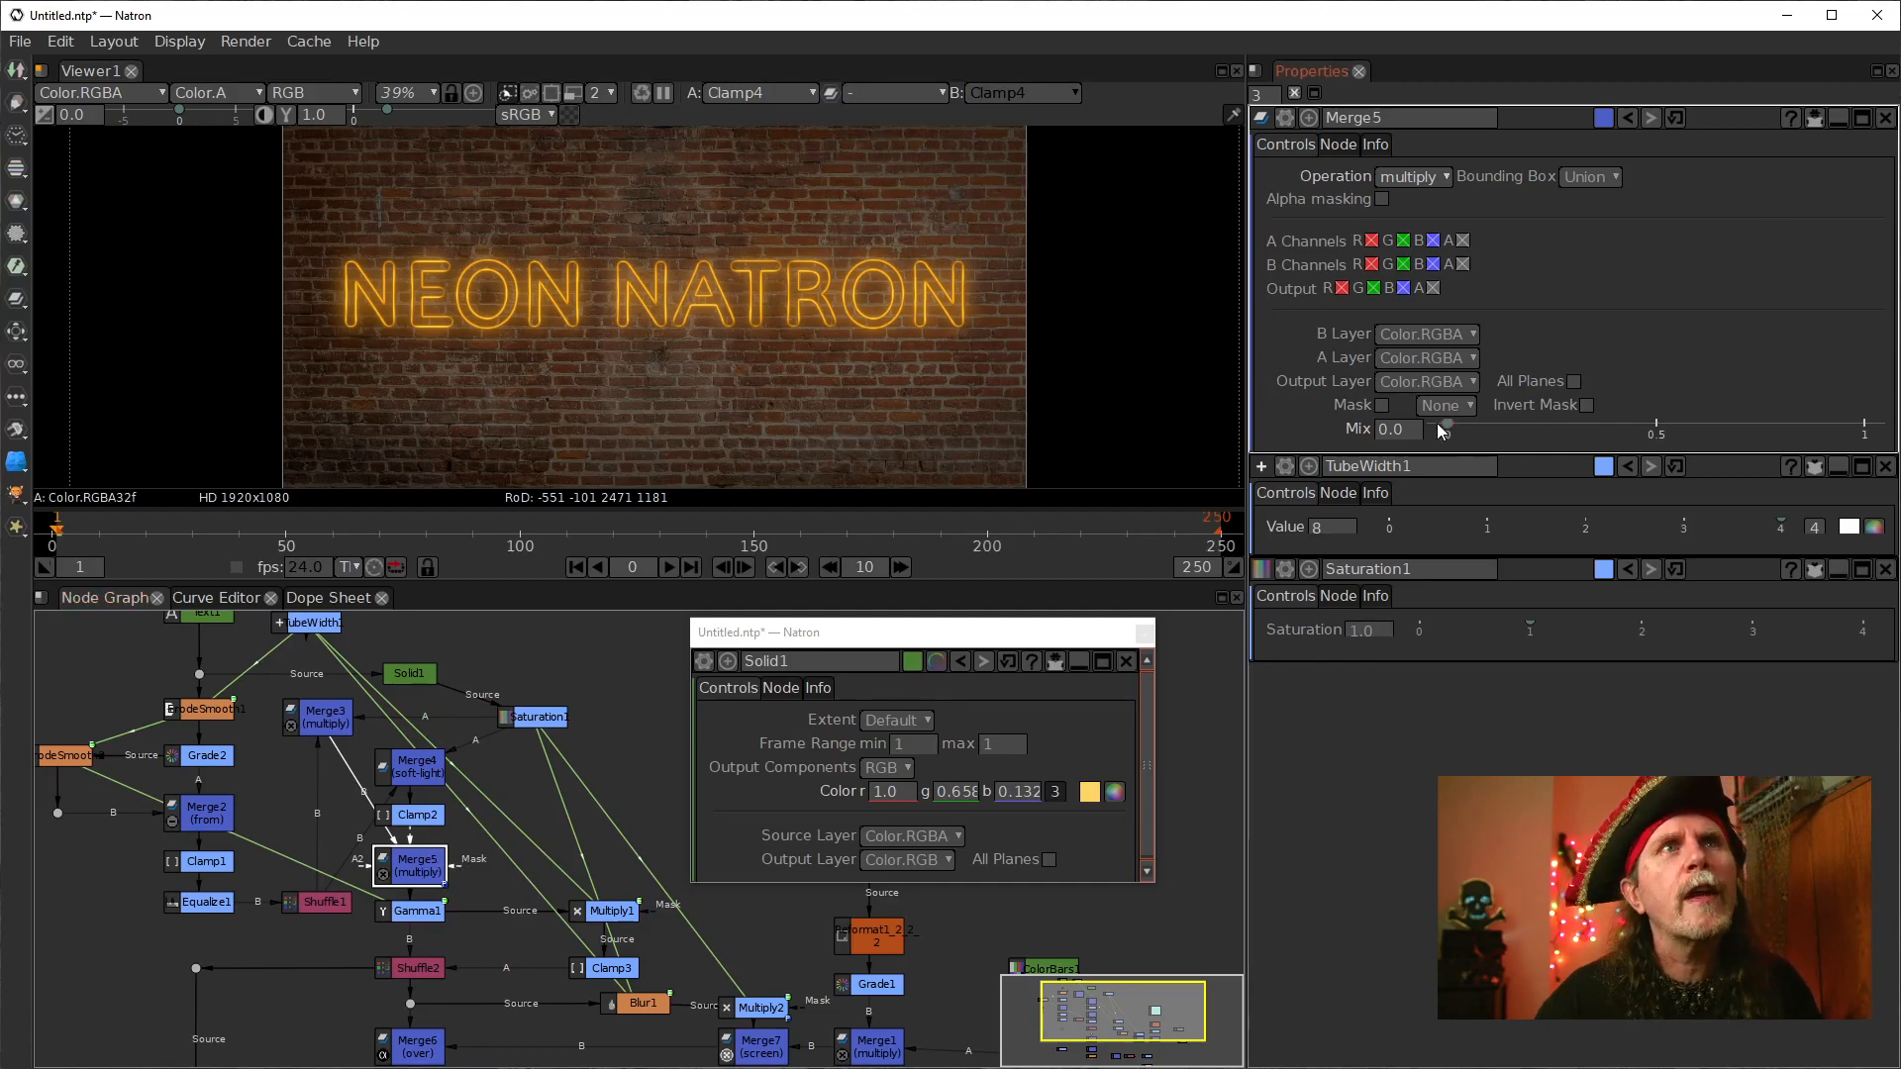
left_click(1815, 117)
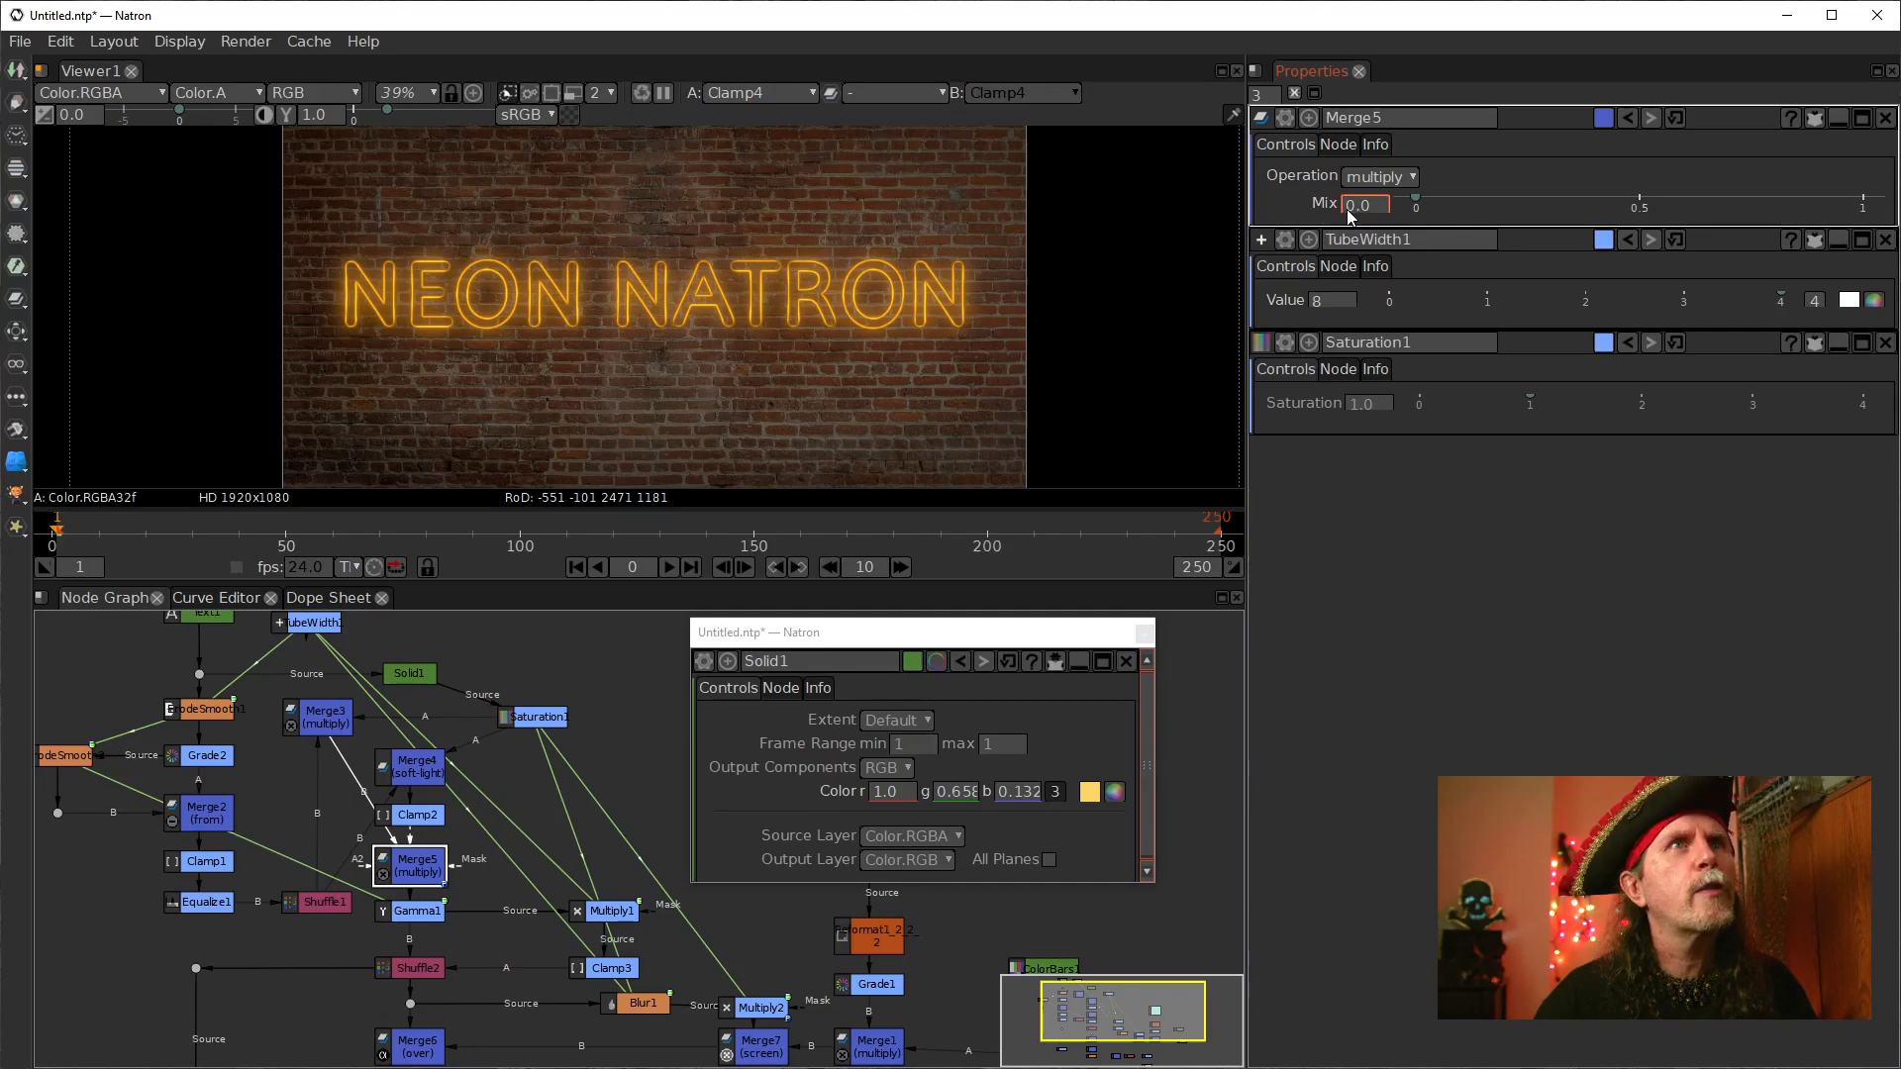
Step: Set Merge5's Mix to 1 and lower it gradually to 0.7
type("1")
key("Return")
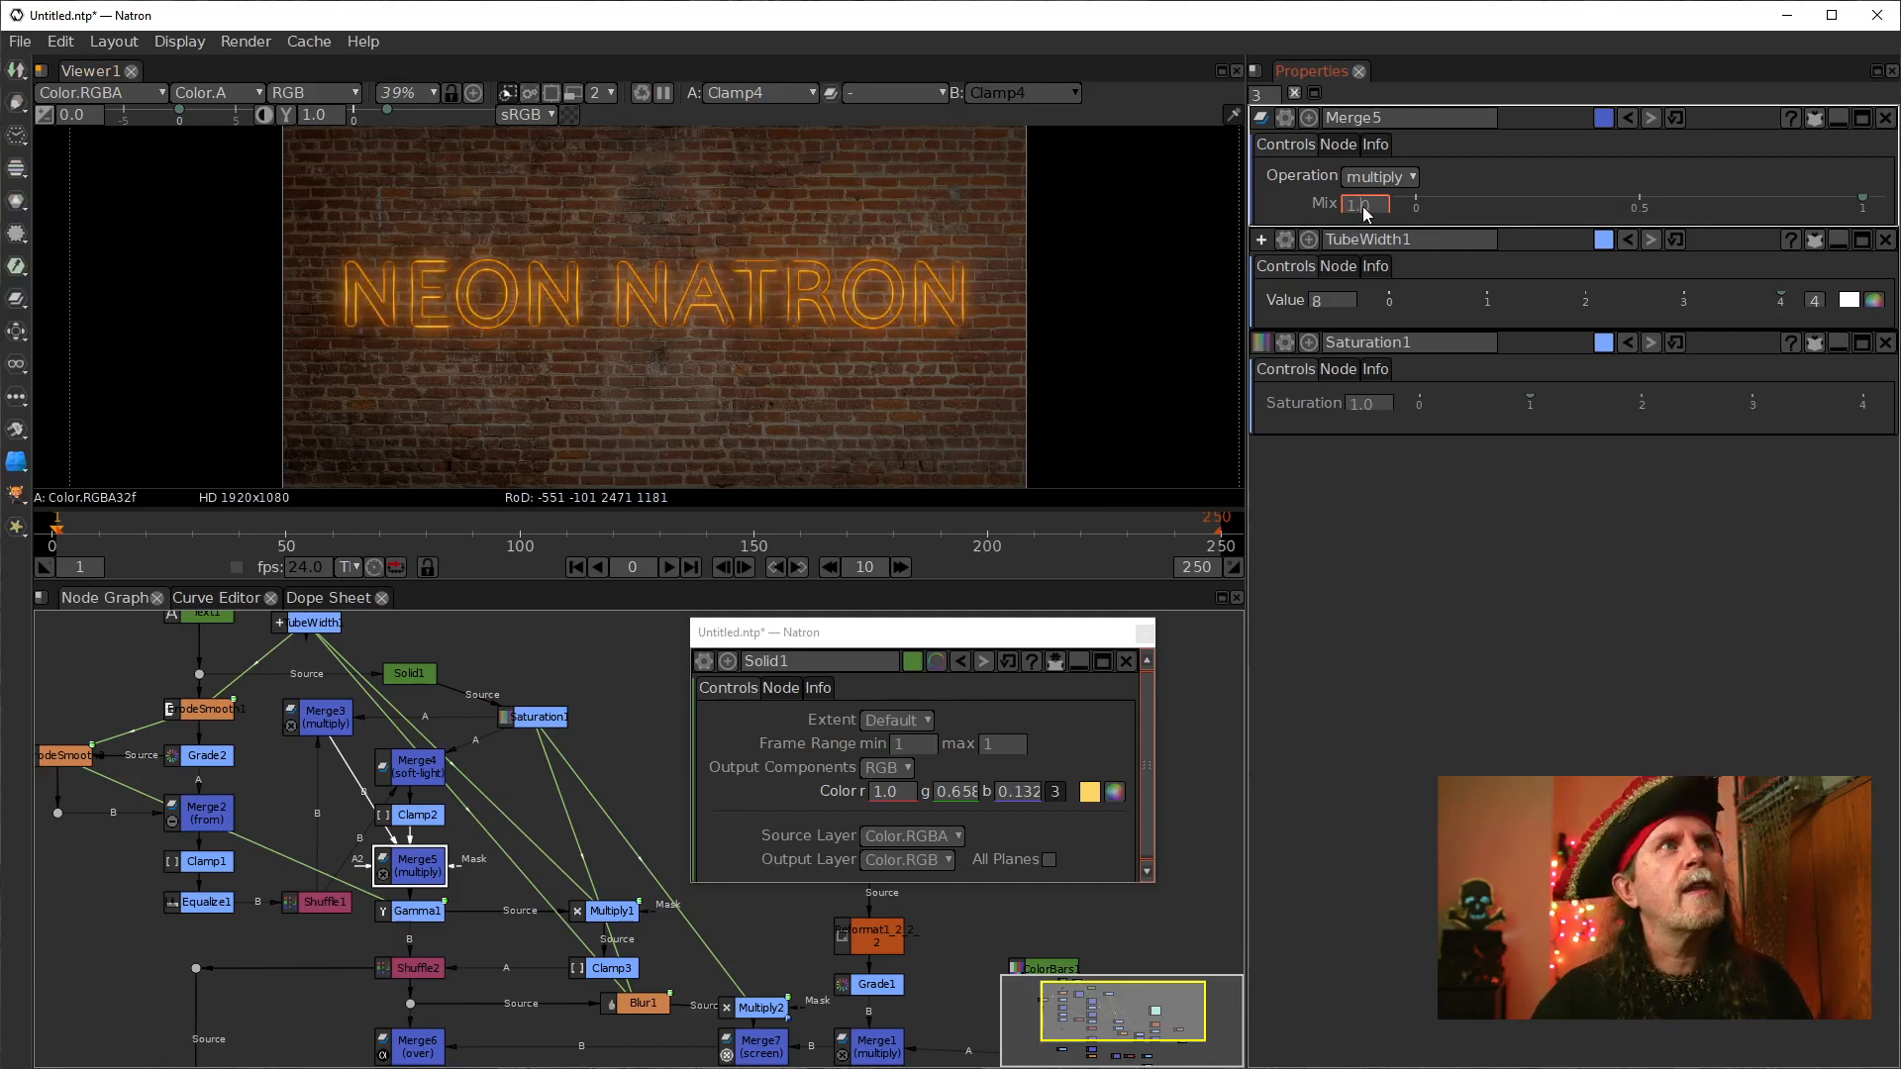
scroll(1363, 214, "down", 2)
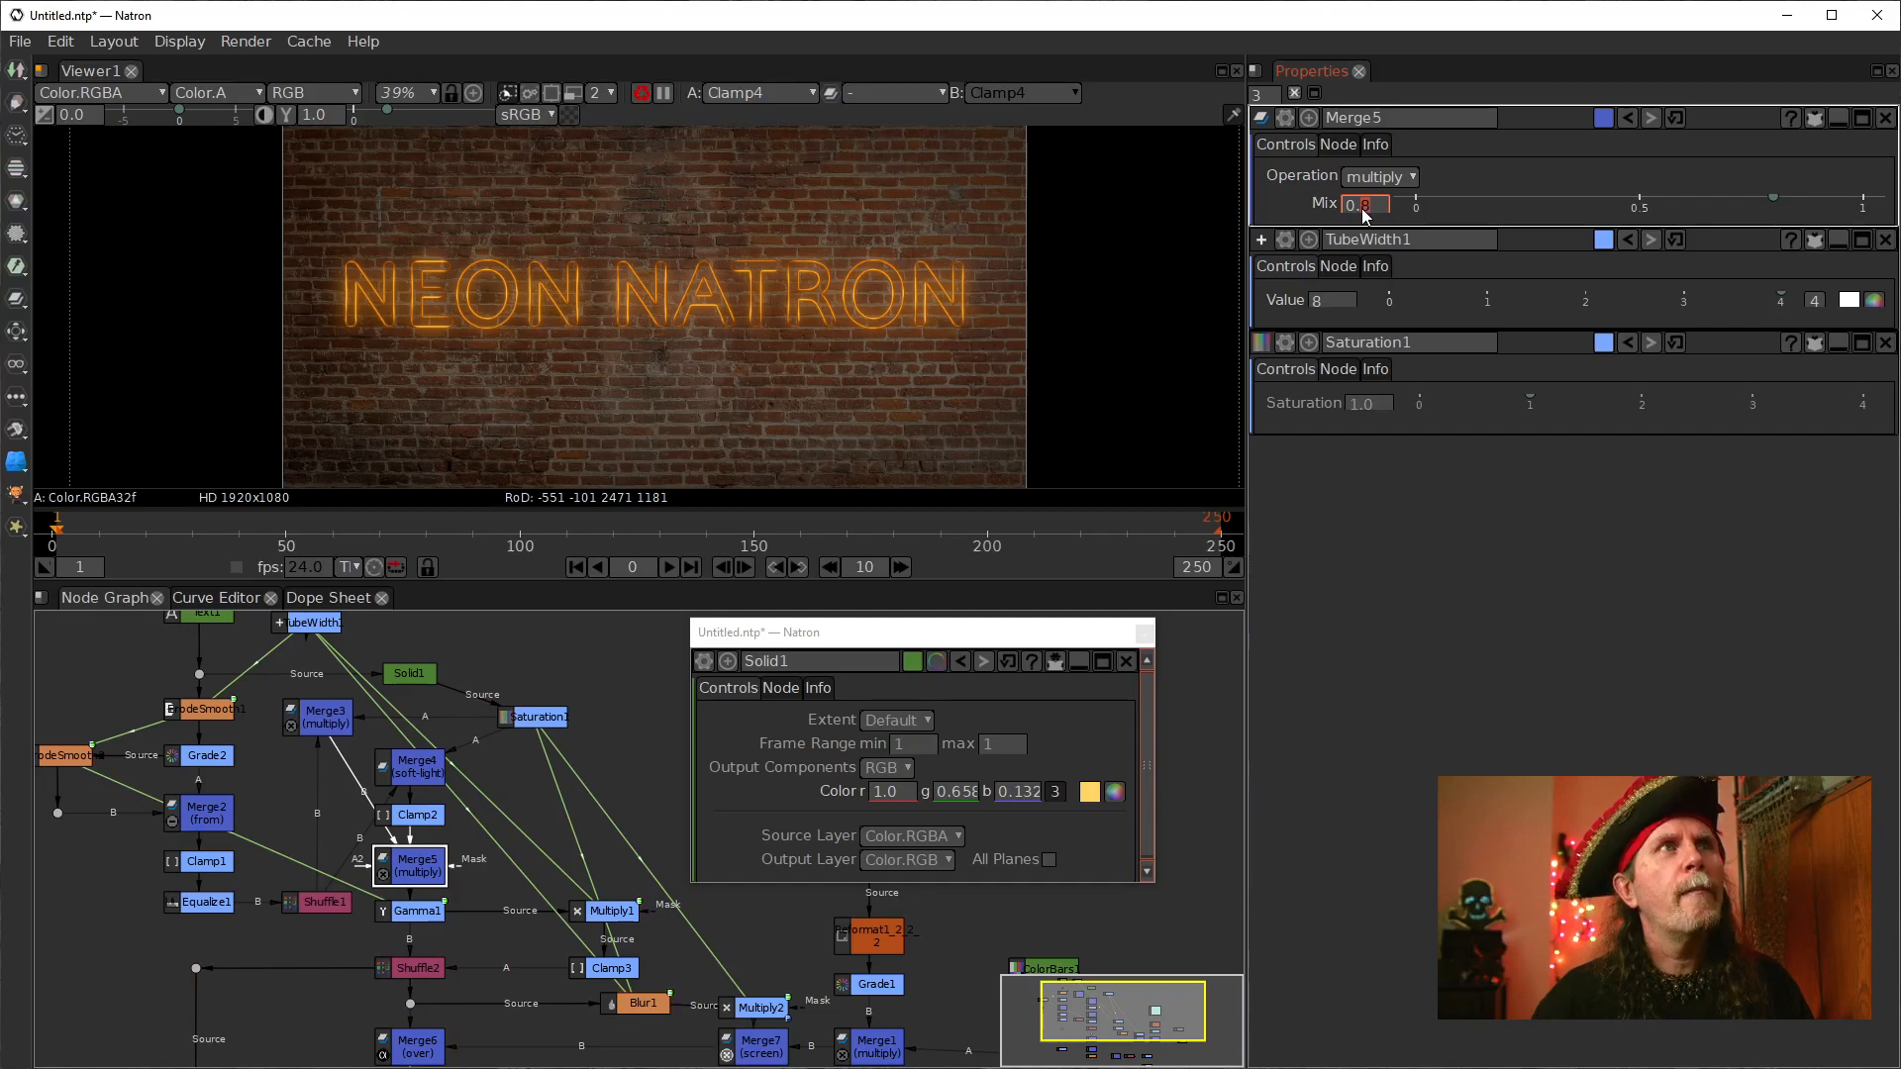
scroll(1364, 214, "down", 1)
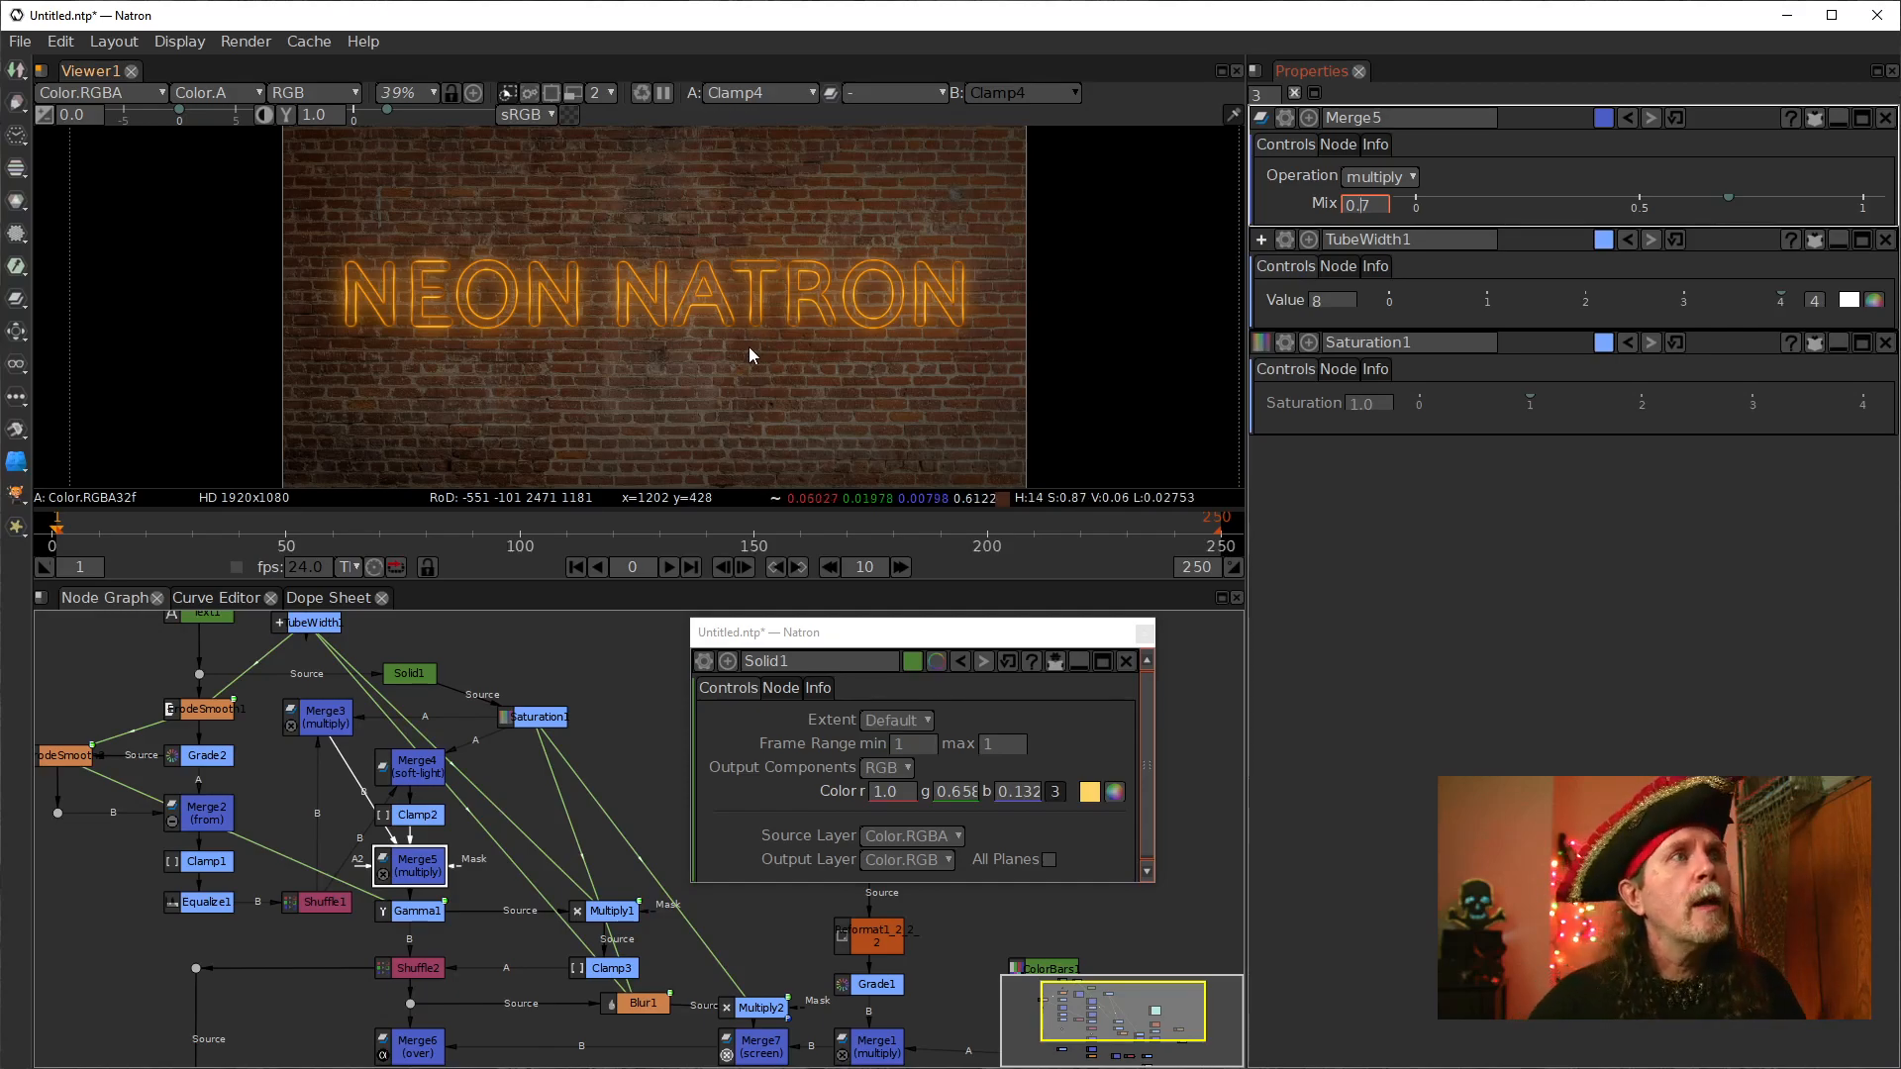
Step: Change the Solid1 color to a pink with hue 324, saturation 166 and value 255
left_click_drag(576, 669, 581, 739)
left_click(404, 747)
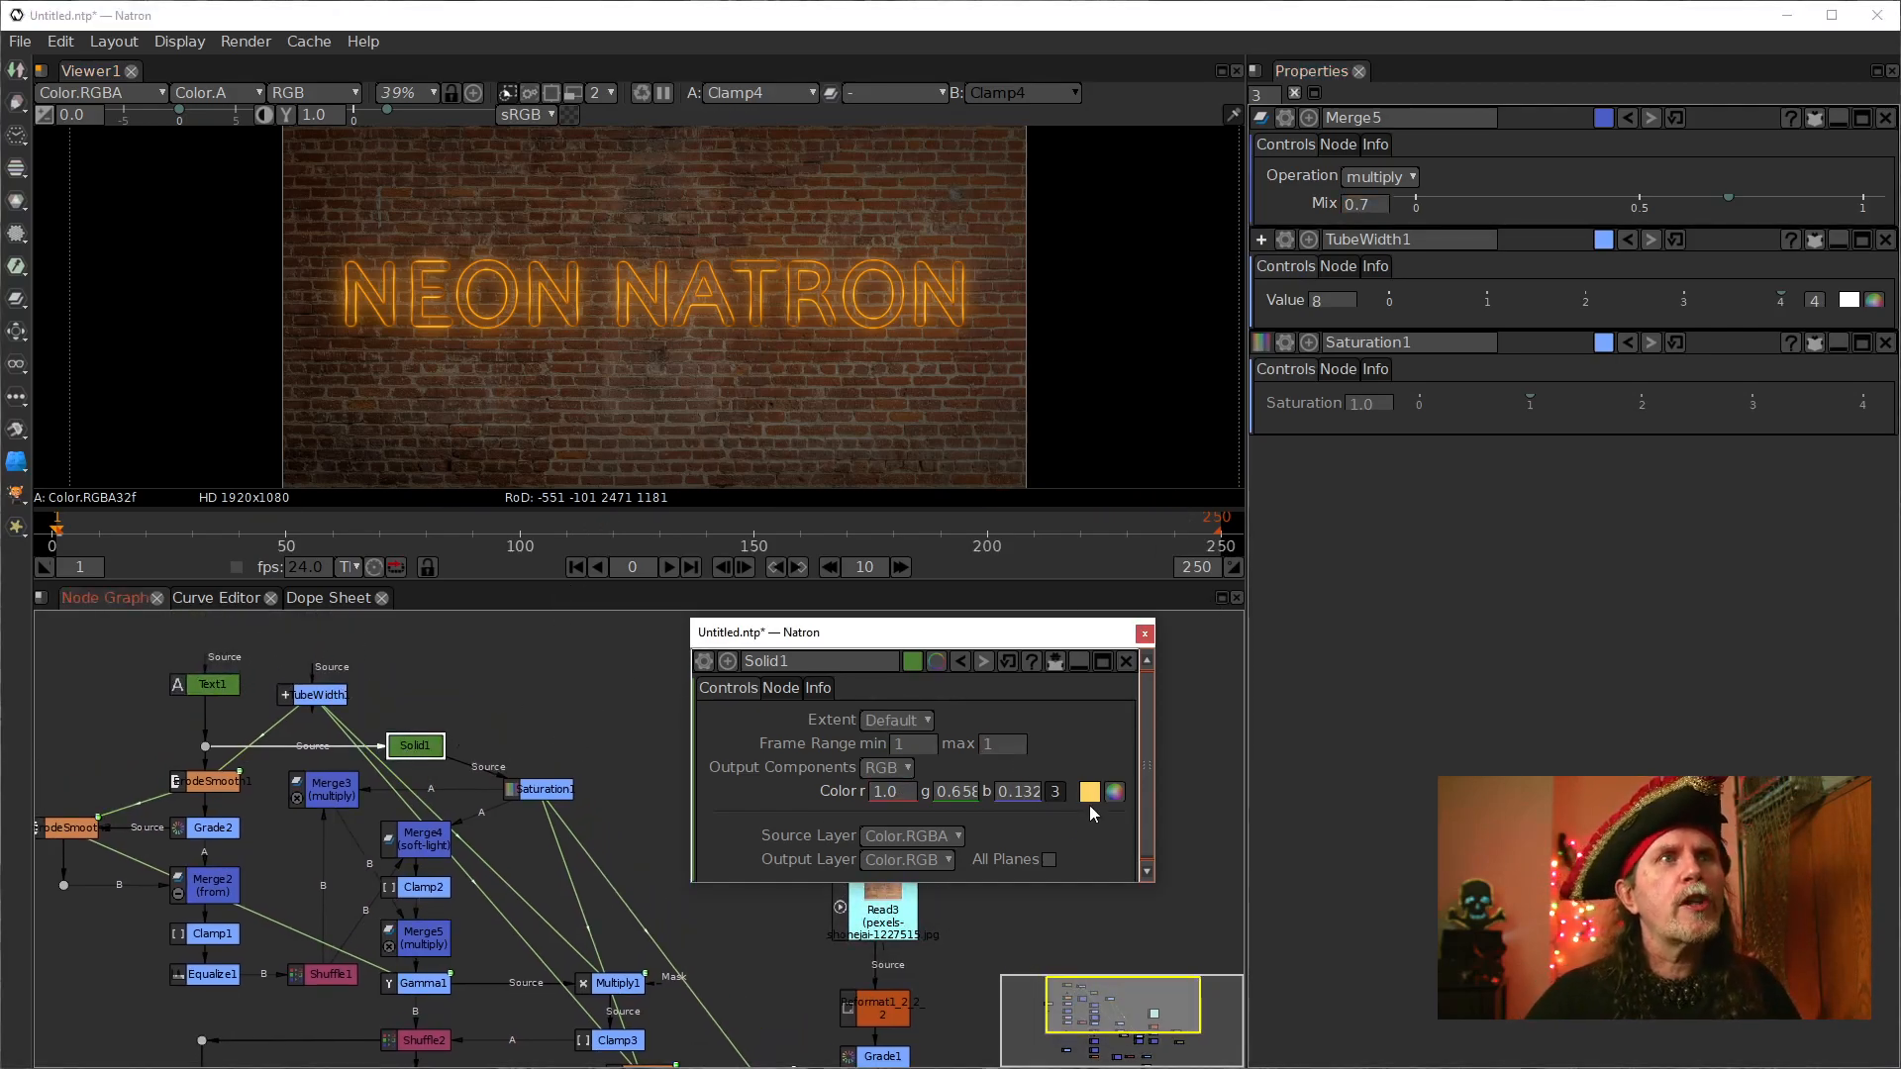
left_click(1089, 794)
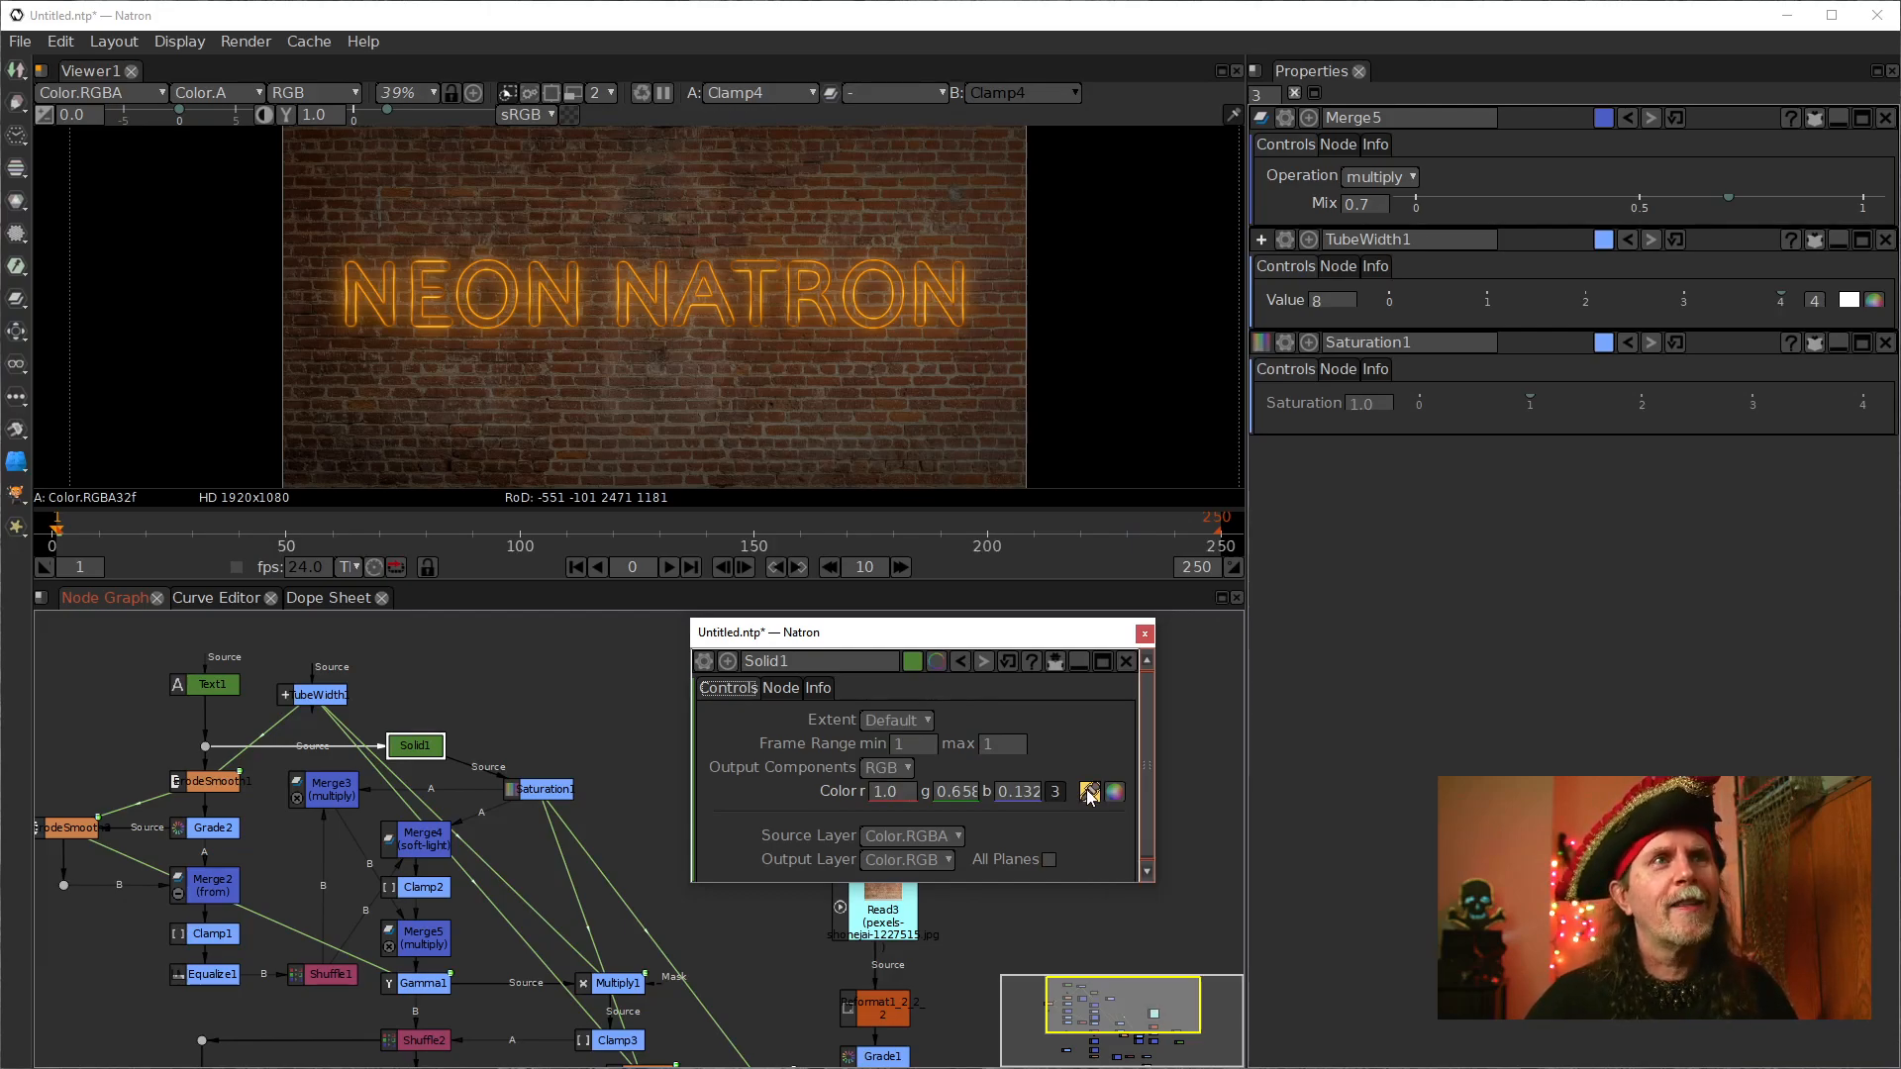
left_click(1113, 792)
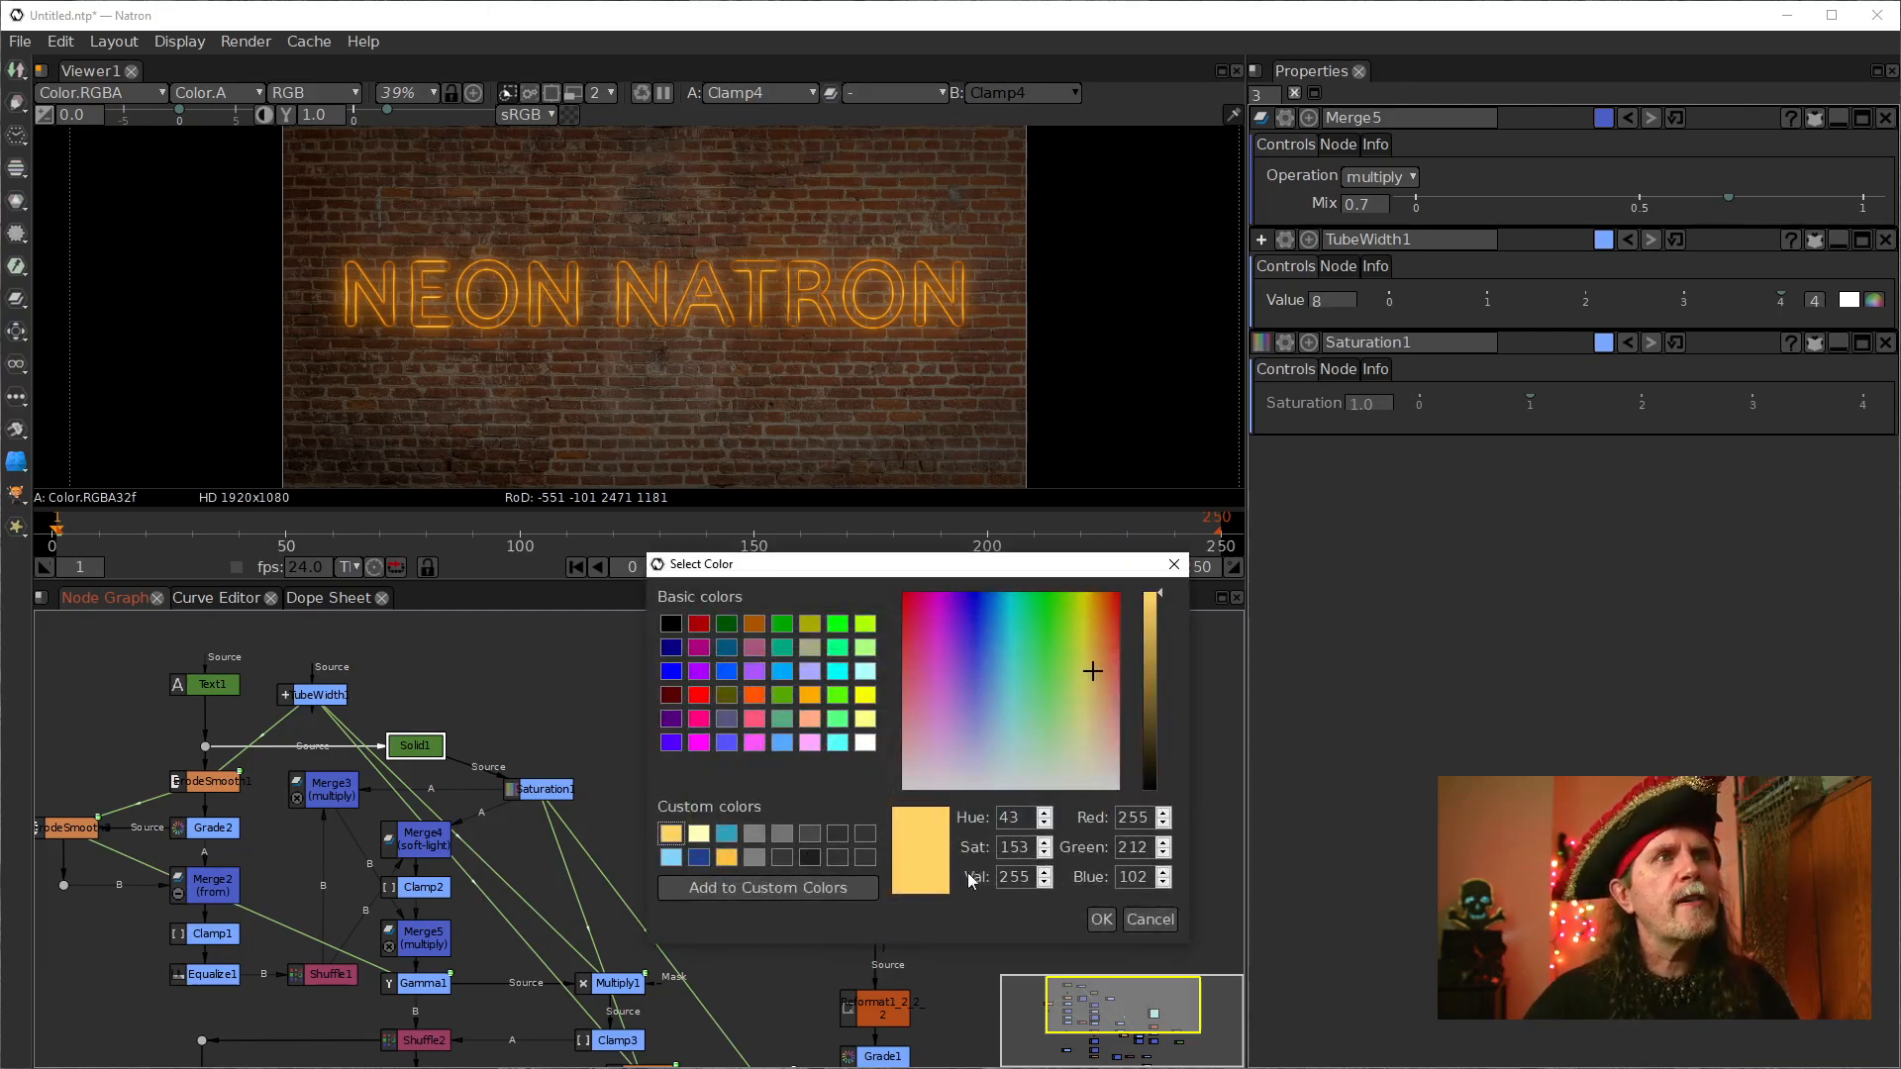
left_click(1002, 820)
scroll(1003, 823, "up", 20)
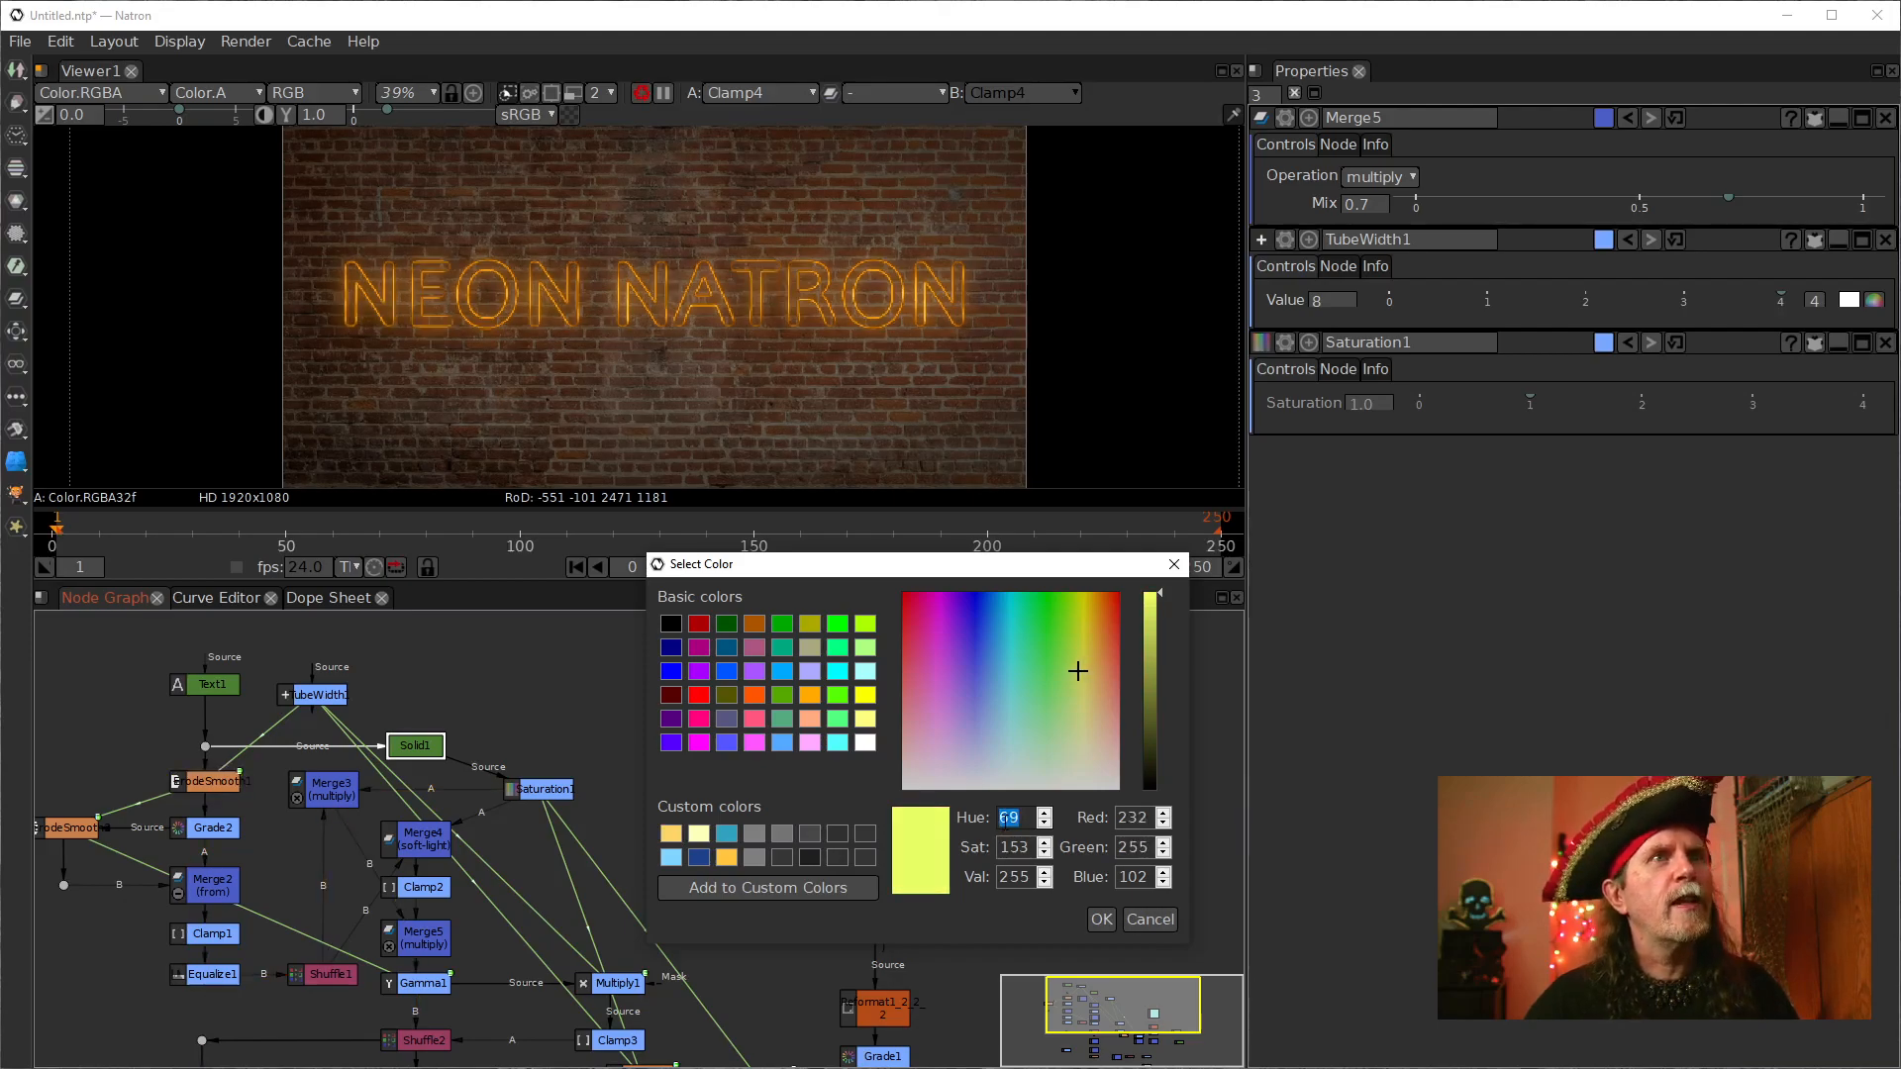
left_click_drag(1036, 676, 921, 664)
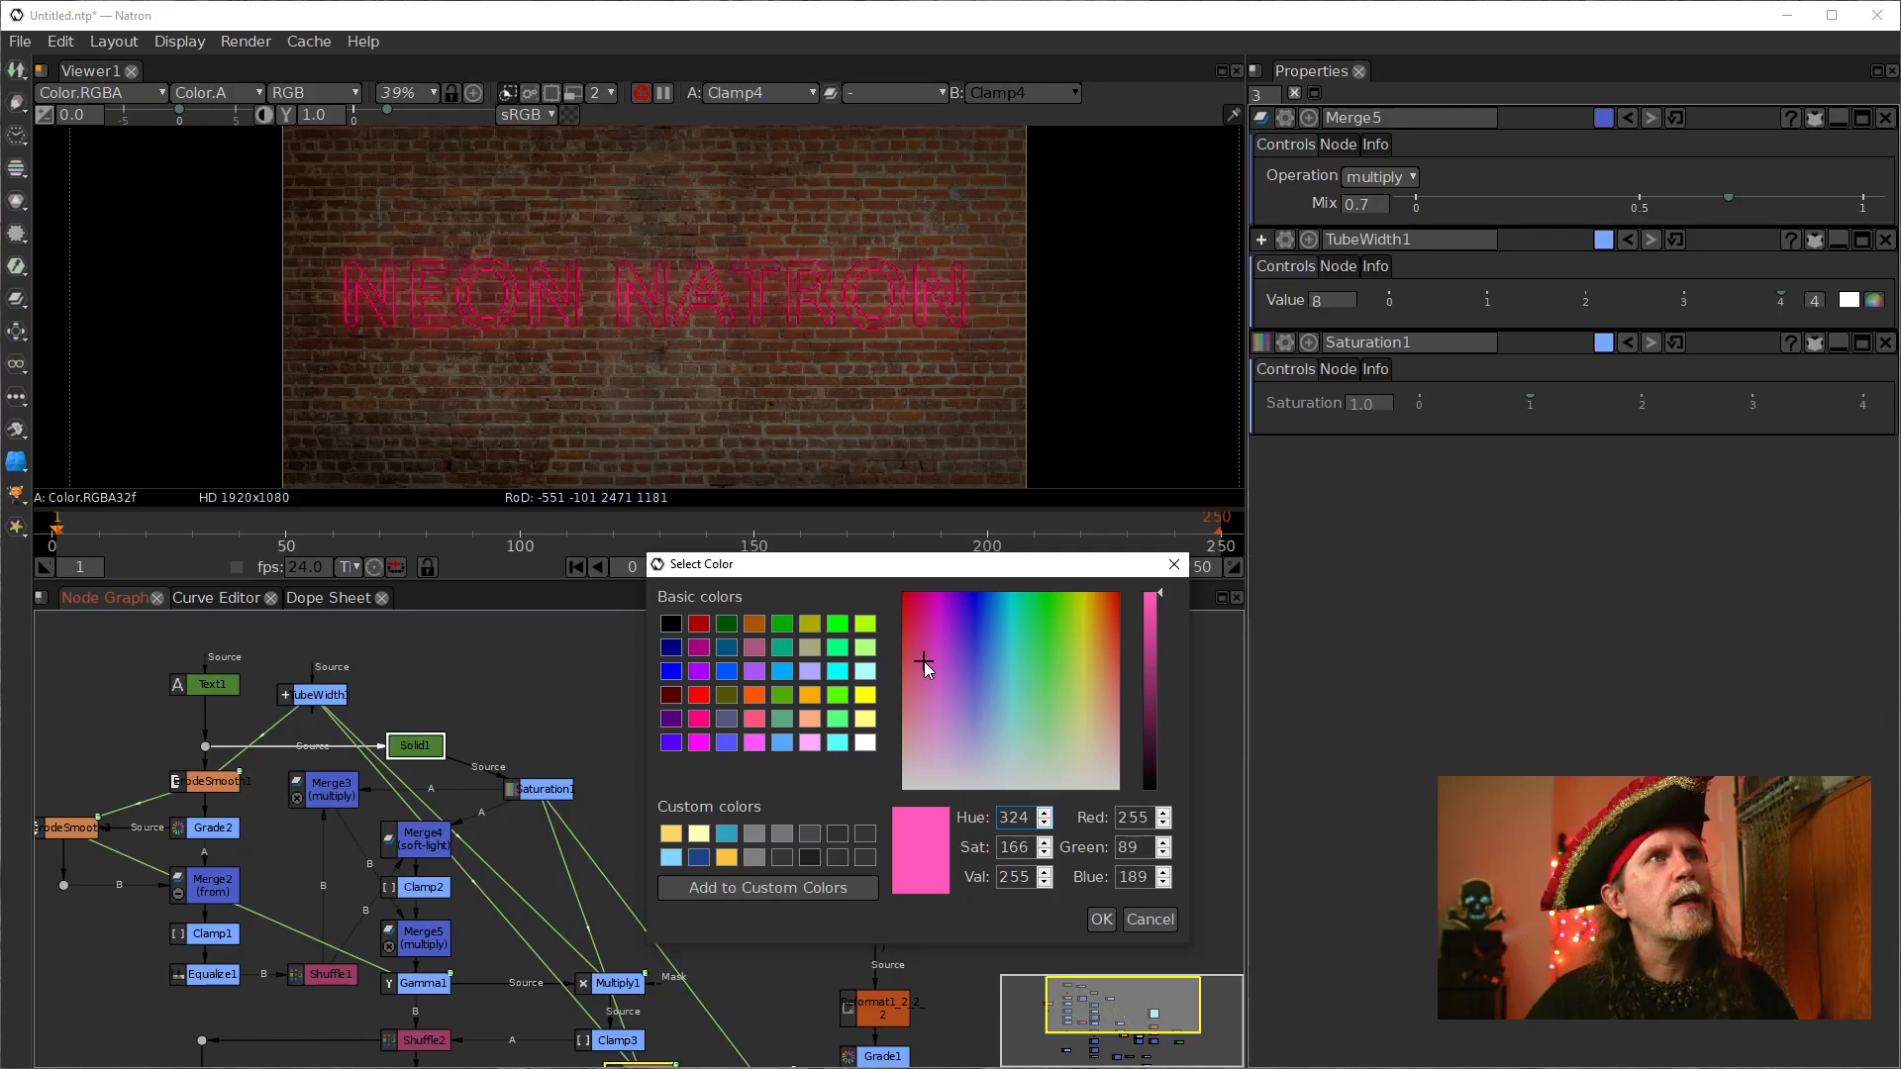
left_click(1101, 919)
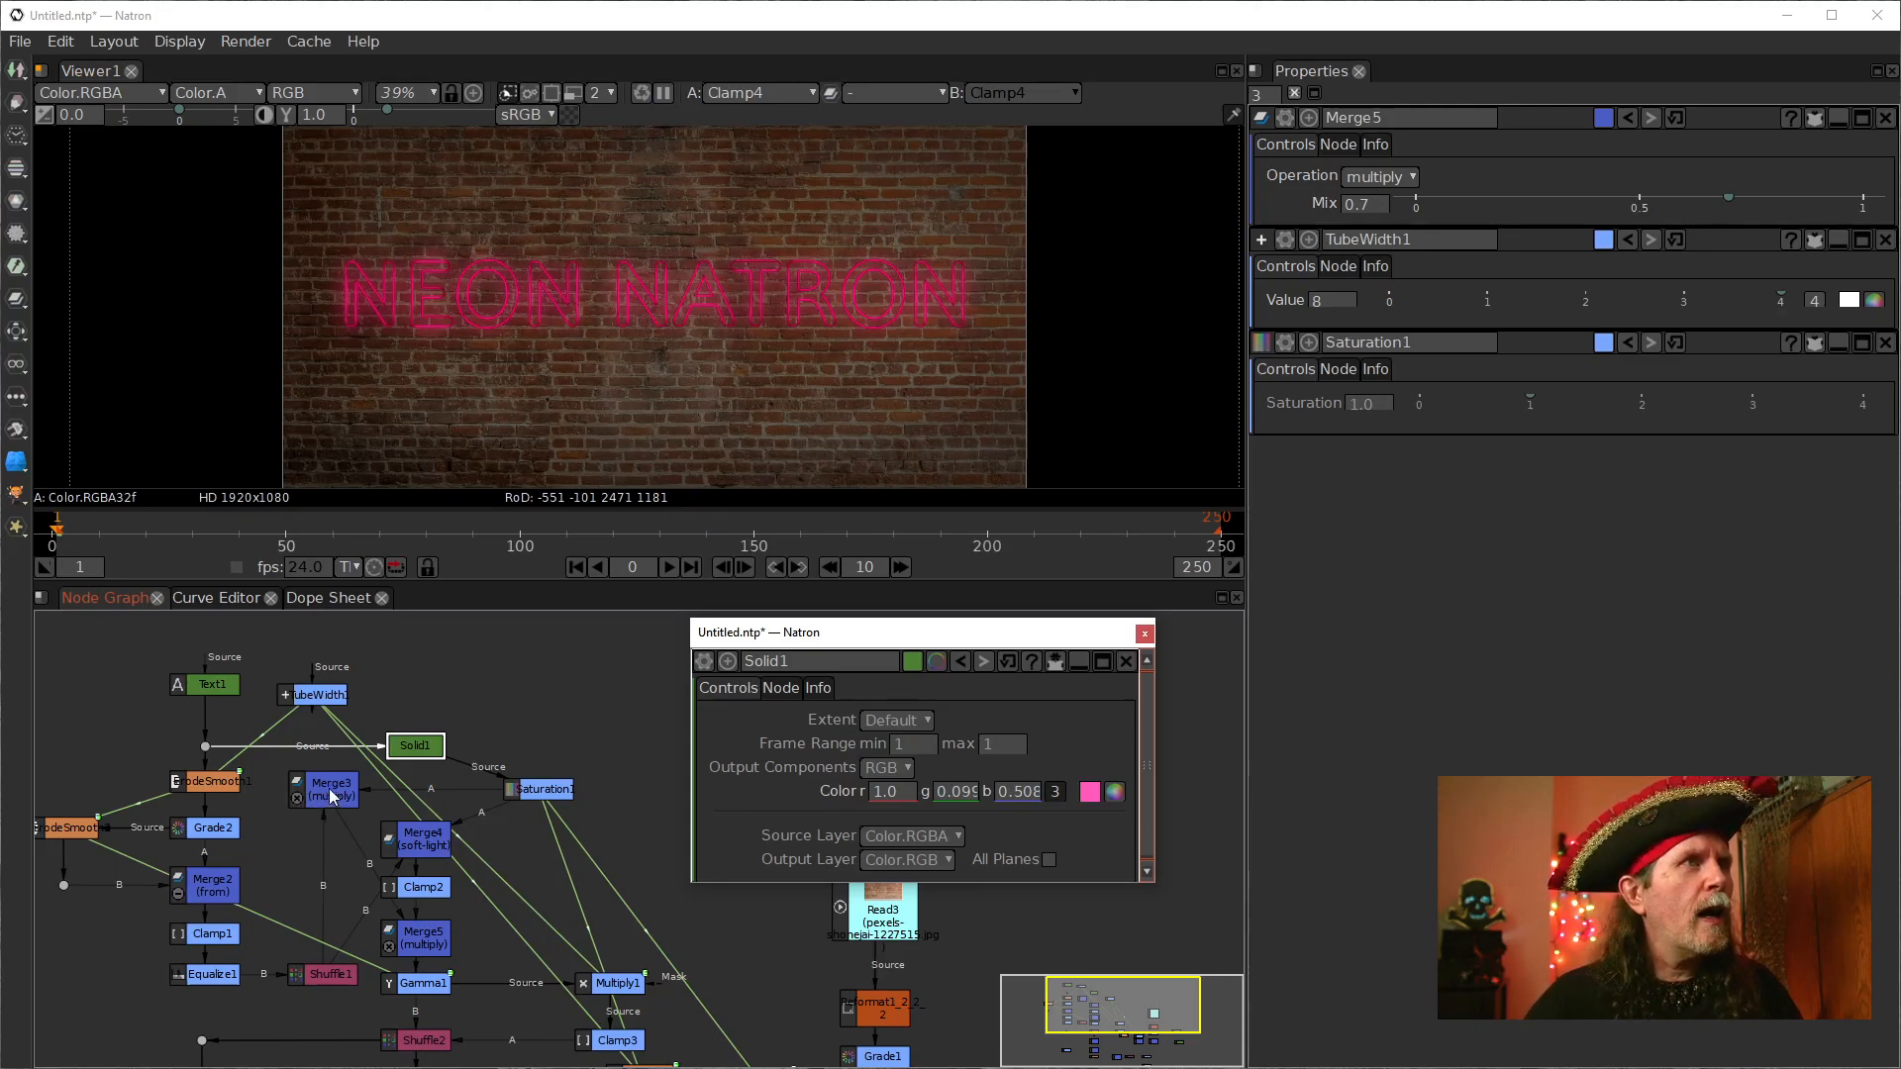
Step: Set the TubeWidth1 Value to 14 to change the width of the neon tubes
left_click(317, 694)
left_click(1318, 178)
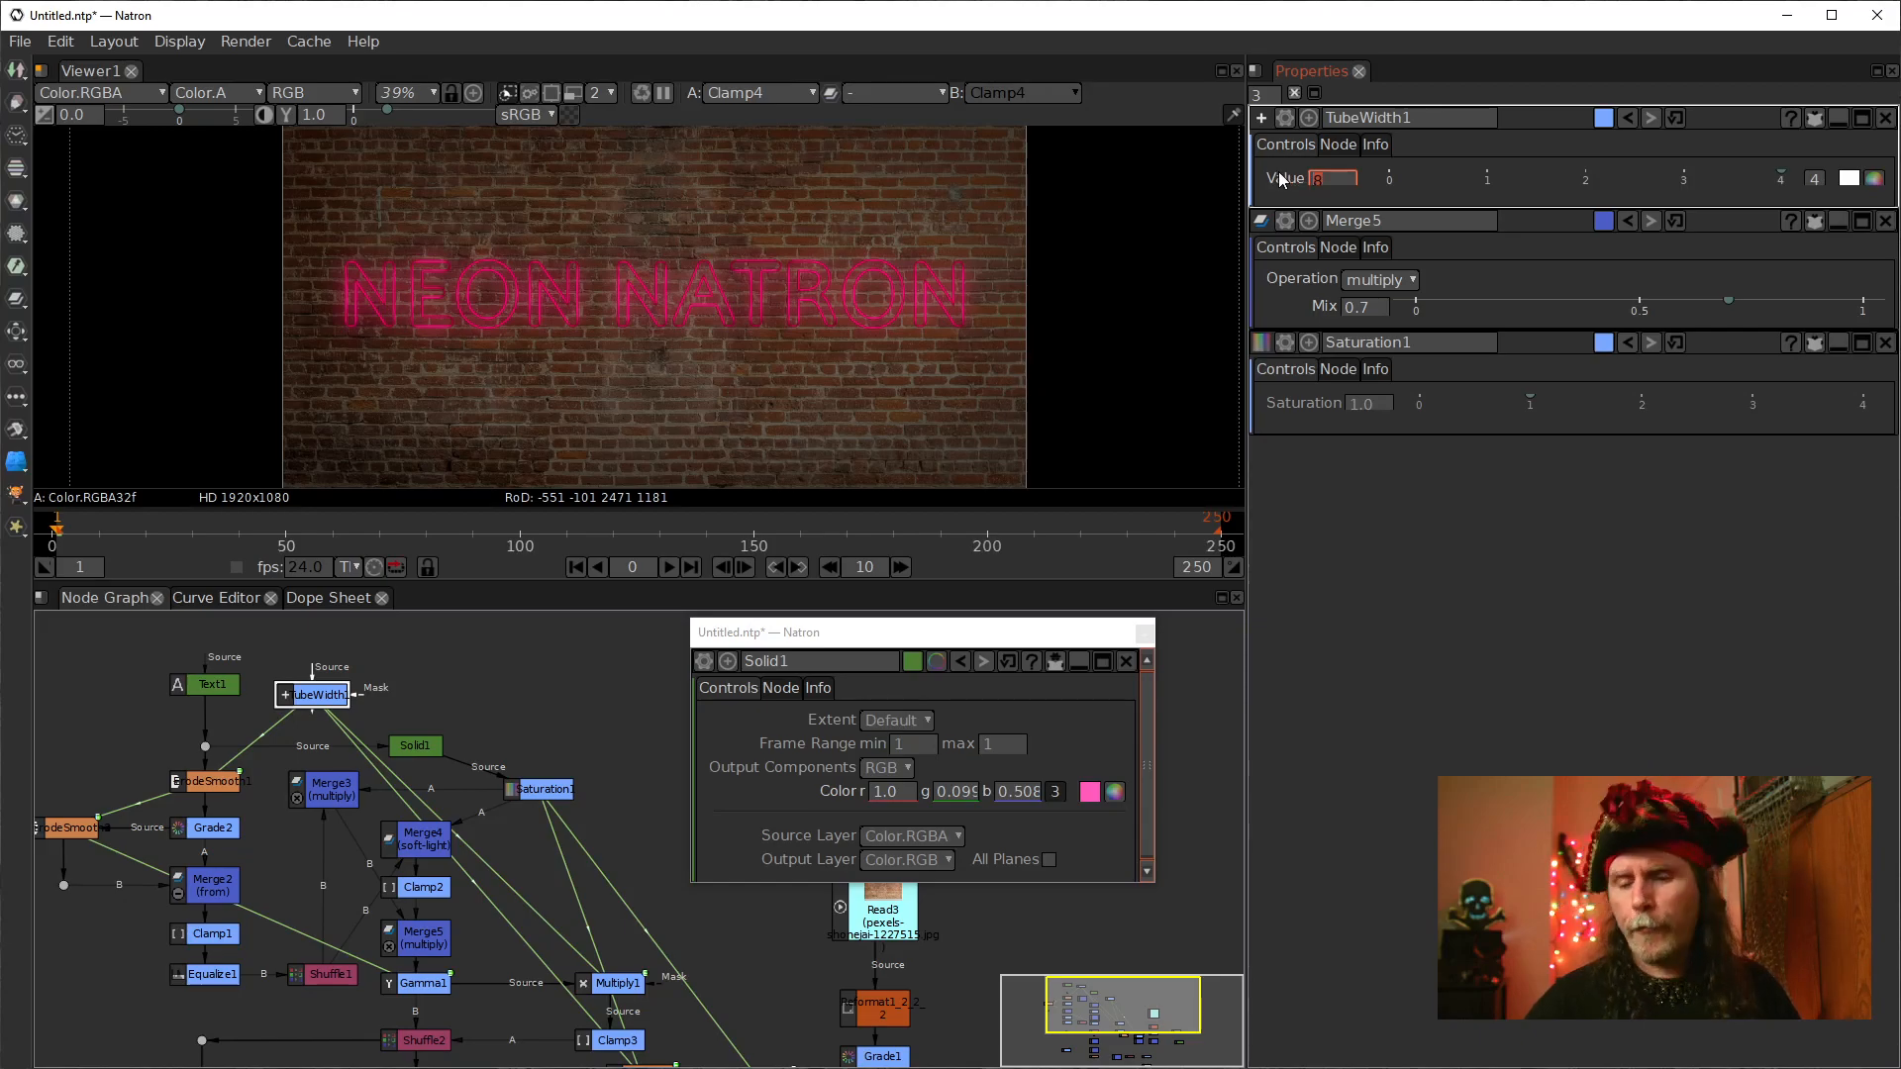
type("14")
key("Return")
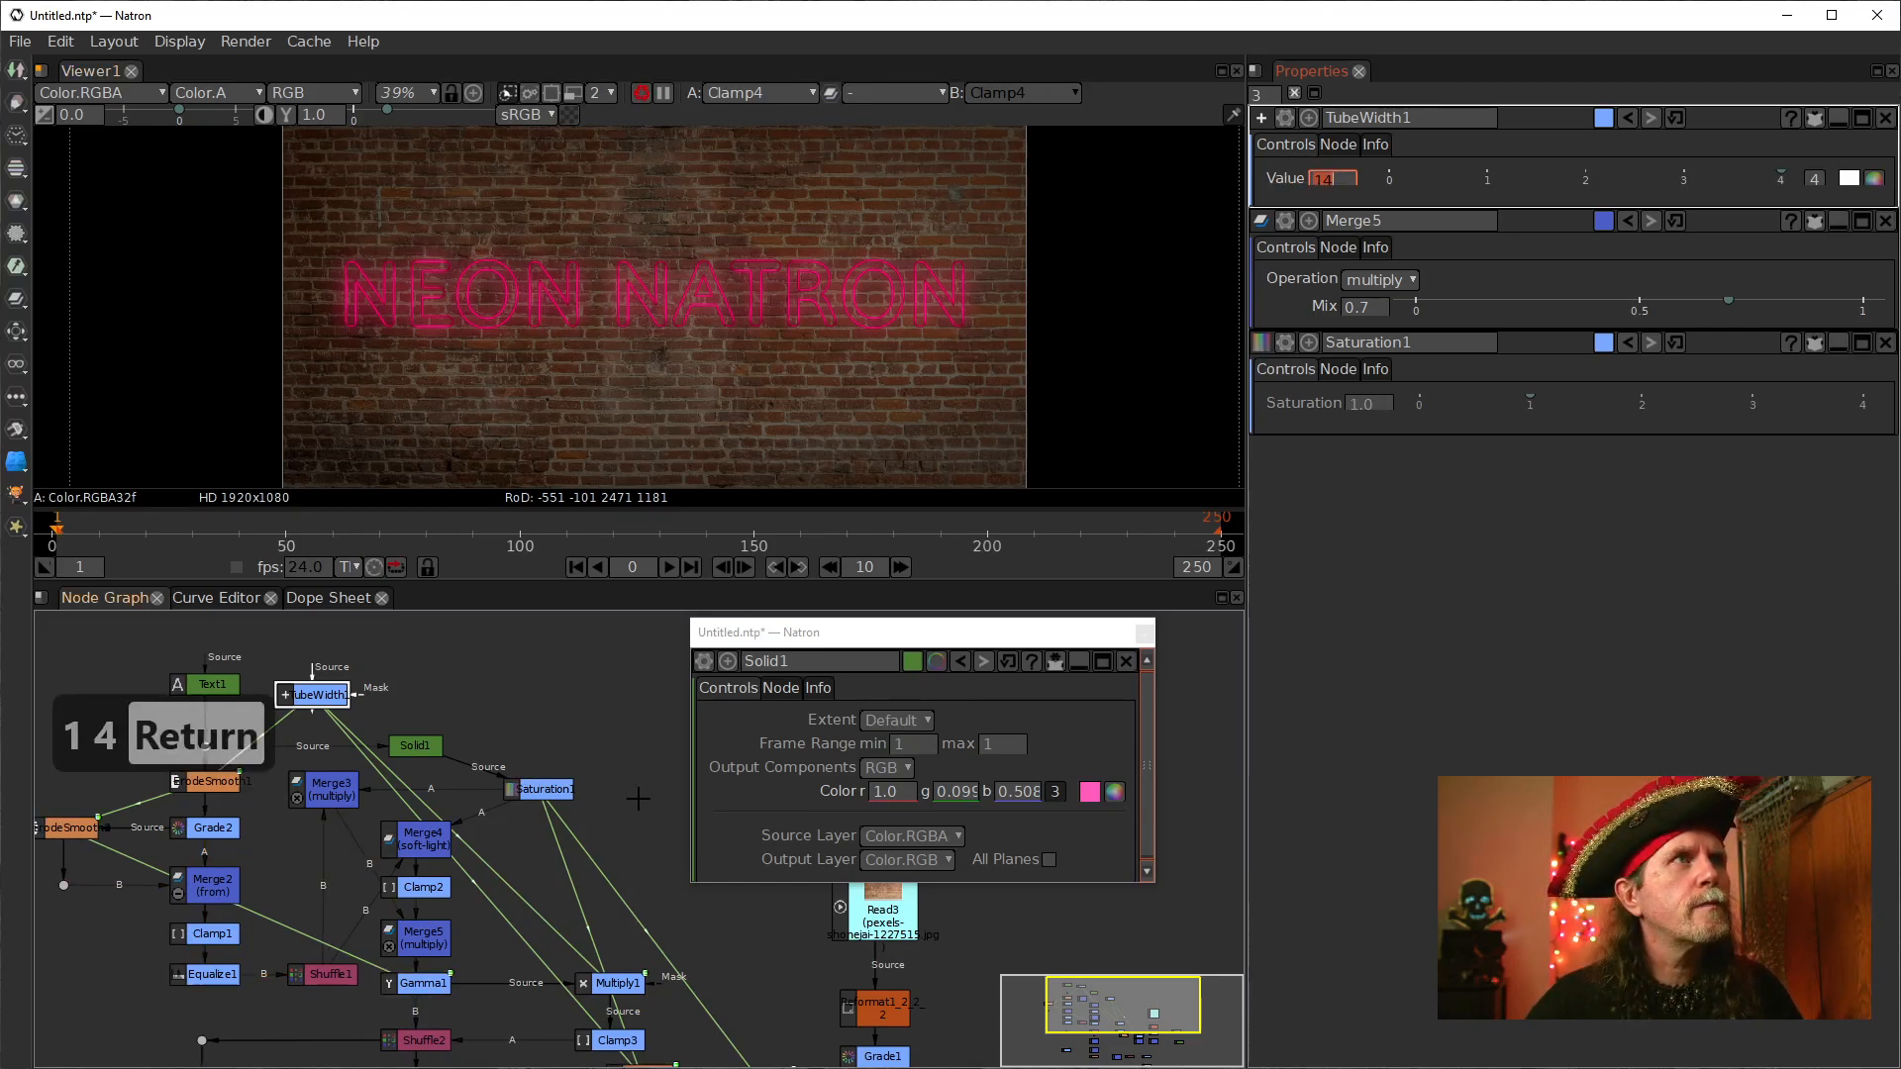
left_click(615, 754)
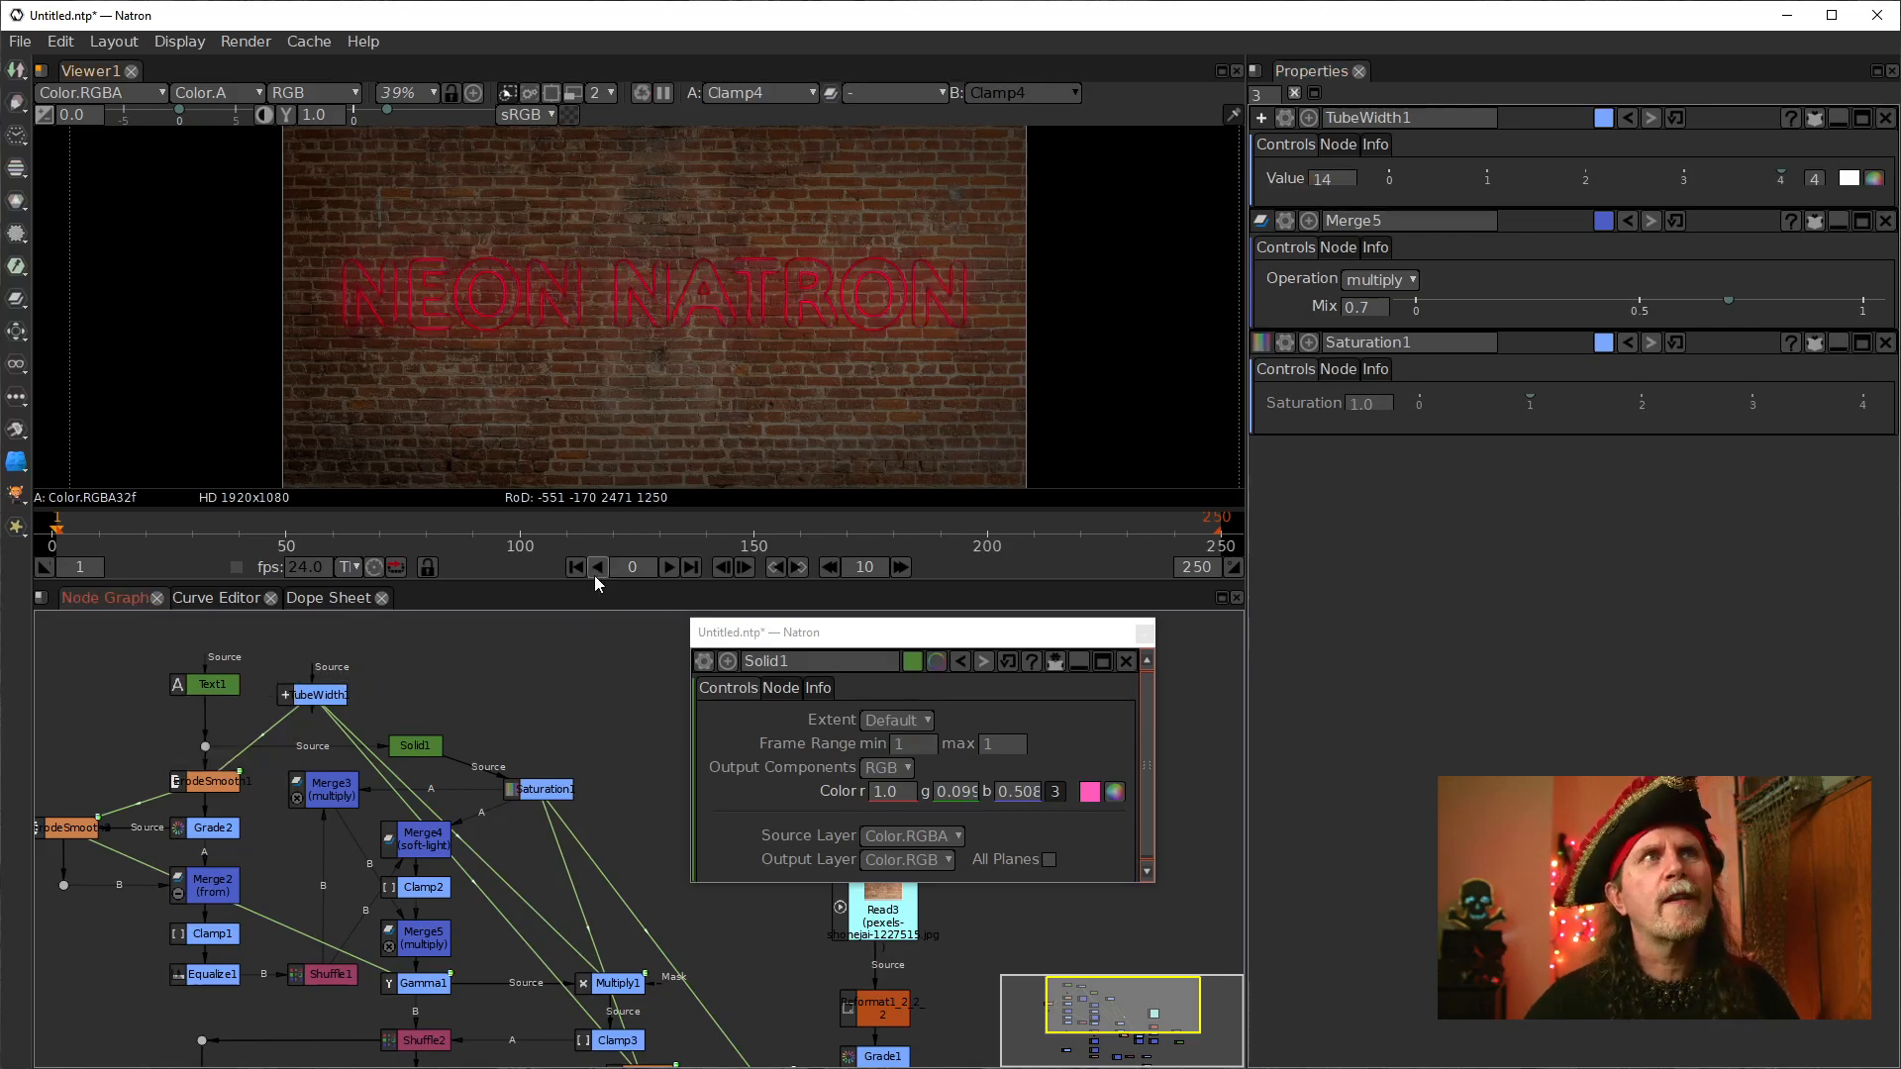
Step: Bring up the Merge5 controls and lower its Mix to 0.0
left_click(412, 950)
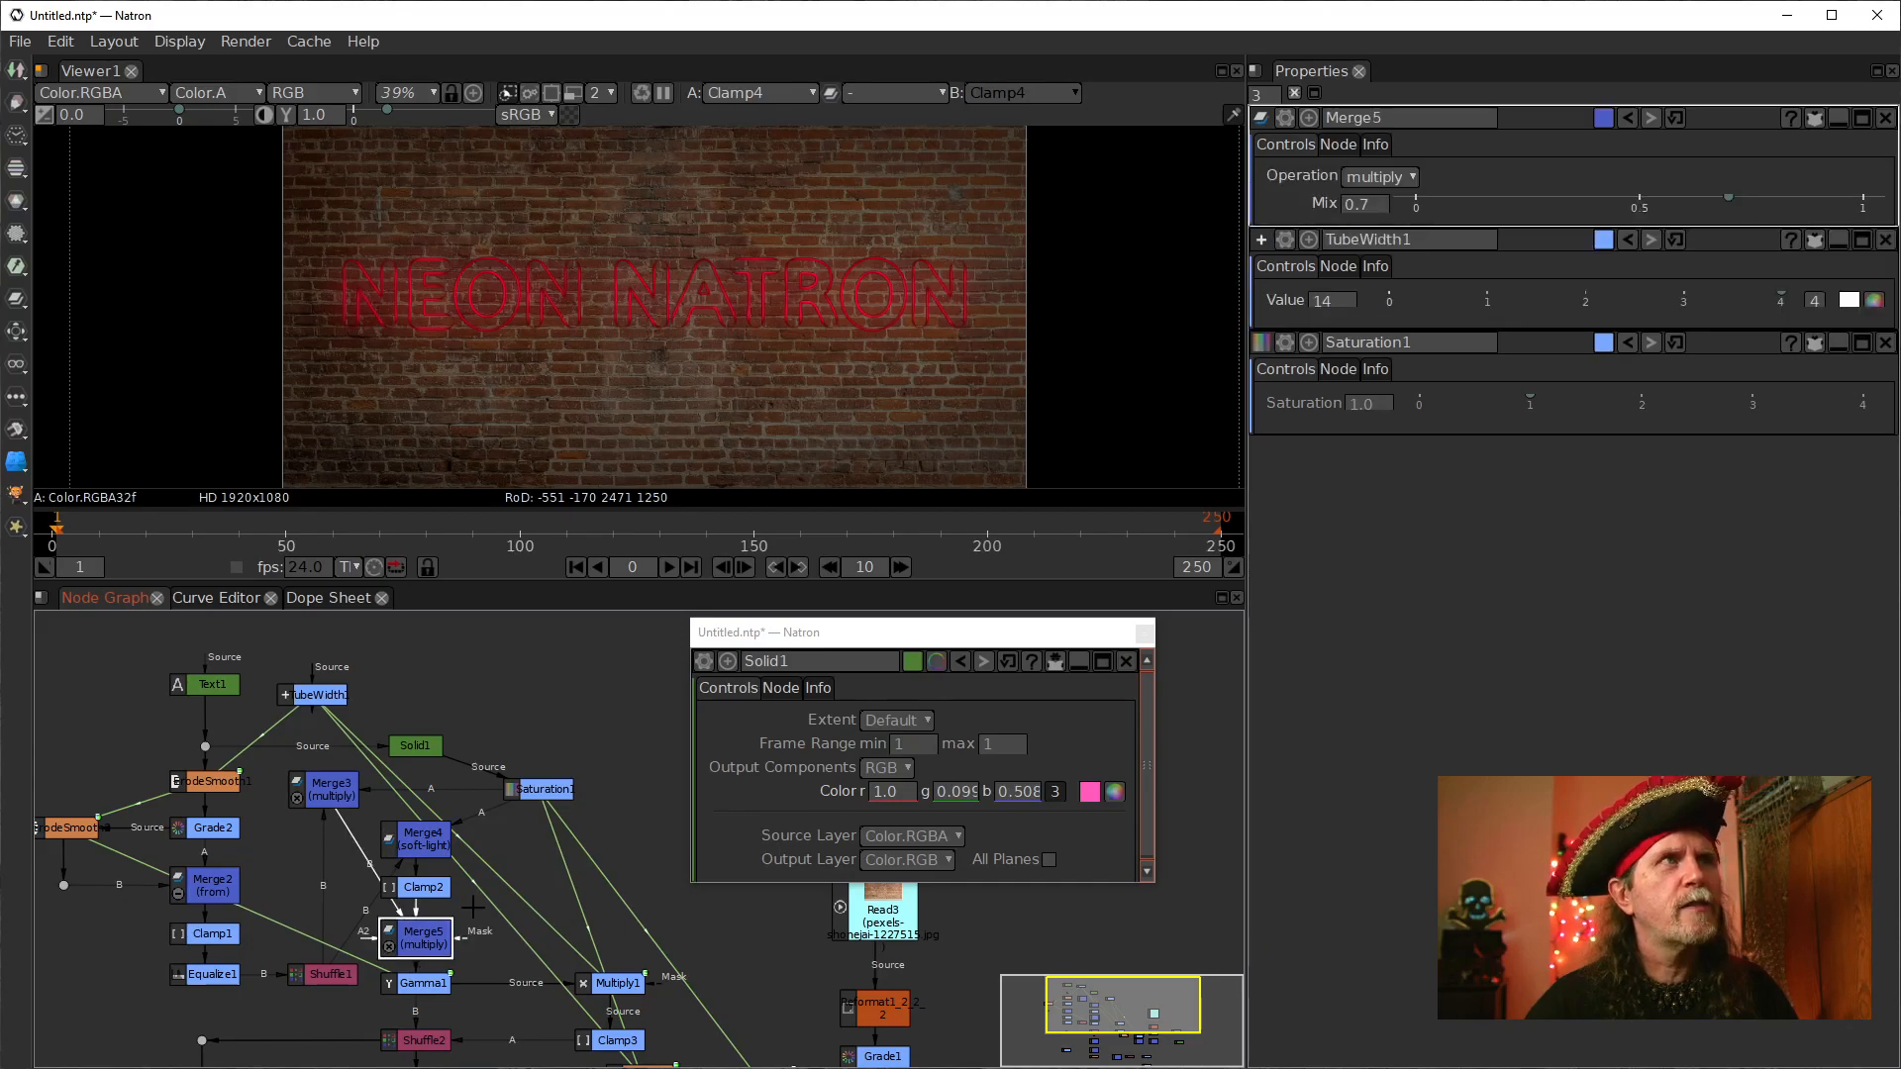
scroll(1362, 209, "down", 2)
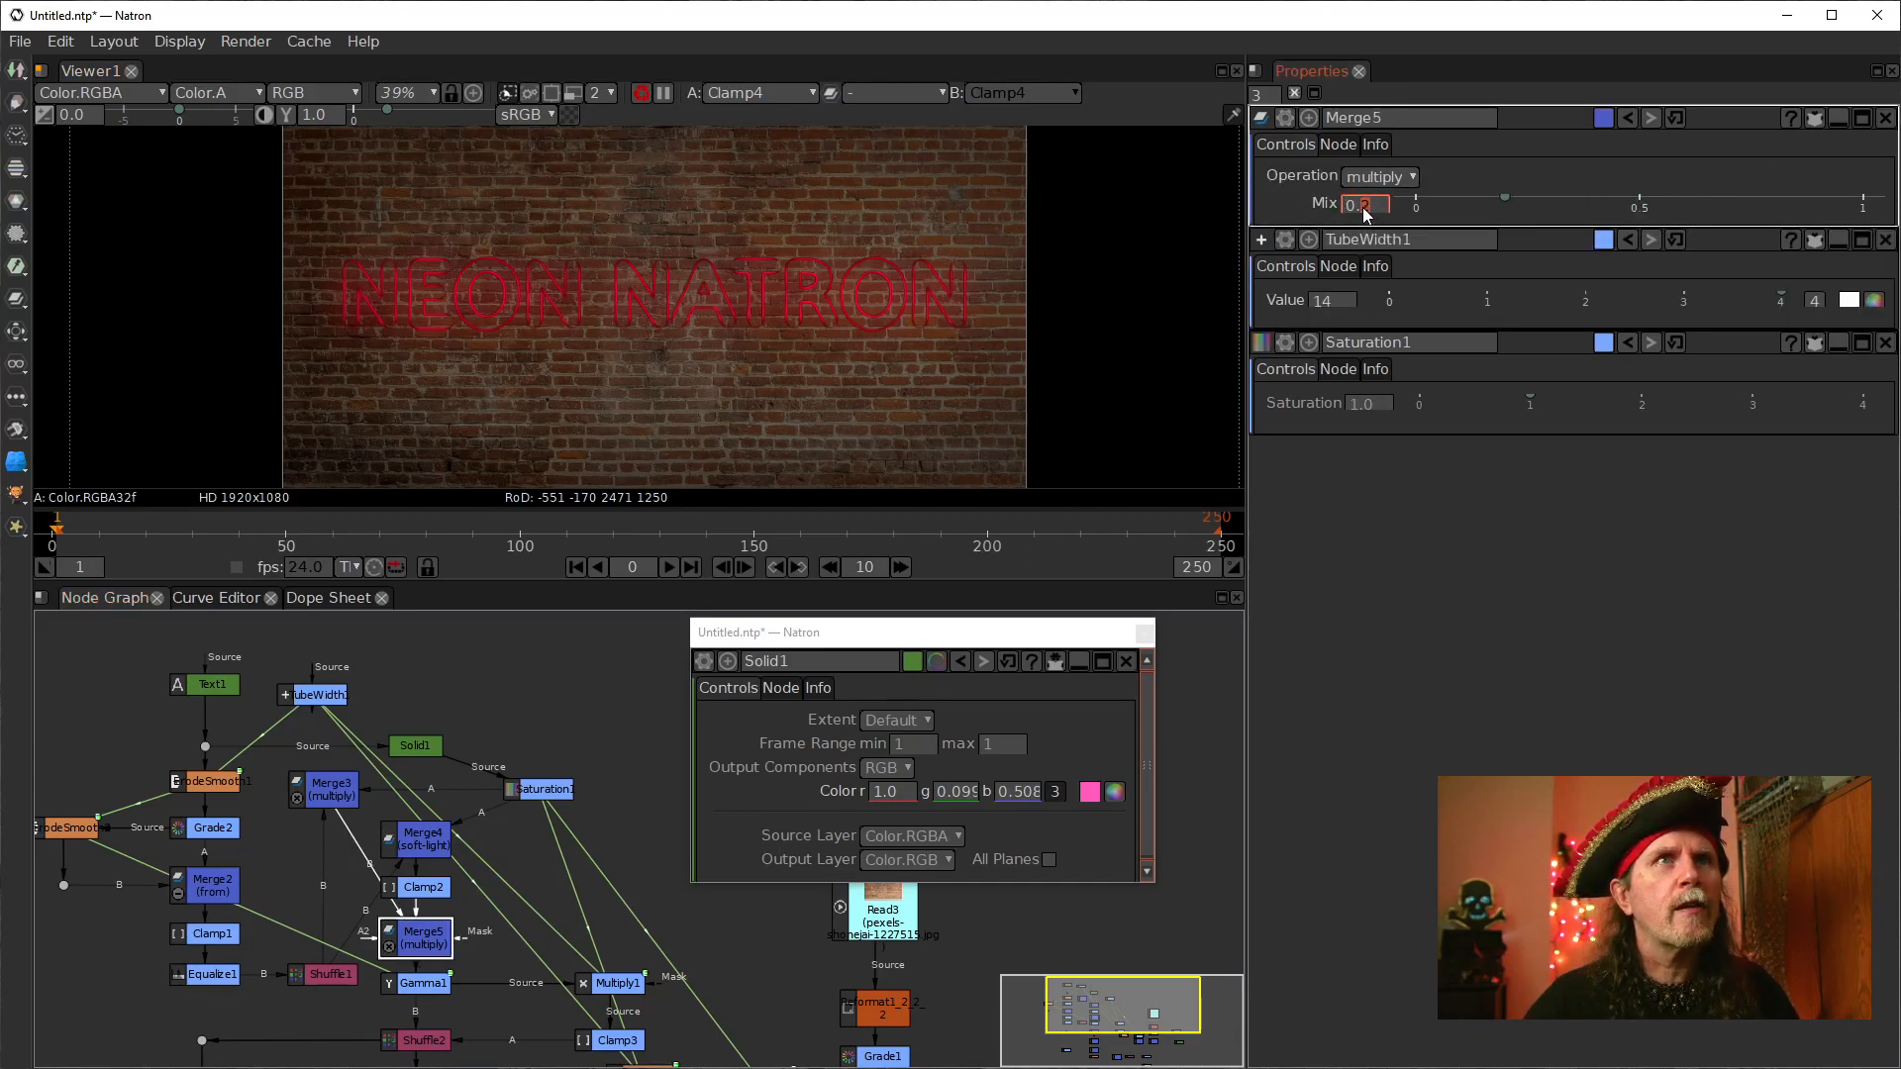
scroll(1363, 209, "down", 1)
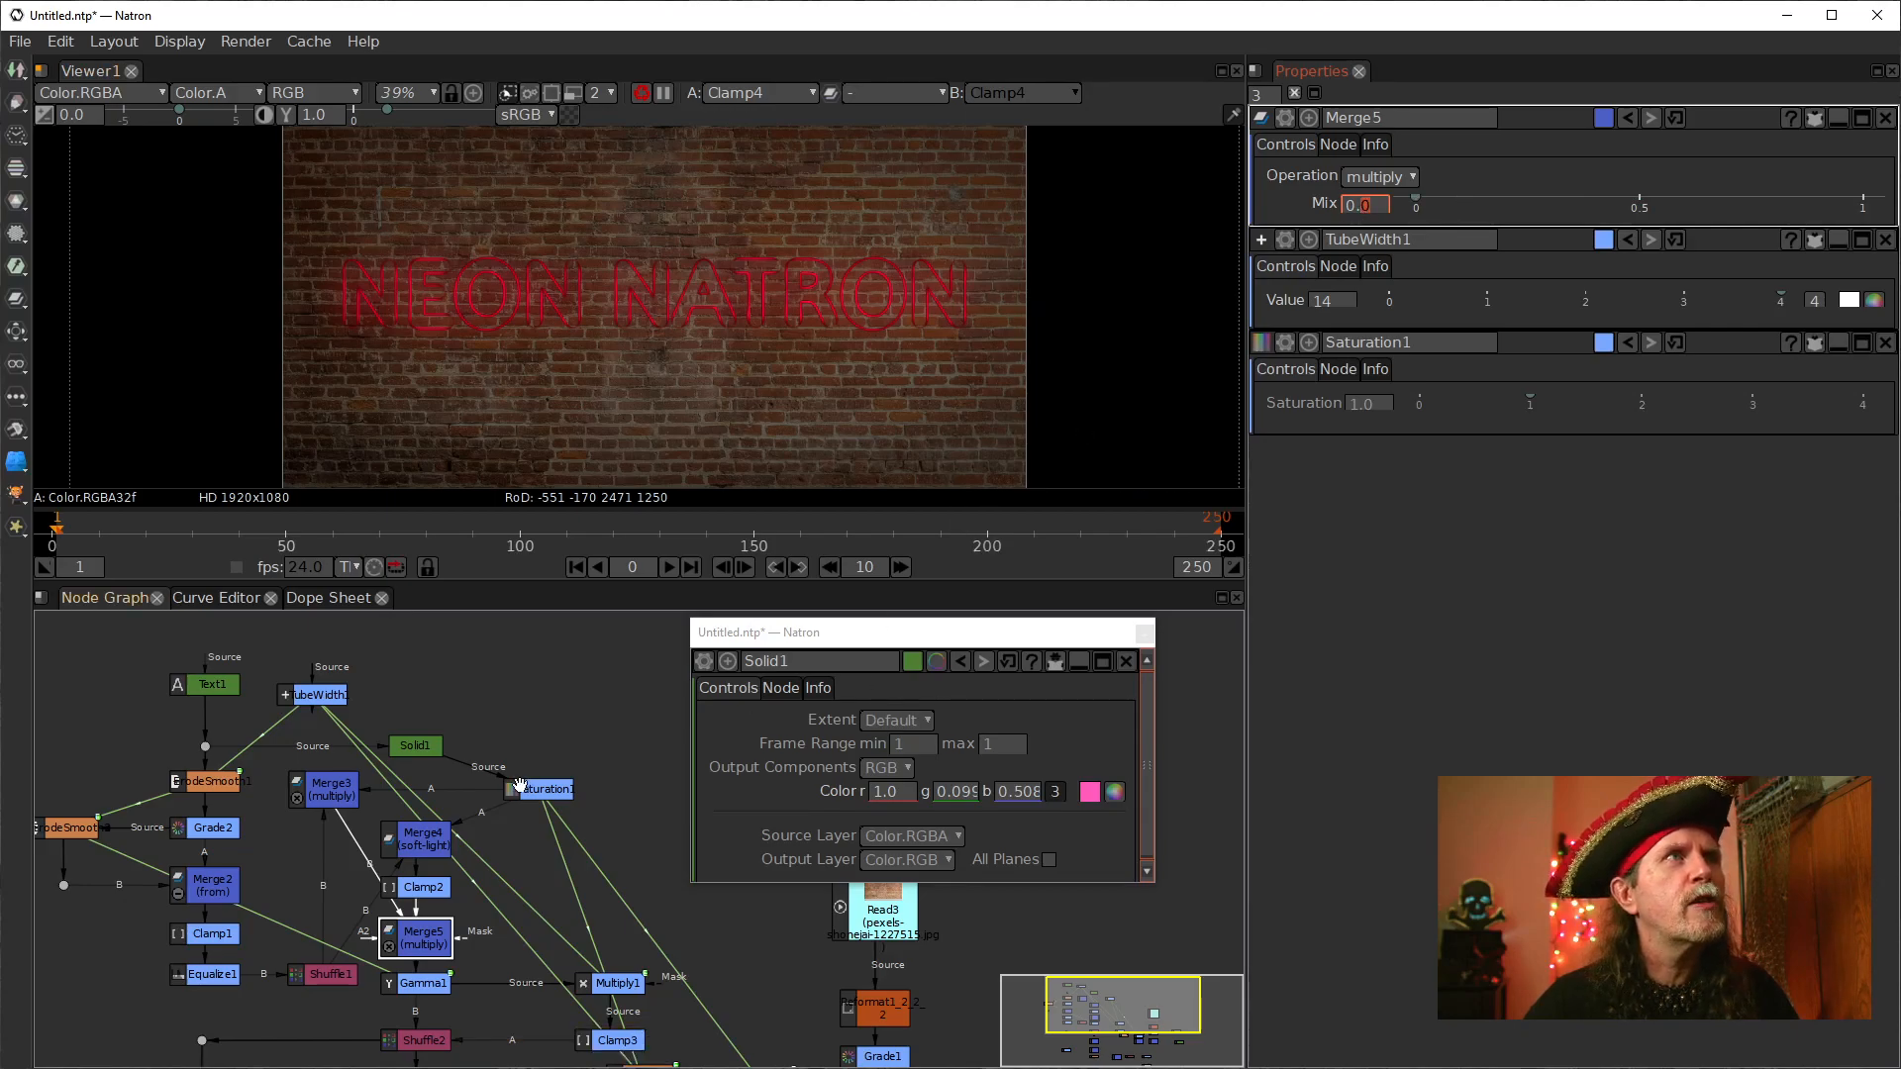
Step: Raise the saturation of Saturation1 to 4.0 and bring it back down step by step to 1.3
left_click_drag(614, 874, 552, 778)
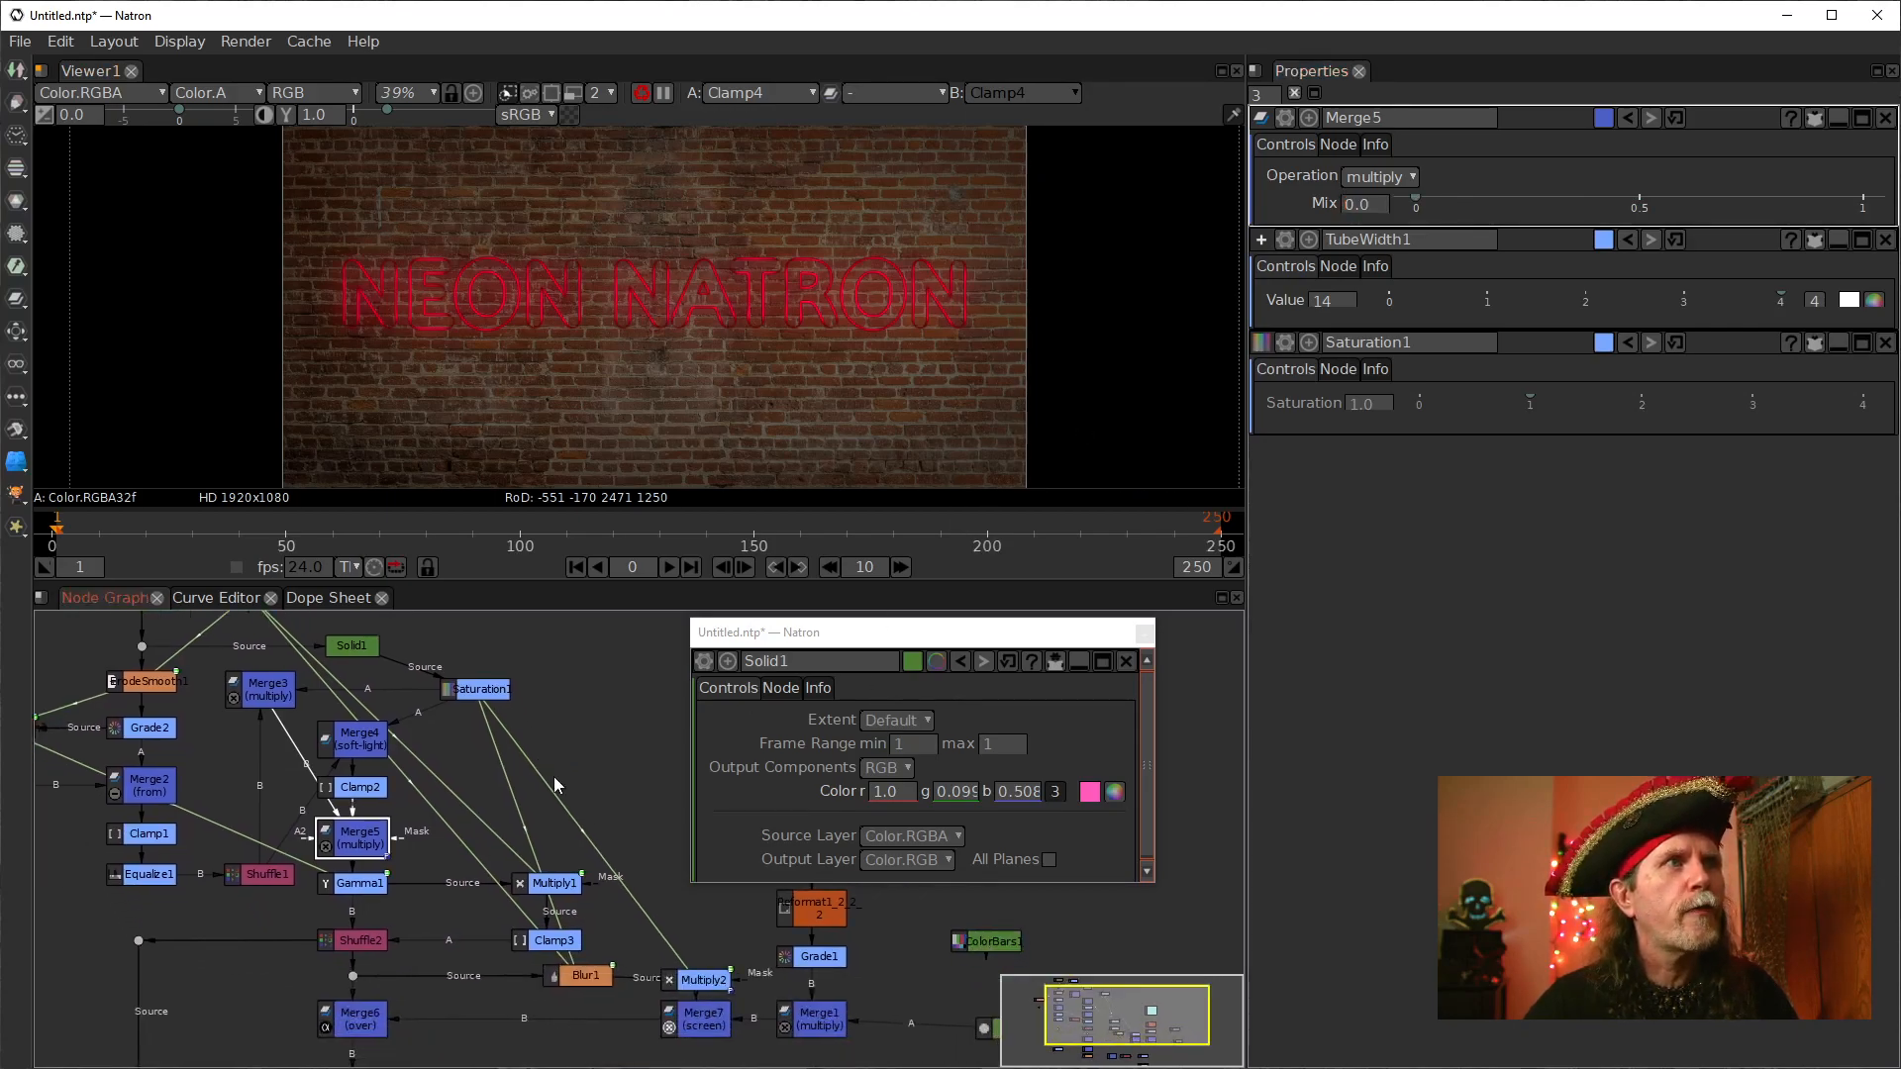
double_click(474, 697)
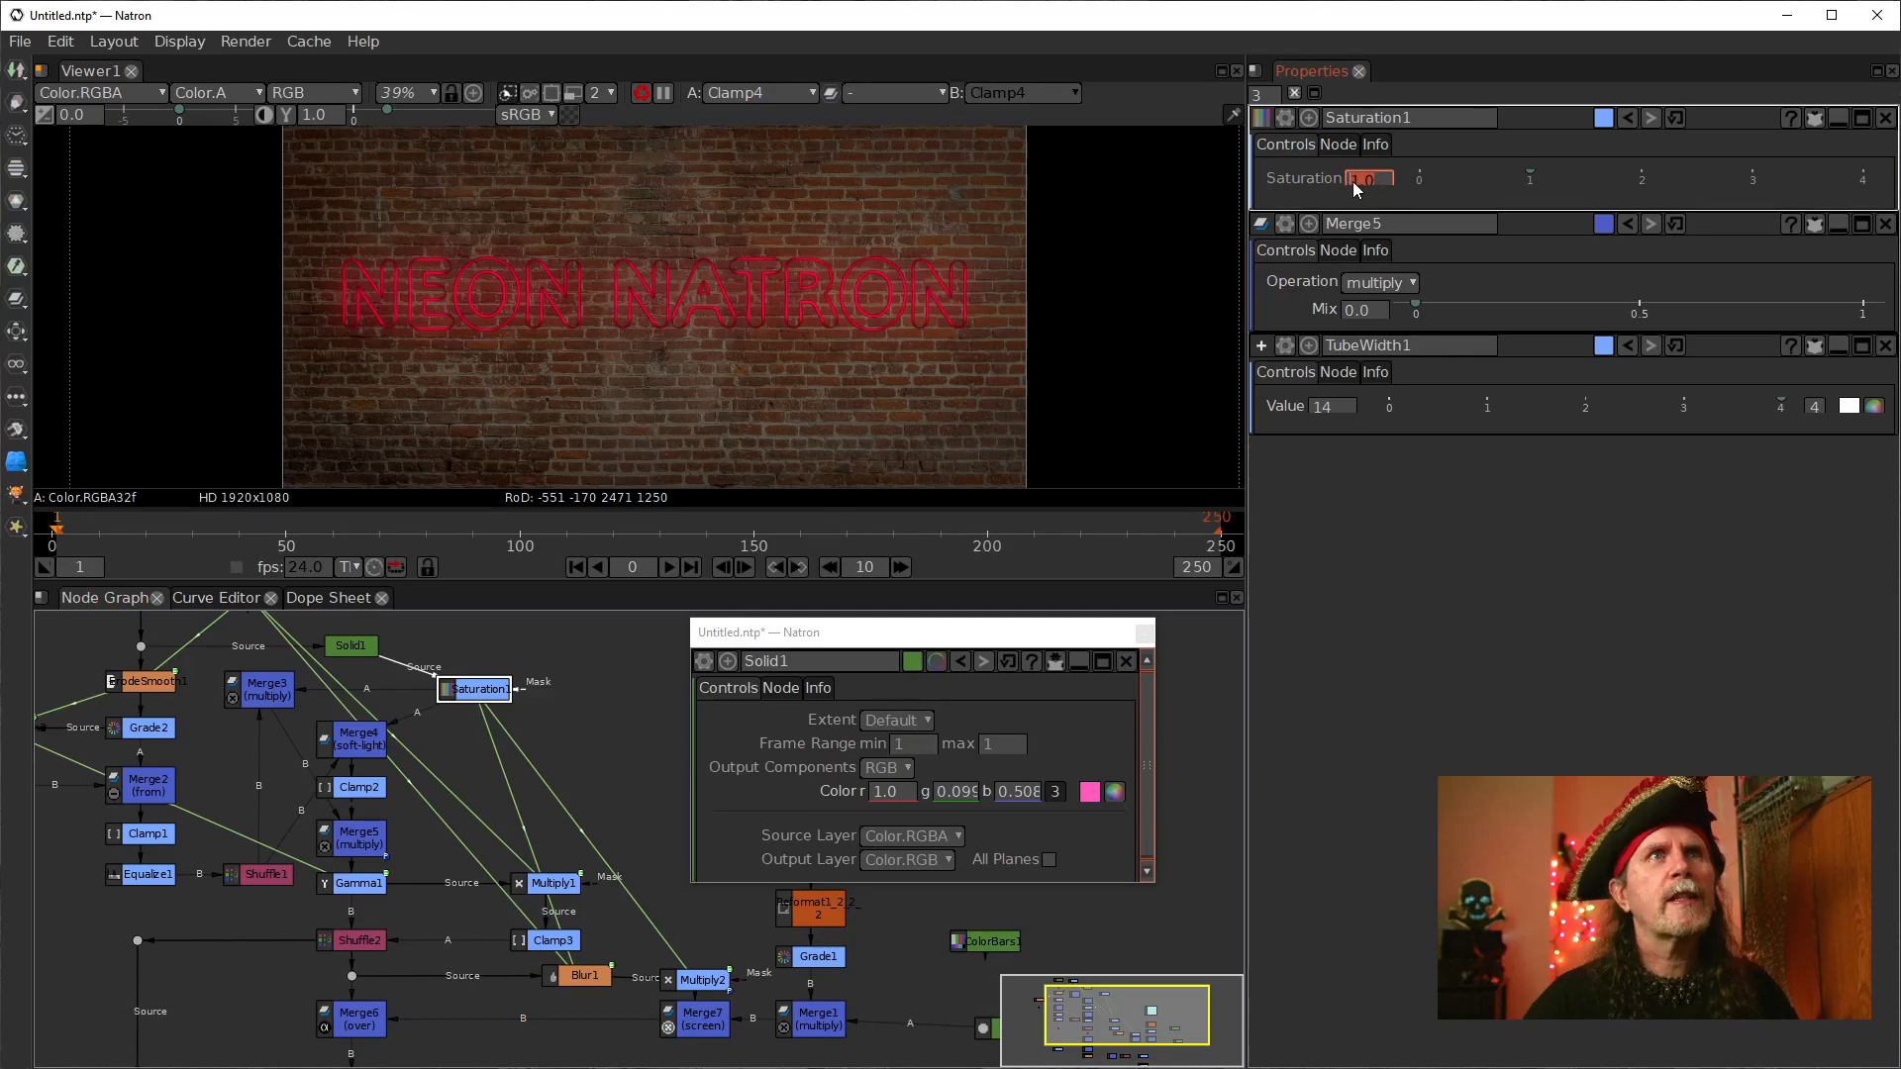
scroll(1351, 181, "up", 3)
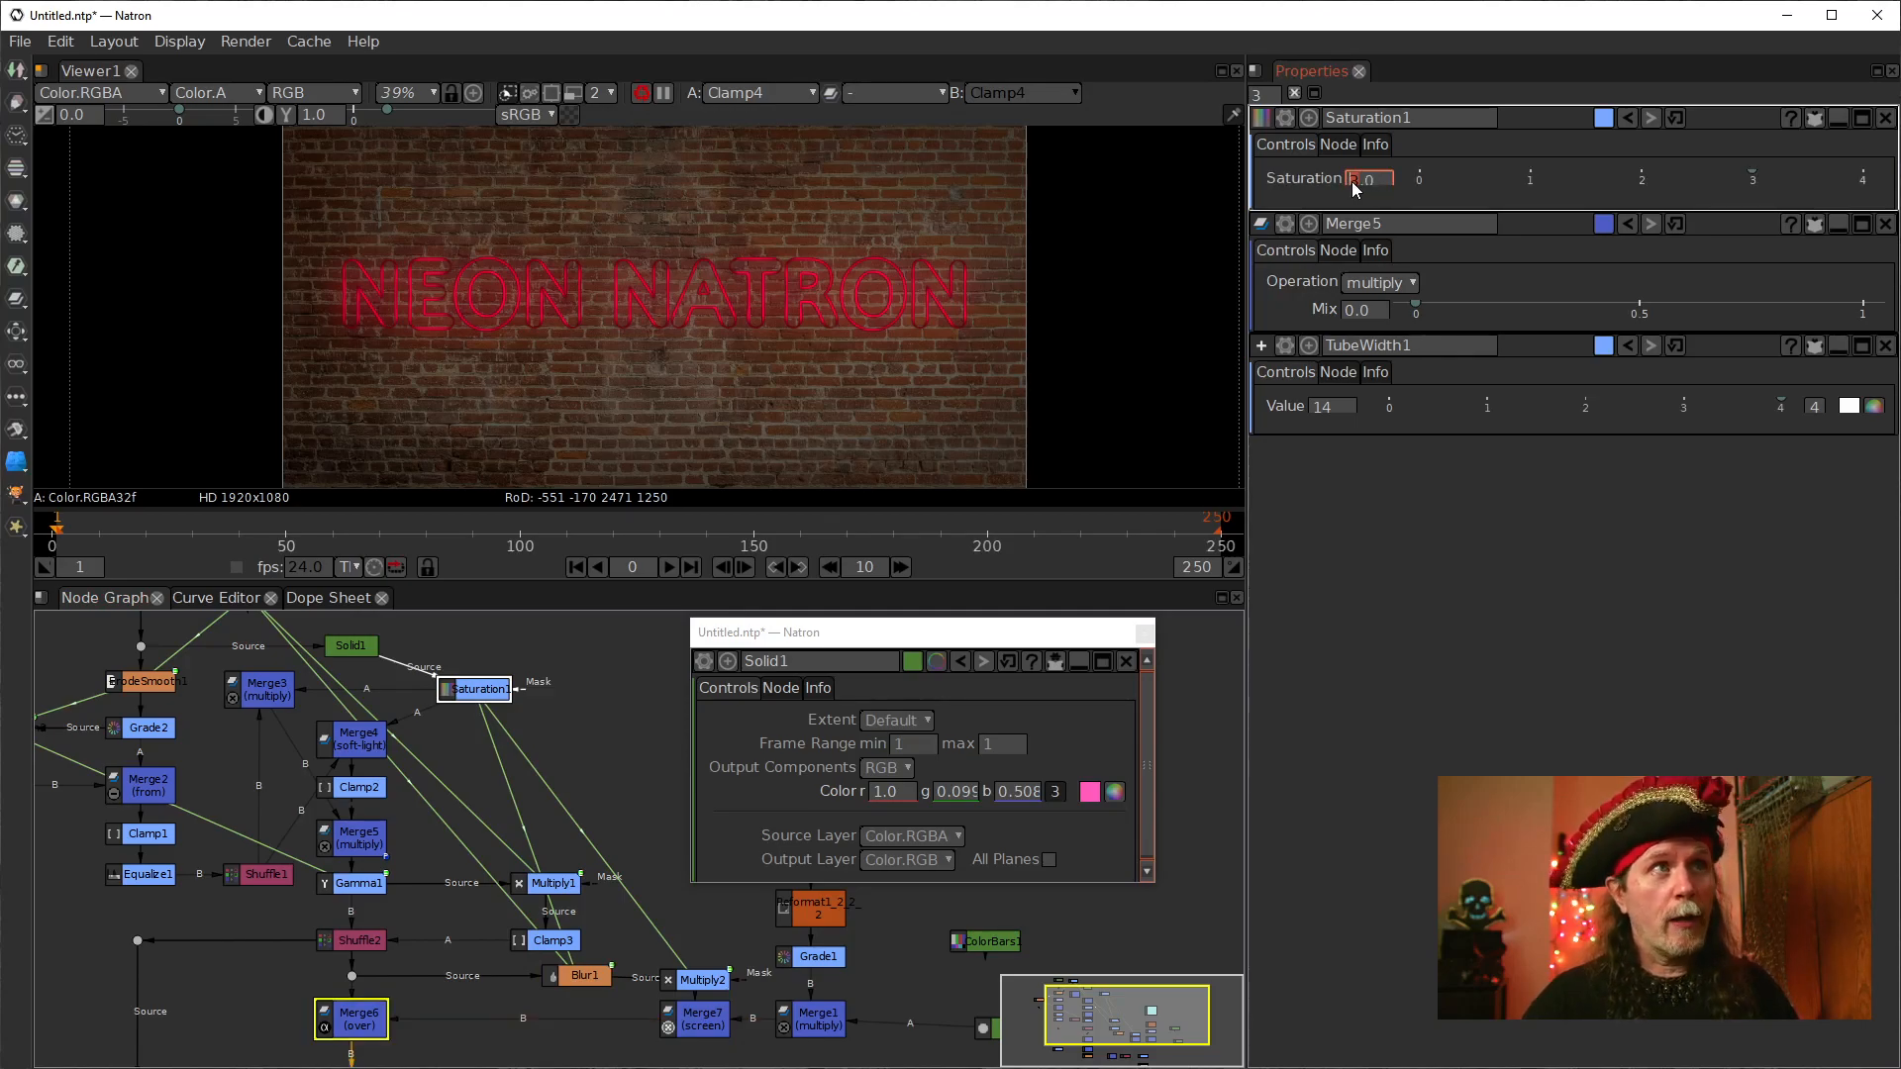
scroll(1352, 181, "down", 1)
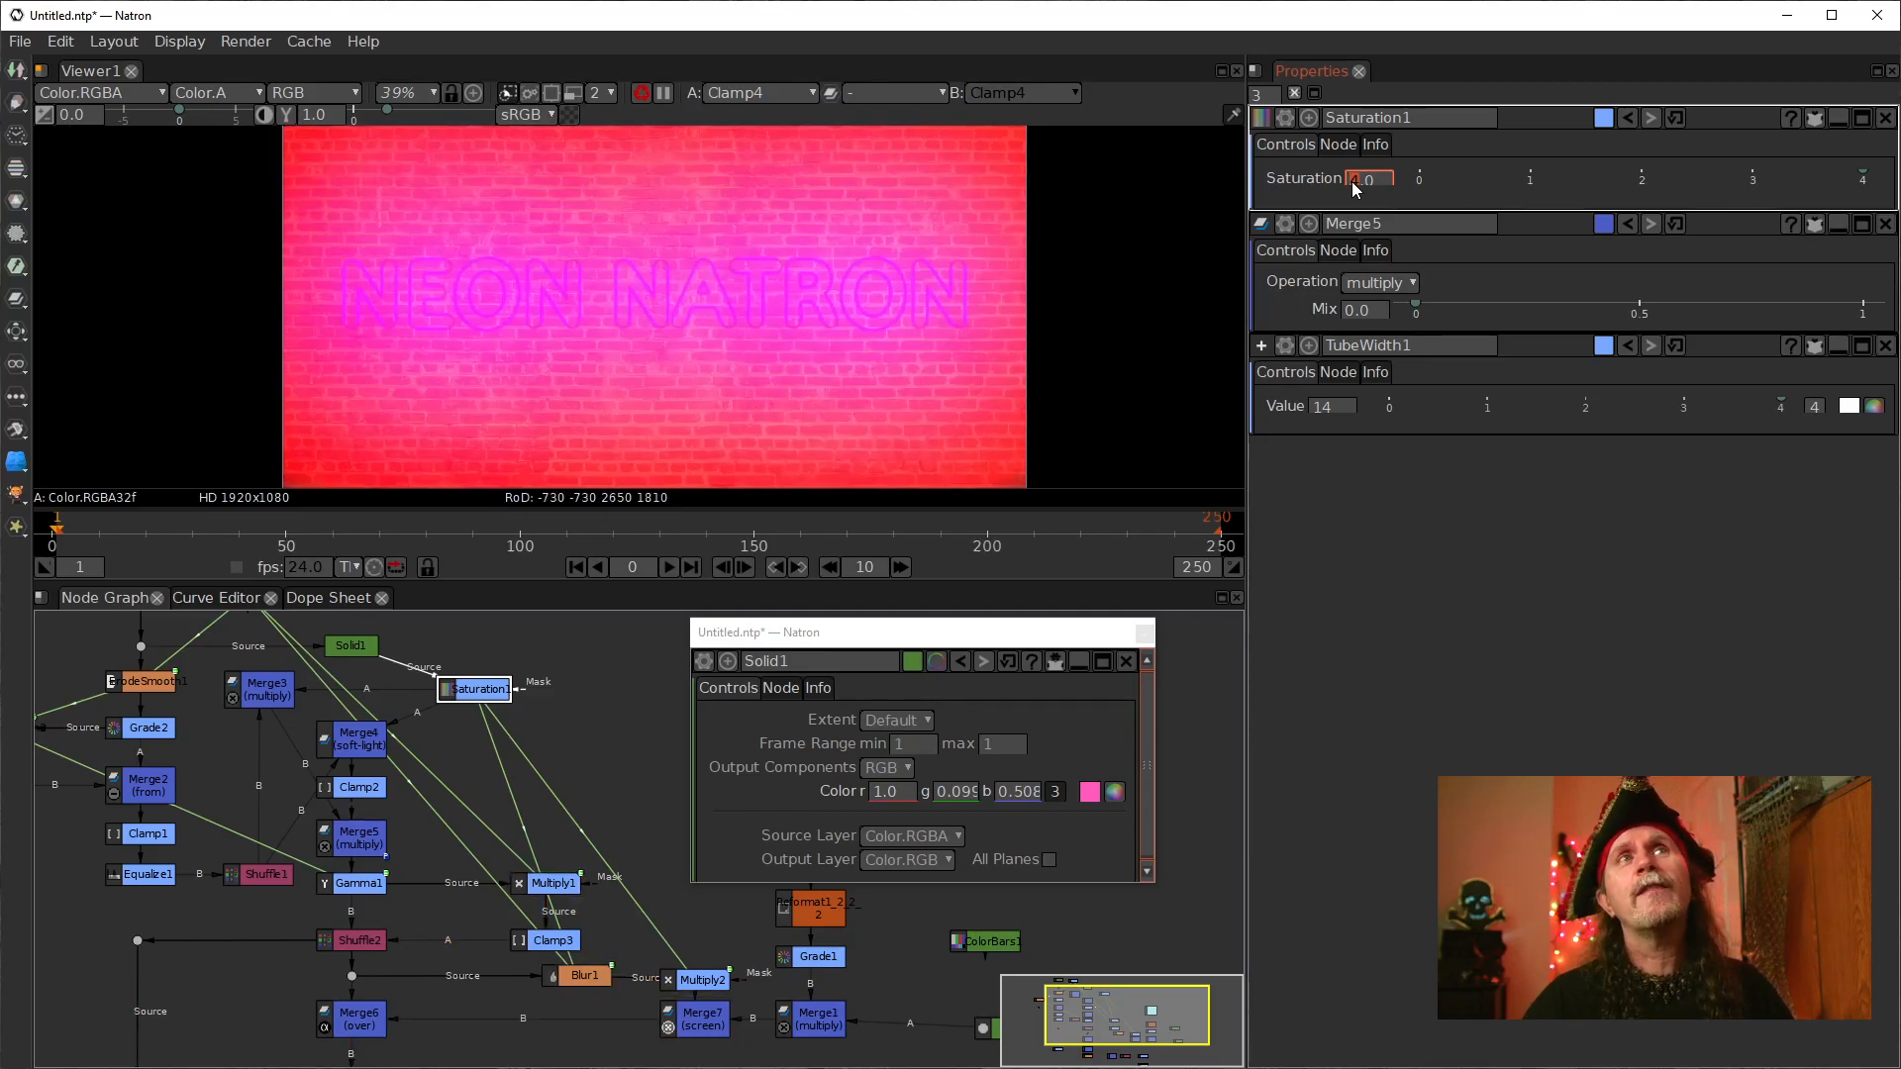
scroll(1352, 181, "down", 1)
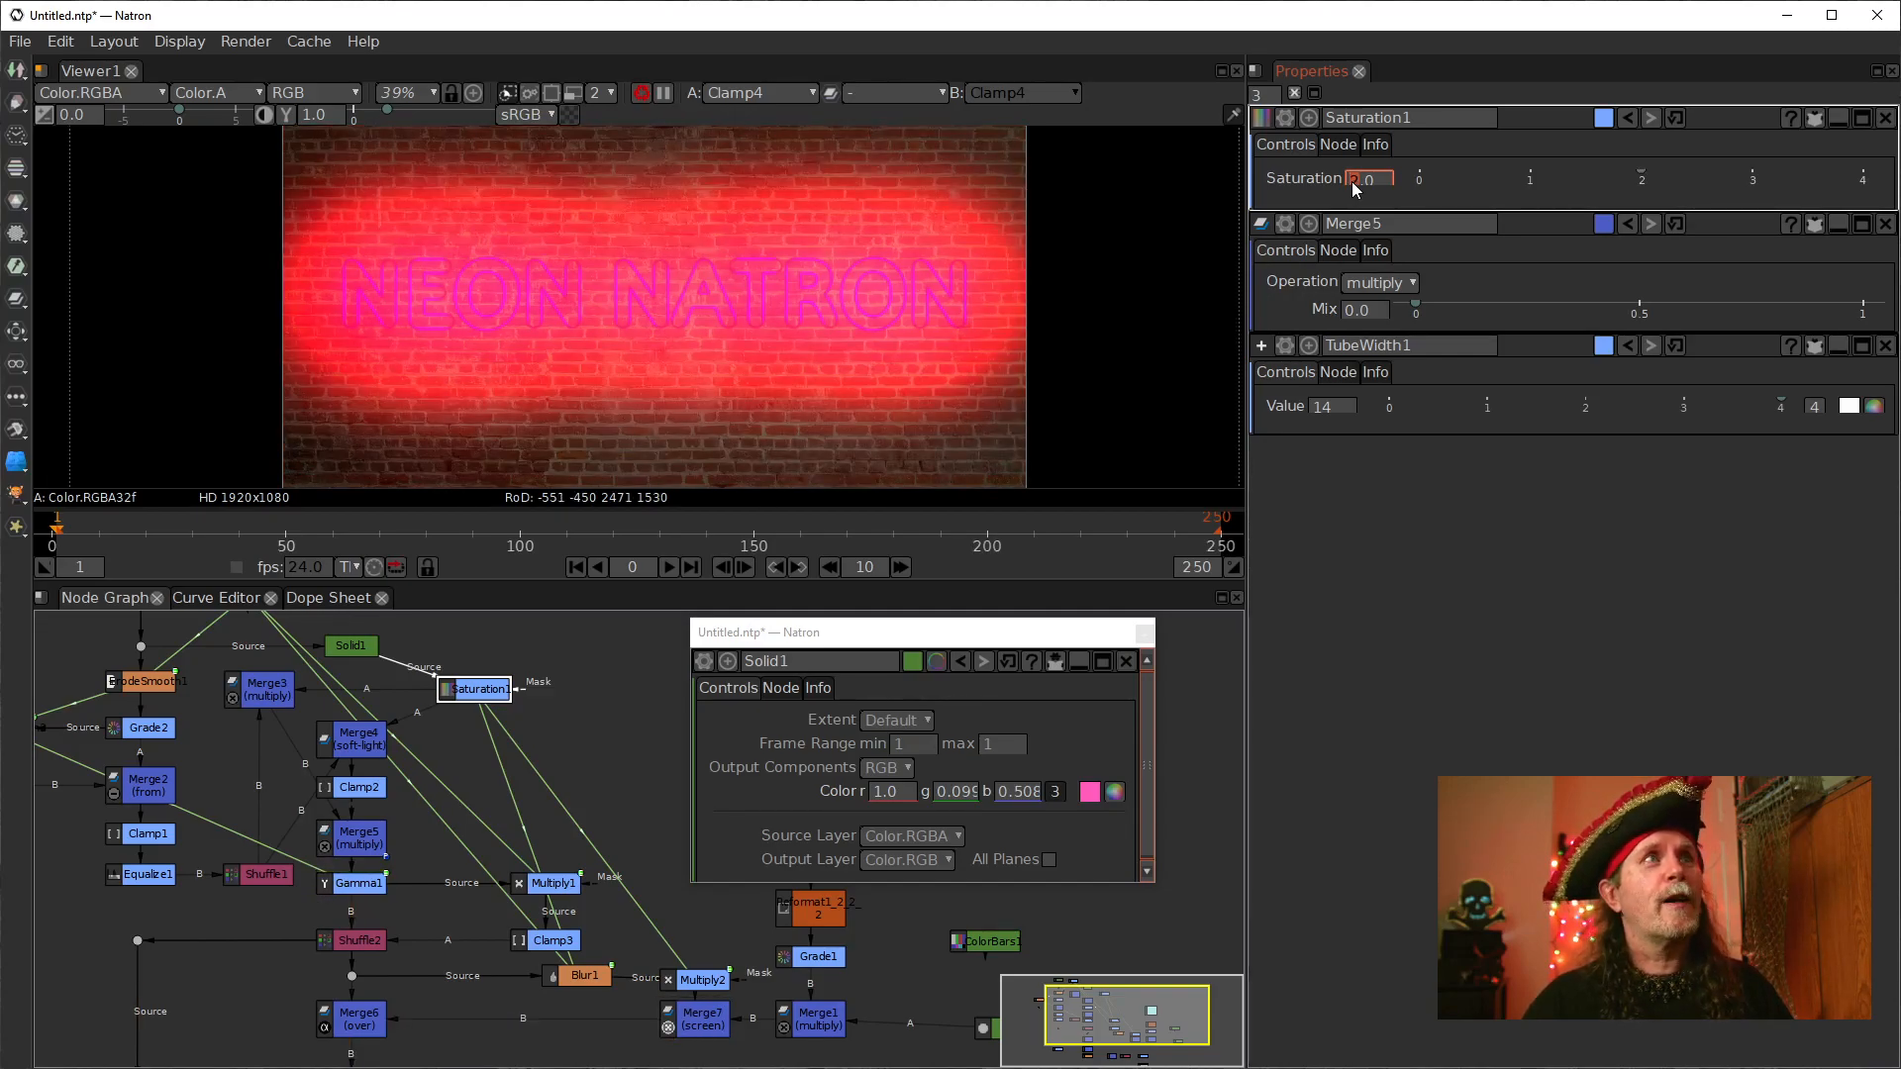
scroll(1357, 173, "down", 1)
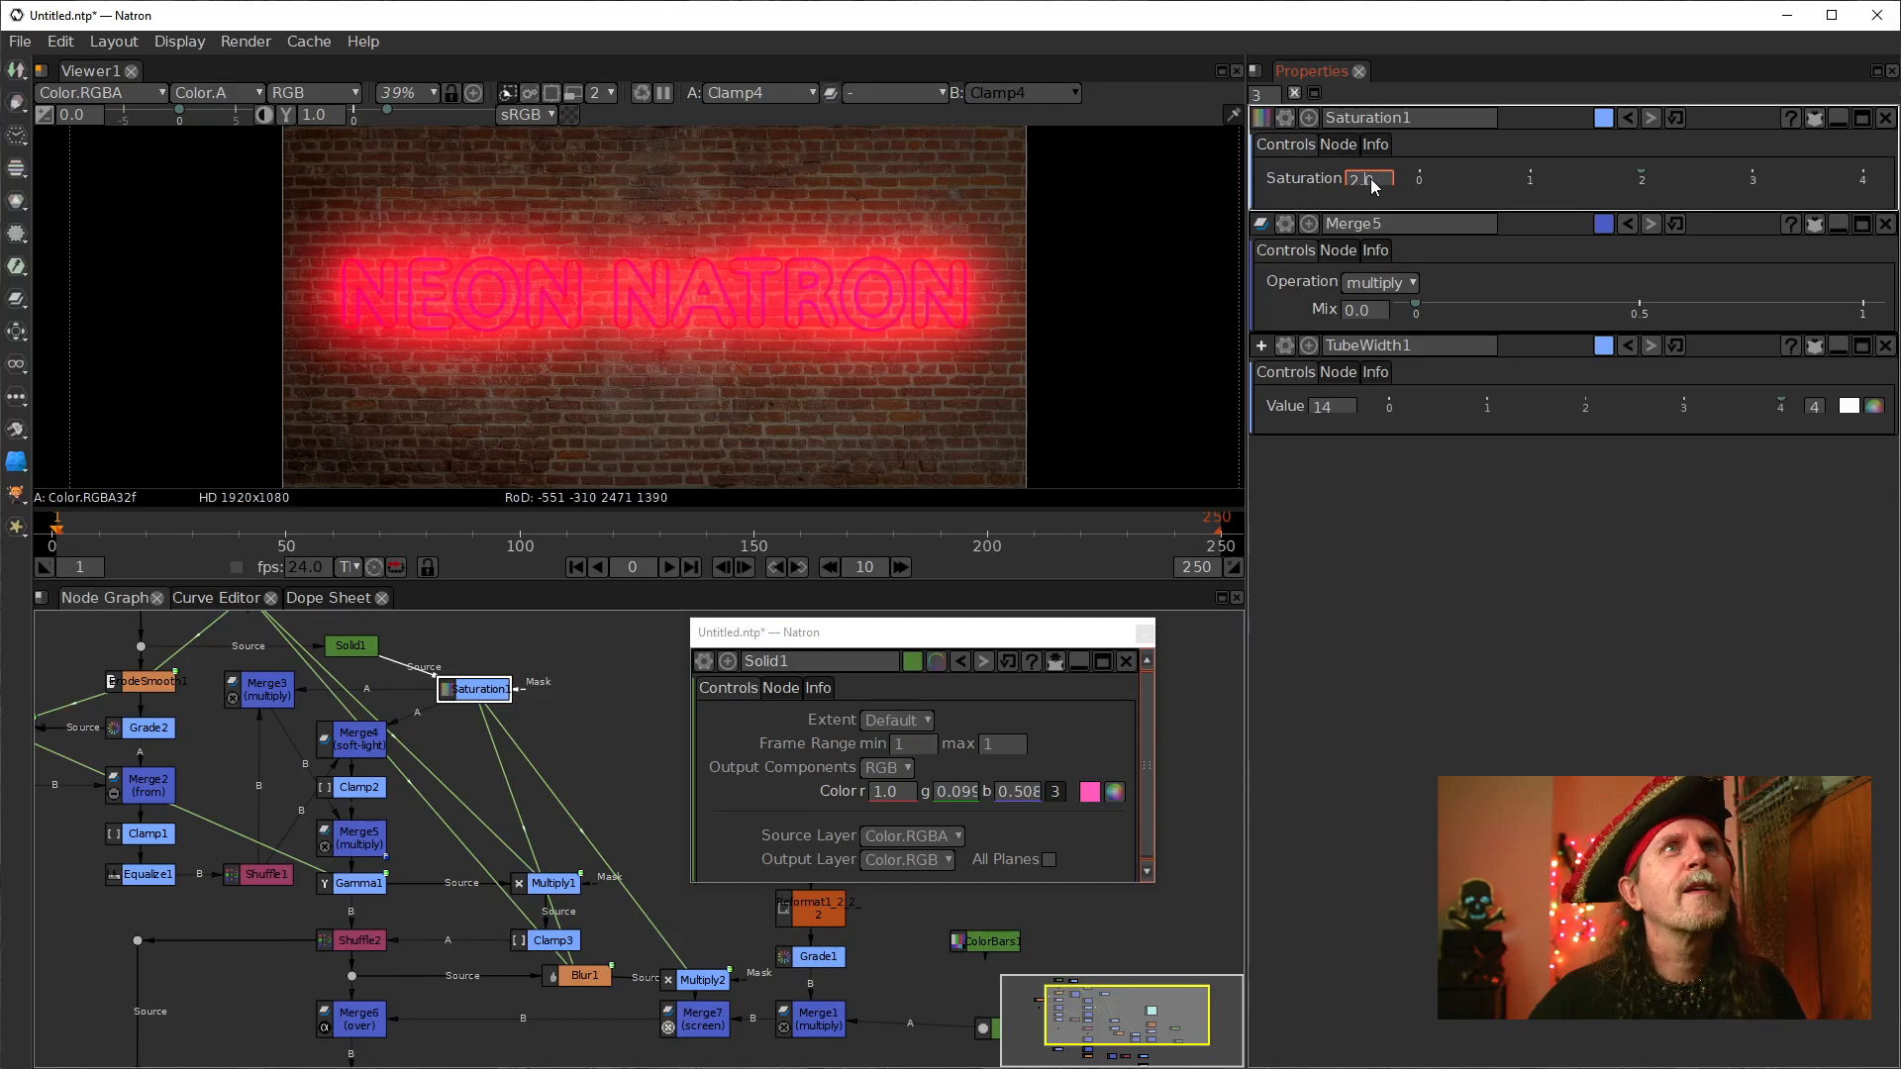
scroll(1370, 179, "down", 1)
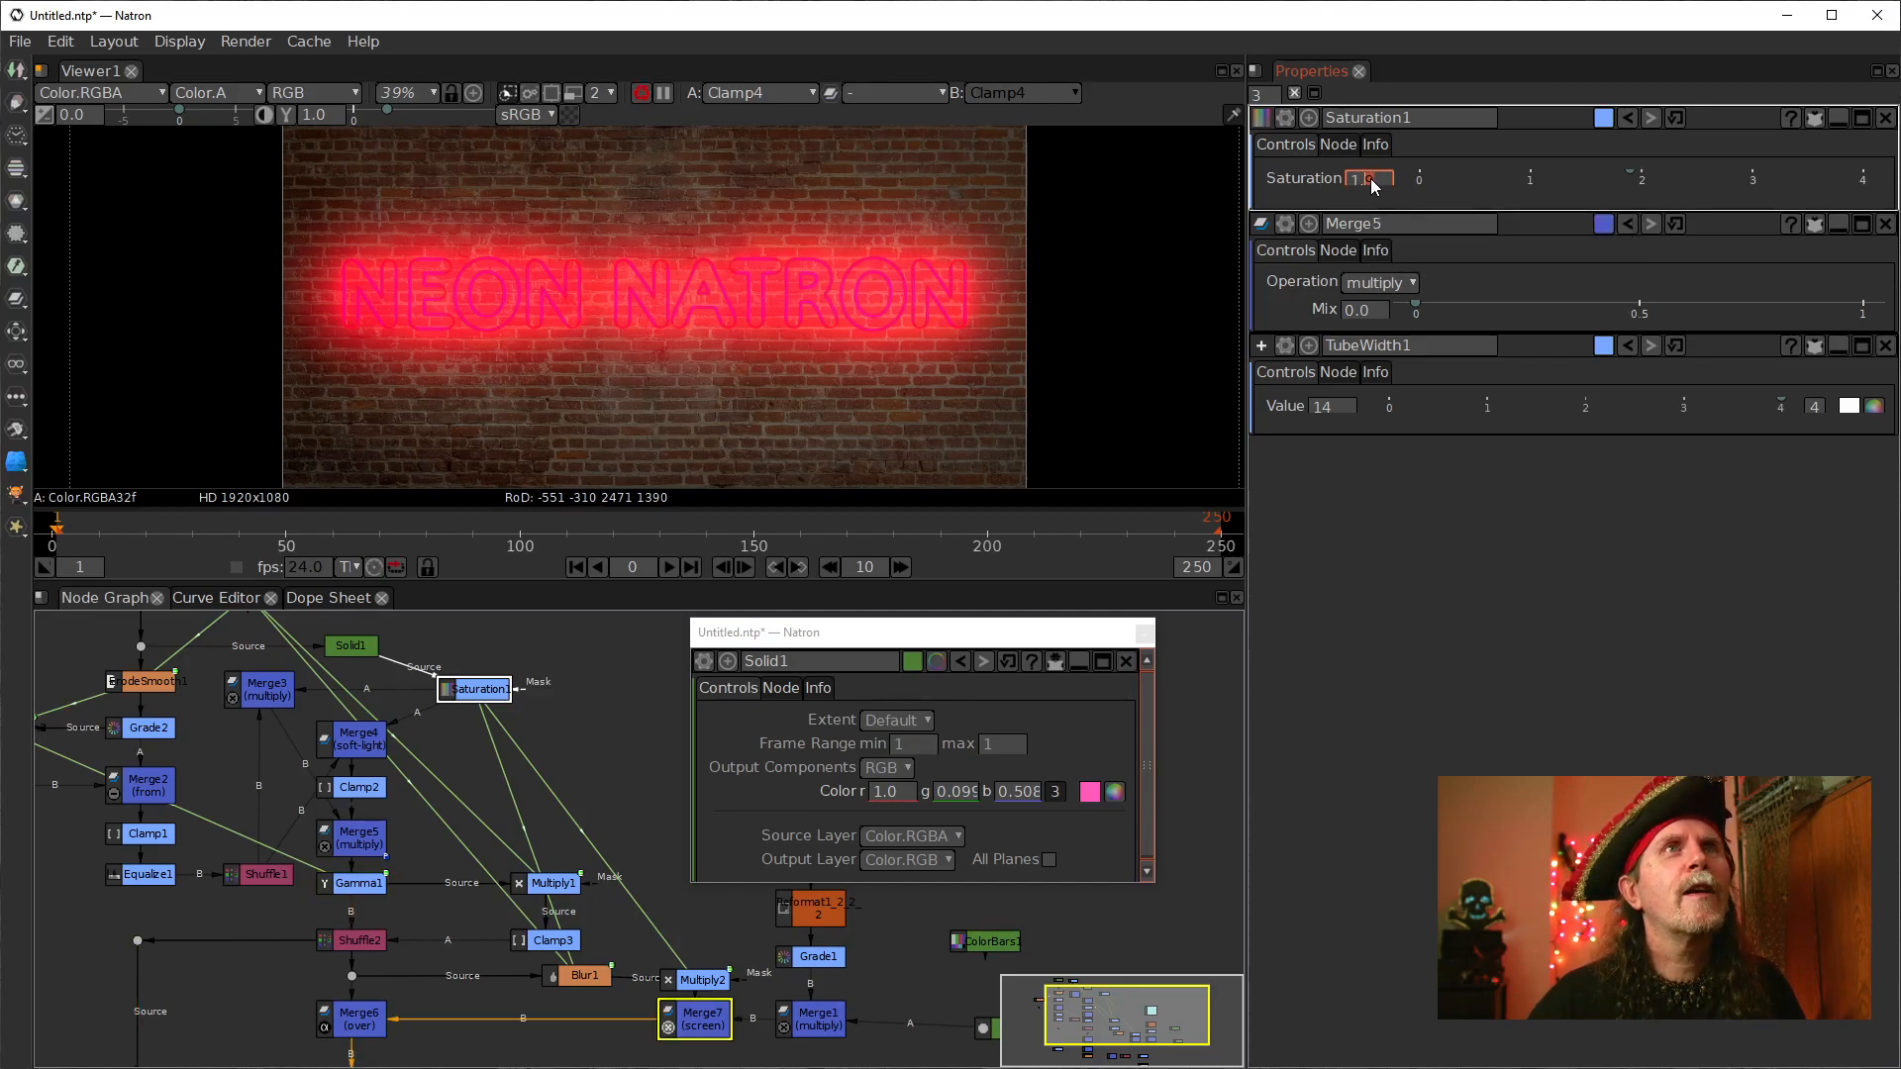
scroll(1372, 186, "down", 1)
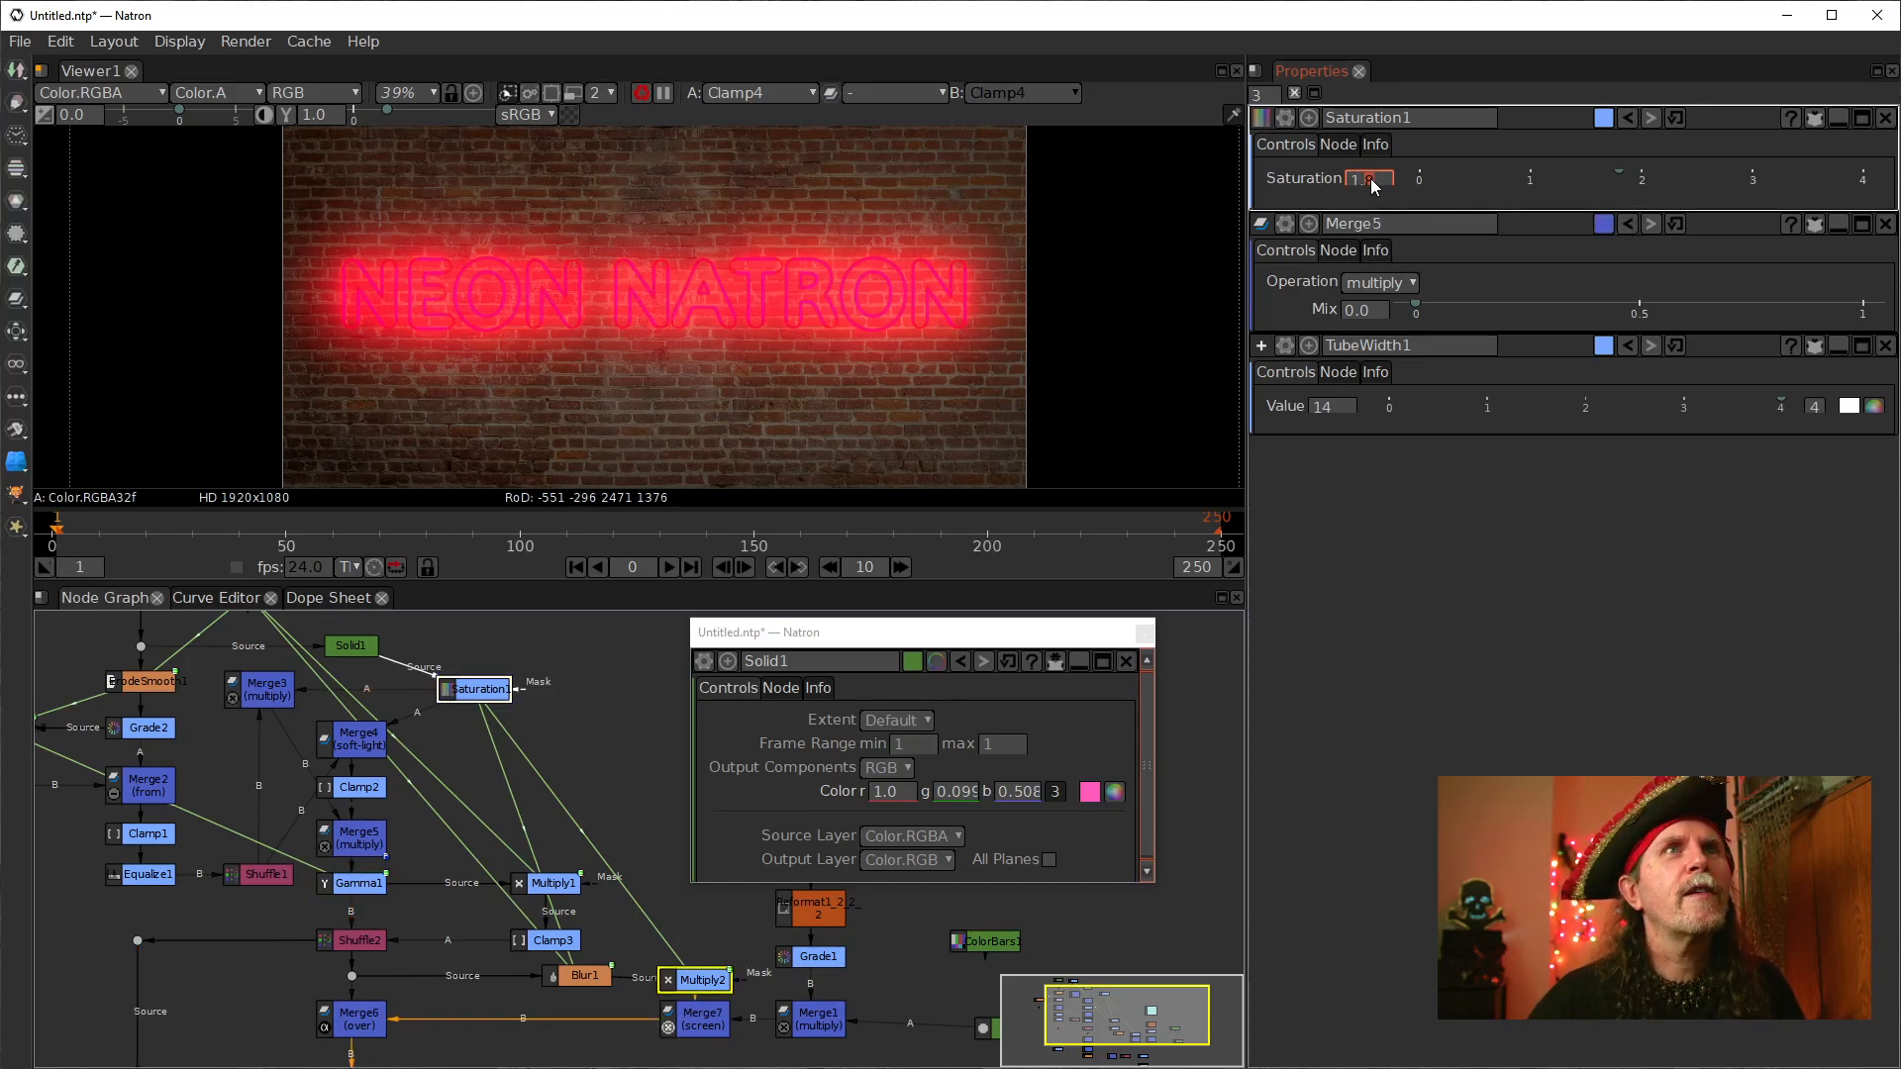
scroll(1374, 187, "down", 1)
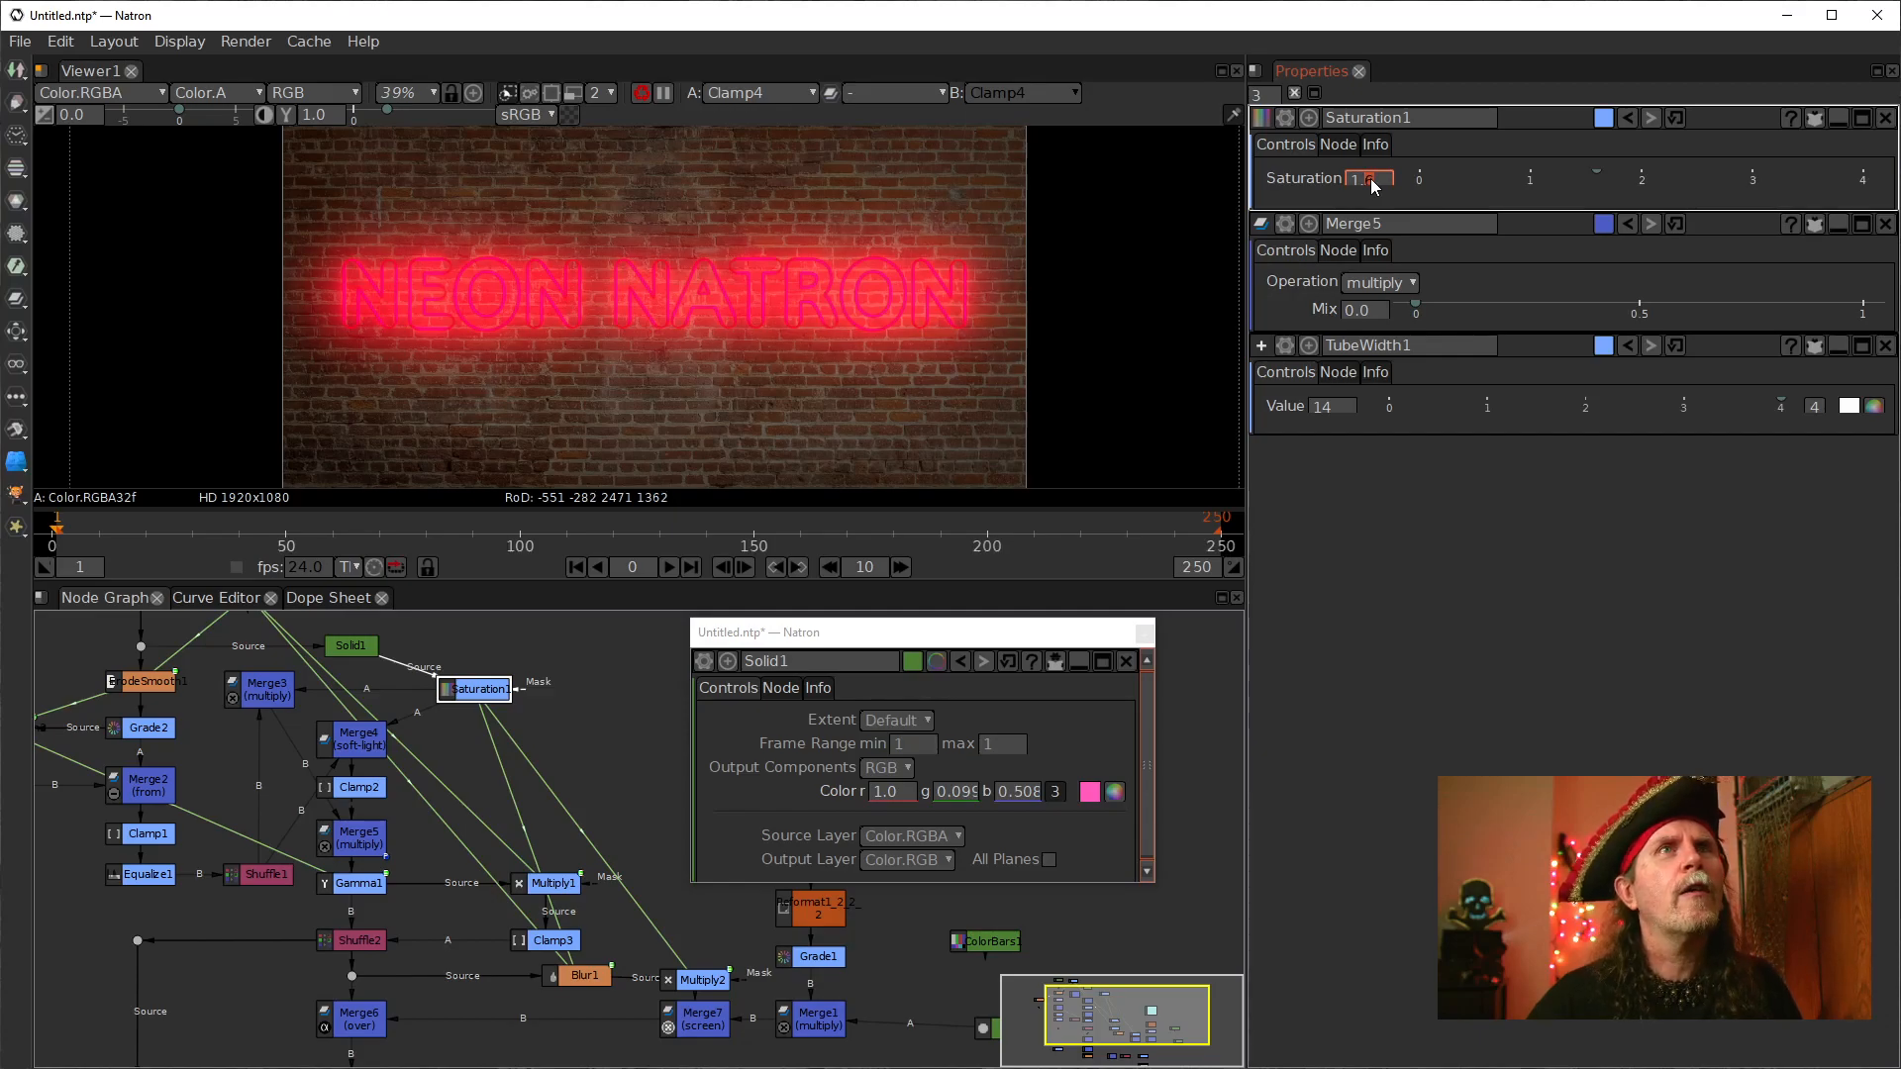
scroll(1372, 186, "down", 1)
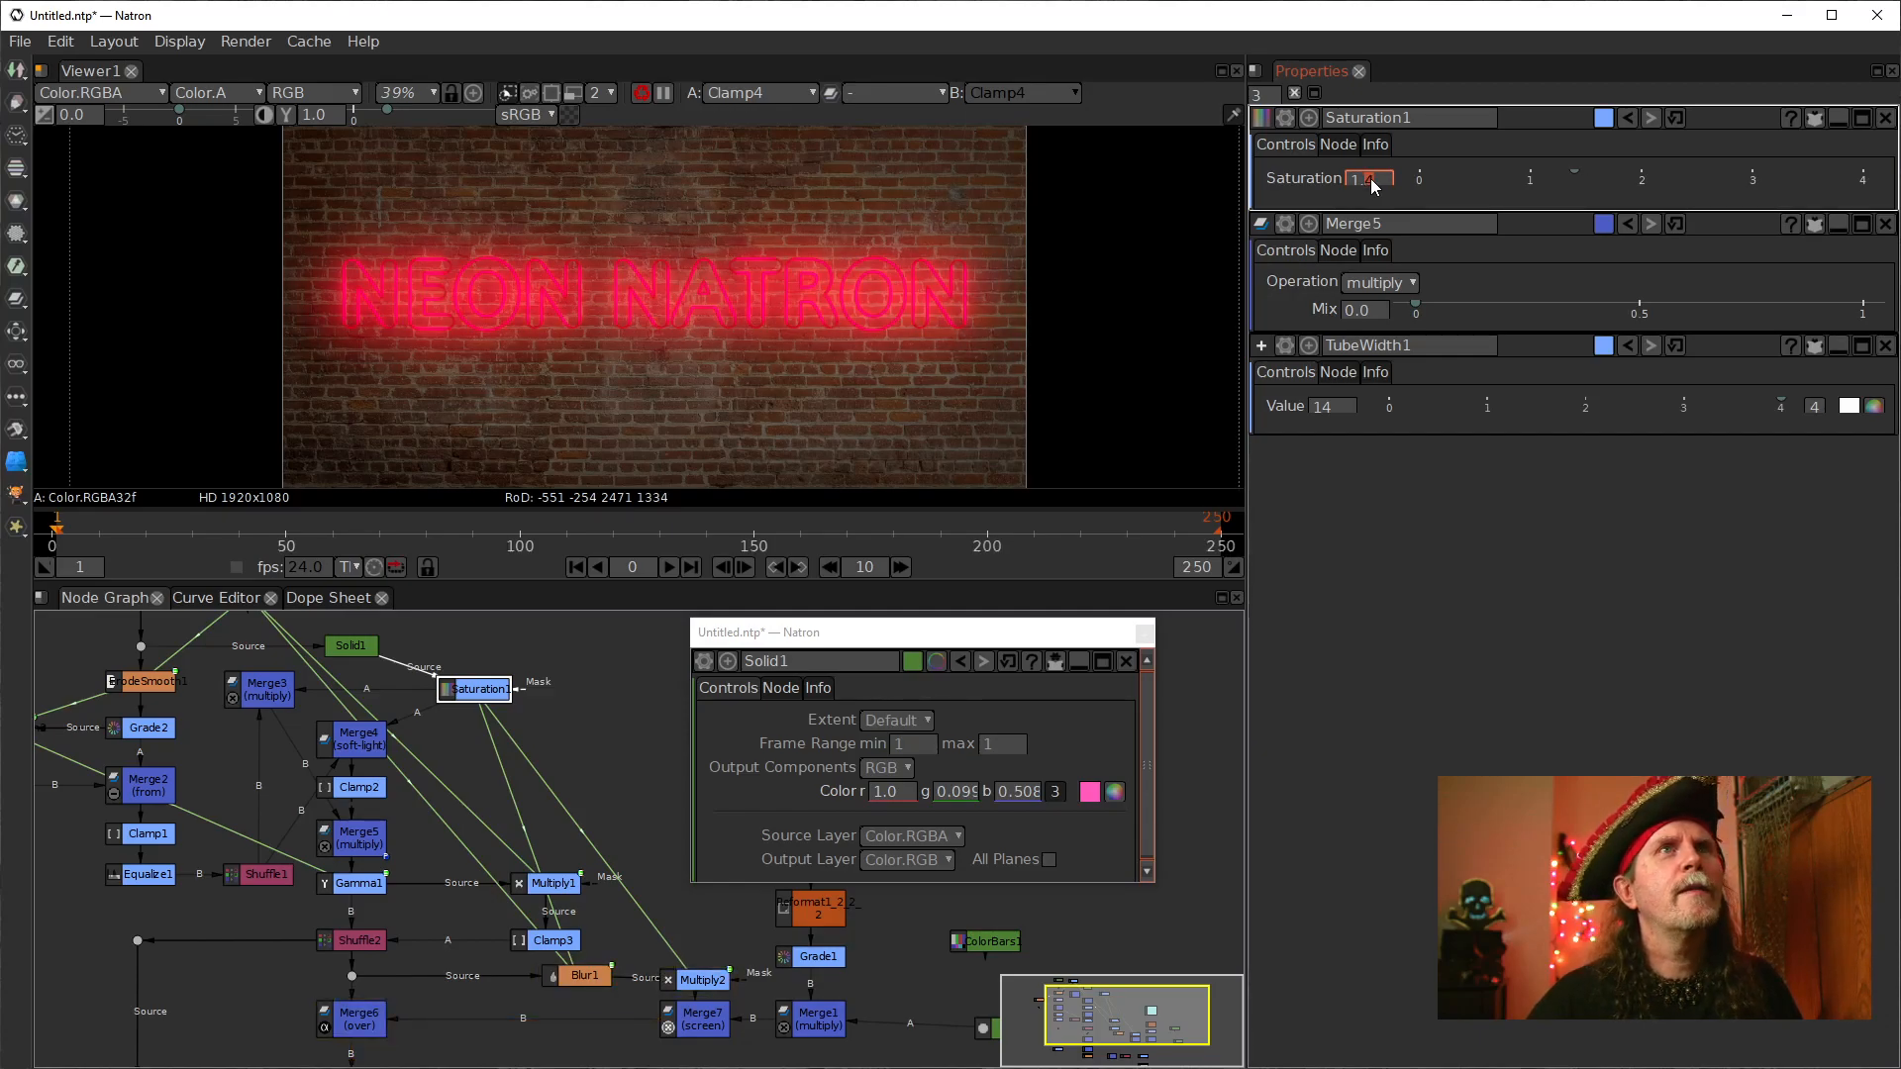
scroll(1372, 186, "down", 1)
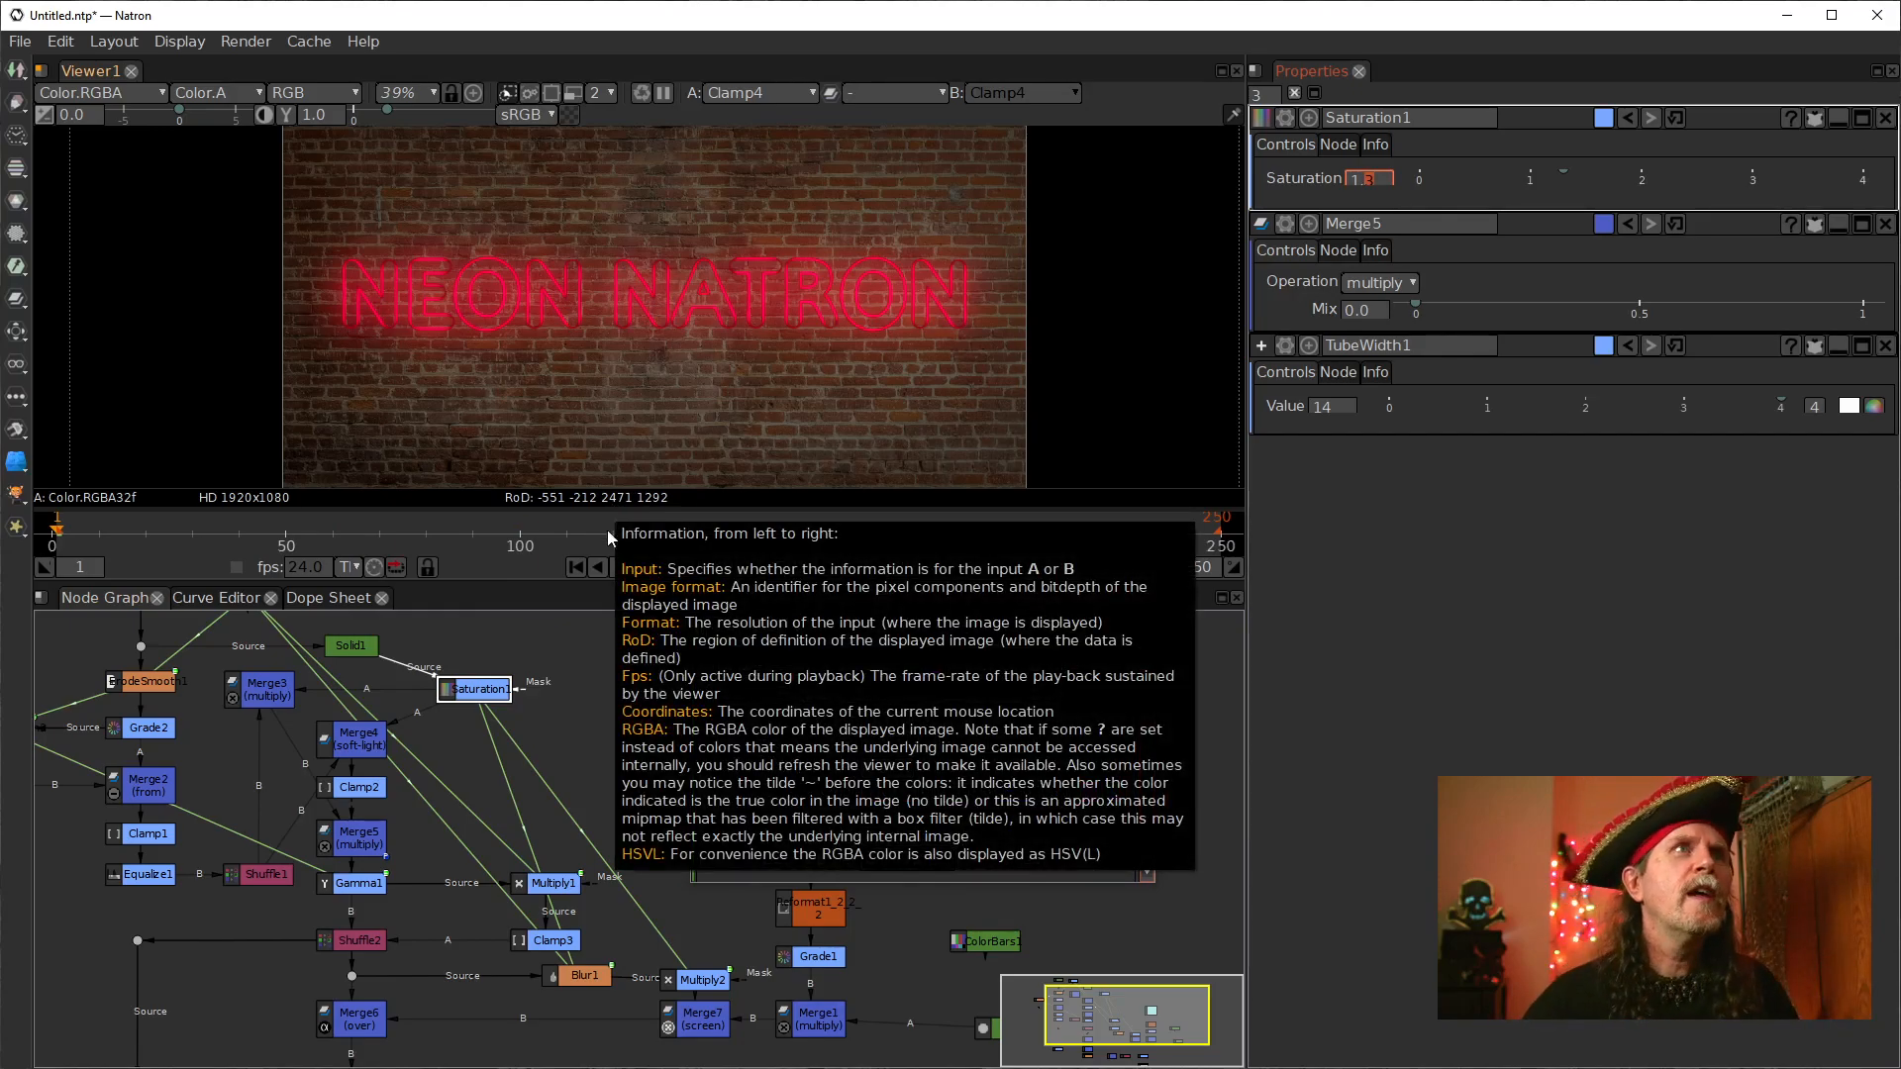
Step: Open the Text1 node's controls and change the neon lettering's font to Segoe Script
left_click_drag(489, 689, 610, 891)
double_click(267, 786)
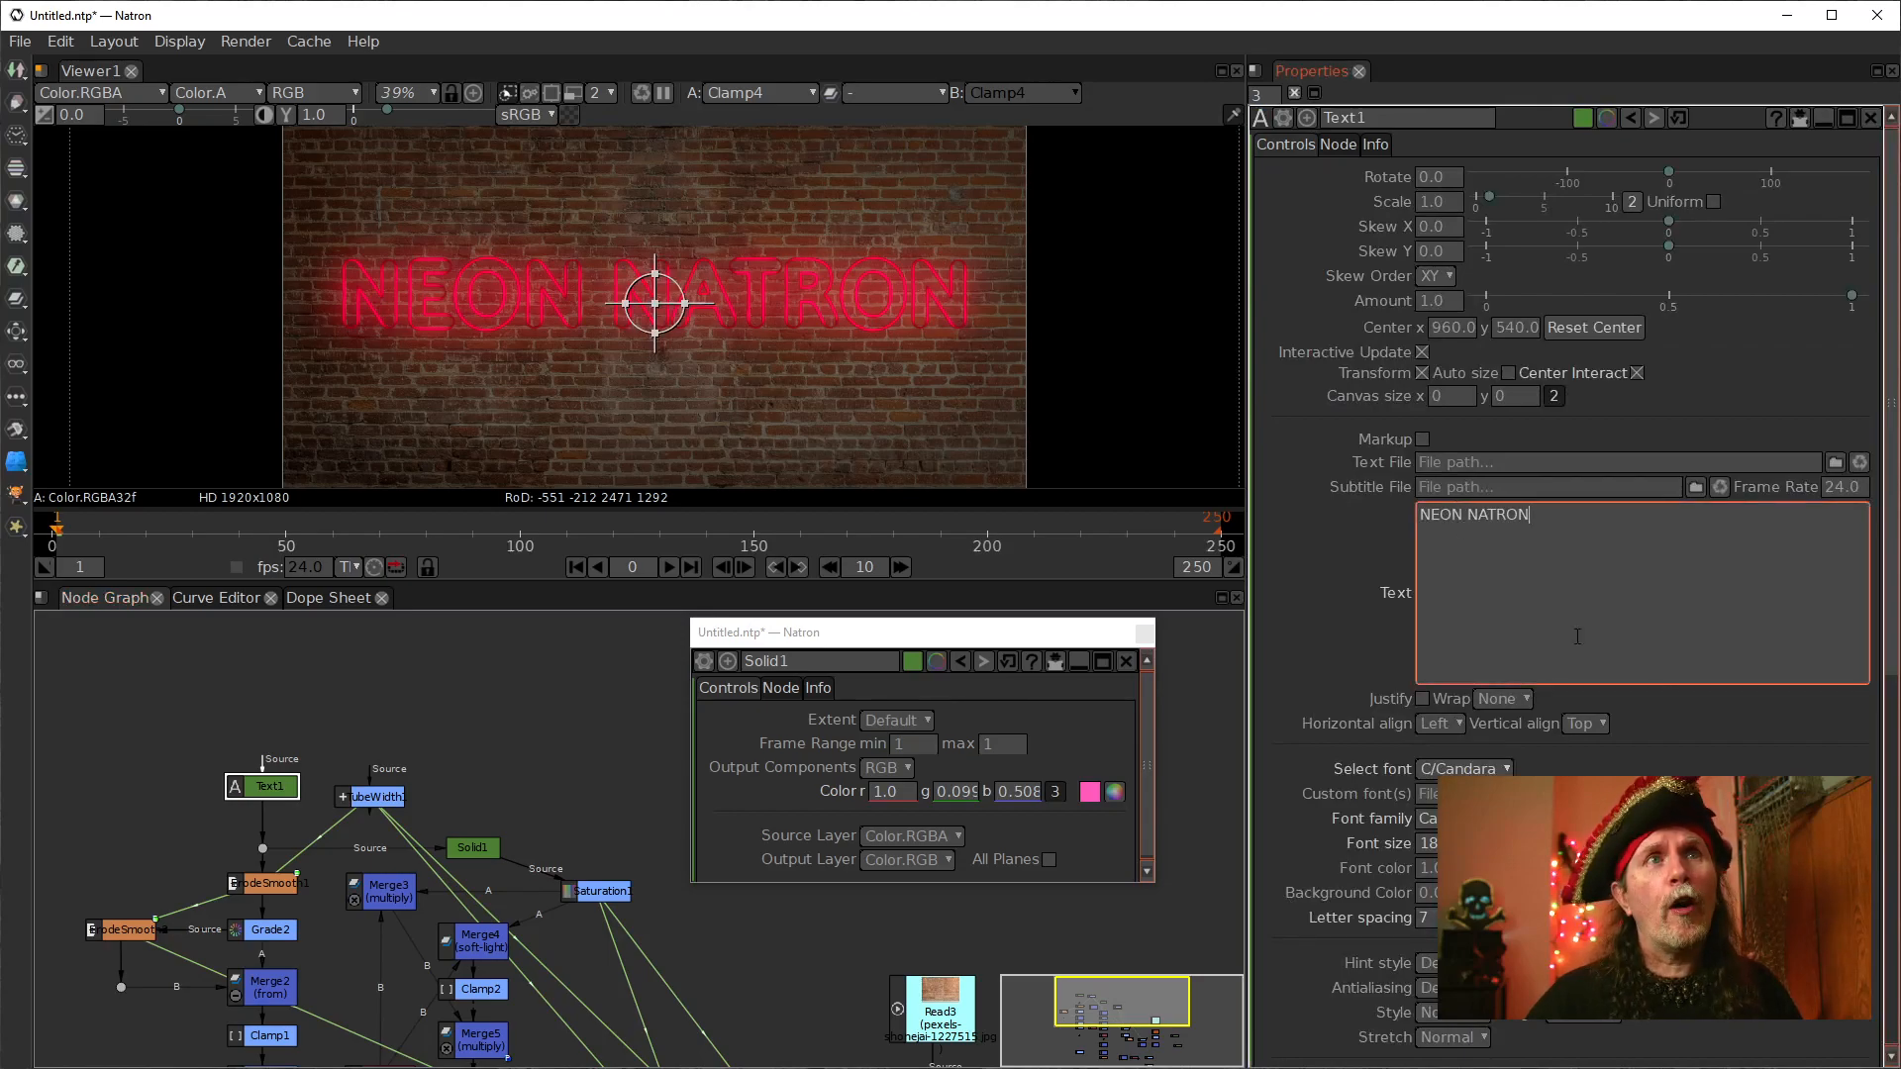
left_click(1461, 769)
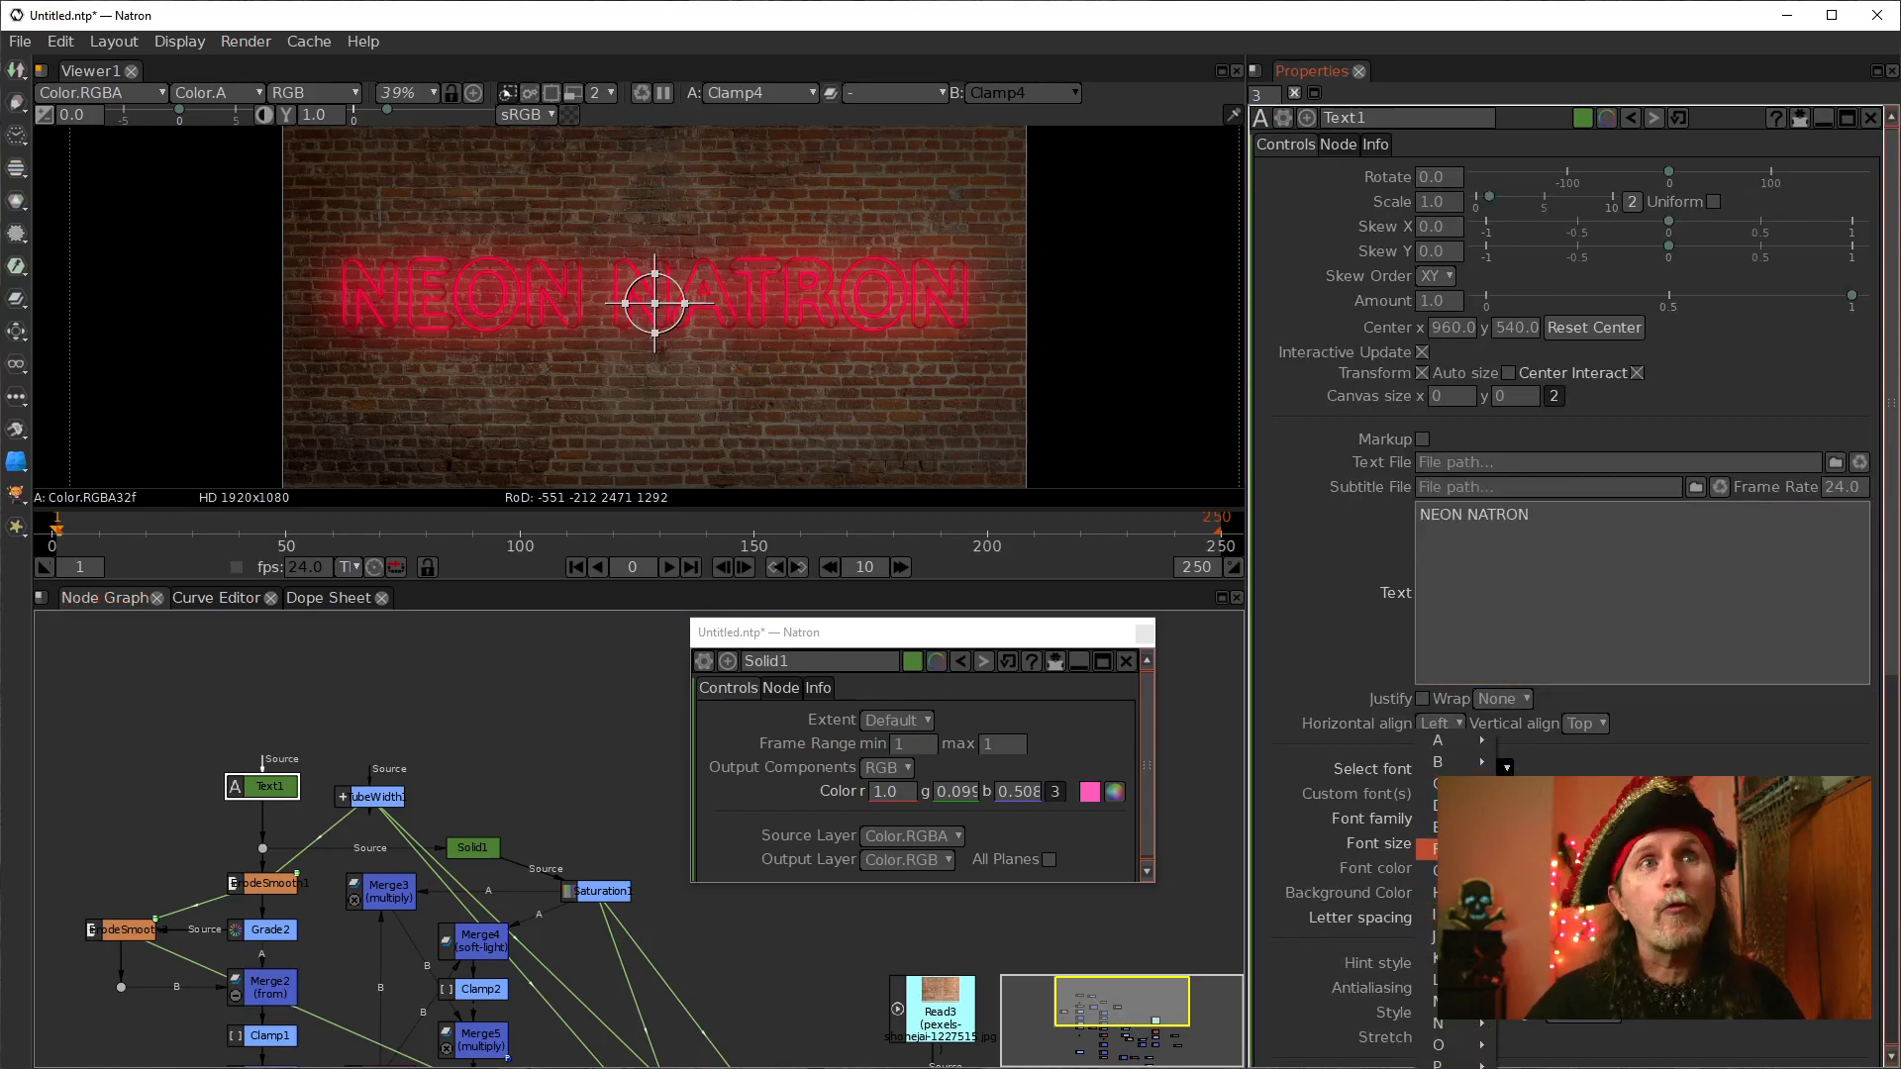
mouse_move(1455, 1068)
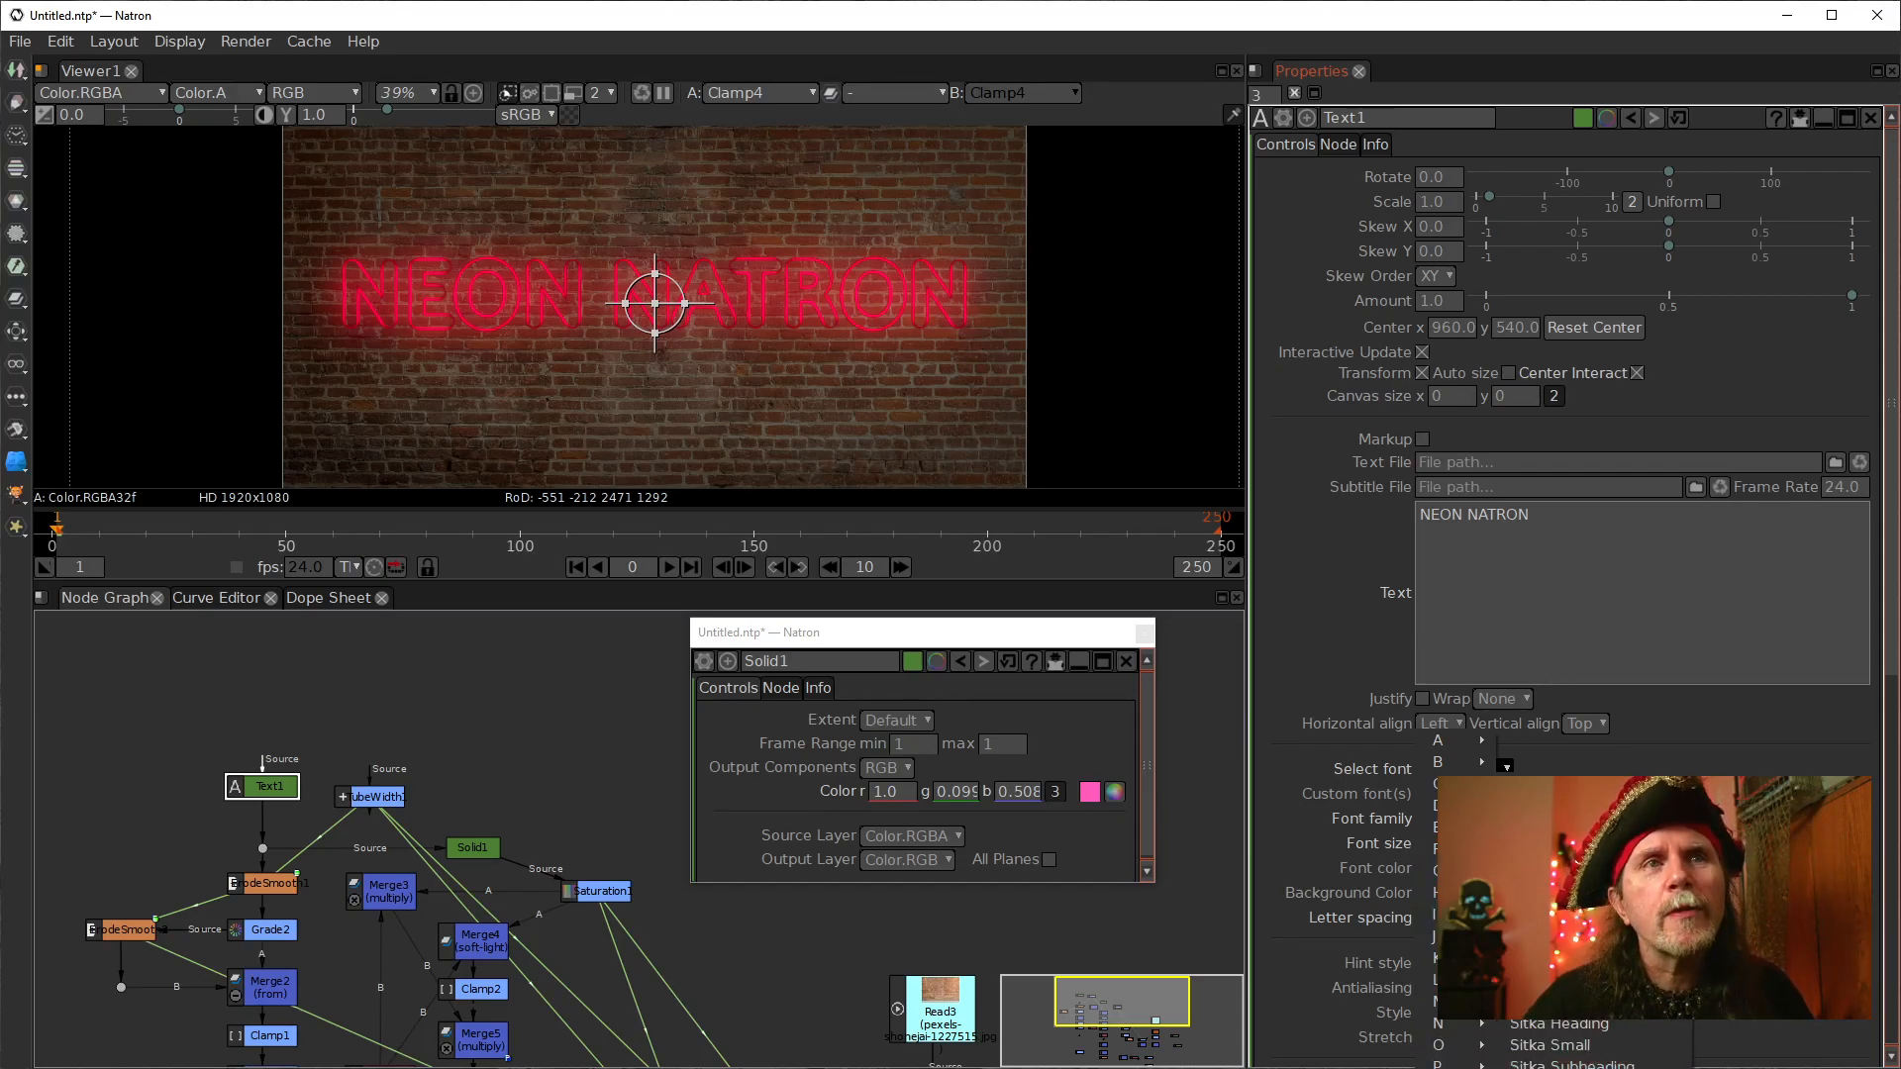
left_click(1551, 827)
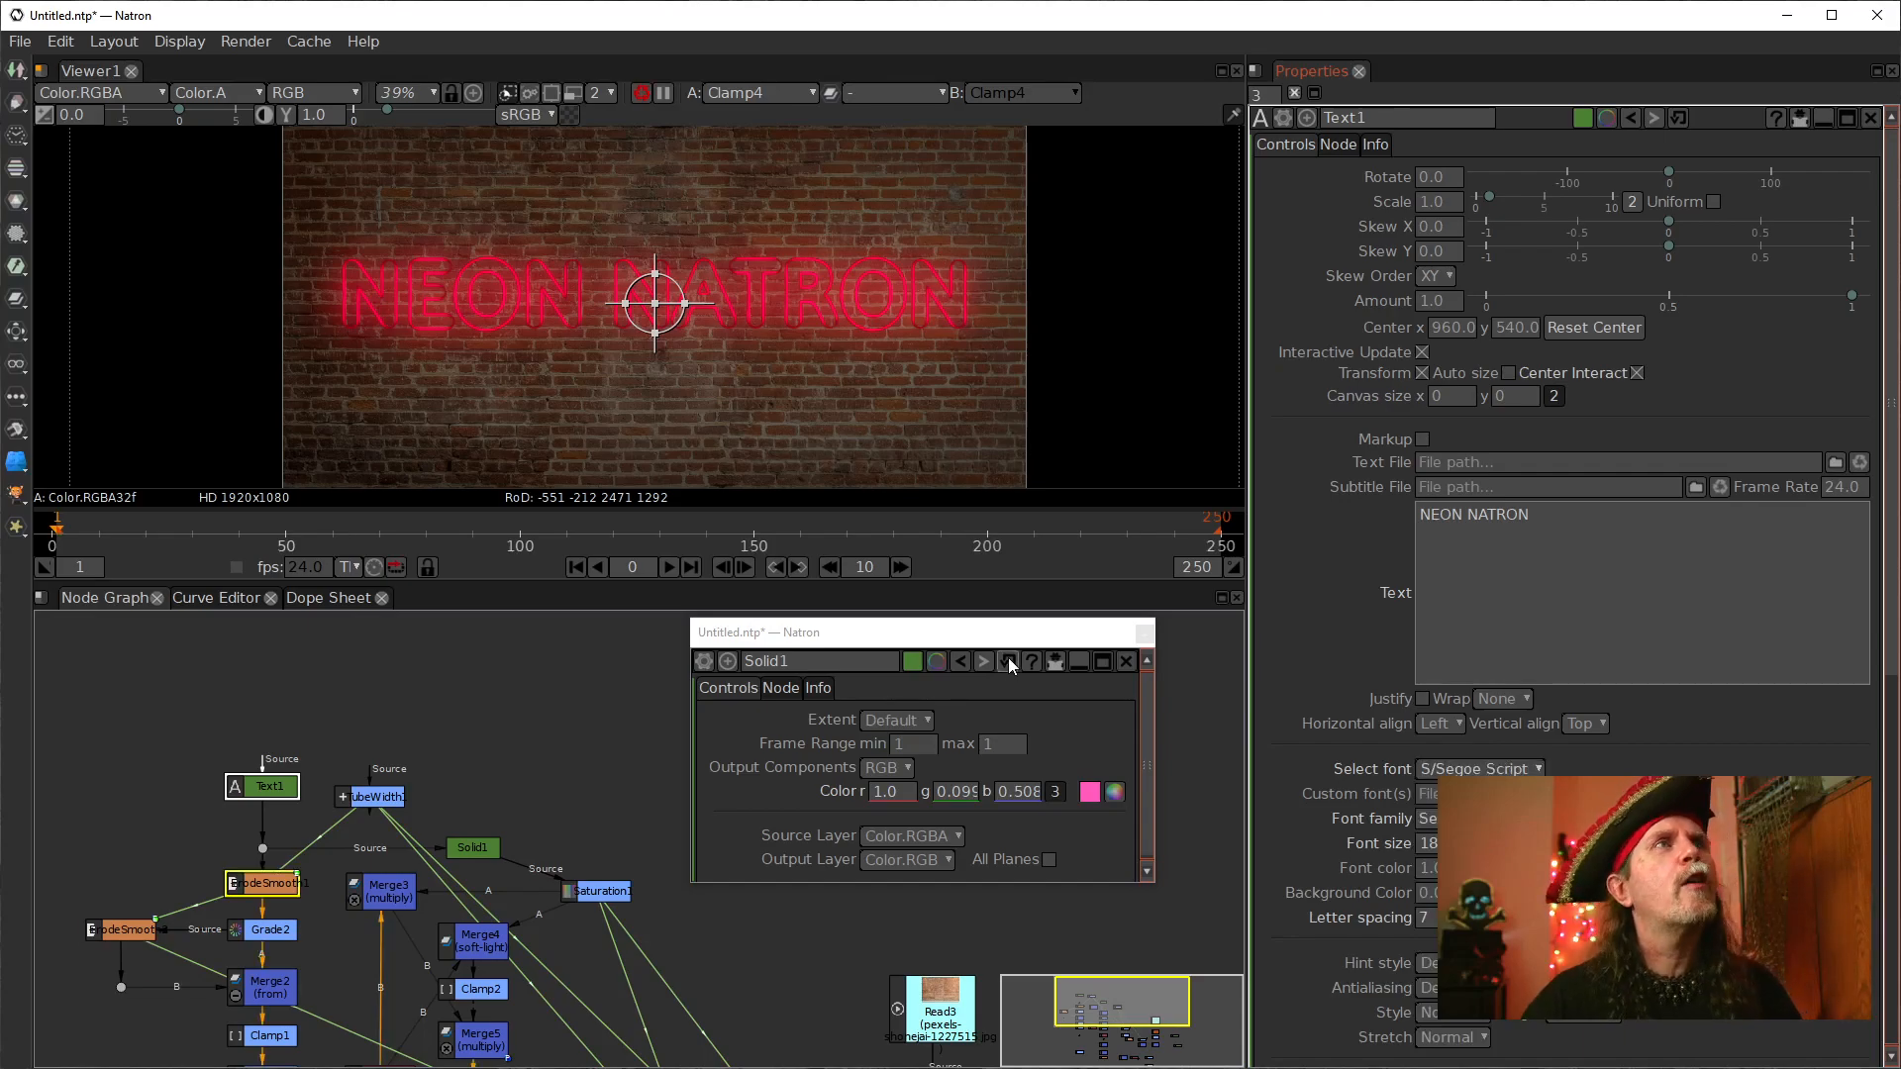
Step: Switch the font of the NEON NATRON text to Arial
scroll(1399, 701, "down", 5)
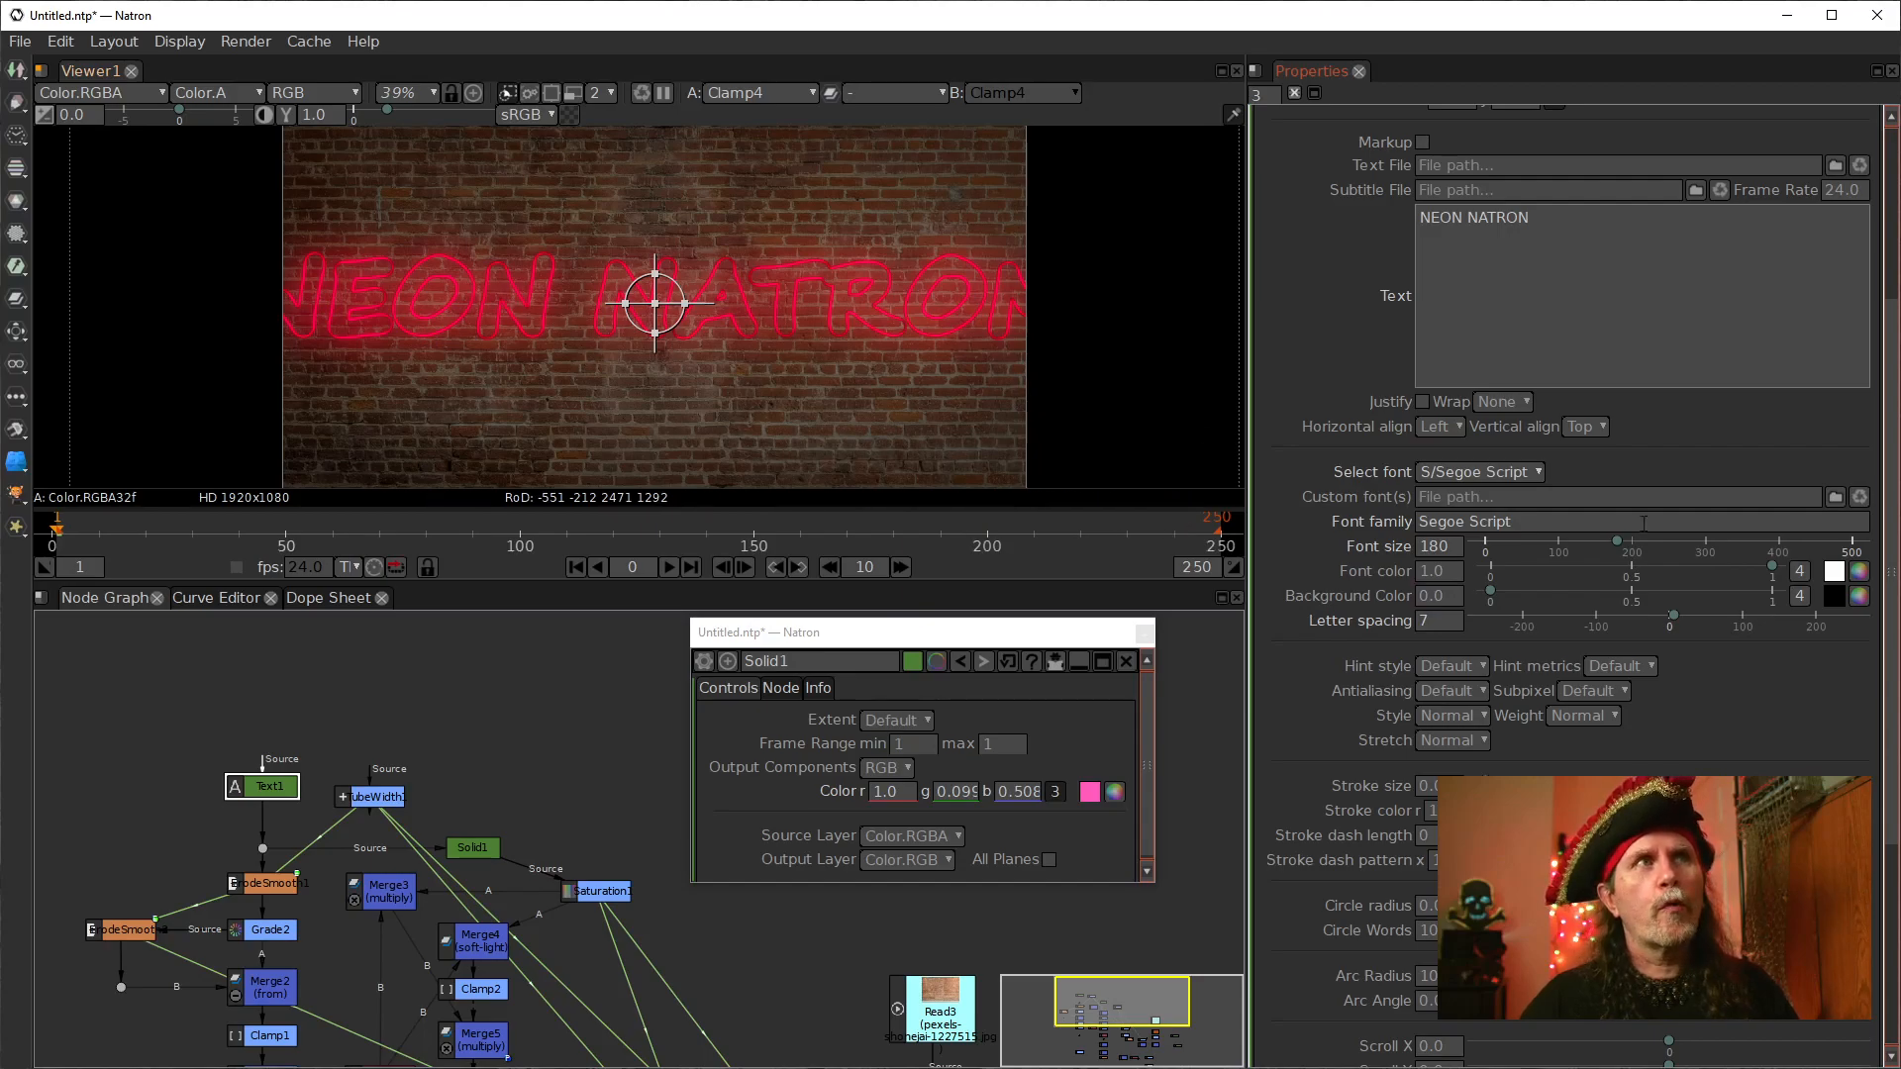
left_click(1428, 474)
mouse_move(1485, 736)
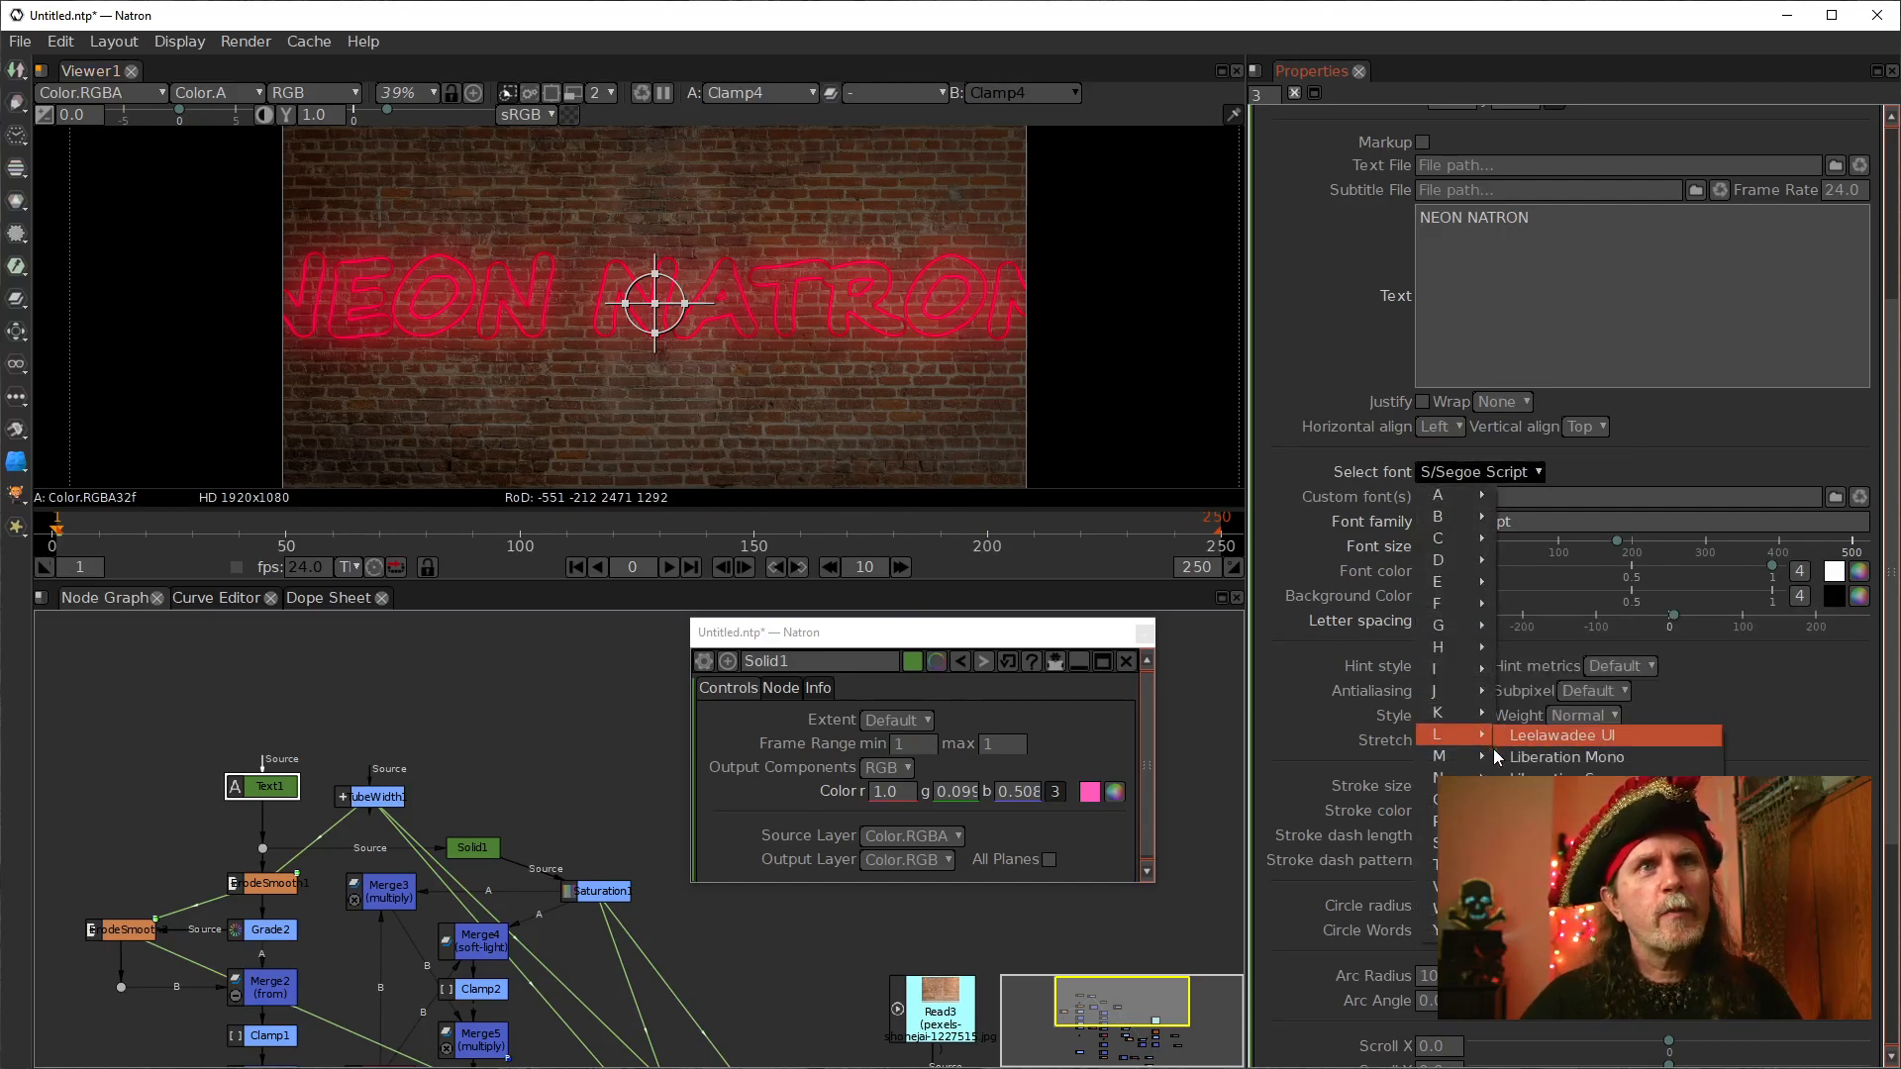
mouse_move(1430, 493)
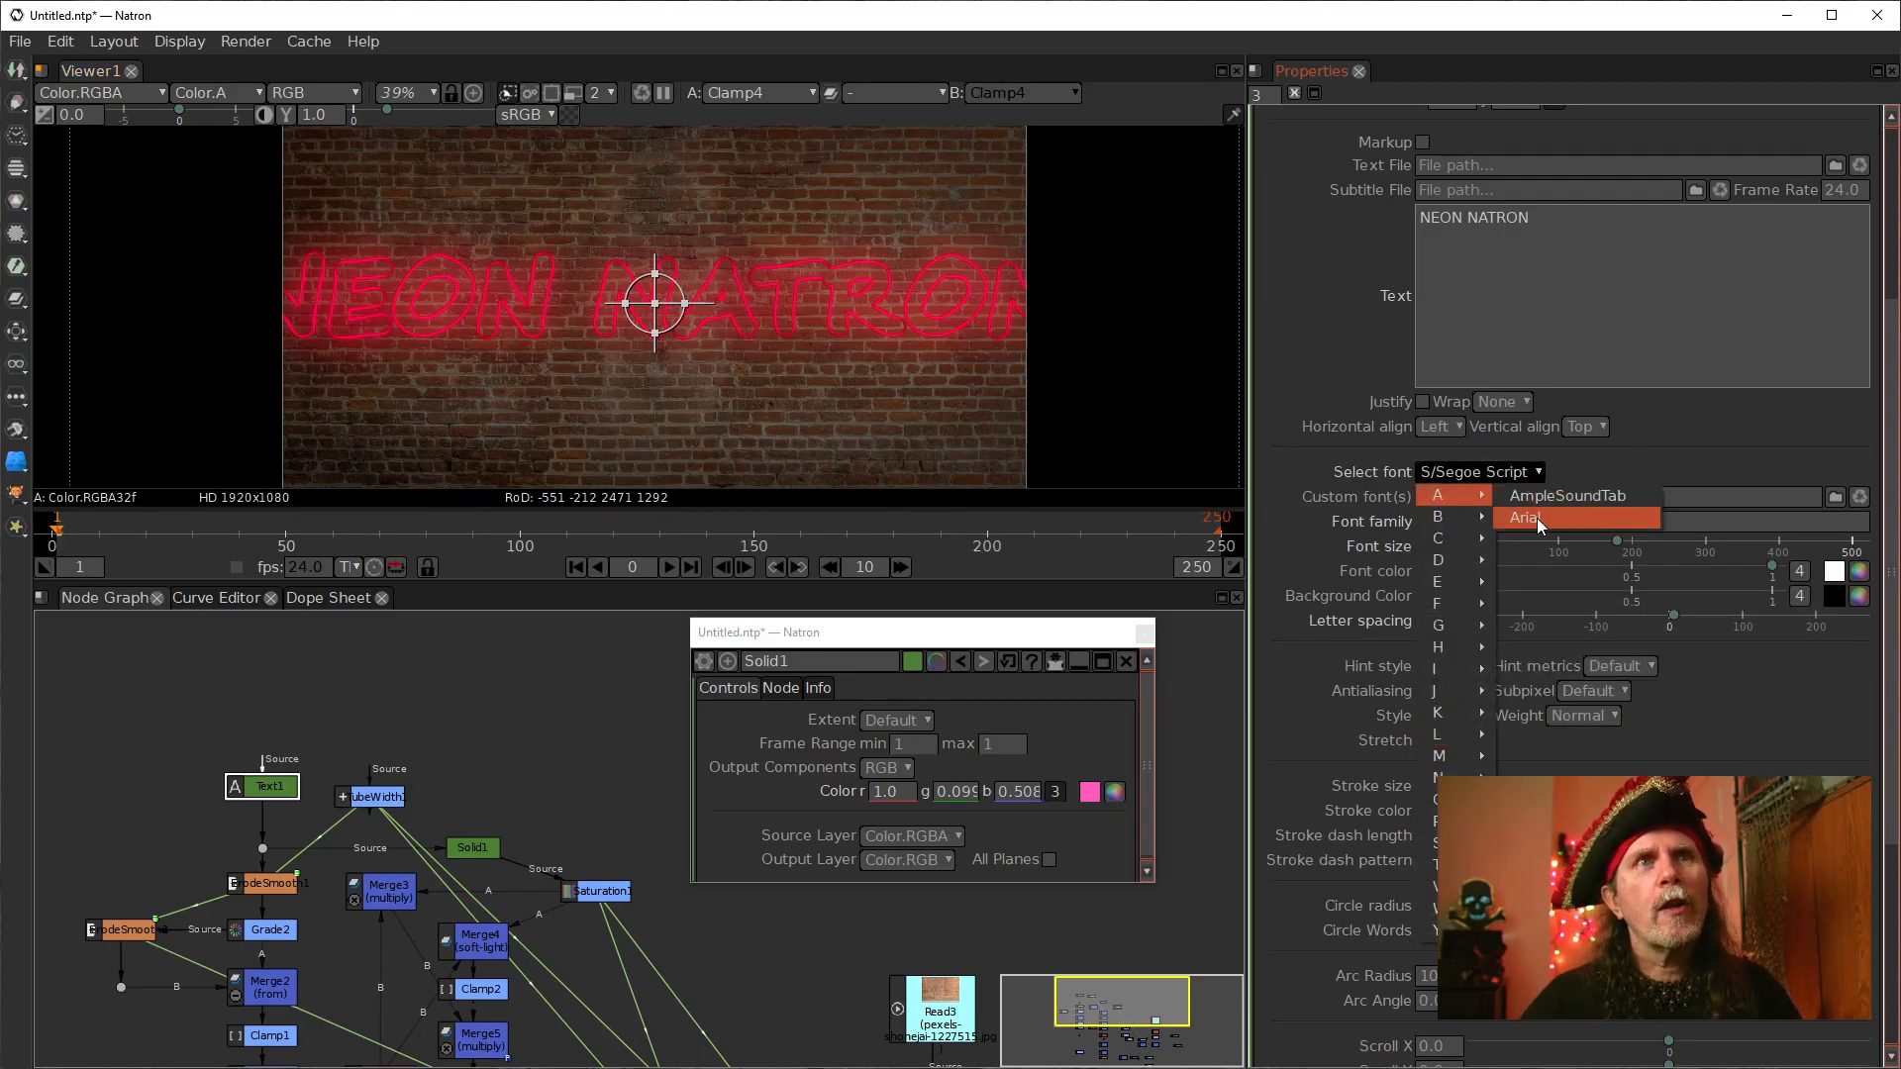
left_click(1537, 519)
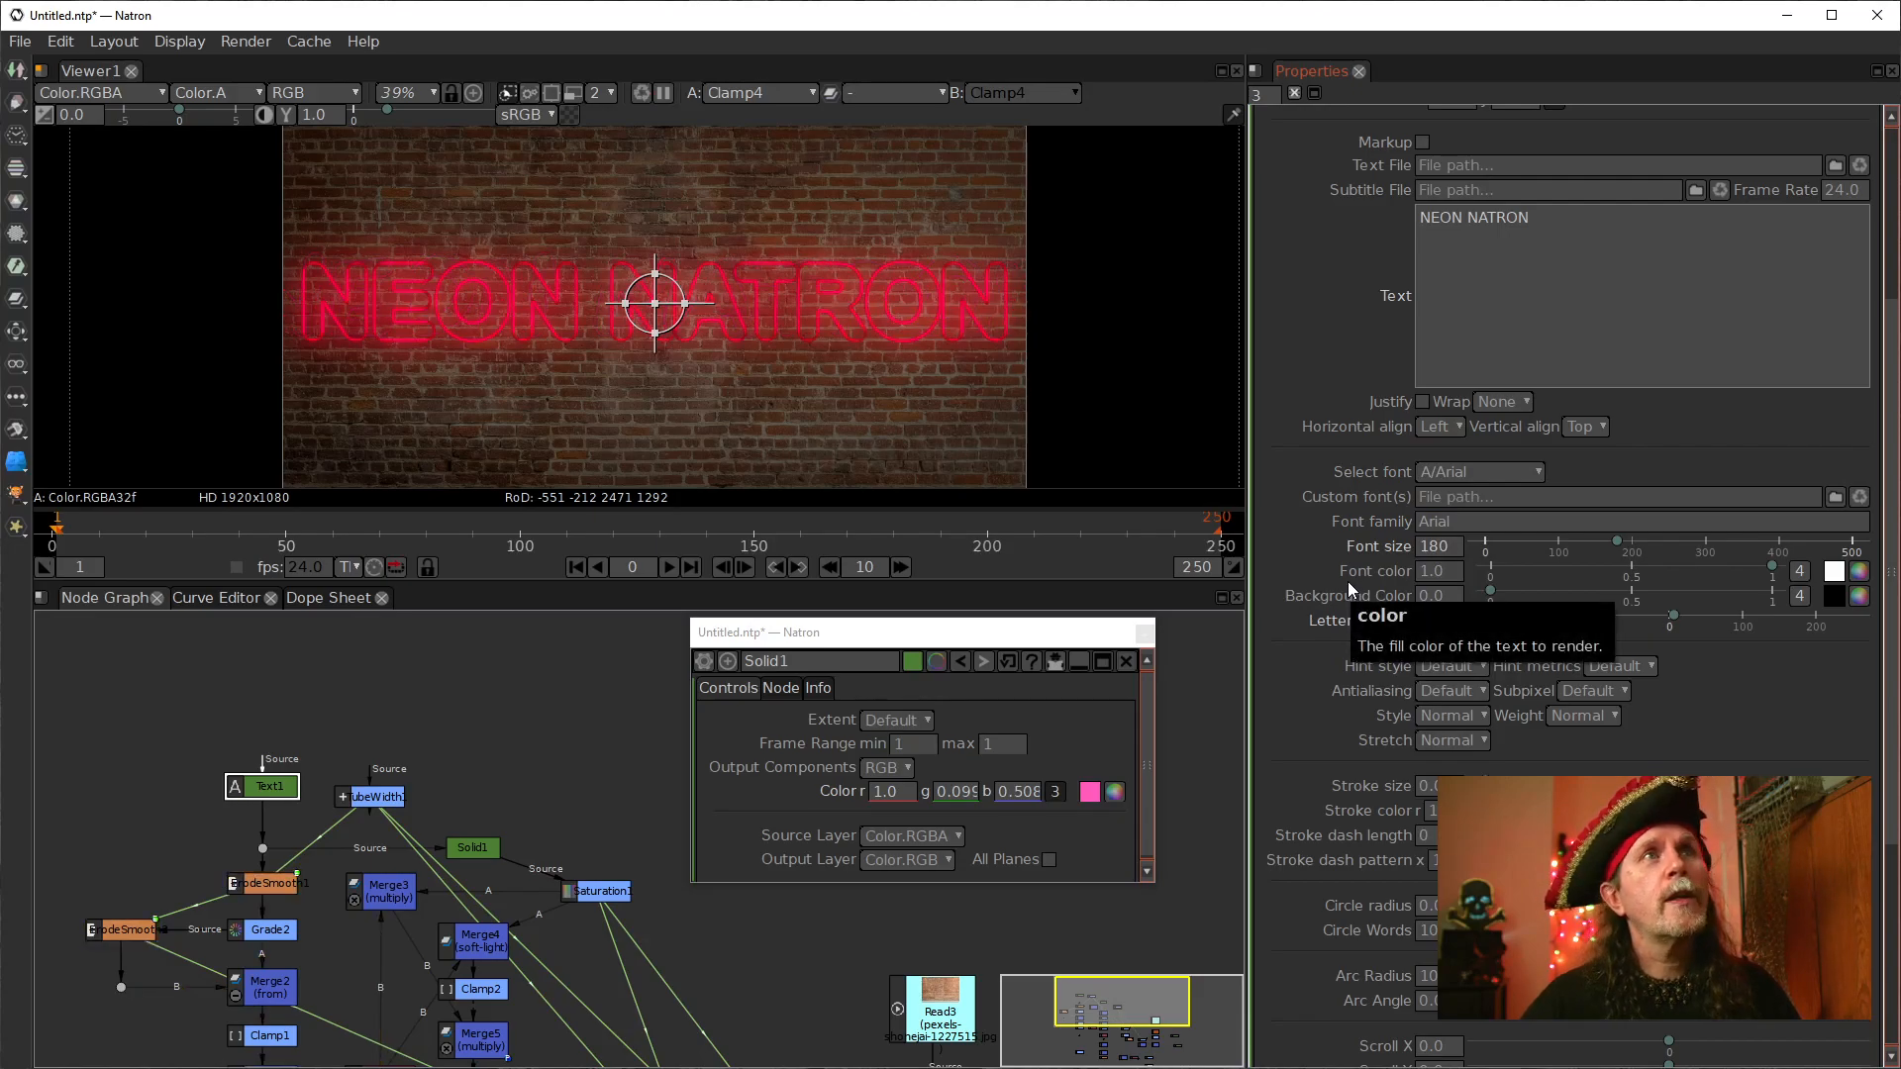
Step: Set the Text1 font to Impact for the neon lettering
left_click(1474, 473)
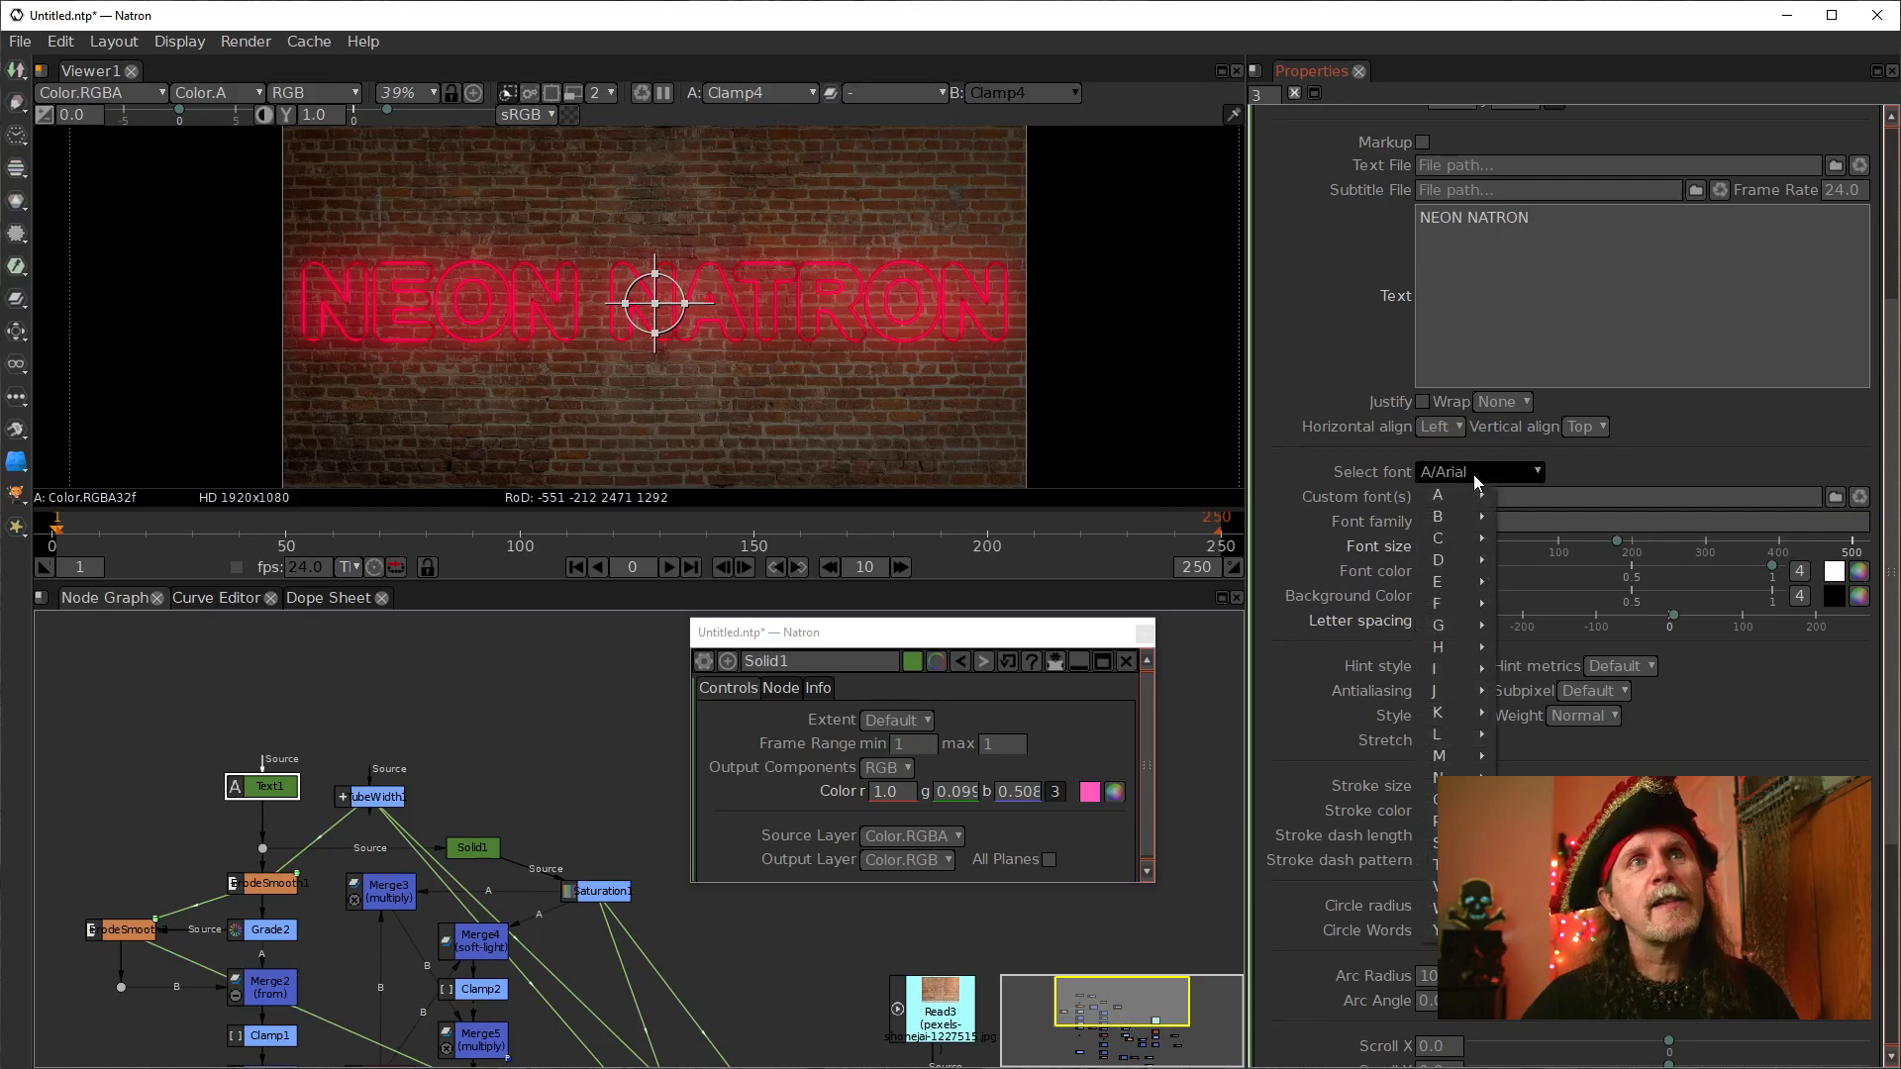
mouse_move(1447, 590)
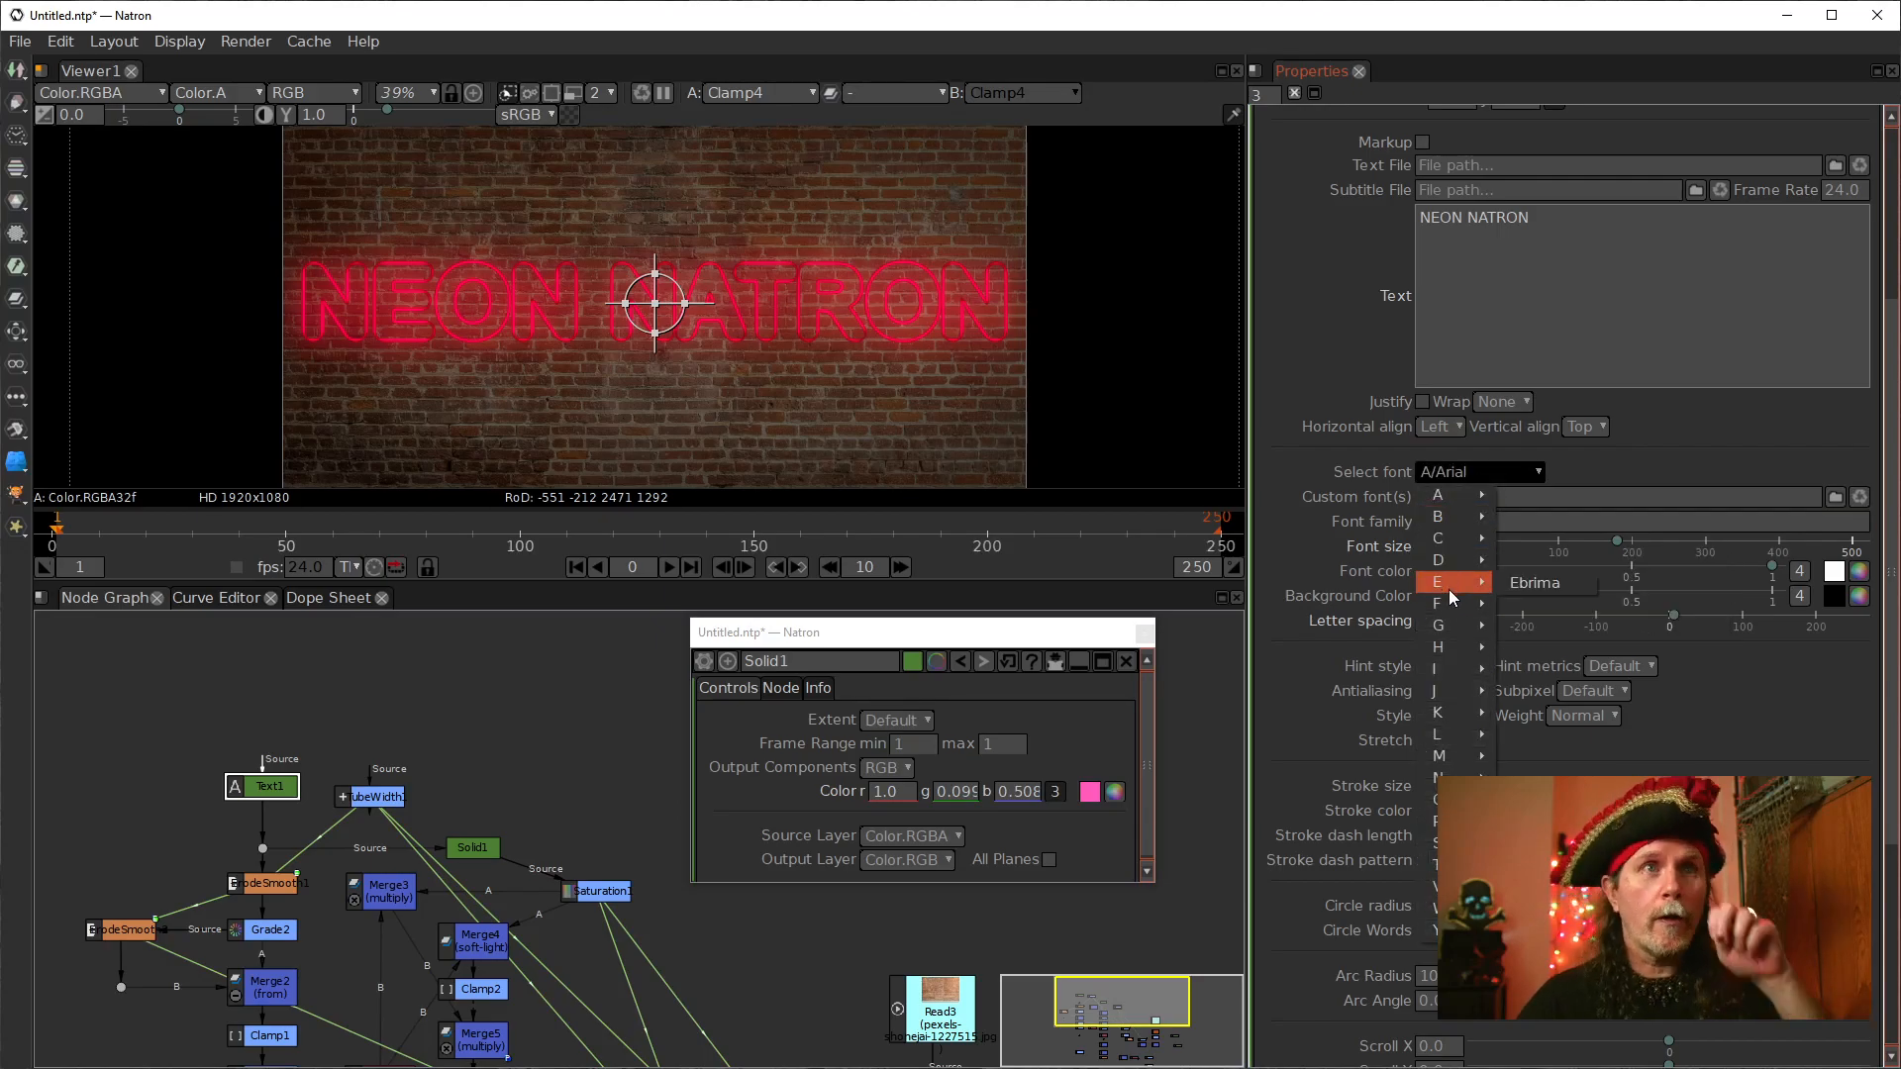
mouse_move(1447, 666)
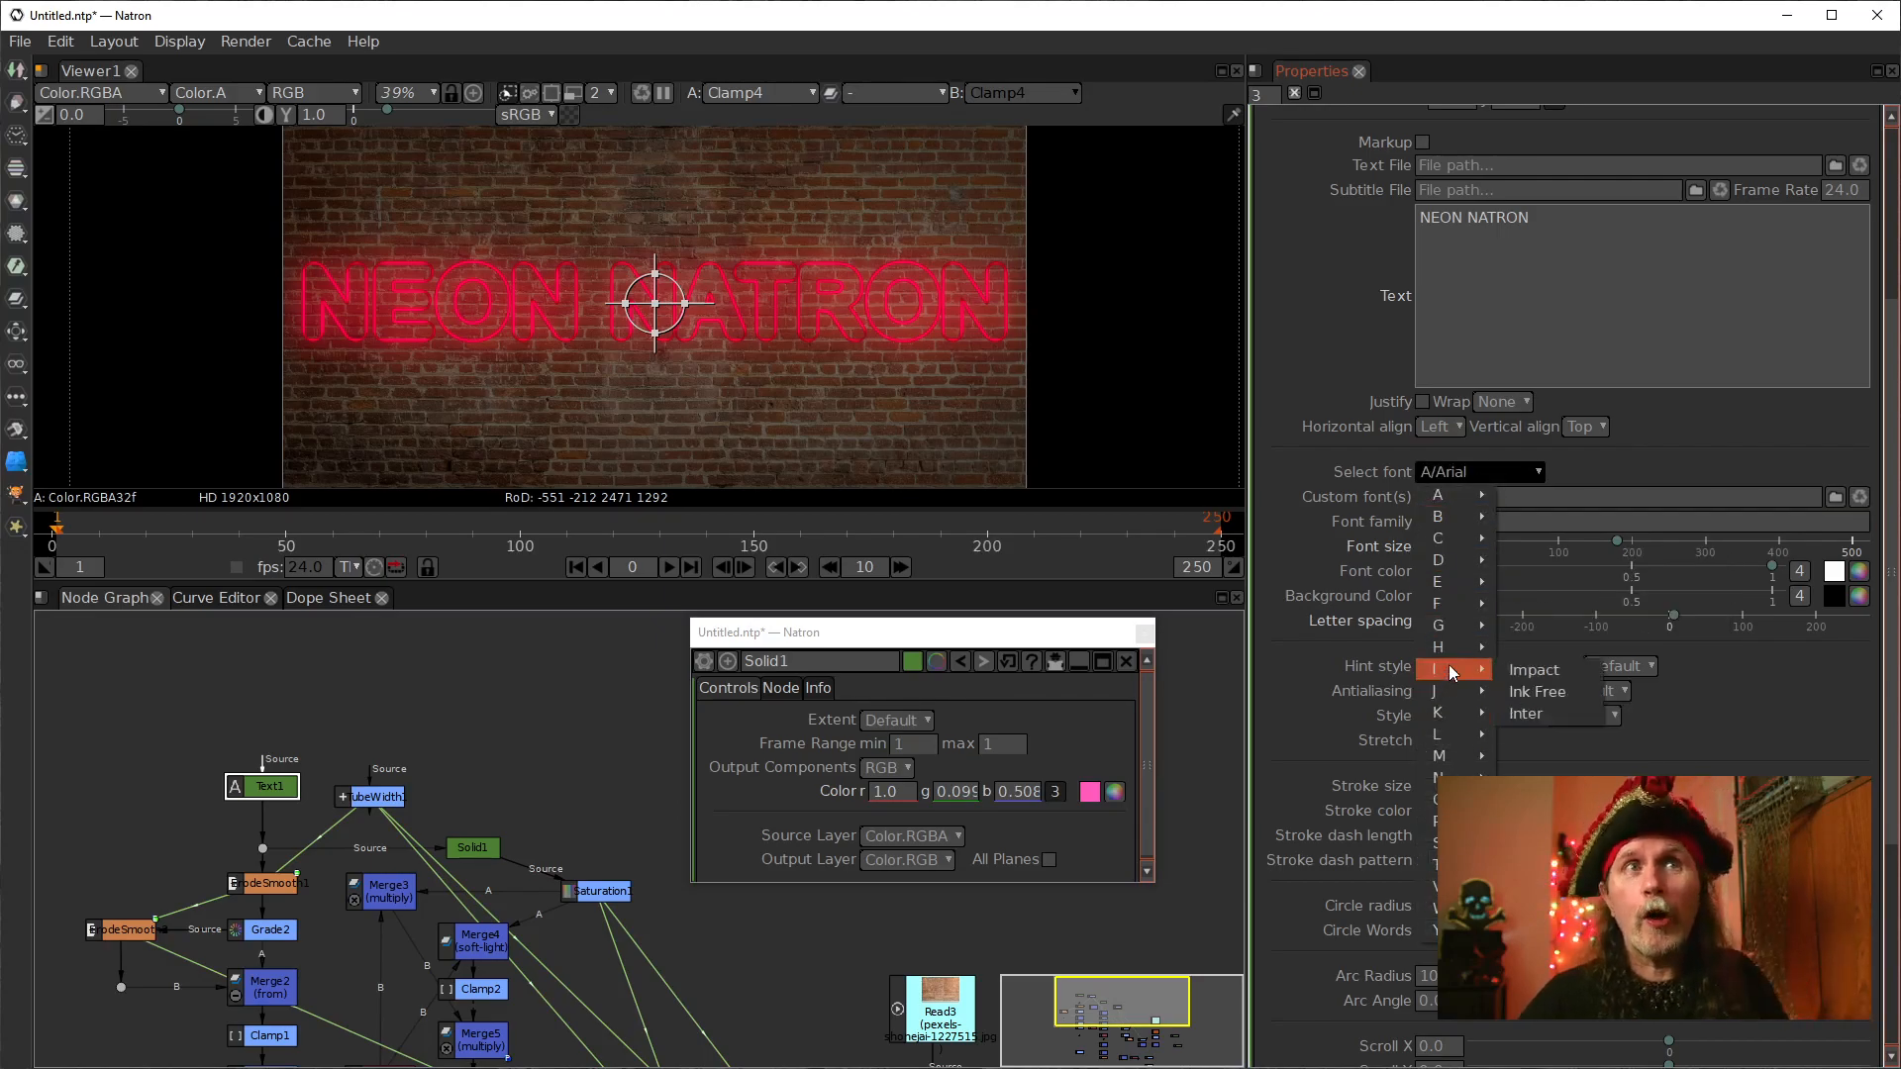
left_click(1566, 668)
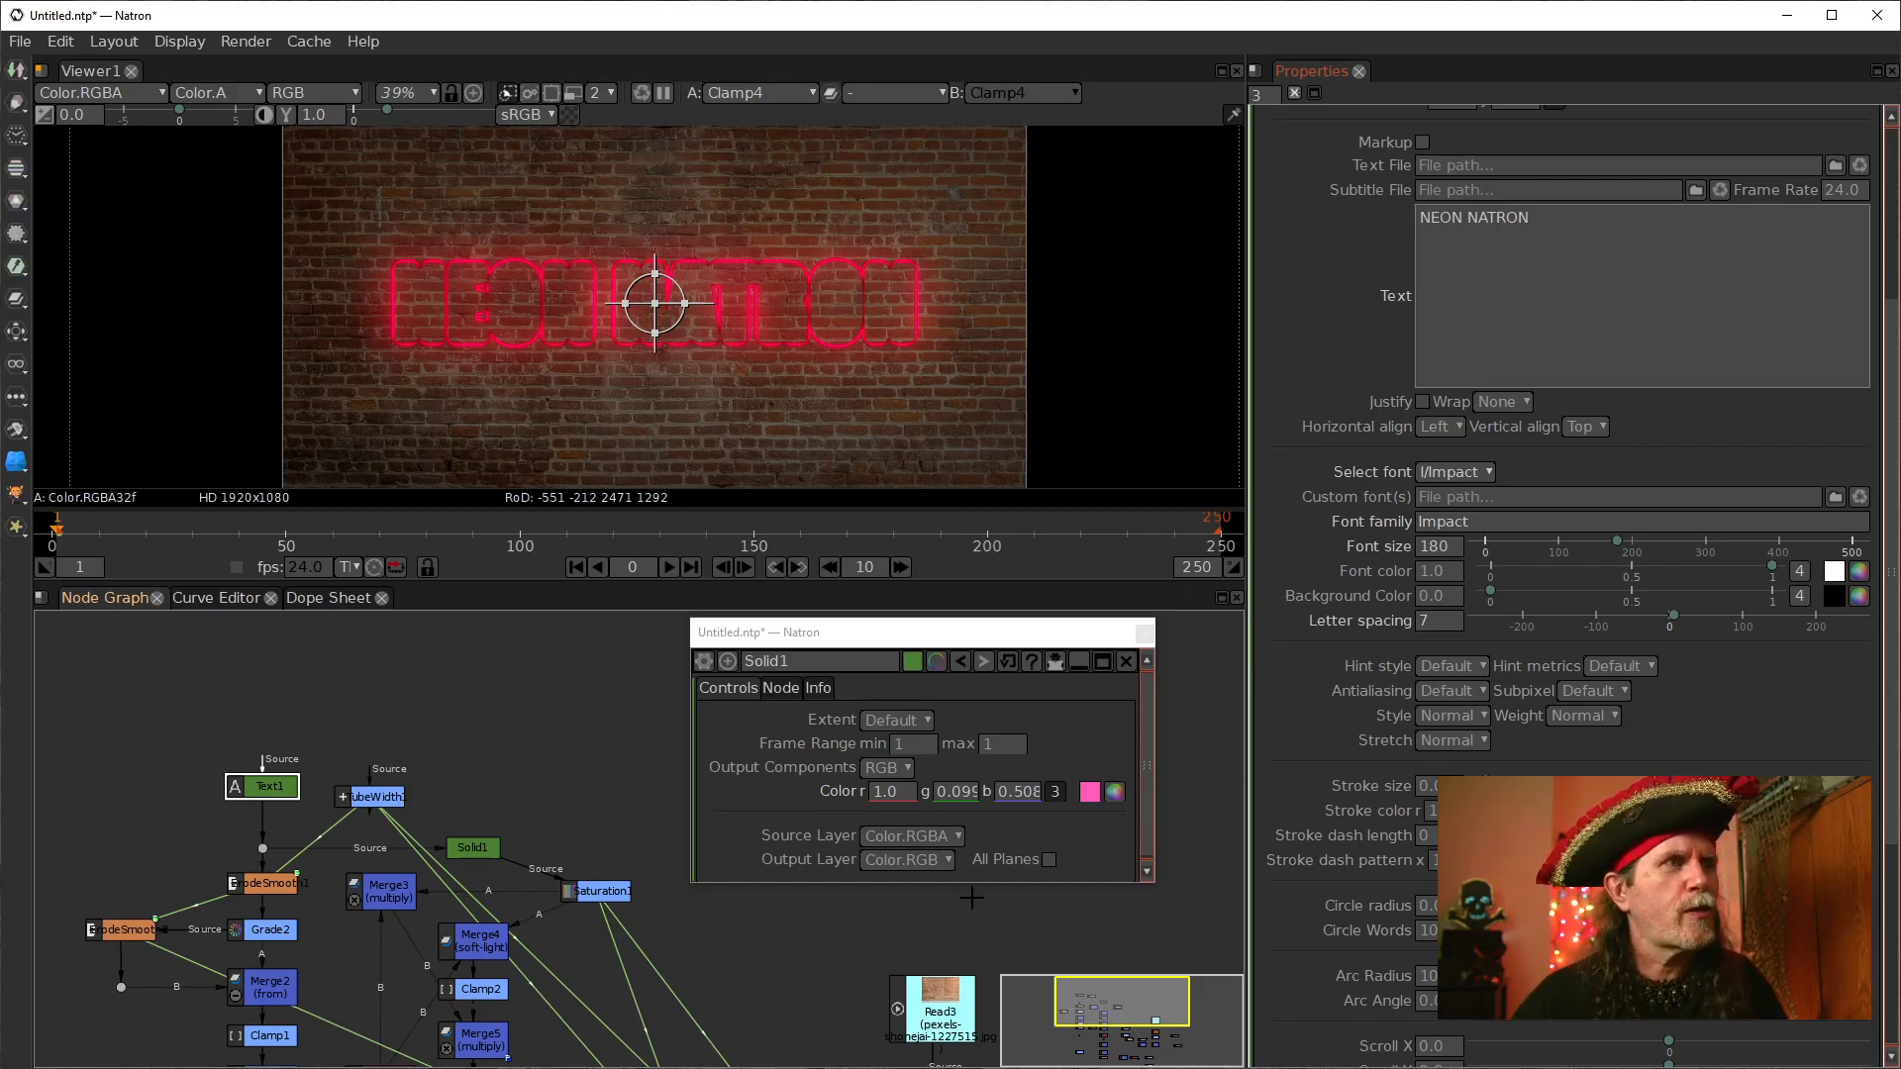
mouse_move(274, 1068)
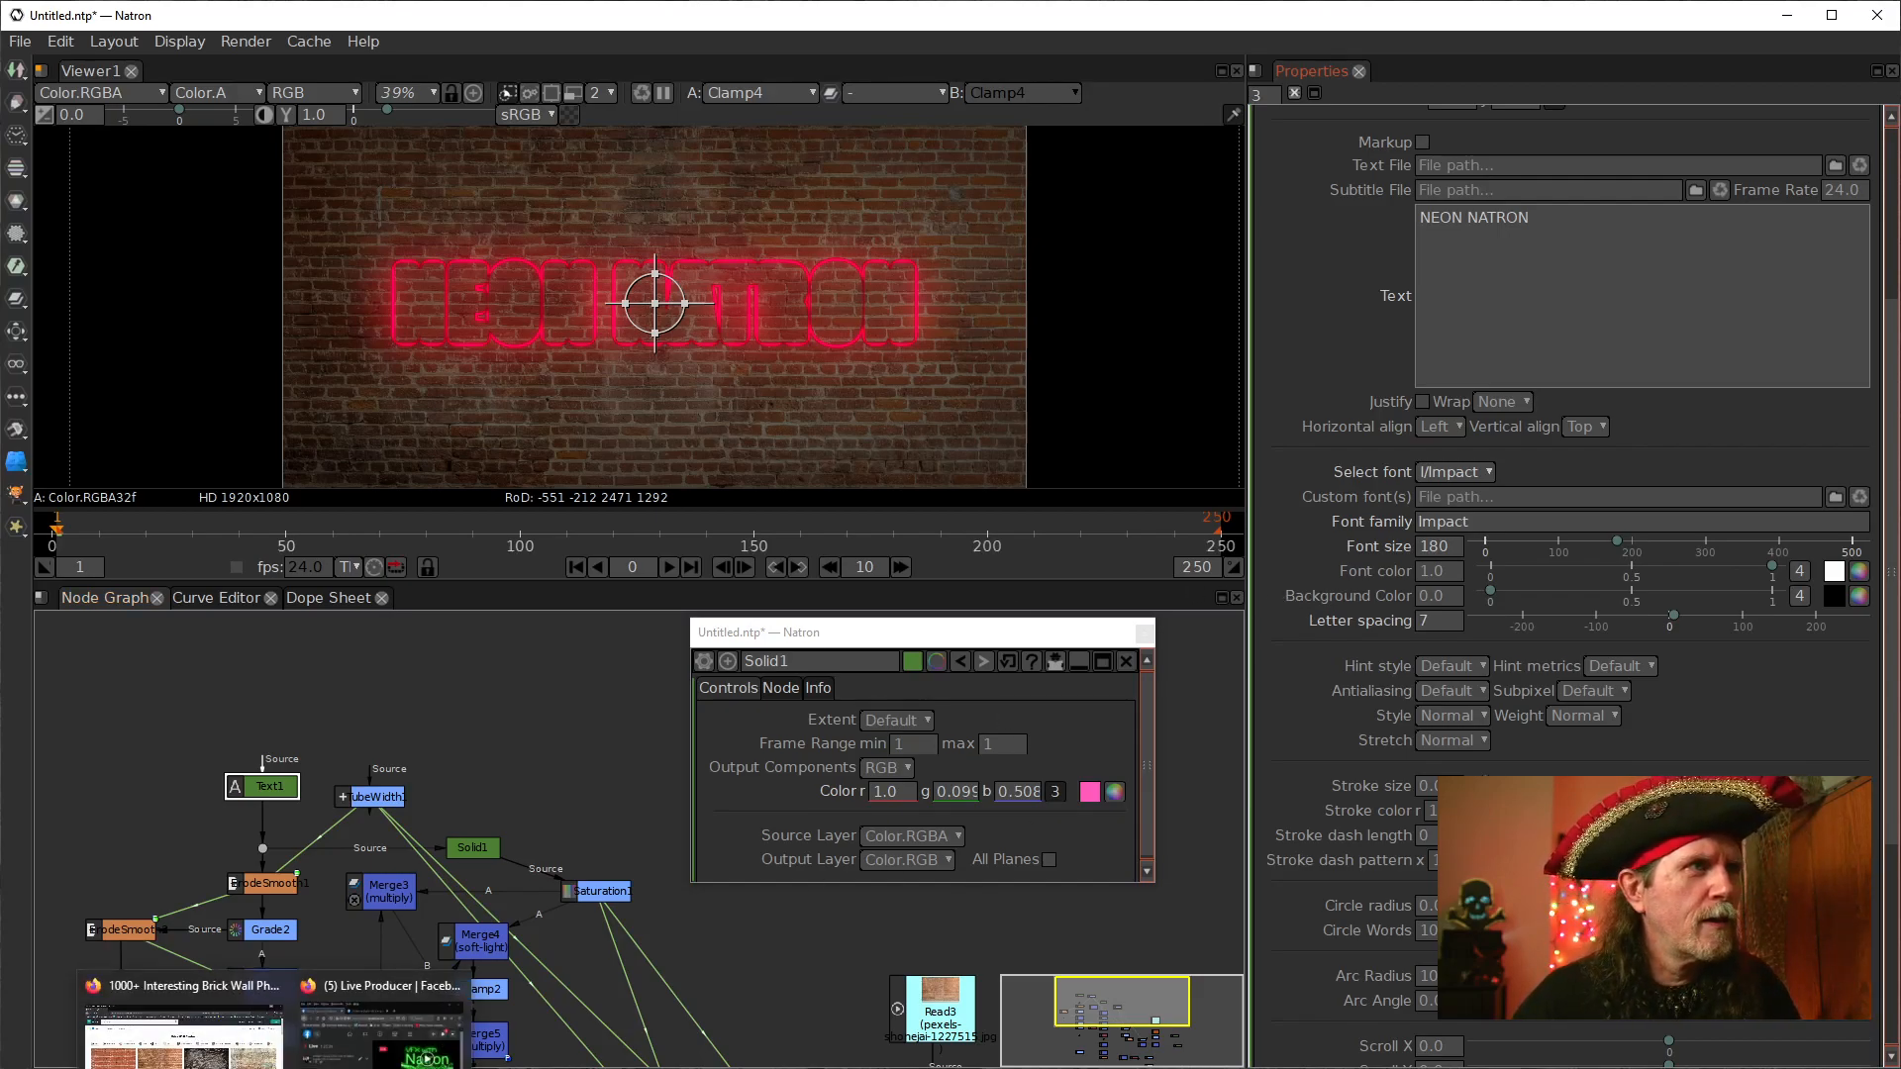